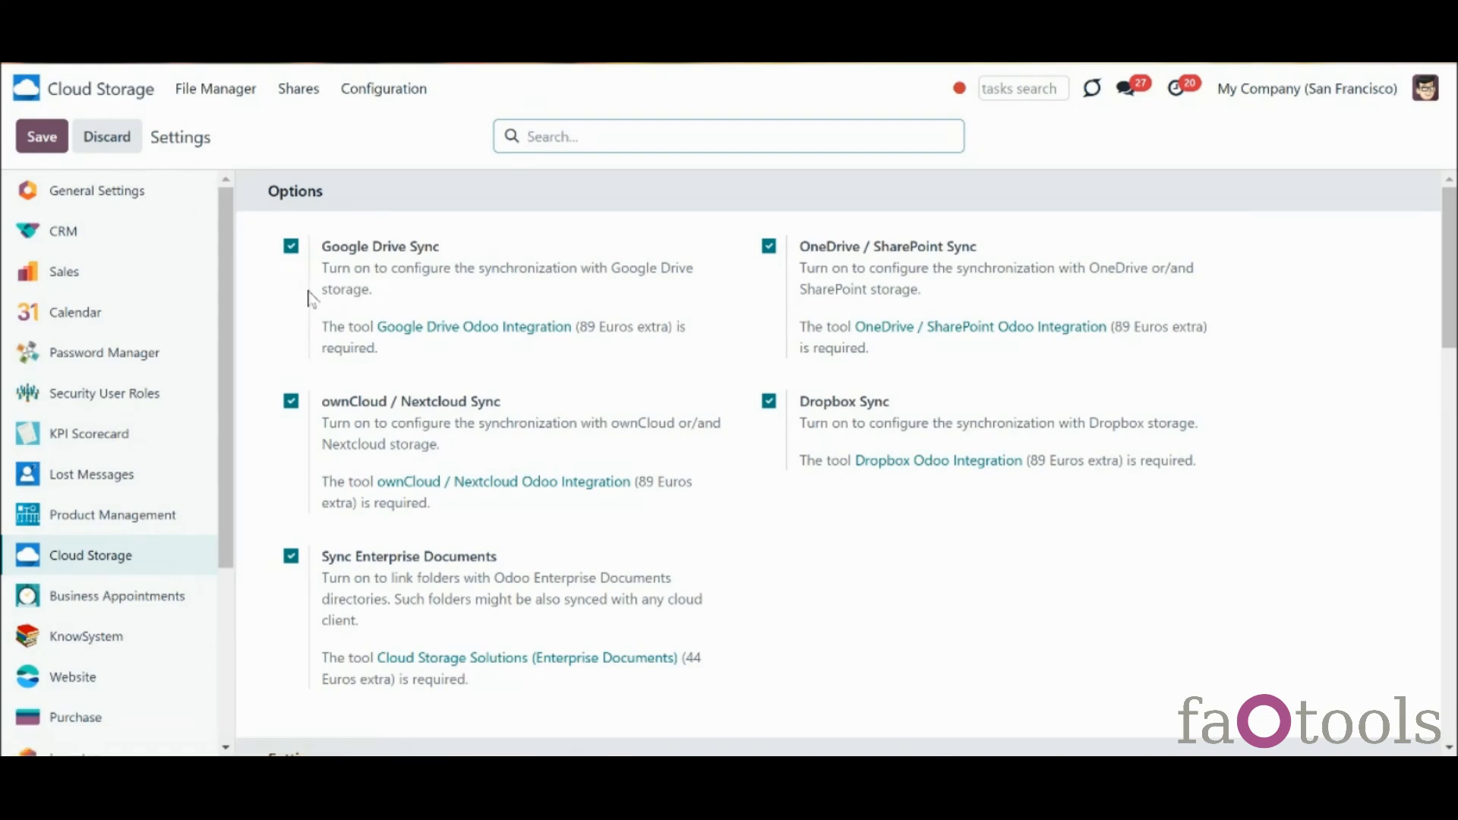
Review the Auto Folders Rules list, then switch to the File Manager
click(375, 90)
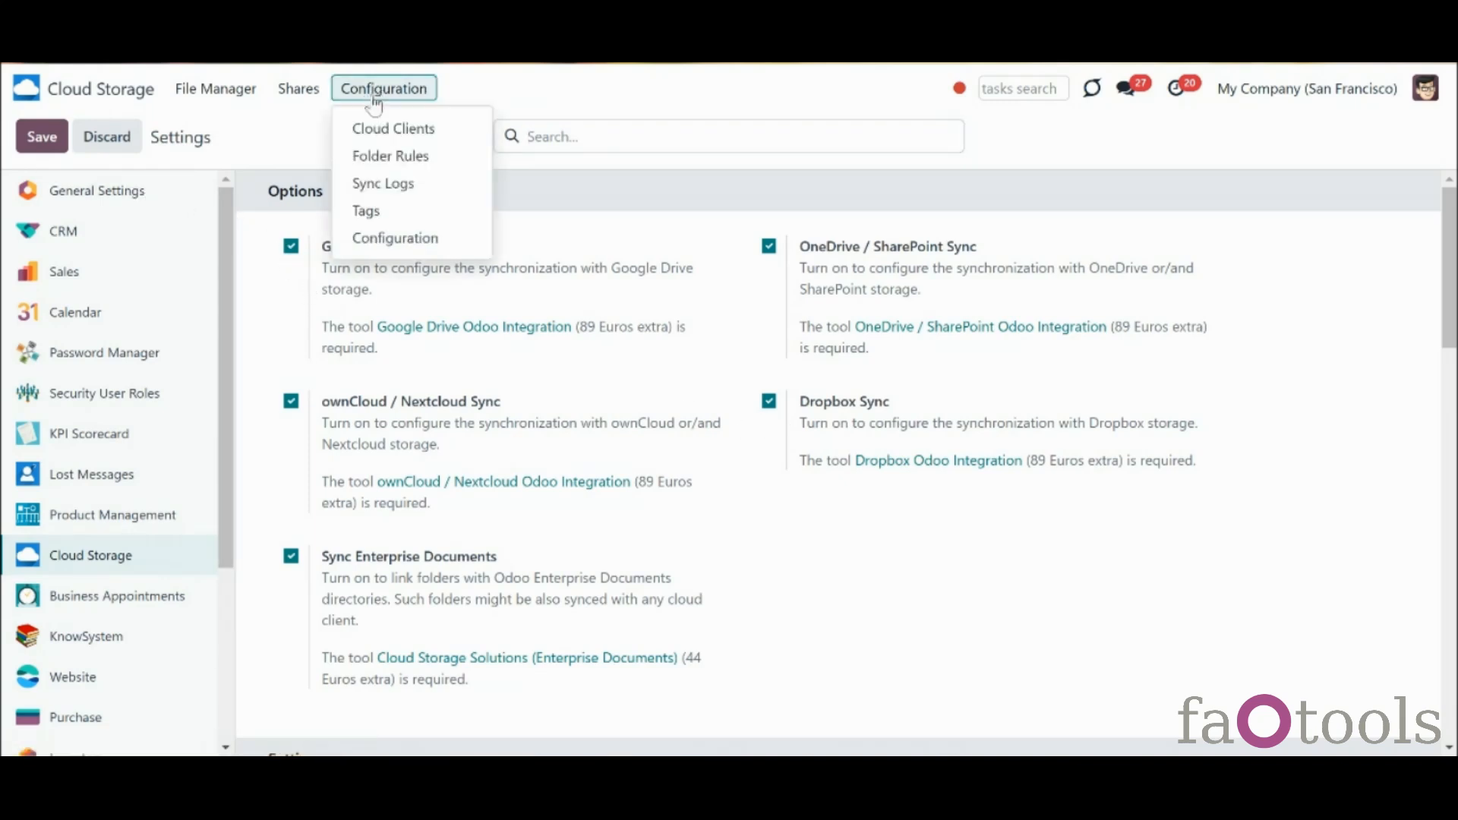
click(385, 155)
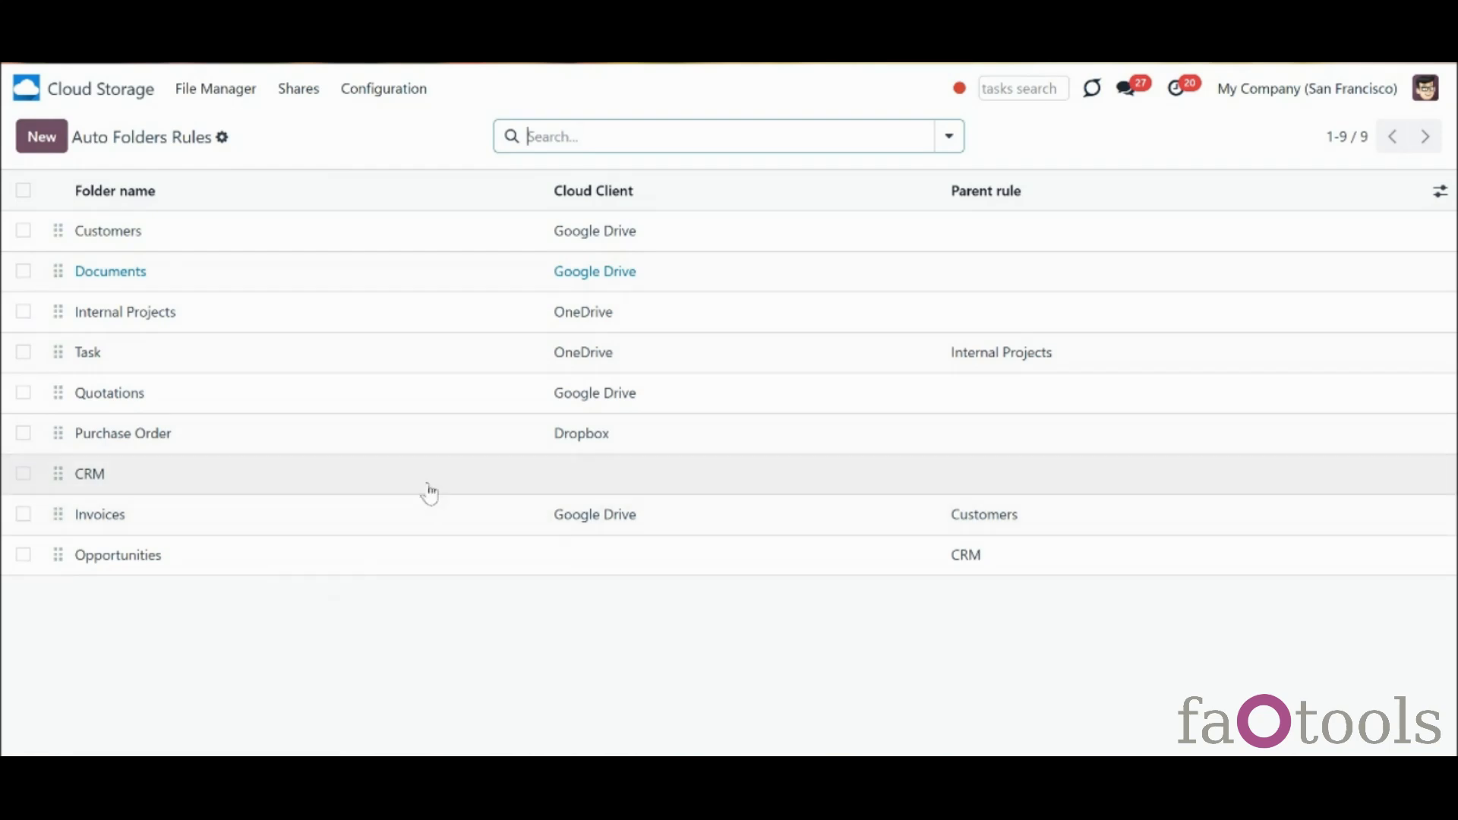
click(215, 88)
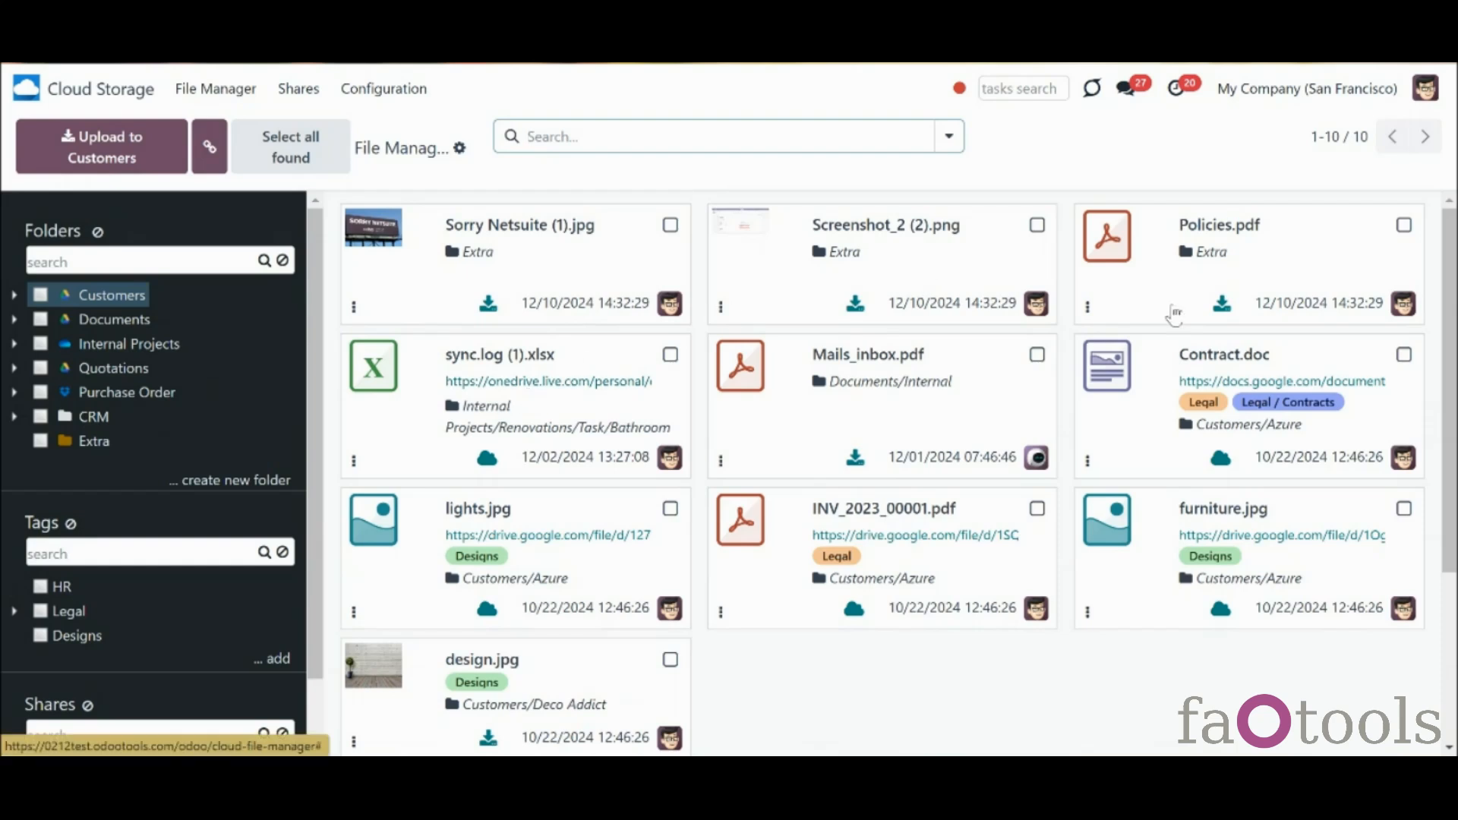
Filter folders for 'azure', clear the filter, then download Sorry Netsuite (1).jpg
click(132, 262)
text(azure)
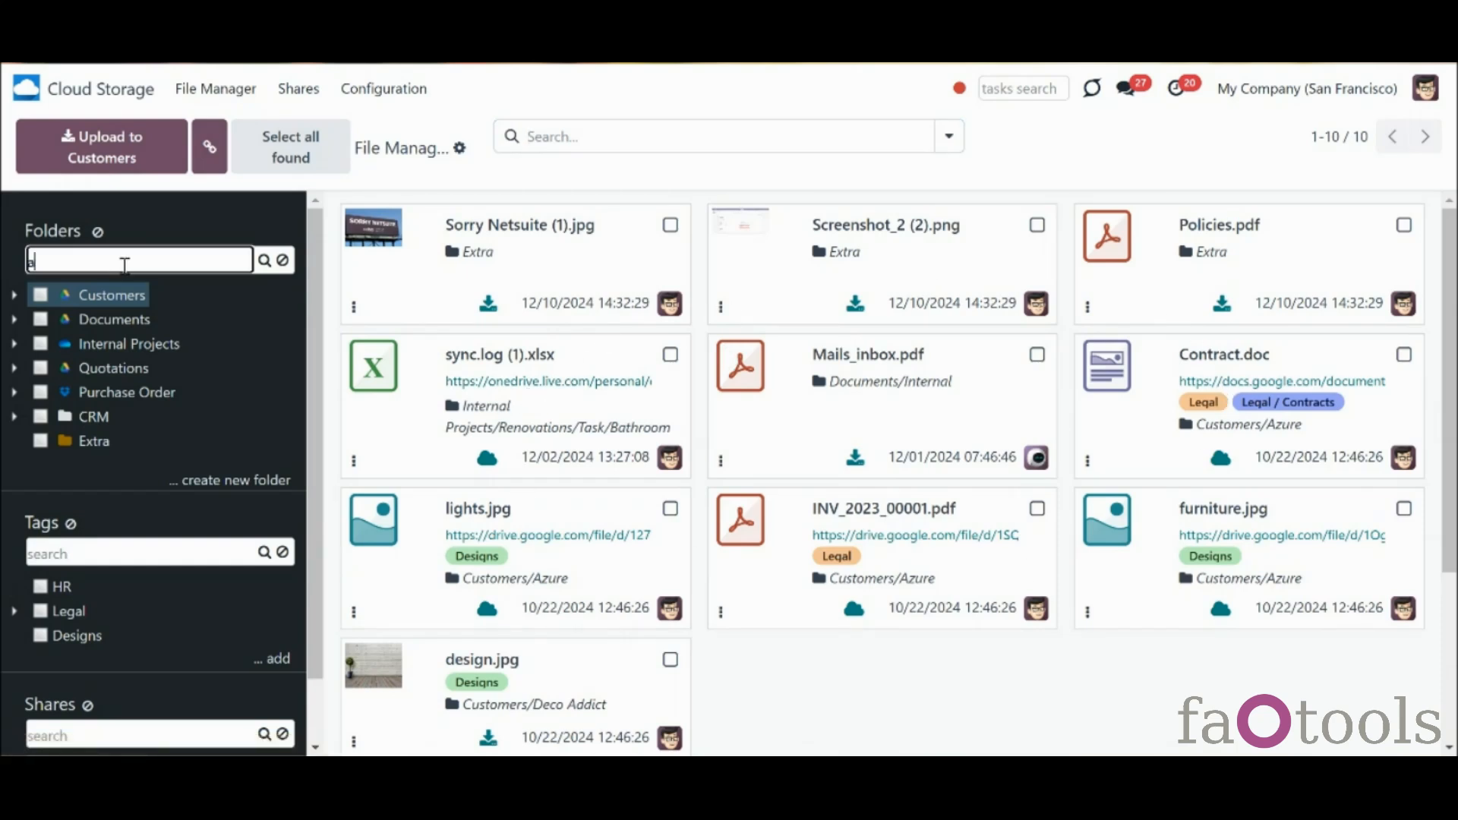
key(Return)
click(283, 239)
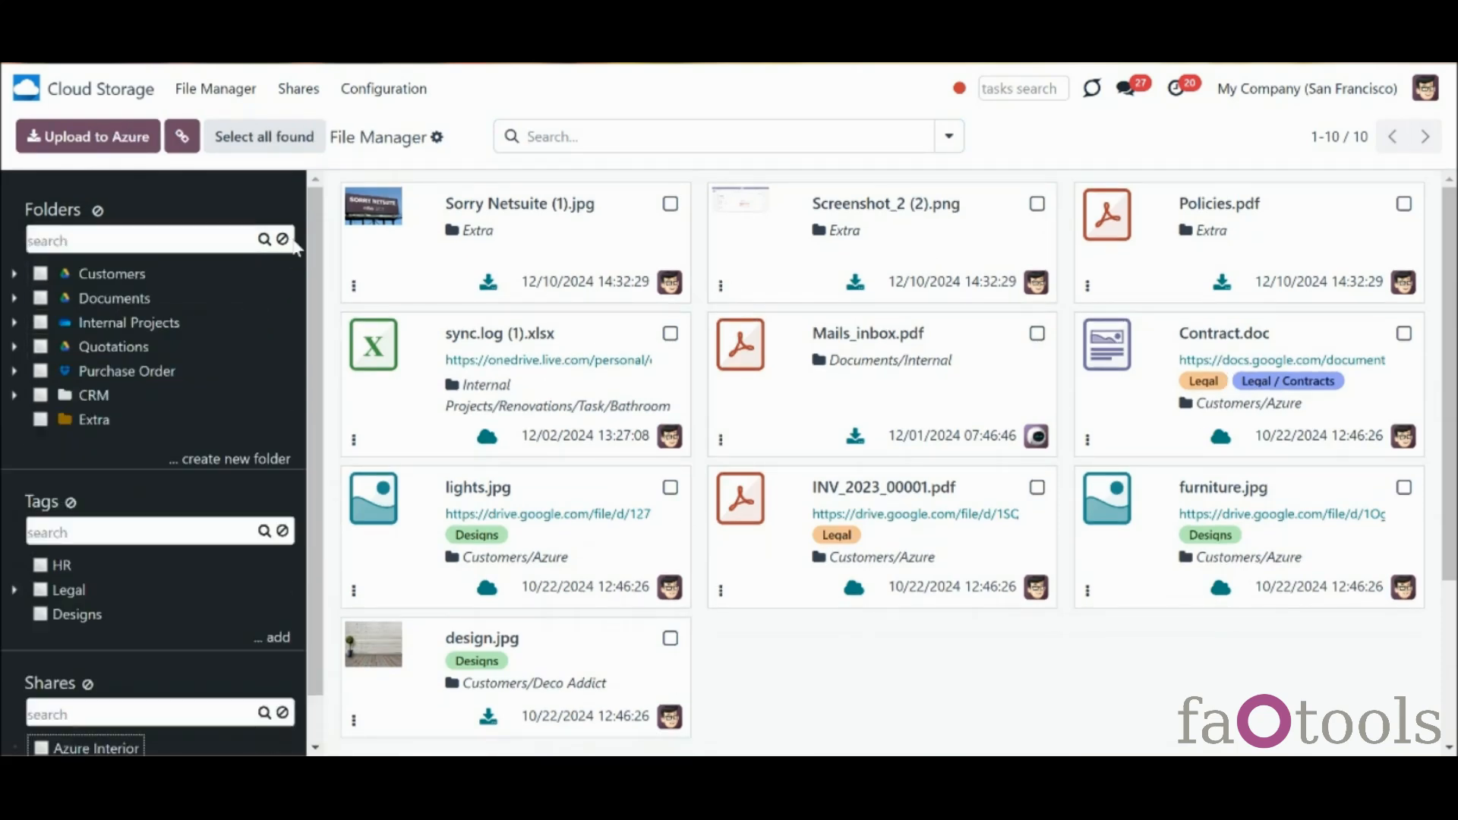
click(670, 204)
click(1221, 335)
Bring up the Customers folder's context menu
right_click(114, 274)
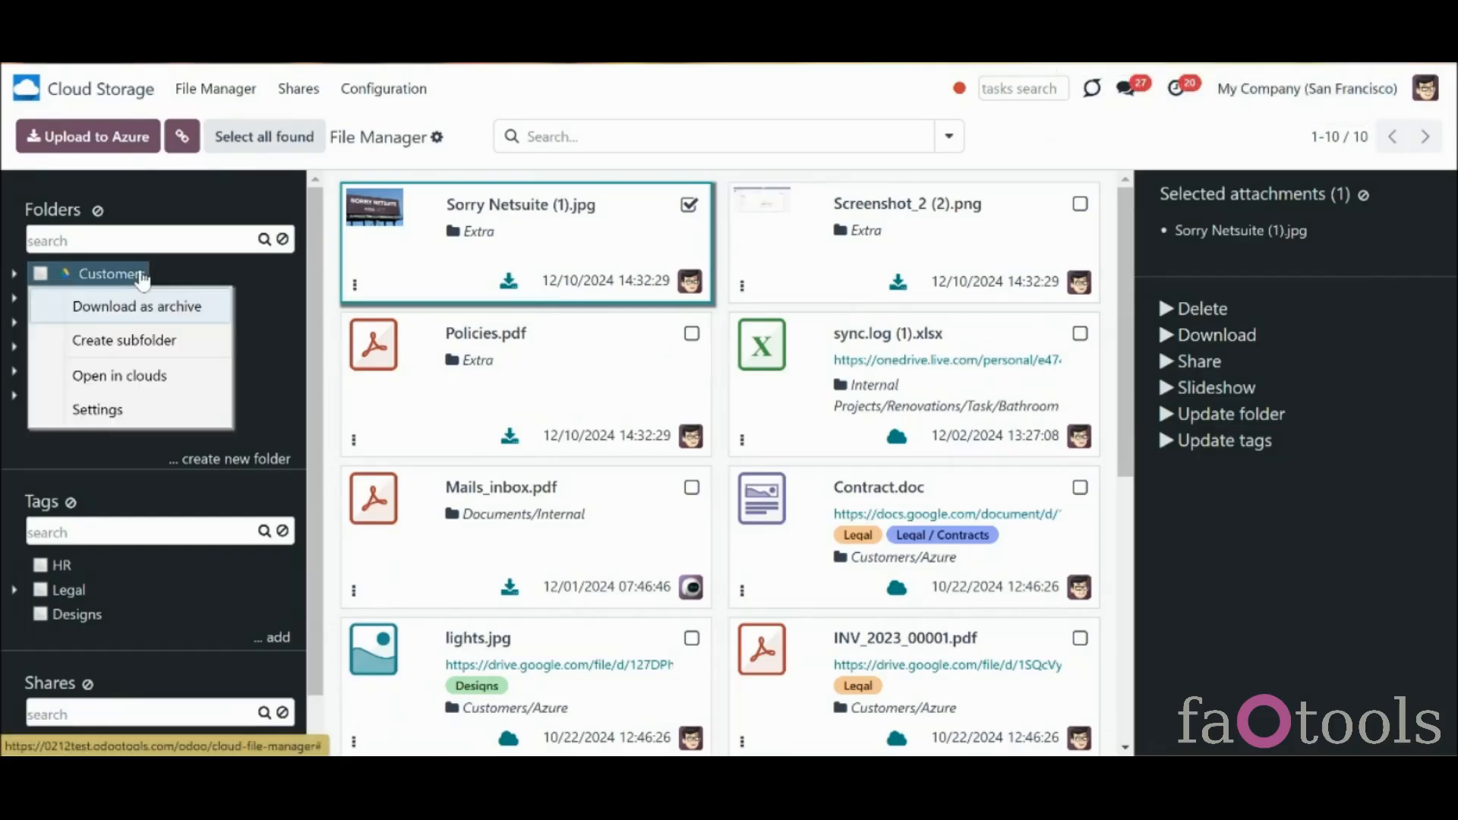
click(182, 312)
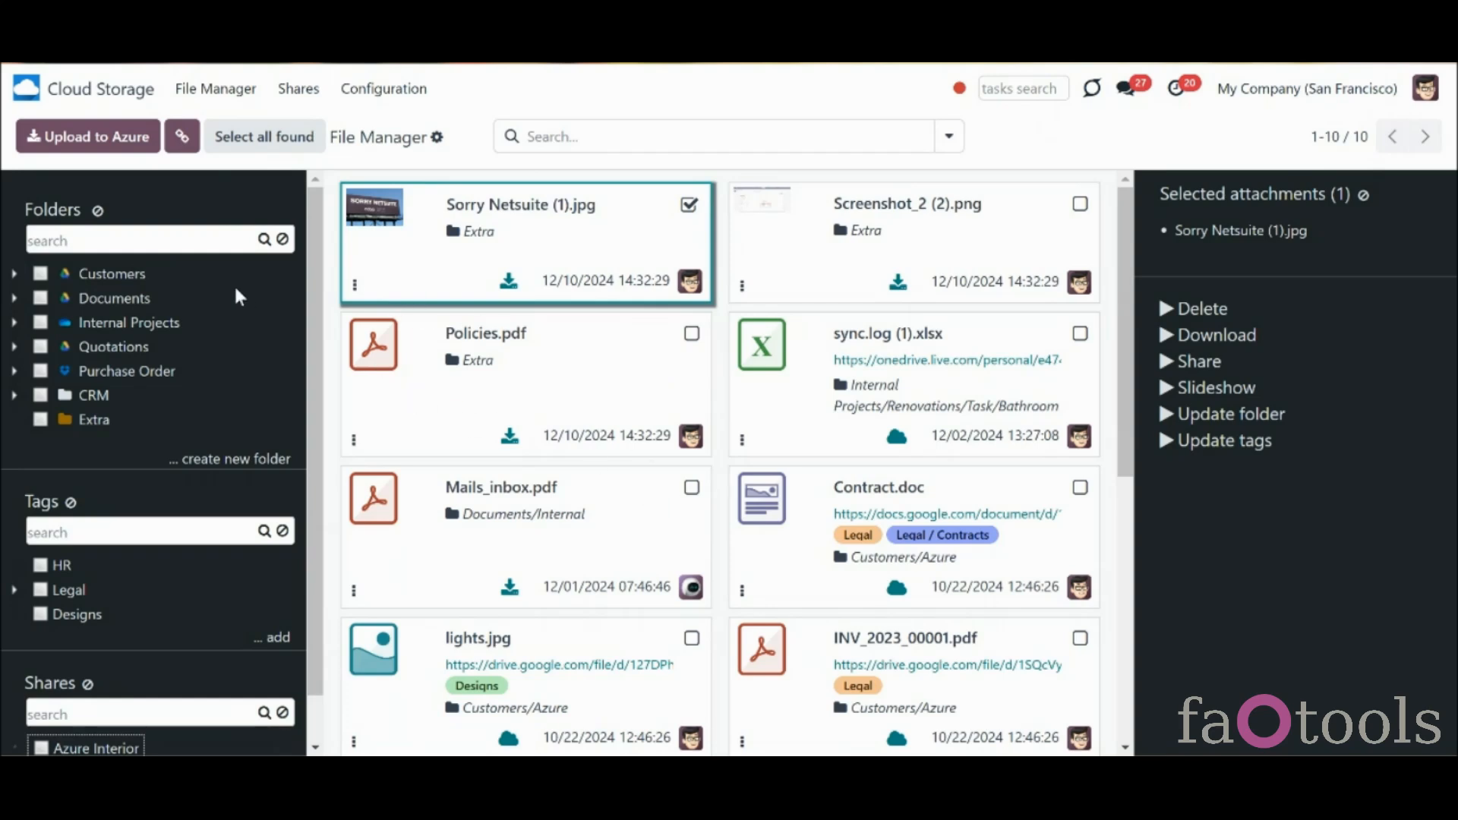
right_click(121, 275)
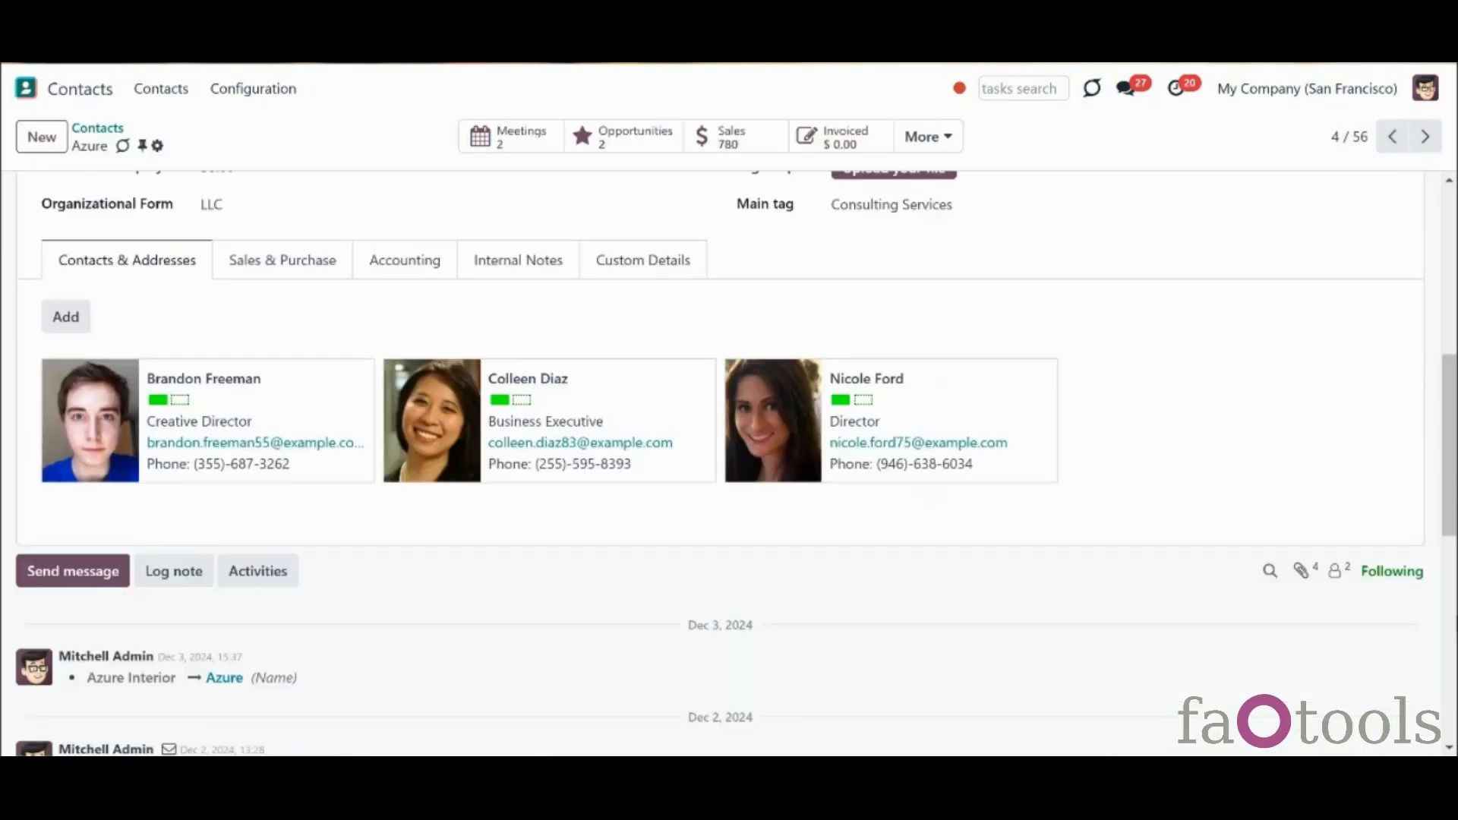
scroll(1263, 458, down, 3)
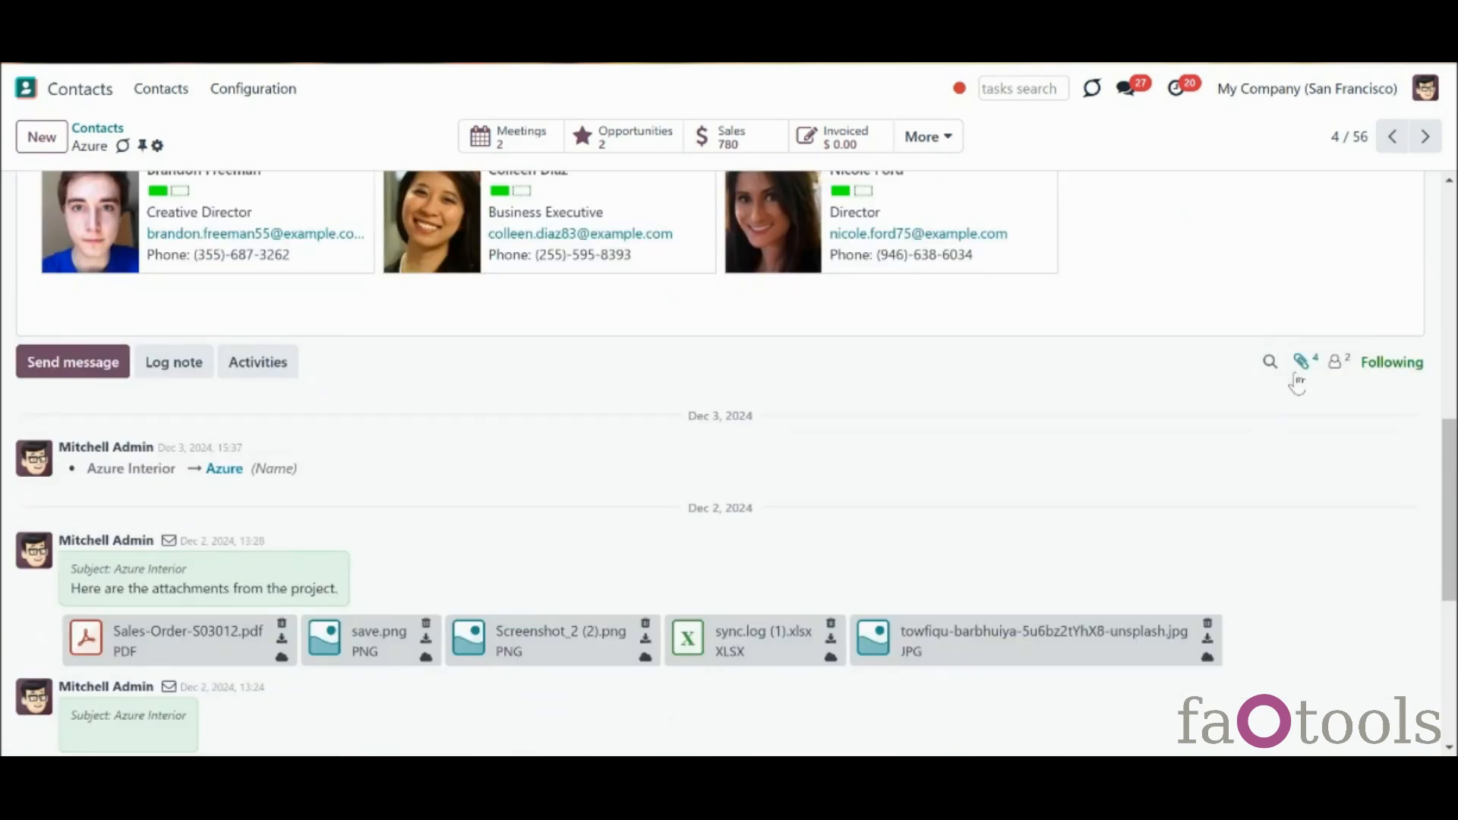
Show the Azure contact's linked Files and expand the Azure and Invoices folders
click(1298, 376)
click(27, 487)
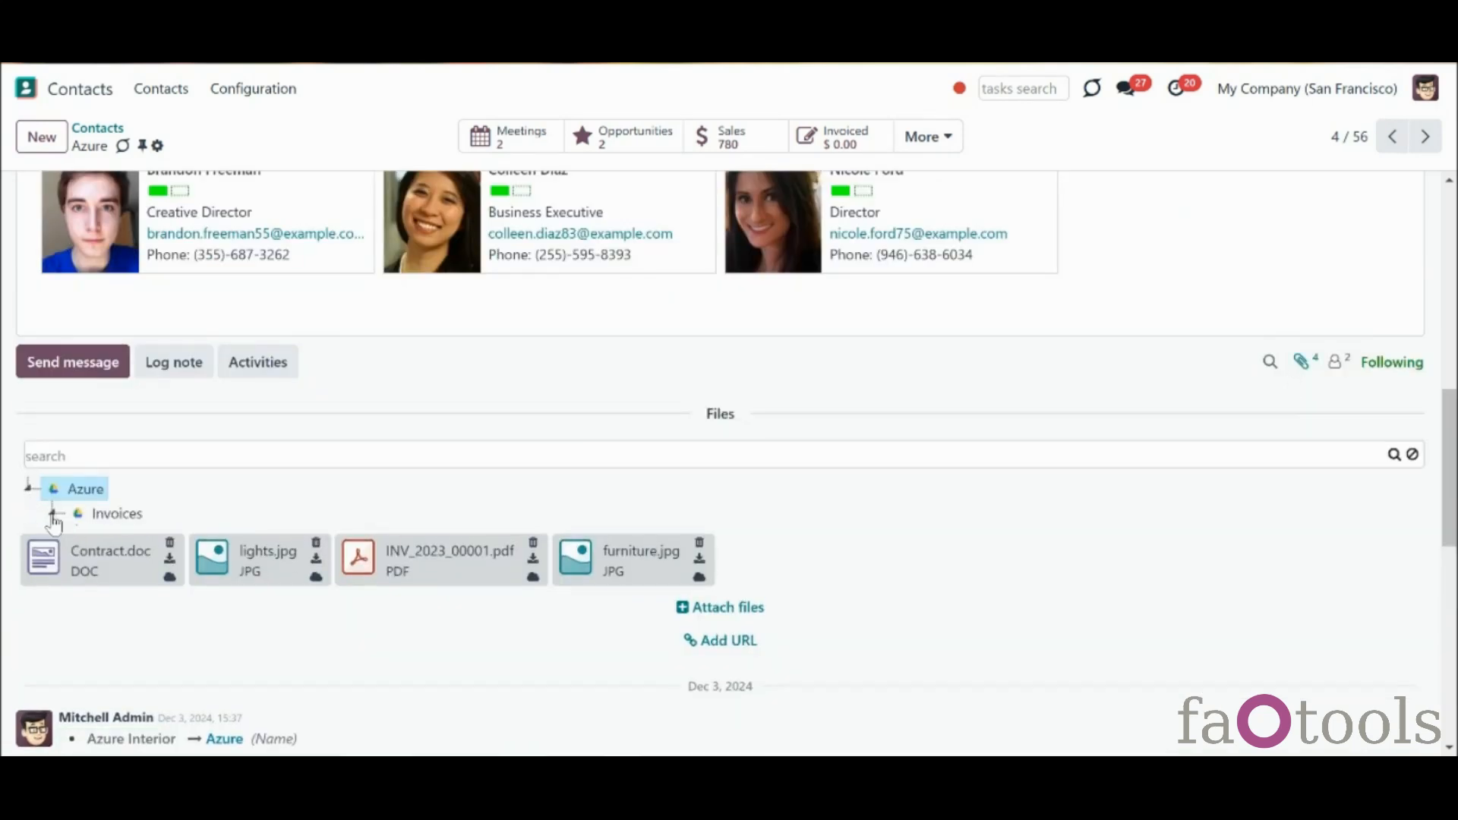
click(53, 517)
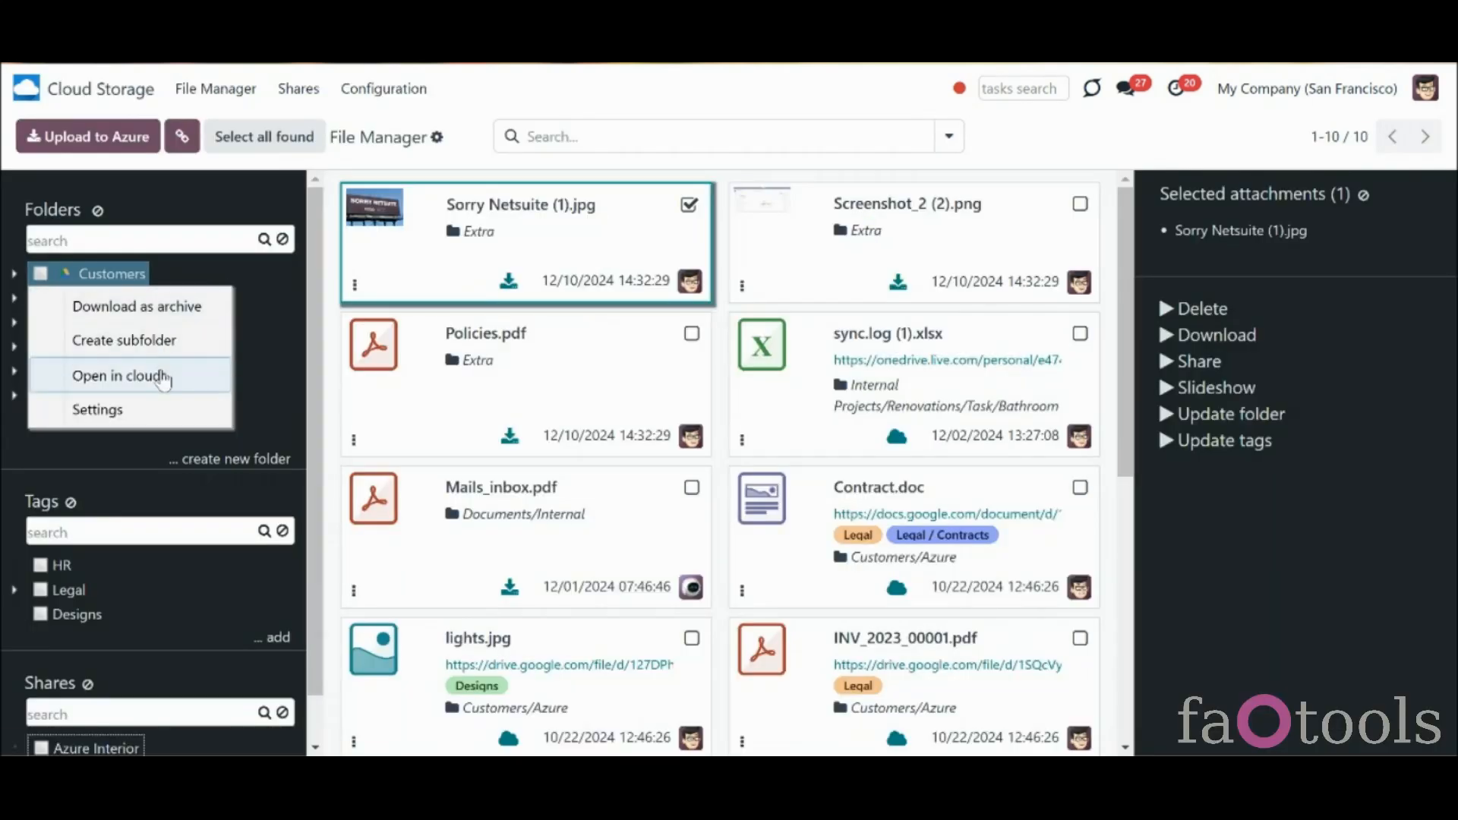
click(152, 376)
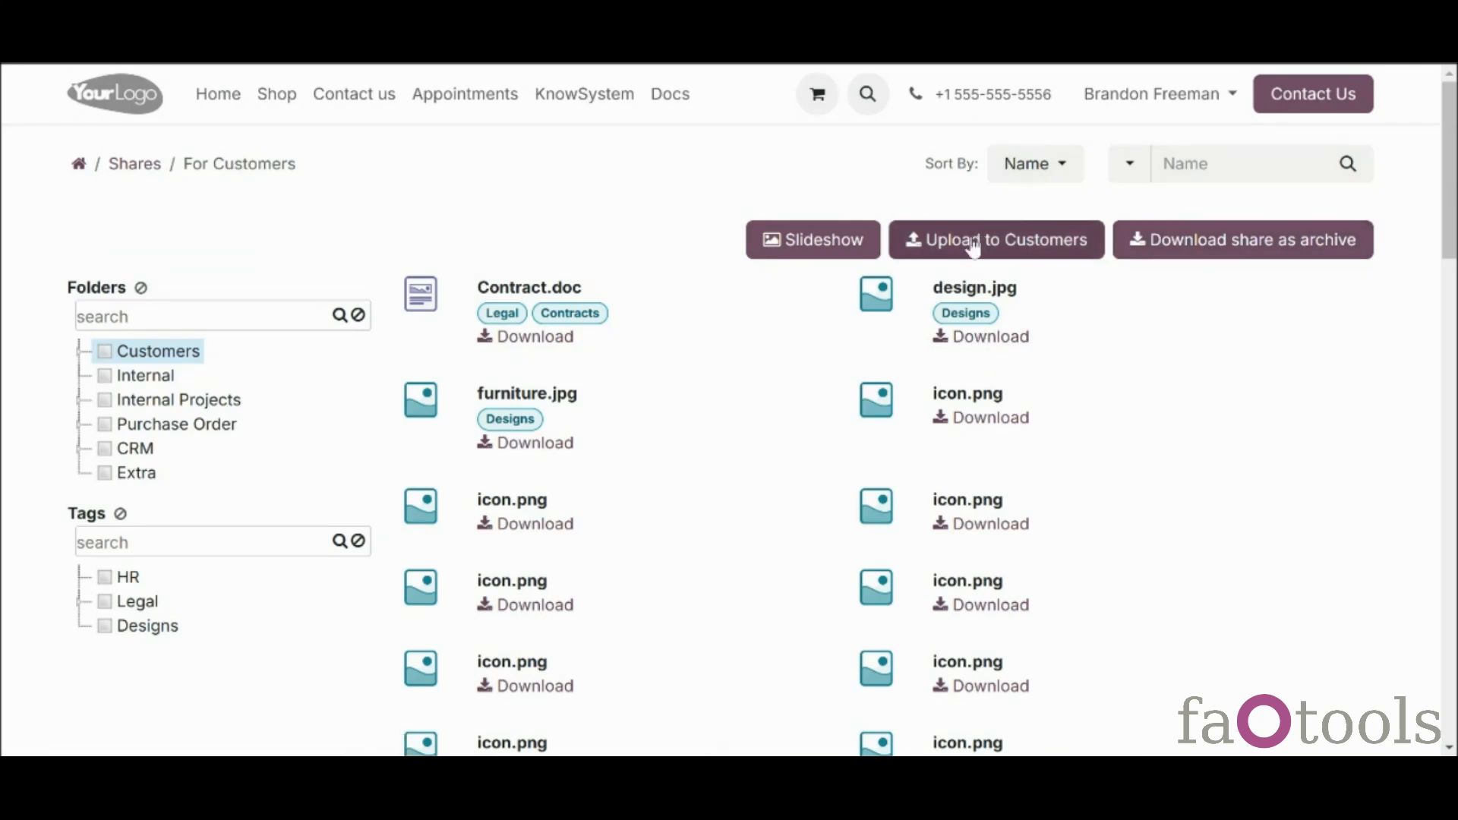
drag(1453, 242, 1453, 653)
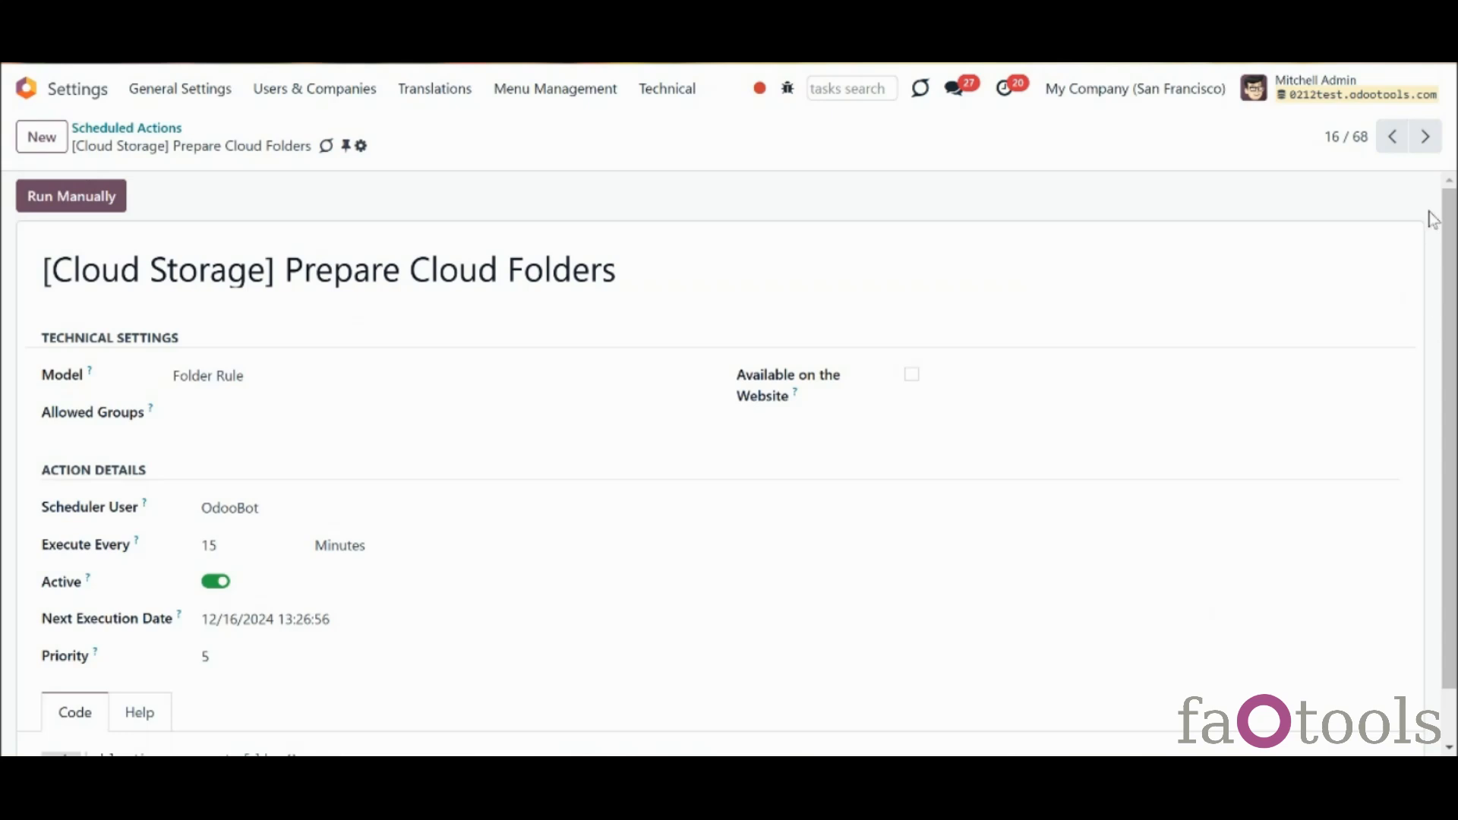
Advance to scheduled action 17/68, [Cloud Storage] Run/Prepare sync queue
click(1426, 134)
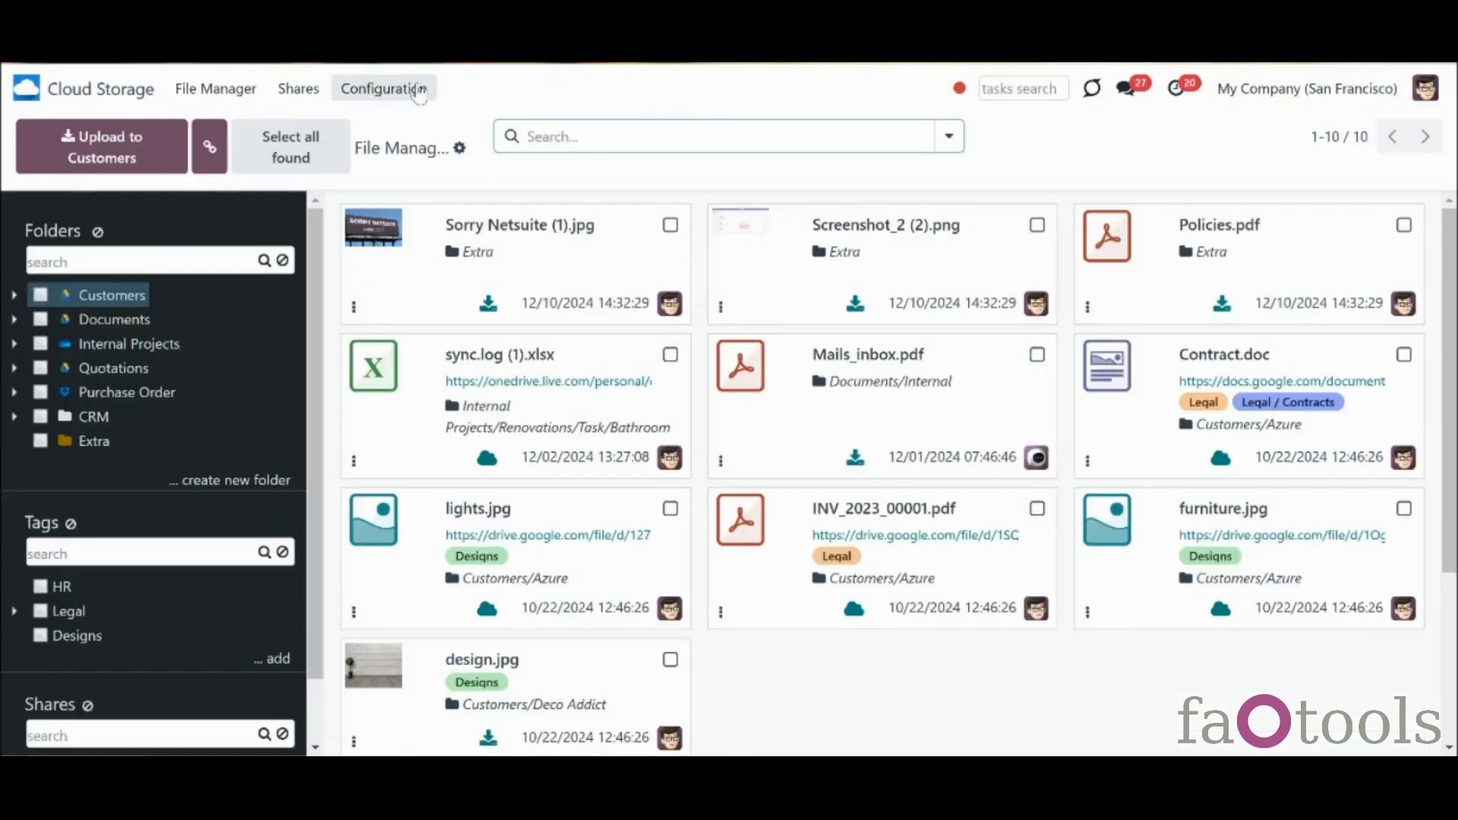
View the Sync Logs, then open the Google Drive entry under Cloud Clients
click(389, 88)
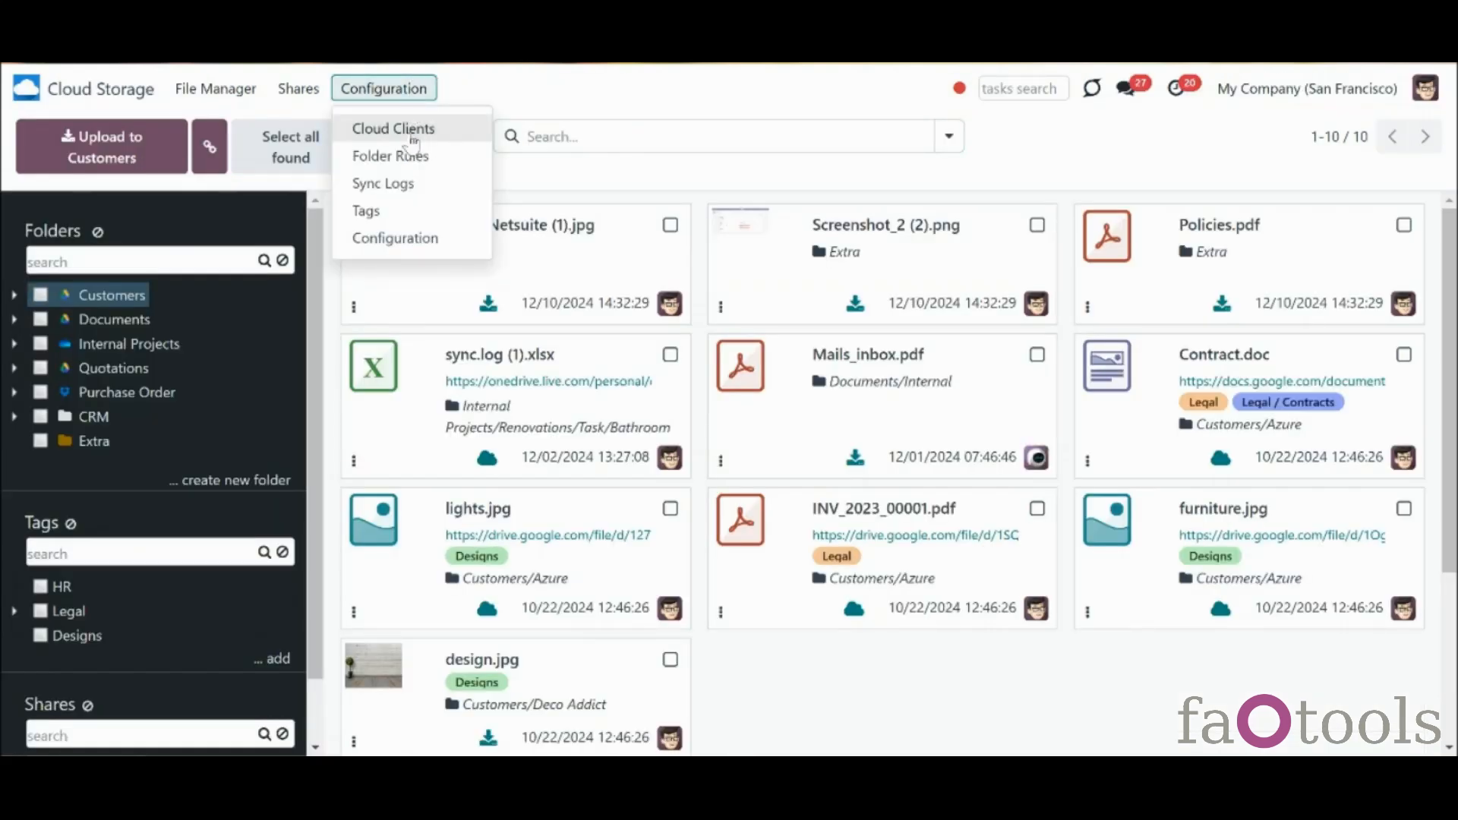
click(382, 184)
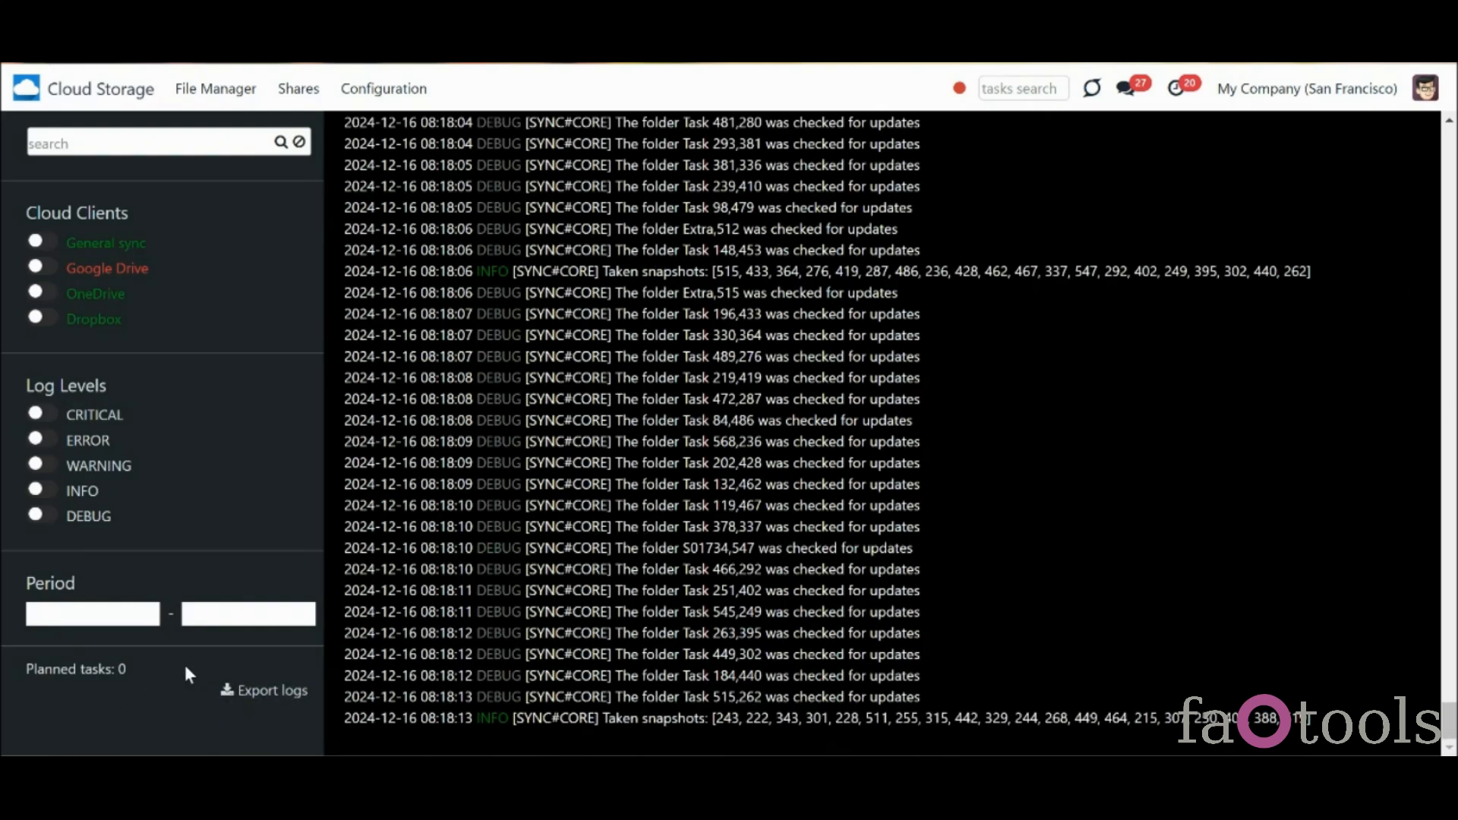
click(383, 88)
click(384, 128)
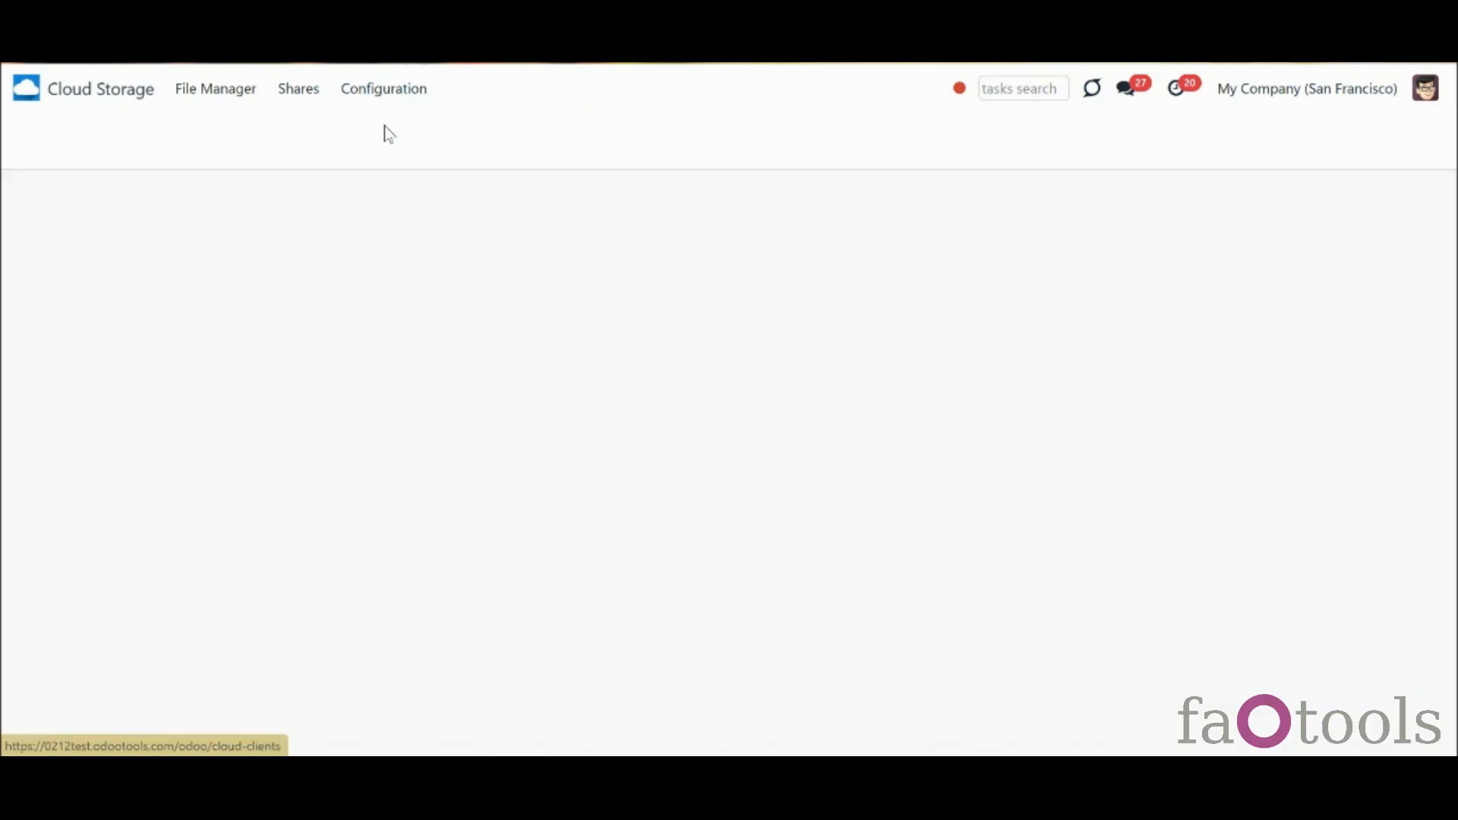
click(367, 231)
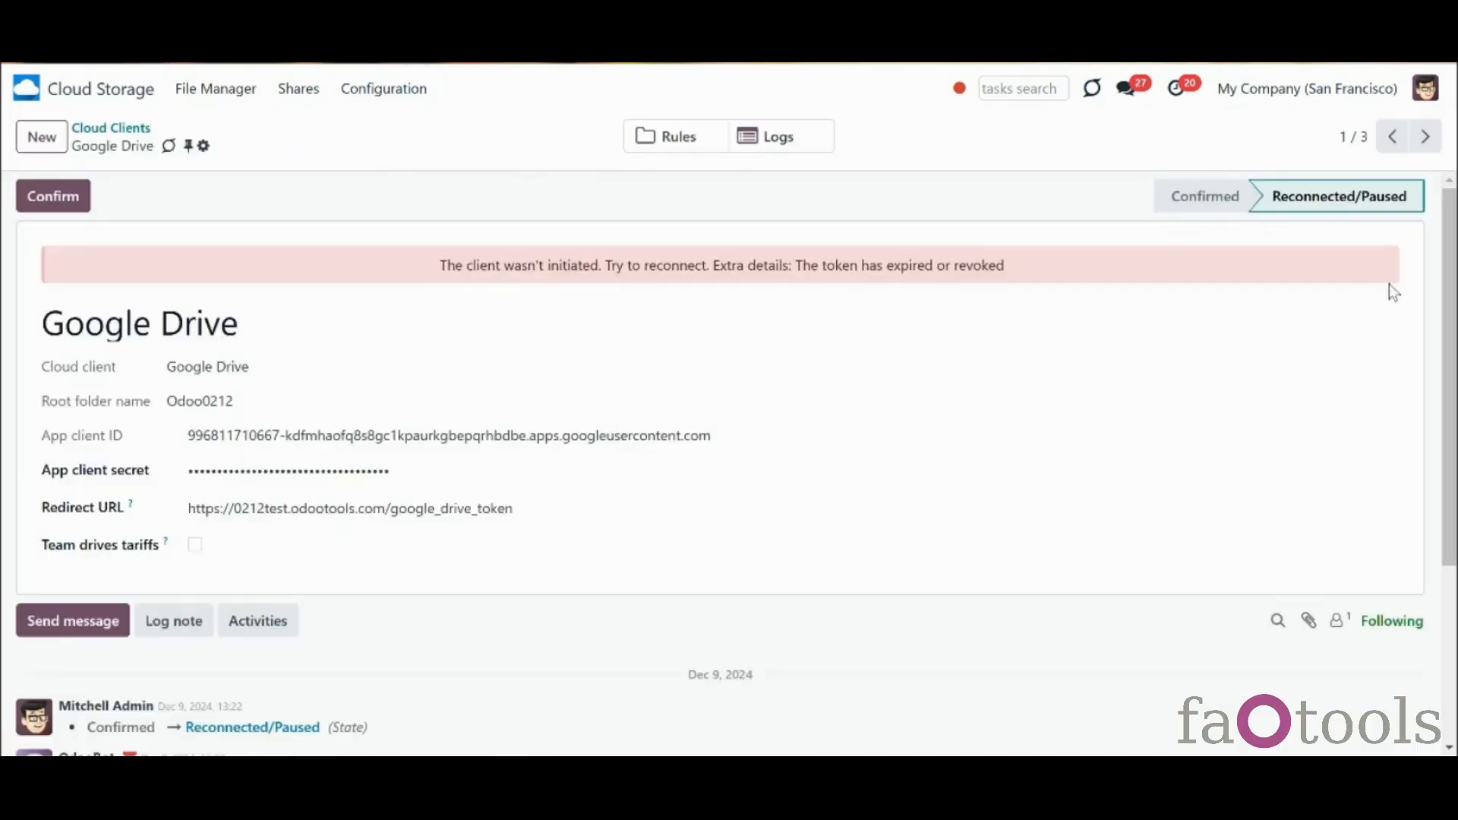
scroll(1375, 286, down, 2)
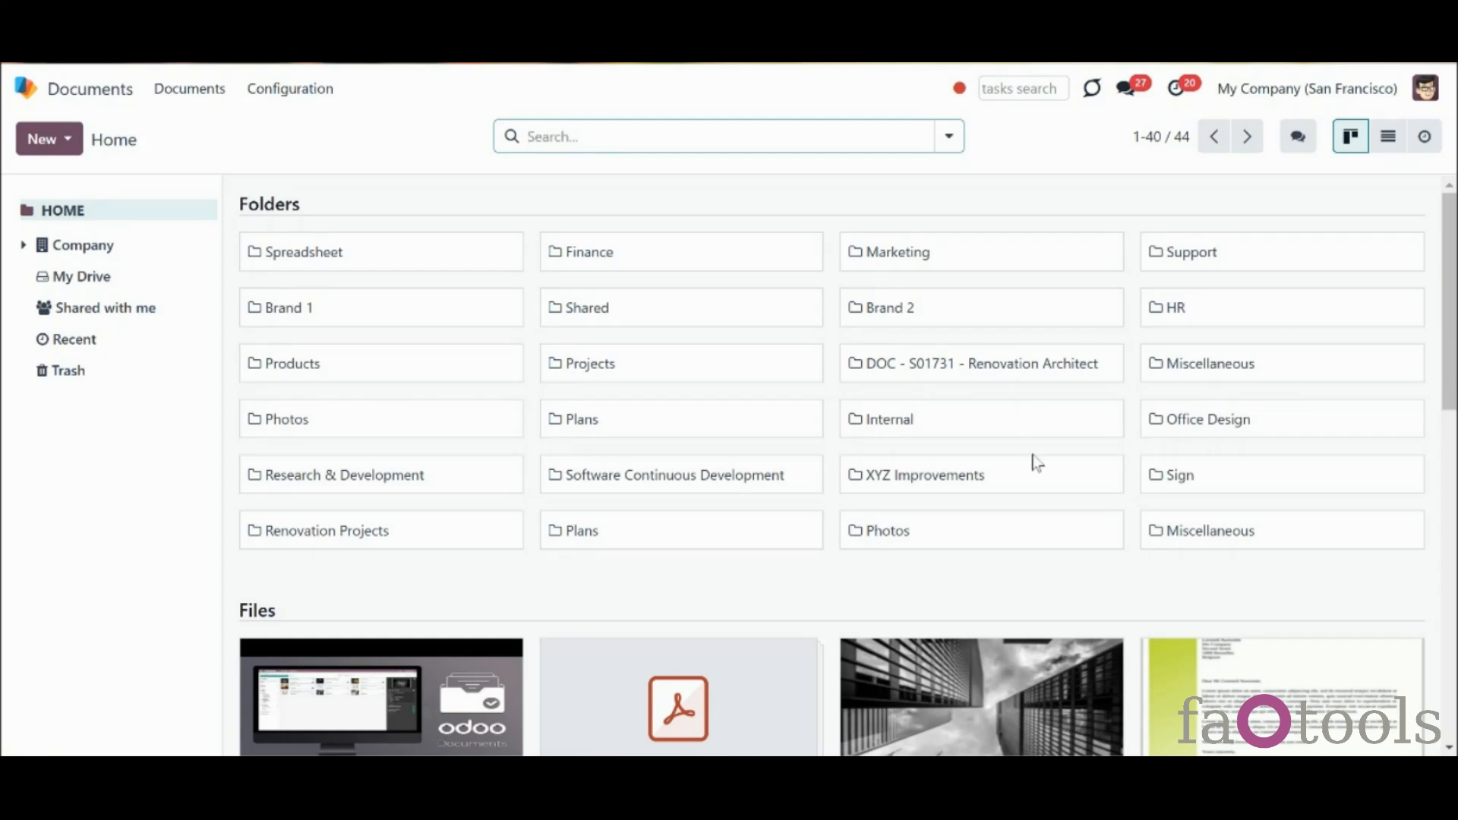
Return to the apps home screen and launch Cloud Storage
scroll(1012, 439, down, 5)
scroll(832, 464, down, 1)
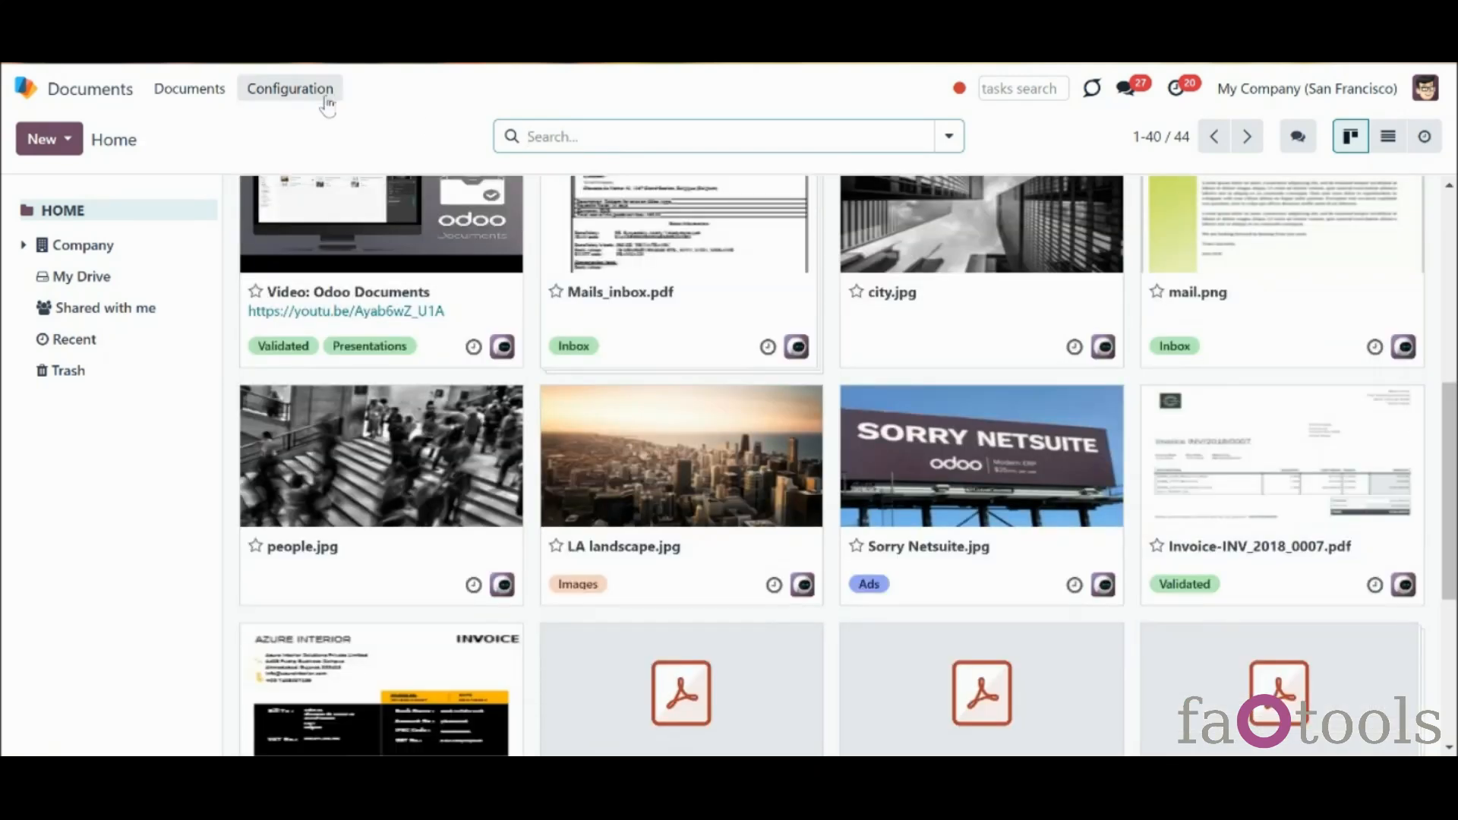
click(87, 106)
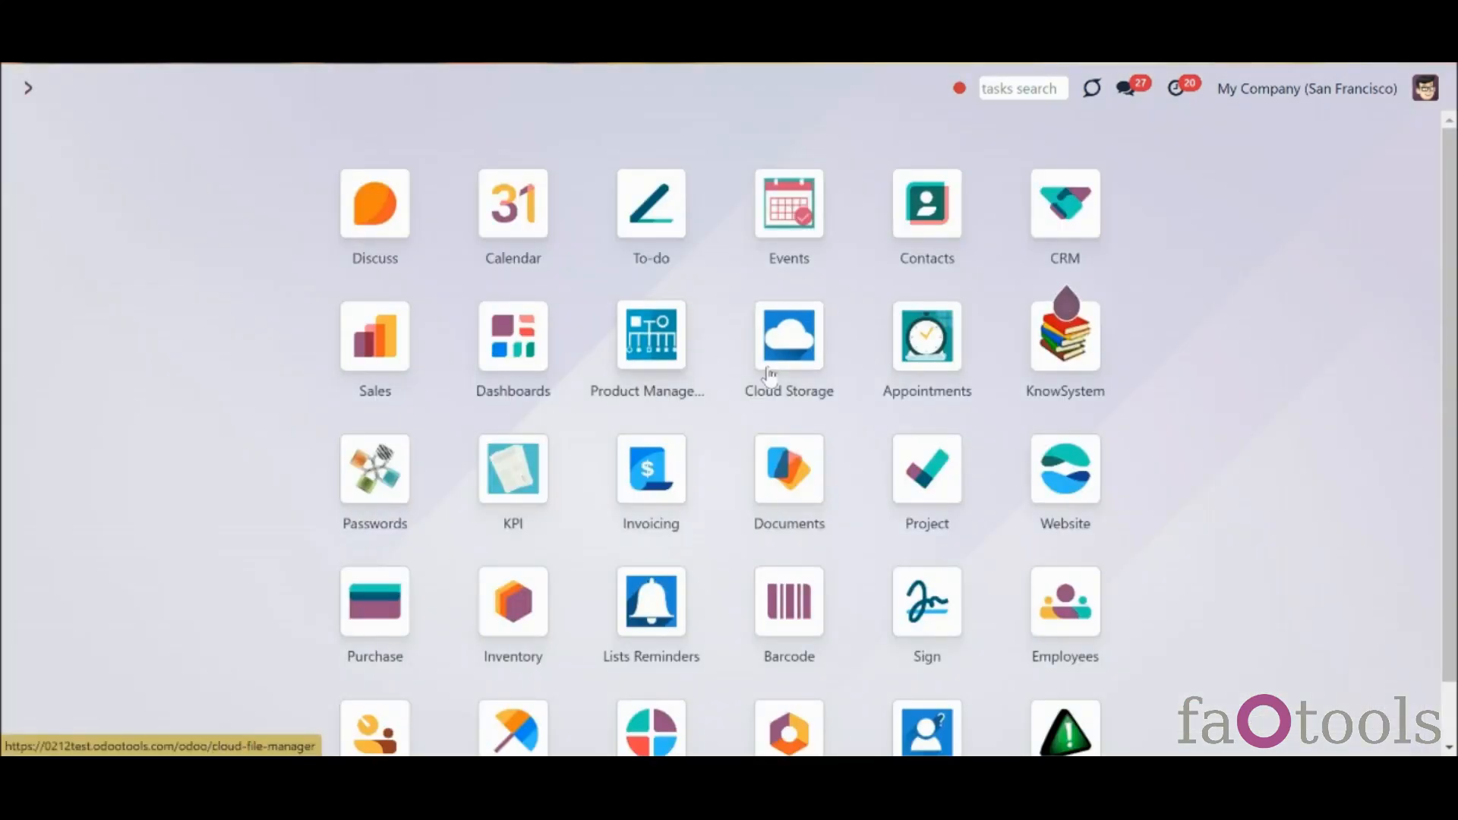
click(771, 374)
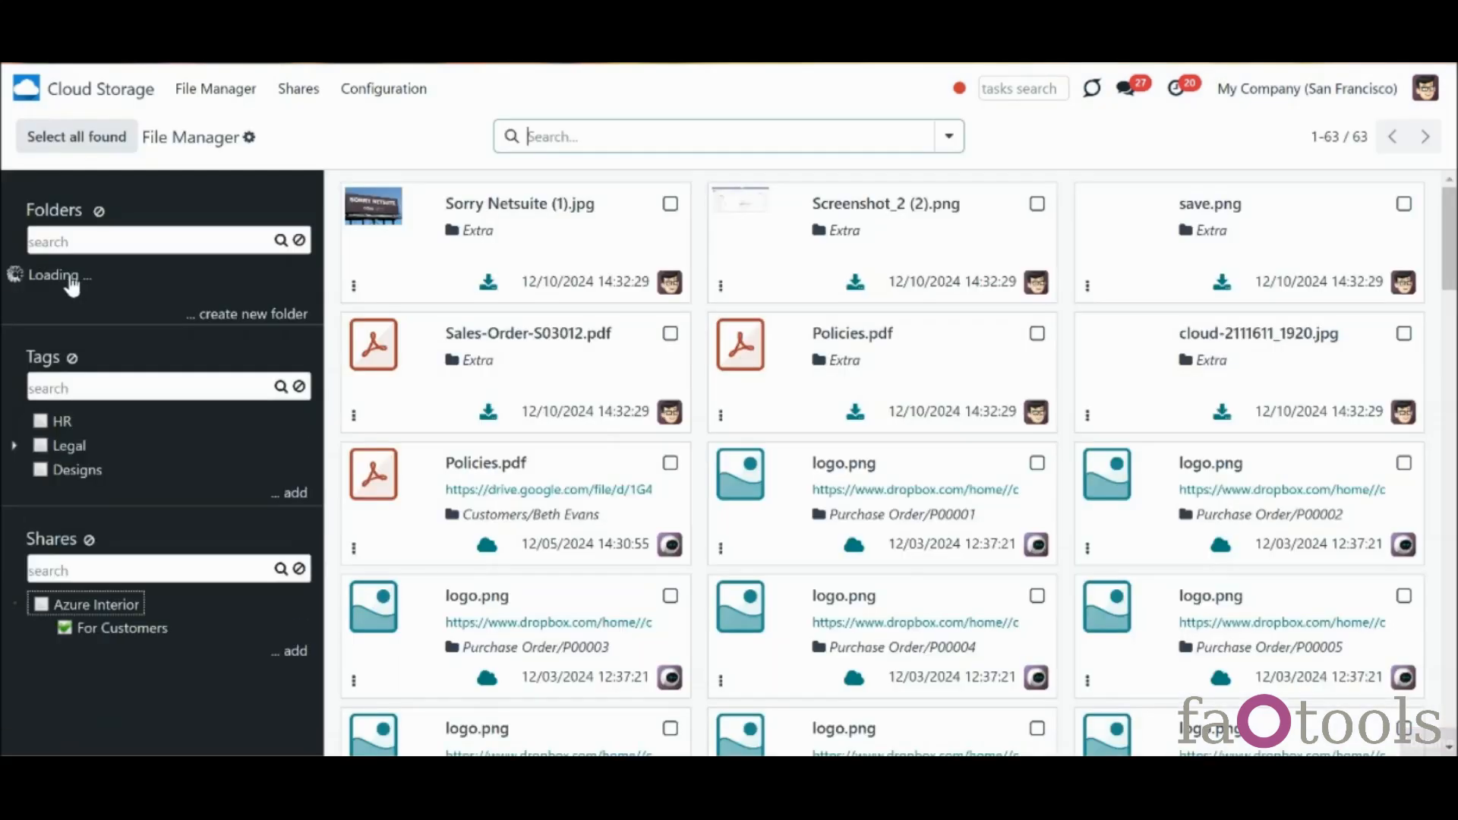
Show the Customers folder's files, then open the Documents auto folder rule
click(91, 295)
click(380, 88)
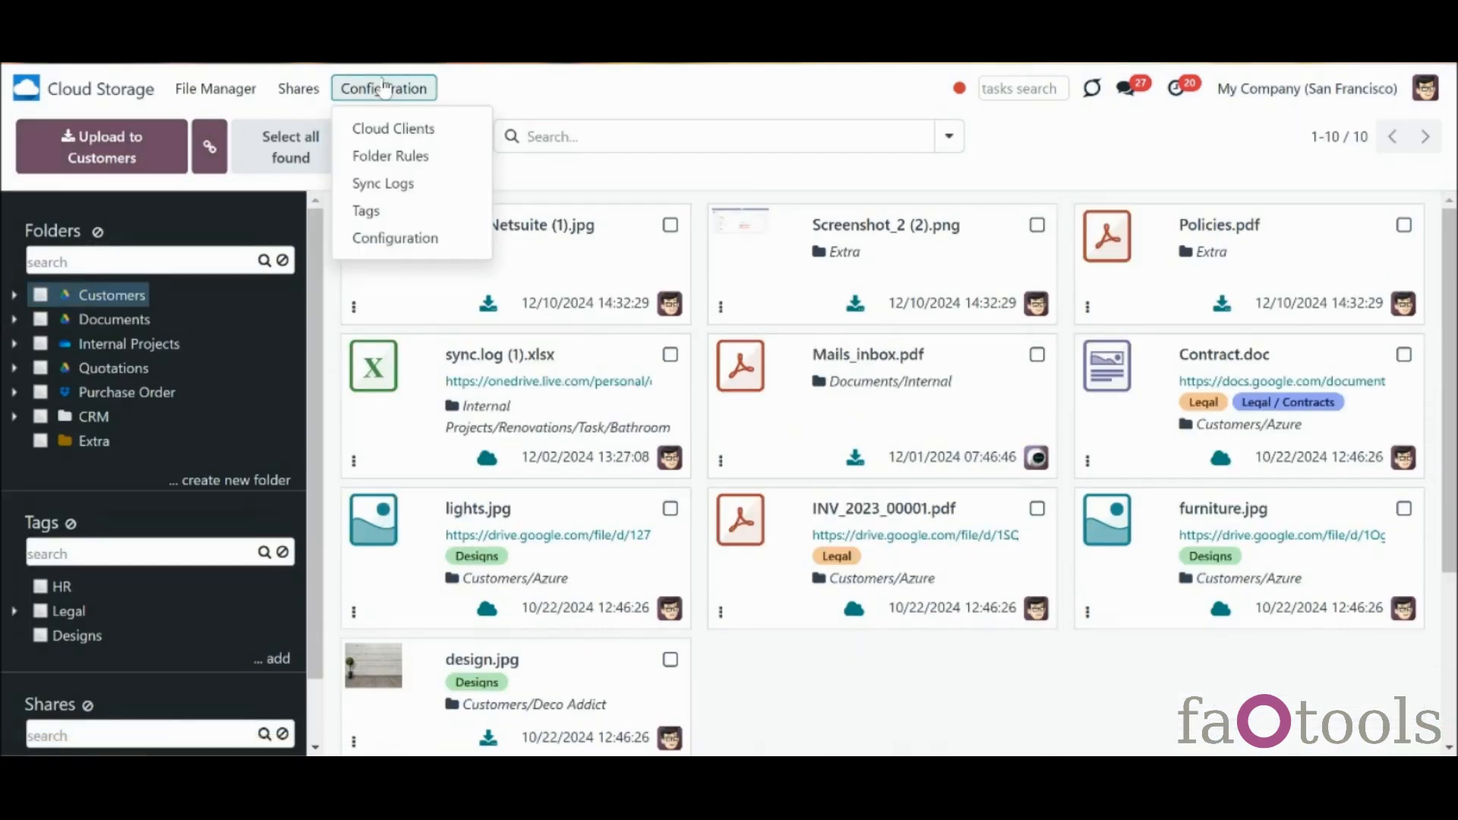
click(404, 156)
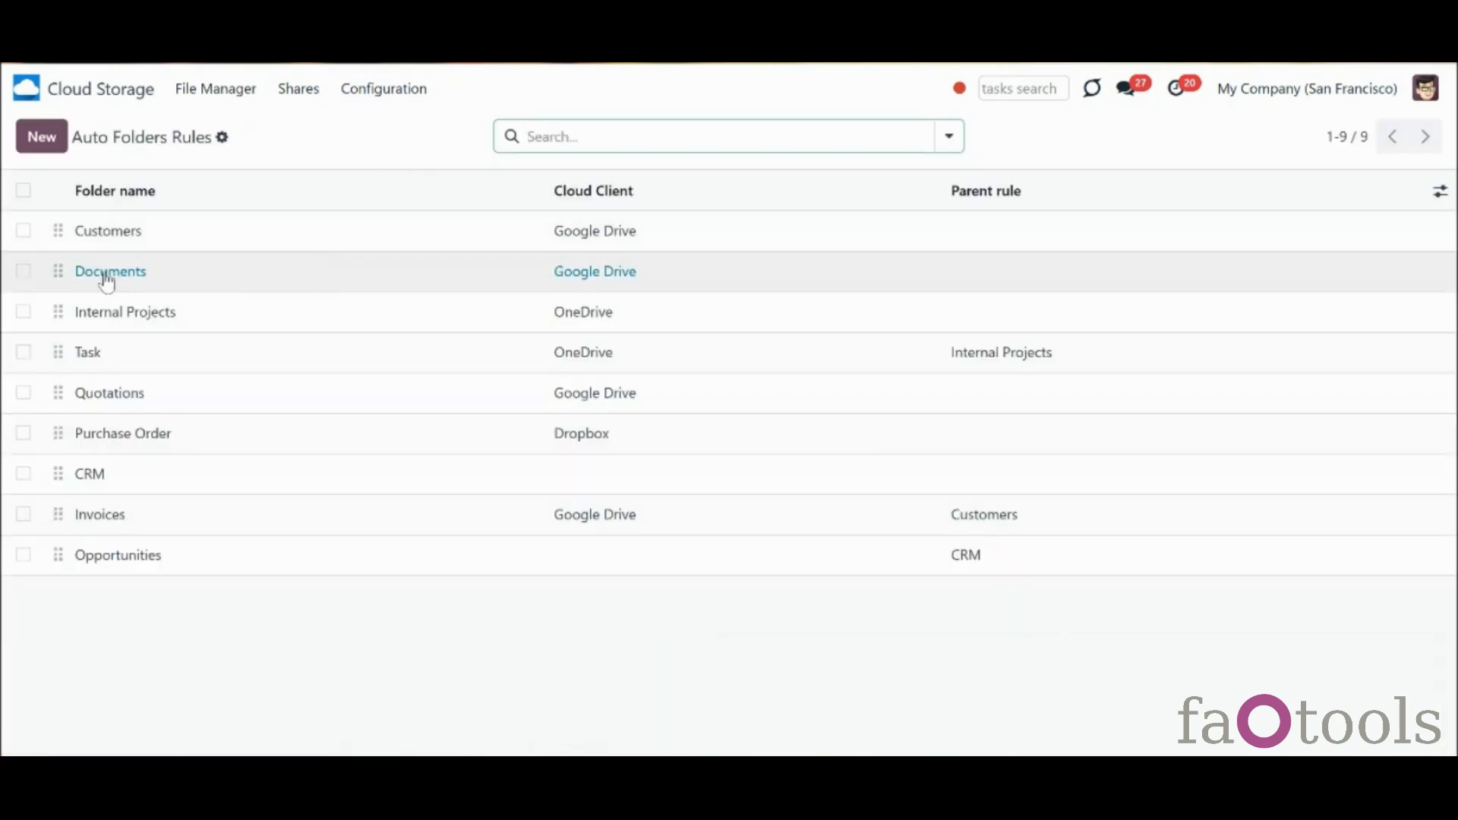
click(240, 279)
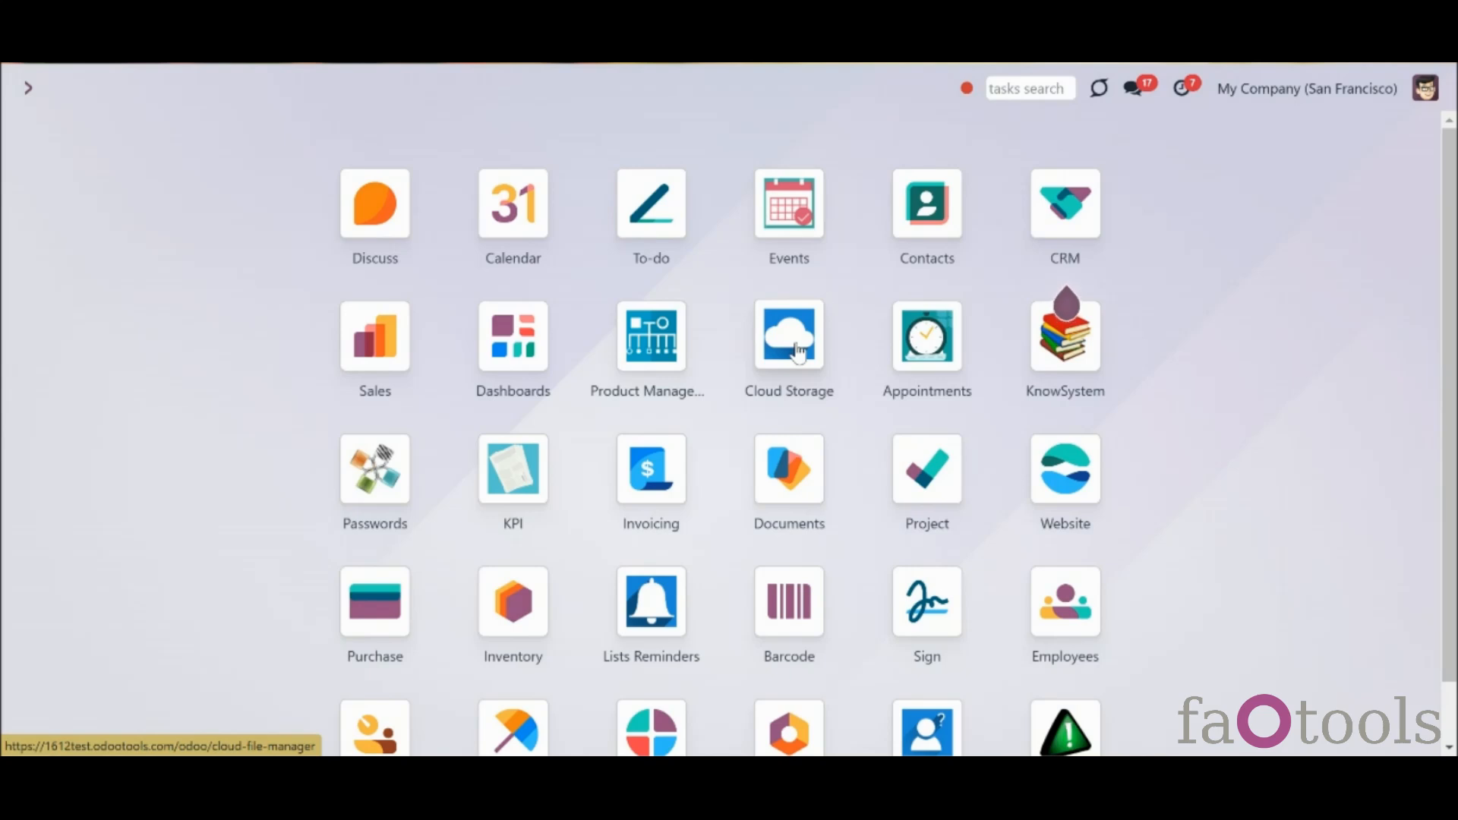
In the file manager, expand the Customers, Azure Interior, Deco Addict and Internal Projects folders
click(795, 351)
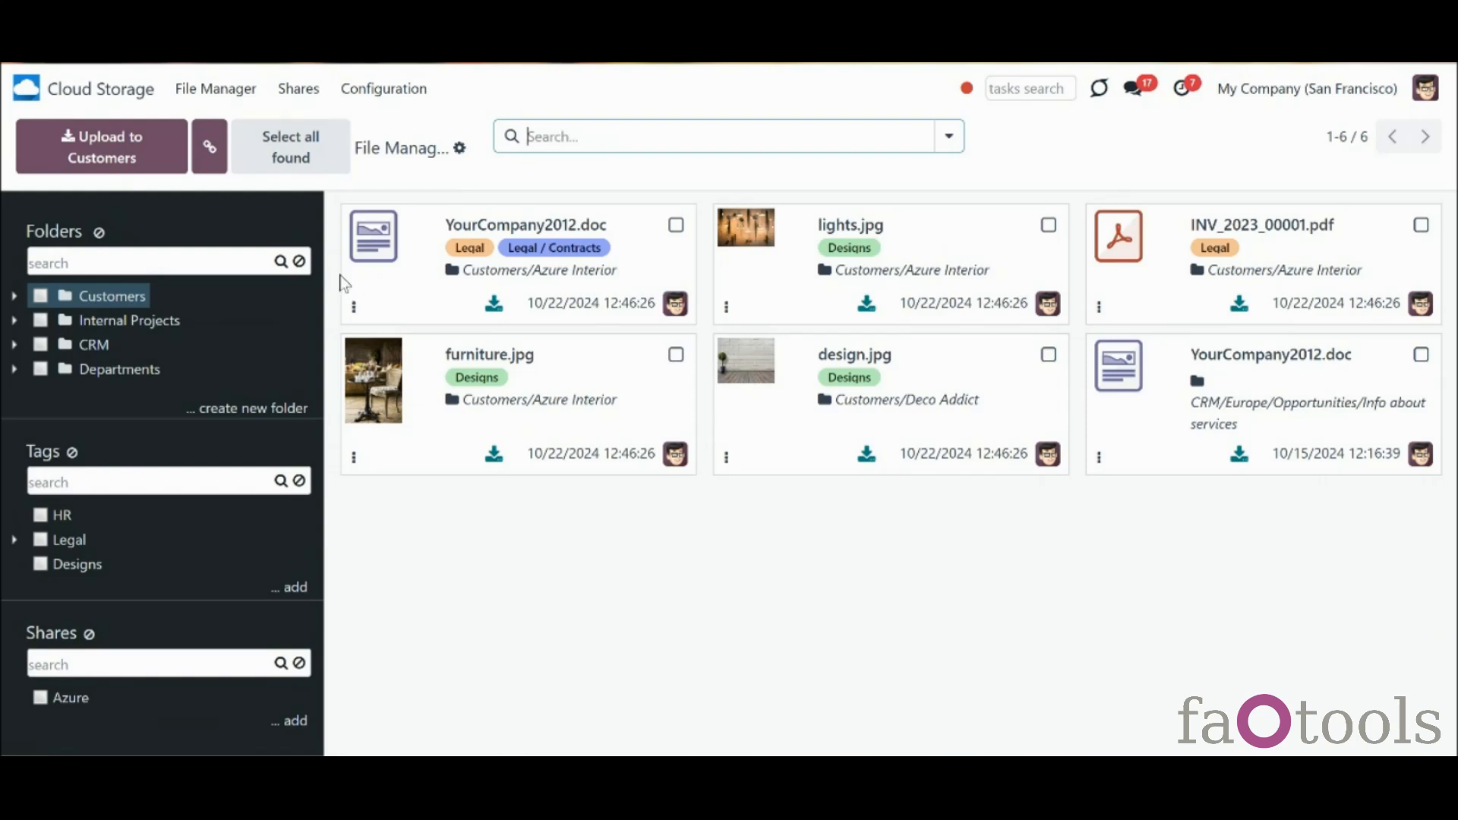
click(14, 297)
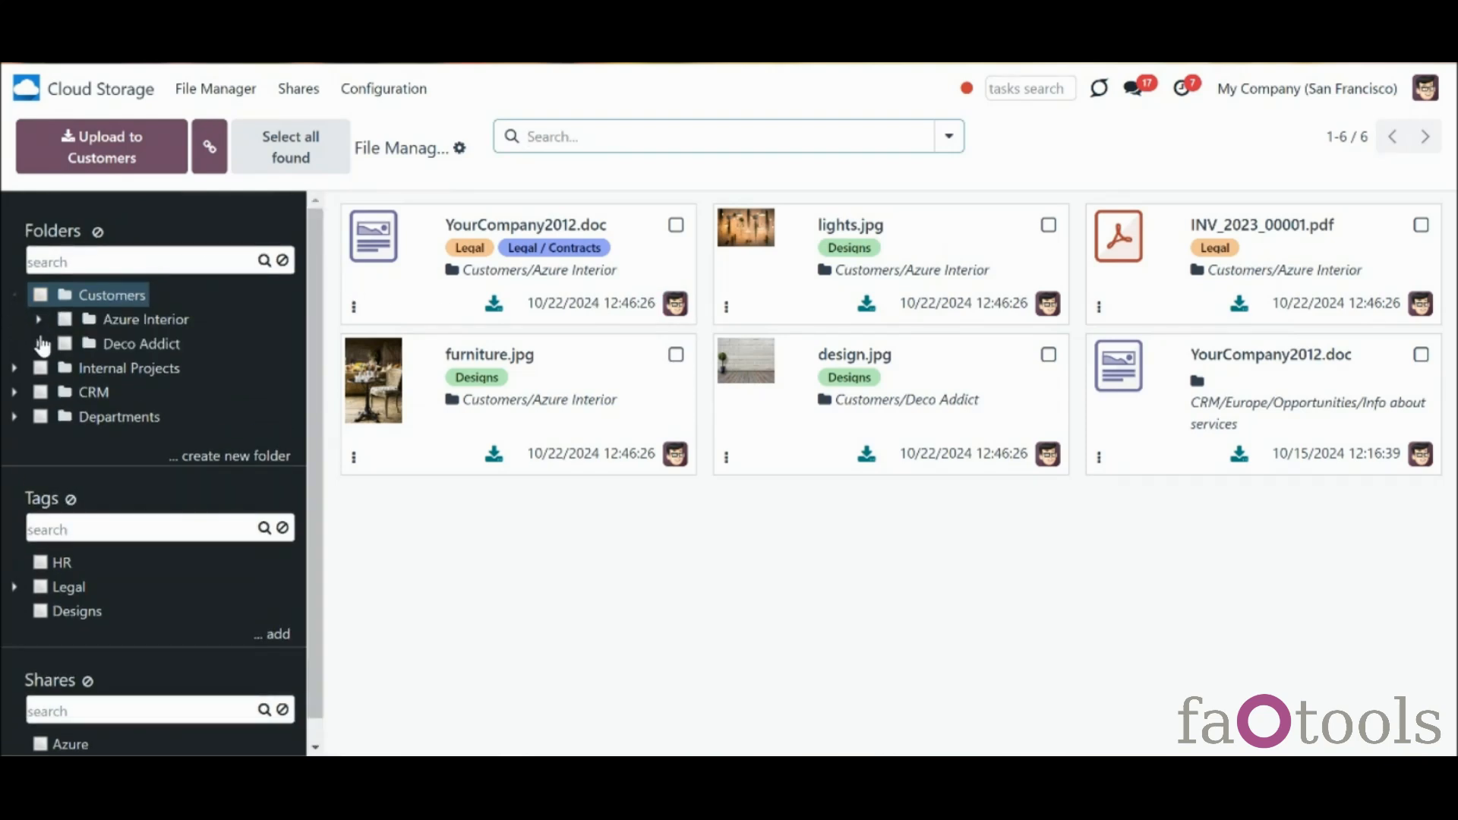
click(38, 319)
click(62, 347)
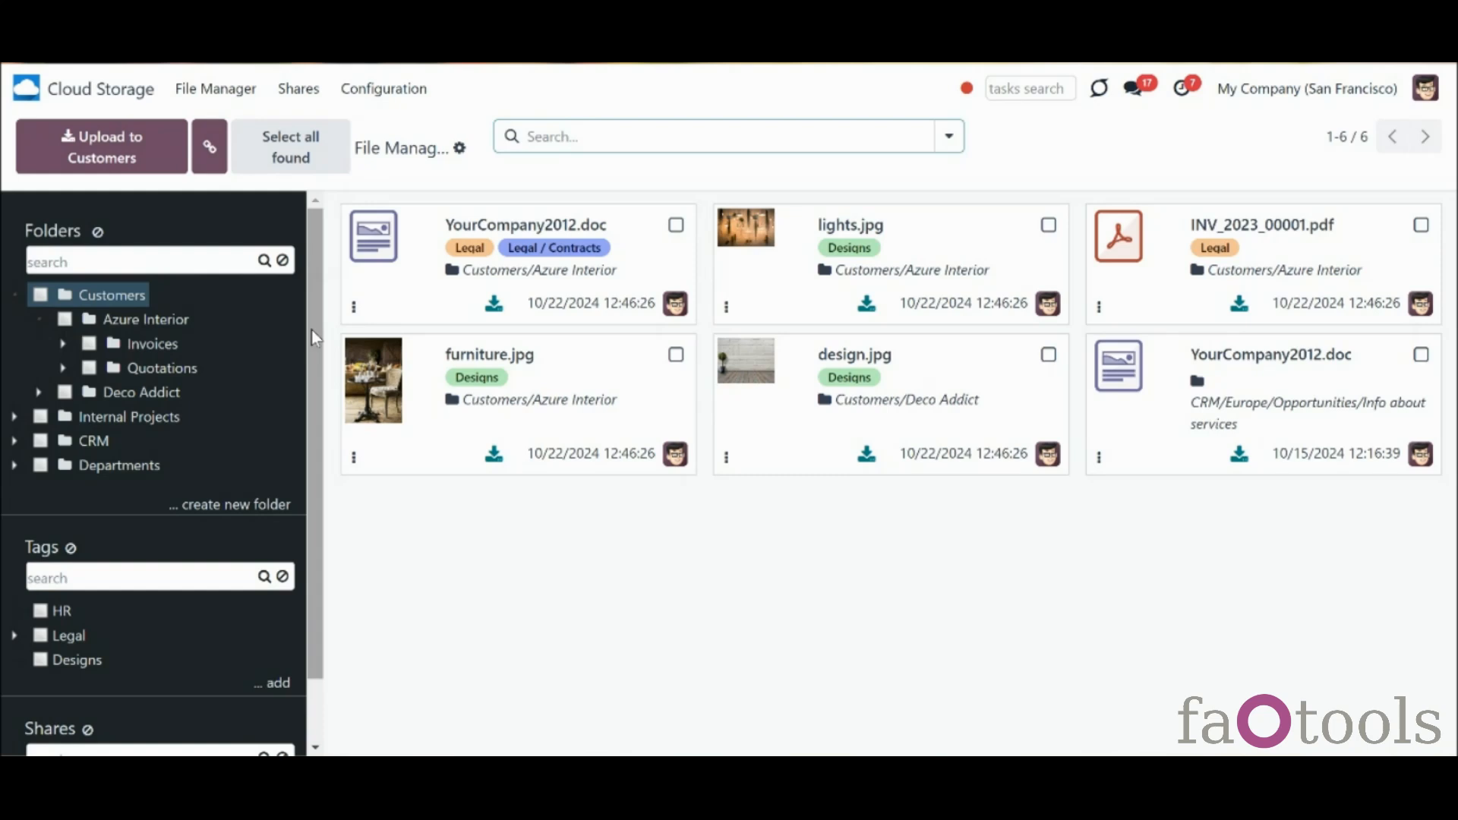
click(38, 392)
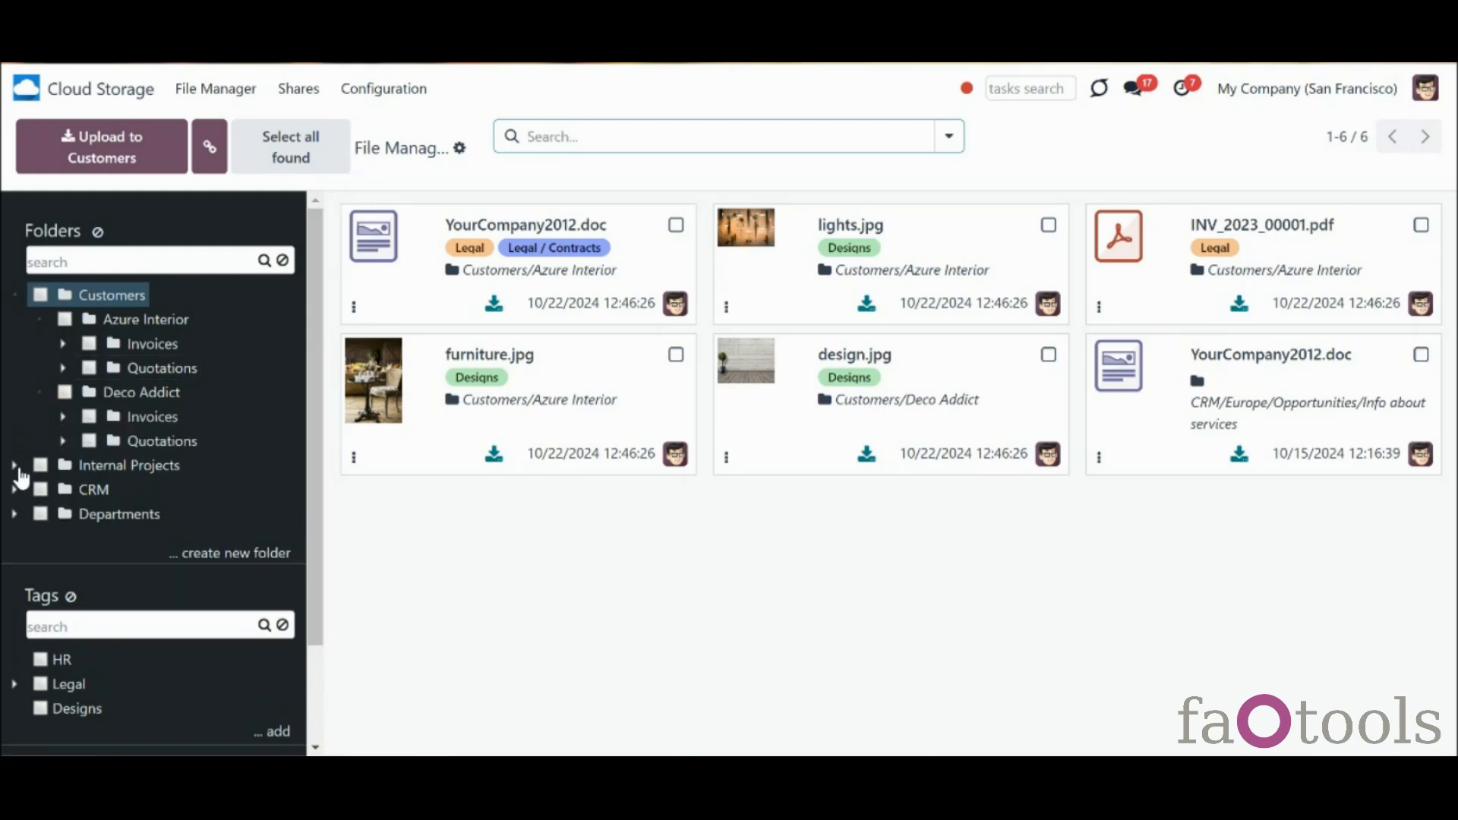
click(17, 466)
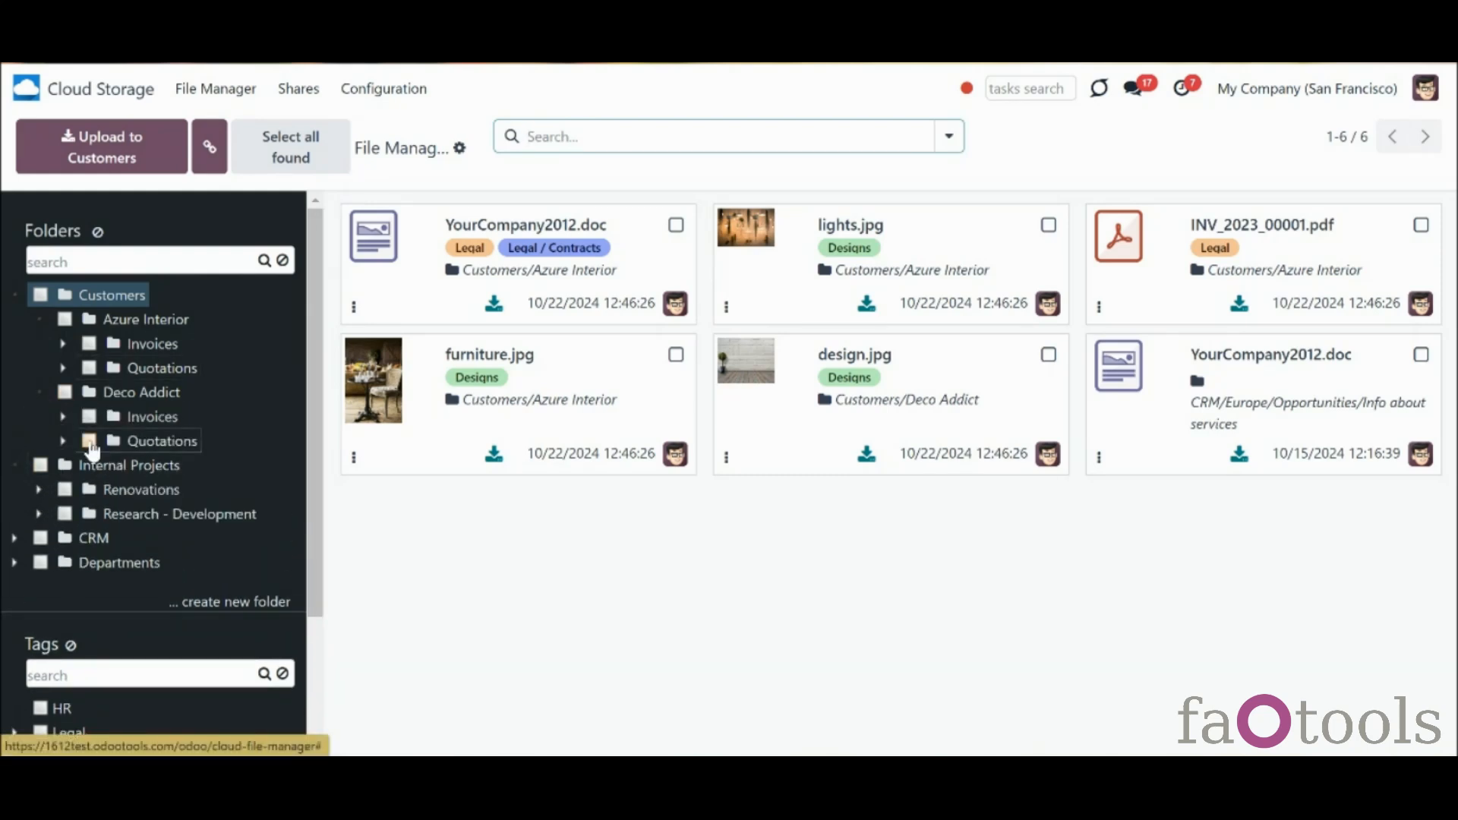
click(62, 397)
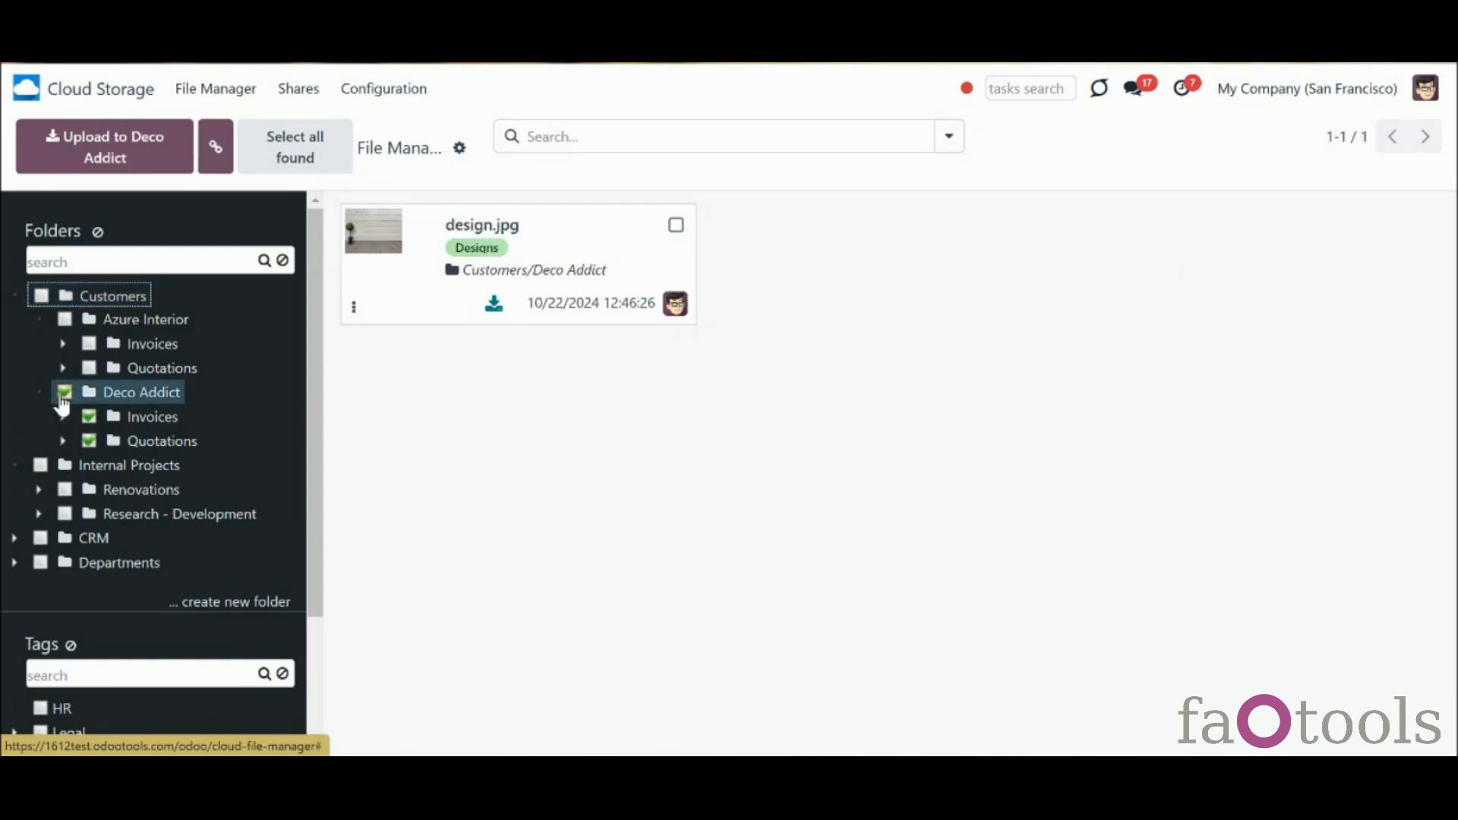
click(63, 398)
Create a 'My Documents' subfolder under Deco Addict and open its settings
right_click(63, 403)
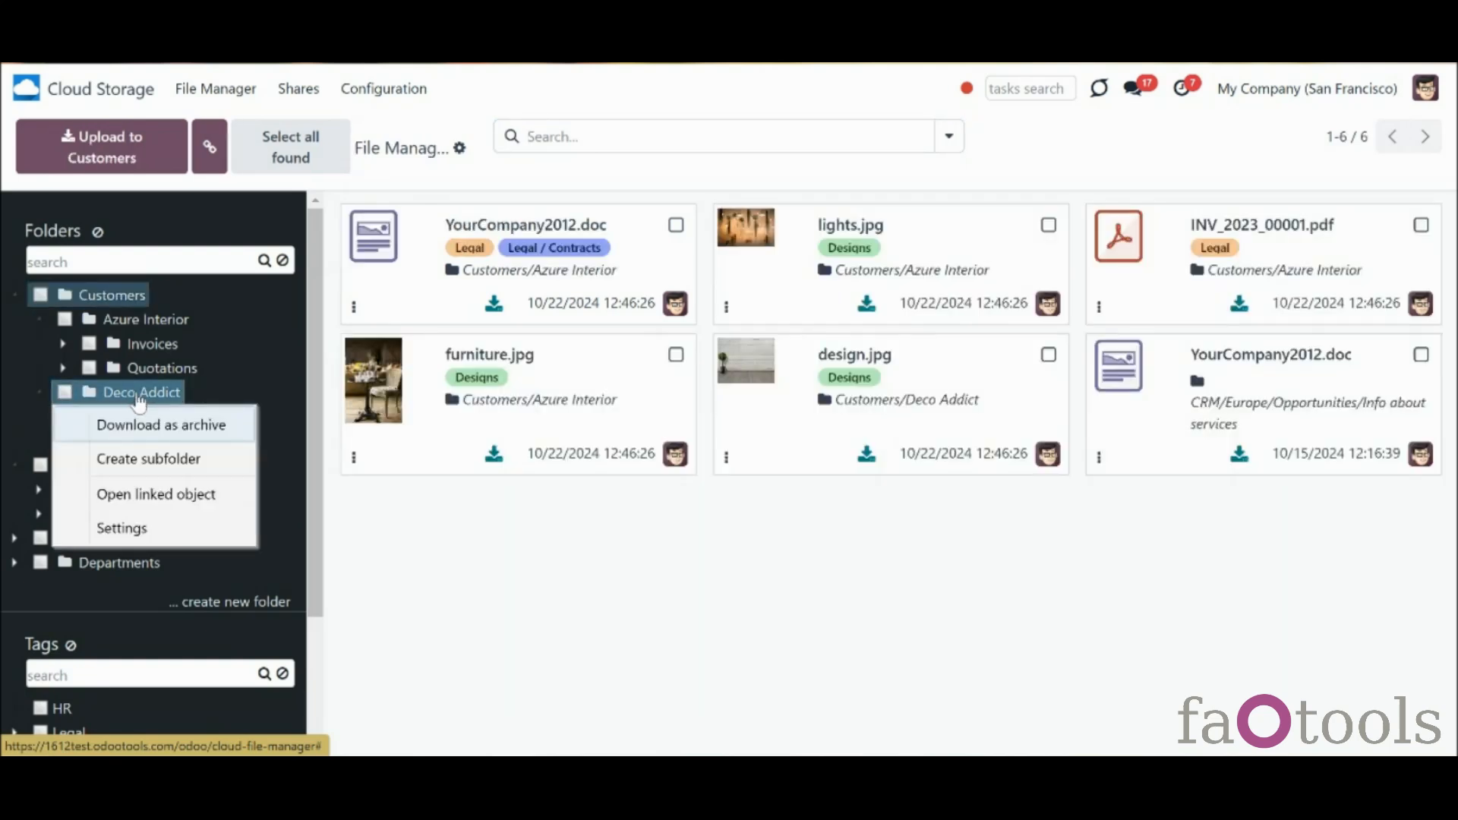
click(188, 460)
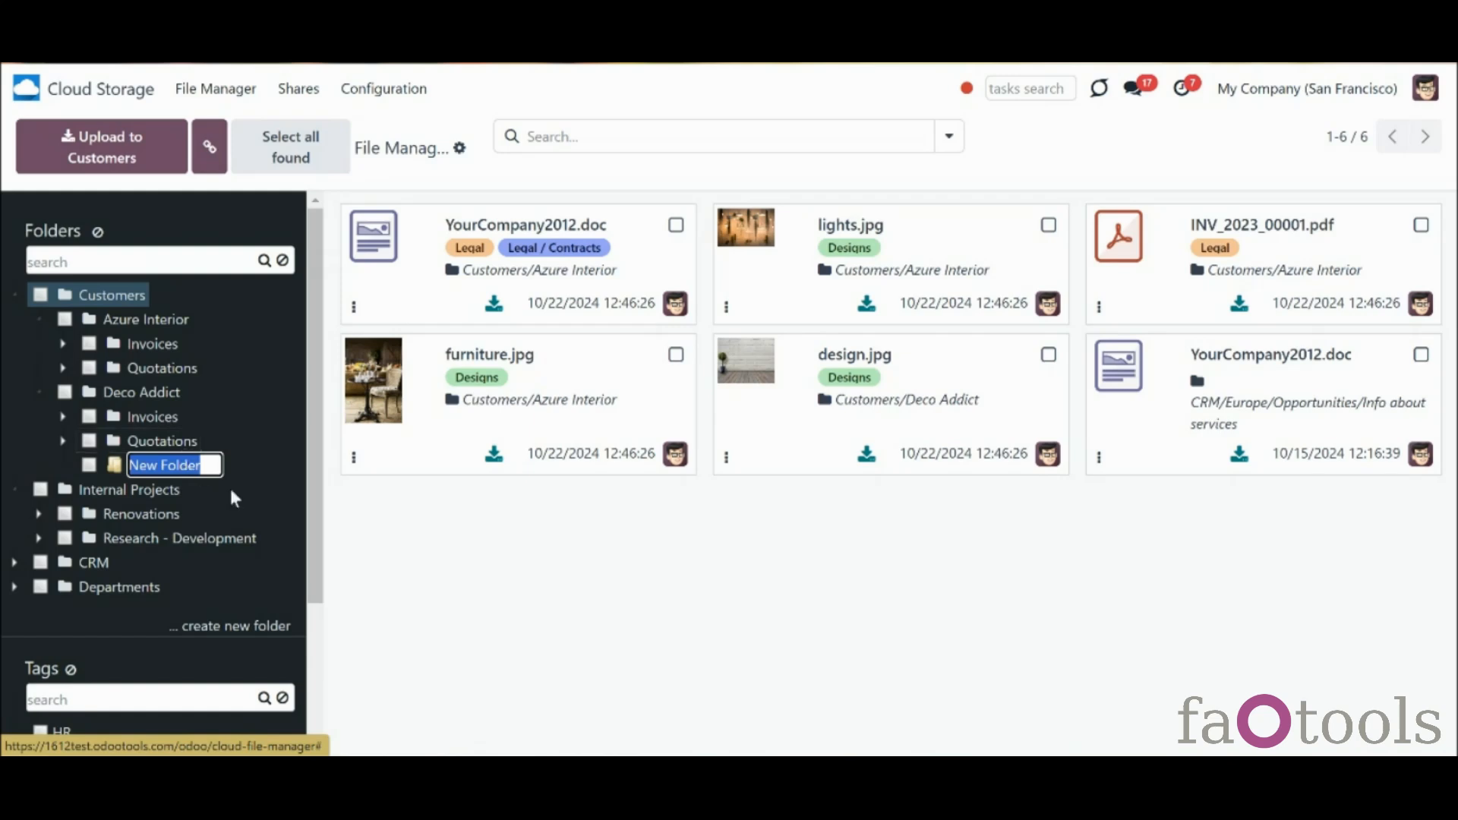
text(My Documents)
key(Return)
right_click(176, 471)
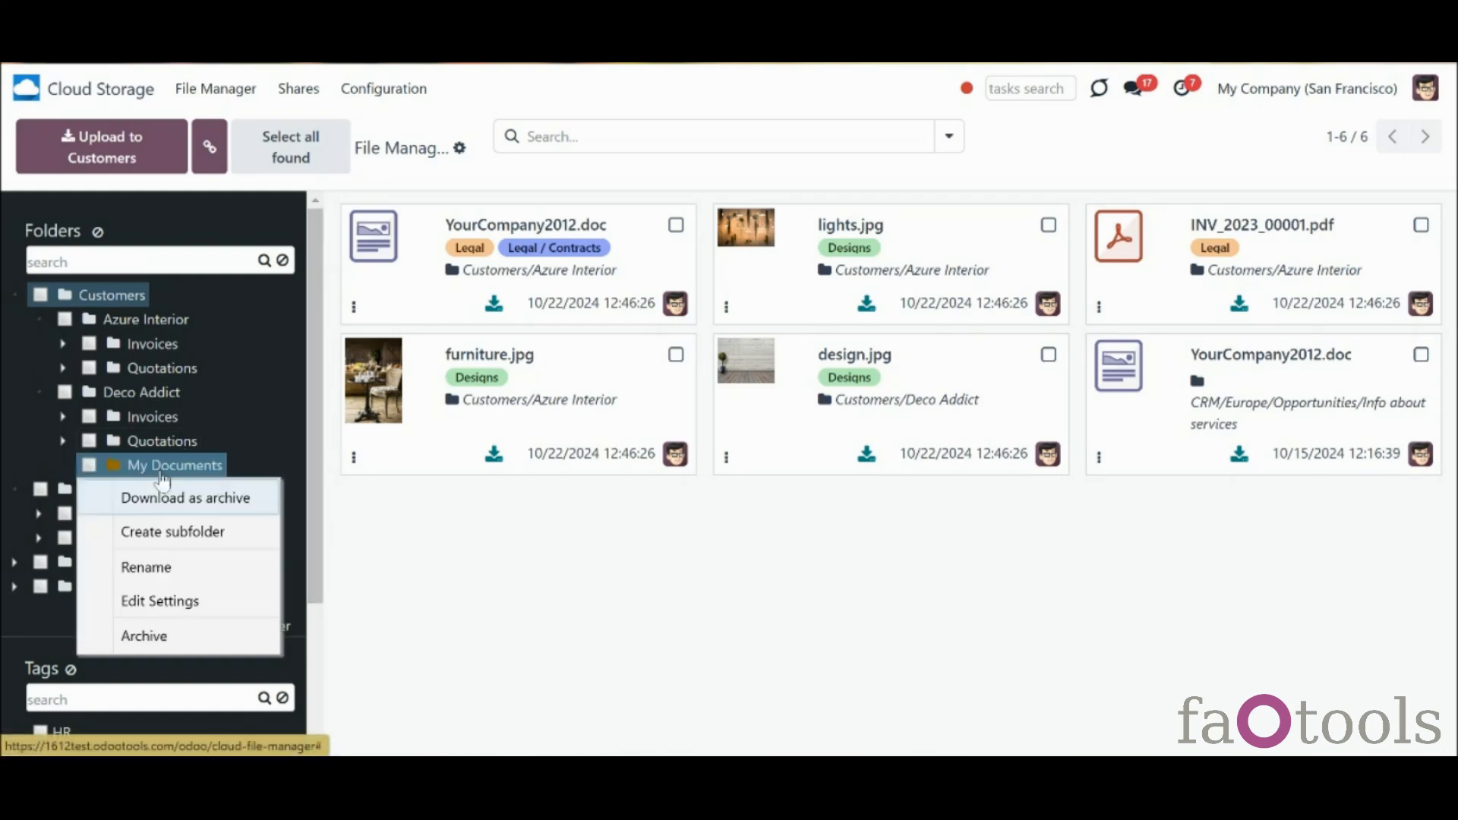
click(243, 593)
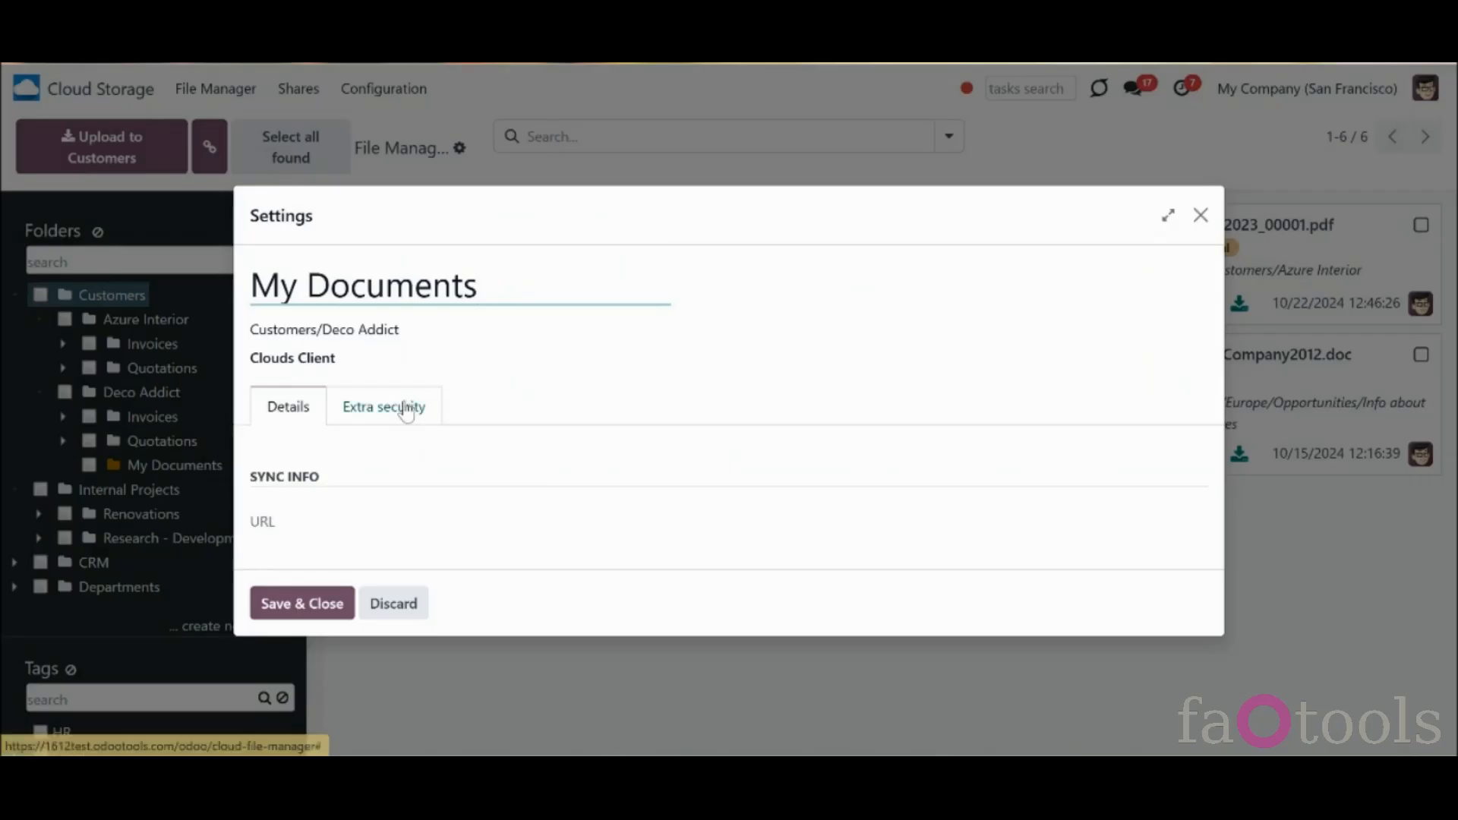
click(407, 410)
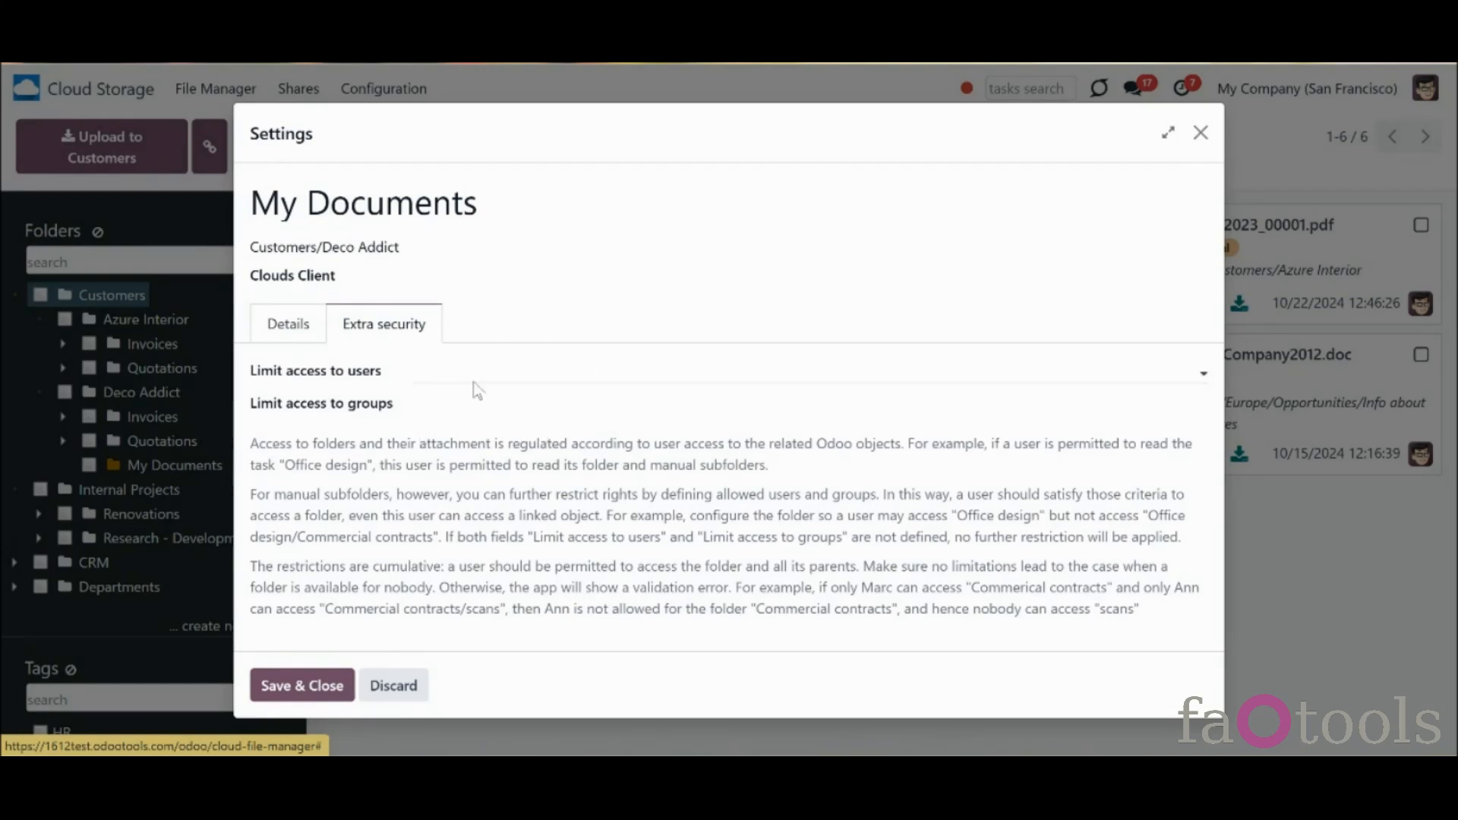
click(395, 685)
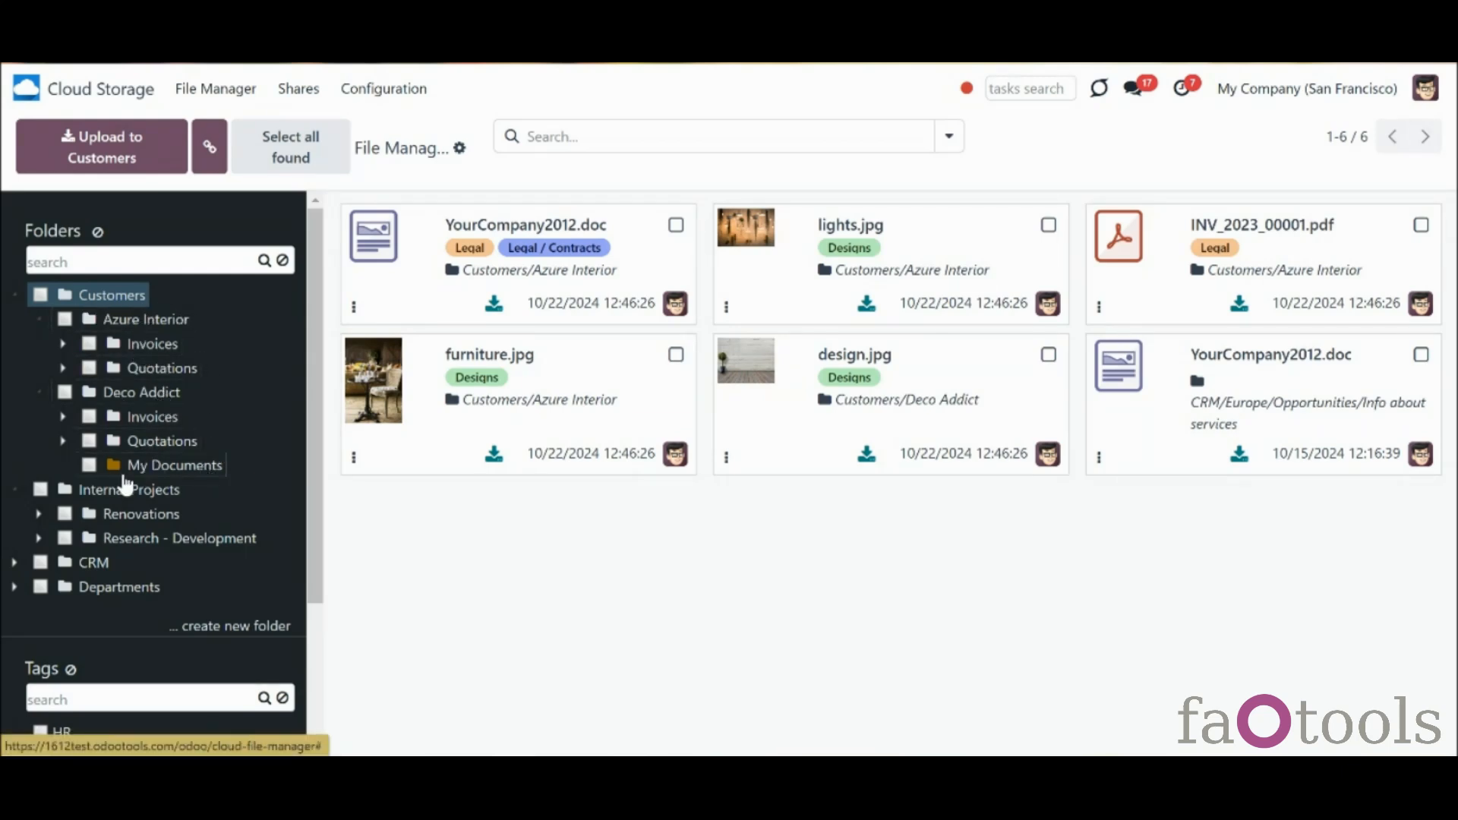
Open and close Azure Interior's linked contact, then expand its Invoices folder
right_click(150, 320)
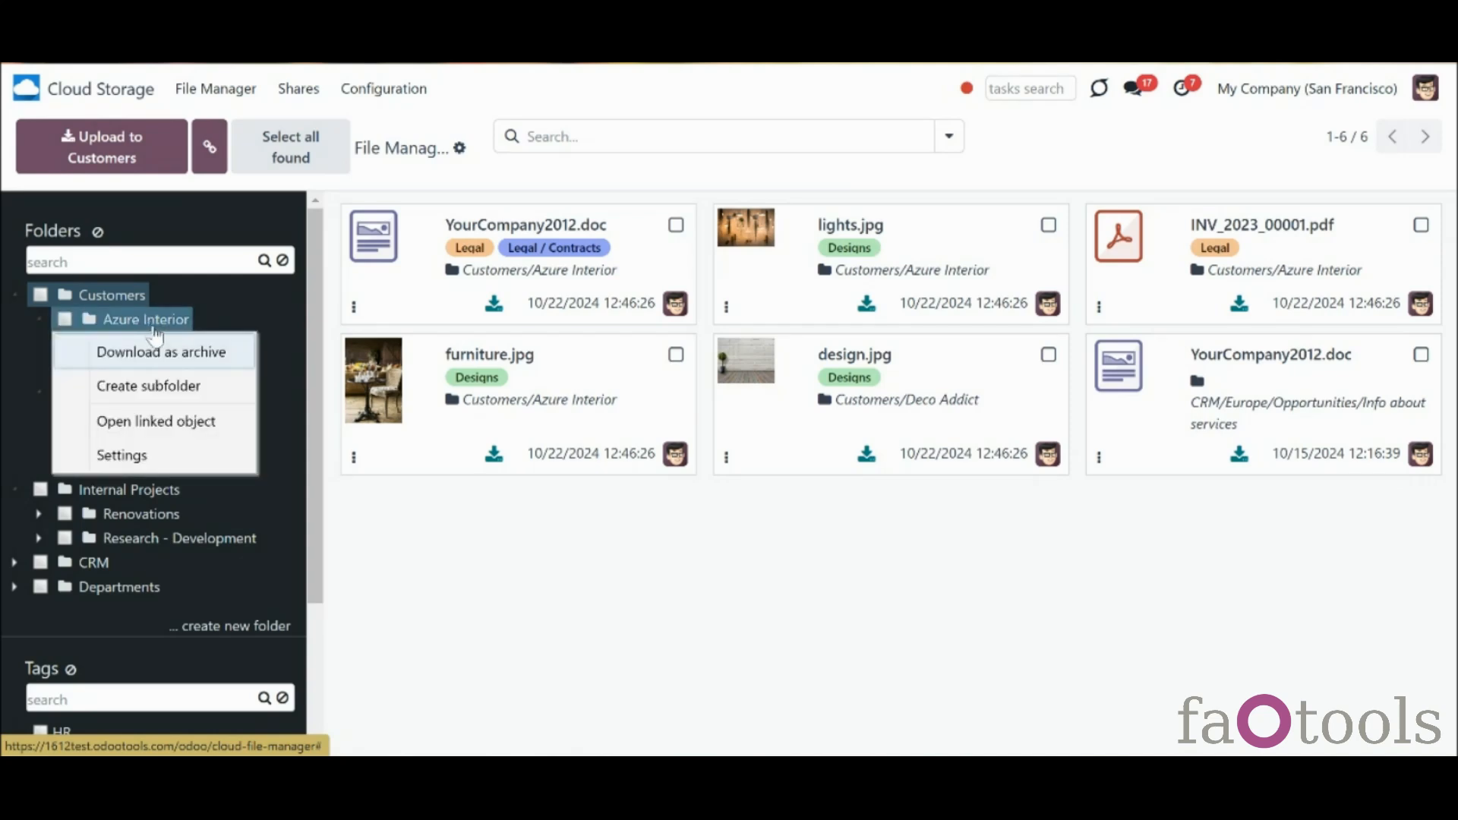
click(196, 422)
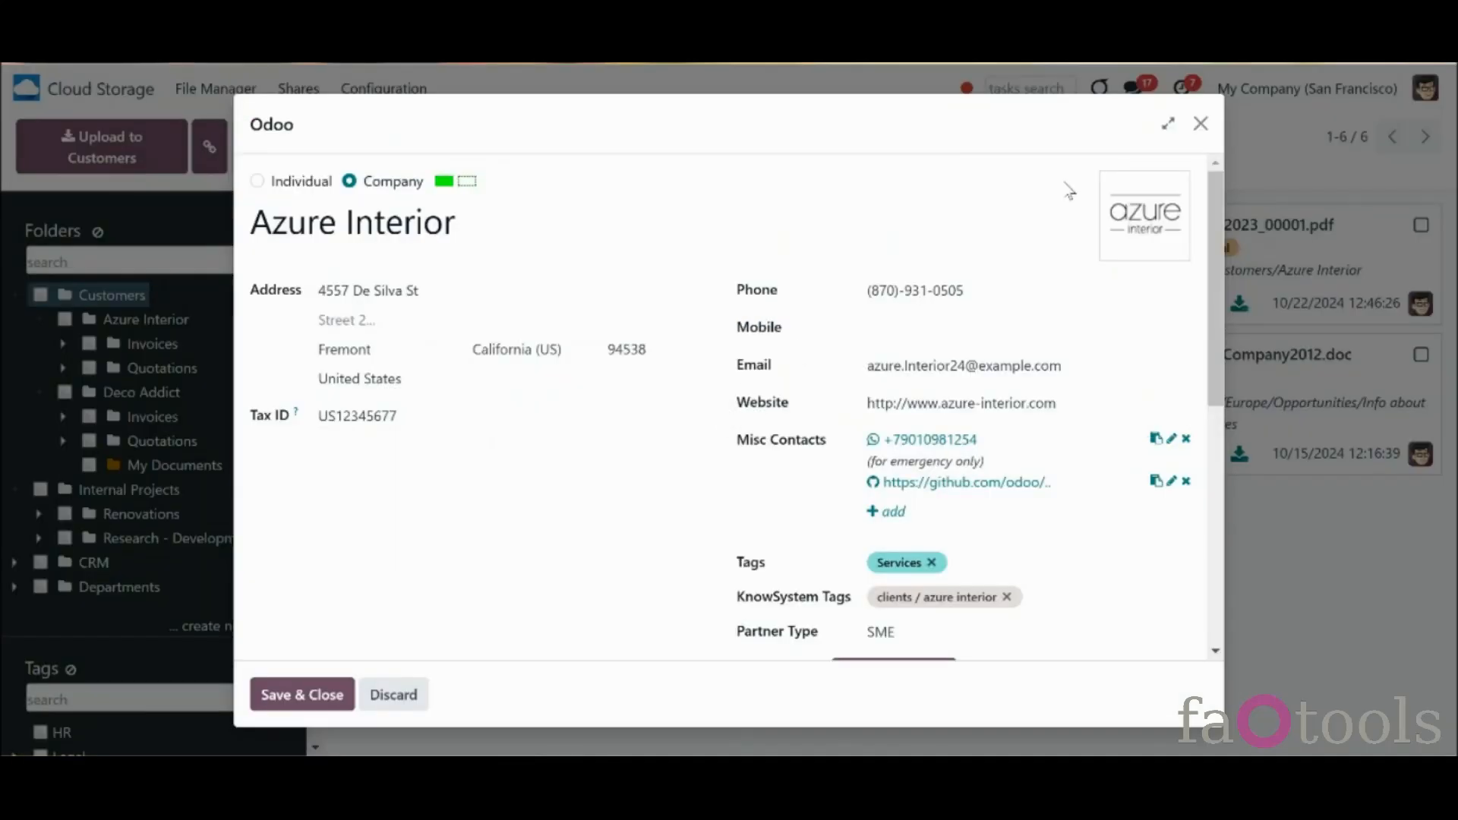
click(1200, 123)
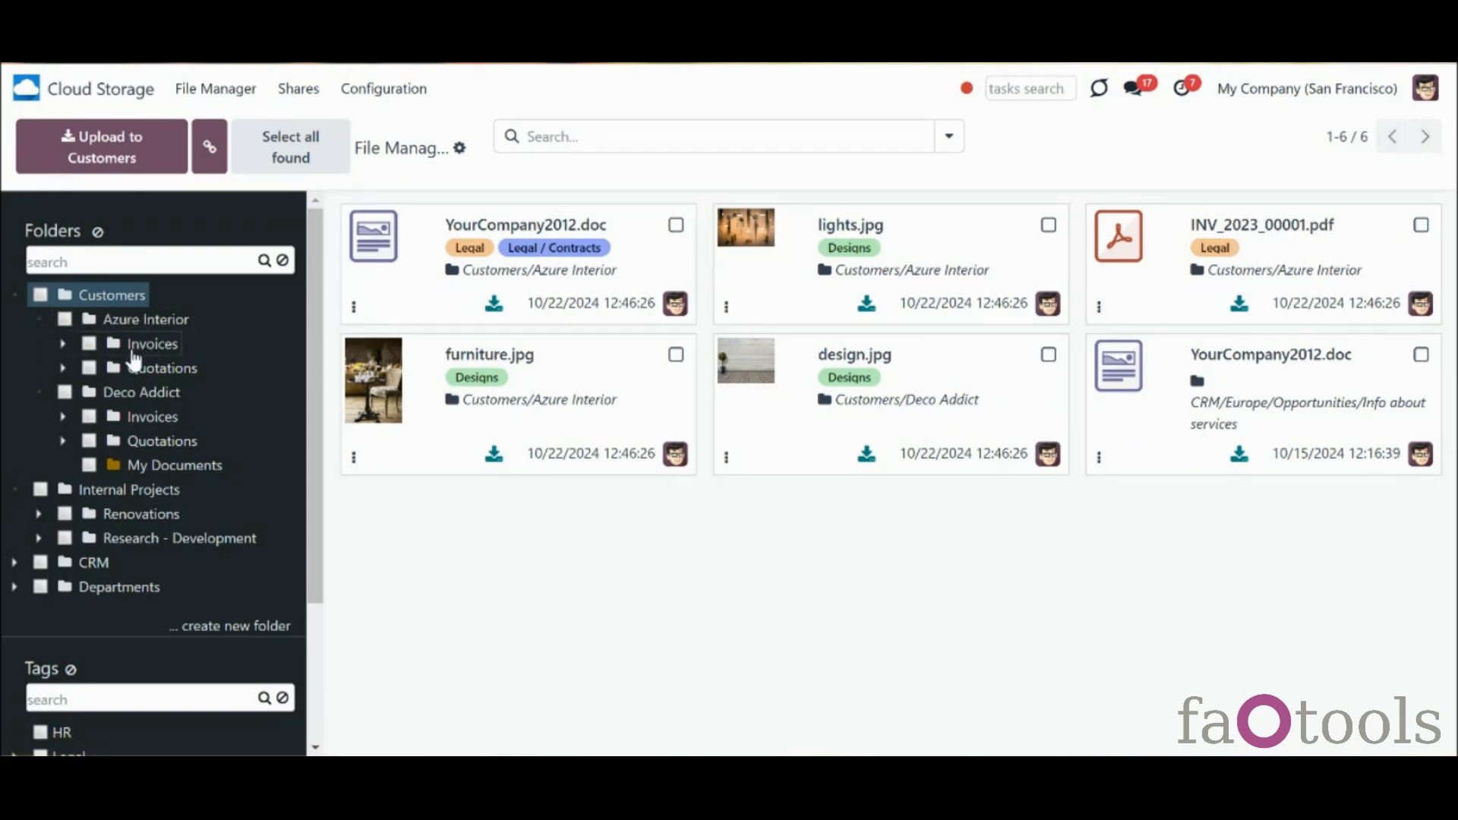
click(64, 348)
Expand Quotations, then create a 'New Folder' subfolder inside My Documents
click(65, 393)
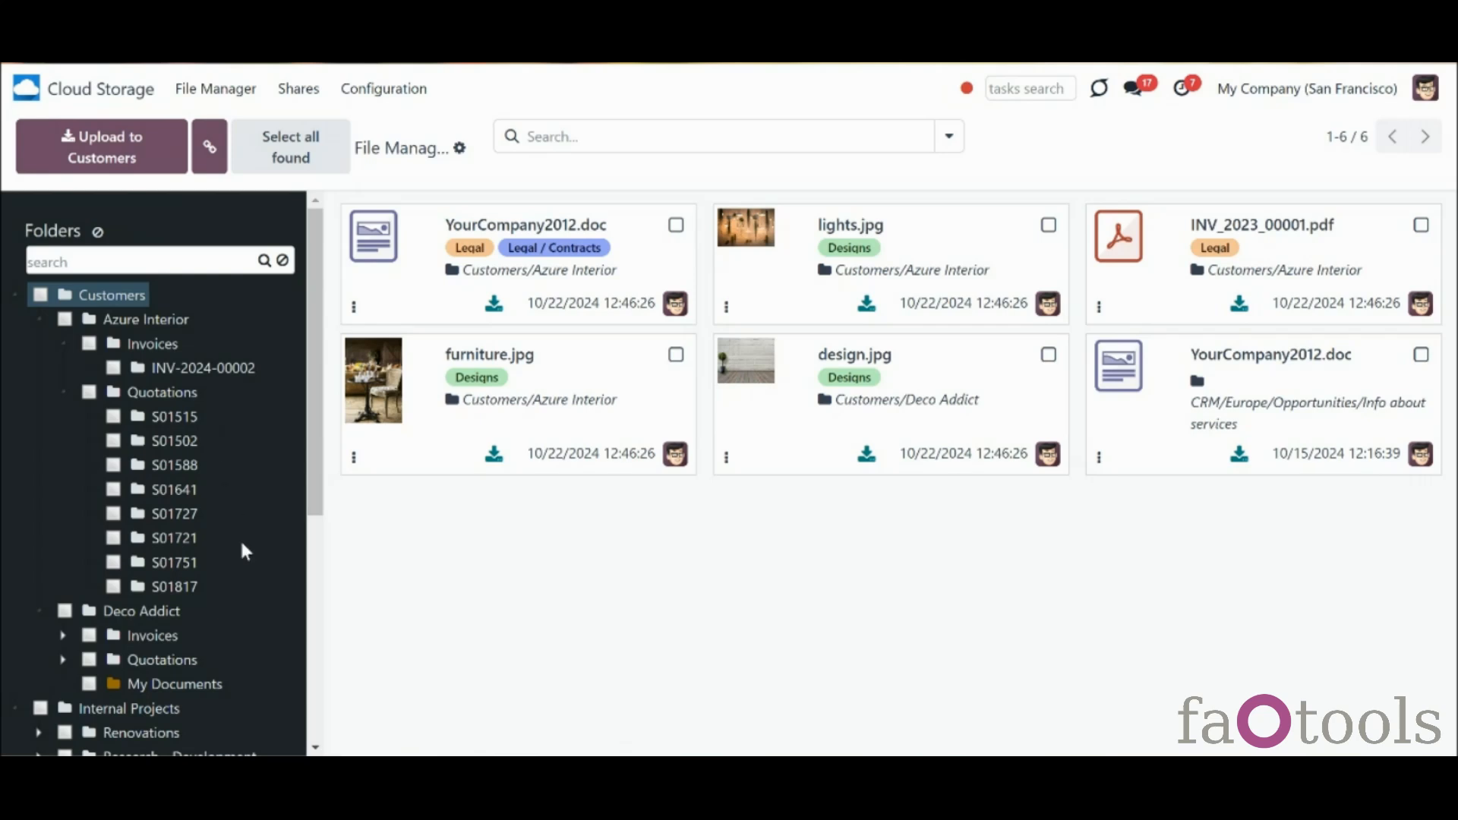
right_click(212, 684)
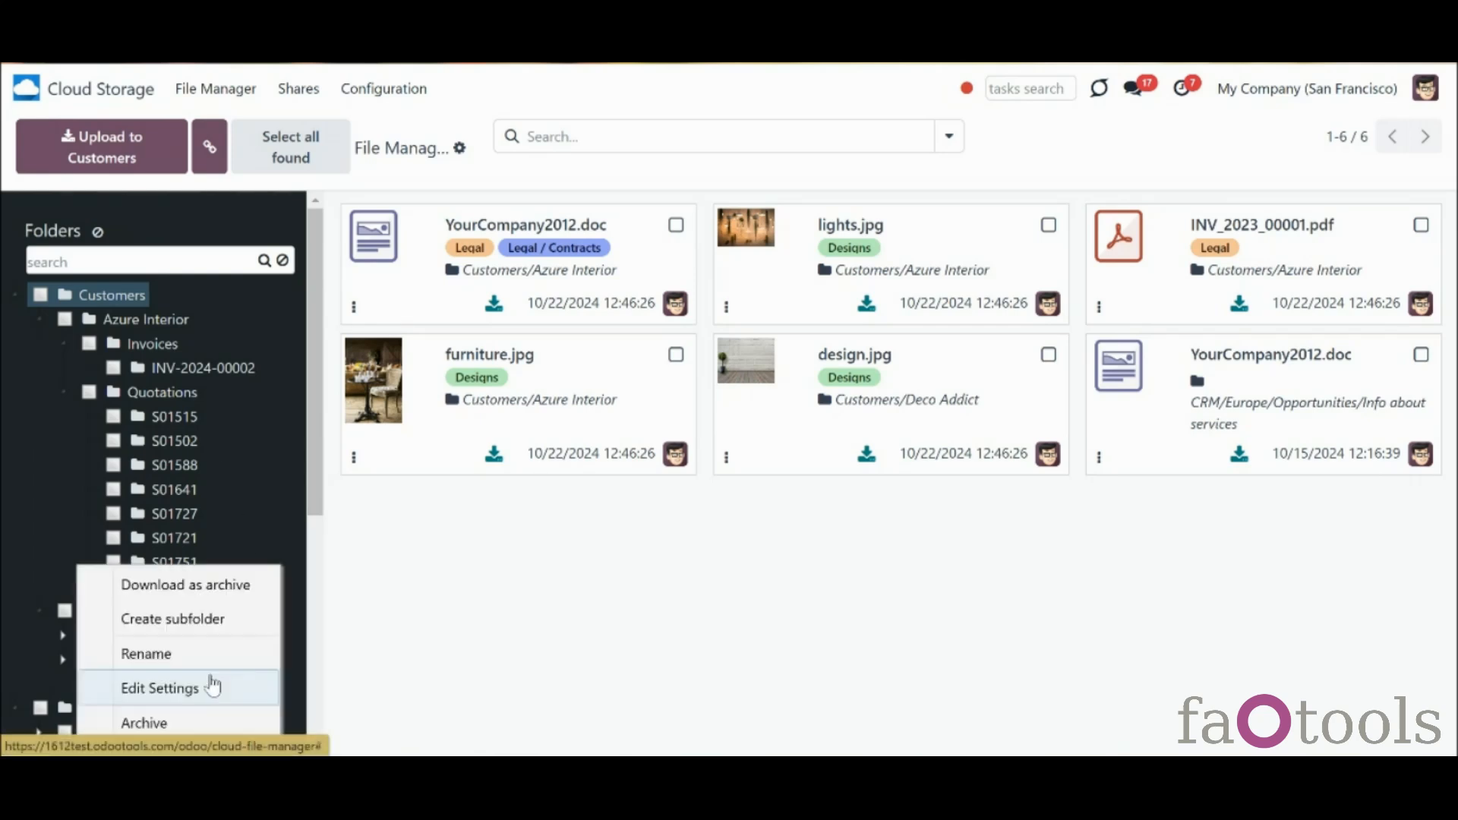
click(215, 632)
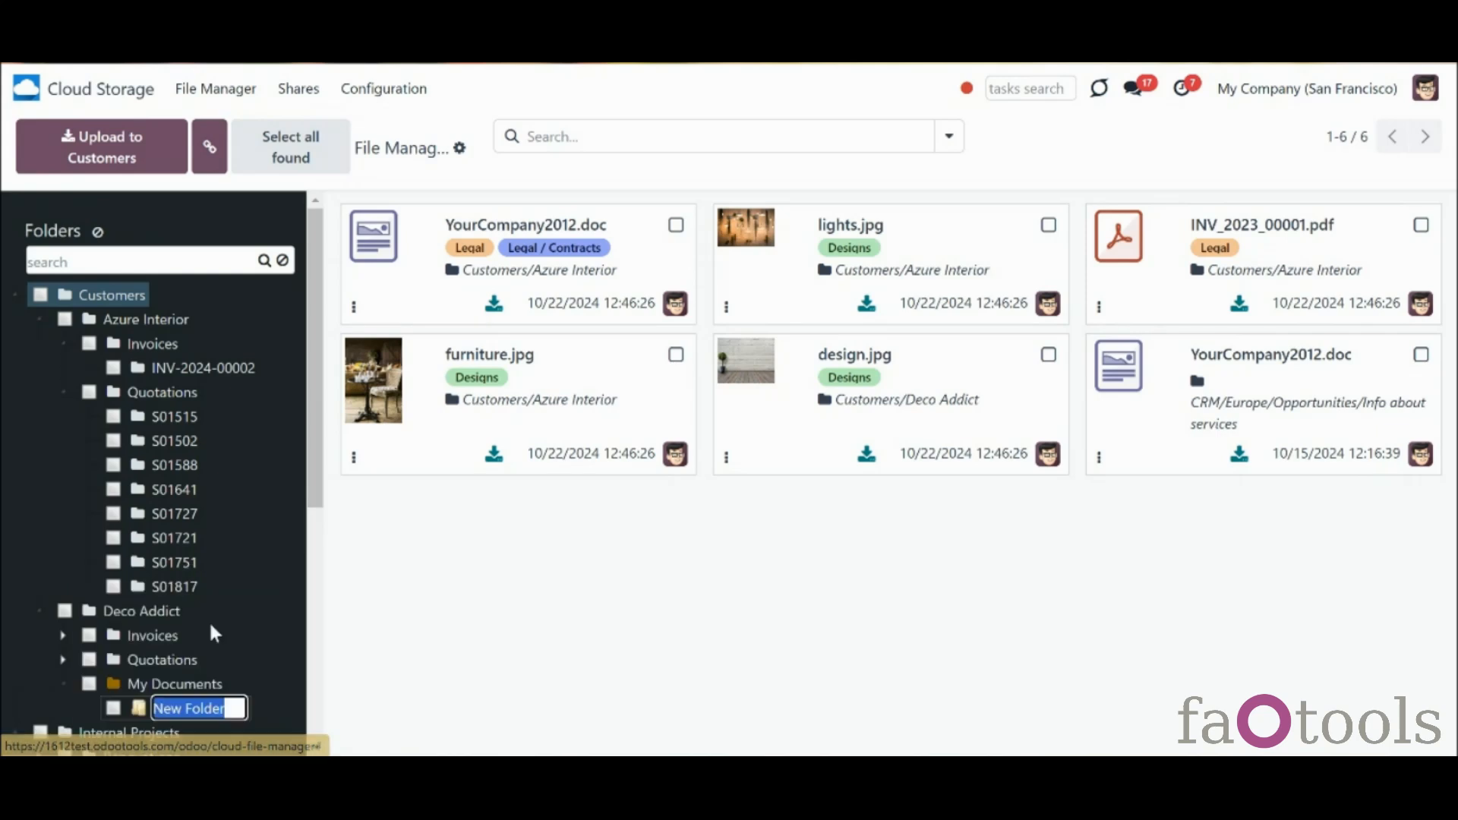
click(318, 483)
drag(317, 483, 312, 571)
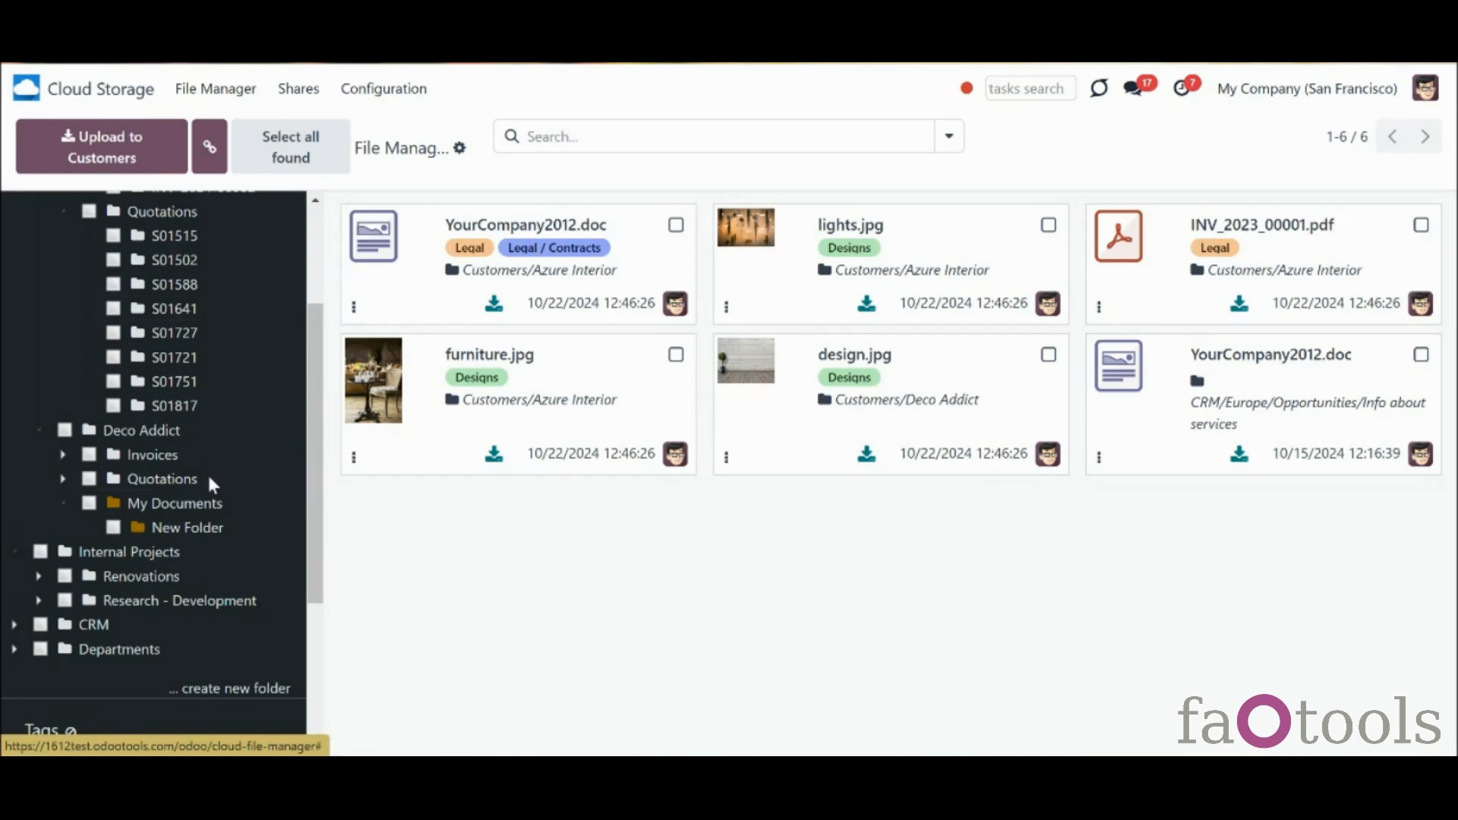
drag(307, 307, 310, 226)
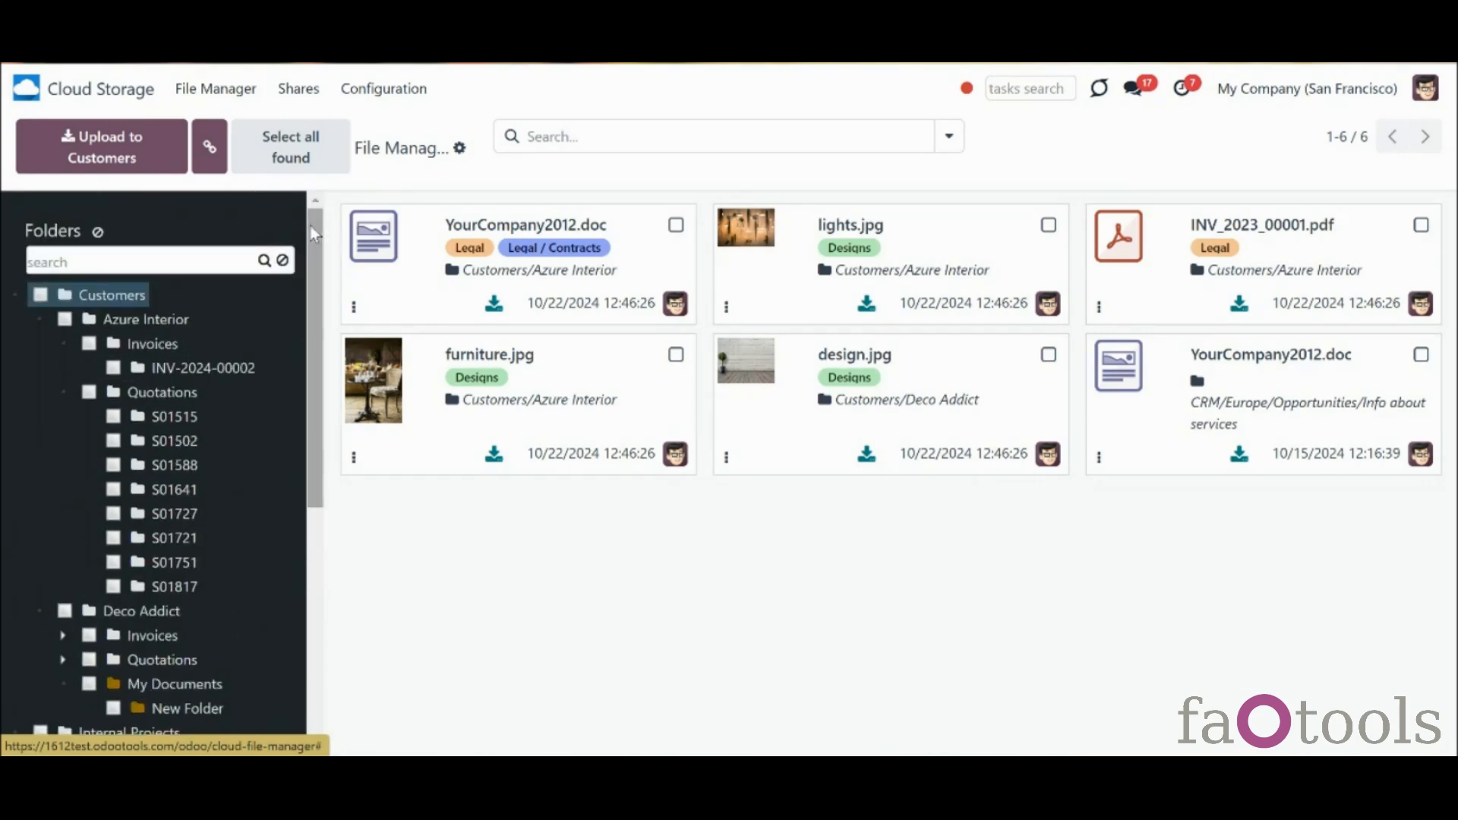
Search folders for 'documents', open S01817's linked quotation, then open New Folder's settings
click(227, 261)
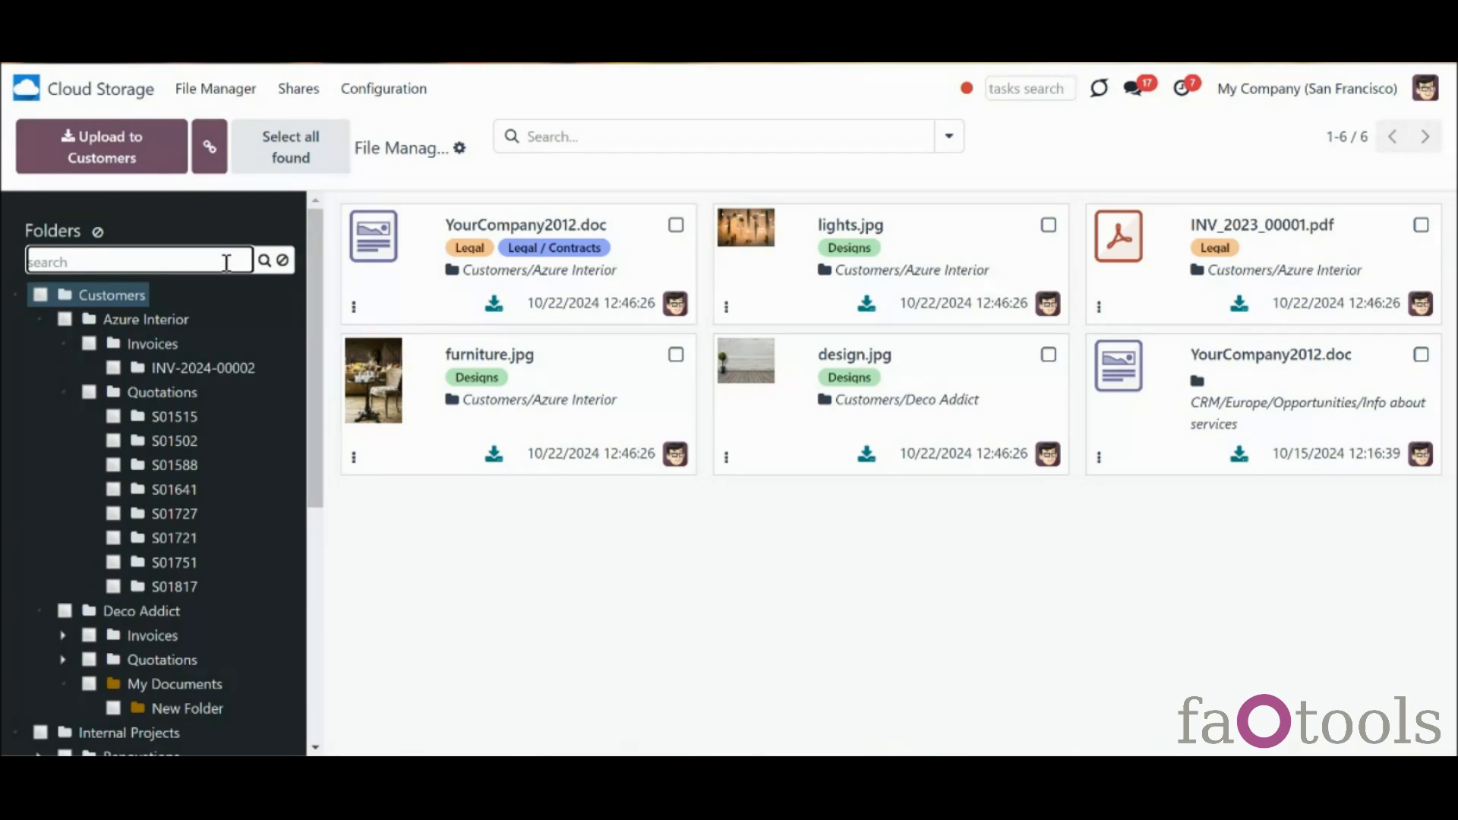
text(documents)
click(298, 261)
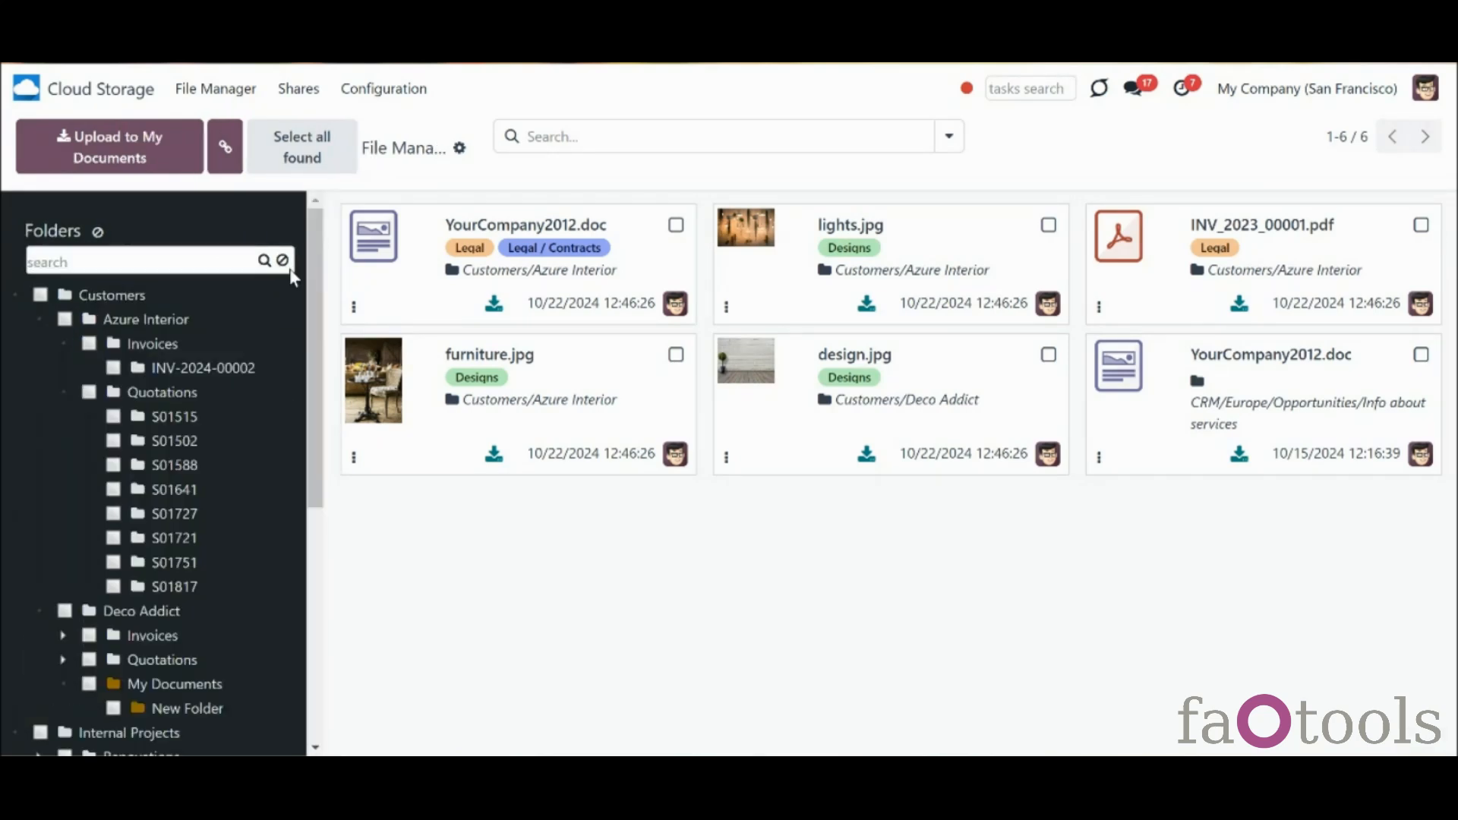
right_click(152, 589)
click(263, 695)
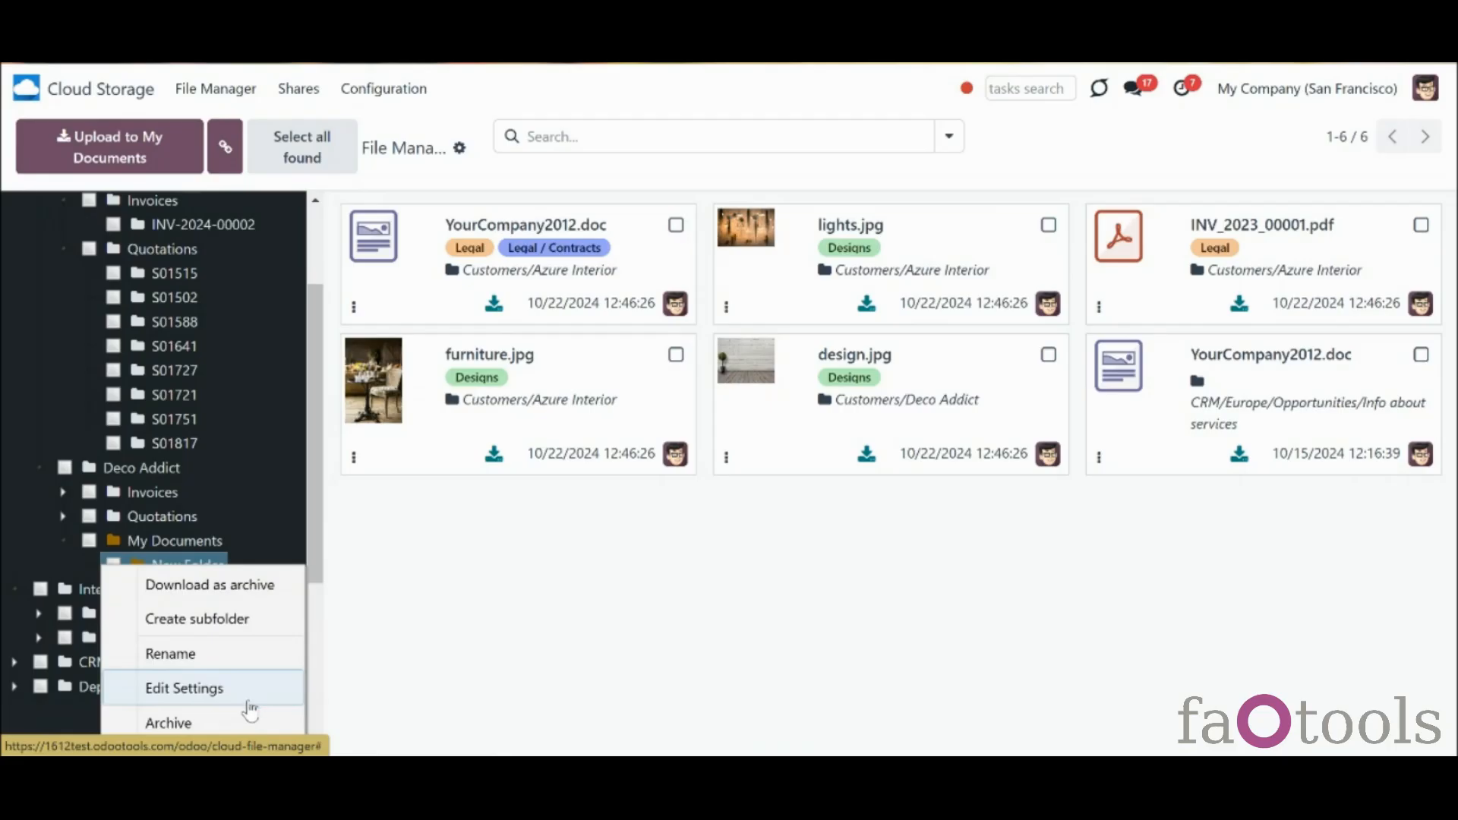
click(246, 688)
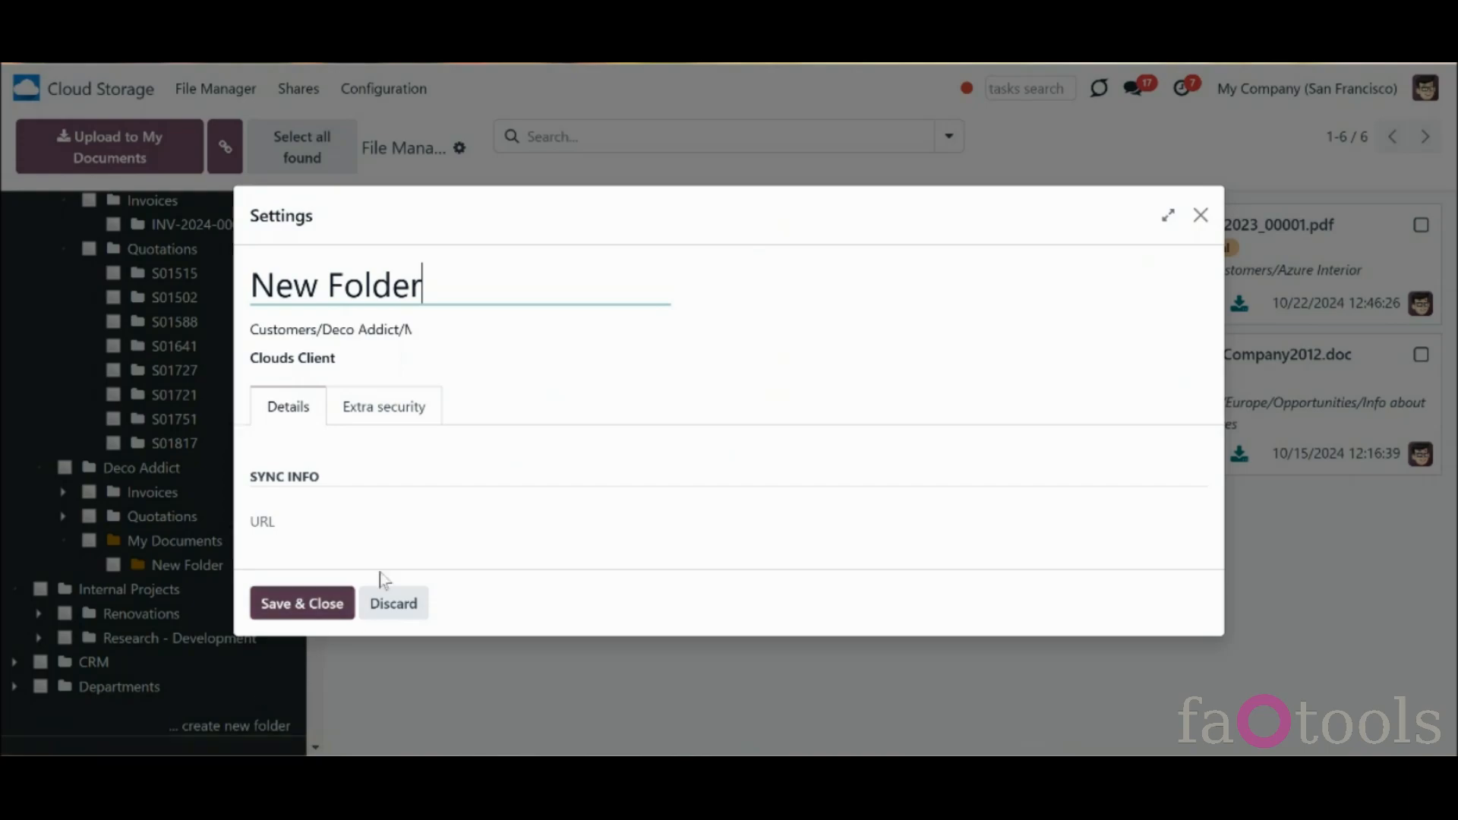
Discard New Folder's settings and drag My Documents from Deco Addict onto Internal Projects
click(397, 607)
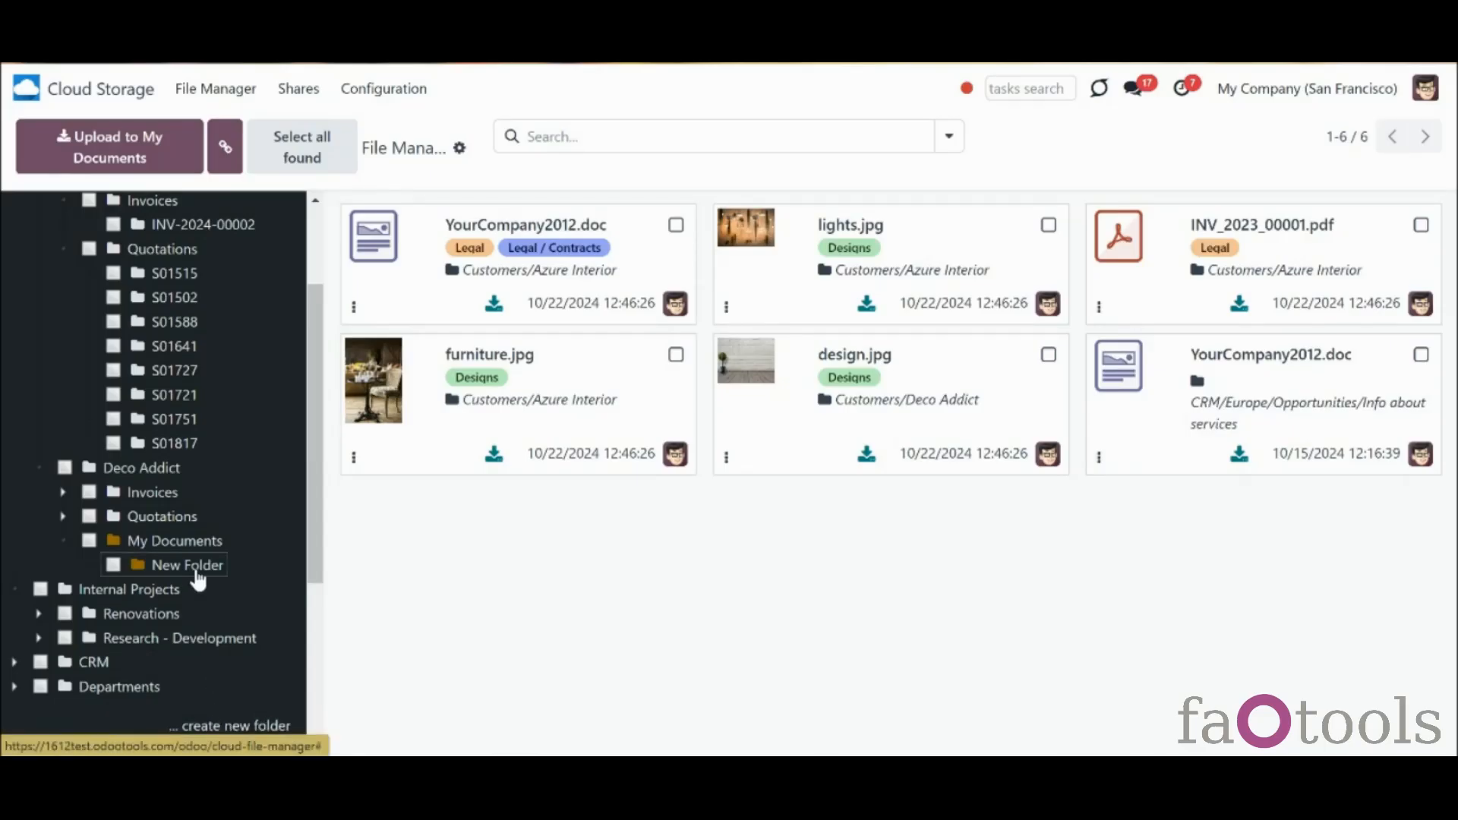
drag(170, 548, 36, 583)
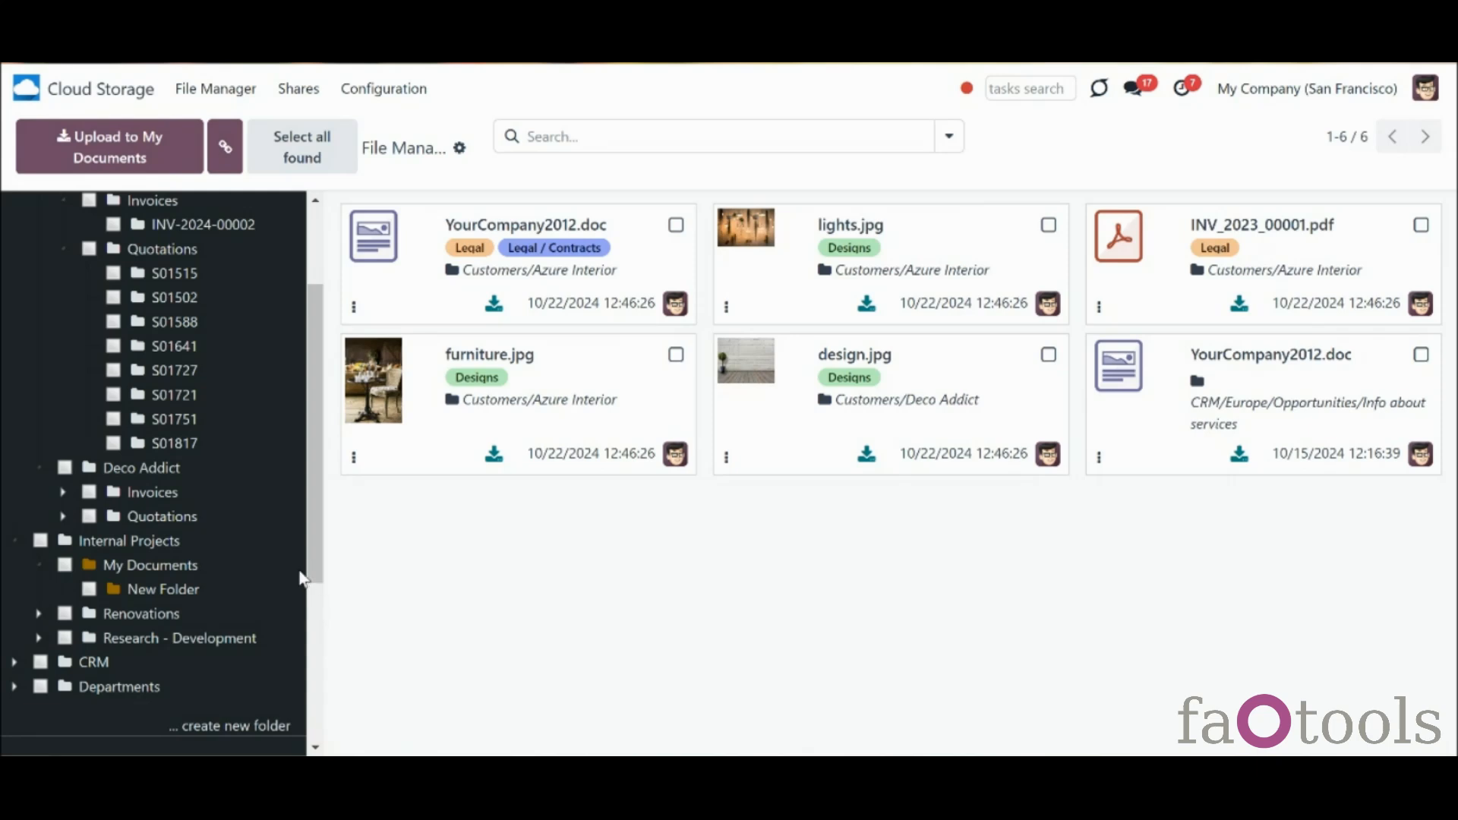
scroll(312, 455, up, 3)
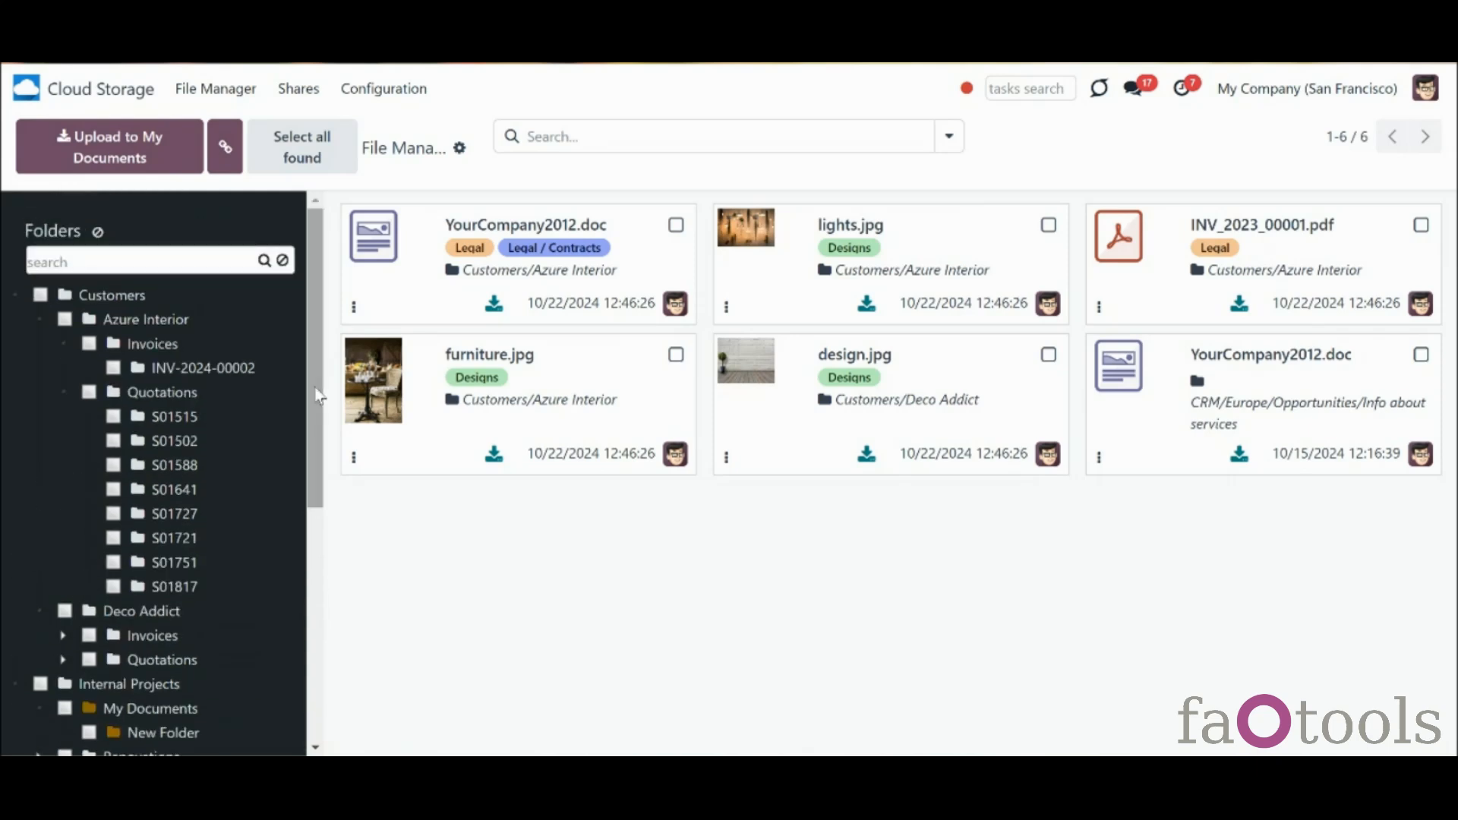
Search the folder tree for 'azure', clear the search, then filter files to INV-2024-00002
click(209, 266)
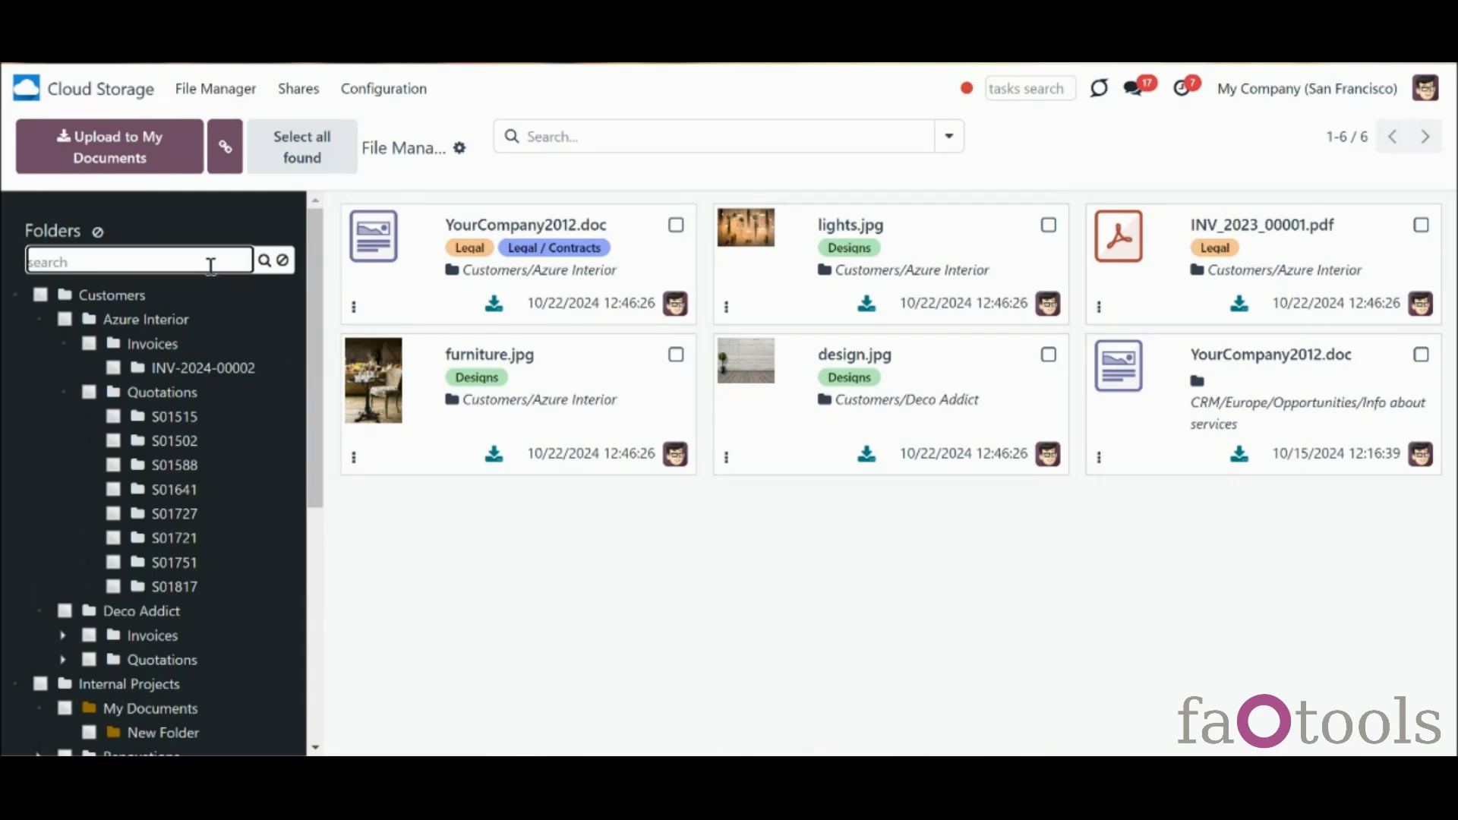
text(azure)
click(264, 261)
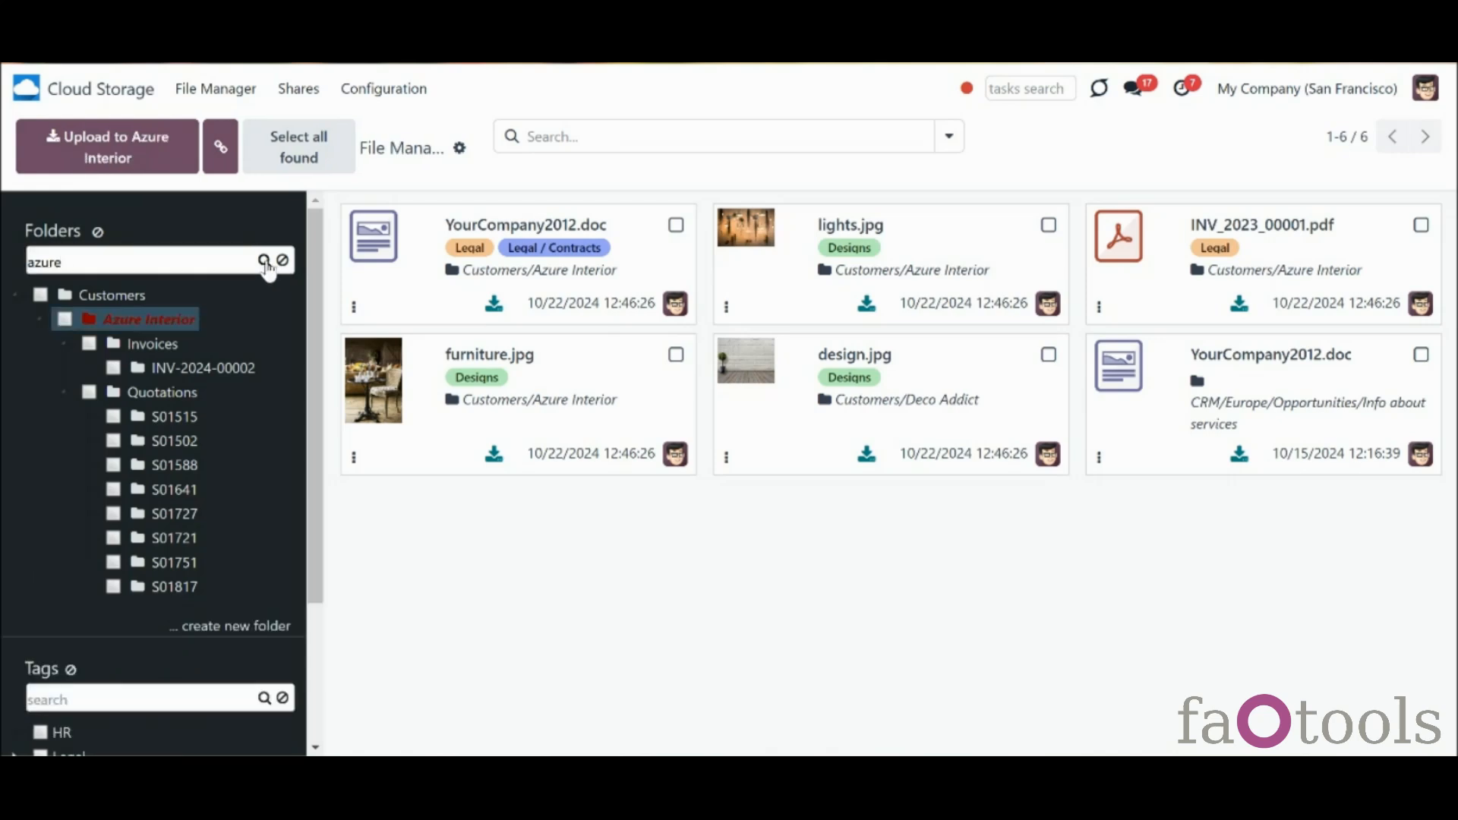
click(283, 261)
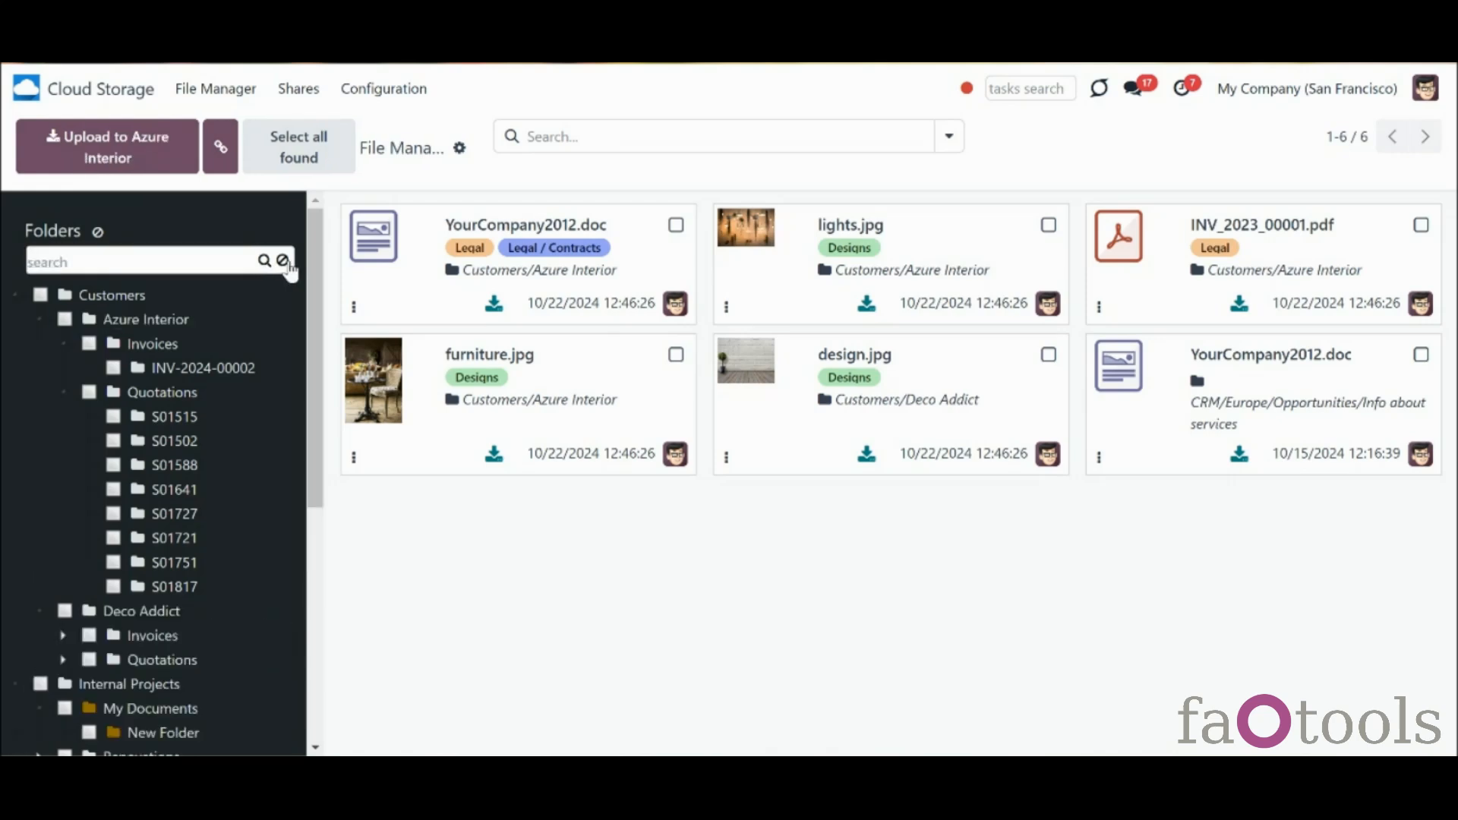
click(114, 368)
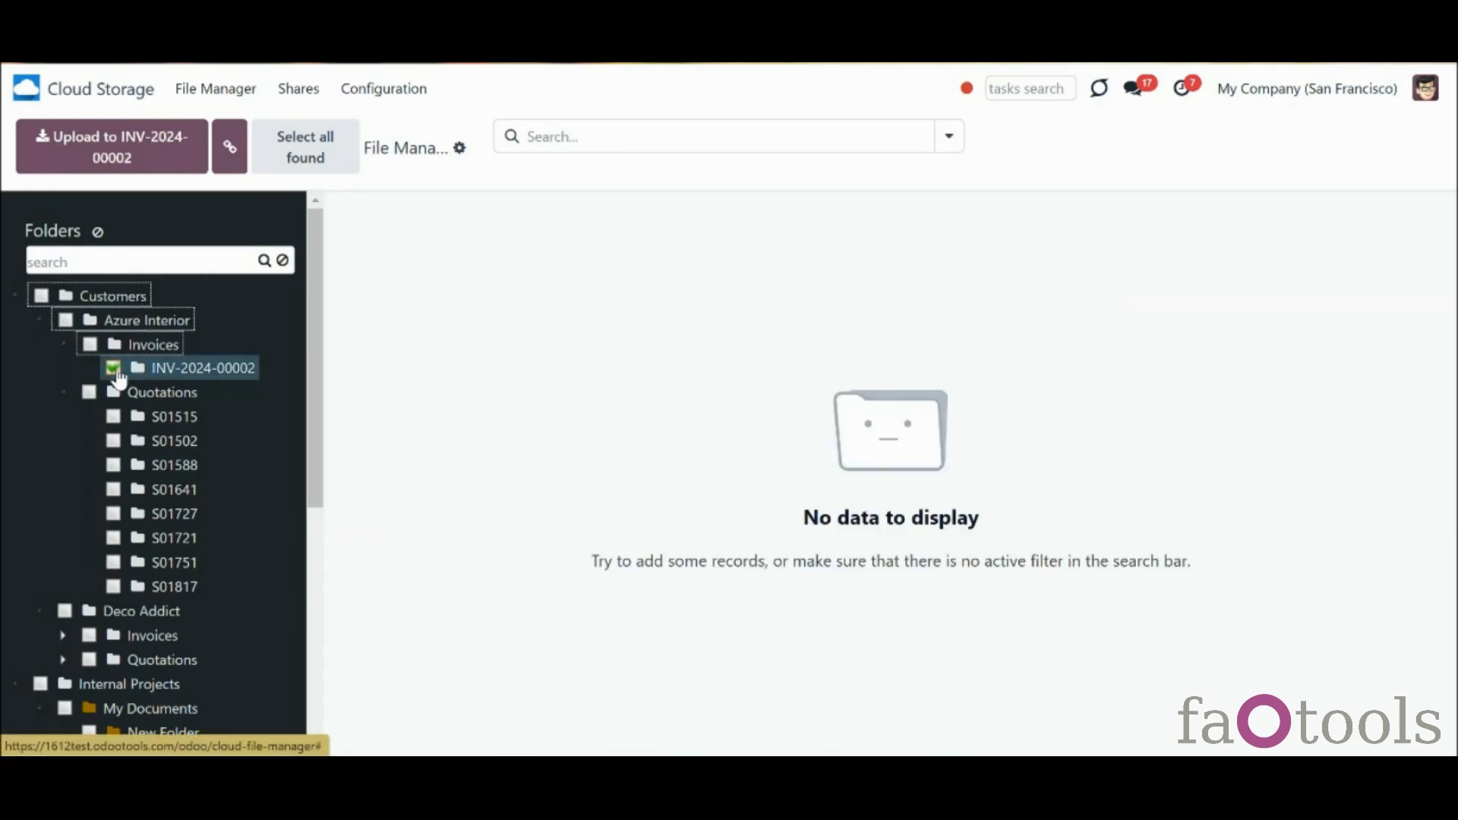
Collapse Invoices, Azure Interior and Customers, re-expand Customers, then clear the folder filter
click(64, 345)
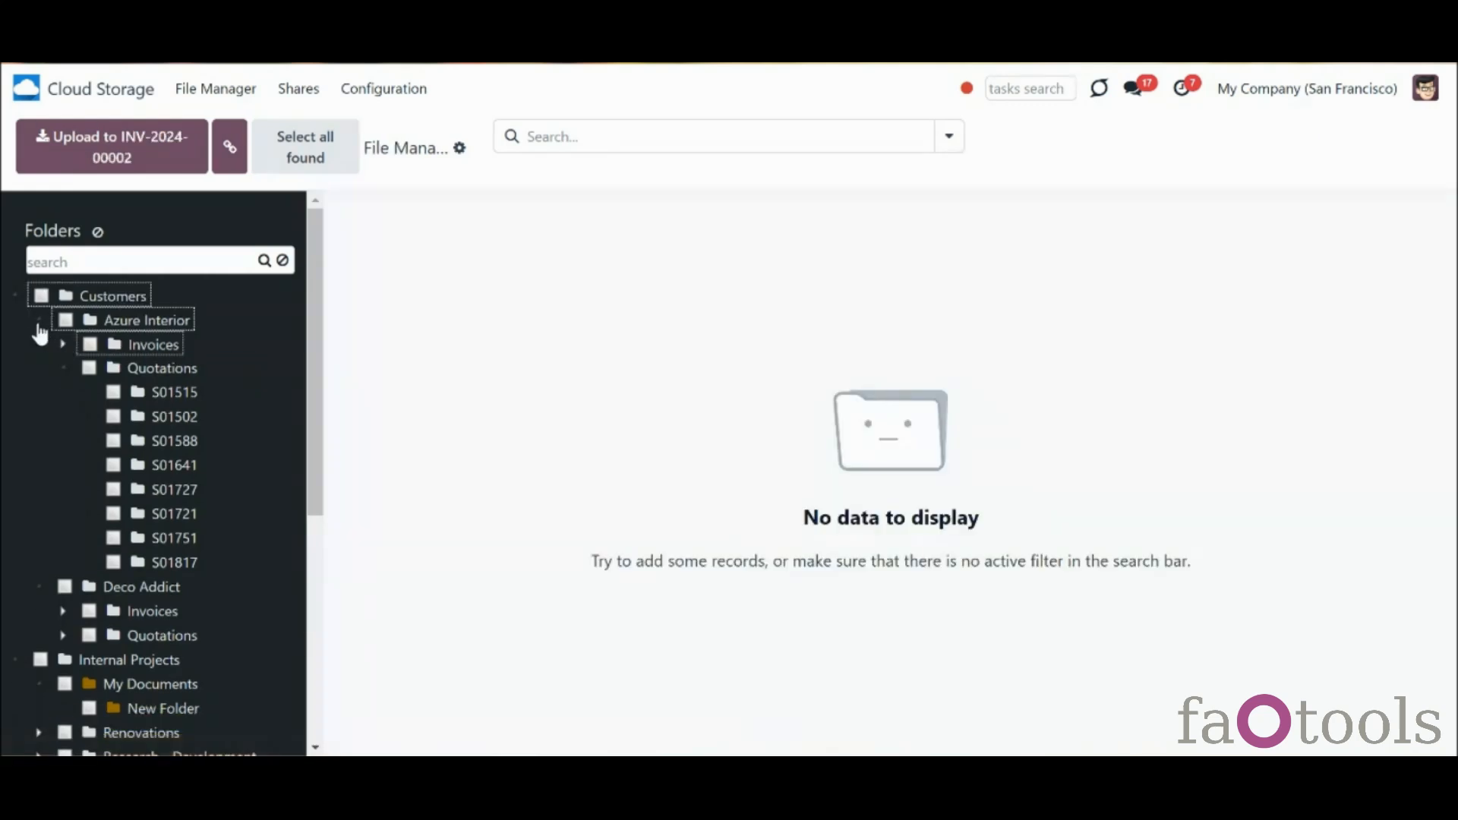
click(38, 322)
click(16, 300)
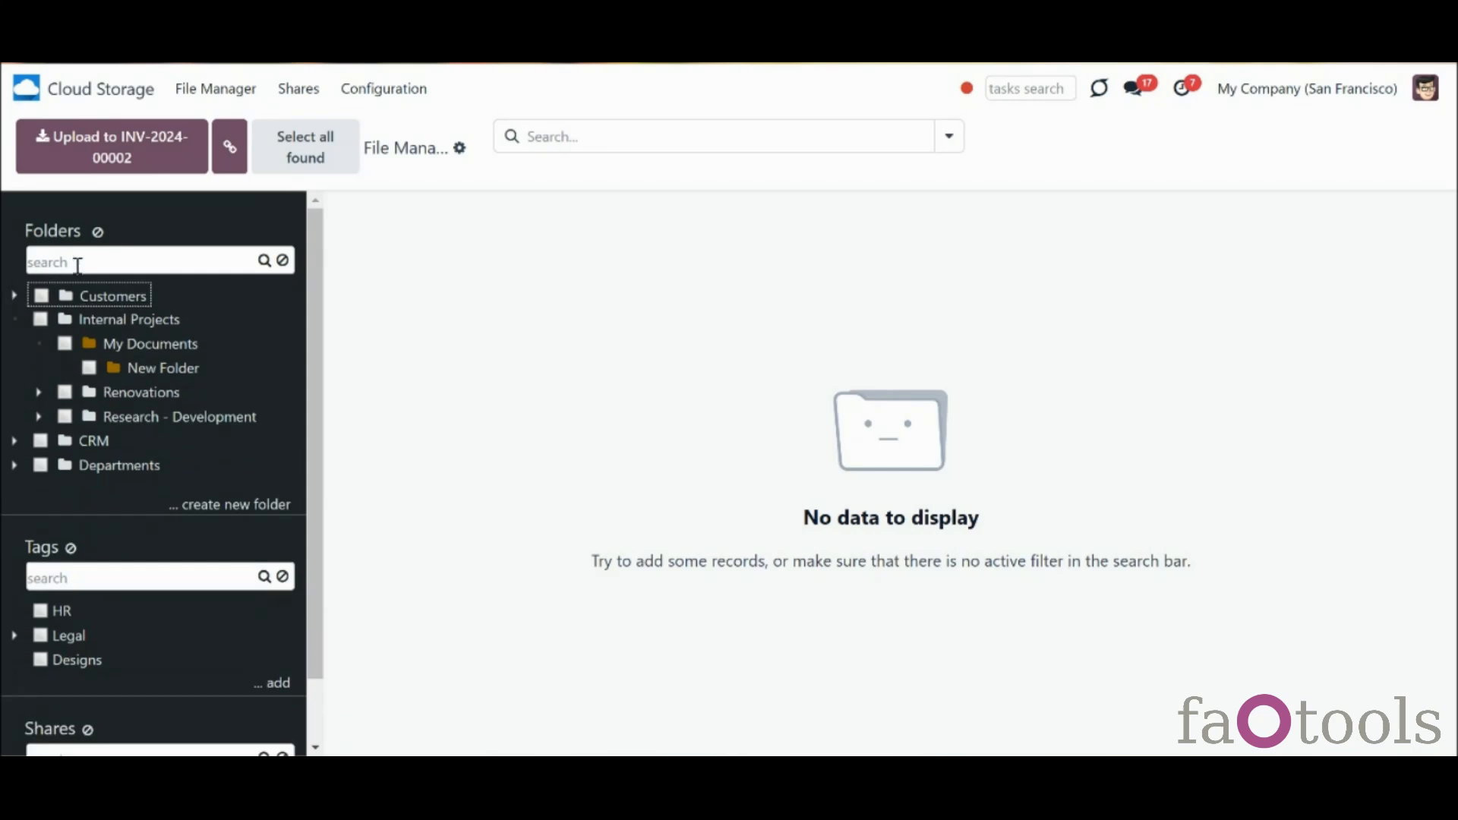
click(15, 300)
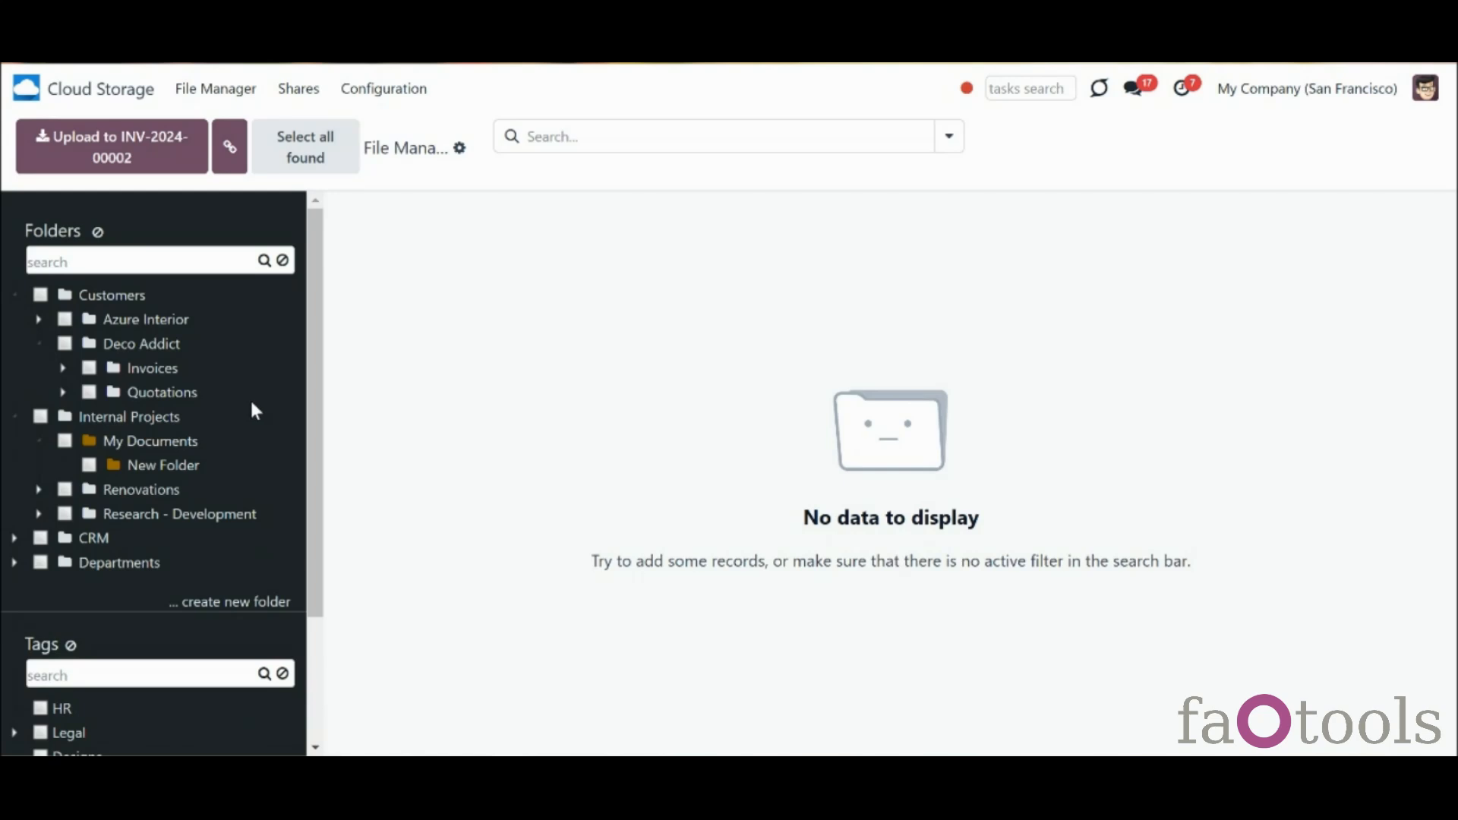
click(41, 299)
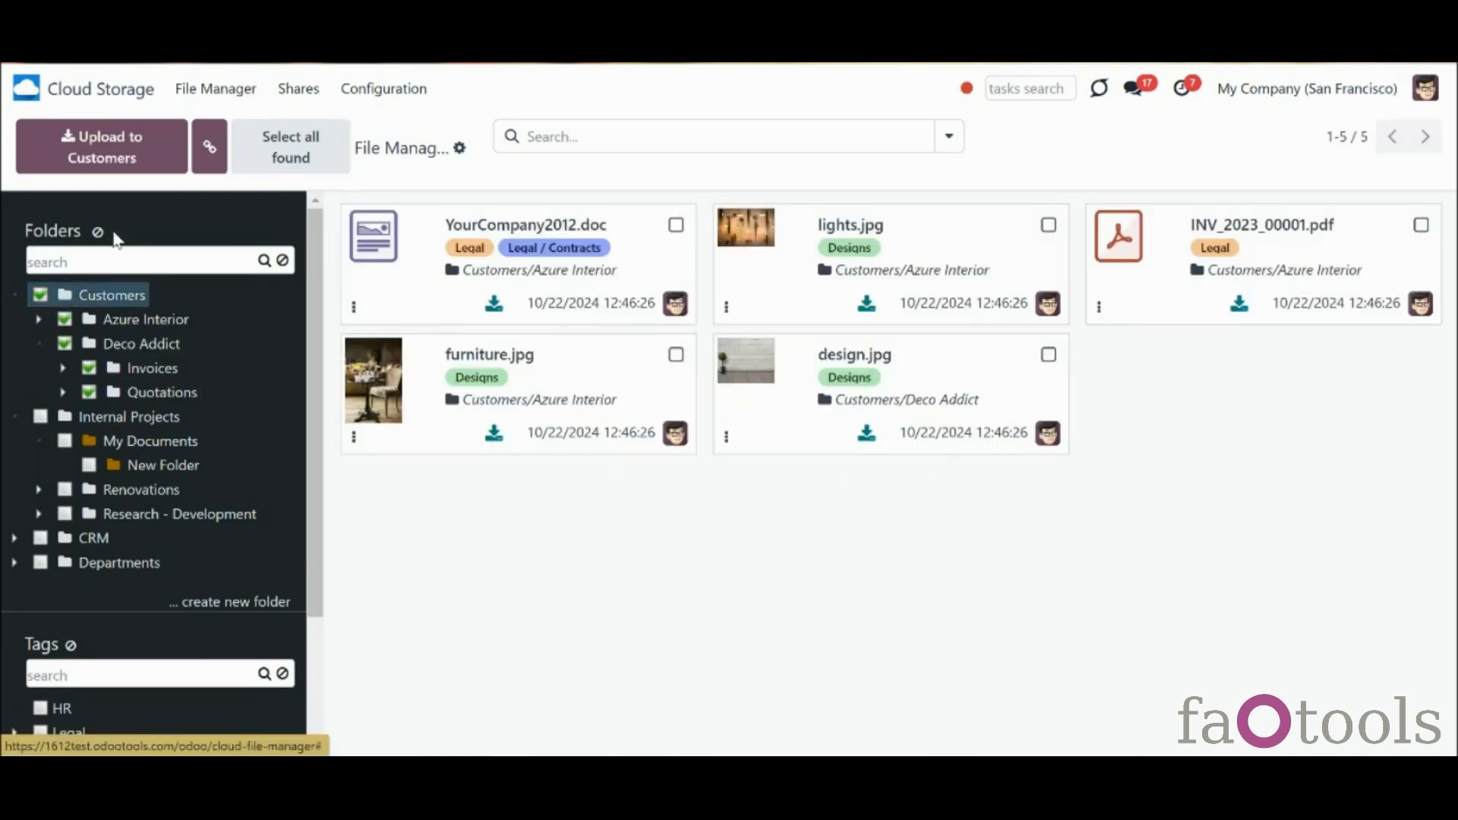
click(98, 233)
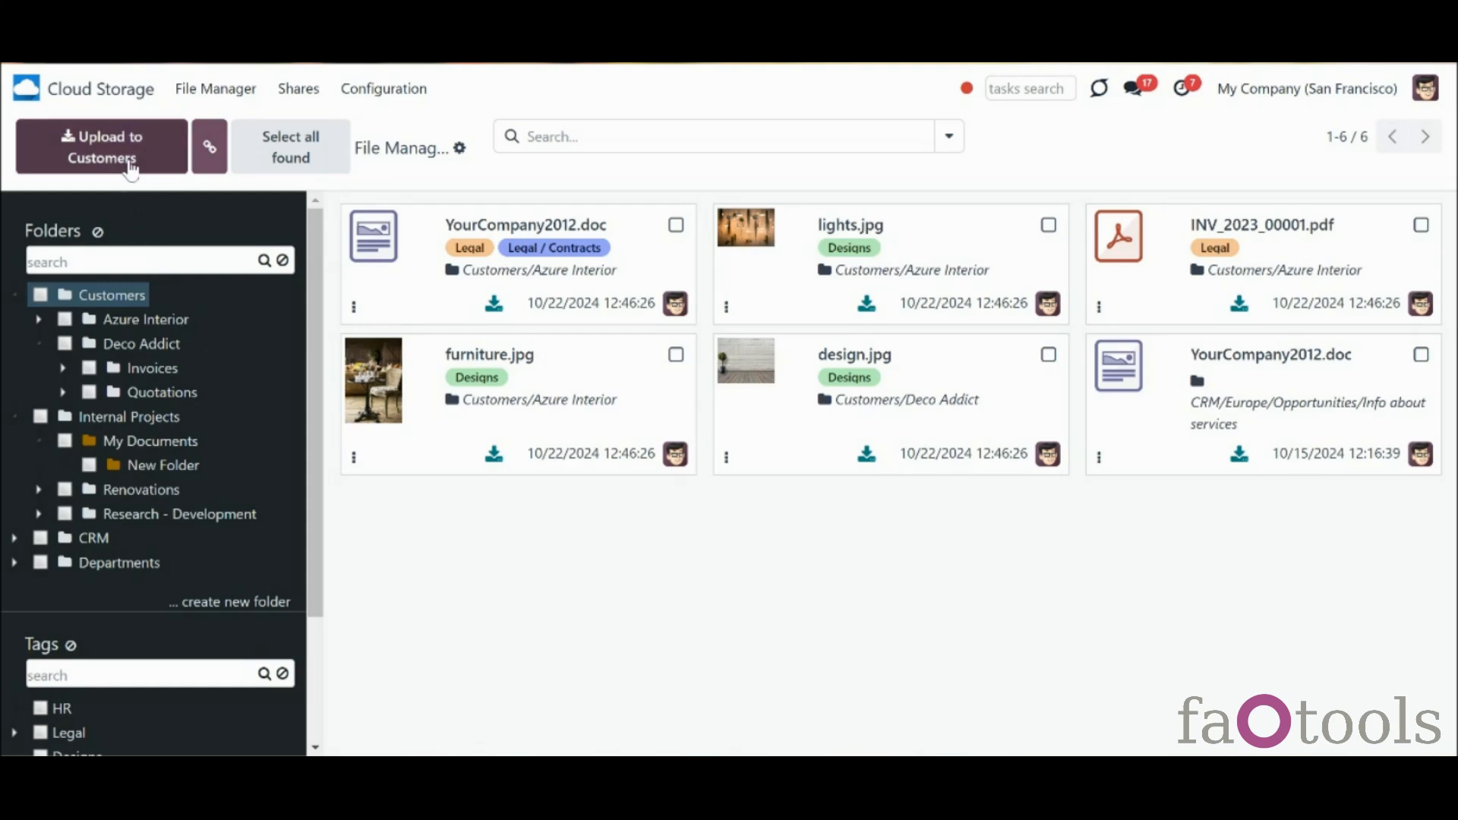
Download the Azure Interior folder as a zip archive
click(64, 322)
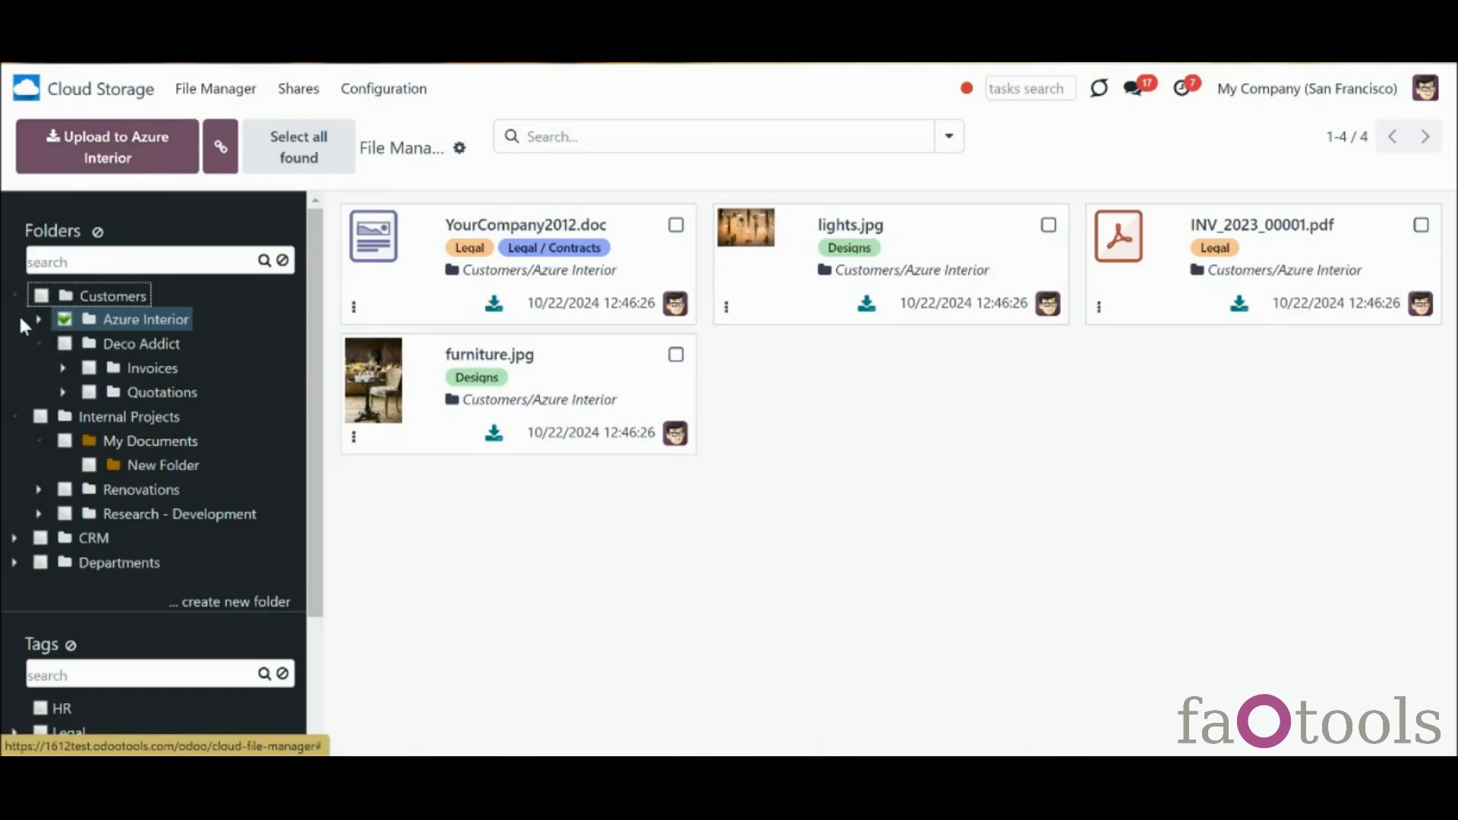
click(40, 297)
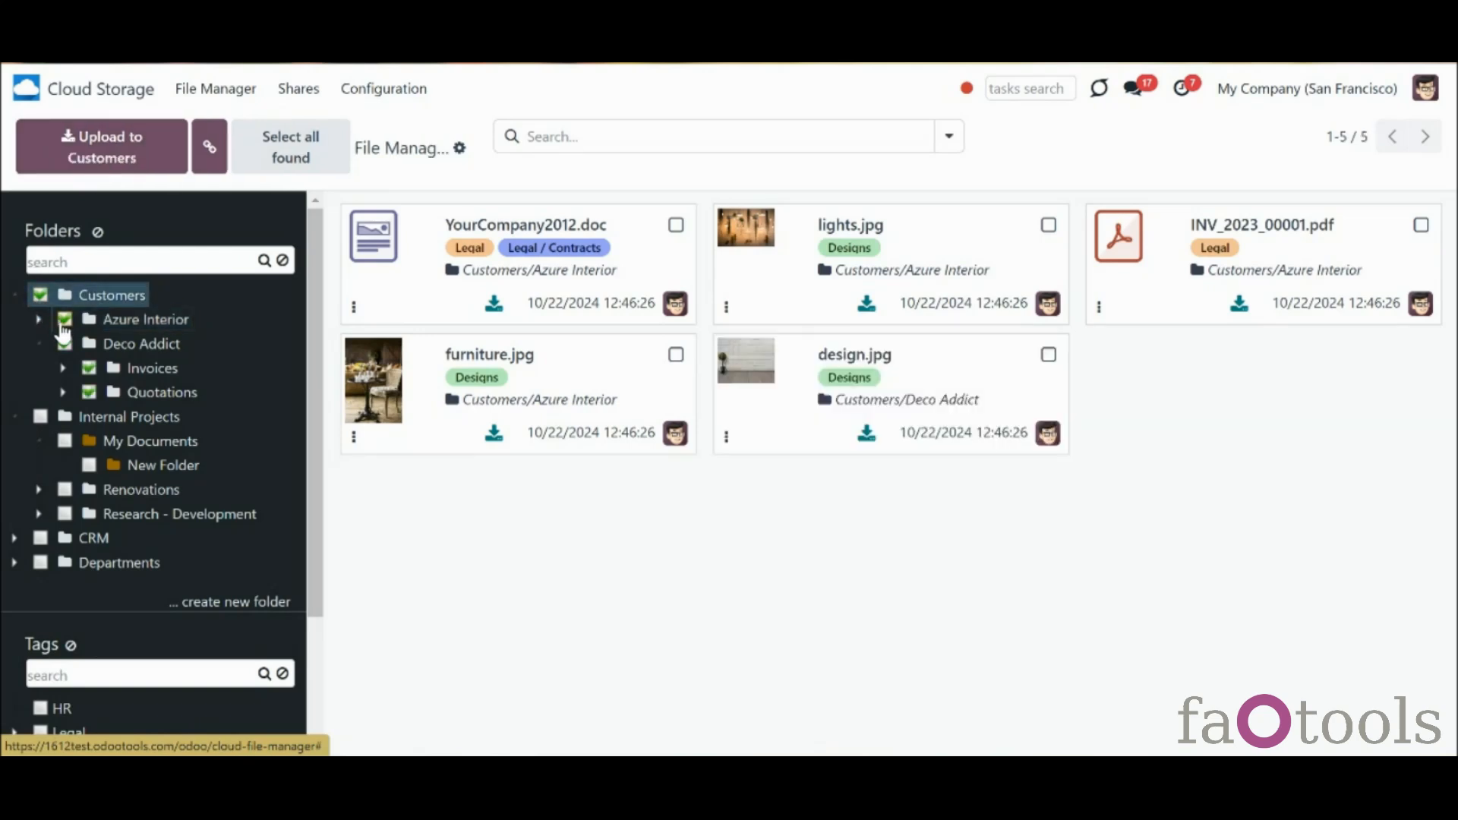
click(40, 296)
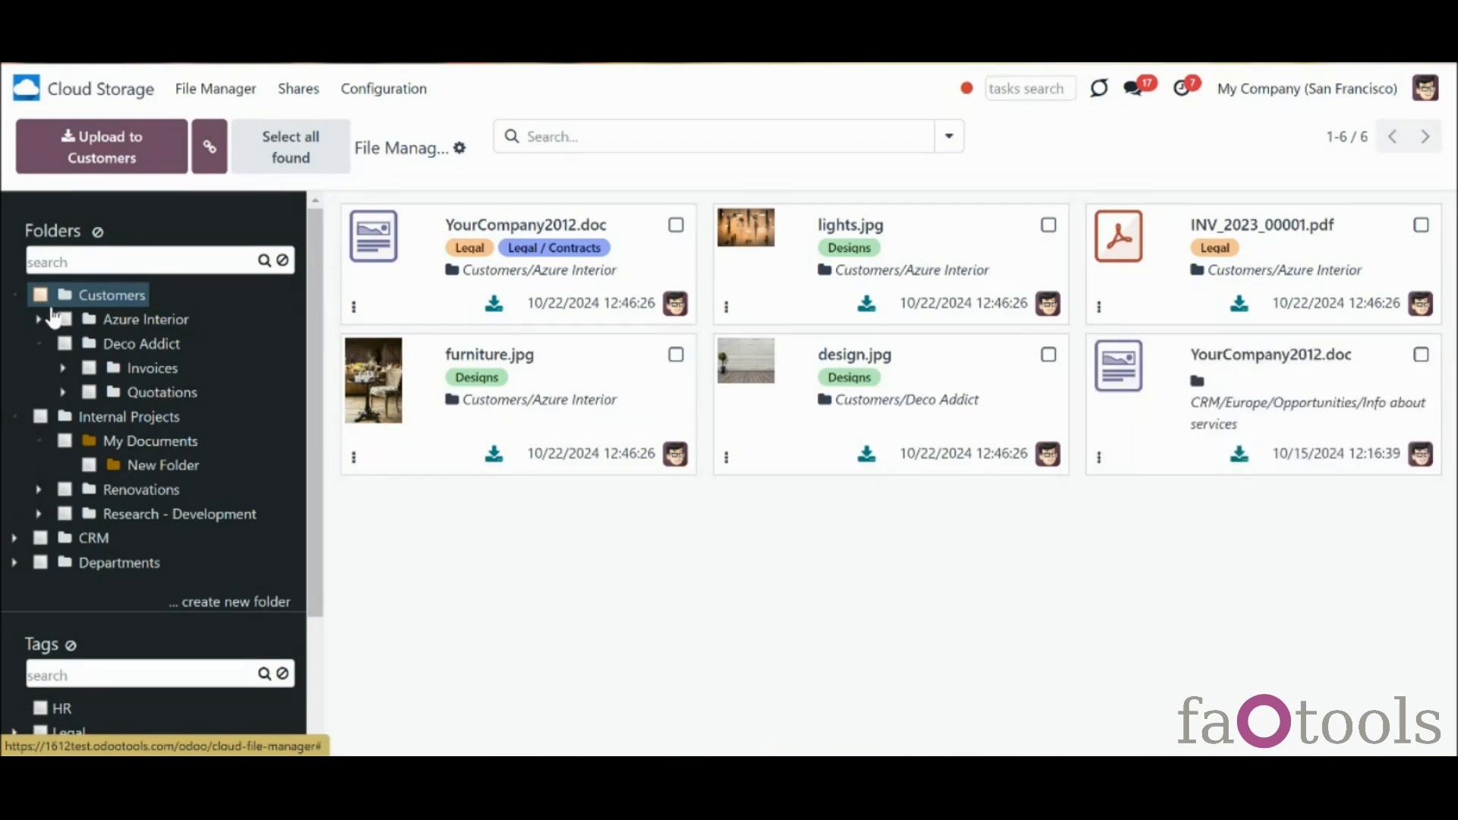
right_click(105, 326)
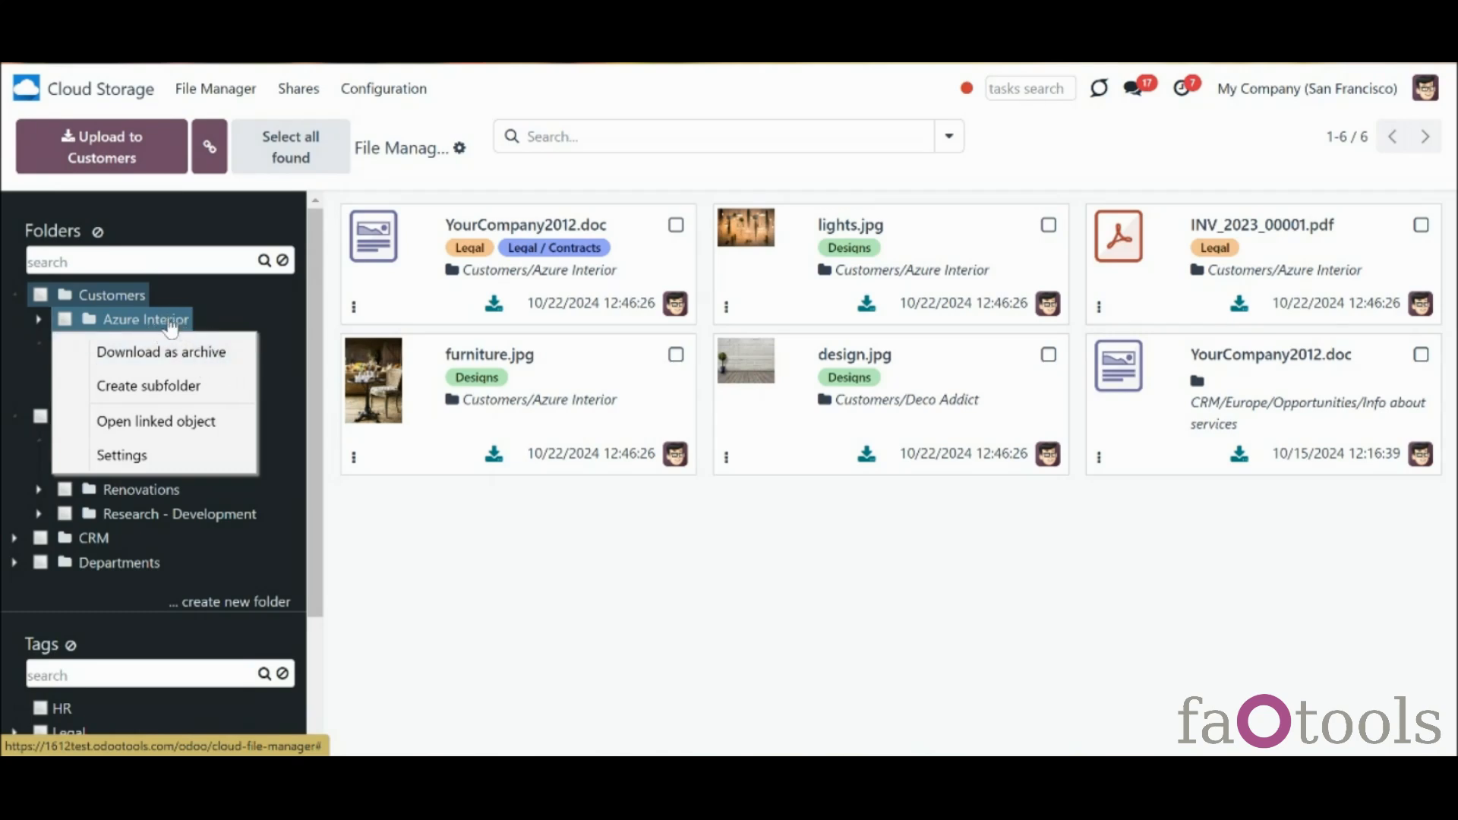
click(210, 343)
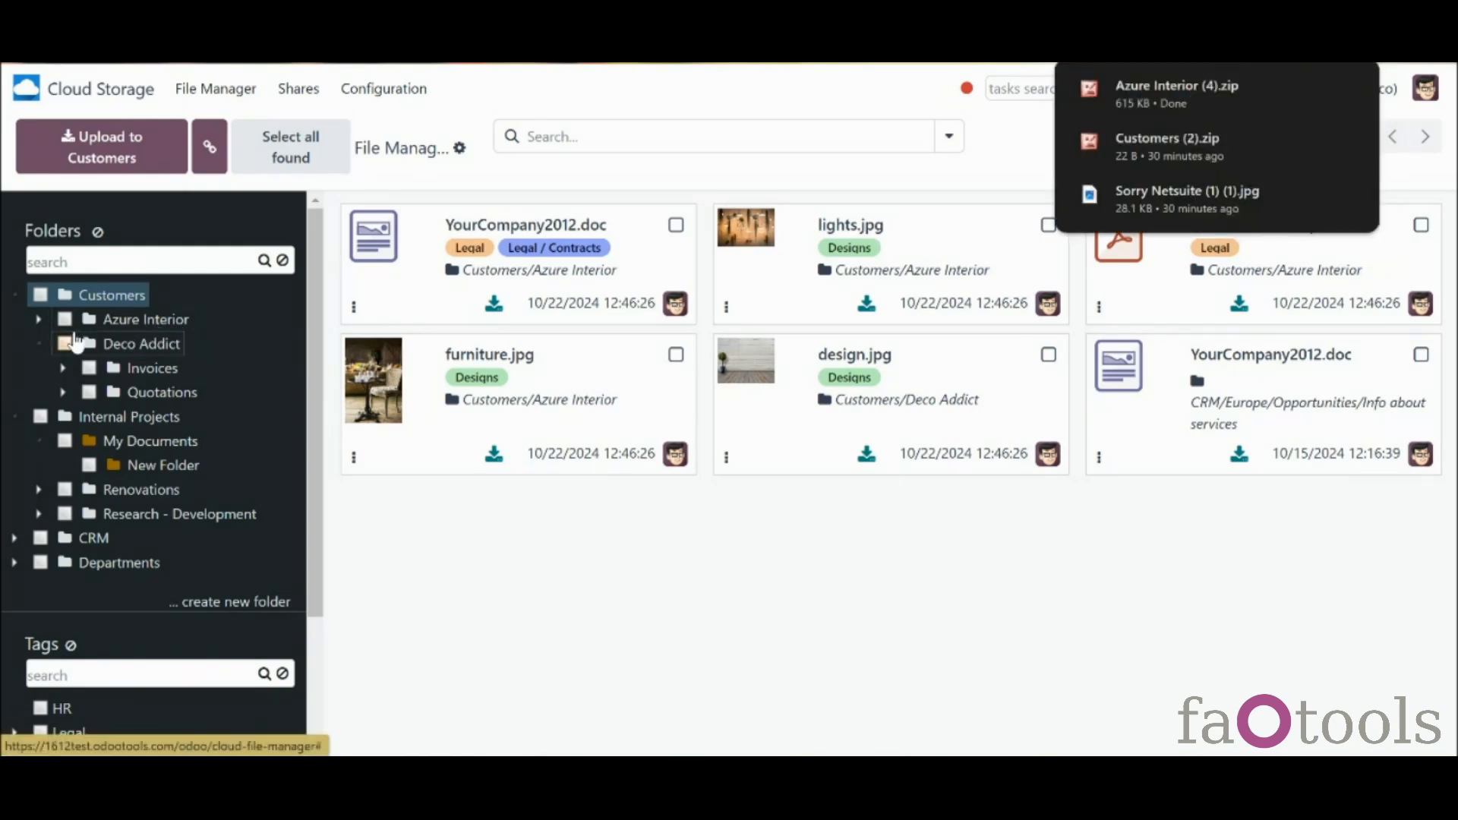
Select YourCompany2012.doc, INV_2023_00001.pdf and design.jpg, then clear the selection
click(676, 224)
click(689, 355)
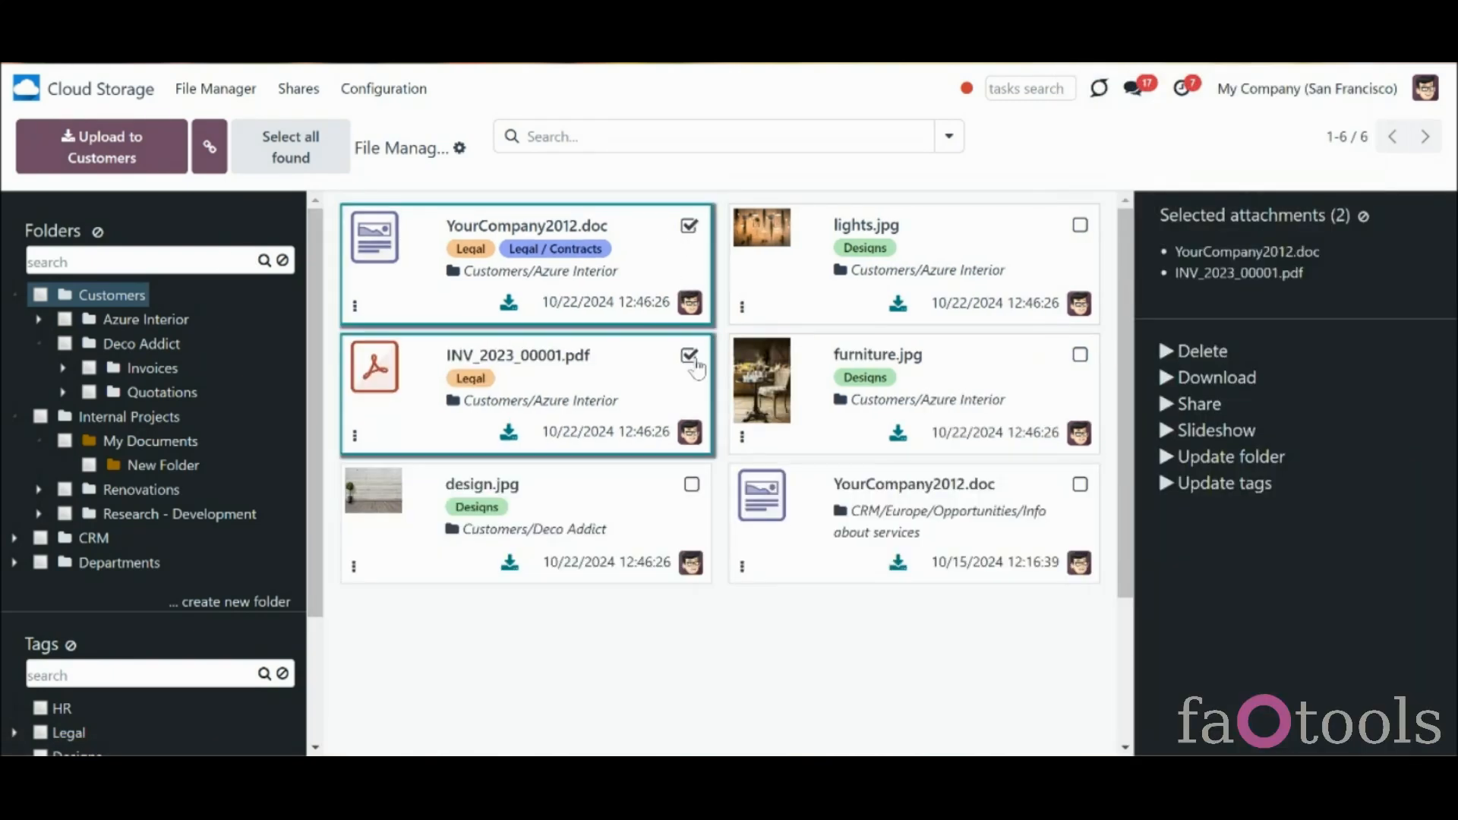
click(691, 485)
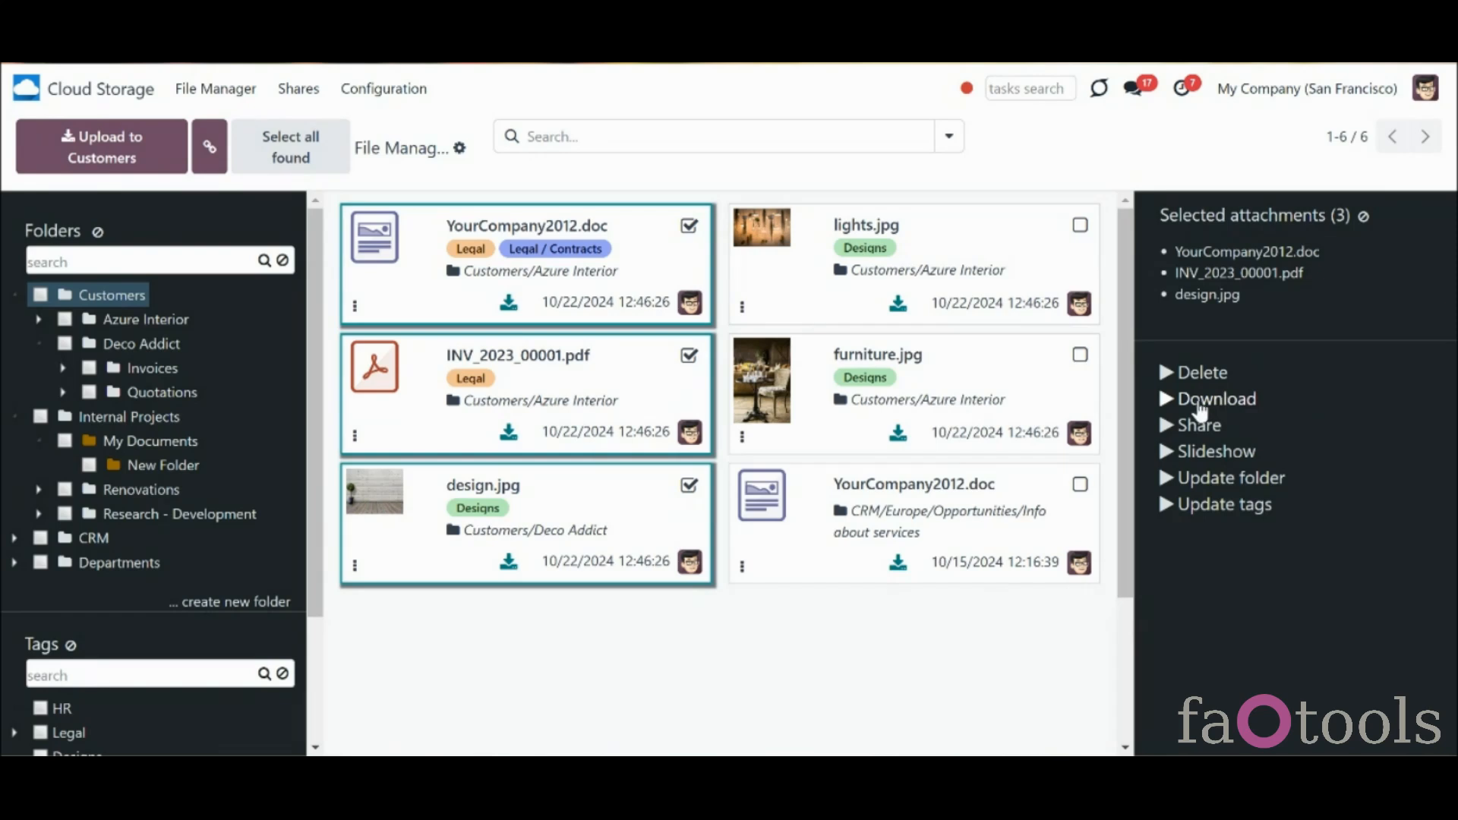
click(1363, 218)
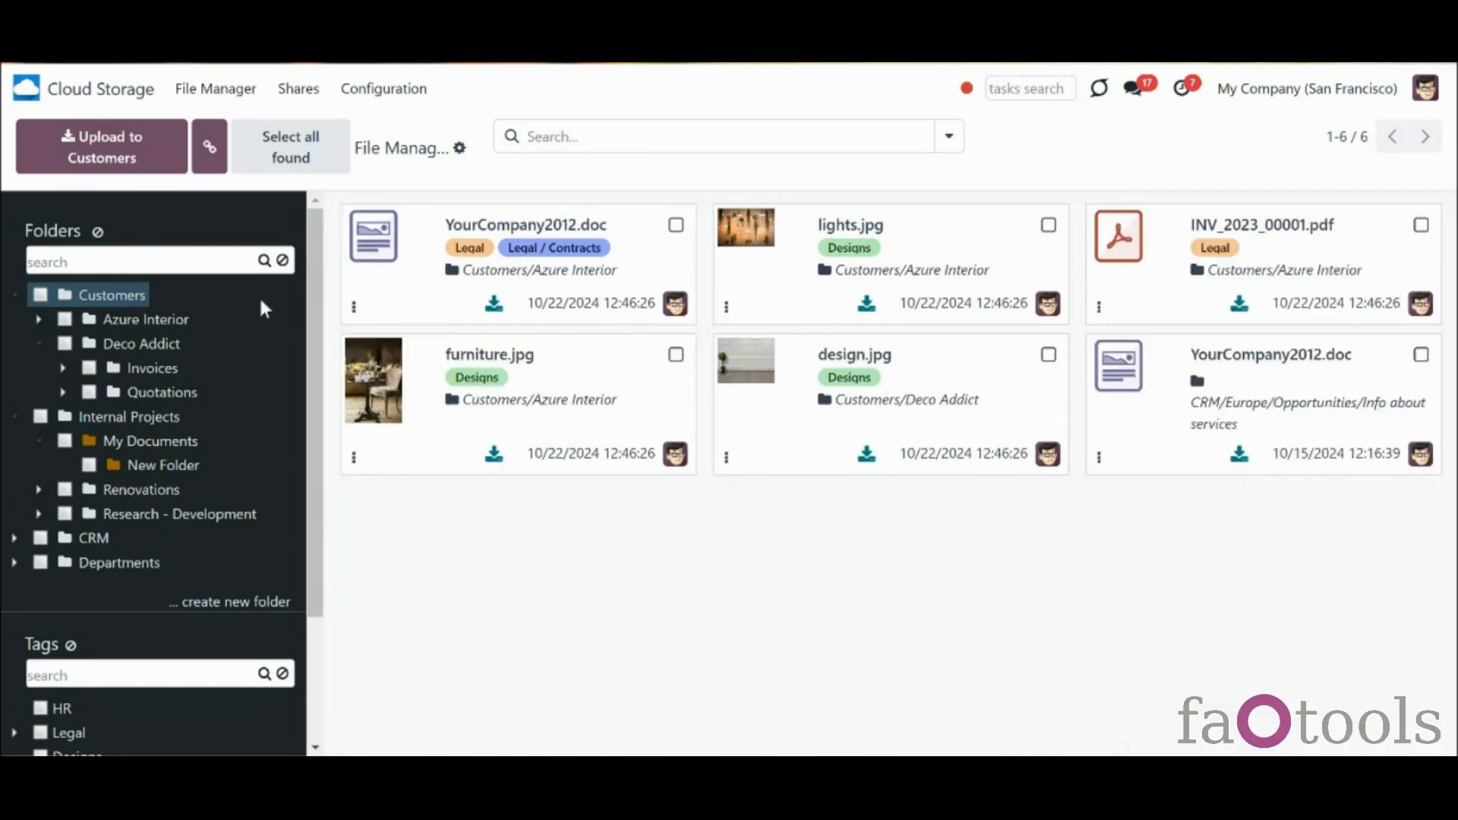
Create a subfolder with the default name New Folder in Azure Interior and move it to the top
right_click(177, 323)
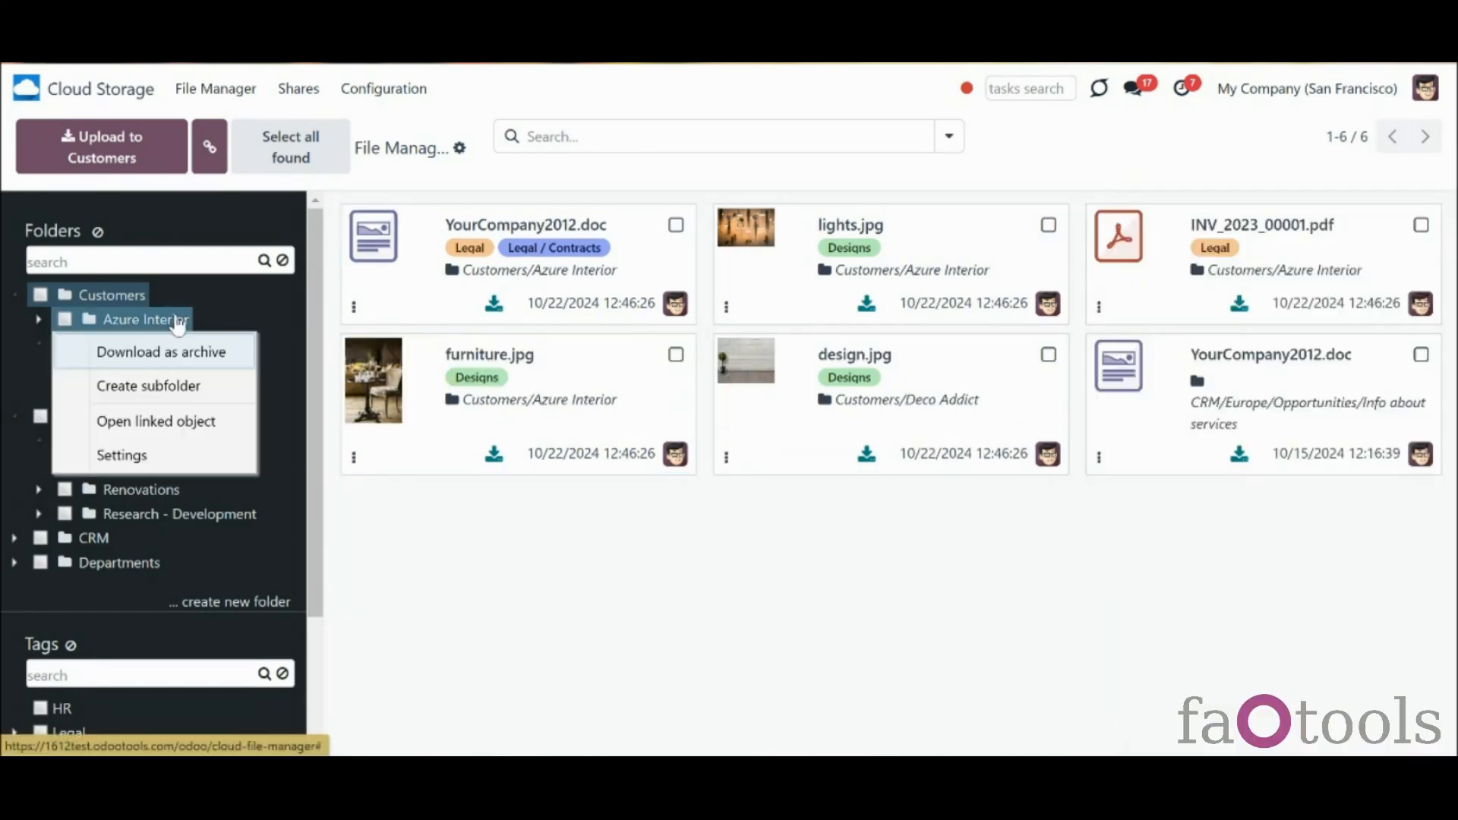
click(203, 385)
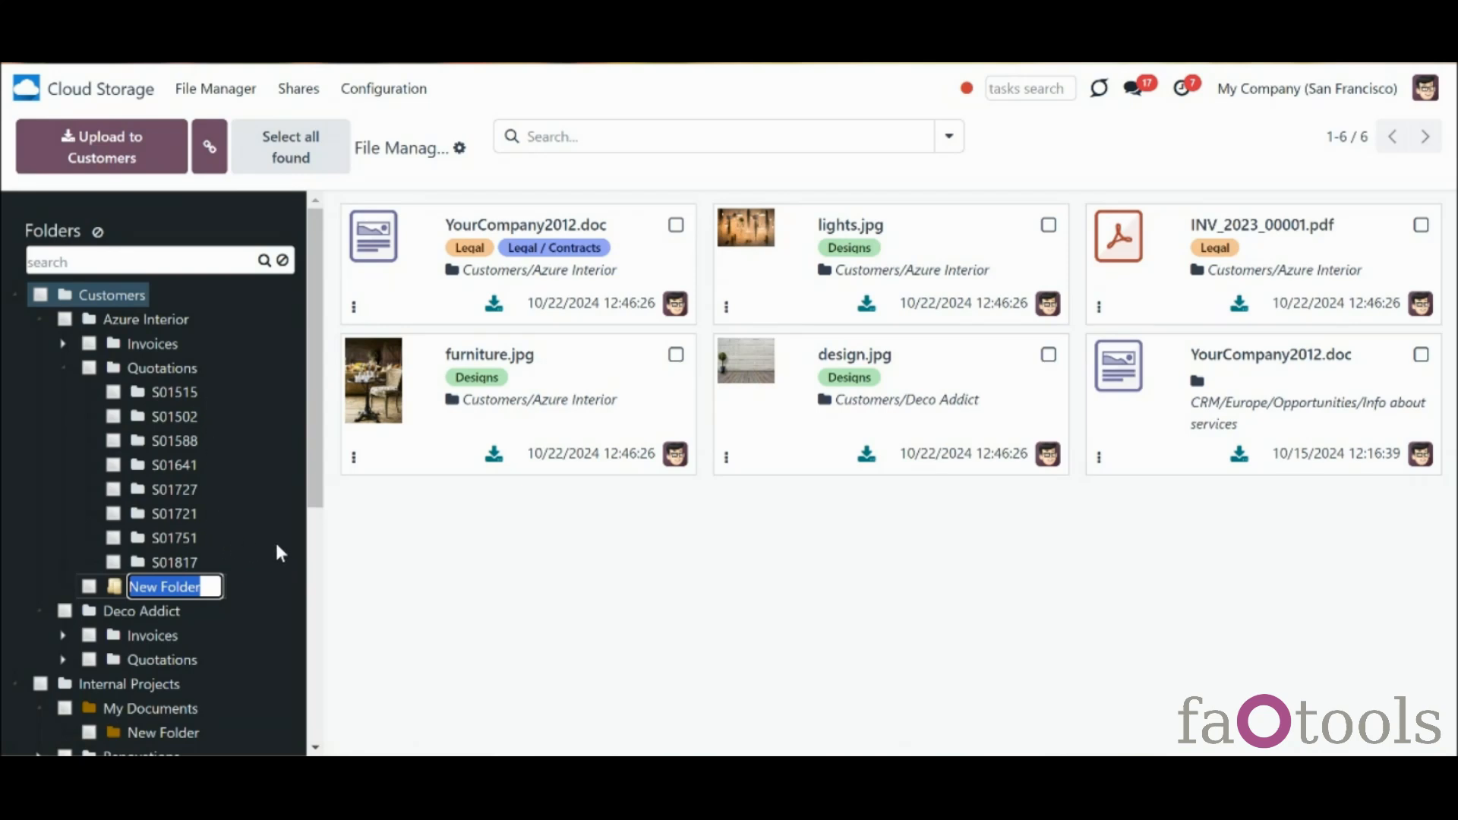
click(63, 369)
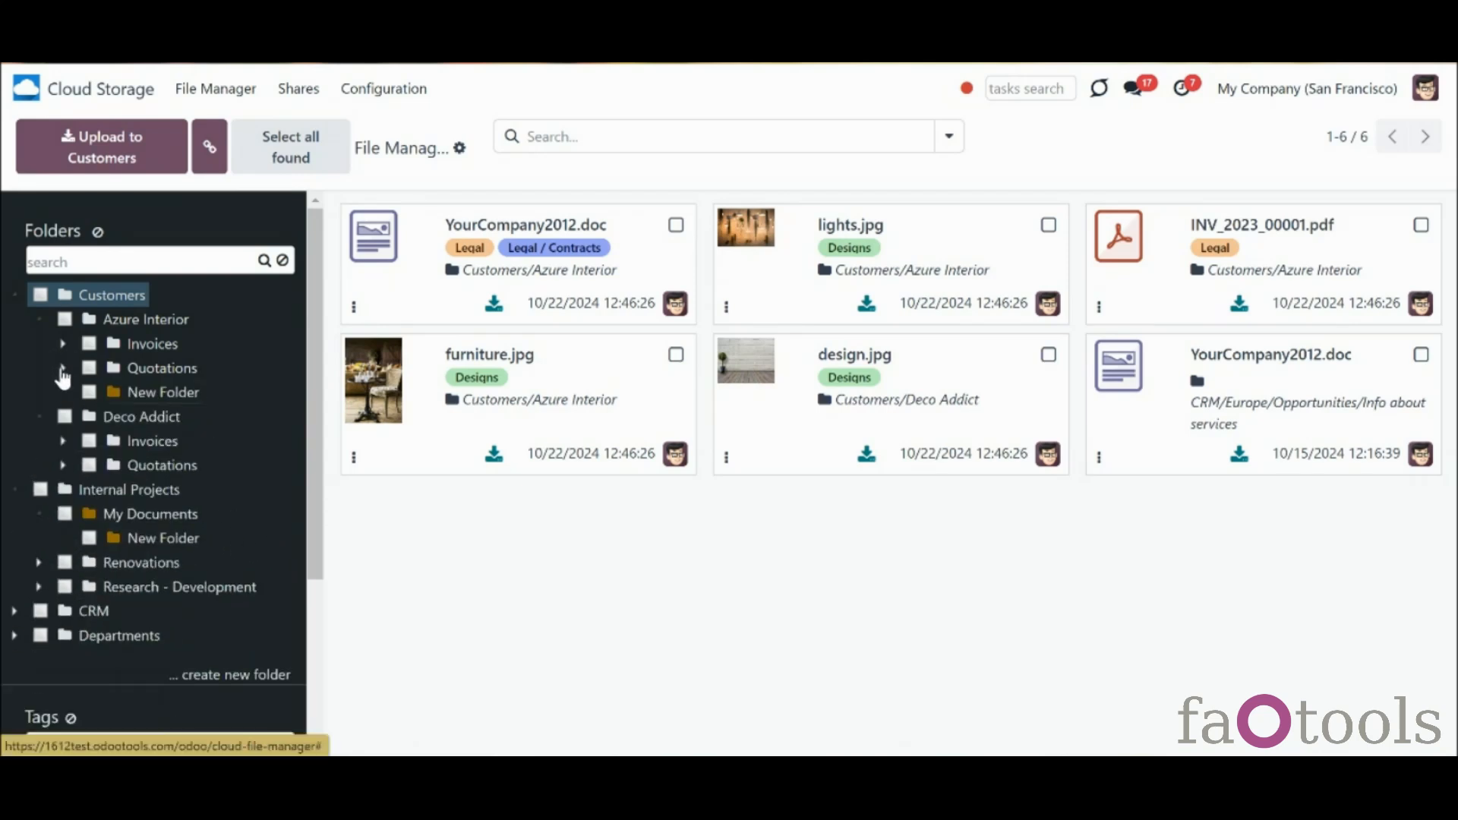
drag(149, 397, 162, 351)
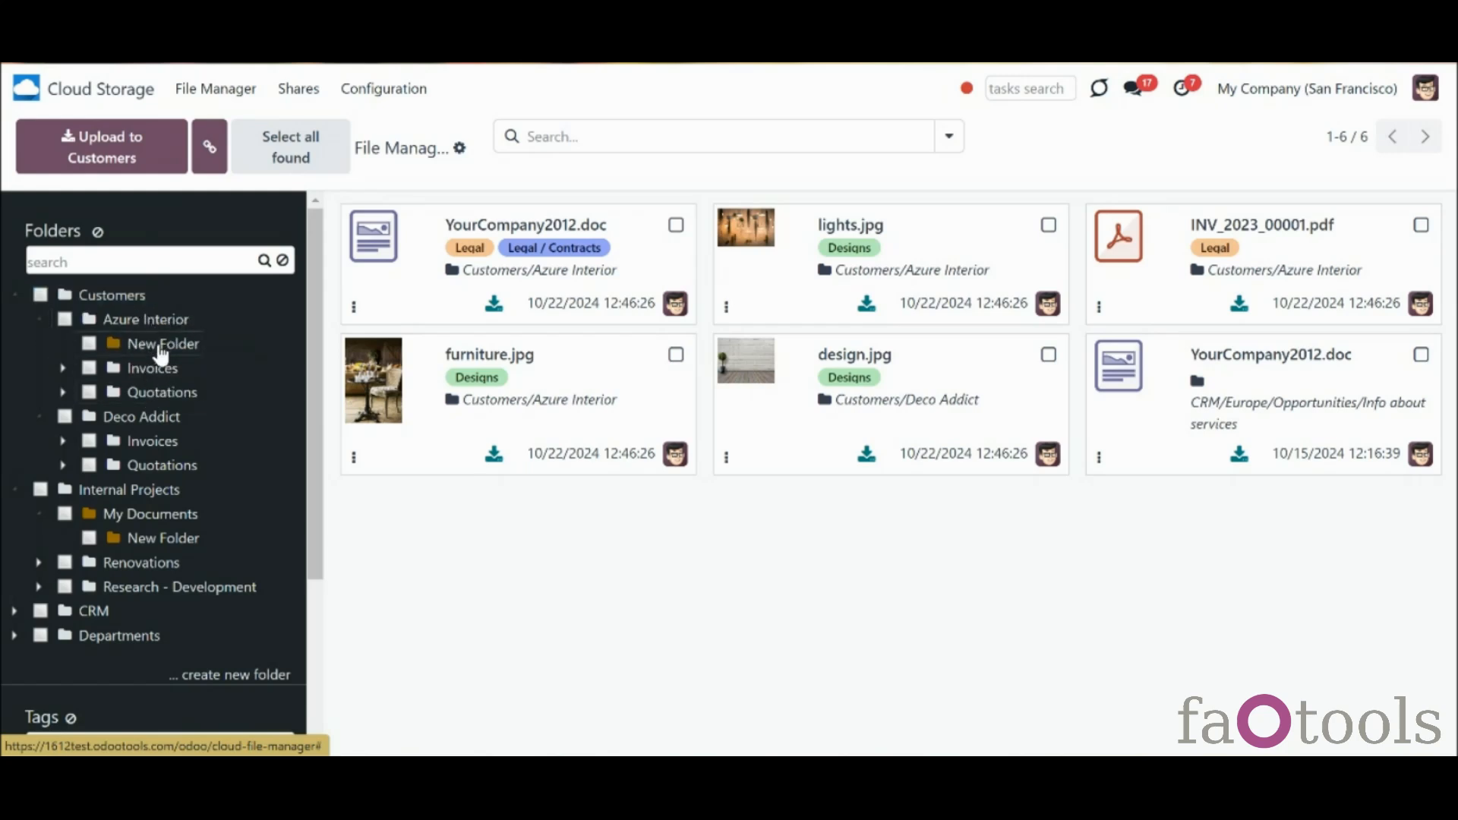
right_click(124, 330)
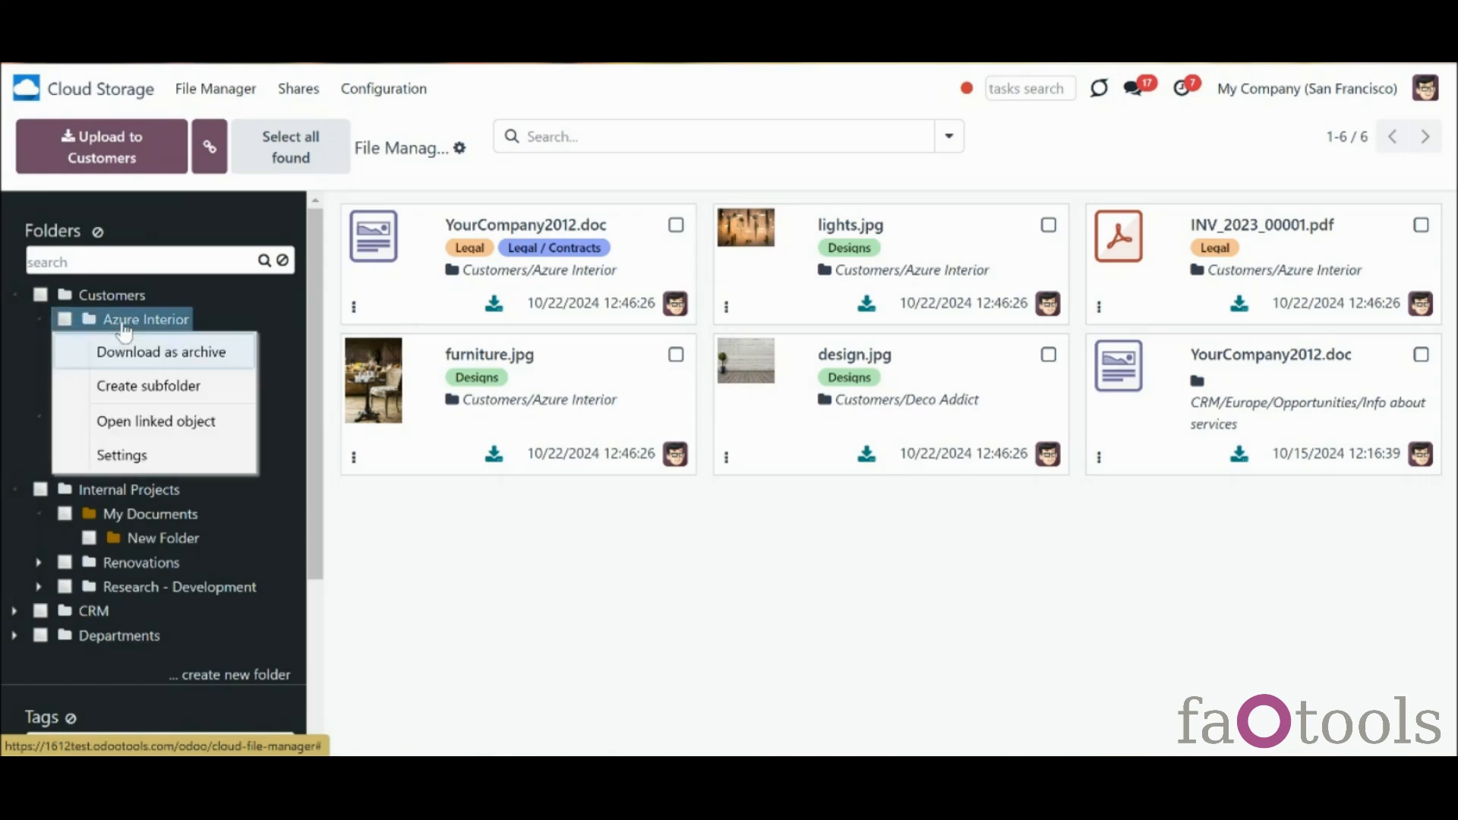
click(221, 423)
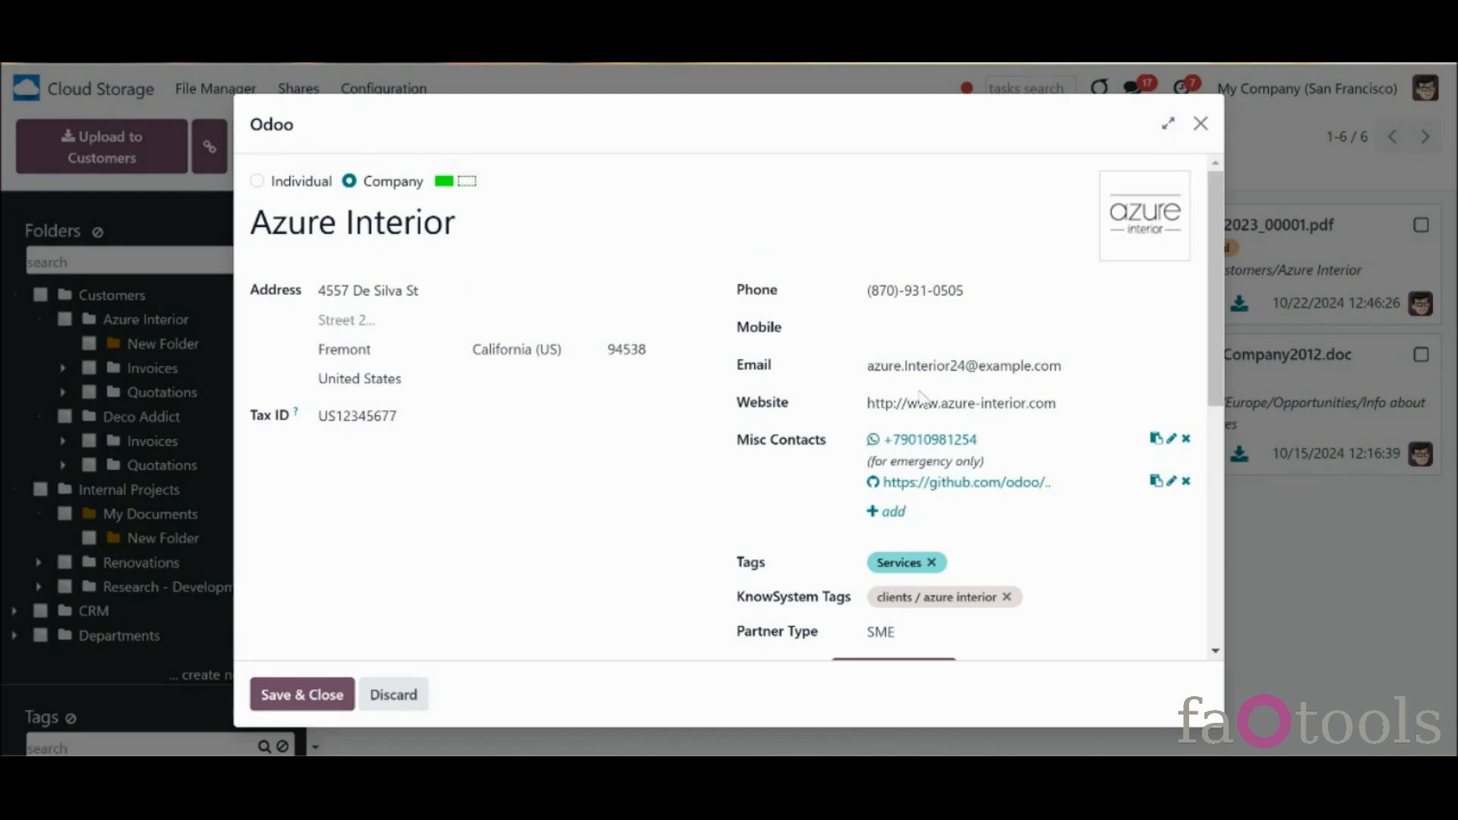
scroll(1218, 480, down, 5)
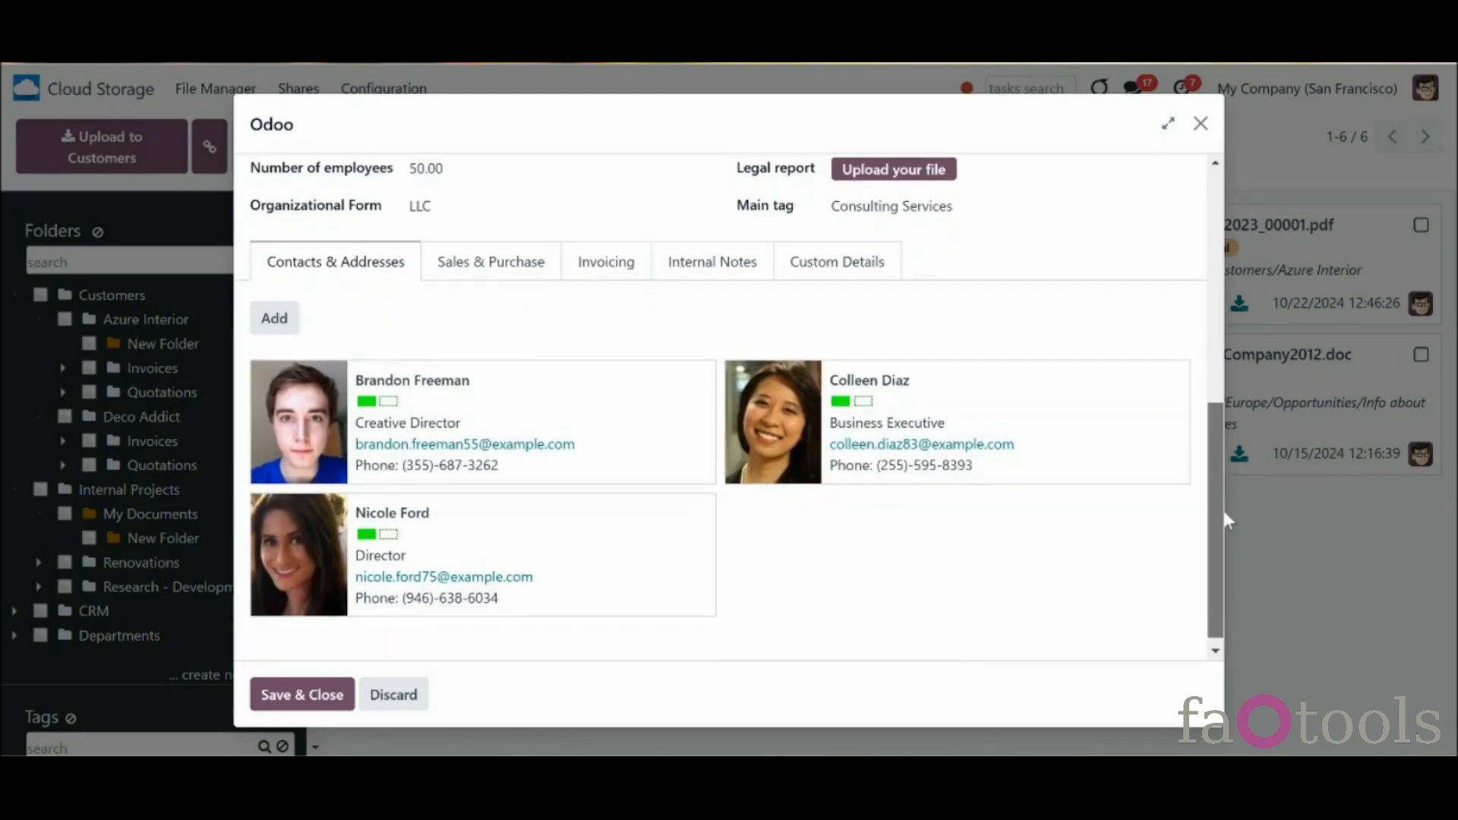
click(1200, 124)
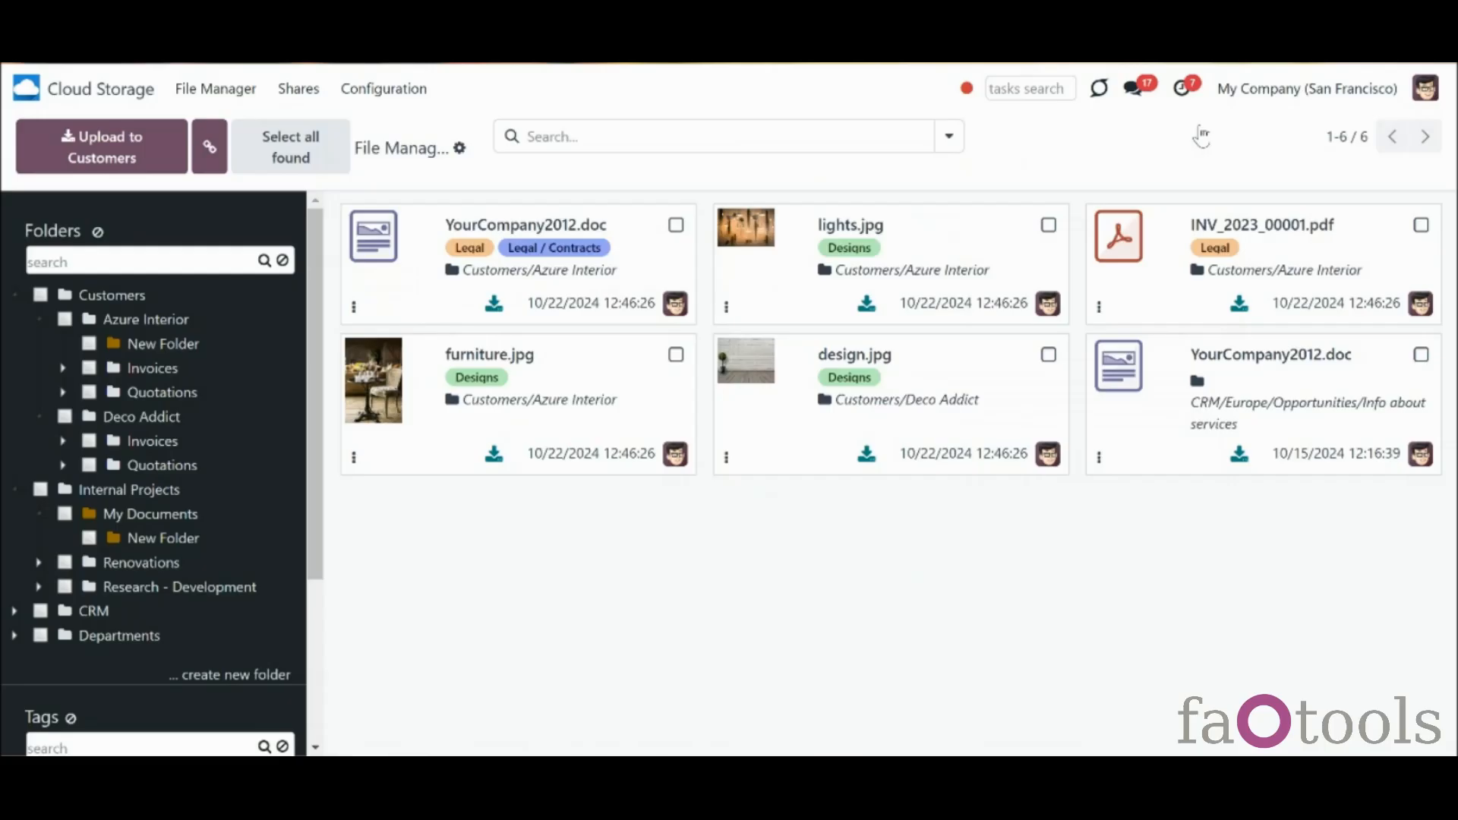
right_click(179, 321)
click(225, 454)
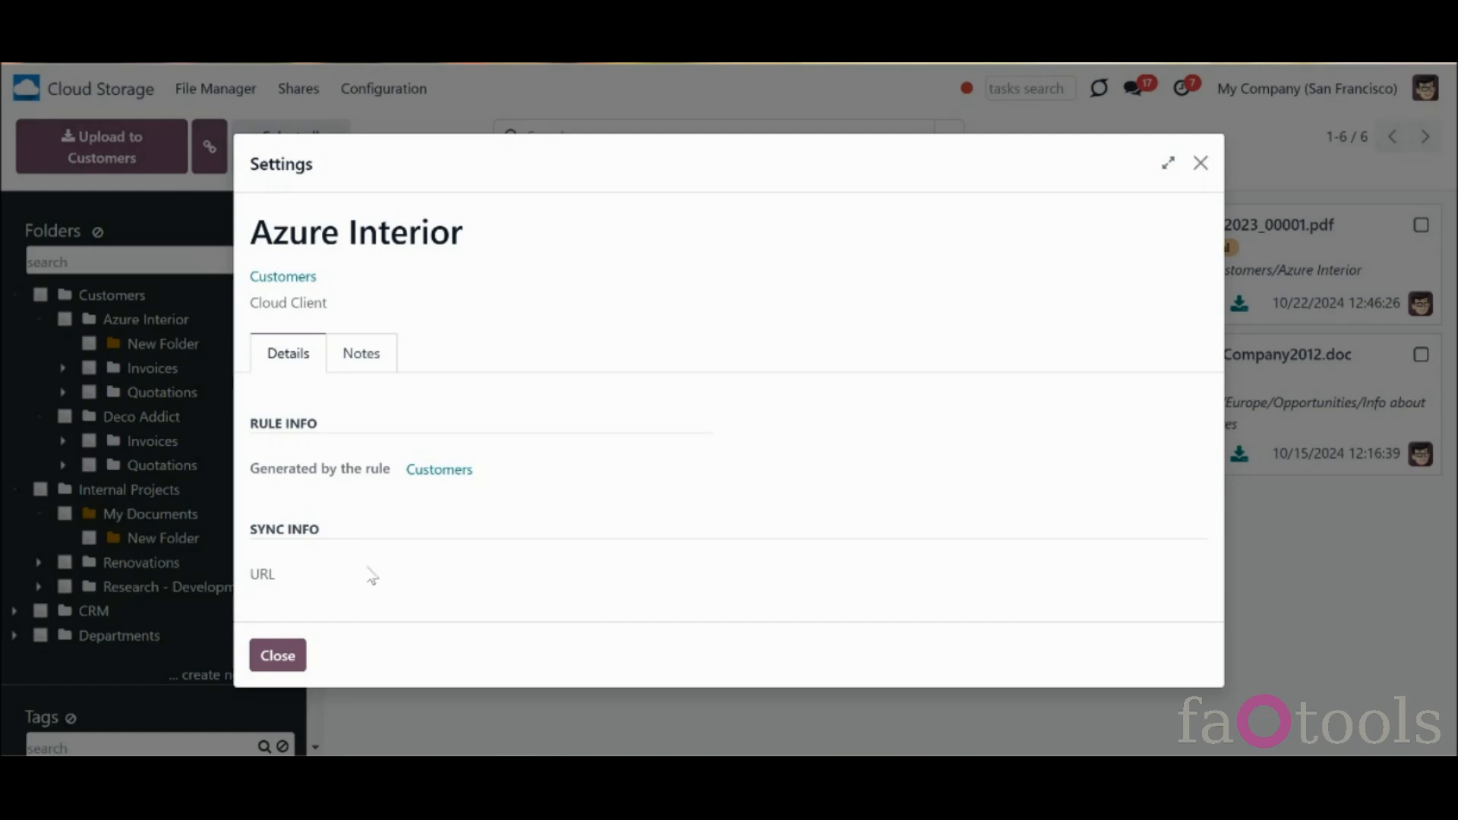
click(1200, 162)
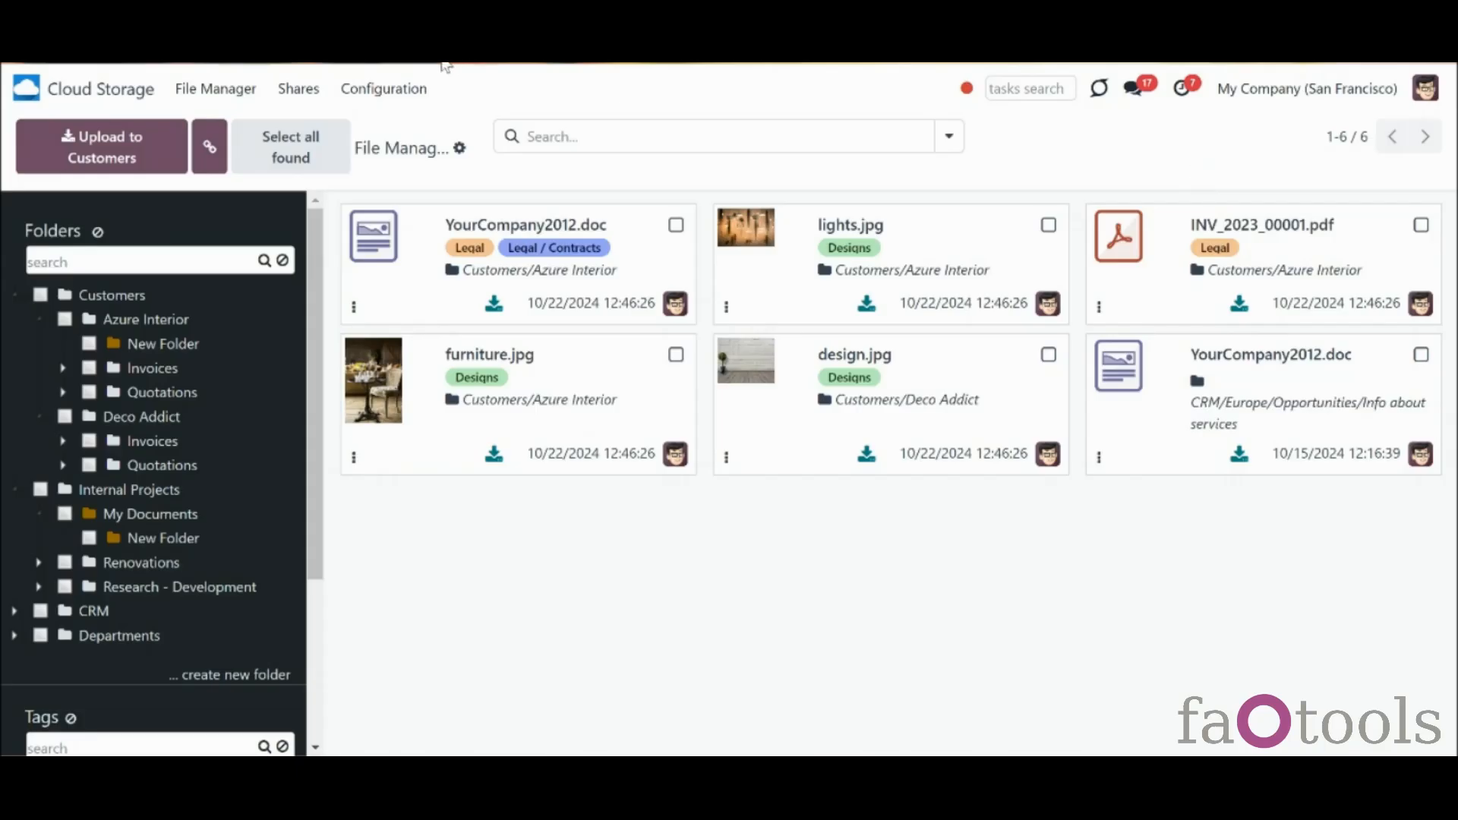
click(399, 90)
click(407, 154)
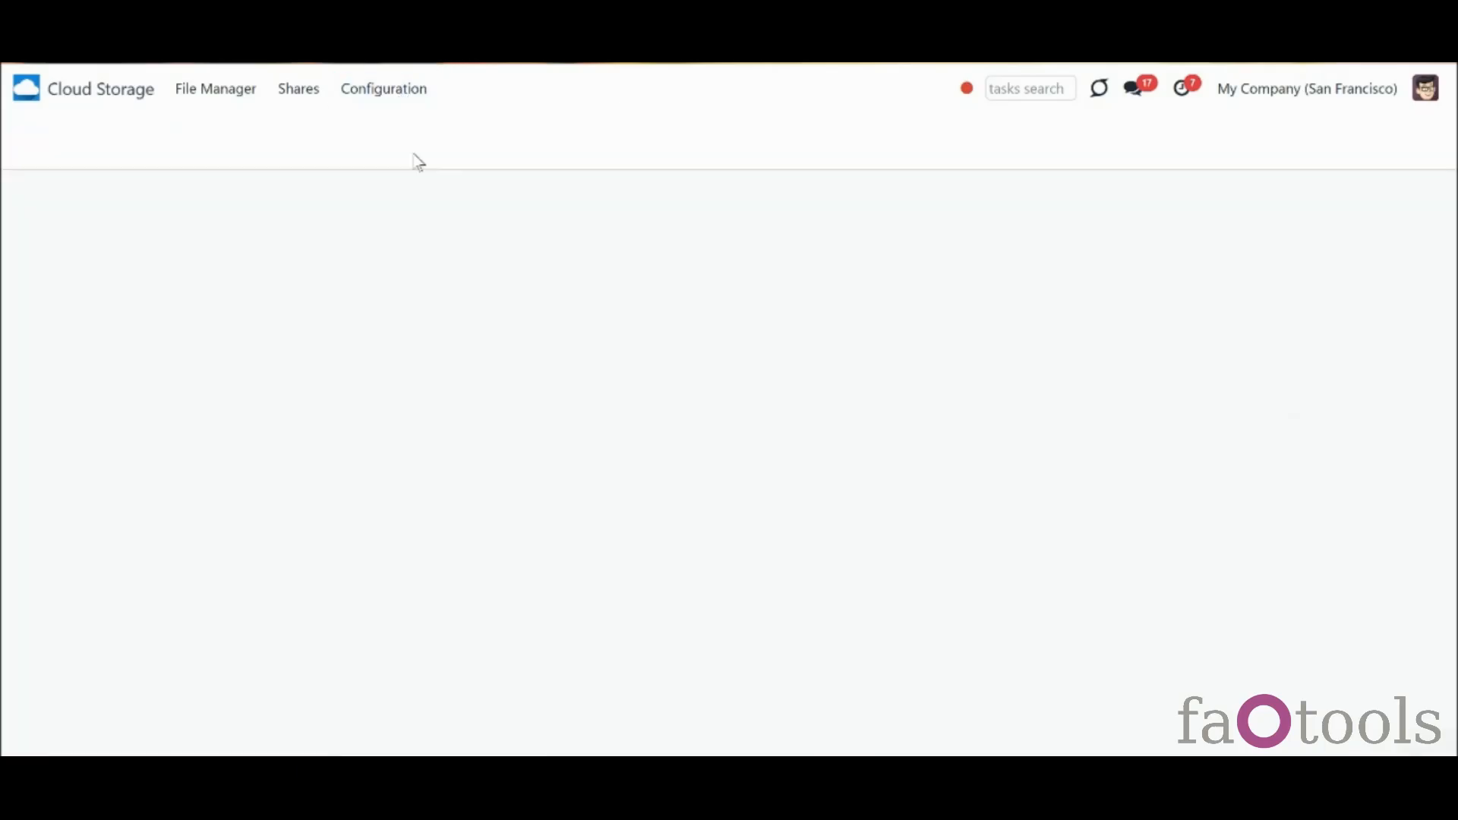
click(292, 245)
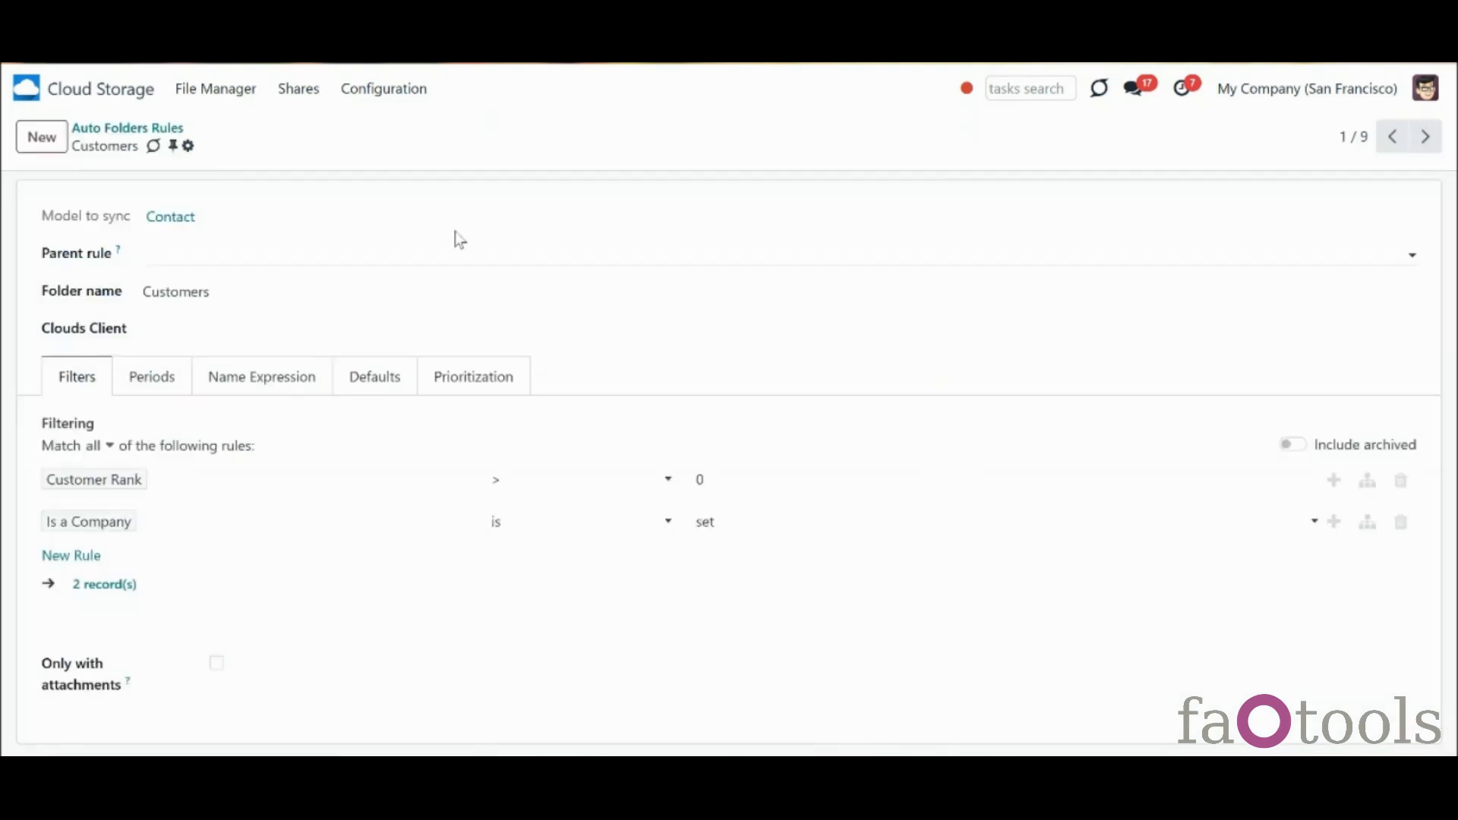
click(233, 96)
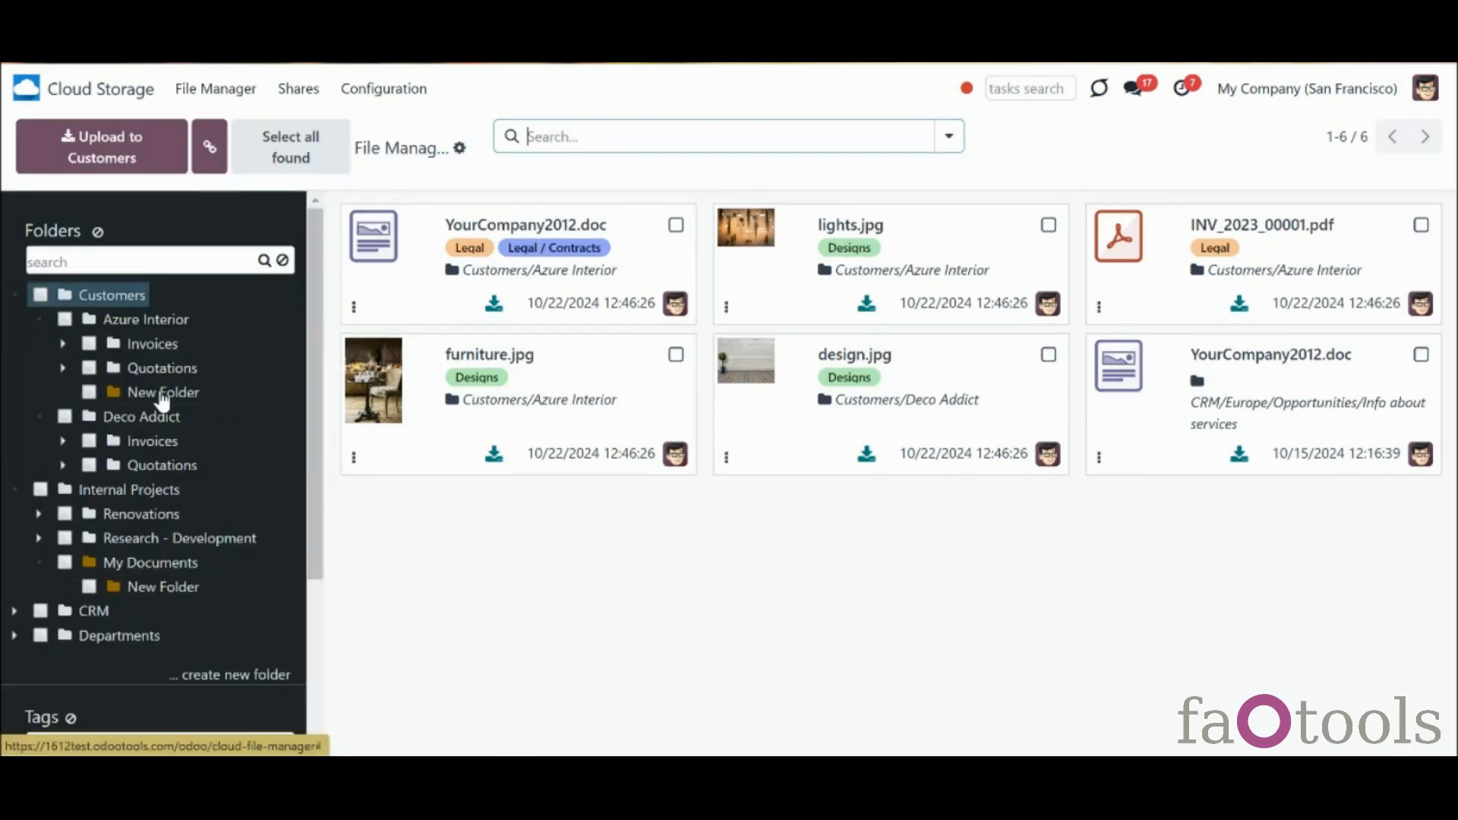
Create a folder named Extra and drag it into New Folder under Azure Interior
click(261, 672)
text(Extra)
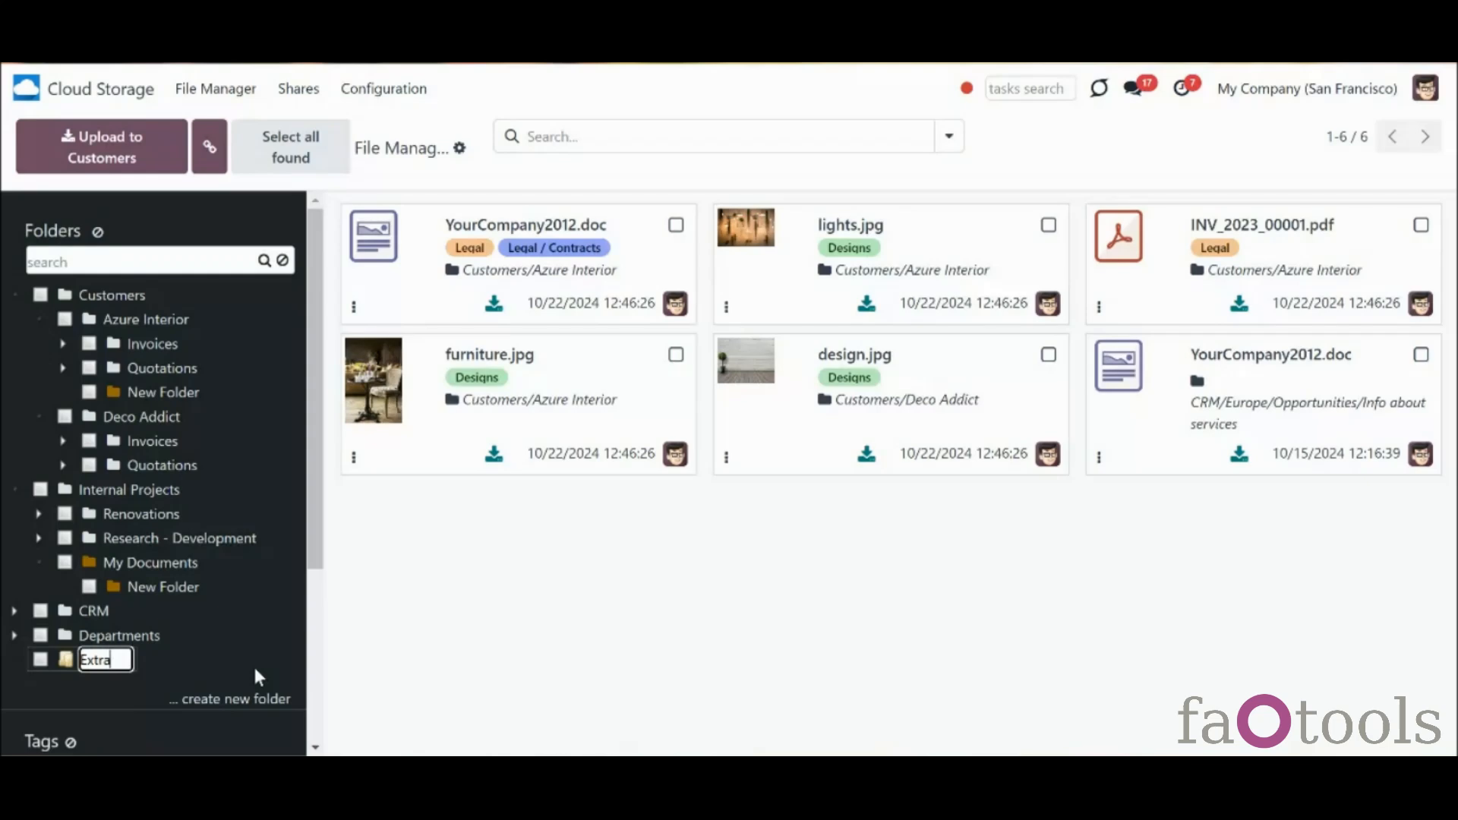
key(Return)
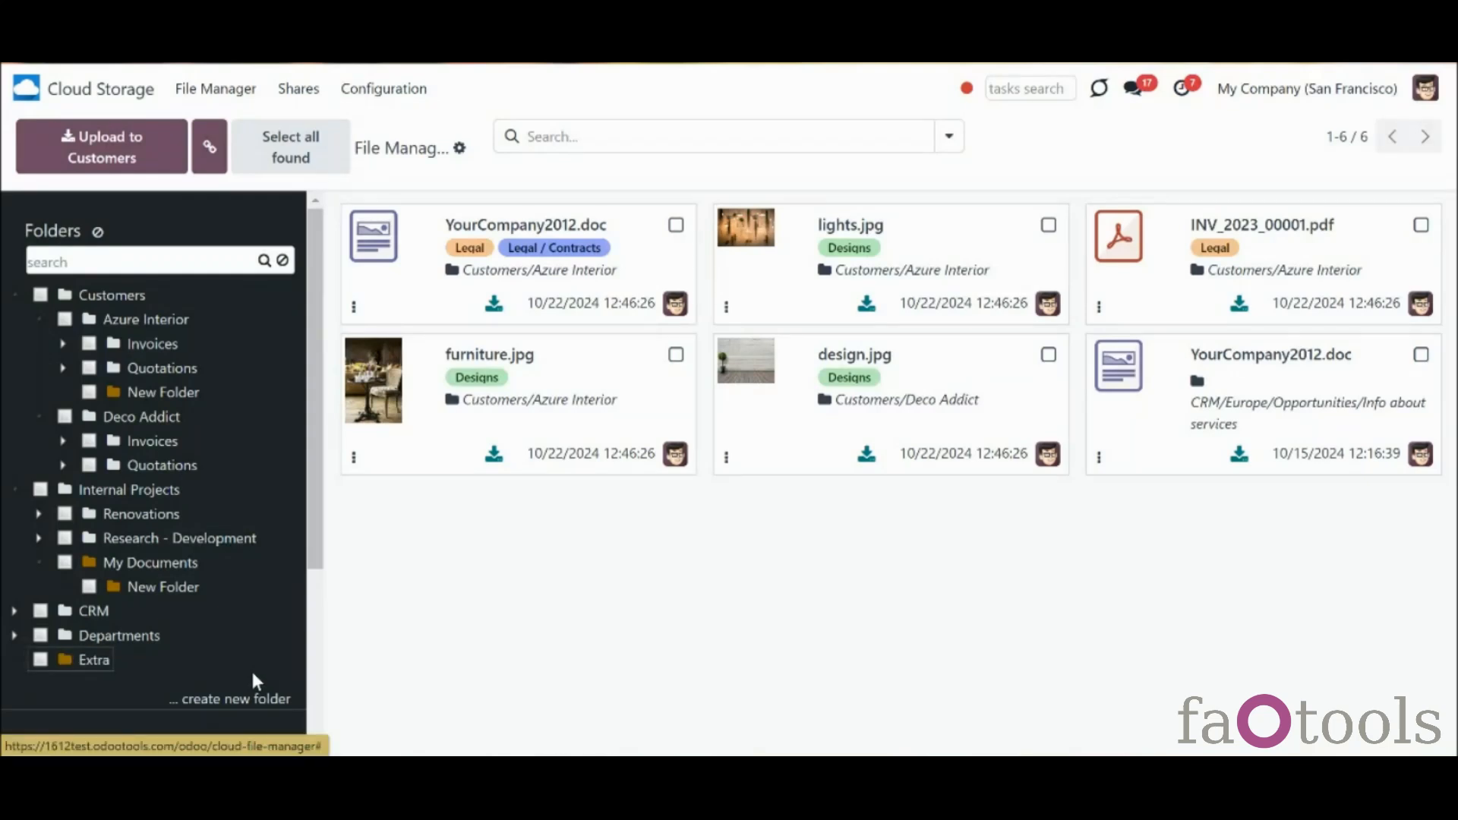
right_click(97, 664)
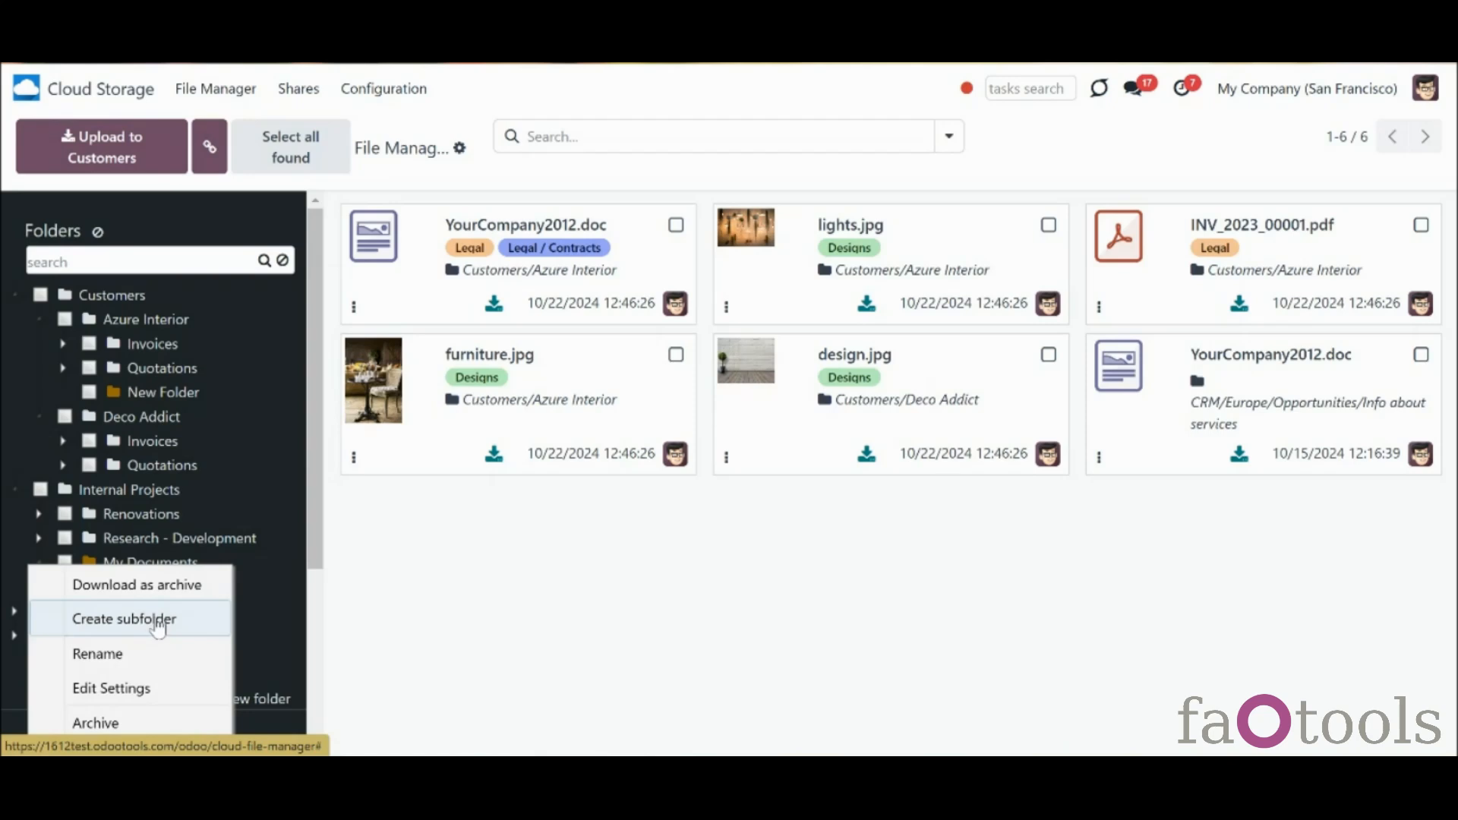
click(284, 624)
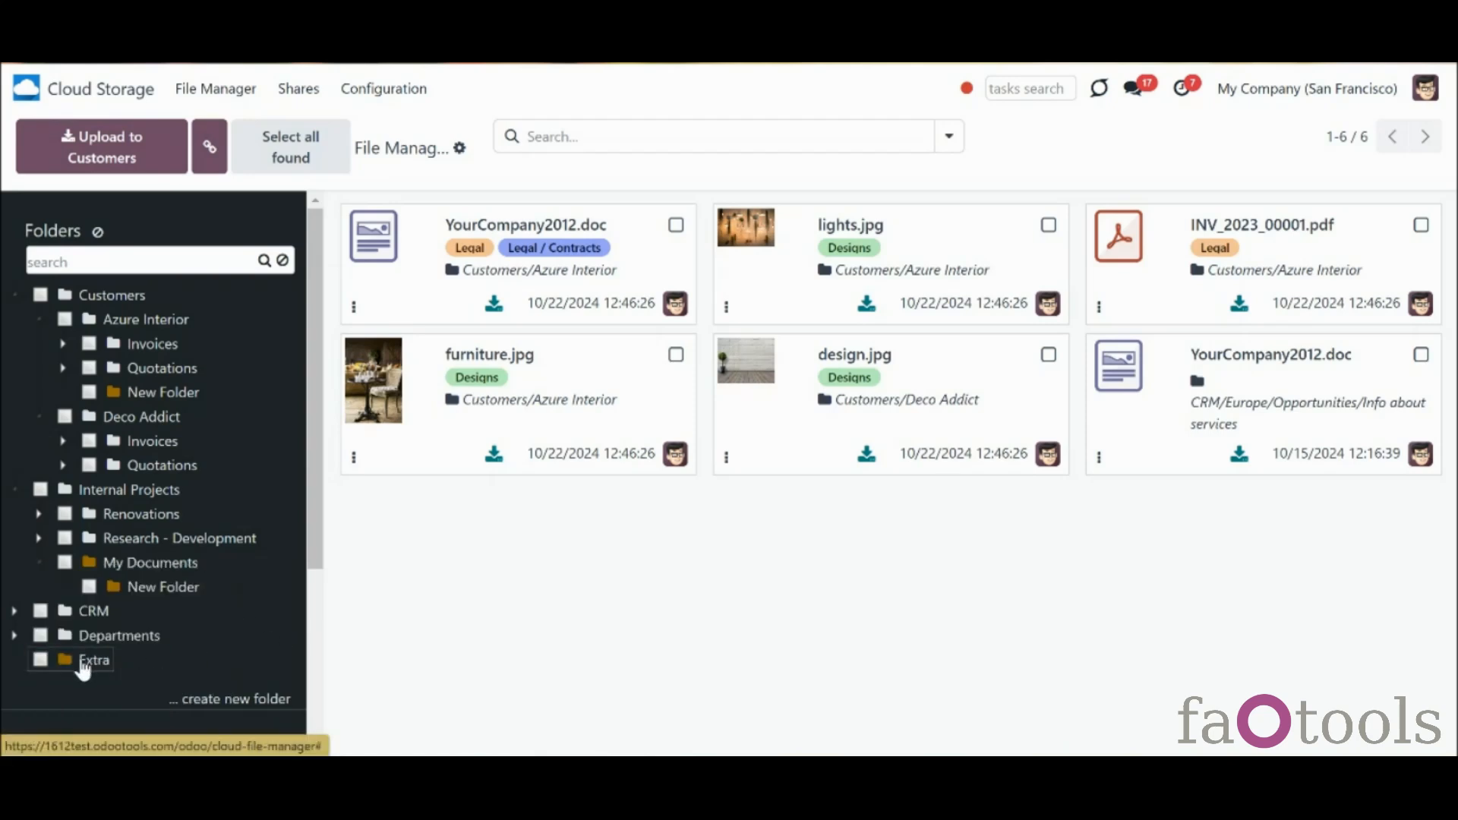
drag(84, 669, 131, 402)
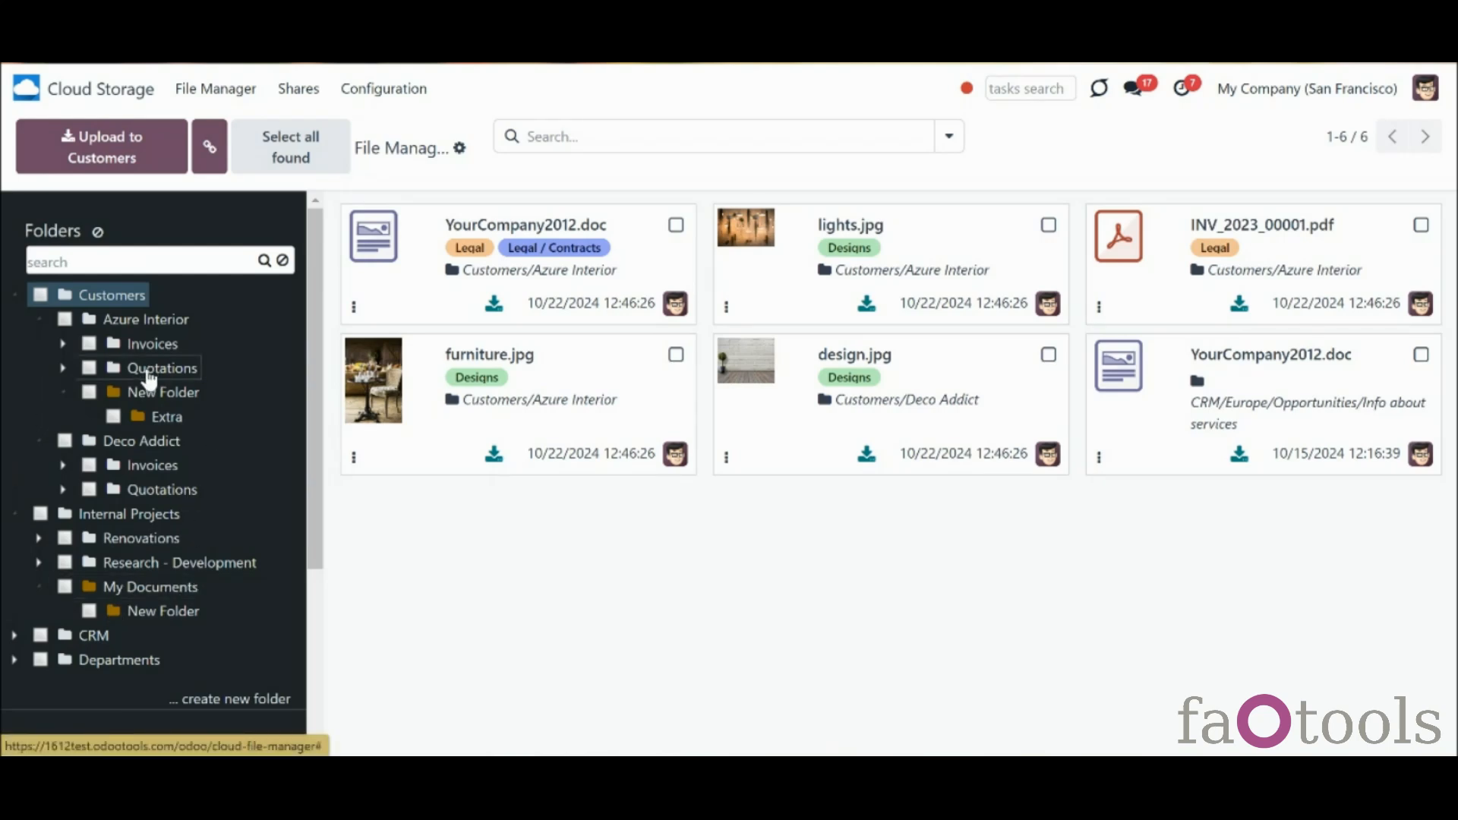
drag(138, 465, 244, 423)
right_click(162, 396)
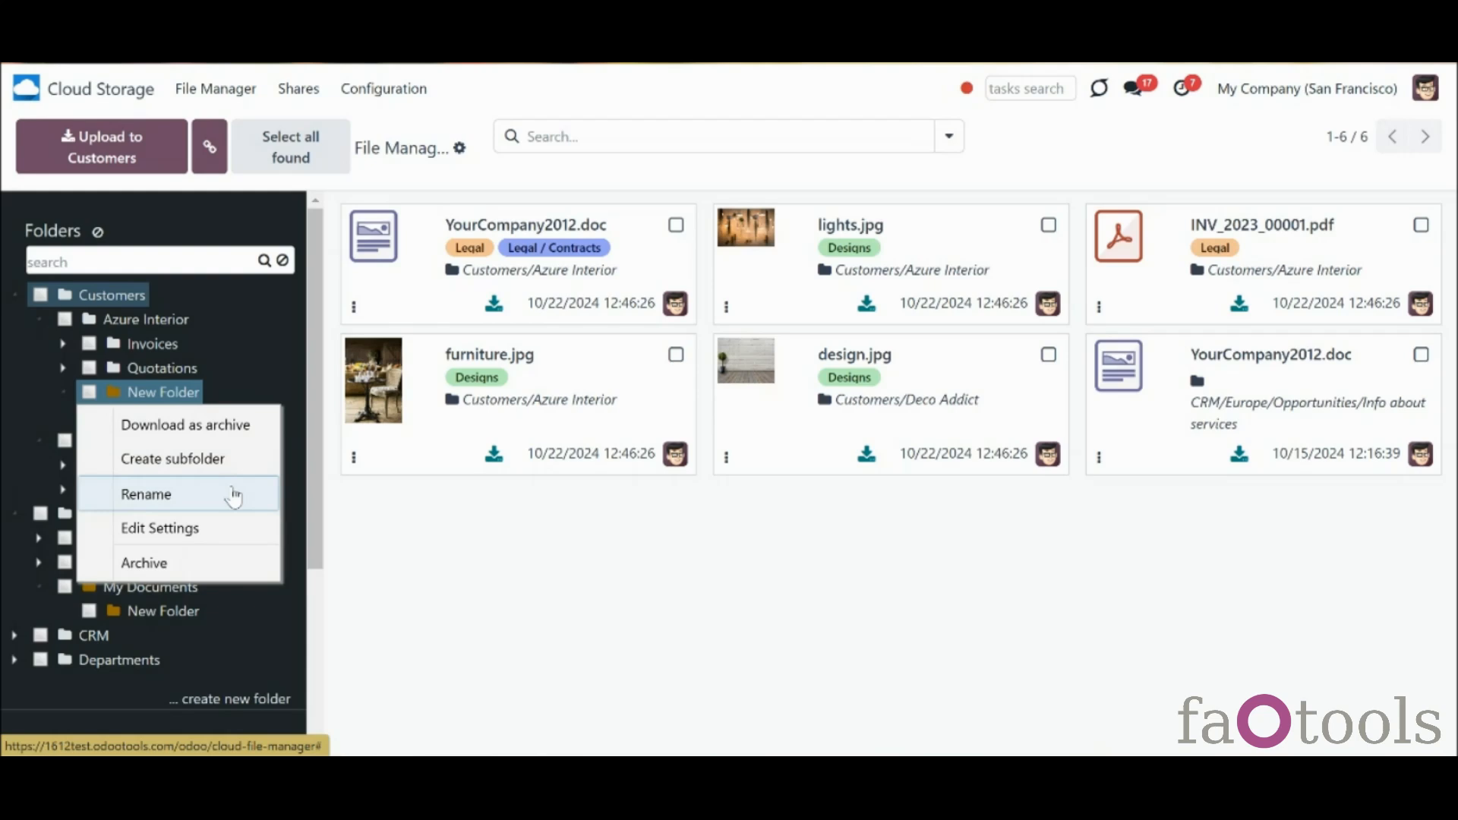
click(230, 537)
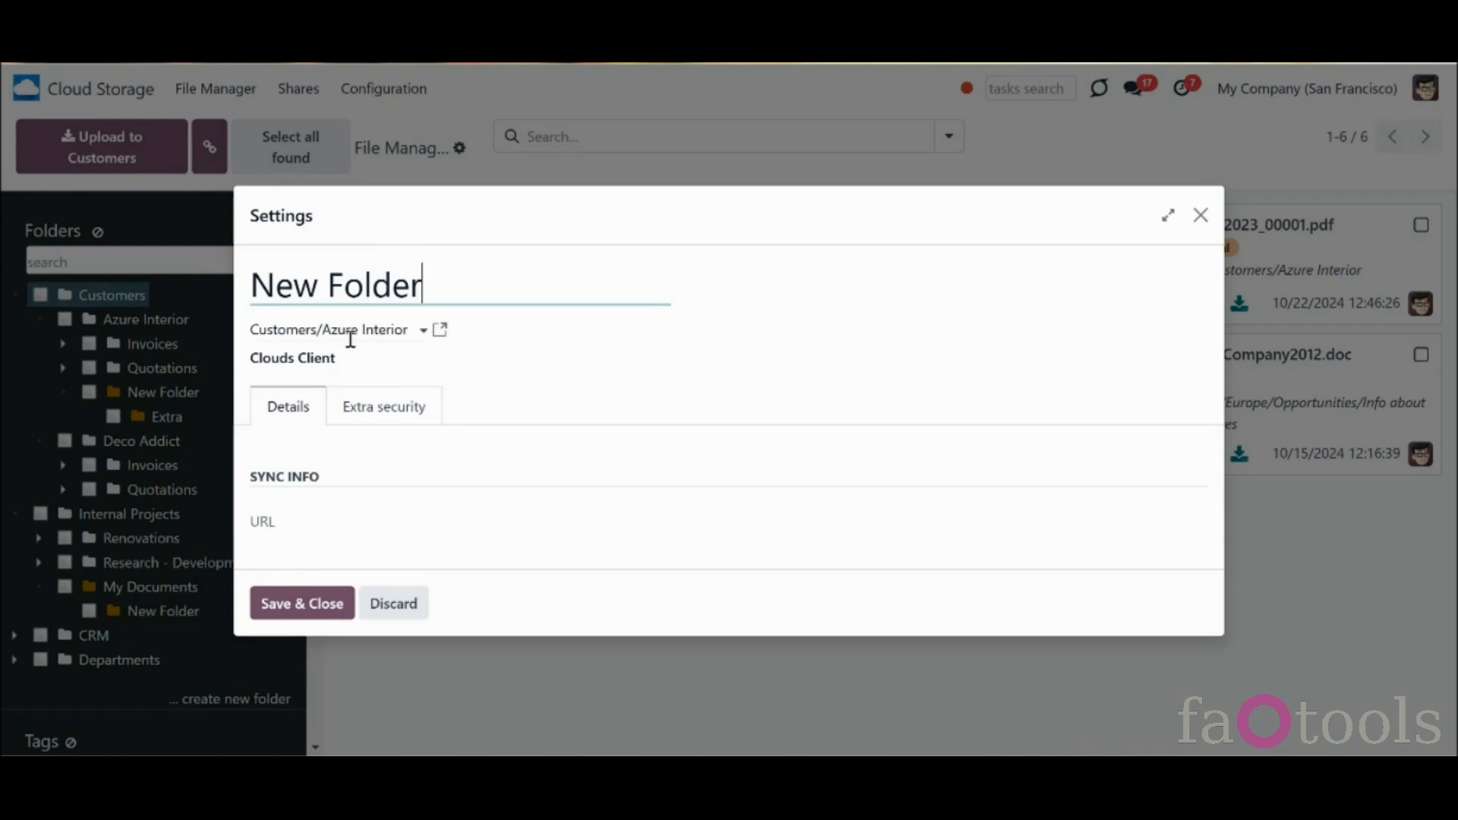
click(374, 360)
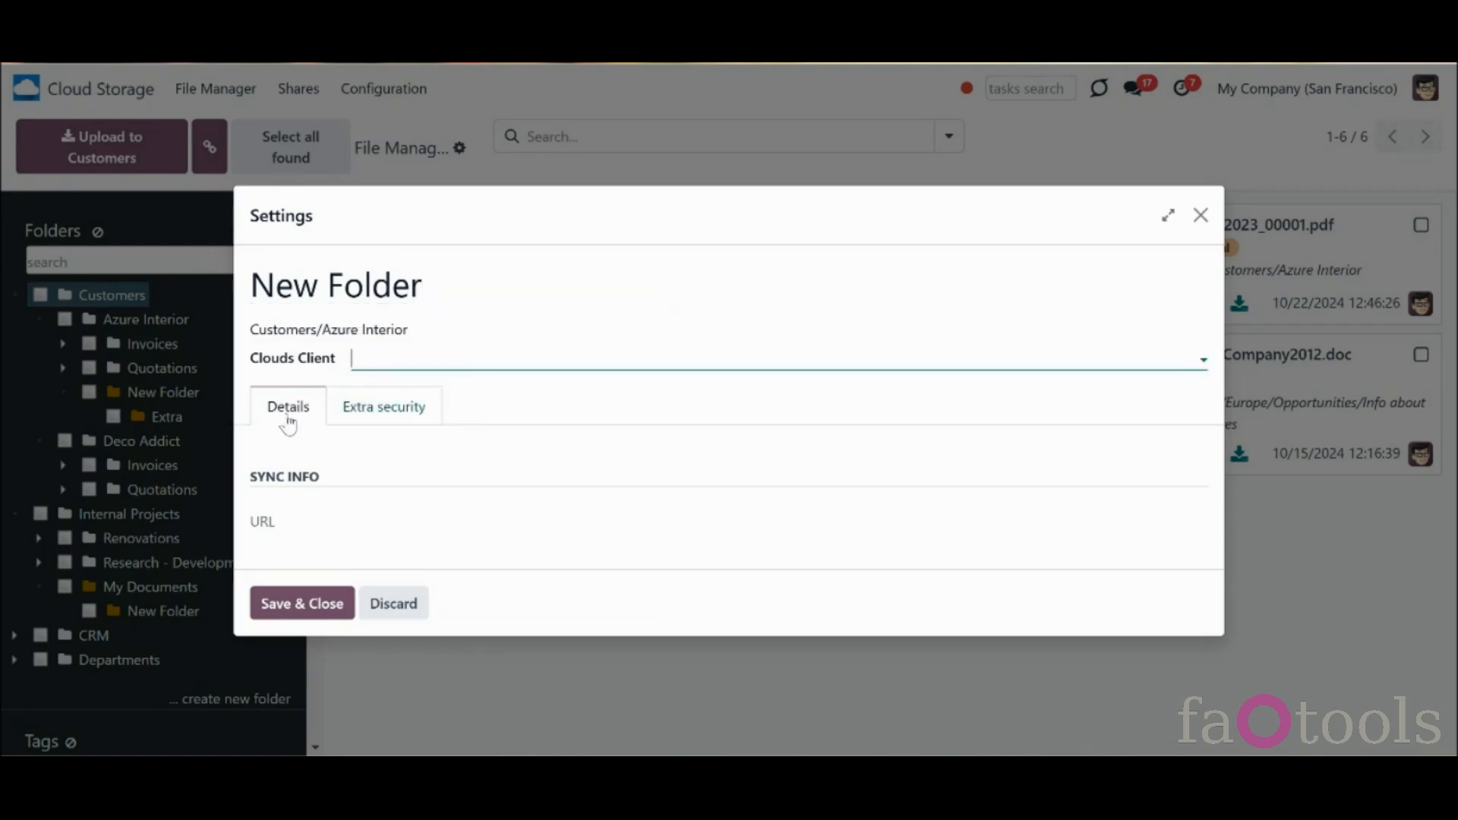
click(345, 414)
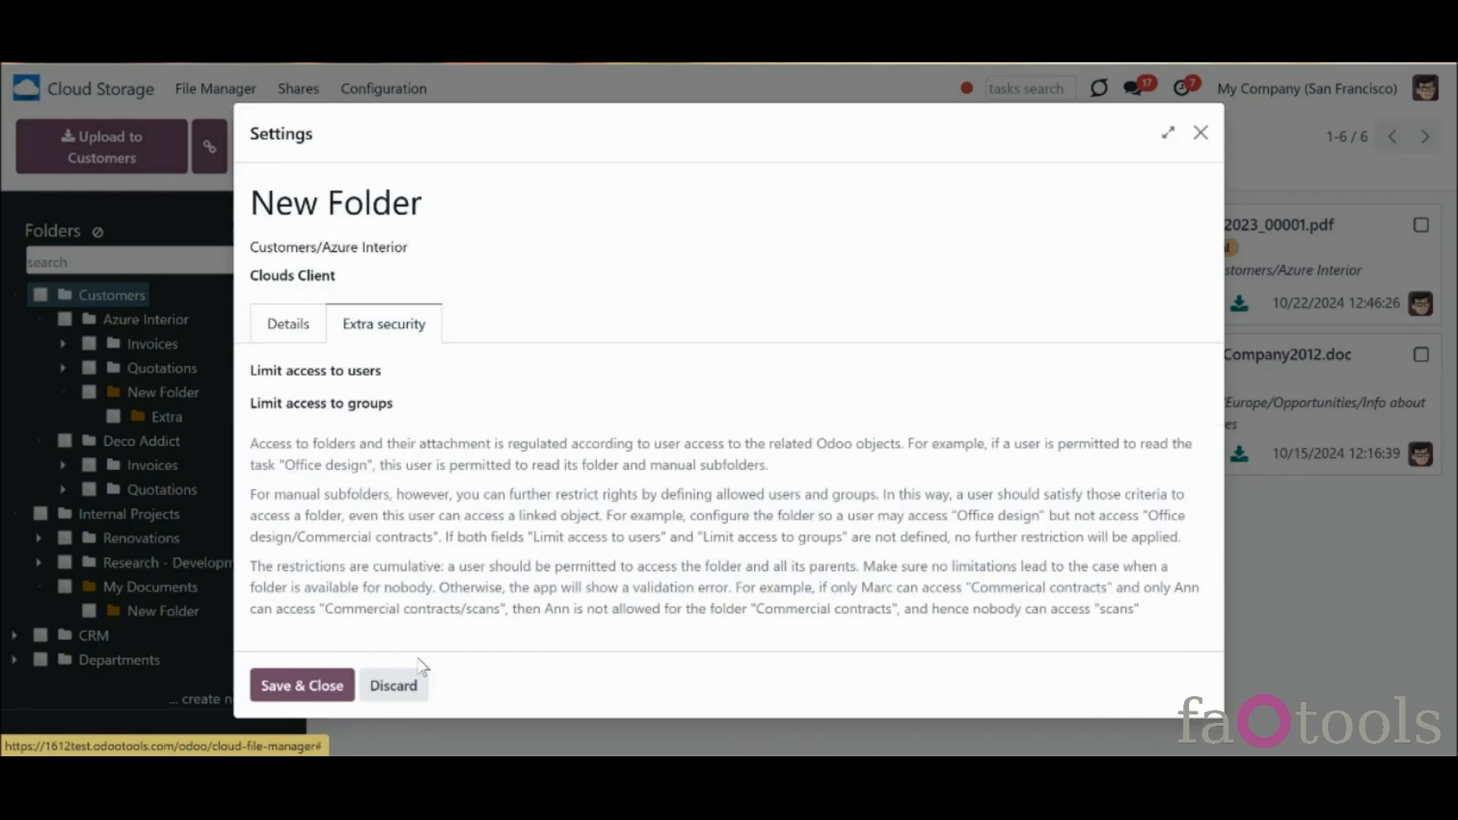
click(410, 687)
Archive New Folder from Azure Interior, then type 'de' into the file search
right_click(168, 401)
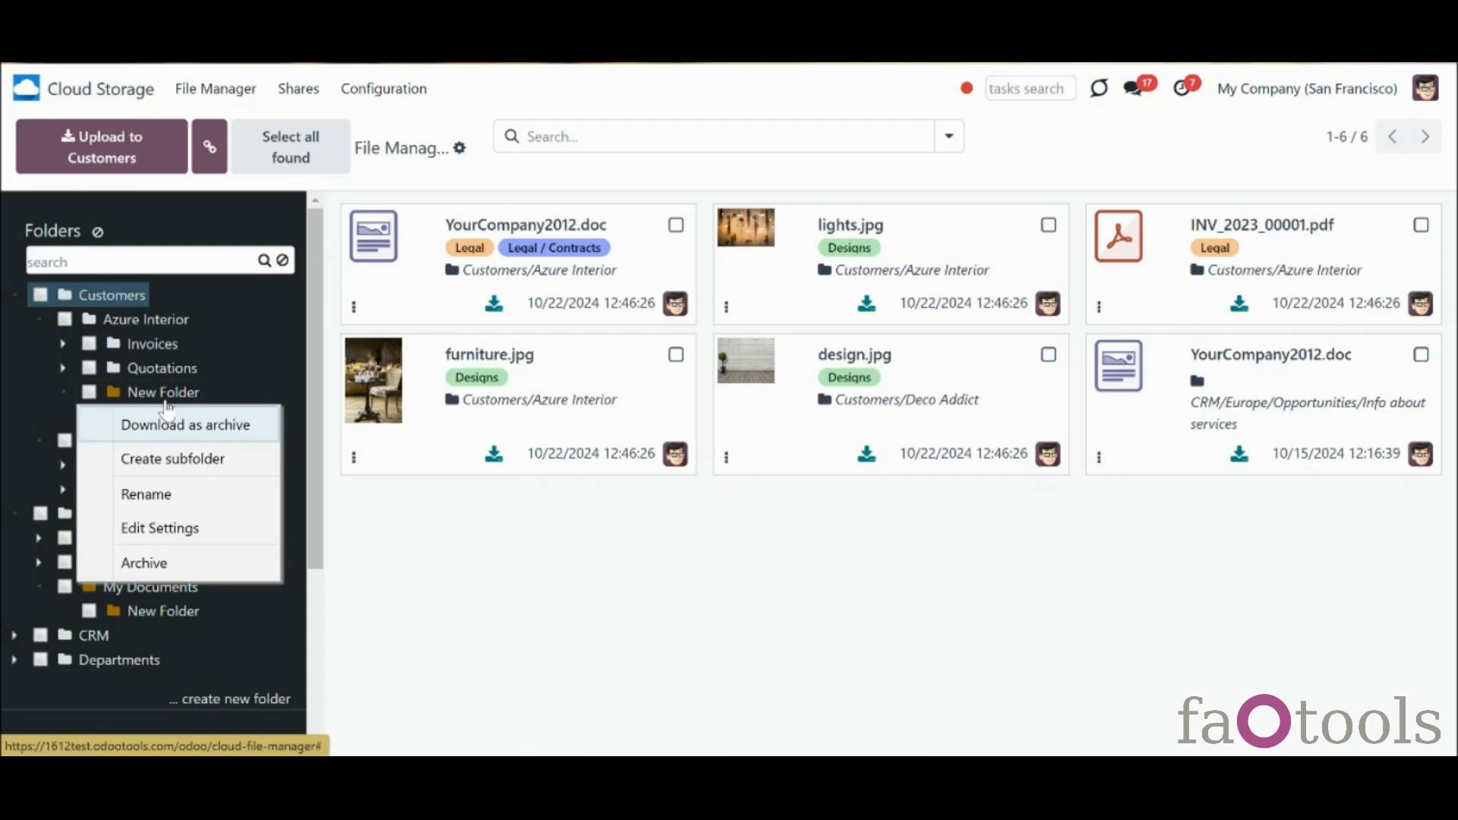
click(243, 571)
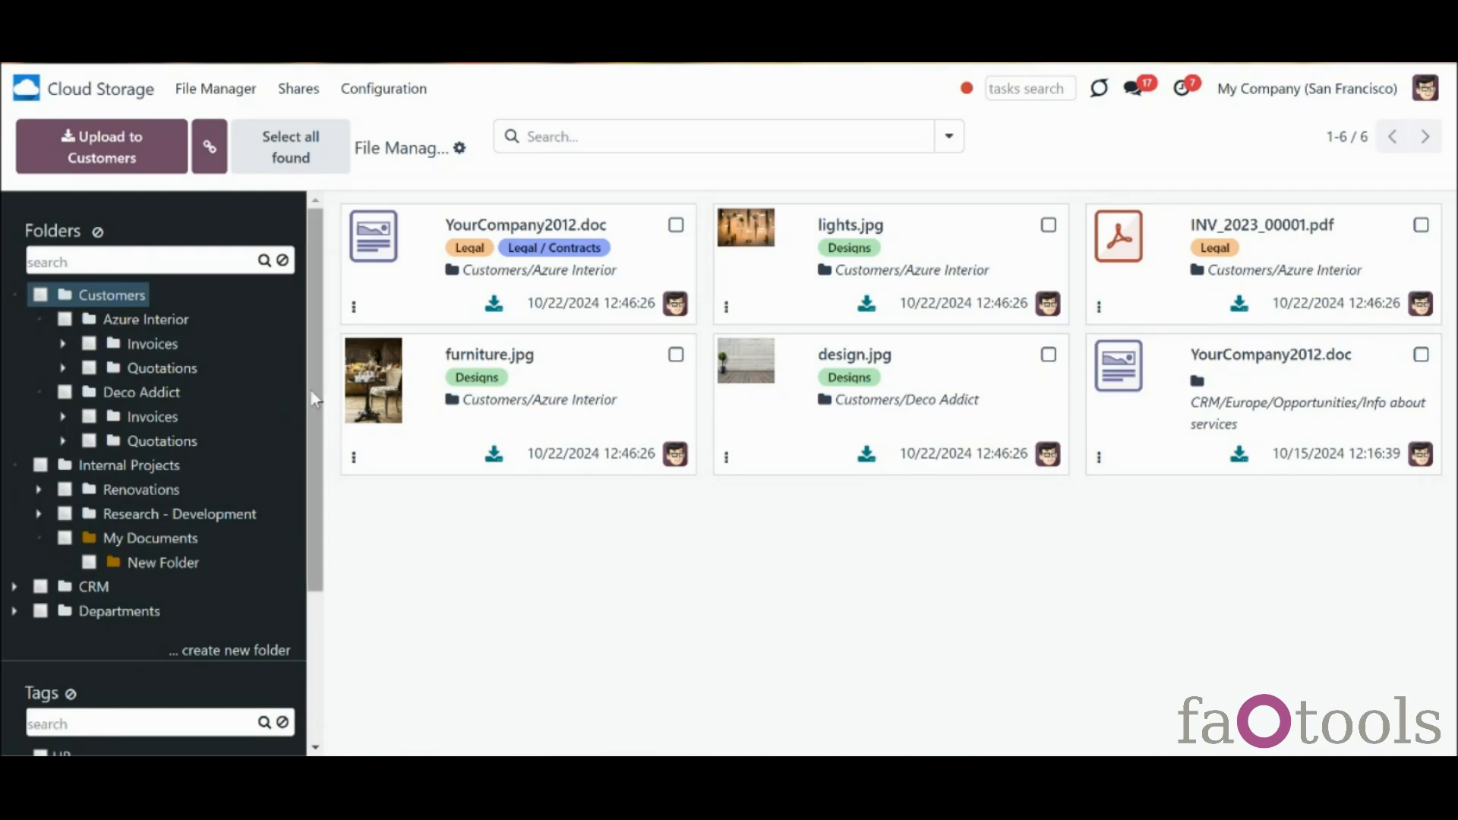
drag(313, 386, 325, 572)
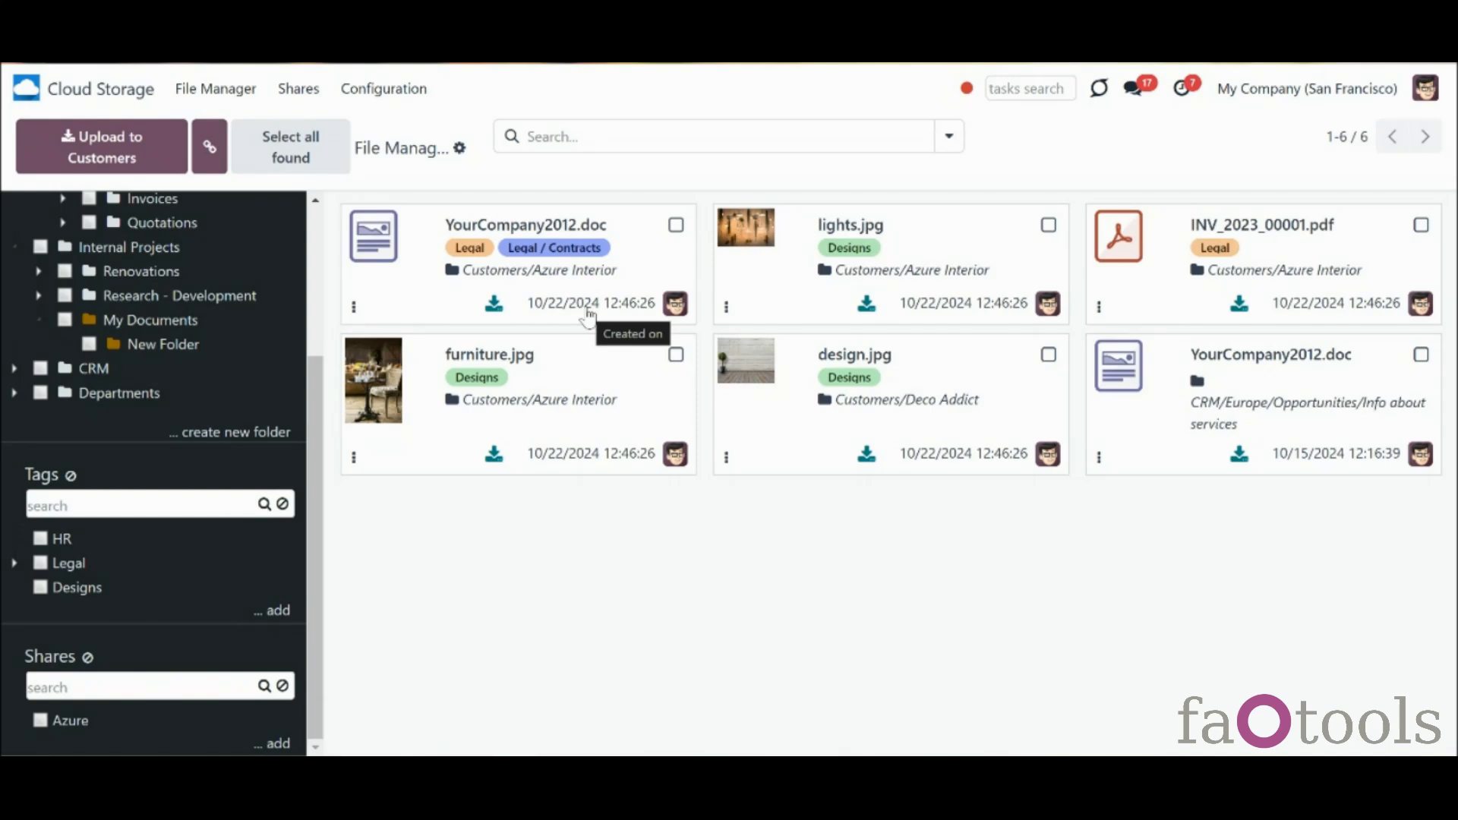
click(626, 132)
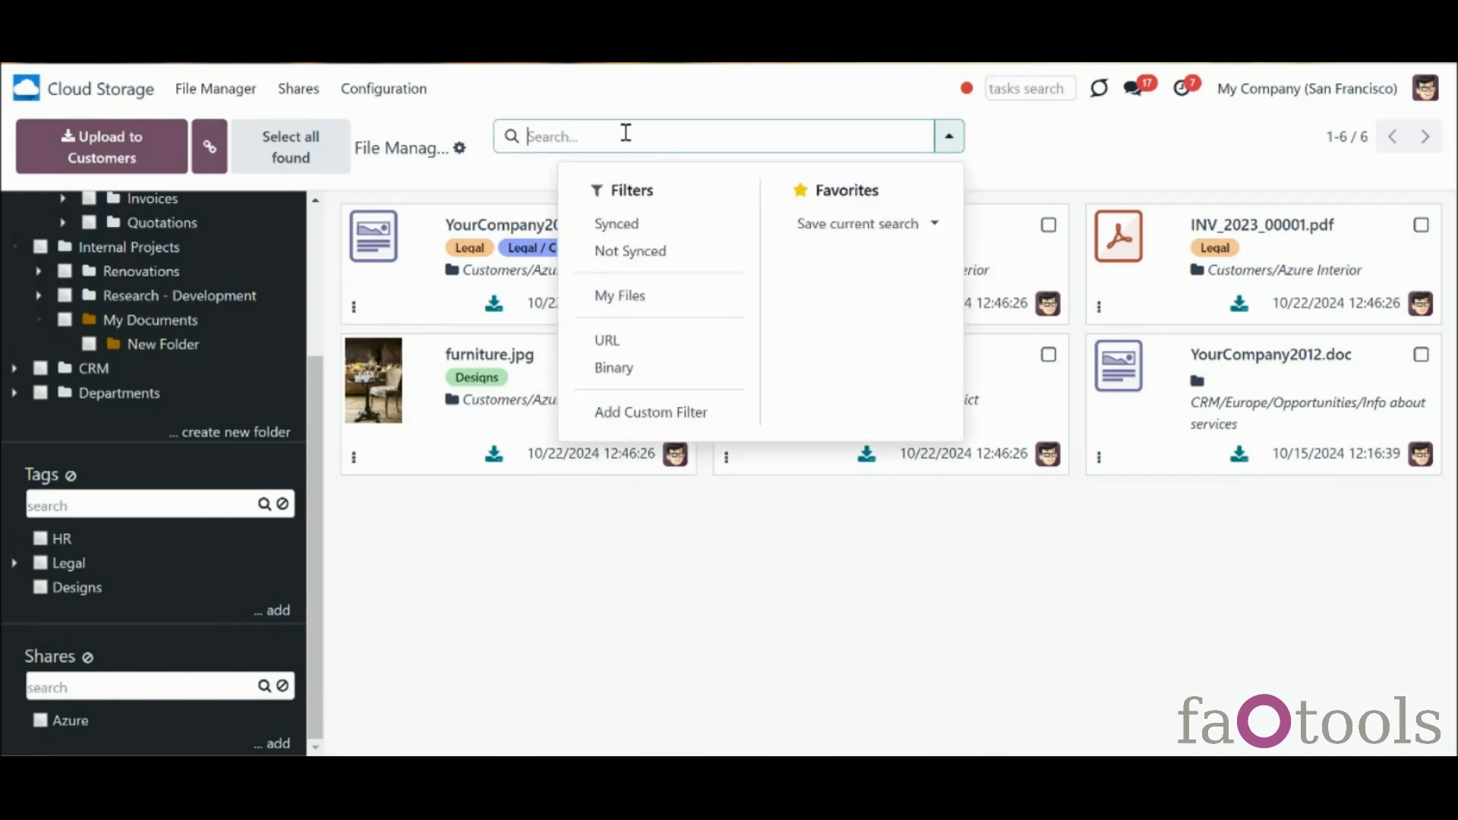
text(de)
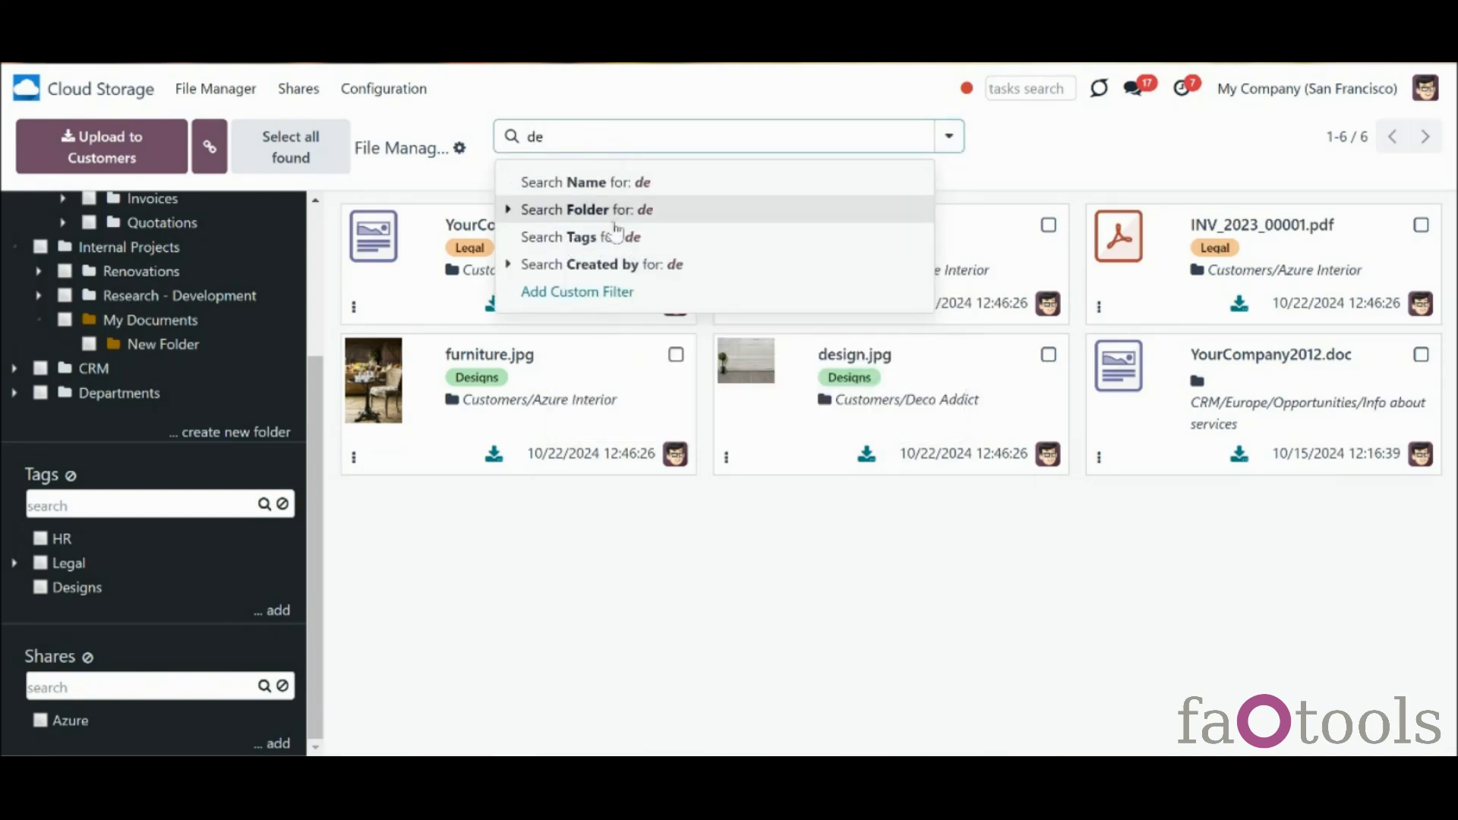
Clear the file search, expand the Legal tag, and browse the Cloud Storage configuration settings
click(621, 531)
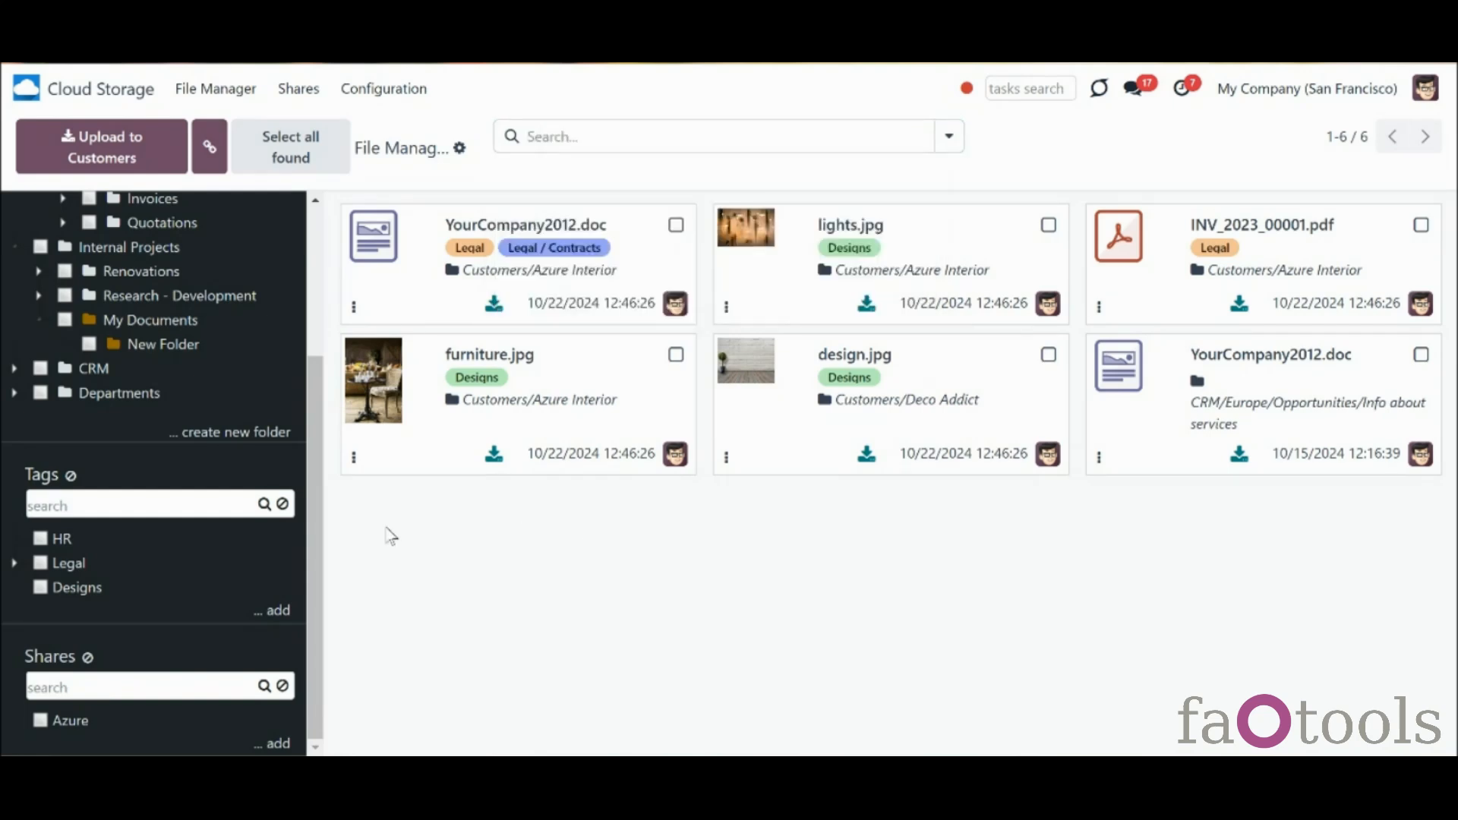
click(13, 562)
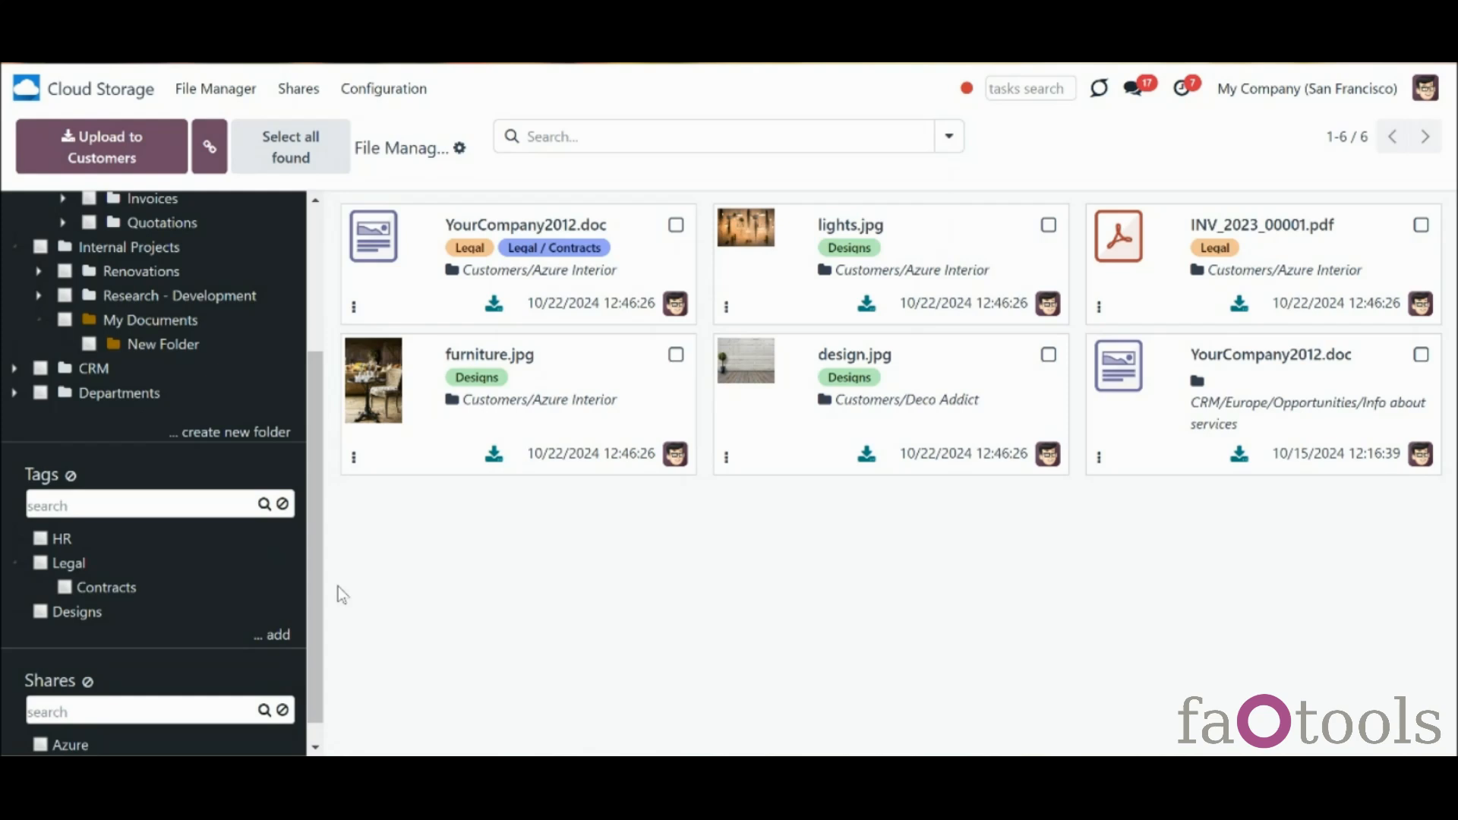
click(382, 88)
click(409, 240)
scroll(1344, 354, down, 5)
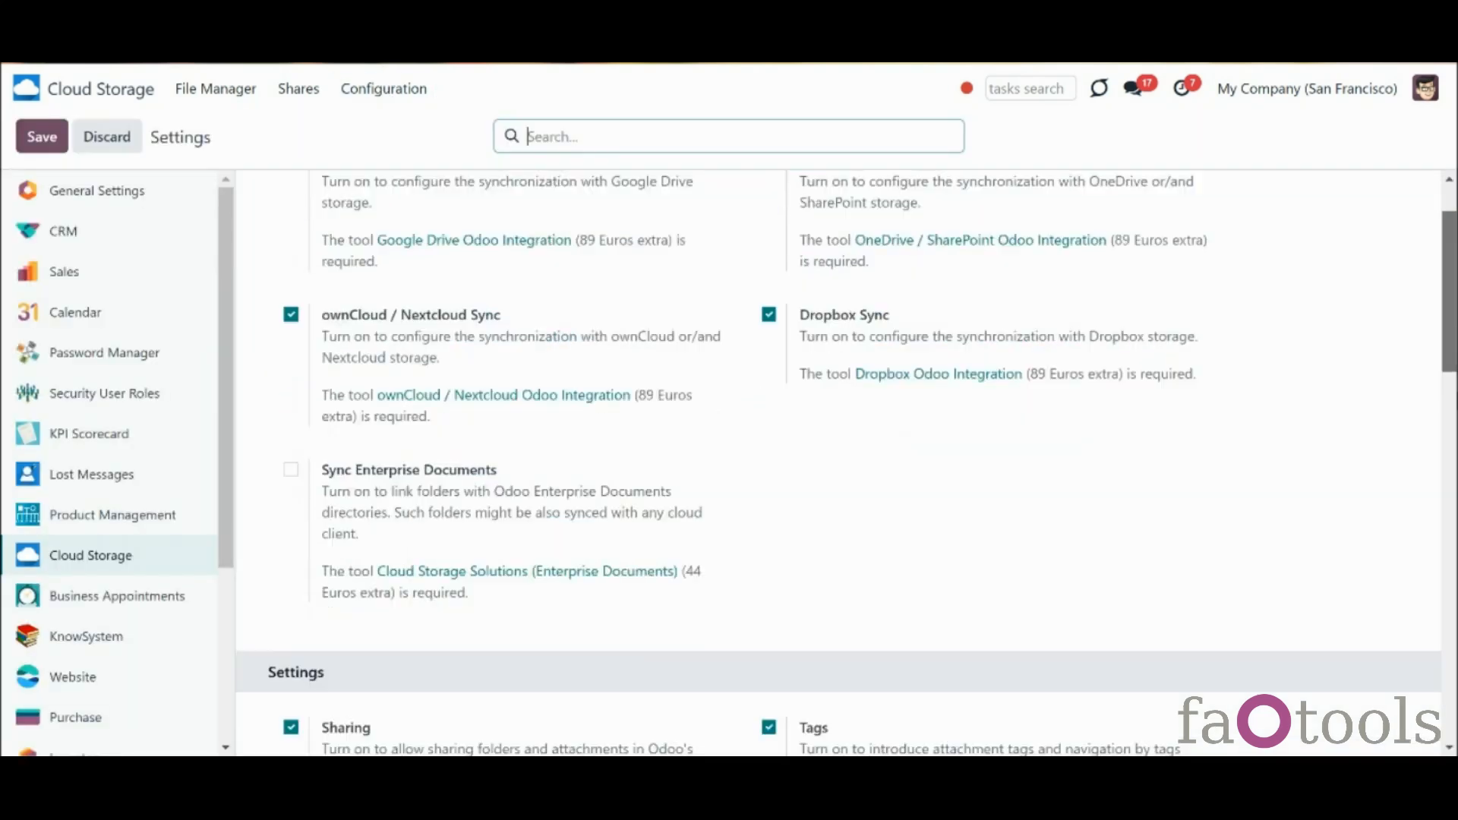
drag(1456, 486, 1453, 477)
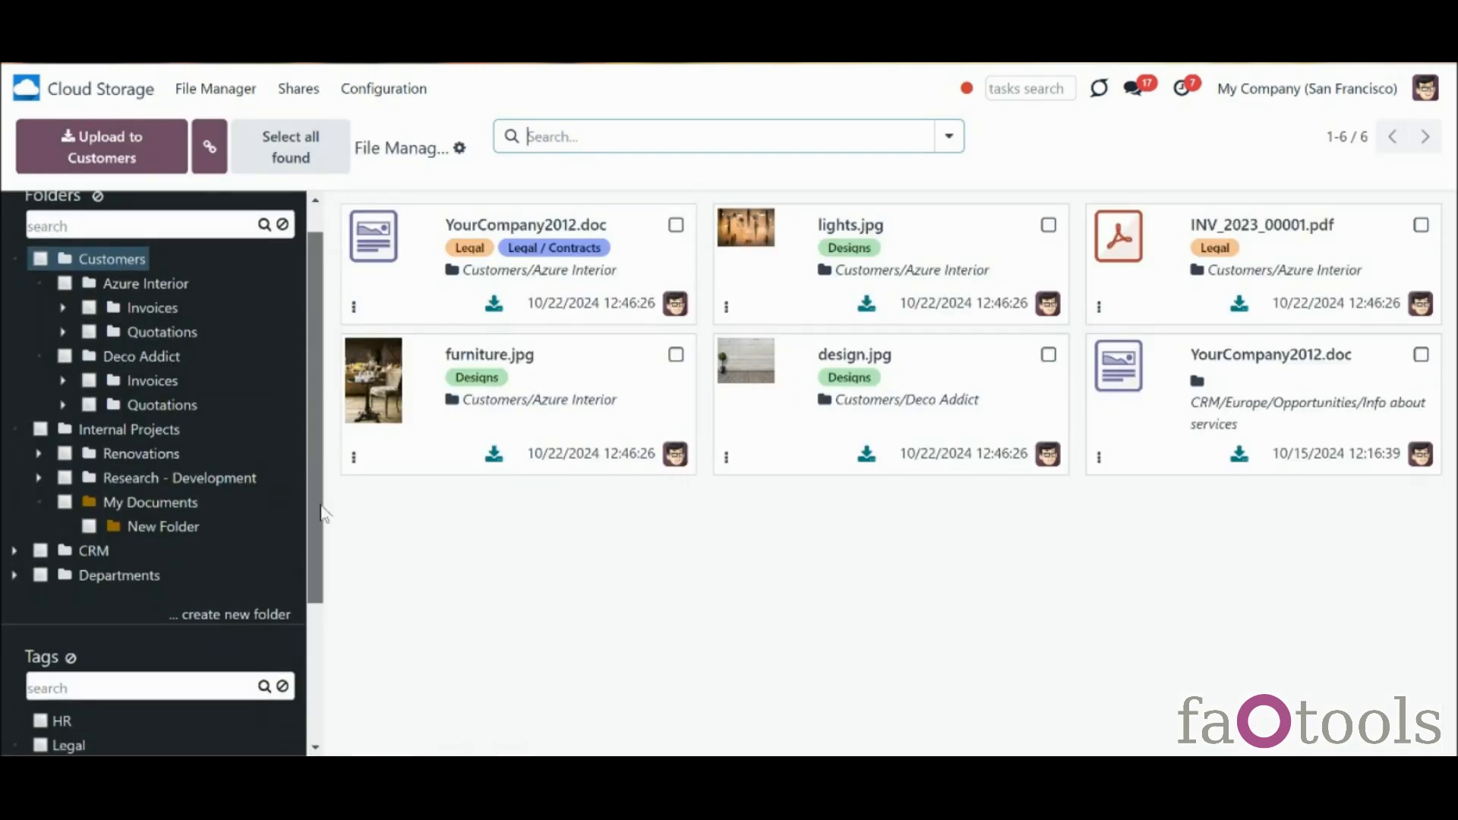
scroll(319, 612, down, 3)
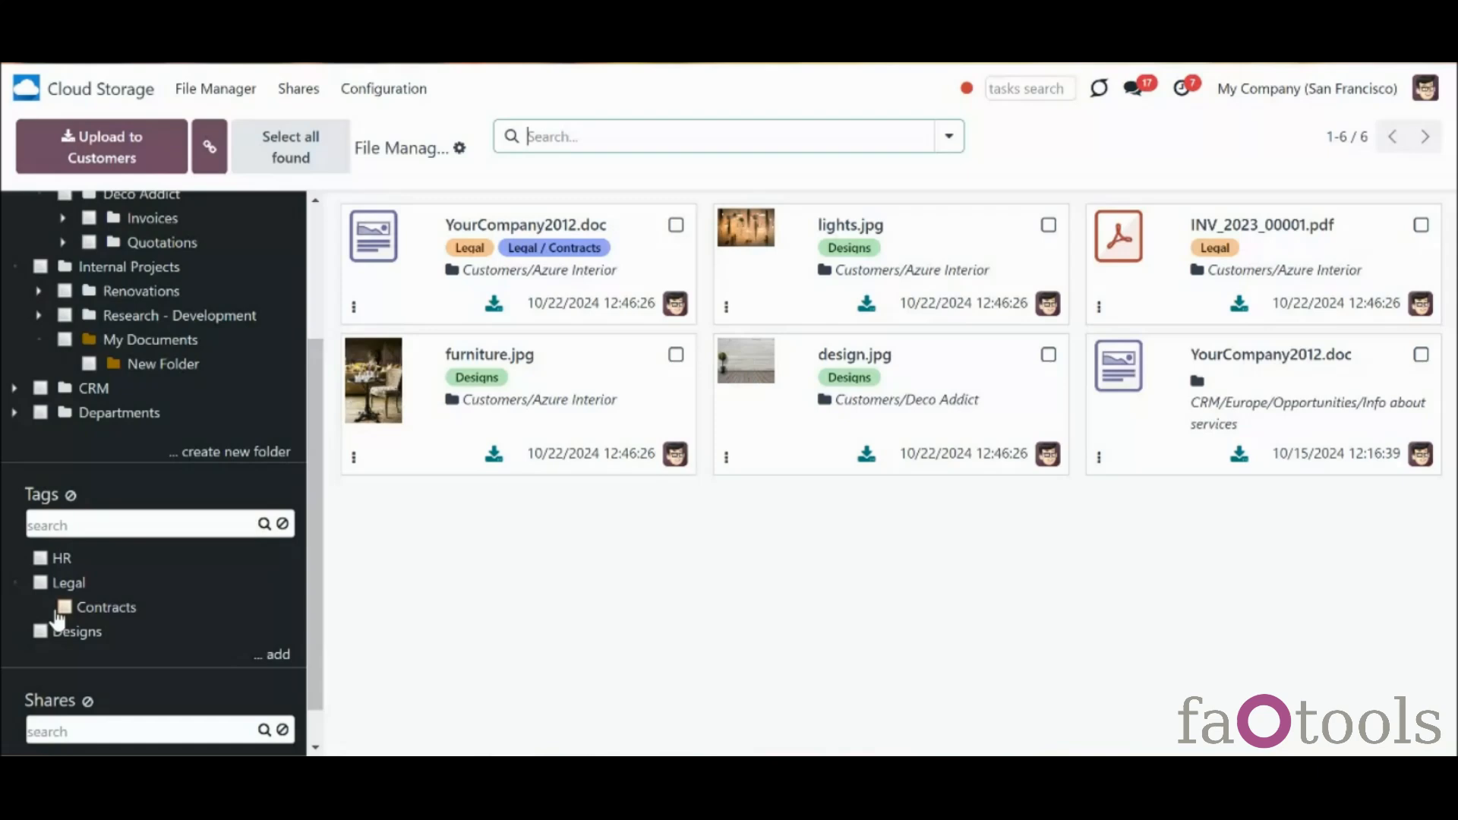
click(381, 101)
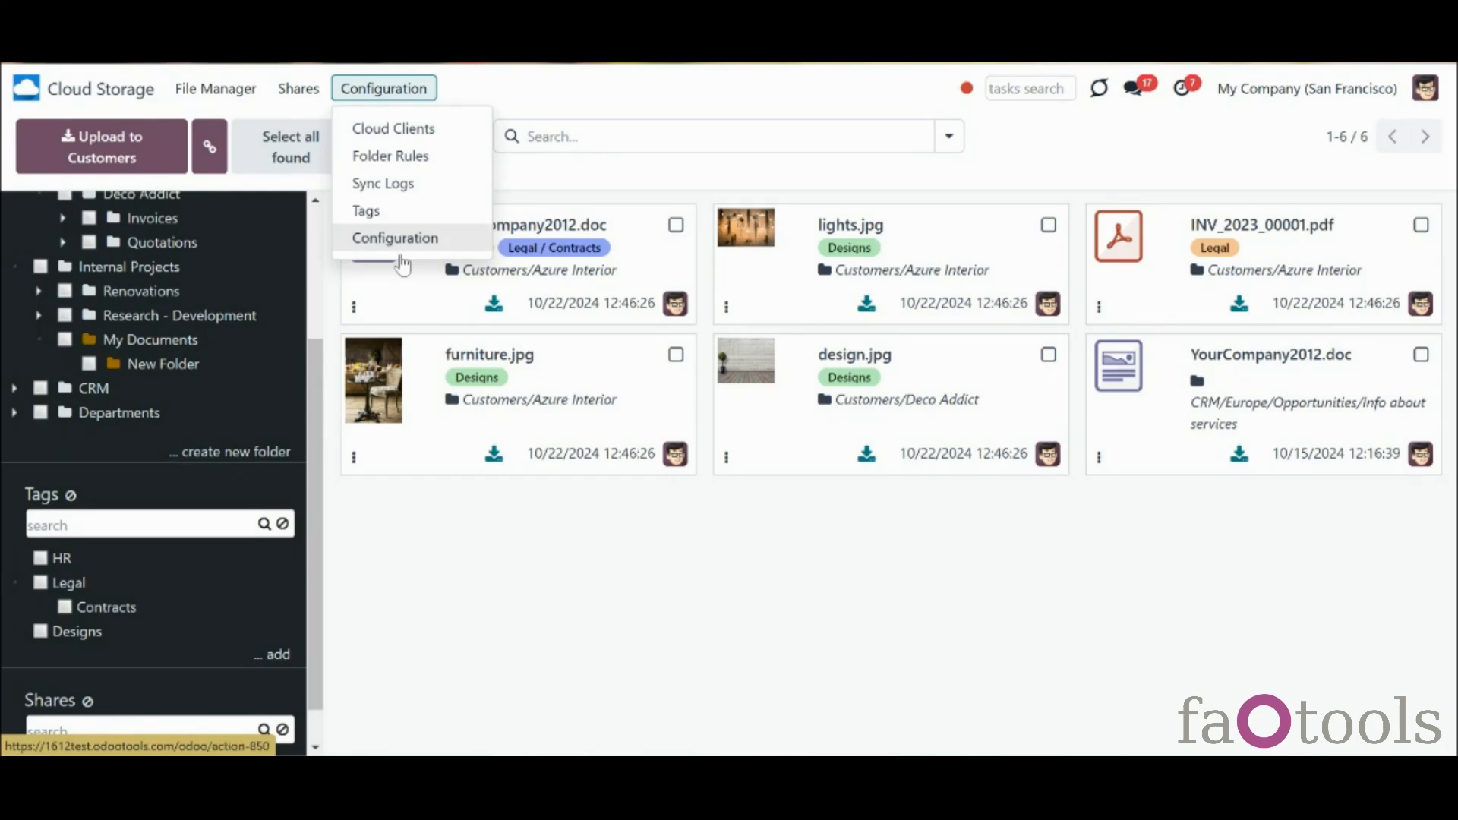
Add a new tag named Documents and open the full Tags list from Configuration
click(502, 486)
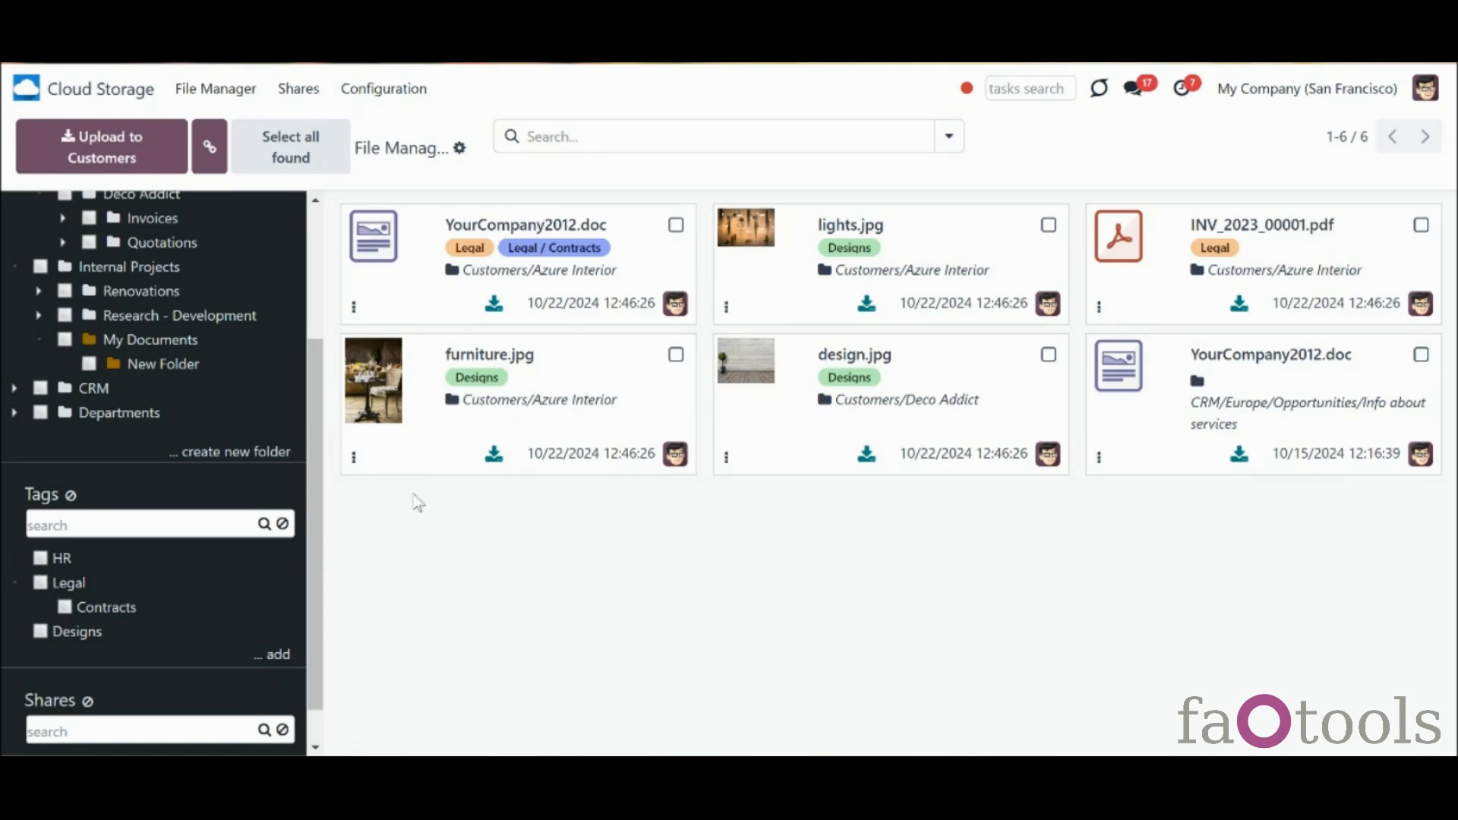
click(279, 658)
text(Documents)
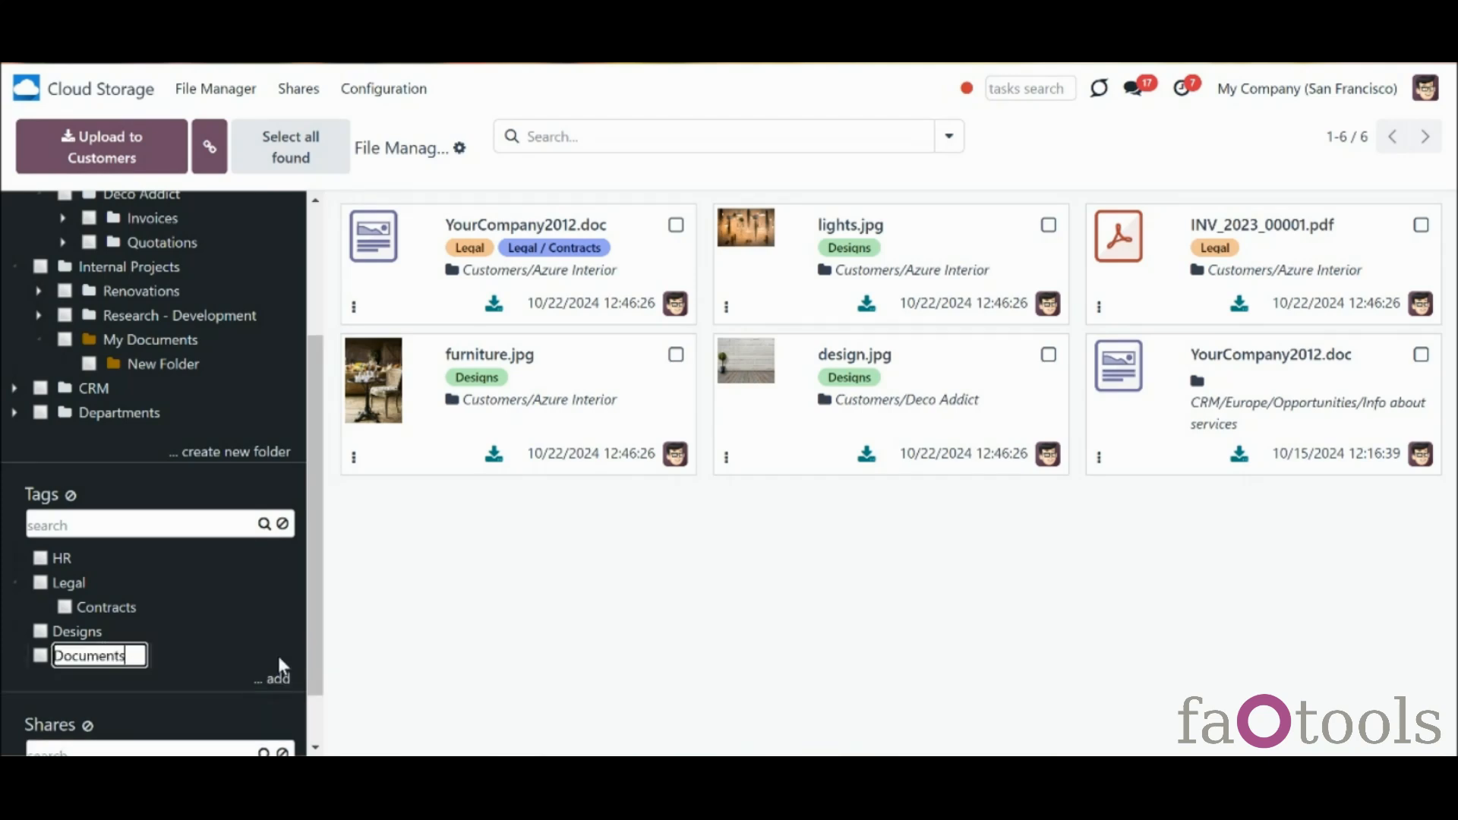
key(Return)
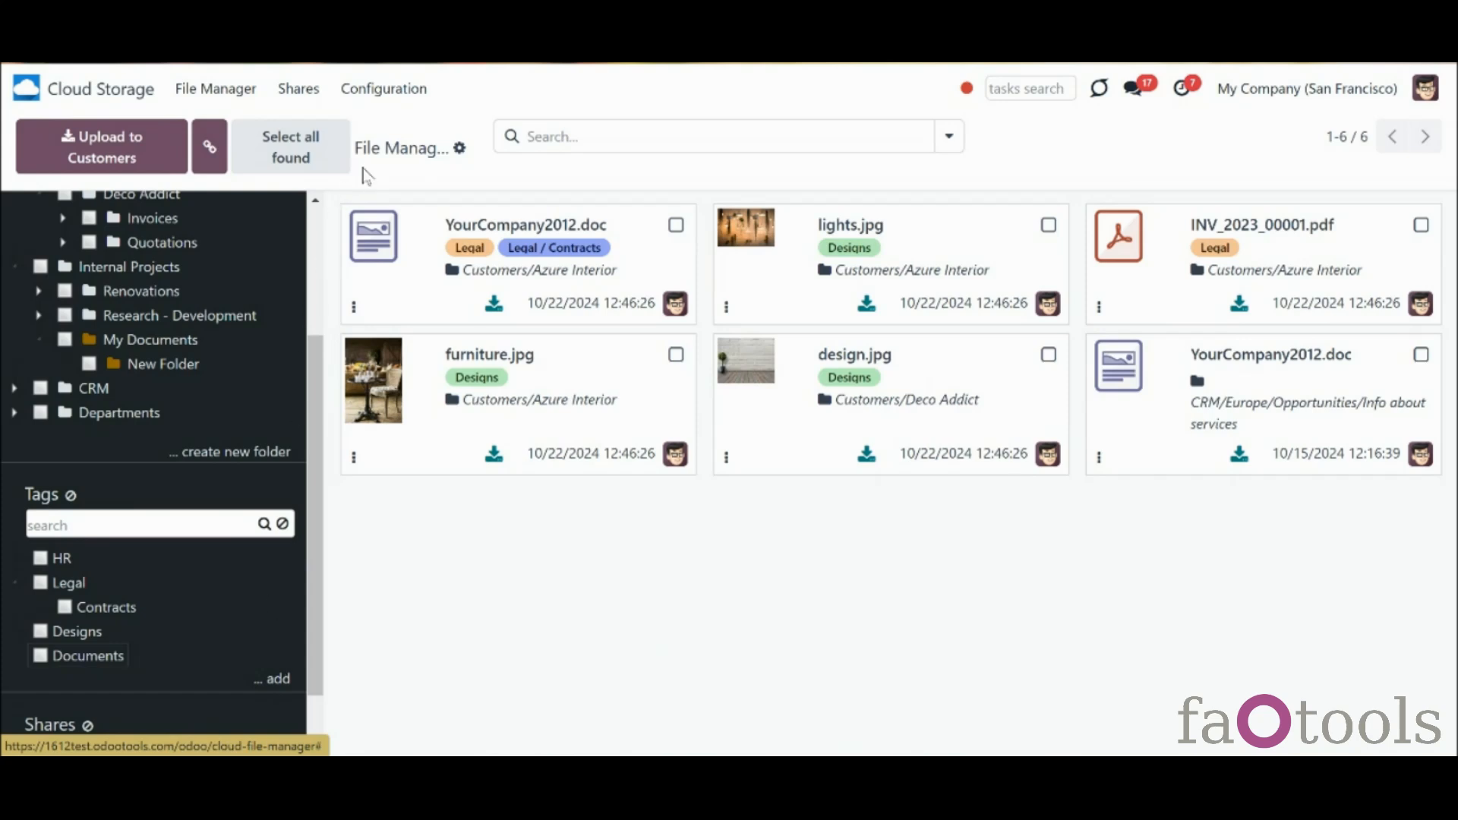
click(384, 89)
click(383, 212)
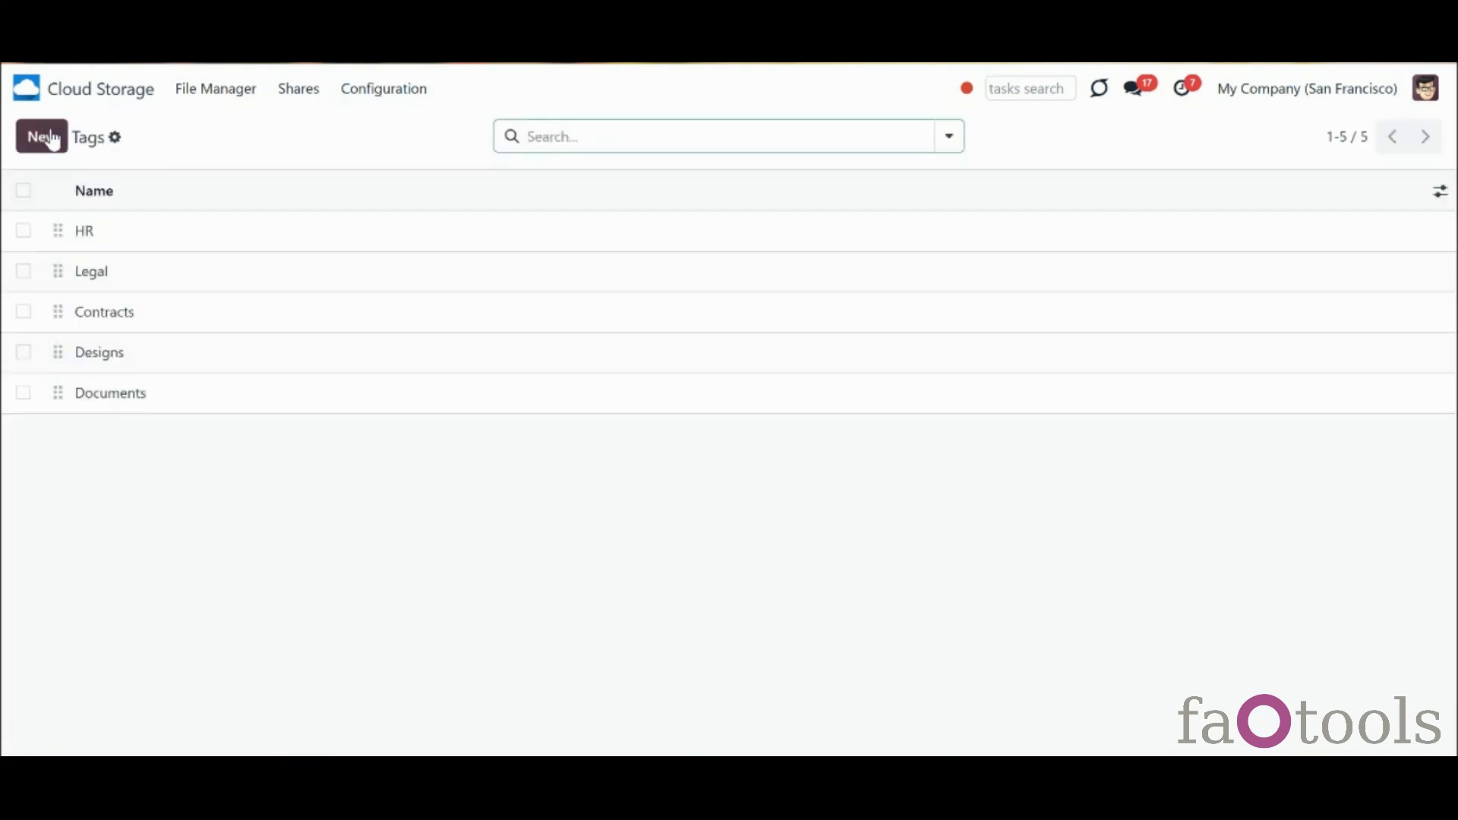
Create a Marketing tag with Legal as its parent, save it, and return to File Manager
click(51, 139)
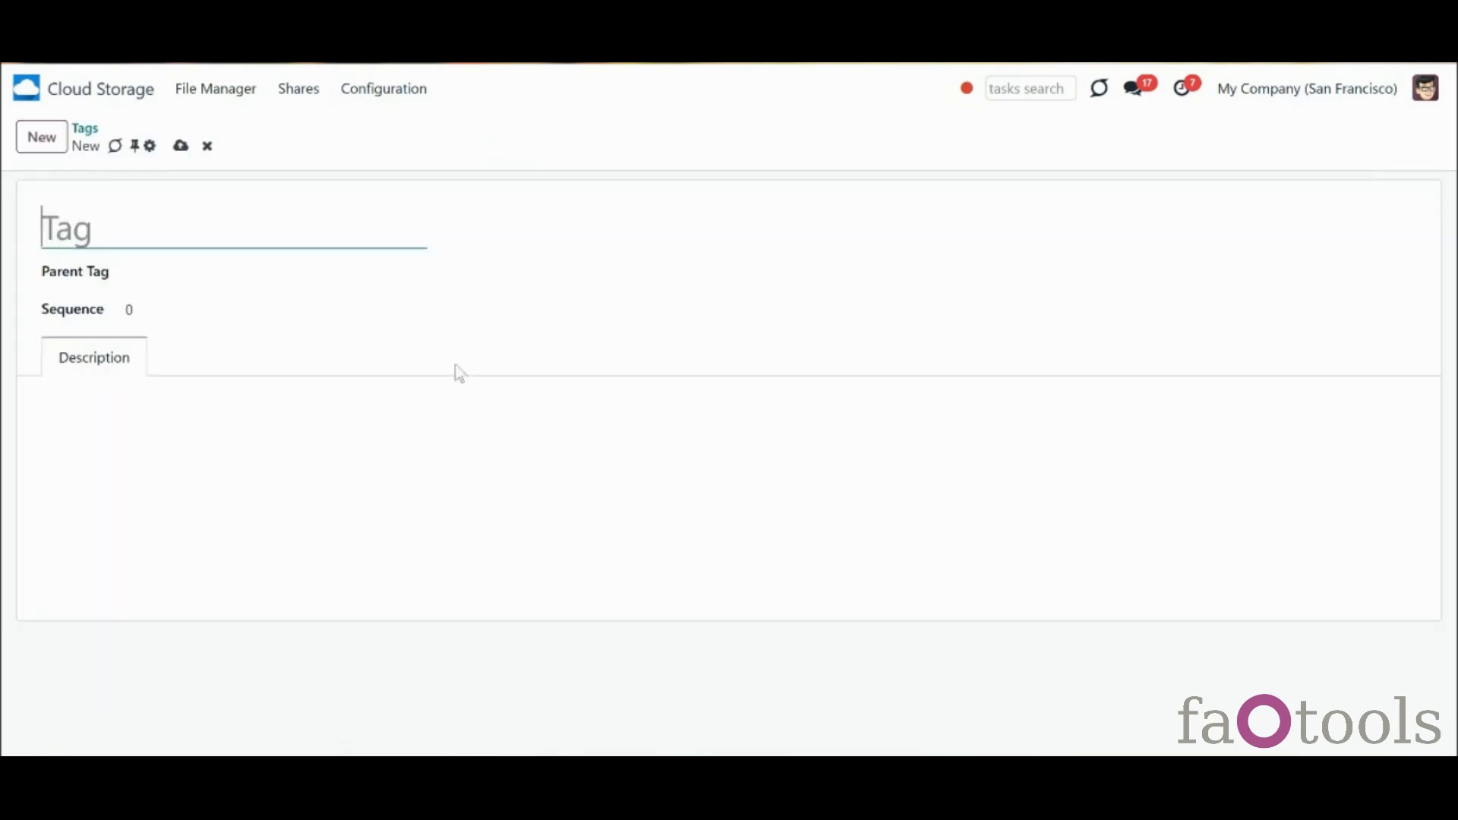
text(Marketing)
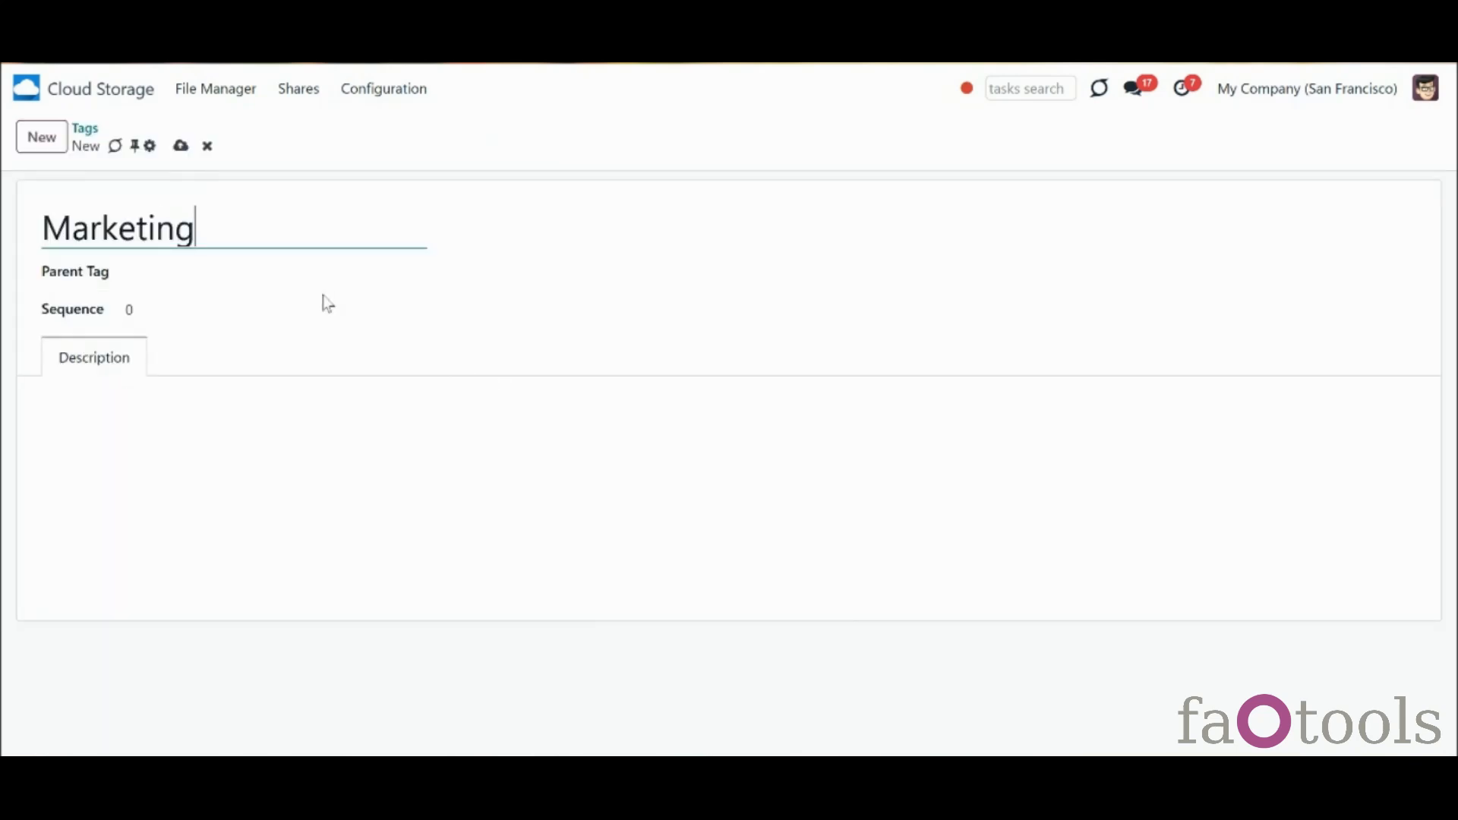
click(218, 275)
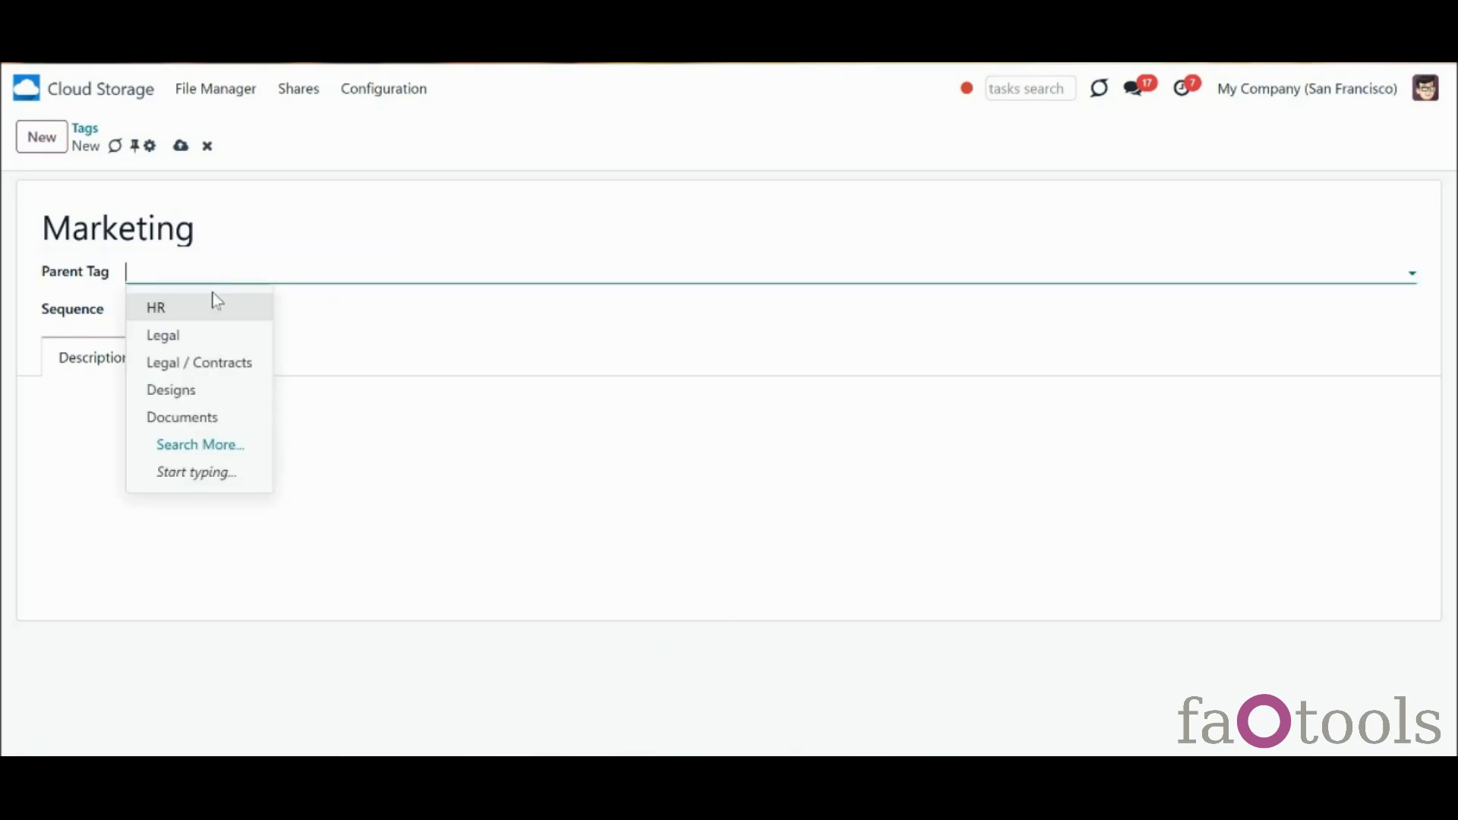
click(205, 336)
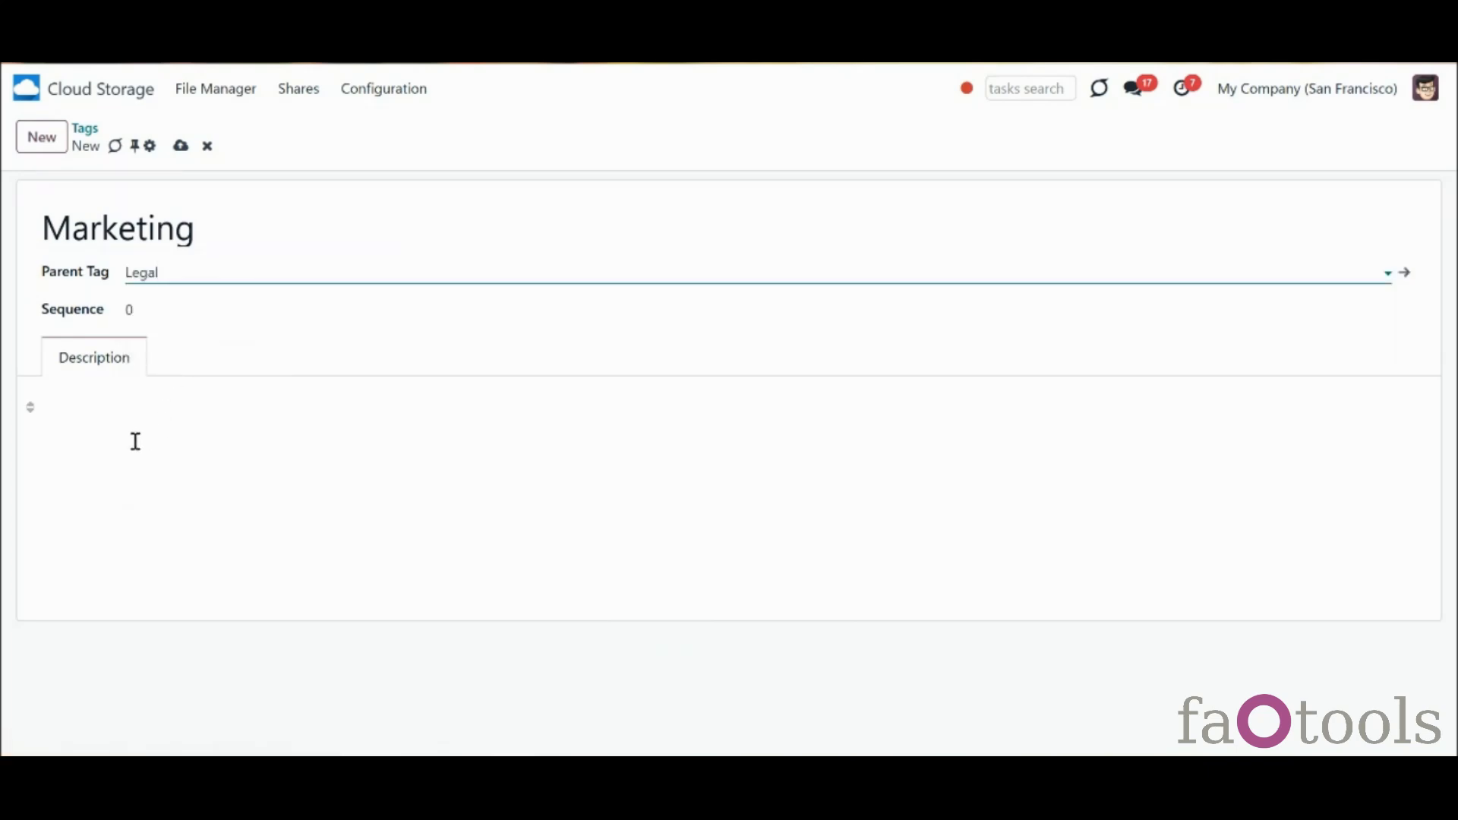
click(187, 148)
click(198, 91)
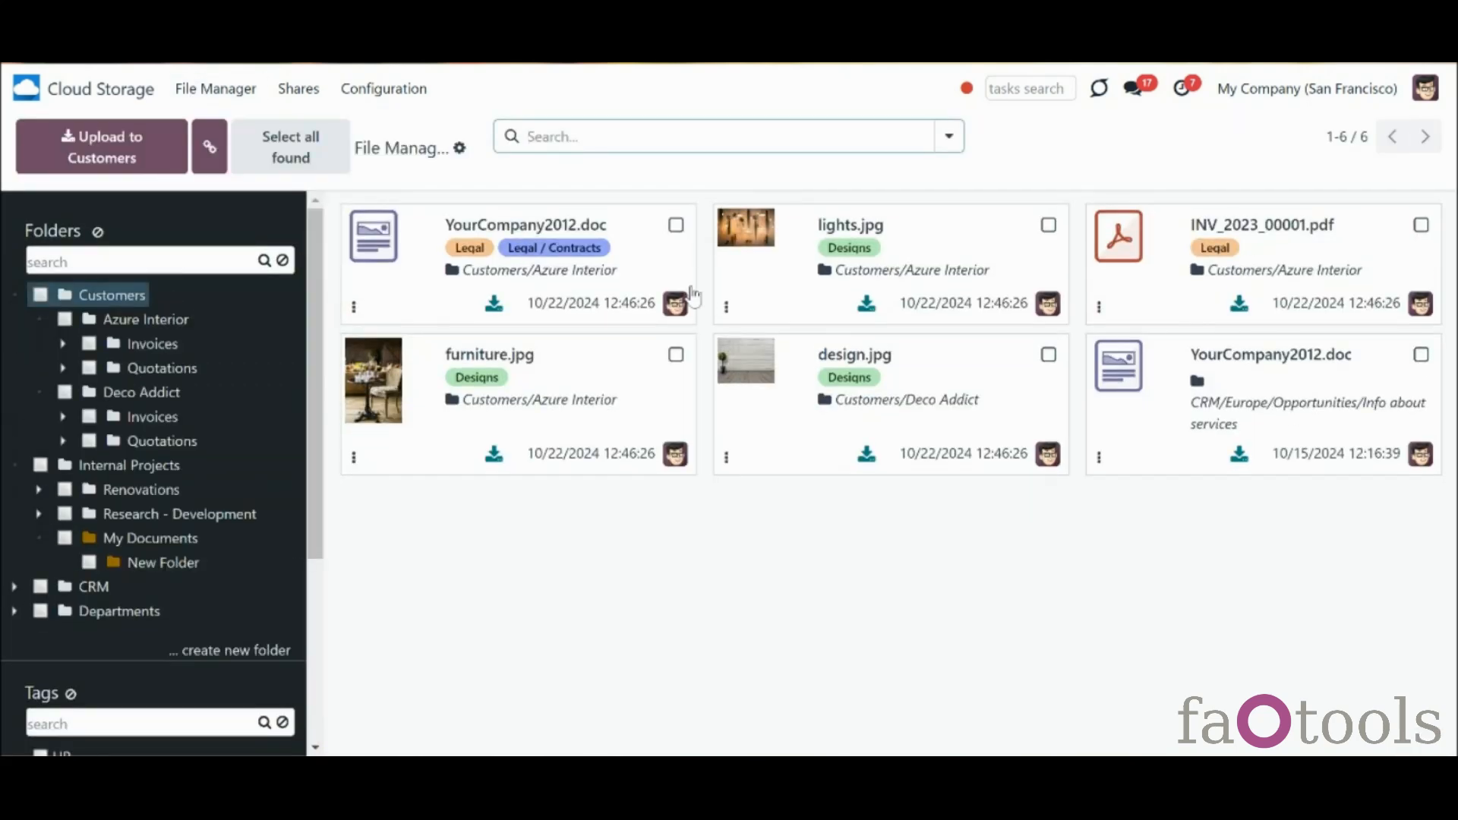
Bulk-tag furniture.jpg and YourCompany2012.doc with Documents, HR and Designs
click(676, 355)
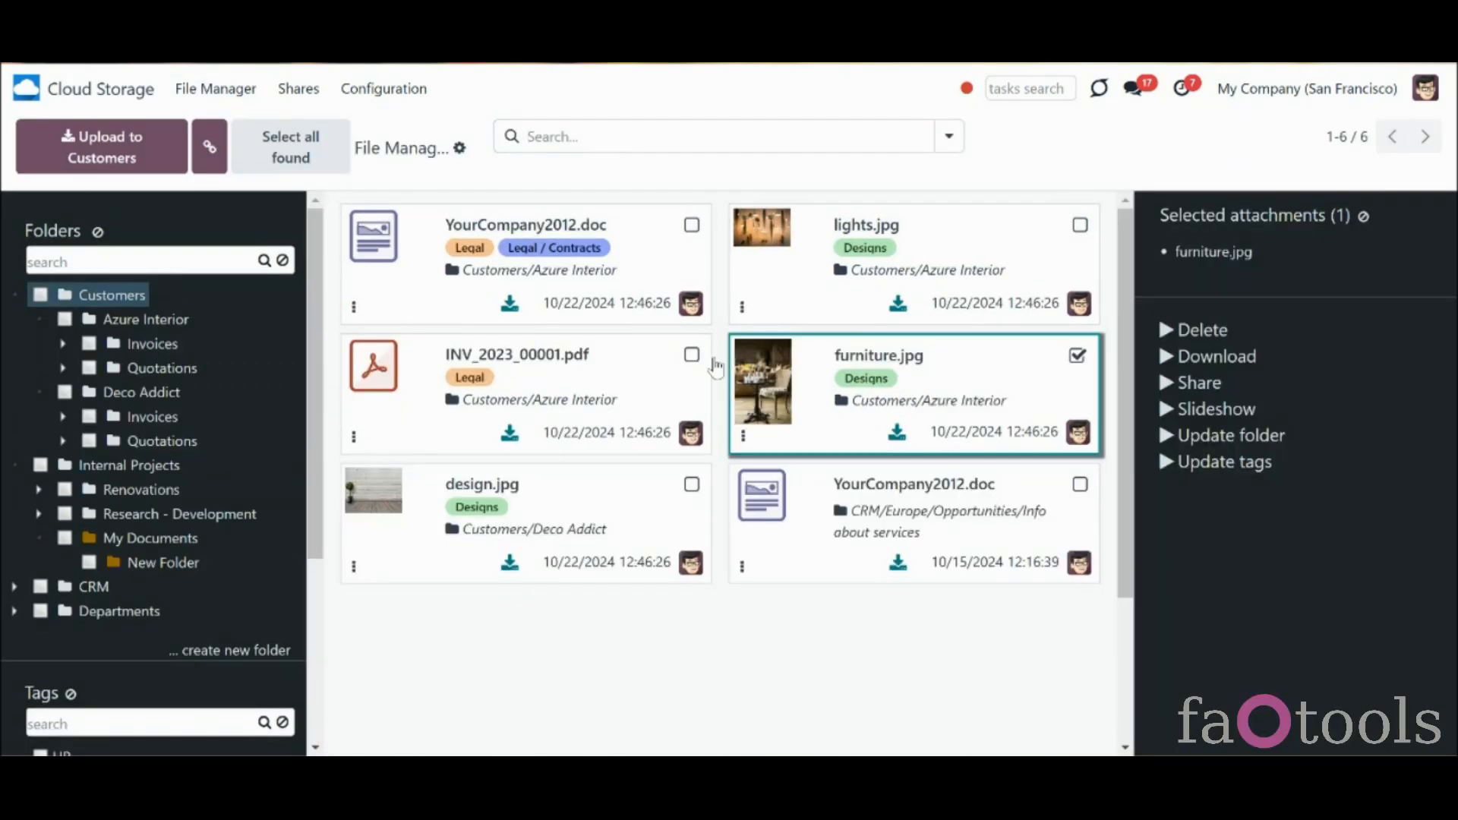
click(1081, 486)
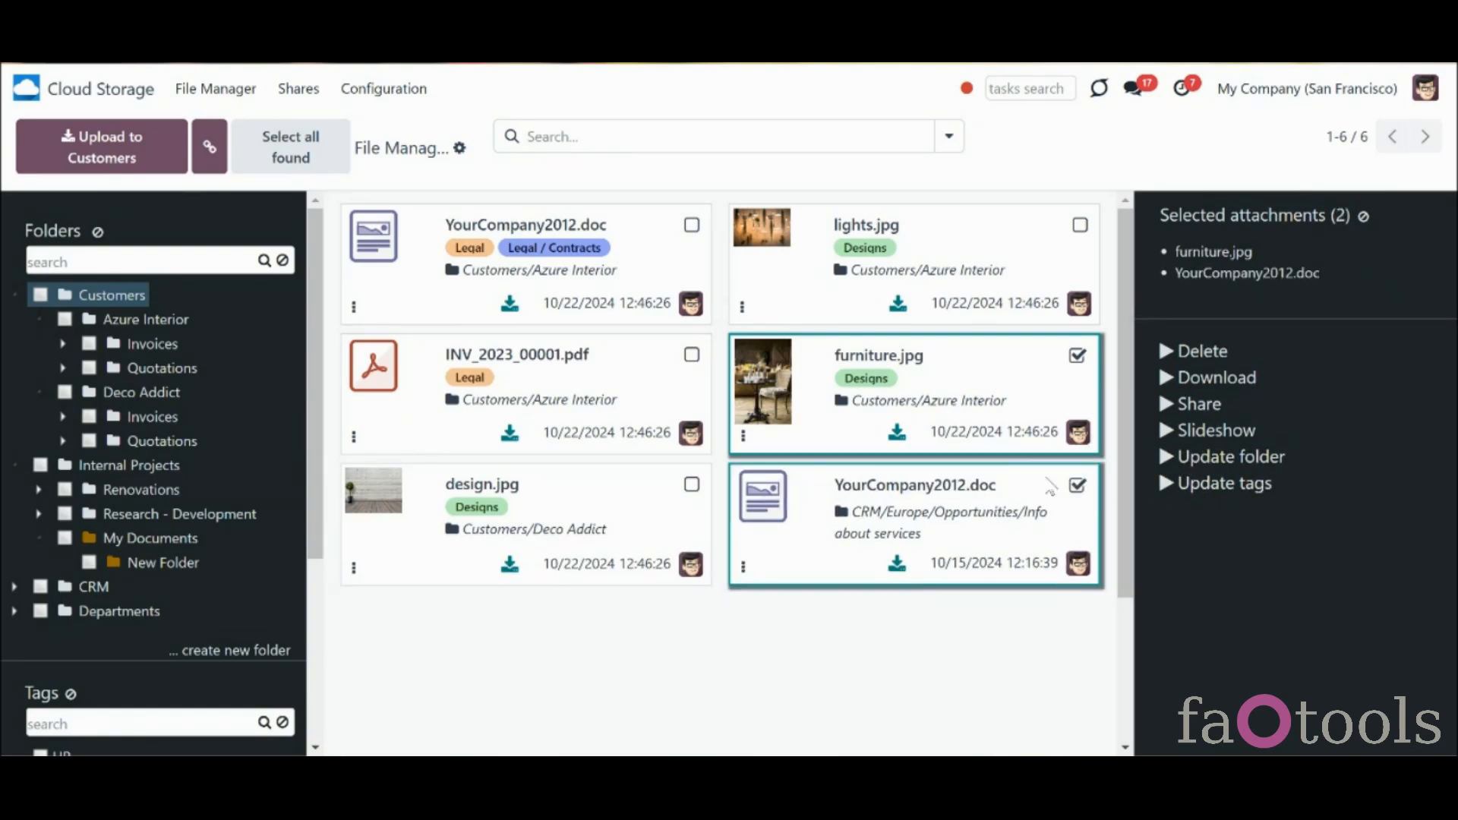
click(1164, 486)
click(504, 387)
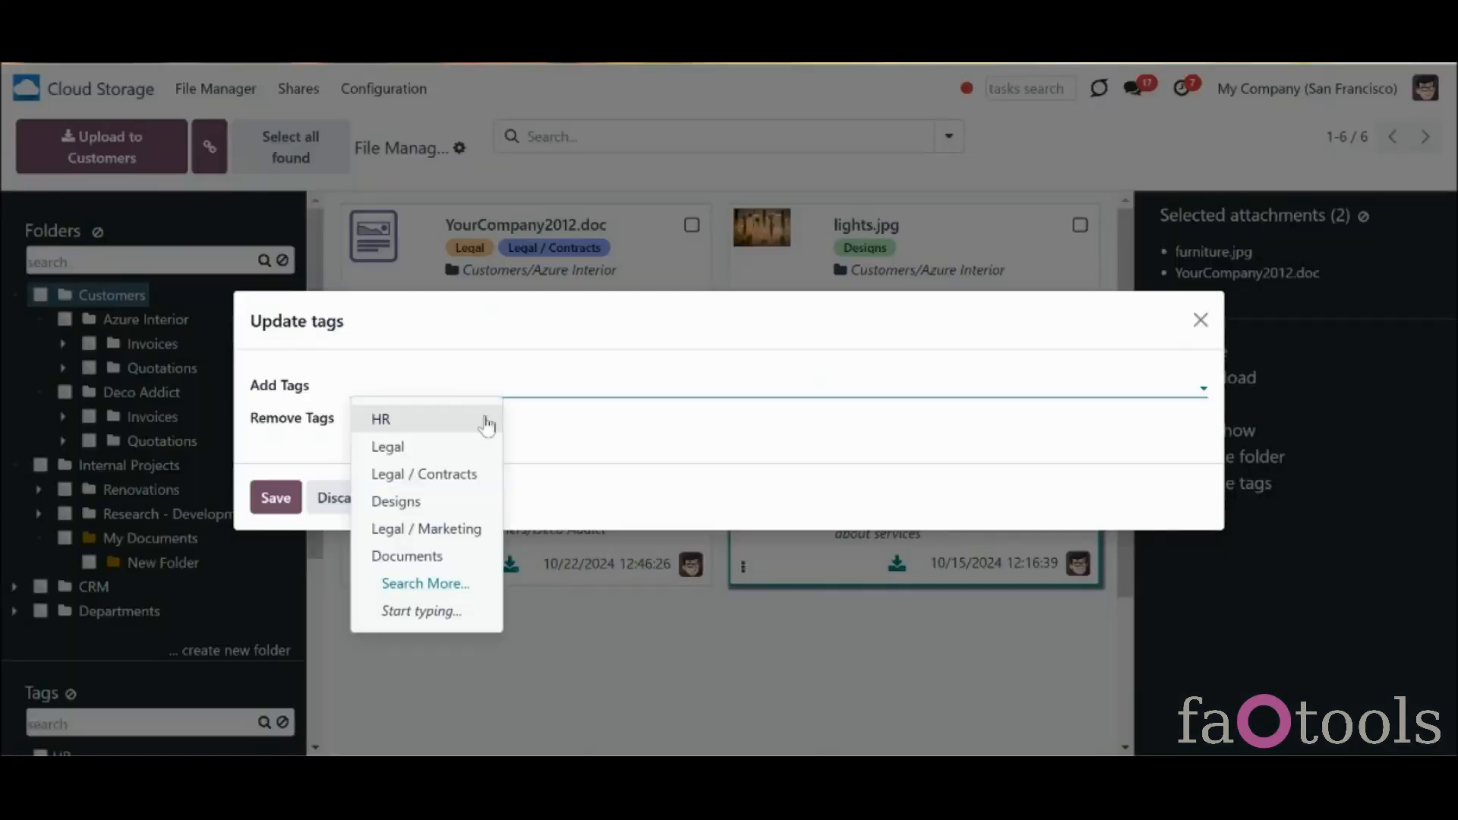
click(469, 556)
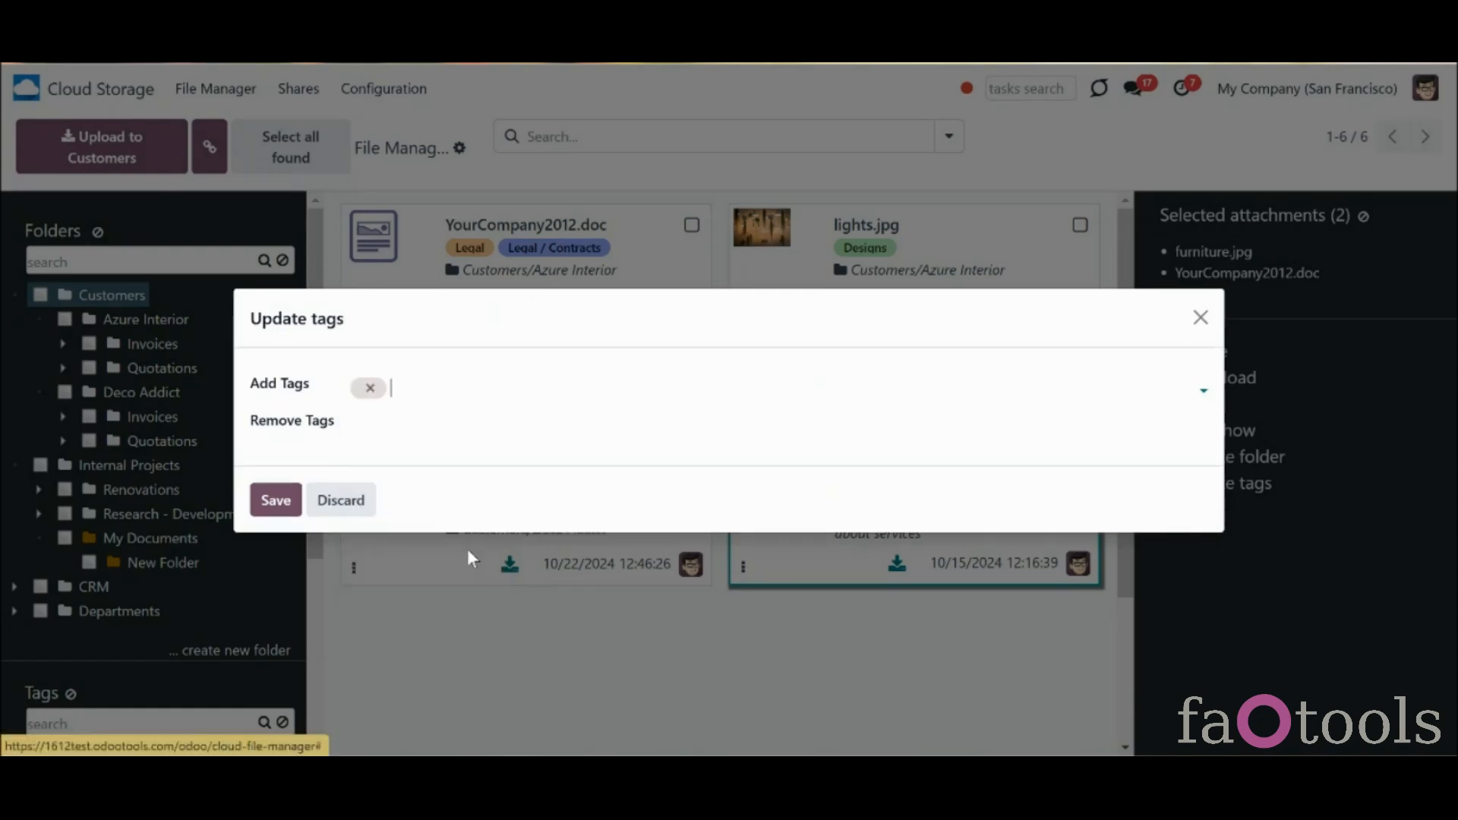
click(512, 392)
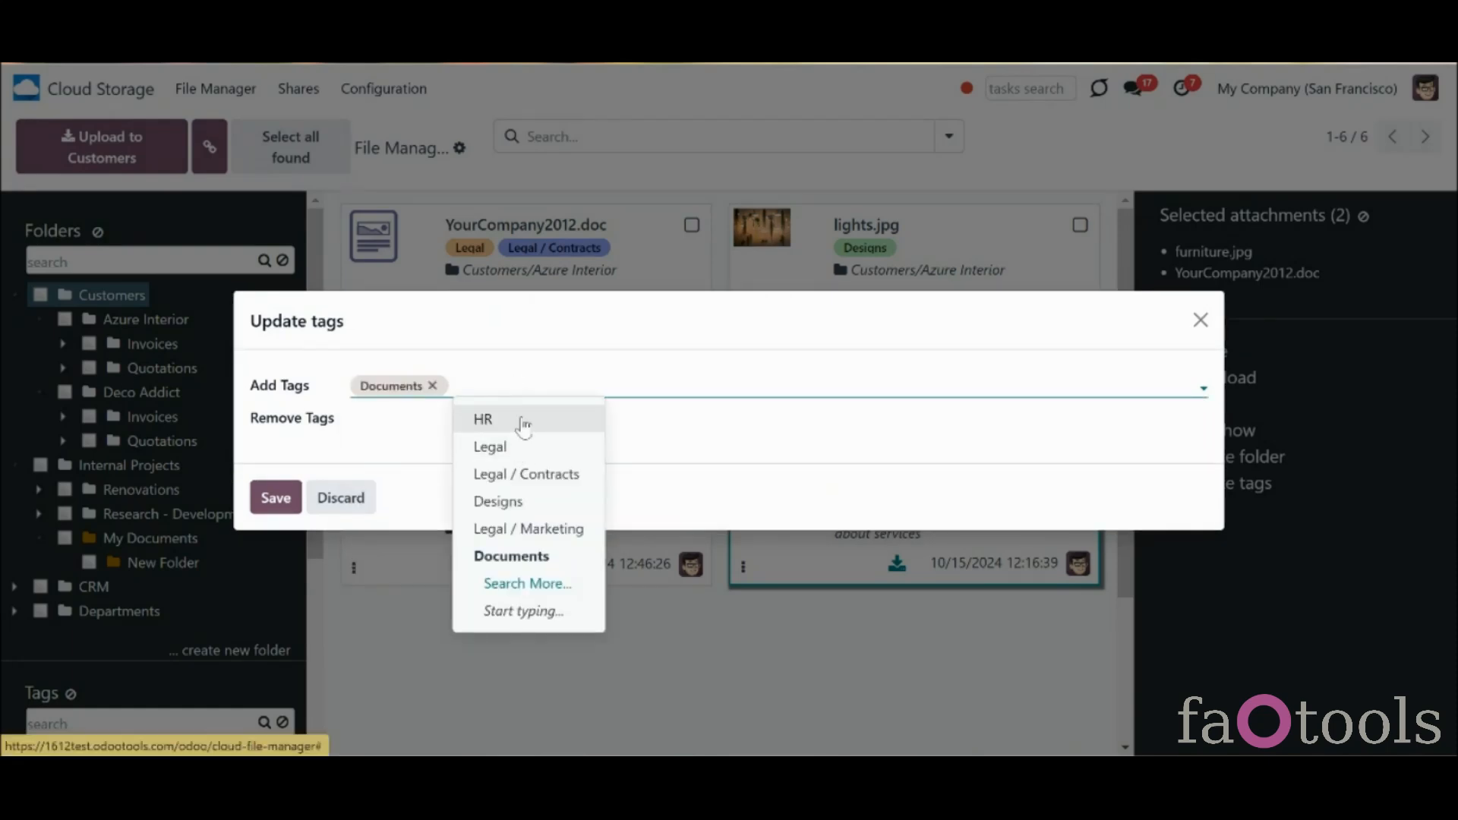
click(523, 422)
click(579, 391)
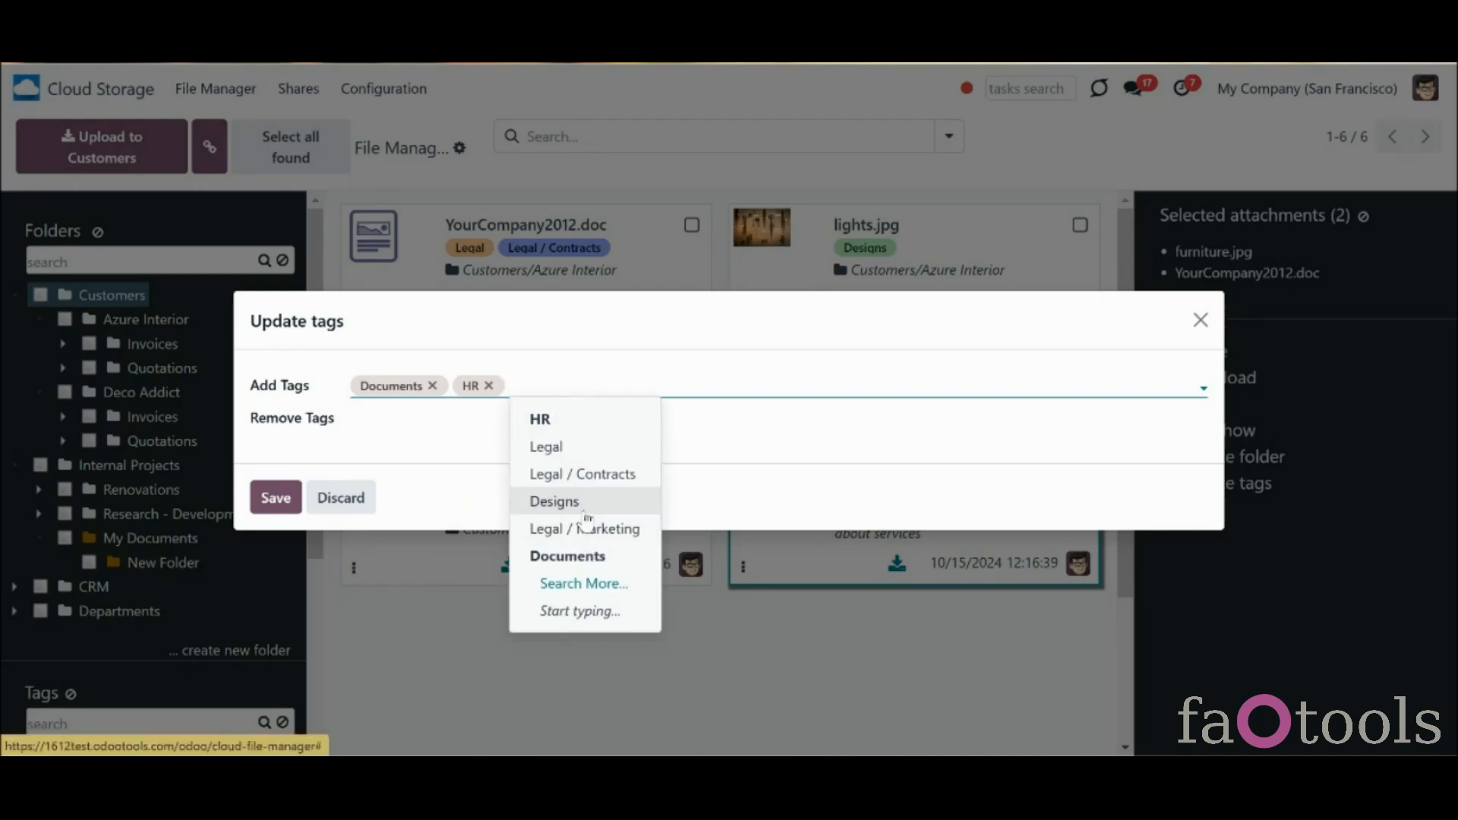
click(585, 515)
click(276, 497)
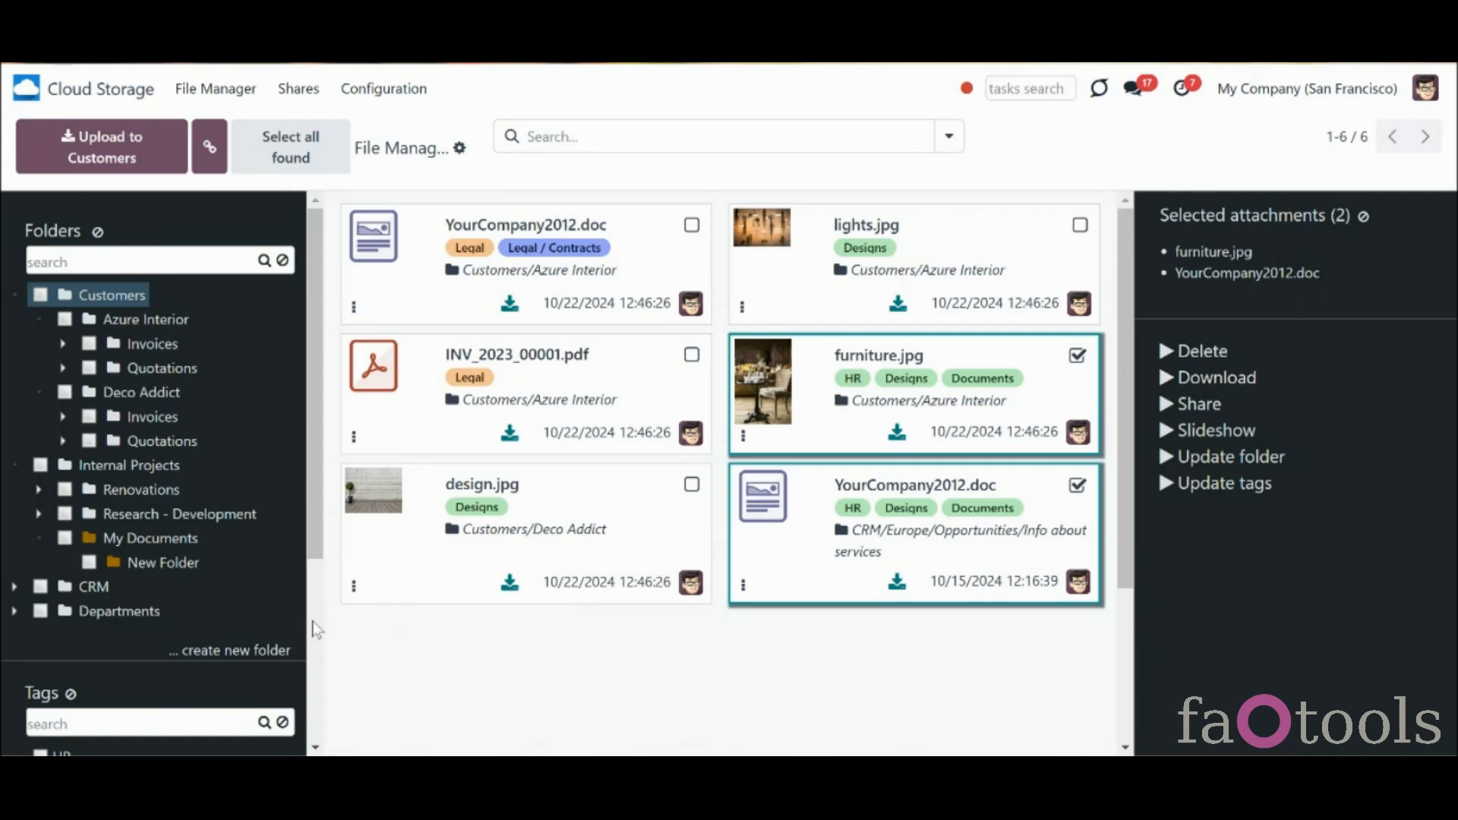
Filter files by the Documents tag, deselect both files, then remove that filter
scroll(312, 627, down, 4)
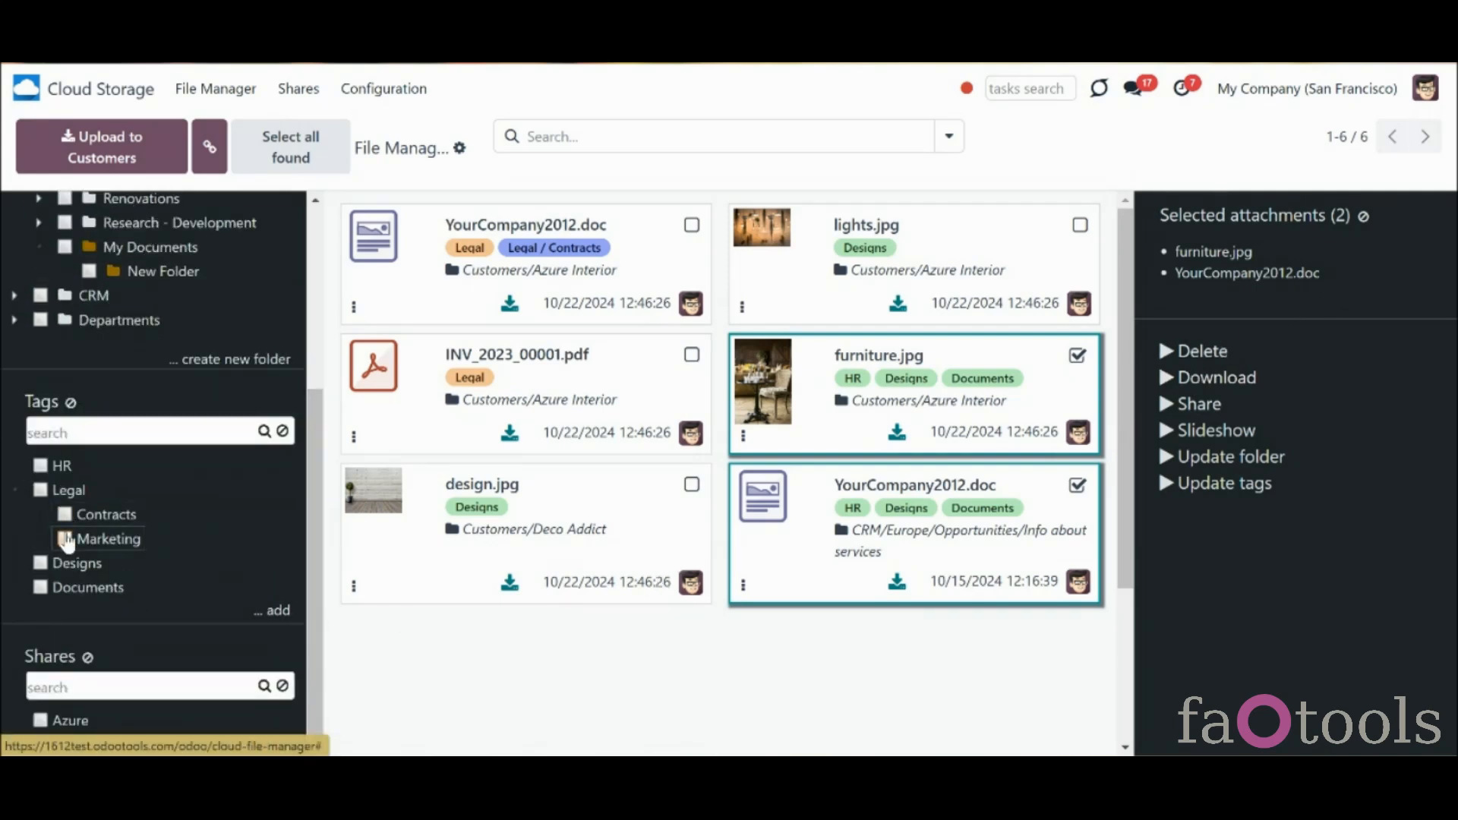
click(40, 589)
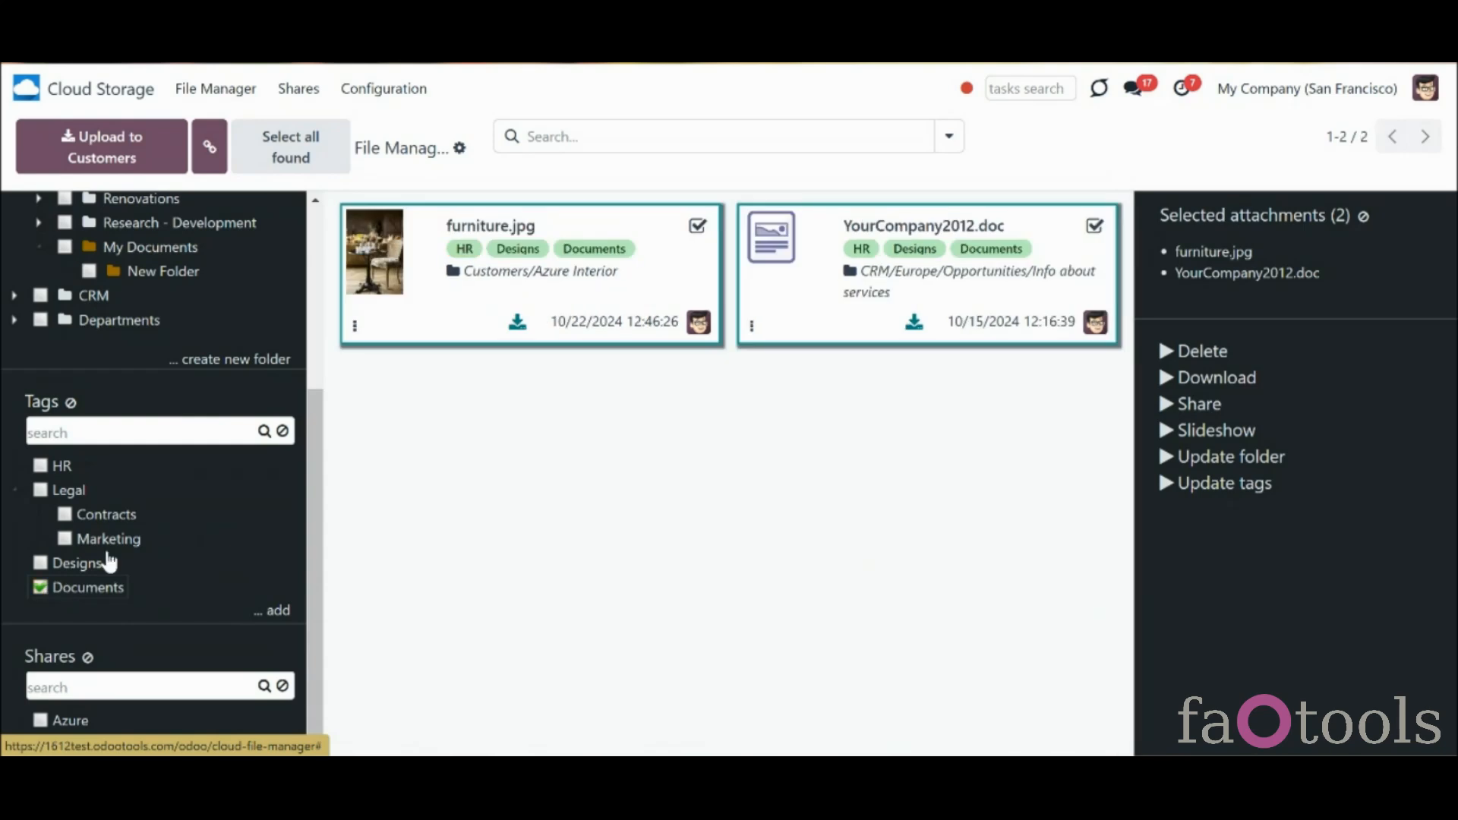
click(1362, 217)
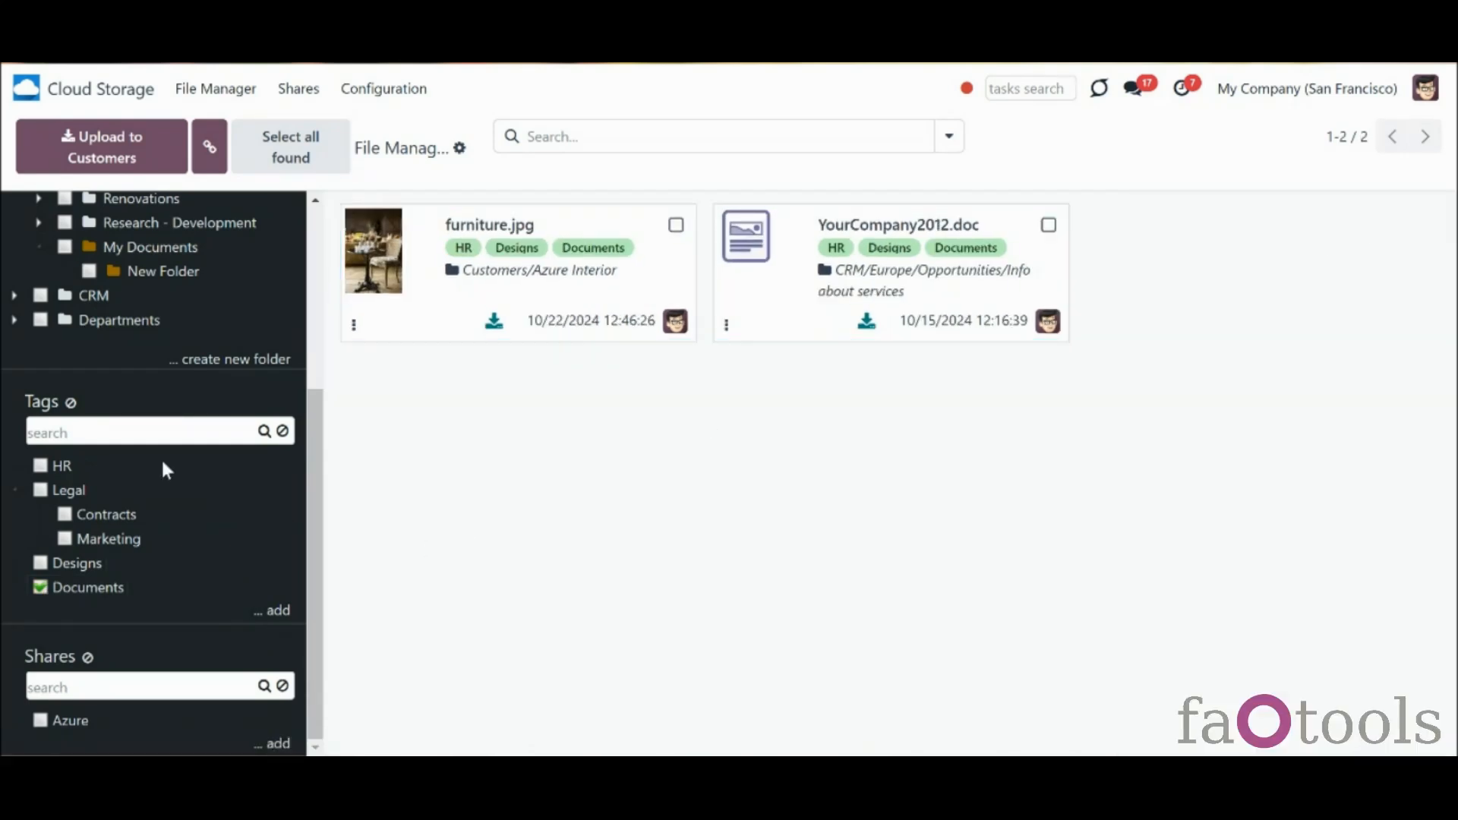
click(70, 403)
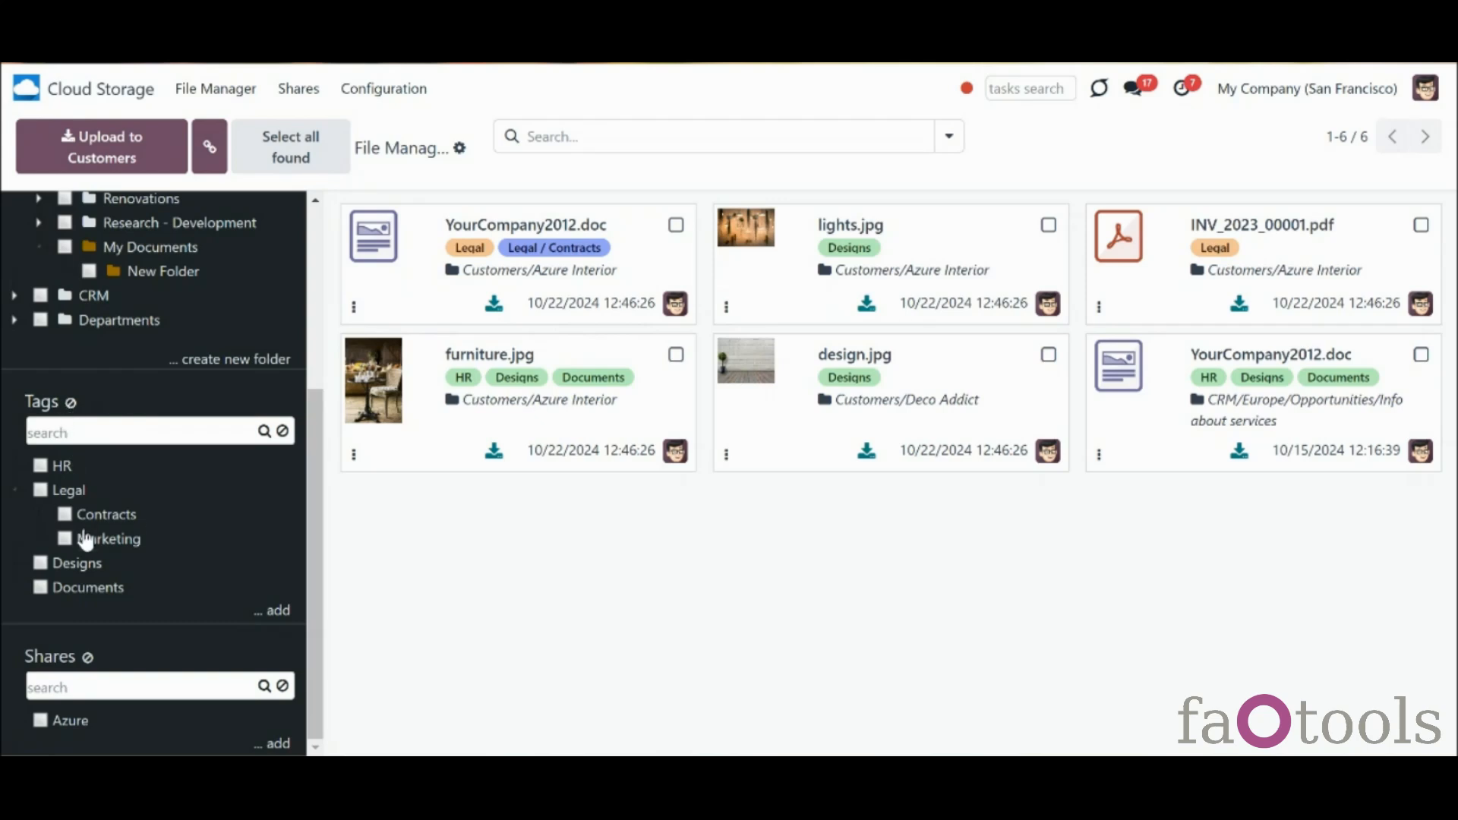
Filter by the Designs and HR tags, then clear all tag filters
click(45, 566)
click(43, 468)
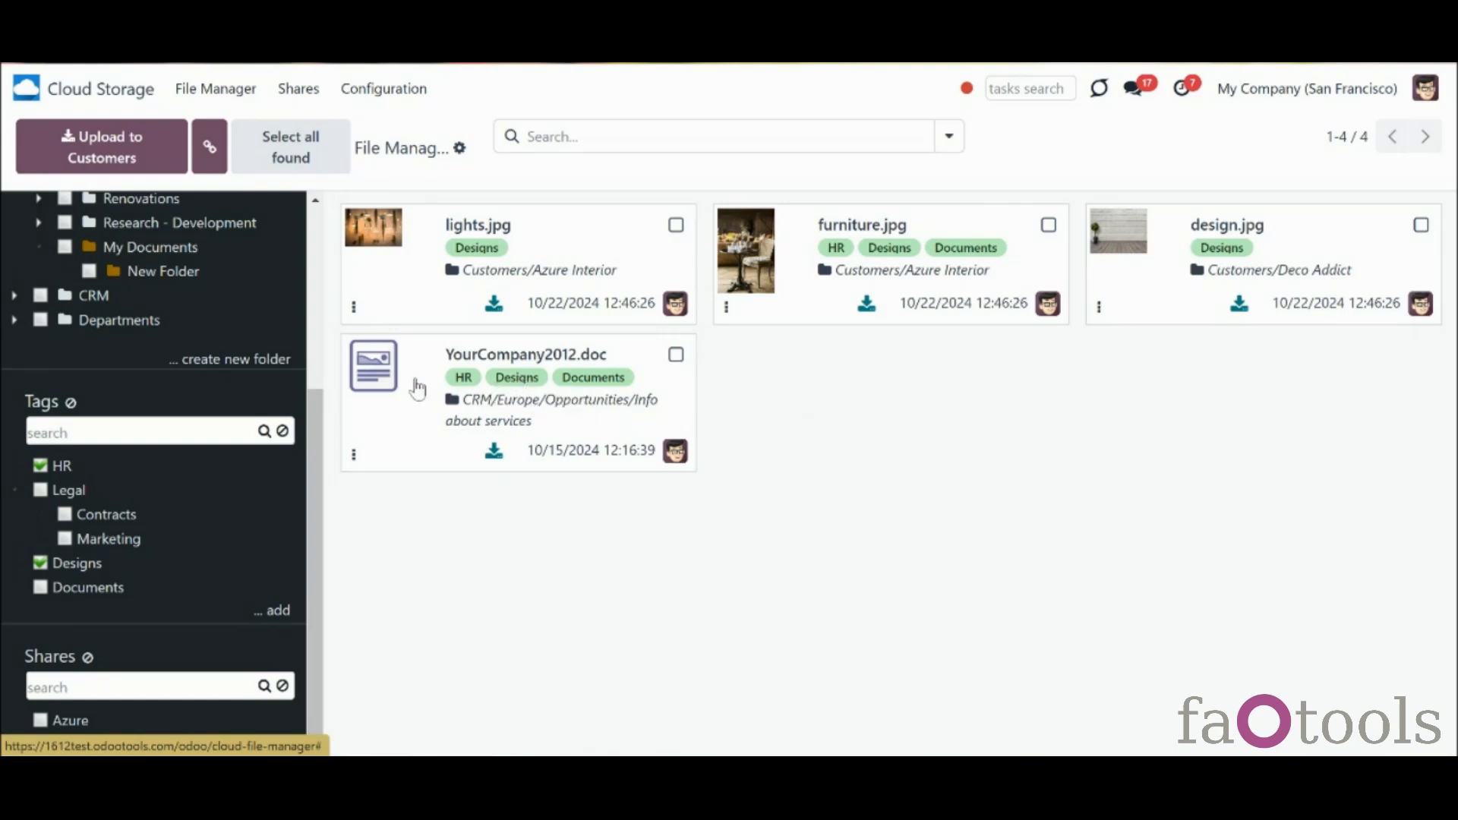
click(71, 403)
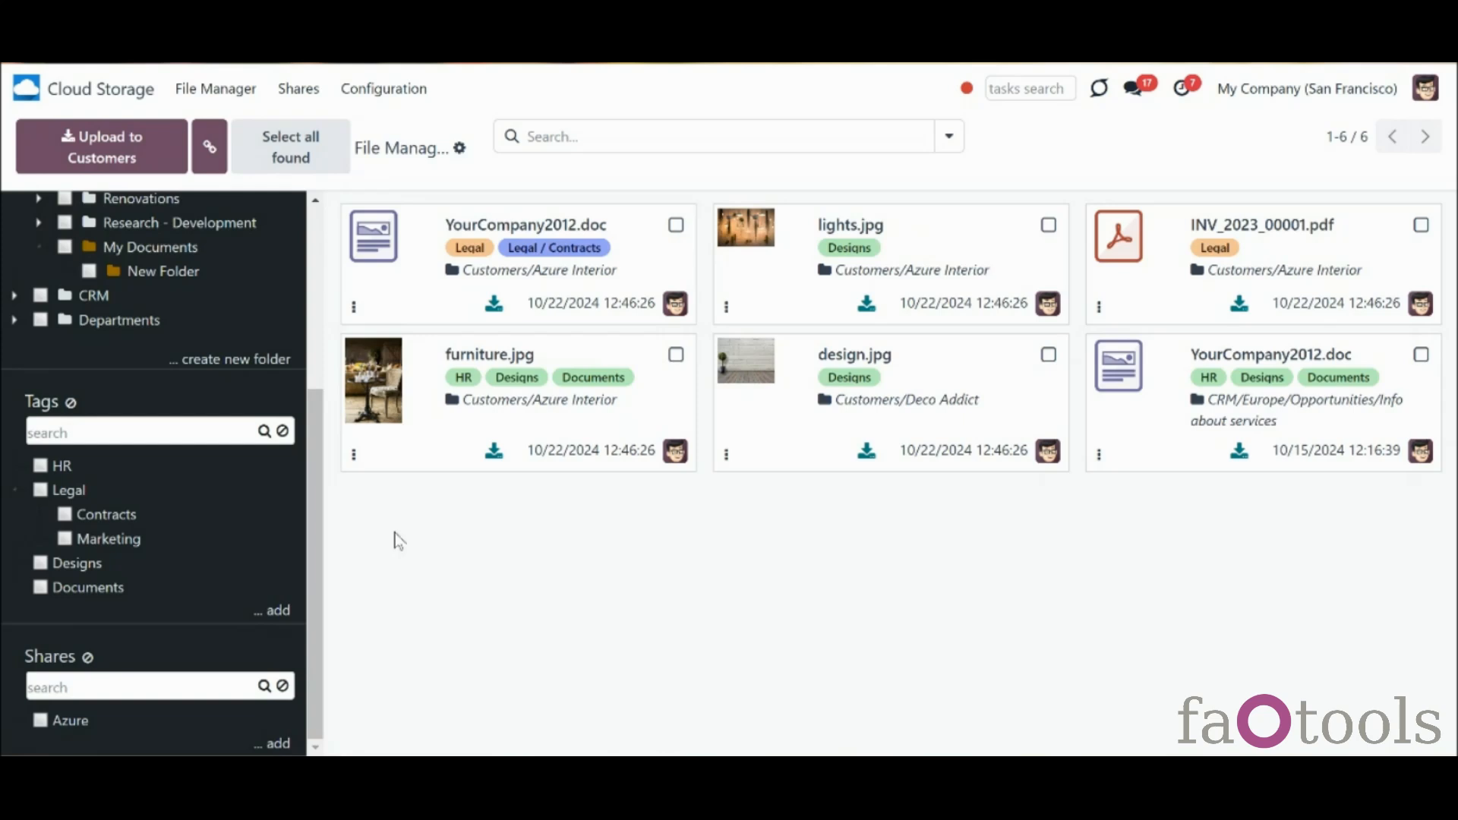
scroll(266, 311, up, 4)
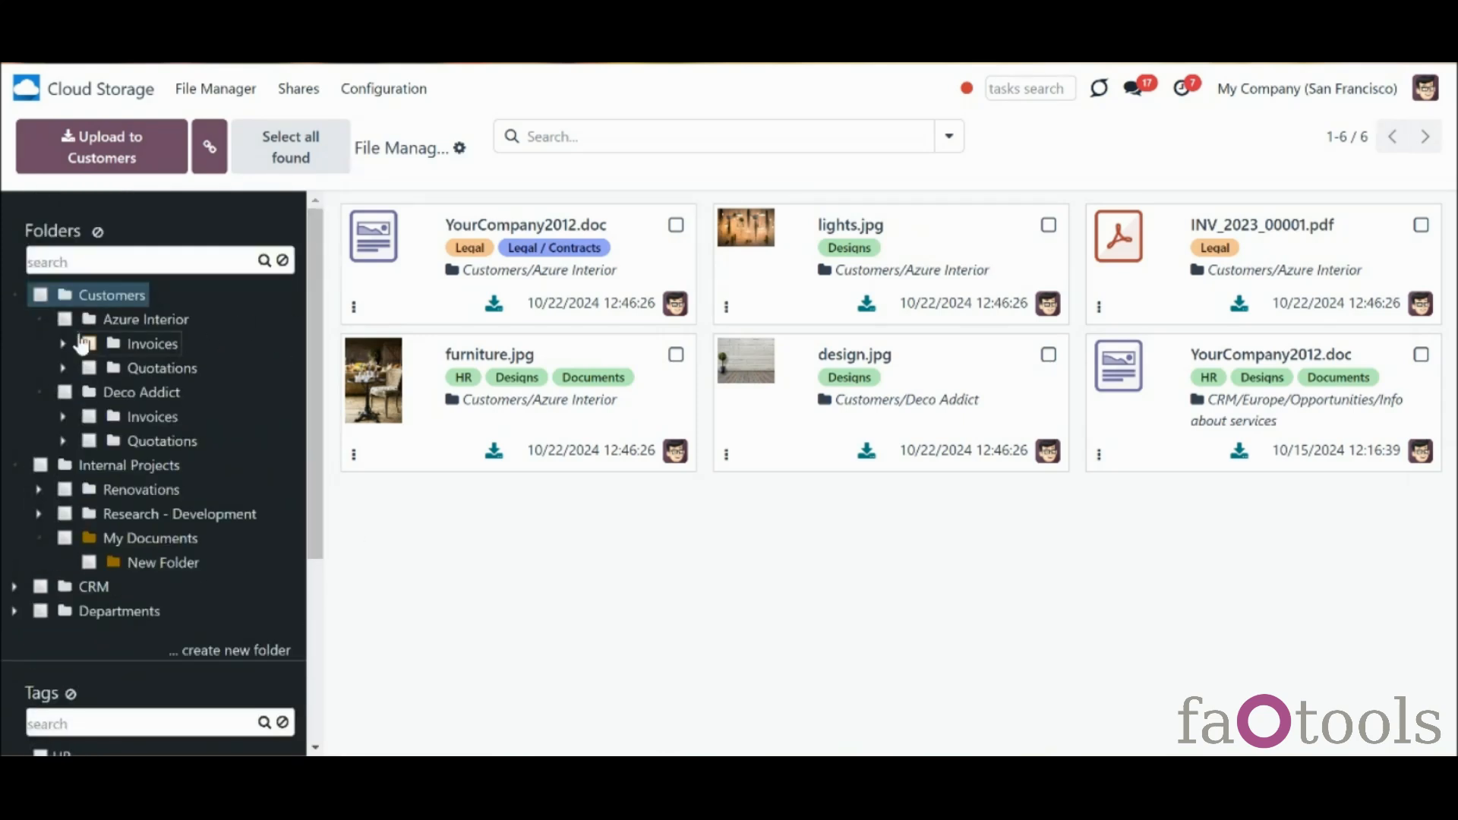
click(64, 319)
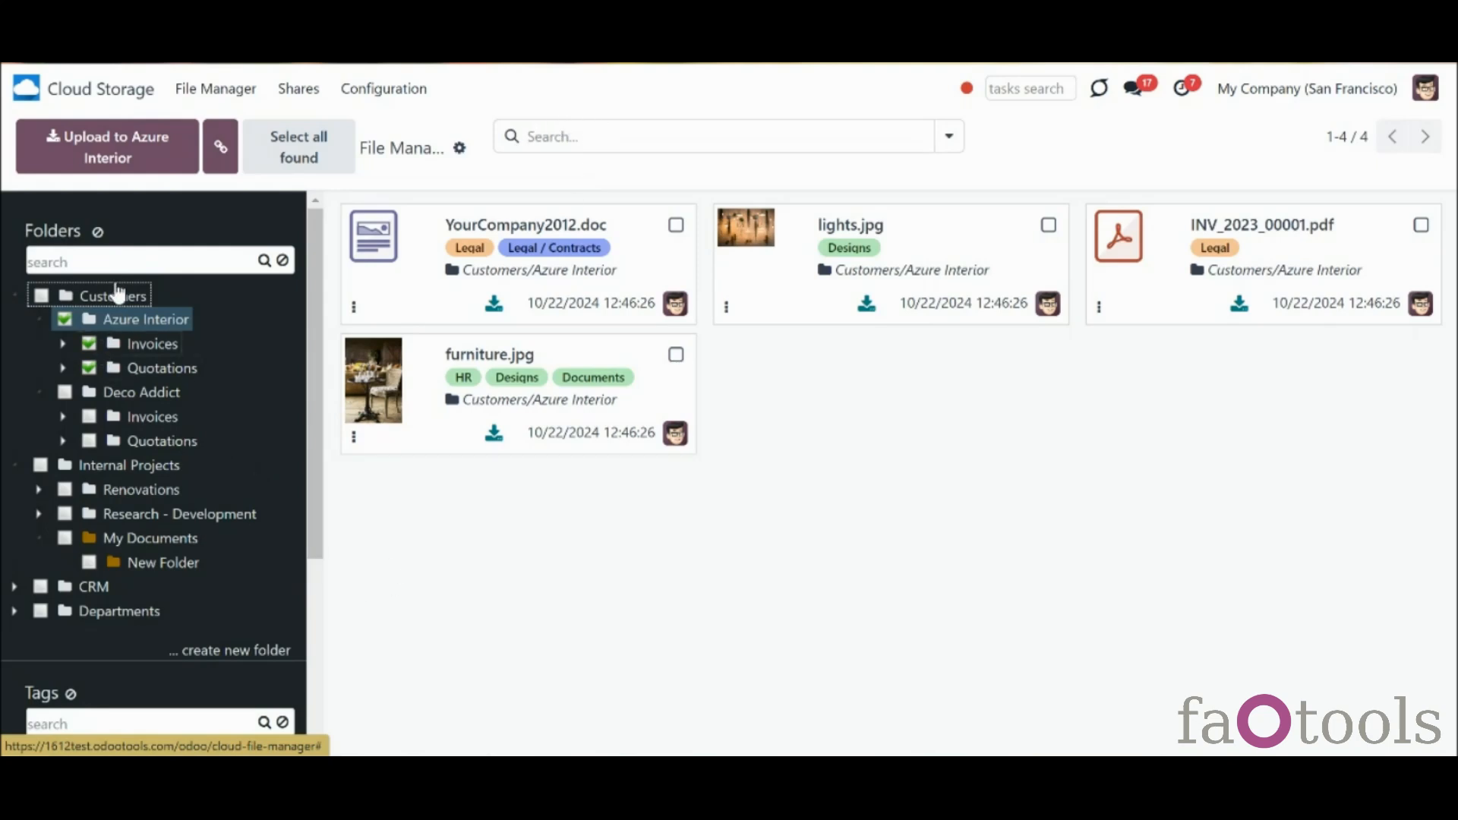
click(99, 232)
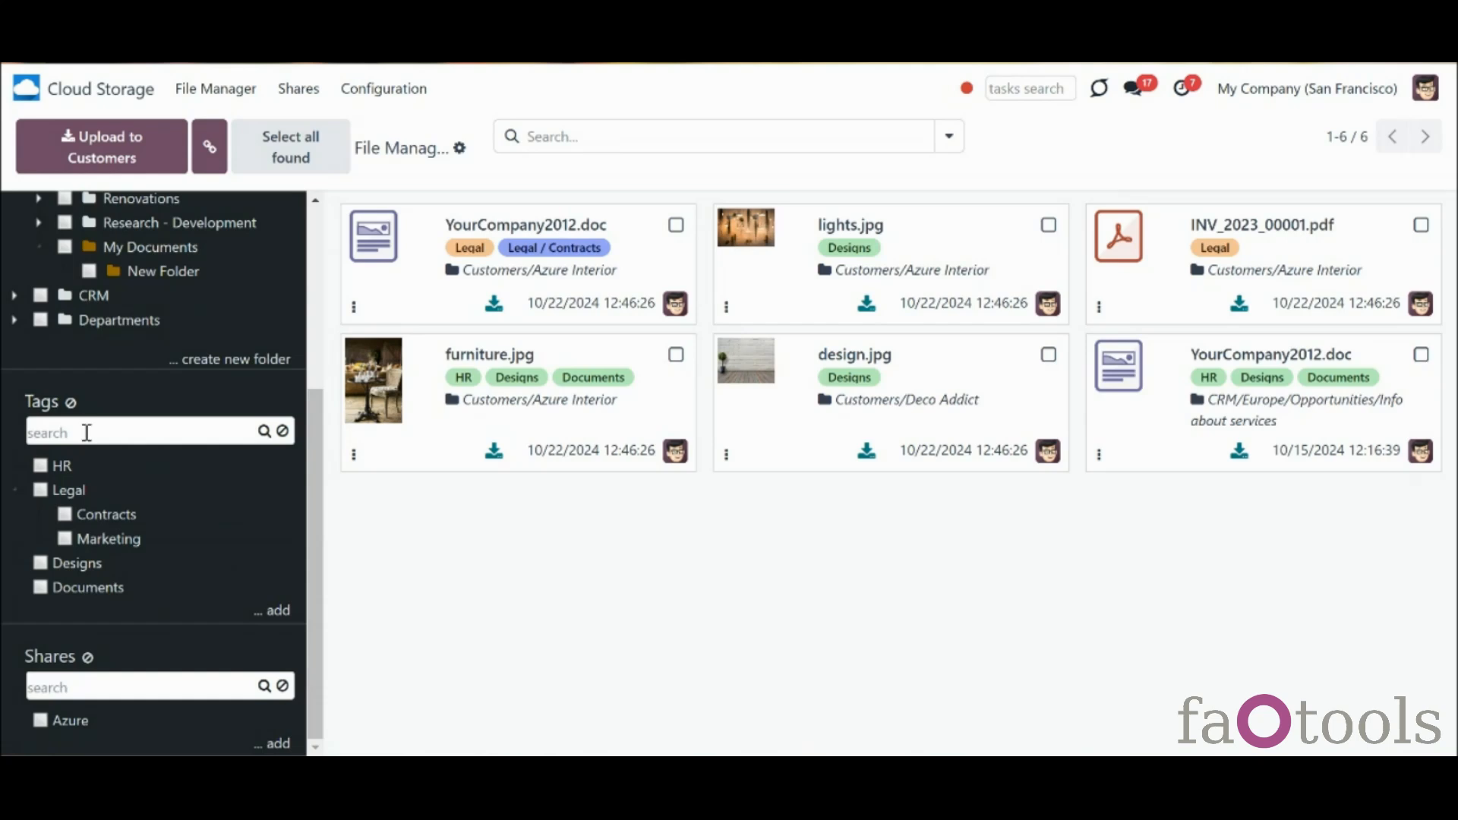
Drag the HR tag onto Legal so it nests beside Contracts and Marketing
click(86, 433)
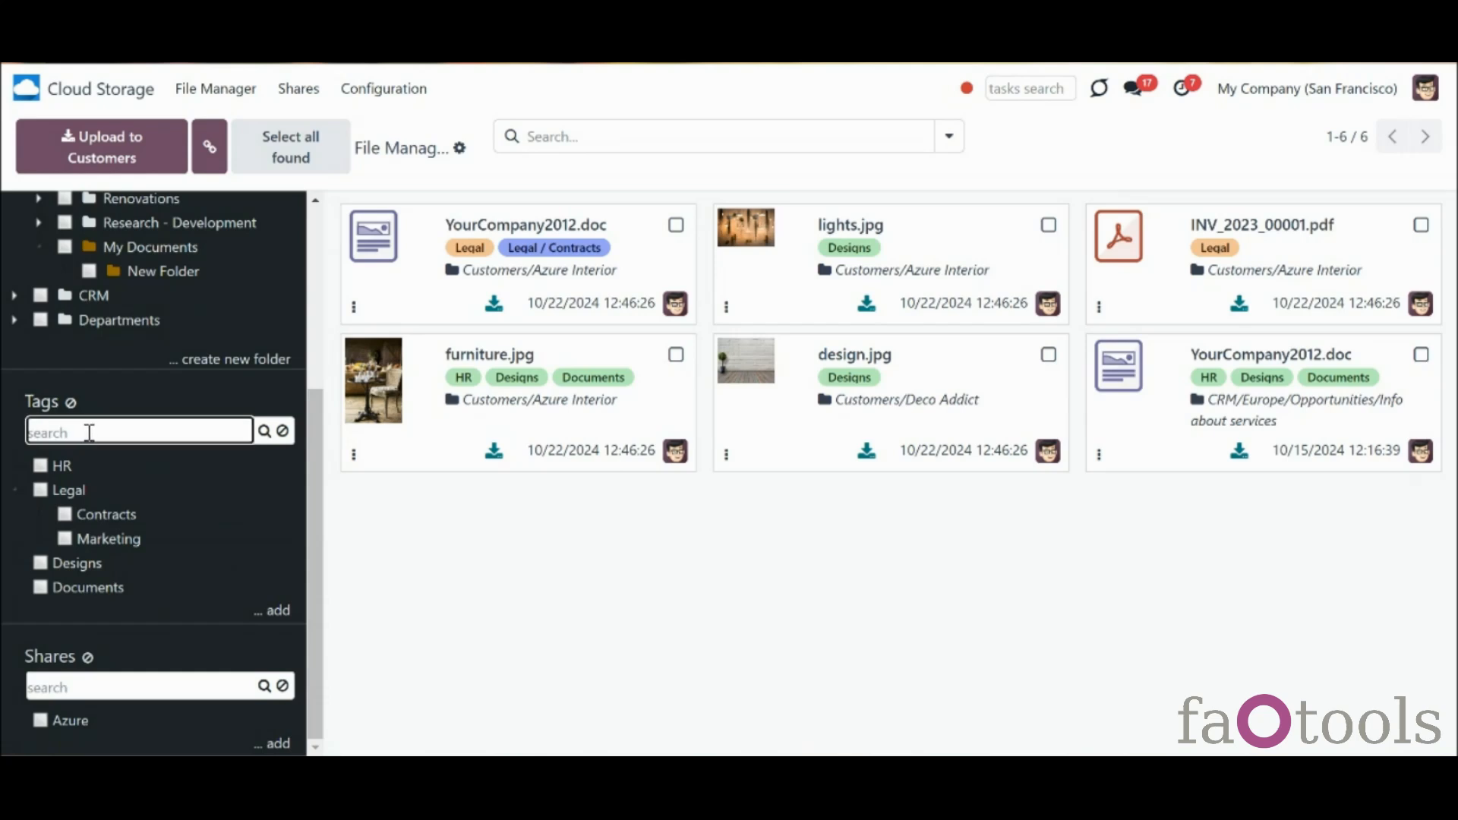
right_click(70, 471)
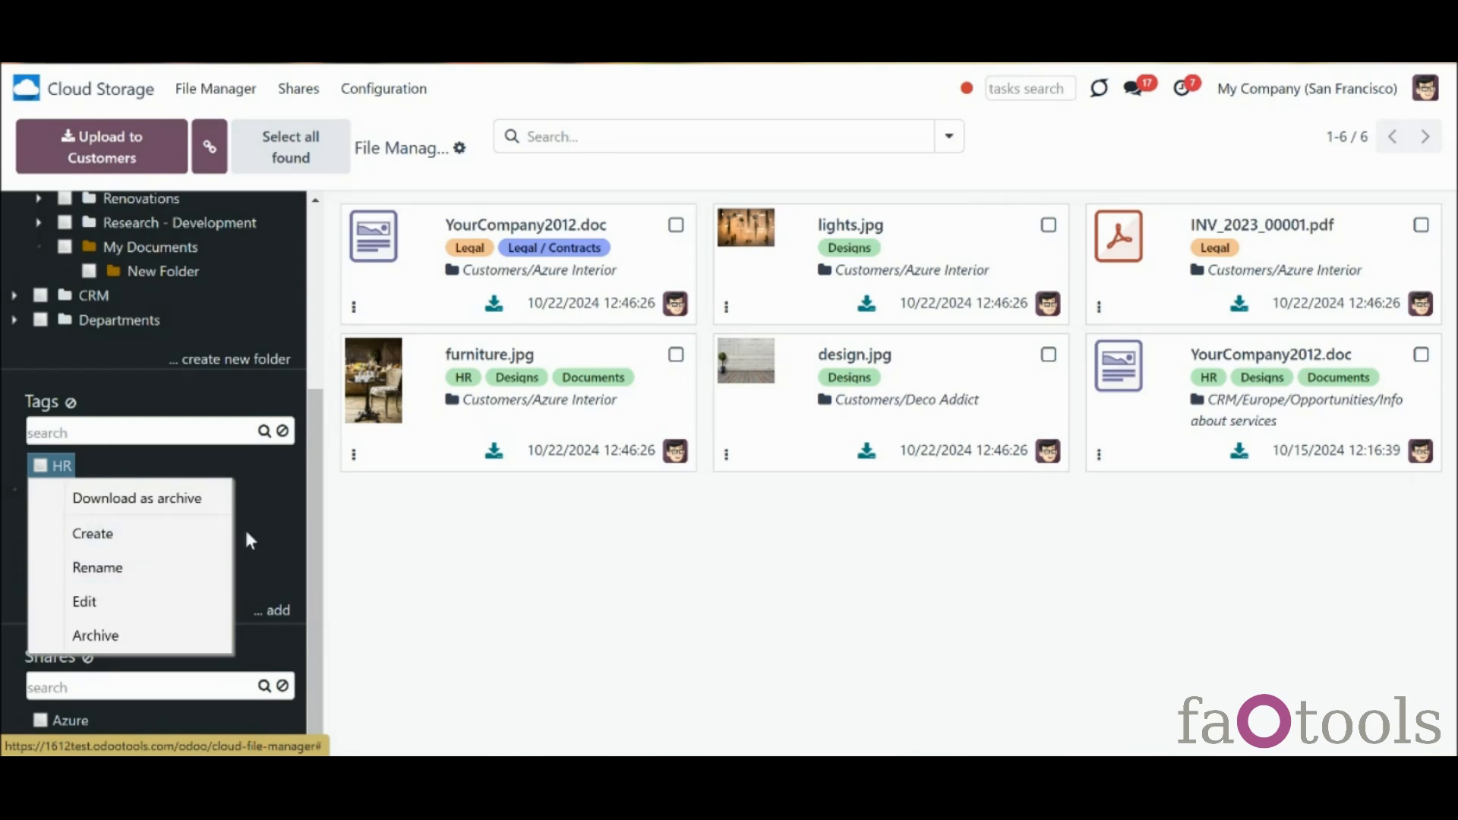
click(338, 555)
mouse_move(67, 473)
mouse_down()
mouse_move(96, 492)
mouse_move(73, 495)
mouse_up()
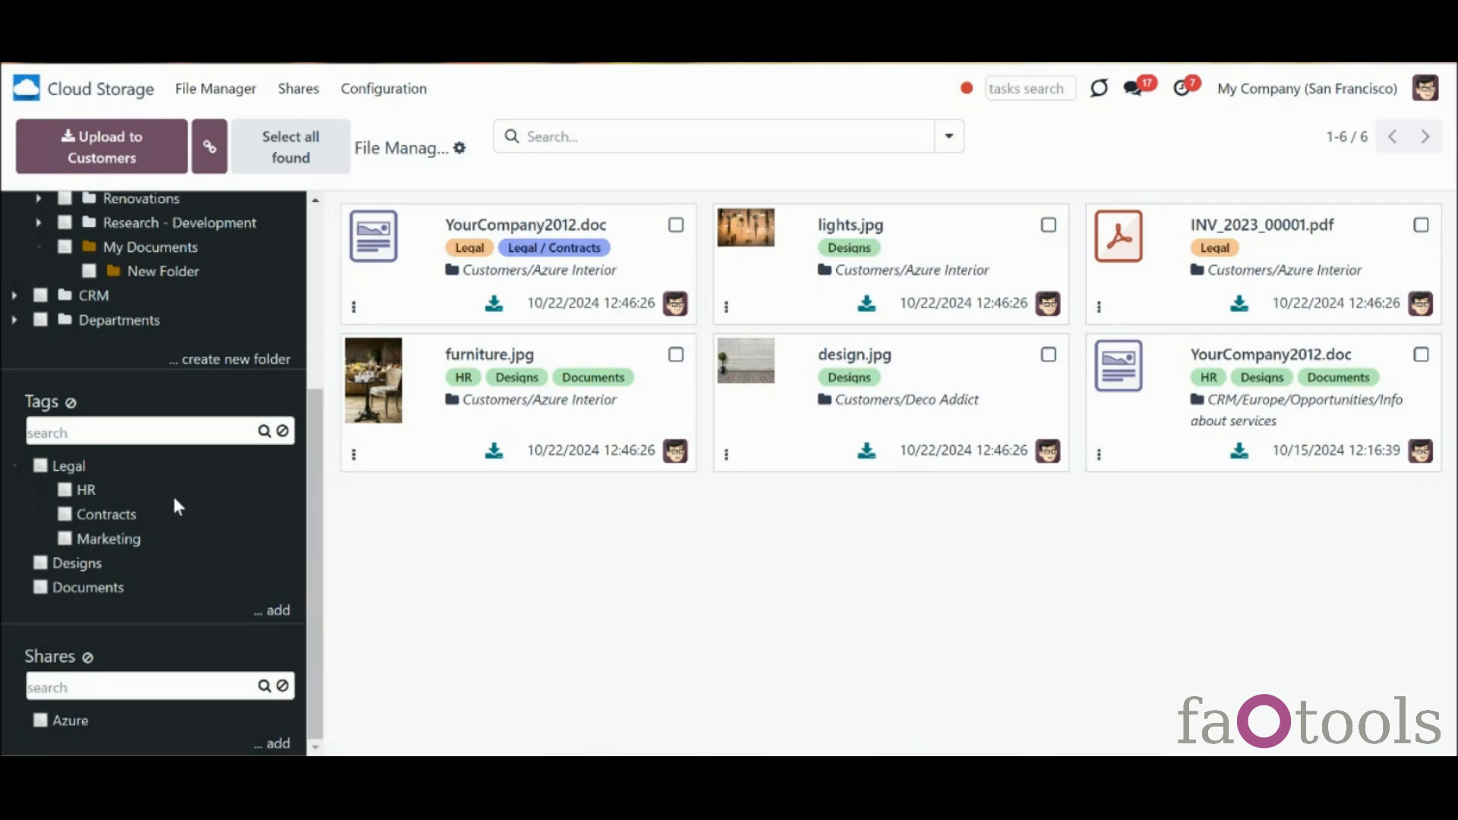
Search the tag list for 'doc', then clear the search
click(166, 438)
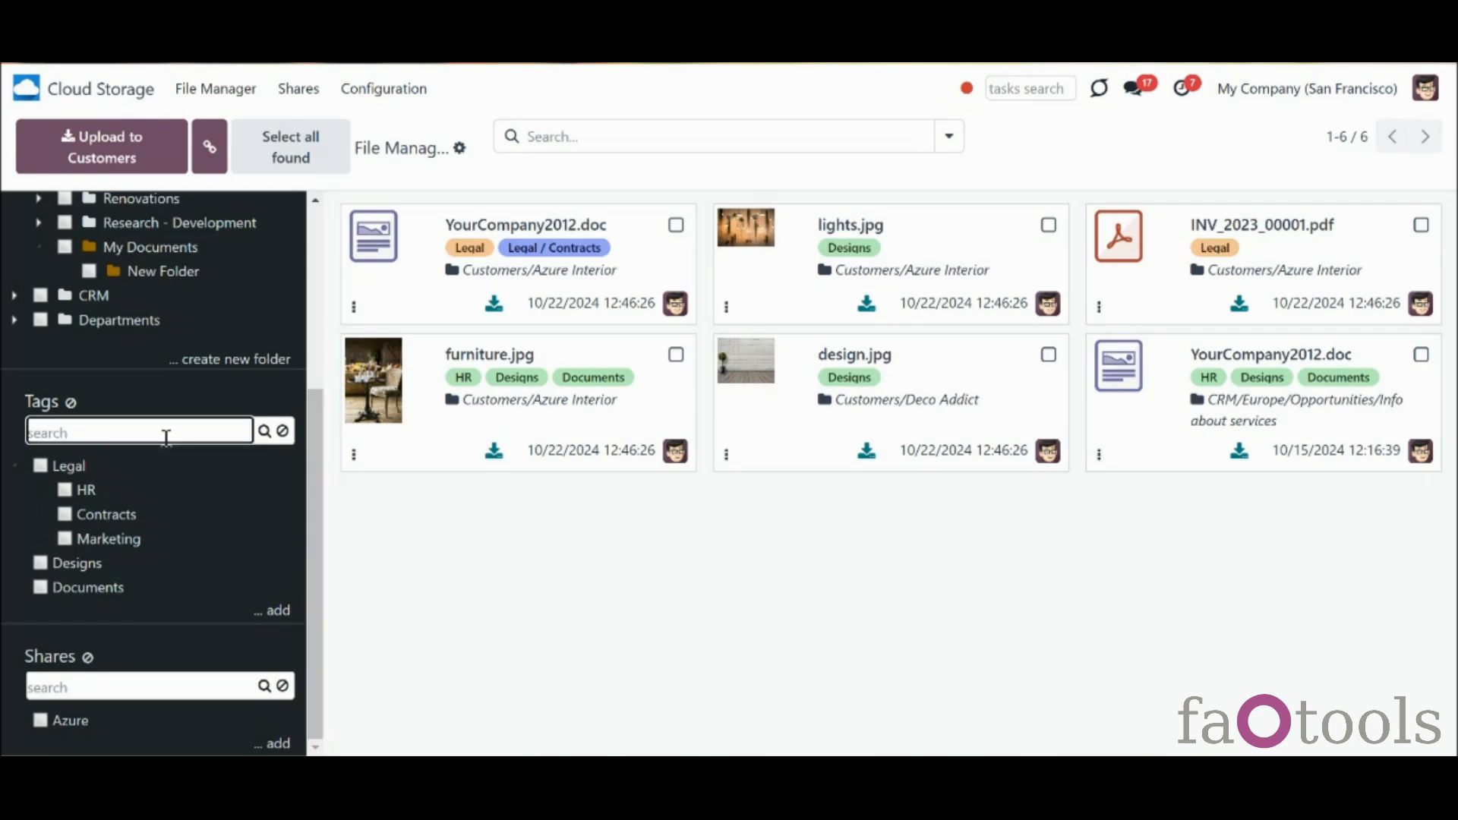
text(doc)
click(264, 431)
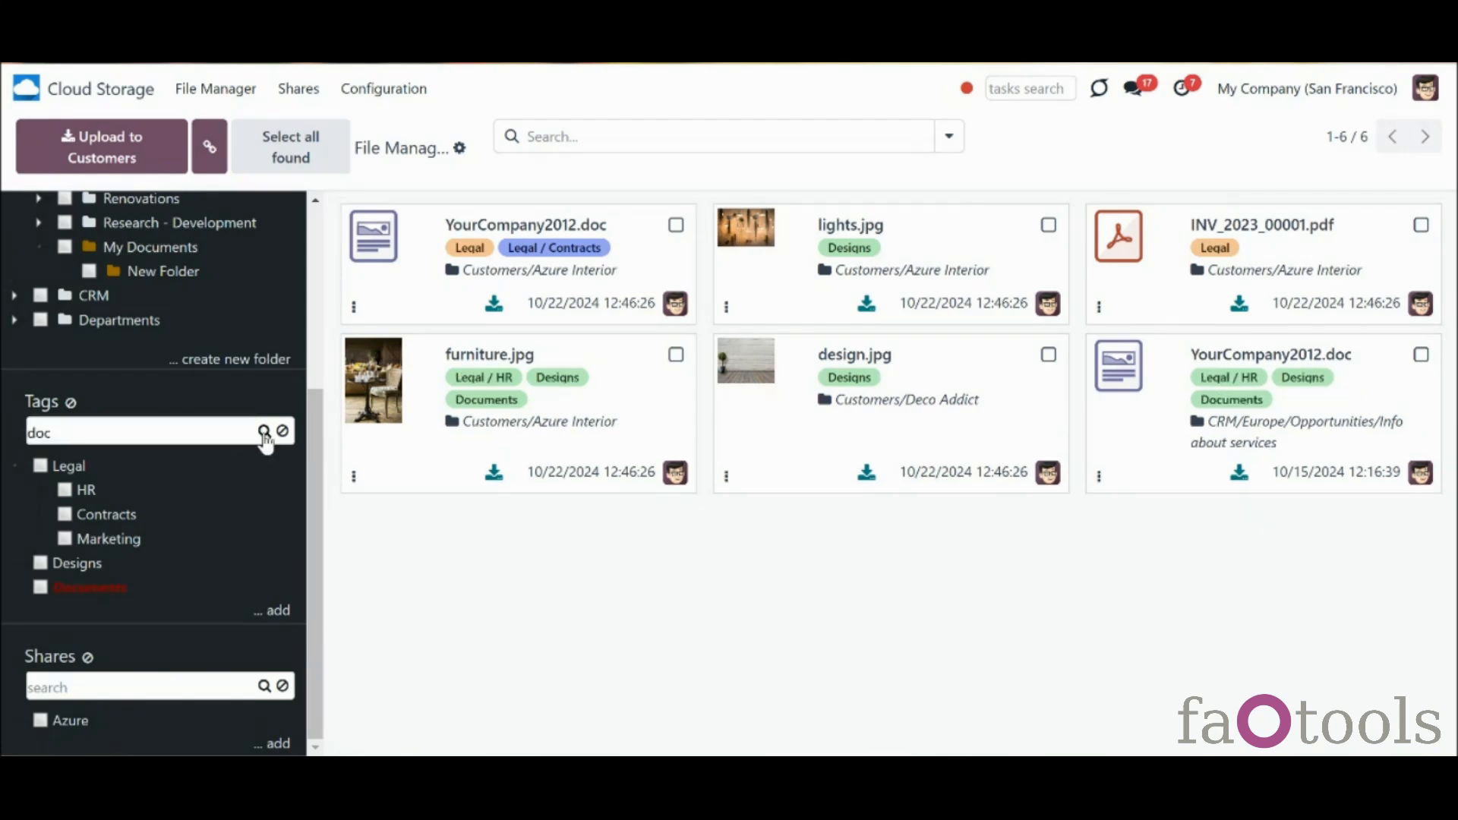
click(283, 431)
Filter by Marketing, collapse and re-expand Legal, then remove the Marketing filter
click(66, 539)
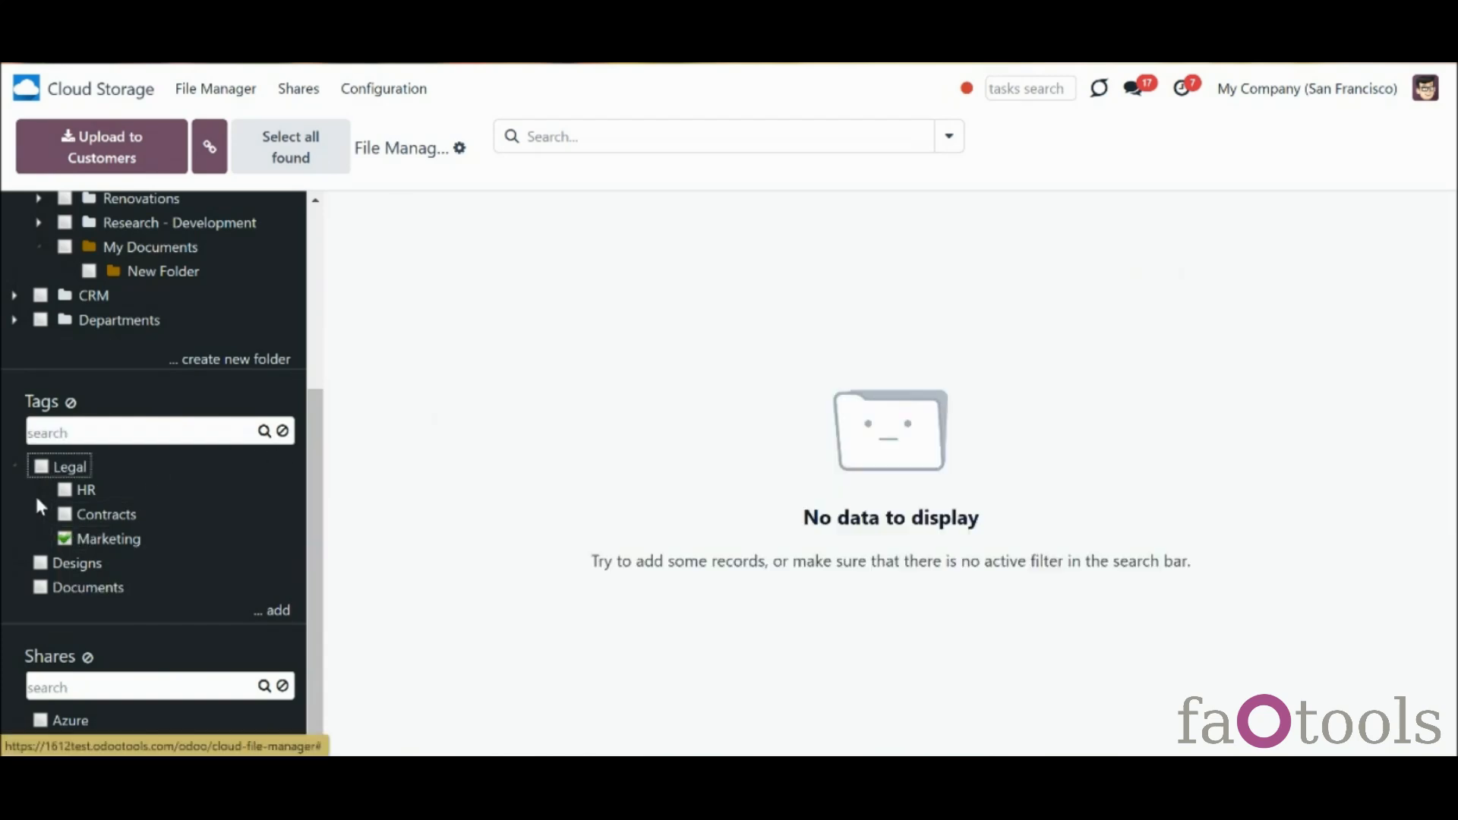
click(14, 468)
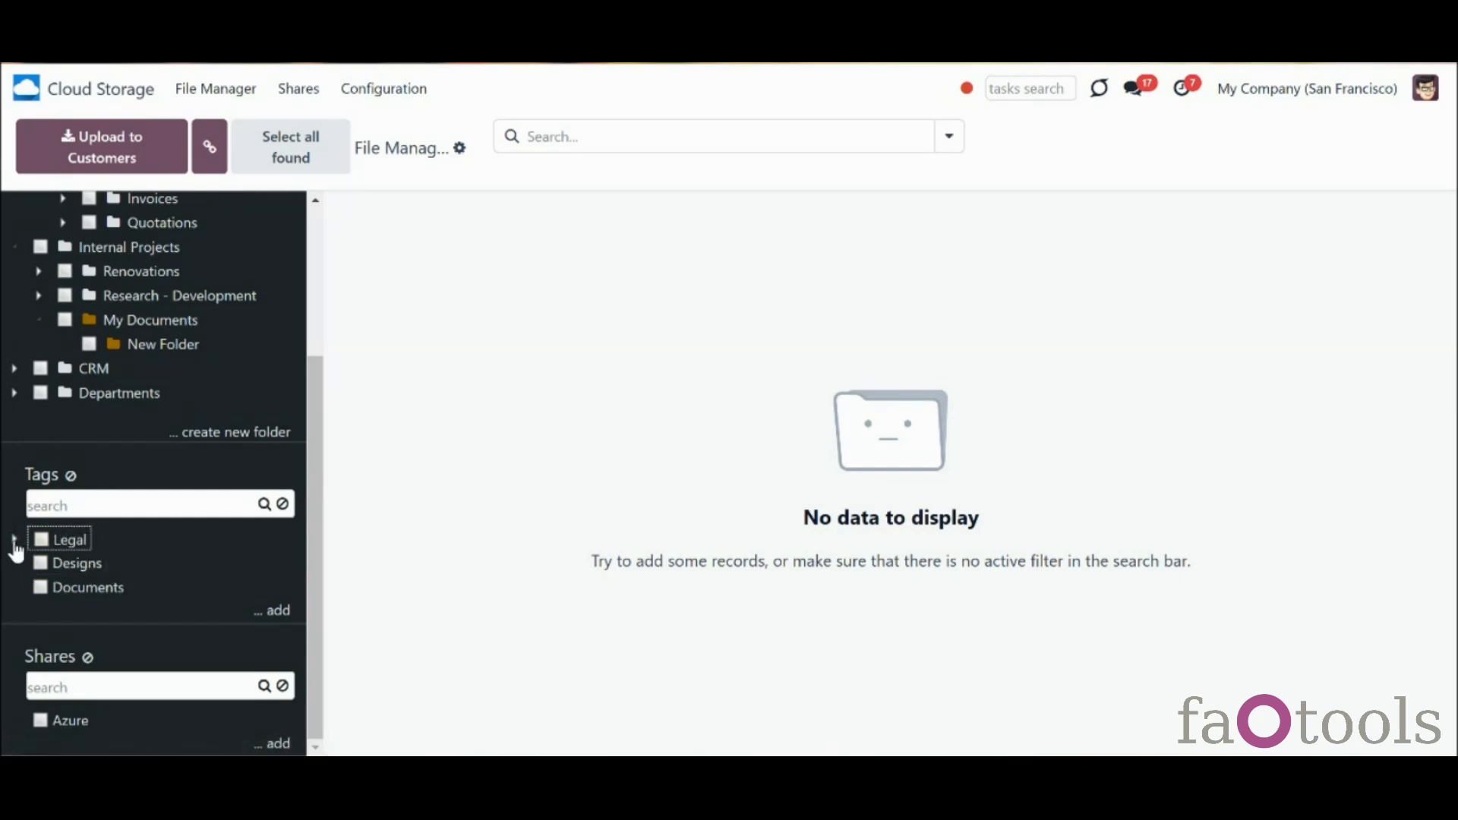
click(15, 541)
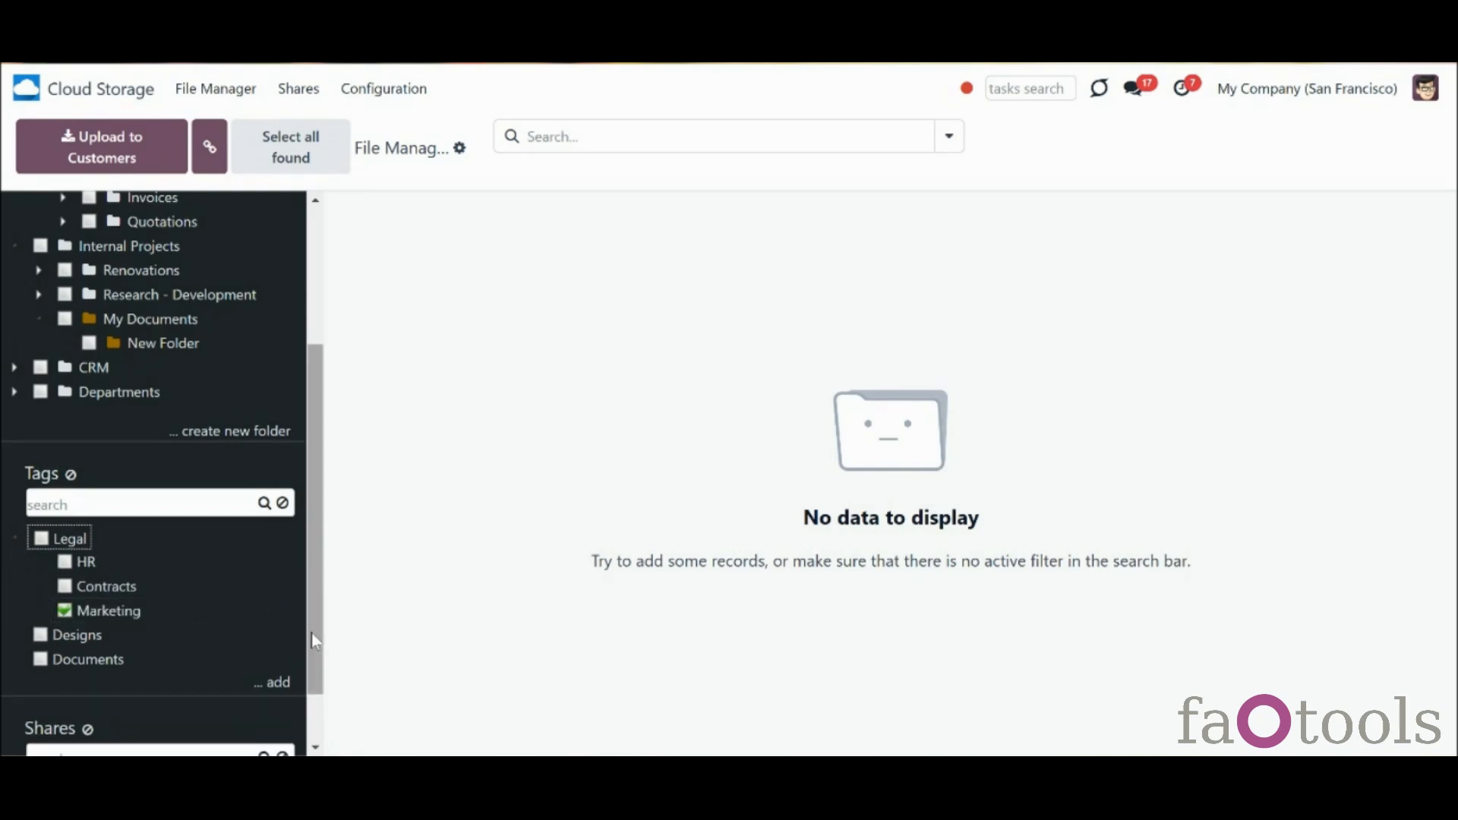
scroll(313, 645, down, 1)
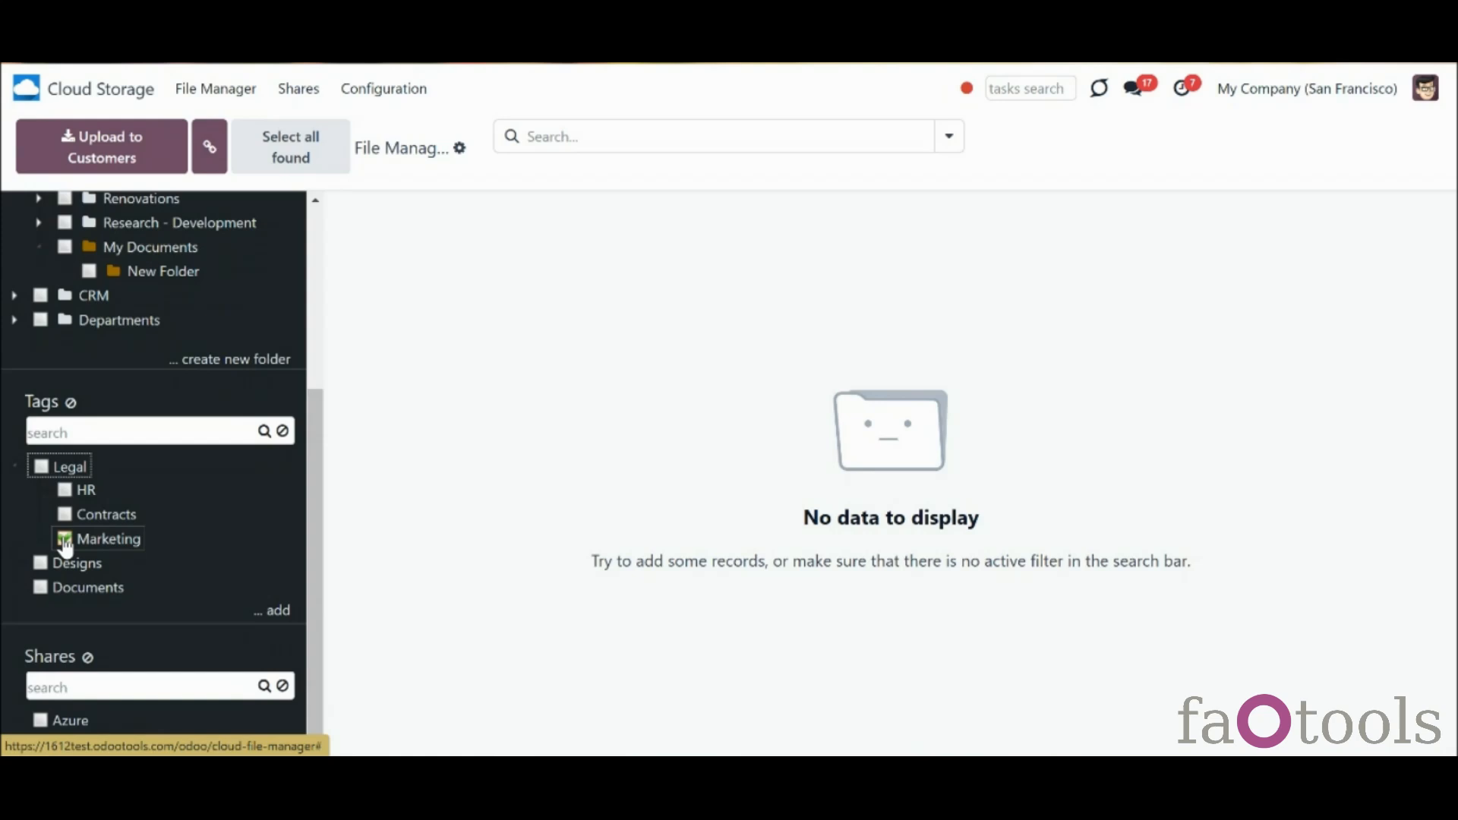
click(66, 540)
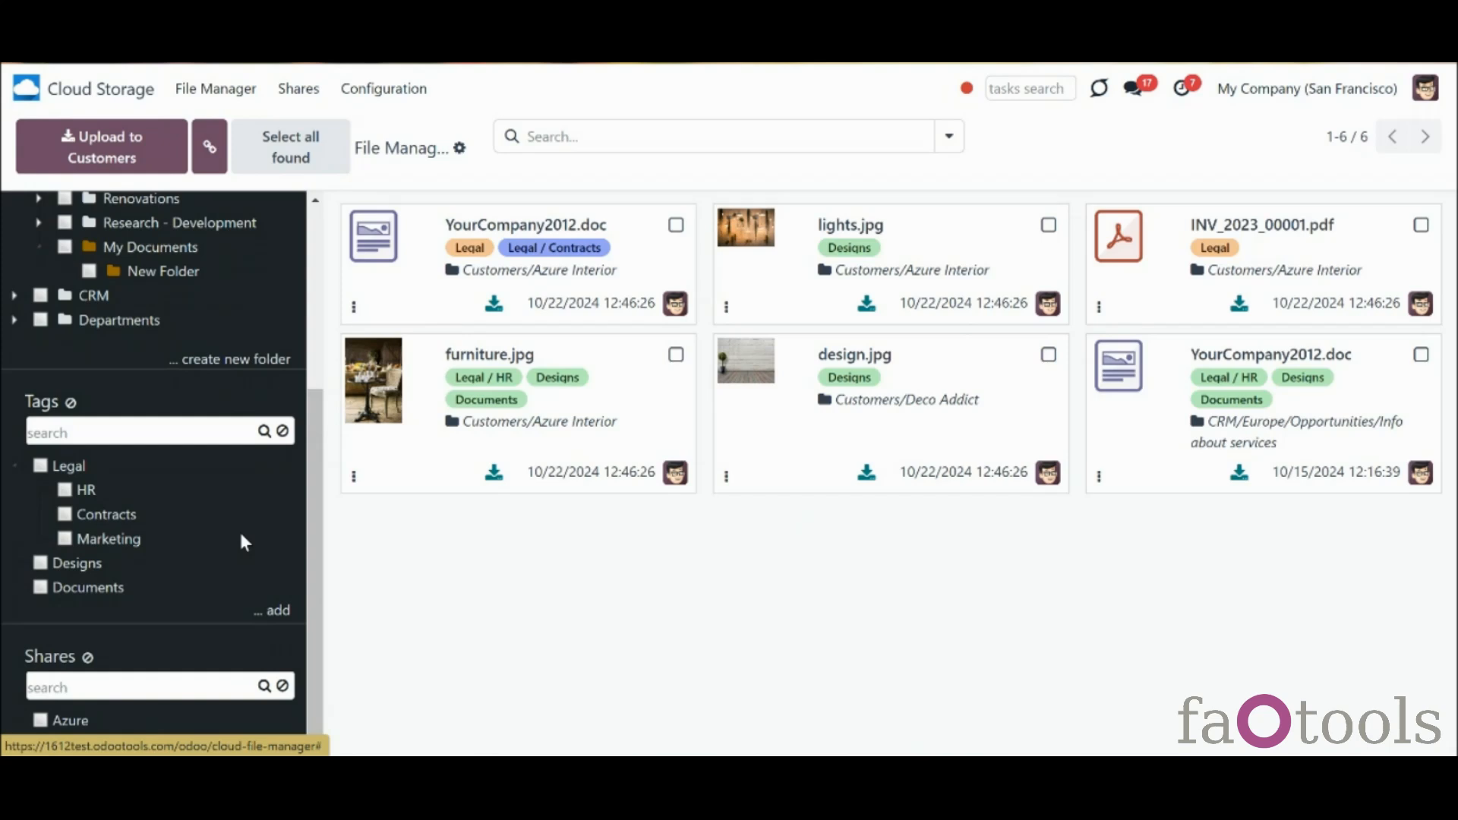
Try filtering by Designs and Contracts, then clear the tag filters
click(41, 563)
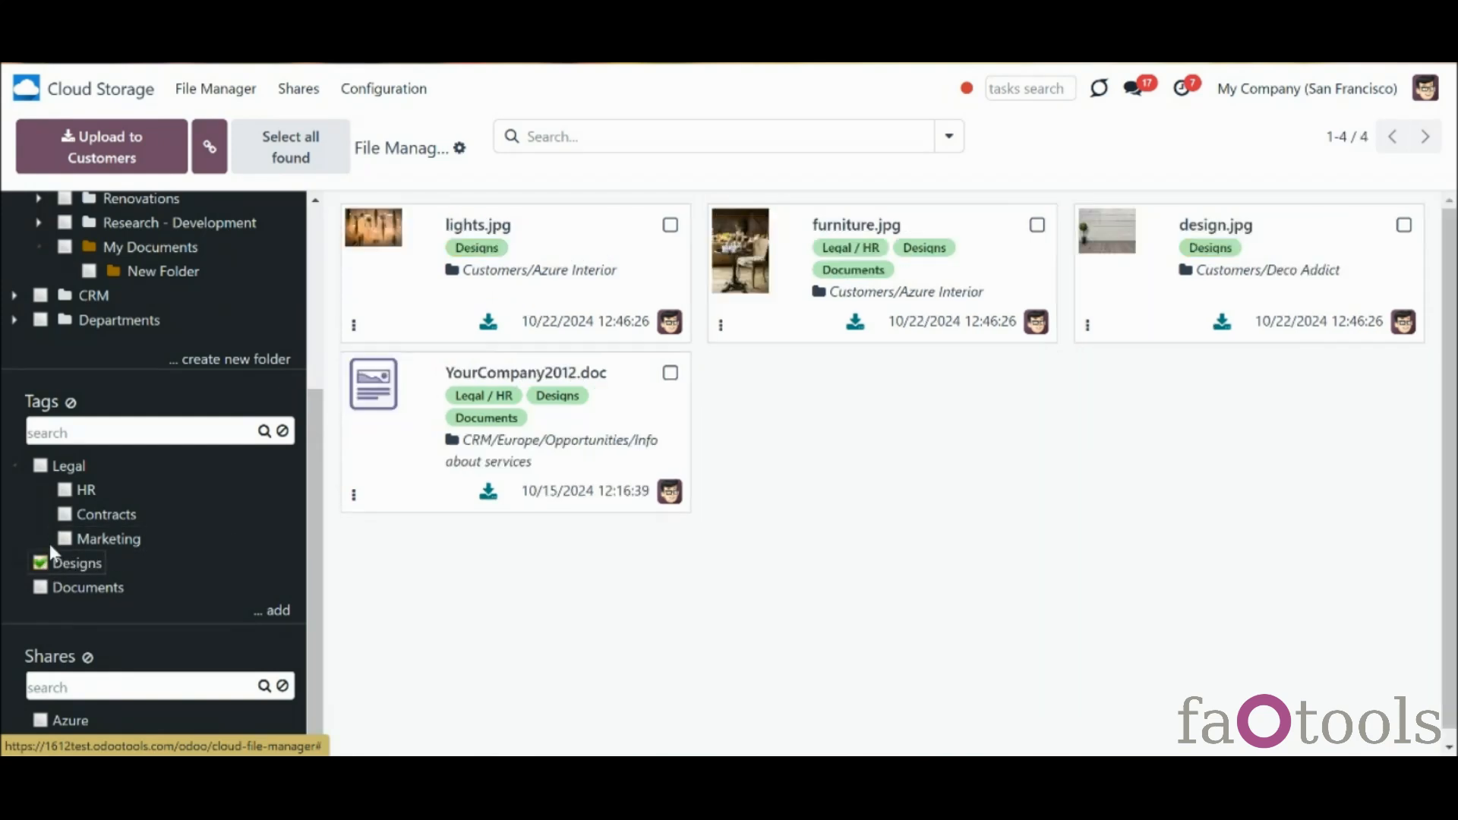
click(64, 517)
click(71, 403)
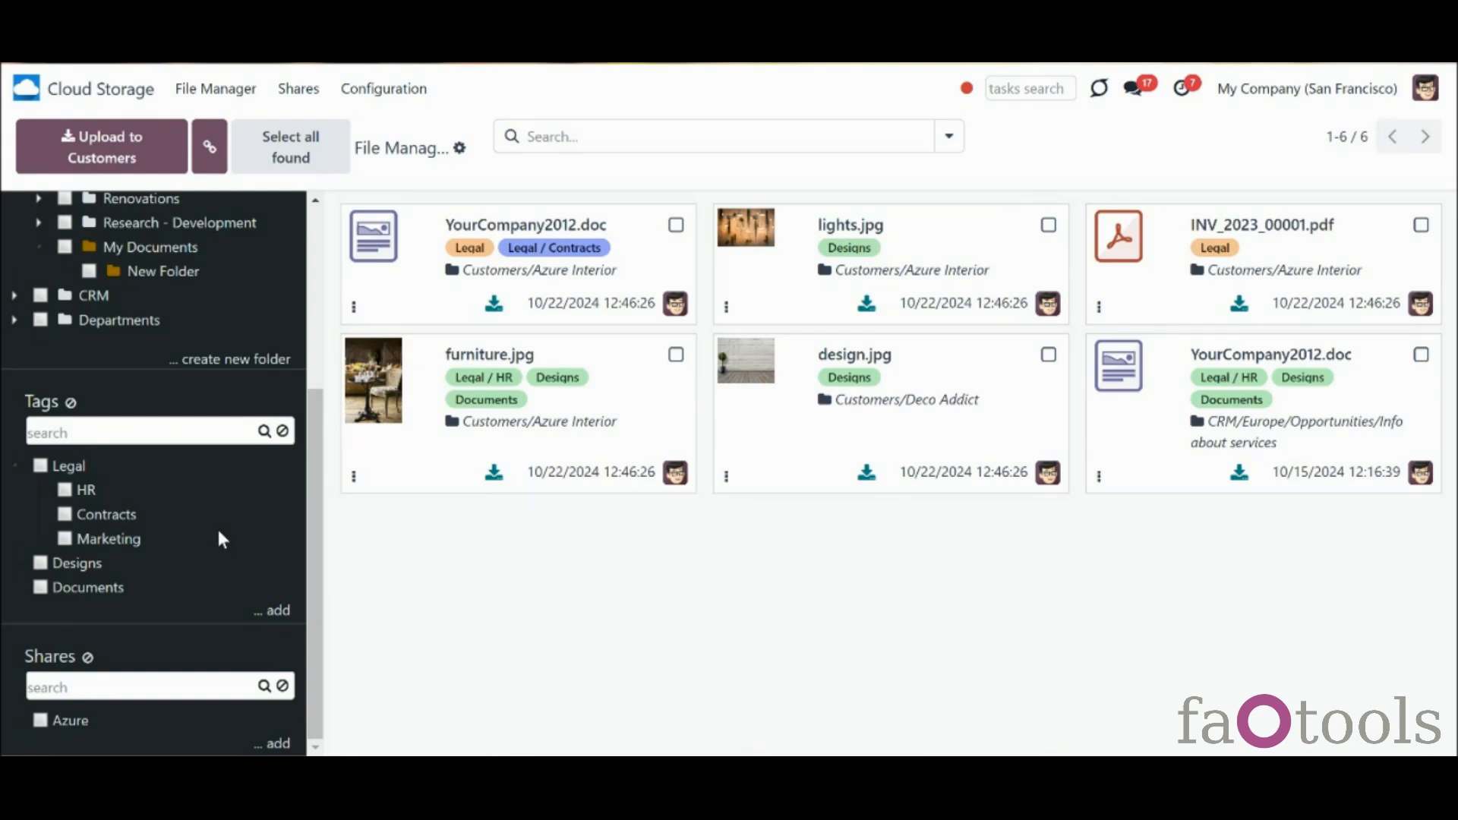
right_click(83, 469)
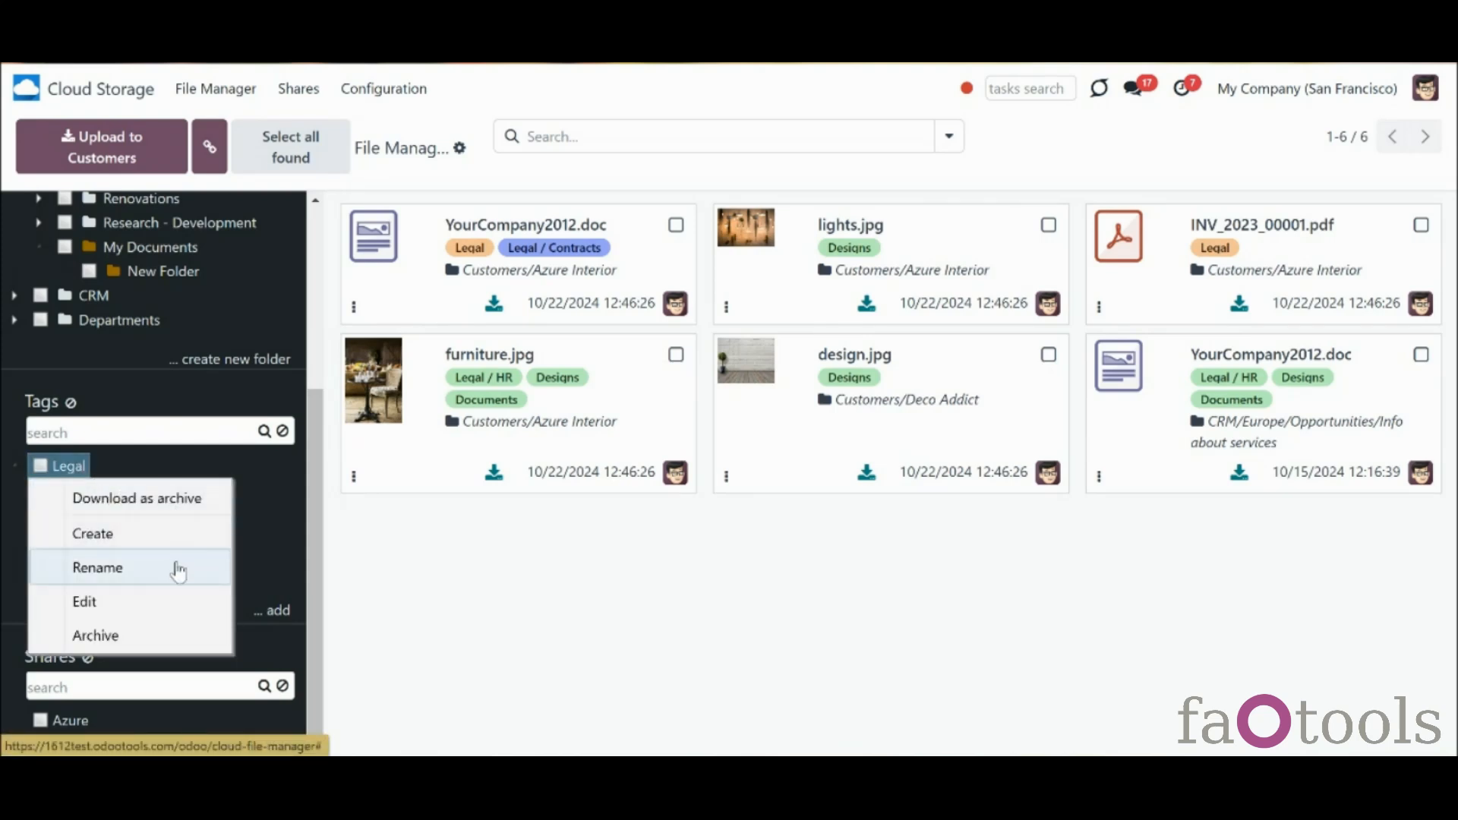
click(206, 638)
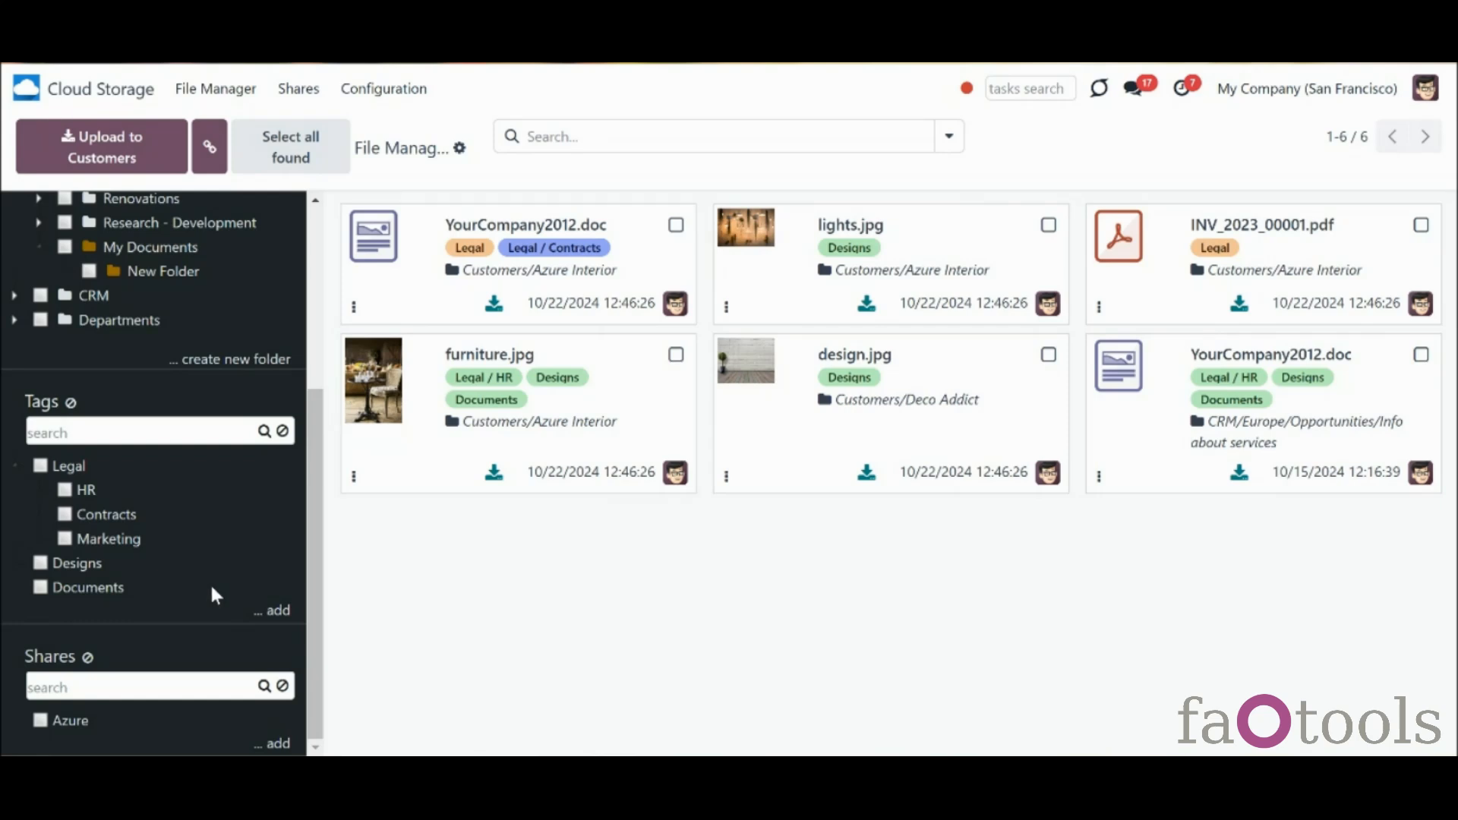
Filter by Documents, Designs and HR, and download HR's files as an archive
click(38, 587)
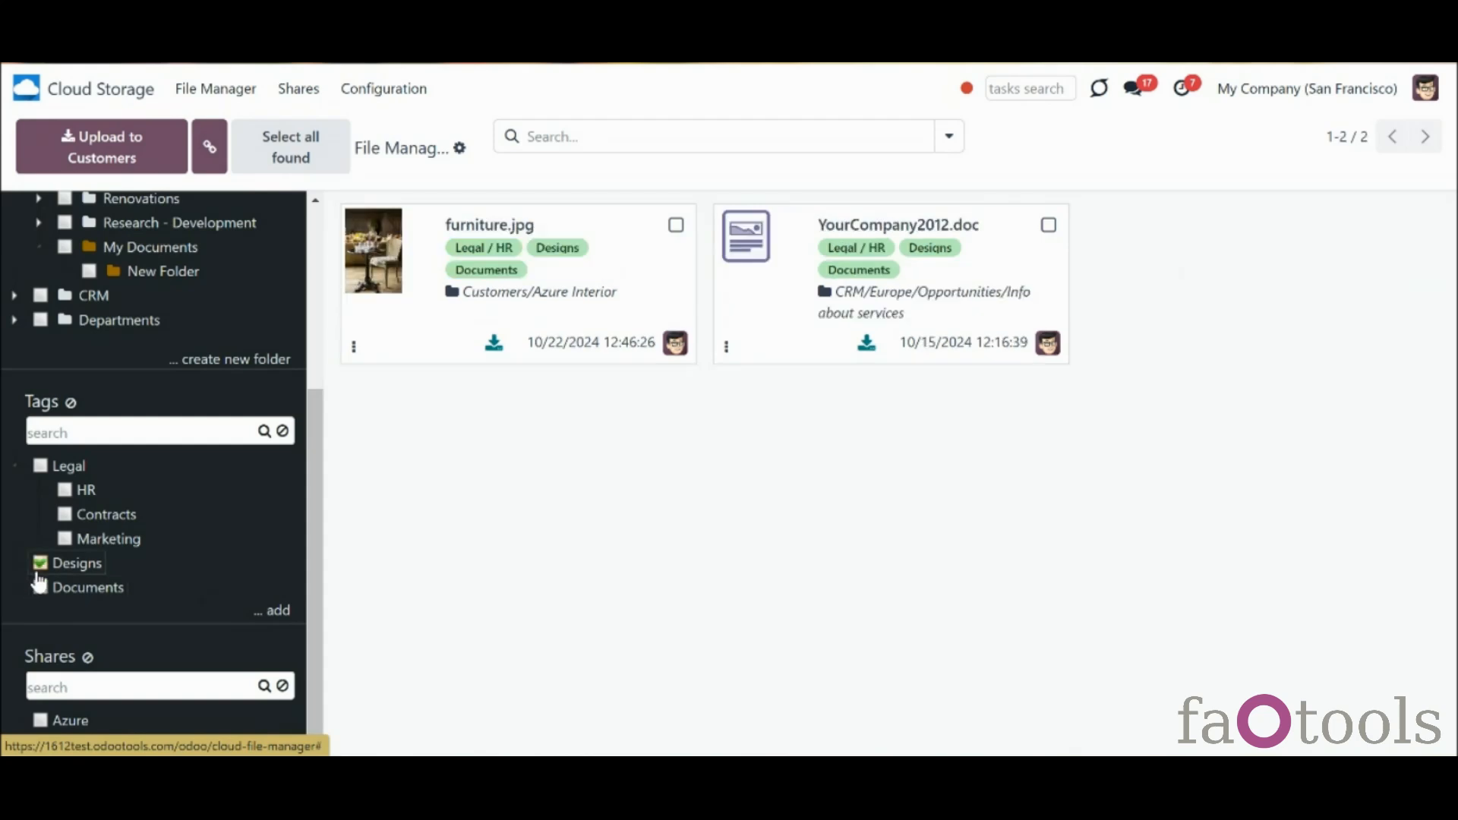
click(39, 562)
click(65, 492)
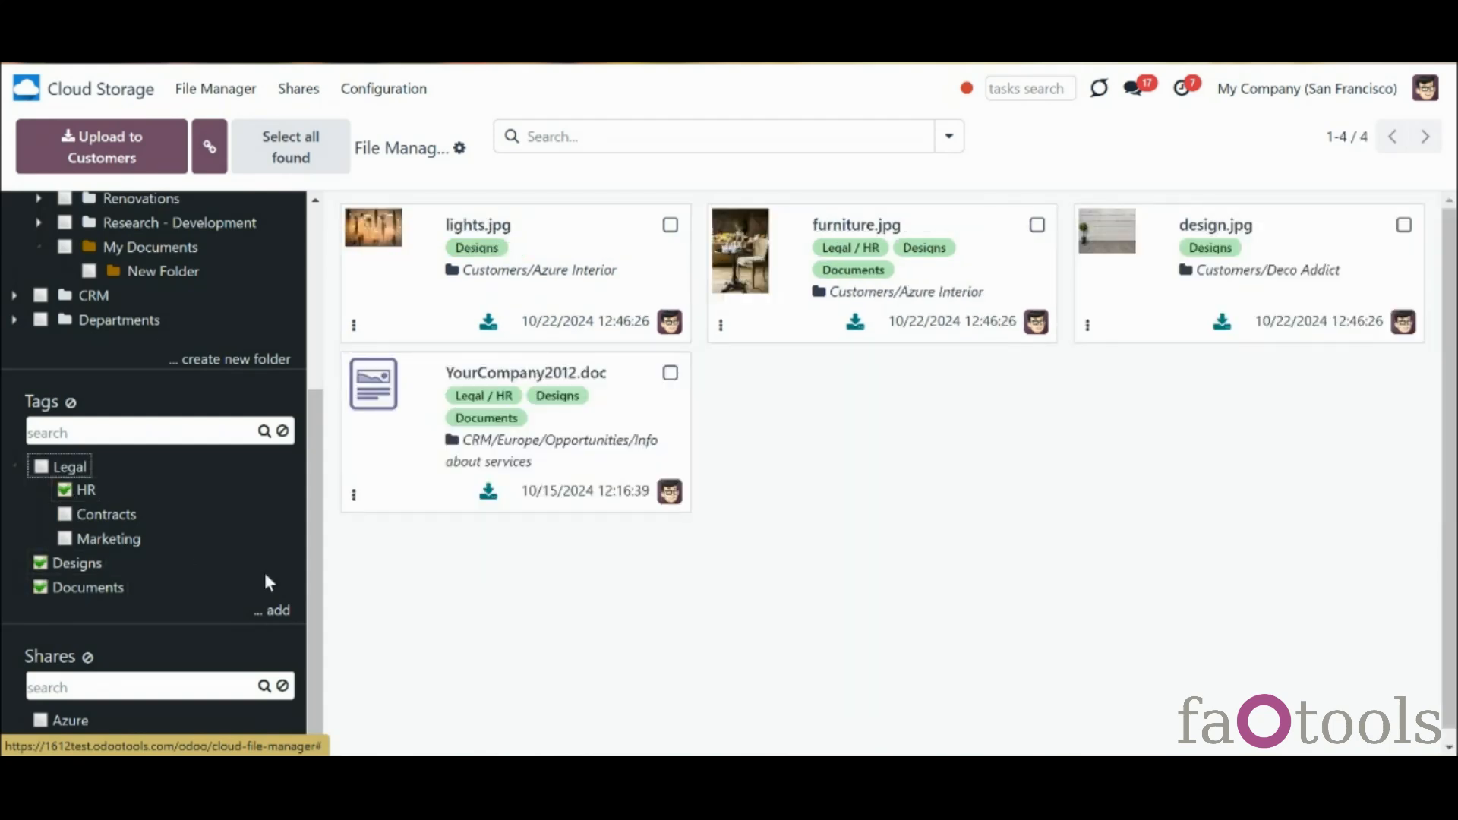
right_click(84, 490)
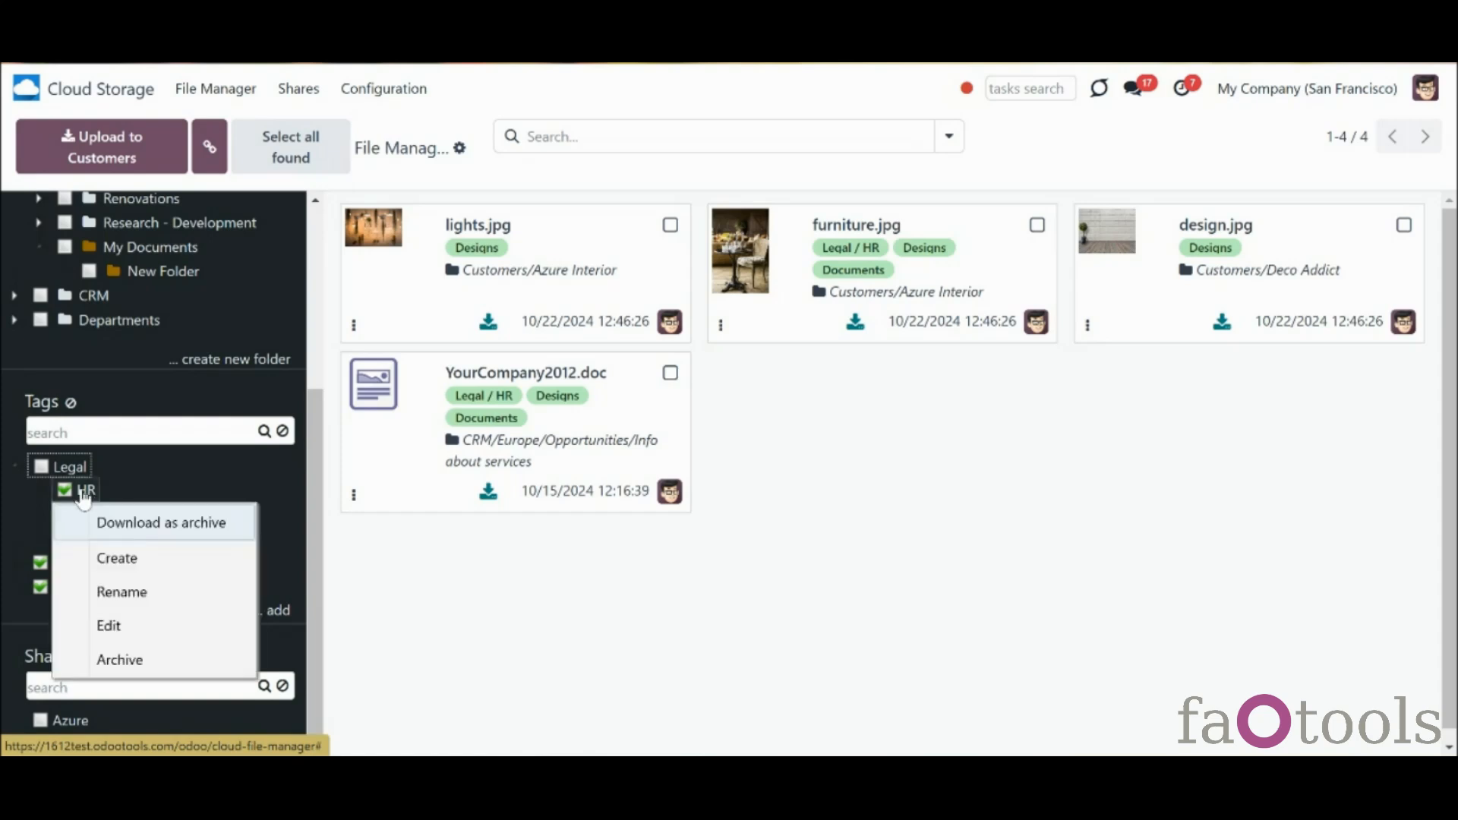
click(152, 517)
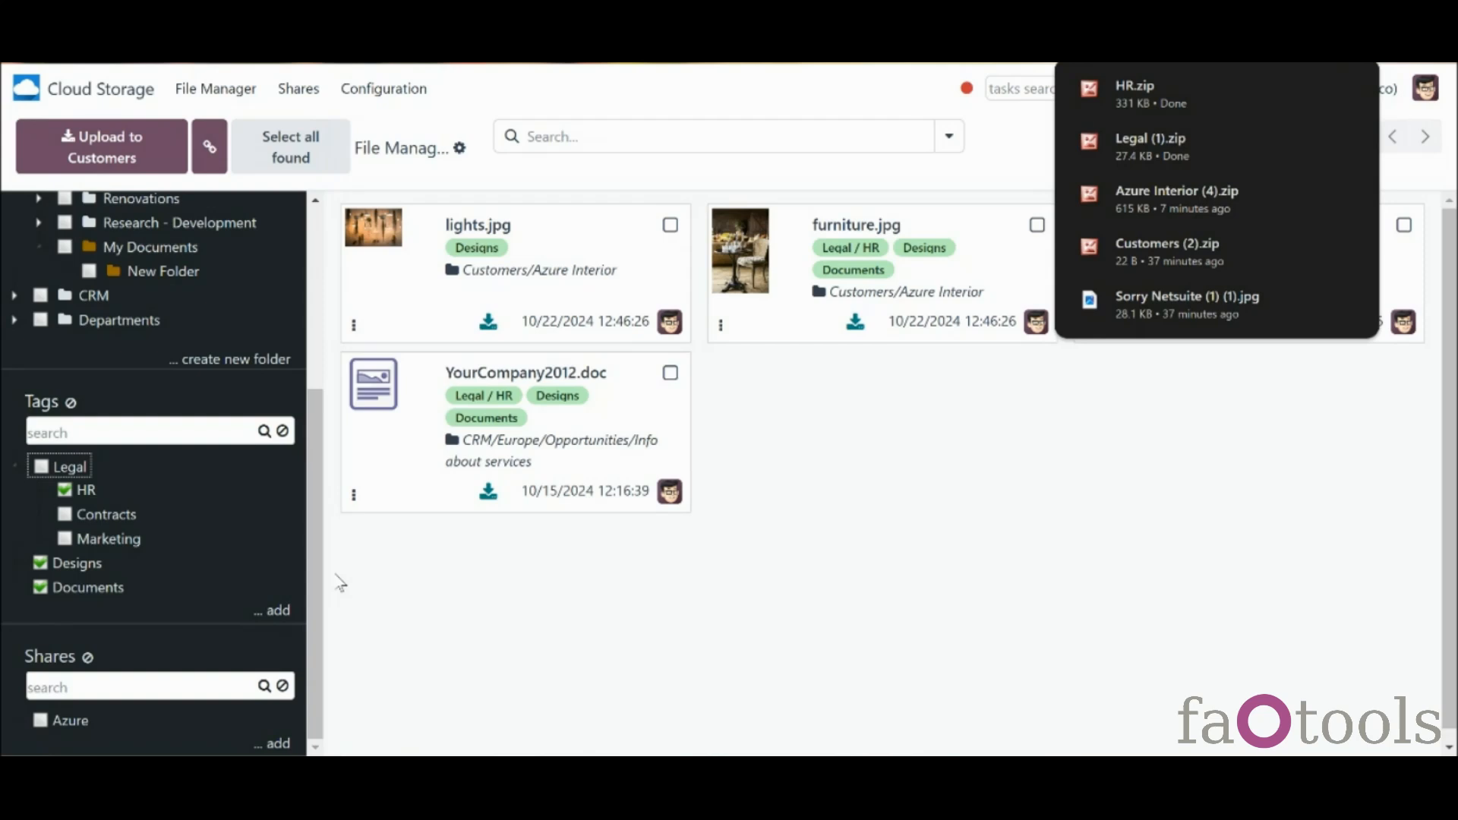
click(579, 636)
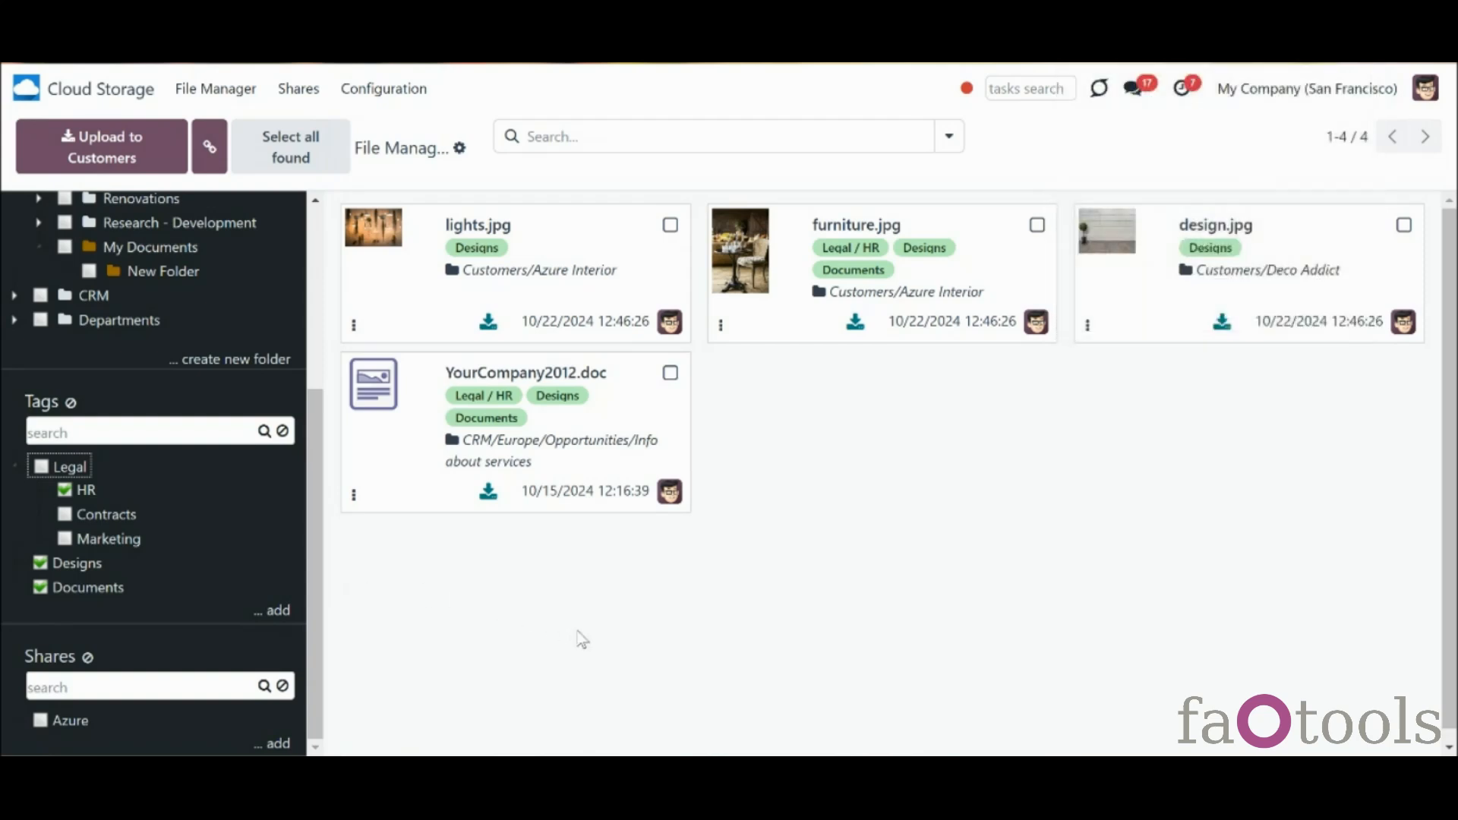
scroll(260, 244, up, 4)
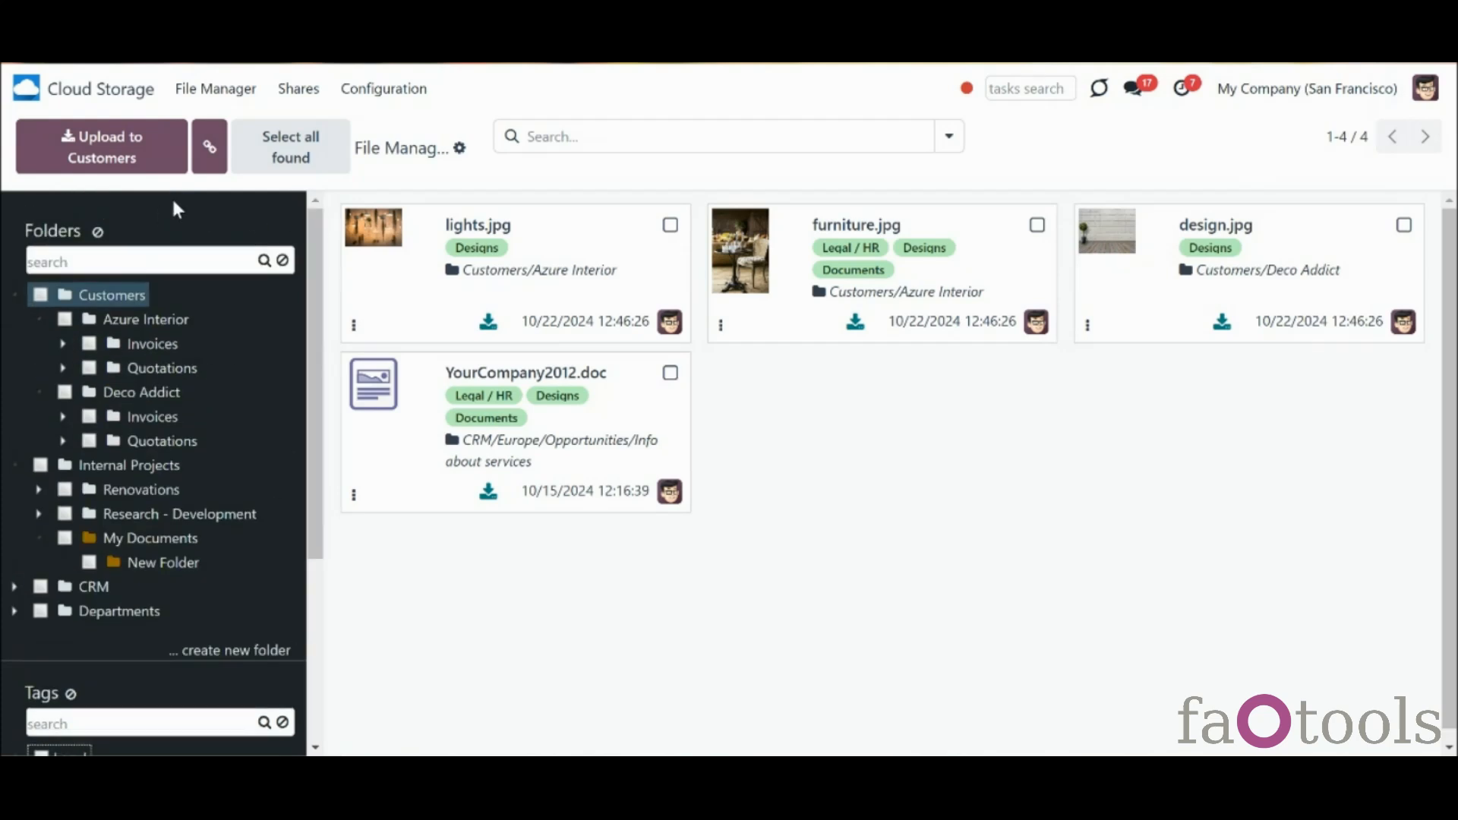
click(263, 163)
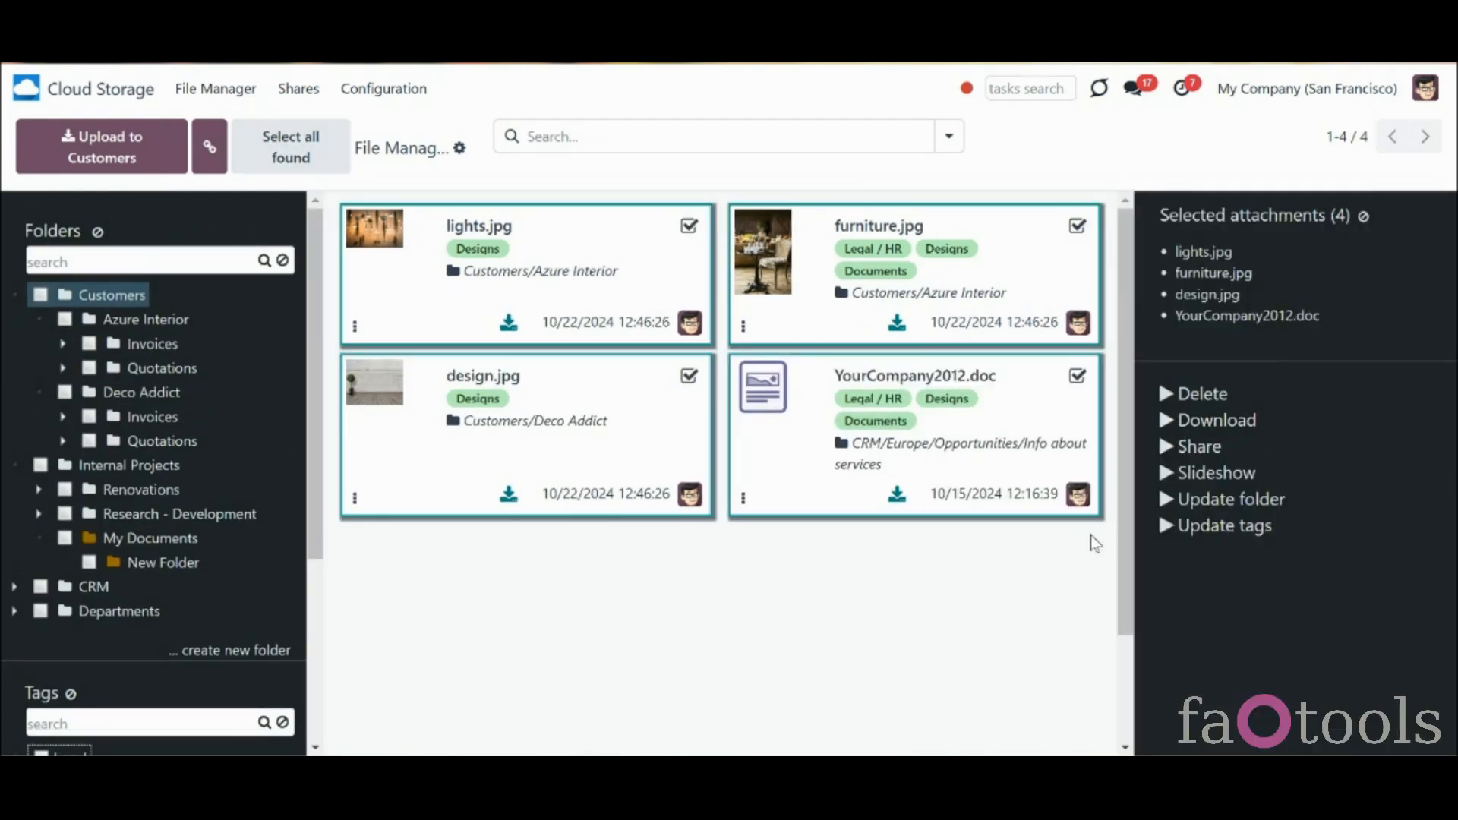
click(309, 595)
click(1363, 217)
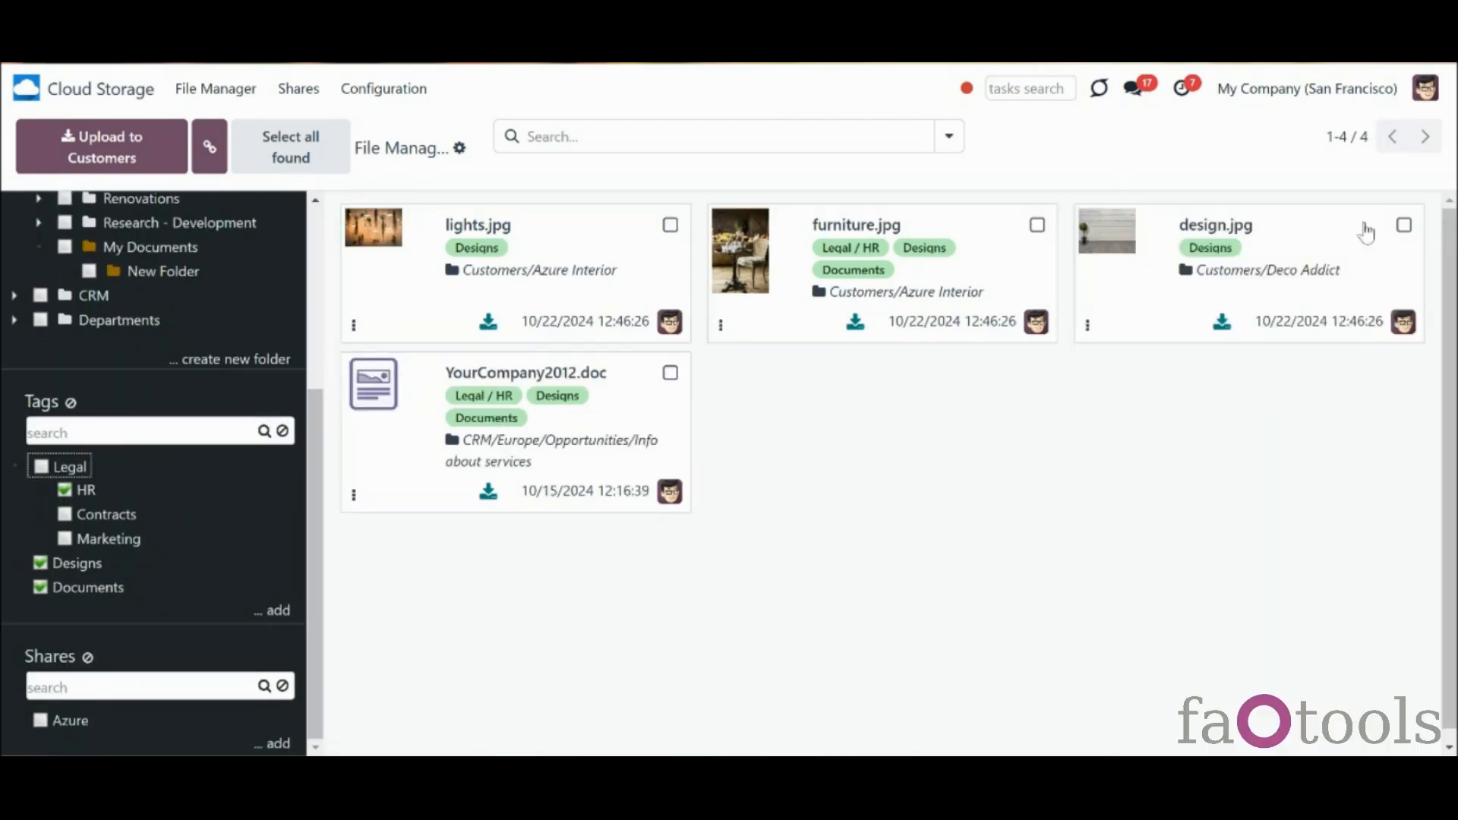
Create a child tag 'New' under HR and archive it
right_click(81, 488)
click(152, 555)
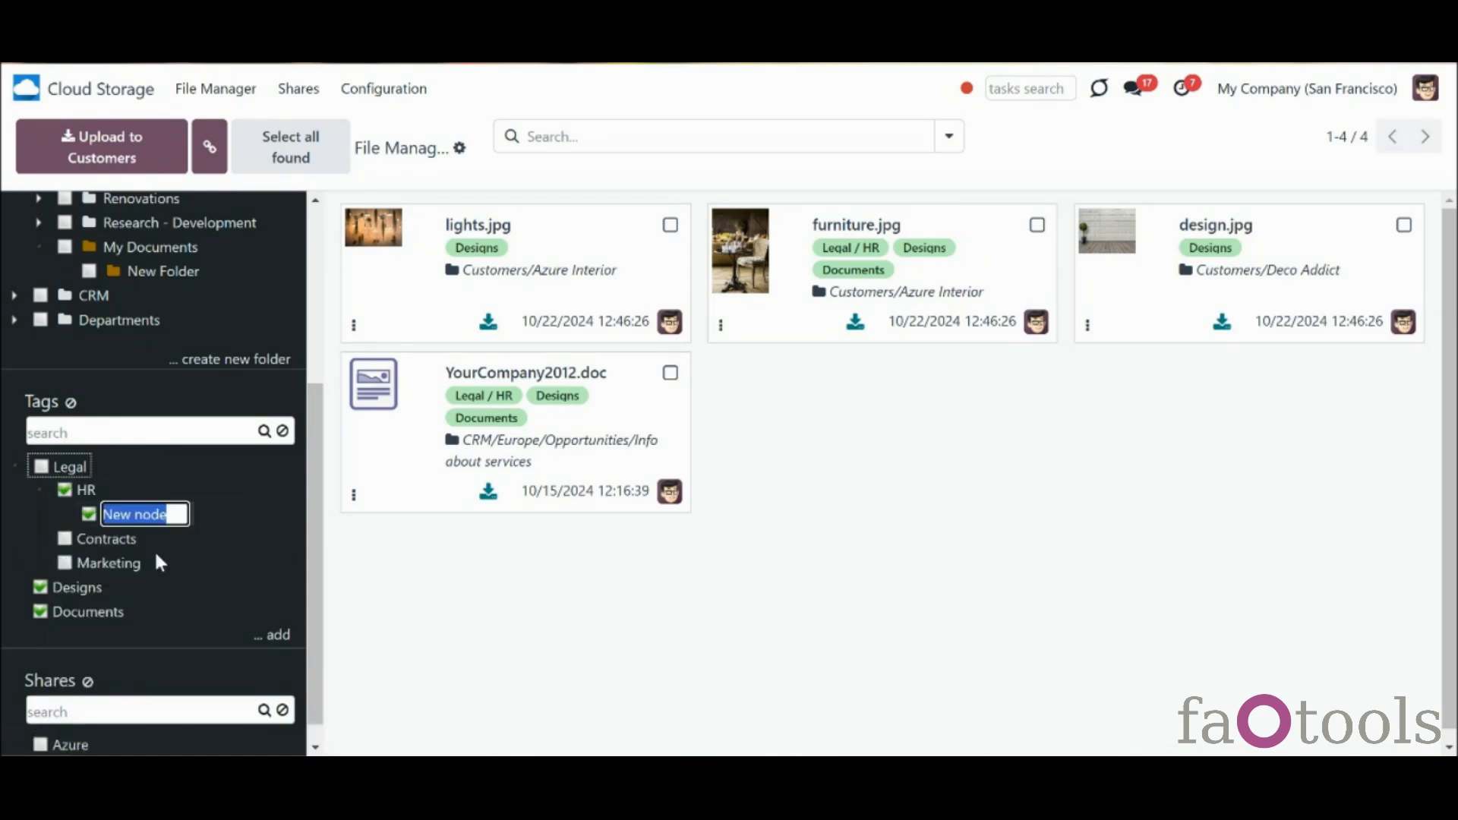
key(Right)
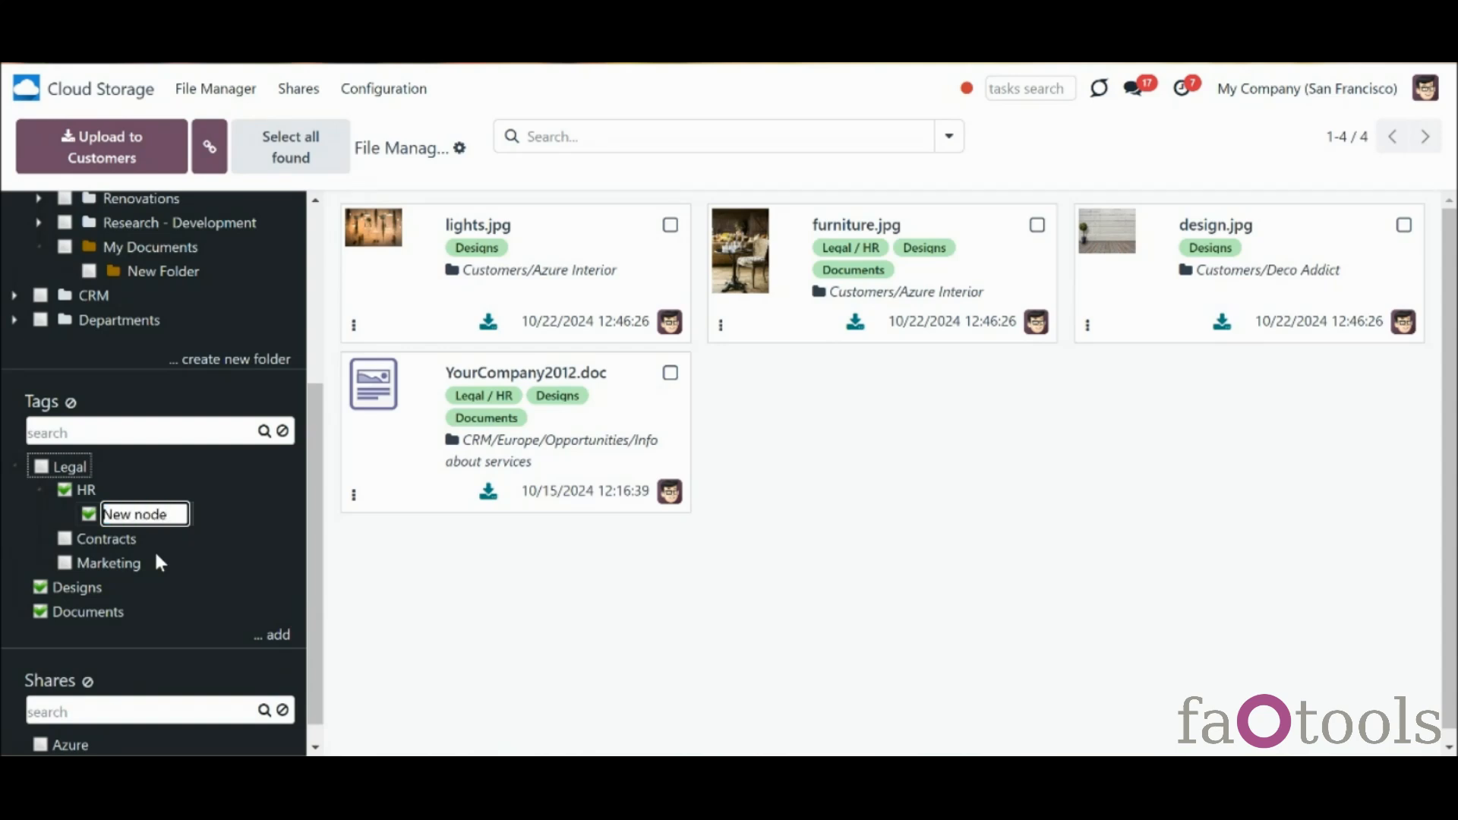
key(BackSpace)
key(BackSpace)
key(BackSpace)
key(BackSpace)
key(Return)
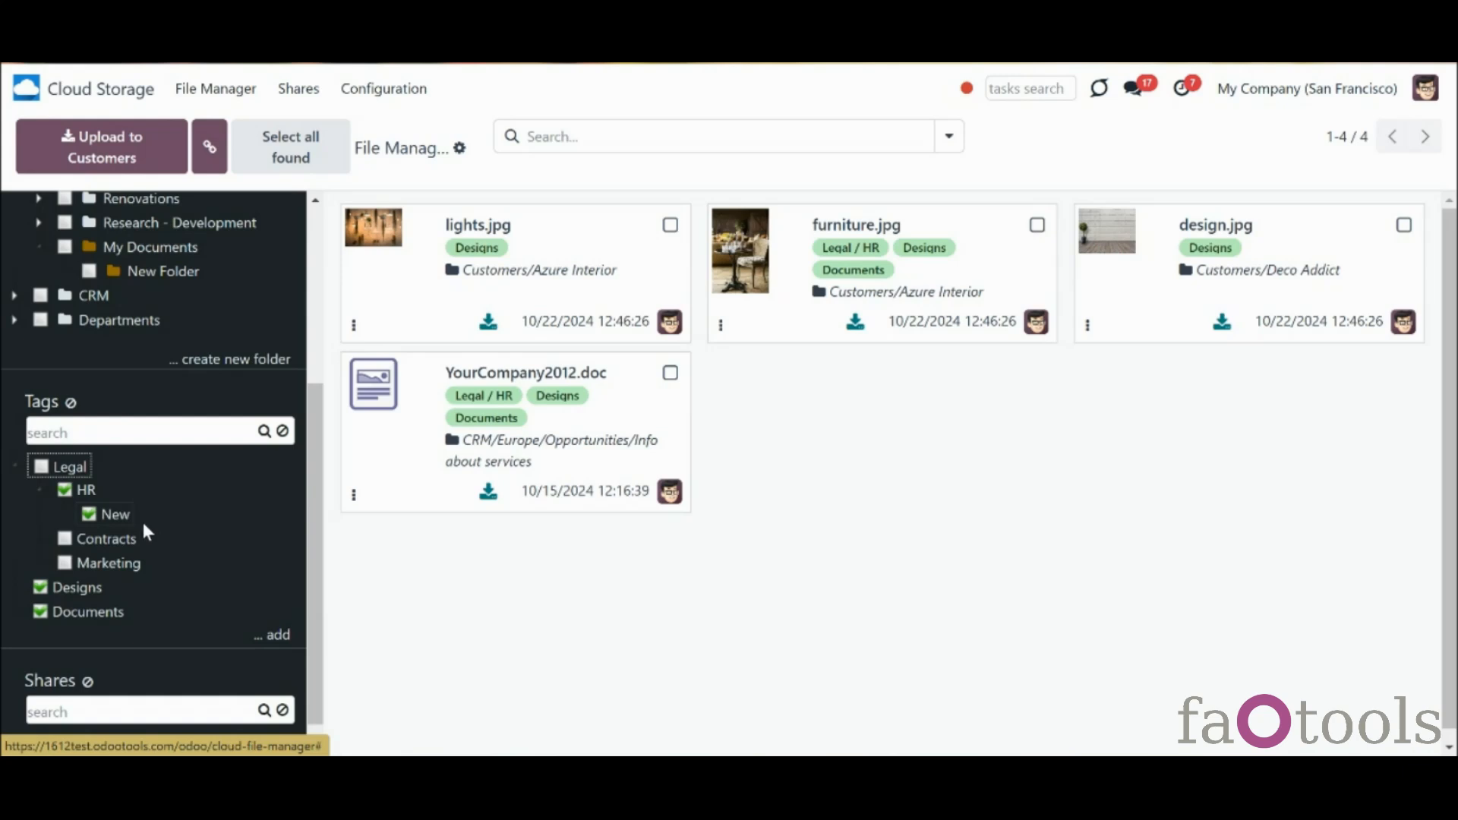
right_click(110, 514)
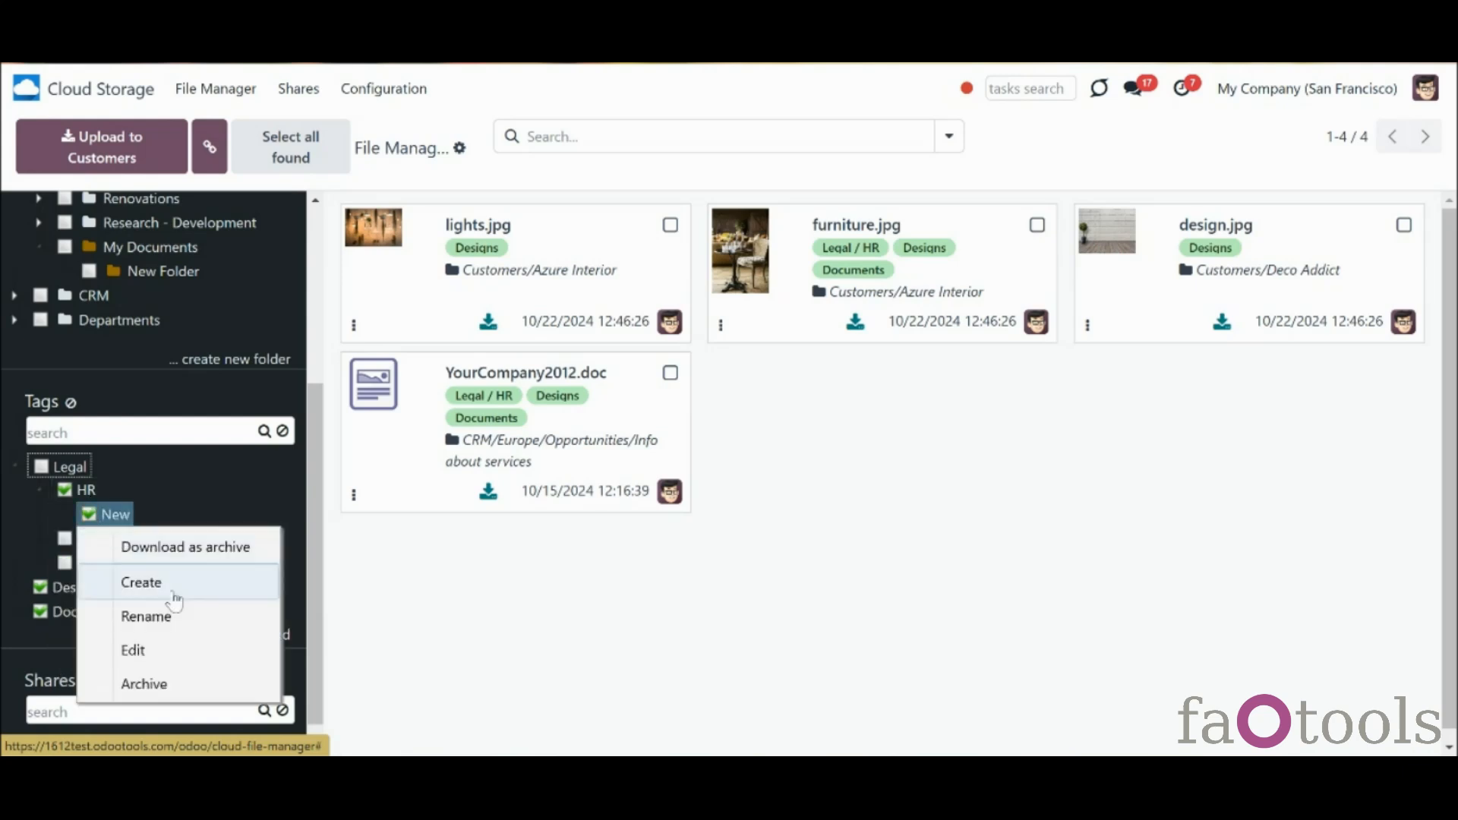
click(231, 684)
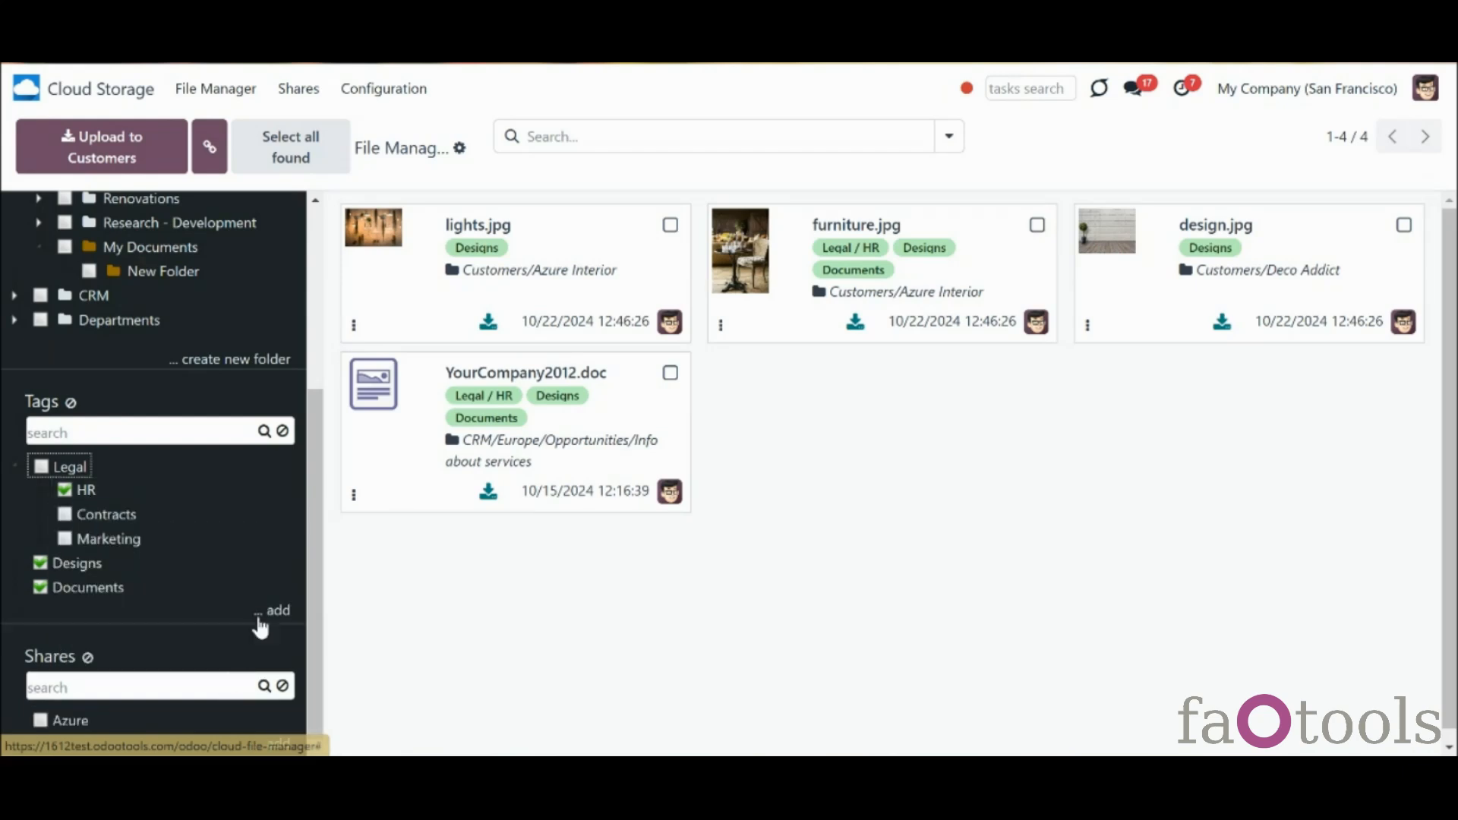
List archived tags under Configuration > Tags, then return to the File Manager
click(410, 93)
click(422, 208)
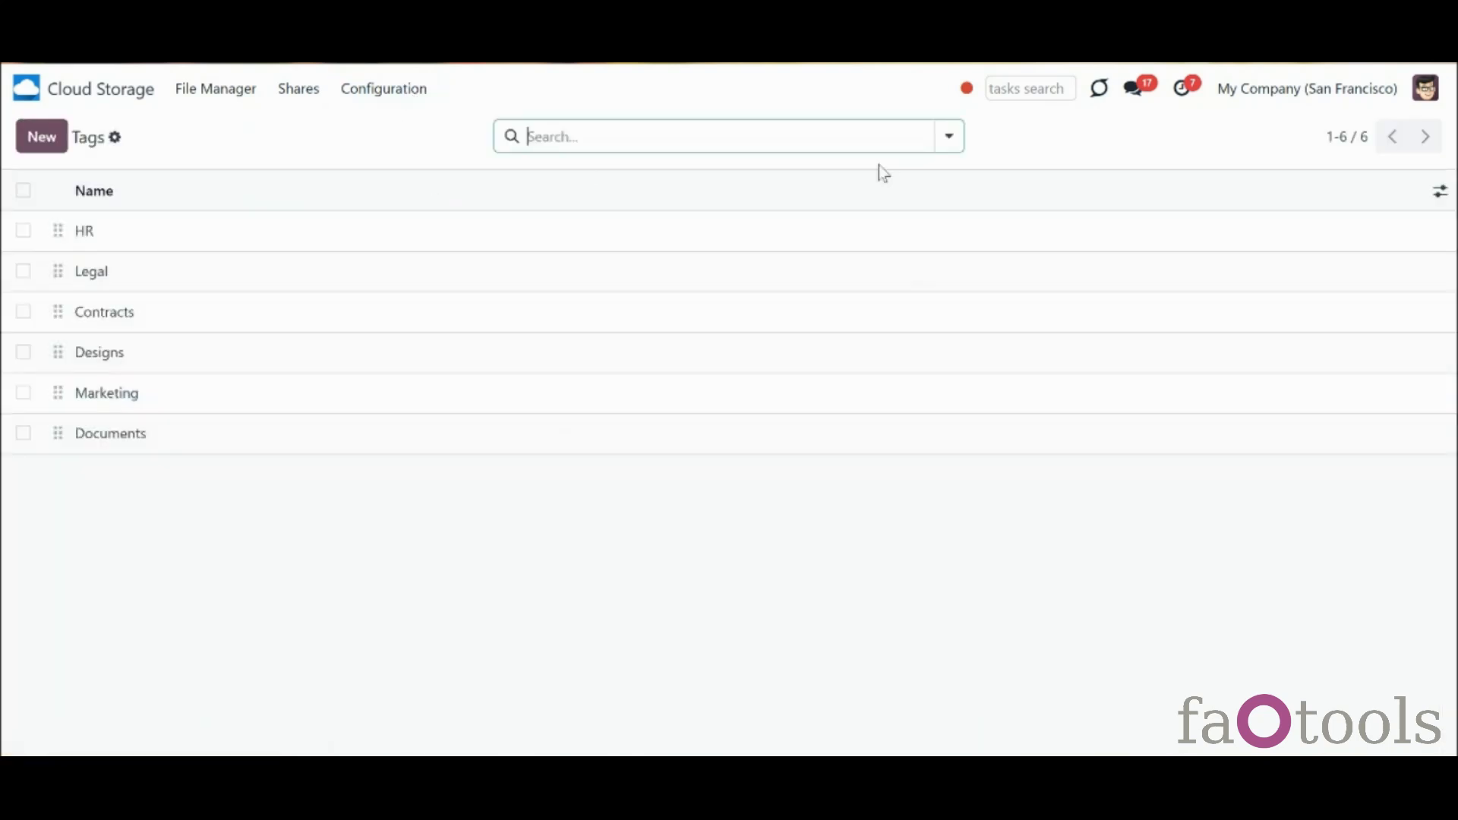
click(951, 141)
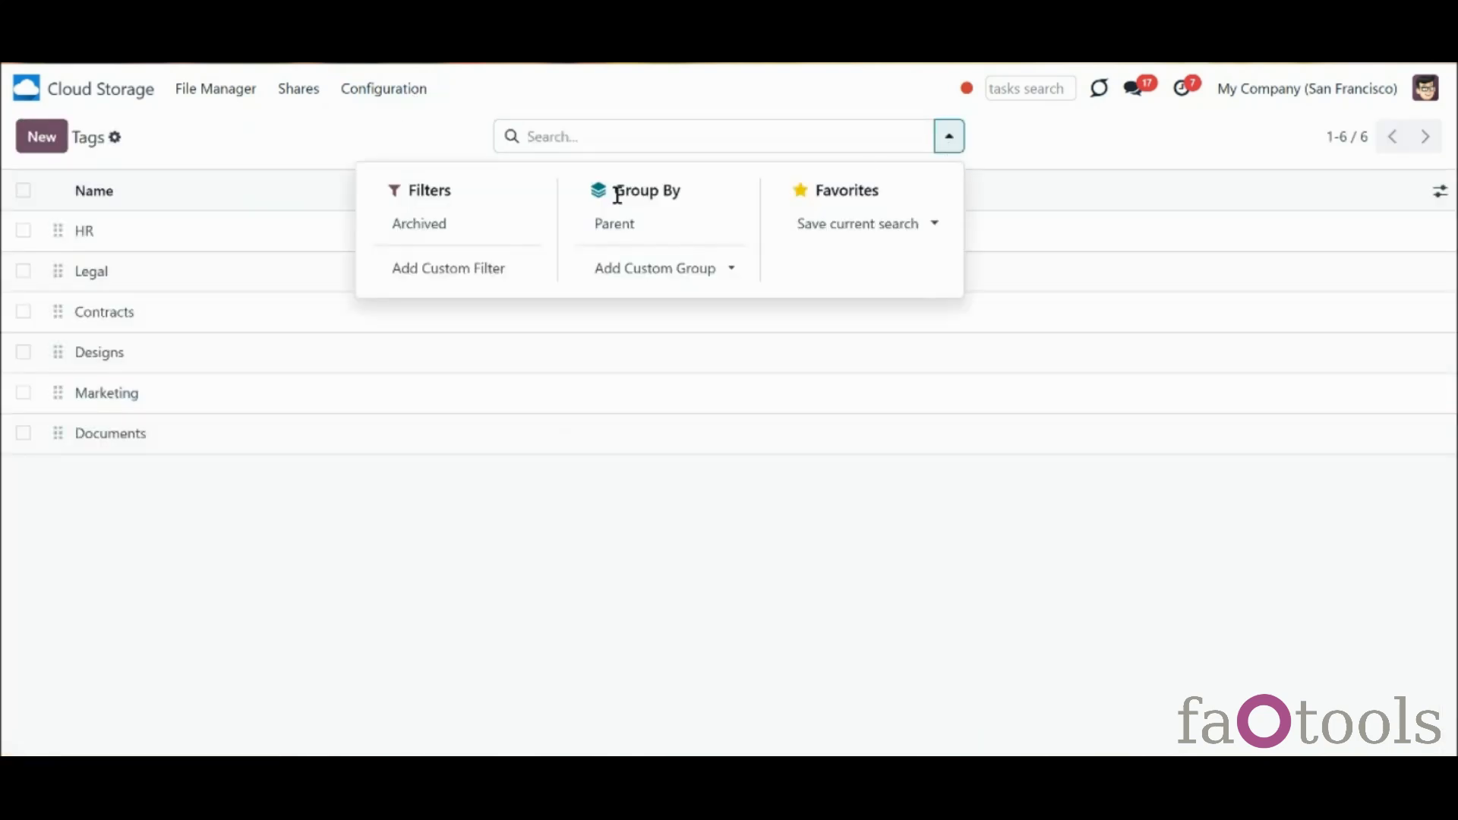
click(456, 237)
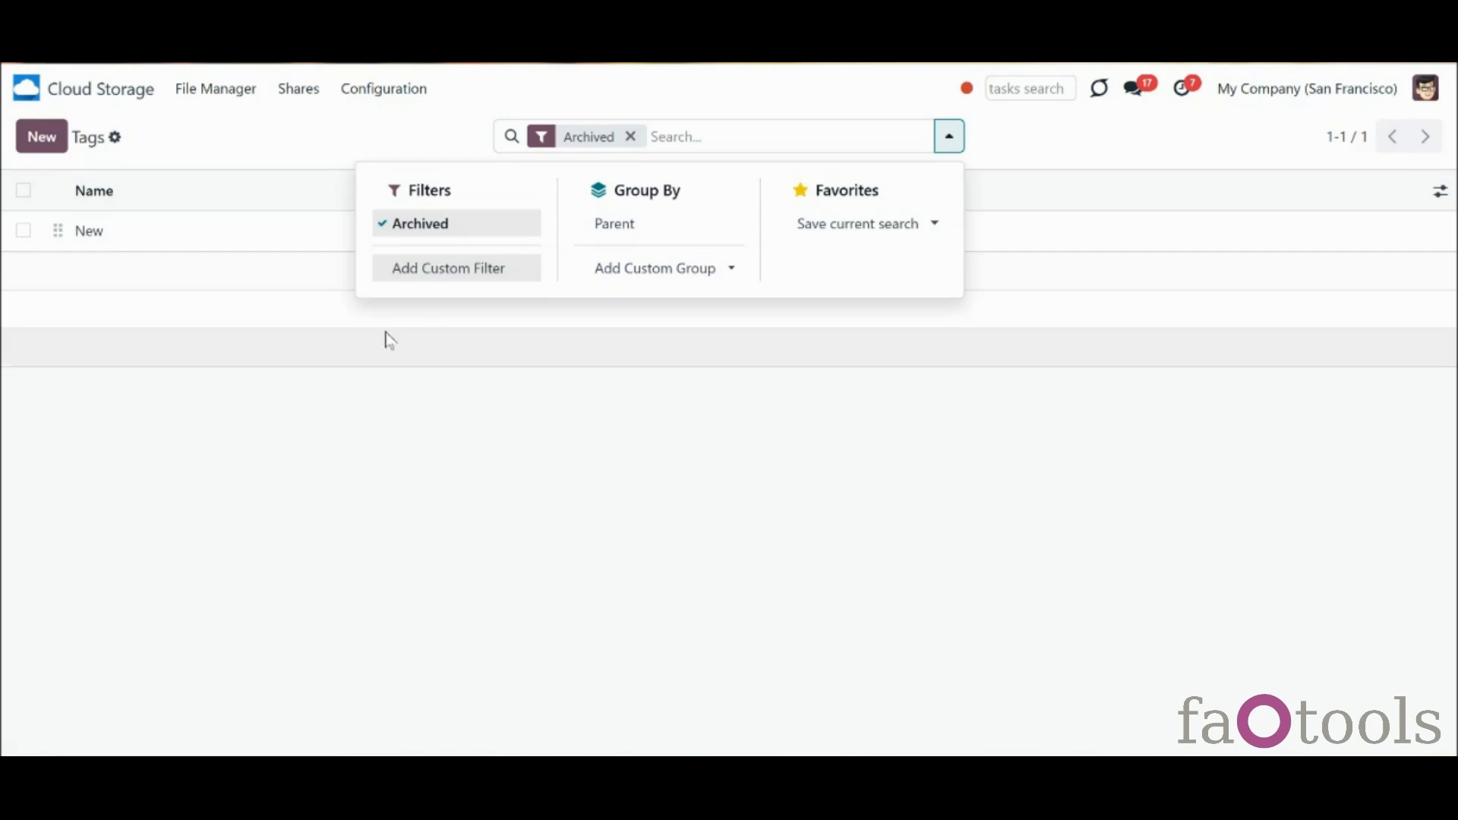
click(364, 372)
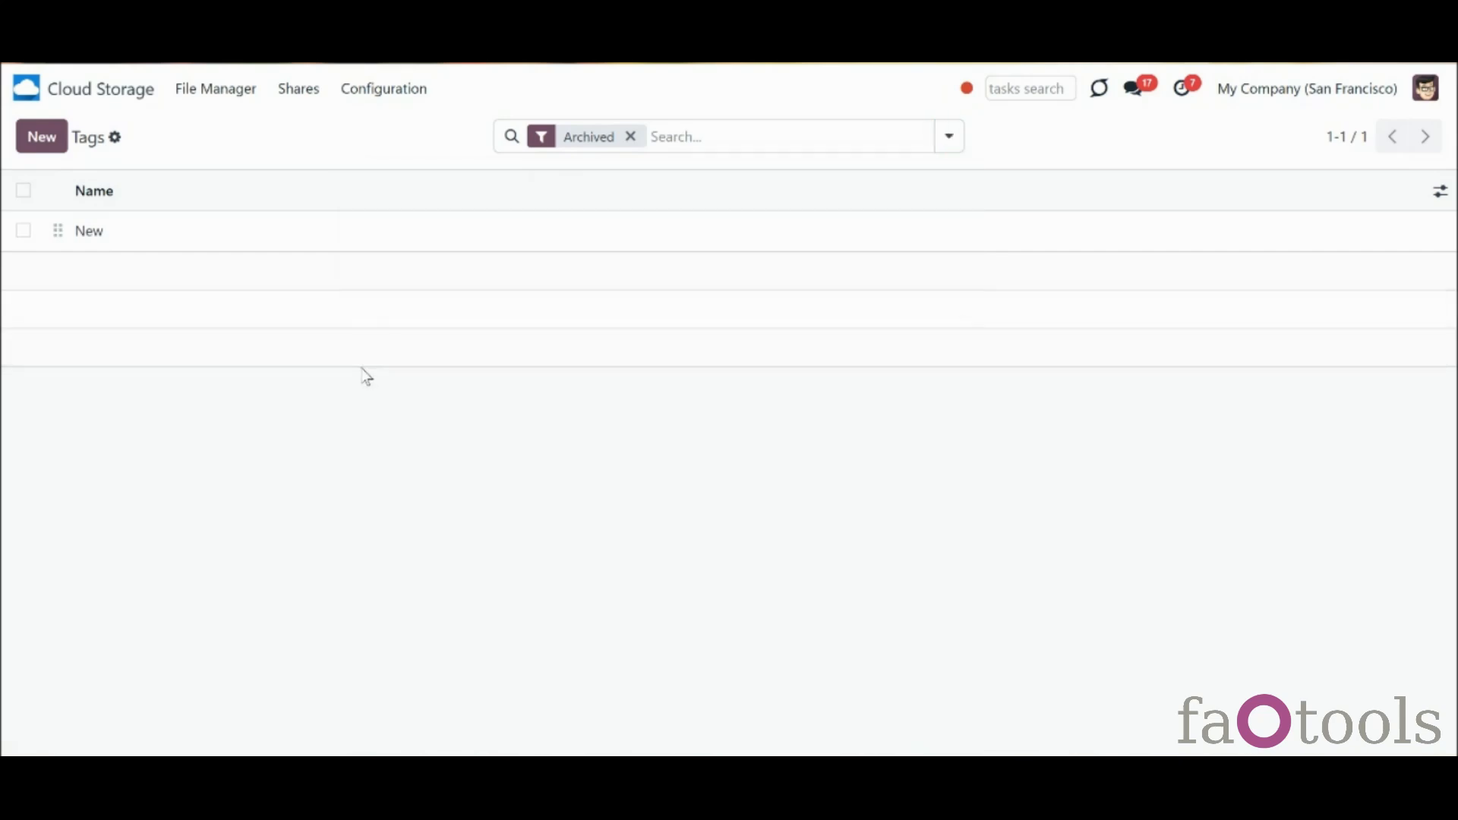
click(214, 103)
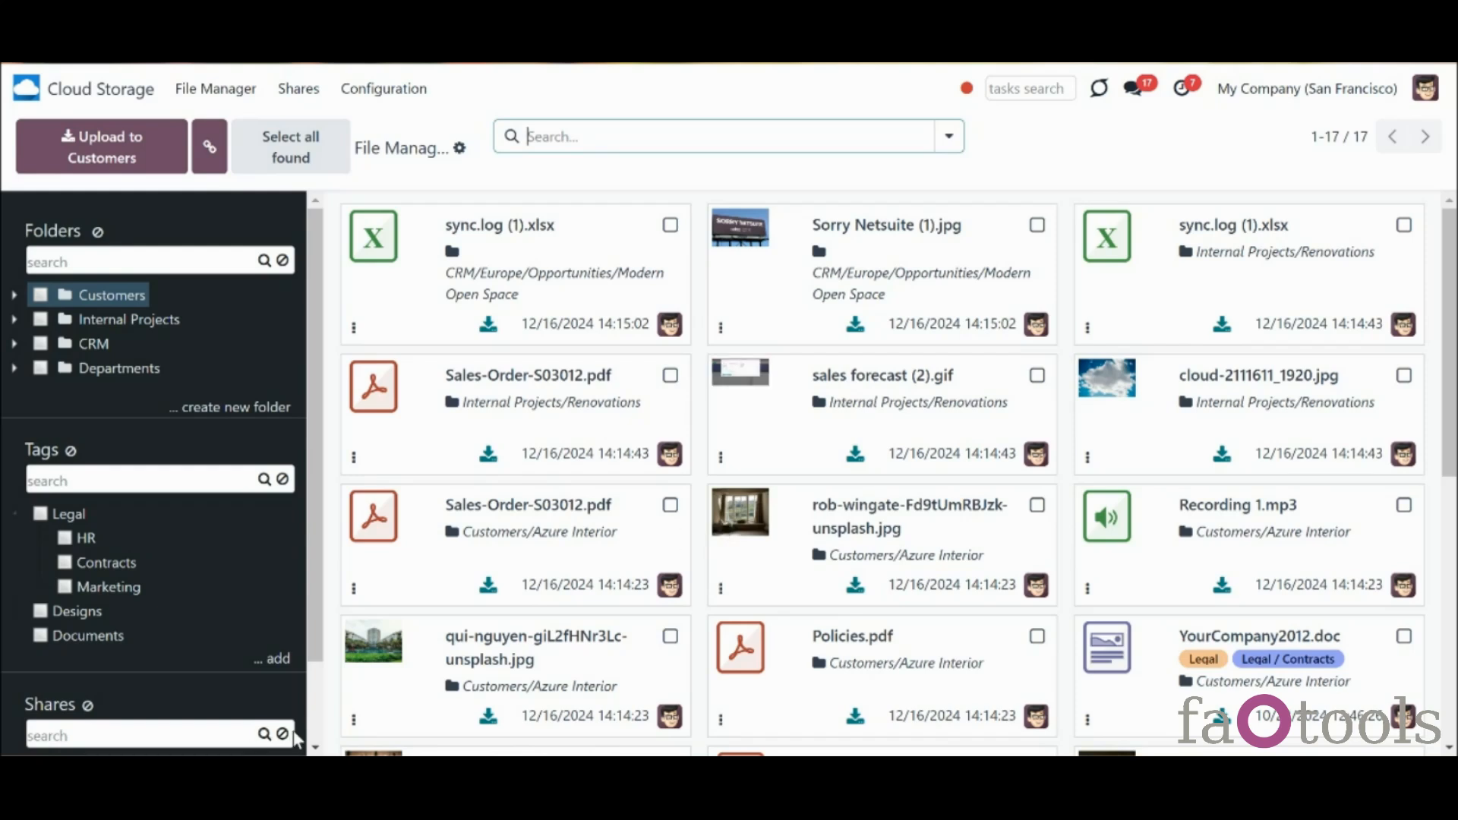
Toggle the For Clients, For Partners and Azure share filters, then clear them
scroll(312, 737, down, 1)
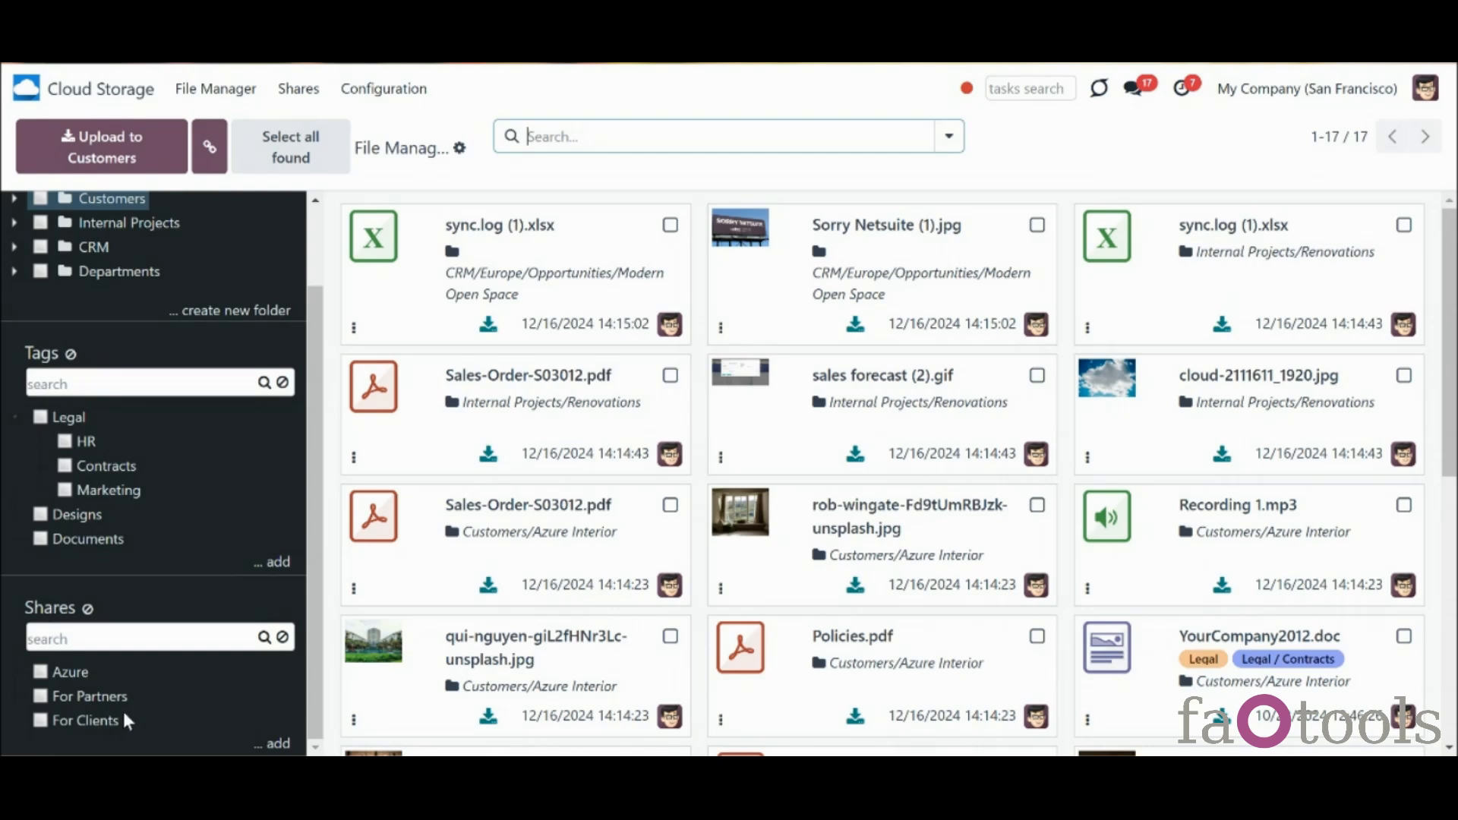
click(47, 724)
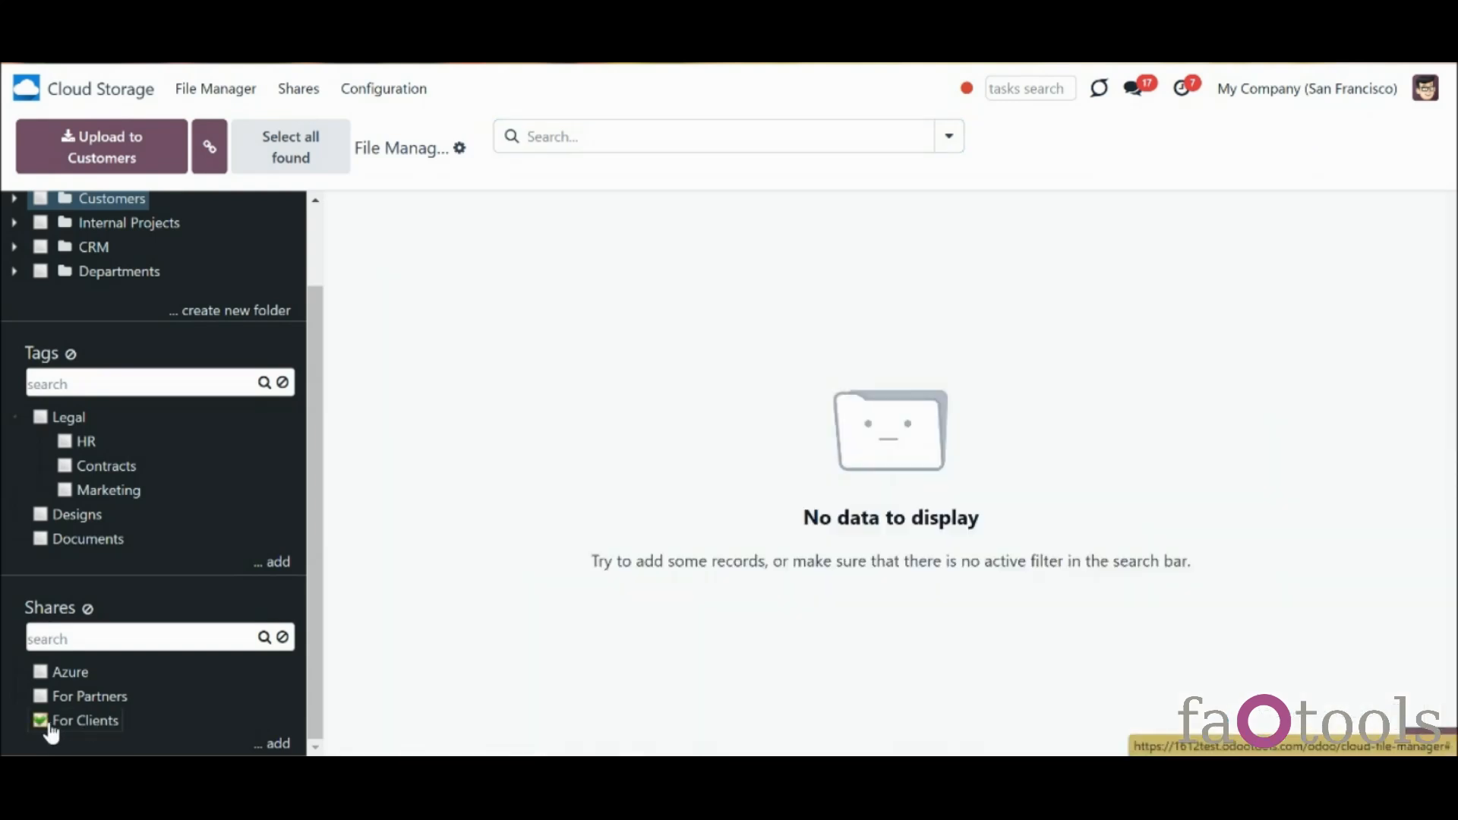
click(41, 701)
click(41, 699)
click(40, 672)
click(41, 696)
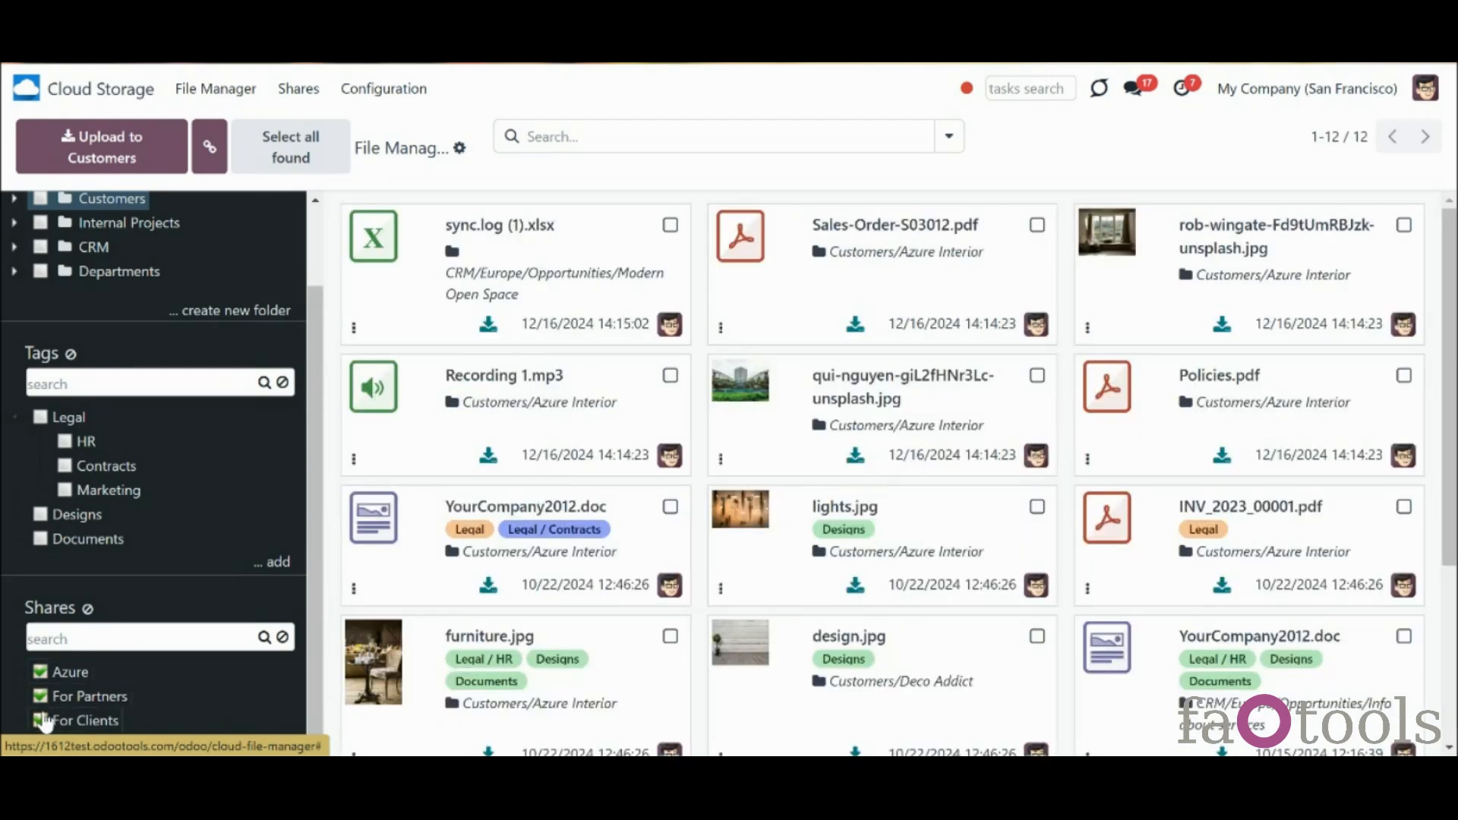
click(88, 610)
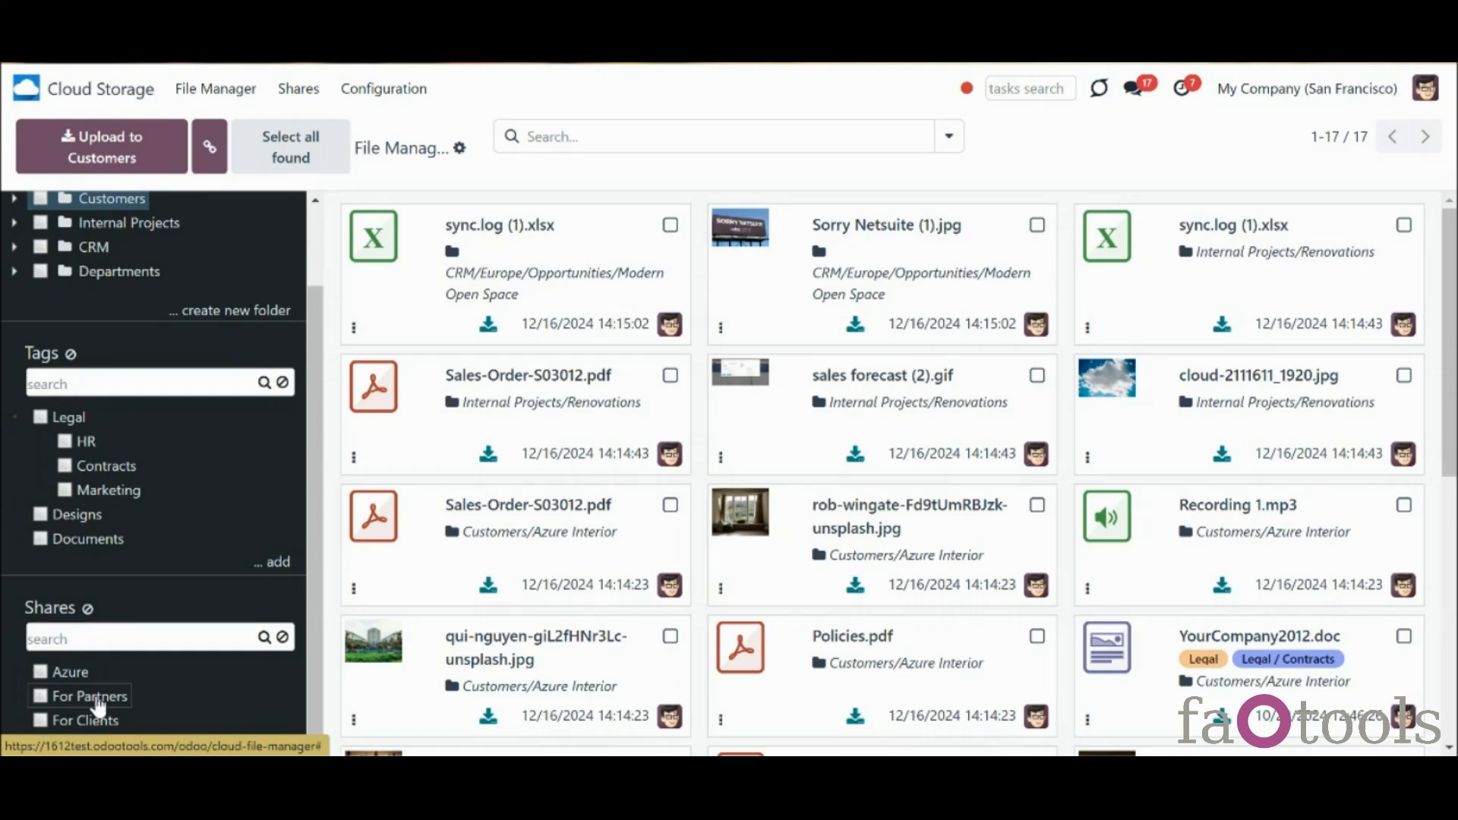
Filter by For Partners with Azure, then with For Clients, and clear the share filters
click(41, 696)
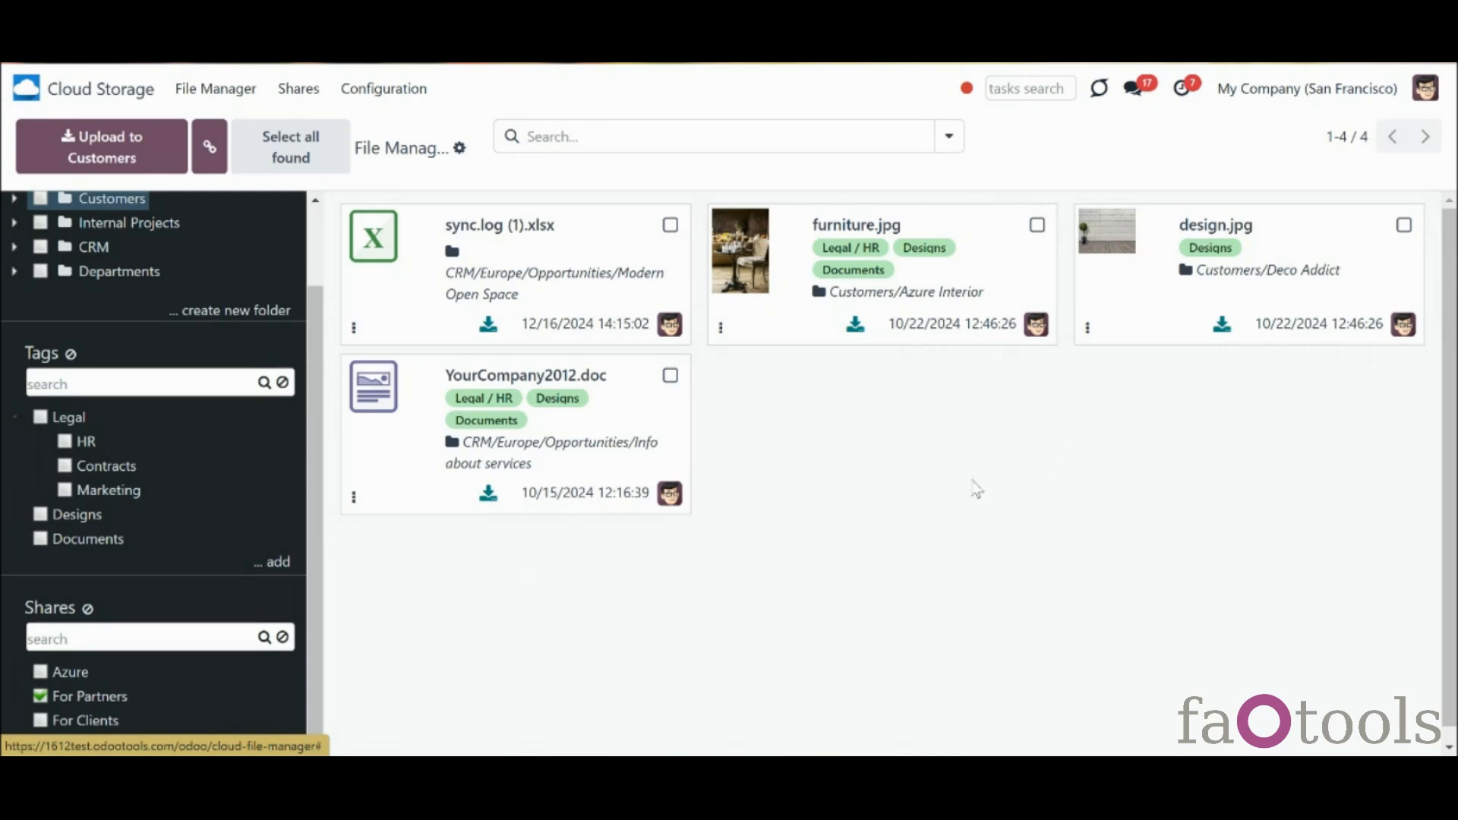
click(40, 672)
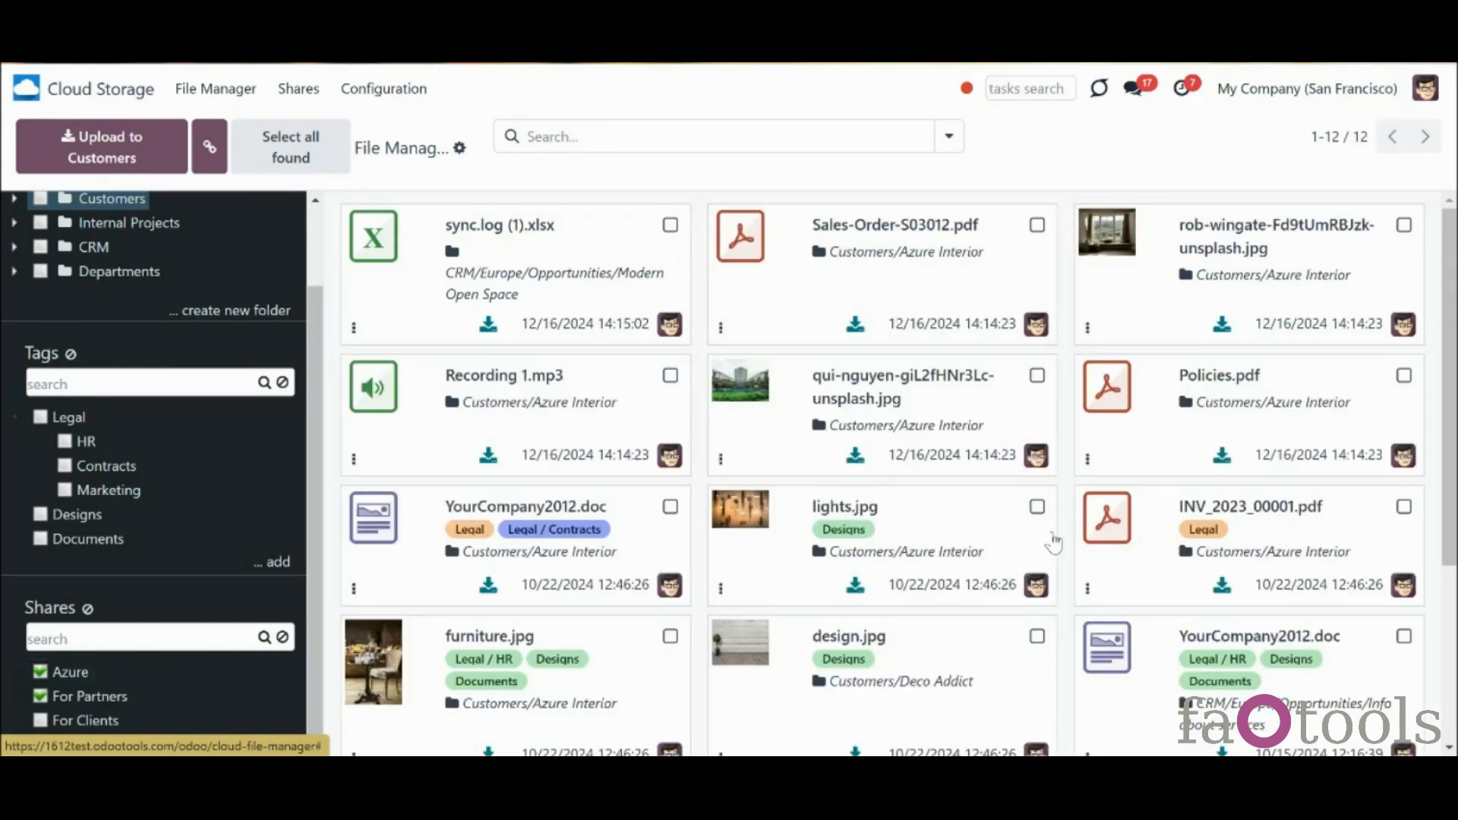
drag(1450, 416, 1452, 592)
scroll(1415, 494, up, 4)
click(41, 720)
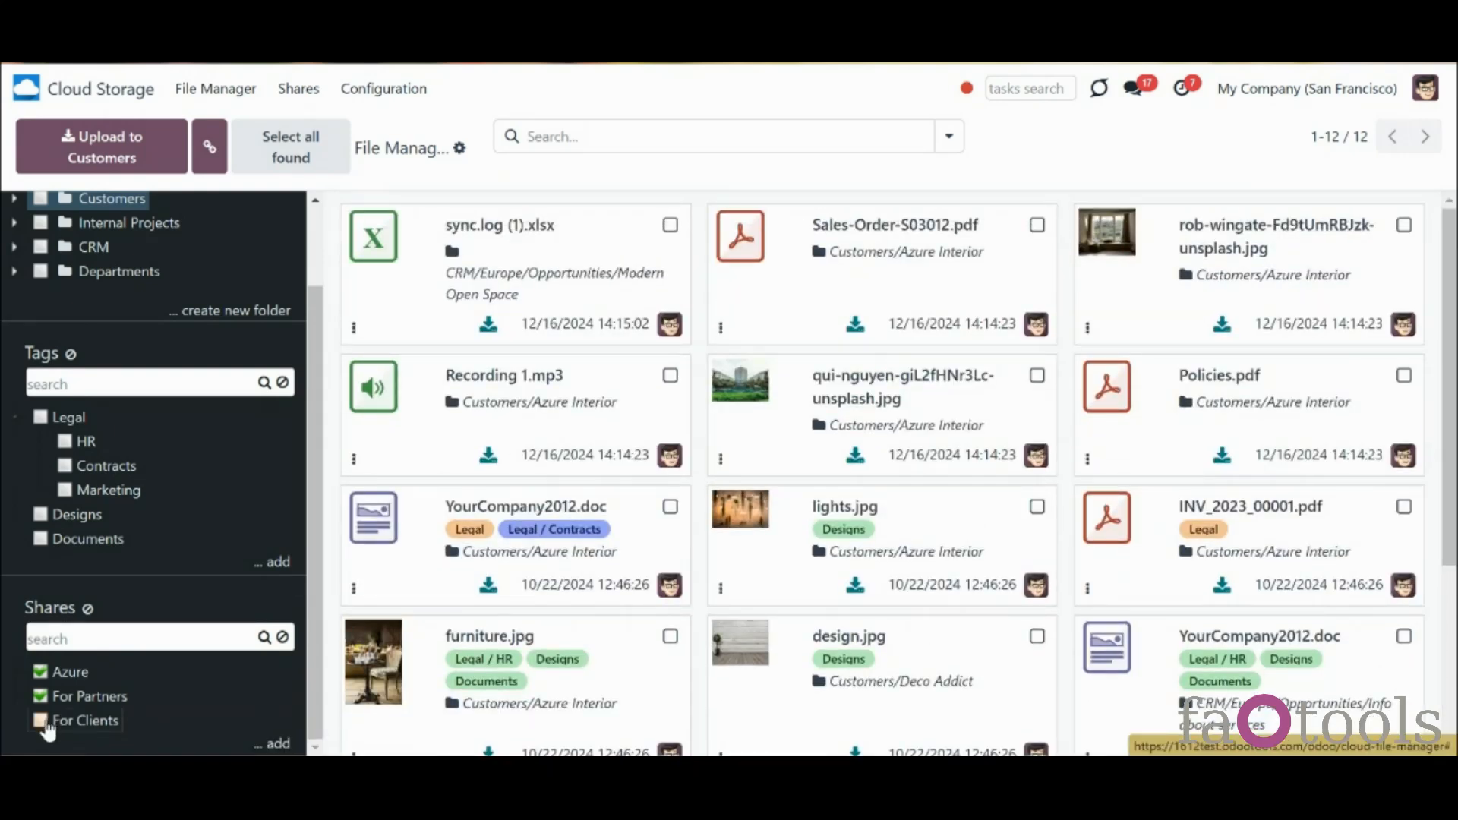
click(41, 675)
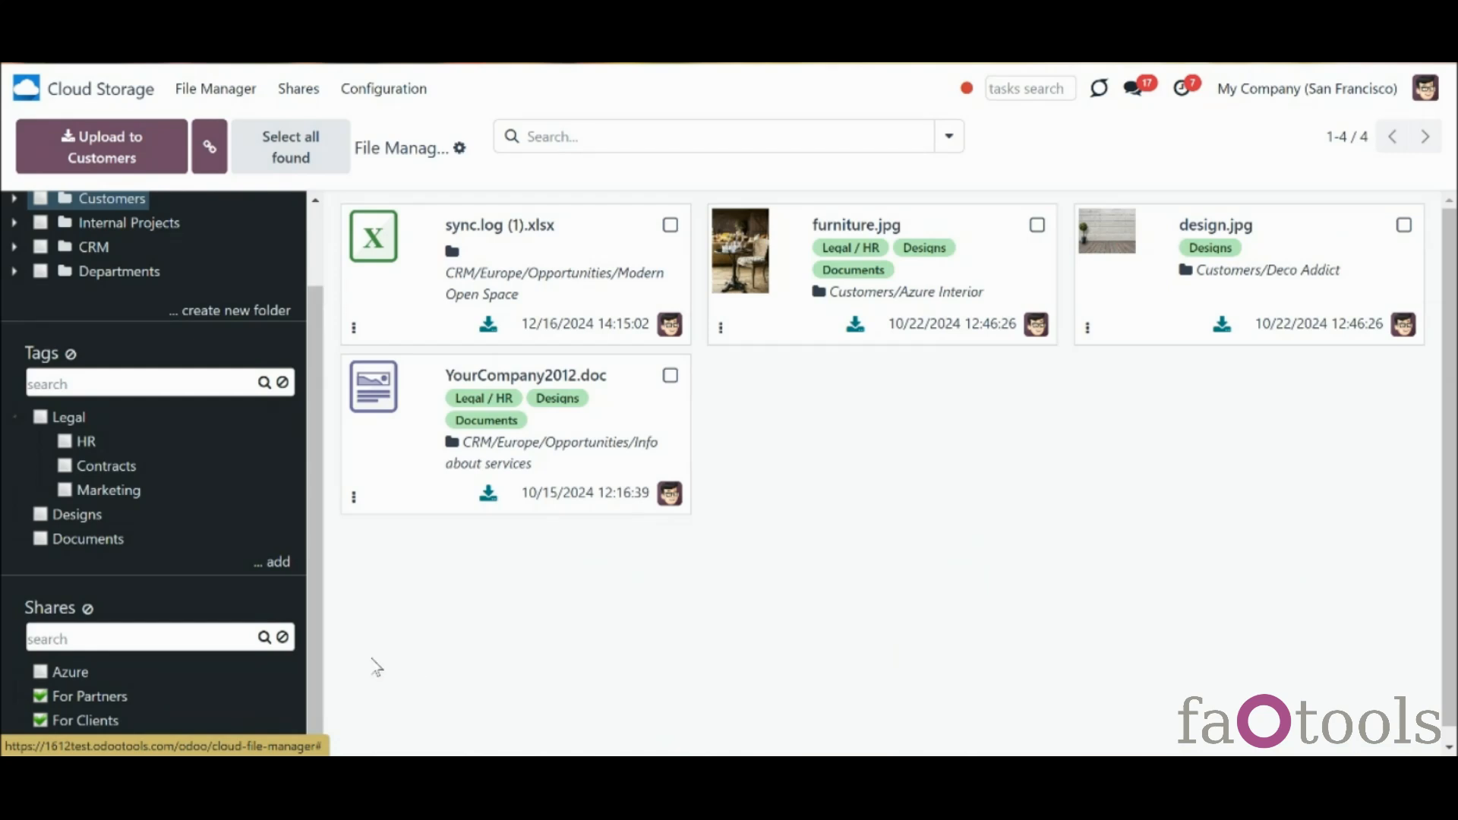
click(88, 609)
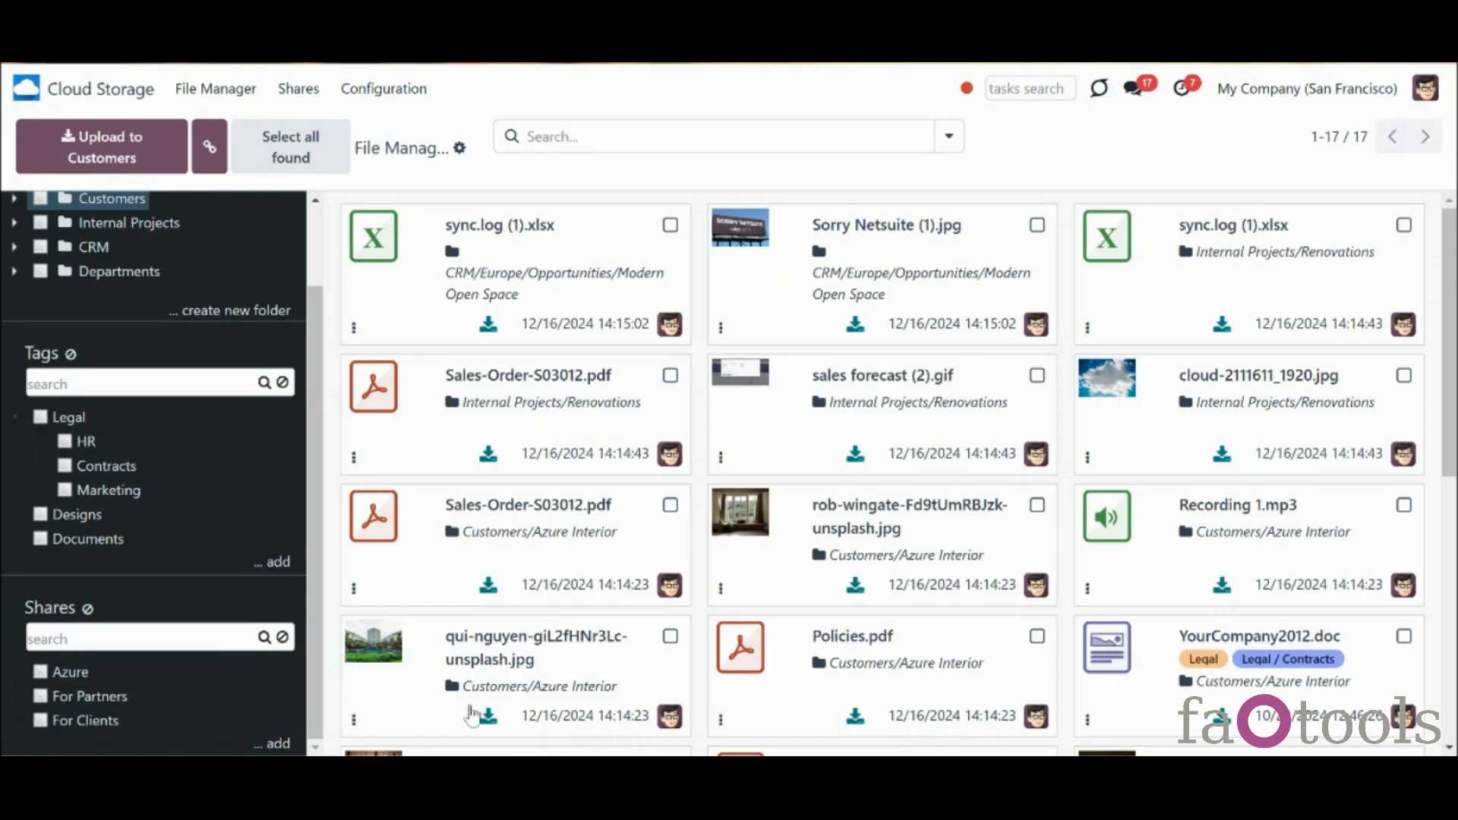
scroll(1414, 615, down, 5)
scroll(1446, 361, up, 5)
Move For Partners above Azure in Shares, then search shares for 'a' and clear it
right_click(83, 672)
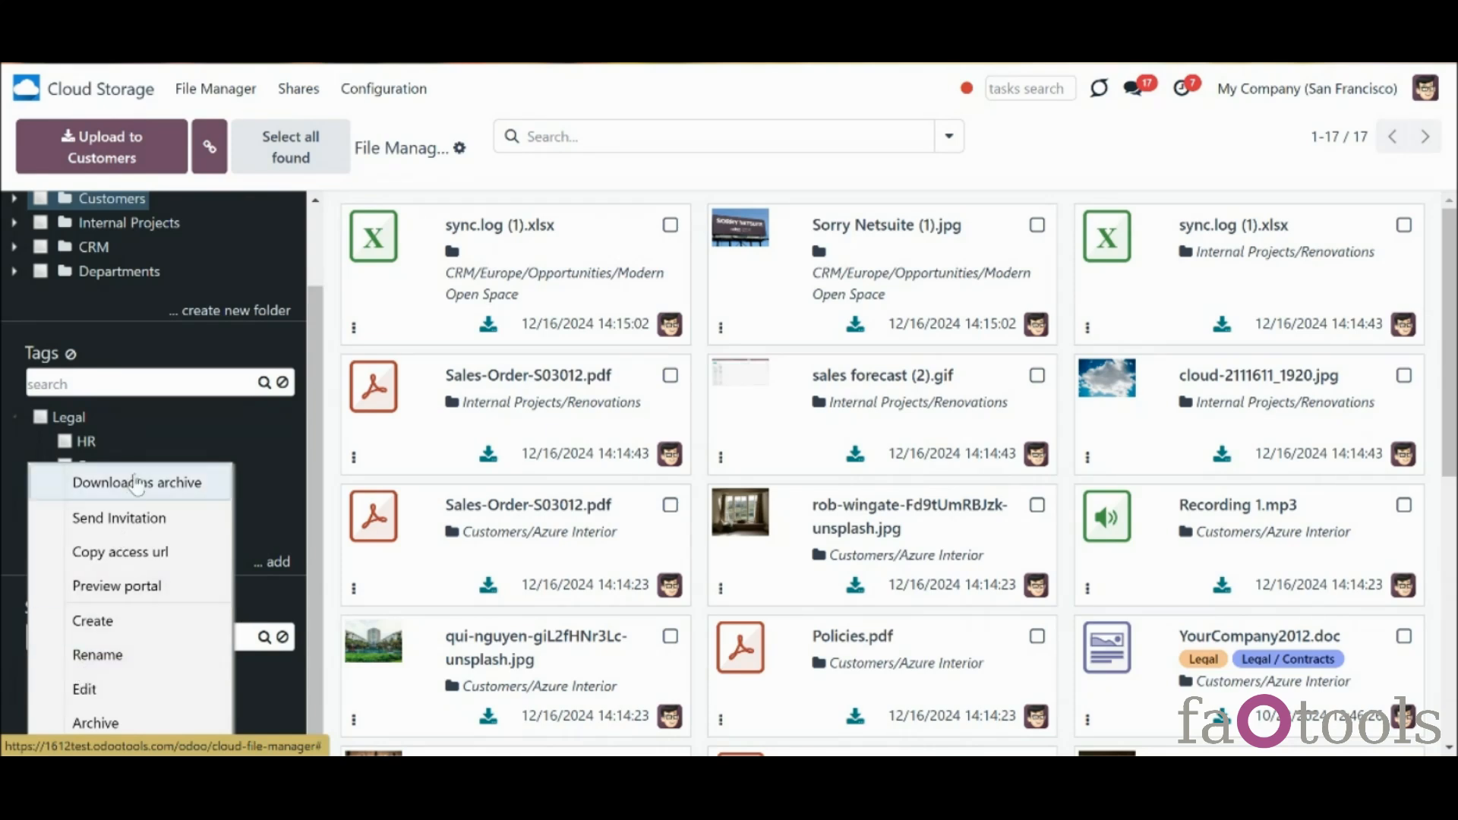
click(270, 698)
drag(99, 698, 86, 668)
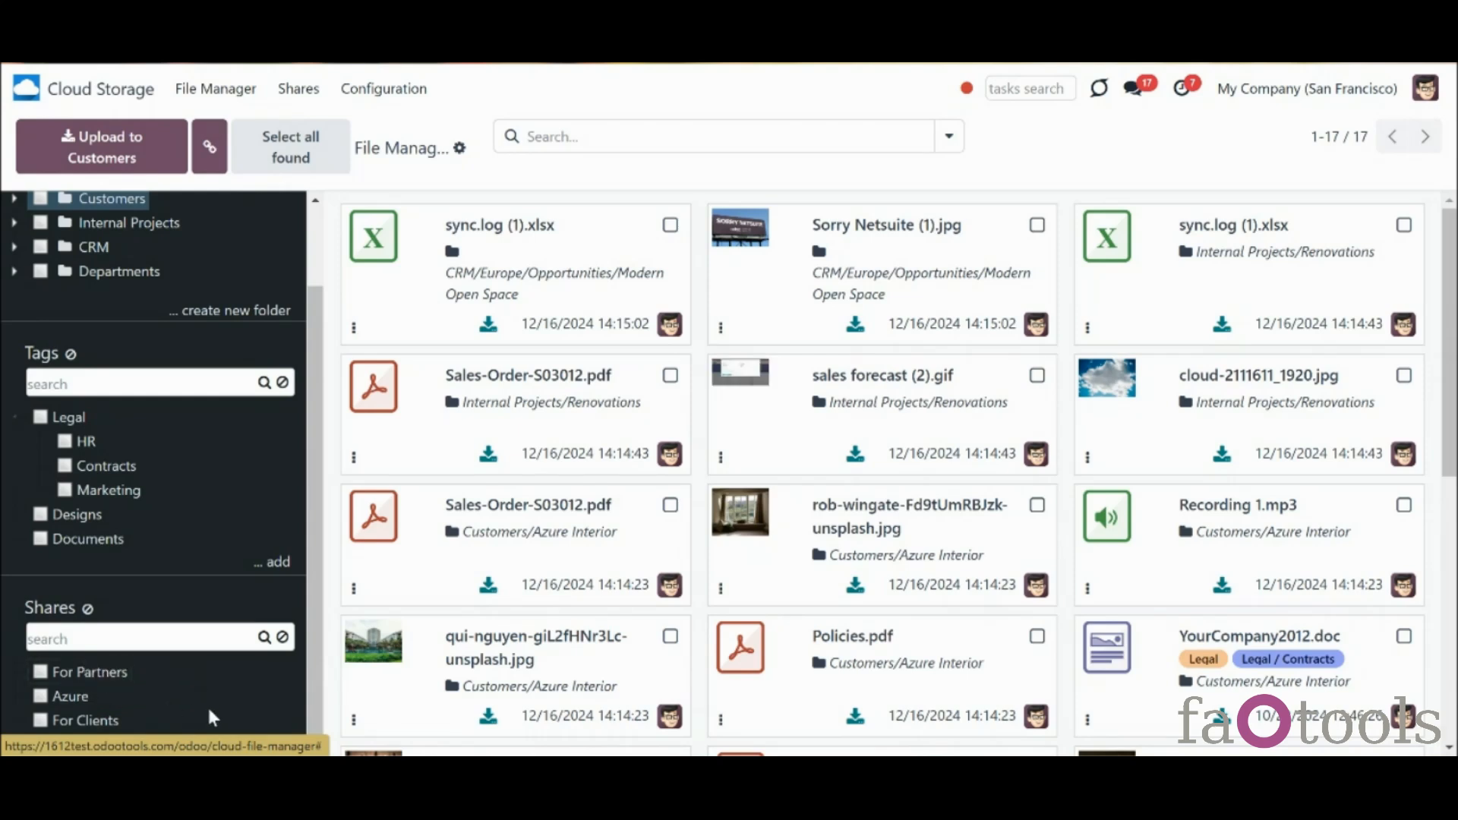
click(189, 642)
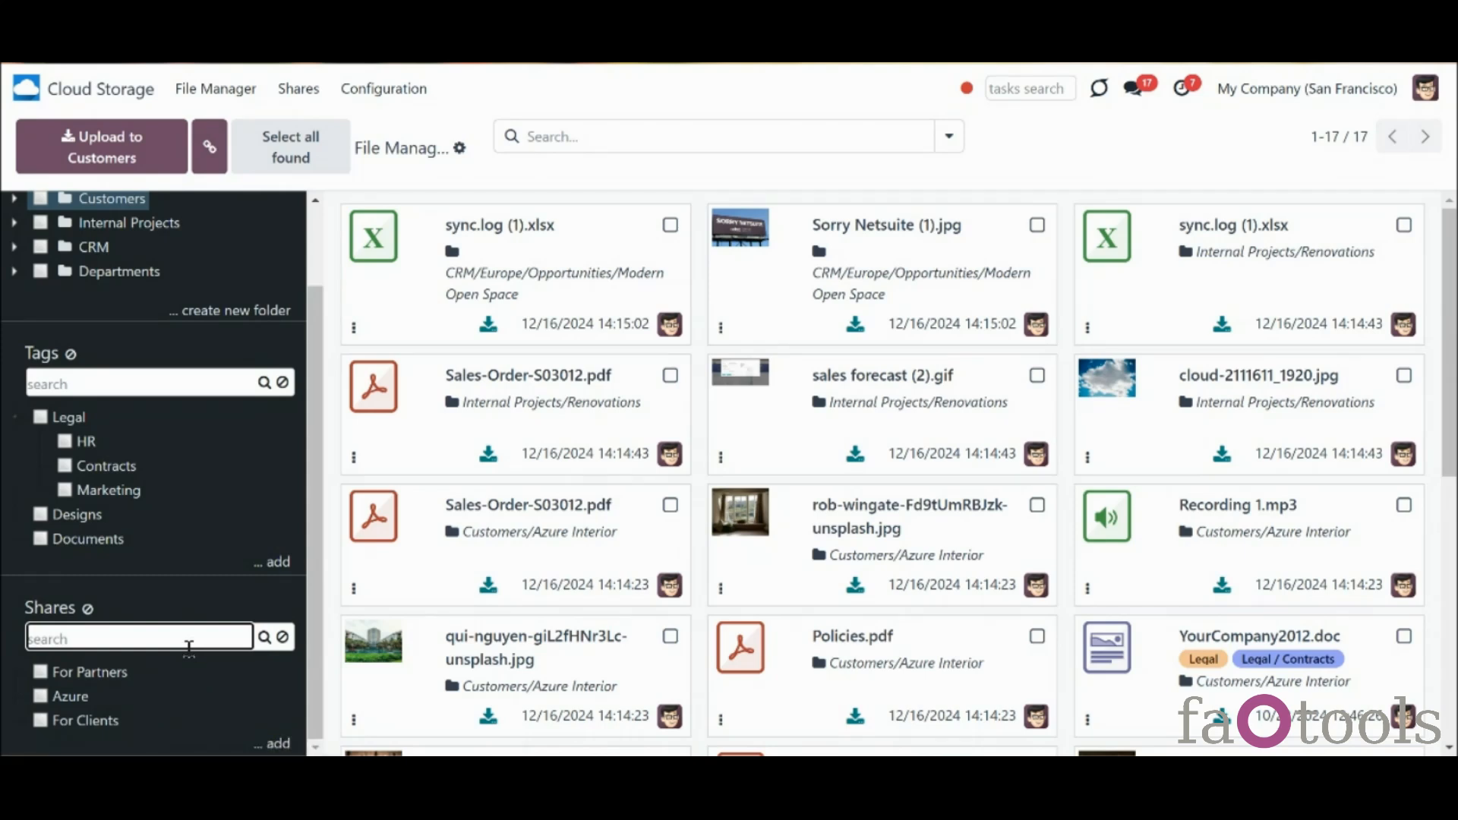
text(azure)
click(264, 637)
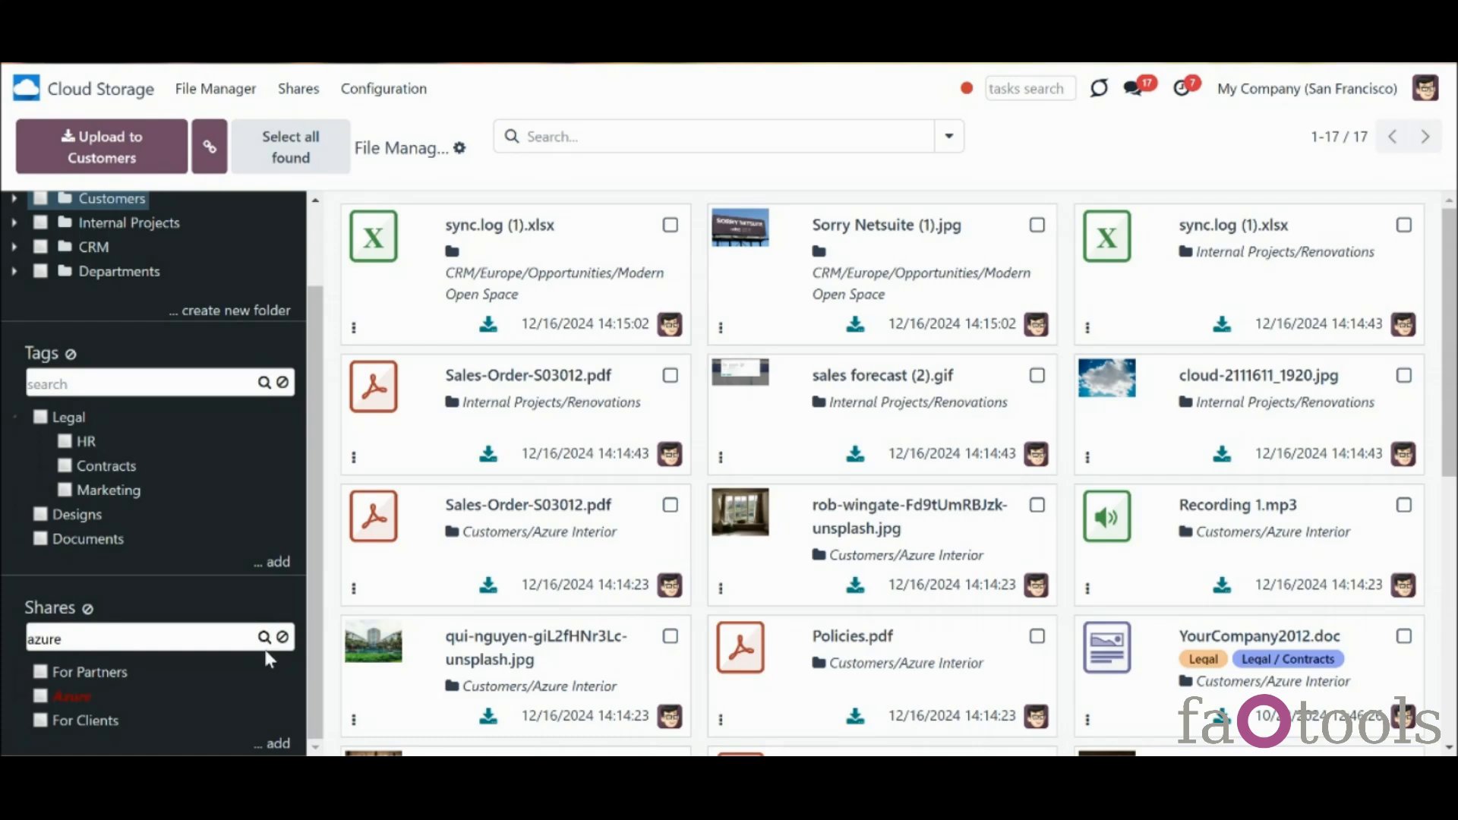
click(282, 638)
Nest Azure under For Partners, filter by it, then move Azure back to the top level
drag(76, 699, 104, 672)
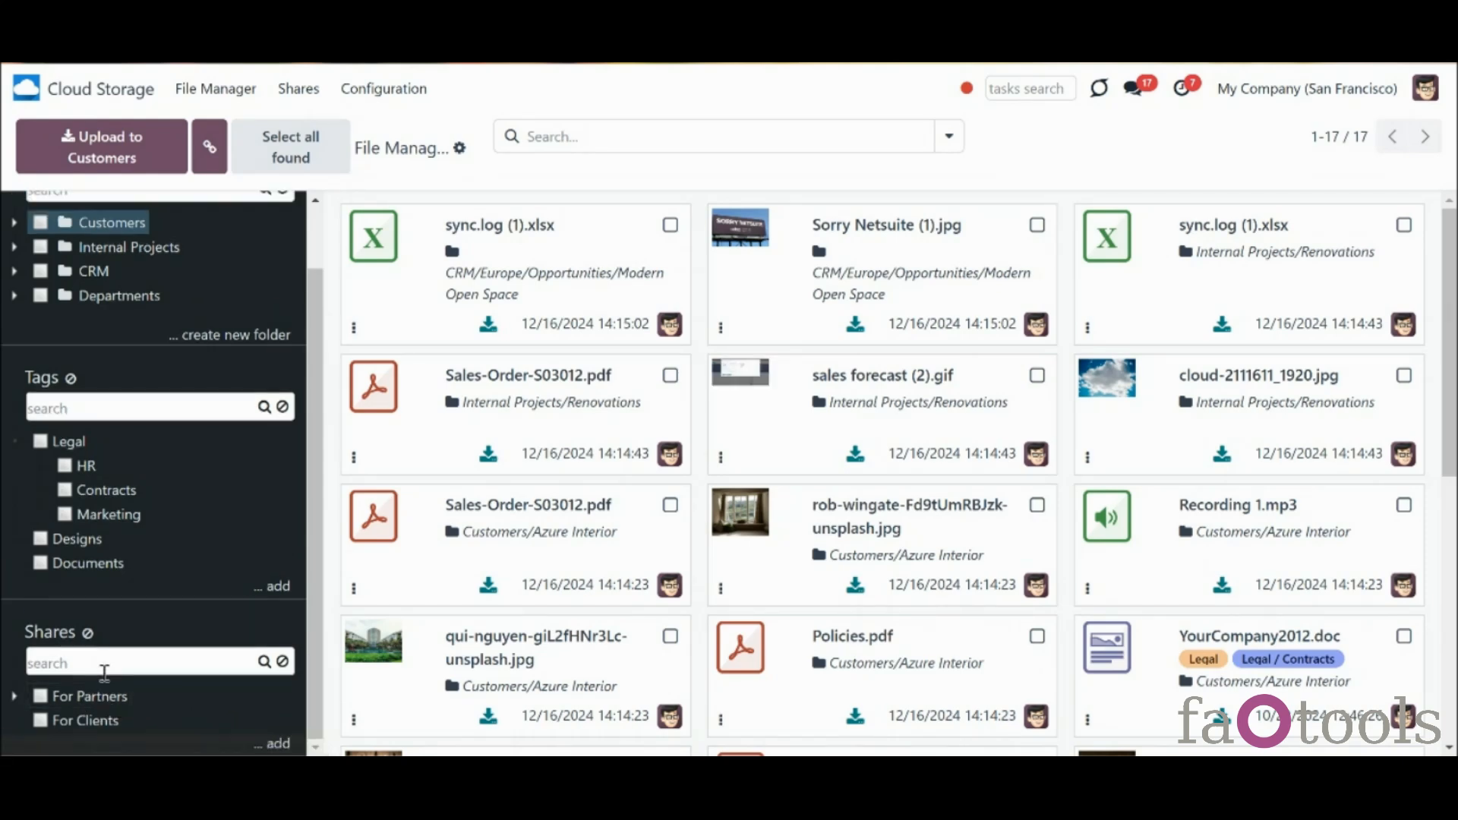
click(14, 695)
click(62, 699)
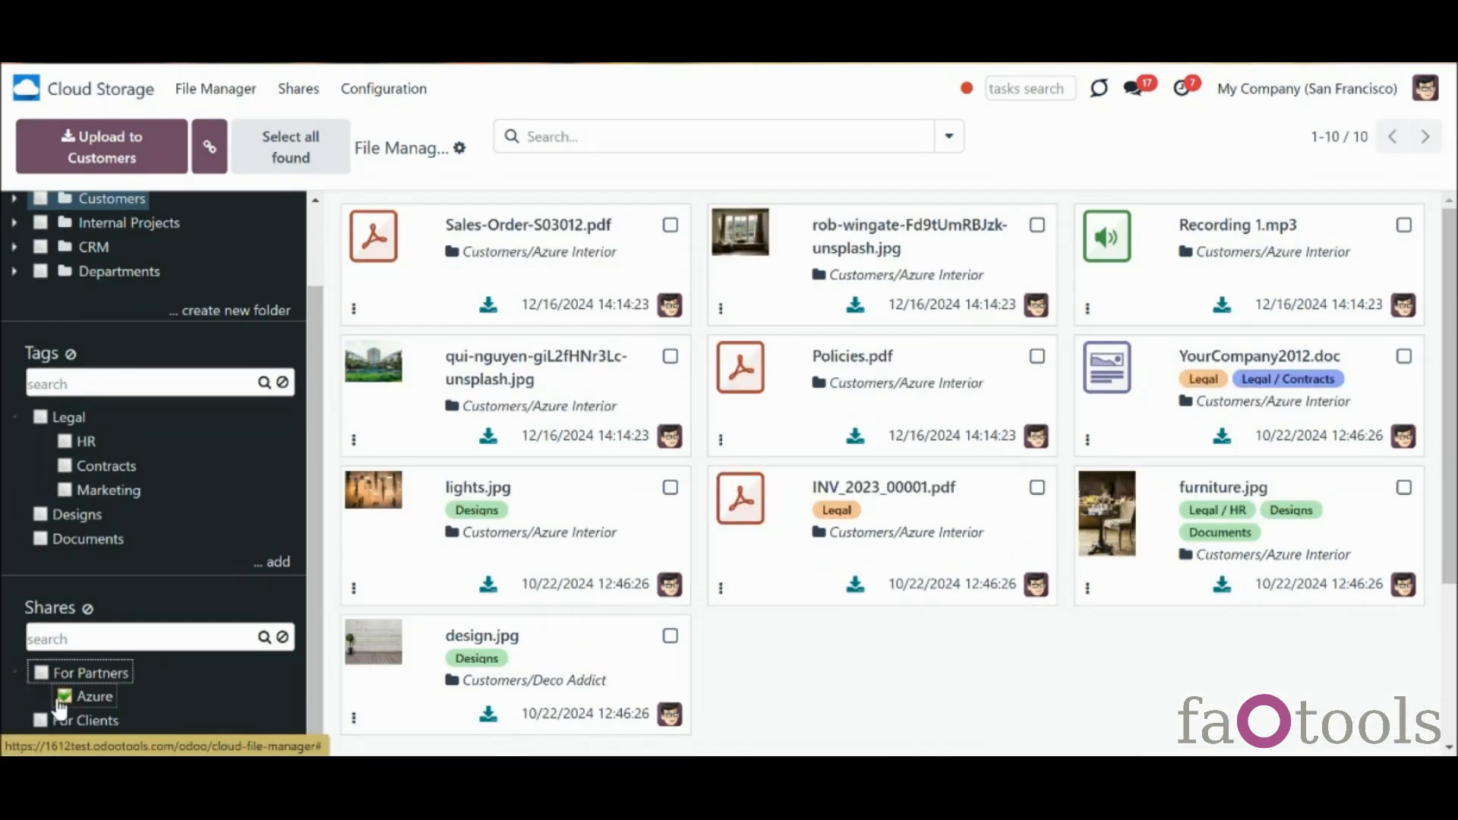
click(14, 673)
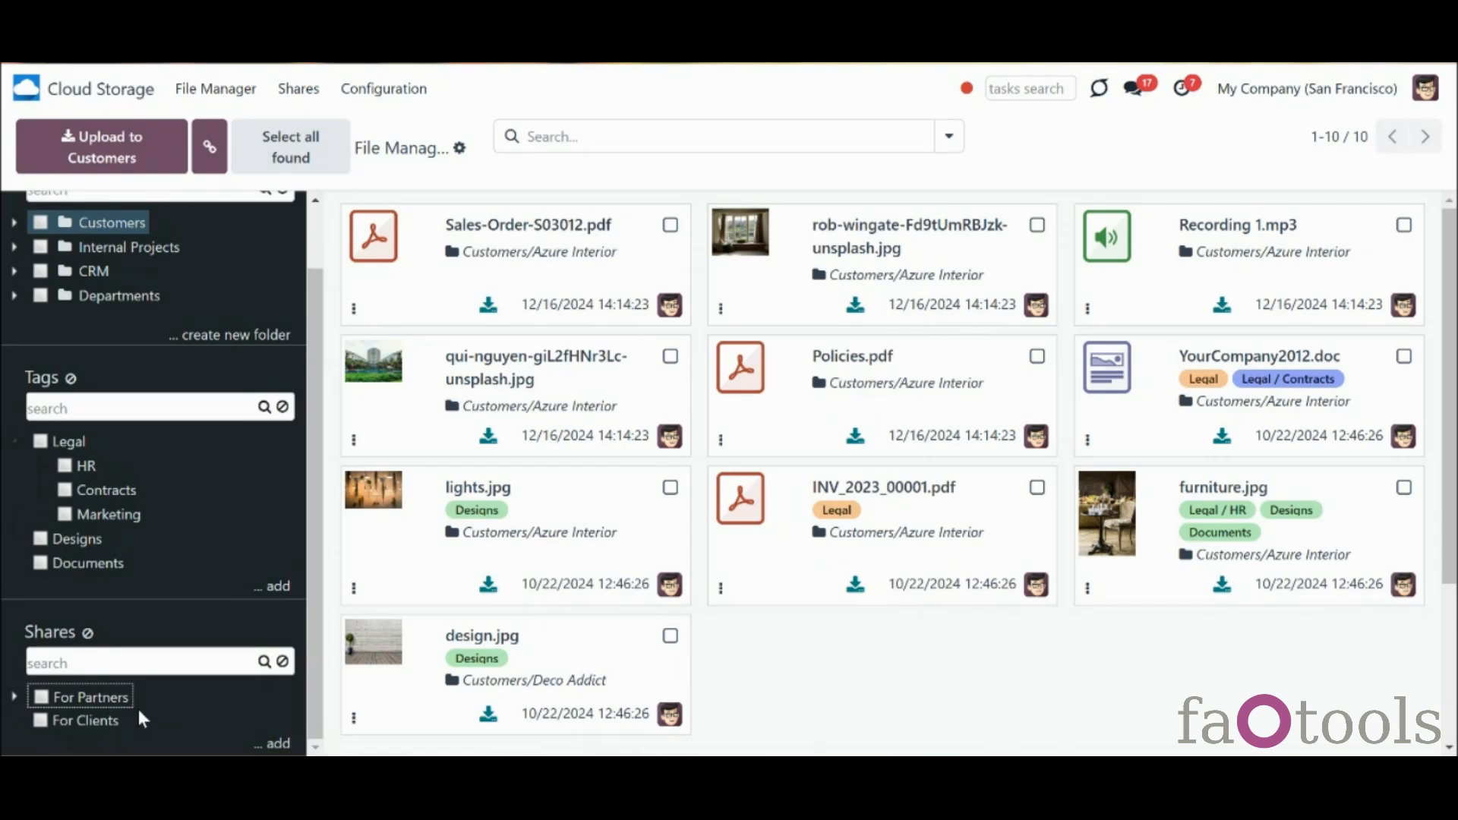
click(14, 697)
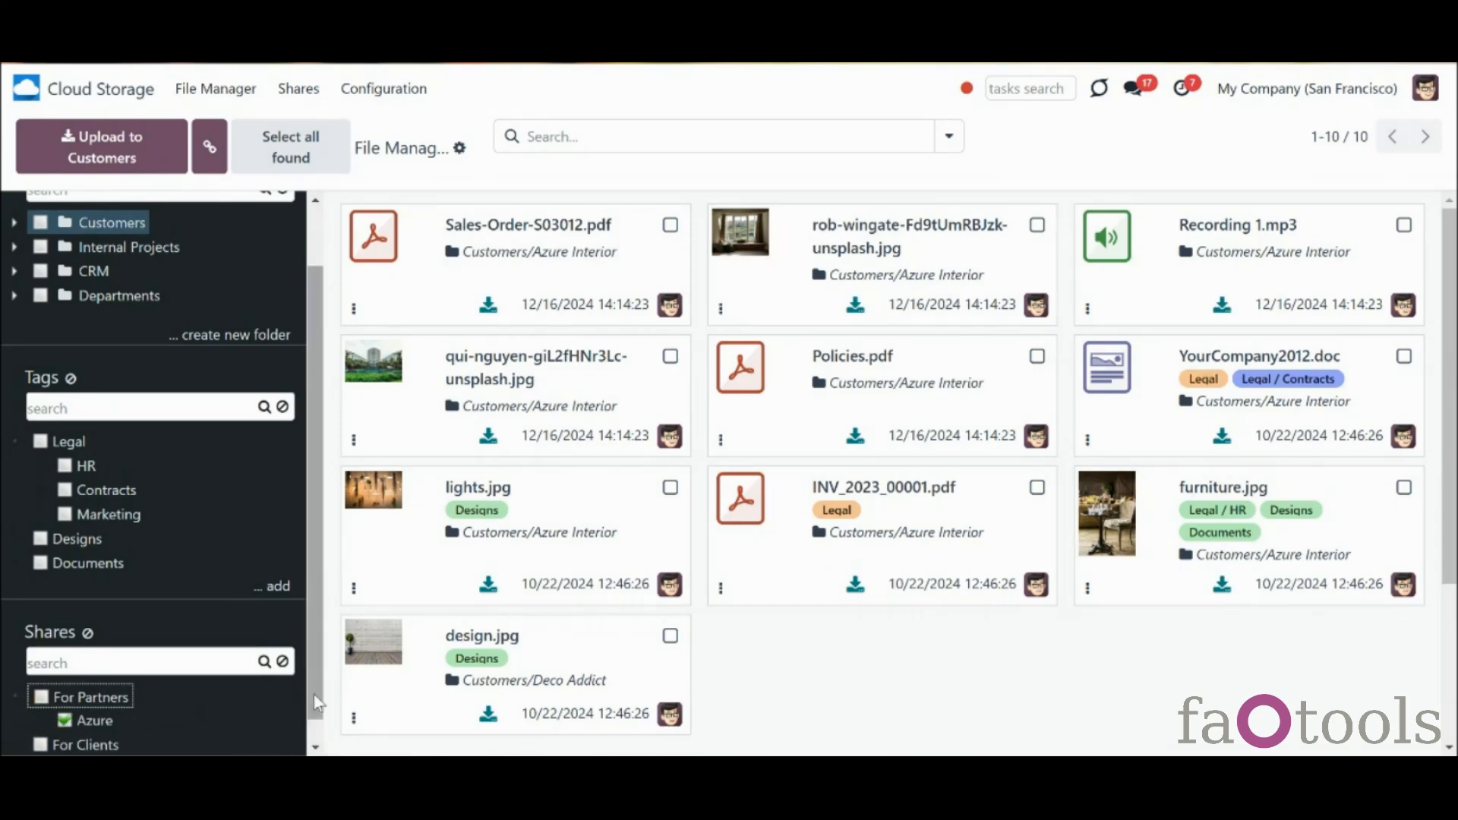
scroll(313, 694, down, 1)
click(109, 711)
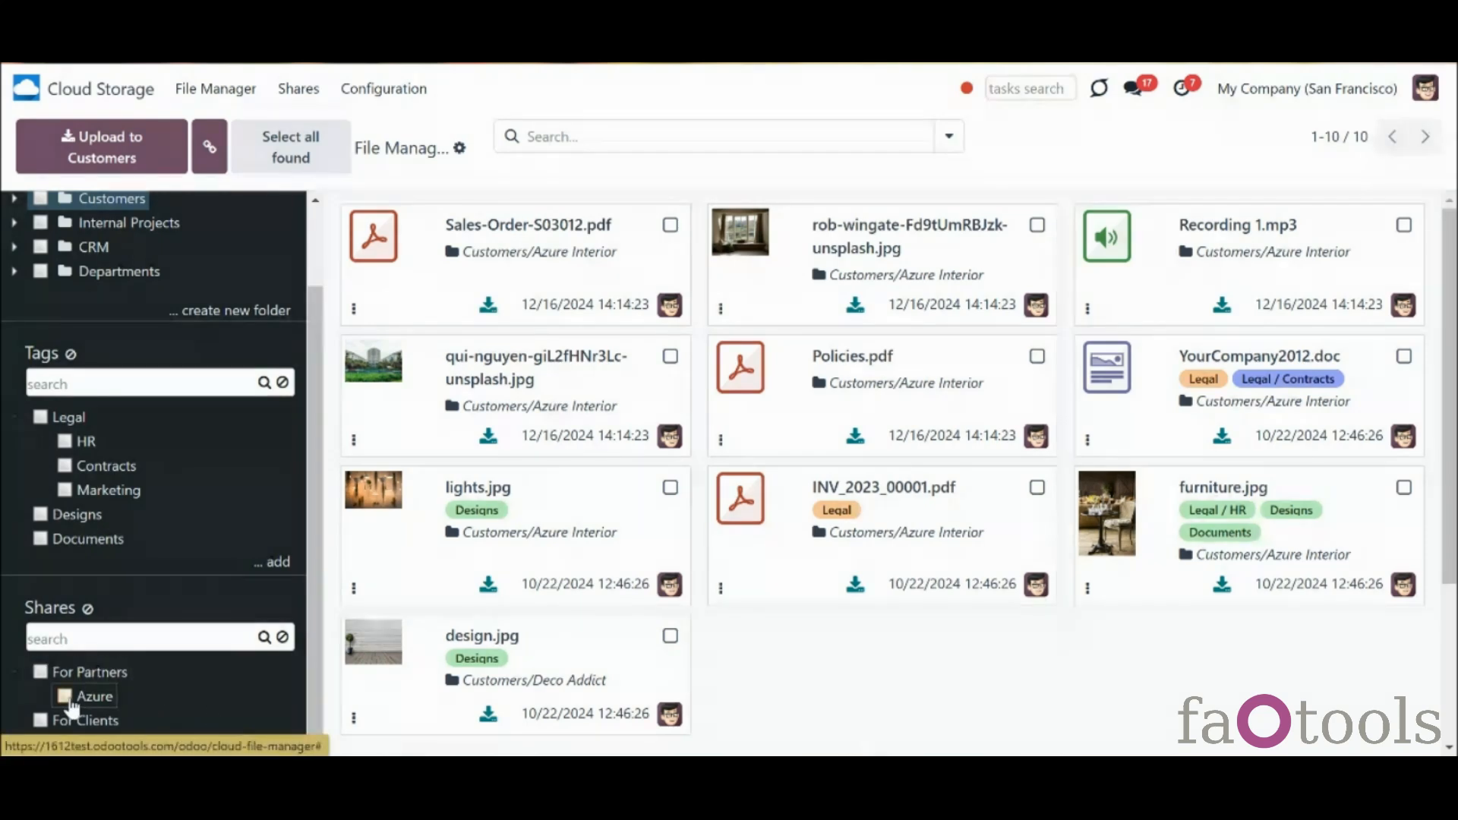
drag(108, 712, 39, 692)
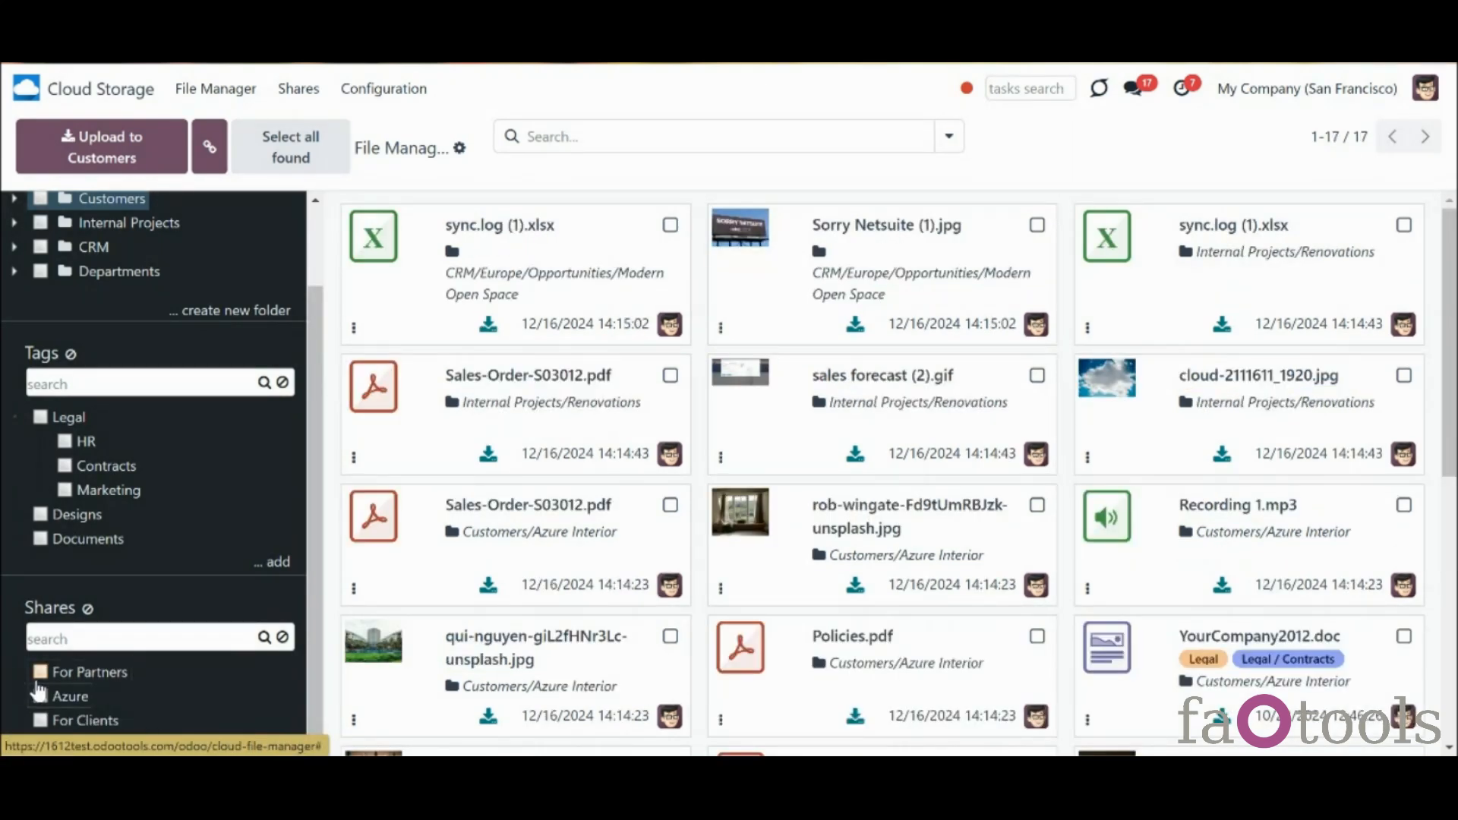
right_click(112, 674)
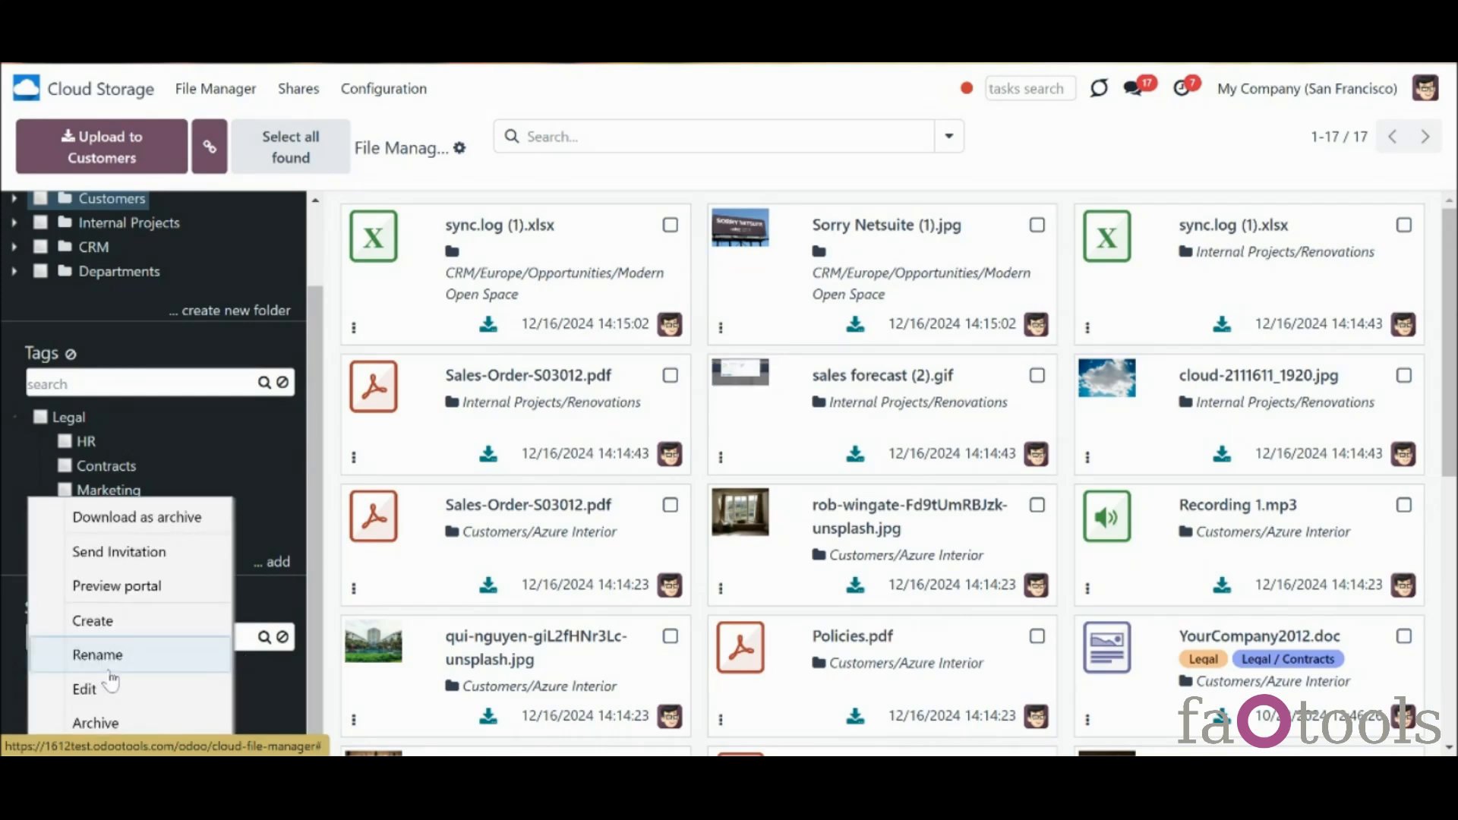
click(275, 678)
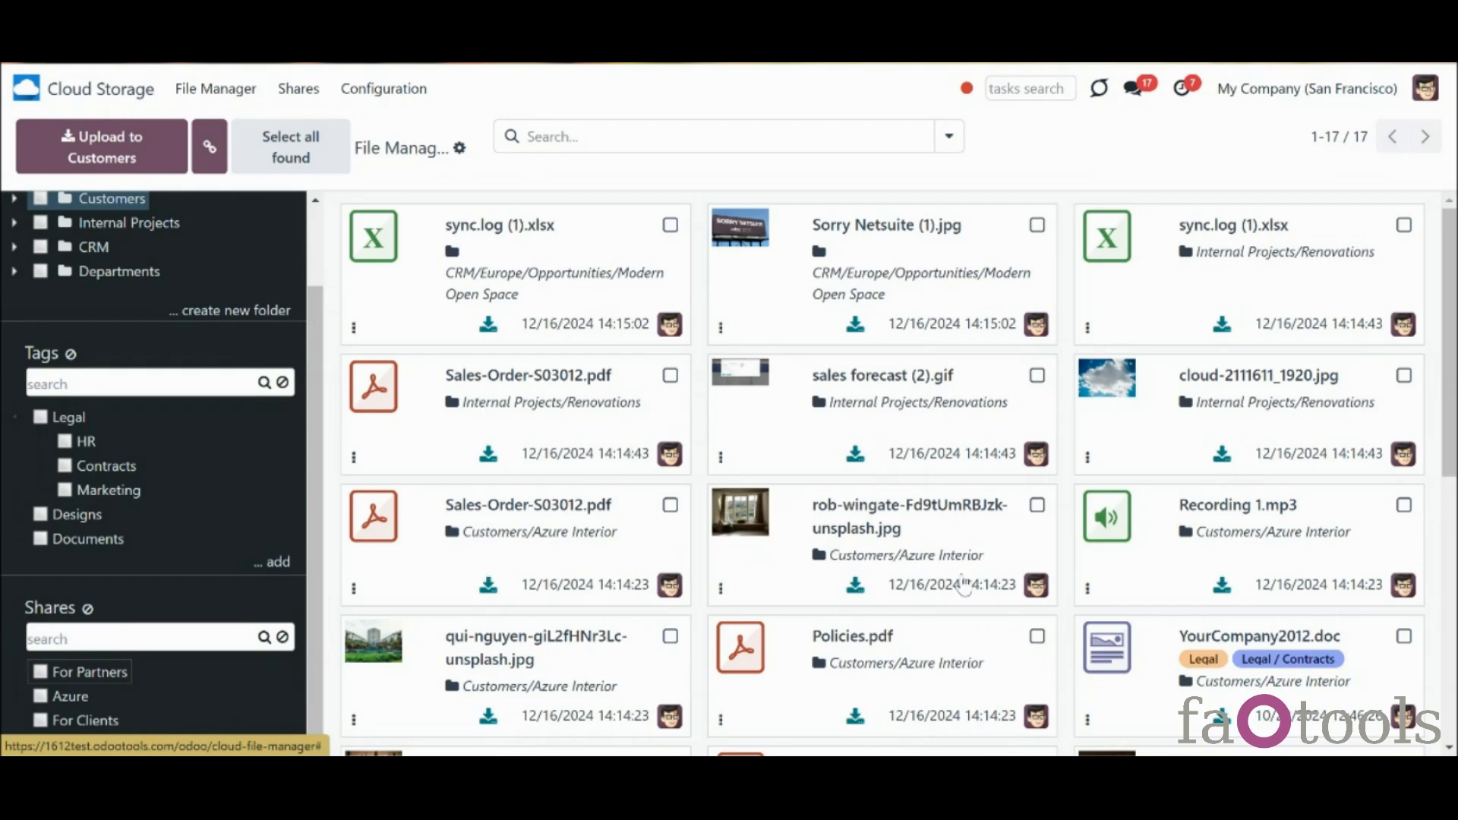
Filter to the Azure Interior folder with the Legal / HR and Legal / Contracts tags
scroll(265, 224, up, 2)
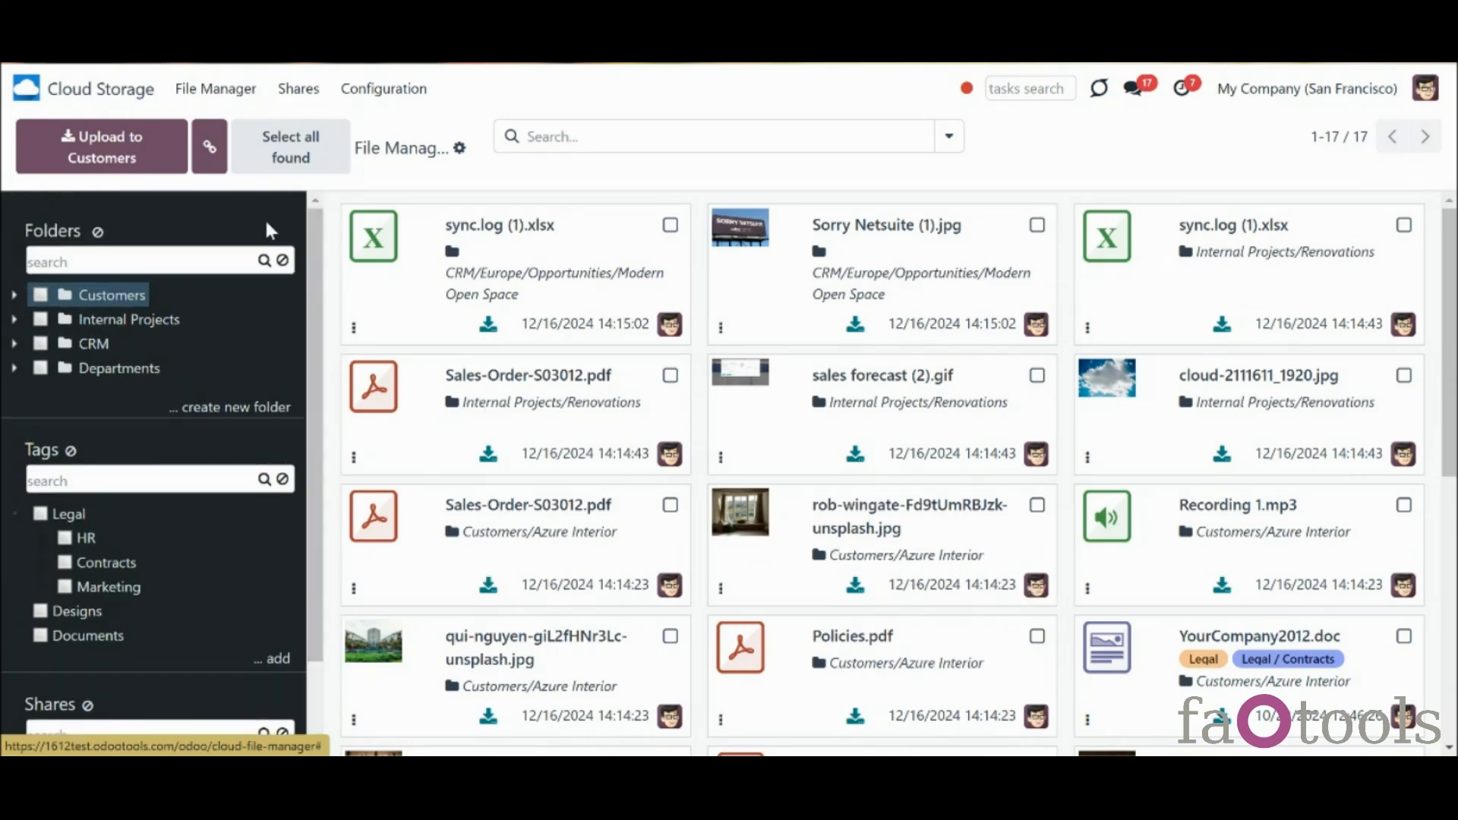
click(43, 300)
click(65, 320)
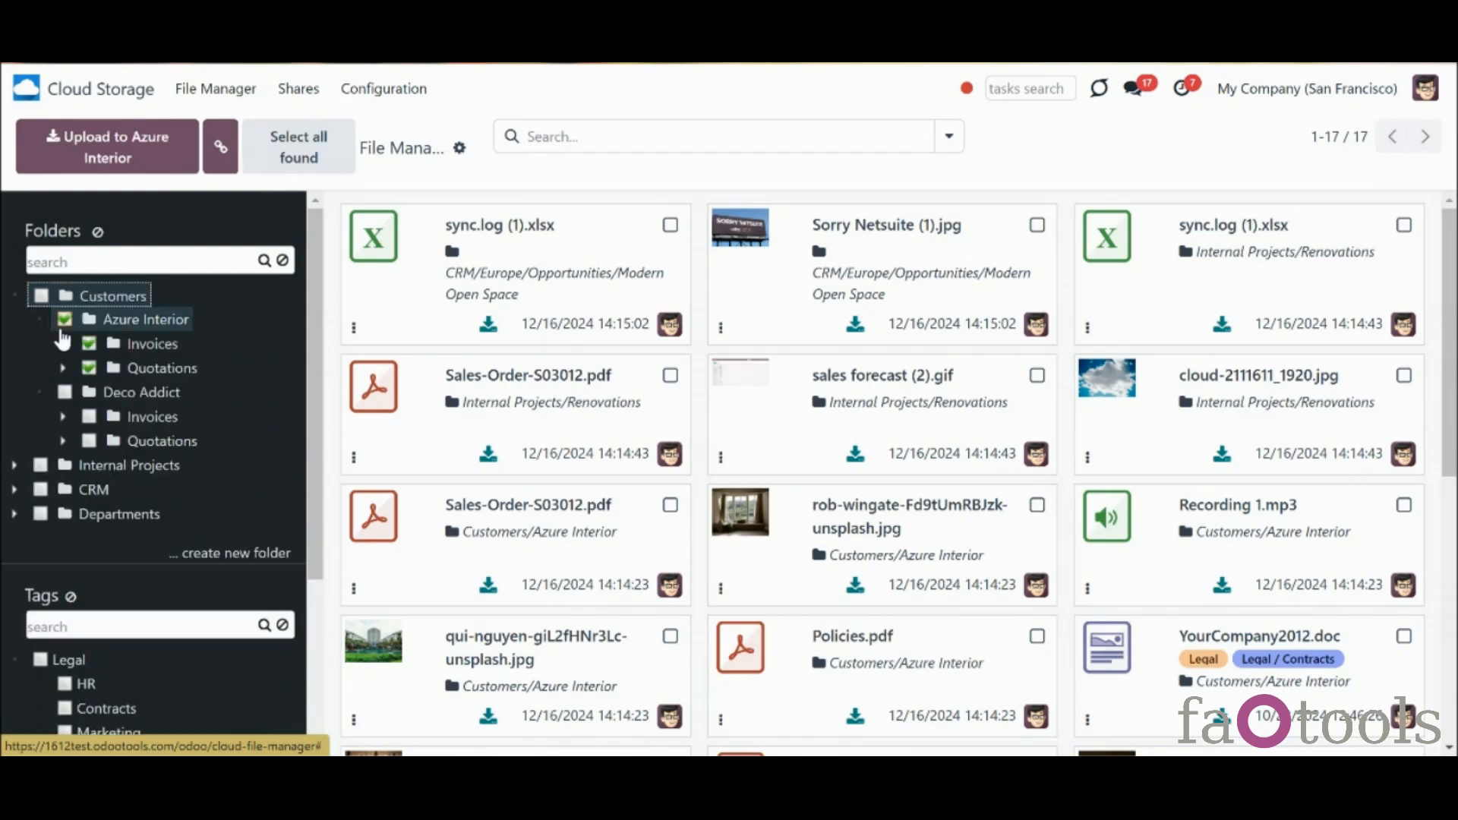
click(65, 683)
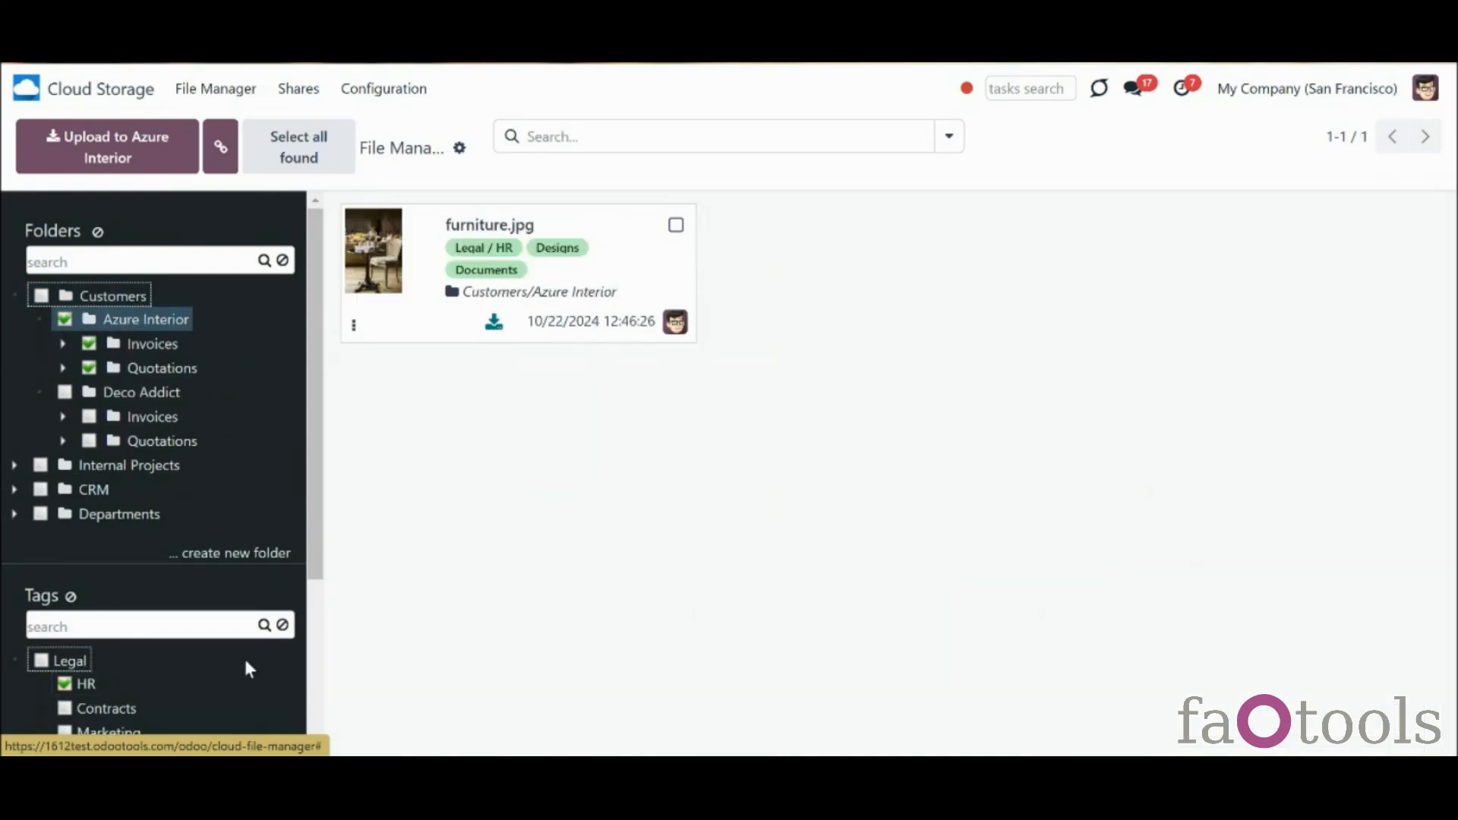
click(65, 708)
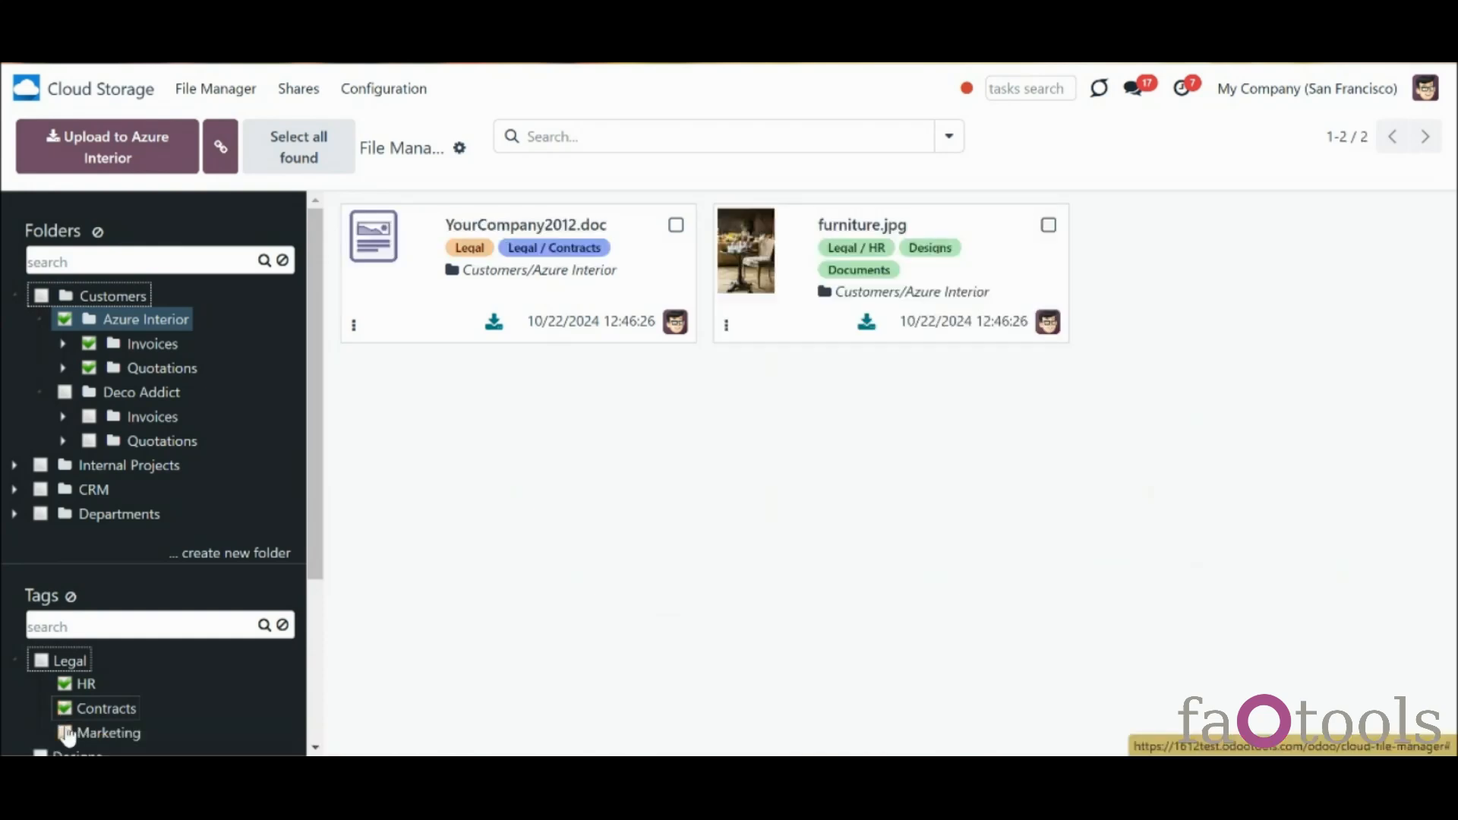
Add the Deco Addict and Internal Projects folders and the Legal tag; expand Invoices and Quotations
click(65, 392)
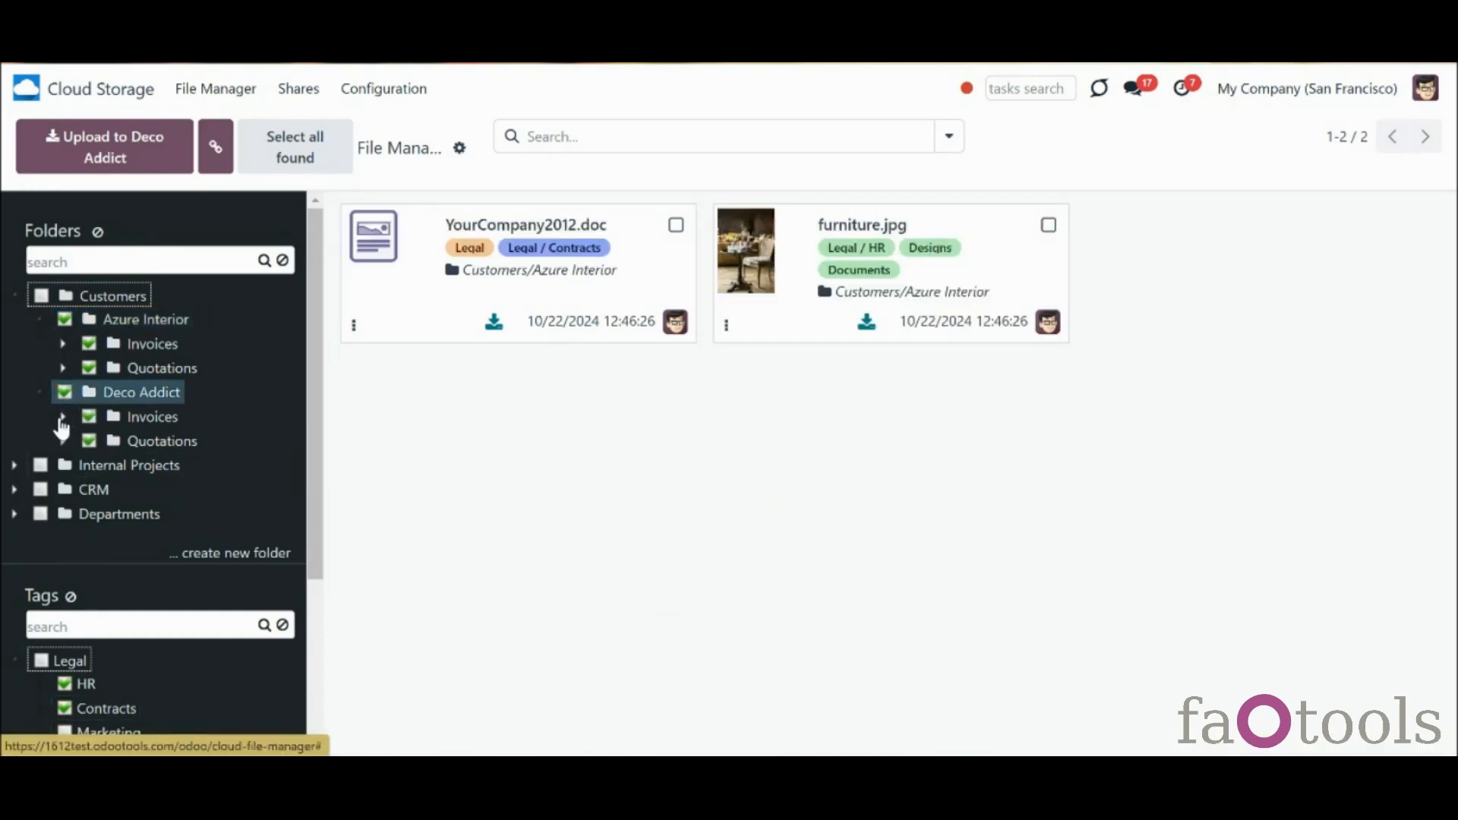
click(40, 466)
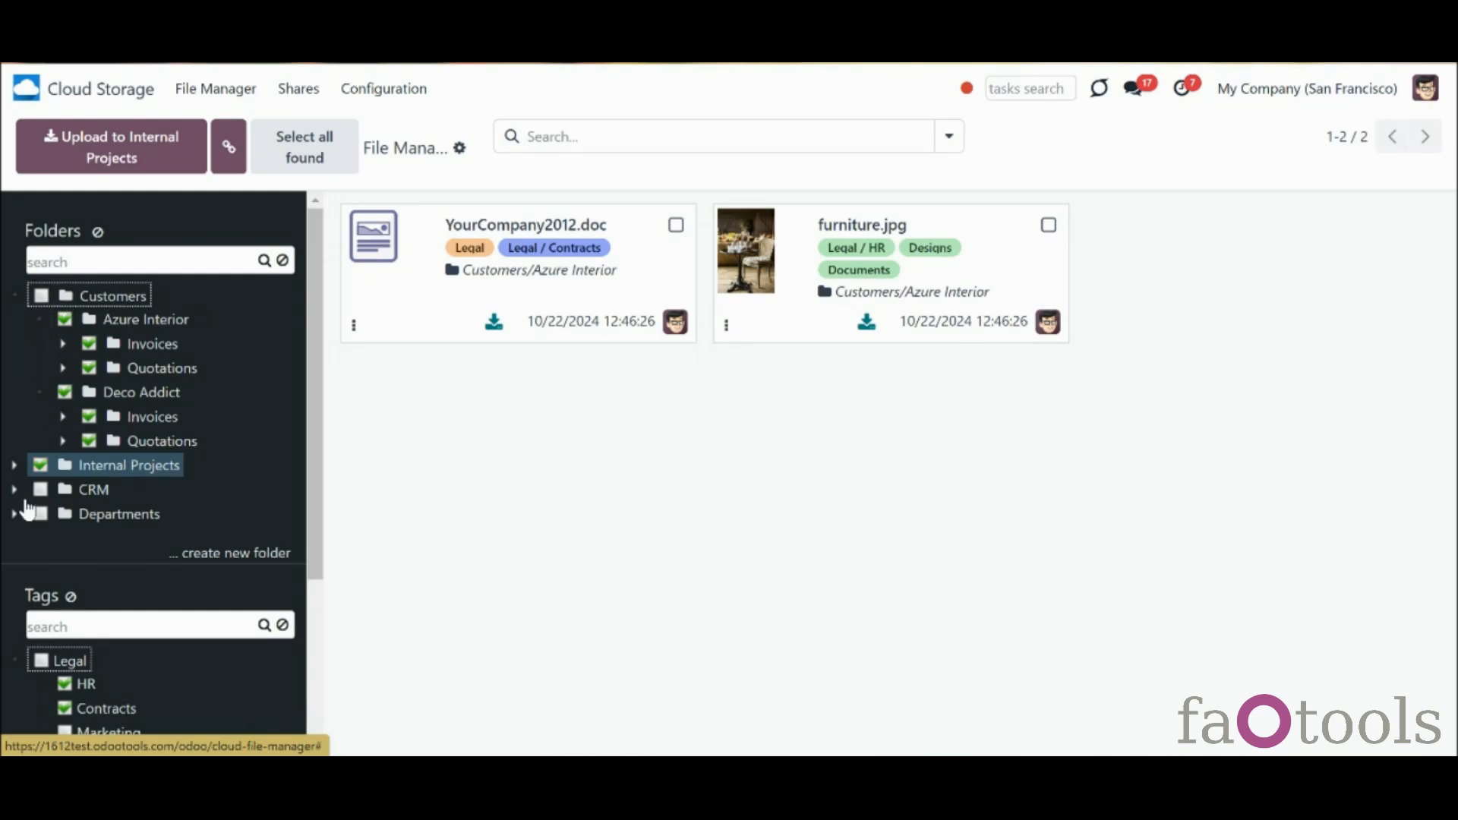
click(58, 668)
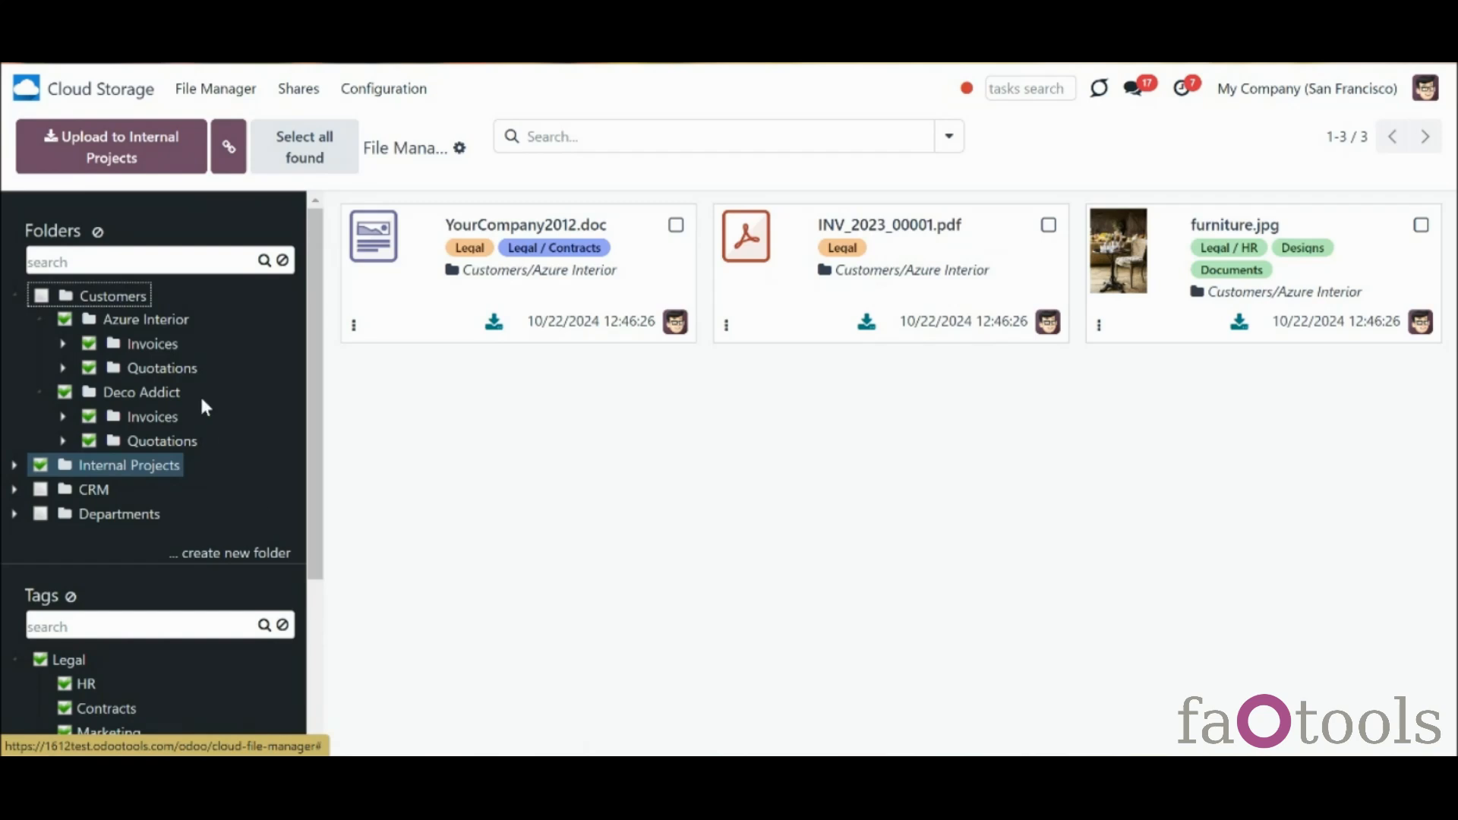
click(64, 346)
click(64, 394)
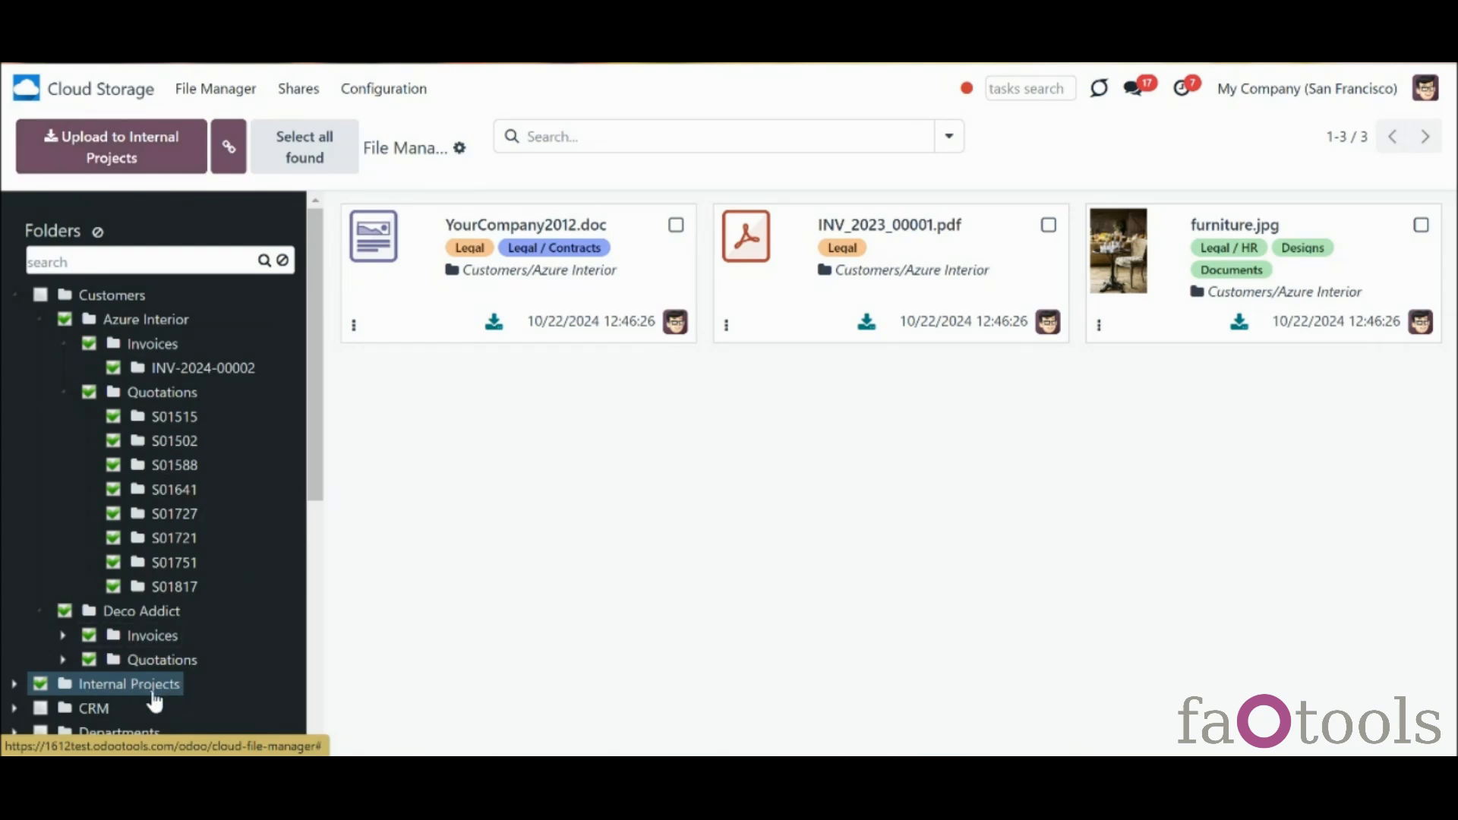
Search the folder tree for 'invoices', then clear the search
click(160, 262)
text(invoi)
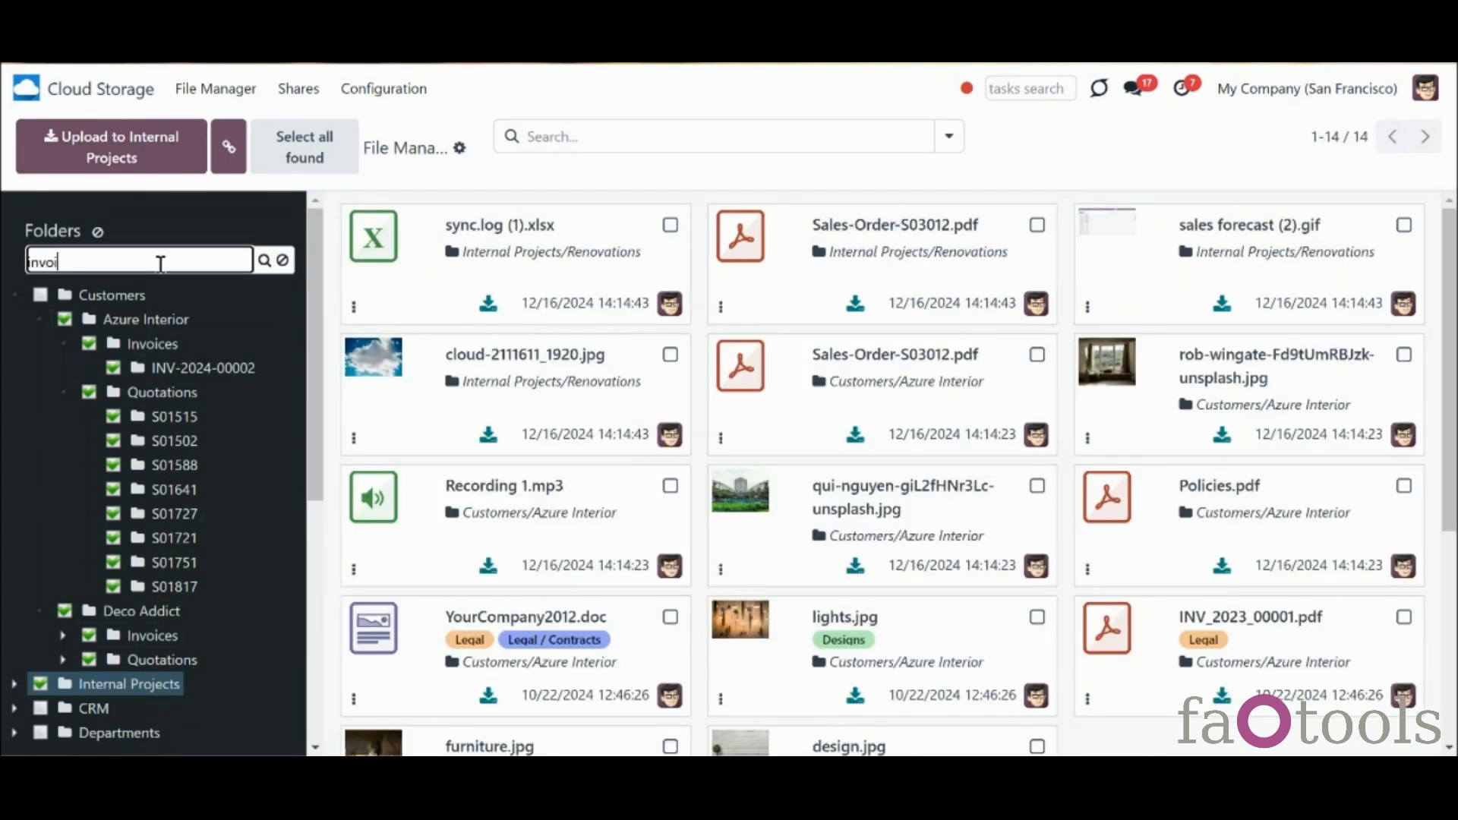
text(ces)
click(262, 260)
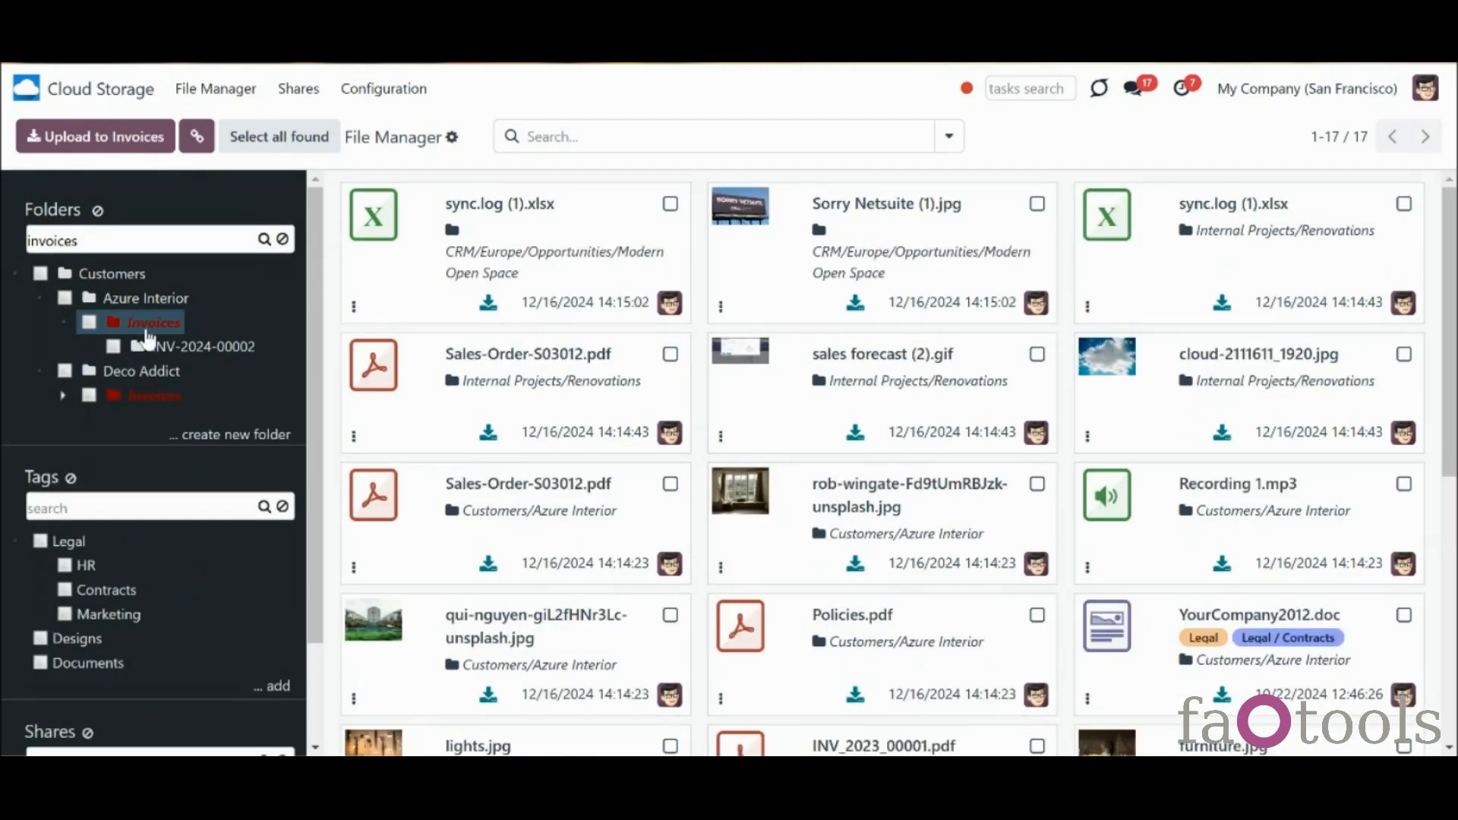
click(282, 240)
Filter by Deco Addict and Internal Projects, clear the folder filters, then upload the Excel files
click(66, 589)
click(40, 684)
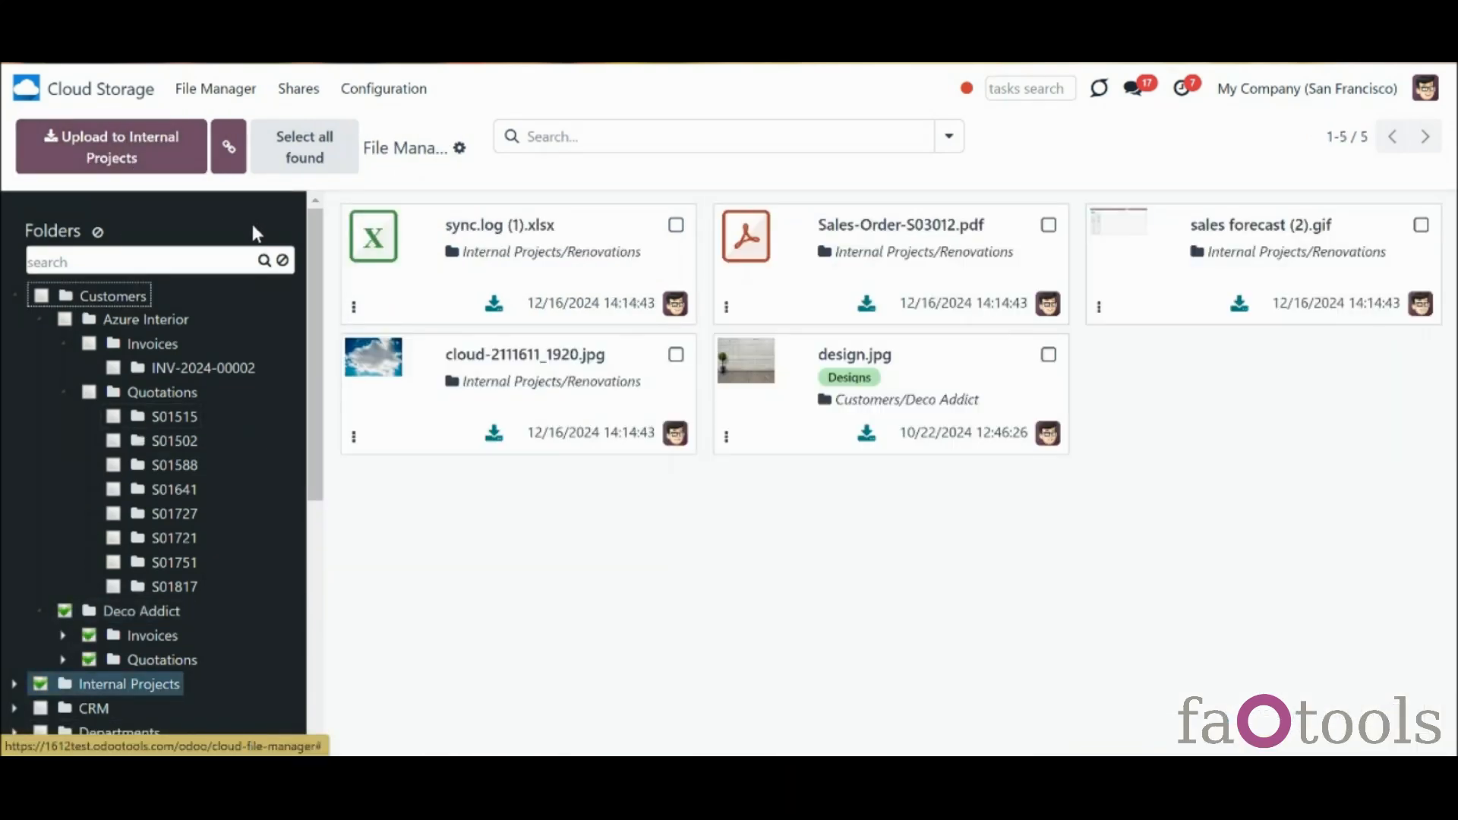
click(97, 231)
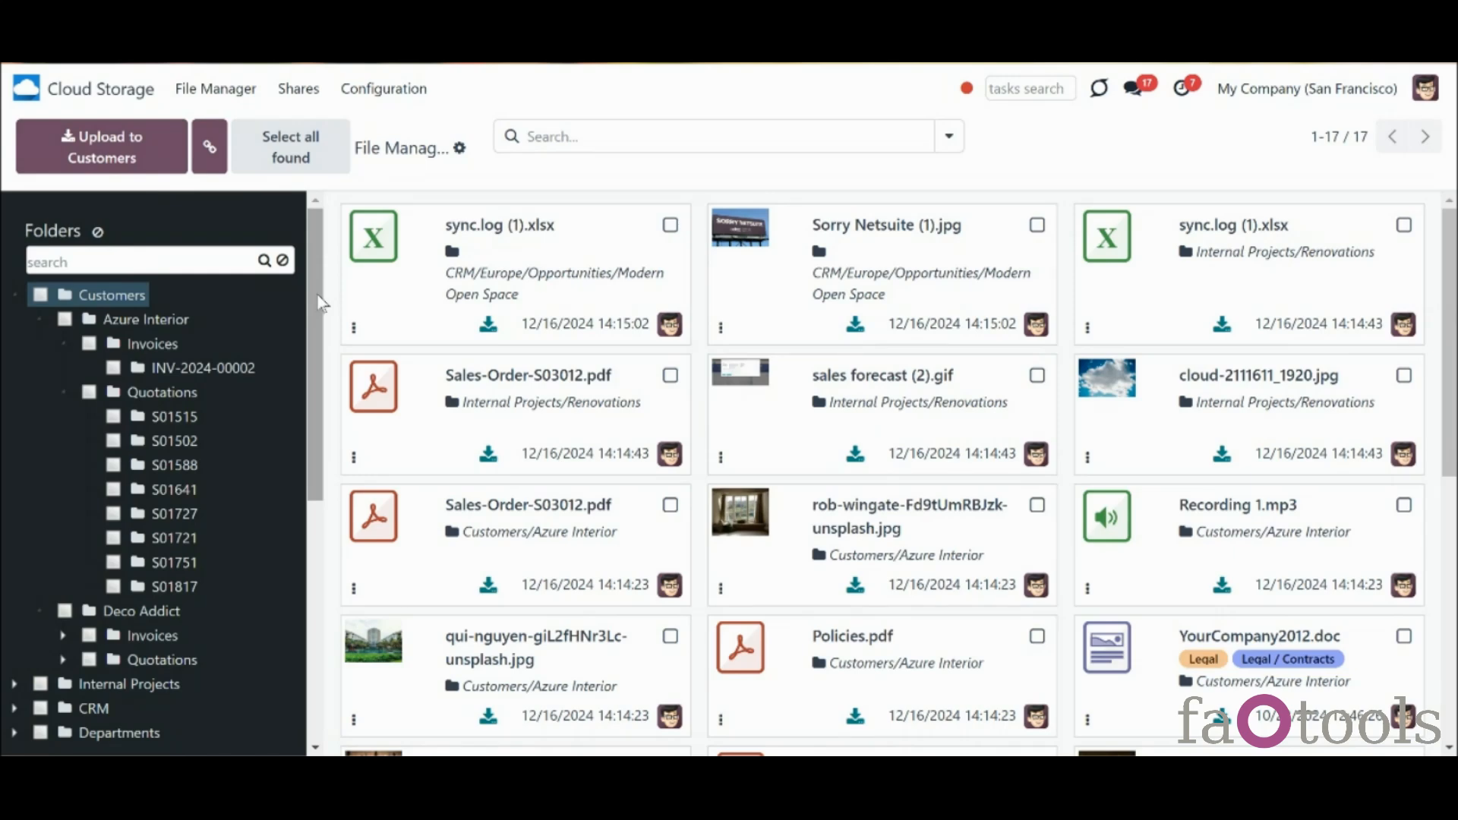
drag(447, 501, 949, 454)
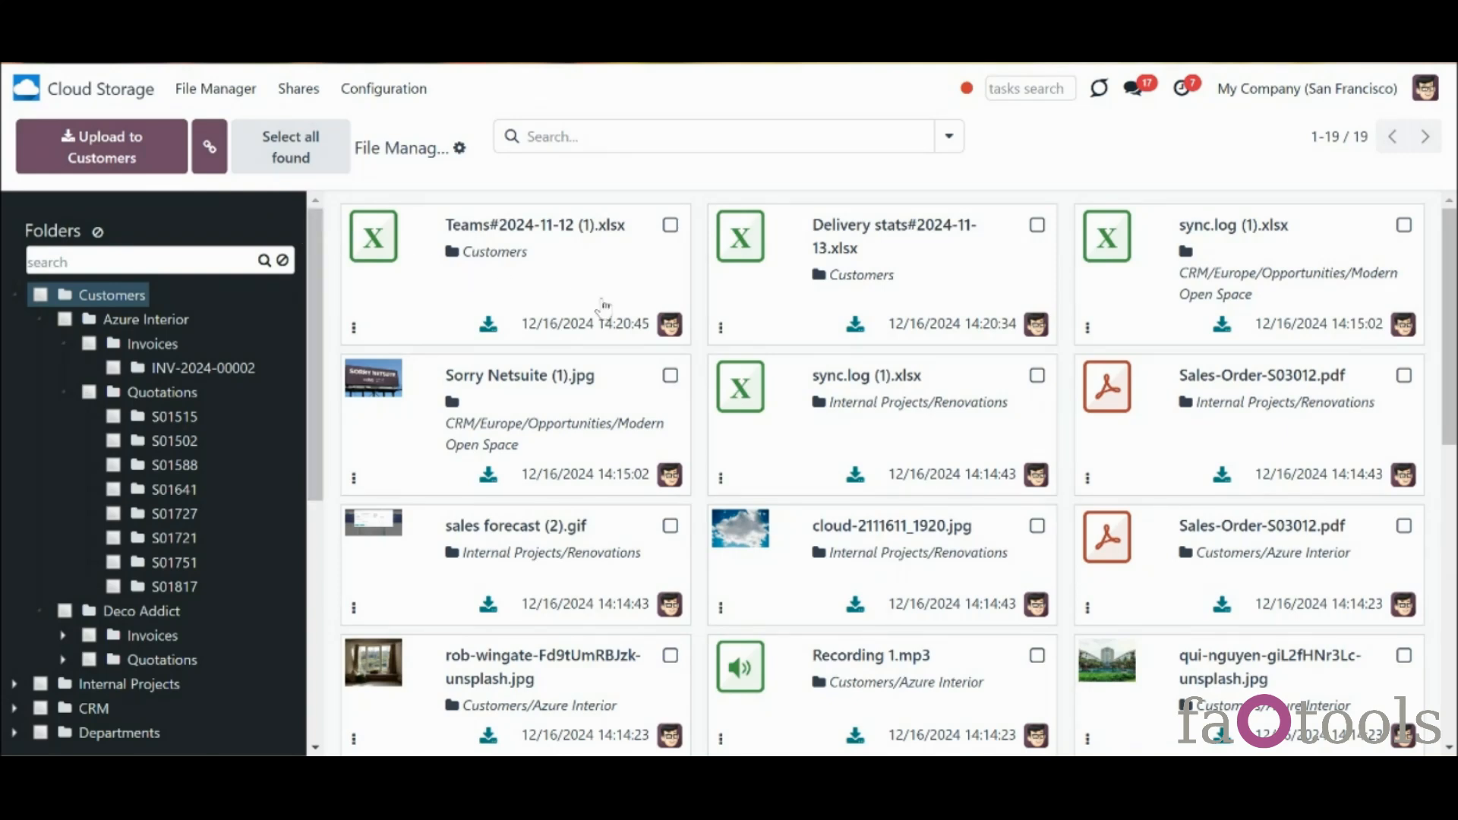
click(669, 225)
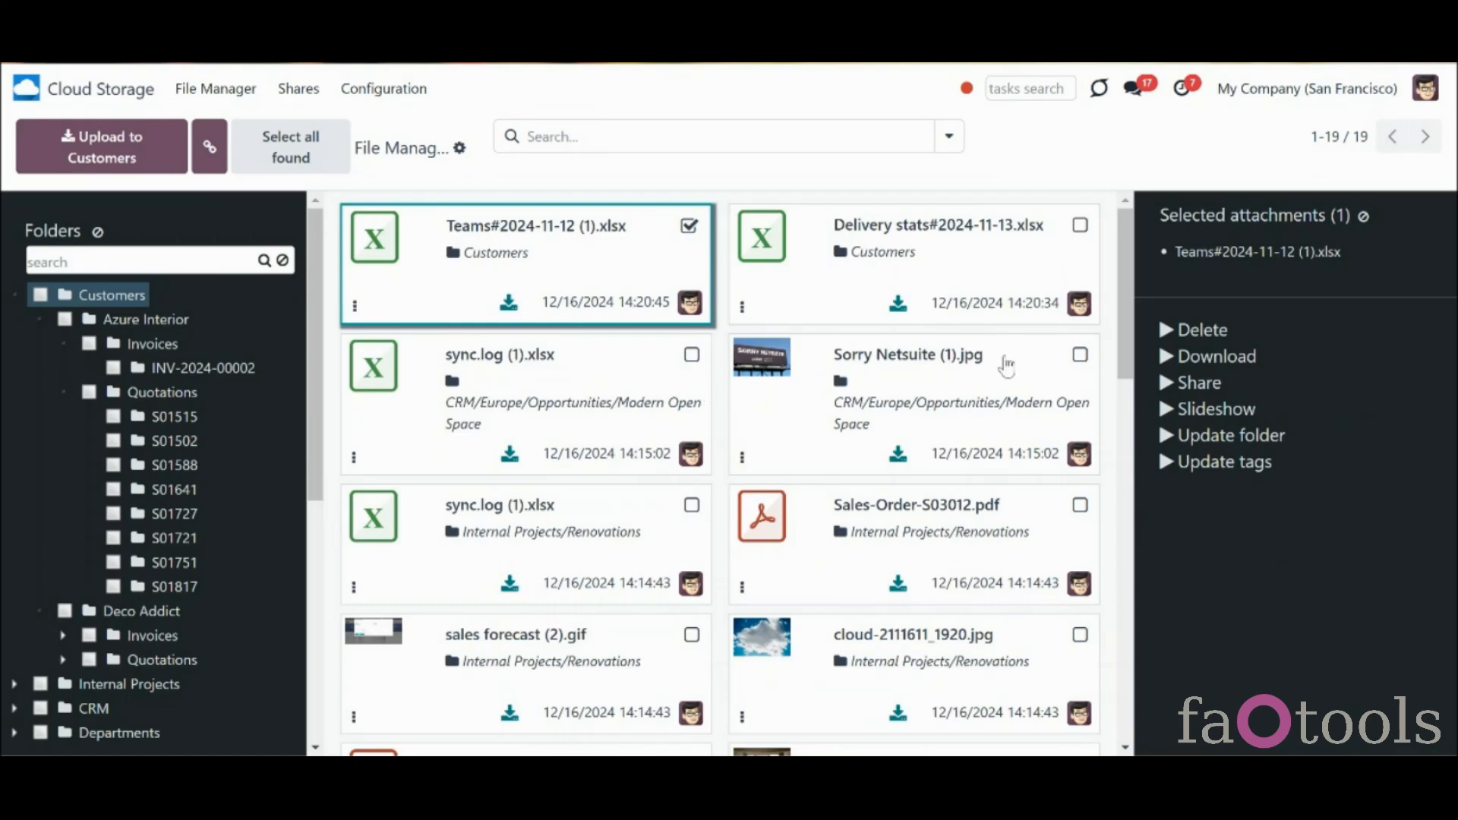
click(1079, 355)
click(1079, 507)
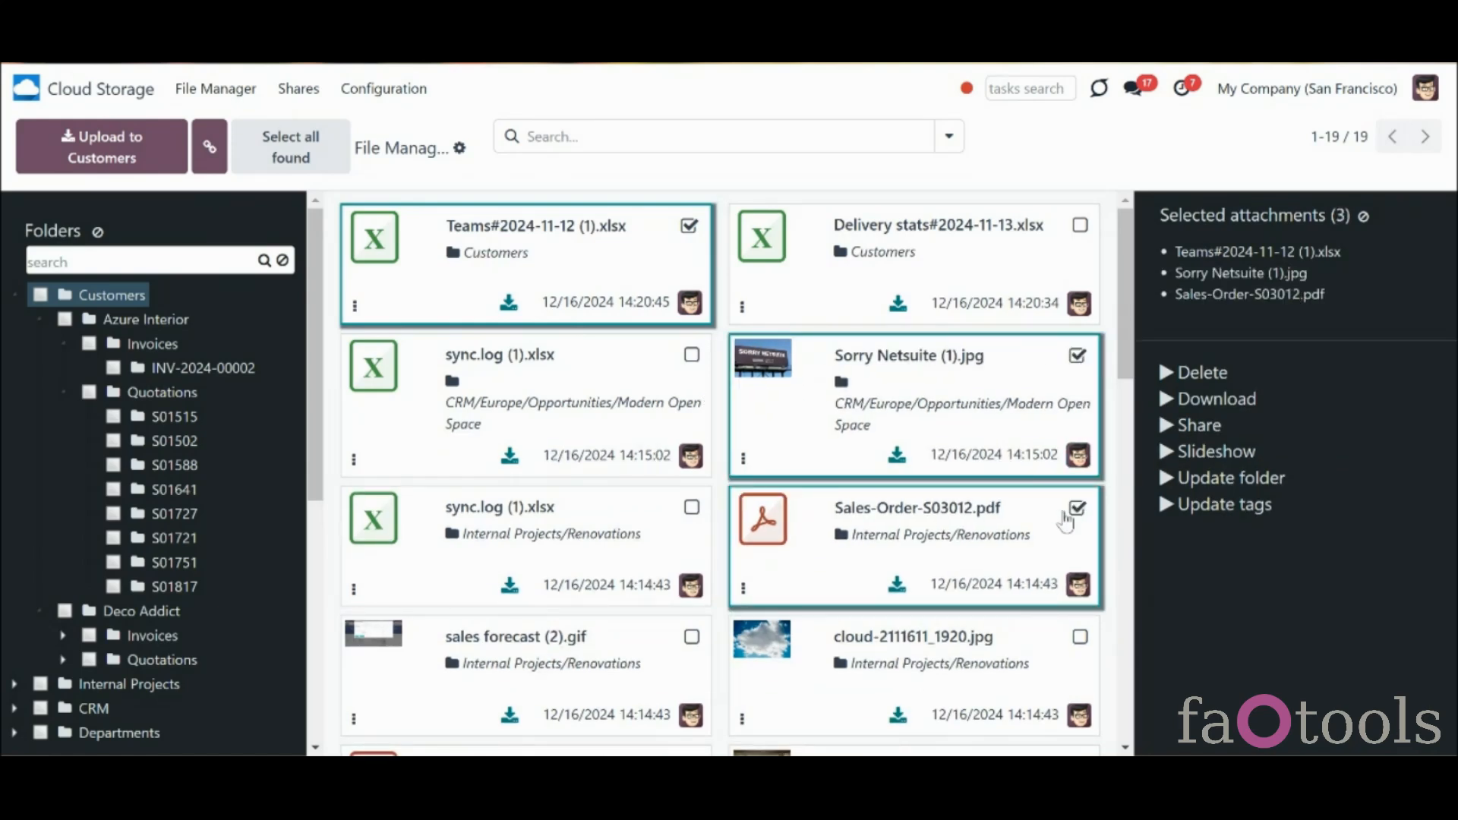
click(300, 162)
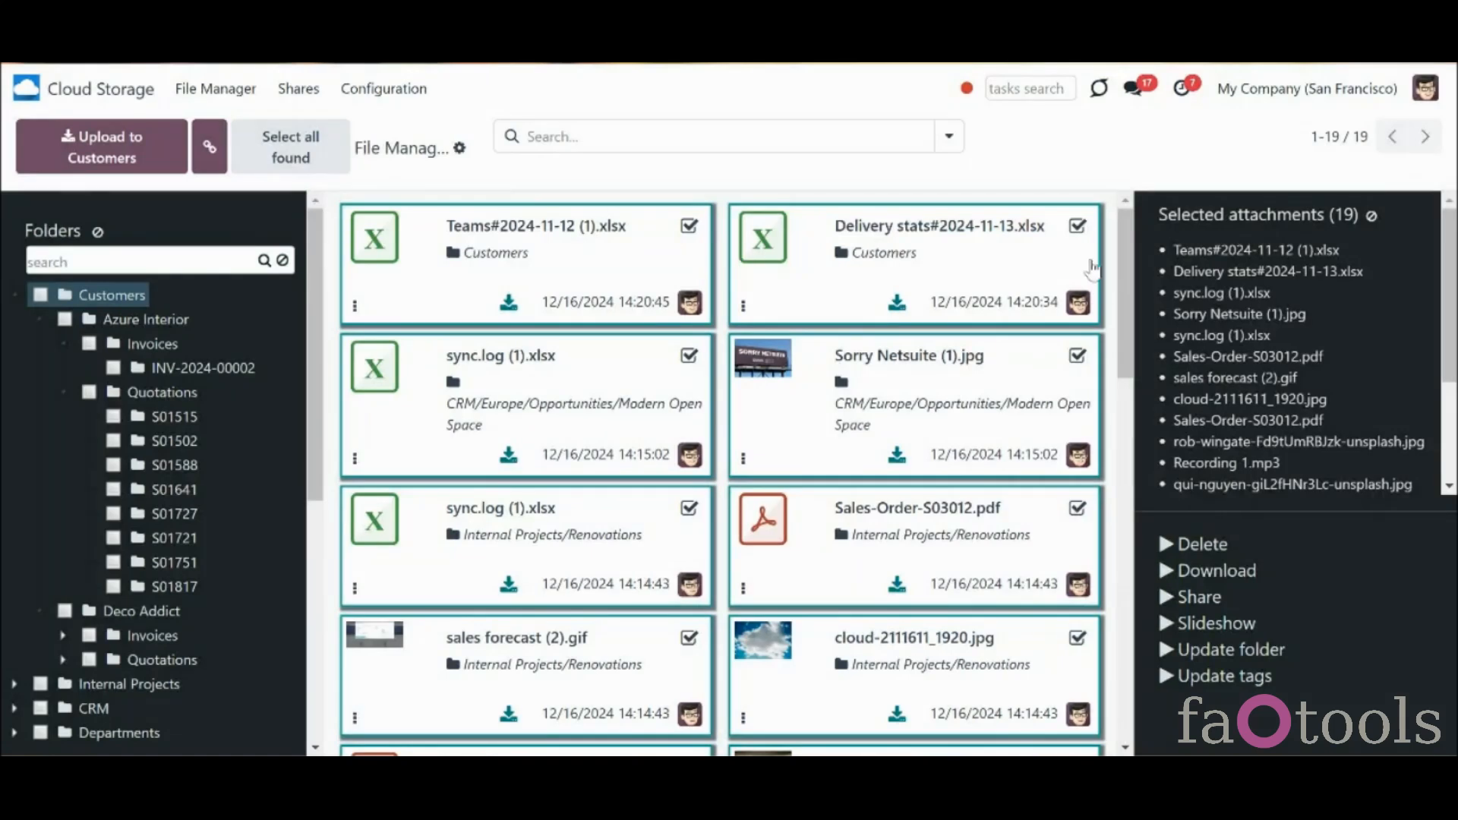
click(1292, 277)
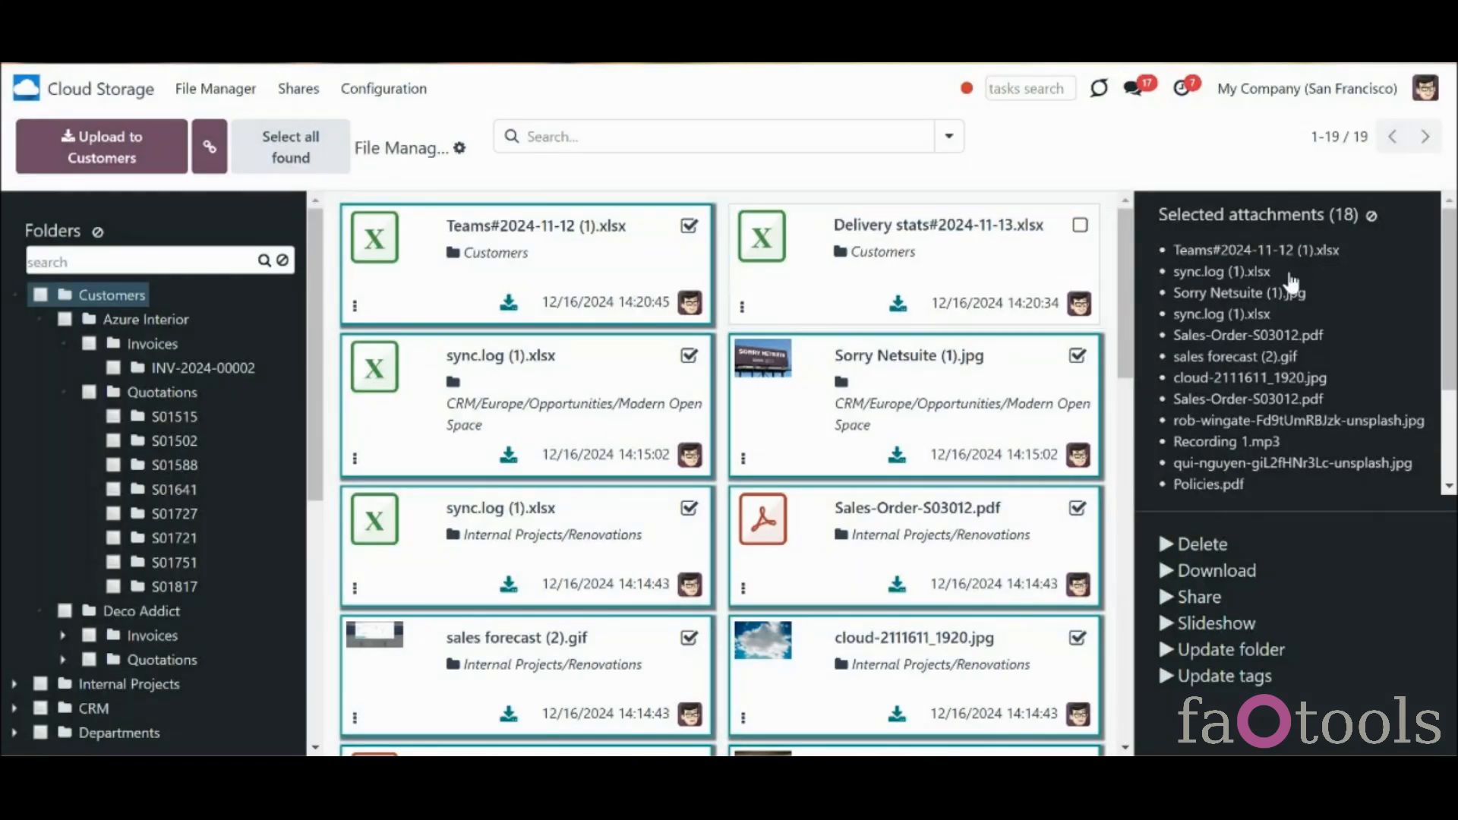
click(1246, 272)
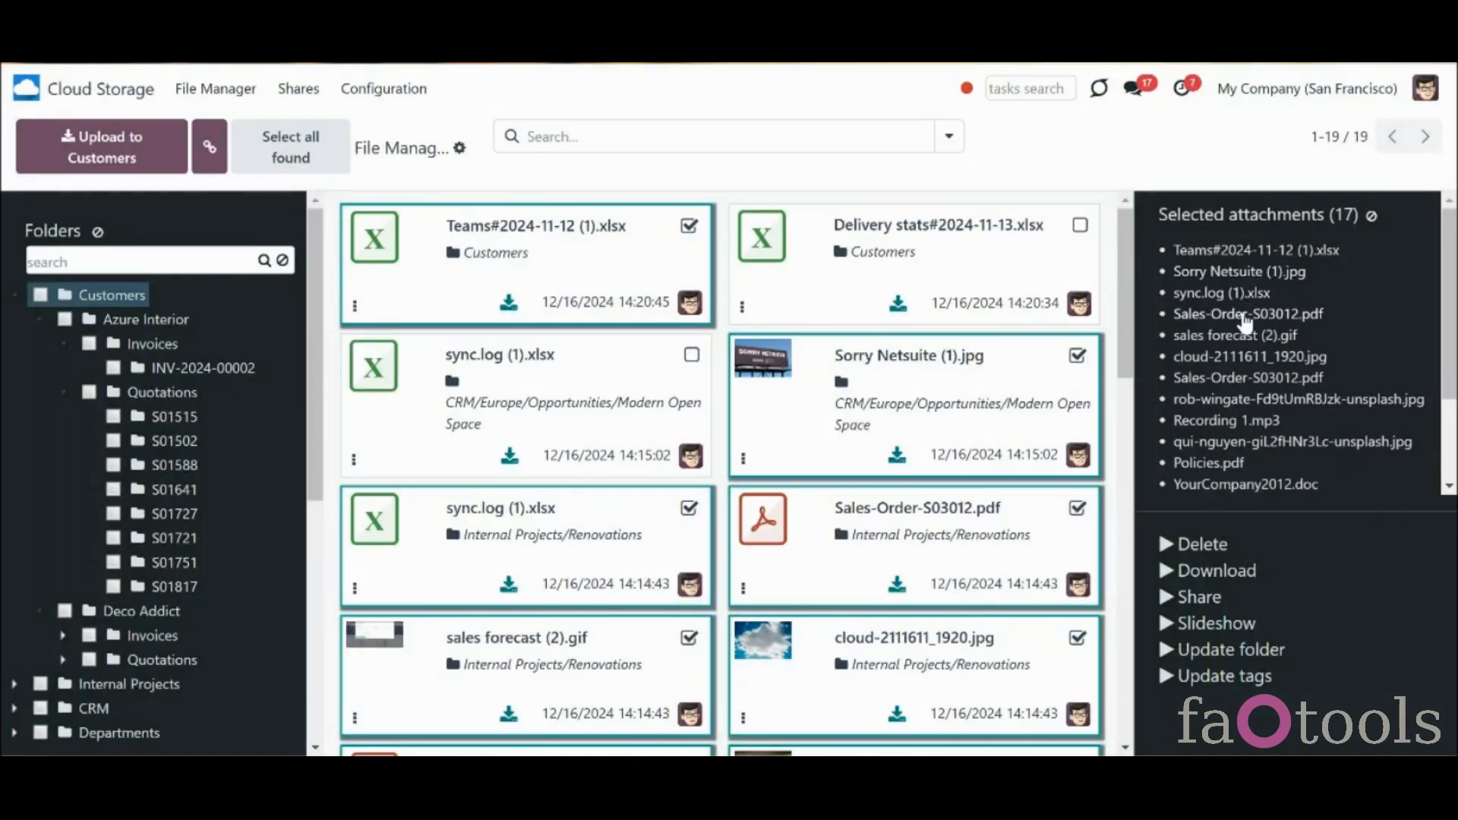
click(1244, 314)
click(1242, 335)
click(1226, 379)
click(1227, 392)
click(1221, 391)
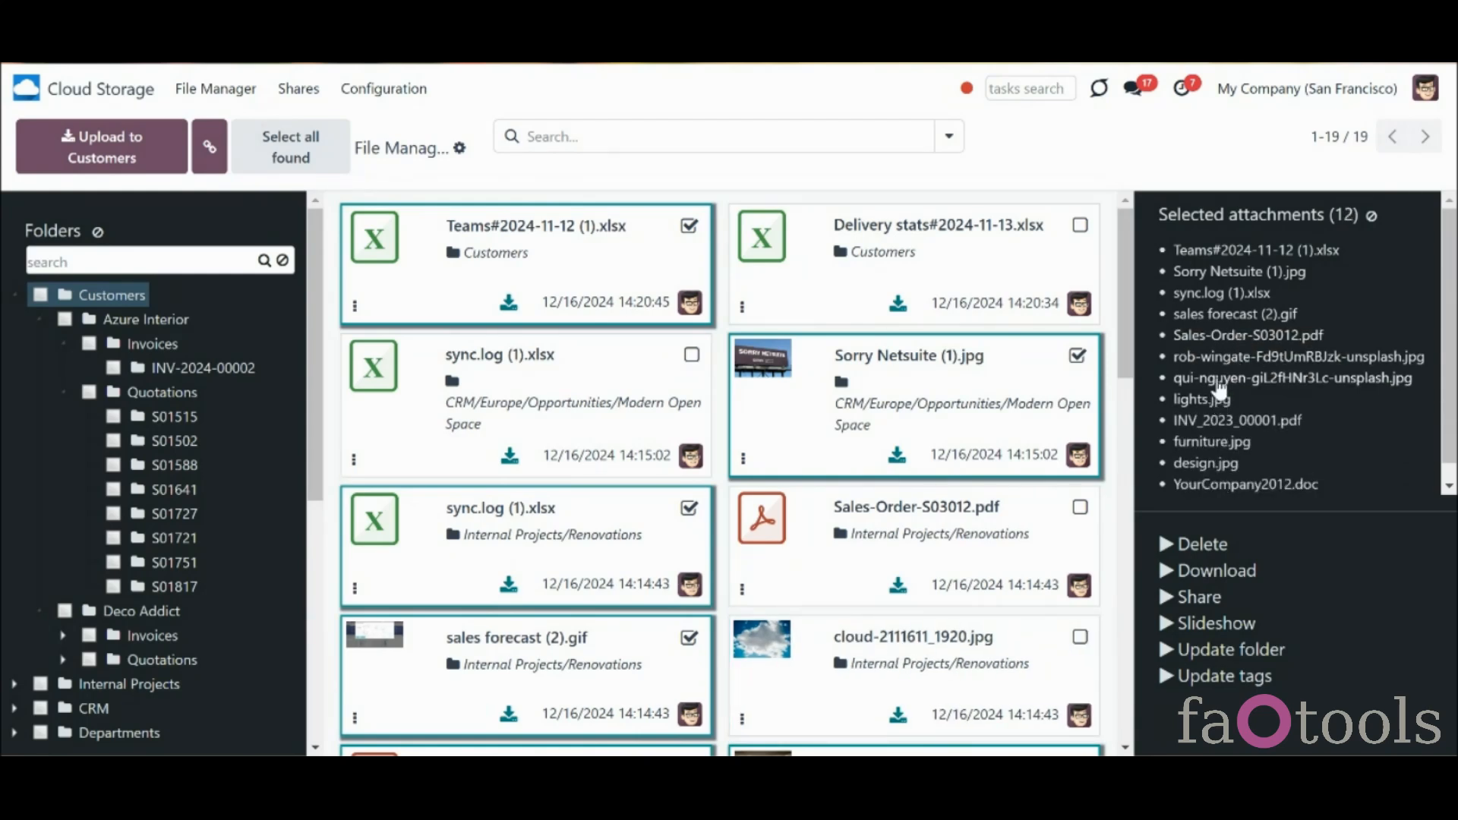
click(1215, 380)
click(1223, 358)
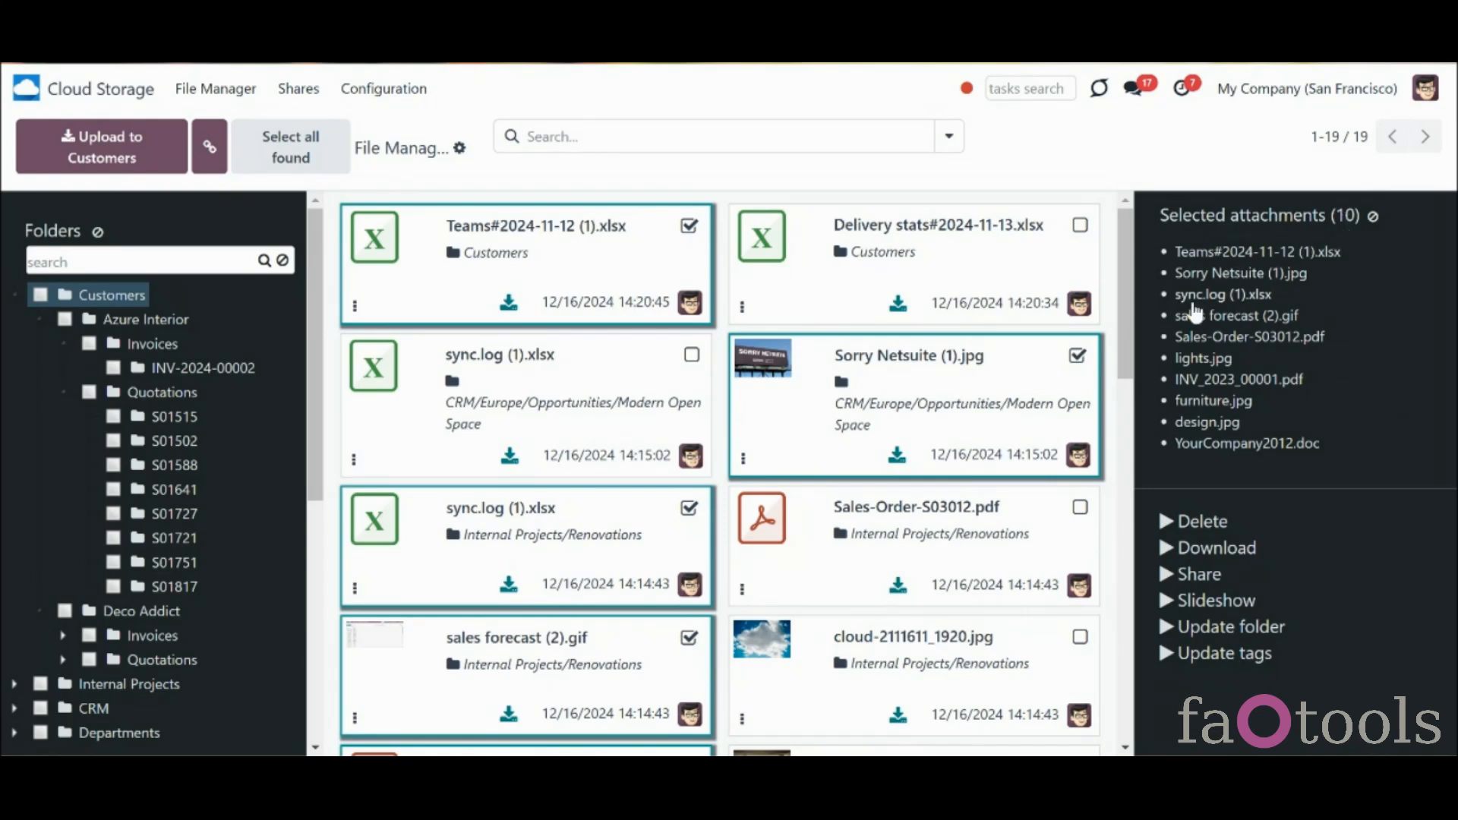
click(1078, 356)
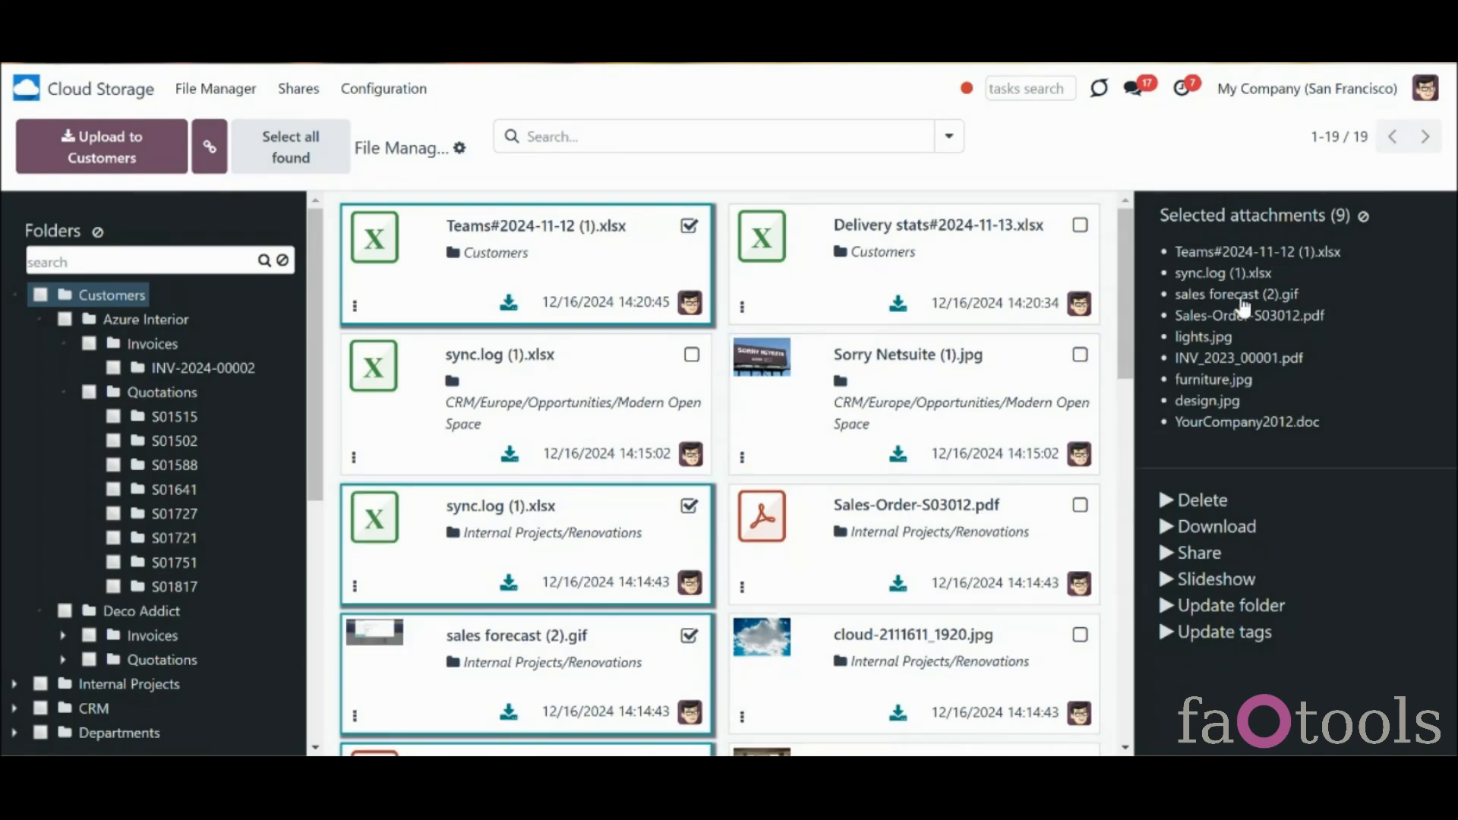
click(1363, 219)
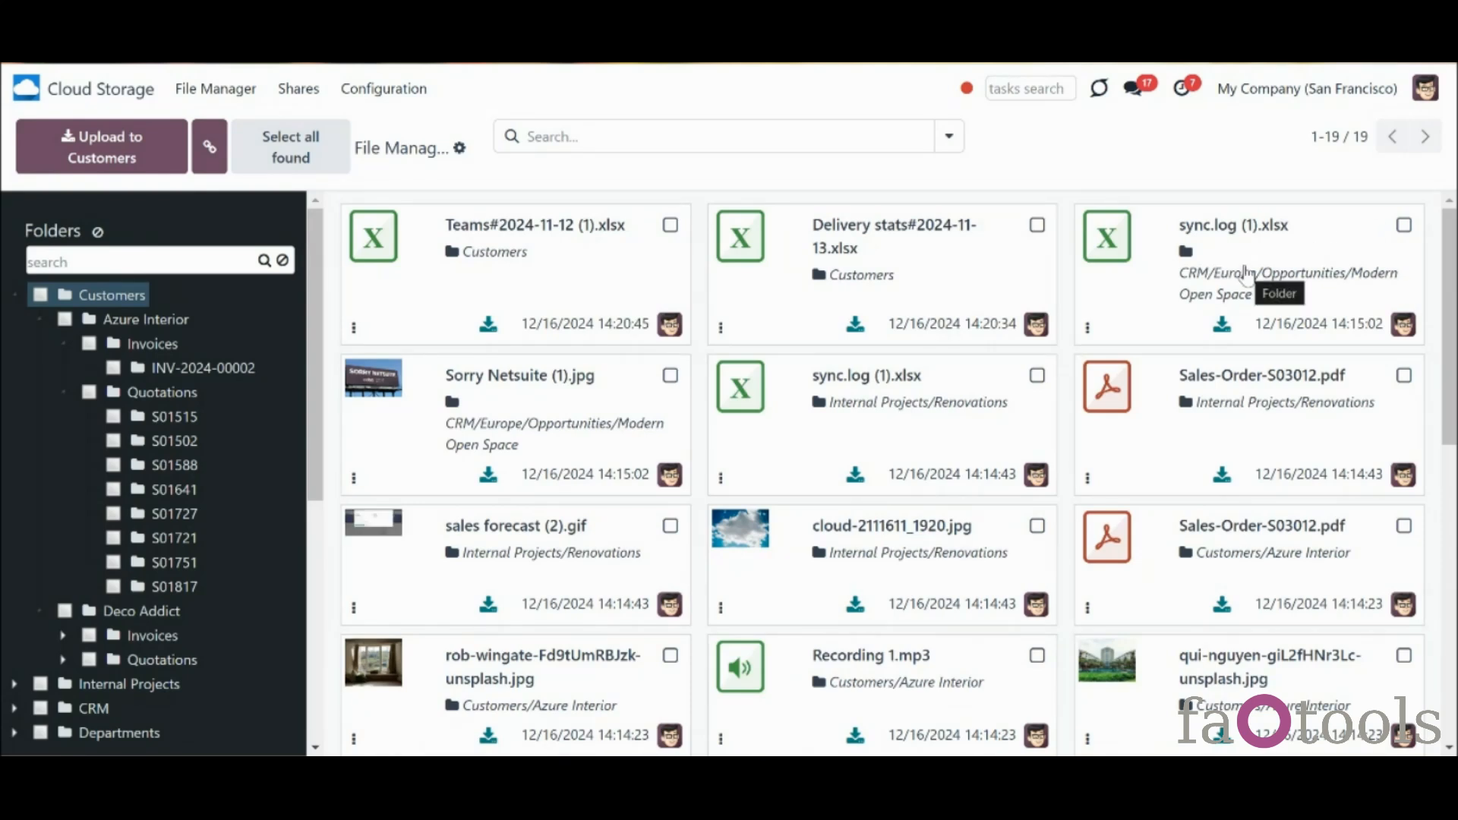
Select Sorry Netsuite (1).jpg, sync.log (1).xlsx and Sales-Order-S03012.pdf, then browse Invoices, Quotations and Customers
click(669, 375)
click(689, 355)
click(1078, 507)
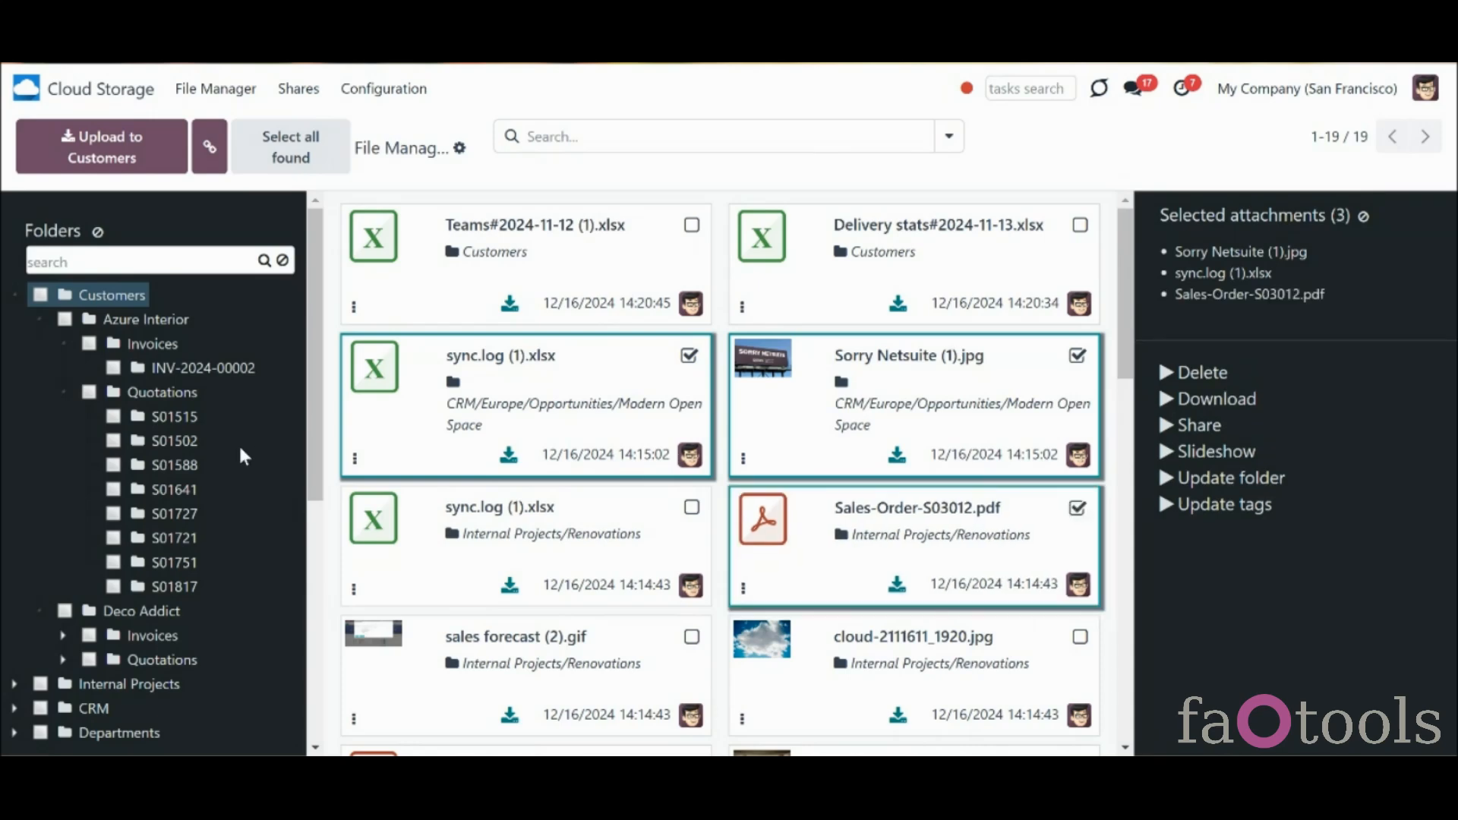
click(106, 343)
click(97, 367)
click(45, 296)
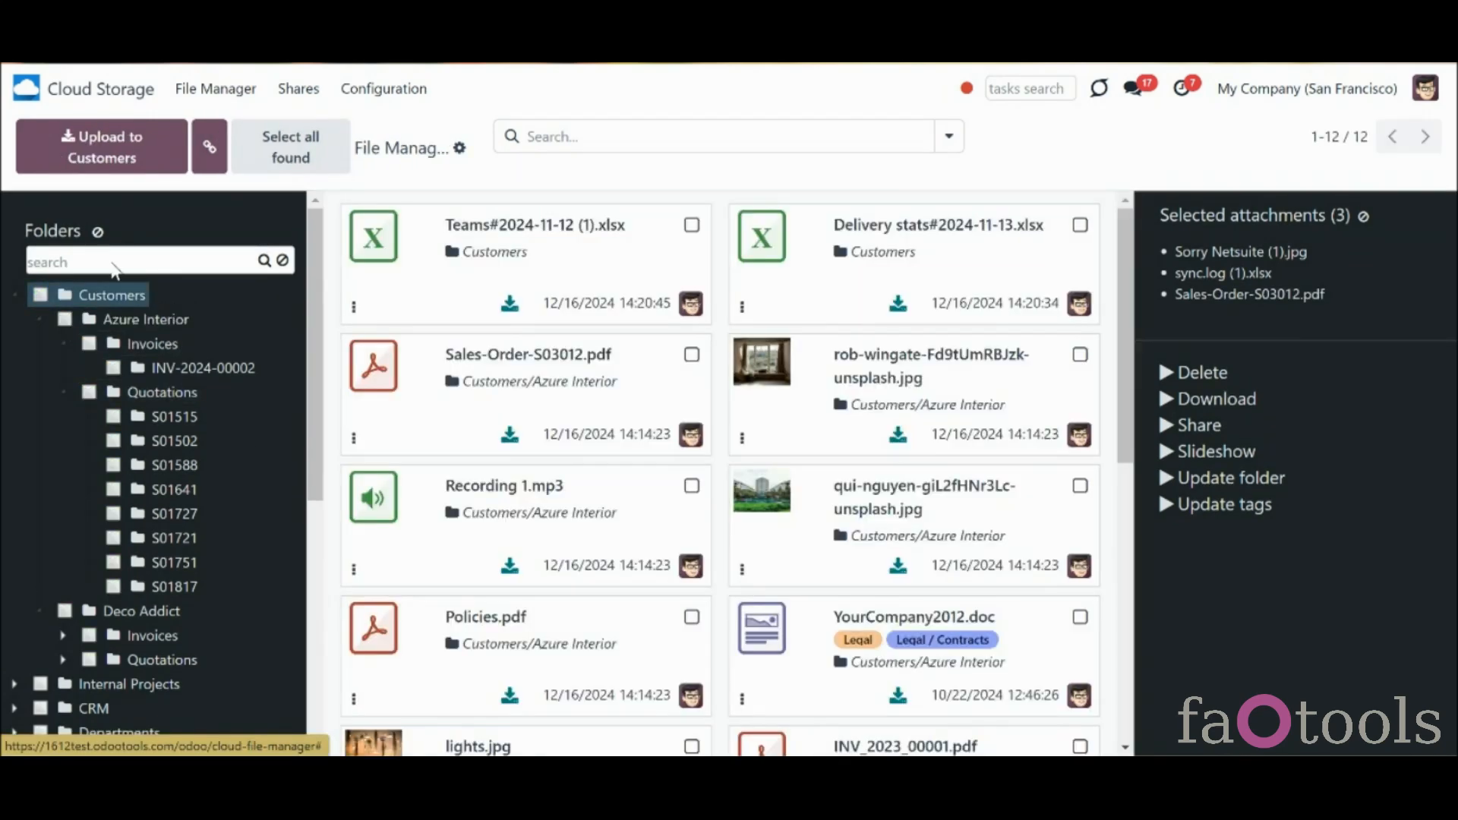
drag(318, 283, 319, 519)
Try the Marketing tag and For Partners share filters, clear them, then search files for 'design'
click(73, 488)
click(64, 671)
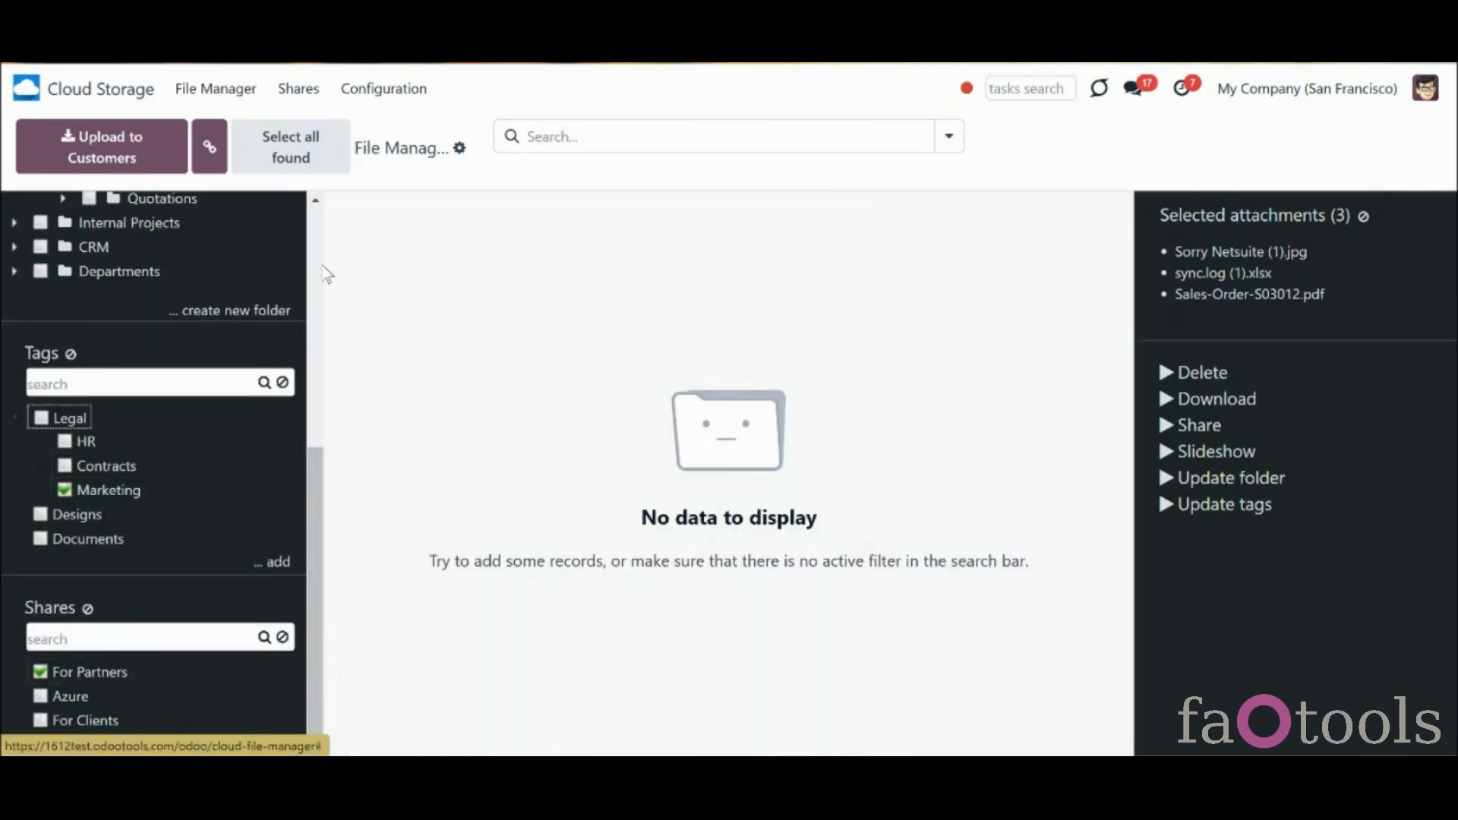
click(70, 353)
click(87, 609)
click(627, 135)
text(design)
click(637, 241)
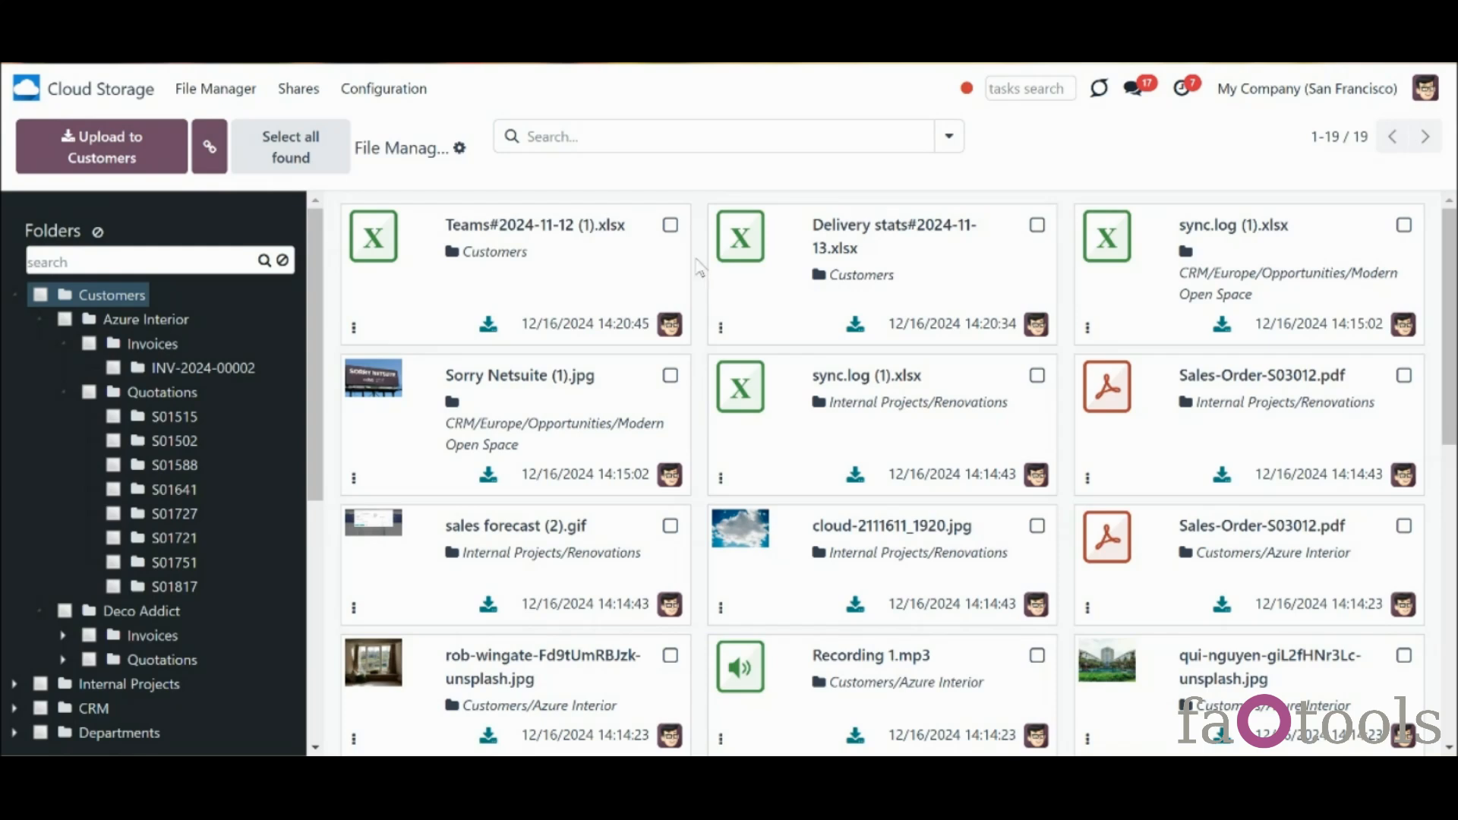
Reselect Sorry Netsuite (1).jpg and Sales-Order-S03012.pdf and move the three files into Customers/Azure Interior
click(670, 376)
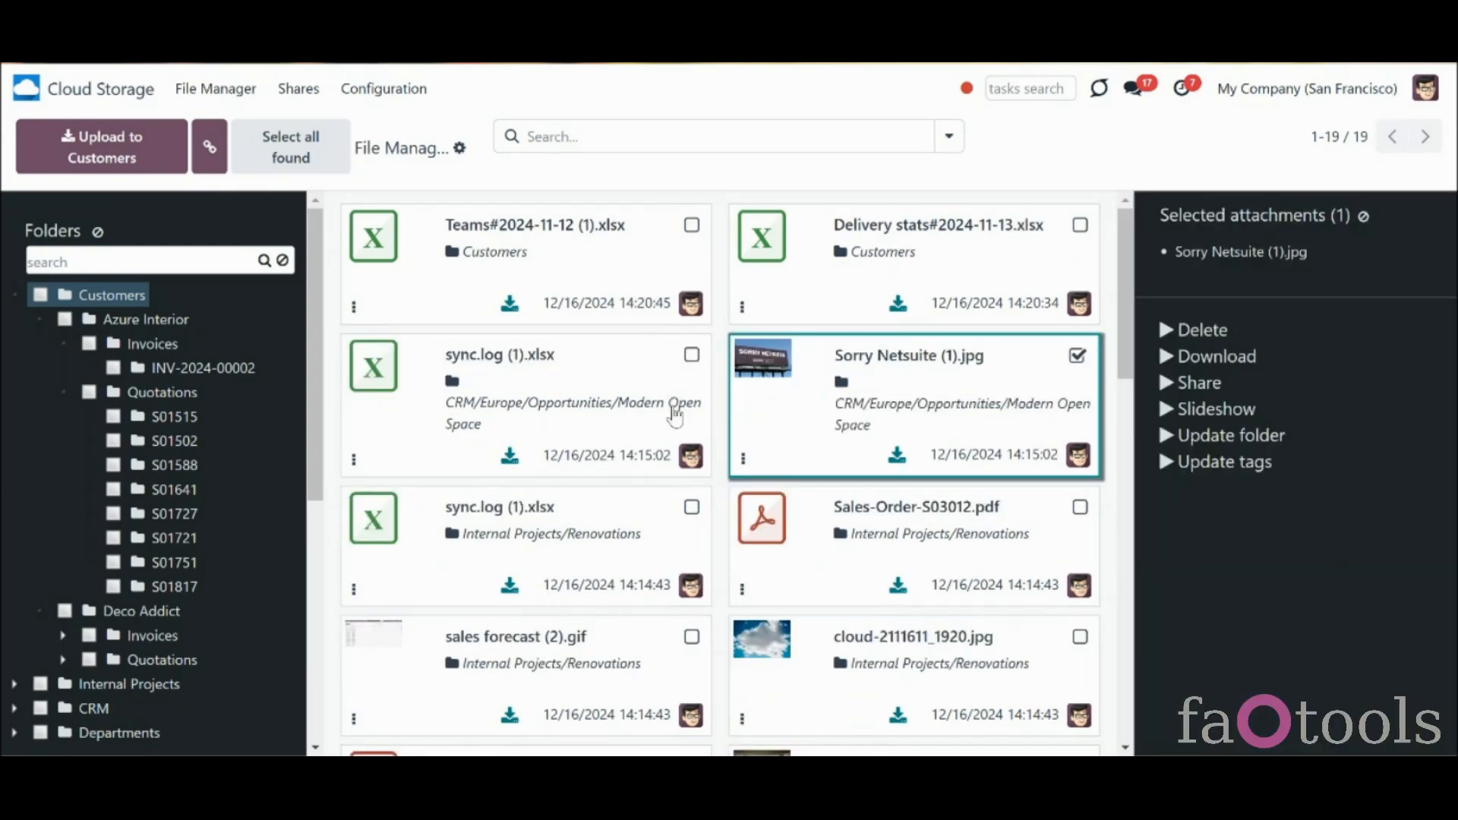
click(1079, 507)
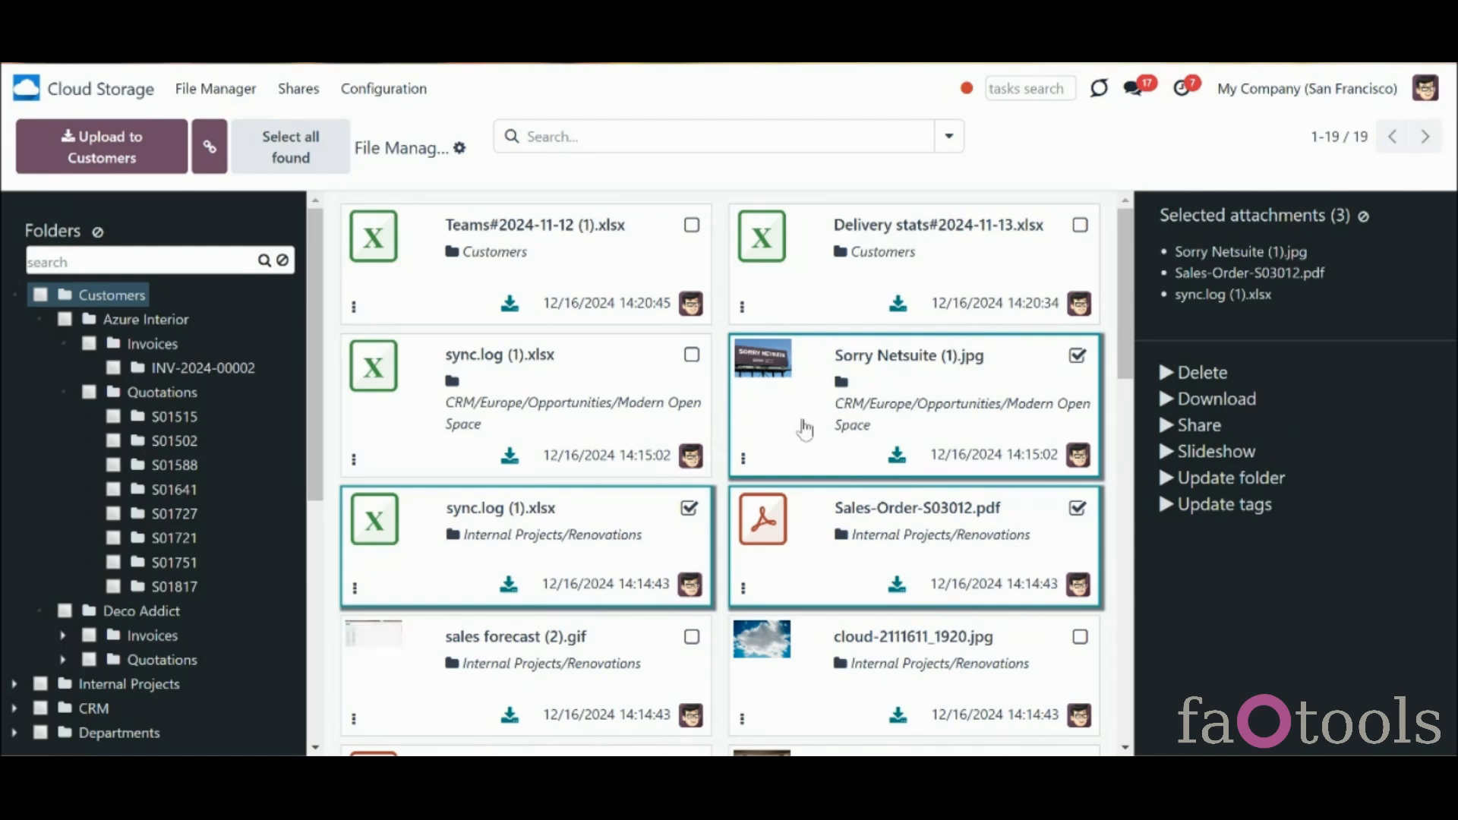
drag(804, 423, 159, 325)
Tag the three files Designs, add them to the For Clients share, and clear the selection
scroll(266, 412, down, 5)
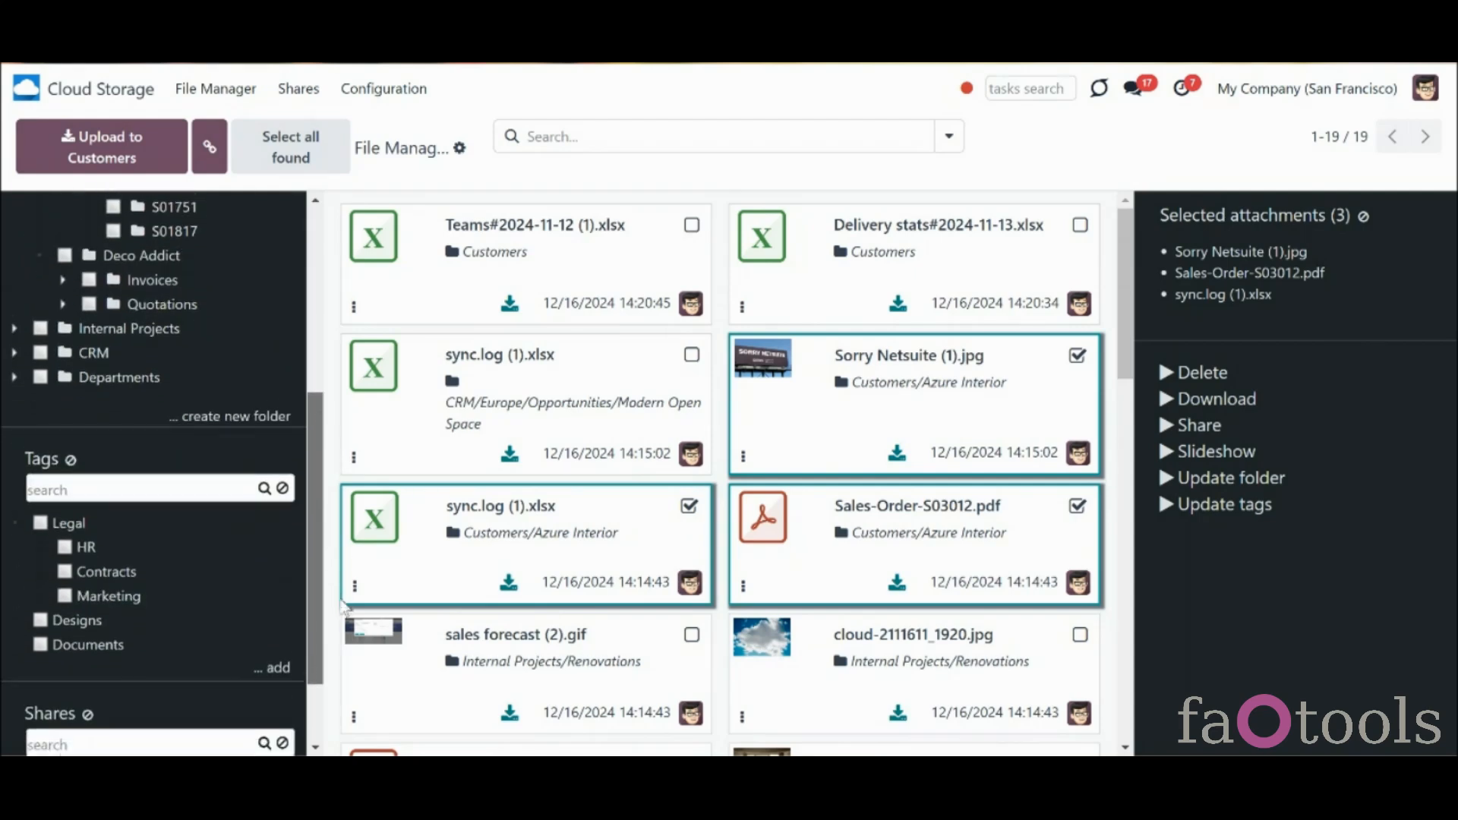
drag(492, 524, 81, 557)
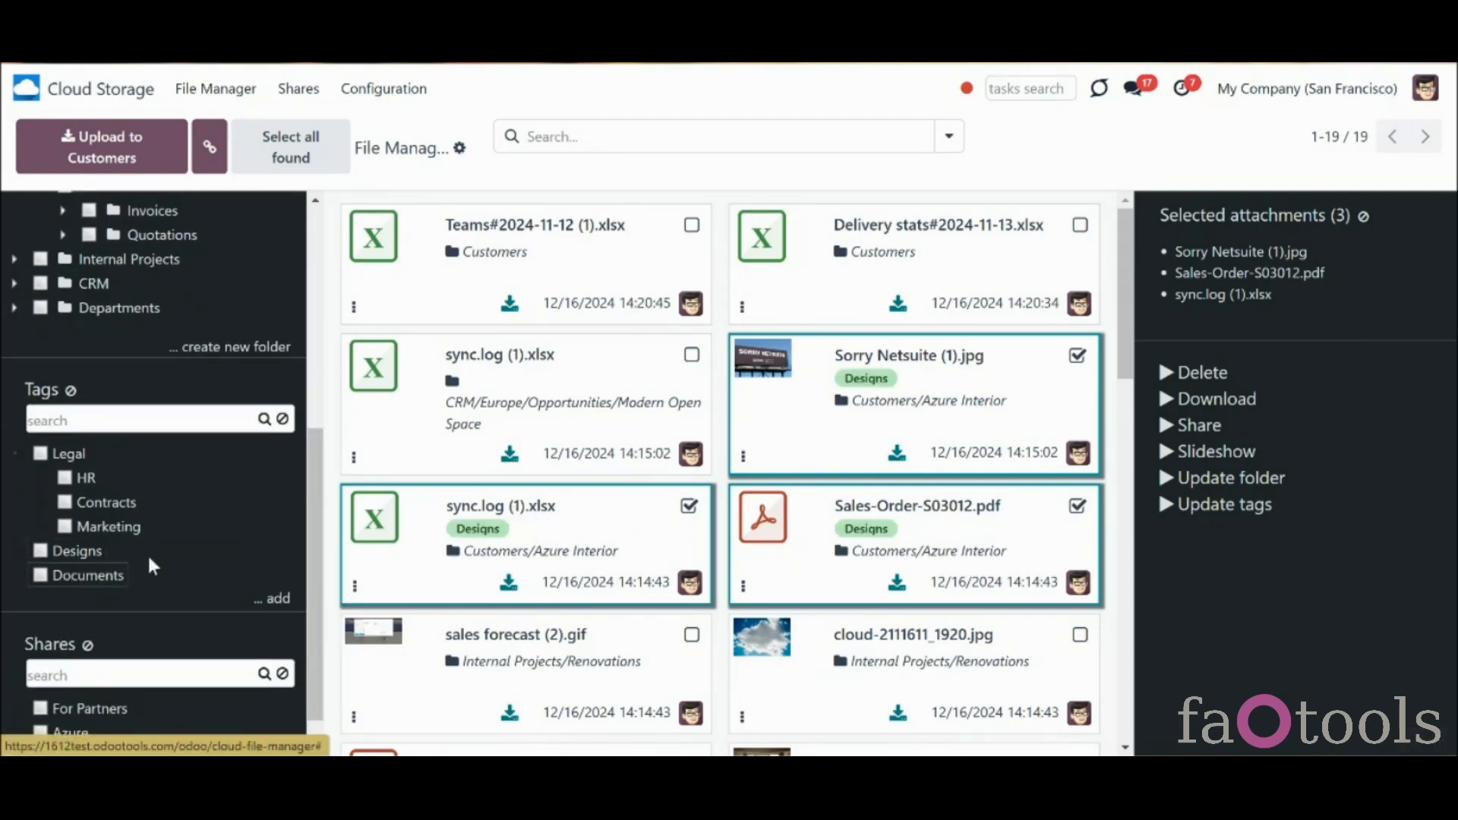
scroll(323, 558, down, 1)
drag(453, 566, 74, 723)
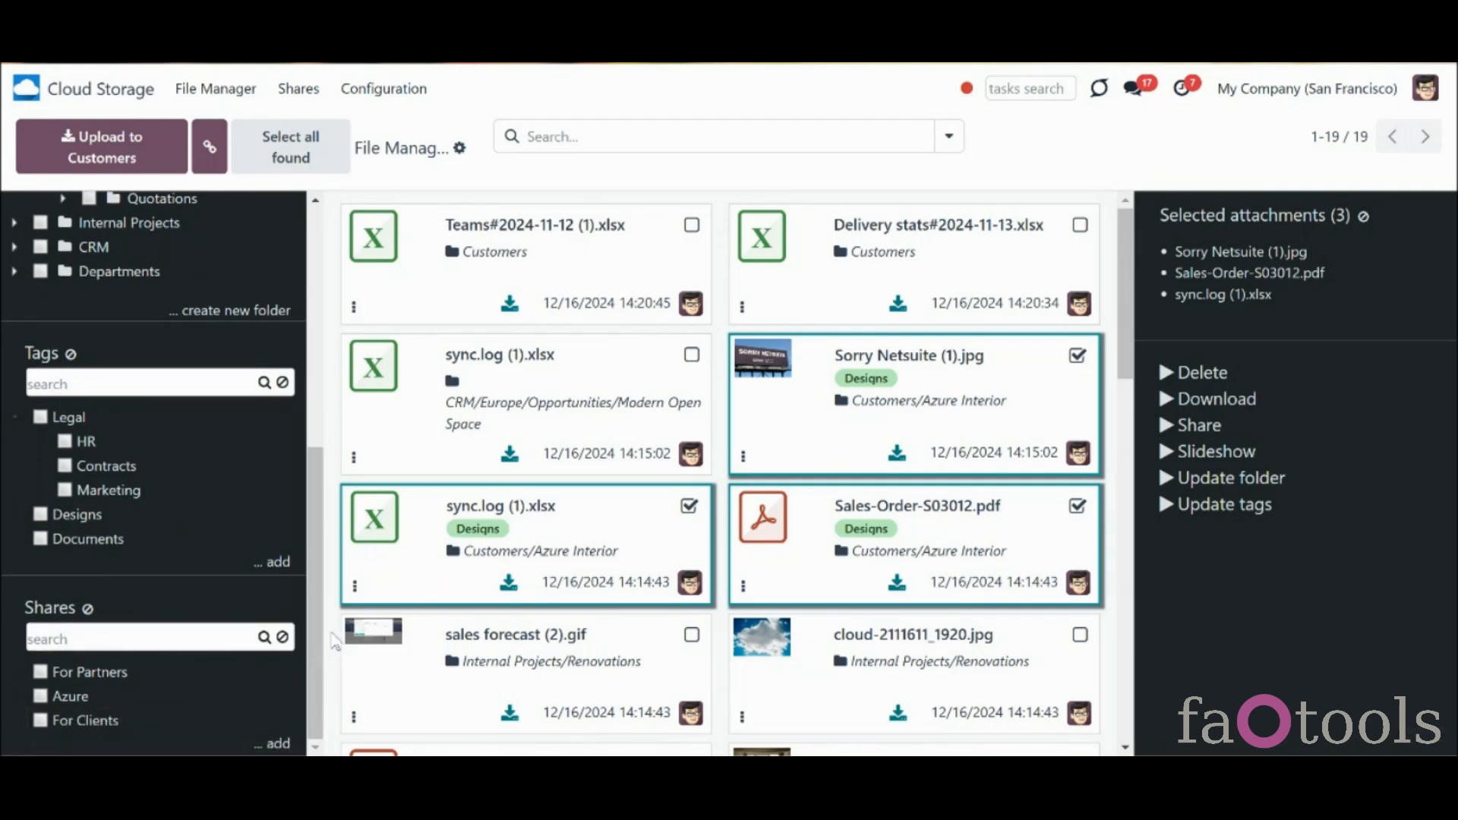
click(1362, 216)
click(668, 135)
text(sa)
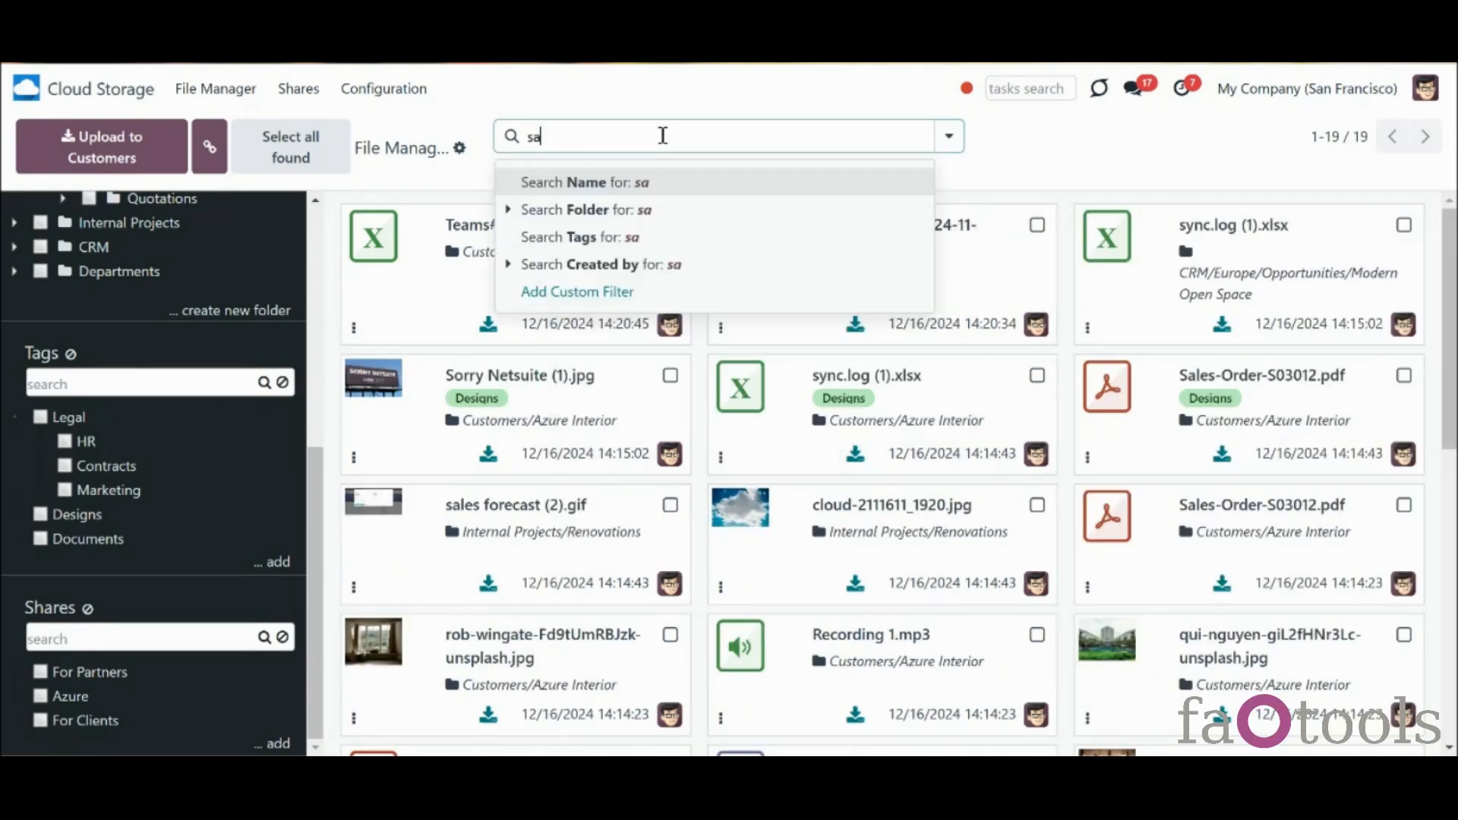
text(les)
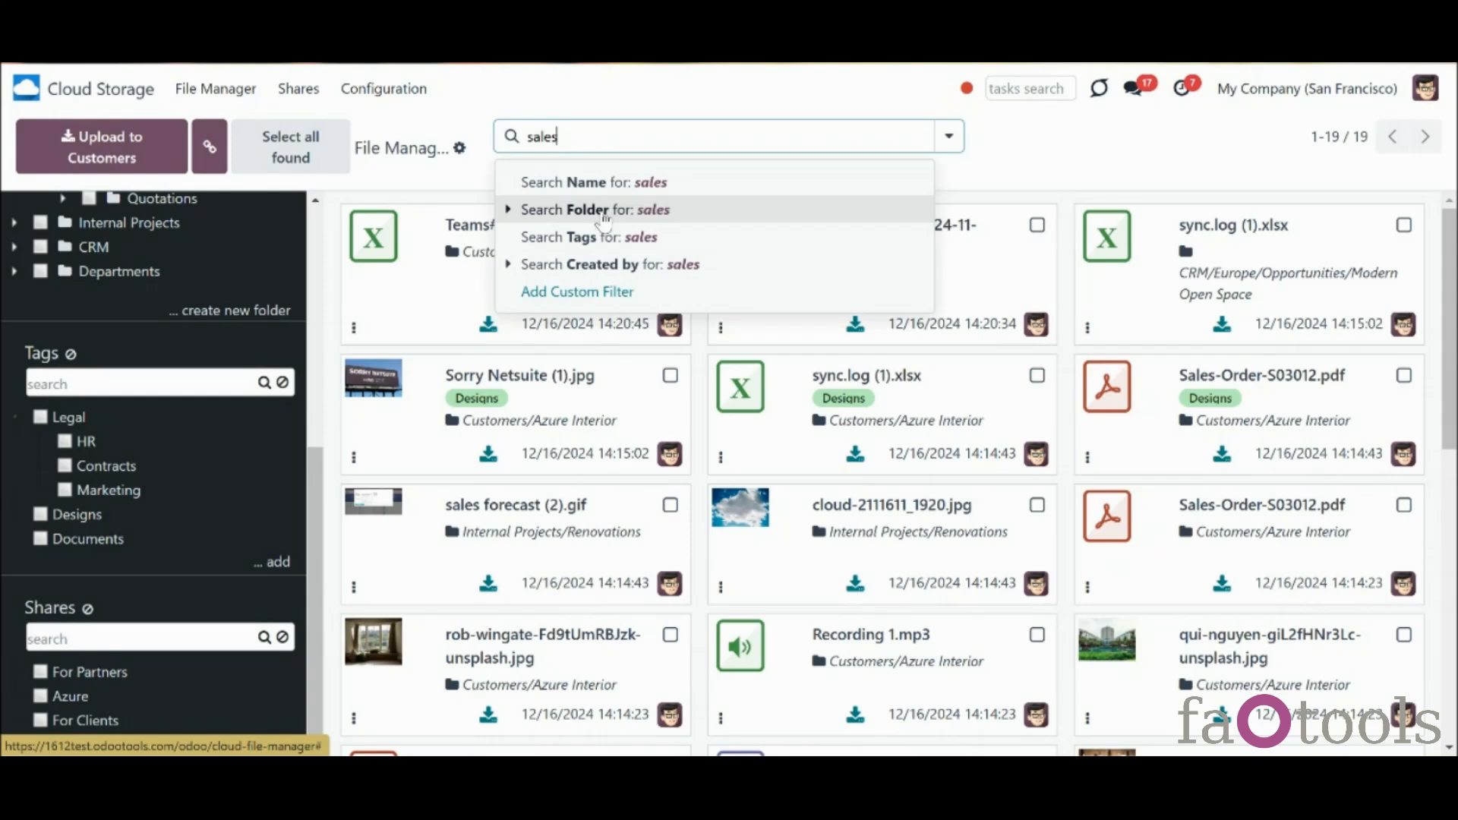
click(665, 183)
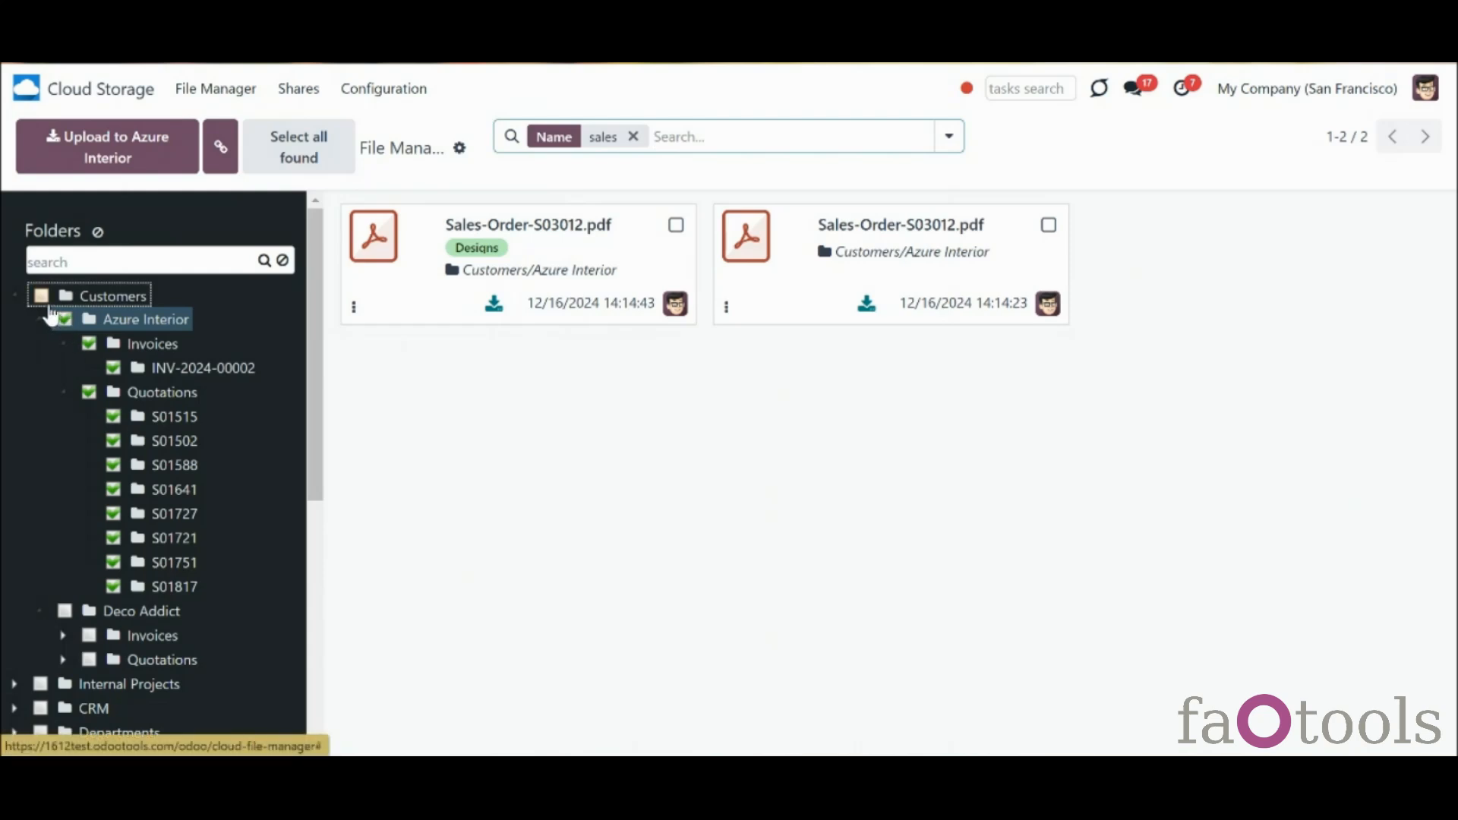
click(47, 302)
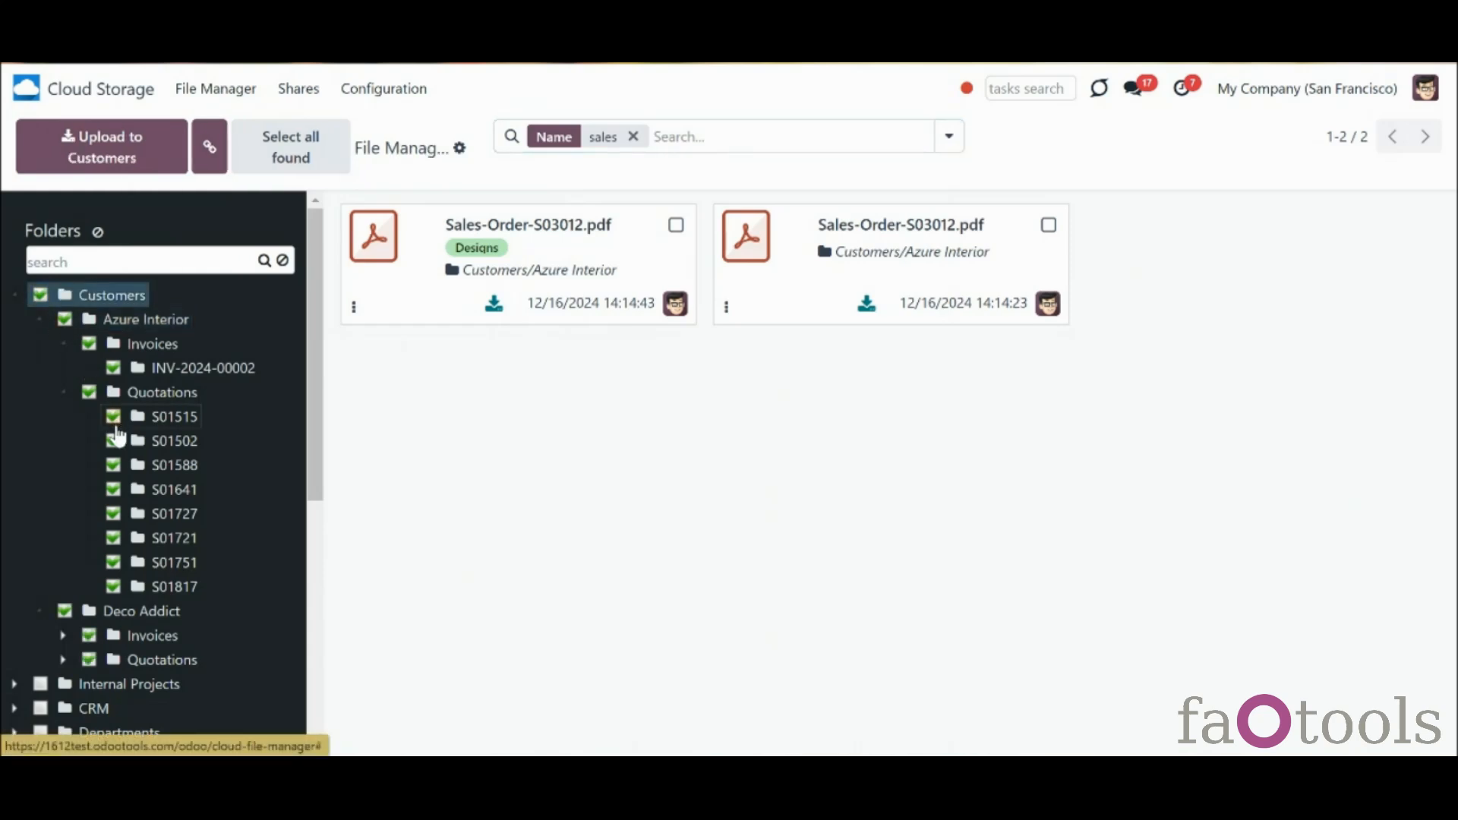
click(98, 231)
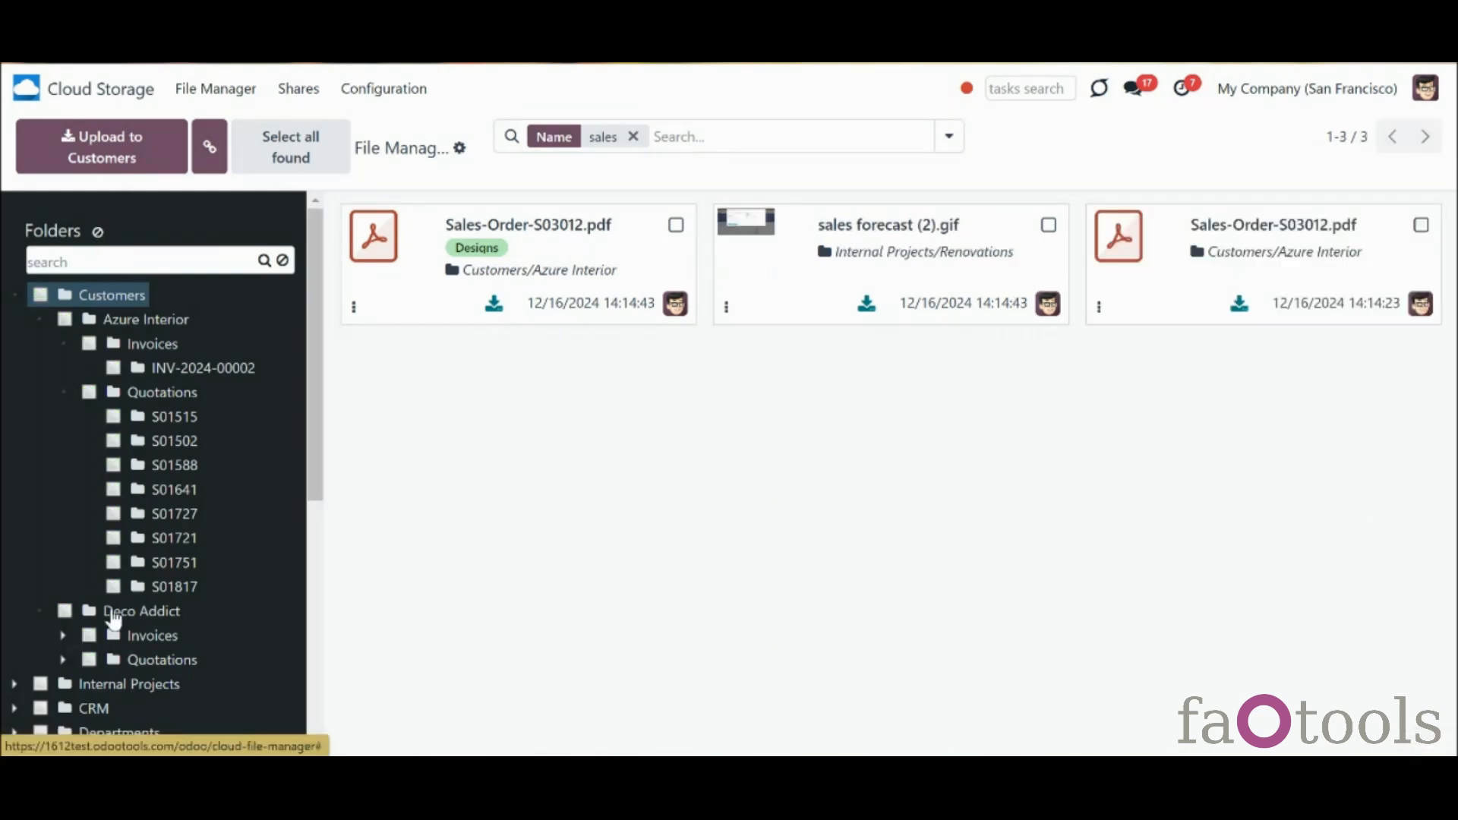
click(42, 688)
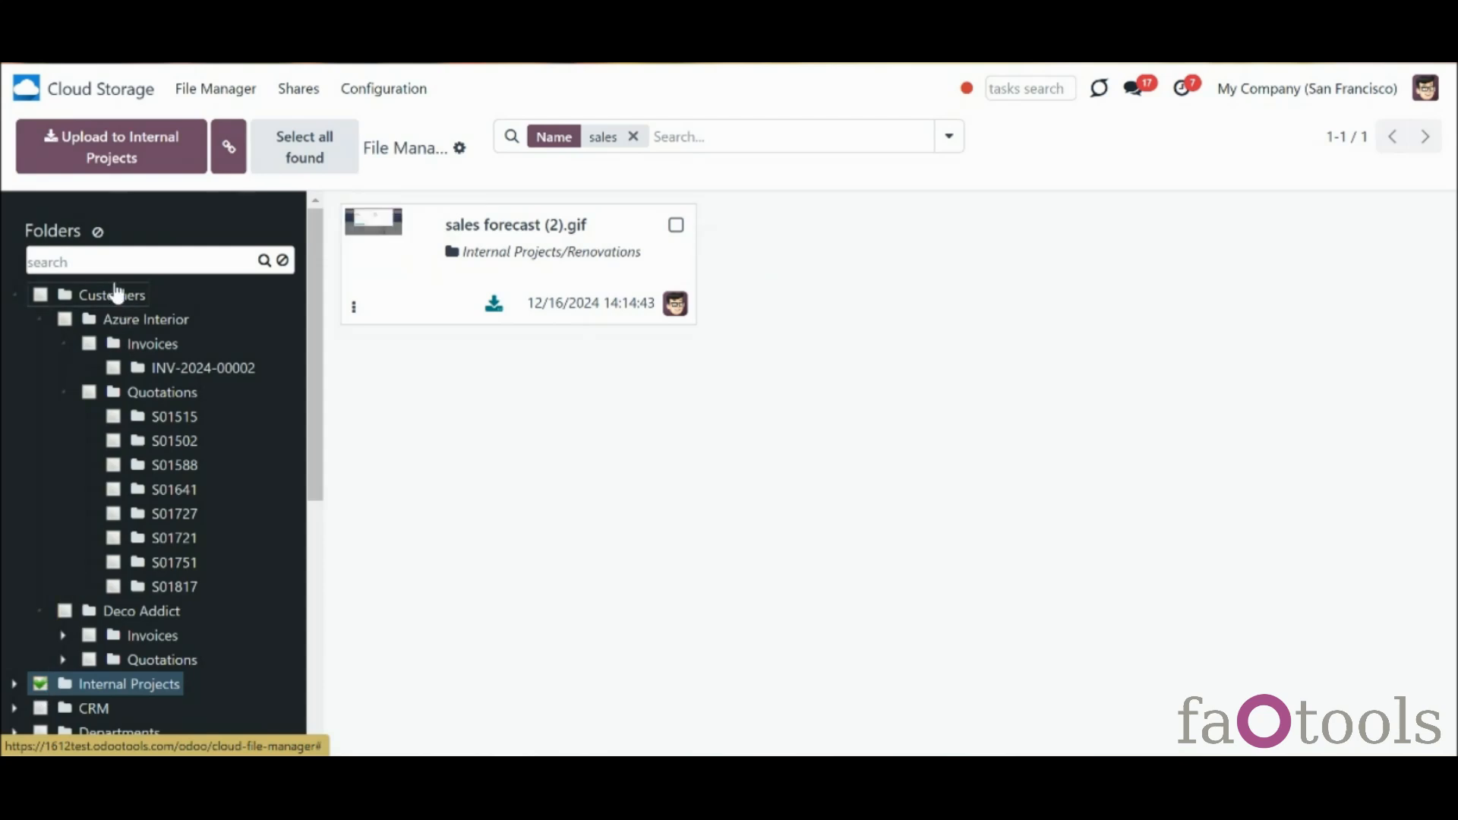
click(98, 233)
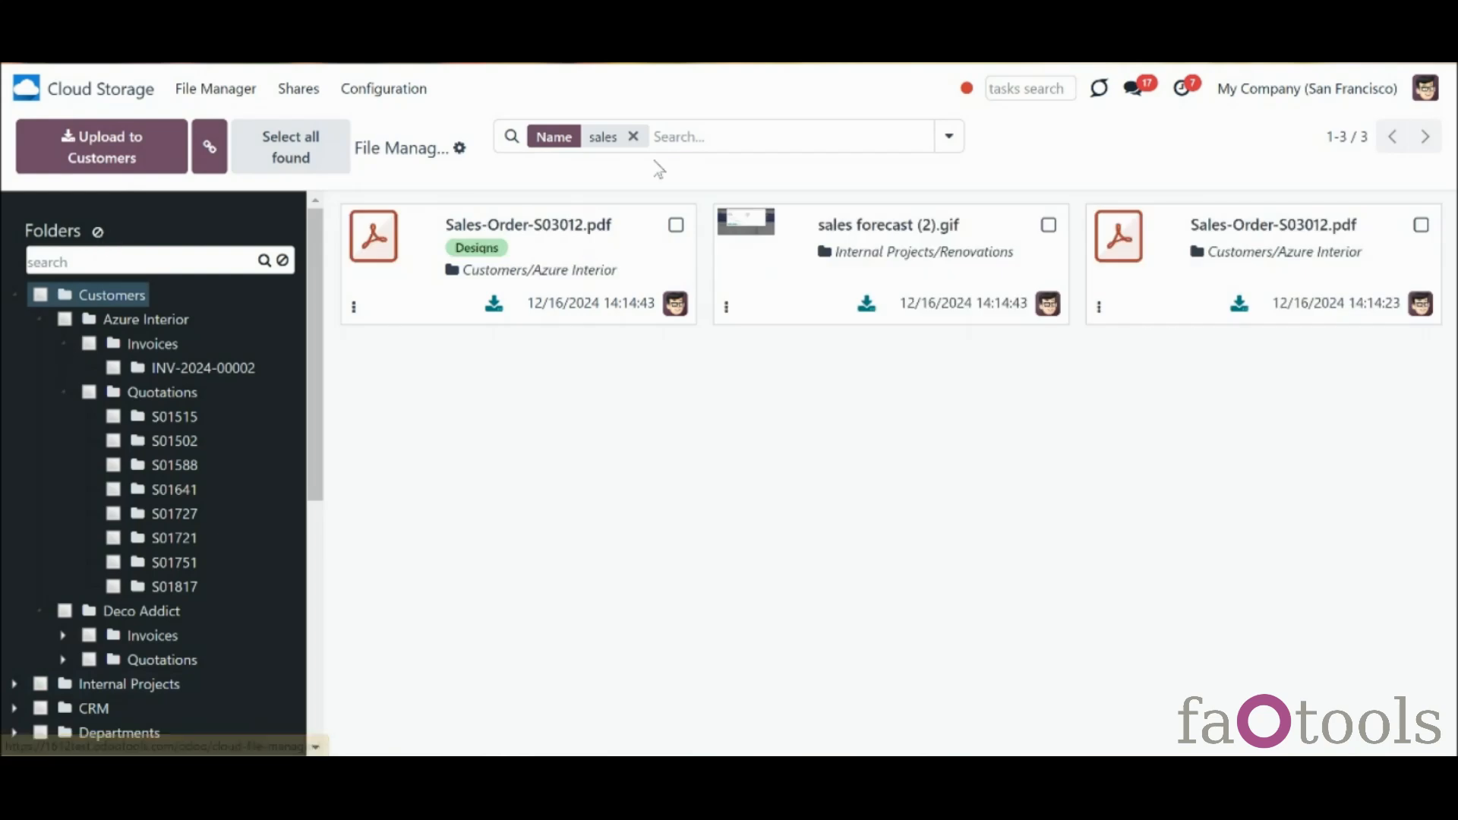
click(635, 137)
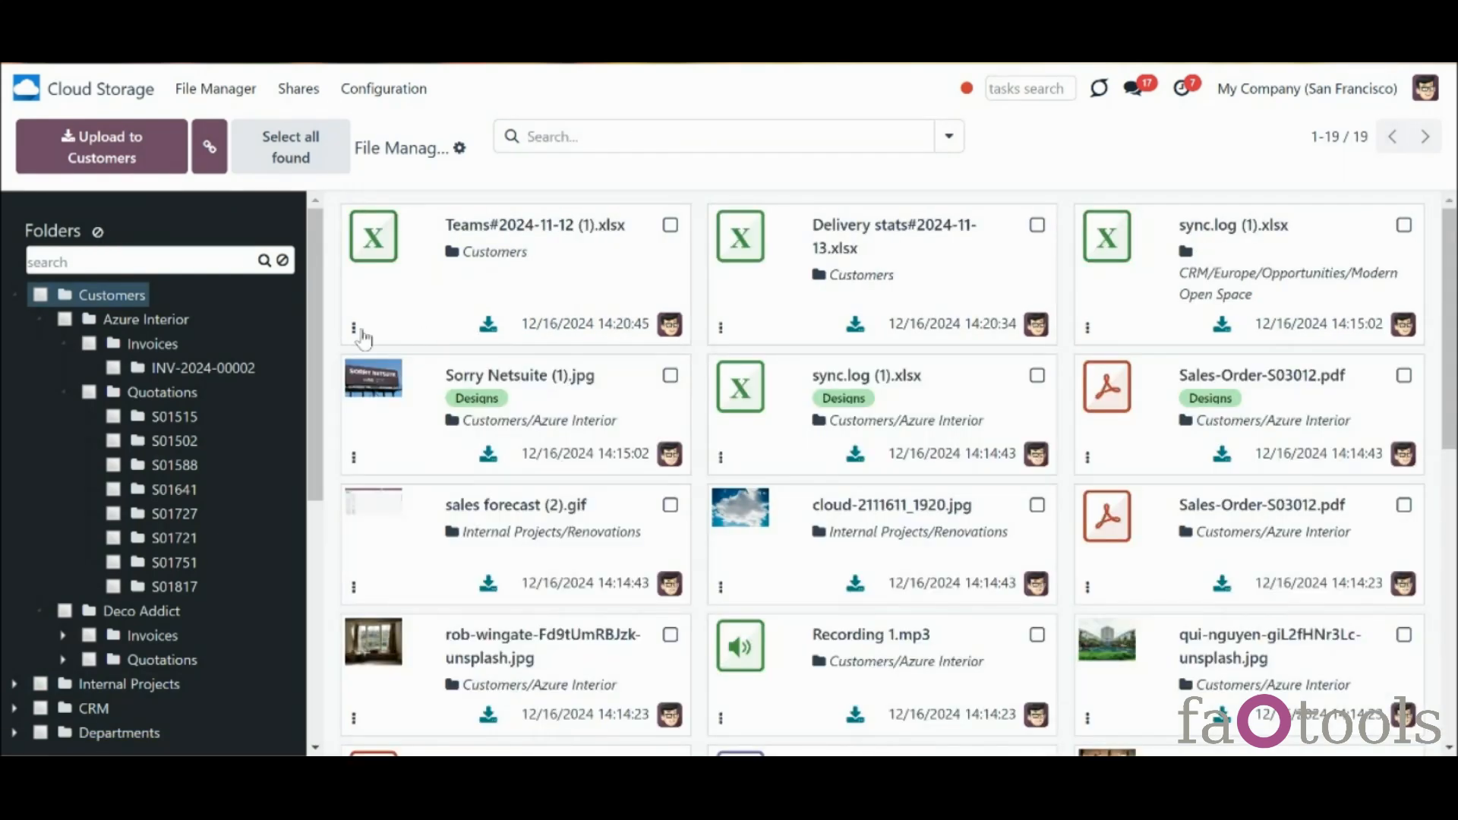
Give the Teams#2024-11-12 (1).xlsx card a colour label and open the Sorry Netsuite (1).jpg record
click(354, 328)
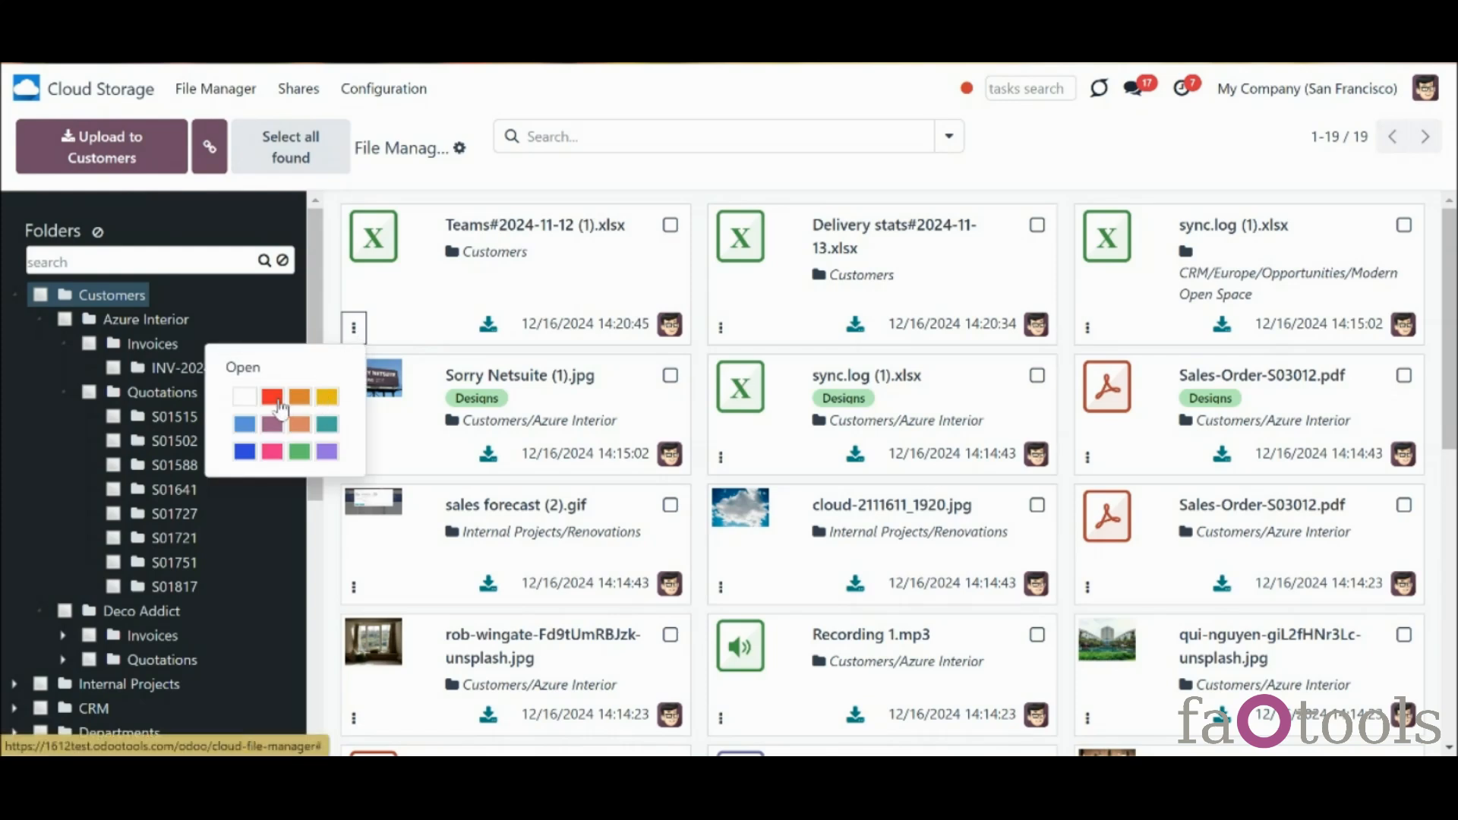
click(263, 429)
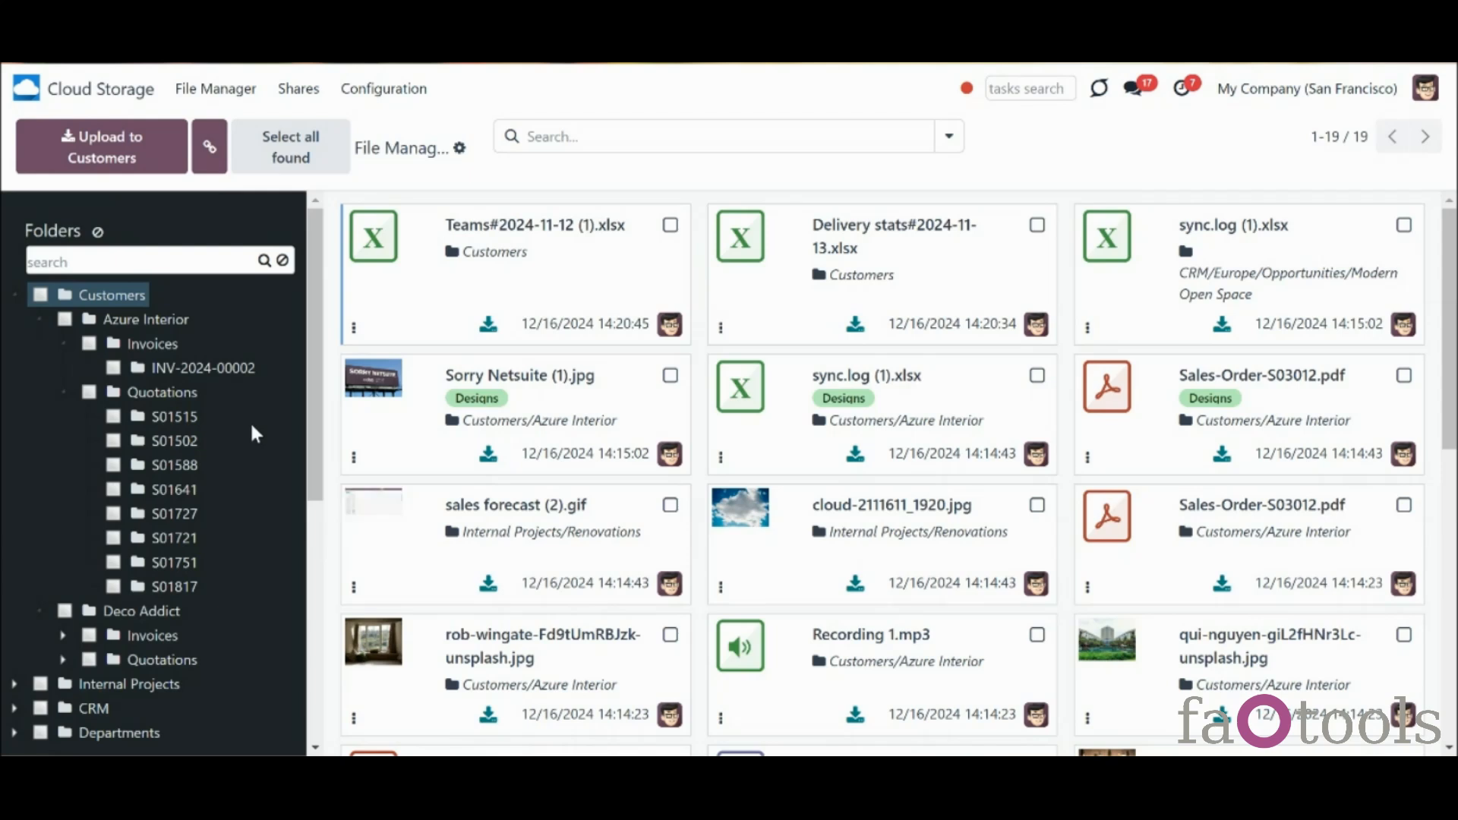
click(354, 459)
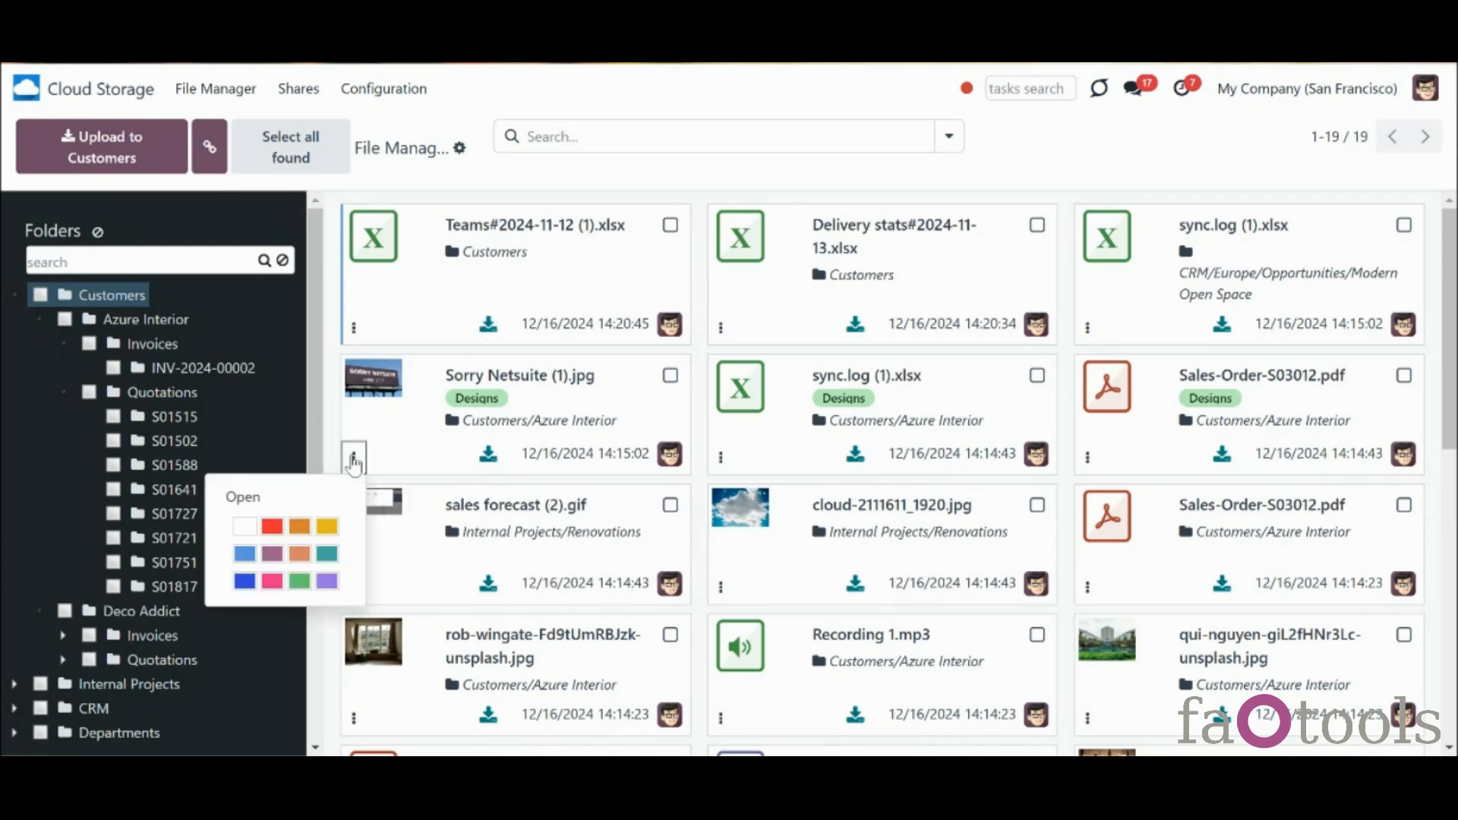
click(272, 501)
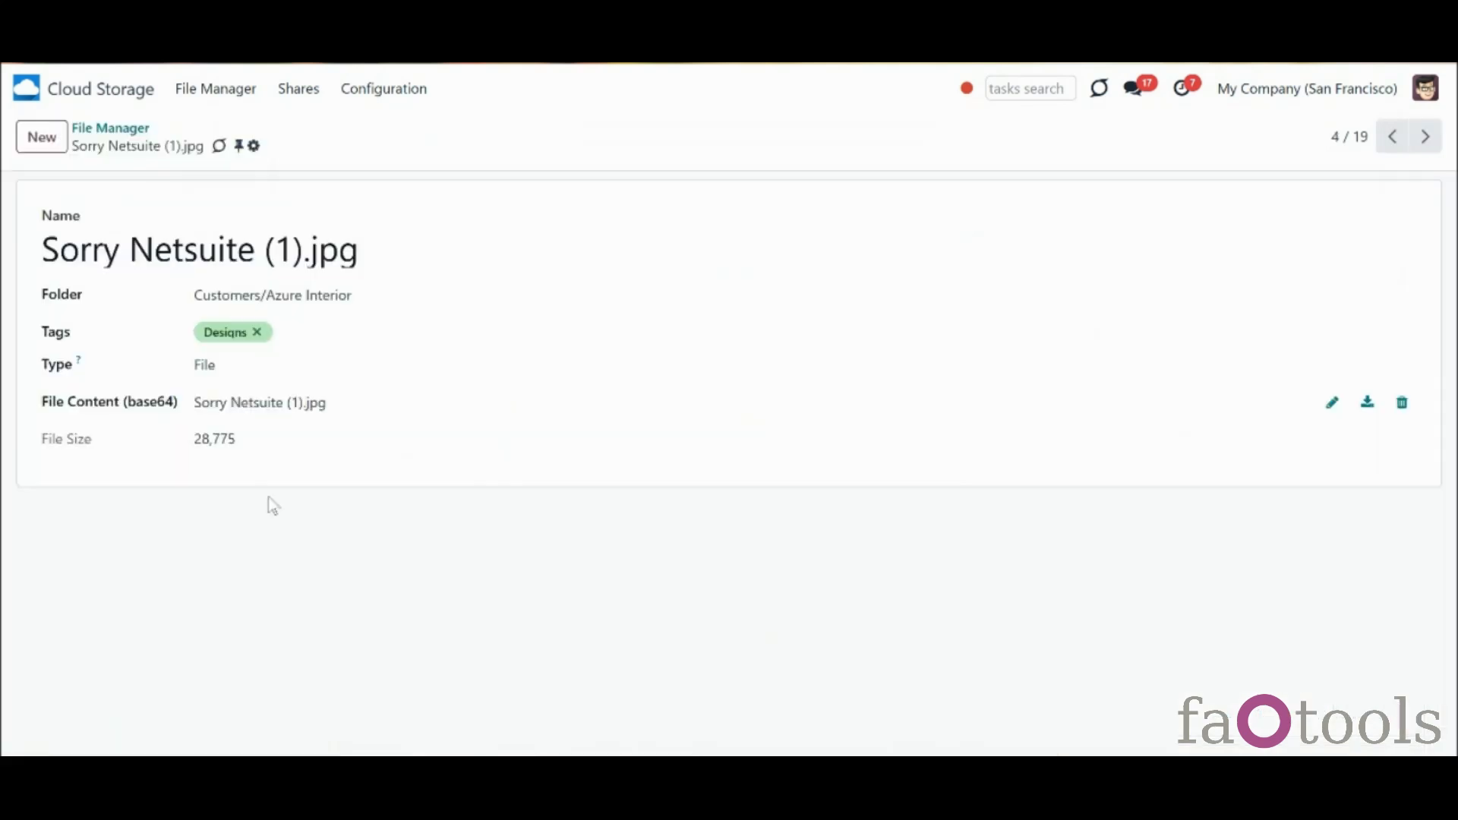
Rename the file Sorry Netsuite.jpg, move it to Customers/Deco Addict, add the Legal tag and save
click(298, 245)
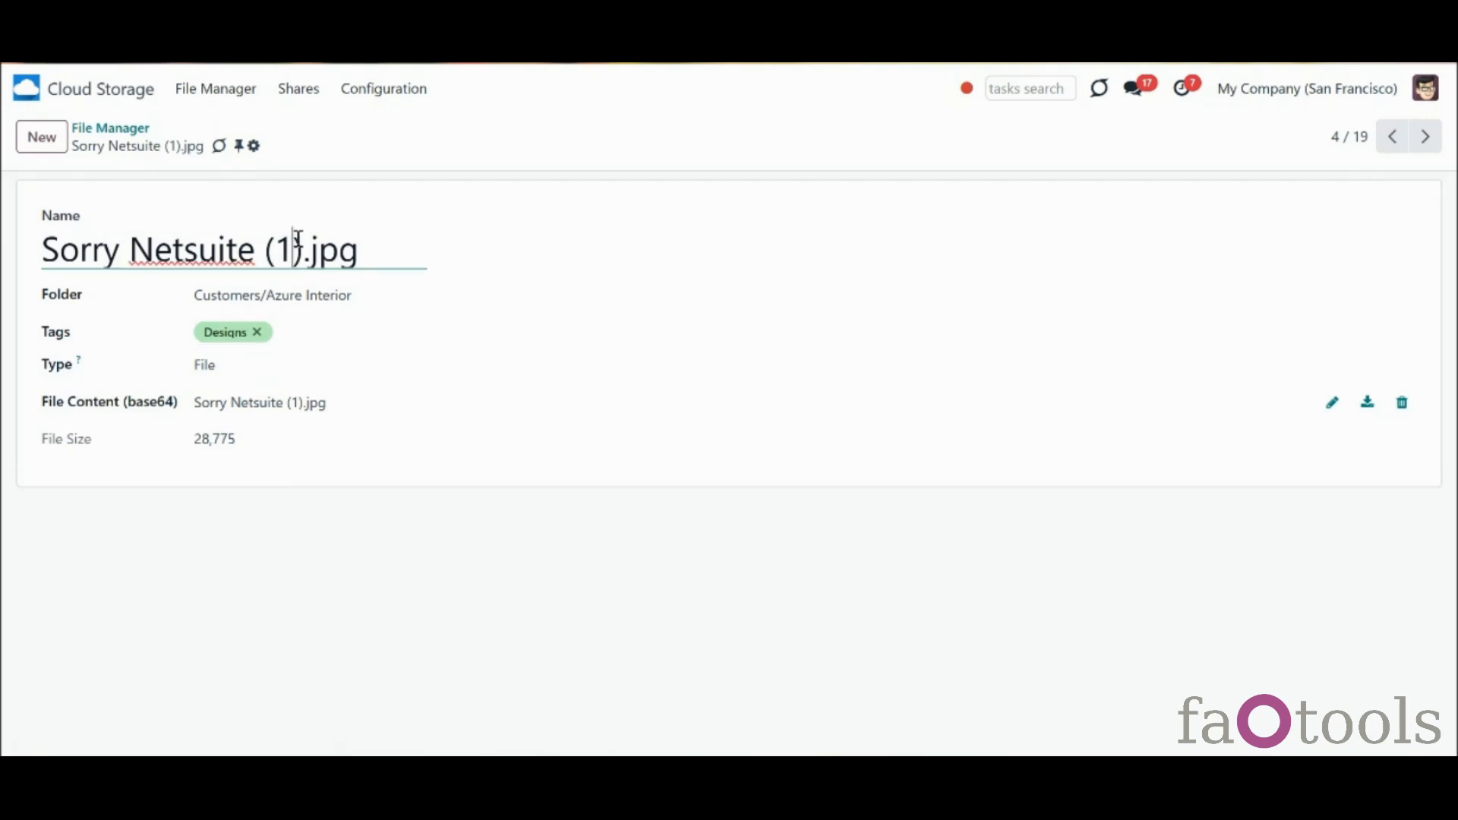
key(BackSpace)
key(BackSpace)
key(BackSpace)
key(BackSpace)
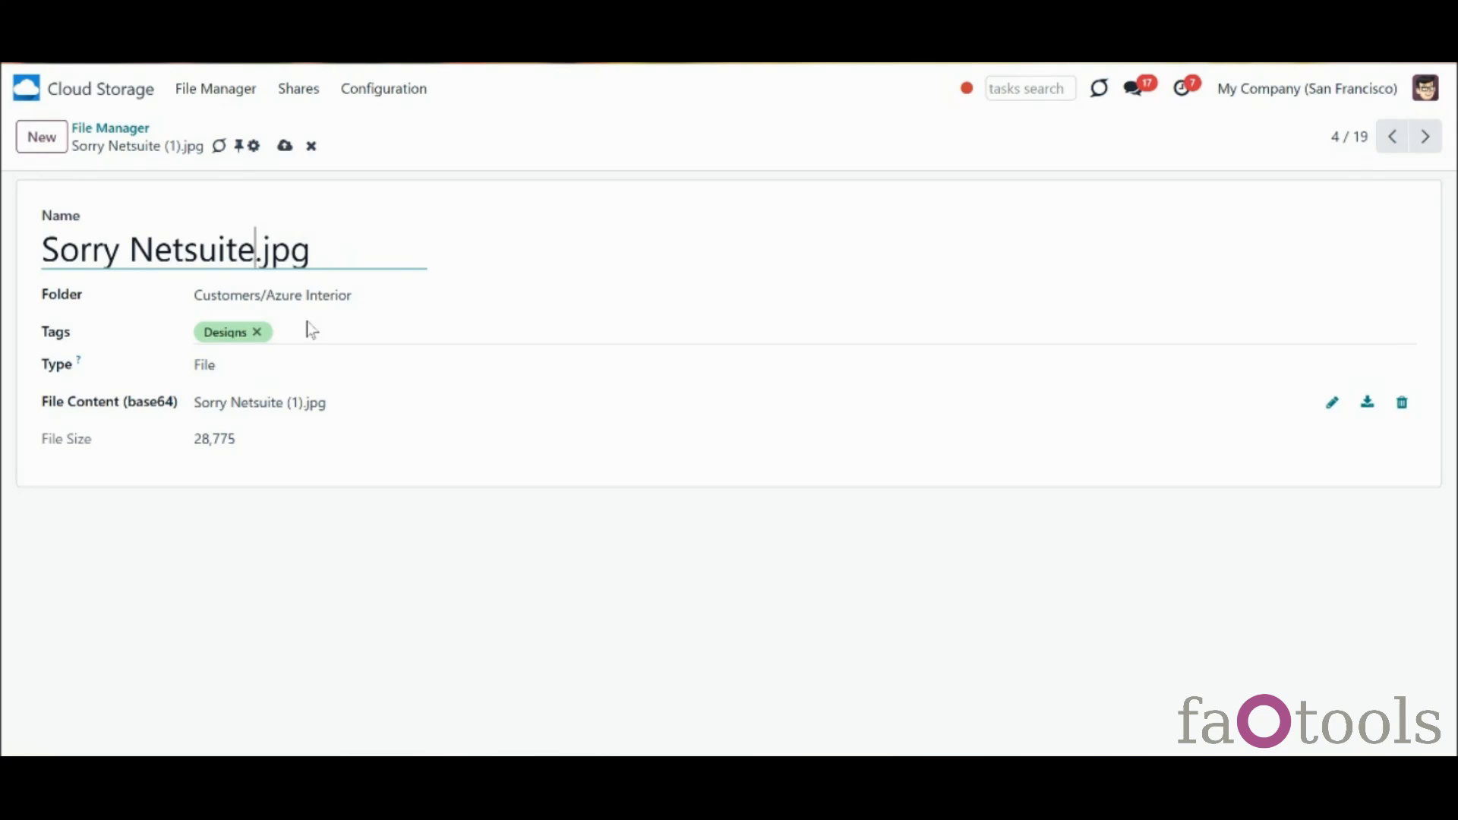
click(322, 296)
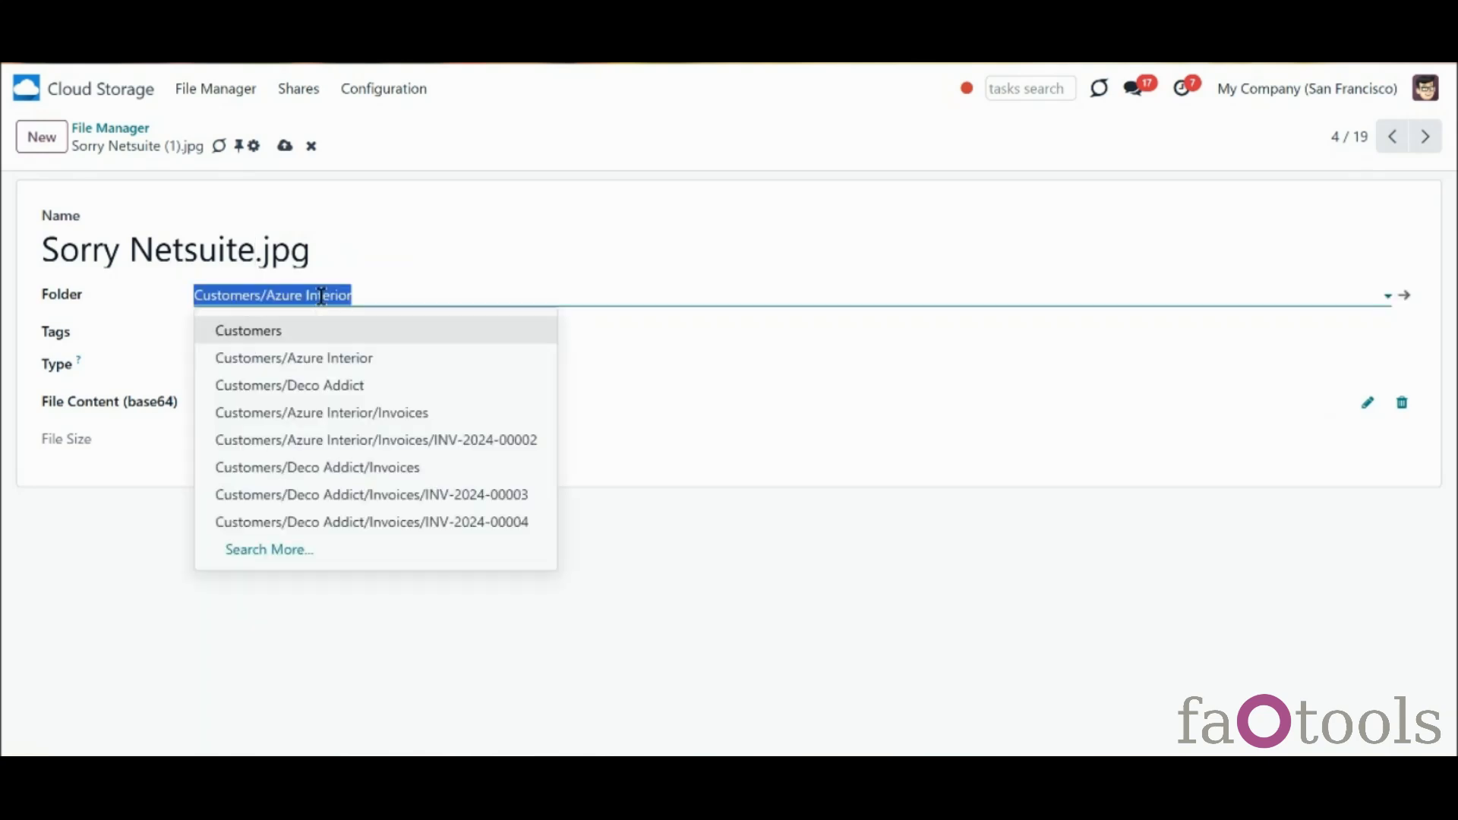
click(358, 385)
click(317, 339)
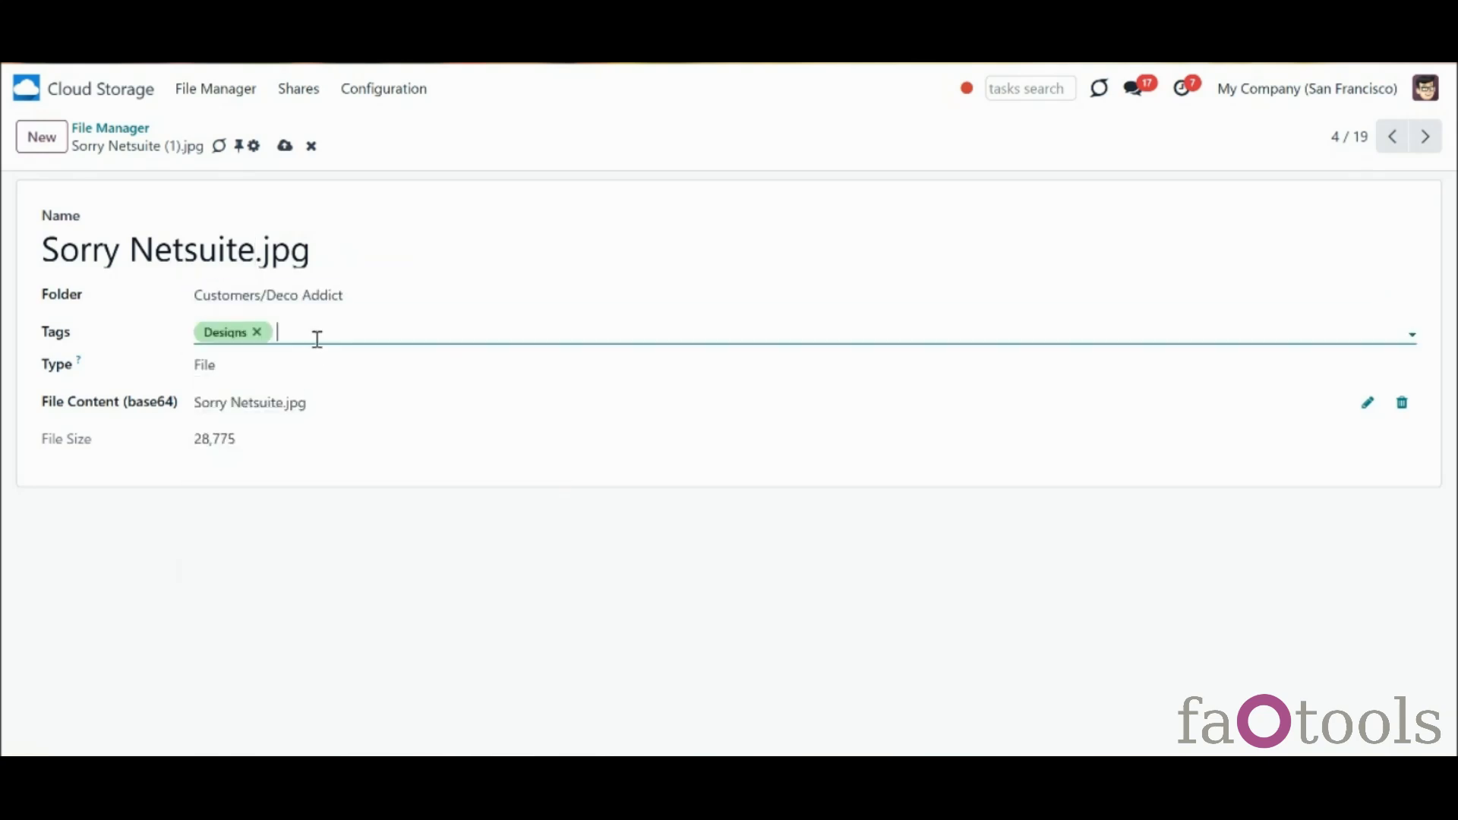
click(342, 390)
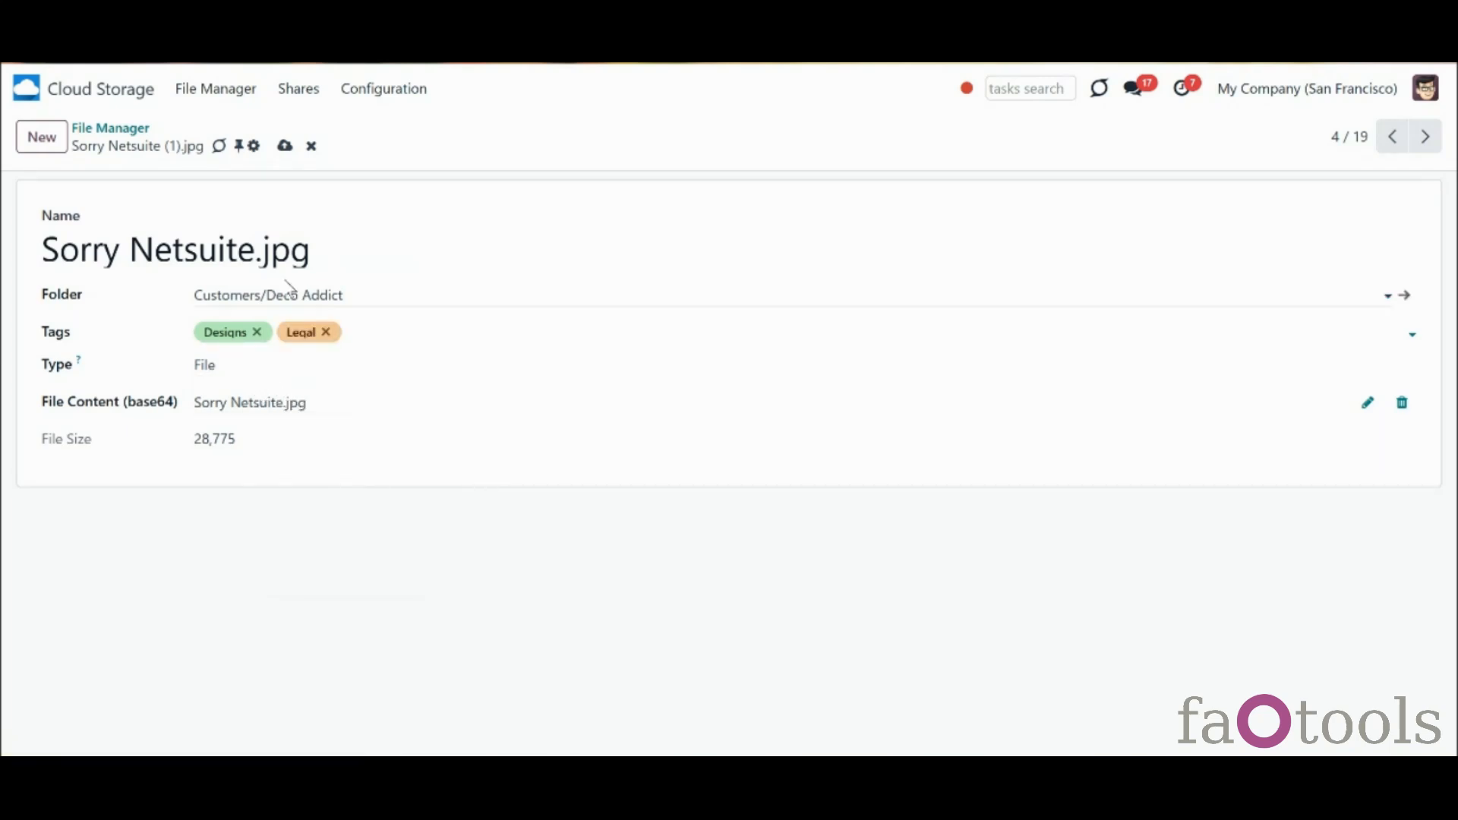
click(285, 146)
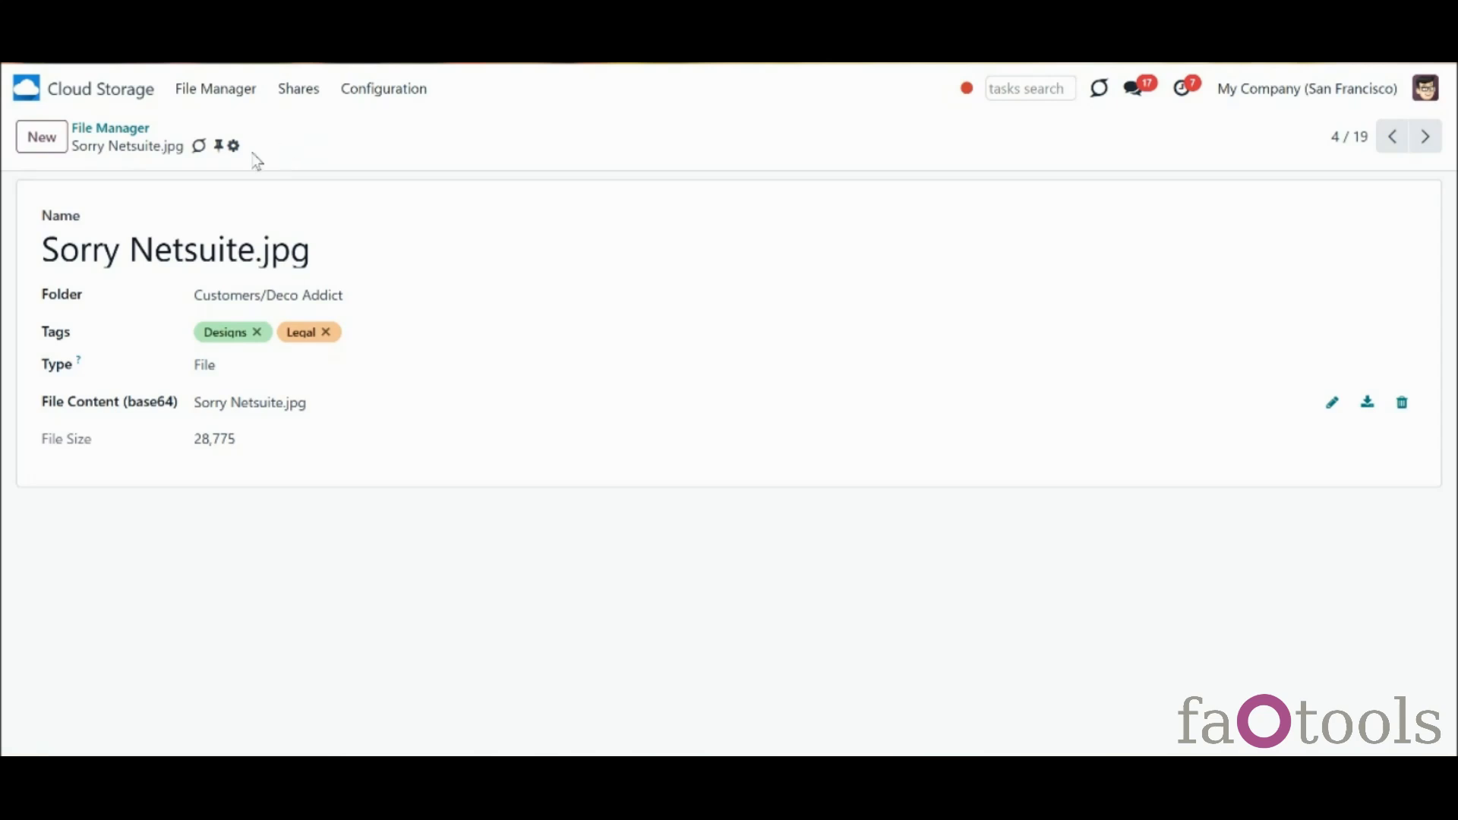
click(109, 131)
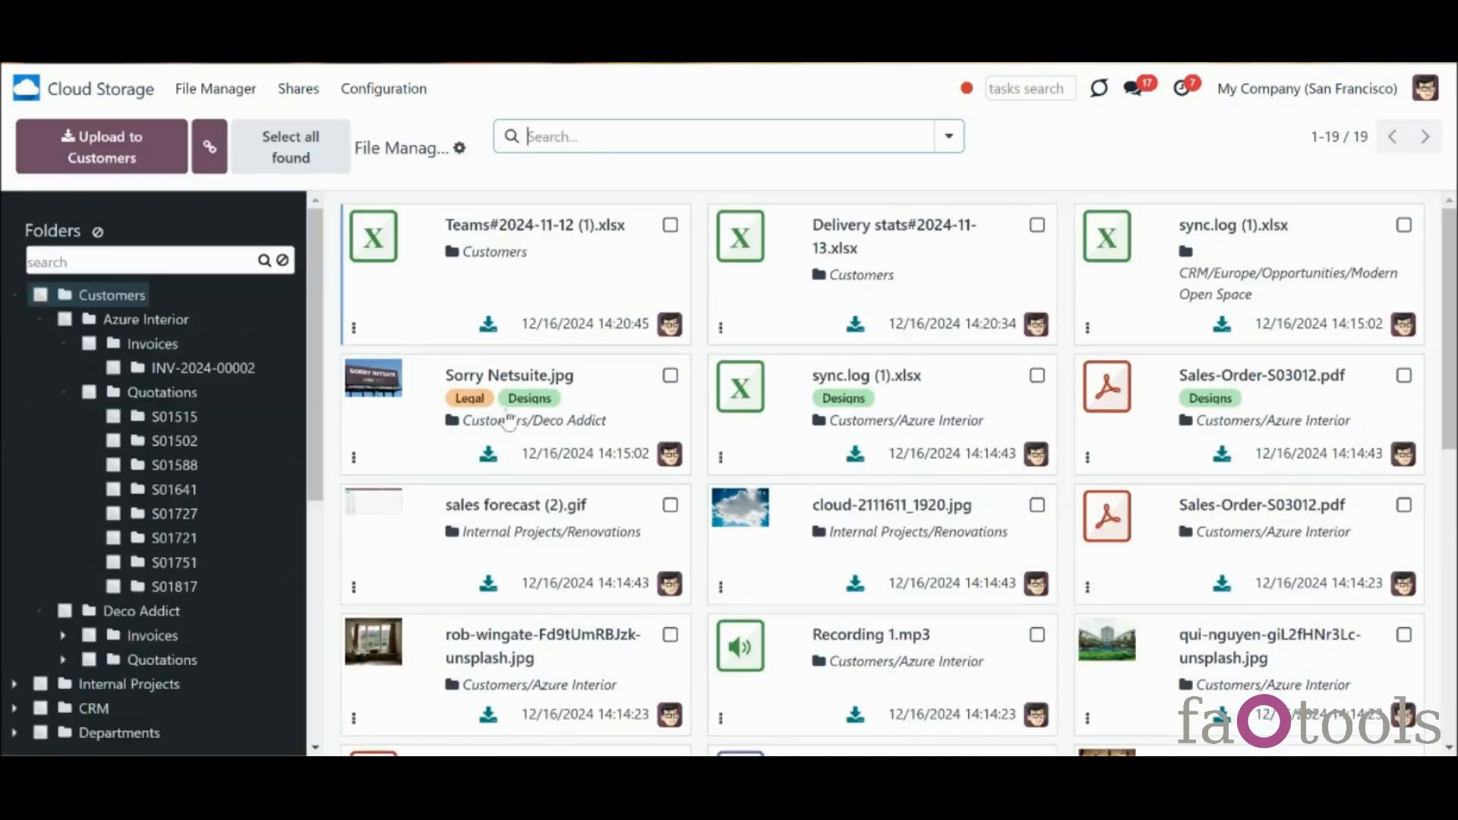
click(372, 378)
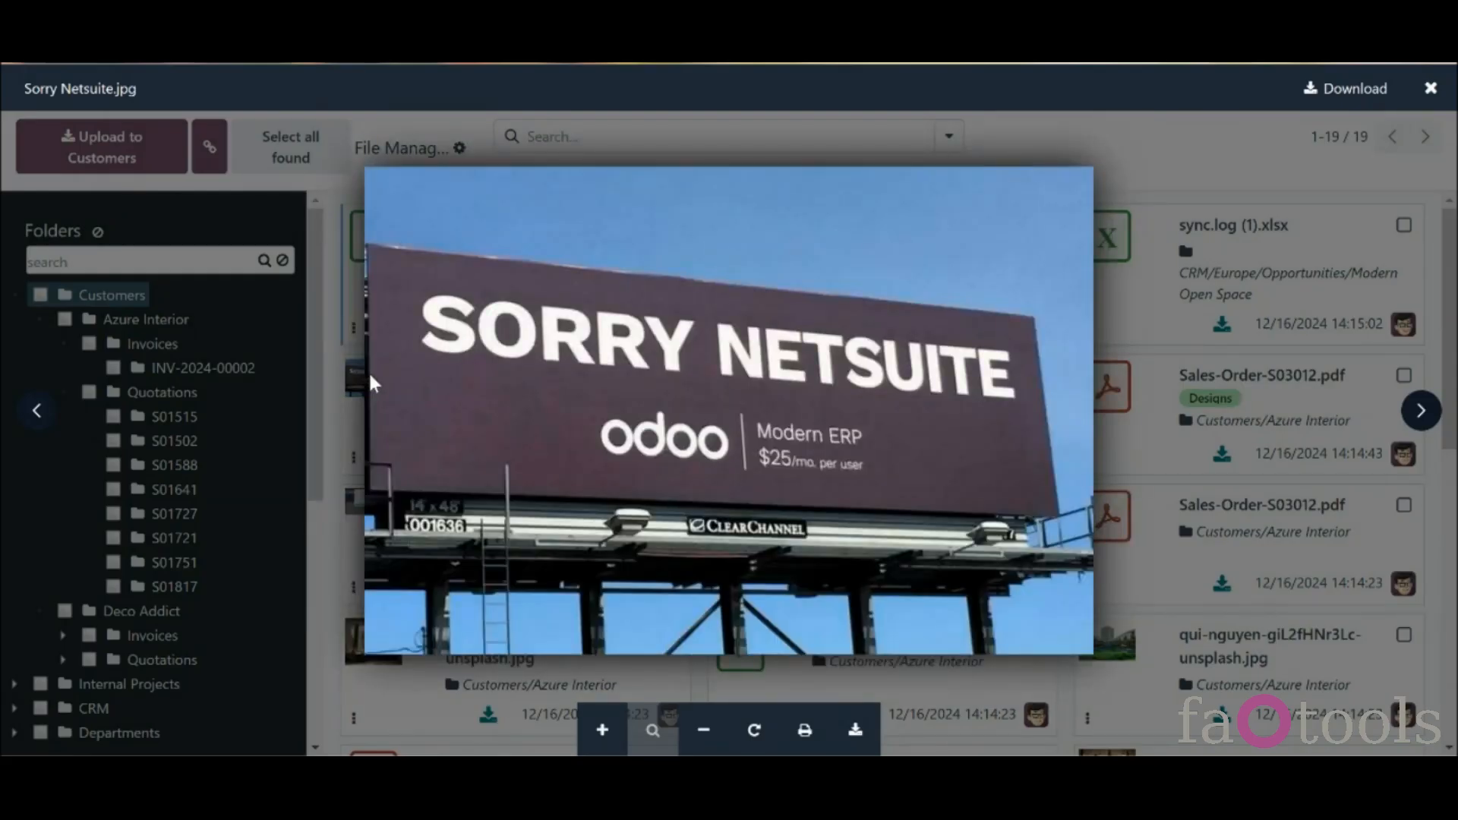
click(1417, 414)
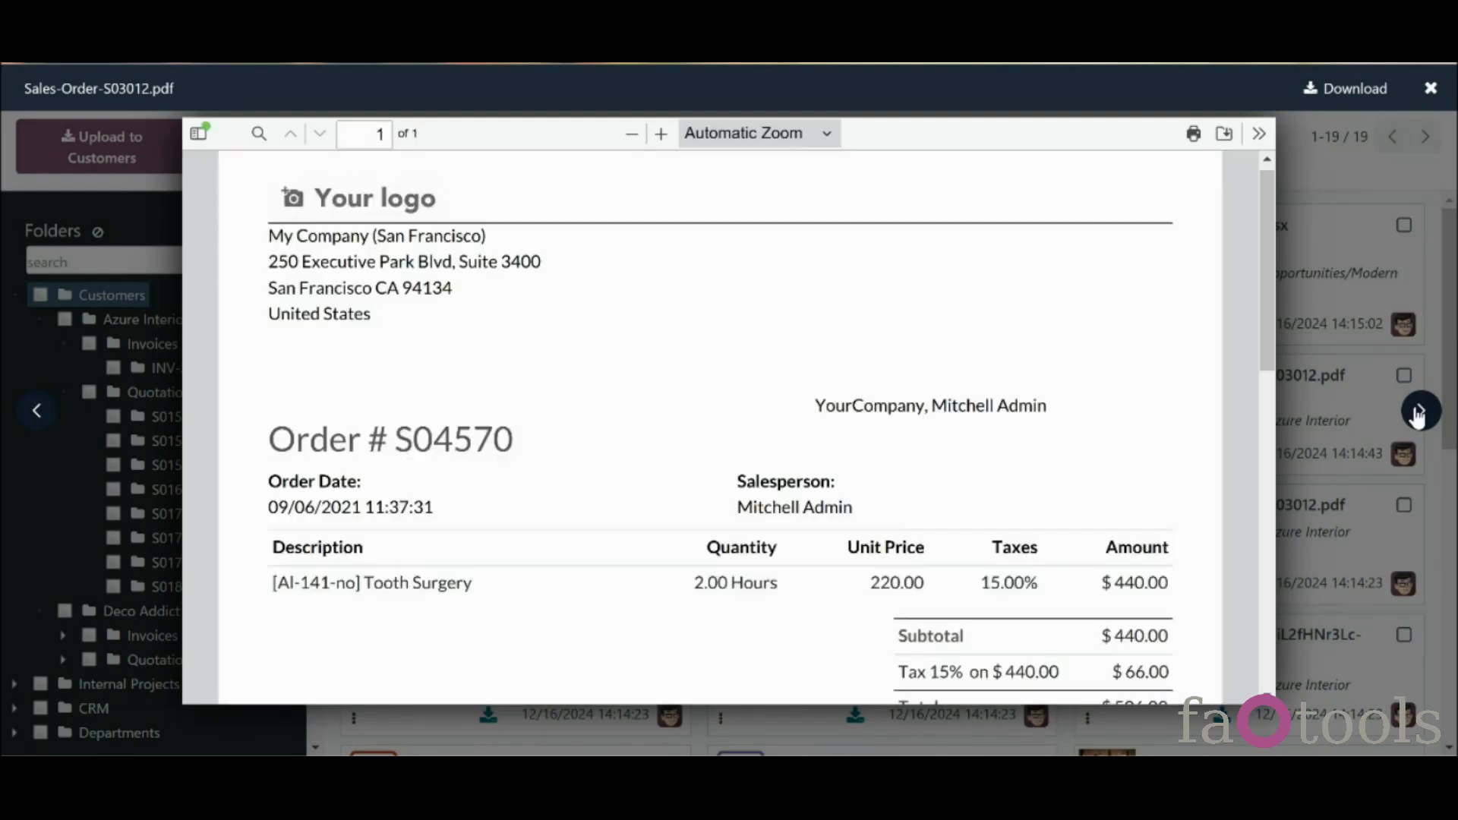
click(1329, 329)
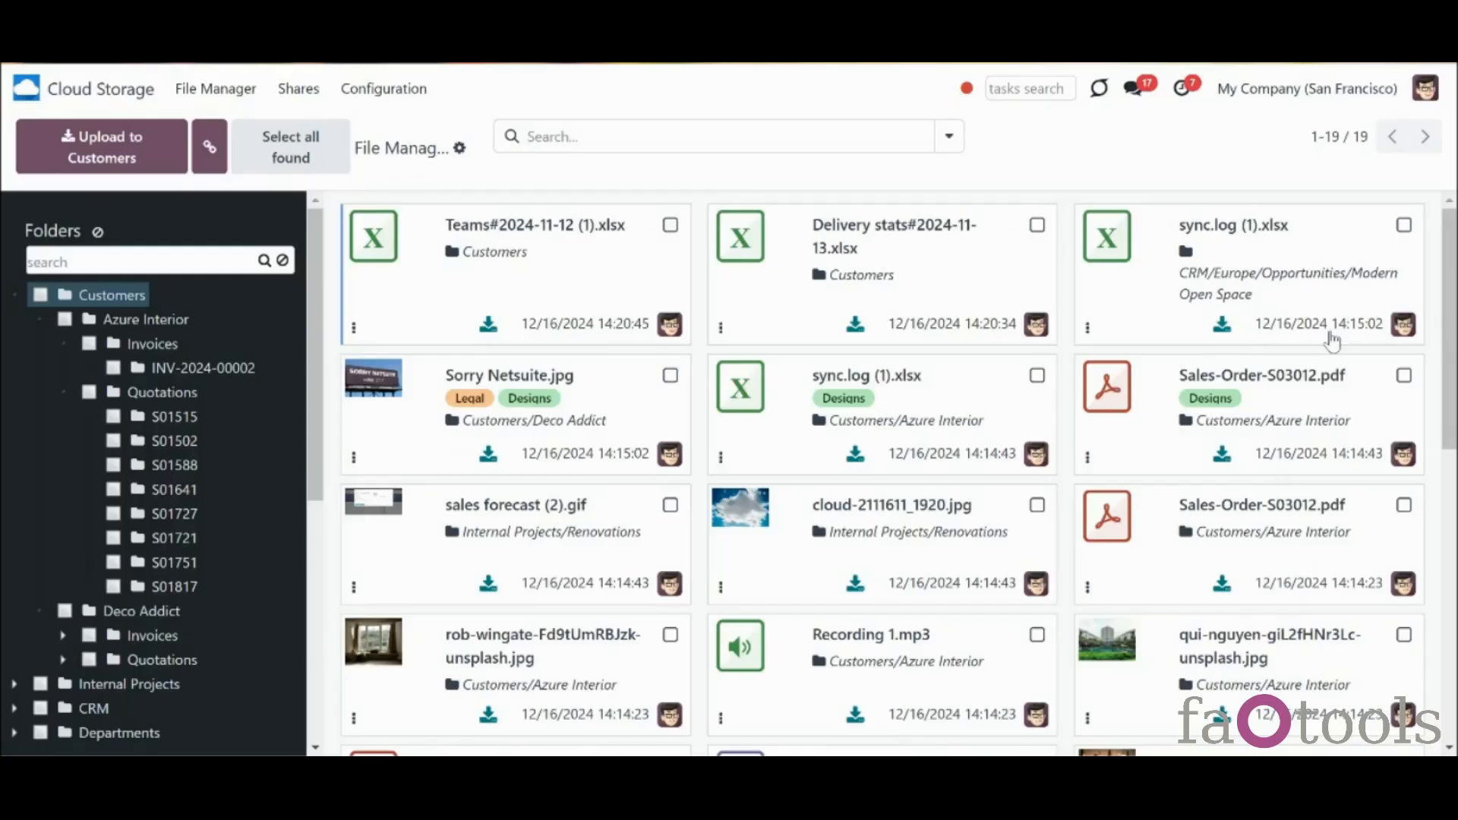
click(723, 507)
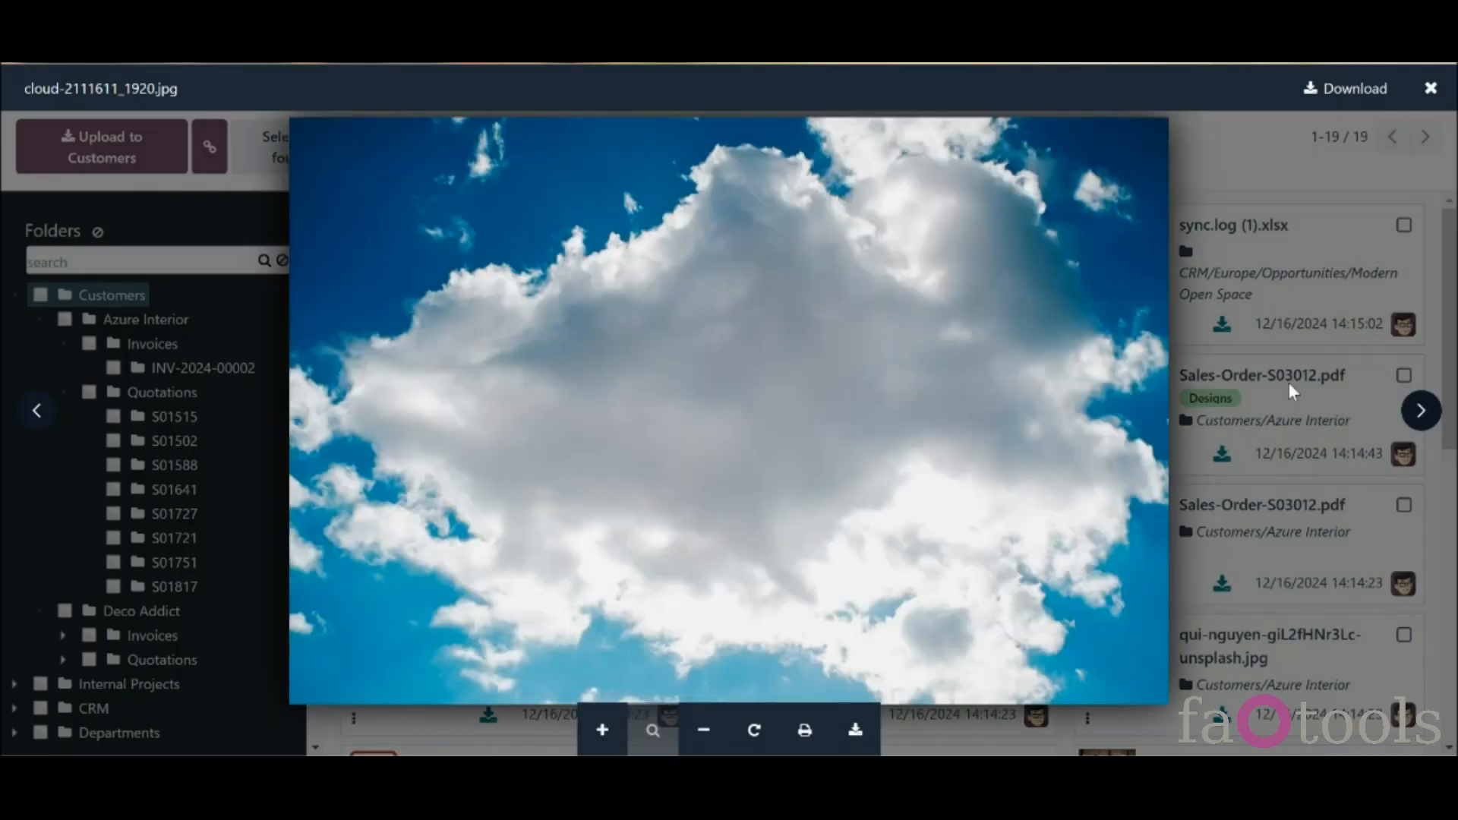
click(1288, 381)
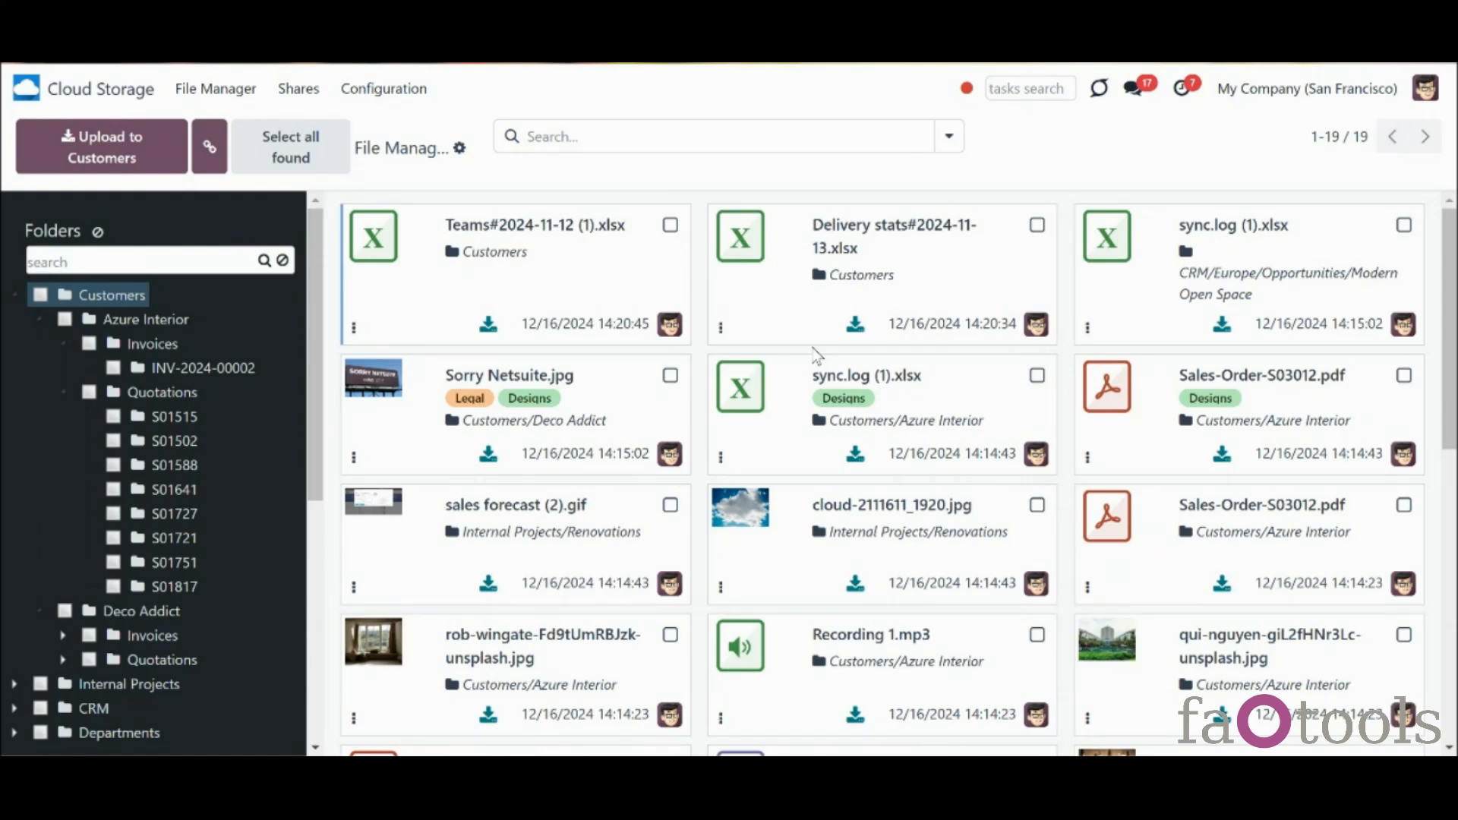
Select Teams#2024-11-12 (1).xlsx and sync.log (1).xlsx and download them as a zip
click(670, 228)
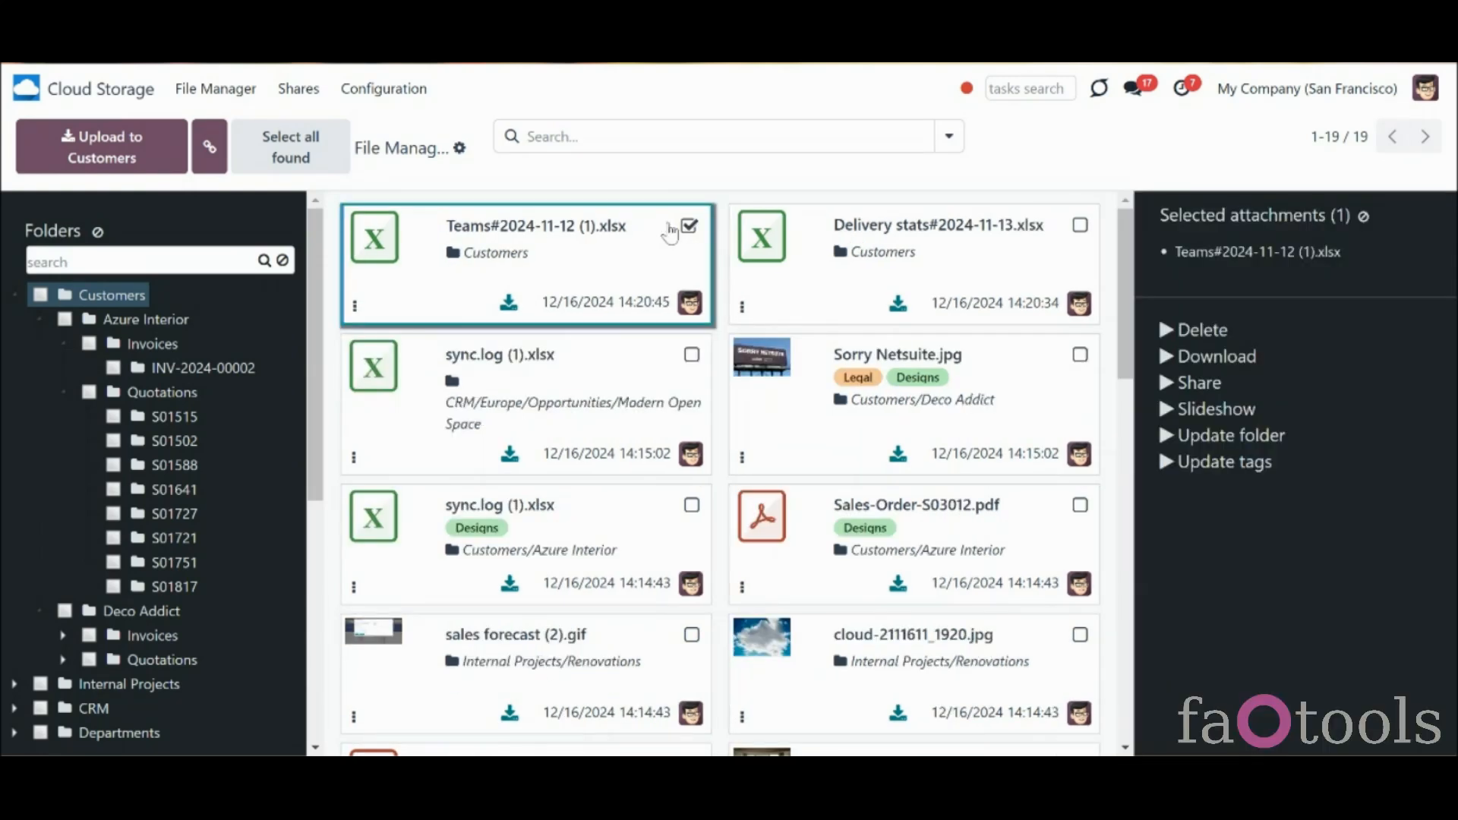
click(689, 357)
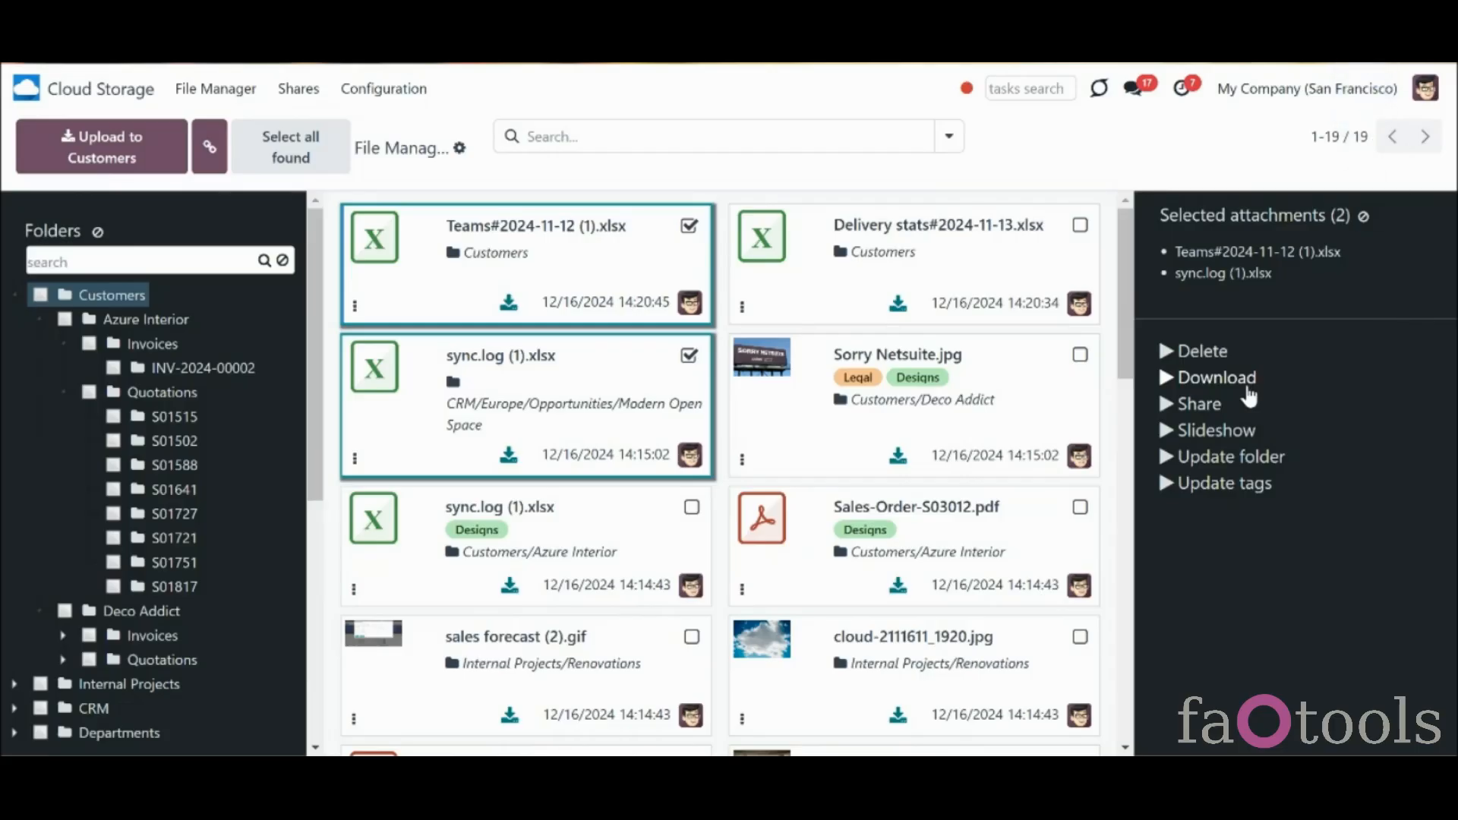
click(1217, 378)
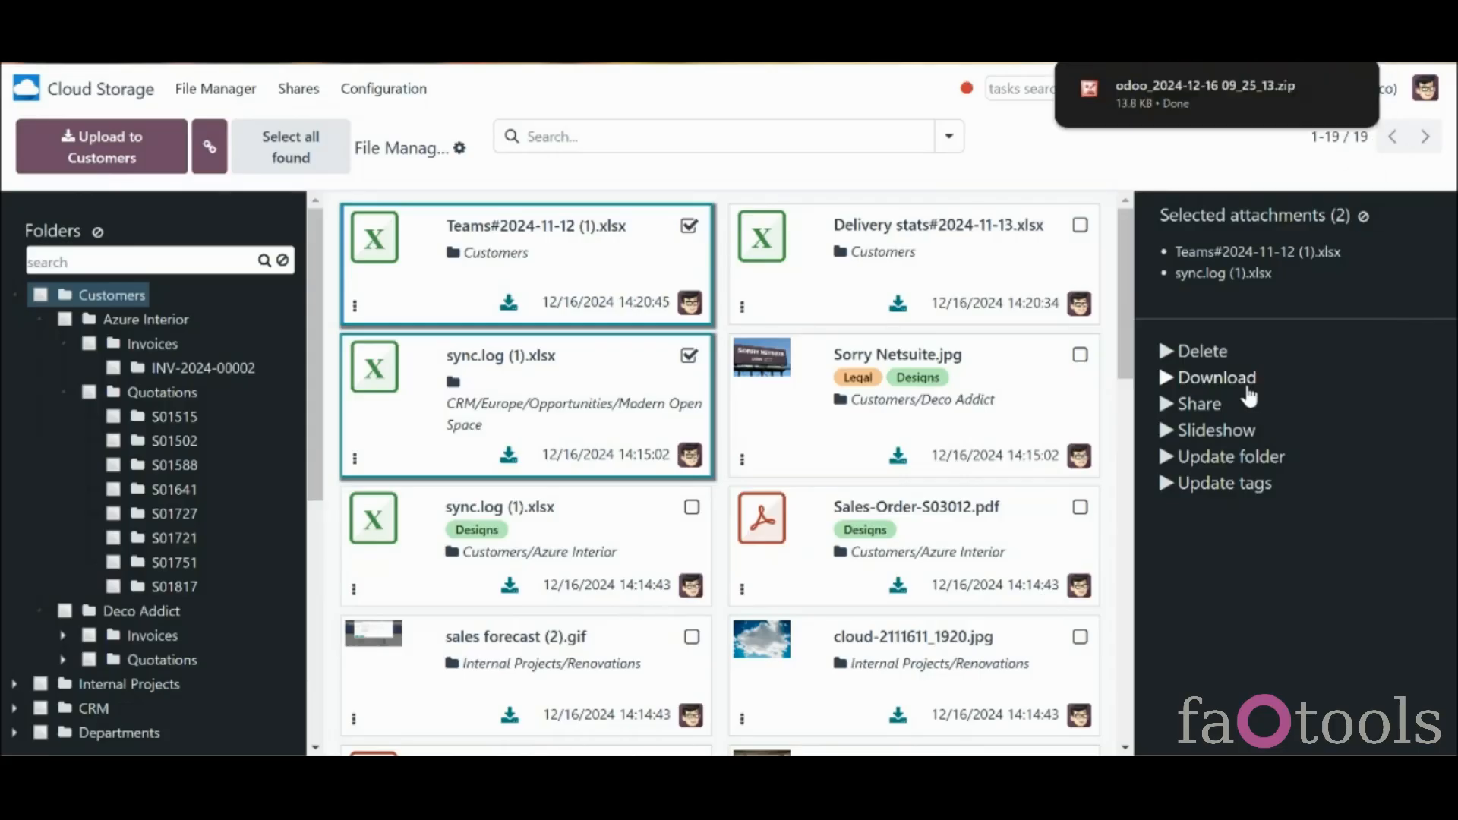
Move both selected files into the Customers/Deco Addict folder
click(1257, 460)
click(752, 397)
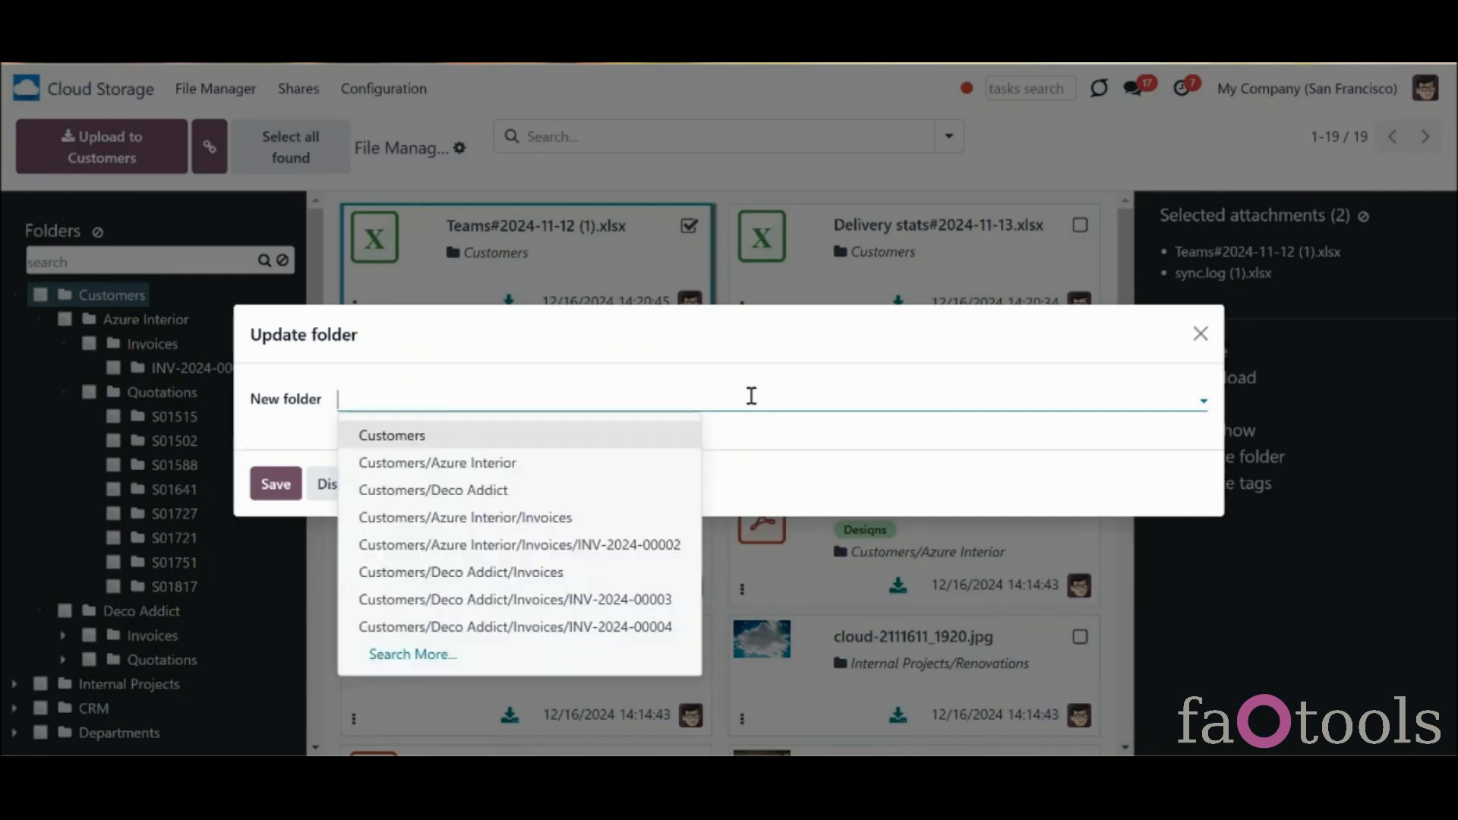
click(605, 498)
click(276, 483)
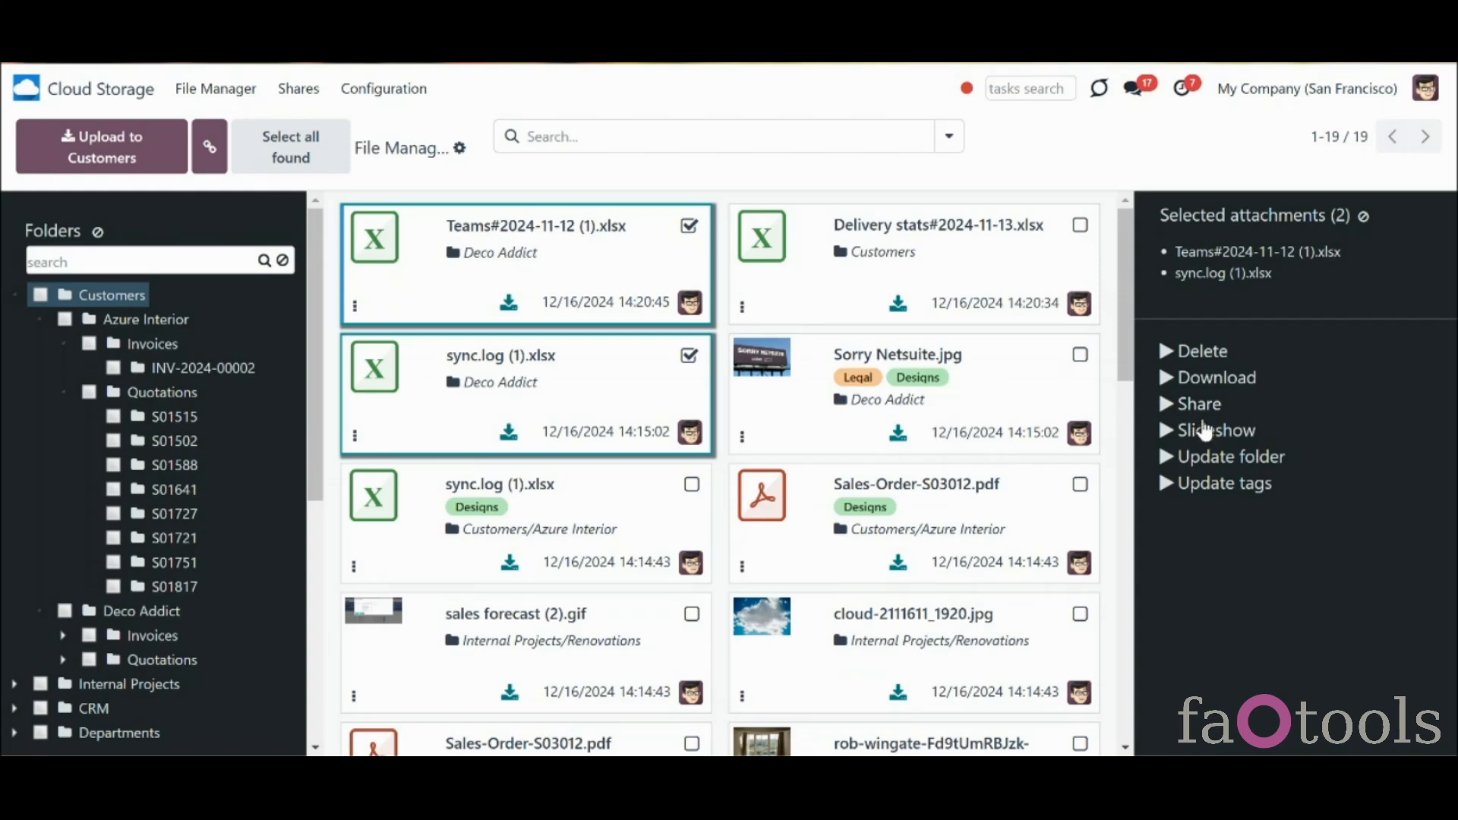
click(1224, 483)
Add the Designs tag to both selected files
click(627, 391)
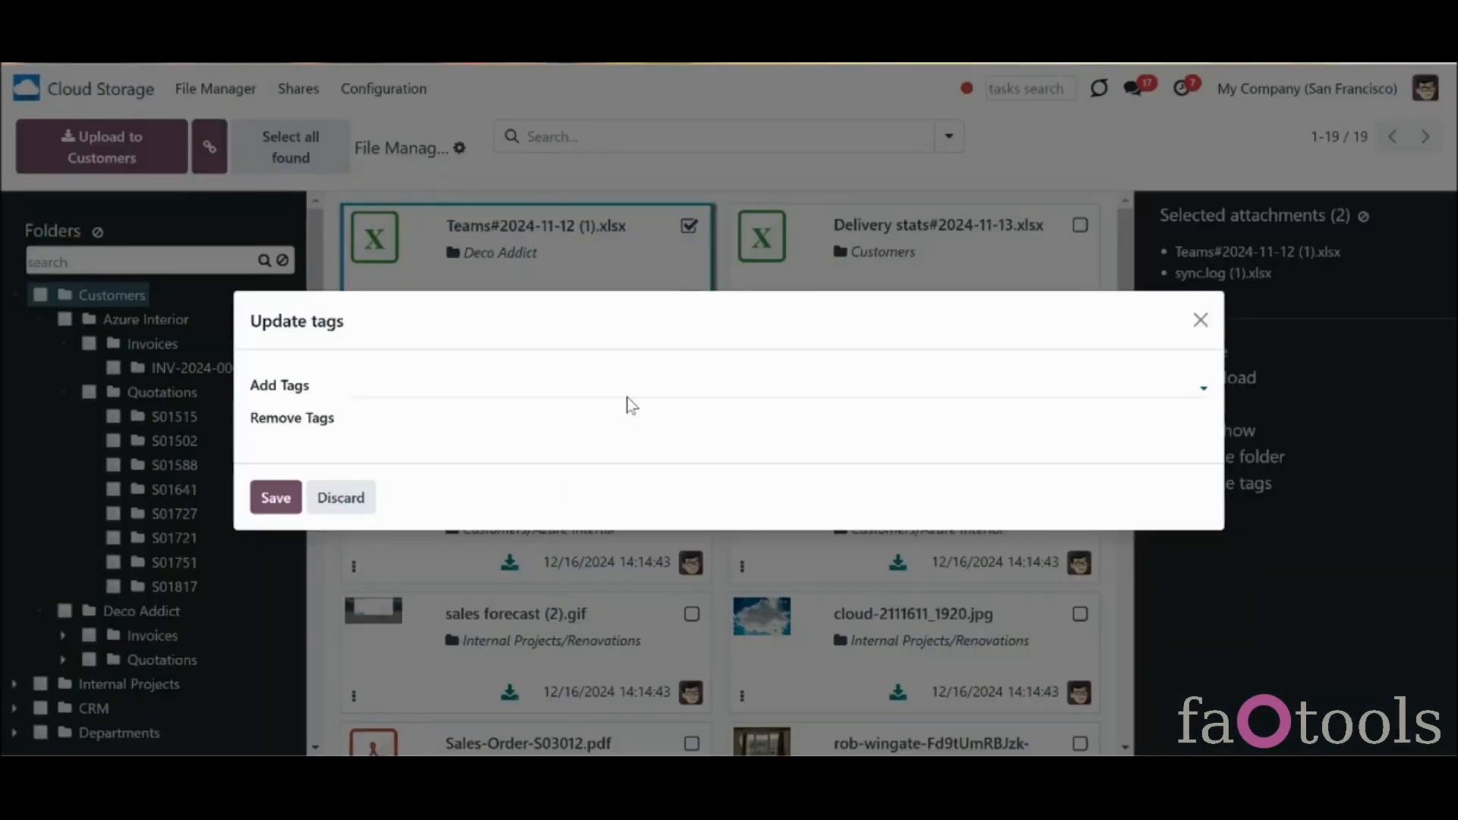
click(413, 502)
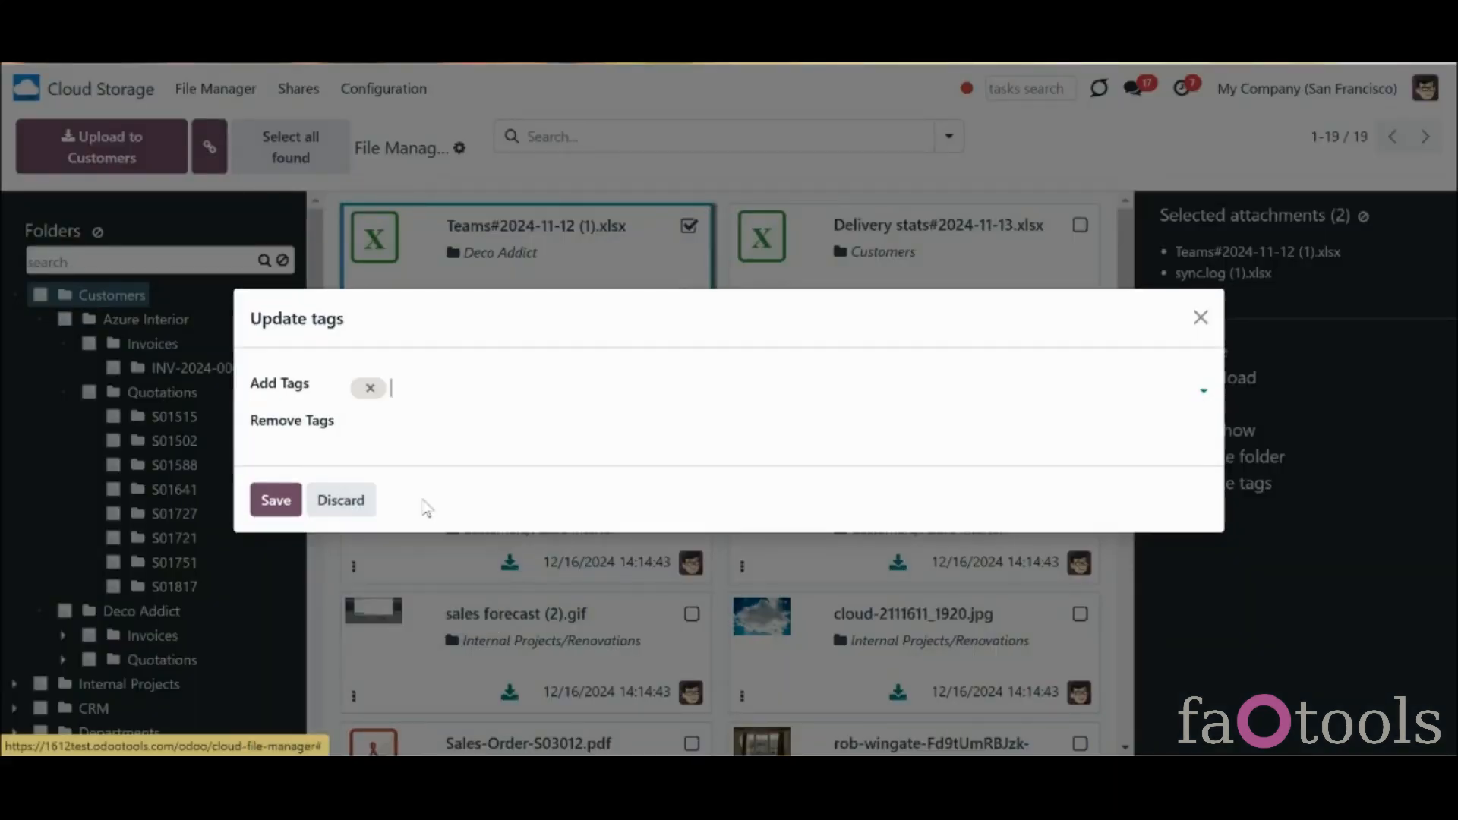
click(277, 505)
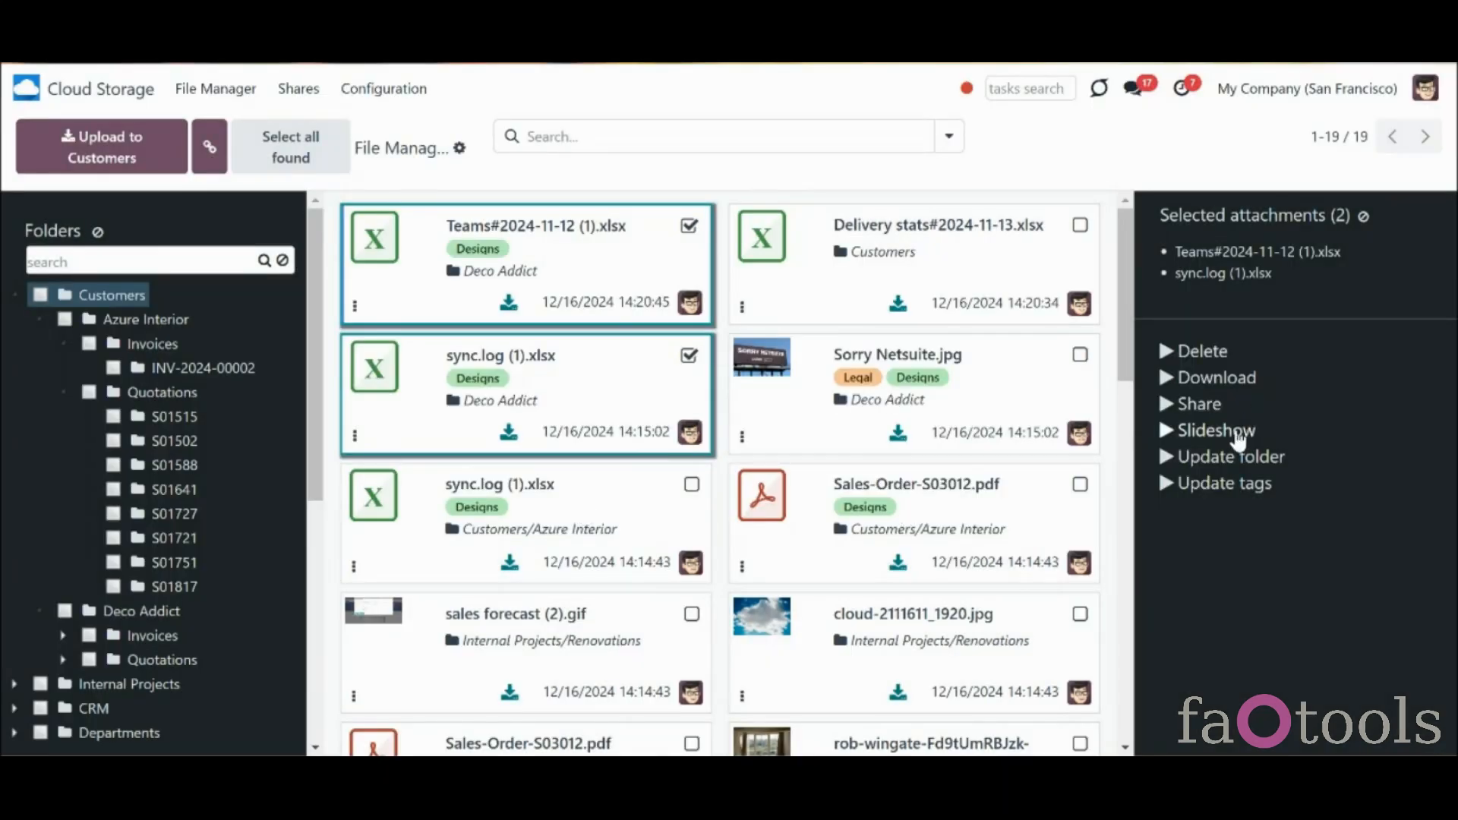
Open the sharing options, close them without creating a share, and clear the selection
click(1195, 411)
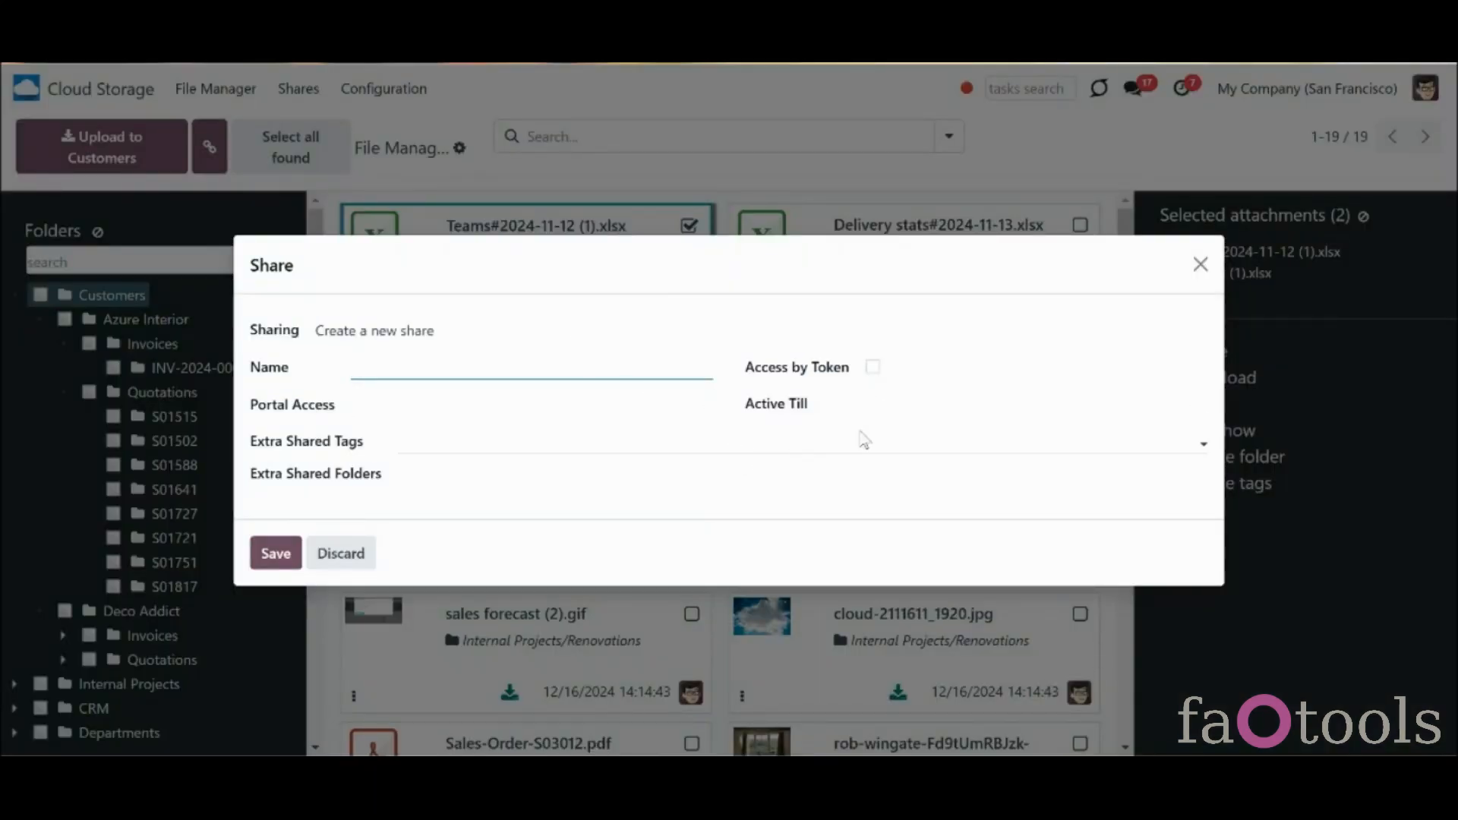
click(1199, 264)
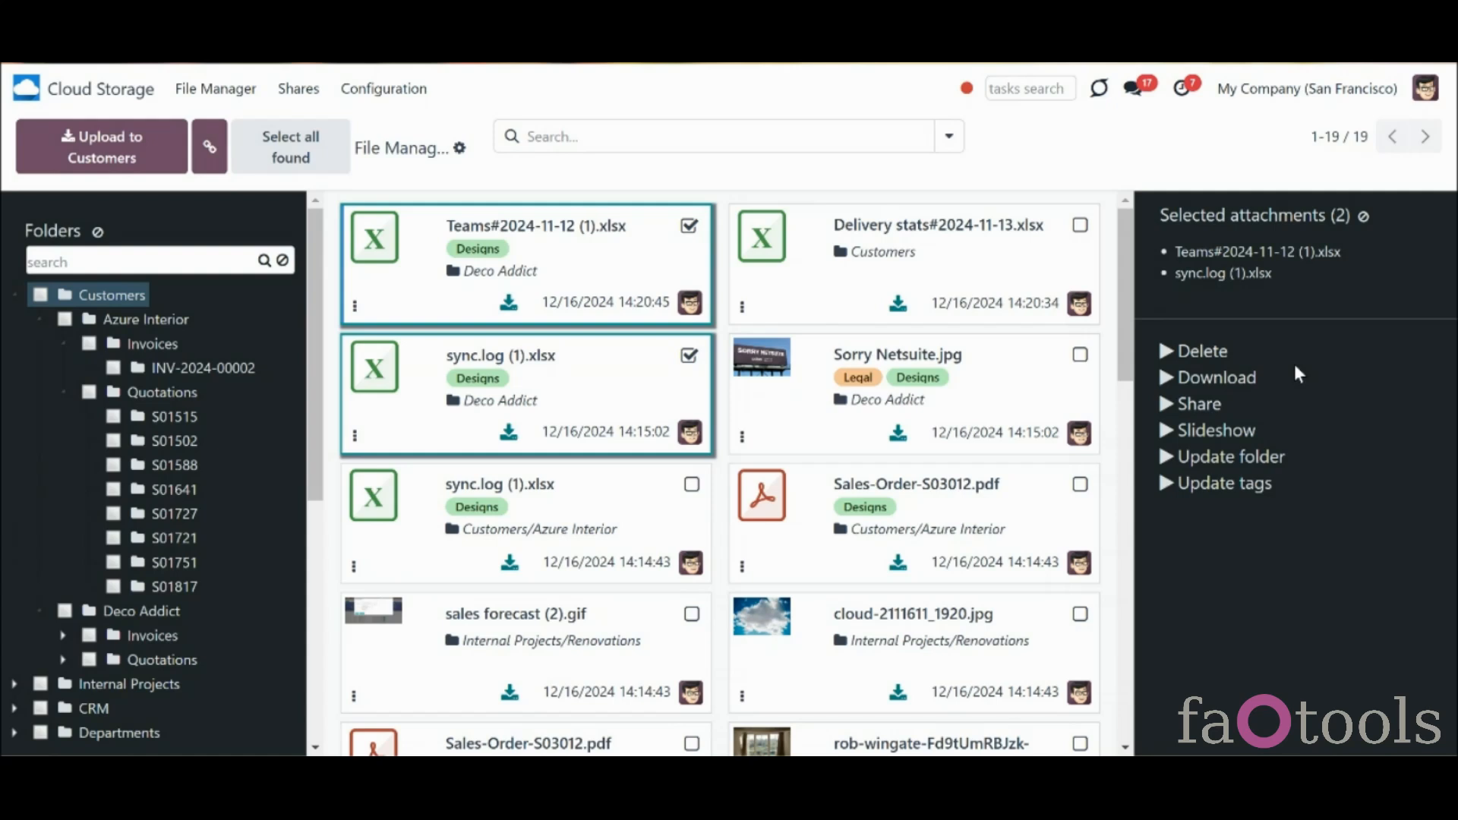
click(1365, 220)
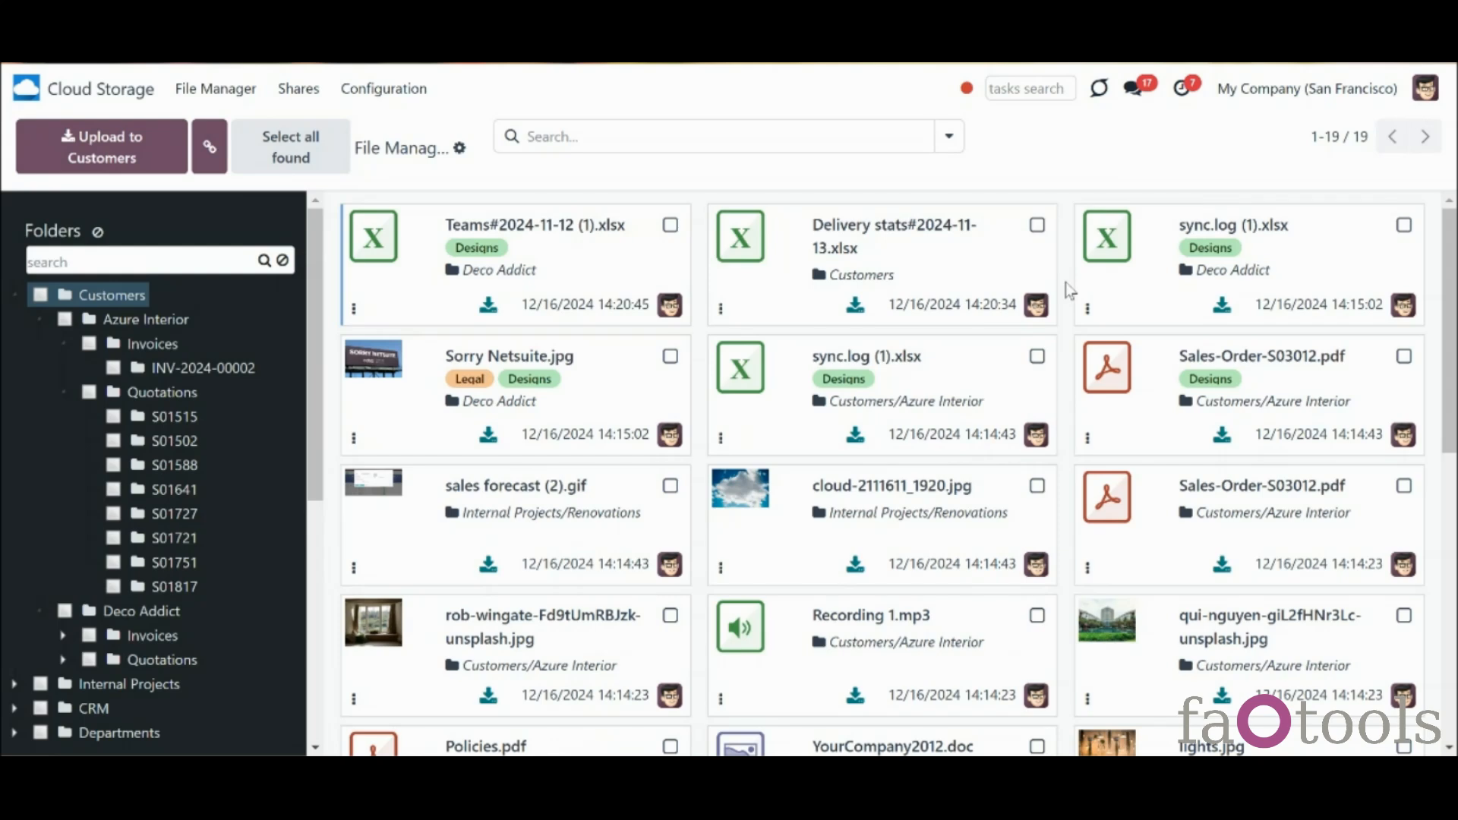
Select Sorry Netsuite.jpg, sales forecast (2).gif, cloud-2111611_1920.jpg and the rob-wingate and qui-nguyen unsplash photos
click(671, 357)
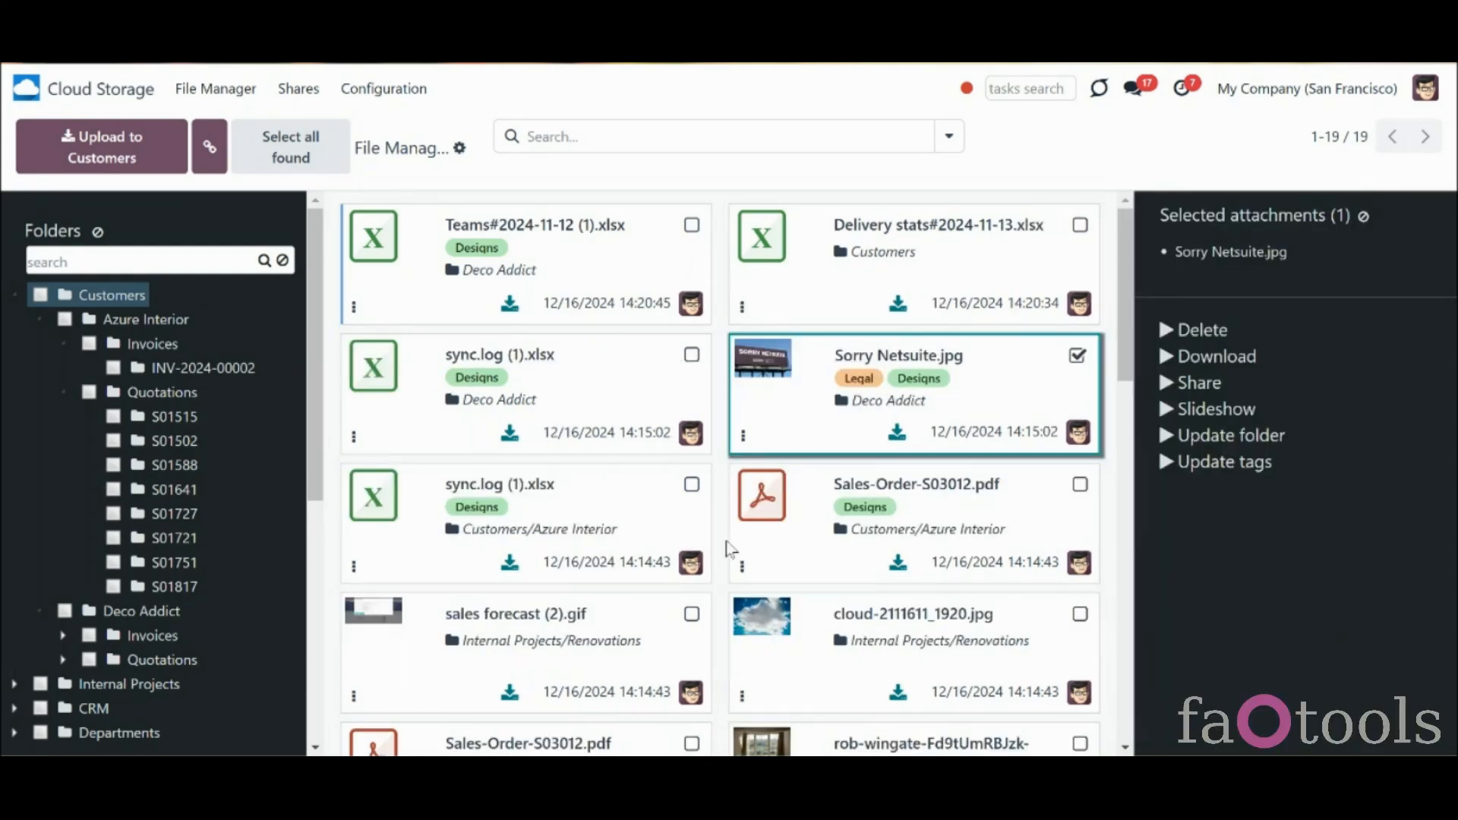
click(692, 612)
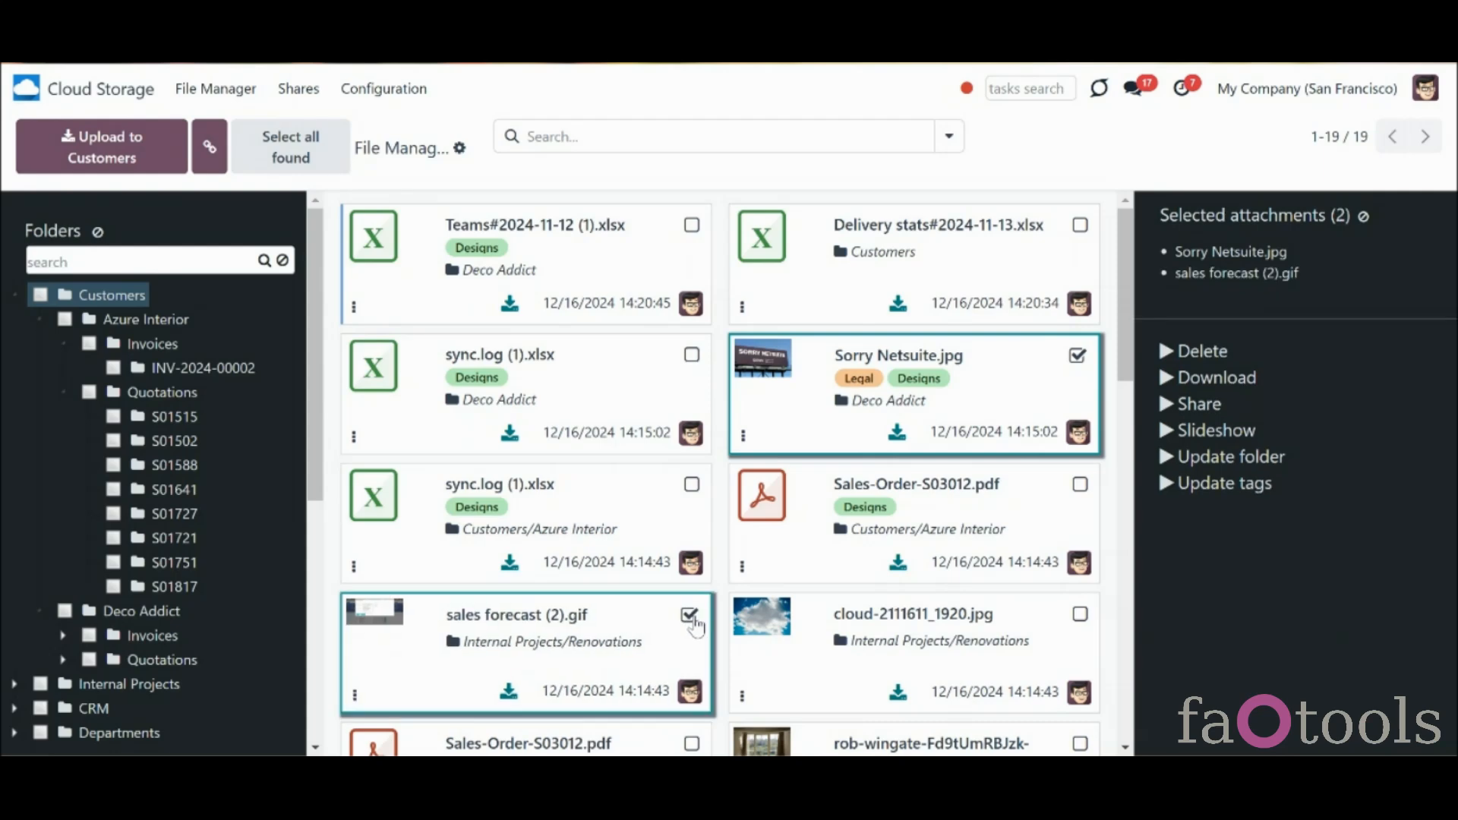
click(1079, 615)
click(1080, 745)
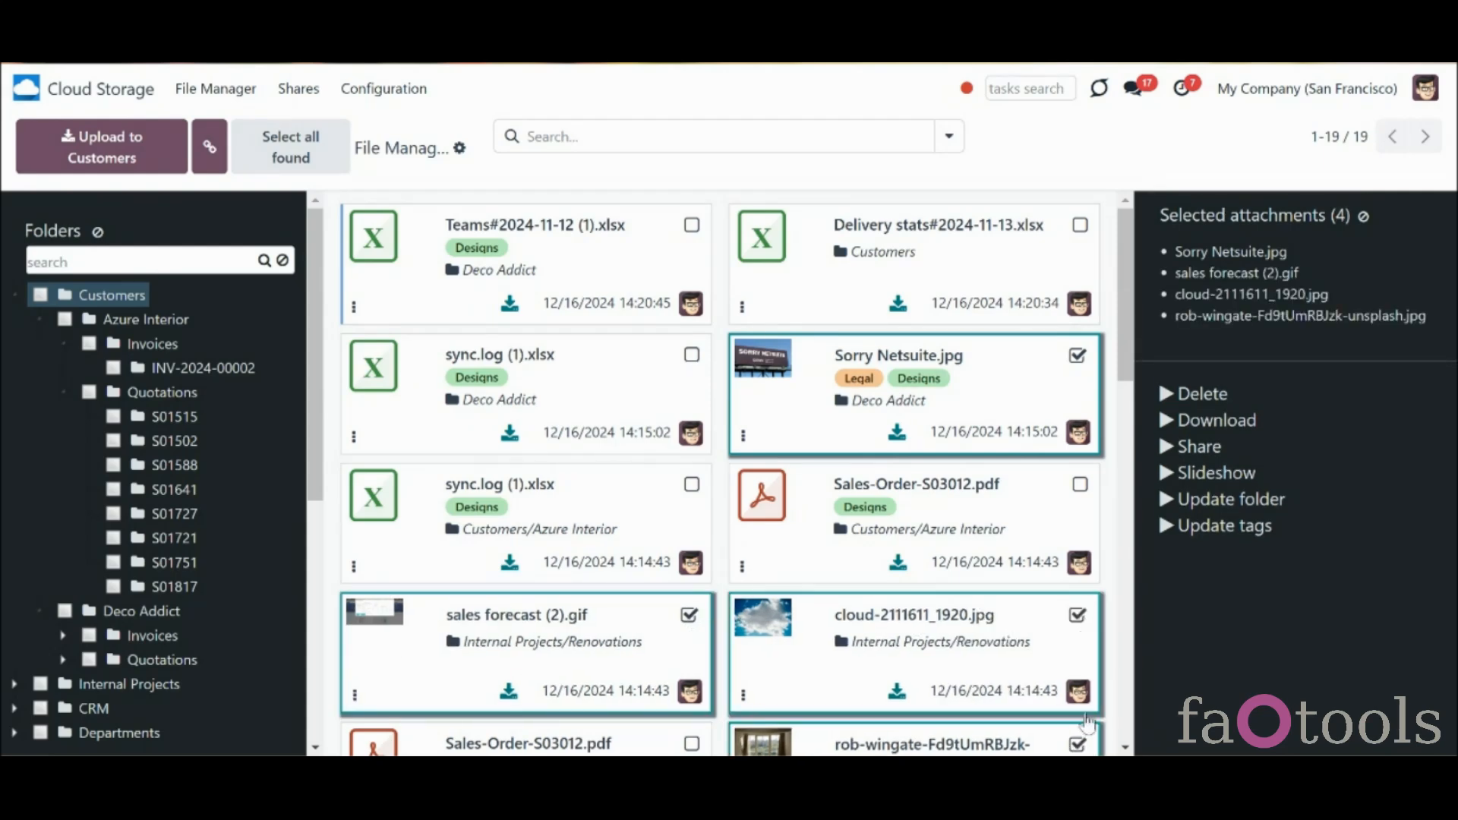
drag(1136, 354, 1142, 445)
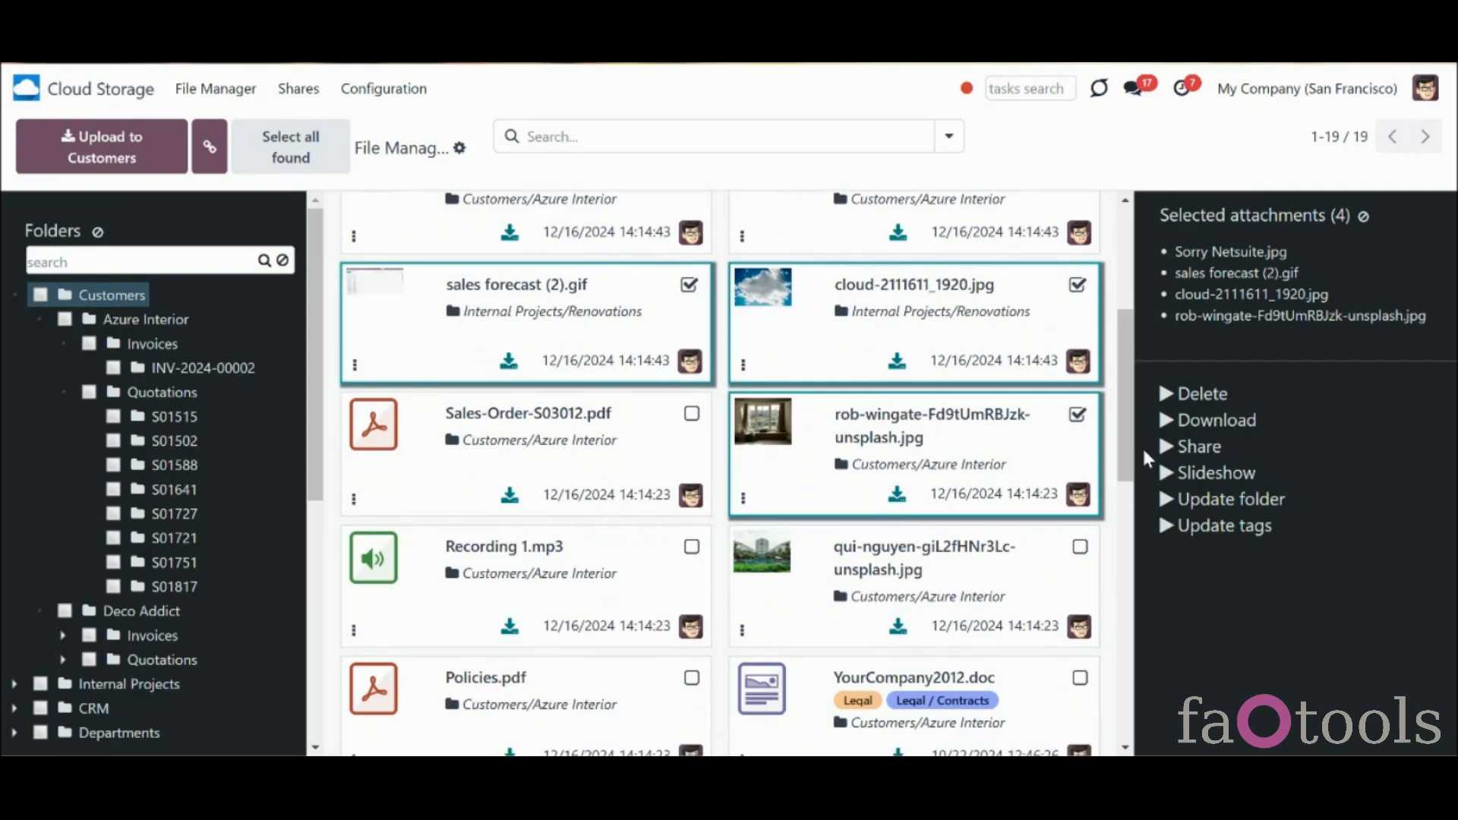
click(1081, 550)
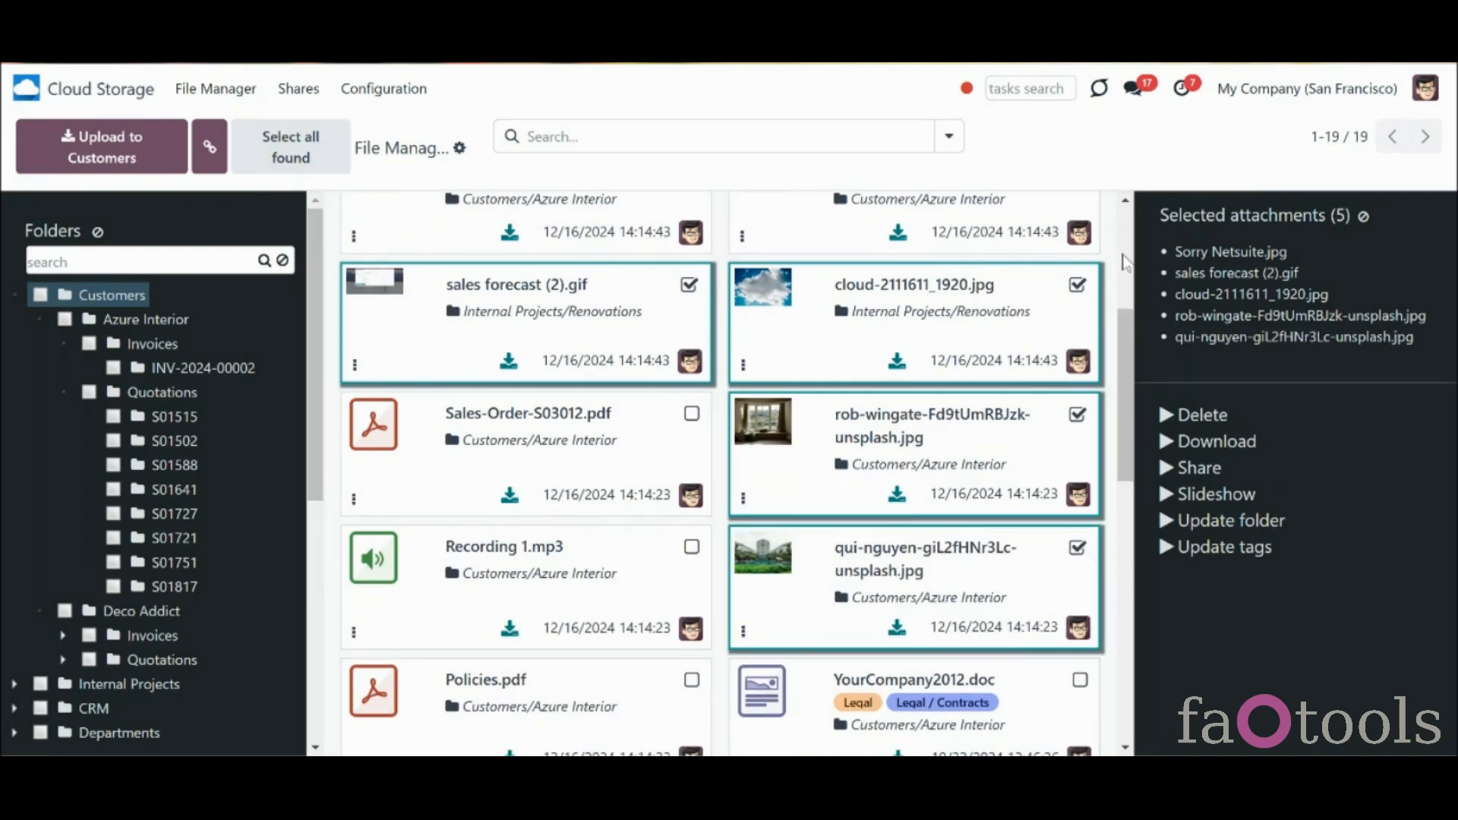
Start a slideshow of the selected images with slides changing every 10 seconds
click(1230, 495)
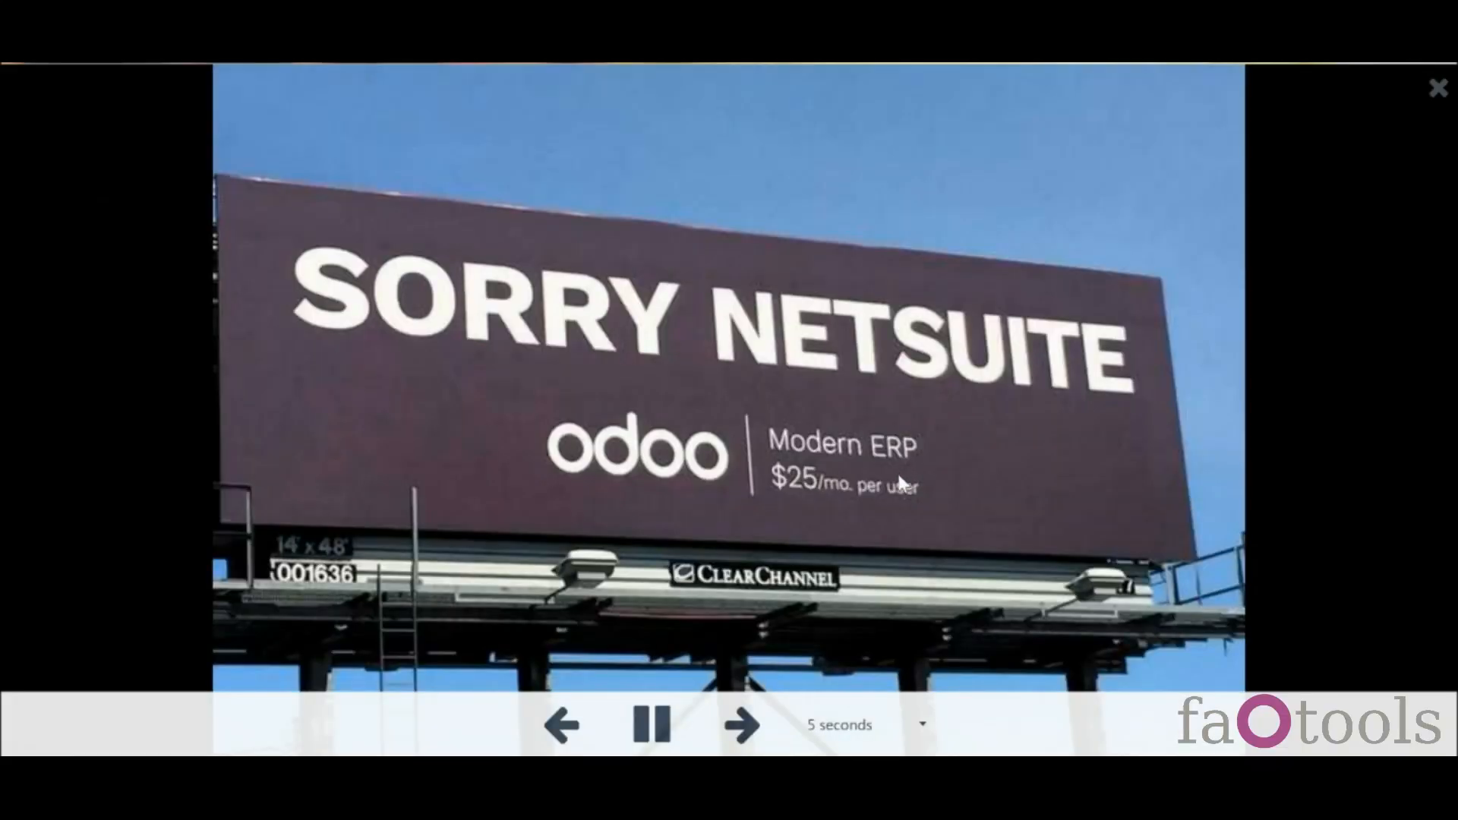
click(922, 732)
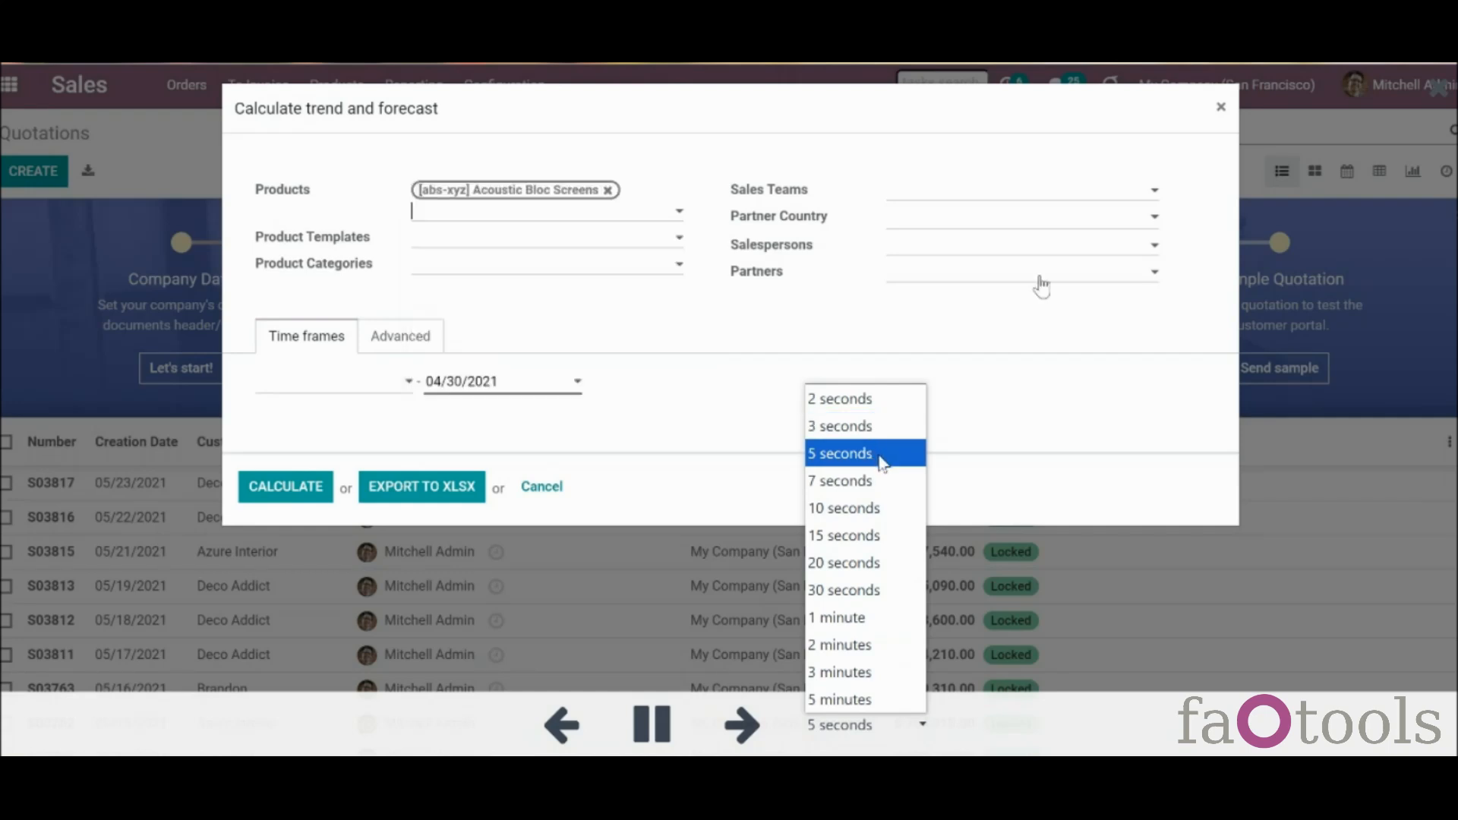
click(893, 504)
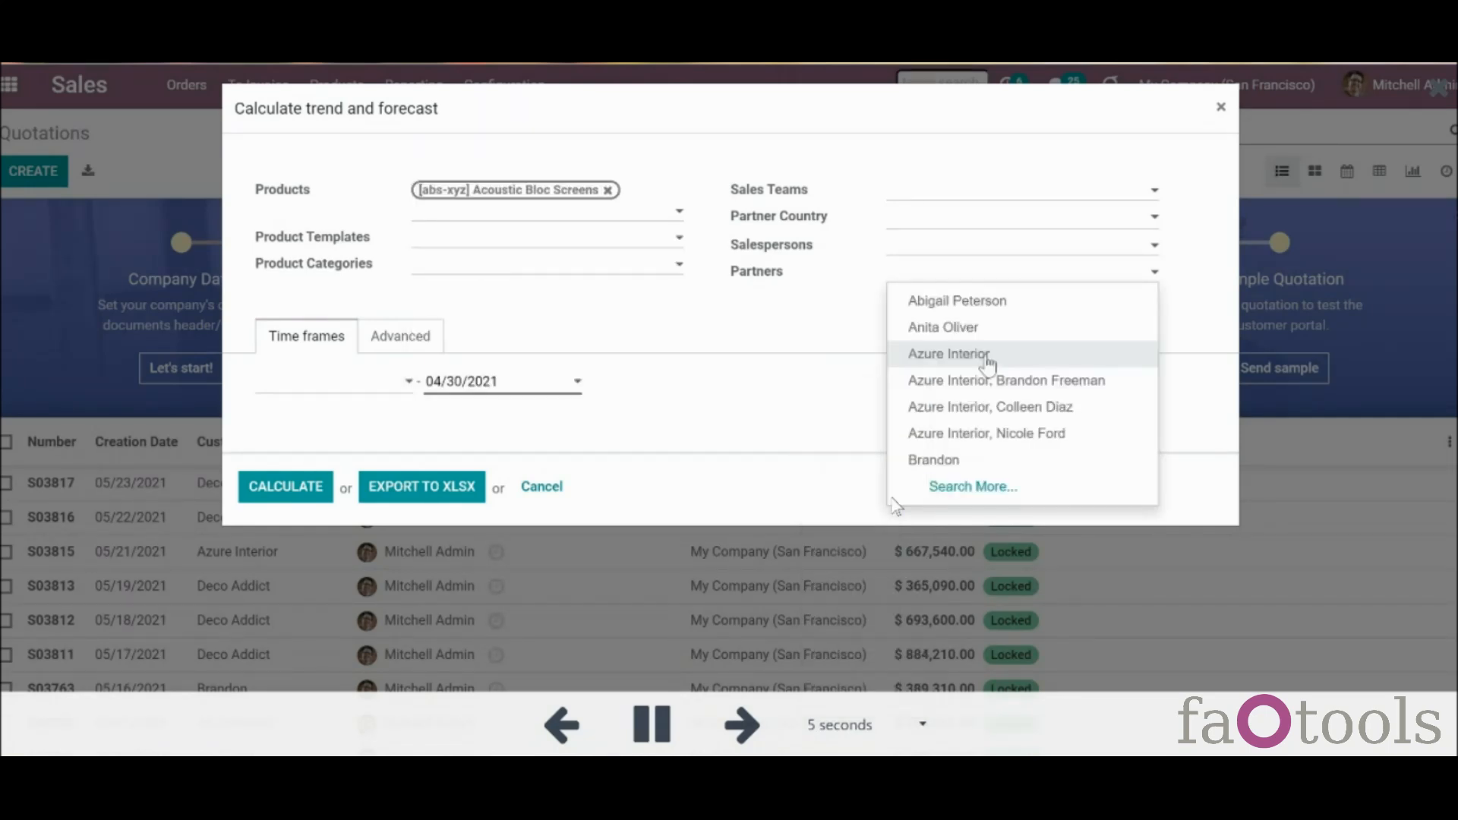
Step forward and back through the slides, pause and resume, then close the slideshow and clear the selection
click(750, 729)
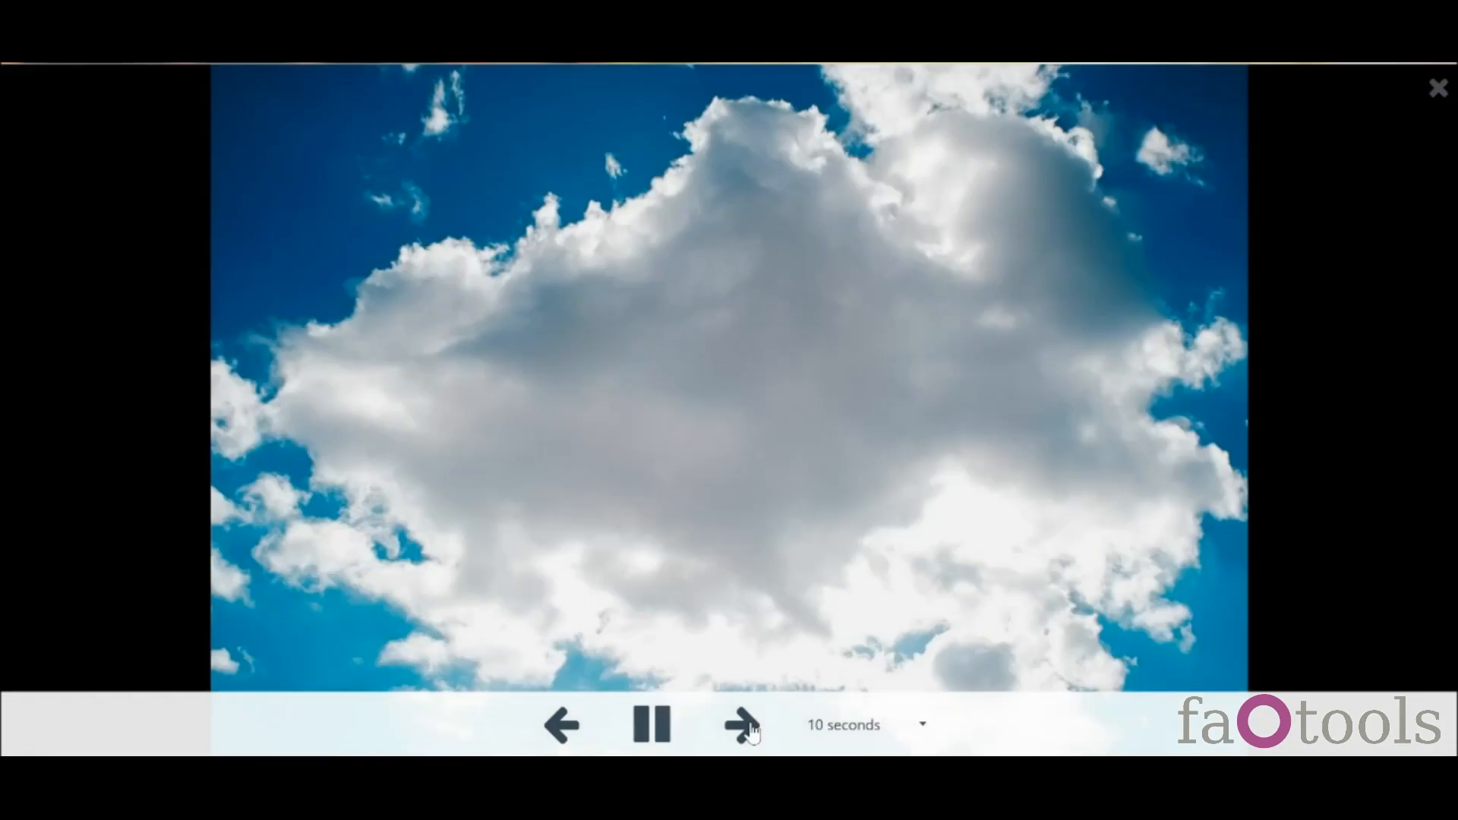
click(744, 725)
click(562, 737)
click(659, 729)
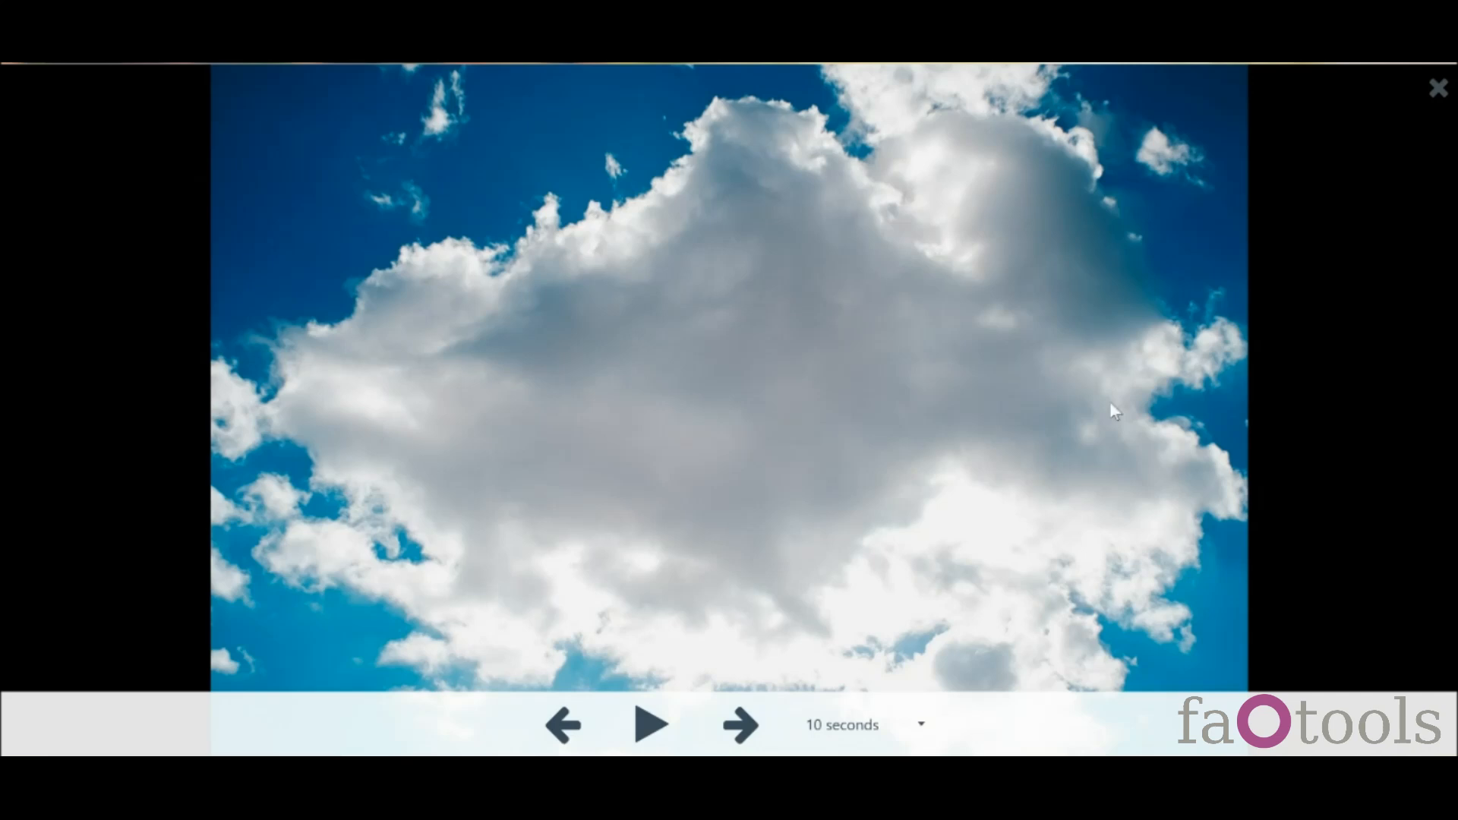
click(655, 727)
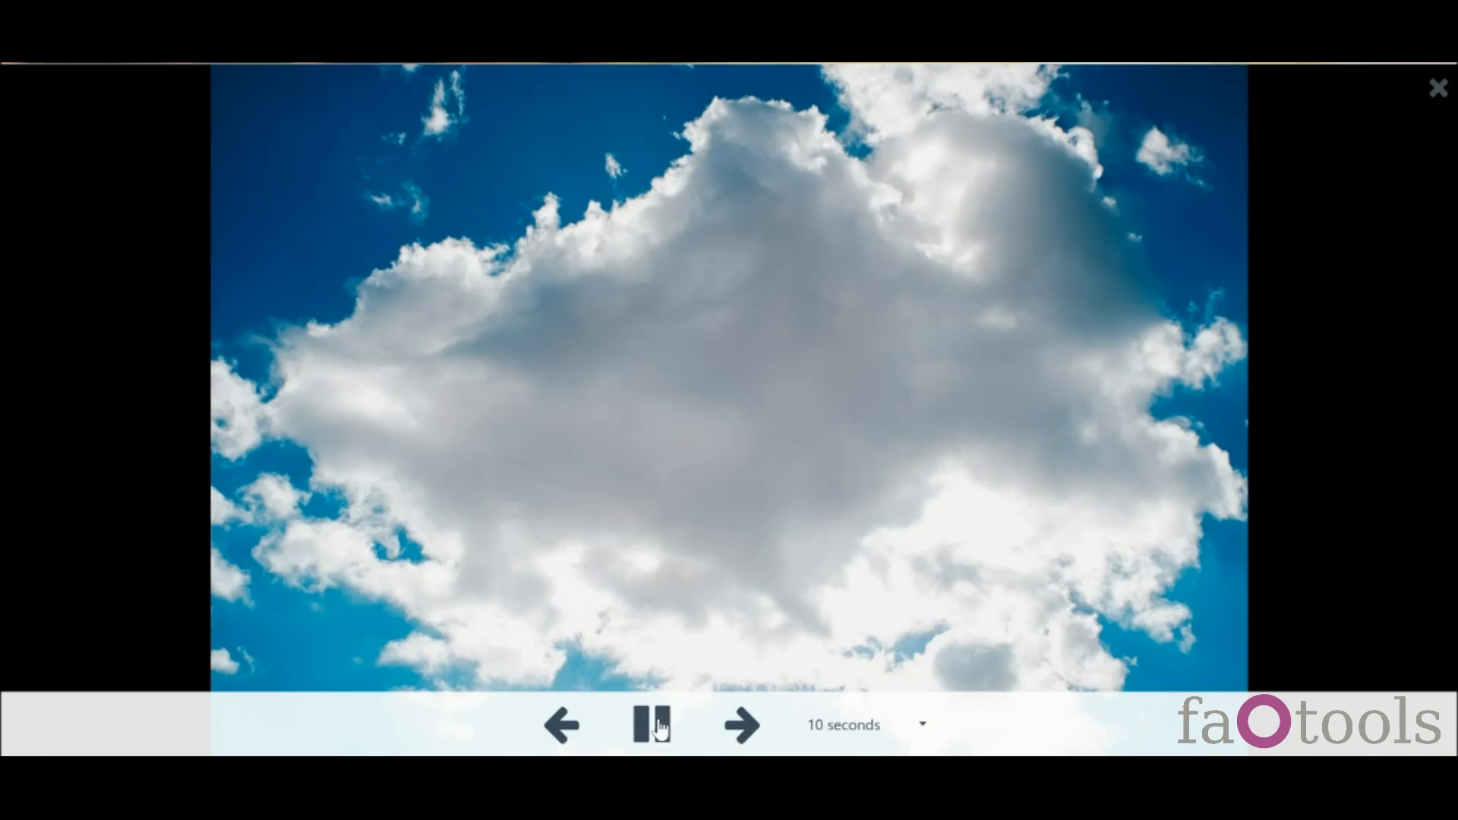
click(741, 728)
click(754, 740)
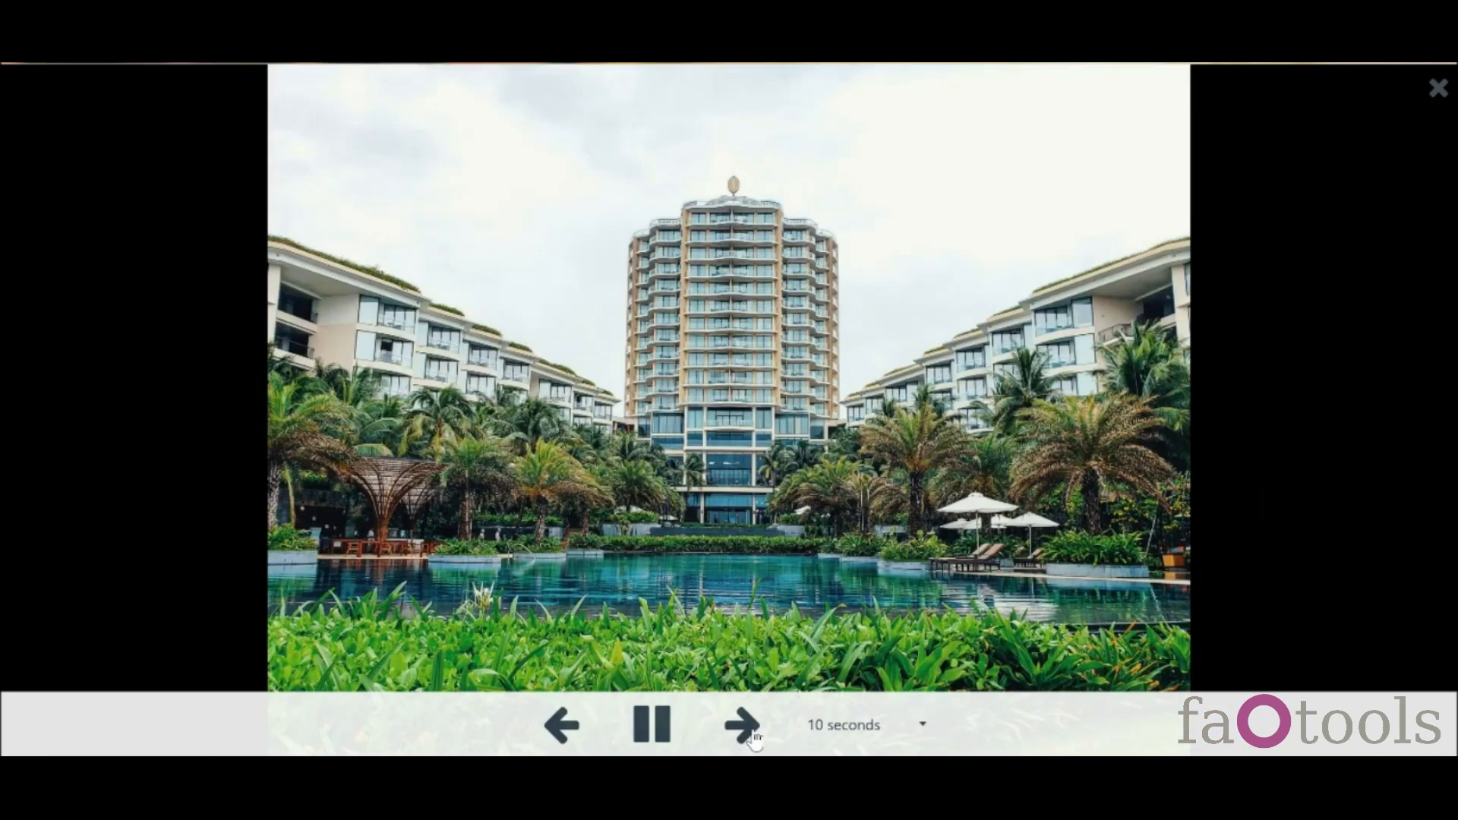
click(753, 739)
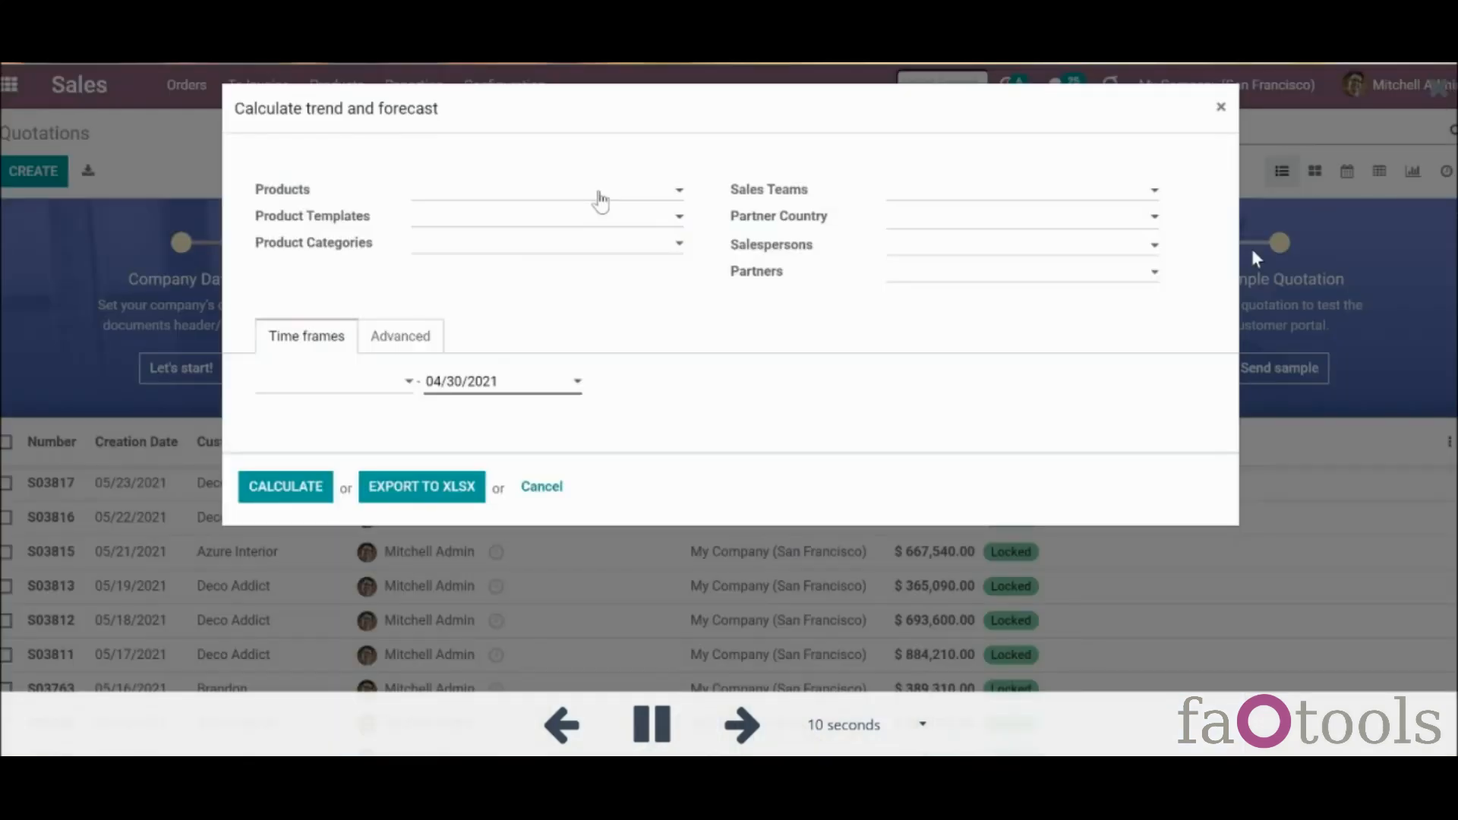
click(1436, 92)
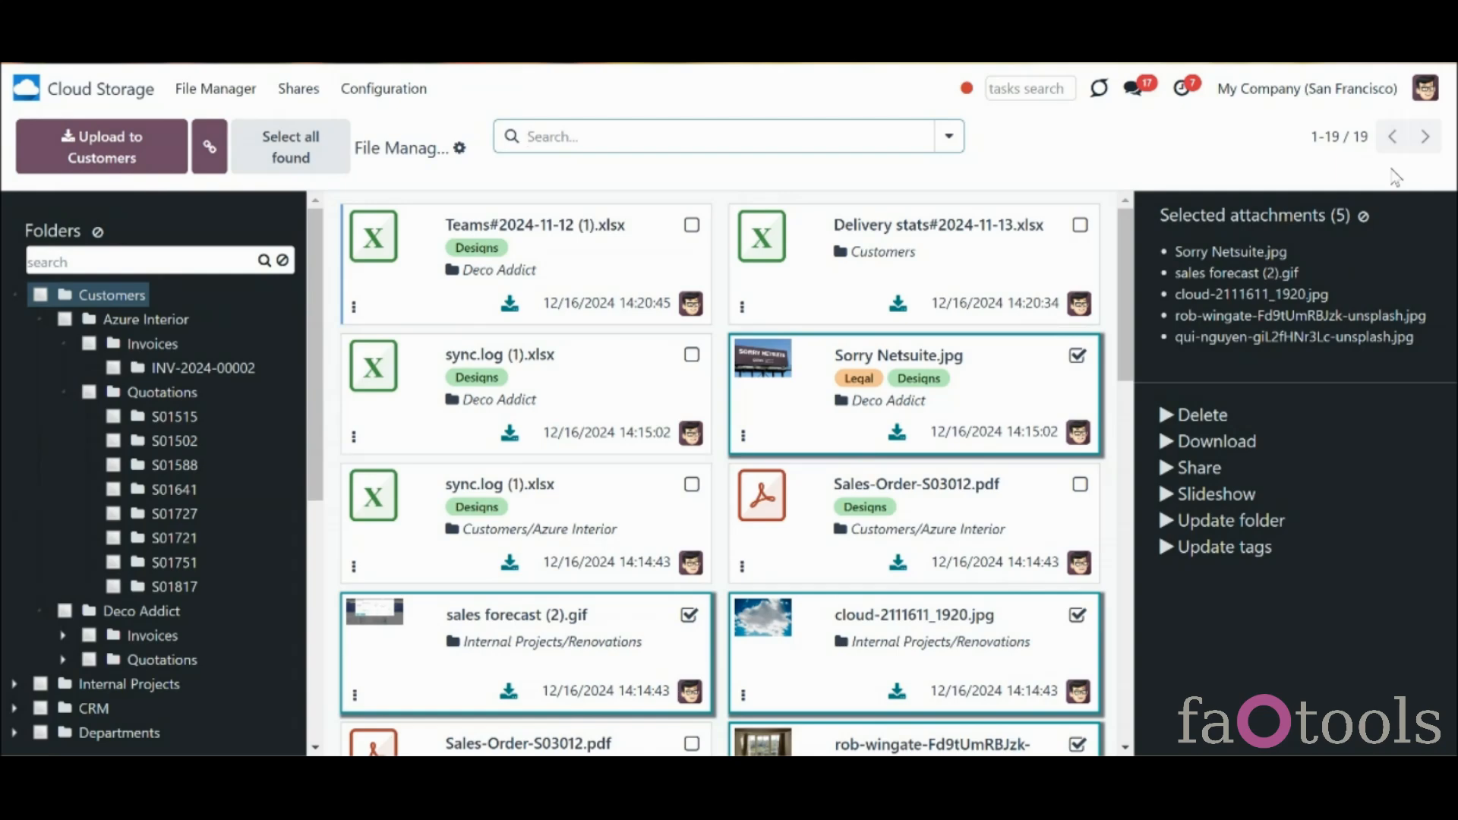
click(1363, 219)
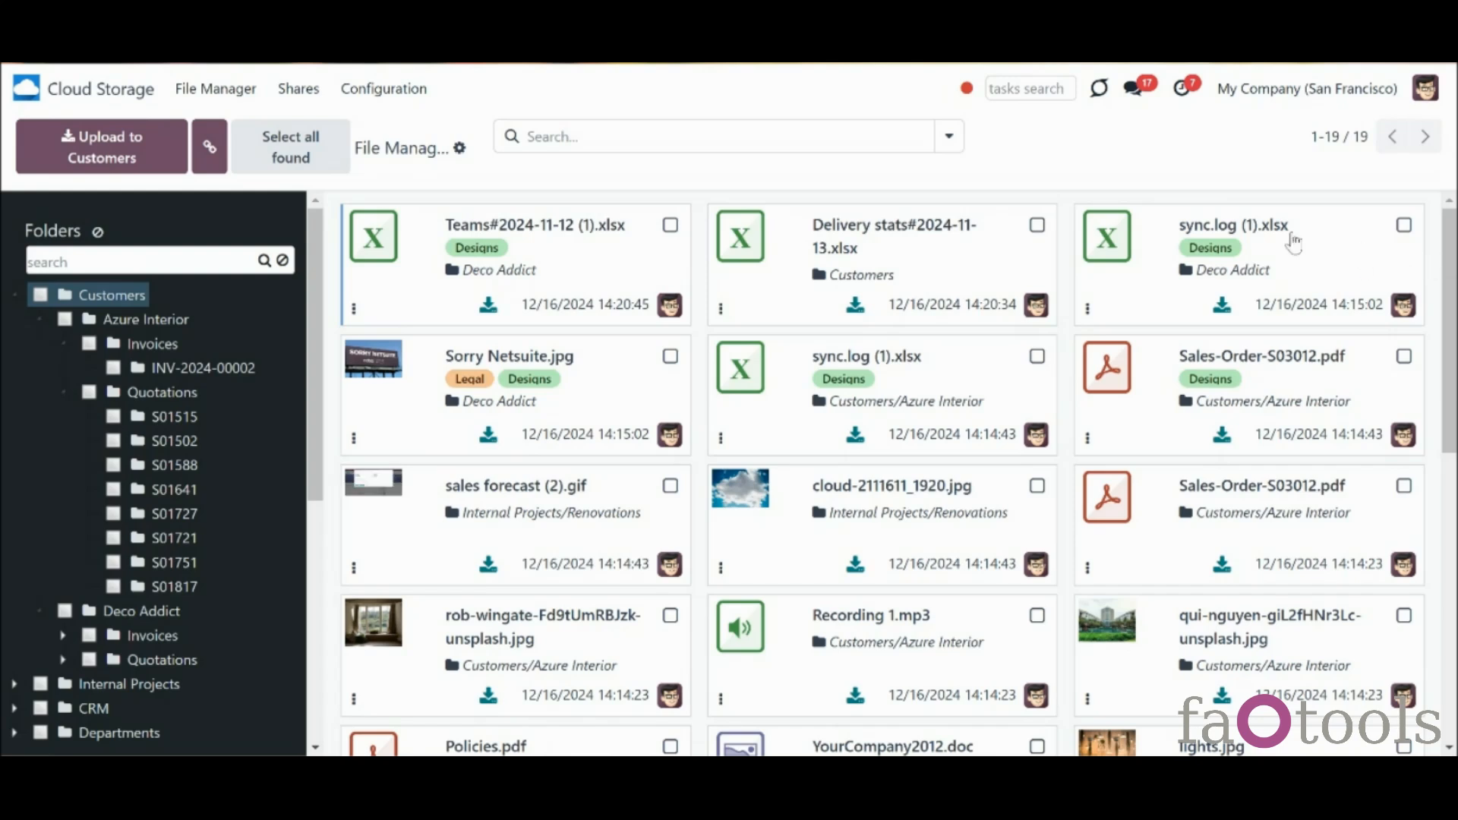
In the Cloud Storage settings, remove Update tags from the mass actions and add it back
click(388, 90)
click(474, 237)
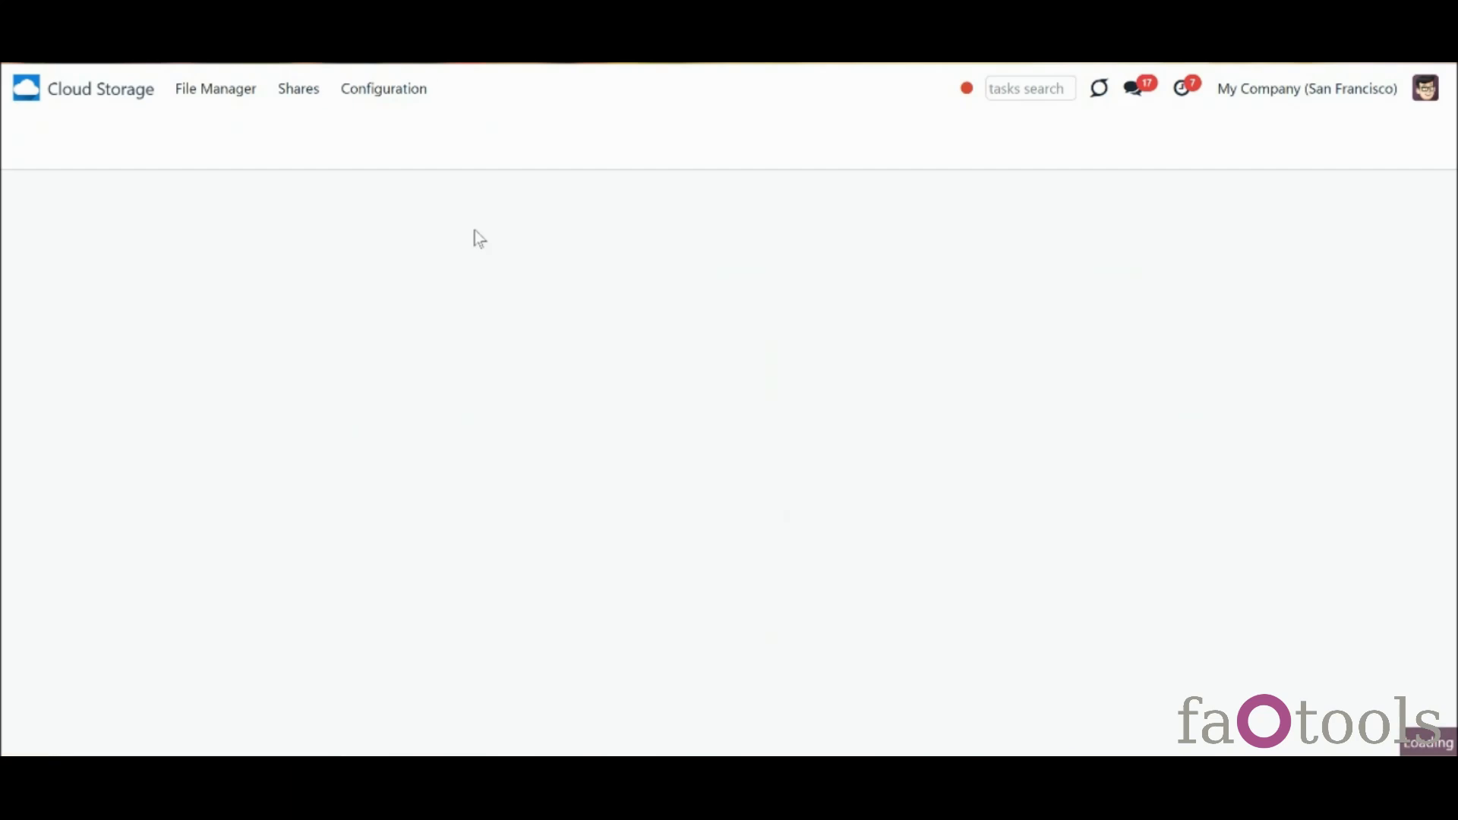
scroll(1186, 391, down, 12)
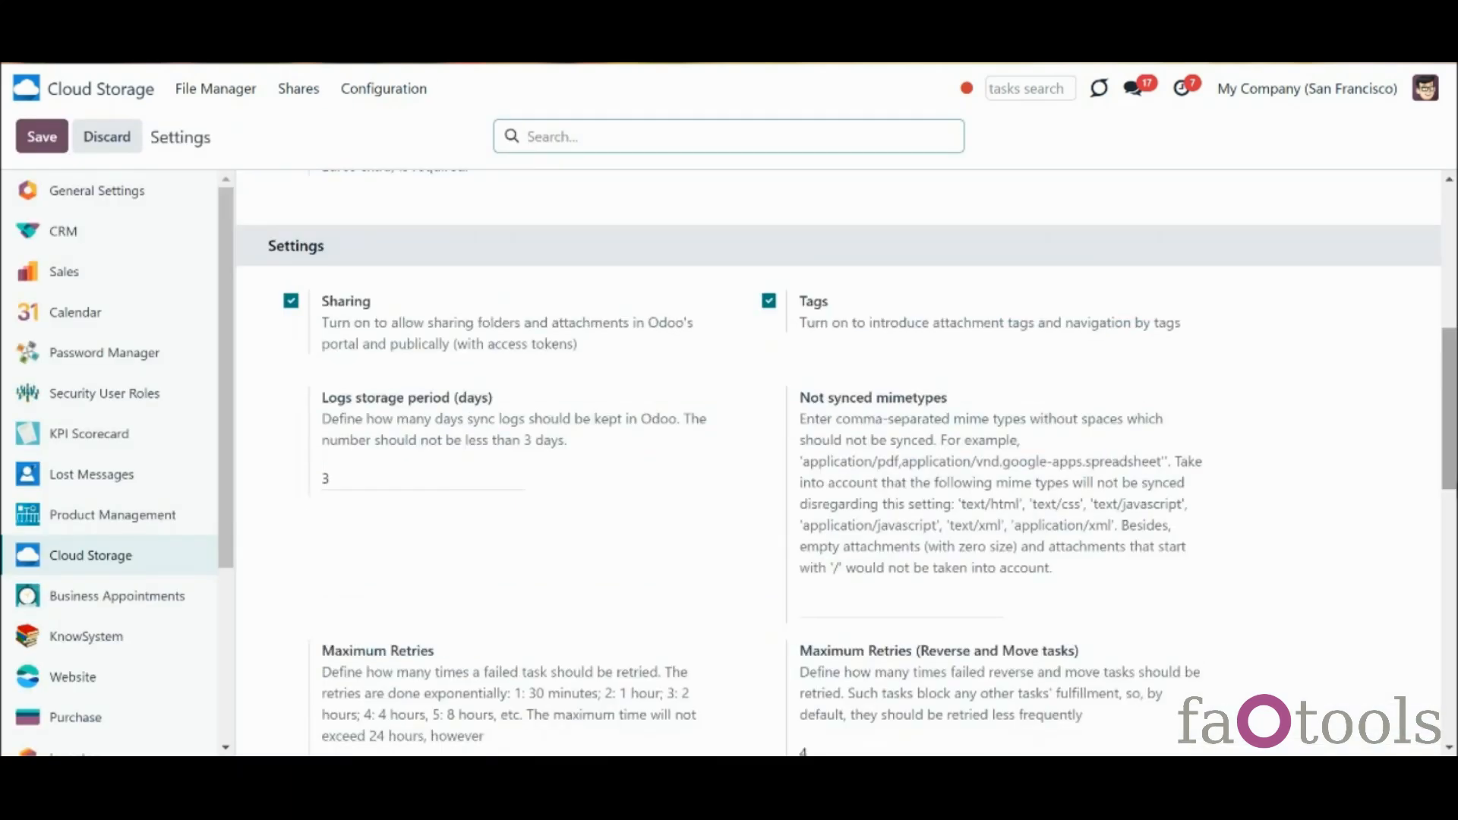
scroll(488, 565, down, 5)
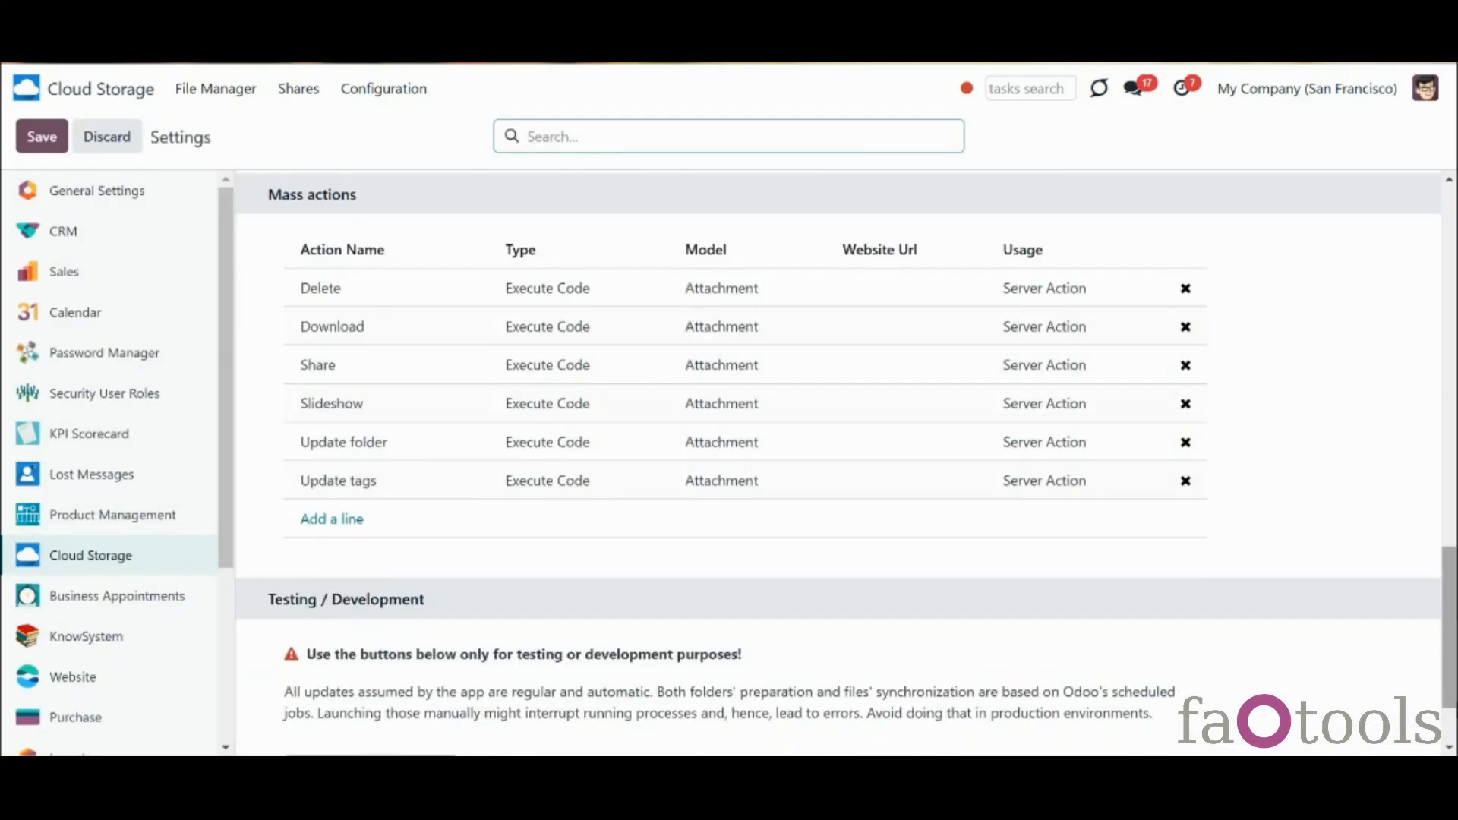
click(1184, 480)
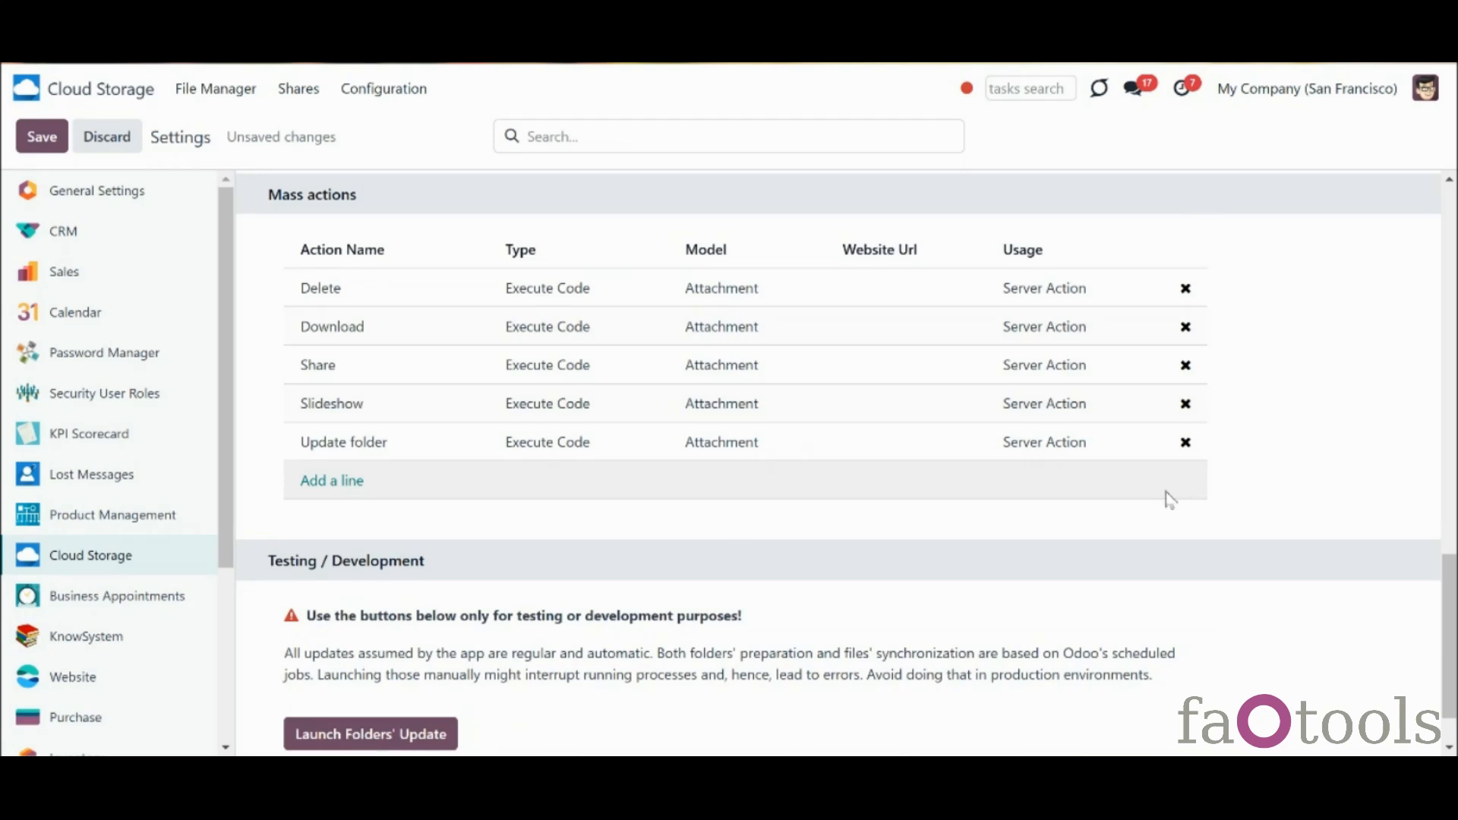
click(325, 490)
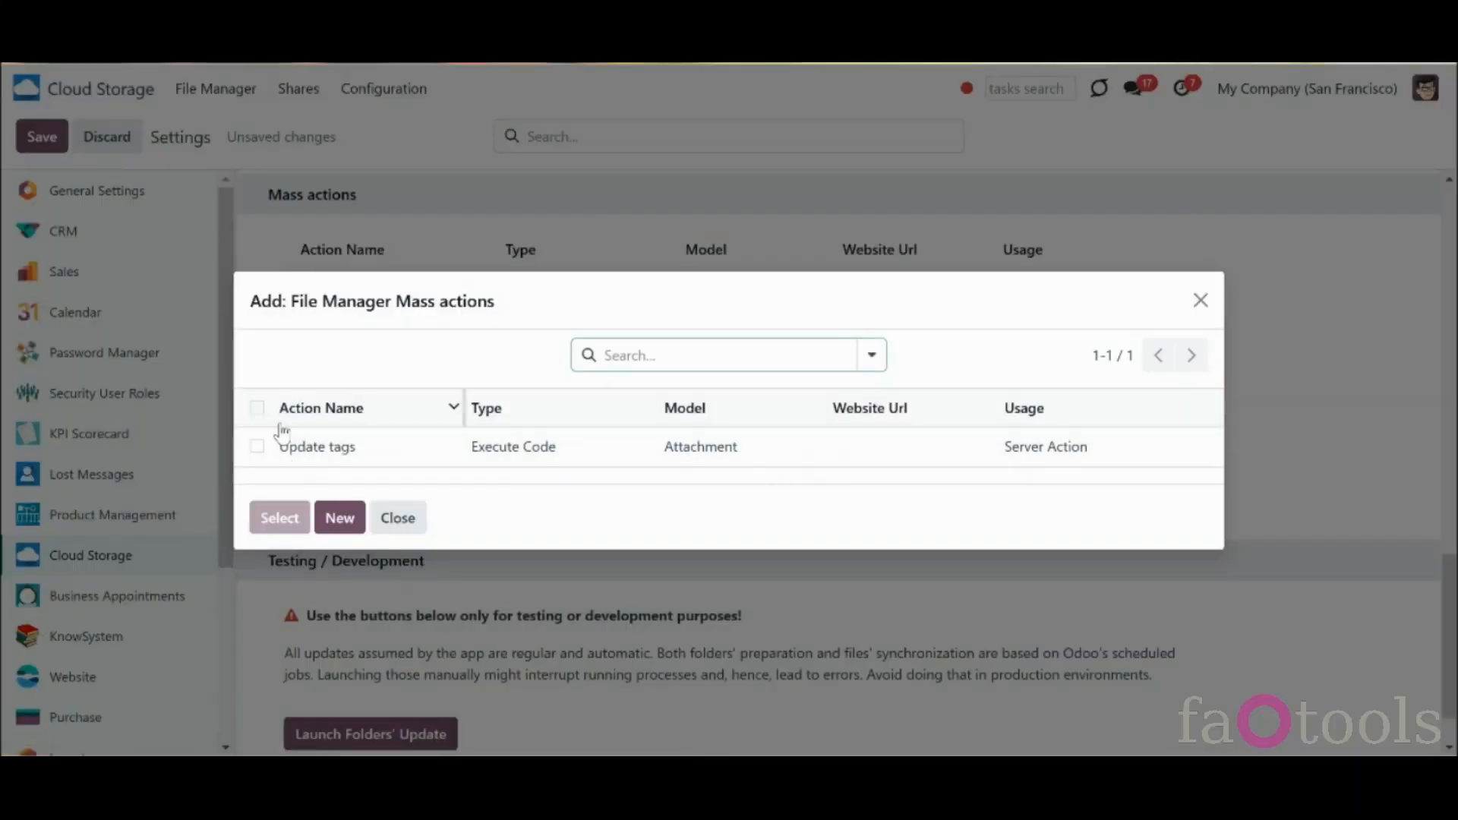
click(262, 447)
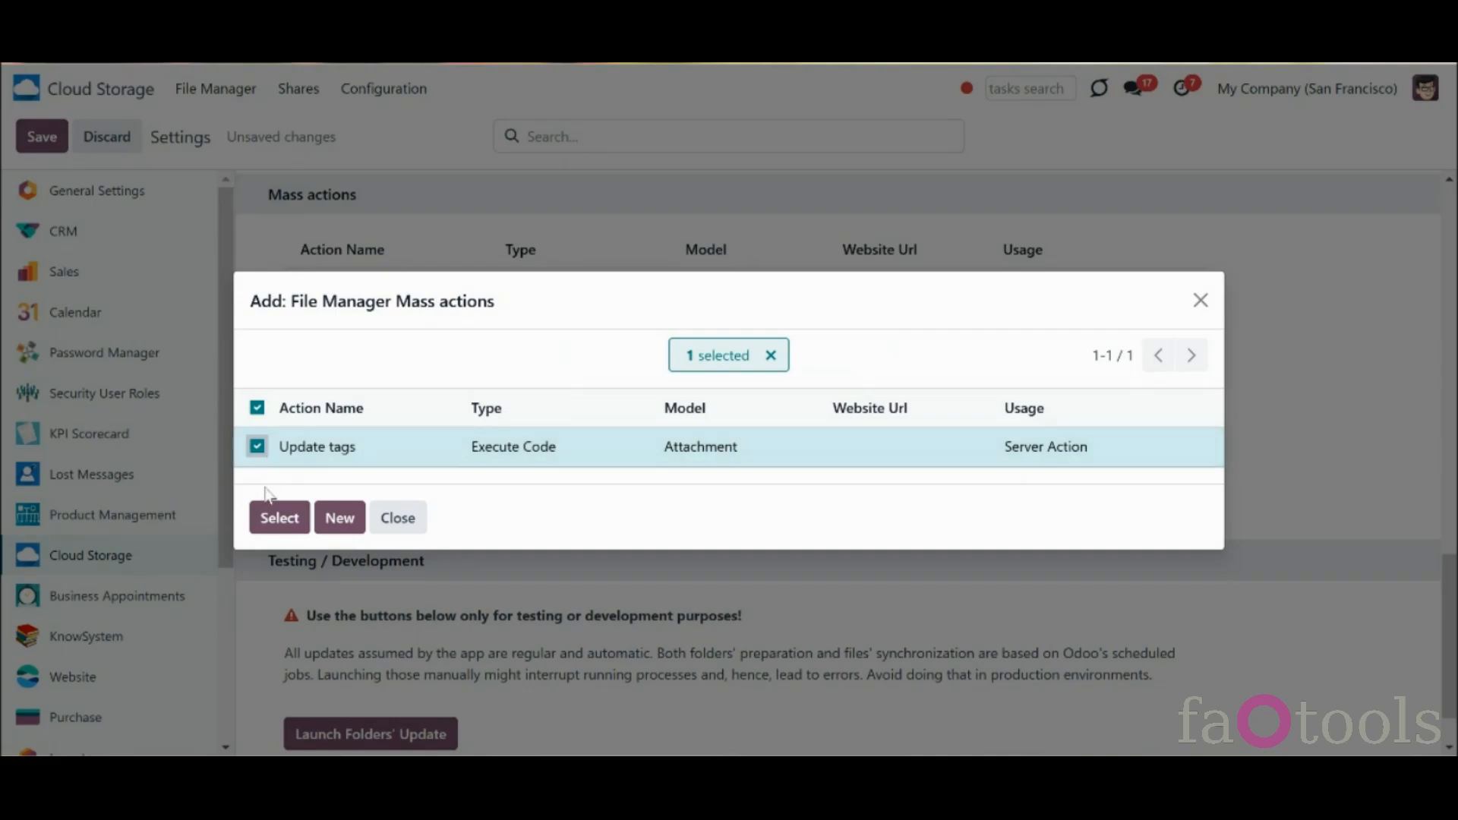
click(277, 519)
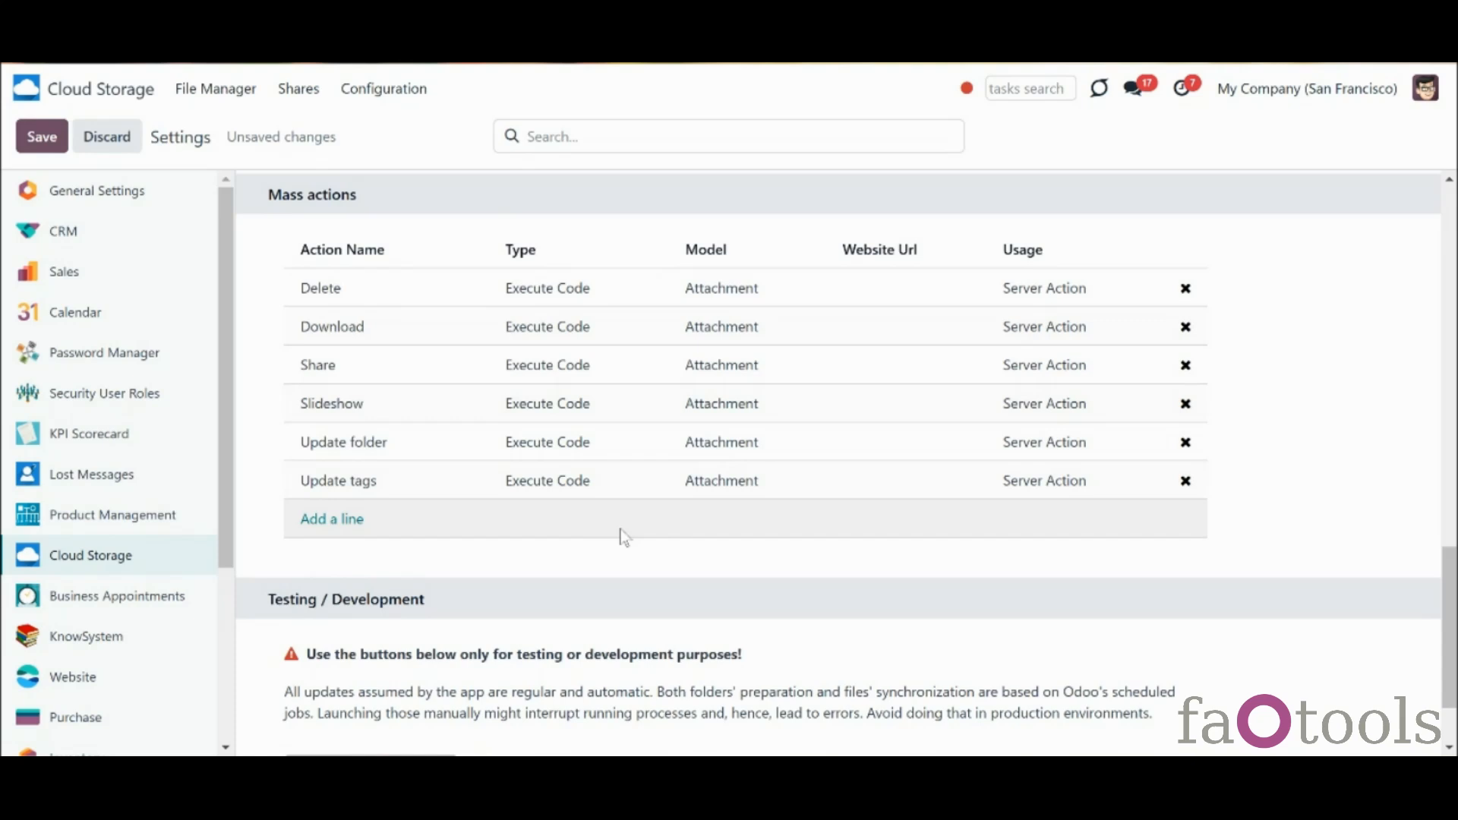
Remove the Delete mass action and discard a newly started mass action
click(1186, 292)
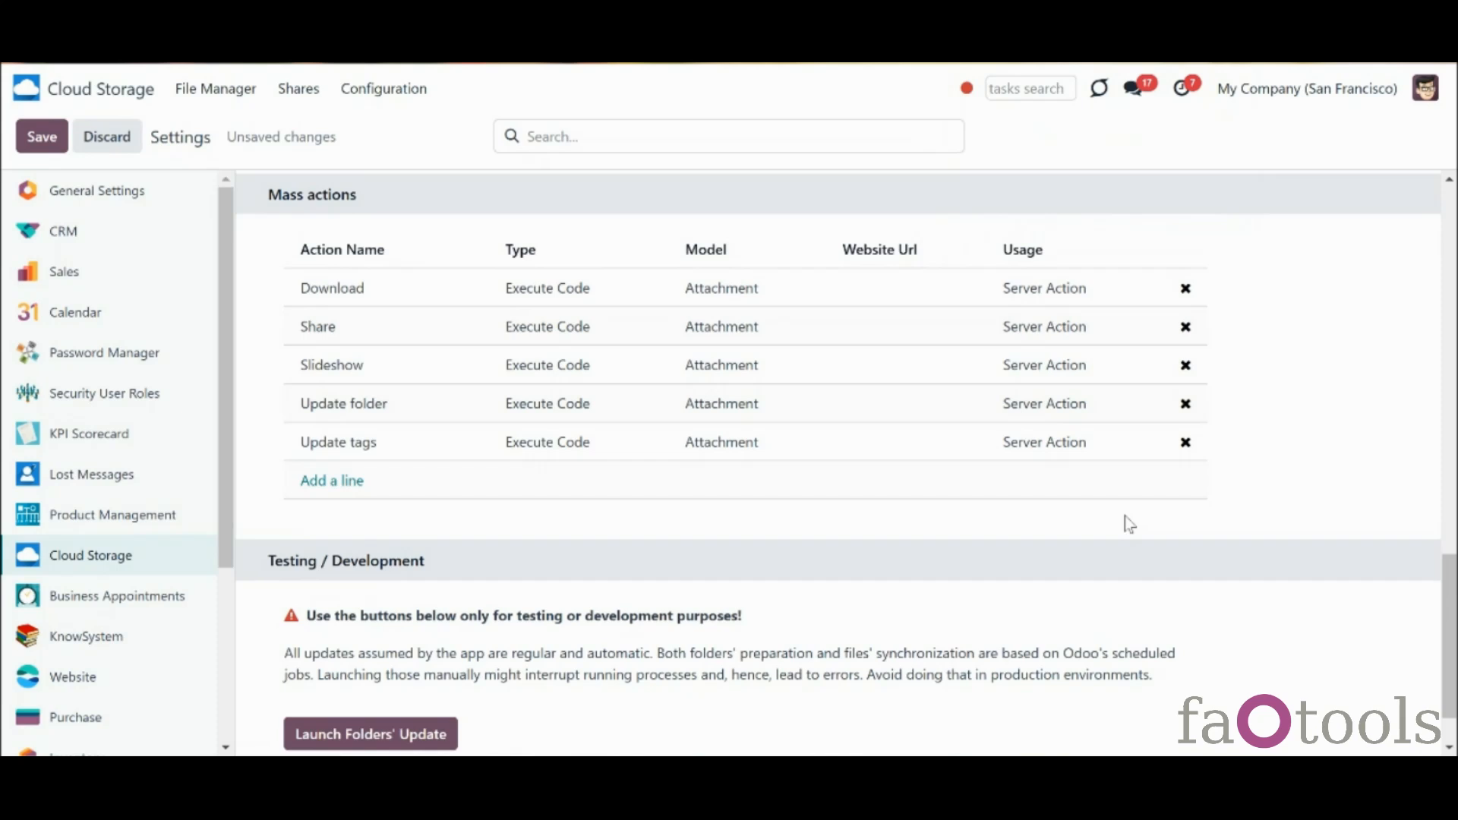
click(335, 481)
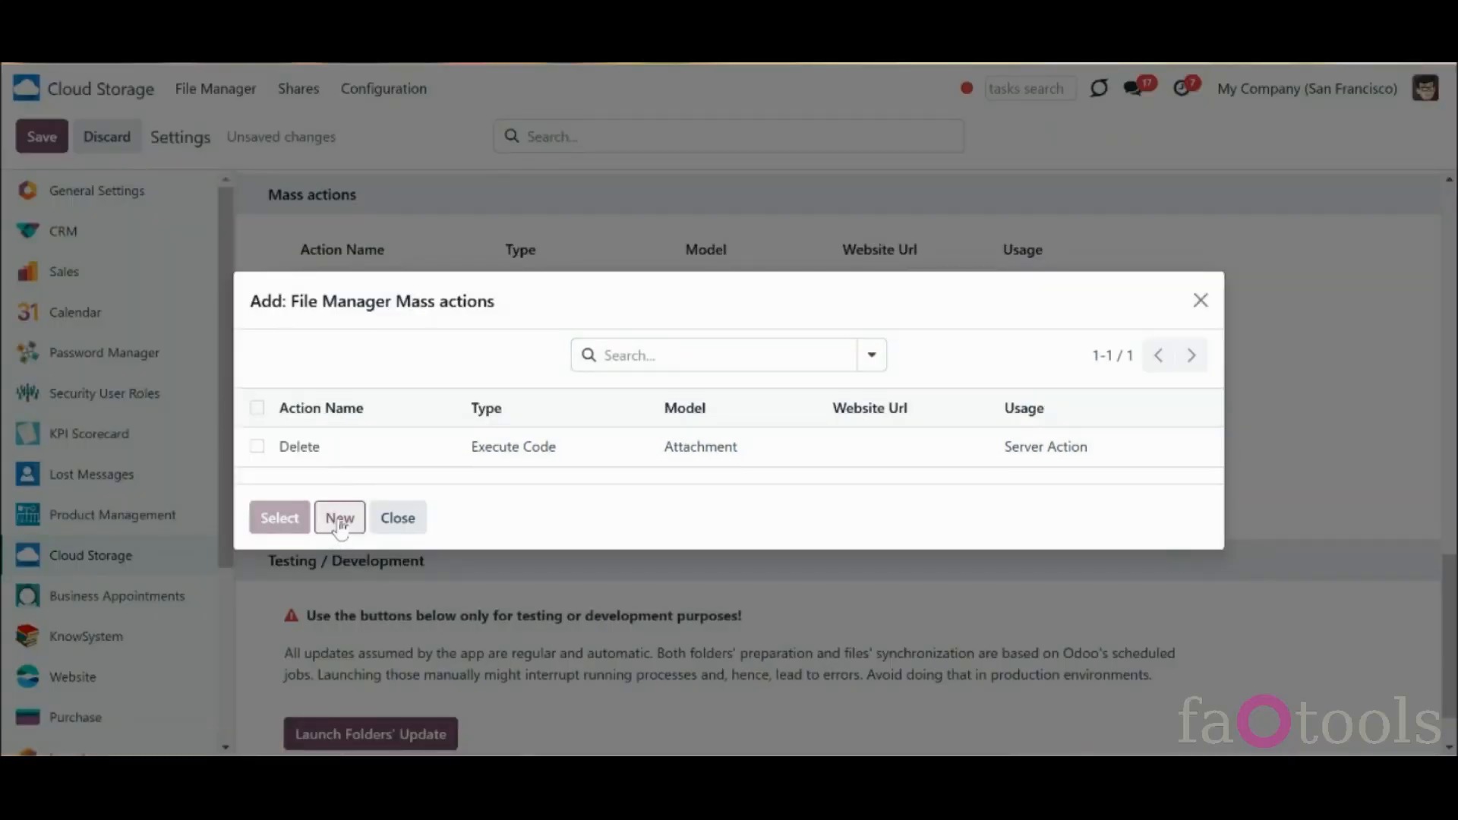
click(340, 520)
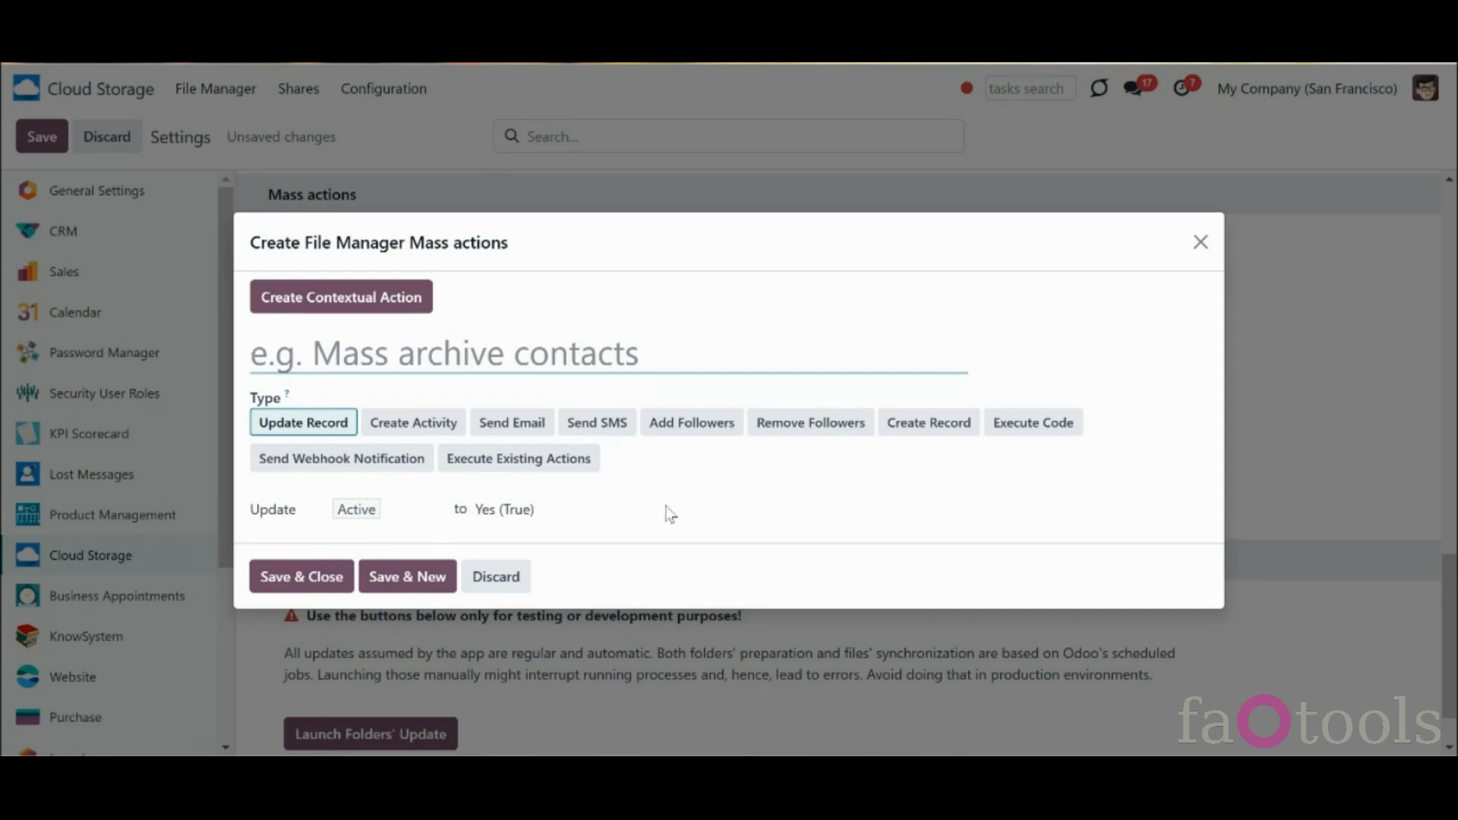
click(508, 580)
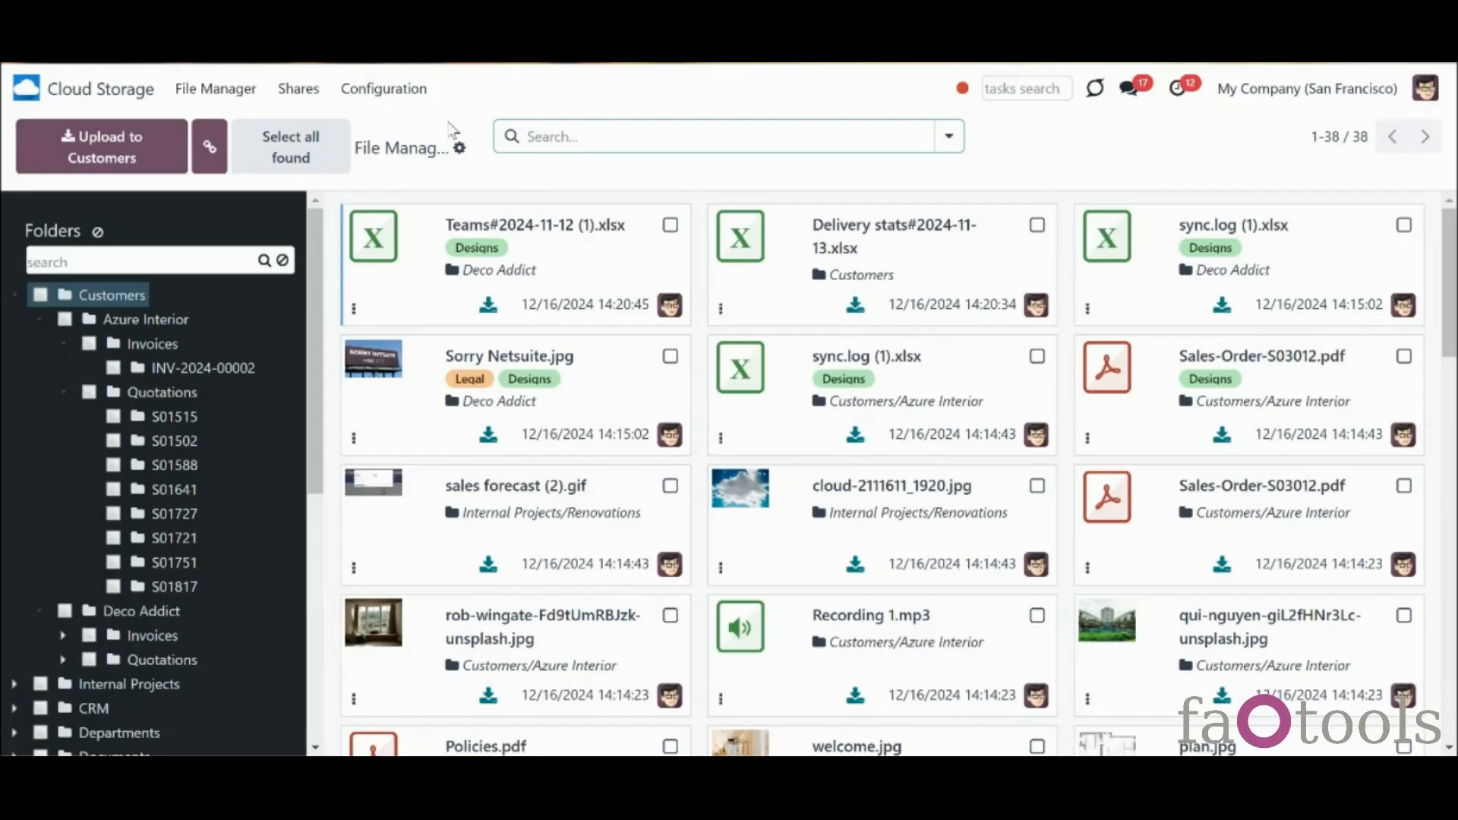
Move the Internal Projects, Tasks, CRM, Customers, then Invoices rules to the top of the folder rules
click(401, 99)
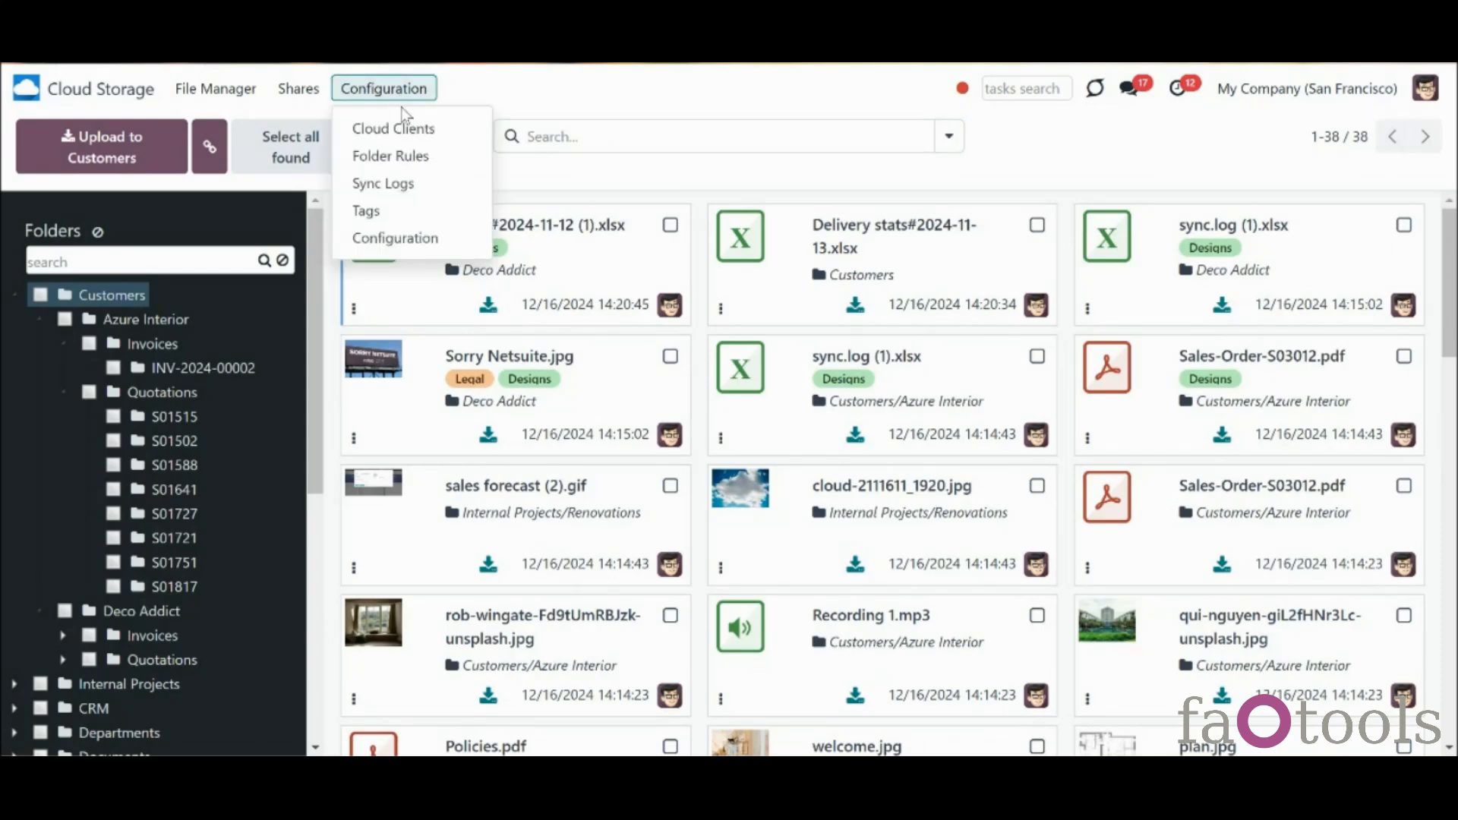
click(419, 158)
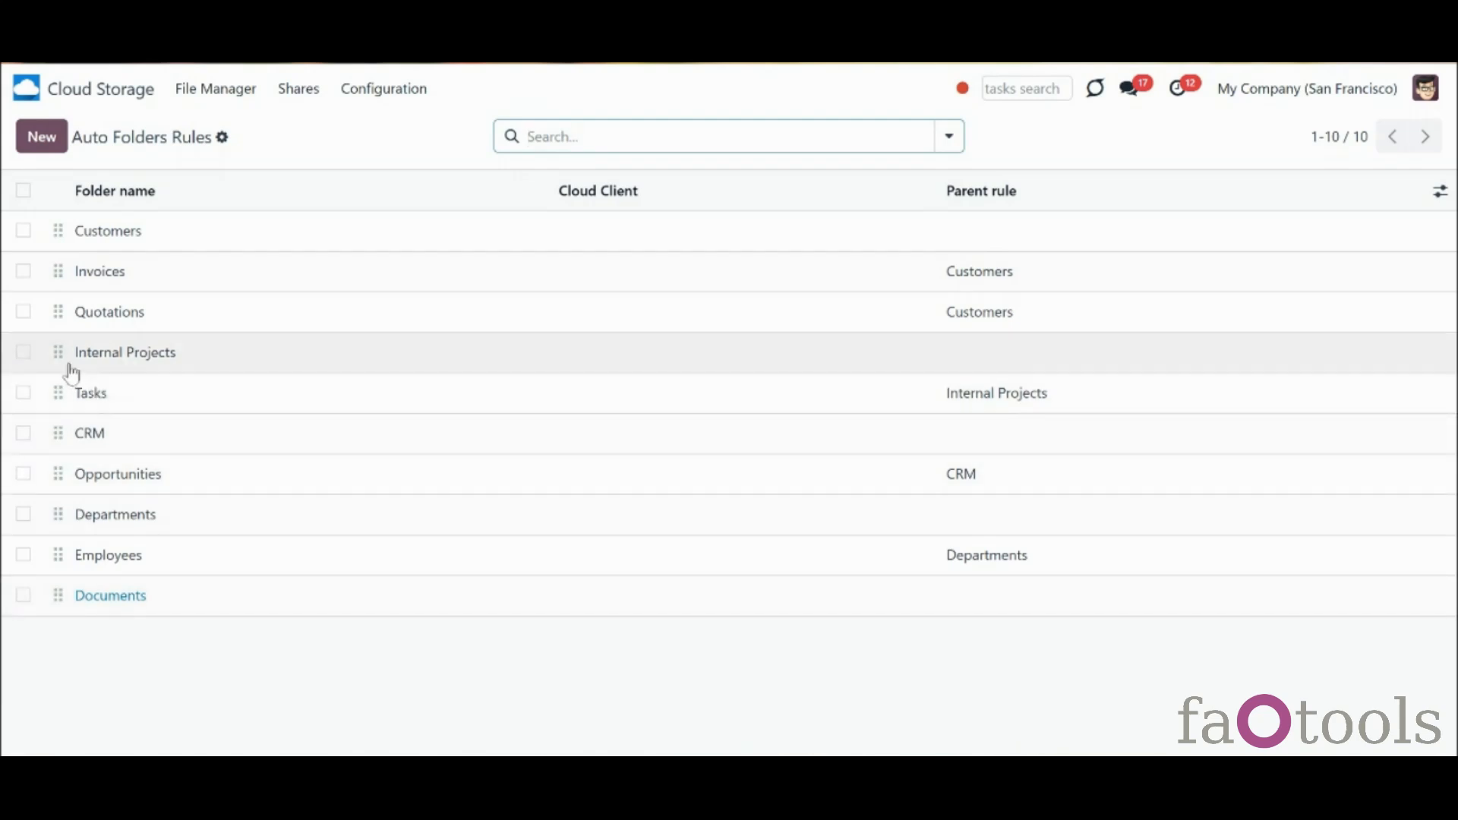
drag(58, 352, 66, 243)
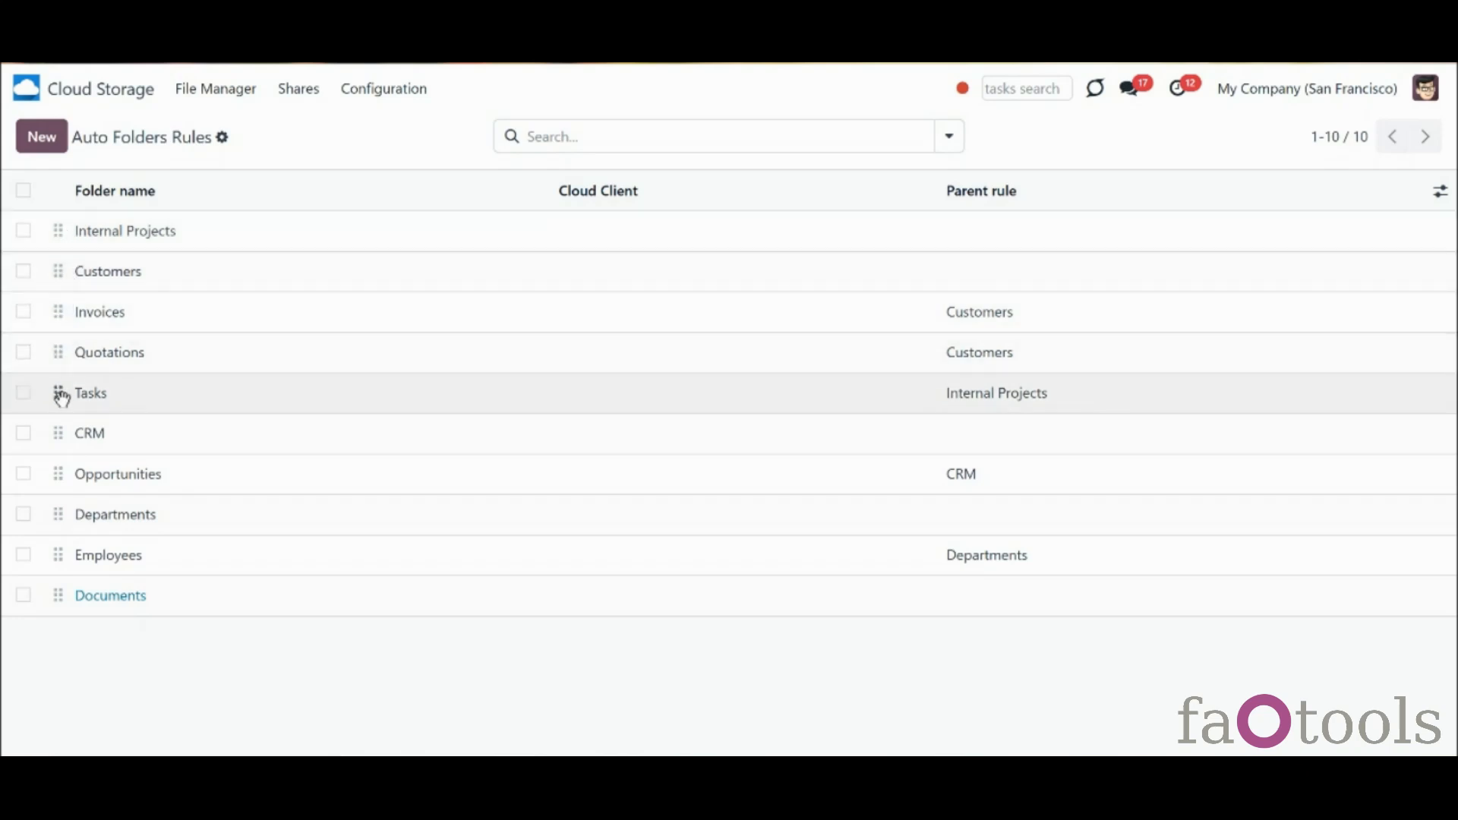
drag(61, 394, 67, 248)
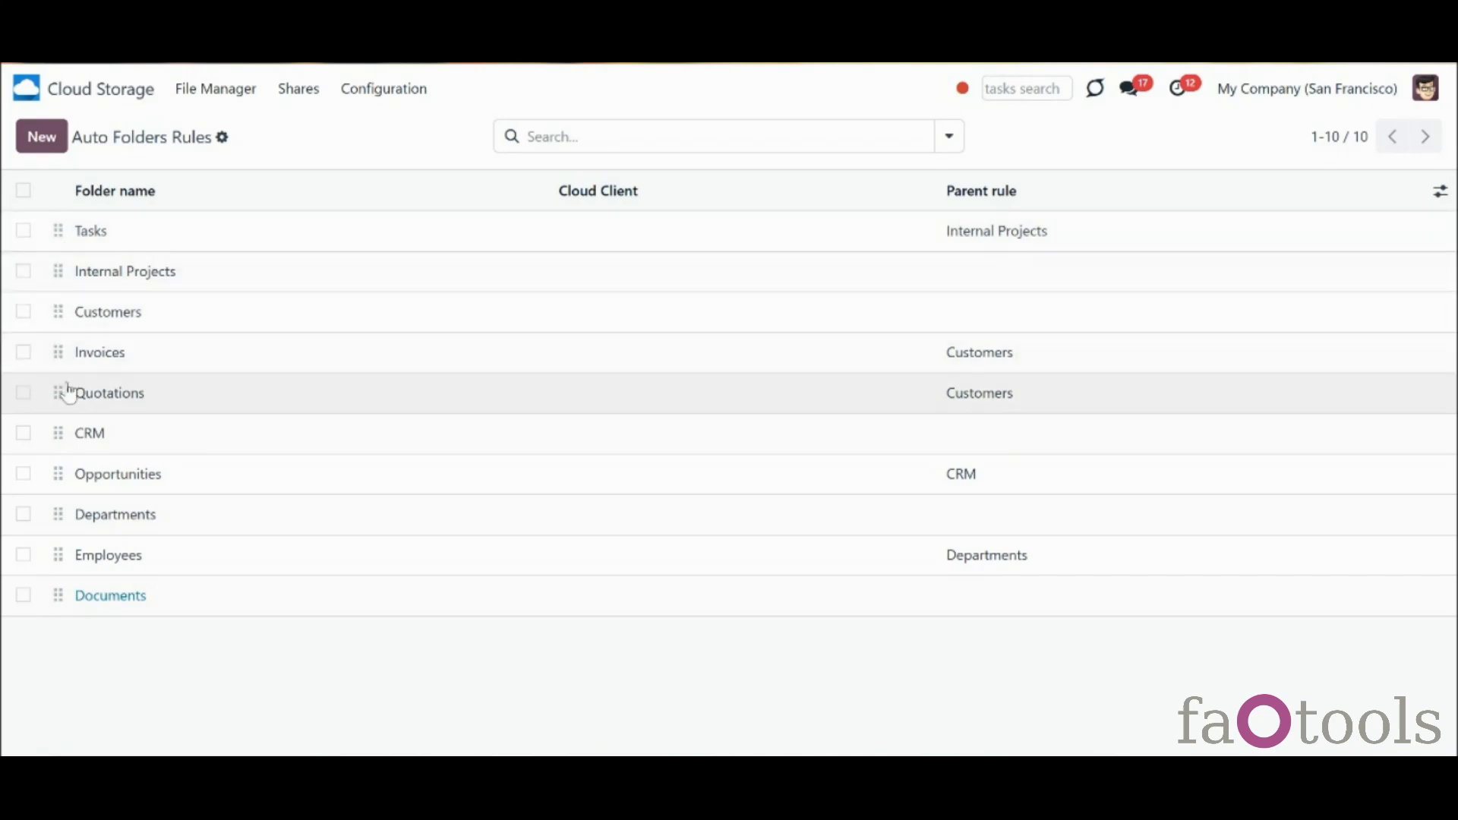
drag(62, 432, 67, 237)
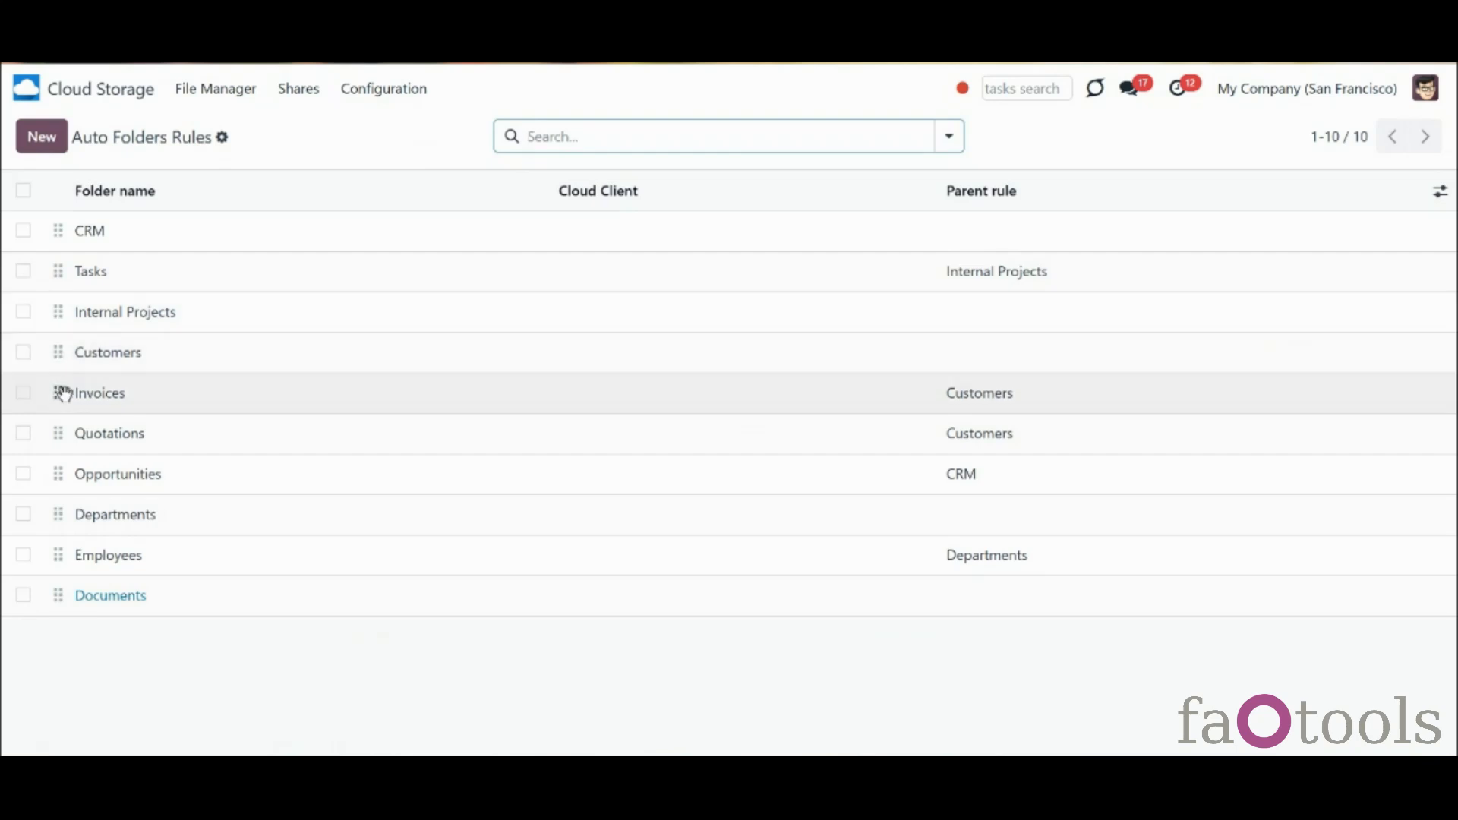
drag(56, 357, 67, 233)
drag(54, 392, 74, 210)
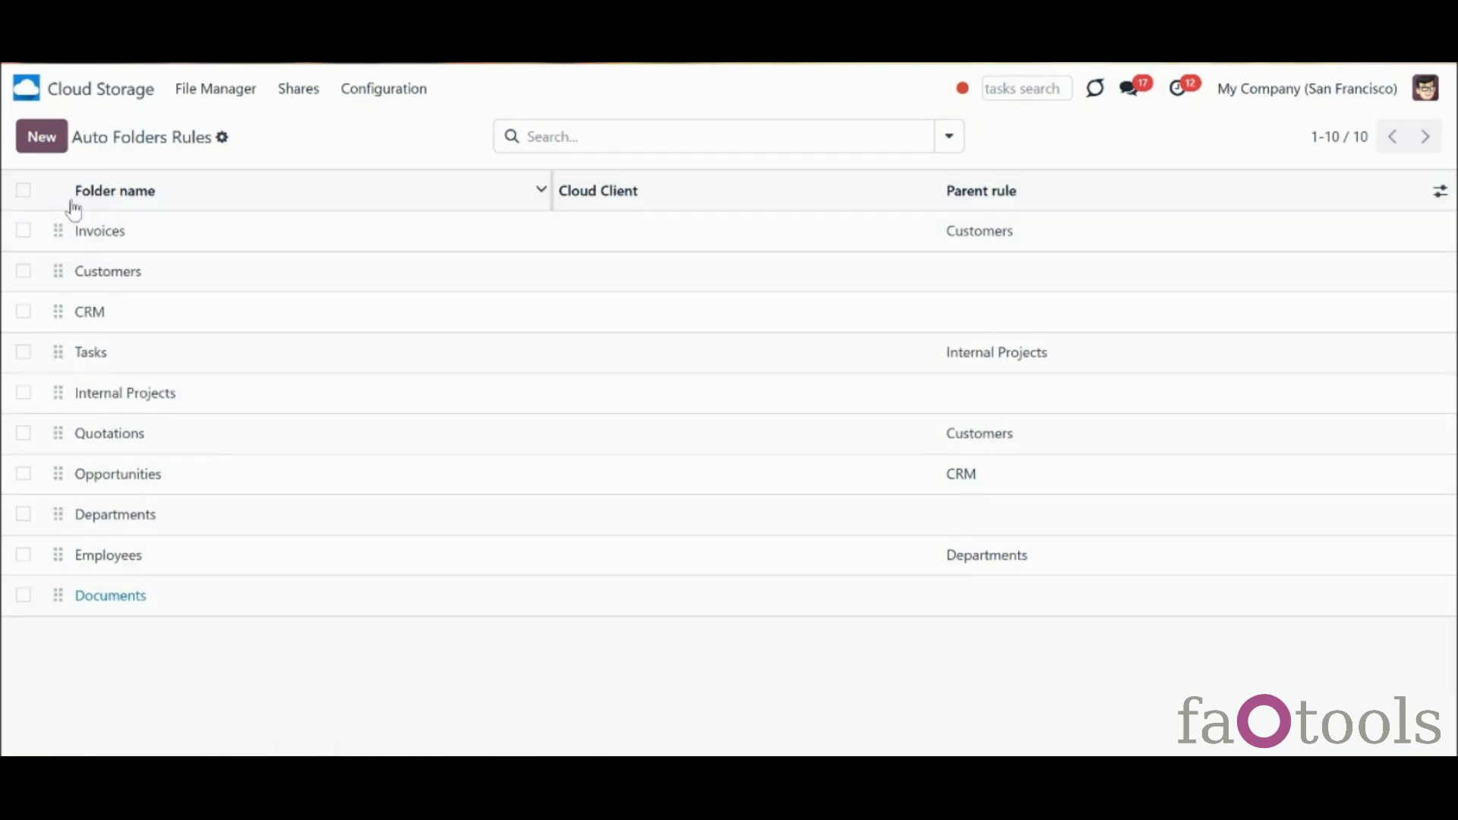
click(192, 87)
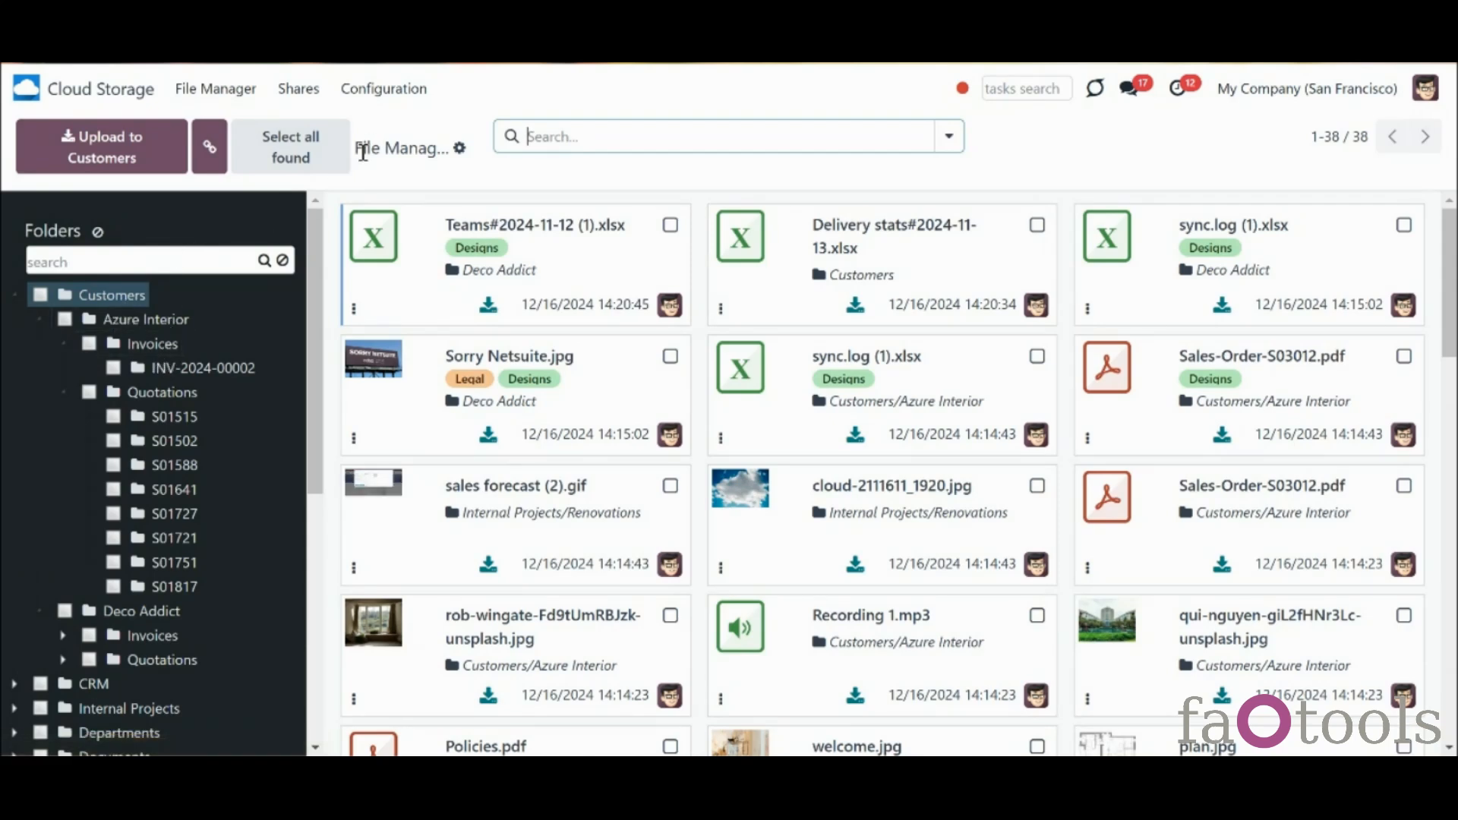
Open the Departments auto folder rule, check its extra actions, and go back to the rules list
click(384, 89)
click(401, 156)
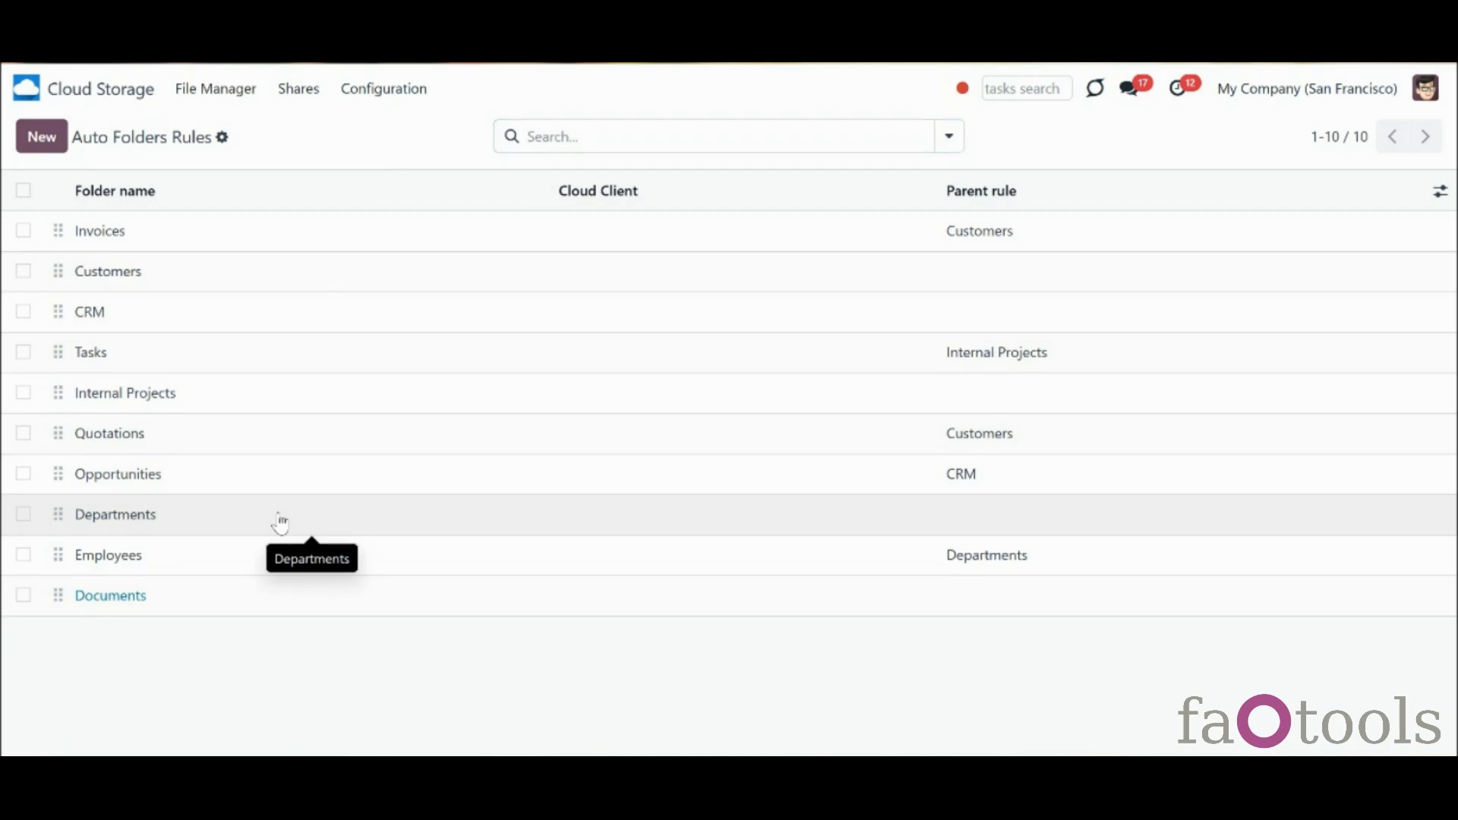
click(280, 523)
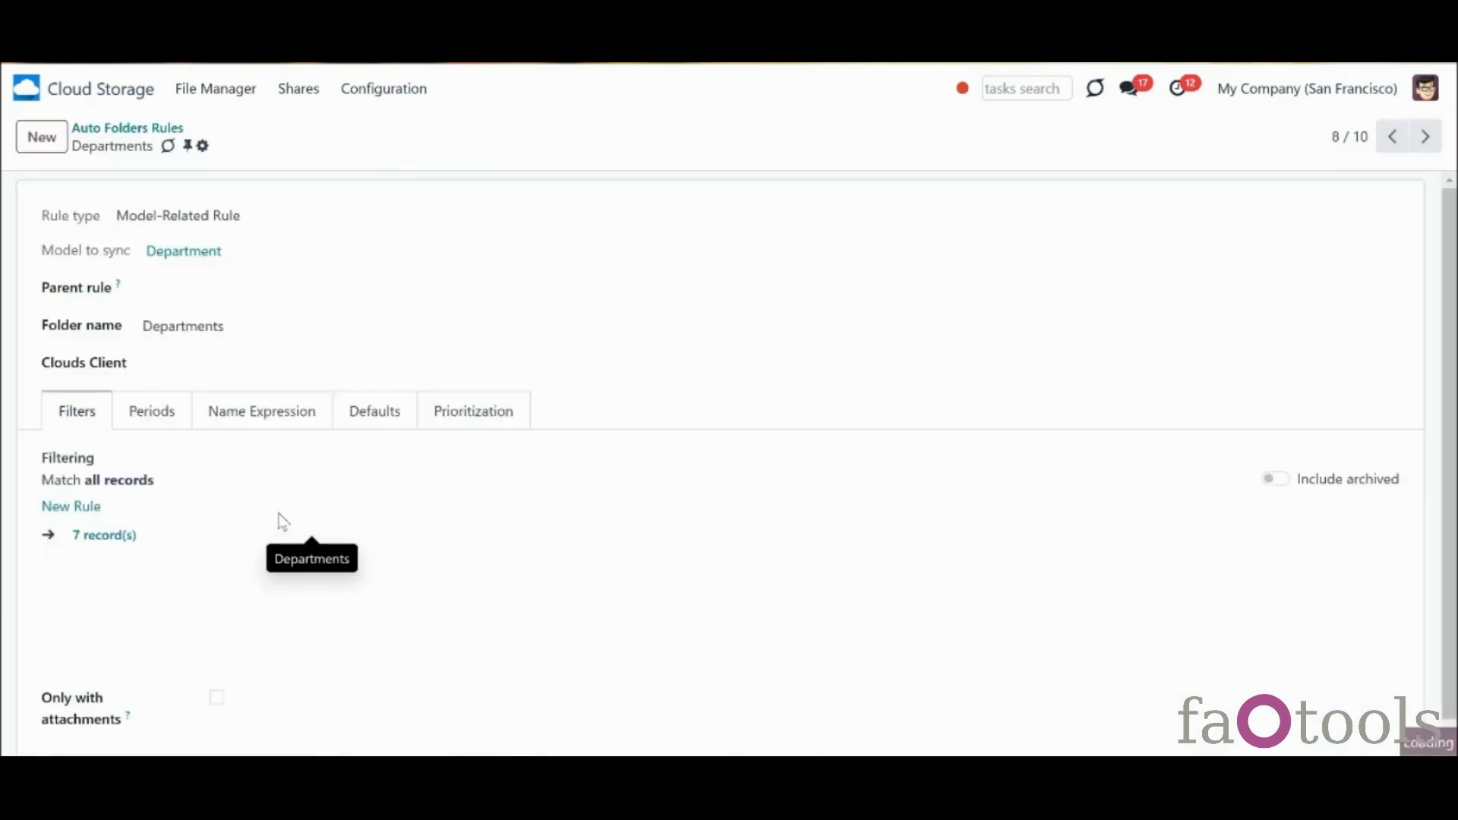
click(203, 146)
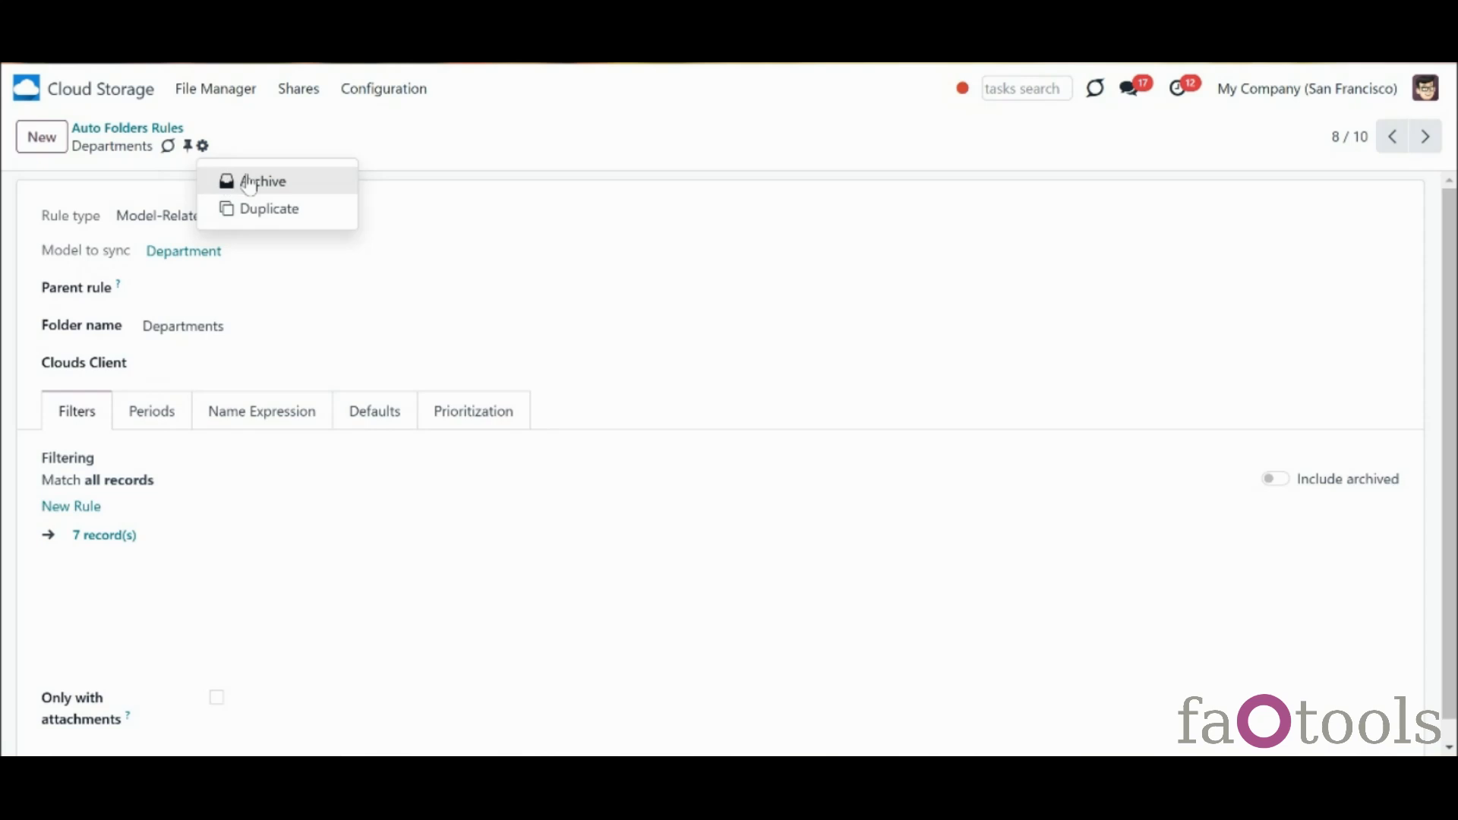
click(164, 130)
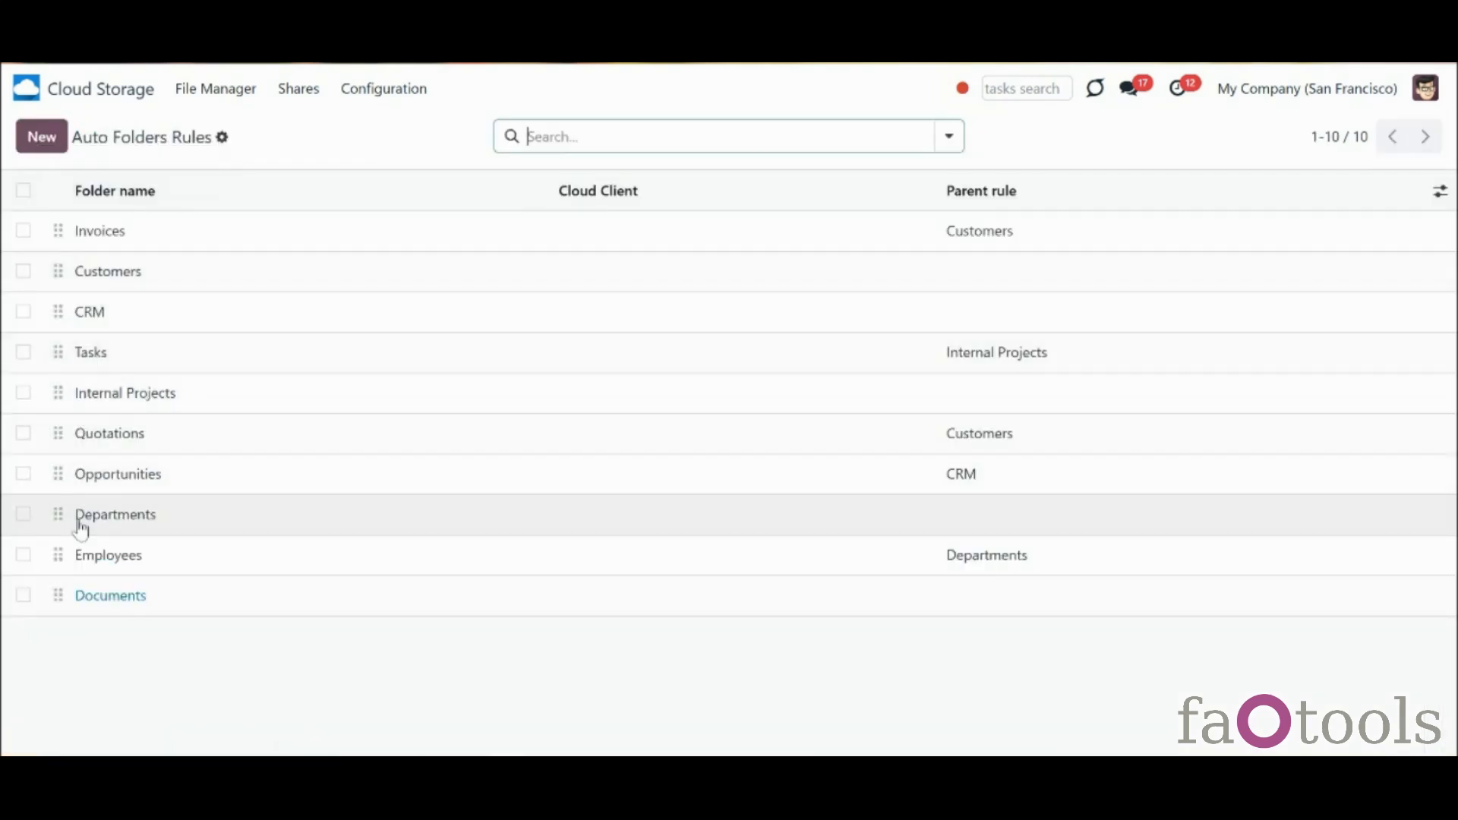
Archive the Employees and Departments rules together and confirm
click(23, 555)
click(25, 515)
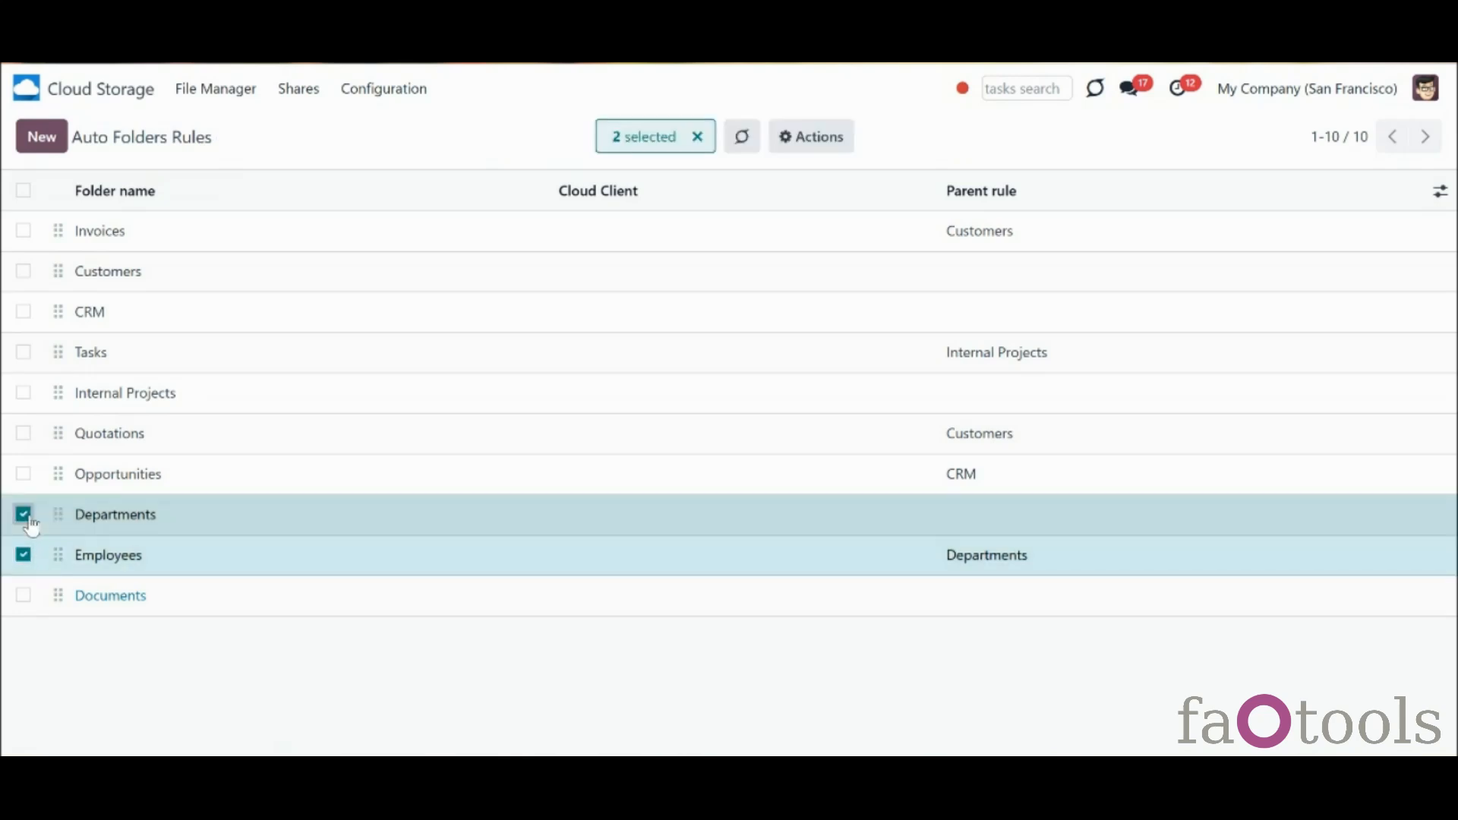
click(806, 137)
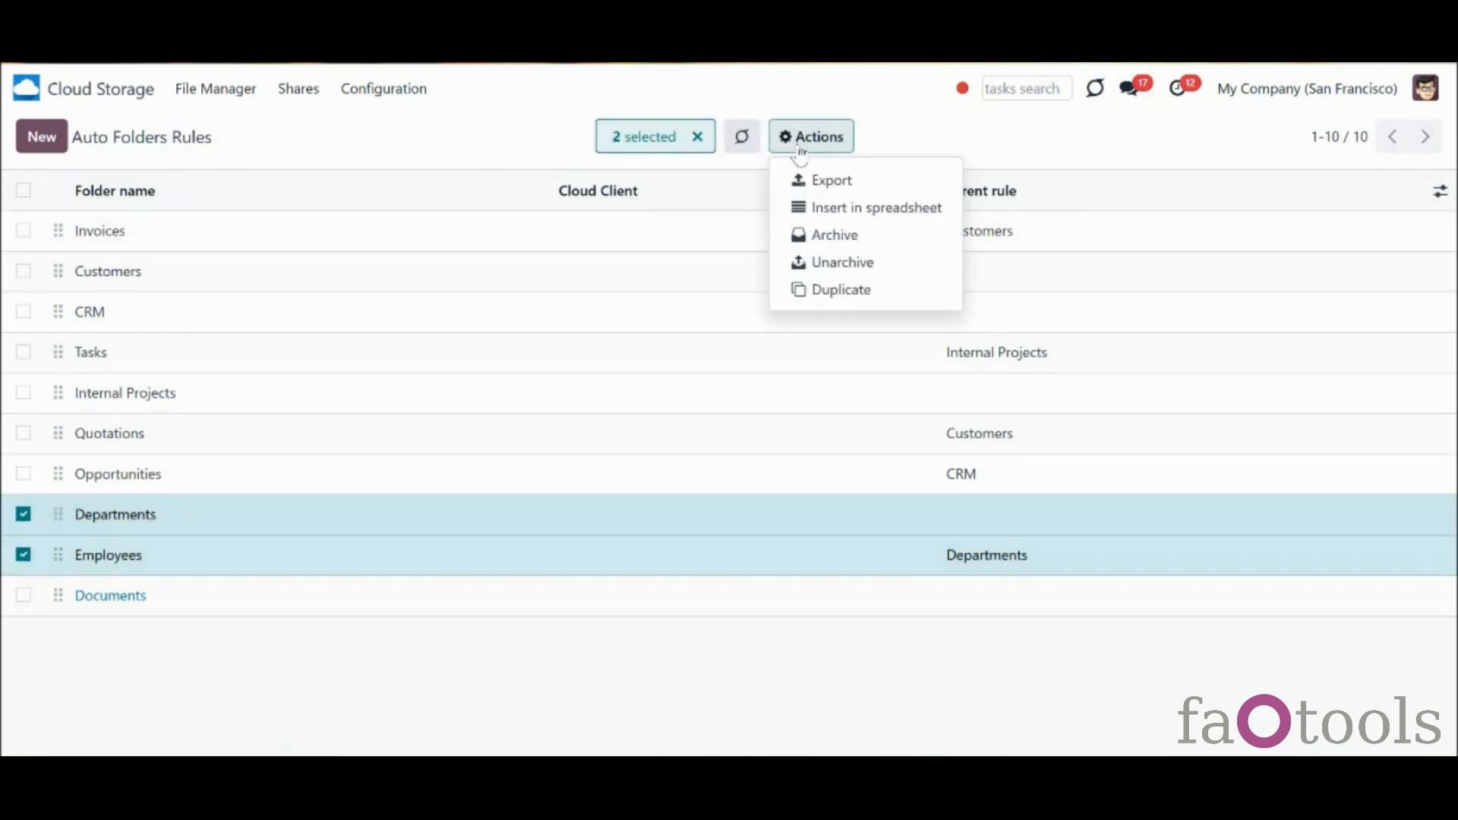
click(829, 234)
click(451, 475)
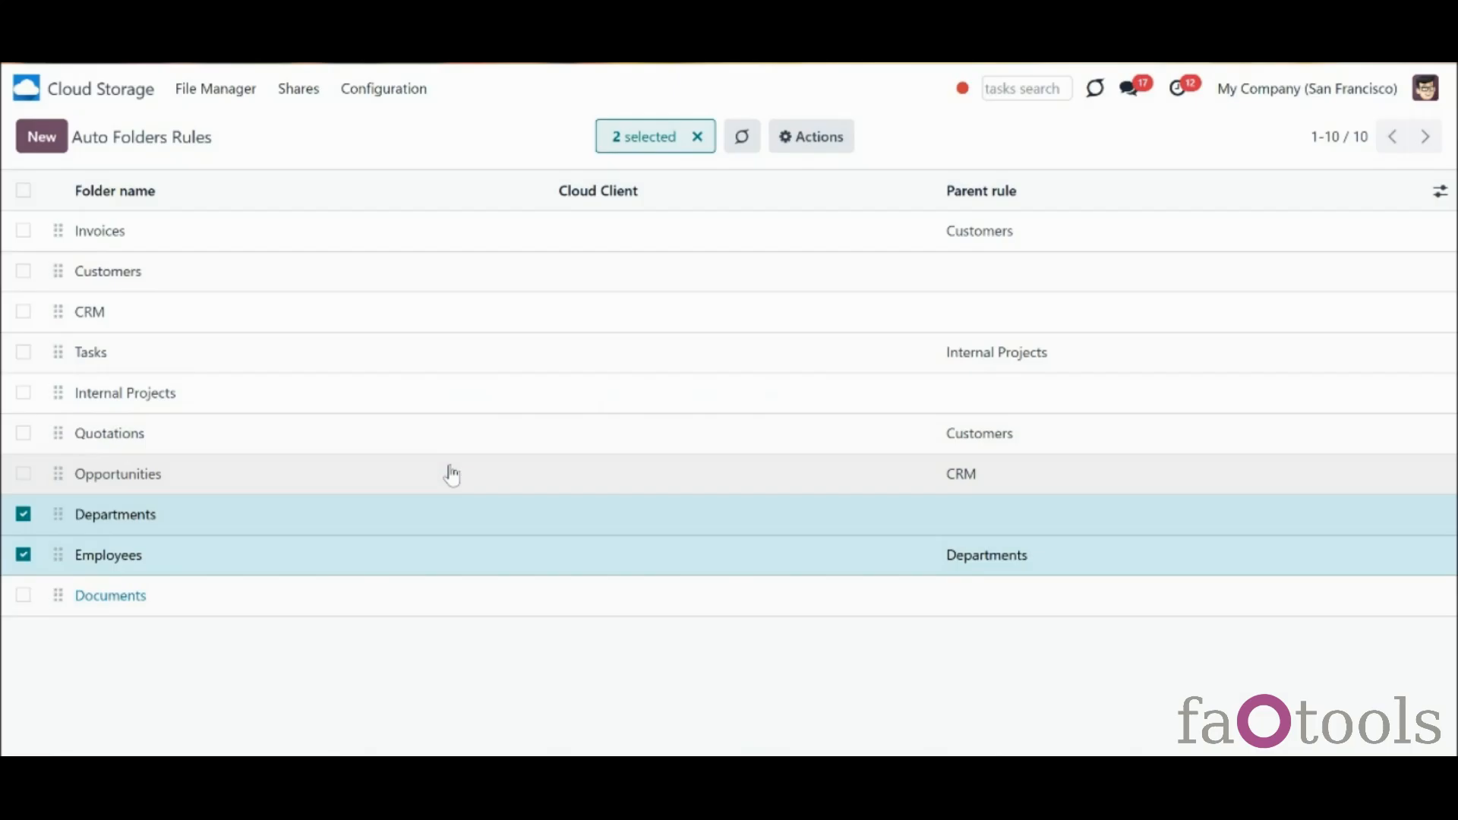
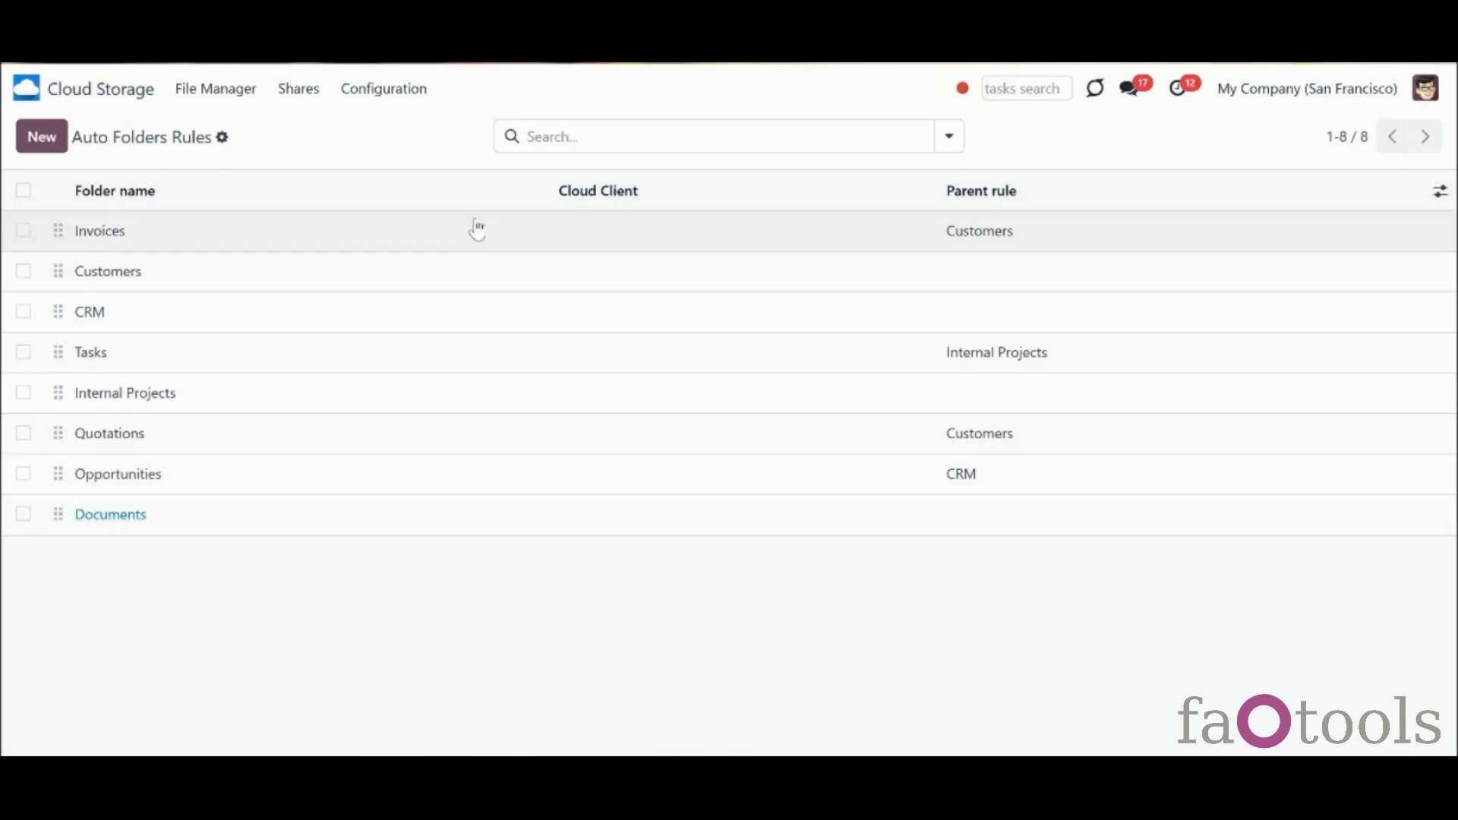
Open Configuration > Configuration to see the sync options for Google Drive, OneDrive, ownCloud, Dropbox and Documents
click(414, 95)
click(444, 237)
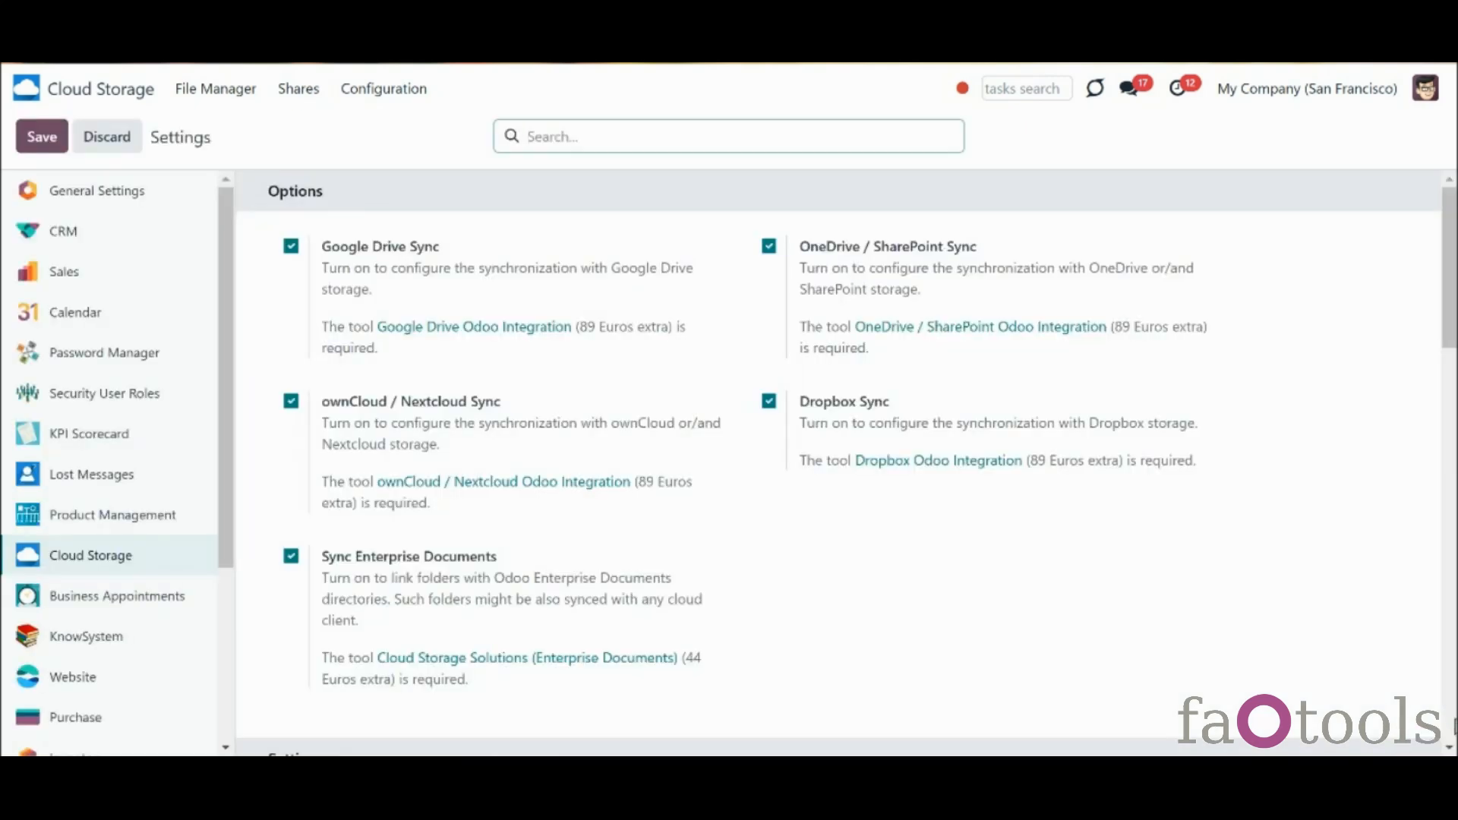
Scroll through the remaining settings, then go back to the Auto Folders Rules list
scroll(1450, 725, down, 10)
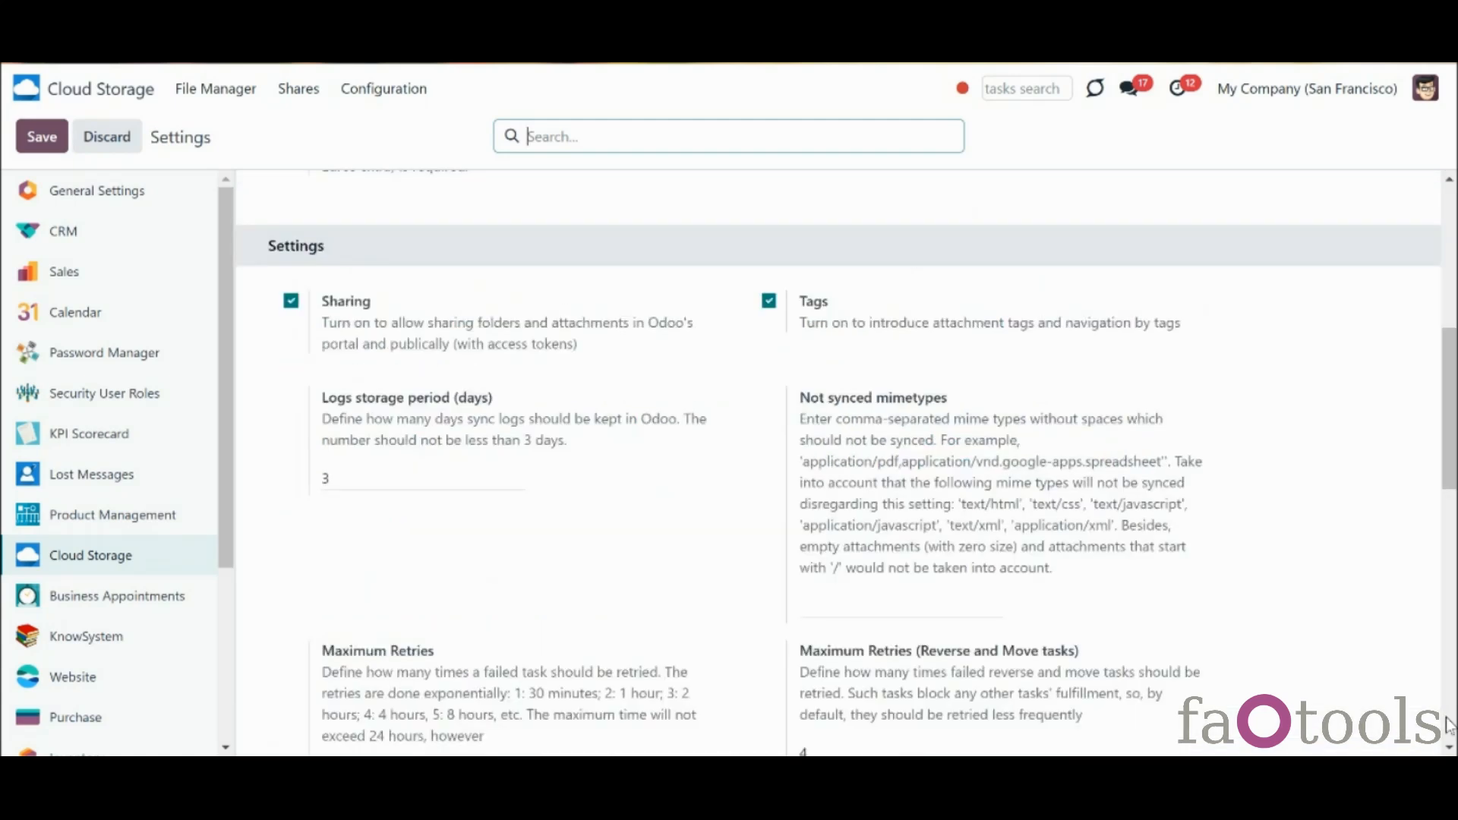
drag(1447, 718, 1447, 730)
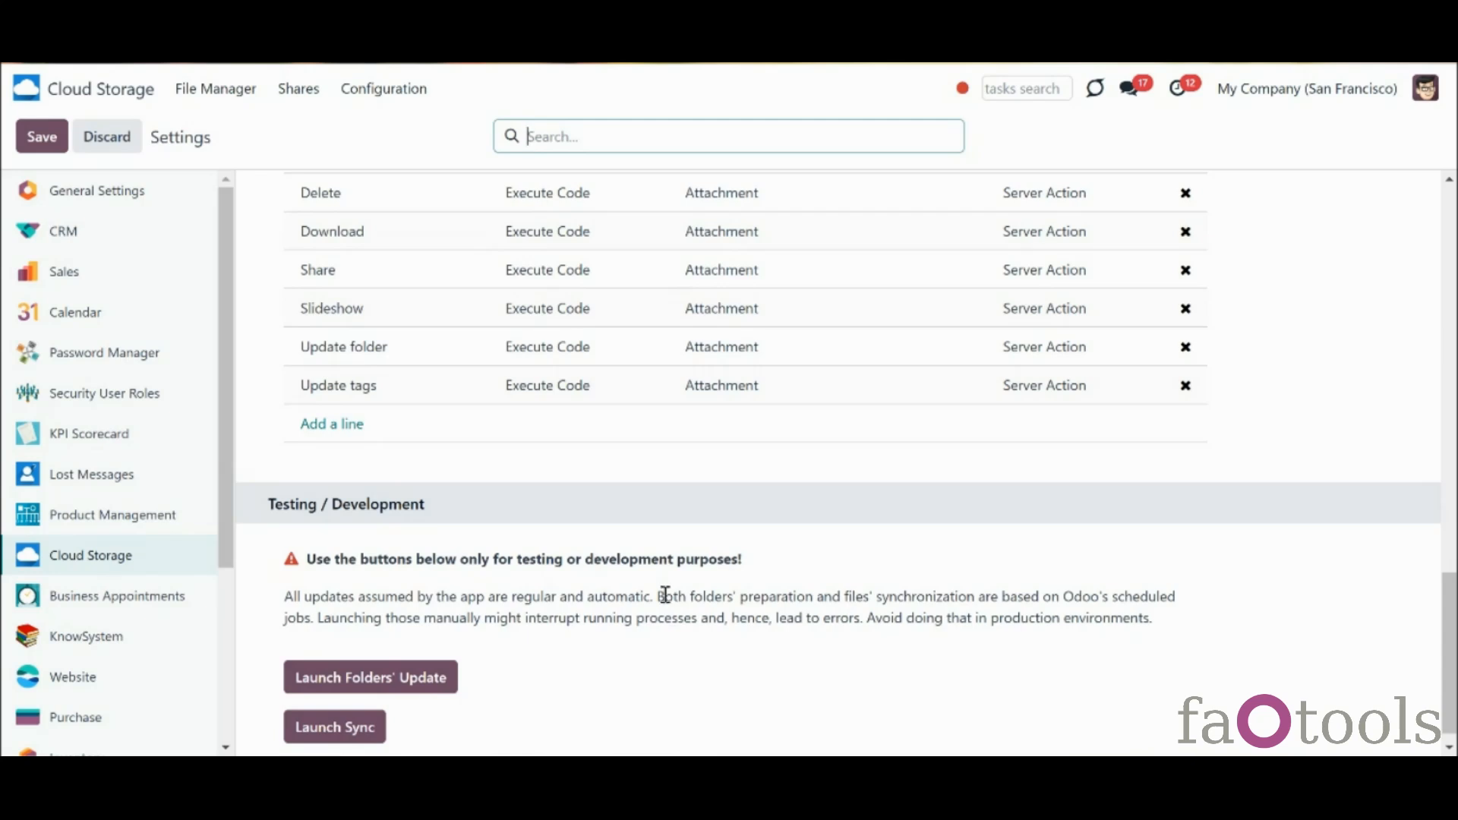
click(402, 91)
click(413, 155)
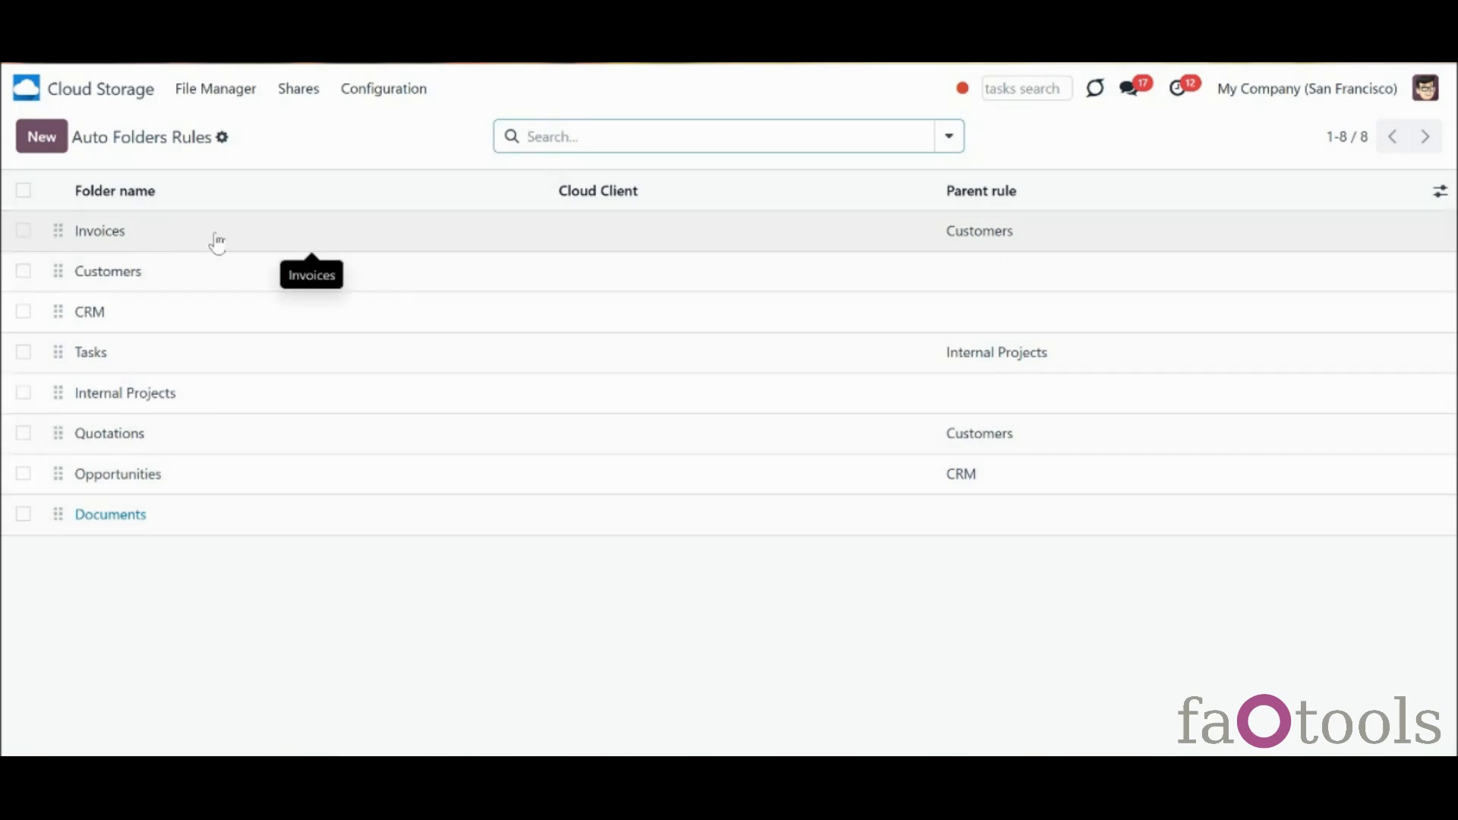
Reopen the folder rules list and start a new rule of type Model-Related Rule
click(365, 91)
click(397, 158)
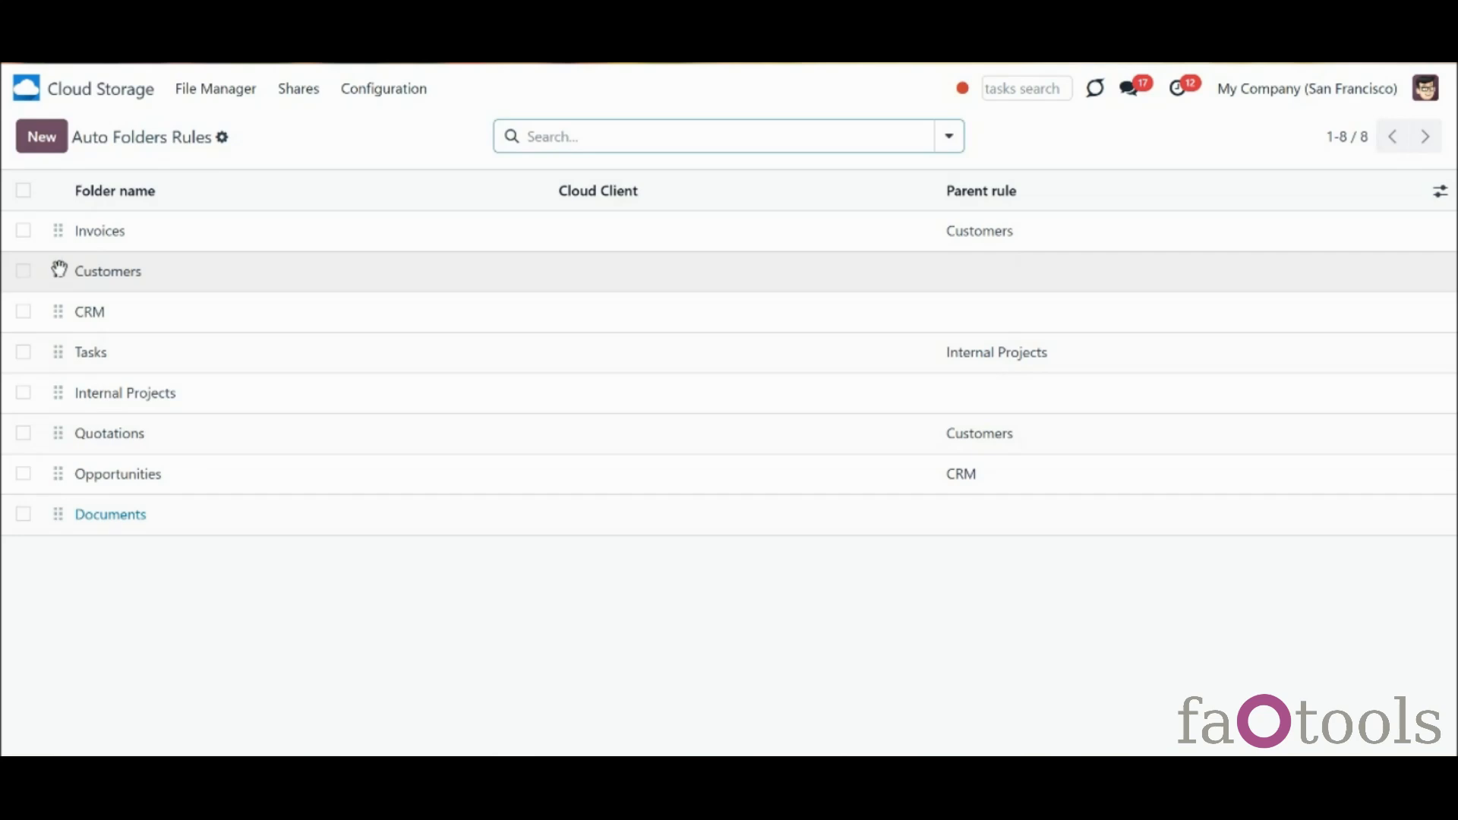
click(43, 145)
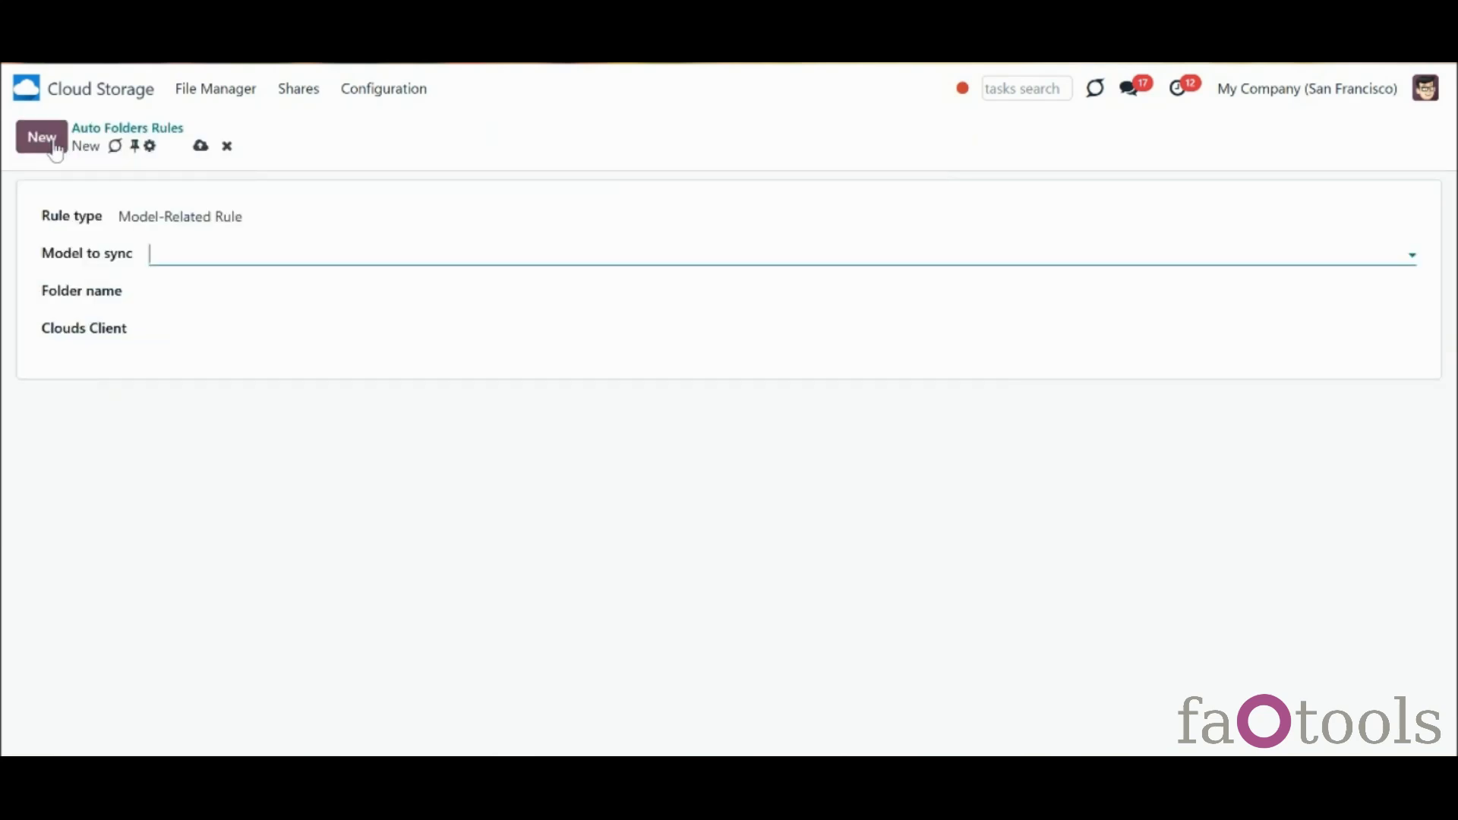
click(156, 215)
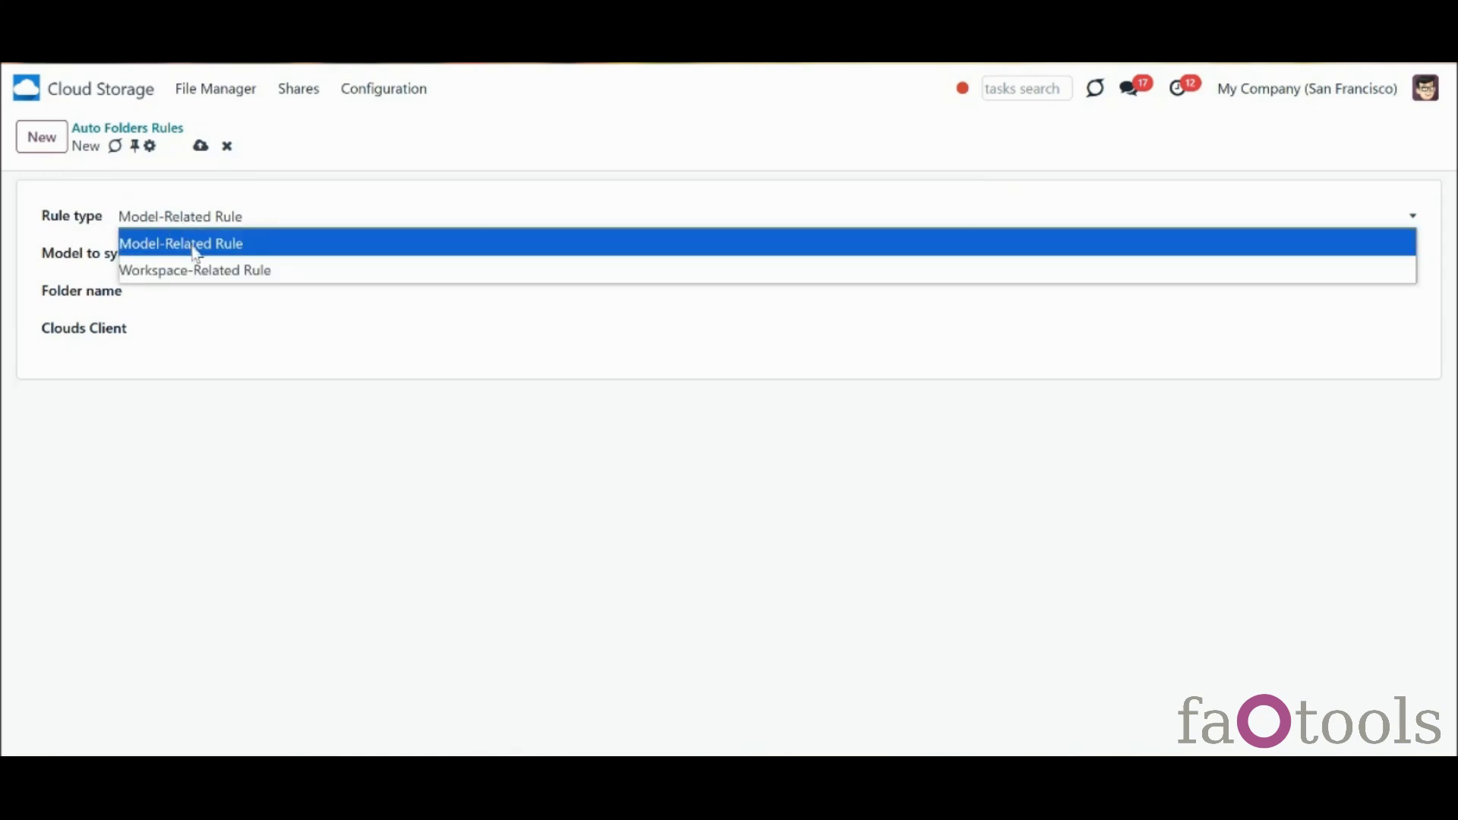
click(193, 251)
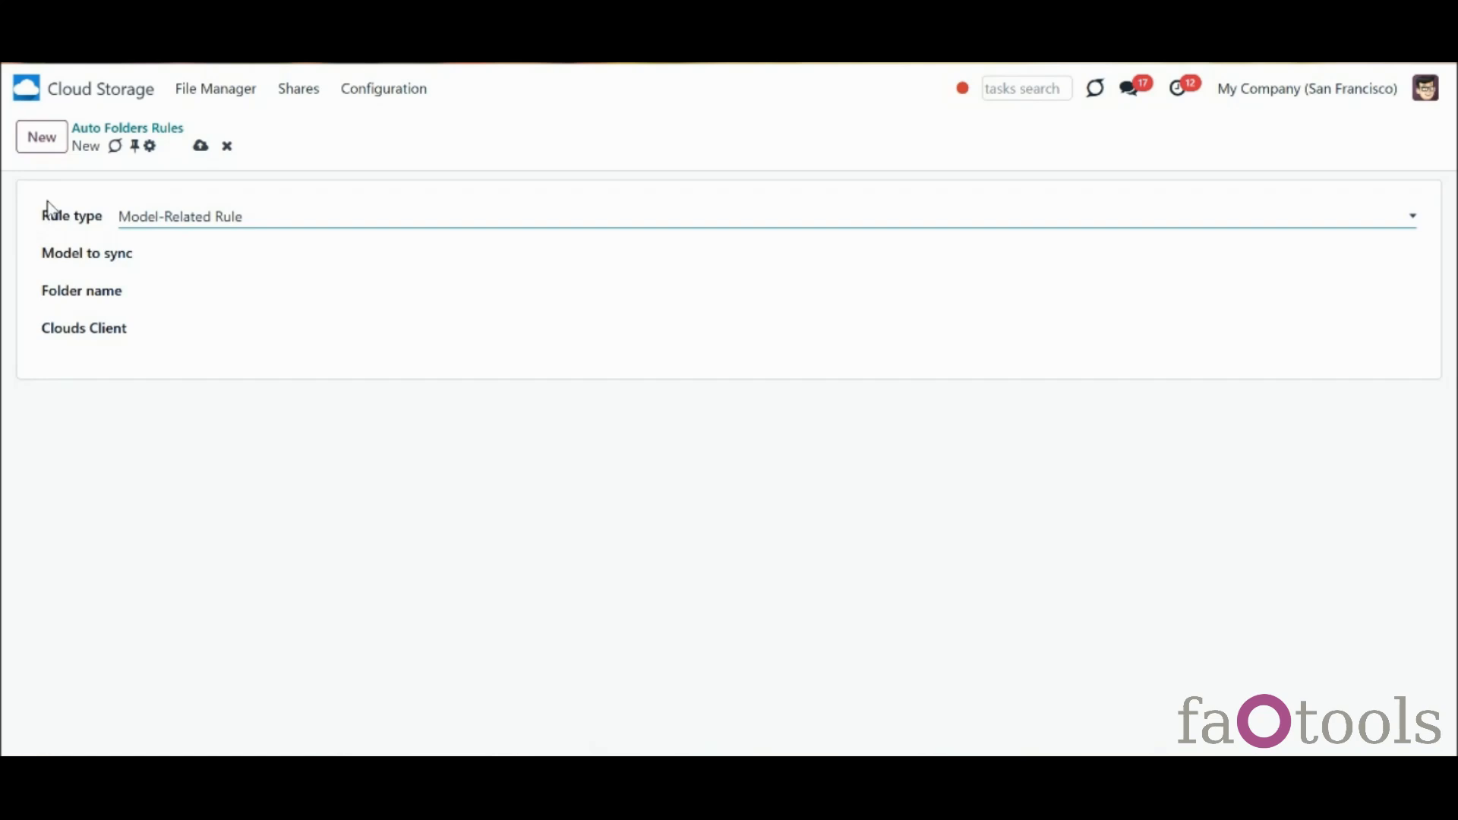
click(202, 228)
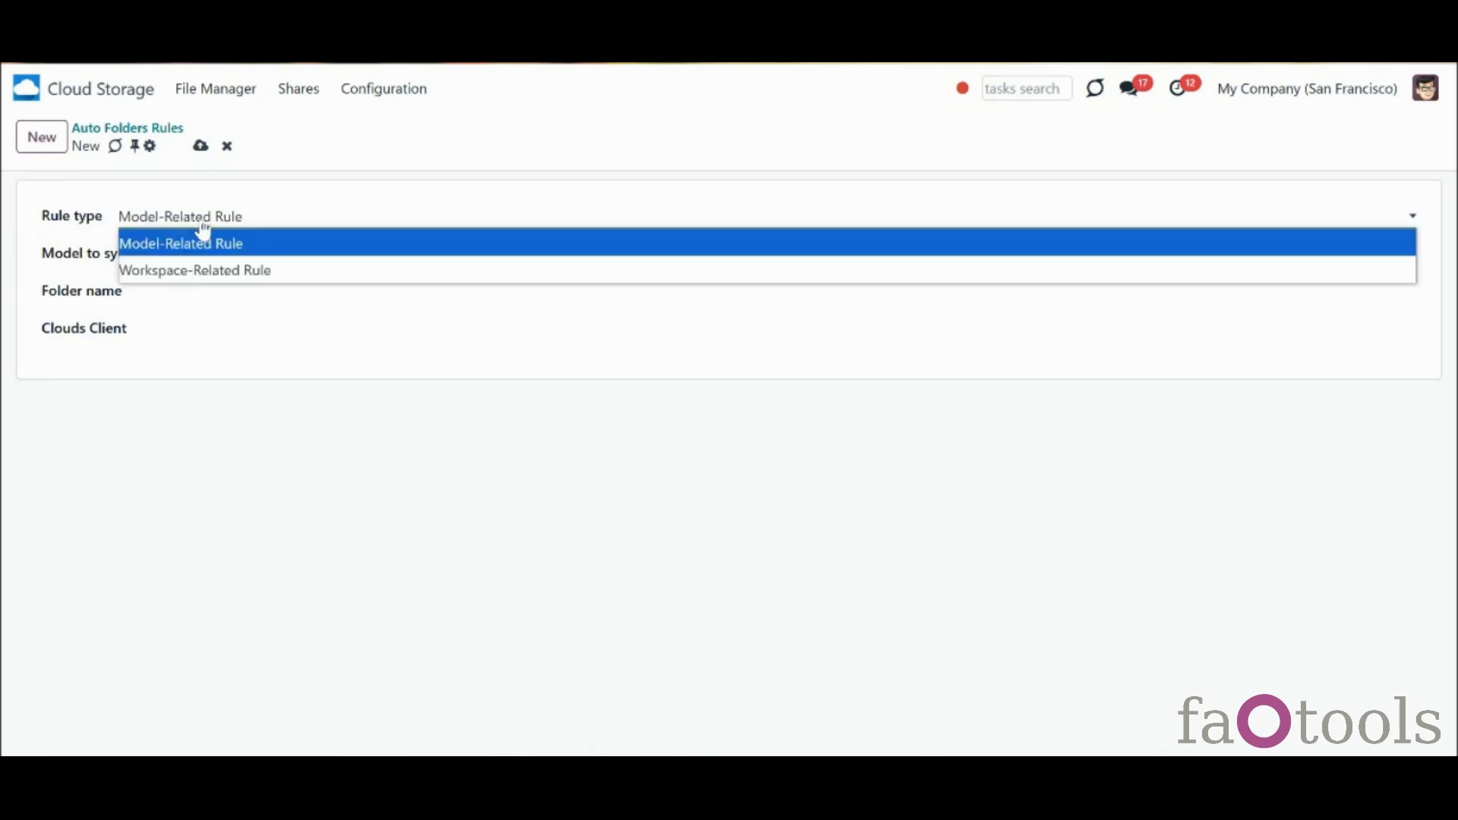
click(292, 251)
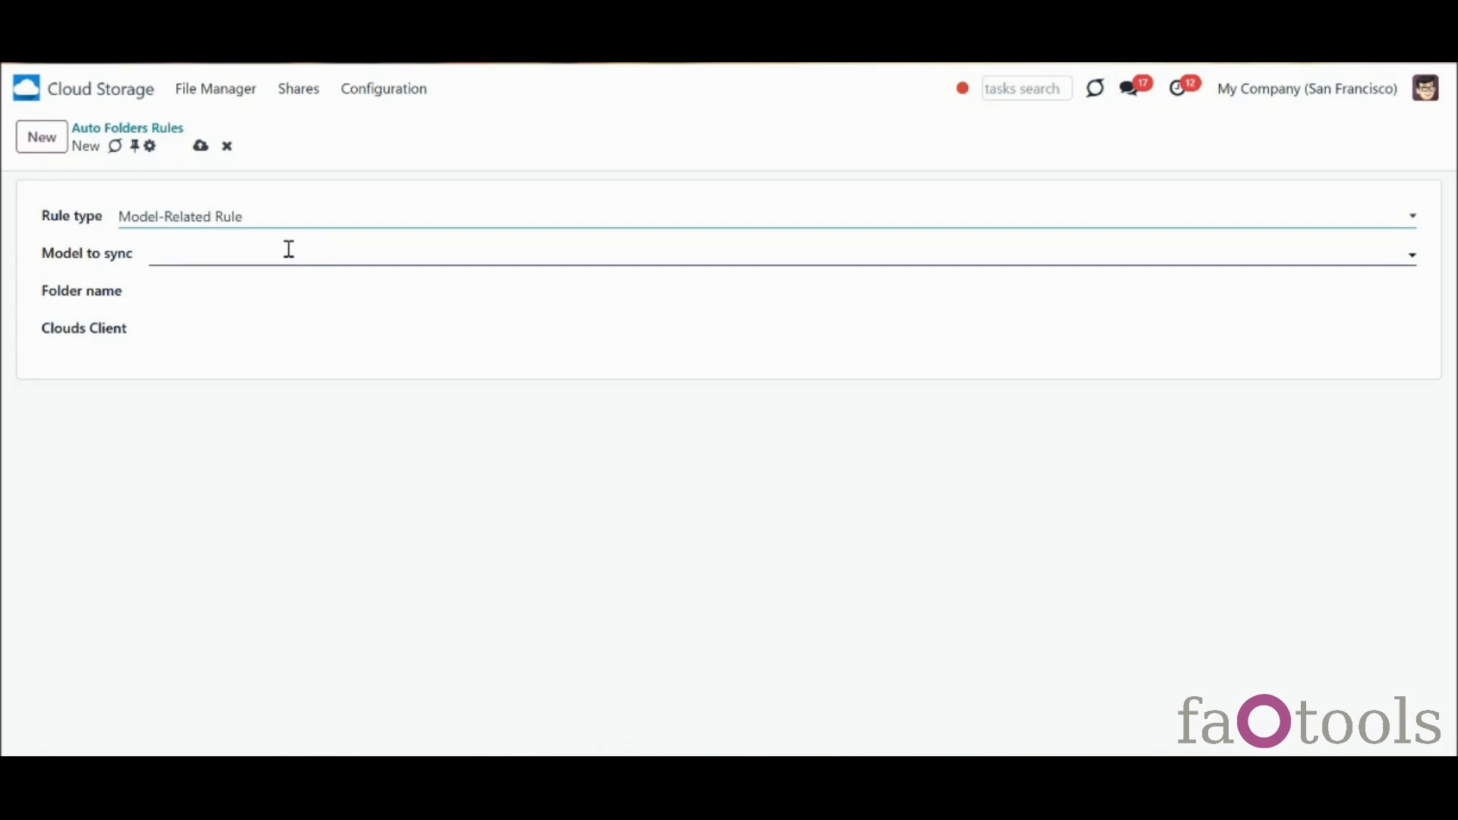
Clear the folder name and choose Sales Order as the model to sync
click(250, 290)
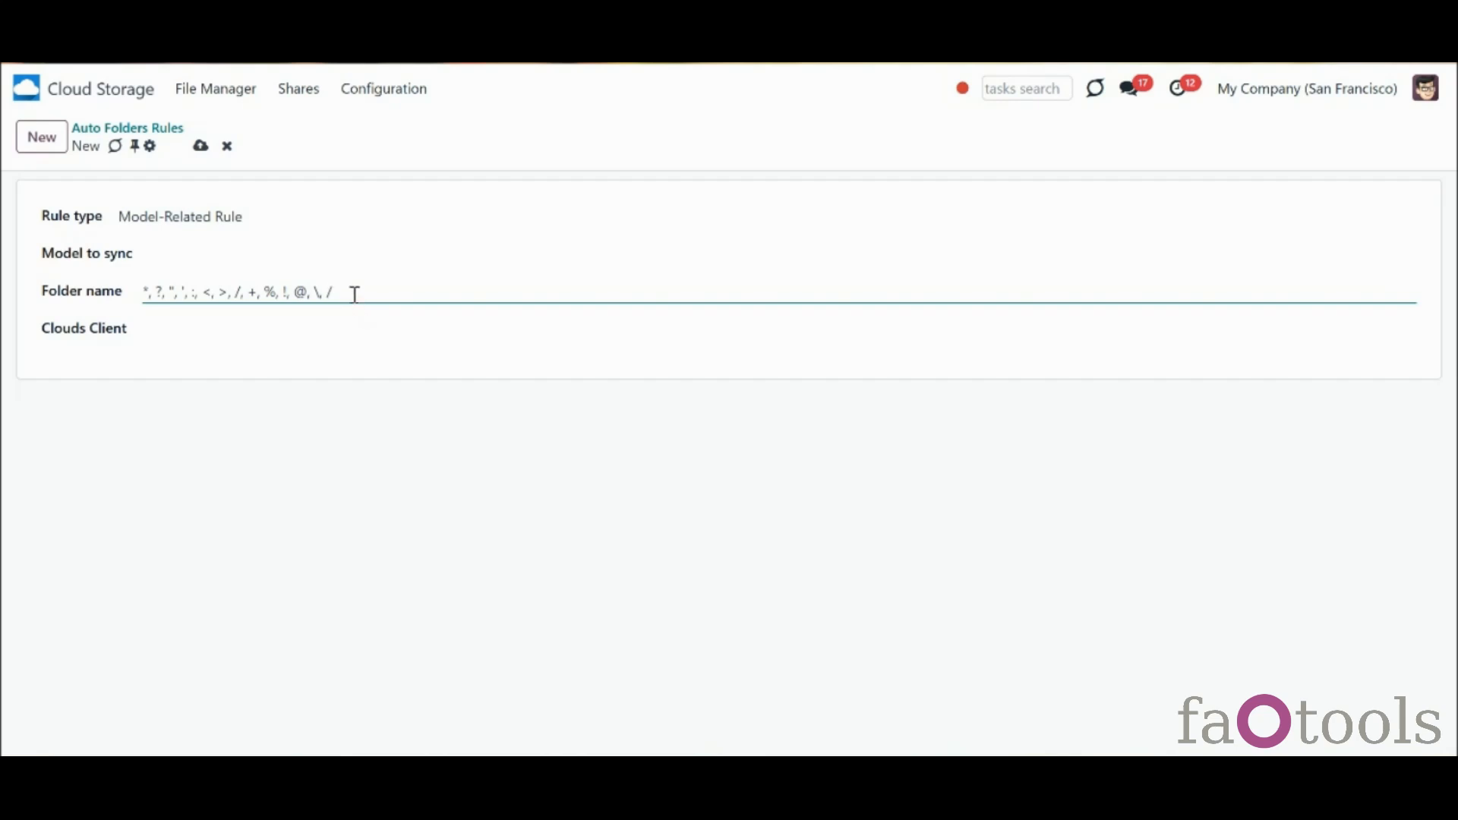
drag(329, 289, 126, 311)
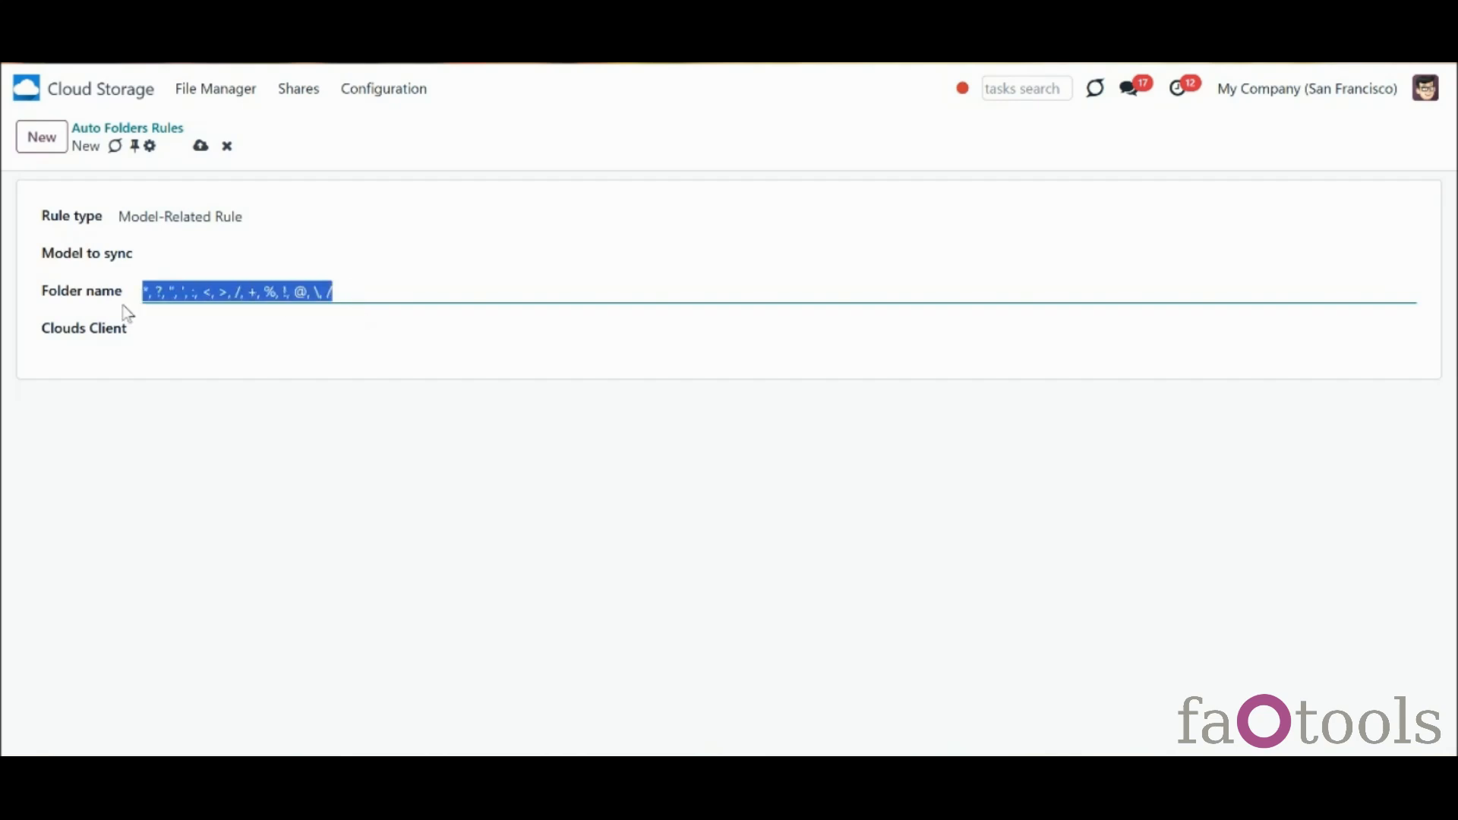
key(BackSpace)
click(183, 257)
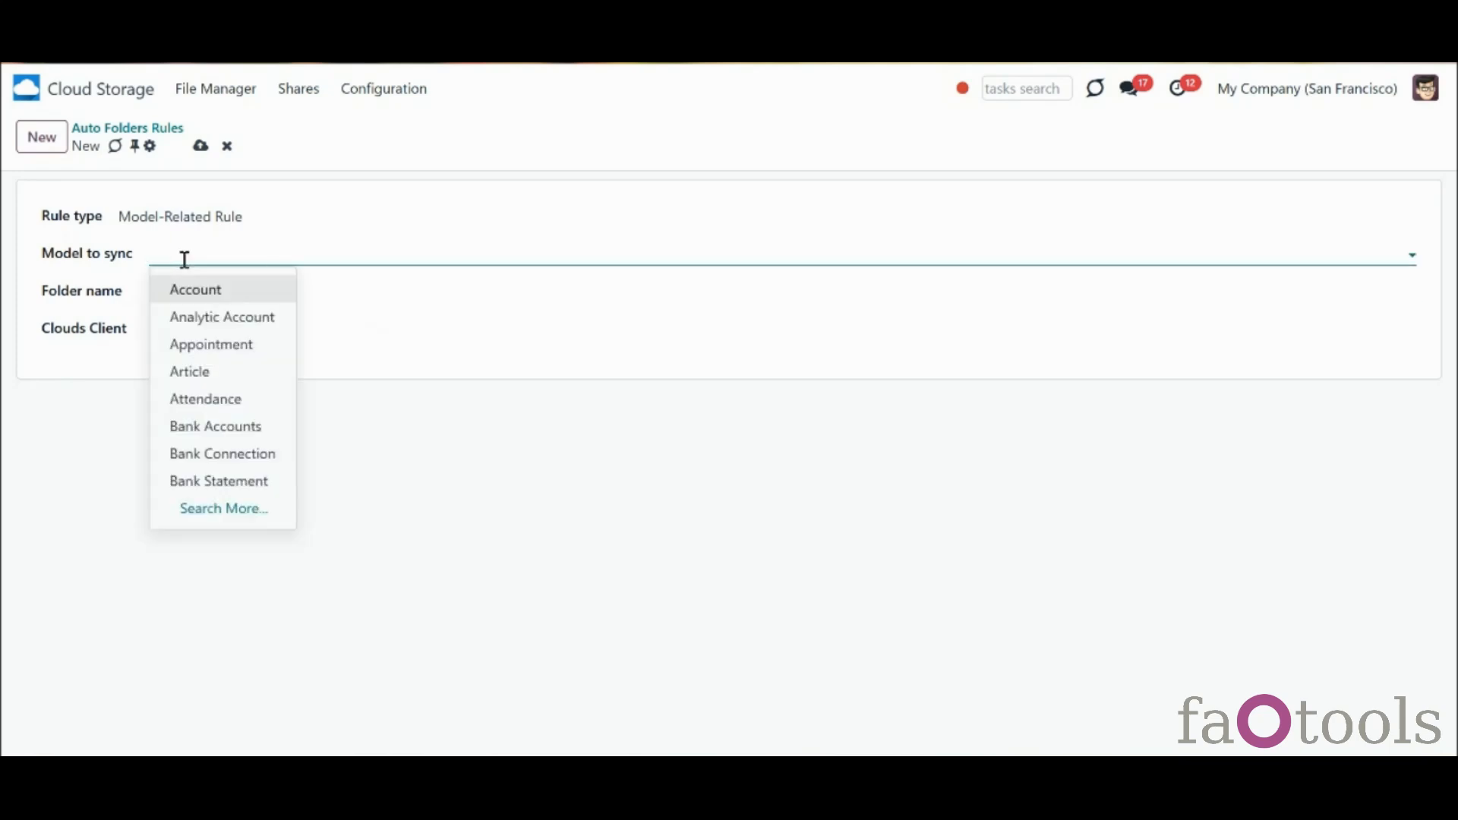
text(sa)
click(256, 315)
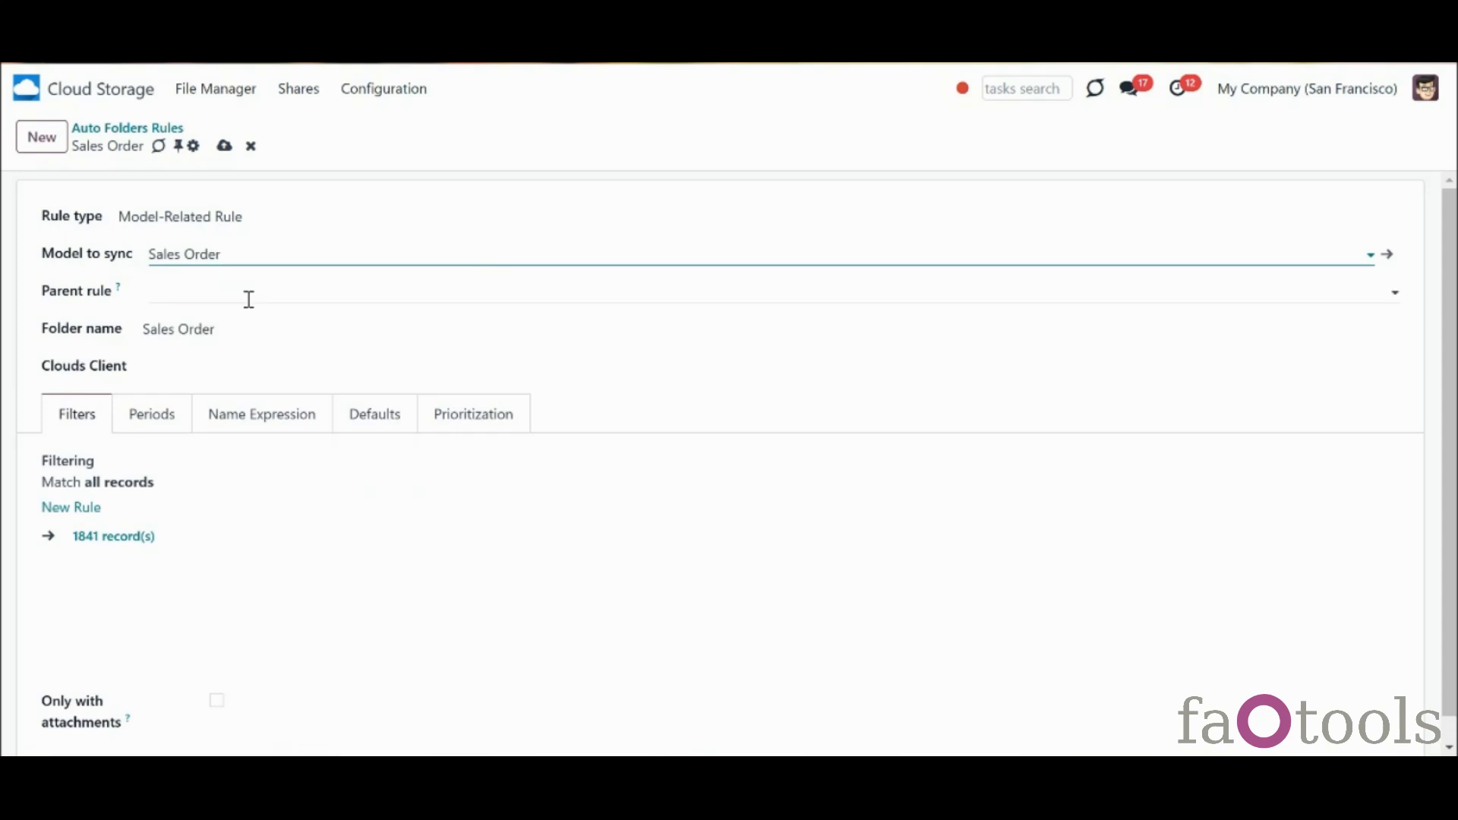
Set the parent rule to Customers via the Customer field, and check the empty Clouds Client list
click(249, 299)
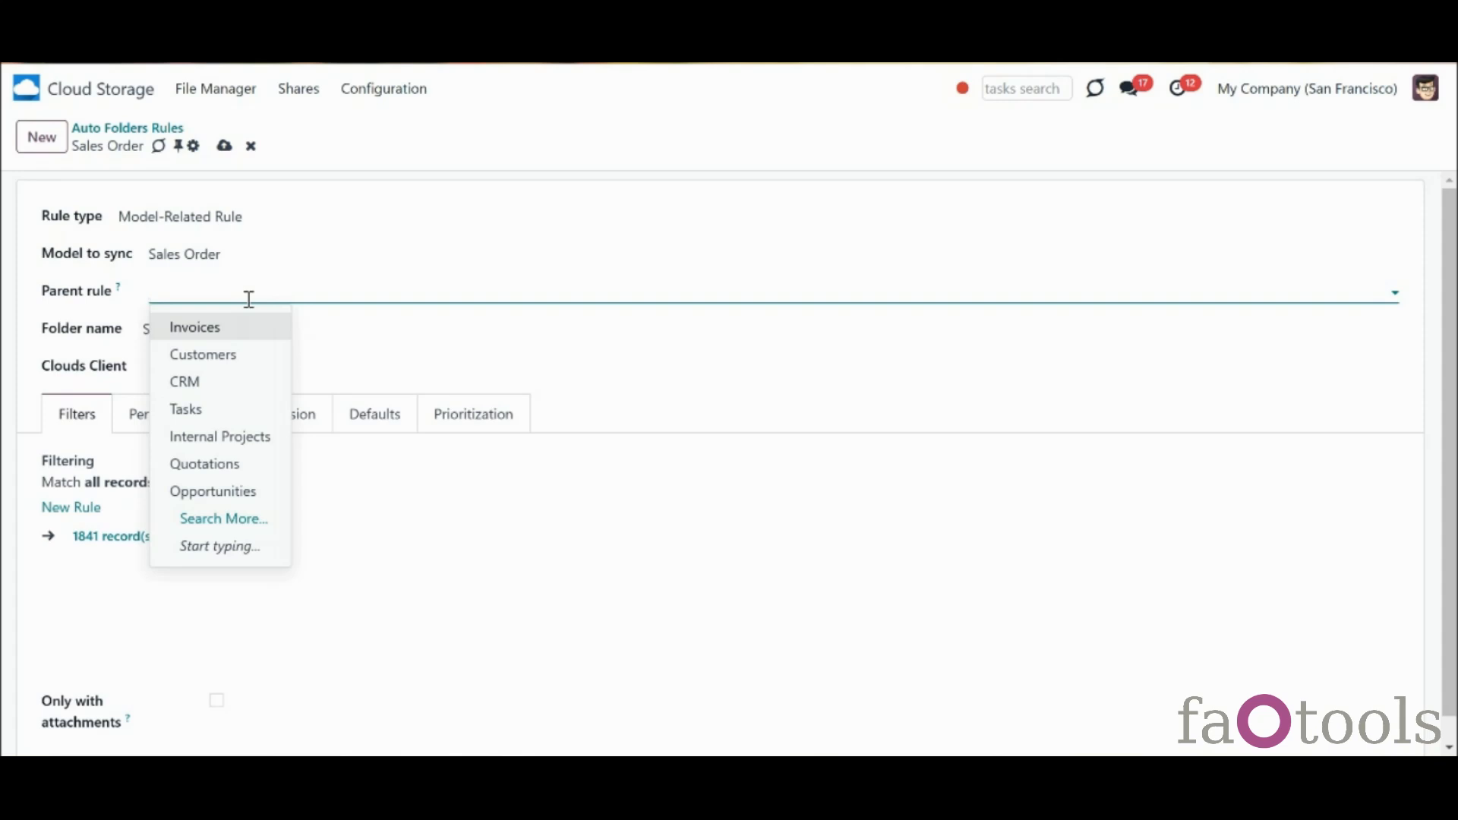
click(236, 355)
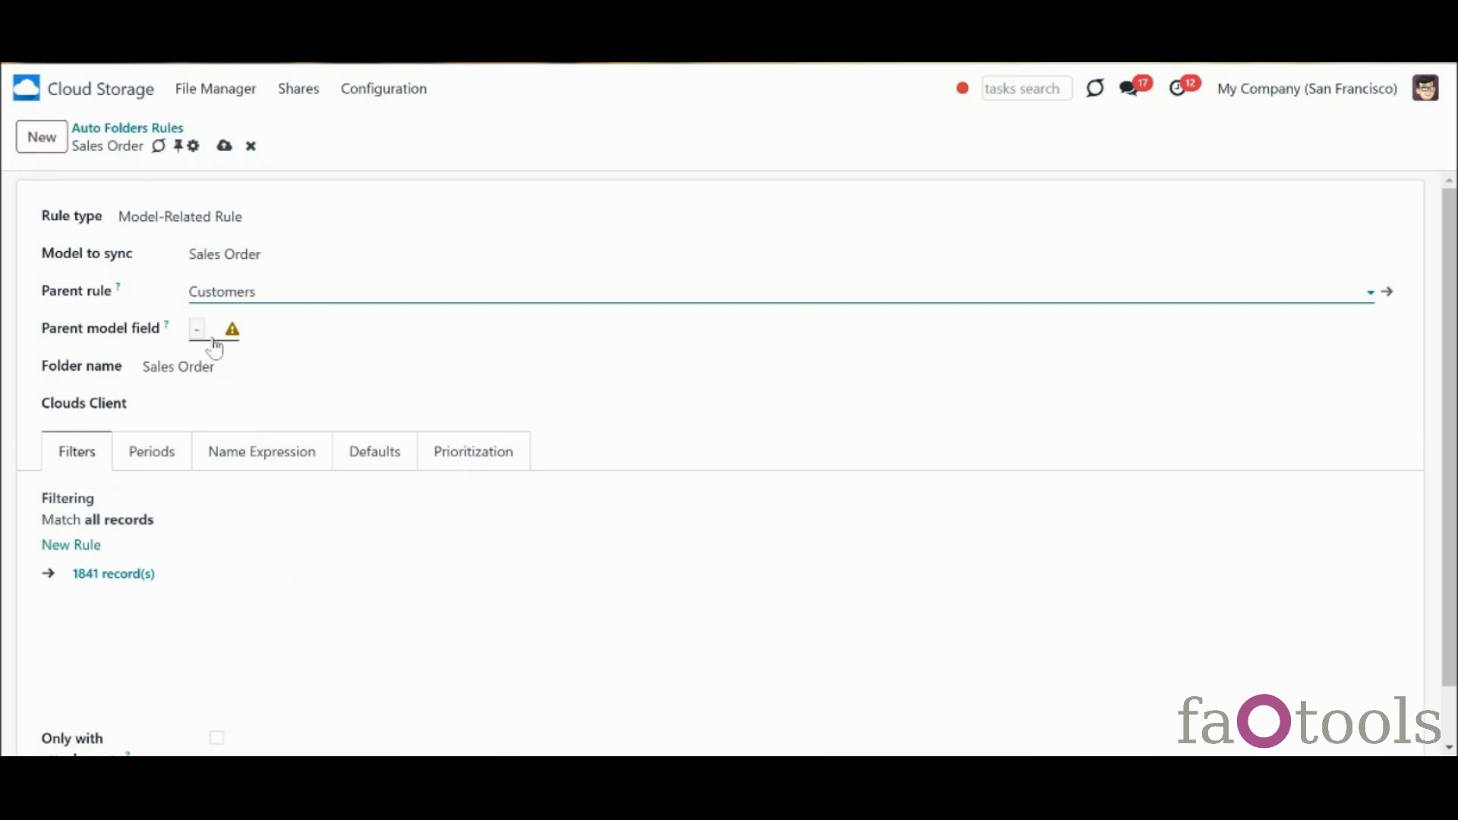
click(214, 342)
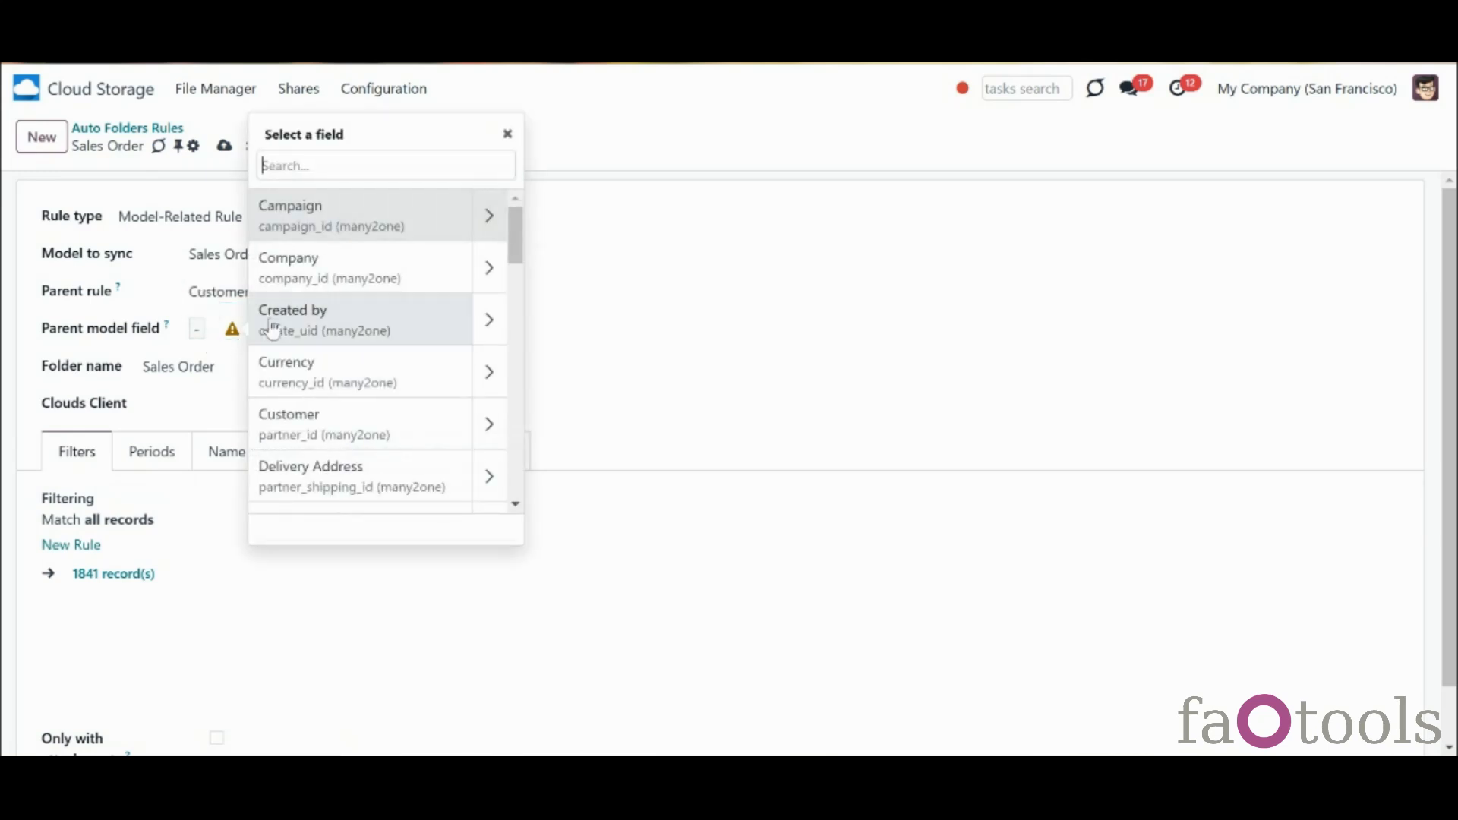
click(402, 416)
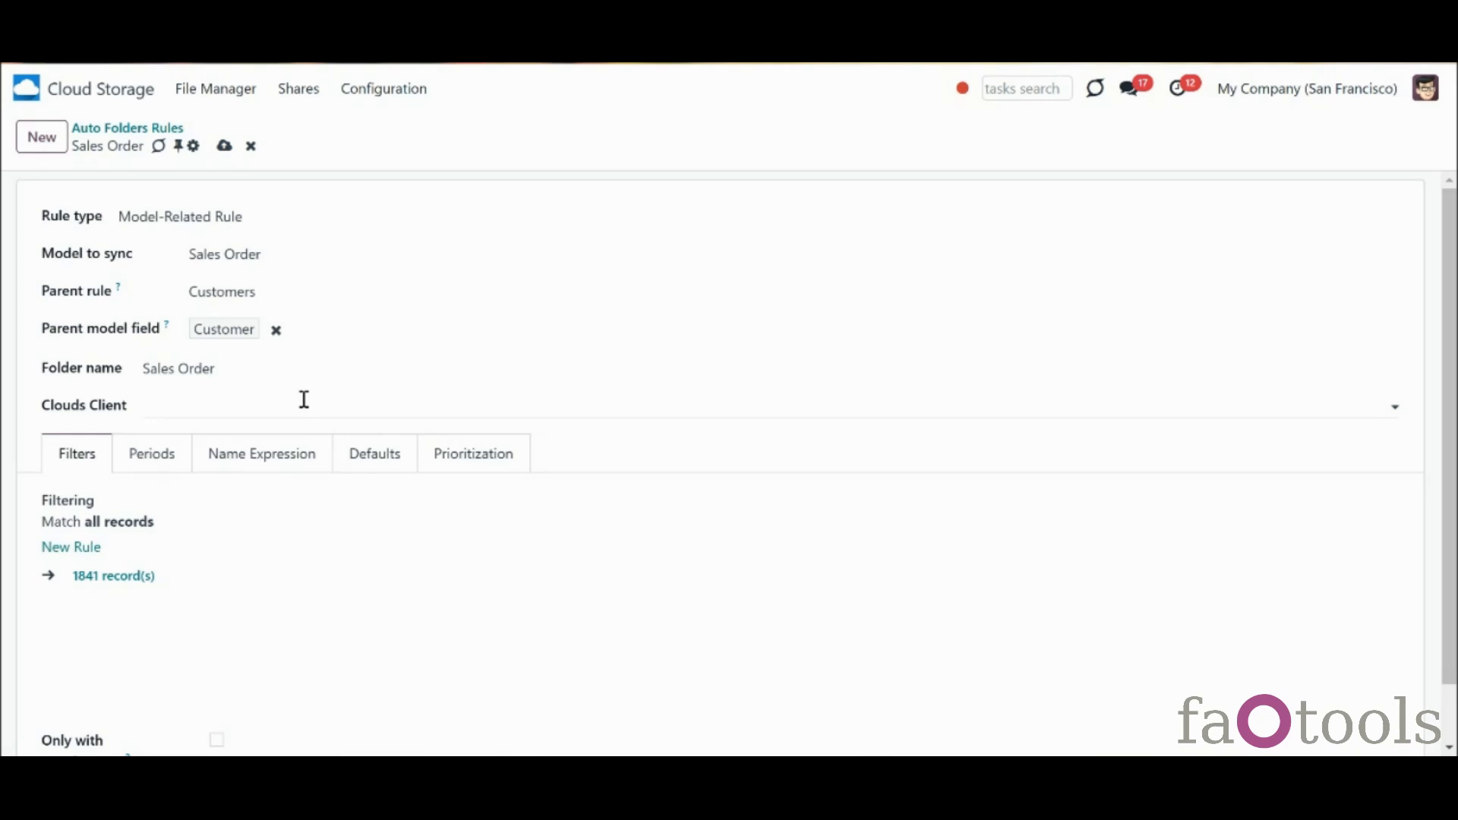
click(227, 334)
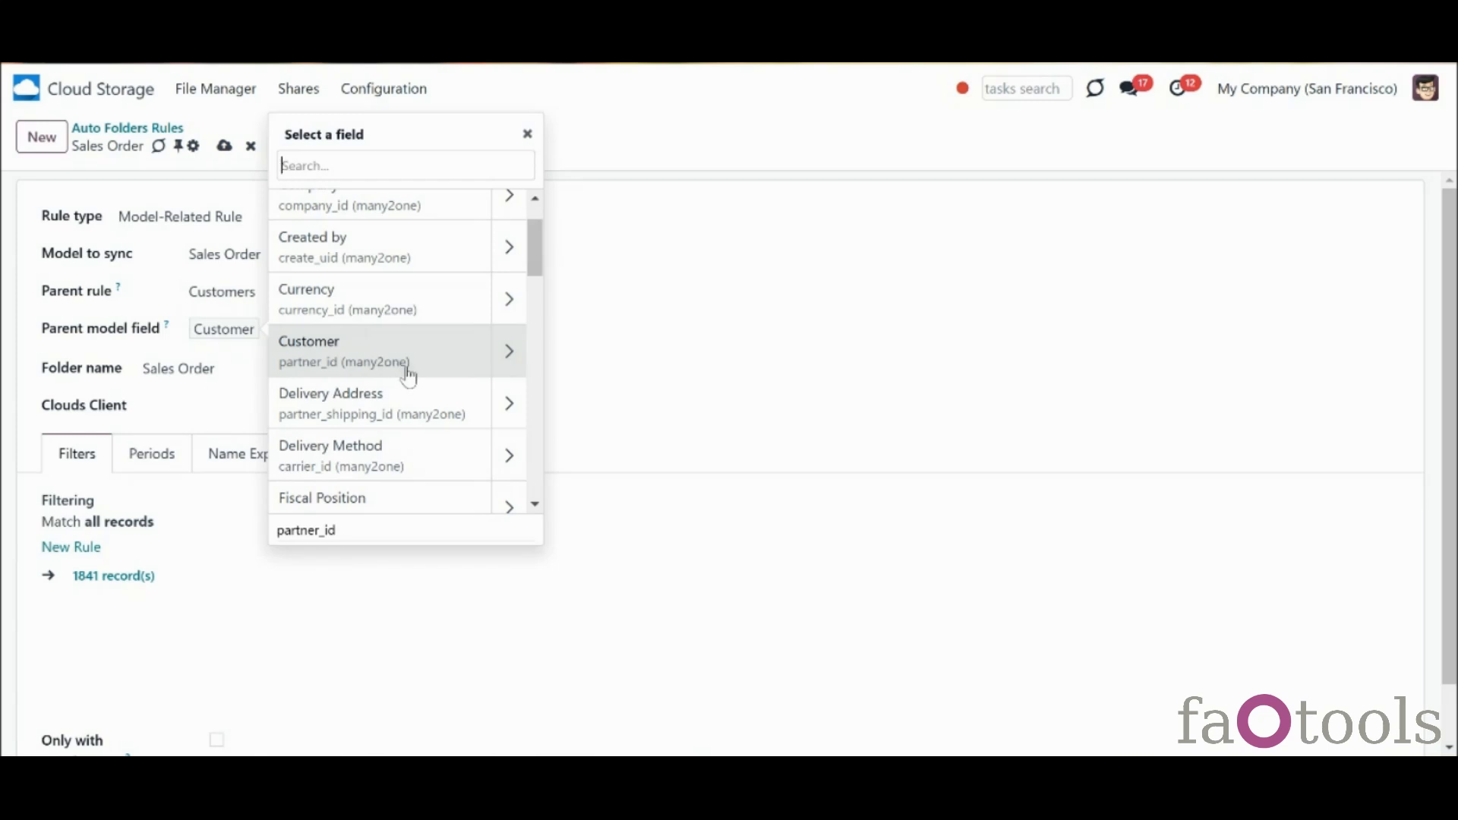
click(688, 433)
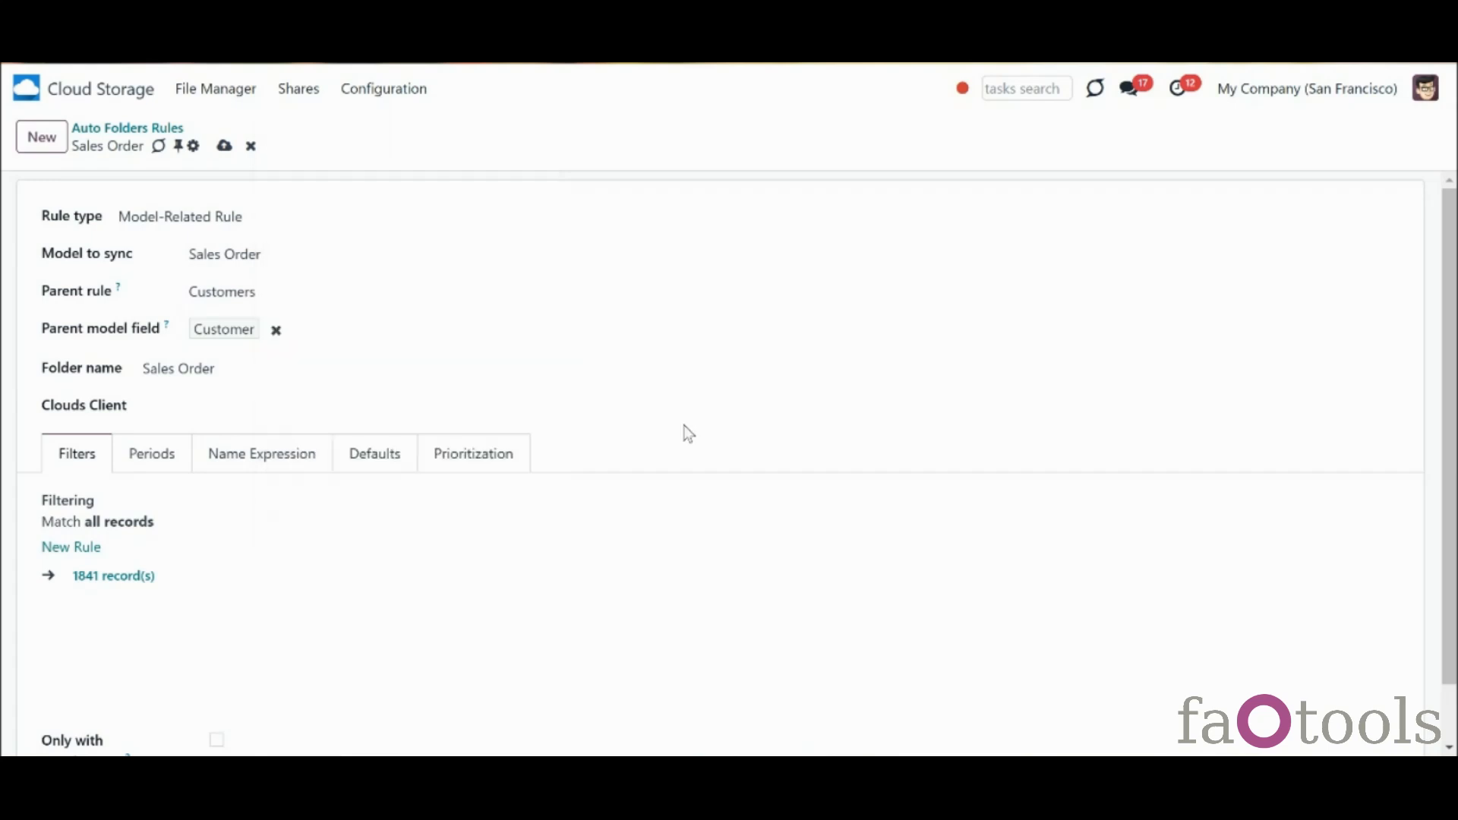
click(440, 398)
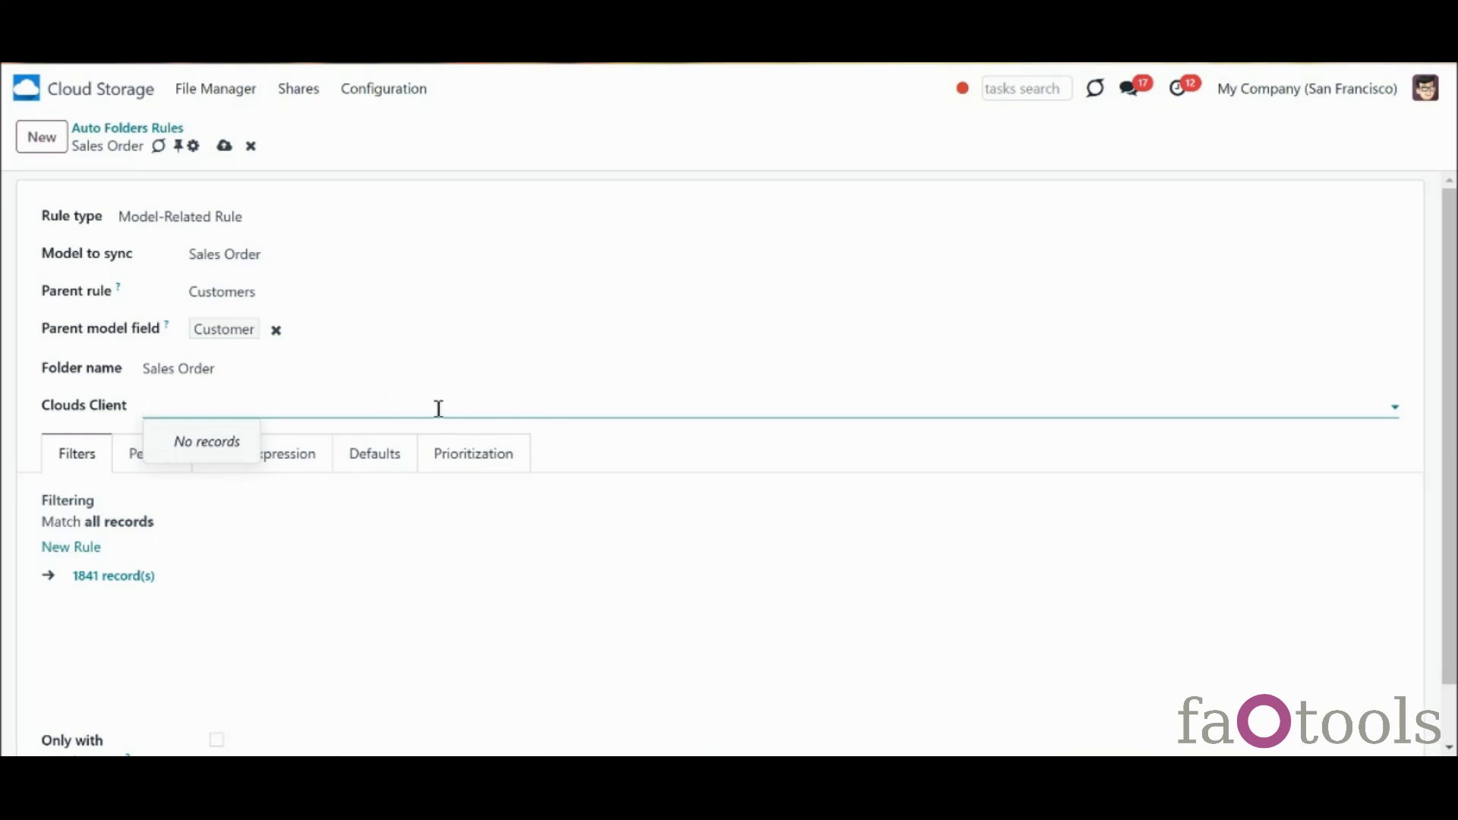
click(545, 443)
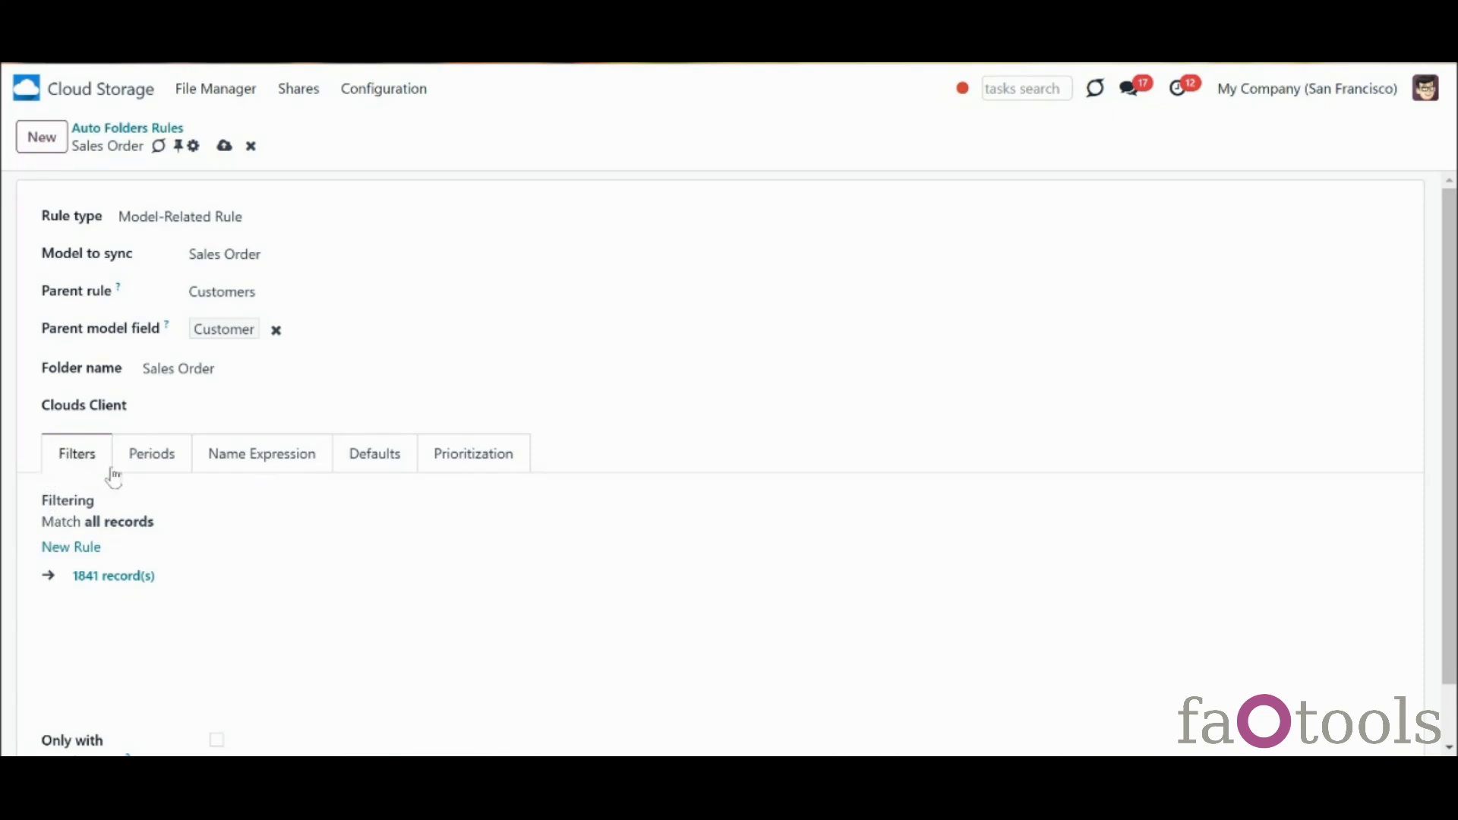
Add a filter condition on the sales order Total field
click(151, 459)
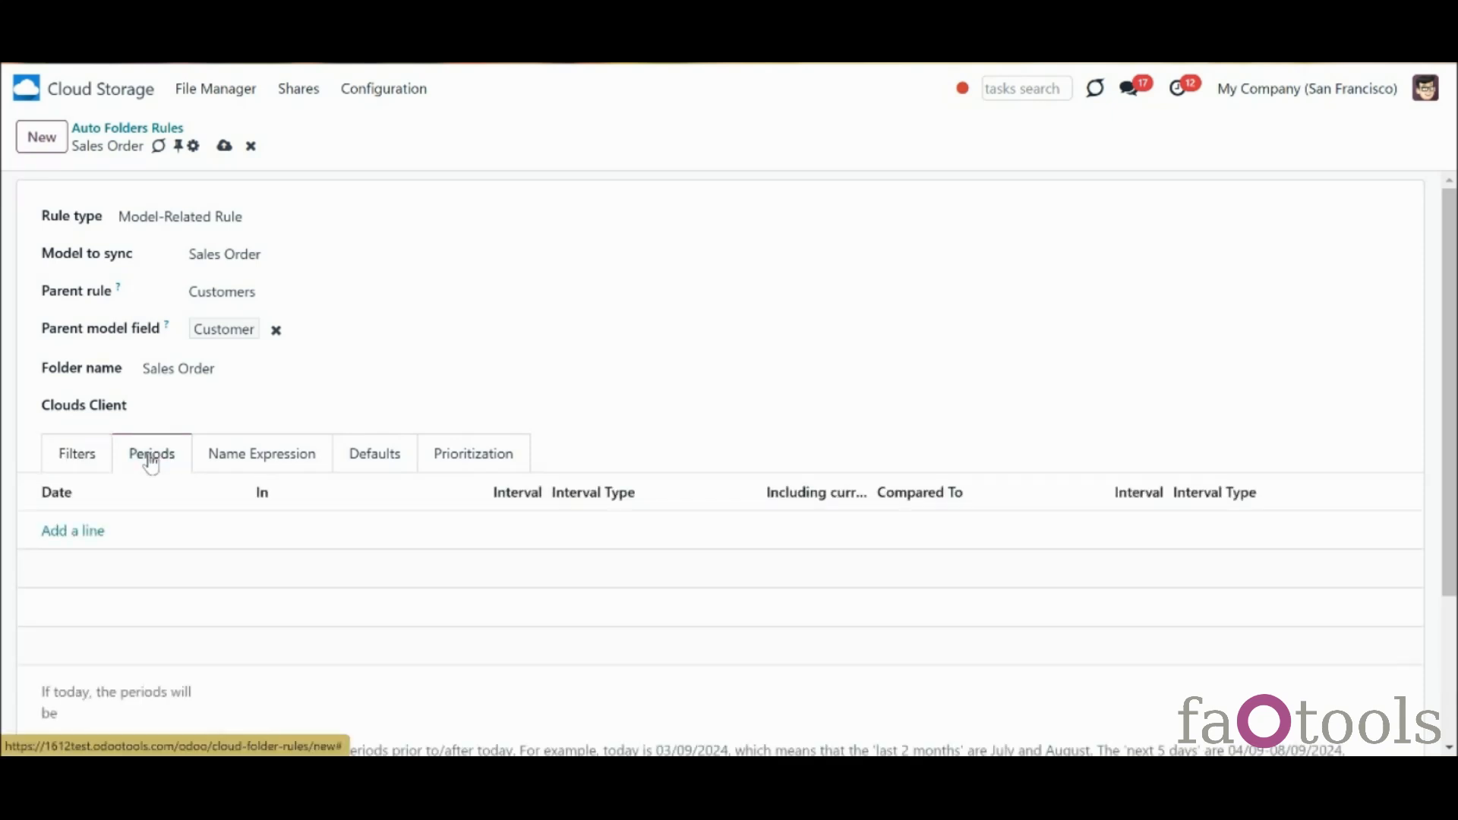
click(105, 463)
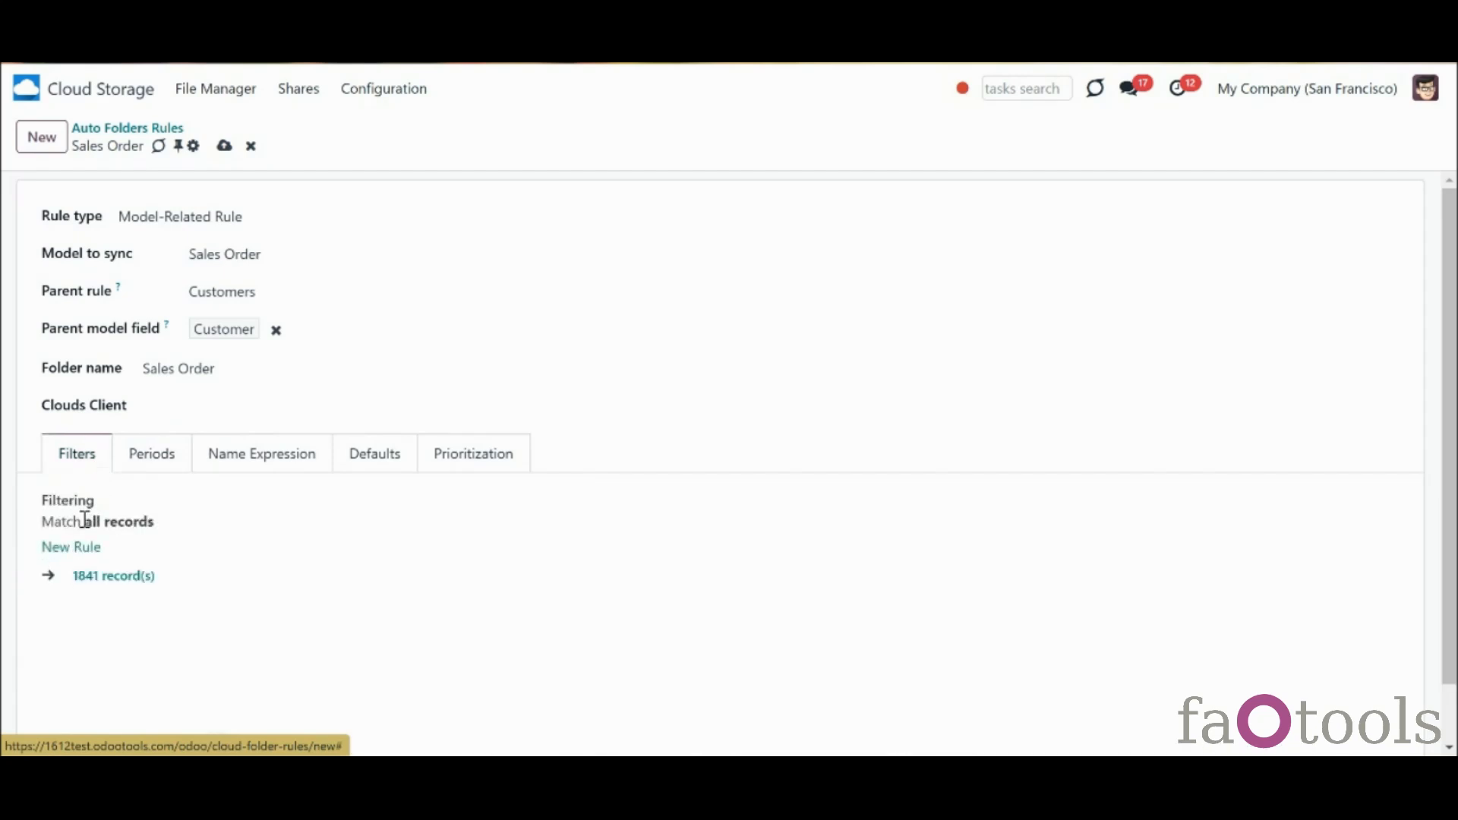
click(79, 548)
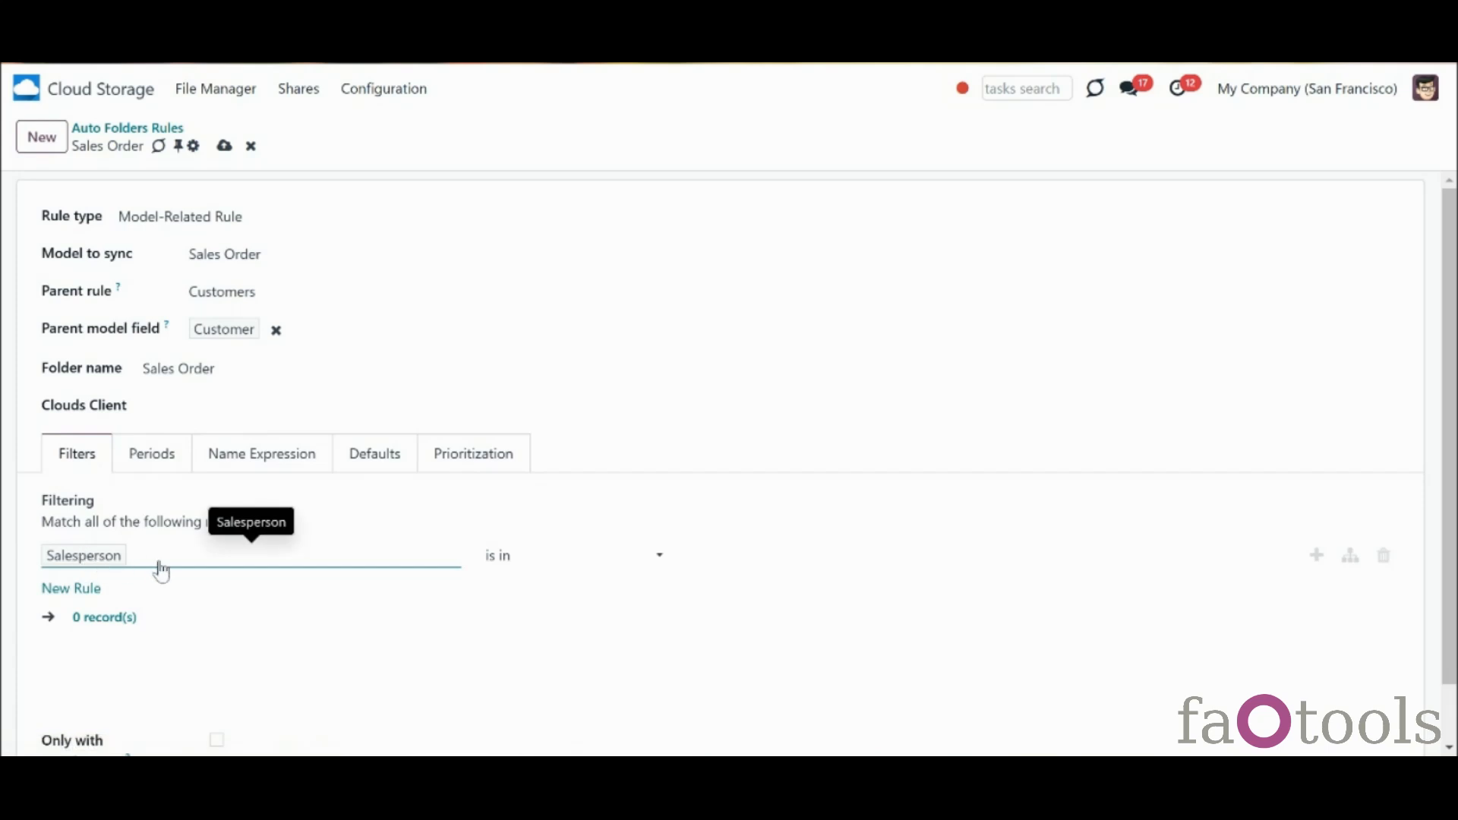
click(162, 560)
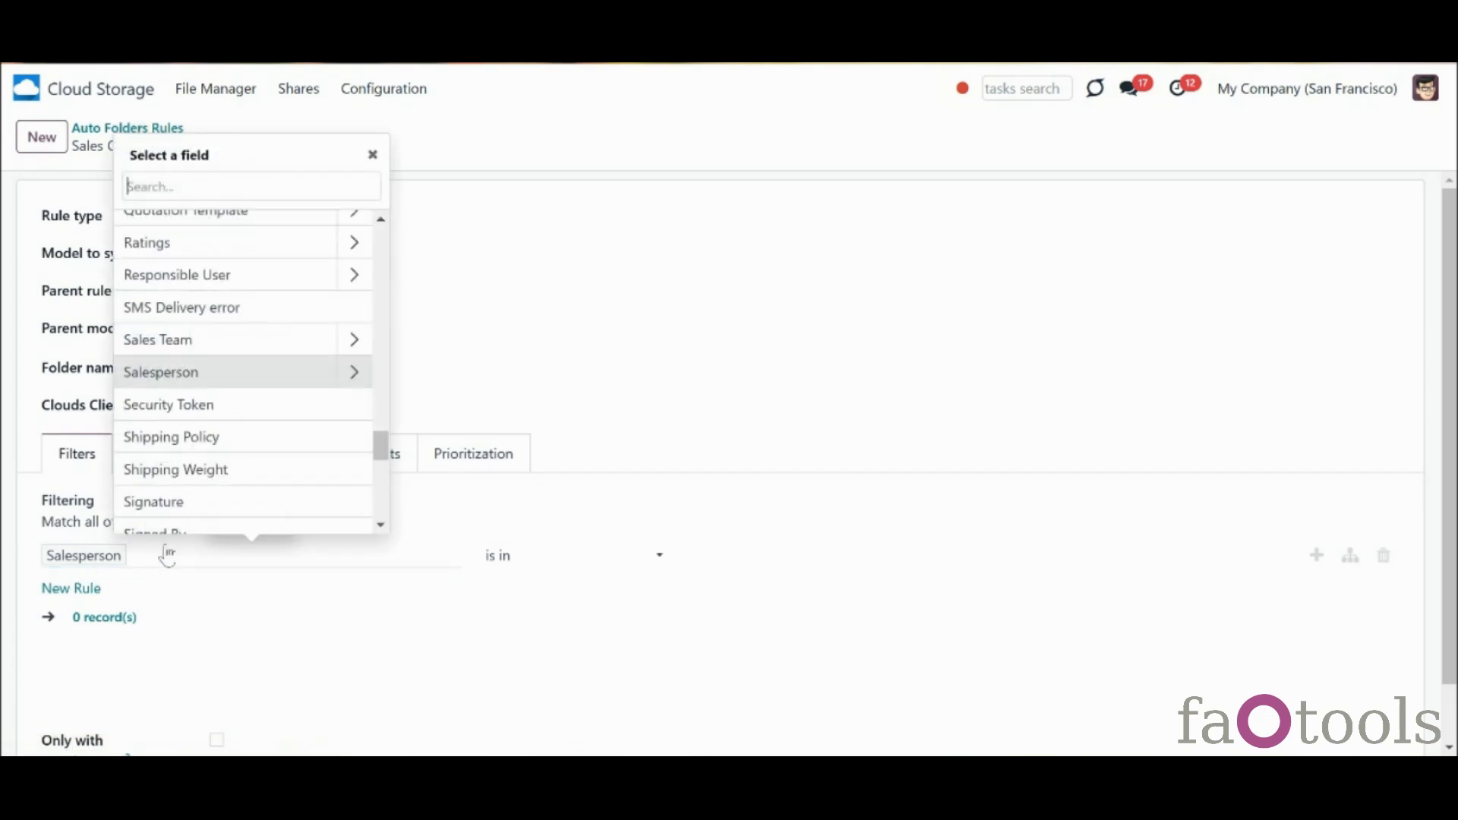
drag(382, 465, 382, 241)
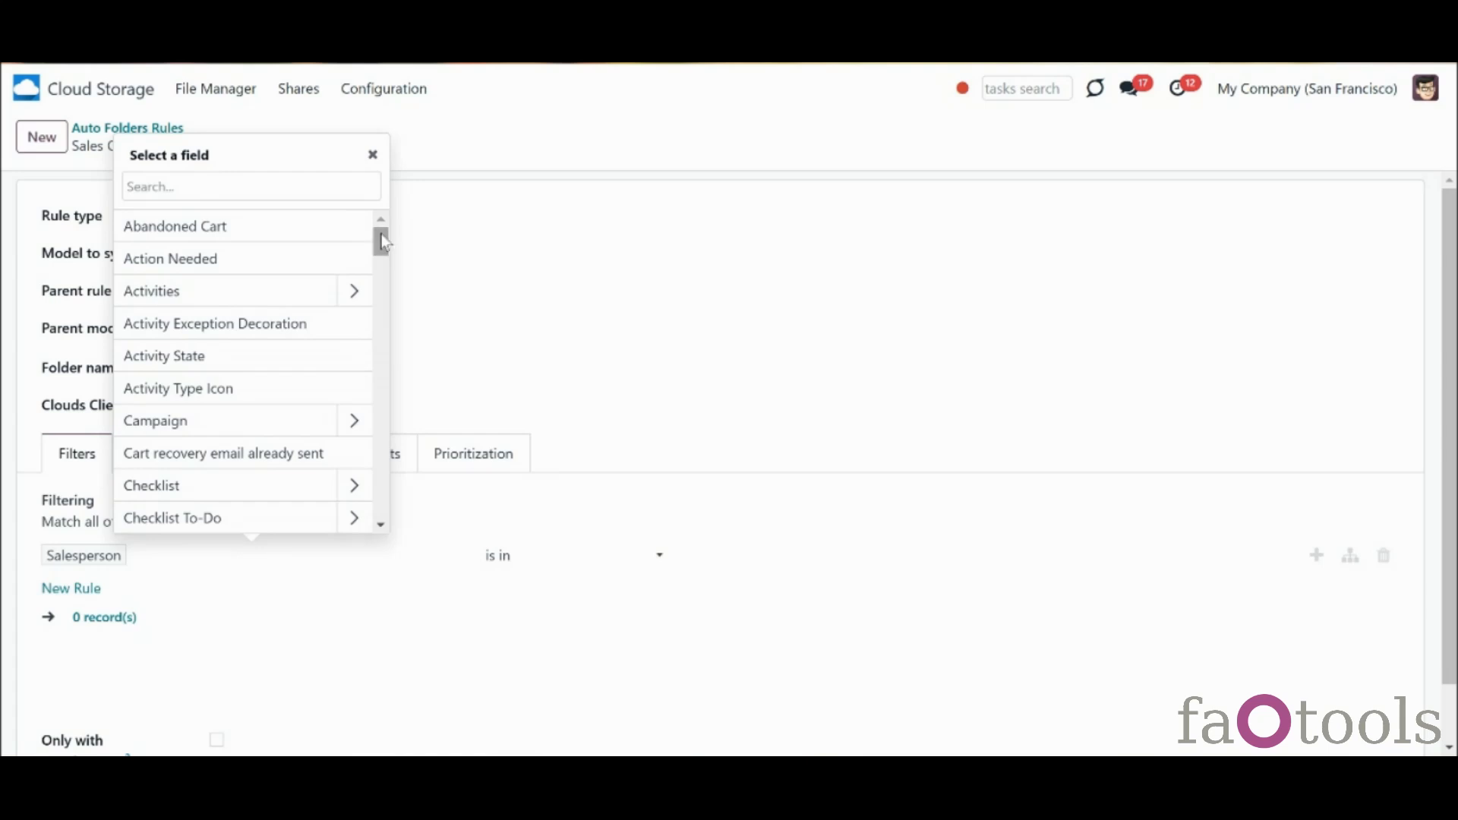
click(373, 156)
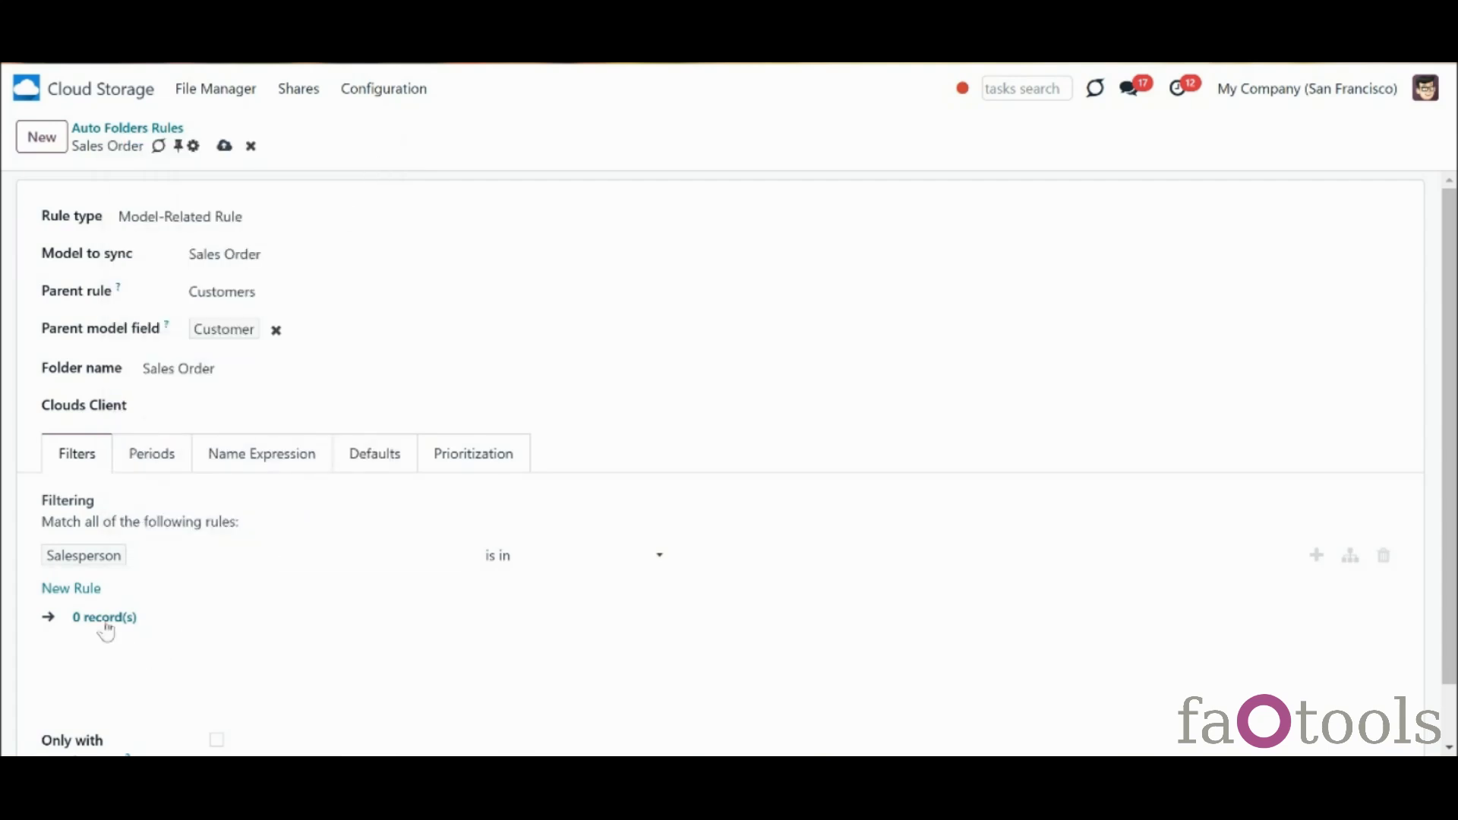
click(161, 569)
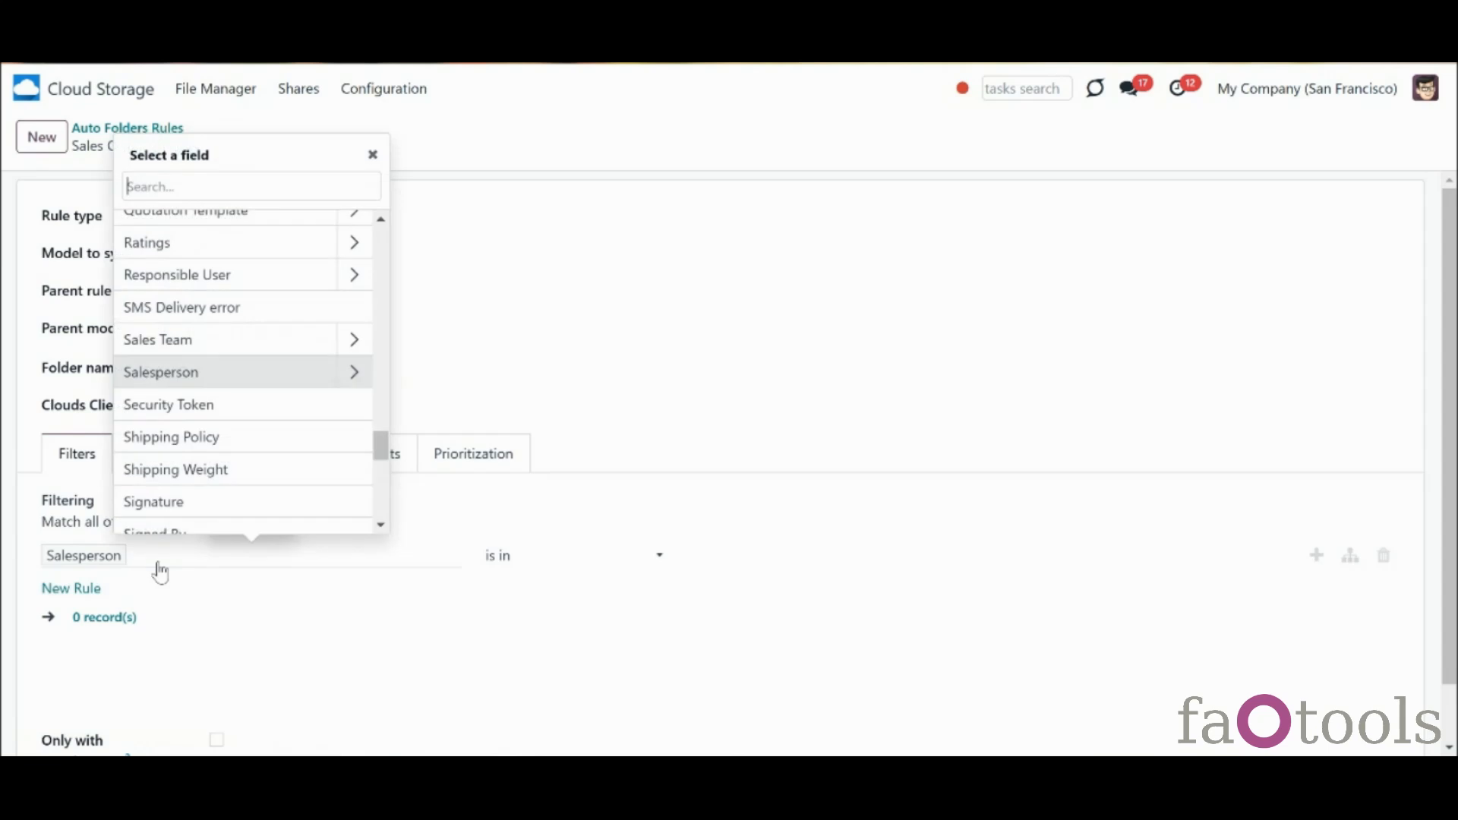
text(tot)
click(215, 228)
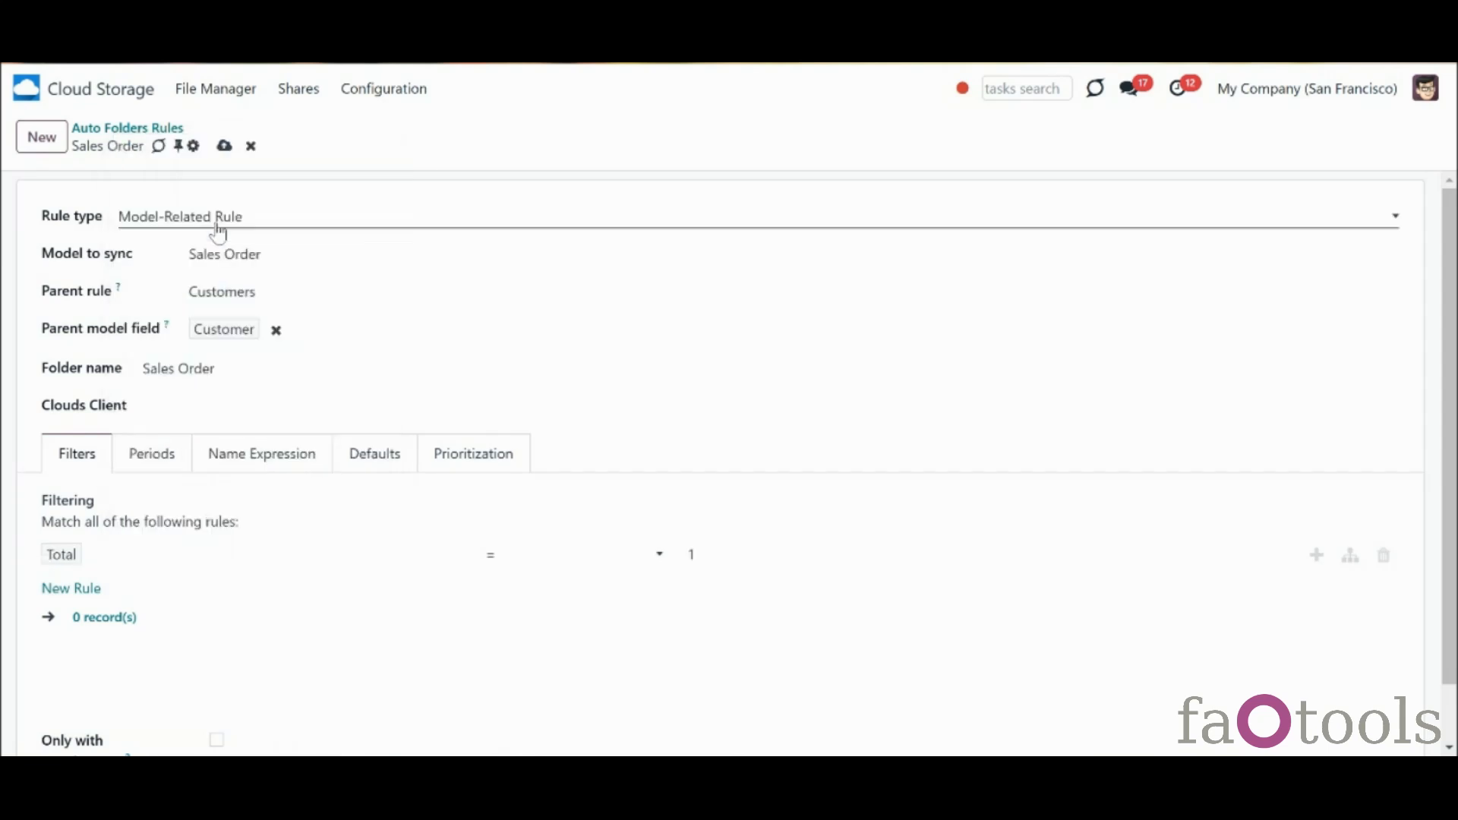
Set the Total condition to greater than 400000 and review the 52 matching orders
click(562, 554)
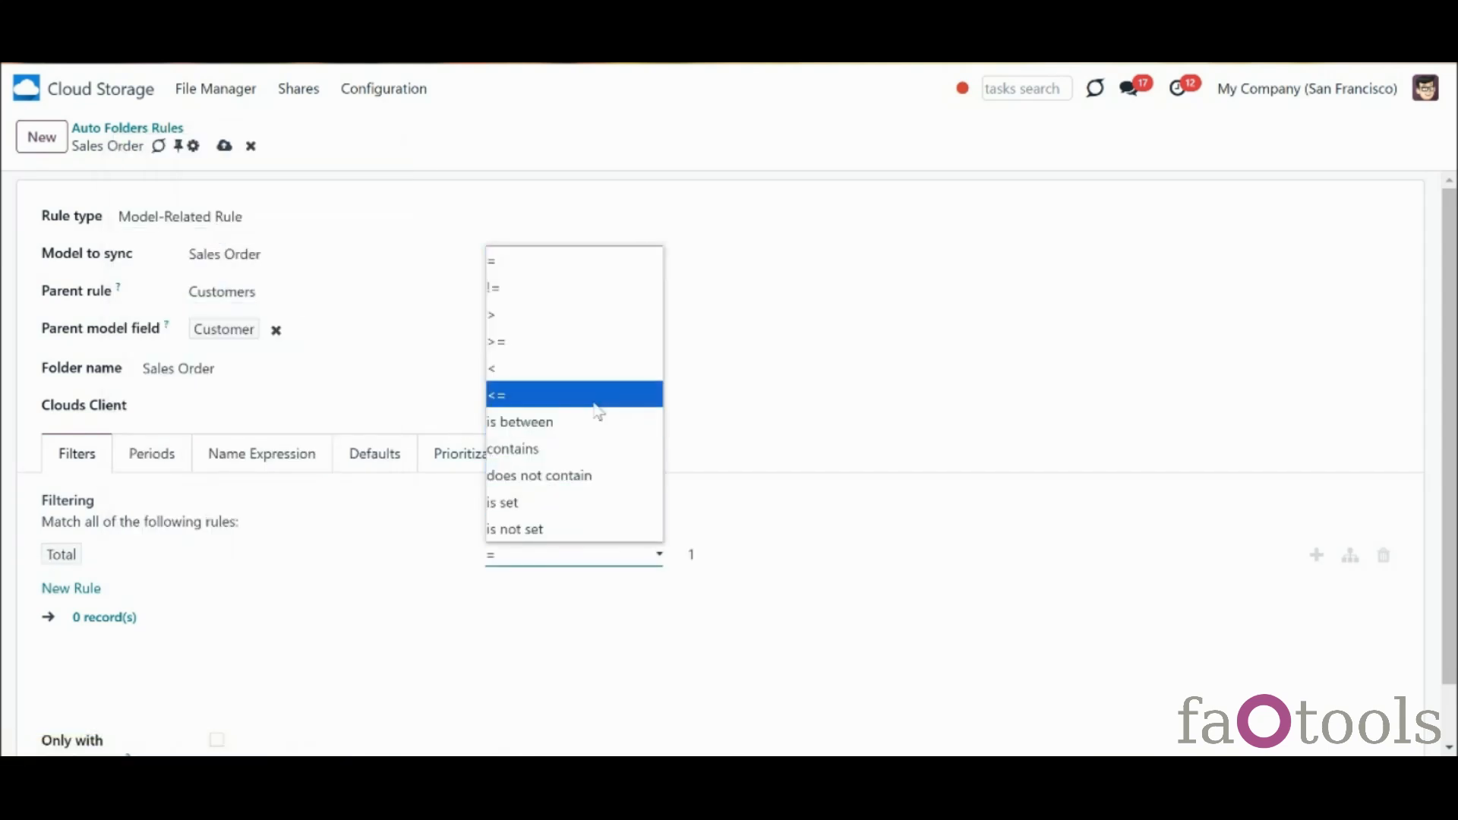
click(612, 317)
click(754, 552)
text(00000)
click(688, 554)
key(Delete)
text(4)
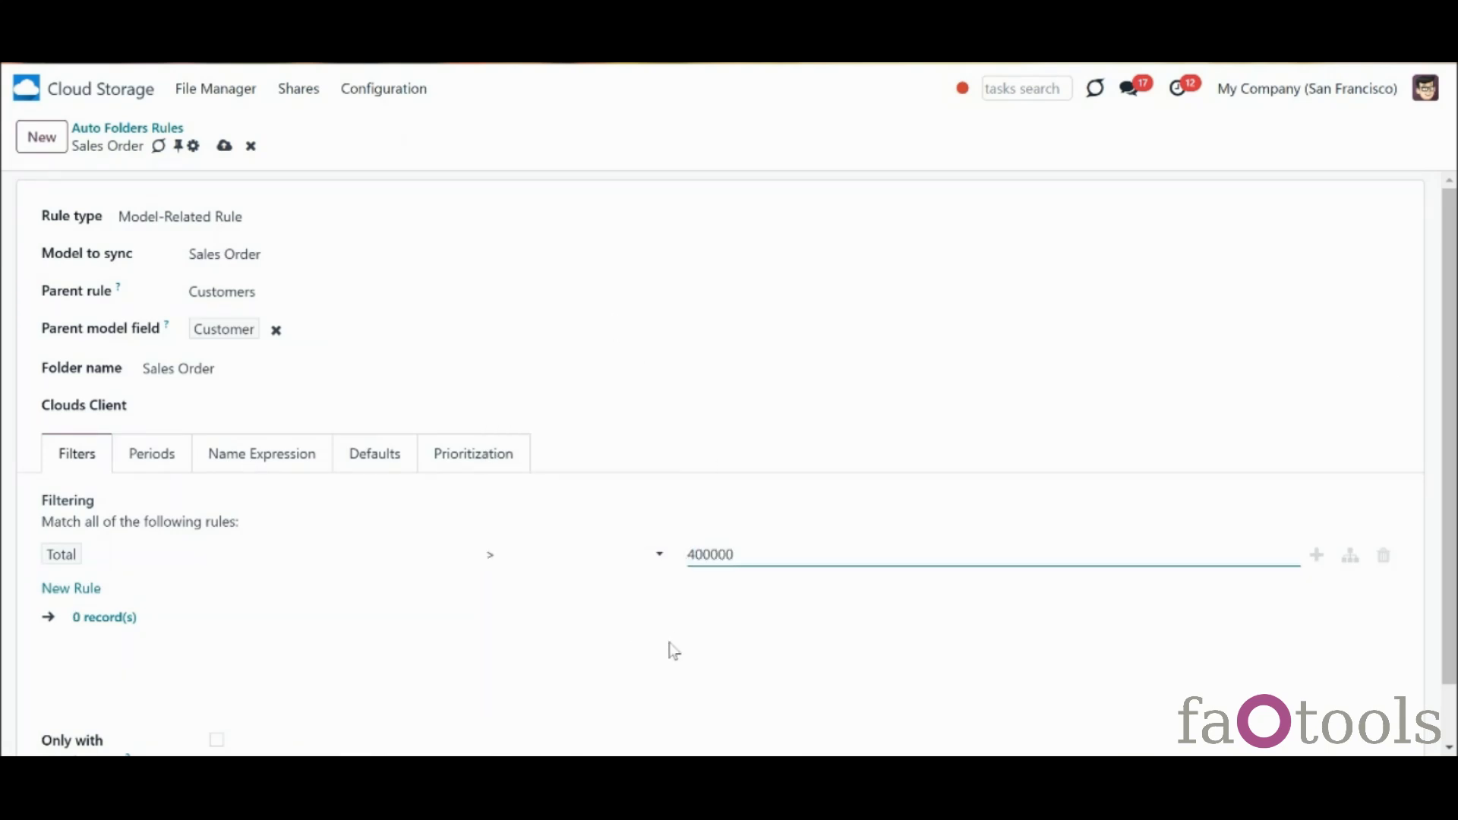
click(673, 651)
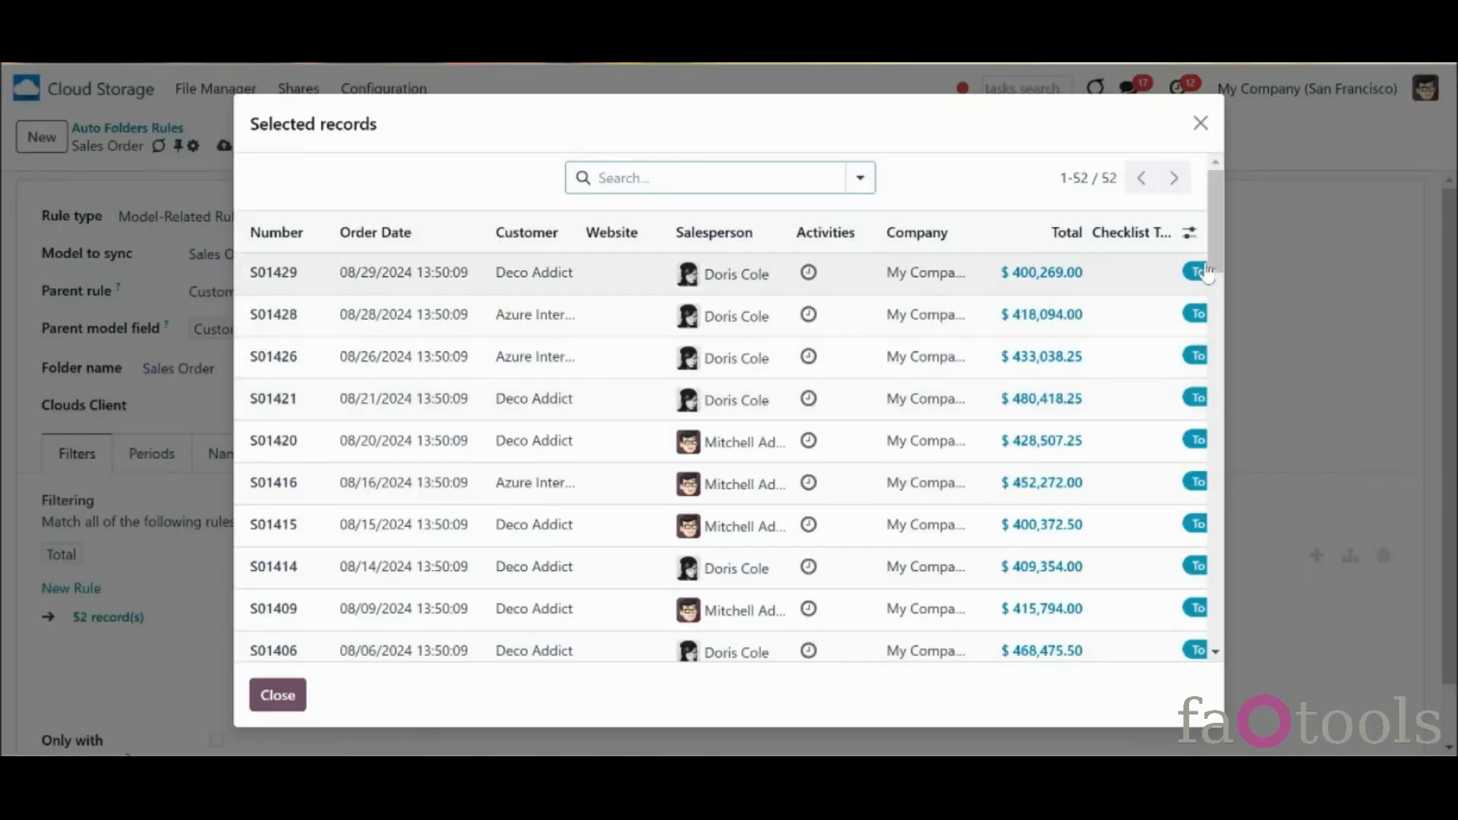
scroll(1218, 378, down, 5)
drag(1220, 369, 1213, 179)
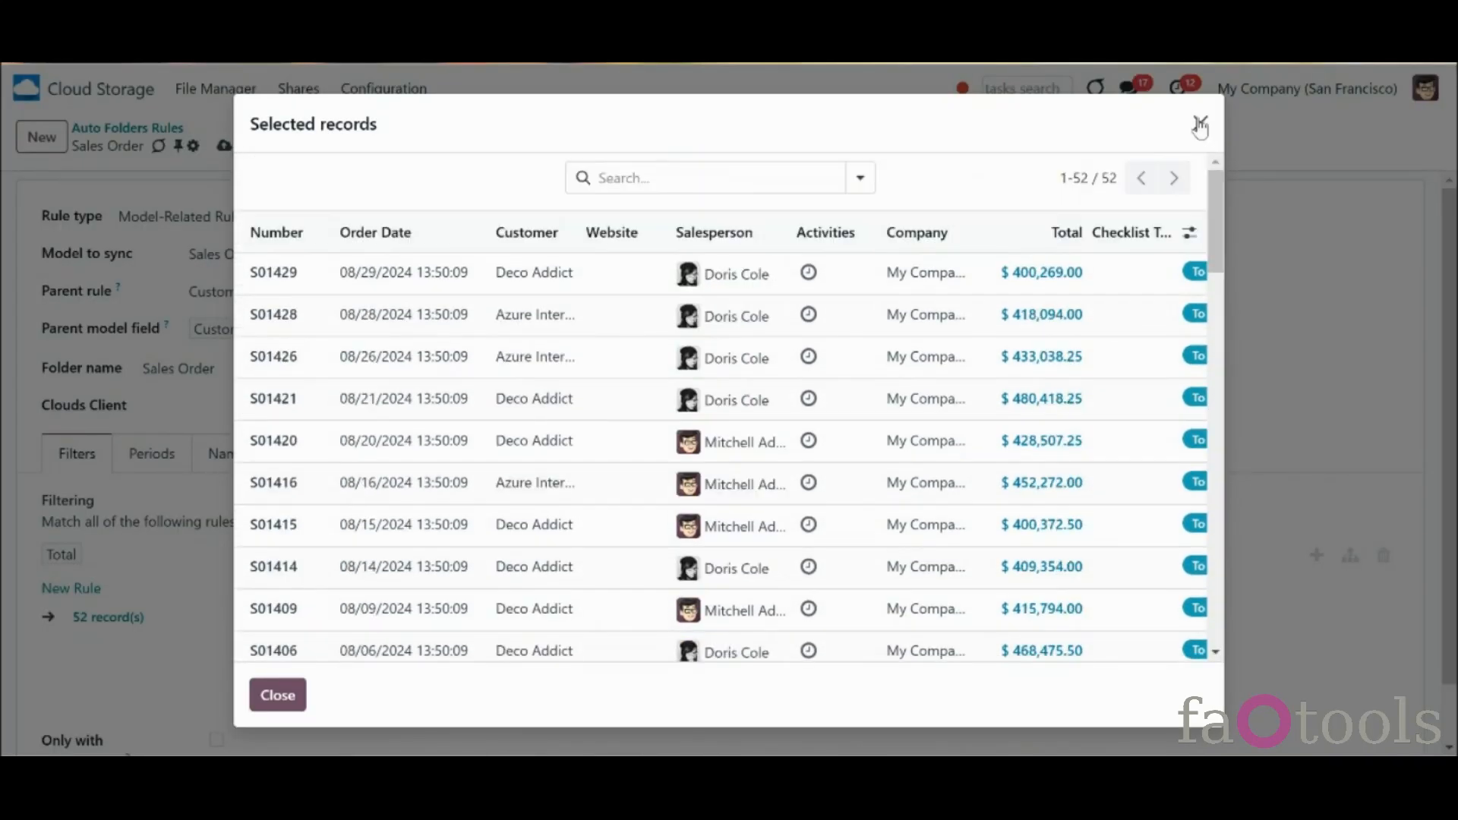
click(1201, 123)
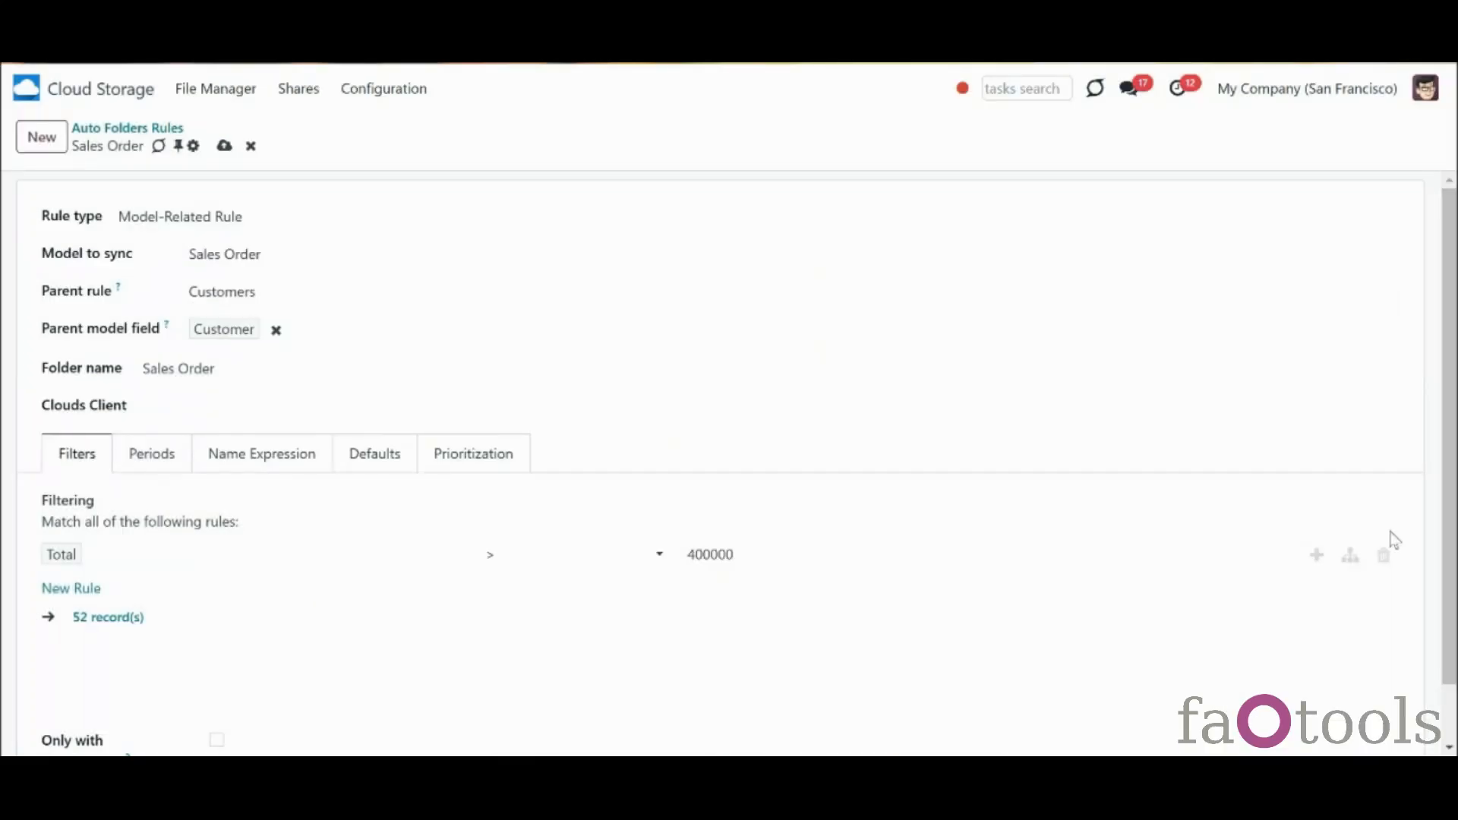
Try a second Total rule of less than 500, with matching set to any rule
click(1316, 555)
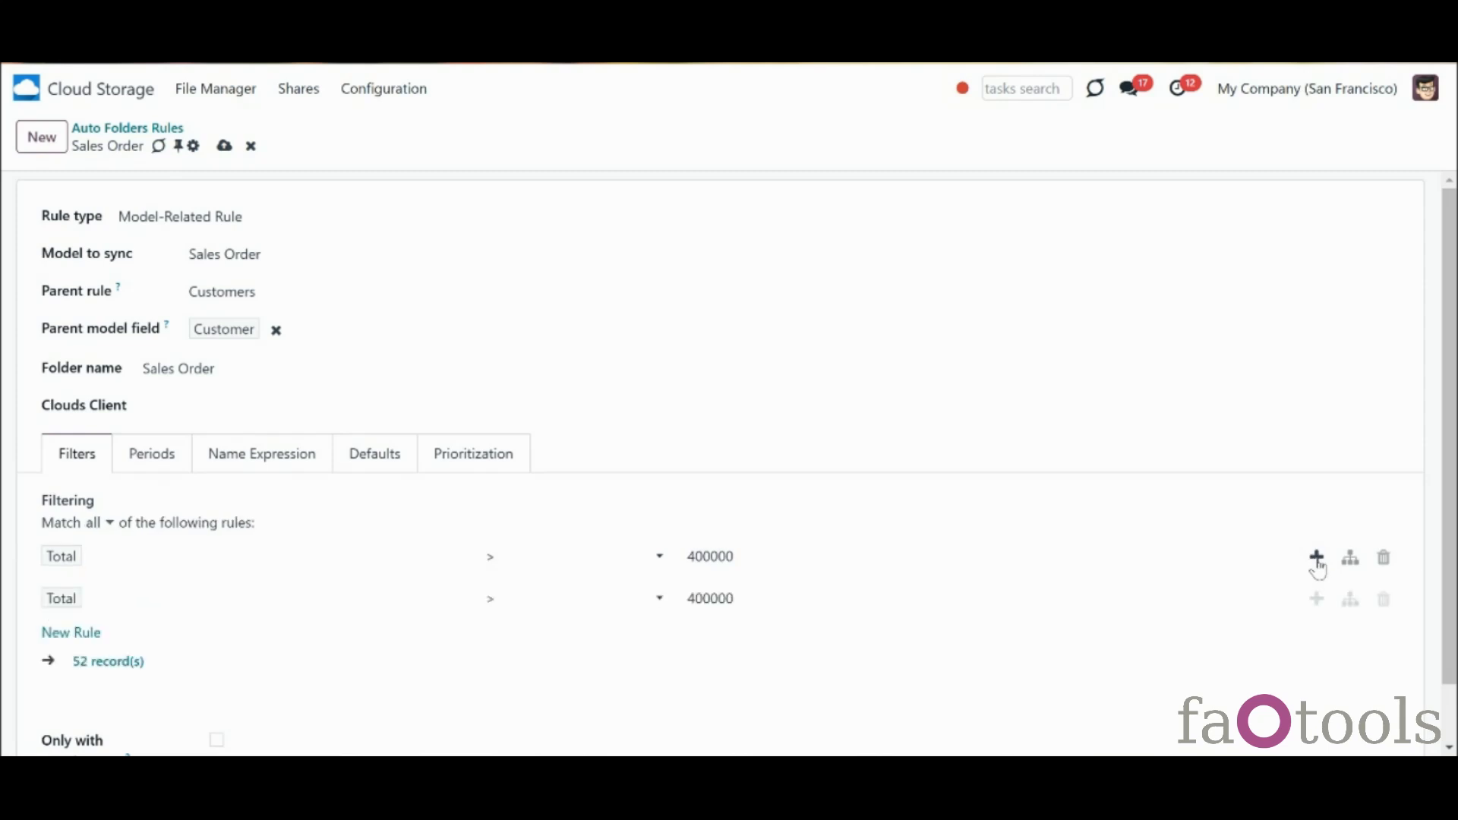
click(520, 564)
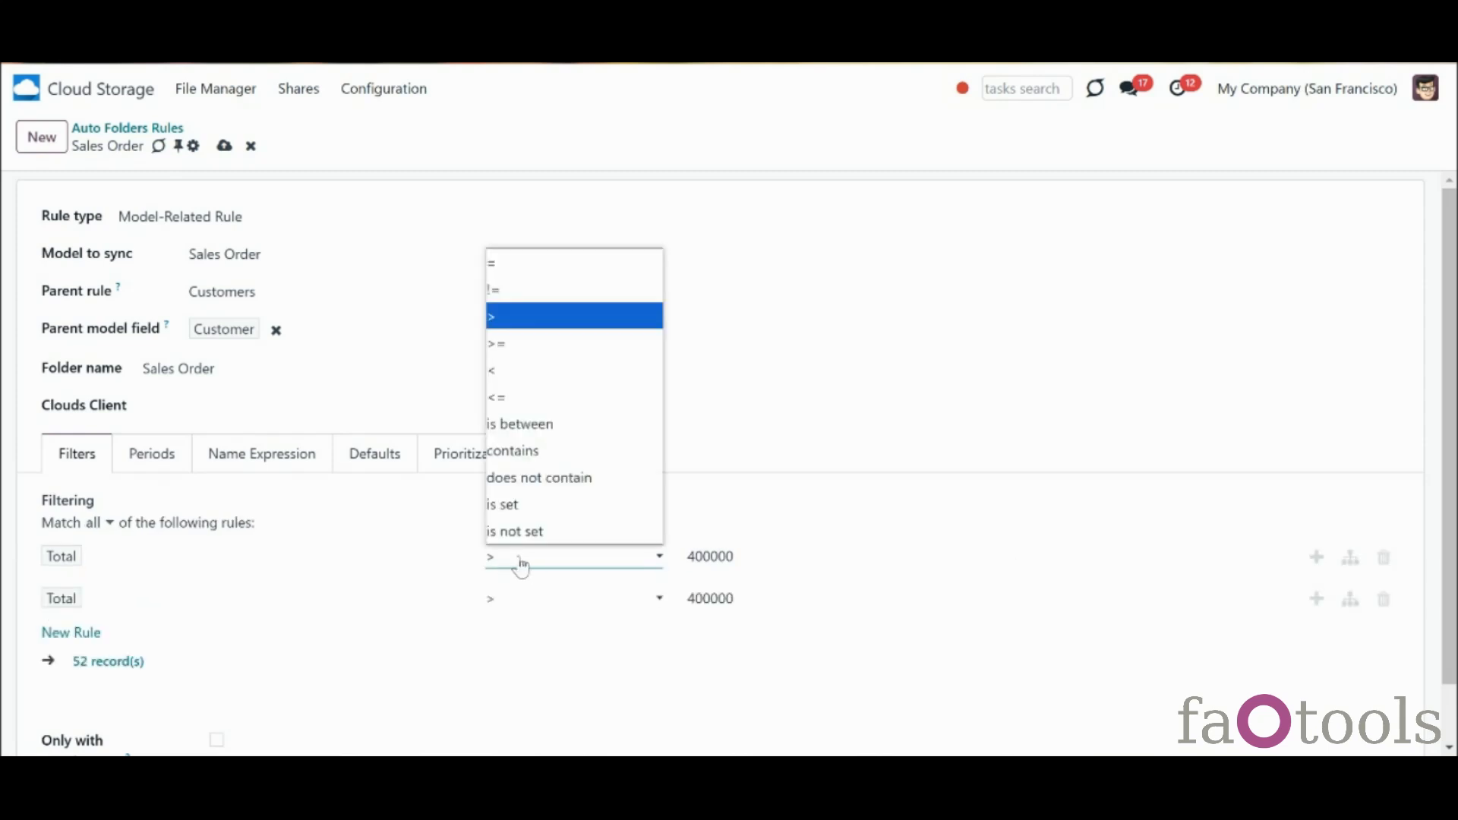
click(514, 373)
click(712, 557)
drag(712, 557, 682, 562)
text(500)
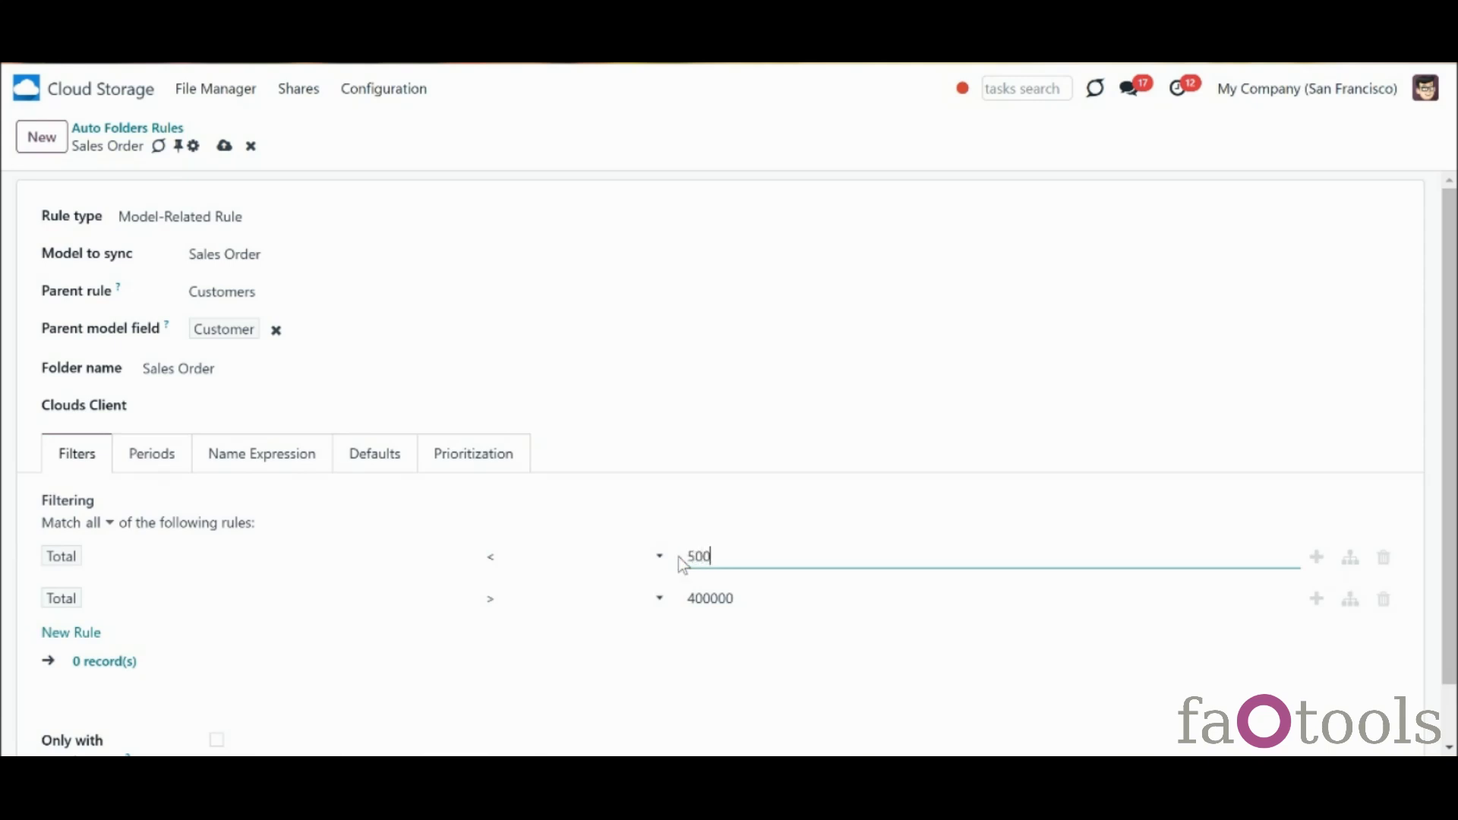
click(605, 658)
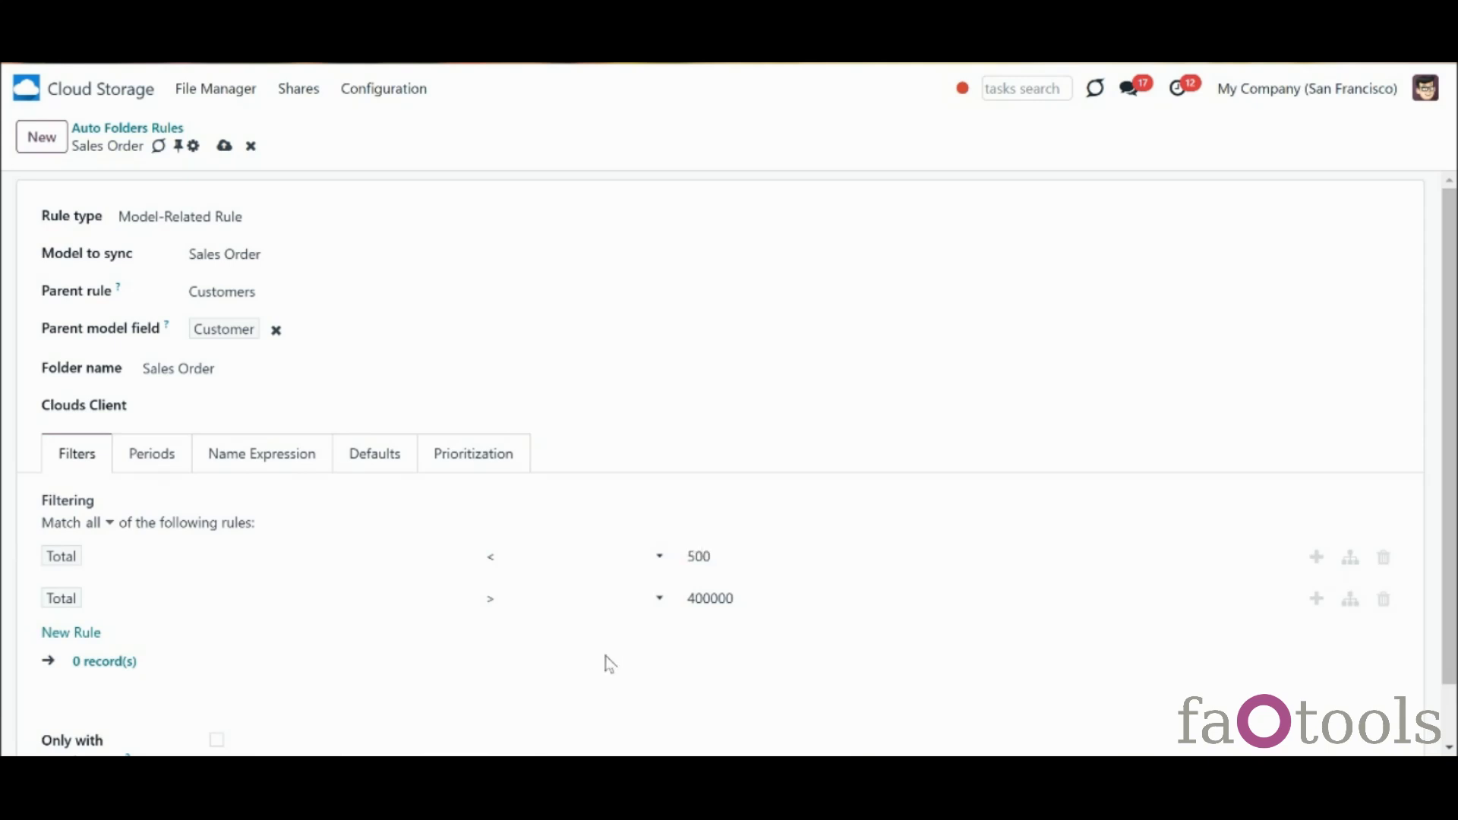
click(105, 524)
click(146, 596)
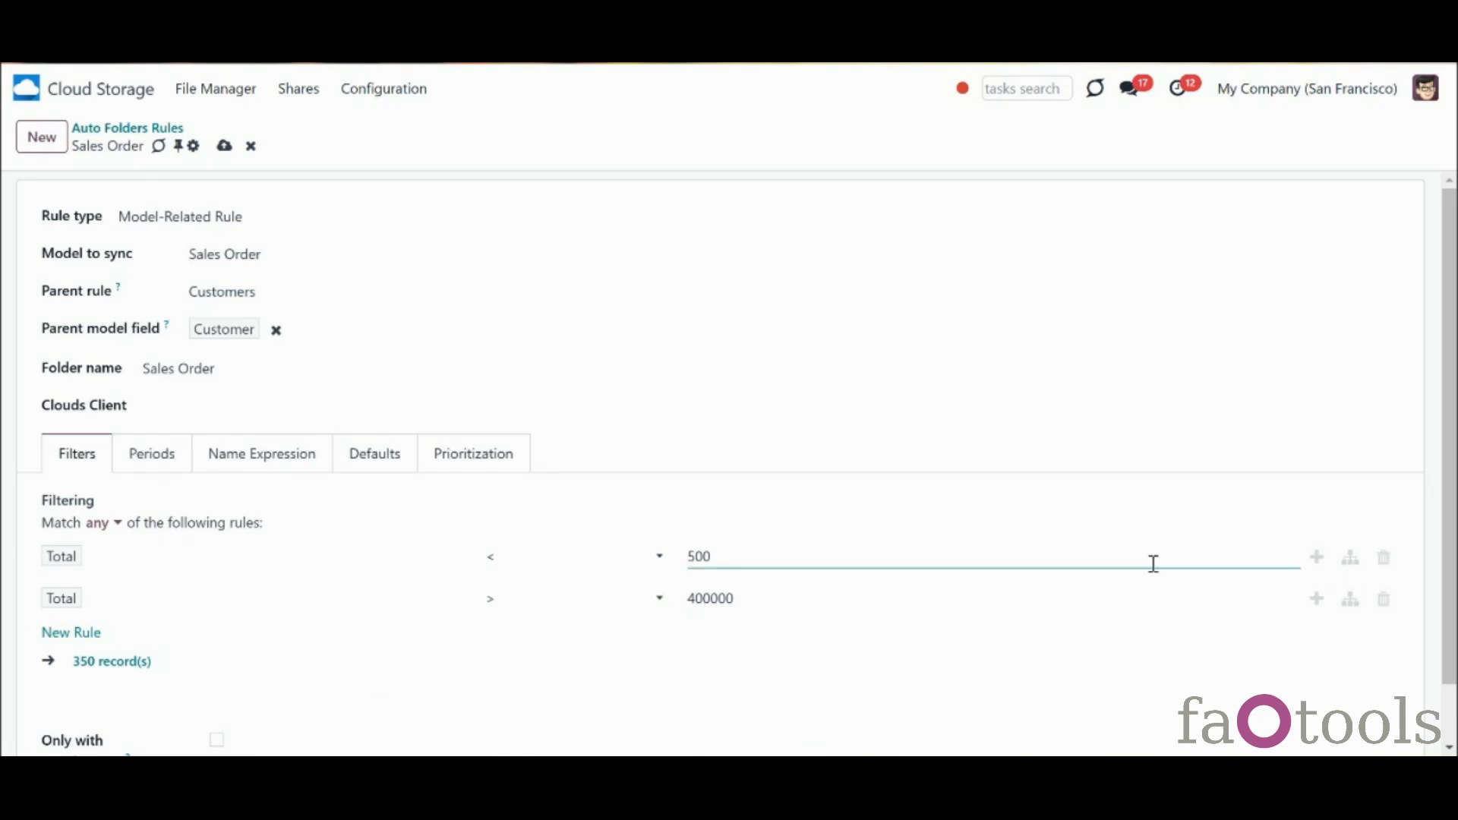
Delete the Total < 500 rule and tick Only with attachments
click(1384, 558)
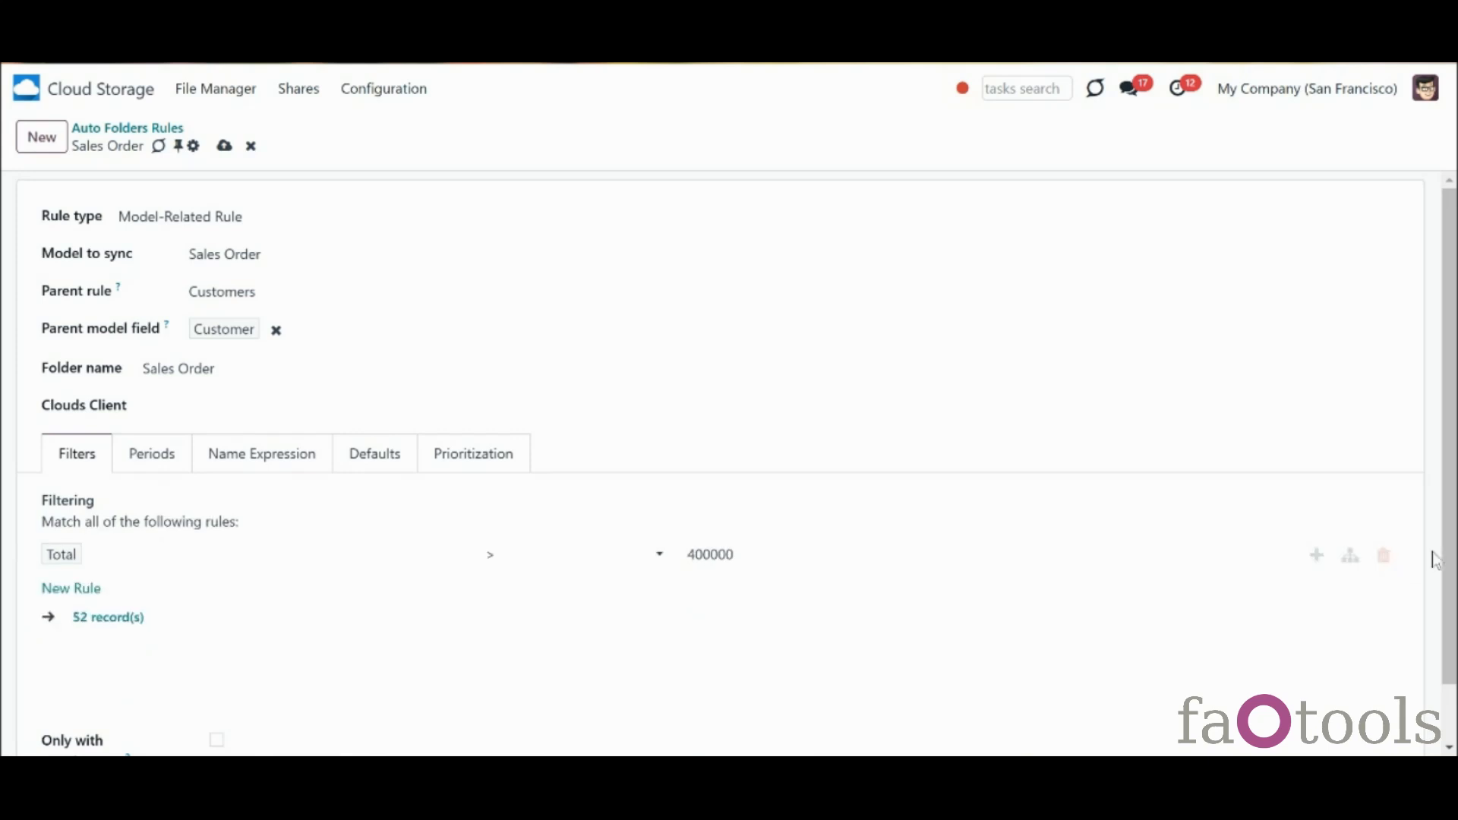
scroll(729, 465, down, 1)
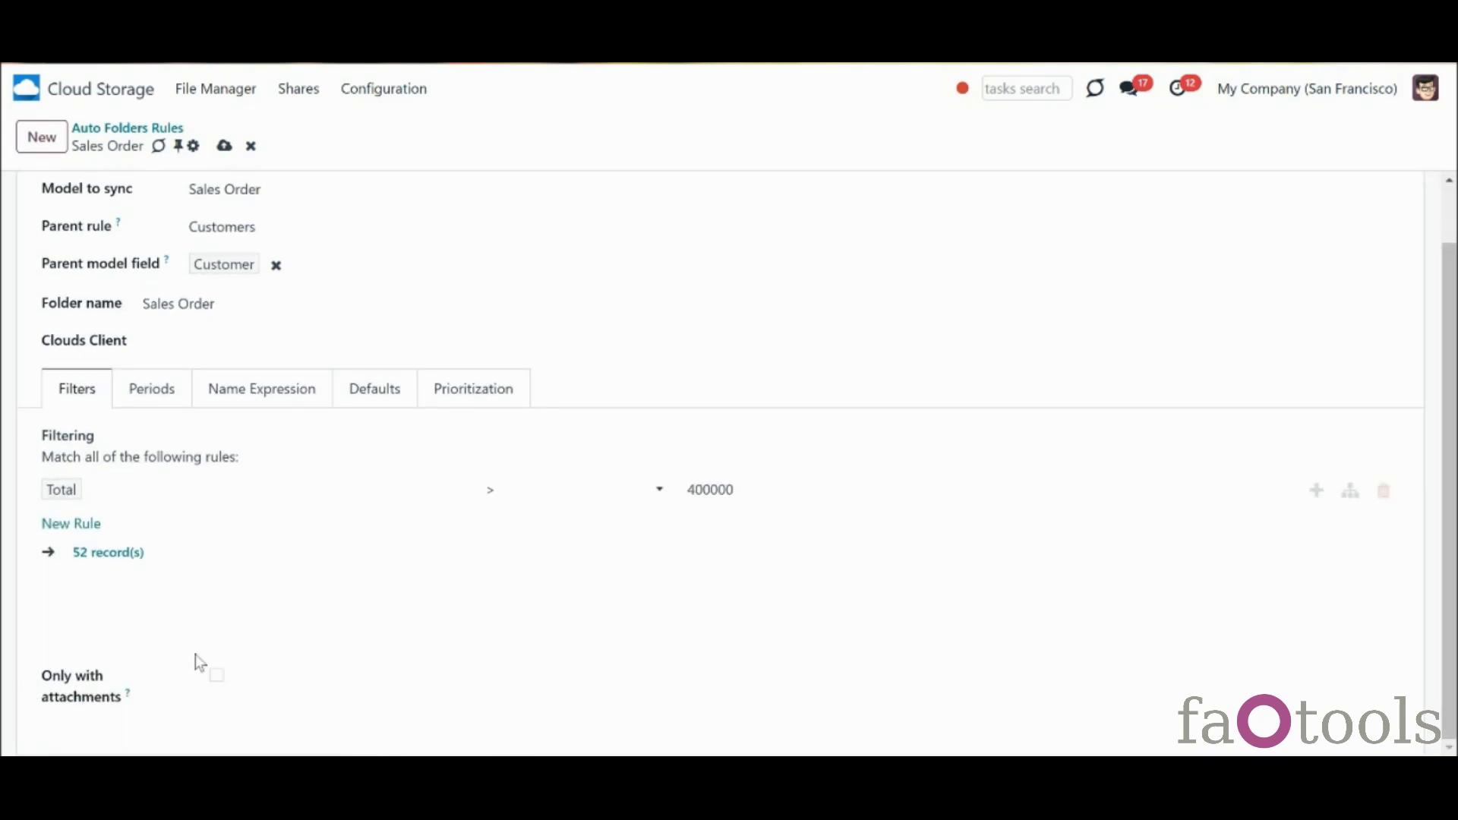
click(216, 677)
Add a period line on Creation Date (Sales Order) covering the last 2 months
click(166, 398)
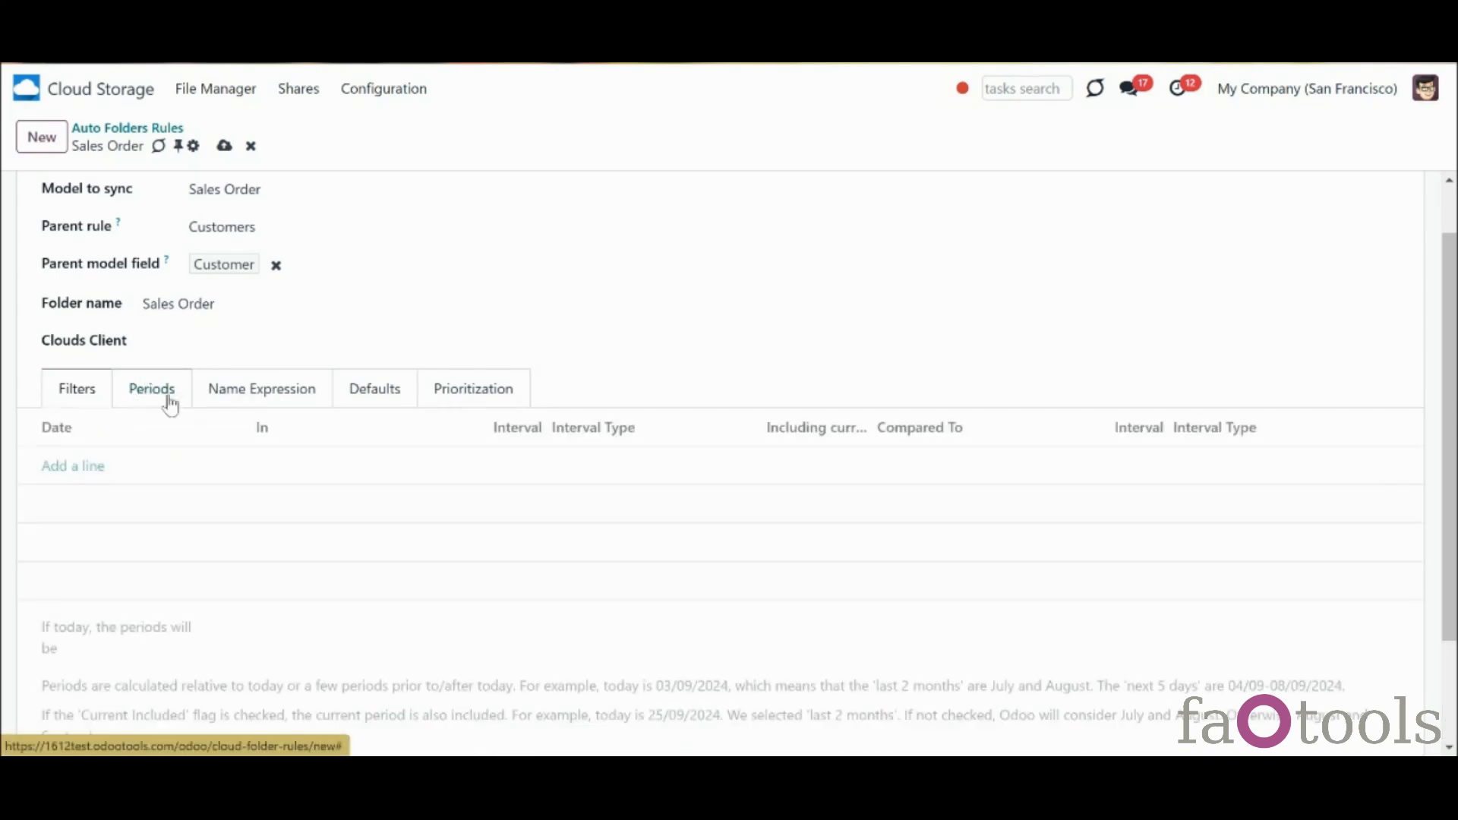
click(68, 465)
click(71, 465)
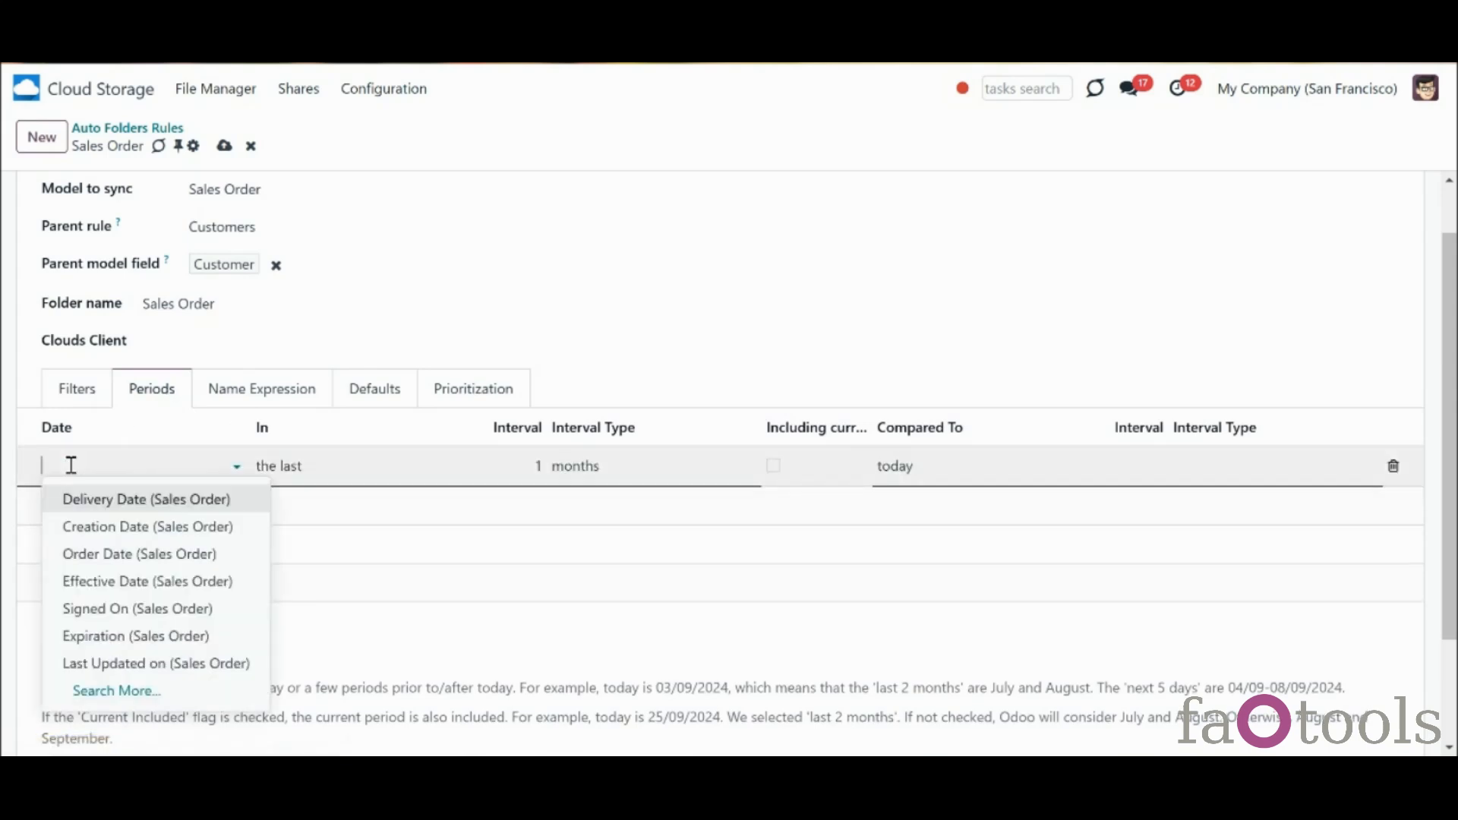
click(130, 527)
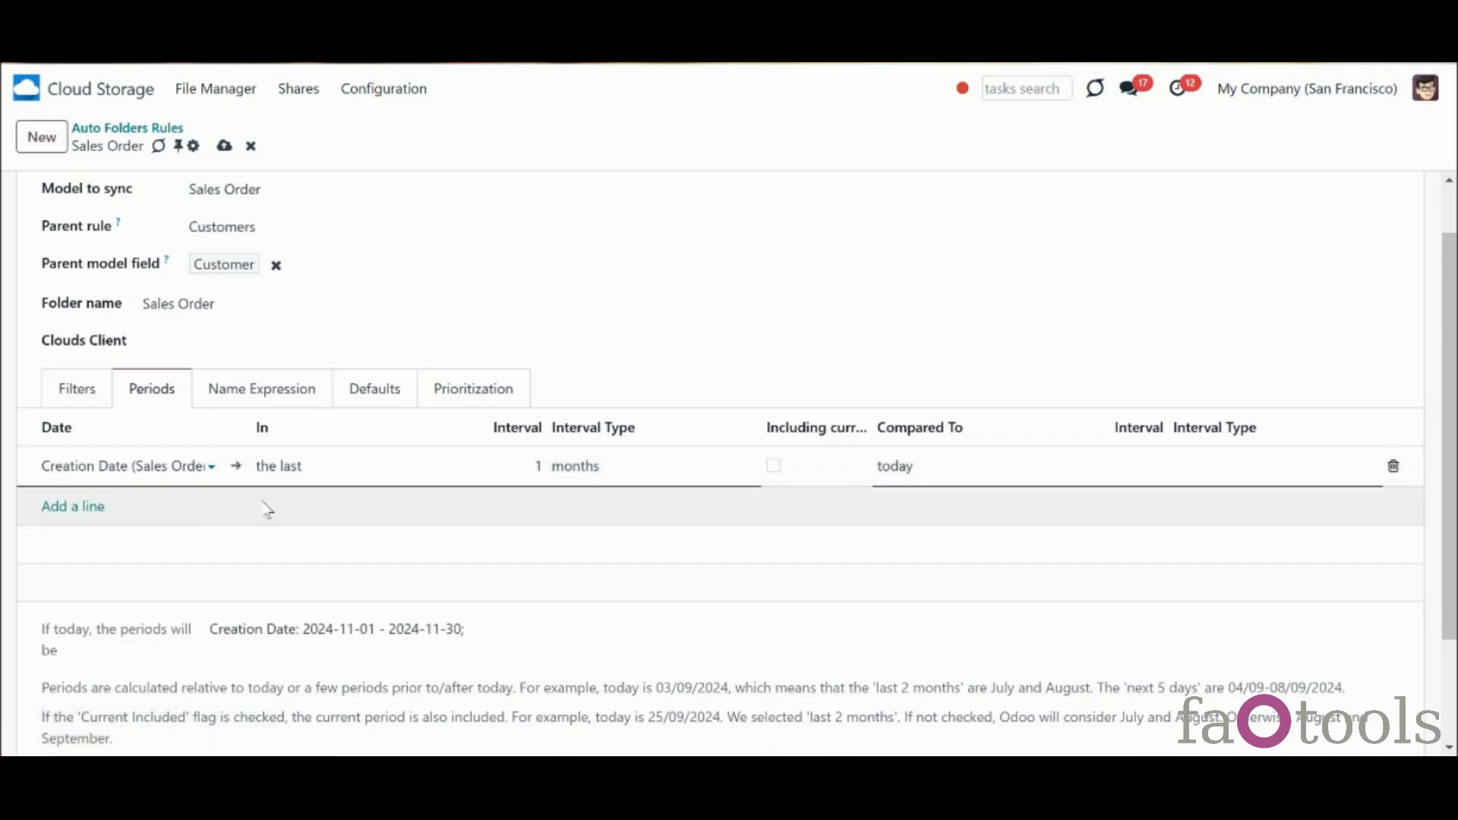
click(330, 474)
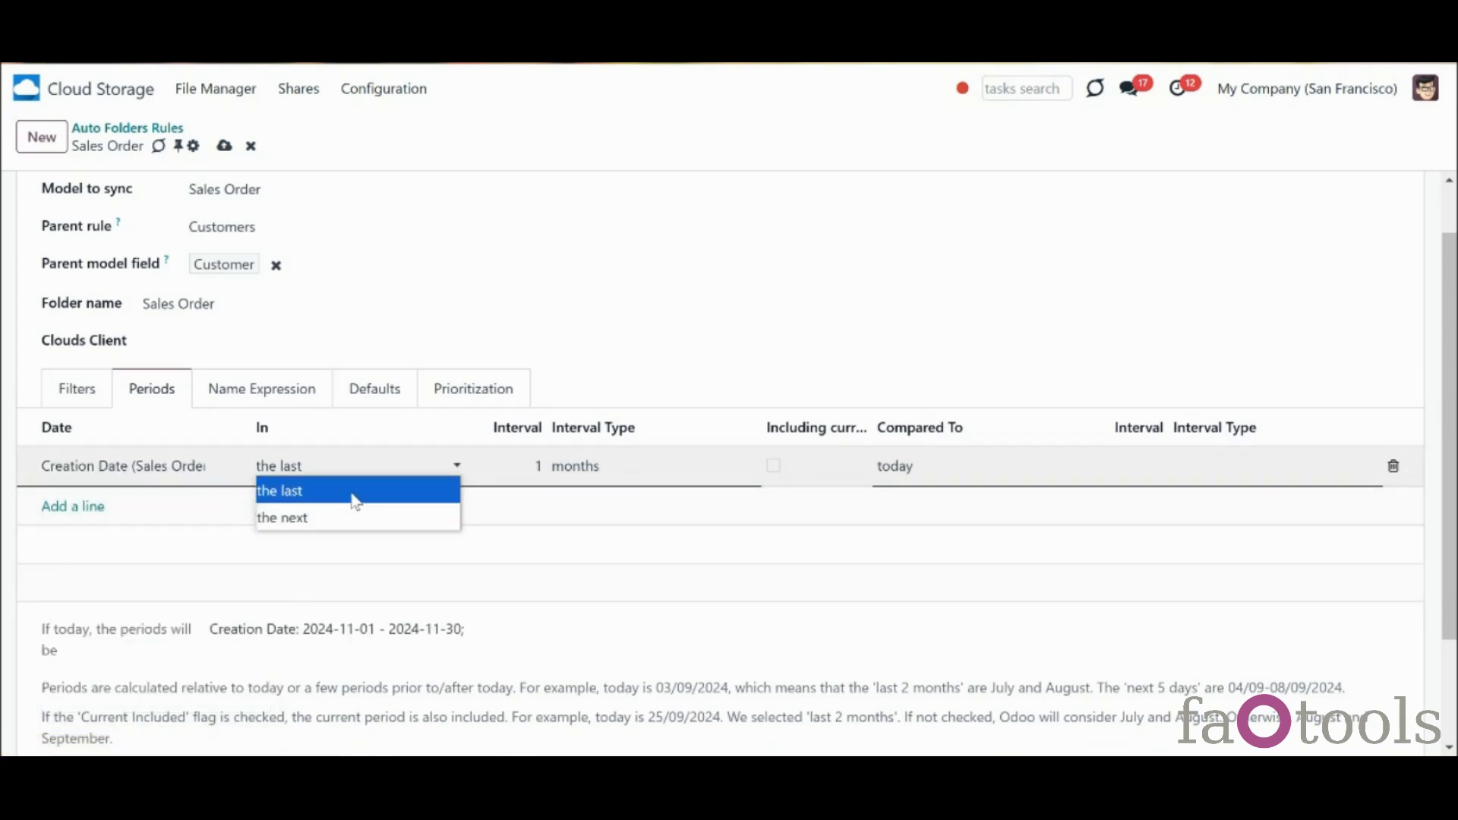
click(354, 504)
double_click(531, 465)
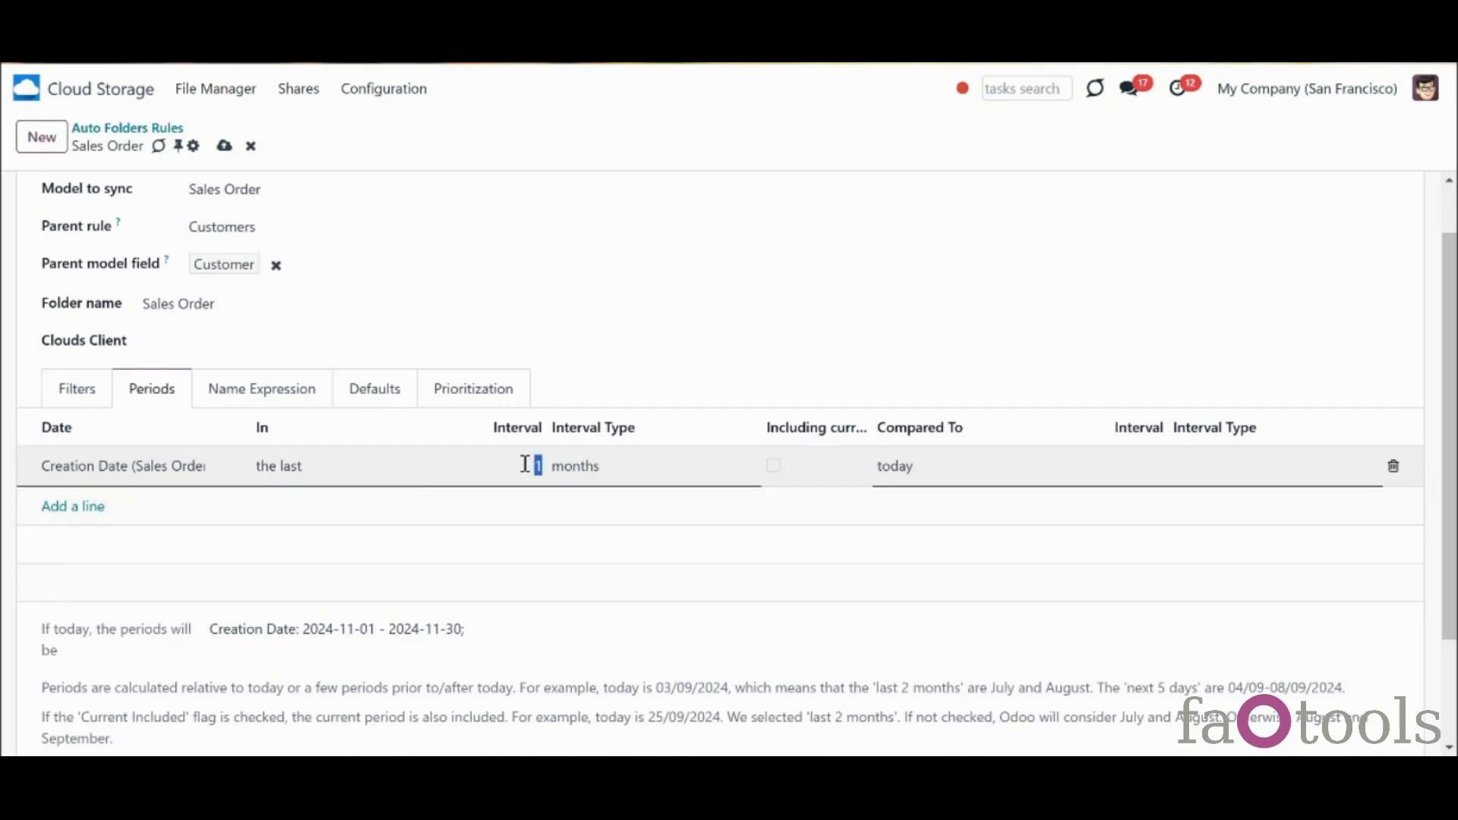
text(2)
click(594, 478)
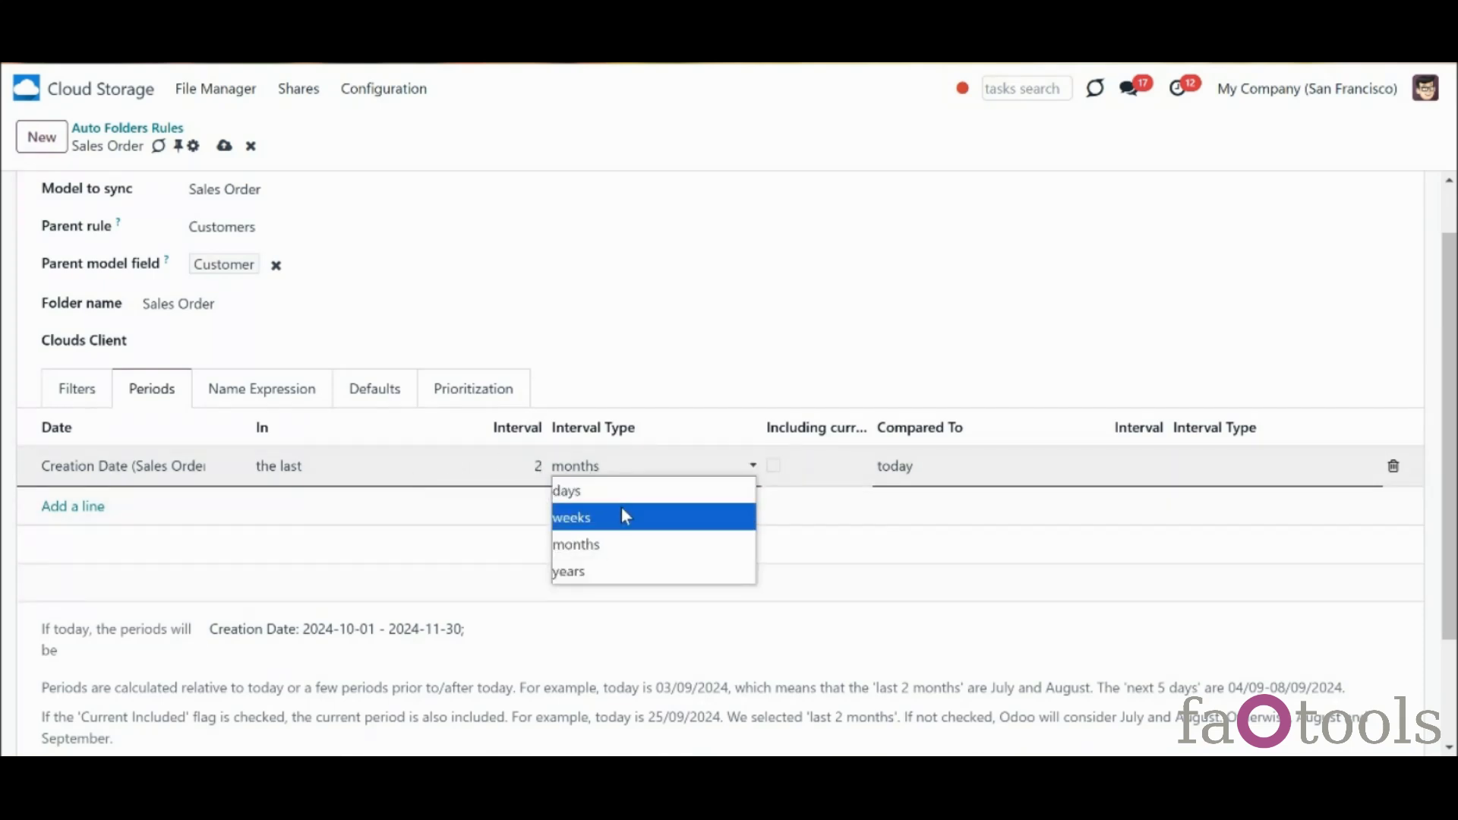
click(644, 544)
Include the current month and keep the period compared to today
click(774, 466)
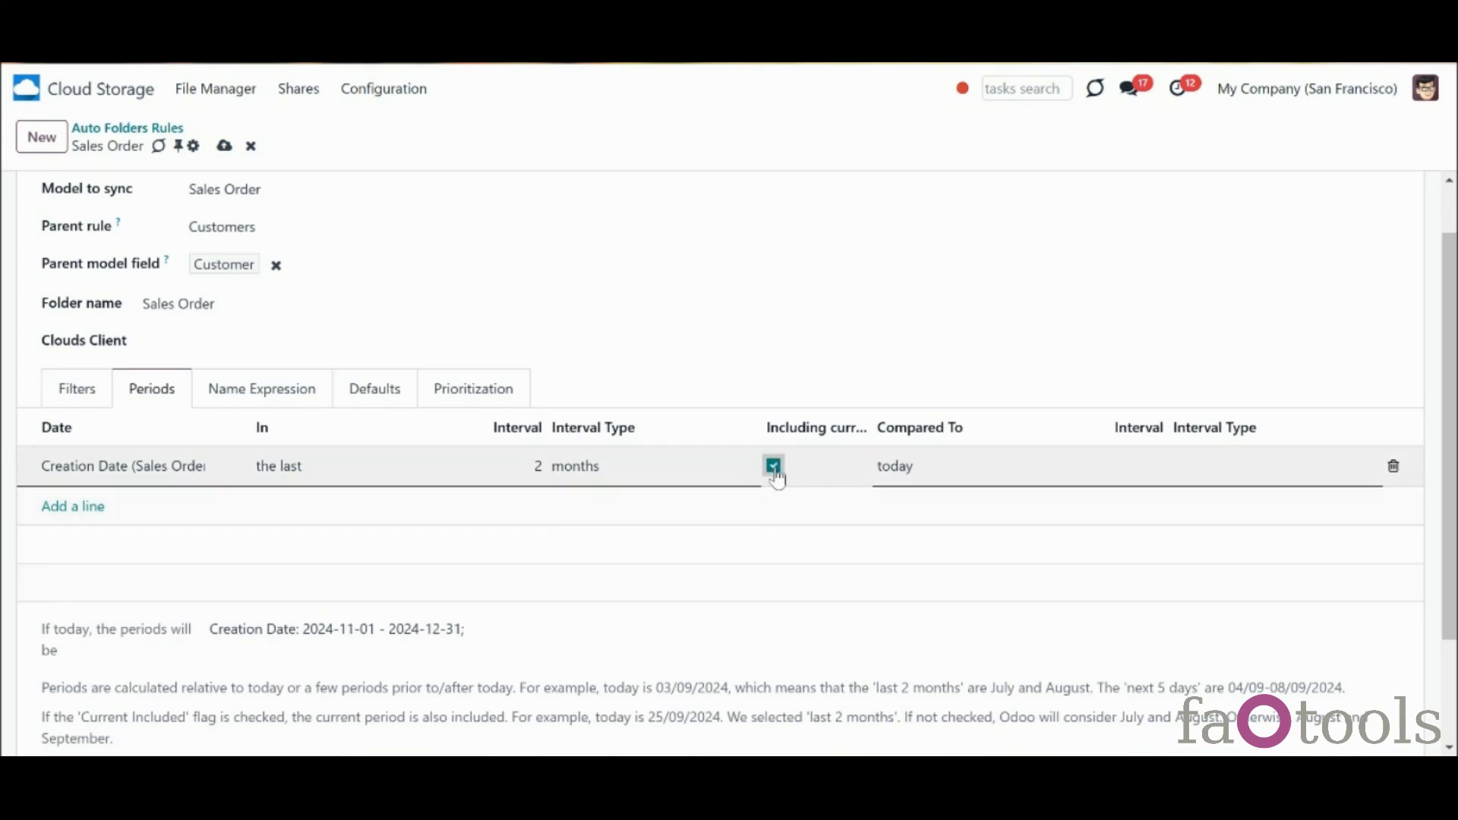
click(925, 480)
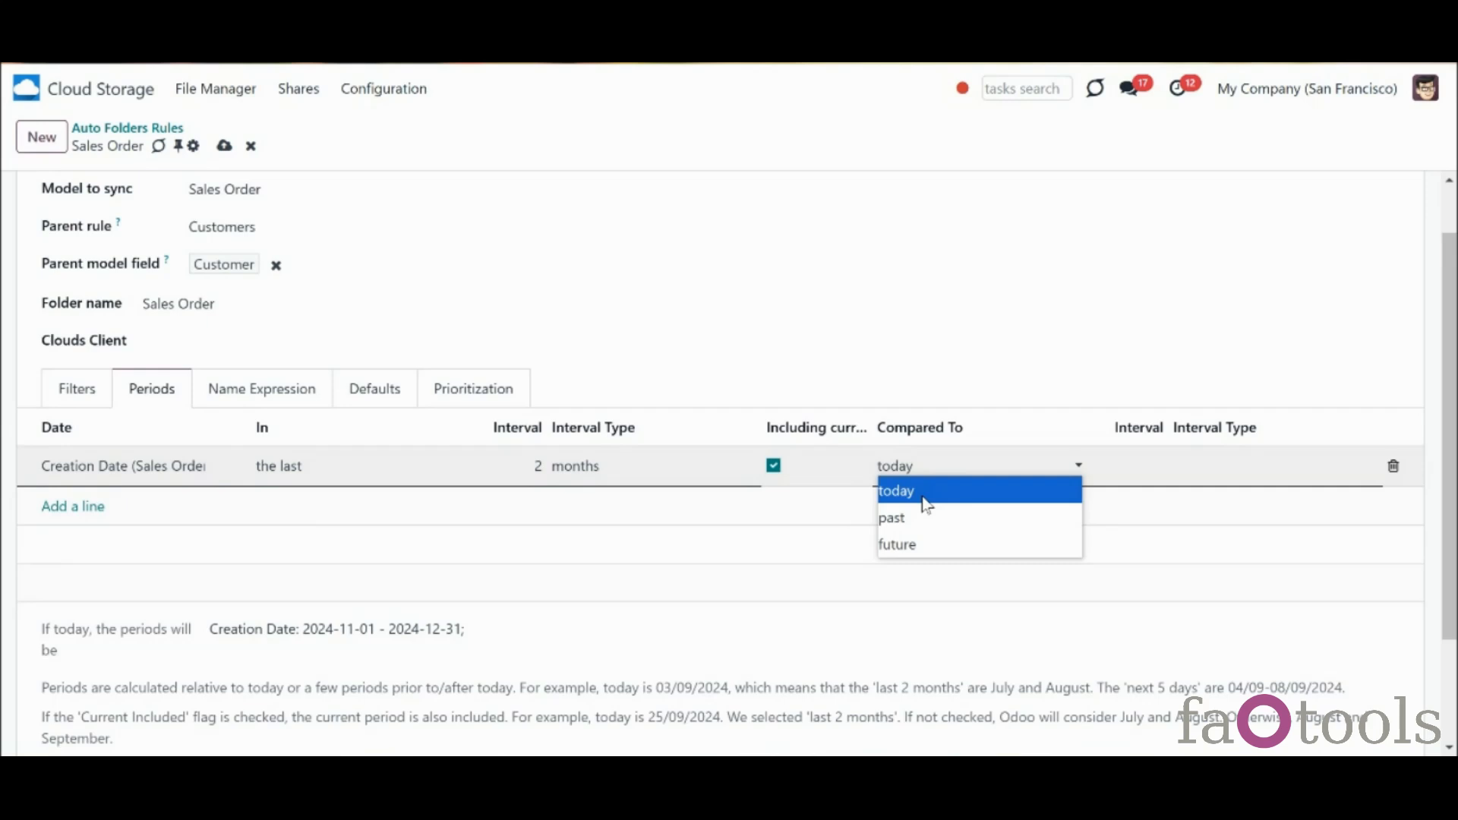
click(925, 502)
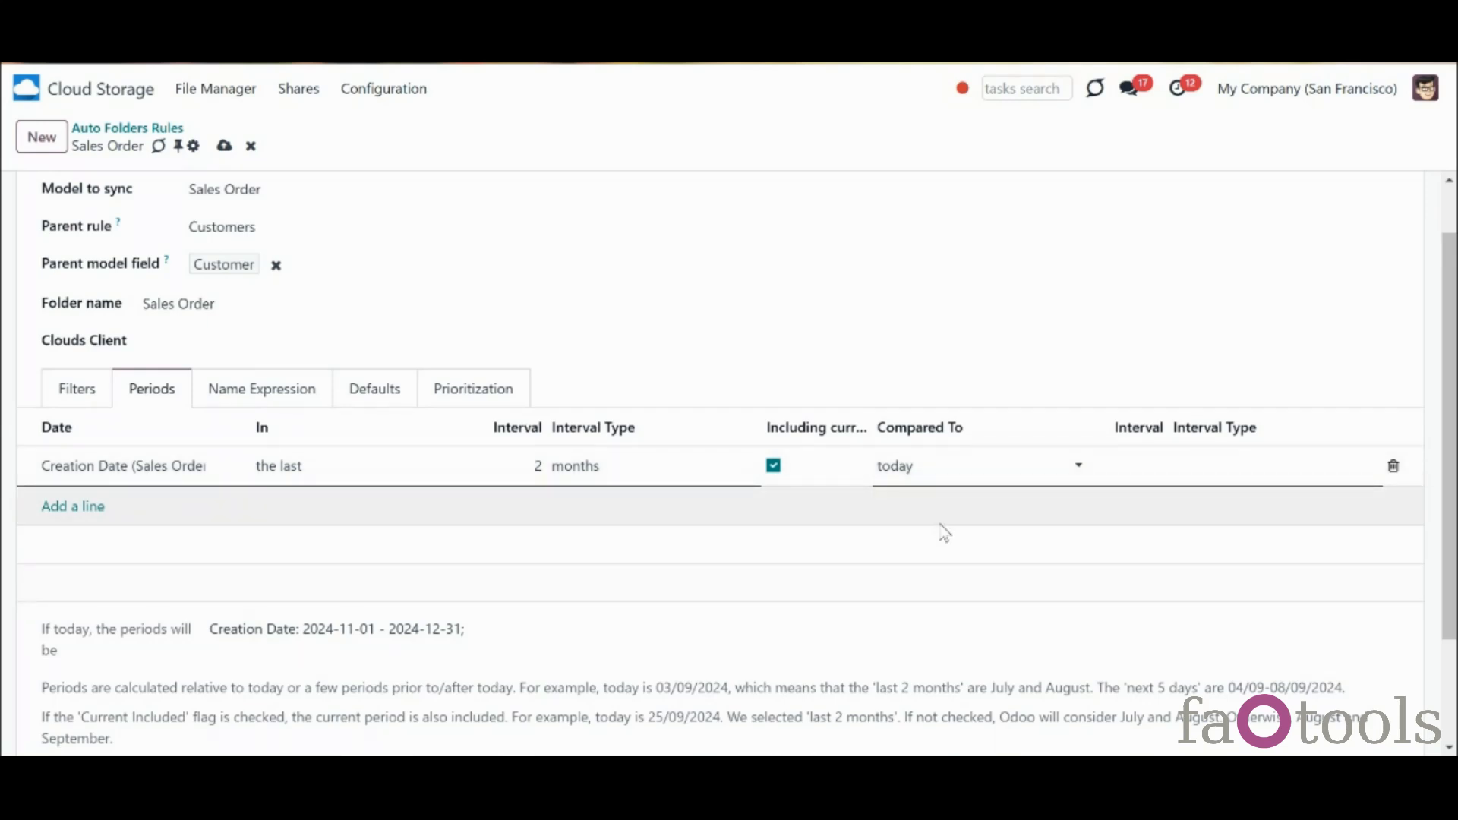
click(928, 477)
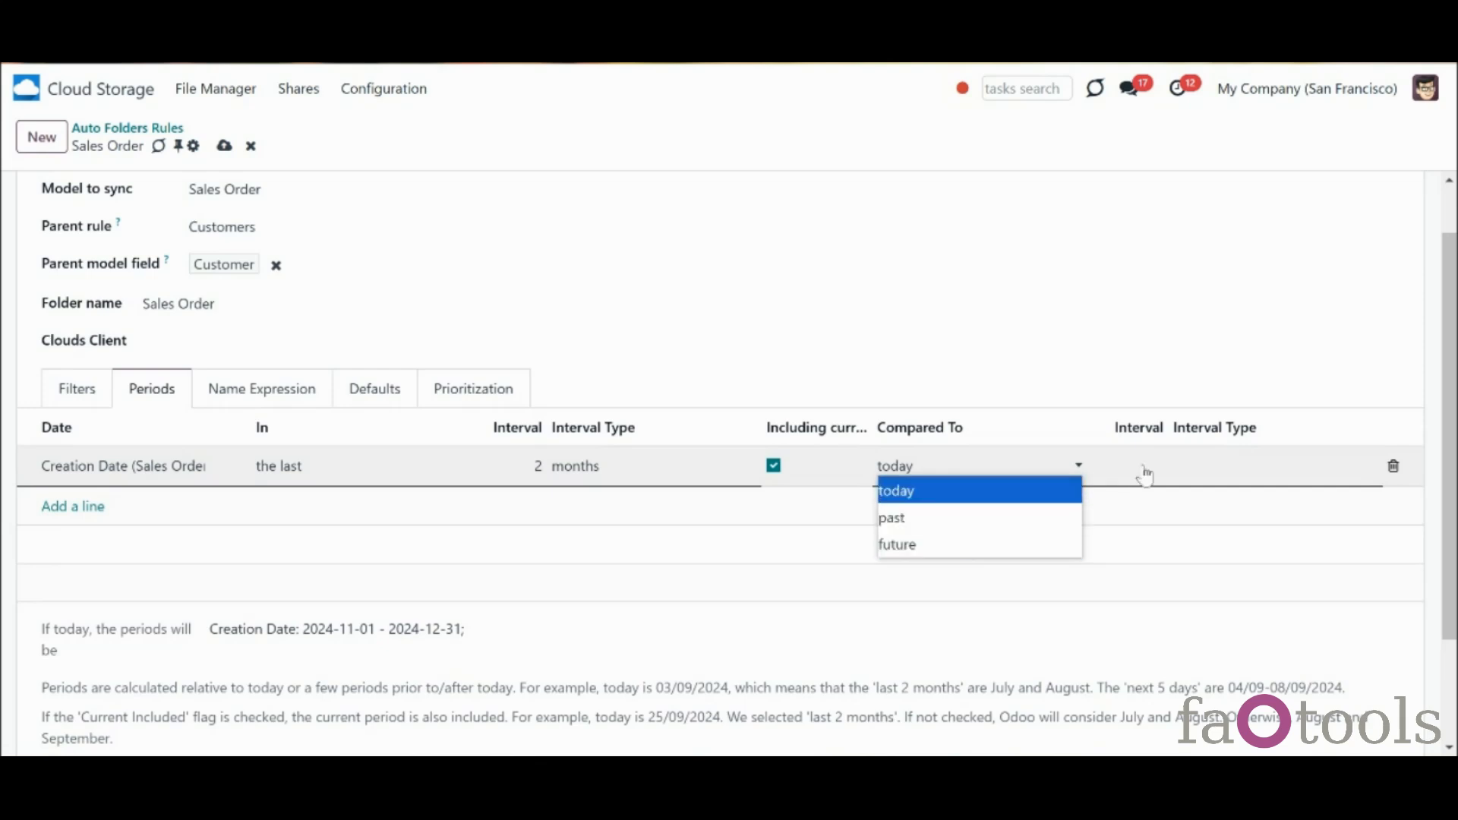
click(997, 495)
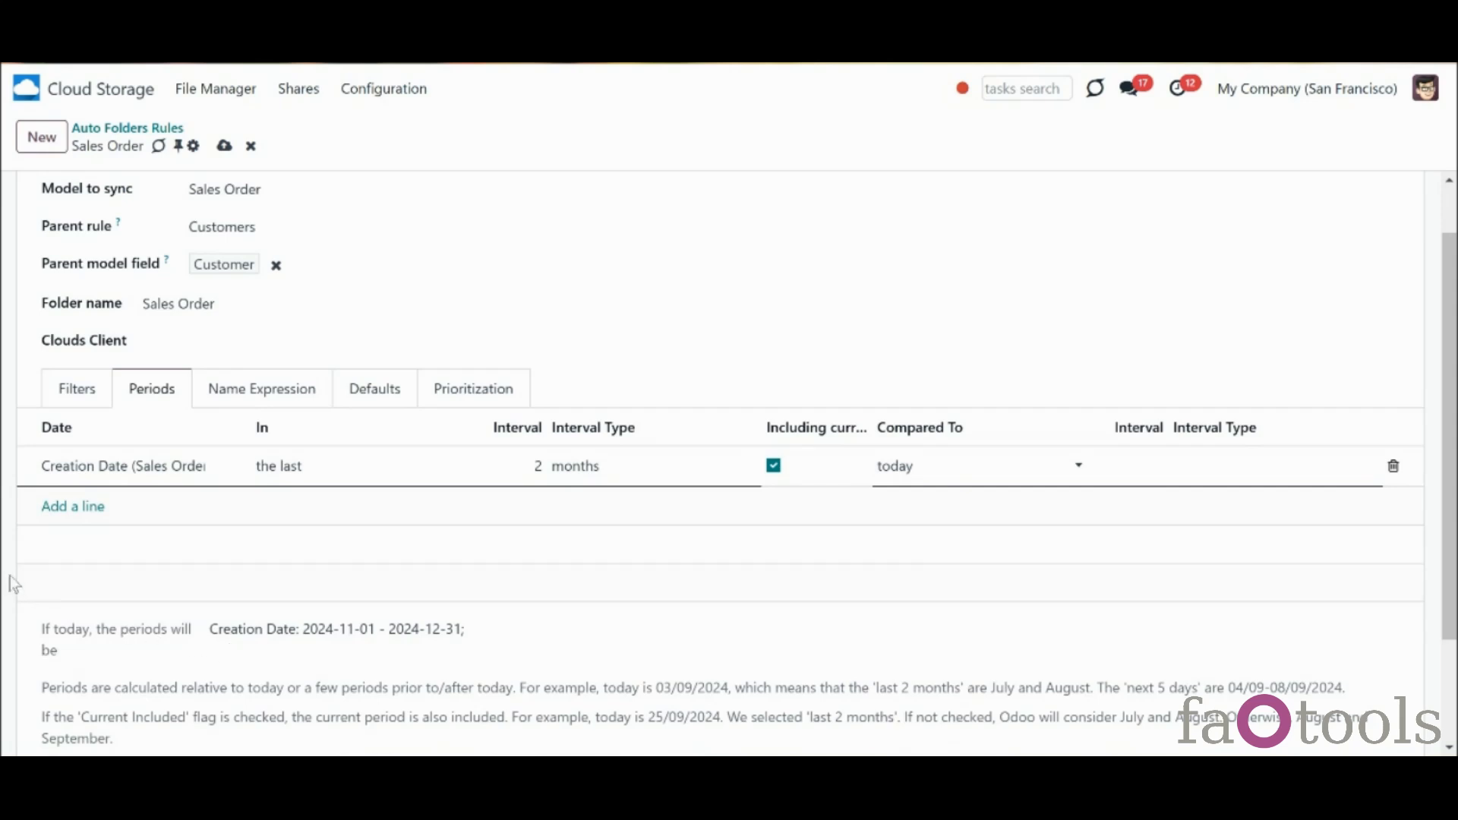
Add a second period line, then discard it empty
click(74, 515)
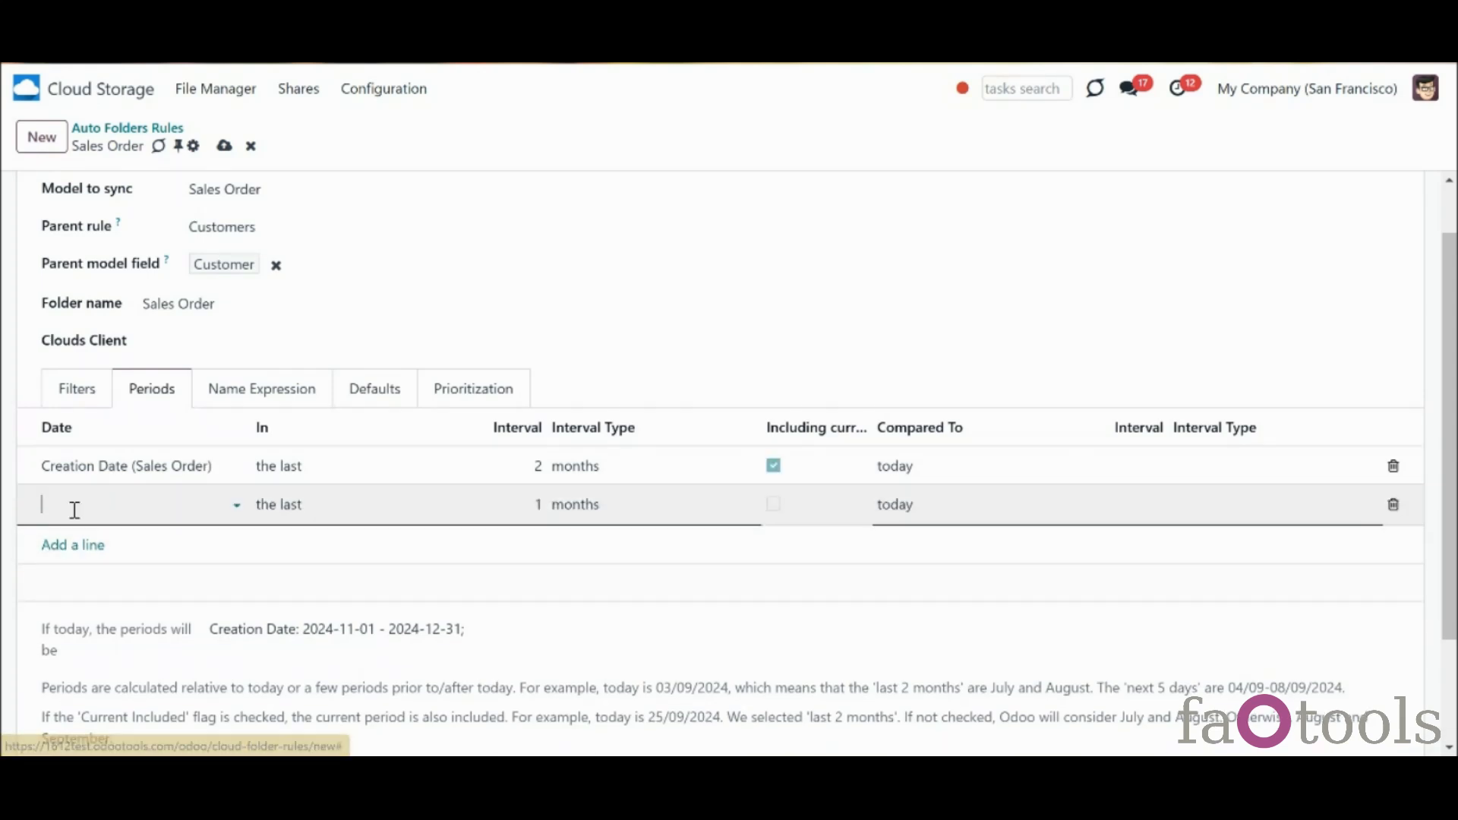
click(74, 507)
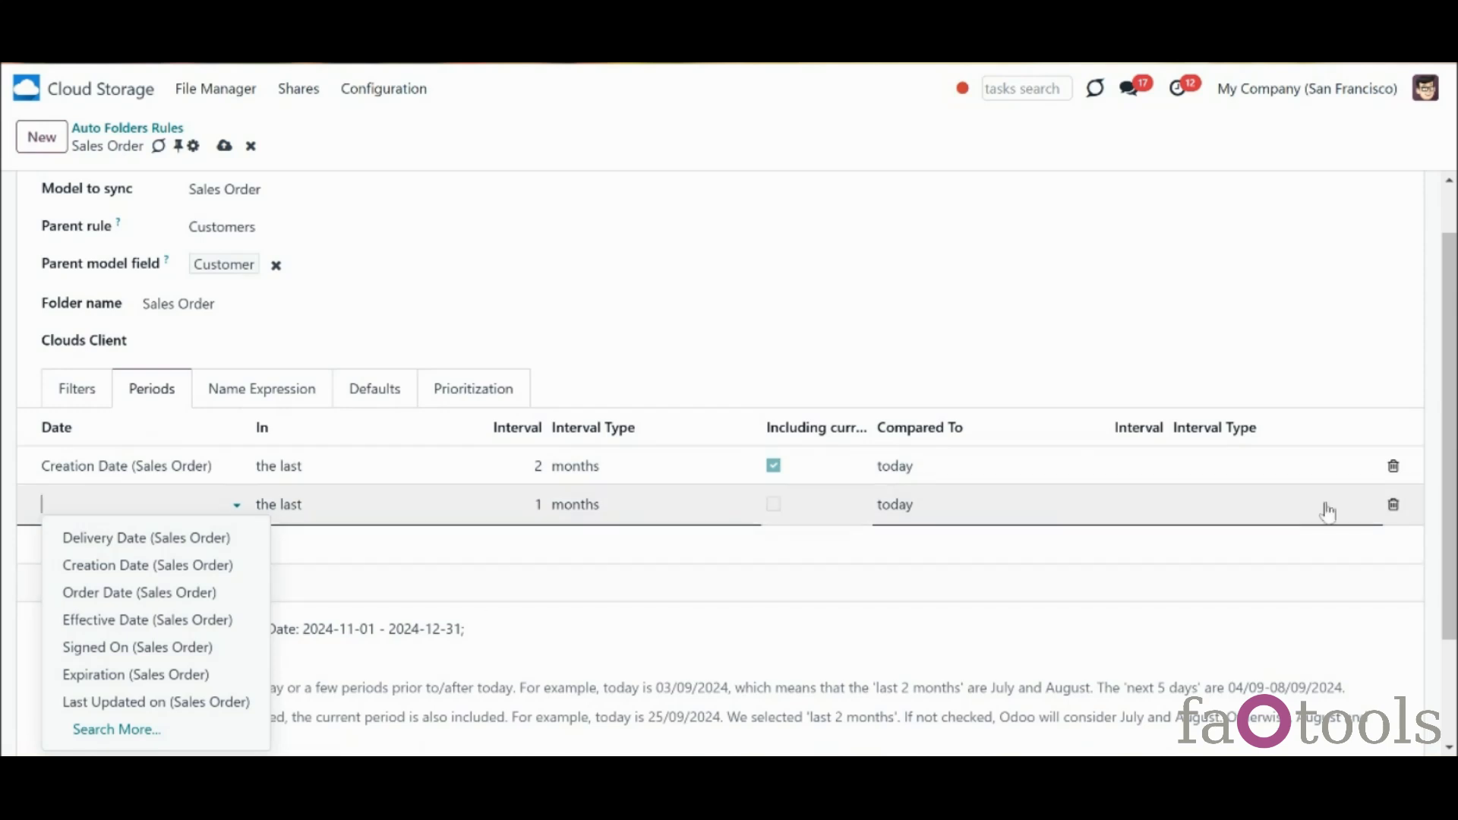
click(1393, 507)
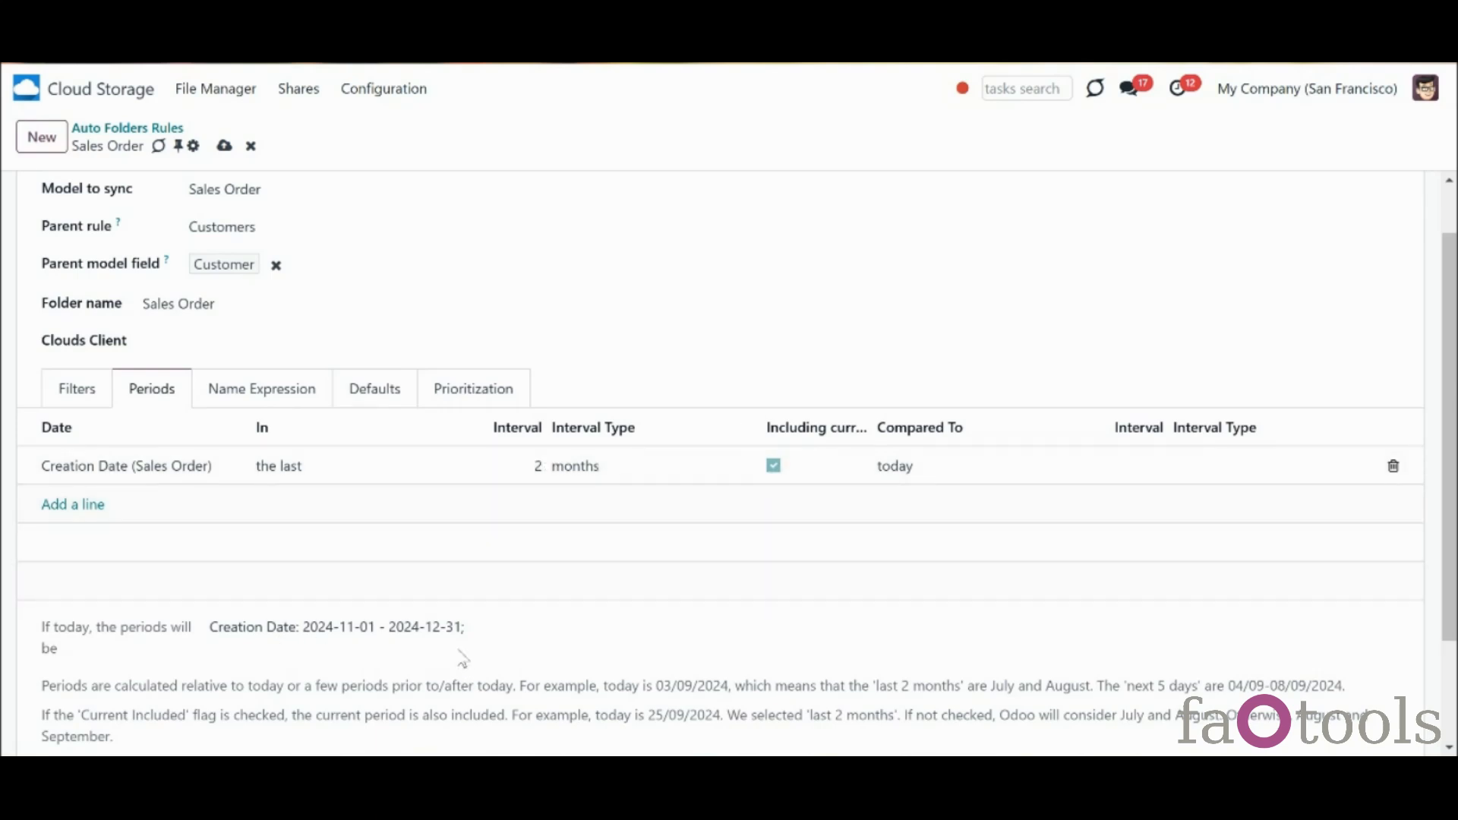
Change the period direction to next and compare it against the past
click(383, 477)
click(383, 477)
click(376, 516)
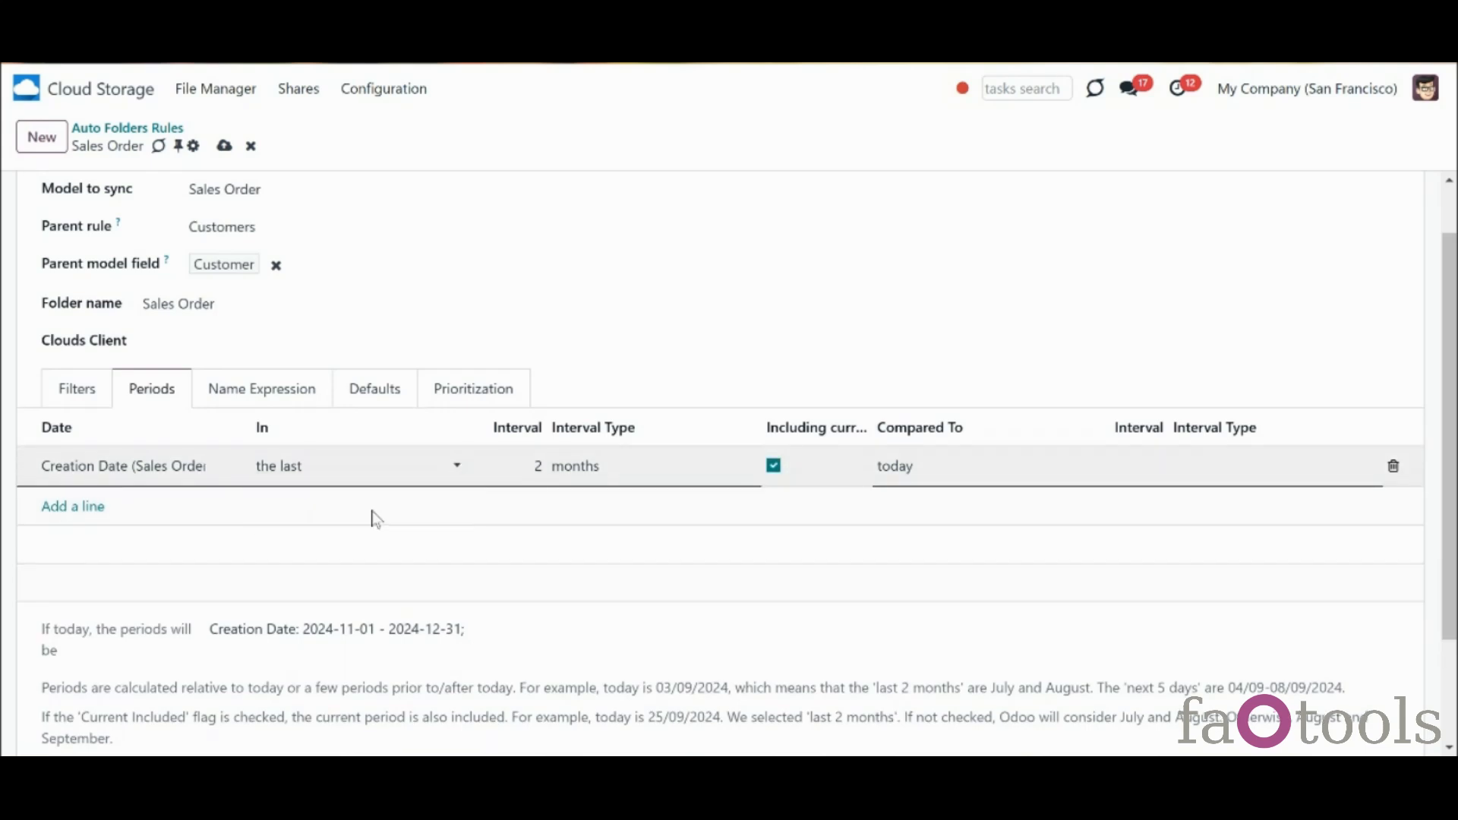
click(495, 629)
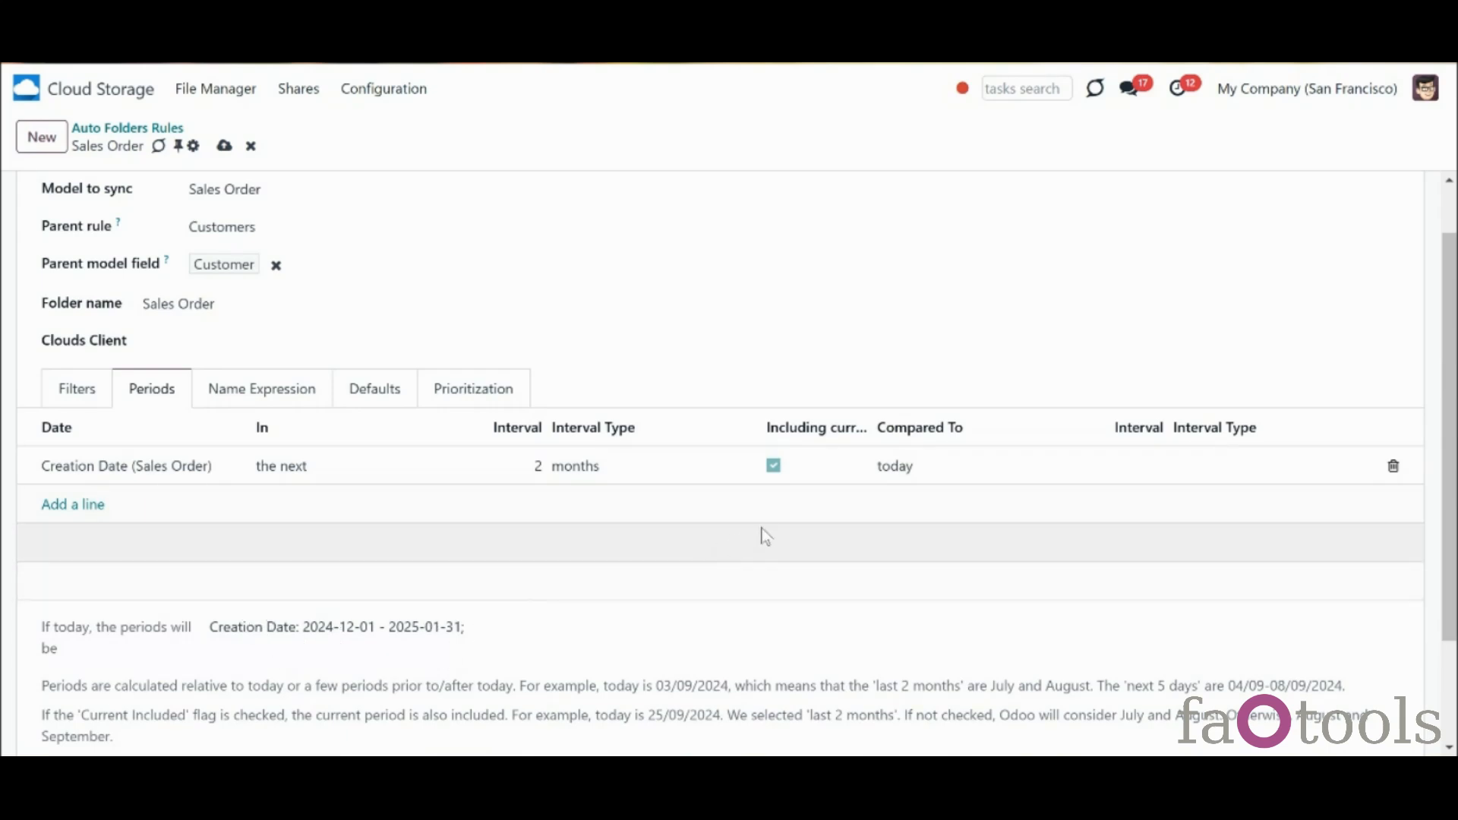
click(979, 483)
click(981, 482)
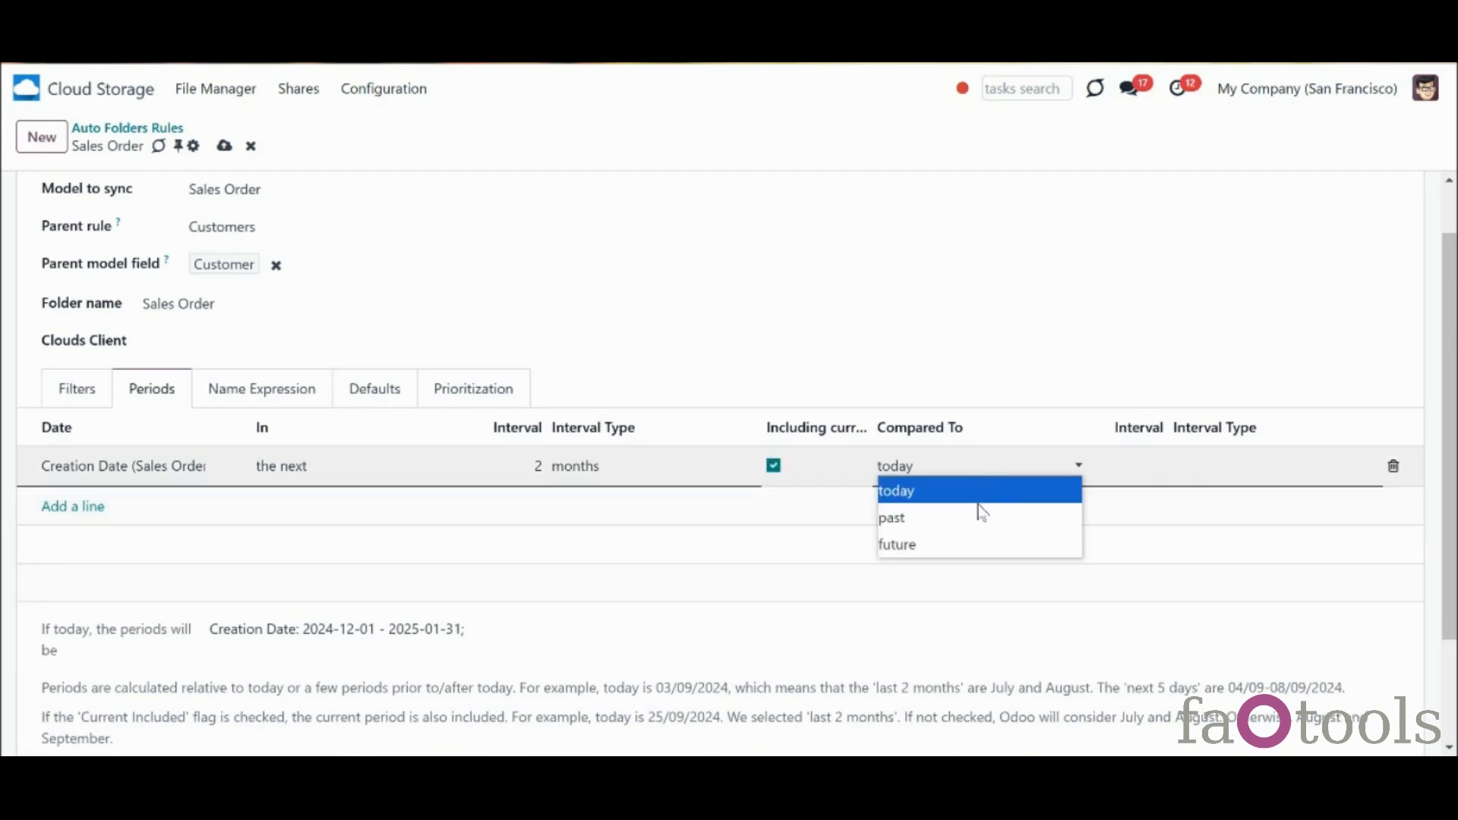
click(981, 517)
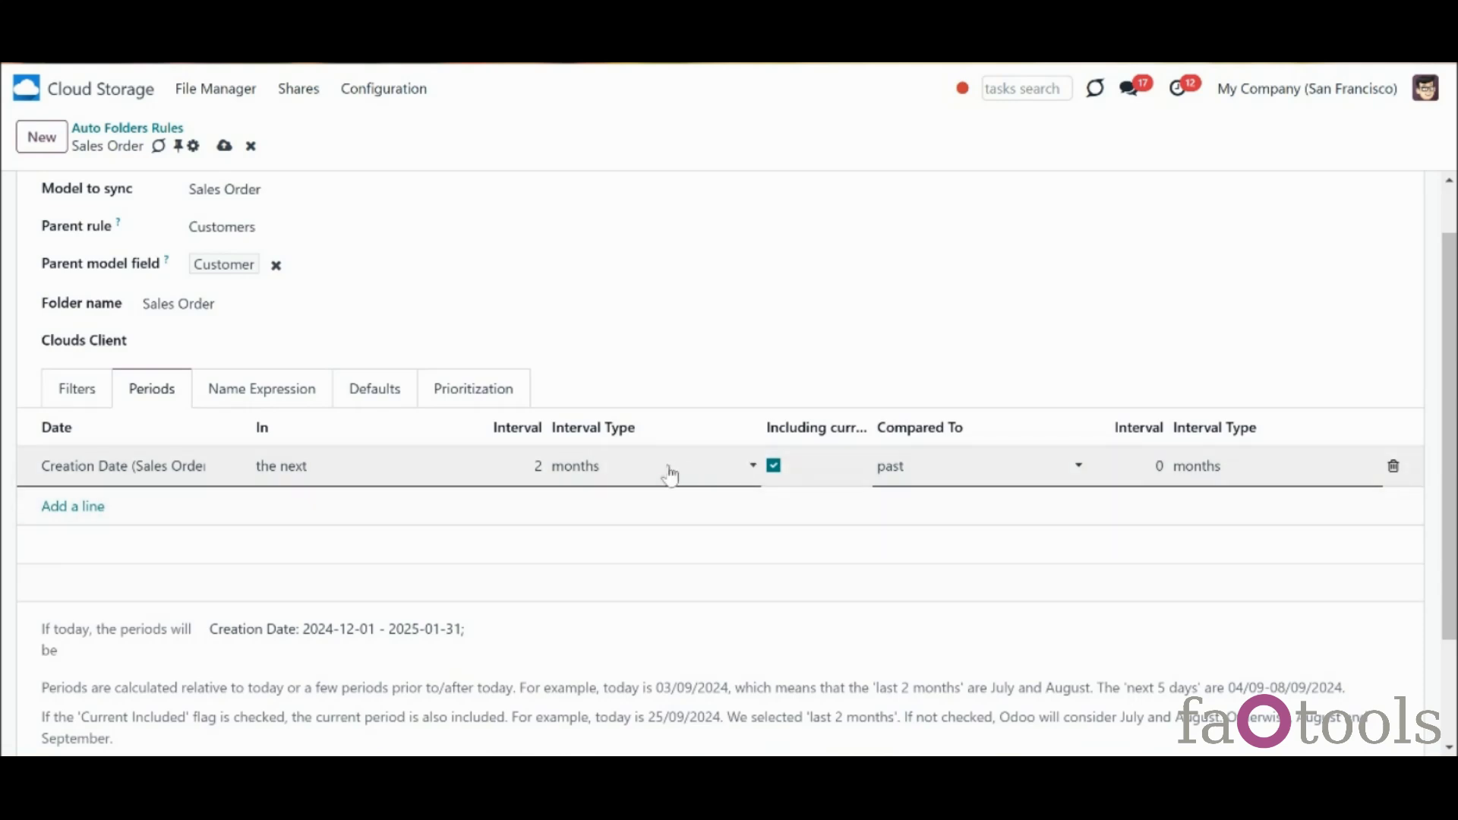
Set the interval unit to years and the comparison shift to 2 years
click(631, 476)
click(645, 573)
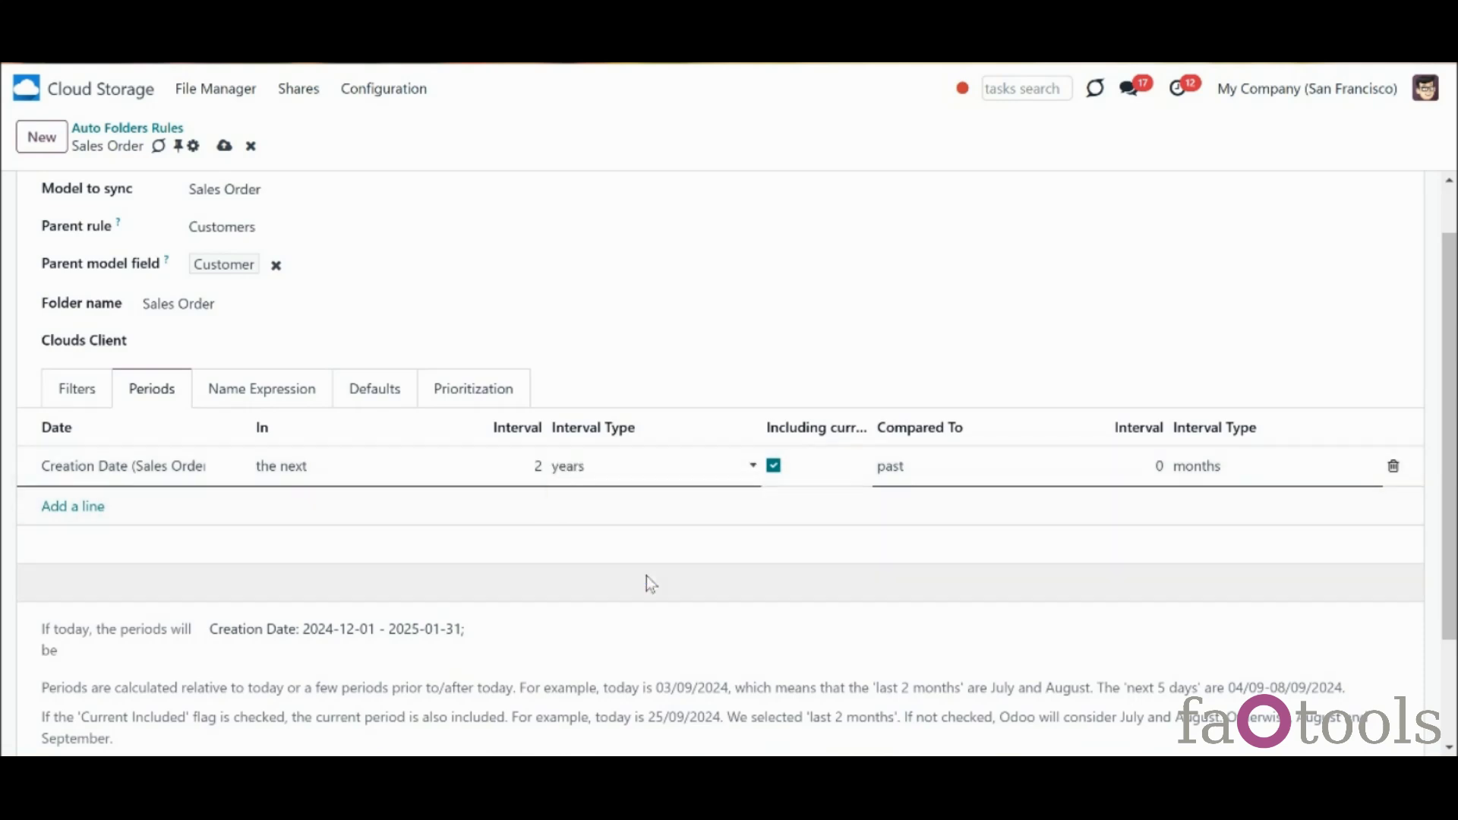
click(1160, 465)
text(2)
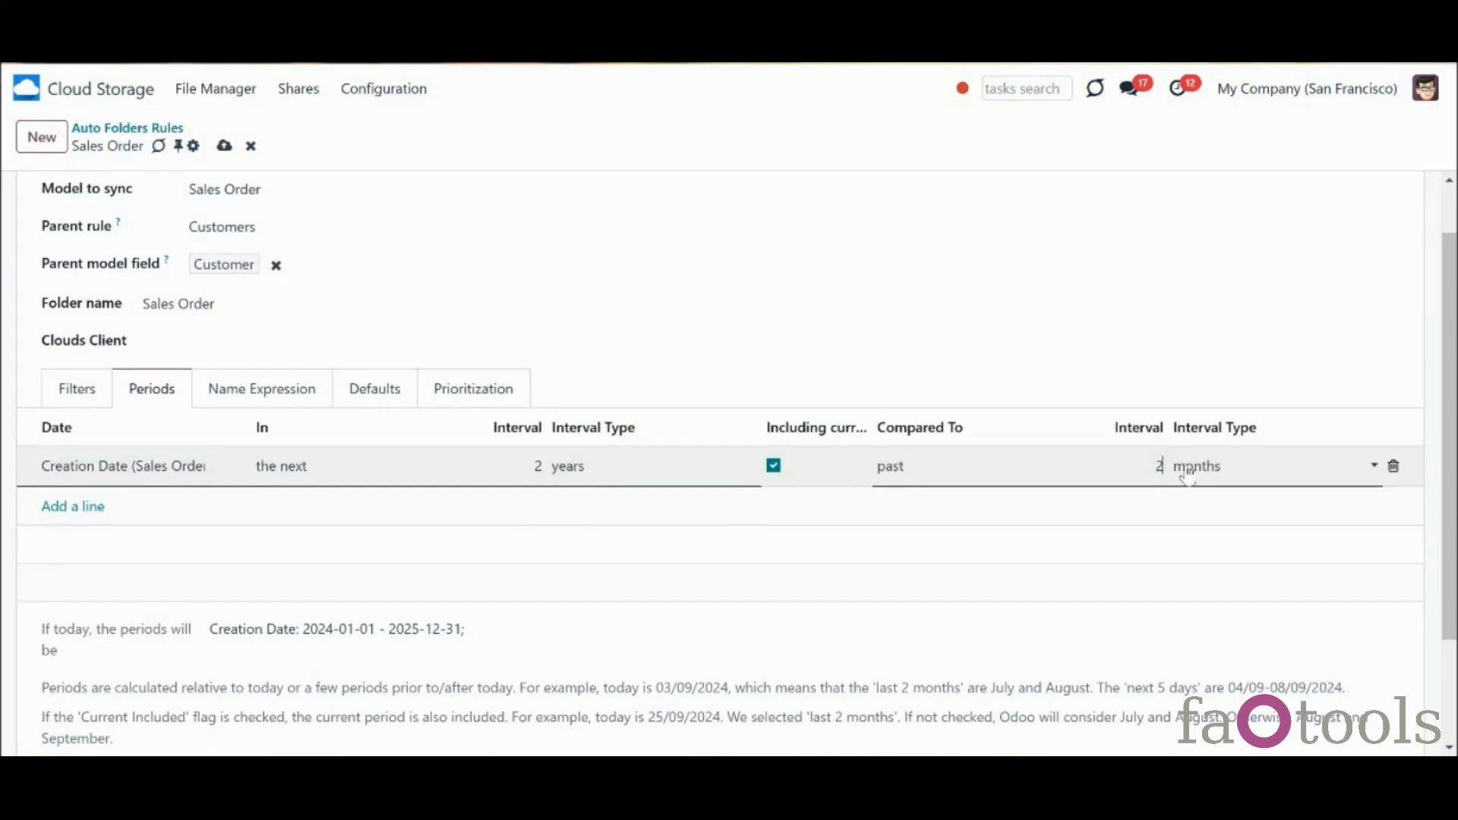
click(1204, 467)
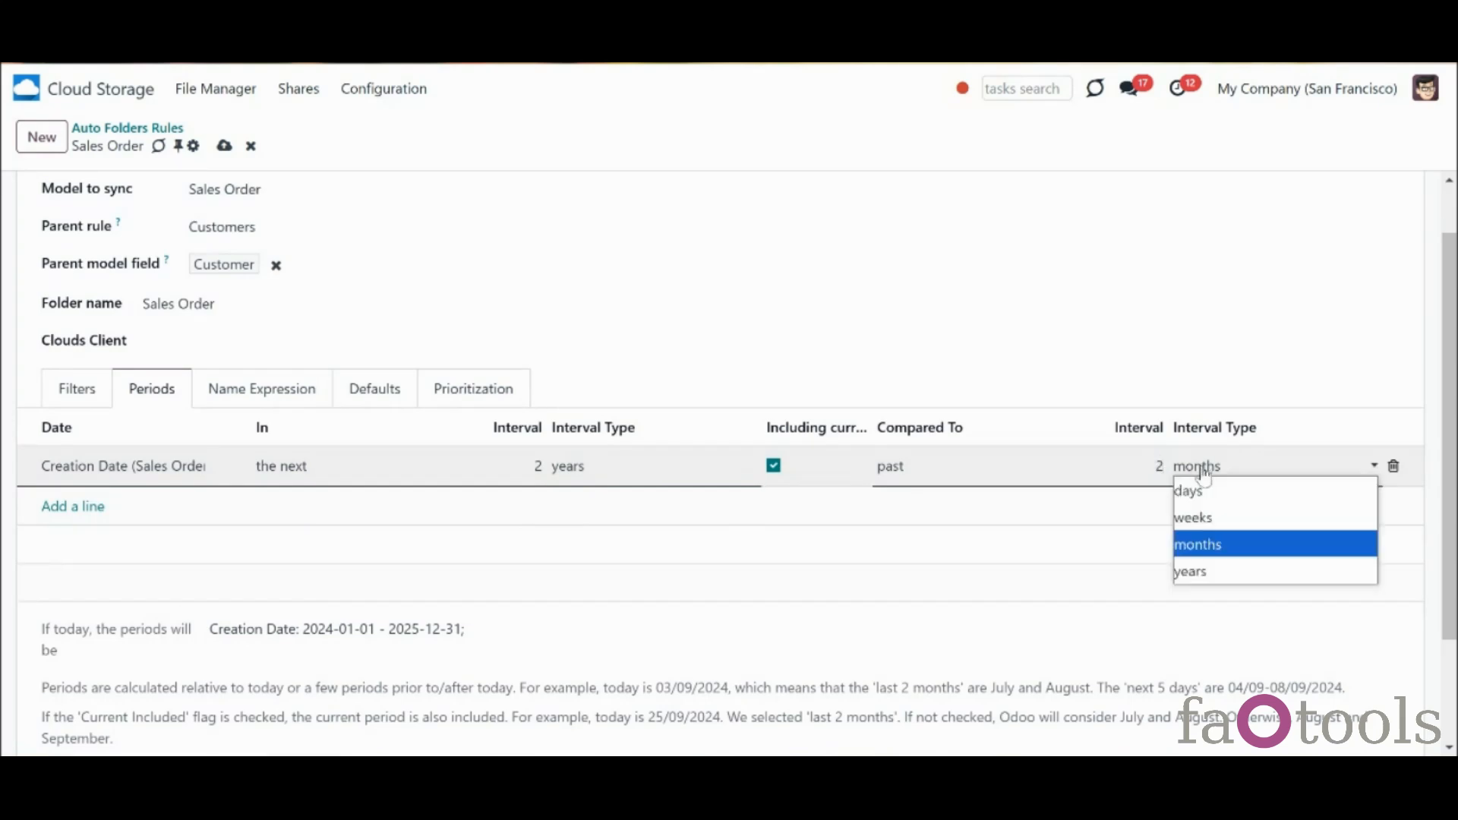
click(1238, 577)
click(785, 642)
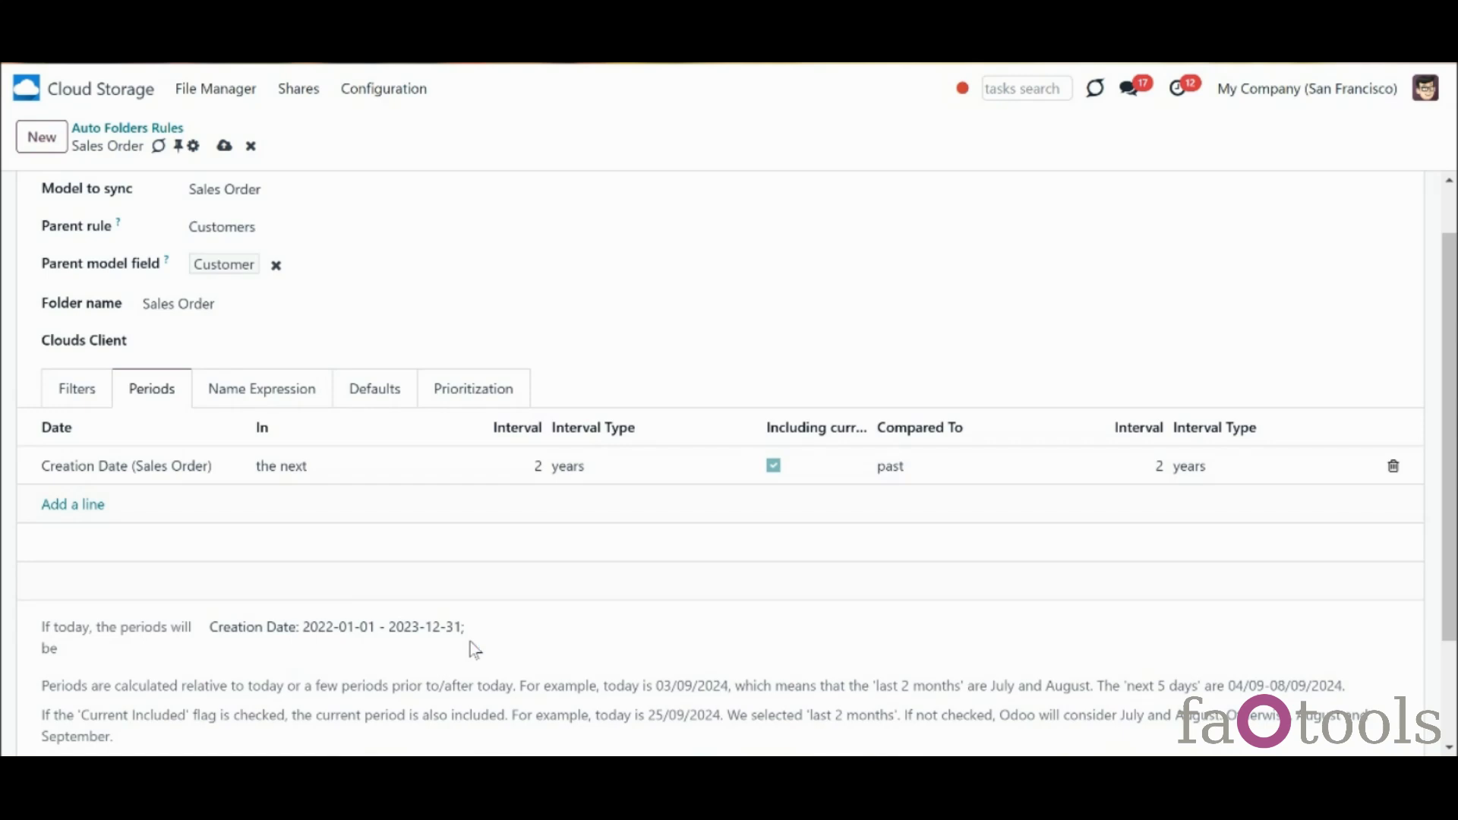
Untick Including current and switch Compared To to future
click(760, 477)
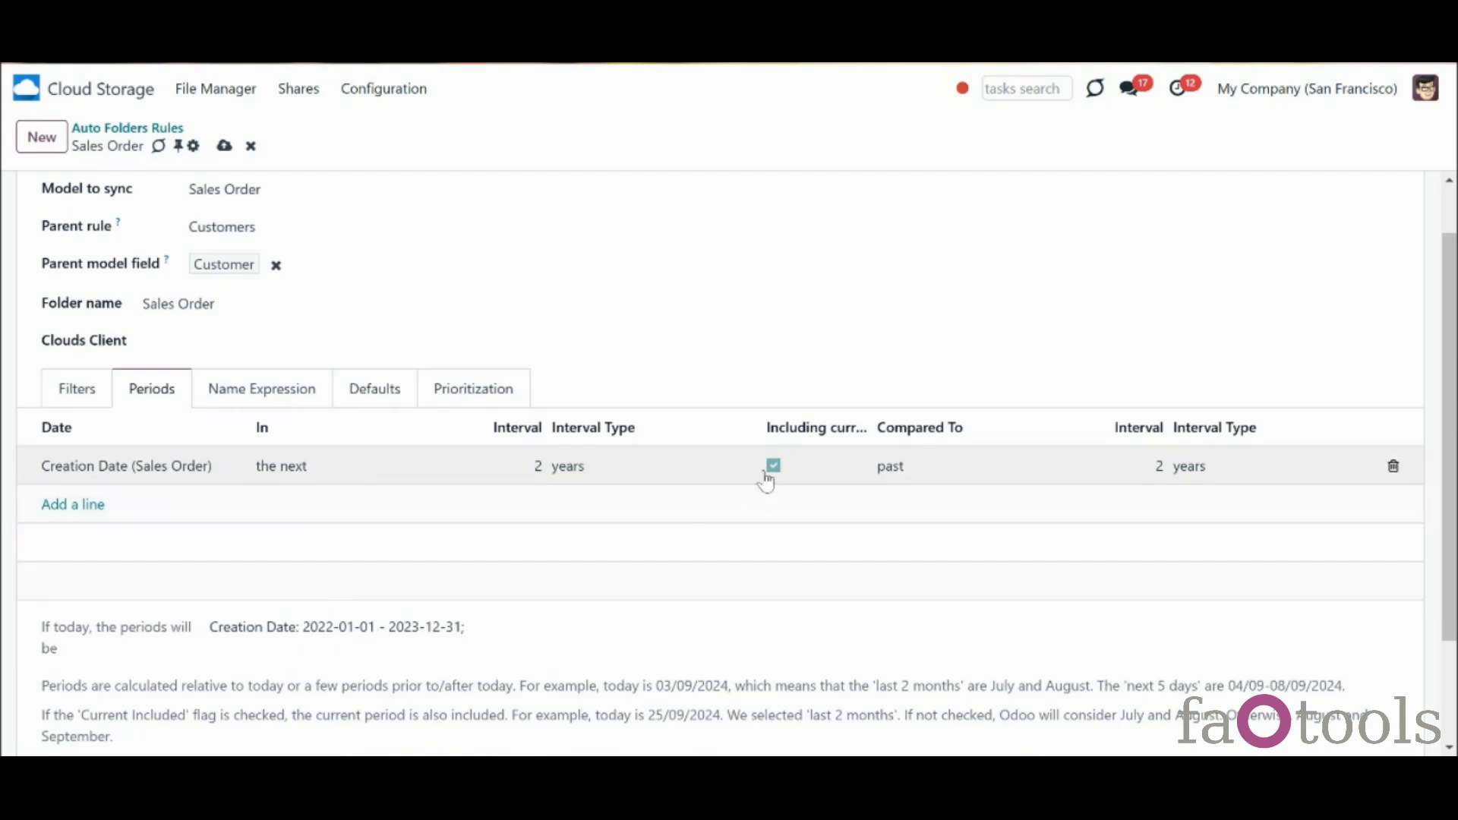
click(773, 466)
click(607, 634)
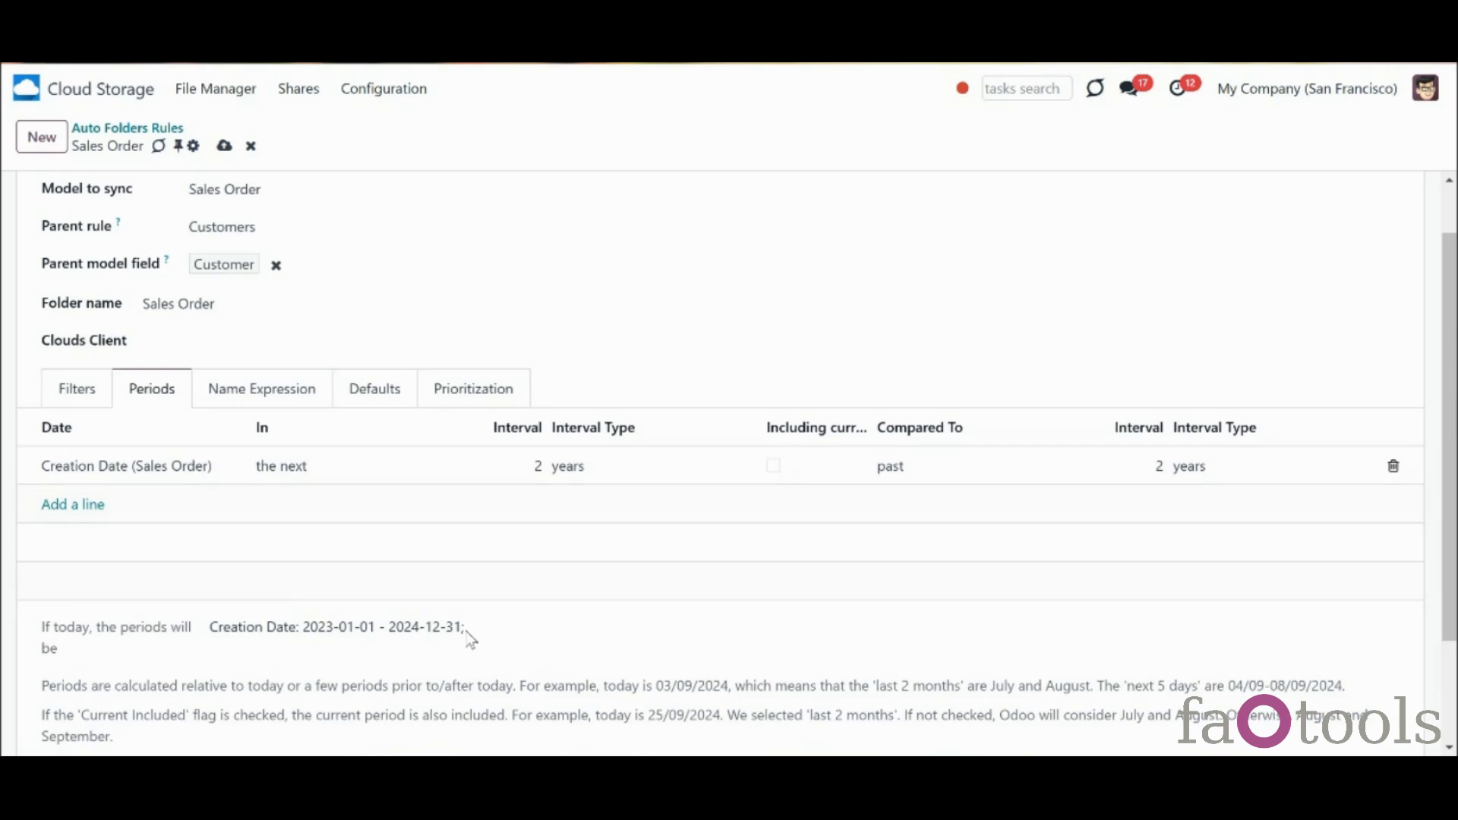
click(906, 475)
click(908, 474)
click(952, 547)
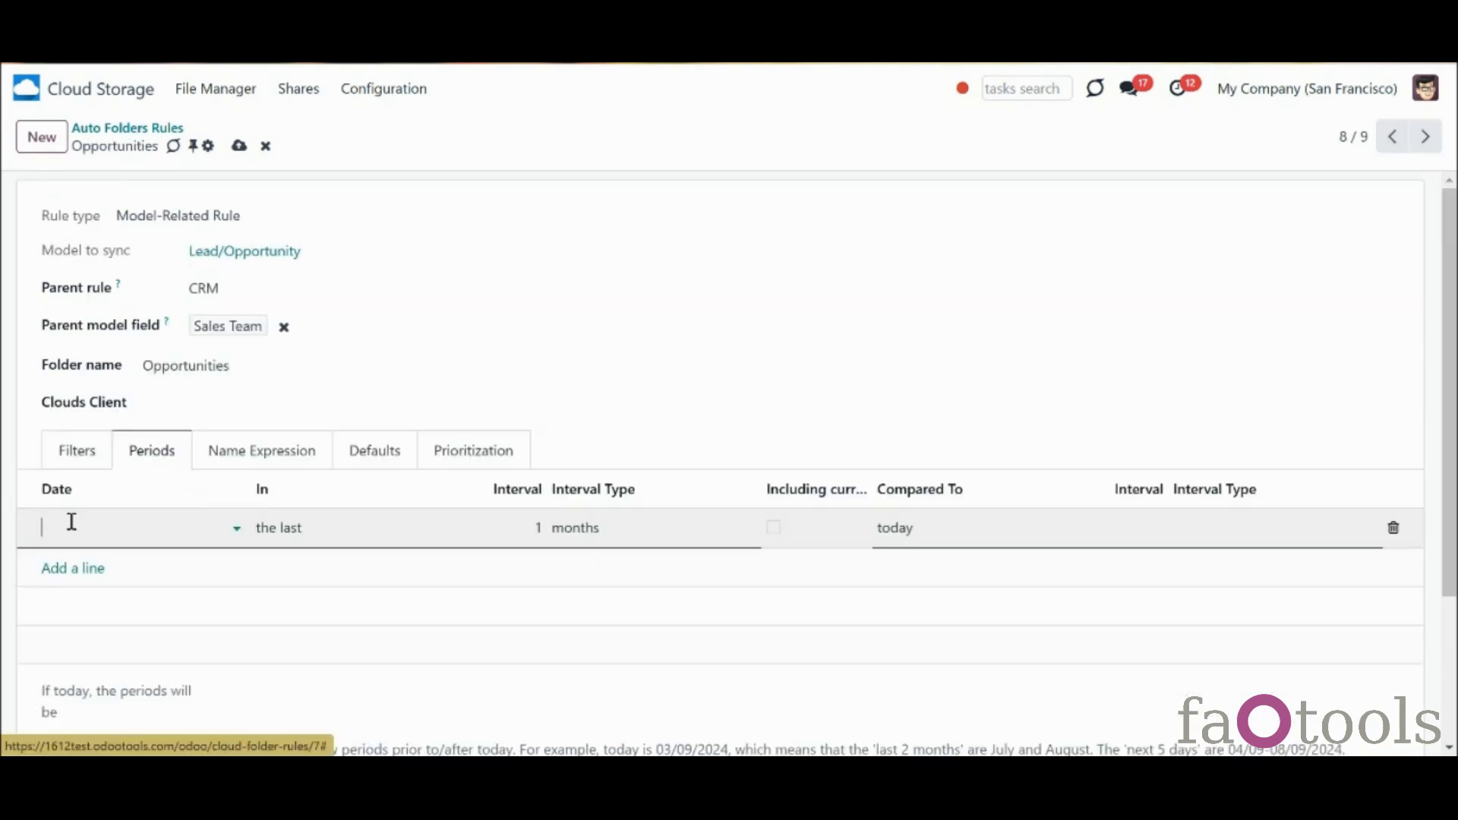
Set the first period to Expected Closing, the next 3 weeks
click(71, 523)
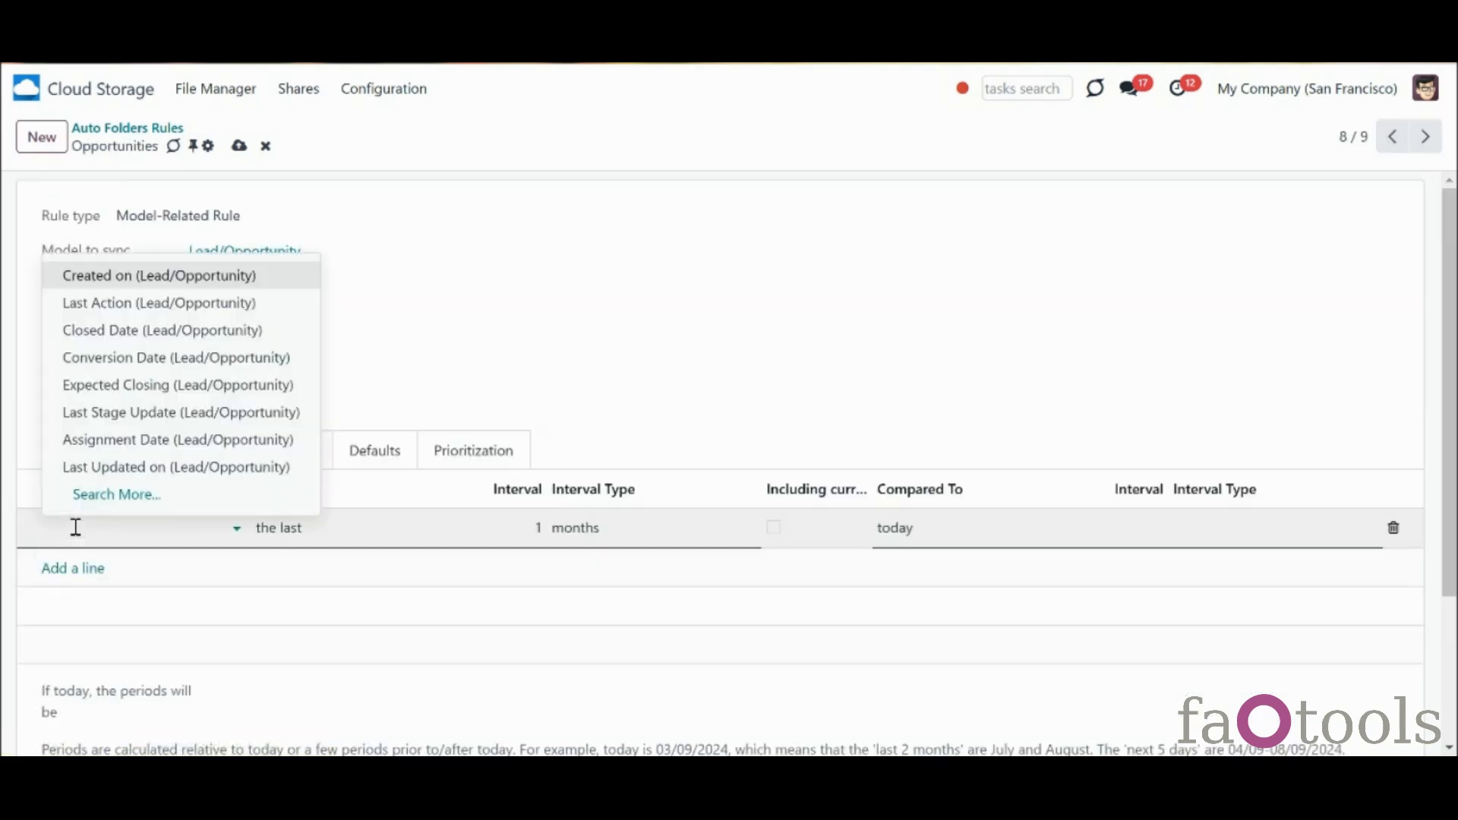
click(121, 384)
click(349, 529)
click(368, 581)
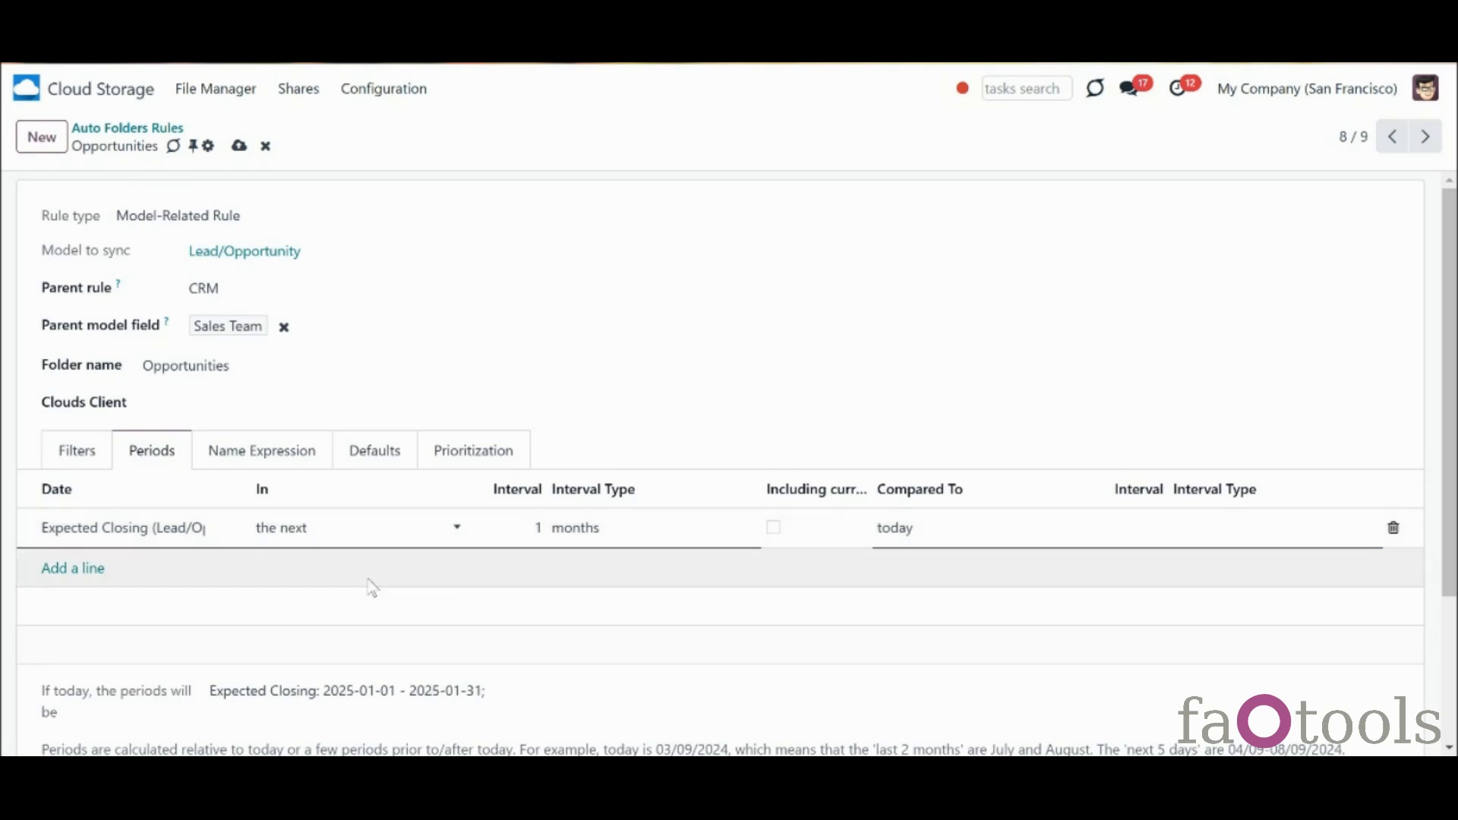
click(539, 528)
text(3)
click(590, 531)
click(604, 581)
Compare it with 2 weeks in the future, leaving Including current unticked
click(926, 532)
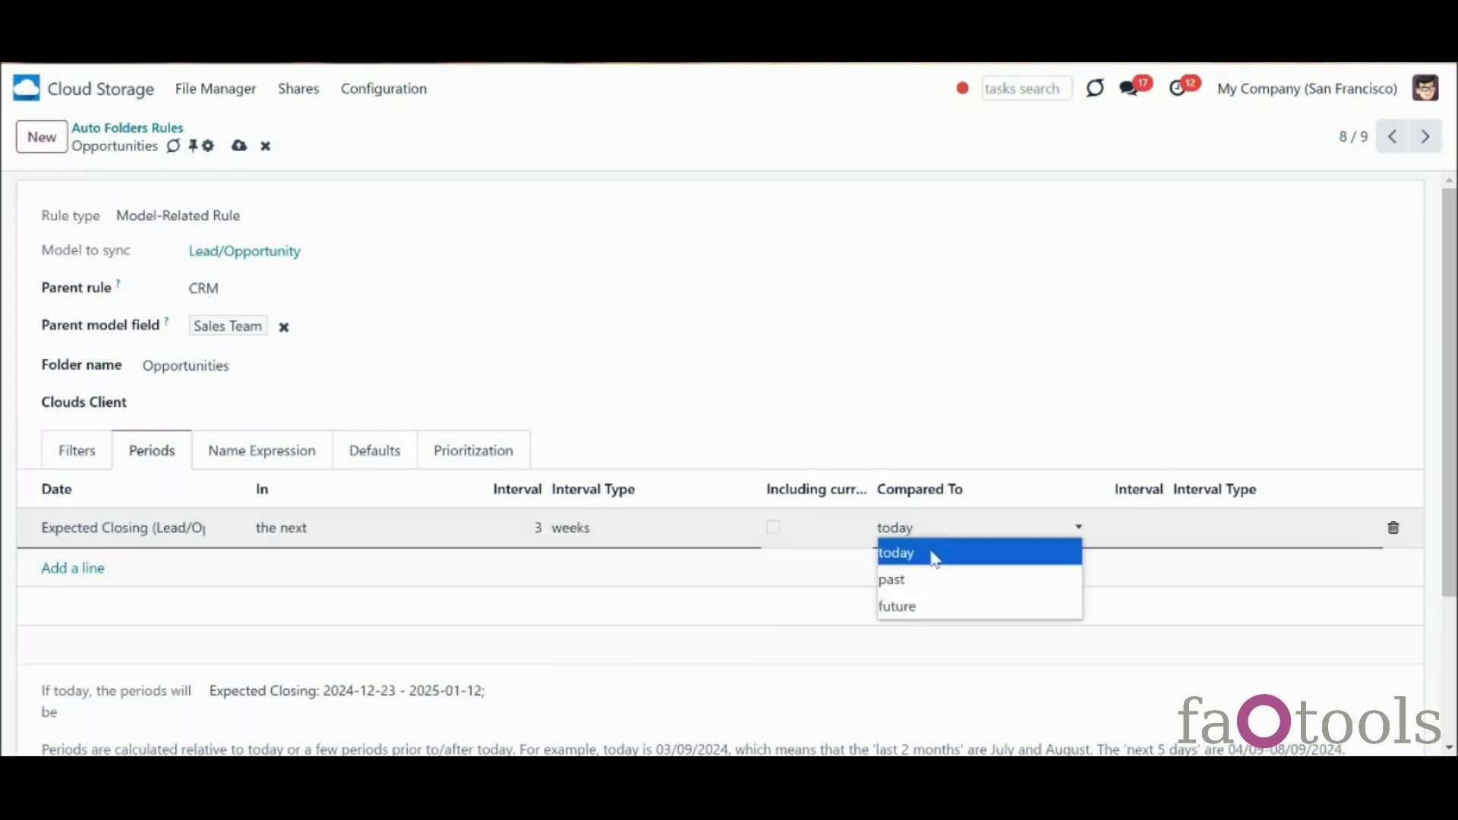
click(946, 606)
click(1160, 528)
text(2)
click(1221, 531)
click(1220, 581)
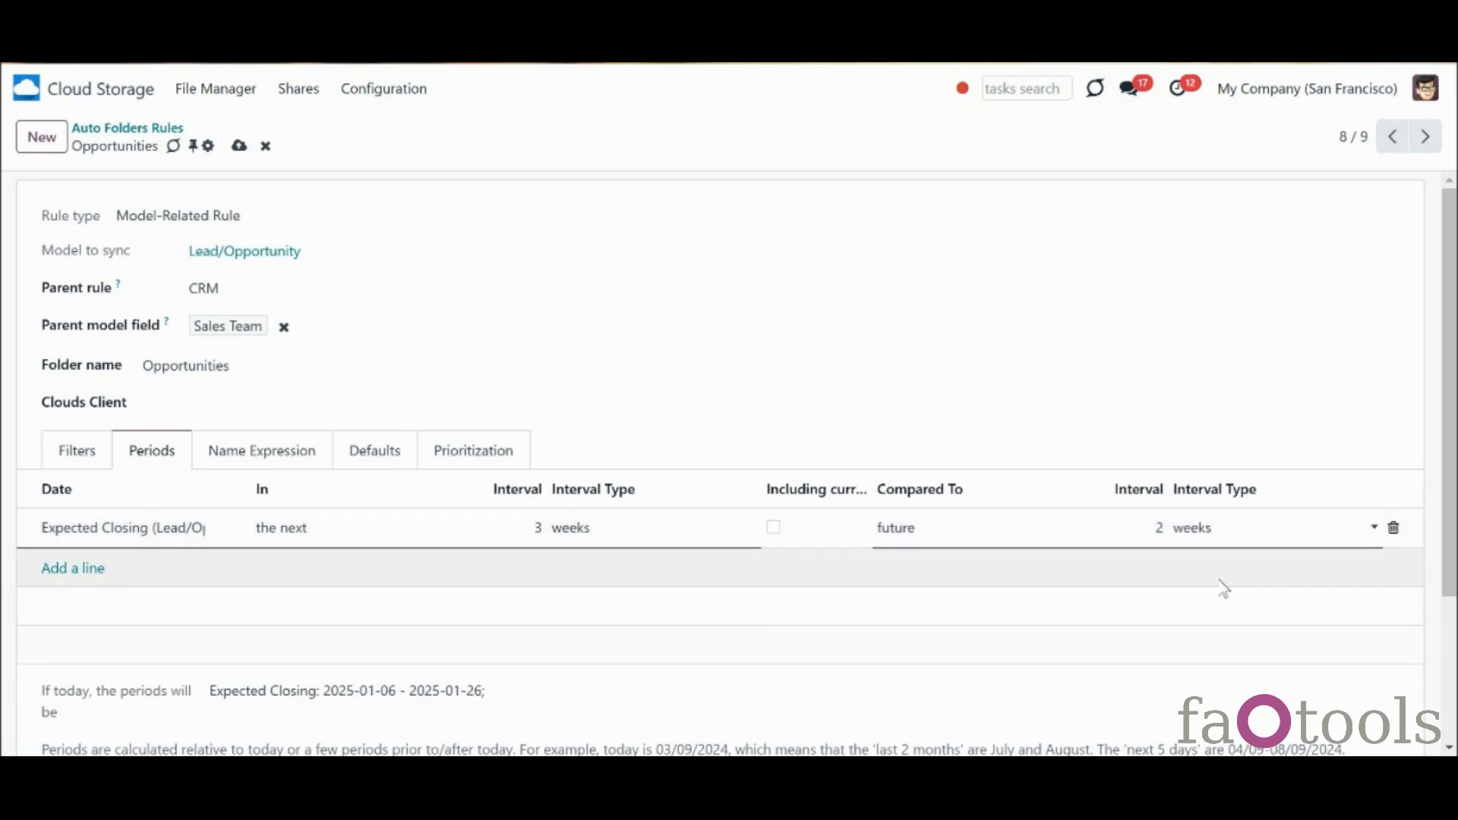
click(773, 528)
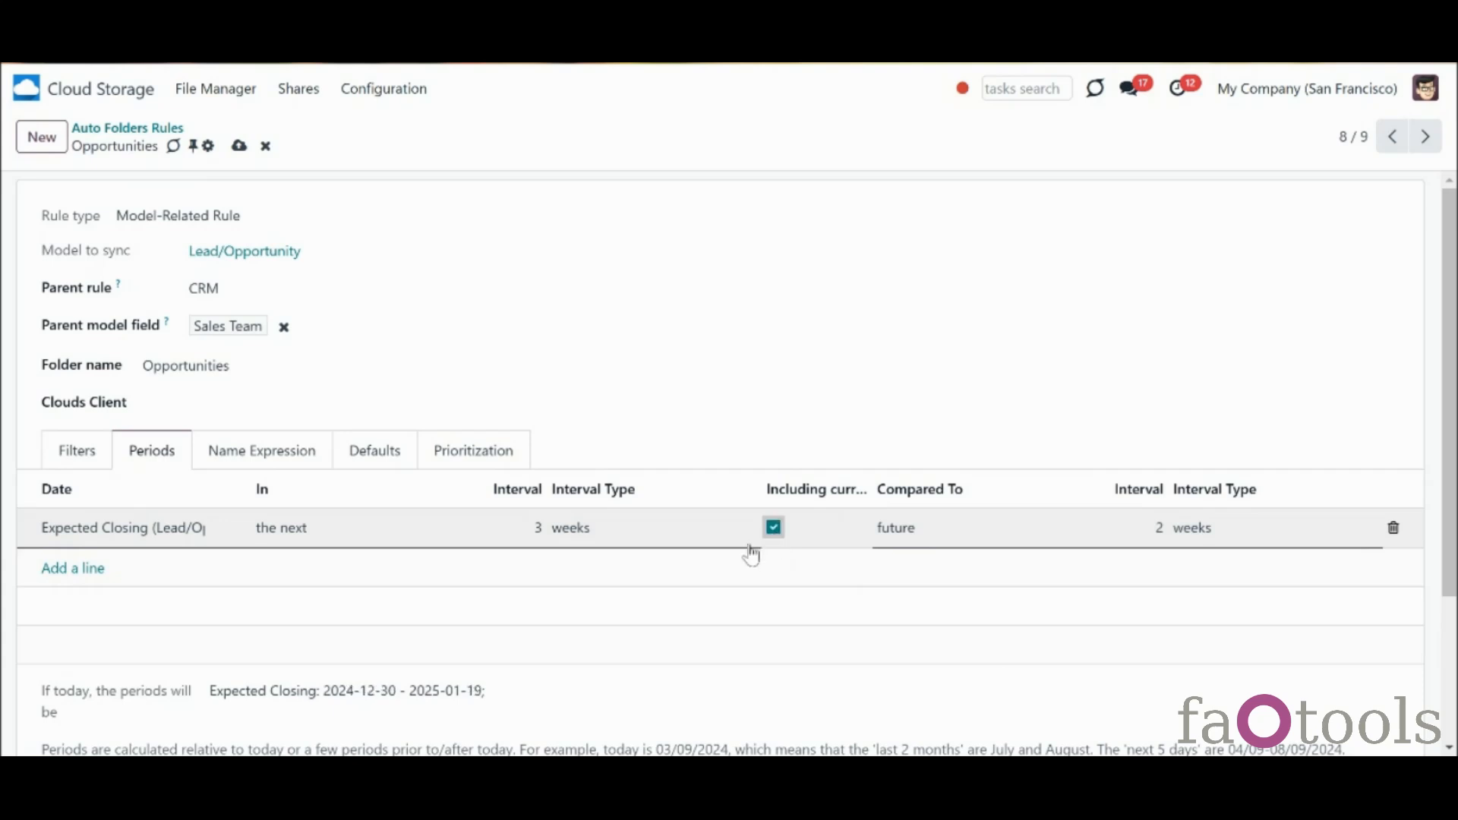
click(545, 692)
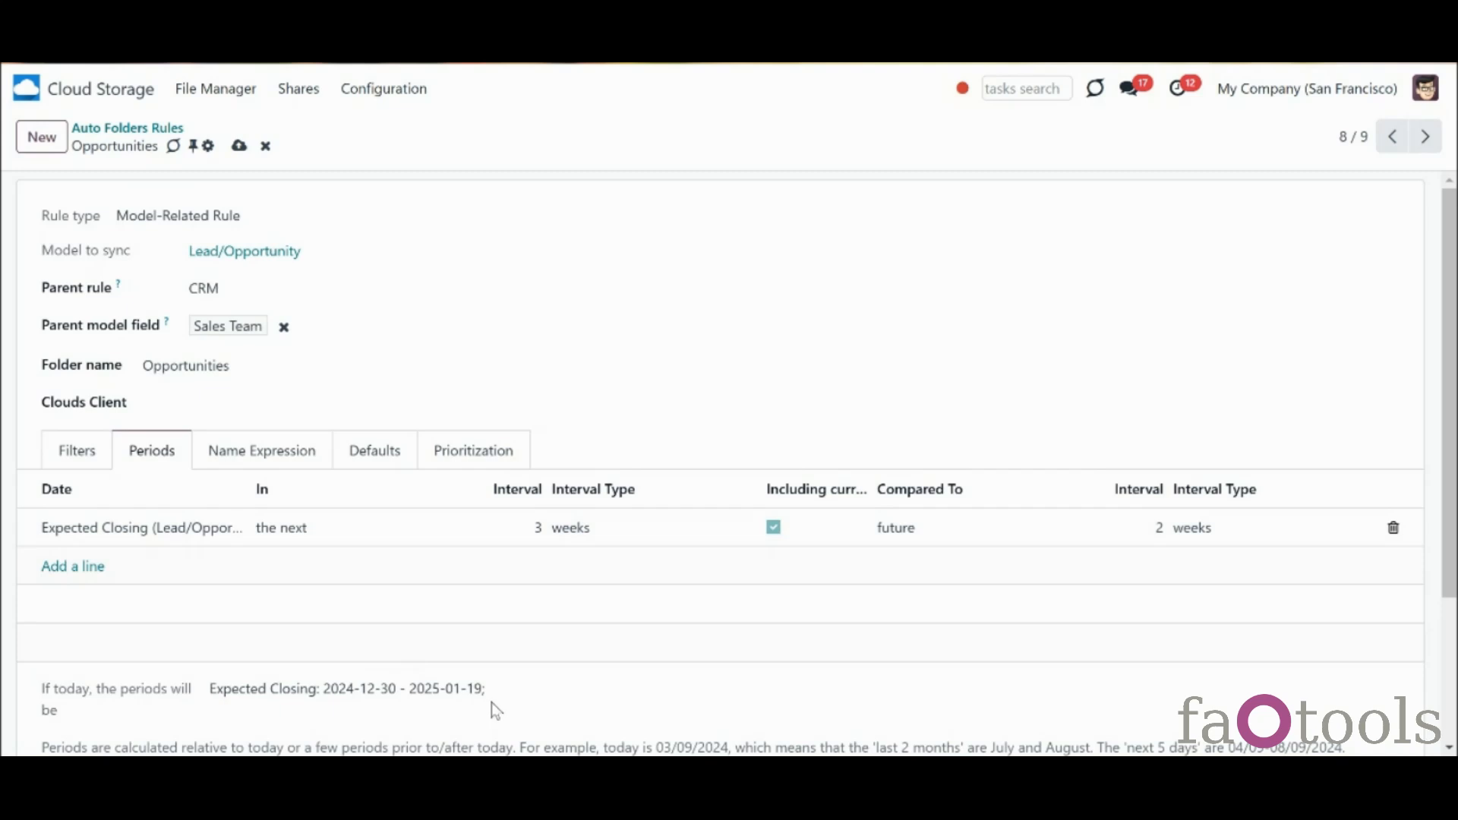
click(772, 529)
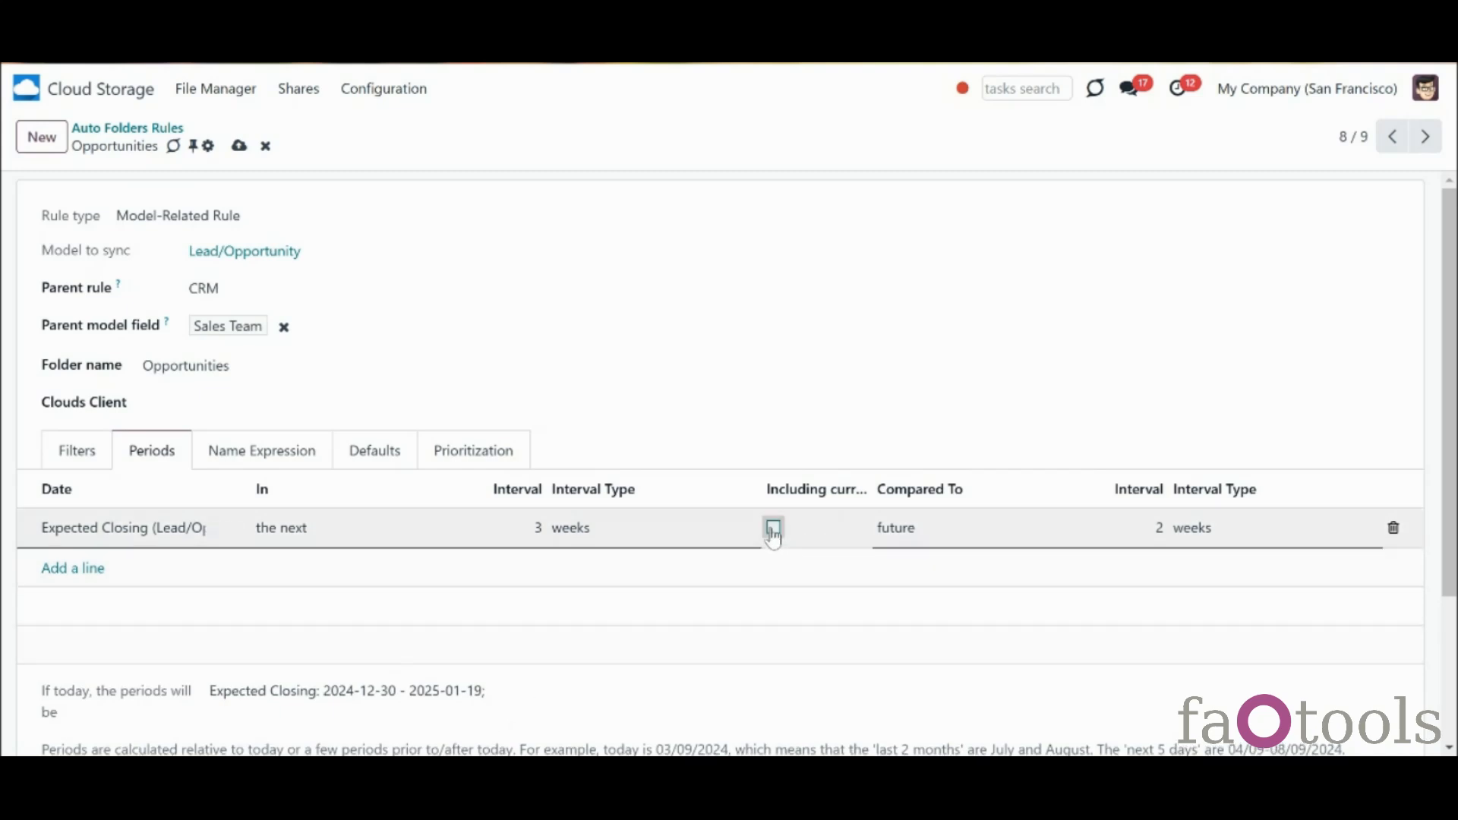
click(555, 704)
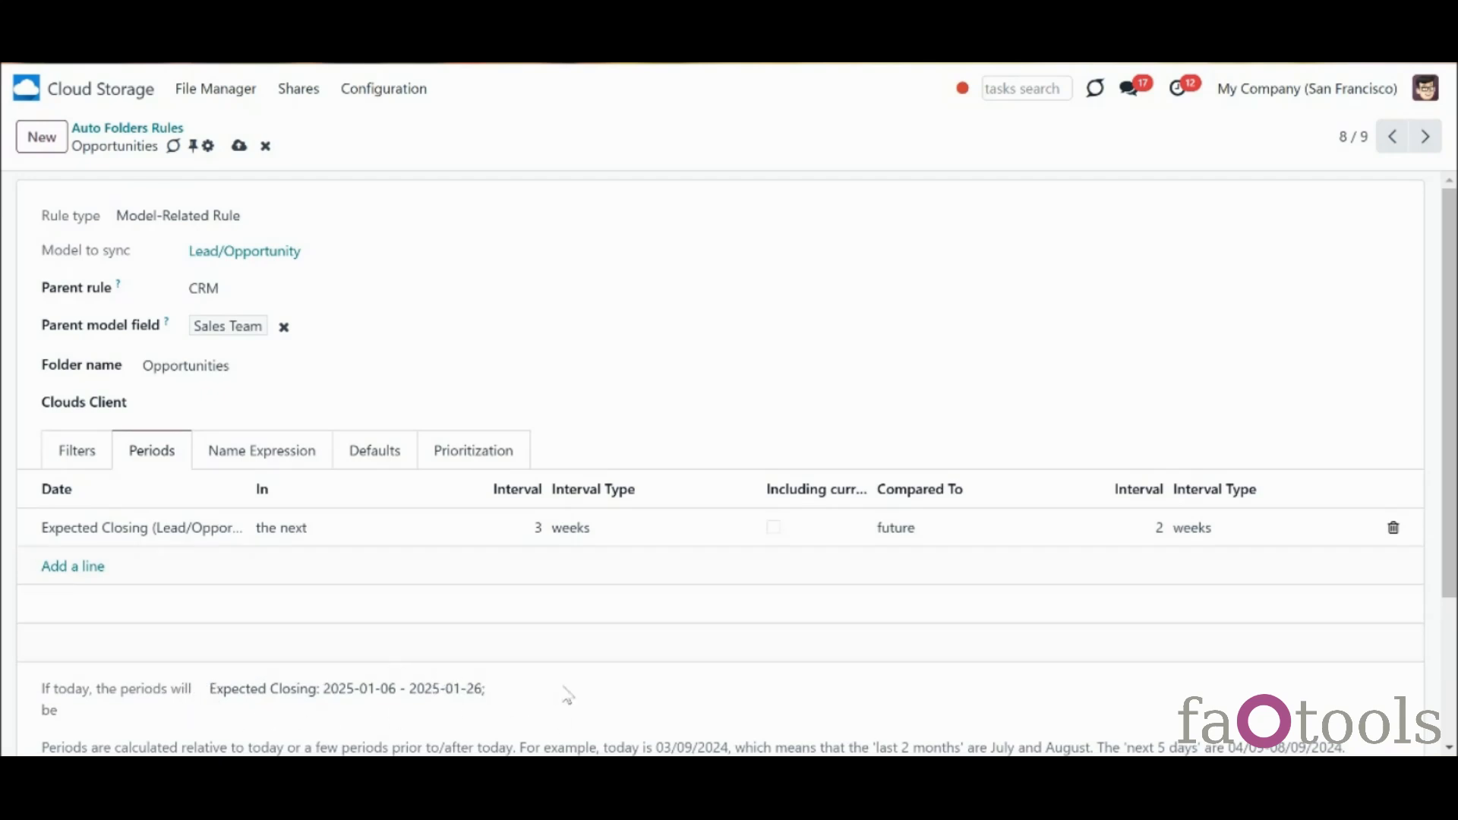
Add a second Expected Closing period line for the last month, joined by or
click(89, 577)
click(100, 568)
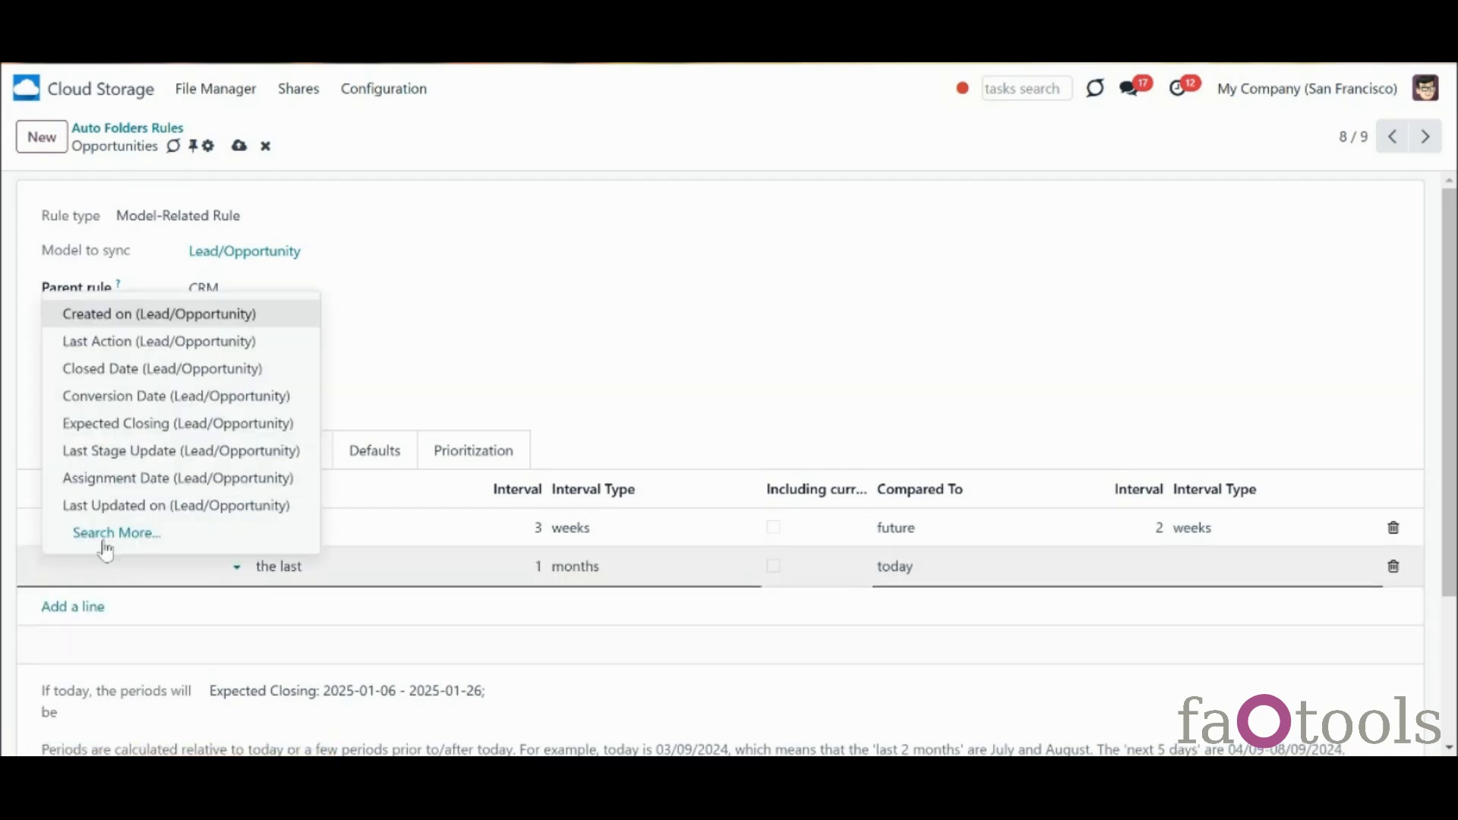
click(159, 423)
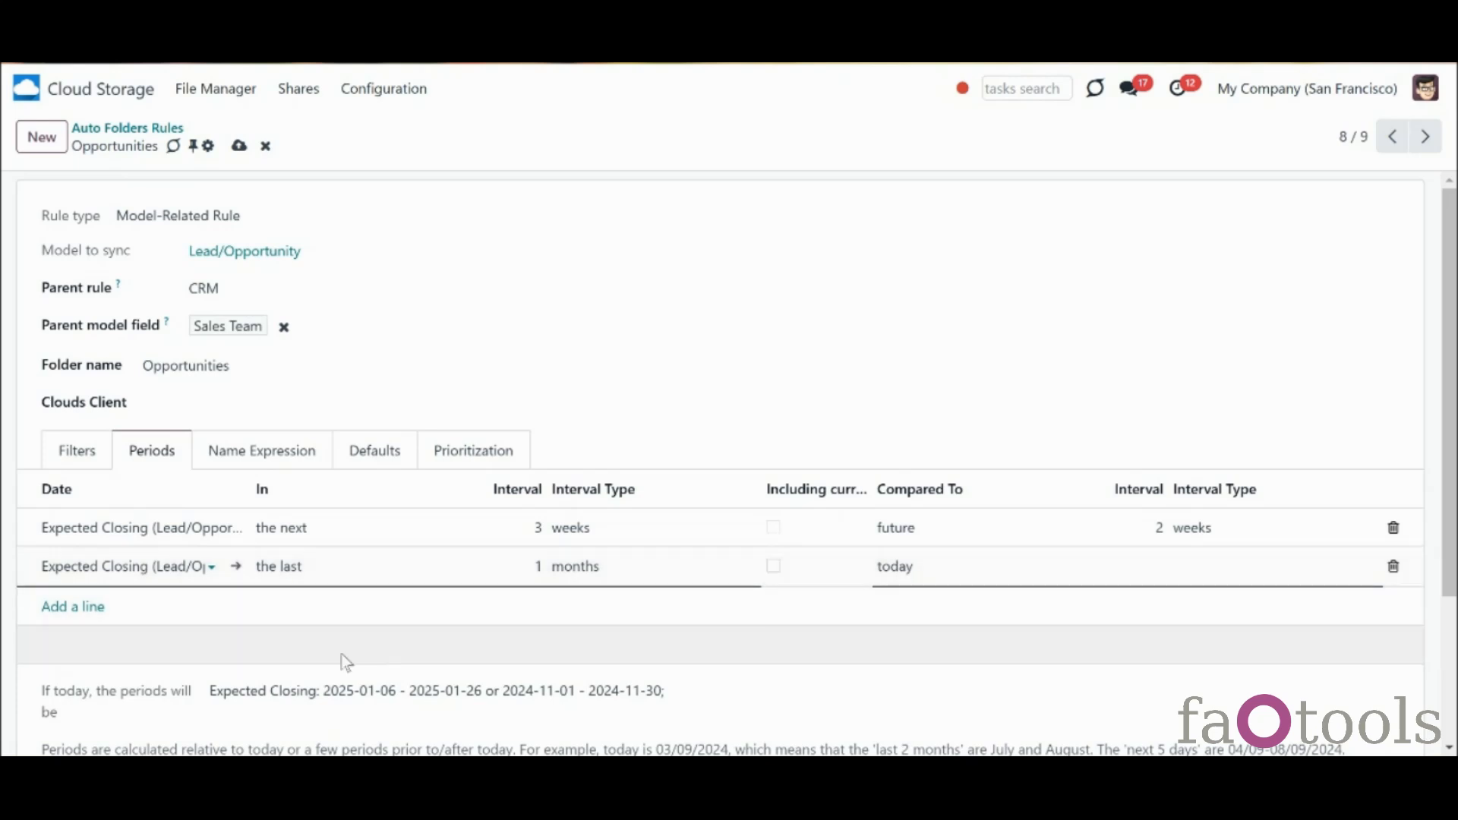
drag(485, 694, 508, 696)
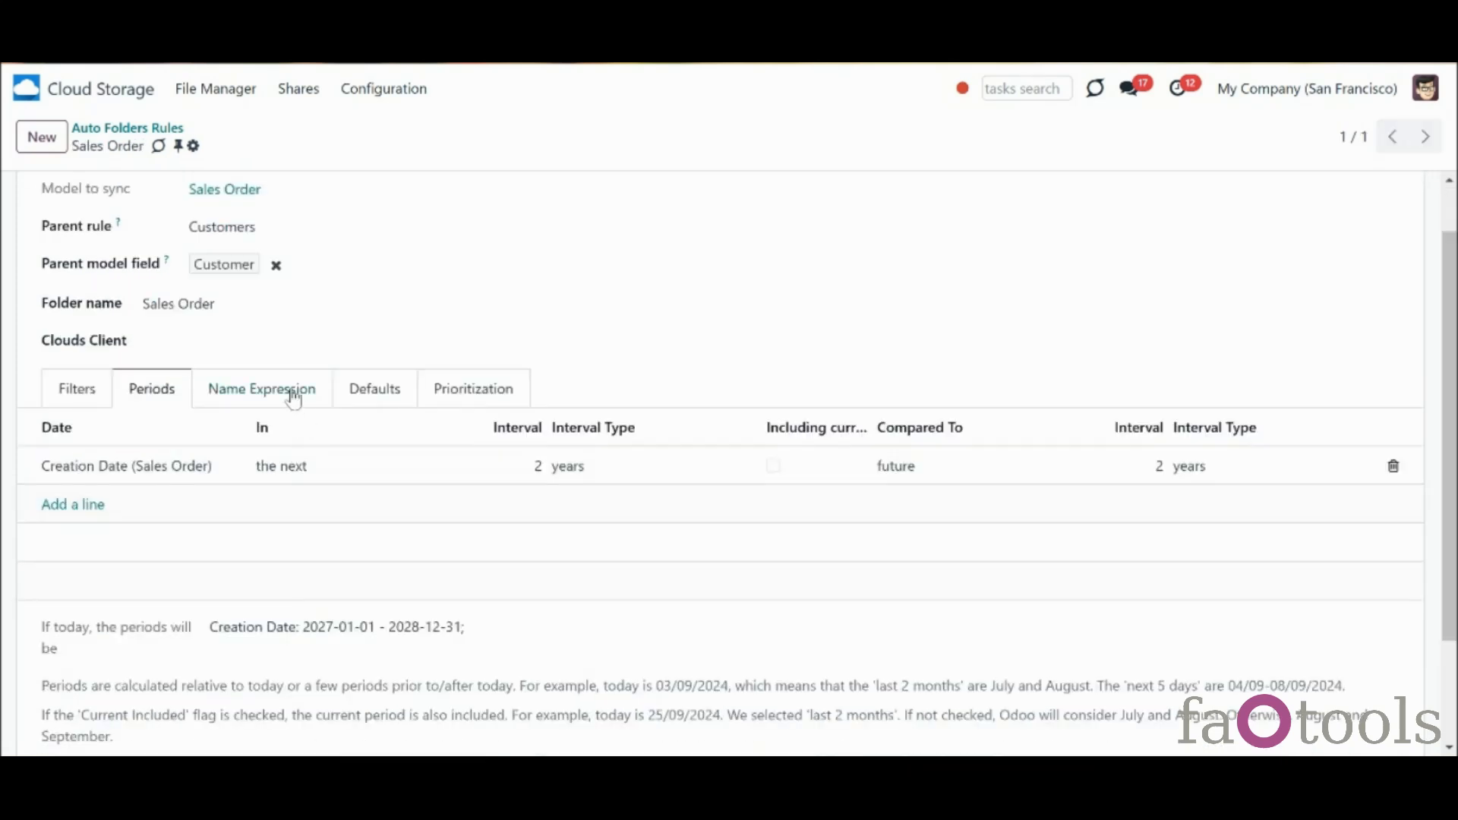
click(290, 389)
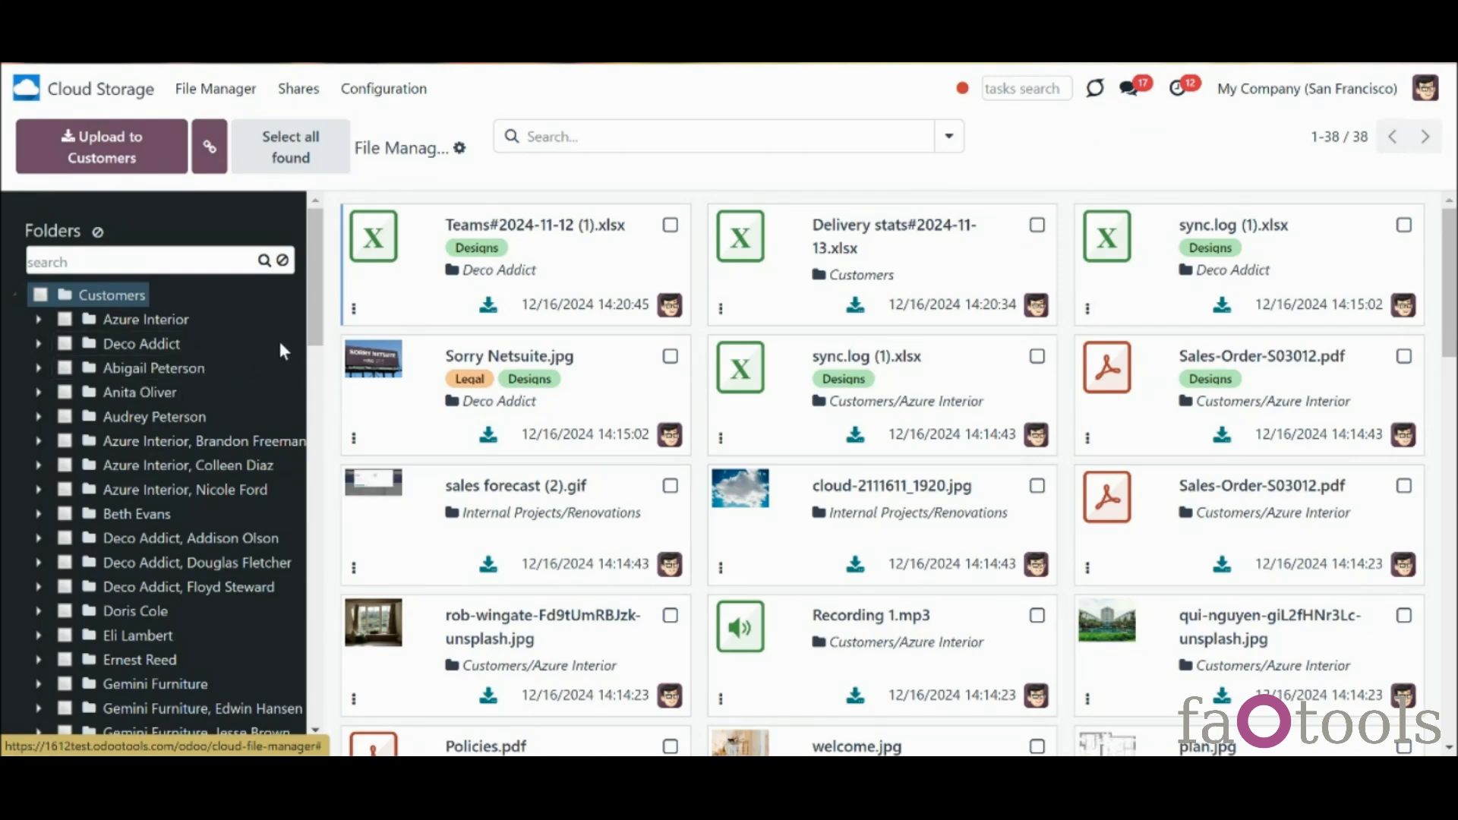
Scroll through the Sales Order rule's Name Expression settings, which have no expression yet
drag(311, 339, 315, 369)
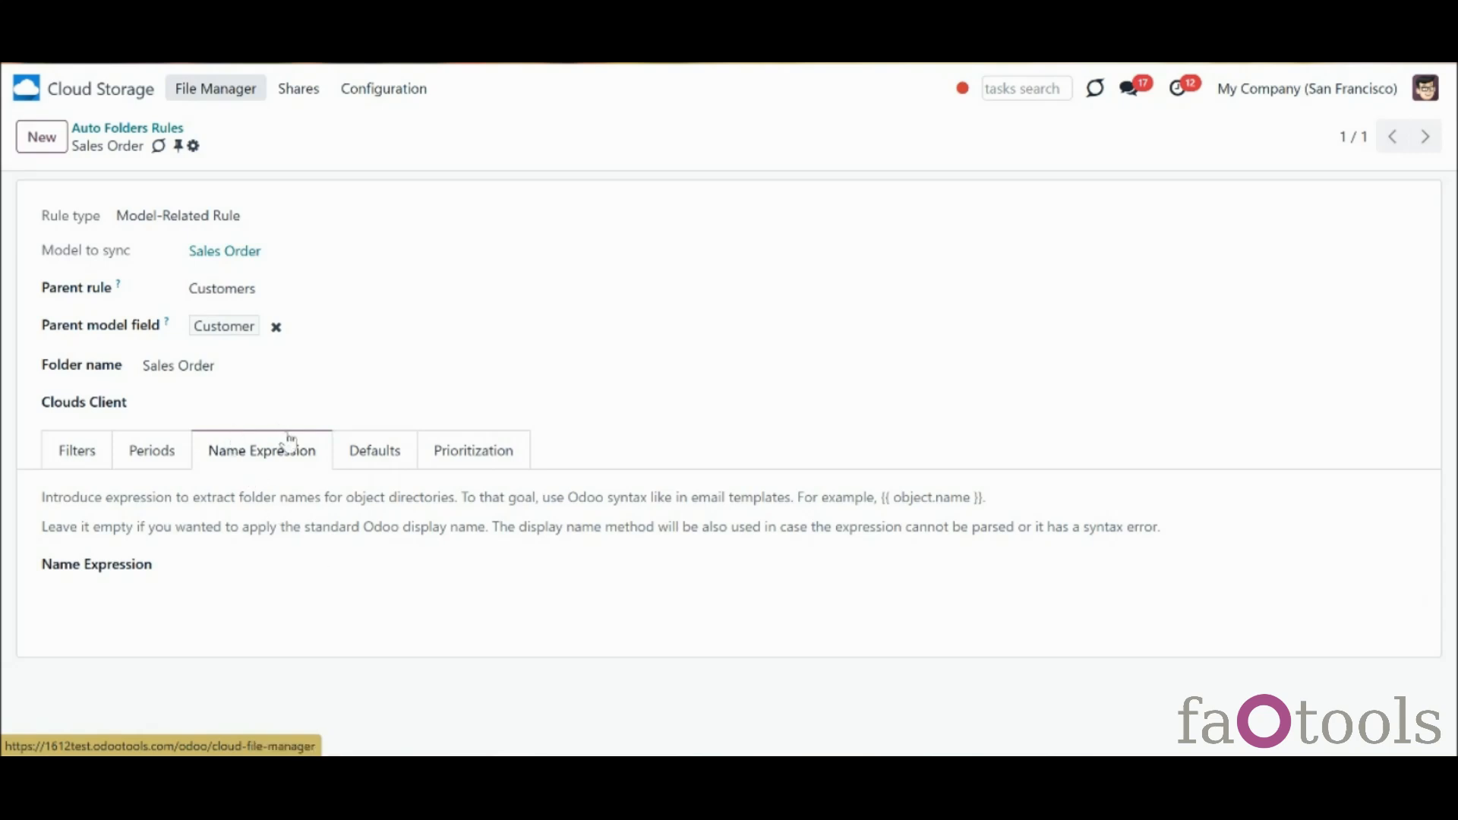
Paste a Name Expression of object name, phone and mobile, with 'no phone'/'no mobile' fallbacks
click(292, 579)
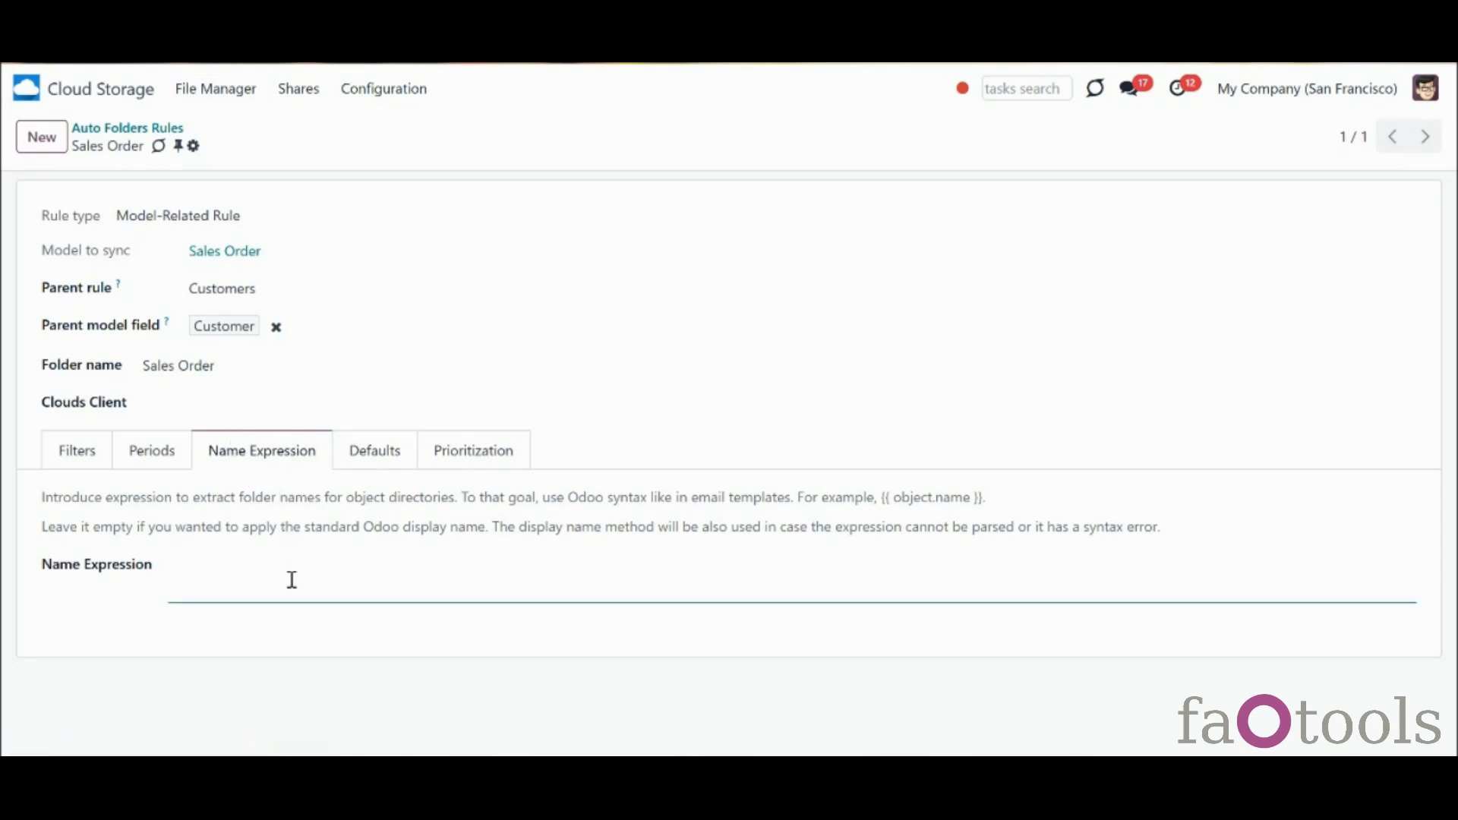
text({{object.name}} {{object.phone and object.phone or 'no phone'}}, {{object.mobile and object.mobile or 'no mobile'}})
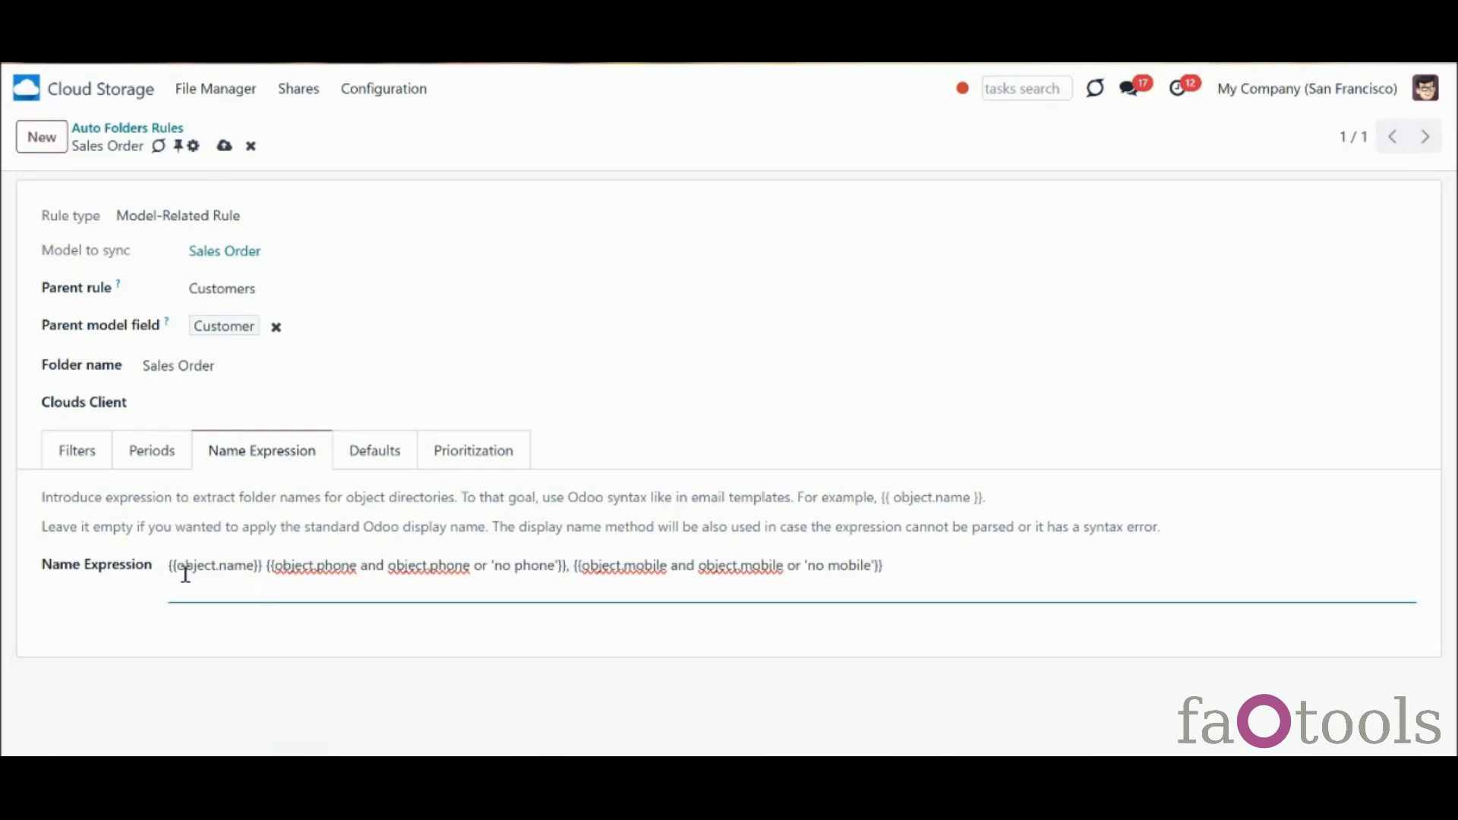
drag(179, 569, 163, 579)
drag(873, 565, 896, 566)
click(941, 565)
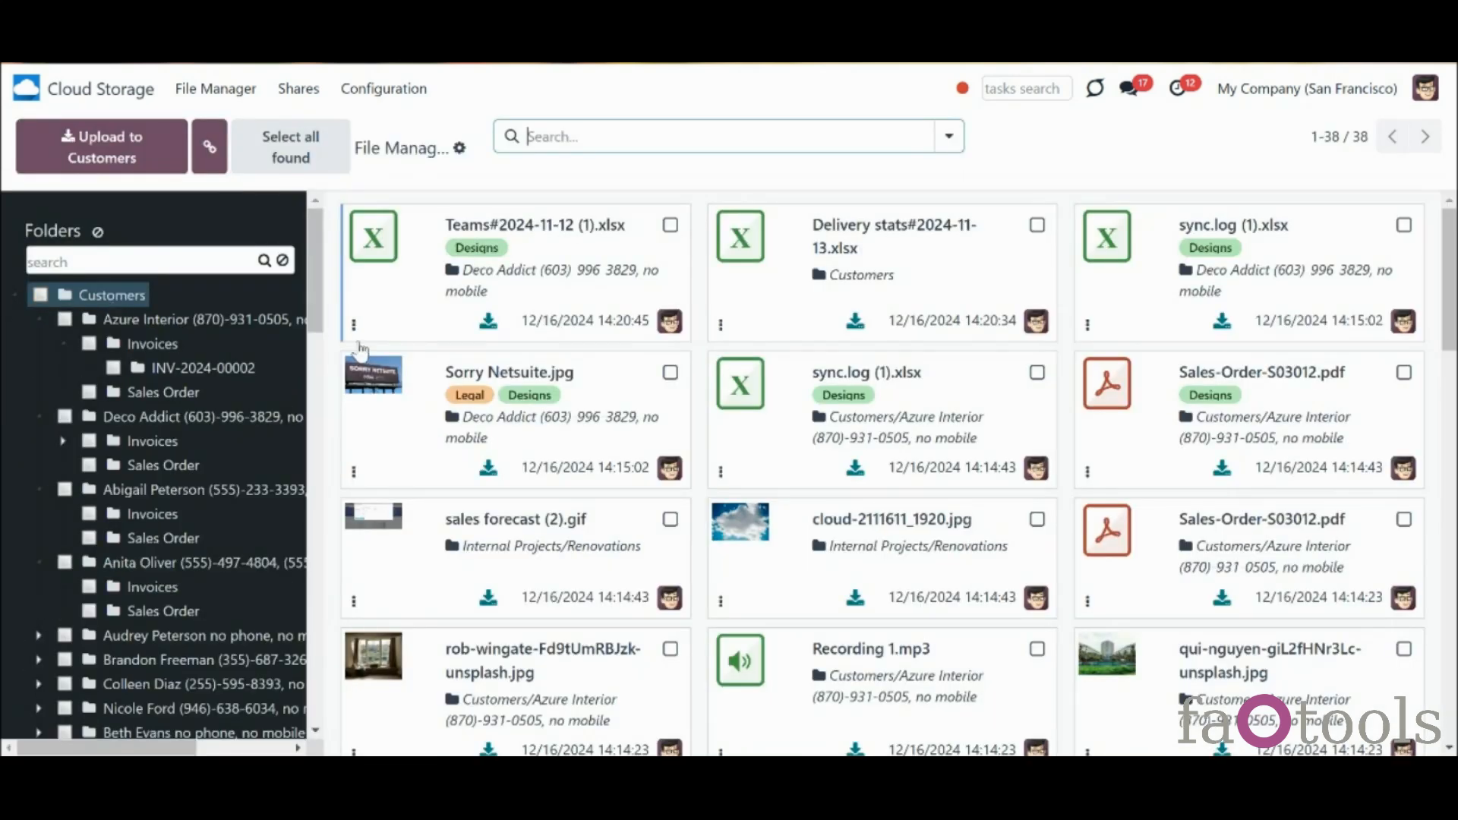
Scroll the folder tree and open the Customers rule's Name Expression tab
drag(325, 284, 325, 358)
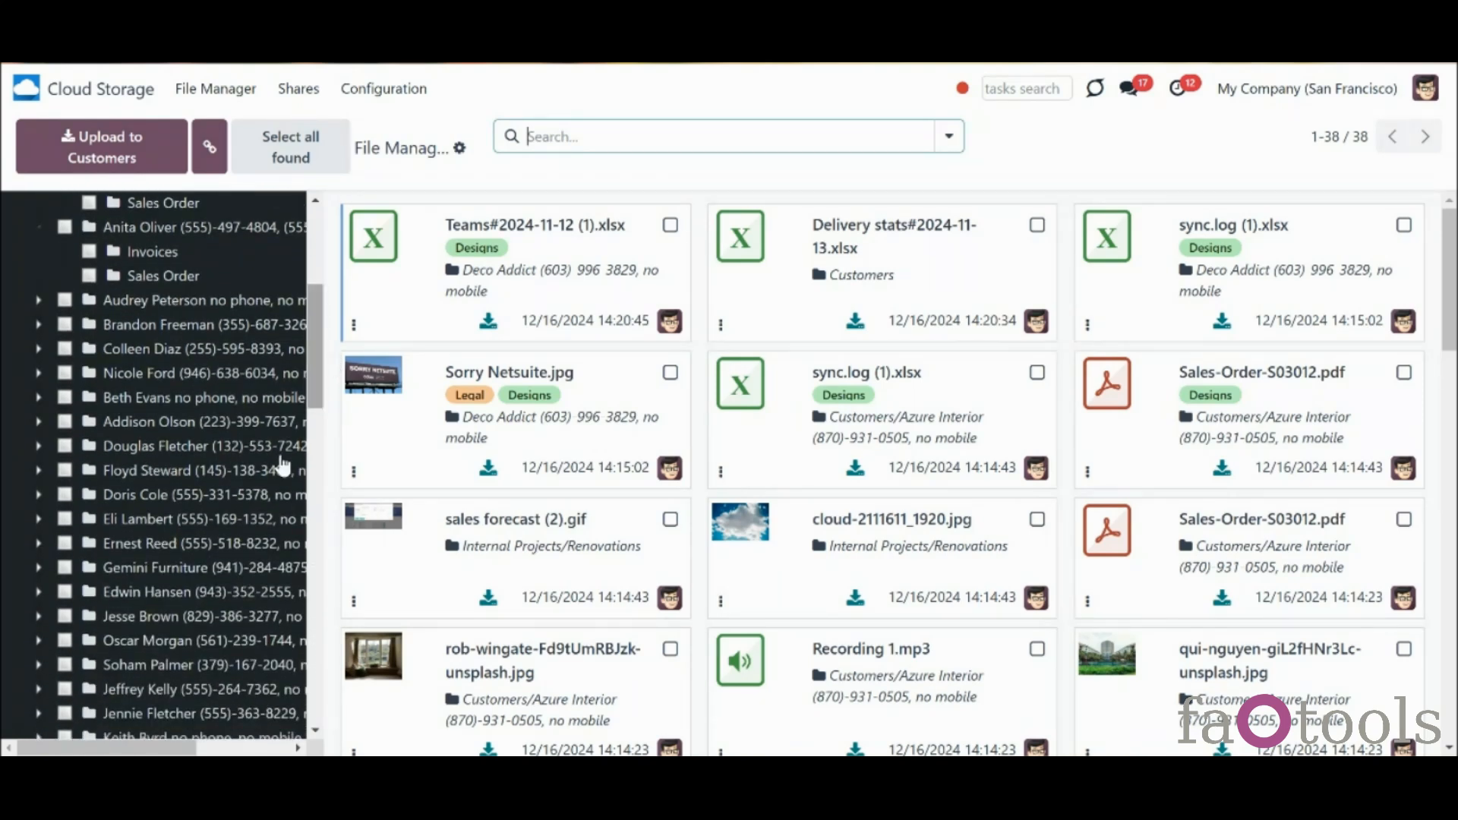
mouse_move(163, 752)
mouse_down()
mouse_move(265, 754)
mouse_move(118, 744)
mouse_move(164, 750)
mouse_up()
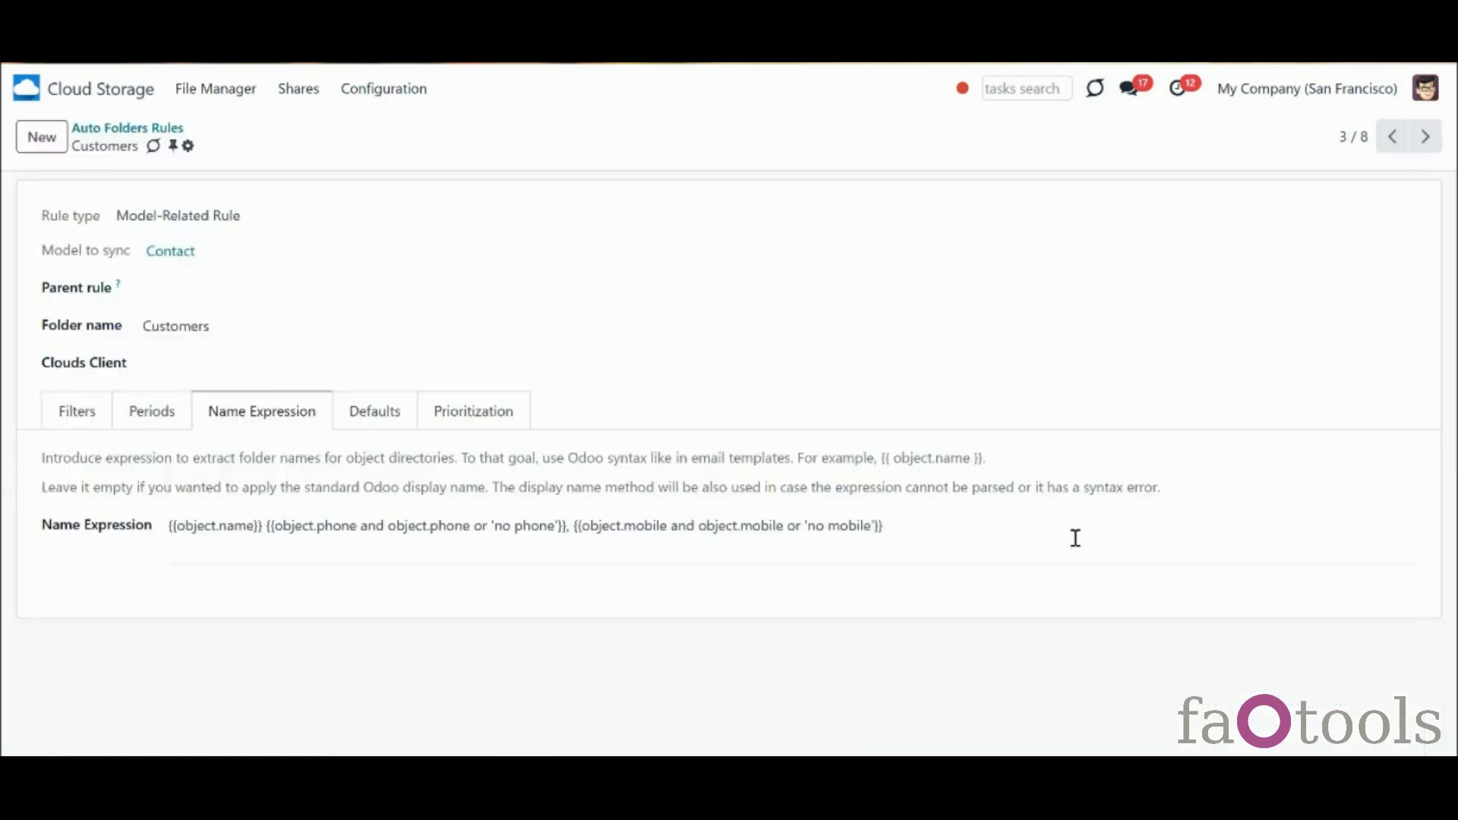
Delete the whole name/phone/mobile expression from the Customers rule, save, and return to Auto Folders Rules
drag(574, 525, 935, 533)
key(BackSpace)
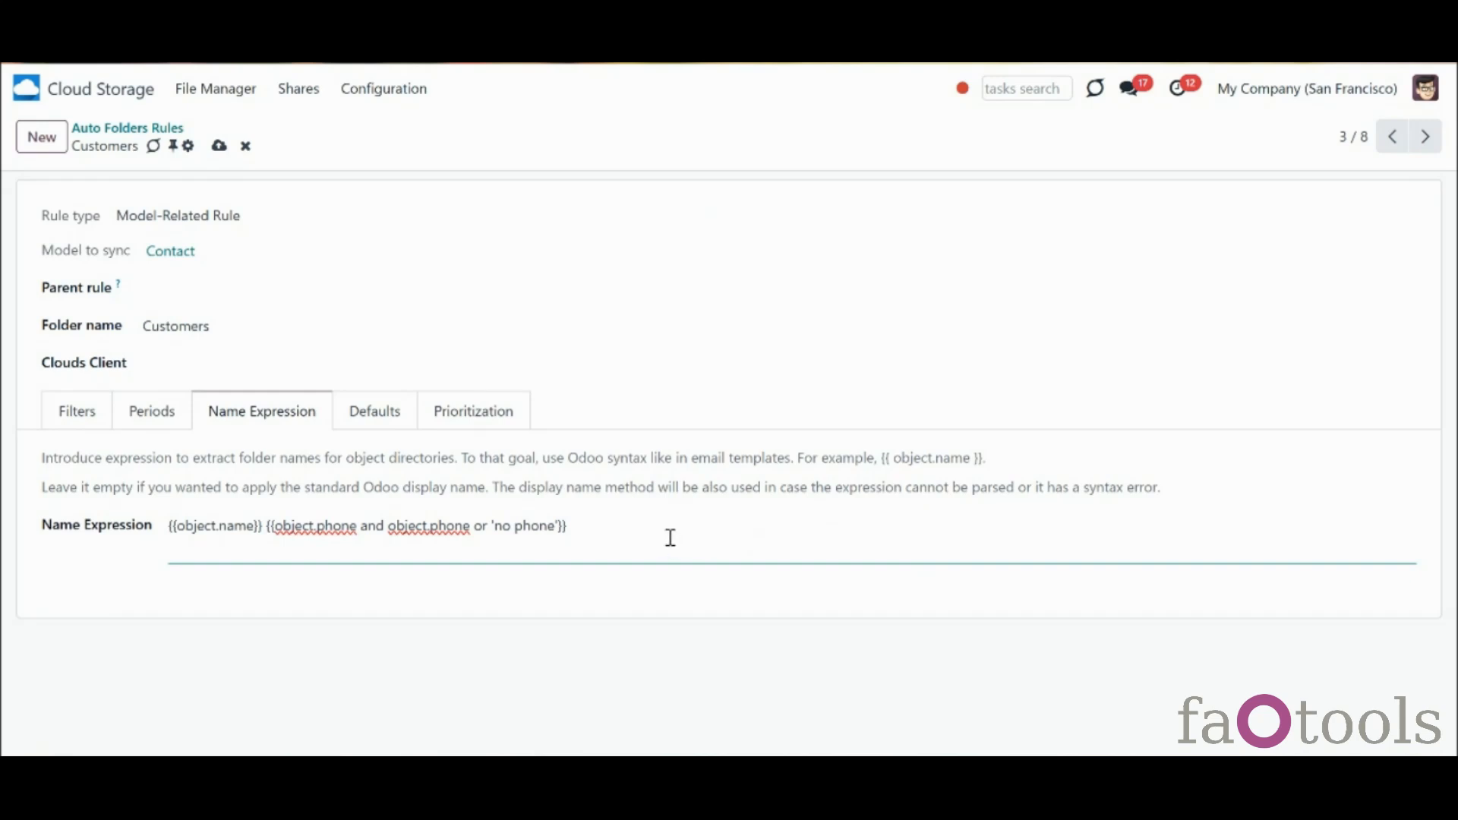
key(ctrl+a)
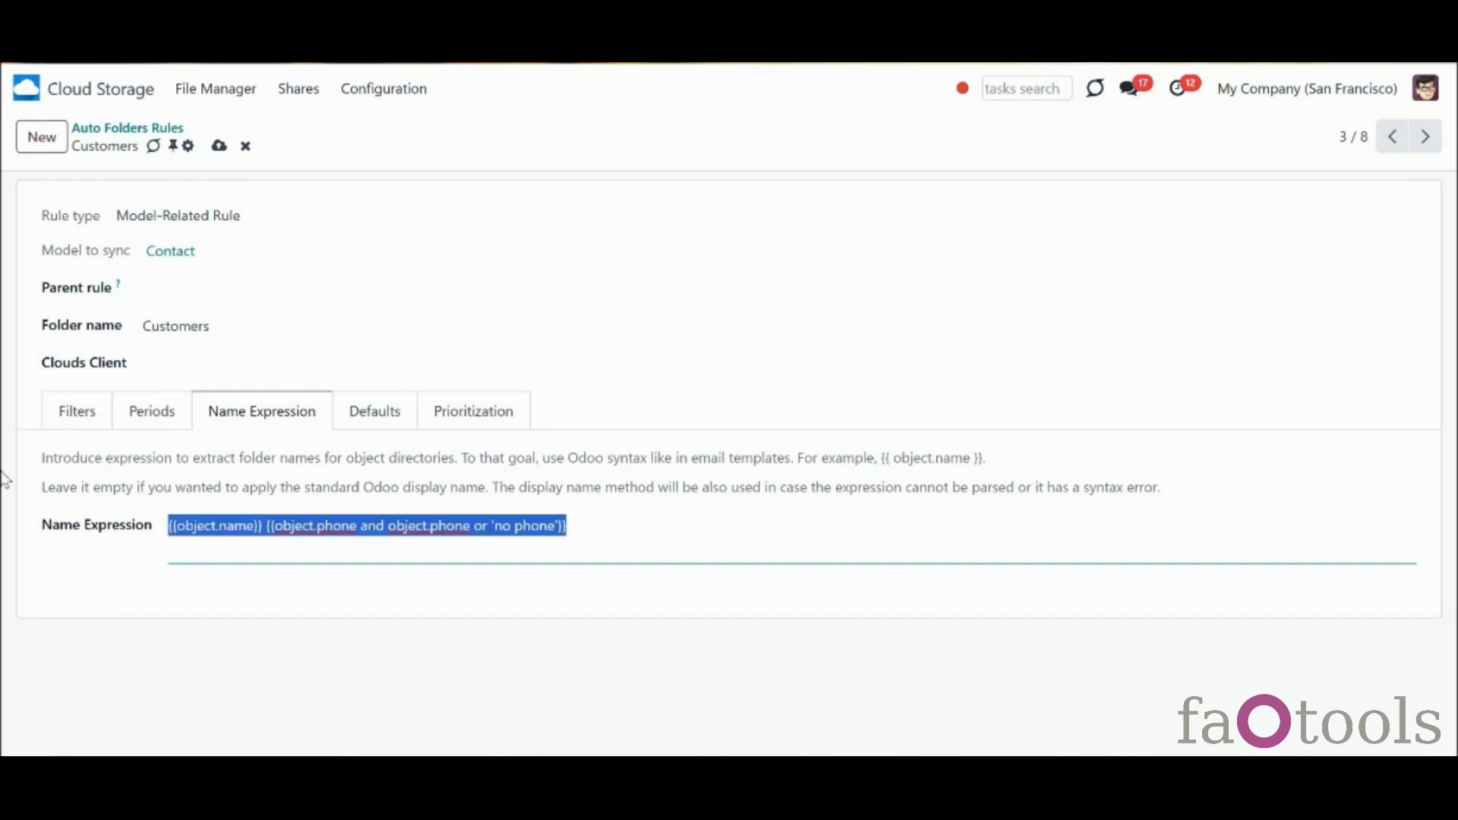
key(BackSpace)
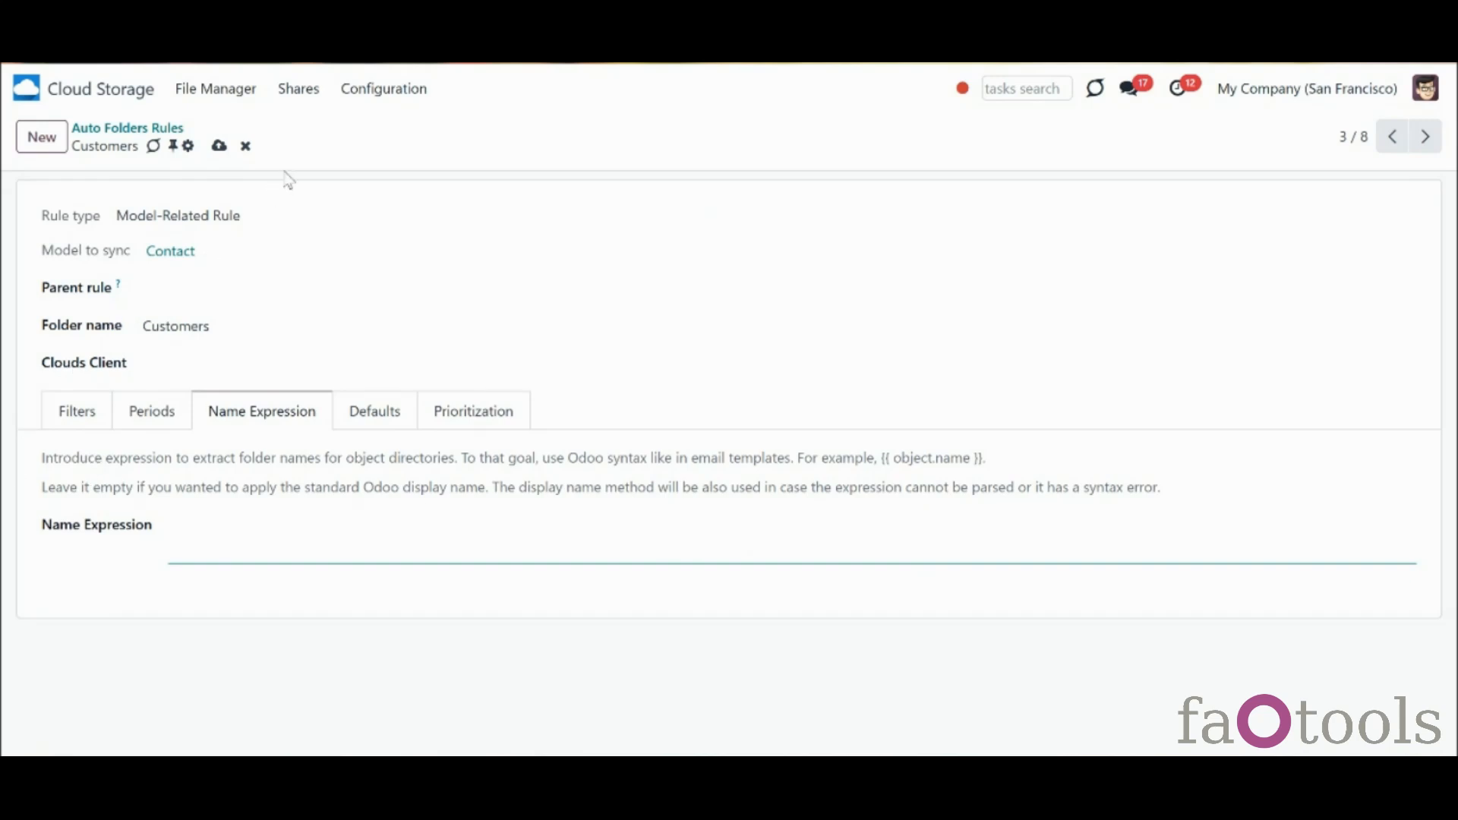
click(221, 148)
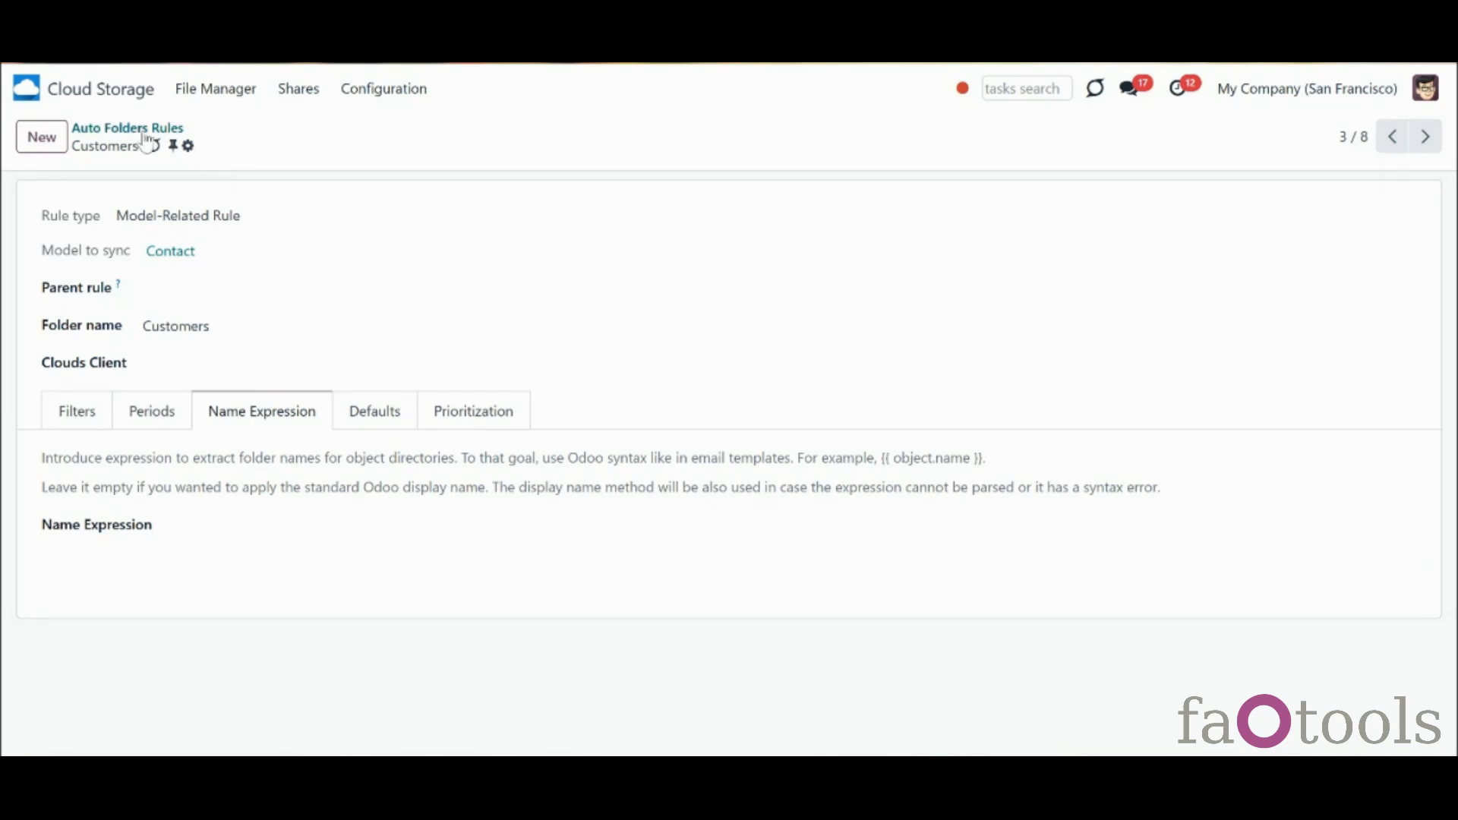
click(121, 127)
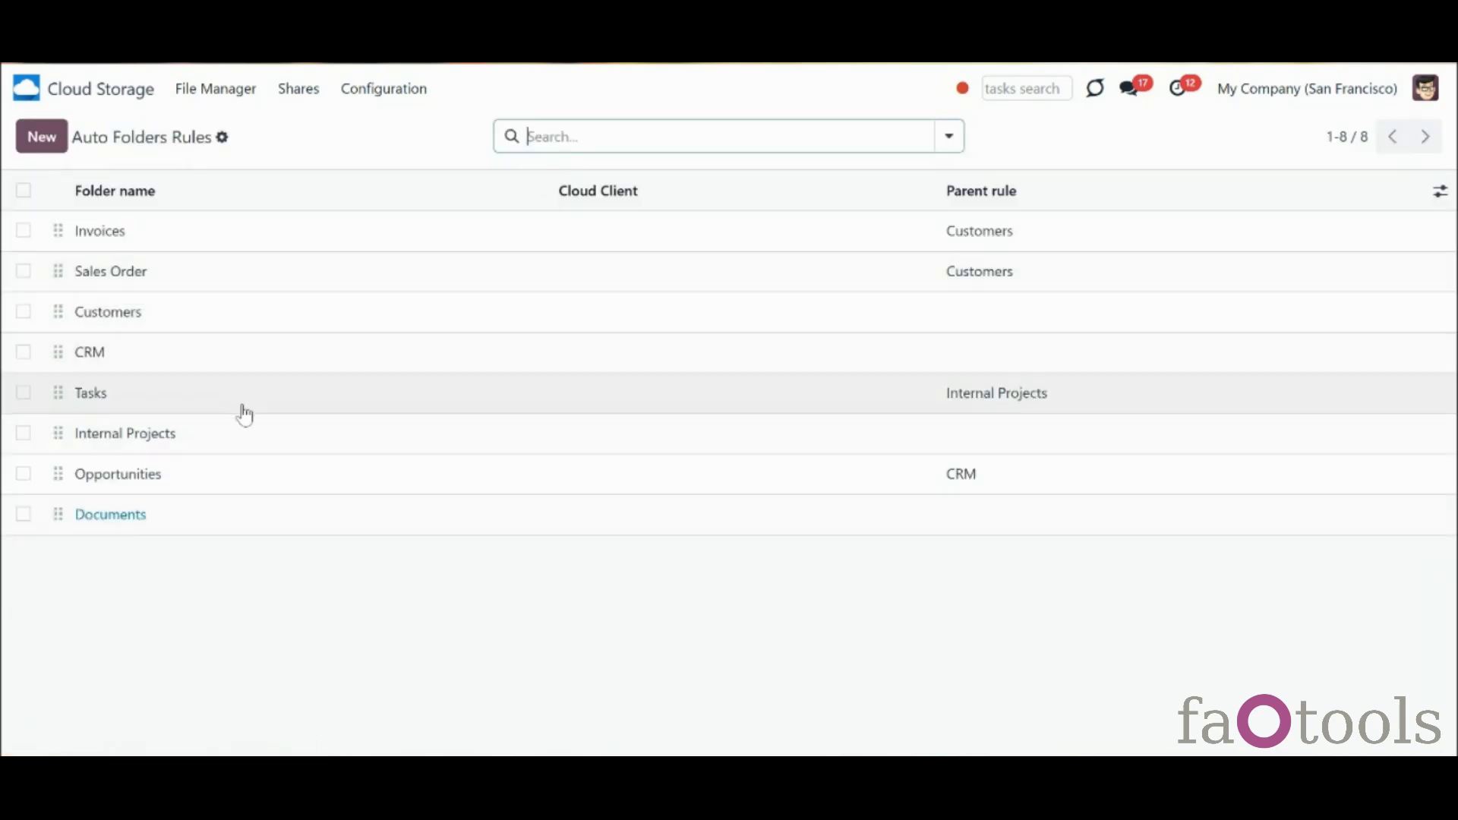
Open the Sales Order folder rule on its Defaults tab
click(225, 283)
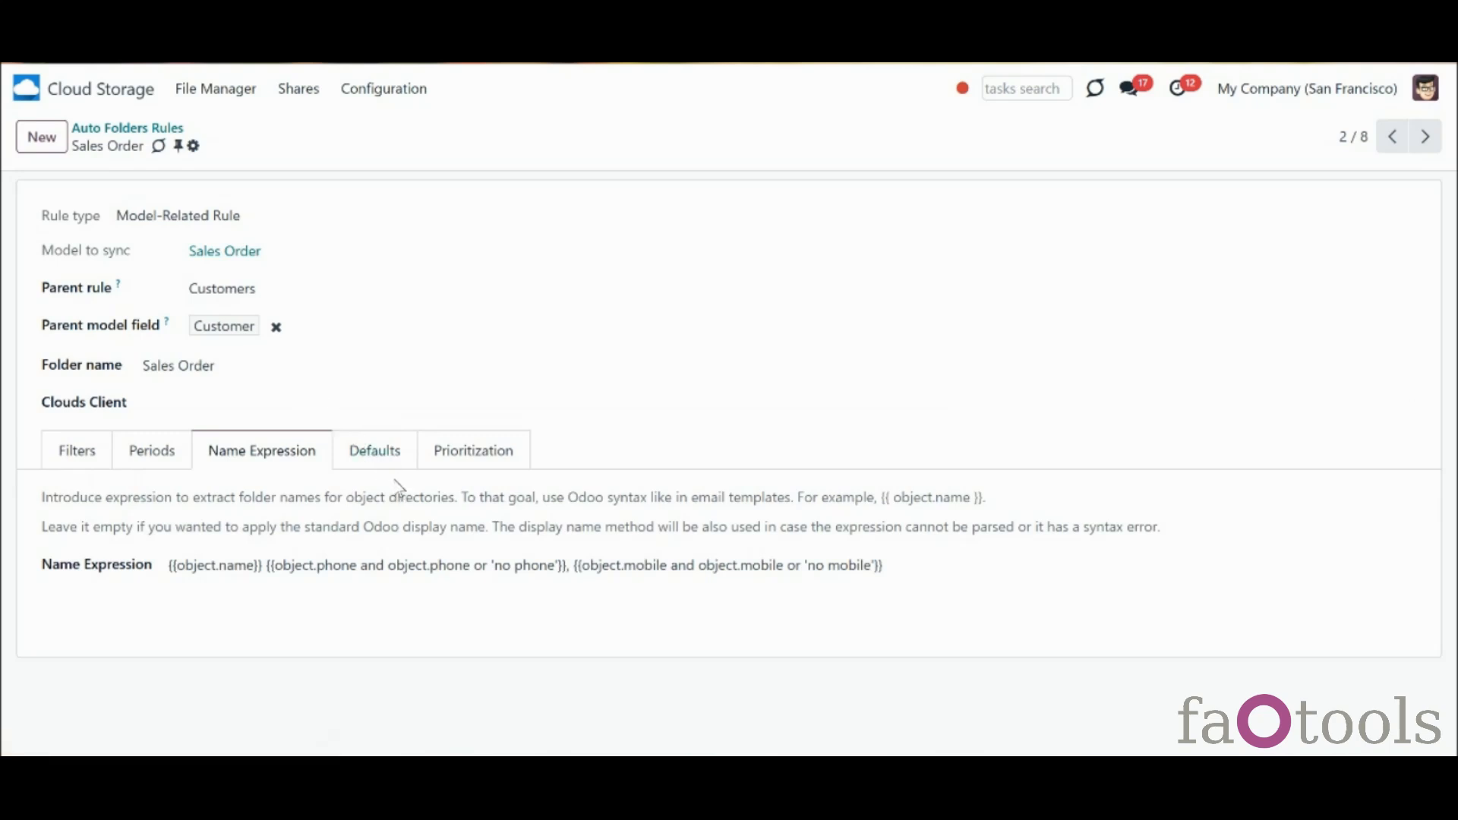
click(377, 460)
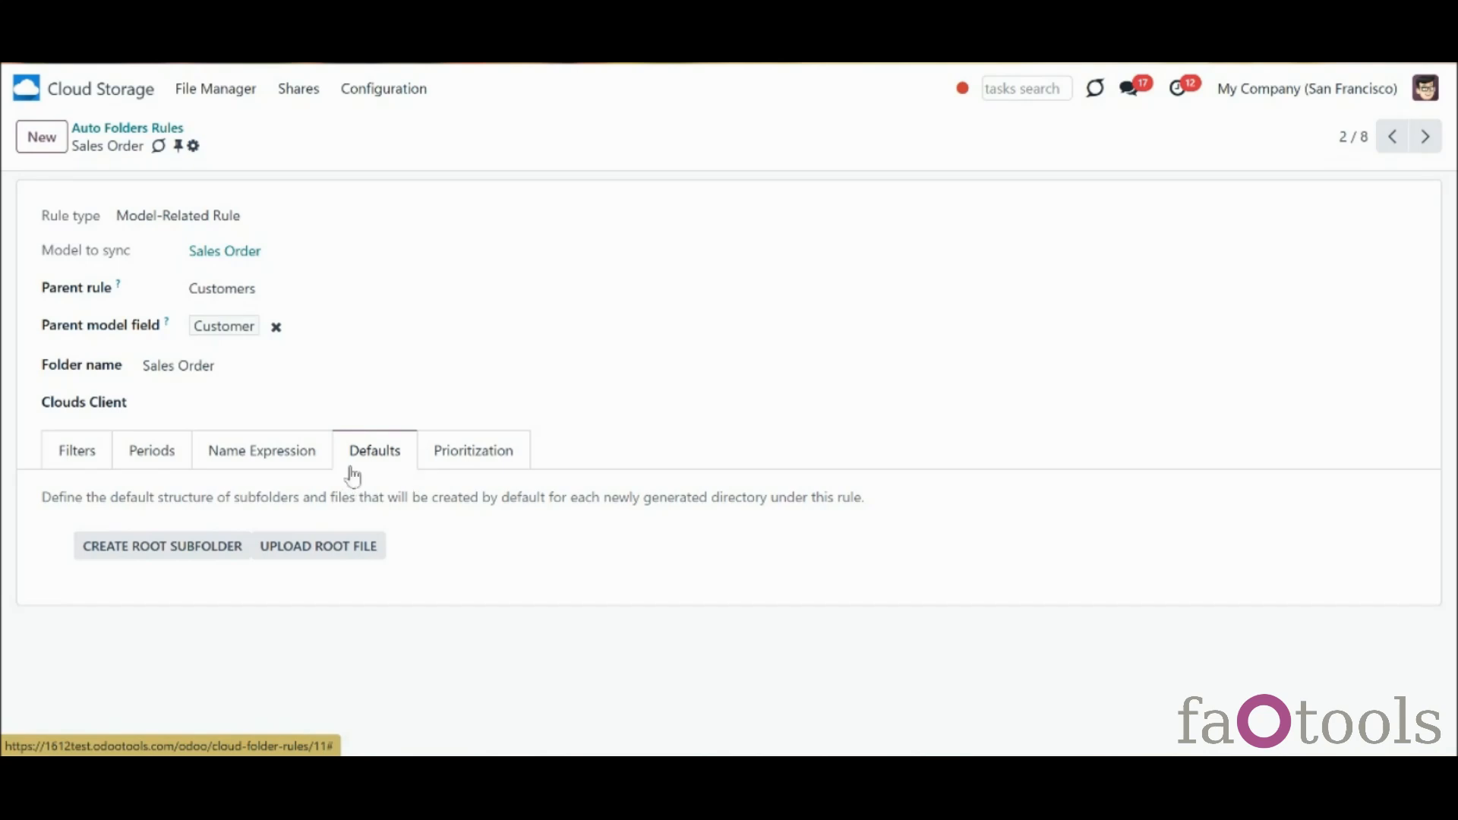
Add a Documents root folder and upload Sales-Order-S03012.pdf as a root file
click(212, 553)
text(Documents)
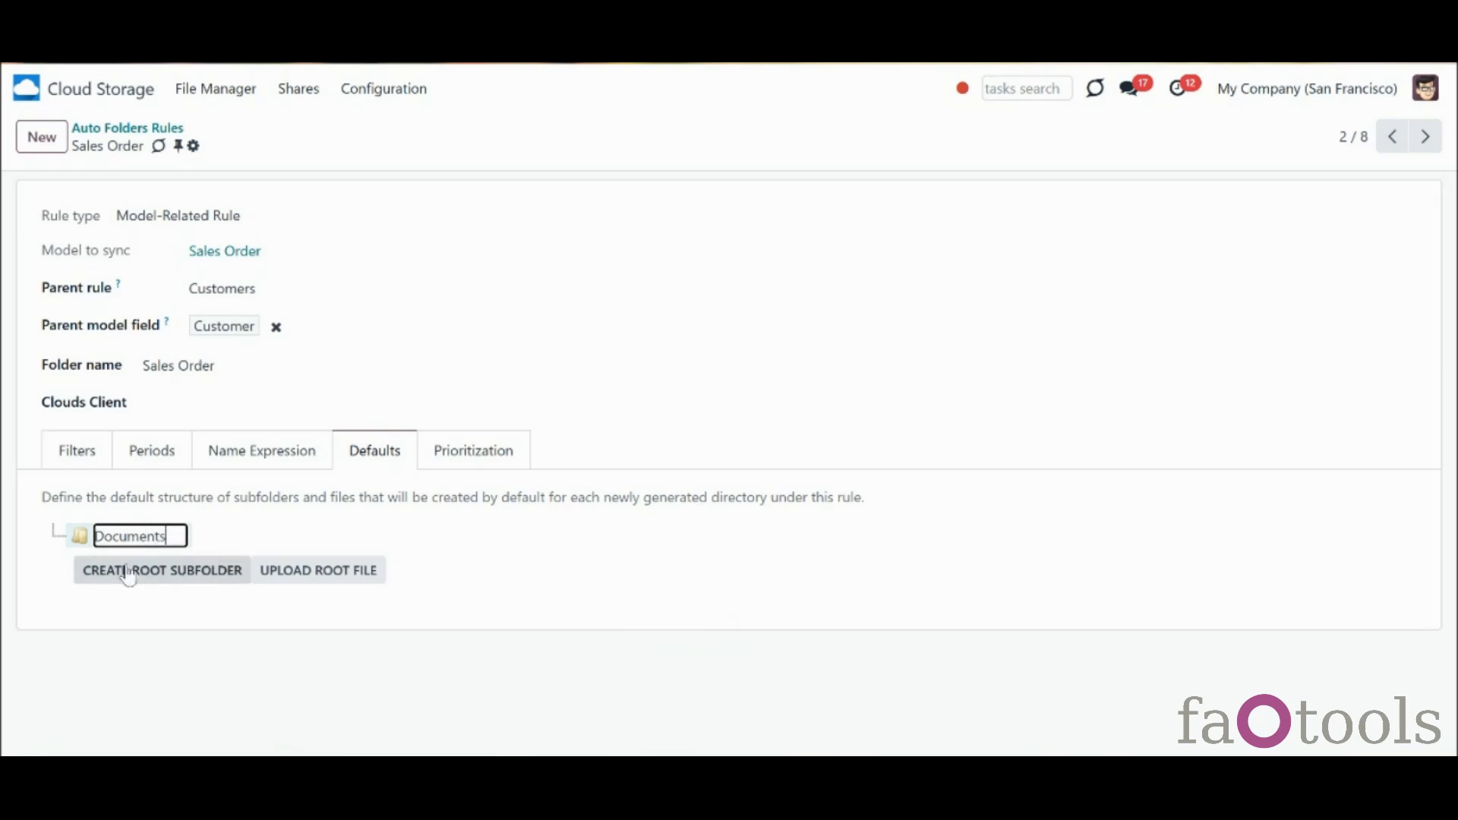
click(261, 552)
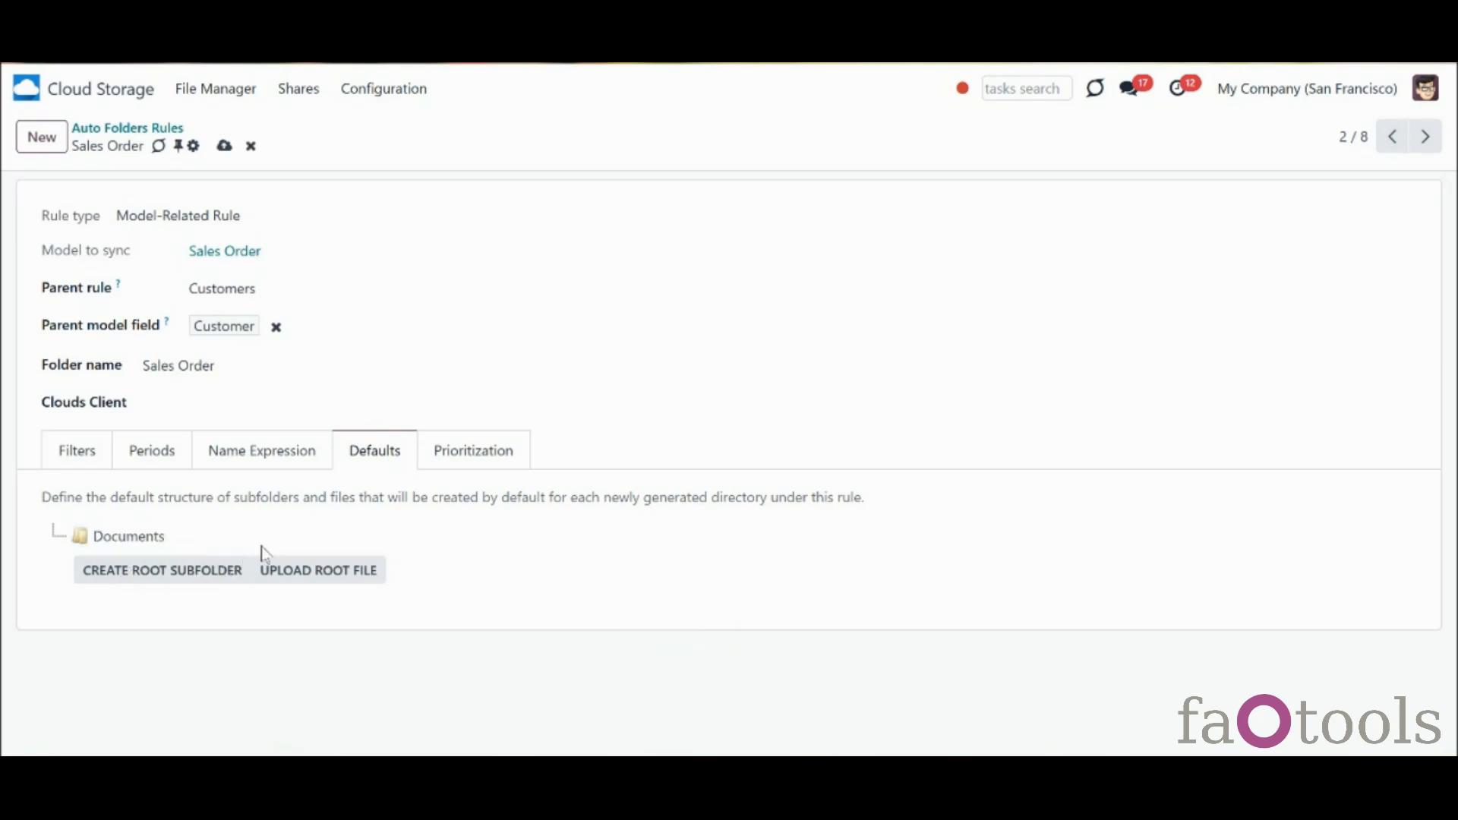
click(294, 570)
click(437, 393)
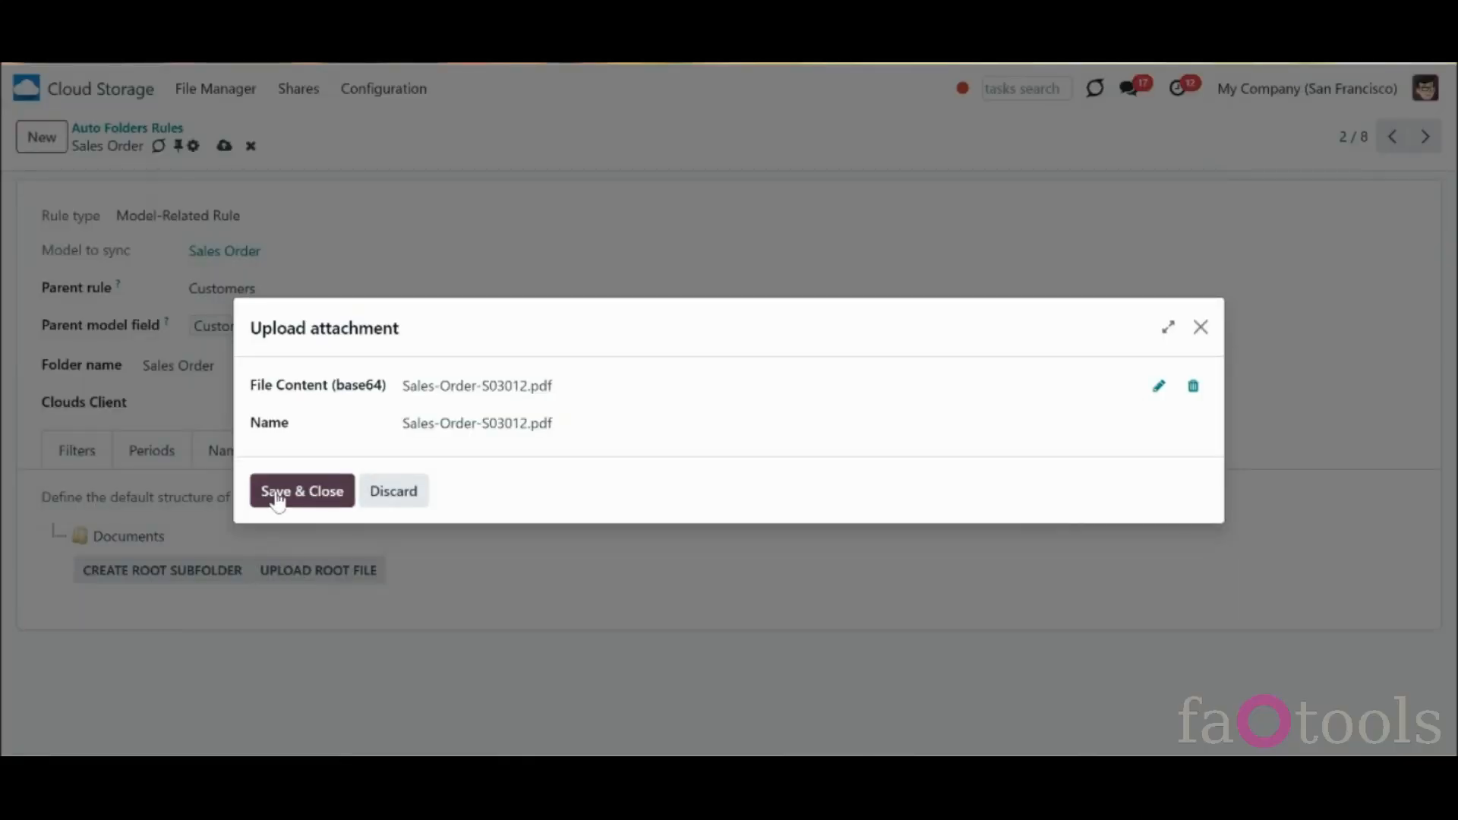
click(276, 492)
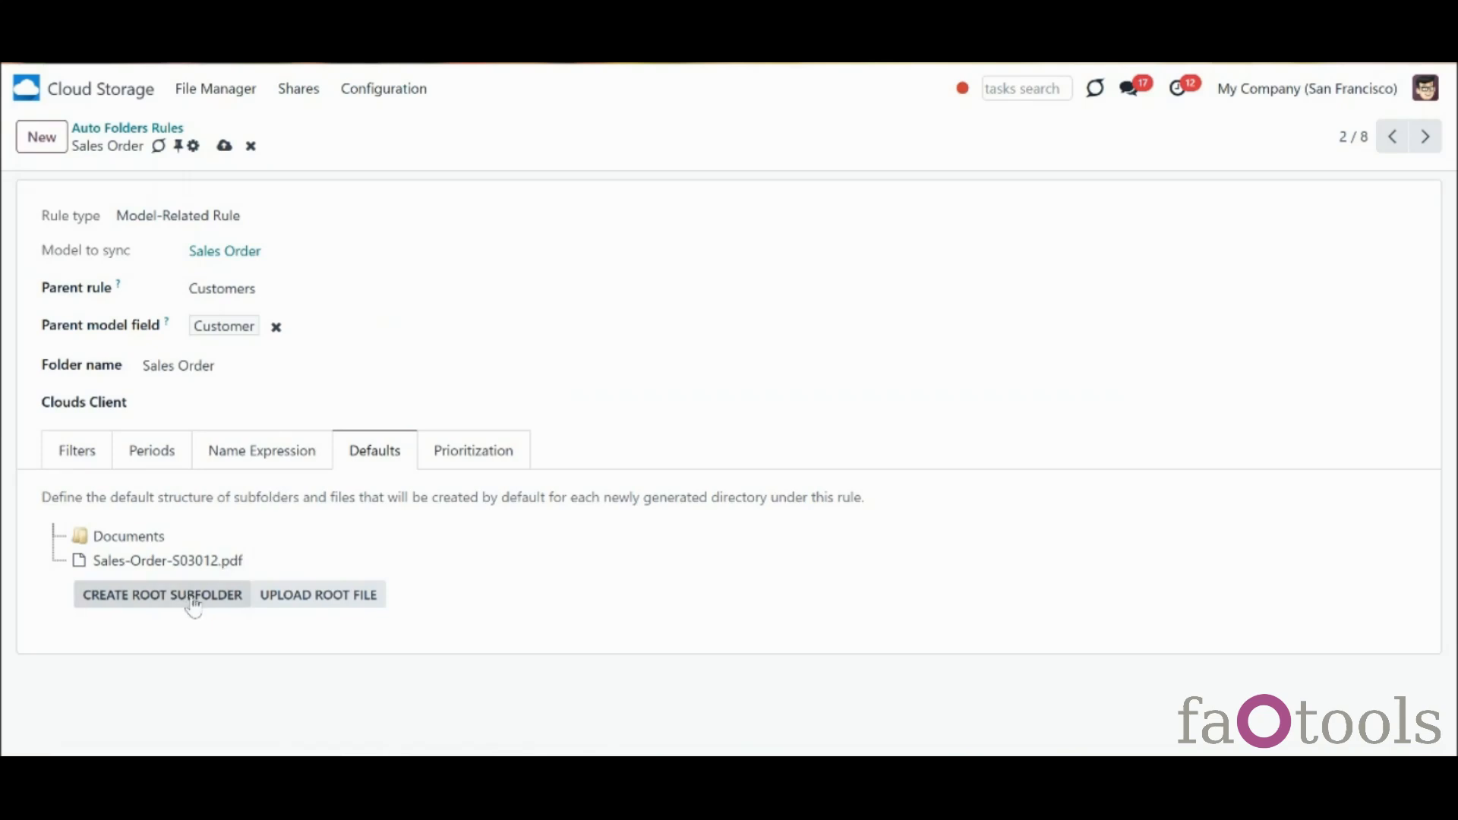
click(192, 597)
Create an Important folder and move it inside Documents
text(Important)
key(Return)
drag(84, 586, 70, 531)
click(54, 537)
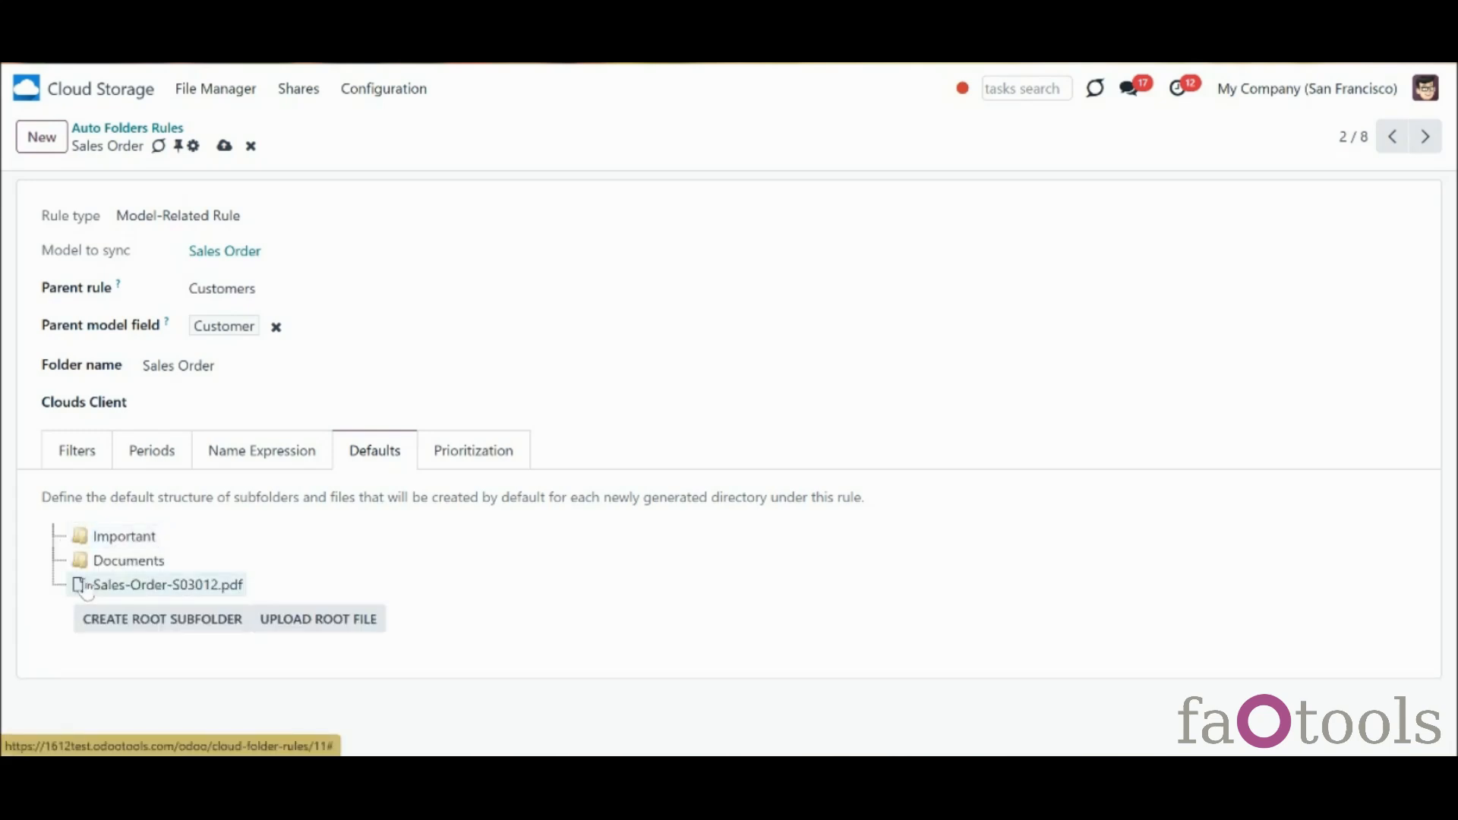
Add a 'New node' subfolder inside the Documents folder
right_click(104, 560)
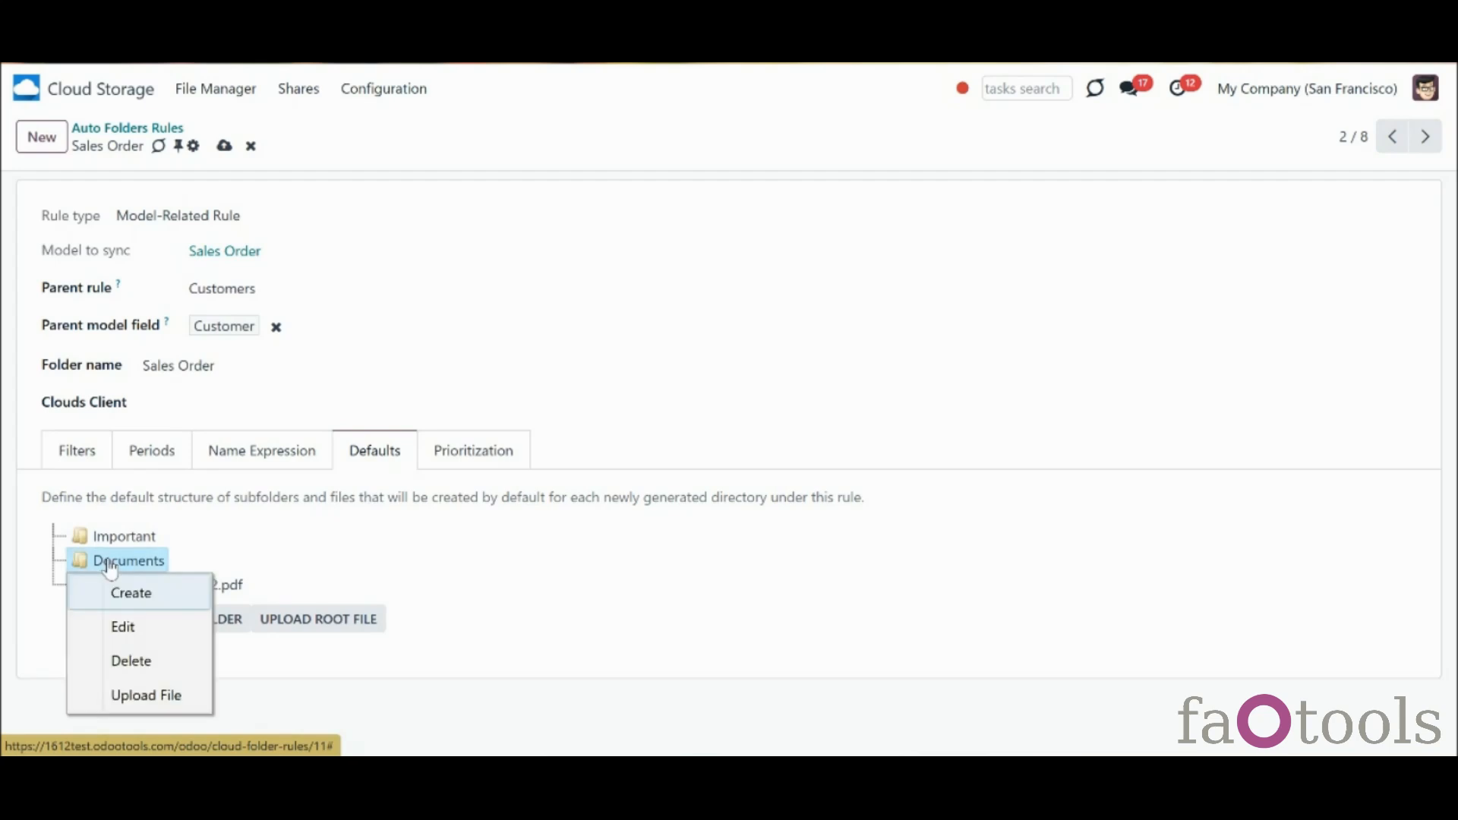
click(185, 593)
key(Return)
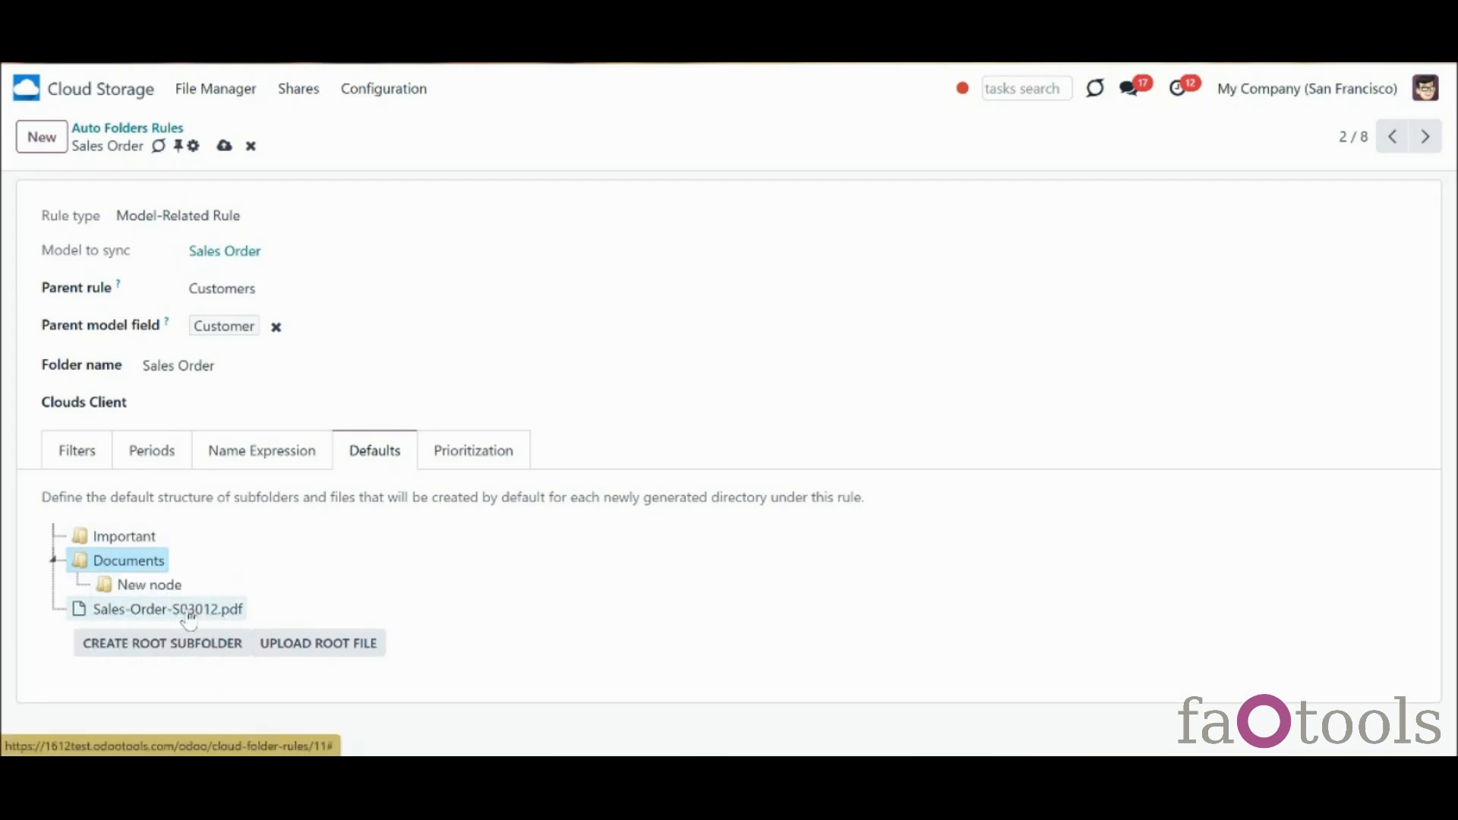
right_click(189, 609)
right_click(138, 538)
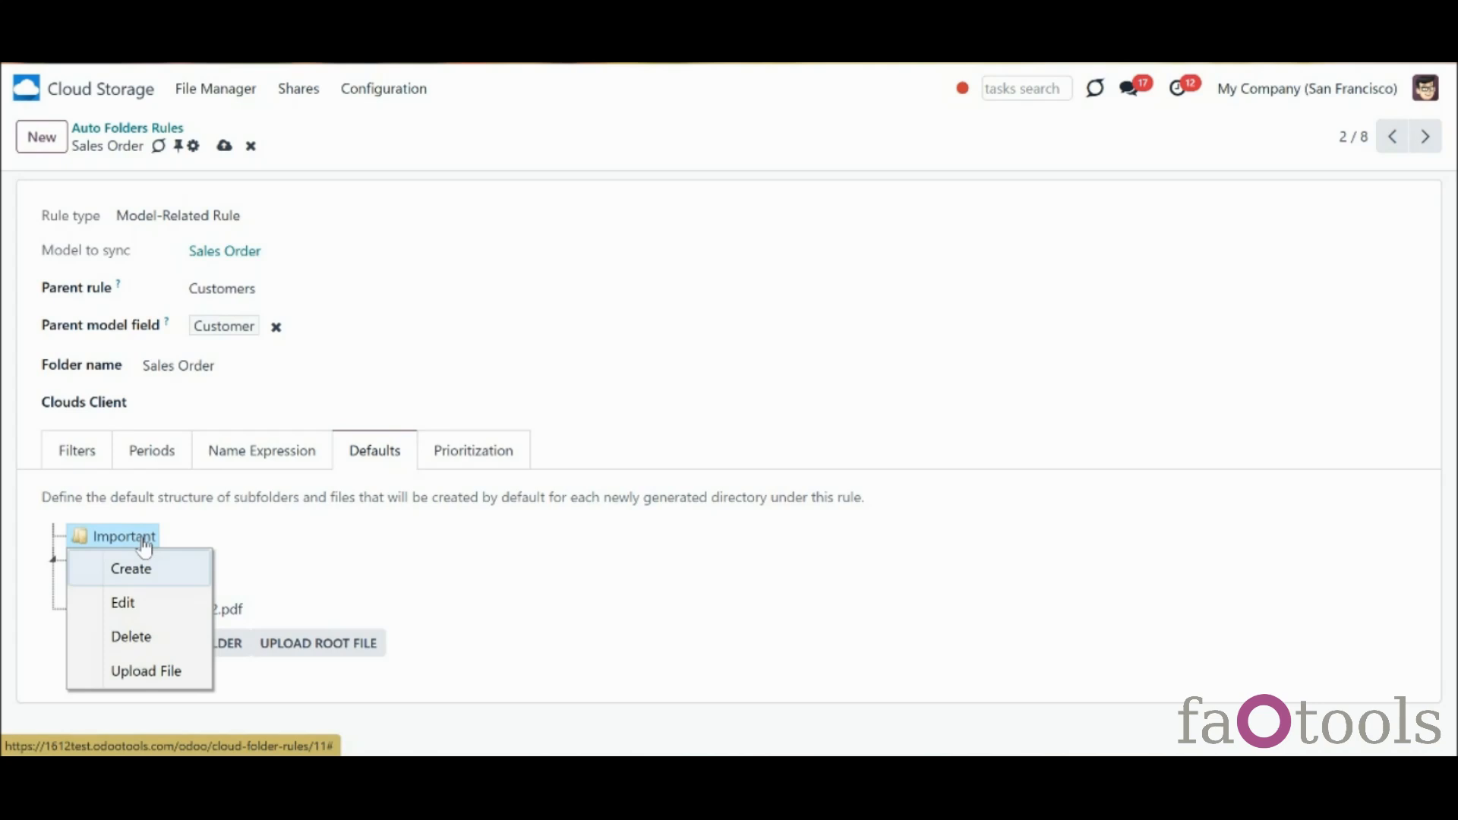
click(292, 692)
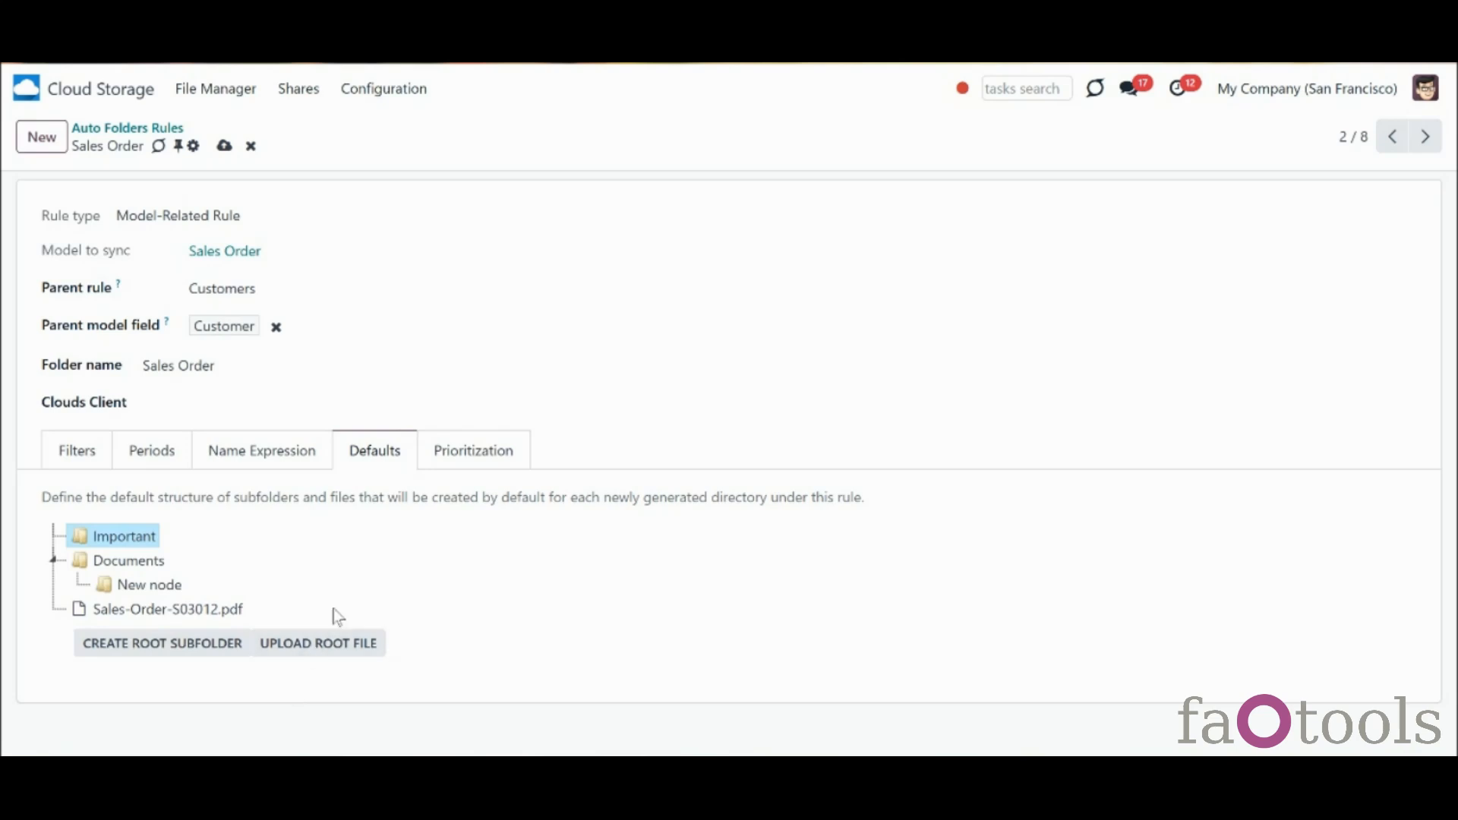
On the Prioritization tab, enable Restrict Monitoring with a 24:00 hour interval and save the rule
click(465, 471)
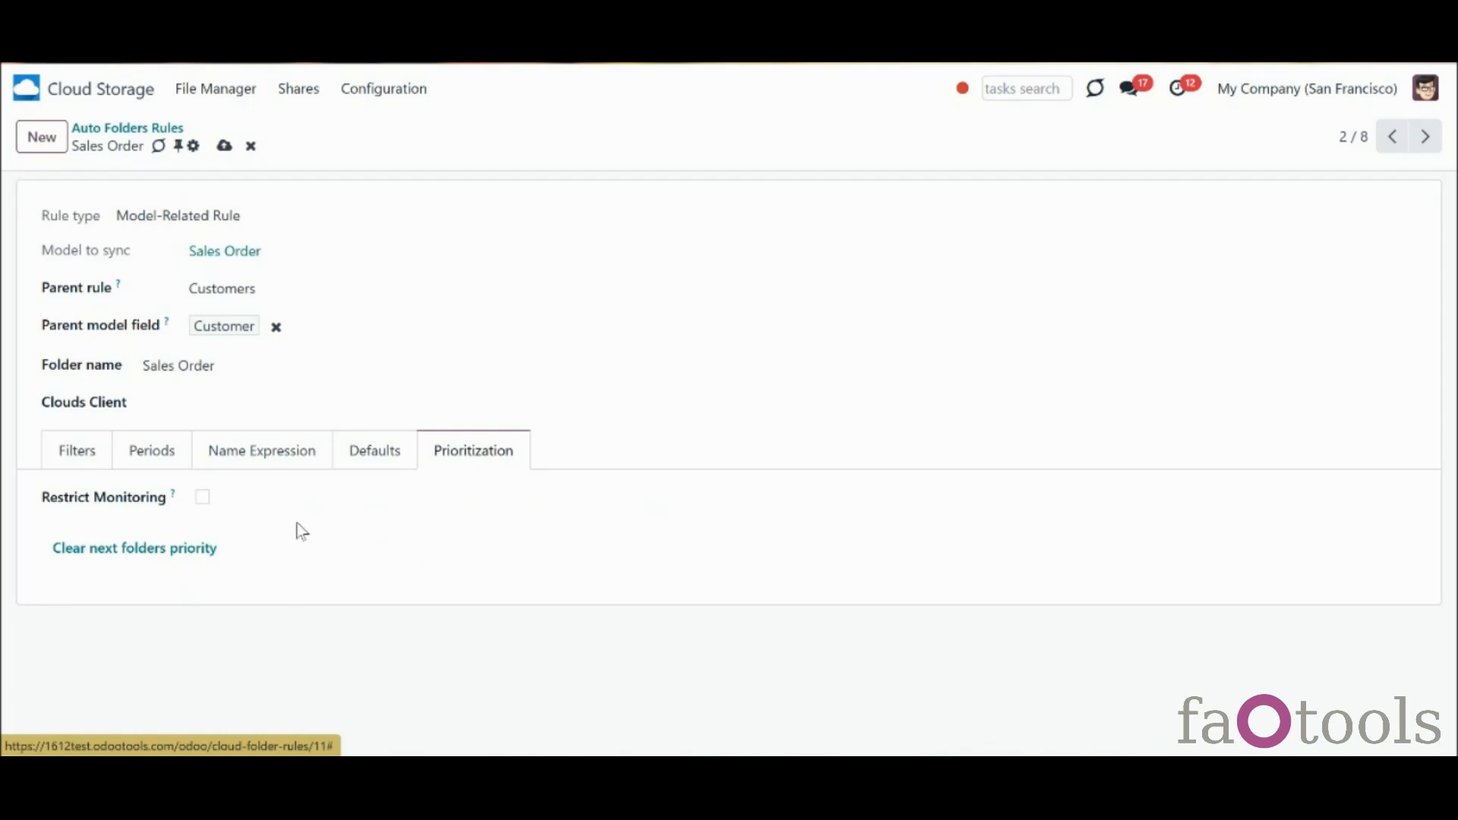
click(202, 500)
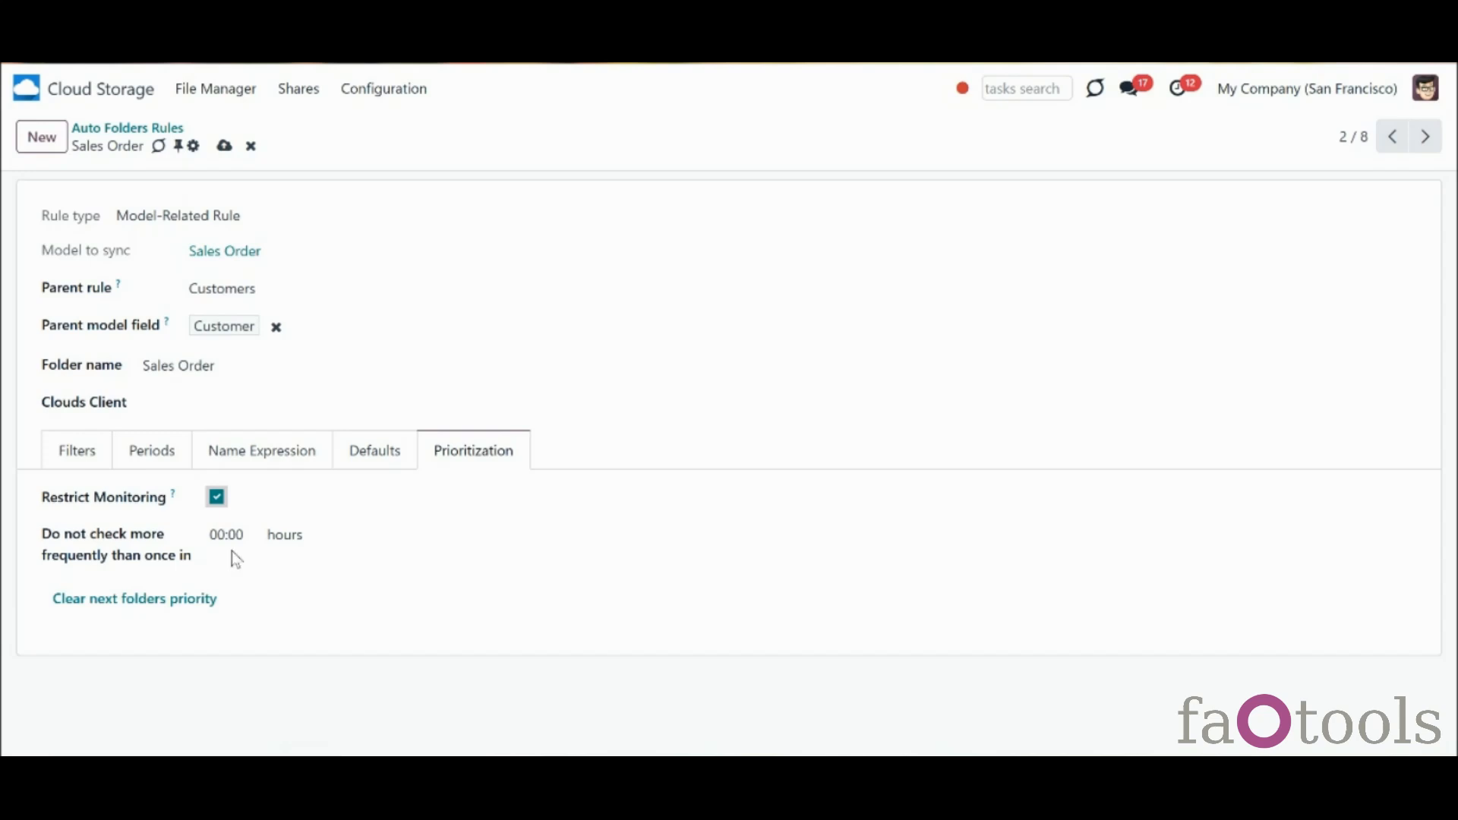
click(222, 536)
click(221, 536)
text(2)
click(297, 580)
click(224, 535)
text(24:000)
click(308, 600)
click(233, 535)
text(24)
click(278, 591)
click(225, 145)
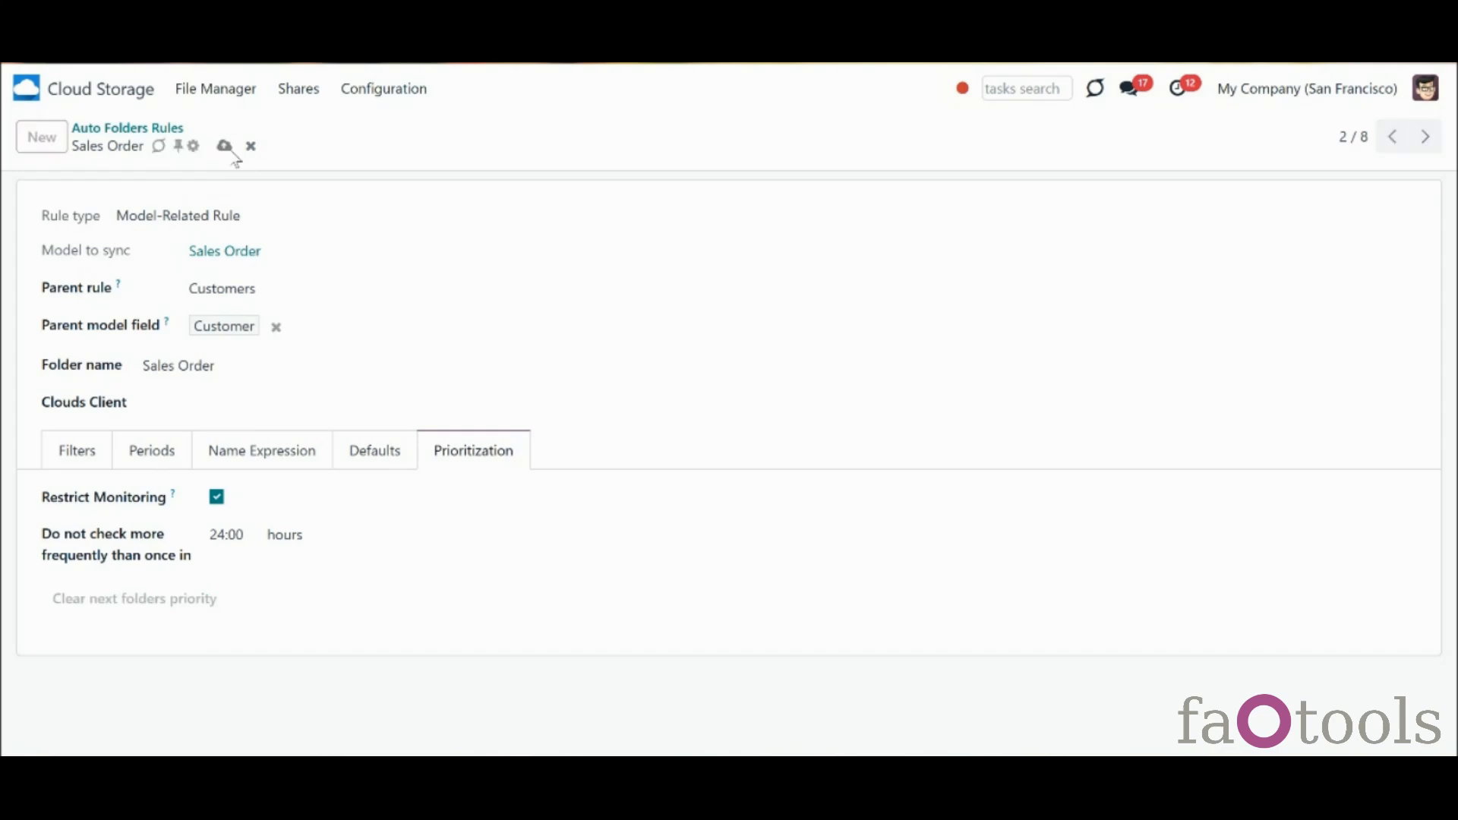
click(175, 131)
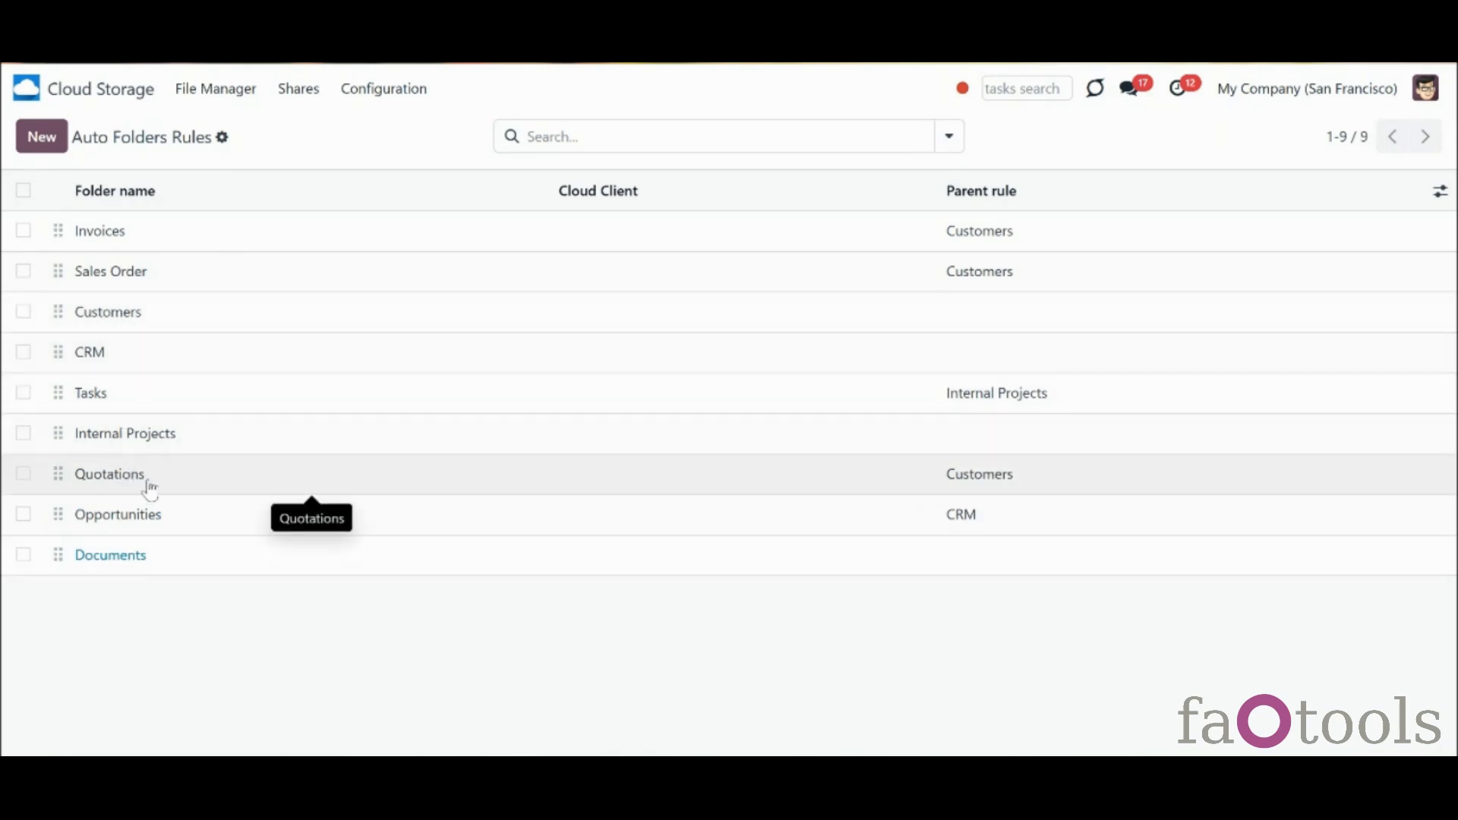
click(169, 317)
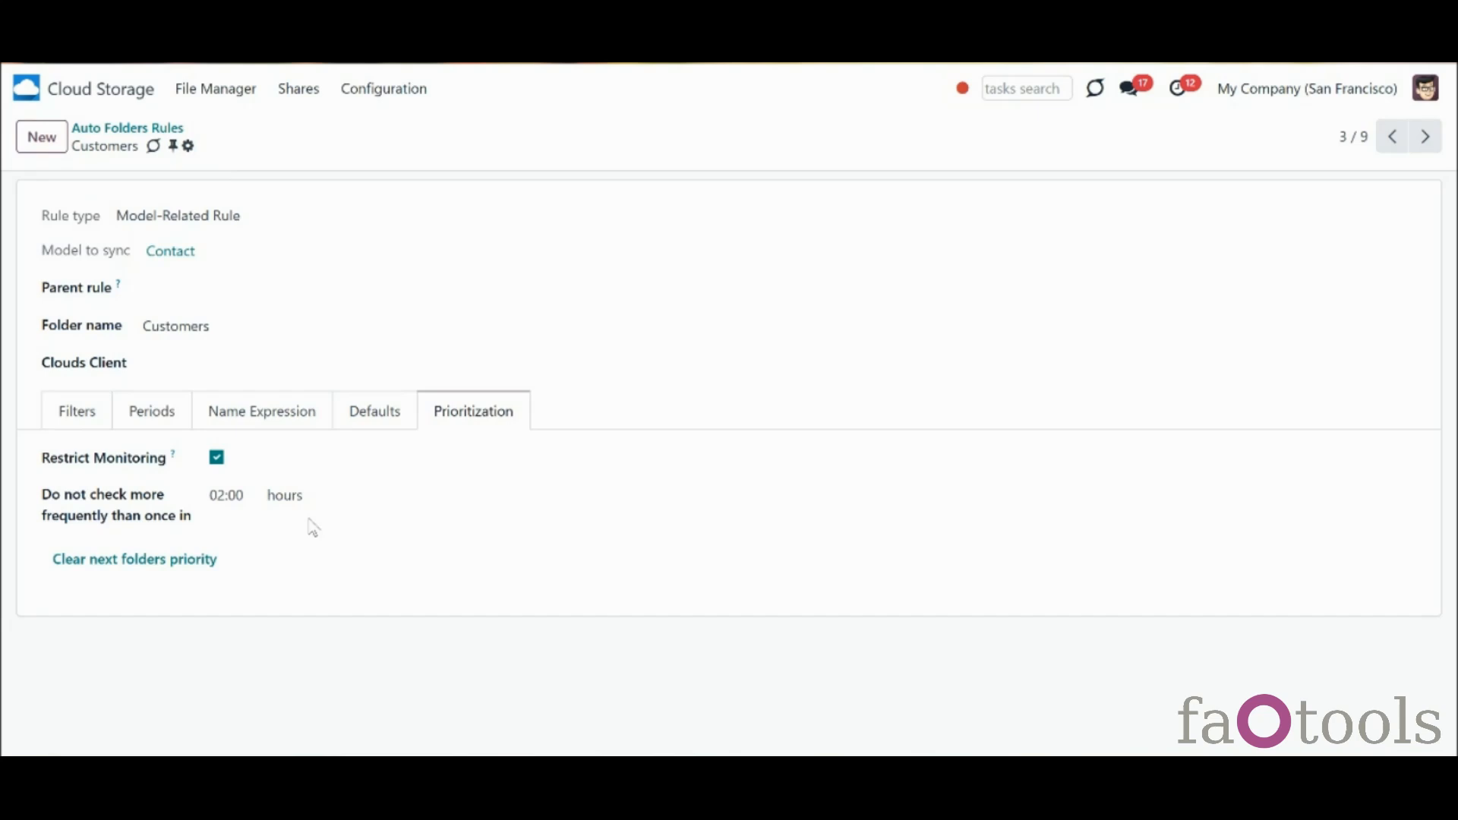
click(163, 131)
click(146, 486)
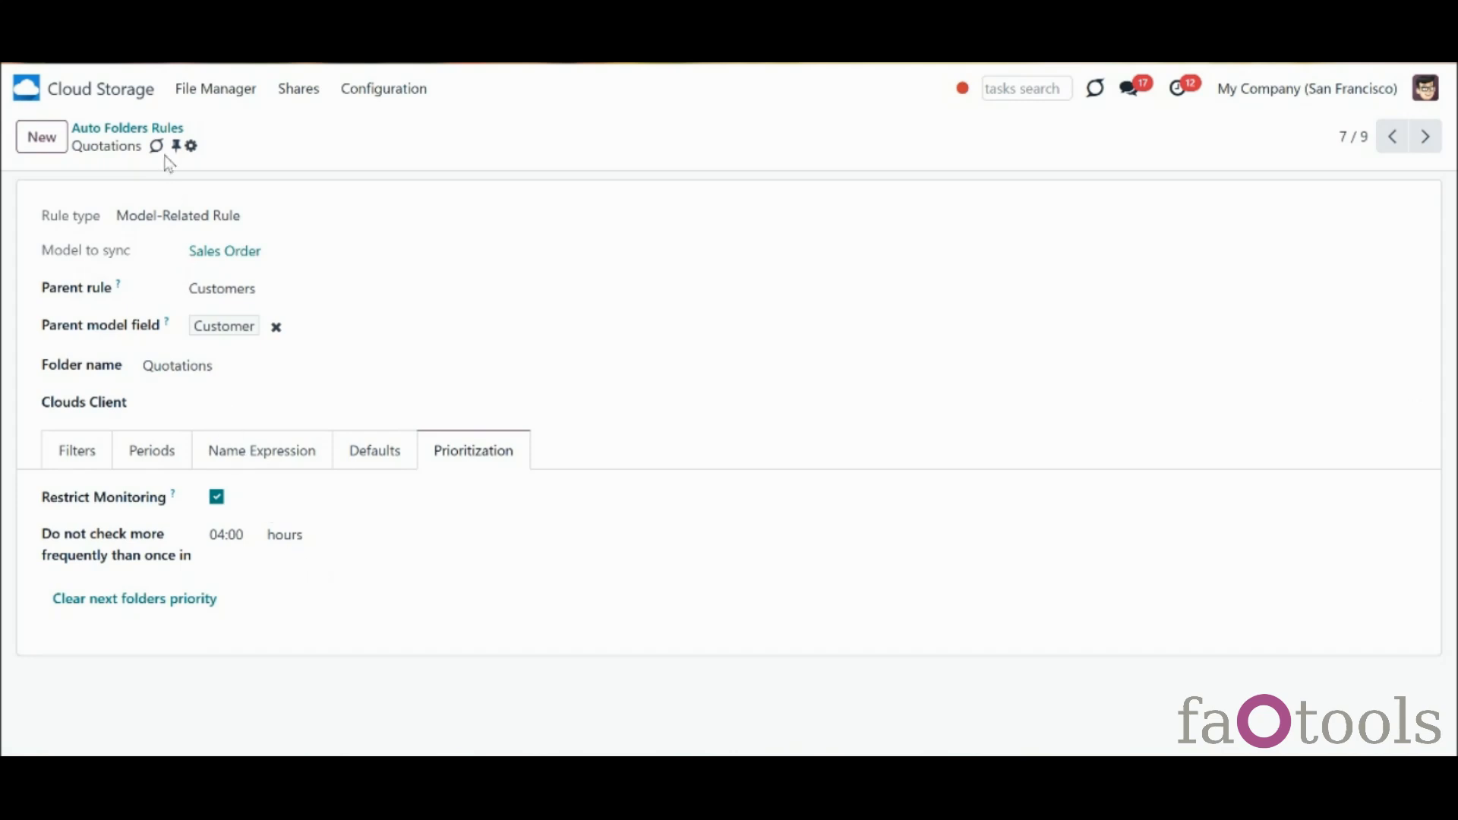
click(165, 128)
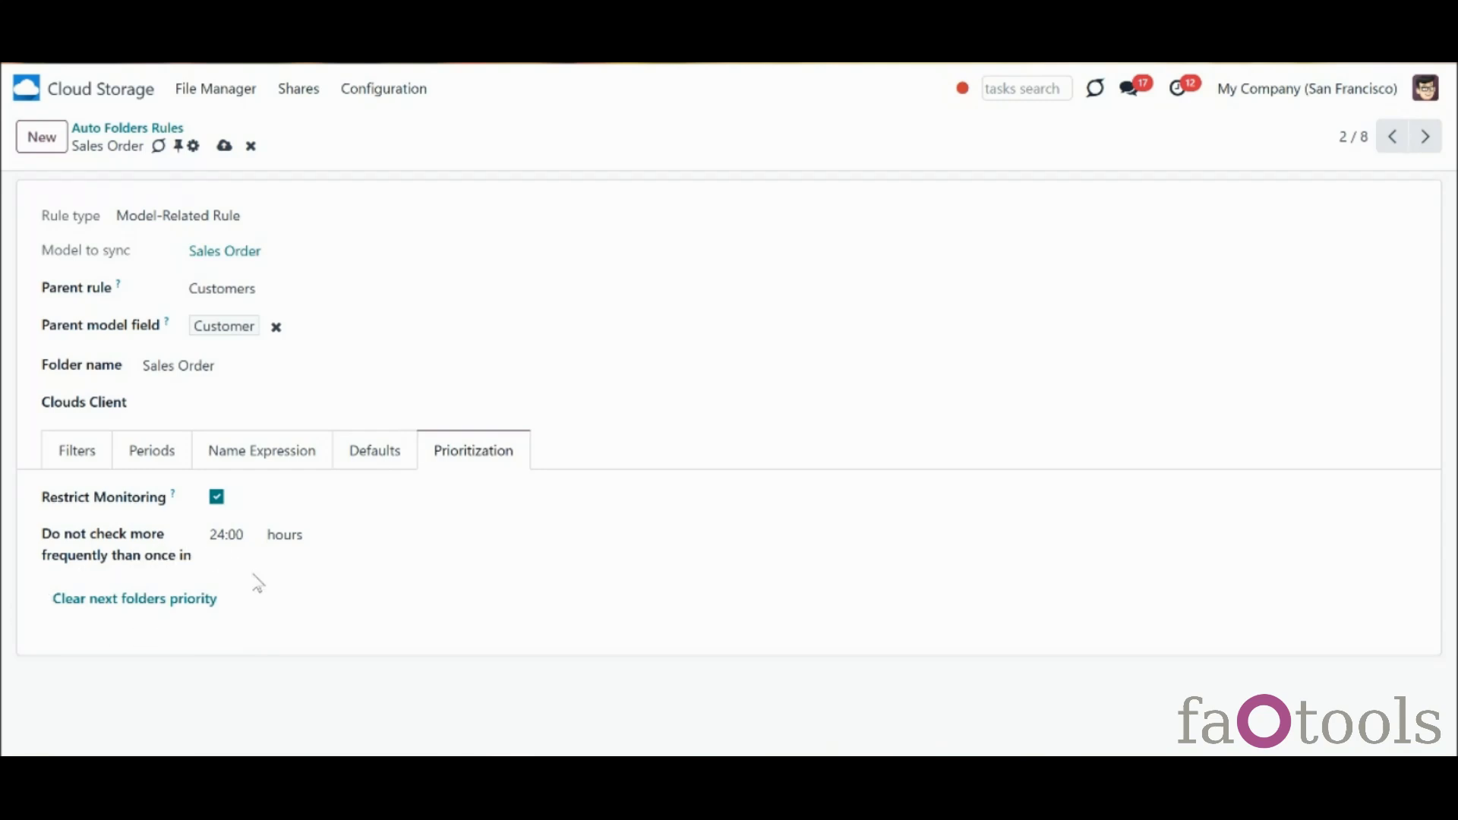
Browse the File Manager's Customers folder tree alongside synced files like Sales-Order-S03012.pdf
mouse_move(135, 606)
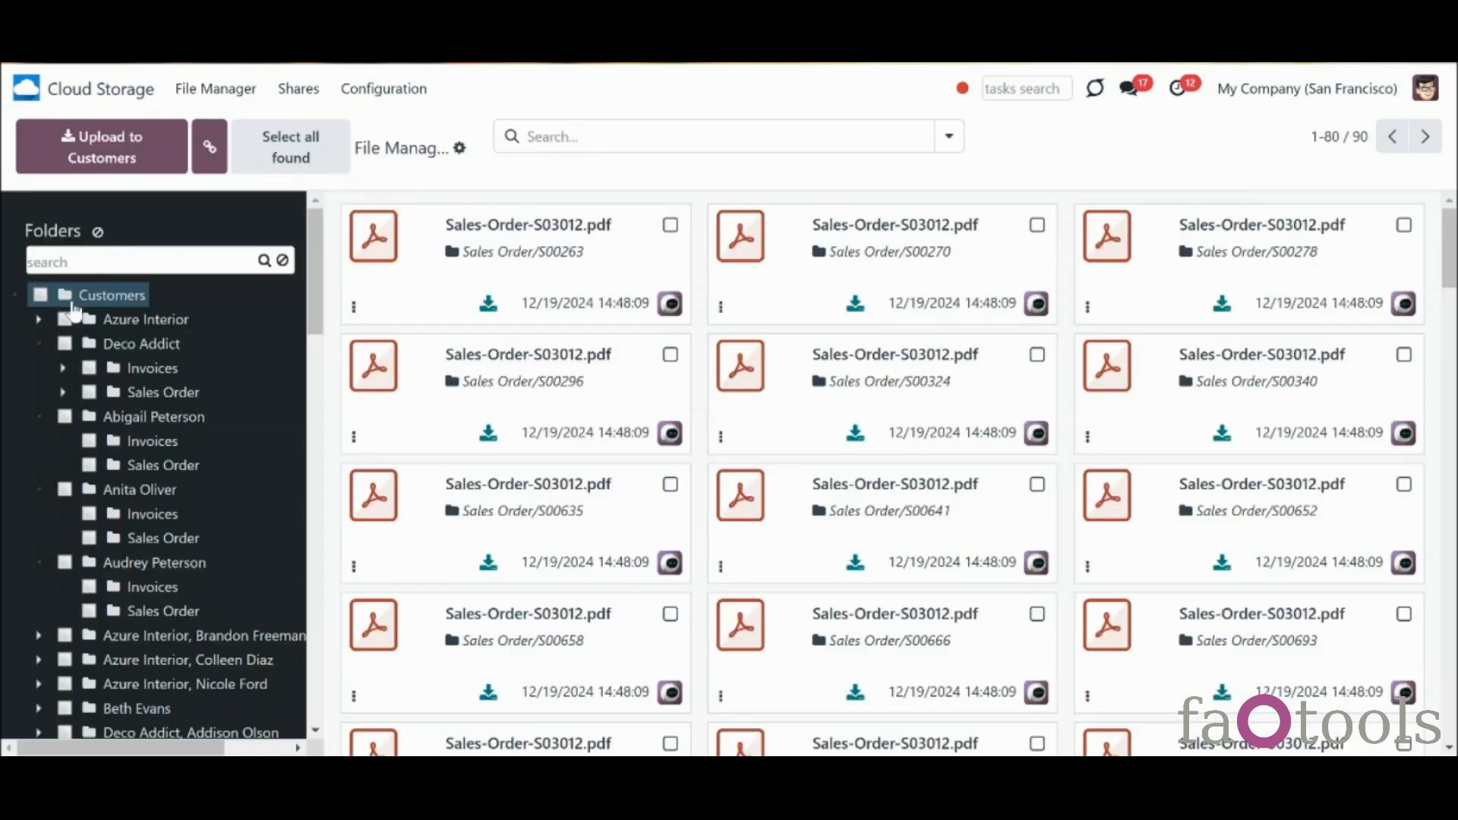
Expand Azure Interior's sales orders S01428, S01426 and S01416 to inspect their Important and Documents folders
click(38, 321)
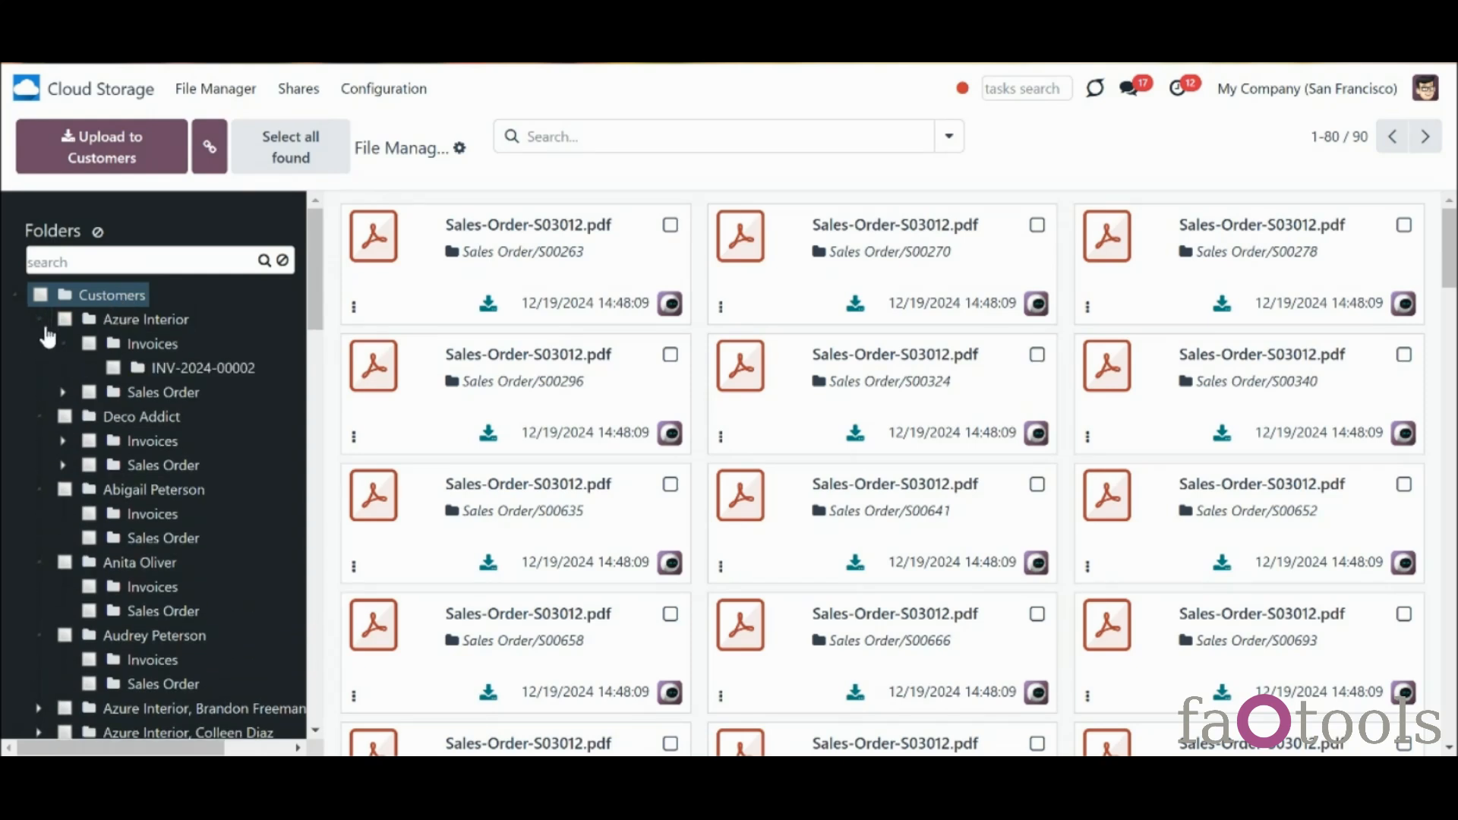
click(62, 393)
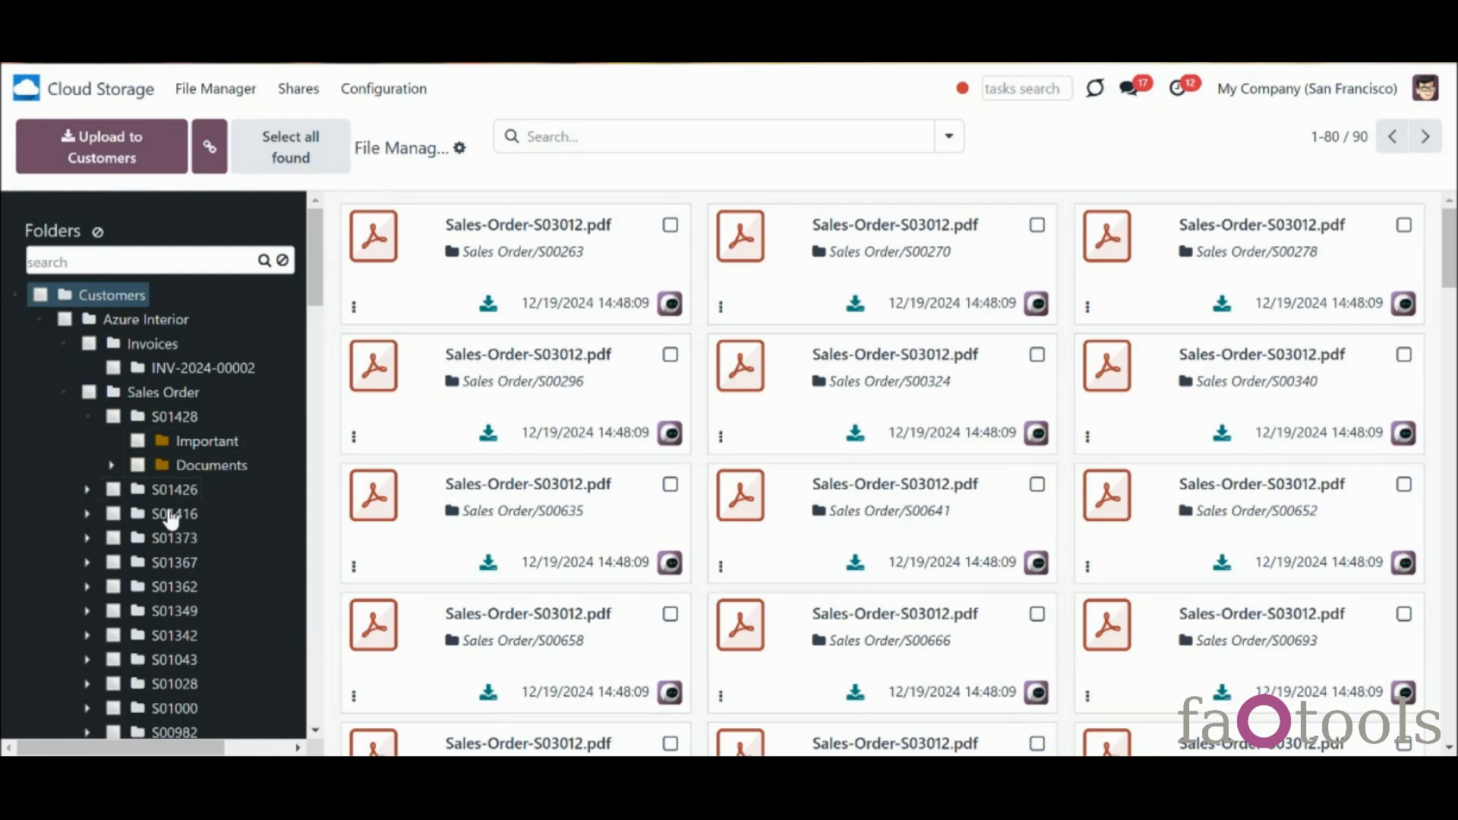
click(111, 464)
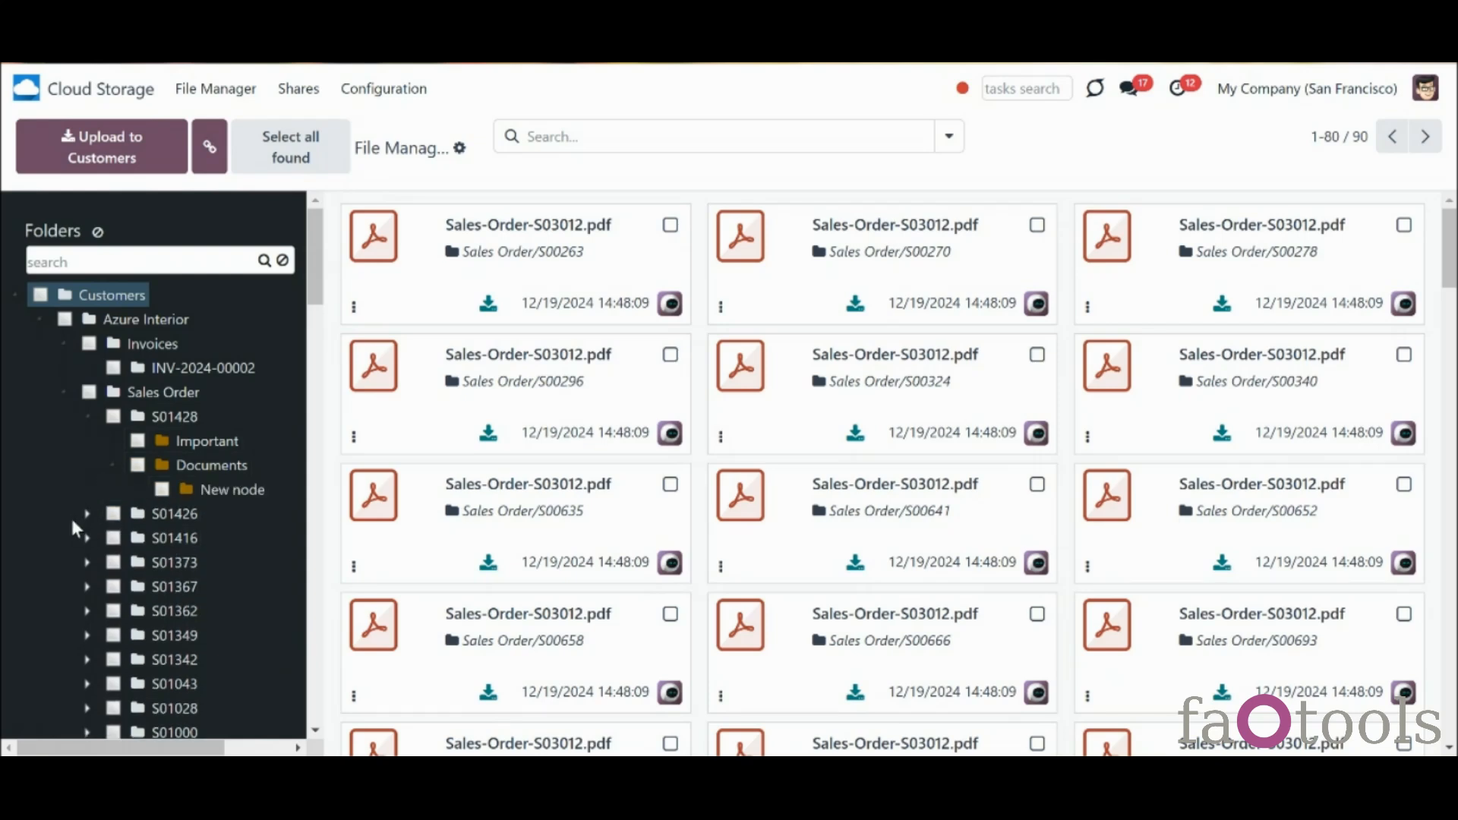
click(87, 515)
click(111, 562)
click(87, 611)
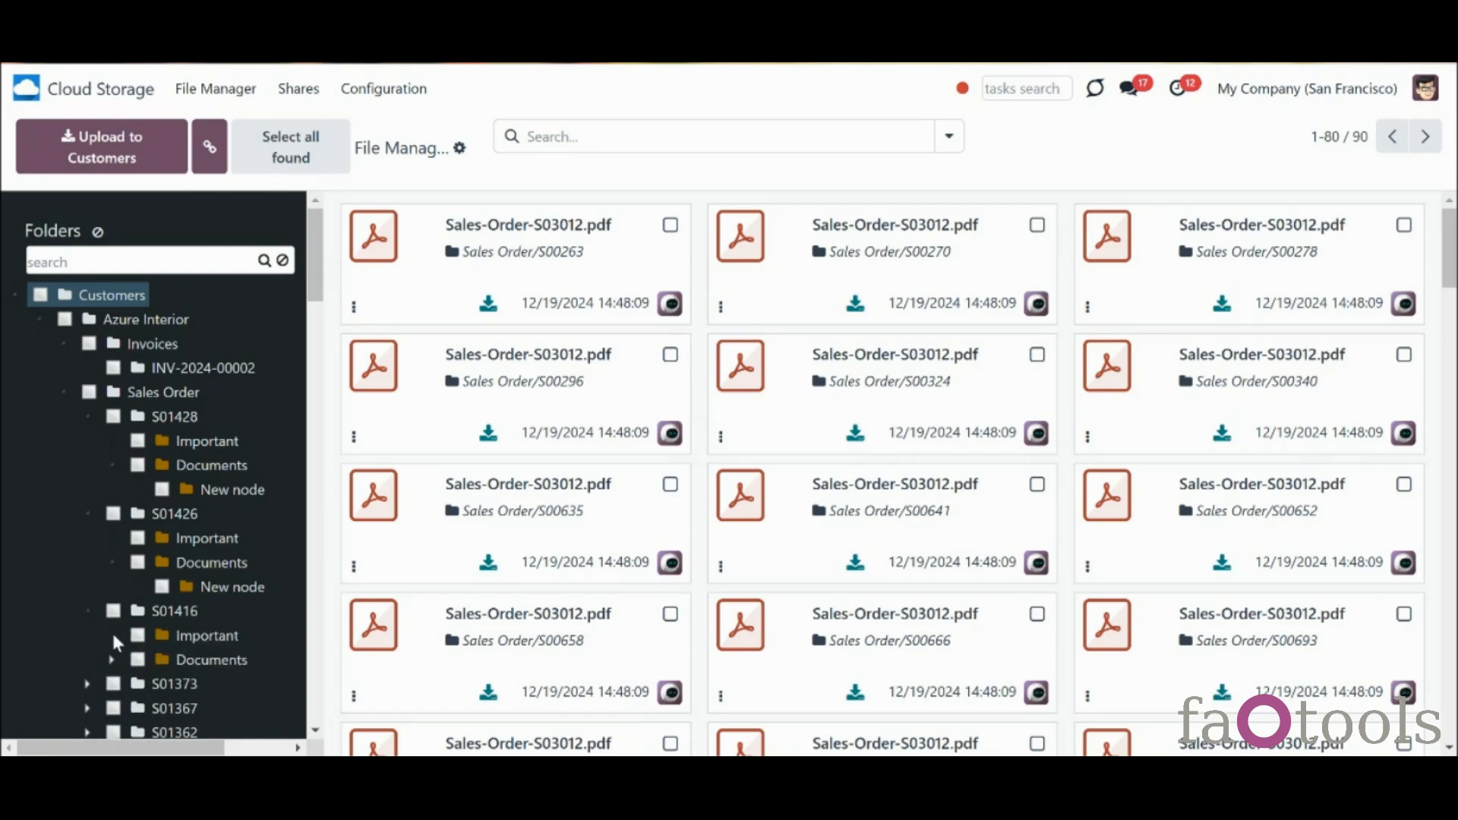
click(138, 635)
click(137, 659)
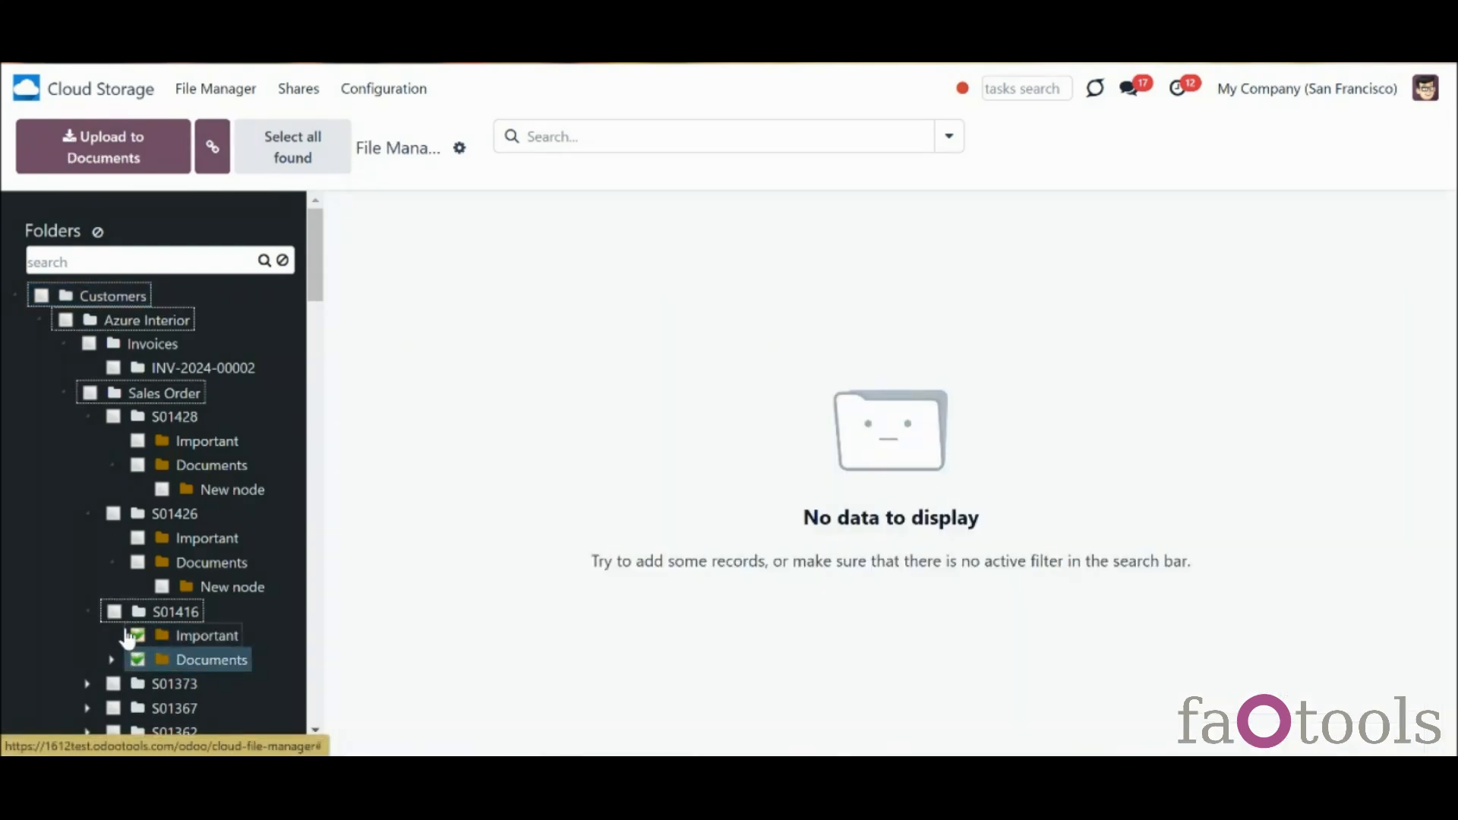
click(113, 611)
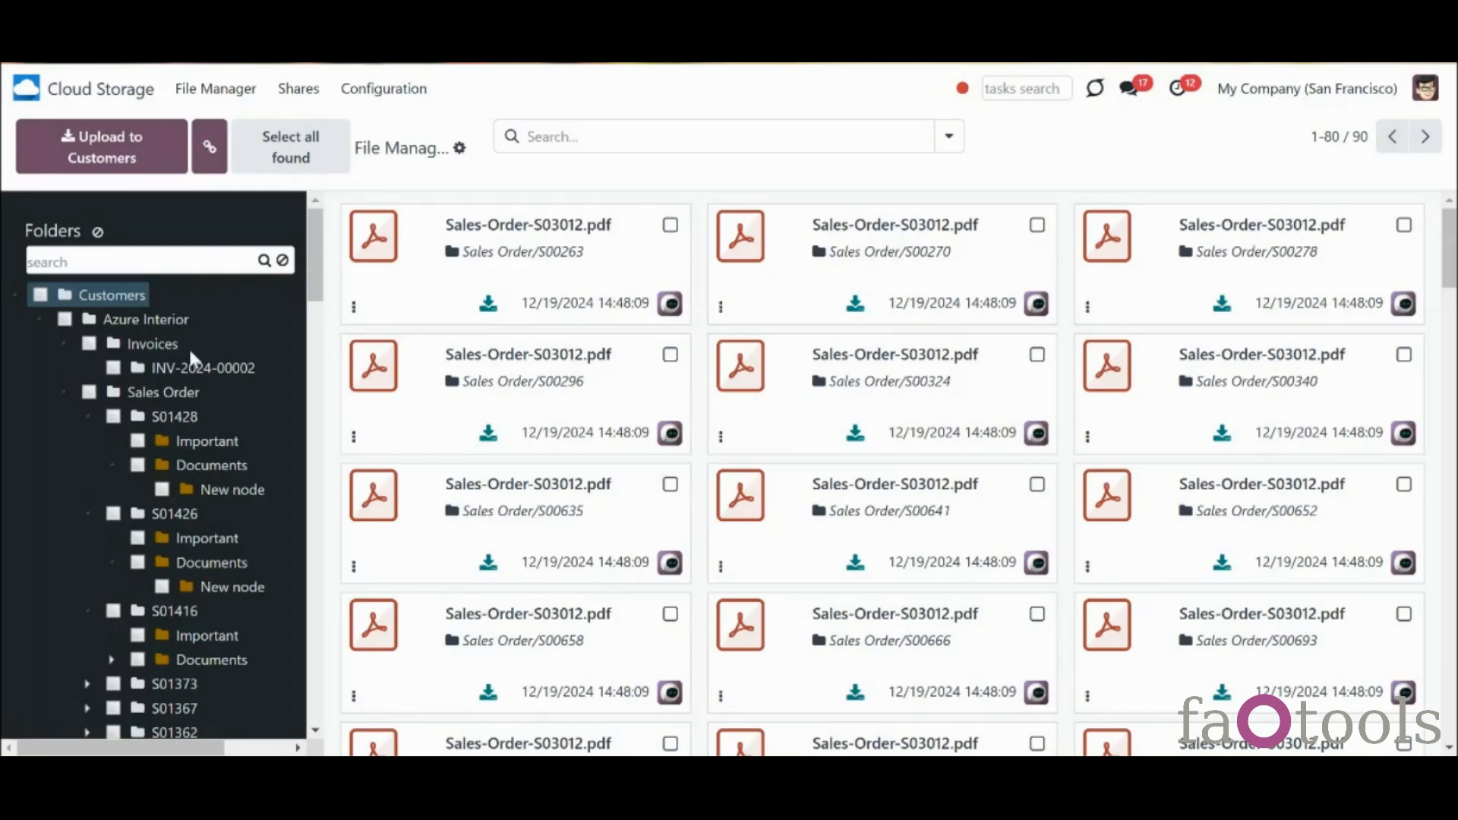
Open the Azure Interior contact in Contacts and show its attached files
click(98, 98)
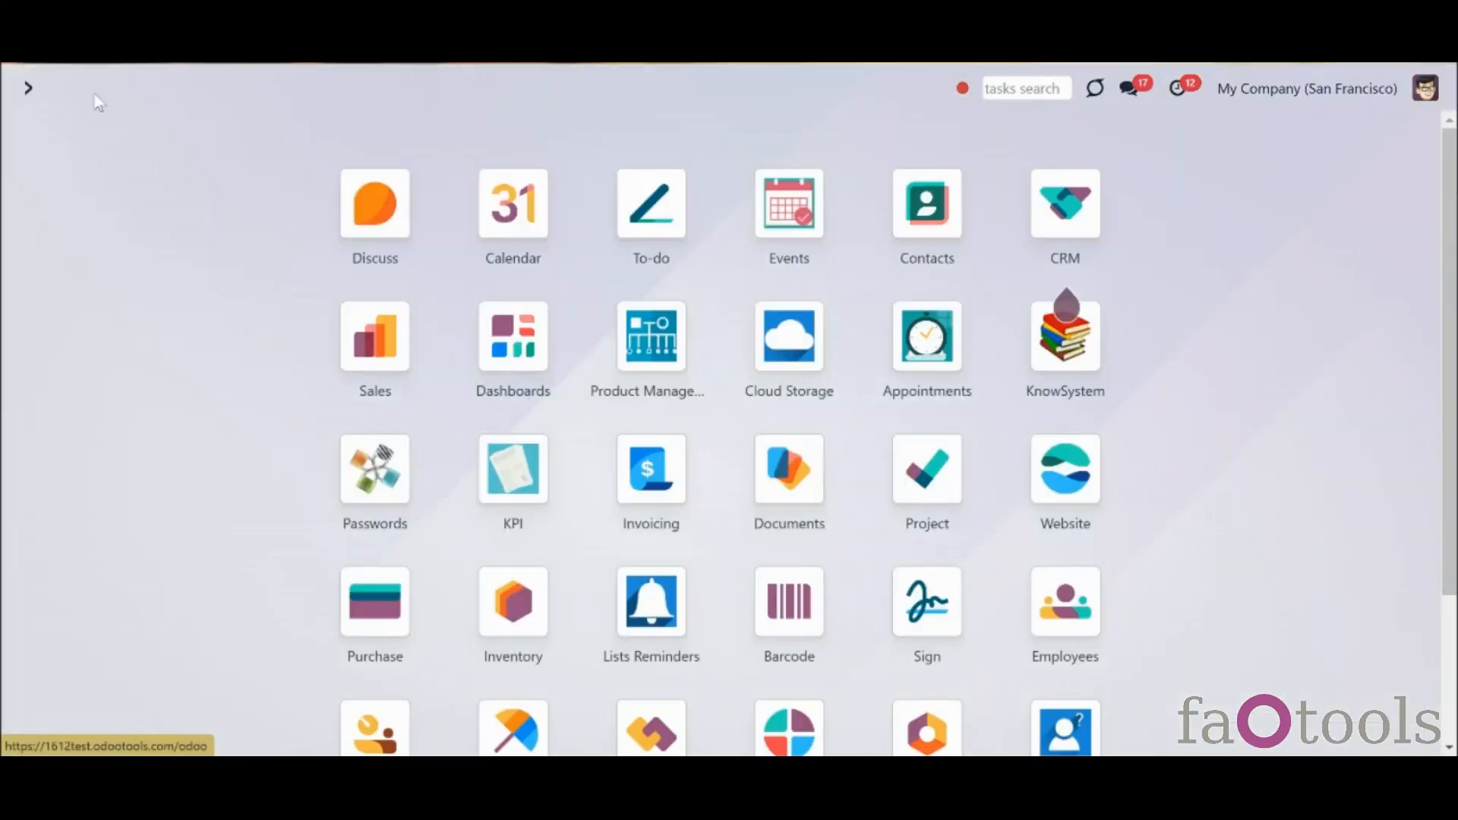
click(939, 232)
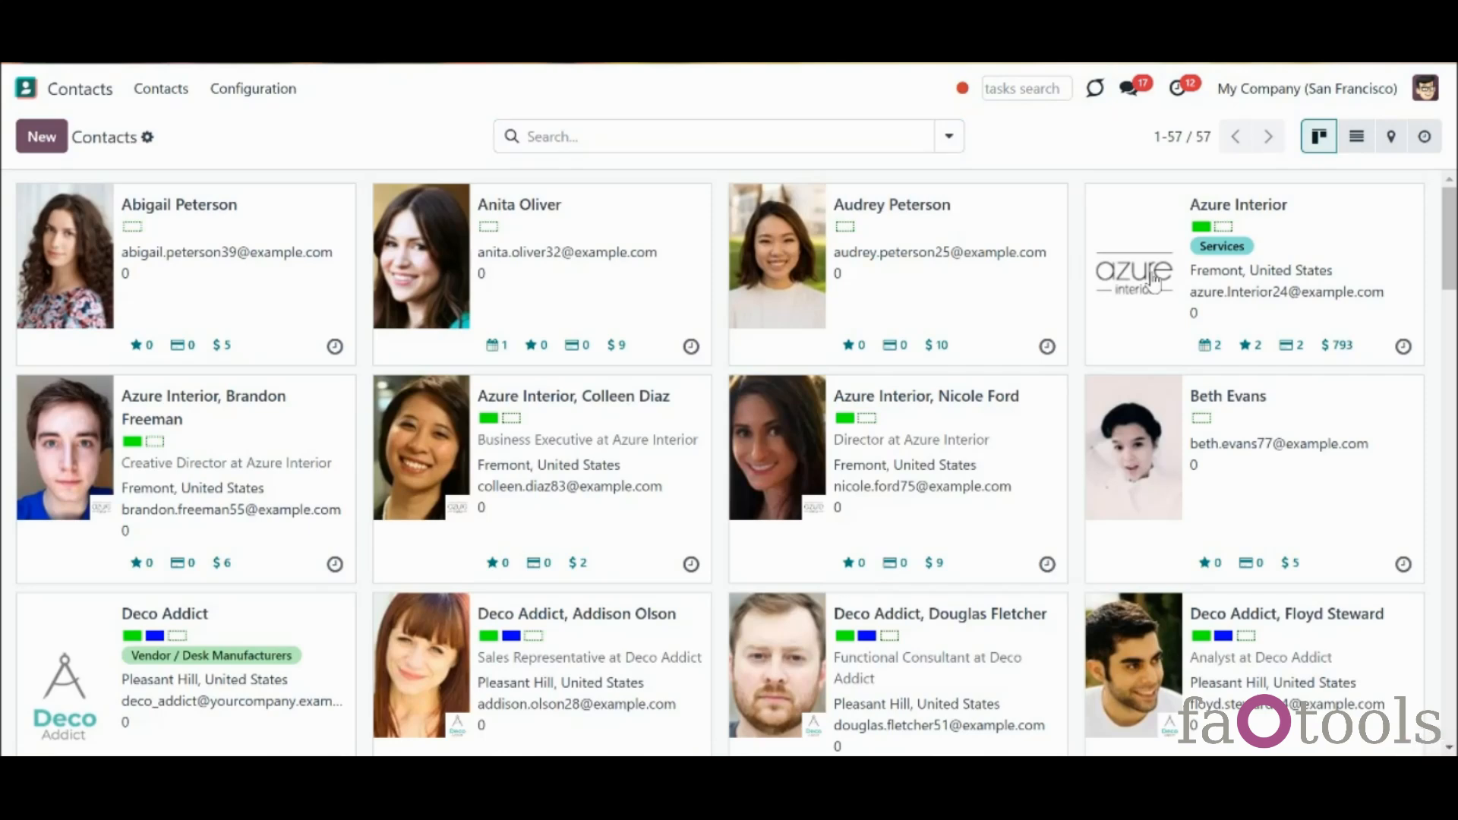
click(1155, 281)
scroll(729, 463, down, 8)
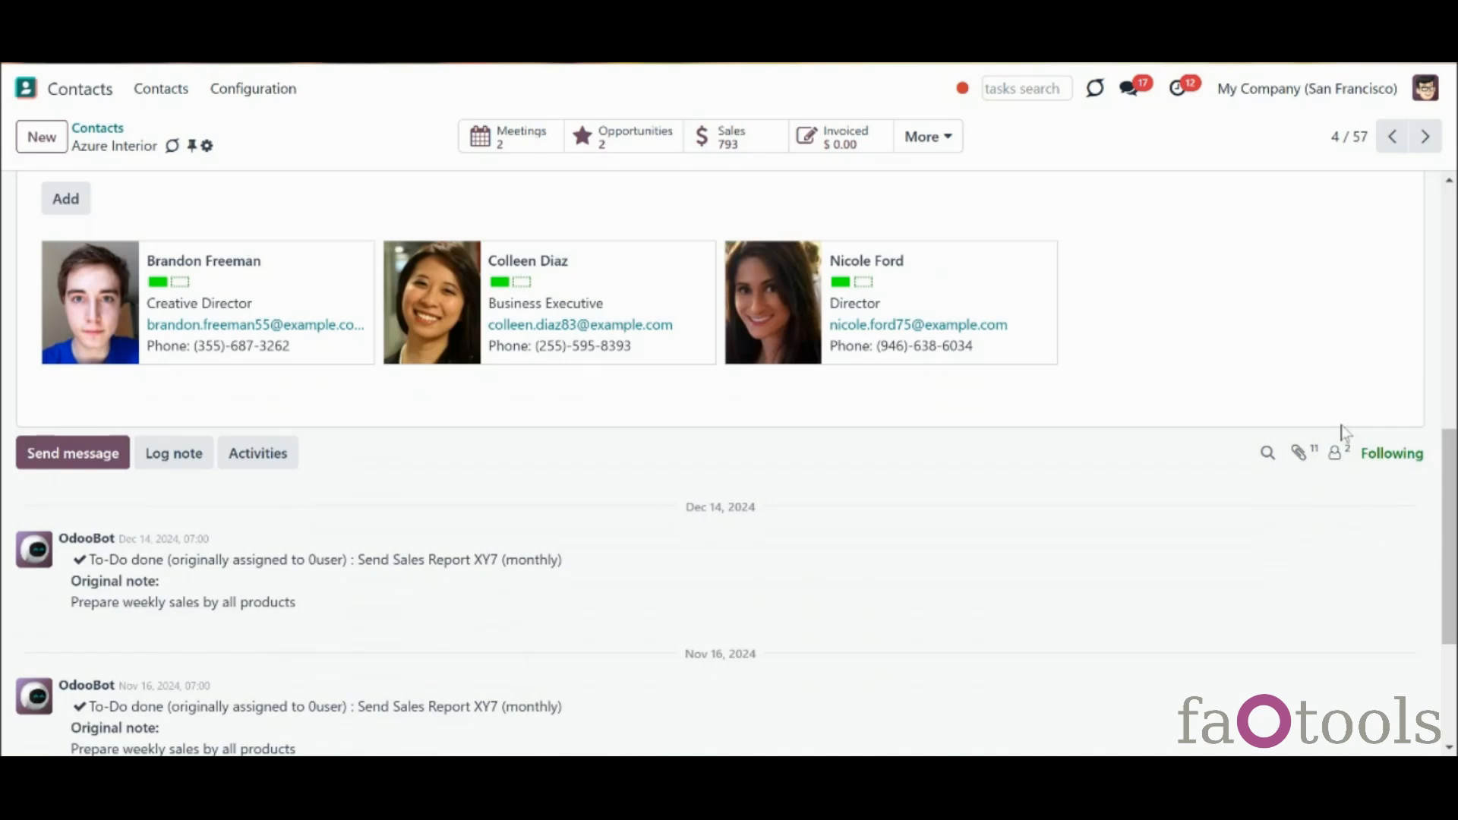
click(1299, 453)
drag(1452, 433, 1455, 507)
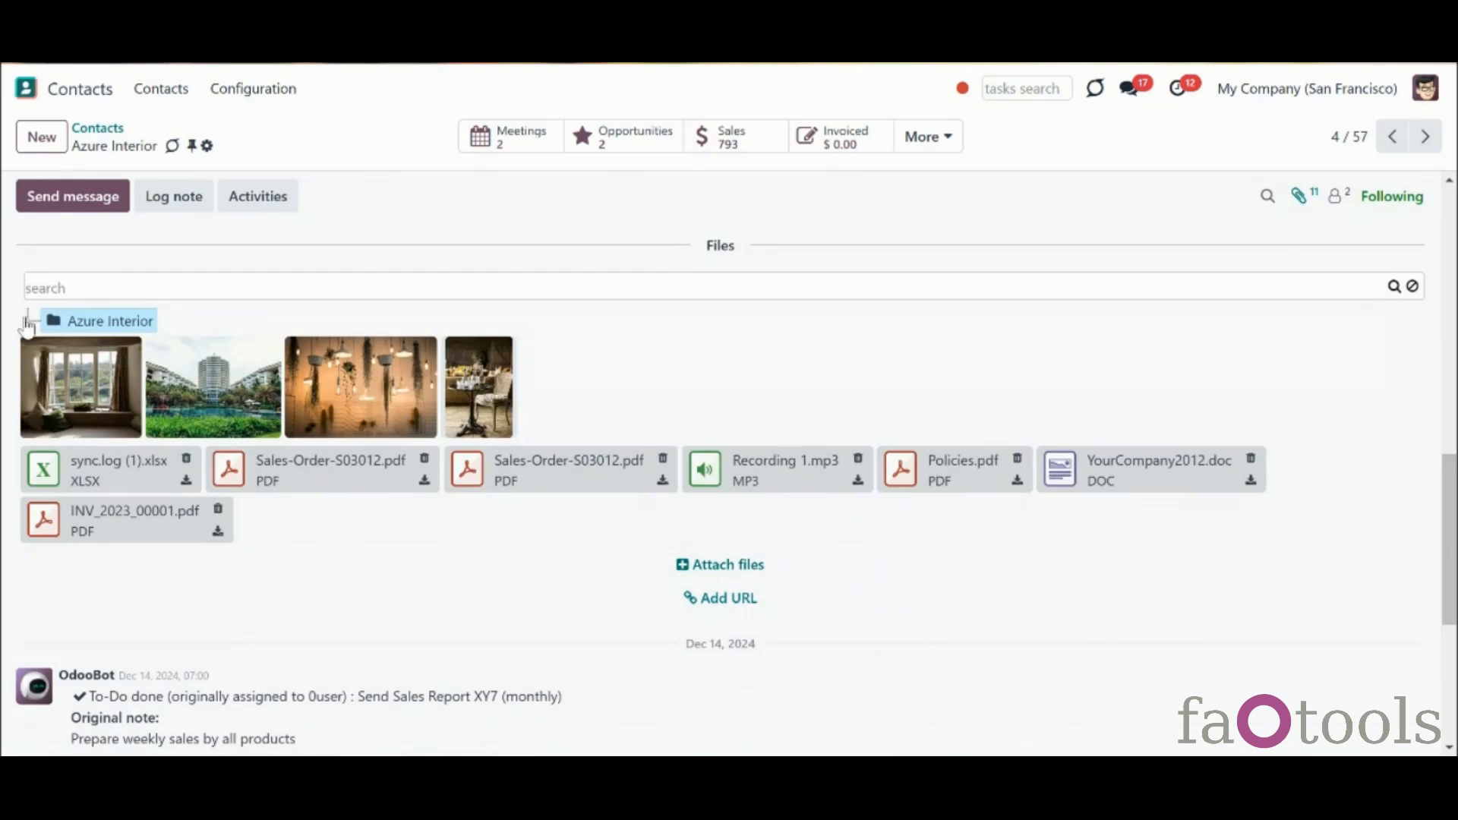
Expand the Azure Interior, Invoices and Sales Order folders and inspect order folder S00676
click(26, 319)
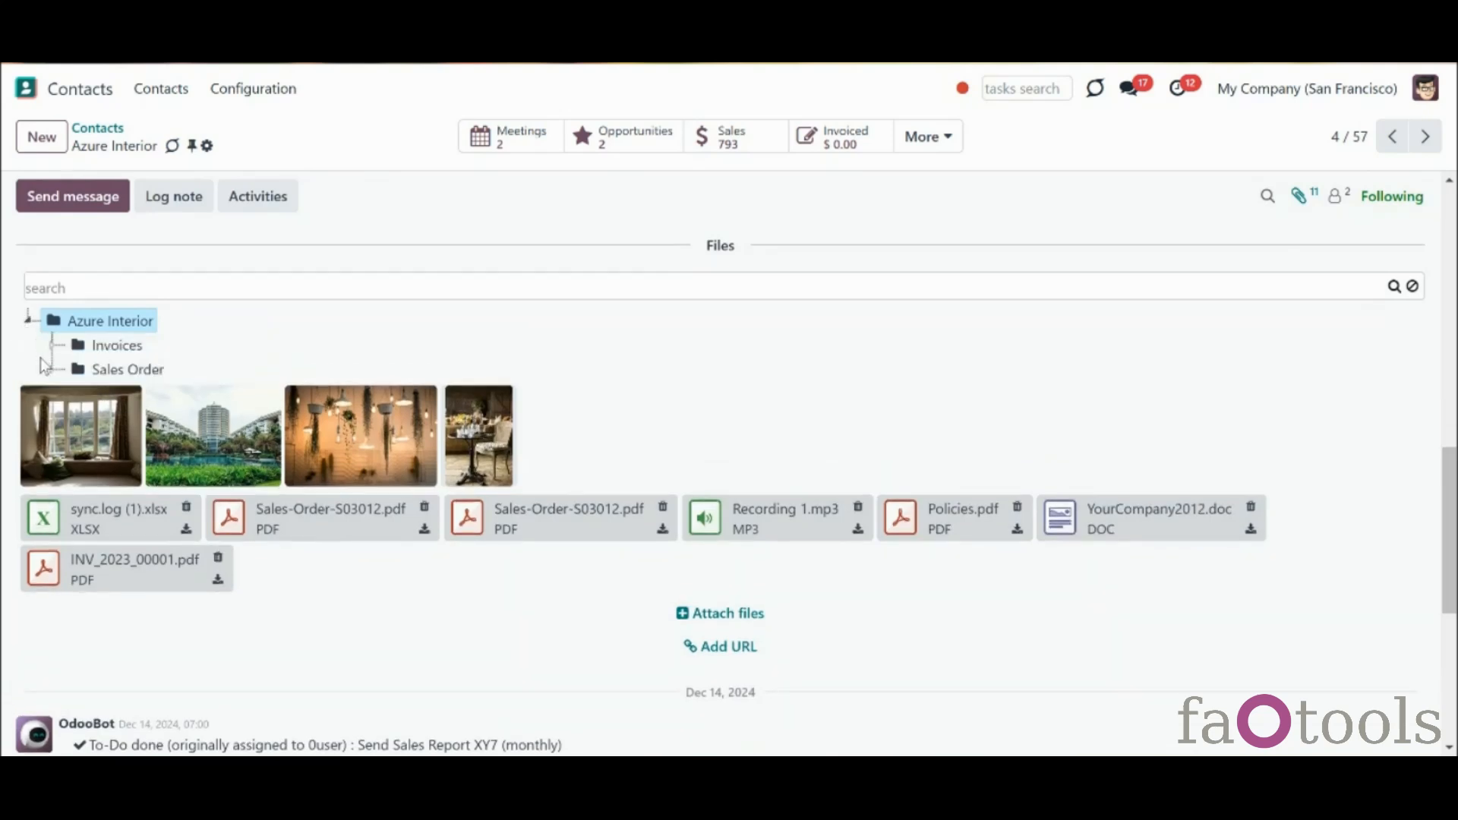
click(51, 346)
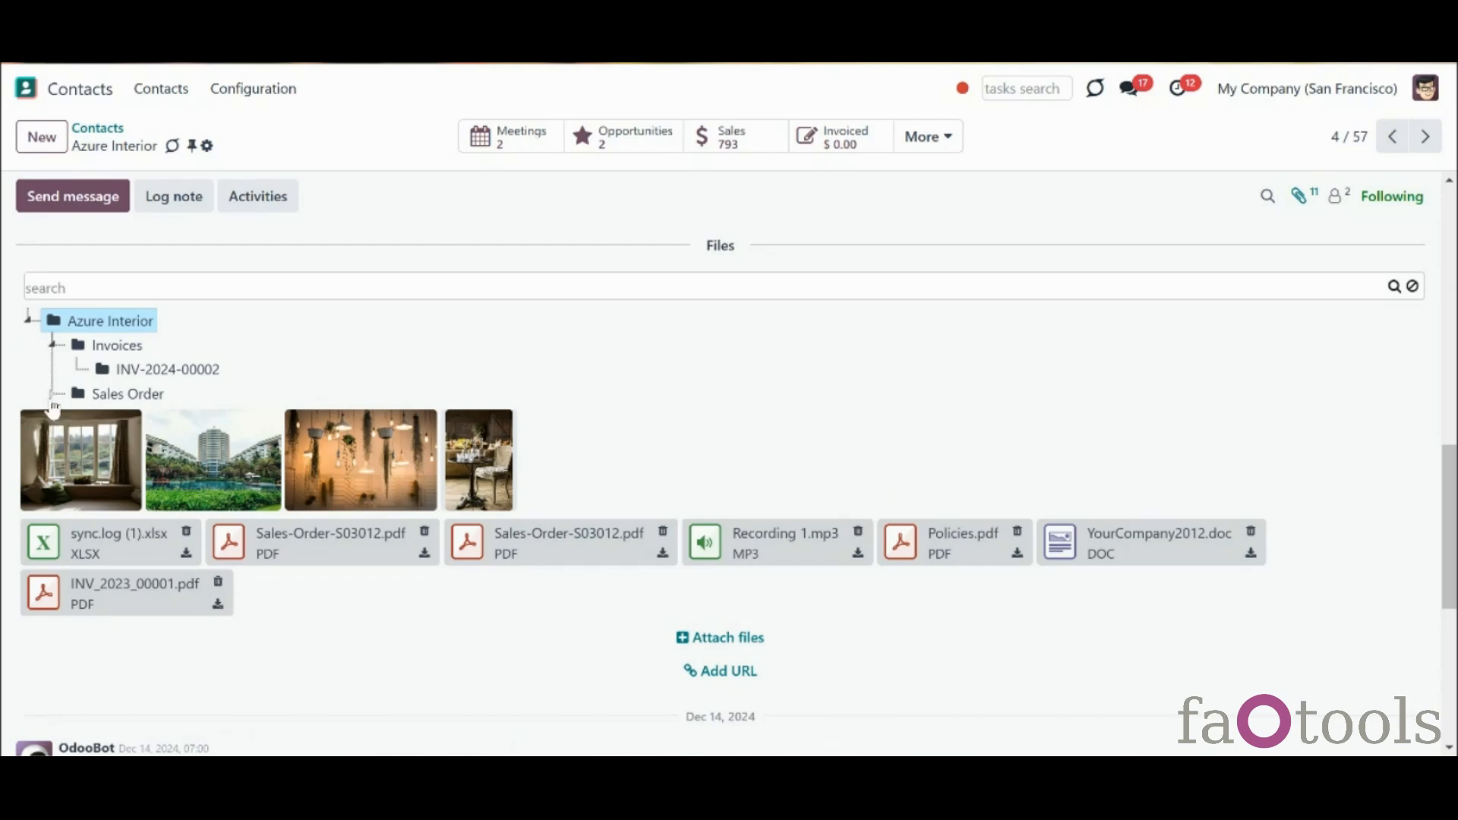
click(51, 394)
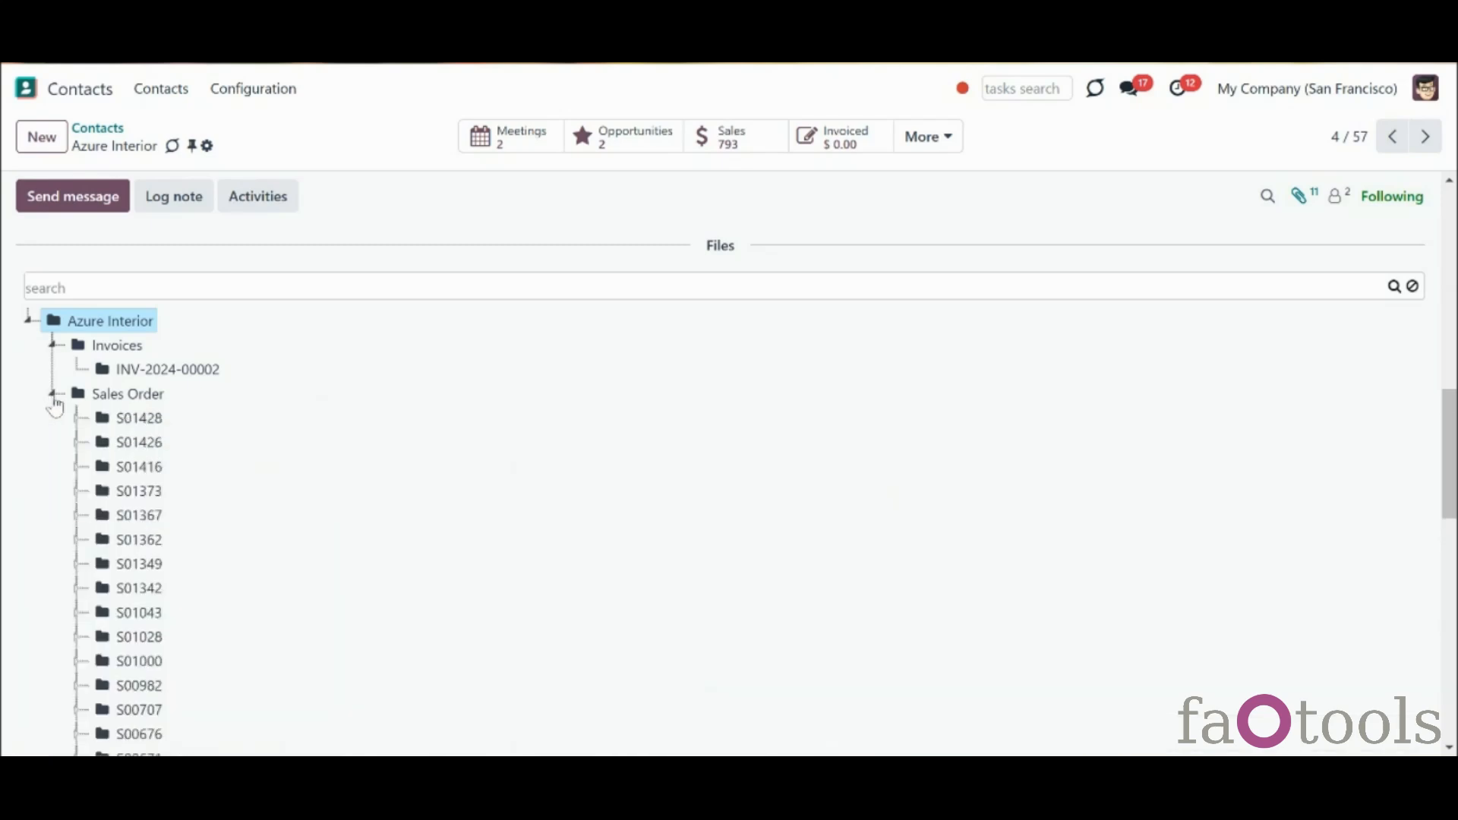
drag(1448, 505, 1448, 568)
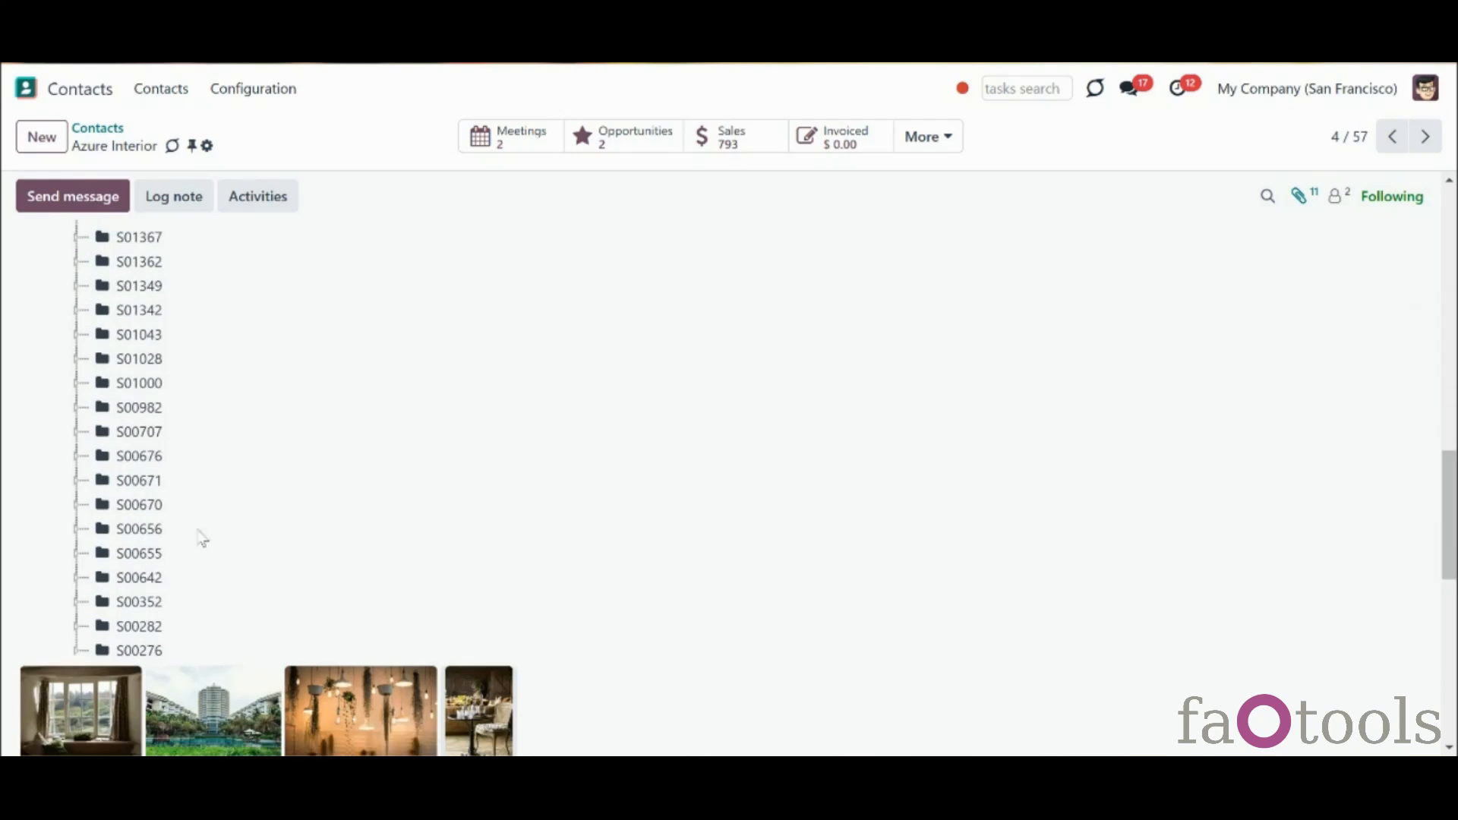
click(136, 457)
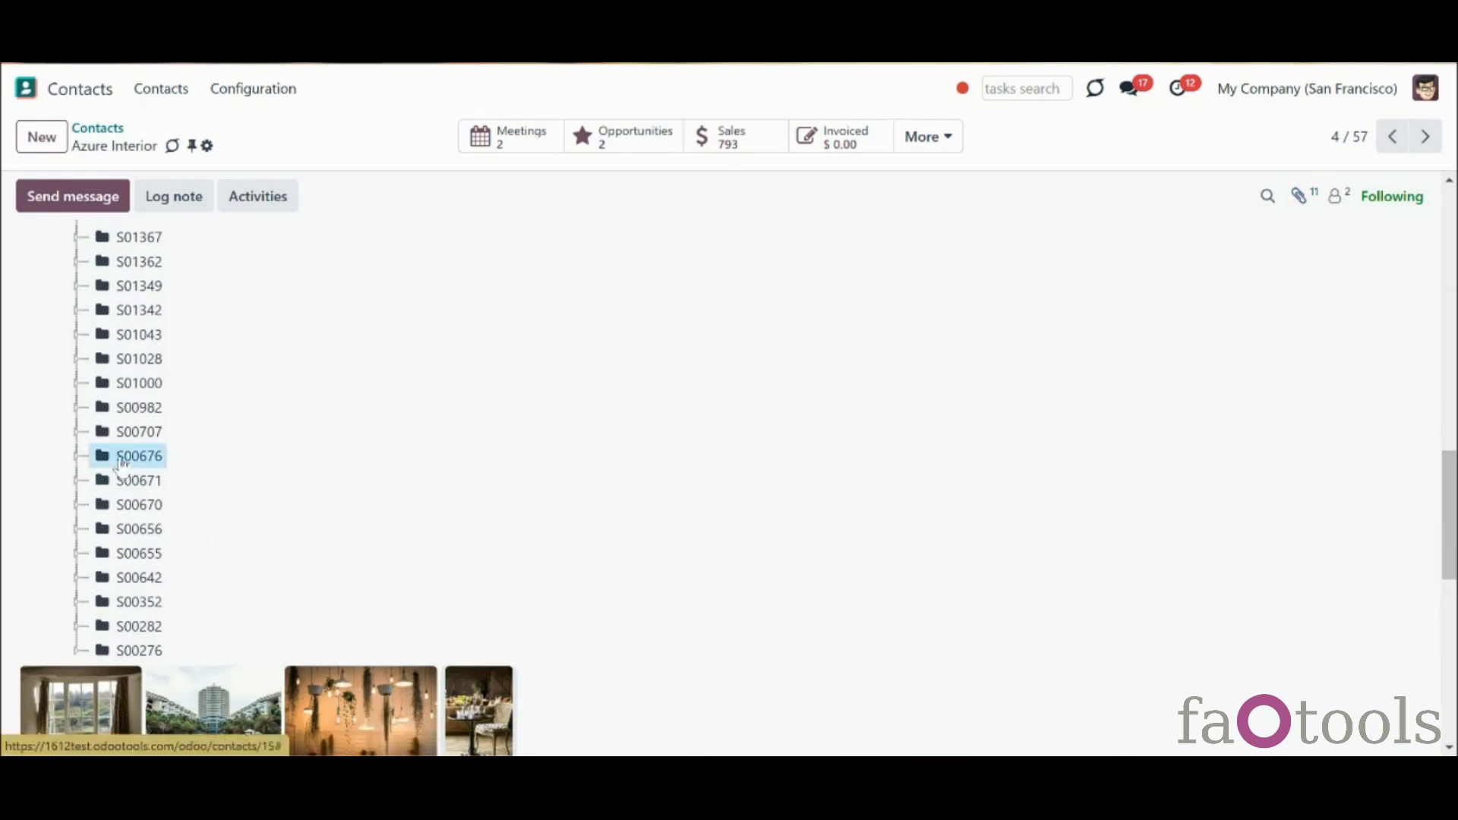
click(75, 456)
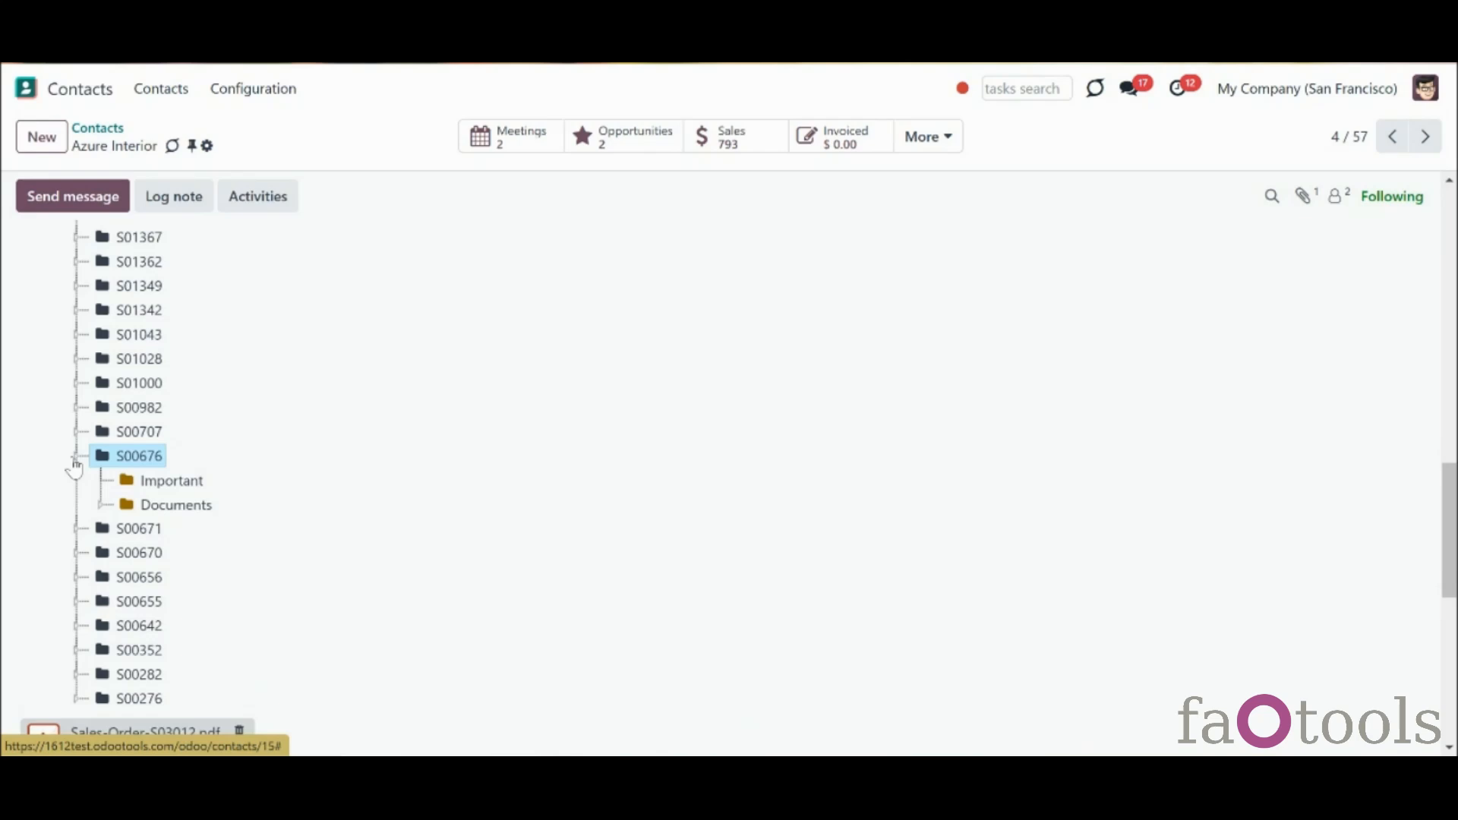
click(75, 458)
Select order folders S00671 and S01342 and invoice folder INV-2024-00002
click(125, 480)
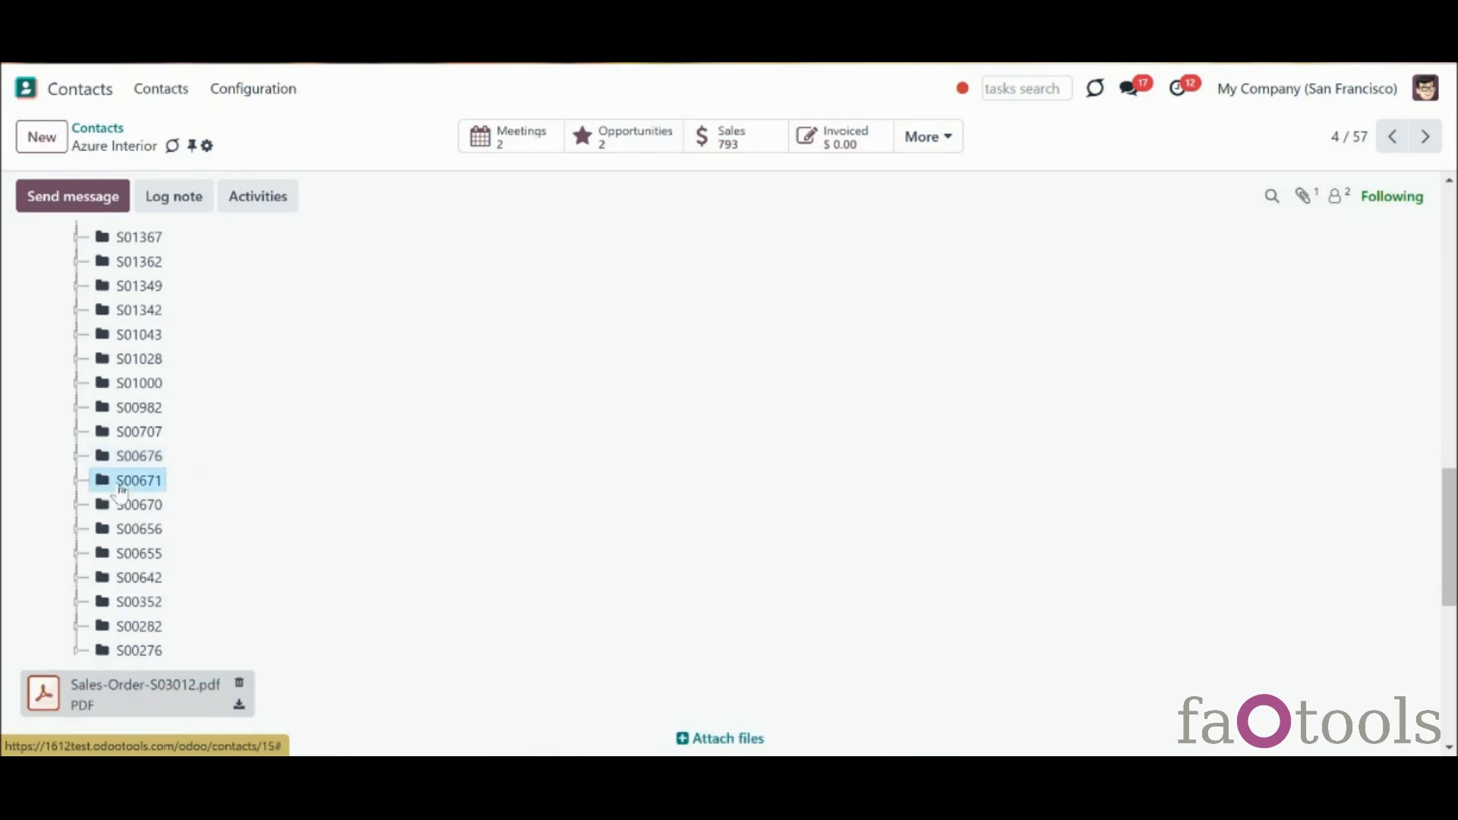
click(146, 310)
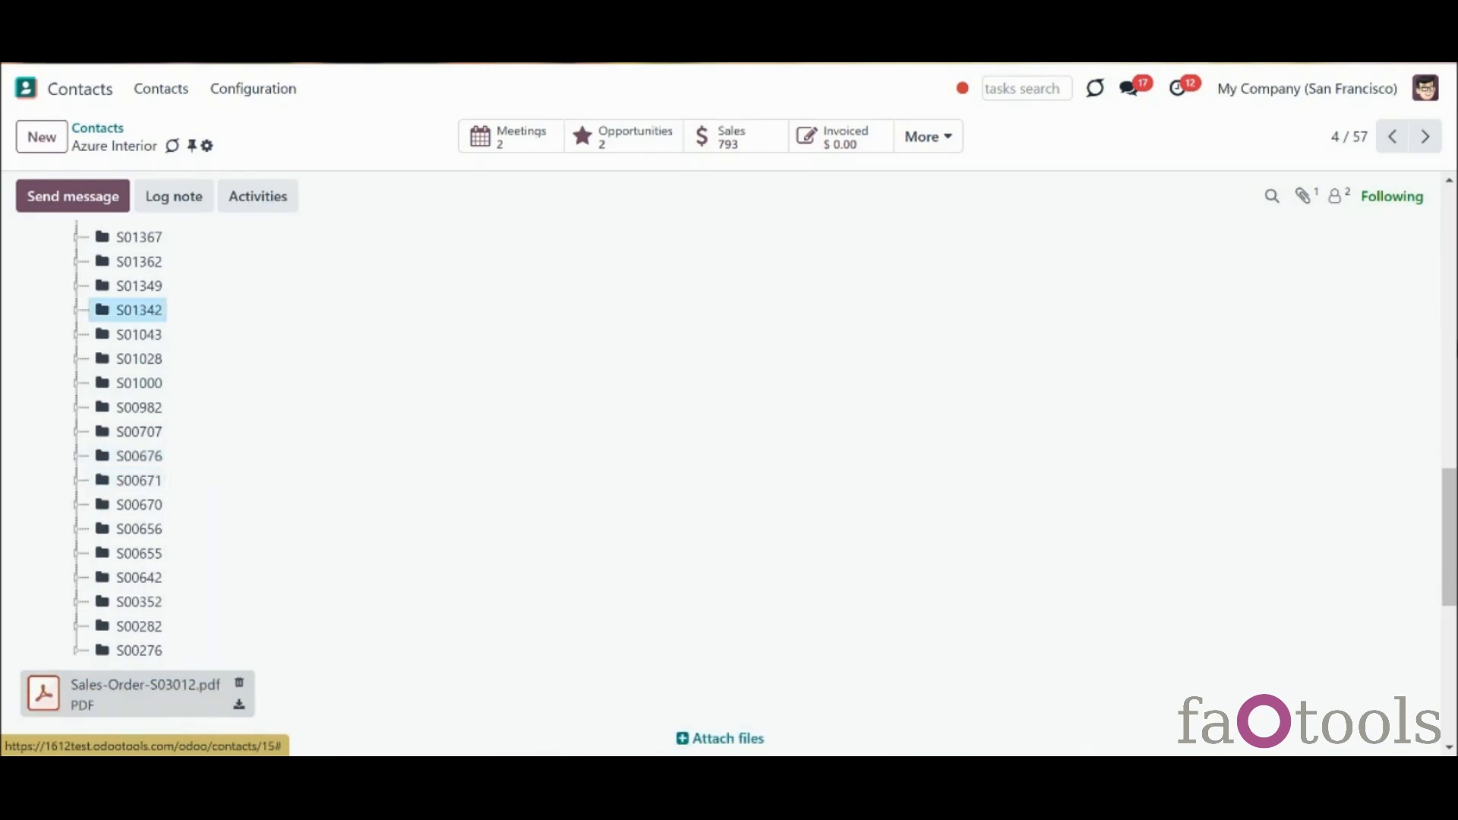
drag(1451, 516, 1454, 433)
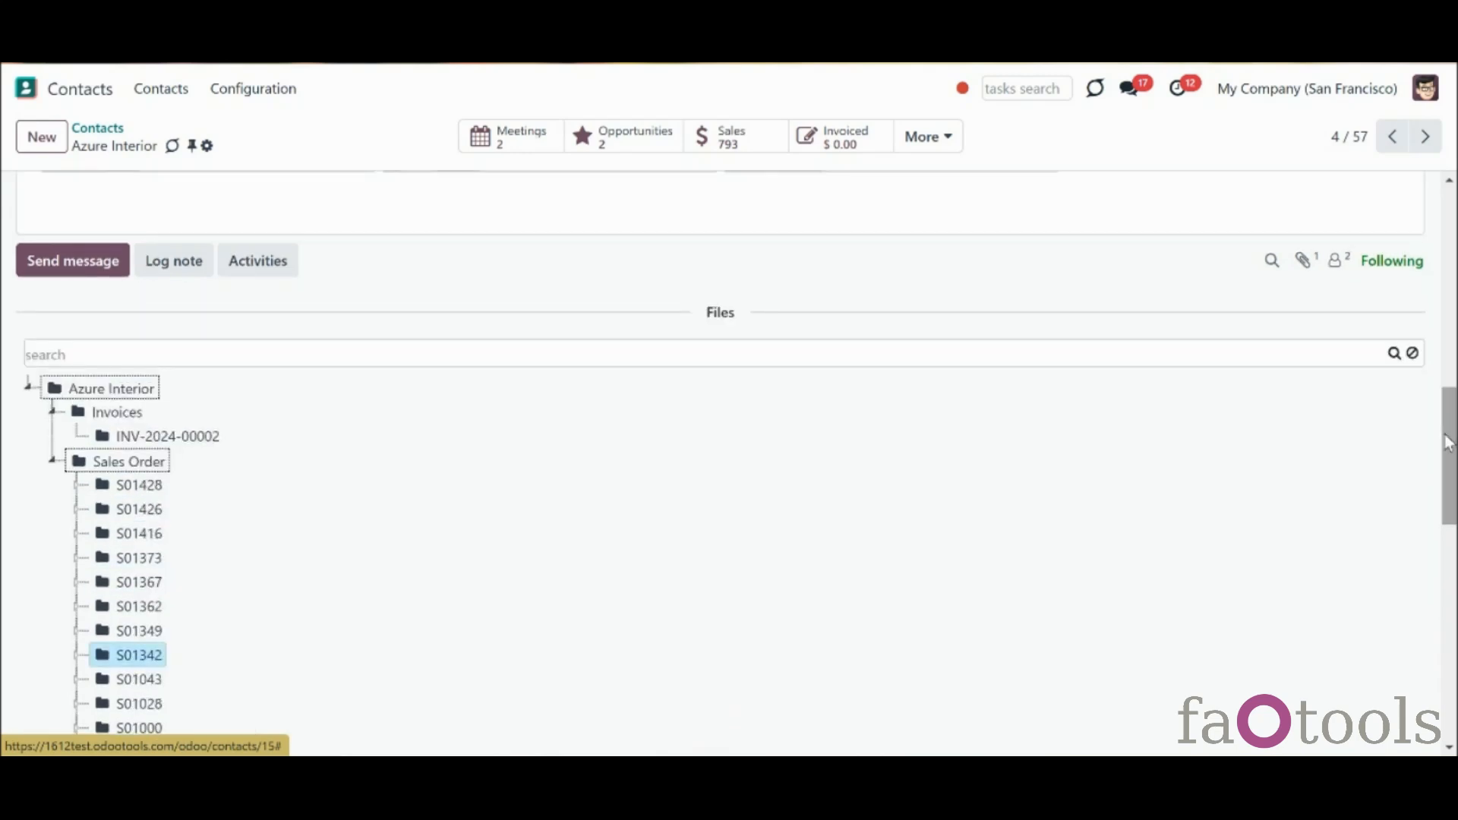
click(50, 463)
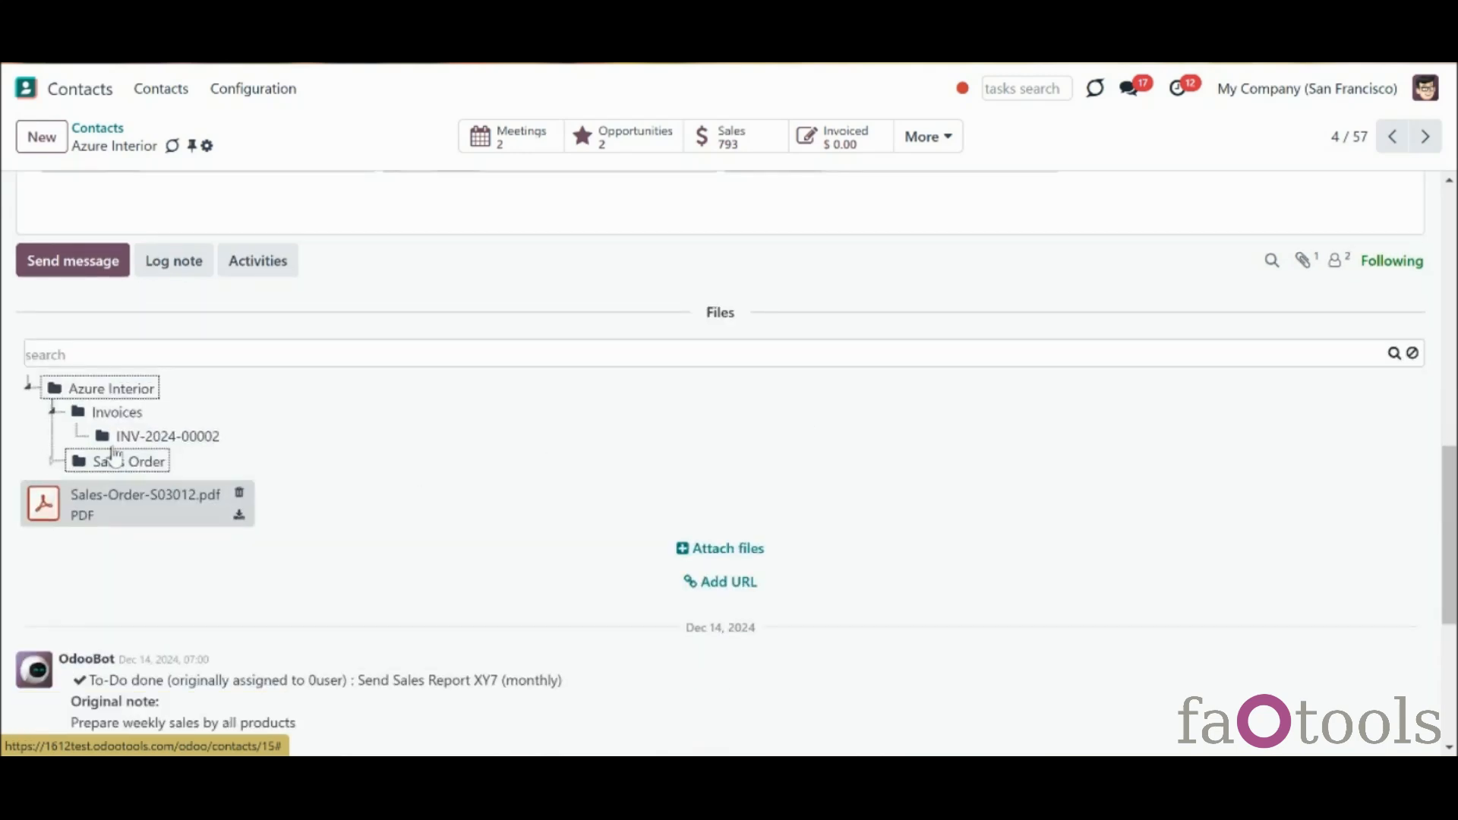
click(144, 440)
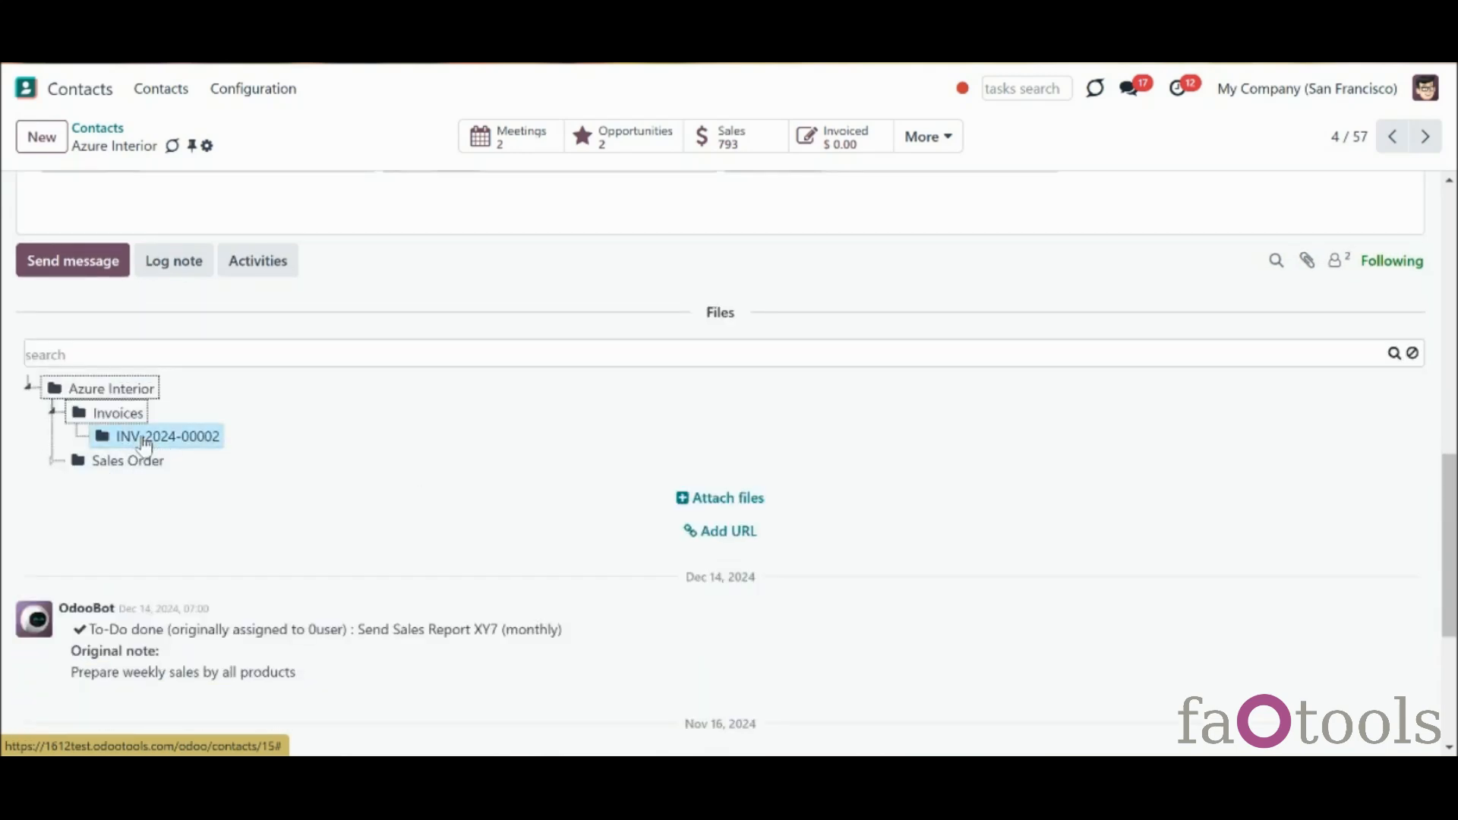
click(53, 465)
Search the folder tree for 's01', clear it, and review the Invoices and Azure Interior folder actions
click(134, 355)
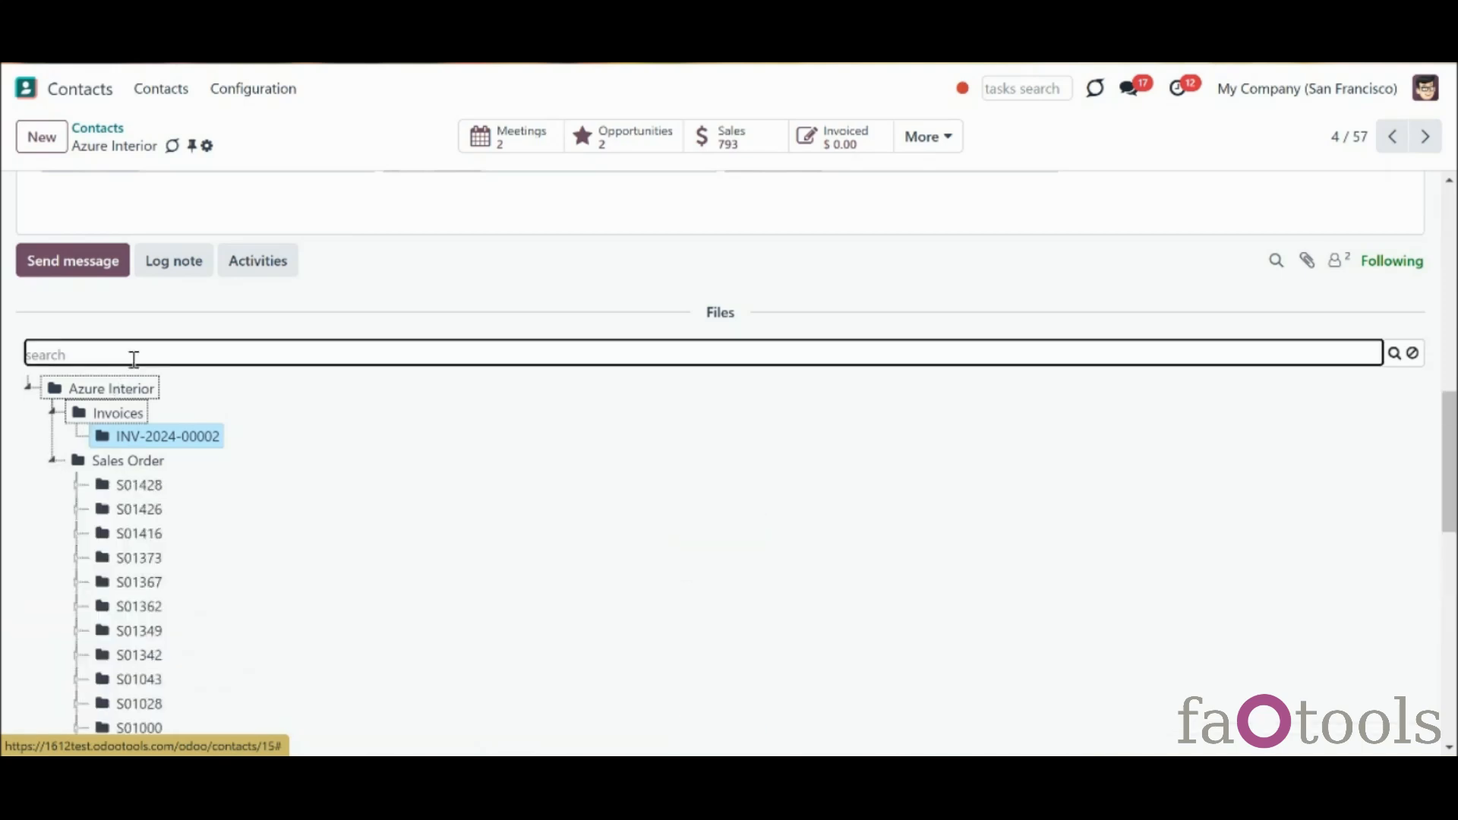
text(s014)
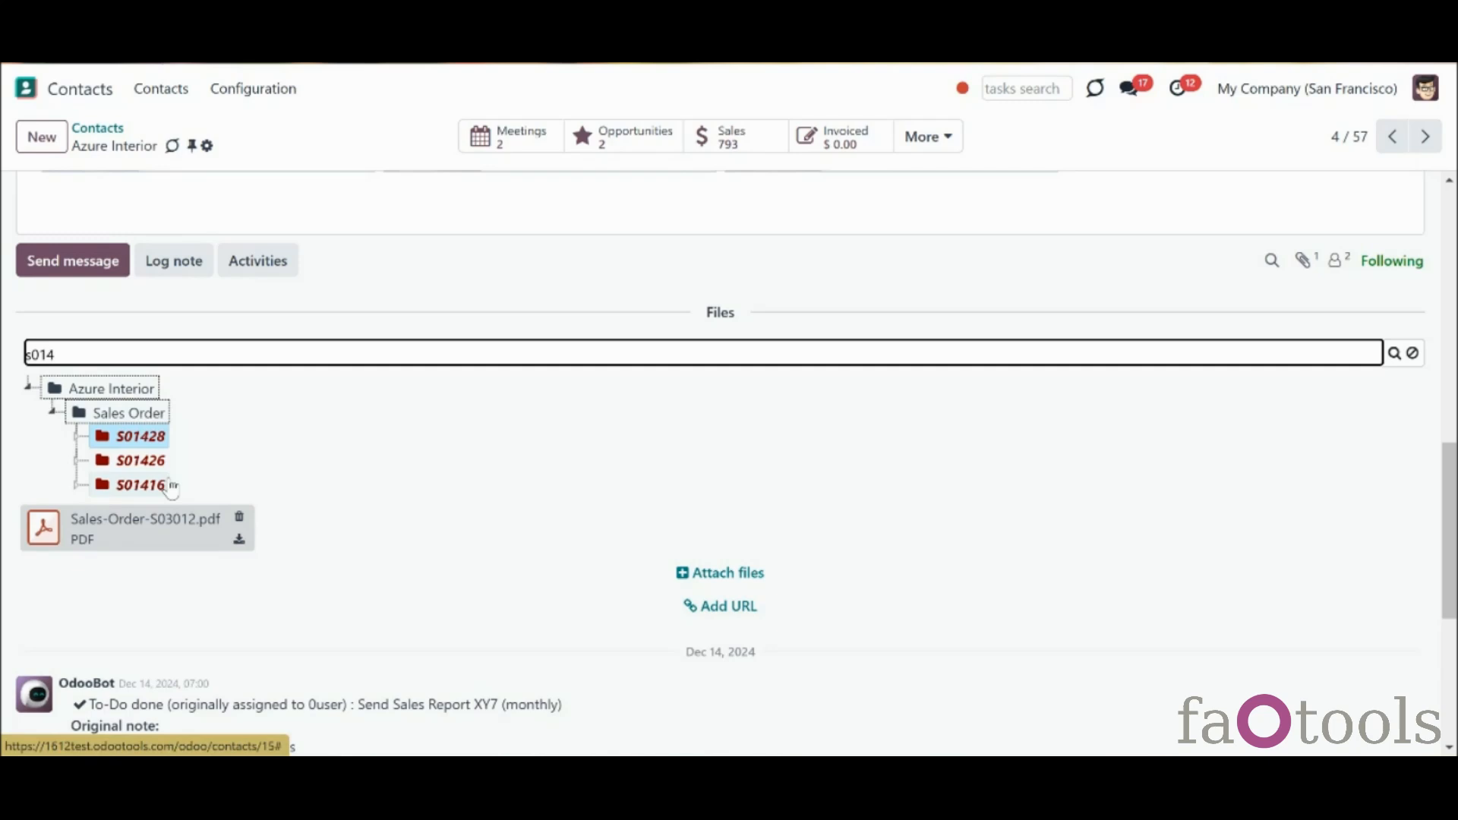
click(1412, 355)
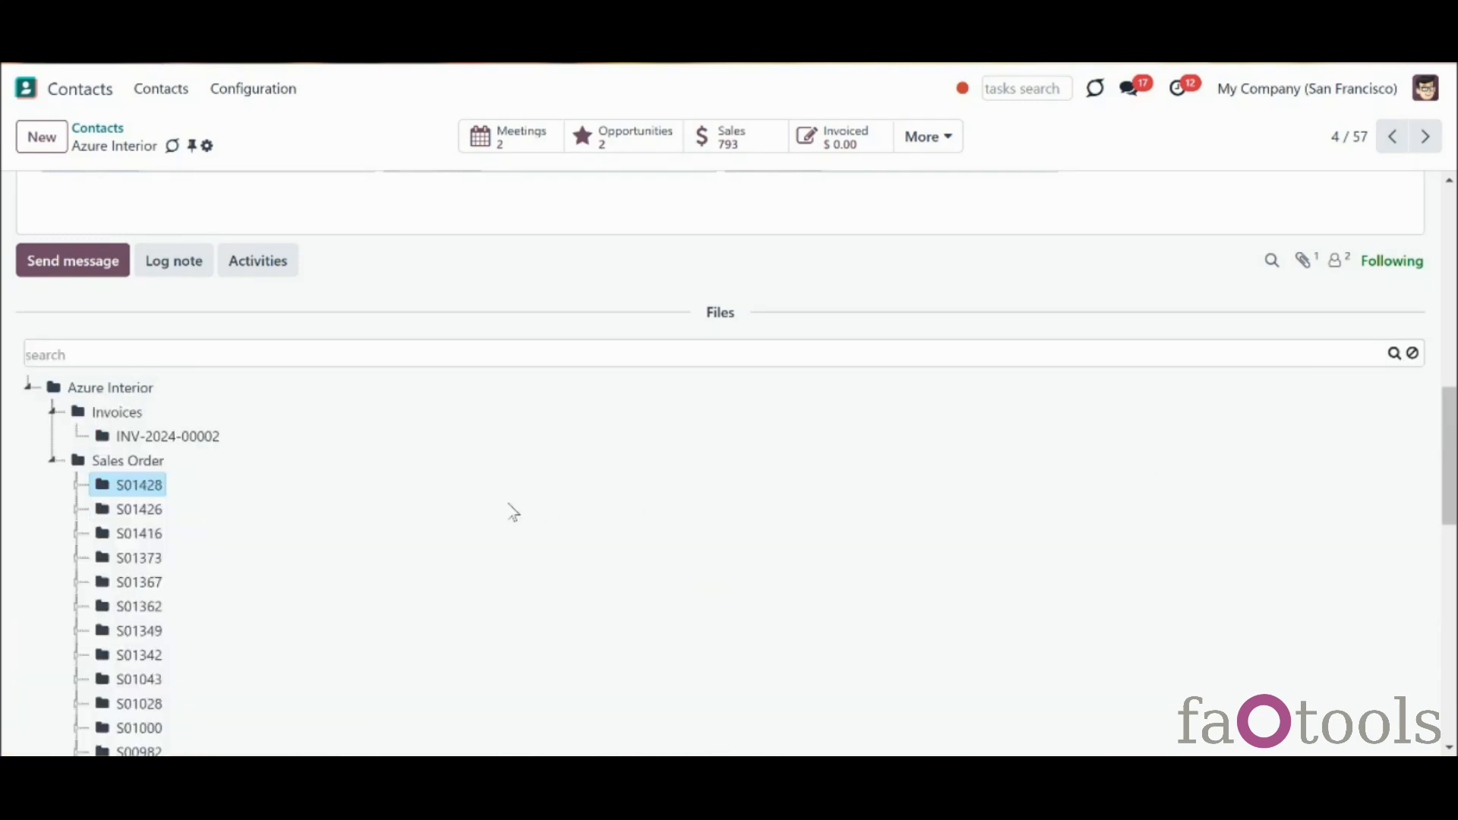
click(52, 460)
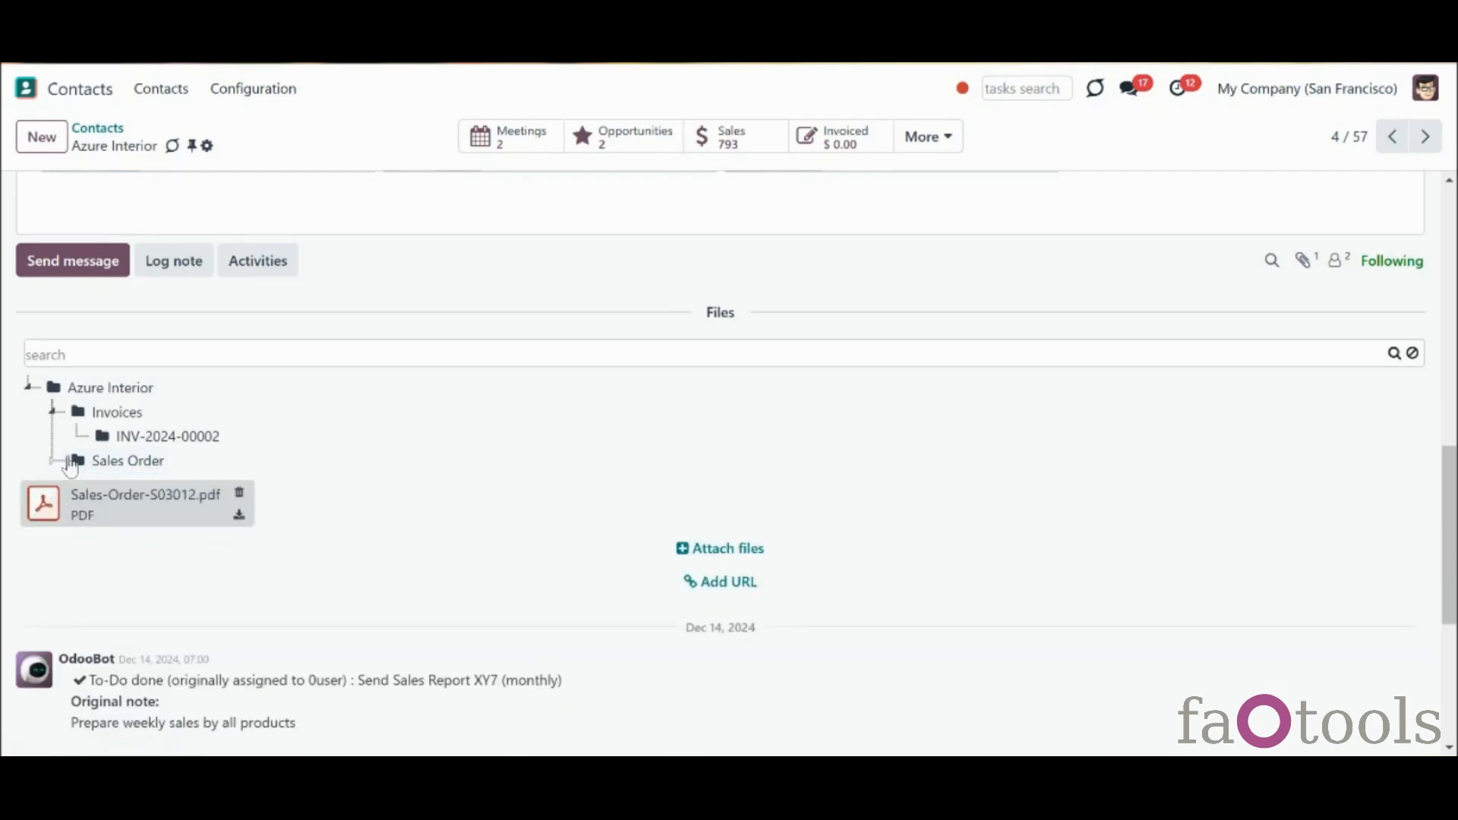
right_click(103, 419)
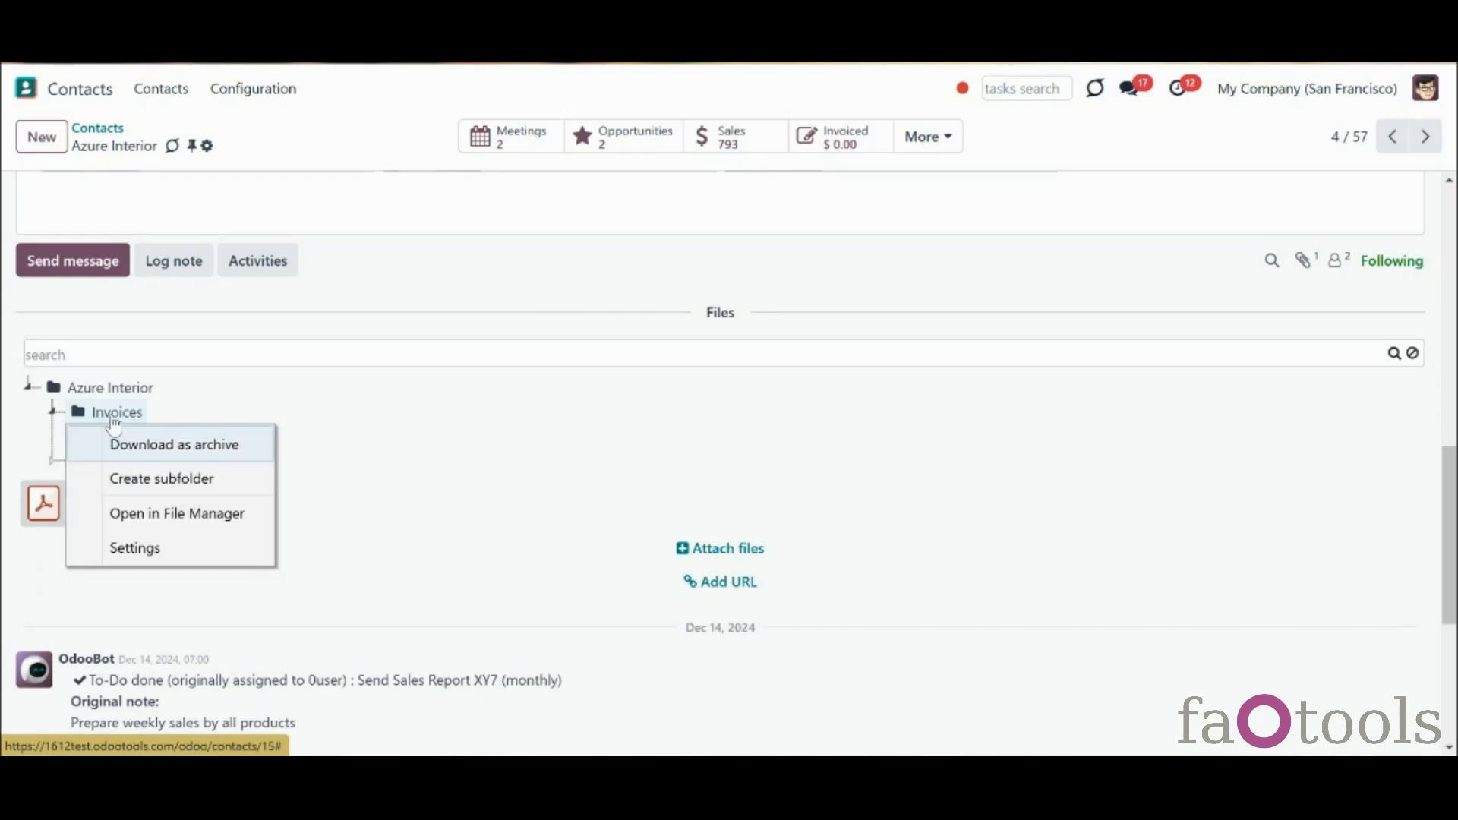
right_click(135, 403)
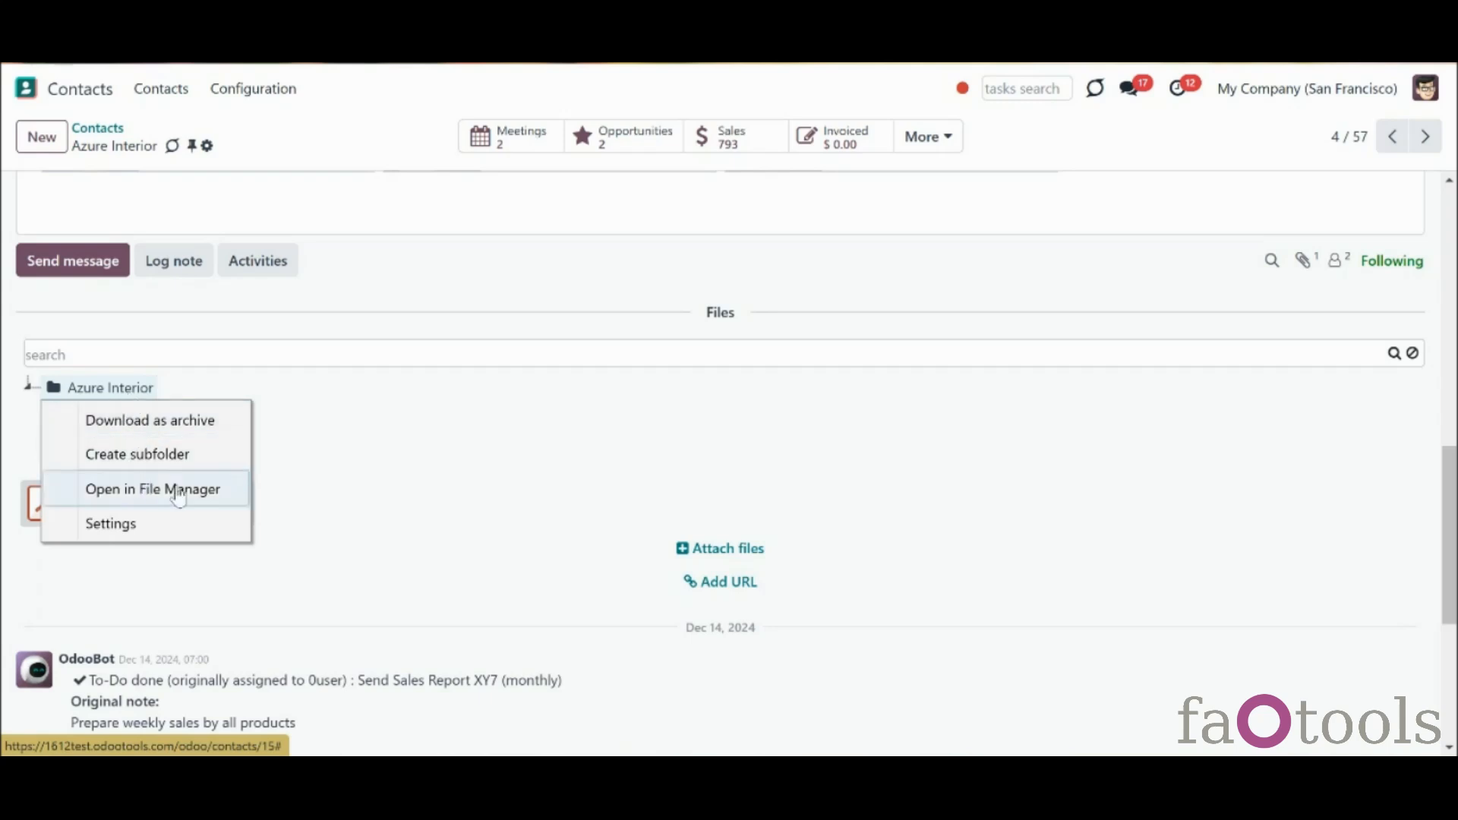
click(334, 464)
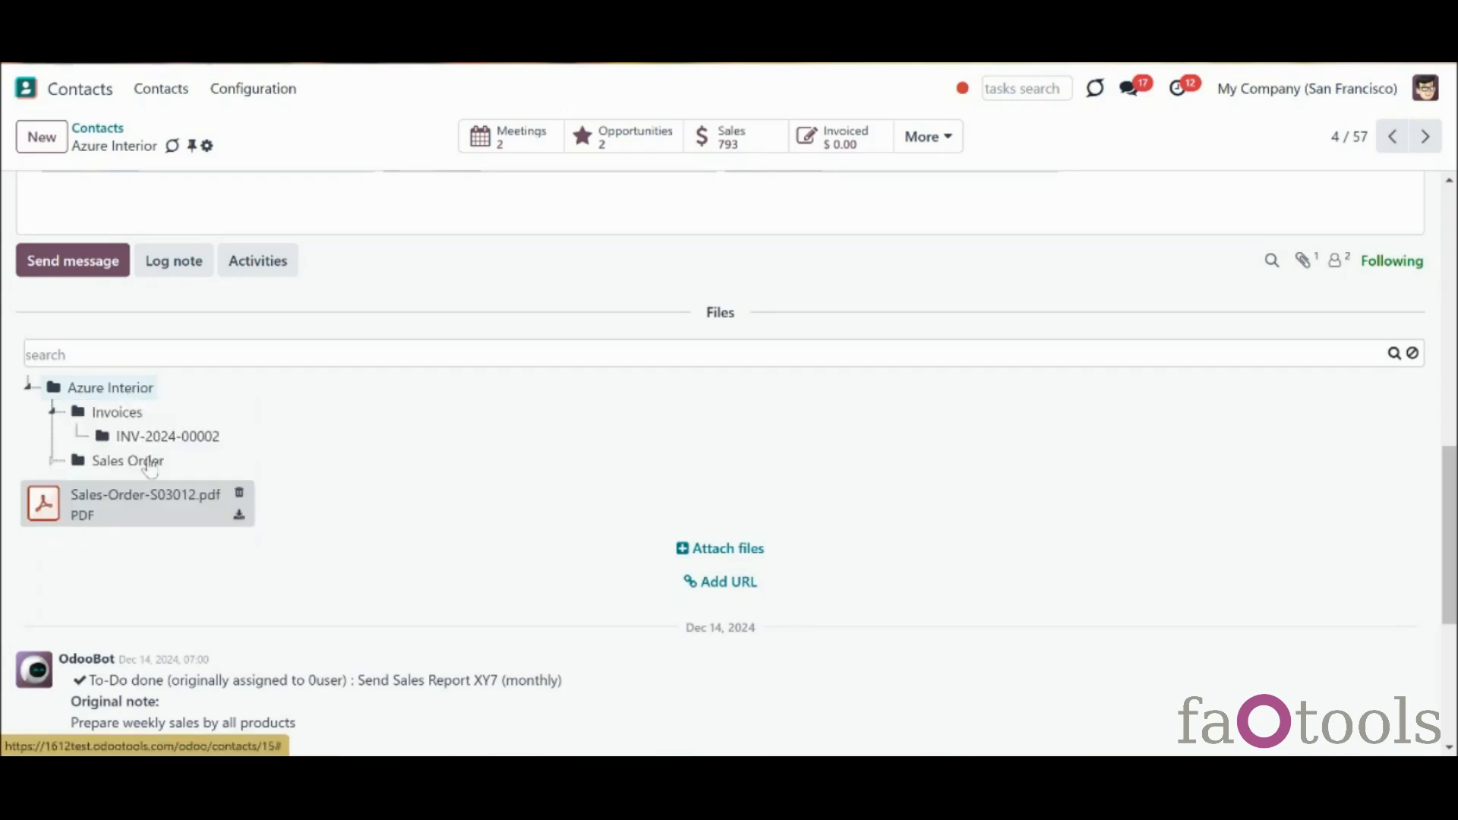
click(68, 461)
click(76, 484)
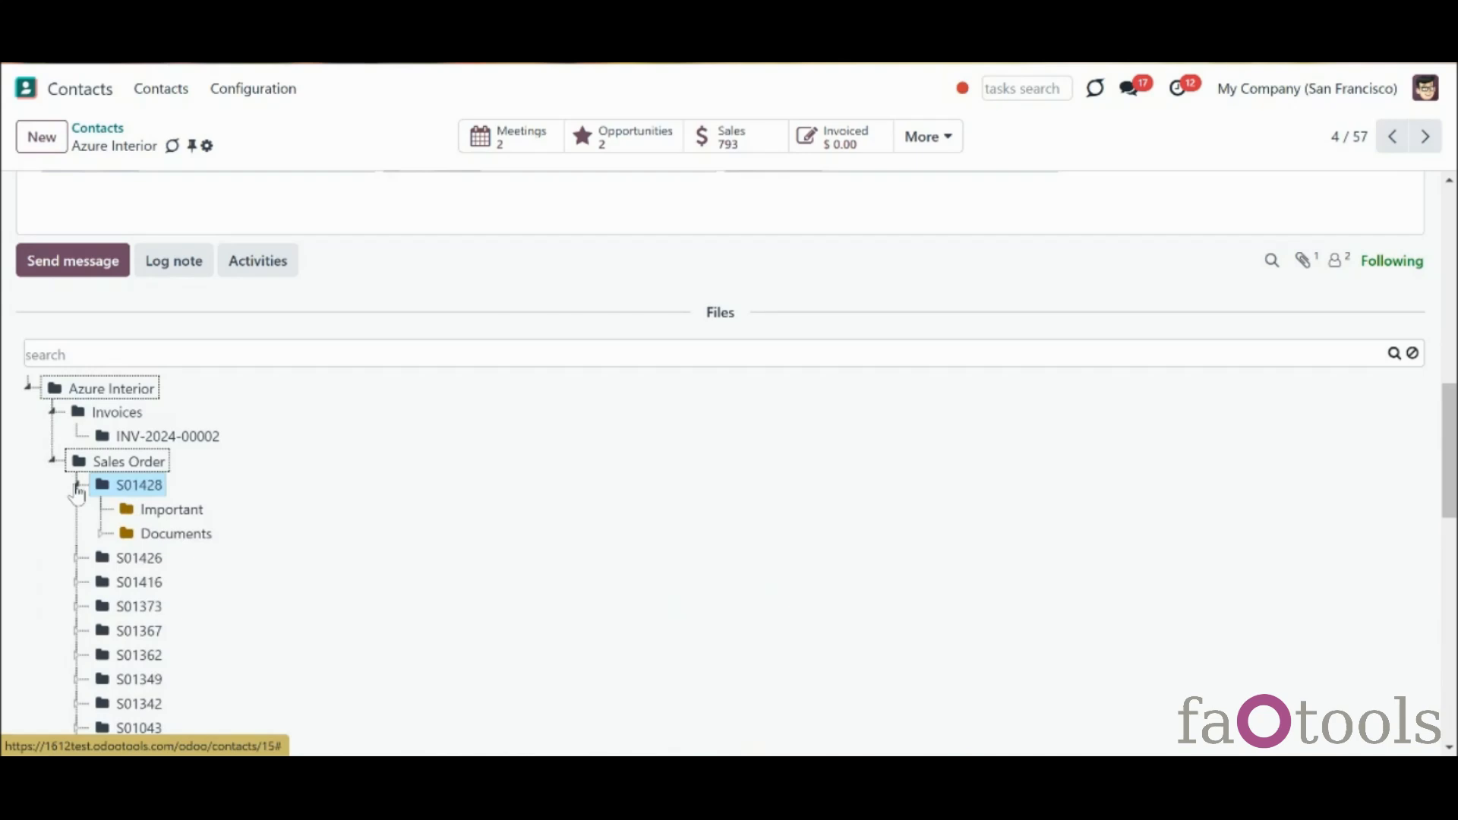
right_click(122, 389)
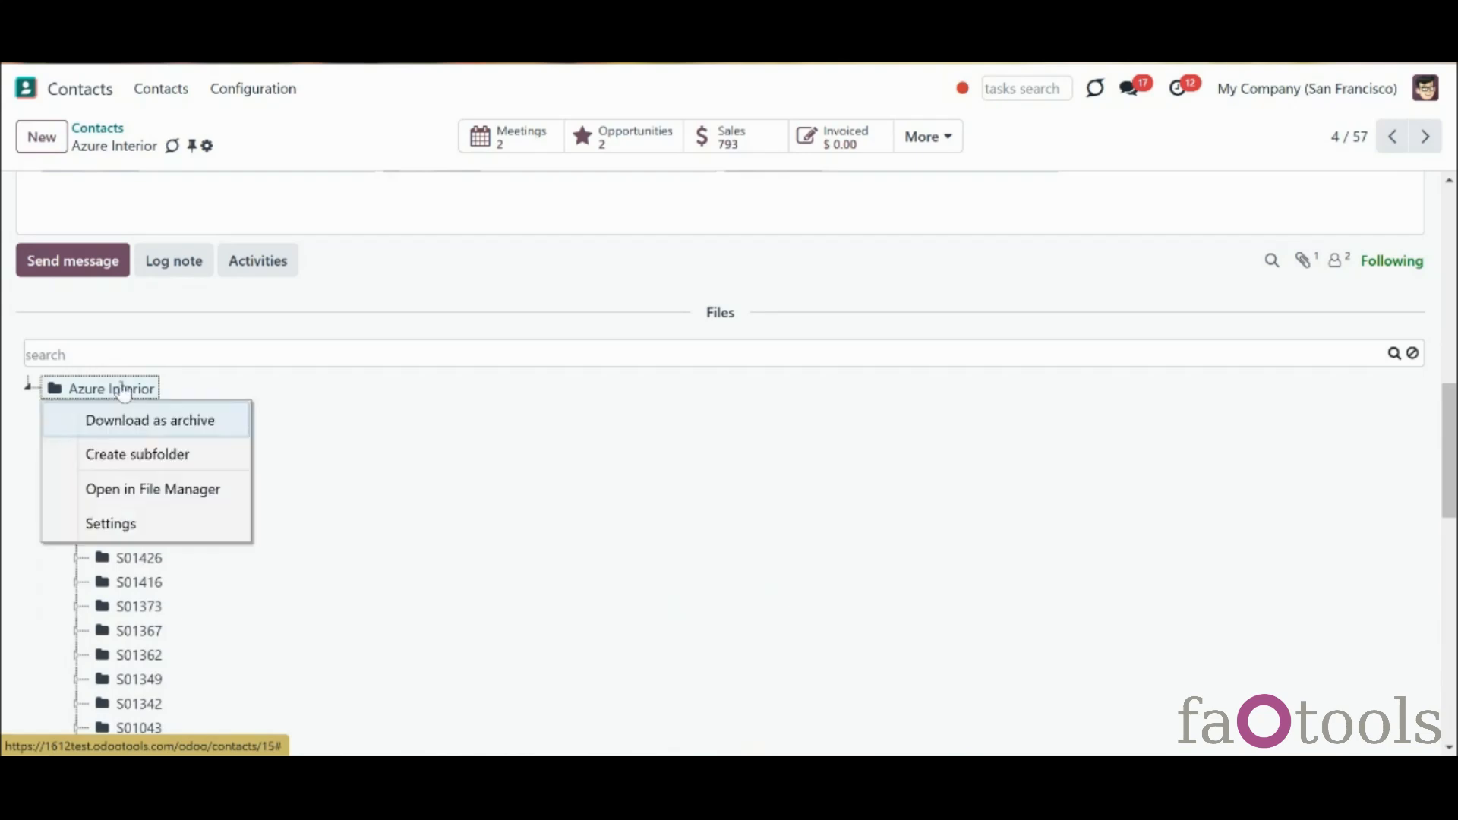
click(240, 492)
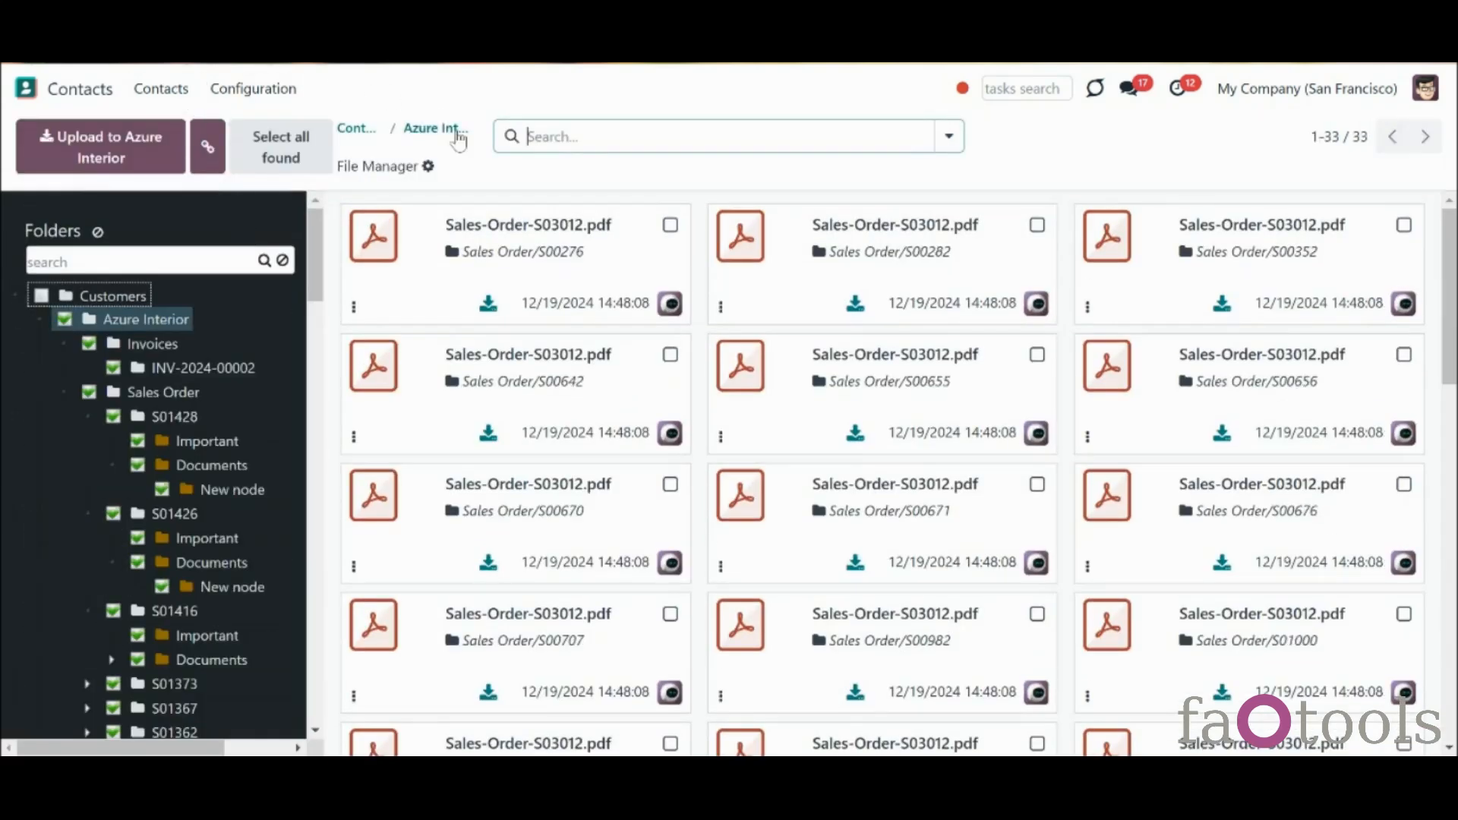
click(436, 128)
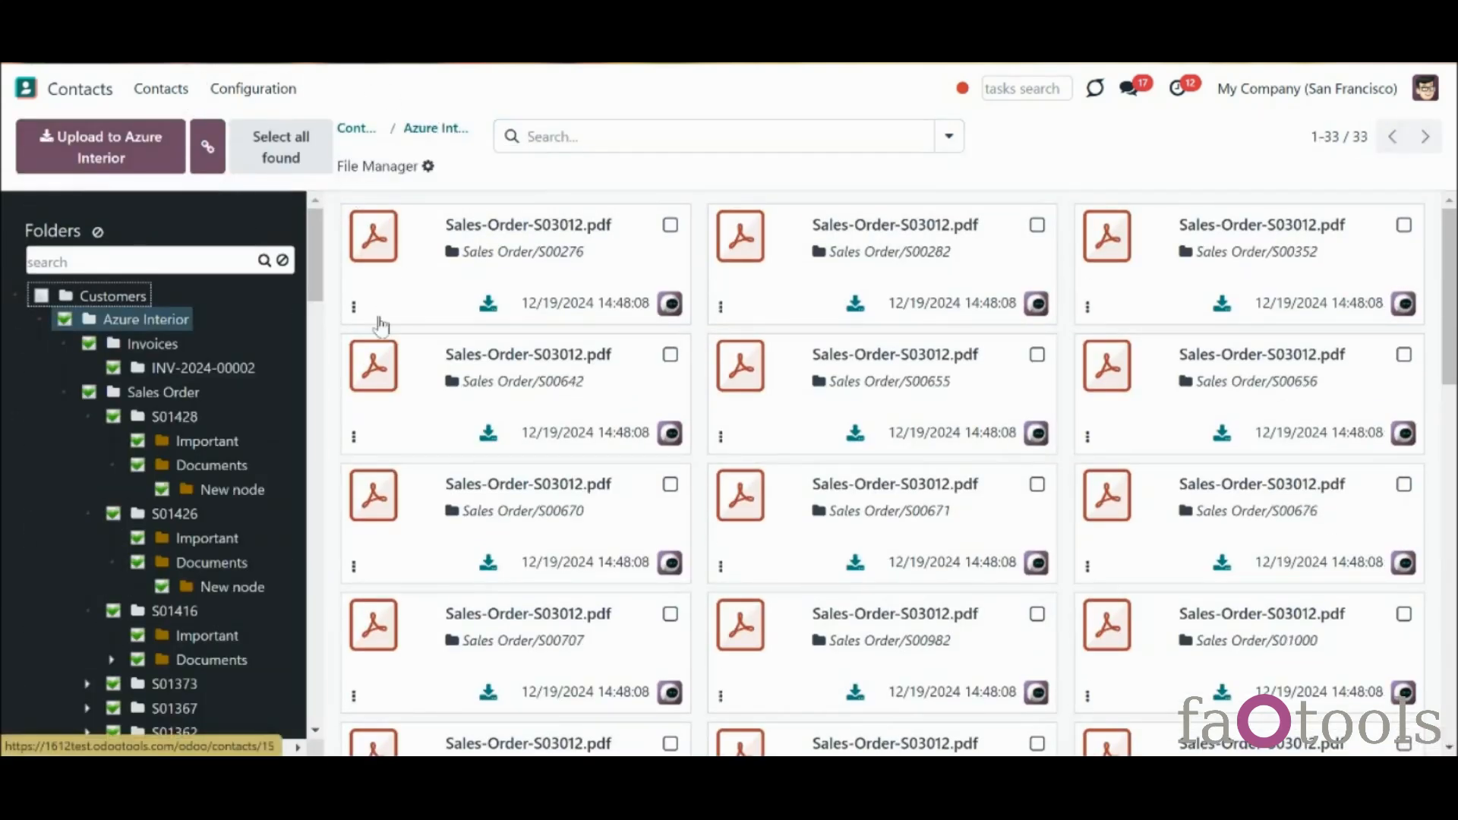
scroll(1104, 586, down, 6)
click(112, 348)
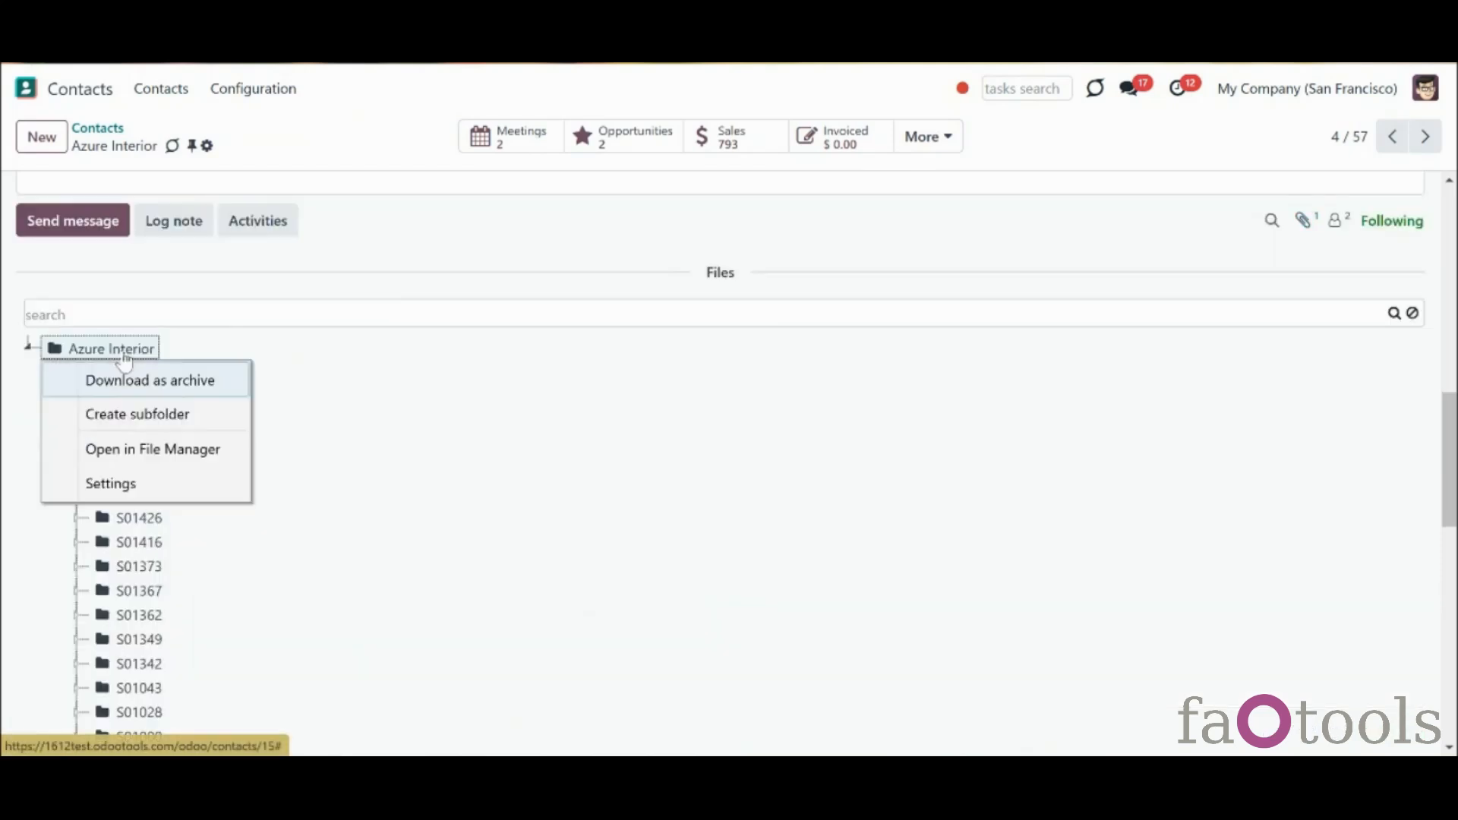
click(189, 492)
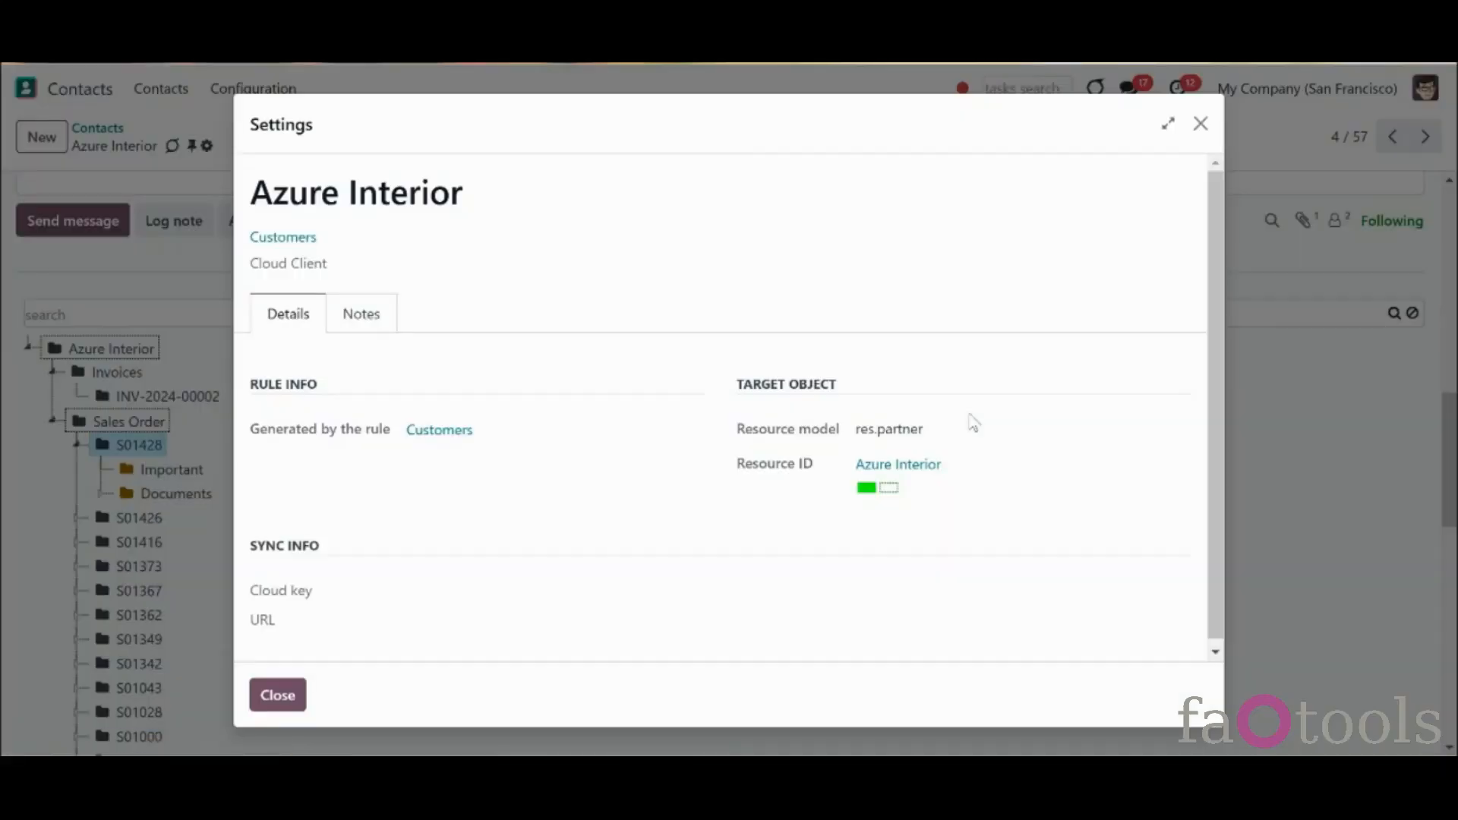
click(1200, 125)
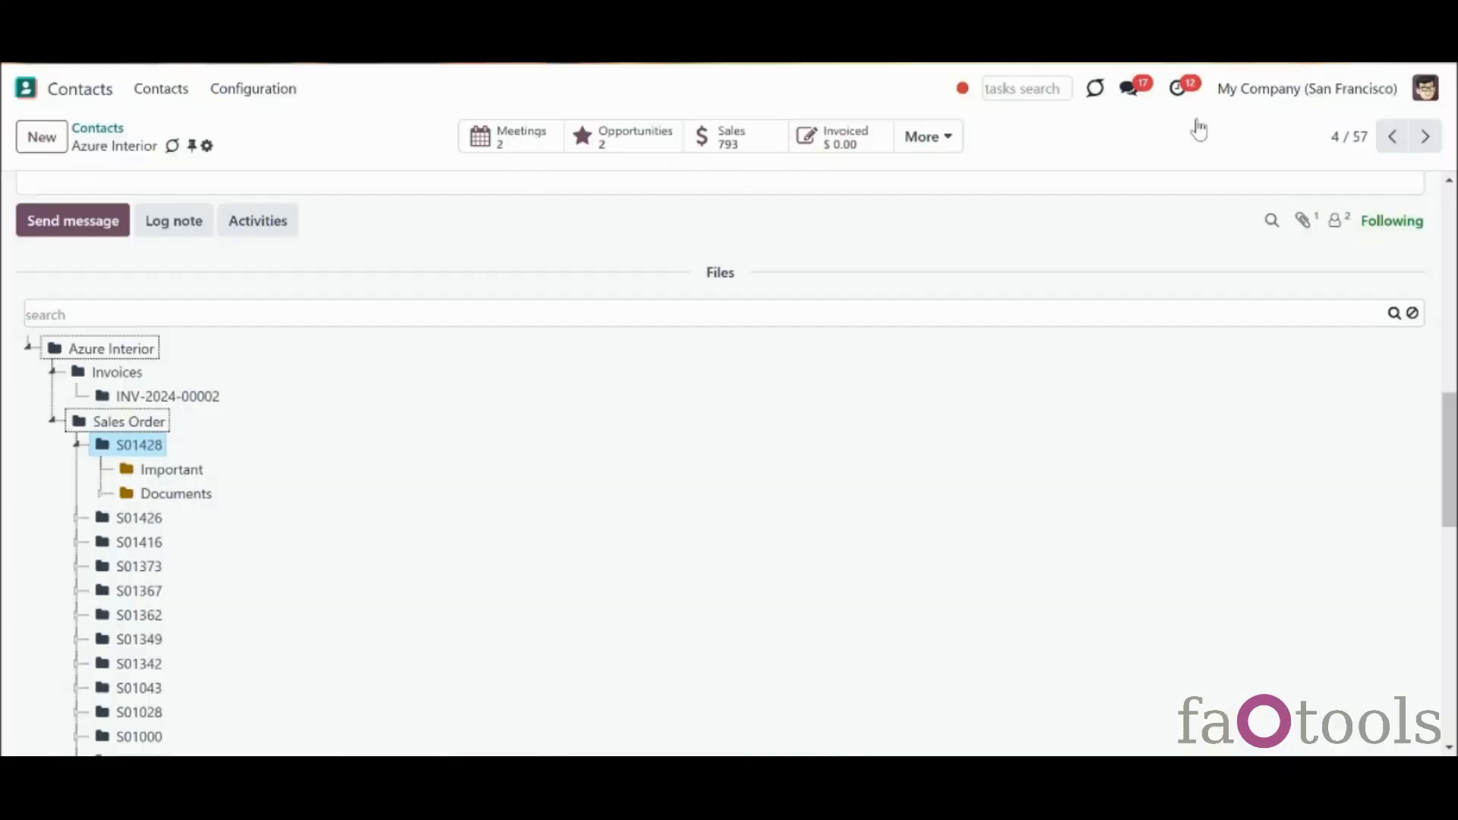
right_click(197, 474)
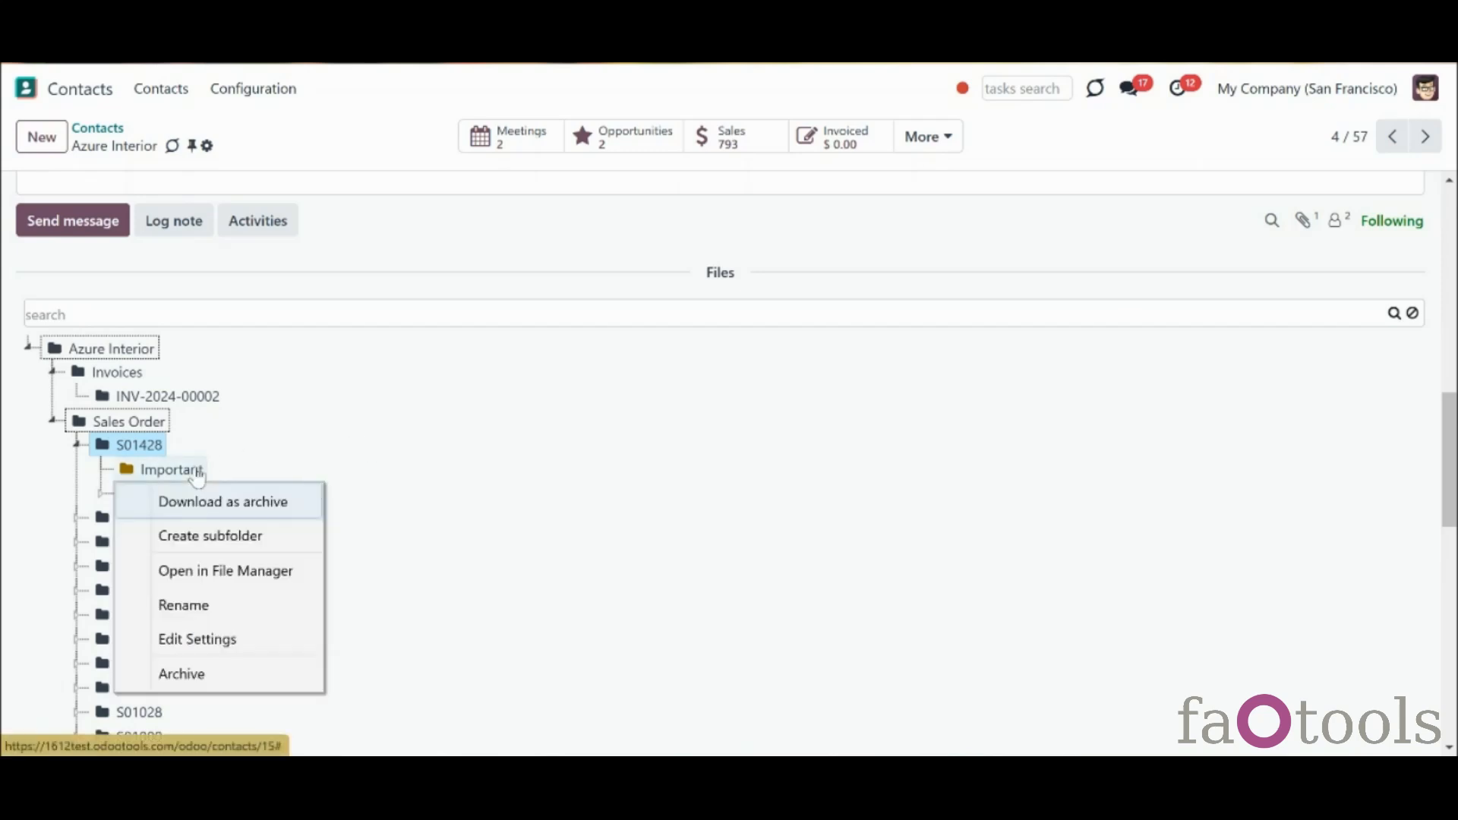
click(311, 536)
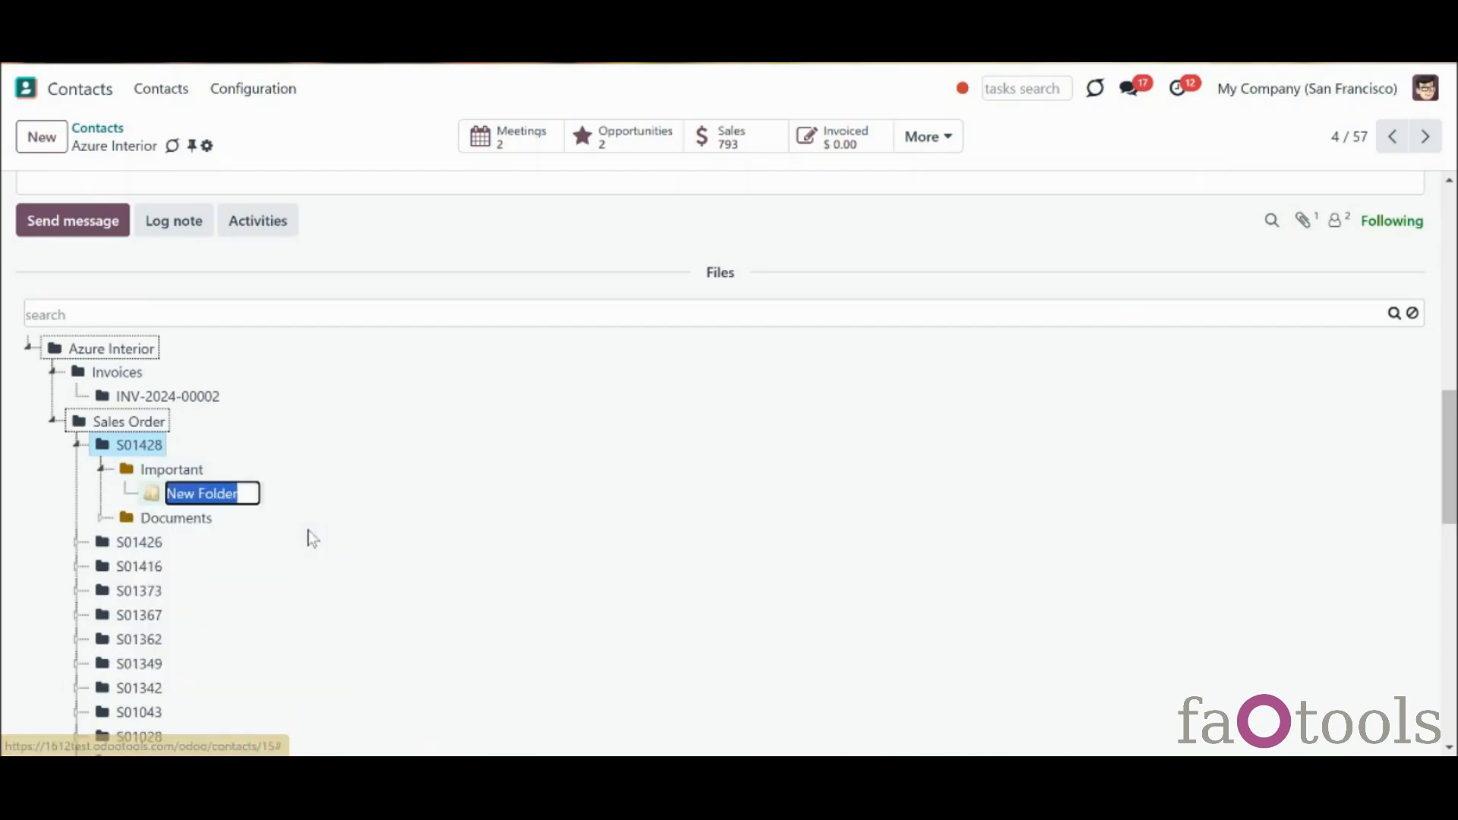
key(Return)
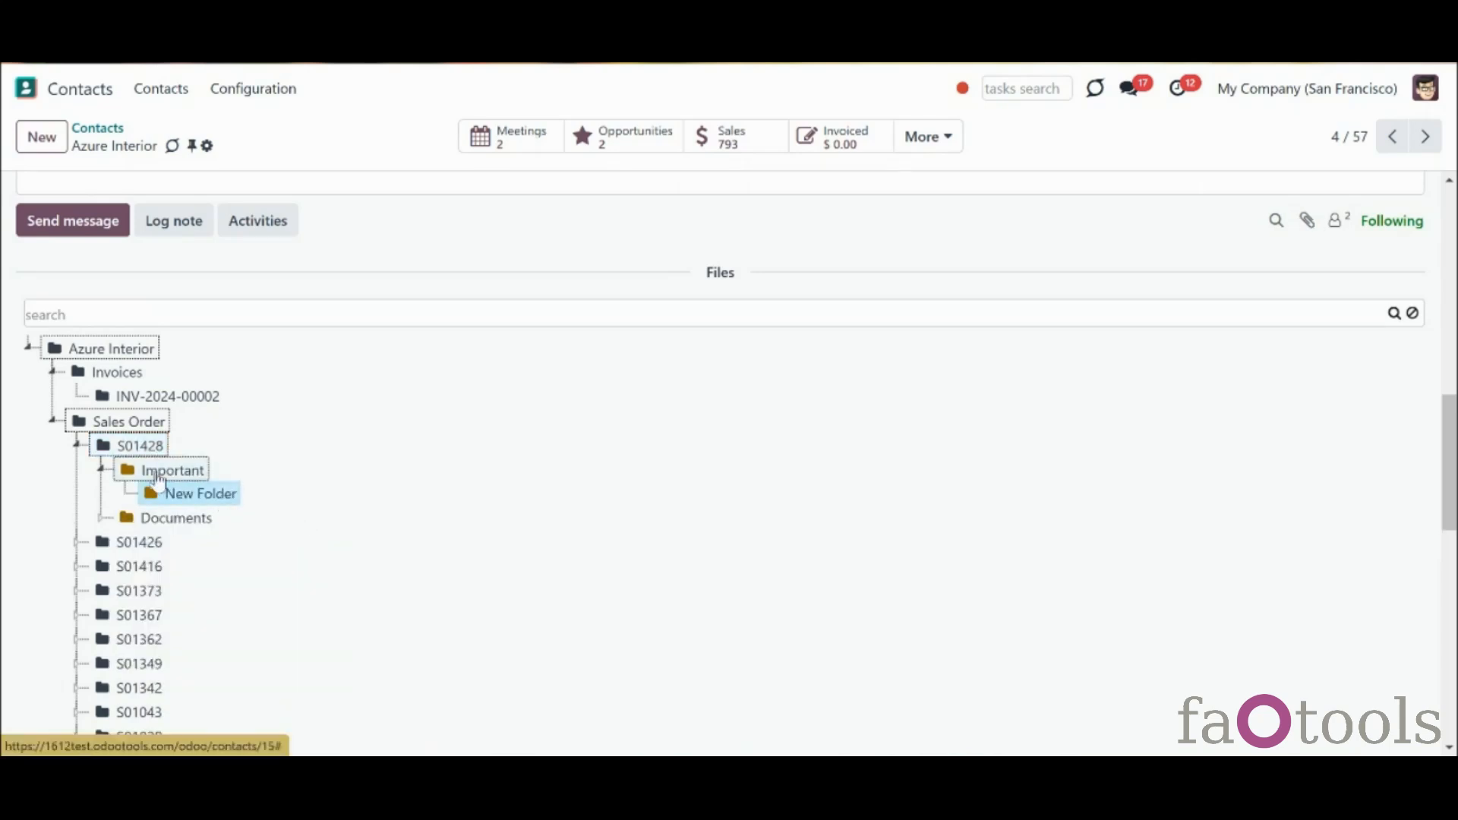
right_click(156, 474)
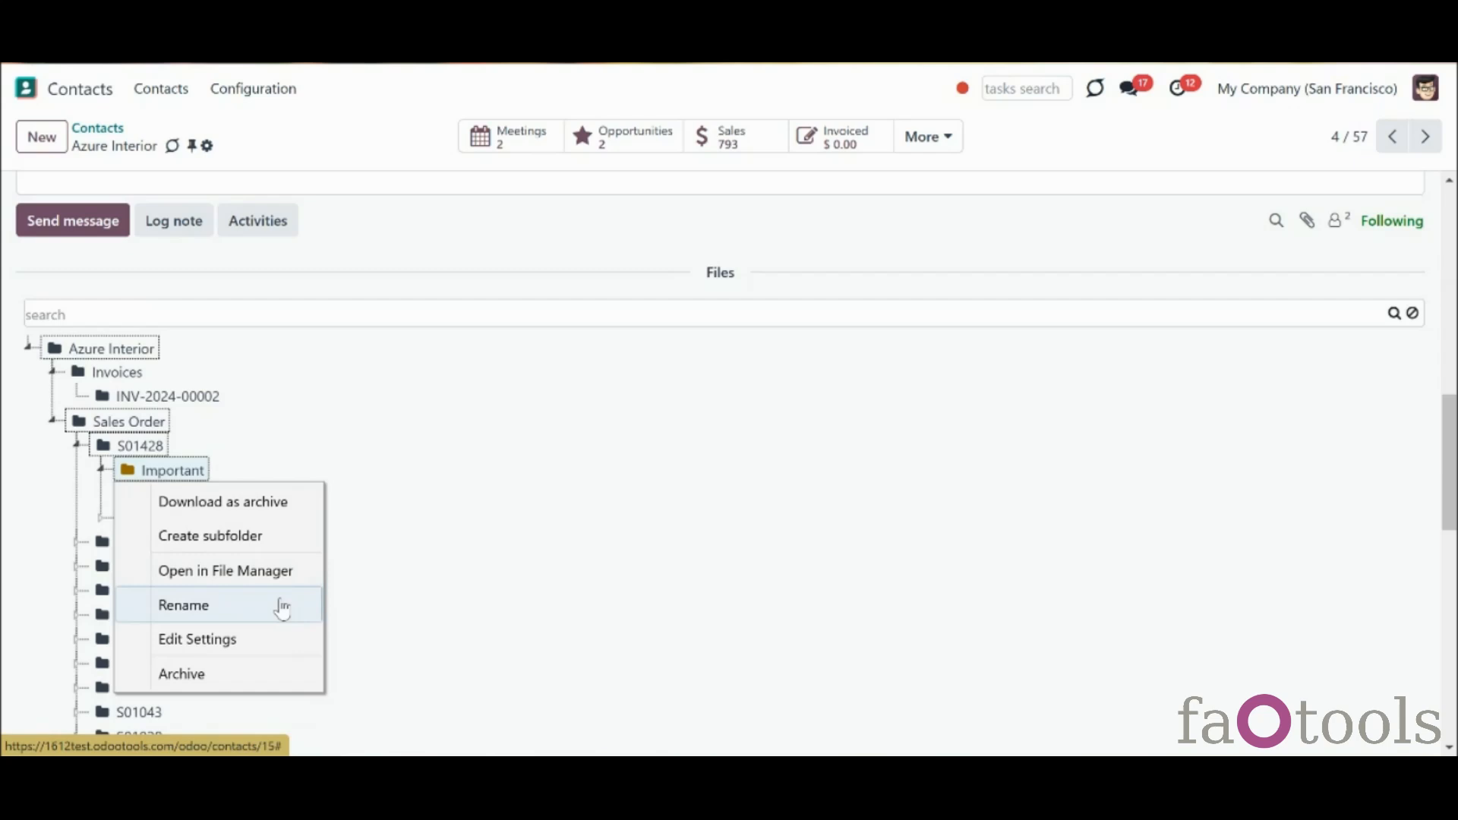
click(284, 646)
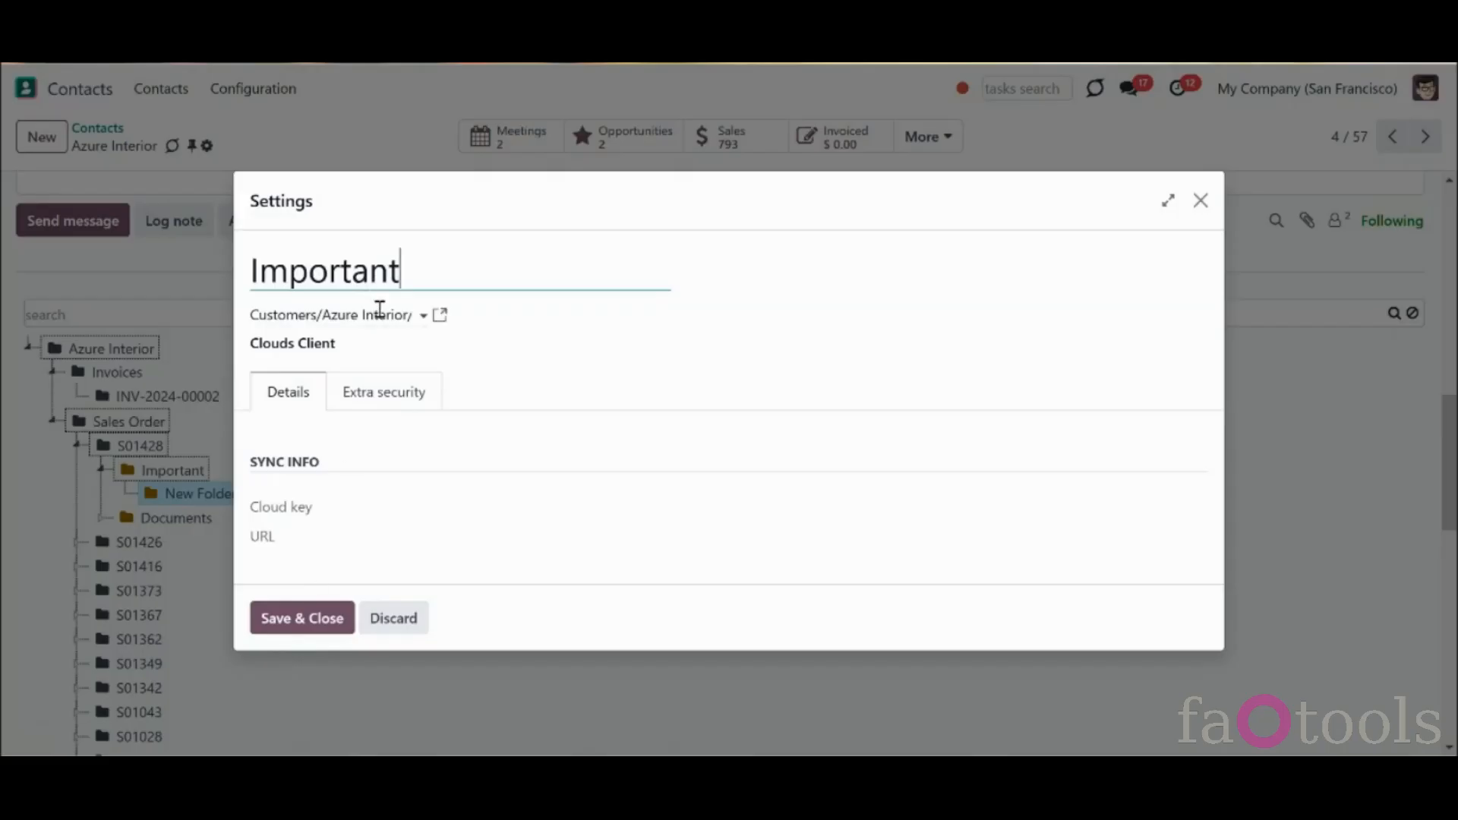
click(373, 358)
click(384, 393)
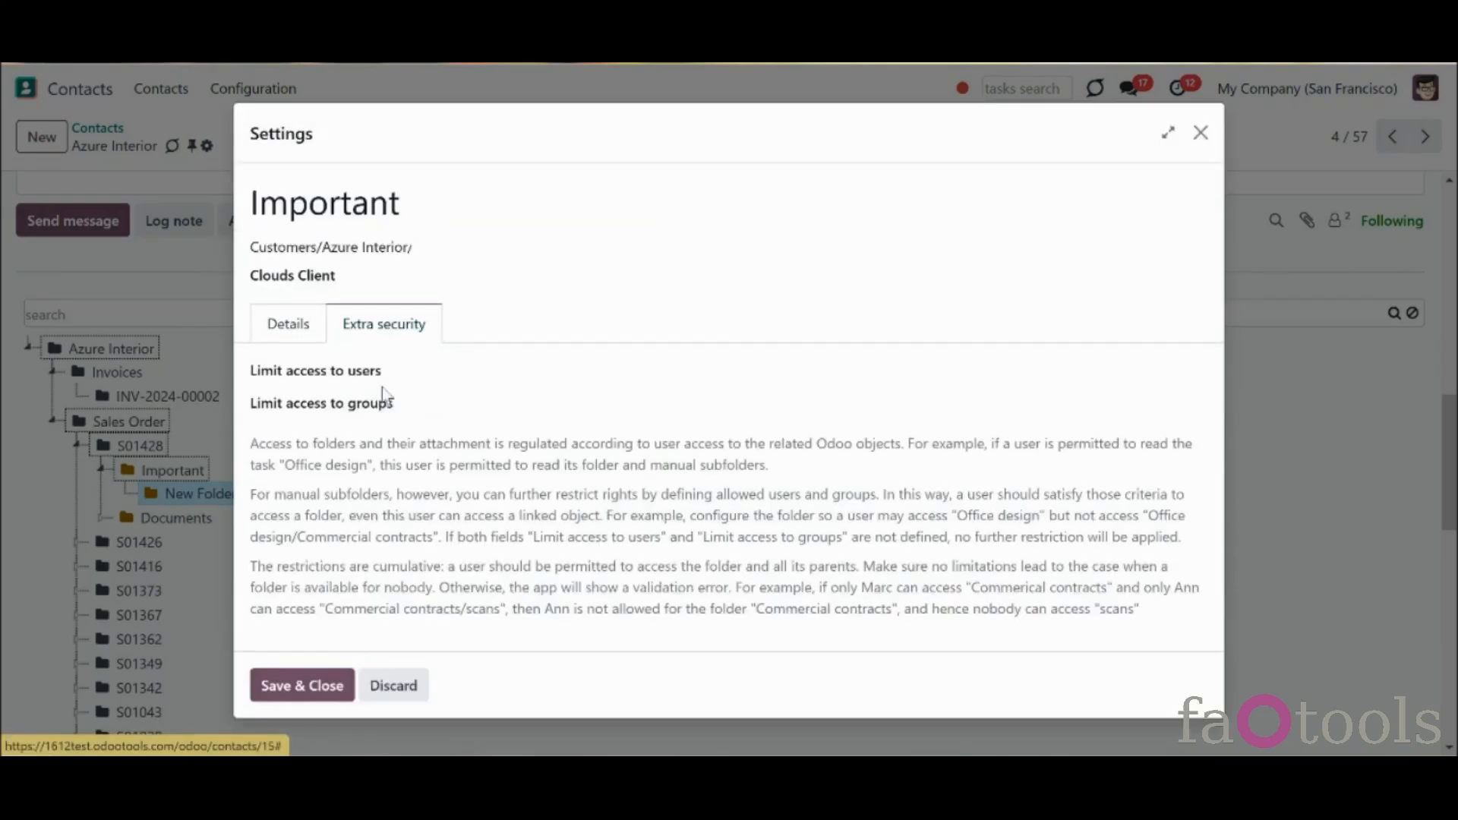
click(407, 683)
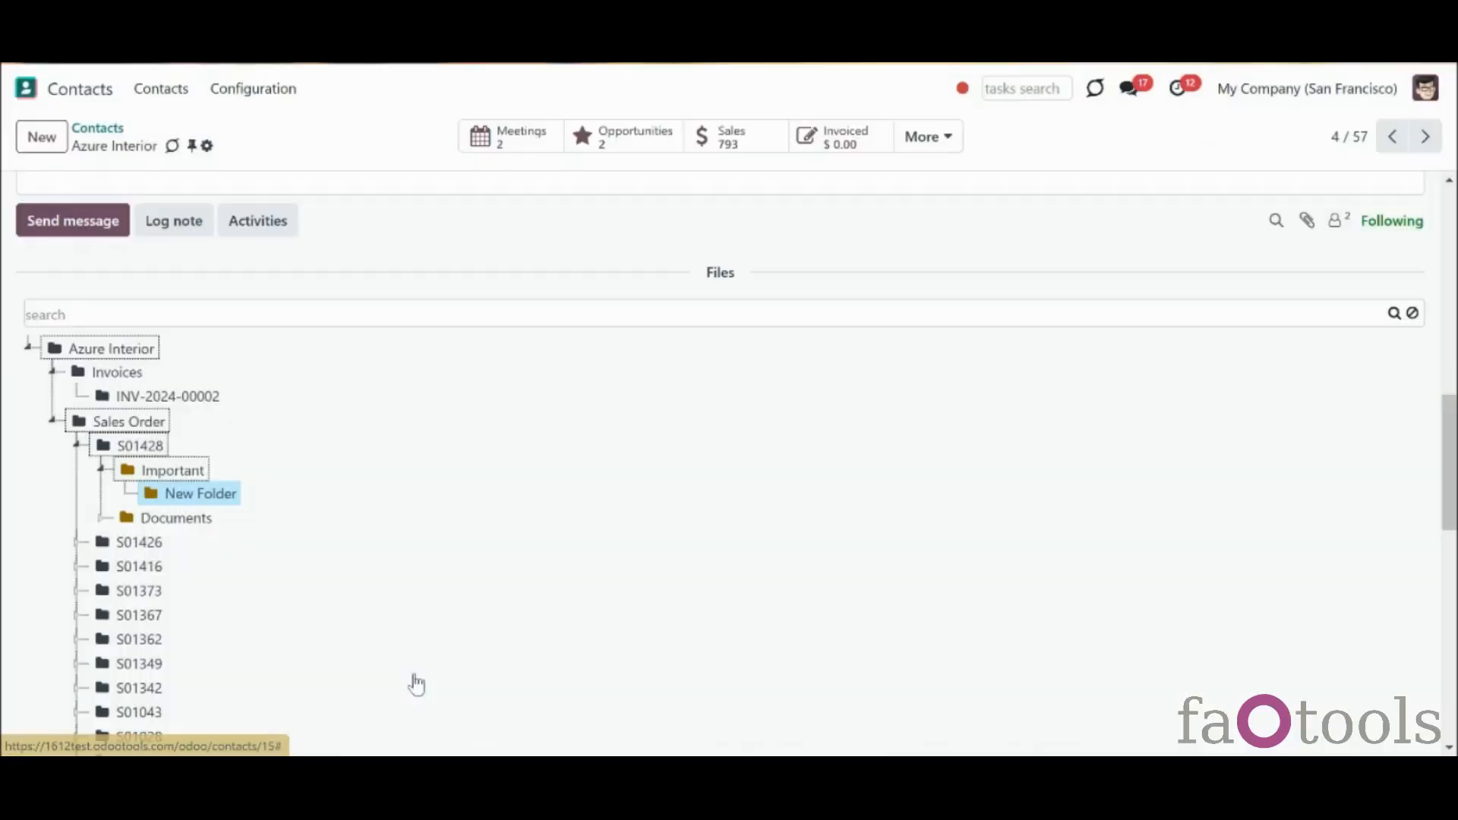
right_click(232, 504)
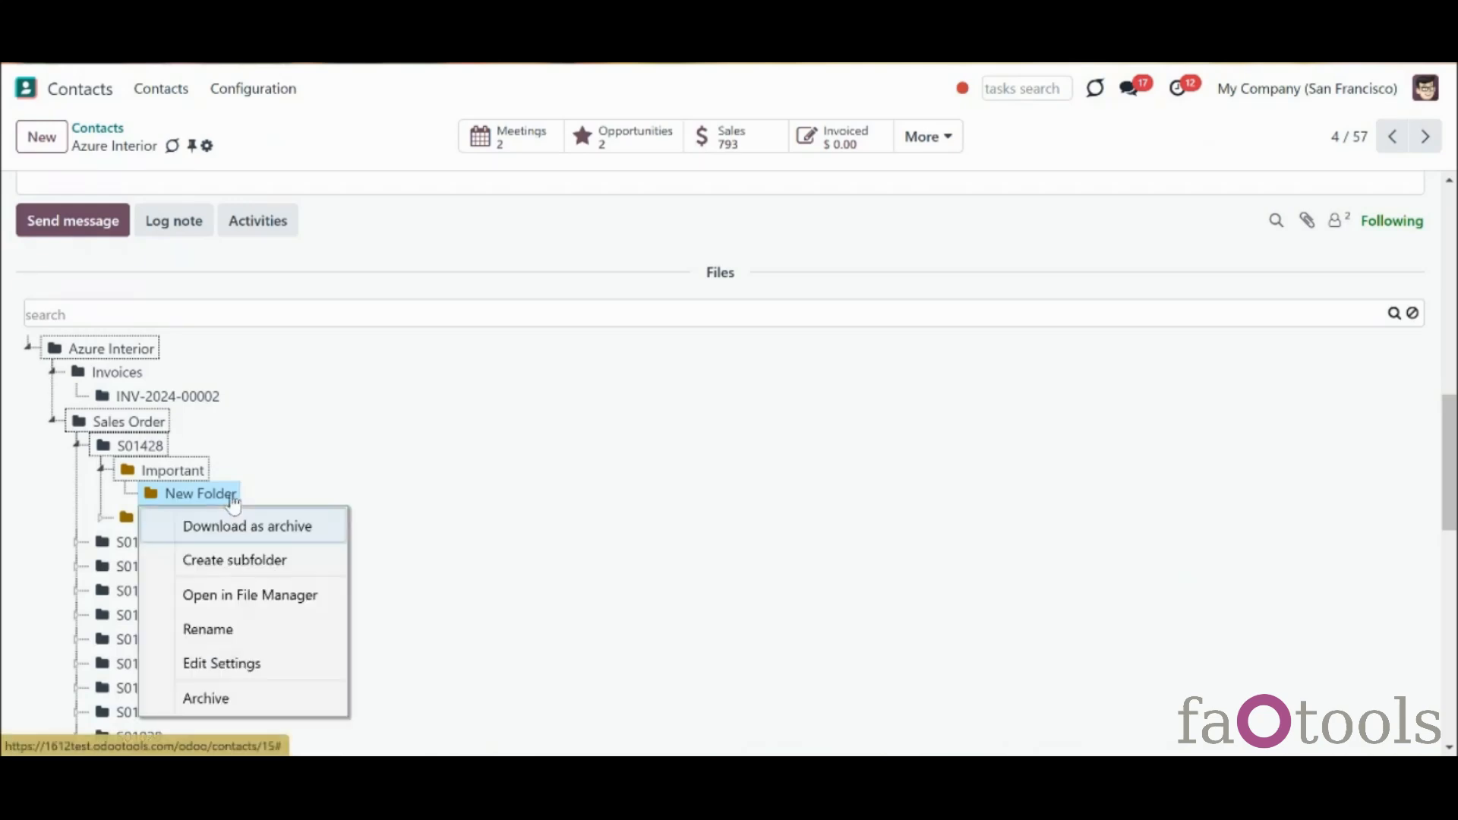
click(303, 703)
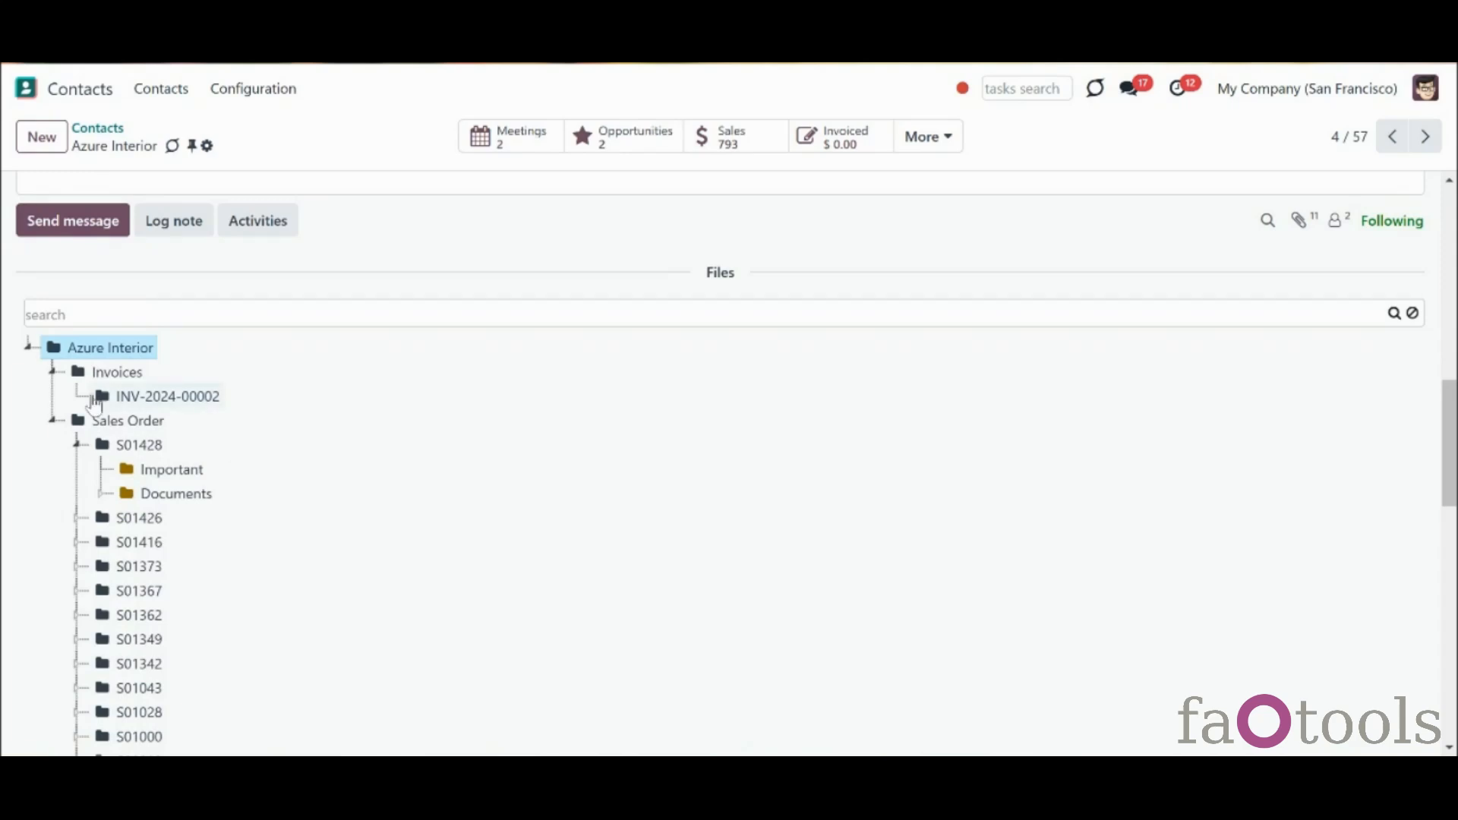
Upload a cloud photo to Azure Interior's files
click(28, 349)
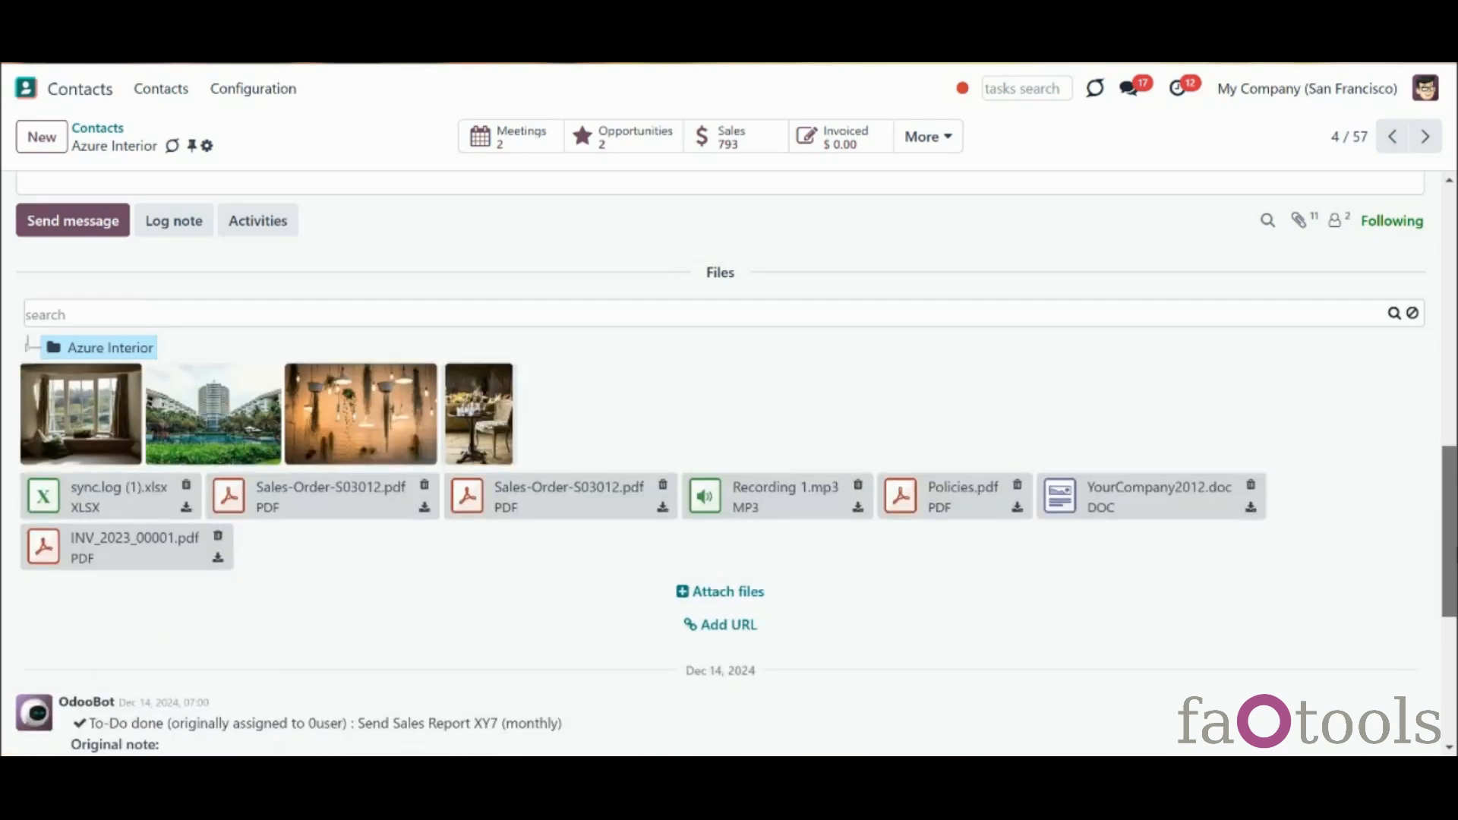
scroll(1132, 548, down, 2)
scroll(729, 467, up, 2)
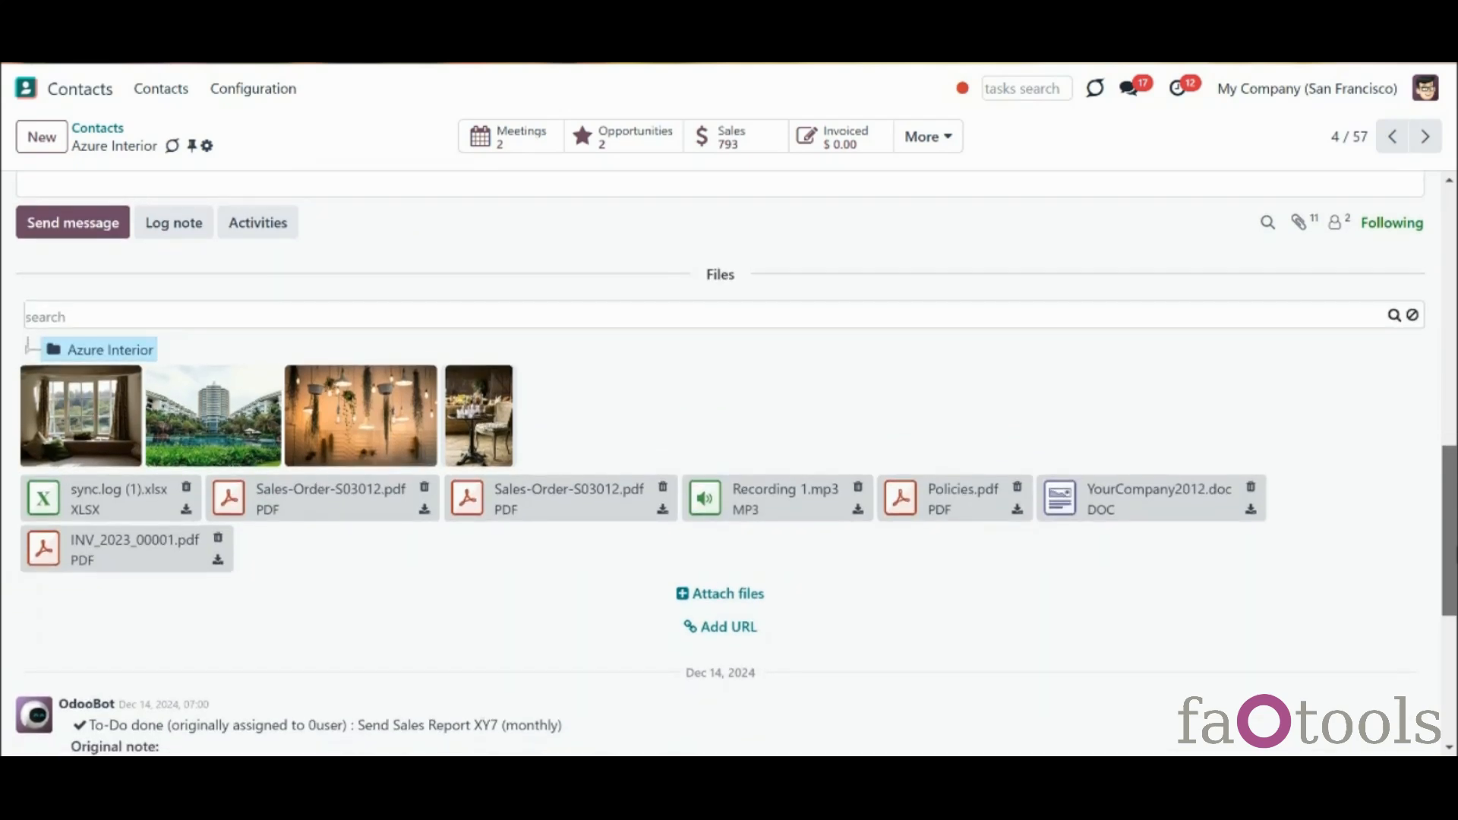
scroll(729, 455, down, 1)
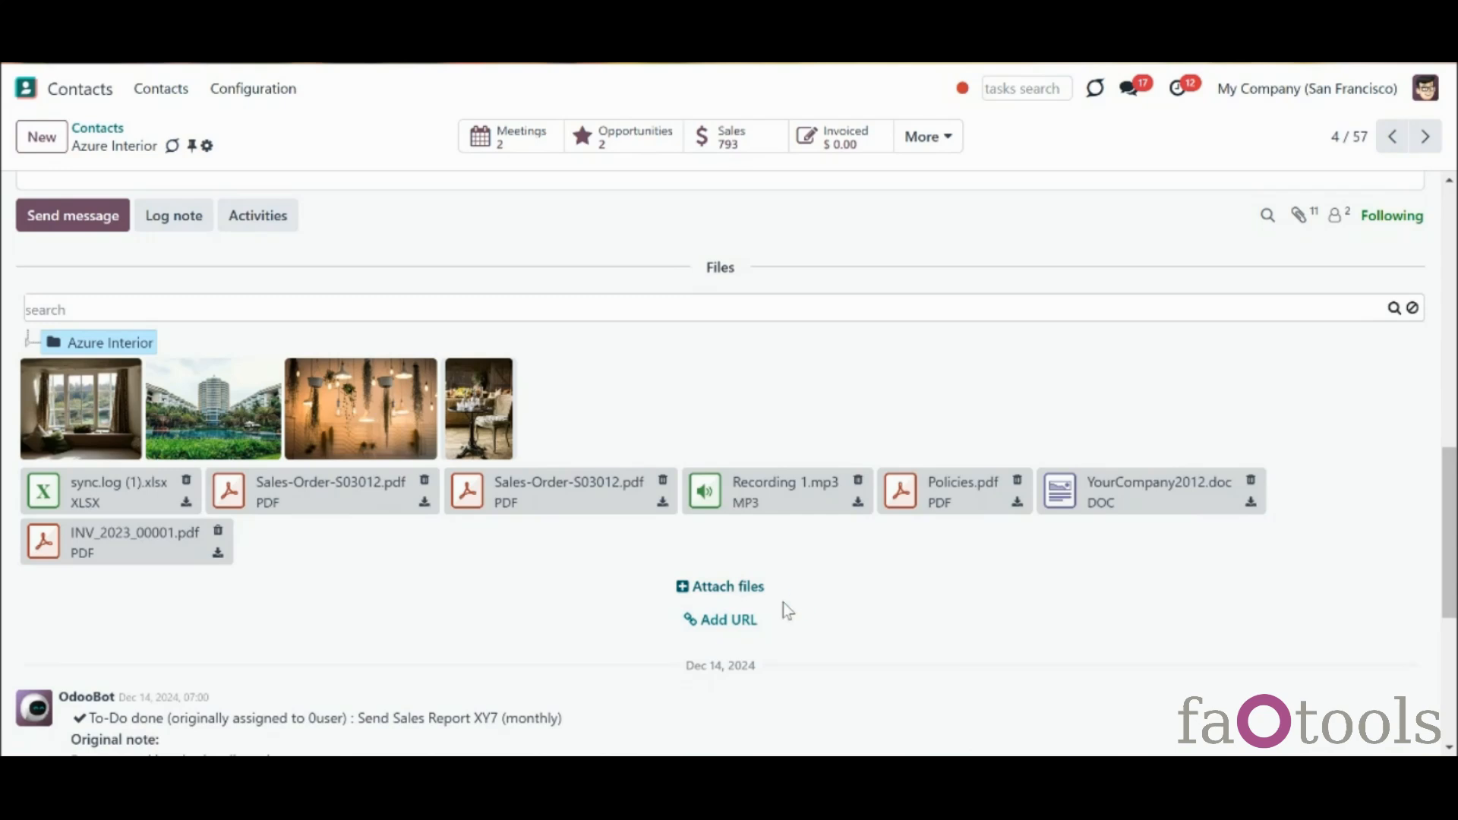
click(742, 588)
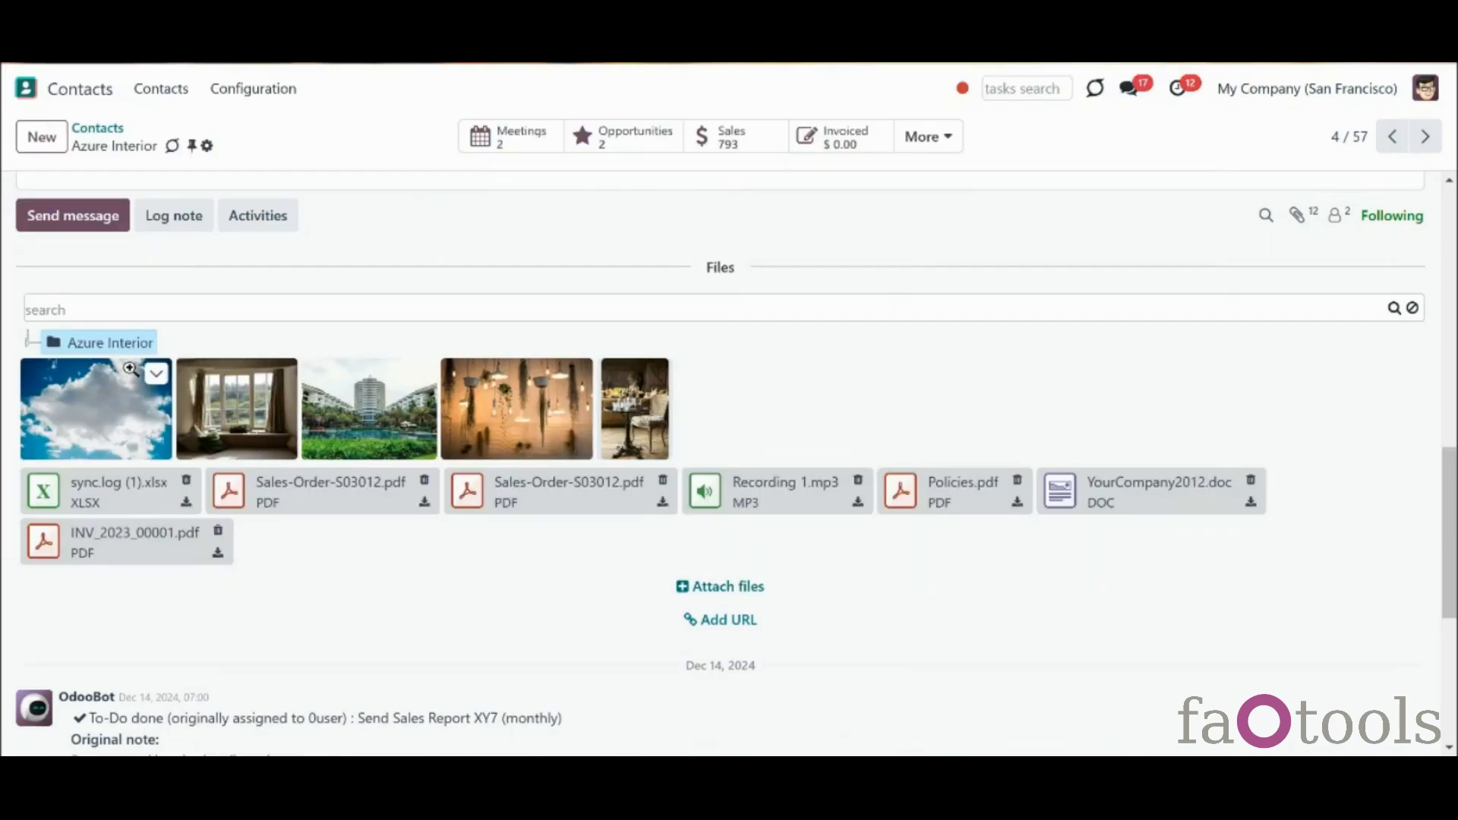
Select the Invoices subfolder and drop the billboard image into it
click(29, 346)
click(105, 372)
click(52, 416)
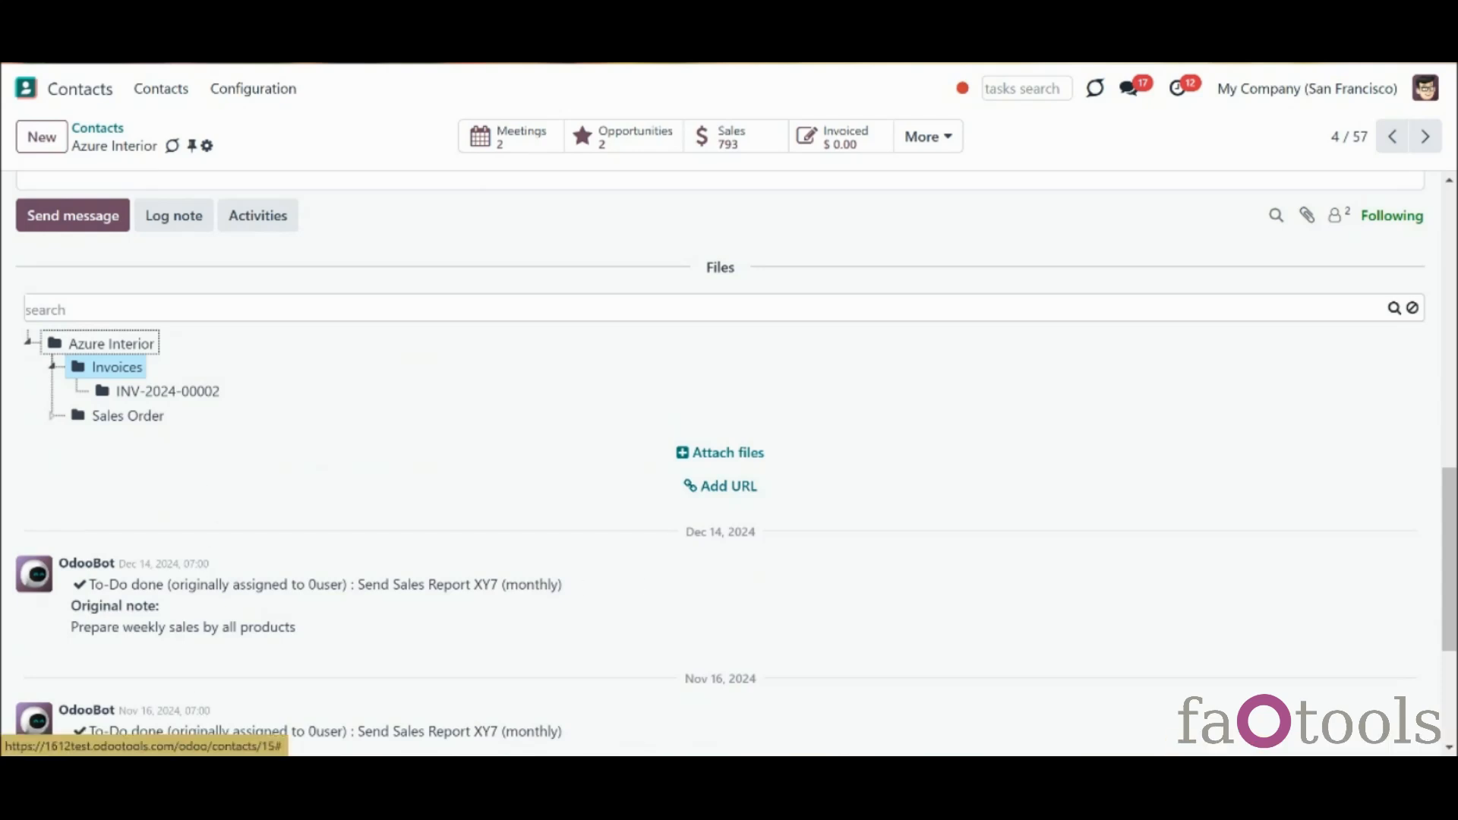
drag(298, 251, 932, 417)
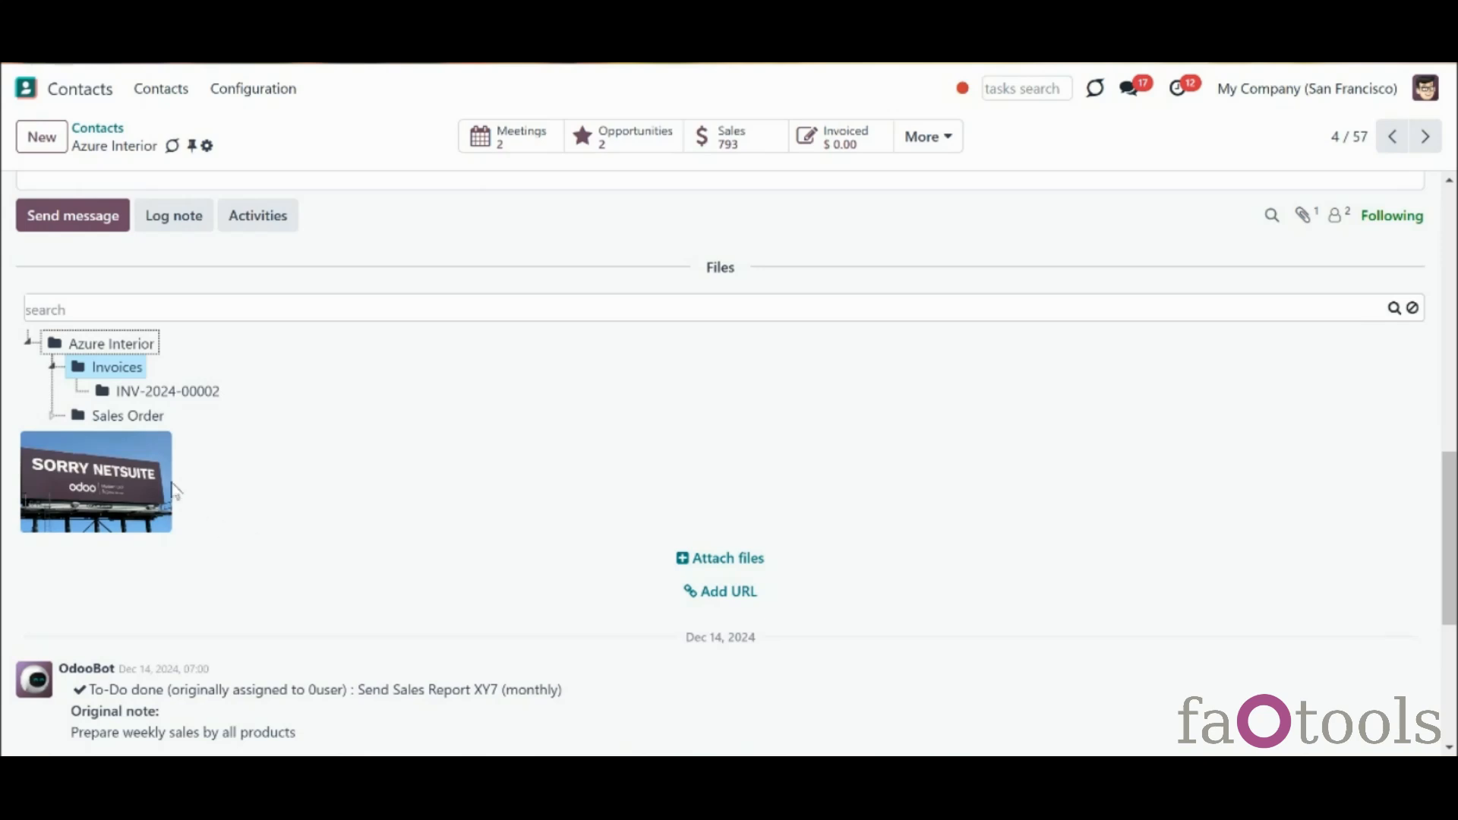
click(156, 448)
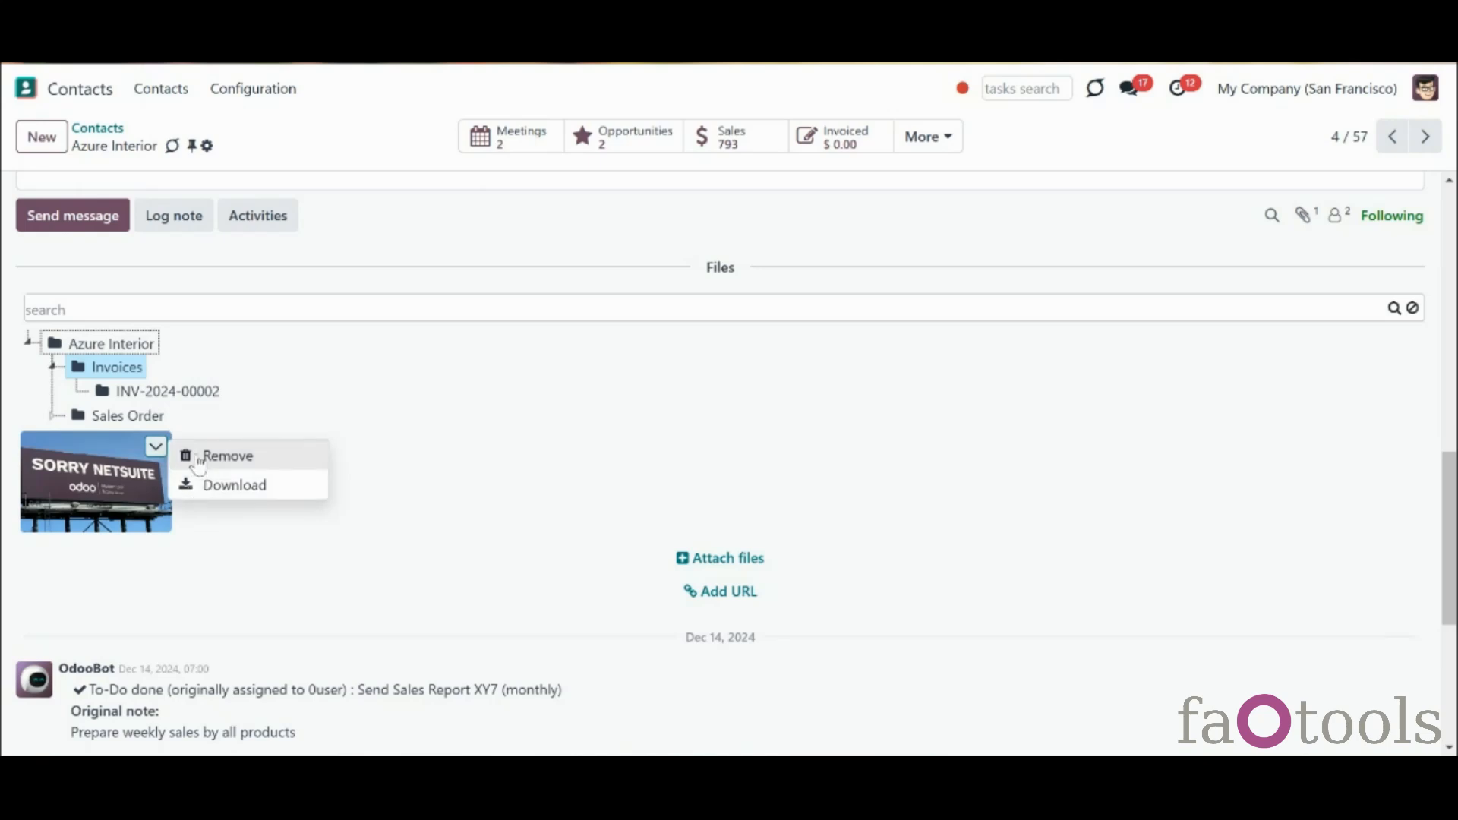
Preview the cloud-2111611_1920.jpg photo in Azure Interior's files
click(103, 346)
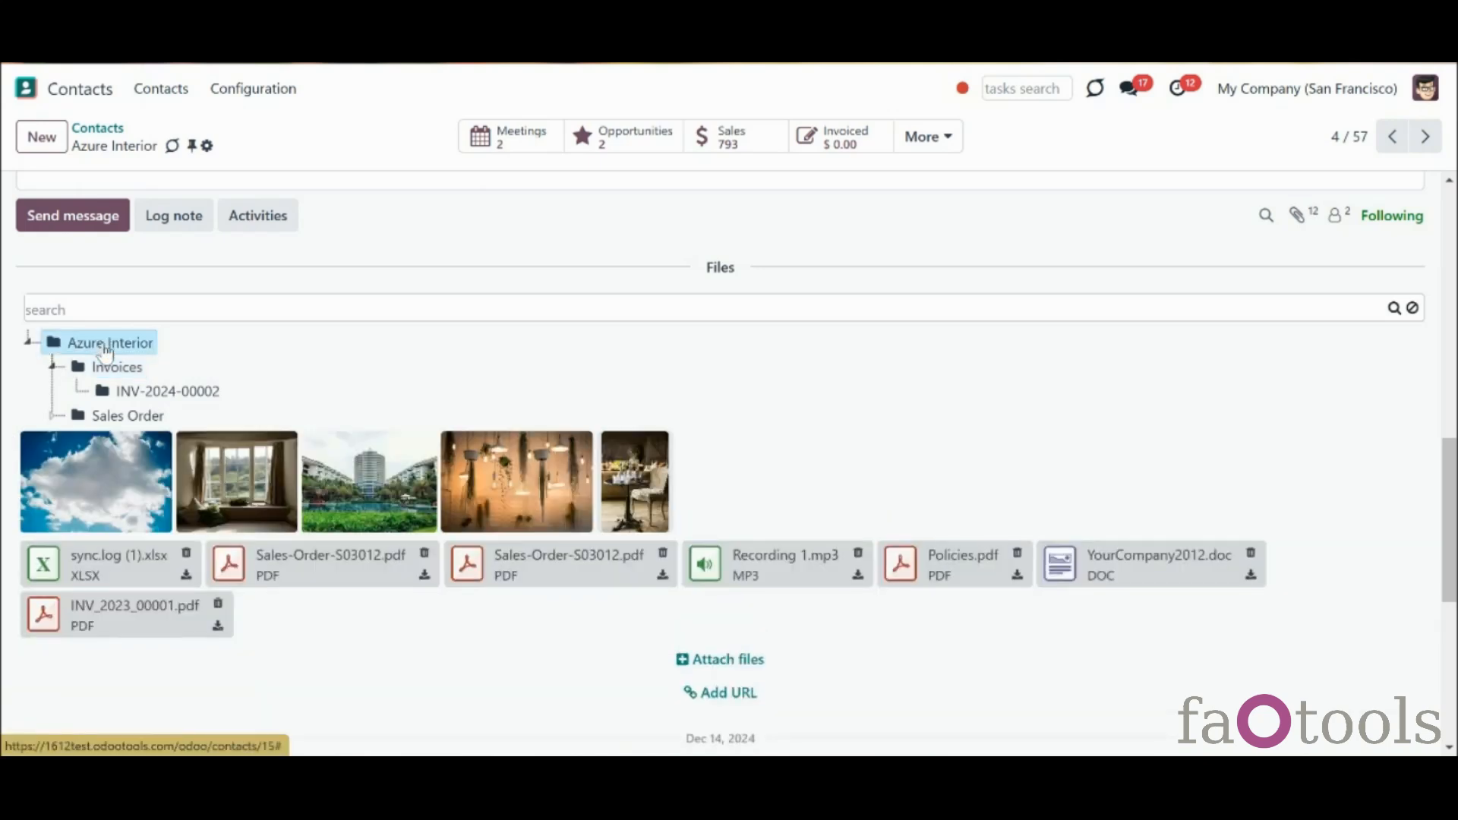
click(156, 449)
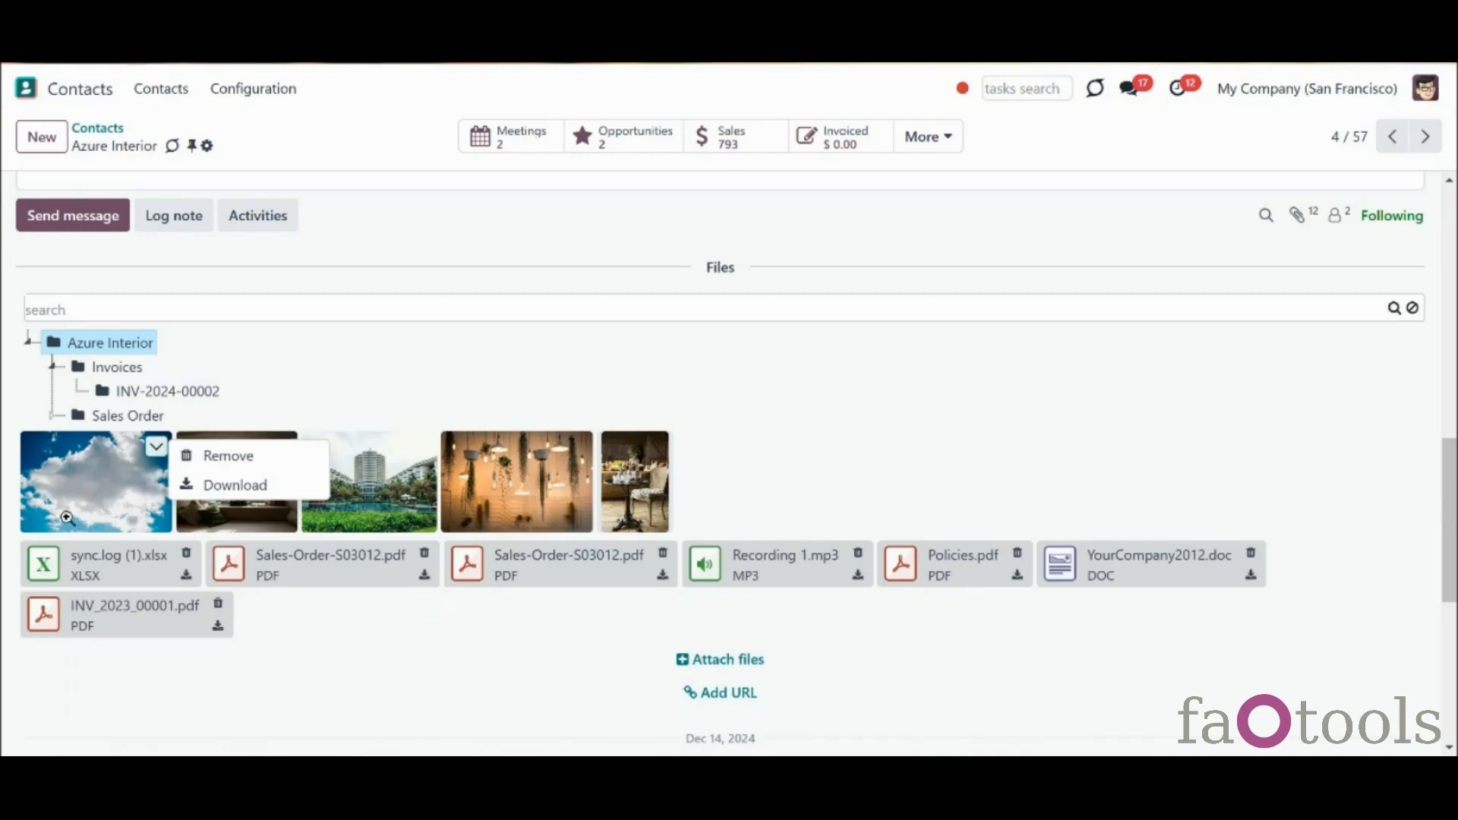
click(98, 517)
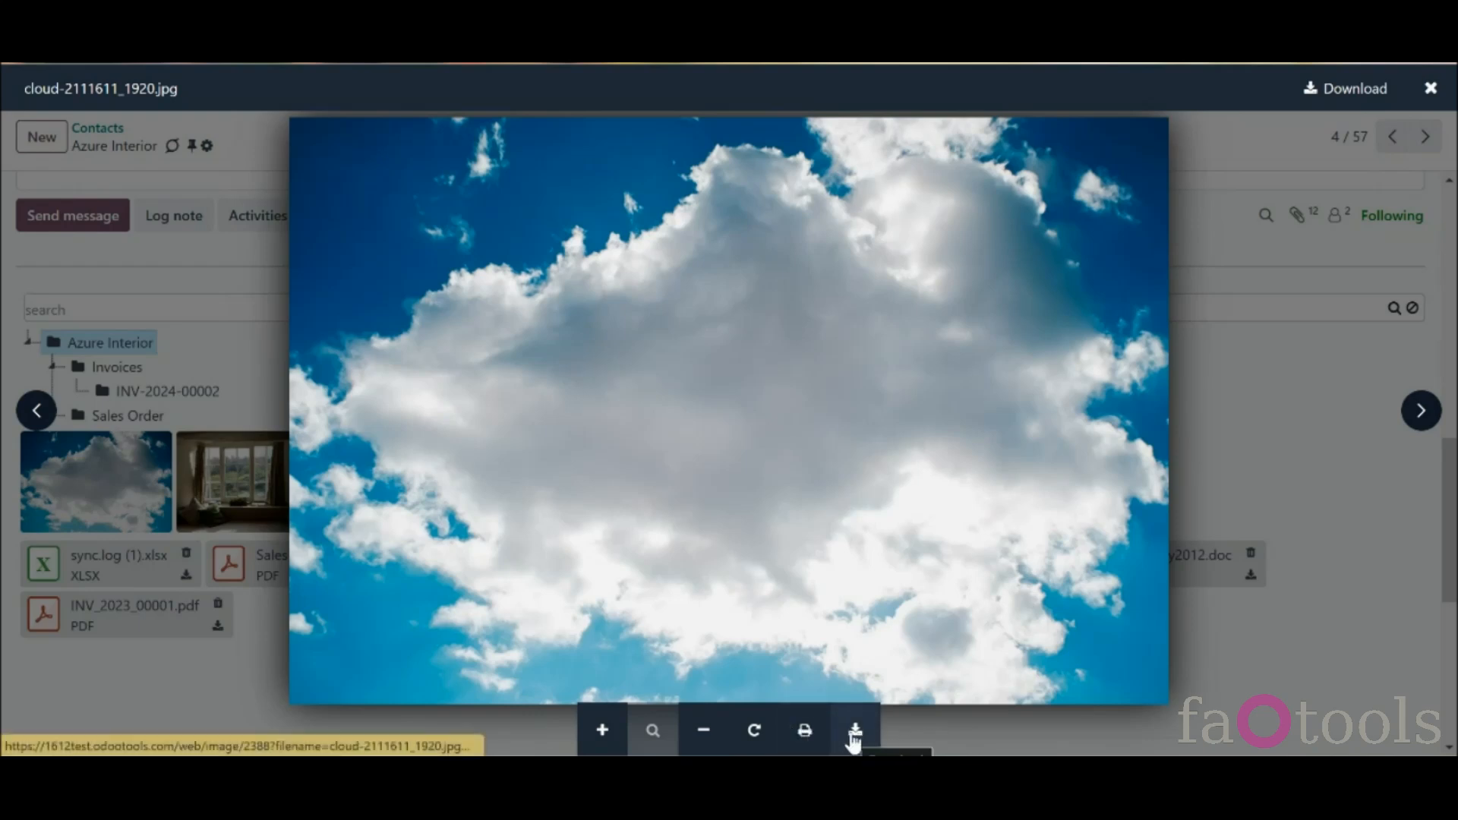
click(1378, 394)
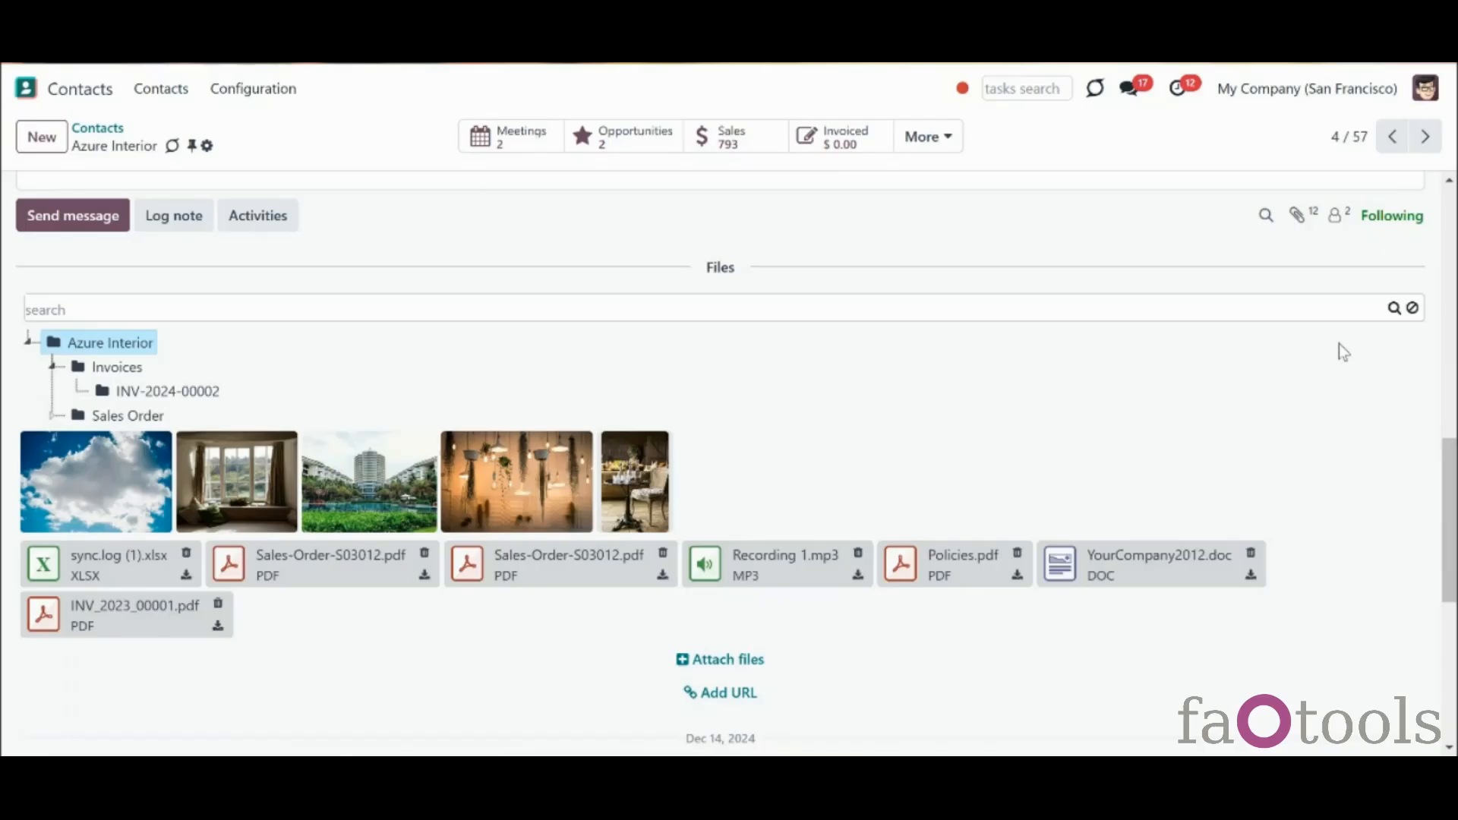
Remove cloud-2111611_1920.jpg and confirm the deletion
click(157, 447)
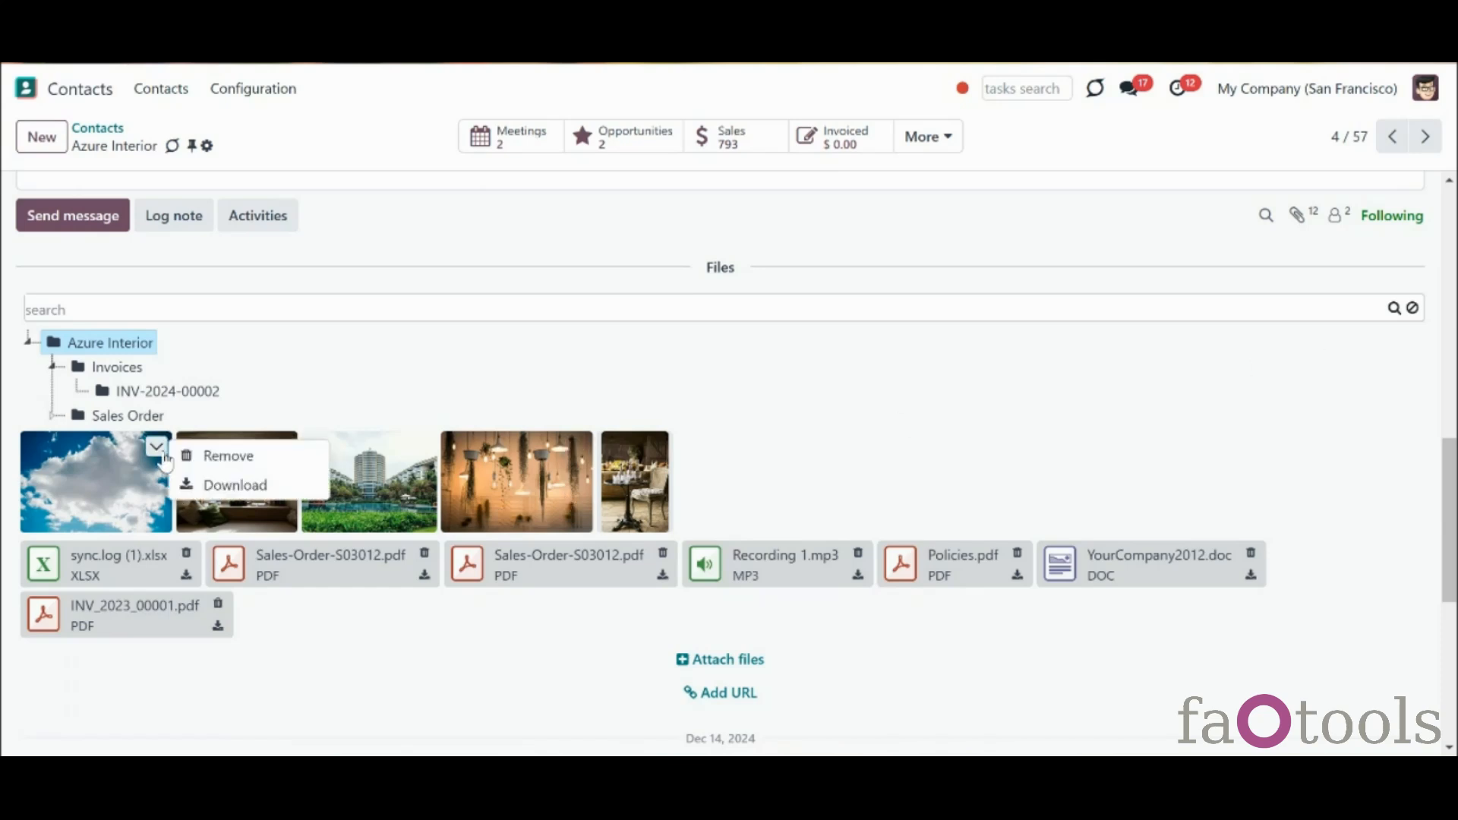
click(205, 458)
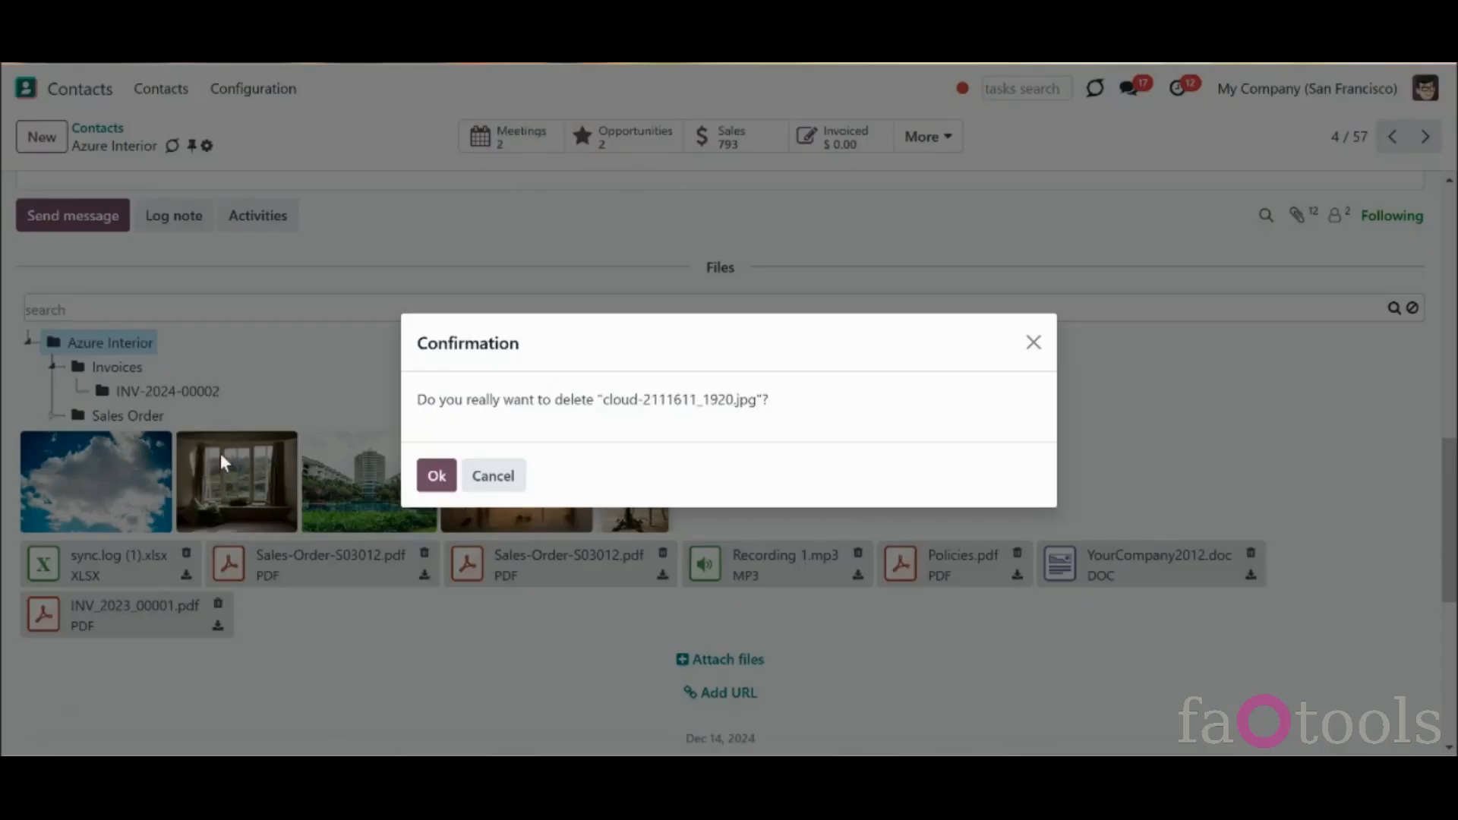
click(424, 475)
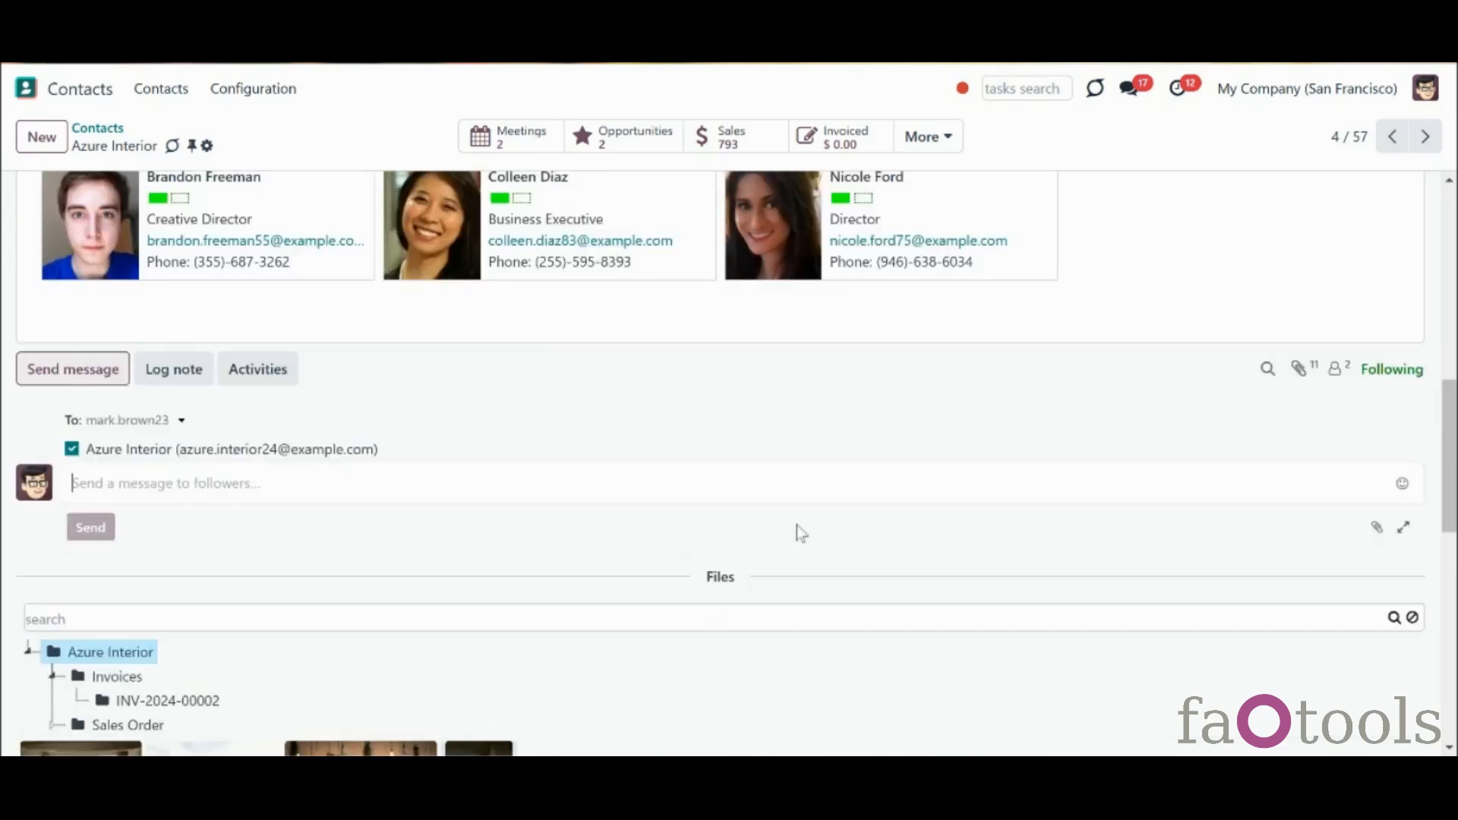
Send the follower message with two screenshots and Recording 1.mp3 attached, then return home
click(1377, 527)
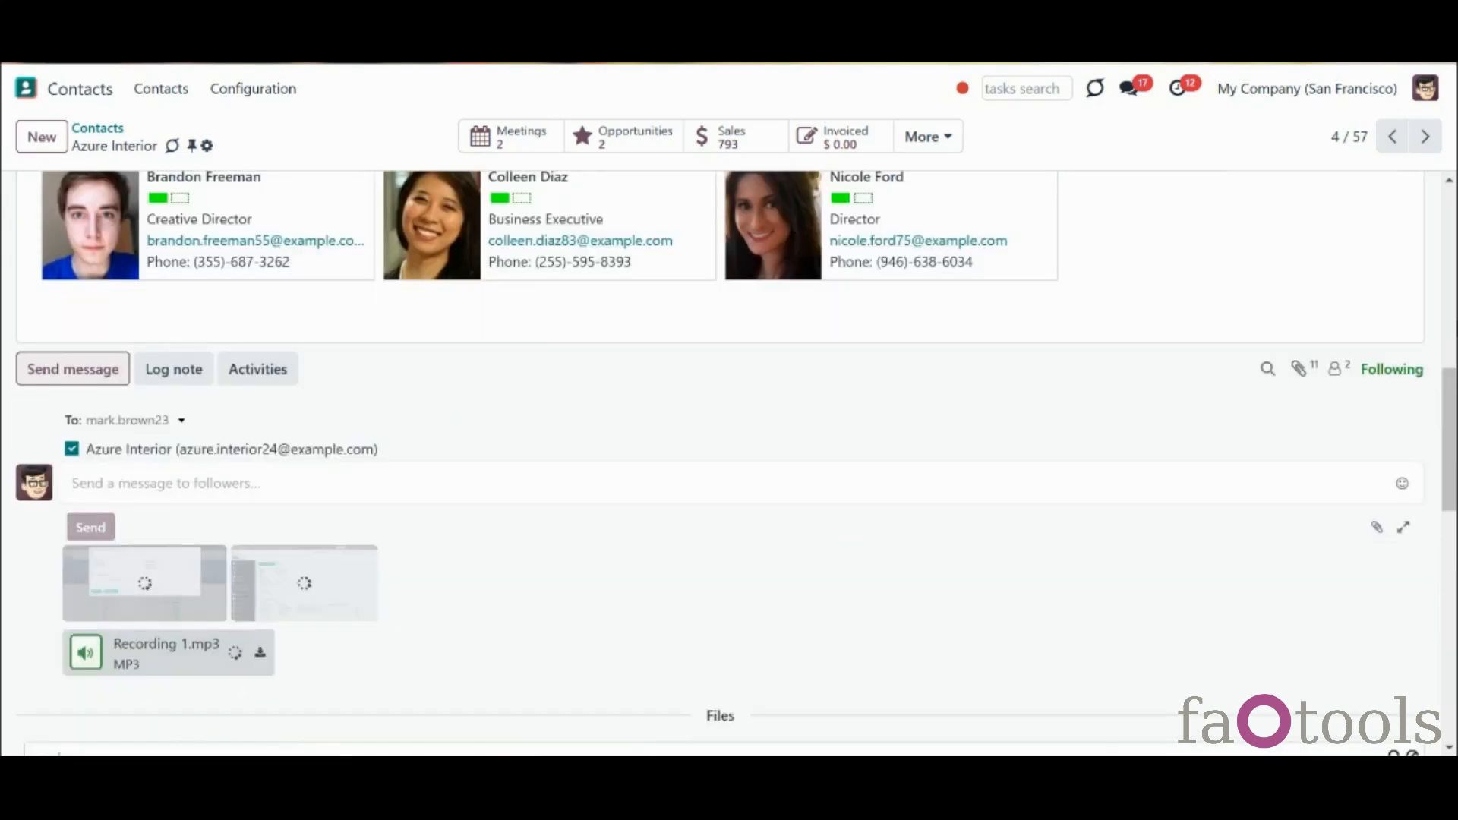
drag(1452, 455, 1452, 494)
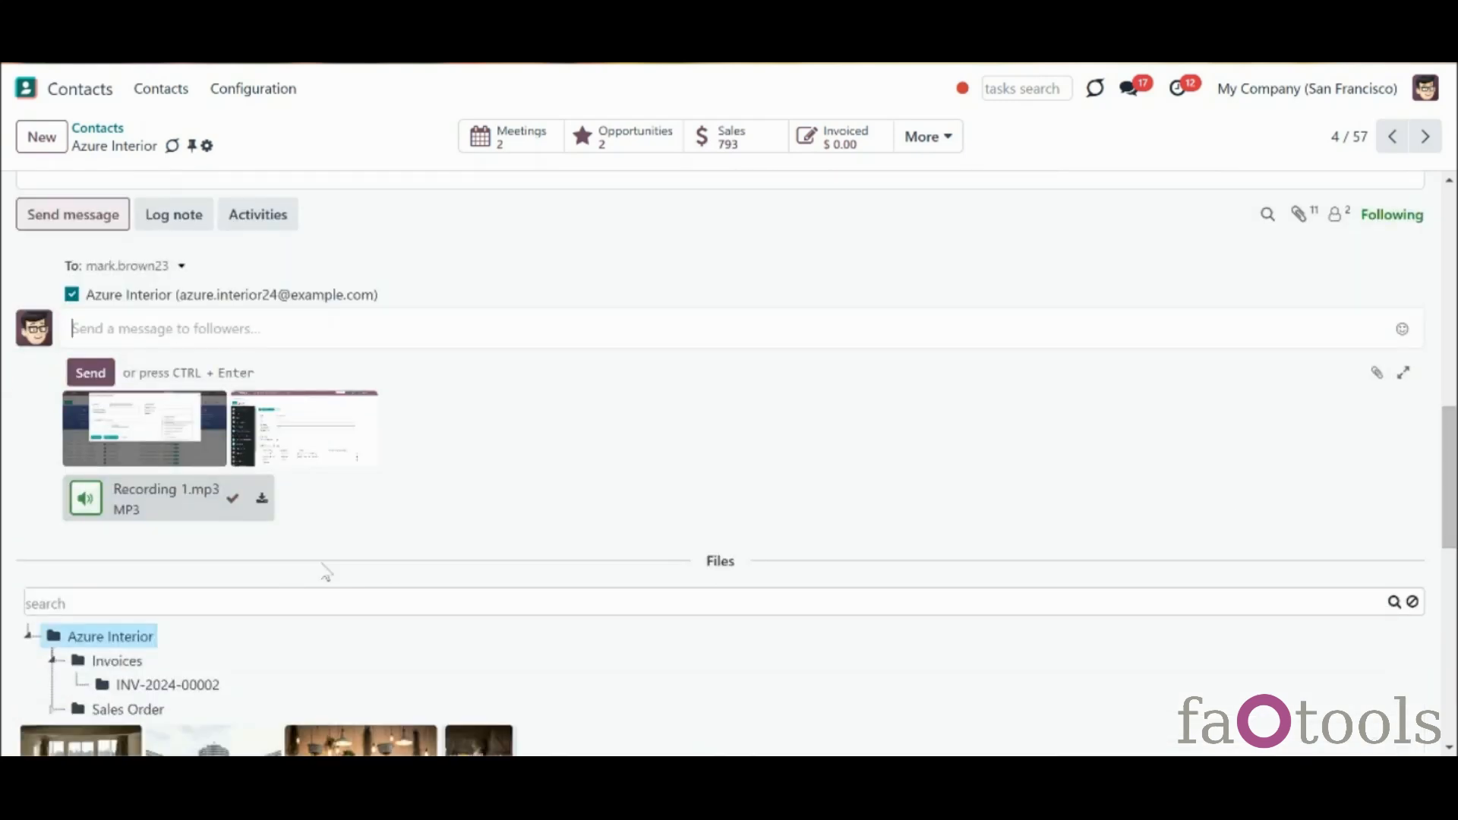
click(110, 374)
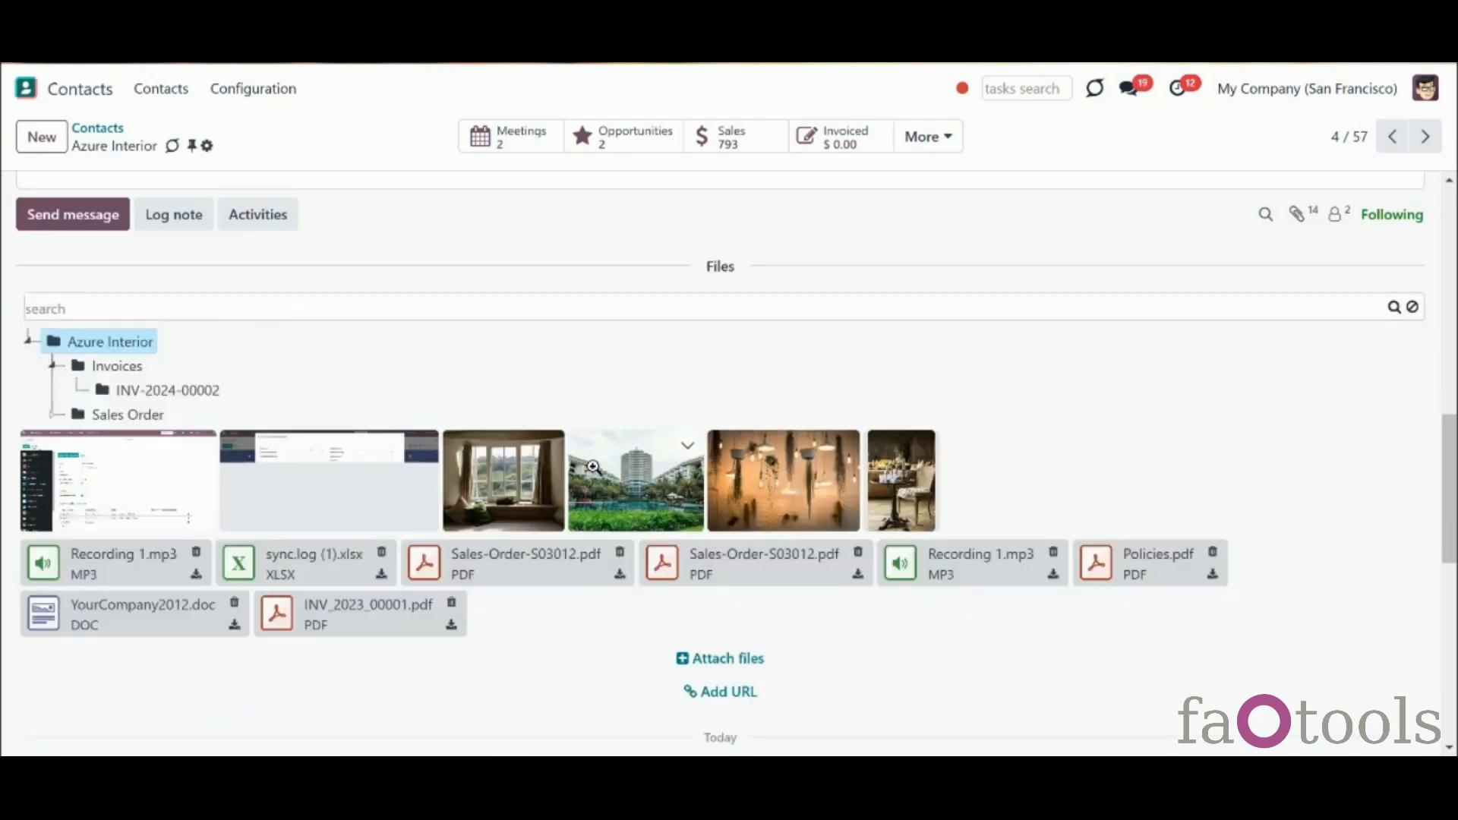
scroll(417, 625, down, 4)
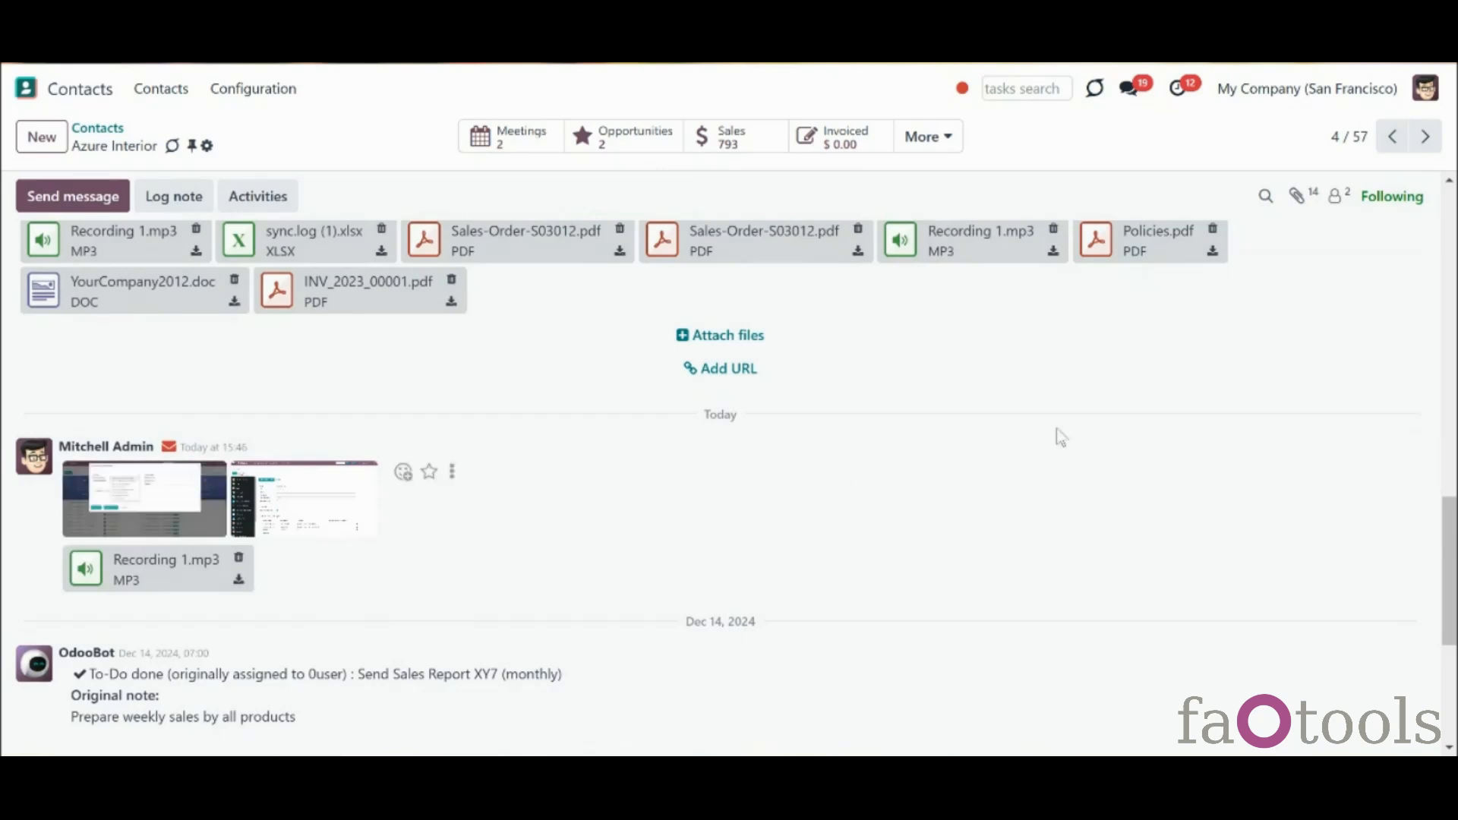
click(25, 88)
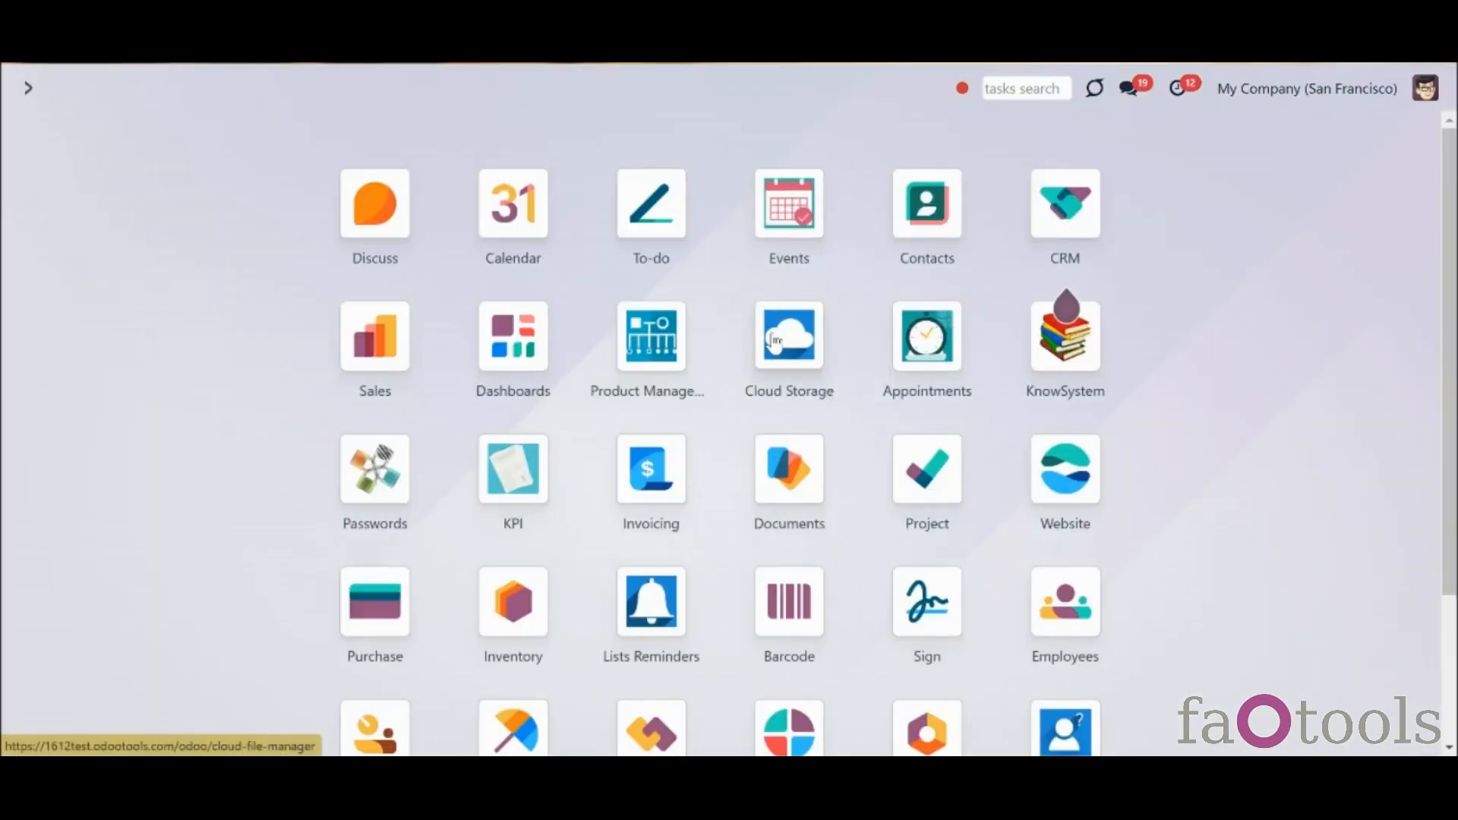
Refresh Azure Interior's Cloud Storage folder to see its 38 files, then reopen Contacts
click(776, 341)
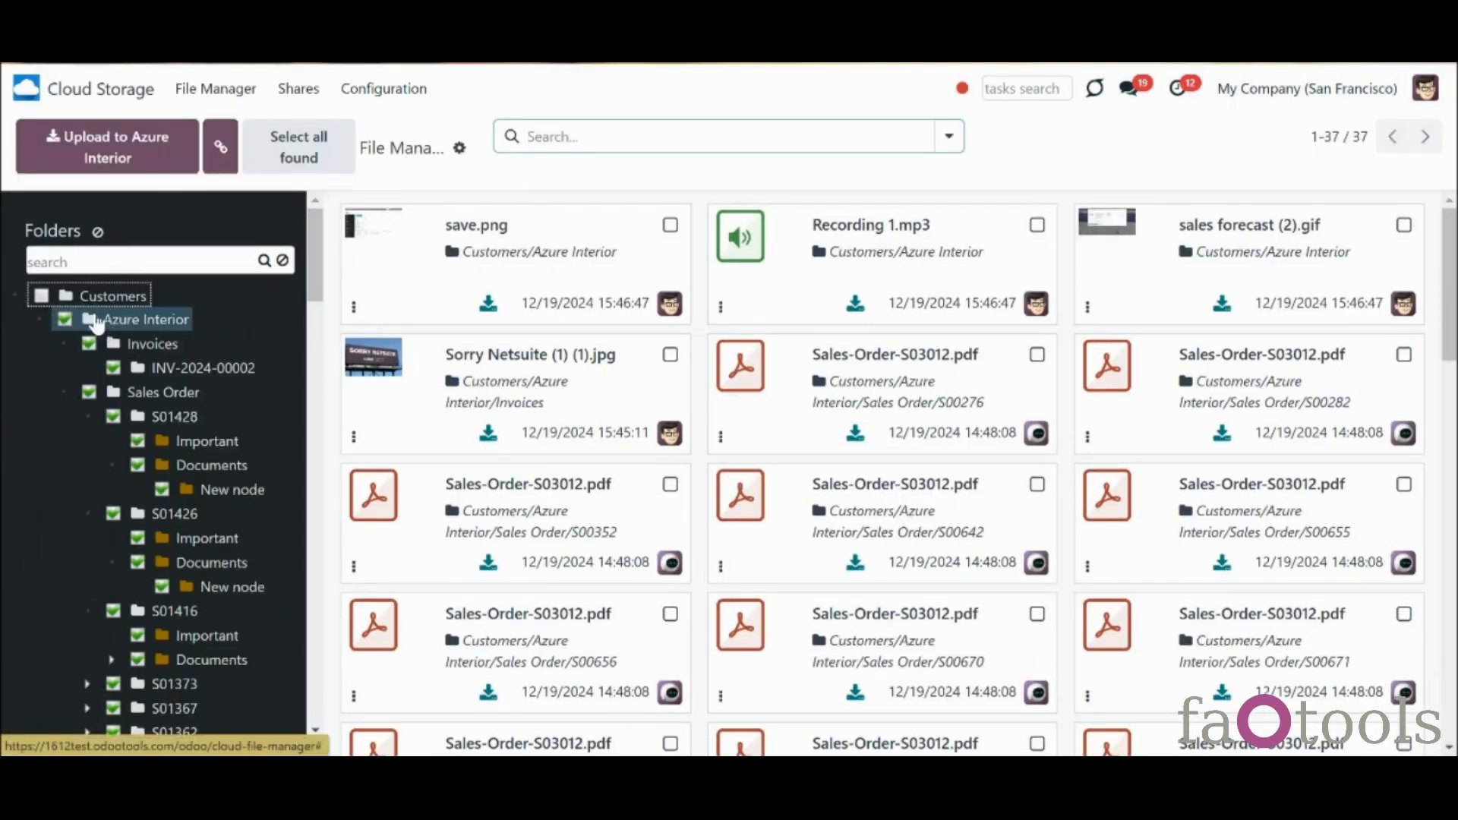
click(146, 166)
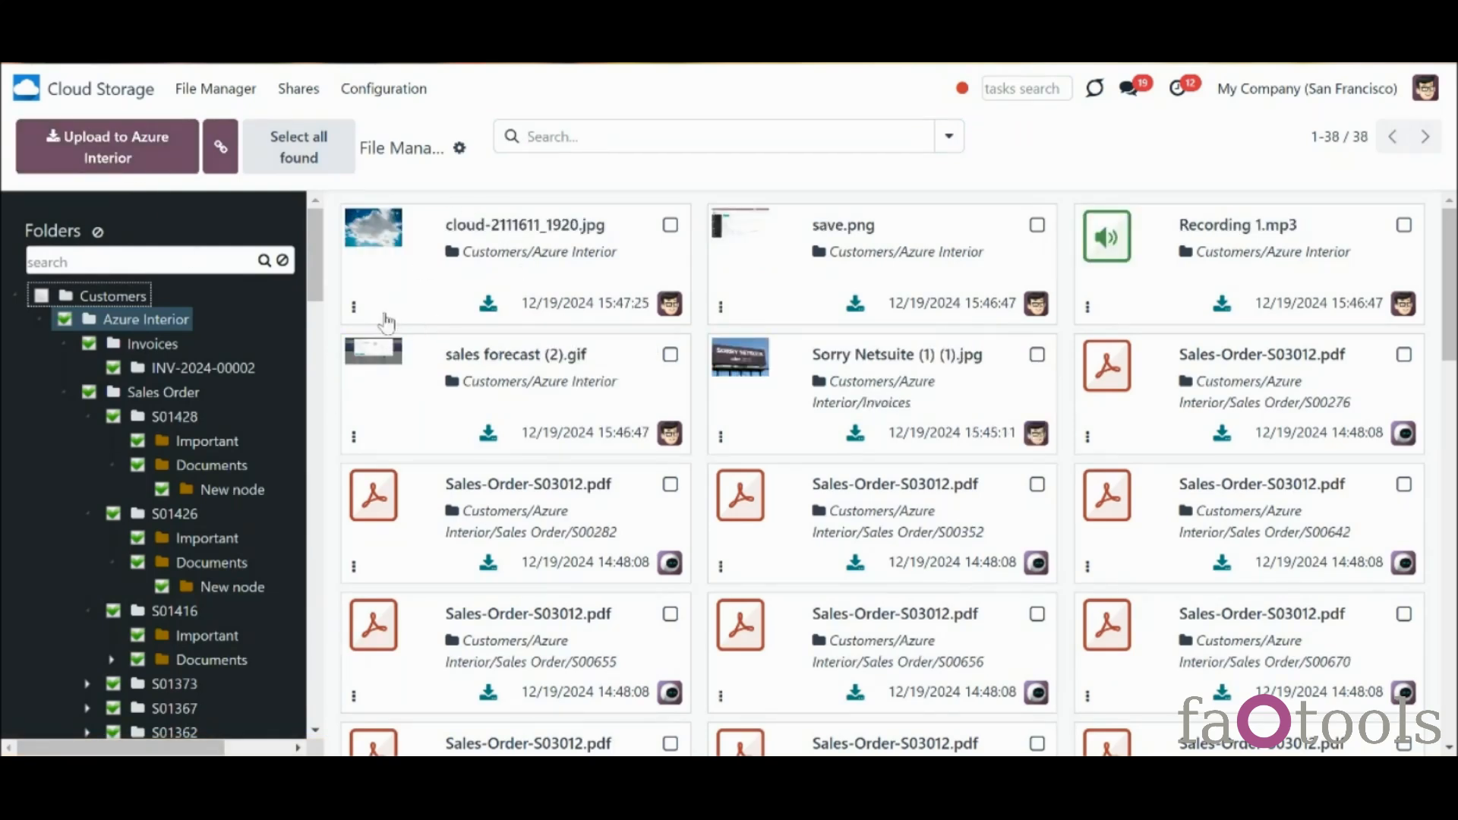
click(28, 89)
click(938, 218)
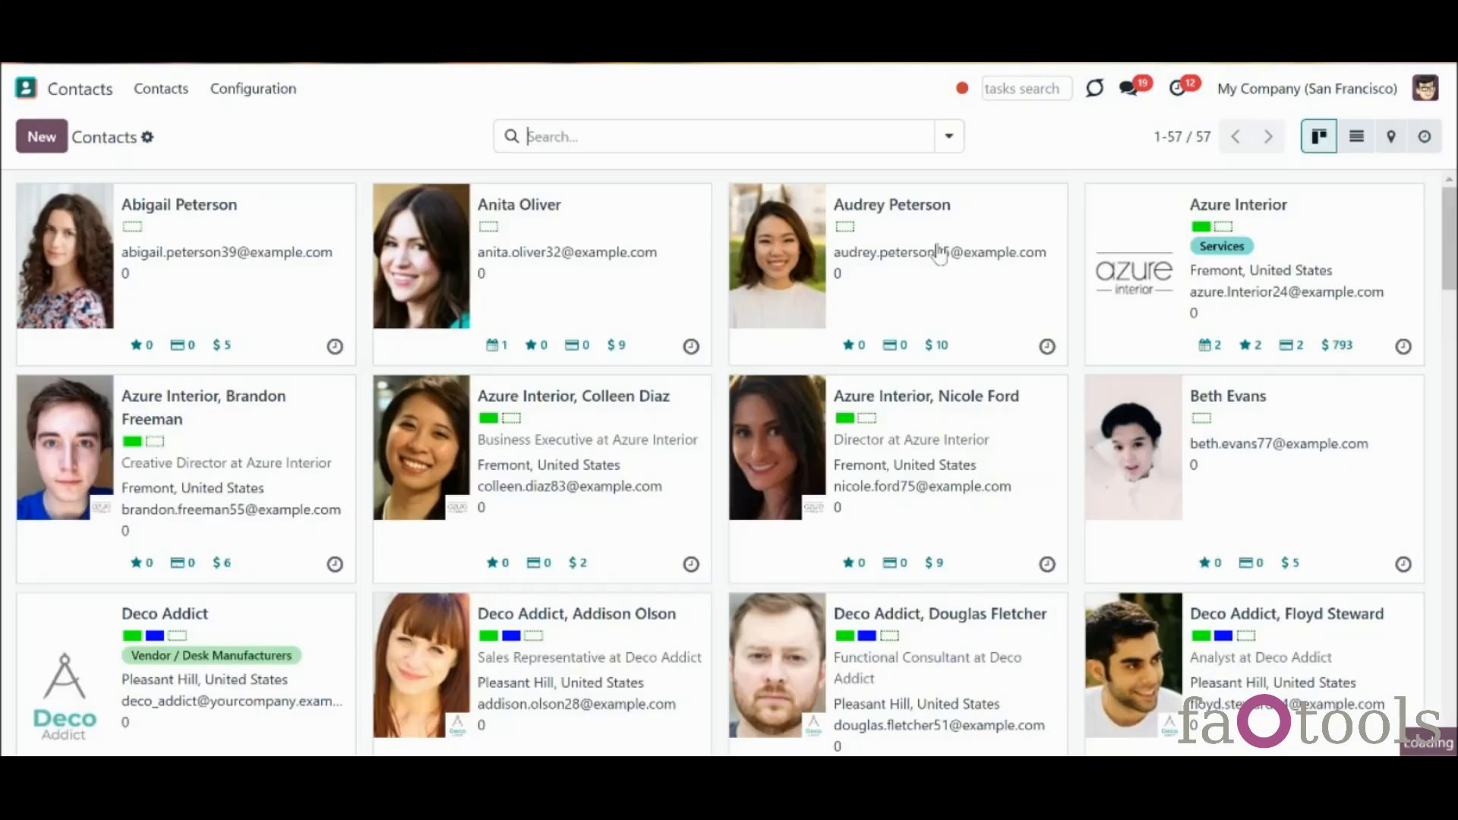
Open the Azure Interior contact and show its attached files and folder tree
click(1131, 262)
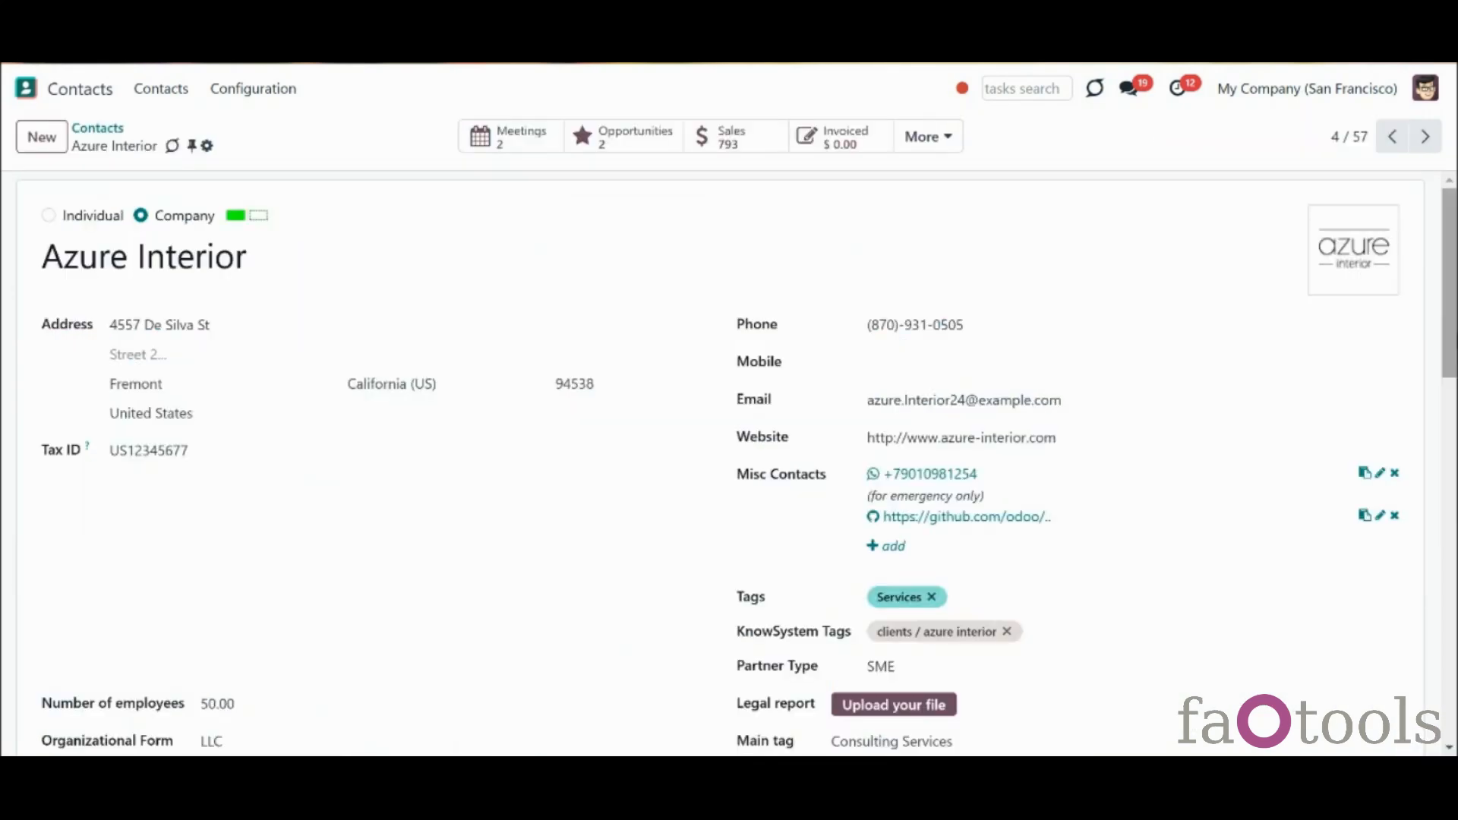
scroll(1451, 339, down, 10)
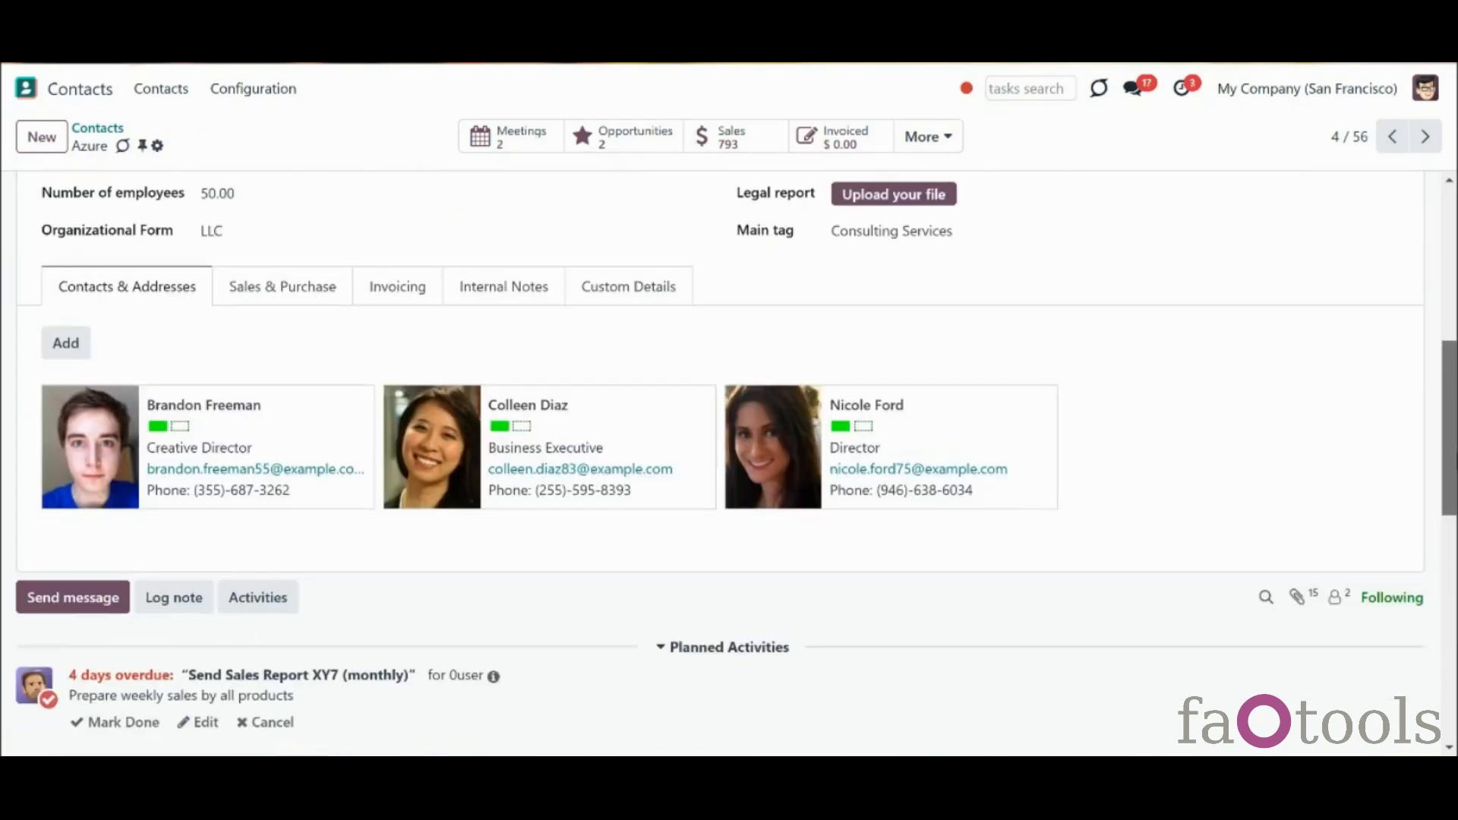
scroll(1329, 447, down, 2)
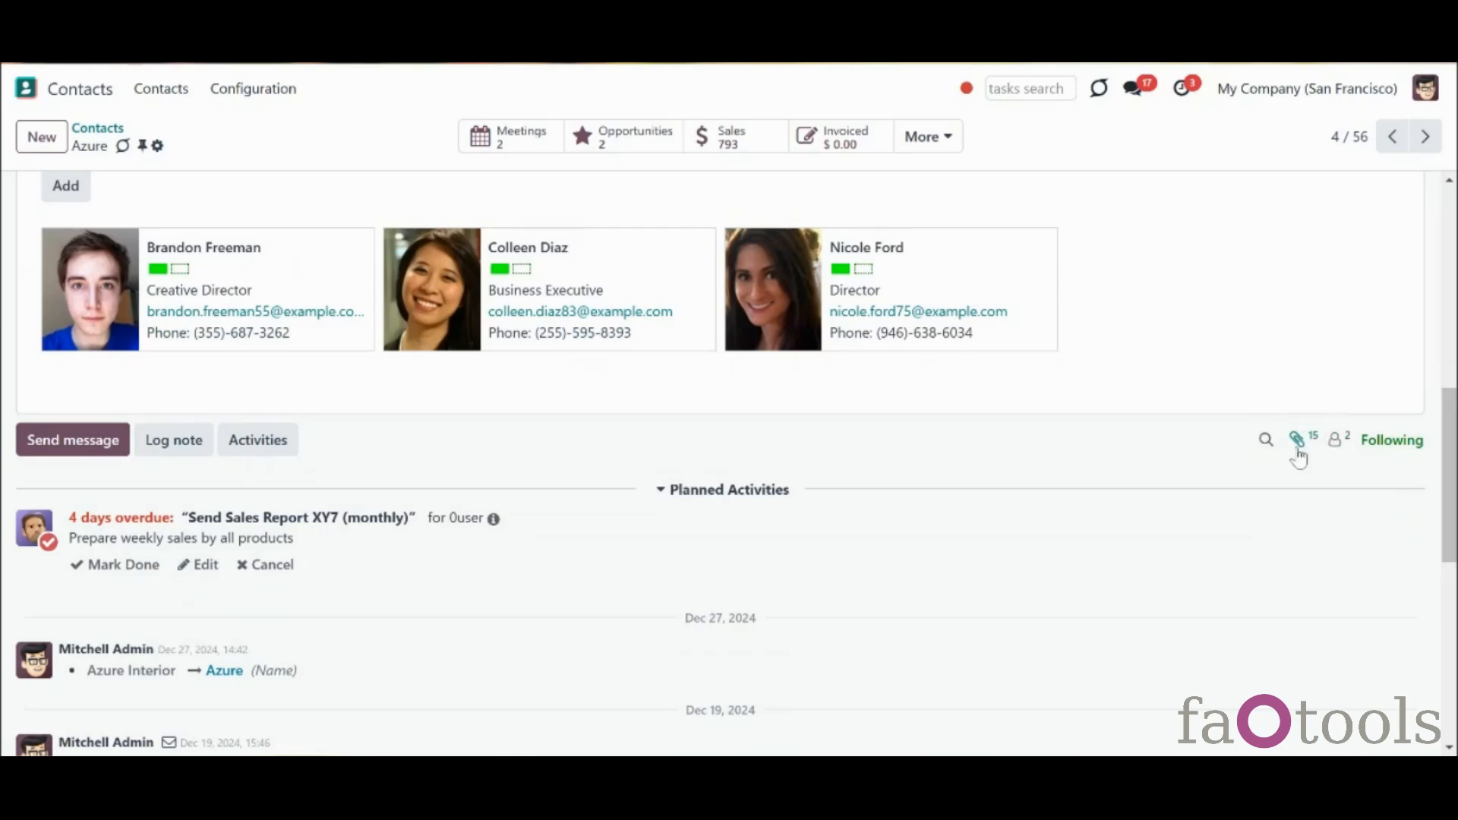
click(1297, 440)
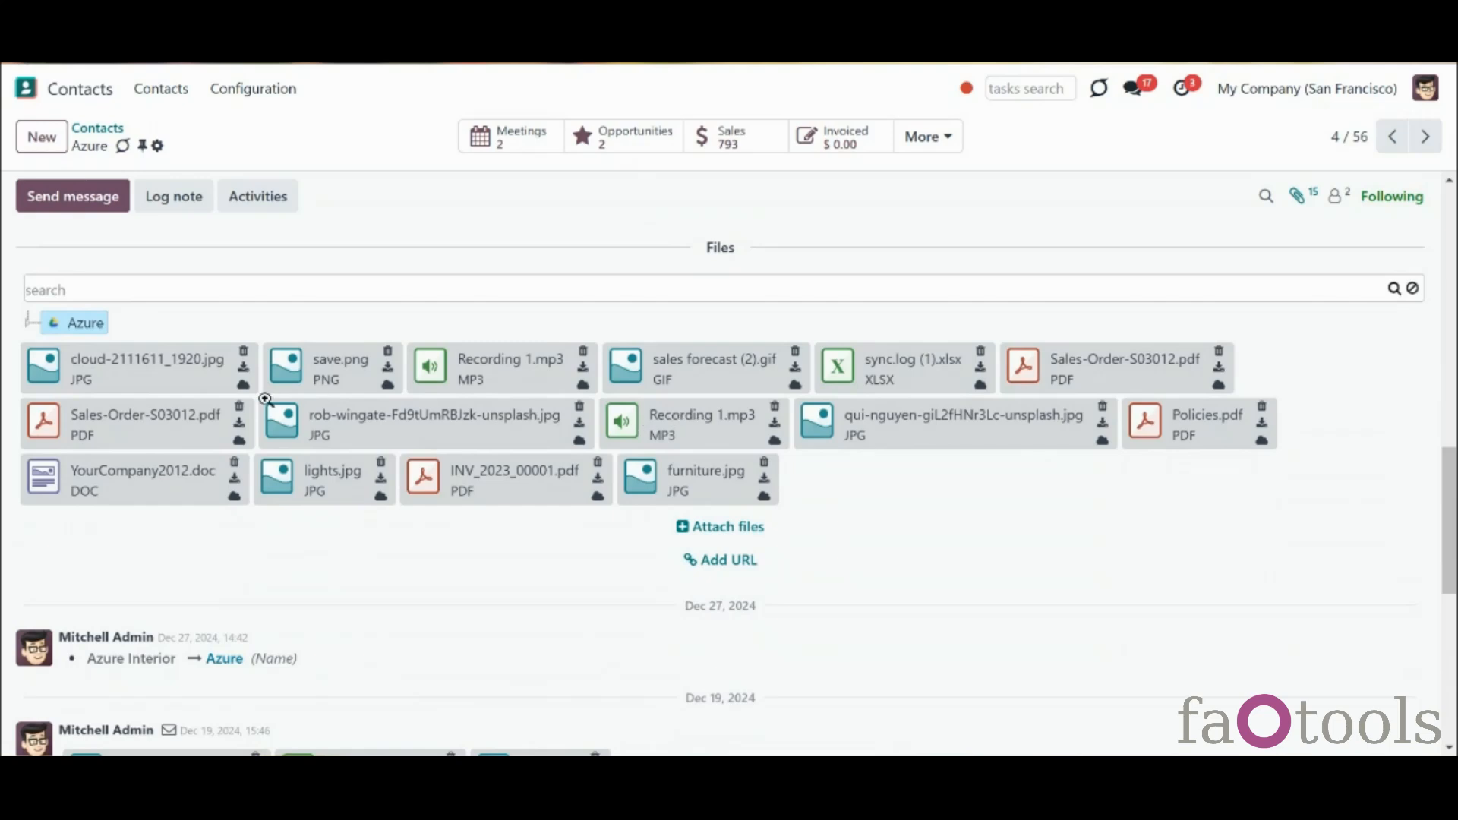
click(26, 325)
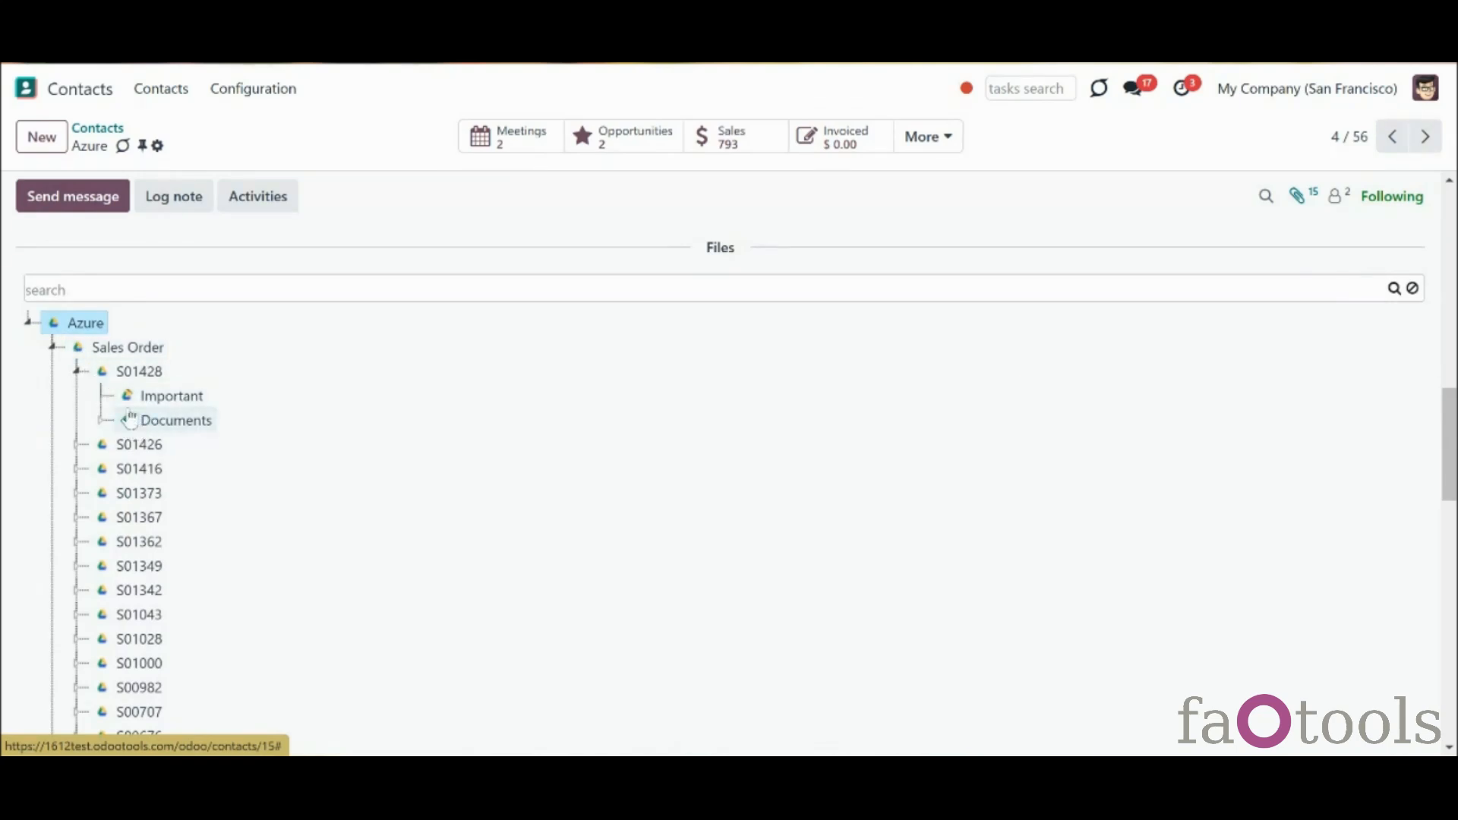
click(26, 325)
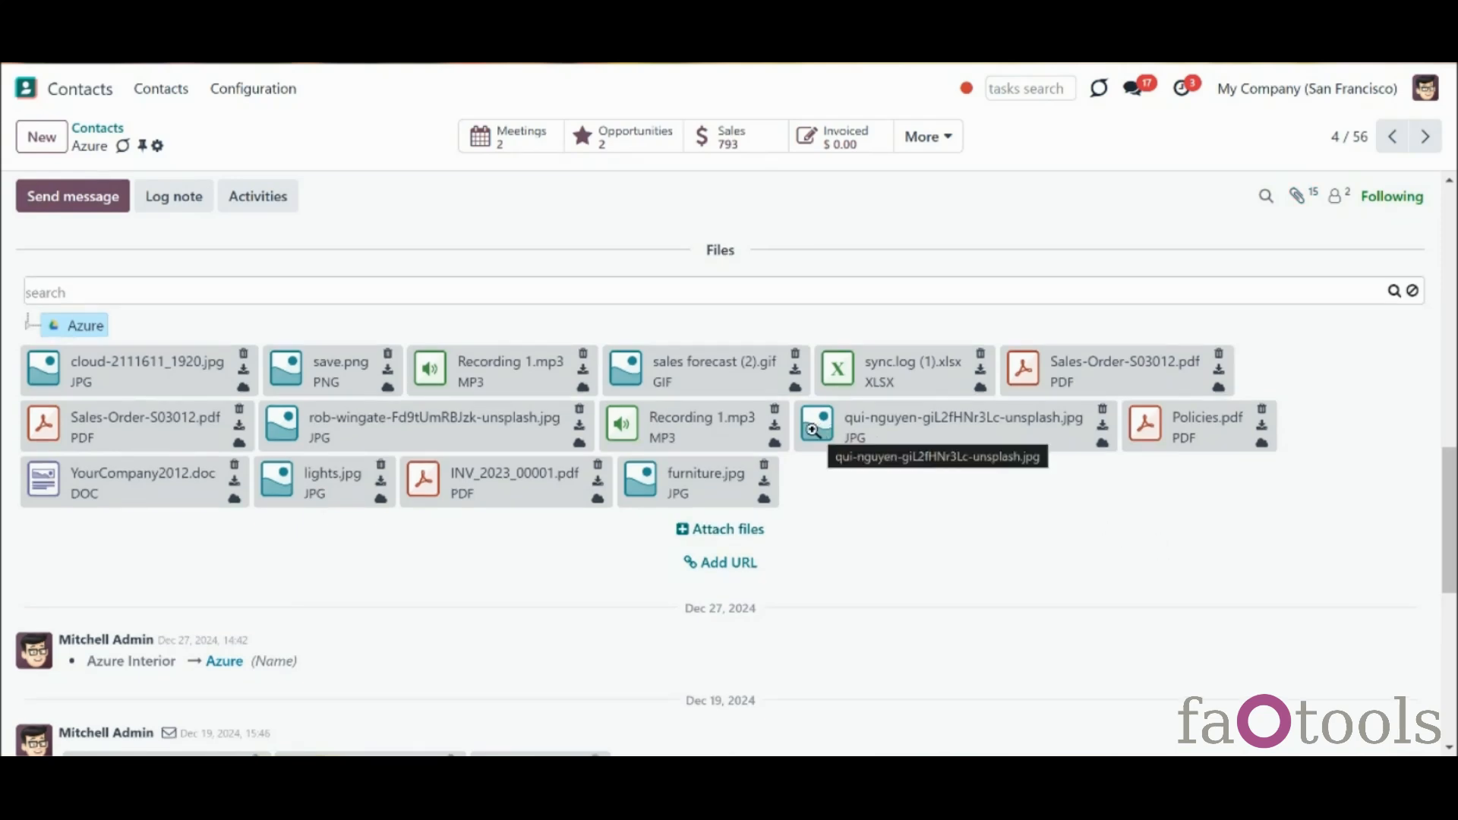
Preview qui-nguyen-giL2fHNr3Lc-unsplash.jpg, Policies.pdf and lights.jpg in the file viewer
click(813, 430)
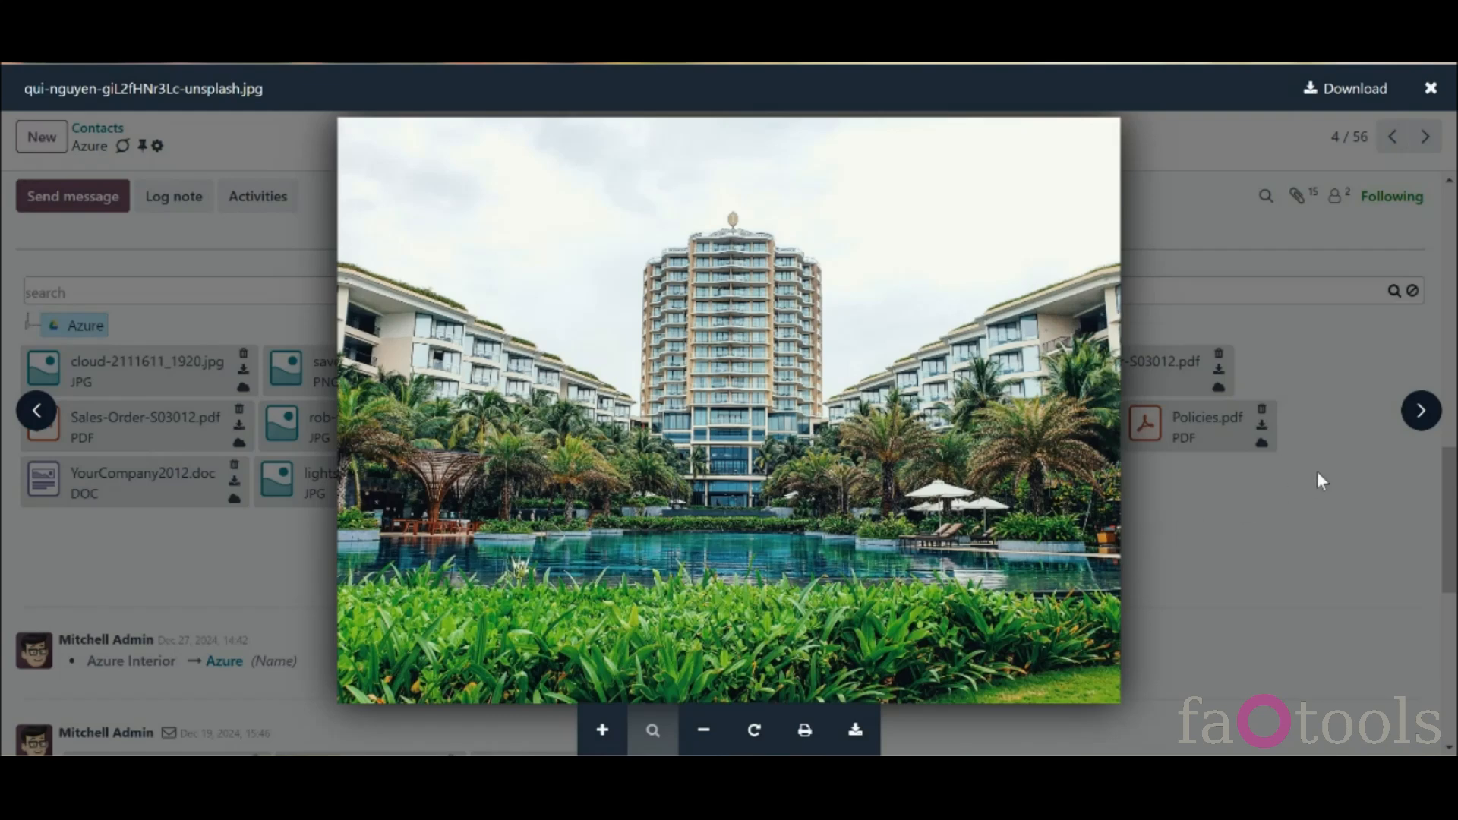
click(1424, 414)
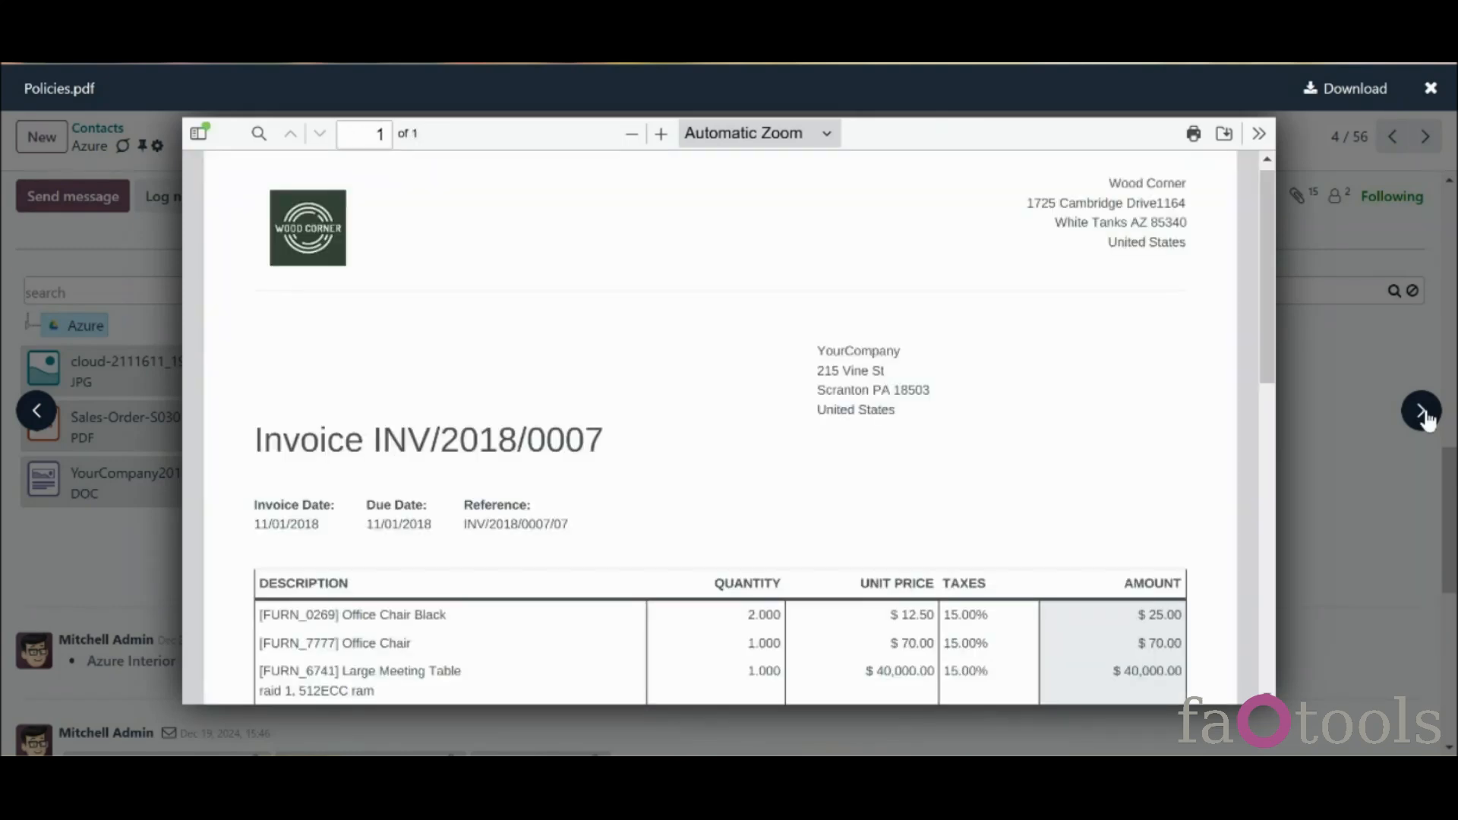
click(1422, 412)
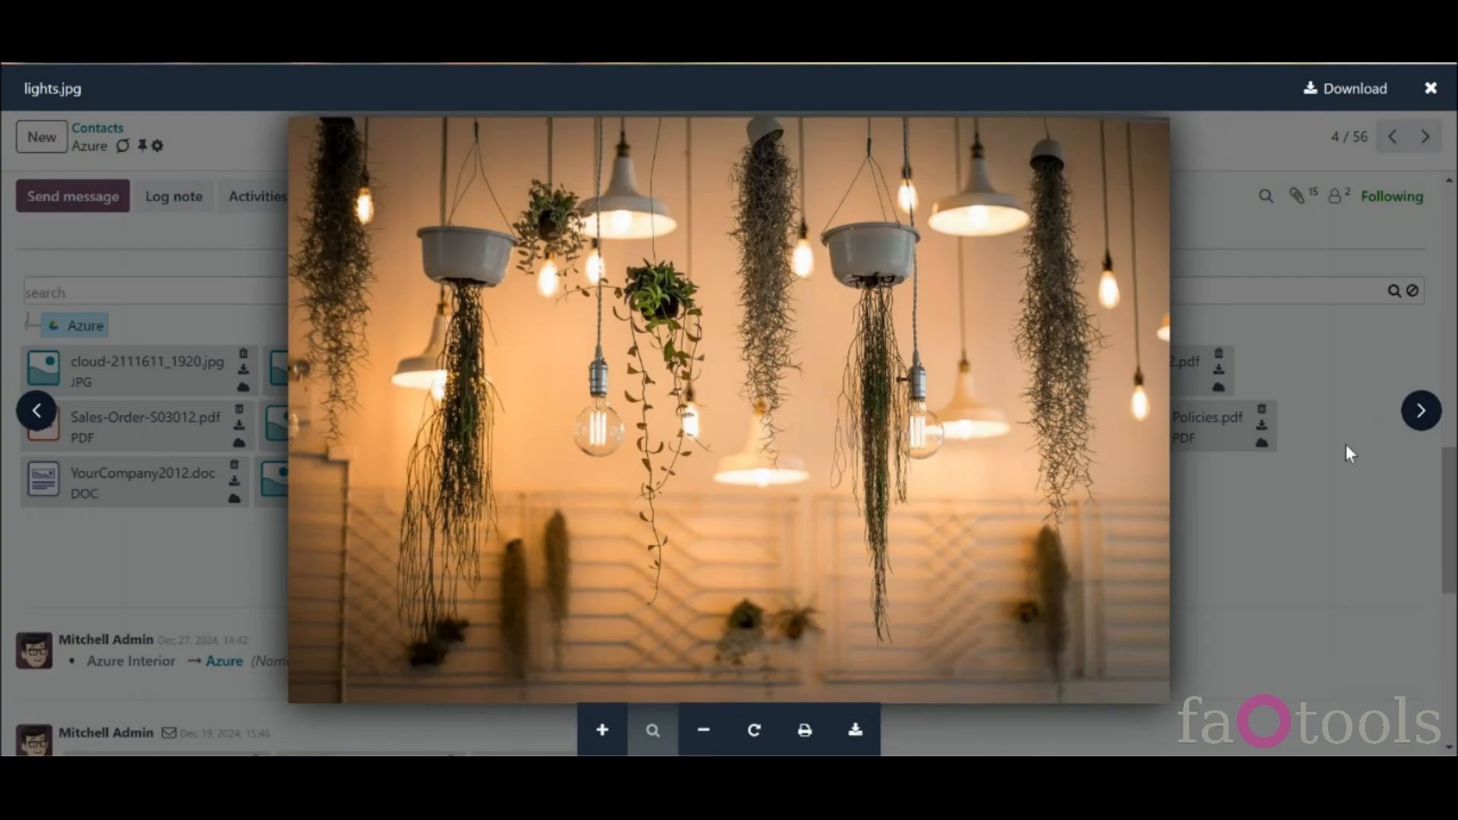
click(1346, 444)
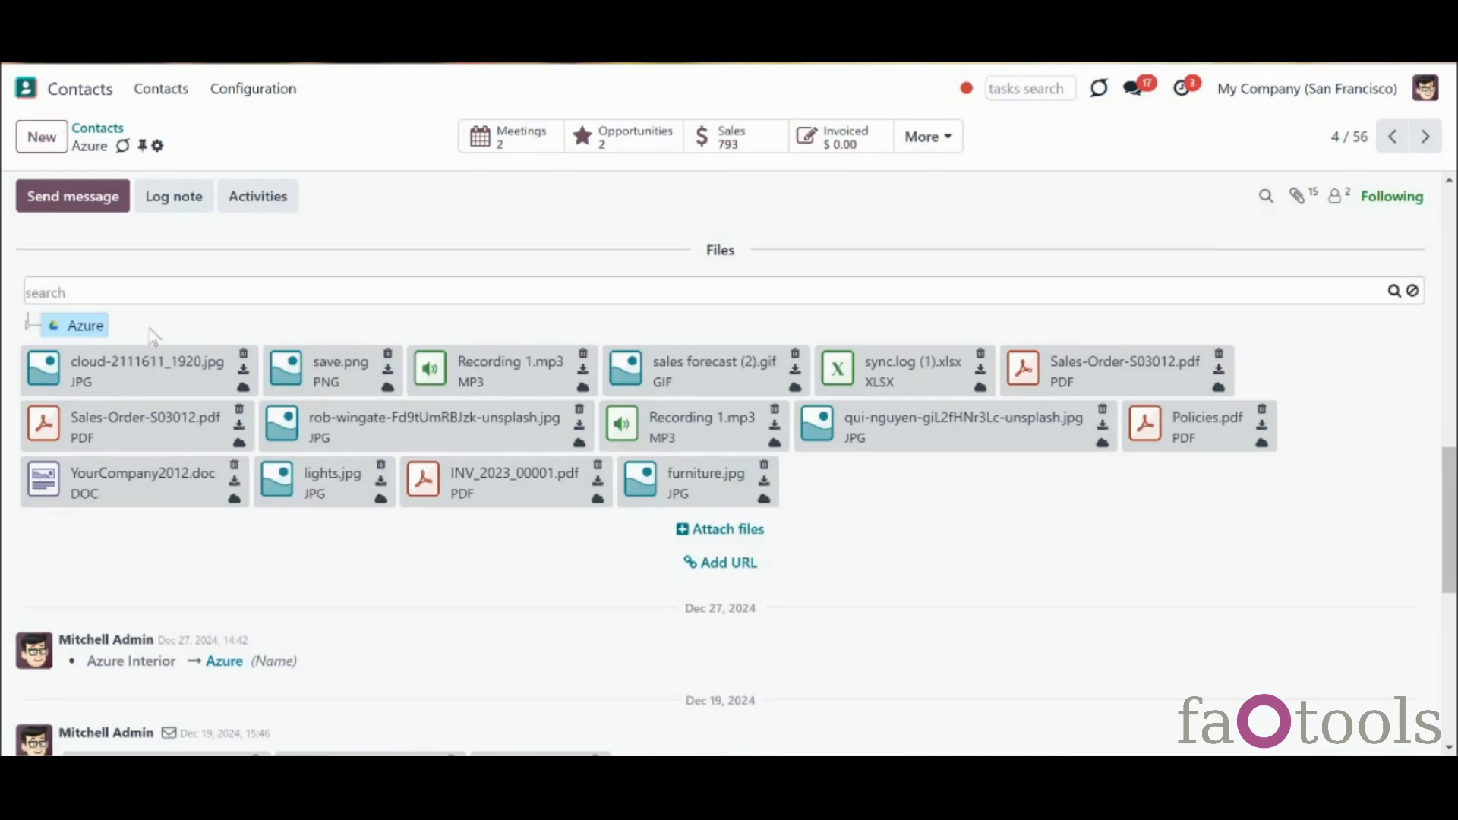
Download sales forecast (2).gif and open YourCompany2012.doc in Google Docs
click(241, 388)
click(792, 374)
click(49, 485)
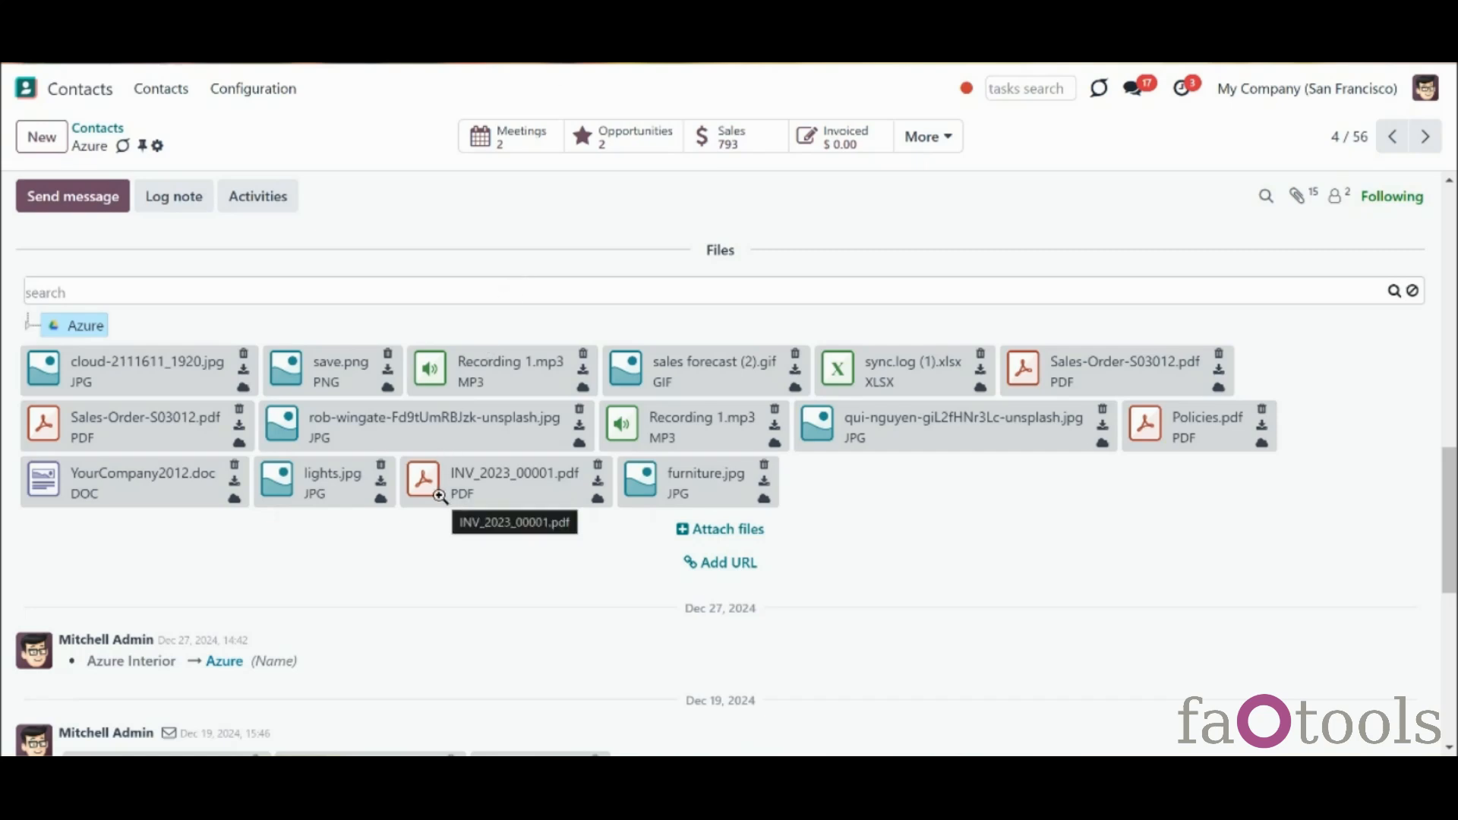
Delete cloud-2111611_1920.jpg from the contact's files
click(244, 355)
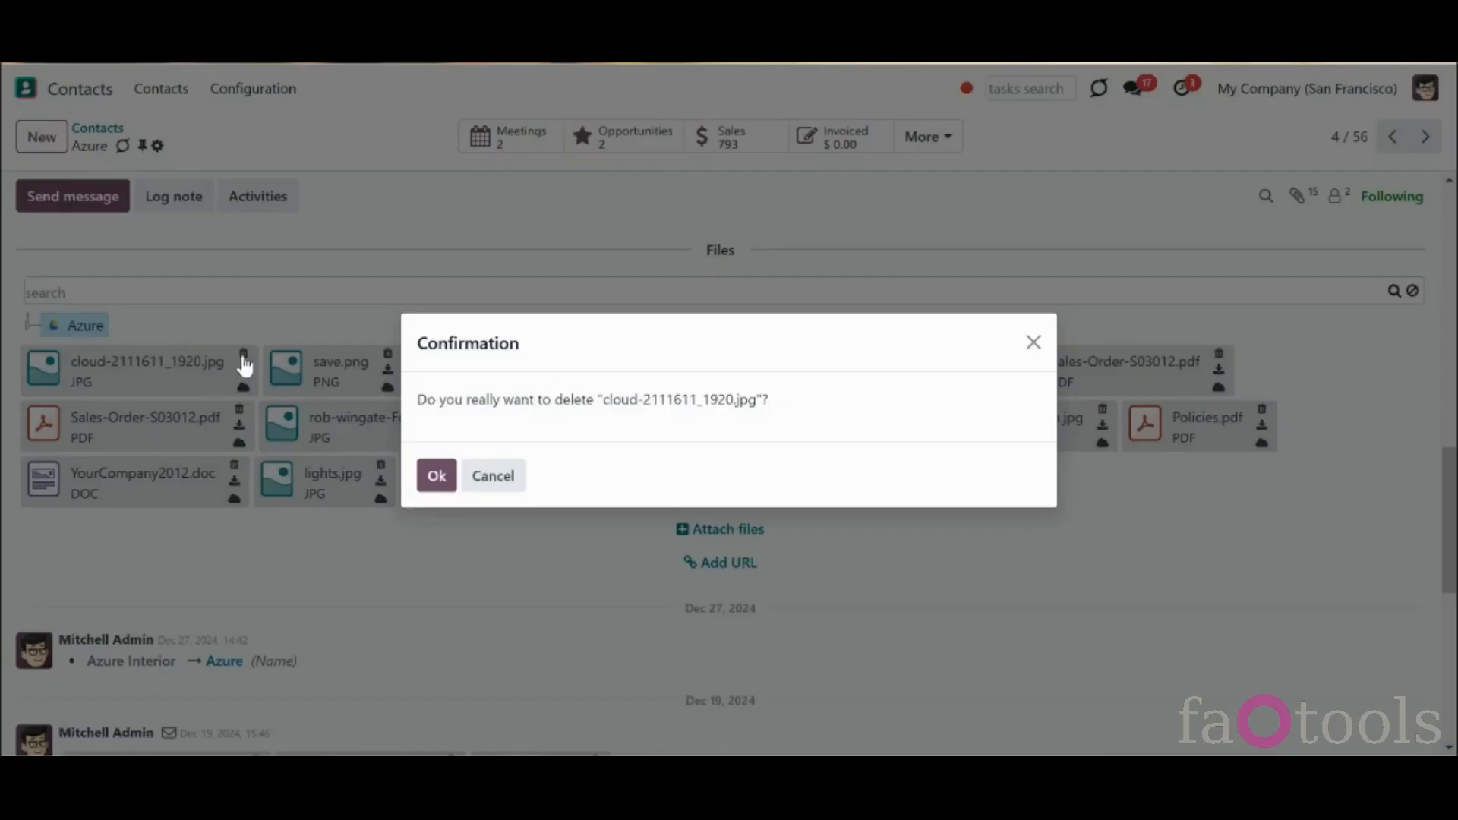
click(433, 475)
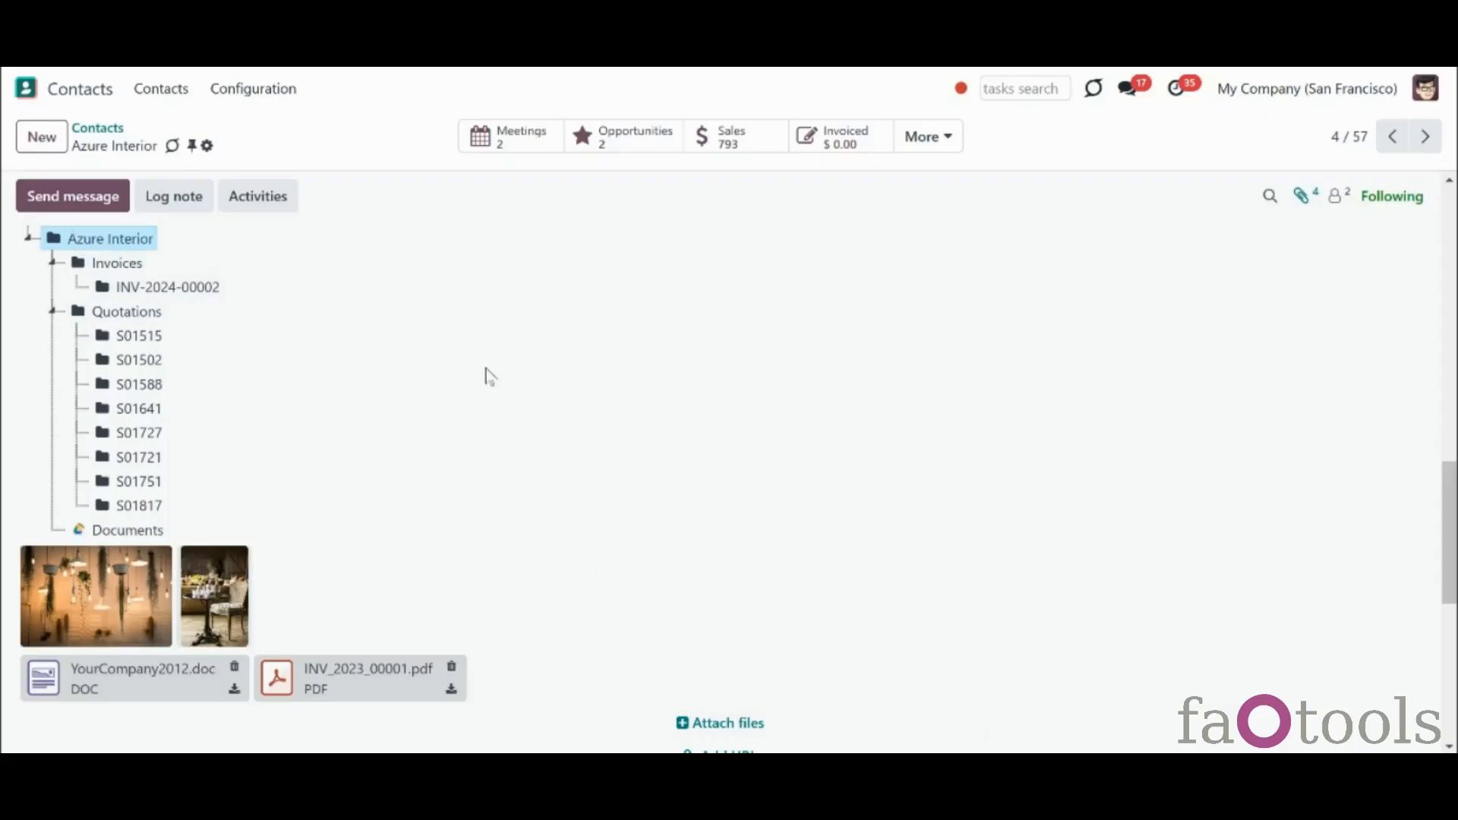
scroll(1359, 495, down, 6)
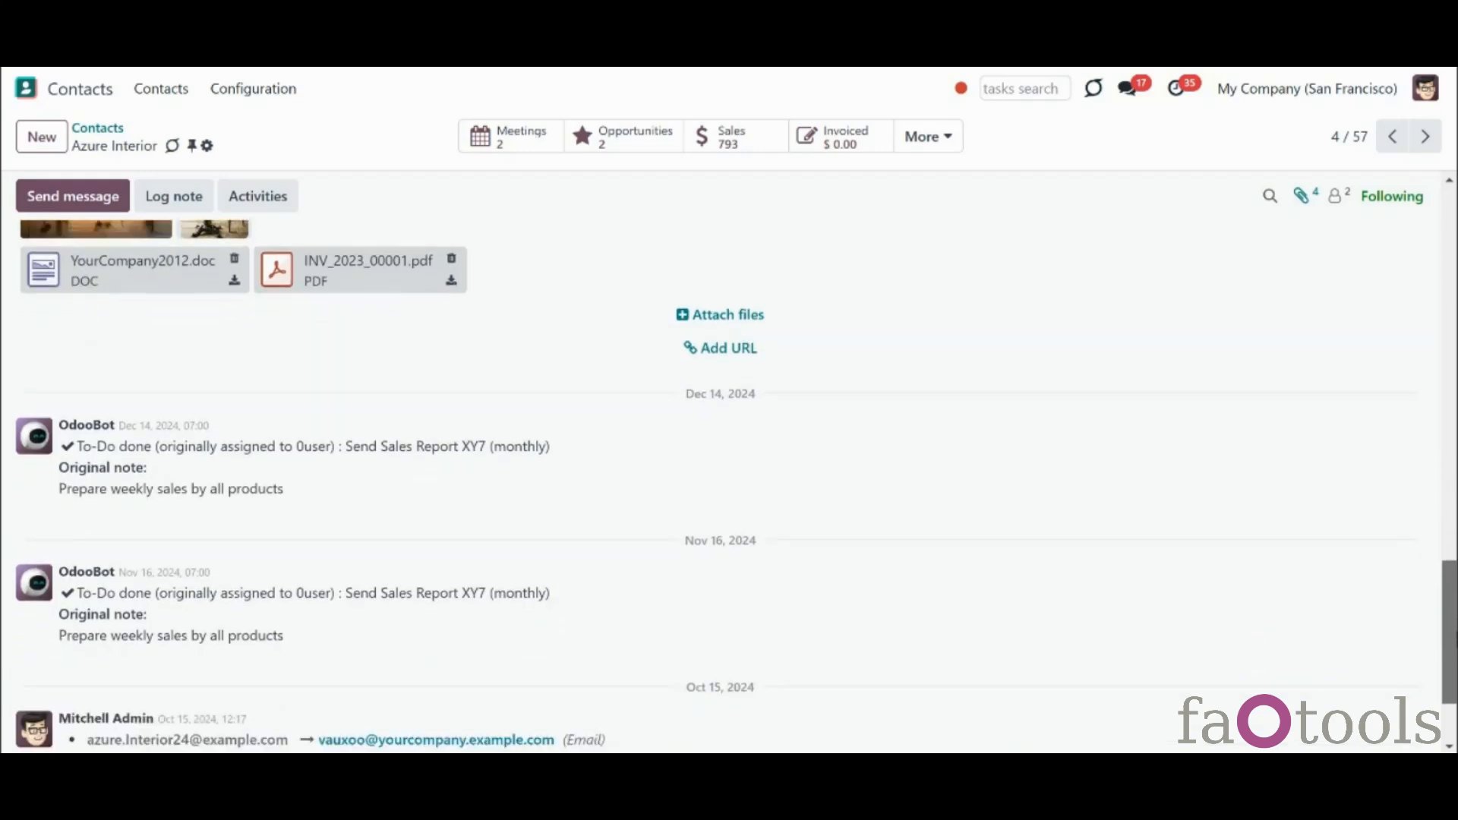
scroll(1451, 581, up, 4)
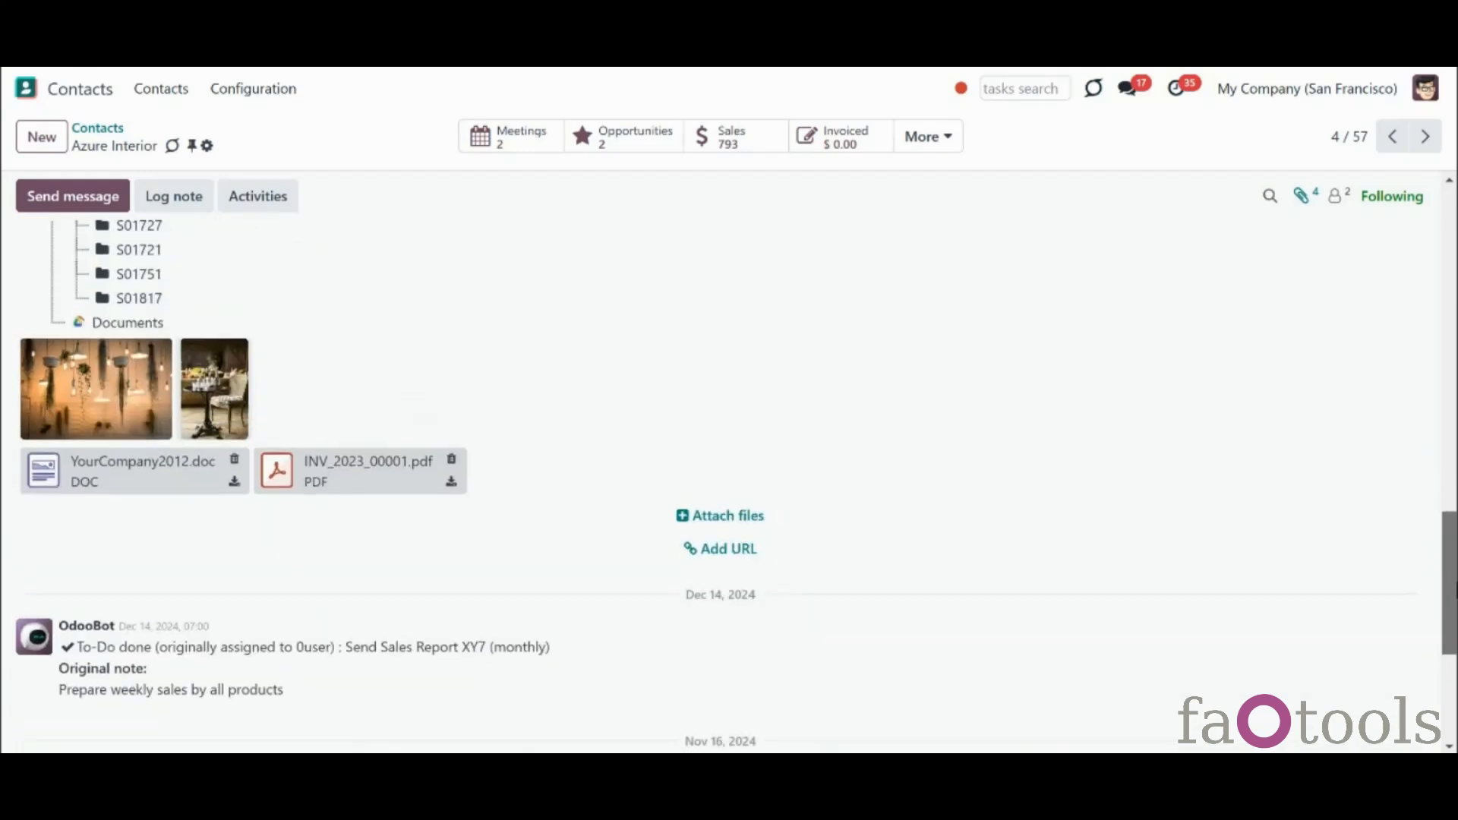
Dismiss the first image's action list and start a message to Azure Interior's followers
drag(1451, 581, 1419, 516)
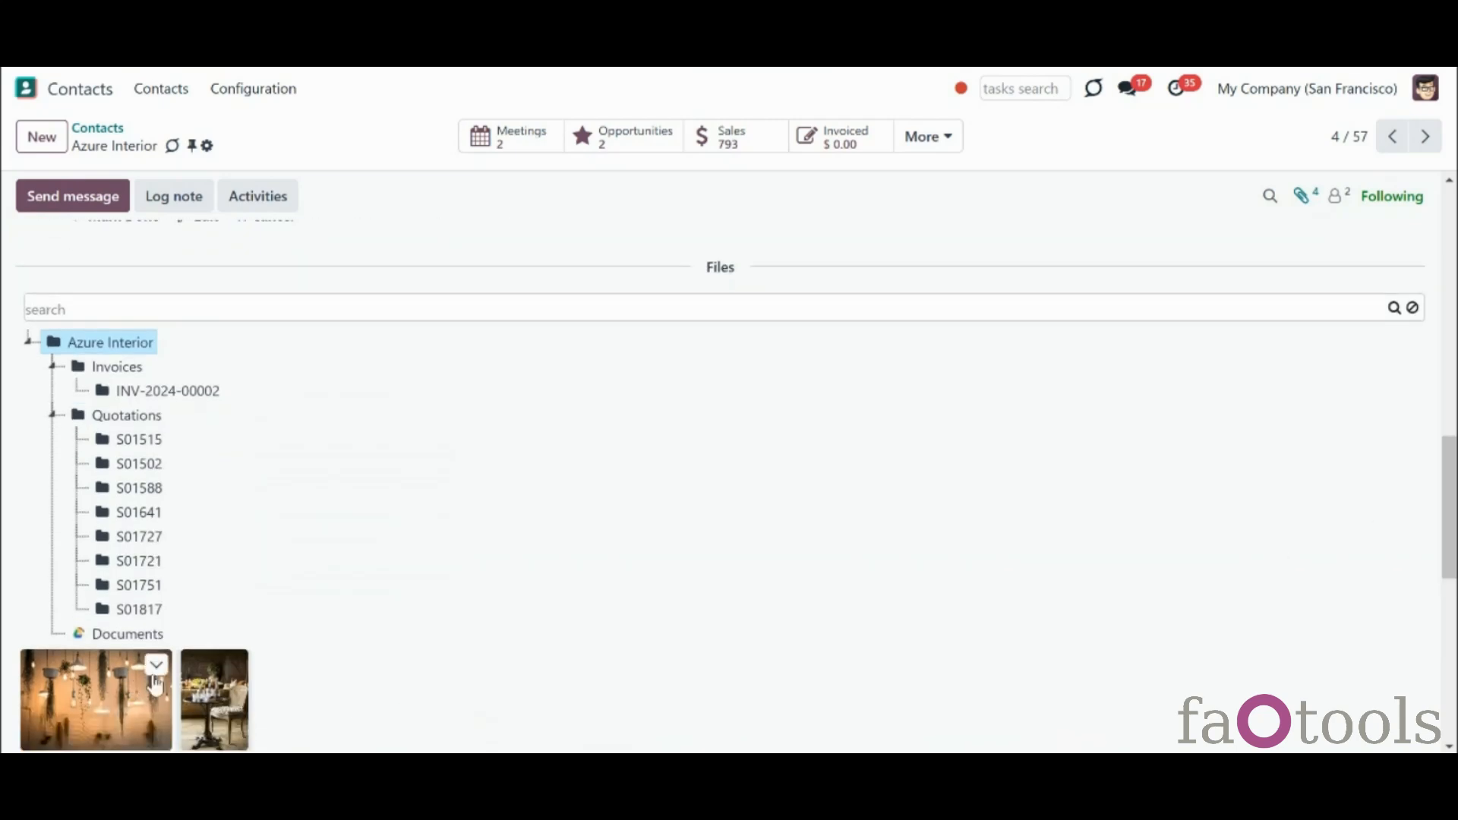
click(156, 664)
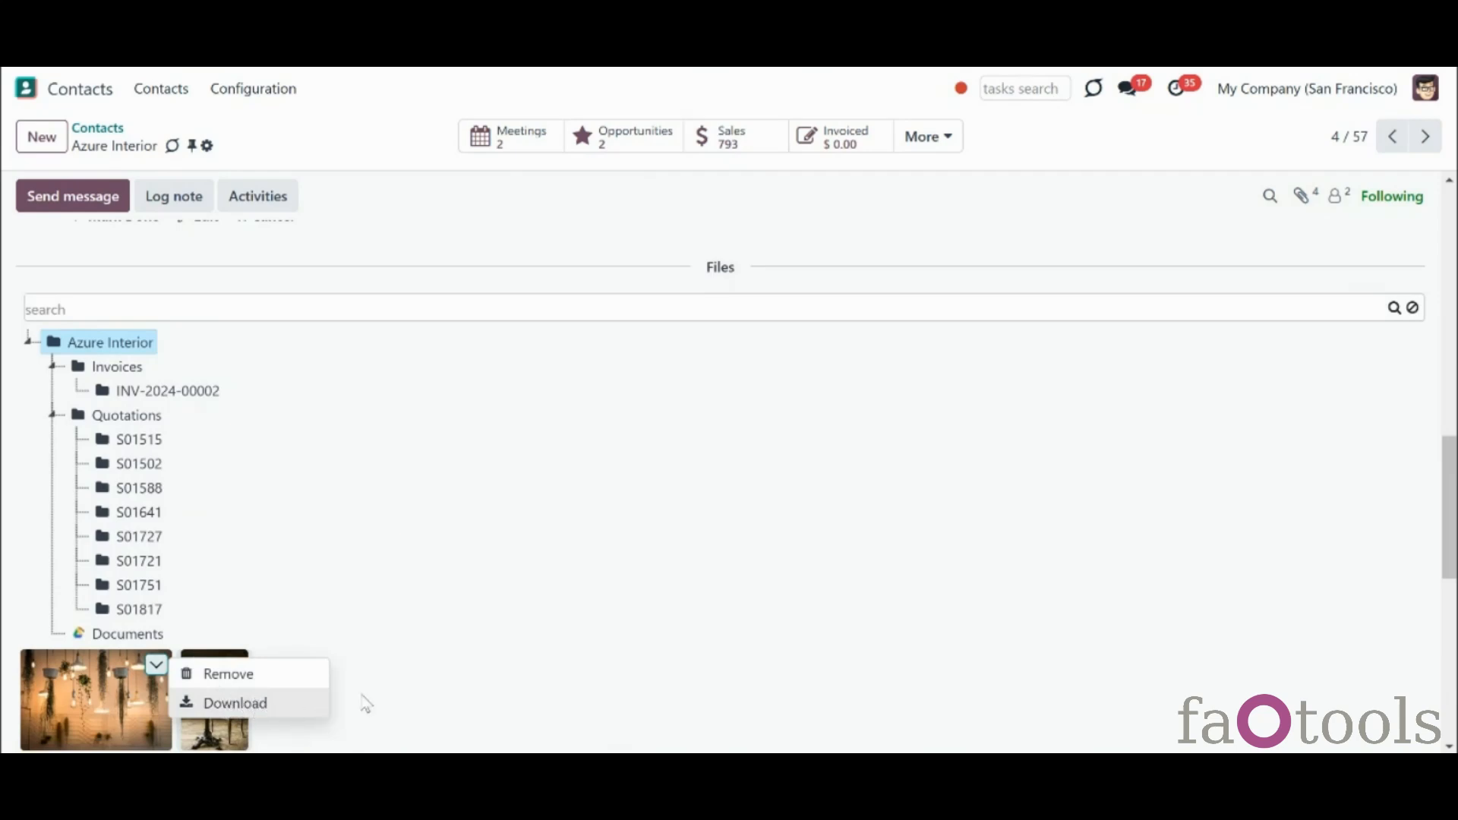
click(454, 669)
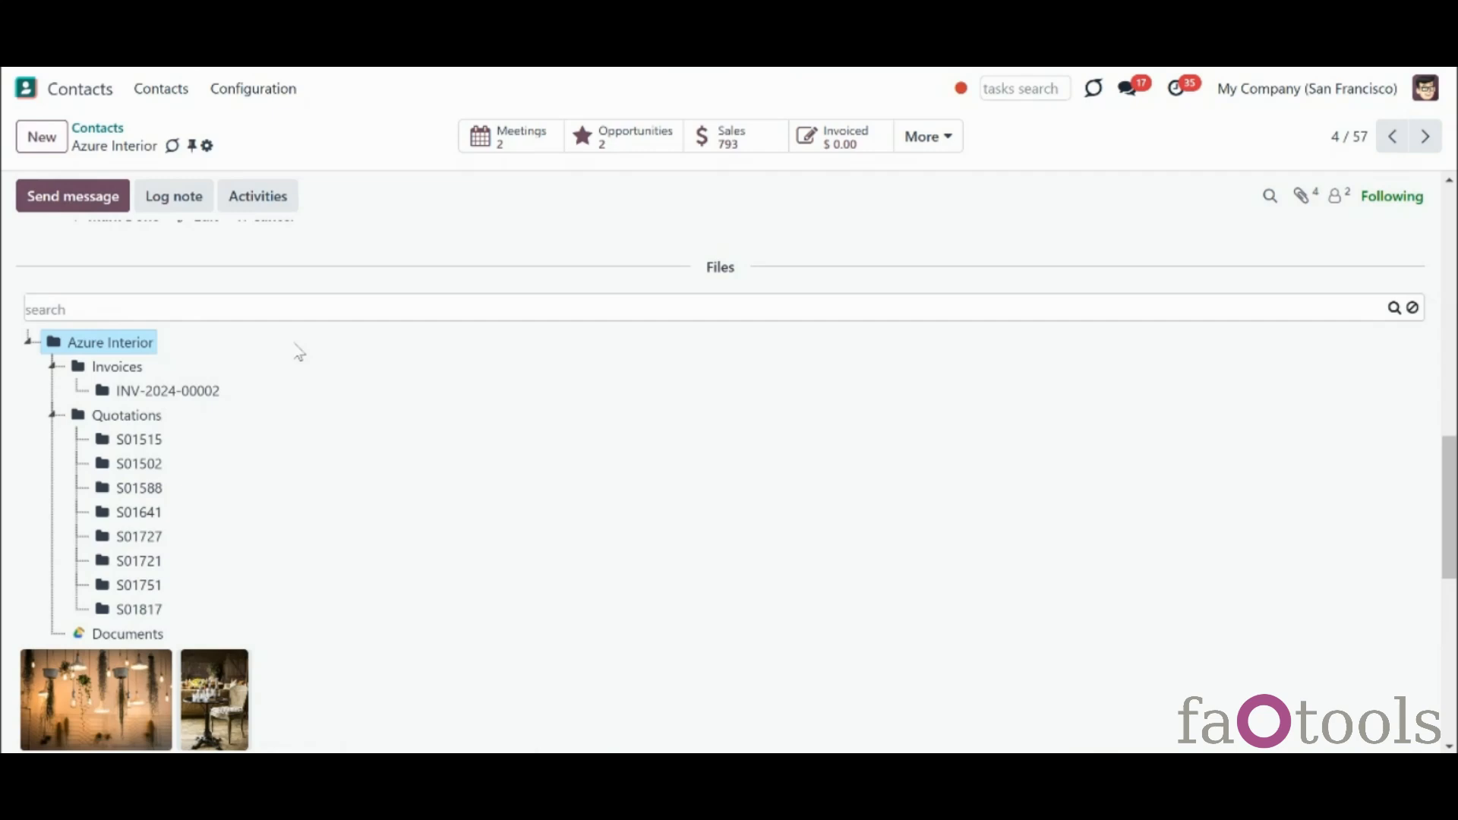
click(89, 195)
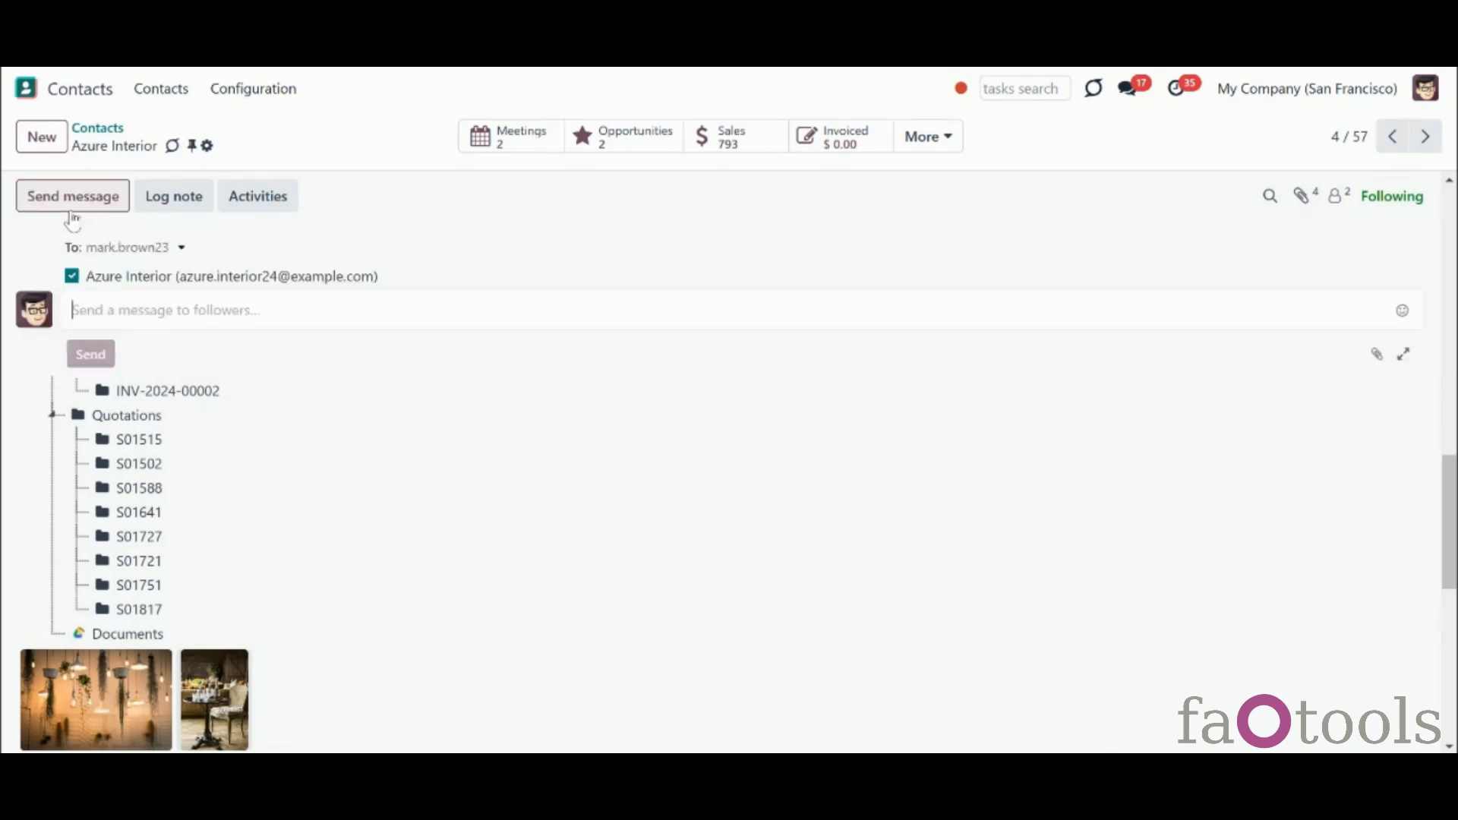
In the full email editor, add existing attachments INV_2023_00001.pdf and the khloe-arledge image
click(1403, 353)
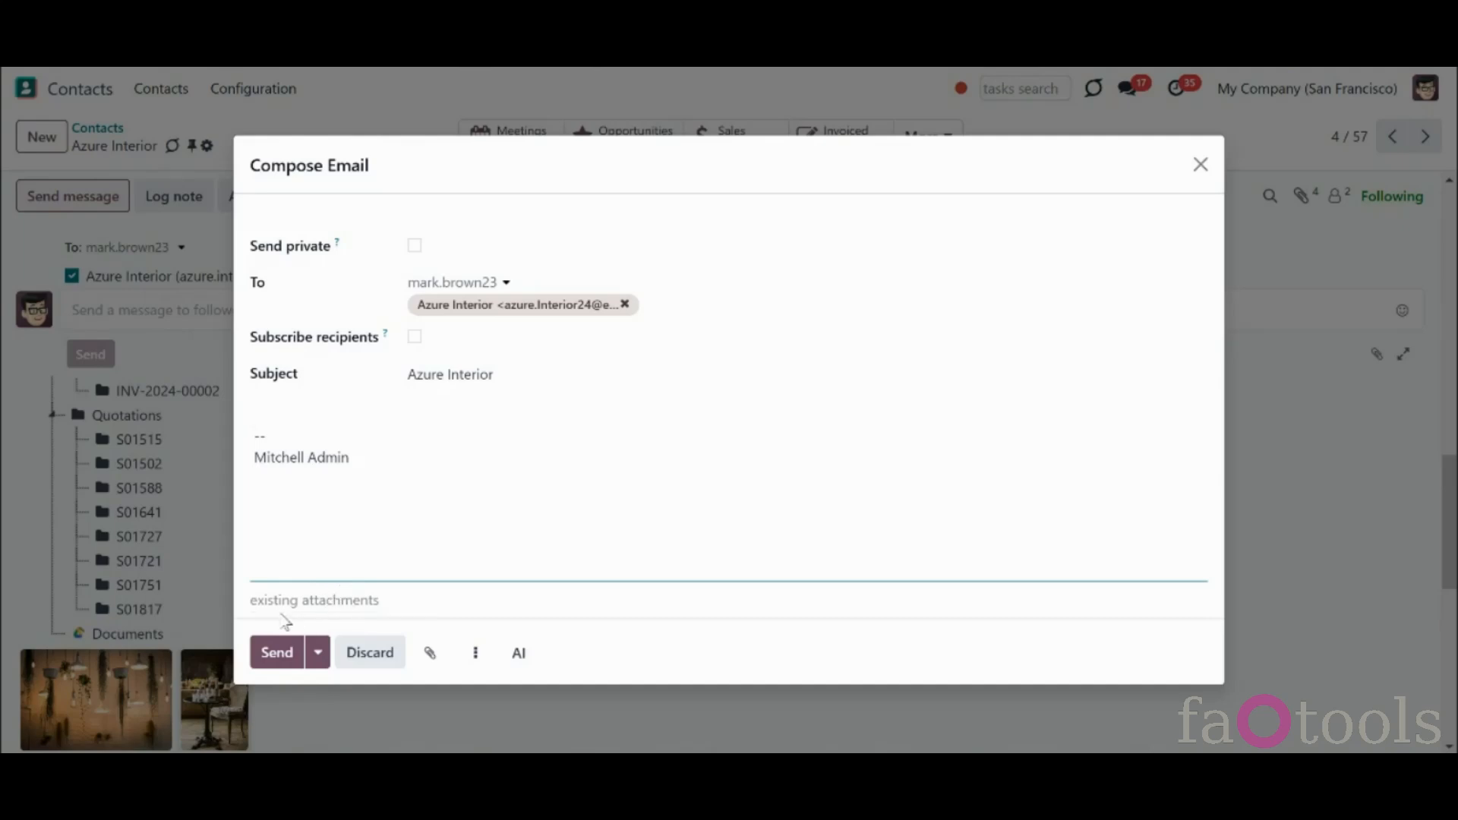
click(303, 600)
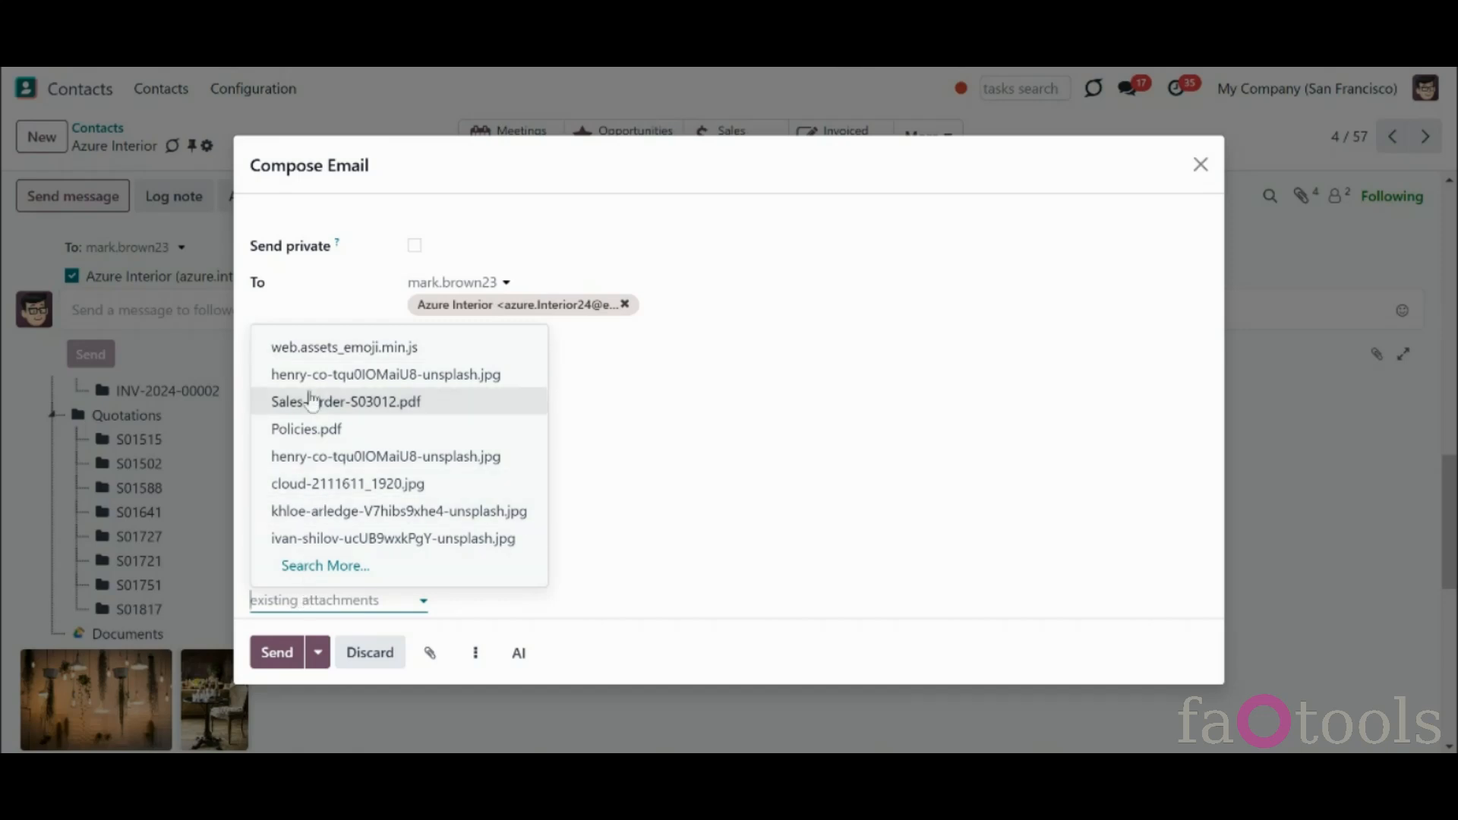
click(386, 577)
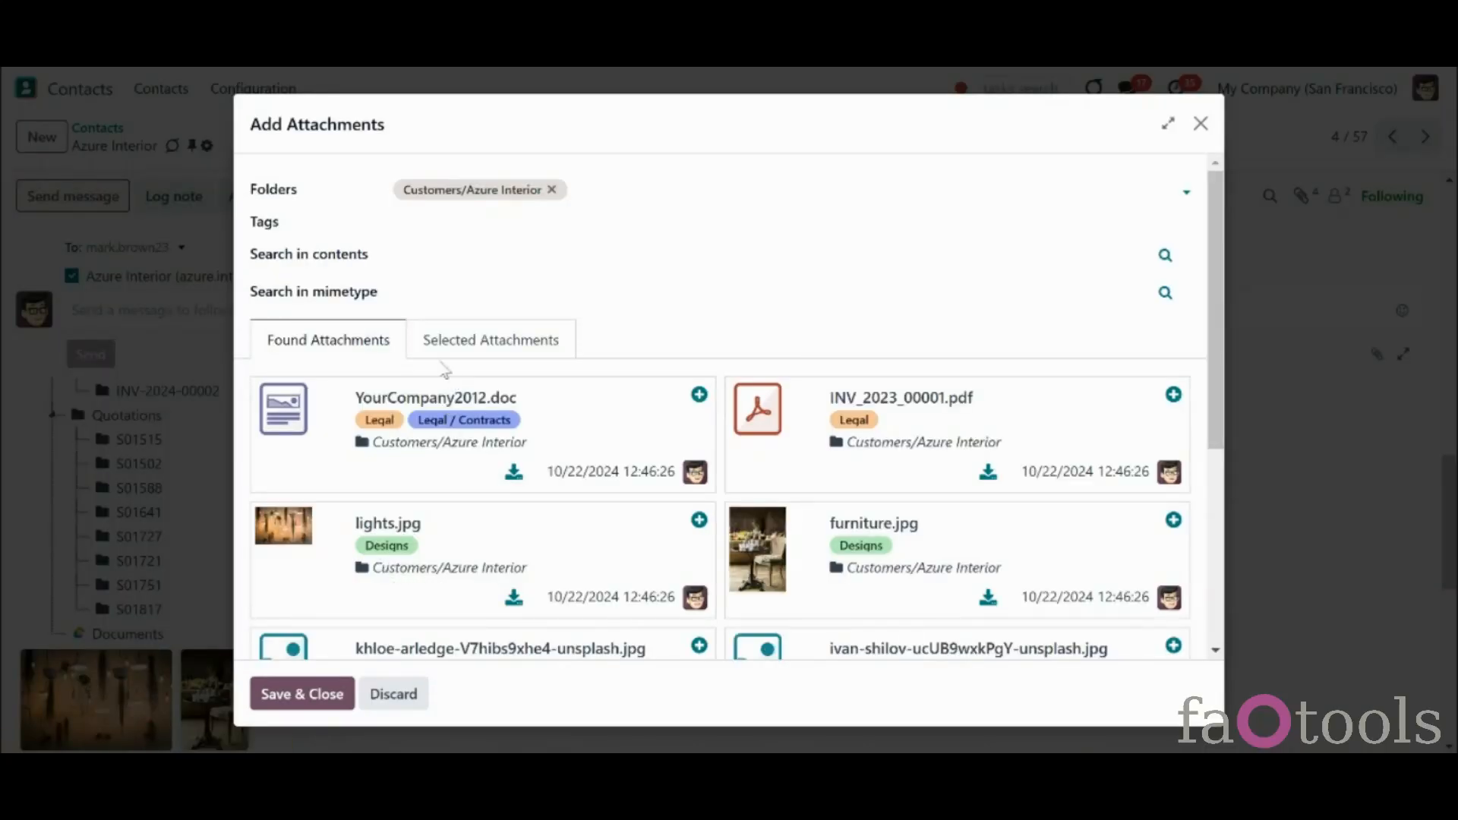
drag(1215, 346, 1224, 574)
drag(1205, 523, 1191, 350)
click(405, 251)
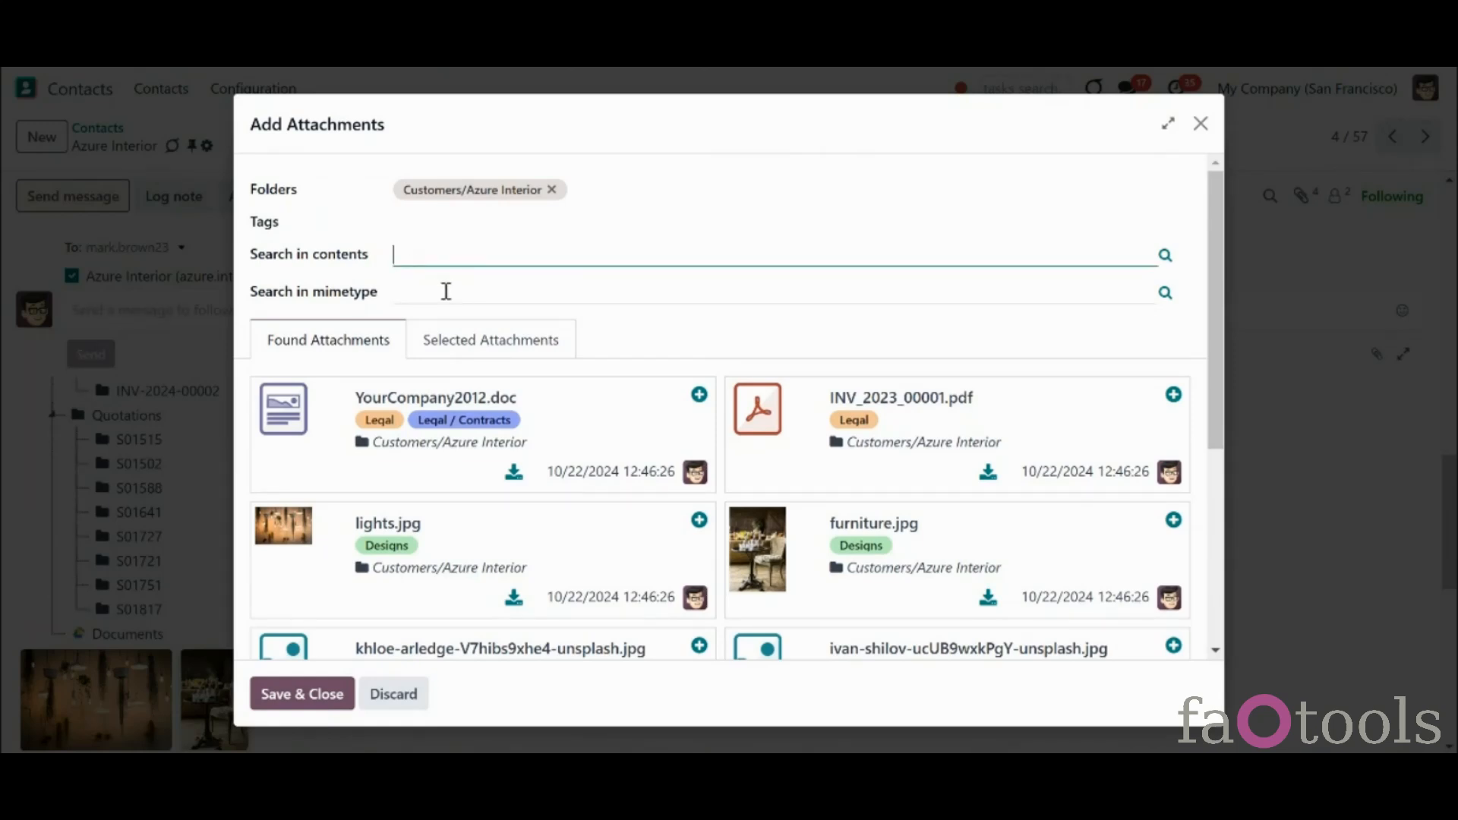
click(761, 405)
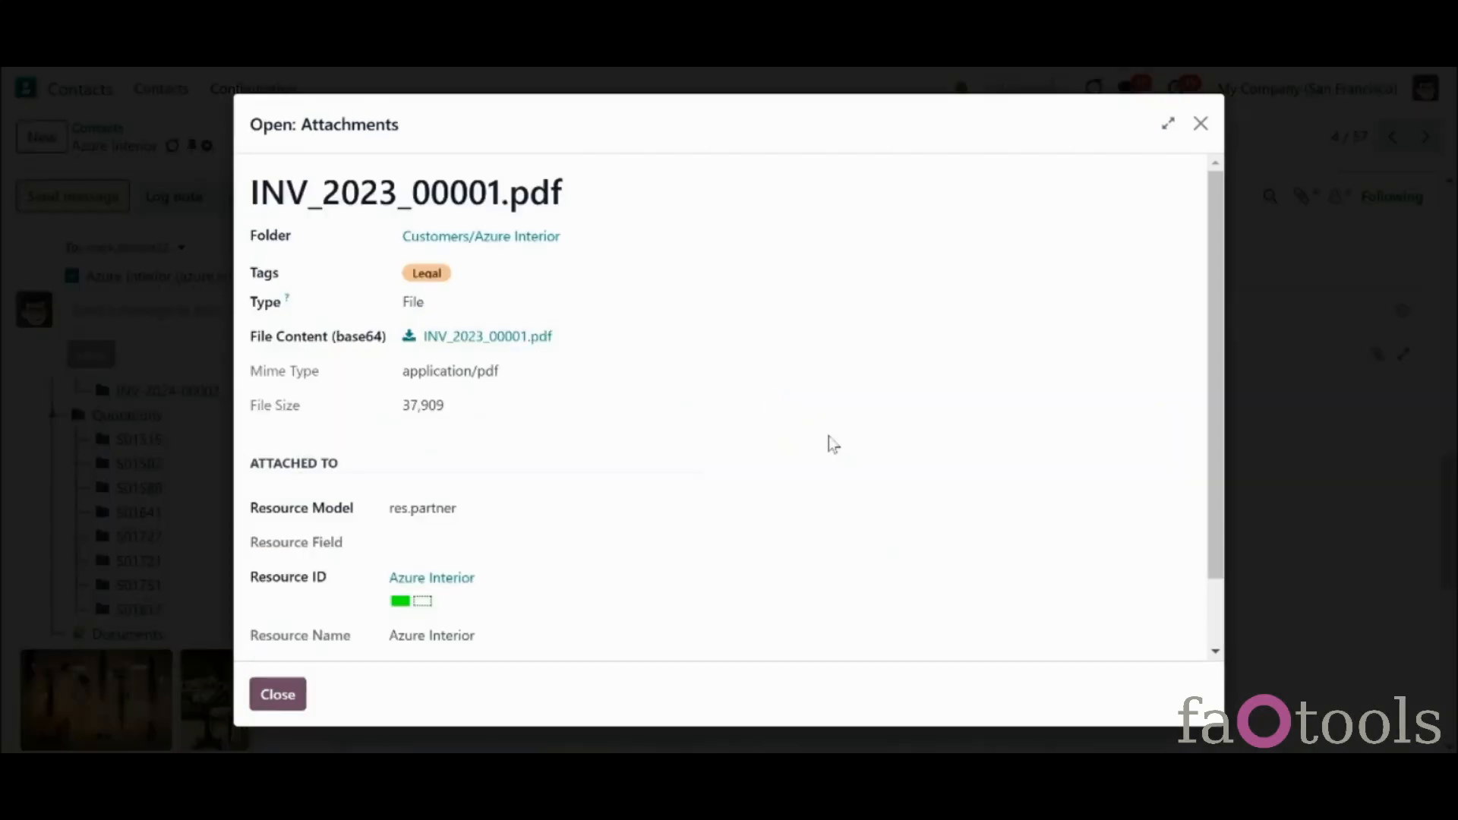
click(278, 694)
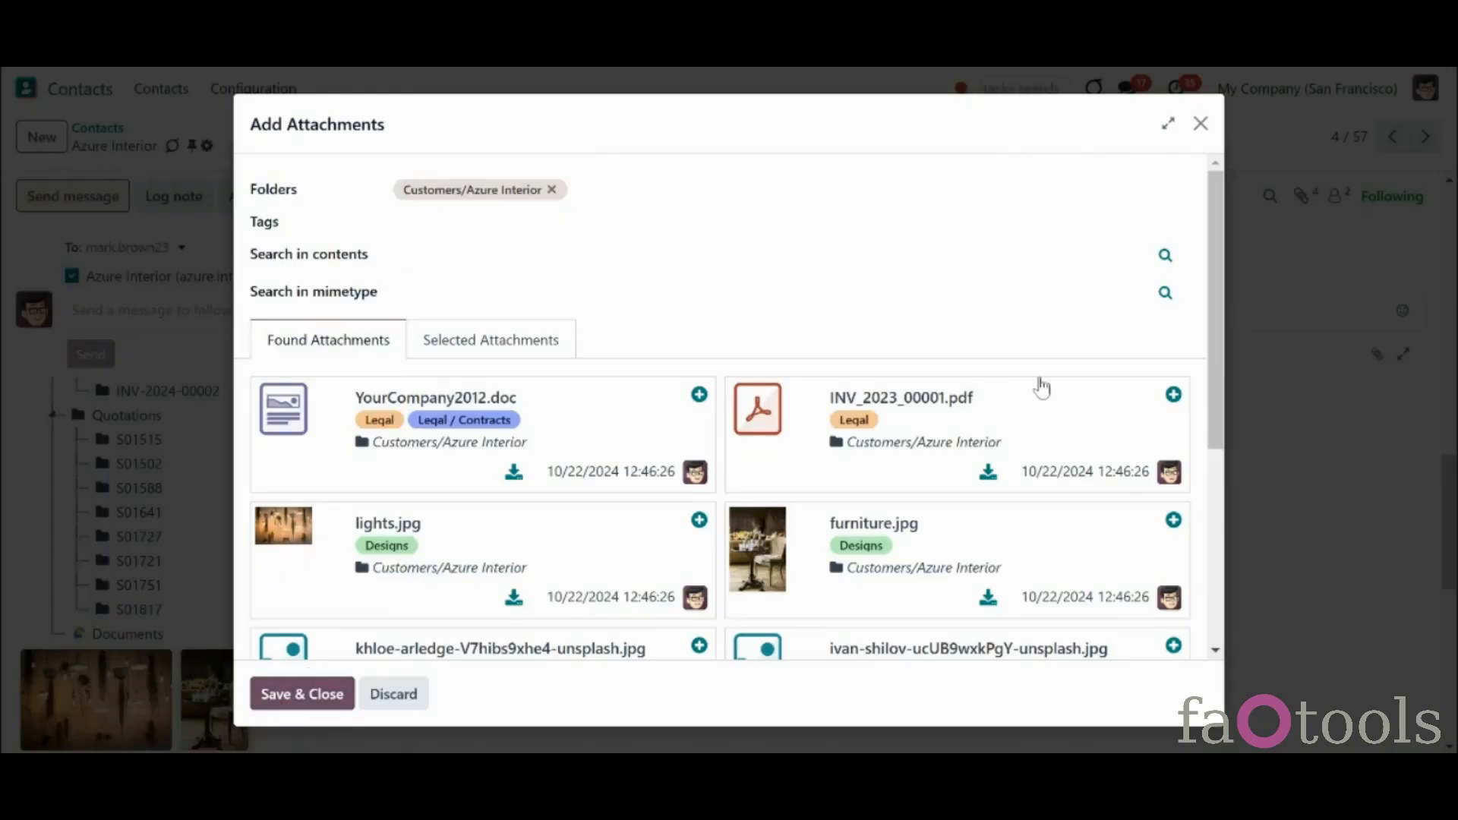
click(1173, 396)
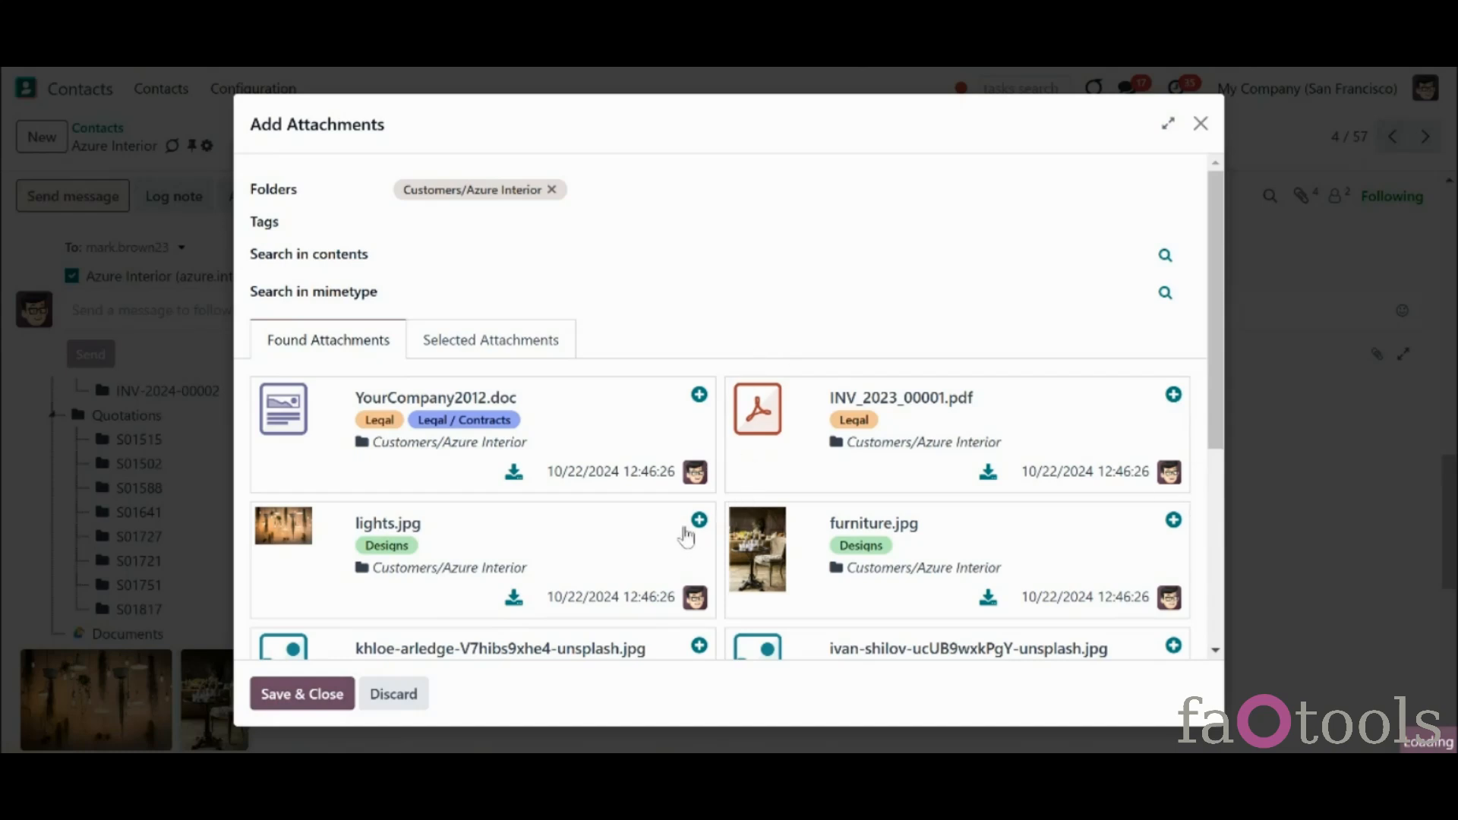
click(1174, 521)
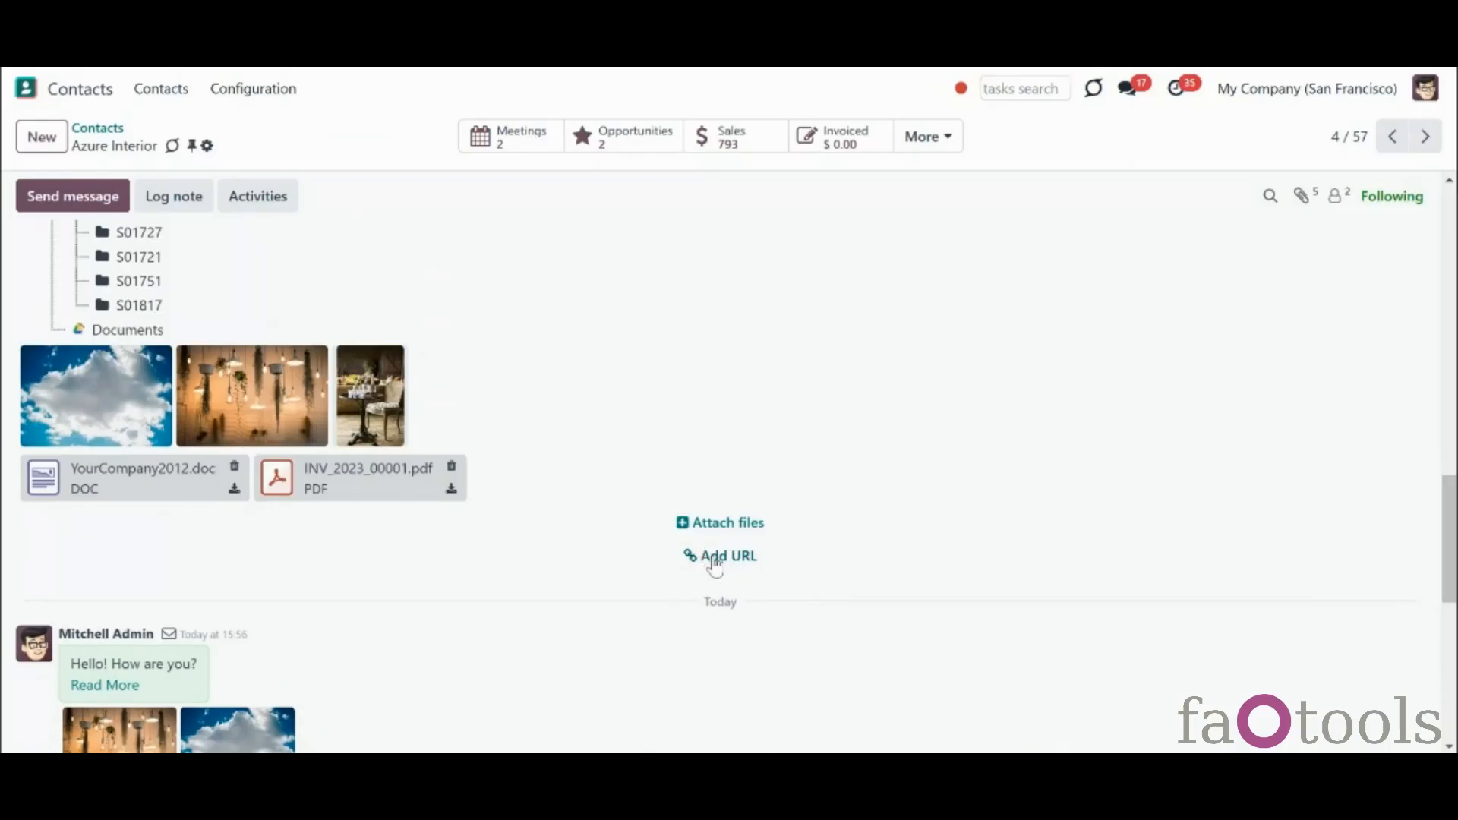
Add a web link attachment named 'Google' pointing to google.com
click(718, 556)
click(455, 424)
text(google.com)
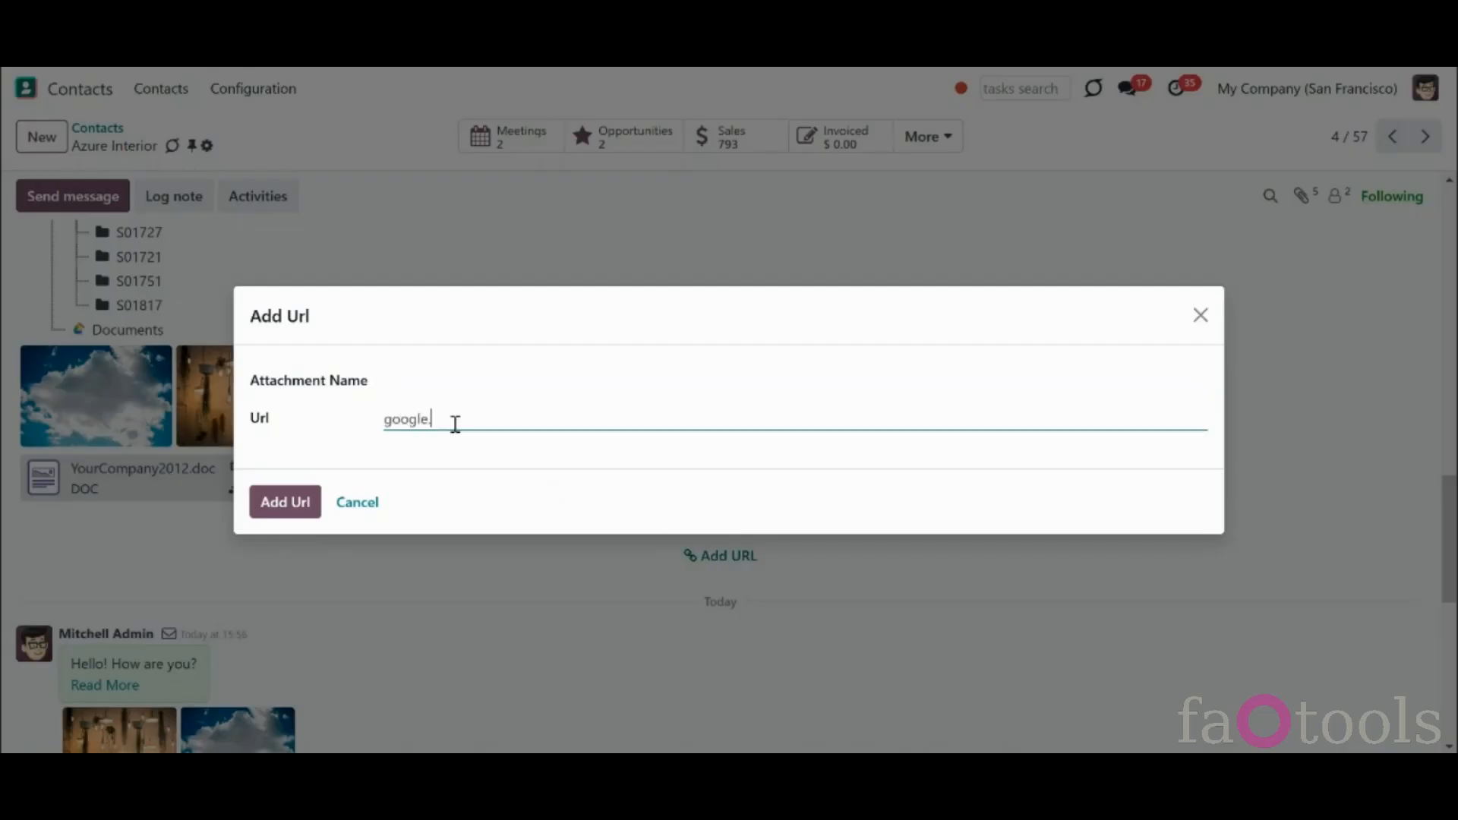
click(413, 385)
text(Google)
click(298, 507)
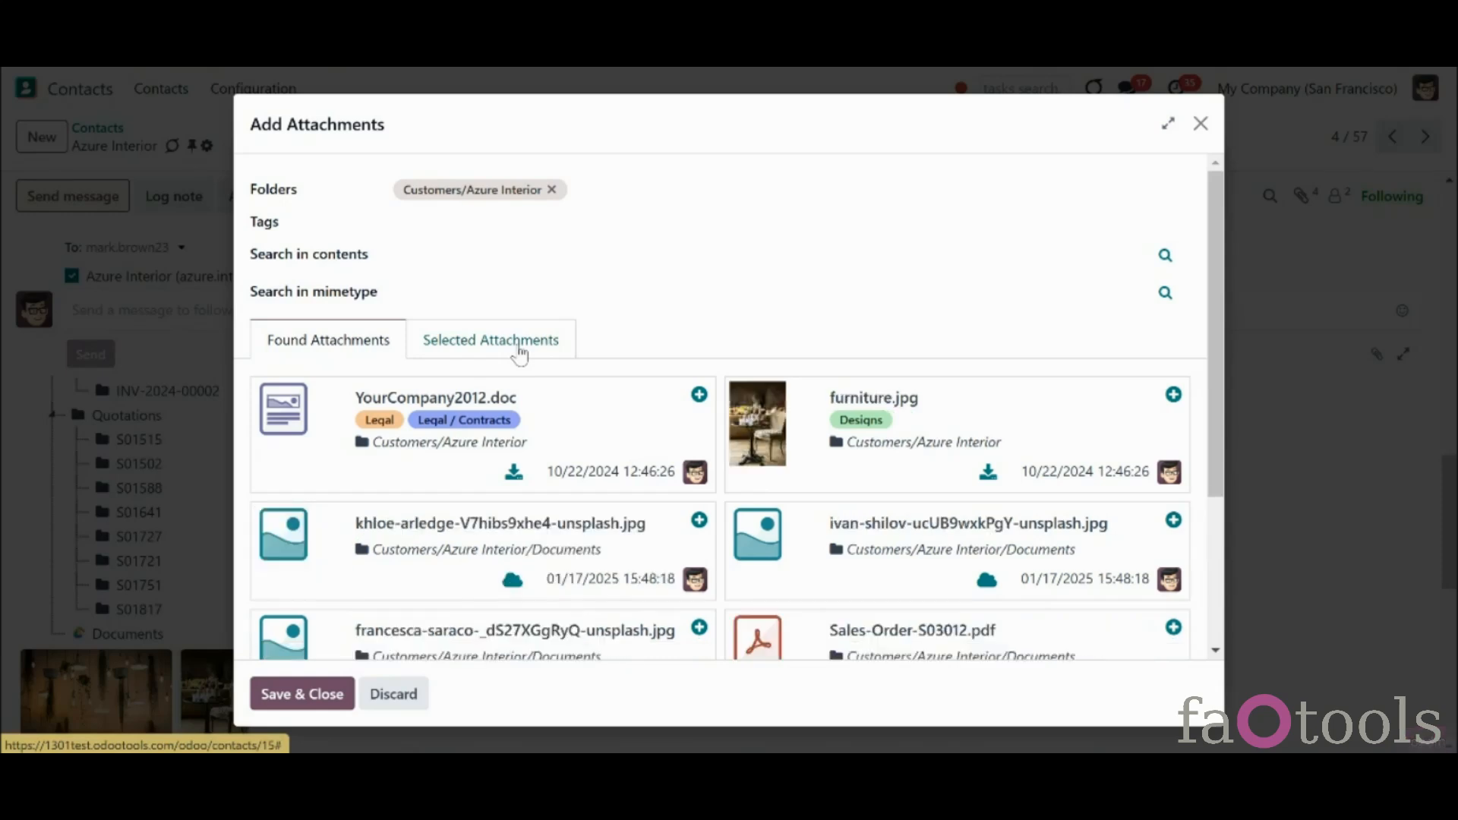
Attach the cloud image, write 'Hello! How are you?' and send the email
click(520, 352)
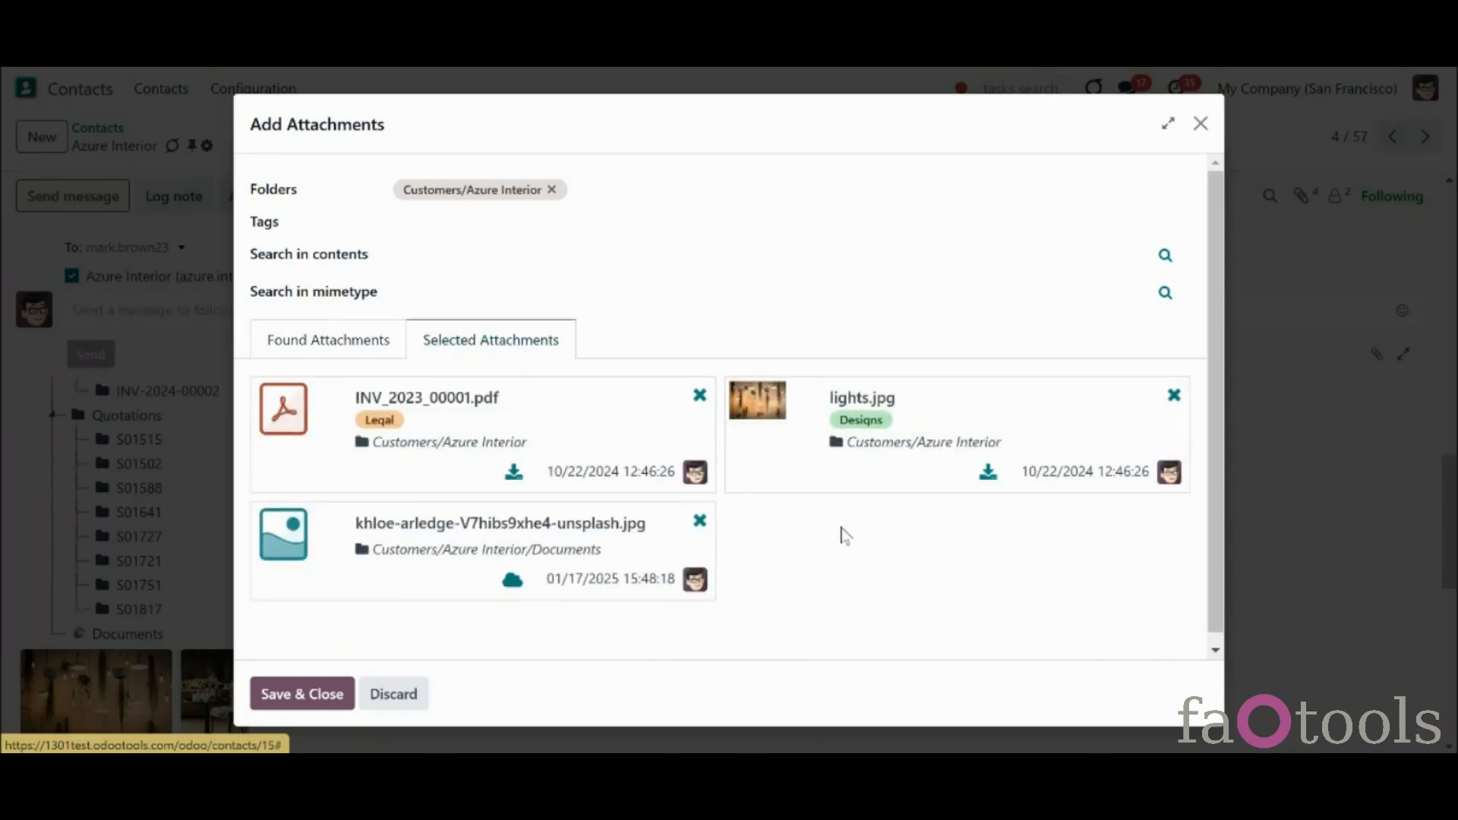
click(325, 700)
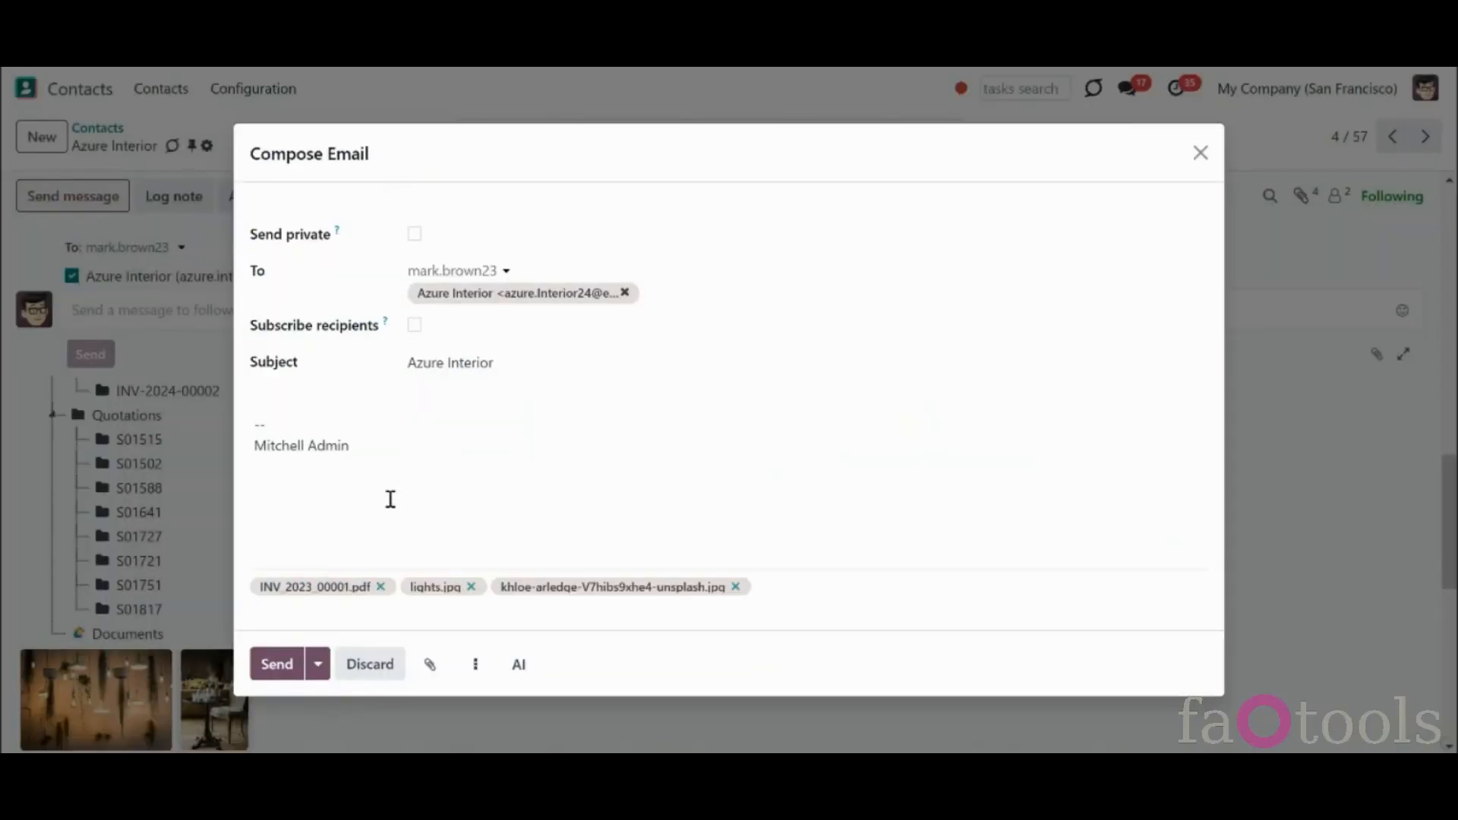
click(427, 676)
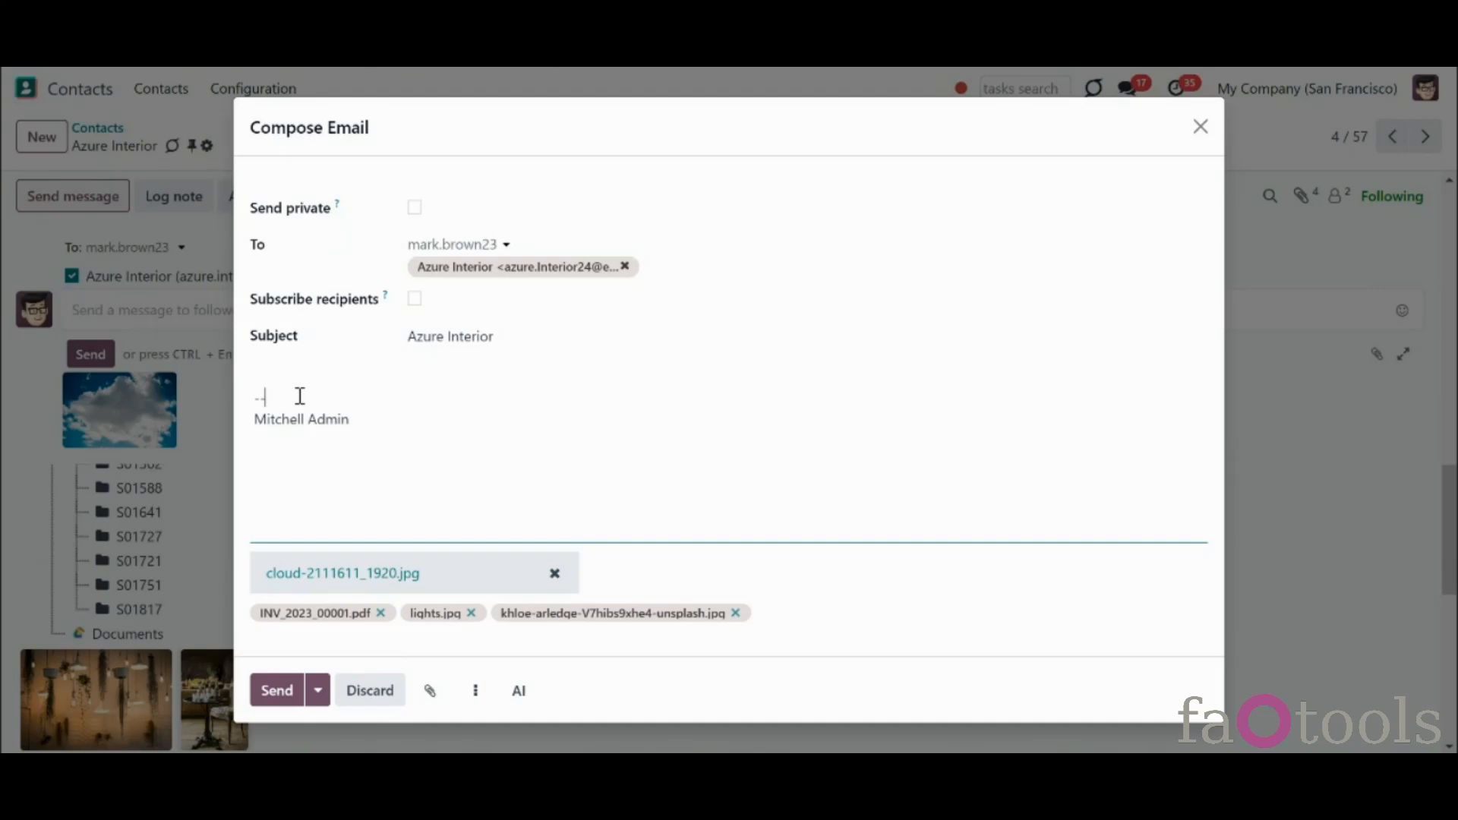
click(283, 373)
text(Hello! How are you?)
click(274, 691)
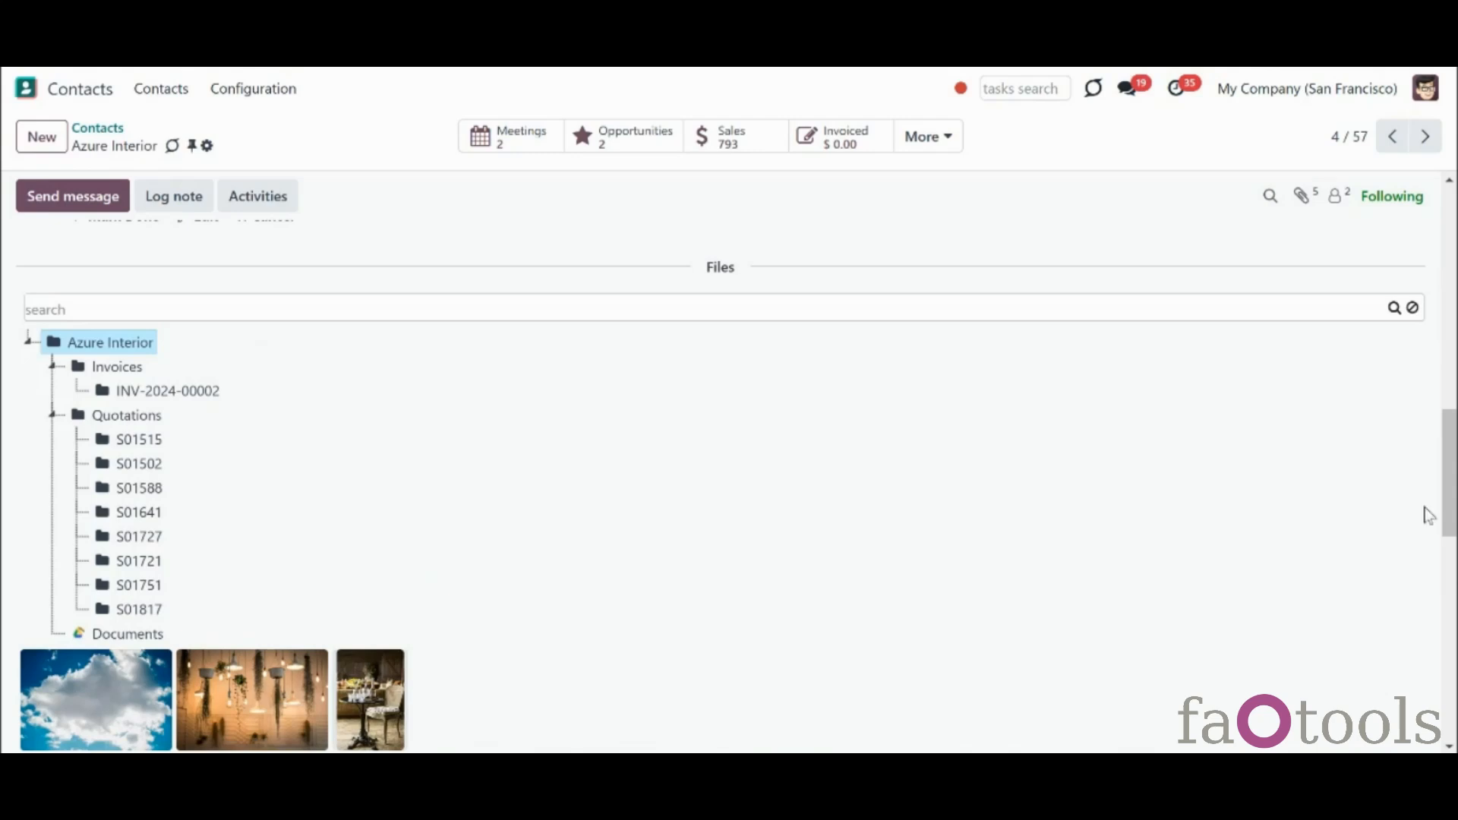
scroll(1447, 532, down, 4)
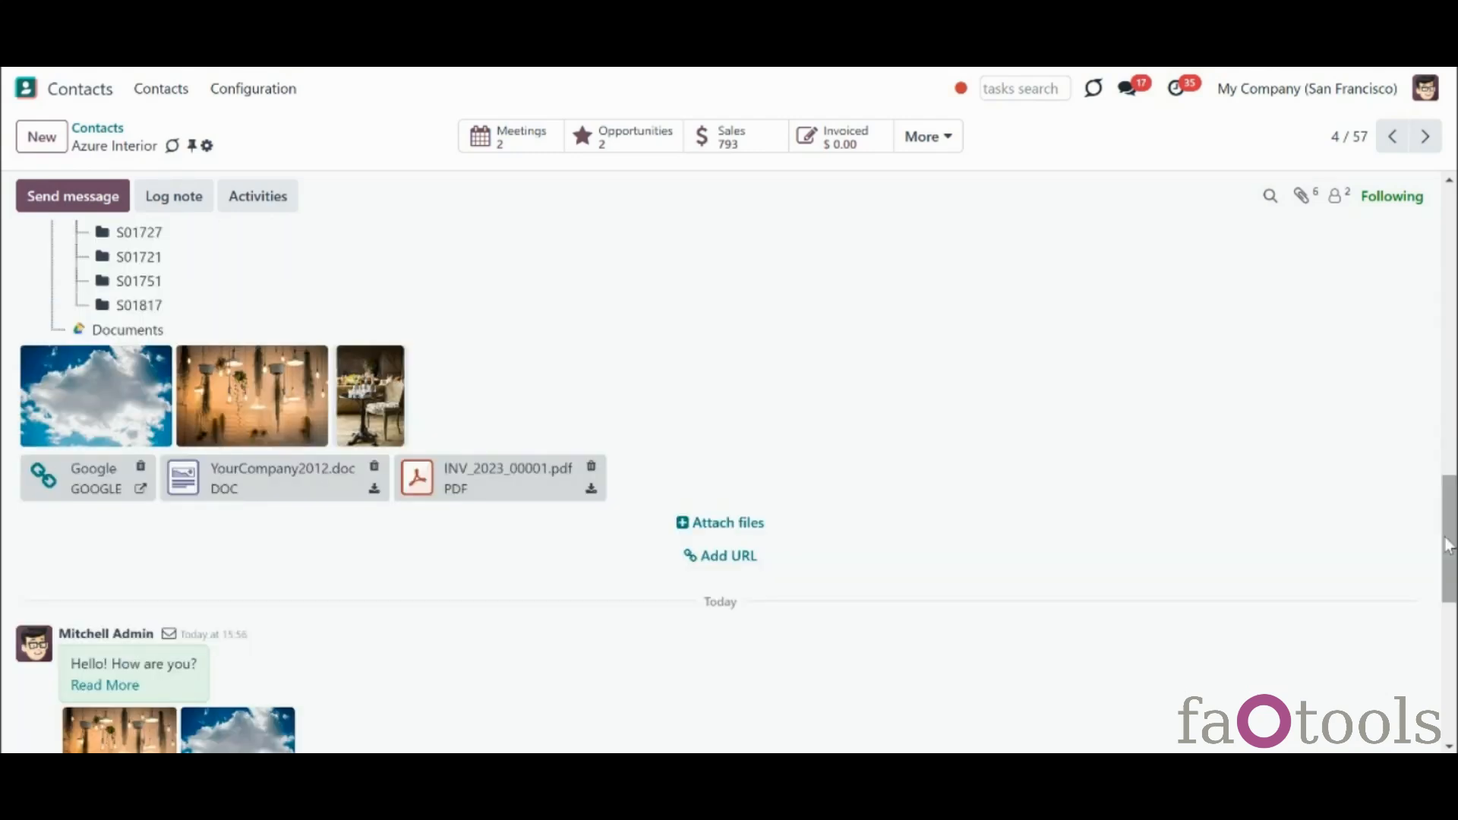
scroll(1449, 569, down, 5)
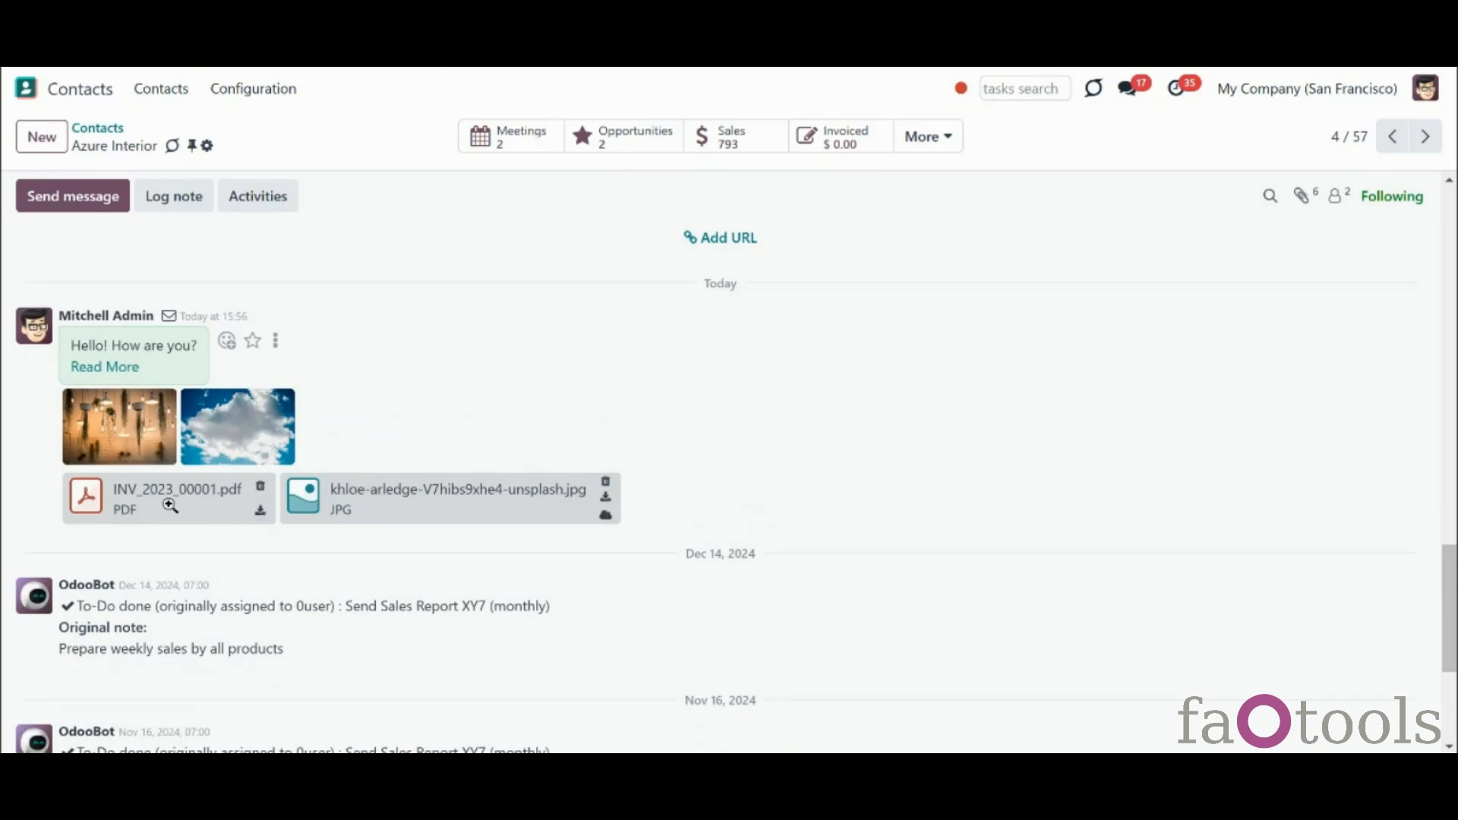
drag(1450, 565, 1450, 521)
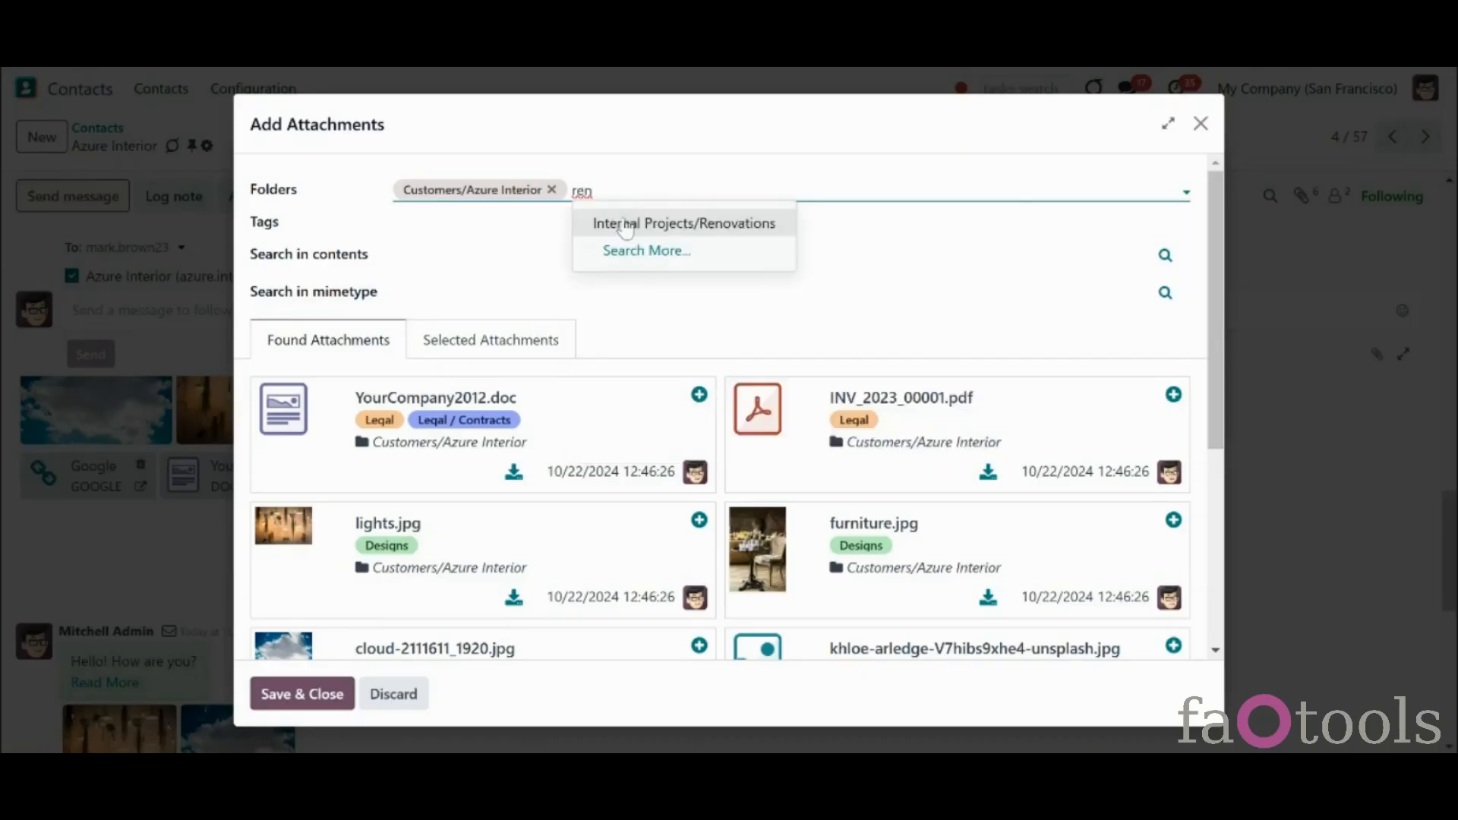
Attach every Internal Projects/Renovations file and send the message 'Attachments from project'
click(624, 224)
click(695, 395)
click(702, 399)
click(707, 398)
click(707, 396)
click(707, 449)
click(707, 453)
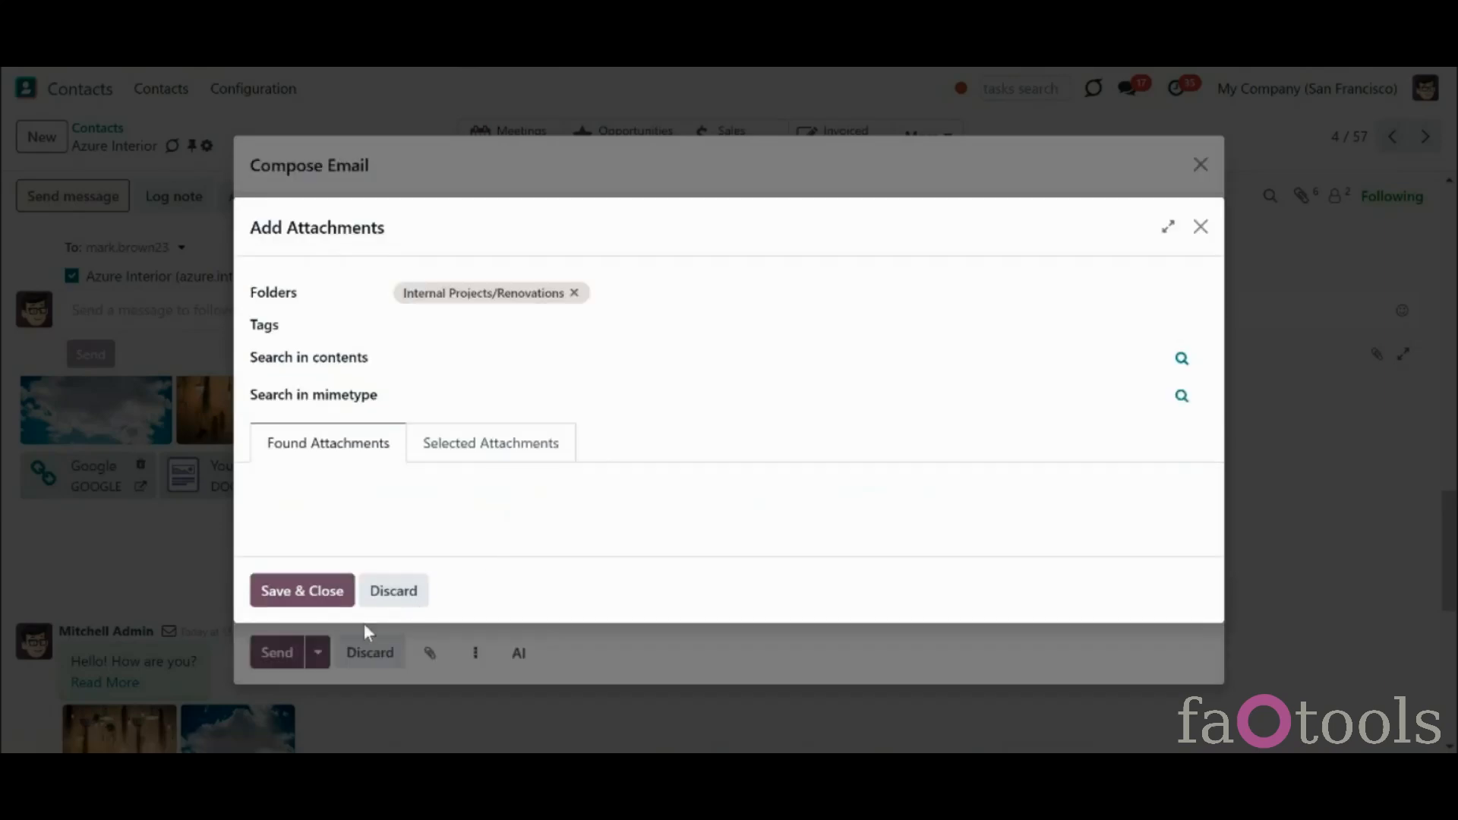
click(303, 591)
click(329, 387)
text(Attachments from project)
click(276, 653)
Remove the Sorry Netsuite image from the posted message's attachments
scroll(1269, 483, down, 2)
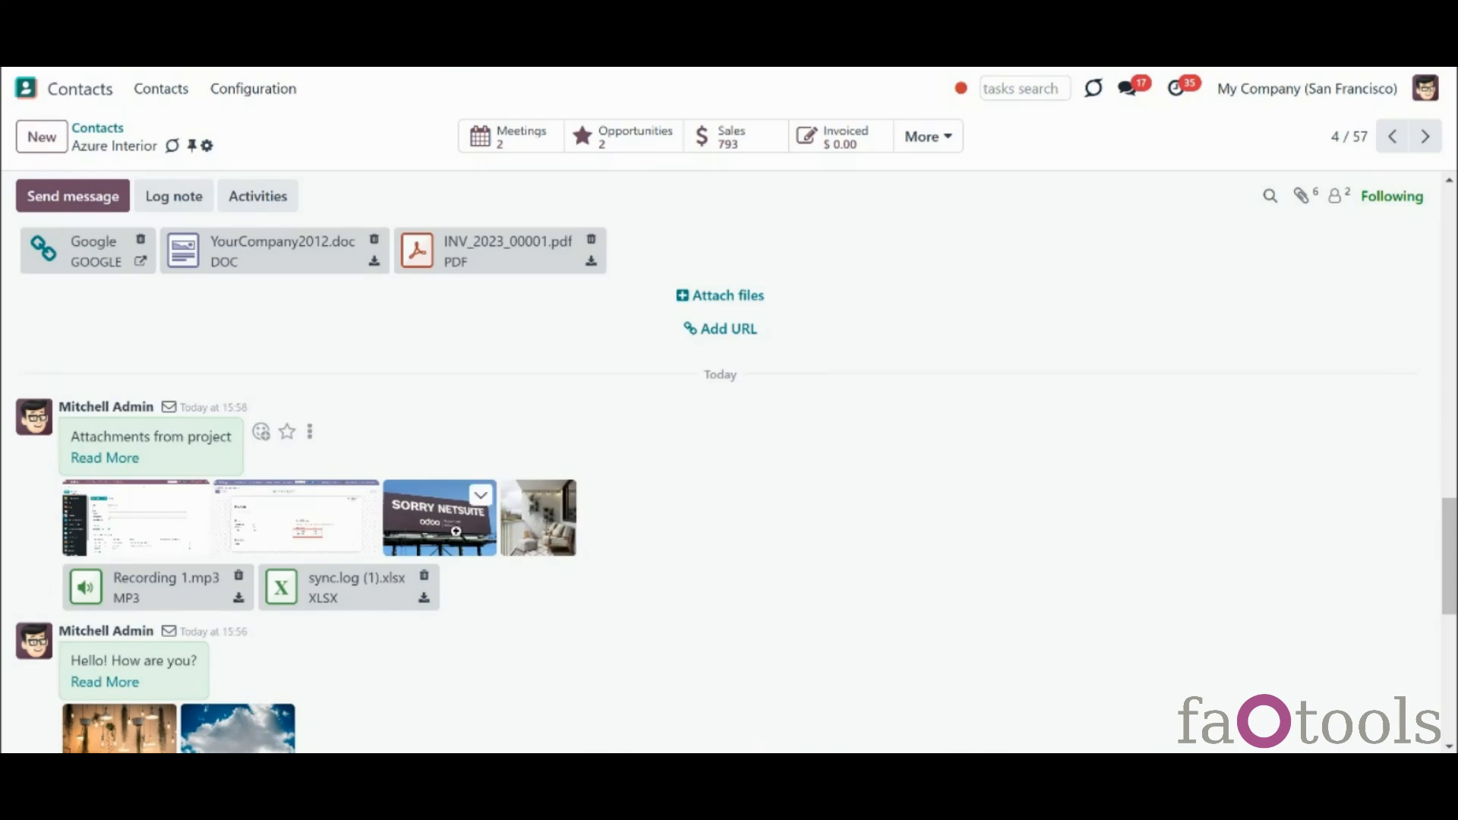
click(481, 495)
click(521, 506)
click(434, 473)
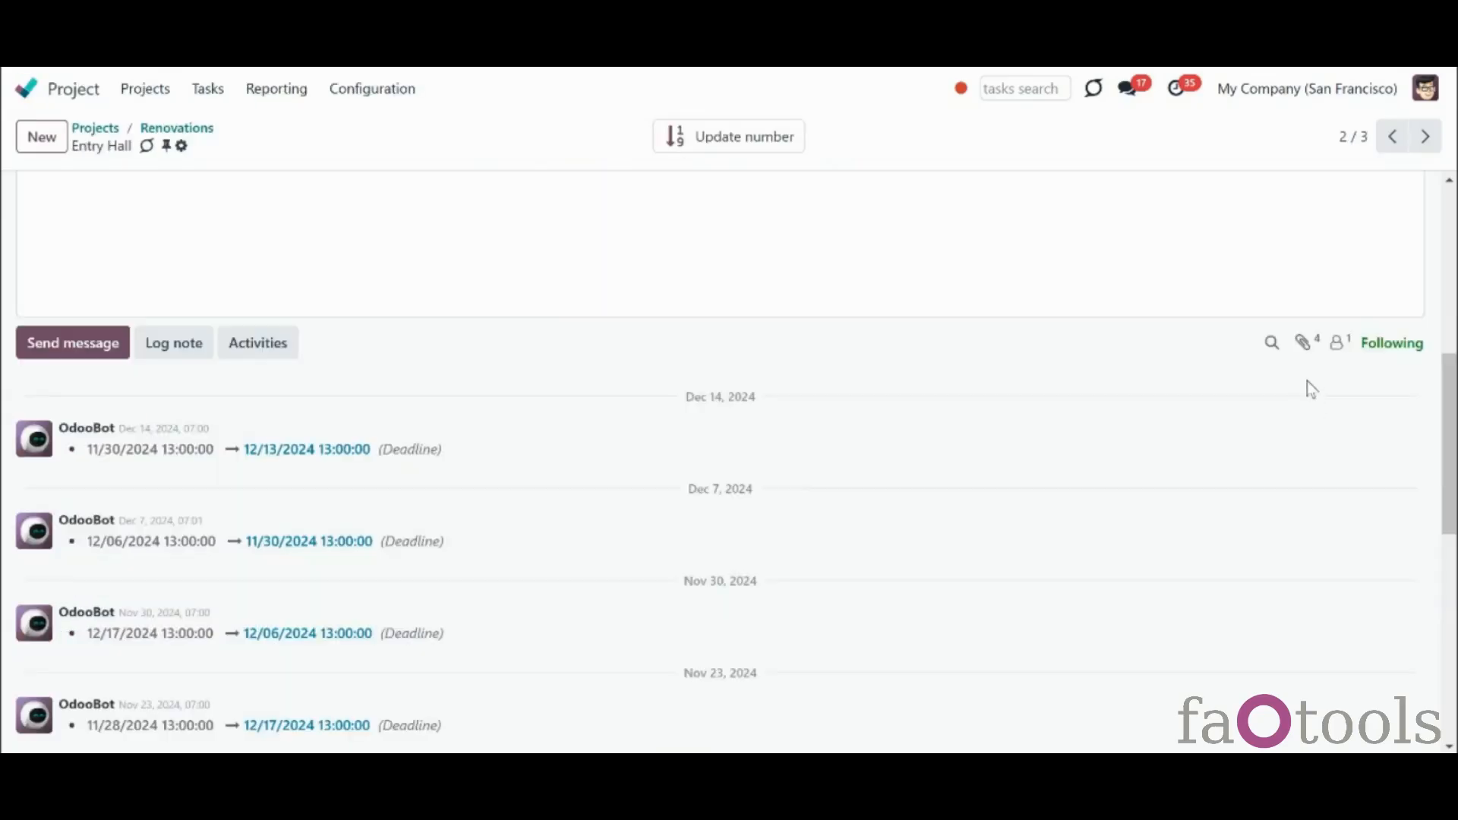
click(1304, 344)
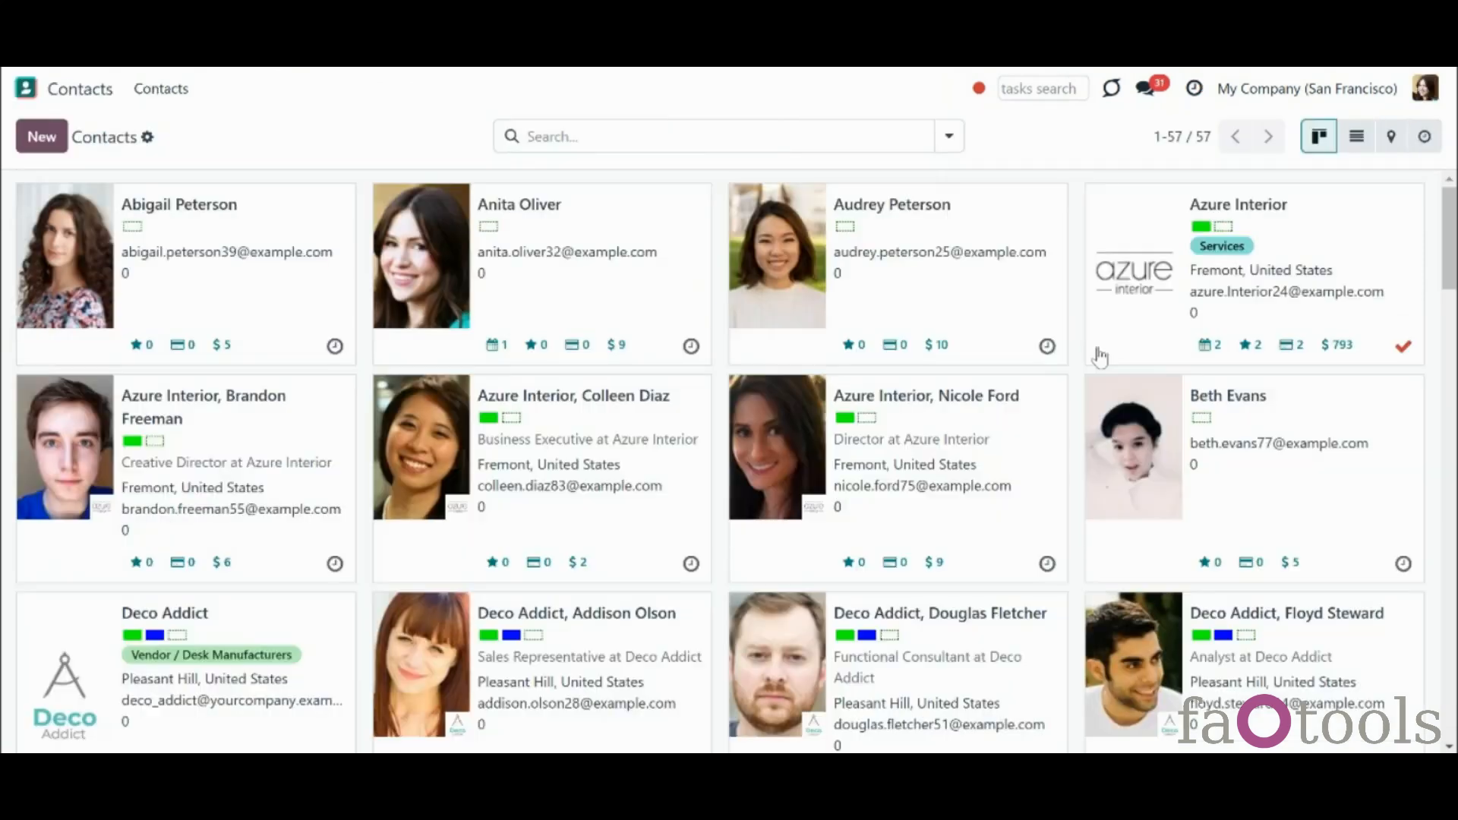
On Azure Interior, try downloading then removing the third attachment, dismissing the Access Error
click(1098, 355)
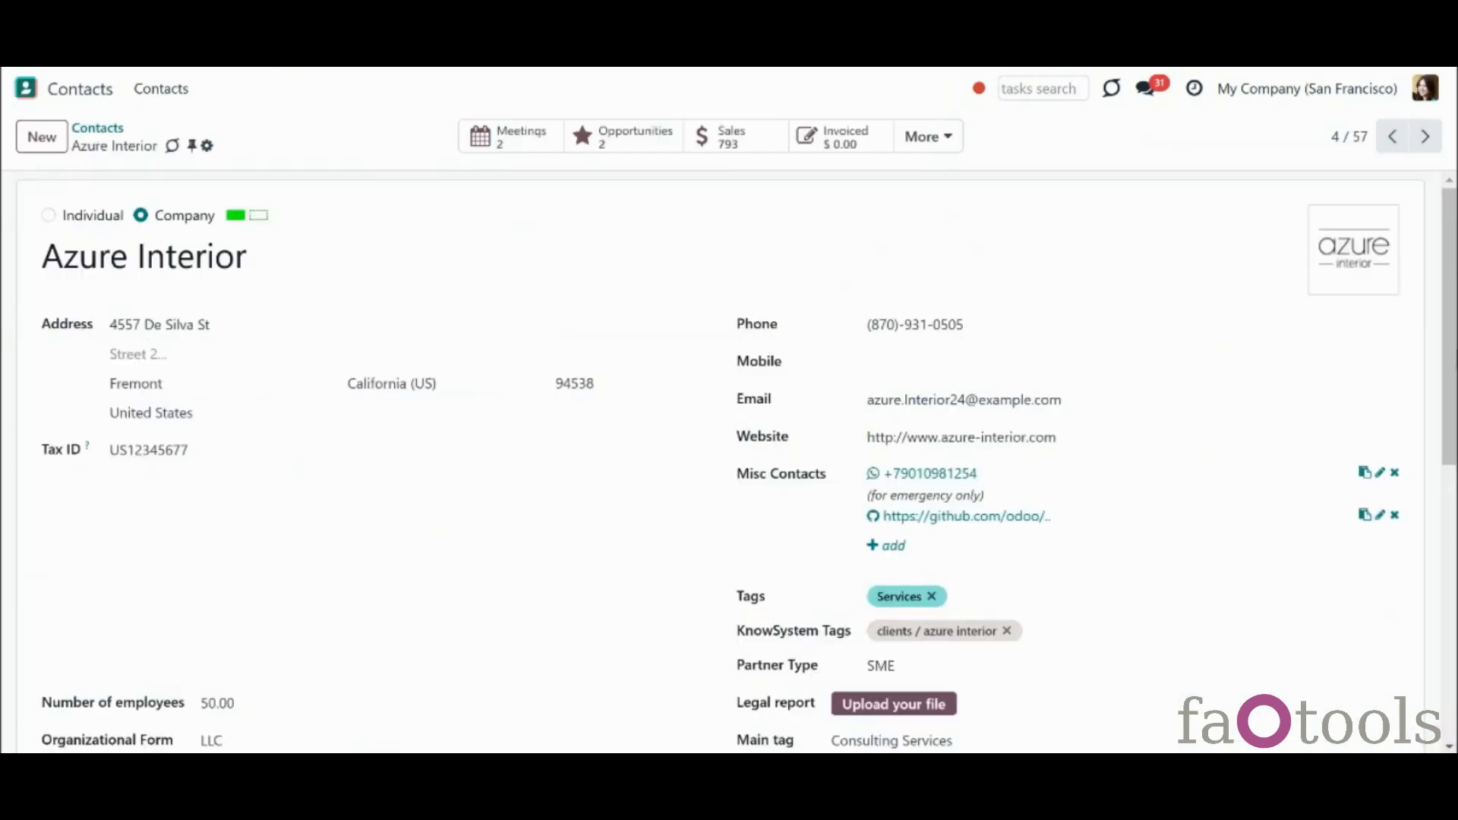
scroll(729, 456, down, 10)
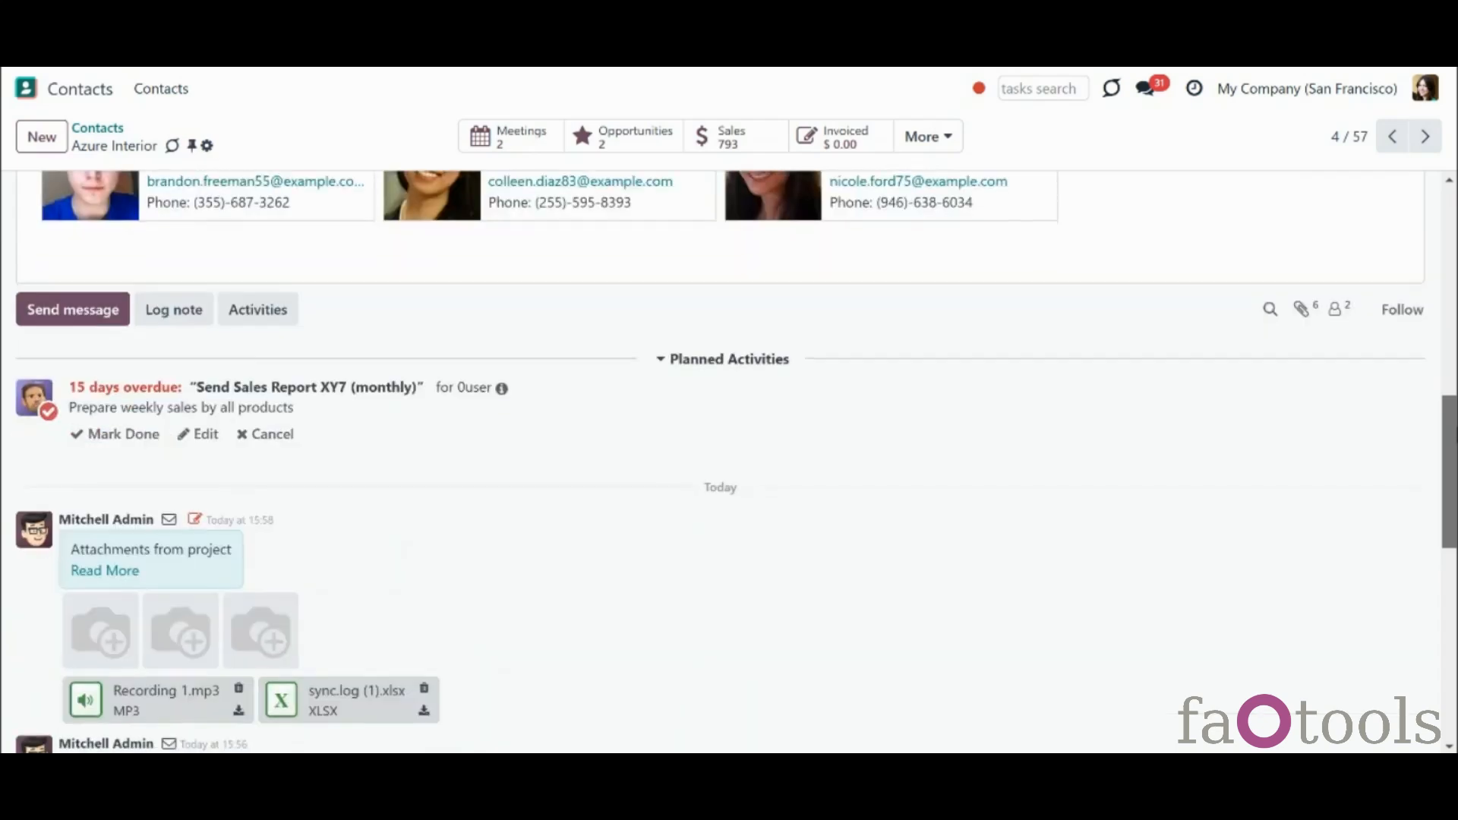
scroll(728, 486, down, 2)
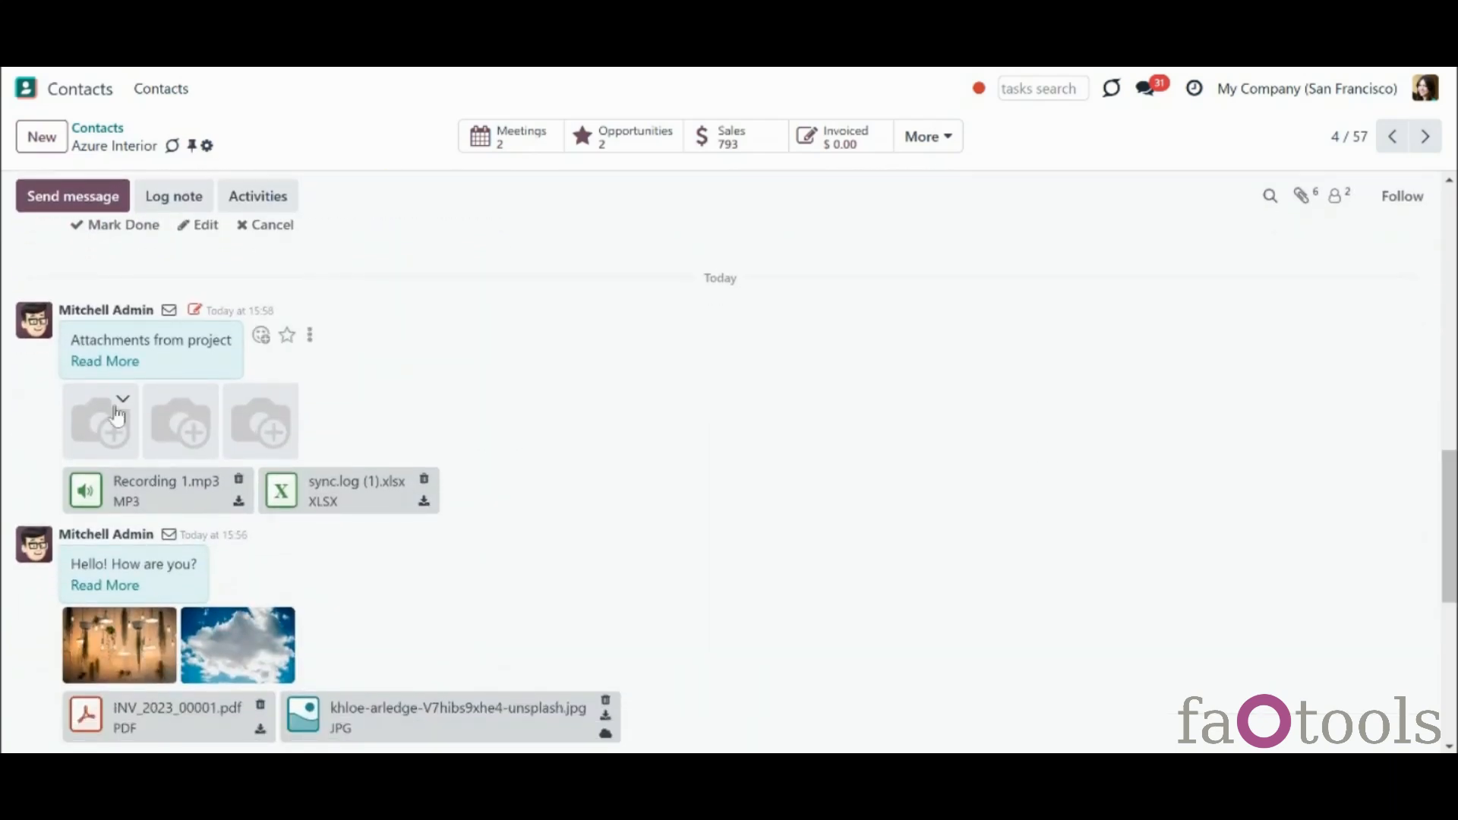
click(282, 400)
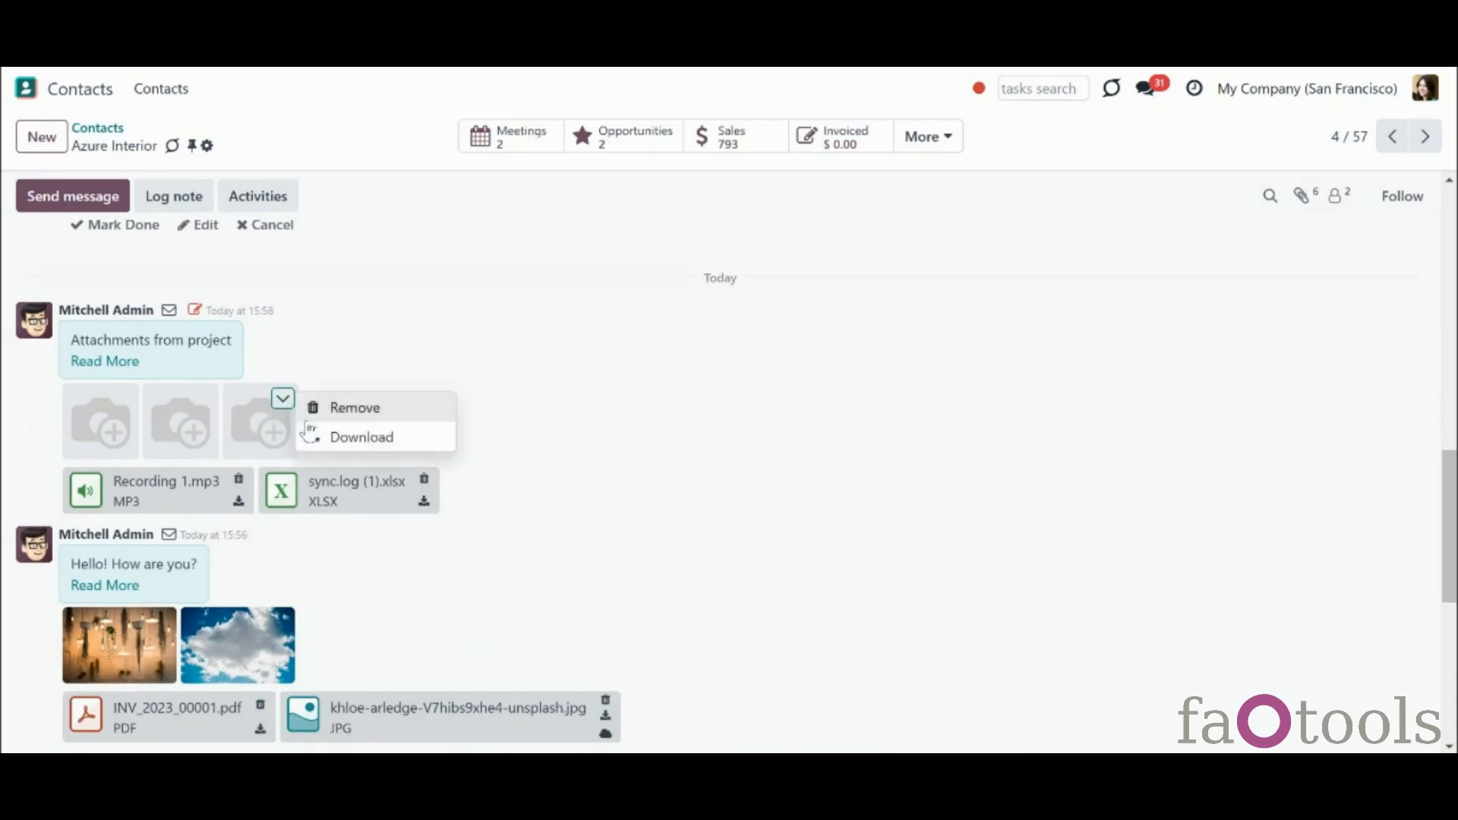
click(338, 437)
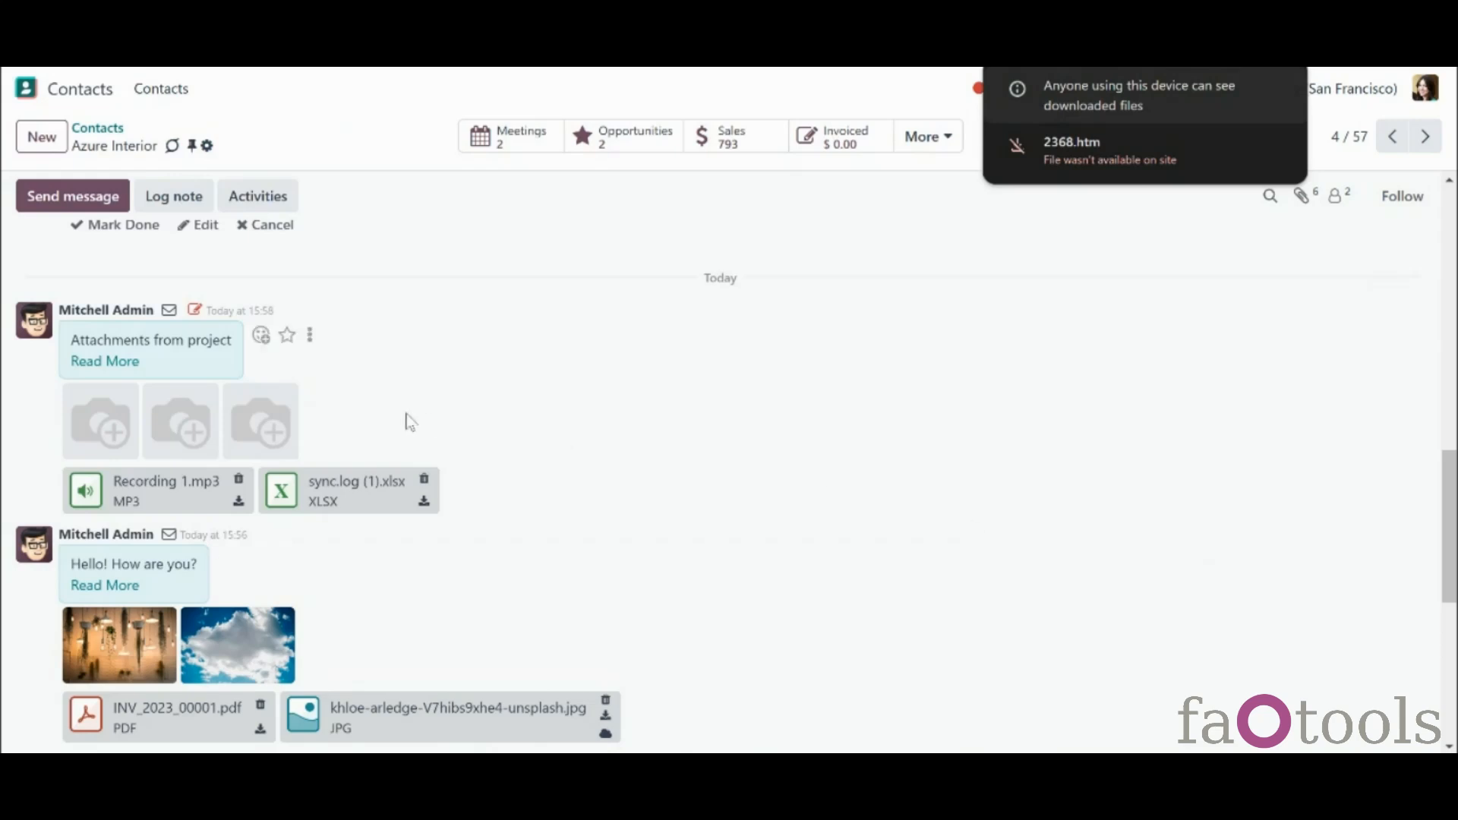
click(282, 398)
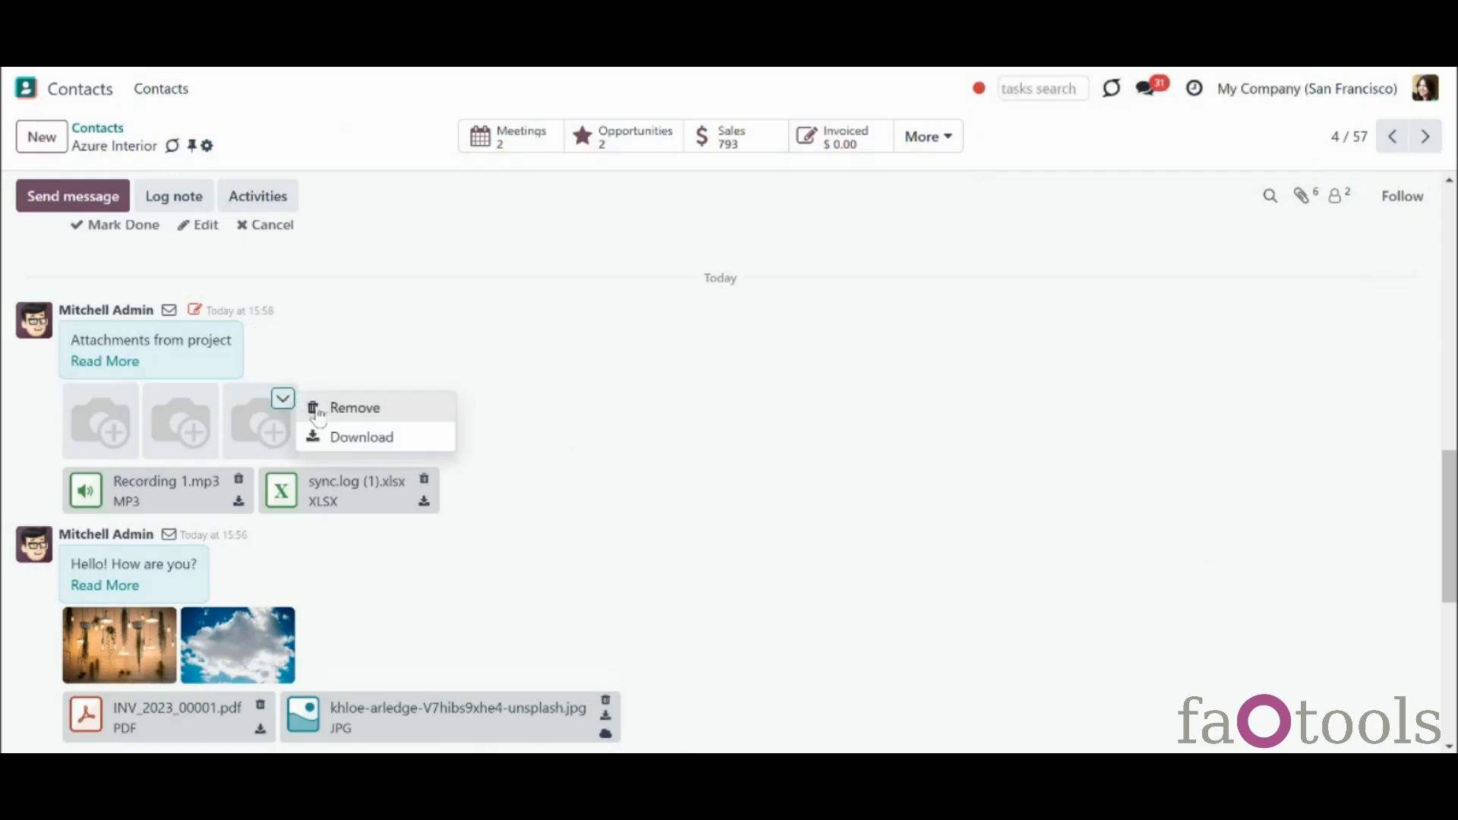
click(317, 410)
click(427, 476)
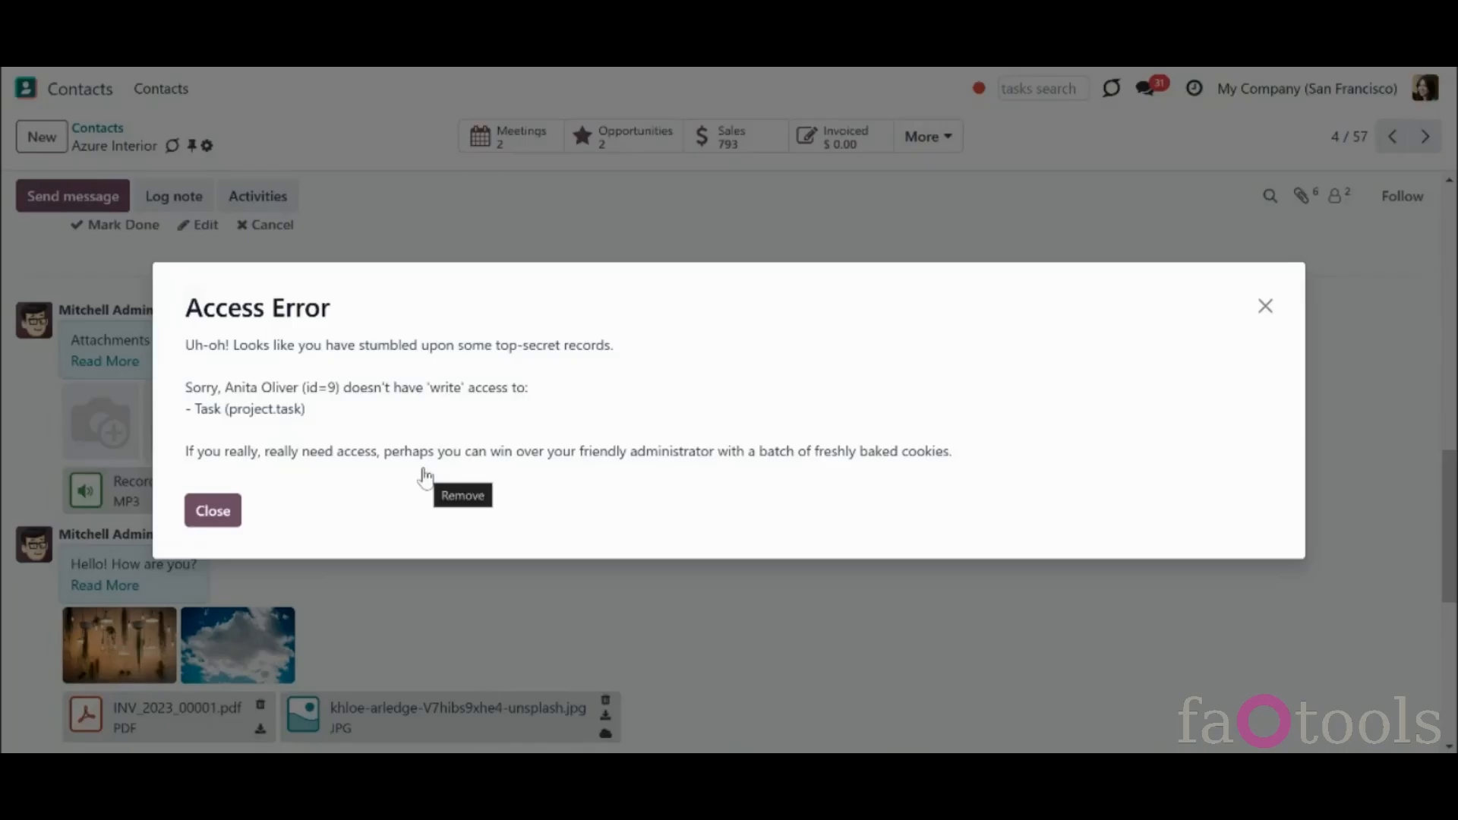
click(219, 512)
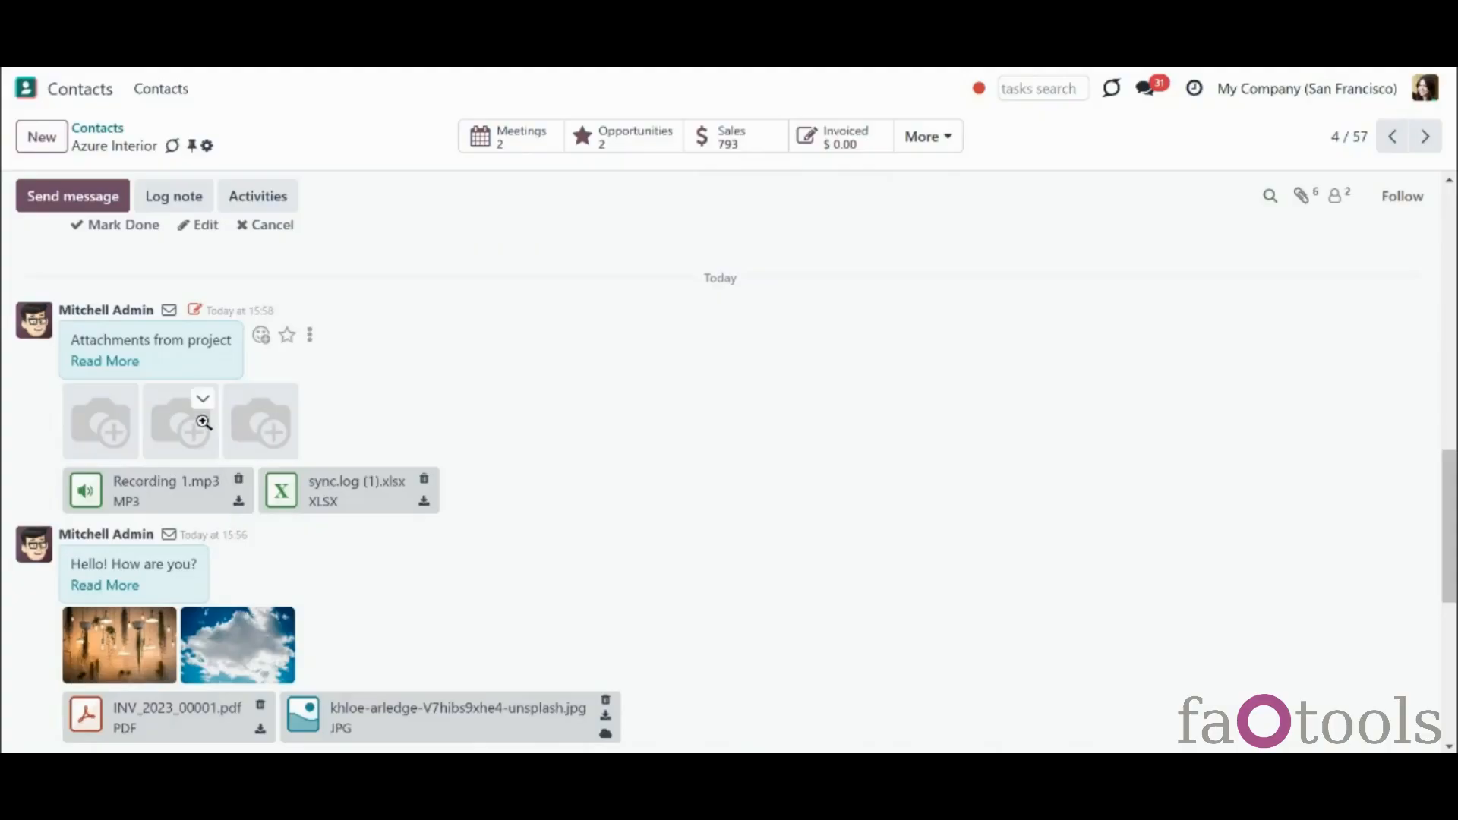
Preview the middle image attachment, then open Recording 1.mp3 for playback
click(204, 422)
click(850, 594)
click(98, 489)
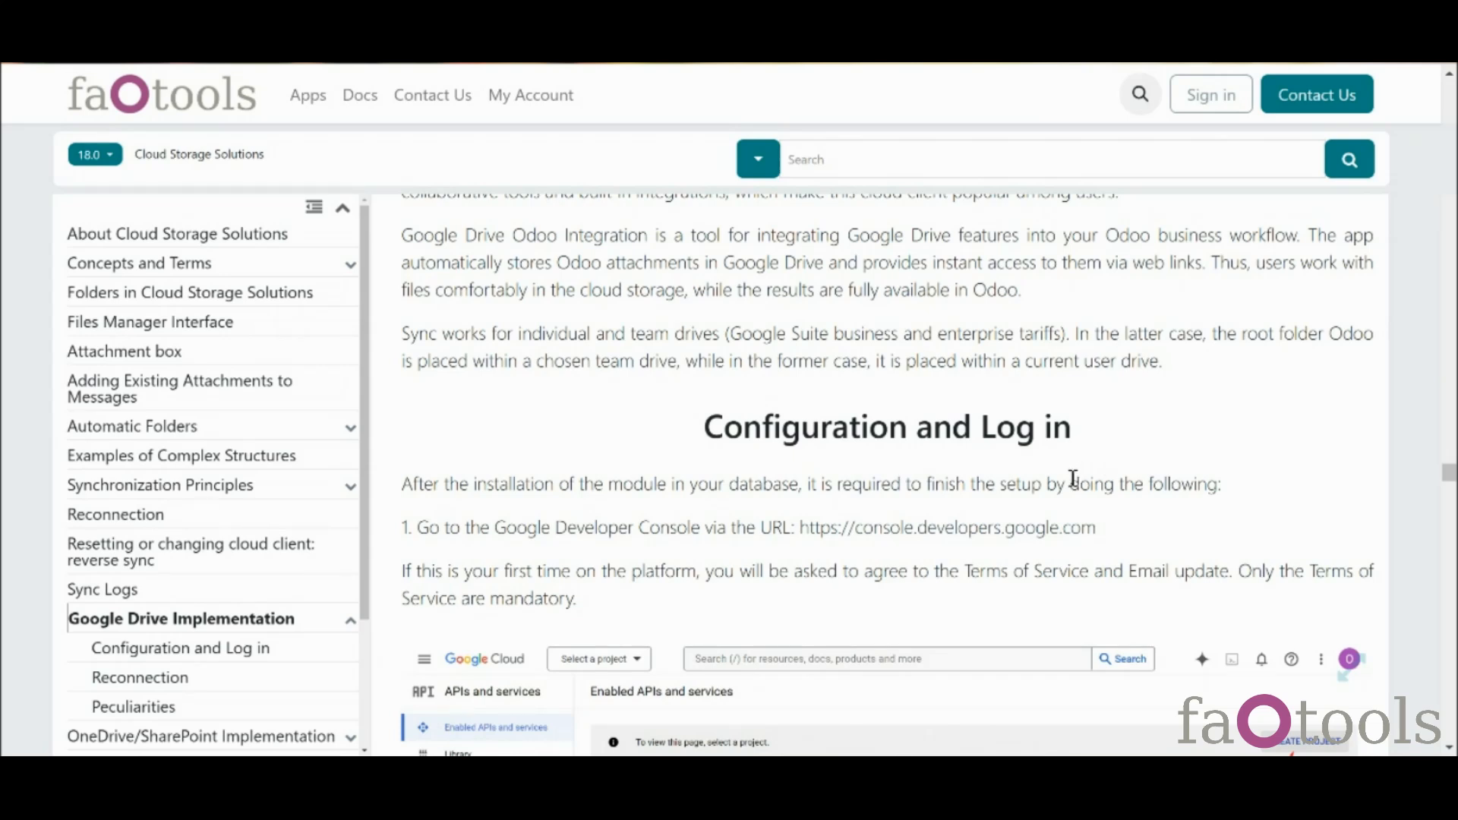
Create a new Google Cloud project named 'Odoo 18' and switch to it
click(1020, 529)
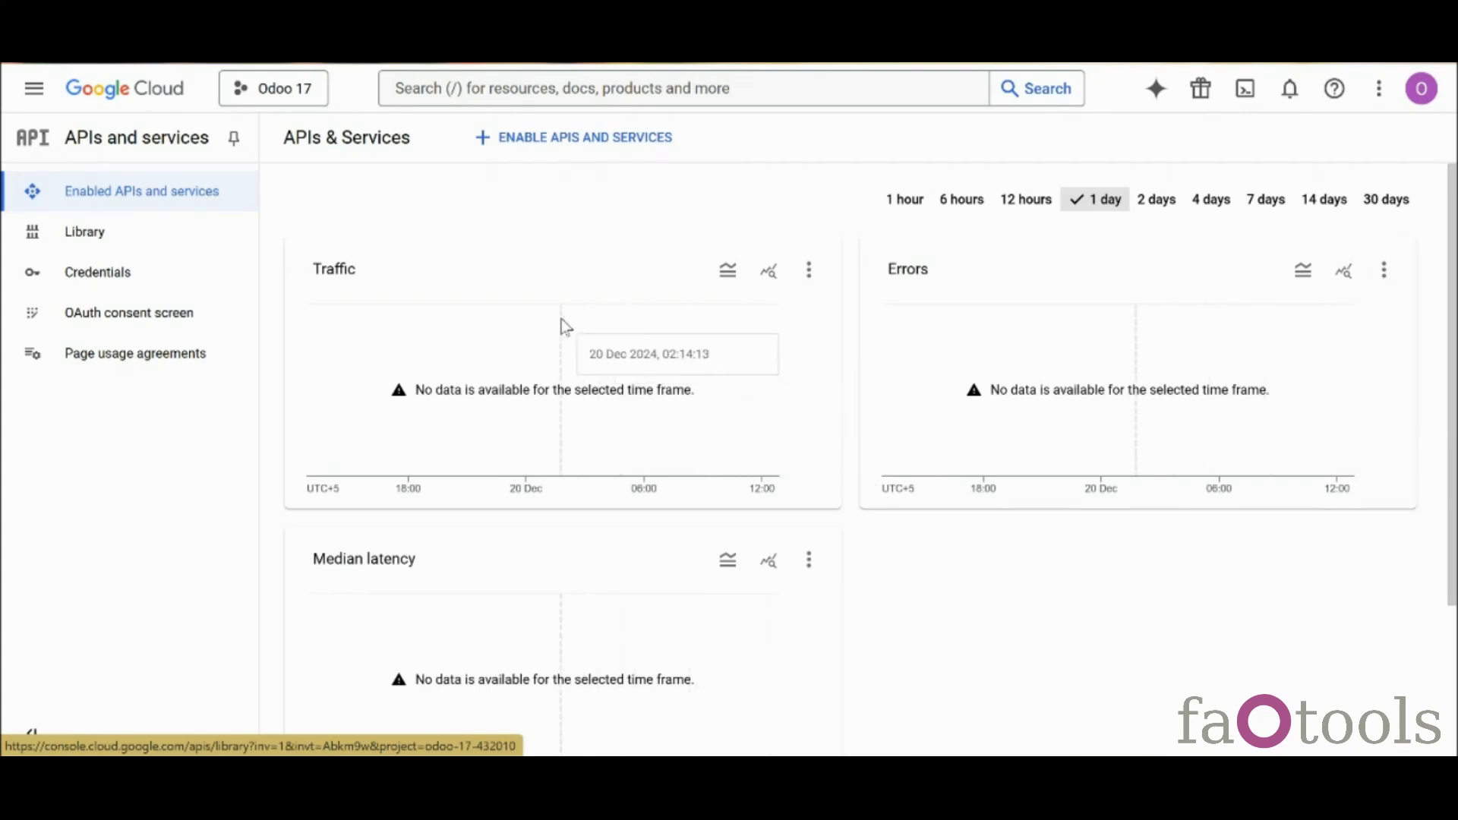
click(312, 107)
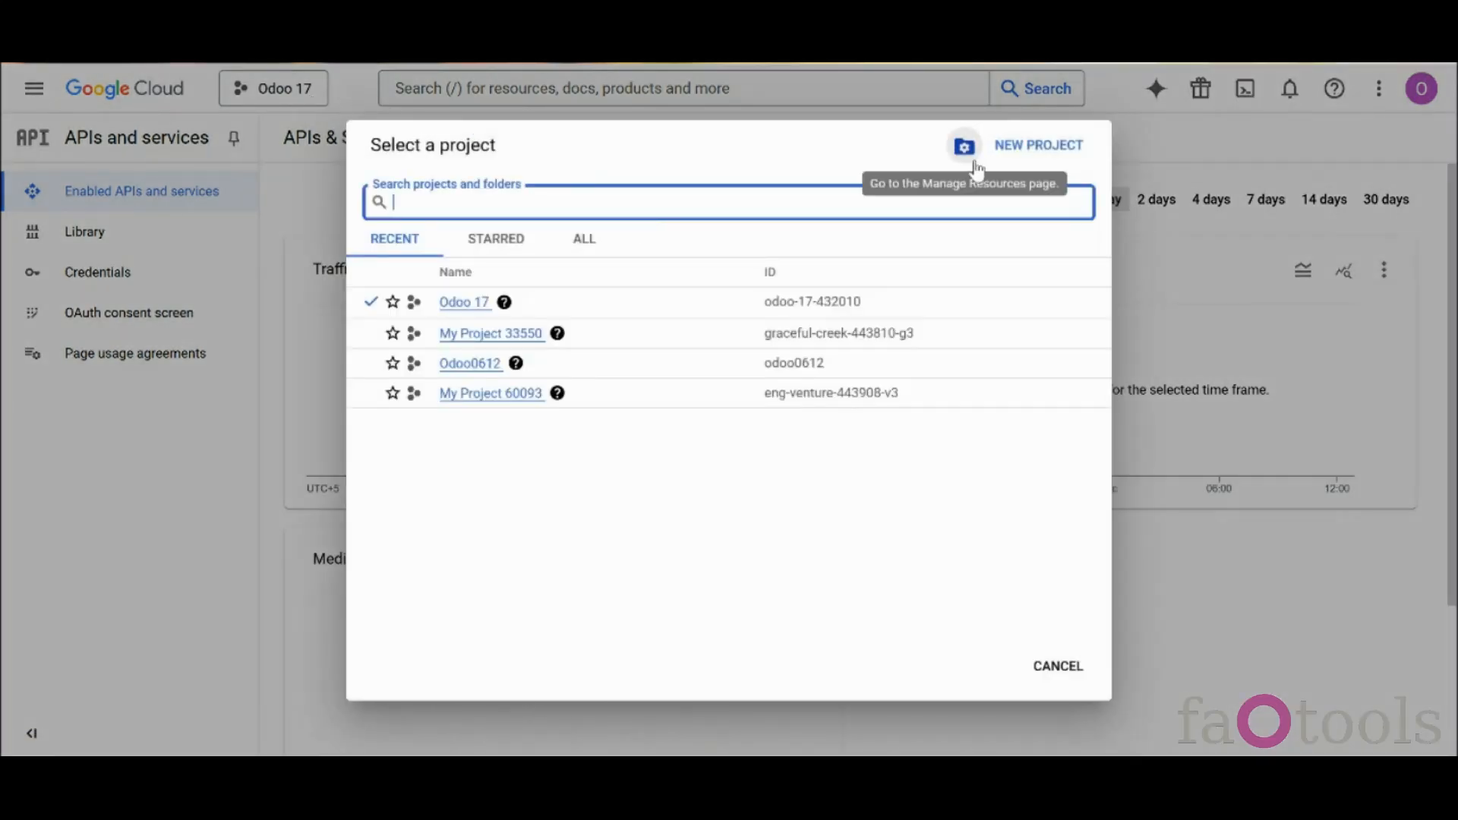
click(1005, 150)
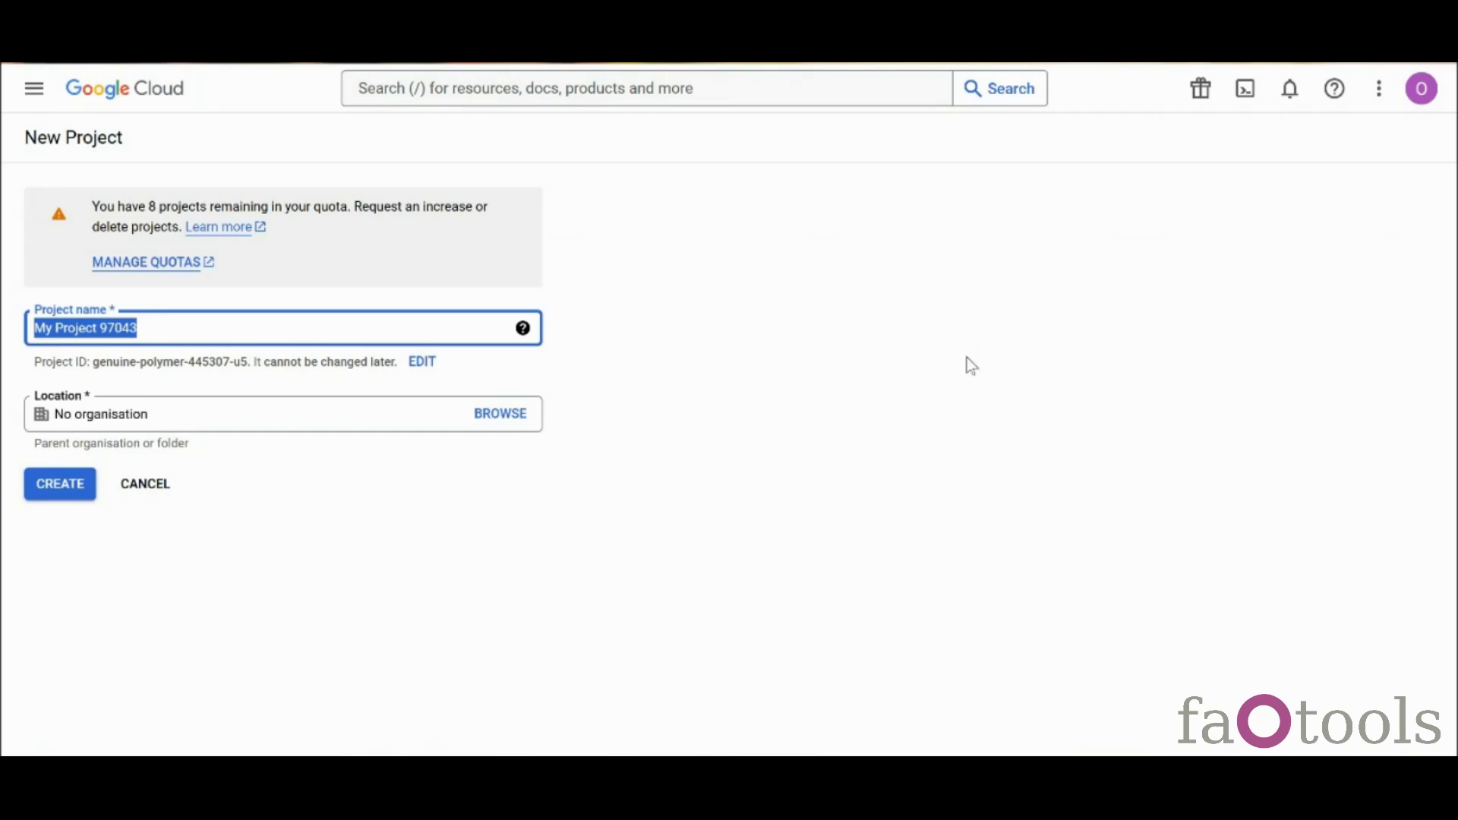
text(Odoo 1)
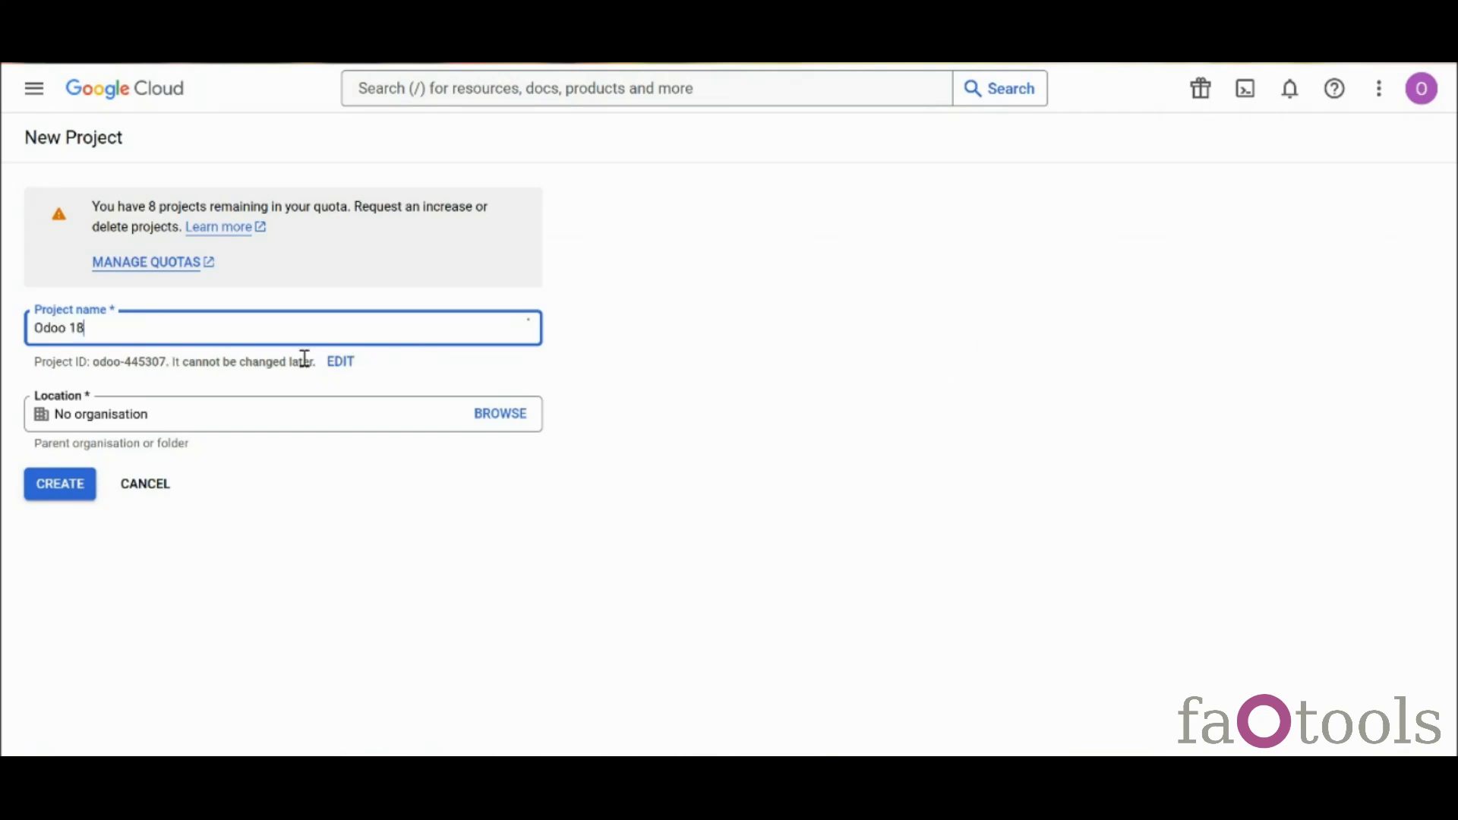
text(8)
click(61, 488)
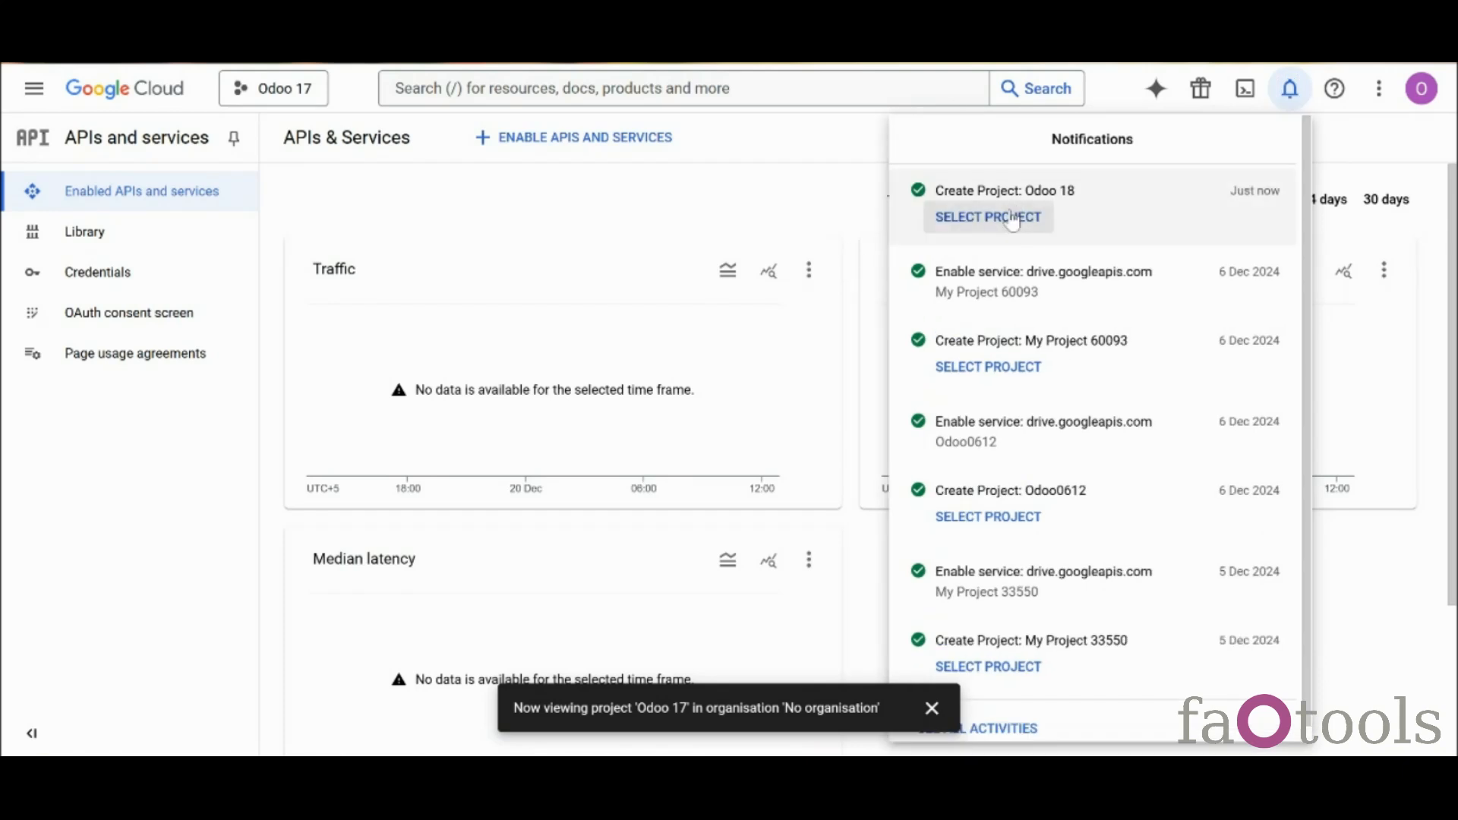
click(1014, 215)
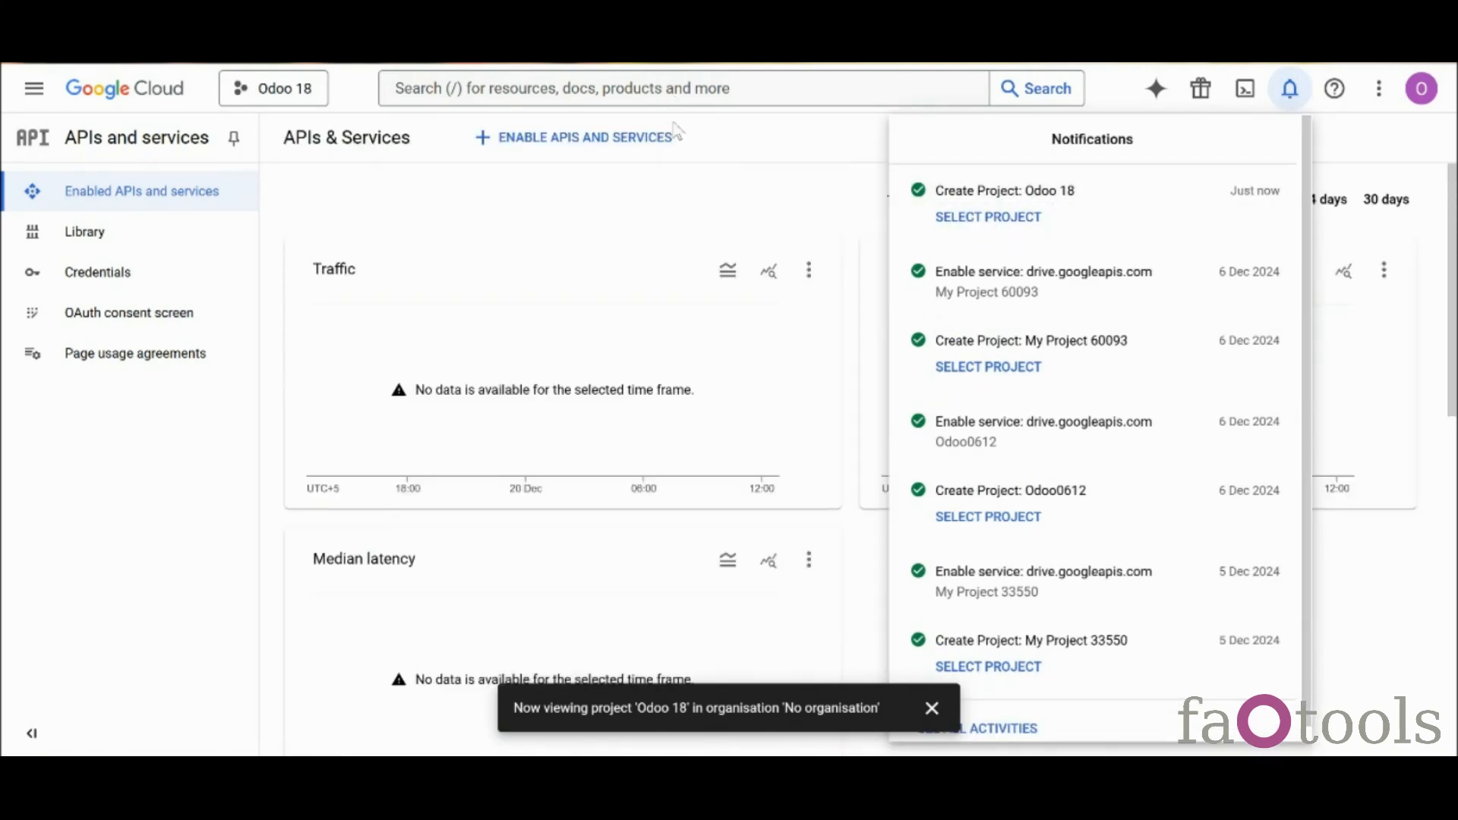
click(635, 139)
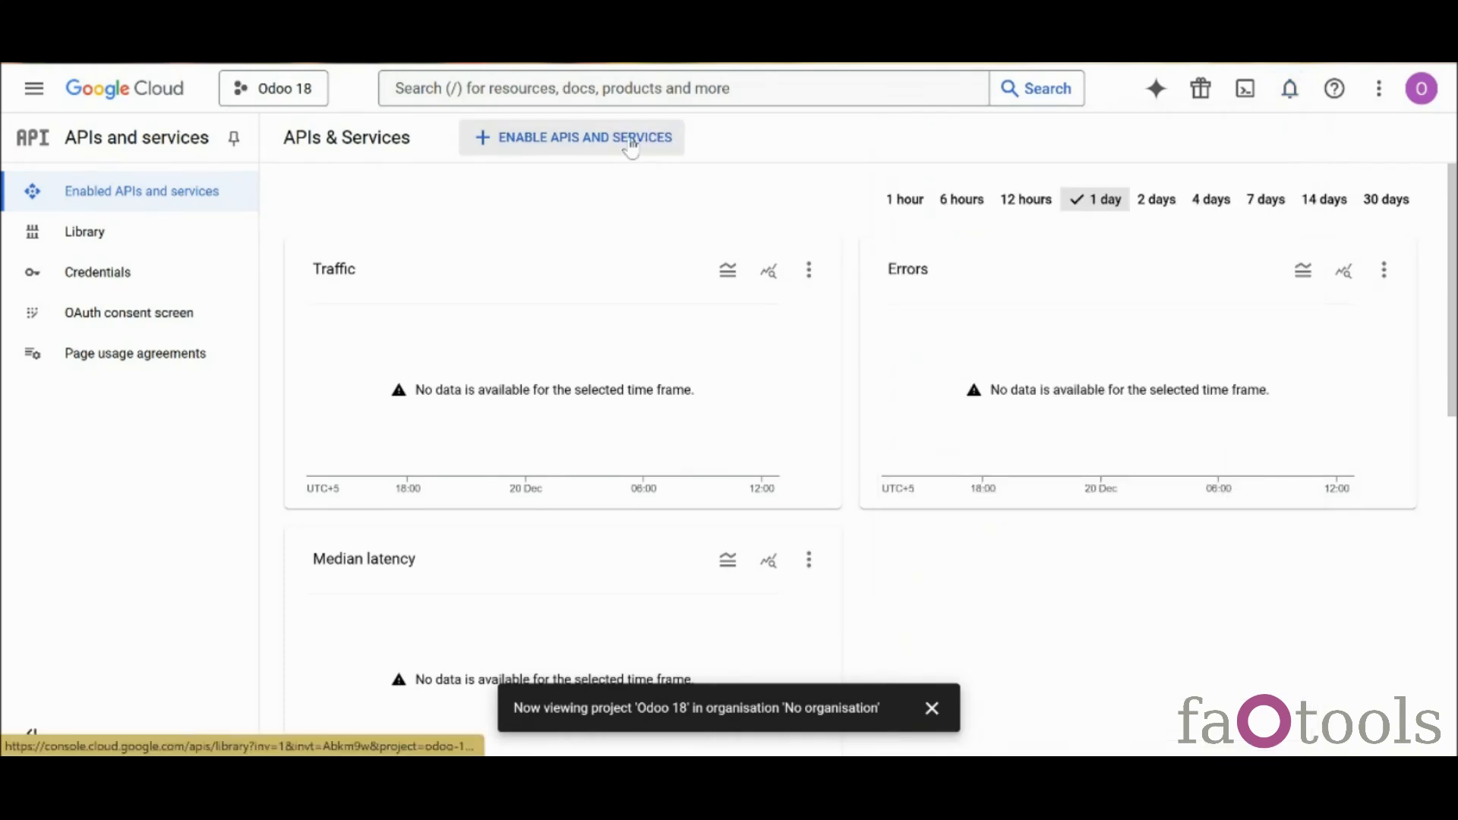
Enable the Google Drive API and start configuring the OAuth consent screen from Credentials
click(634, 145)
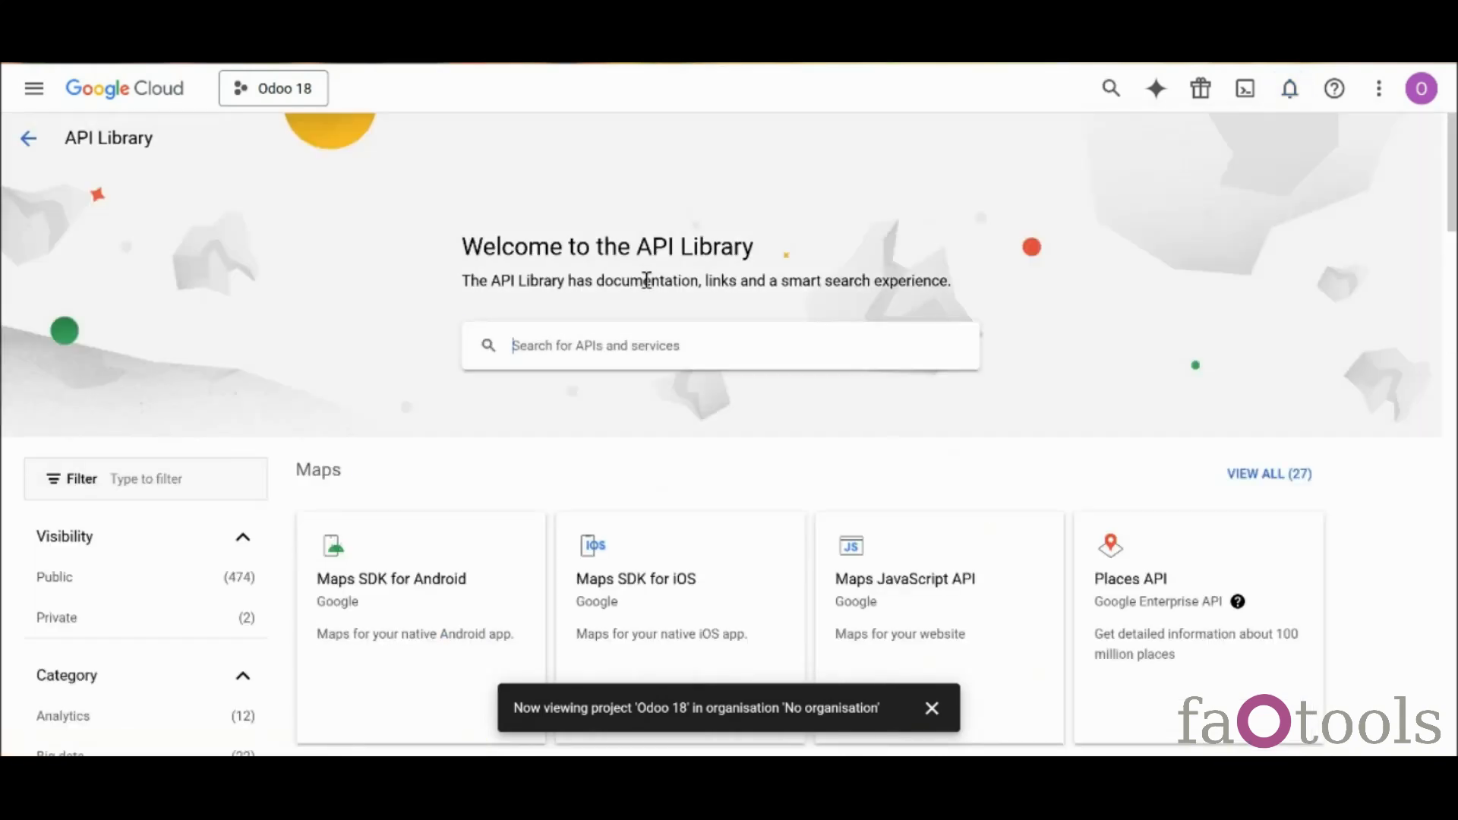
text(google drive)
key(Return)
click(379, 305)
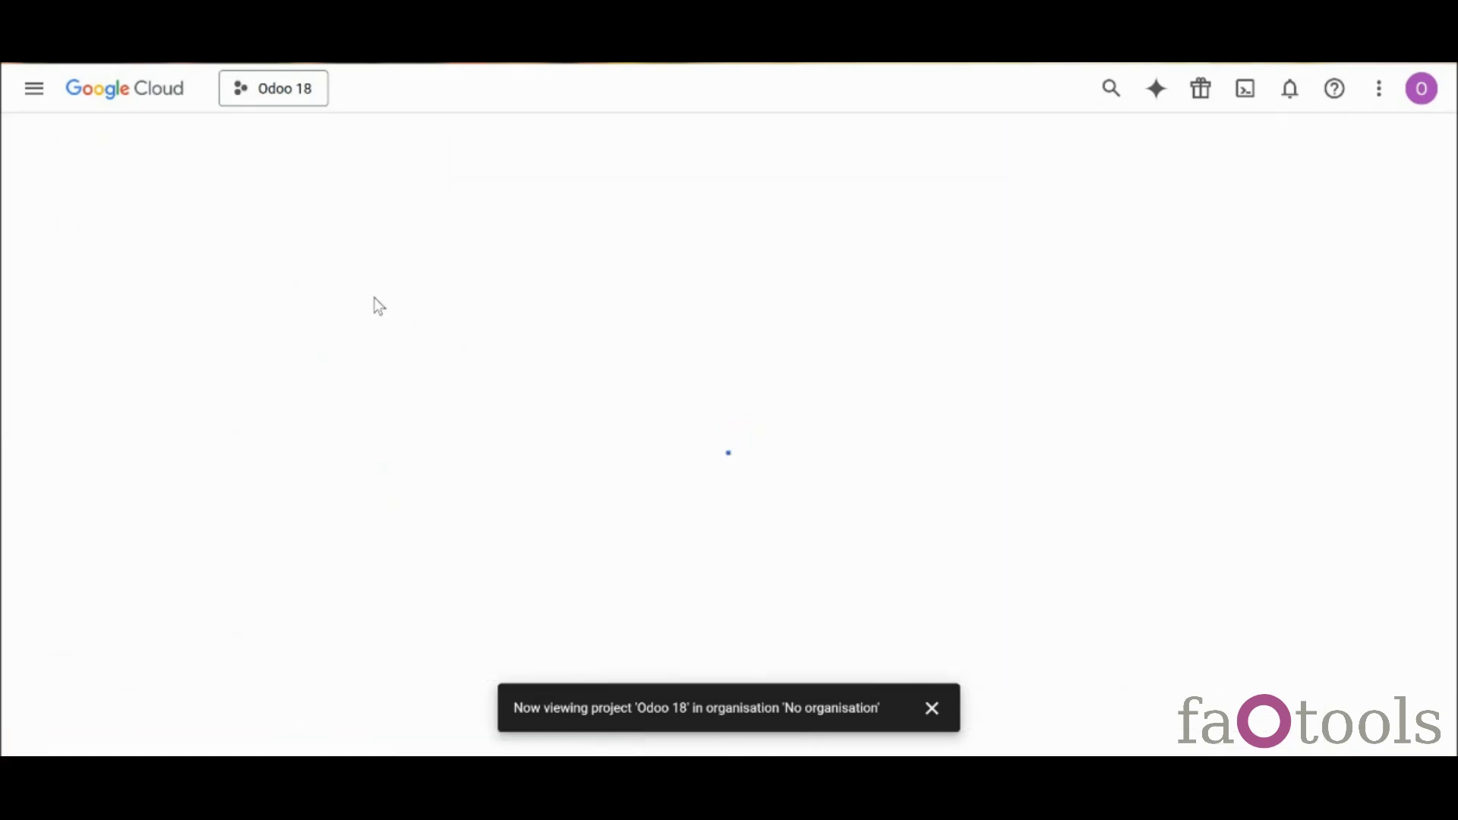
click(256, 346)
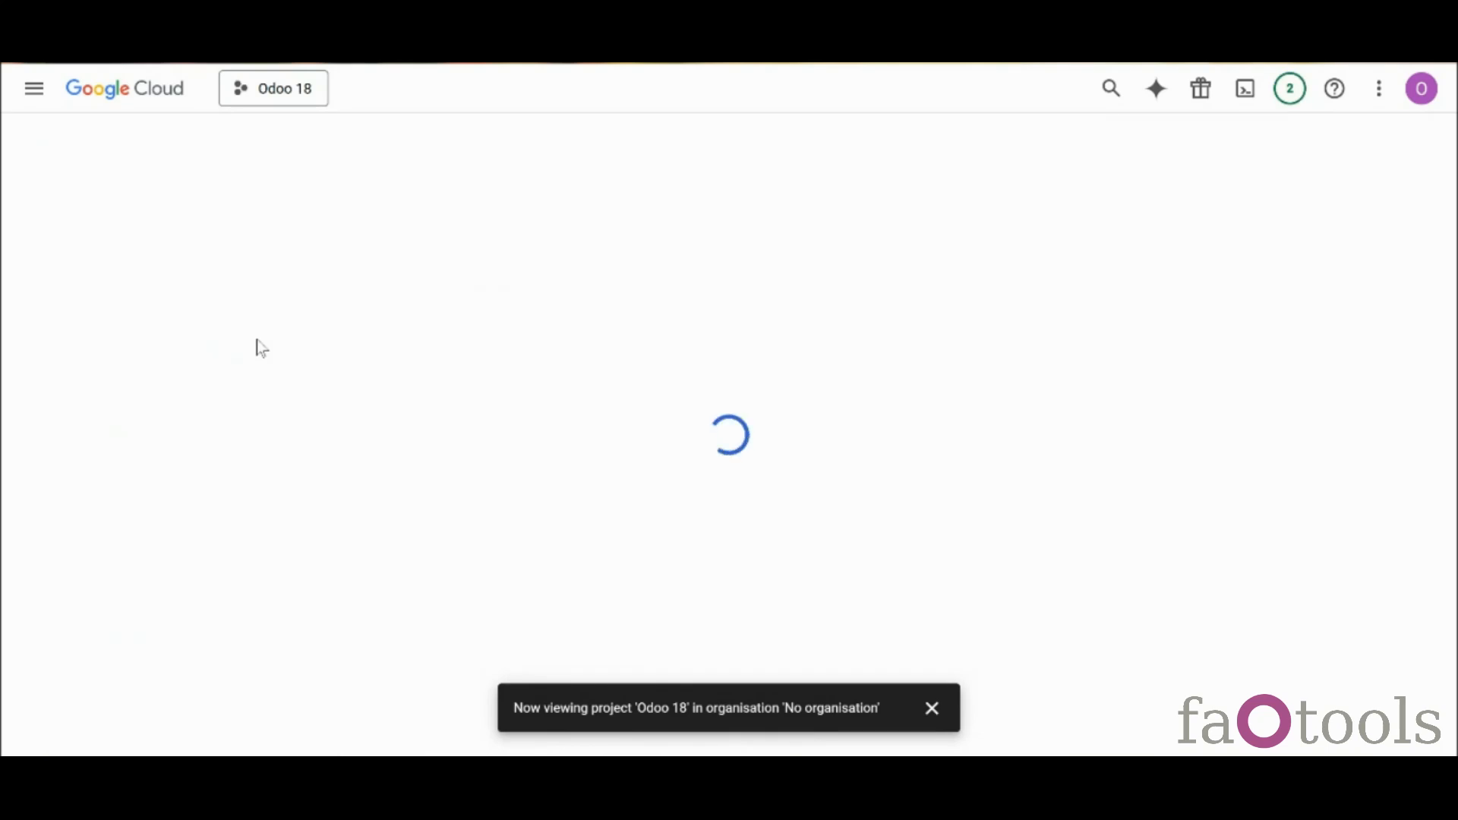
click(162, 283)
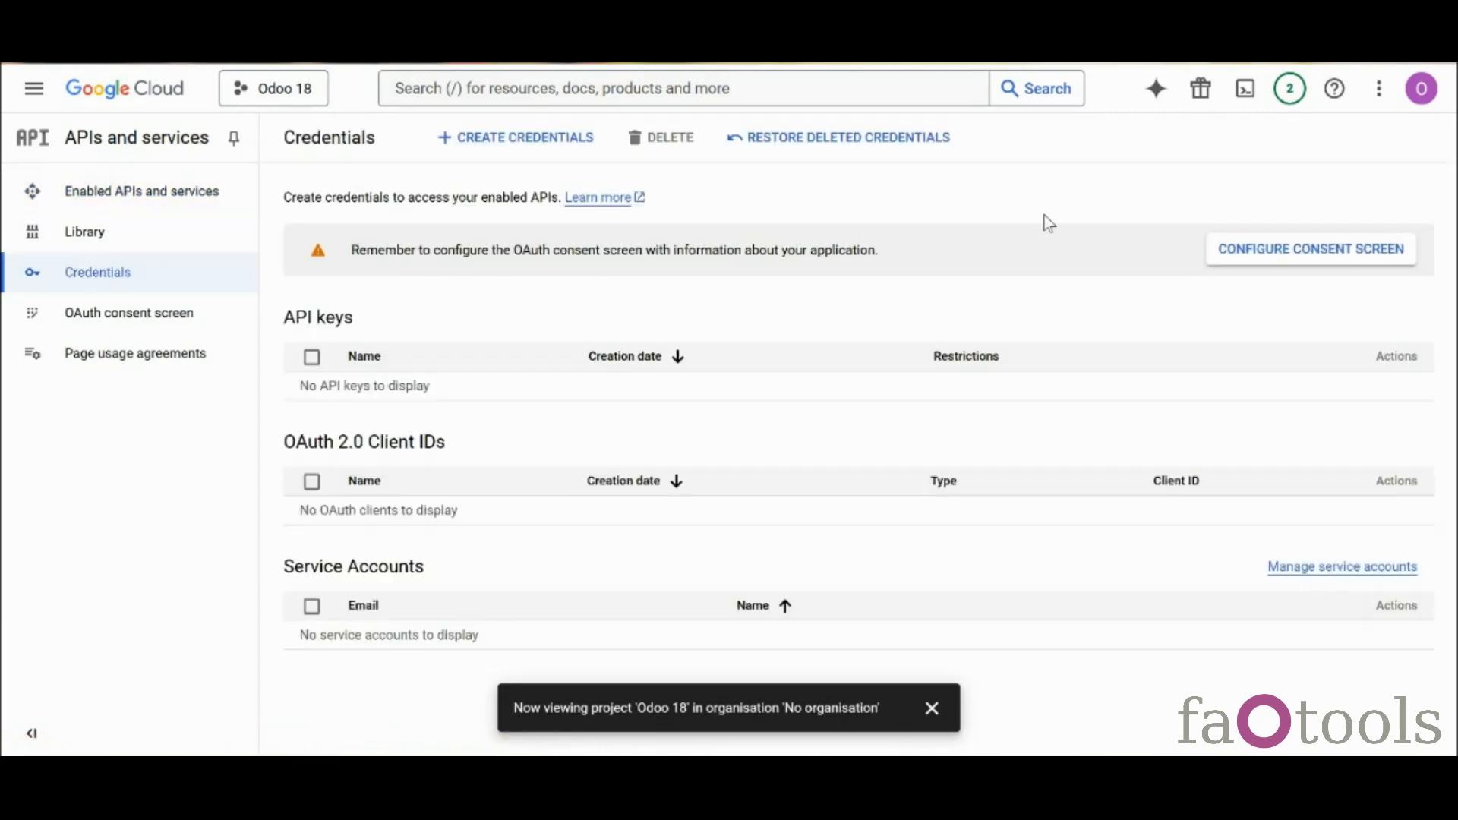
click(1225, 252)
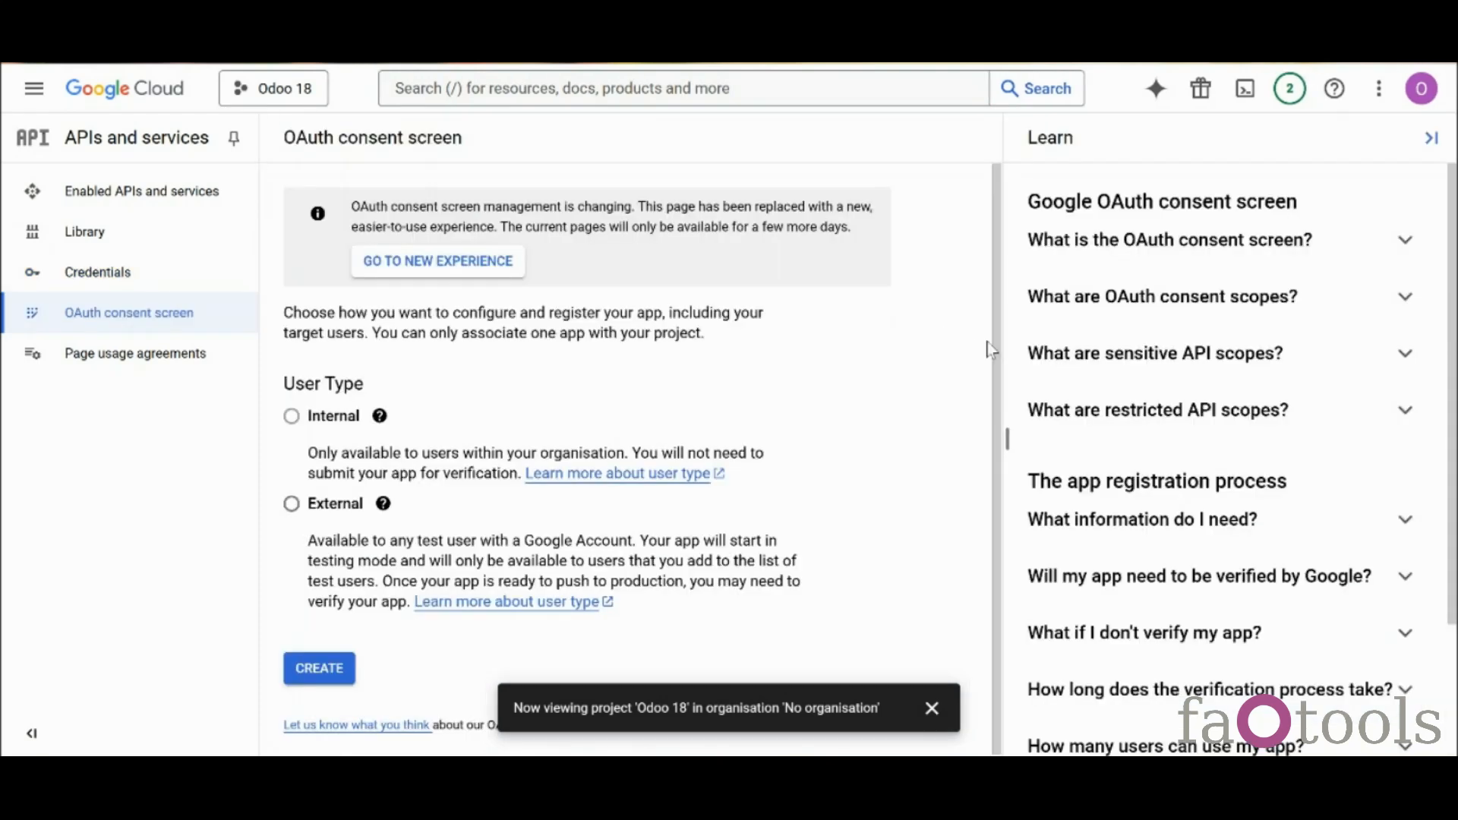
Register an External app named 'Odoo' with user support and developer contact emails
click(291, 503)
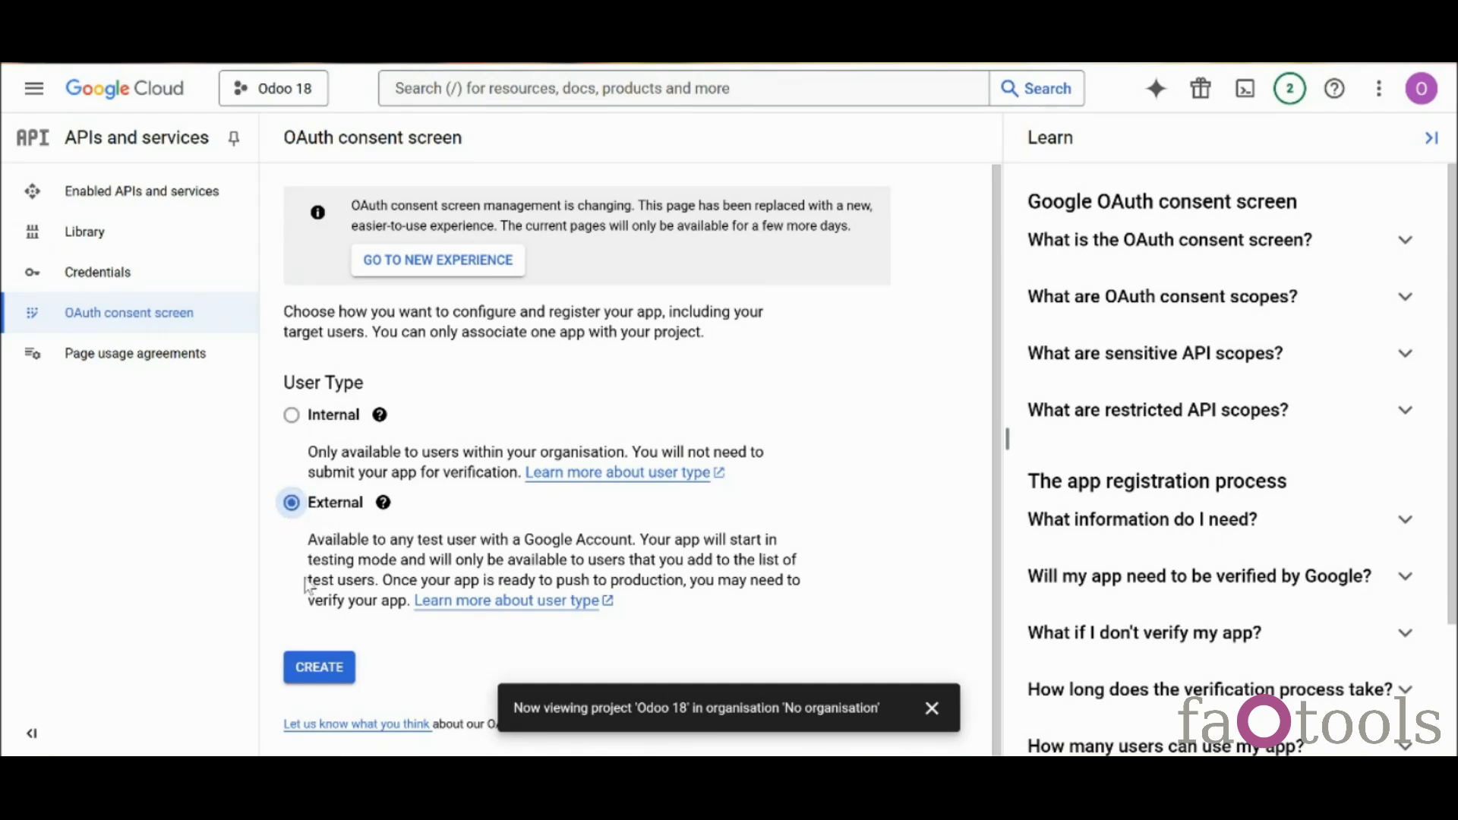
click(328, 673)
click(932, 707)
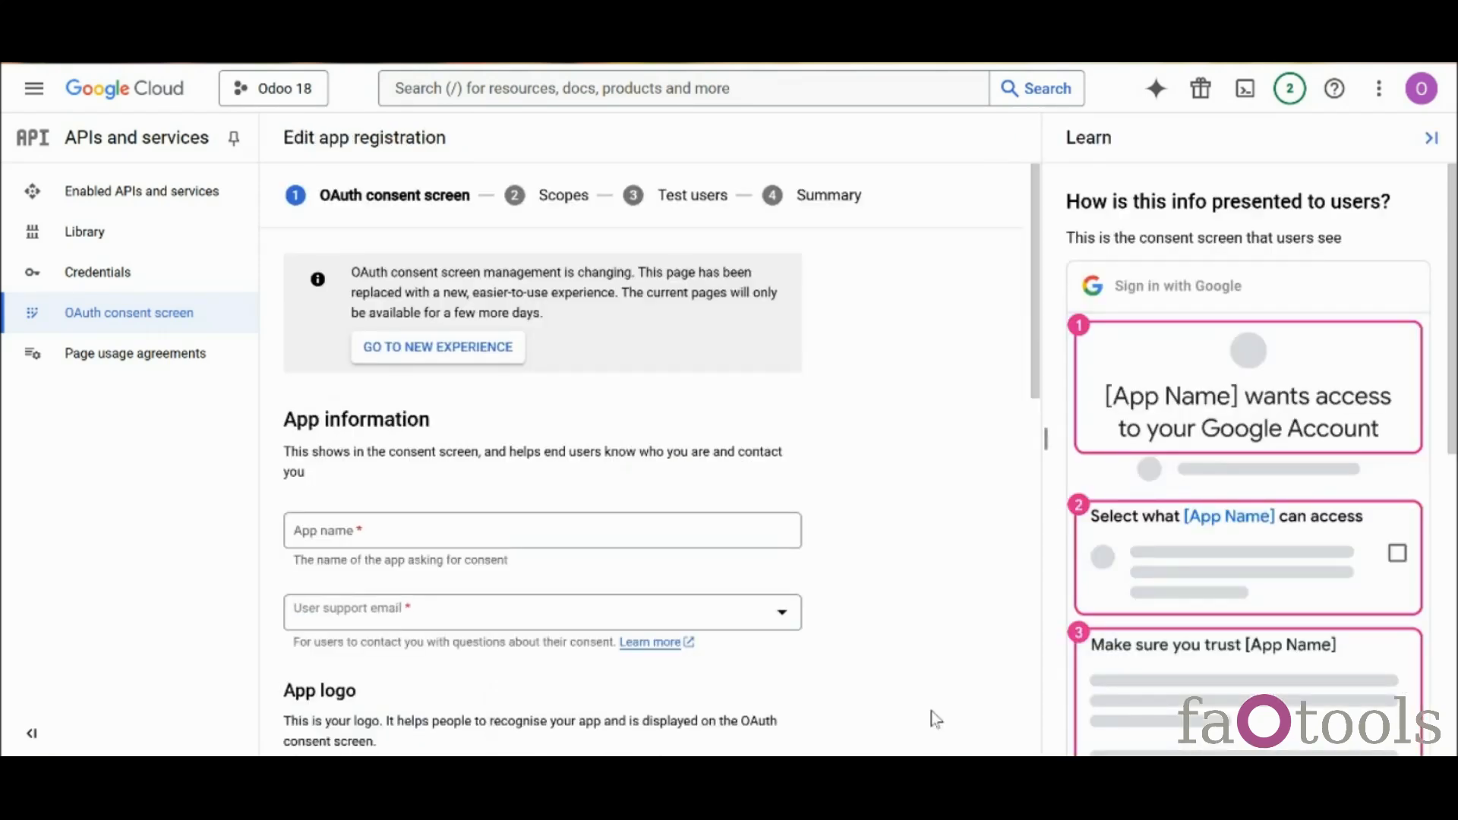
click(488, 523)
text(Odoo 18)
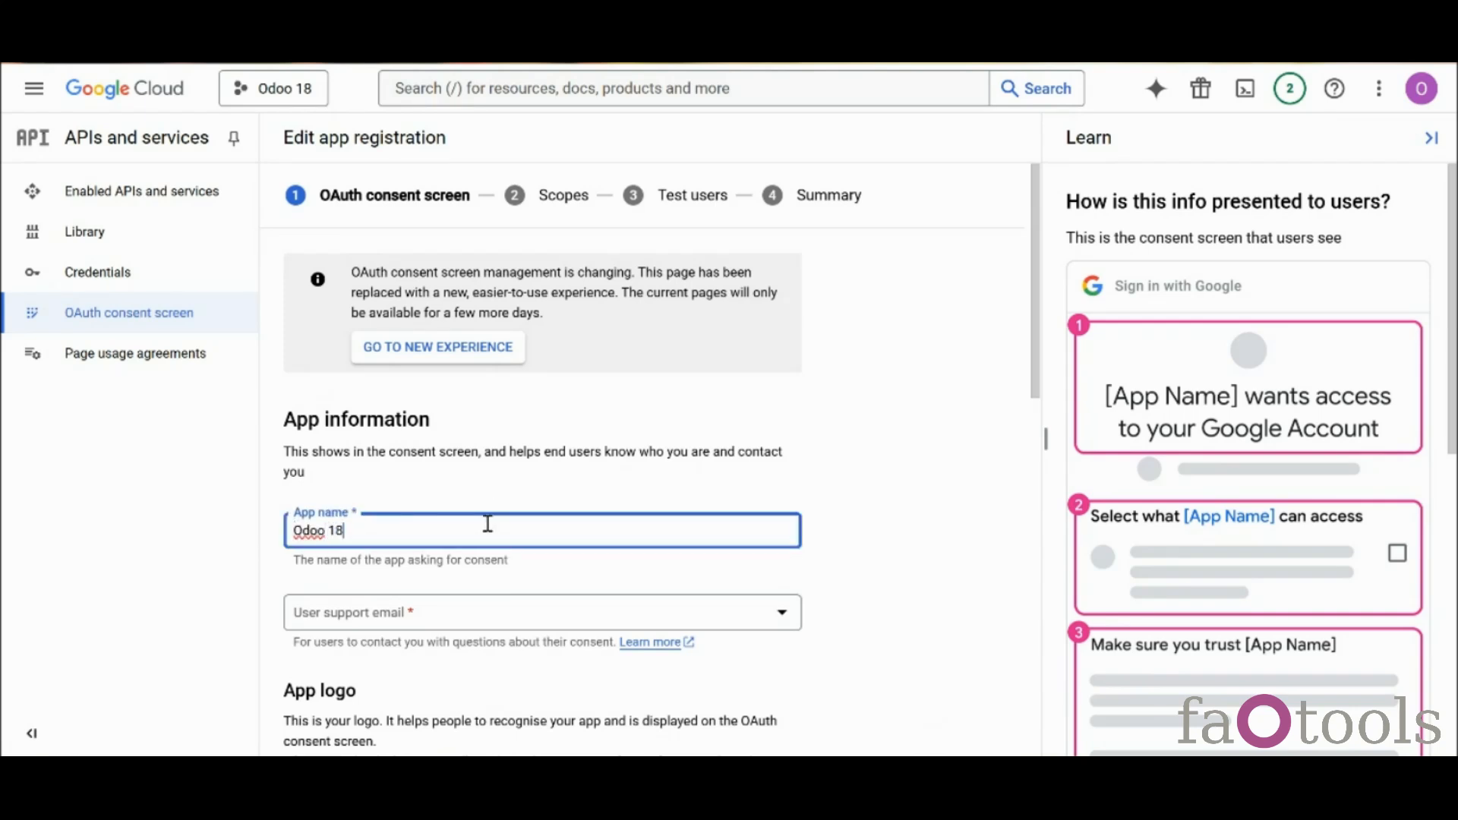
click(461, 612)
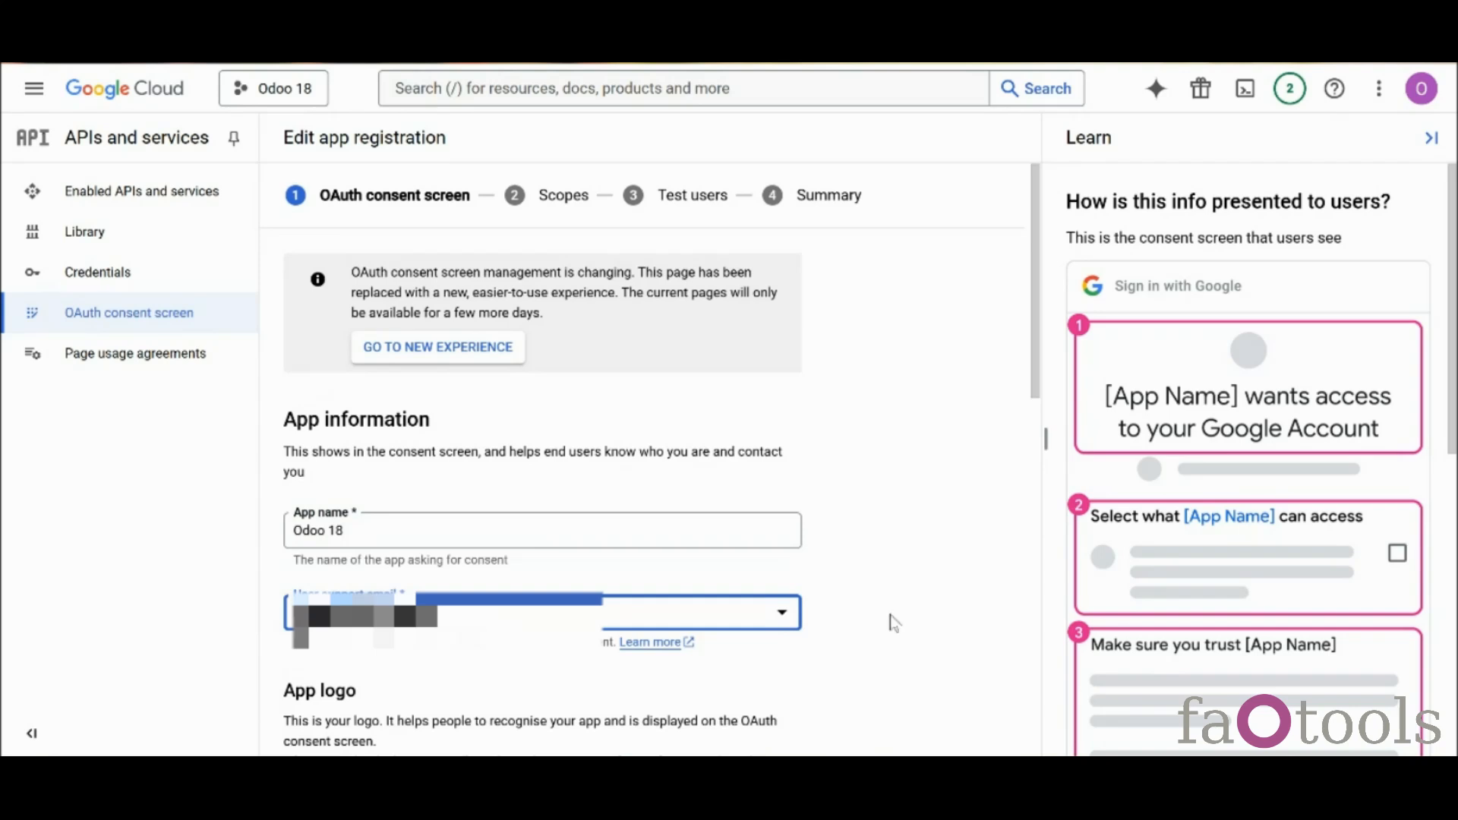
scroll(1042, 433, down, 6)
scroll(1047, 568, down, 5)
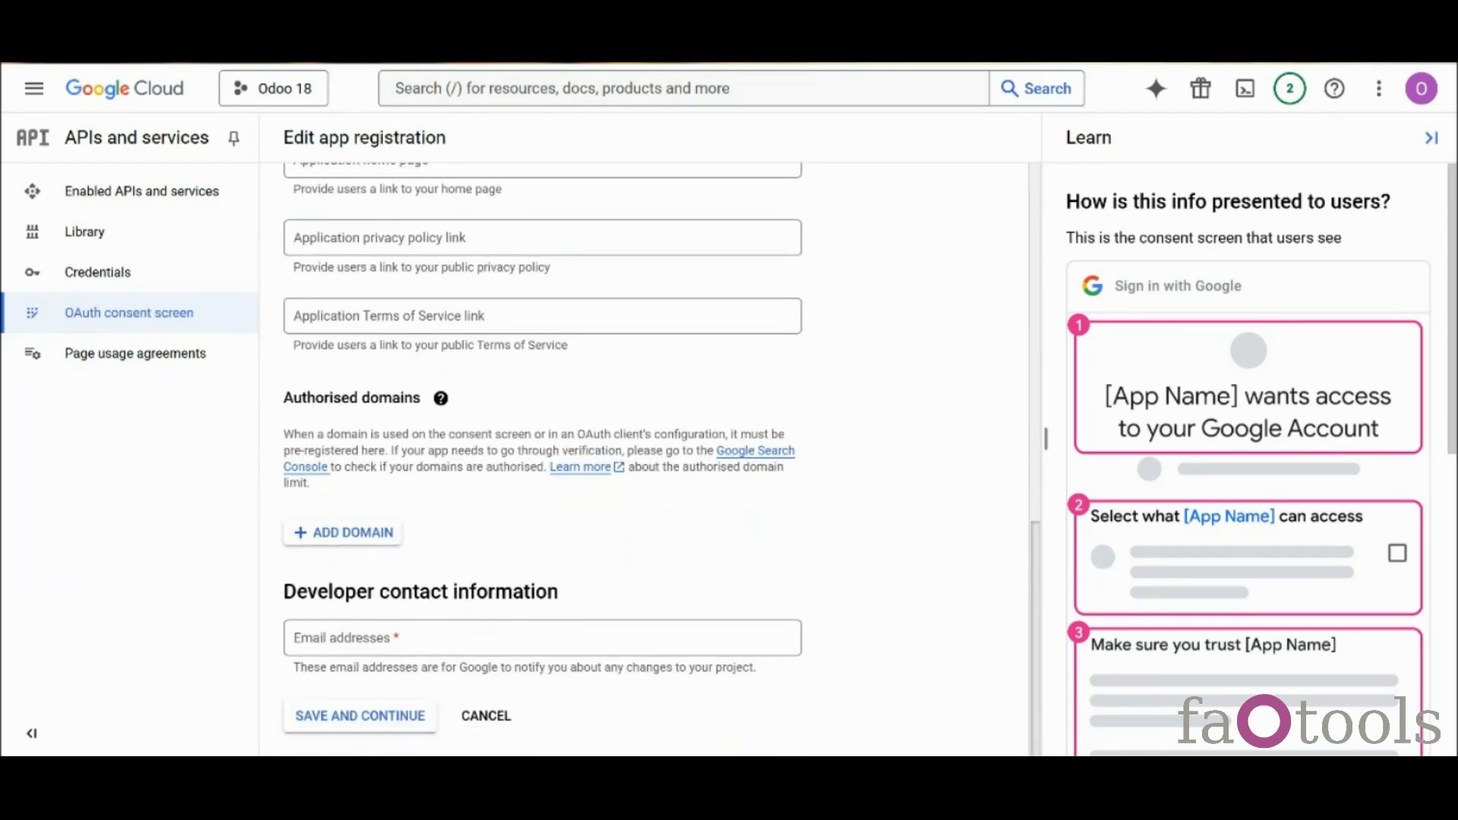
click(561, 638)
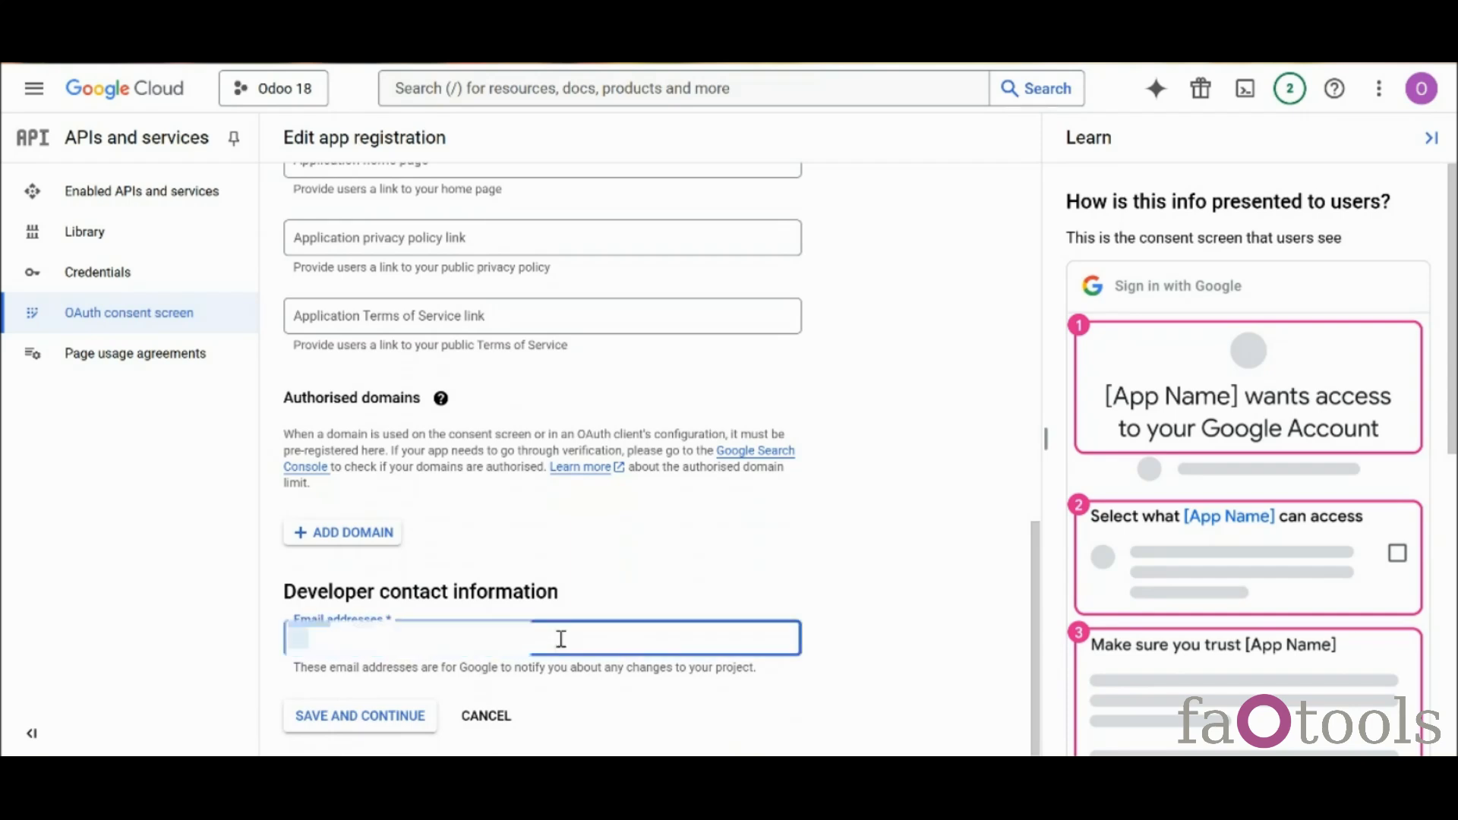
text(odootools)
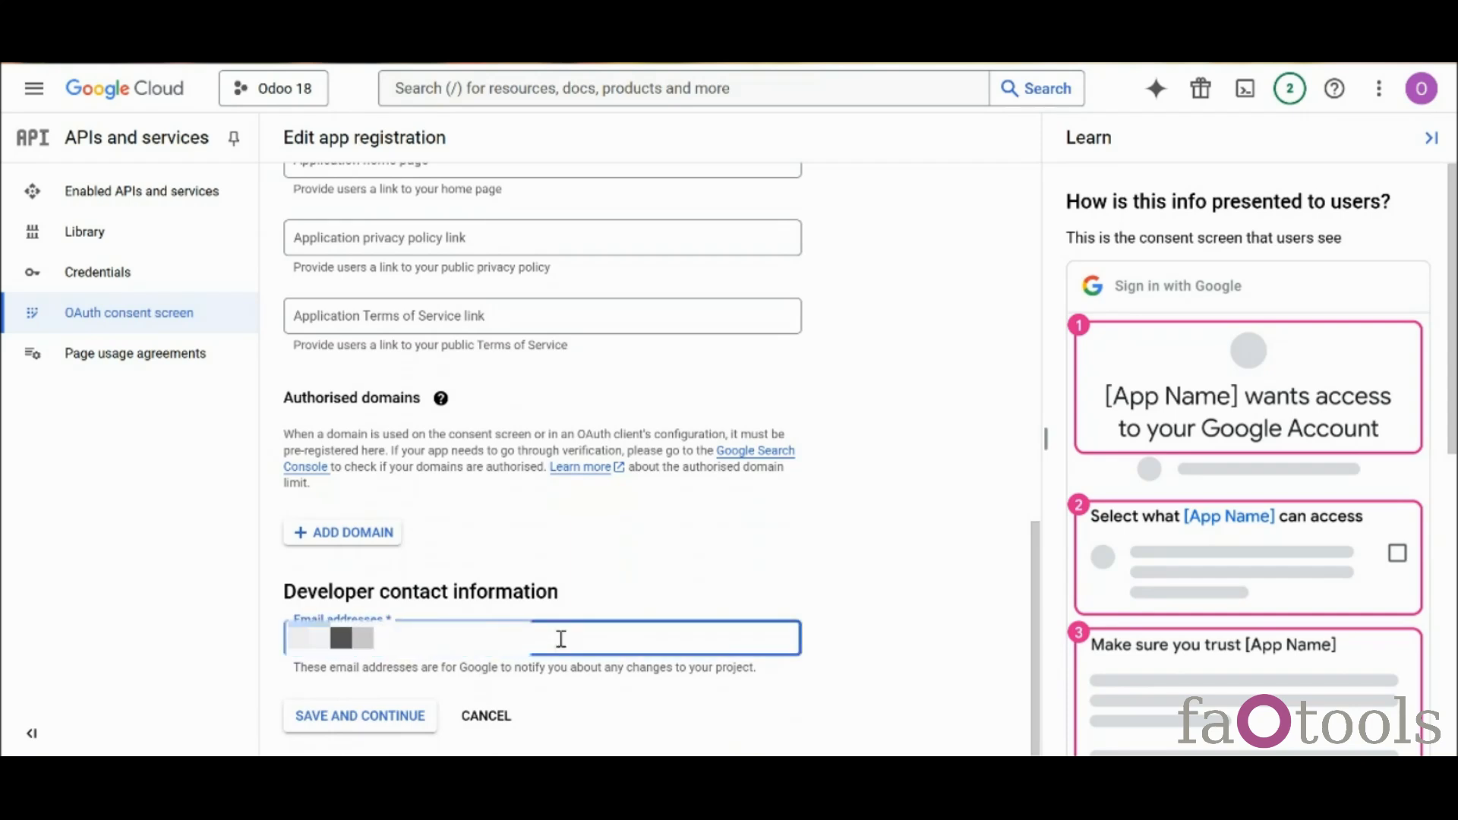
key(Return)
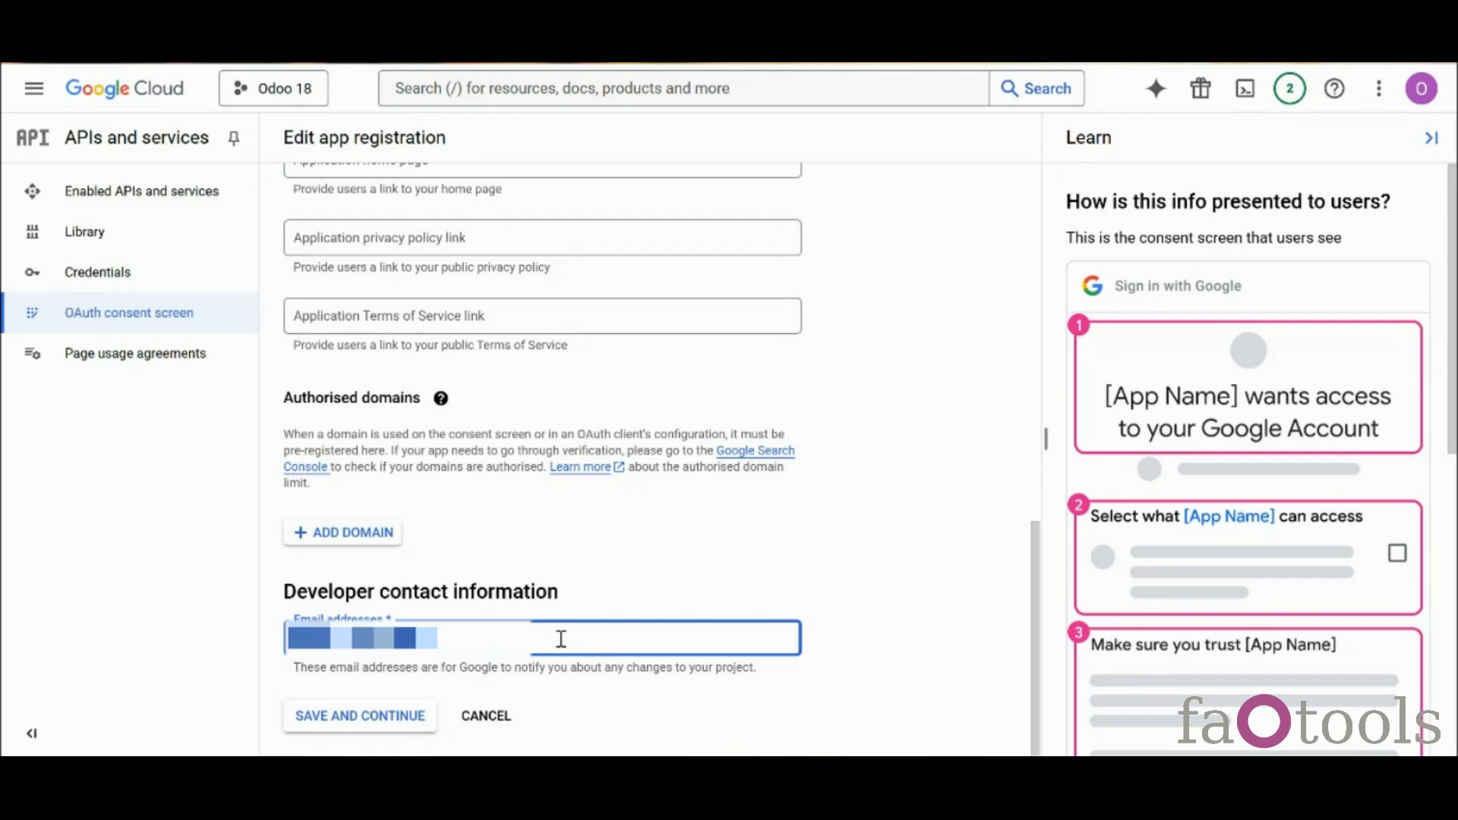
click(398, 717)
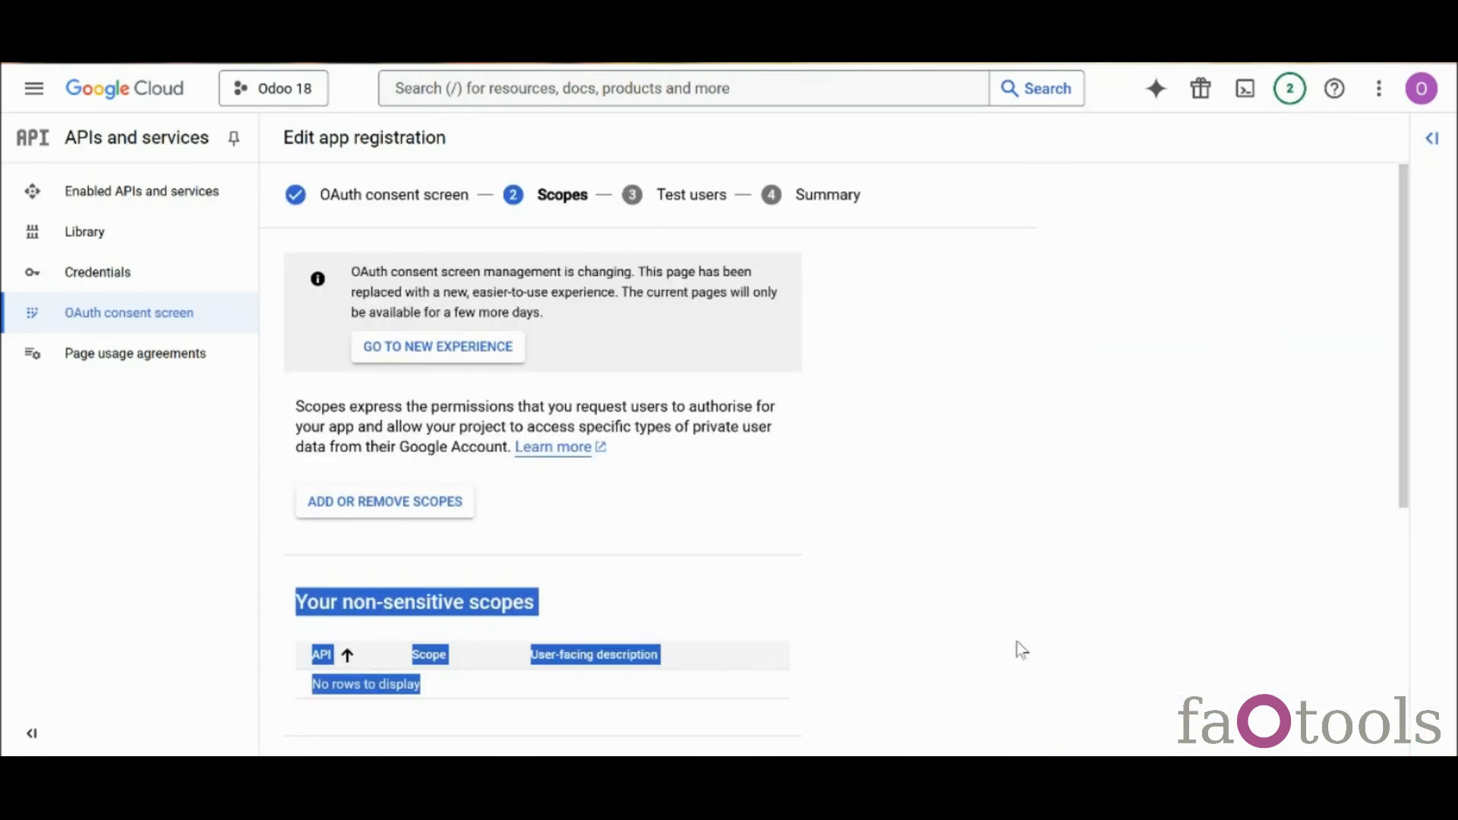
Skip scopes, add one test user by pasting their email, and save
scroll(1409, 570, down, 5)
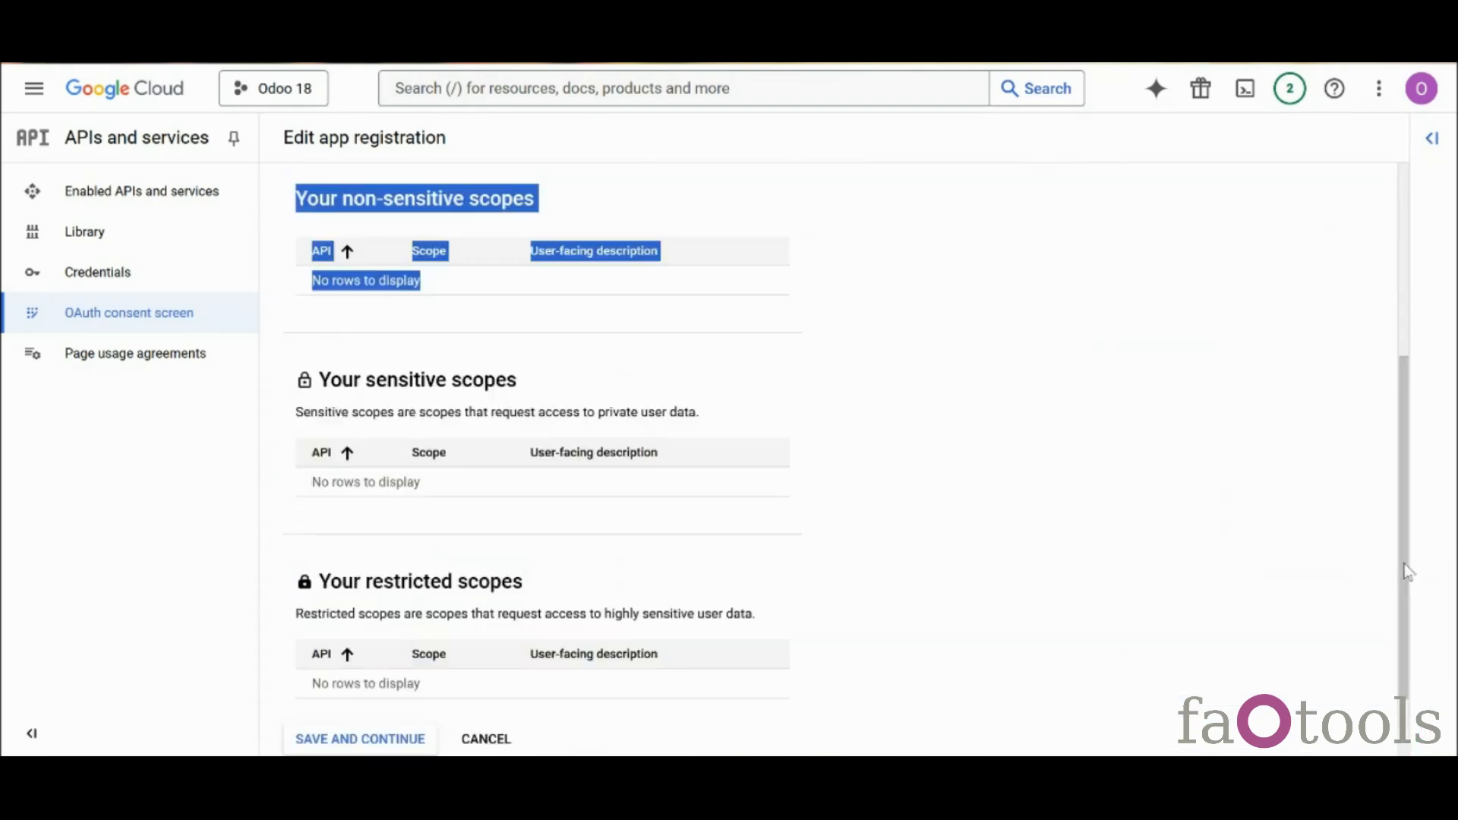
click(391, 714)
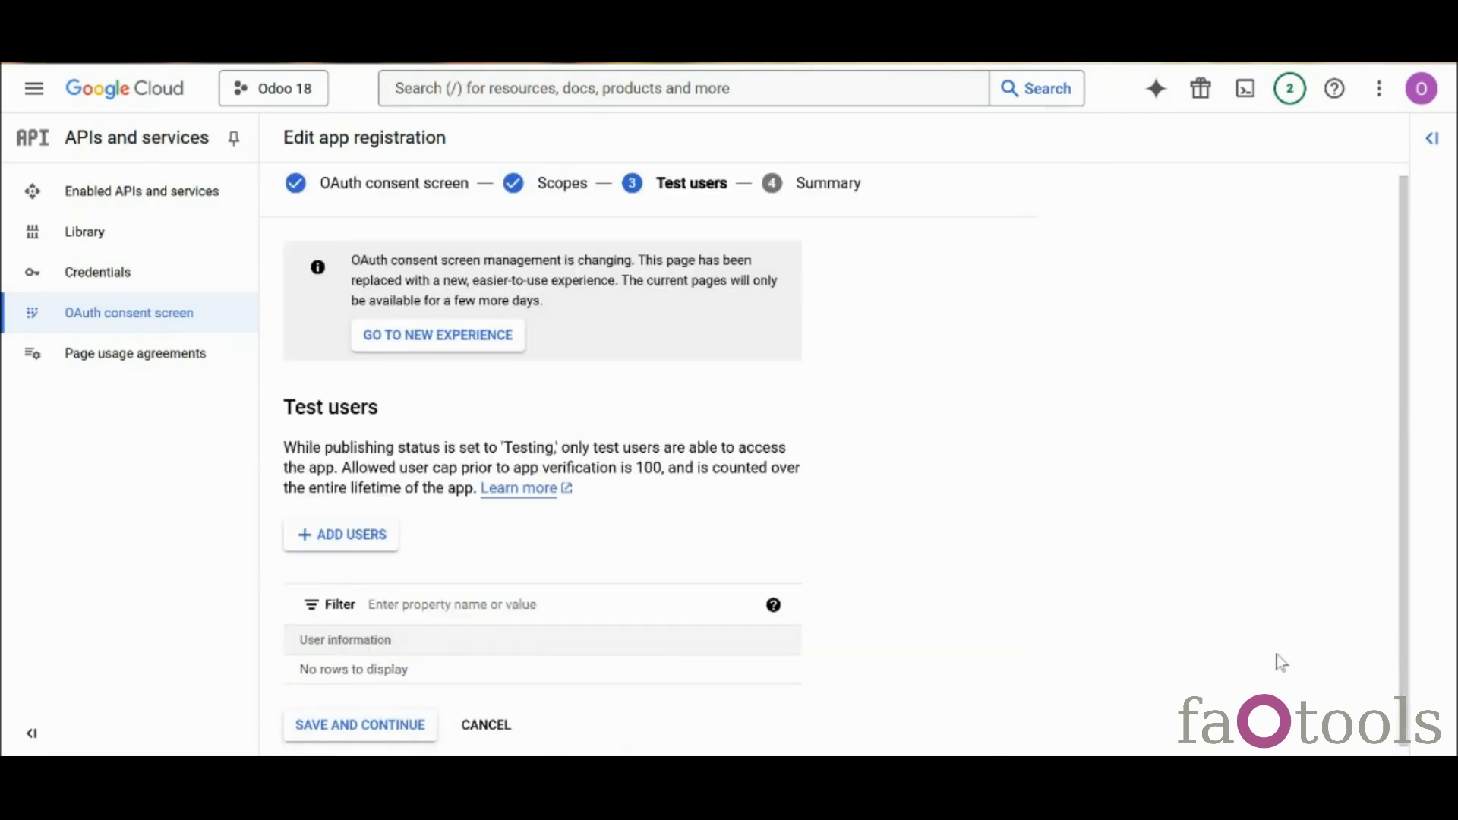
click(387, 541)
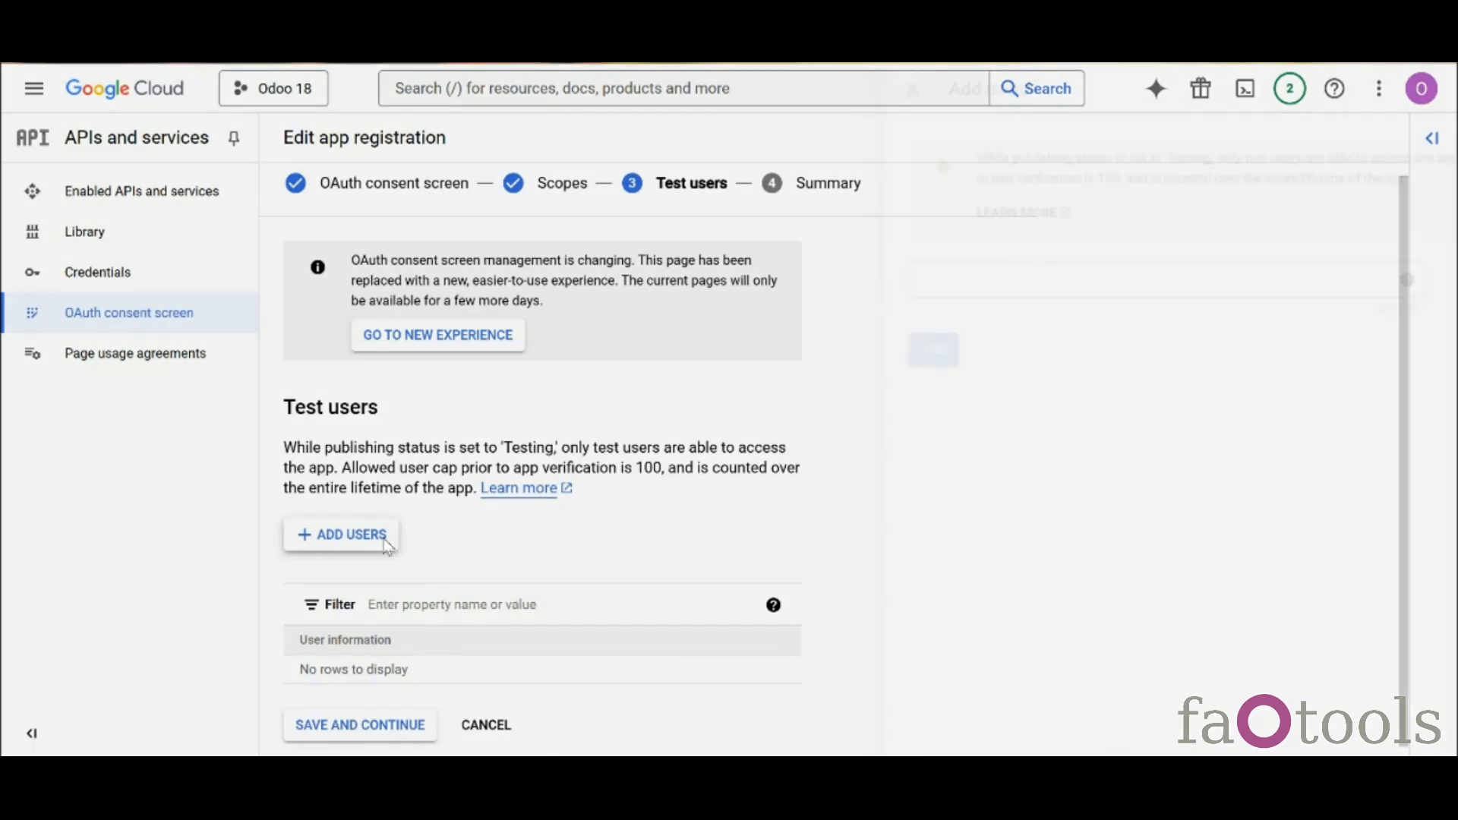
click(851, 287)
key(ctrl+v)
click(764, 364)
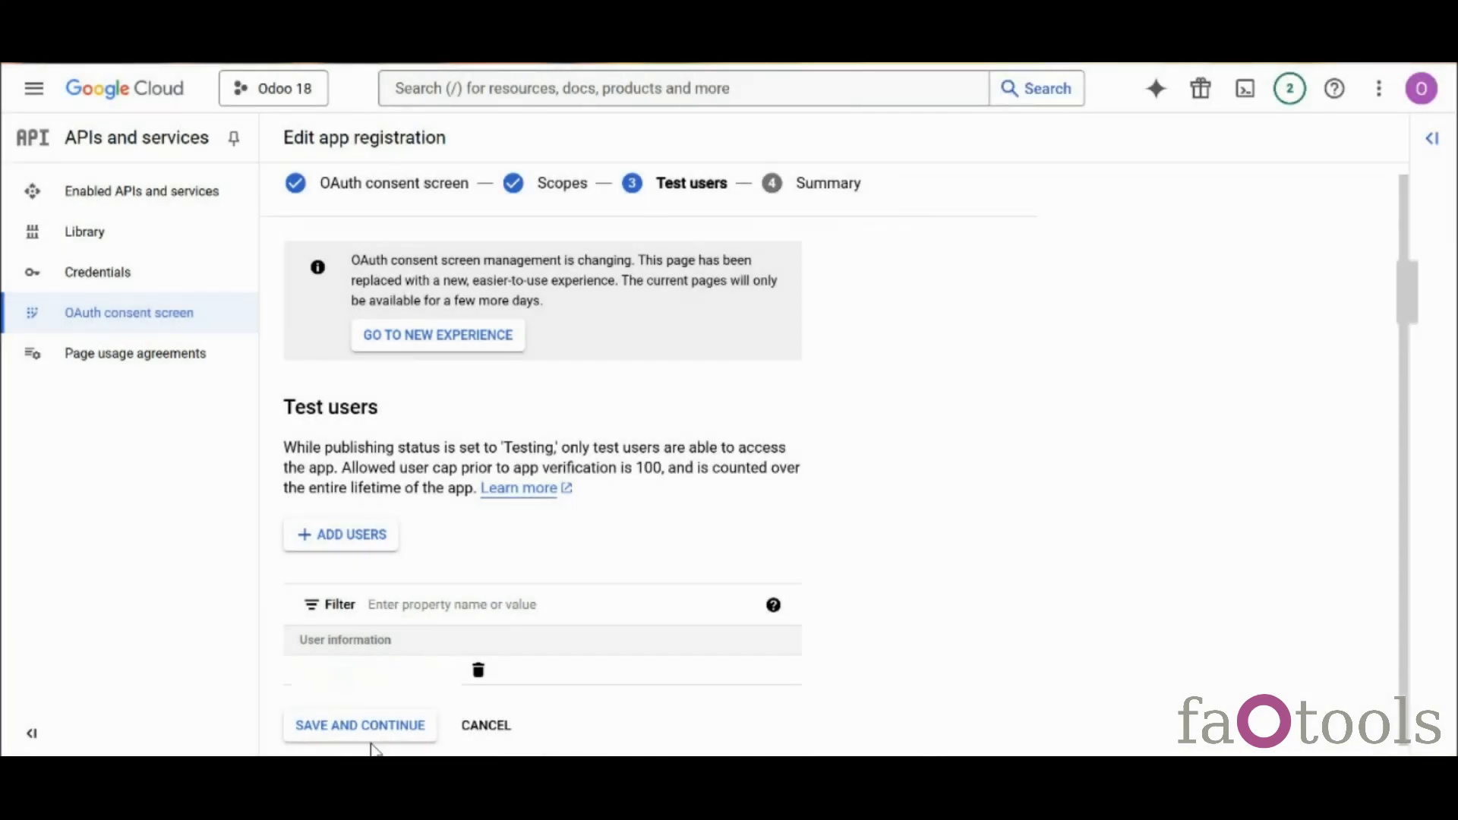
click(372, 736)
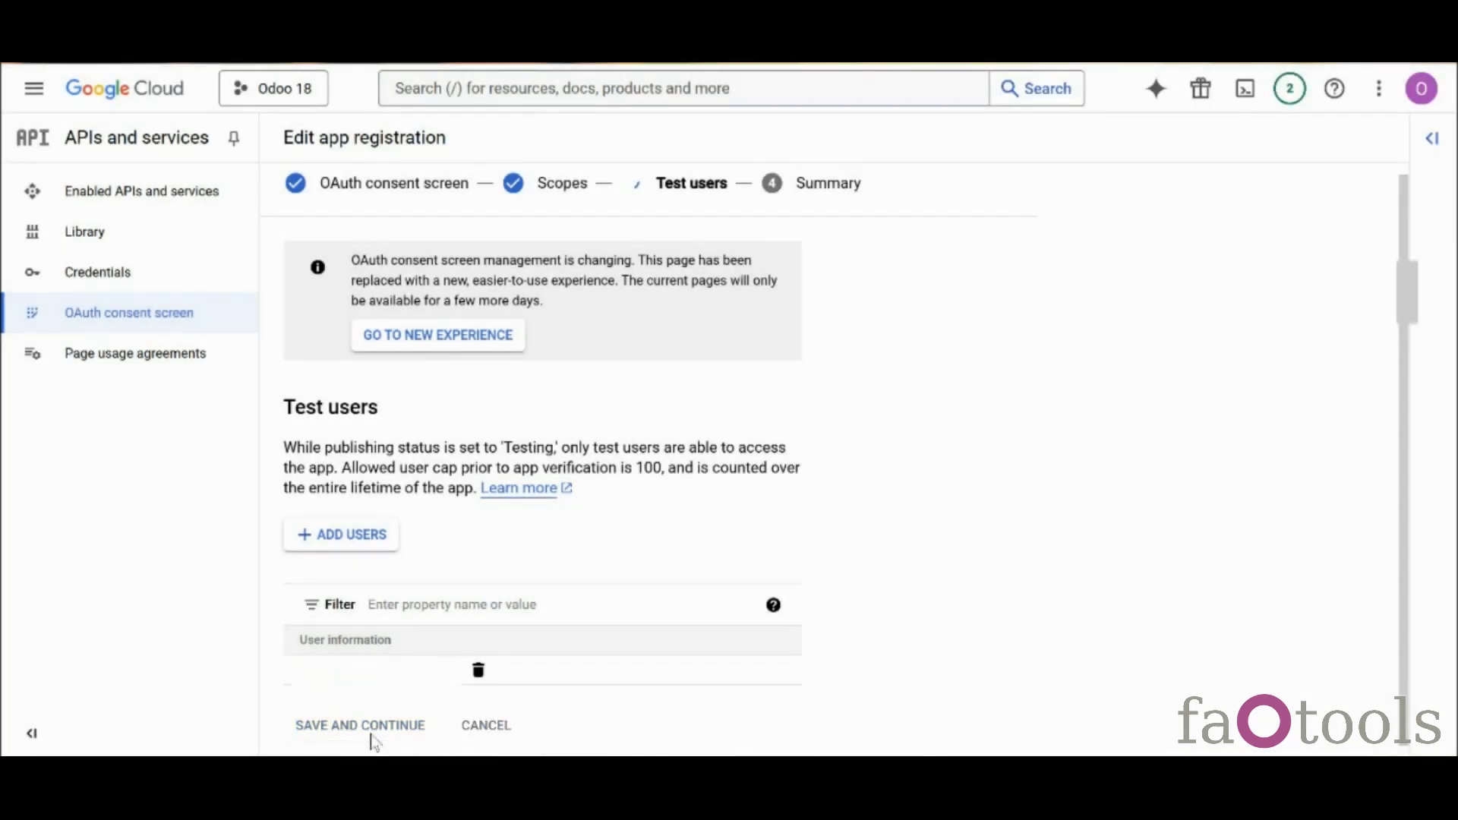
Start a new OAuth client ID of type Web application from the project's credentials
click(154, 287)
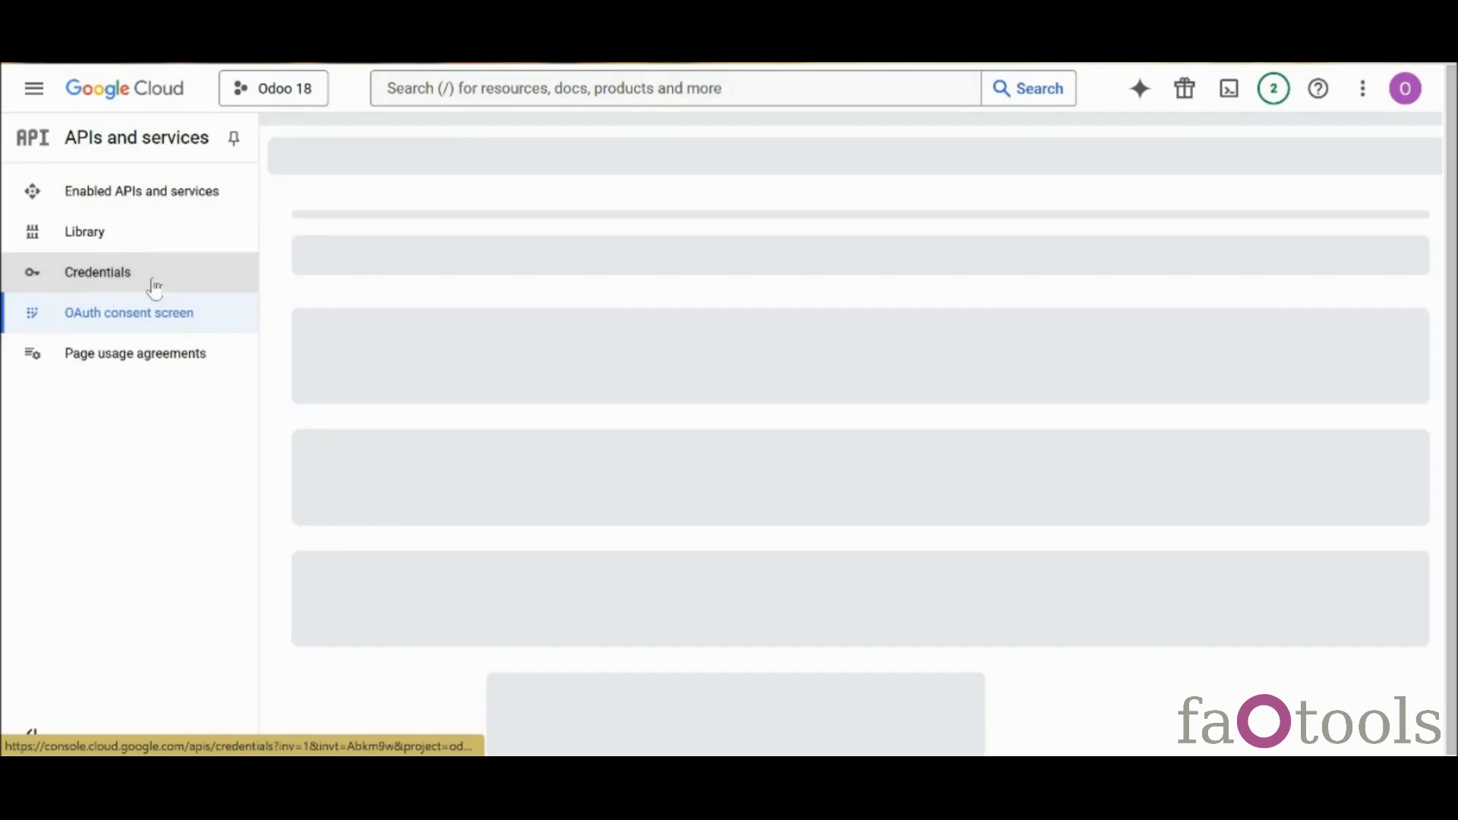
click(546, 148)
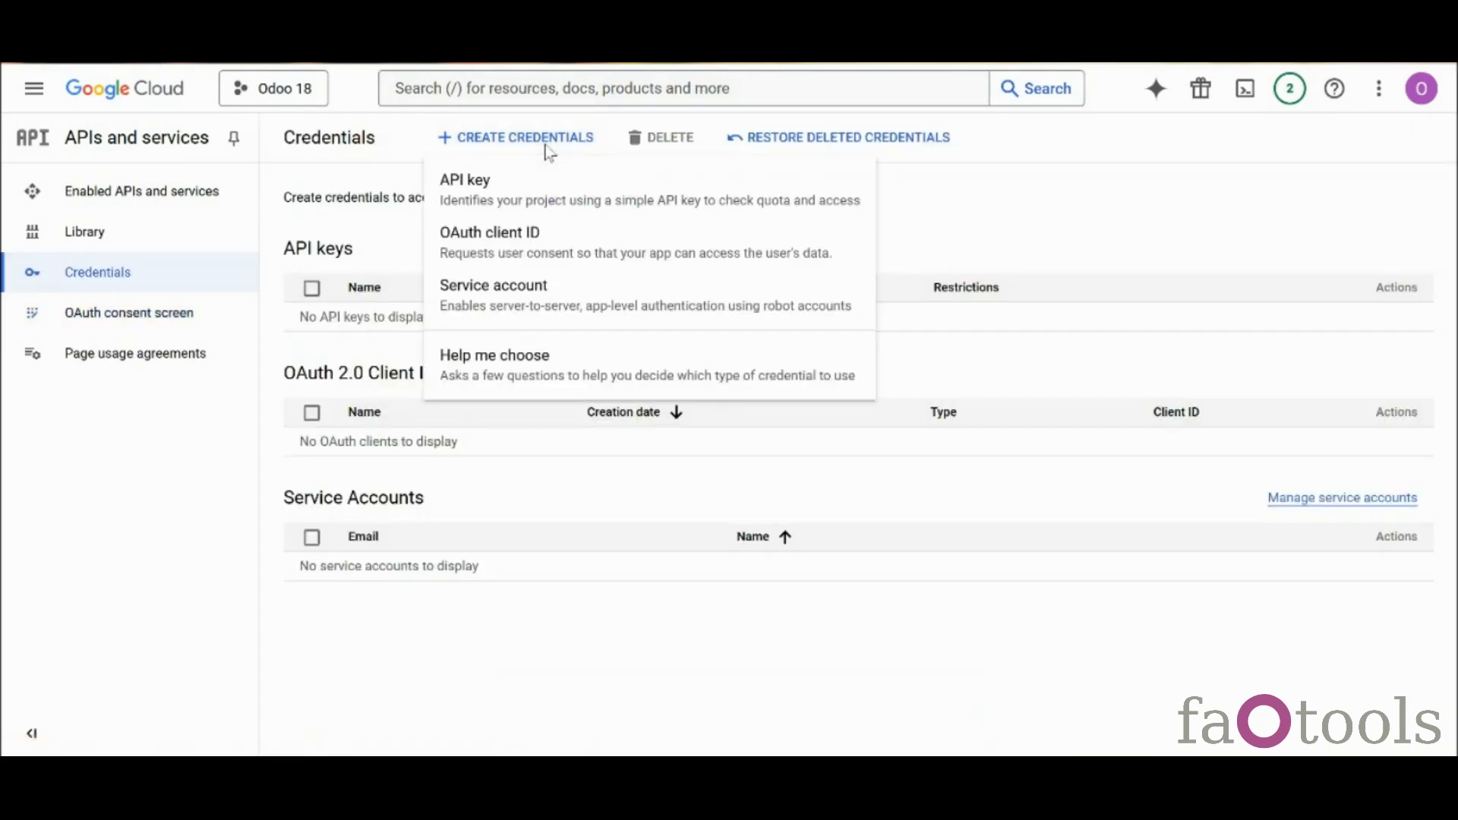
click(573, 246)
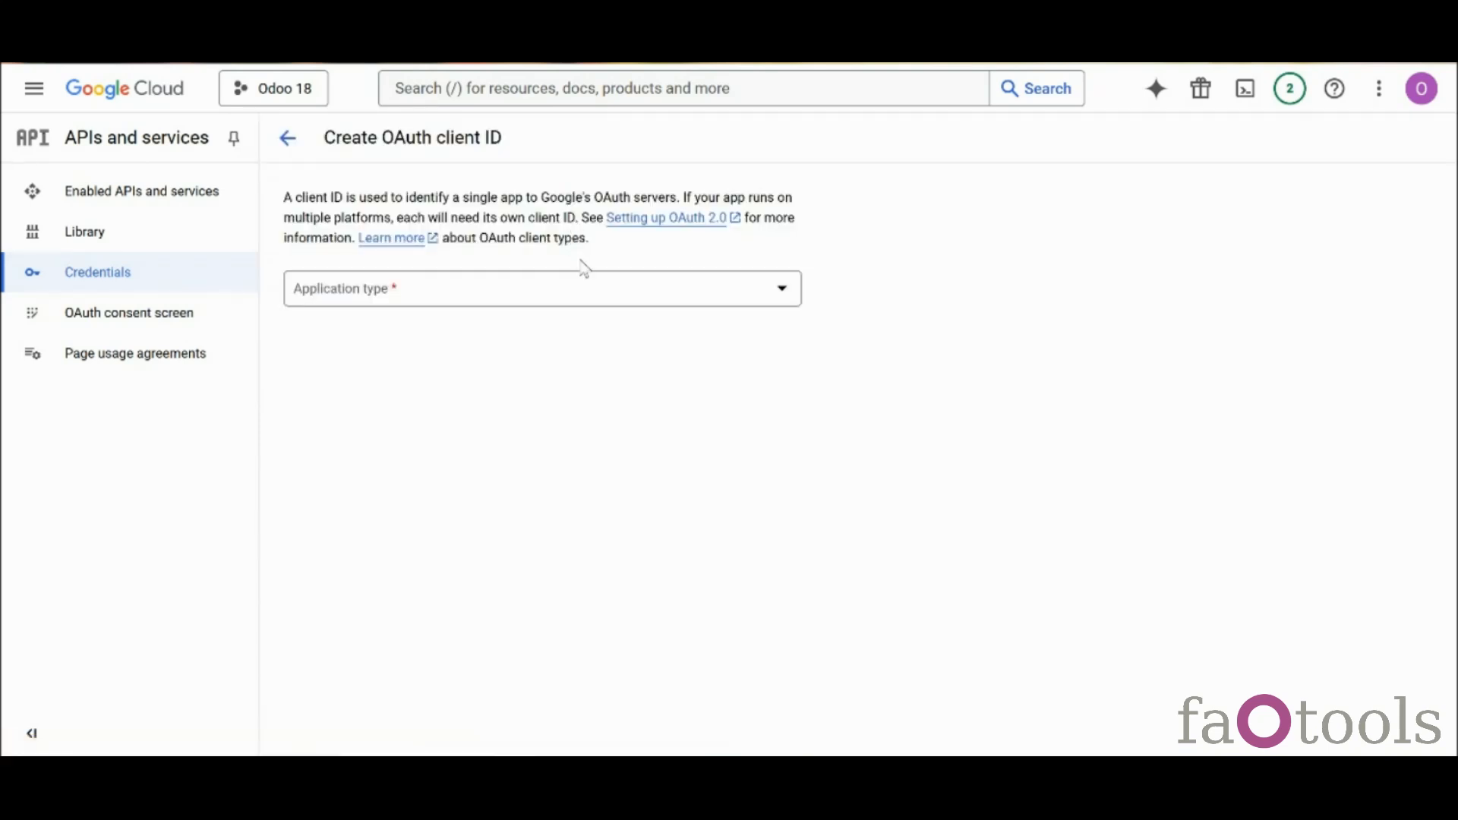
click(588, 291)
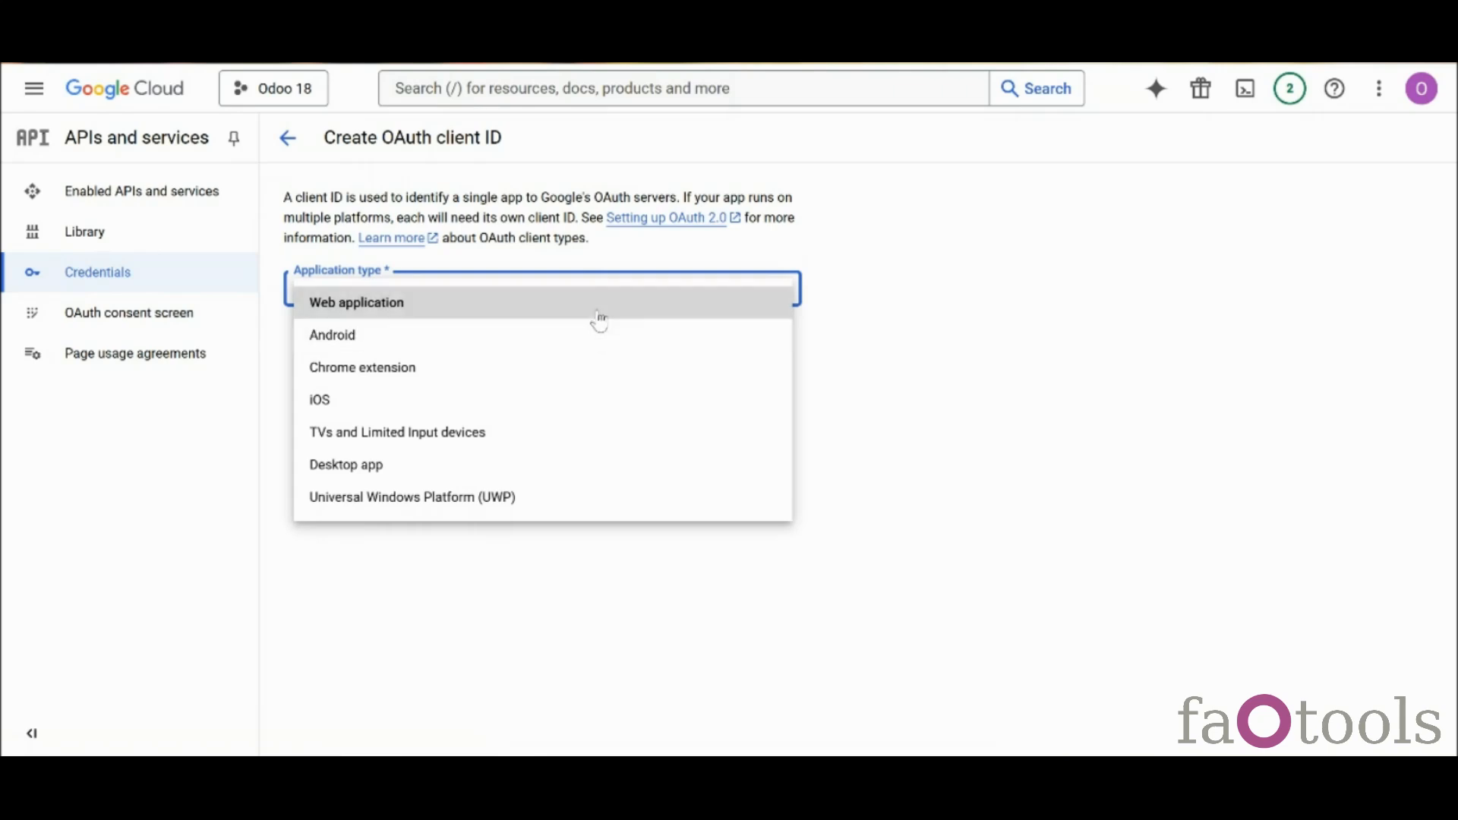
click(599, 312)
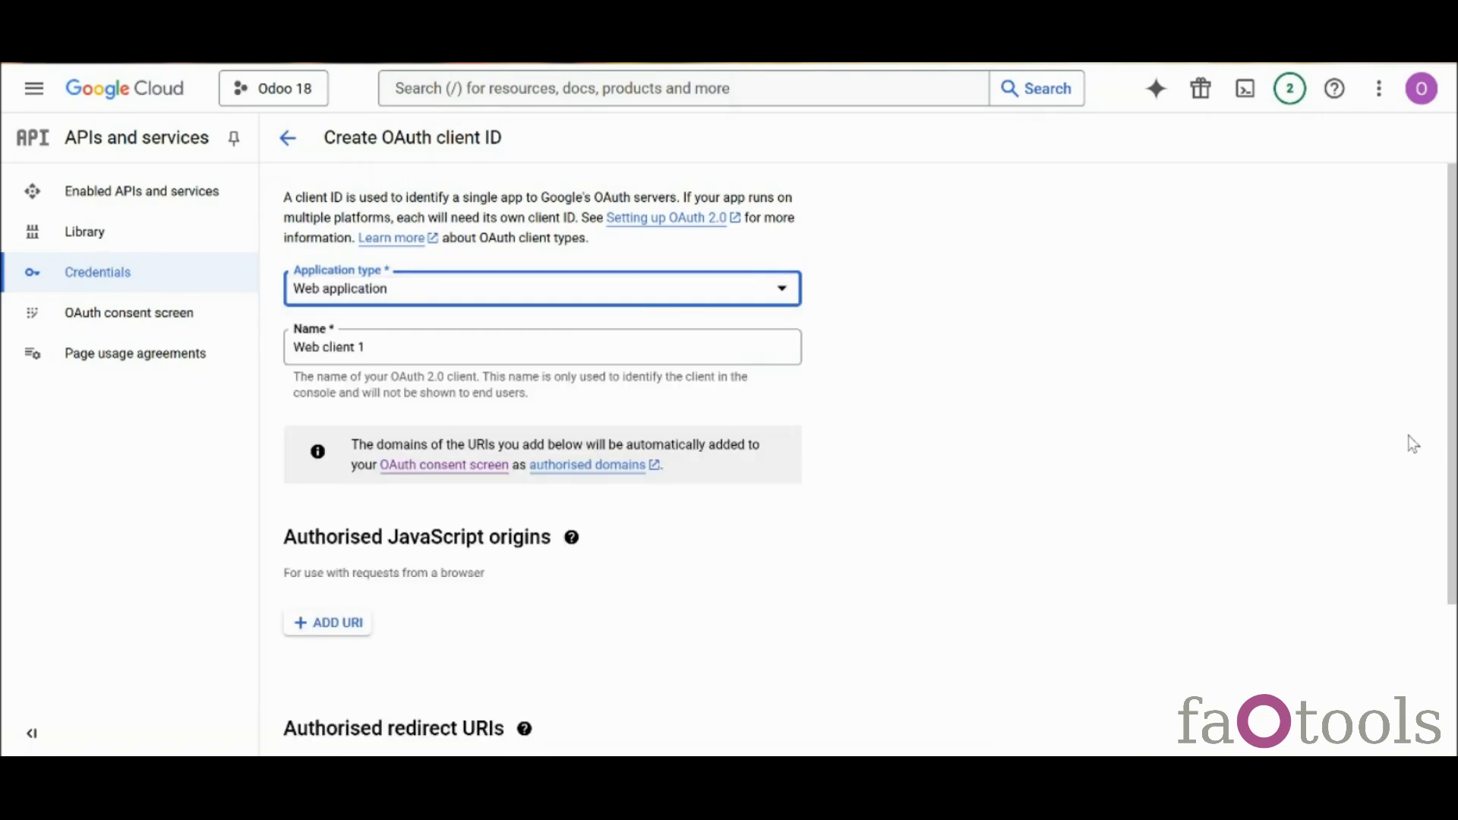
scroll(869, 460, down, 3)
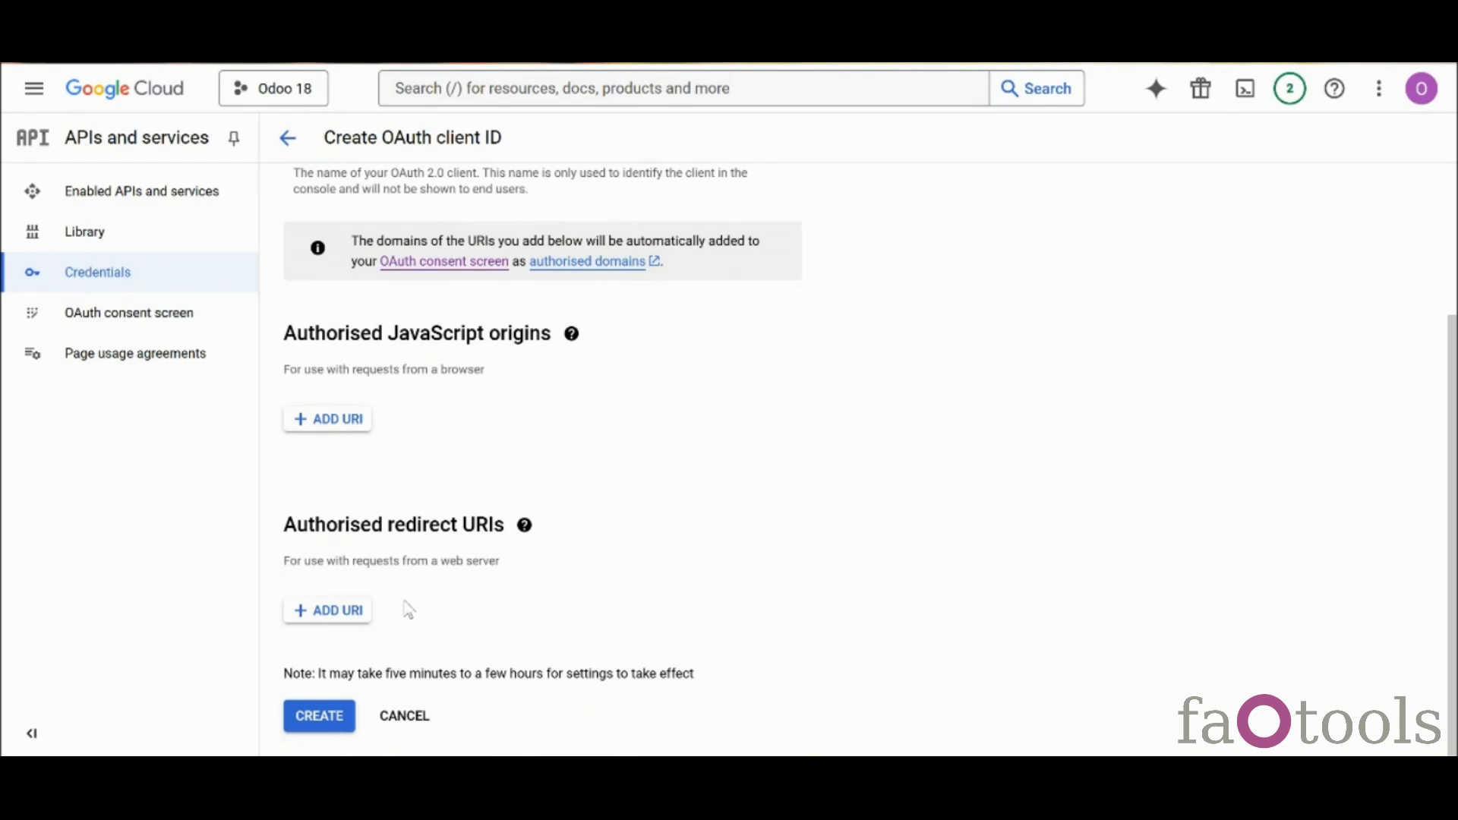
click(354, 615)
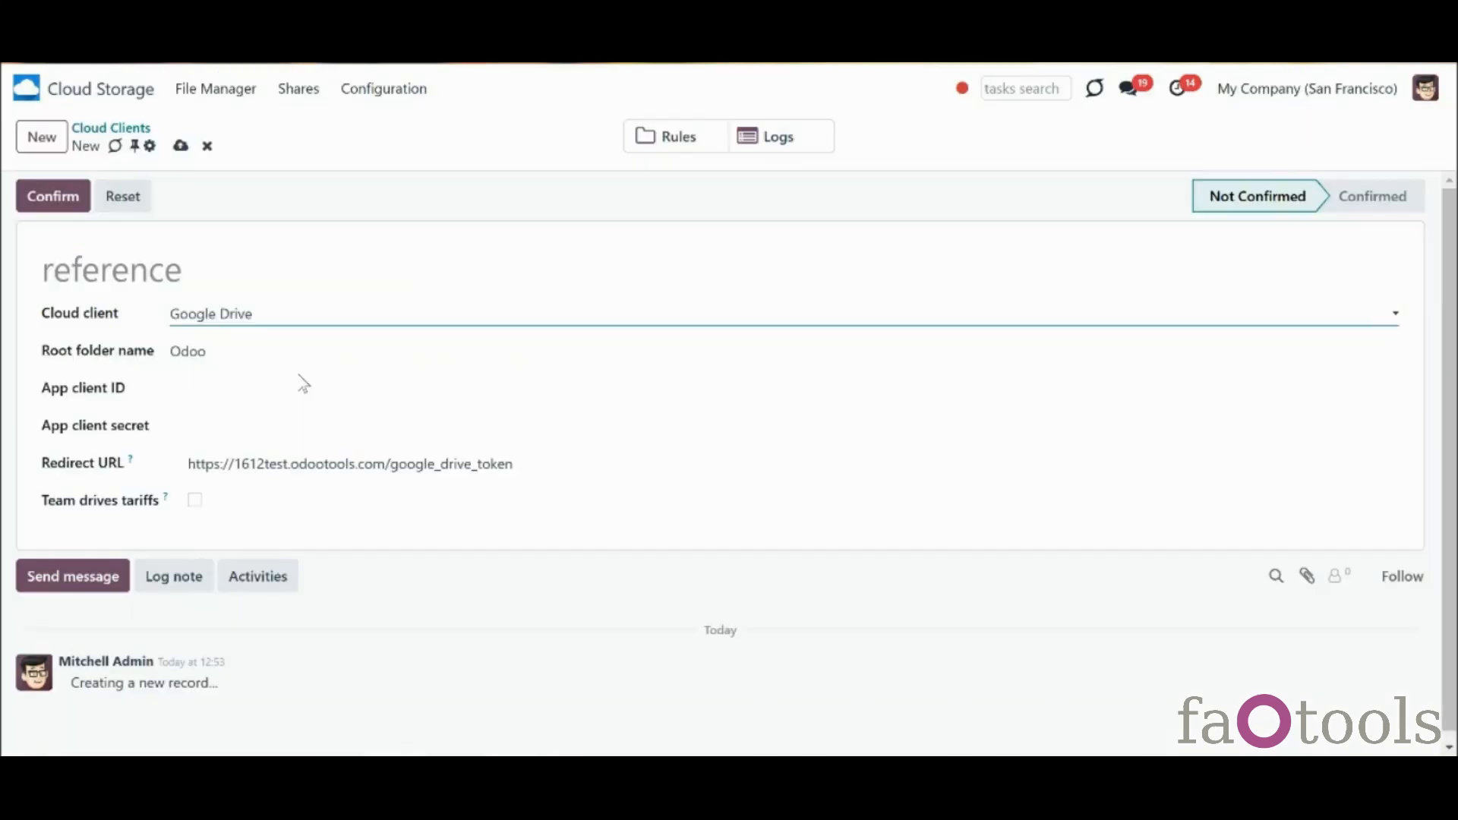
click(365, 469)
key(ctrl+a)
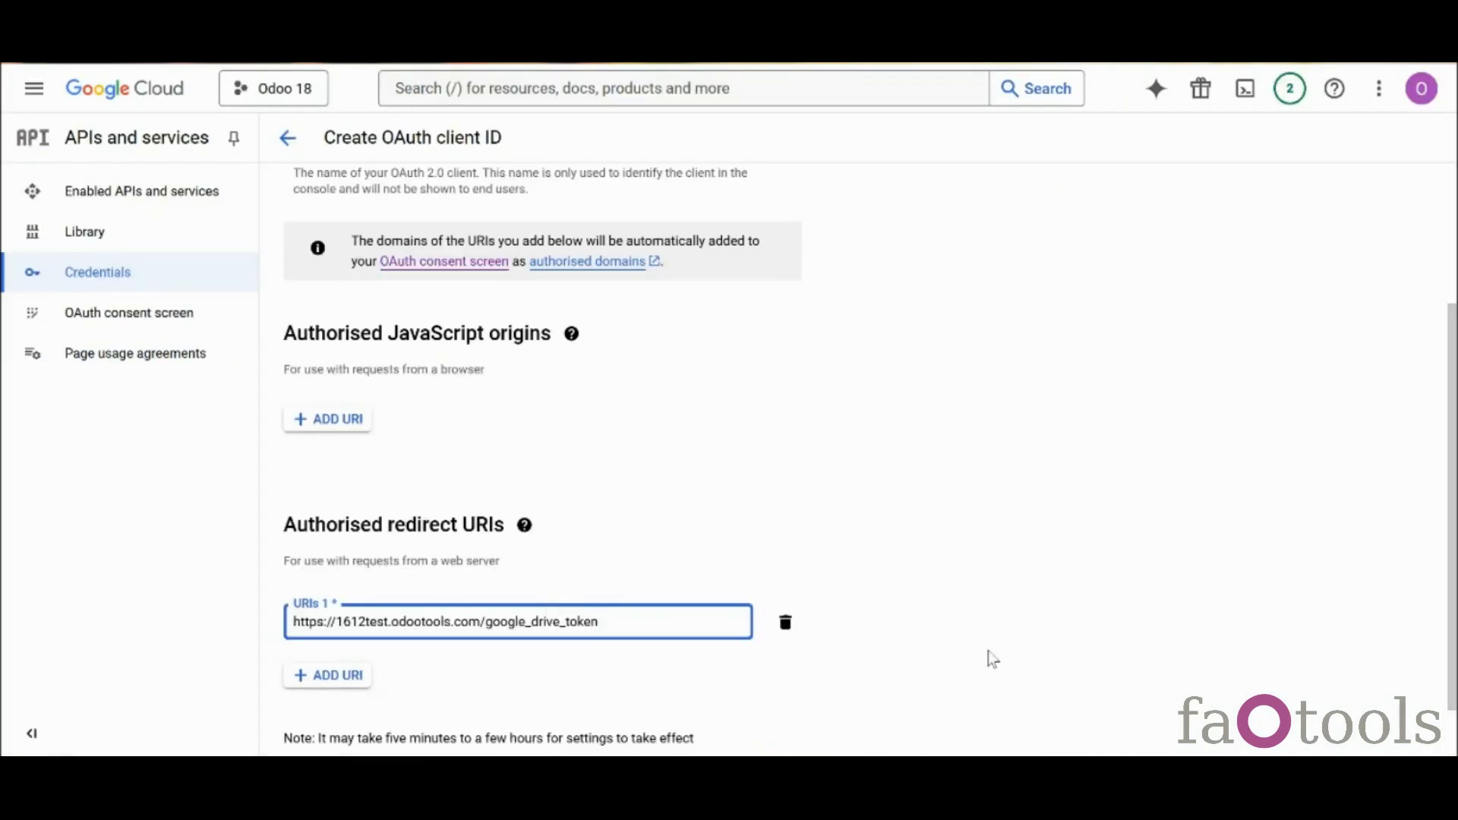
click(995, 657)
scroll(1028, 644, down, 1)
drag(1452, 600, 1452, 646)
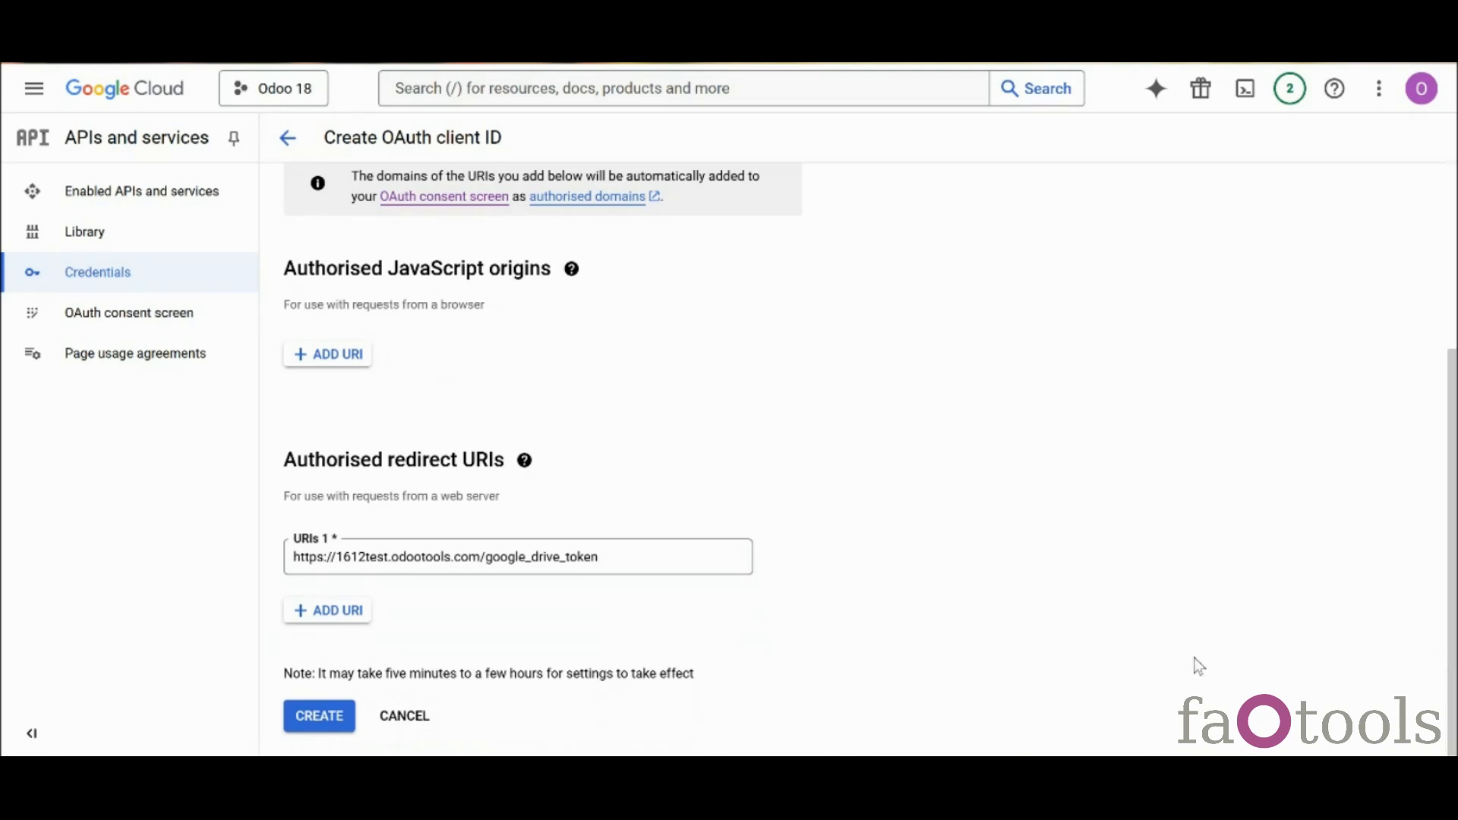
click(339, 721)
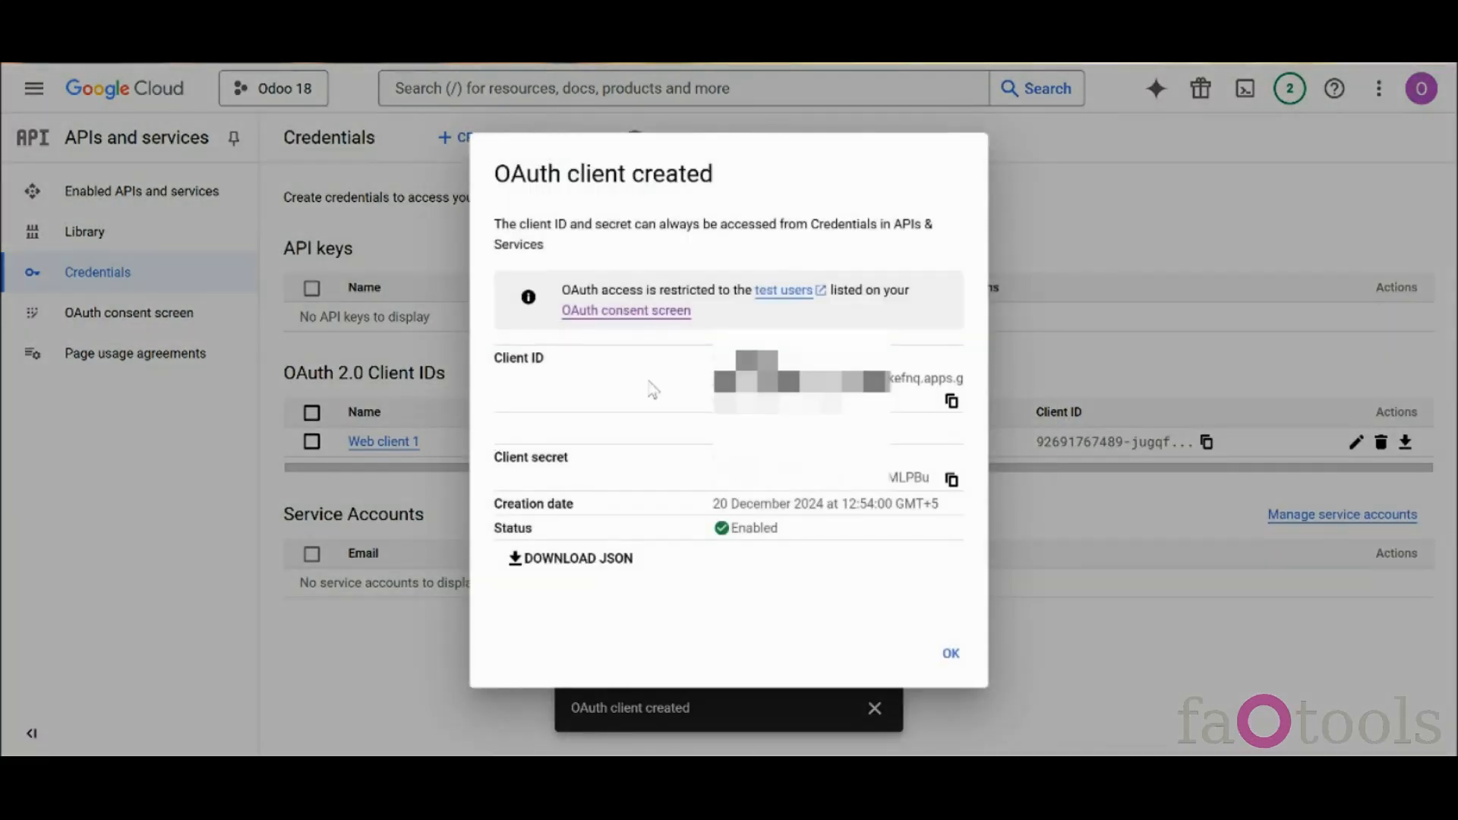
Copy the new client ID and start a Google Drive cloud client in Odoo Cloud Storage
click(951, 400)
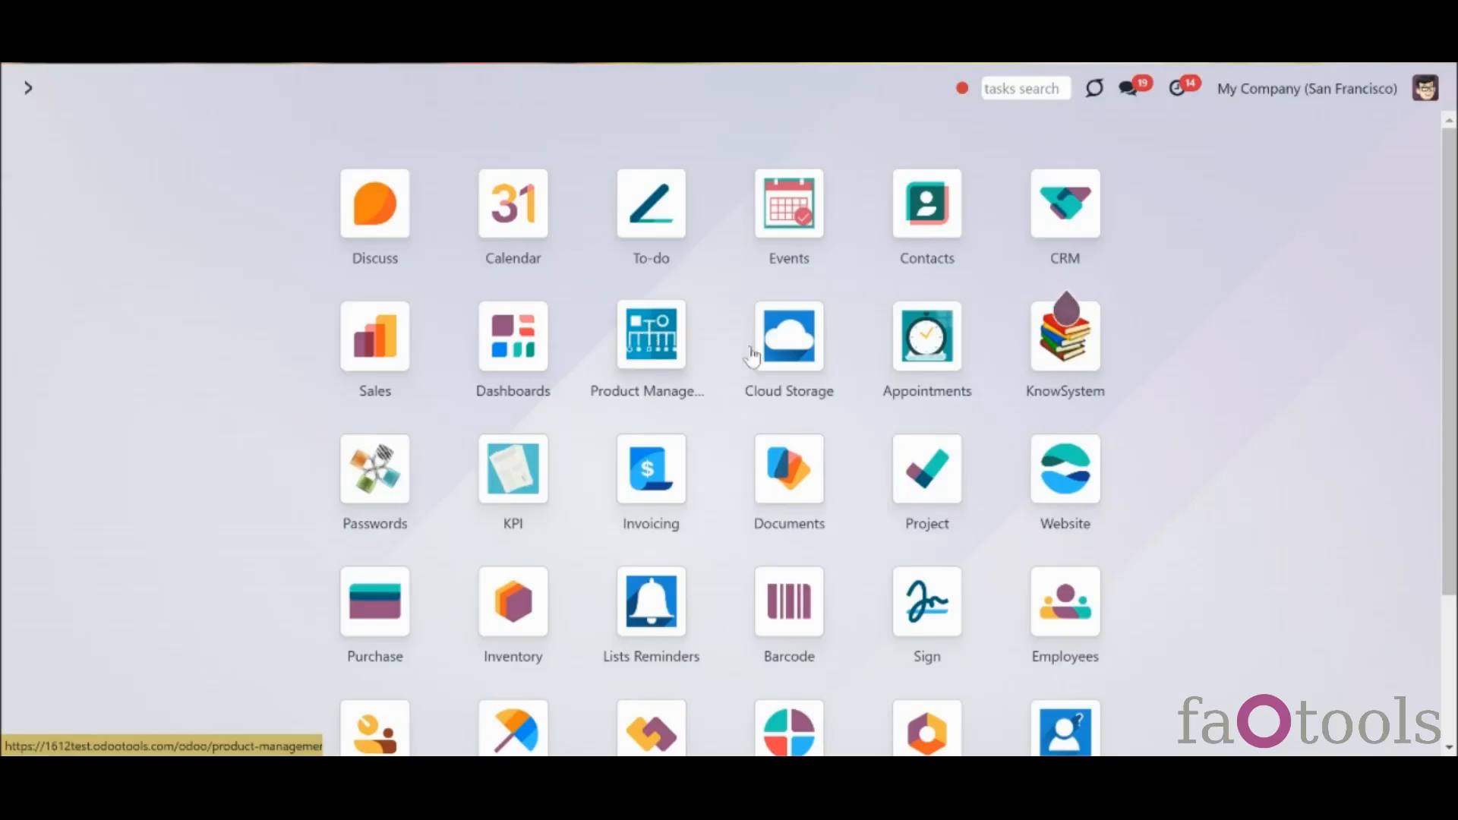
click(786, 335)
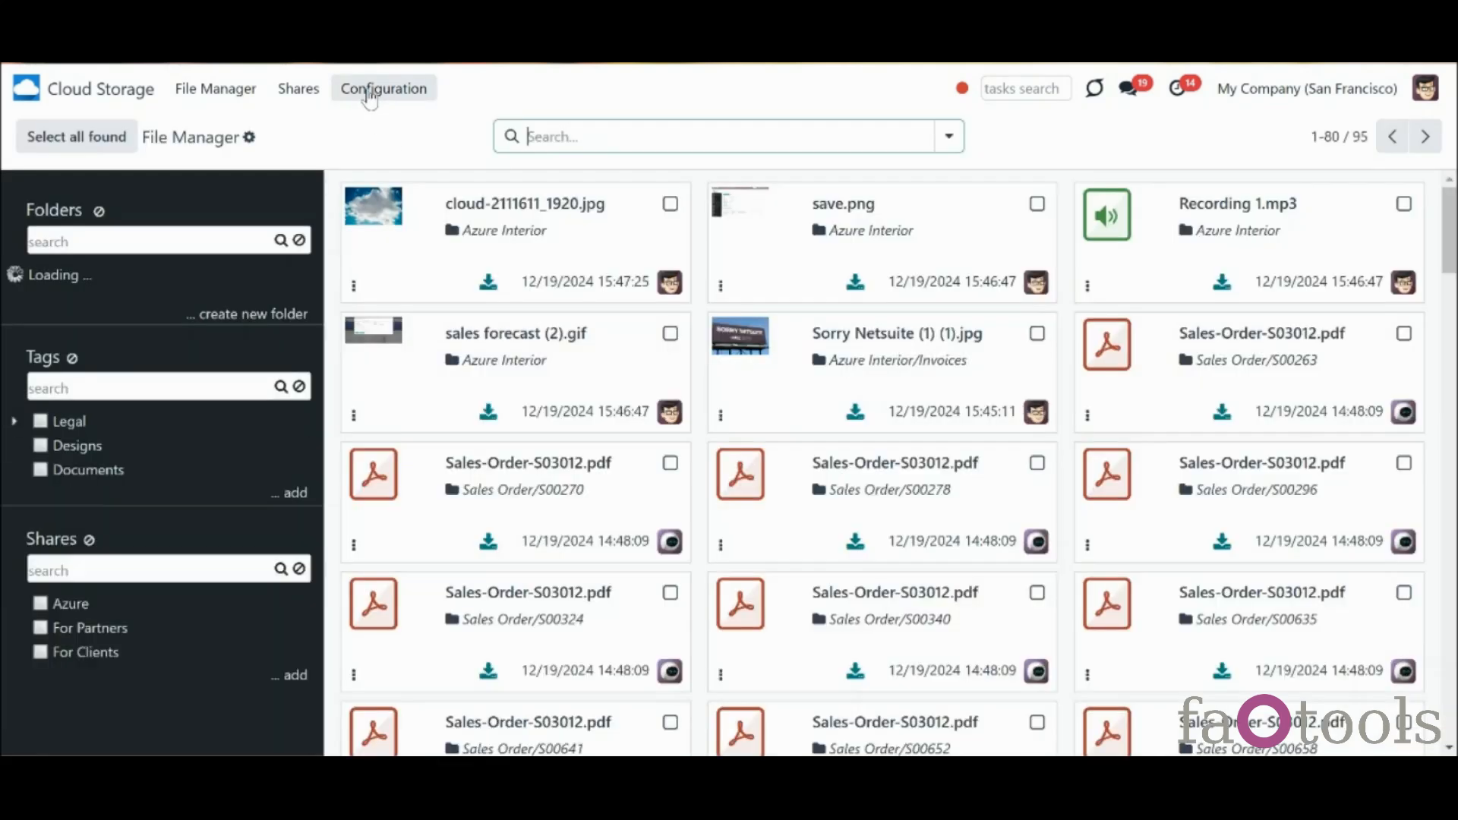
click(370, 91)
click(386, 132)
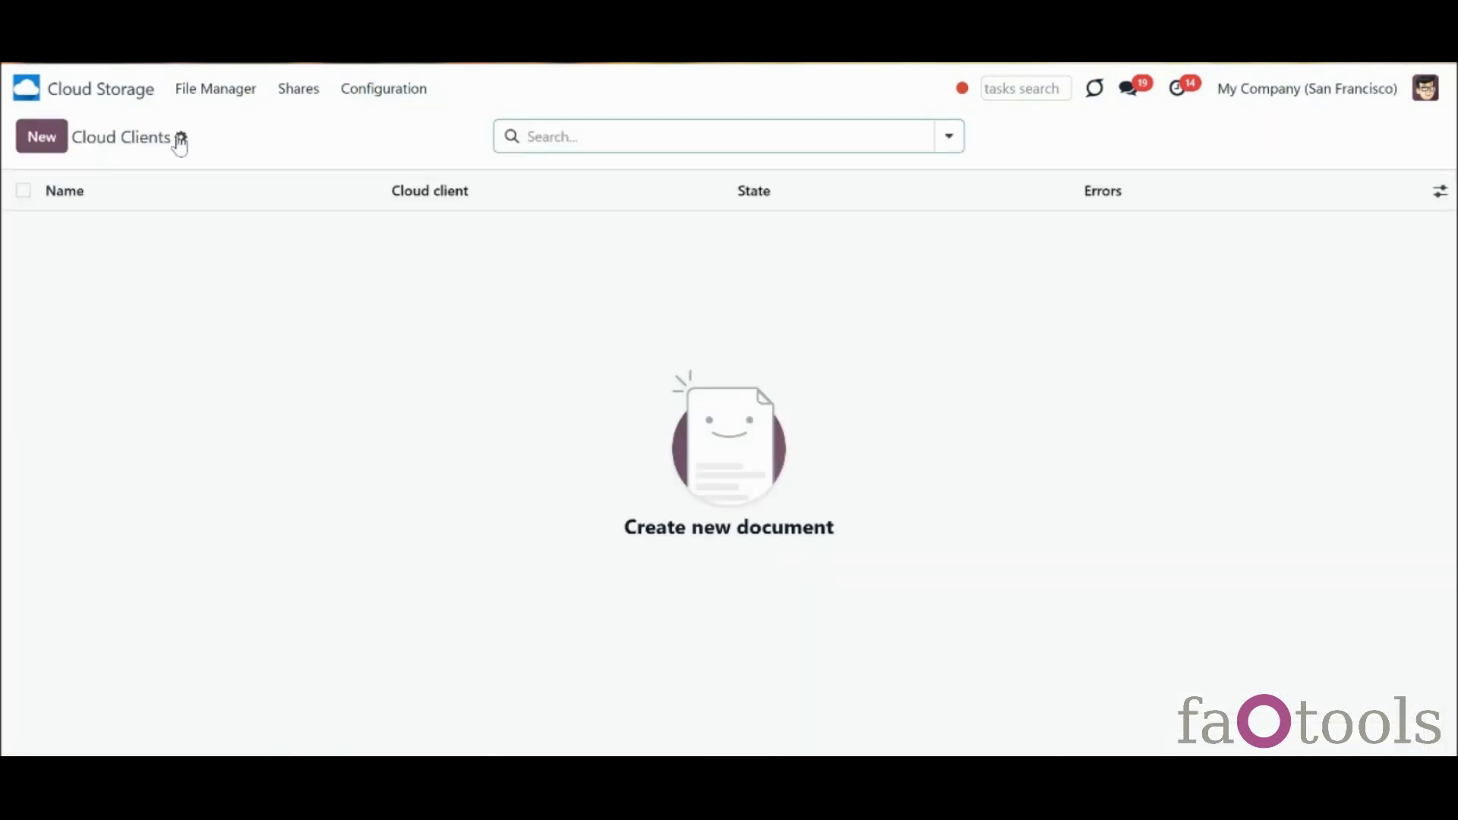
click(44, 138)
click(287, 314)
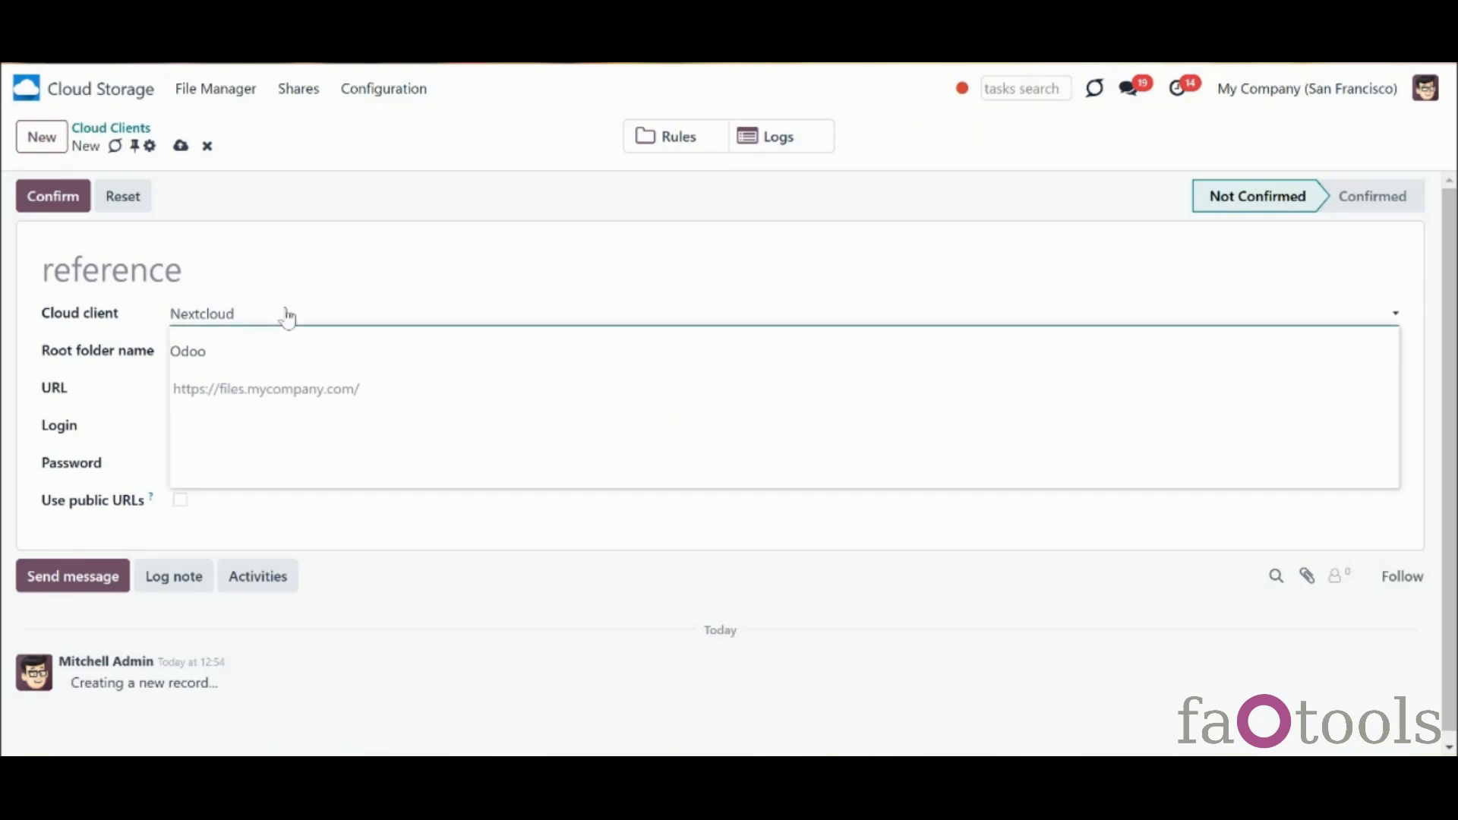
click(289, 369)
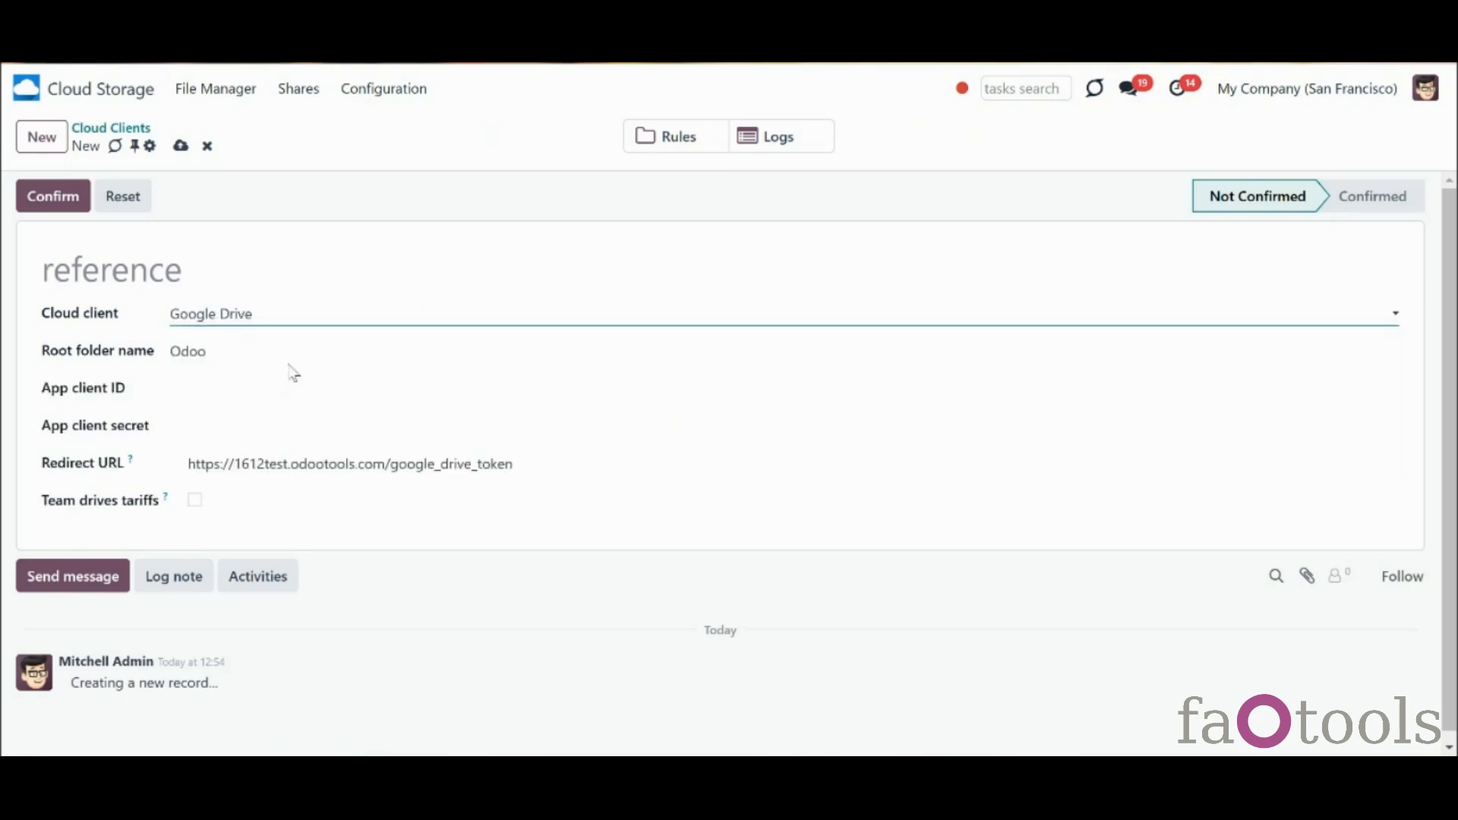
Name the cloud client 'Google Drive' and paste the app client ID
click(233, 279)
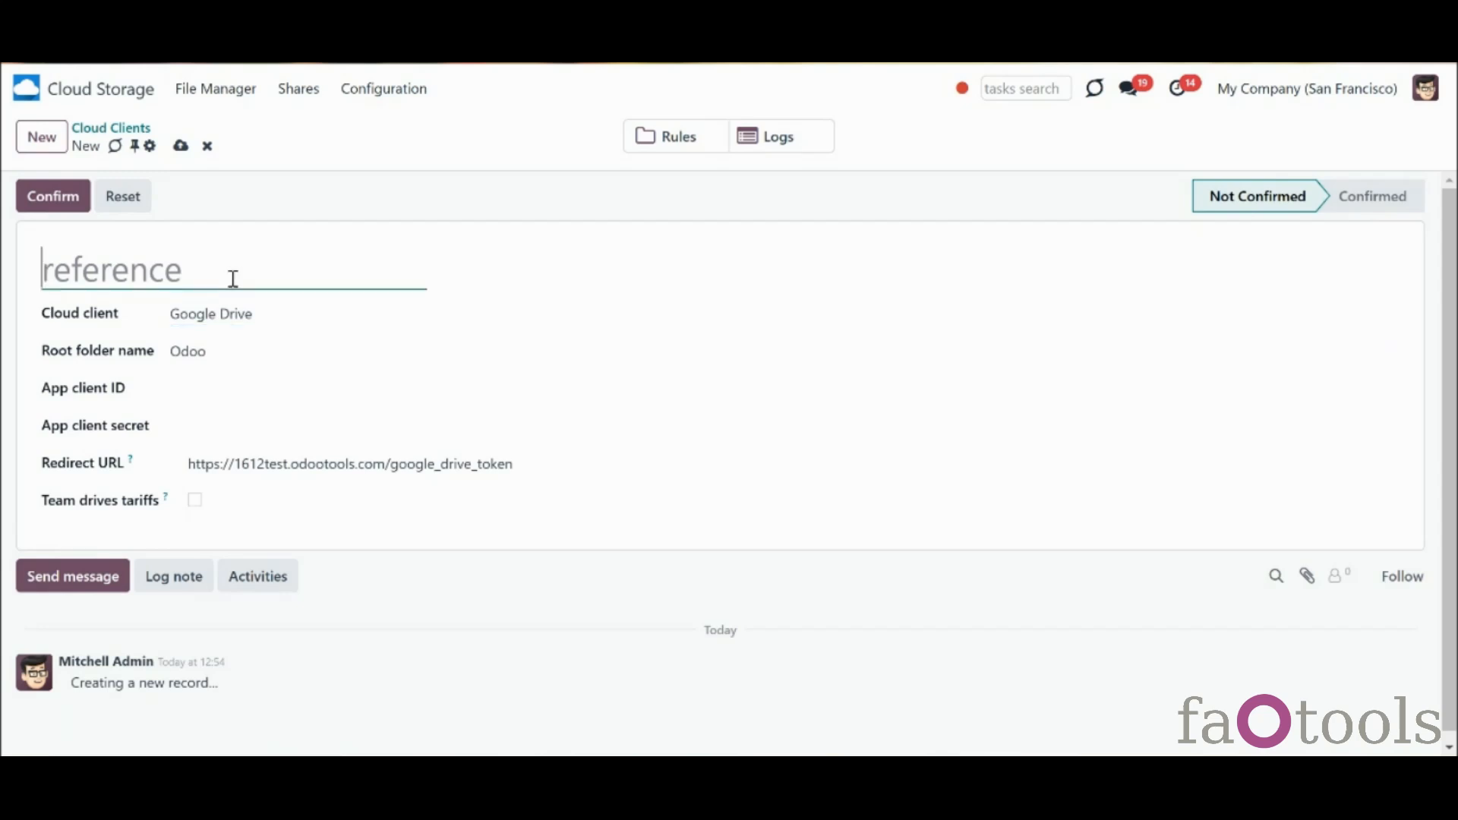
text(Google Drive)
key(Tab)
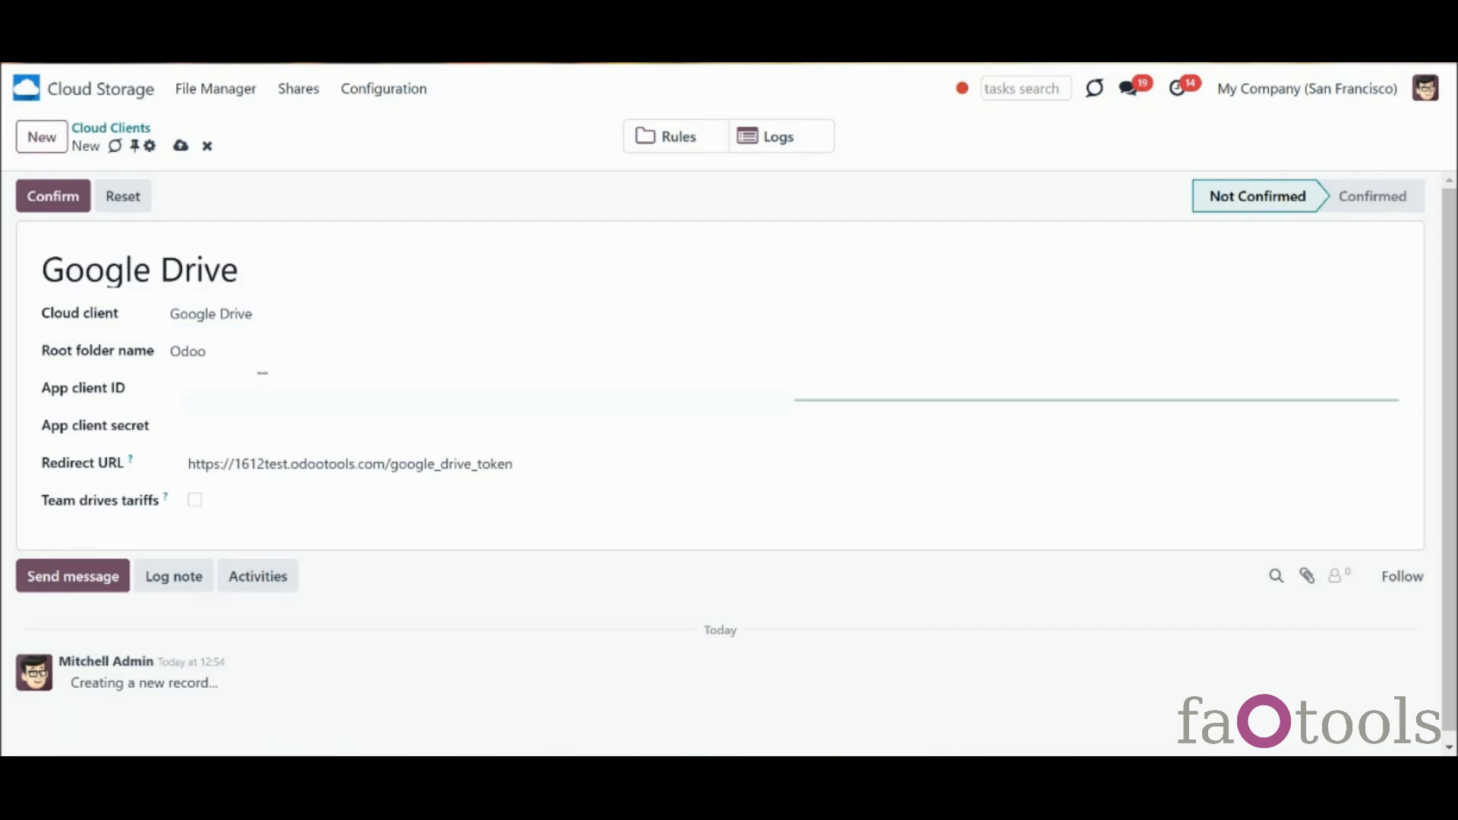
key(ctrl+v)
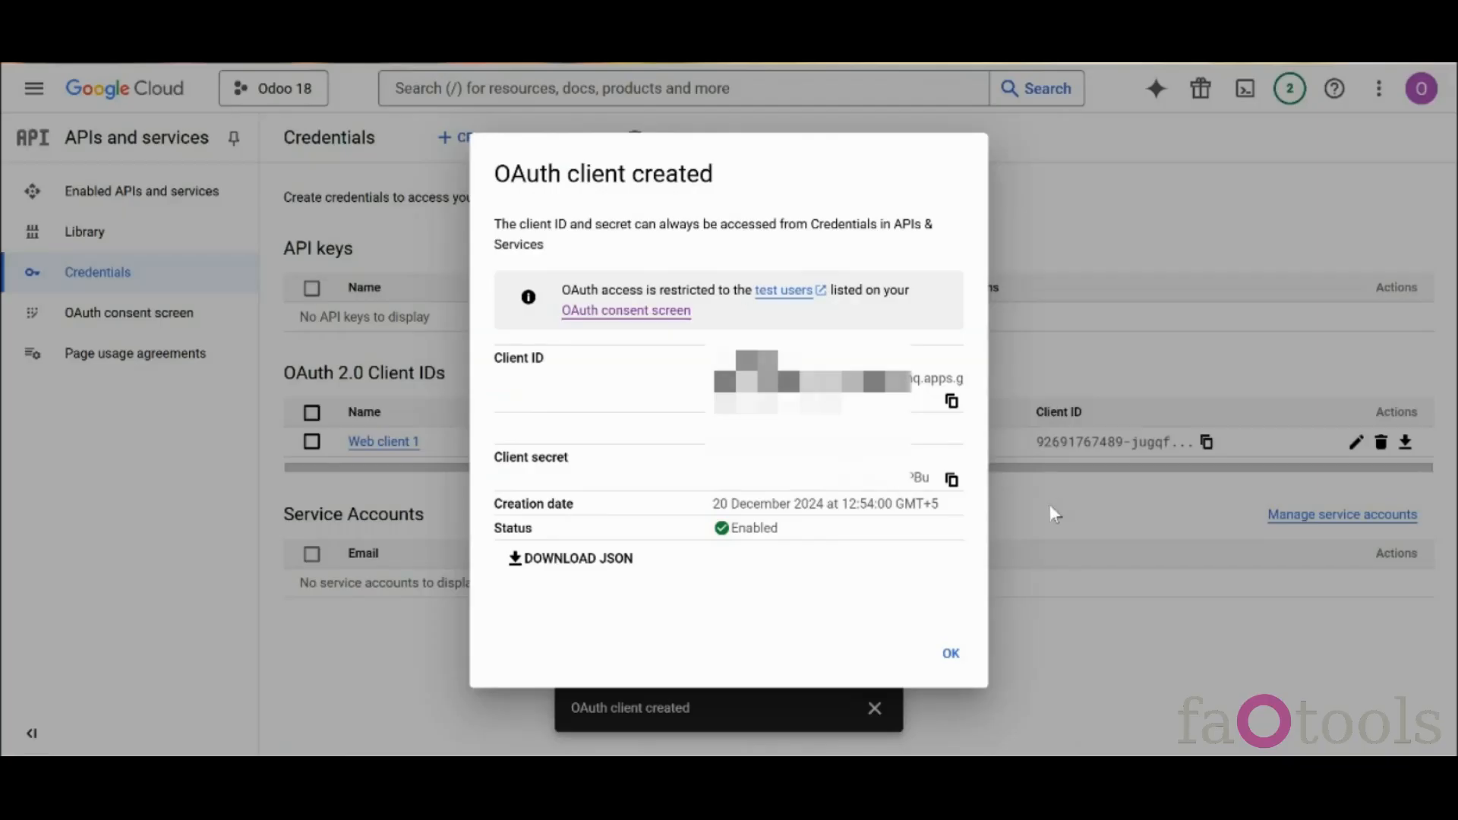
Paste the OAuth client secret as the app client secret and enable Team drives tariffs
click(952, 479)
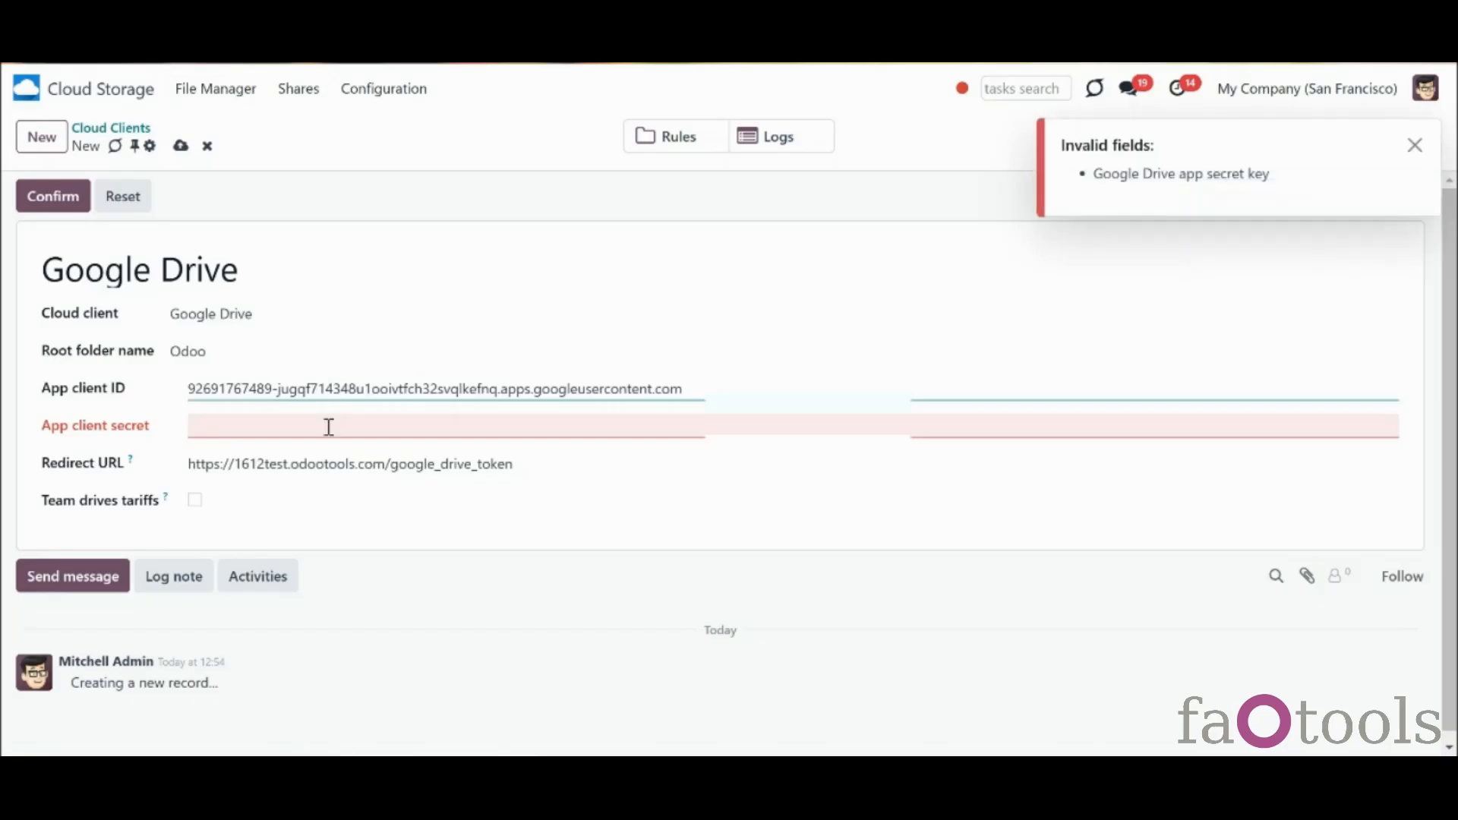
click(325, 429)
key(ctrl+v)
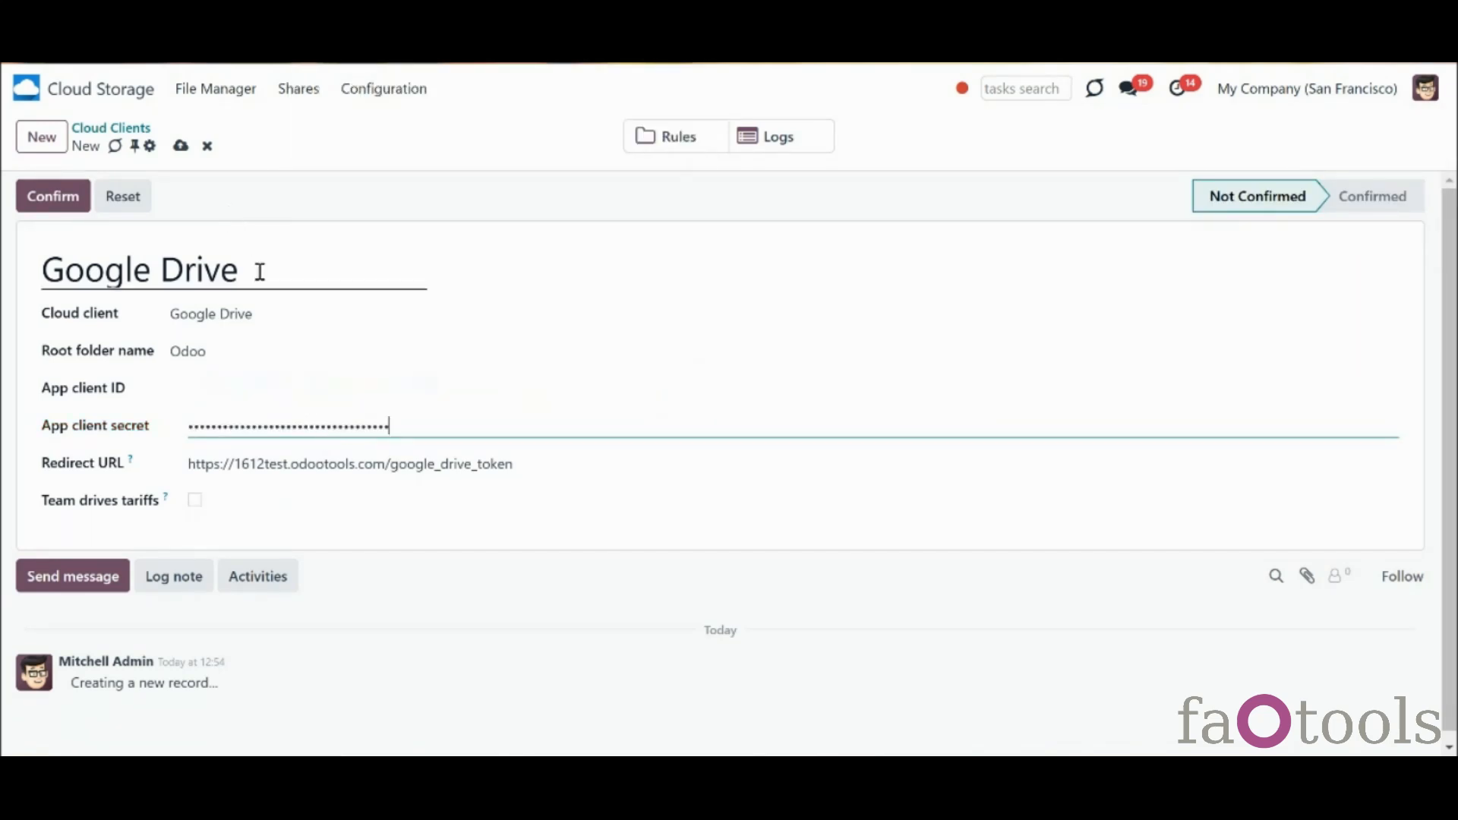
click(235, 360)
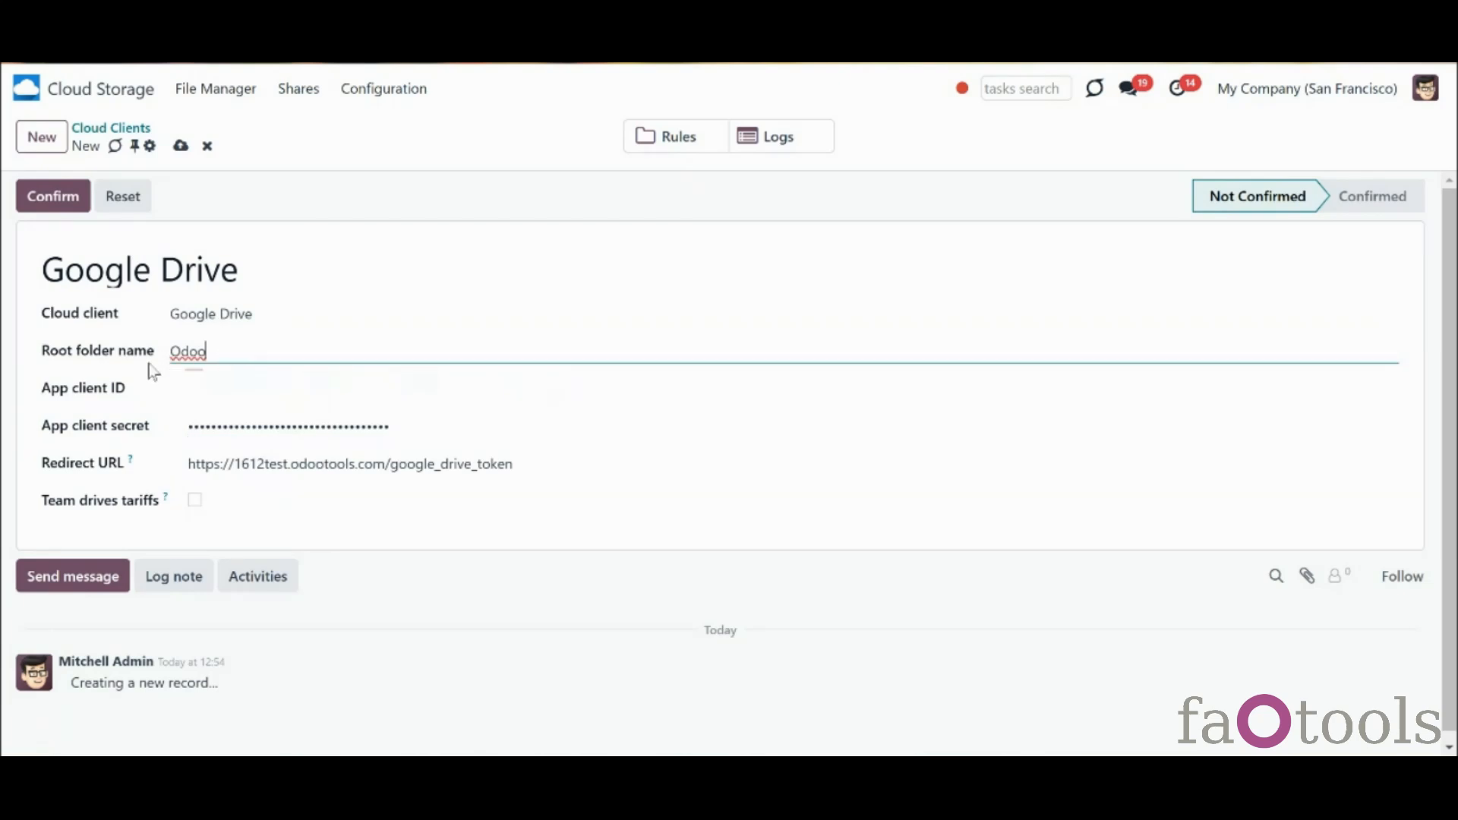
click(195, 500)
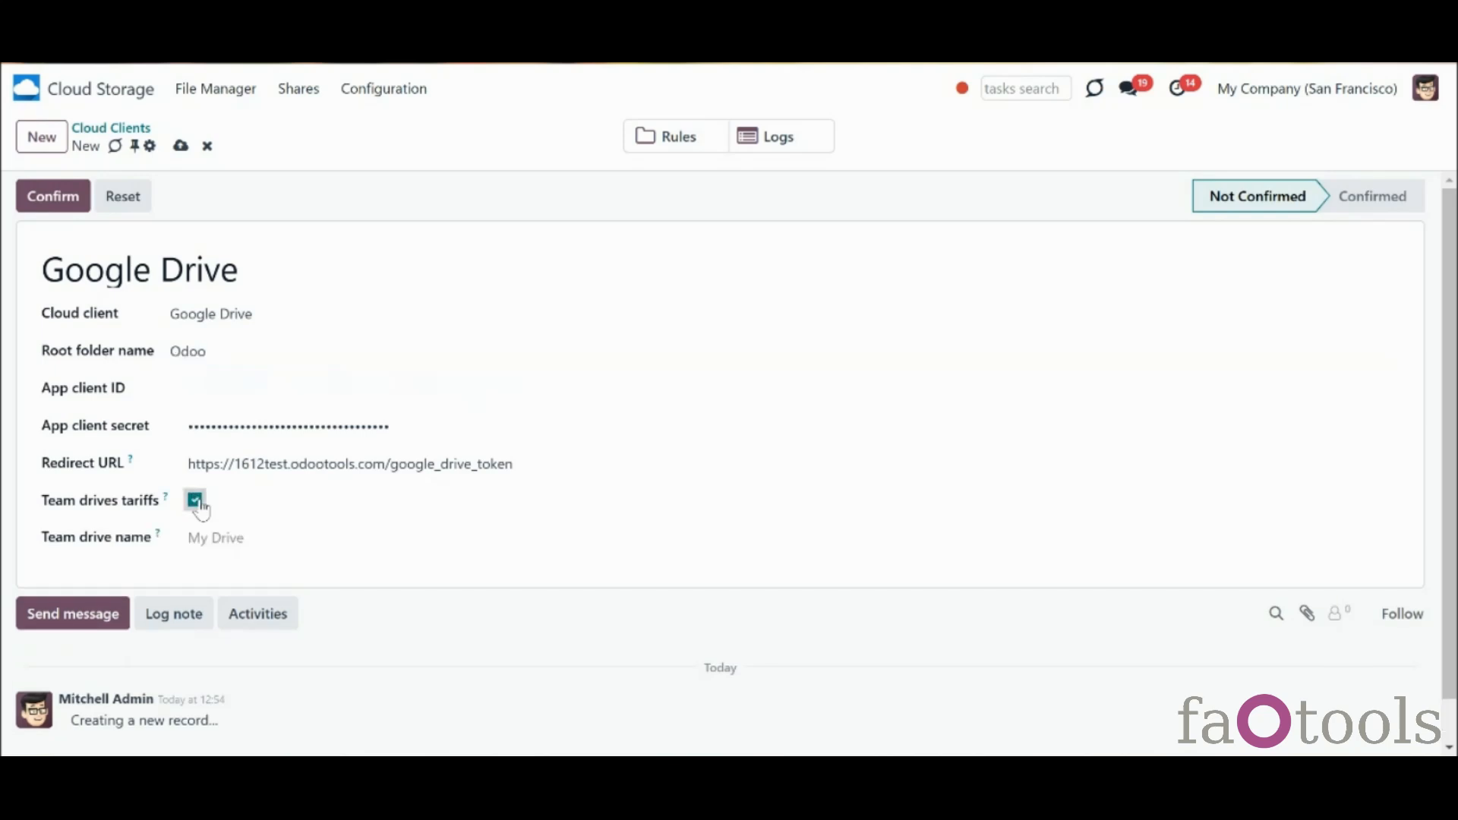
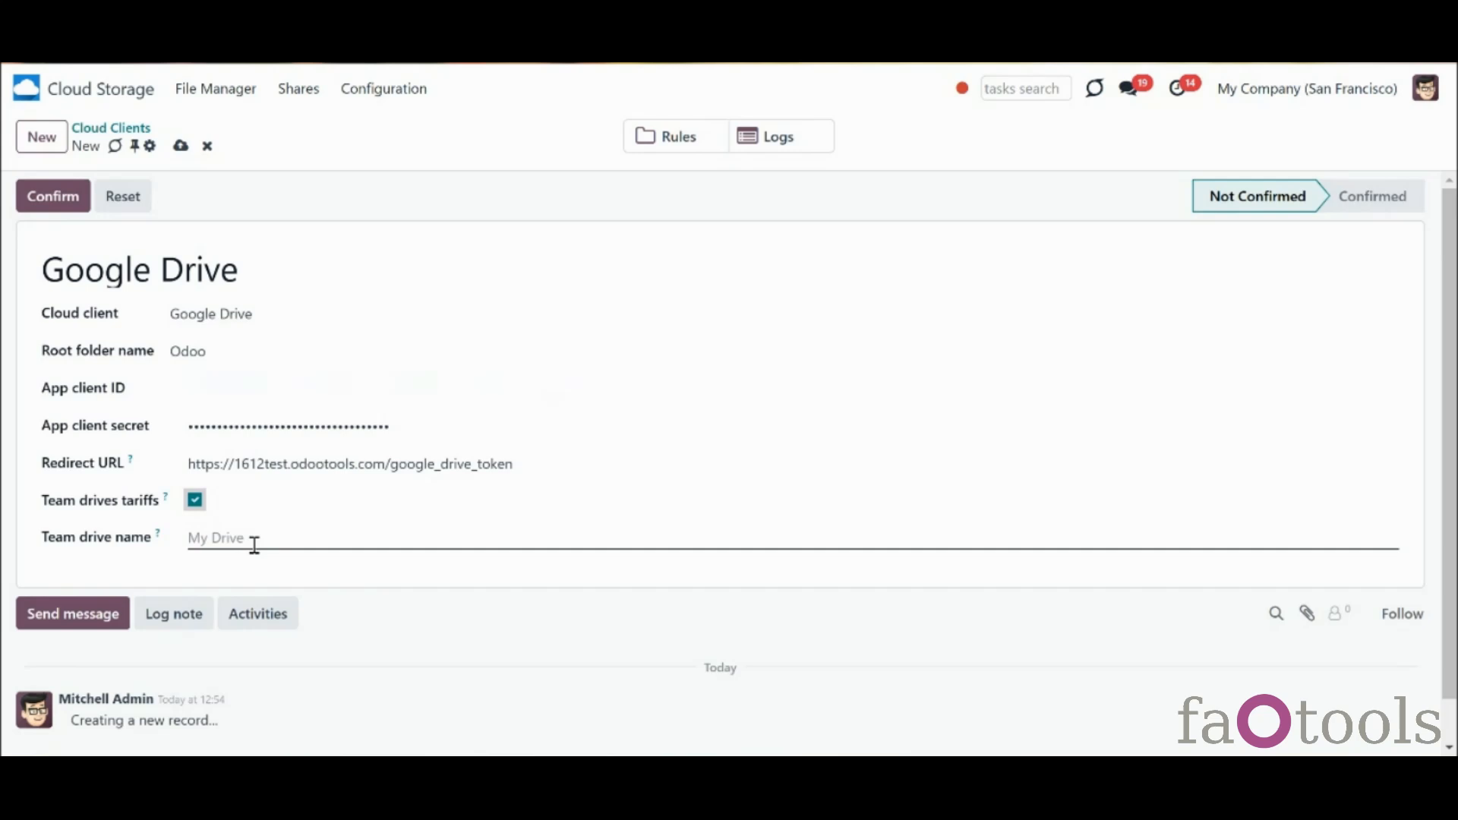
Turn off Team drives tariffs, save the Google Drive client, and confirm it to begin Google authorisation
click(195, 500)
click(181, 146)
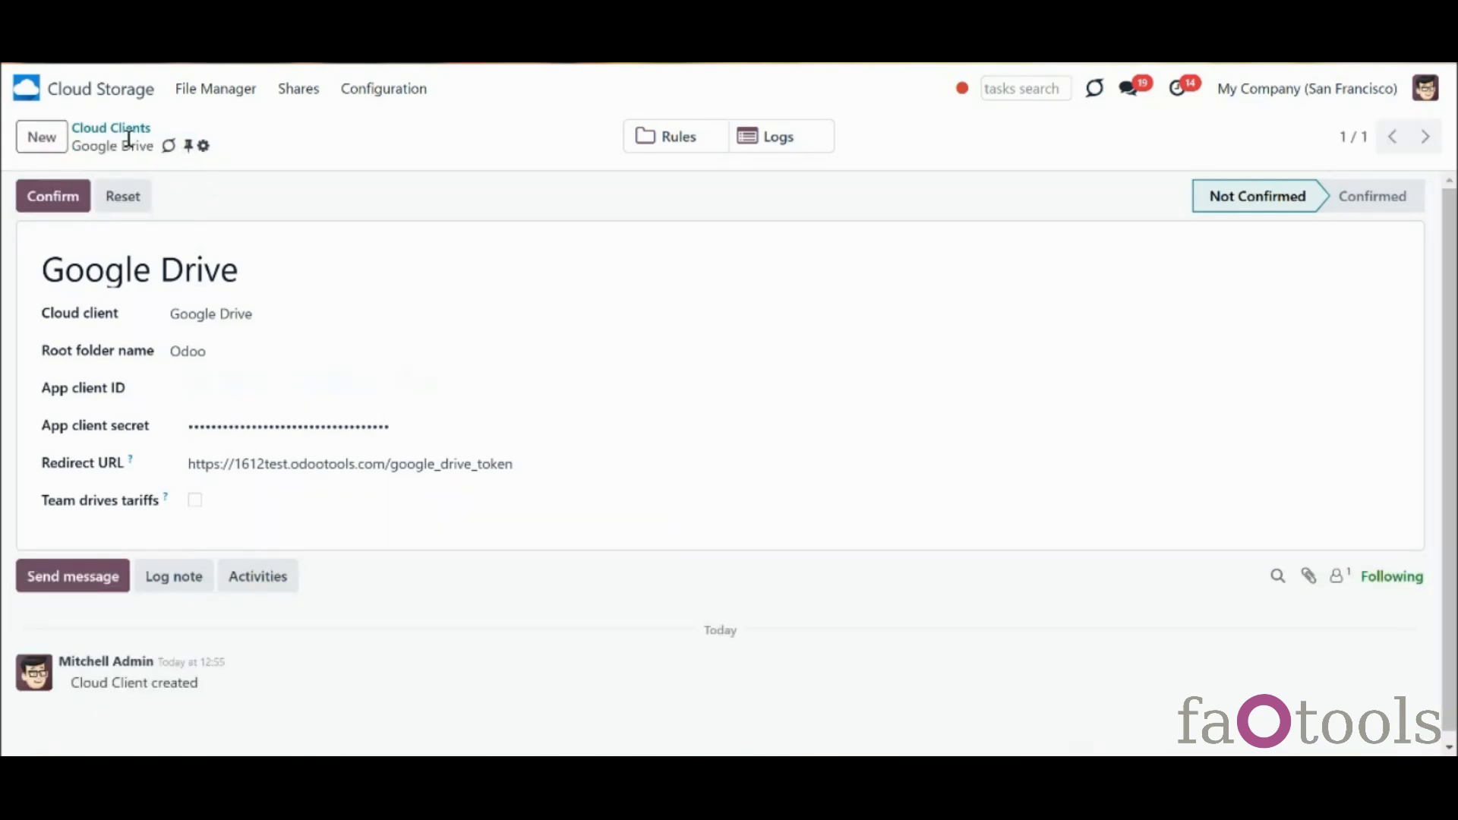
click(54, 199)
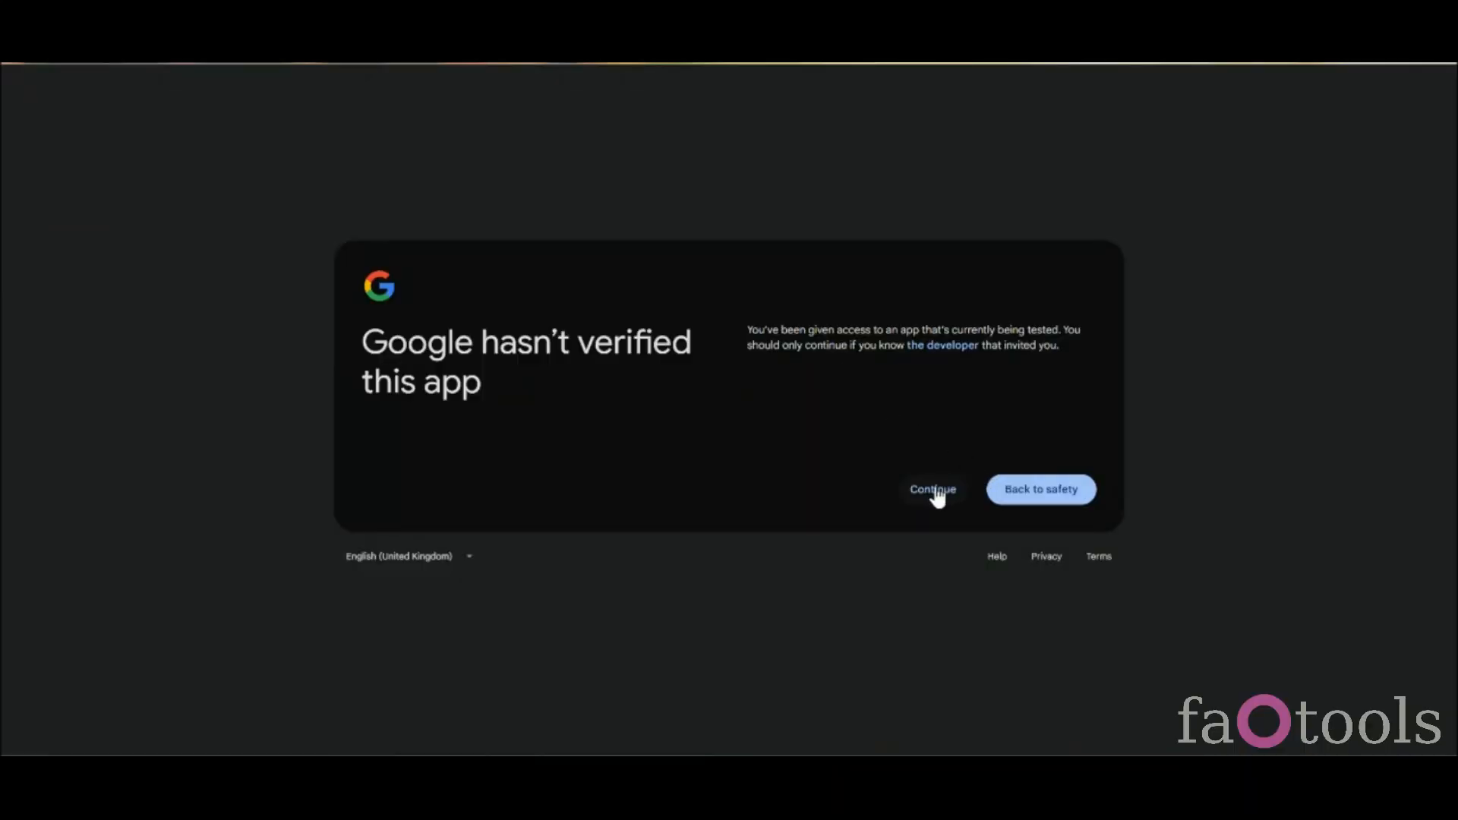
Continue past the unverified-app warning and grant odootools.com all requested Google Drive permissions
click(934, 491)
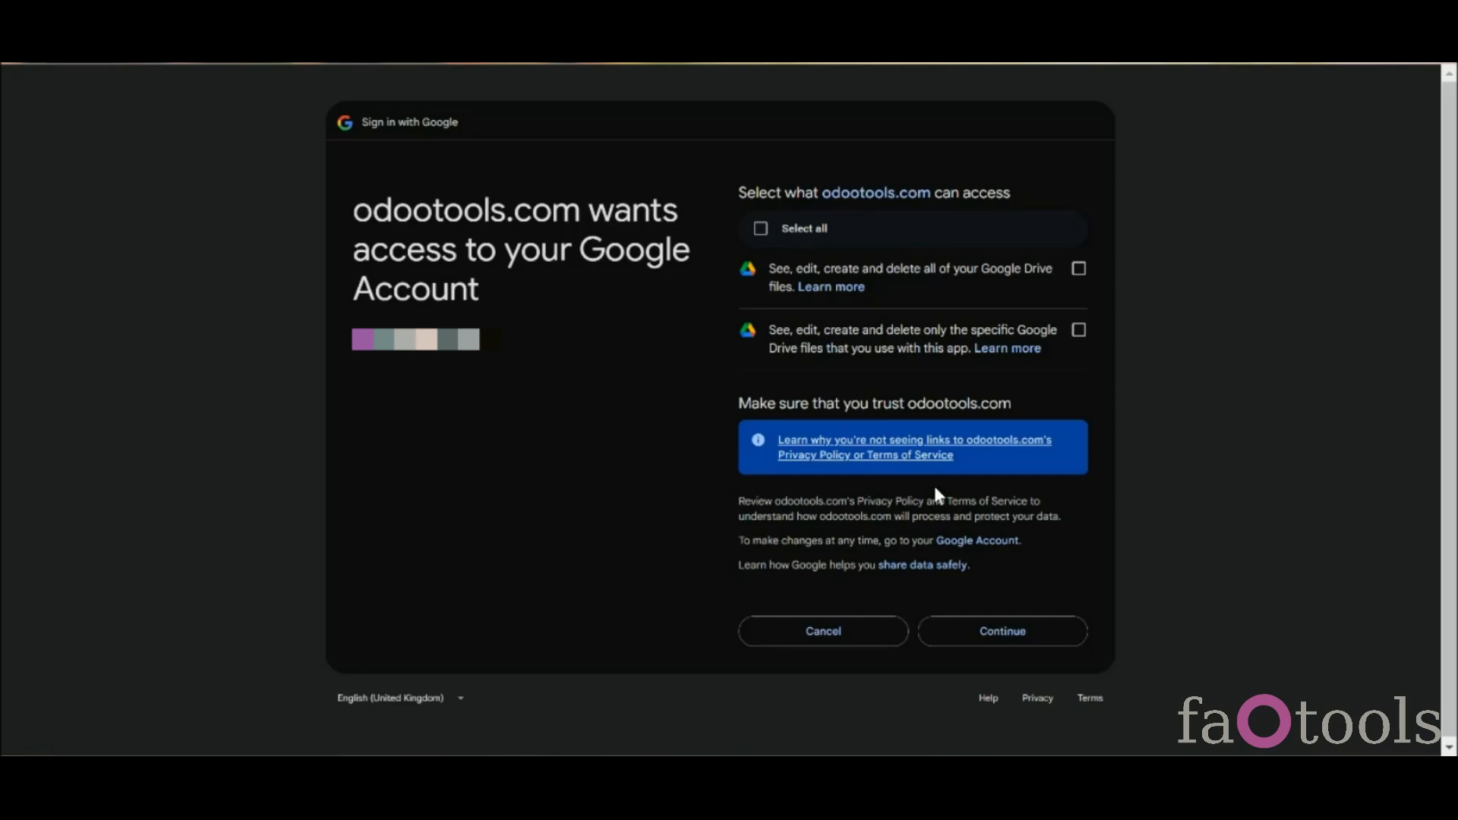
click(760, 227)
click(984, 637)
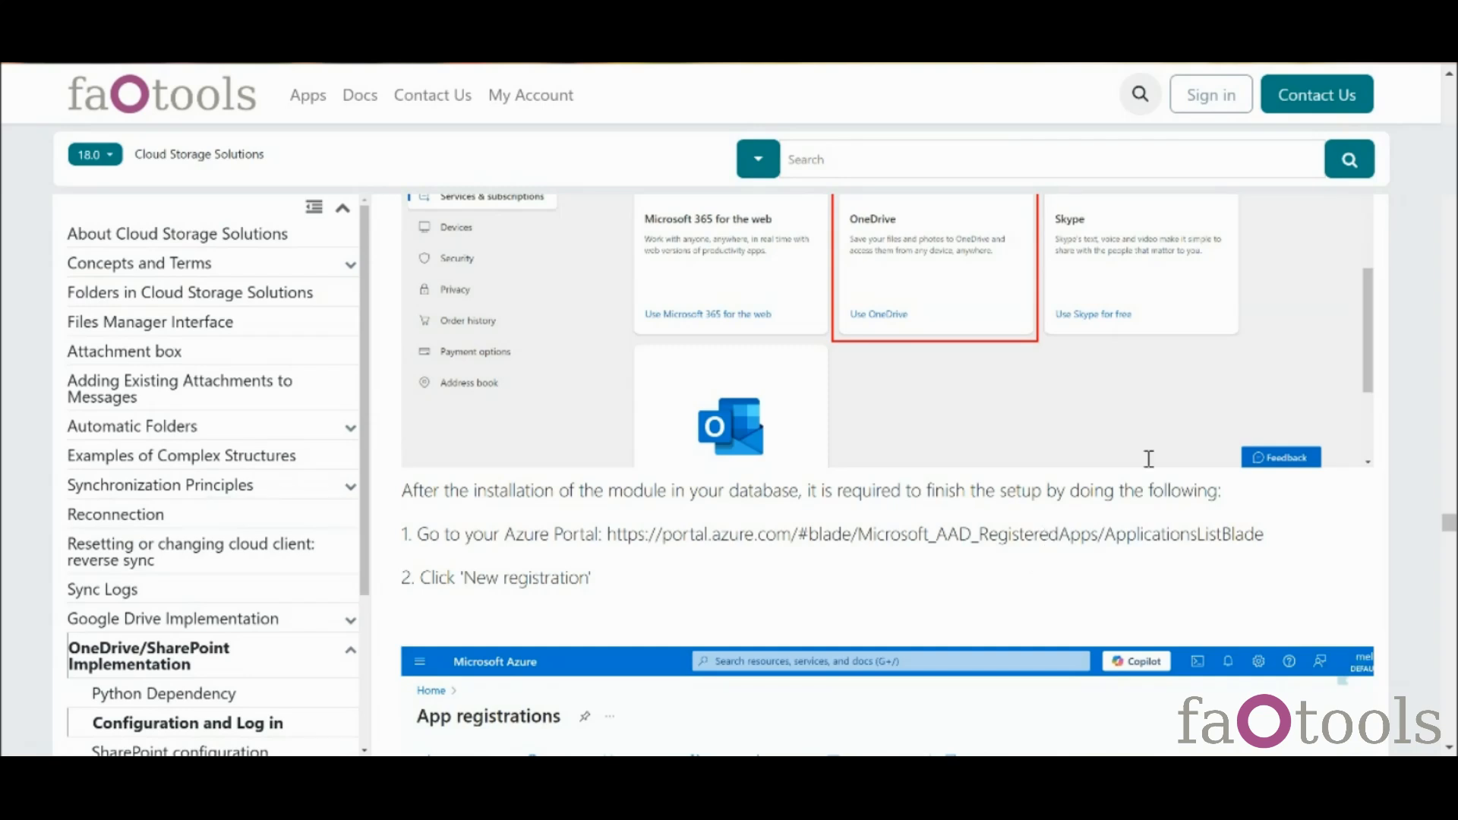
Read through the OneDrive/SharePoint configuration docs and follow them to Azure's App registrations page
scroll(887, 474, up, 6)
scroll(887, 474, up, 3)
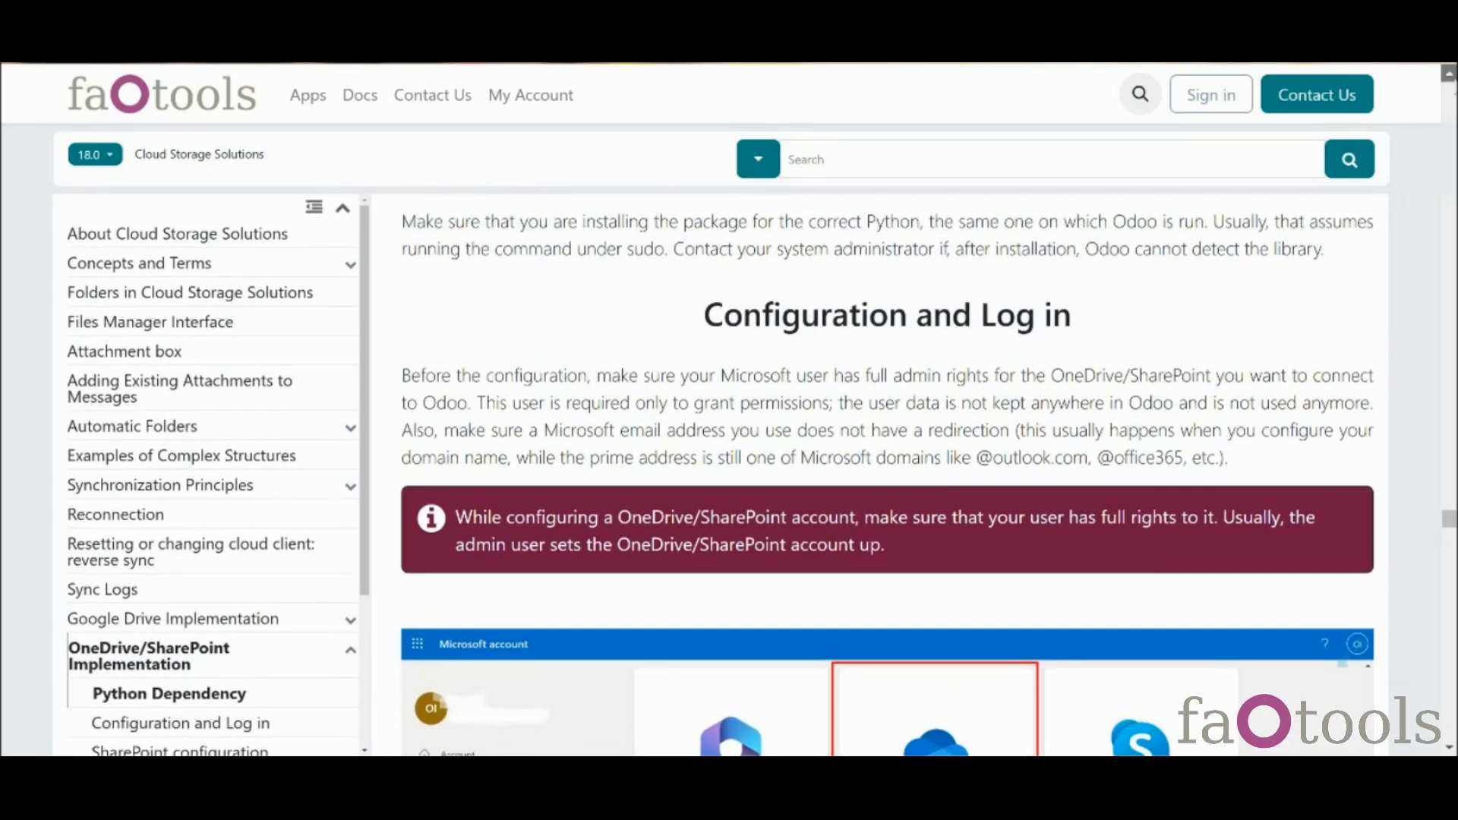
scroll(887, 474, up, 4)
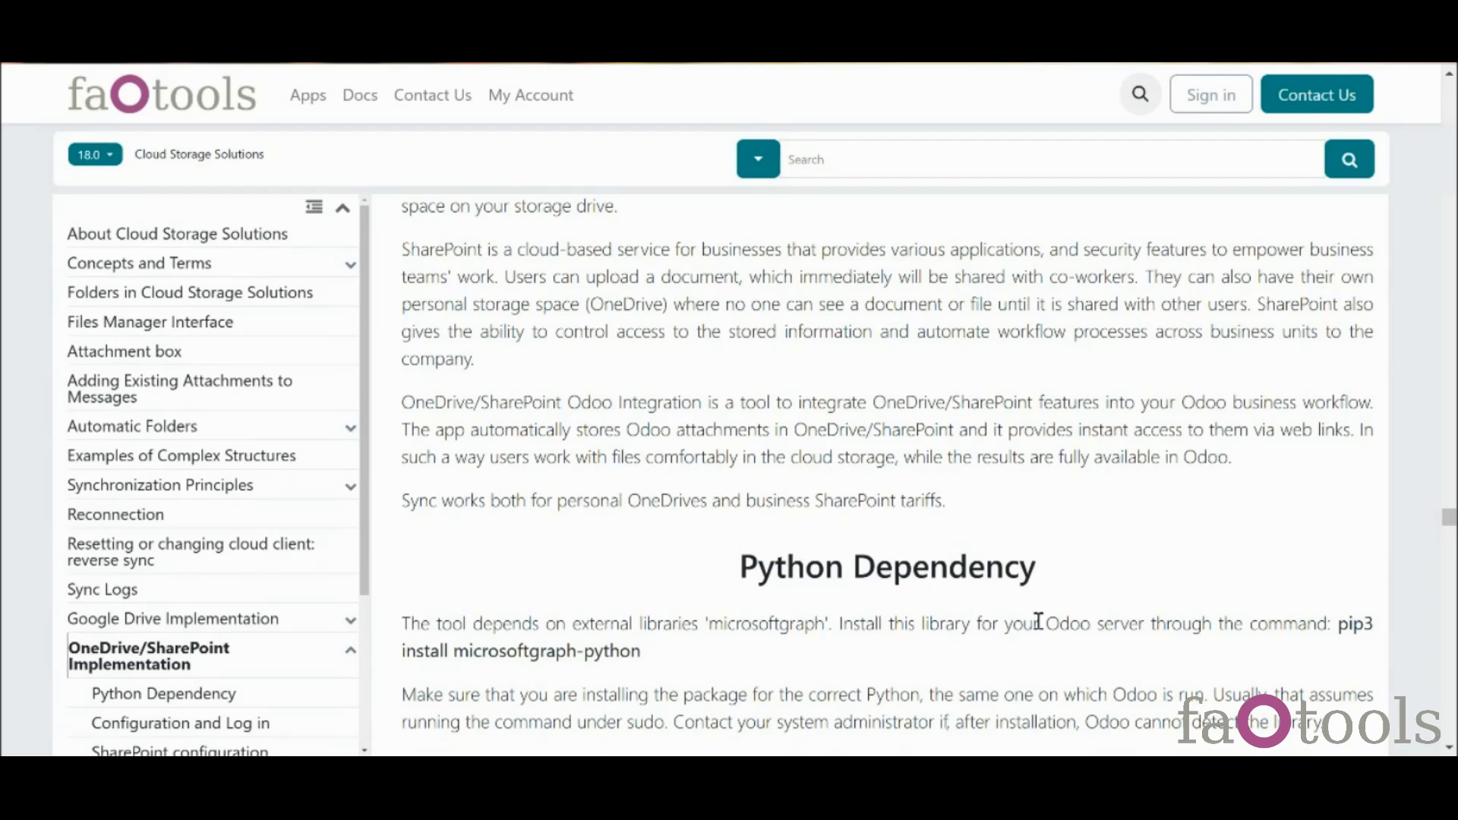
click(1450, 748)
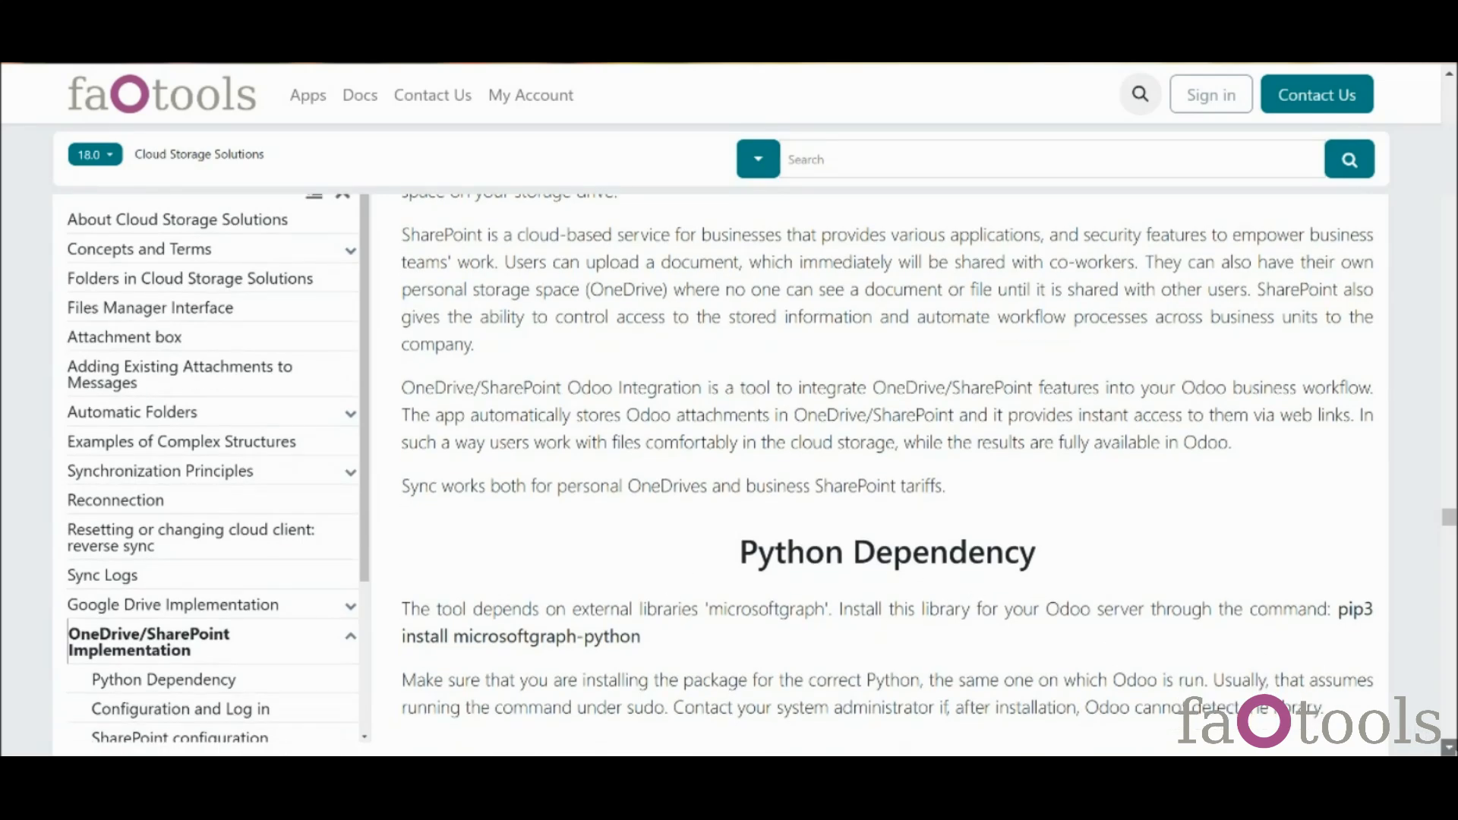
click(1450, 748)
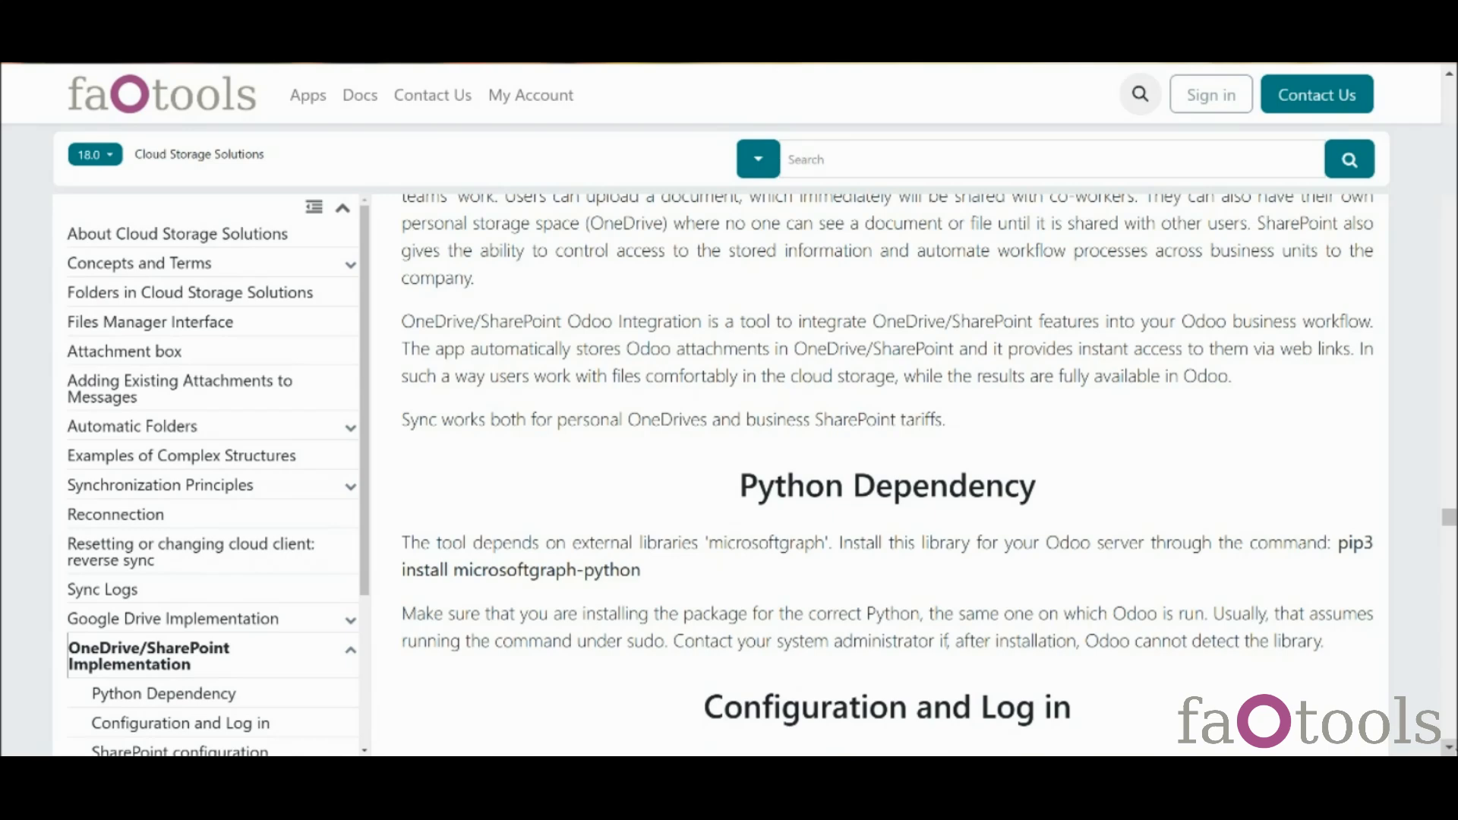
scroll(887, 475, down, 1)
scroll(887, 475, down, 1)
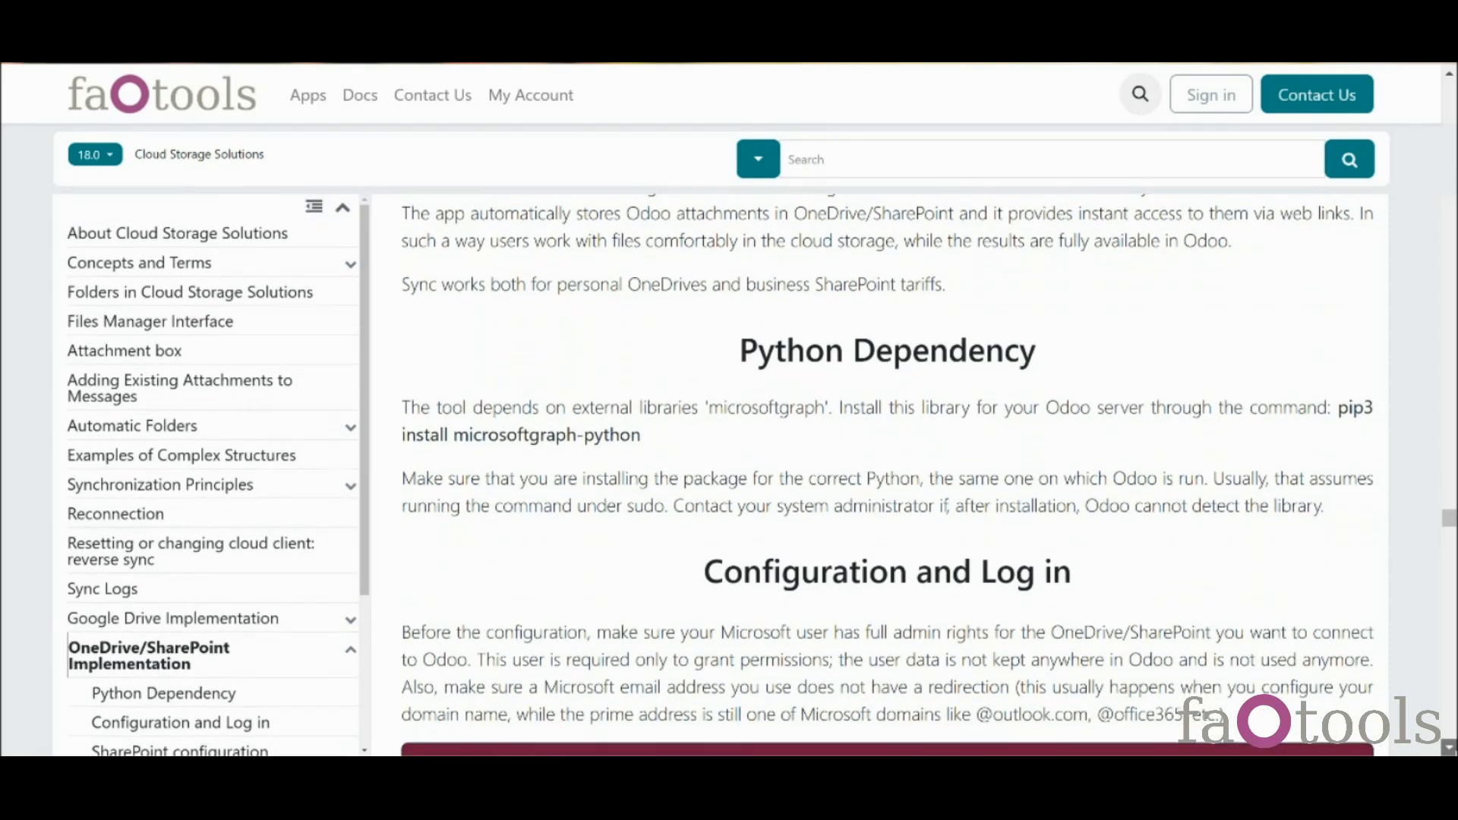
scroll(887, 475, down, 4)
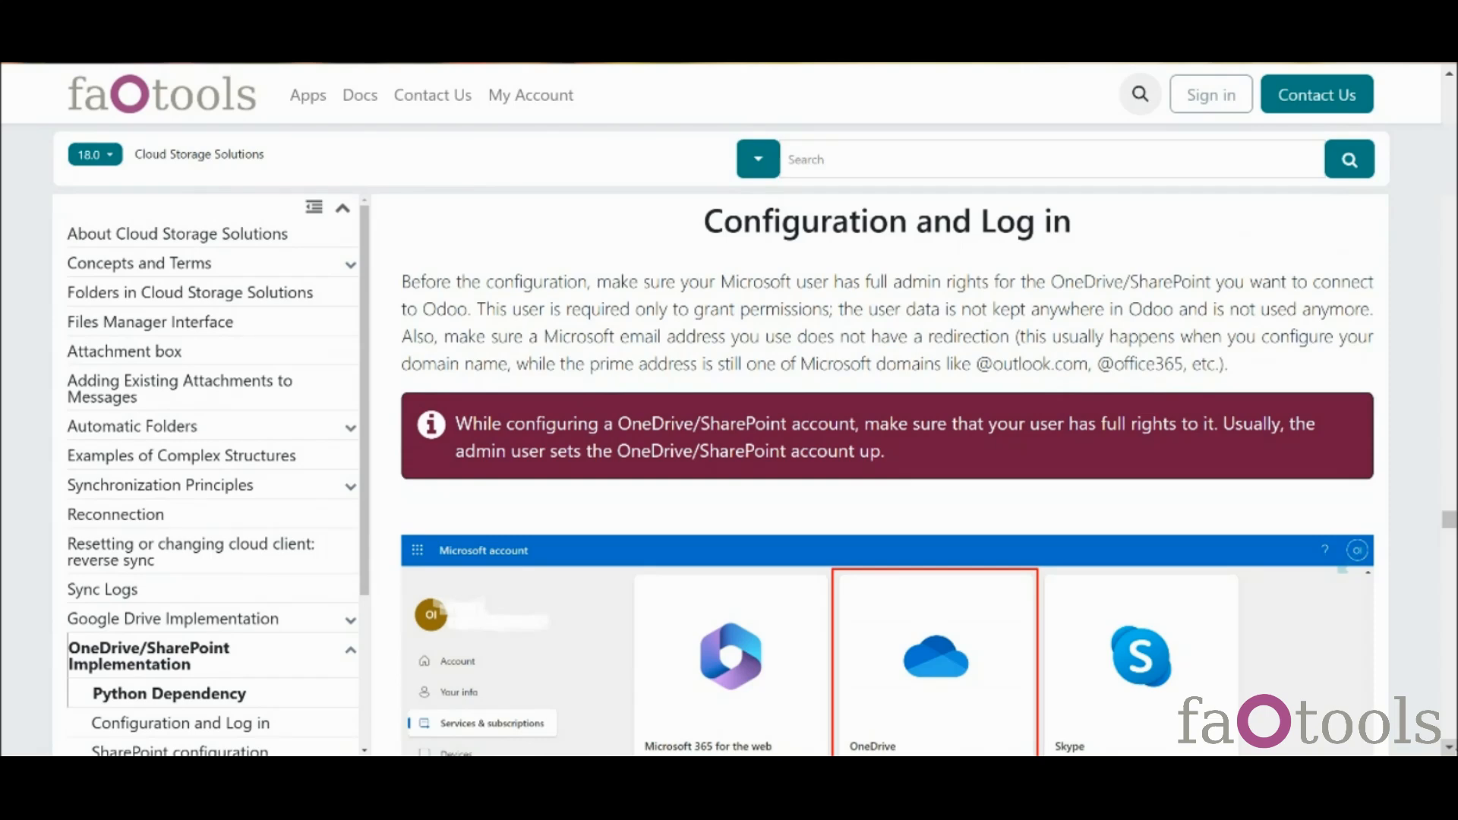
scroll(887, 475, down, 6)
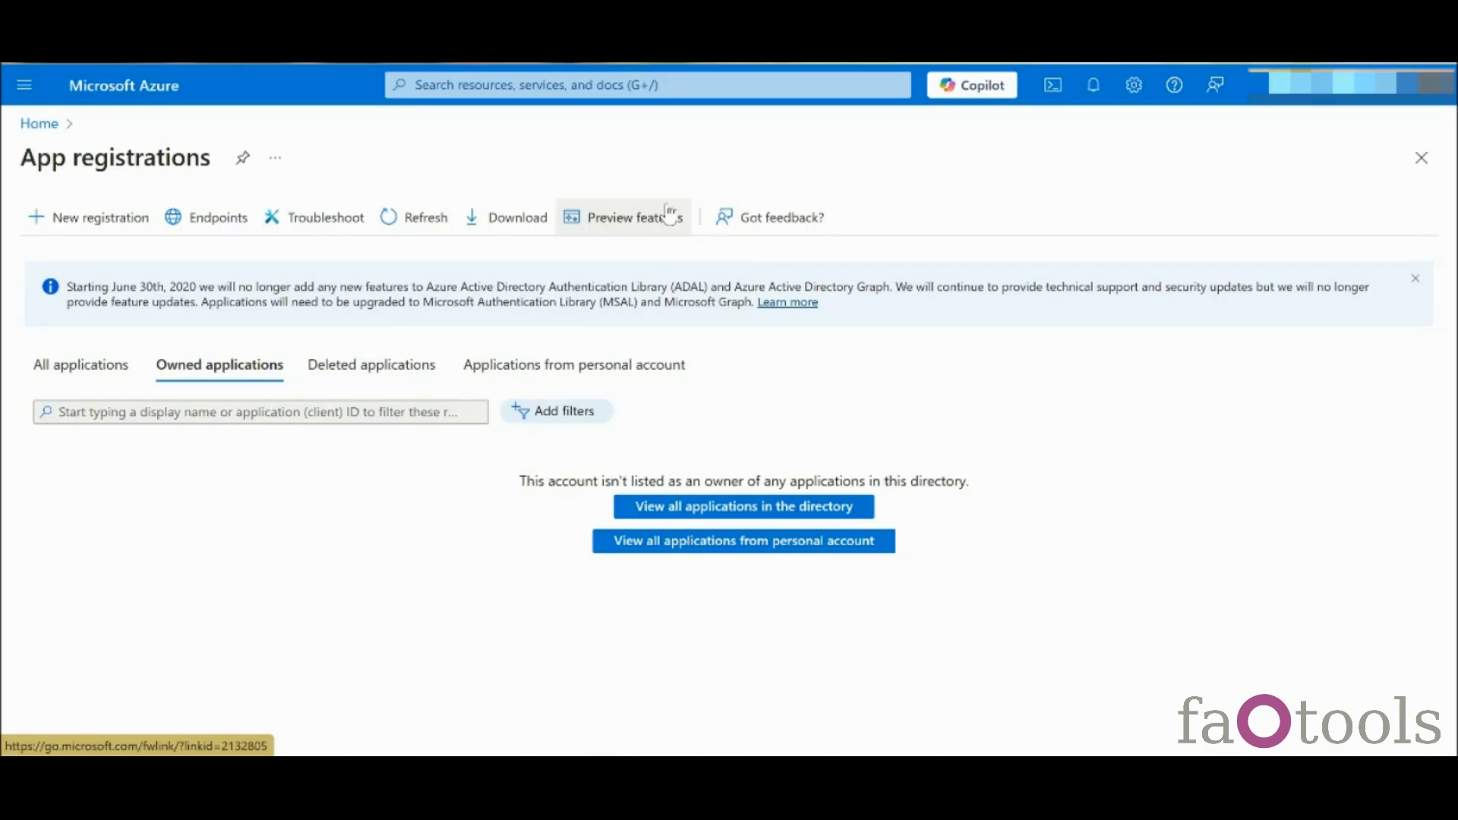
Start an Azure app registration named Odoo18 for organisational and personal accounts, with a Web platform
click(103, 224)
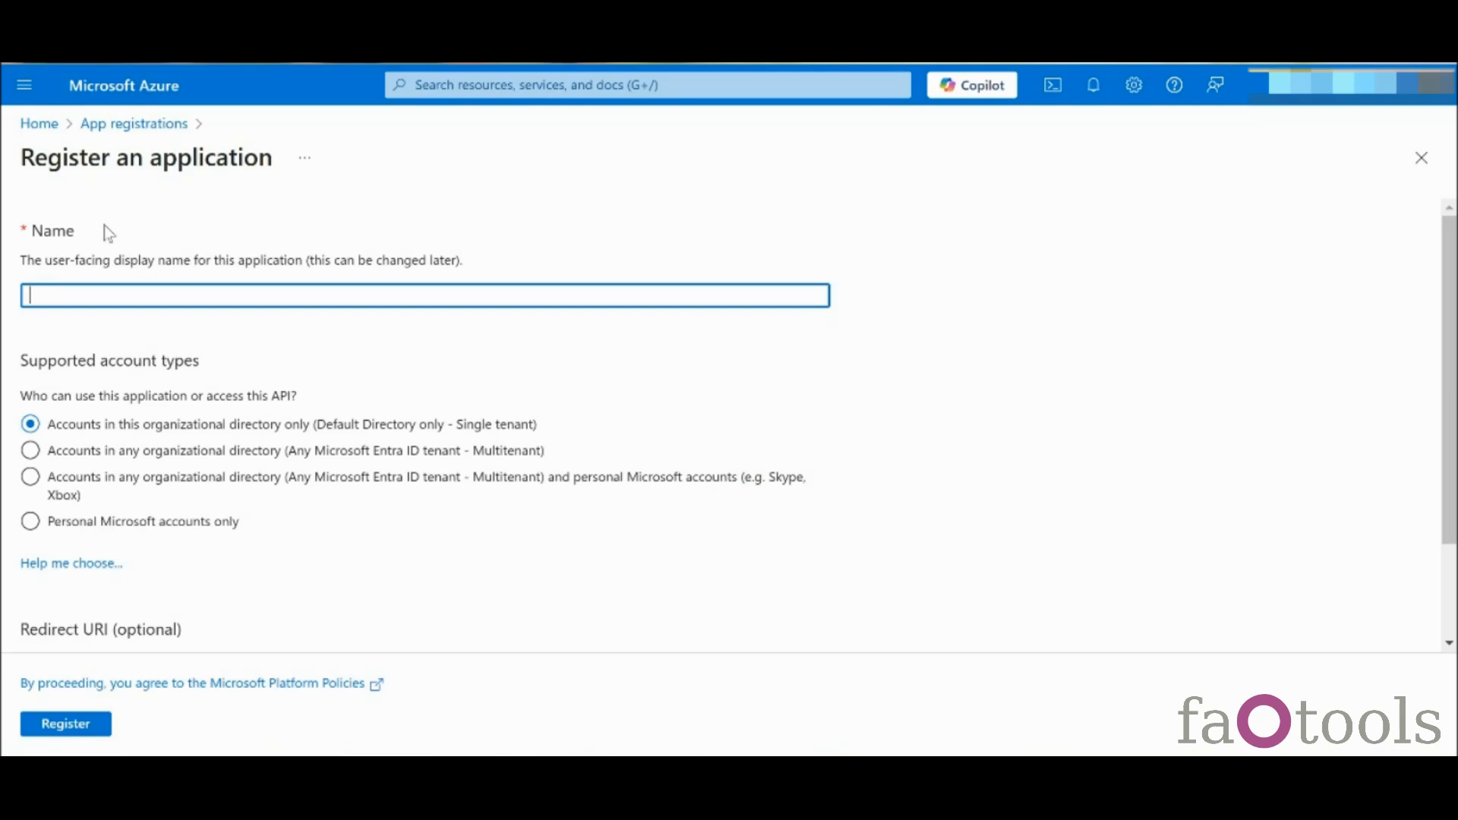
text(Odoo18)
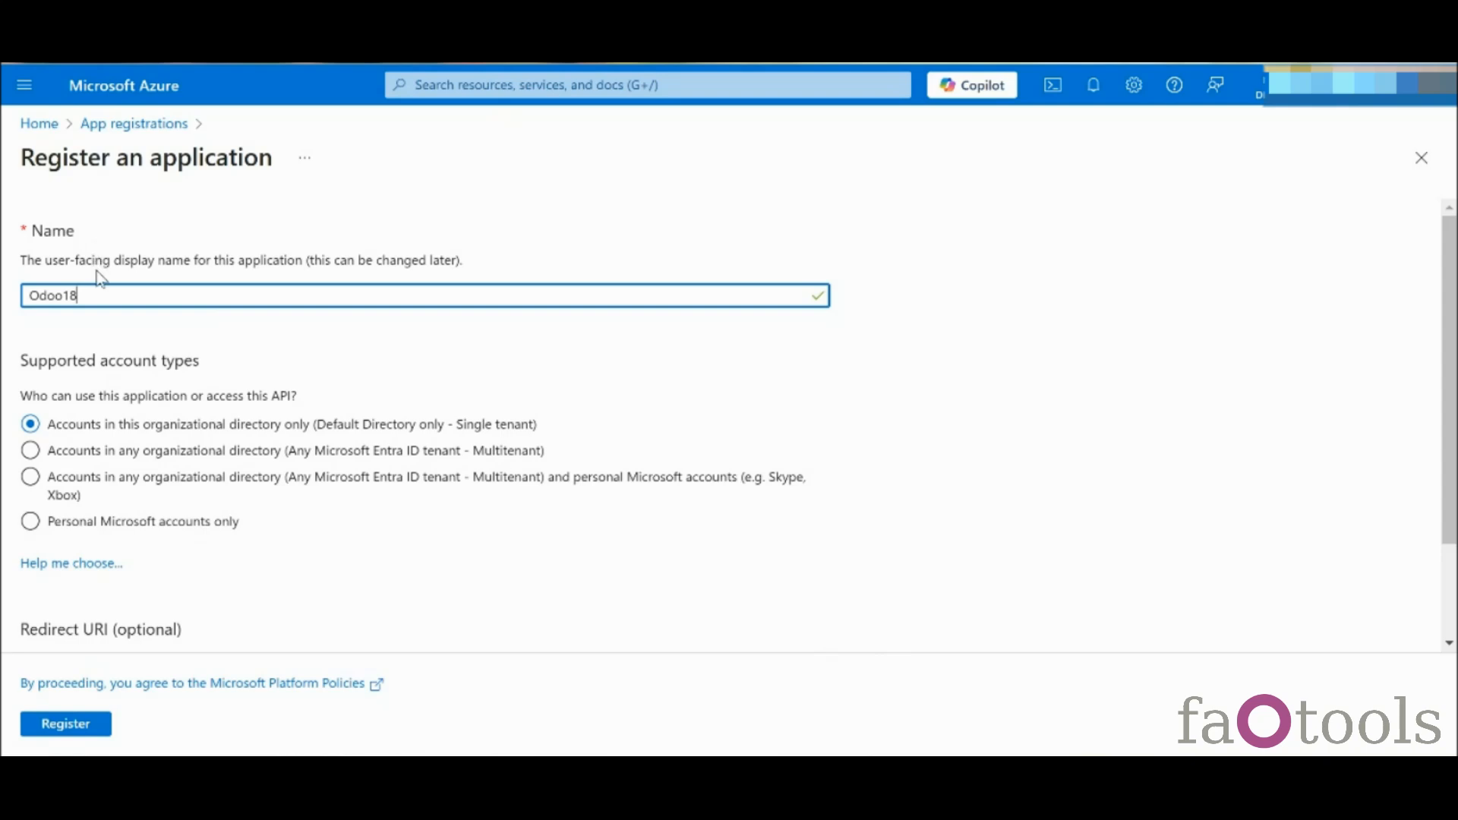
click(30, 479)
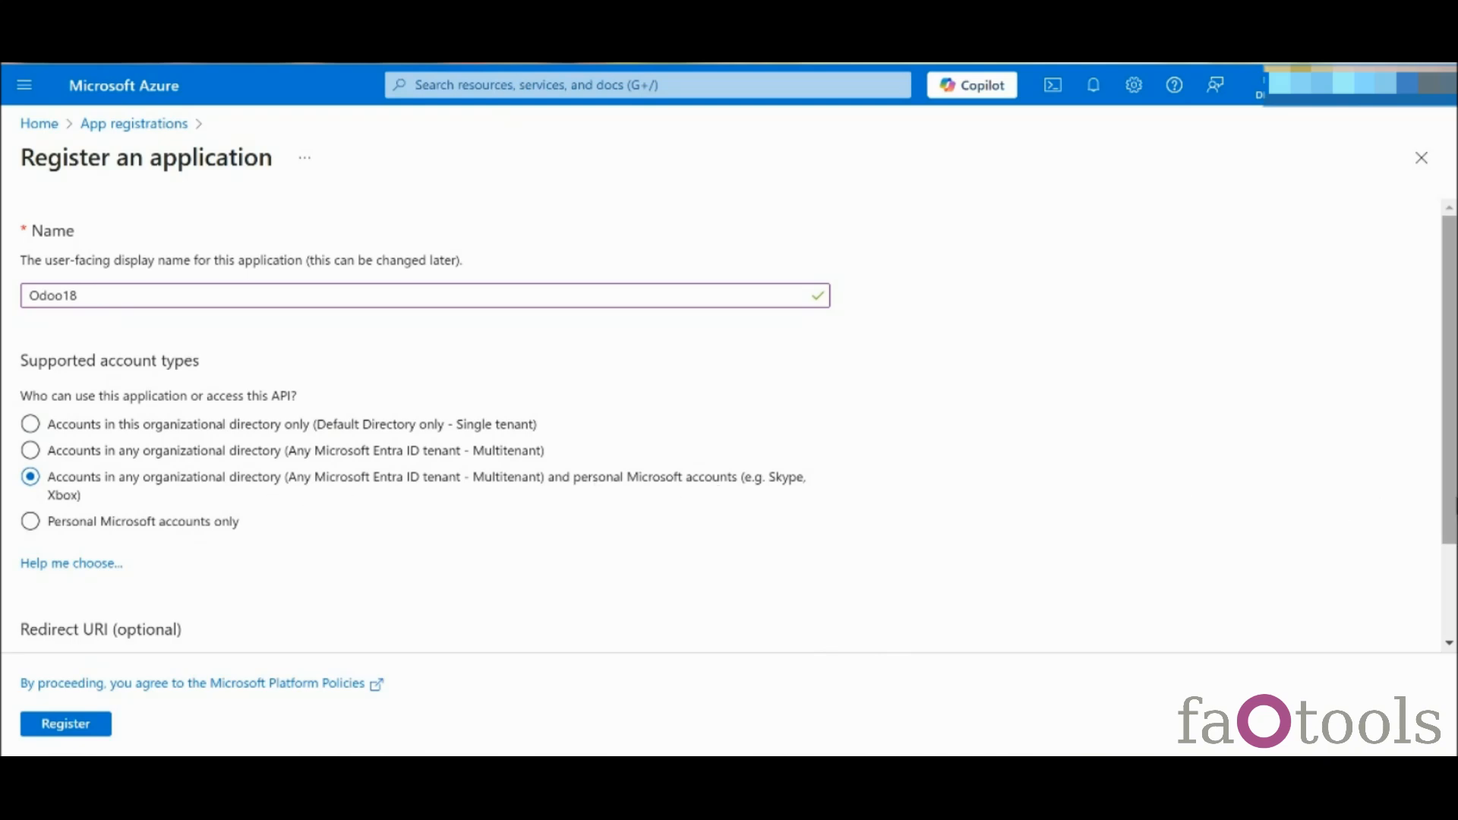
drag(1453, 507, 1455, 607)
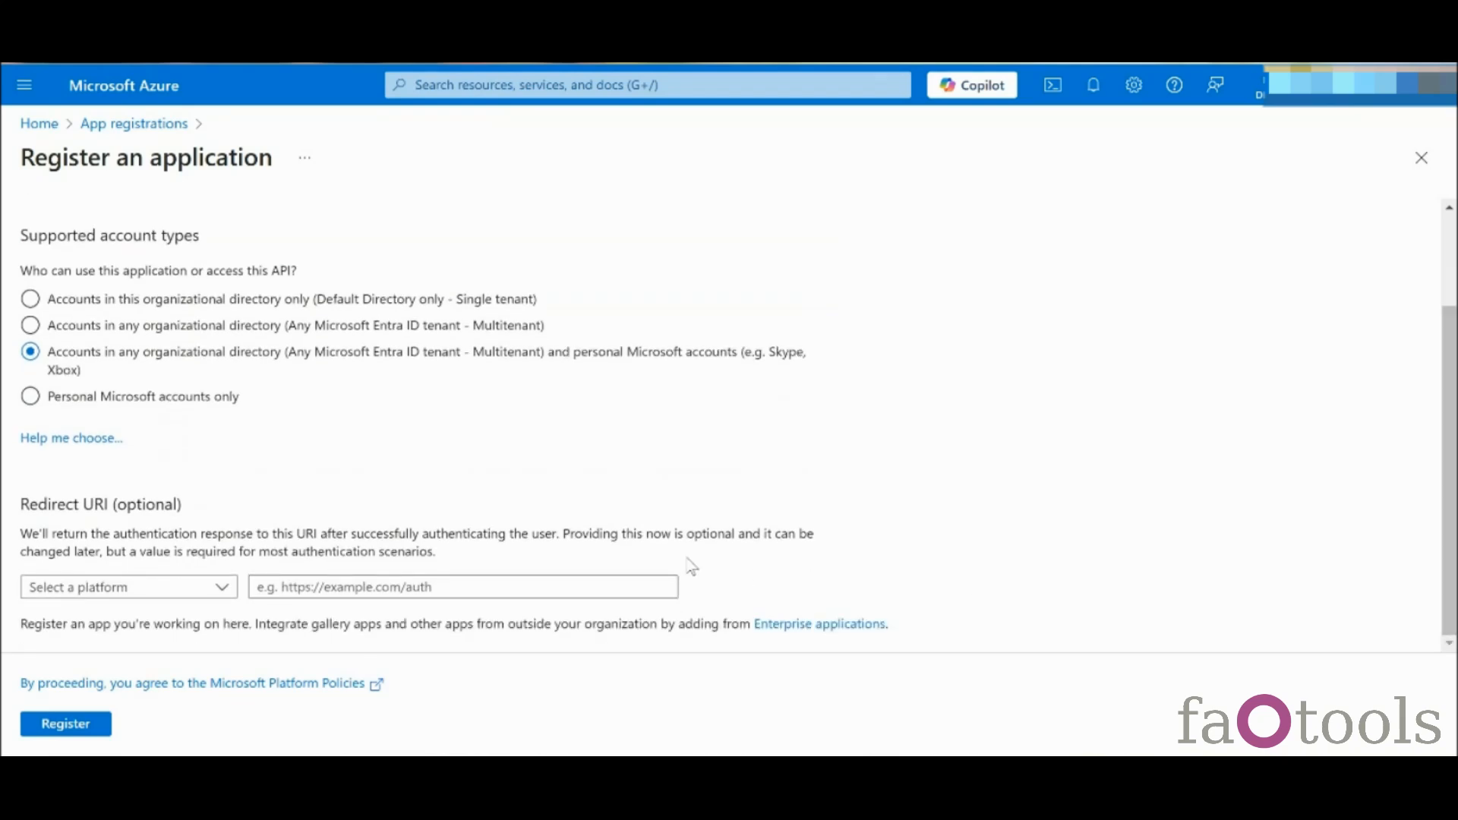
click(170, 597)
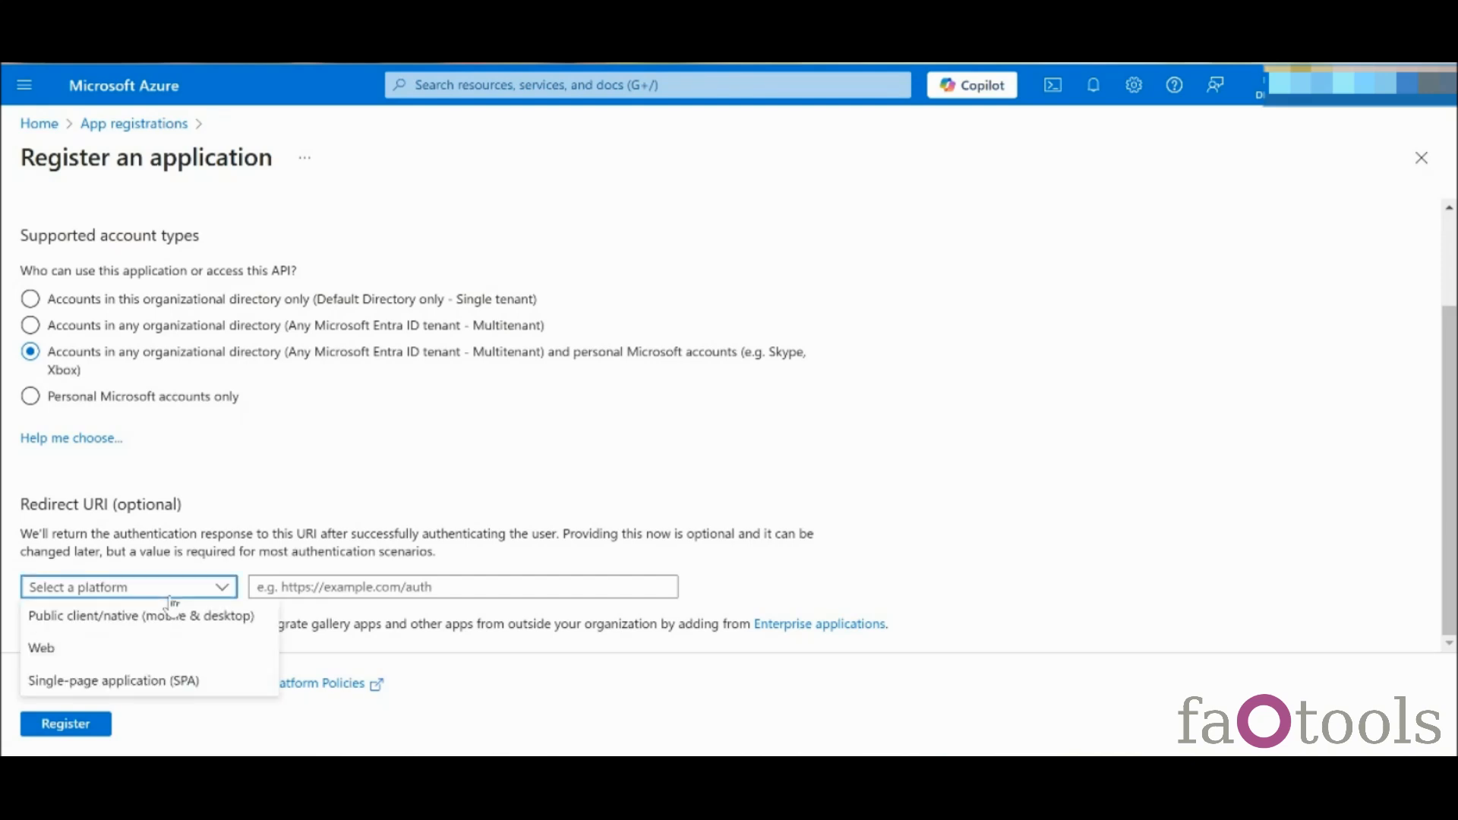
click(188, 656)
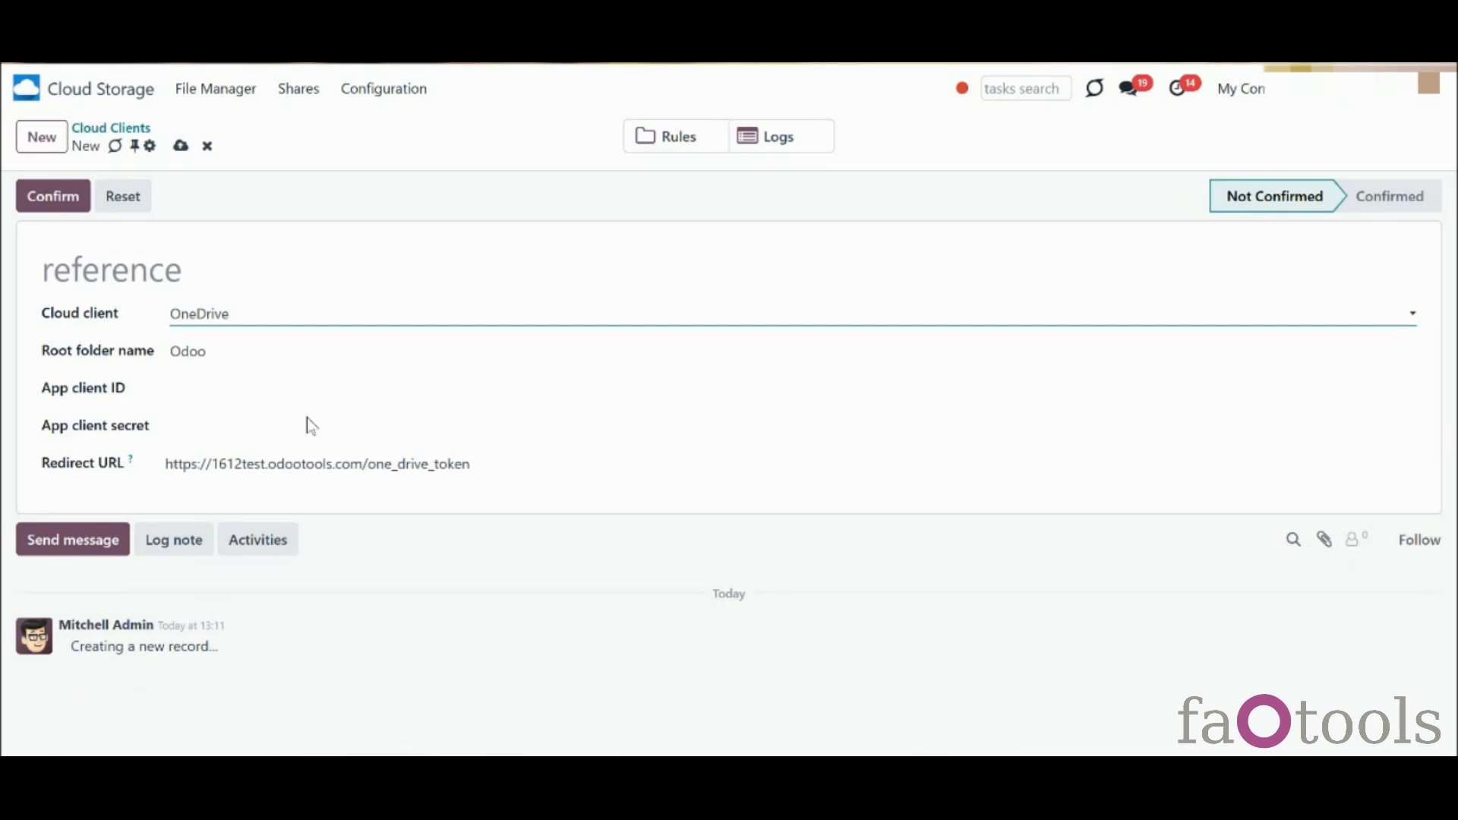
Paste Odoo's OneDrive redirect URL as the Web redirect URI and register the app
triple_click(422, 468)
key(ctrl+c)
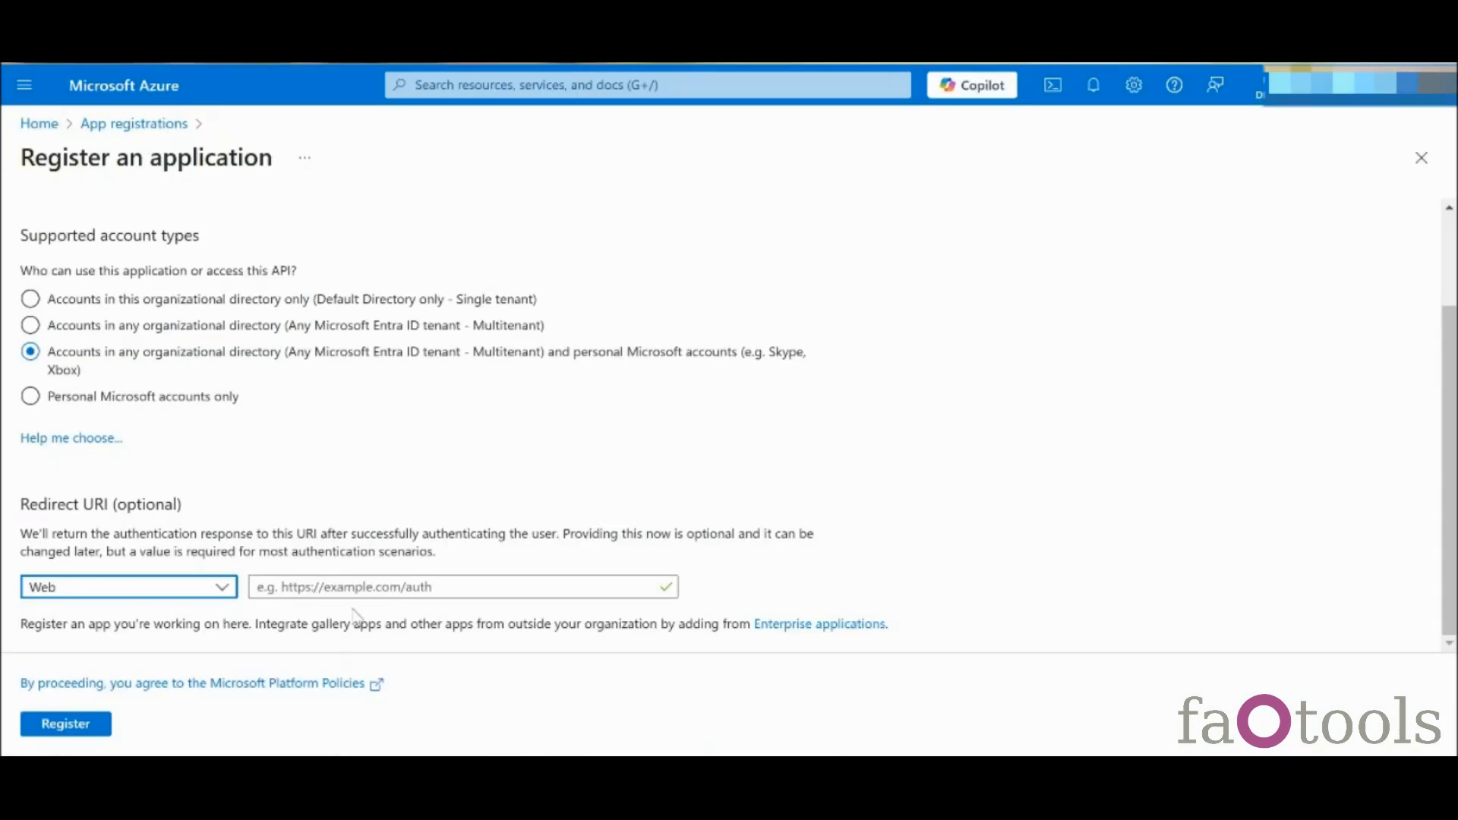
click(357, 590)
key(ctrl+v)
click(87, 727)
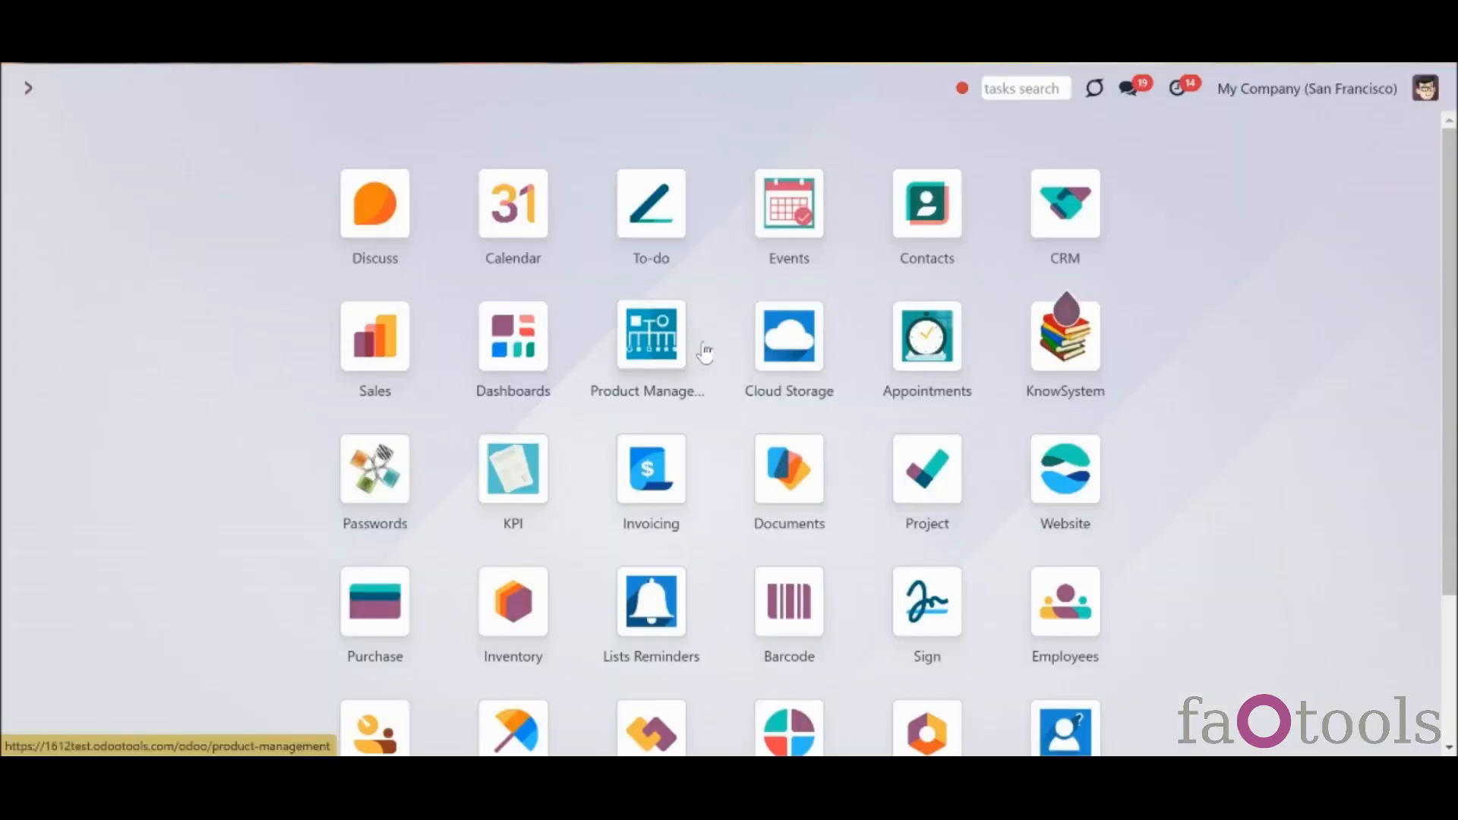
click(786, 367)
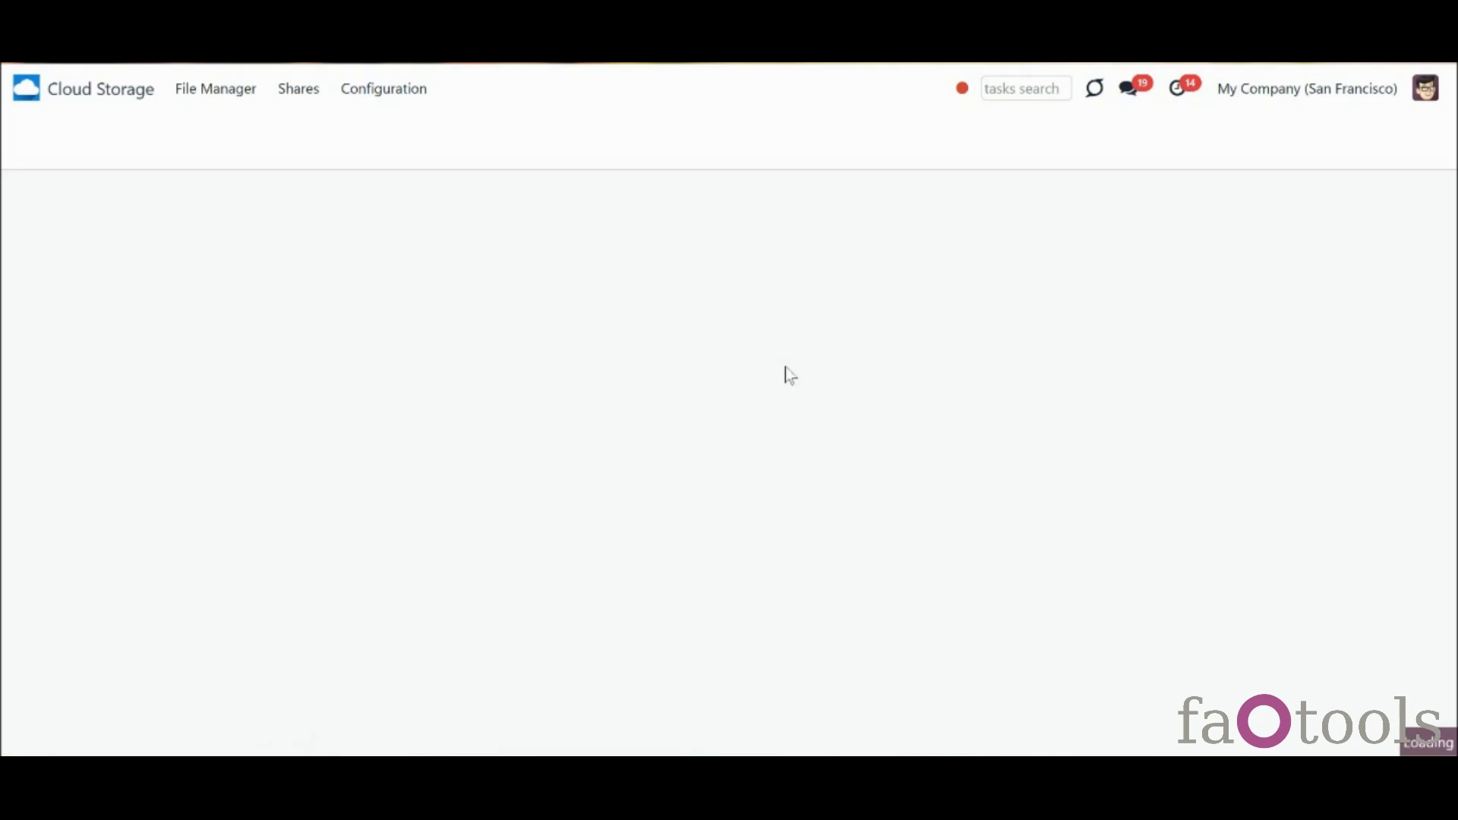
Create a new OneDrive cloud client under Configuration > Cloud Clients, keeping root folder Odoo
click(391, 90)
click(402, 129)
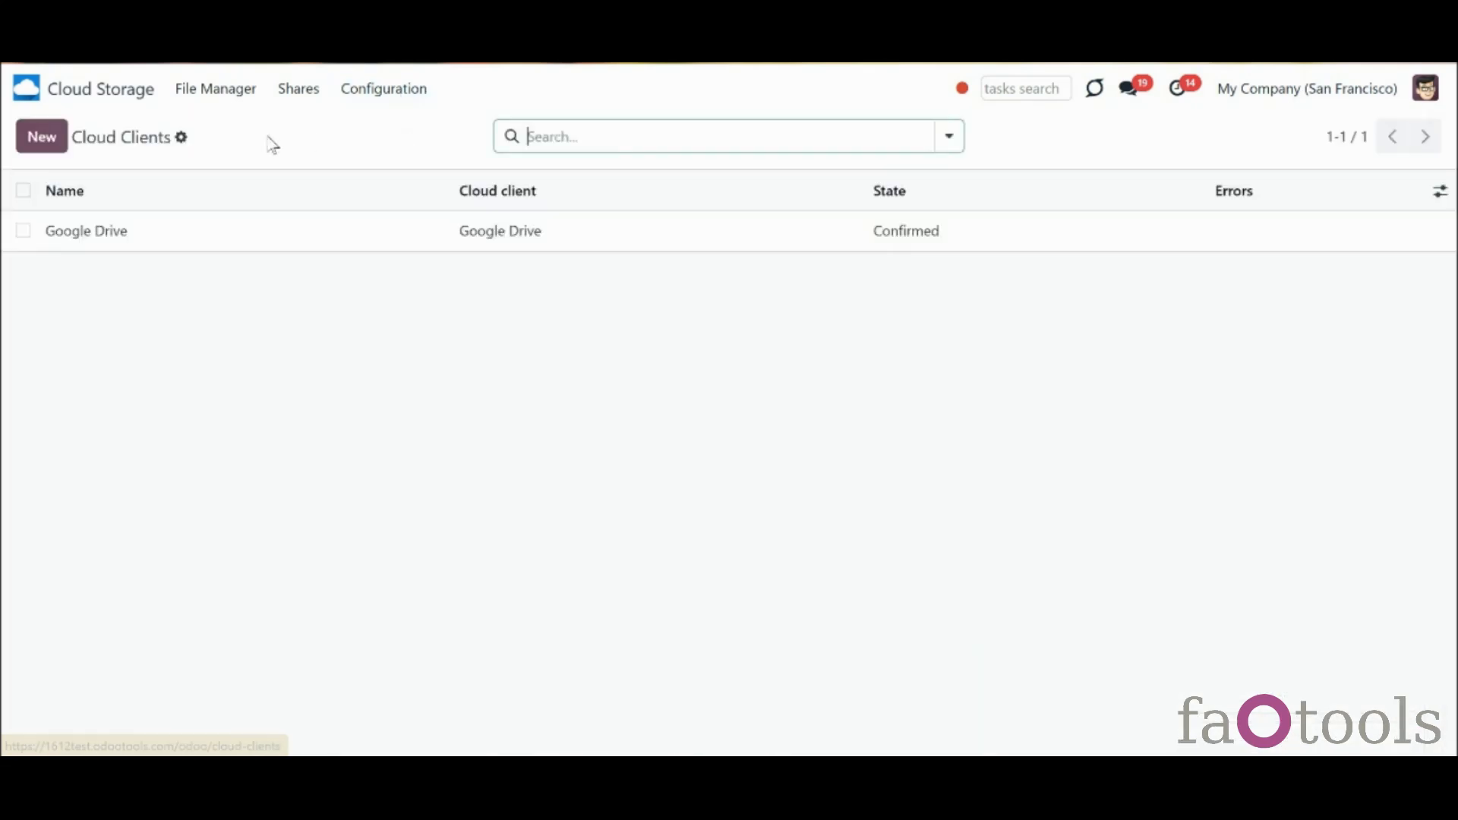
click(41, 137)
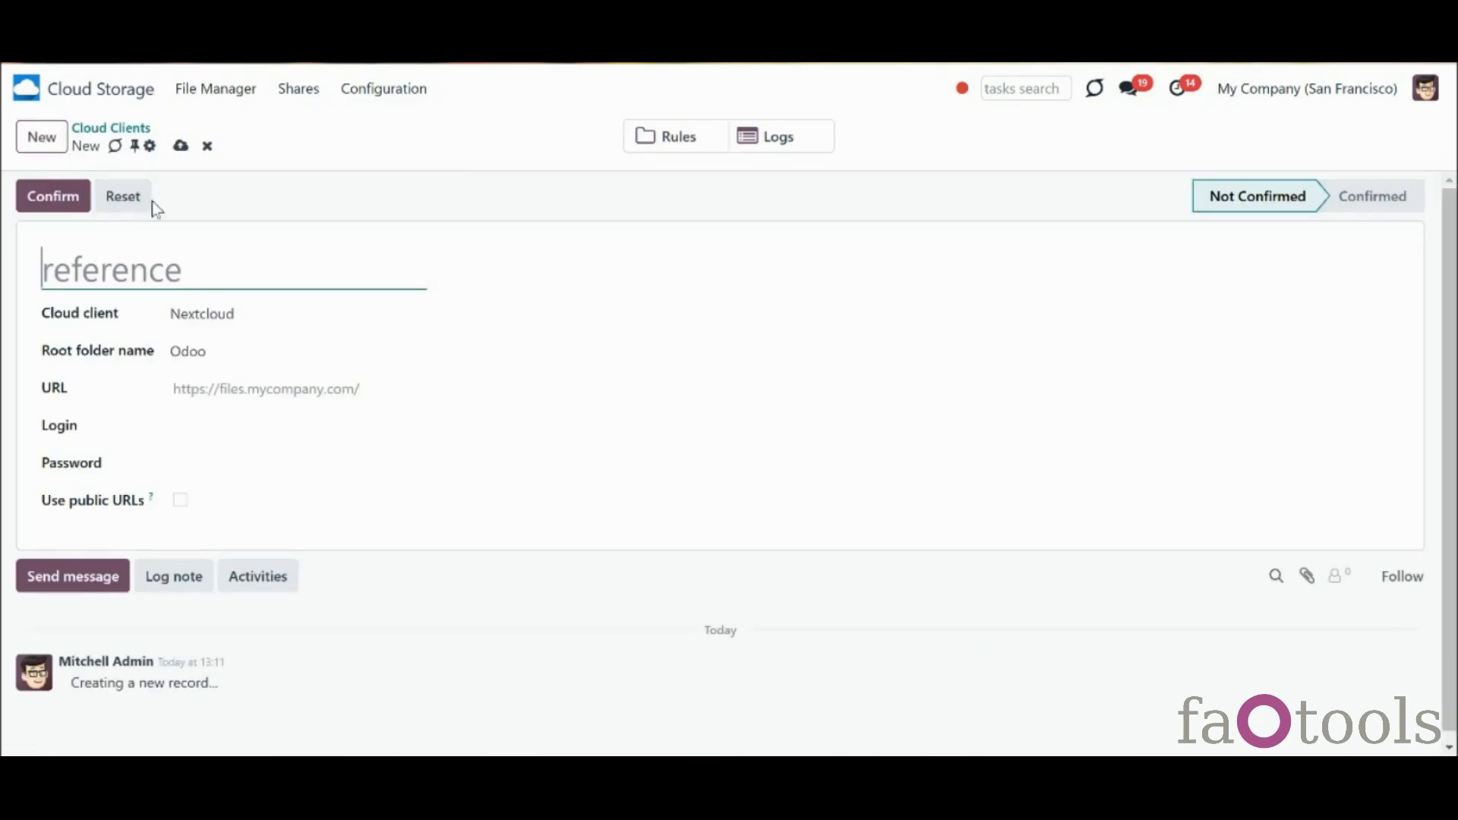
click(210, 314)
click(243, 395)
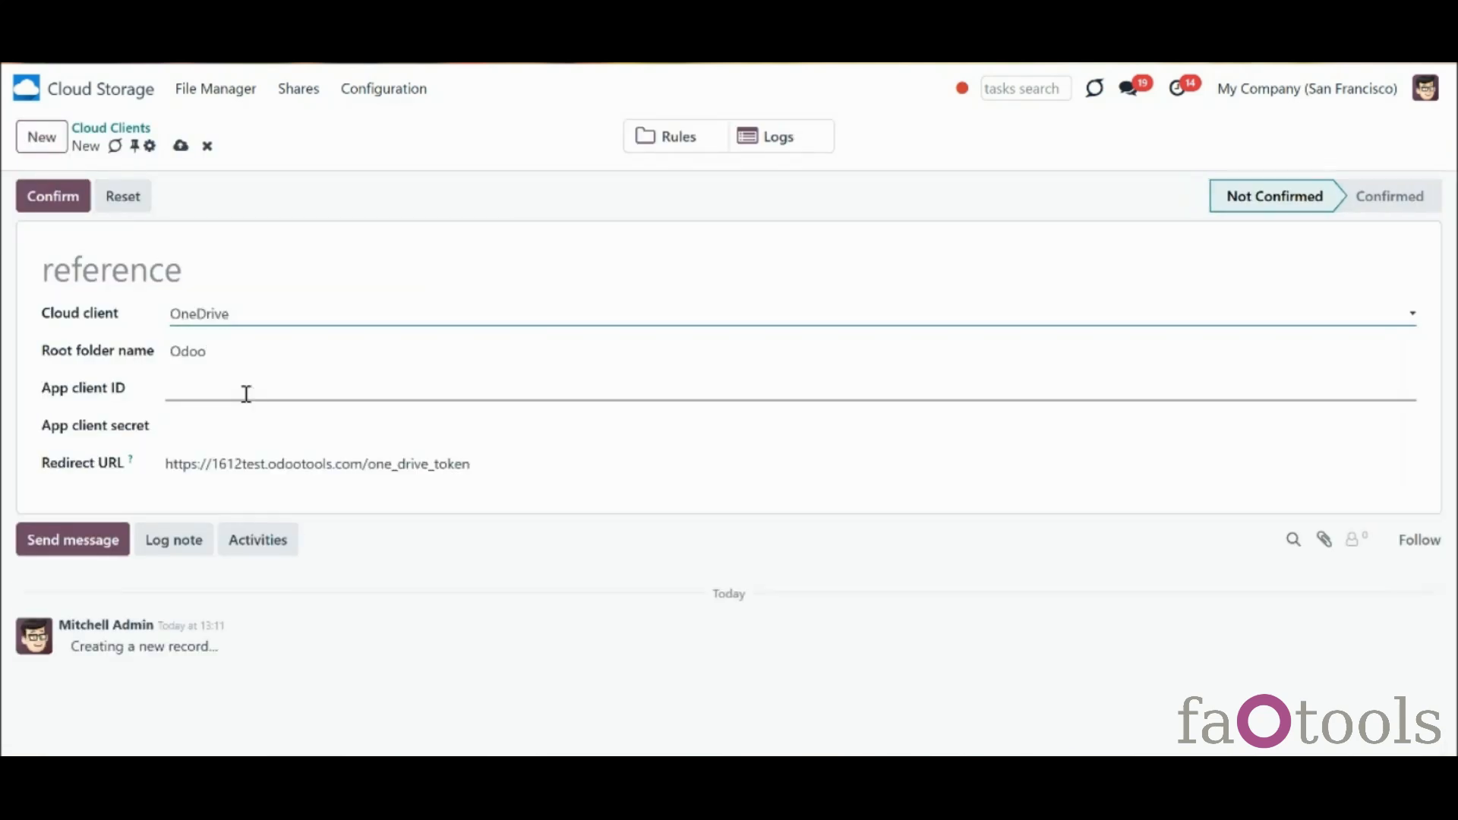
click(264, 349)
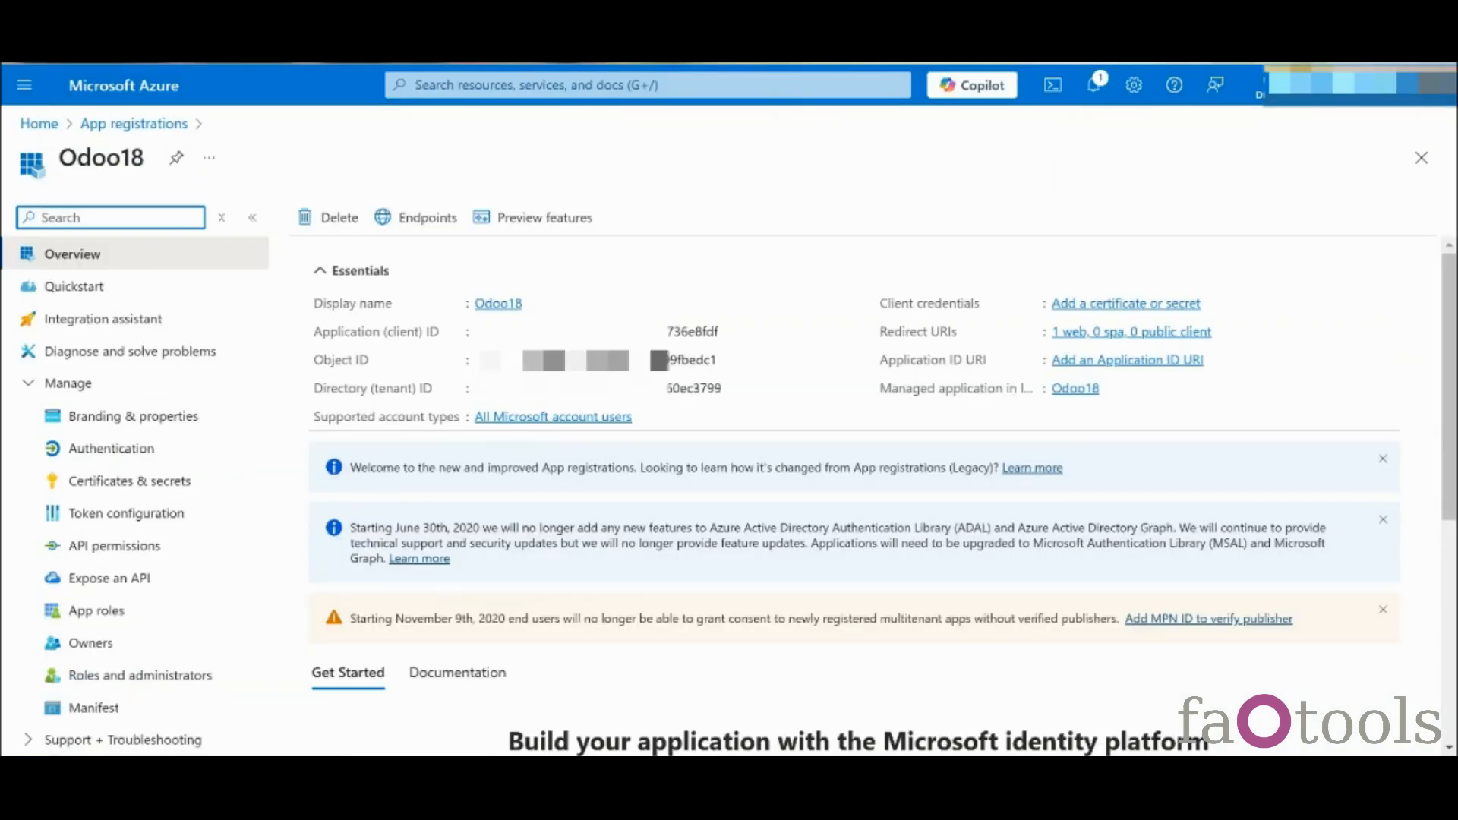
Copy the Odoo18 Application (client) ID into Odoo's App client ID field
click(732, 334)
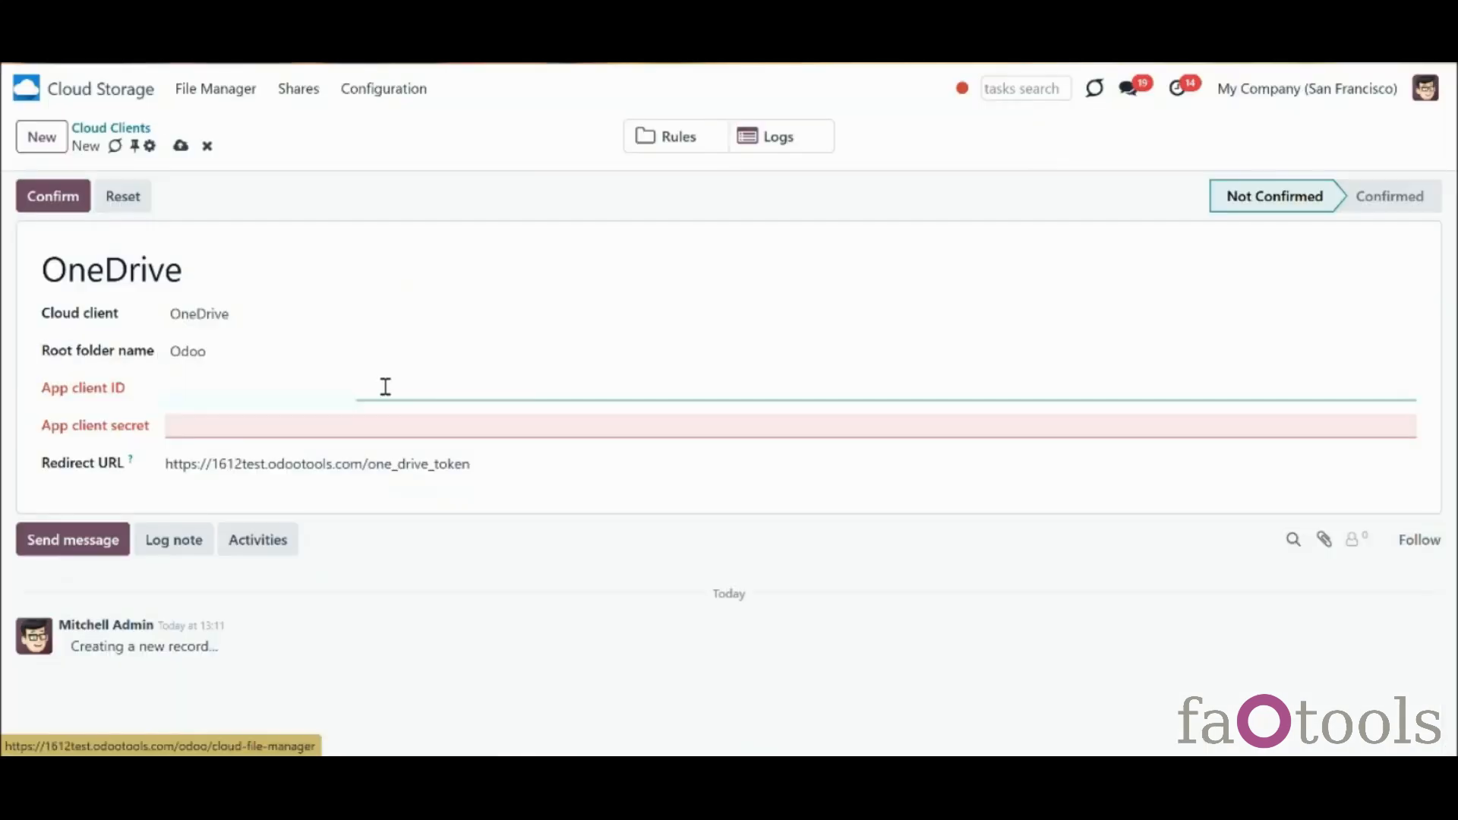
click(384, 388)
key(ctrl+v)
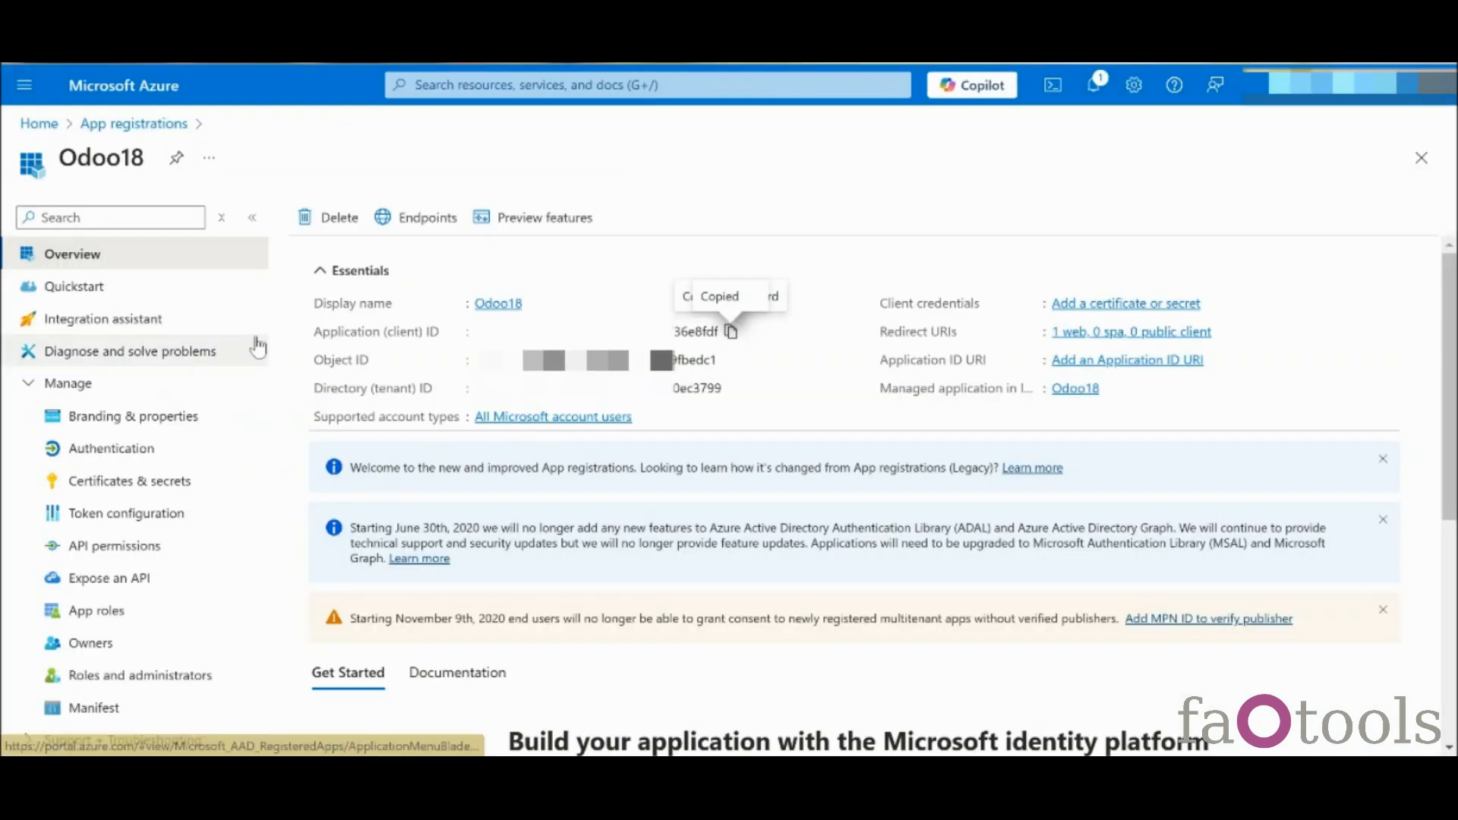
Add an odoo18 client secret under Certificates & secrets and copy its value
click(182, 479)
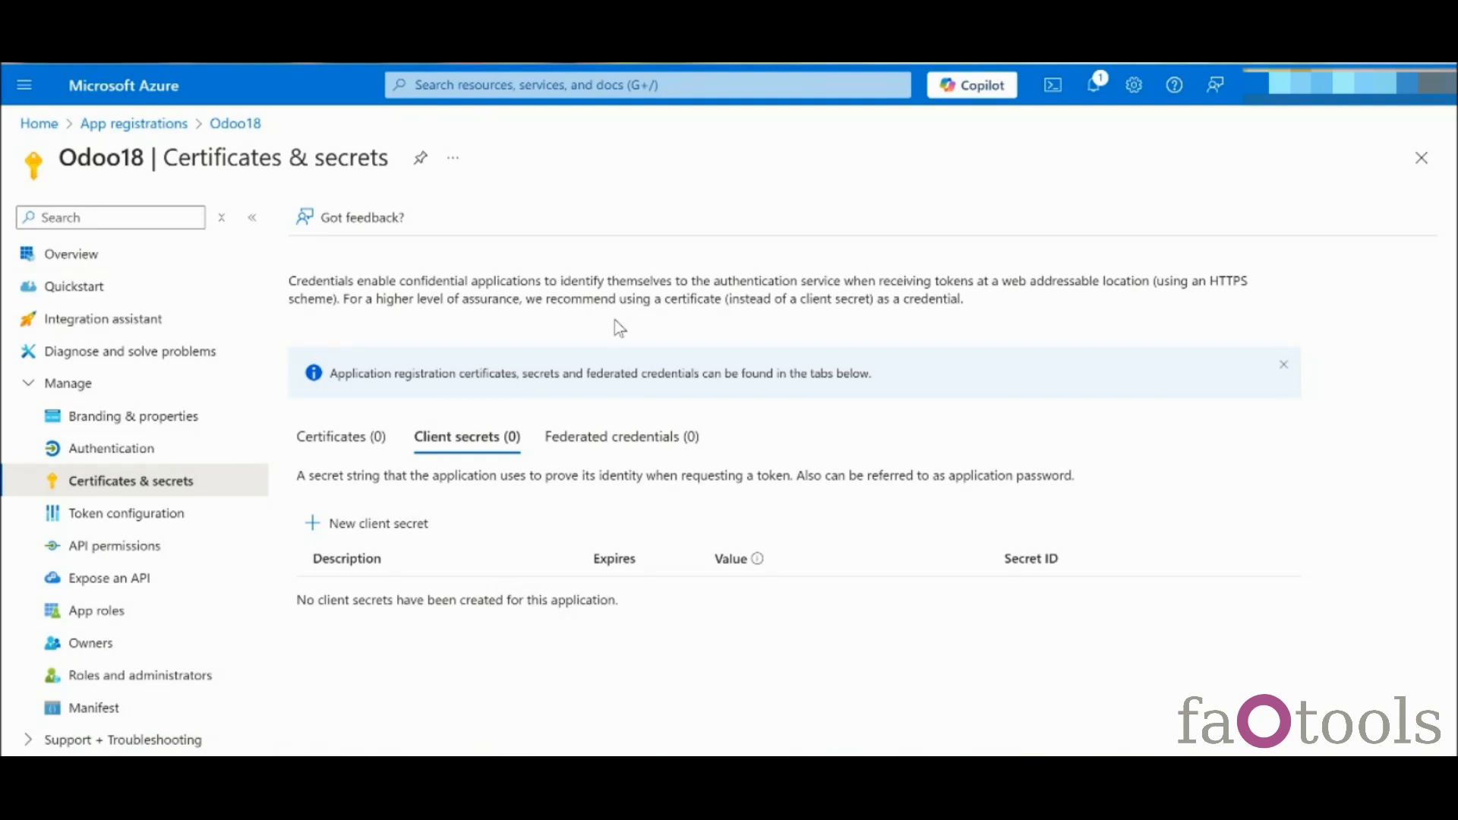
click(394, 540)
text(odoo18)
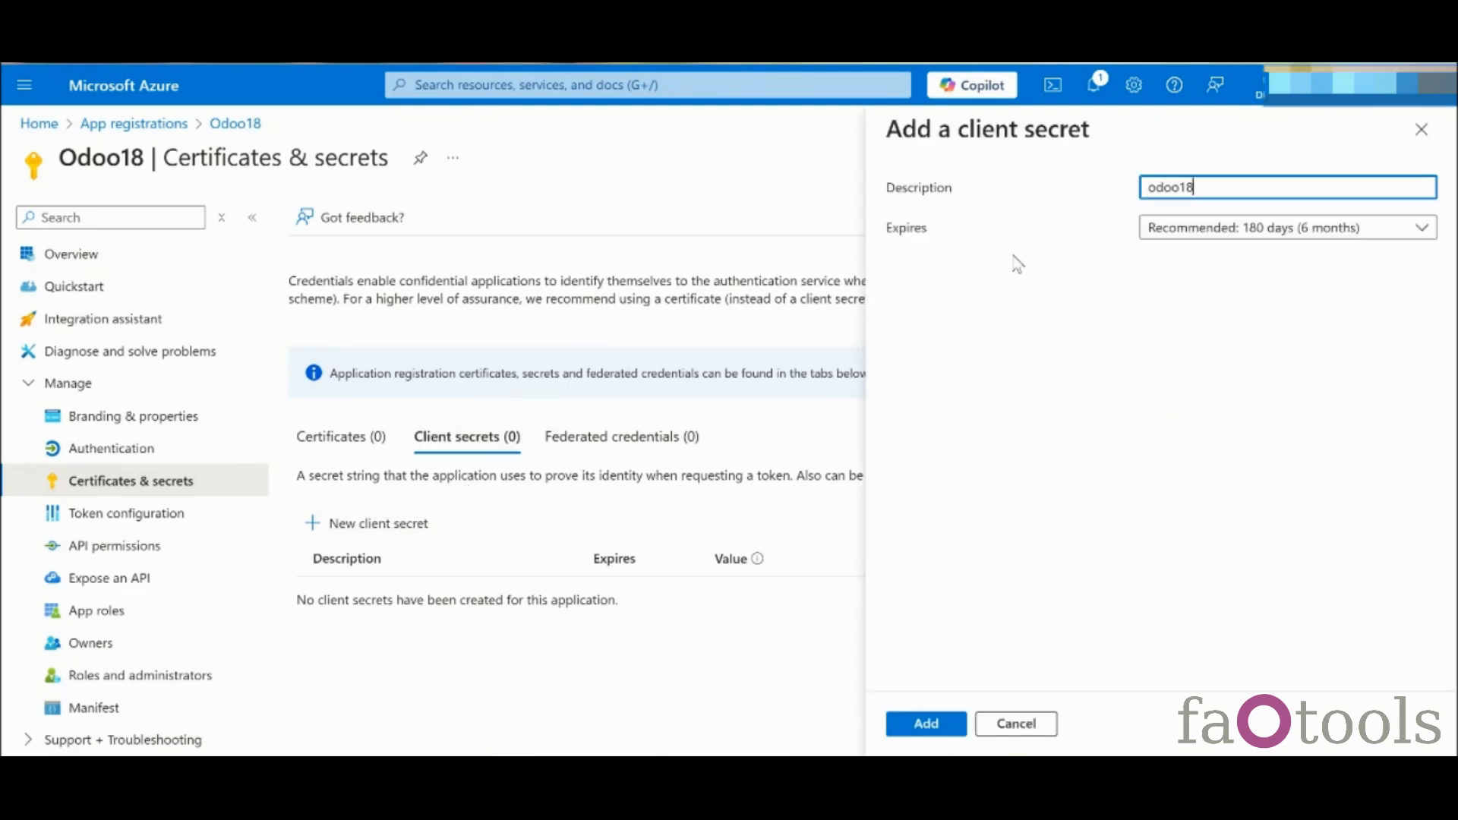
click(926, 723)
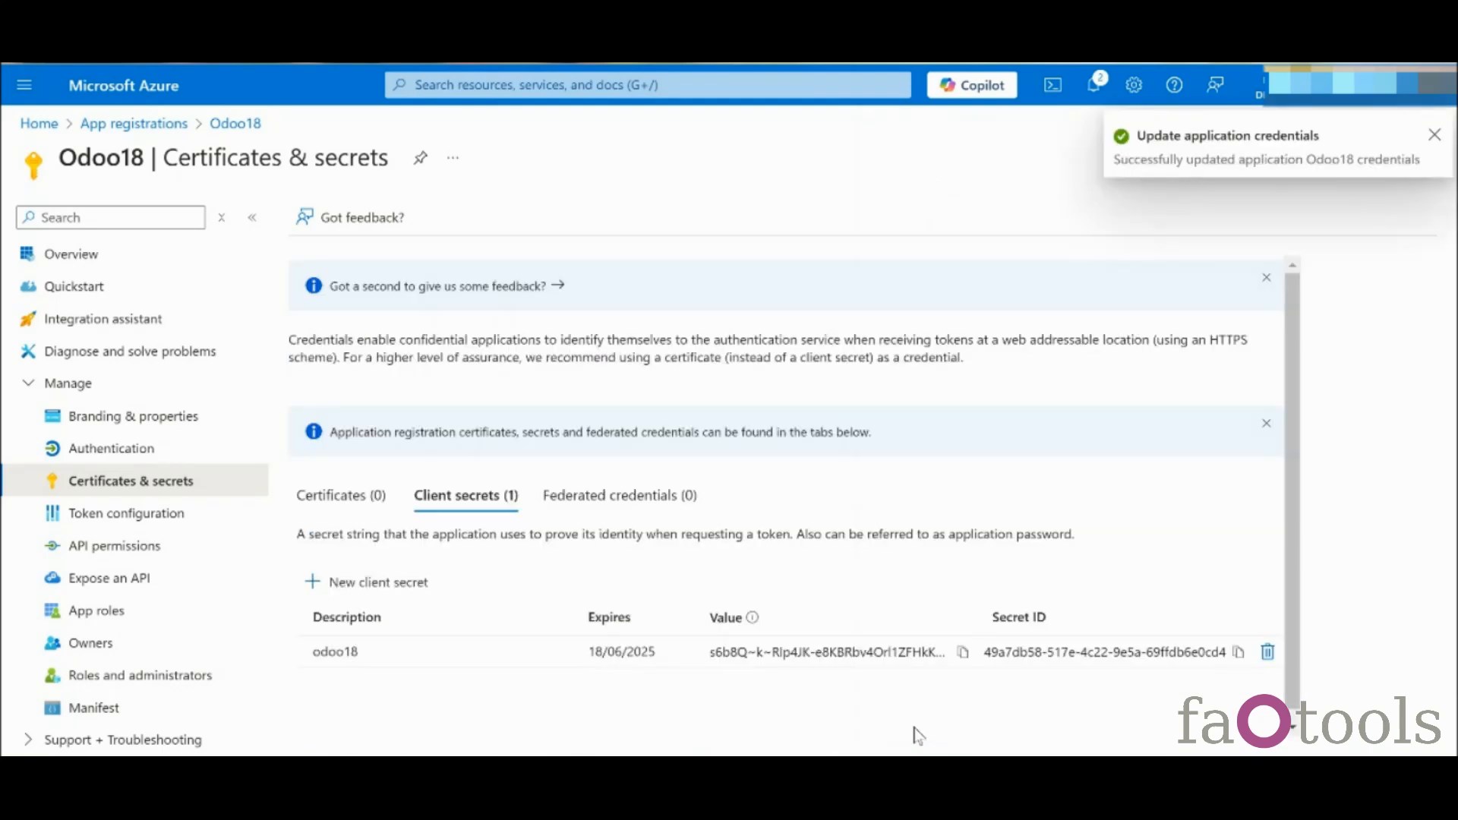
click(963, 653)
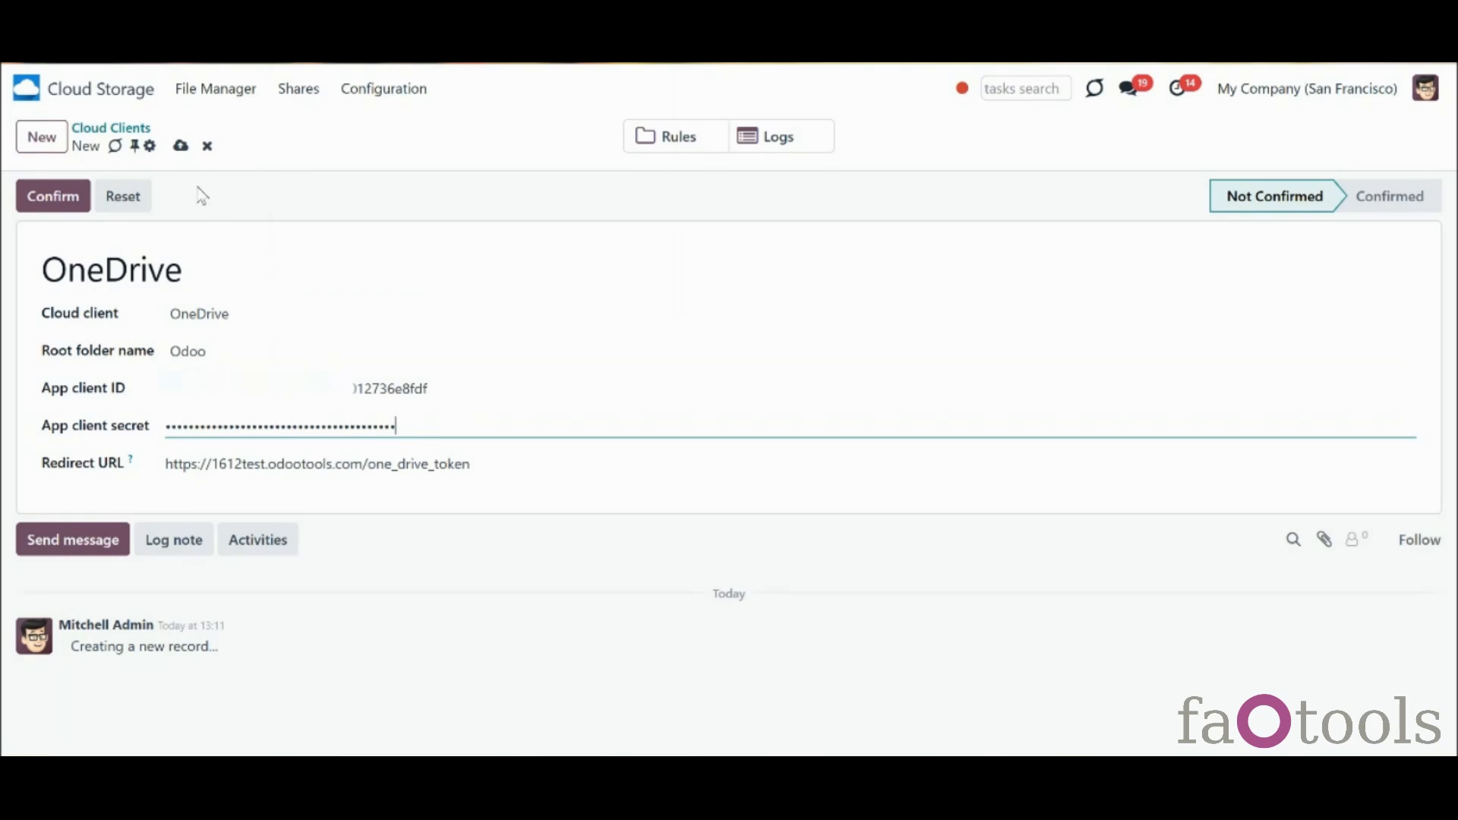
Save and confirm the OneDrive client, accepting Microsoft's permission request for Odoo18
click(180, 145)
click(72, 201)
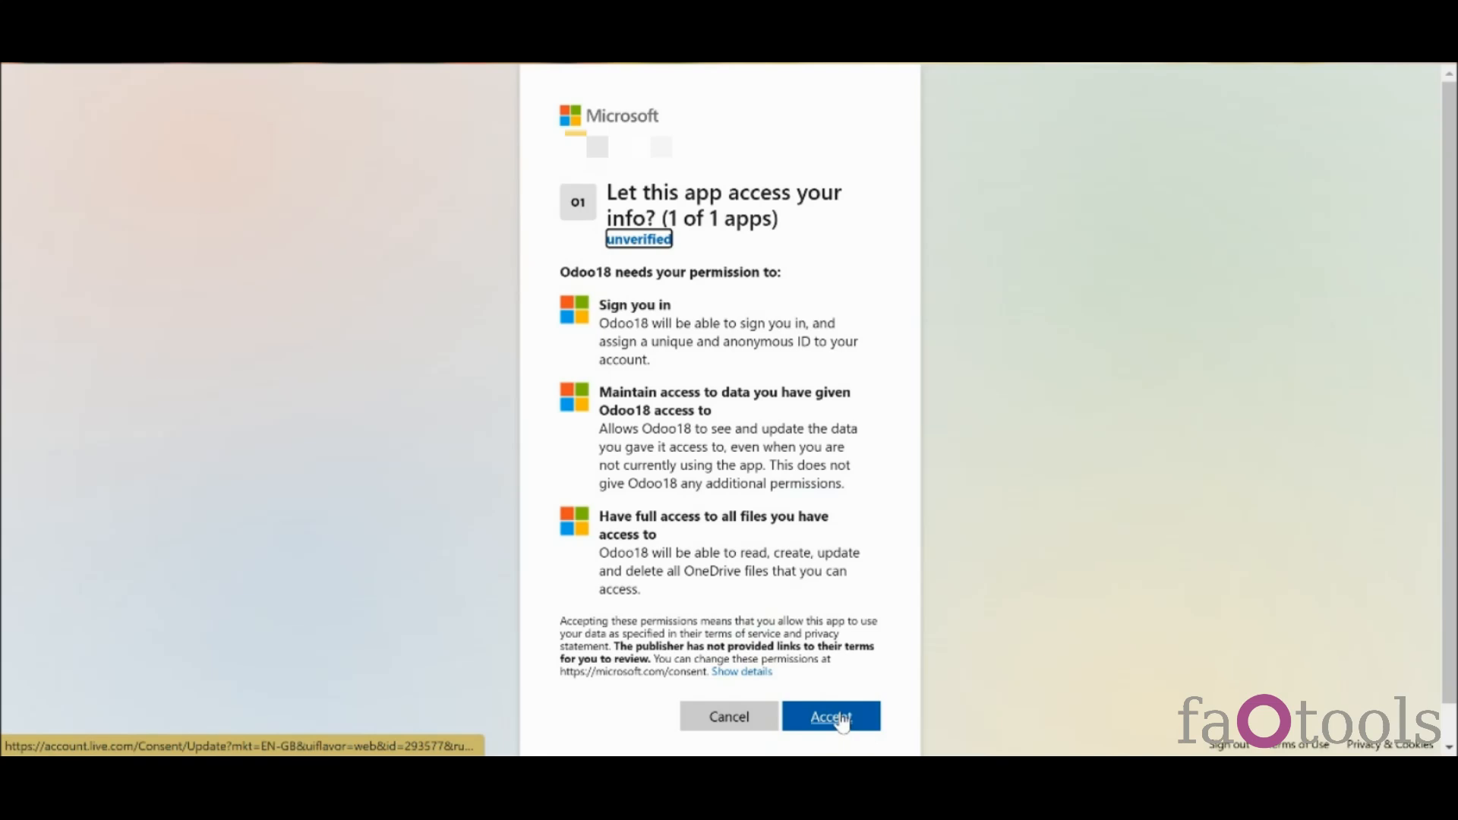
click(840, 718)
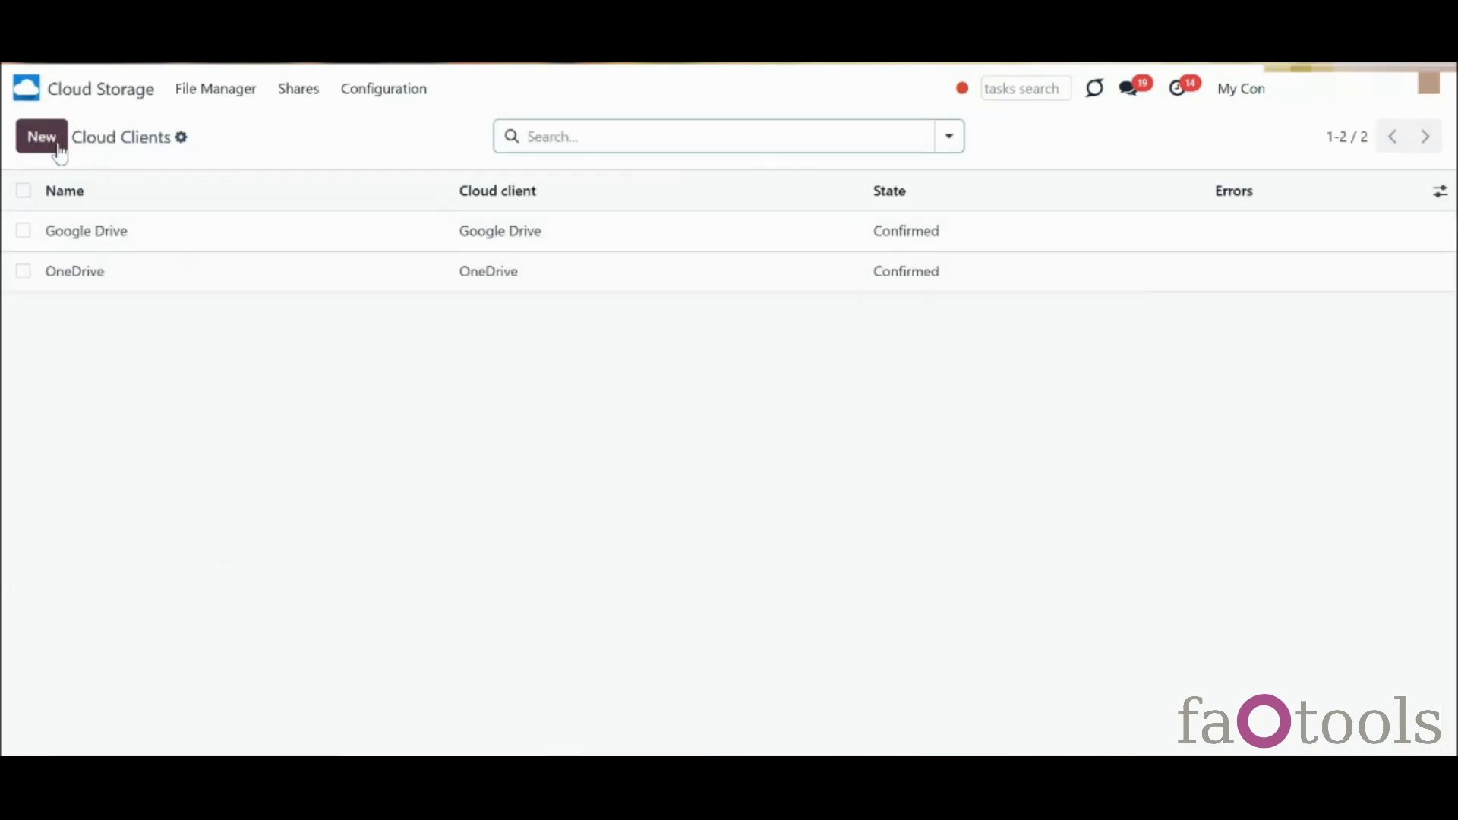
click(57, 146)
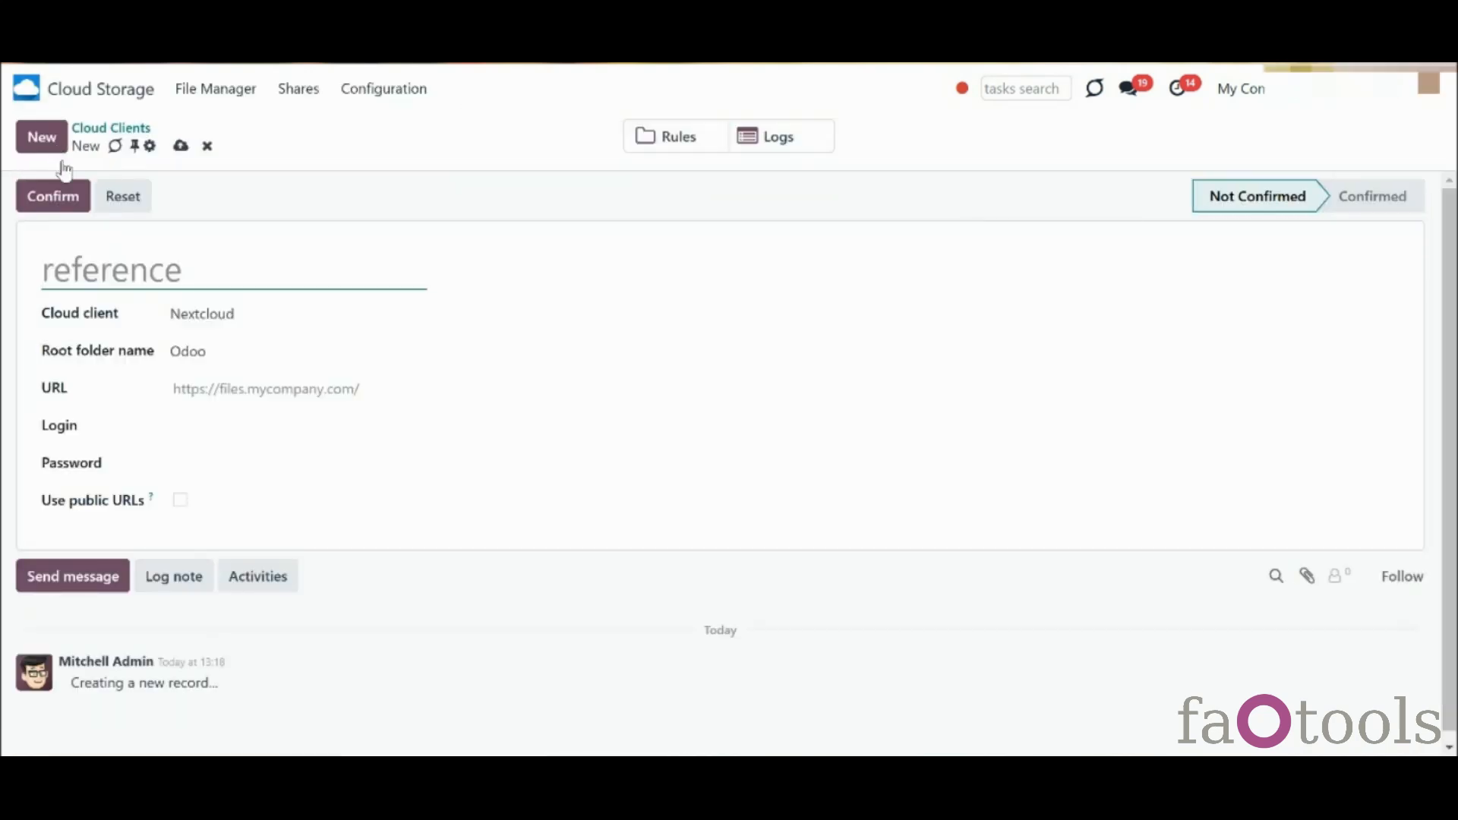
Set the new client's type to SharePoint and check the SharePoint site and Documents Library help
click(212, 320)
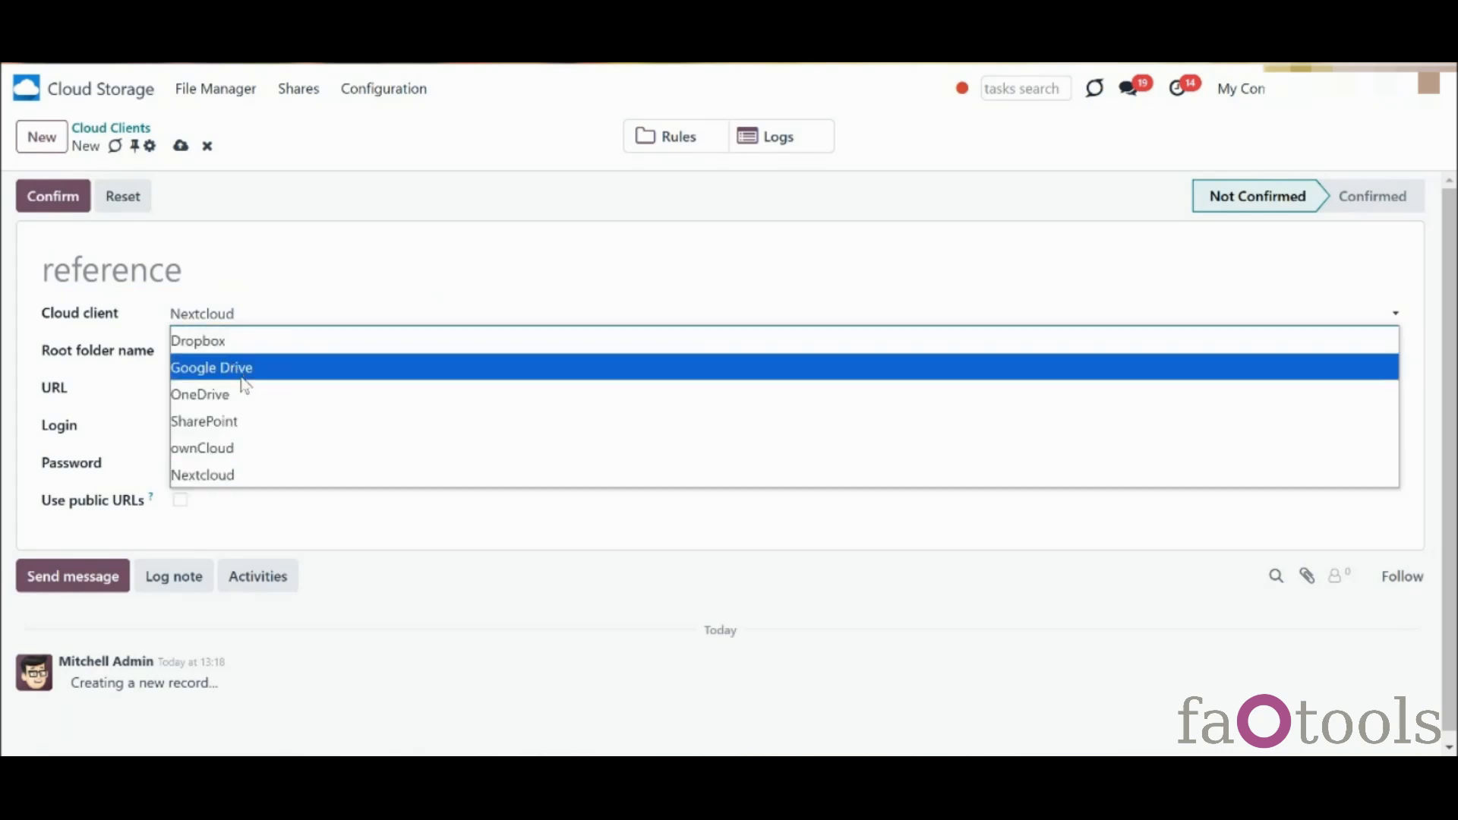
click(258, 422)
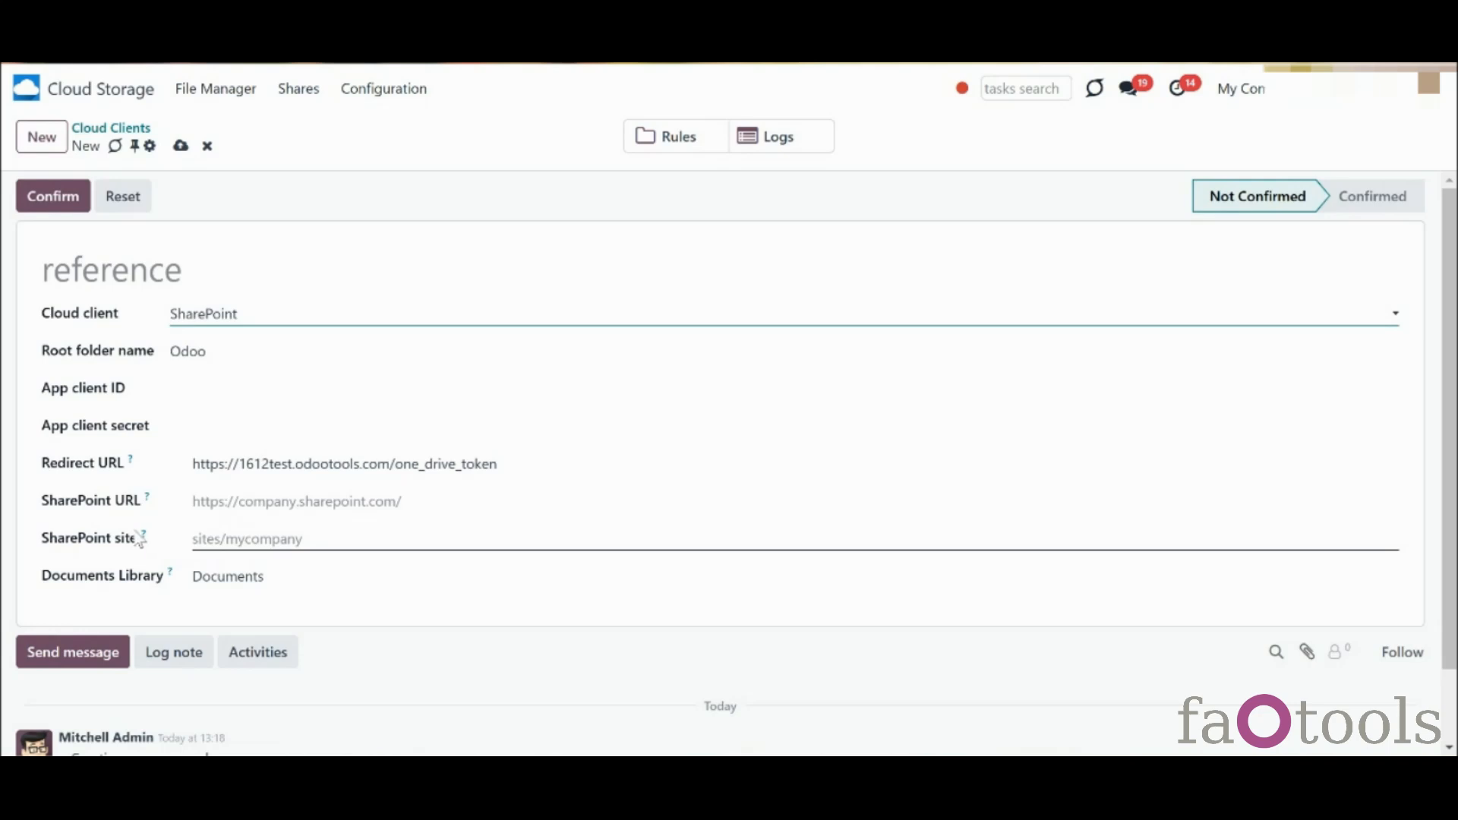
mouse_move(143, 536)
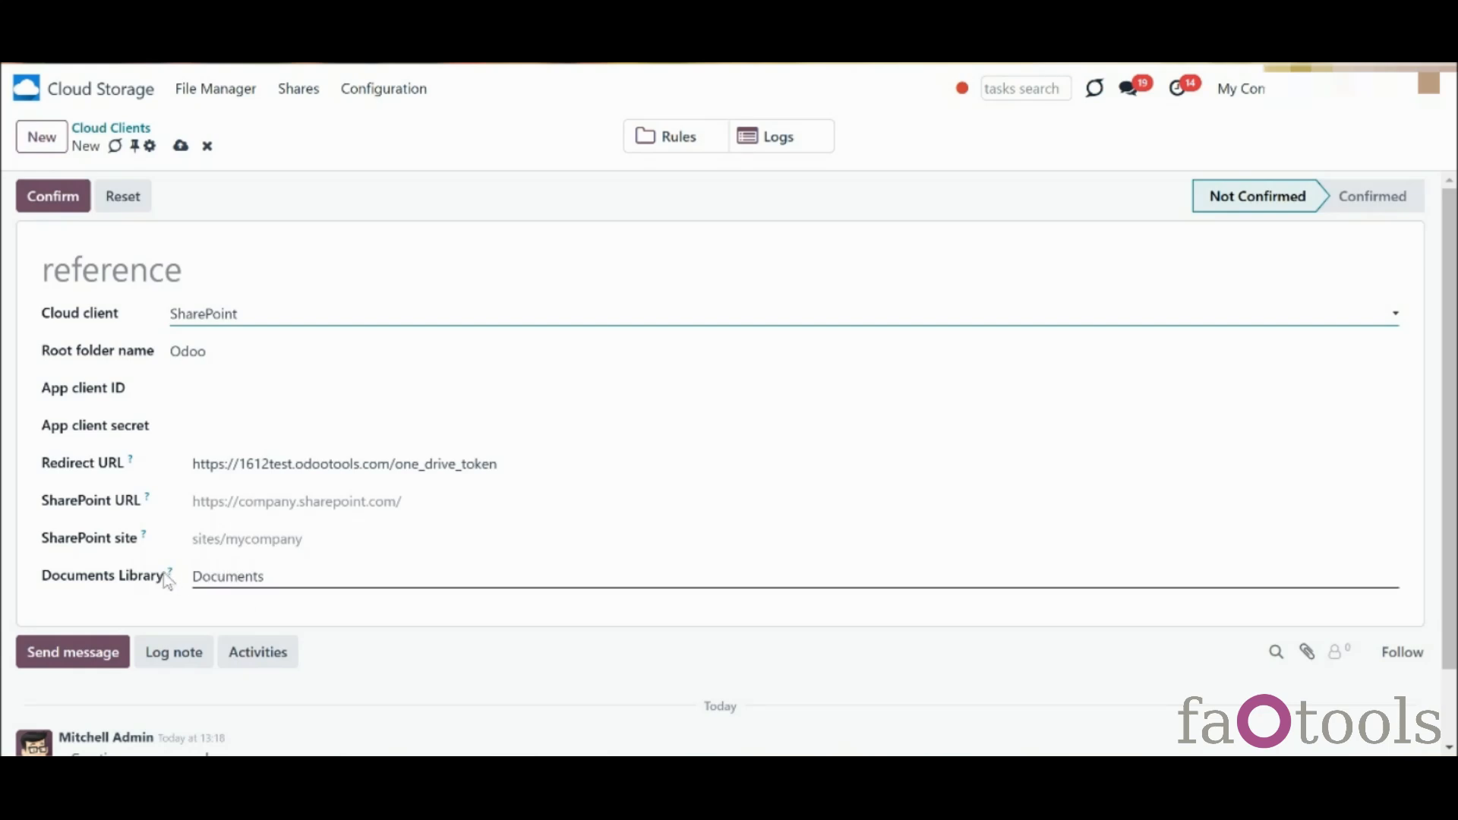
mouse_move(171, 576)
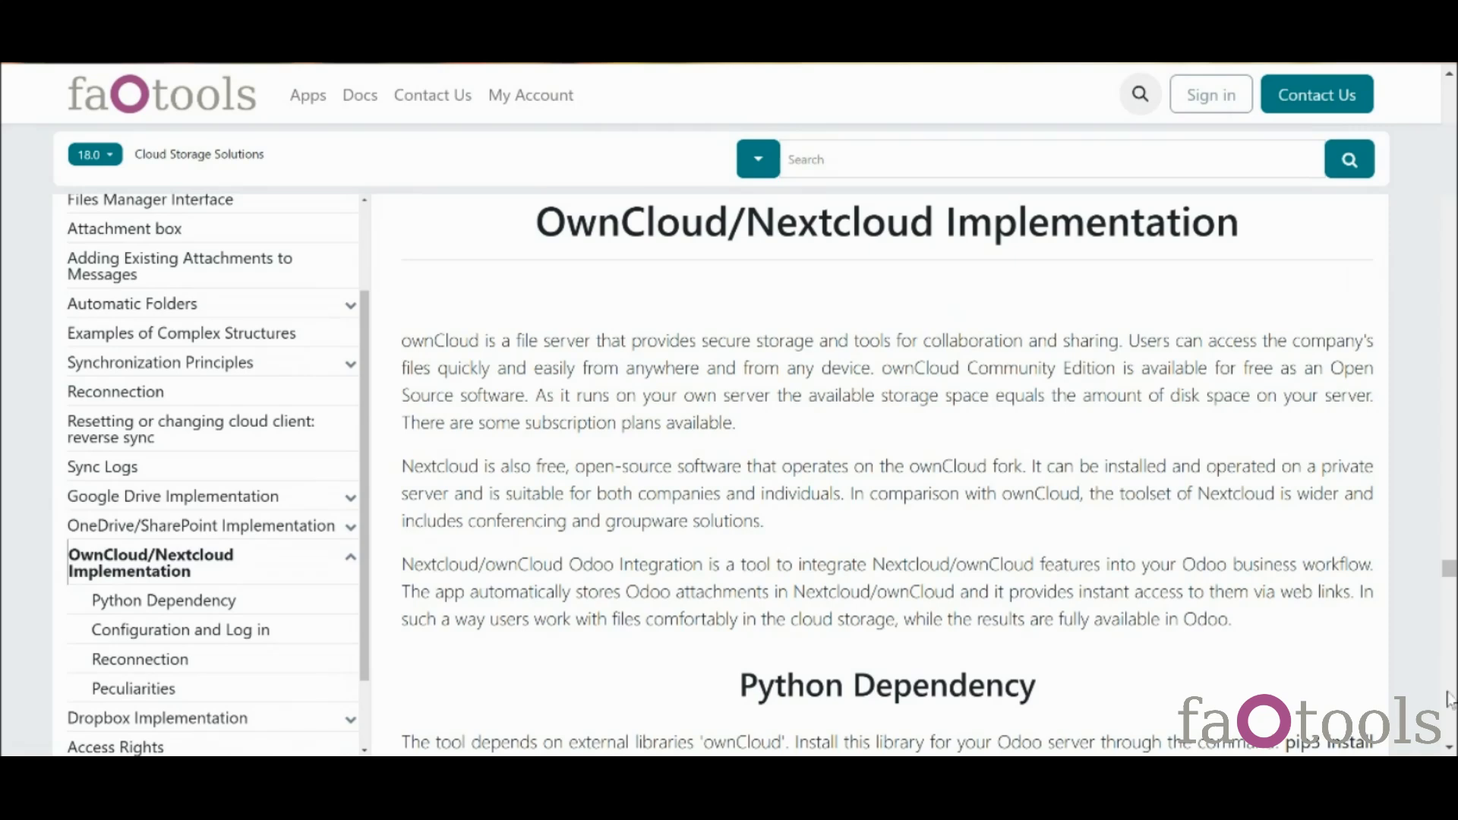
Scroll the OwnCloud/Nextcloud Implementation article to its Configuration and Log in section
click(1451, 747)
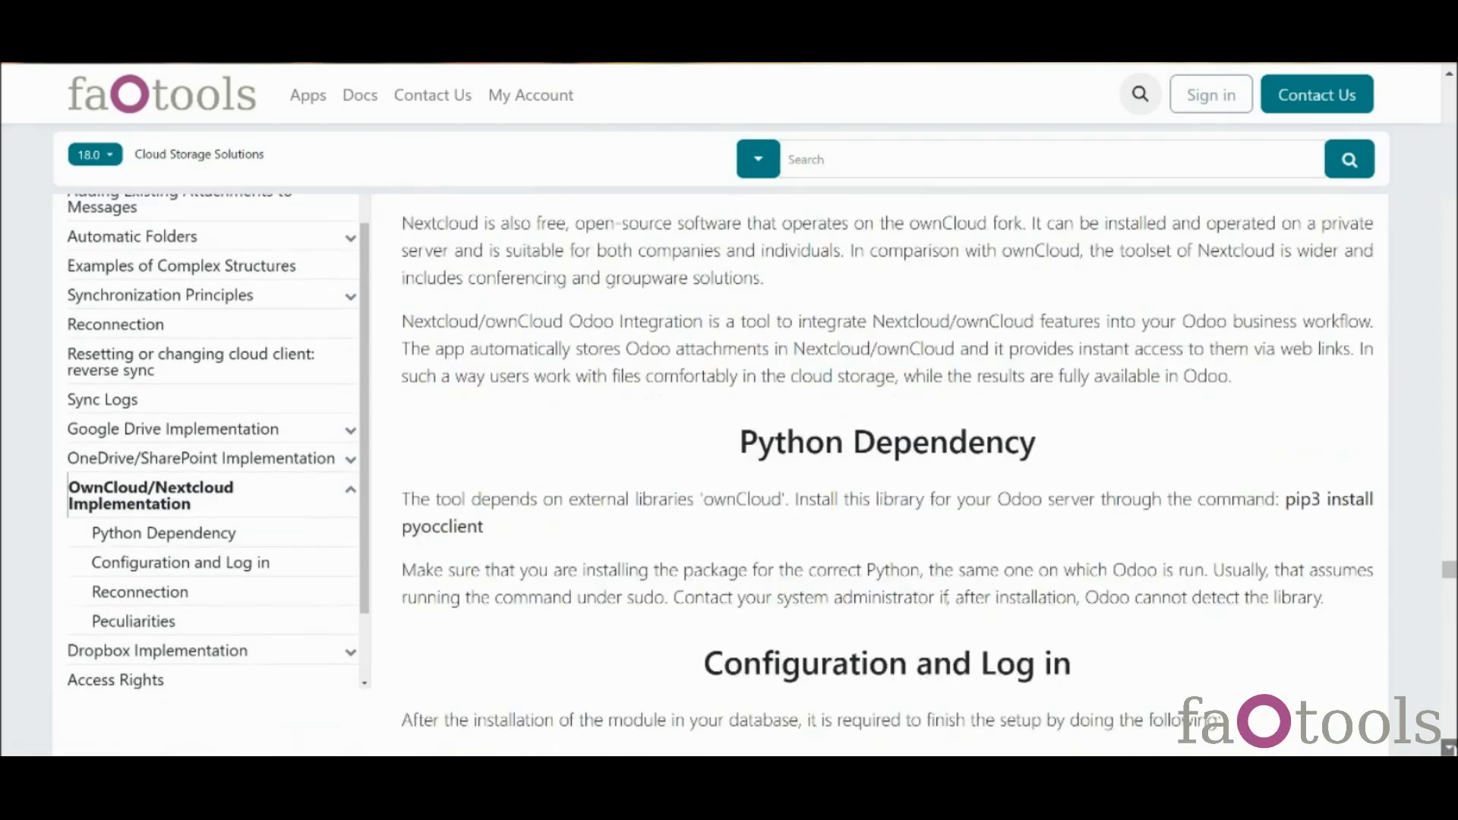
click(1452, 748)
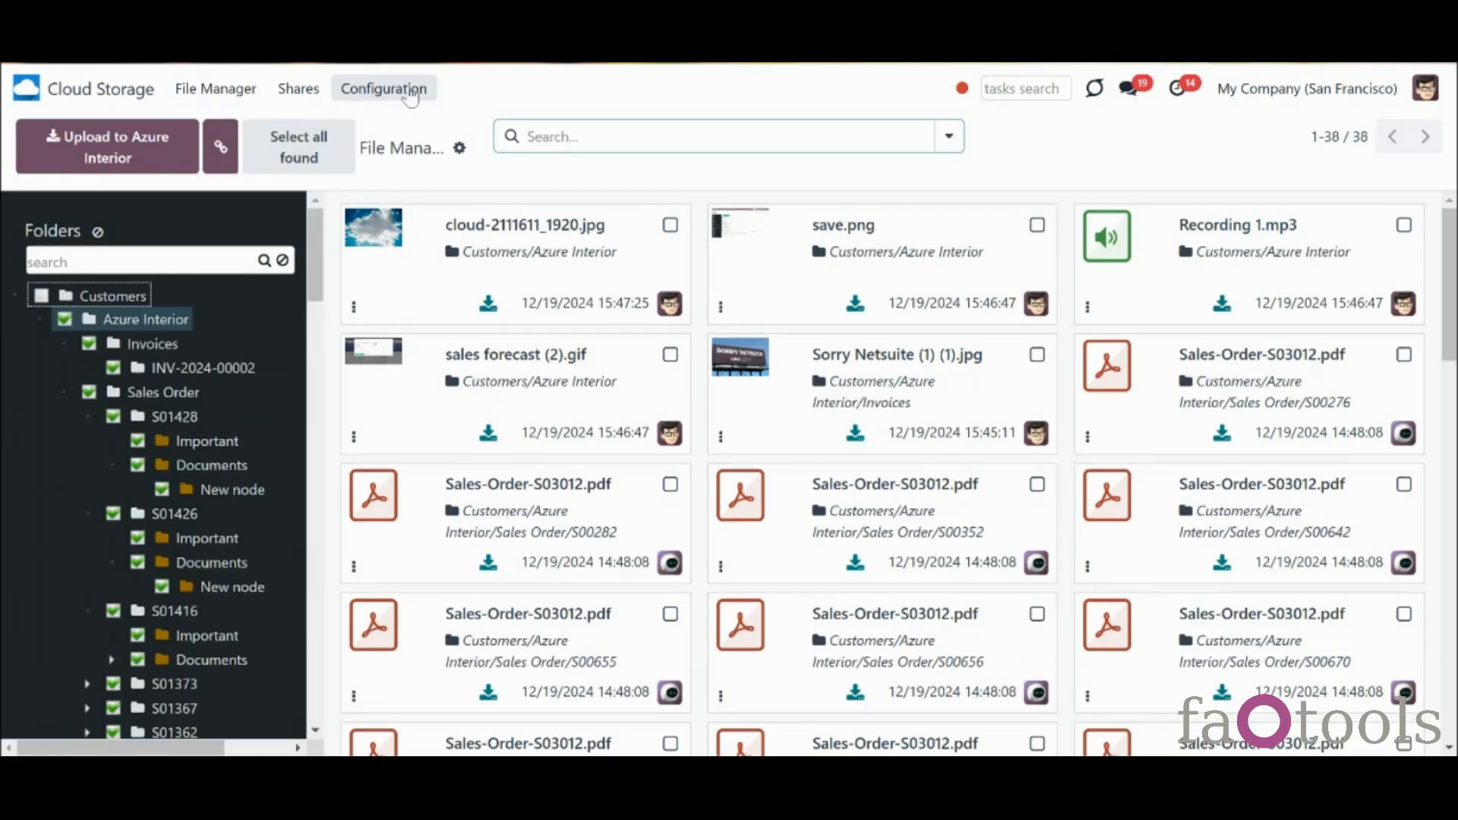
Start a new cloud client of type Nextcloud with root folder Odoo
click(383, 88)
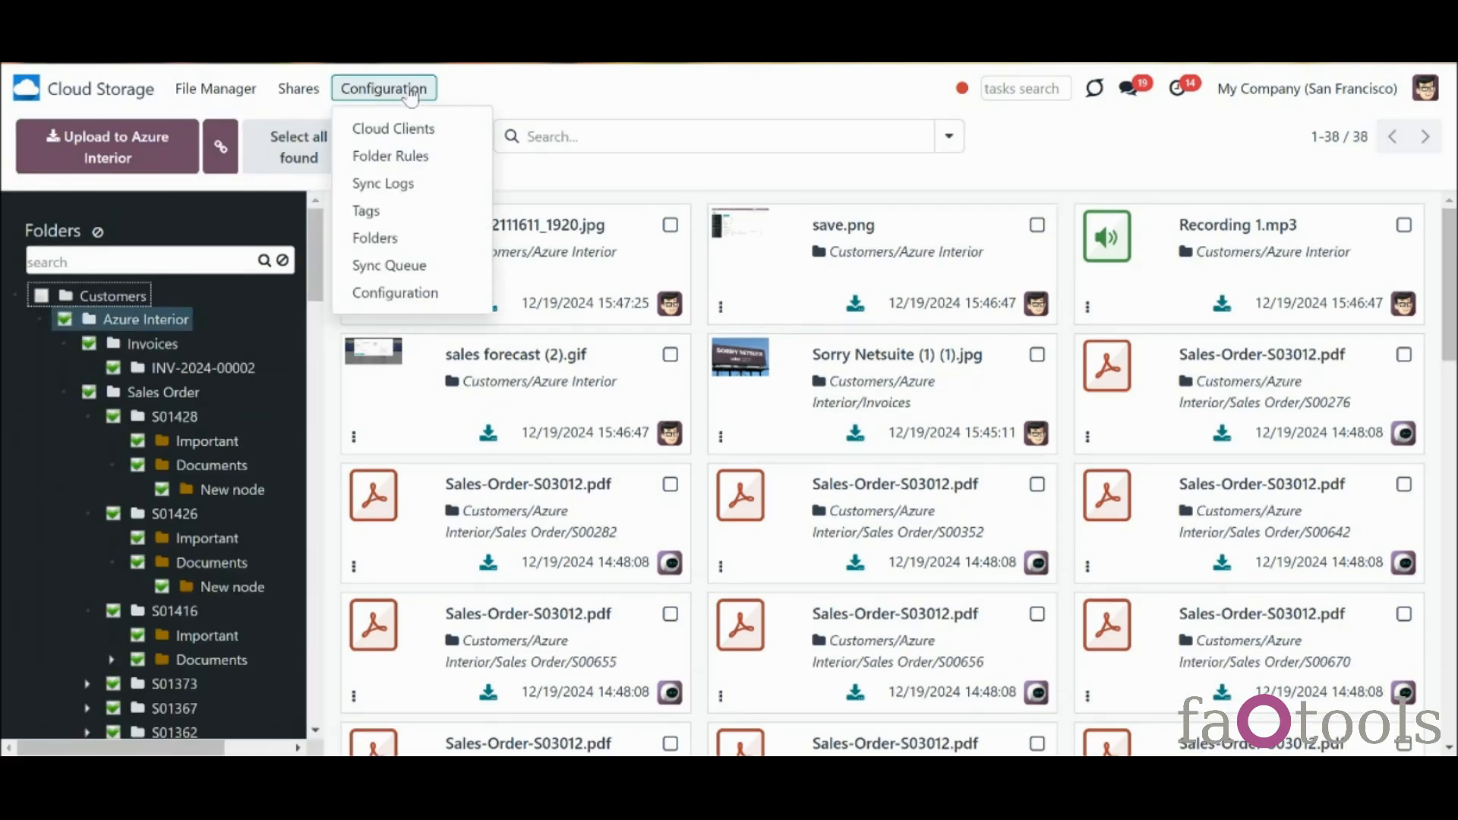
click(416, 130)
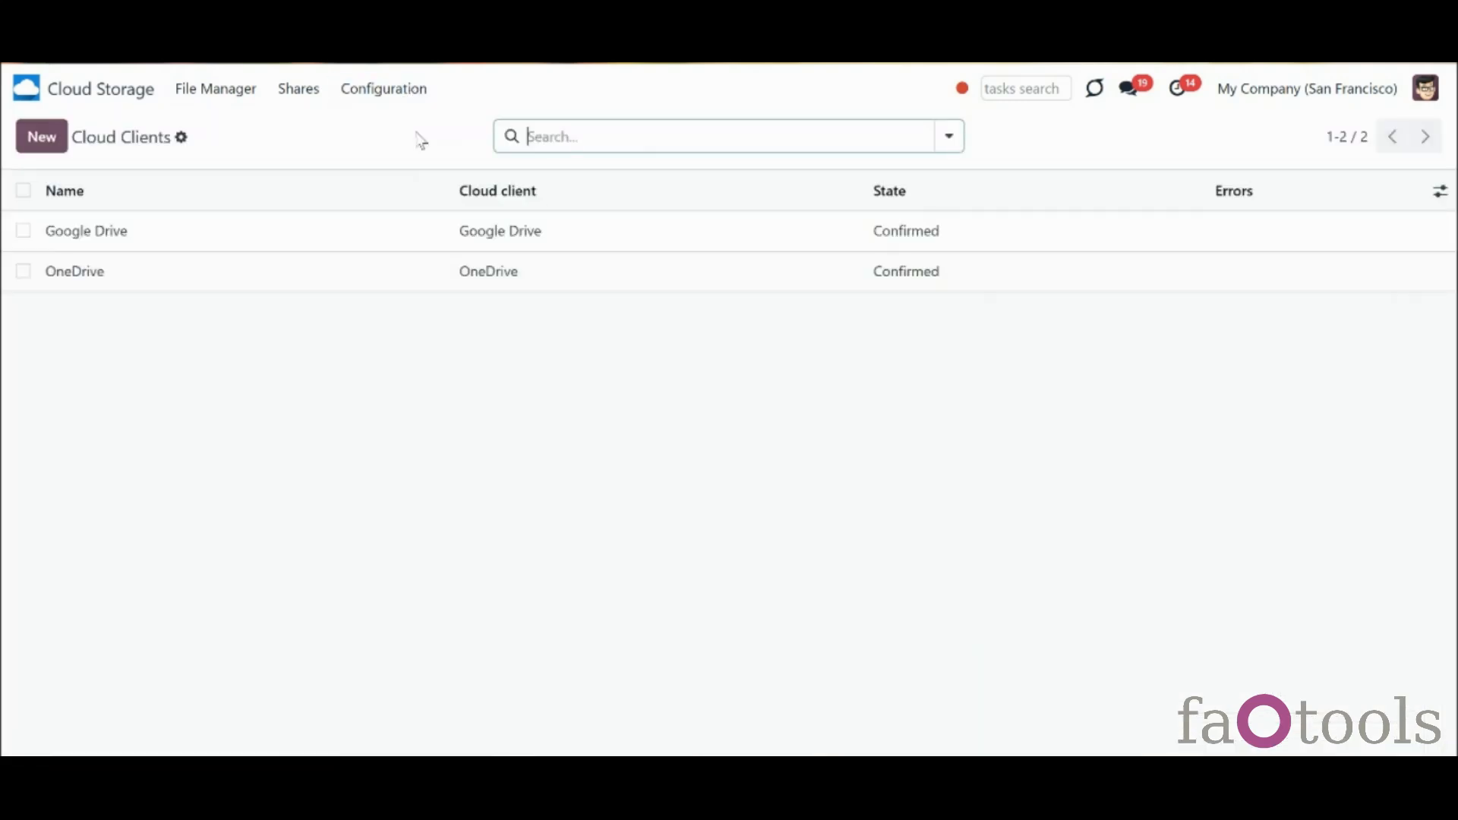
click(54, 143)
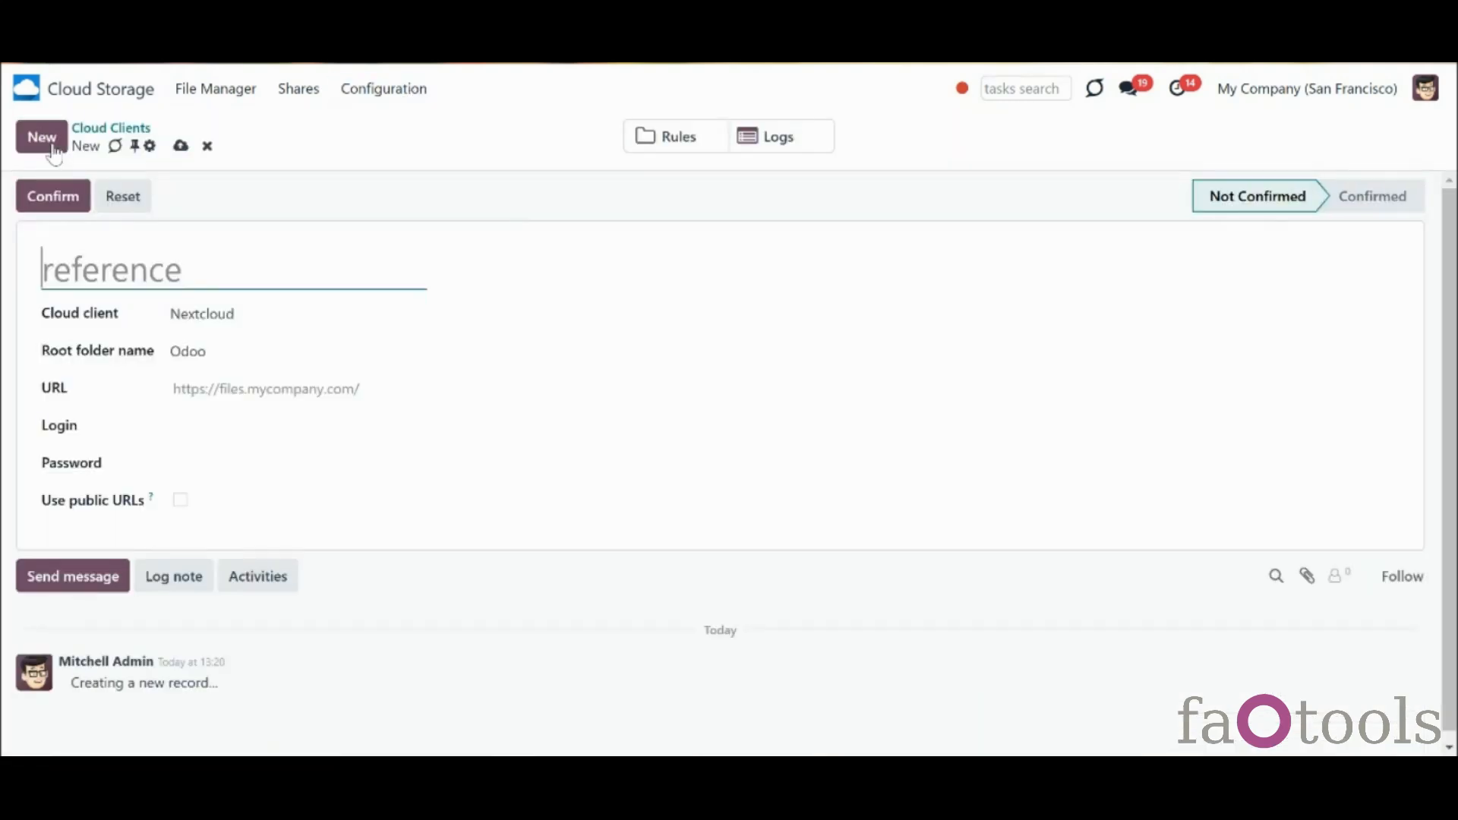
click(276, 319)
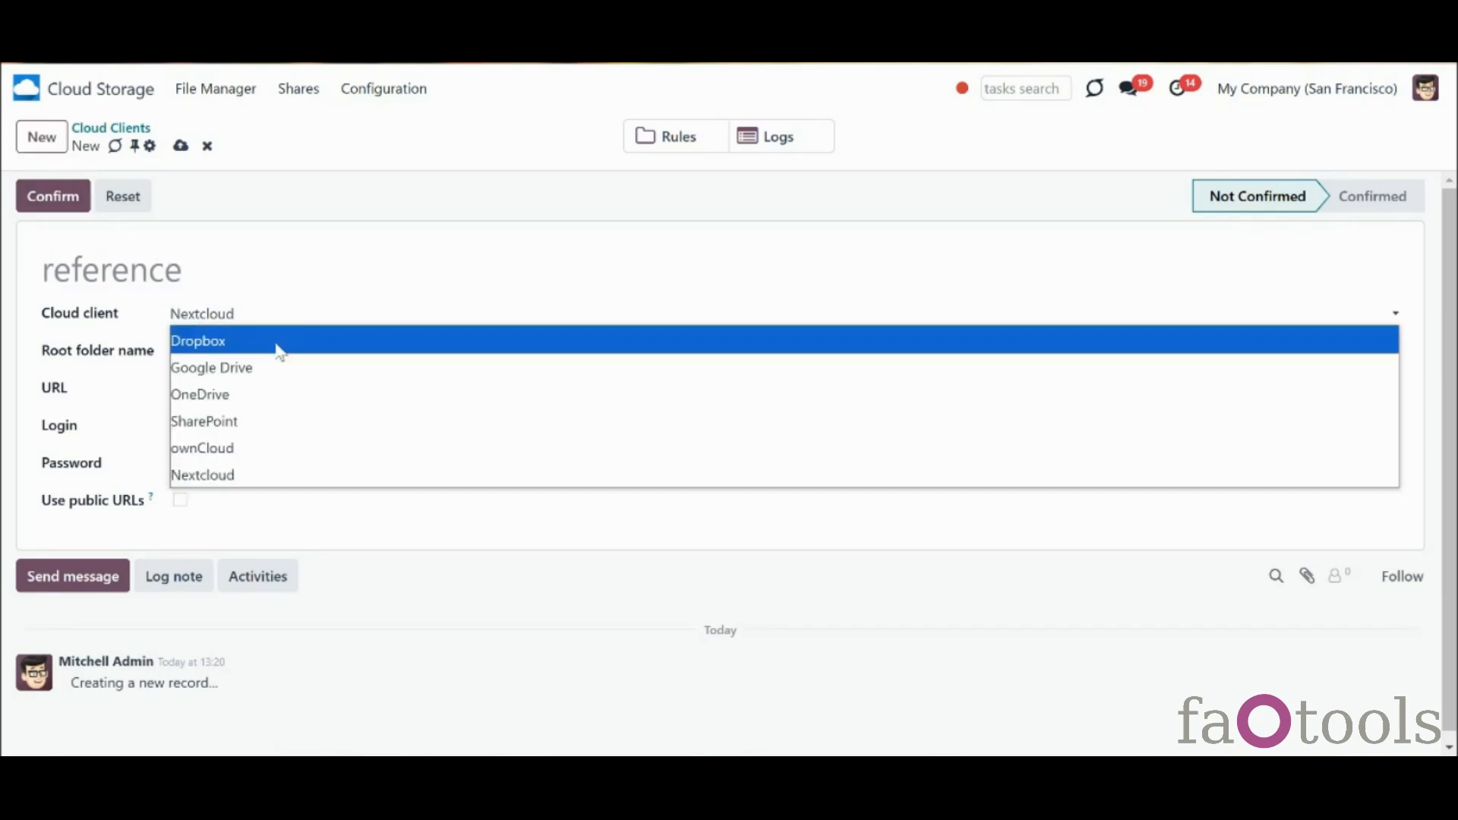
click(340, 477)
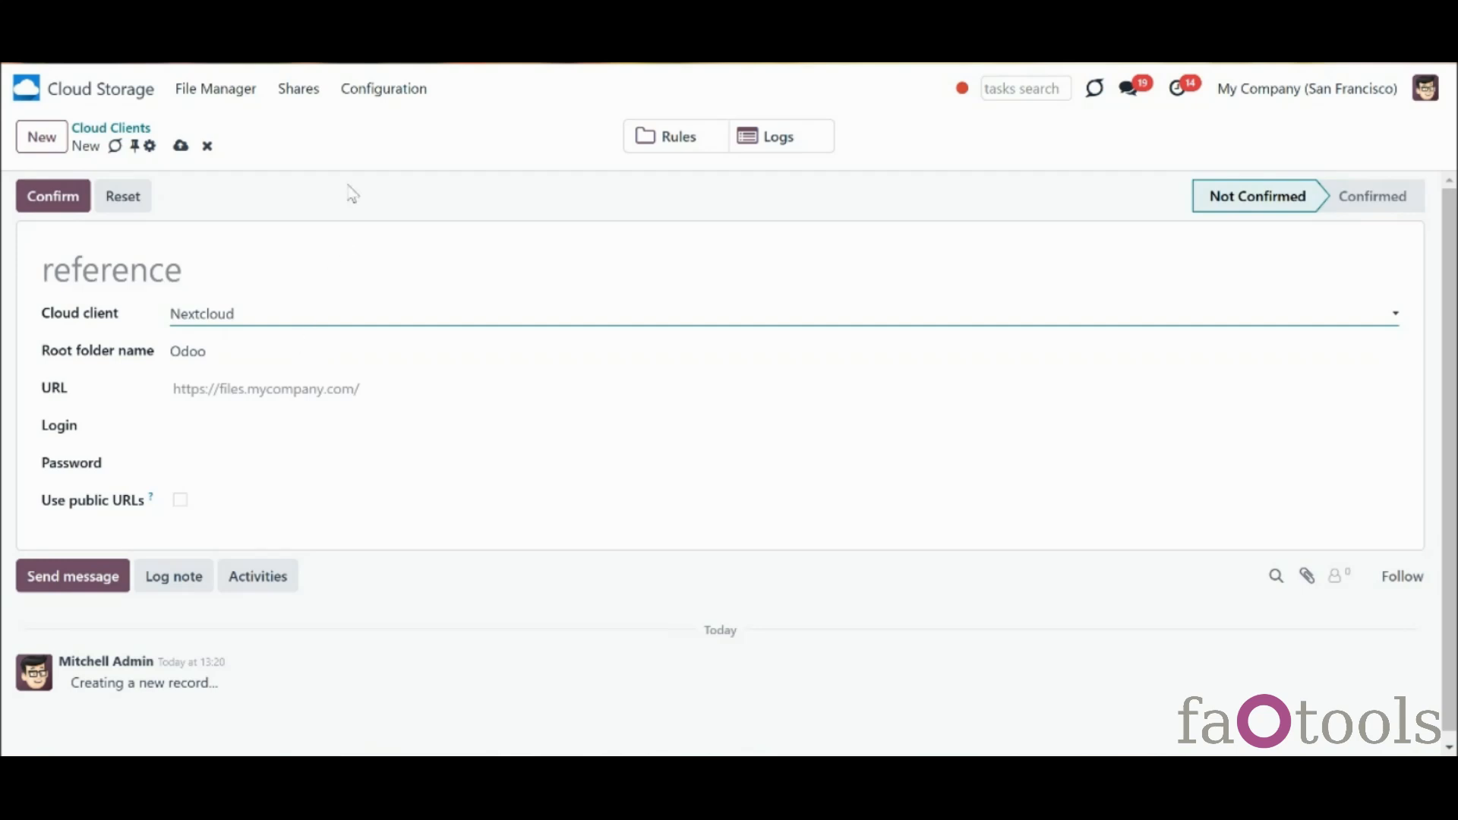
click(299, 355)
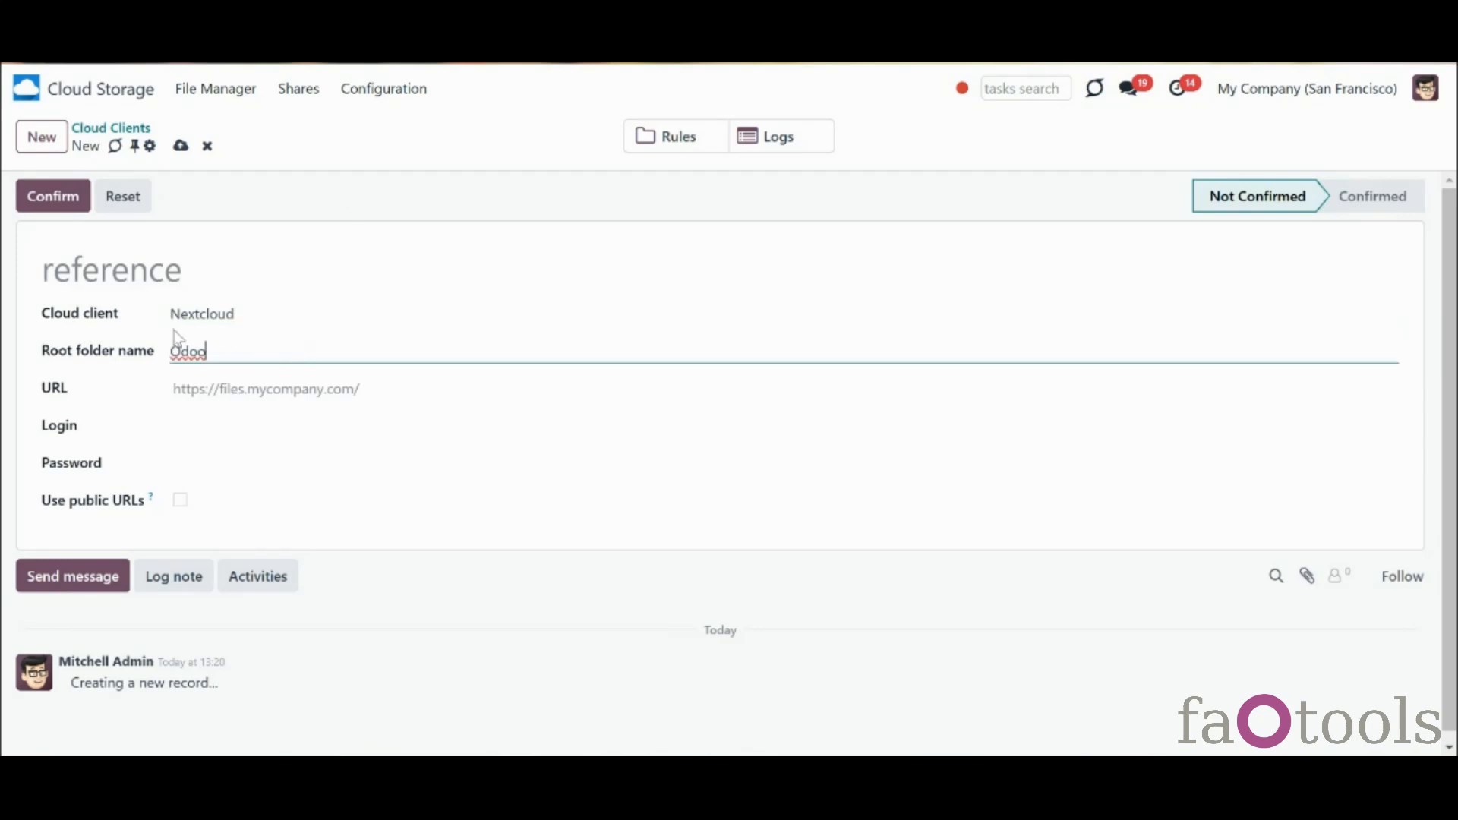
Title the client 'Nextcloud' and paste the Nextcloud server address as its URL
click(169, 274)
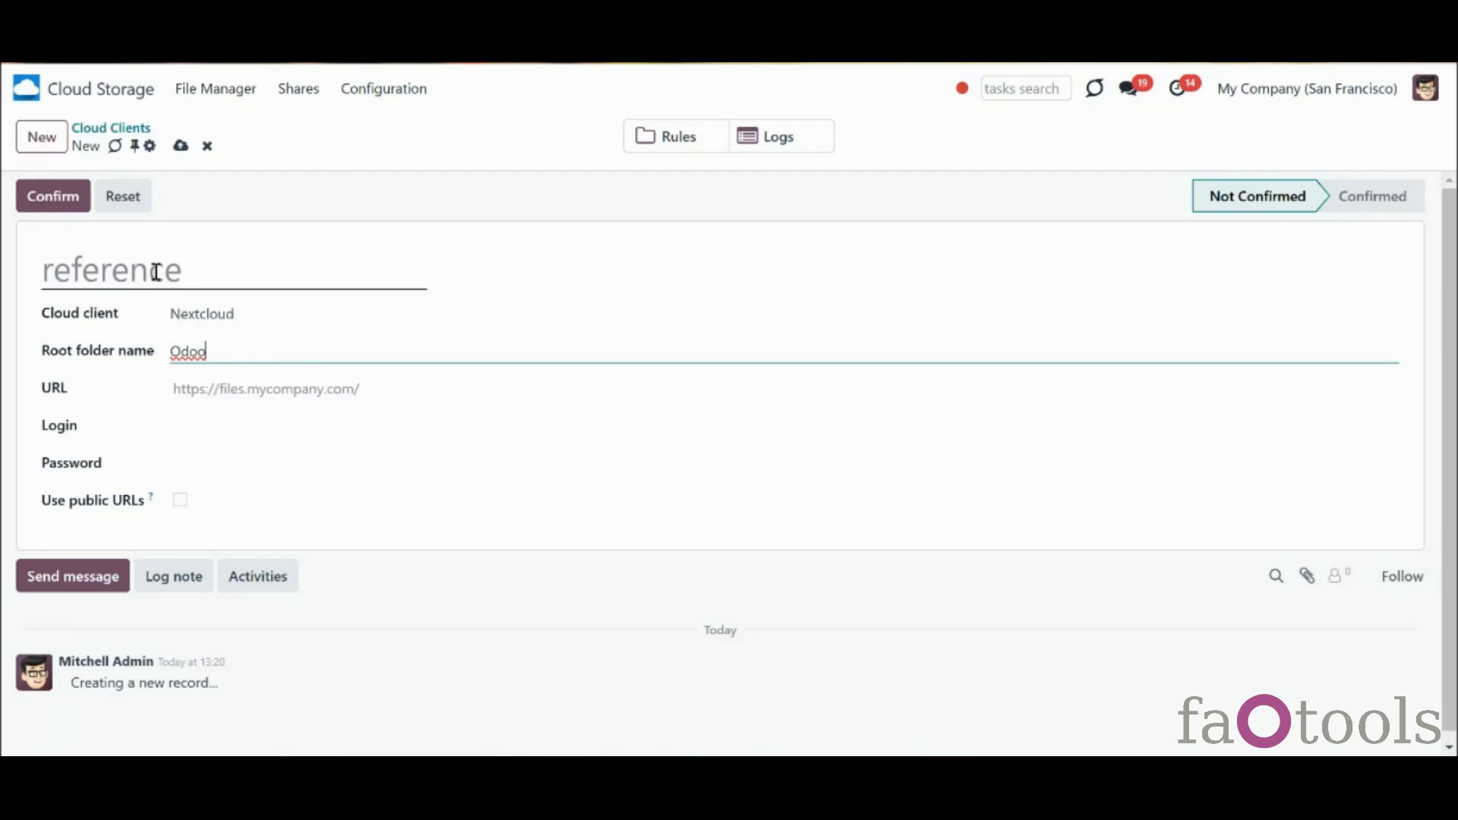
text(Nextcloud)
click(210, 396)
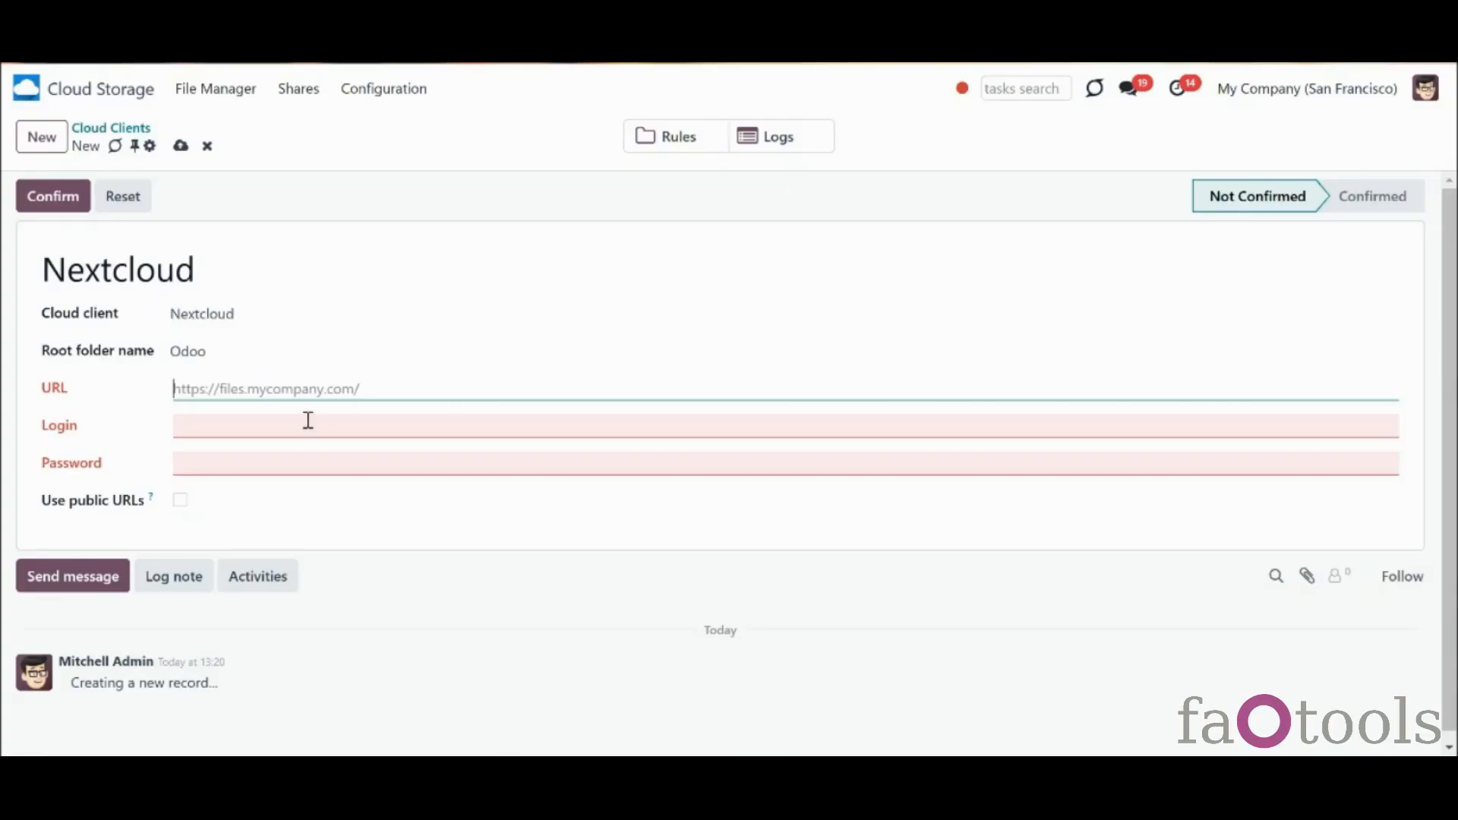
text(https://demo2.nextcloud.com/)
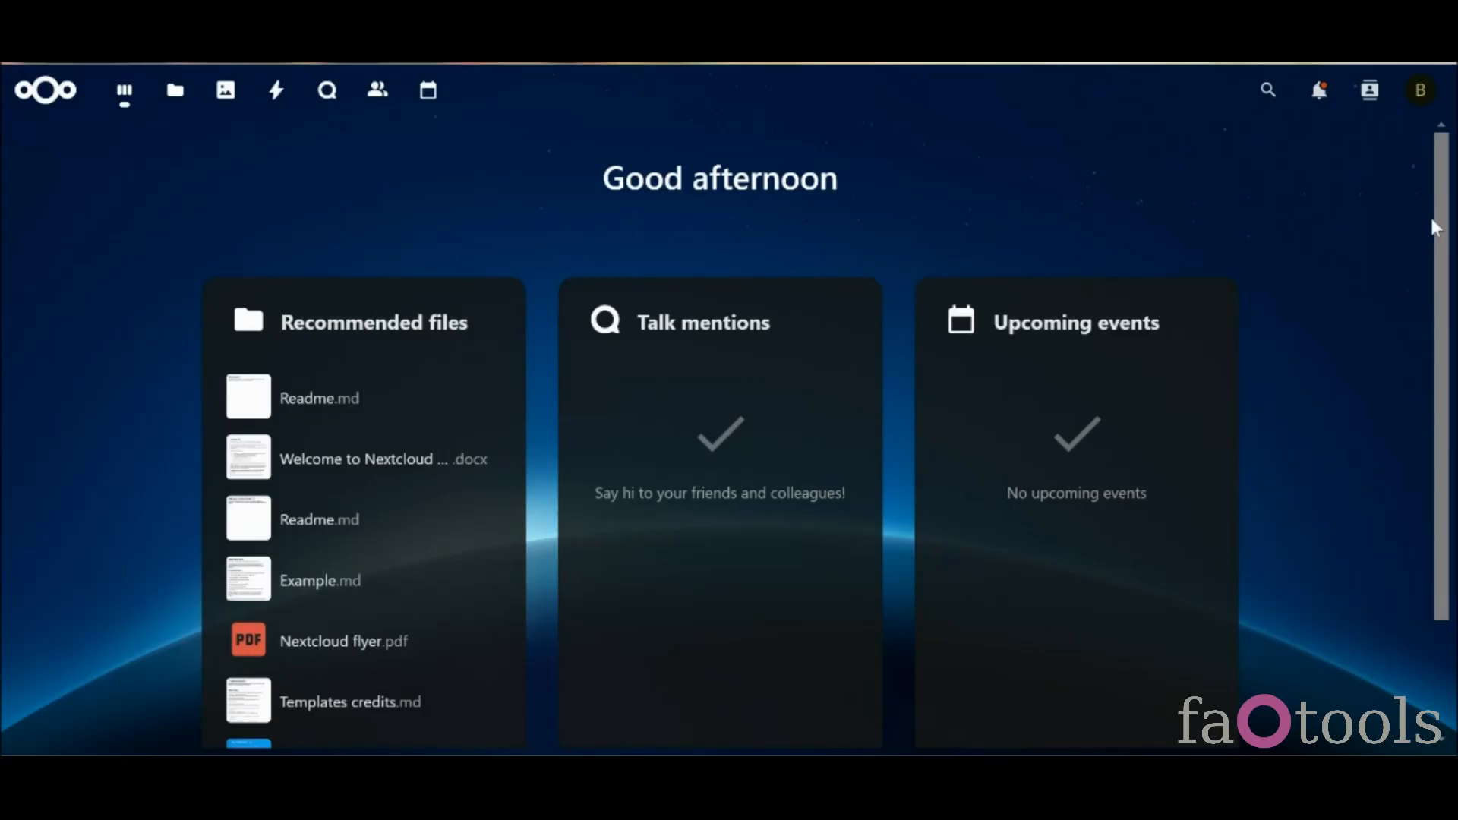
Copy the user name from the Nextcloud account's profile page, then return to the Odoo form
click(1420, 89)
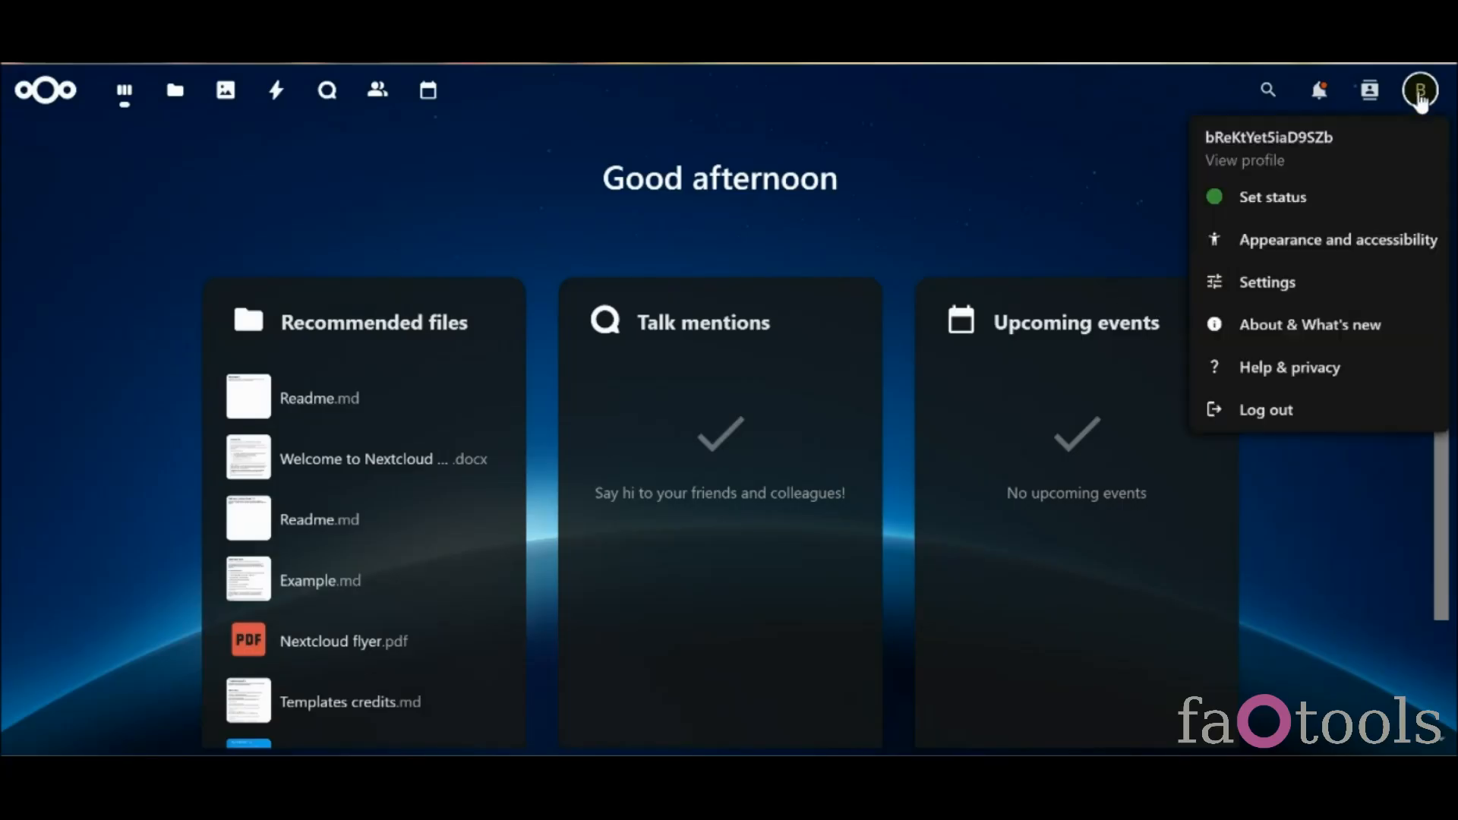
click(1261, 158)
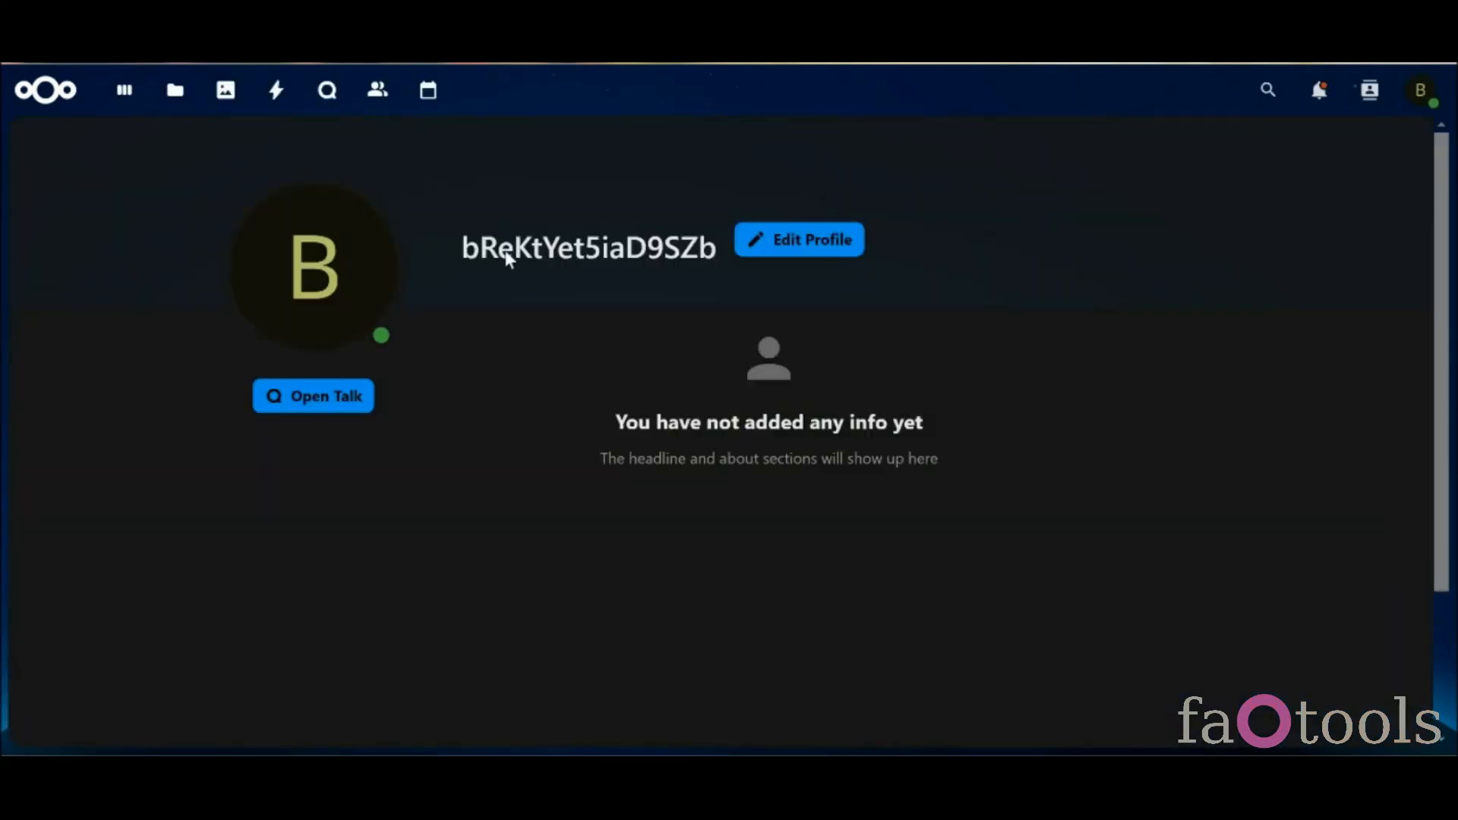
drag(464, 246, 657, 266)
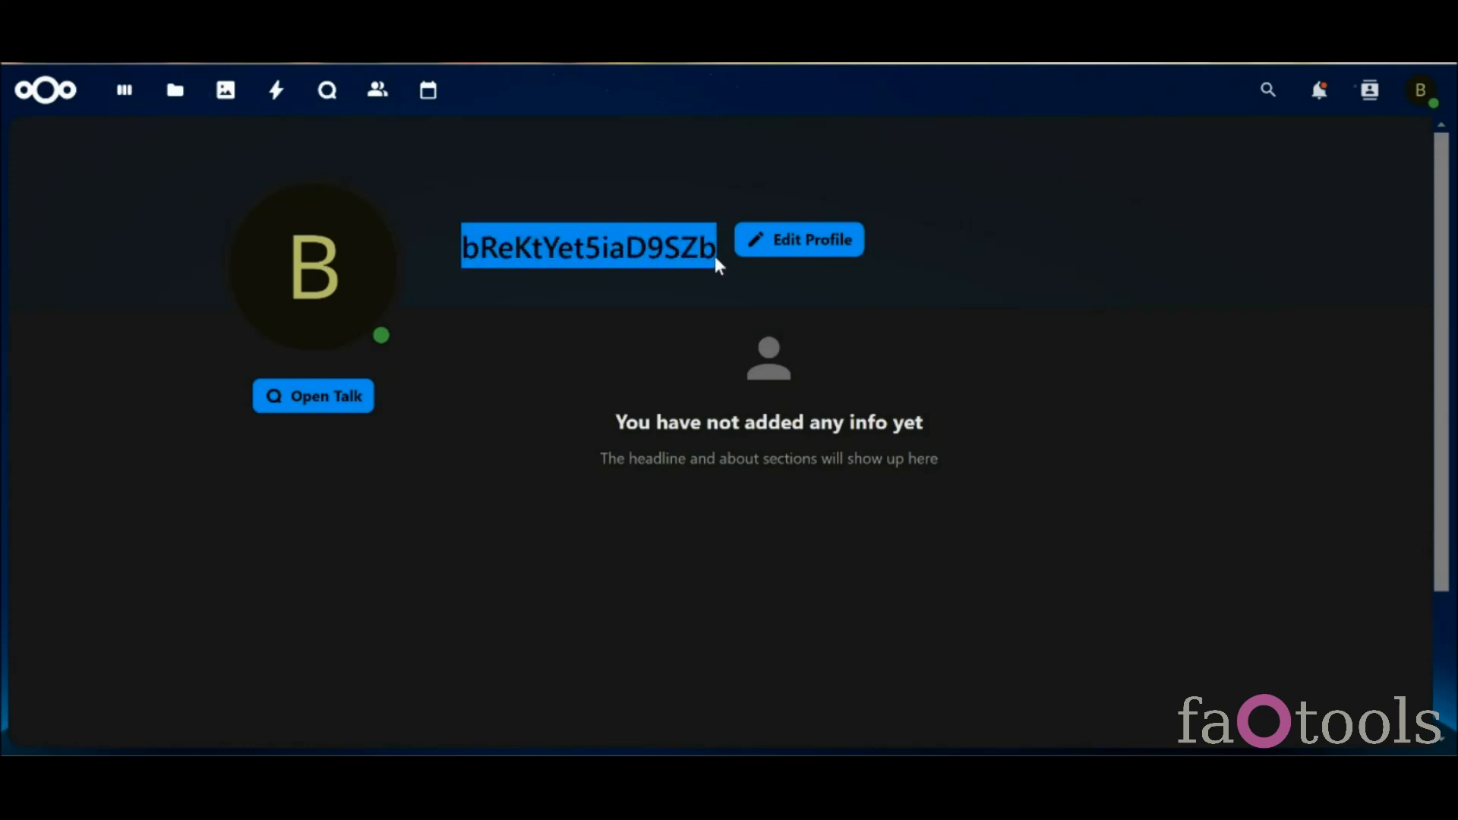
click(251, 16)
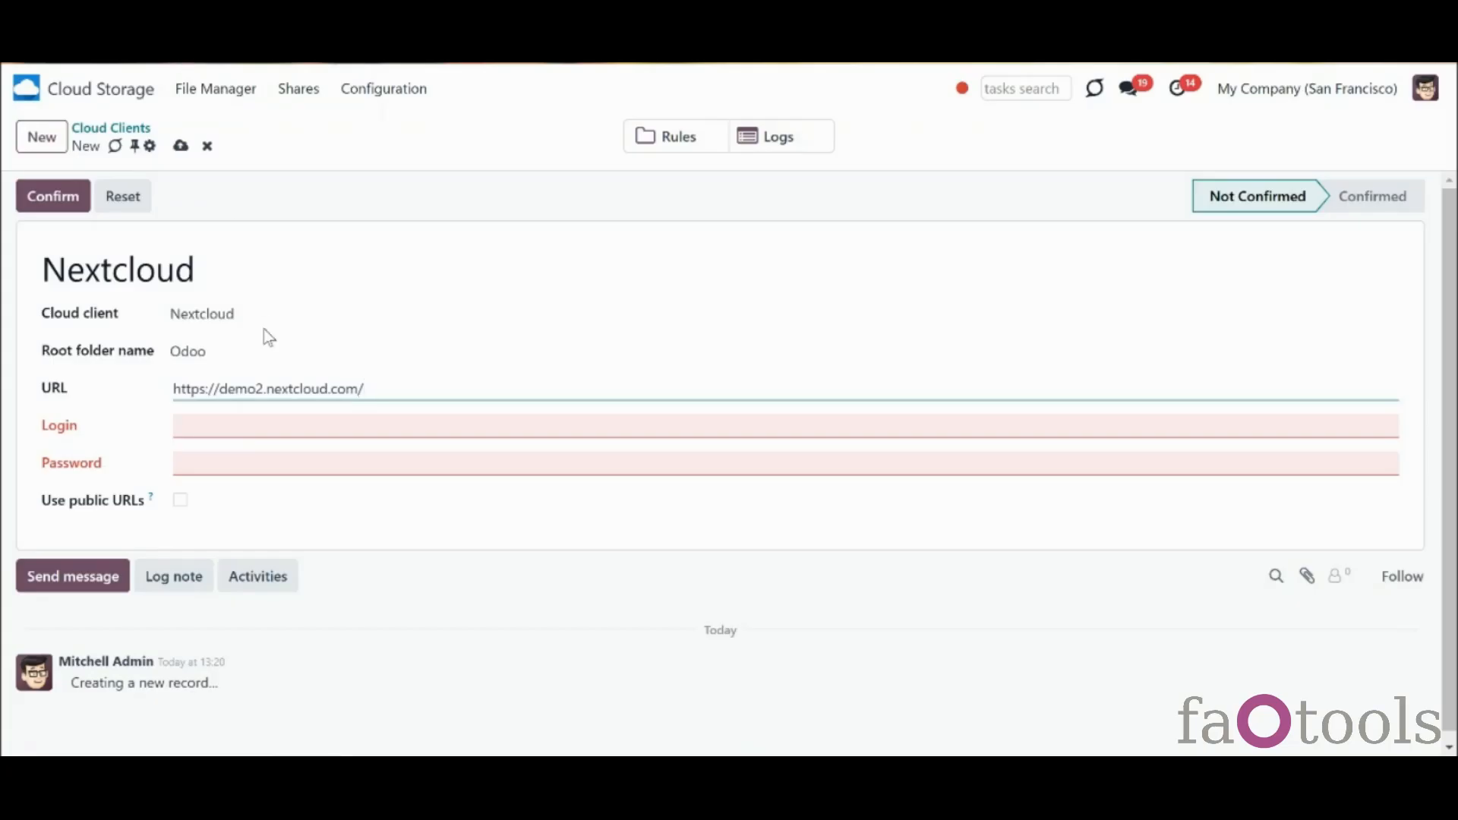
Paste the copied user name as Login, enter the account password, then save and confirm the client
click(265, 424)
key(ctrl+v)
click(273, 463)
text(••••)
click(224, 505)
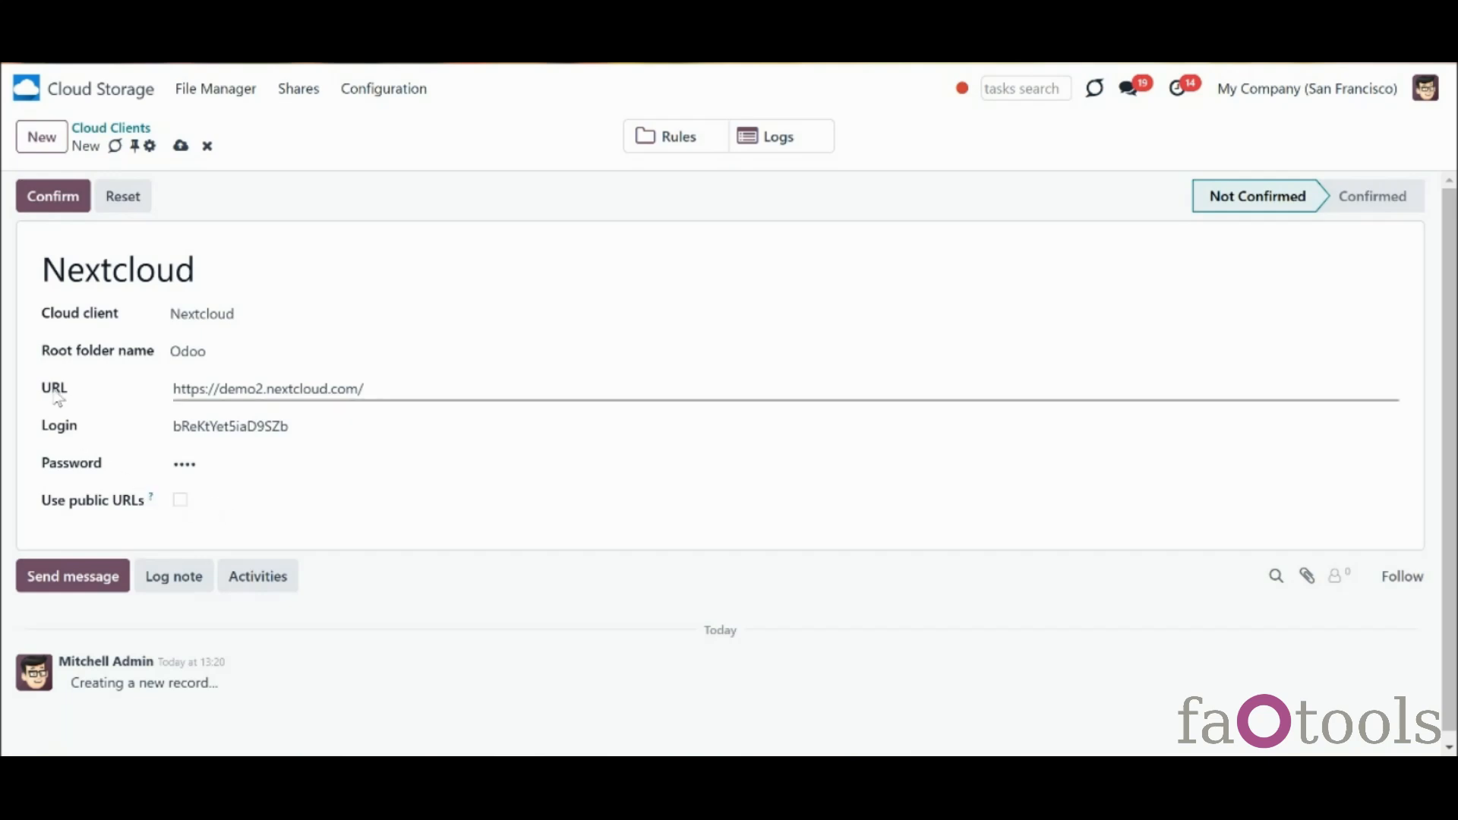
click(180, 145)
click(66, 195)
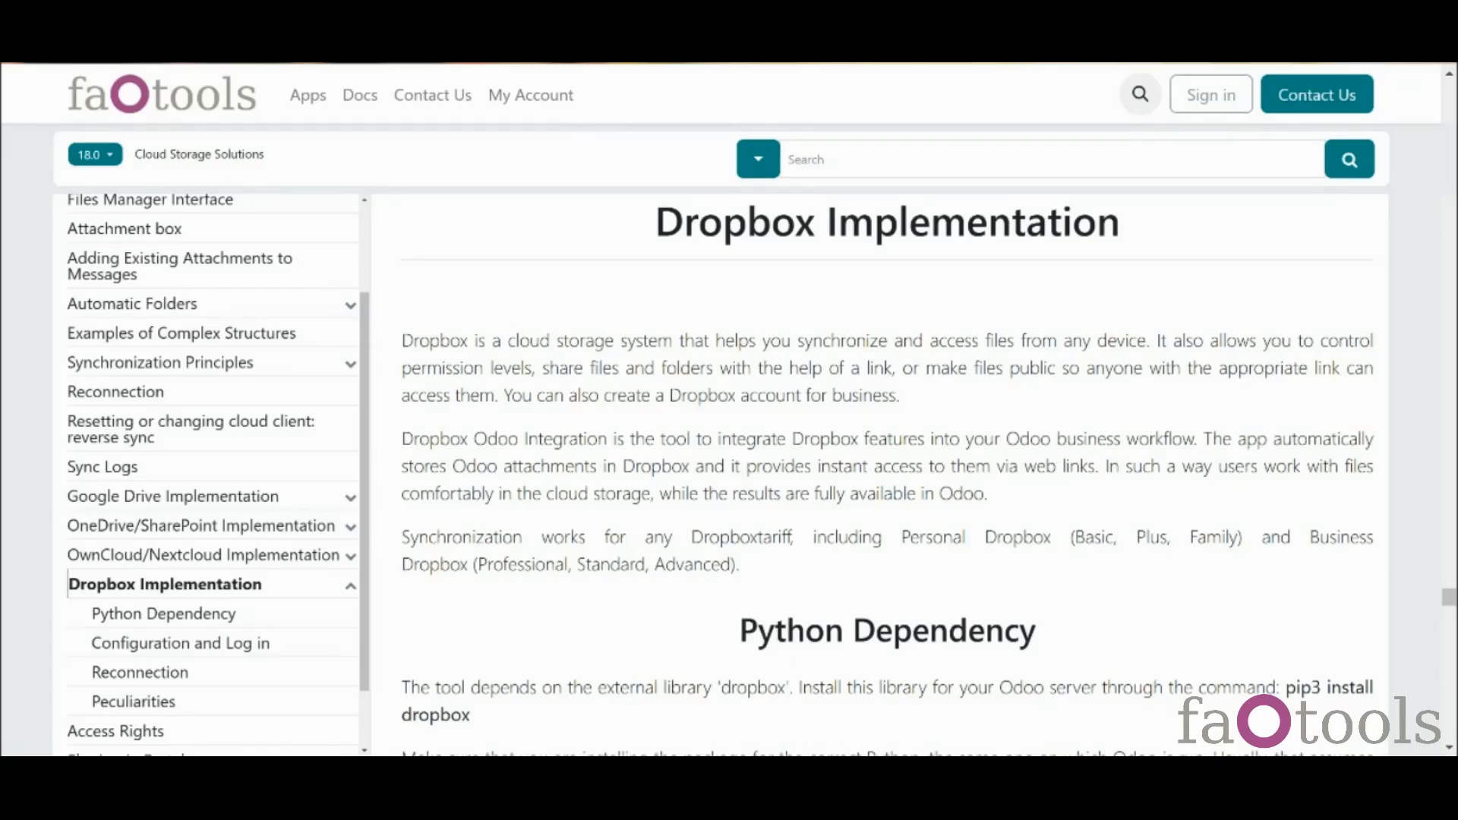
Scroll the Dropbox Implementation article and follow the dropbox.com/developers/apps/create link
click(1448, 748)
scroll(1447, 748, down, 3)
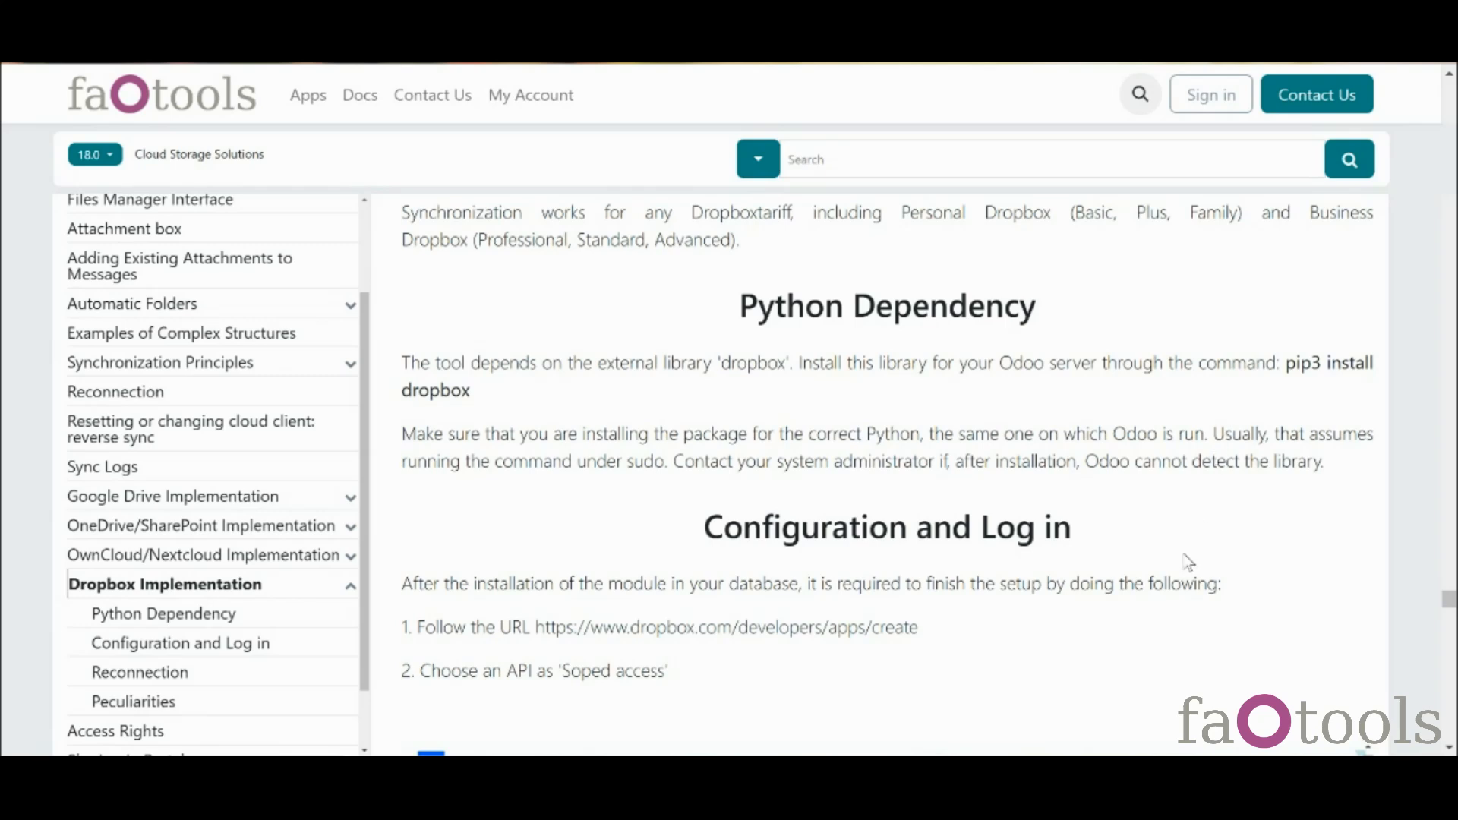
click(860, 630)
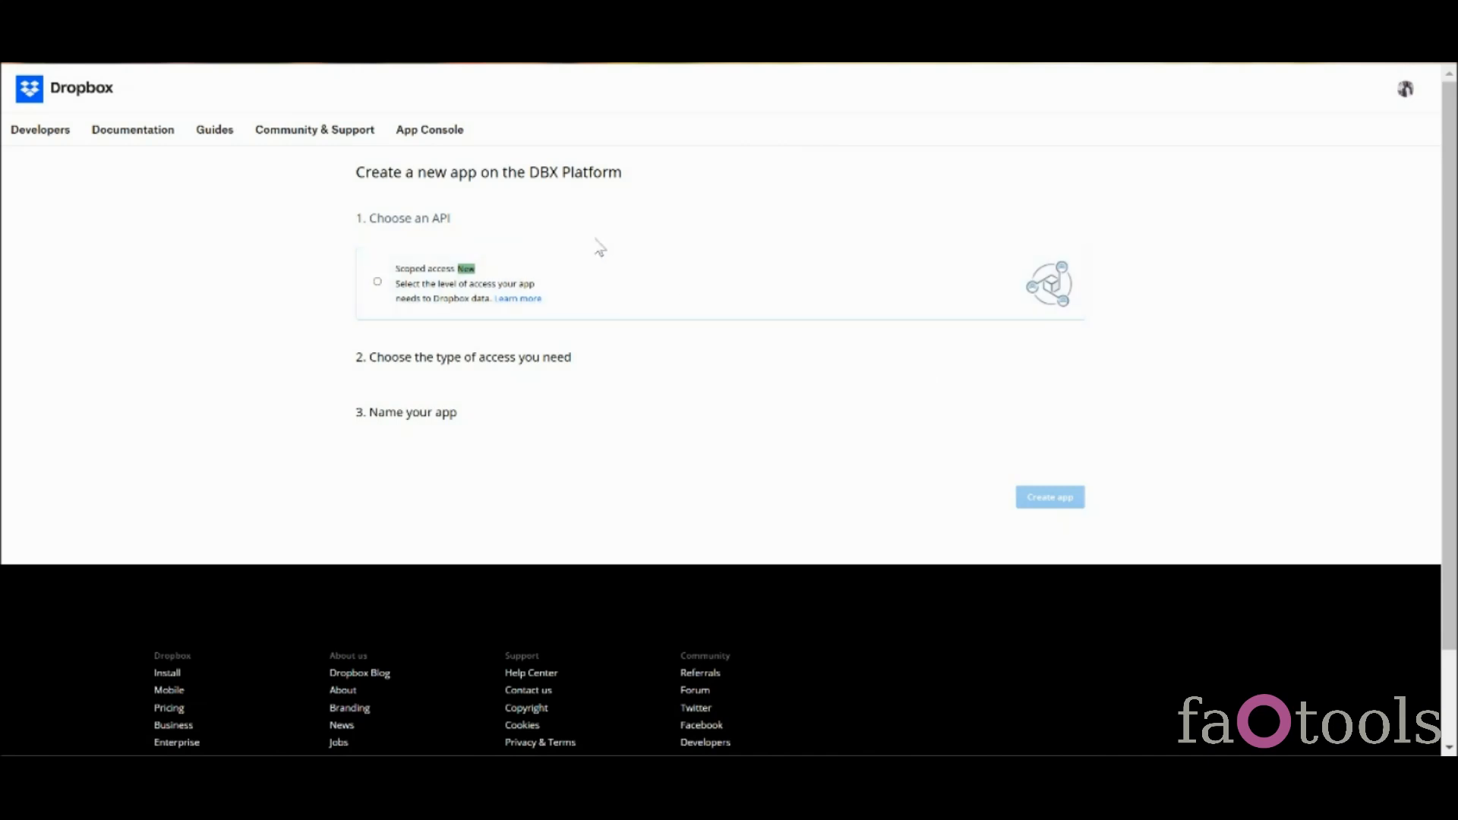
Create a scoped Full Dropbox app named Odoo18 and scroll its settings to the redirect URIs
click(553, 299)
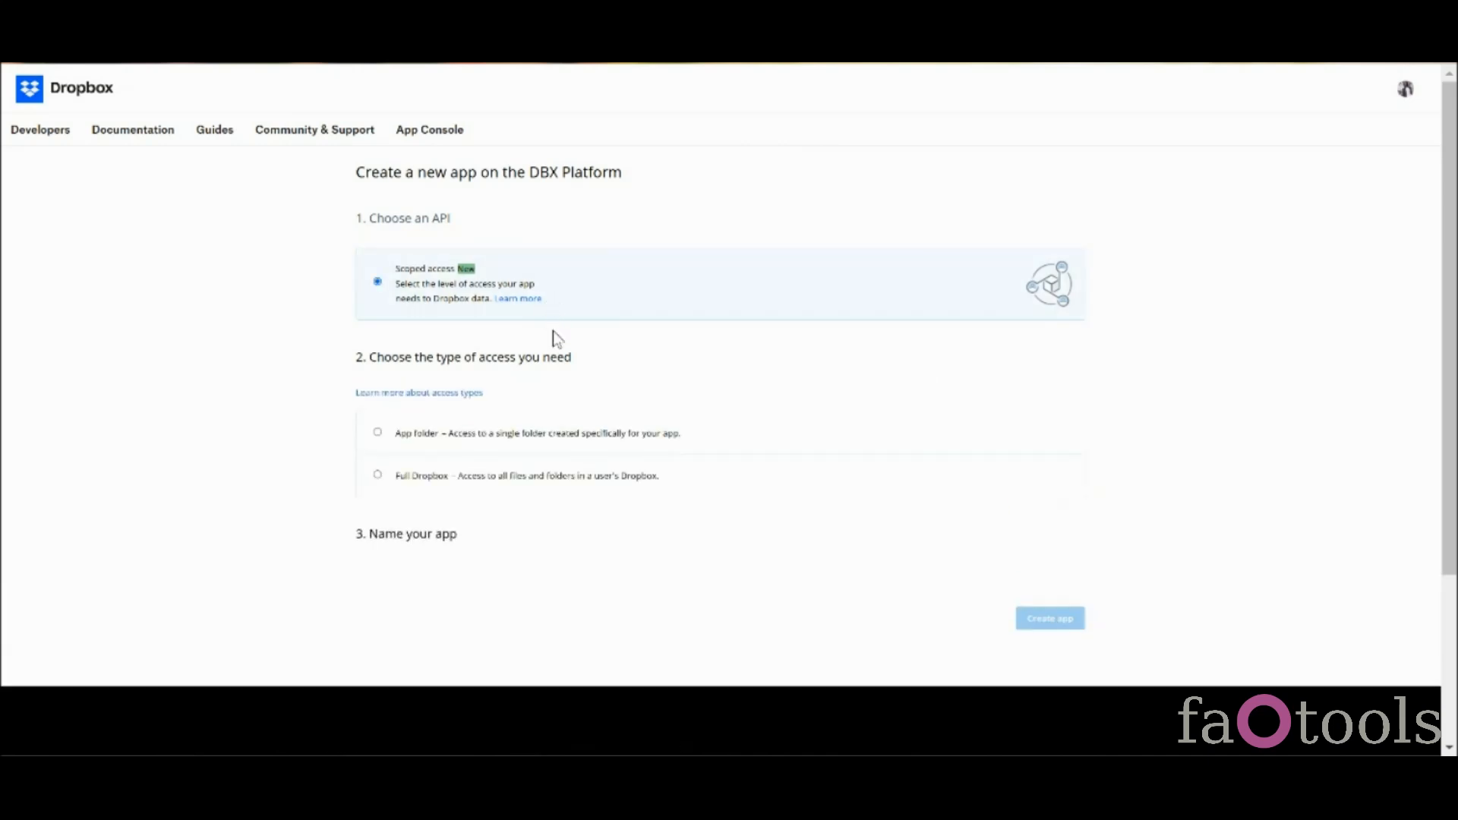
click(590, 478)
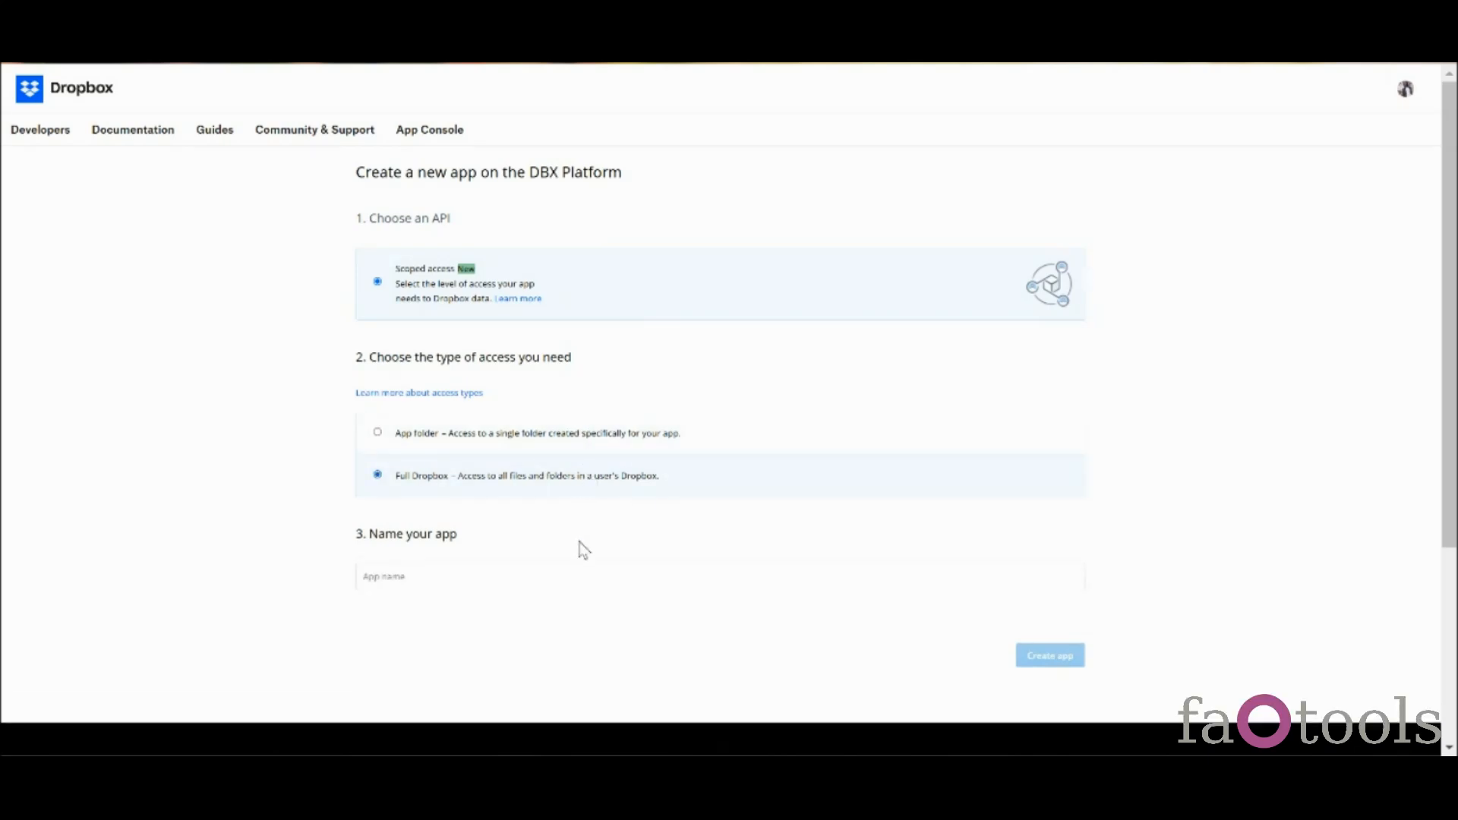
click(578, 573)
text(Odoo1)
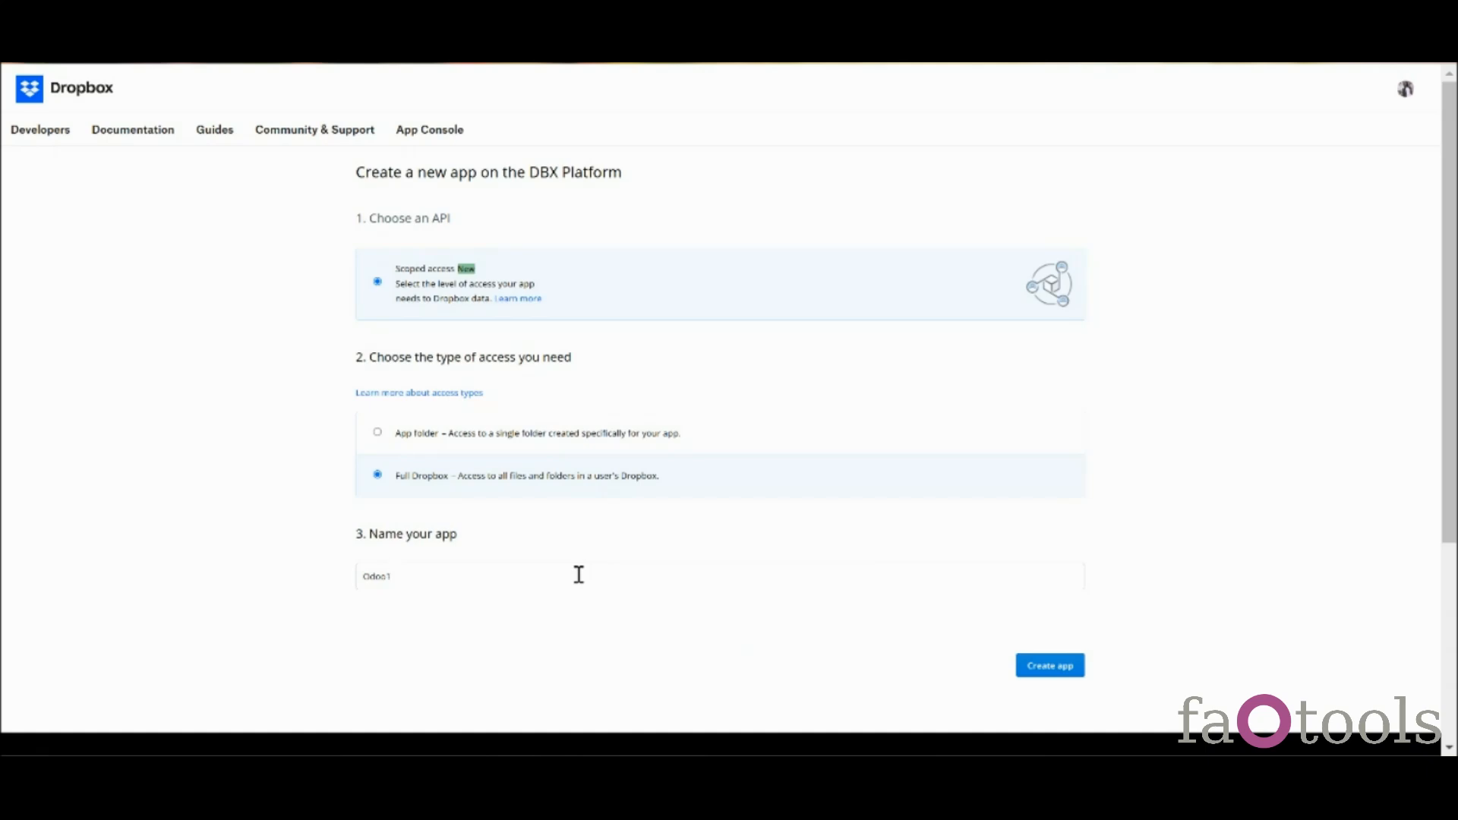
text(8)
click(1051, 667)
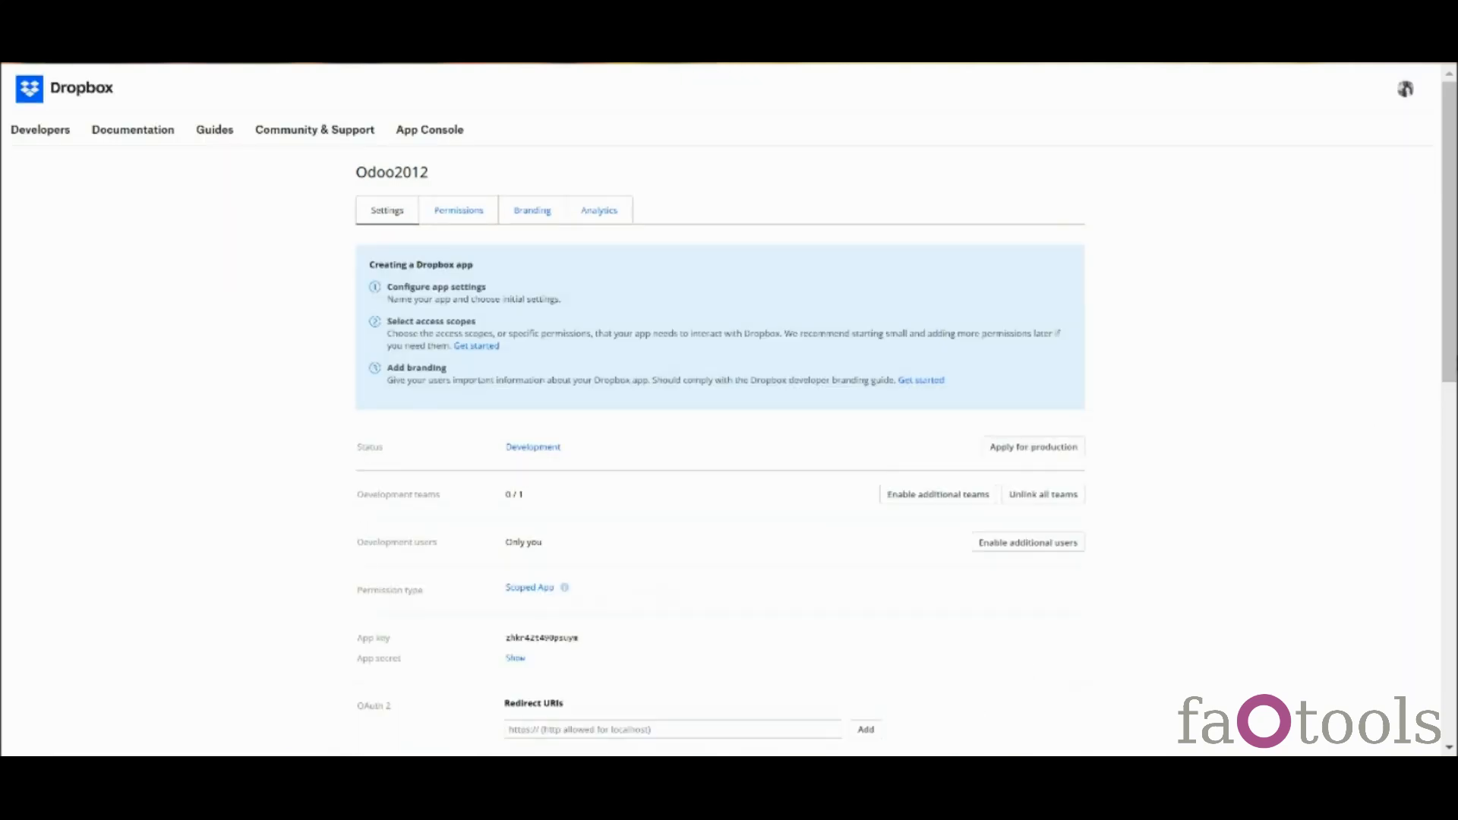
scroll(720, 417, down, 2)
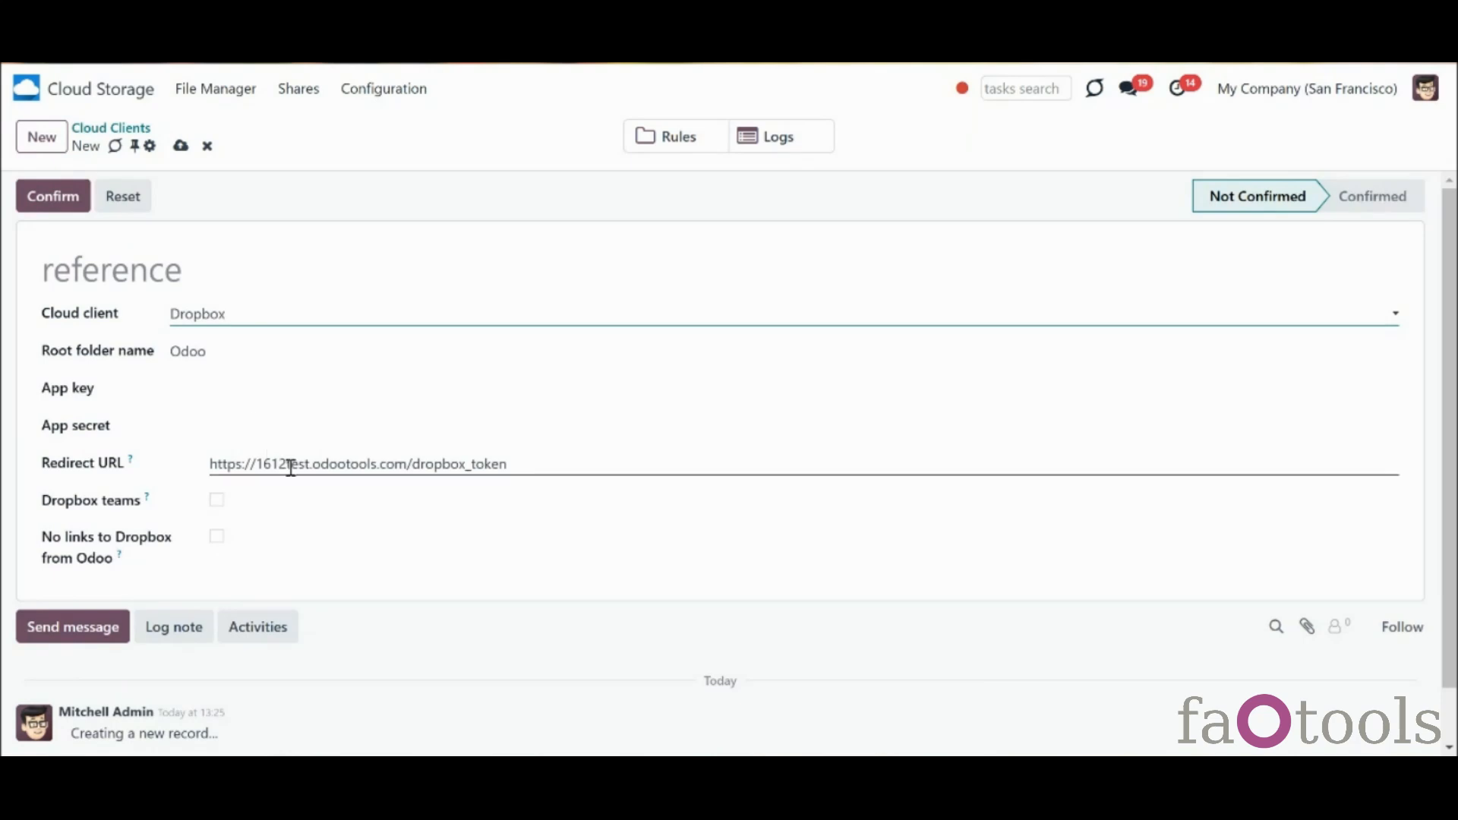
Add Odoo's redirect URL to the Dropbox app's OAuth 2 redirect URIs
click(309, 470)
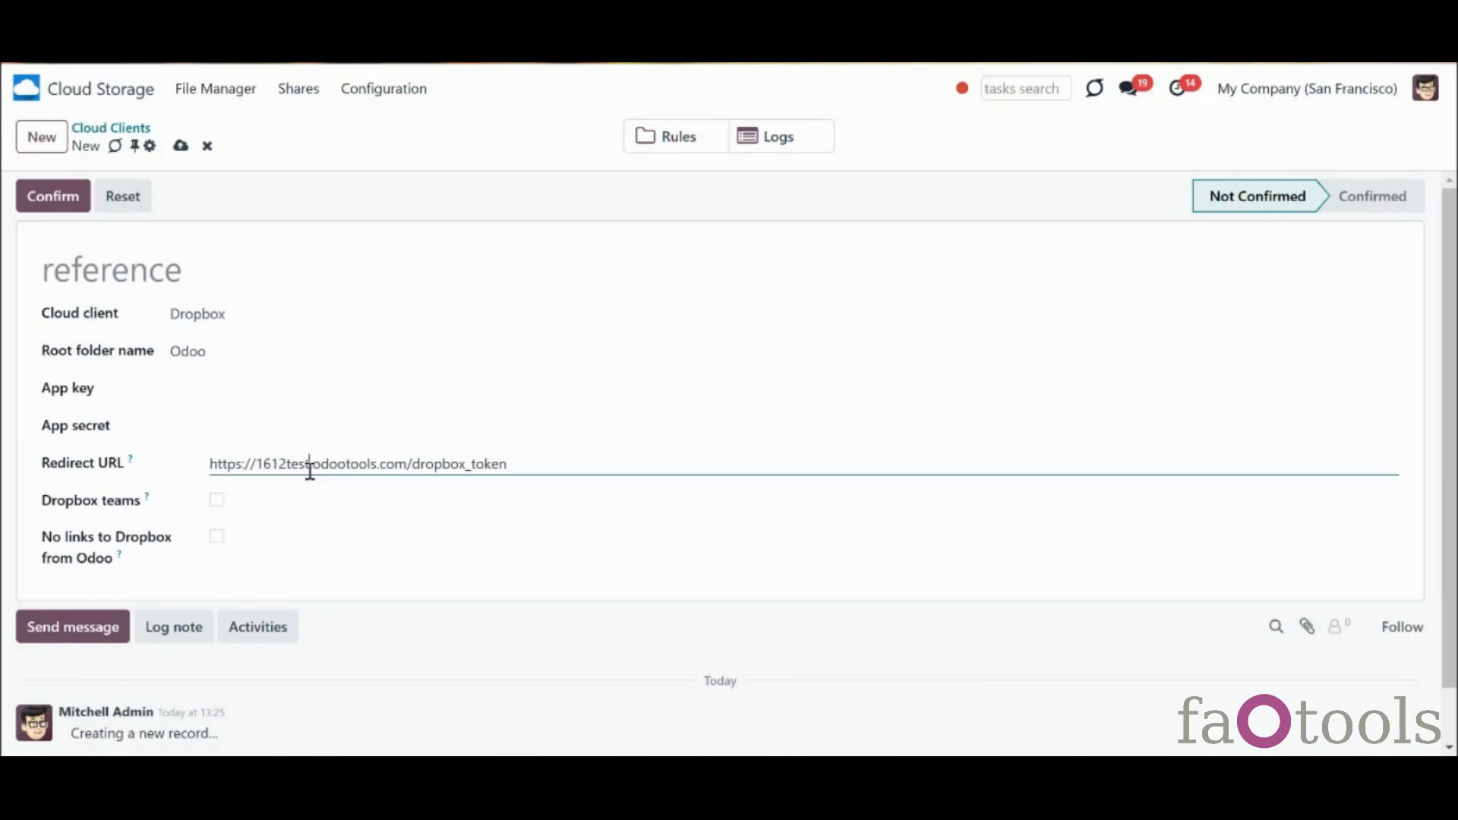
key(ctrl+a)
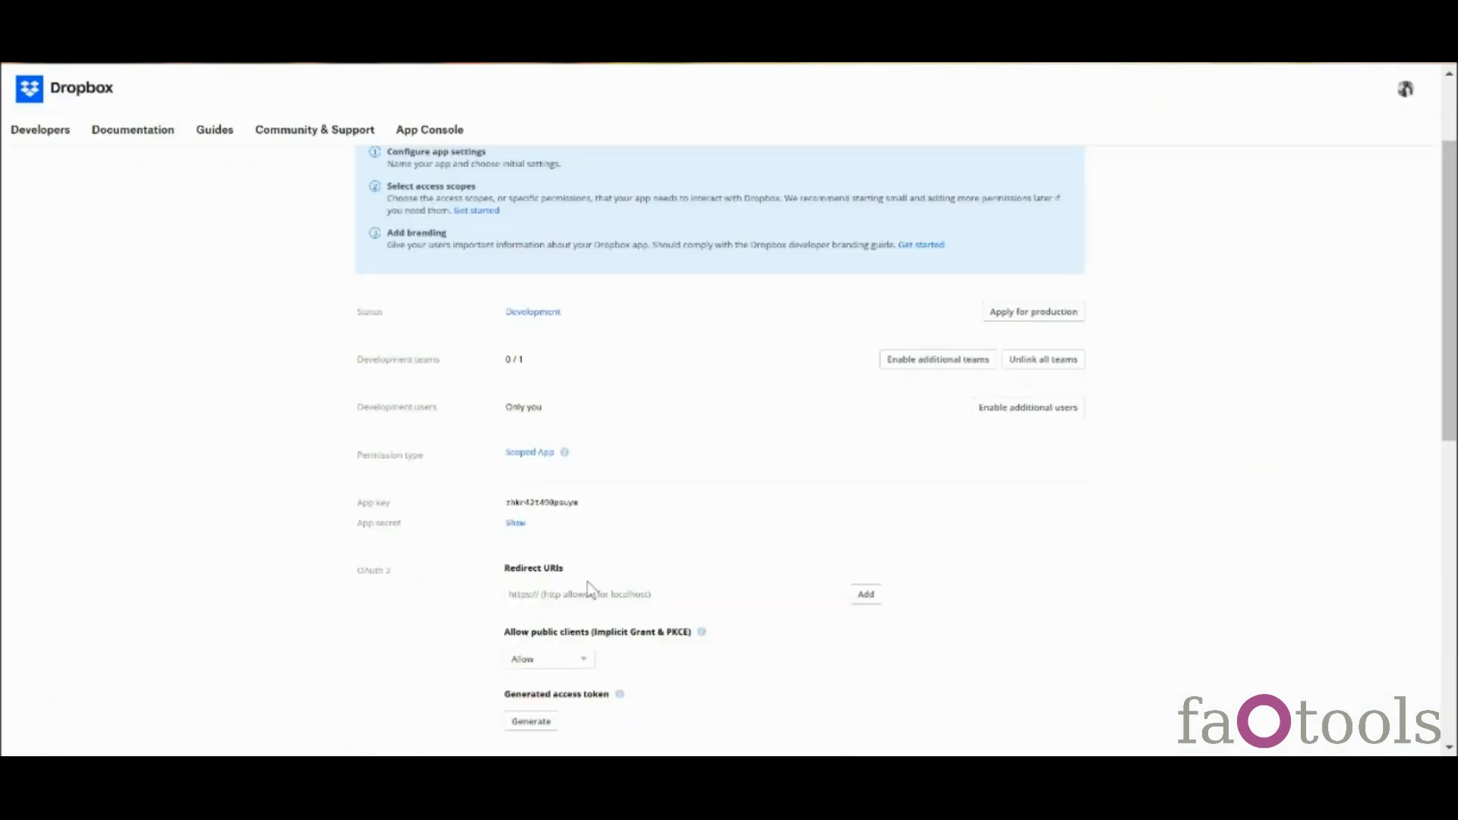
click(591, 594)
text(https://1612test.odootools.com/dropbox_token)
click(866, 594)
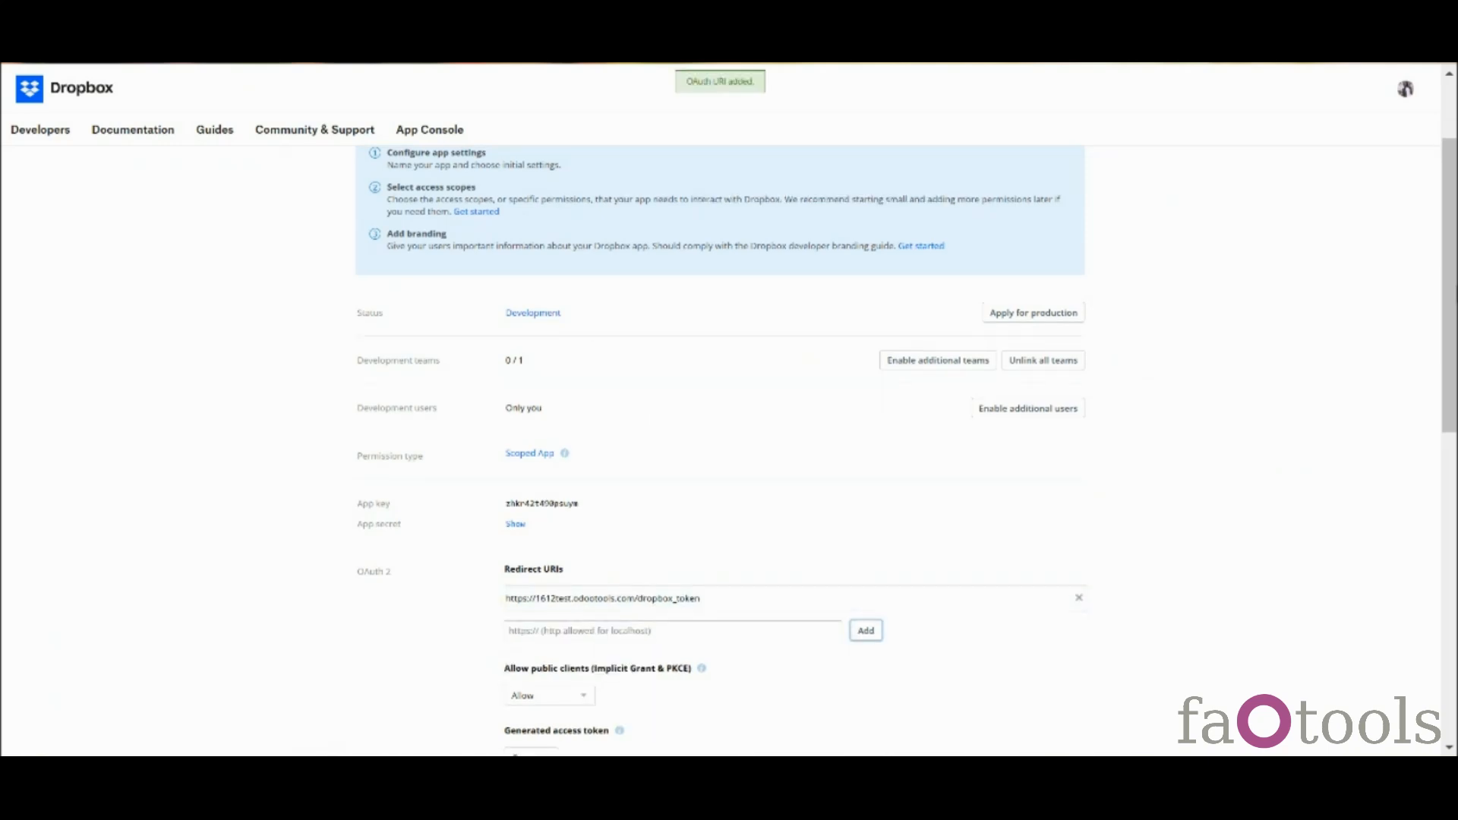
Grant files.metadata.write, files.content.write, files.content.read and sharing.write permissions and submit them
scroll(498, 208, up, 2)
click(452, 216)
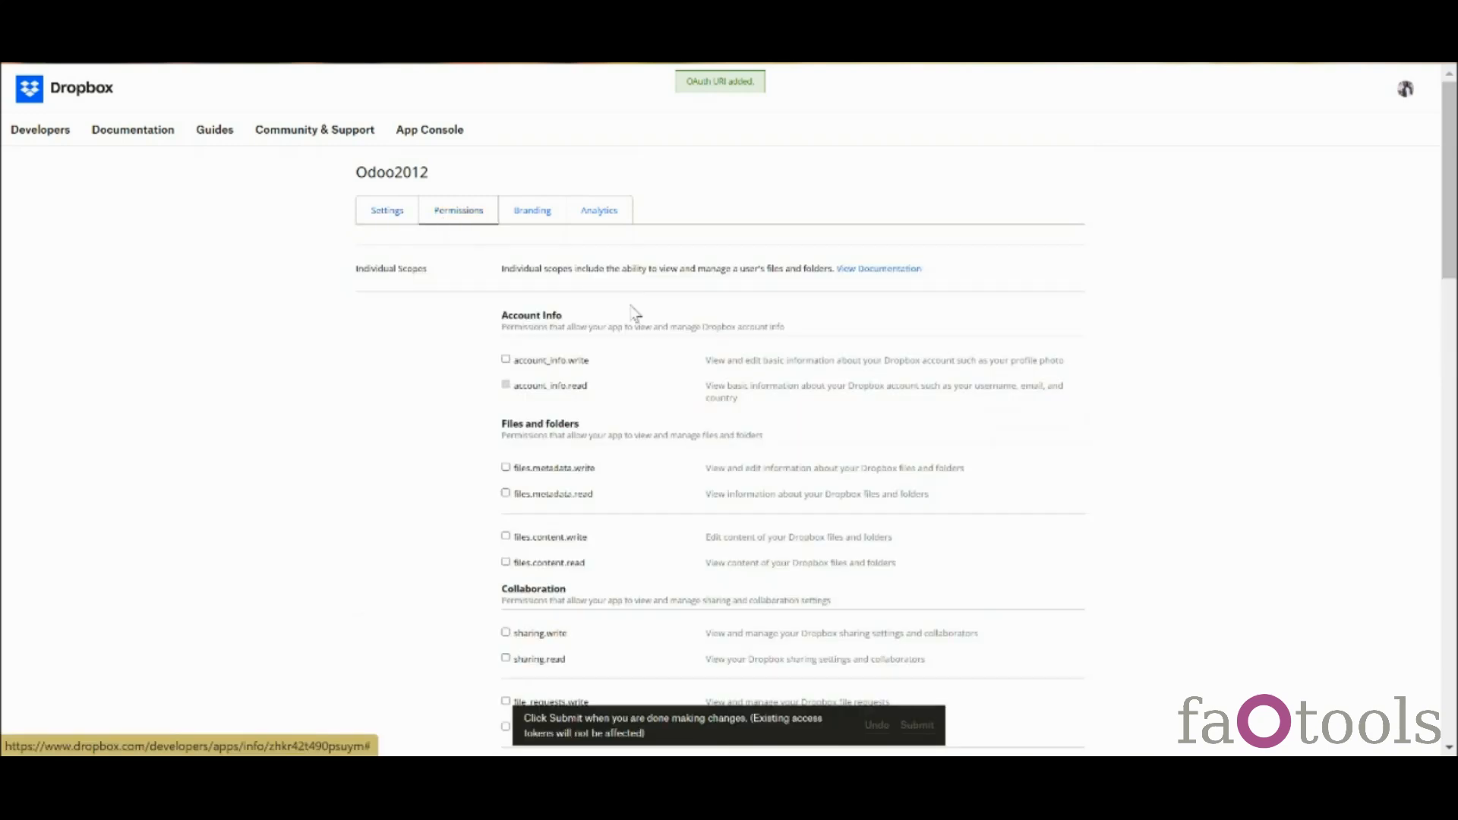
click(505, 467)
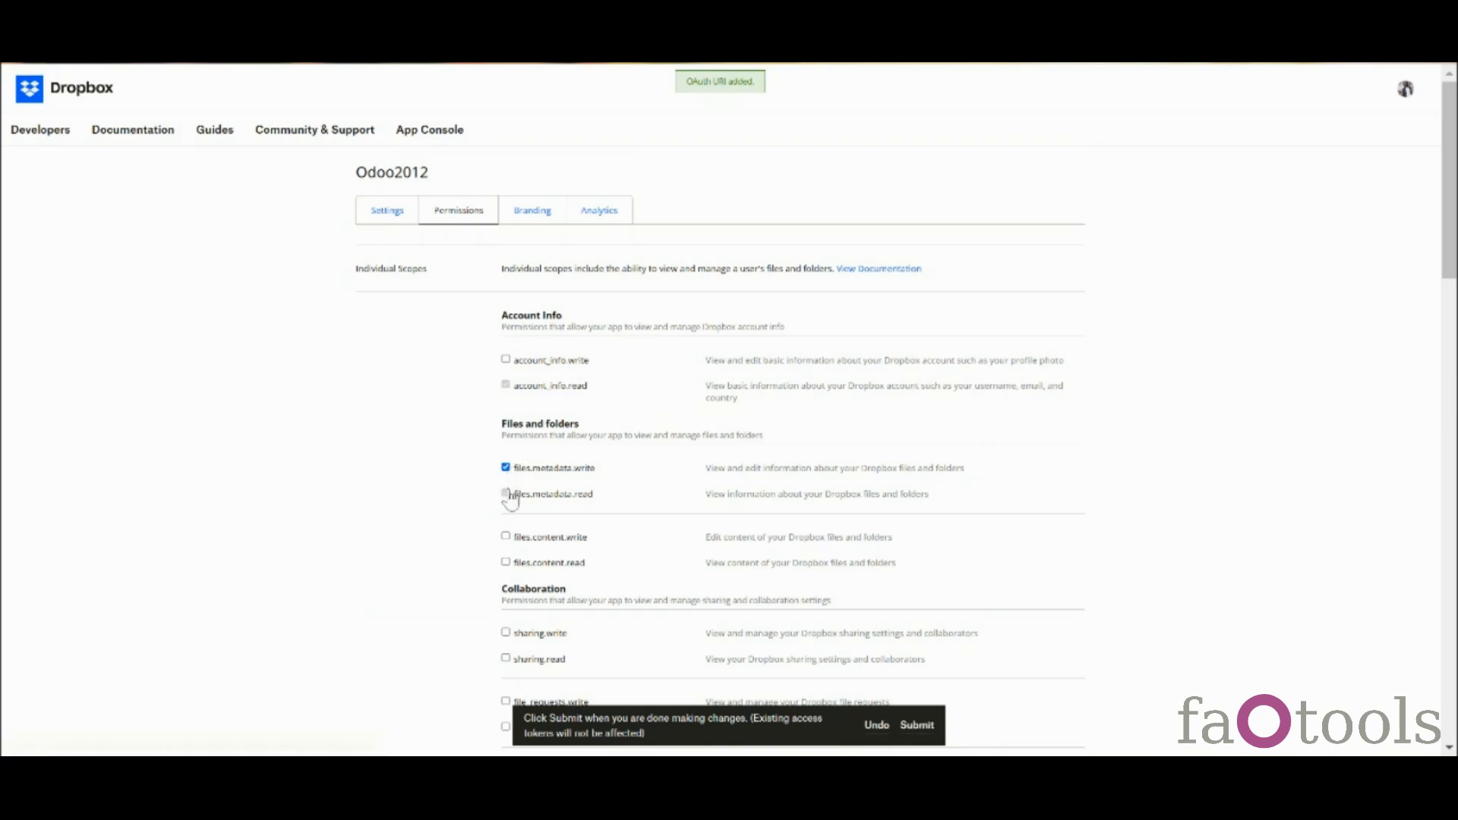
click(506, 536)
click(506, 562)
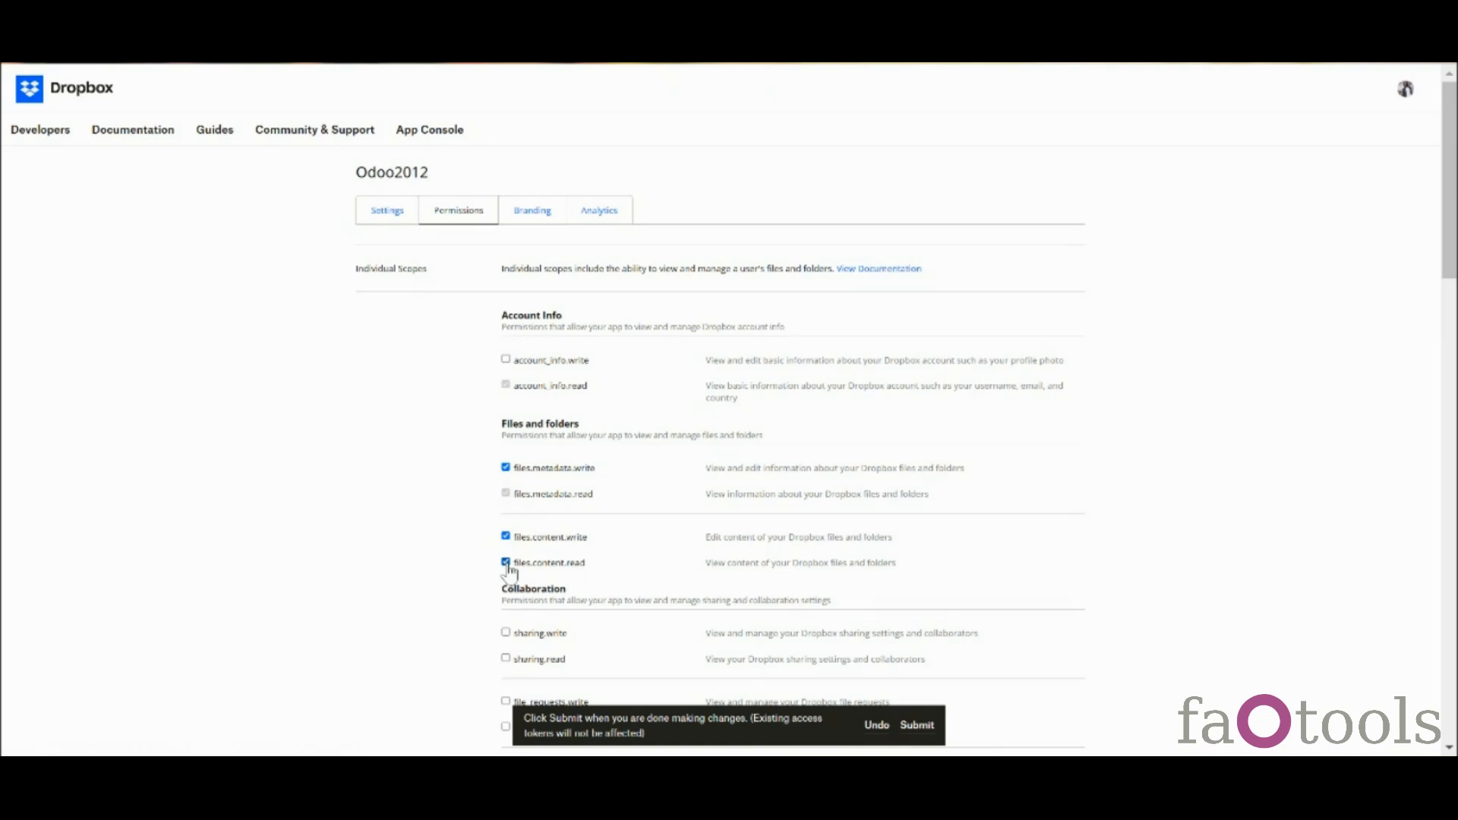
click(506, 633)
scroll(720, 418, down, 7)
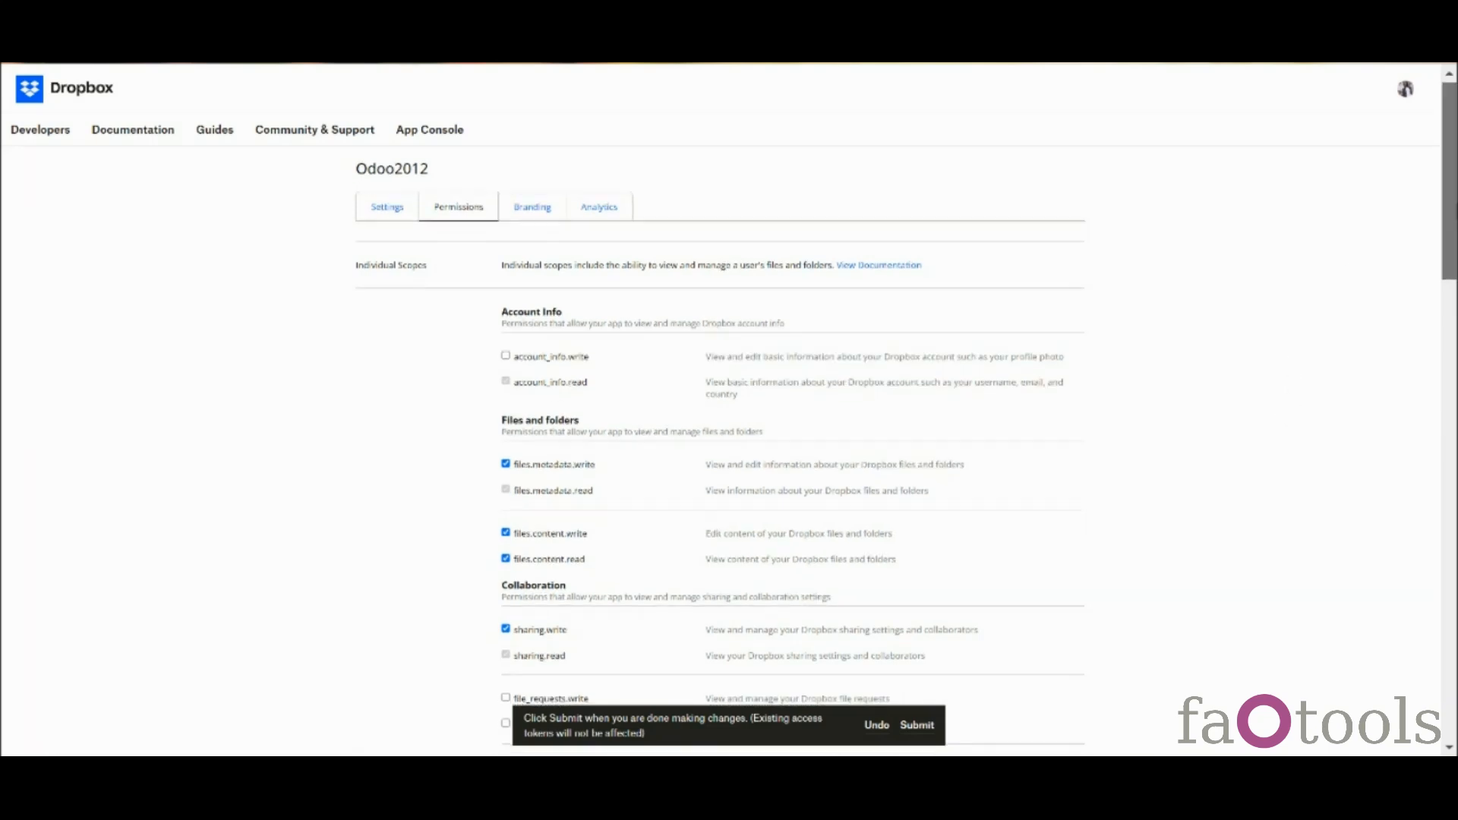
scroll(720, 452, down, 5)
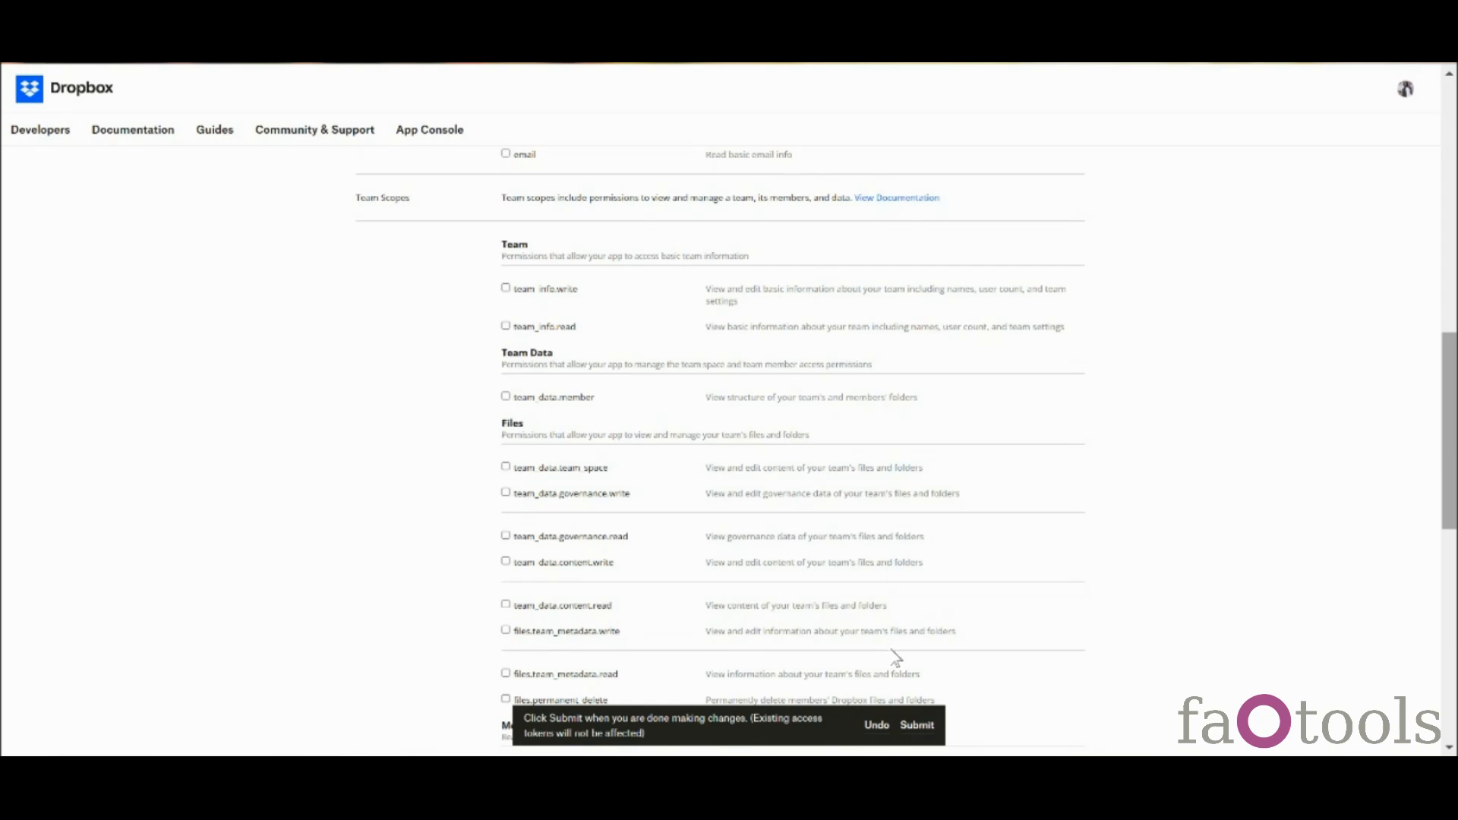
click(917, 725)
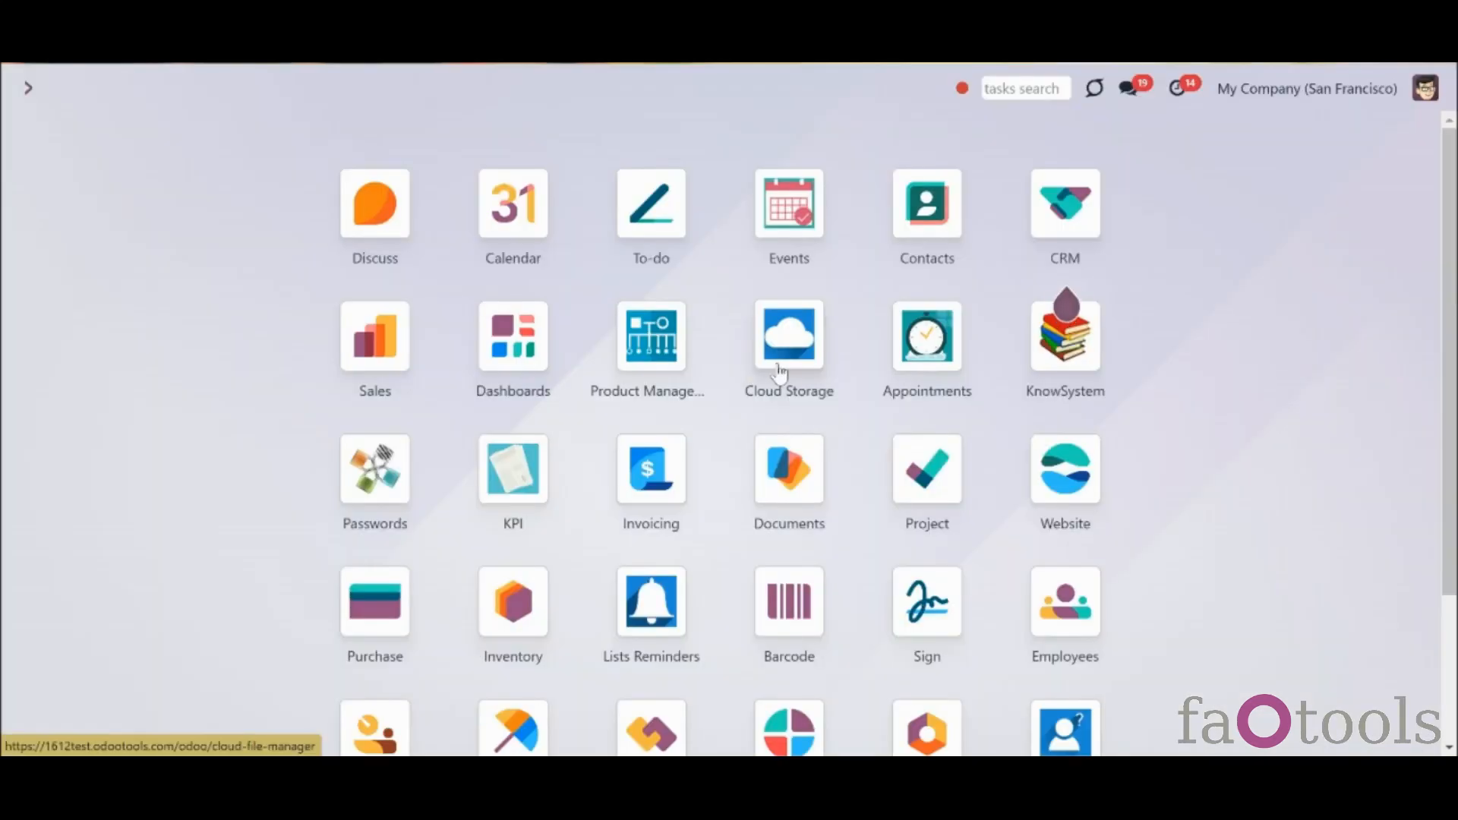
Start a new Dropbox cloud client under Cloud Clients with the reference 'Dropbox'
click(782, 357)
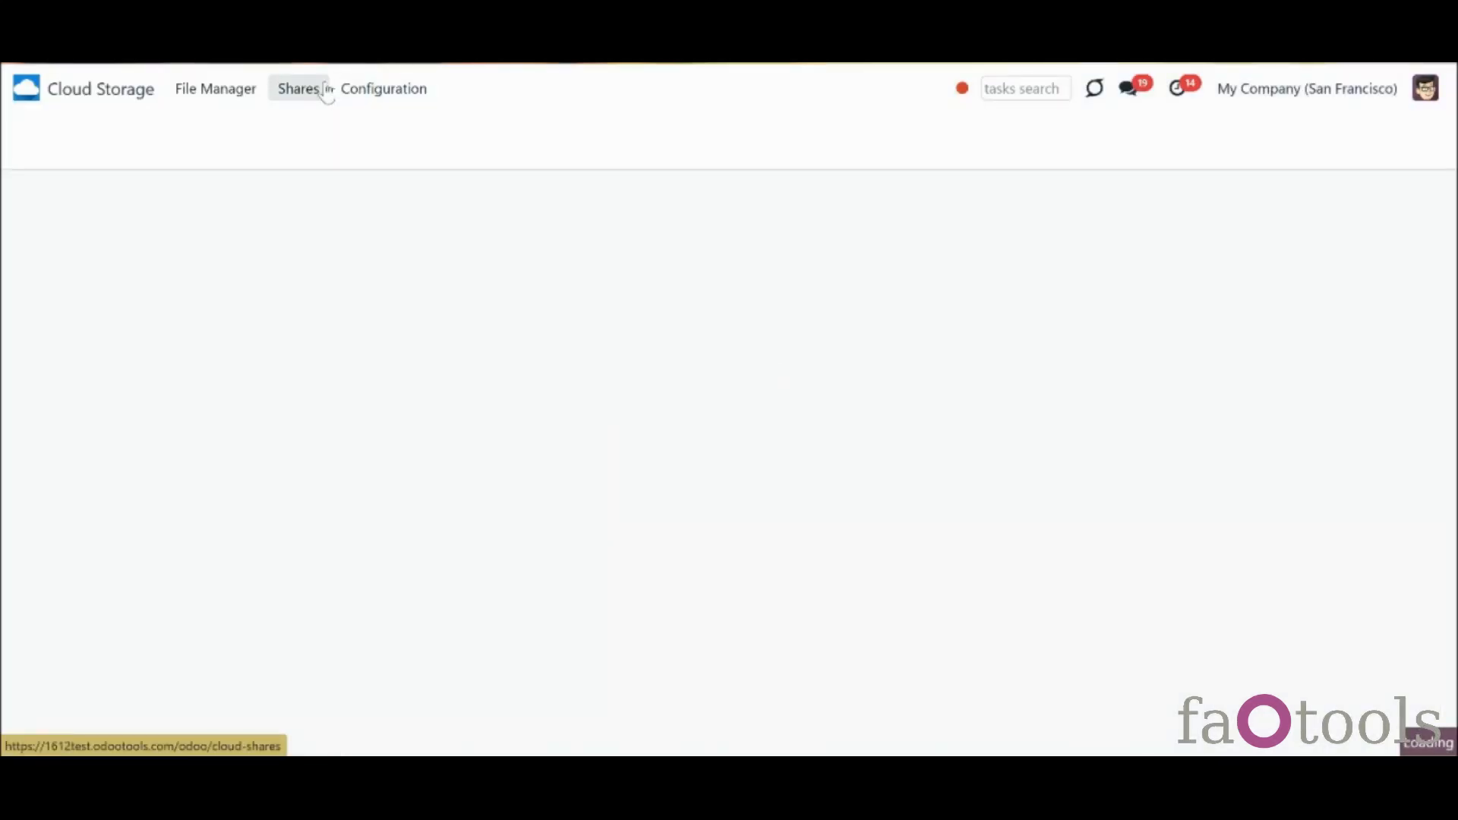
click(382, 89)
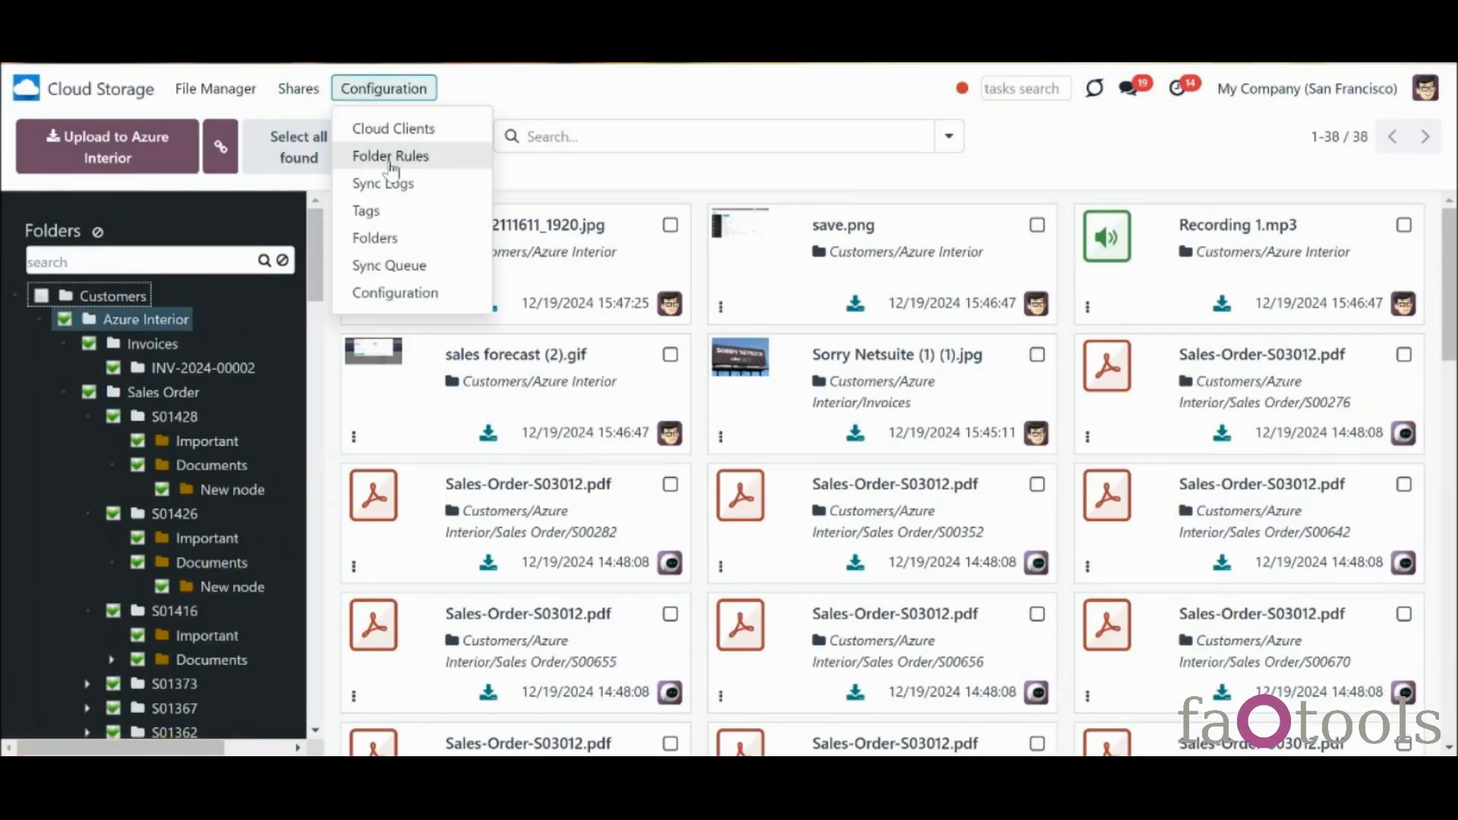
click(394, 135)
click(57, 139)
click(212, 325)
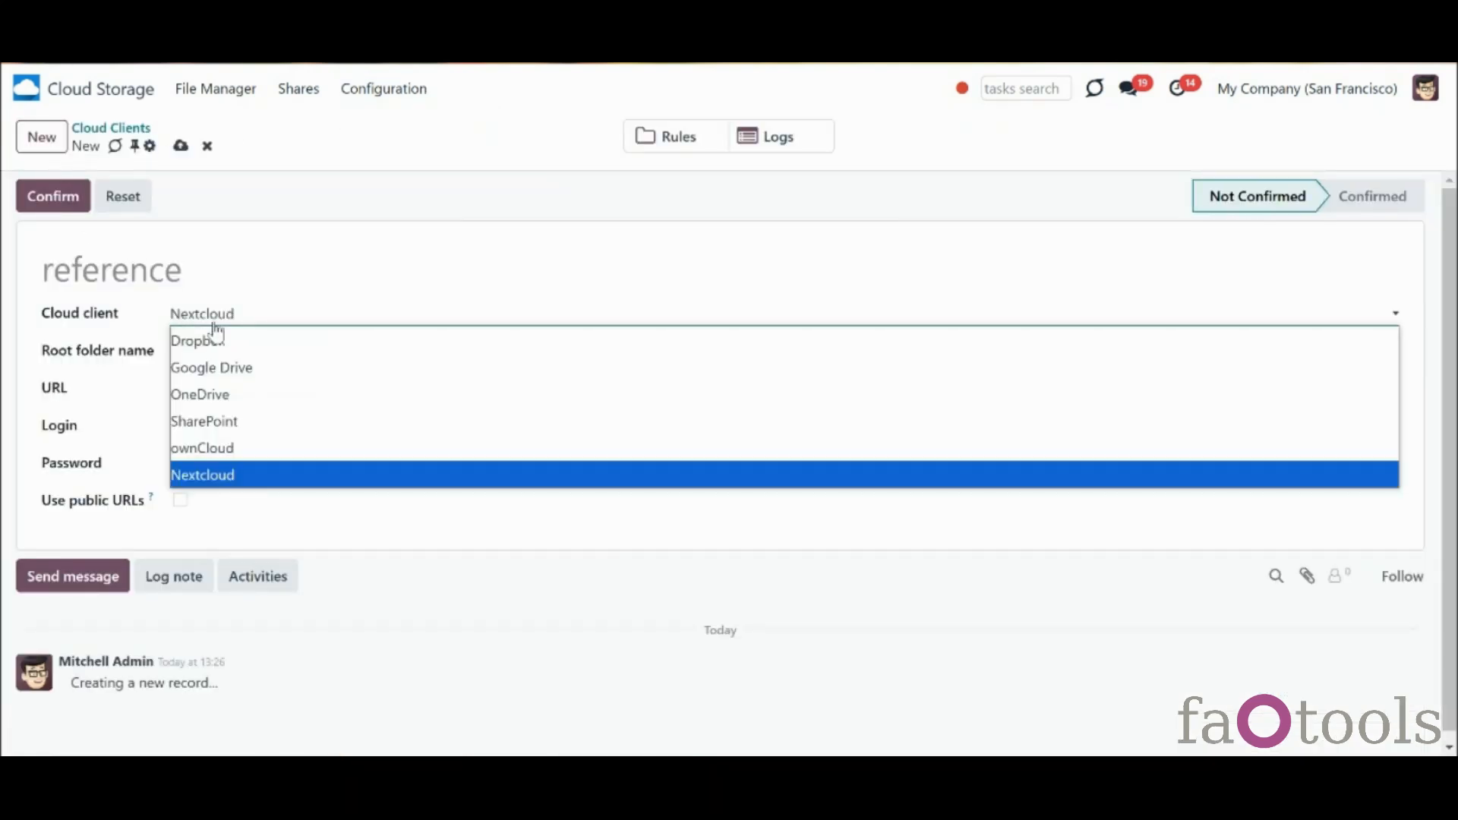
click(241, 348)
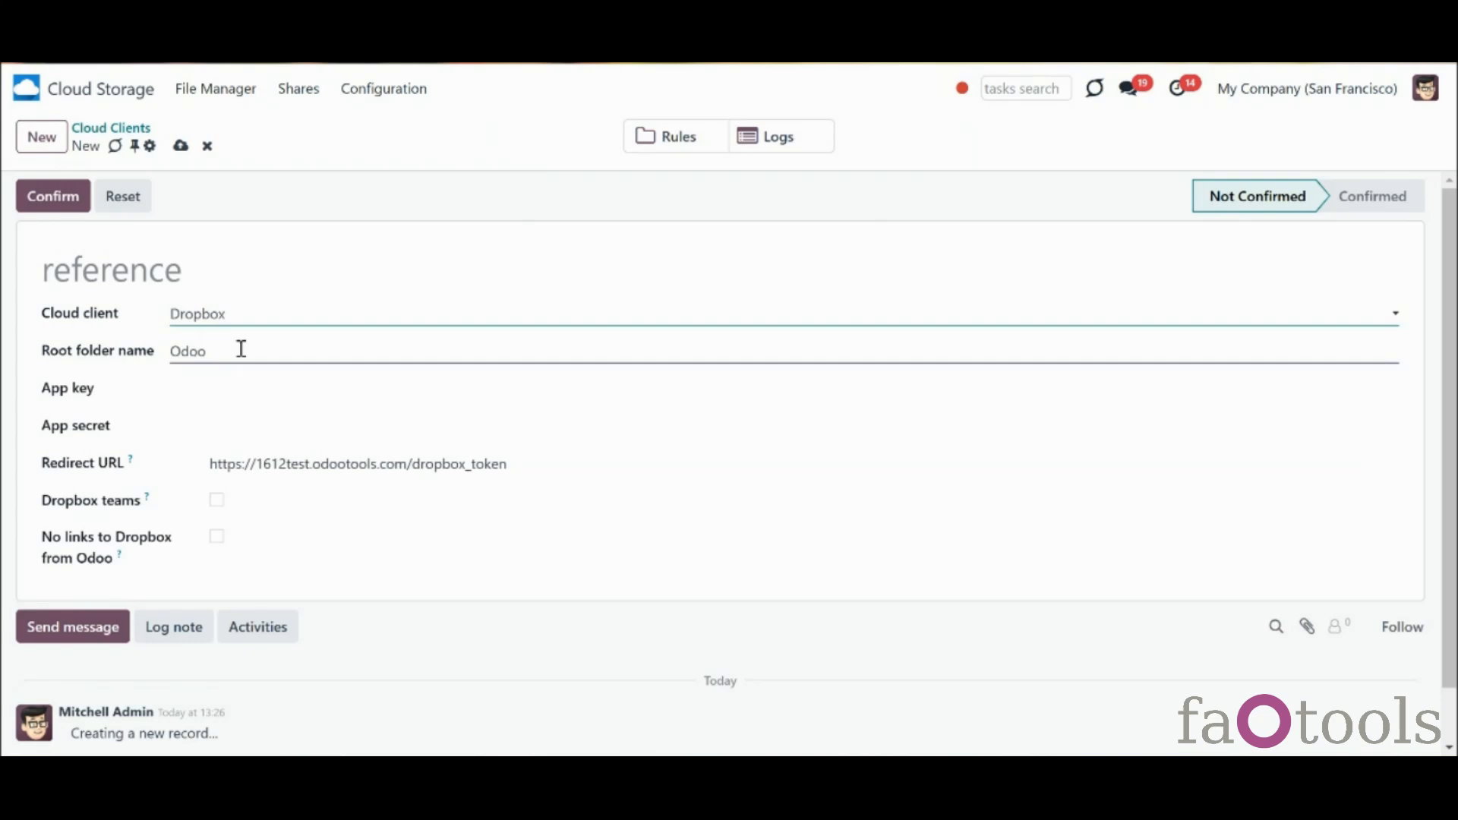
click(271, 273)
text(Dropbox)
click(261, 358)
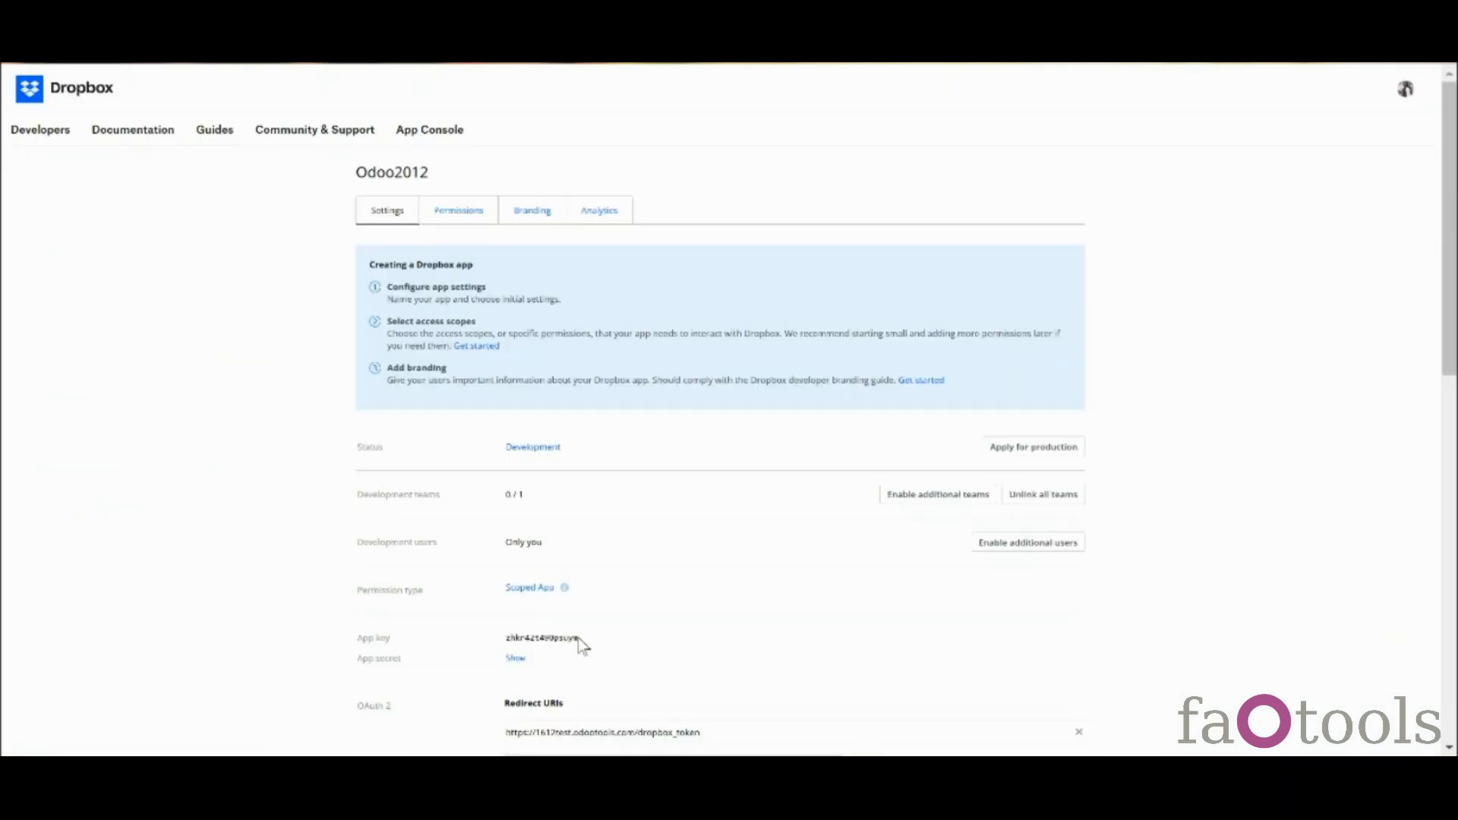
Copy the Dropbox app key and app secret into the client's App key and App secret fields
drag(582, 644, 504, 640)
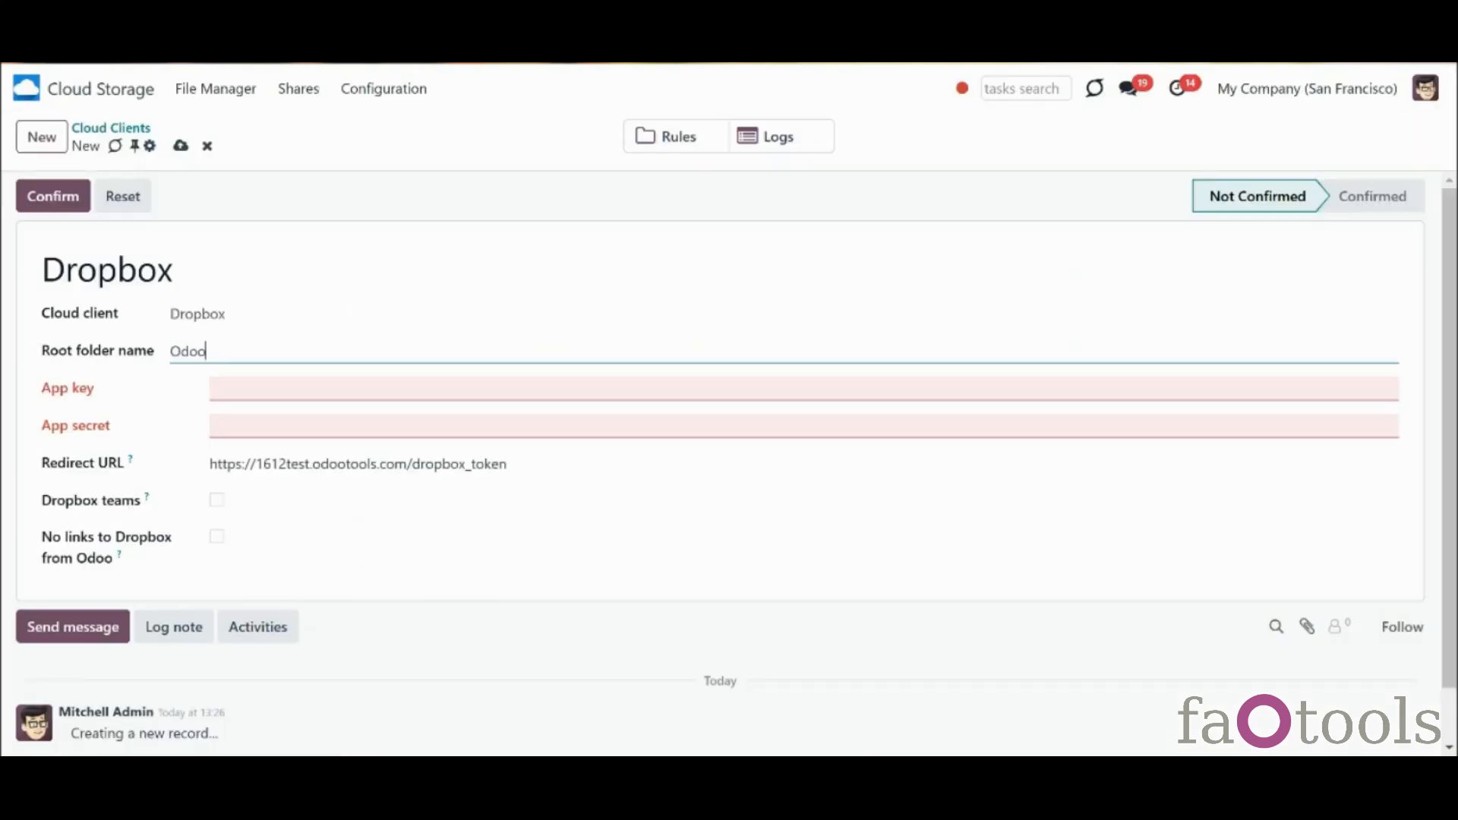
click(374, 377)
key(ctrl+v)
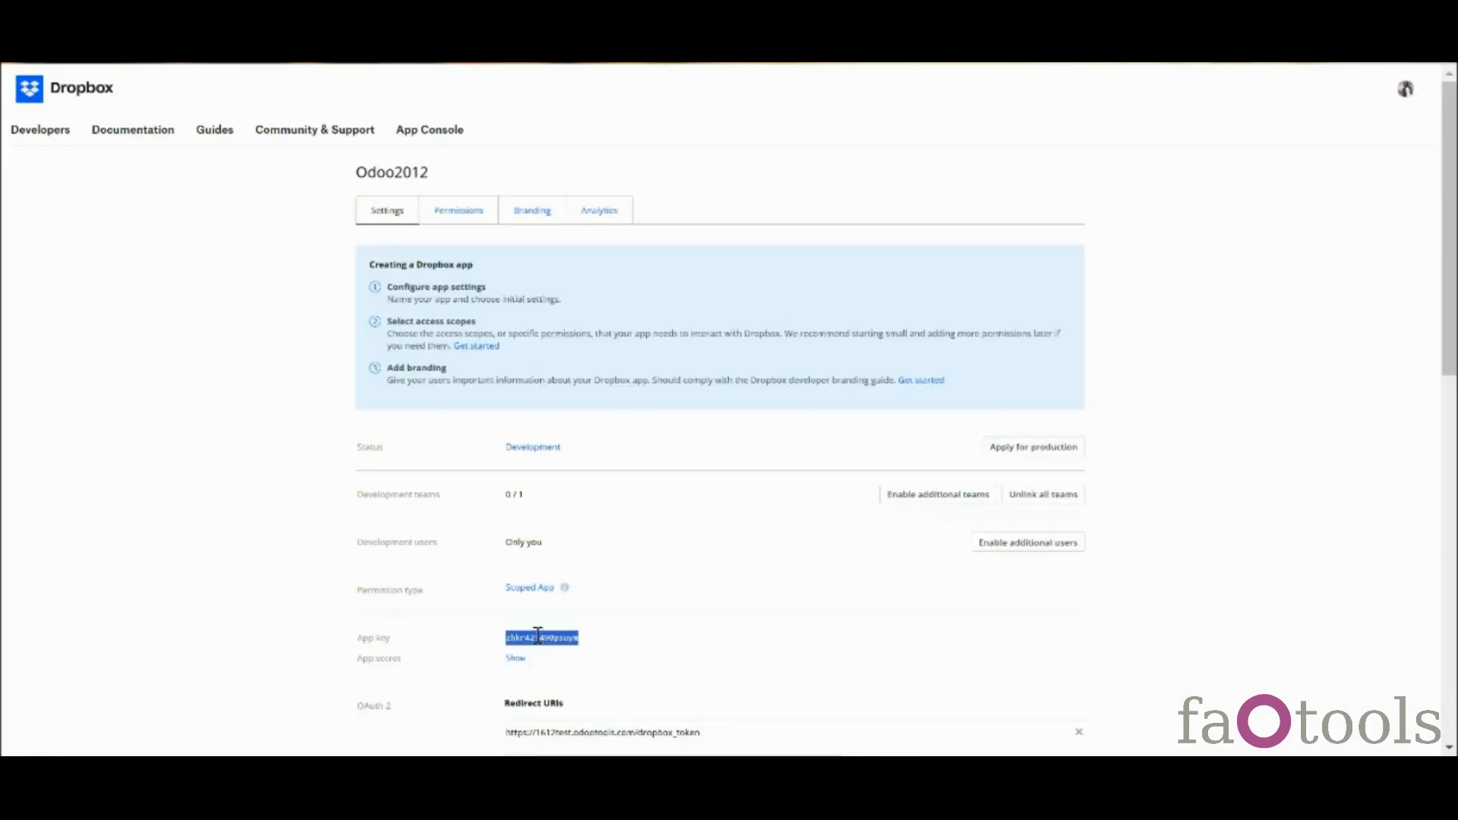
click(518, 663)
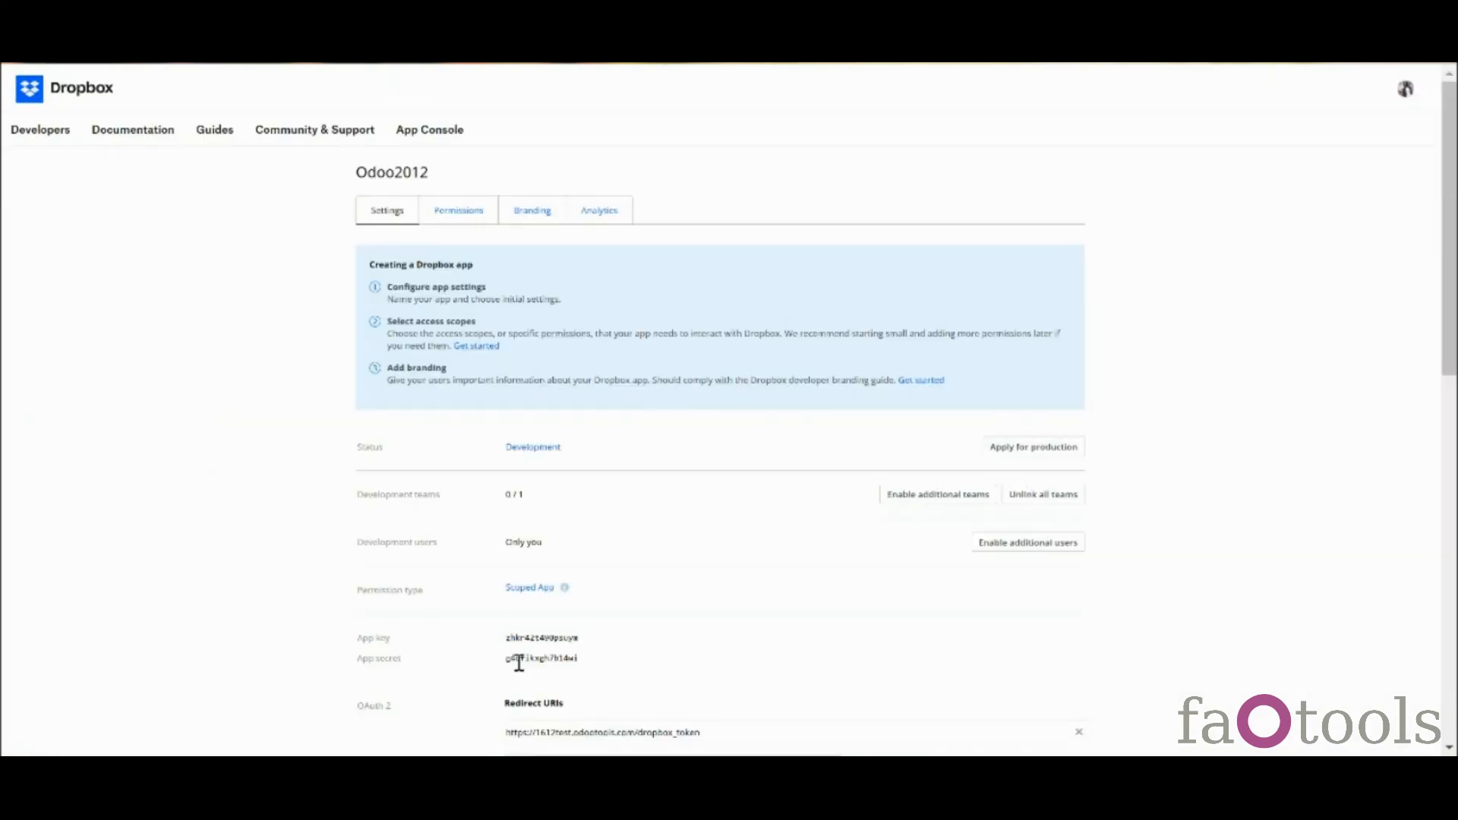
drag(507, 659, 579, 658)
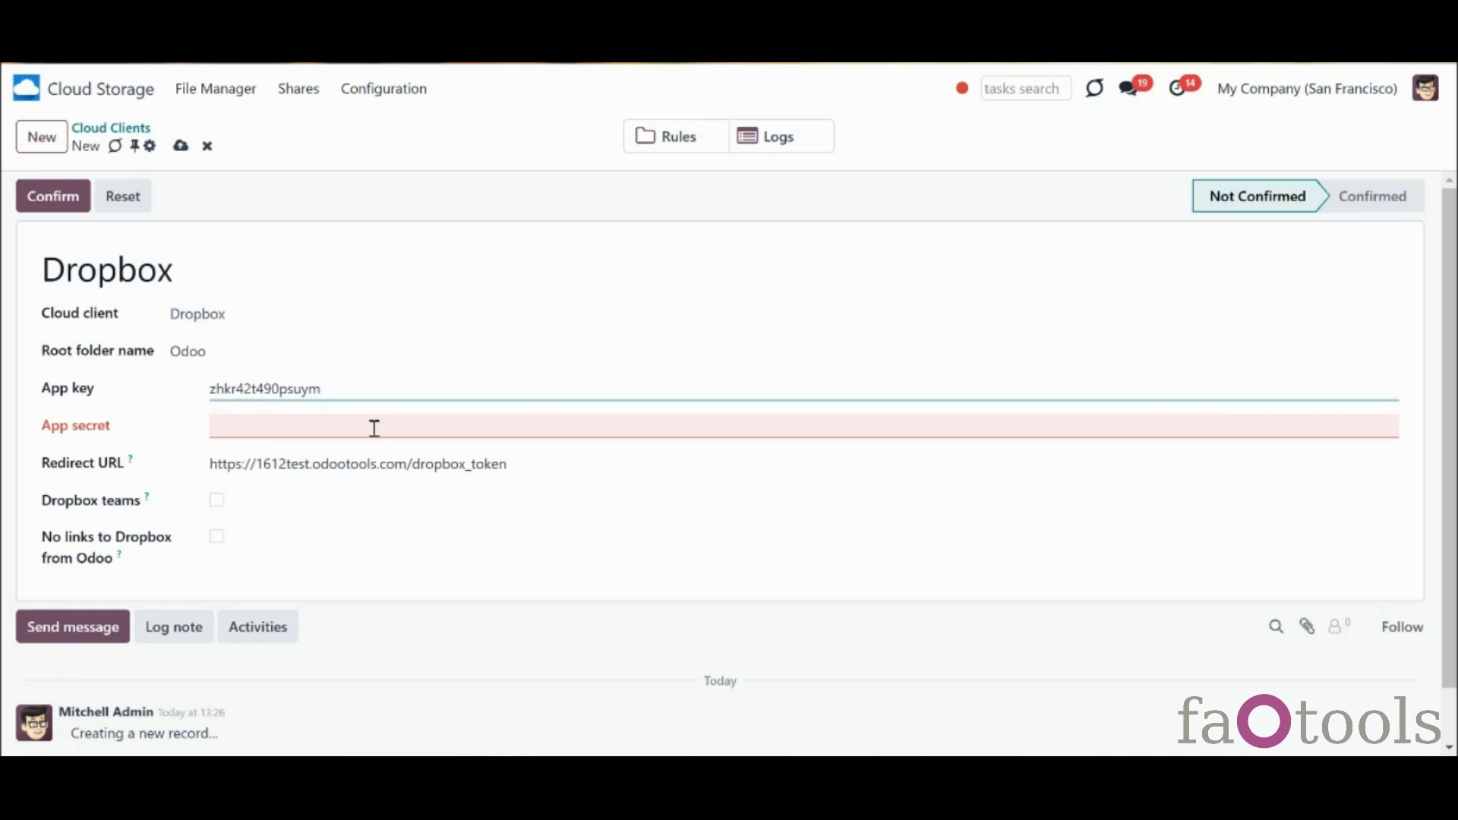
click(374, 426)
key(ctrl+v)
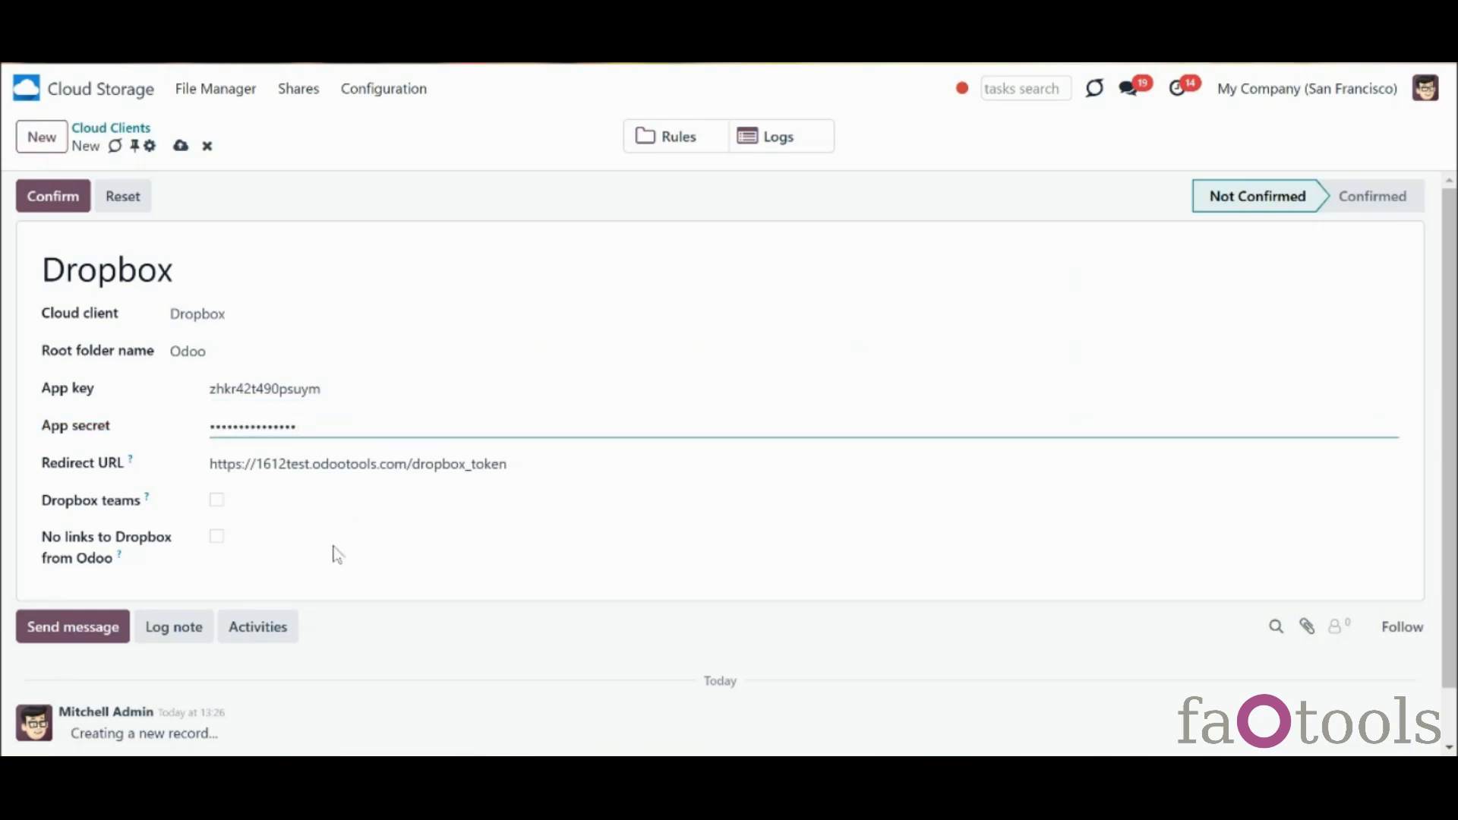
Switch Dropbox teams on and back off, then tick 'No links to Dropbox from Odoo'
click(217, 502)
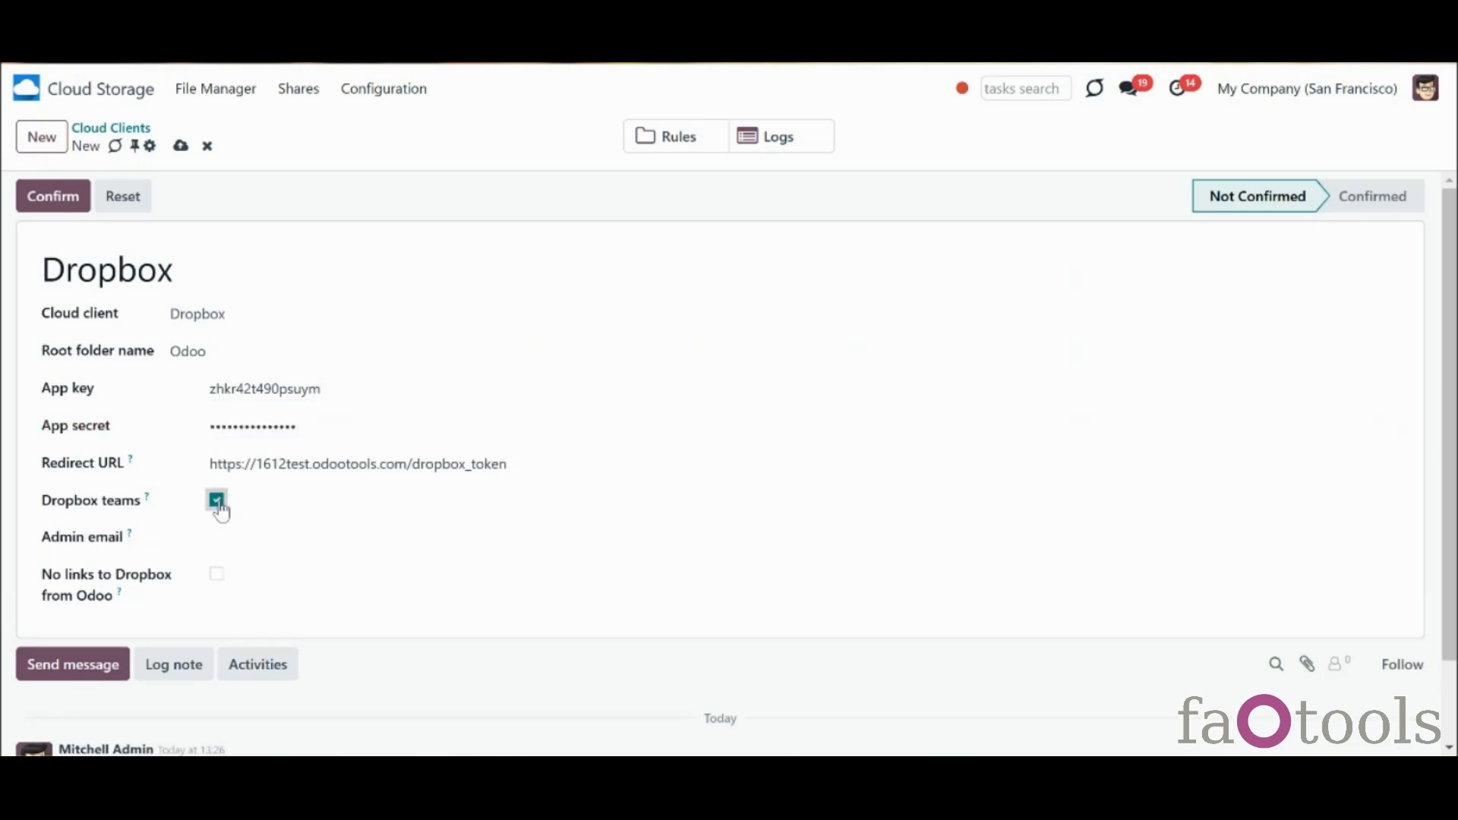
click(242, 527)
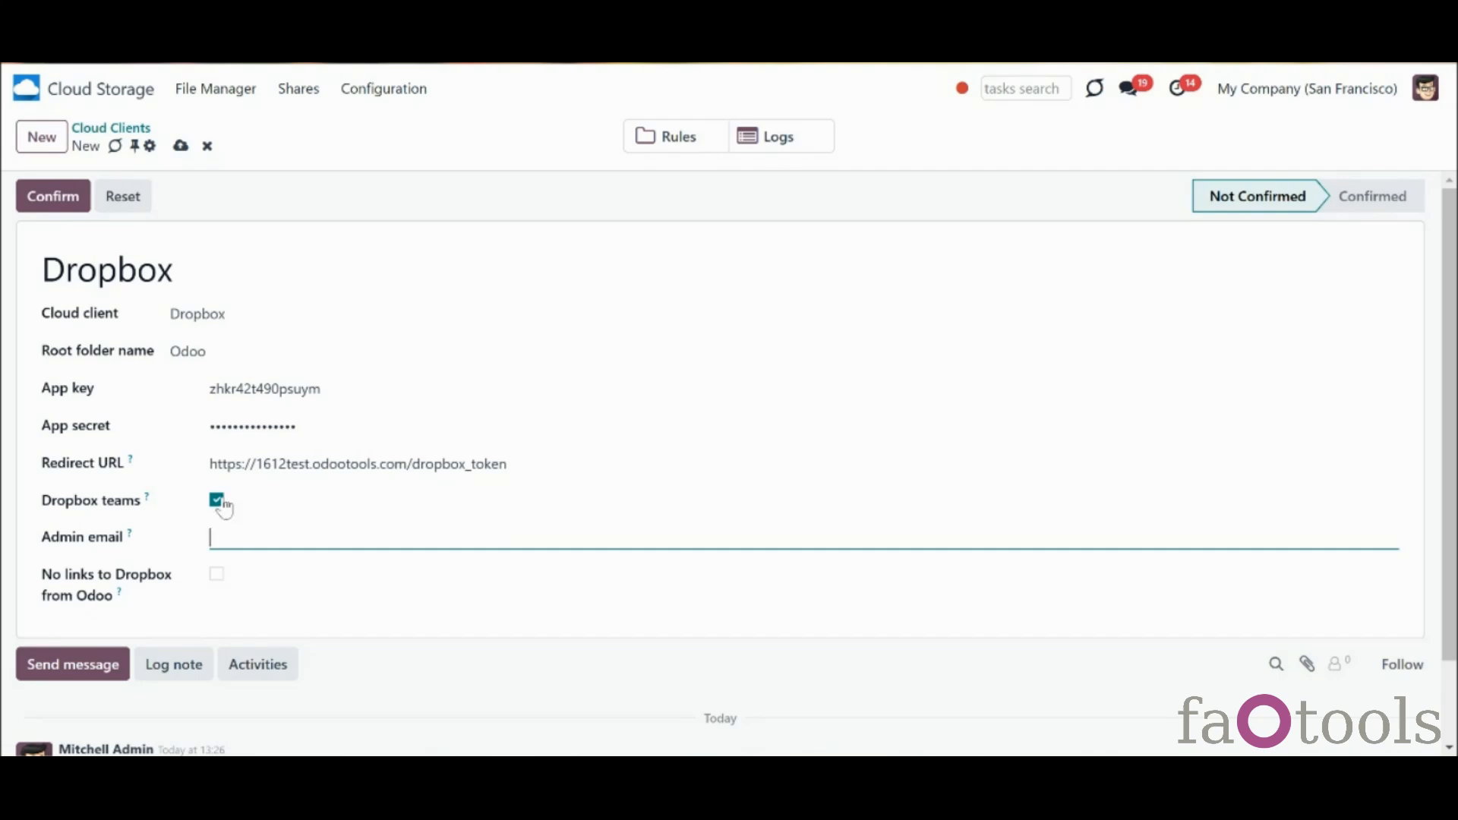
click(221, 501)
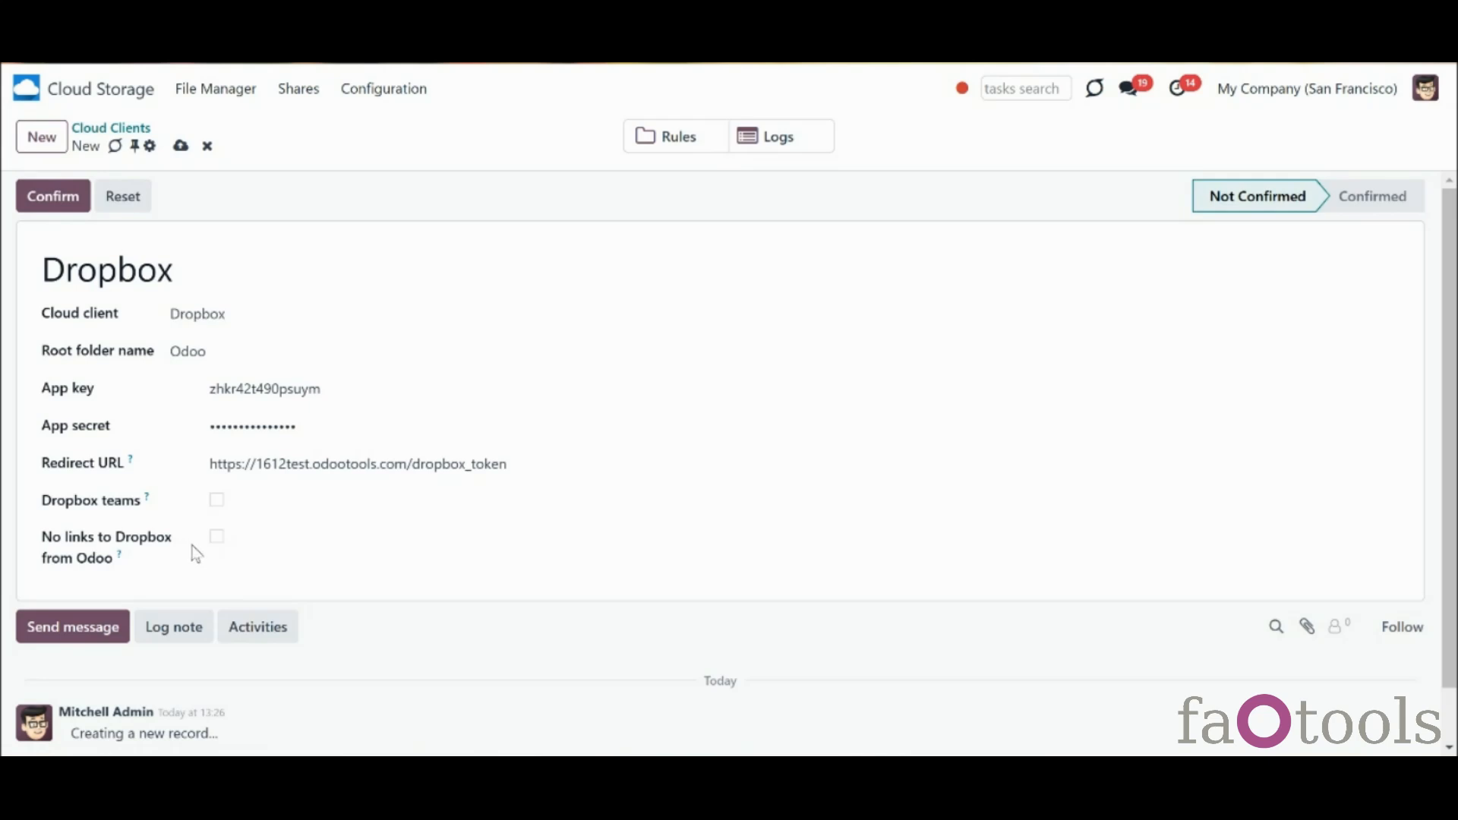
click(217, 537)
Untick 'No links to Dropbox from Odoo', confirm the client, and allow the app in Dropbox
mouse_move(120, 558)
click(217, 539)
click(67, 195)
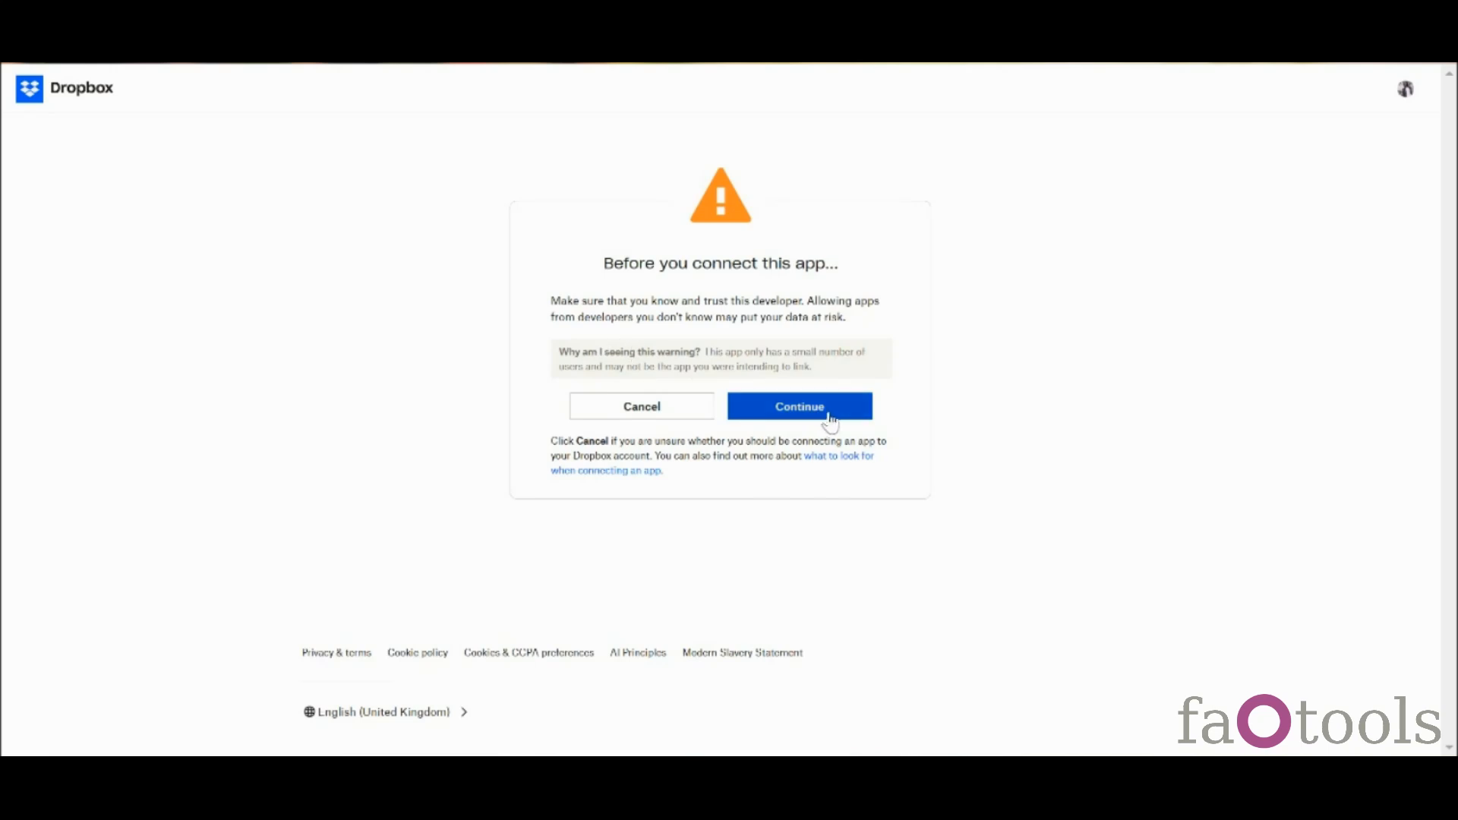
click(830, 409)
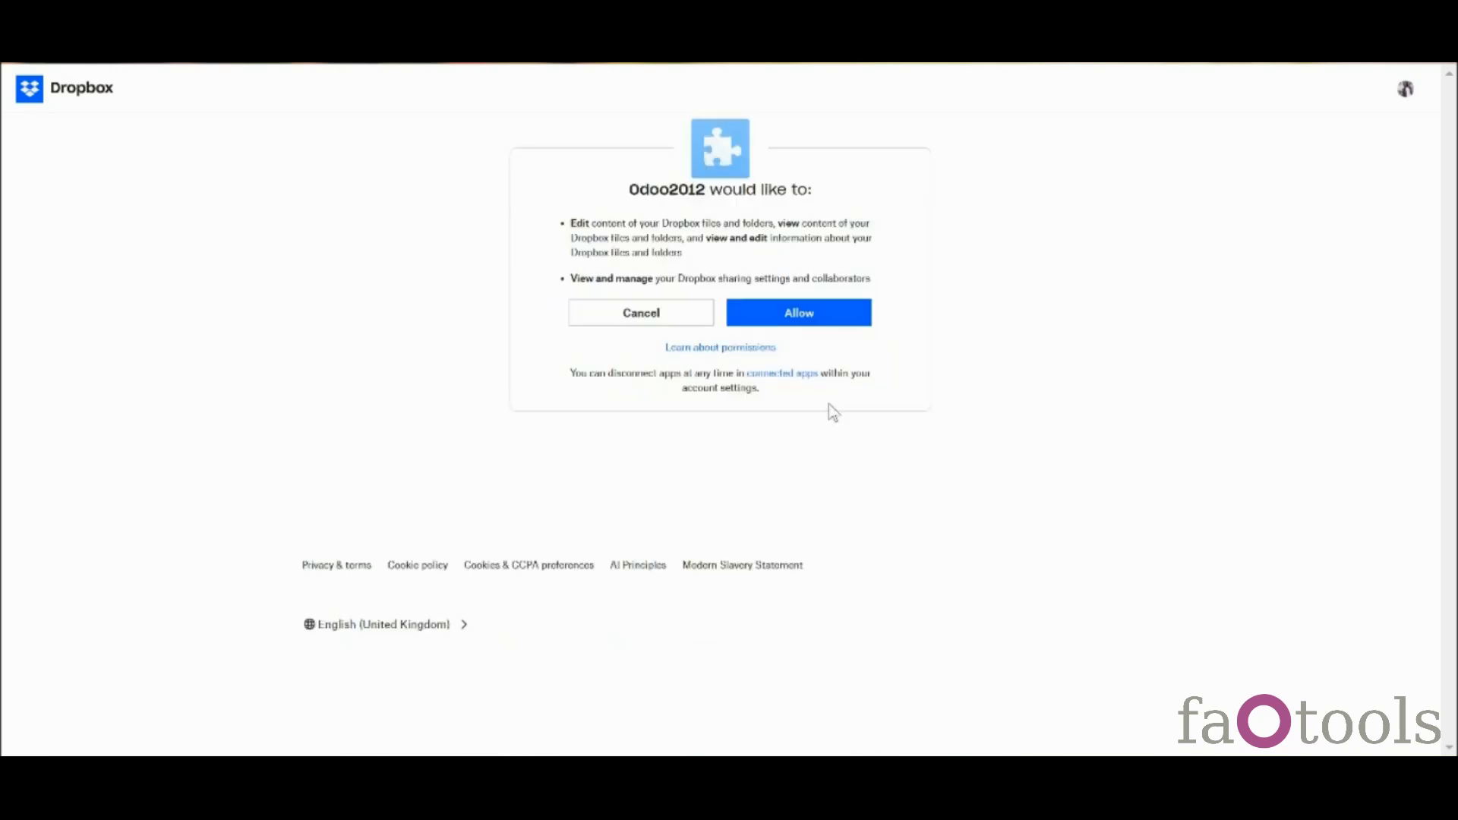
click(847, 319)
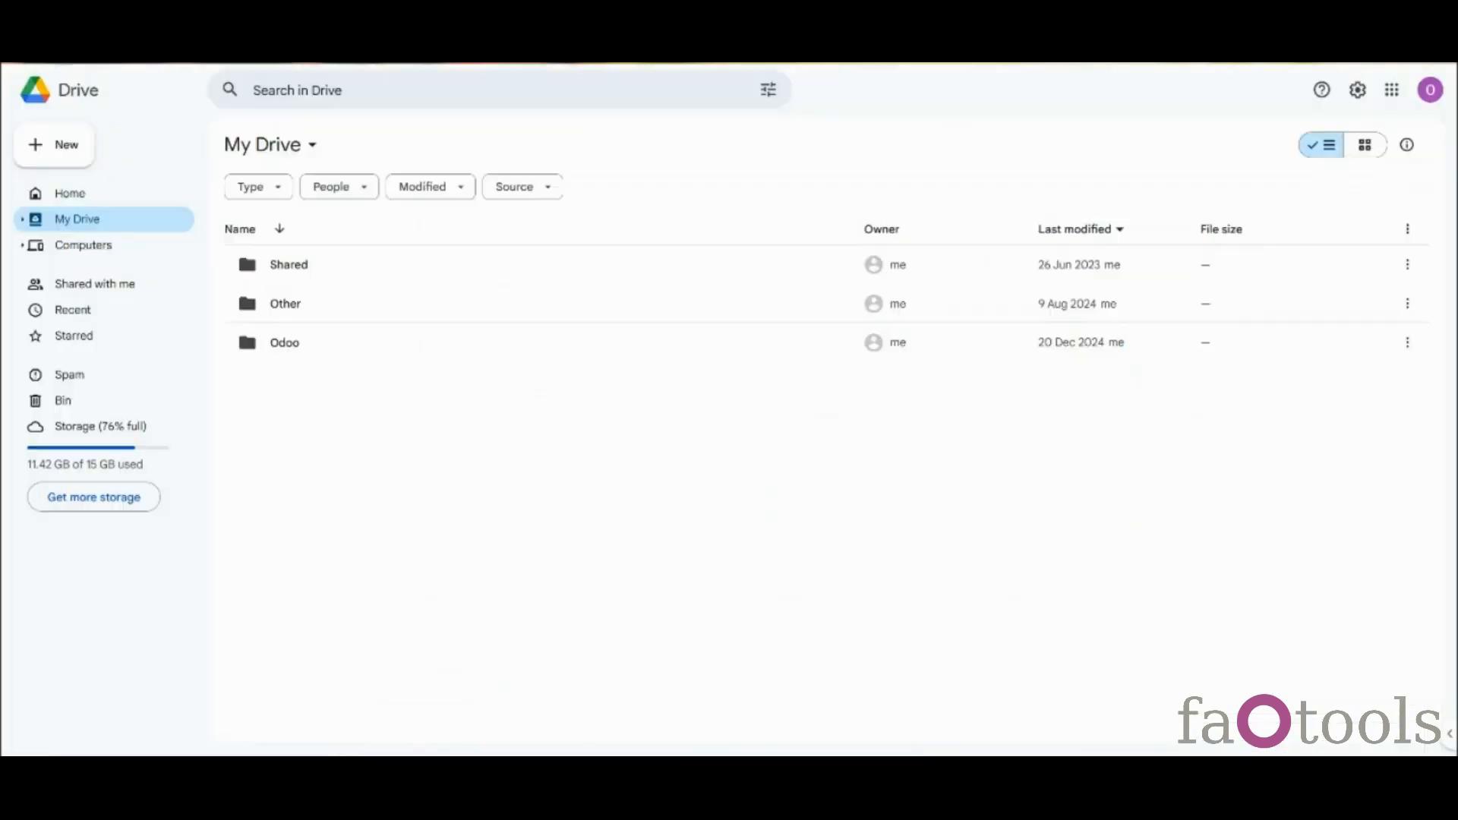
Open Odoo > Customers in Google Drive and scroll through the synced customer subfolders
double_click(424, 359)
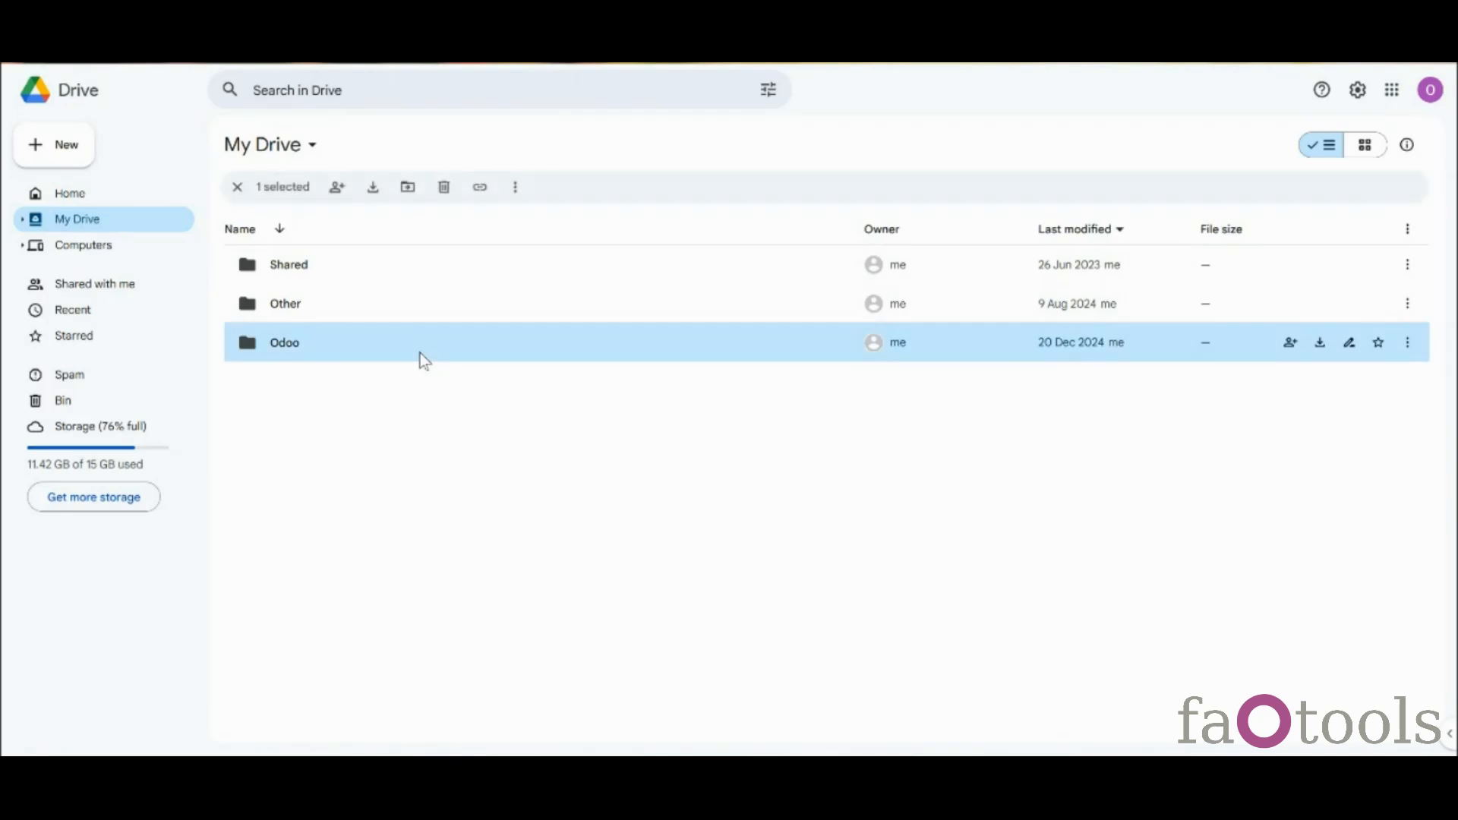
click(275, 267)
double_click(275, 265)
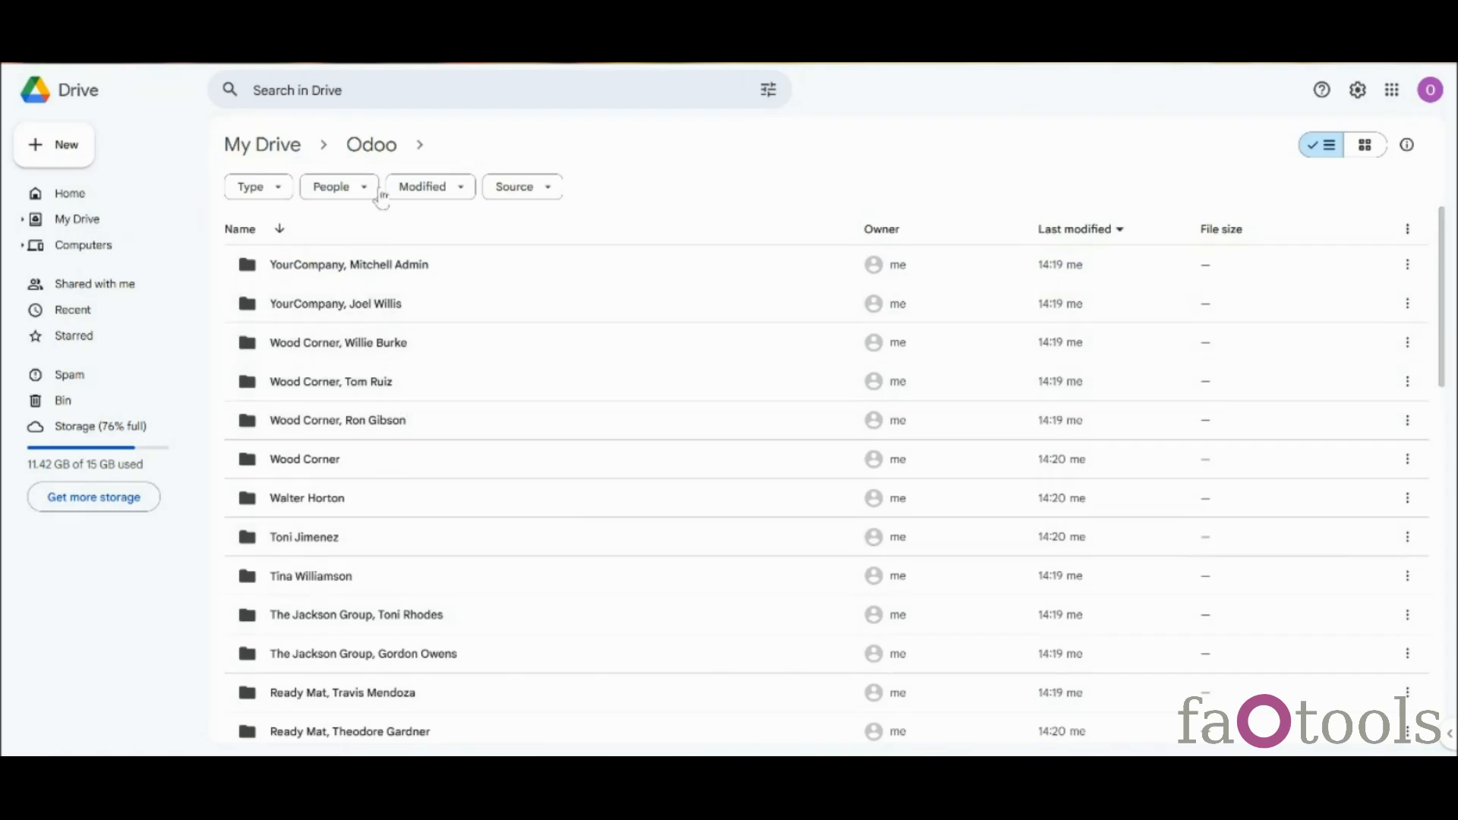
click(367, 149)
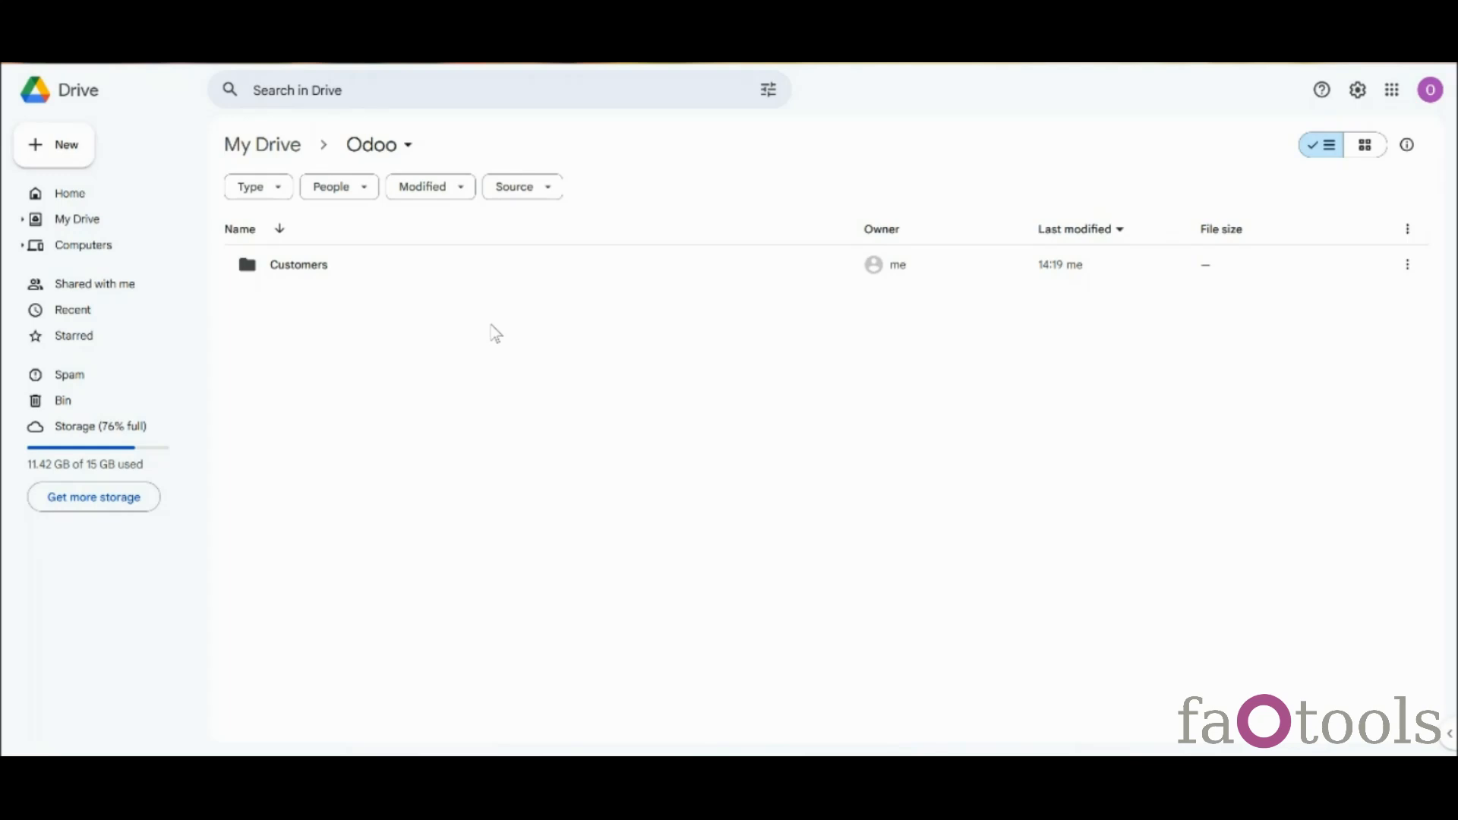
double_click(427, 289)
scroll(1411, 658, down, 5)
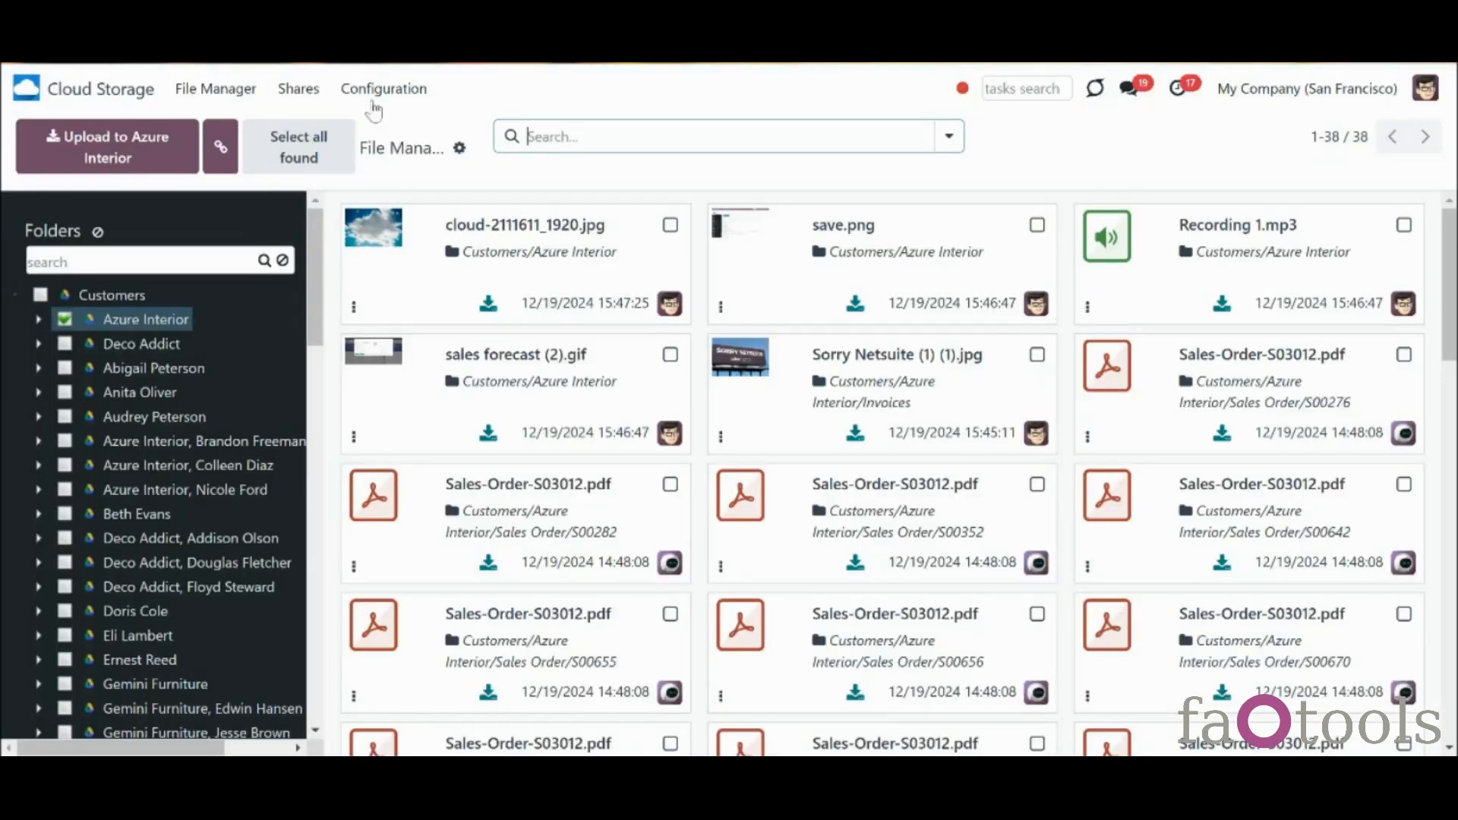
Set the Opportunities folder rule's cloud client to OneDrive and save, then open the Customers rule
click(376, 96)
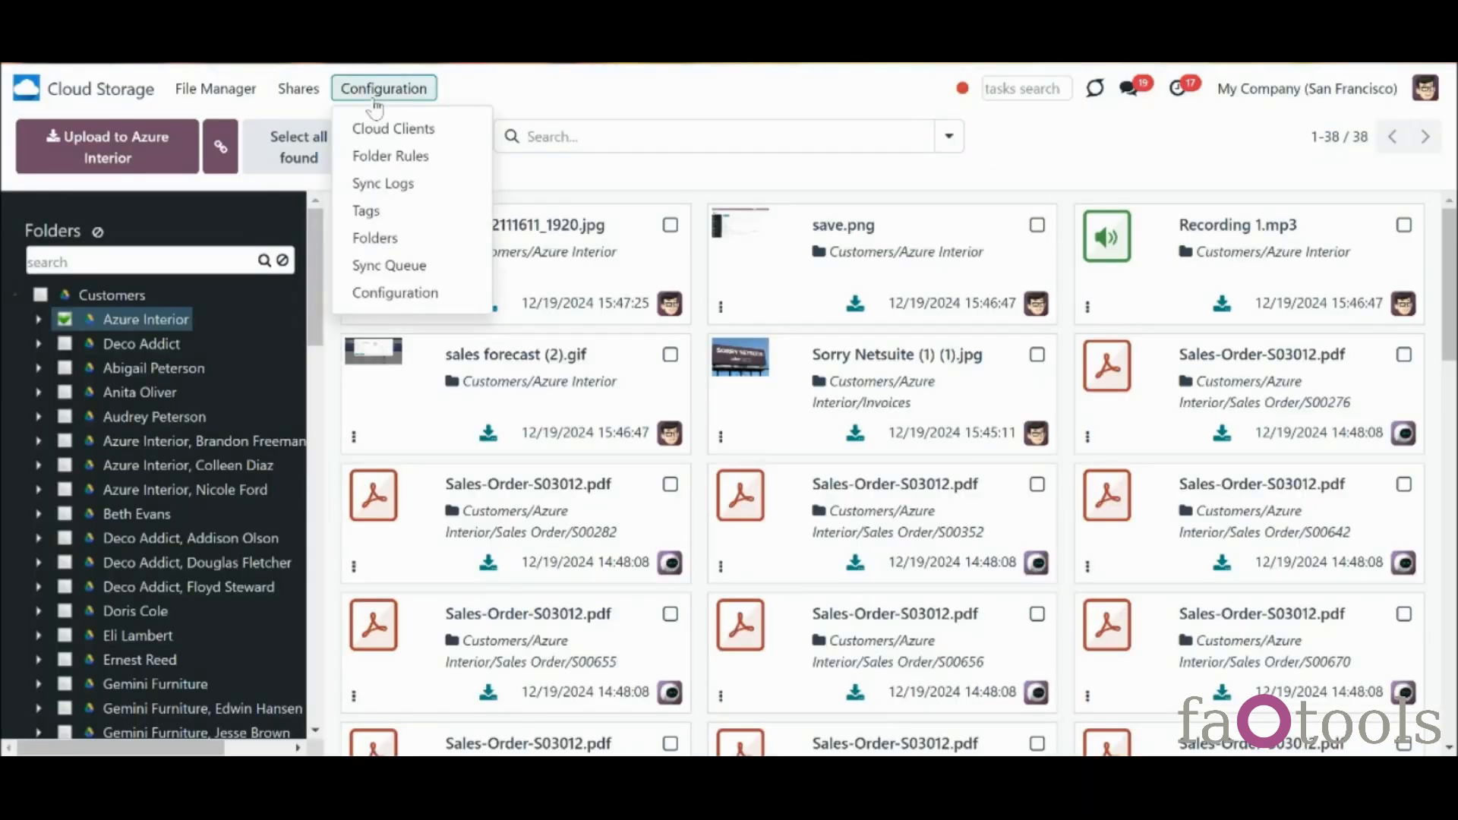
click(383, 156)
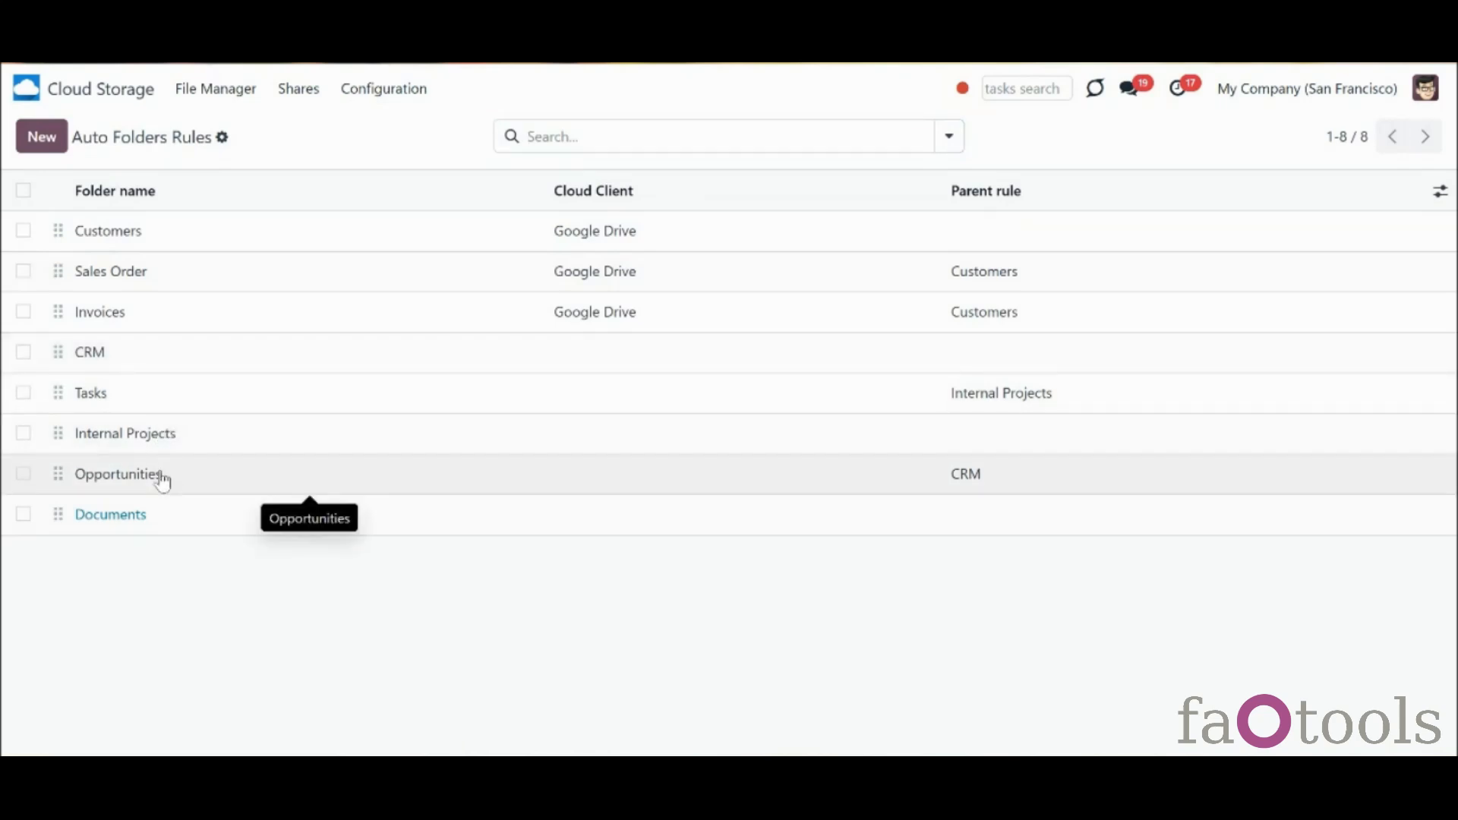
click(162, 478)
click(241, 400)
click(233, 465)
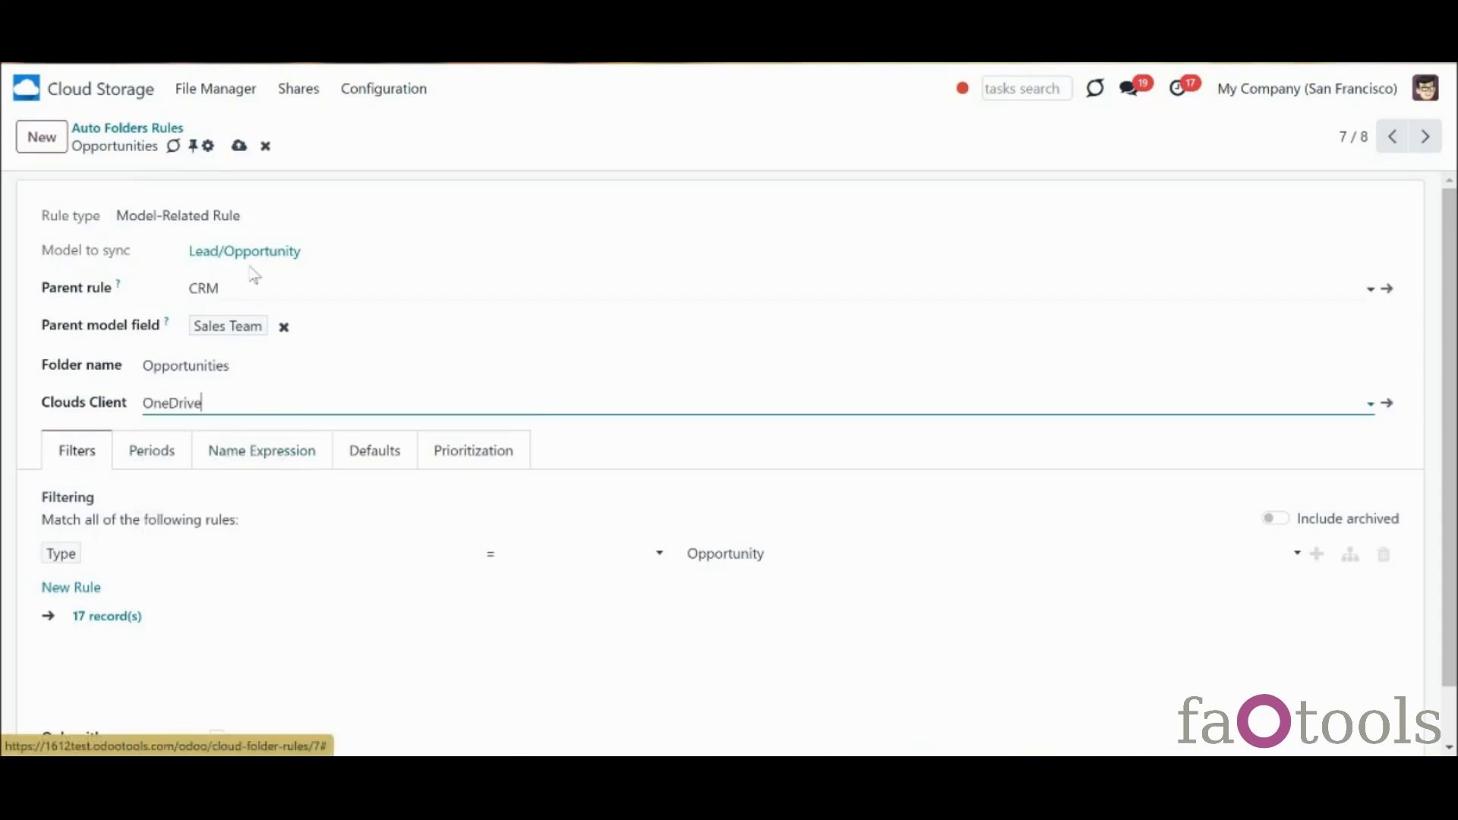
click(239, 145)
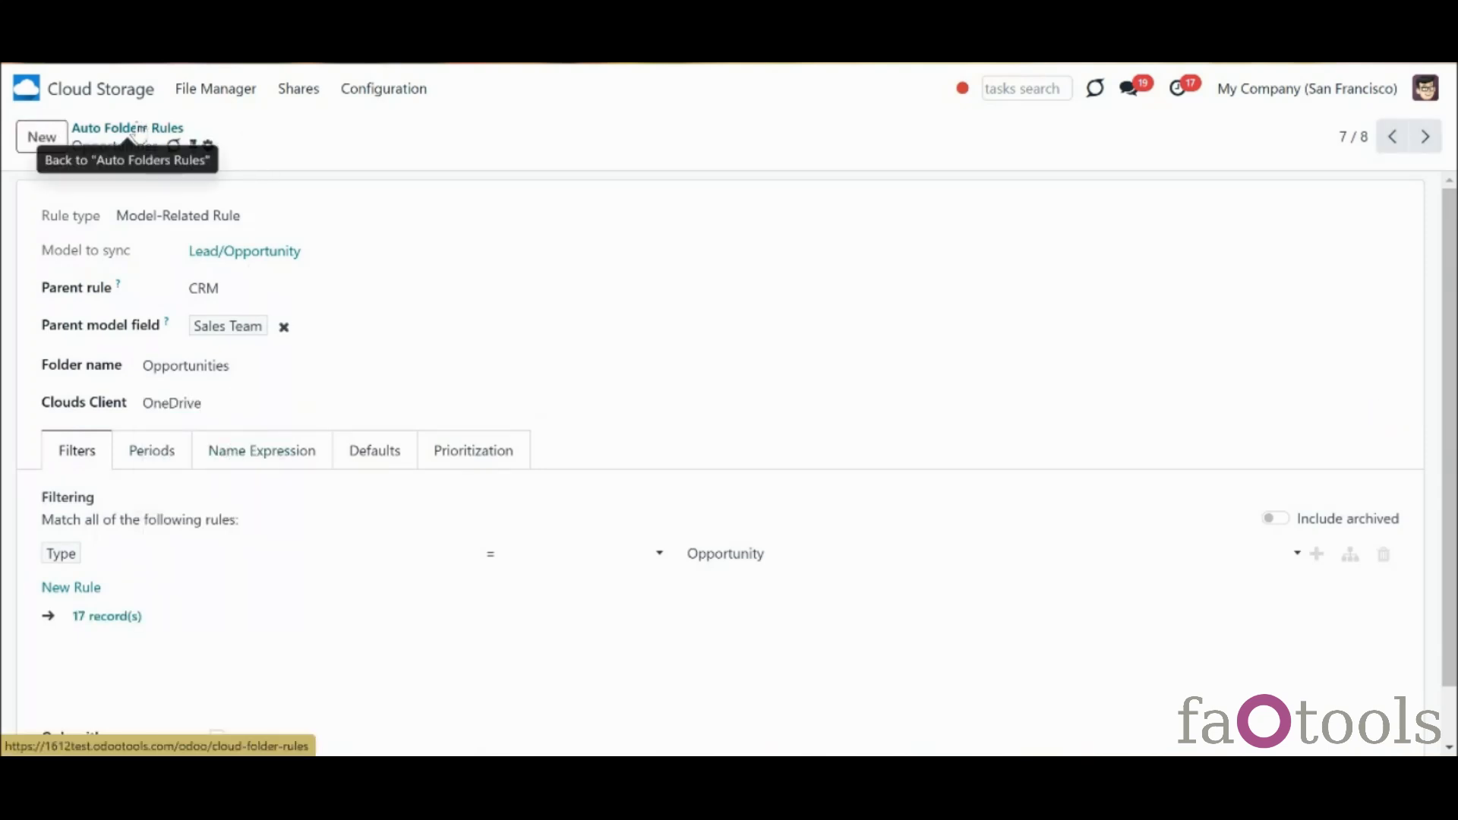
click(134, 127)
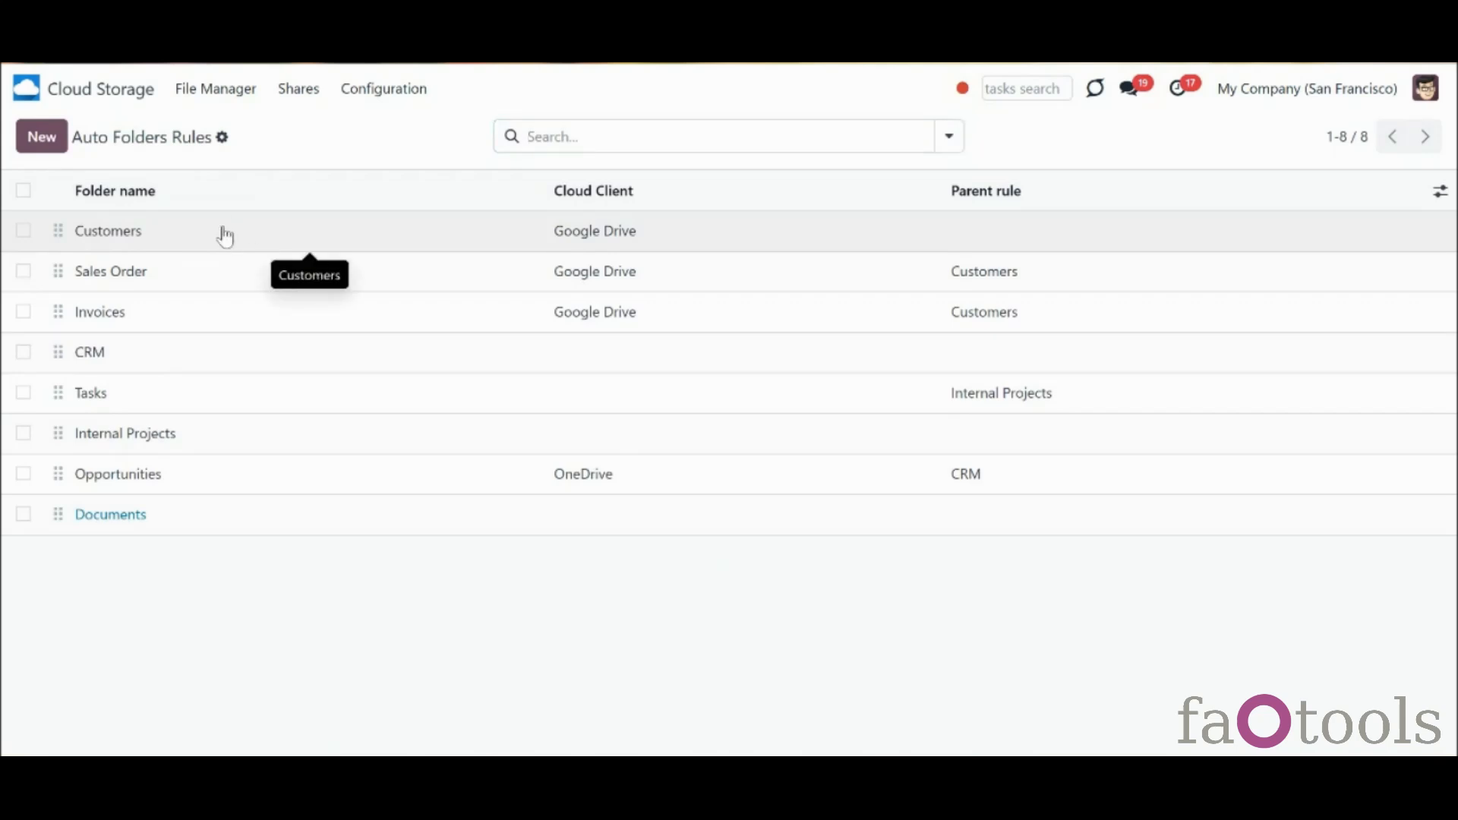
click(224, 236)
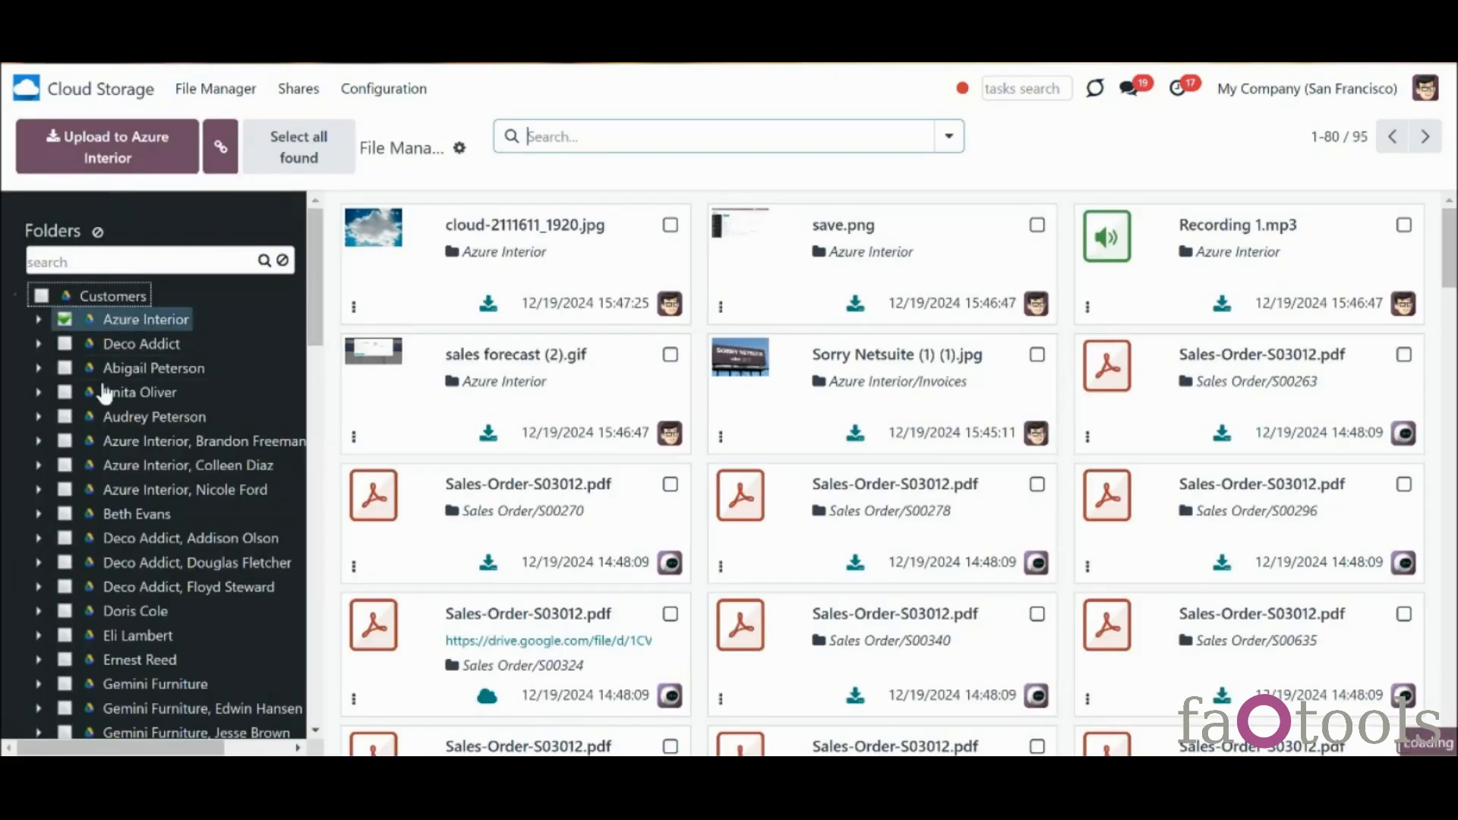
click(10, 296)
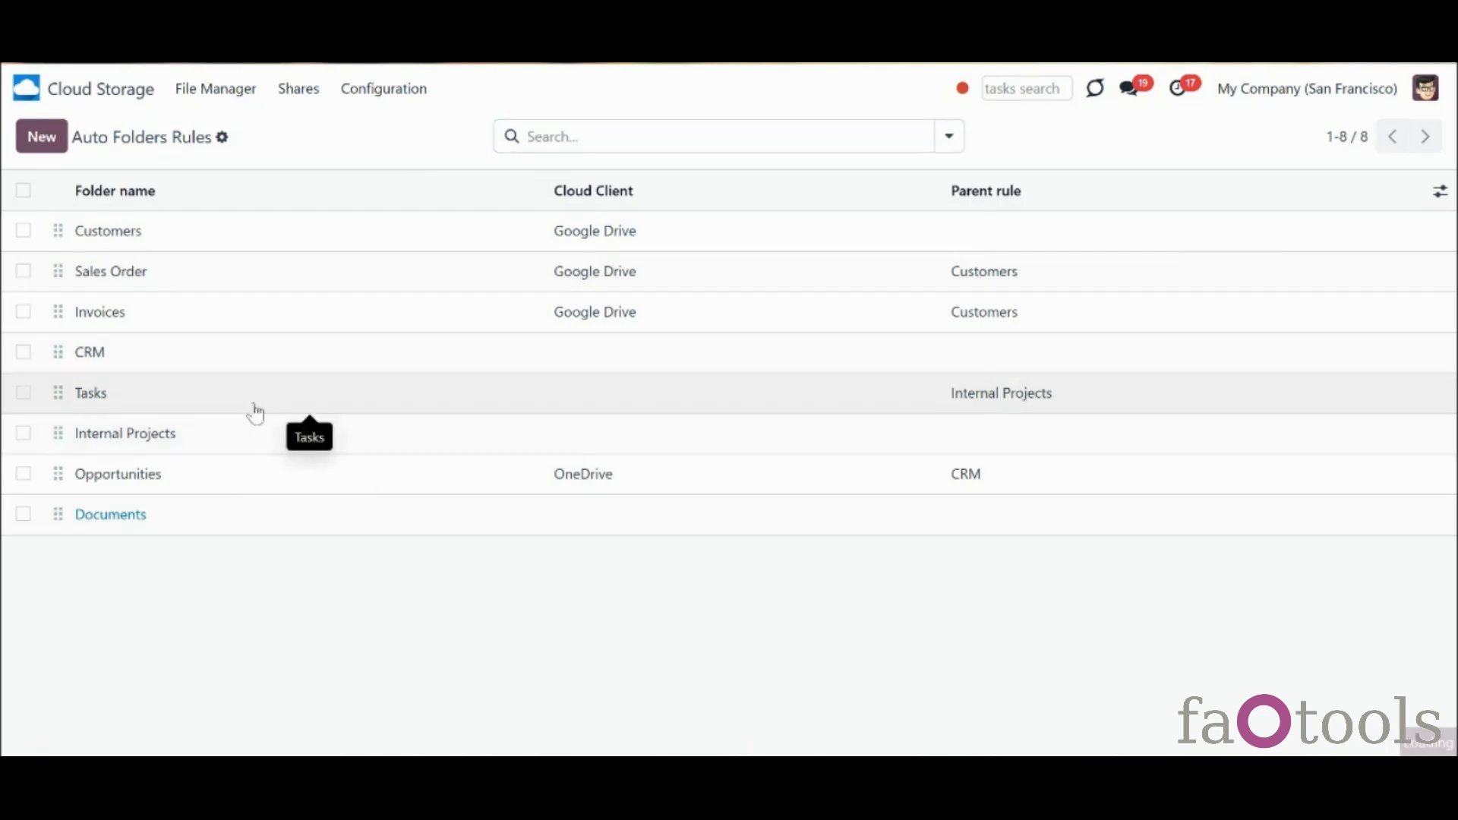
Clear Internal Projects from the Tasks rule's Parent rule field
click(255, 413)
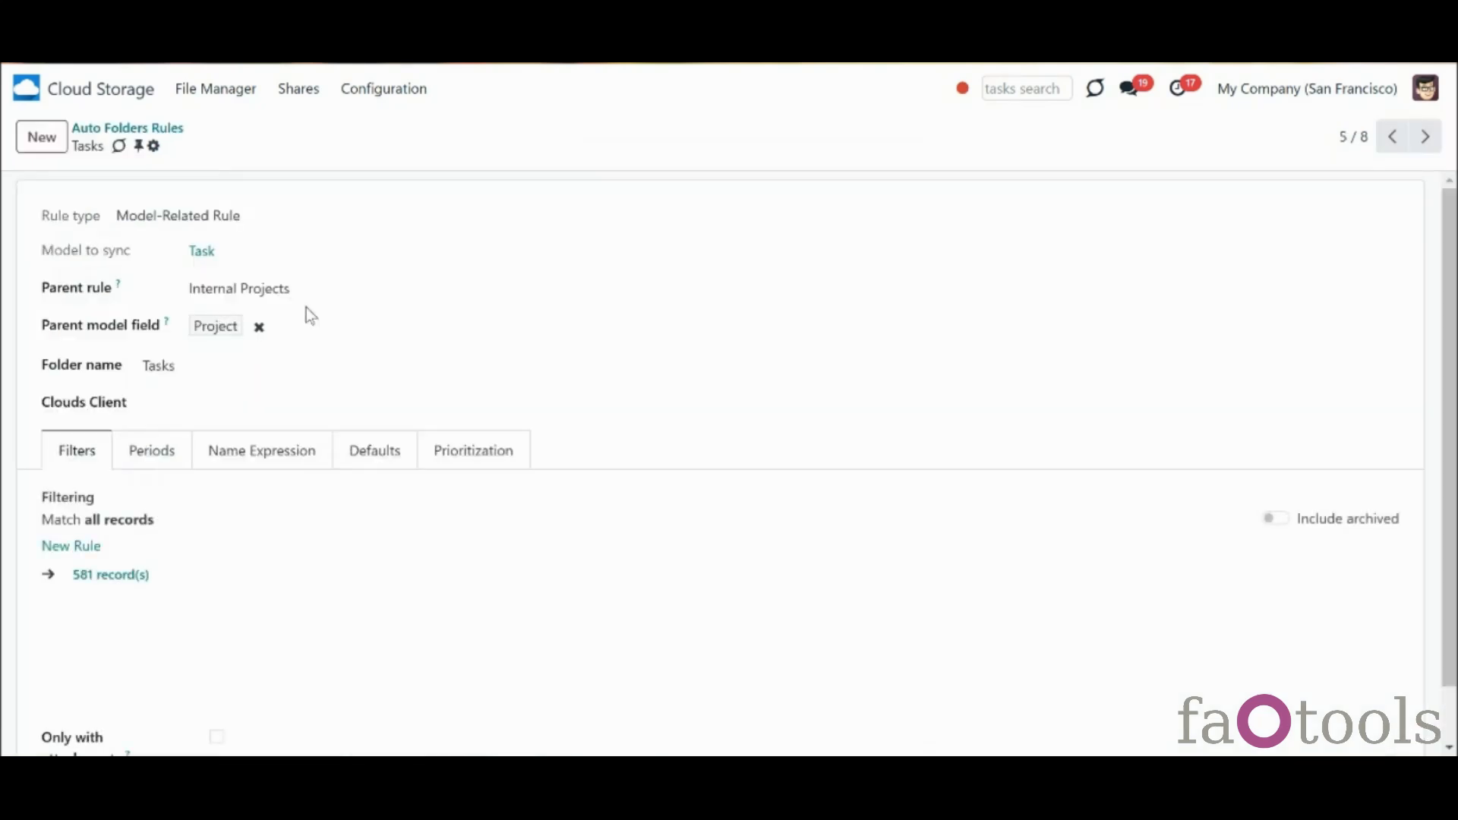
click(302, 291)
key(BackSpace)
click(517, 607)
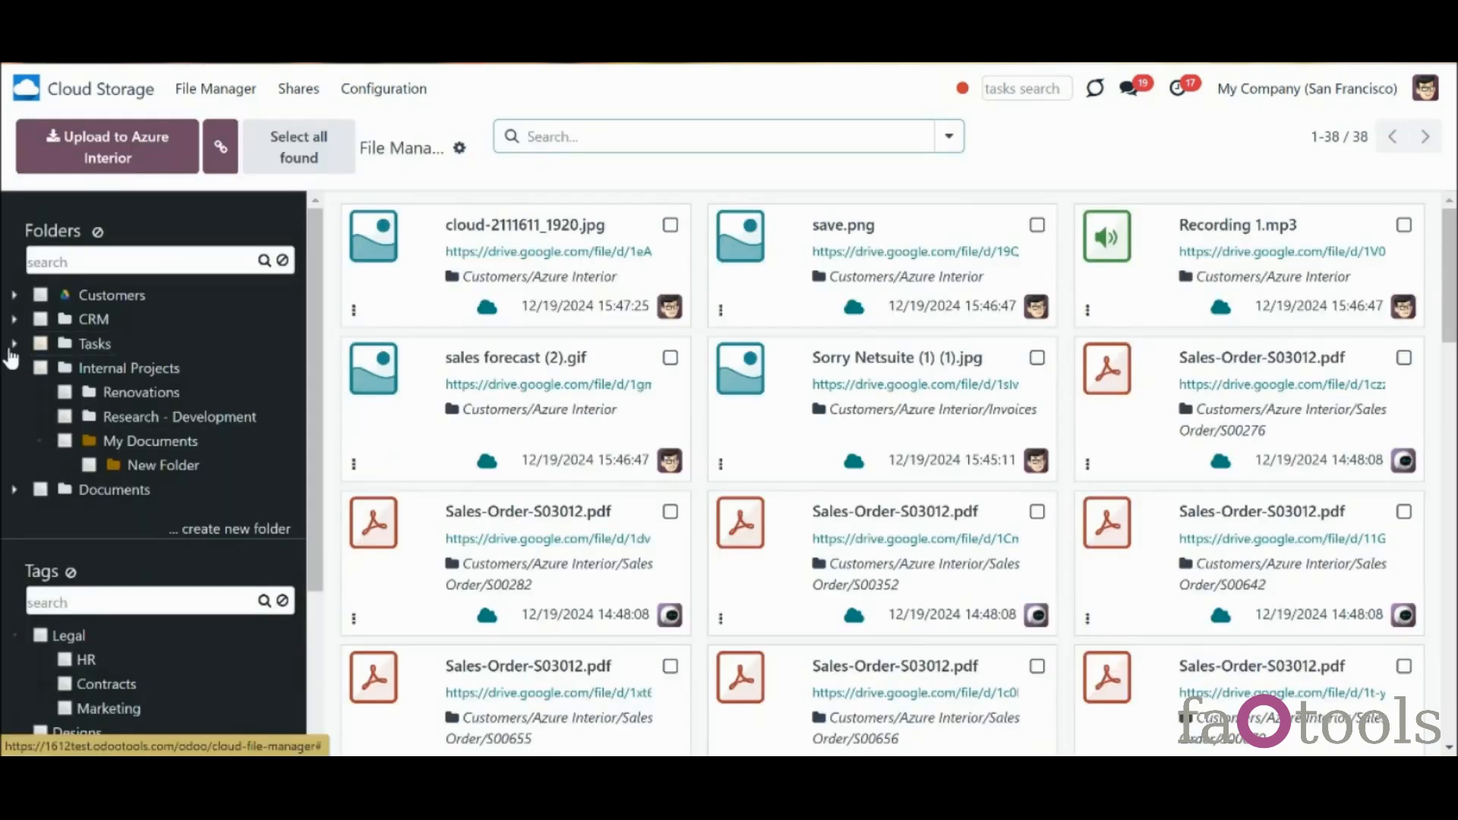
Check the Tasks and Departments subfolders in the File Manager tree, then return to Folder Rules
click(14, 367)
click(14, 367)
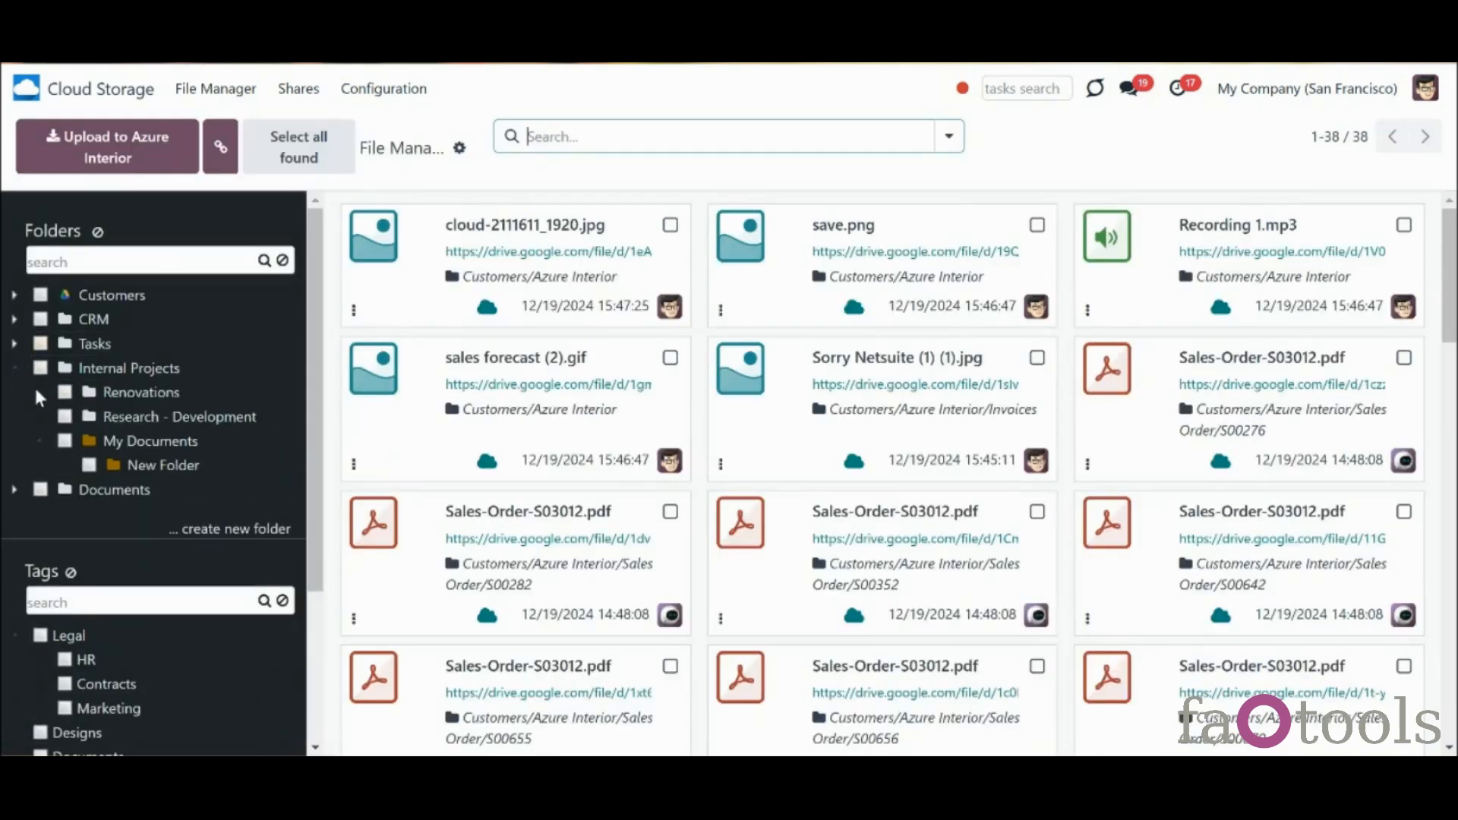
click(39, 442)
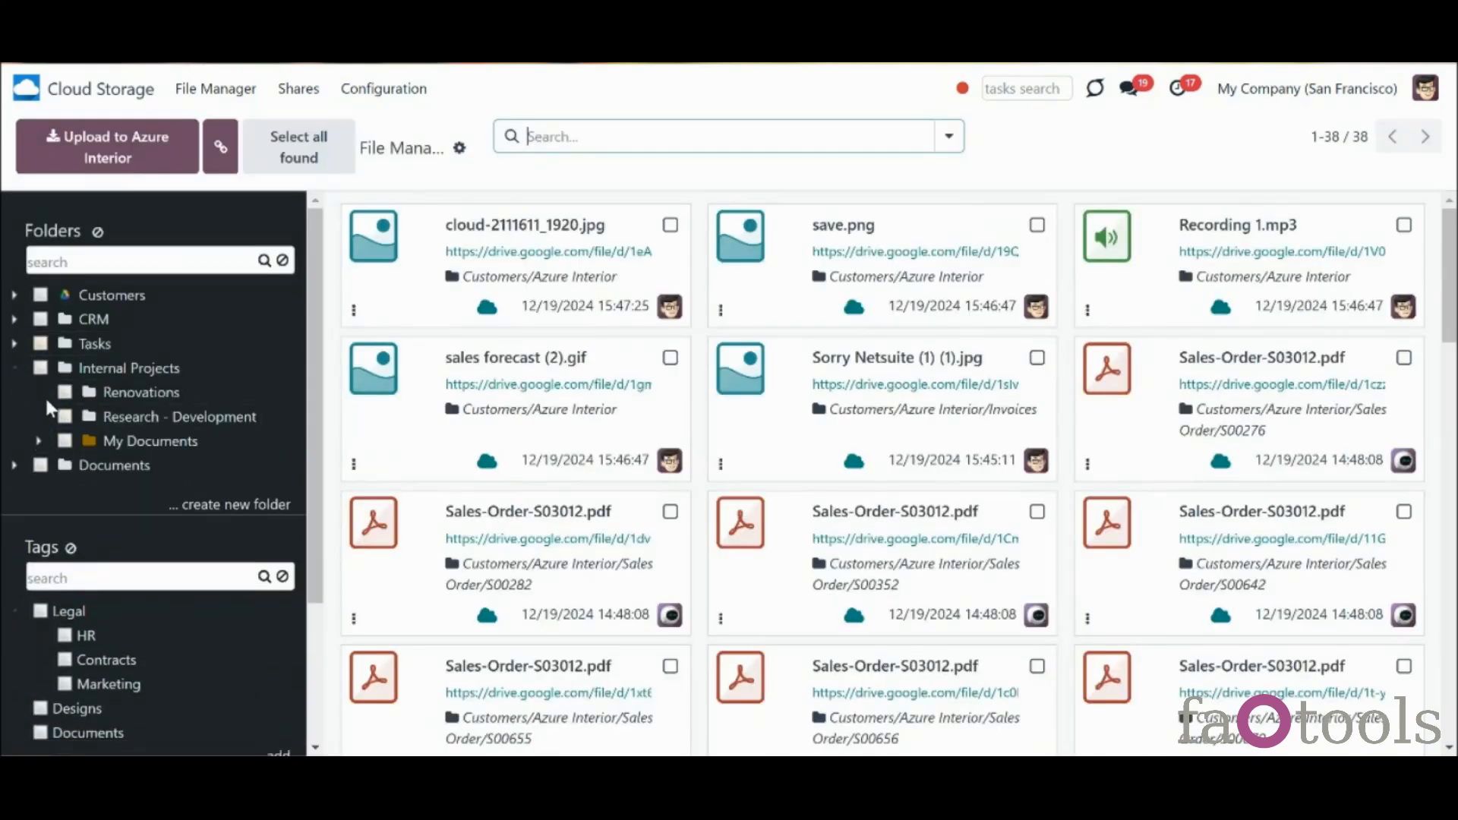
click(14, 343)
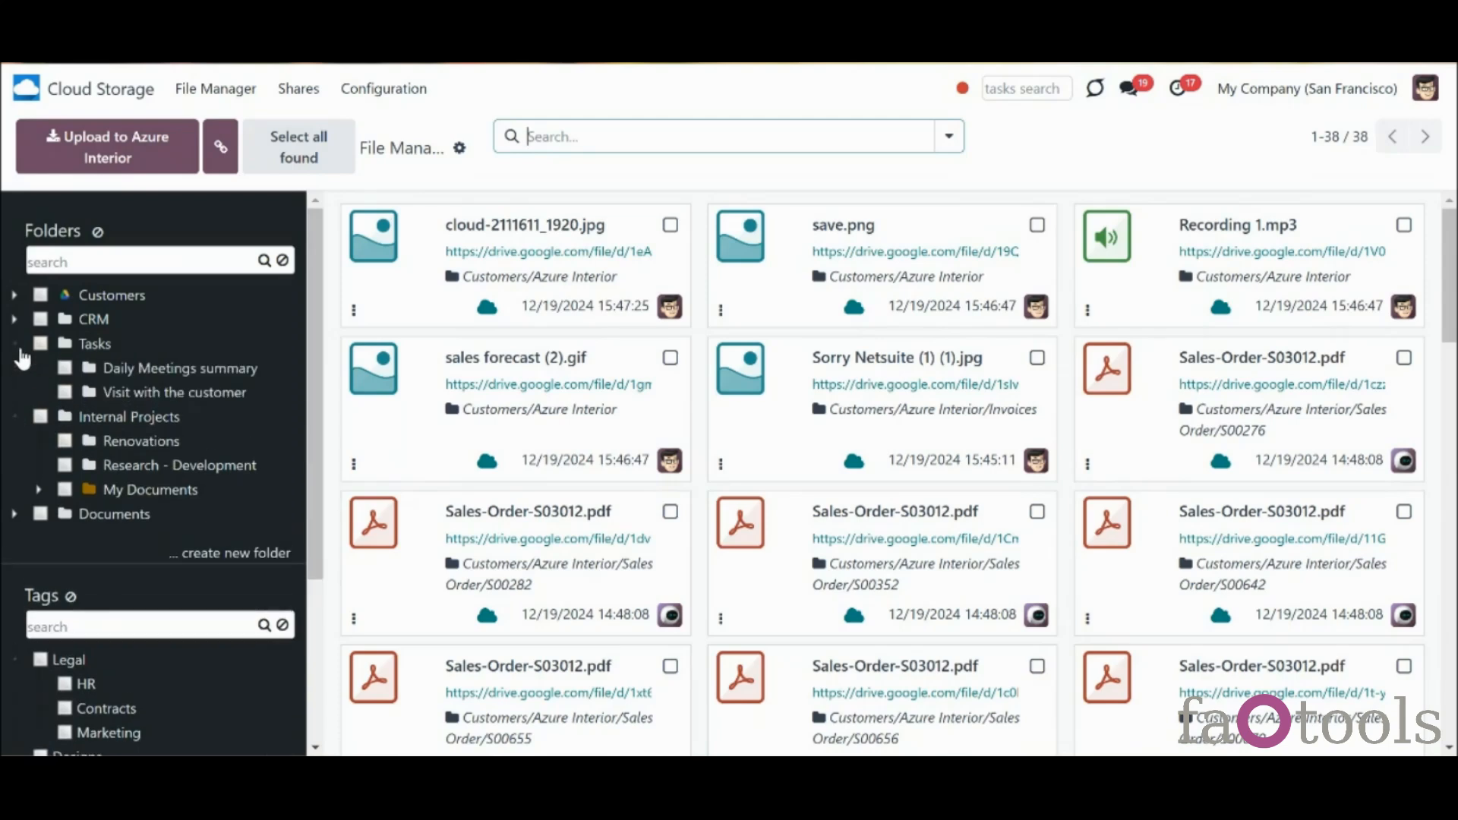
click(110, 370)
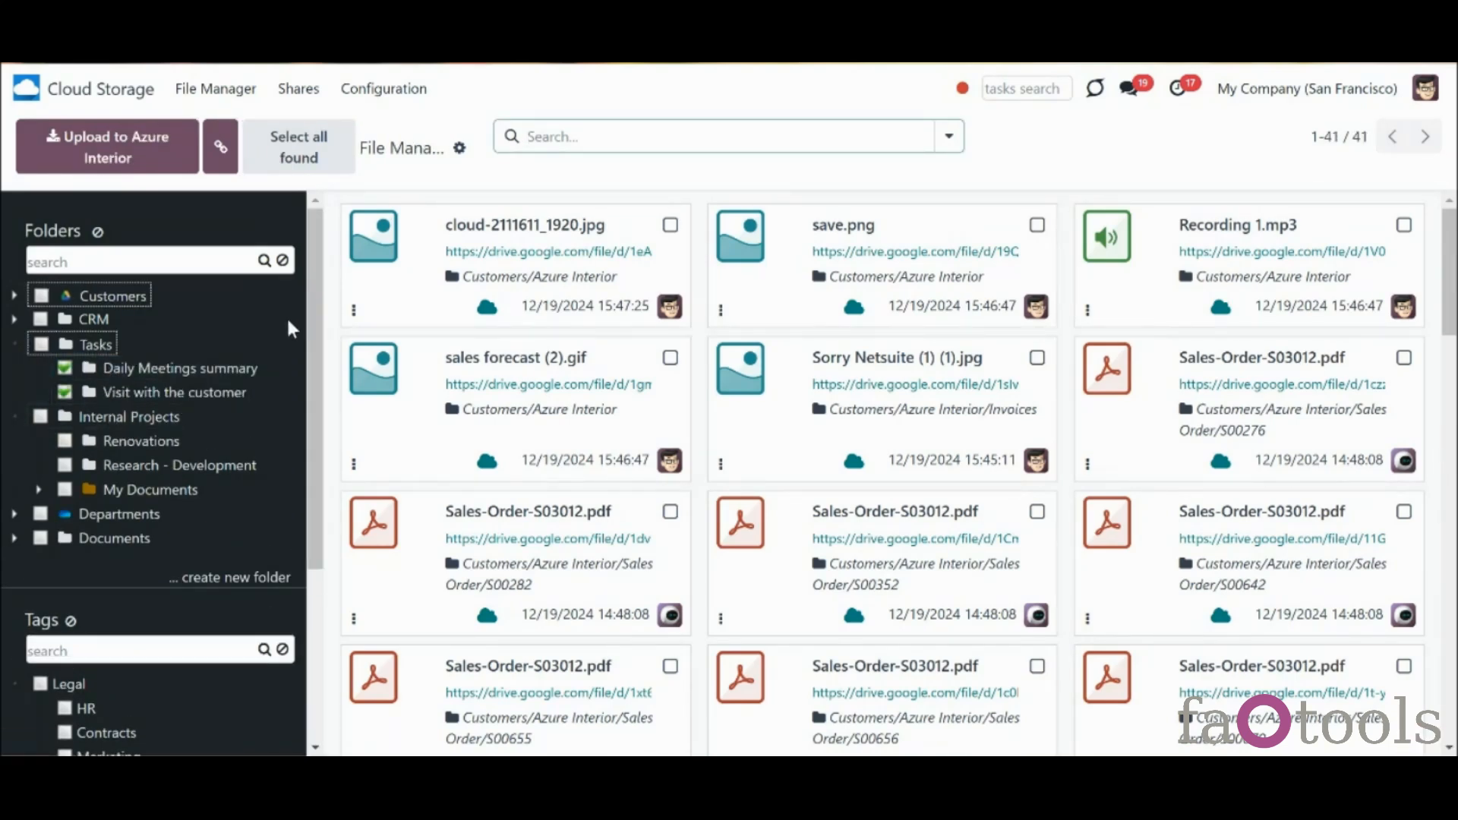
click(14, 514)
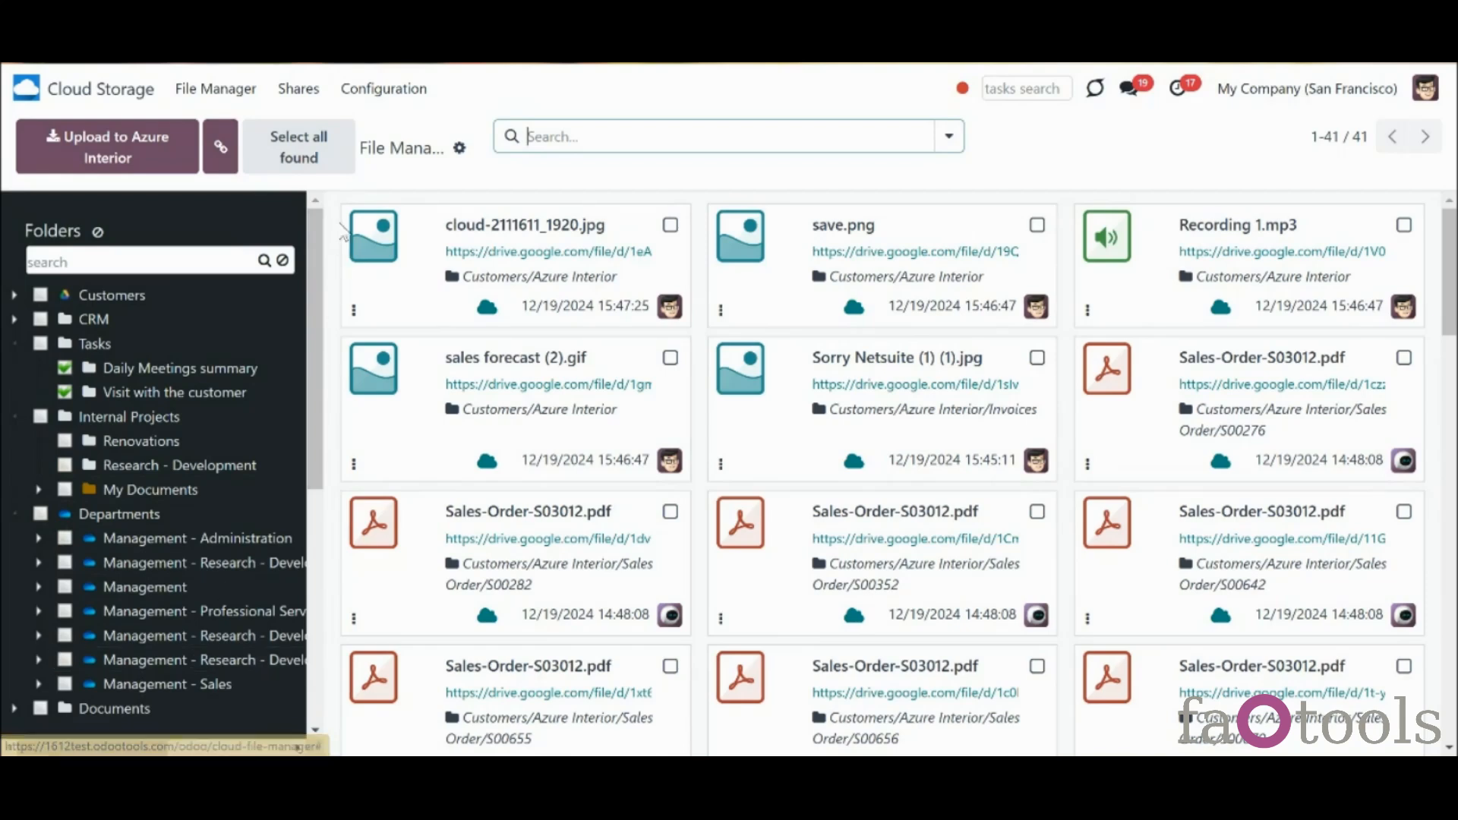
click(372, 93)
click(393, 157)
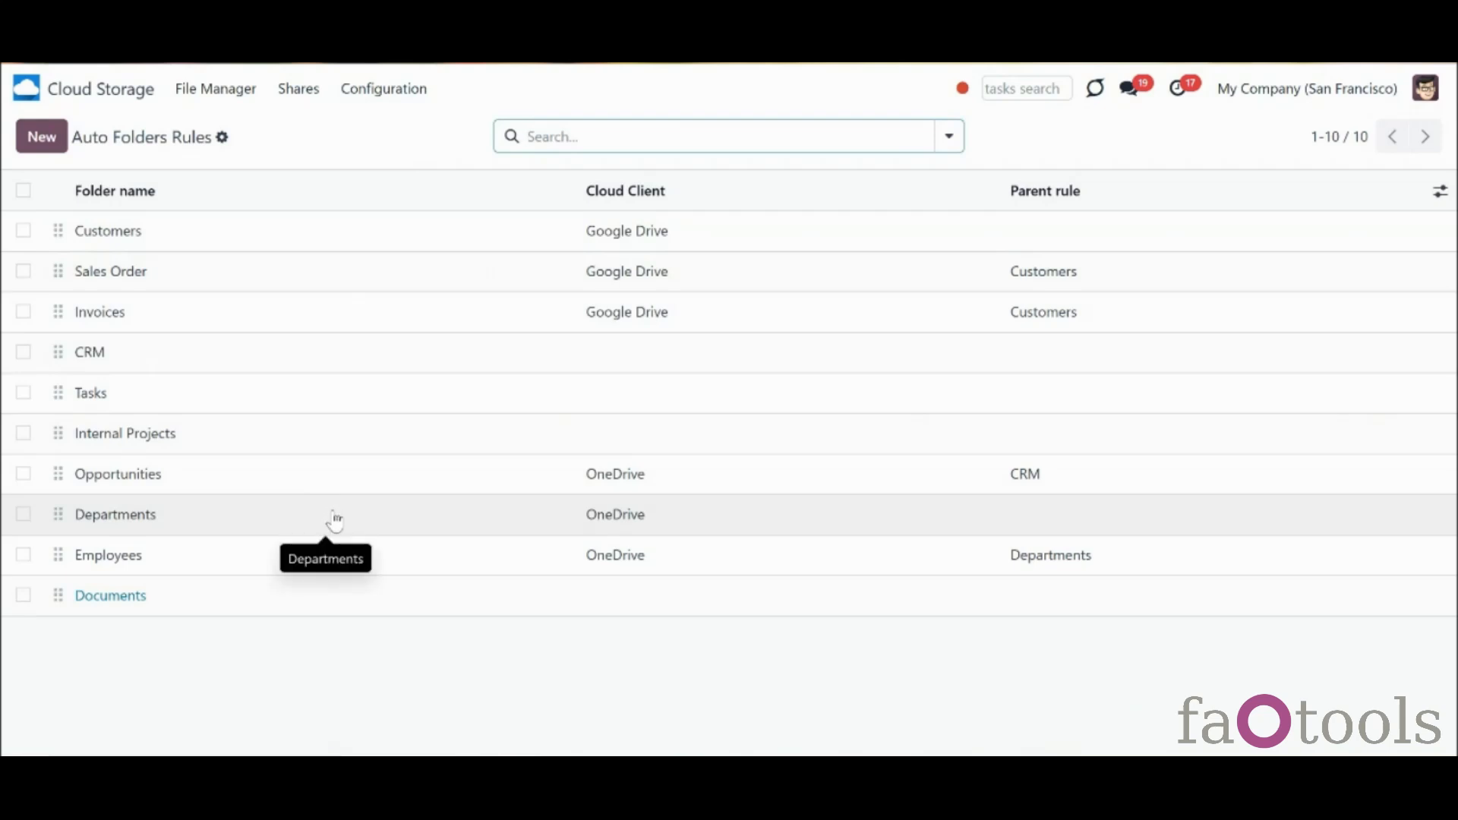
Change the Departments rule's Clouds Client from OneDrive to Google Drive, save, and open its Drive folder
click(334, 519)
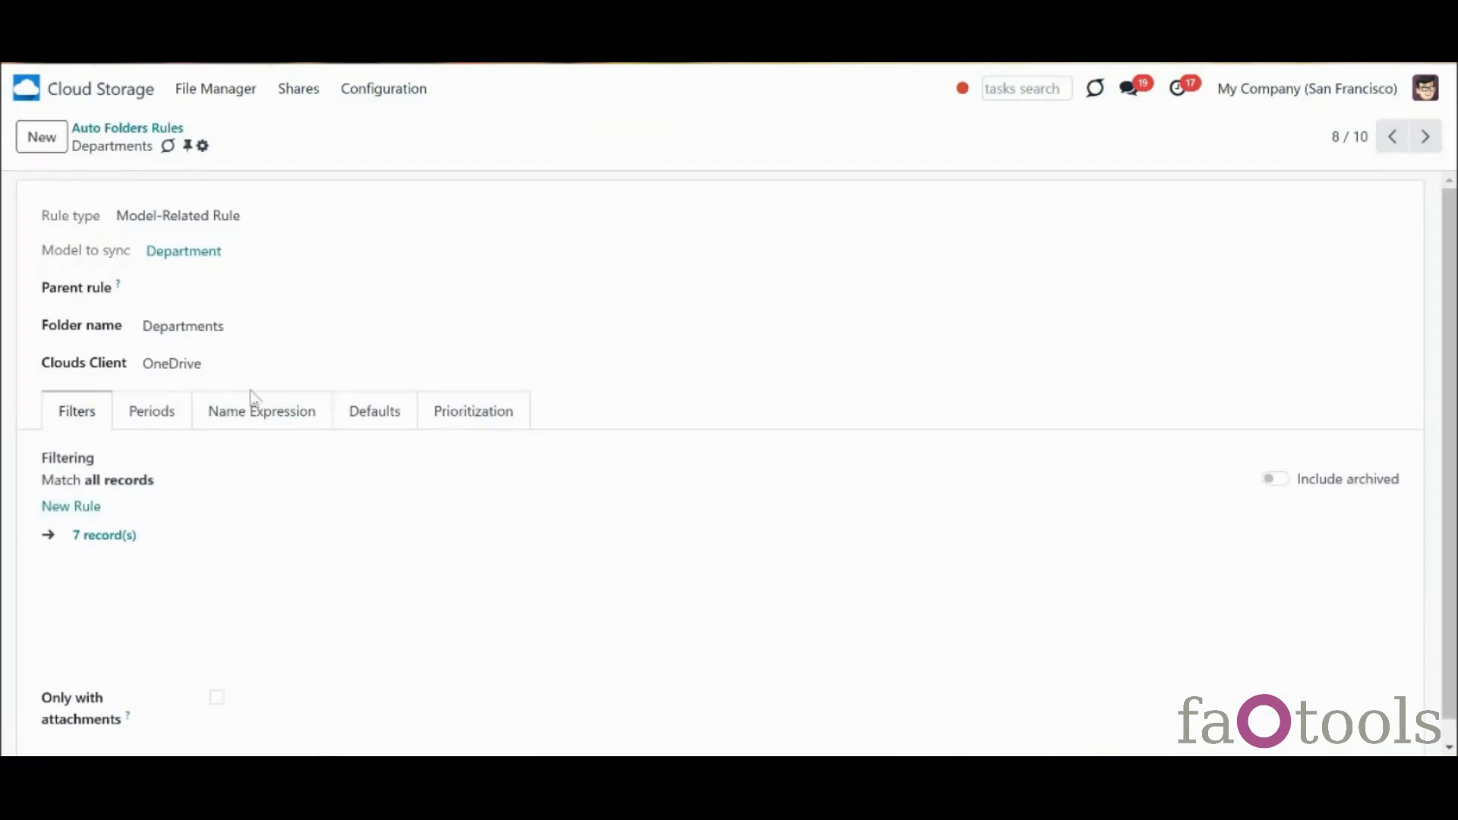
click(237, 364)
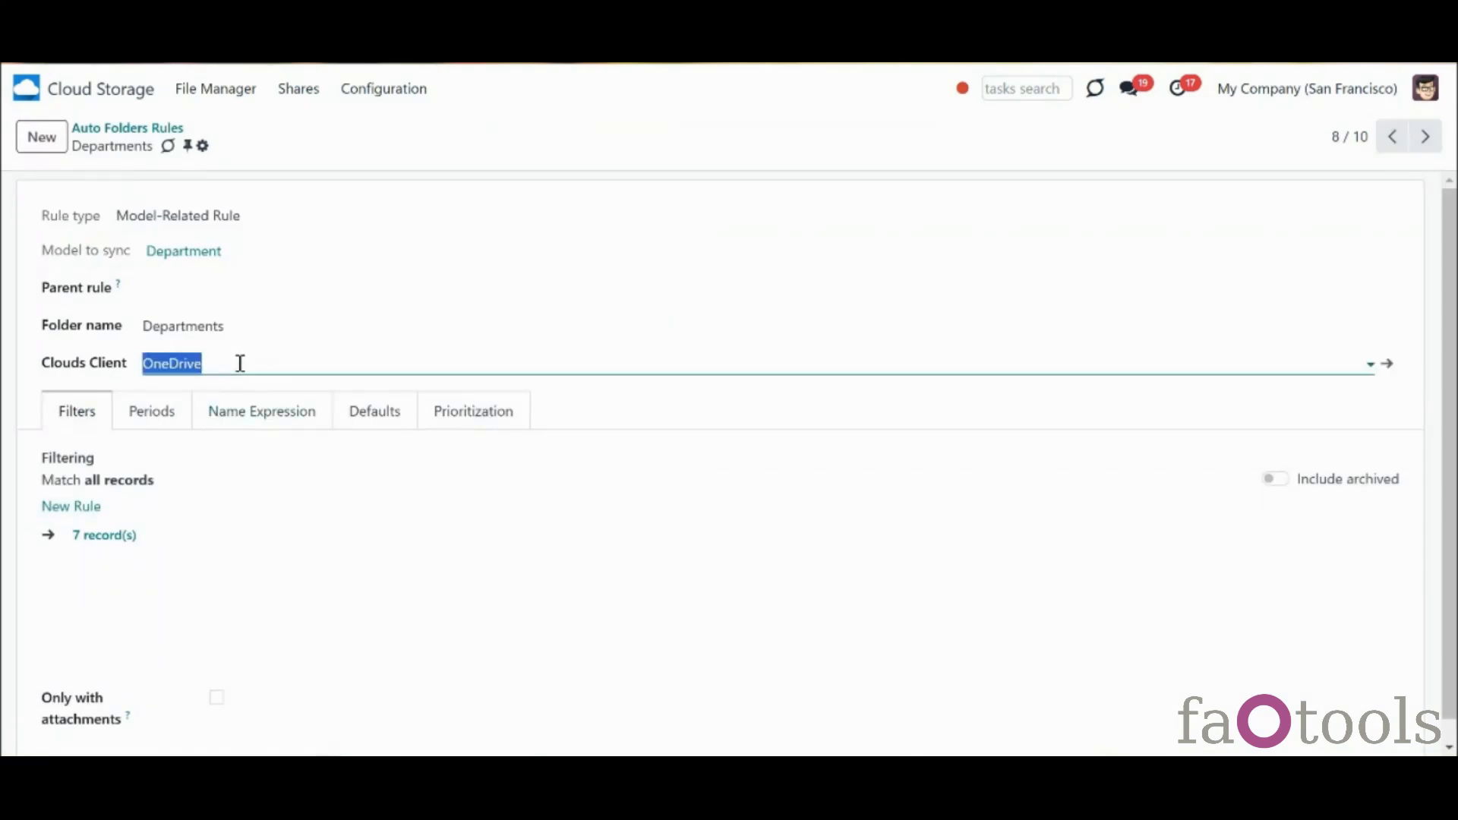
click(245, 400)
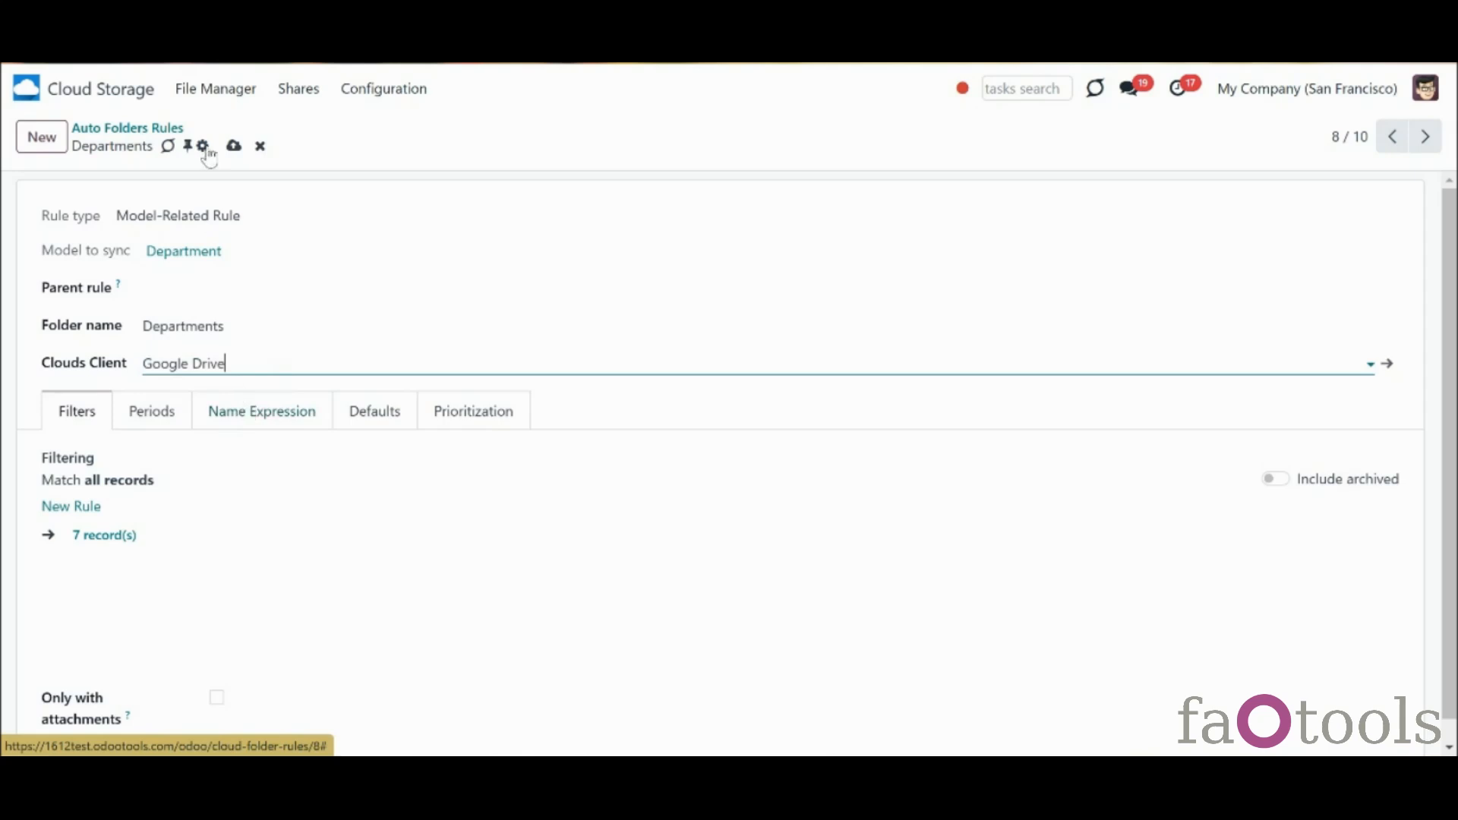
click(233, 145)
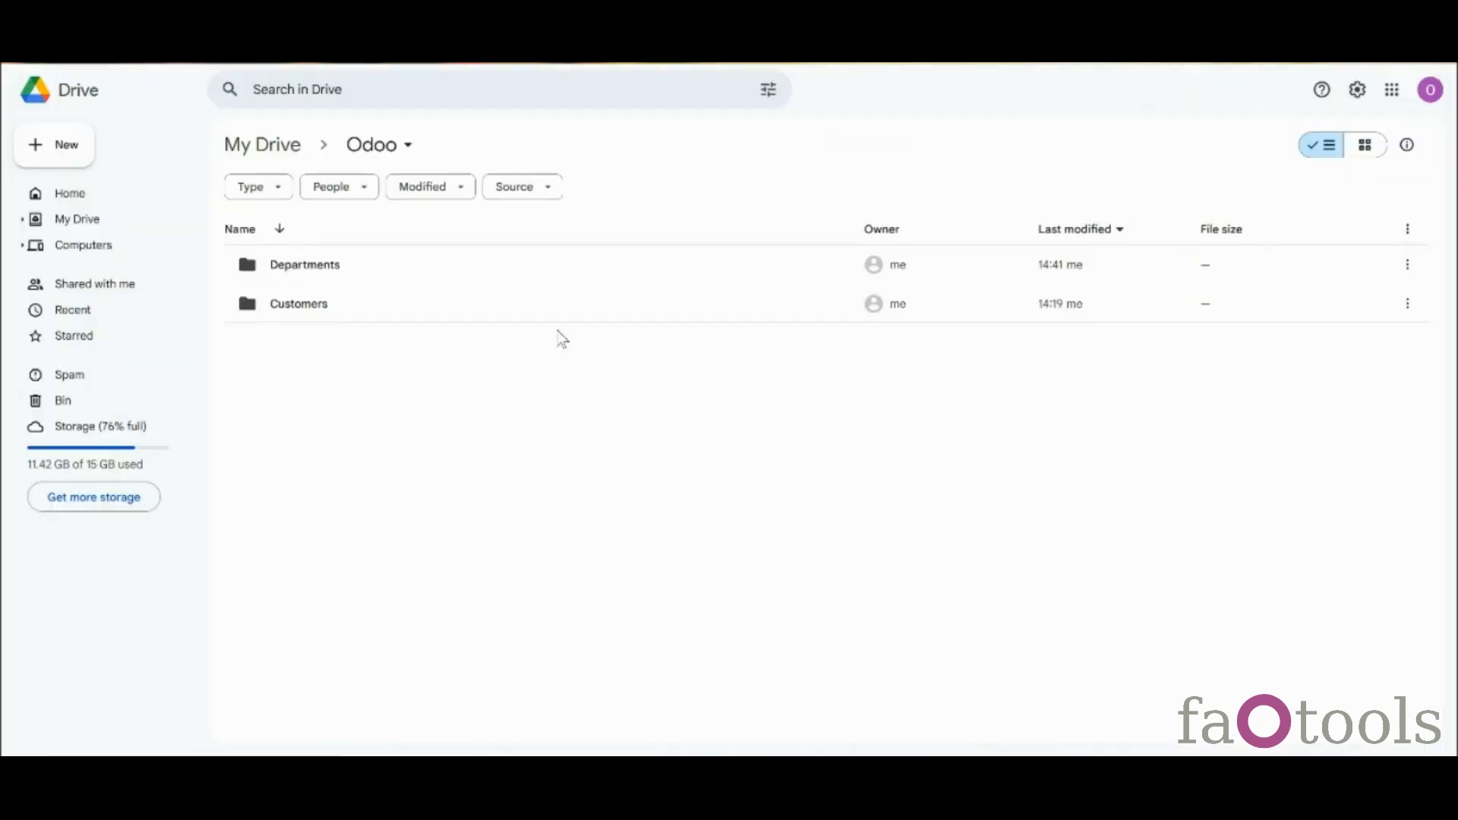
double_click(357, 266)
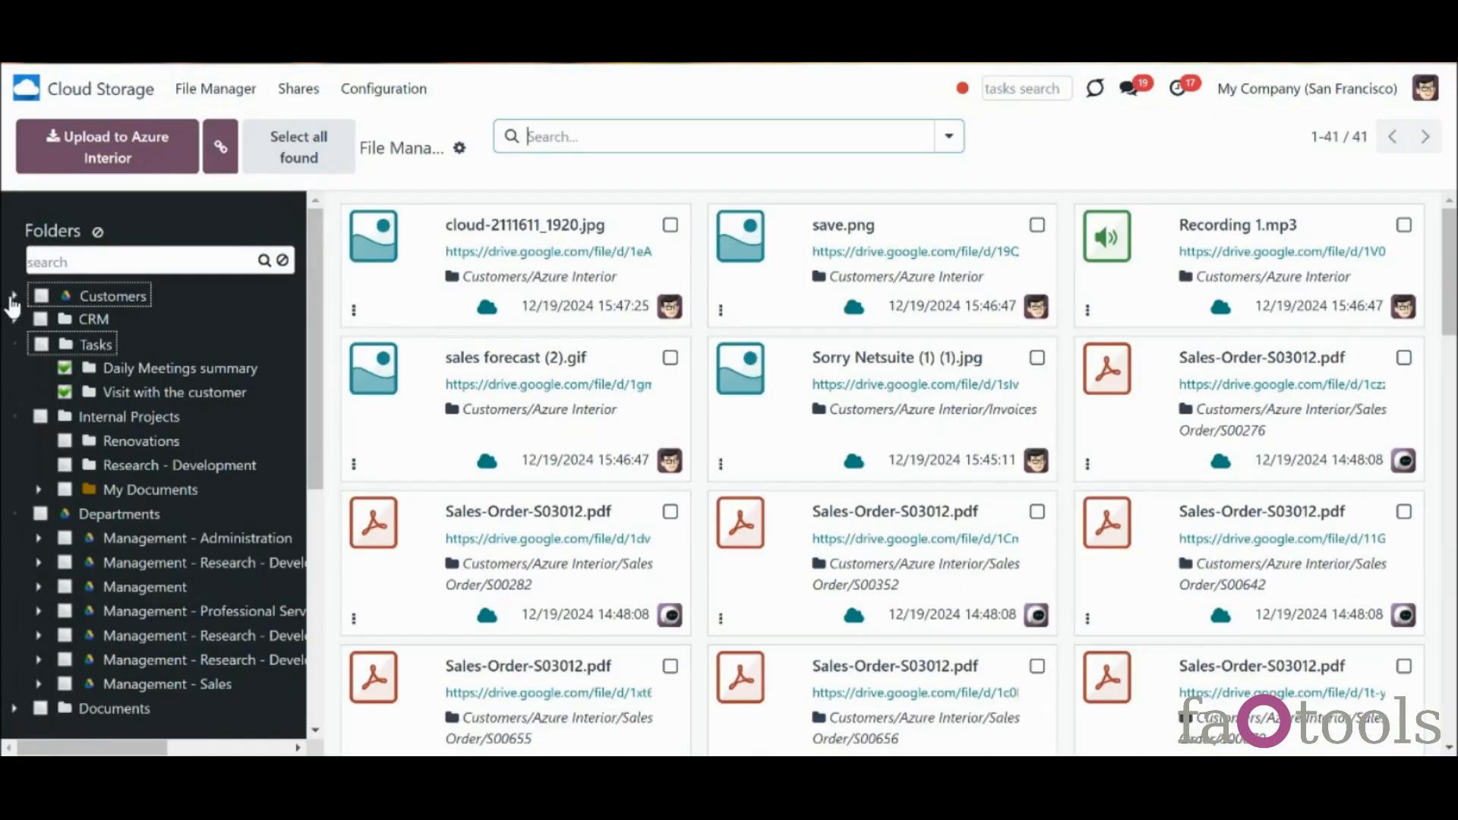
Open the contact linked to the Customers > Azure Interior folder, shorten its name to Azure, and save
click(13, 295)
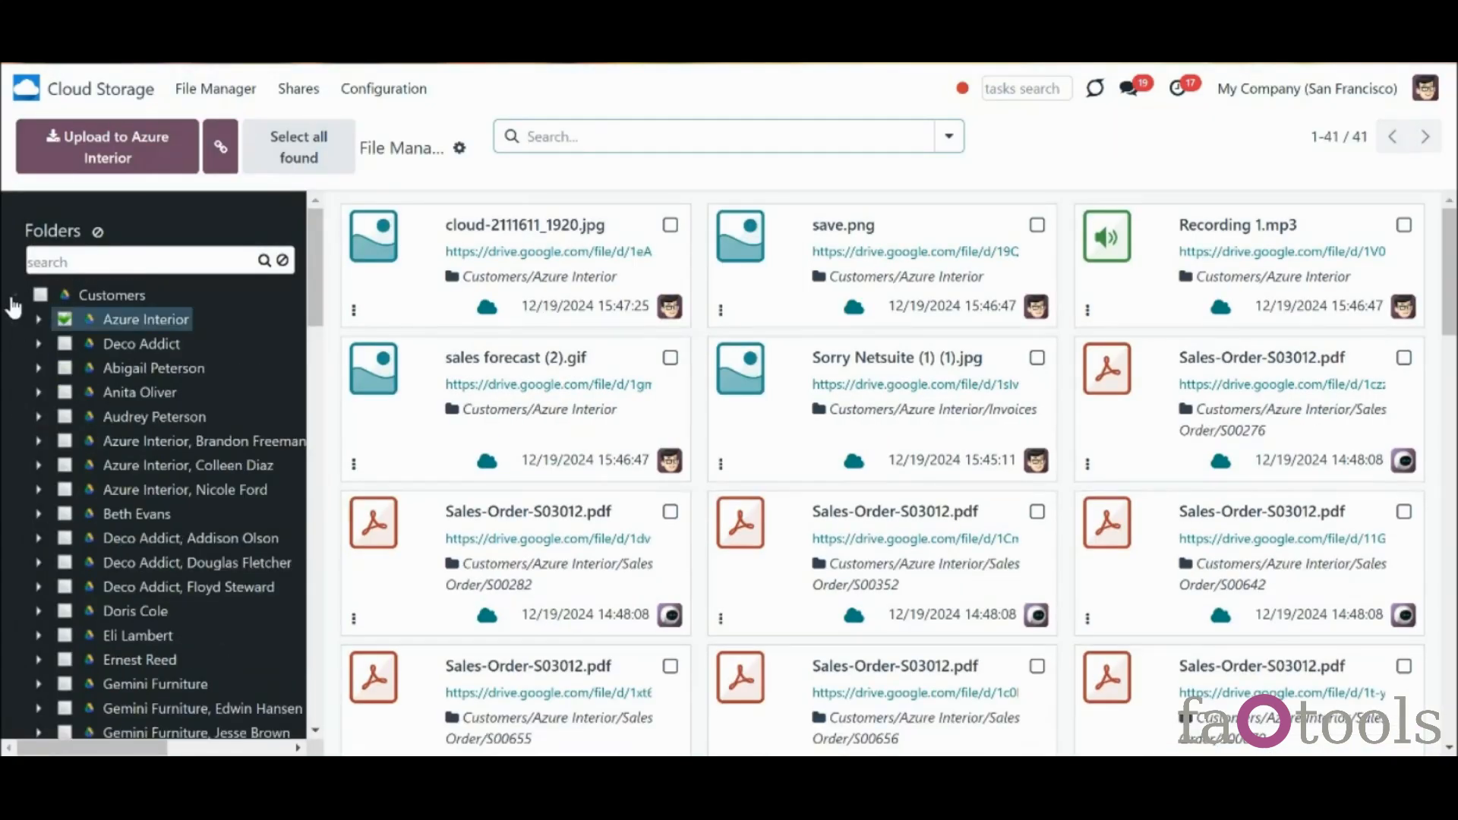
right_click(129, 327)
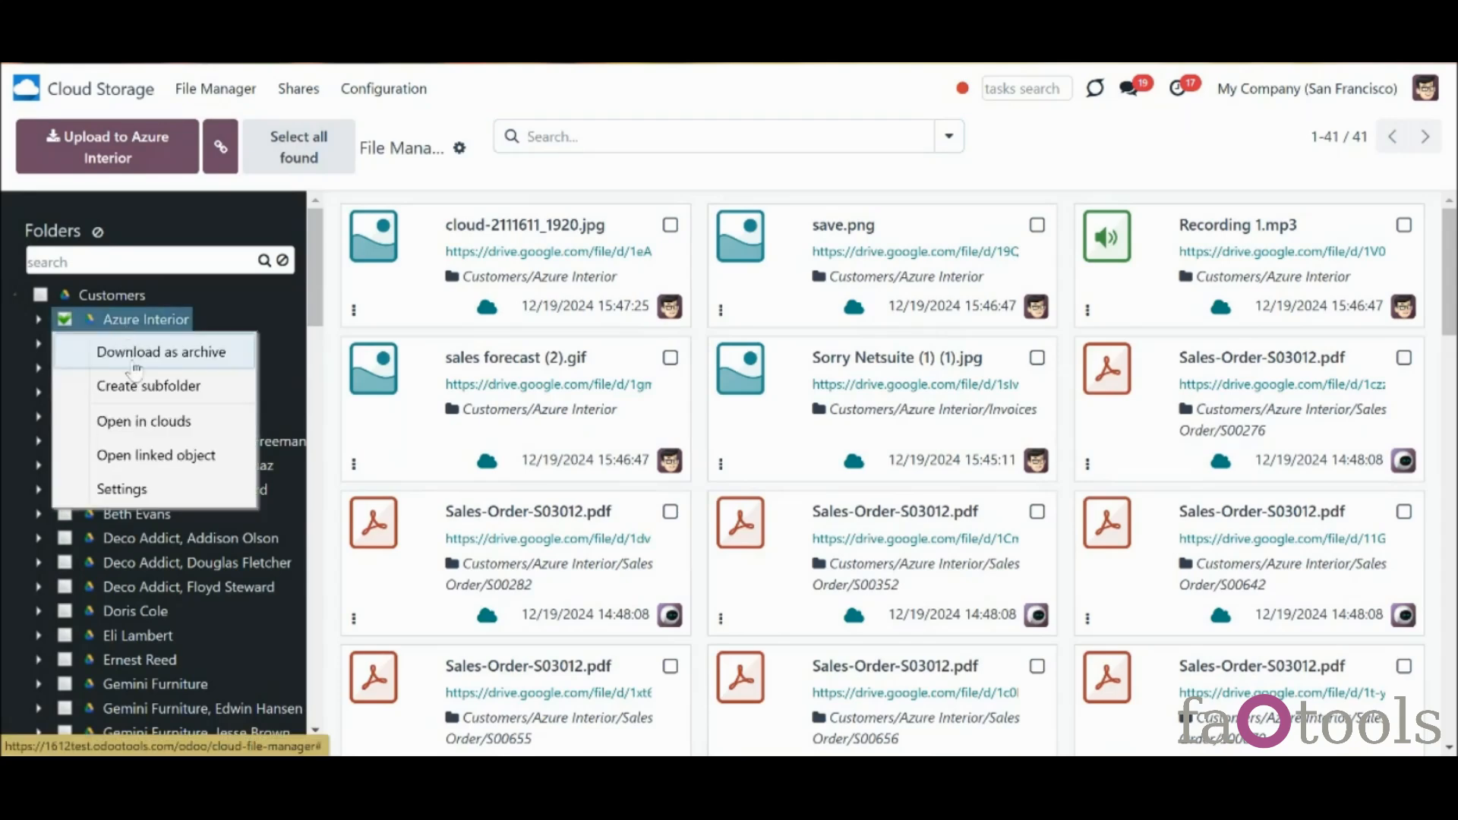
click(170, 462)
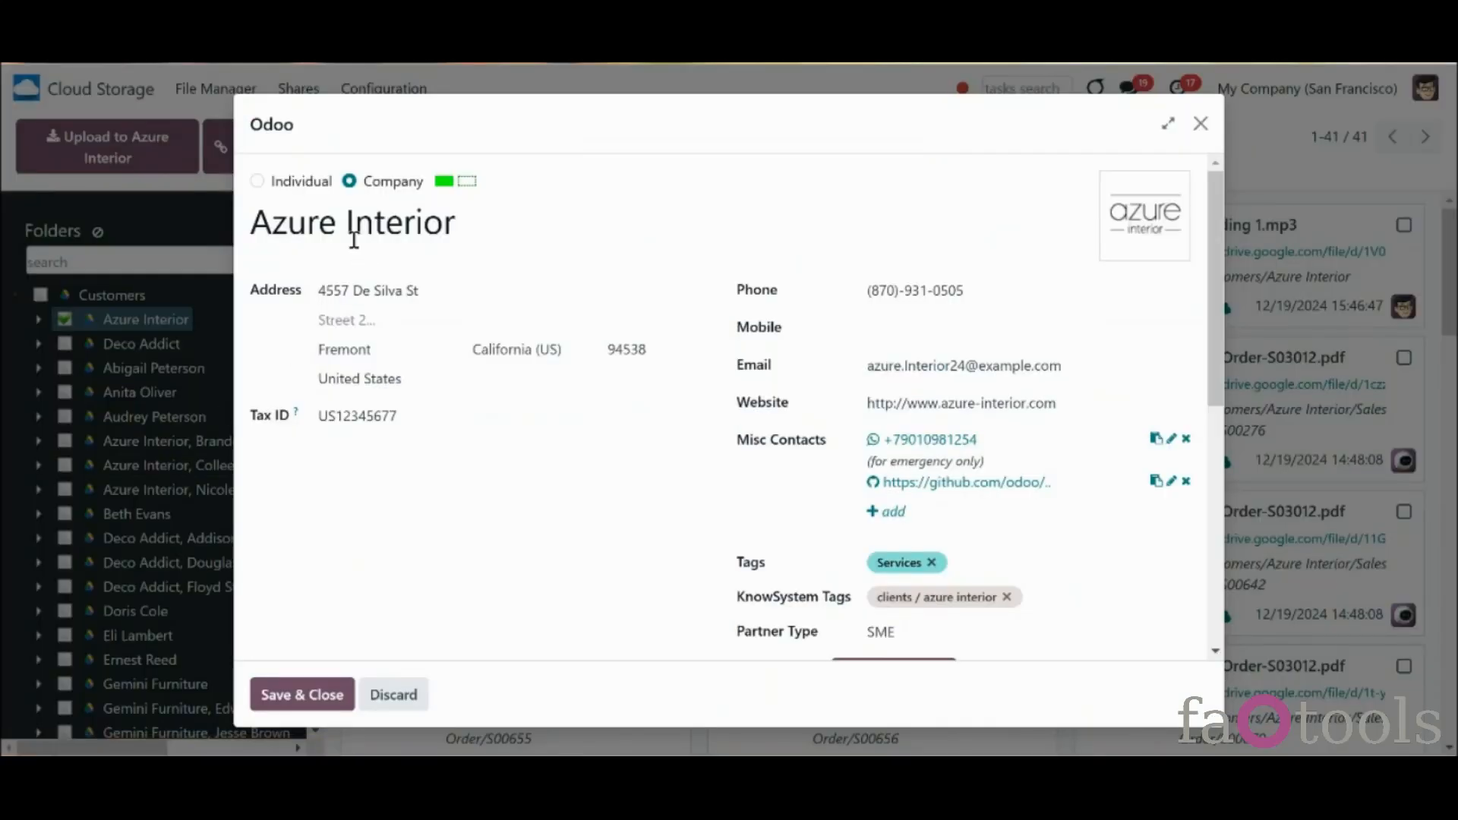
triple_click(354, 239)
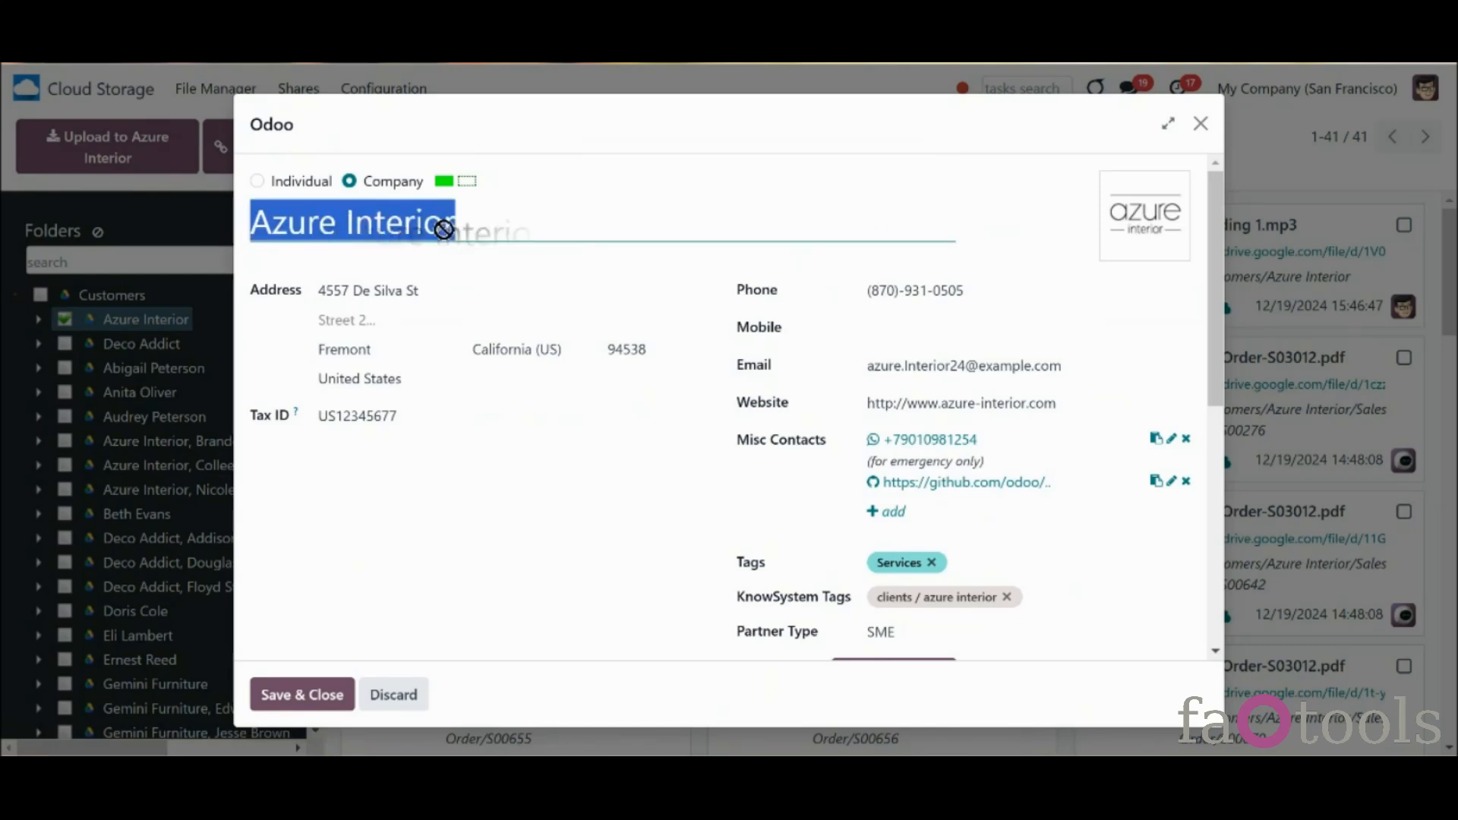
click(498, 236)
key(BackSpace)
key(BackSpace)
key(BackSpace)
key(BackSpace)
key(BackSpace)
key(BackSpace)
key(BackSpace)
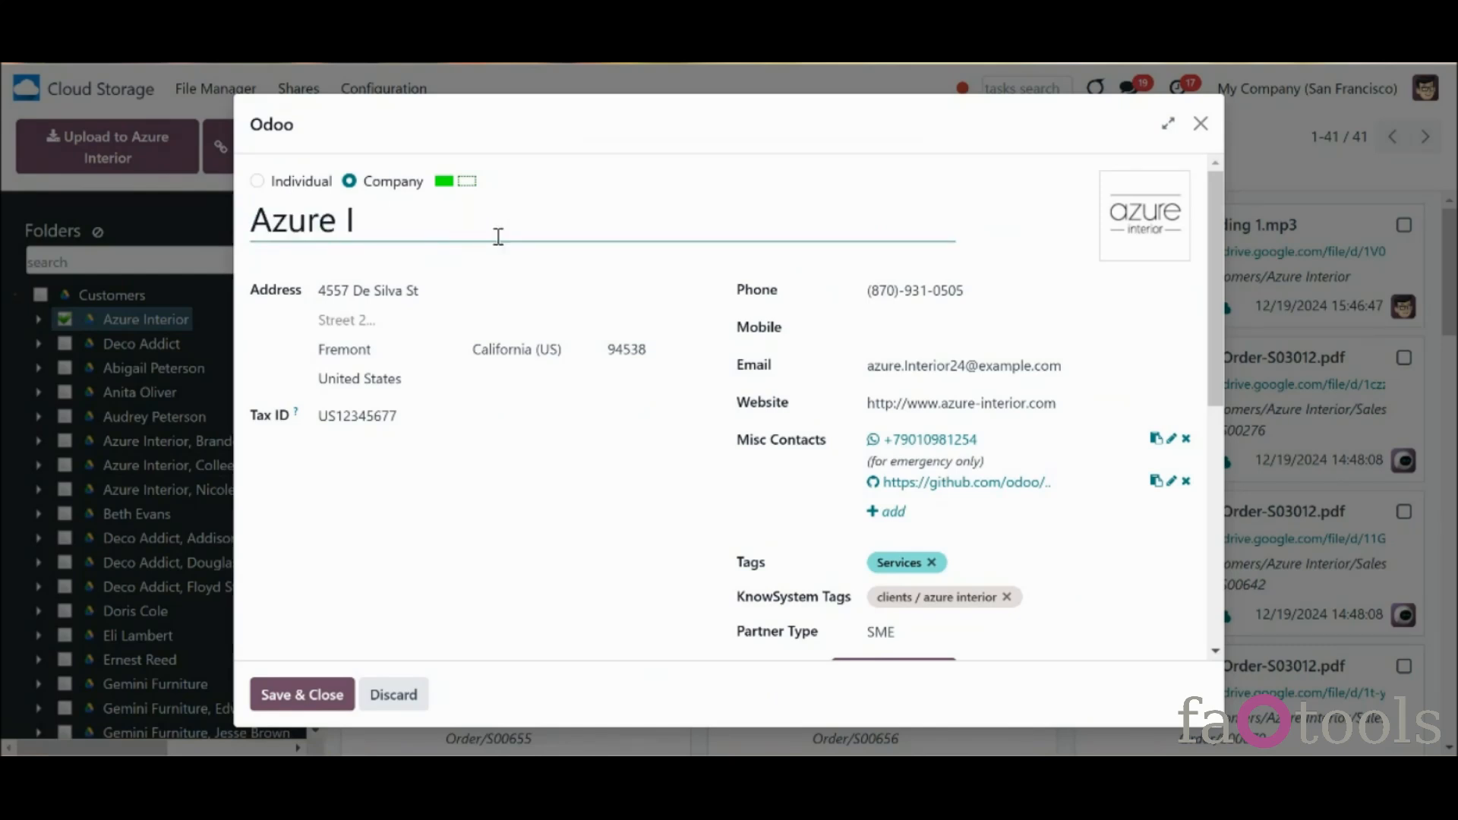
click(310, 685)
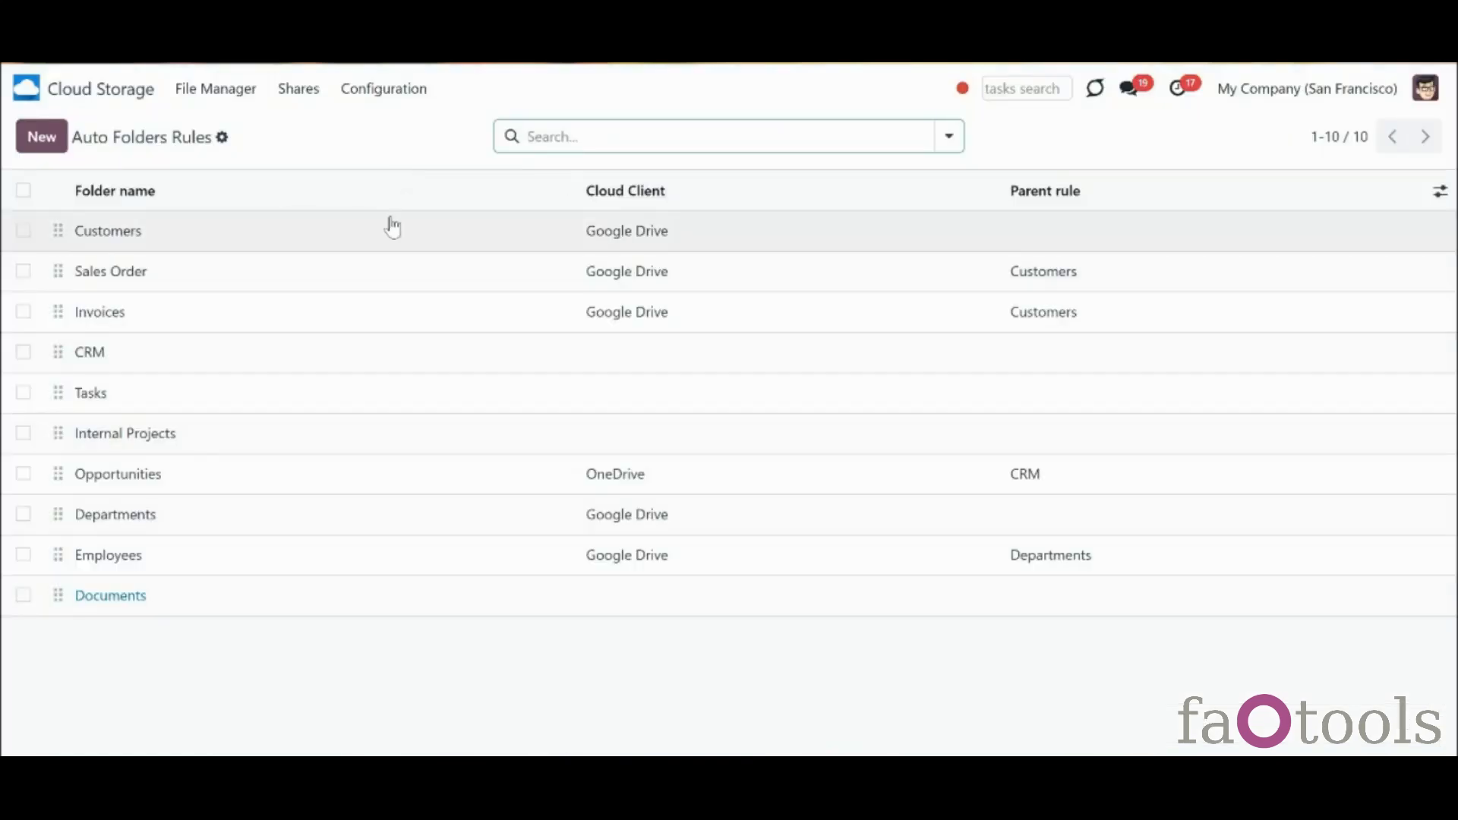
Add an Is a Company filter to the Customers rule, review its 10 matching contacts, and close the list
click(392, 226)
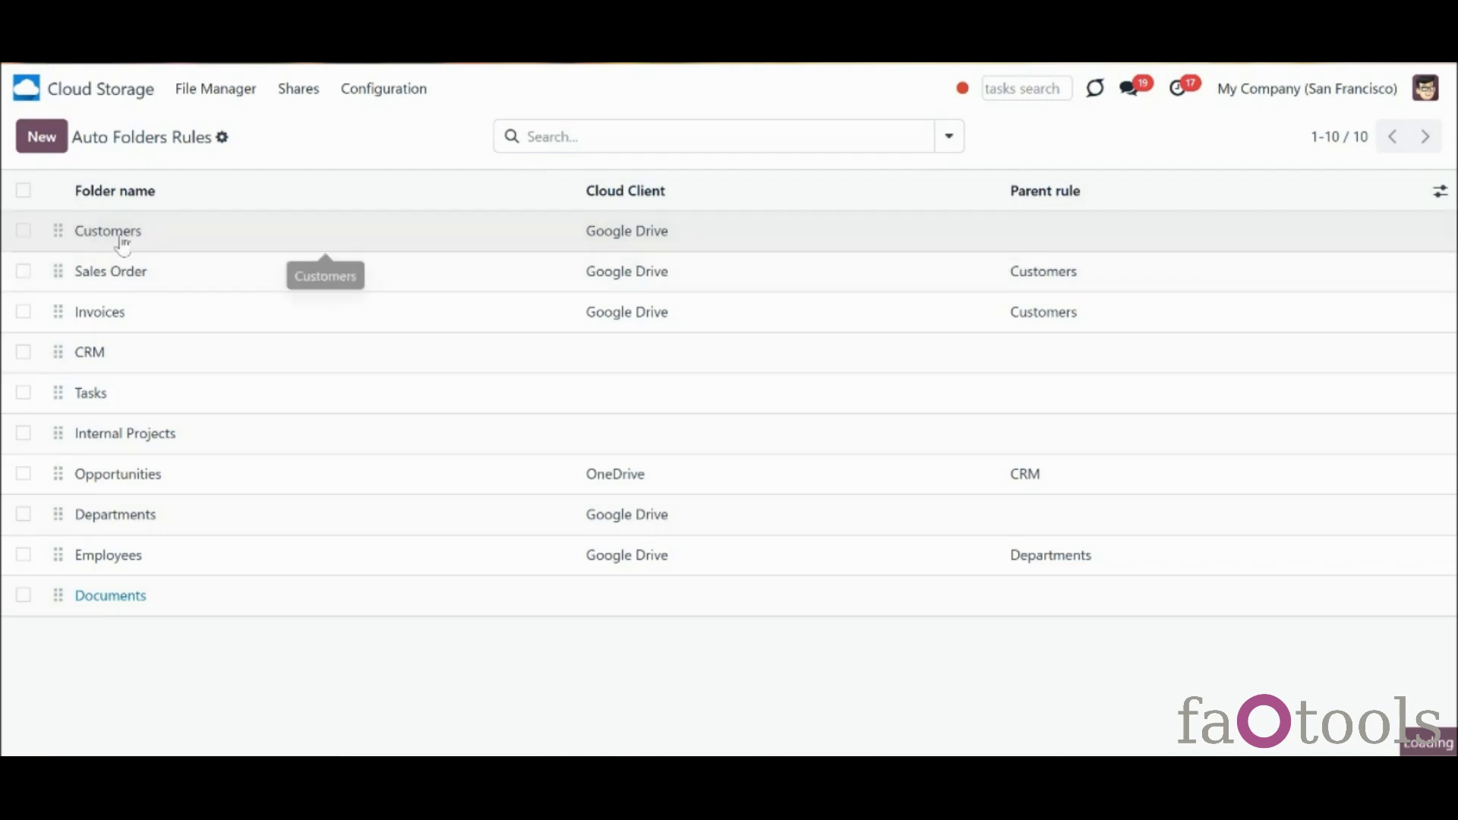
click(122, 241)
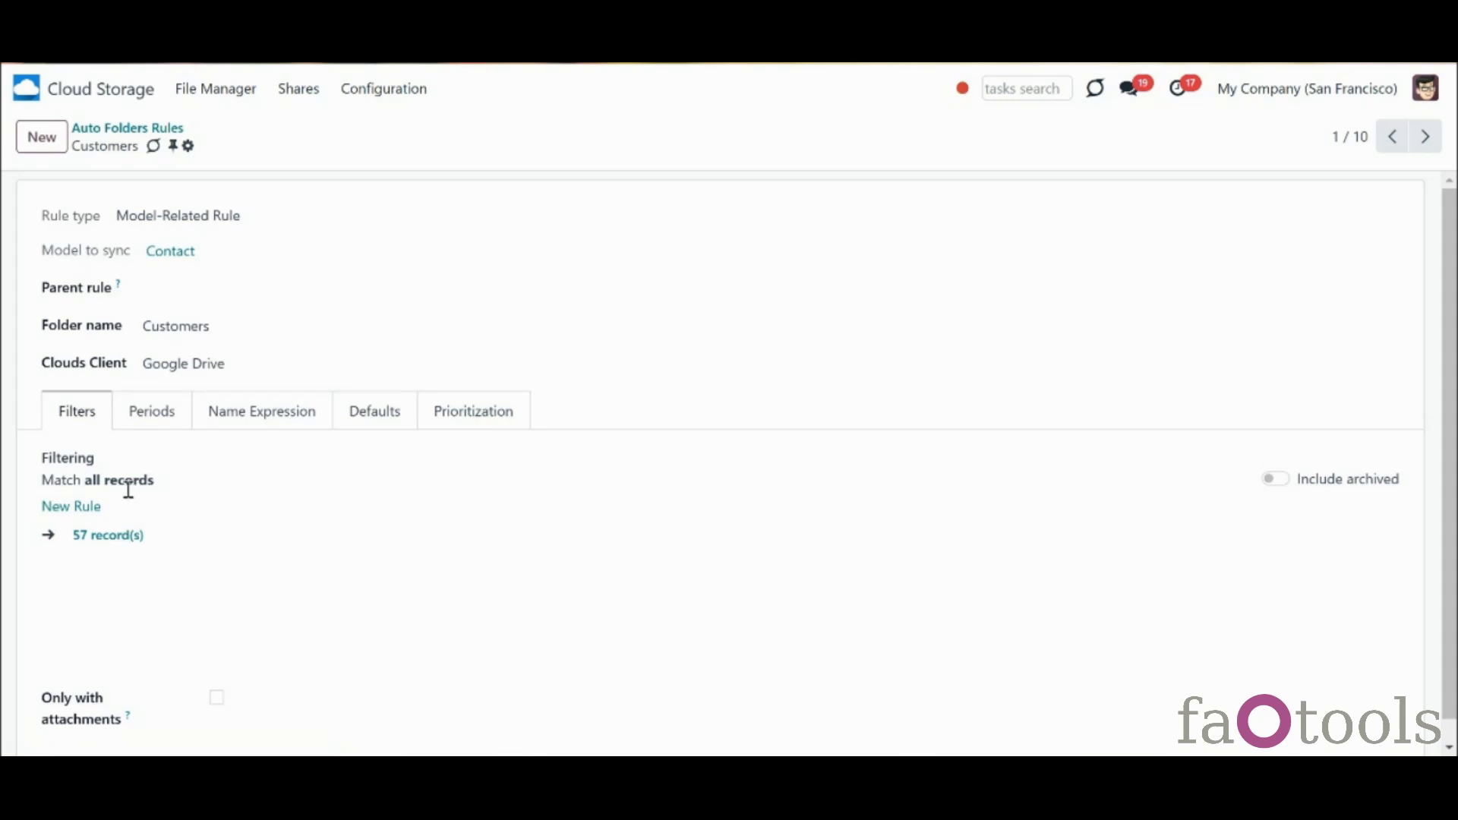
click(90, 515)
click(90, 515)
text(is)
click(215, 248)
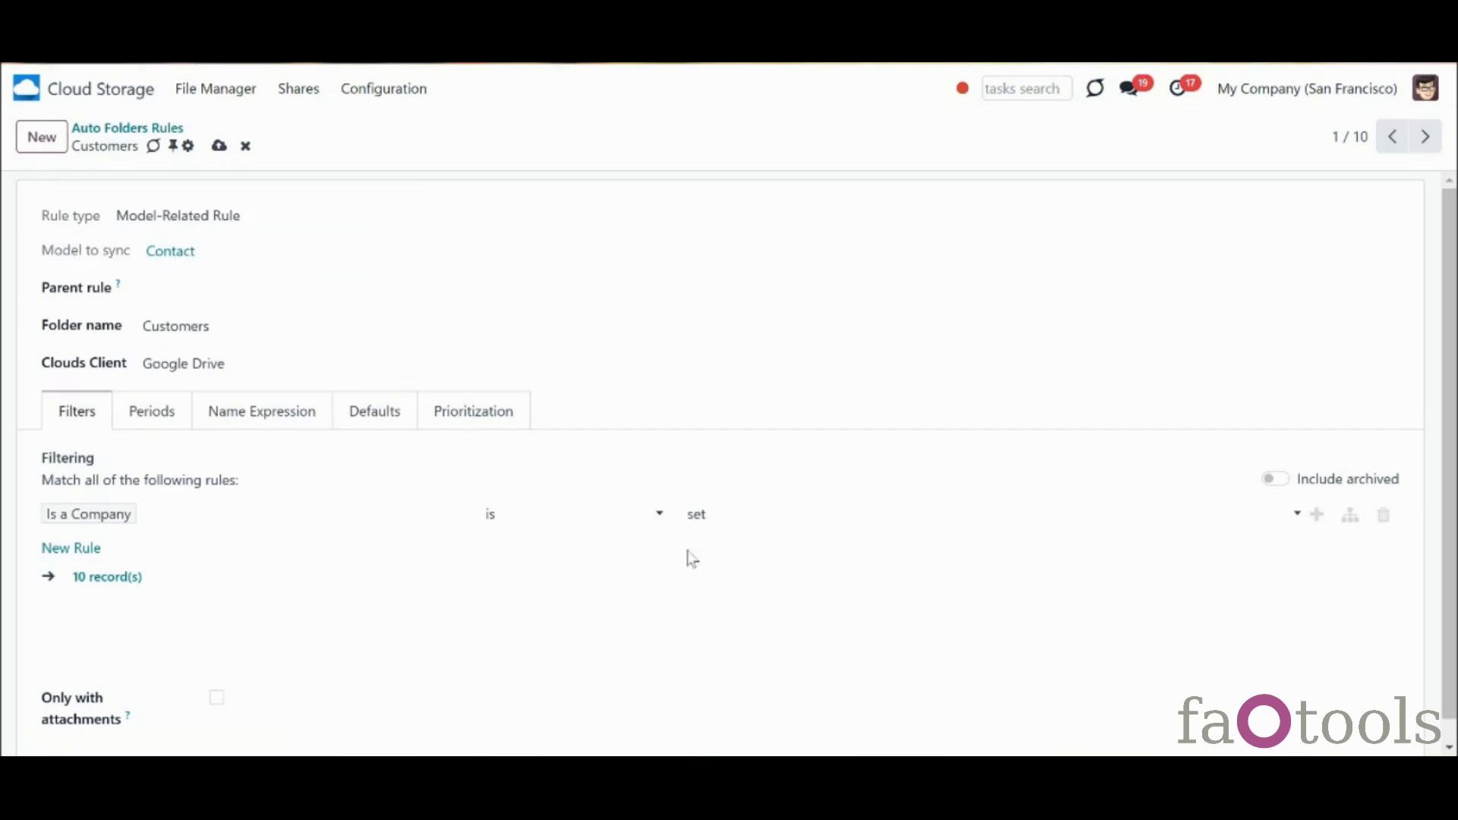
click(110, 581)
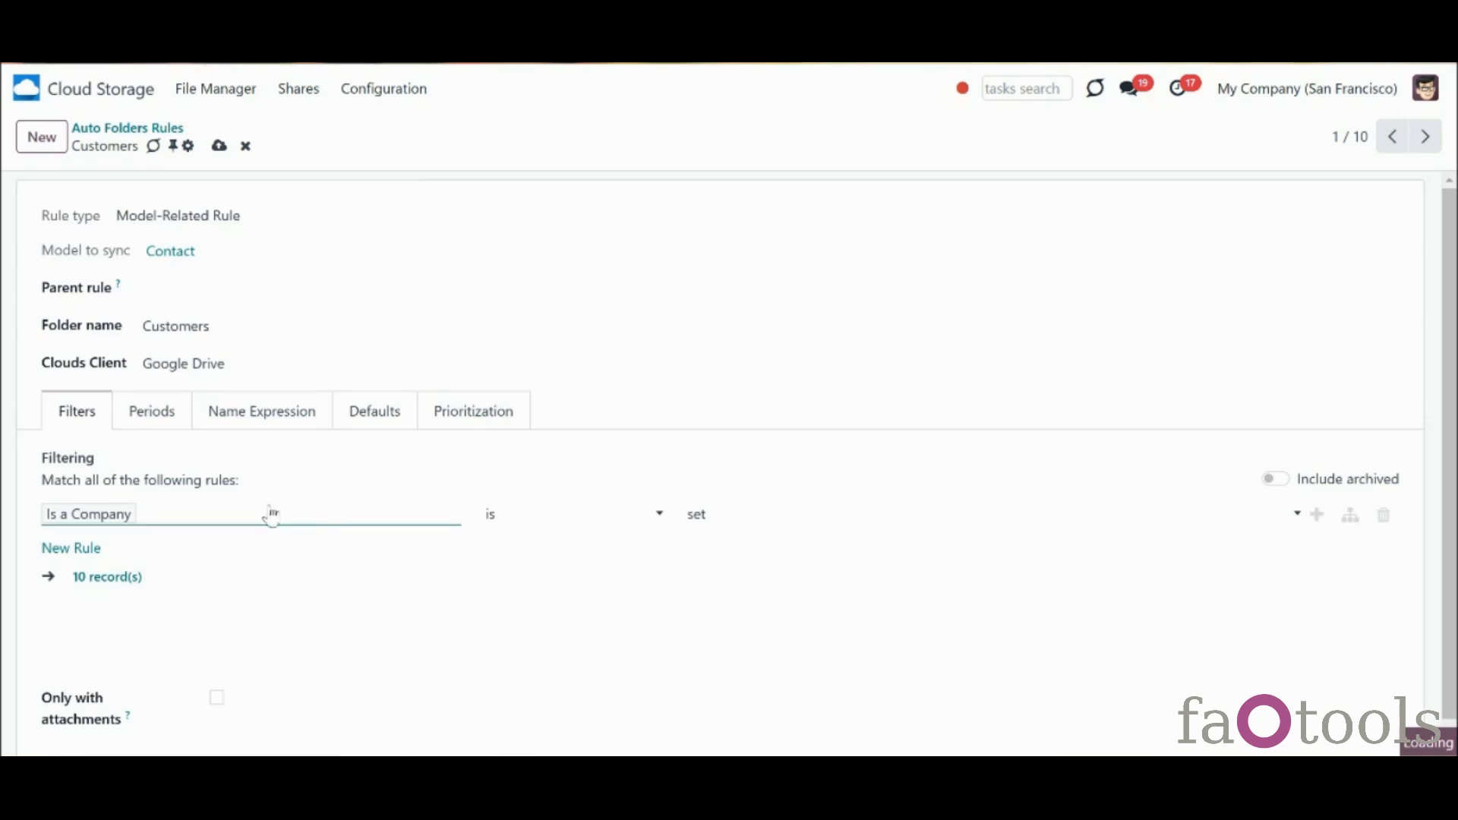
click(123, 588)
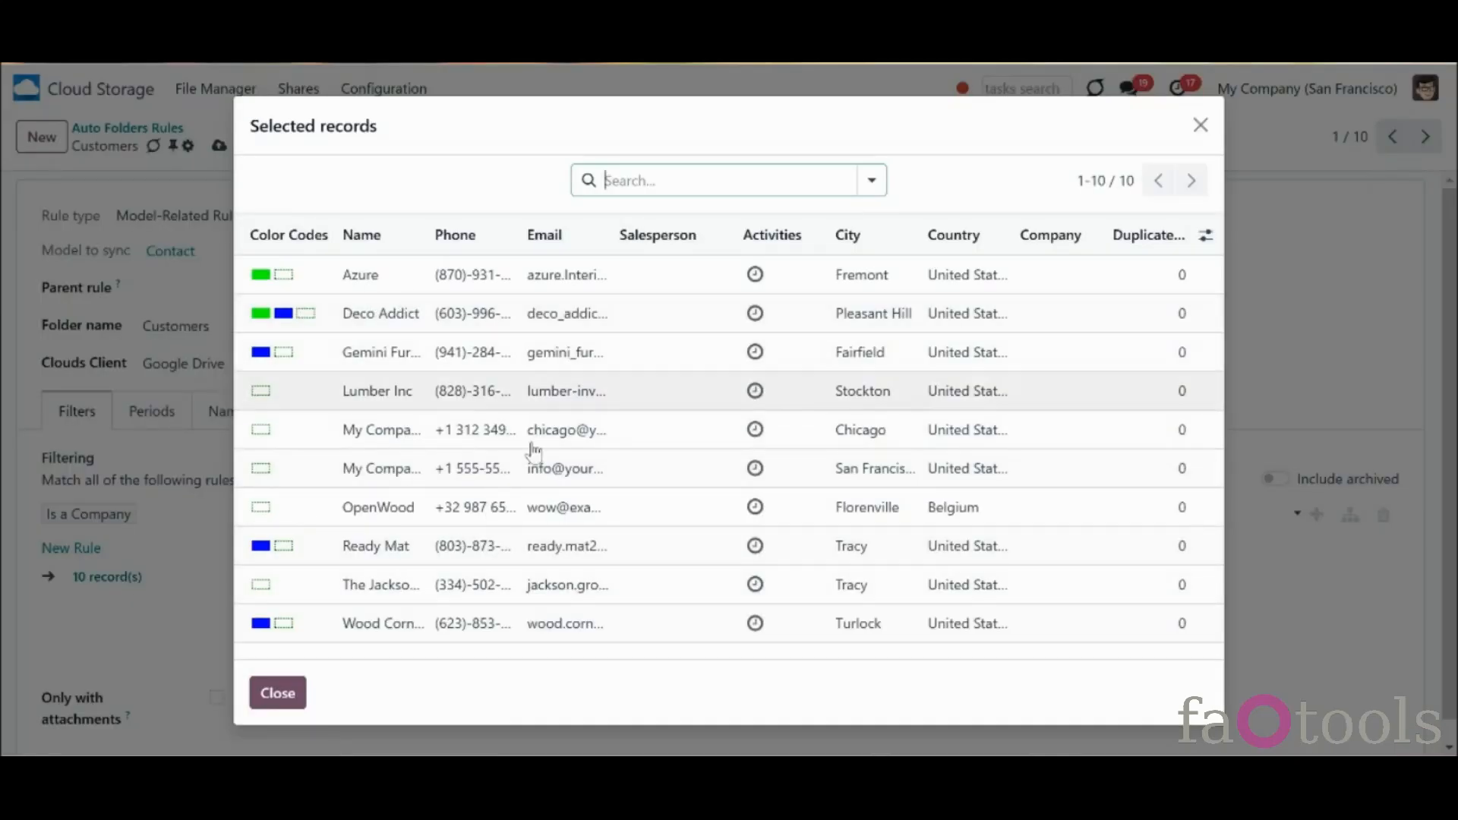
click(278, 693)
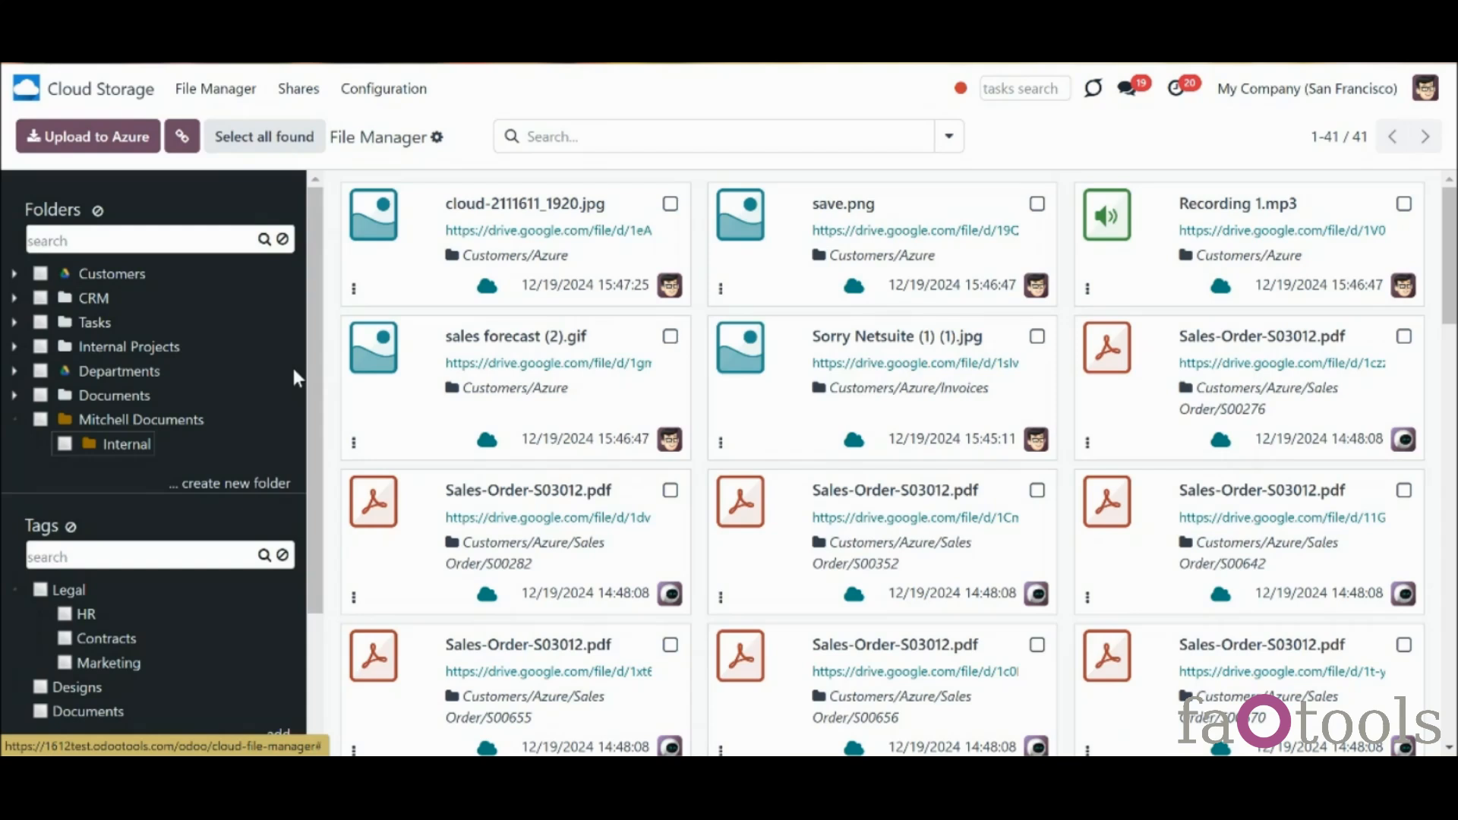
From Configuration > Folder Rules, open the Customers rule and follow its Contact model link
right_click(119, 448)
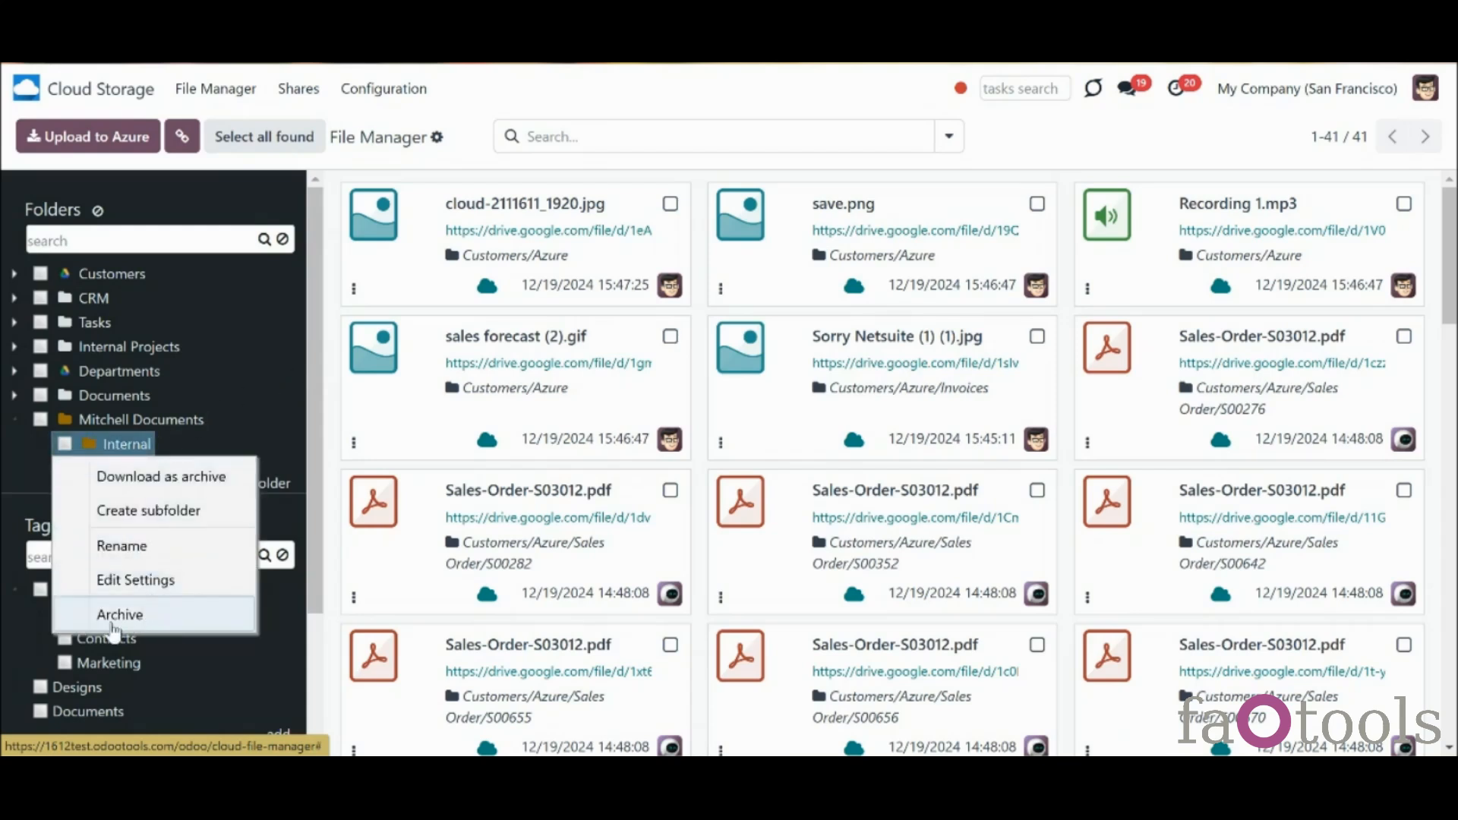
click(397, 91)
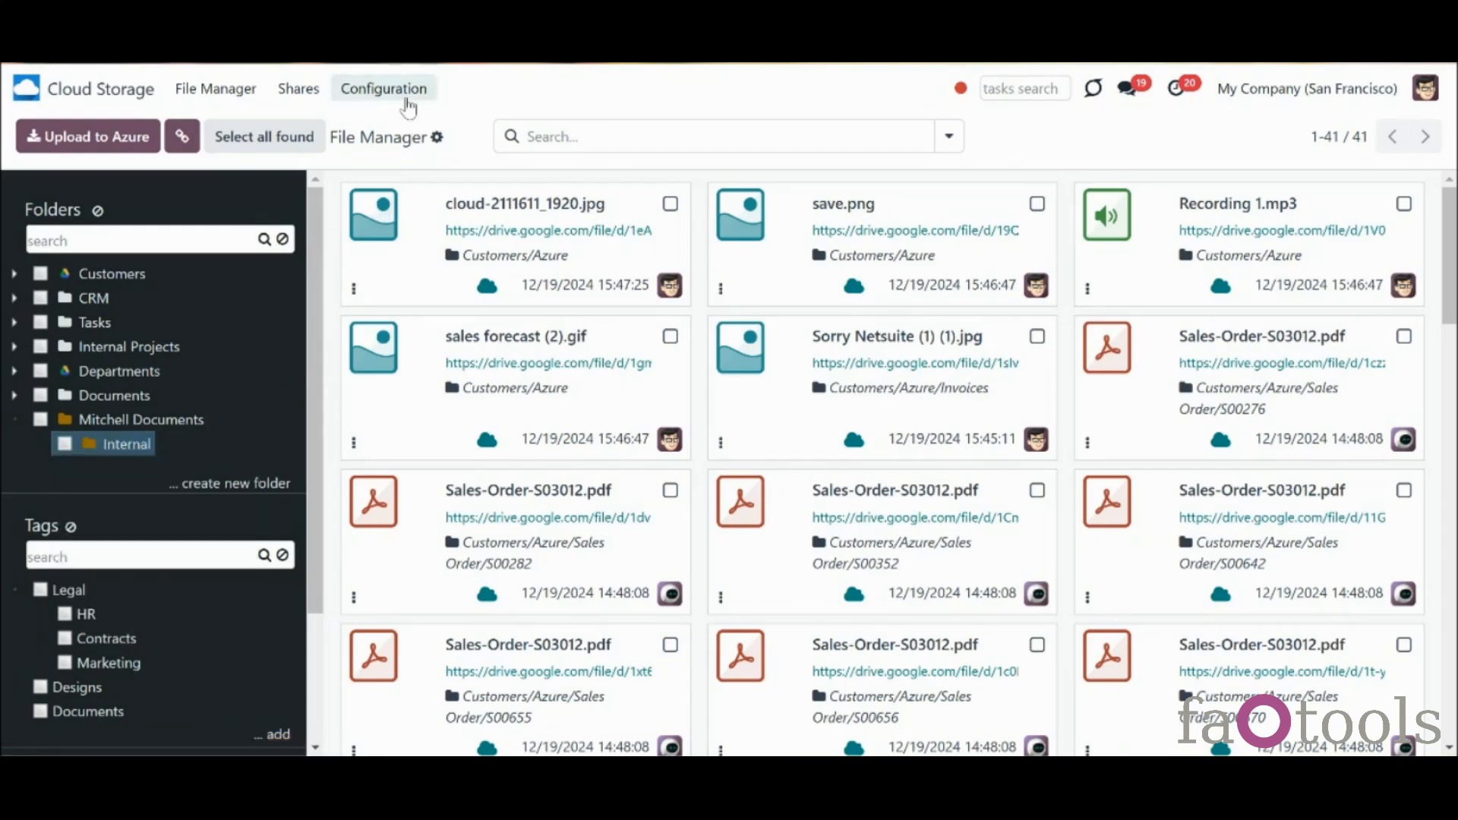
click(391, 156)
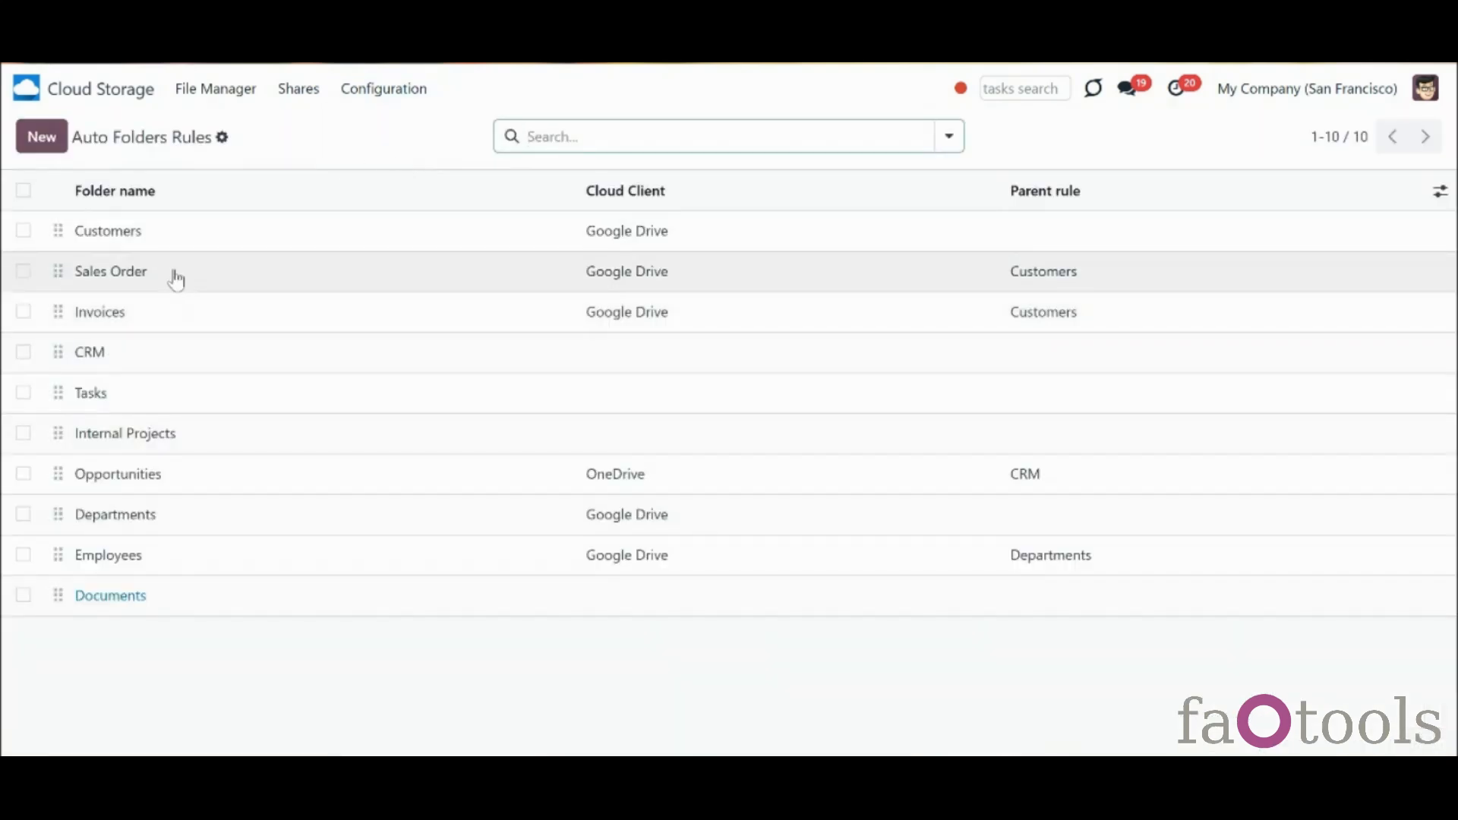
click(175, 241)
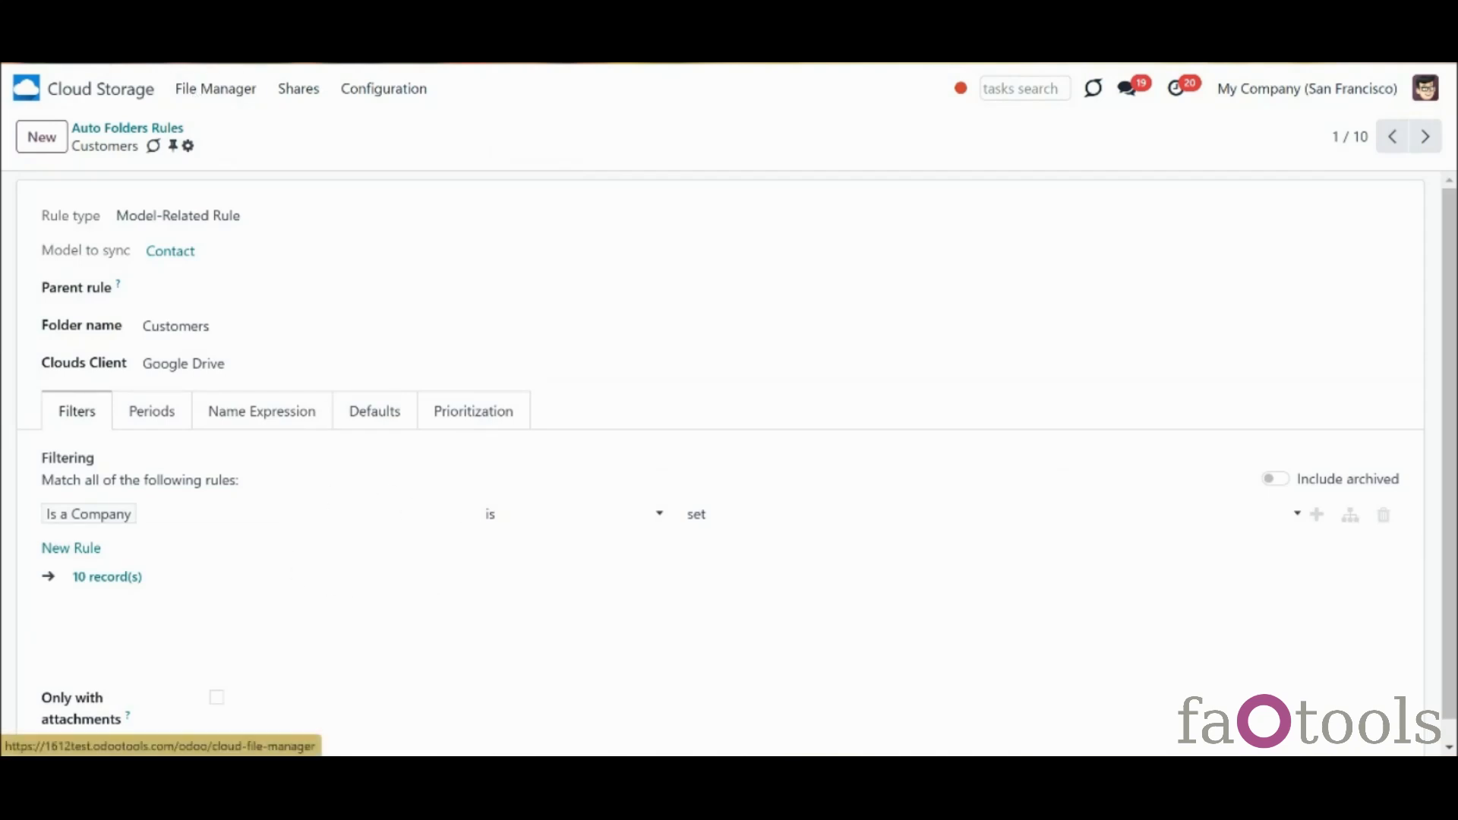
click(170, 250)
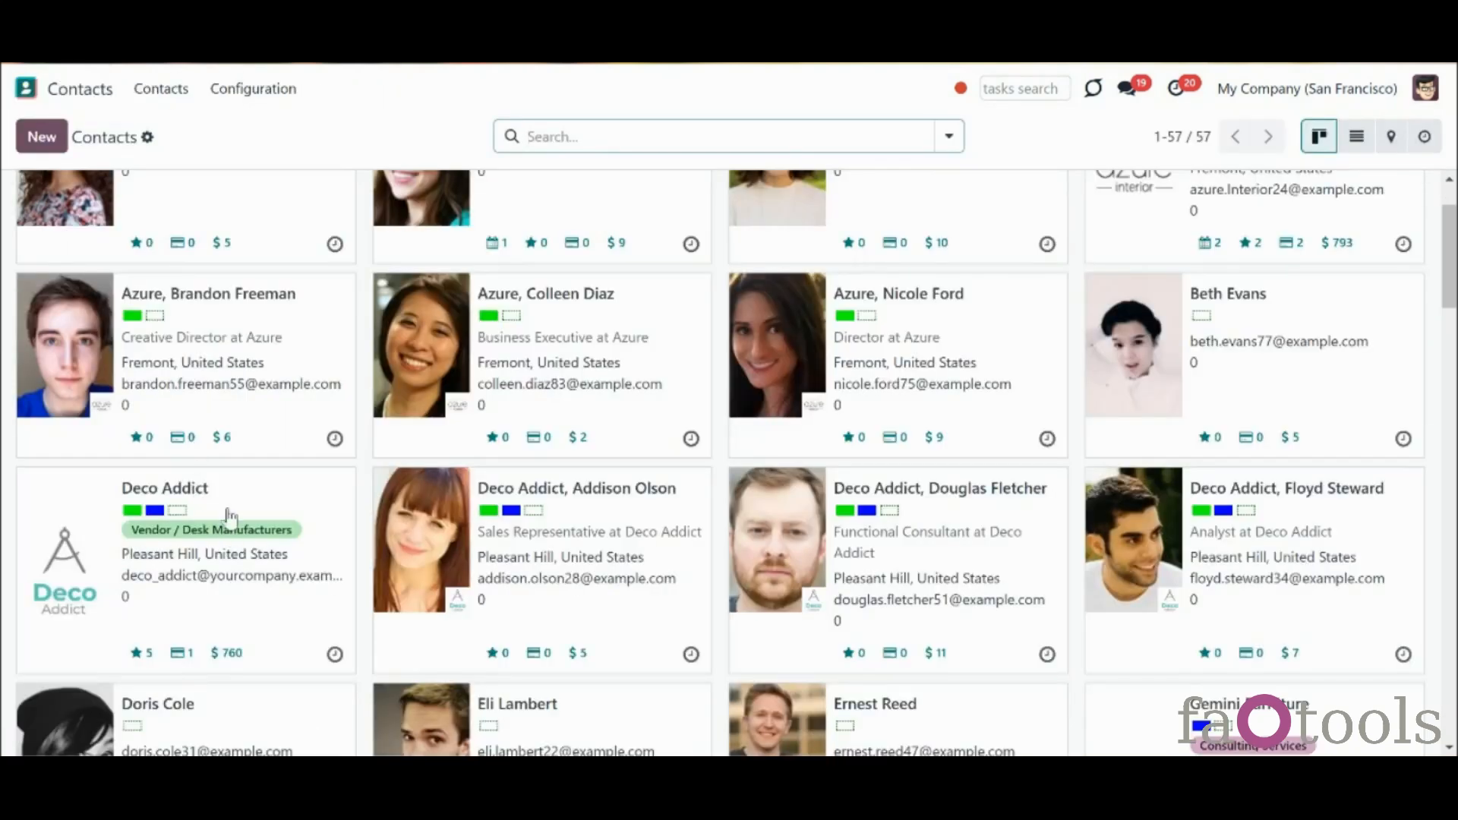
Open Deco Addict and archive it from the gear Actions menu, confirming the prompt
click(243, 484)
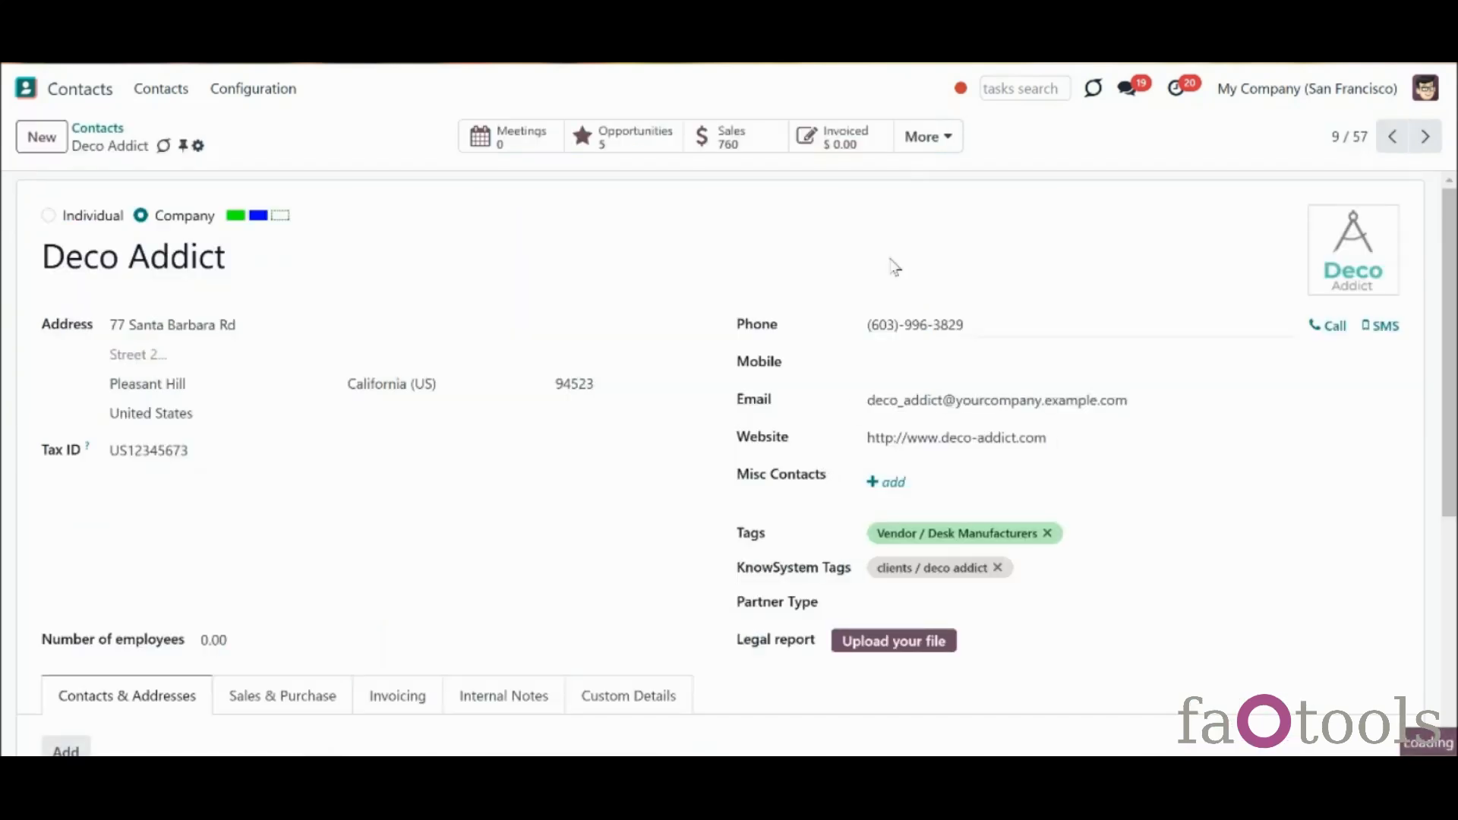
click(199, 147)
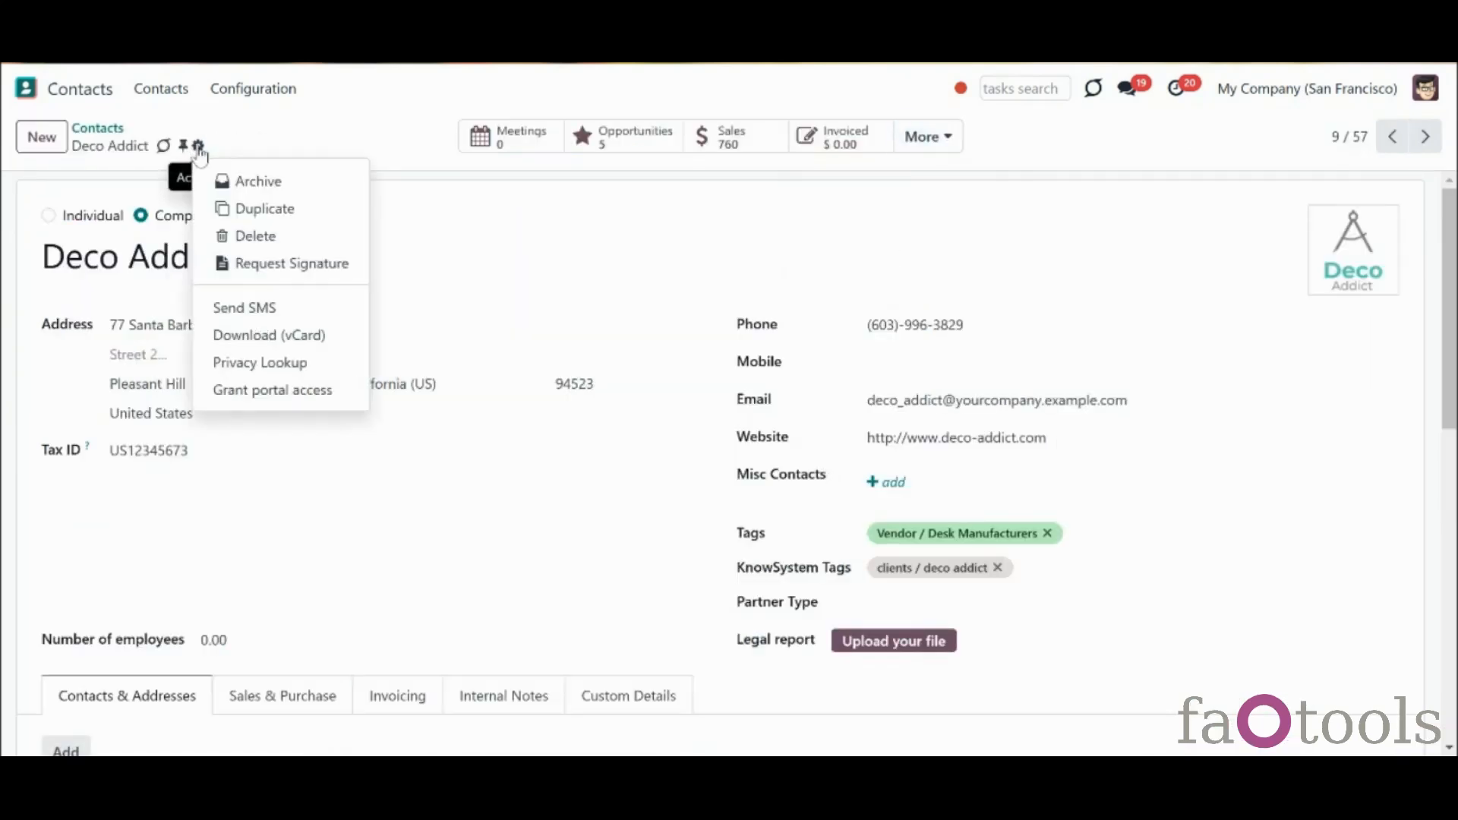
click(228, 184)
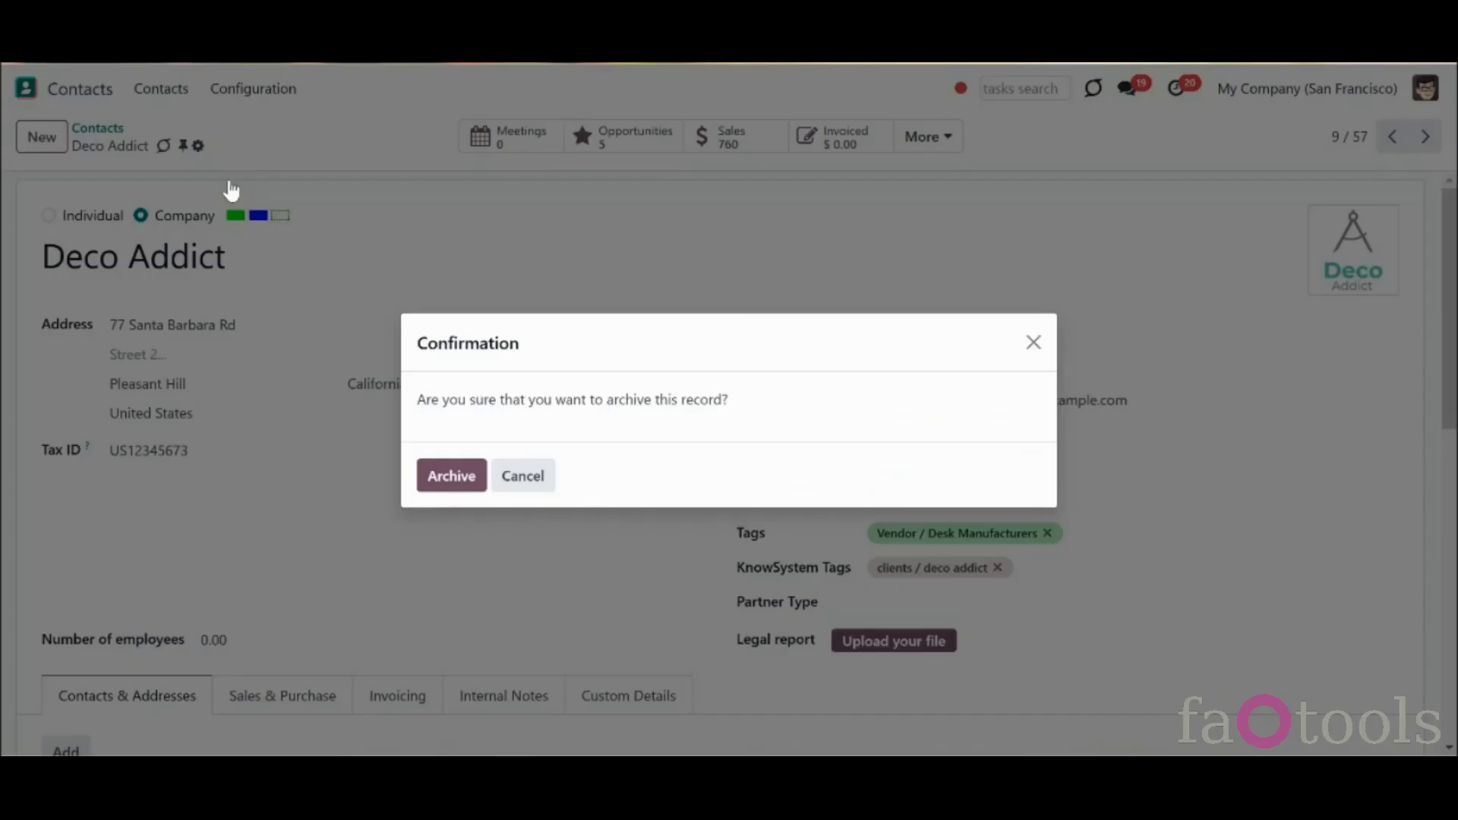
click(431, 478)
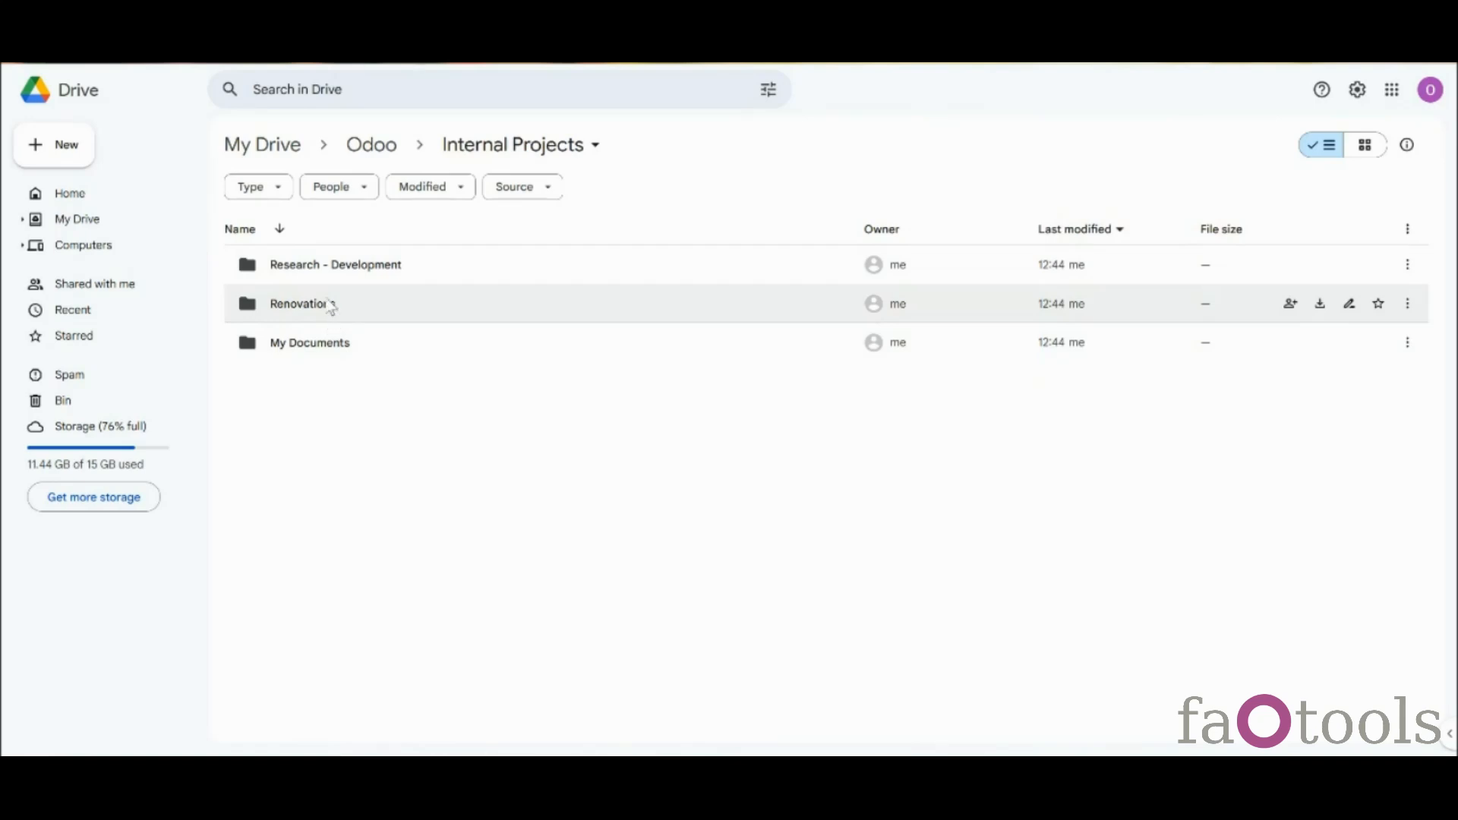
Inside Renovations, create a new folder named 'Terms of Agreement'
double_click(319, 324)
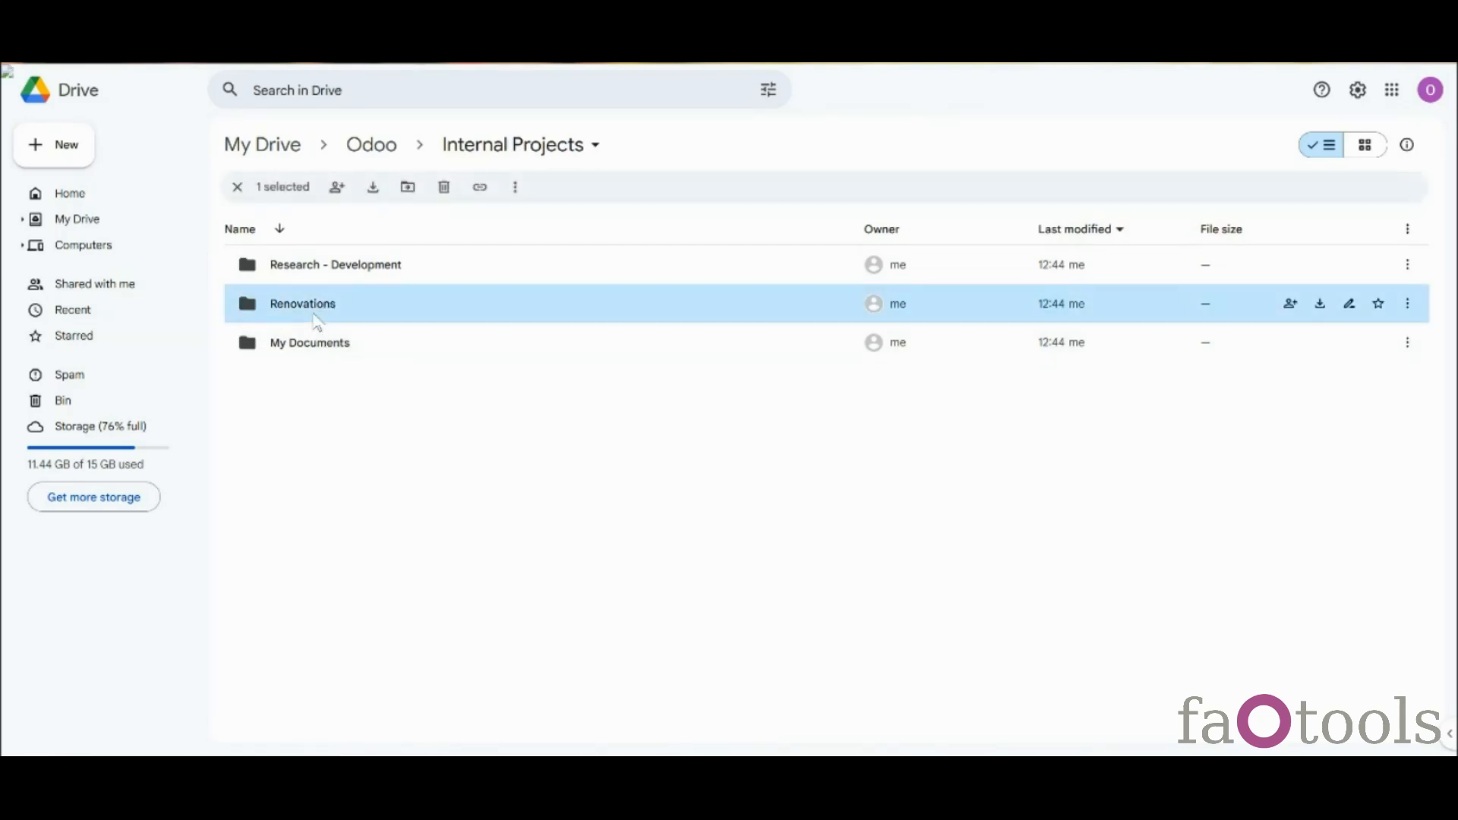
click(67, 145)
click(88, 140)
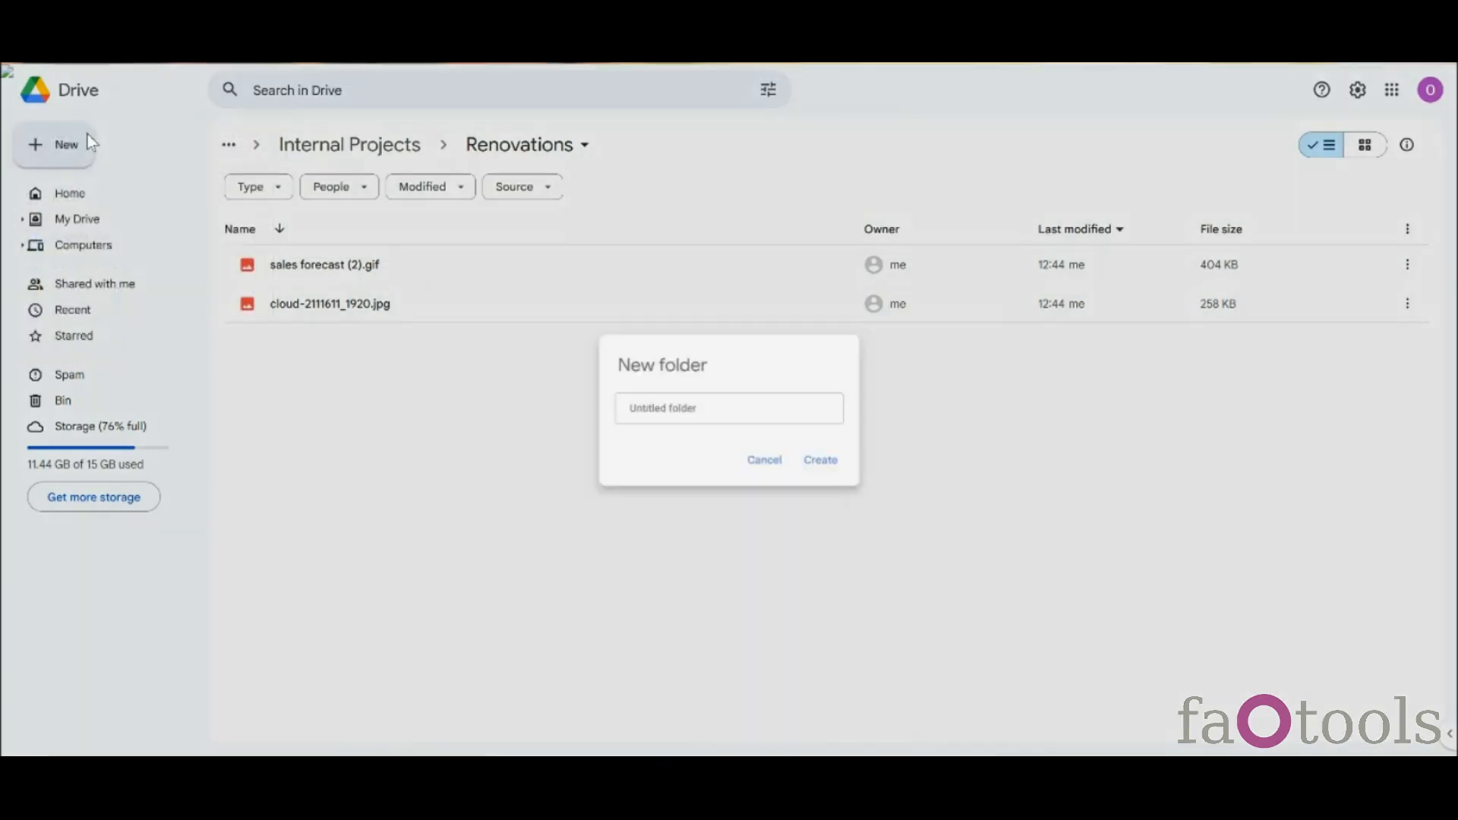
text(Terms of Agreement)
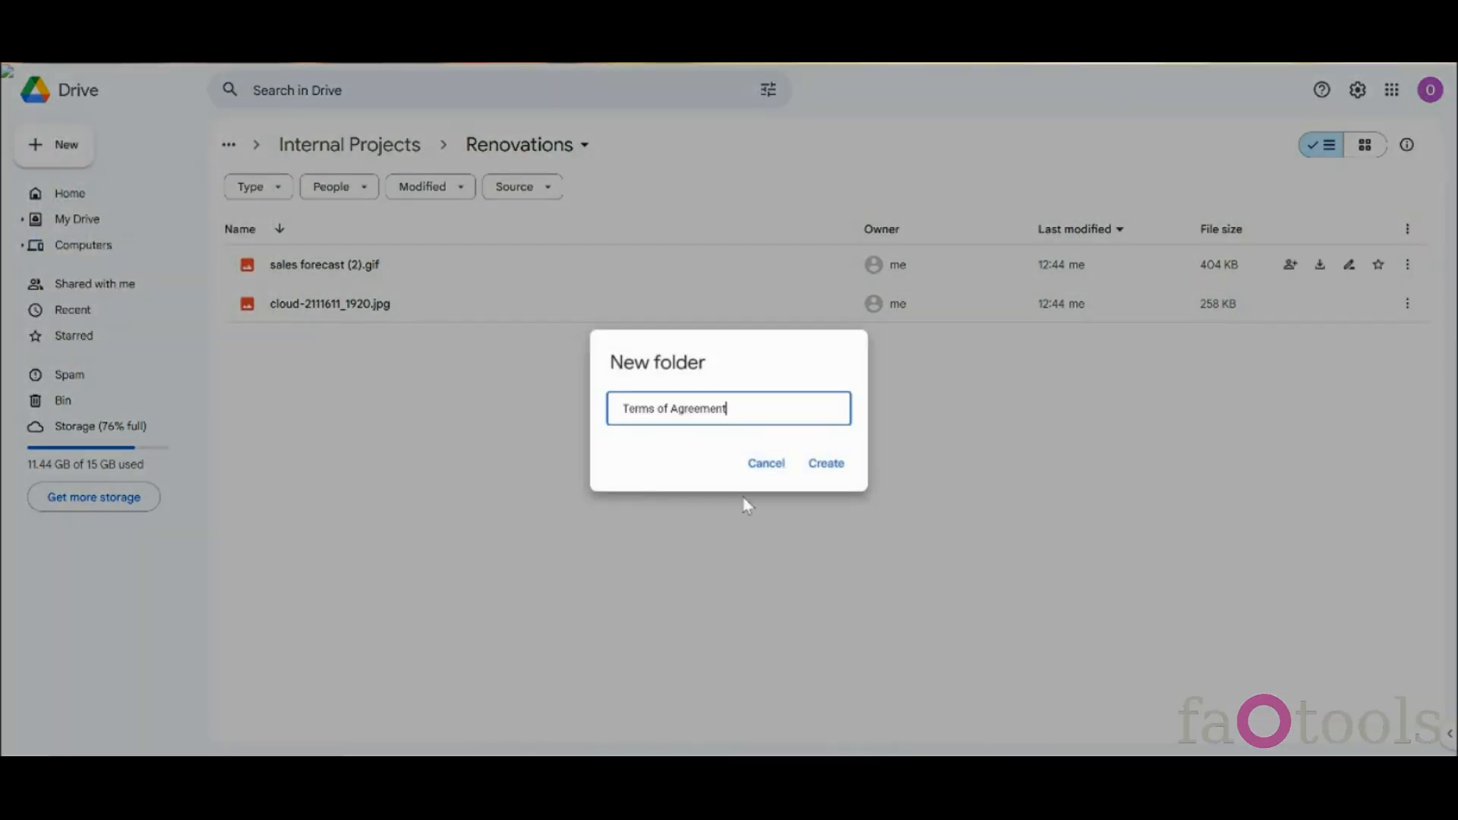
click(824, 464)
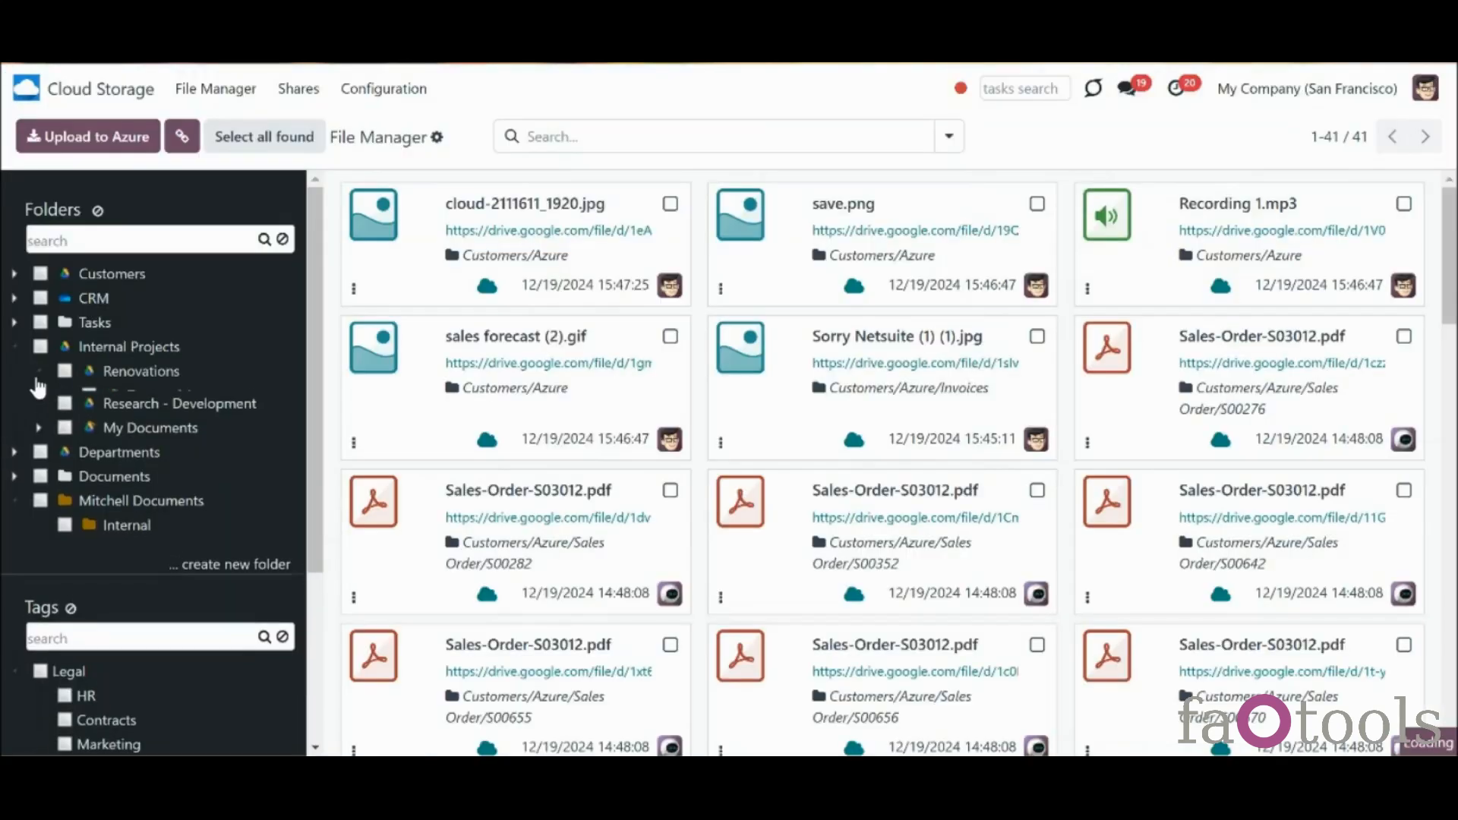
click(40, 372)
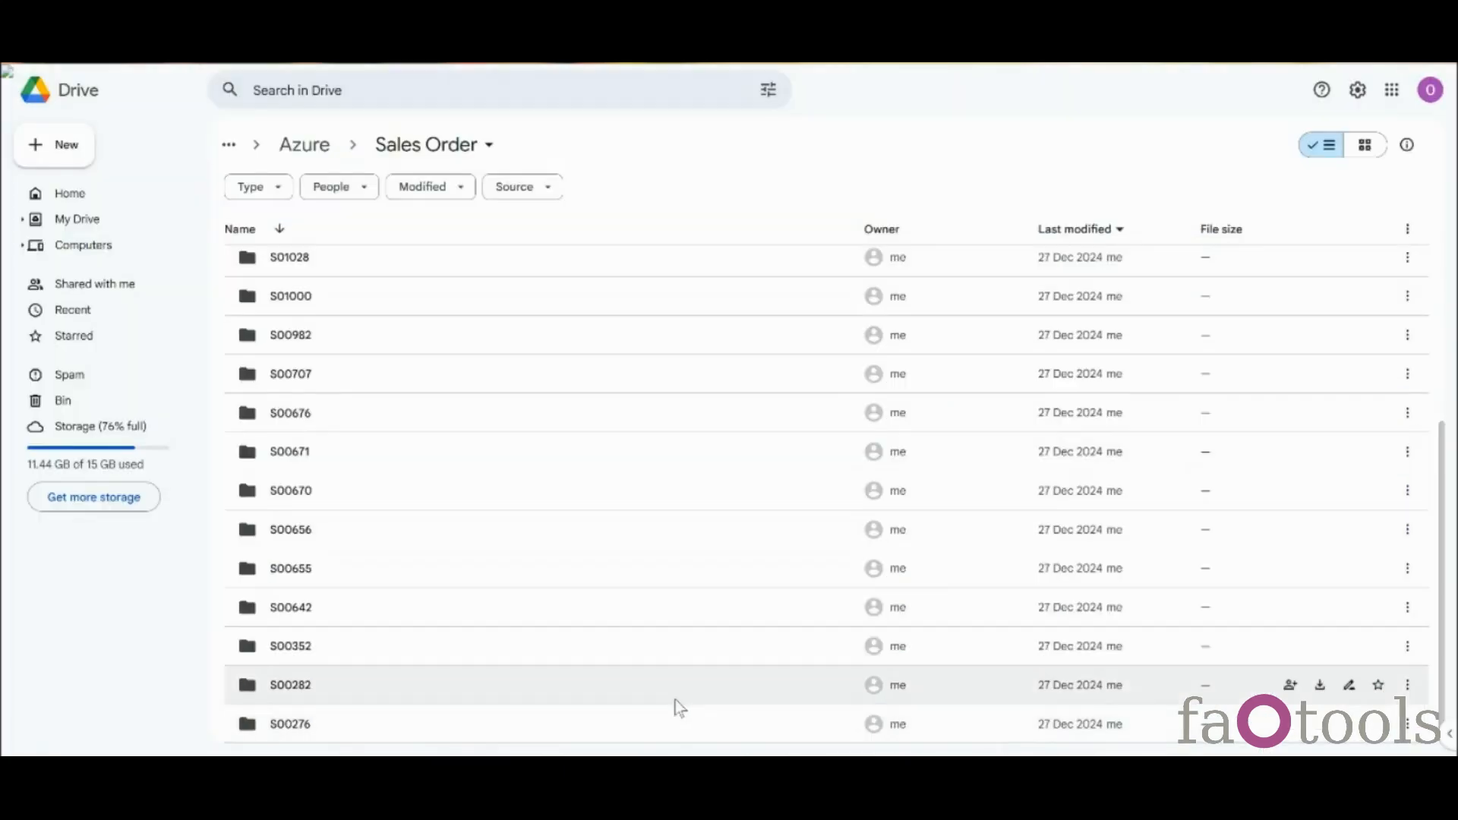
Rename folder S00276 to 'Tables'
click(266, 723)
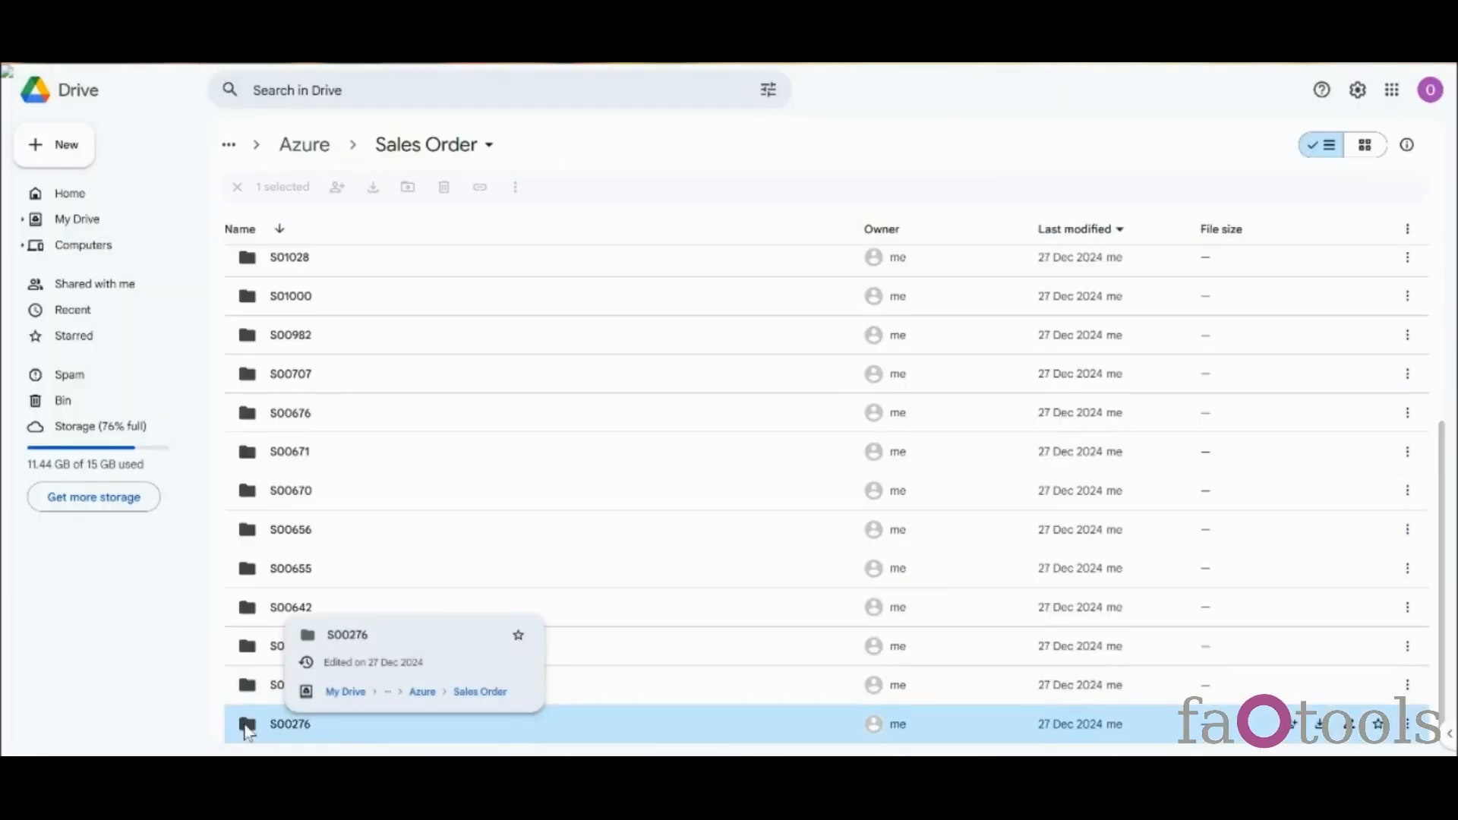
click(514, 187)
click(555, 283)
text(Tables)
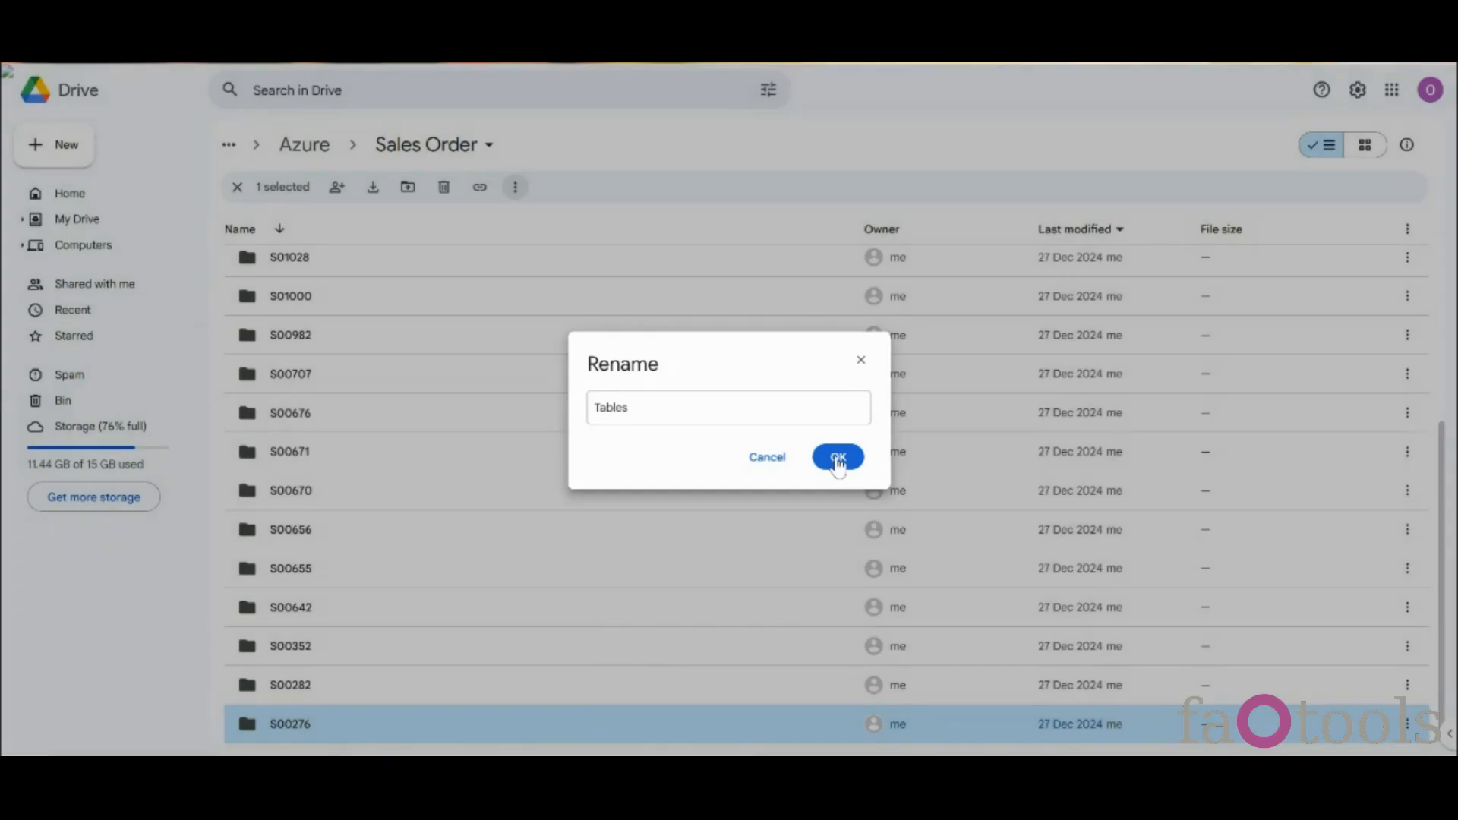
click(838, 458)
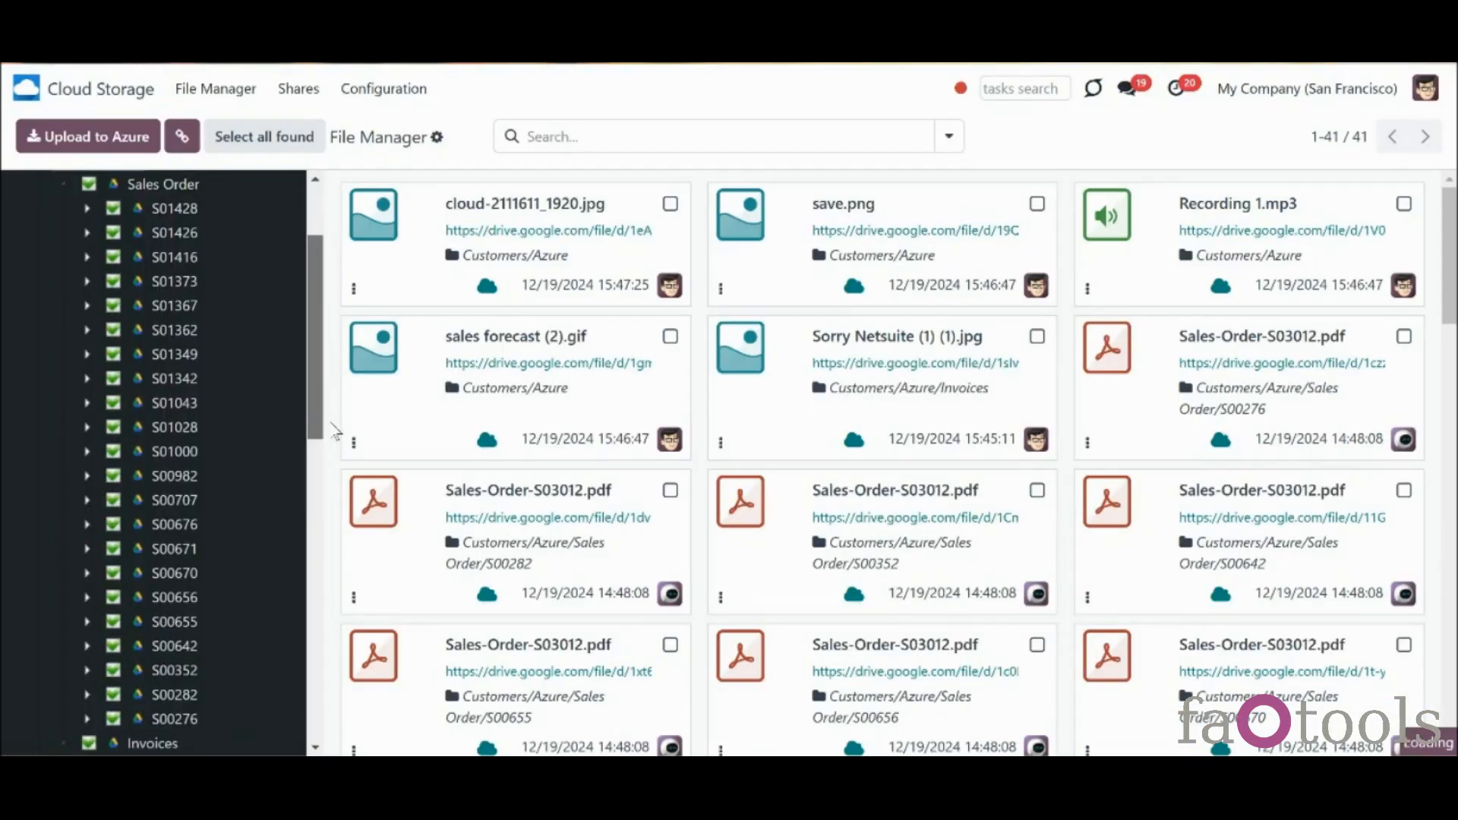
Move folder S01373 from Sales Order into the Odoo folder and navigate to Odoo
drag(332, 423, 331, 419)
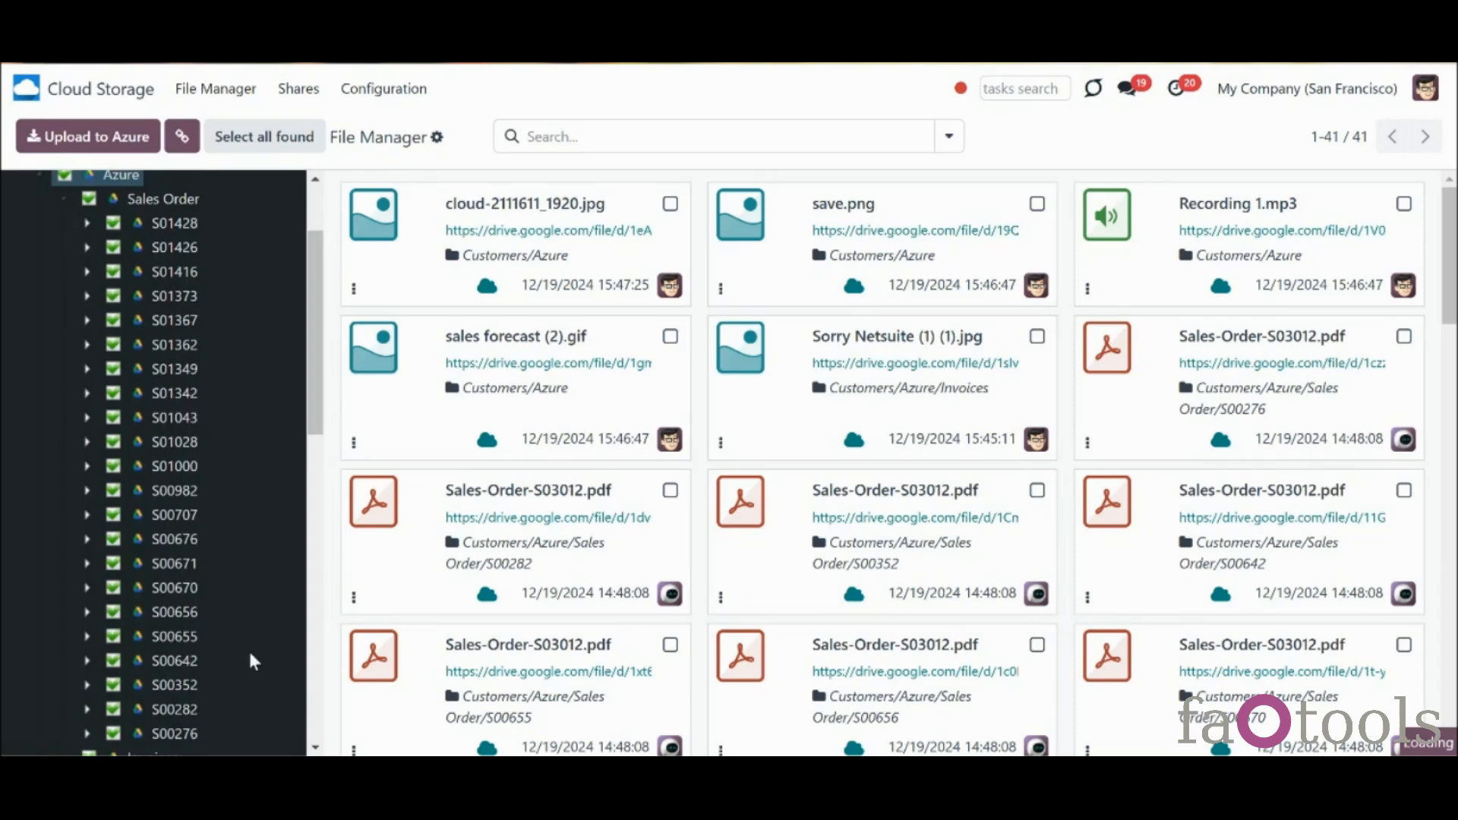
scroll(214, 714, down, 2)
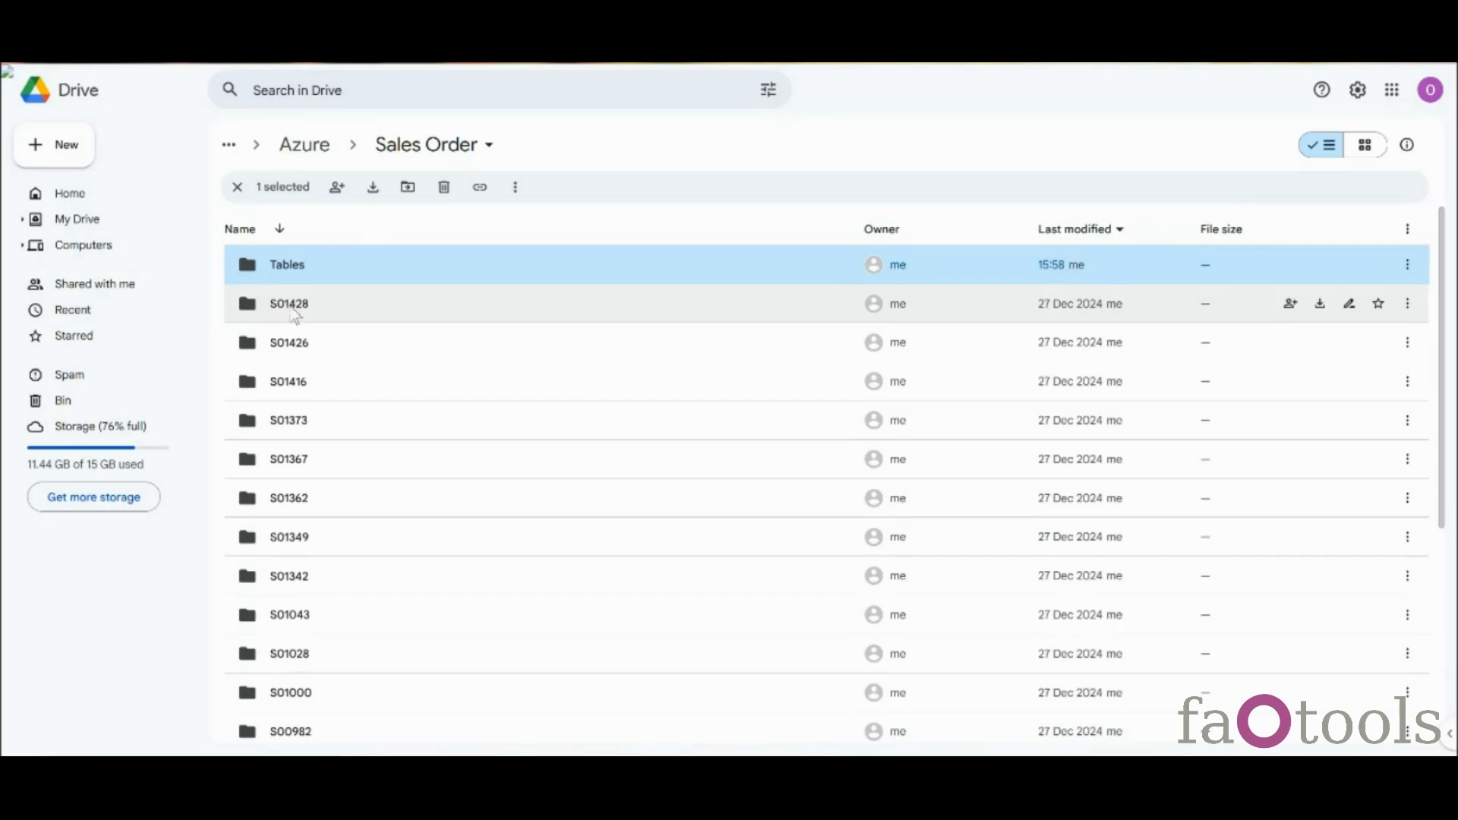
click(361, 420)
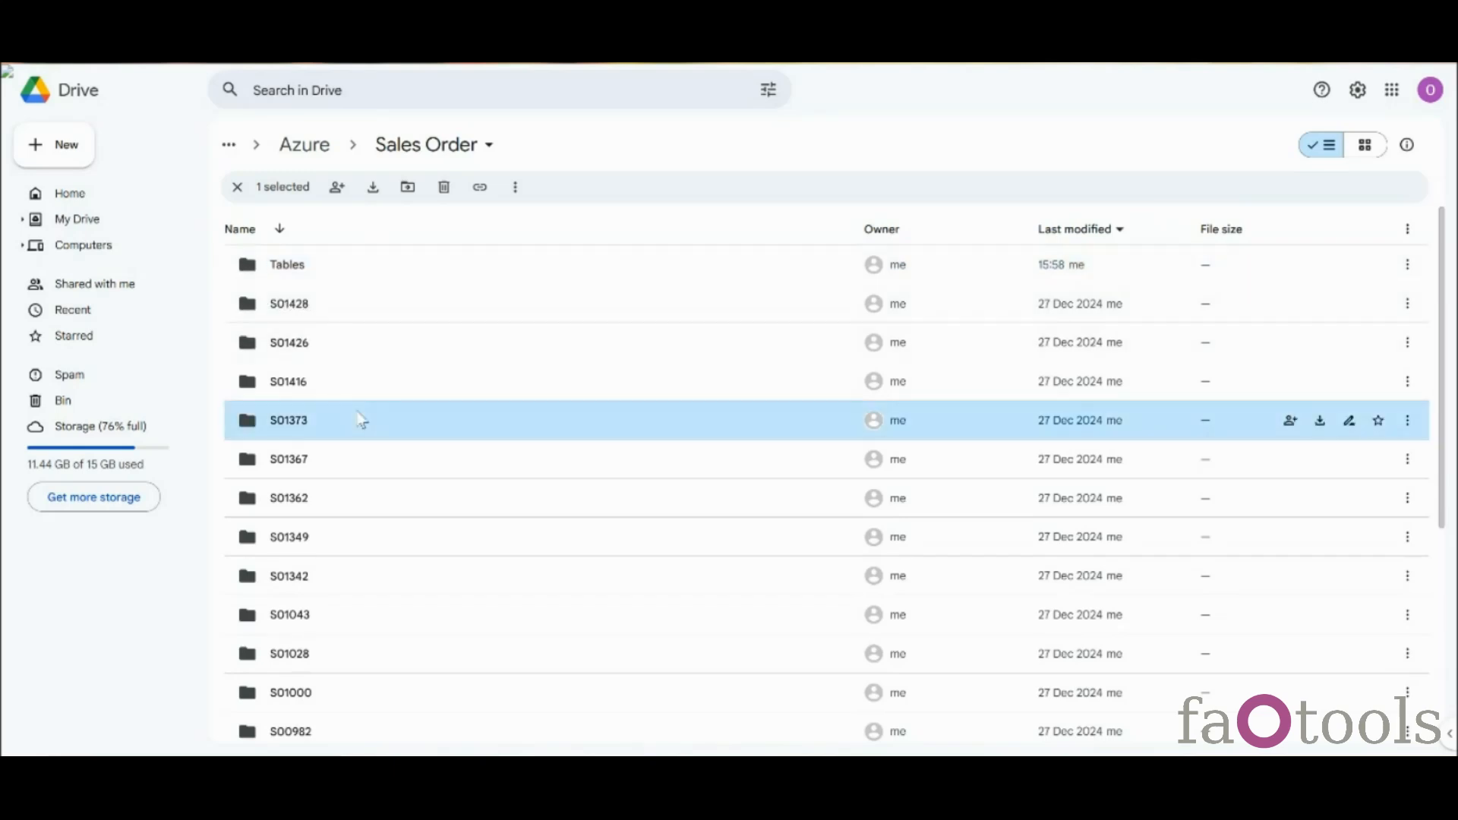
key(z)
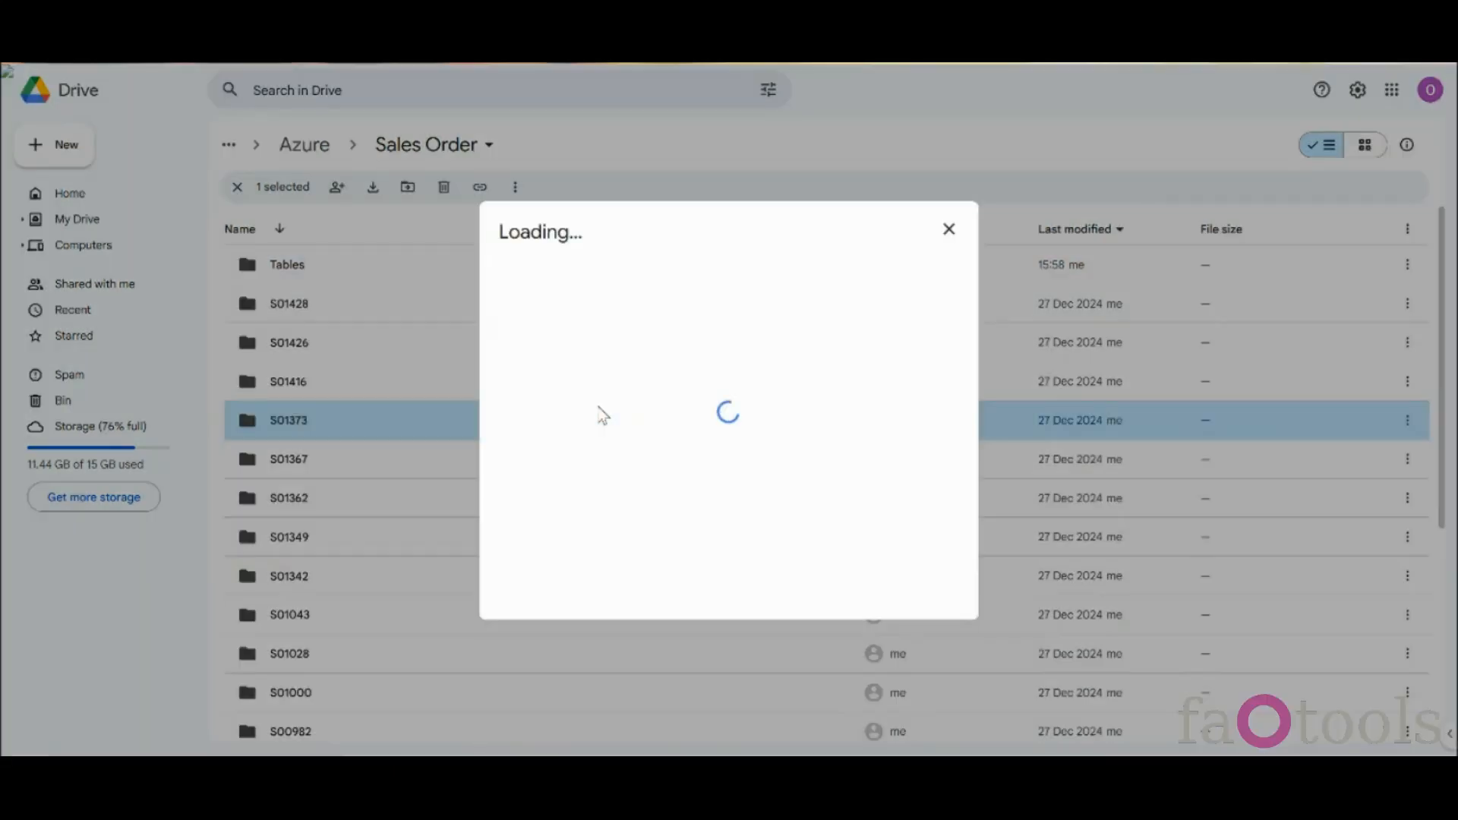
click(887, 498)
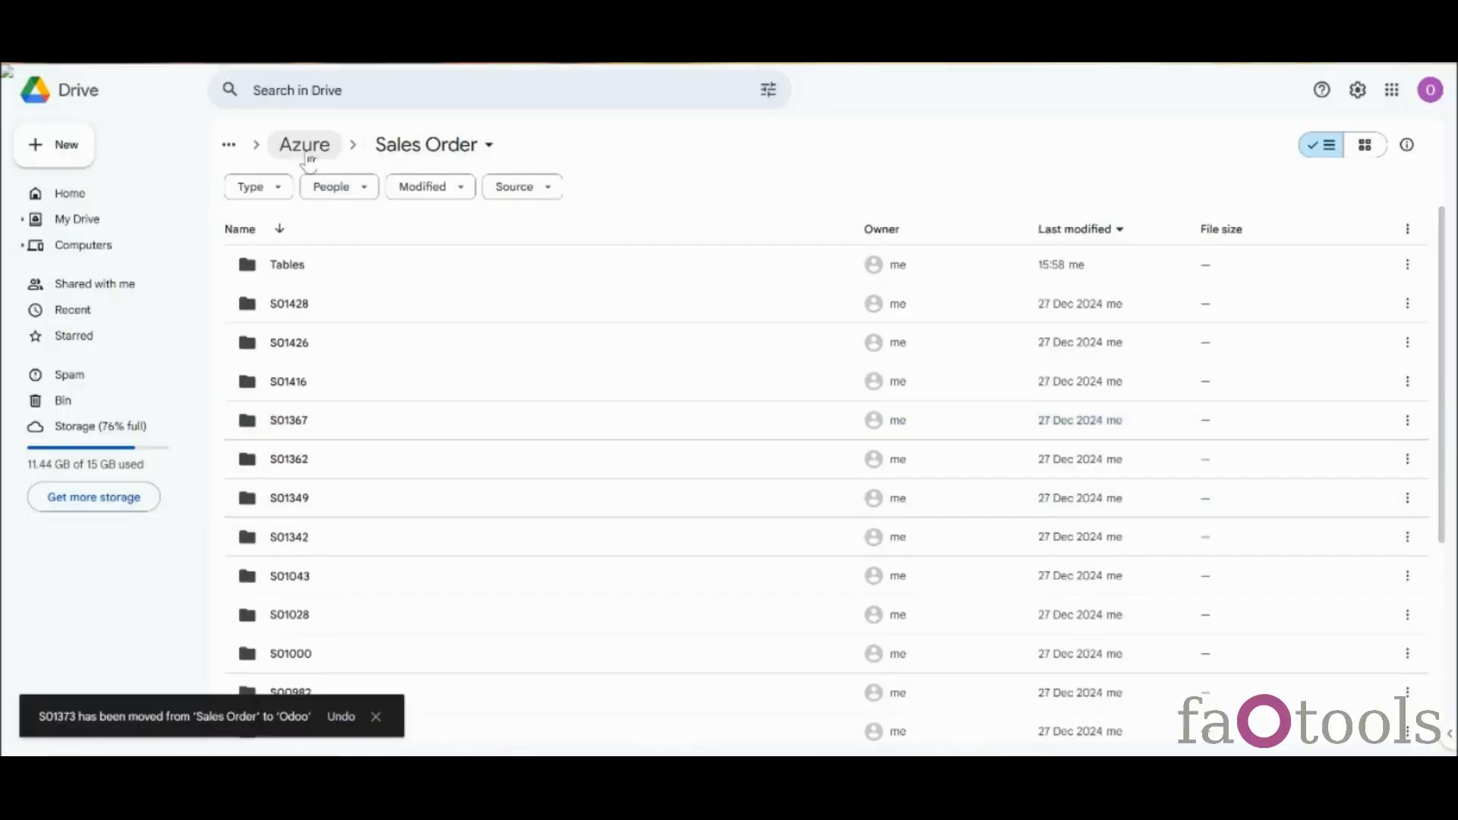
click(305, 148)
click(304, 148)
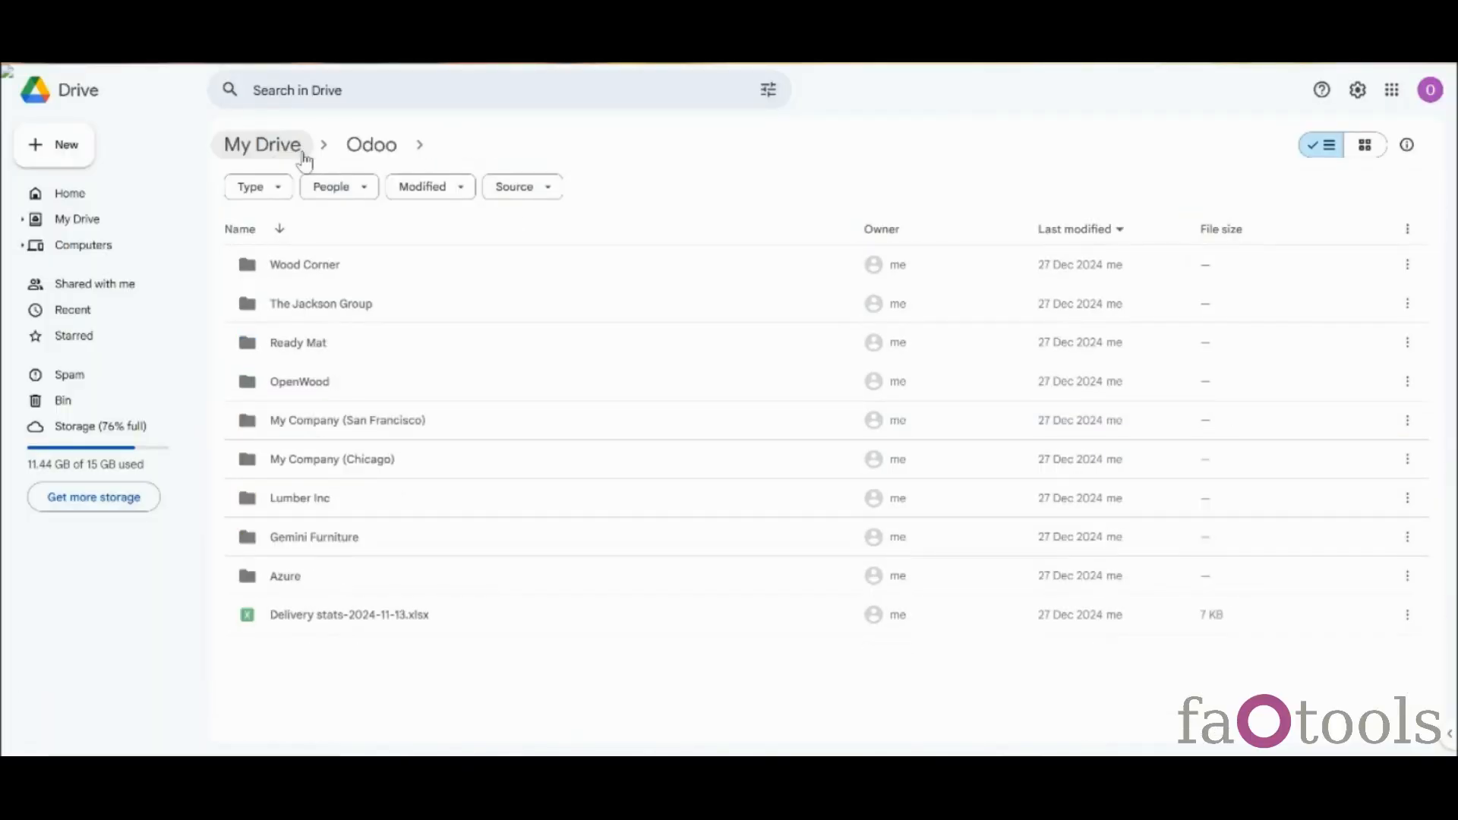
click(370, 156)
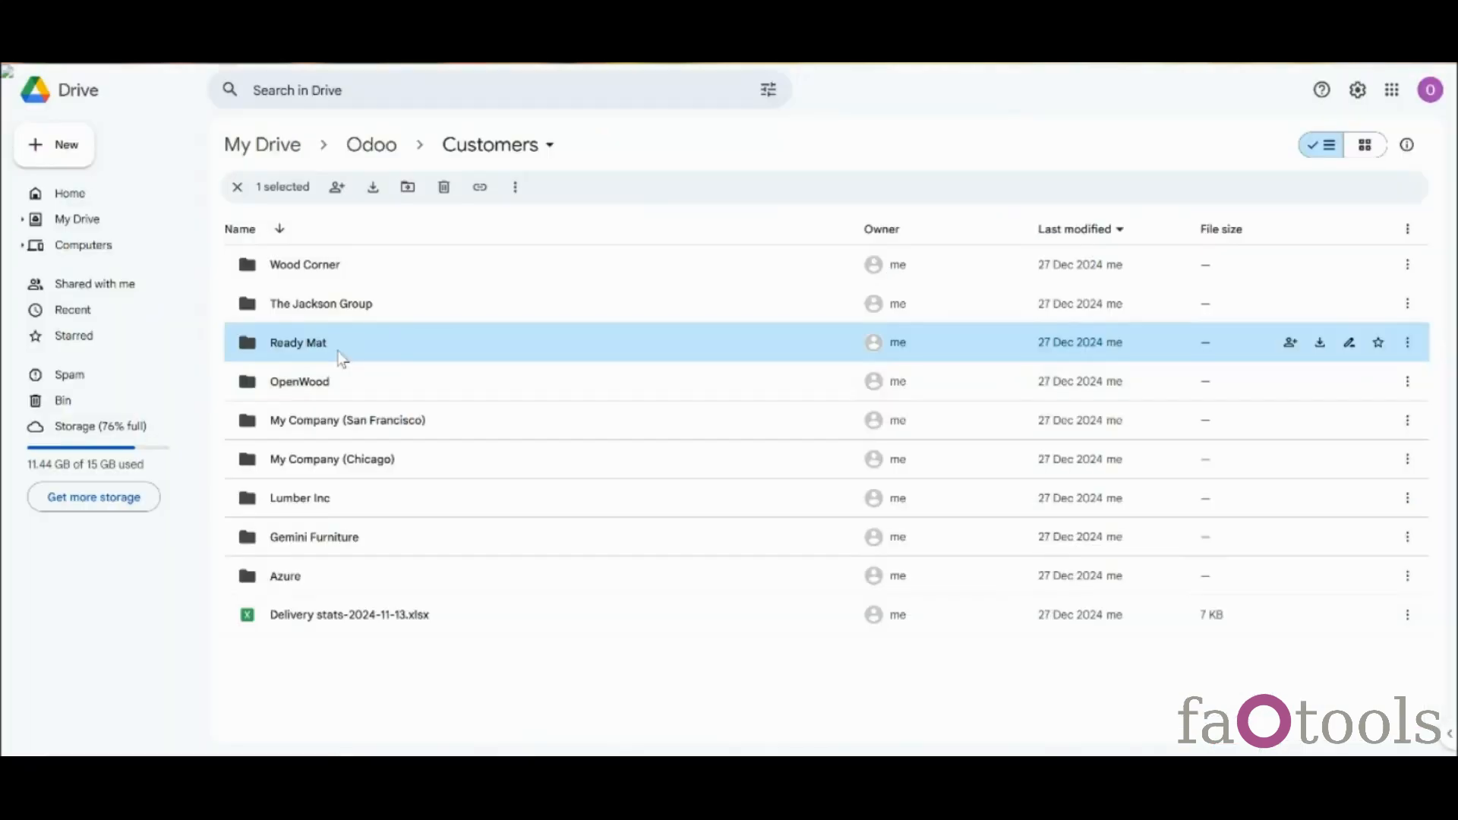
Bin Ready Mat's Sales Order folder in Google Drive, then delete it permanently from the bin
double_click(342, 340)
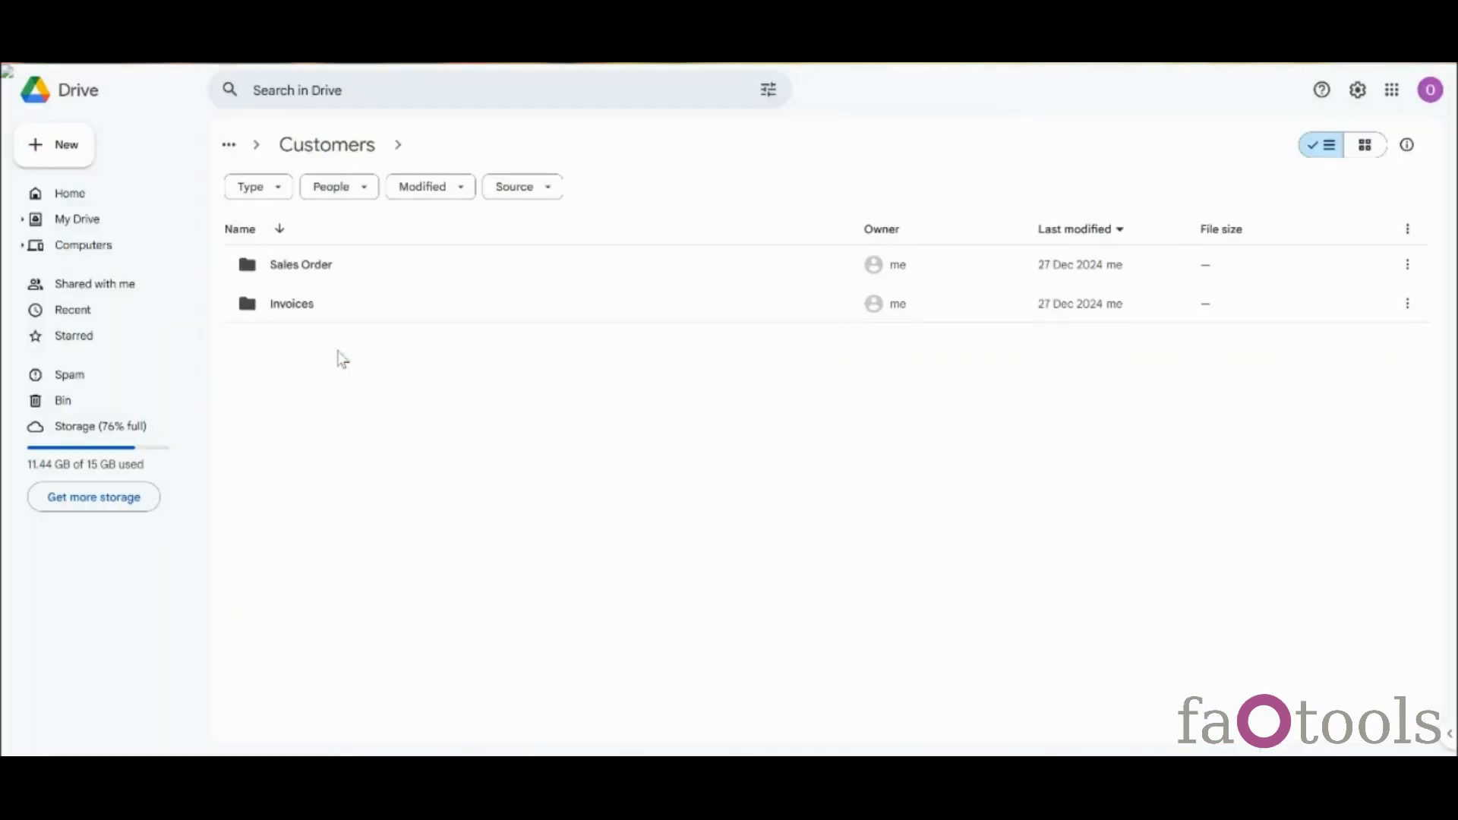
click(316, 266)
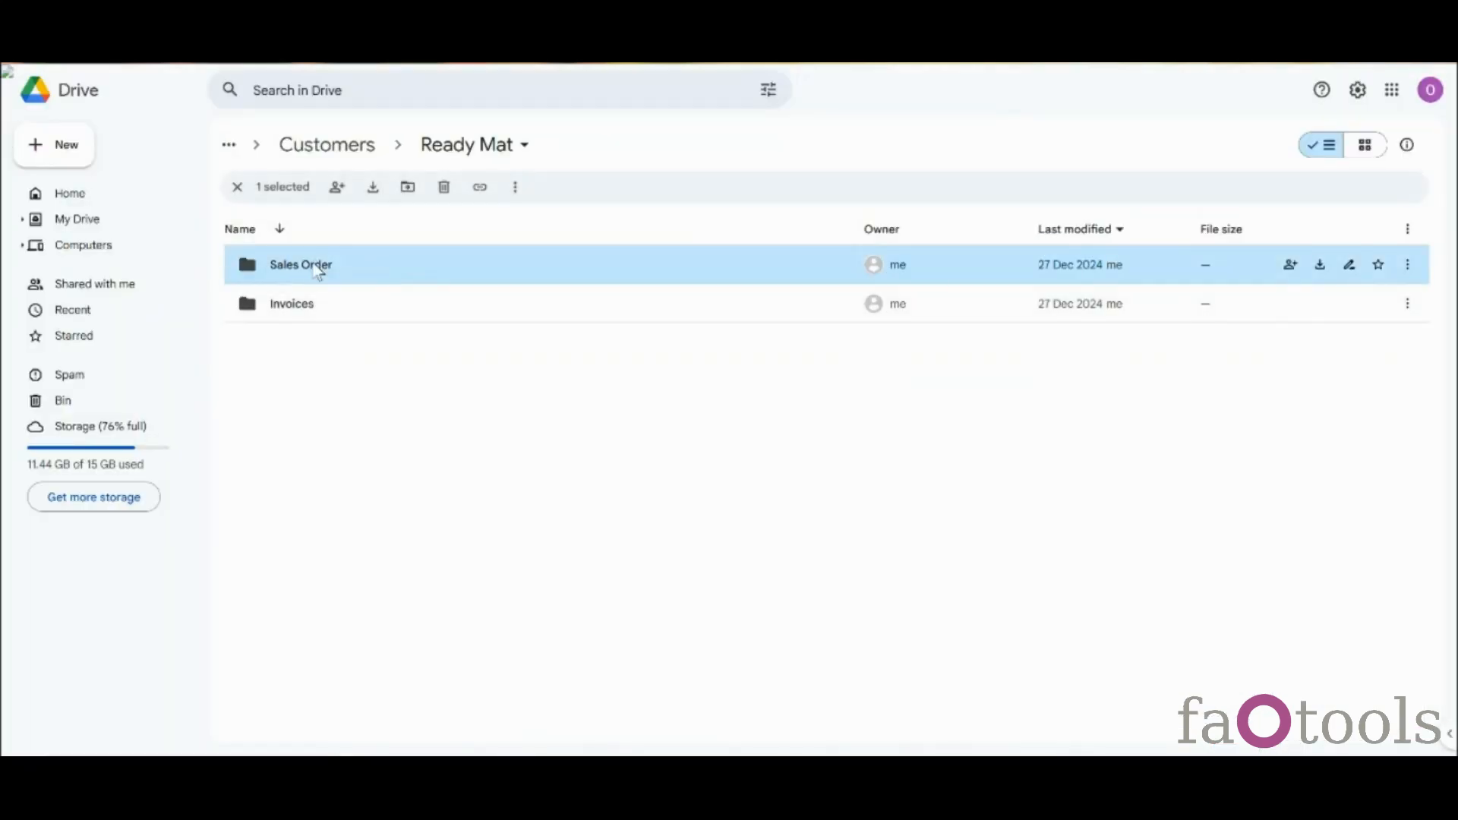
click(444, 188)
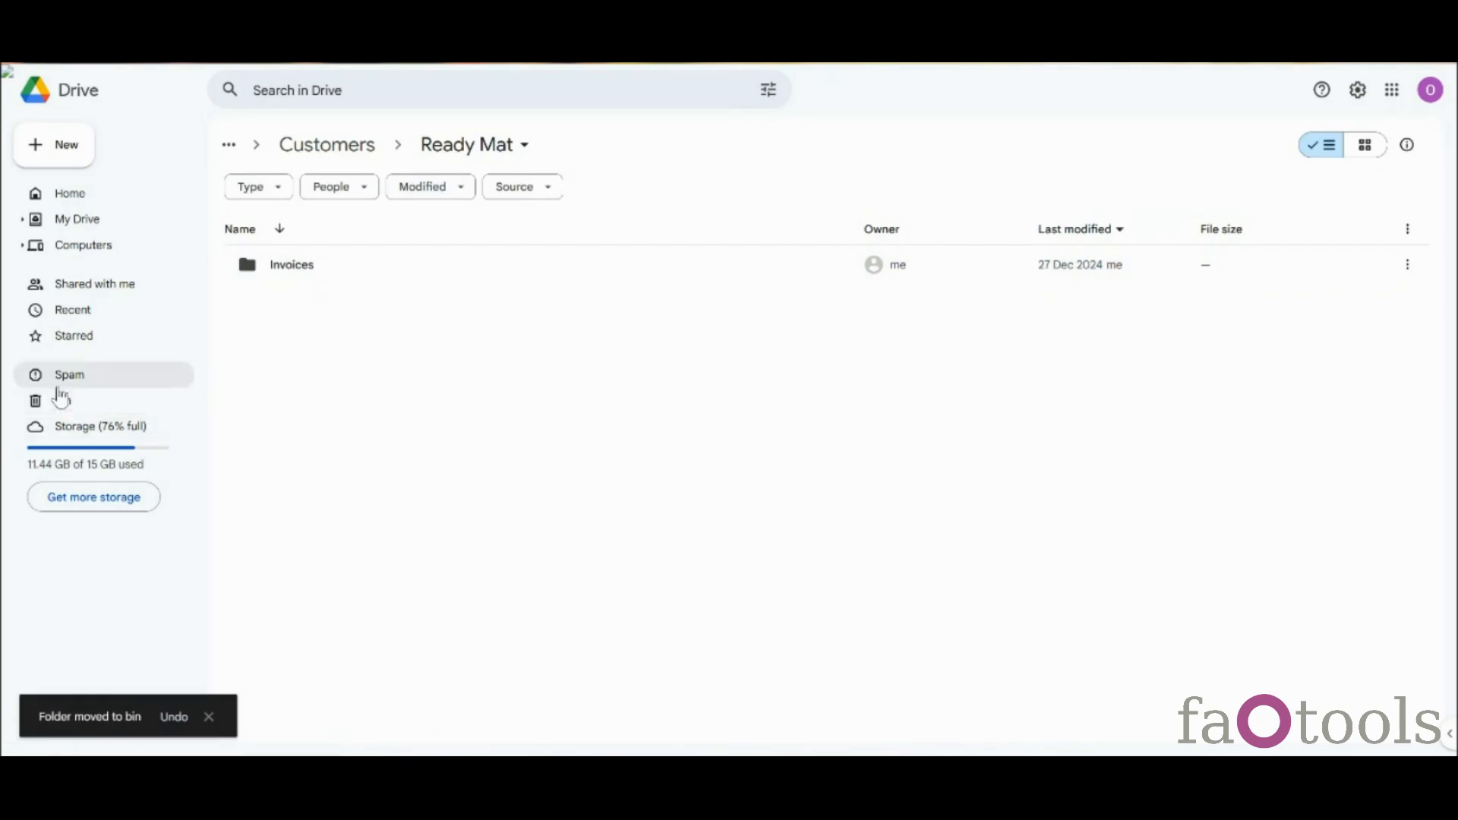
click(107, 402)
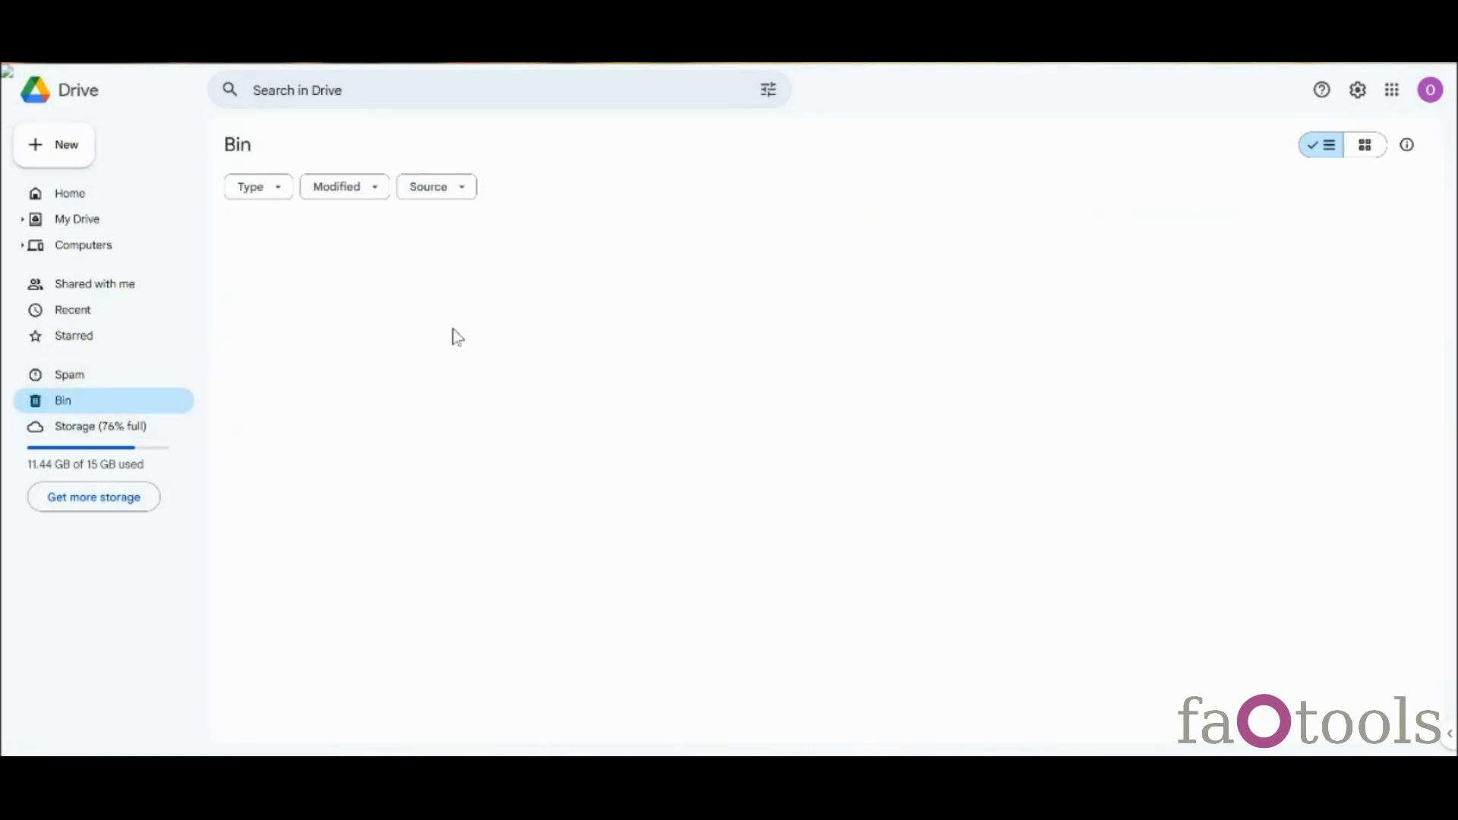
click(325, 343)
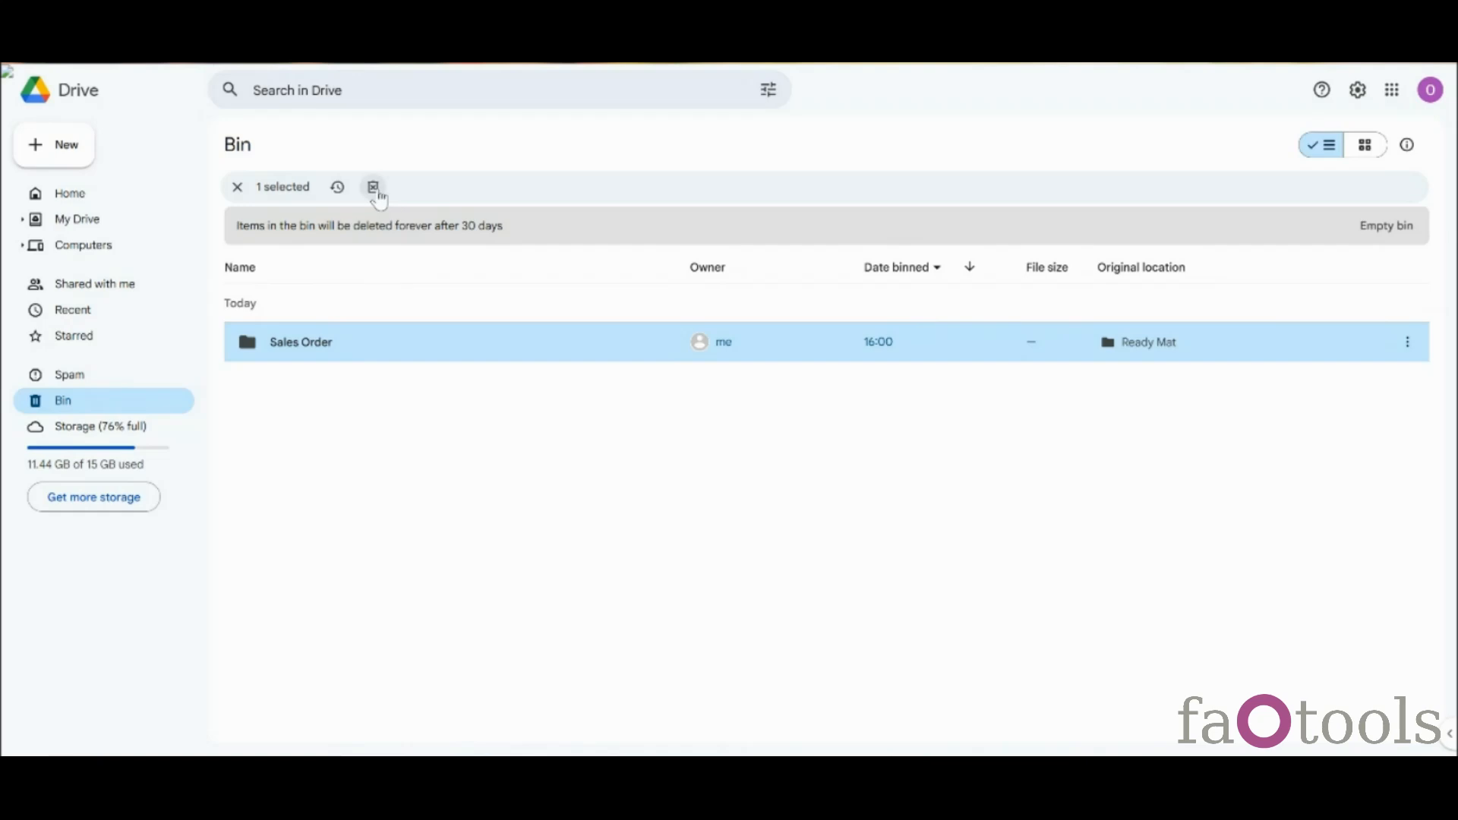
click(372, 187)
click(842, 465)
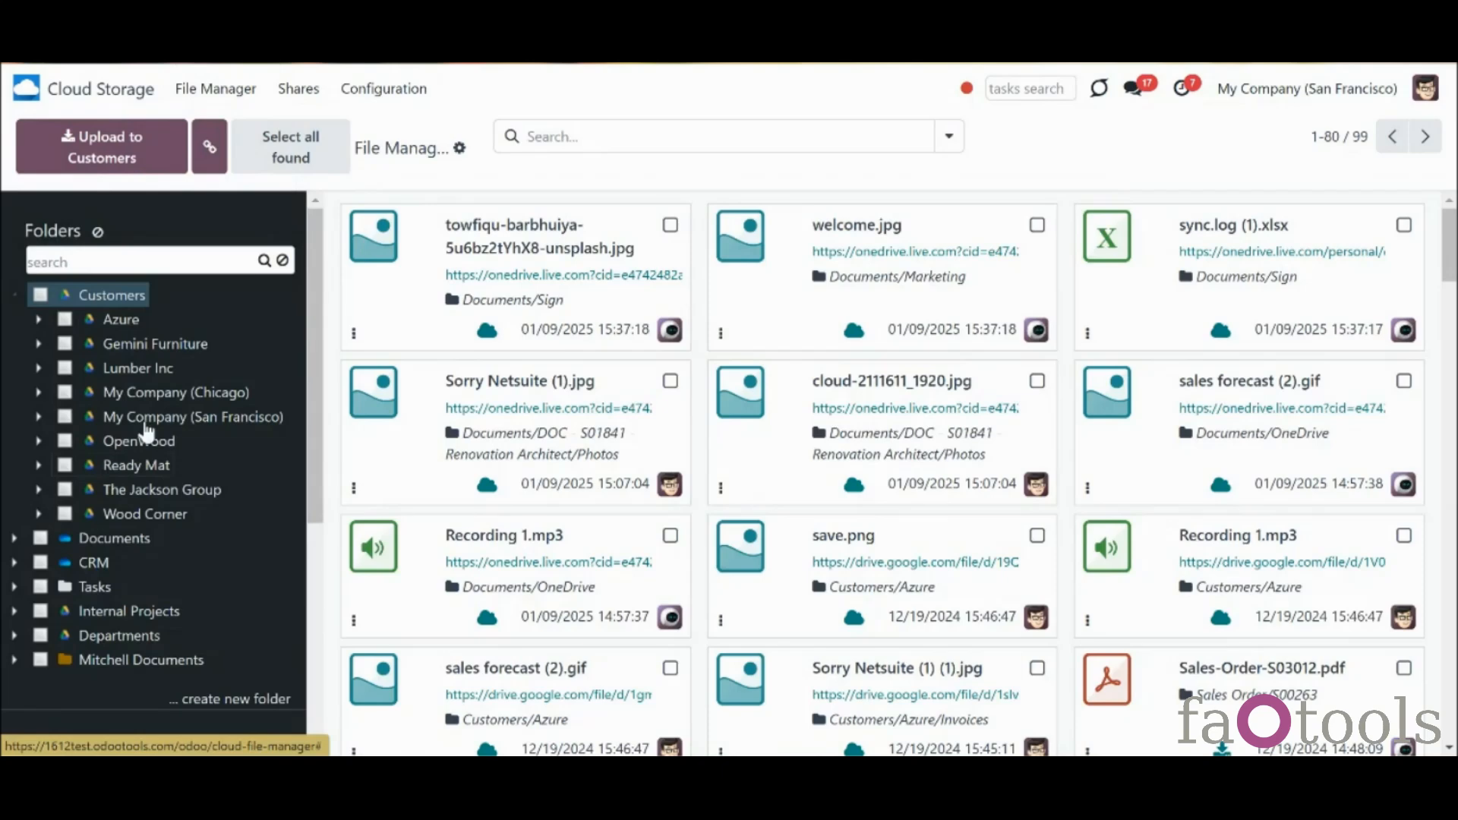
Filter the File Manager to show only the Azure folder's files
click(120, 325)
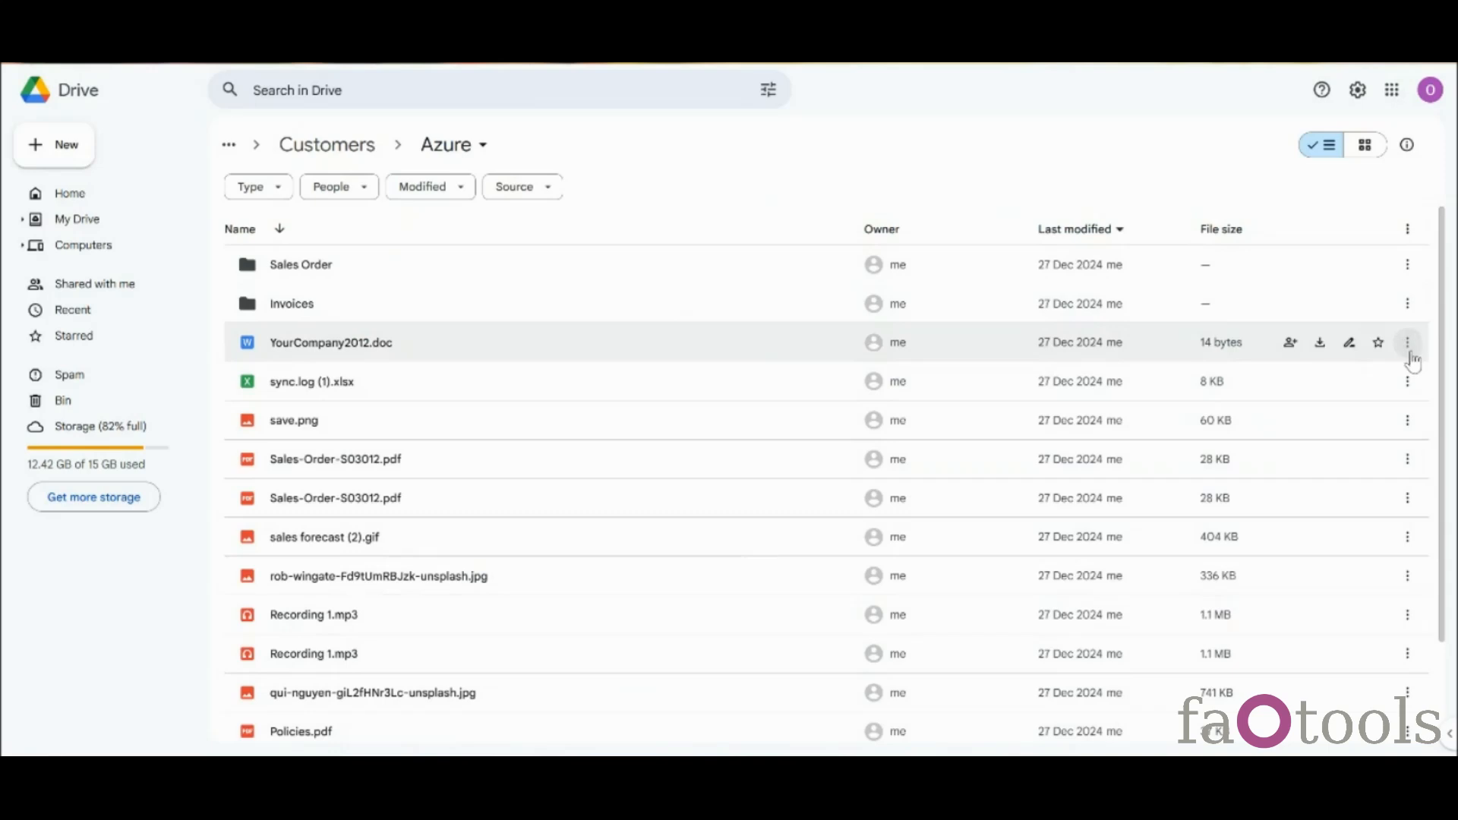
scroll(1439, 374, down, 2)
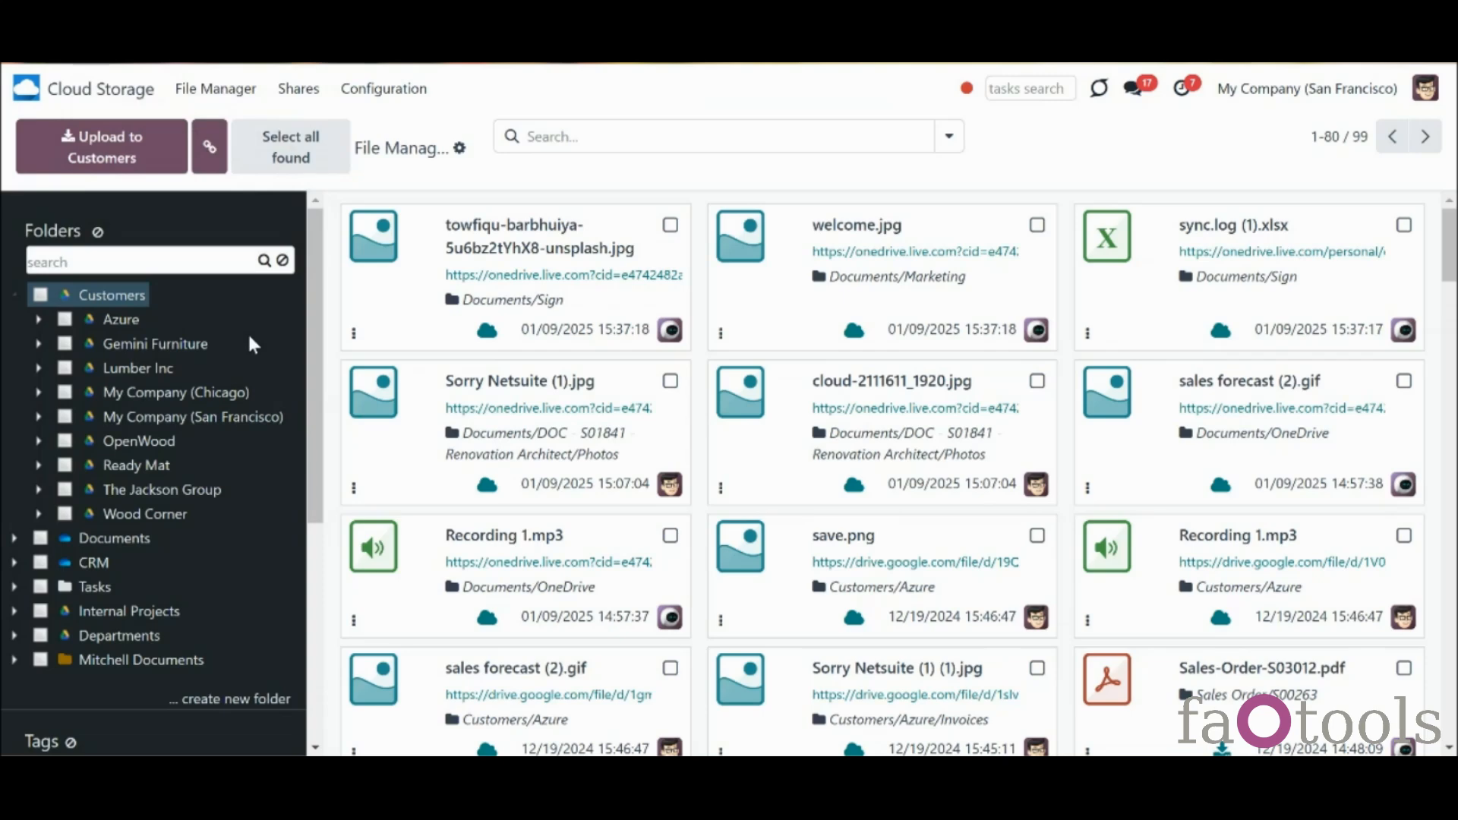
click(64, 319)
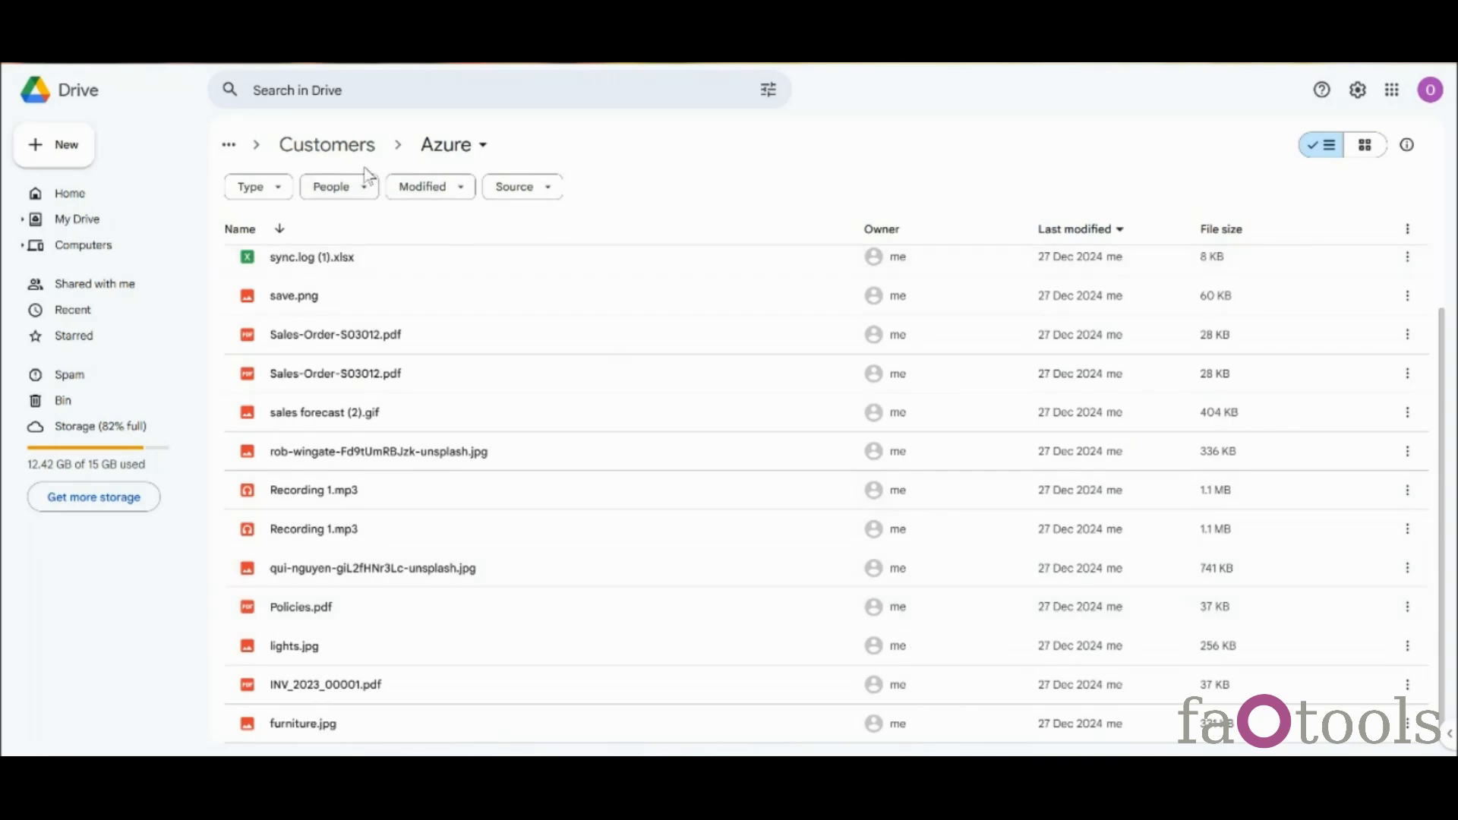
Upload the From Cloud folder into Customers > Gemini Furniture in Google Drive
click(353, 148)
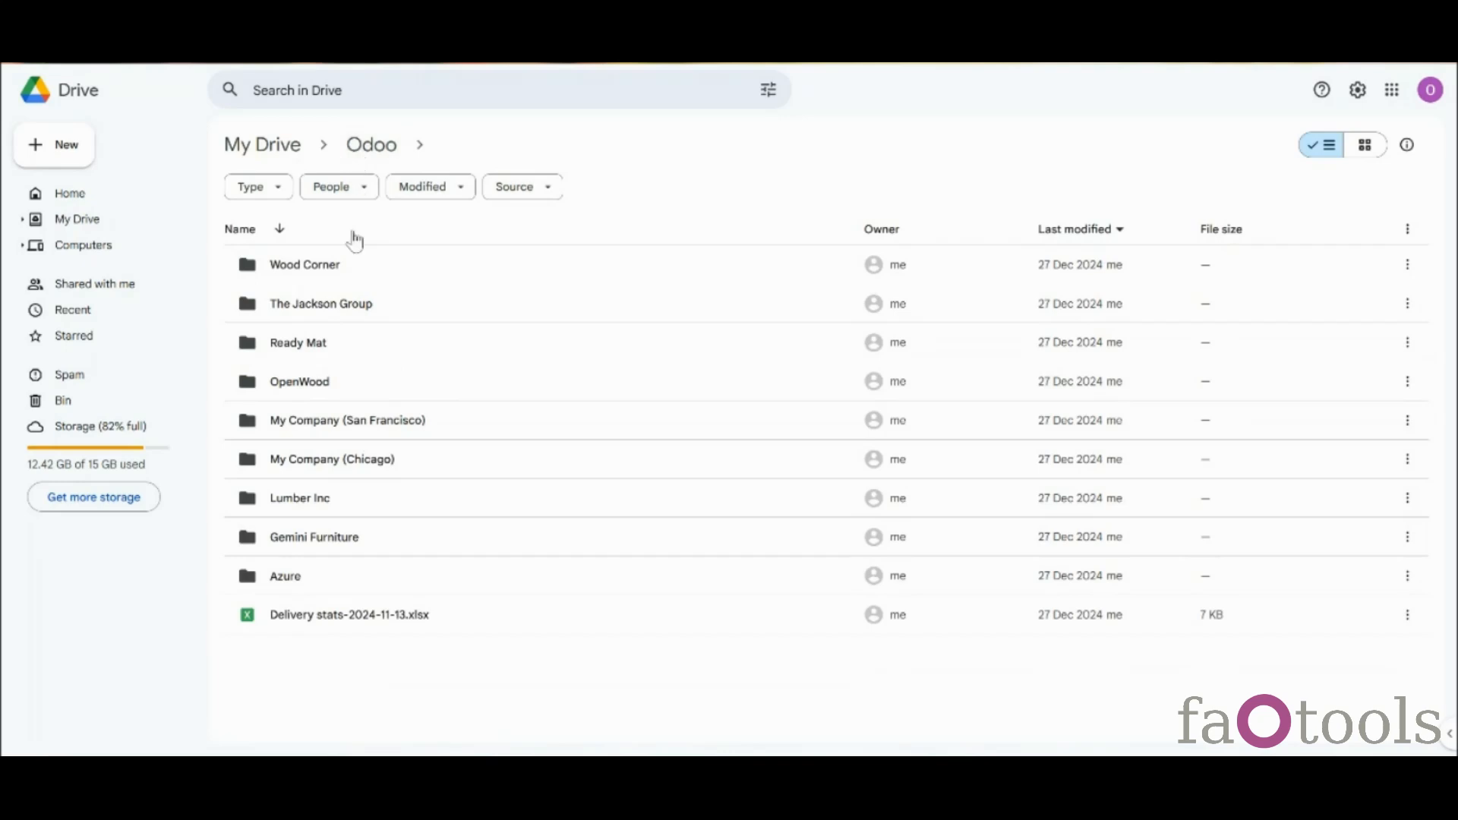
double_click(322, 537)
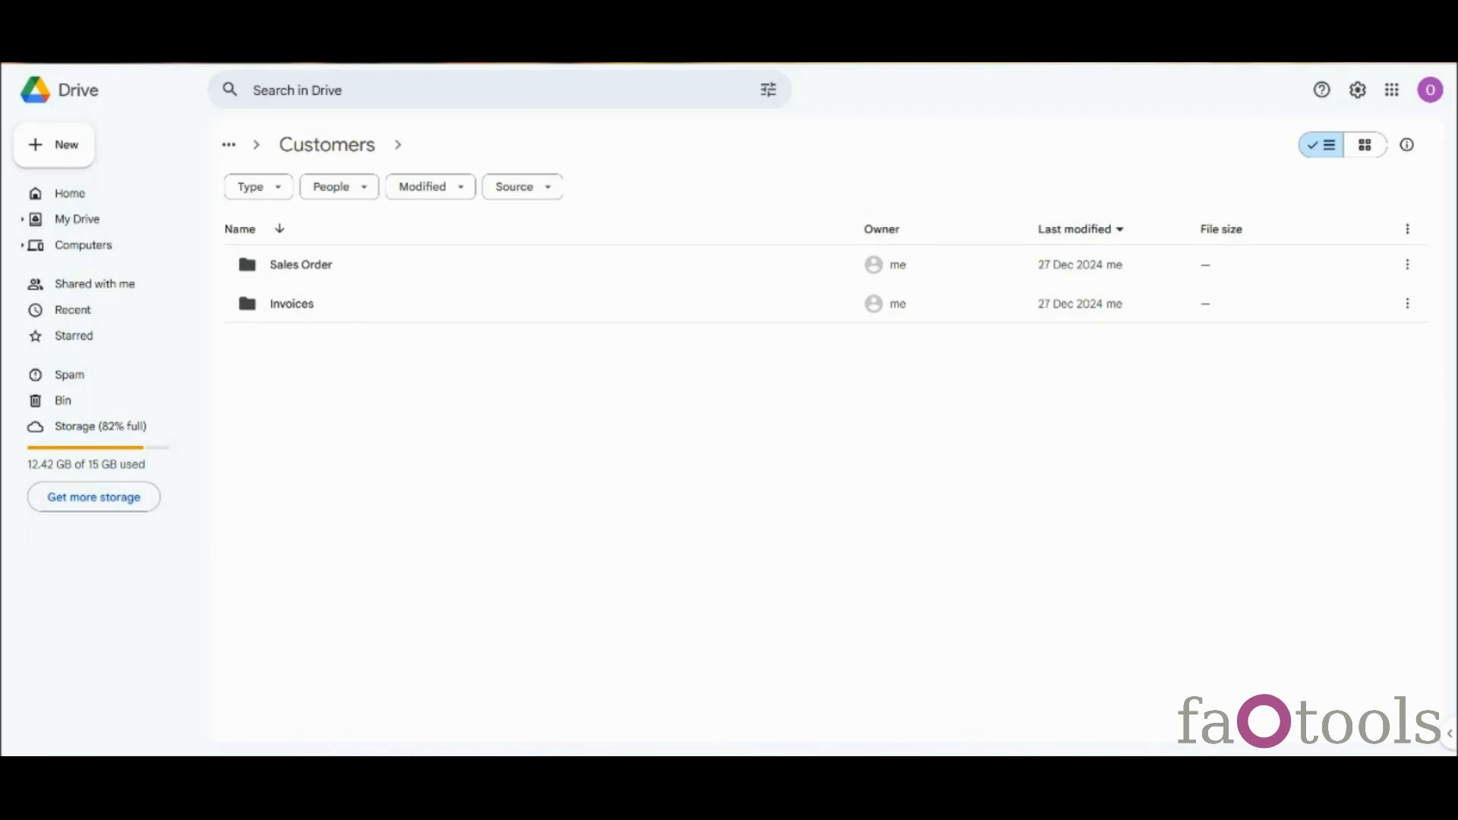
drag(441, 752, 649, 742)
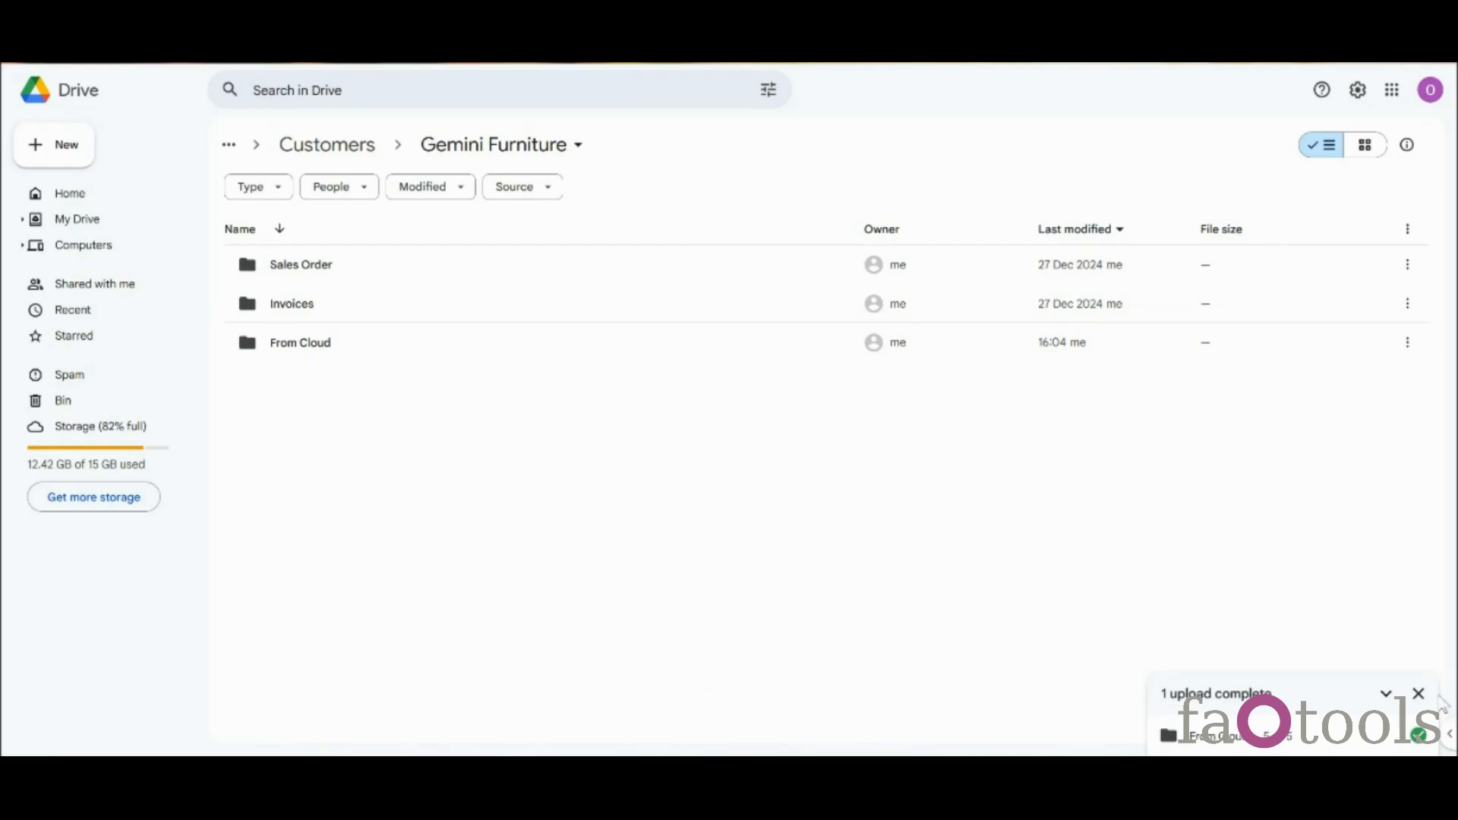
click(1418, 693)
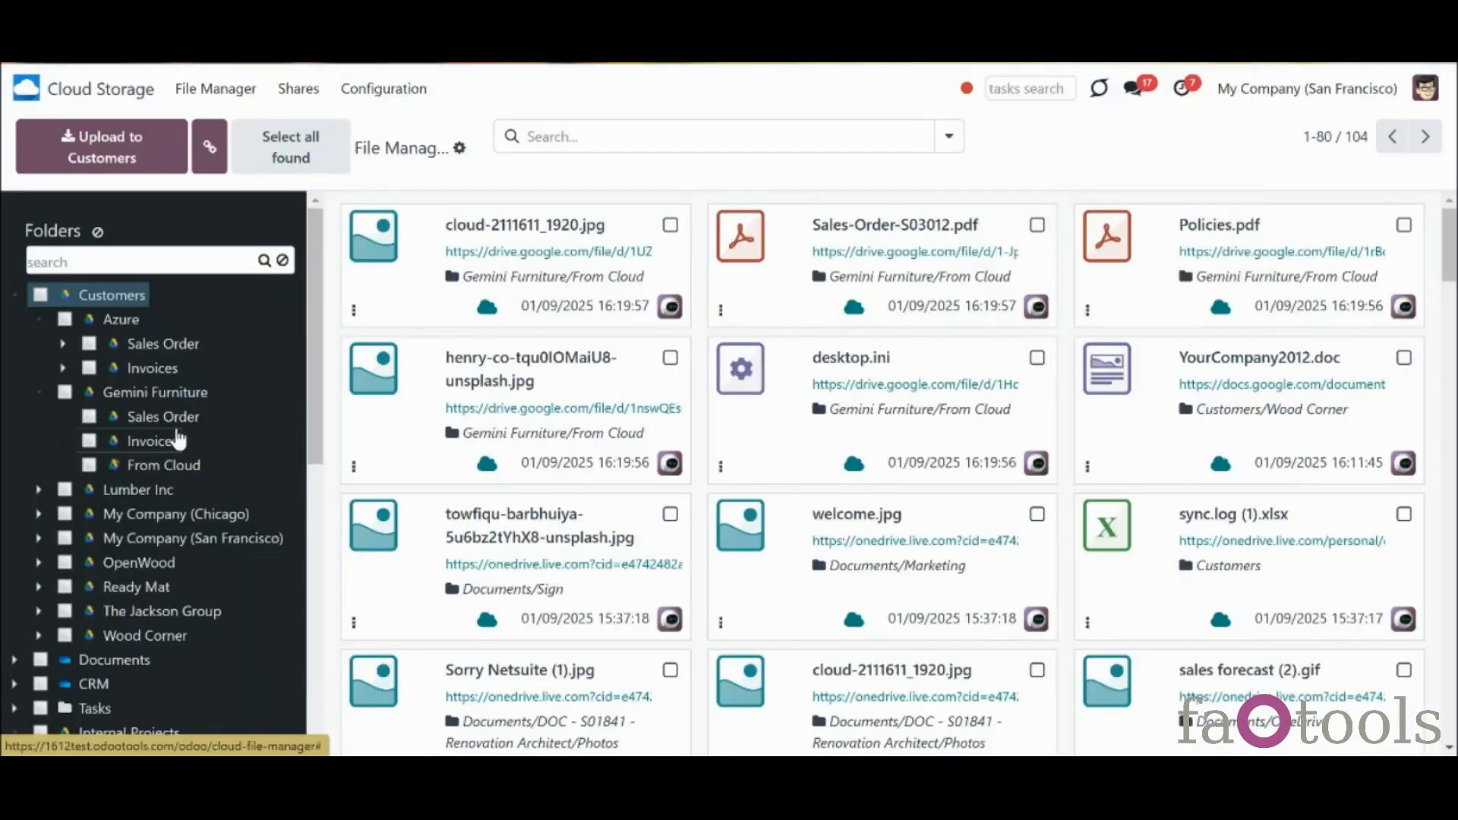
Show the synced From Cloud folder's files and begin renaming the delivery stats spreadsheet
click(179, 470)
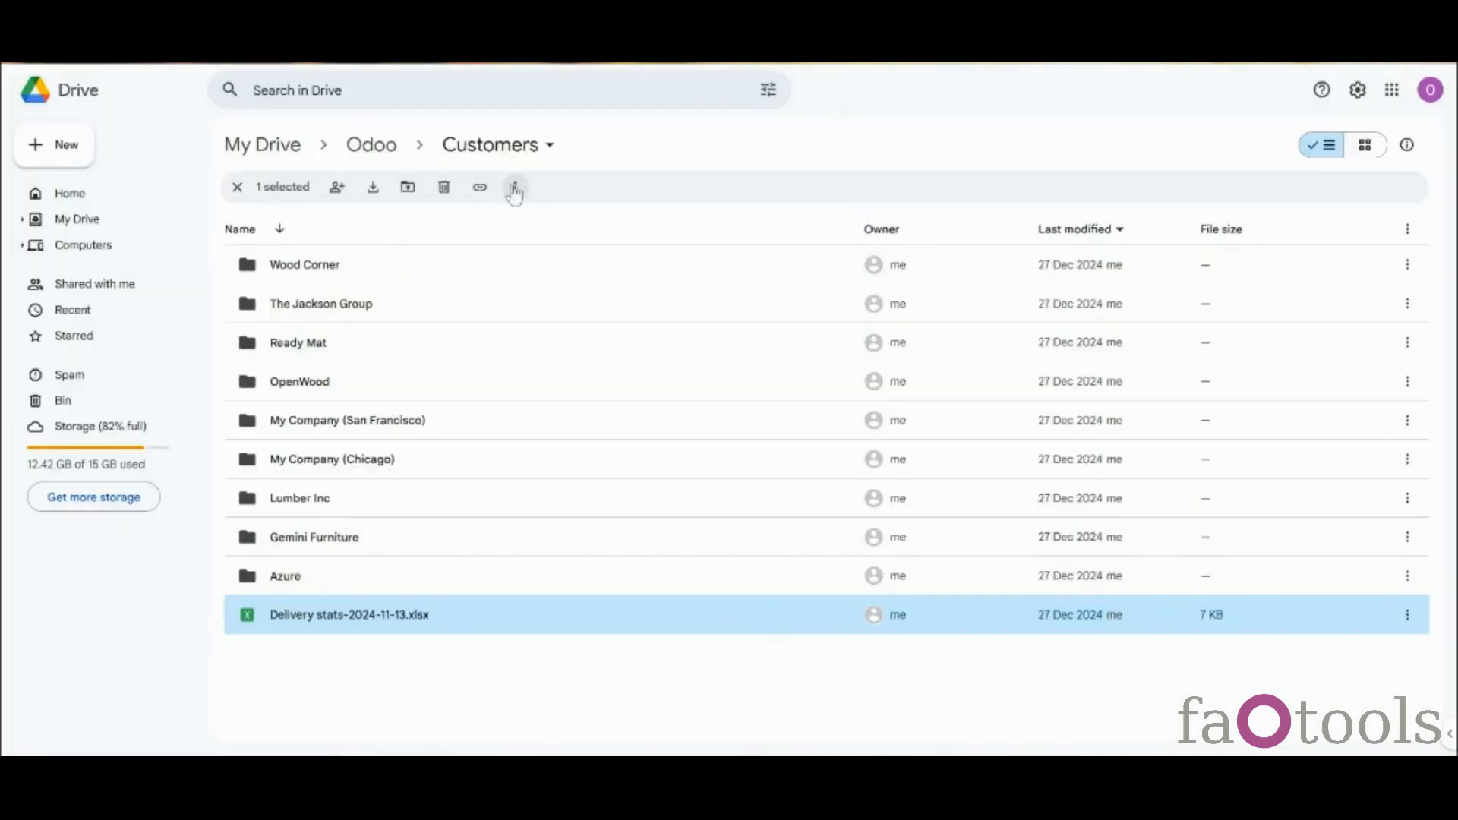
click(514, 187)
click(558, 283)
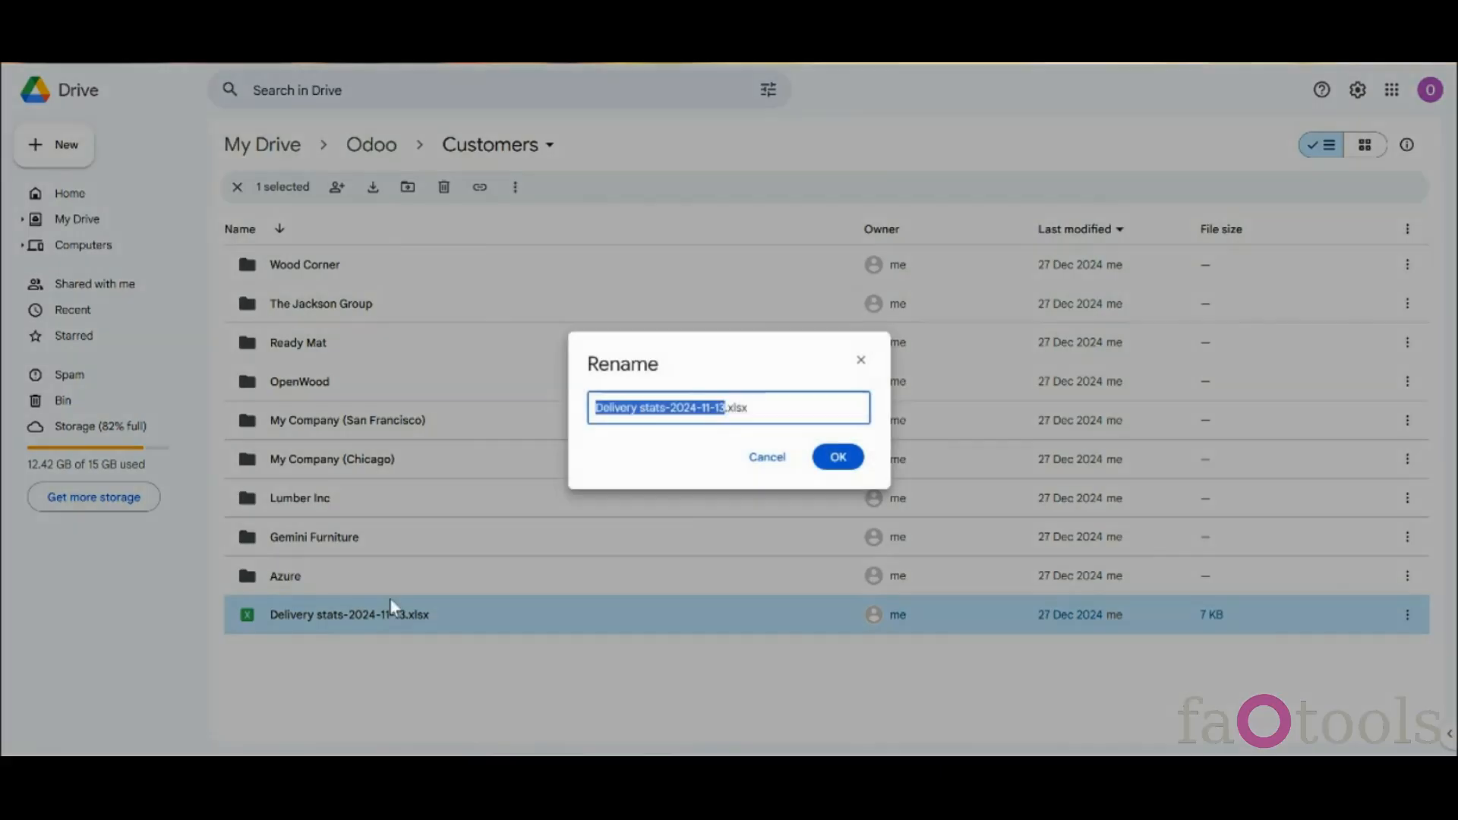
Remove the date suffix so the Drive spreadsheet is named Delivery stats.xlsx
click(725, 414)
key(BackSpace)
key(BackSpace)
key(BackSpace)
key(BackSpace)
key(BackSpace)
key(BackSpace)
key(BackSpace)
key(BackSpace)
key(BackSpace)
key(BackSpace)
key(BackSpace)
click(838, 457)
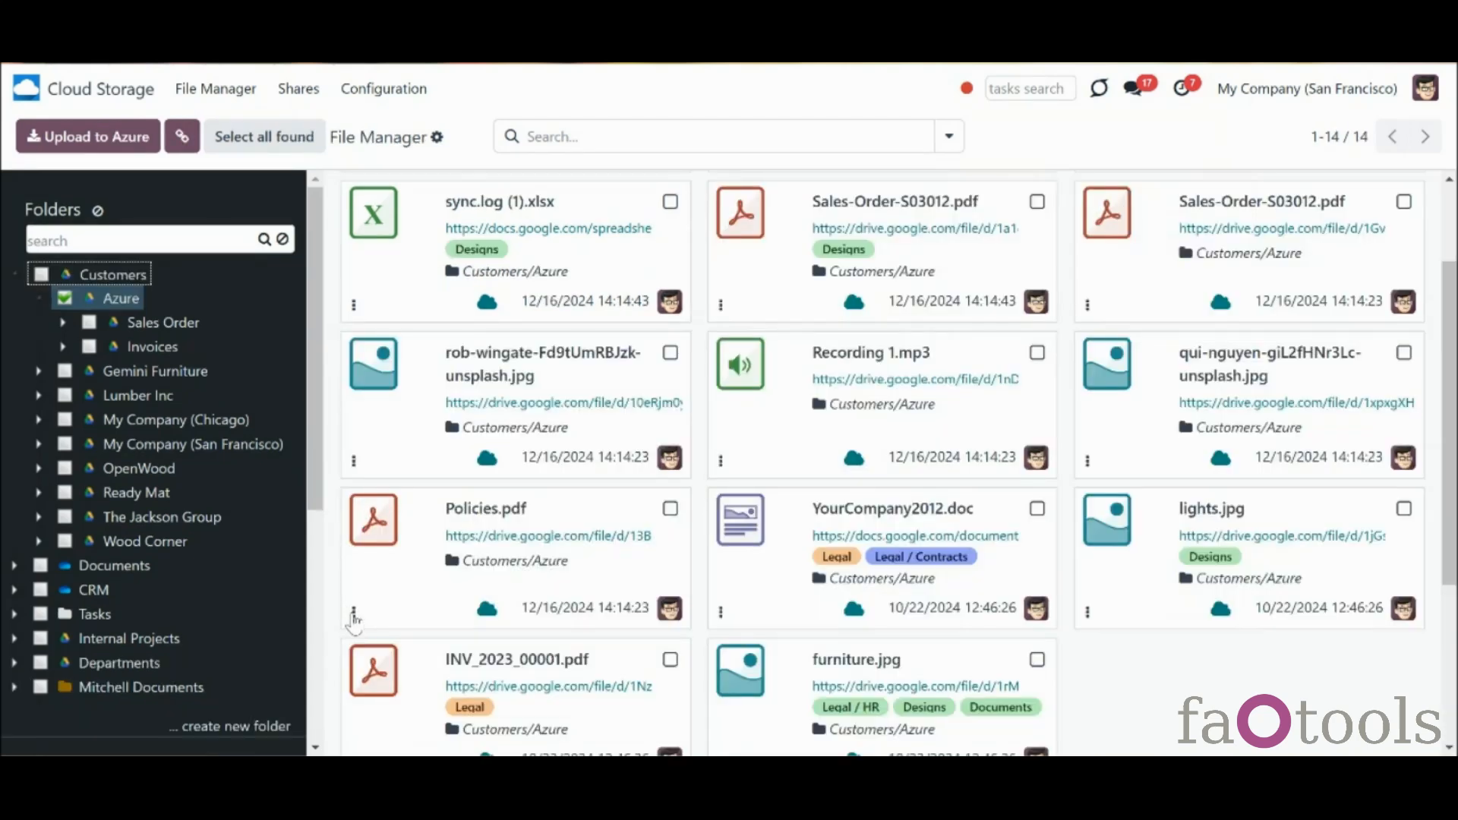
Rename Policies.pdf to Plan for the team.pdf in its Odoo record and save
click(353, 612)
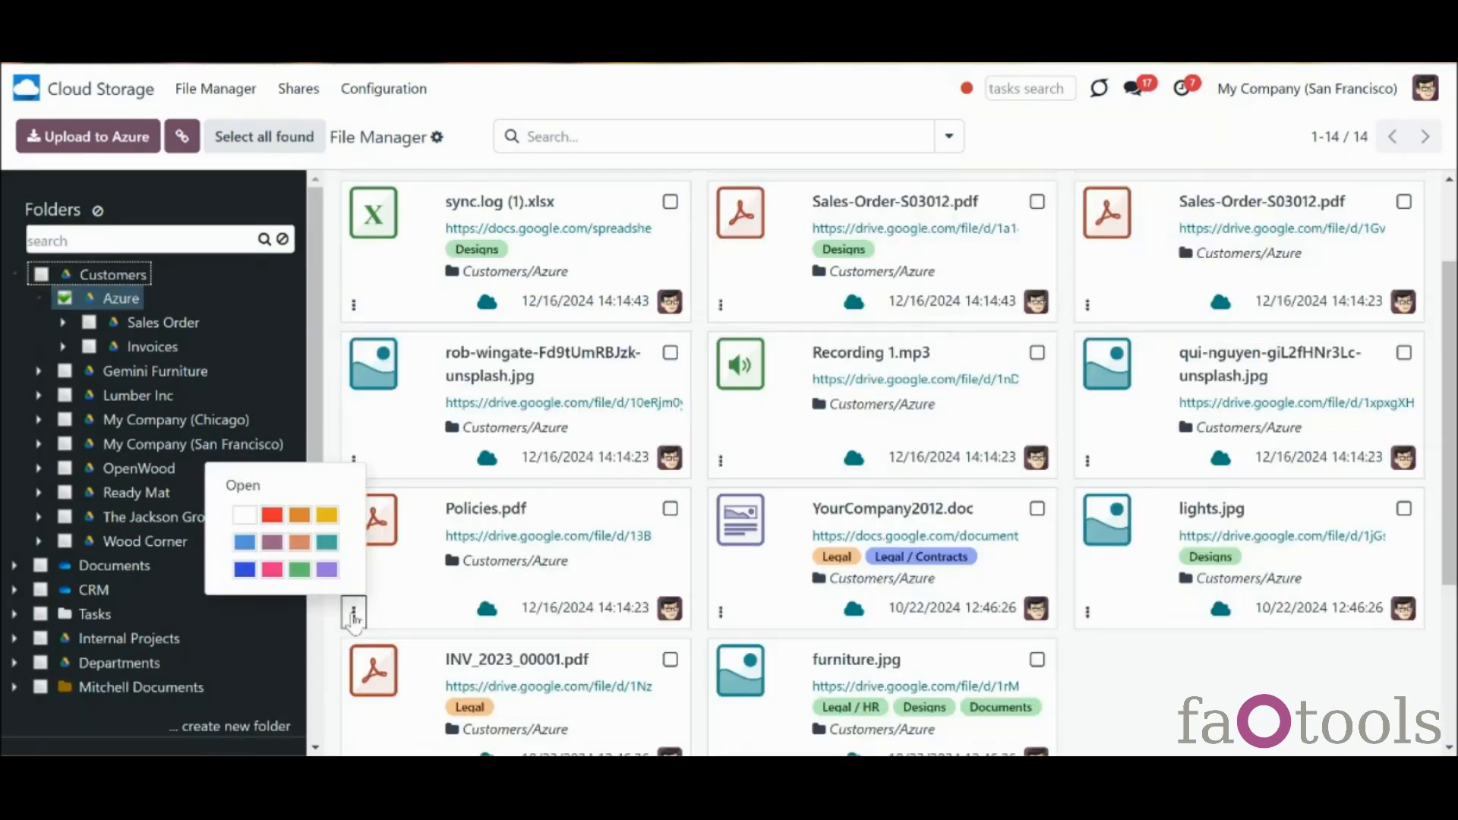
click(258, 486)
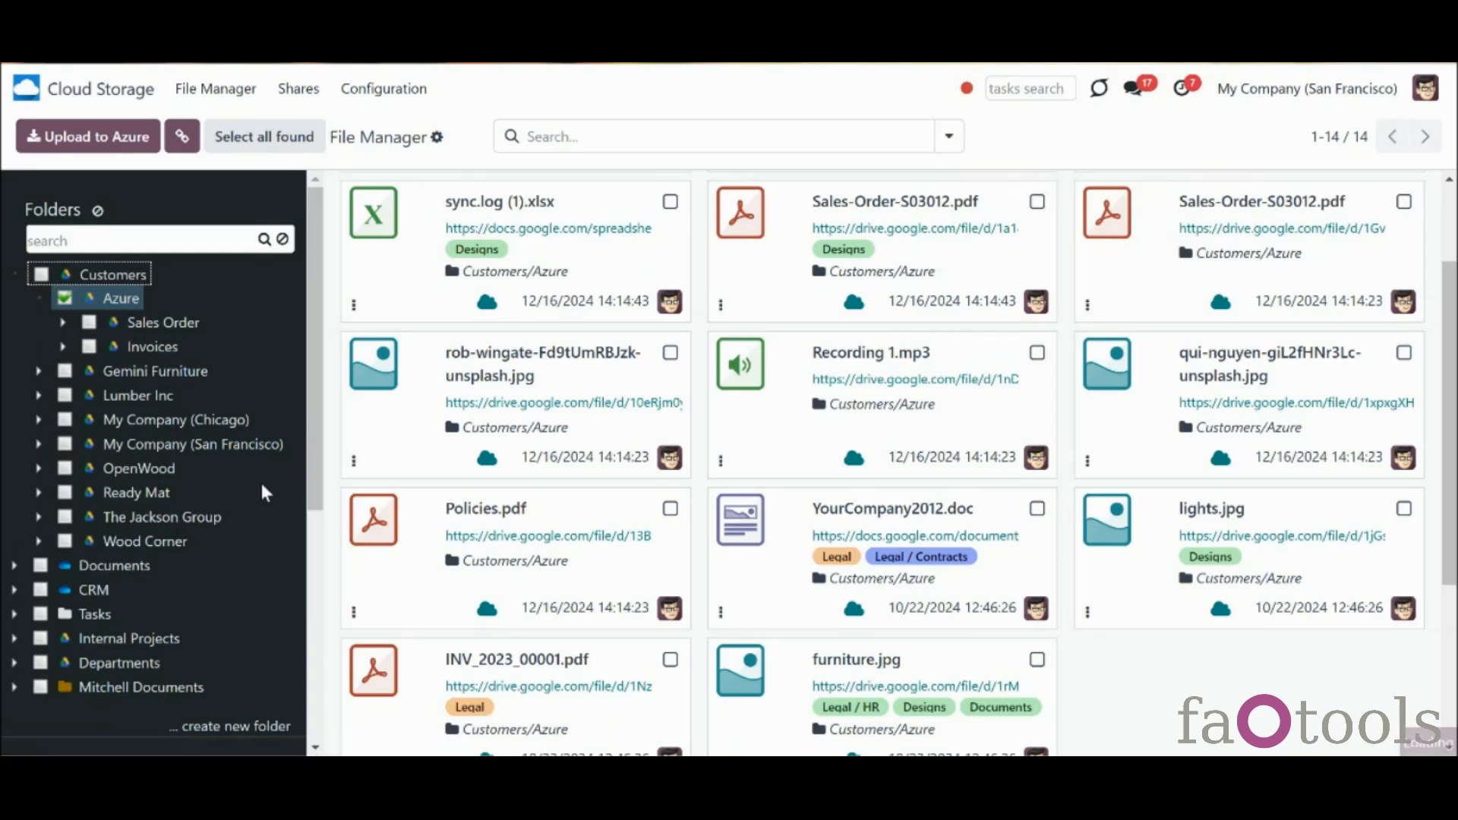
drag(151, 249, 50, 237)
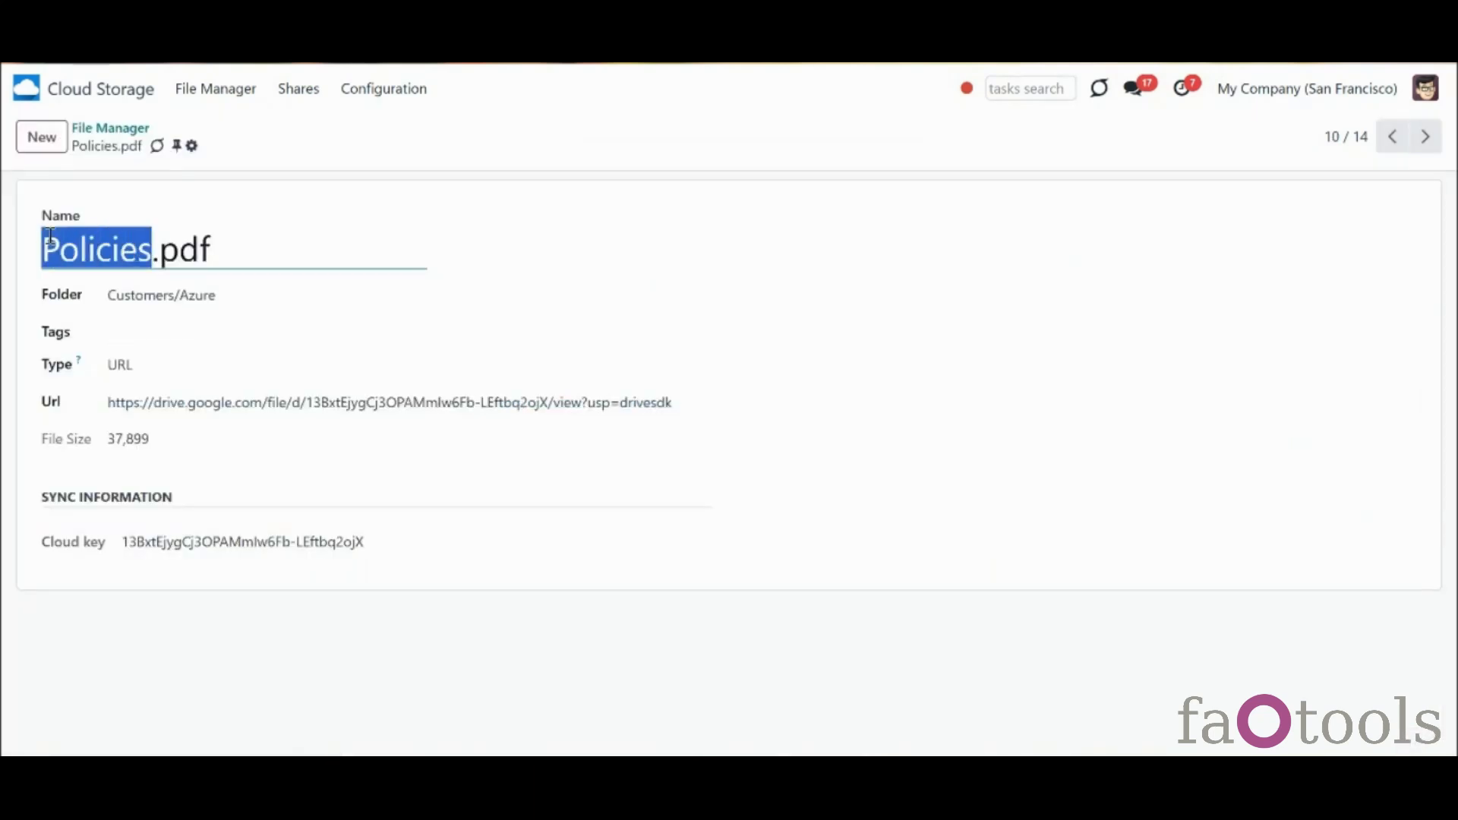
text(Plan for the team)
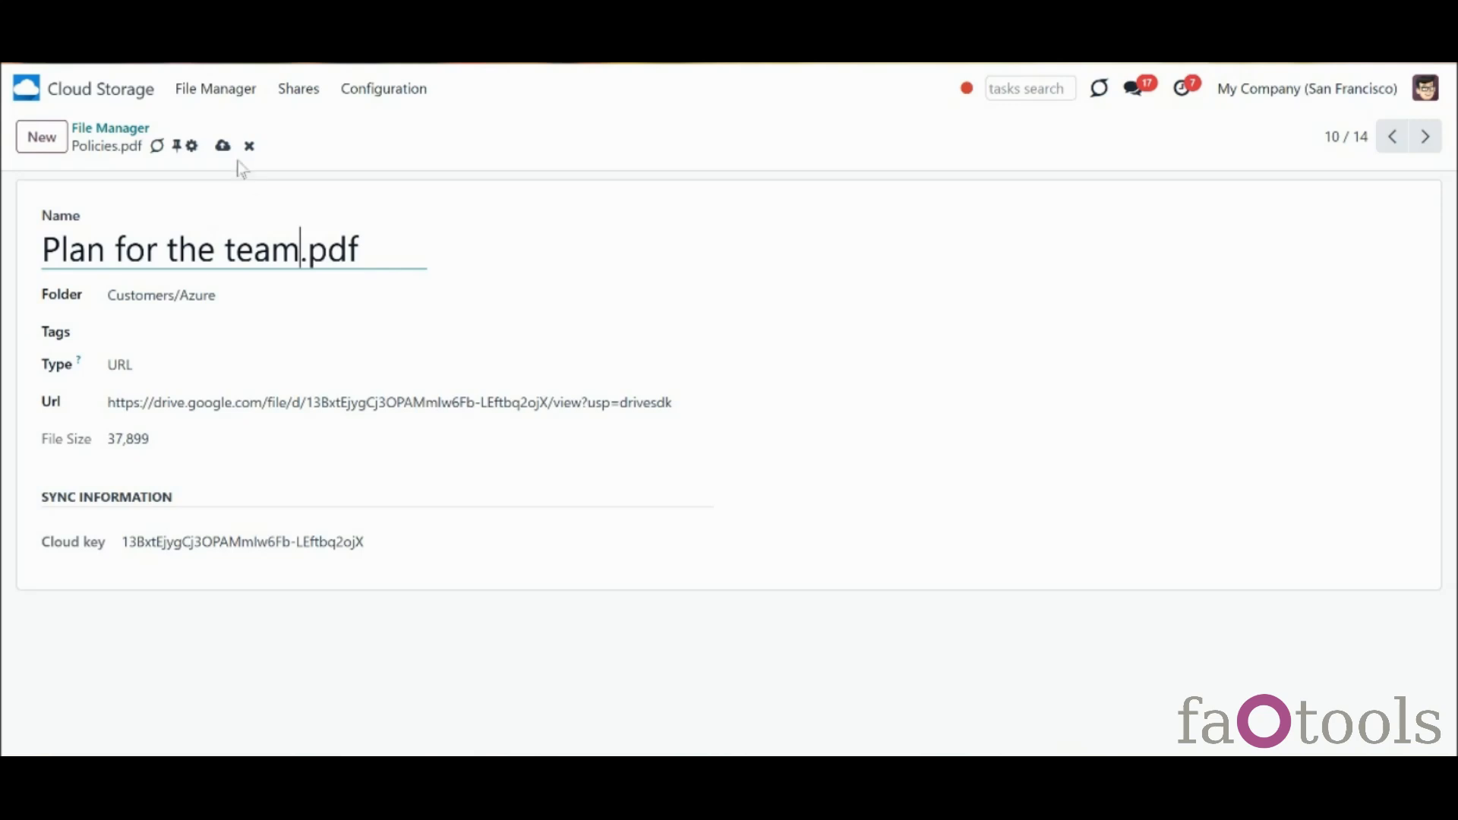
click(221, 145)
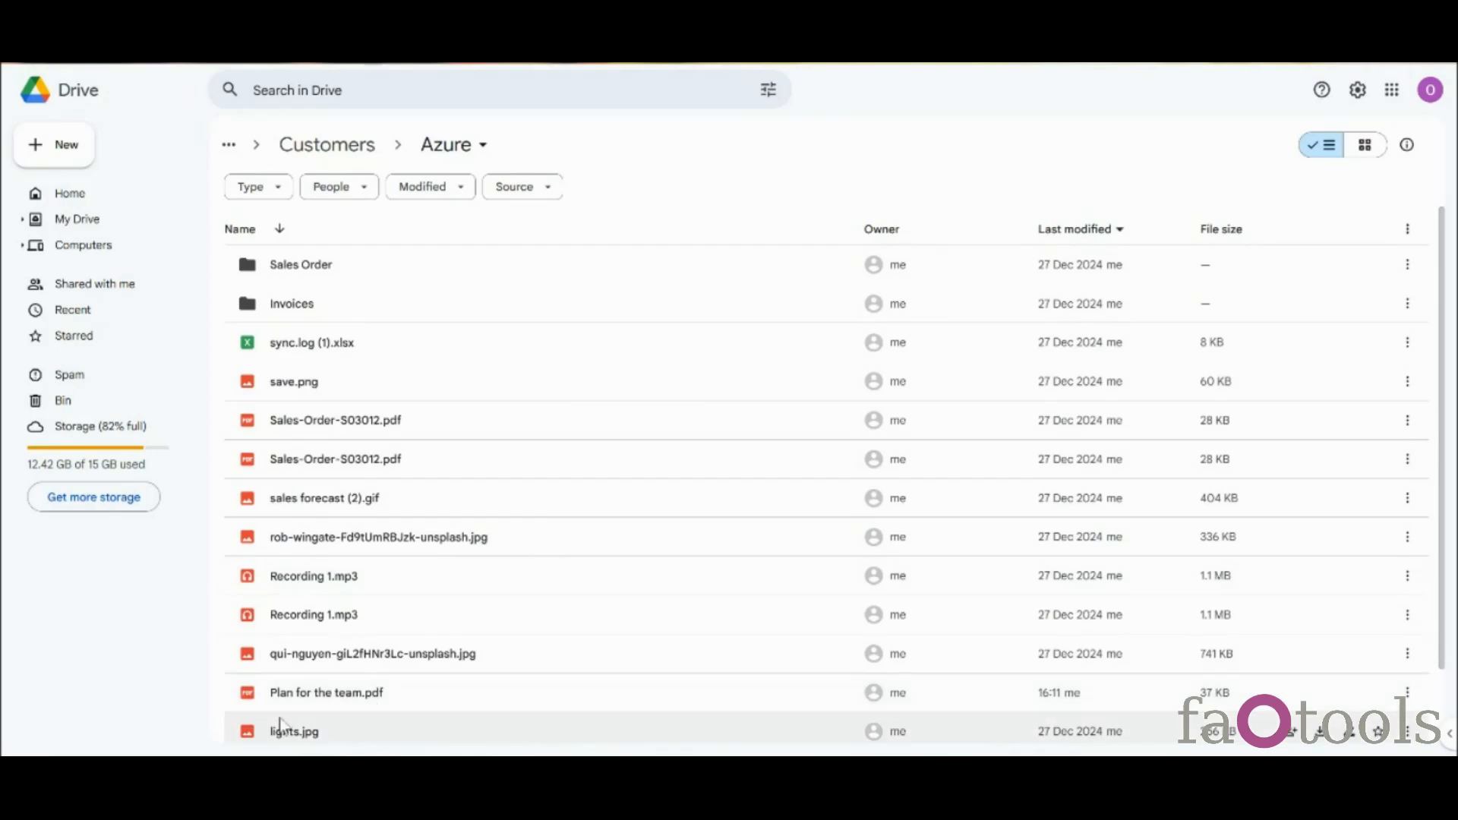
Move YourCompany2012.doc into Customers/Wood Corner in Google Drive
click(291, 342)
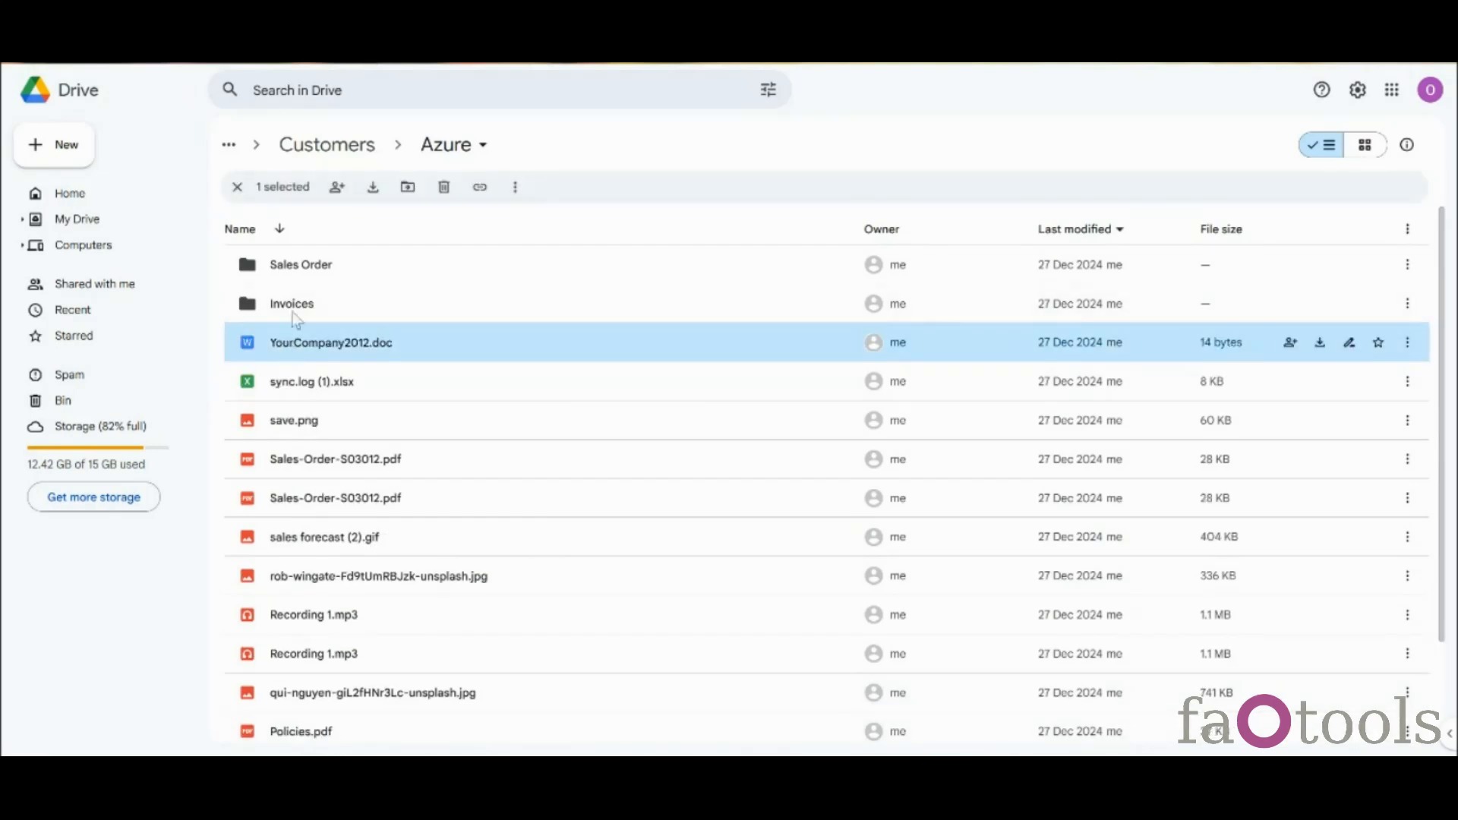
click(408, 189)
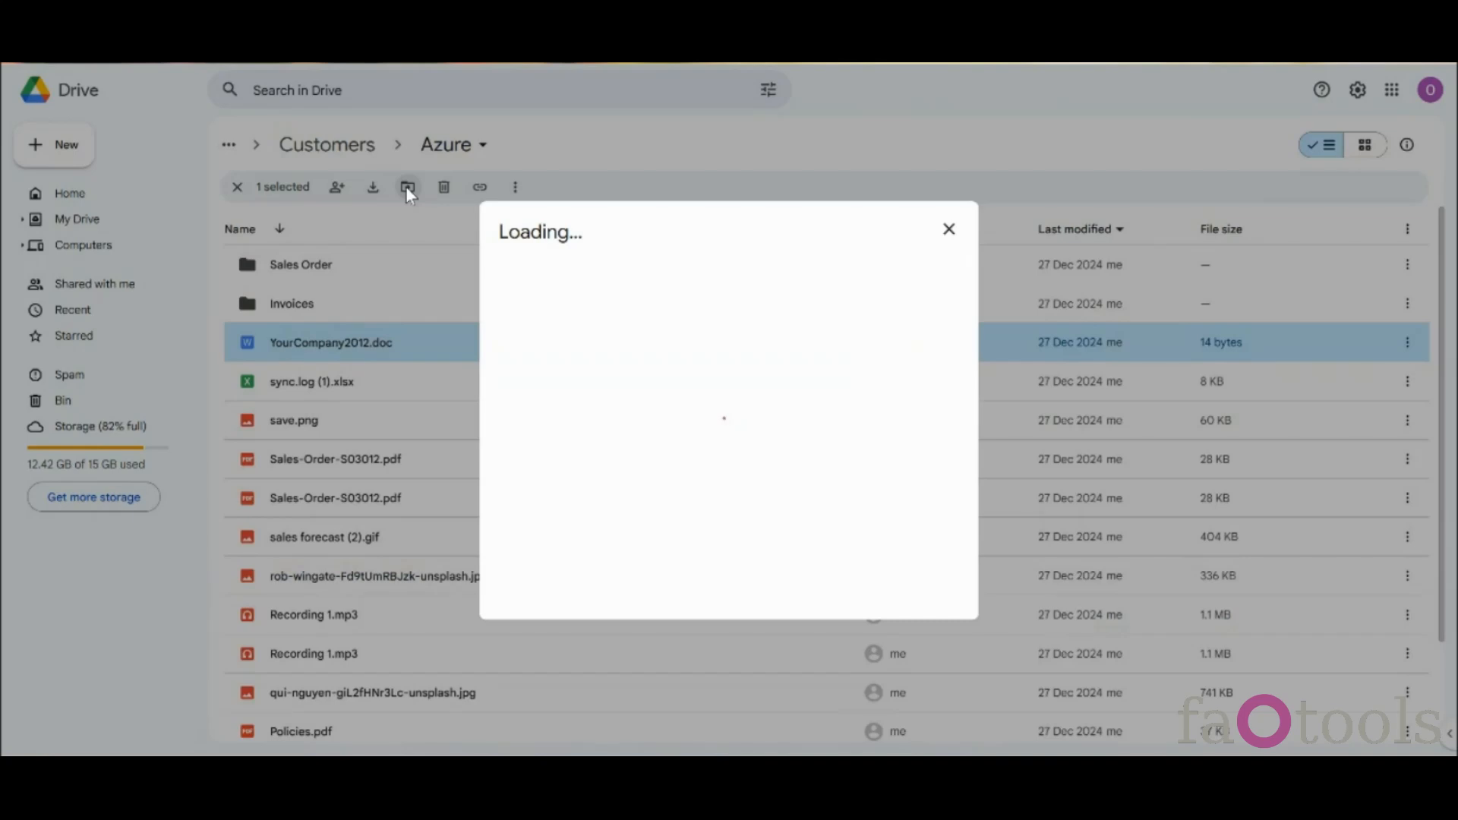
click(942, 340)
scroll(943, 351, down, 1)
click(942, 502)
click(924, 586)
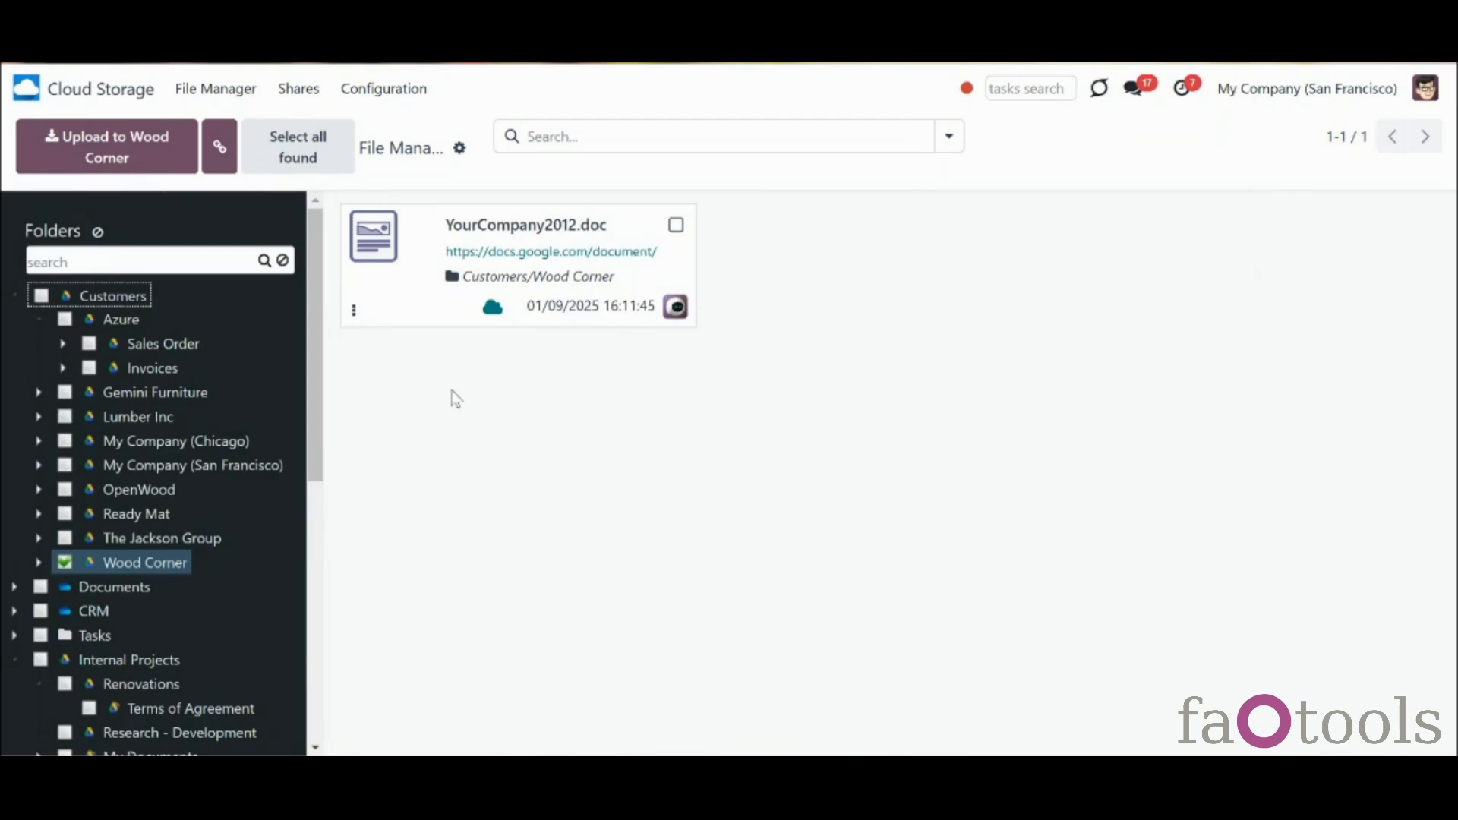
Reassign sales forecast (2).gif and cloud-2111611_1920.jpg from Renovations to Internal Projects/Research - Development
scroll(144, 501, down, 2)
click(142, 502)
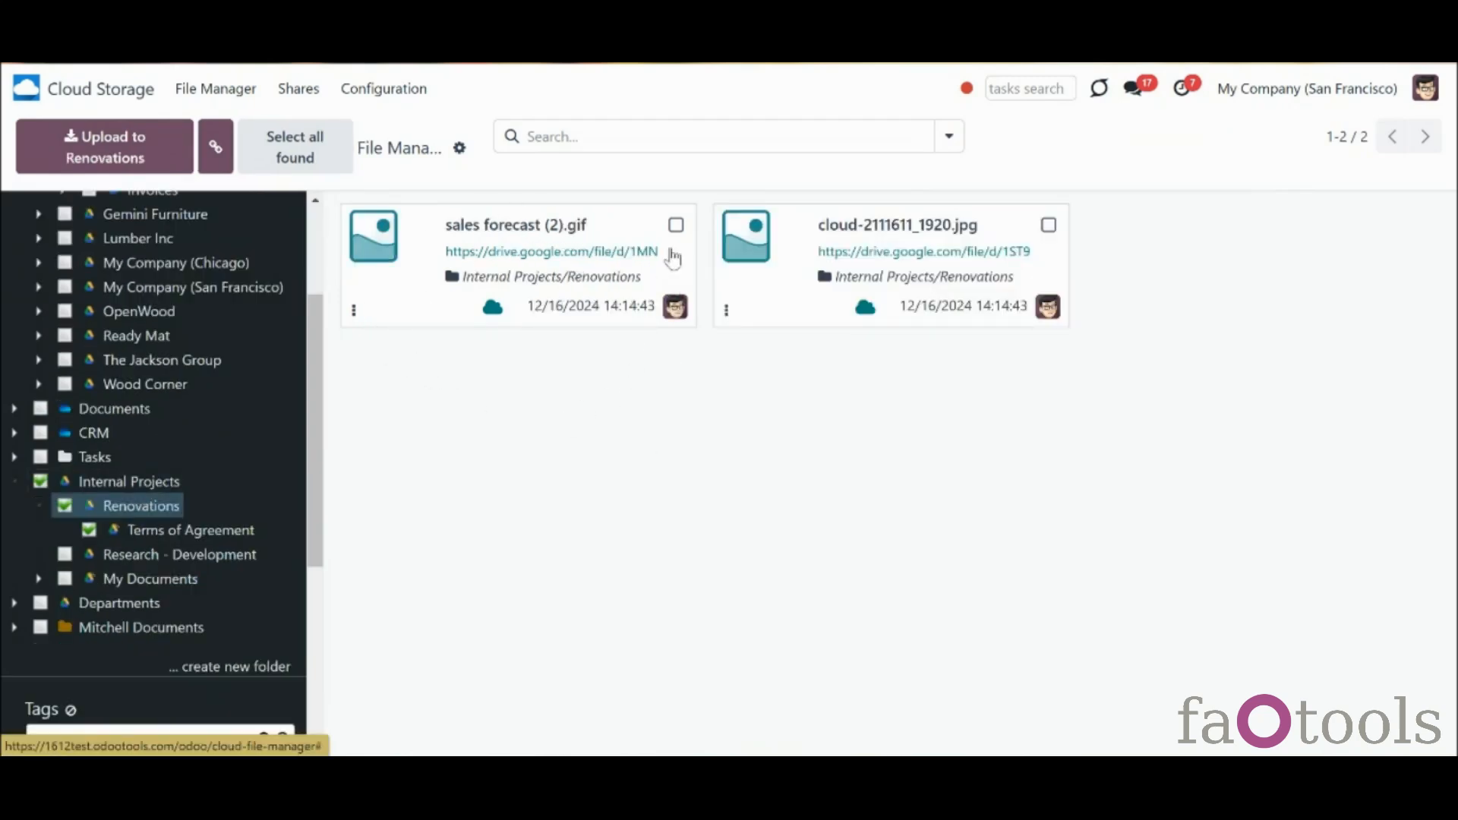
click(676, 224)
click(1094, 226)
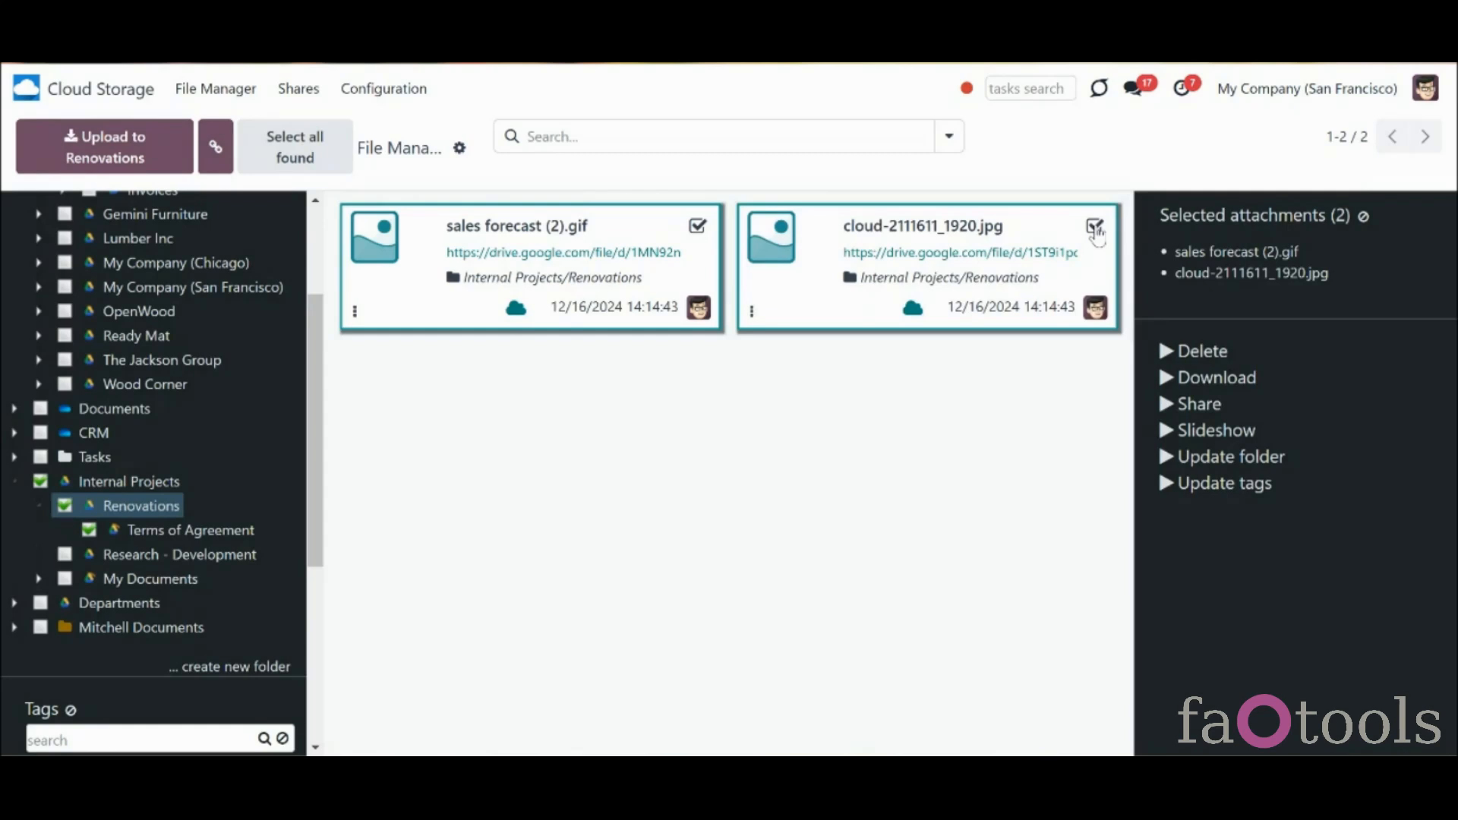
click(1209, 459)
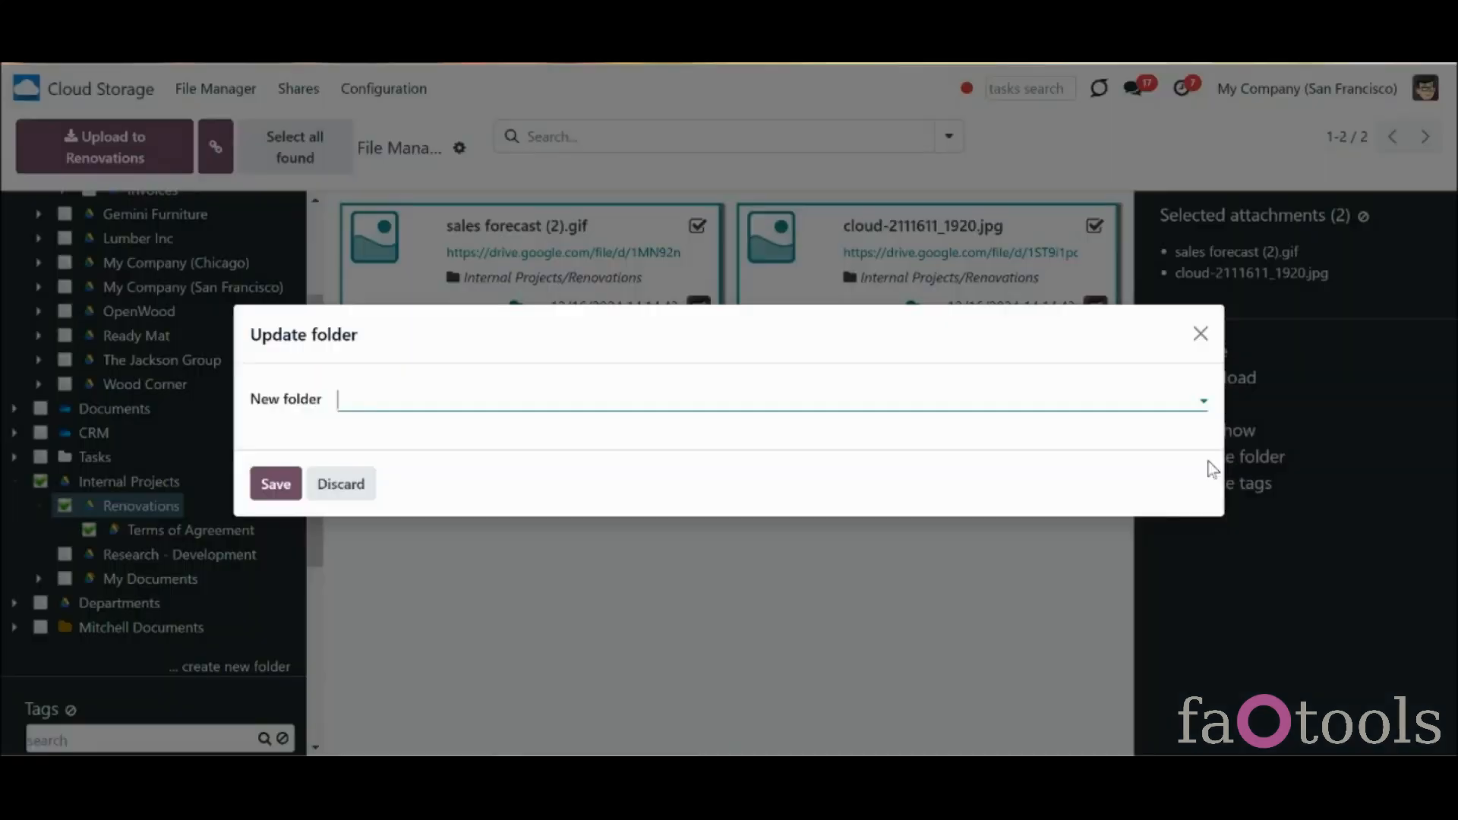
click(687, 407)
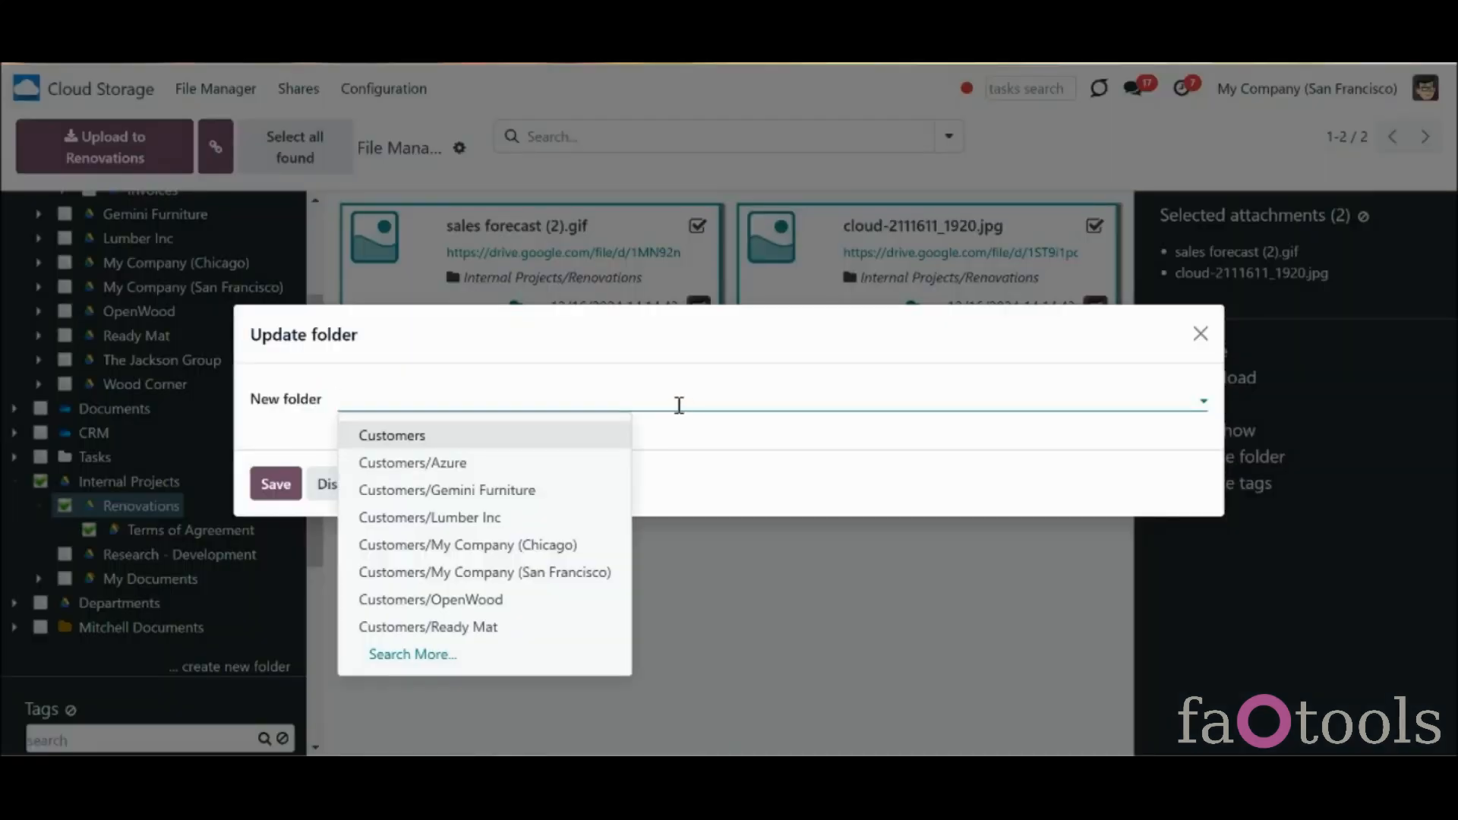
text(res)
click(578, 458)
click(276, 484)
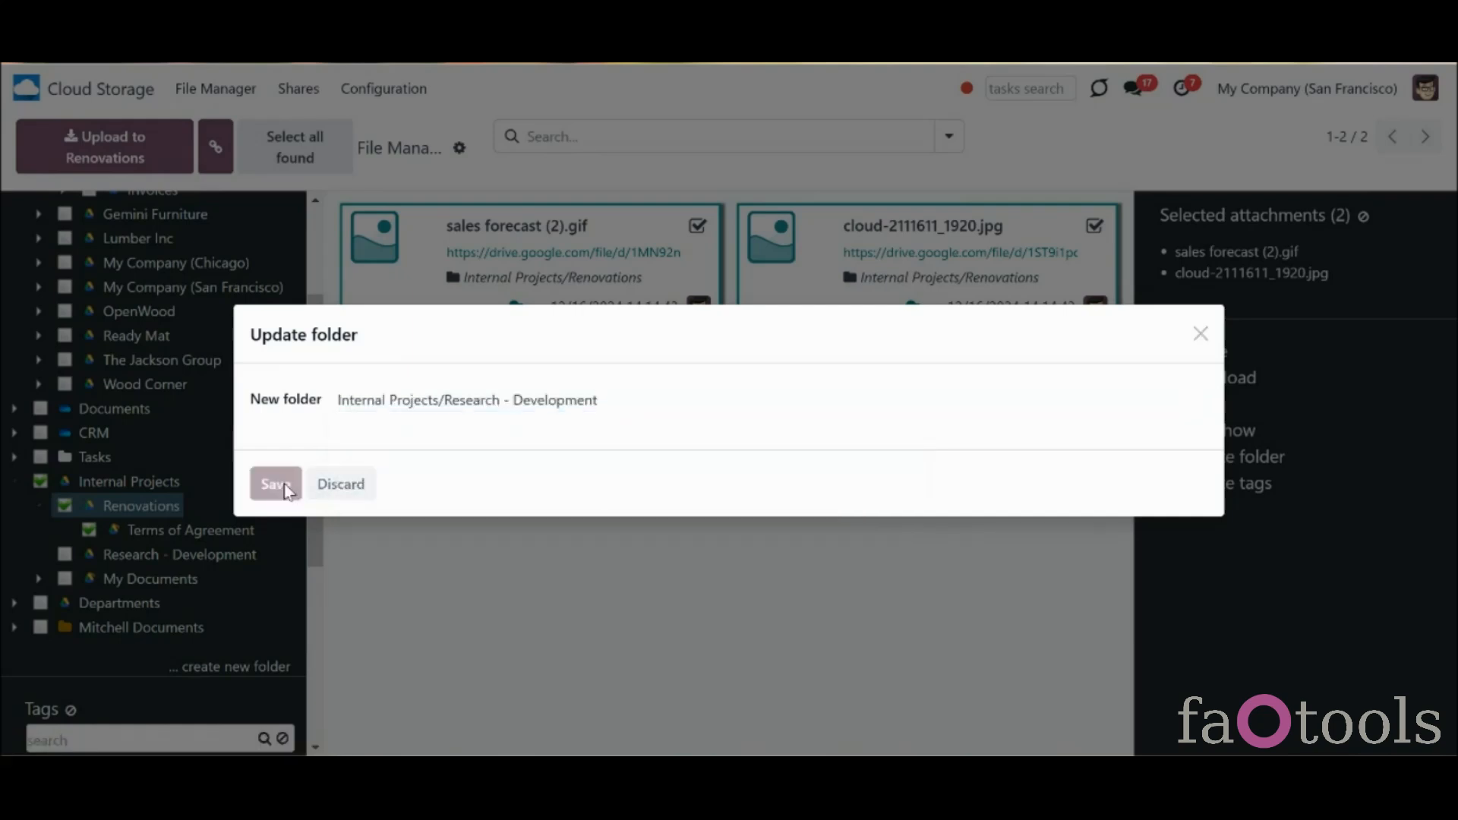
Open Research - Development in Google Drive to confirm both files arrived
click(41, 481)
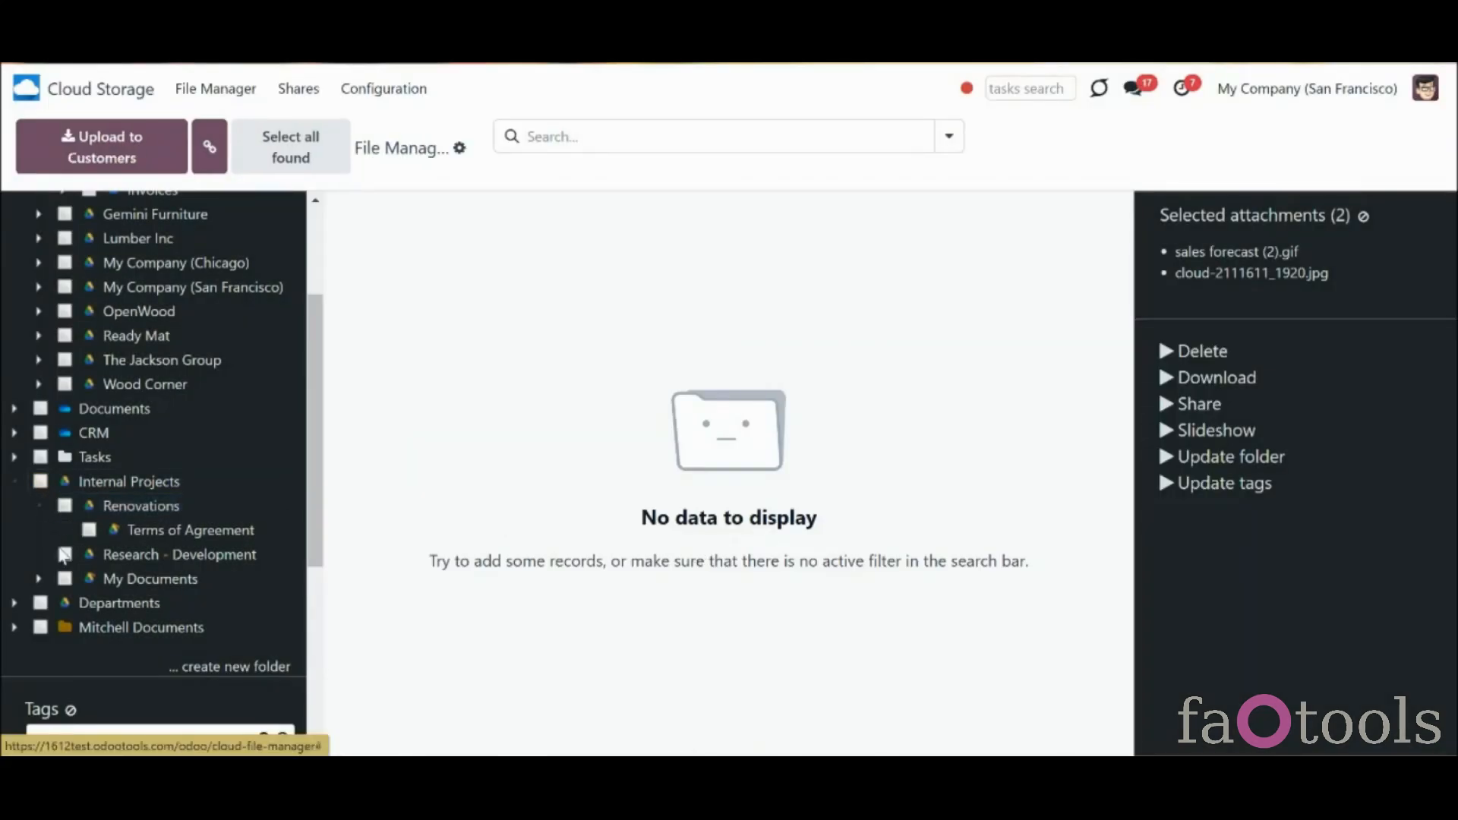
click(64, 554)
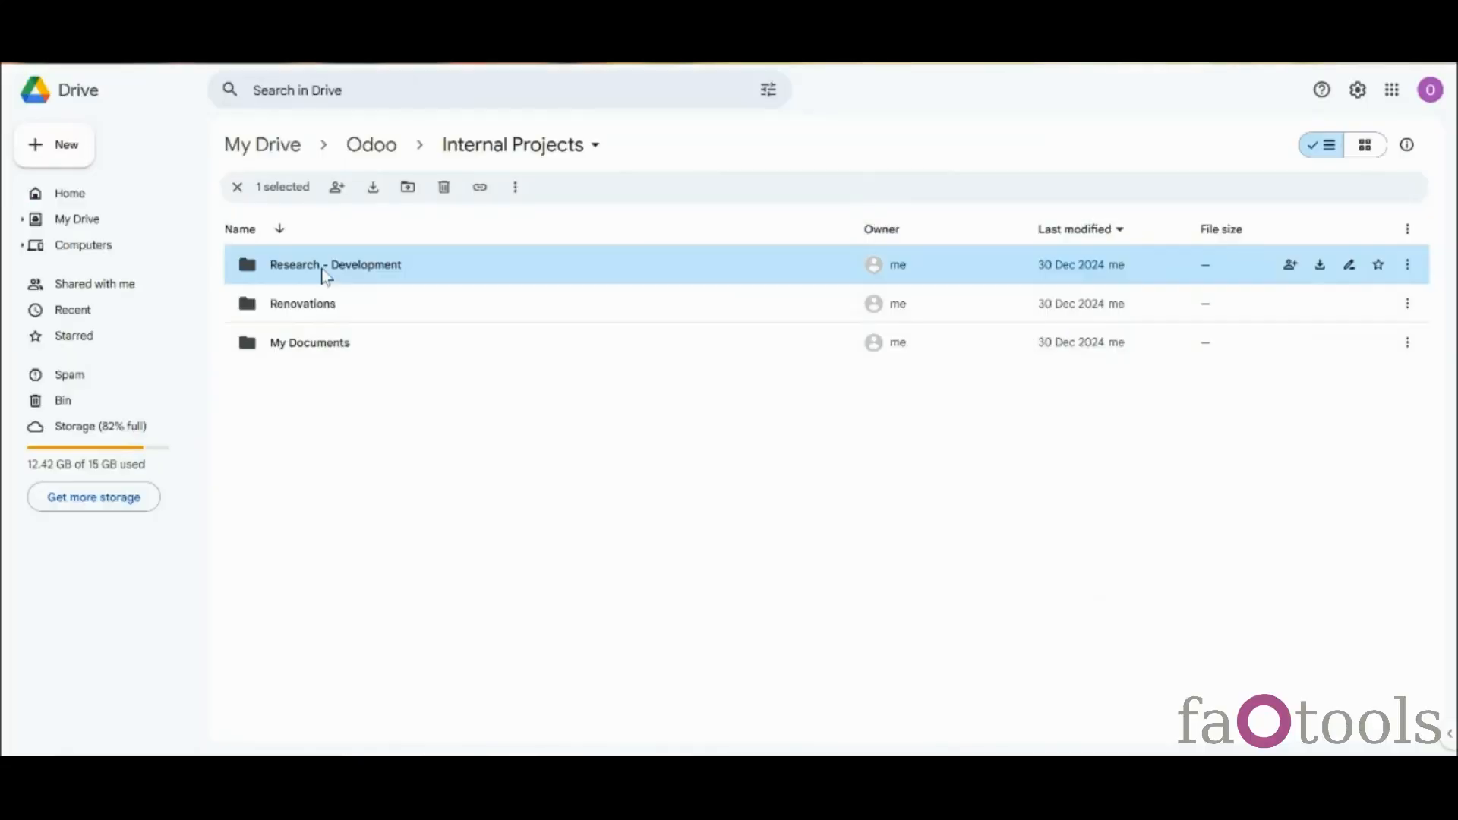
double_click(321, 273)
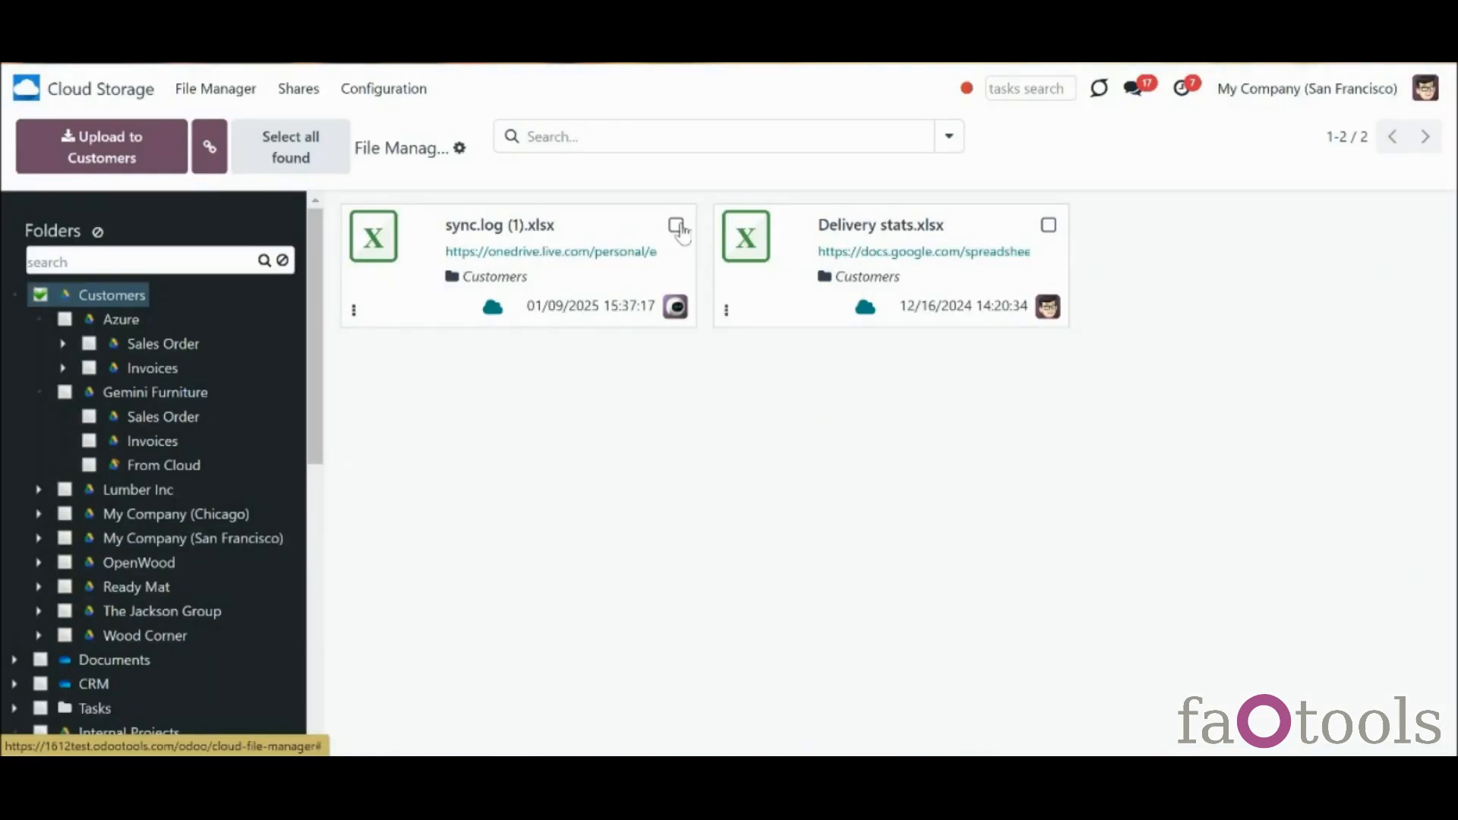
Send sync.log (1).xlsx and Delivery stats.xlsx to the Google Drive bin
click(693, 226)
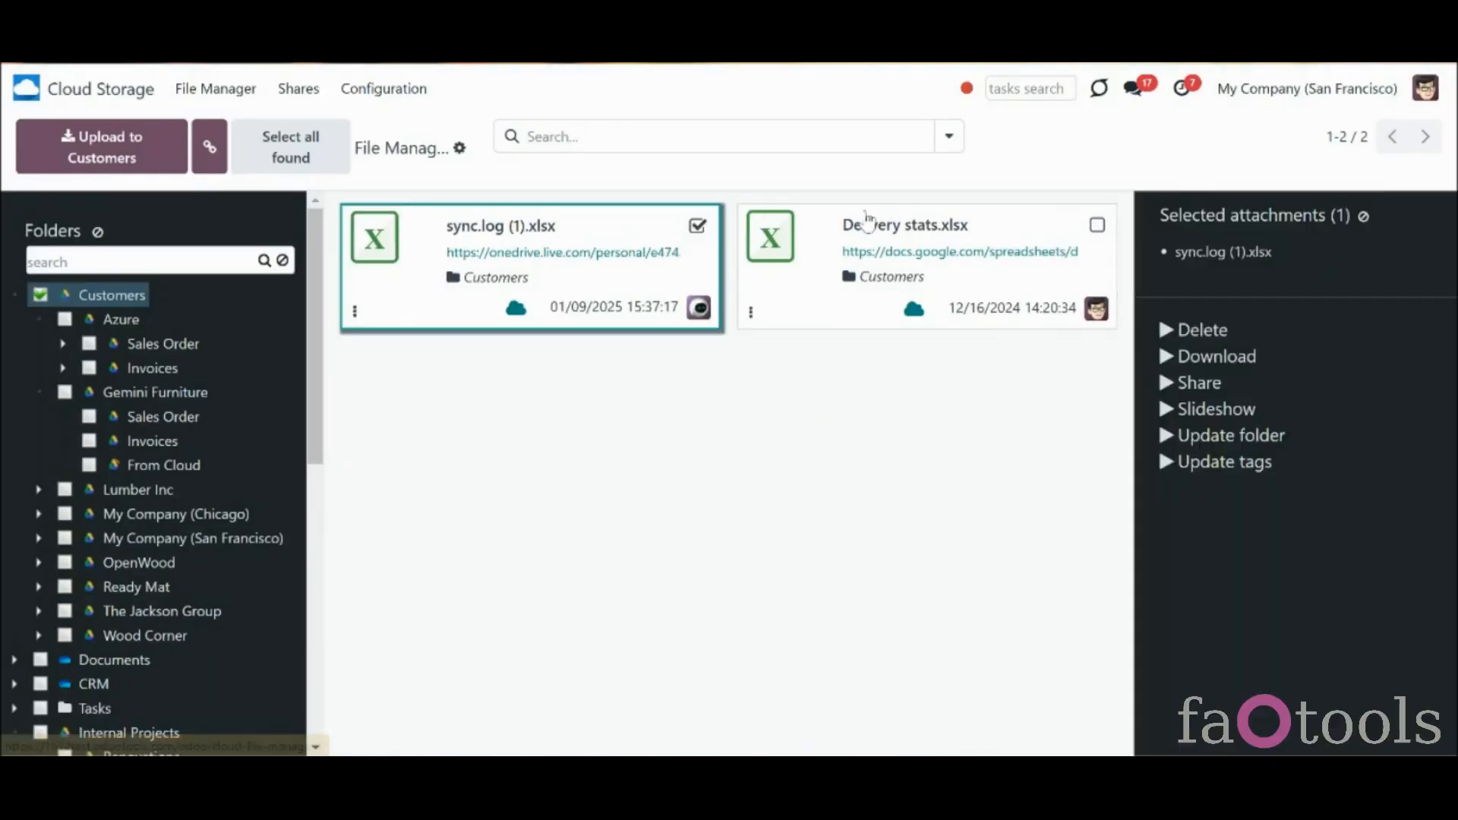
click(1097, 226)
click(1202, 350)
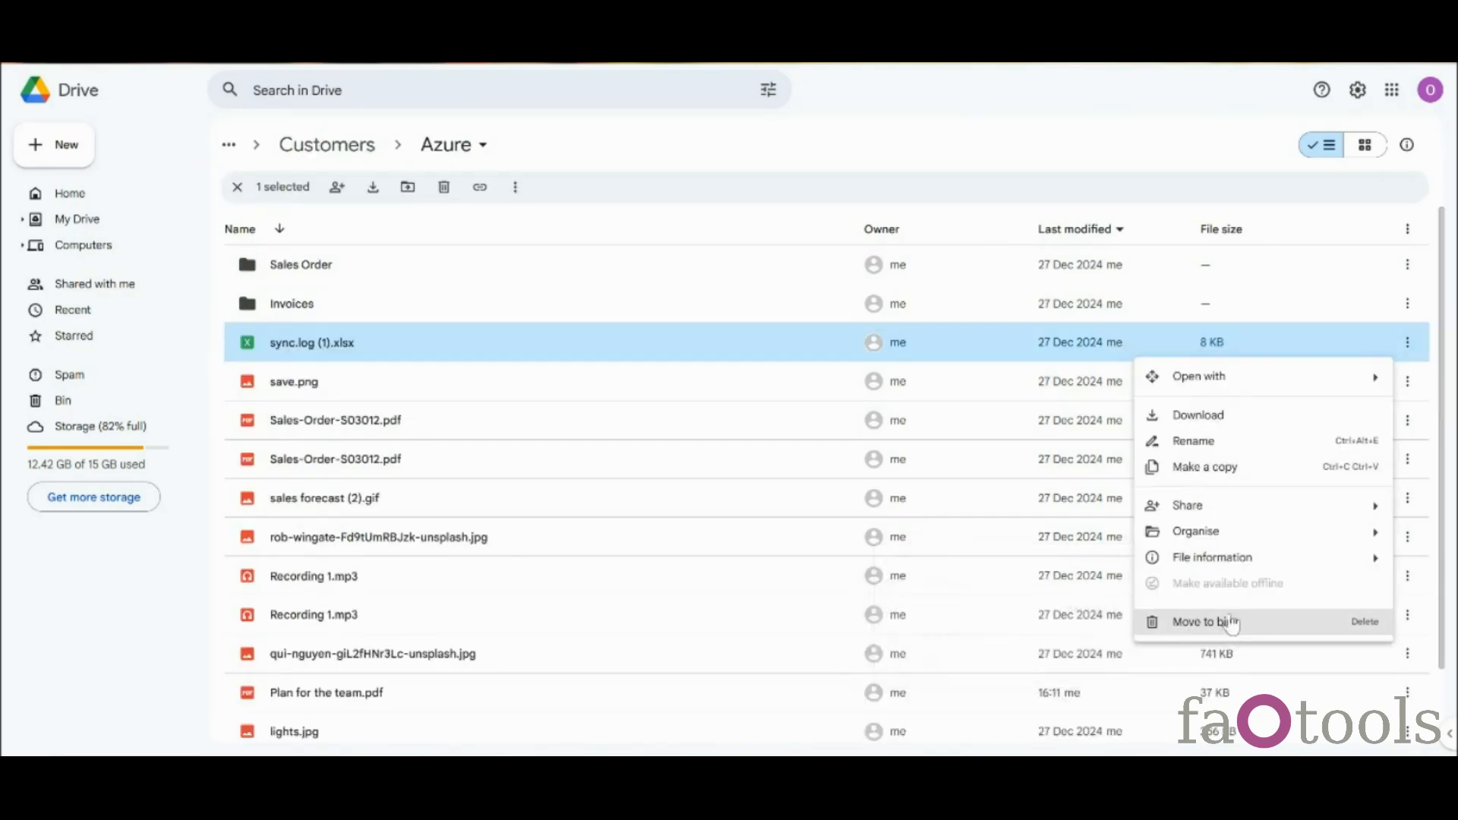
click(1230, 621)
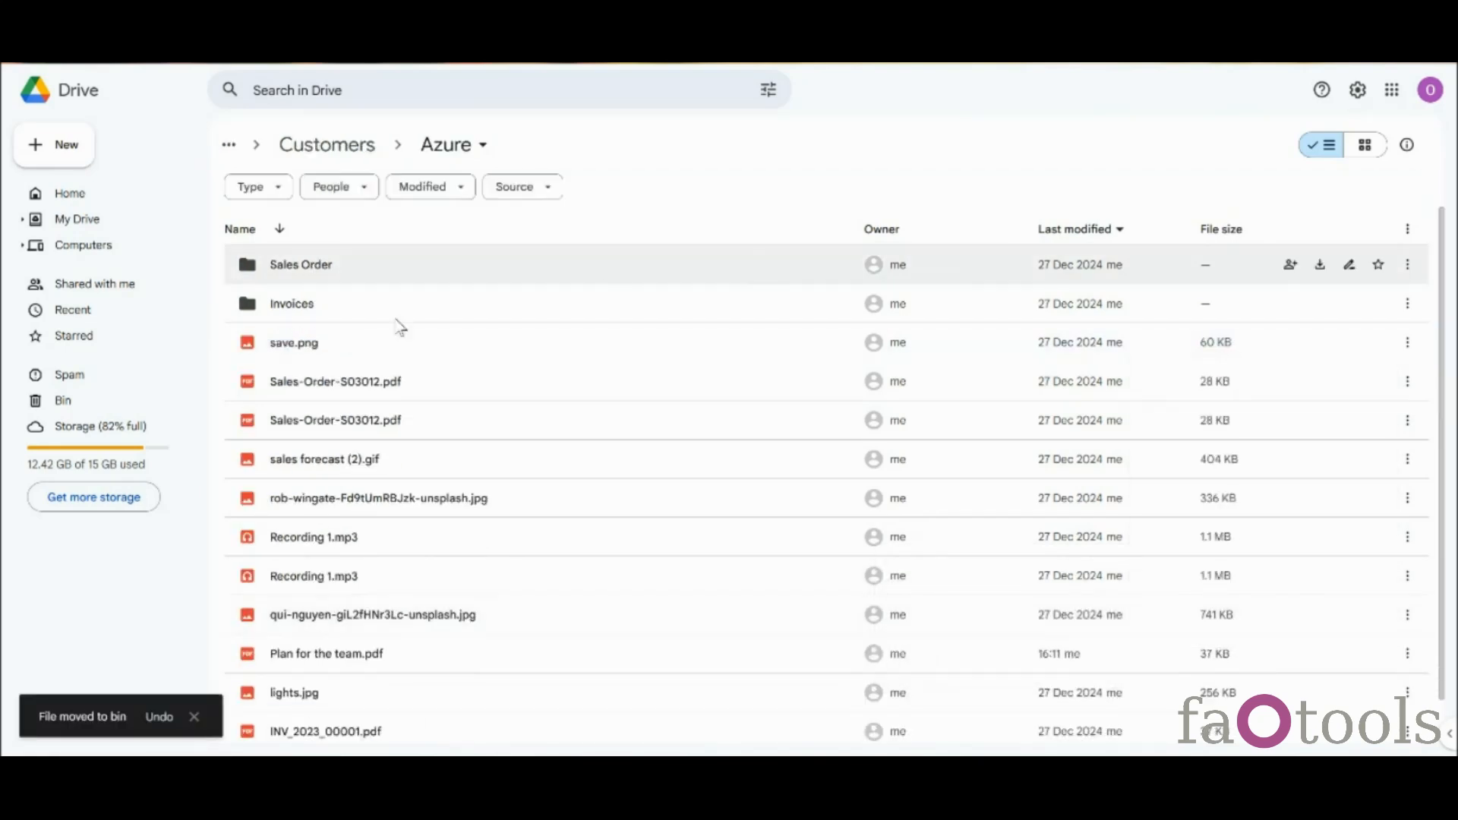
Permanently delete sync.log (1).xlsx from the bin
click(101, 409)
click(505, 343)
click(373, 187)
click(866, 460)
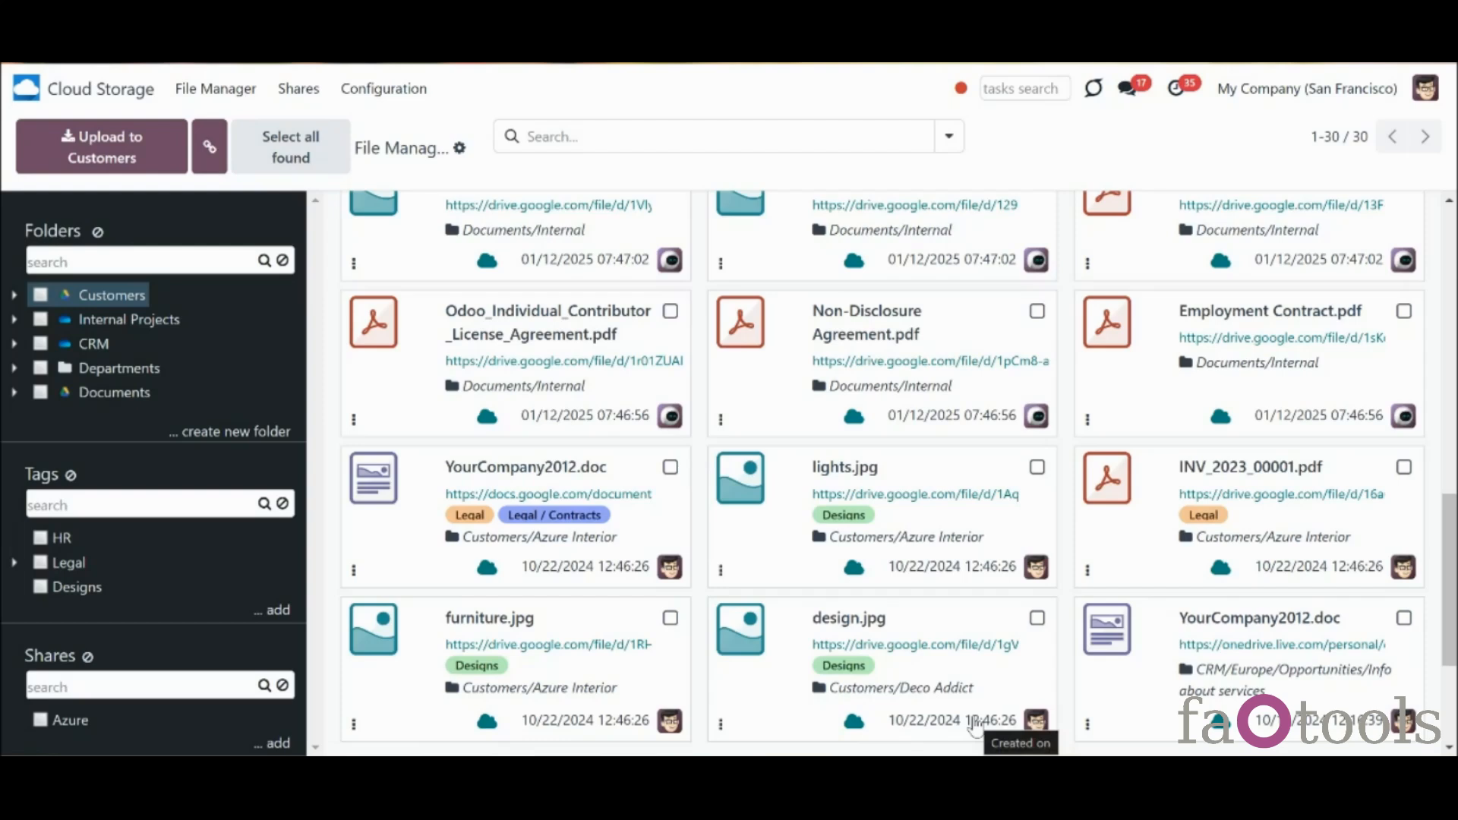
Download YourCompany2012.doc and furniture.jpg from the Azure Interior folder
click(484, 576)
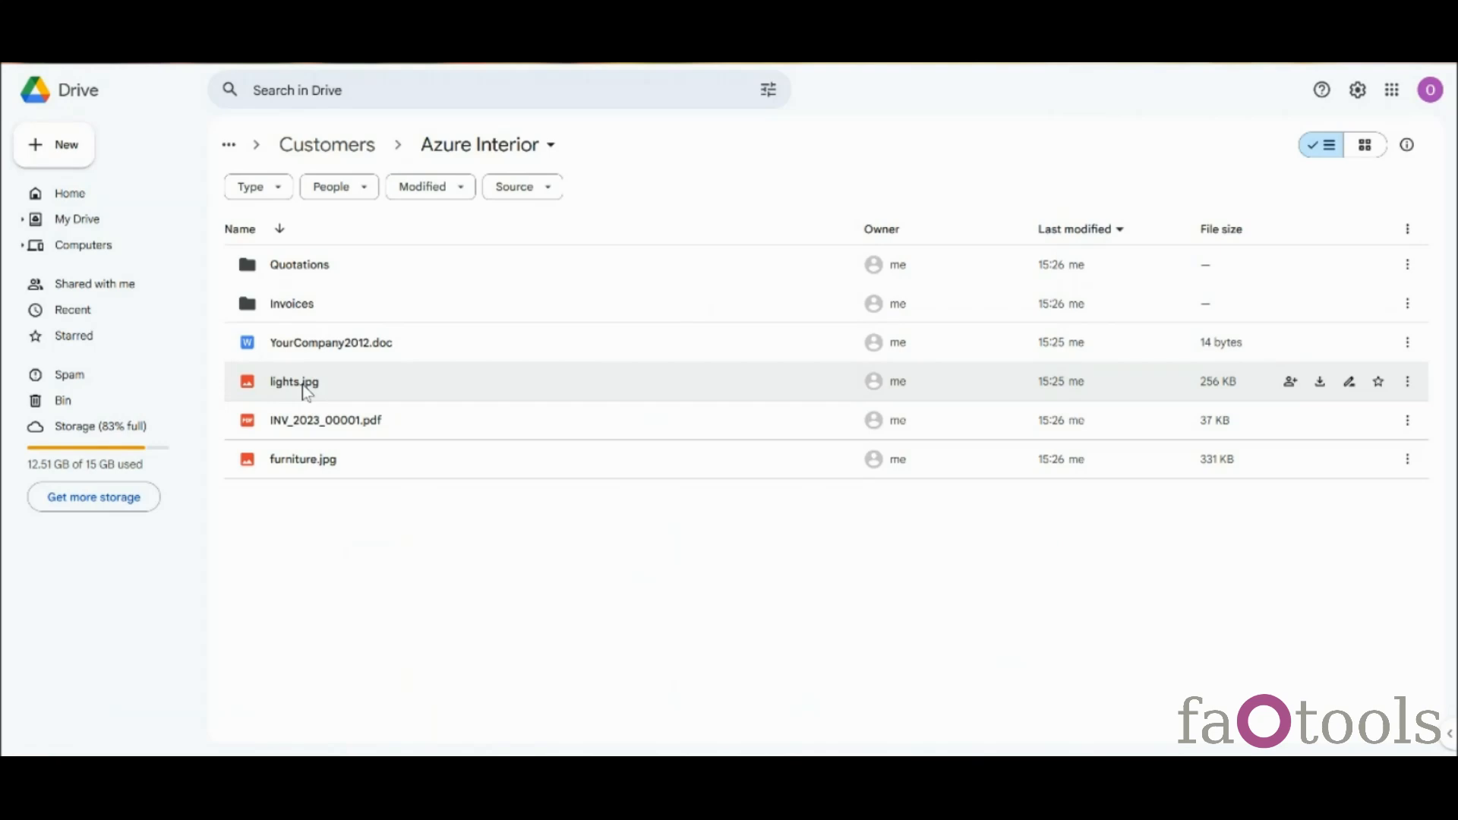
click(350, 464)
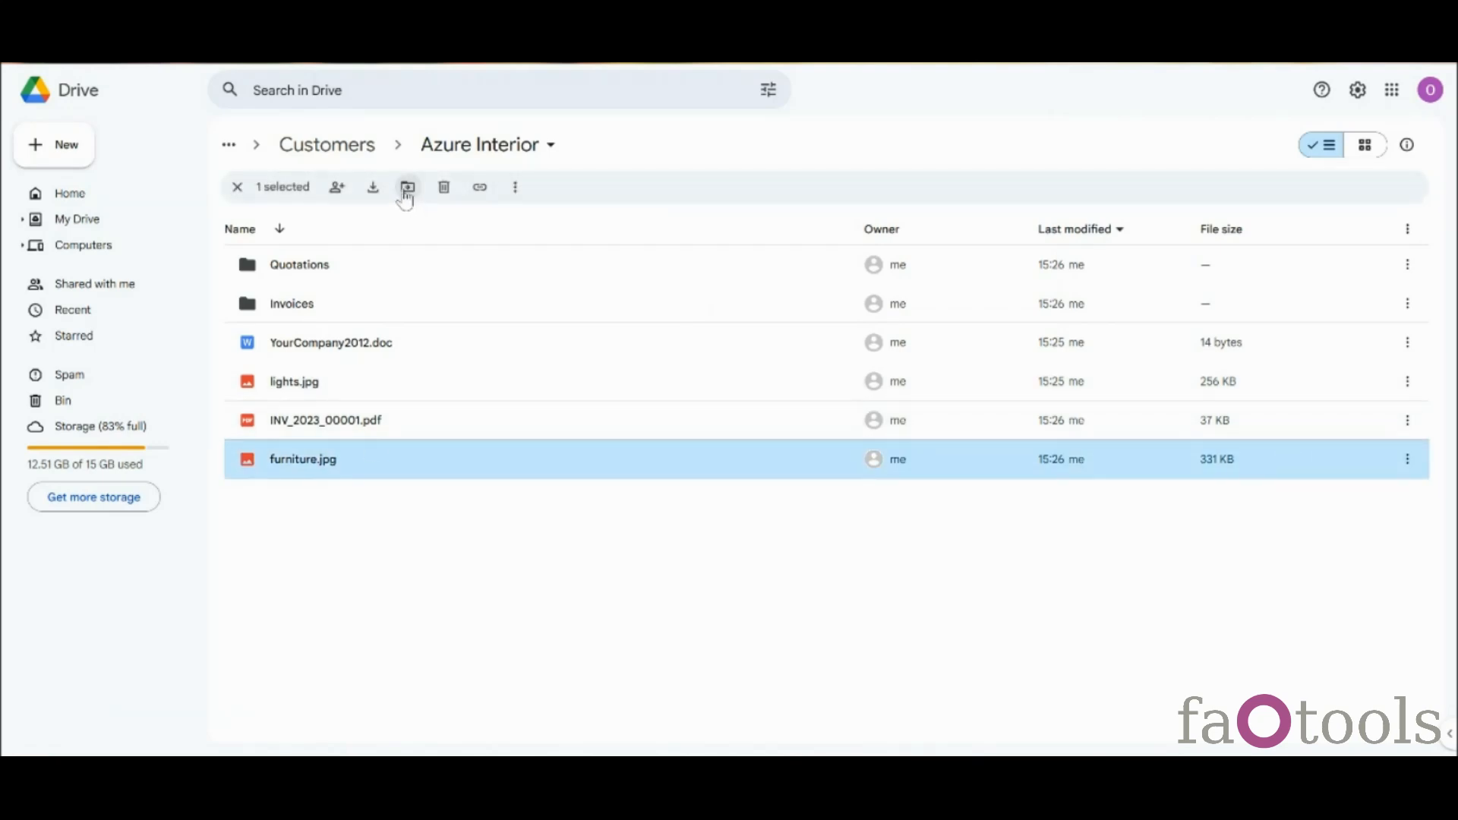
click(376, 189)
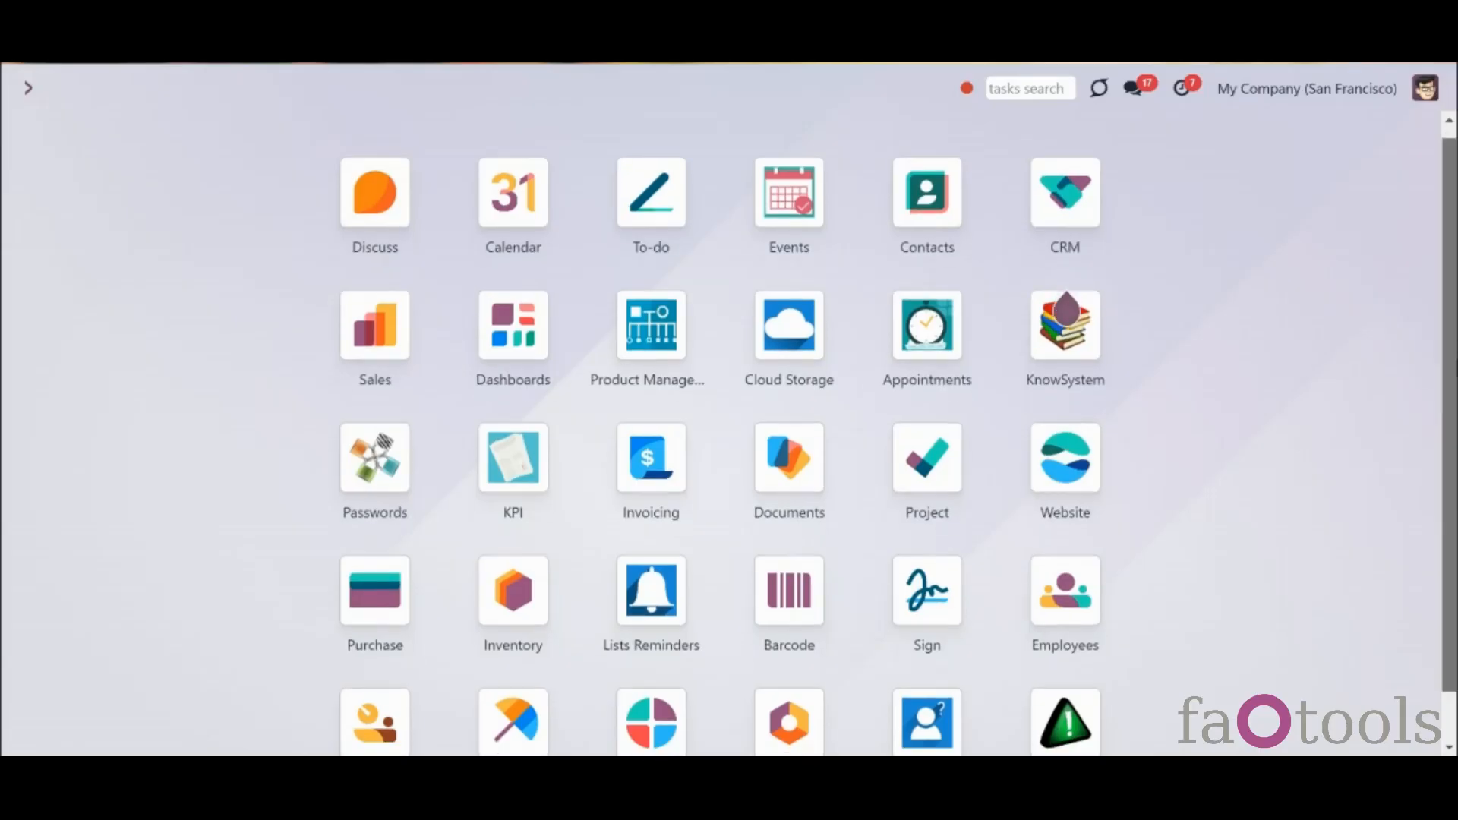
Browse the Documents Home's folders and 43 files, then return to the apps menu for Cloud Storage
scroll(840, 414, down, 2)
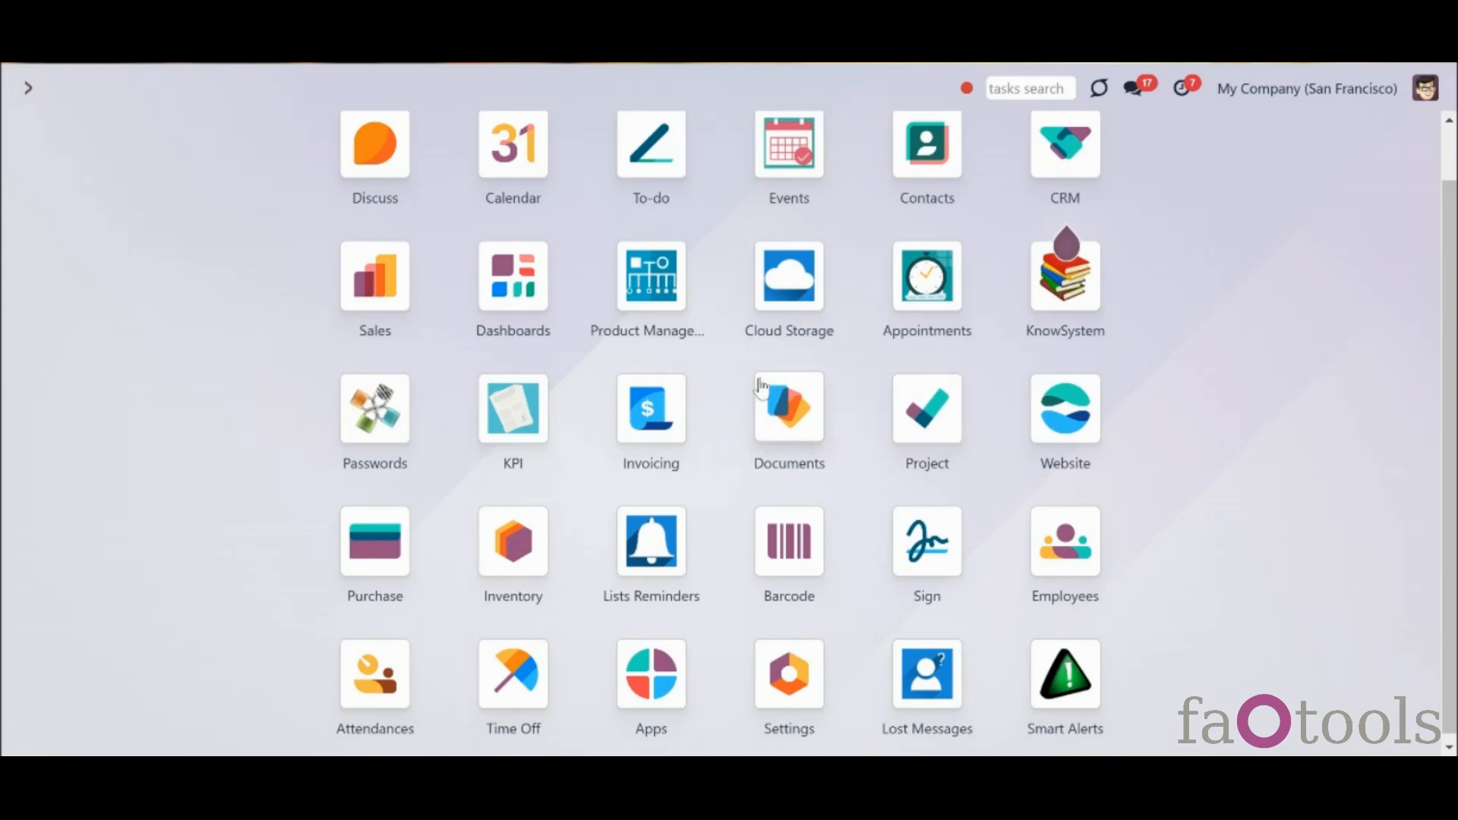
click(810, 440)
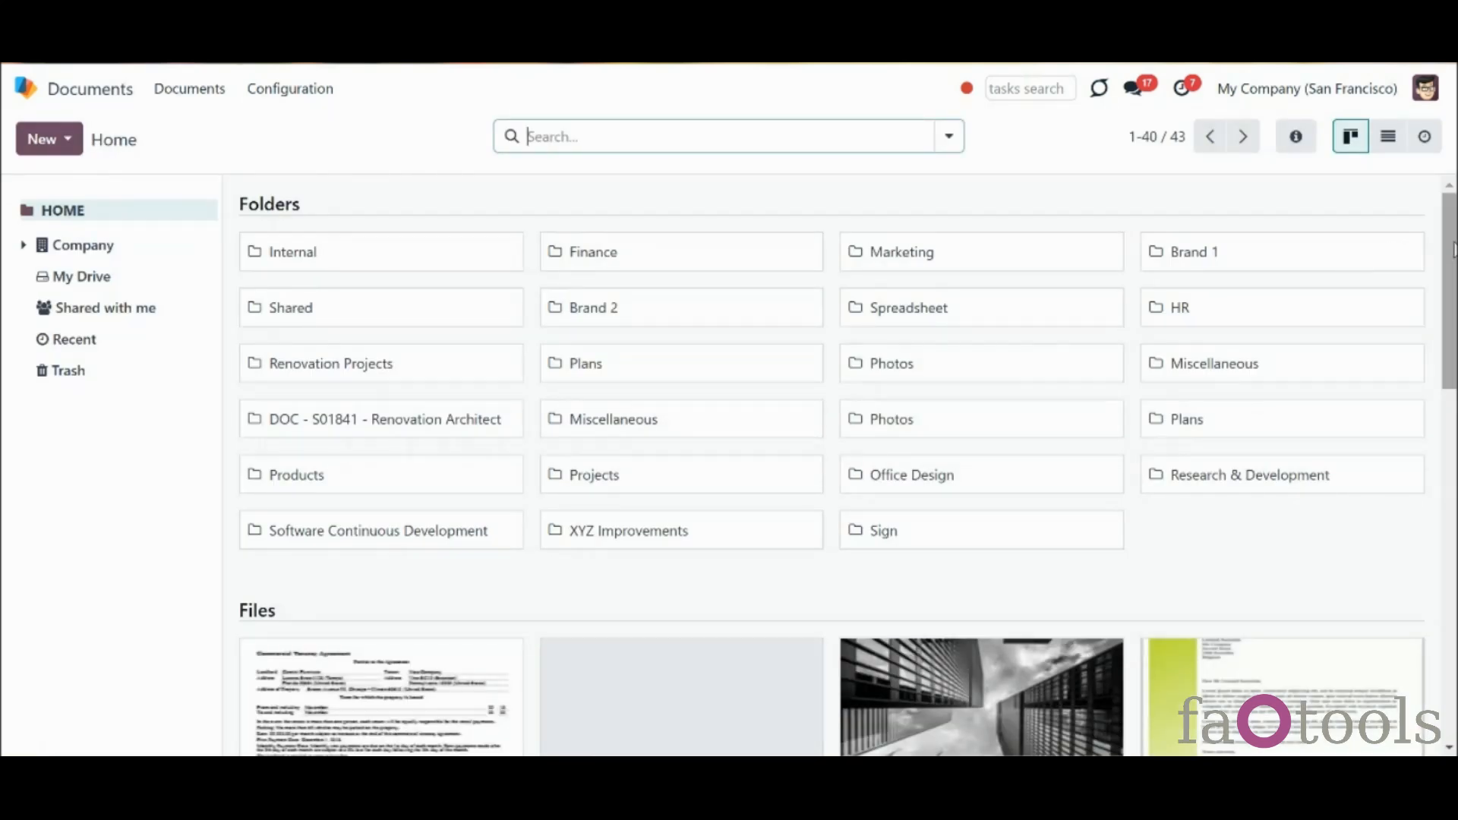
scroll(809, 440, down, 2)
scroll(832, 466, down, 3)
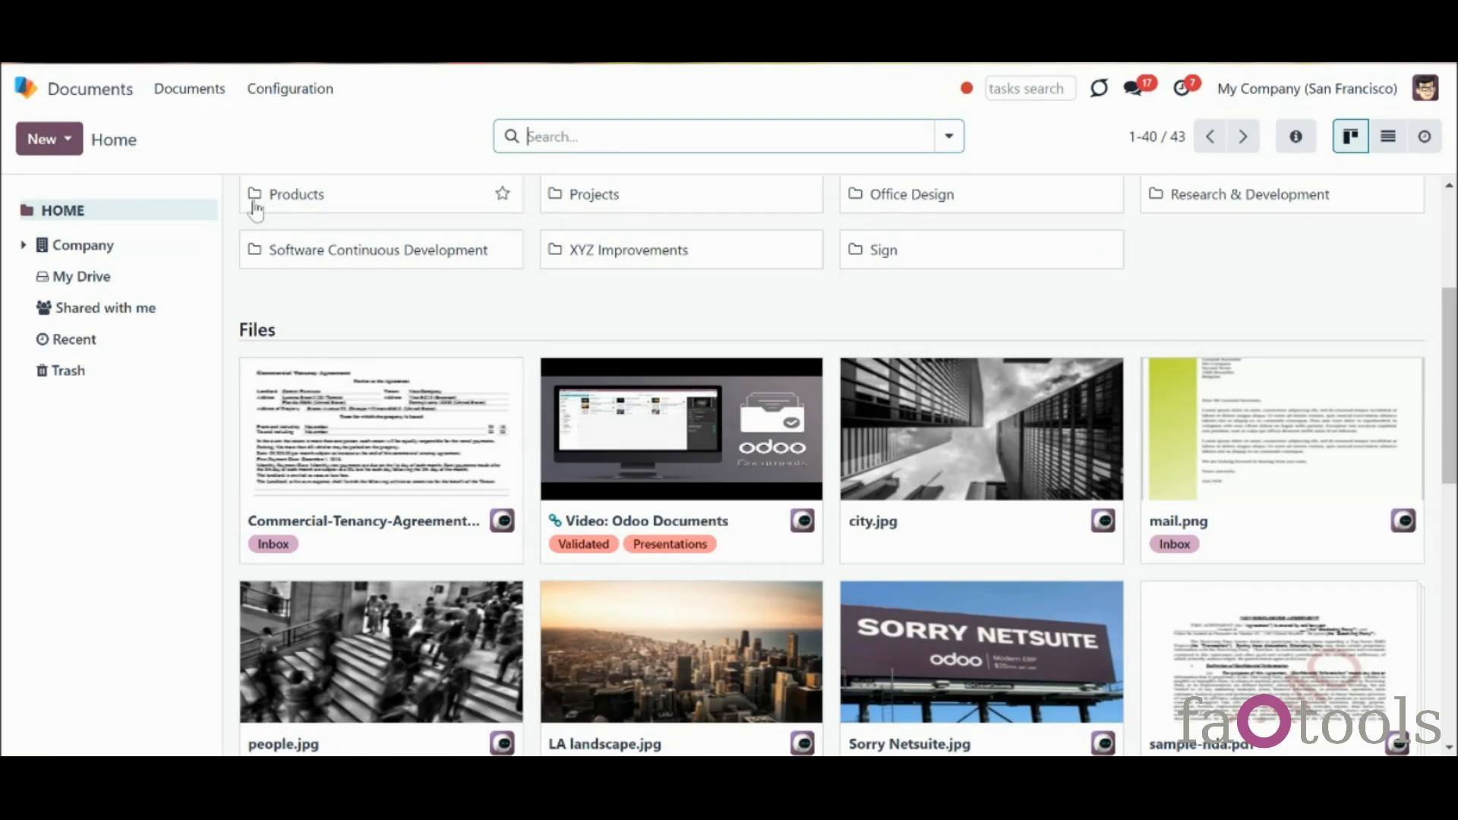
click(27, 89)
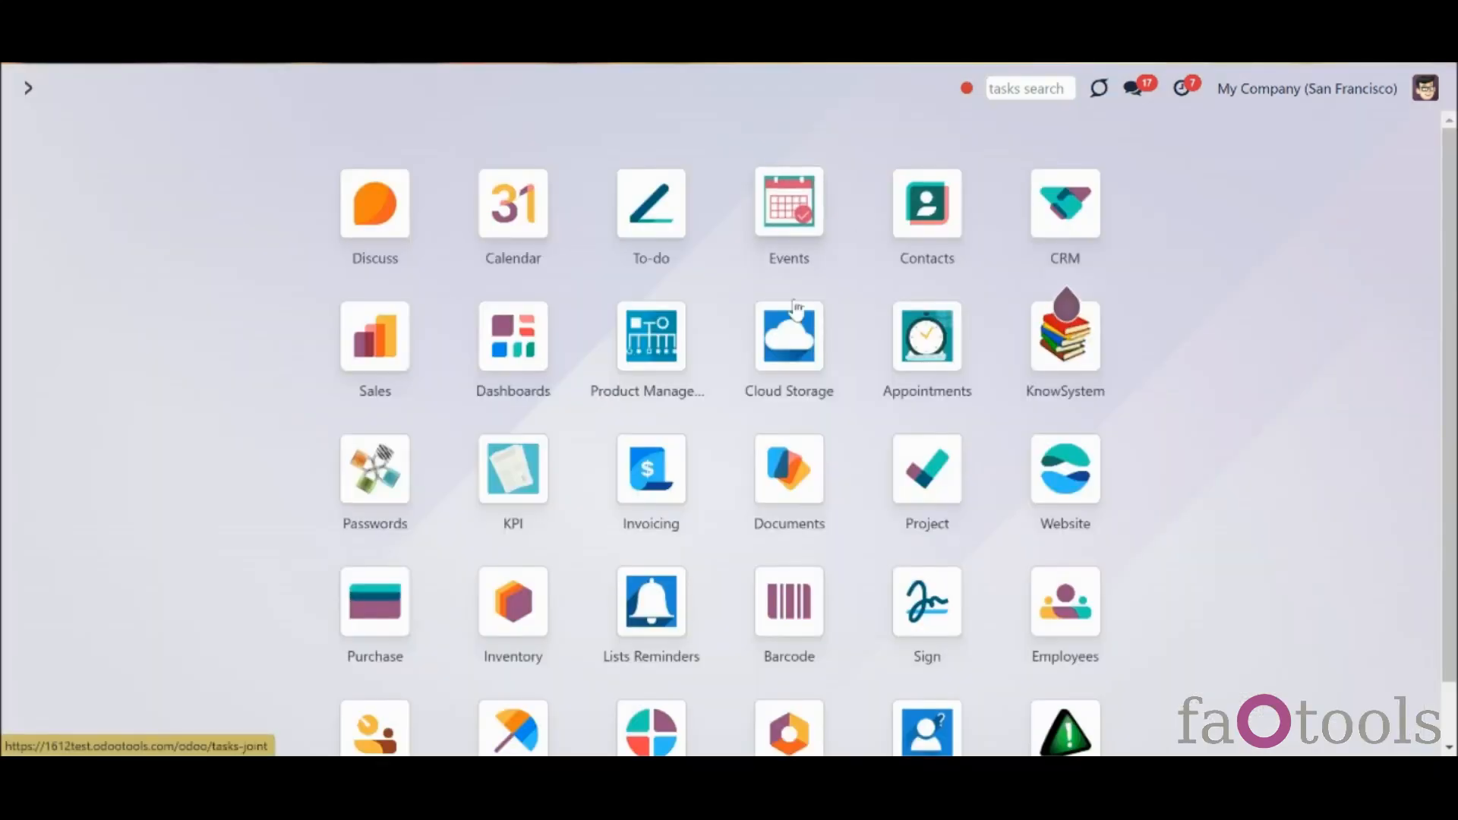
click(792, 333)
click(387, 88)
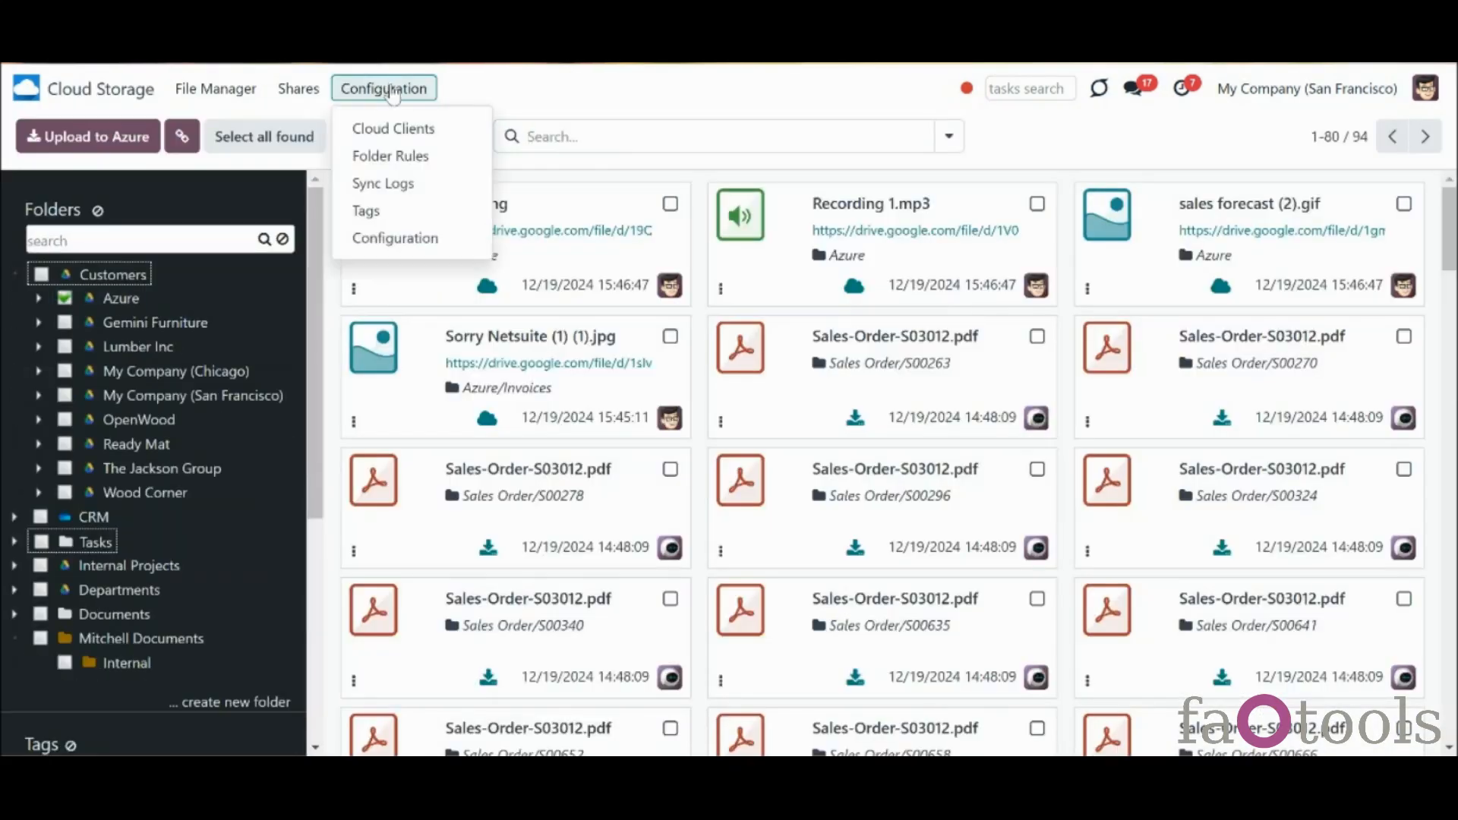
click(410, 155)
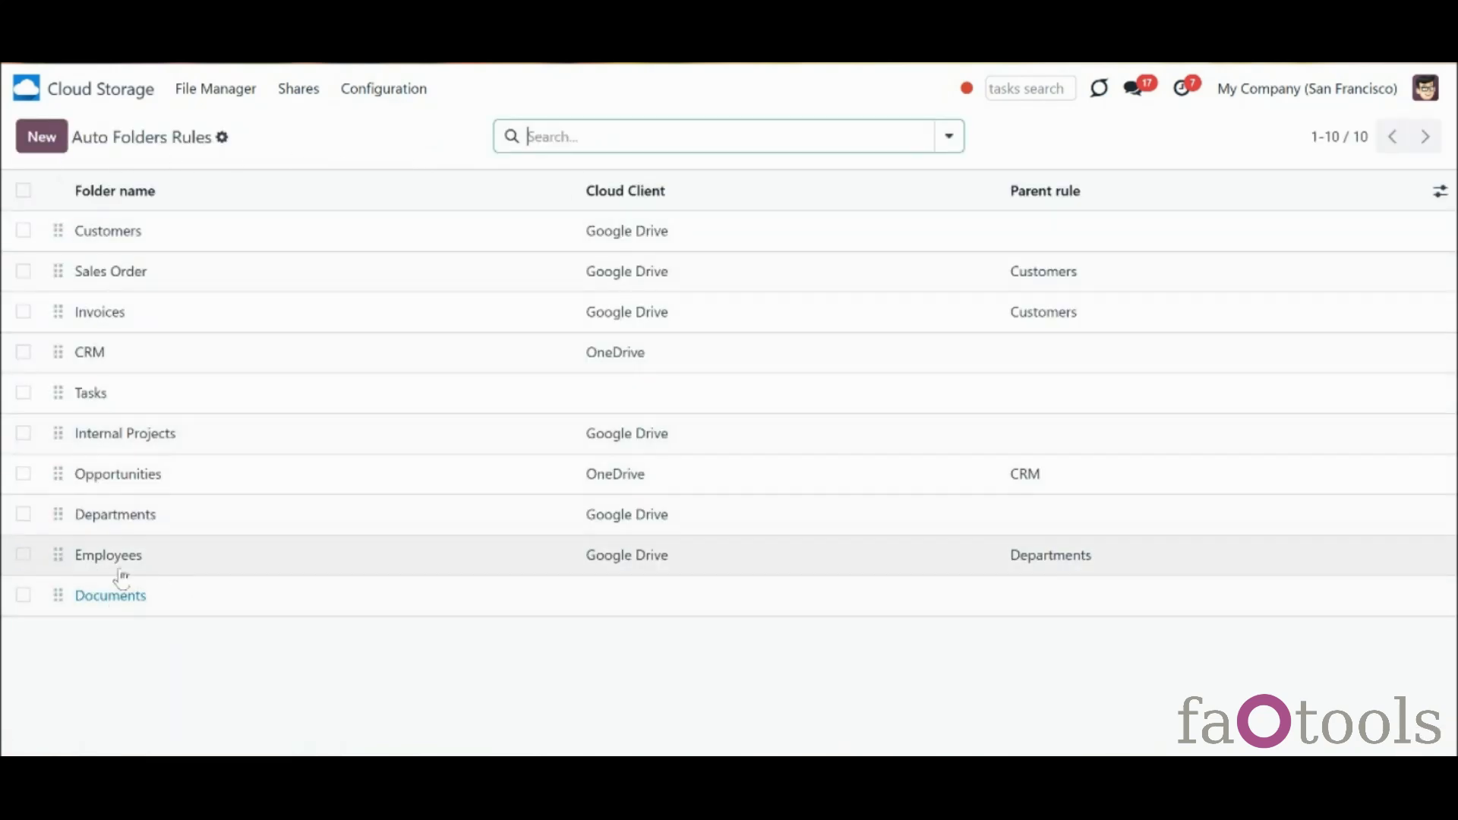
click(245, 600)
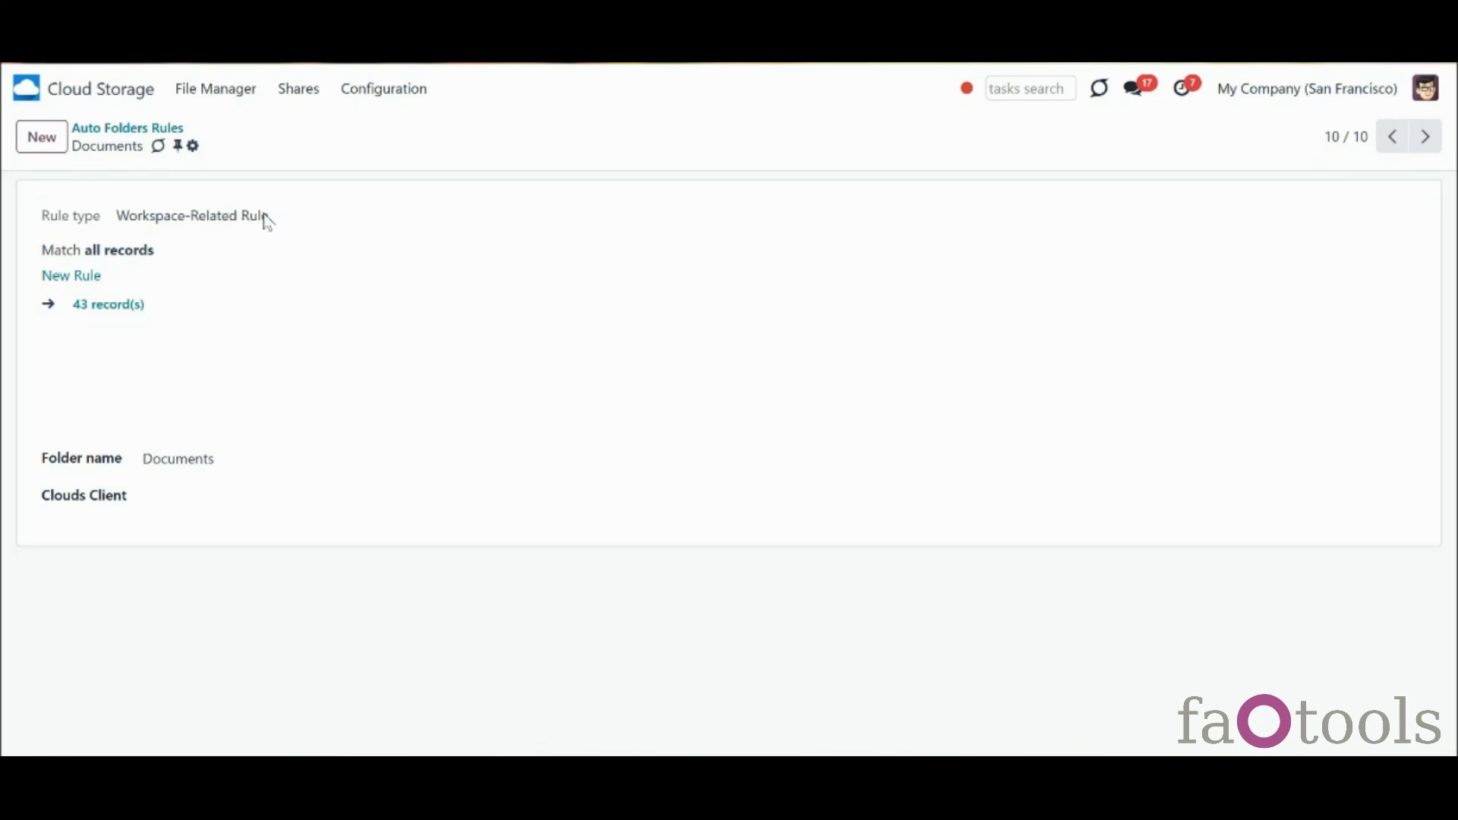
click(135, 134)
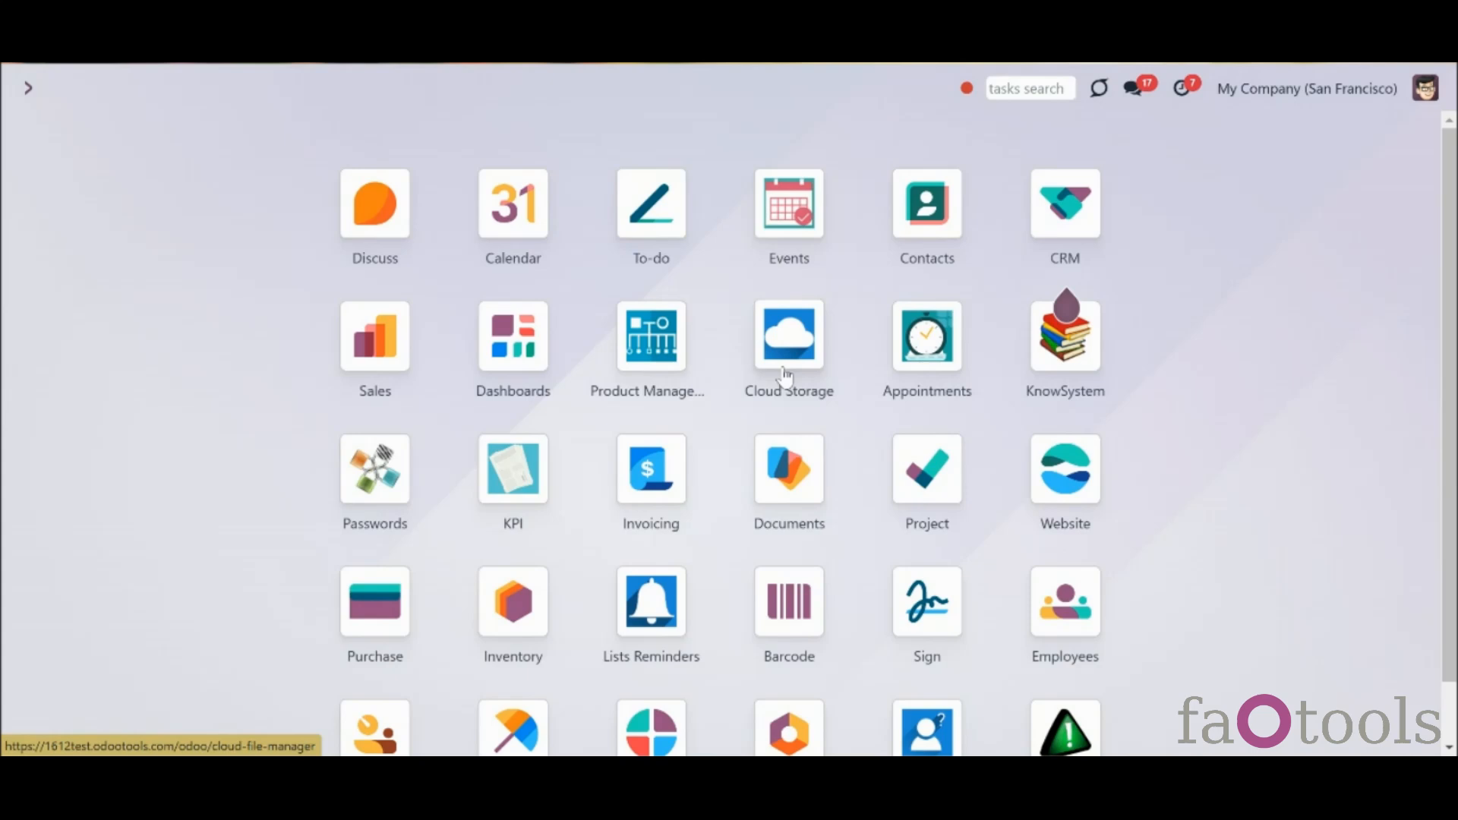
click(783, 368)
click(410, 91)
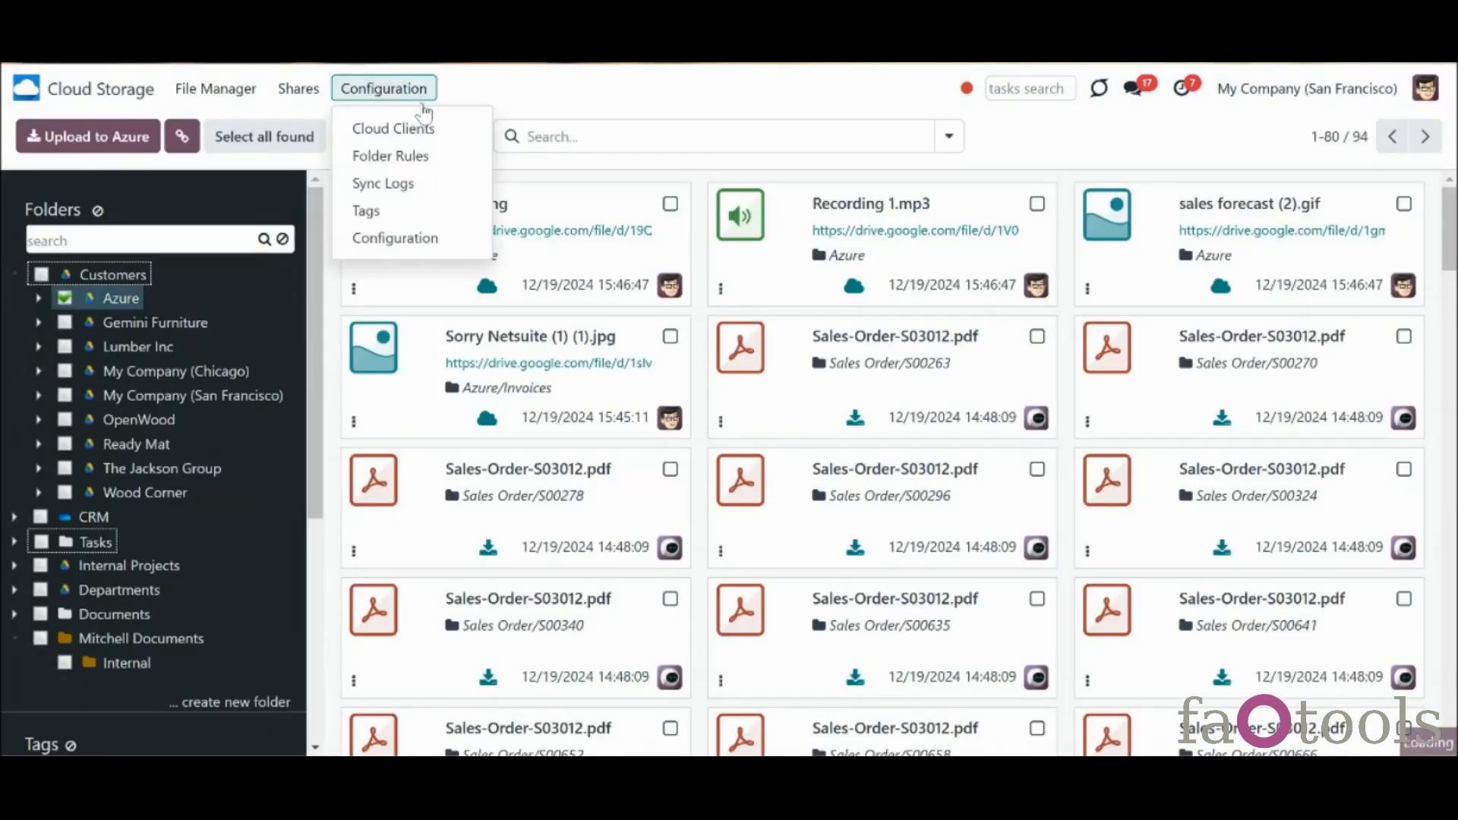
Create a Workspace-Related folder rule with folder name Documents and OneDrive as cloud client
click(431, 158)
click(57, 144)
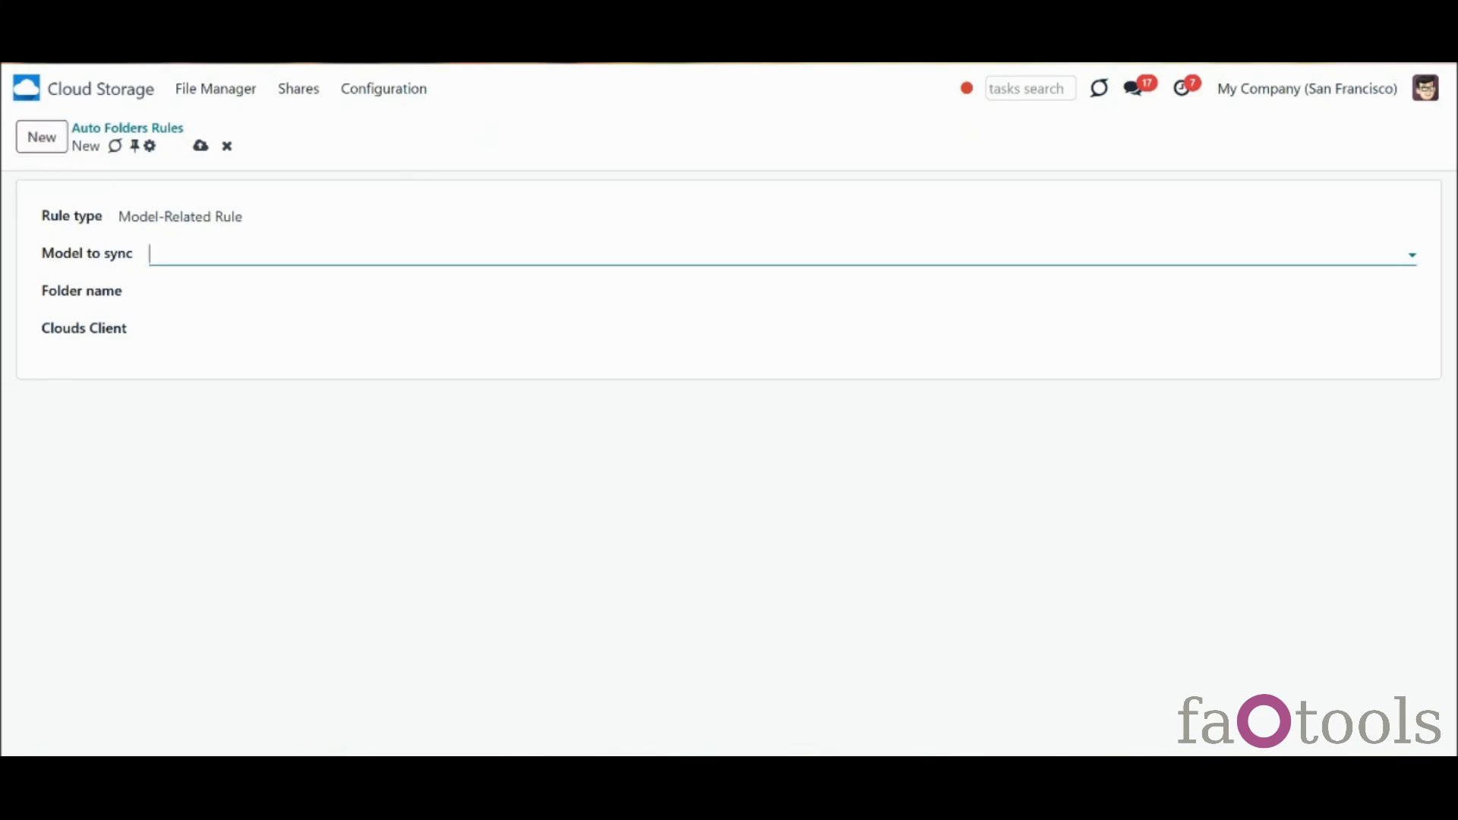
click(243, 221)
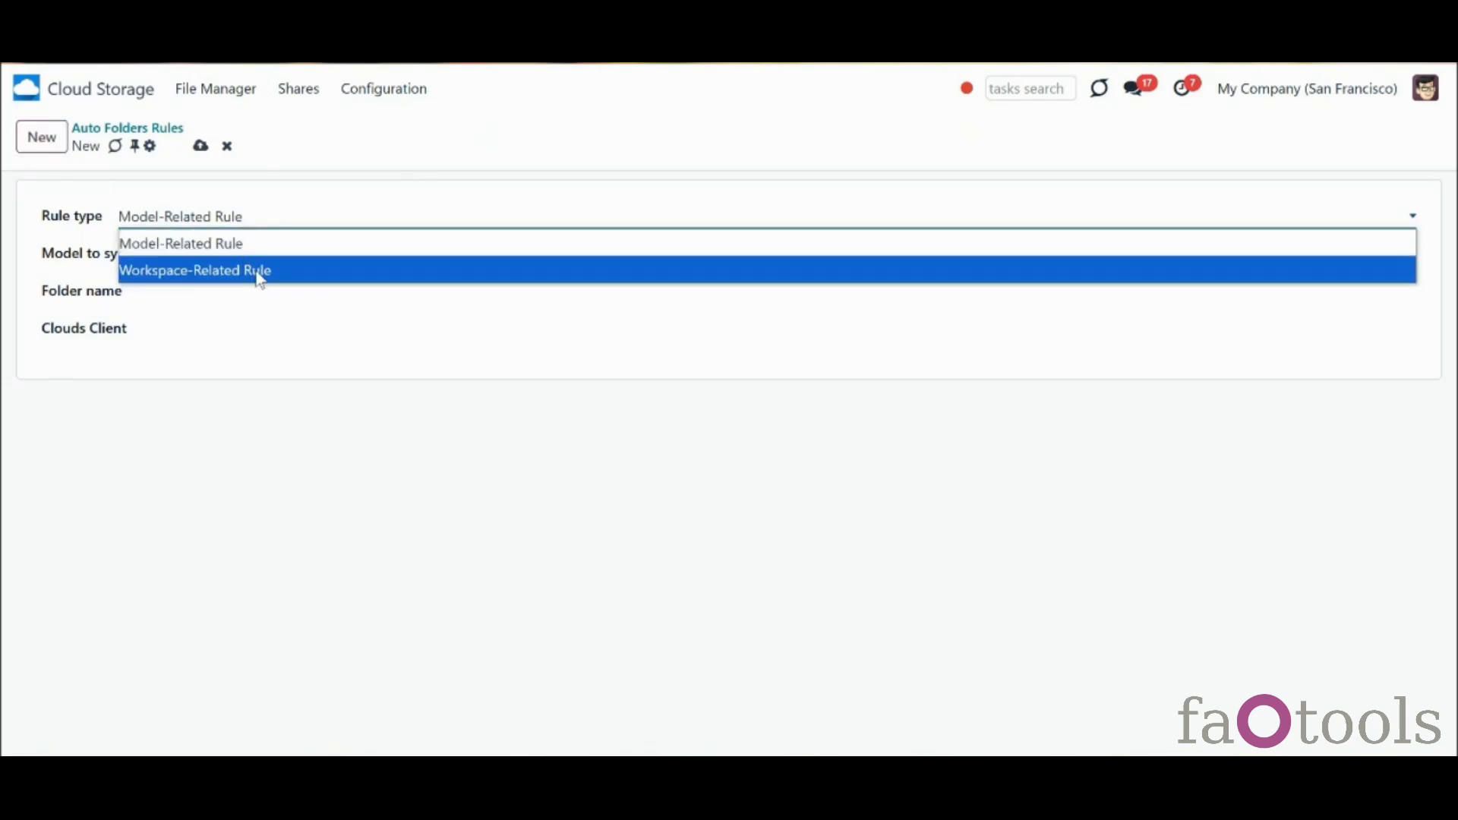
click(259, 273)
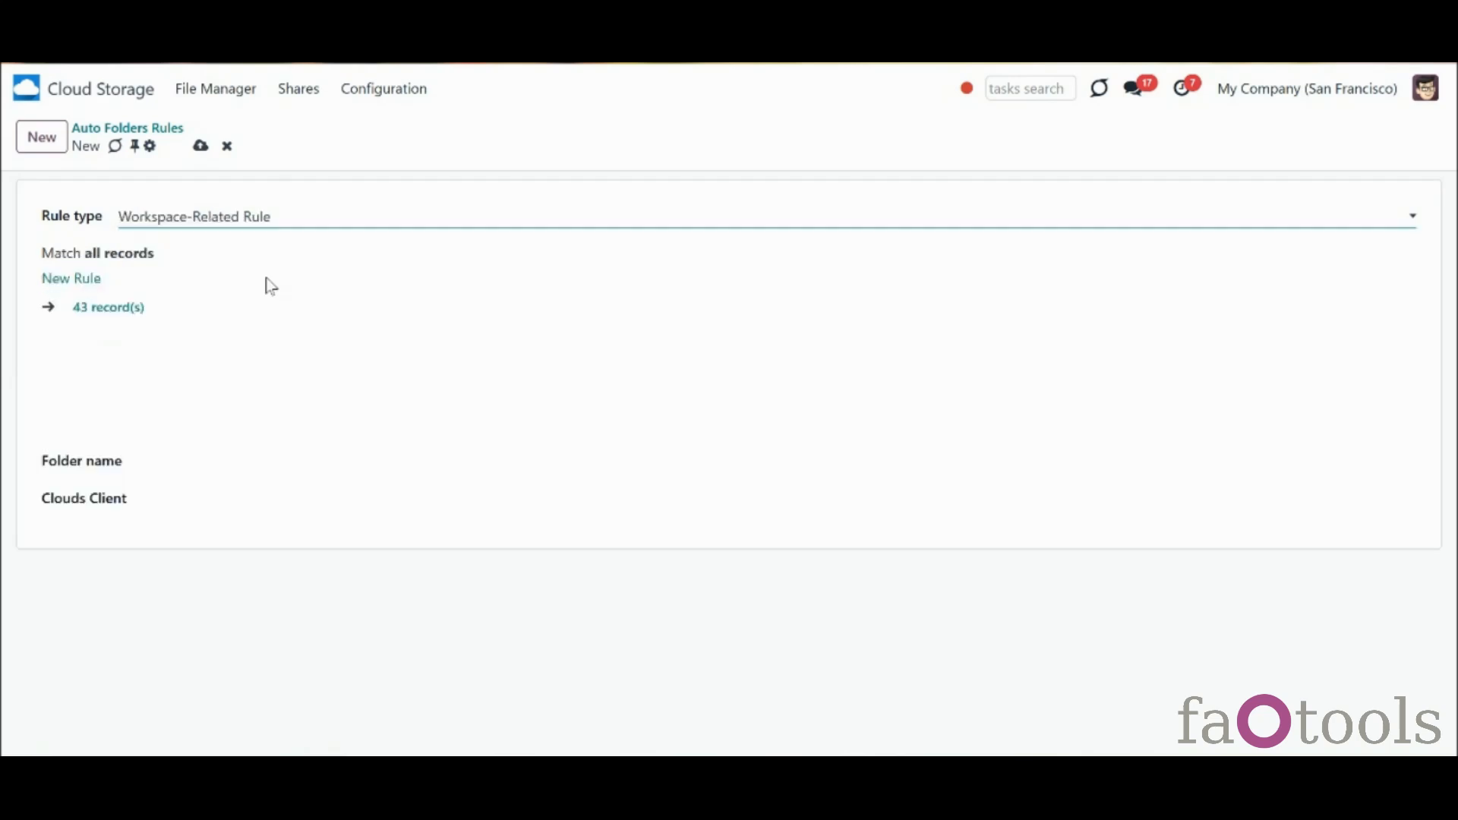
click(254, 458)
text(*, ?, ", ', :, <, >, /, +, %, !, @, \ /)
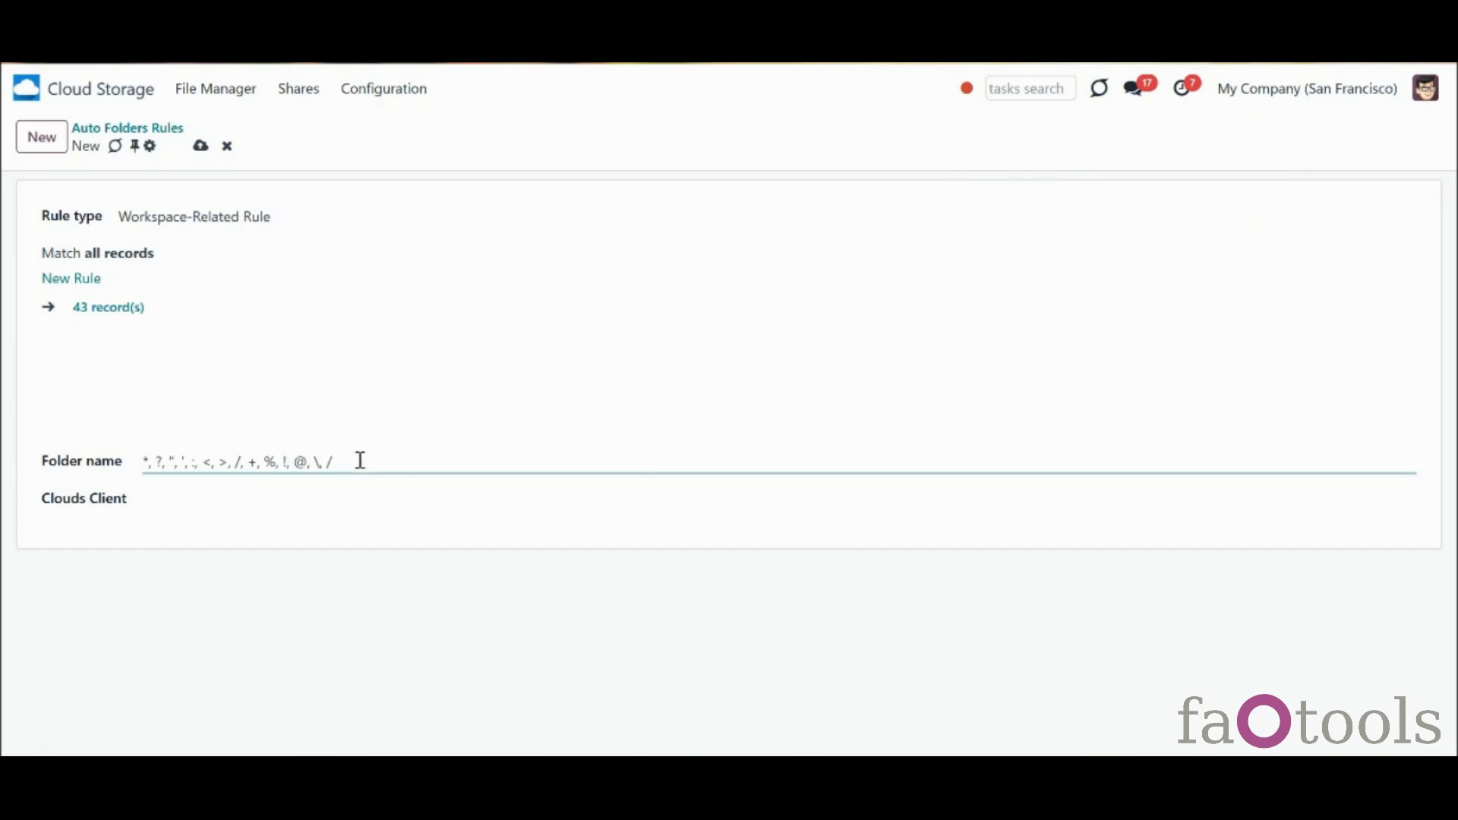
drag(334, 462, 29, 465)
text(Documents)
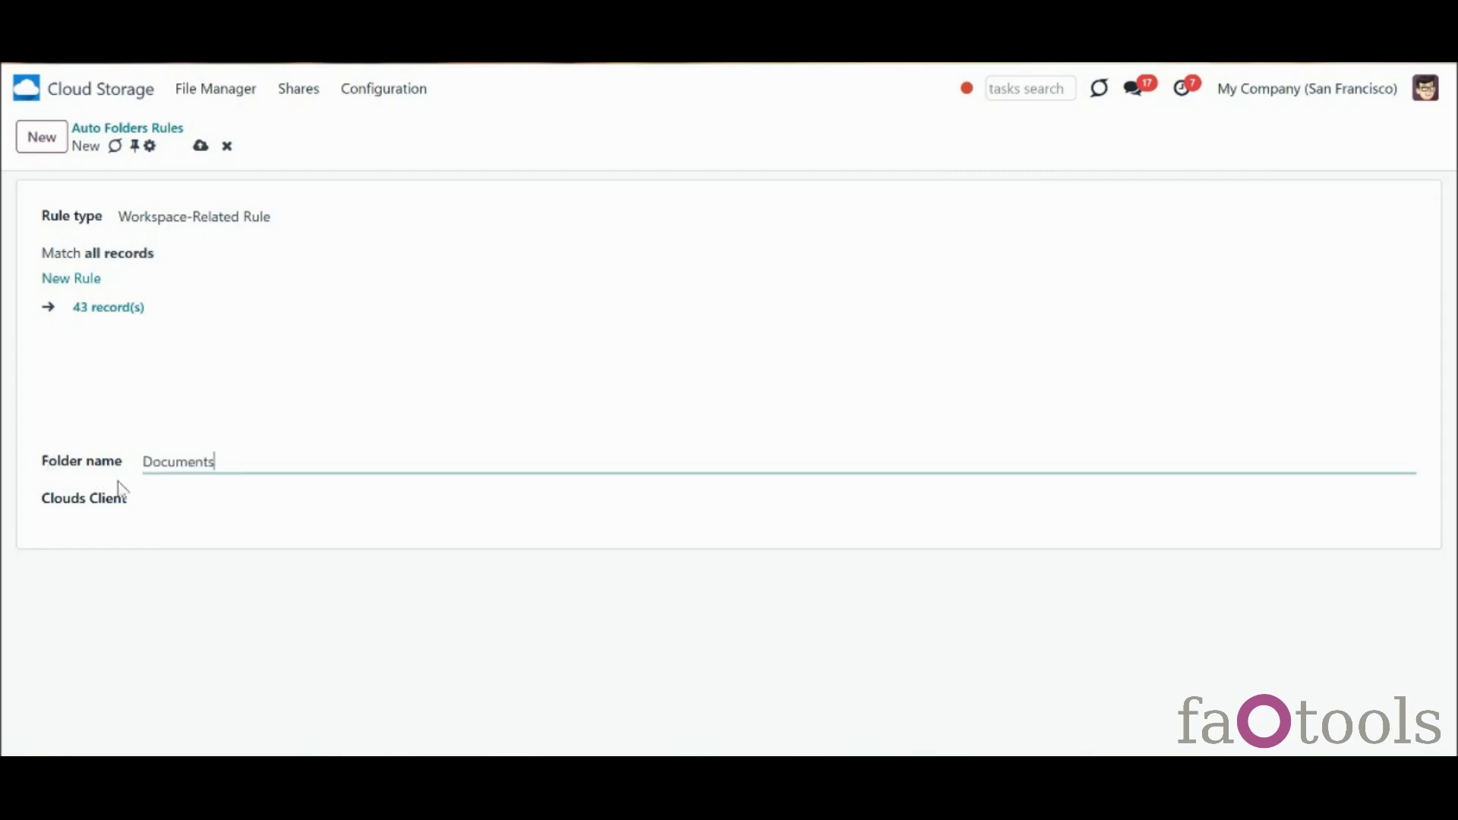
click(216, 498)
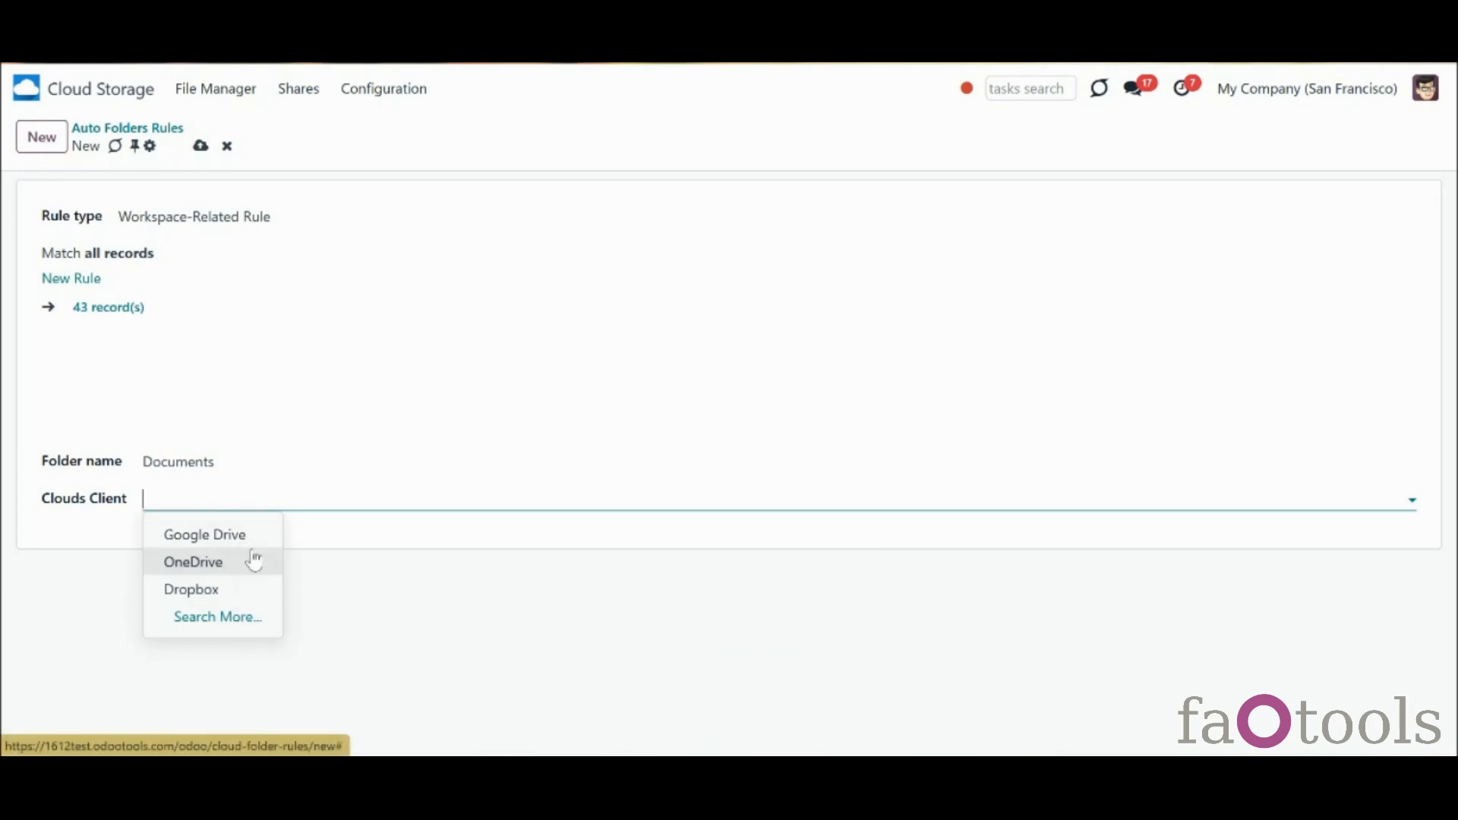
click(251, 574)
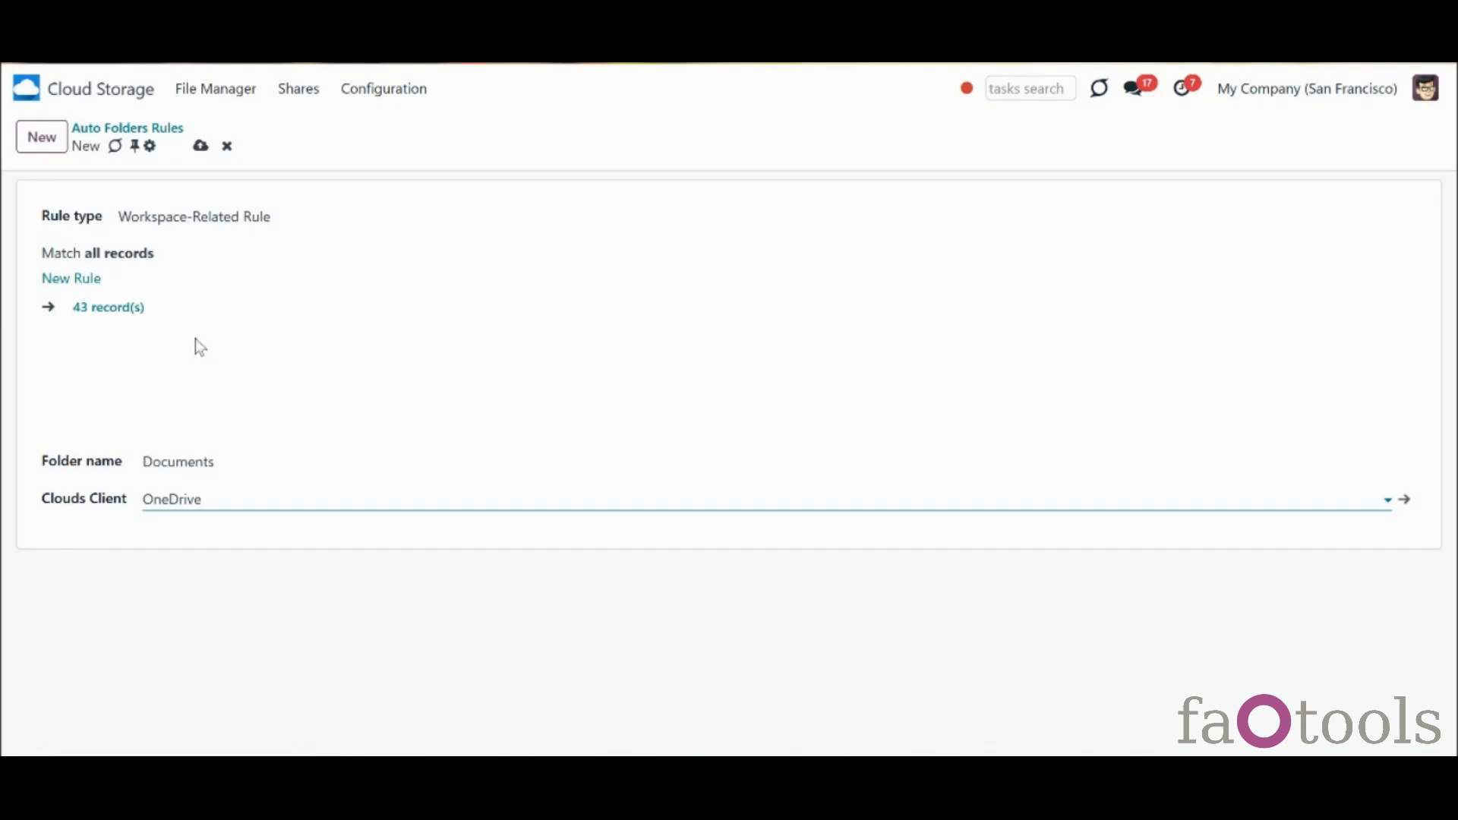
Add a condition to the rule and set its field to Owner
click(96, 284)
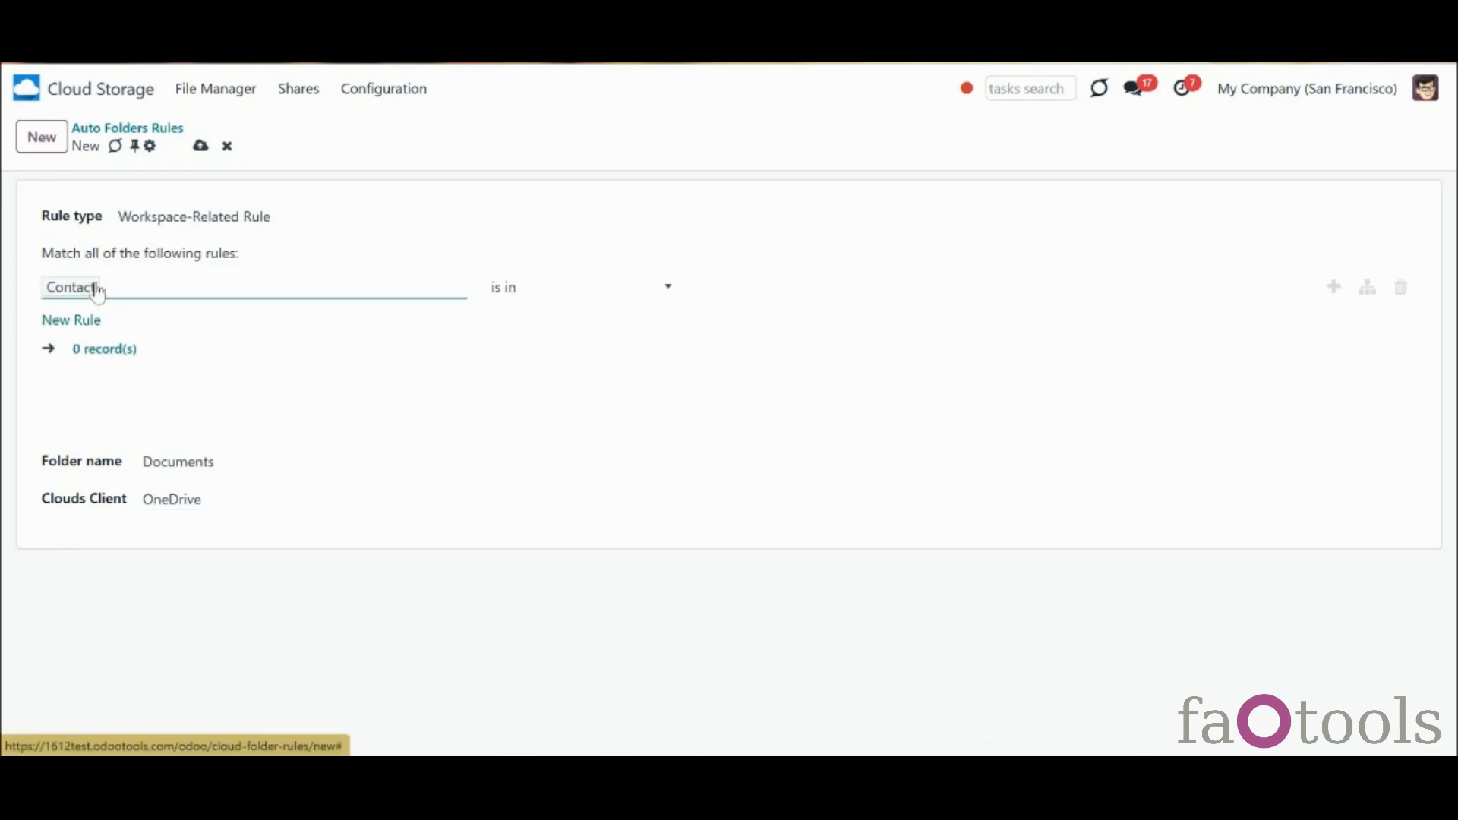
click(134, 295)
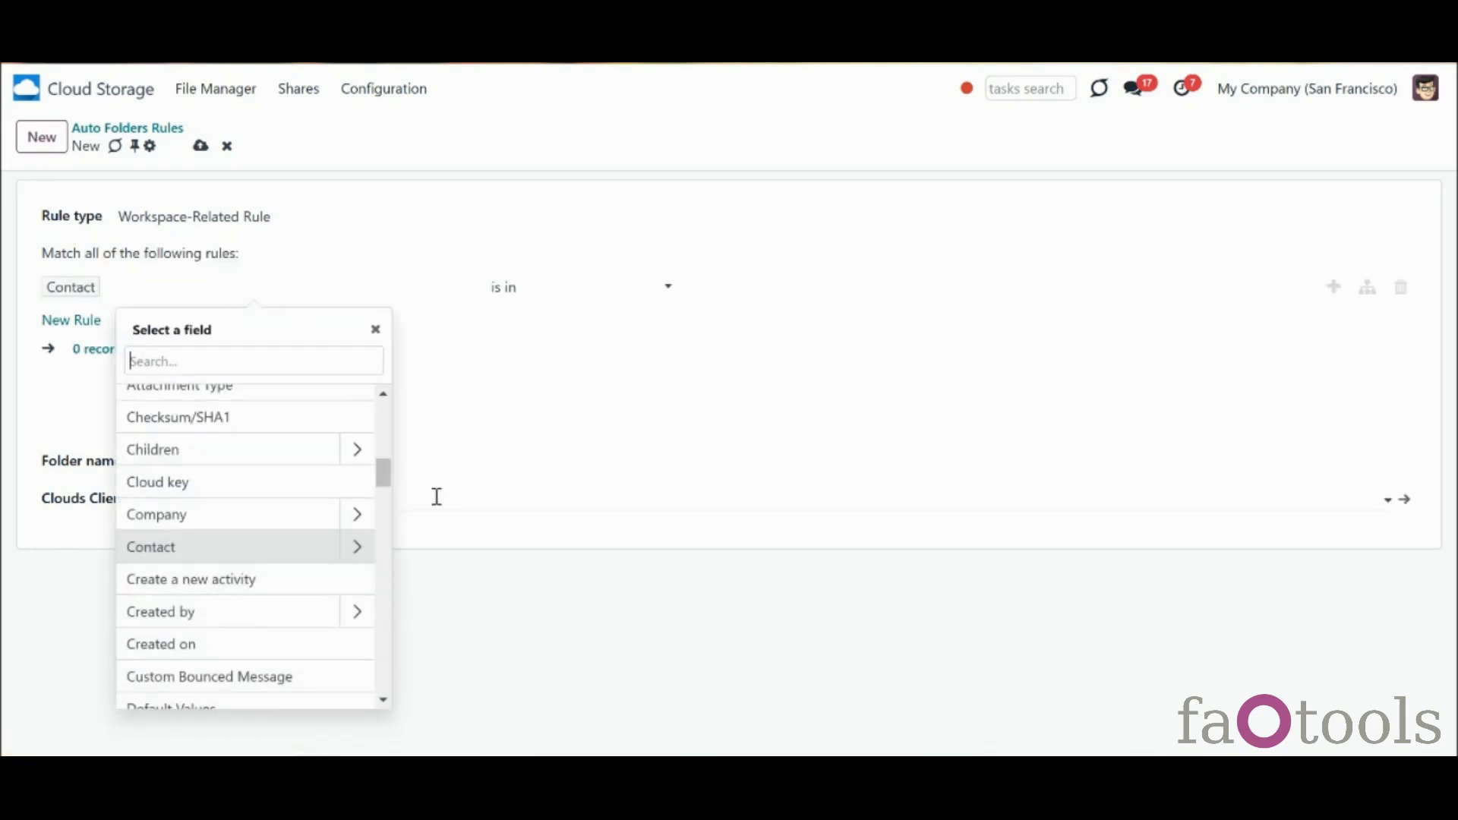
drag(382, 474, 413, 619)
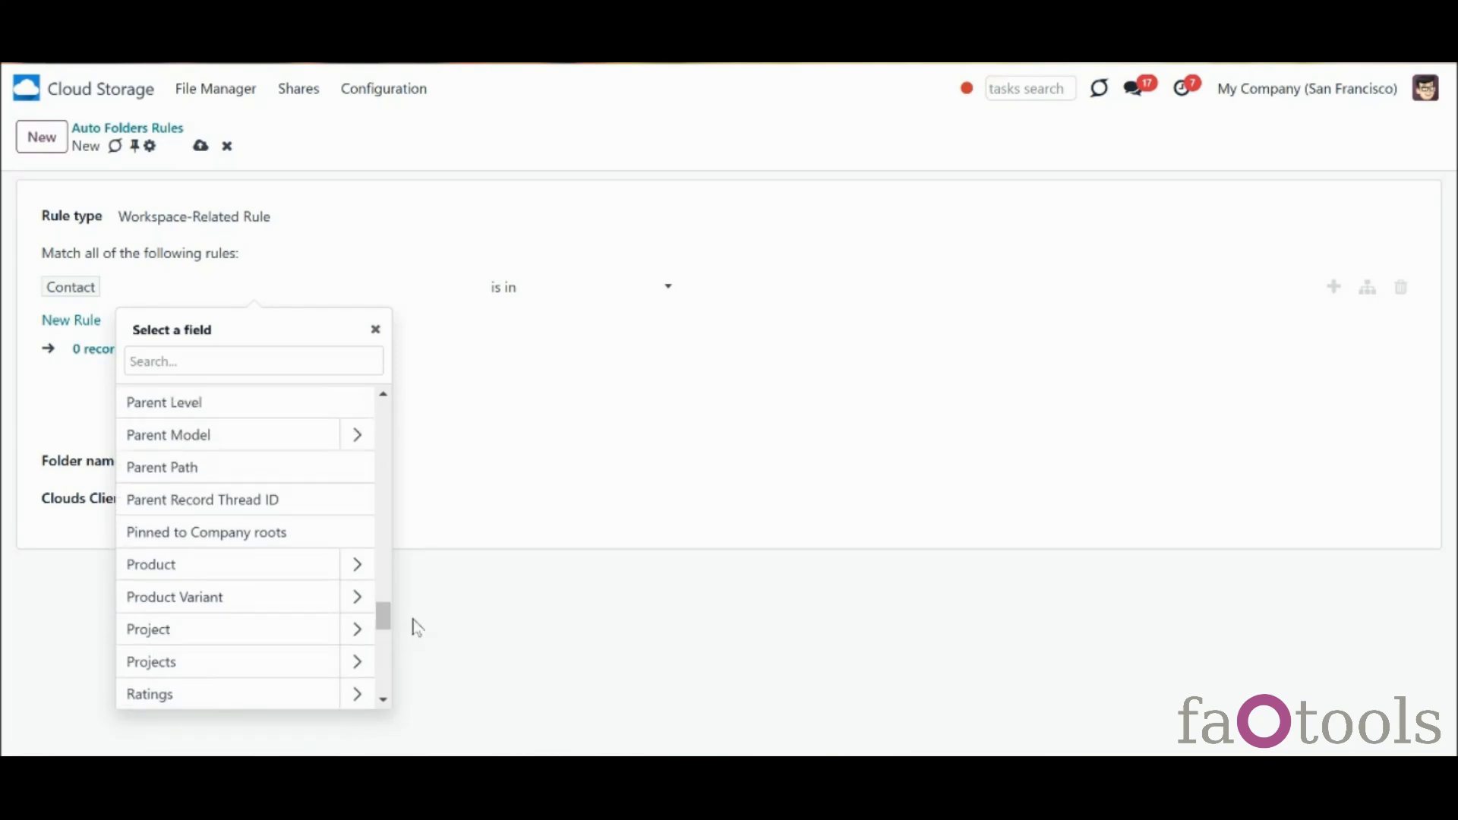
click(254, 369)
text(own)
key(Return)
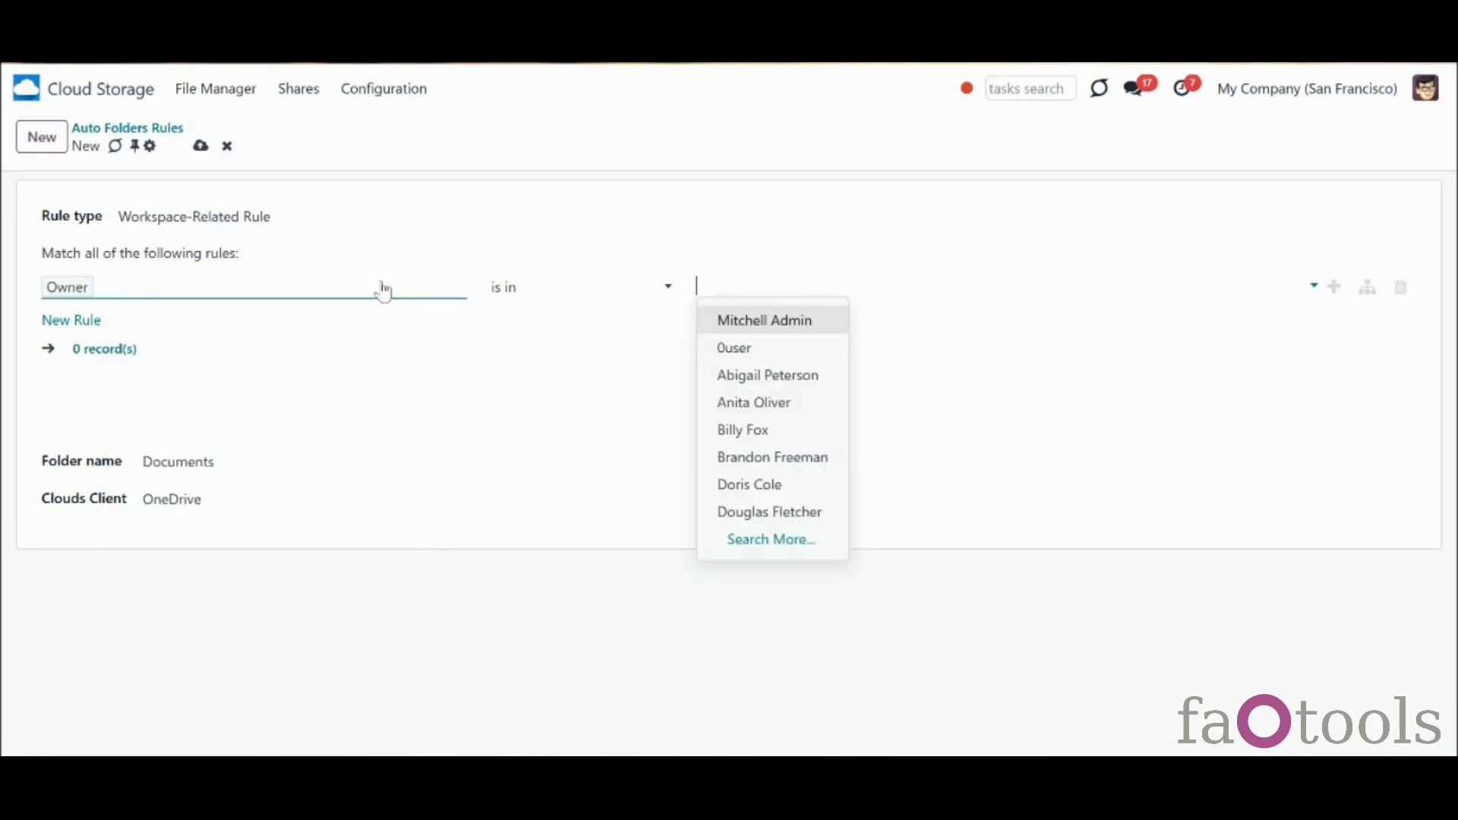
Switch the condition to Parent Folder, then delete the condition and save the Documents rule
click(387, 293)
click(355, 357)
text(parent)
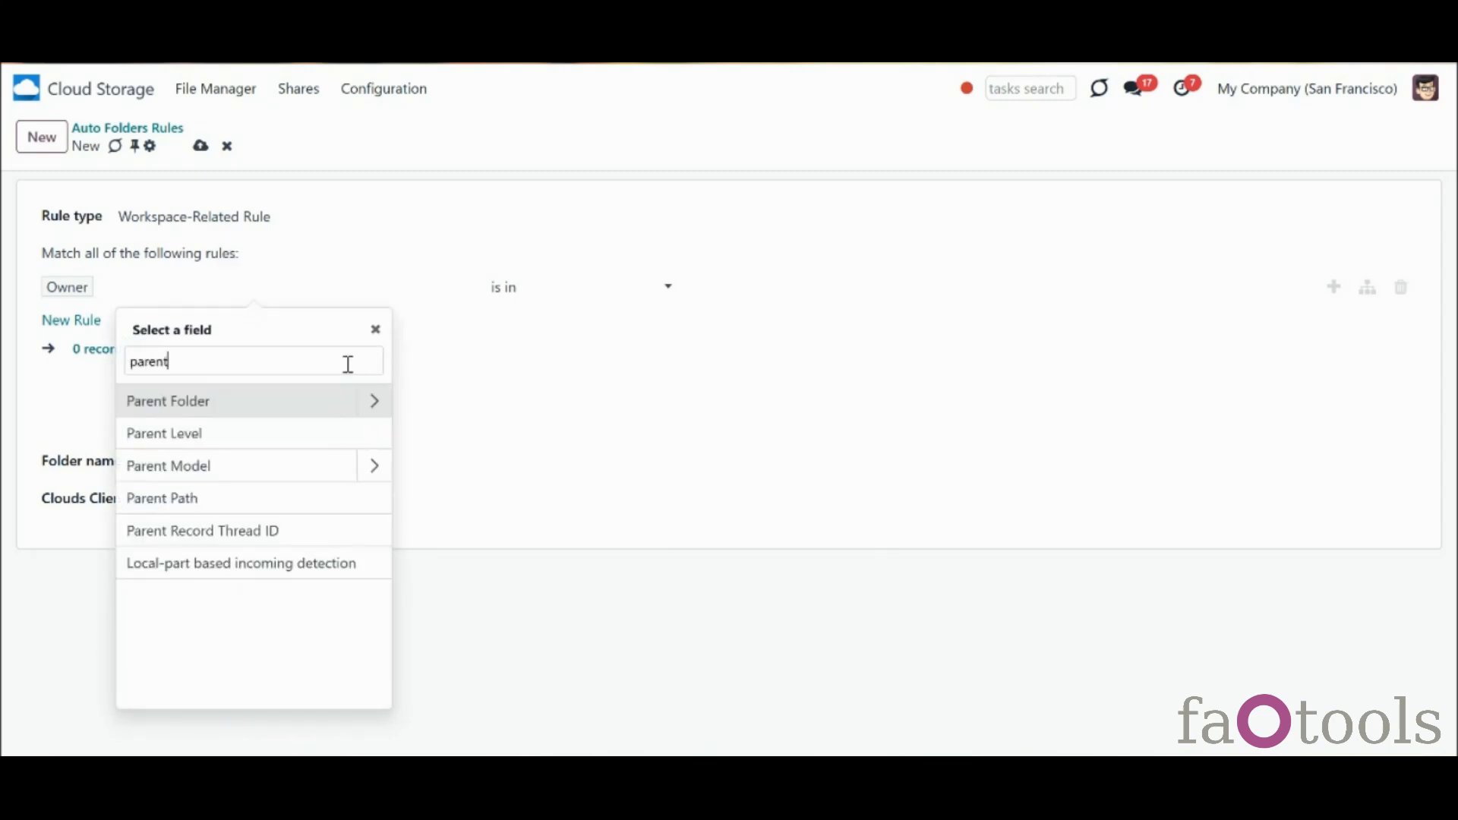
click(312, 408)
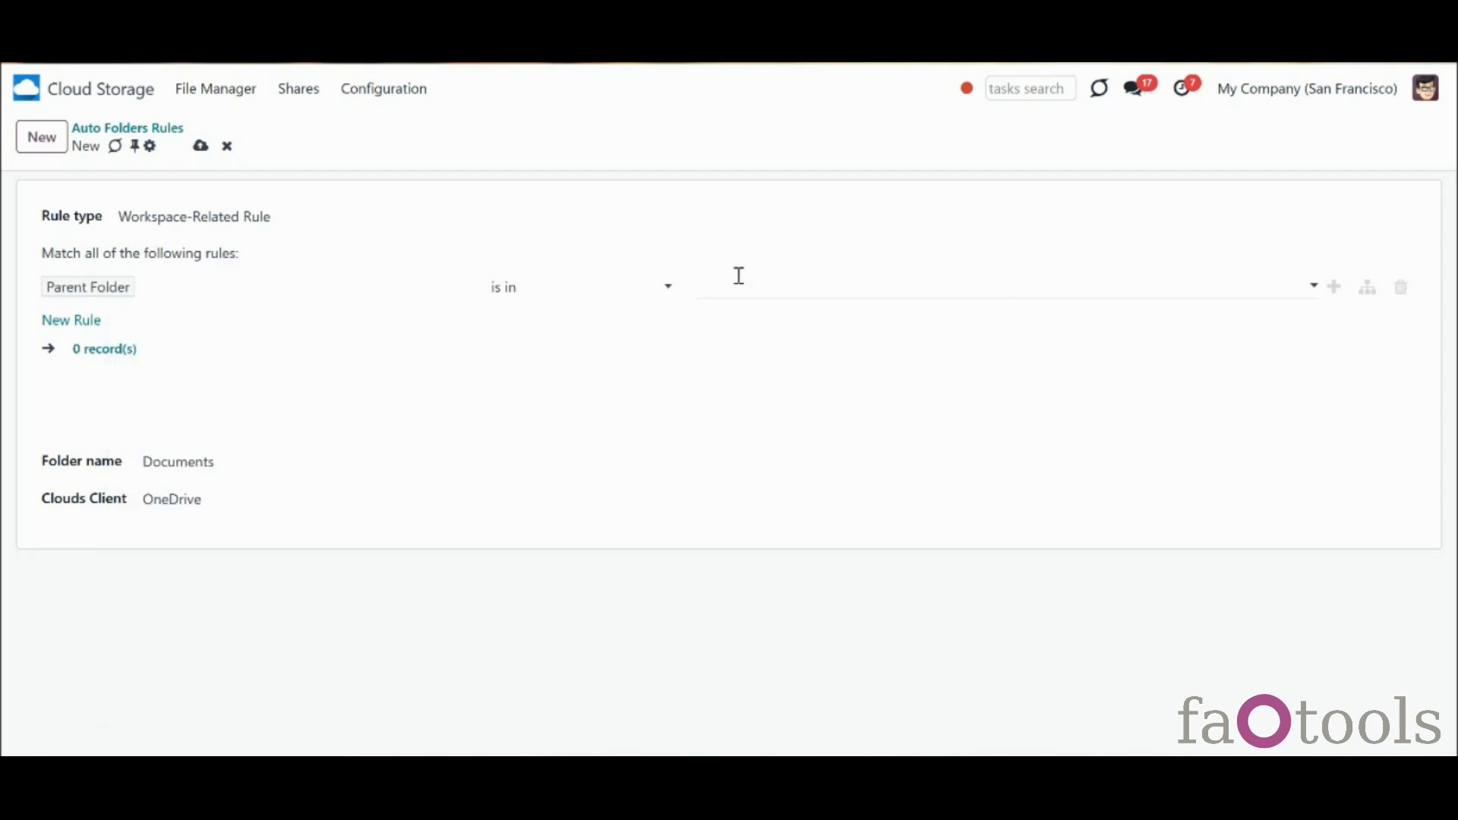
click(780, 285)
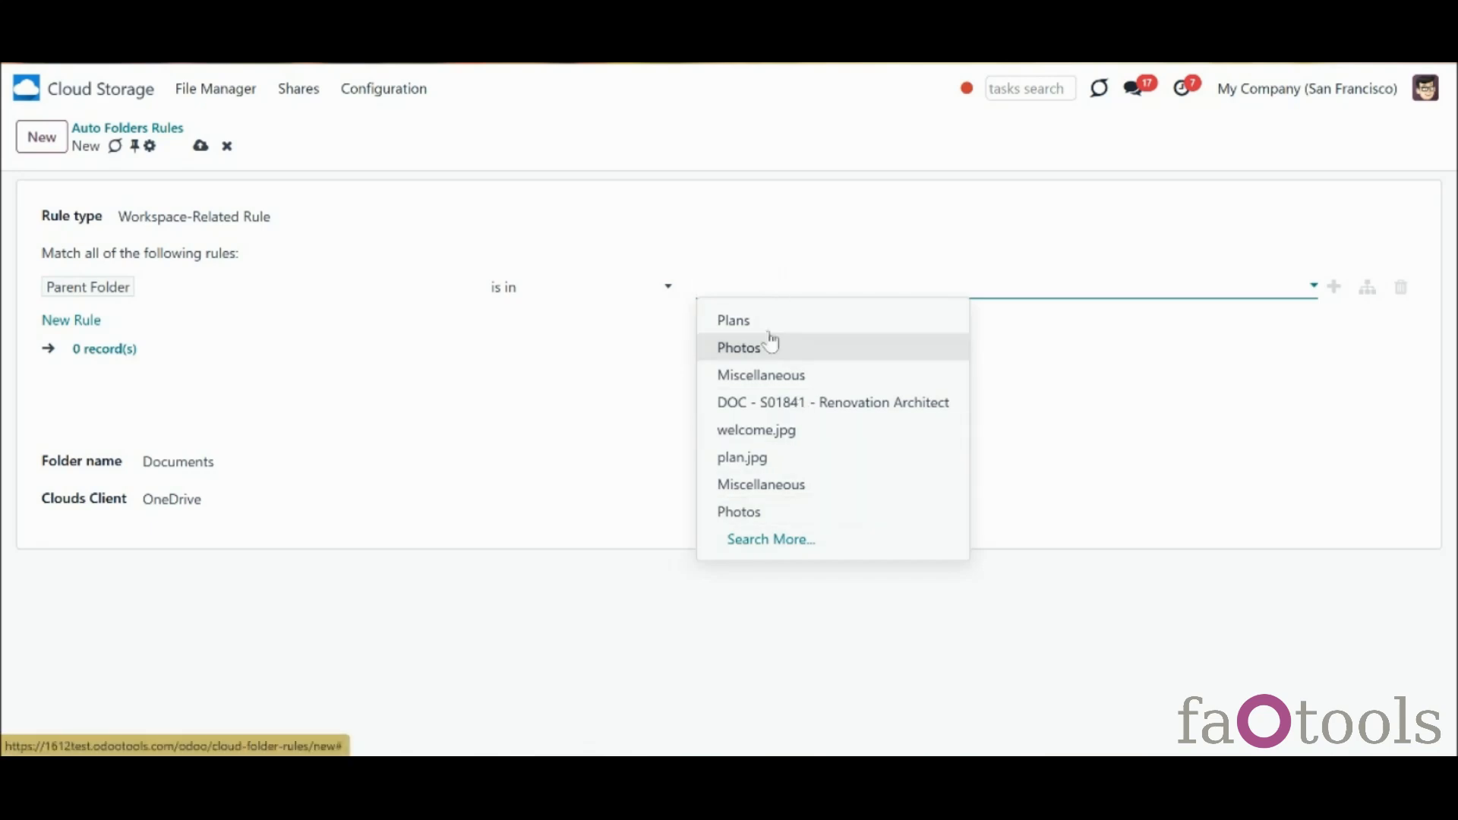
click(1401, 288)
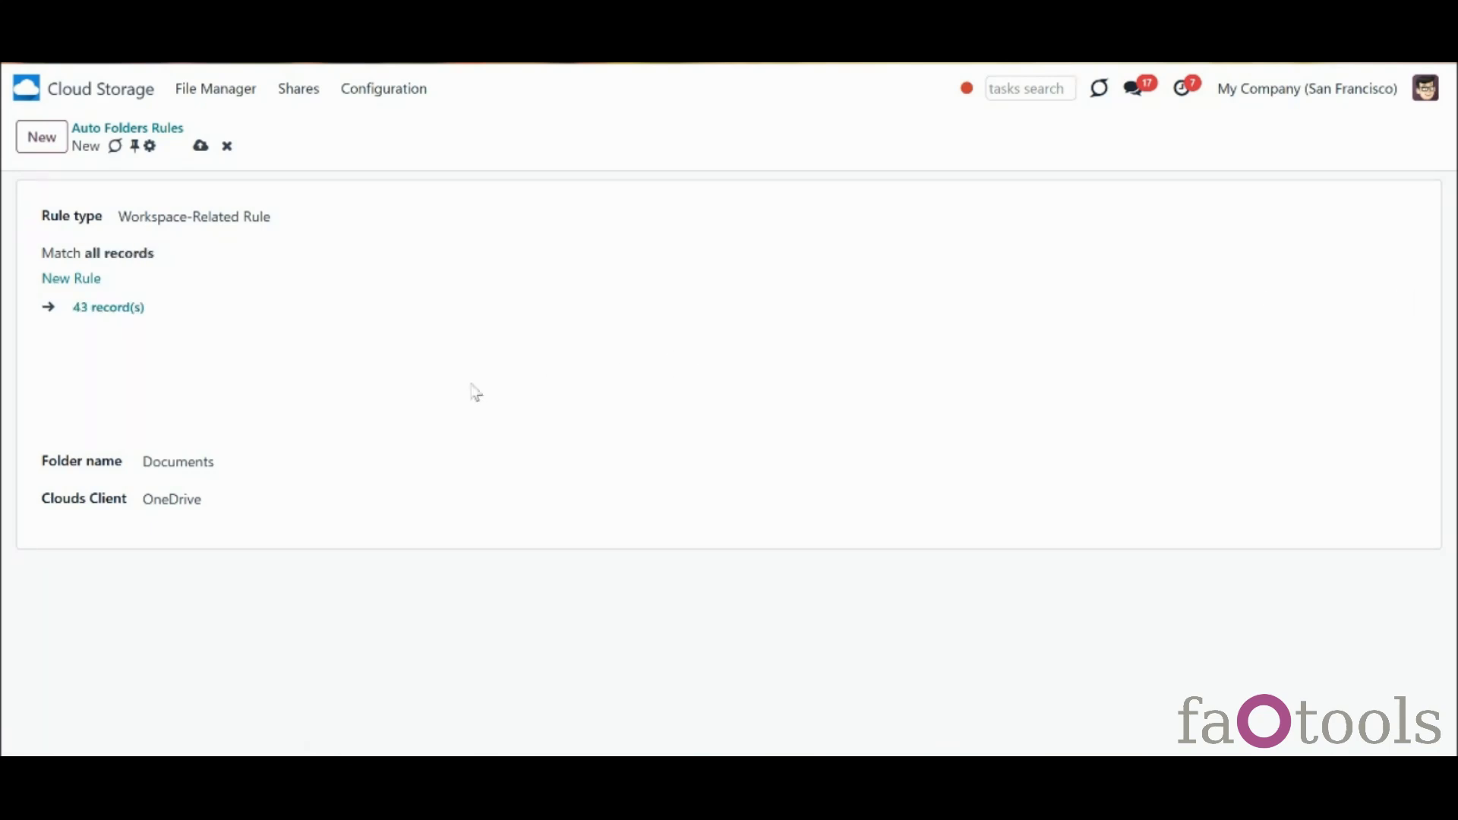
click(201, 146)
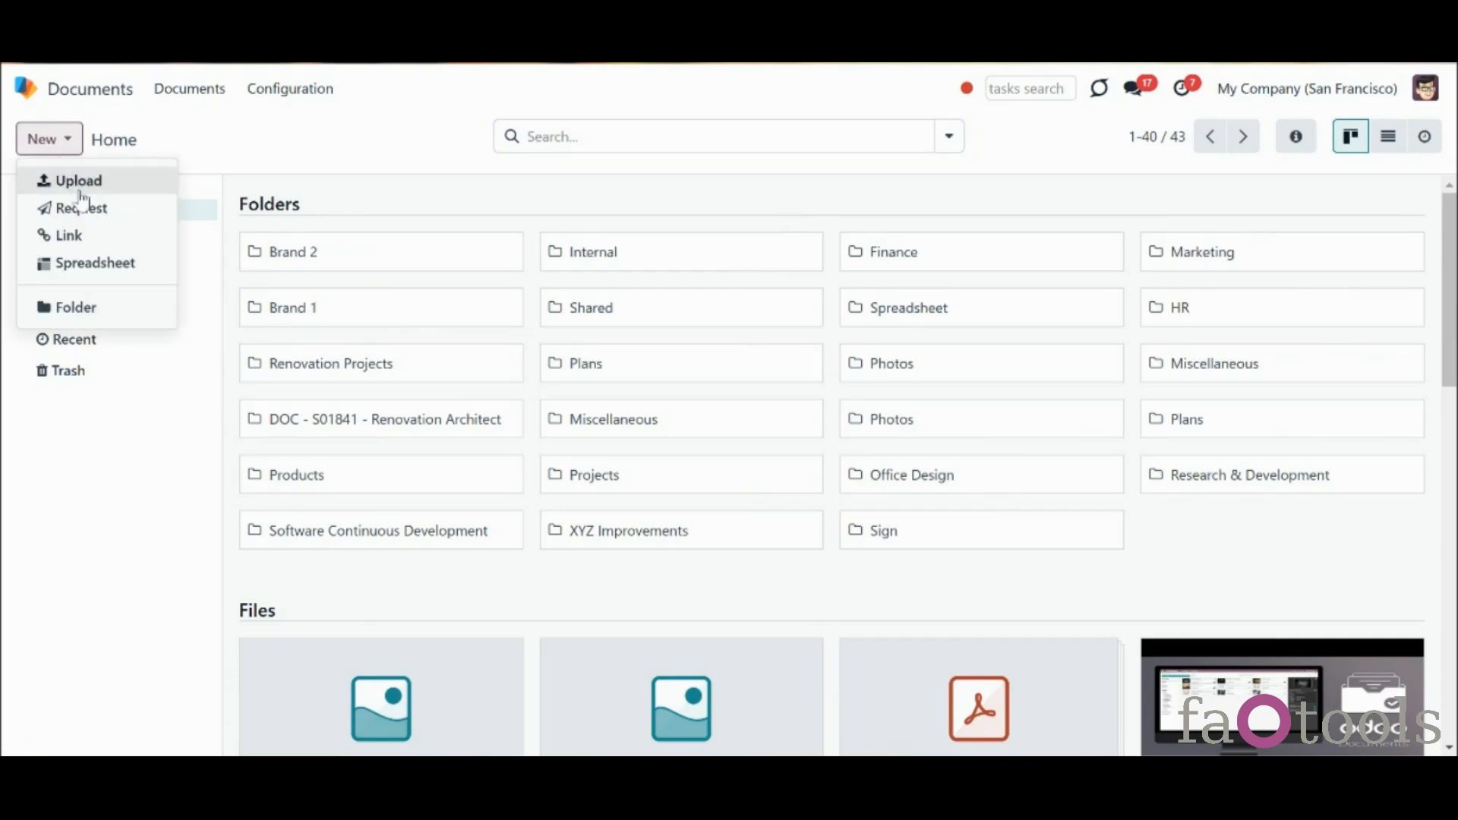
Create a new Documents folder named Extra workspace
click(117, 312)
text(Extra workspavc)
key(BackSpace)
key(BackSpace)
text(ce)
click(443, 491)
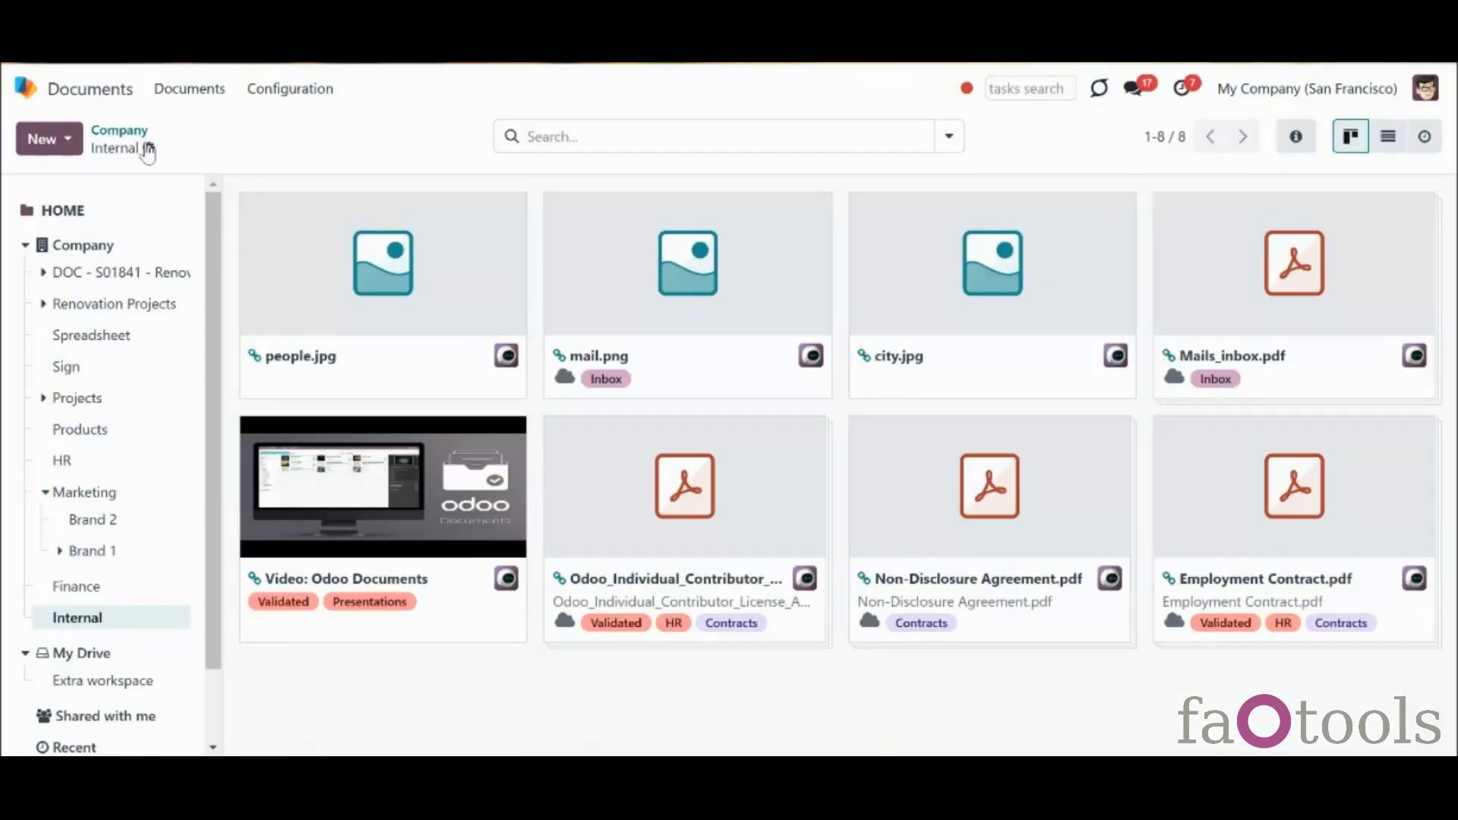
Rename the Internal folder to External and move Brand 1 from Marketing into Projects
click(148, 149)
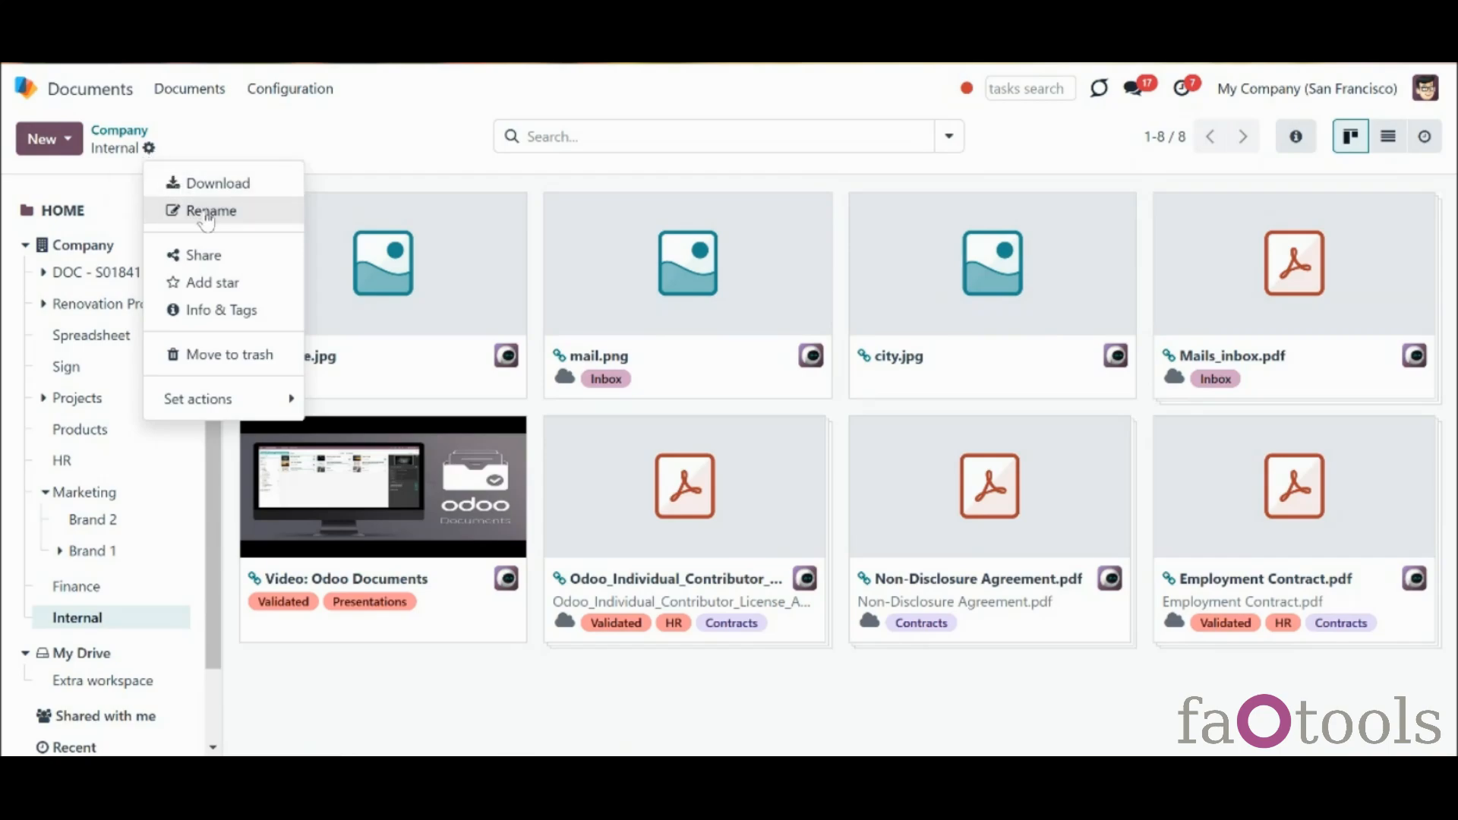
click(207, 212)
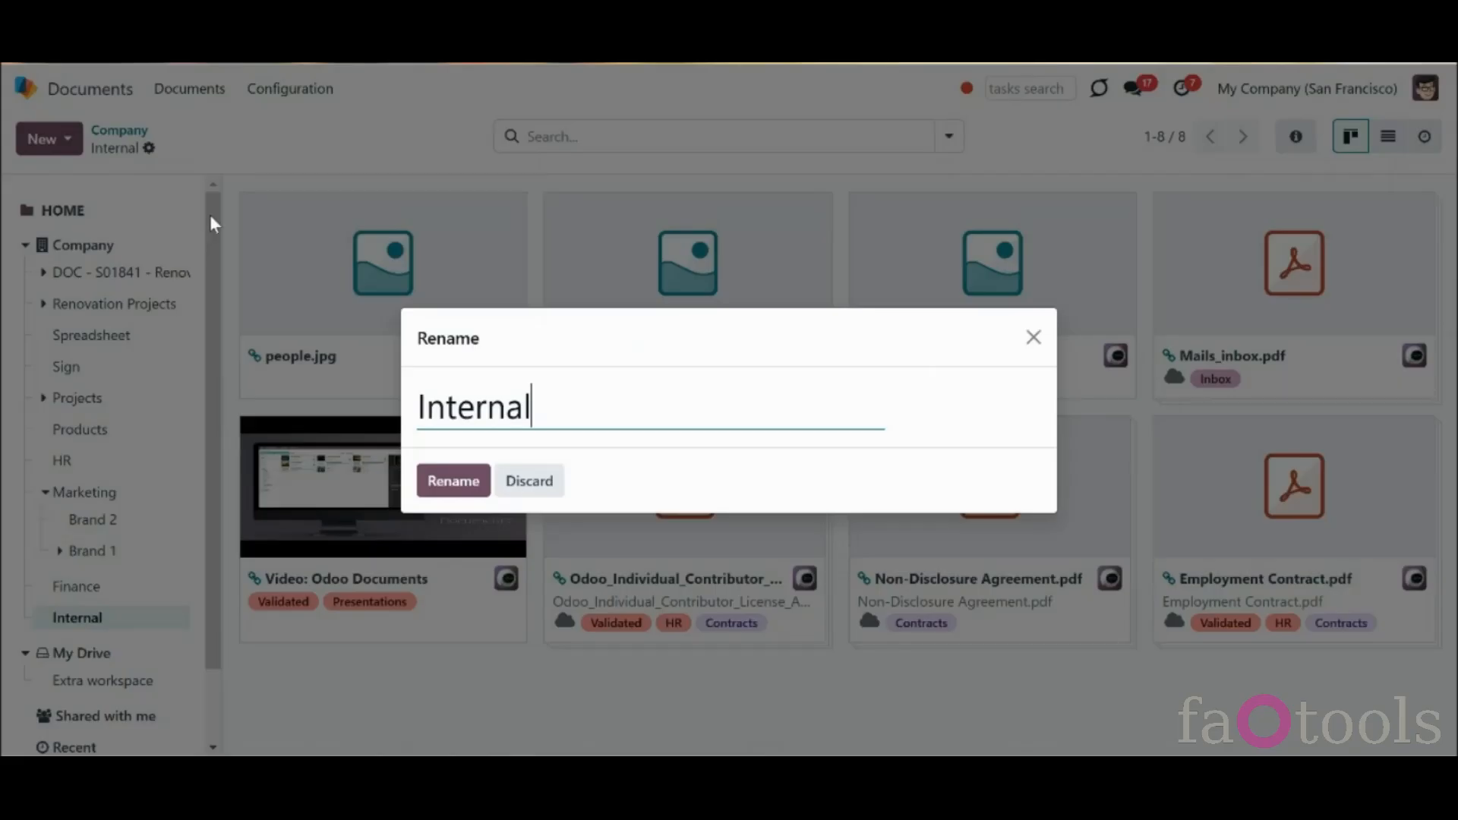
double_click(438, 408)
text(External)
click(462, 487)
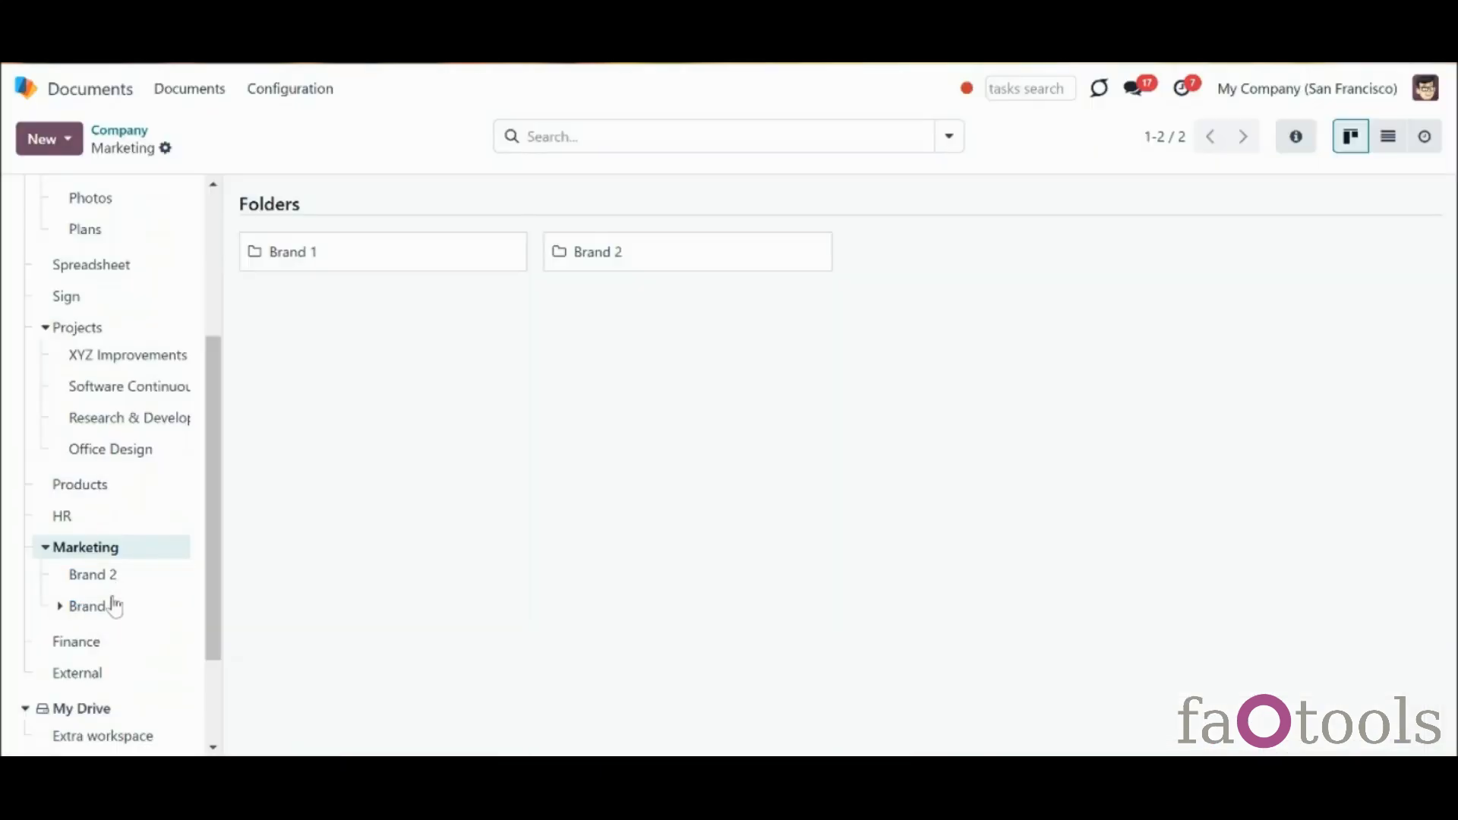
drag(114, 604, 157, 373)
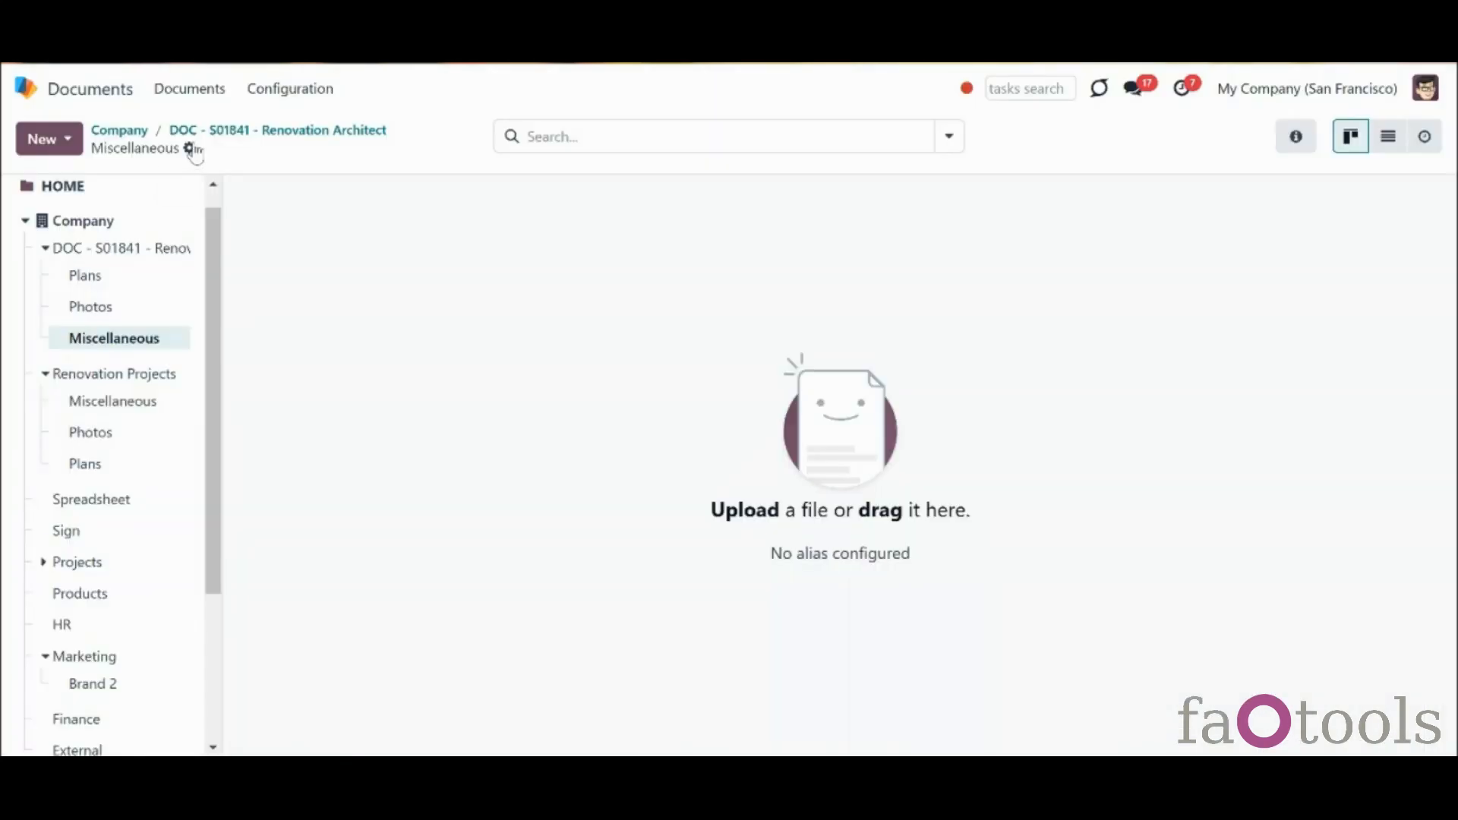
Trash the Miscellaneous folder under DOC - S01841, then return to OneDrive's synced Documents folder
click(192, 149)
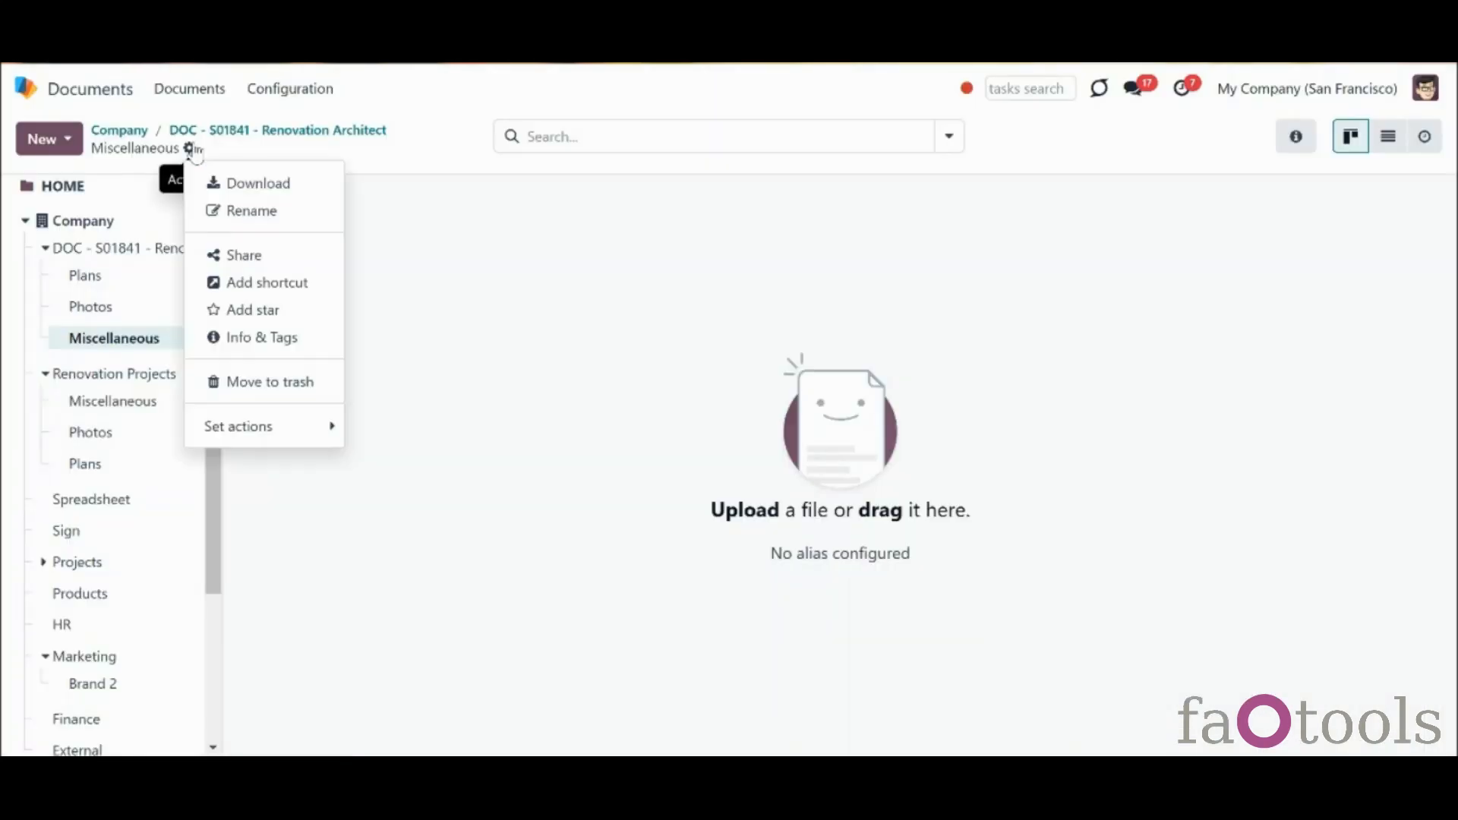
click(262, 383)
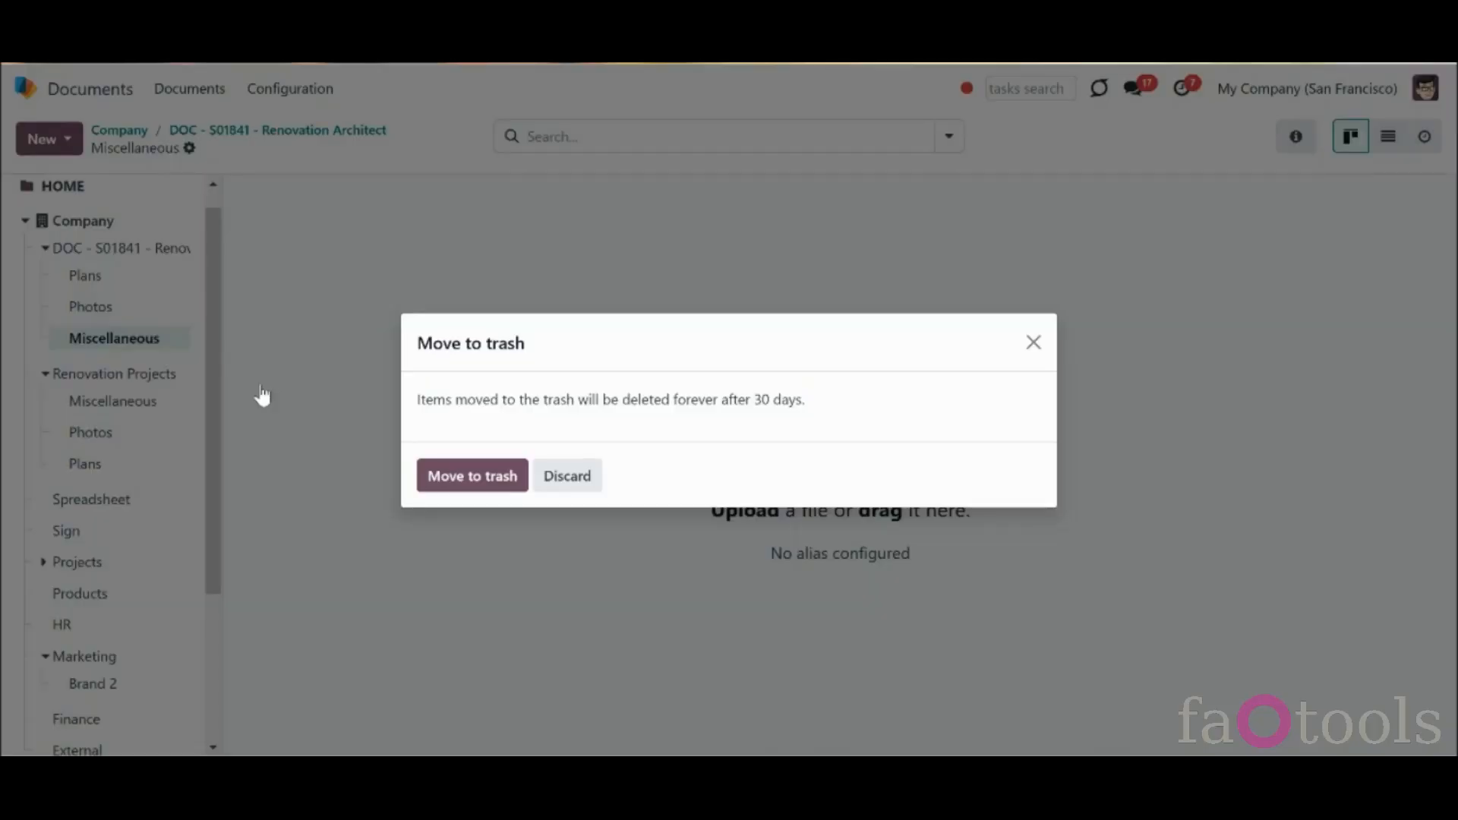
click(478, 478)
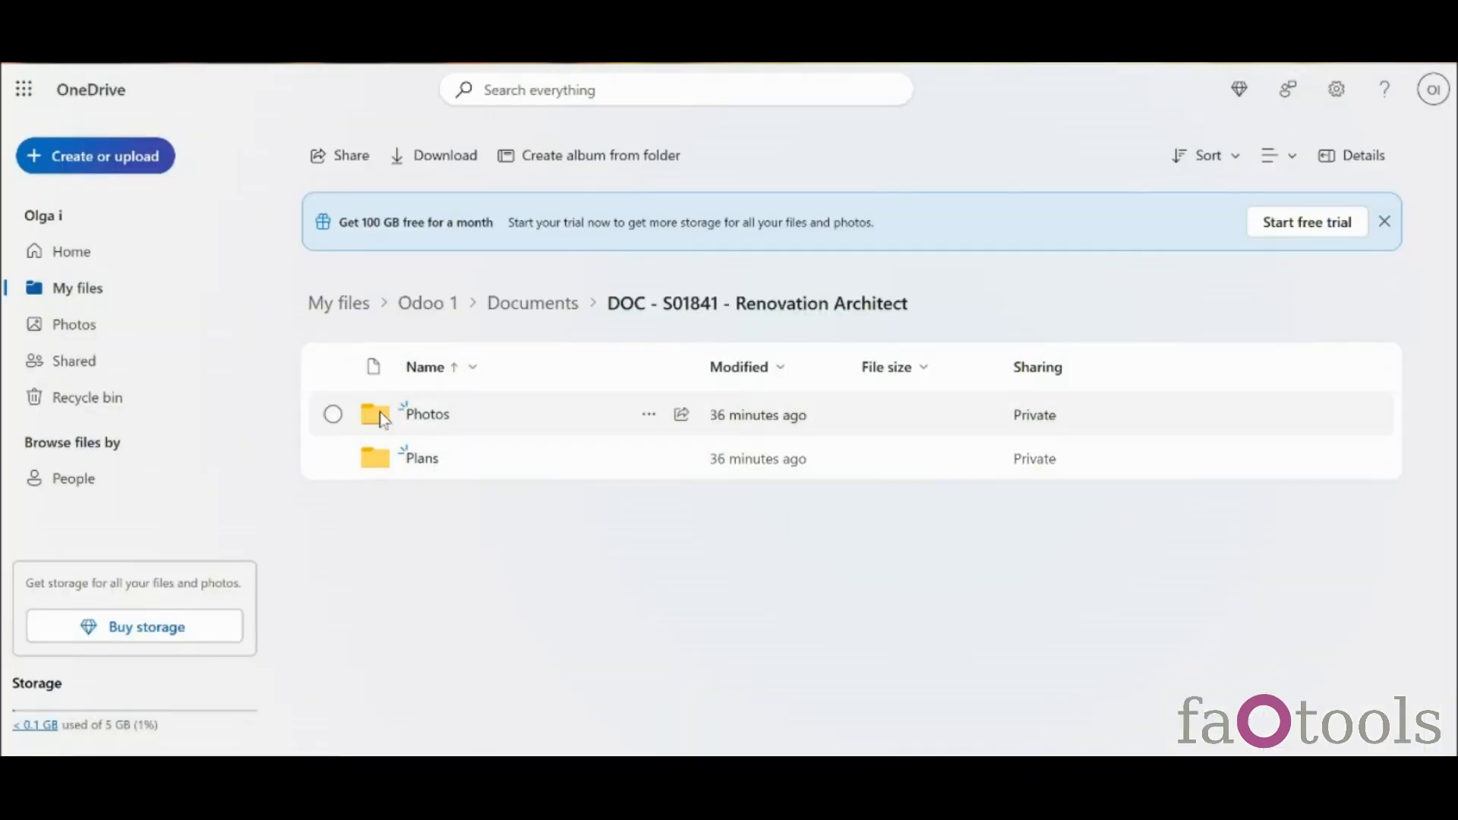
click(508, 308)
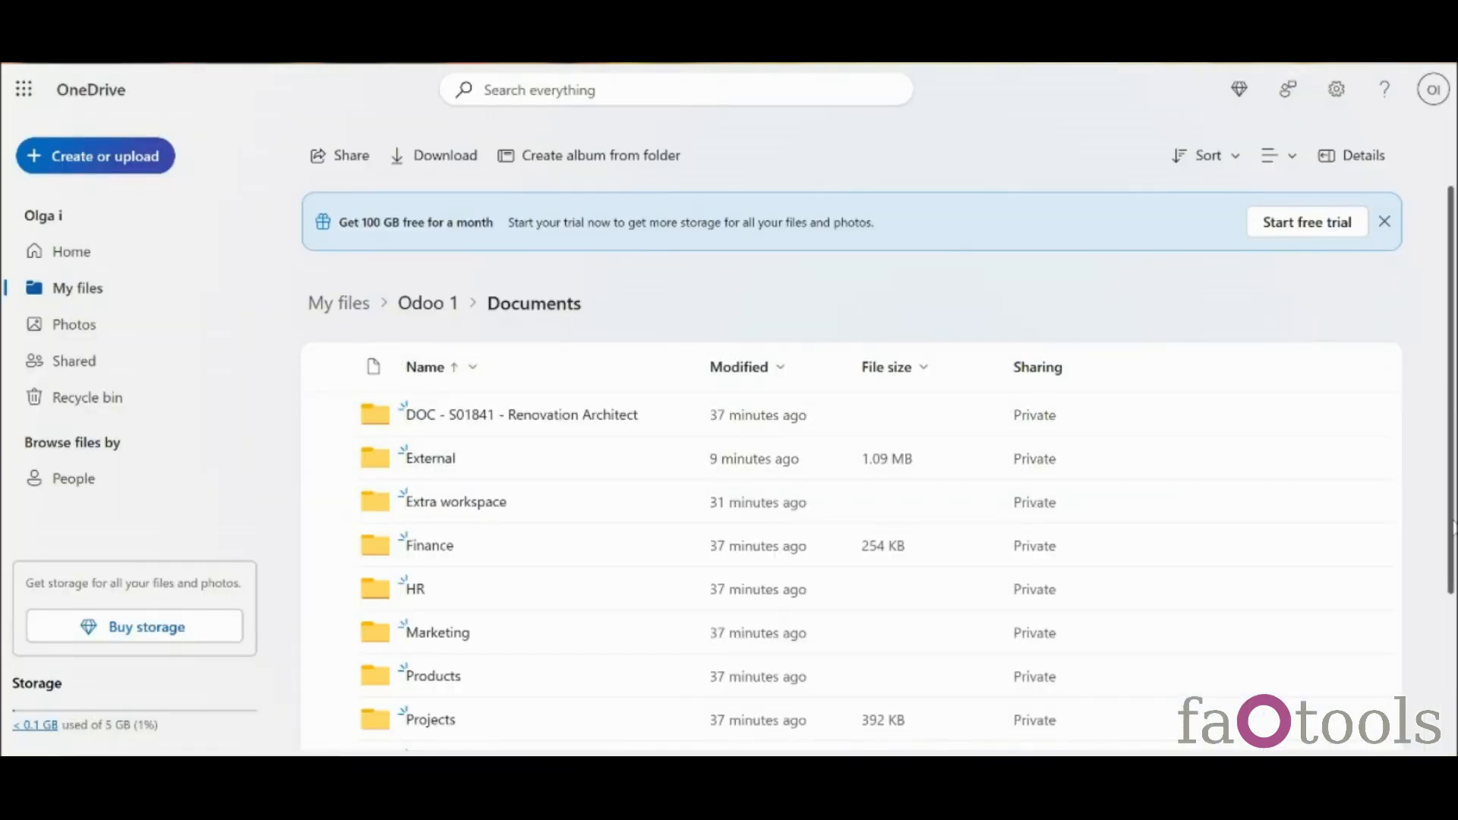
drag(1451, 471, 1451, 510)
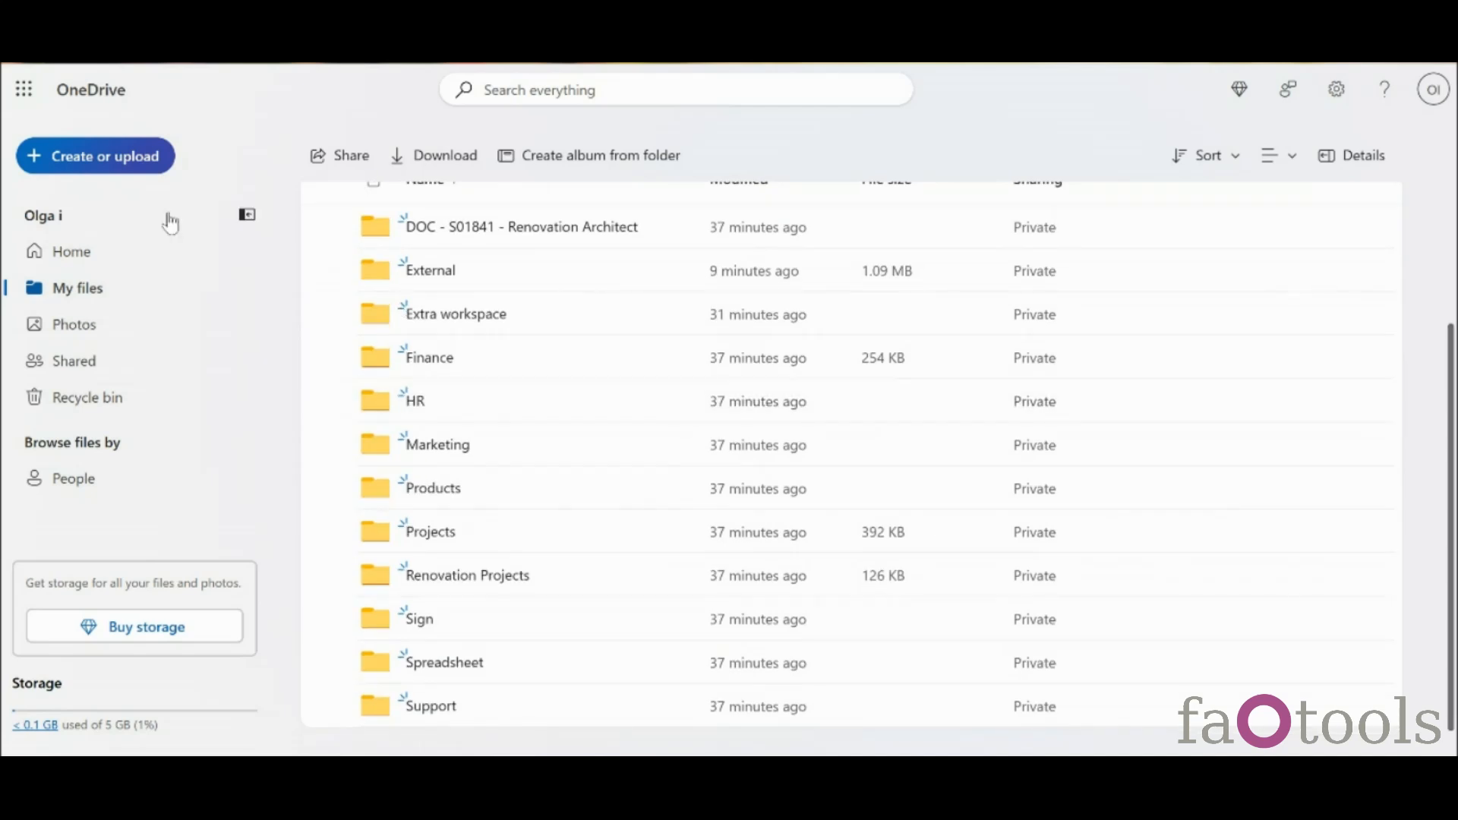
Create a folder named OneDrive inside OneDrive's Documents folder
click(68, 173)
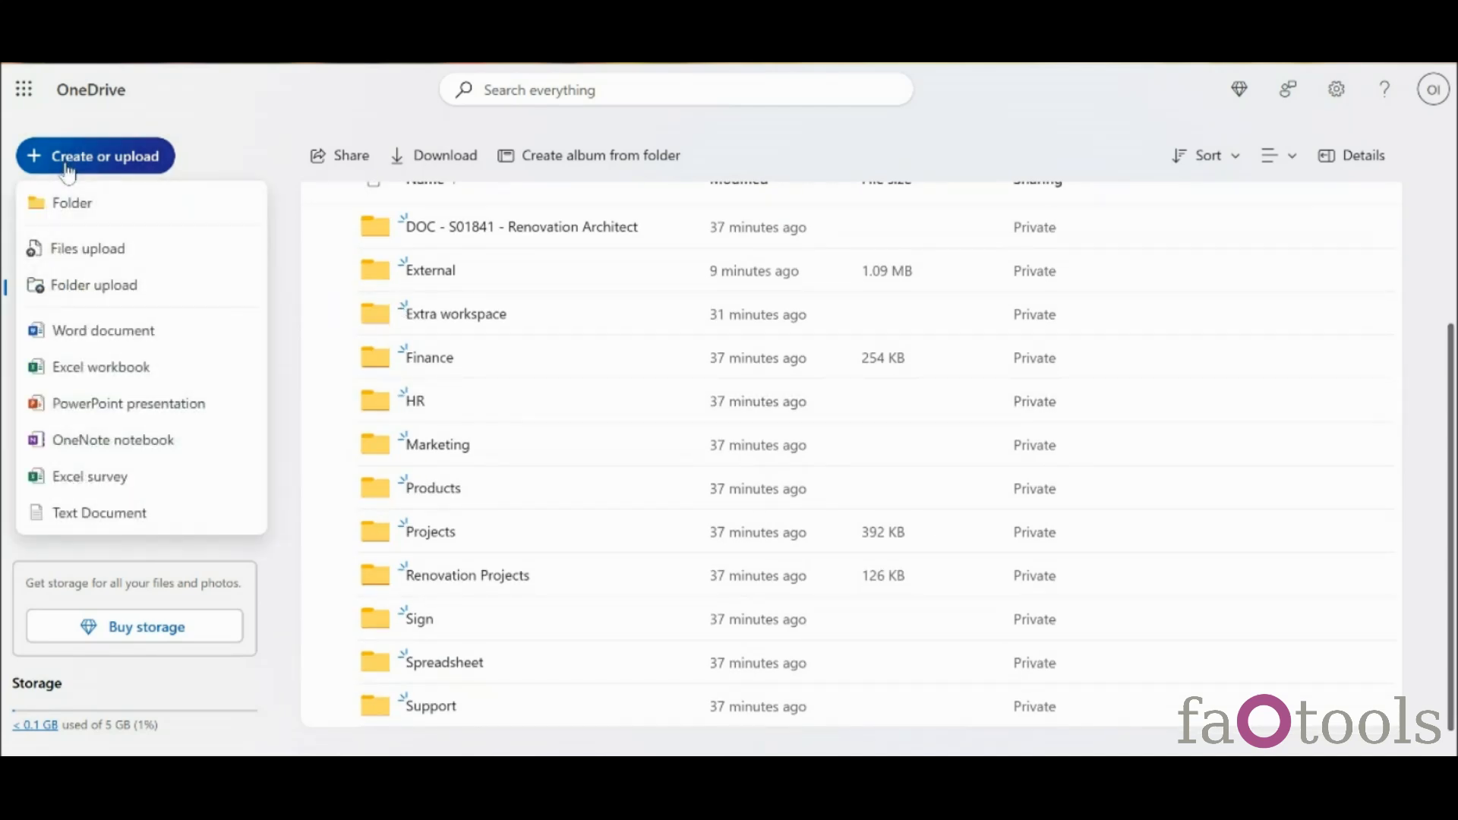
click(70, 201)
text(OneDrive)
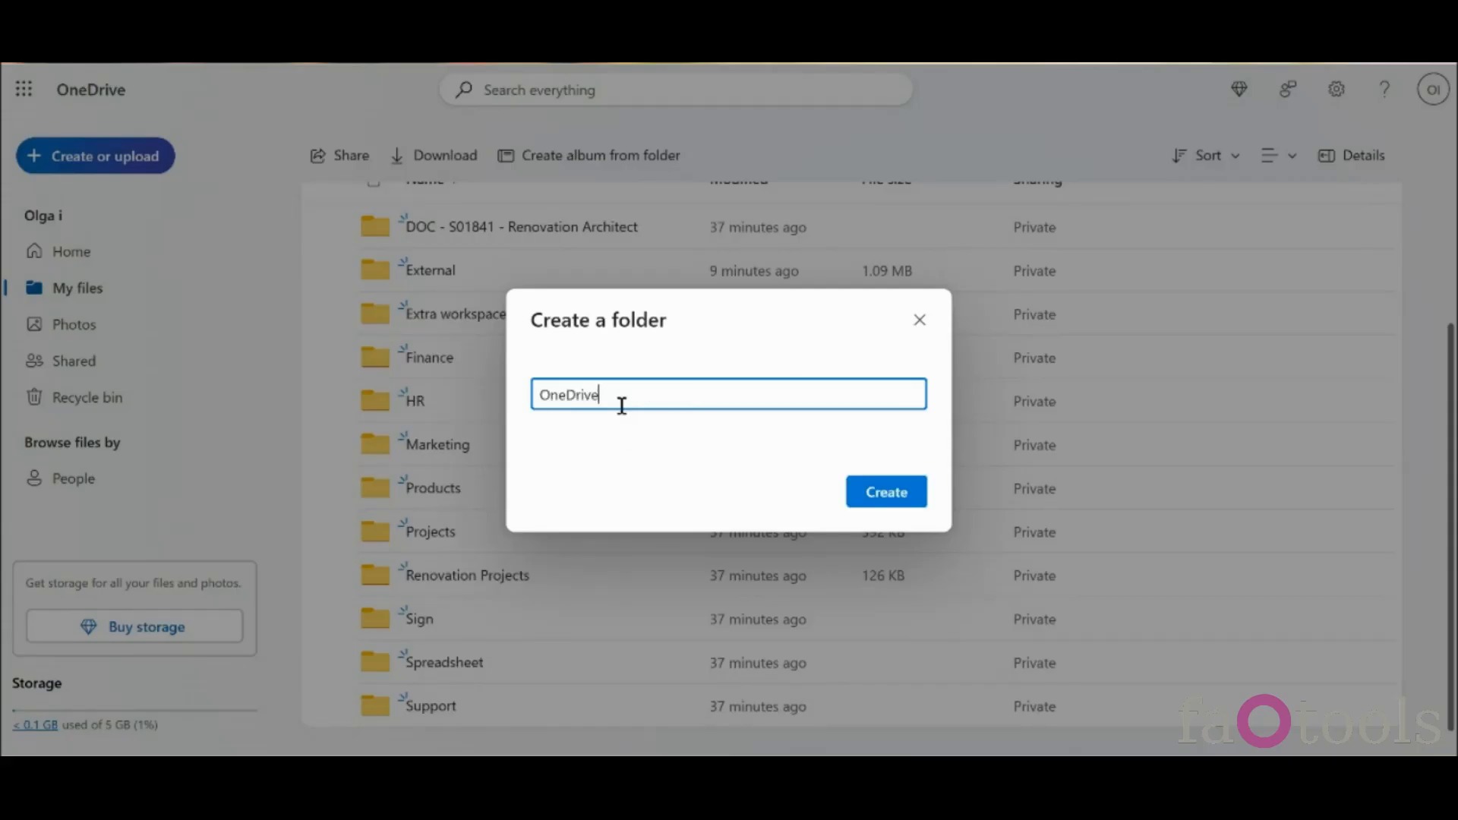
click(855, 494)
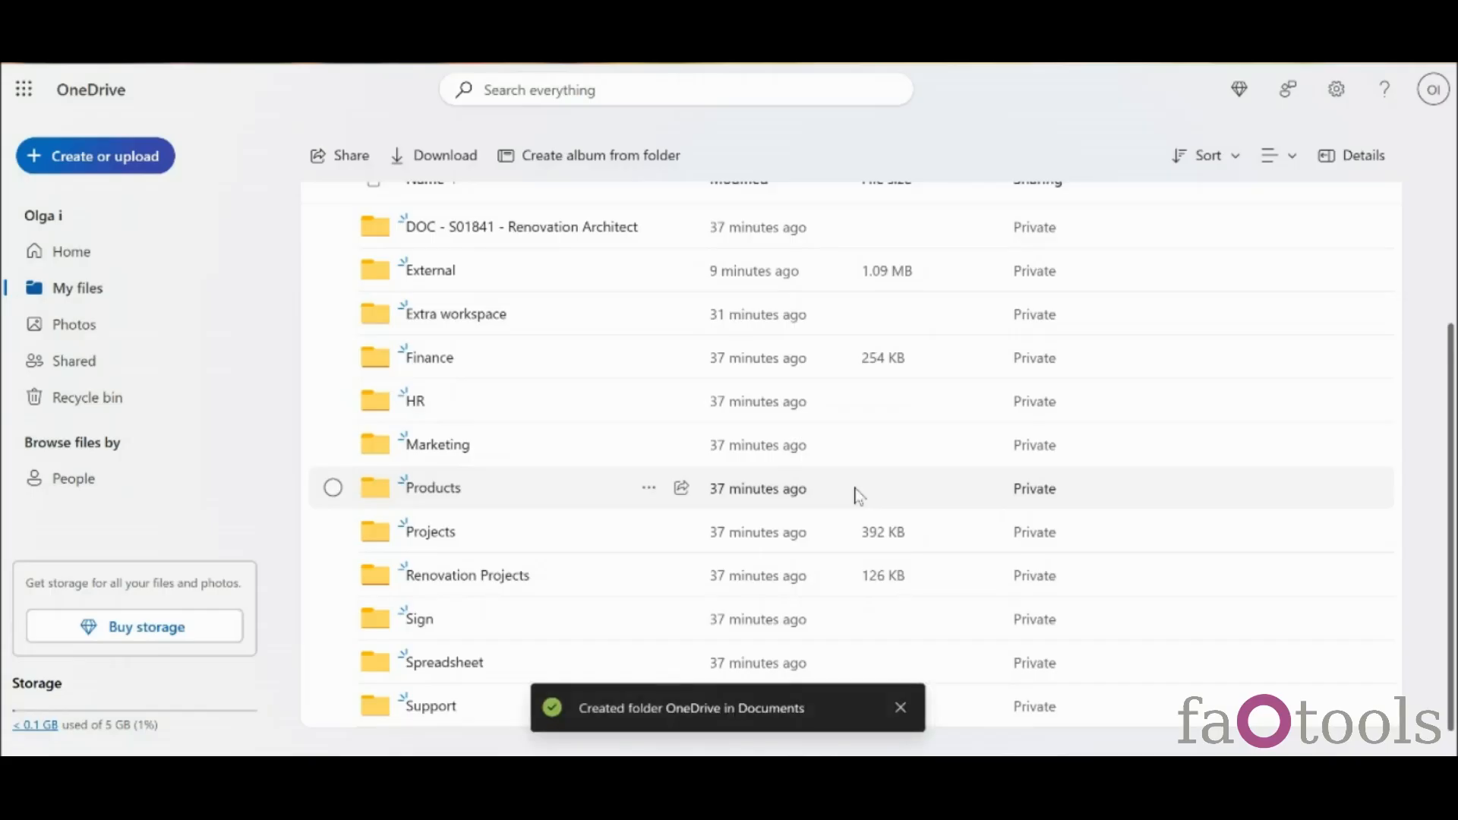
Upload sales forecast (2).gif and Recording 1.mp3 into the new OneDrive folder
click(448, 487)
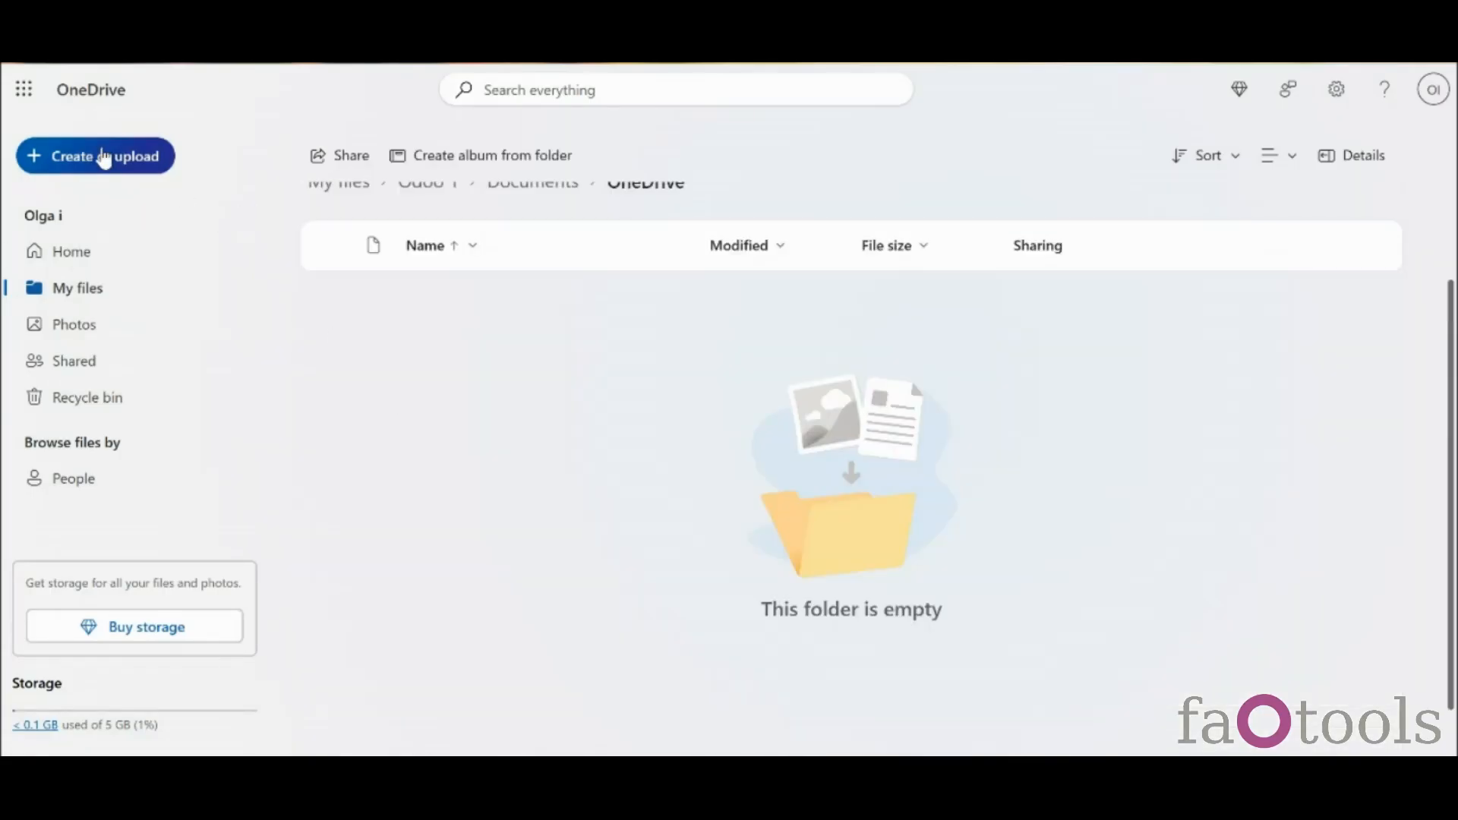
click(99, 155)
click(87, 248)
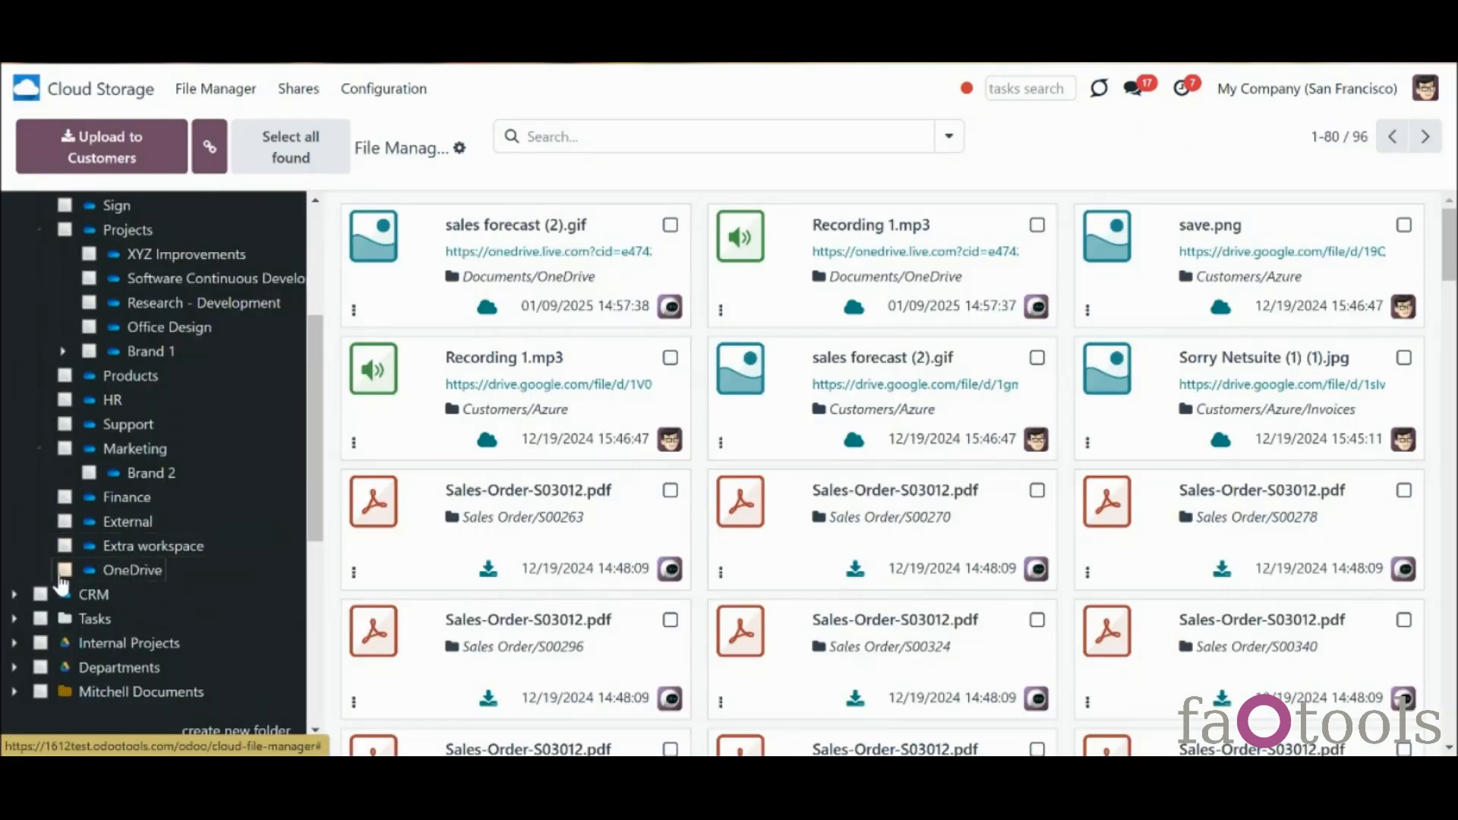
Check the OneDrive folder's files, then open the Rename dialog for Brand 2 in Marketing
click(65, 571)
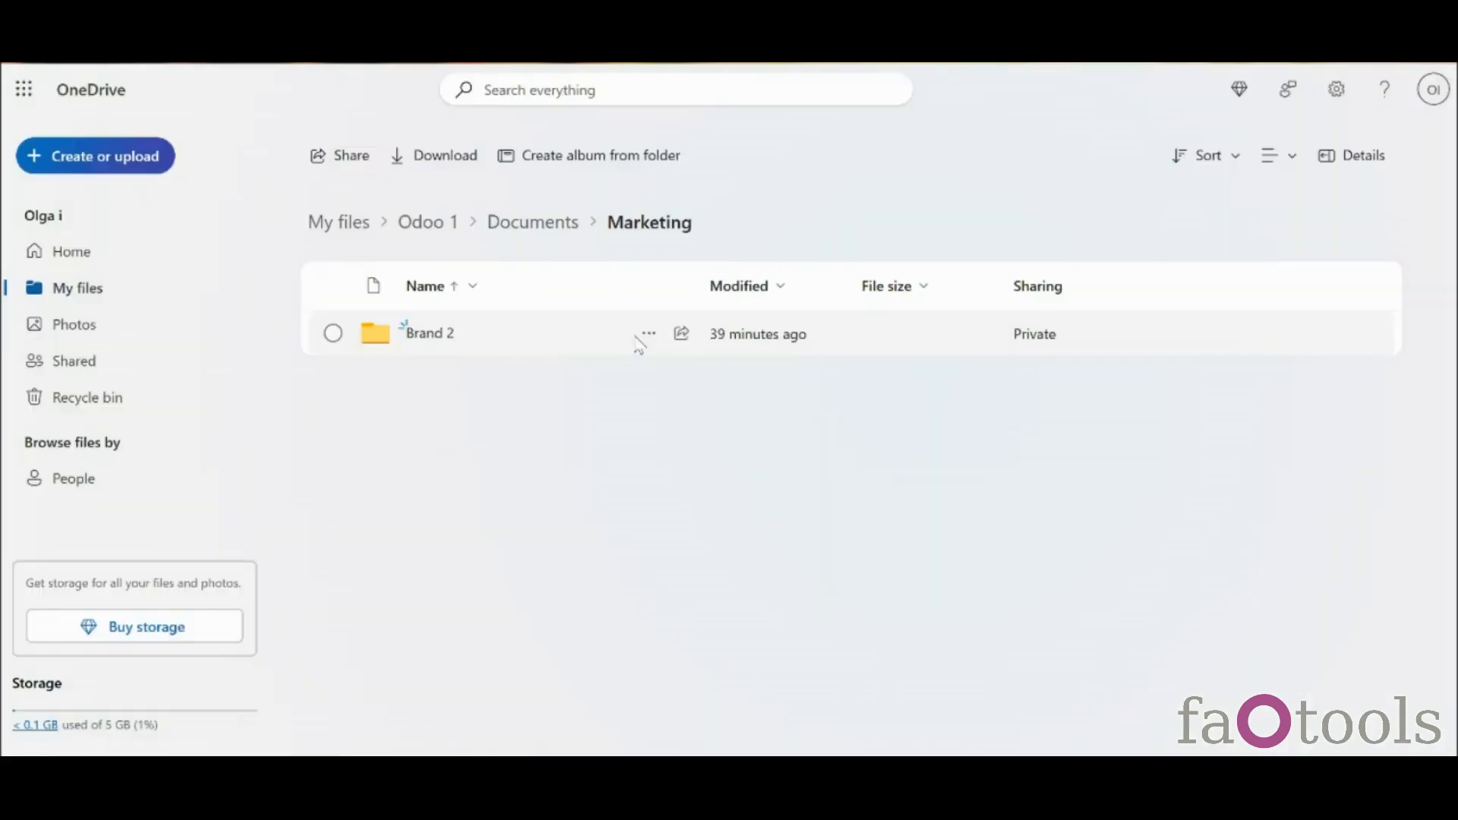
click(648, 335)
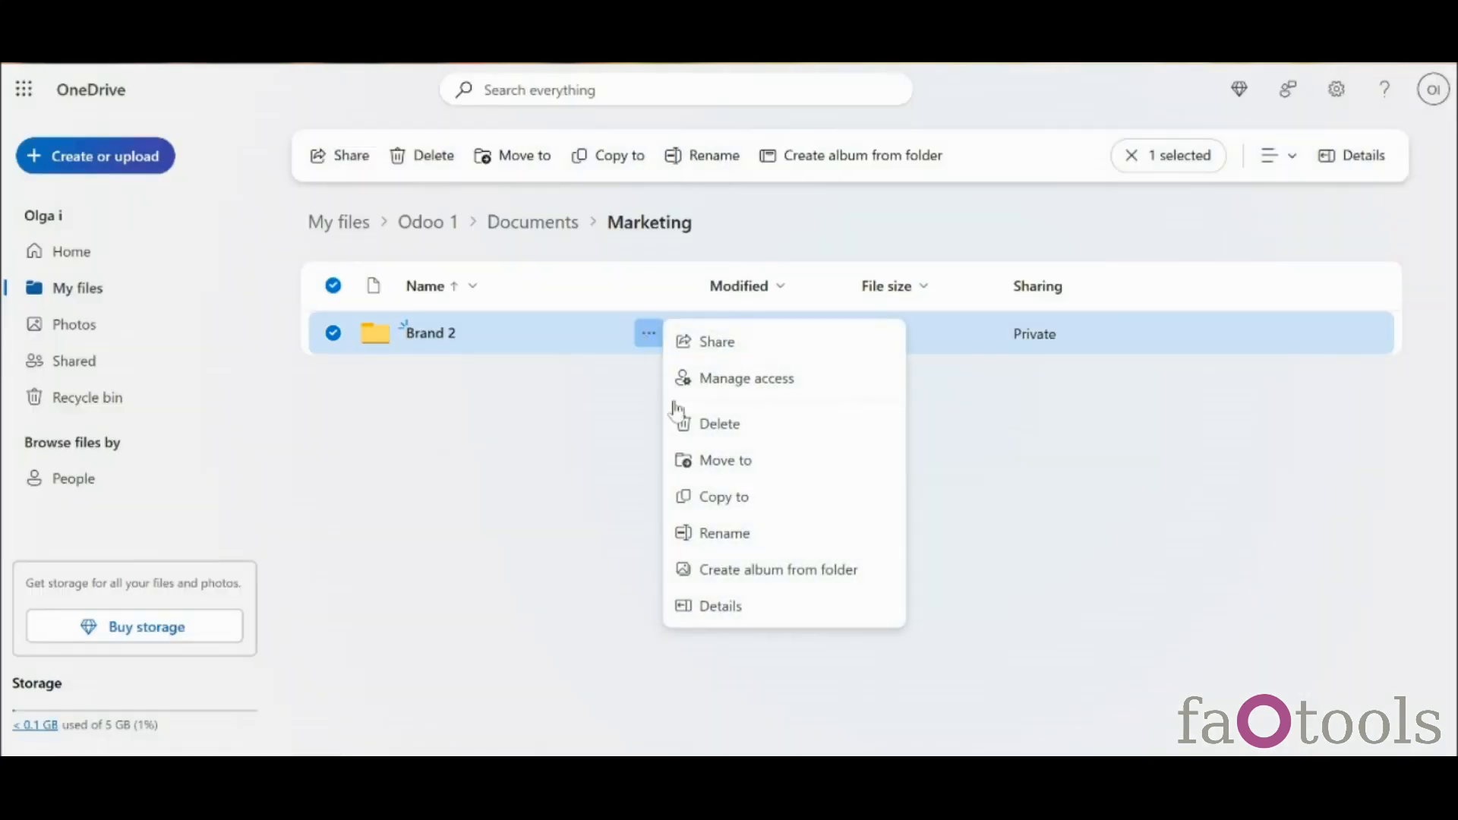
click(725, 532)
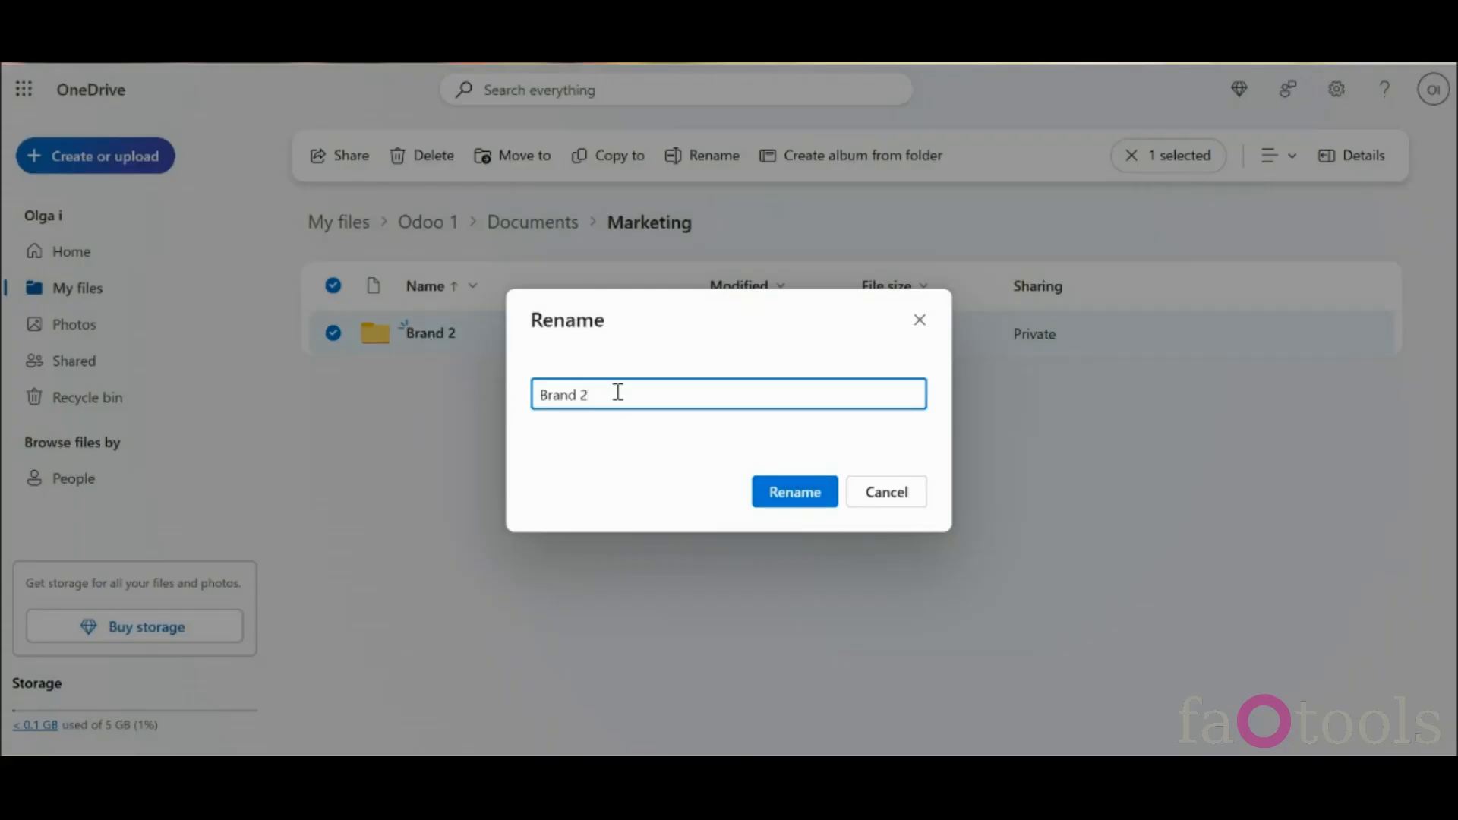
Rename the Brand 2 folder to New Strategy
key(ctrl+a)
text(New Strategy)
click(776, 504)
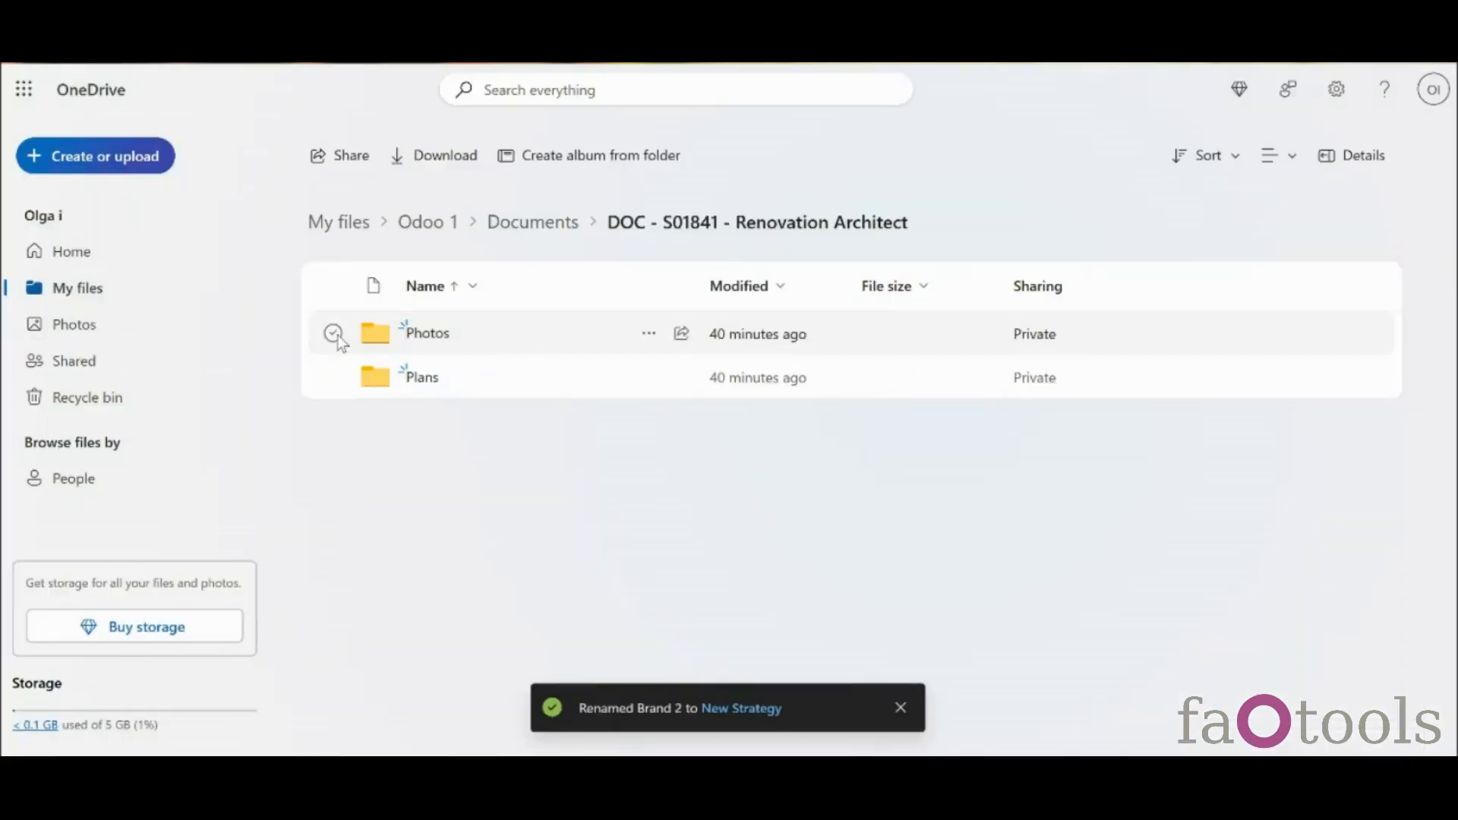
Move the Photos folder from DOC - S01841 into Projects
click(334, 334)
click(541, 160)
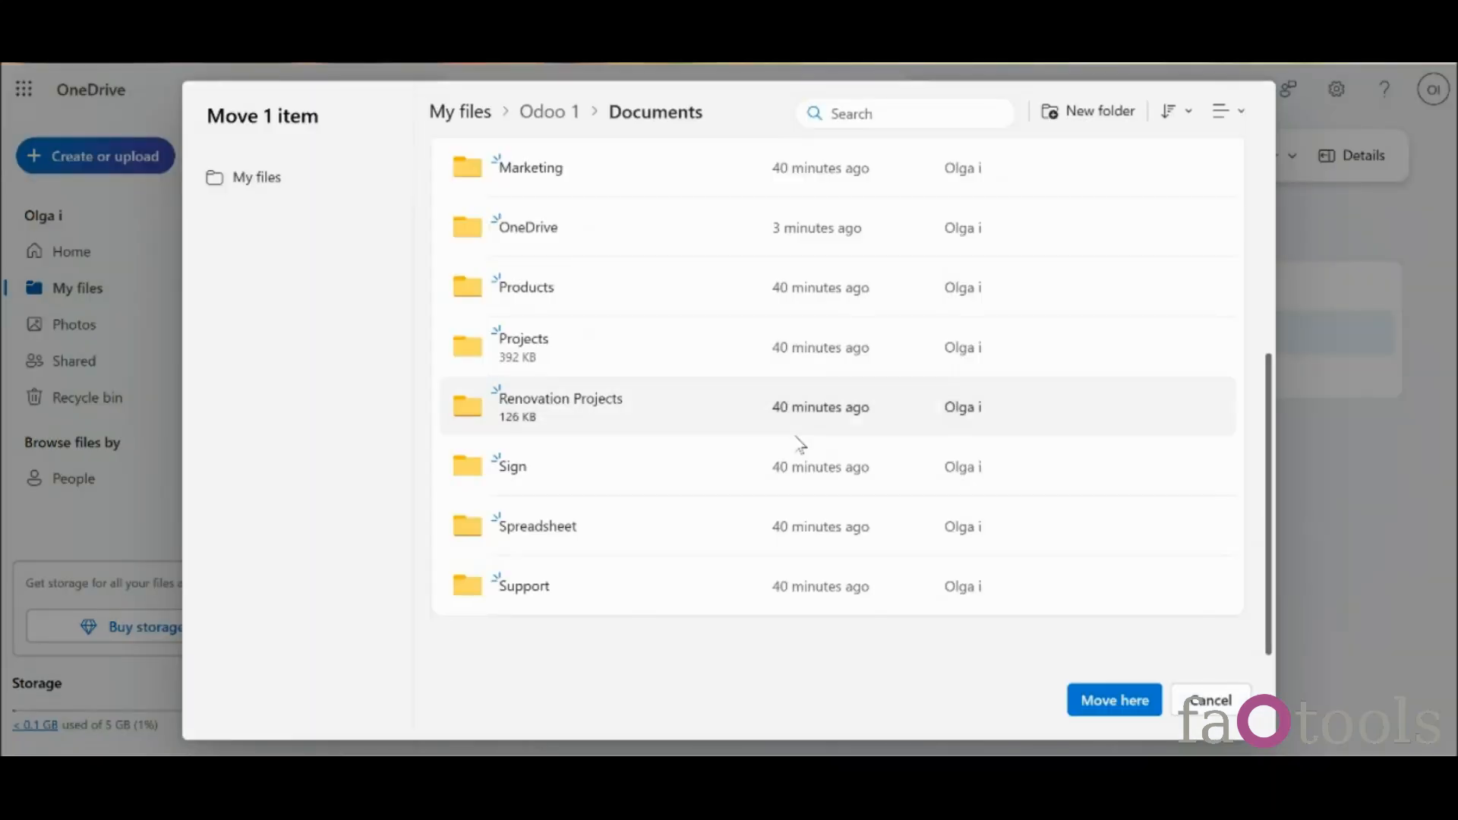
click(675, 351)
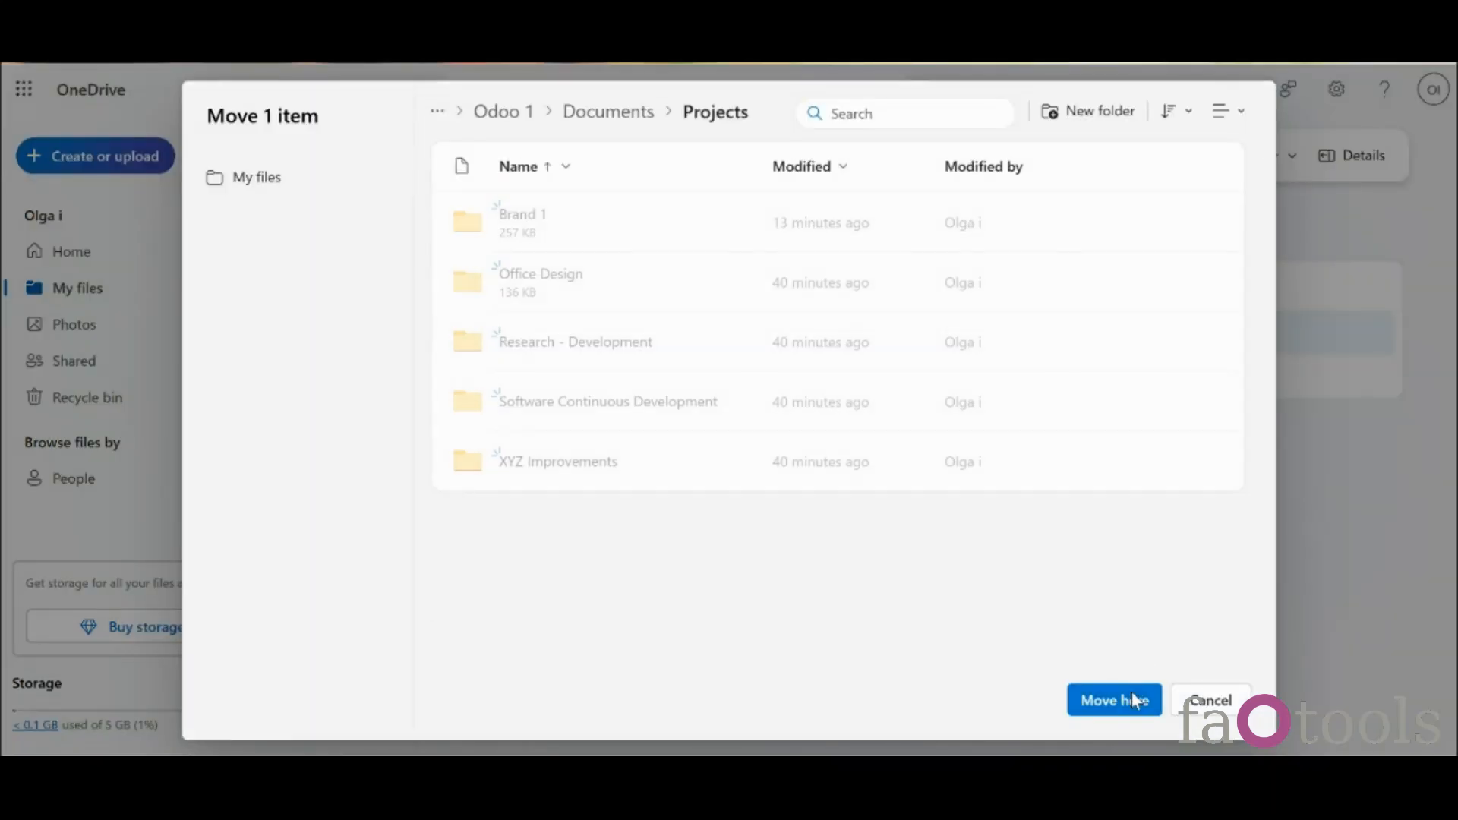
click(1128, 697)
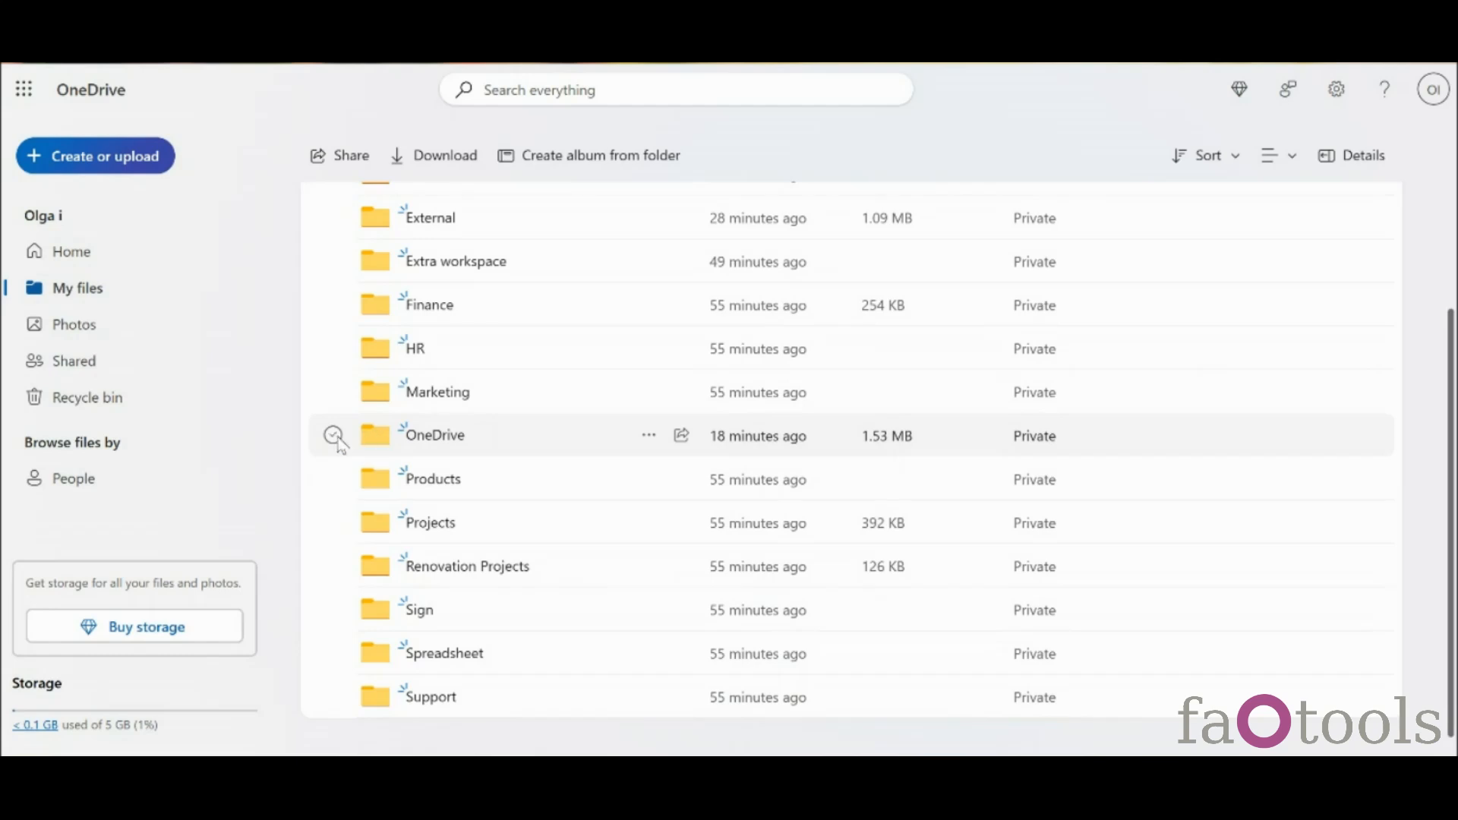
Delete the OneDrive folder from Documents, sending it to the recycle bin
click(334, 436)
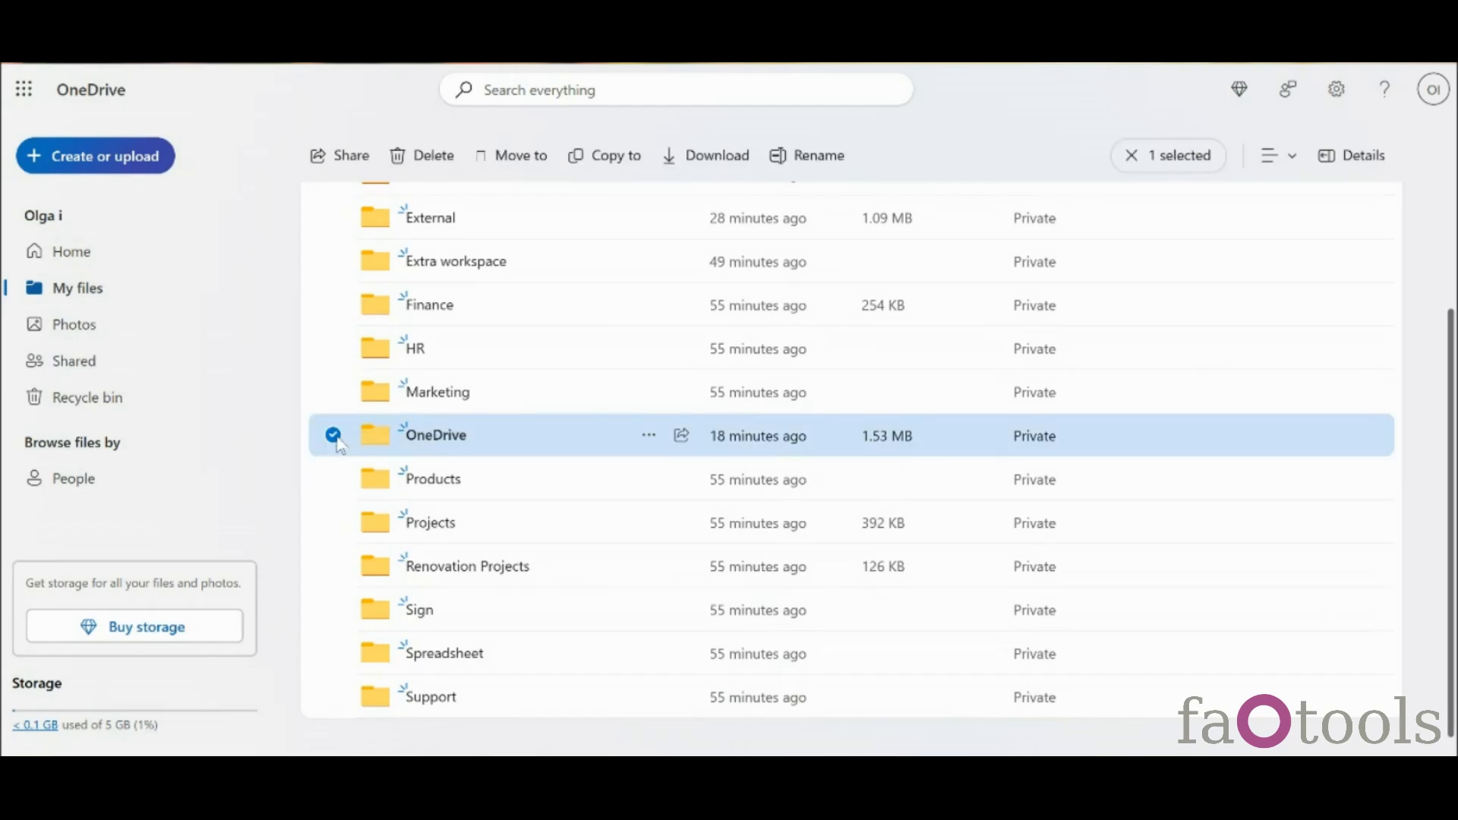
click(443, 160)
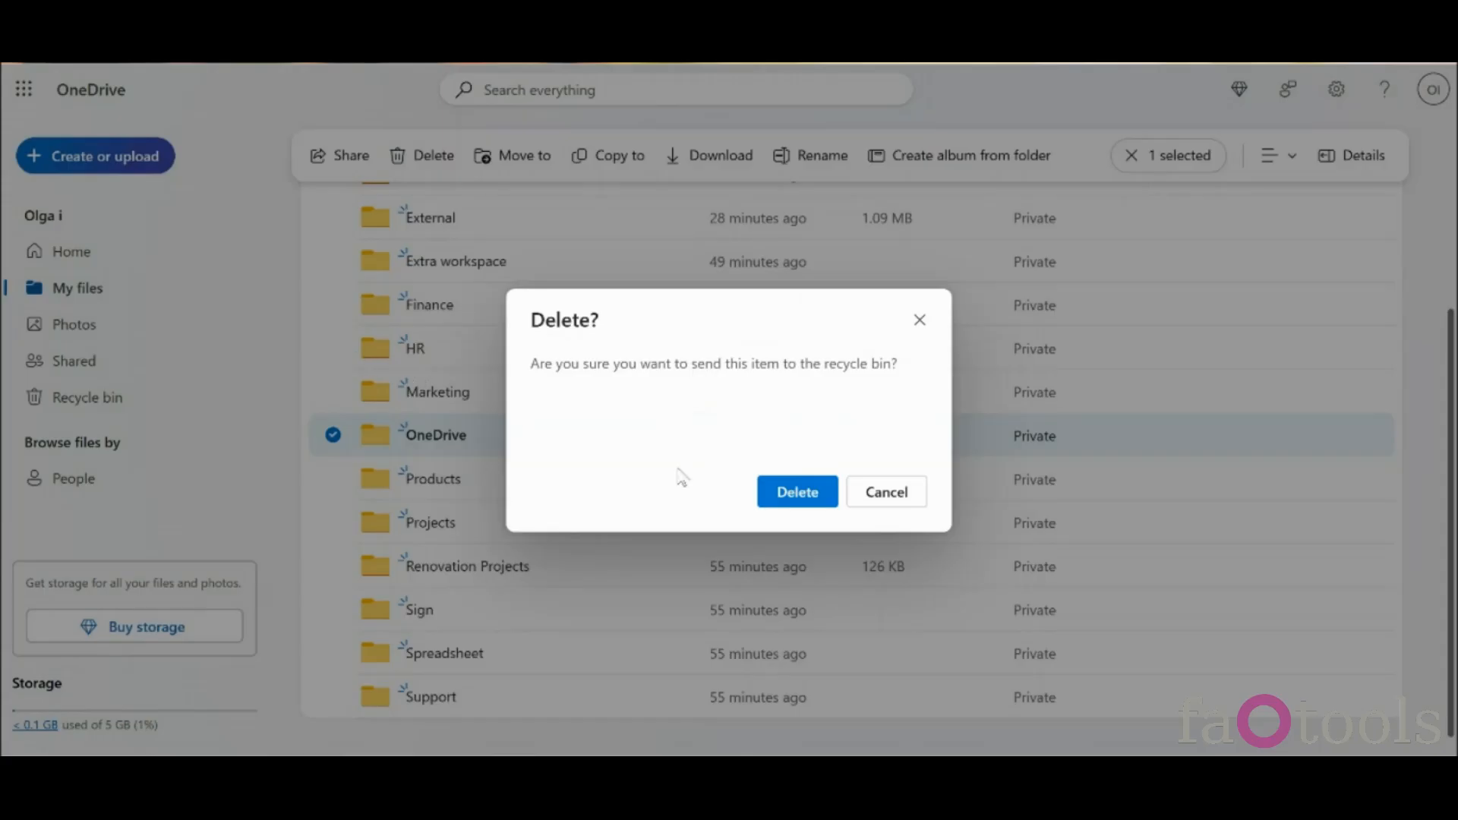
click(798, 493)
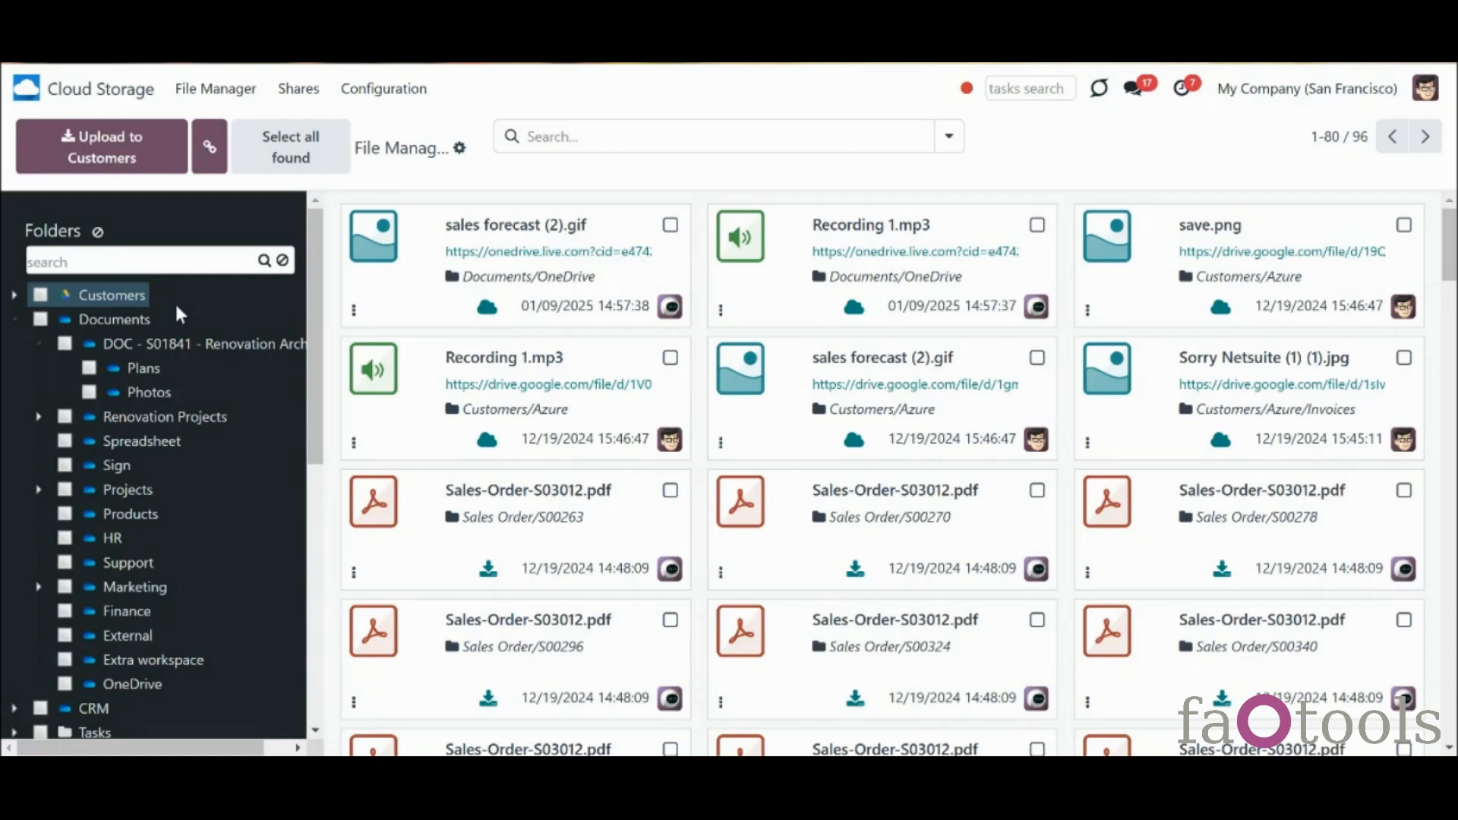
Rename the Important Customer Letter document to Customer Letter
click(89, 393)
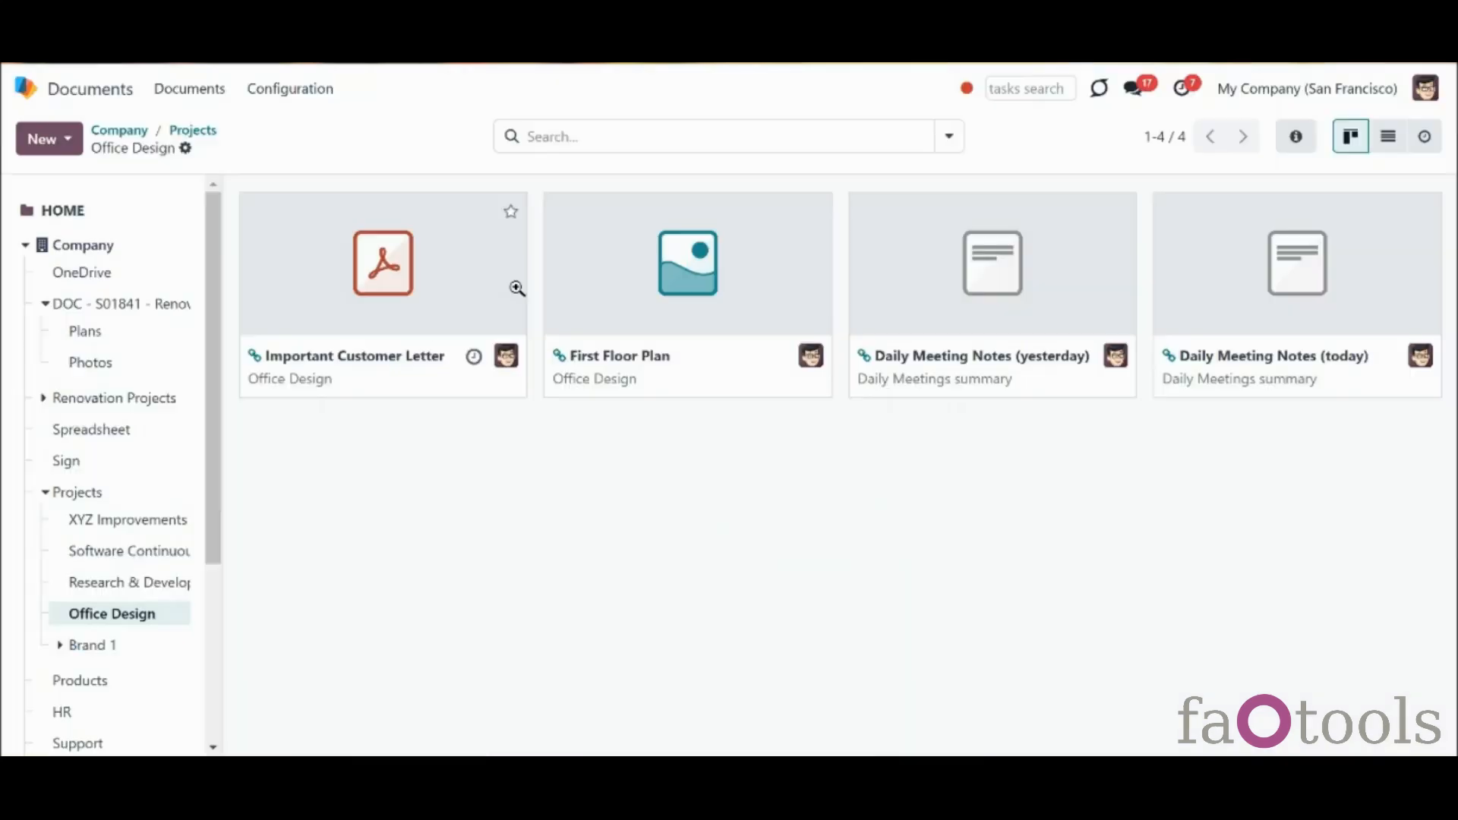
click(390, 363)
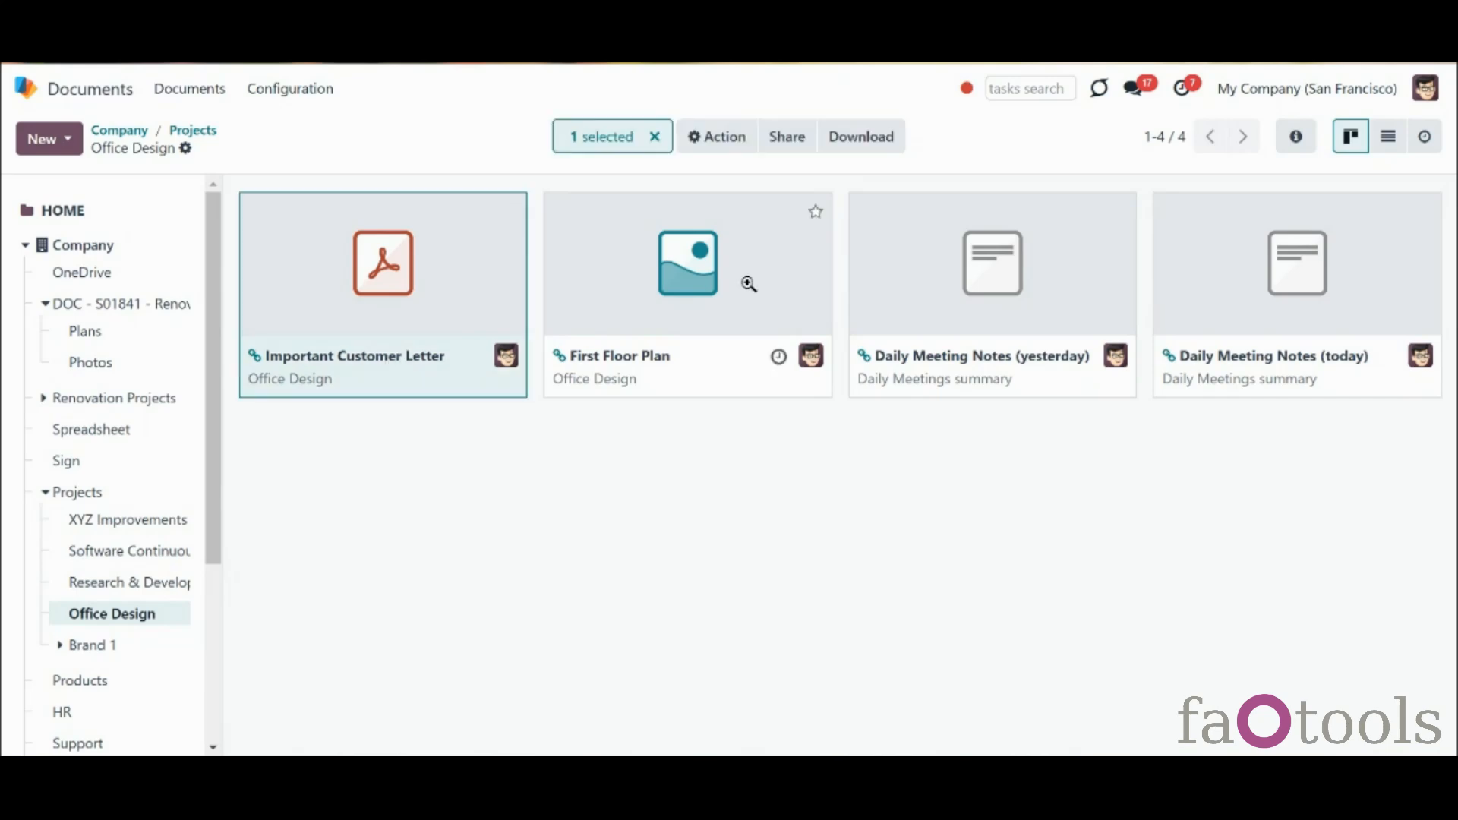
click(713, 138)
click(745, 320)
drag(577, 406, 379, 394)
key(BackSpace)
click(456, 483)
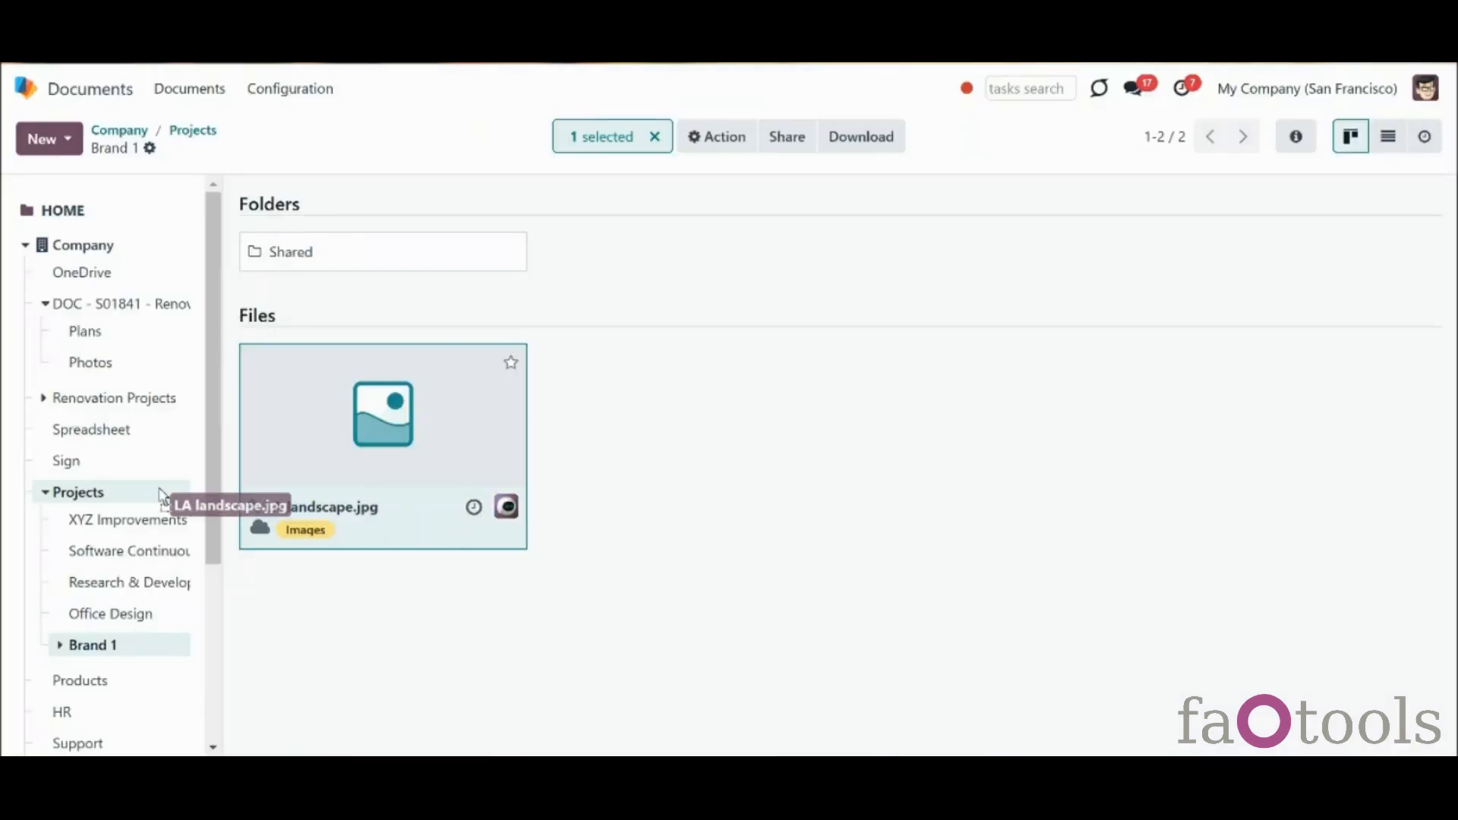
Move LA landscape.jpg into the Sign folder and open its OneDrive copy
drag(169, 504, 104, 465)
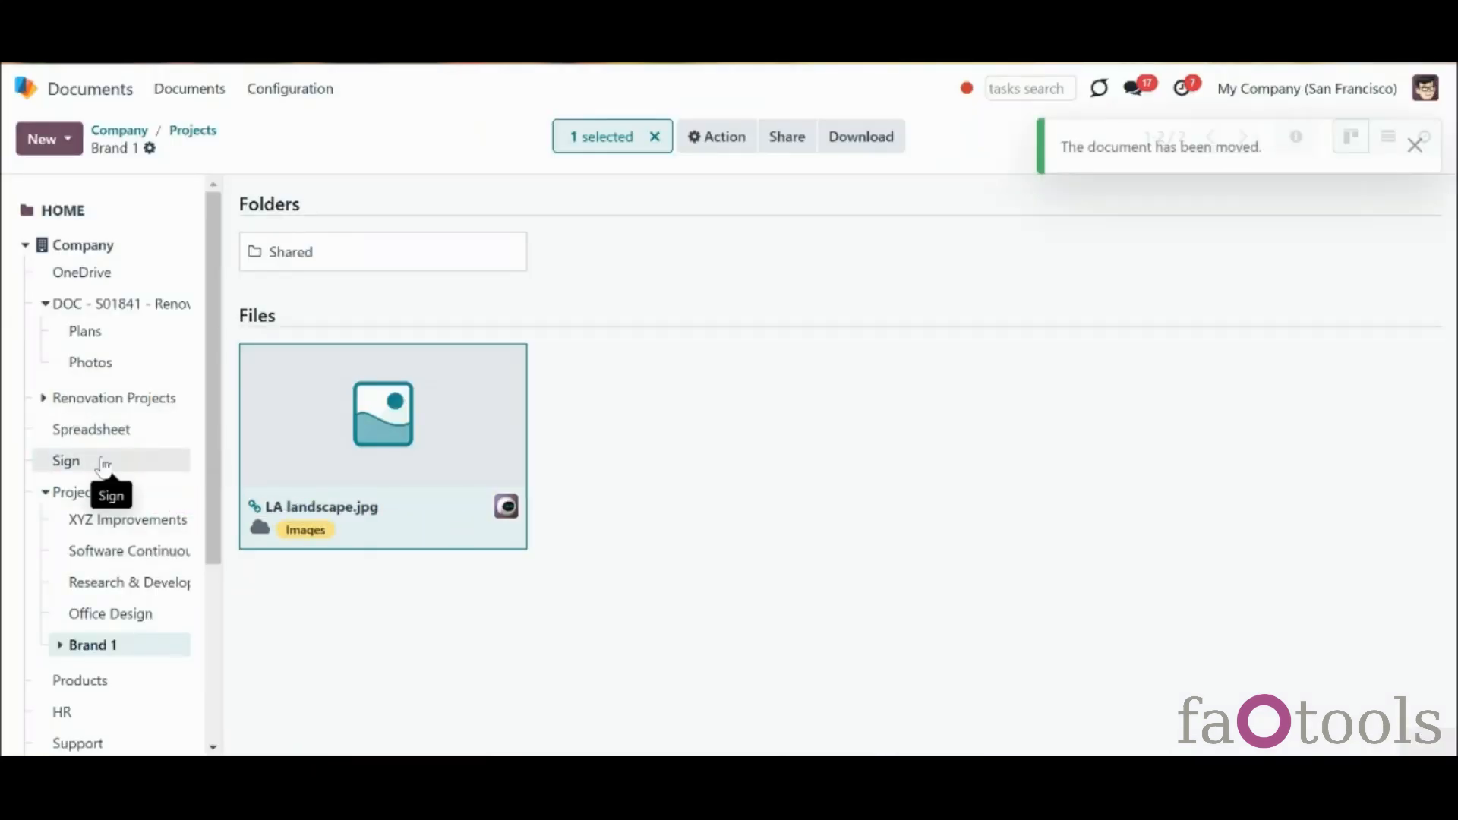
click(104, 465)
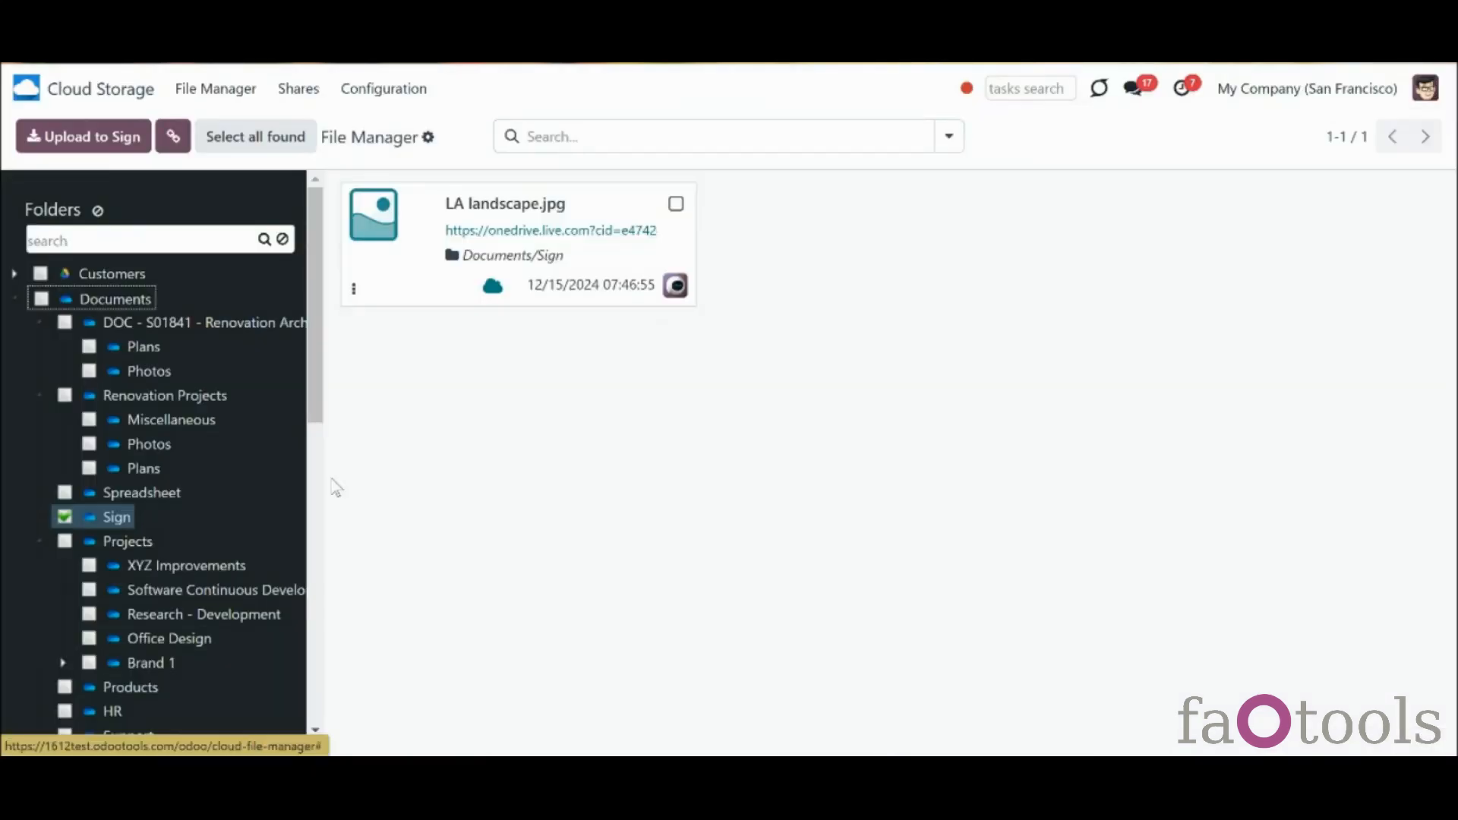
click(553, 231)
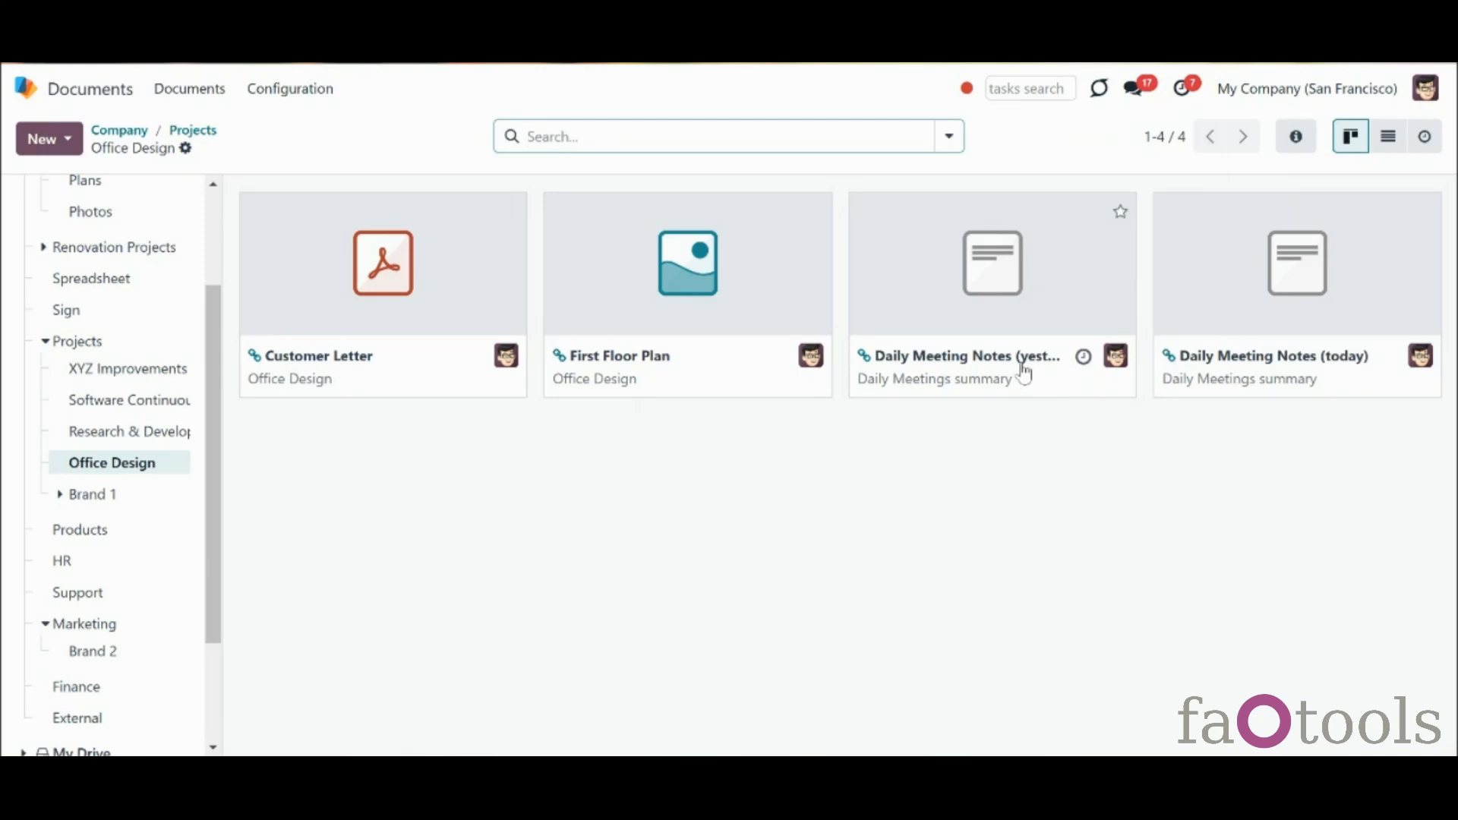
Trash Daily Meeting Notes (yesterday) and Daily Meeting Notes (today) from Office Design
click(1025, 376)
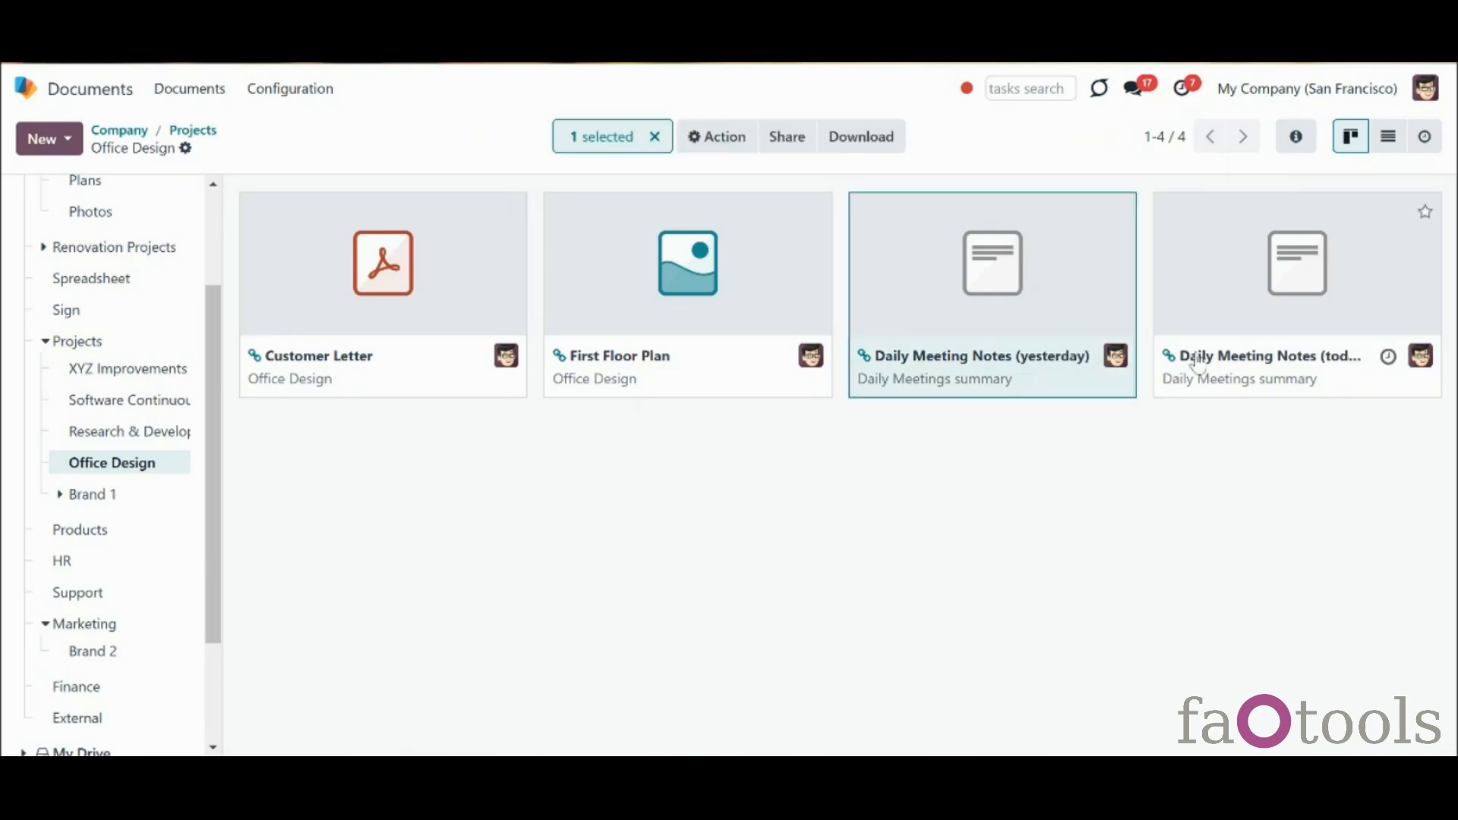
ctrl+click(1217, 363)
click(746, 137)
click(786, 264)
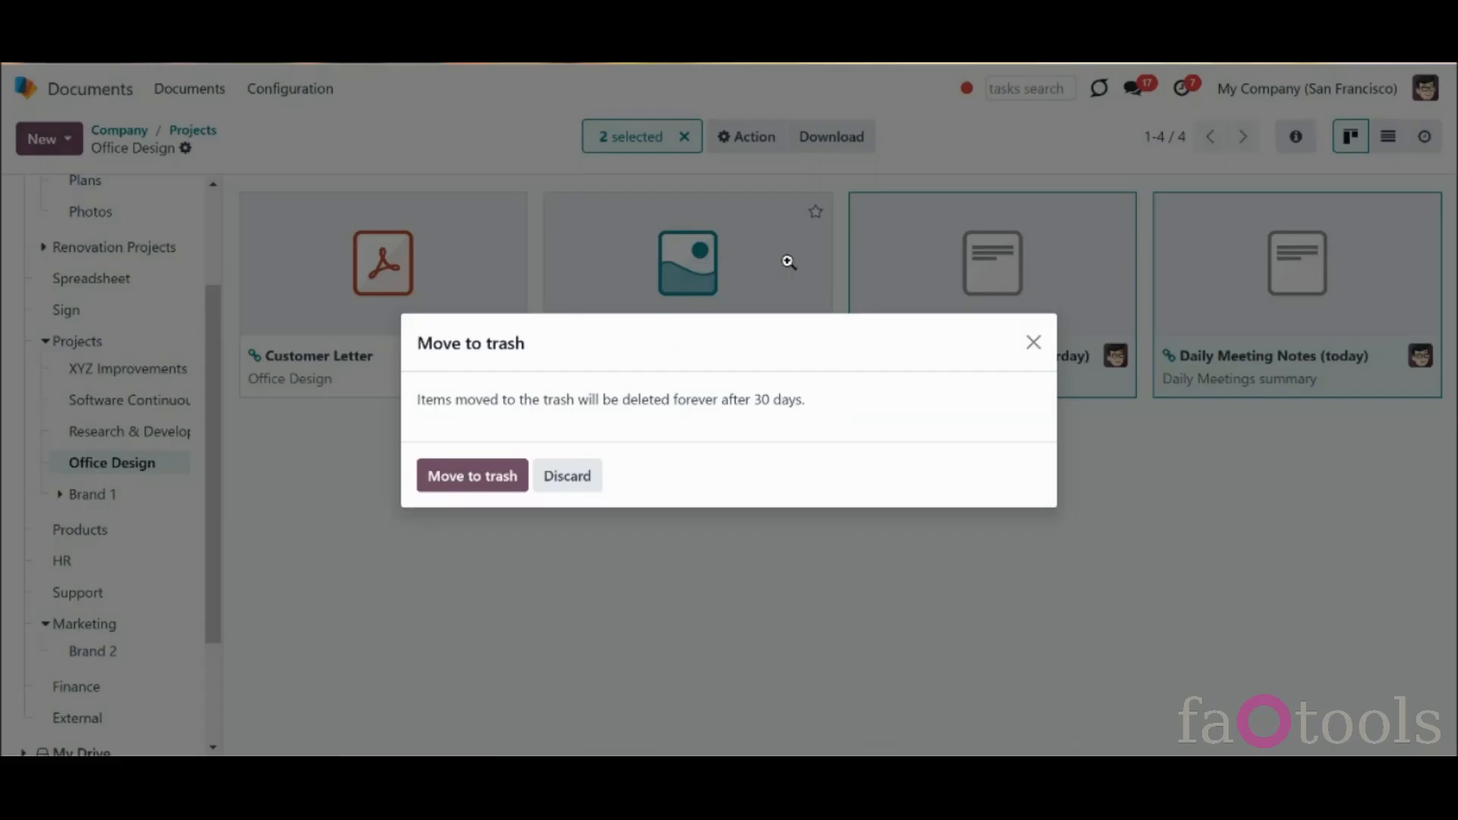
click(489, 477)
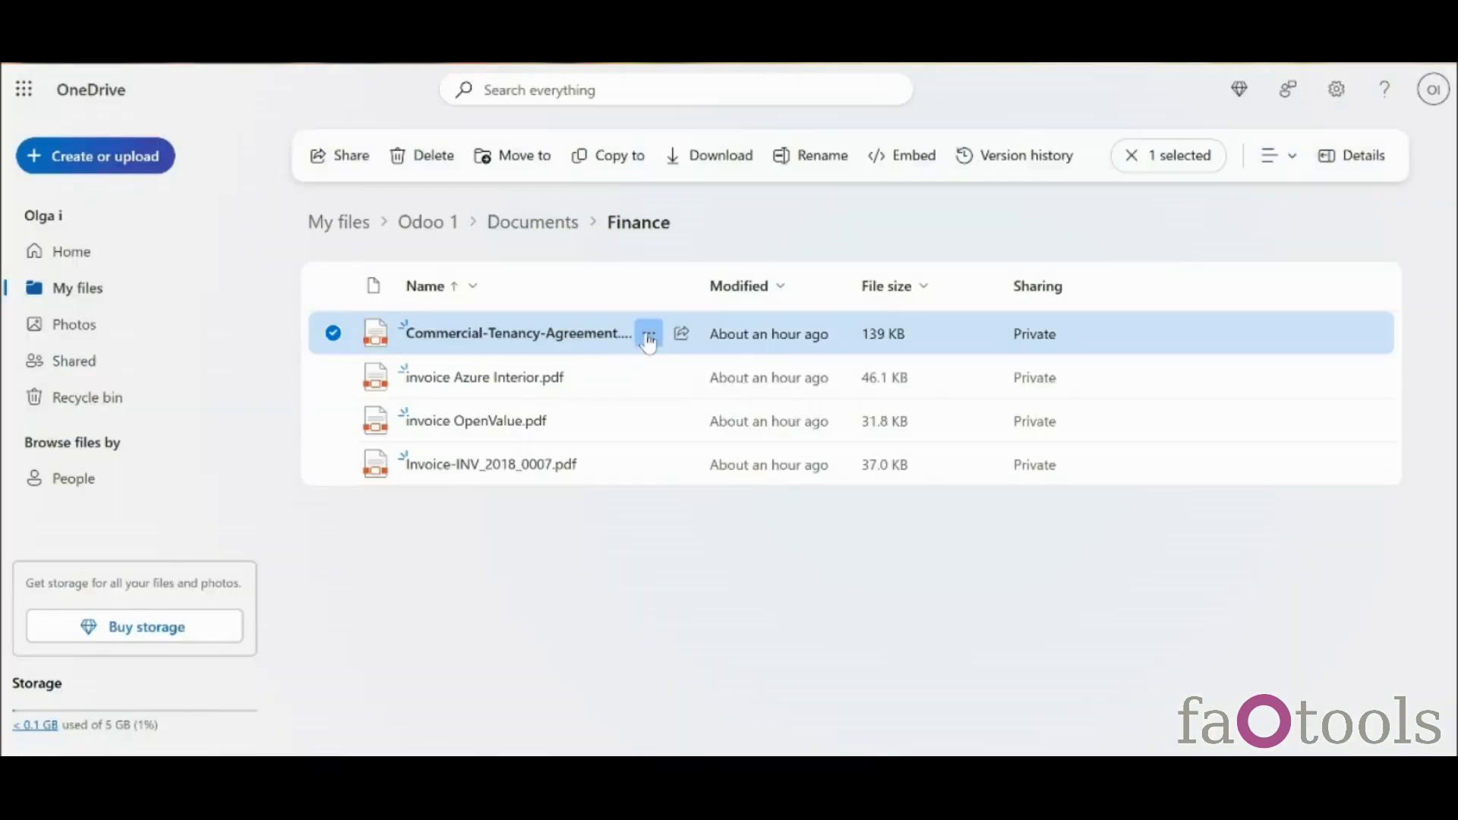
Rename the Commercial-Tenancy-Agreement file to Agreement.pdf in OneDrive
click(648, 336)
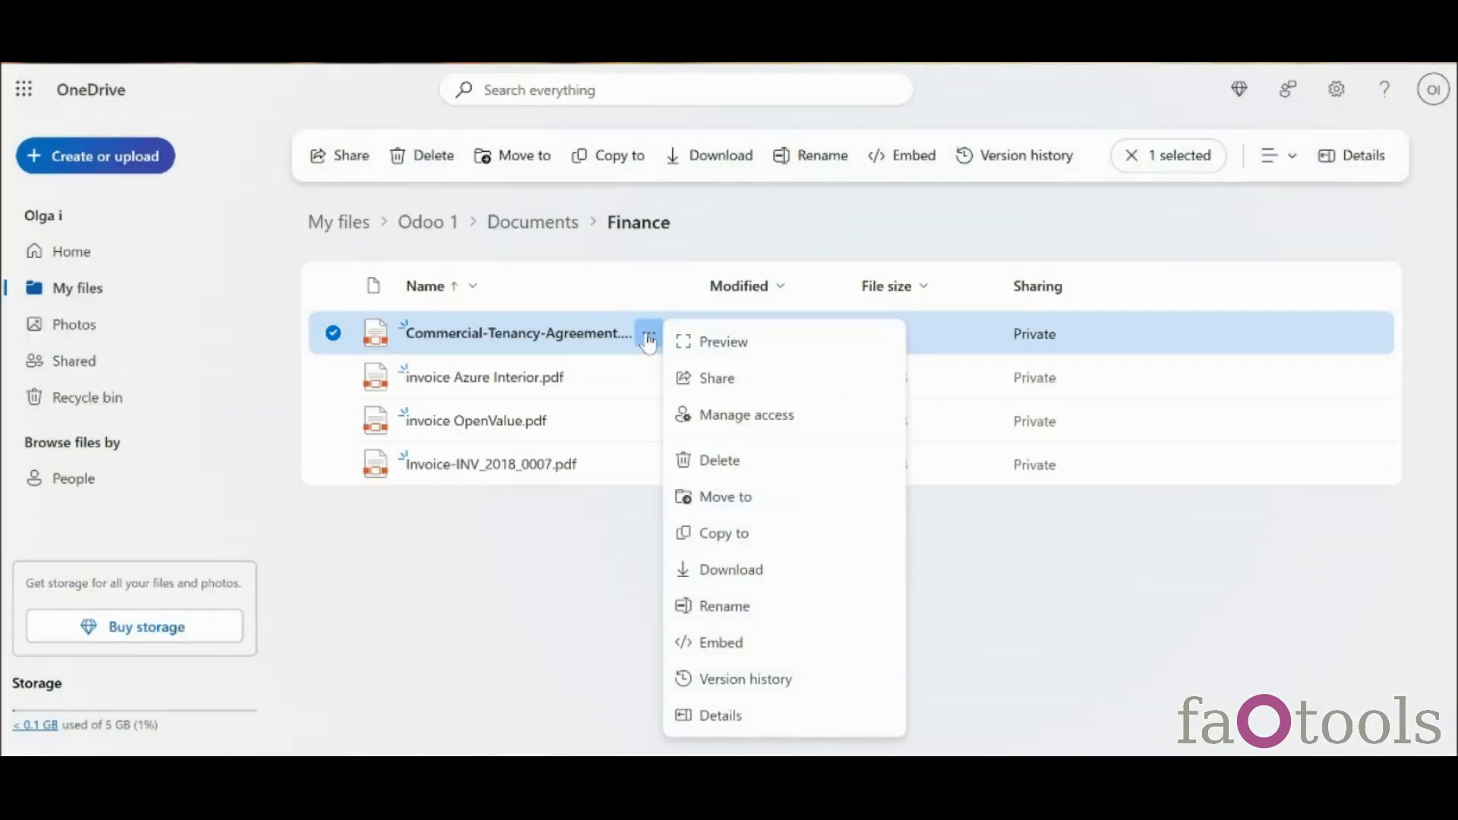
click(732, 606)
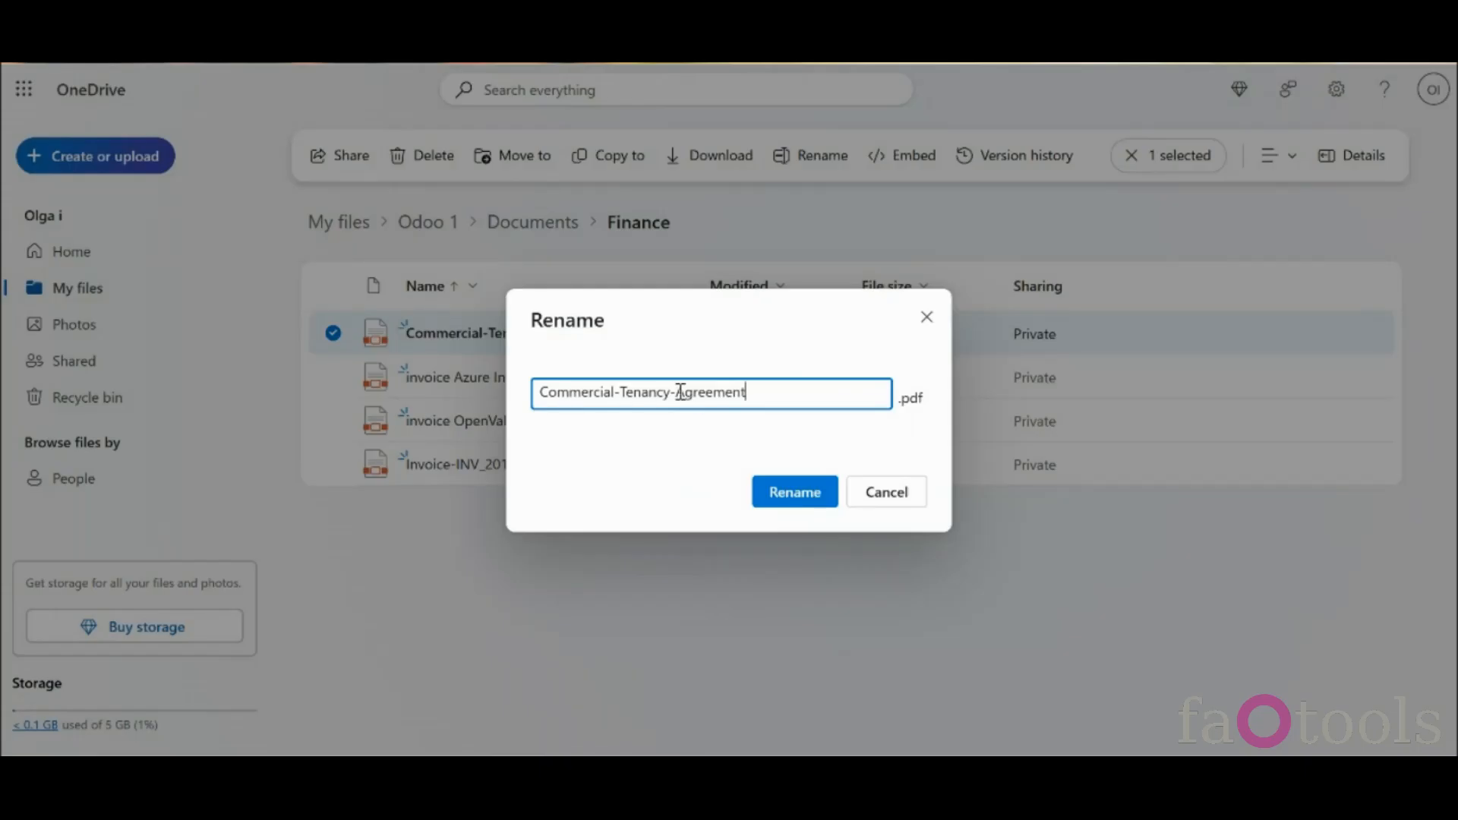
drag(678, 392, 466, 384)
key(BackSpace)
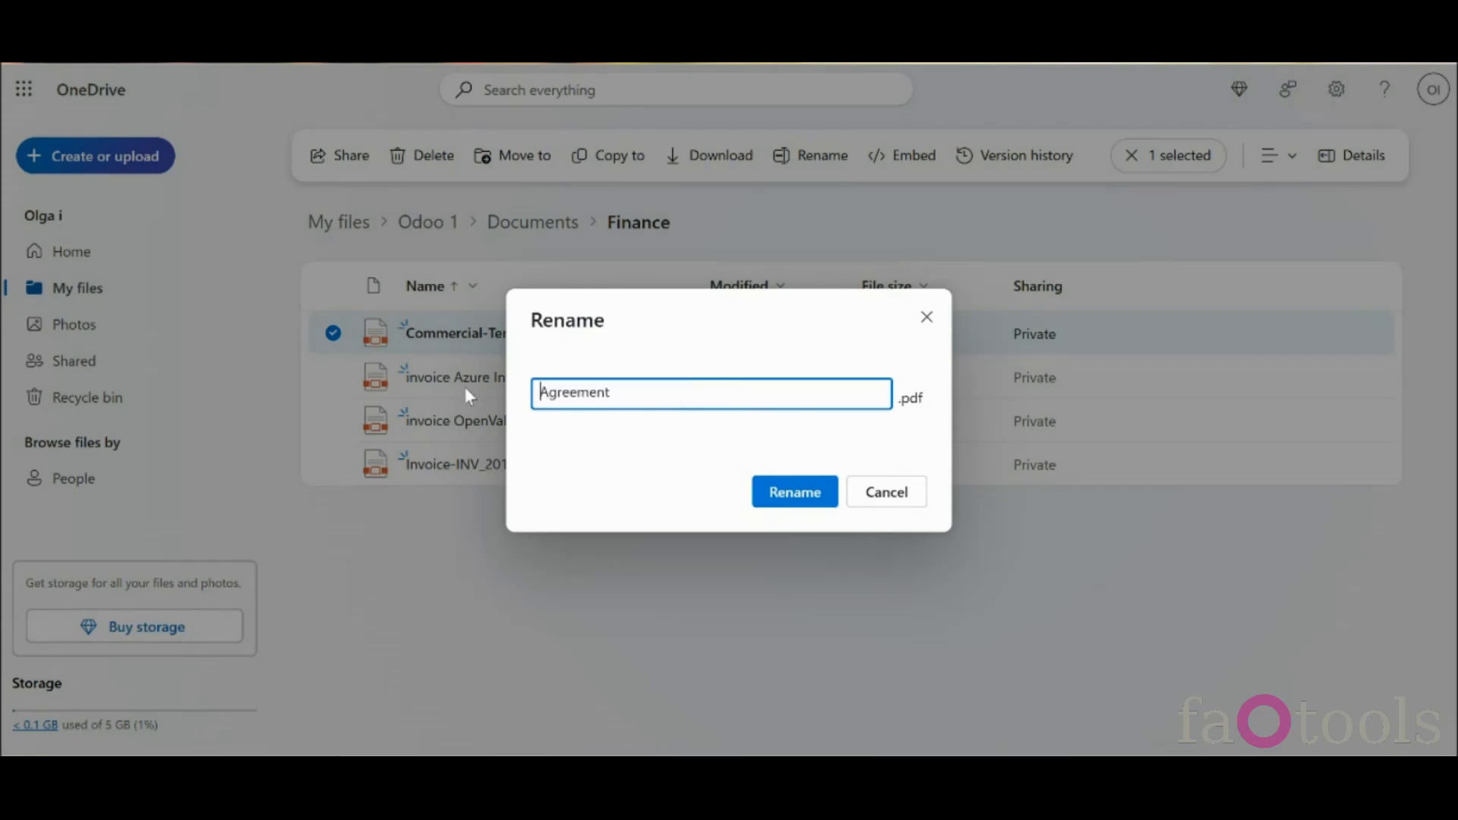
click(791, 499)
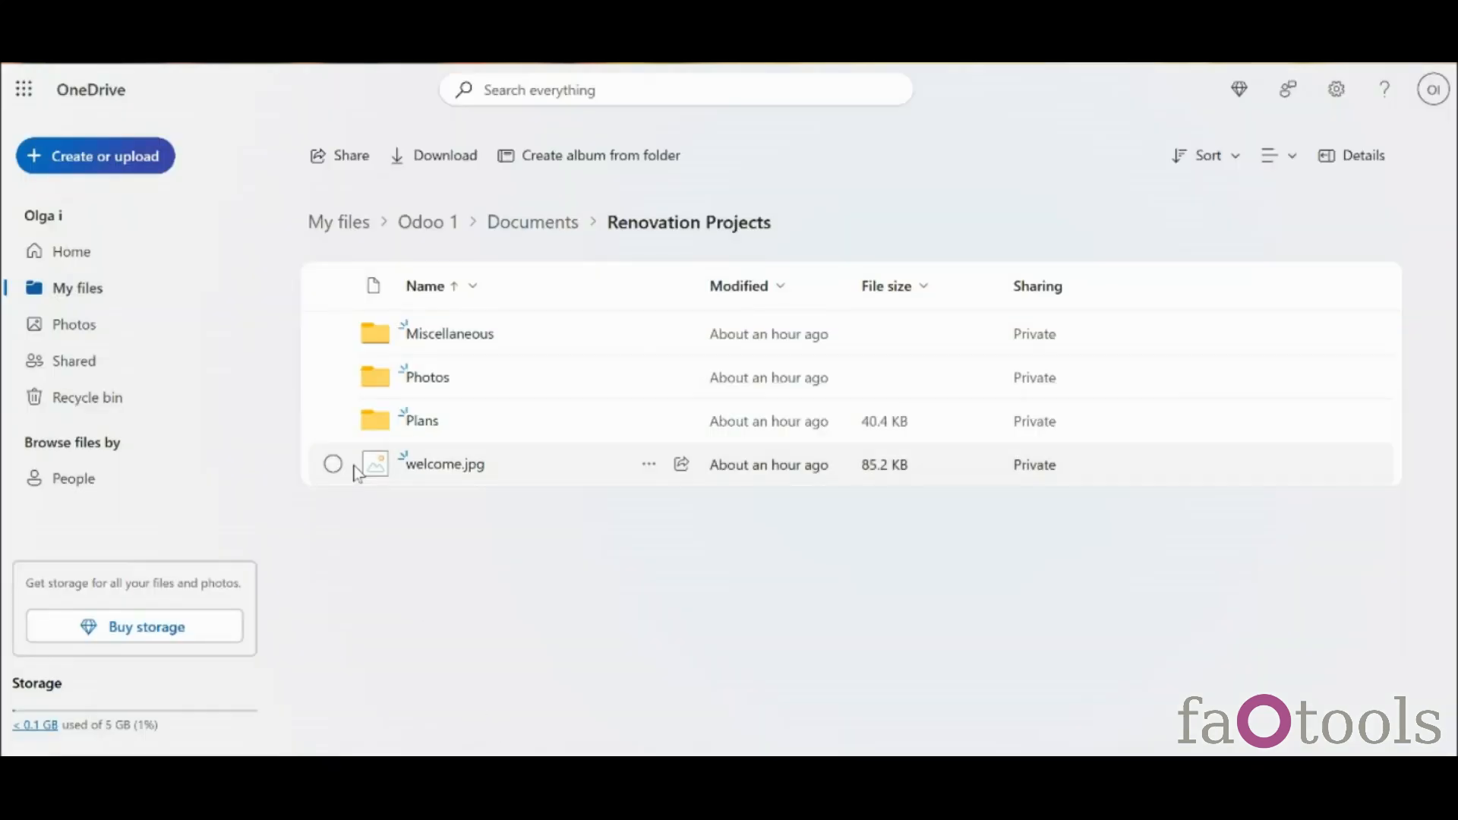
Move welcome.jpg into the Marketing folder
click(334, 465)
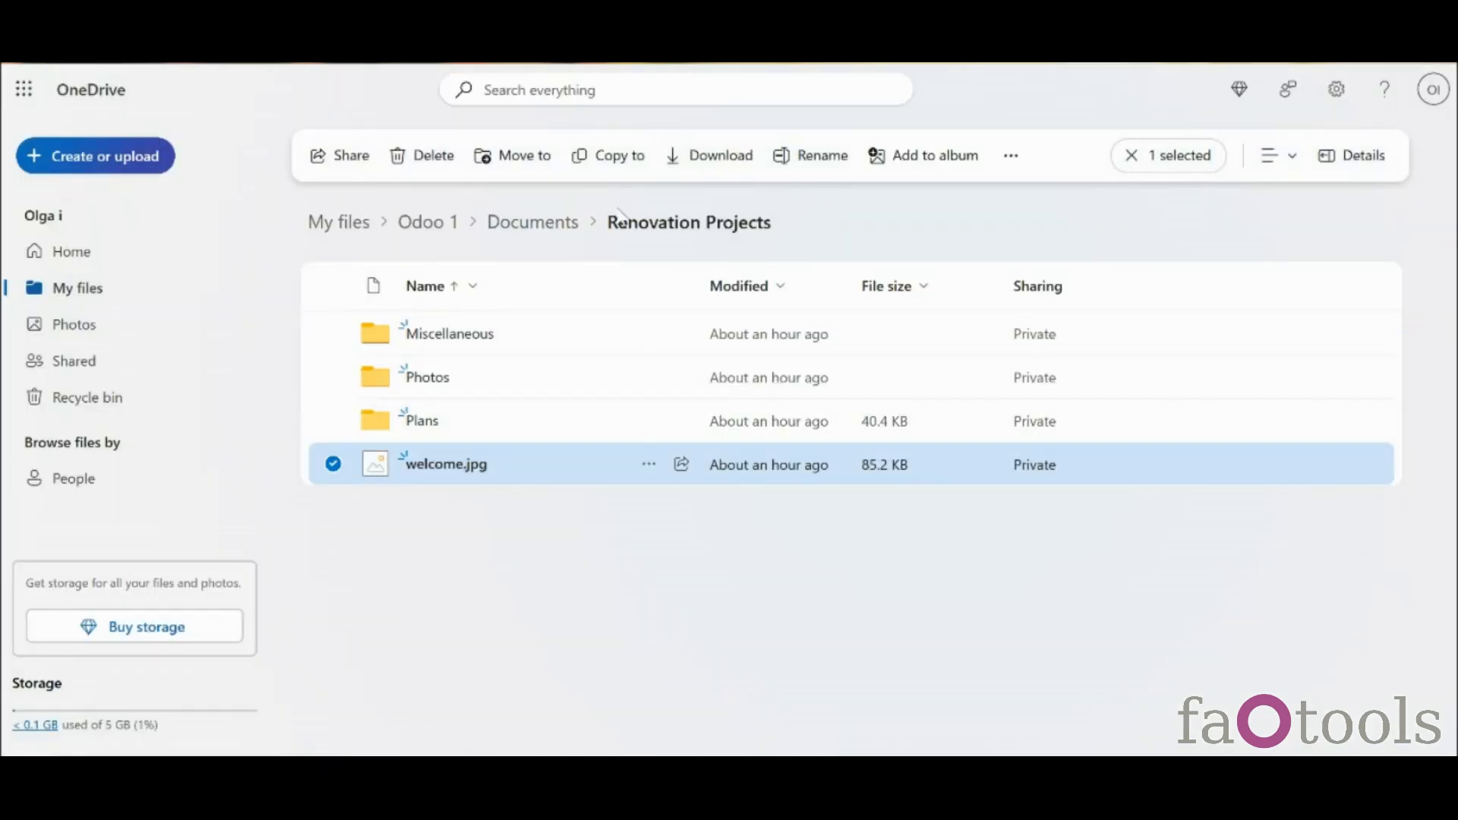
click(527, 156)
click(540, 517)
click(1114, 700)
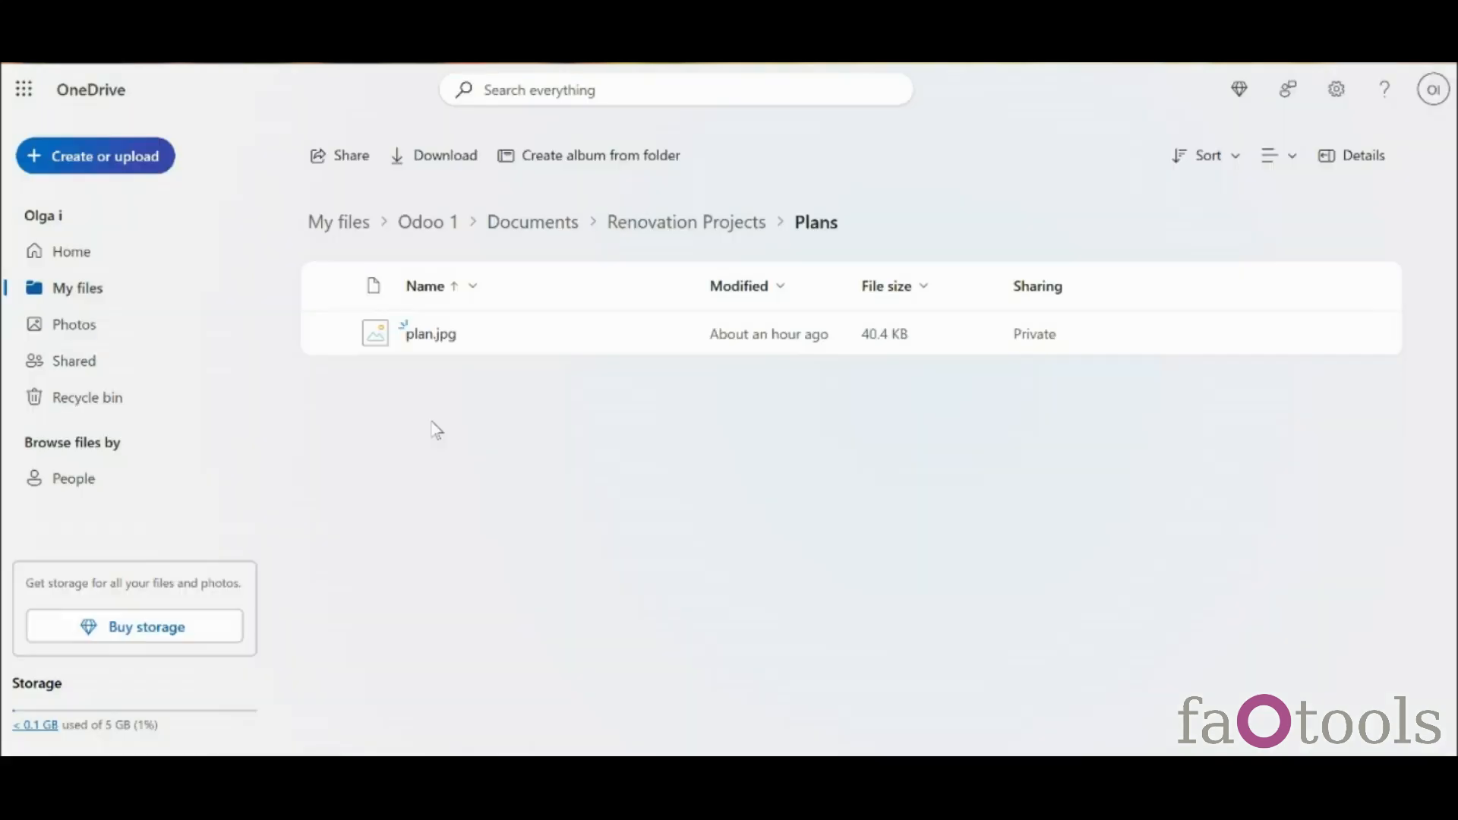
Delete plan.jpg from the Plans folder
click(334, 334)
click(424, 159)
click(776, 488)
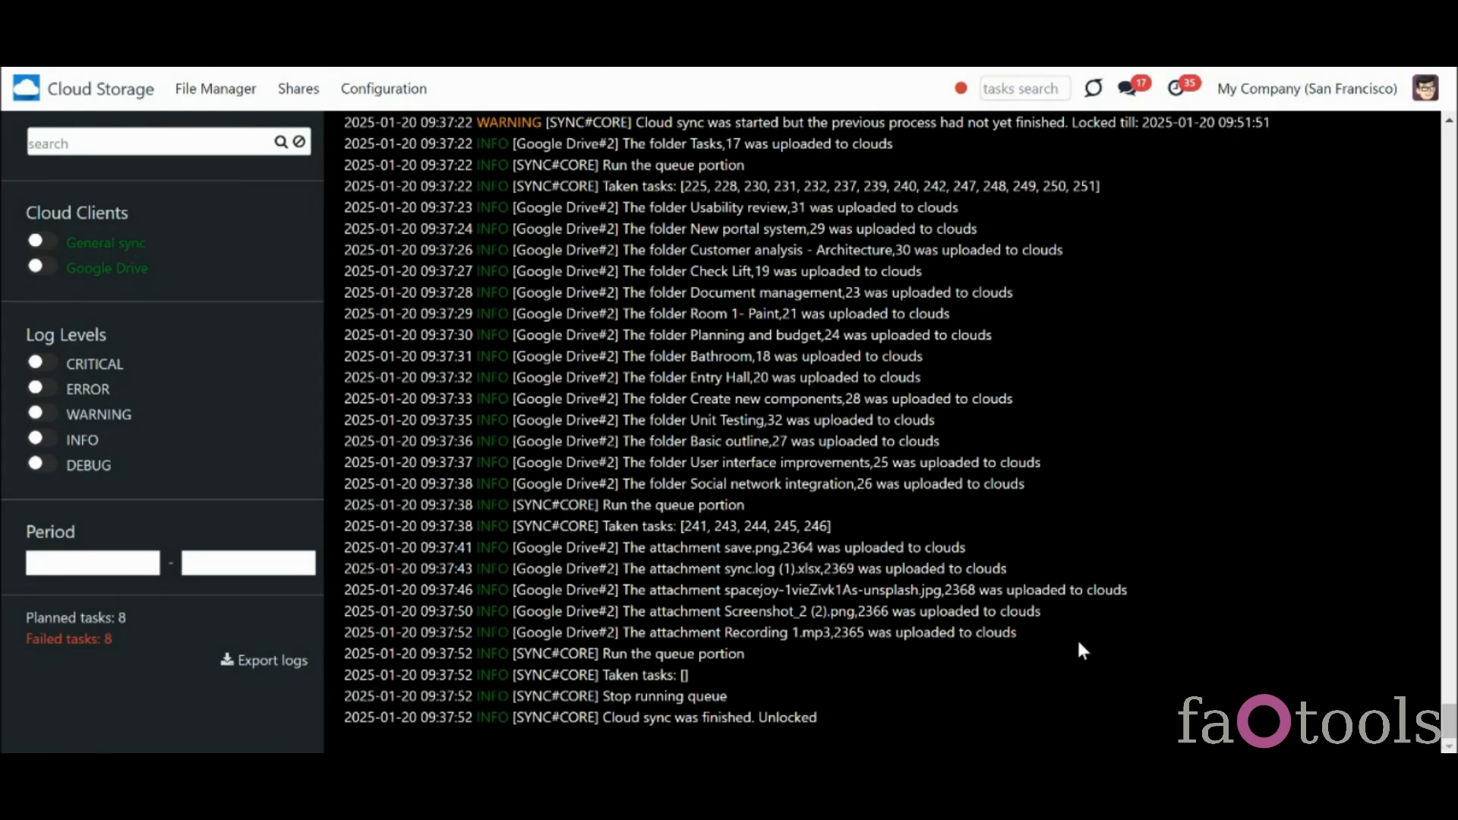
click(101, 642)
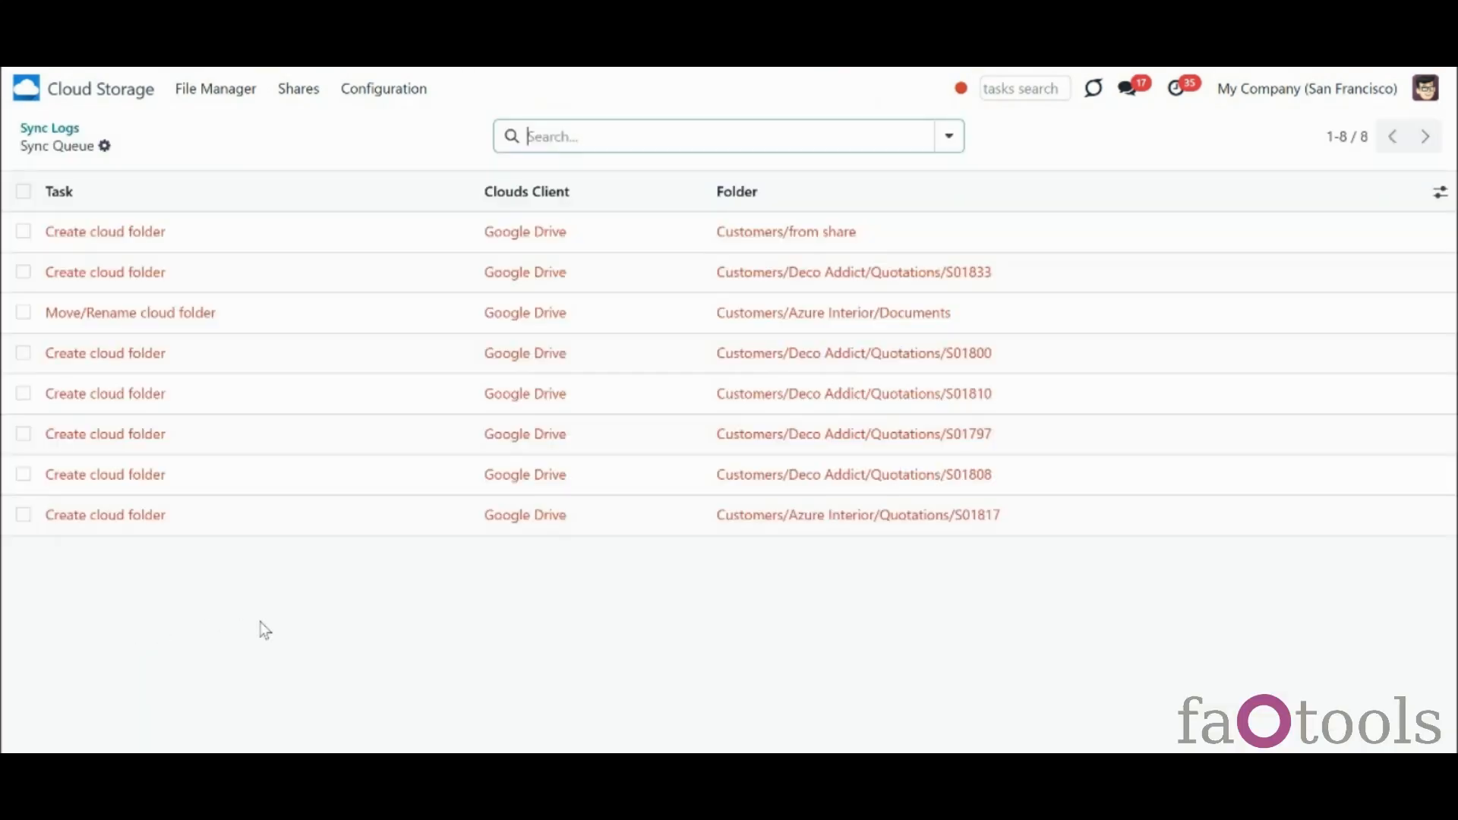
click(404, 247)
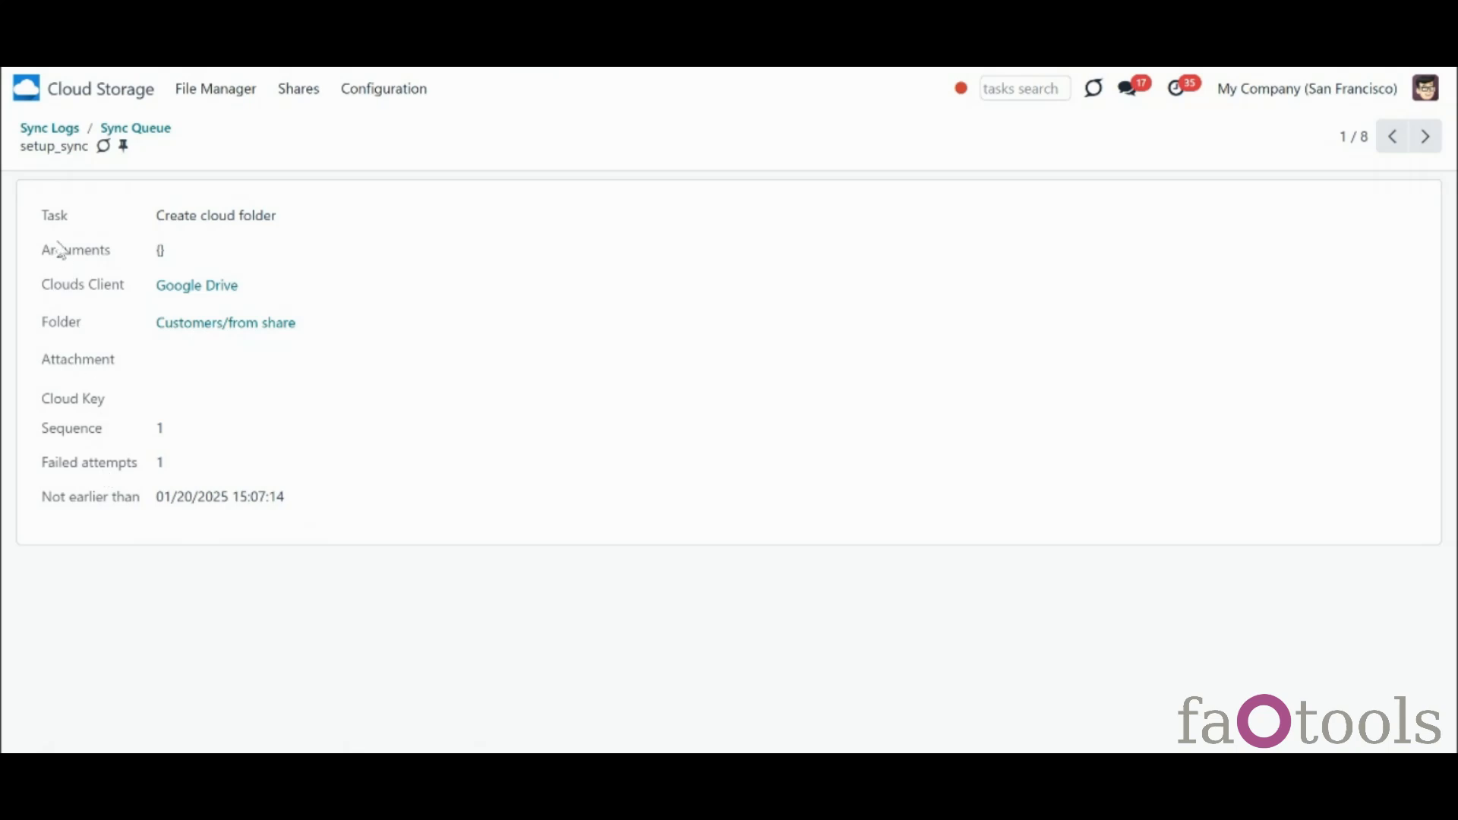
click(61, 128)
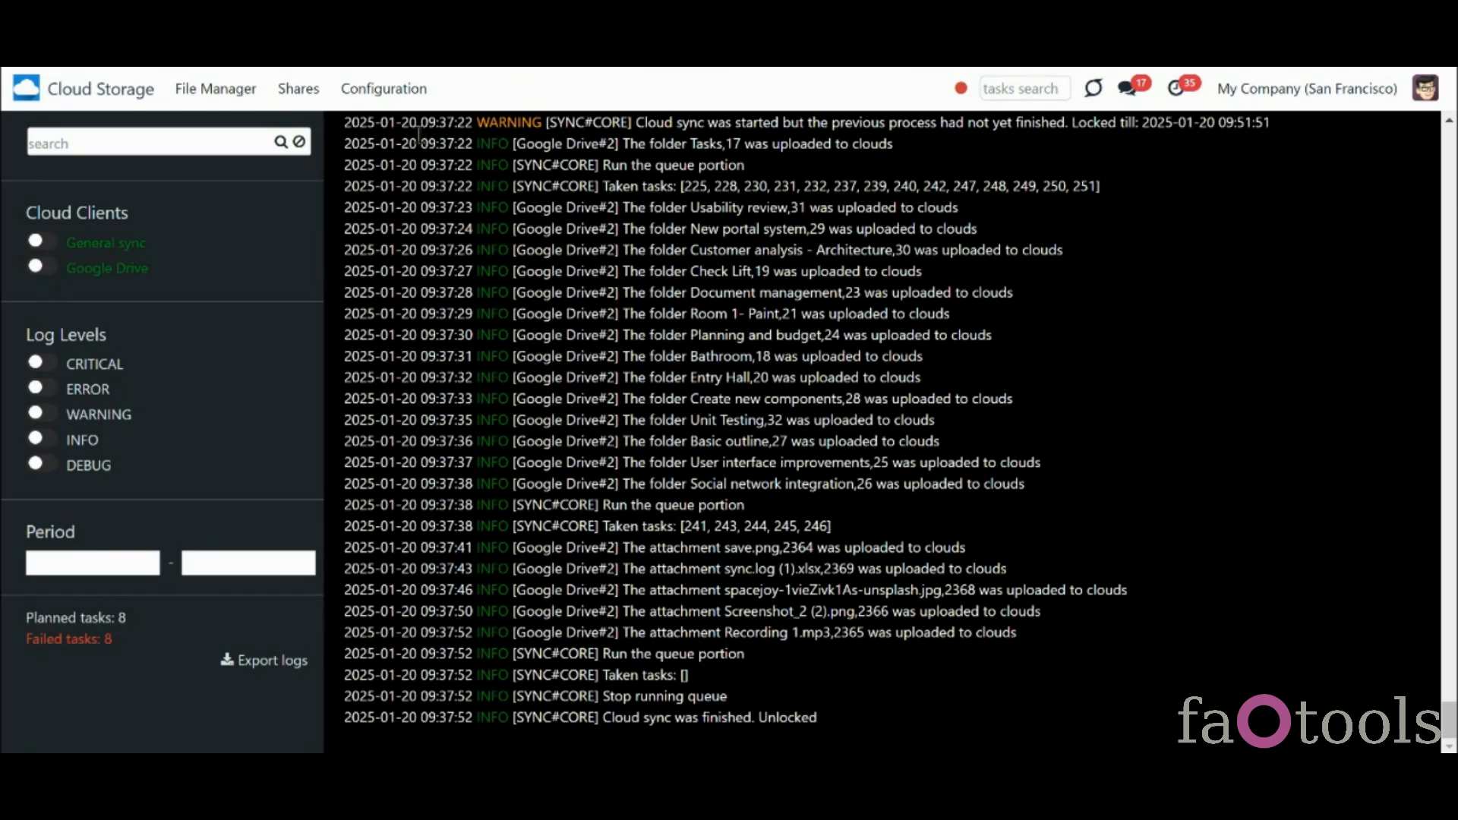
Set Maximum Retries (Reverse and Move tasks) to 3, save, and return to Sync Logs
click(423, 90)
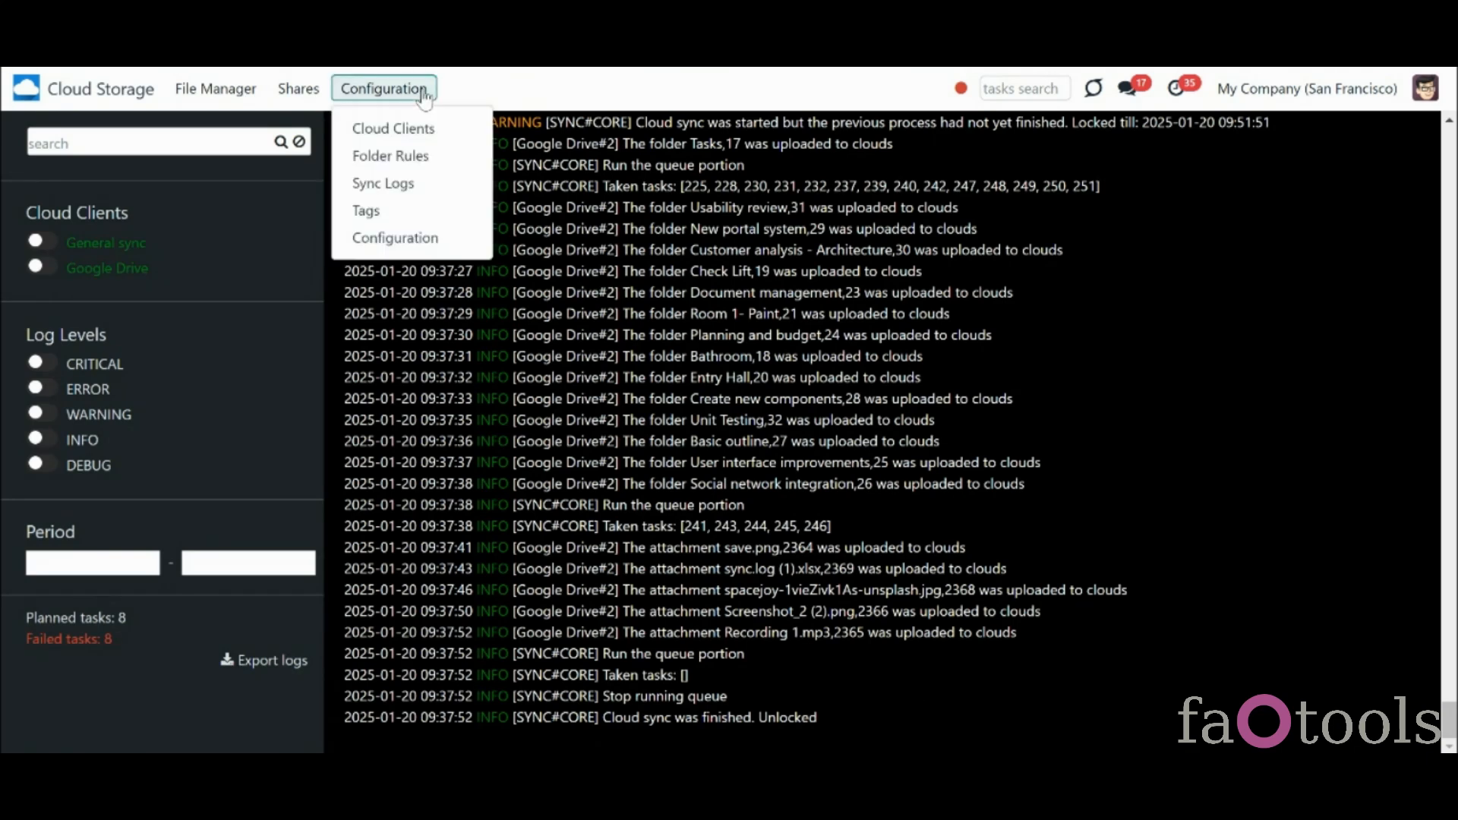
click(430, 240)
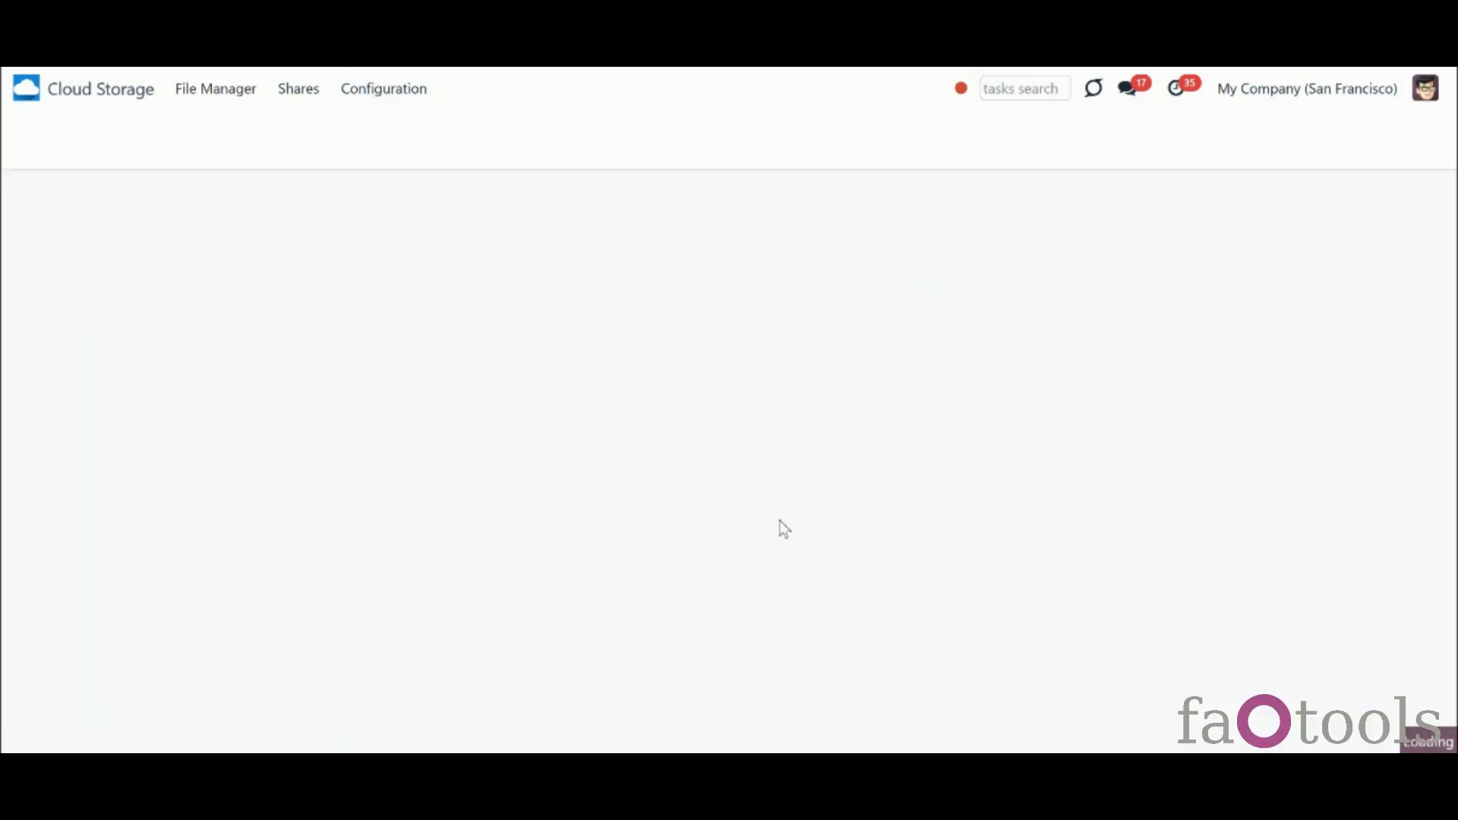
scroll(1447, 530, down, 6)
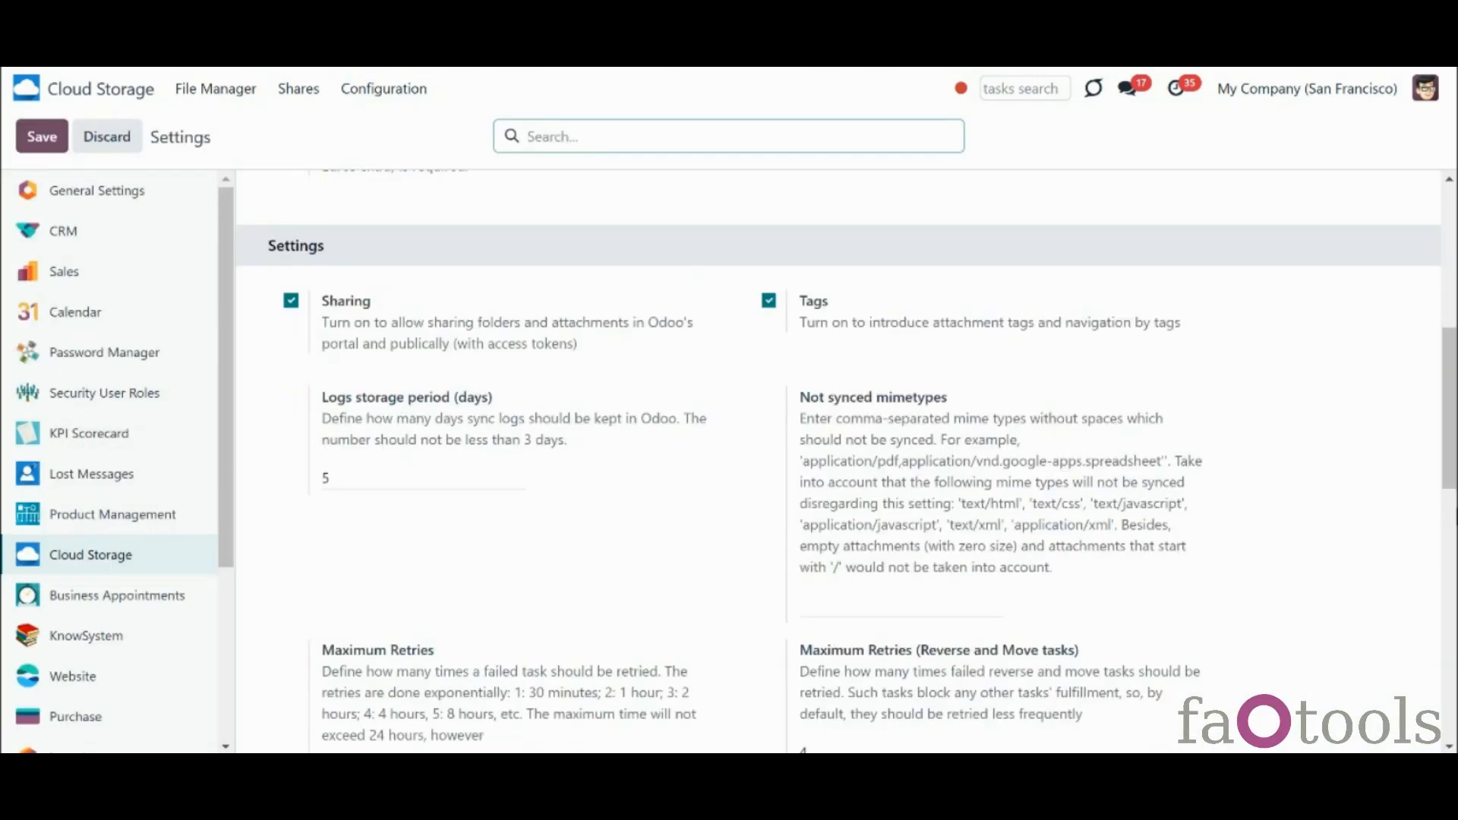
scroll(1446, 408, down, 4)
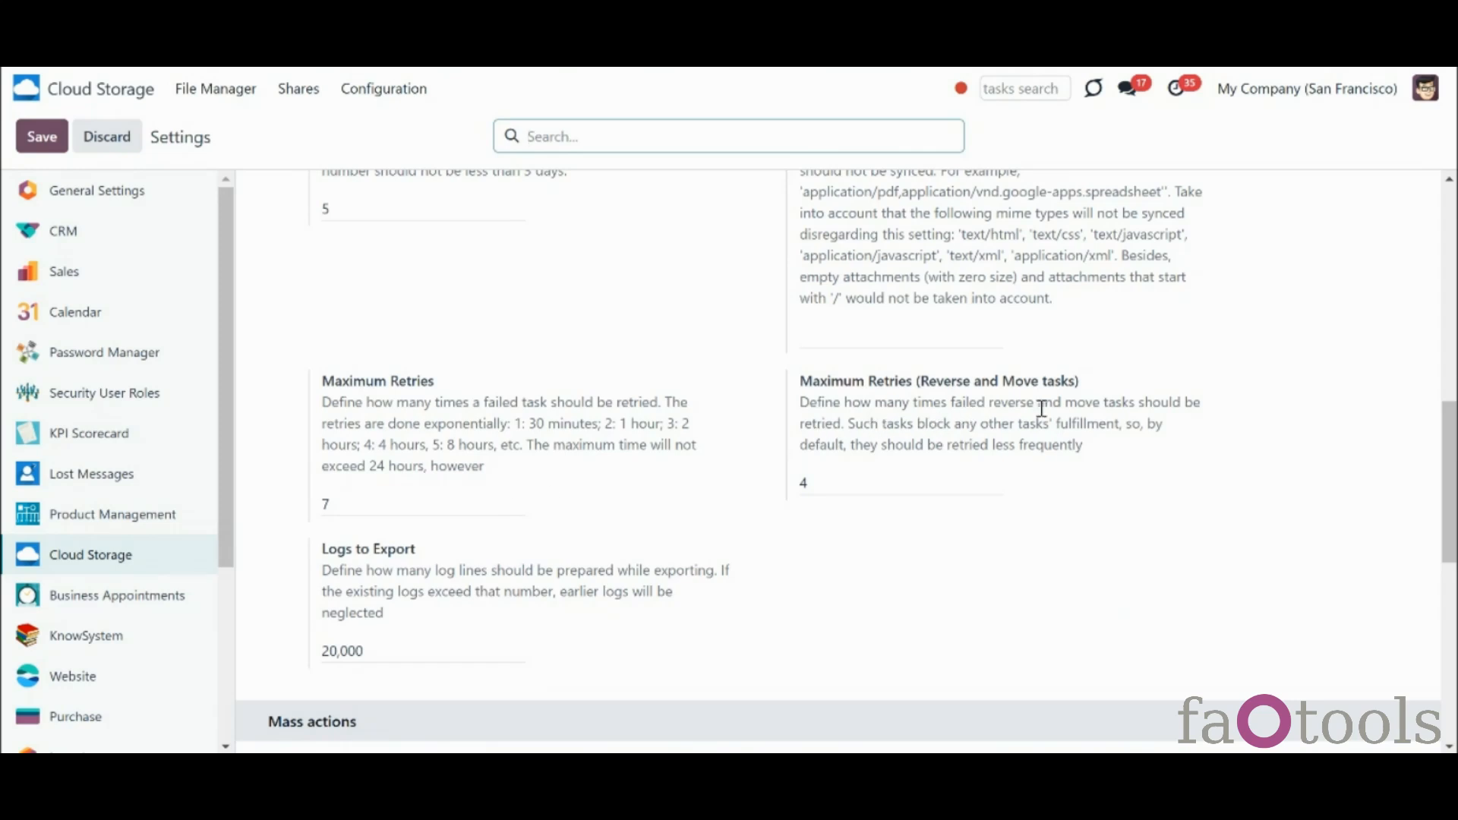
click(925, 488)
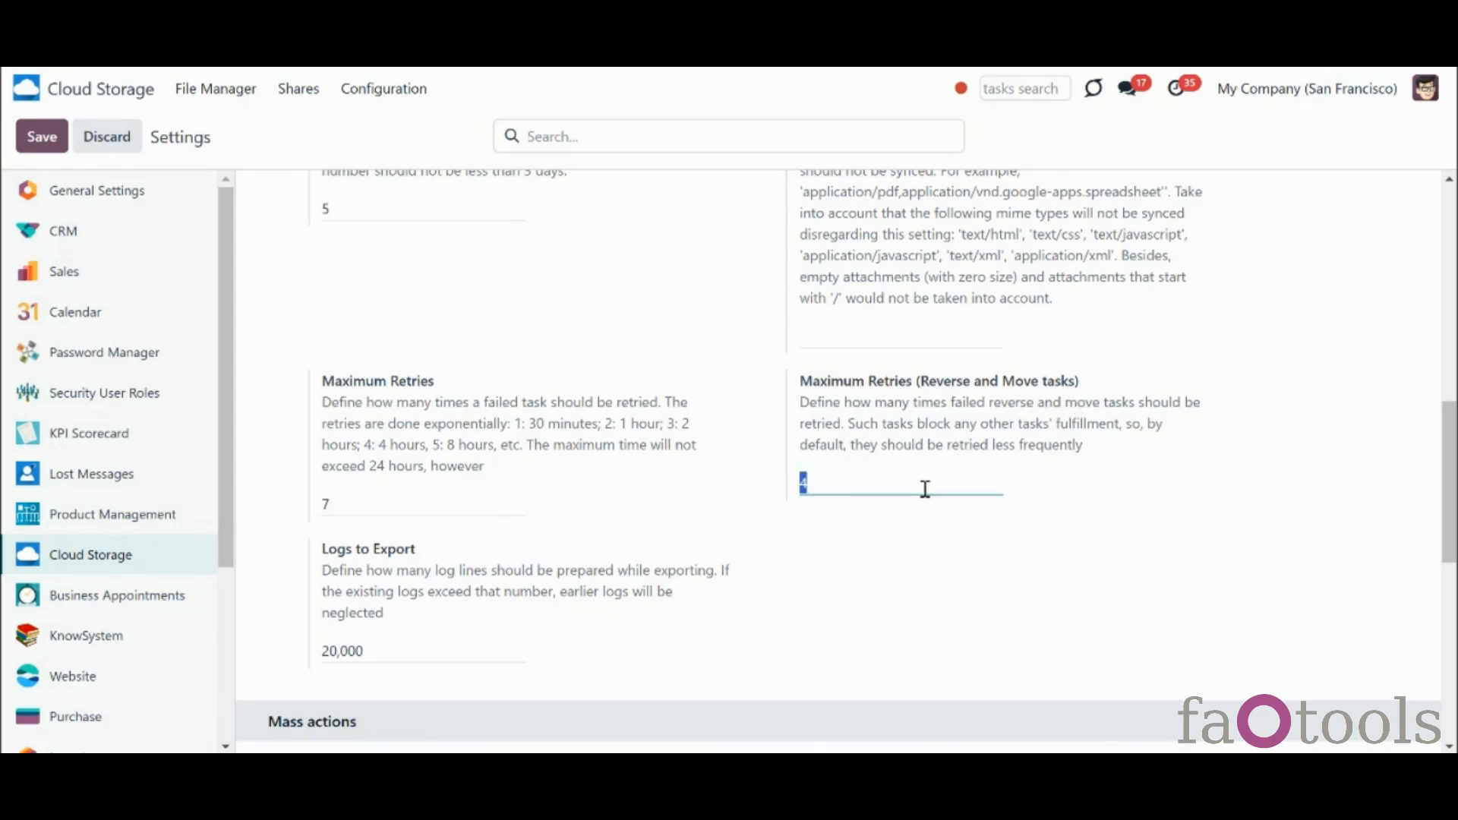
text(3)
click(1041, 552)
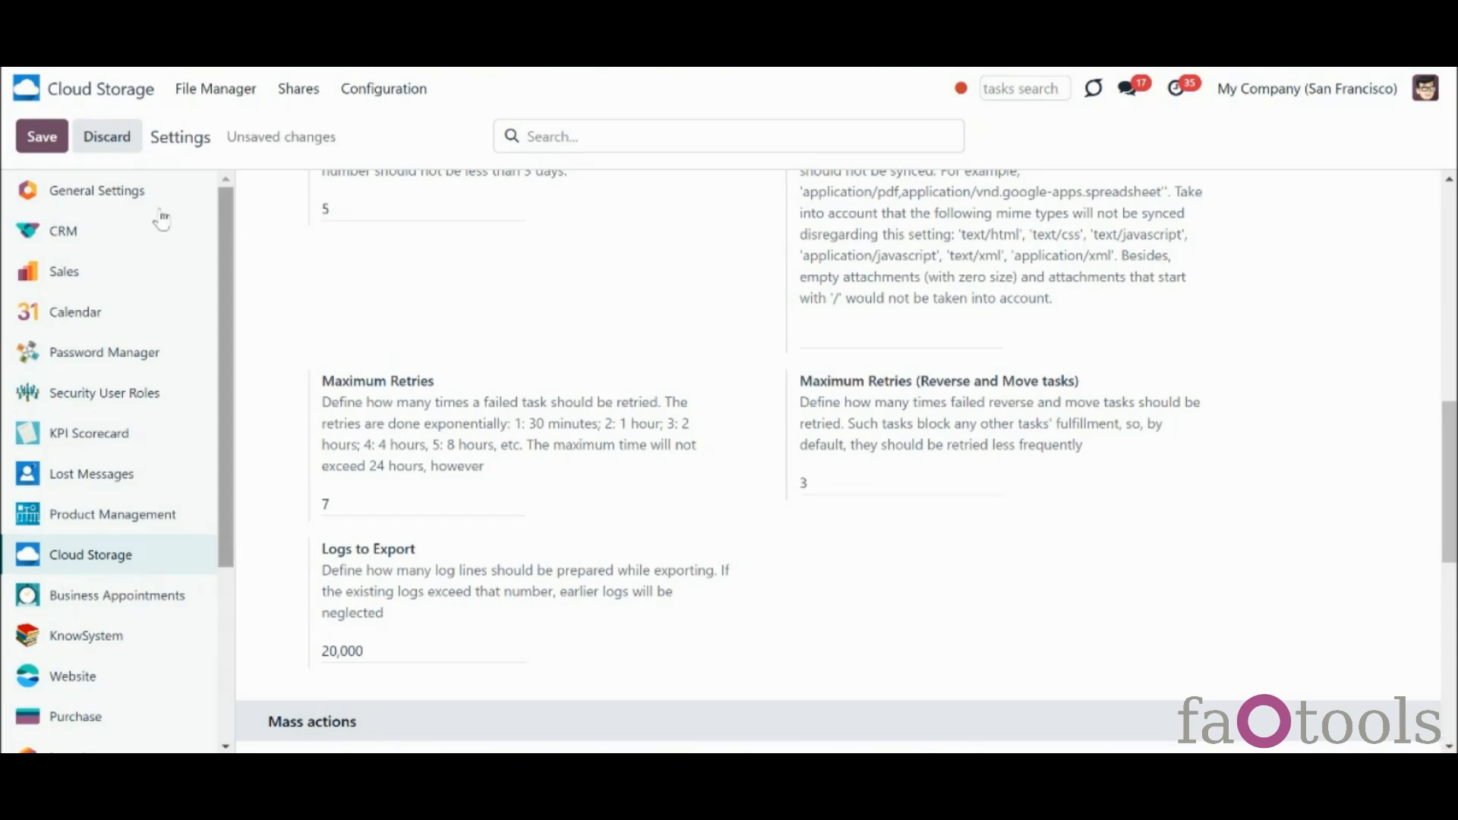
click(34, 138)
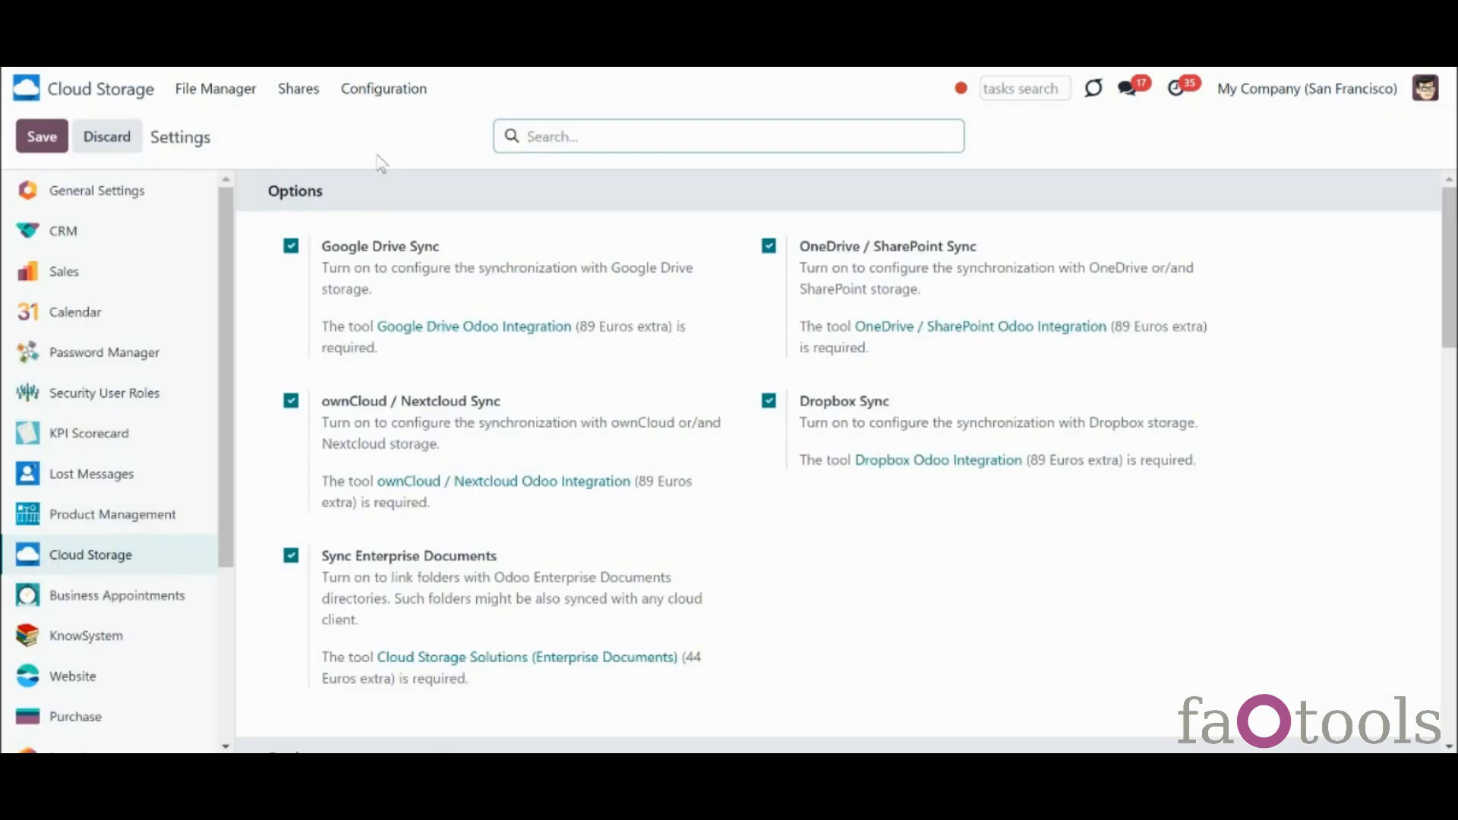
click(381, 90)
click(409, 191)
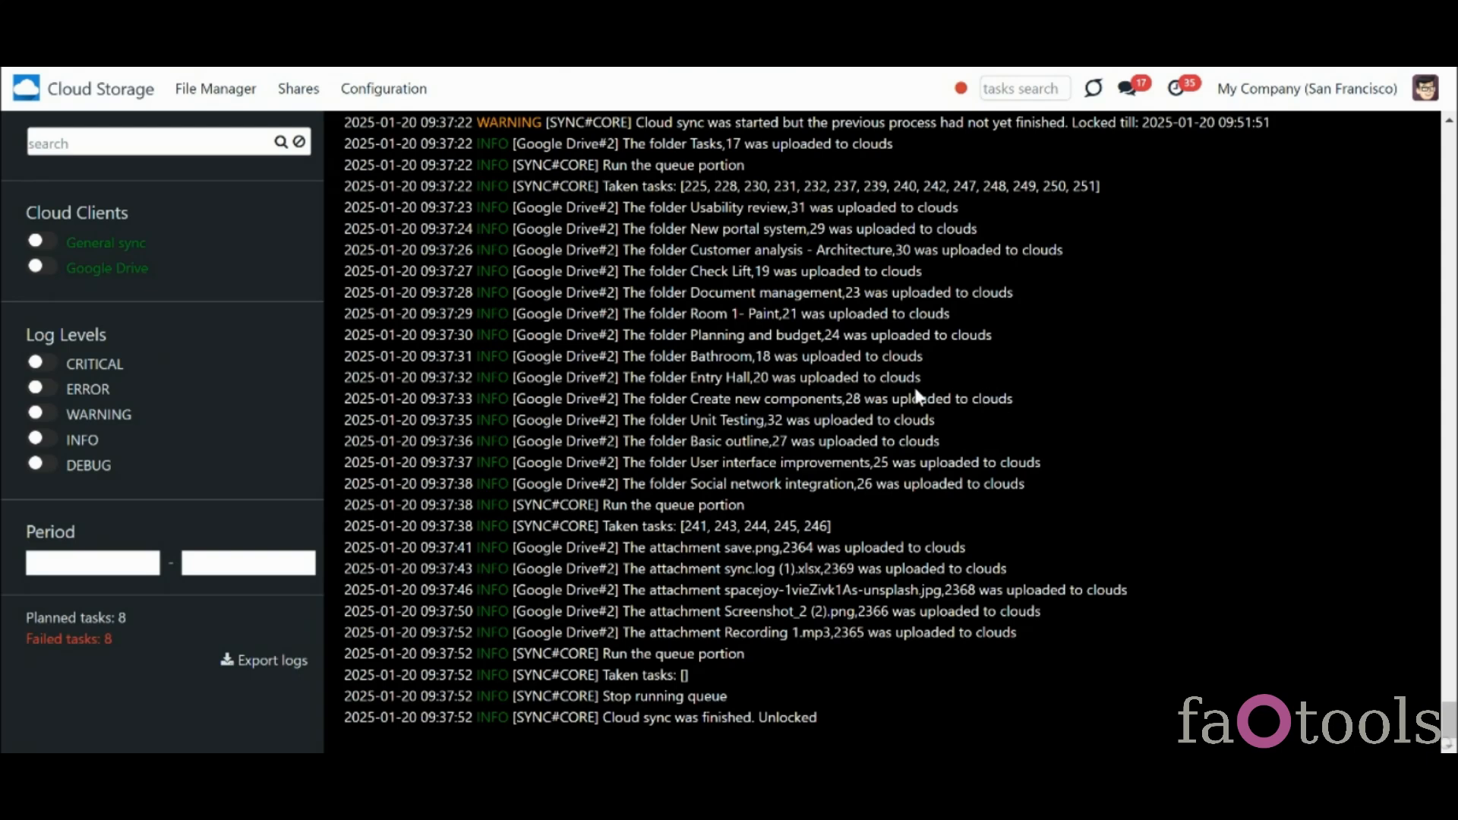
click(92, 646)
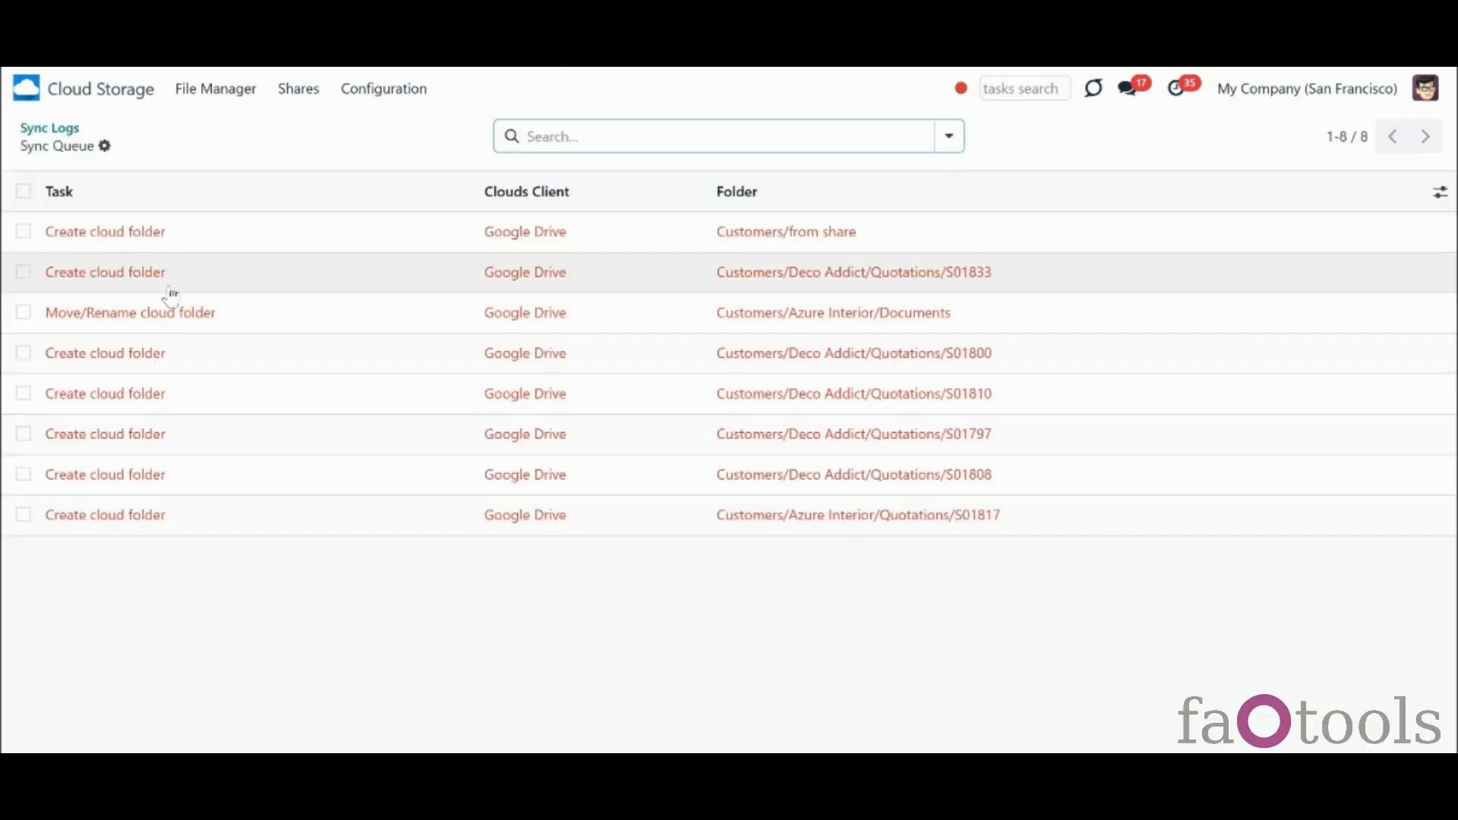
click(176, 316)
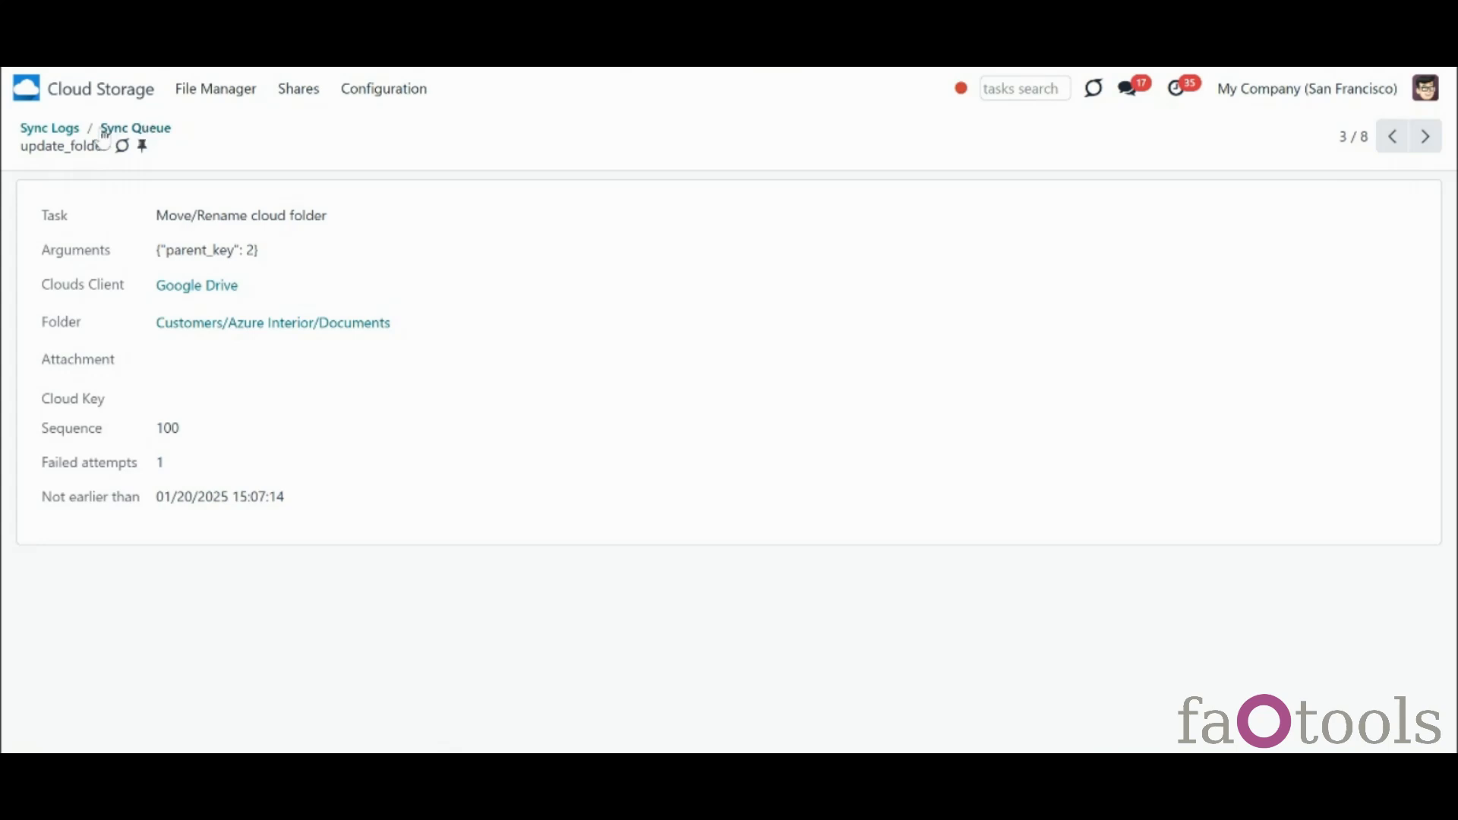
click(55, 128)
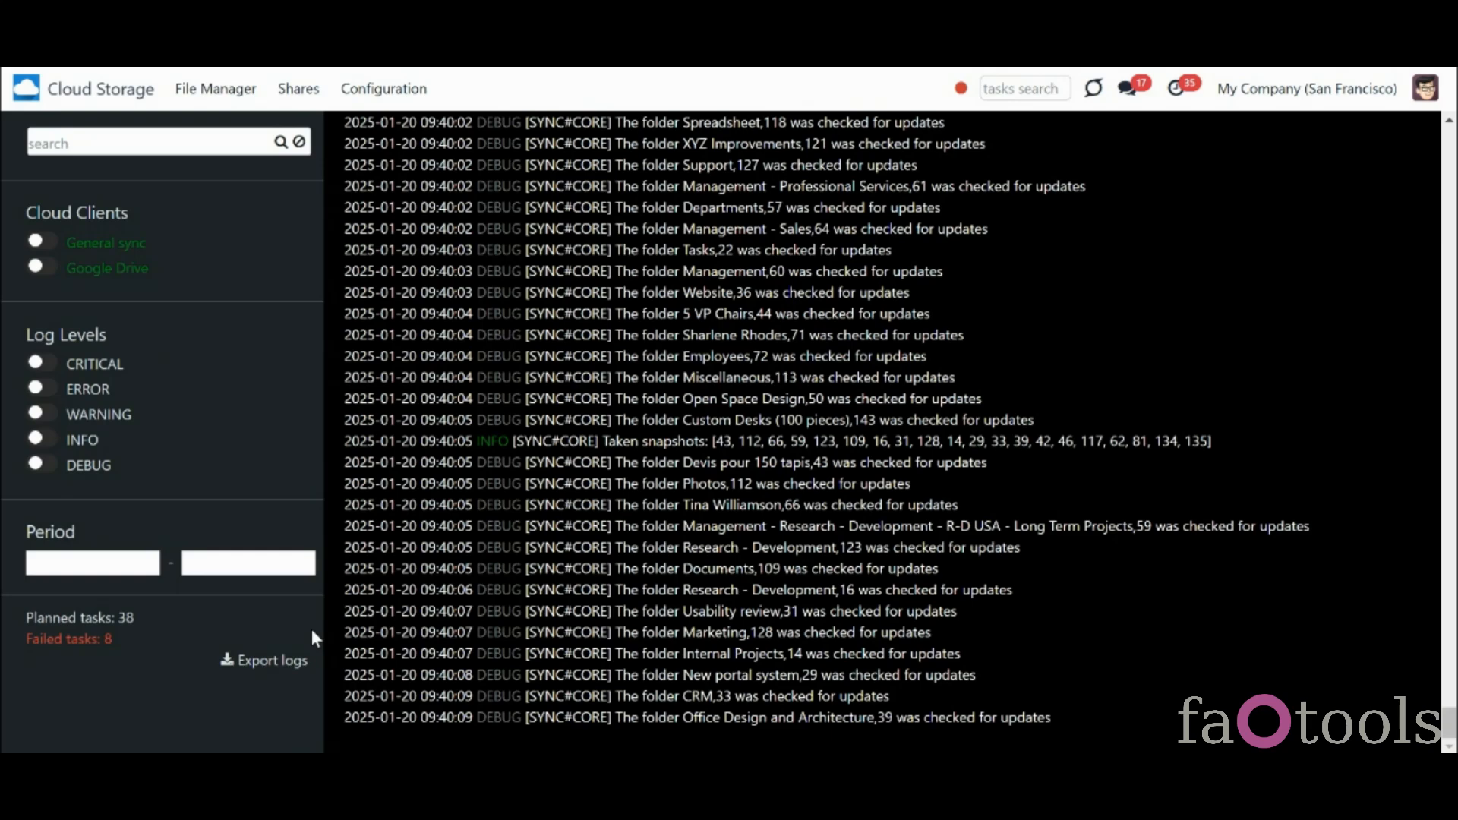
click(410, 89)
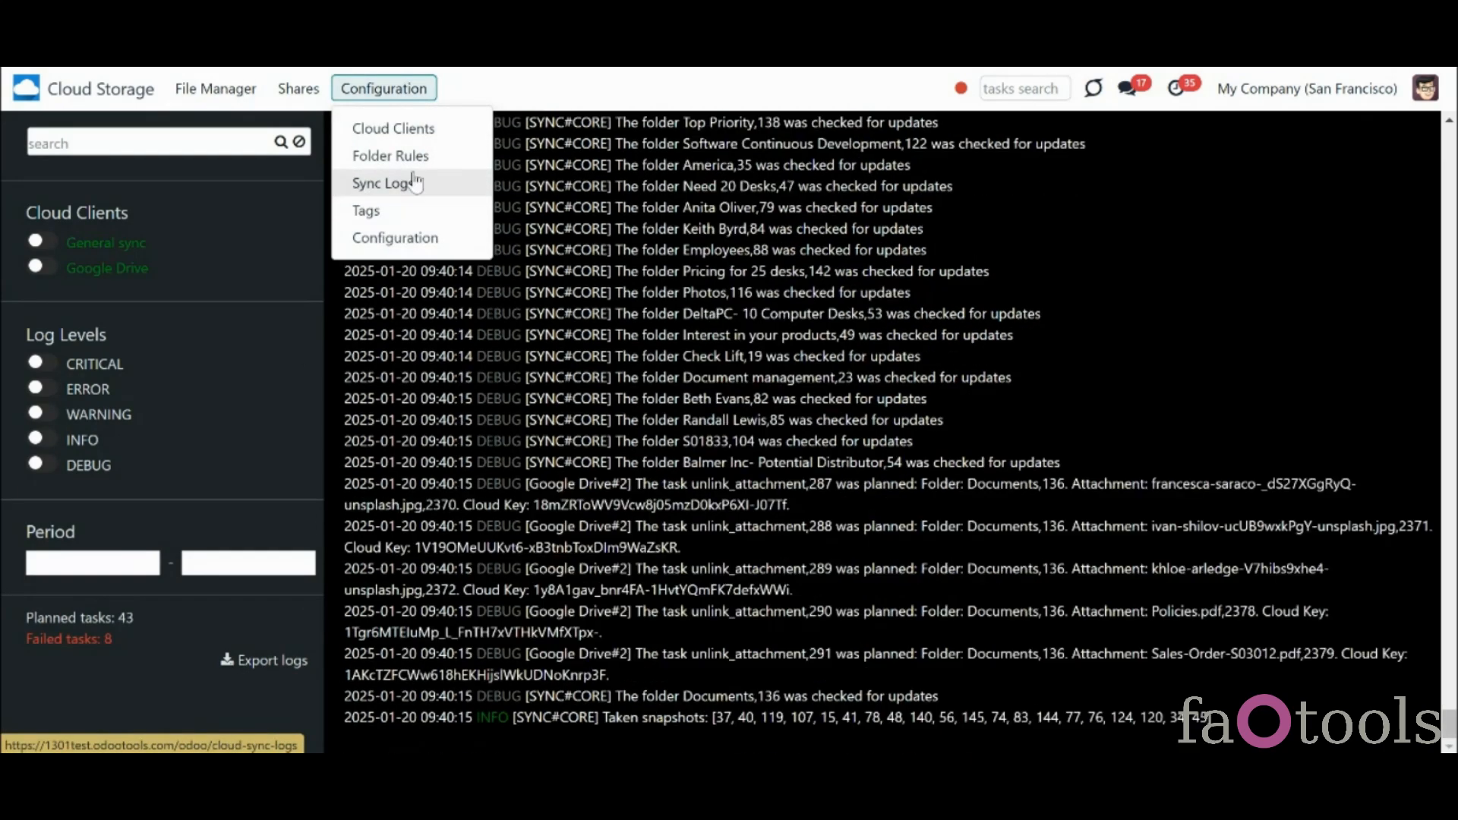
click(310, 470)
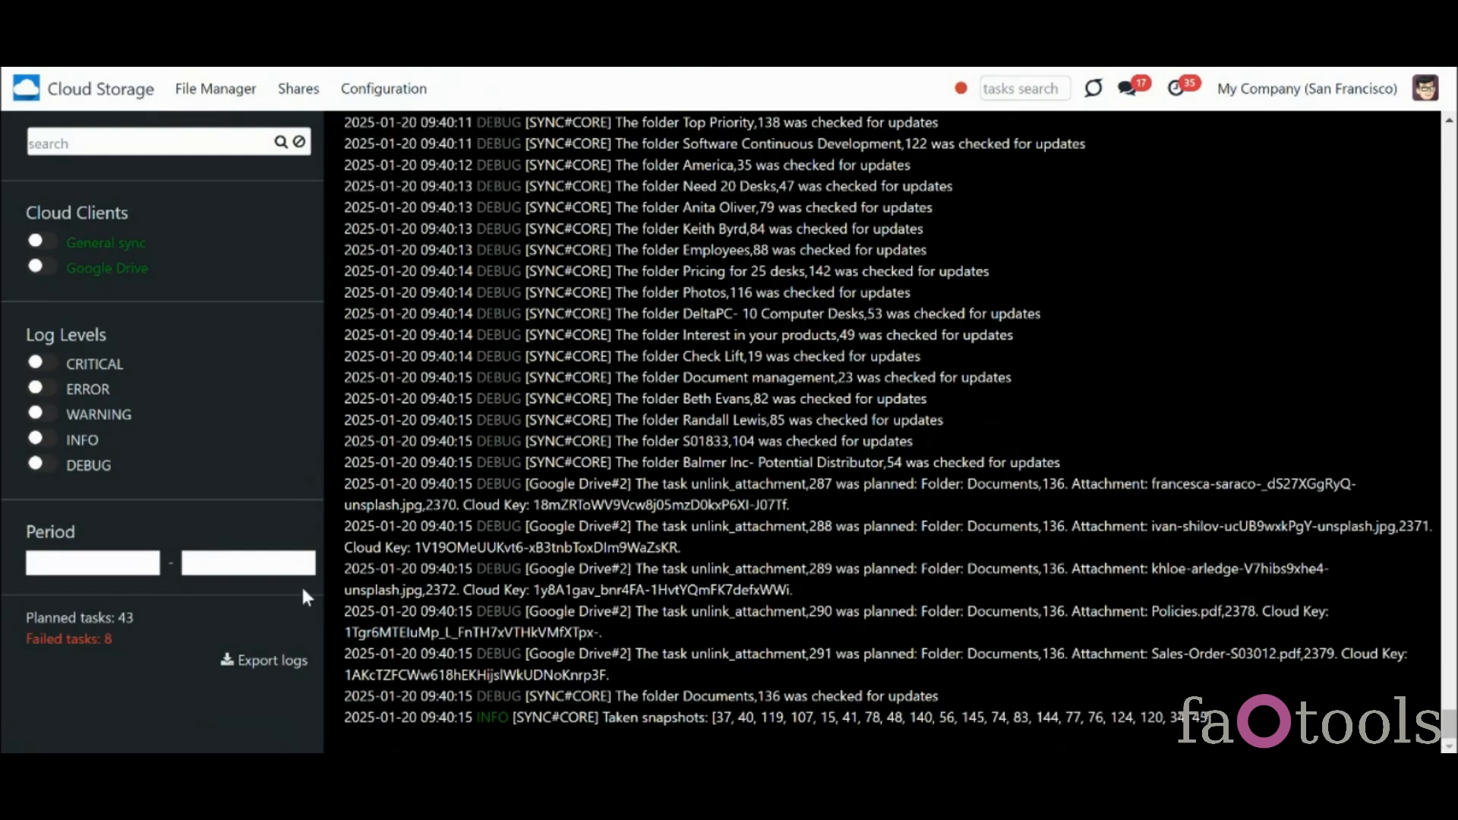
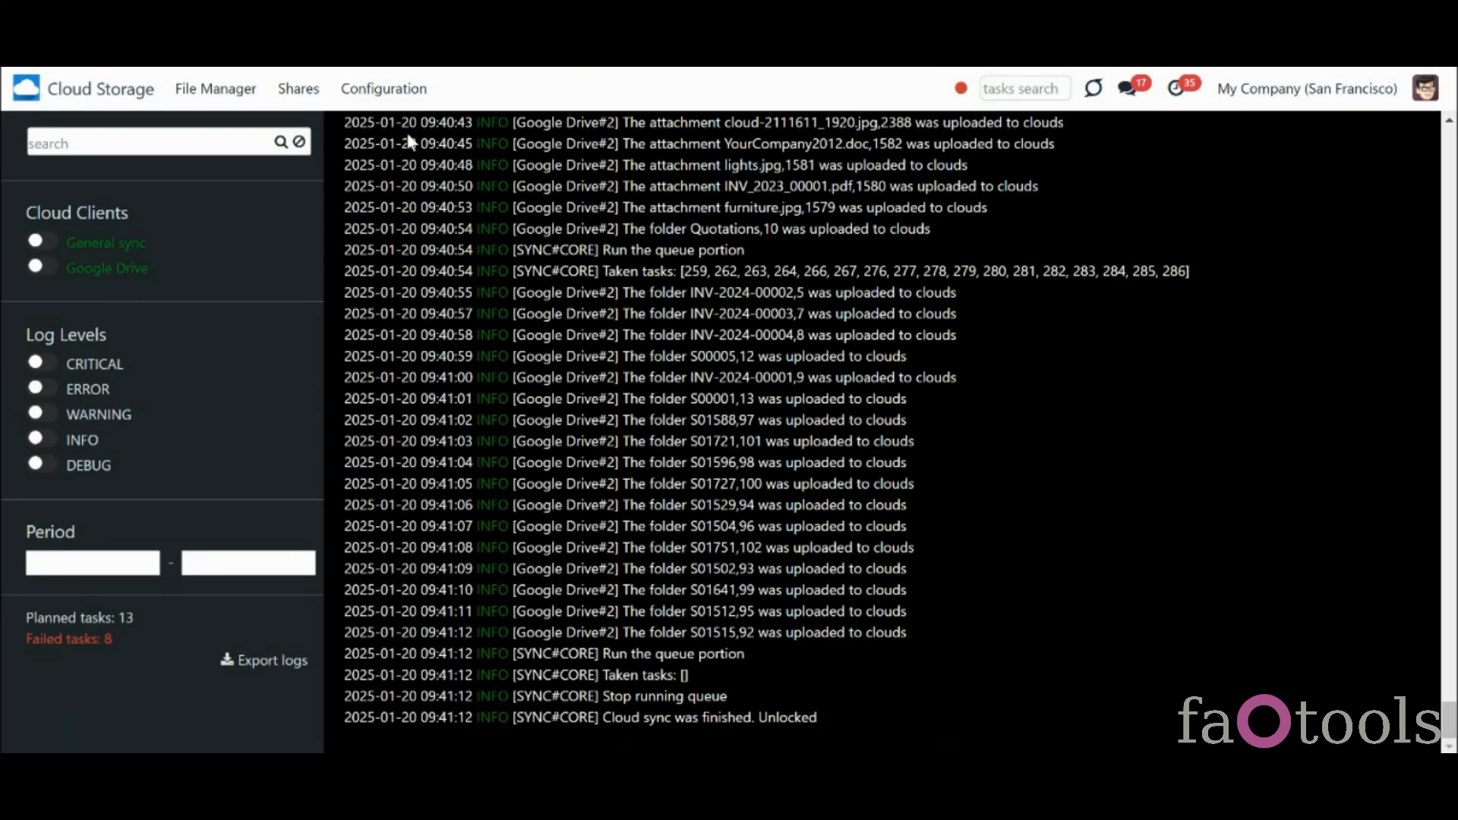
Open the Cloud Storage Configuration menu from the sync log view
click(383, 88)
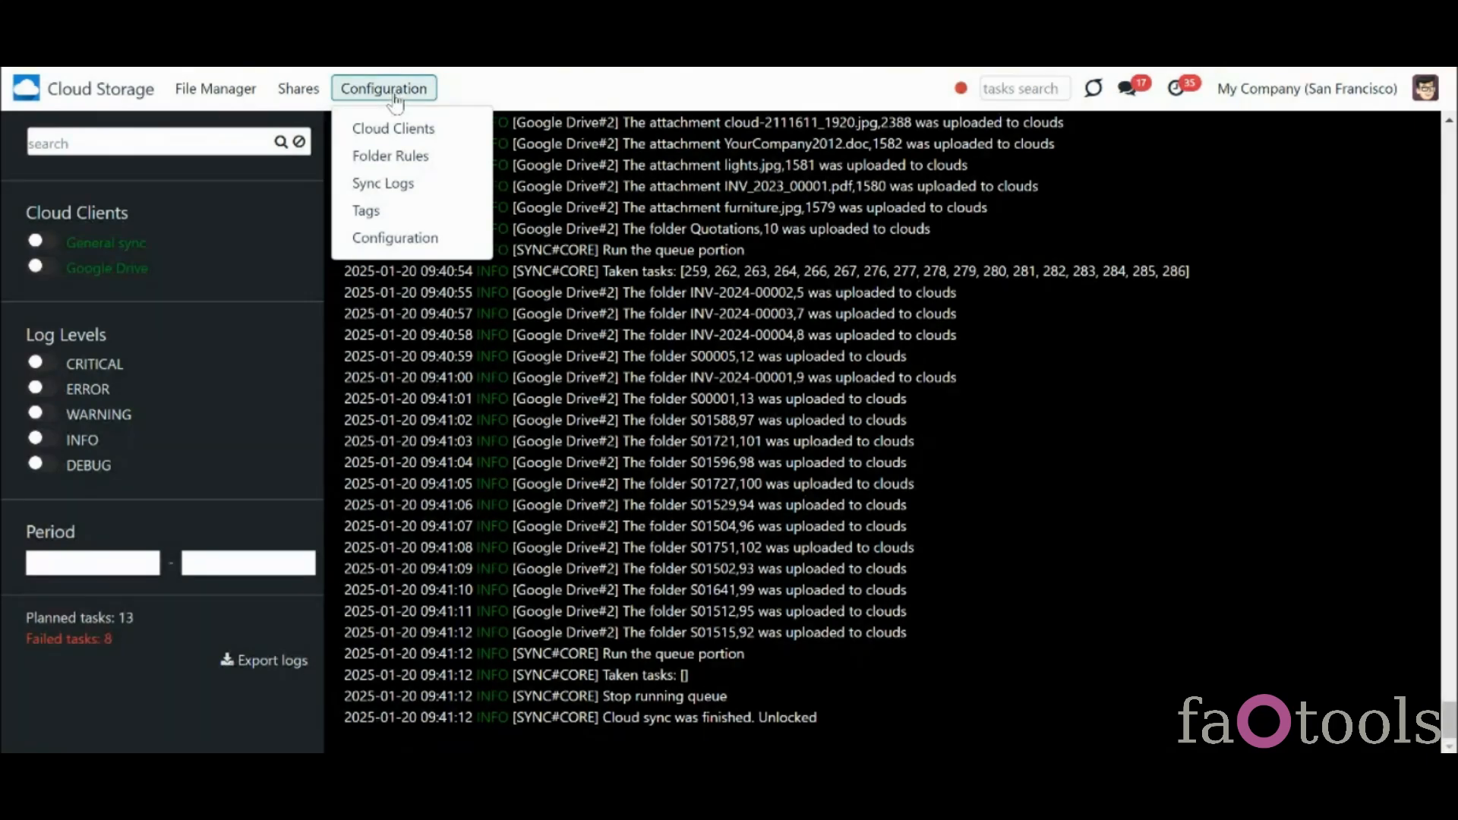
Add application/pdf to Not synced mimetypes in the Cloud Storage settings
click(416, 239)
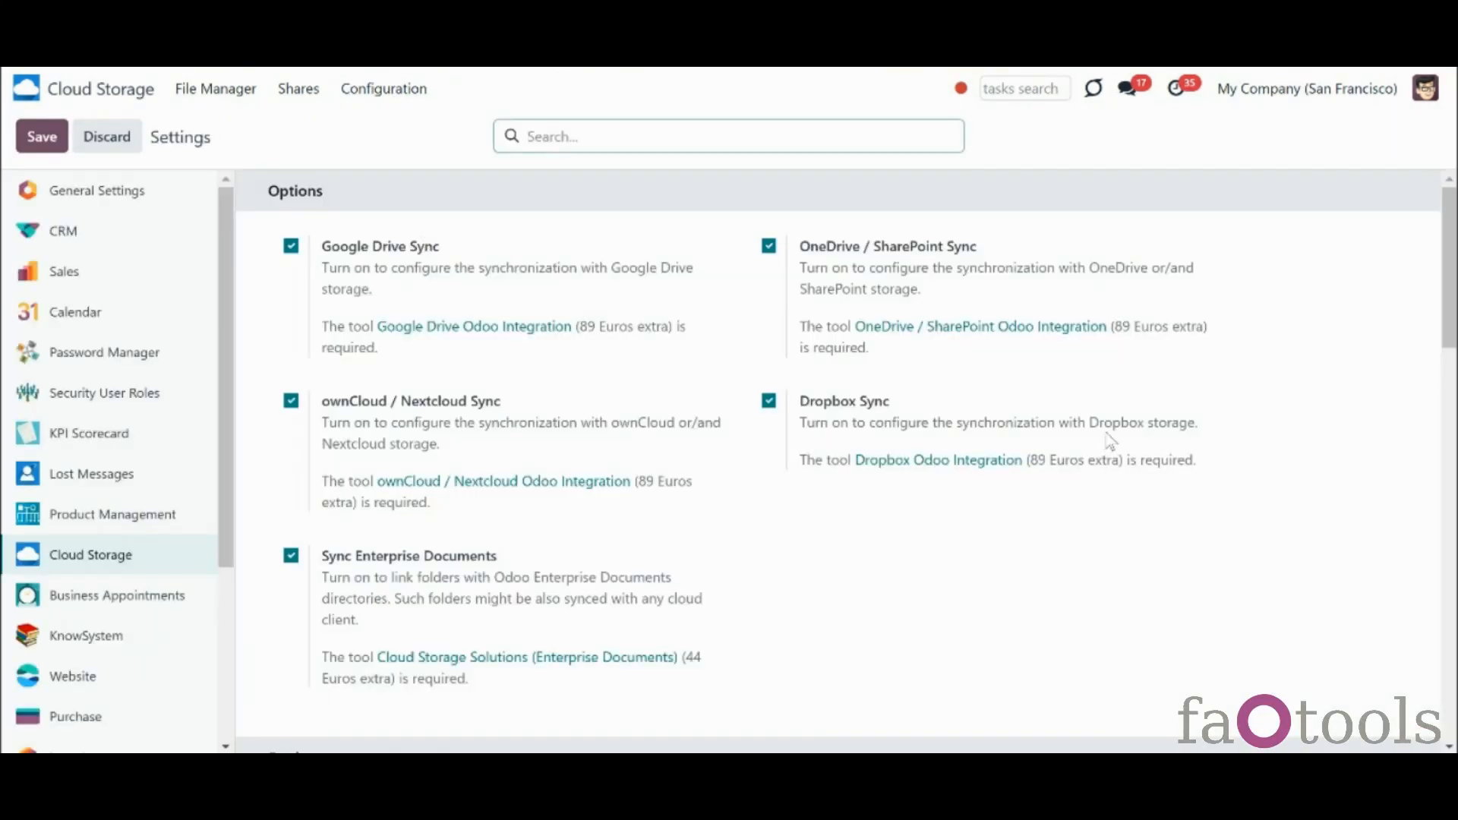
scroll(1327, 410, down, 5)
scroll(1327, 411, down, 2)
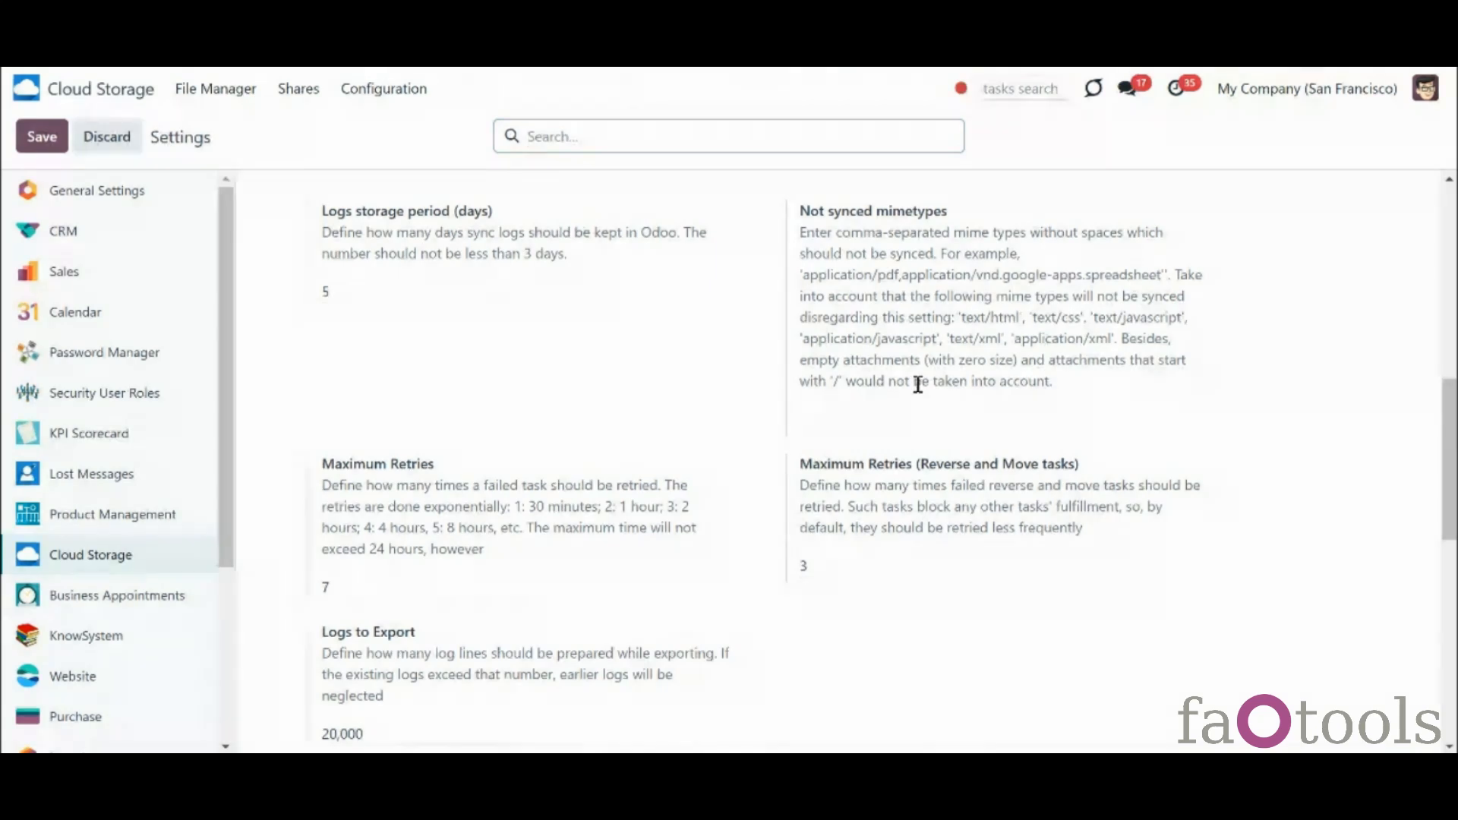
click(937, 417)
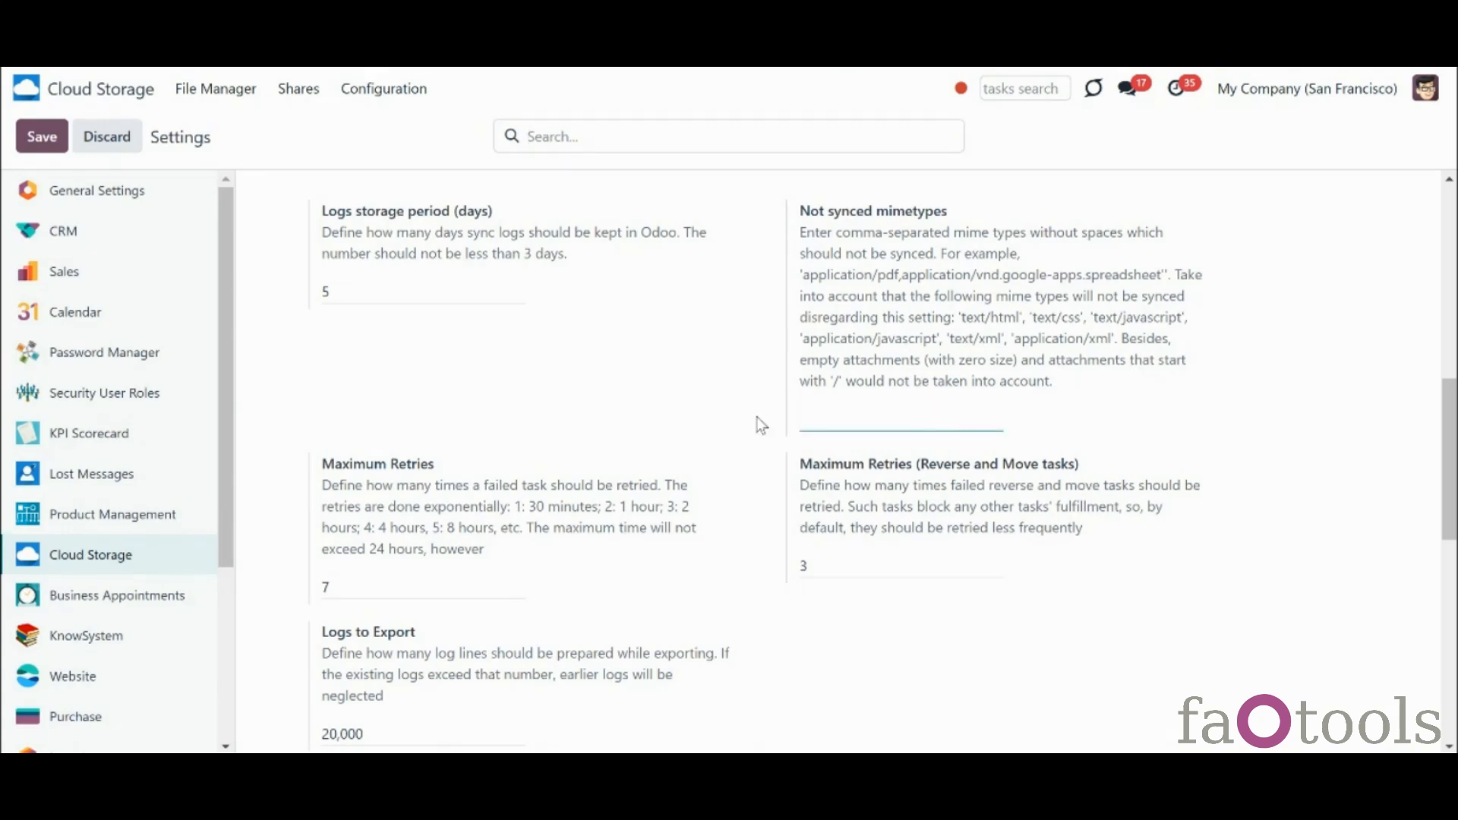
text(application/pdf)
click(1116, 415)
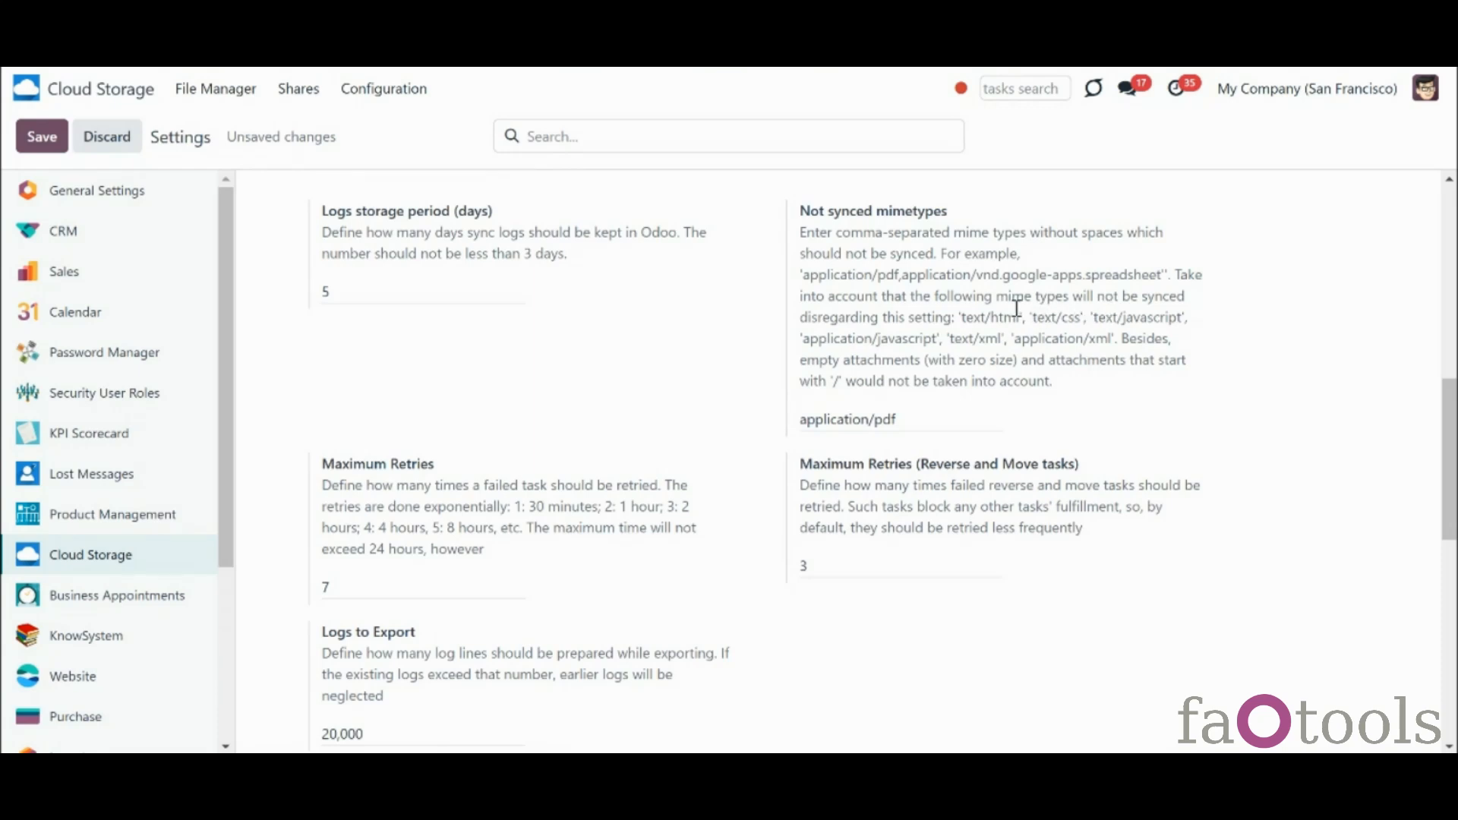
Review the mimetype exclusion rules in the help text, then activate developer mode
drag(958, 317, 1124, 338)
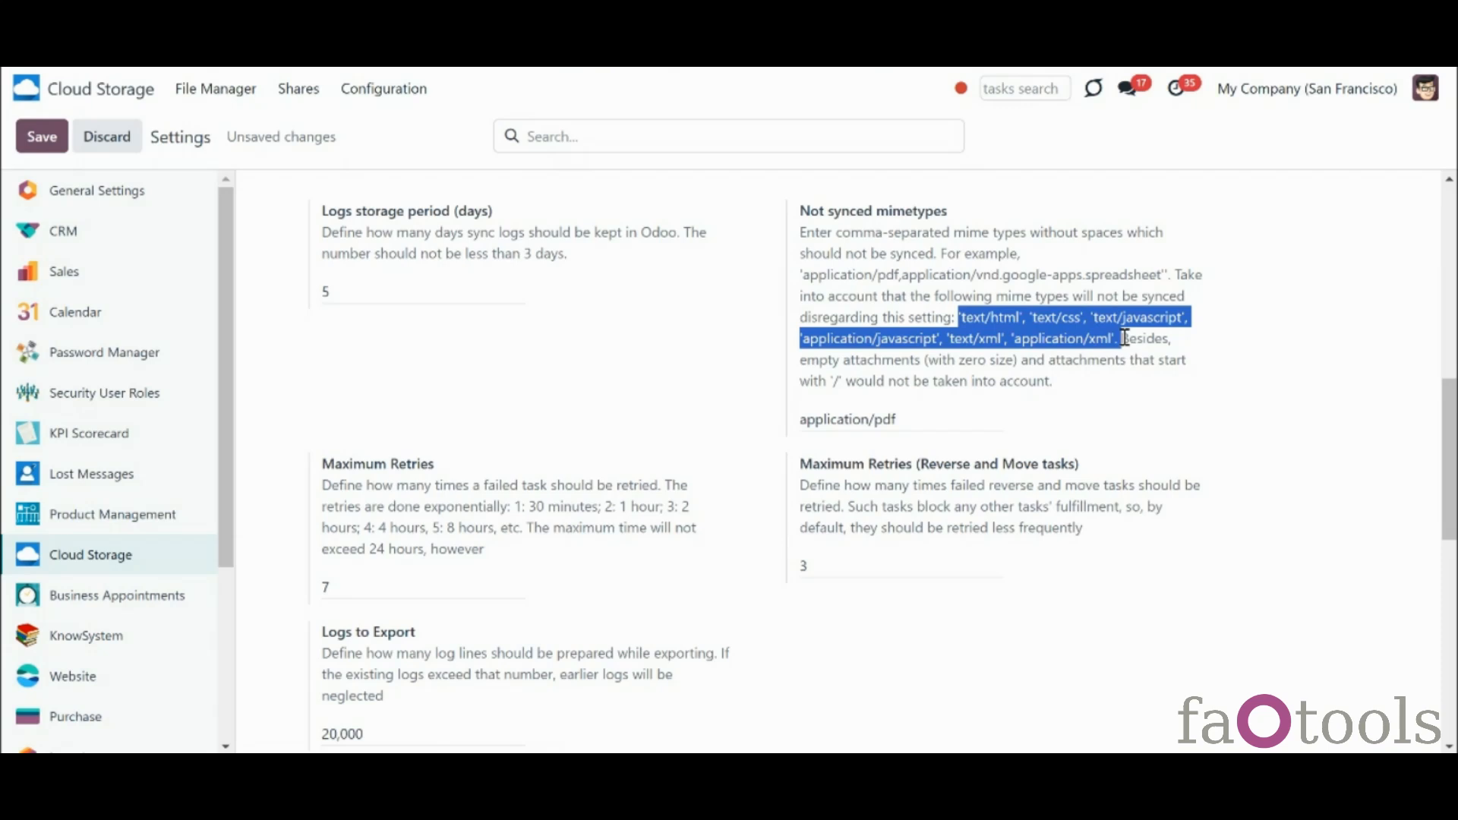
click(1021, 365)
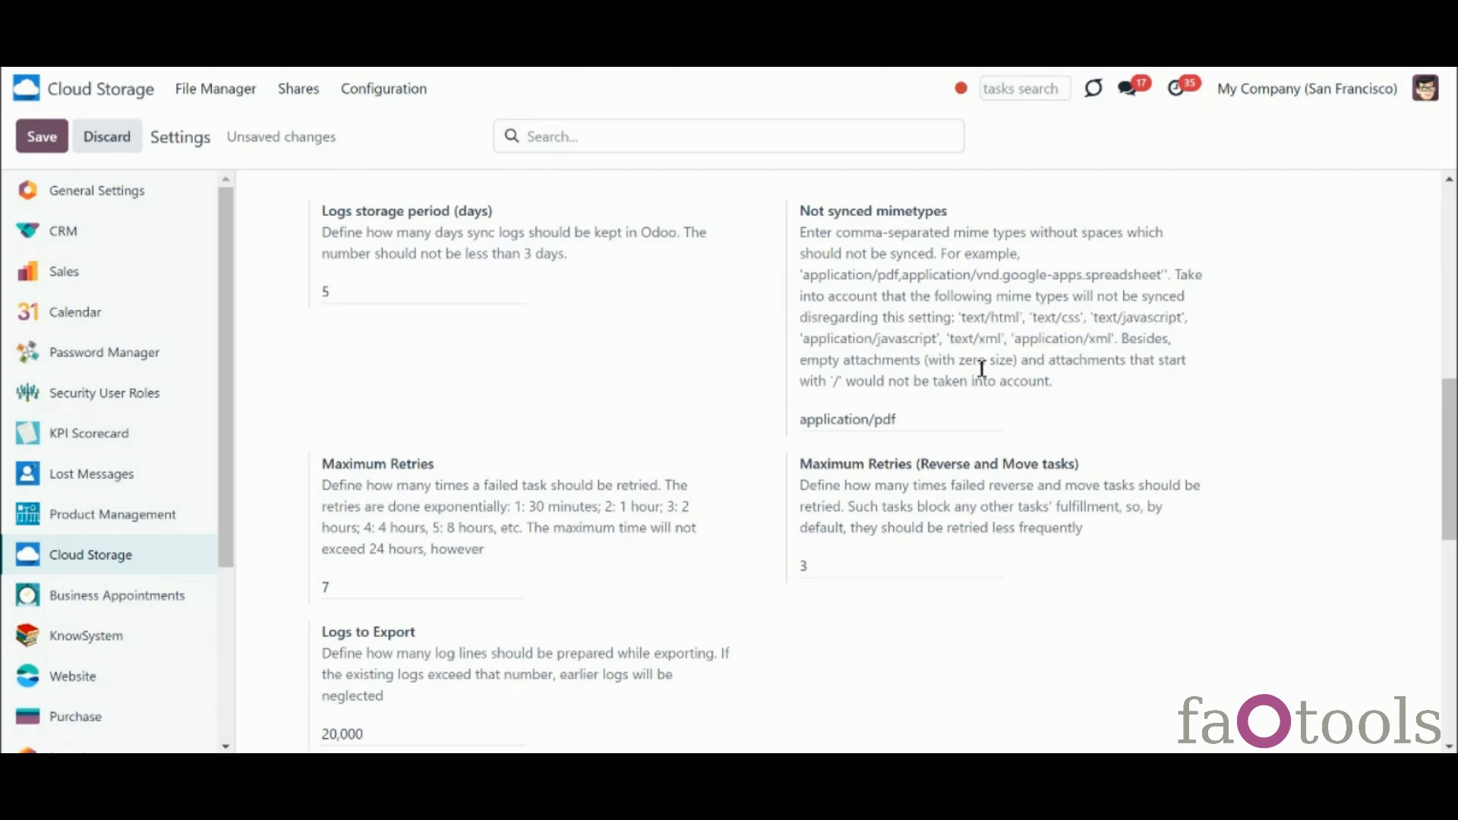
drag(960, 363, 1014, 362)
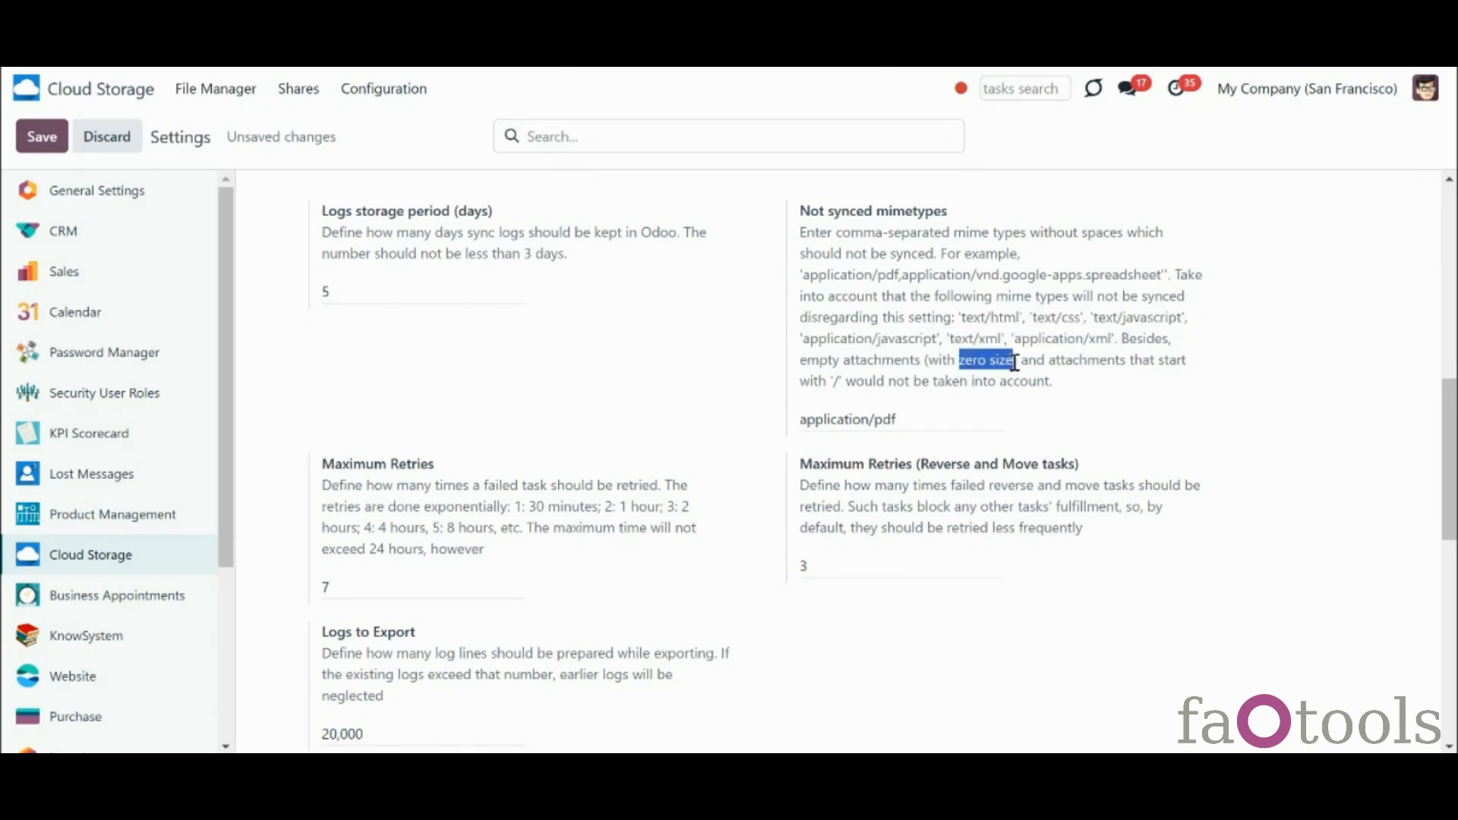
double_click(835, 382)
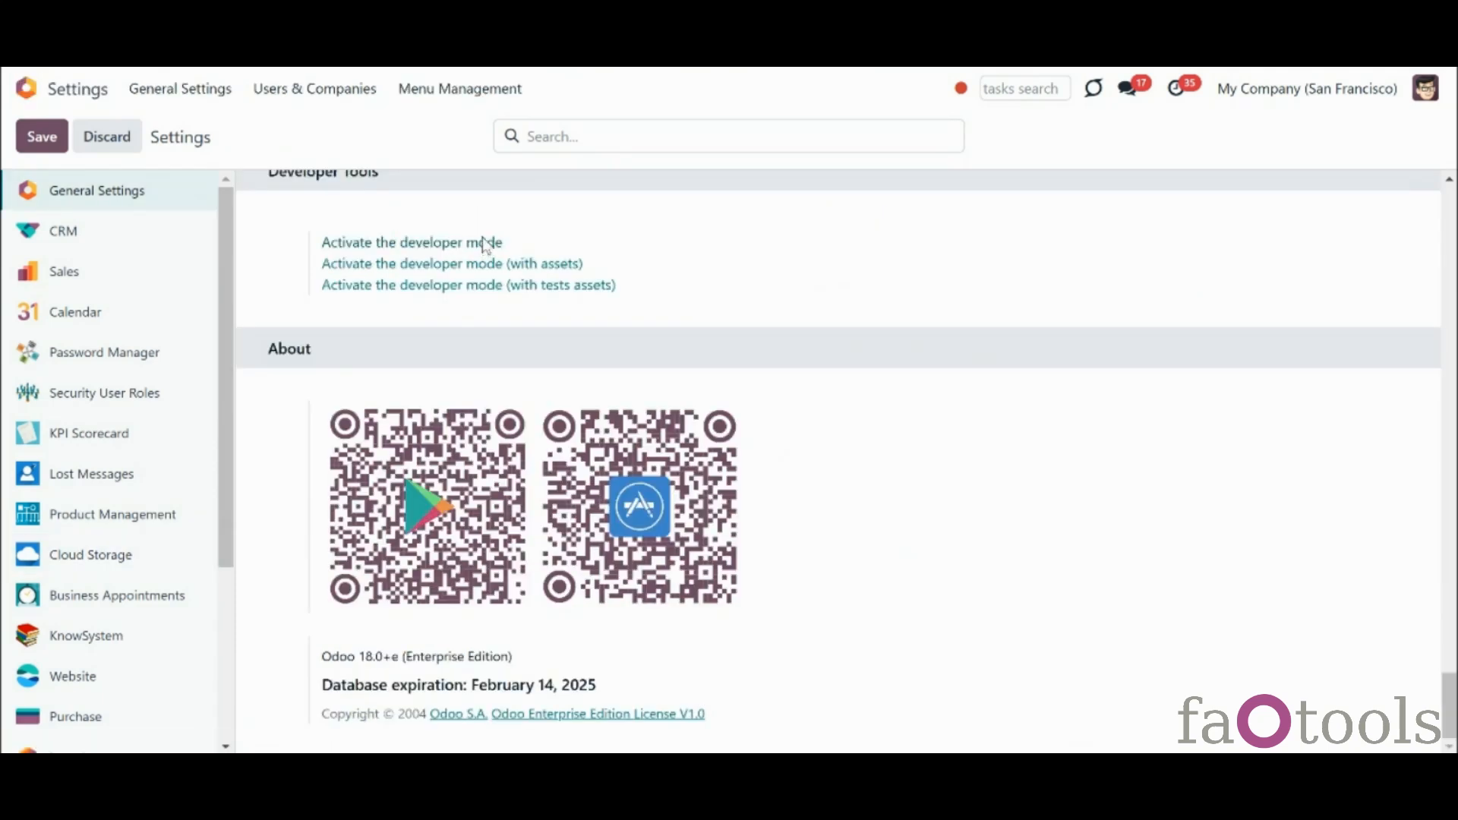
click(481, 241)
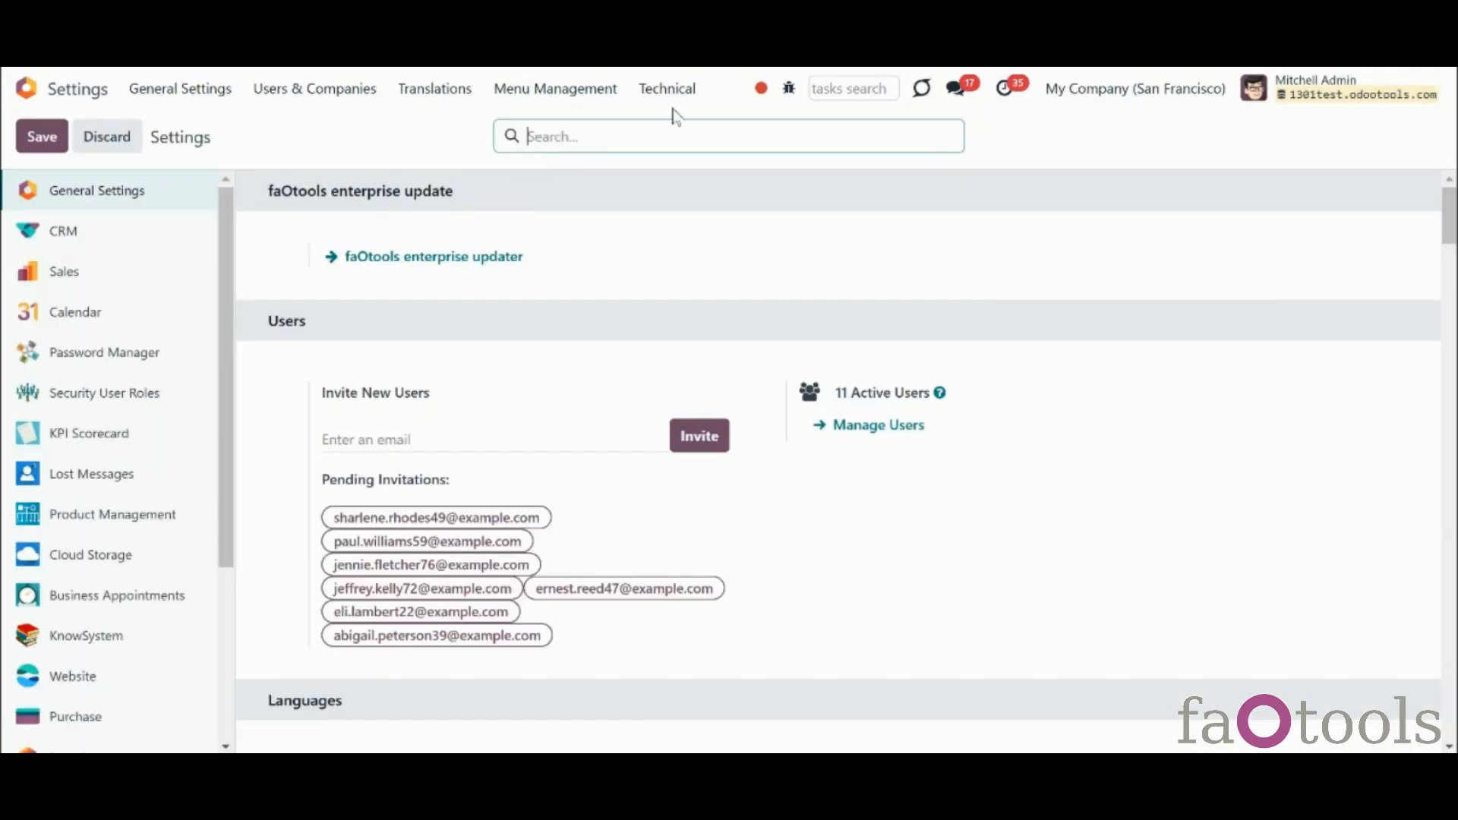
Inspect the Expected Closing Leads America PDF in Technical > Attachments, then return home
click(671, 89)
scroll(785, 322, down, 10)
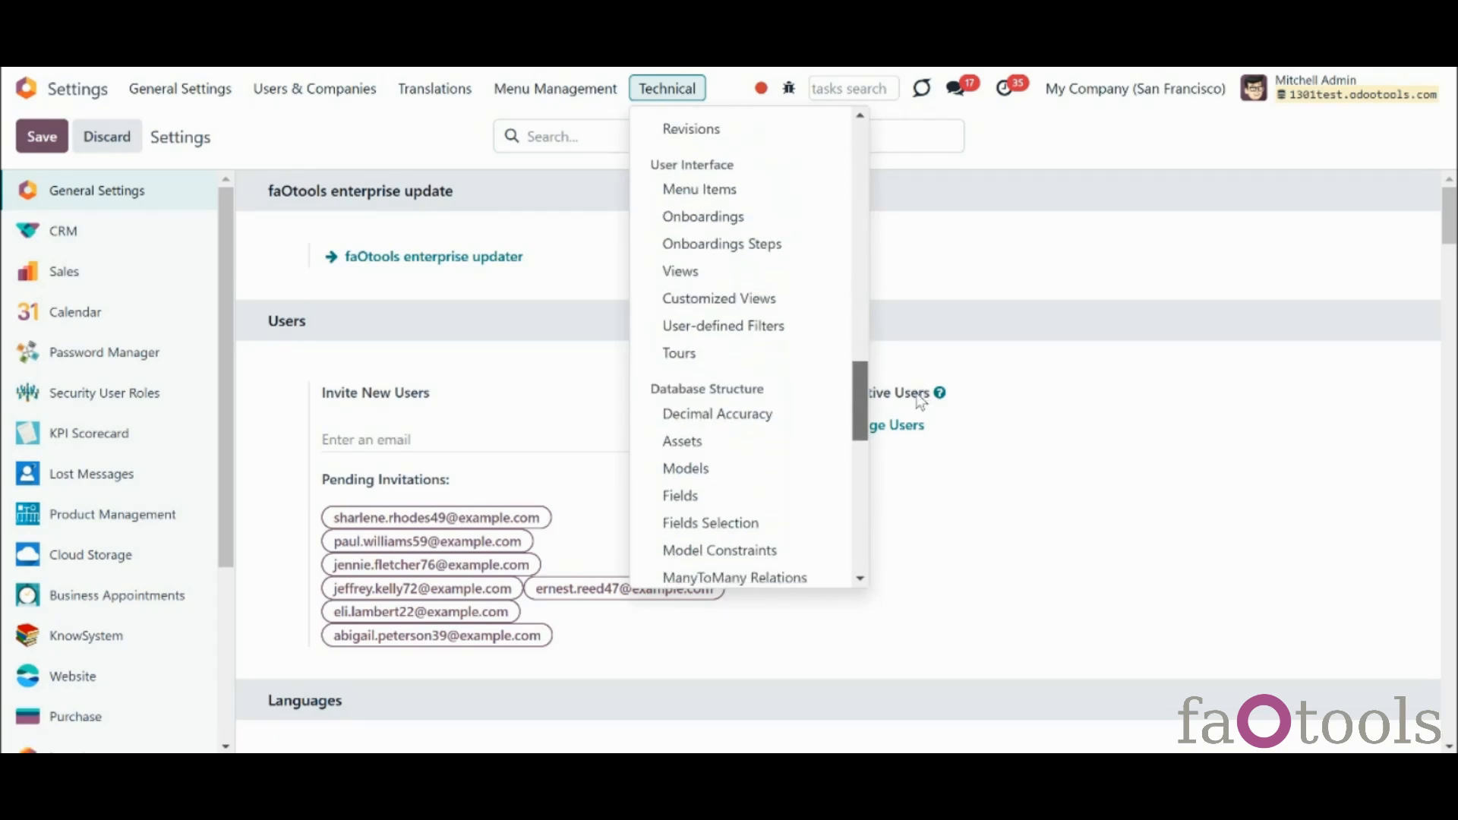
click(813, 481)
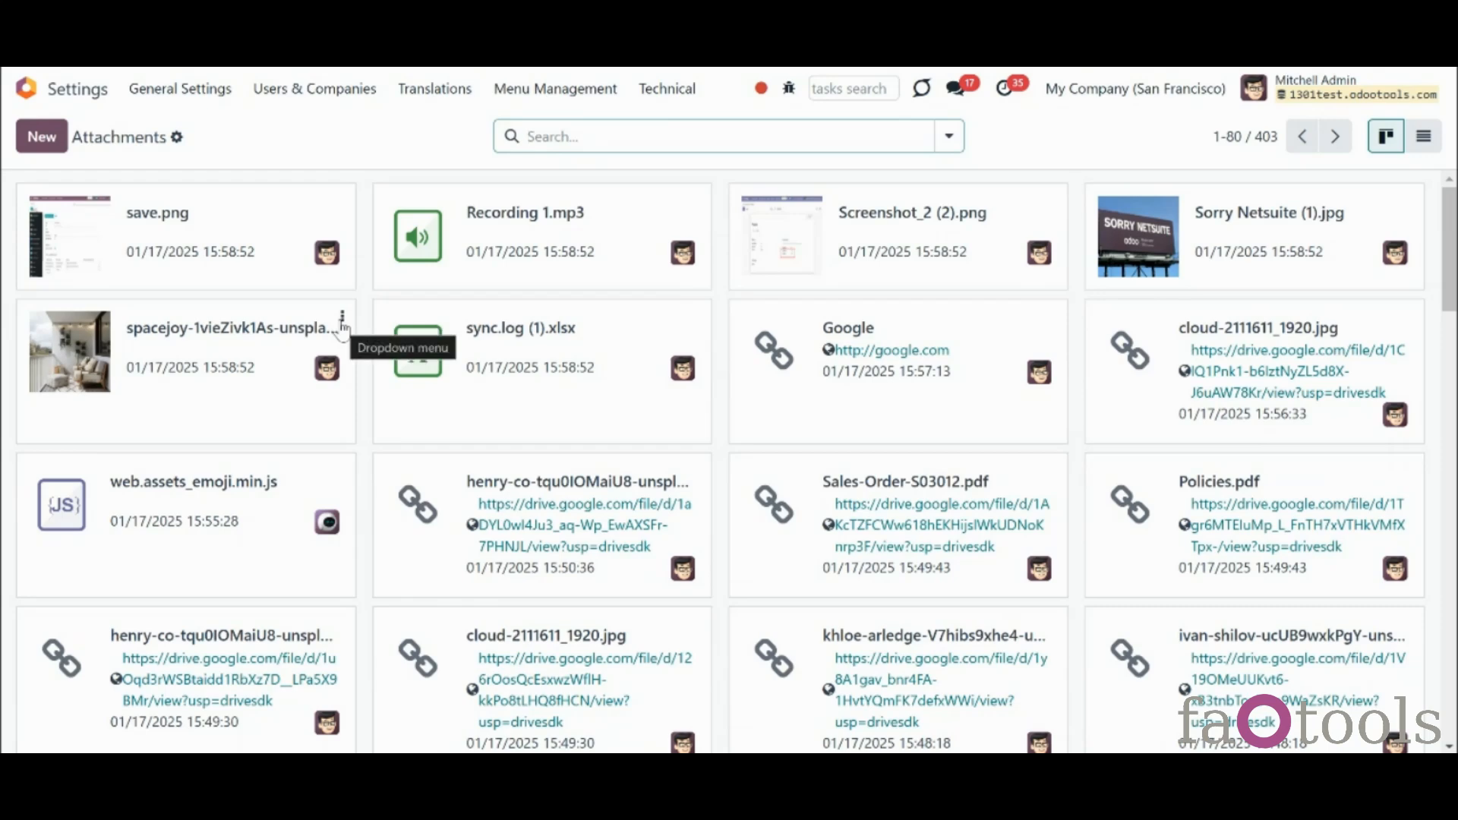
drag(1454, 227, 1455, 418)
click(429, 300)
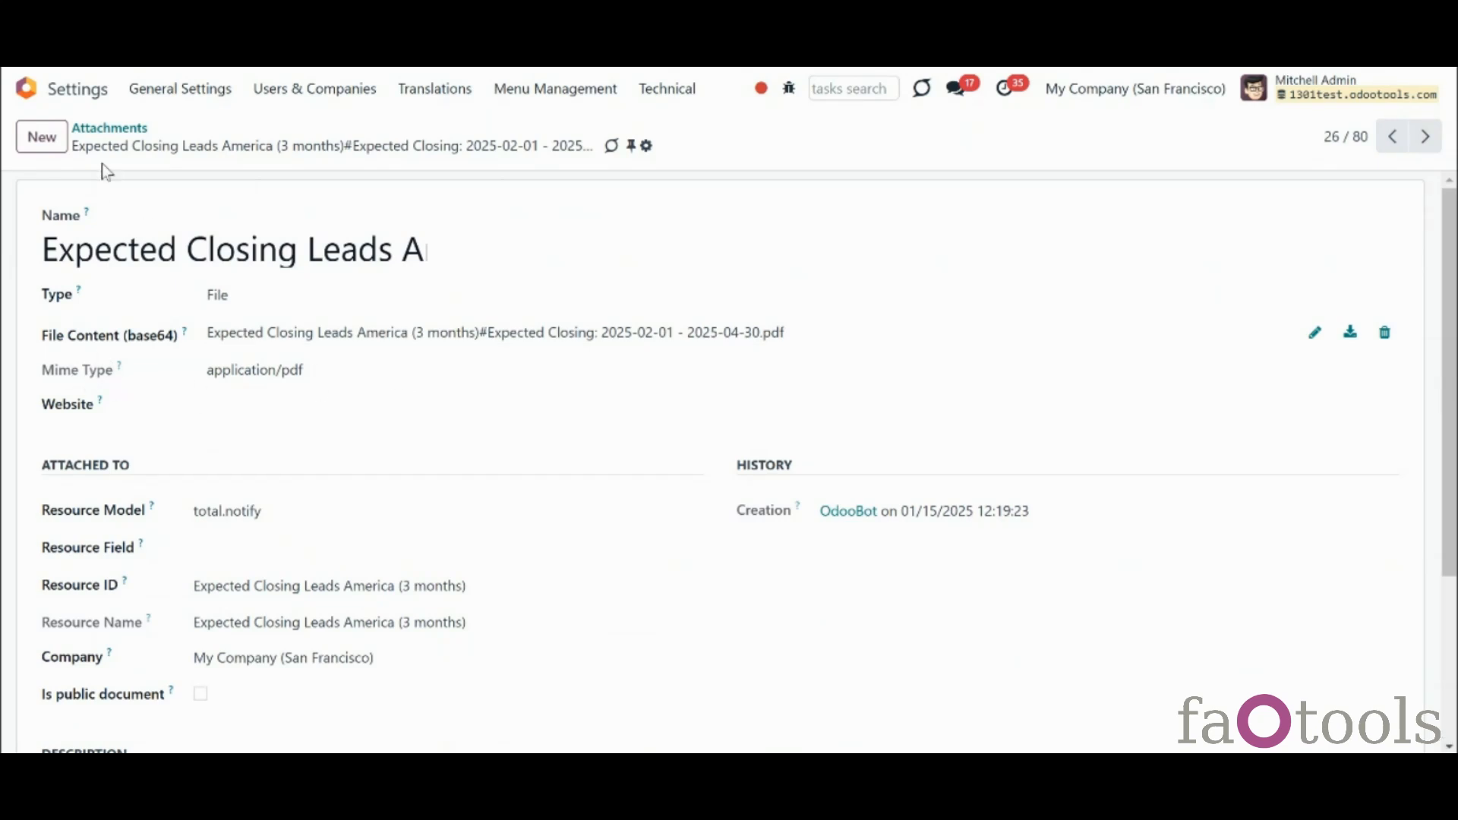
click(70, 105)
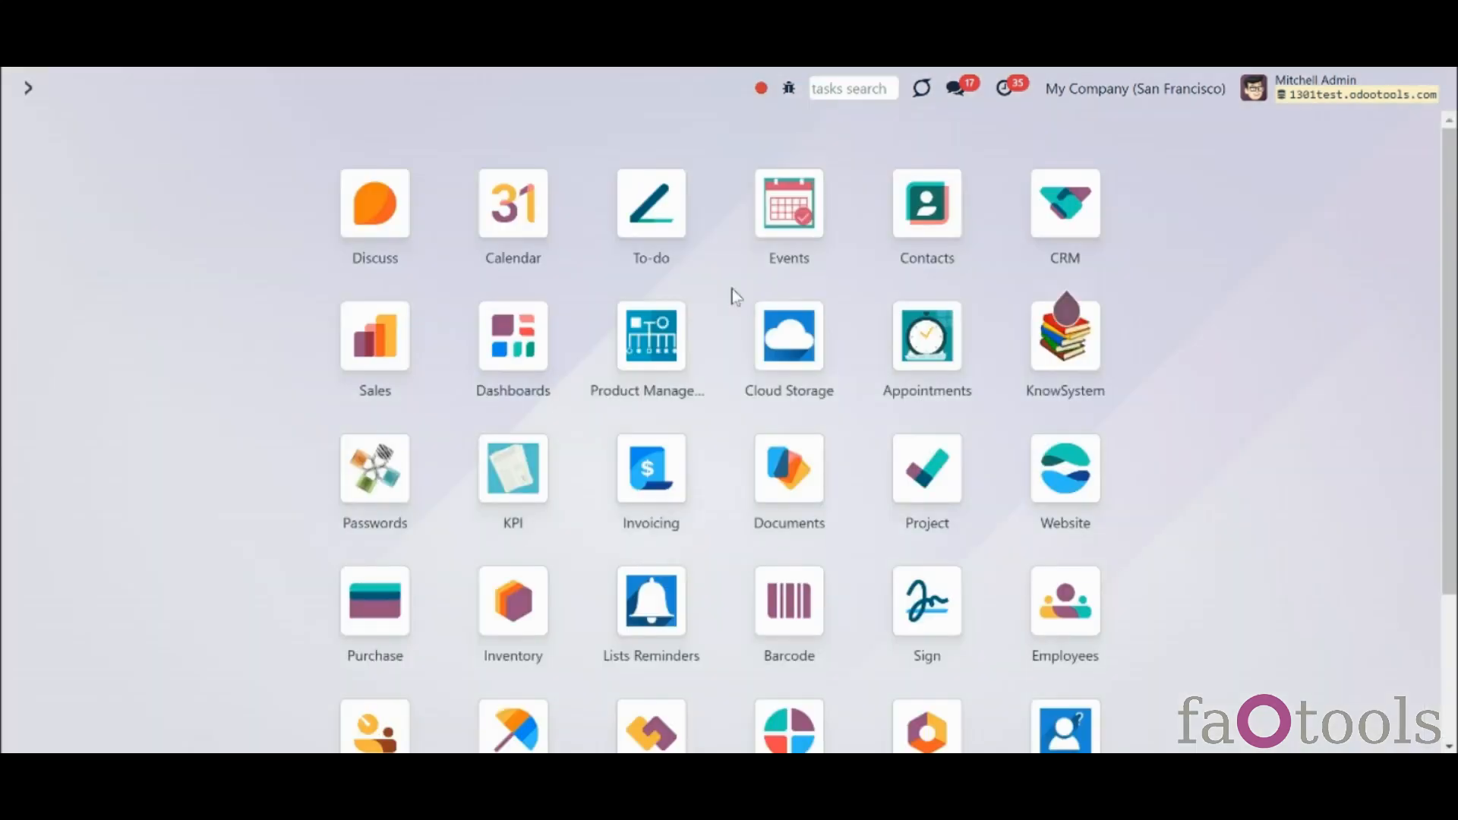
Open the Cloud Storage File Manager and peek at Sales-Order-S03012.pdf's options menu
click(850, 357)
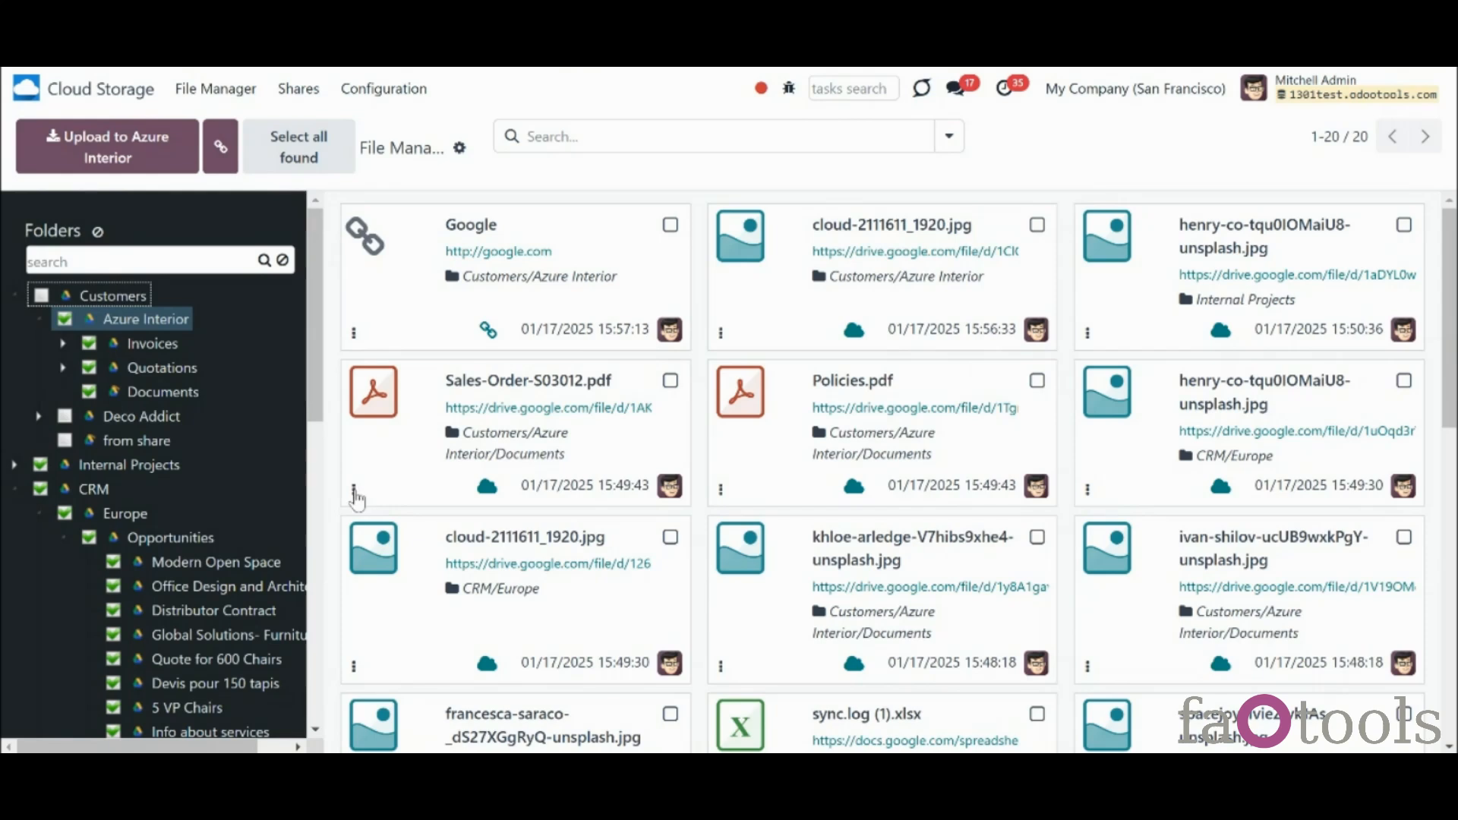
click(353, 495)
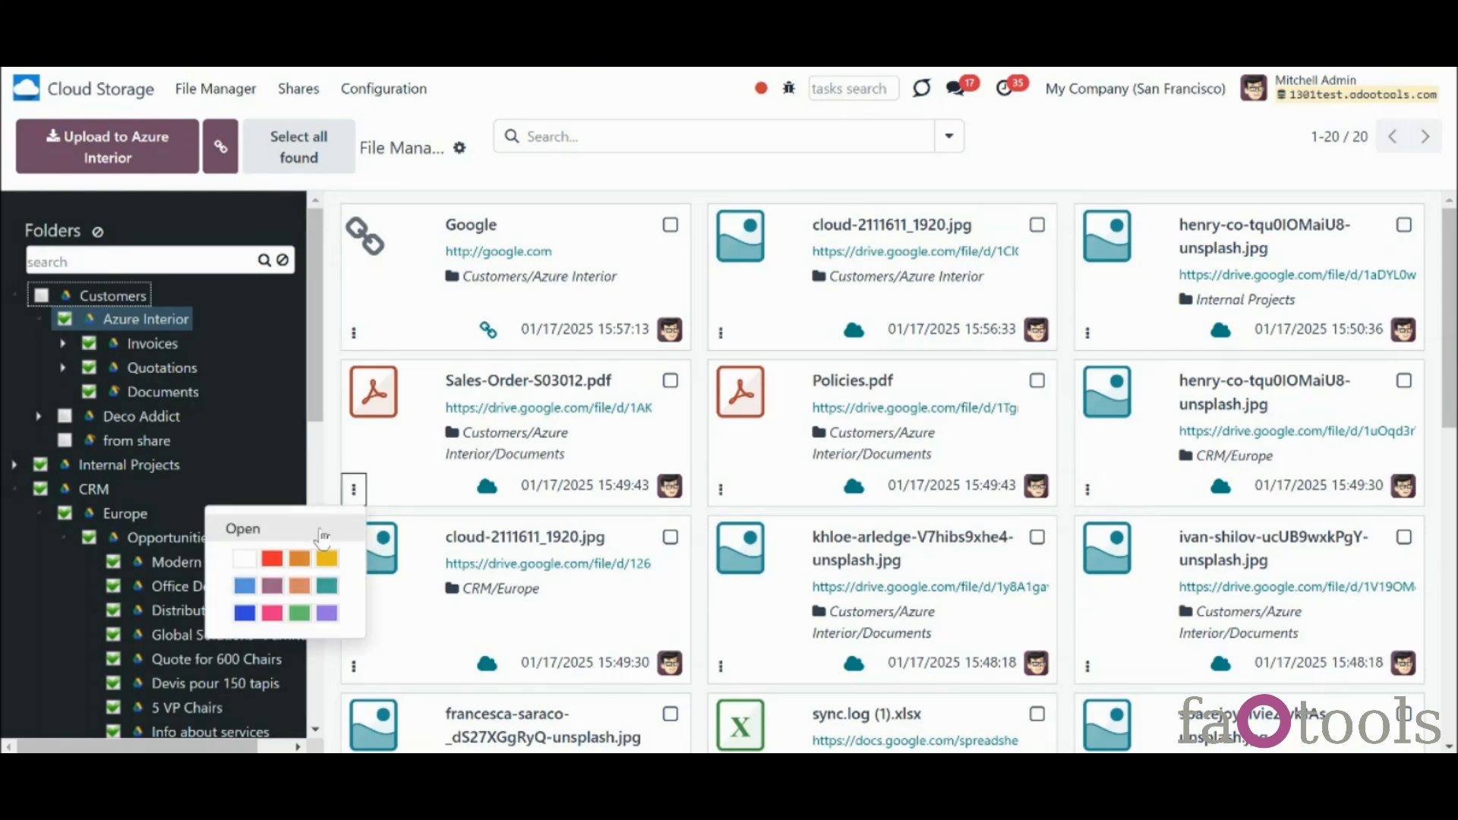
click(321, 534)
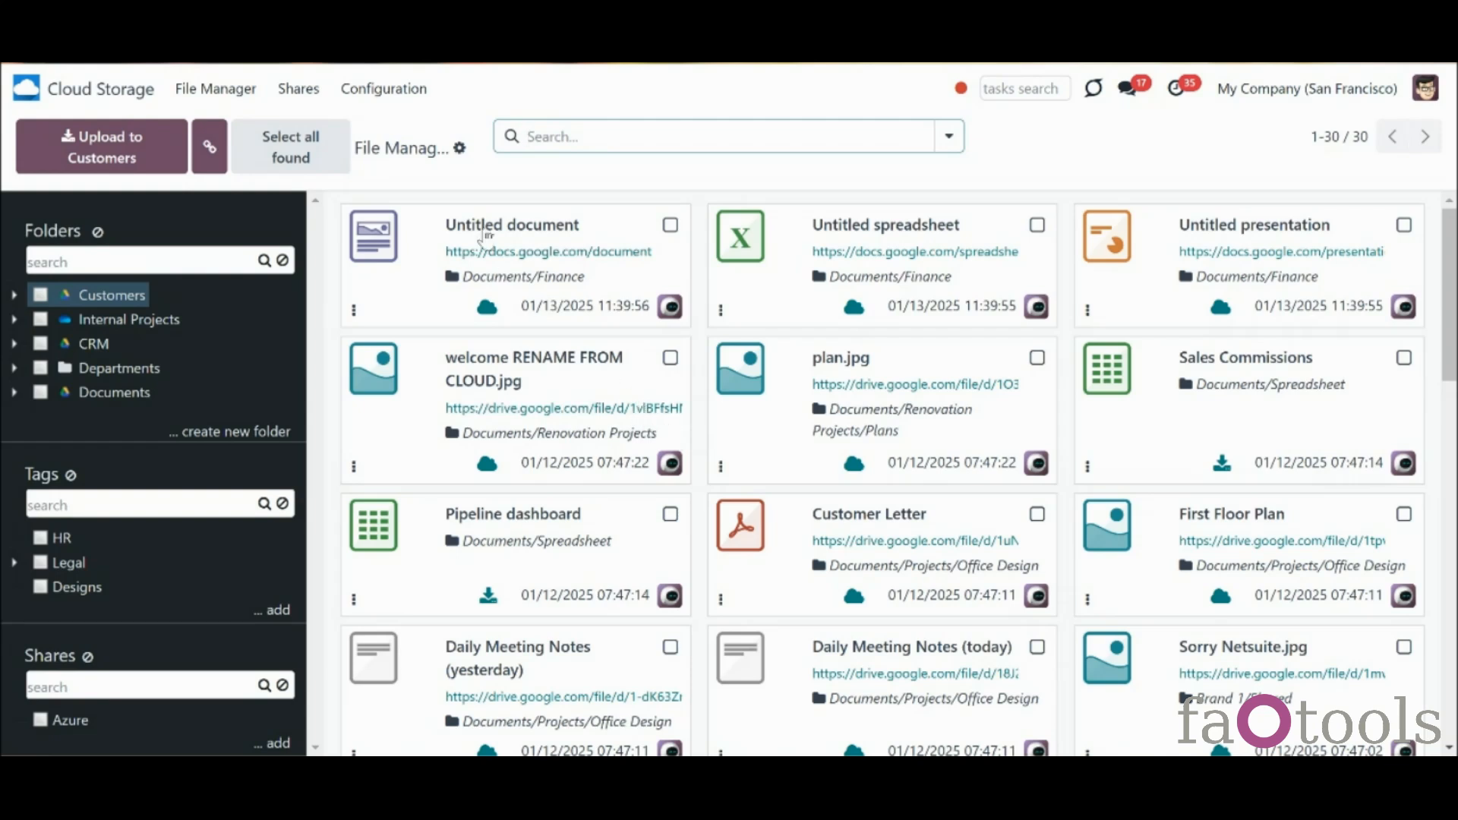
Open Configuration > Sync Logs and scroll through the log entries
click(396, 94)
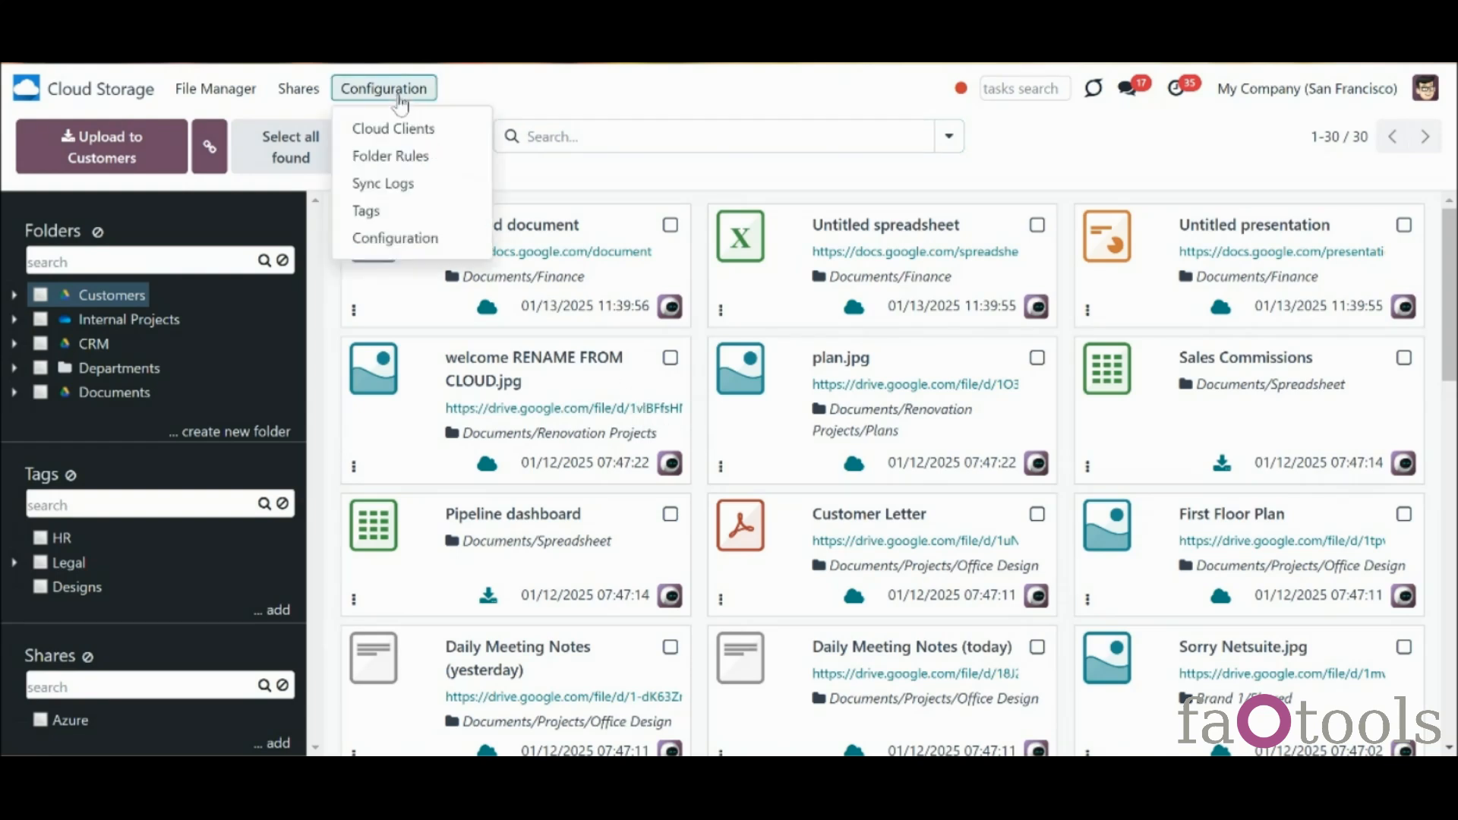
click(408, 190)
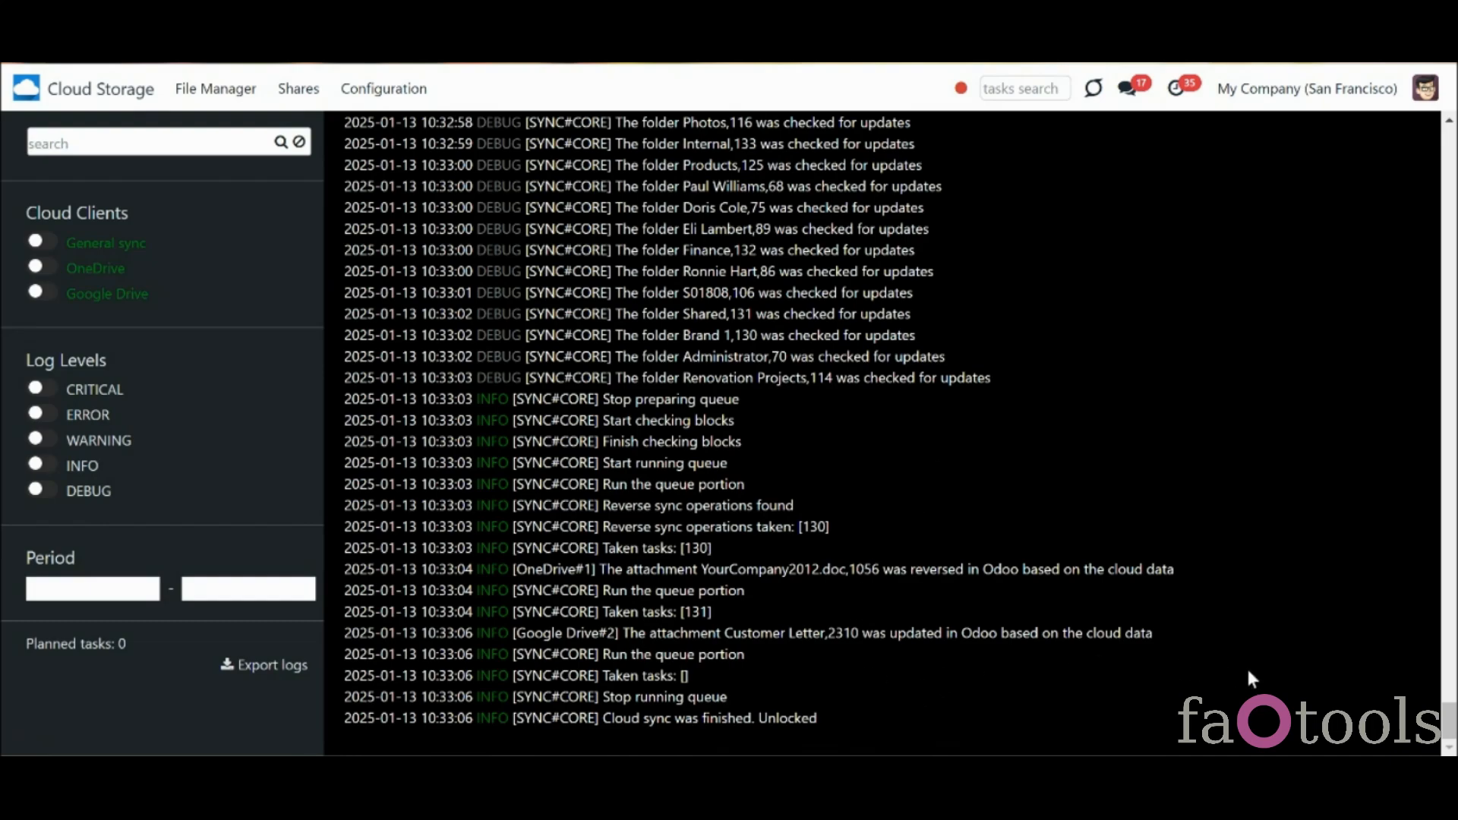
scroll(1449, 721, up, 6)
drag(1454, 676, 1446, 558)
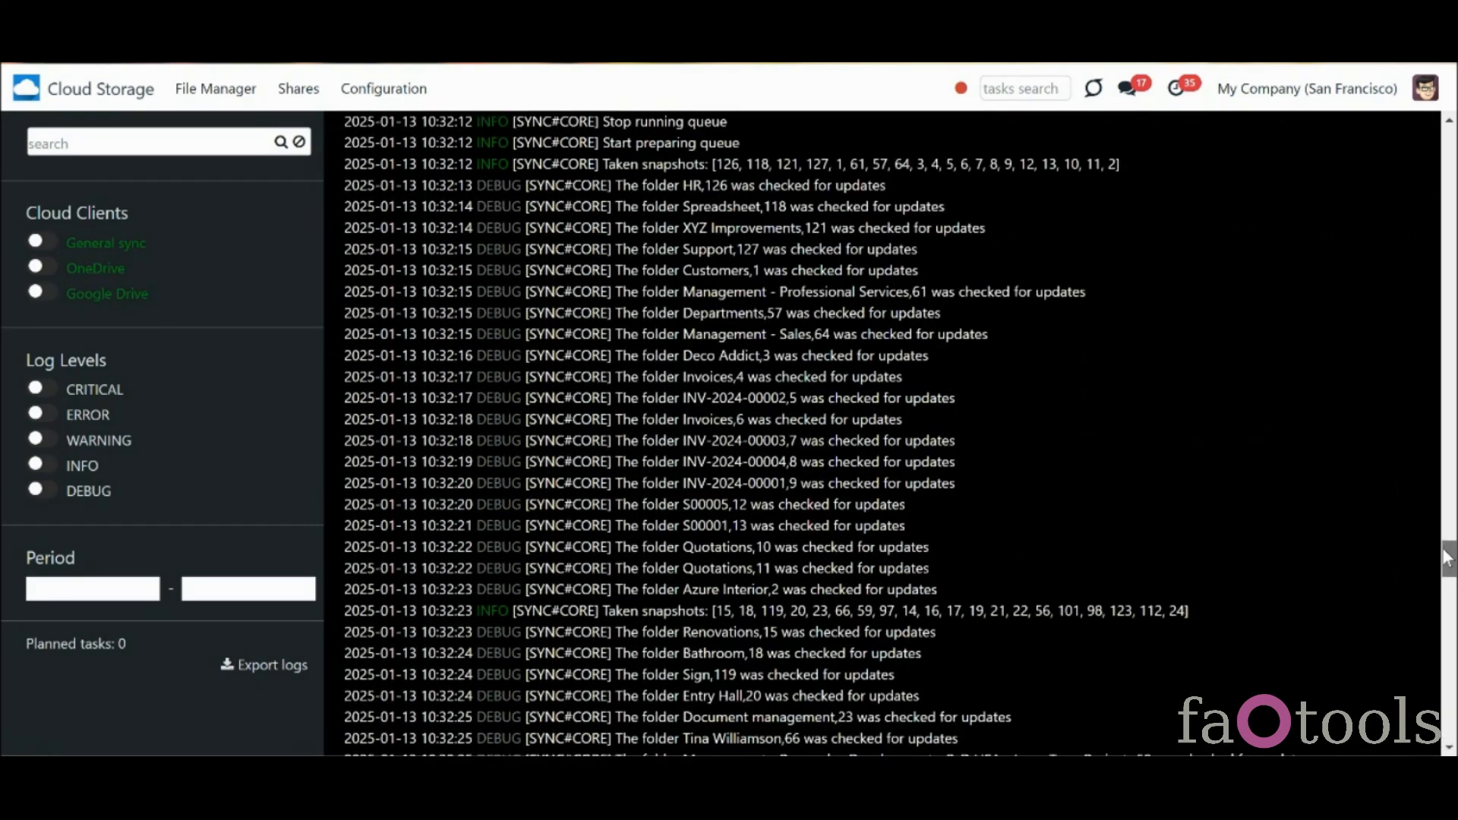
drag(1446, 558, 1449, 721)
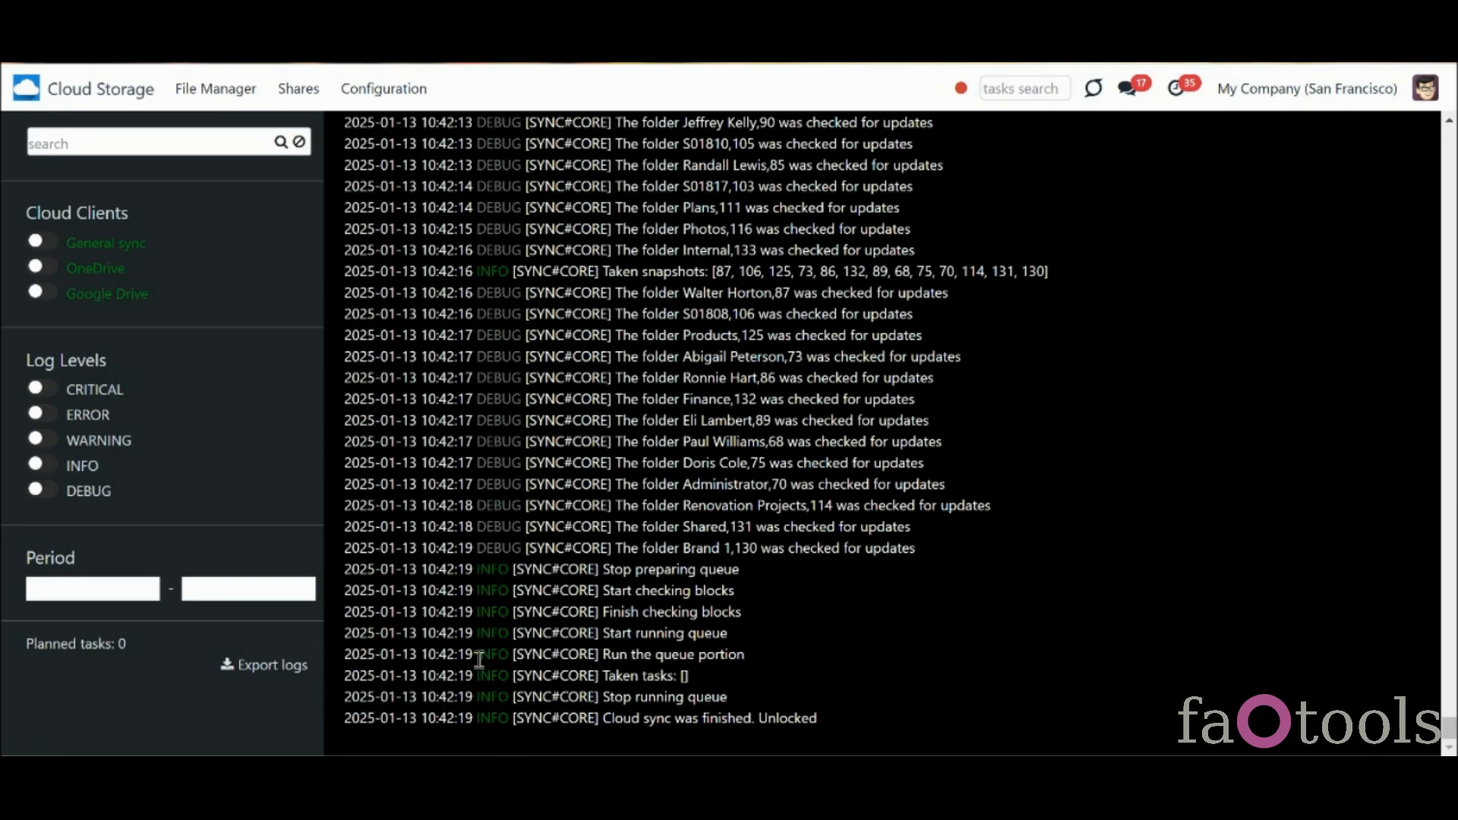
Filter the log to WARNING, then ERROR entries, then clear the level filter
click(45, 440)
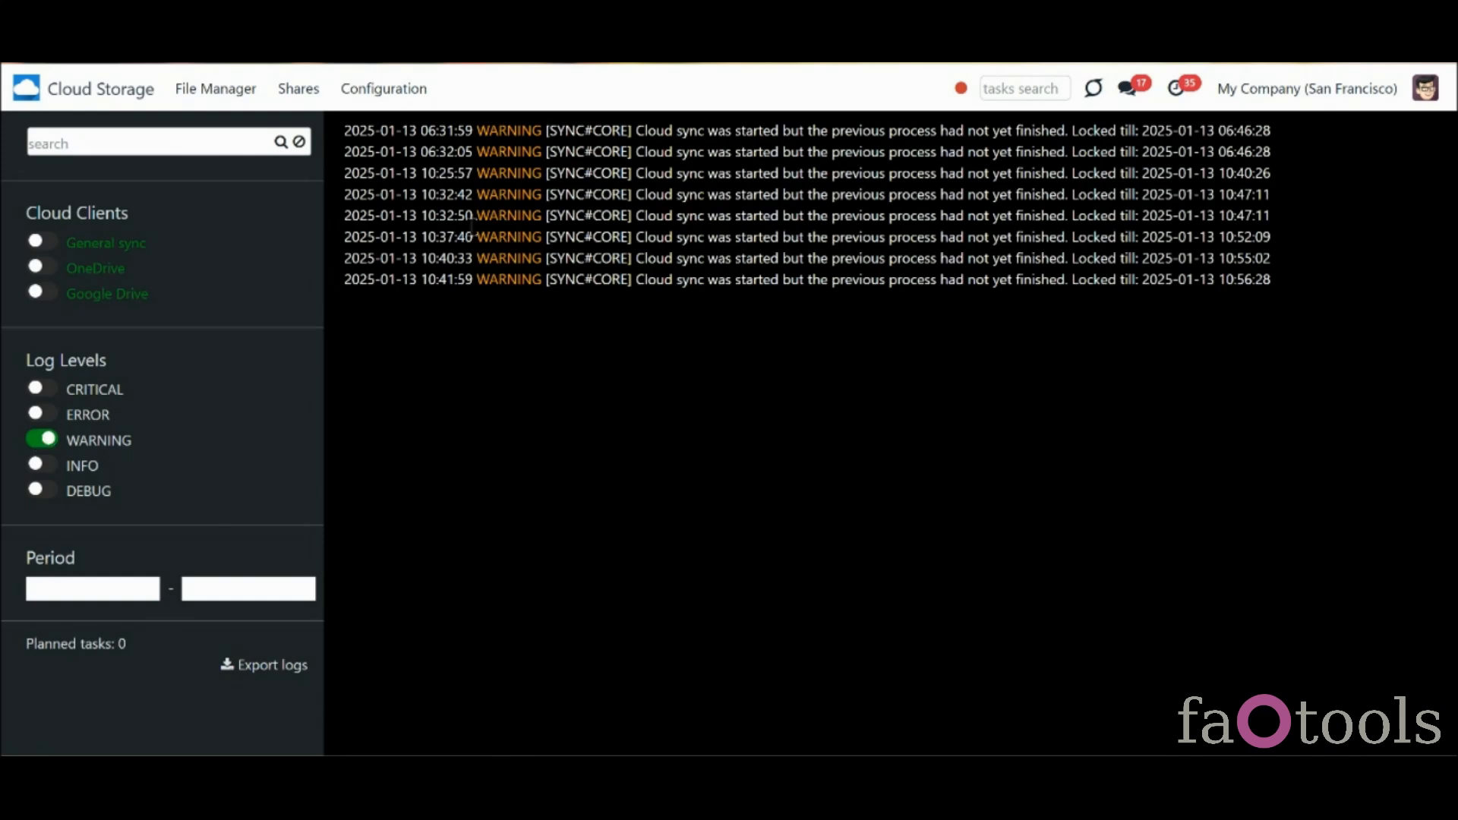
click(41, 414)
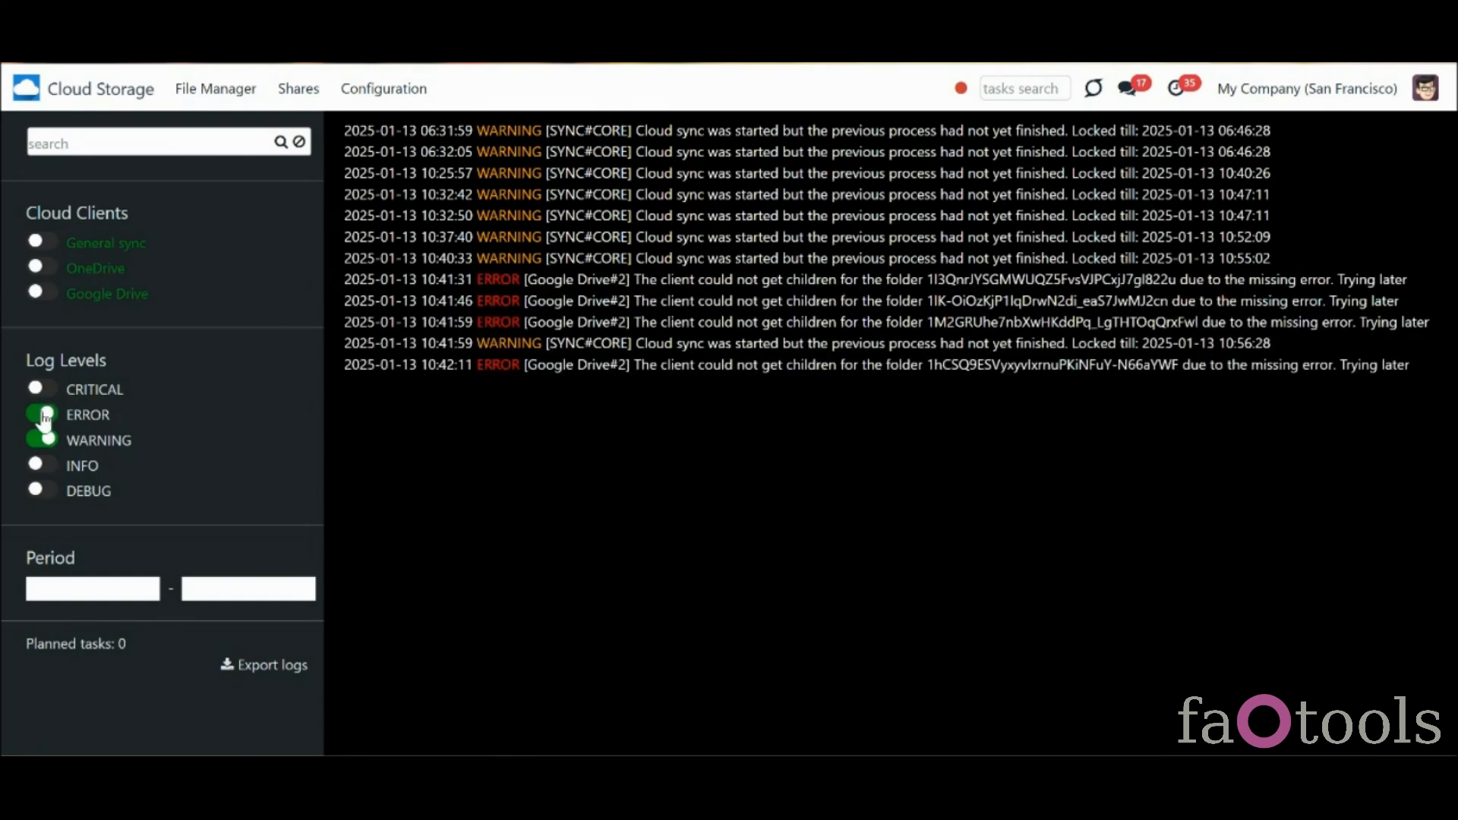
click(47, 441)
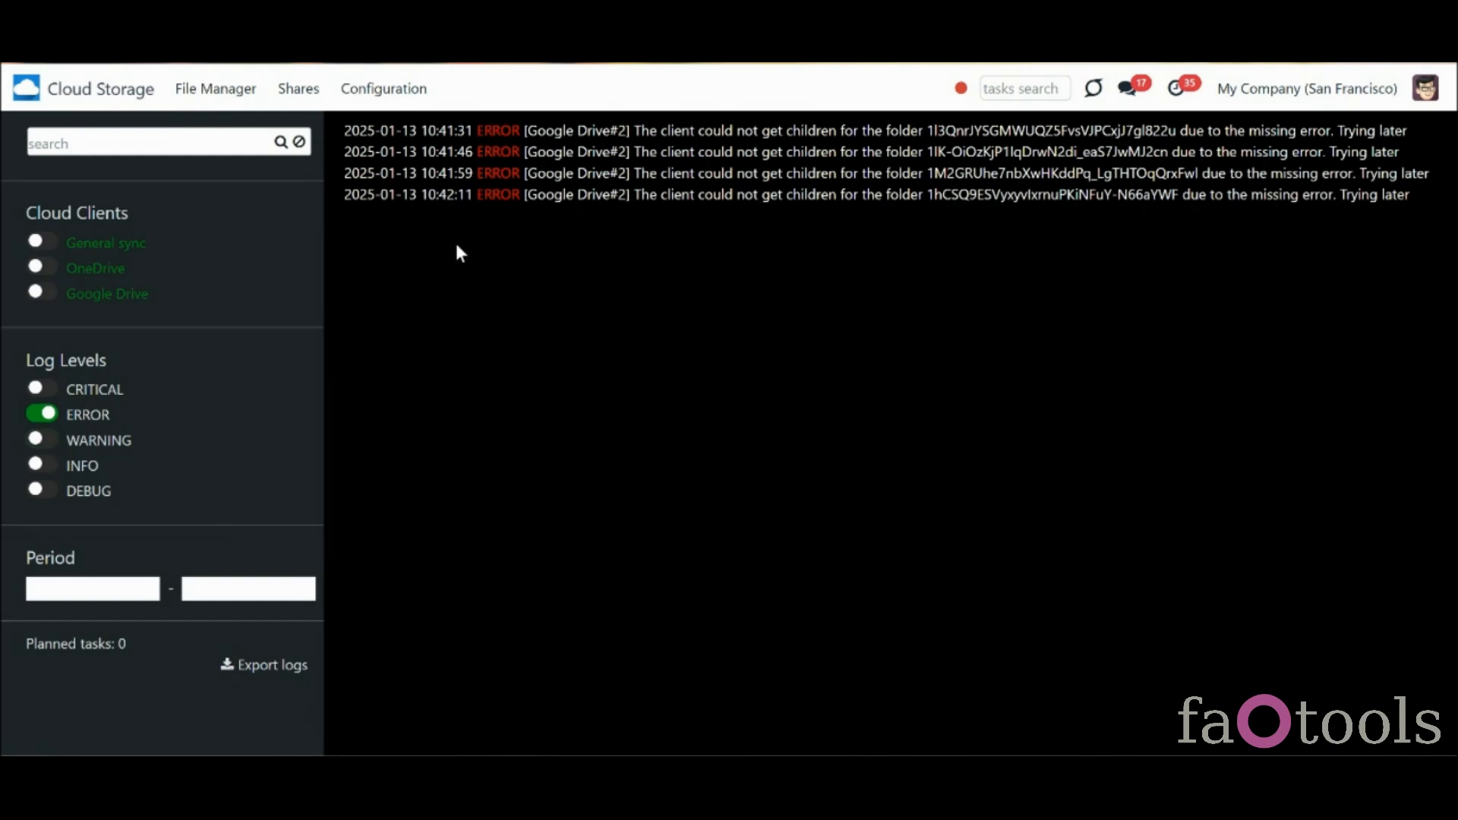
click(39, 418)
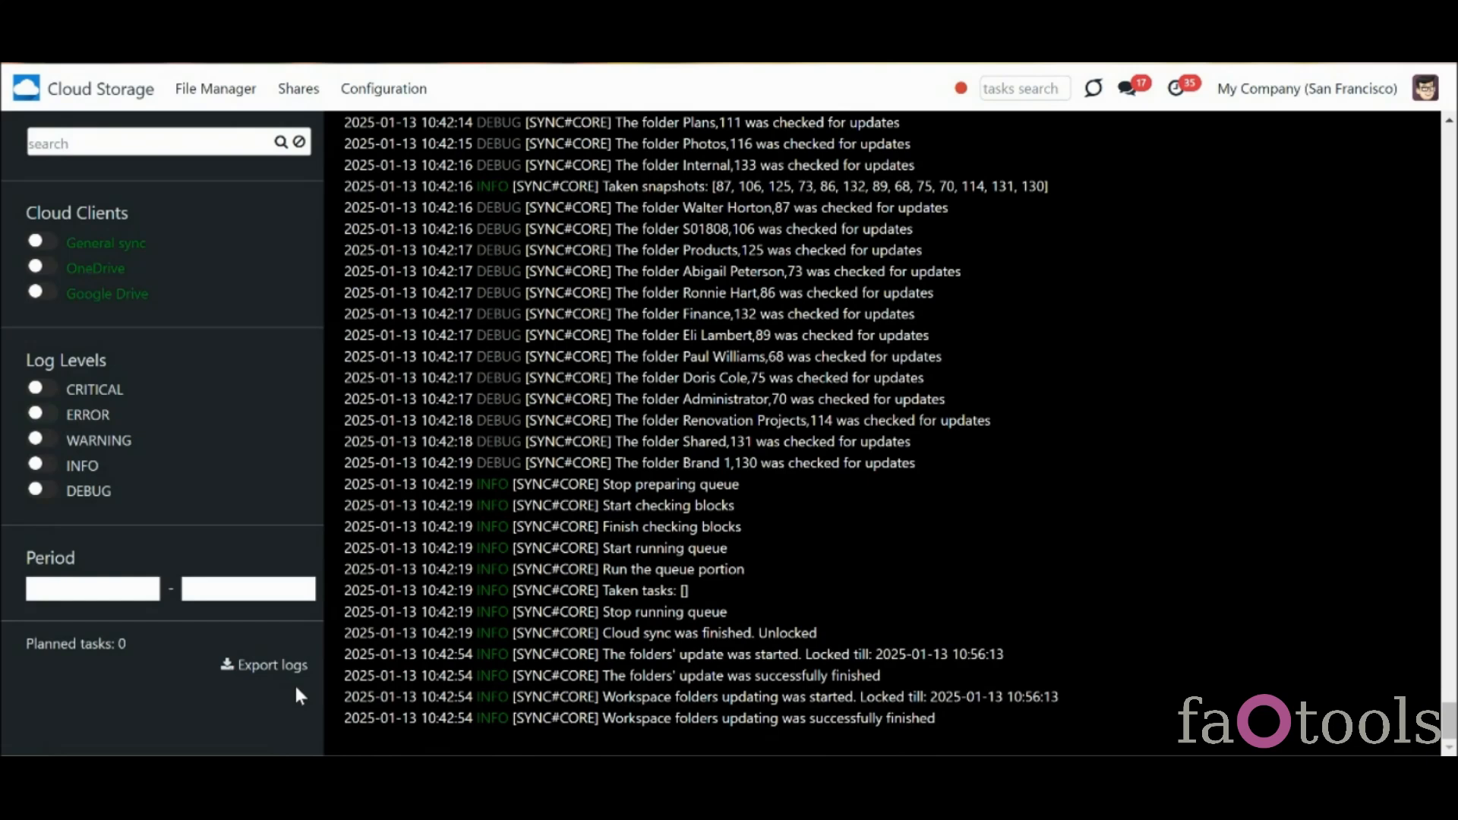
Change Logs to Export from 50,000 to 20,000 in Cloud Storage settings and save
click(383, 88)
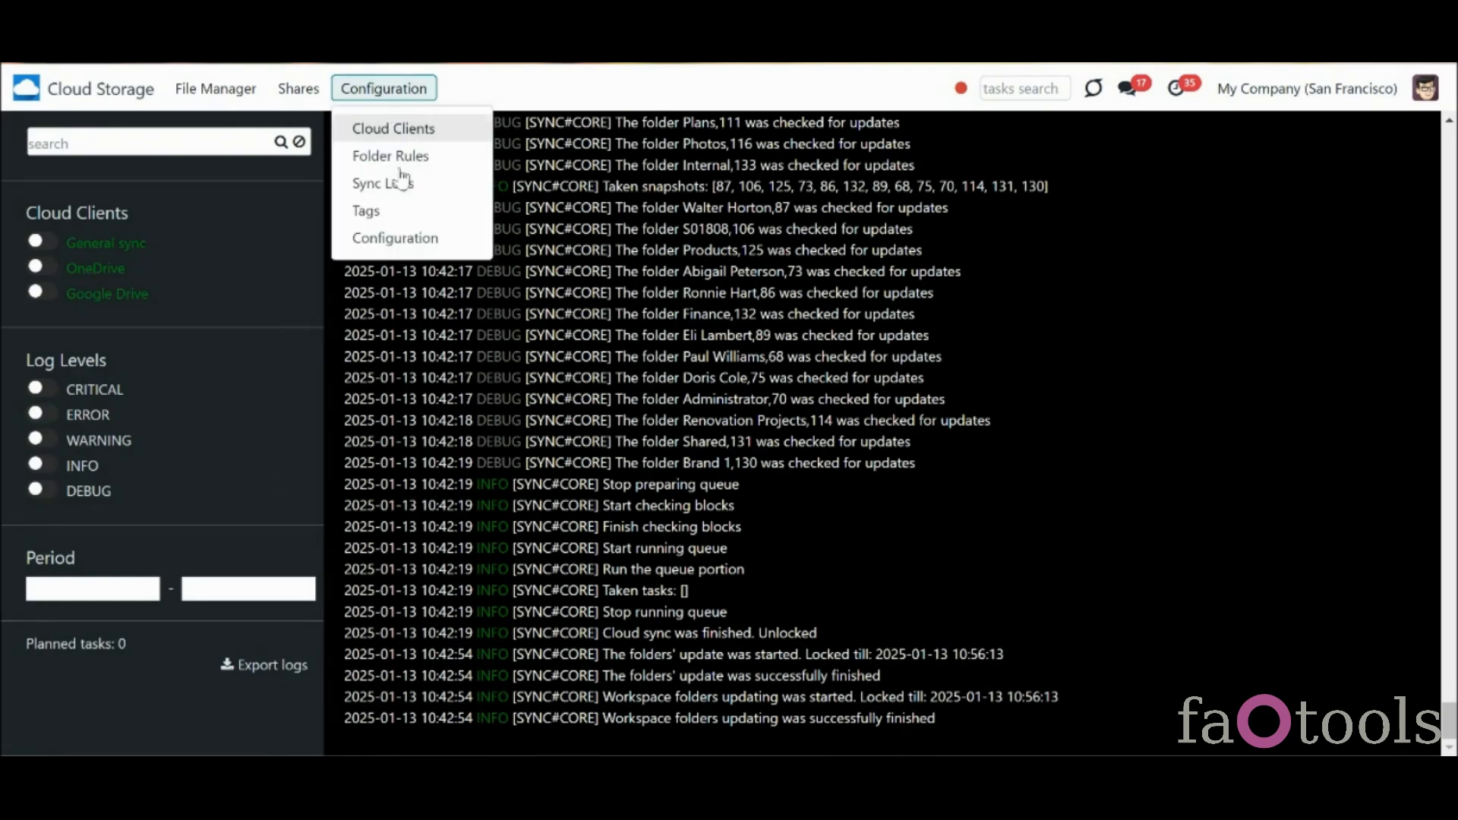
click(430, 251)
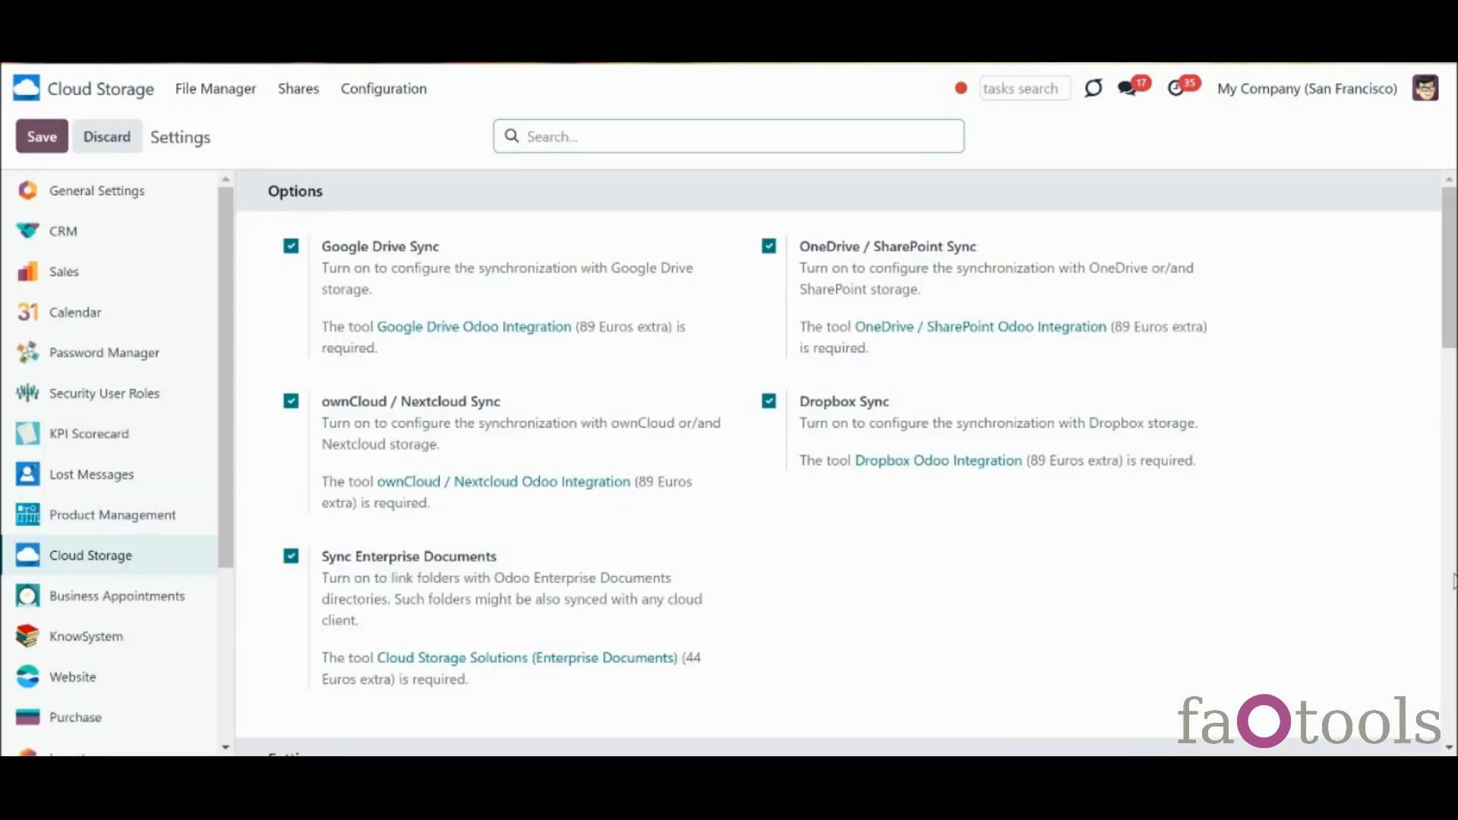
scroll(1412, 423, down, 6)
scroll(1412, 423, down, 1)
scroll(1182, 693, down, 4)
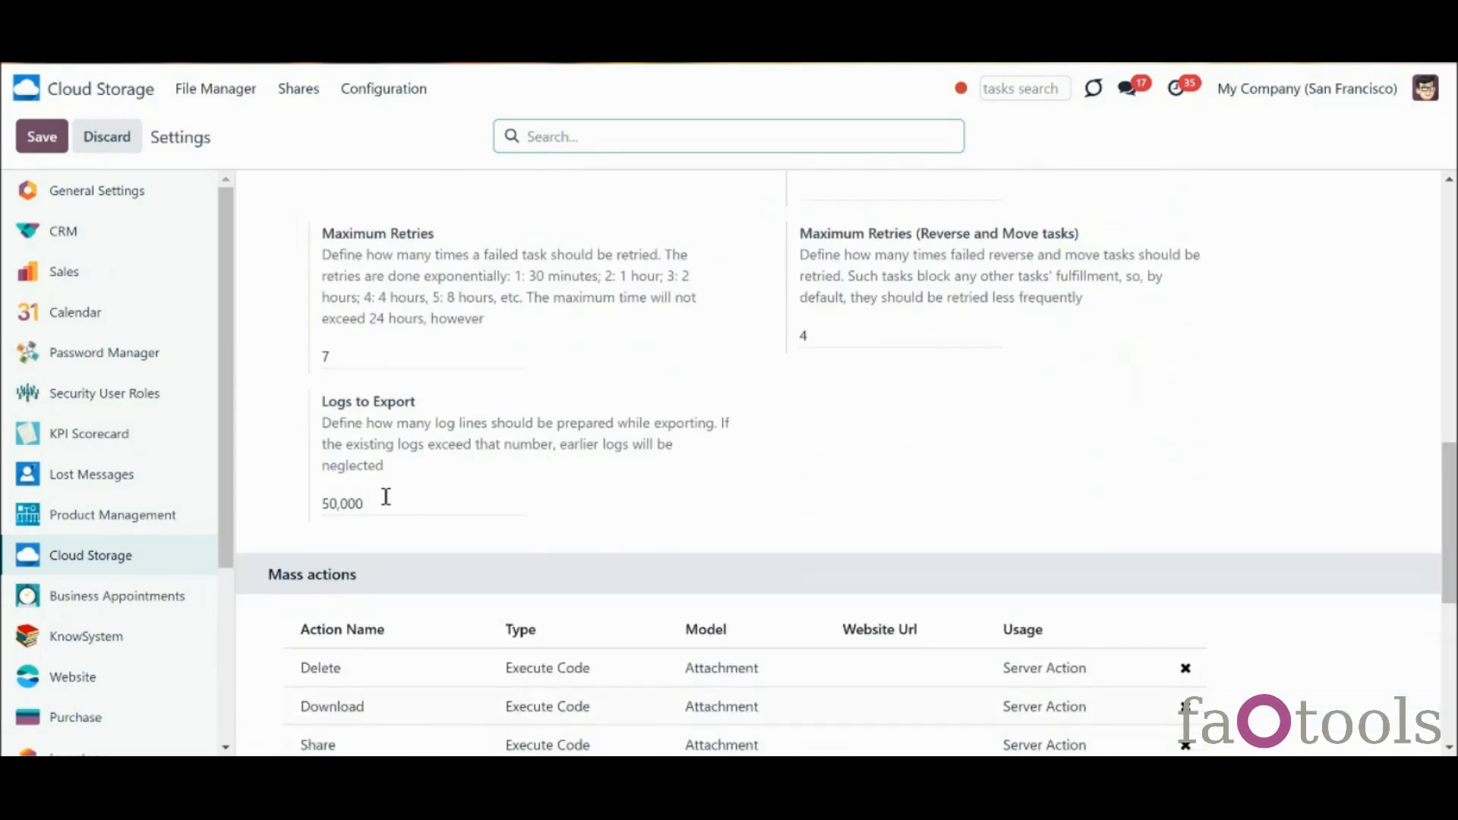
click(385, 497)
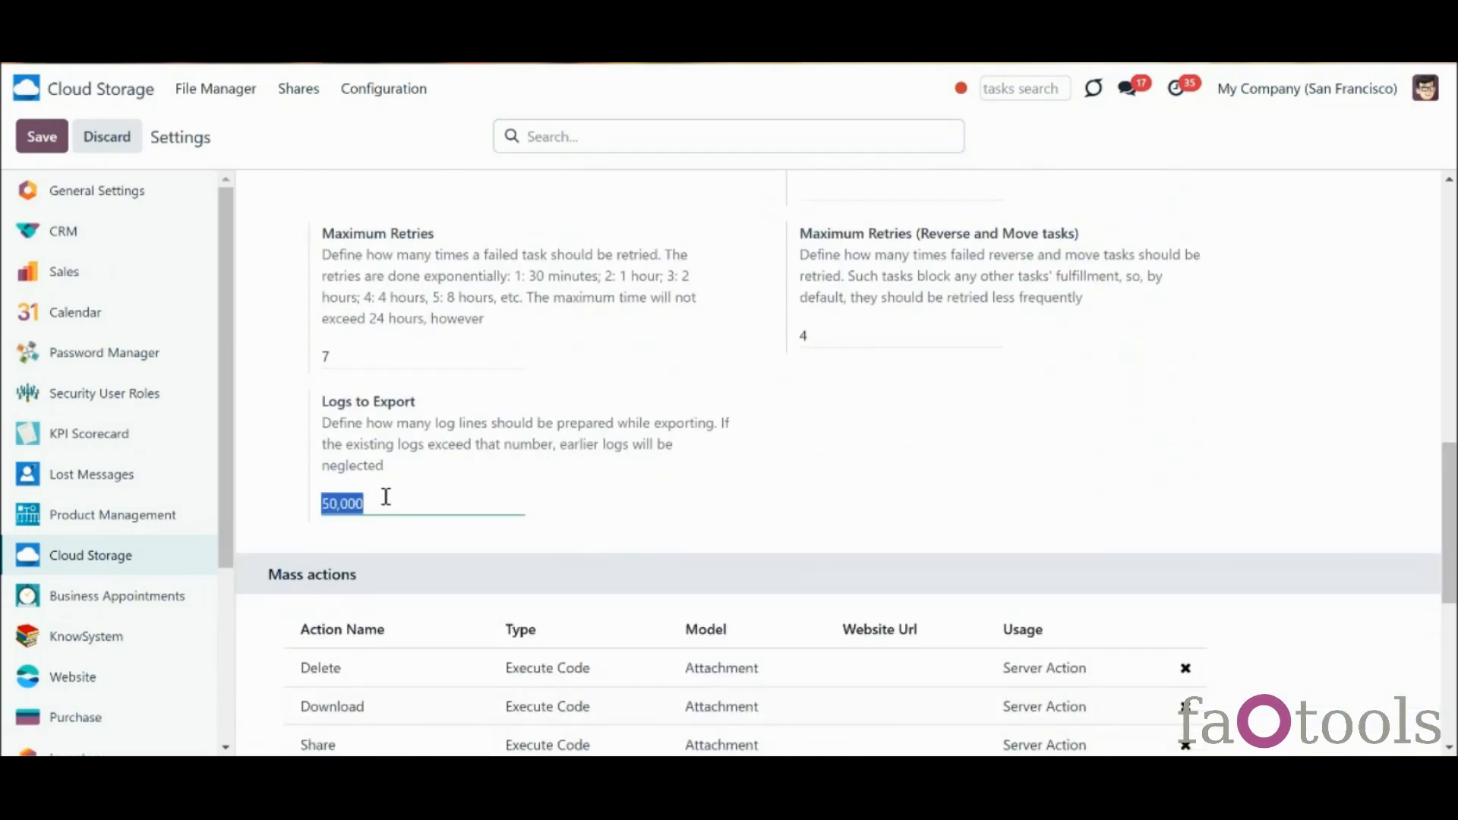
click(331, 504)
key(BackSpace)
text(2)
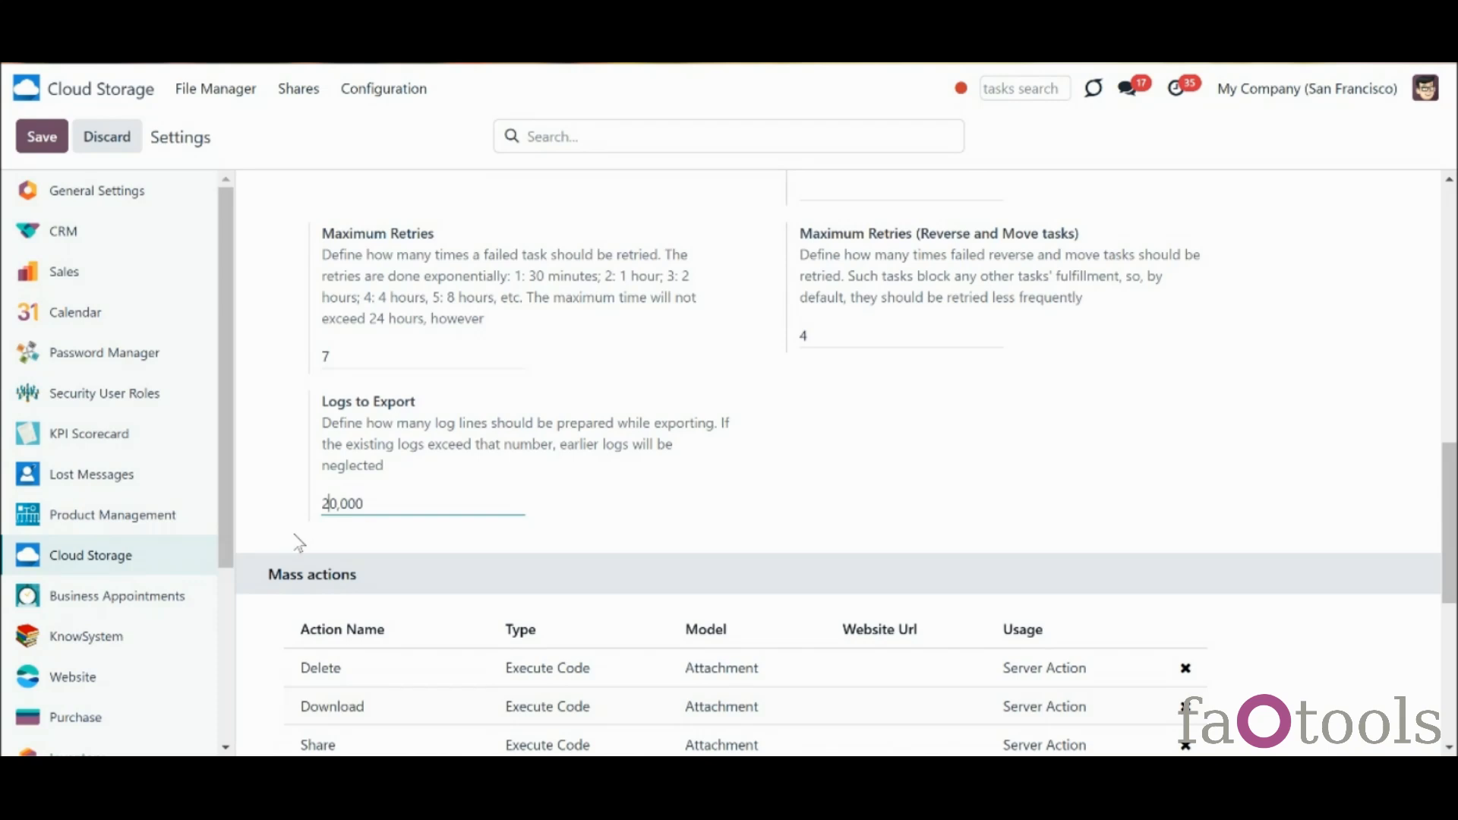
click(42, 136)
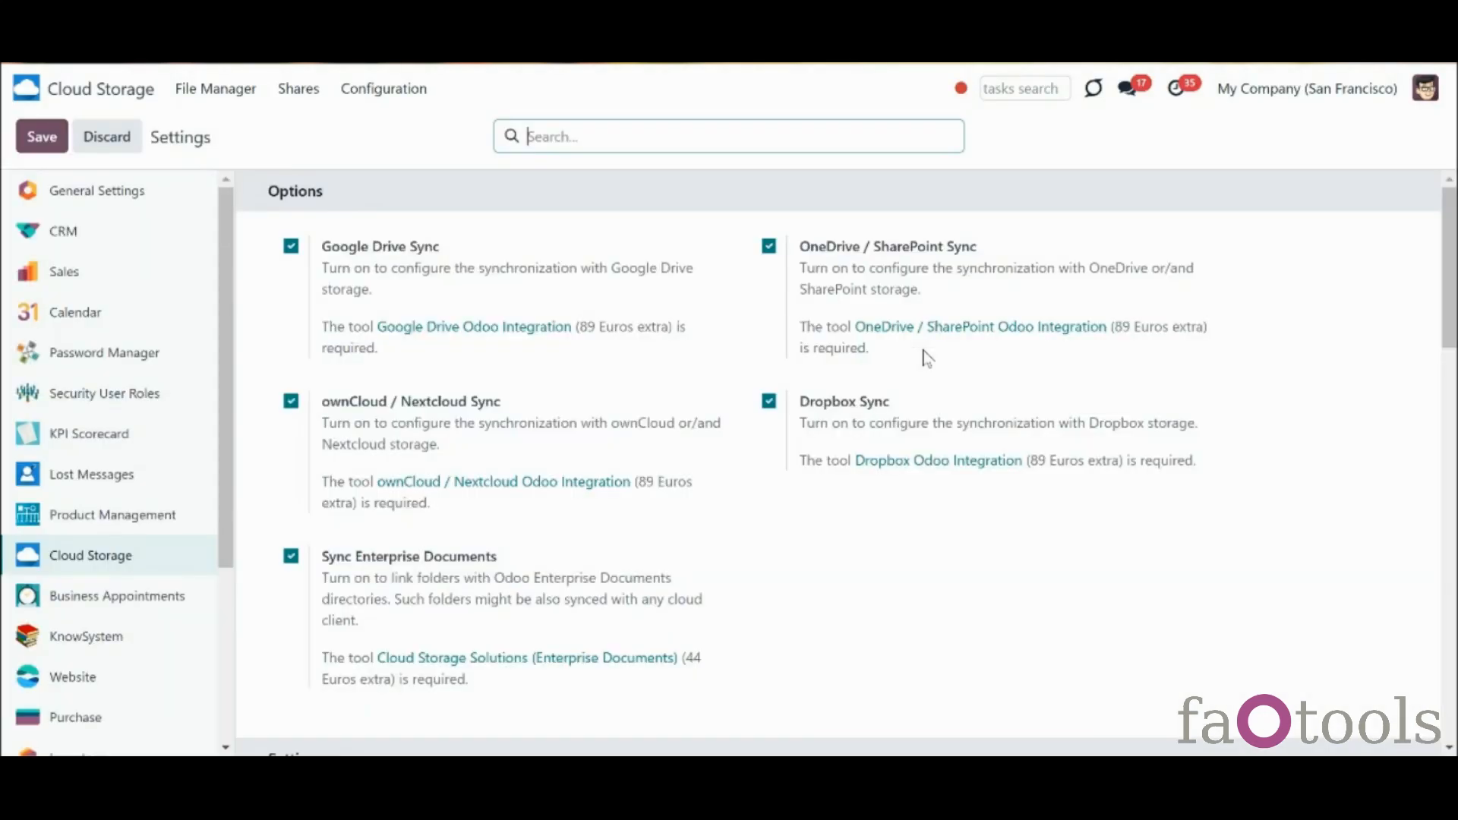
click(381, 92)
click(391, 182)
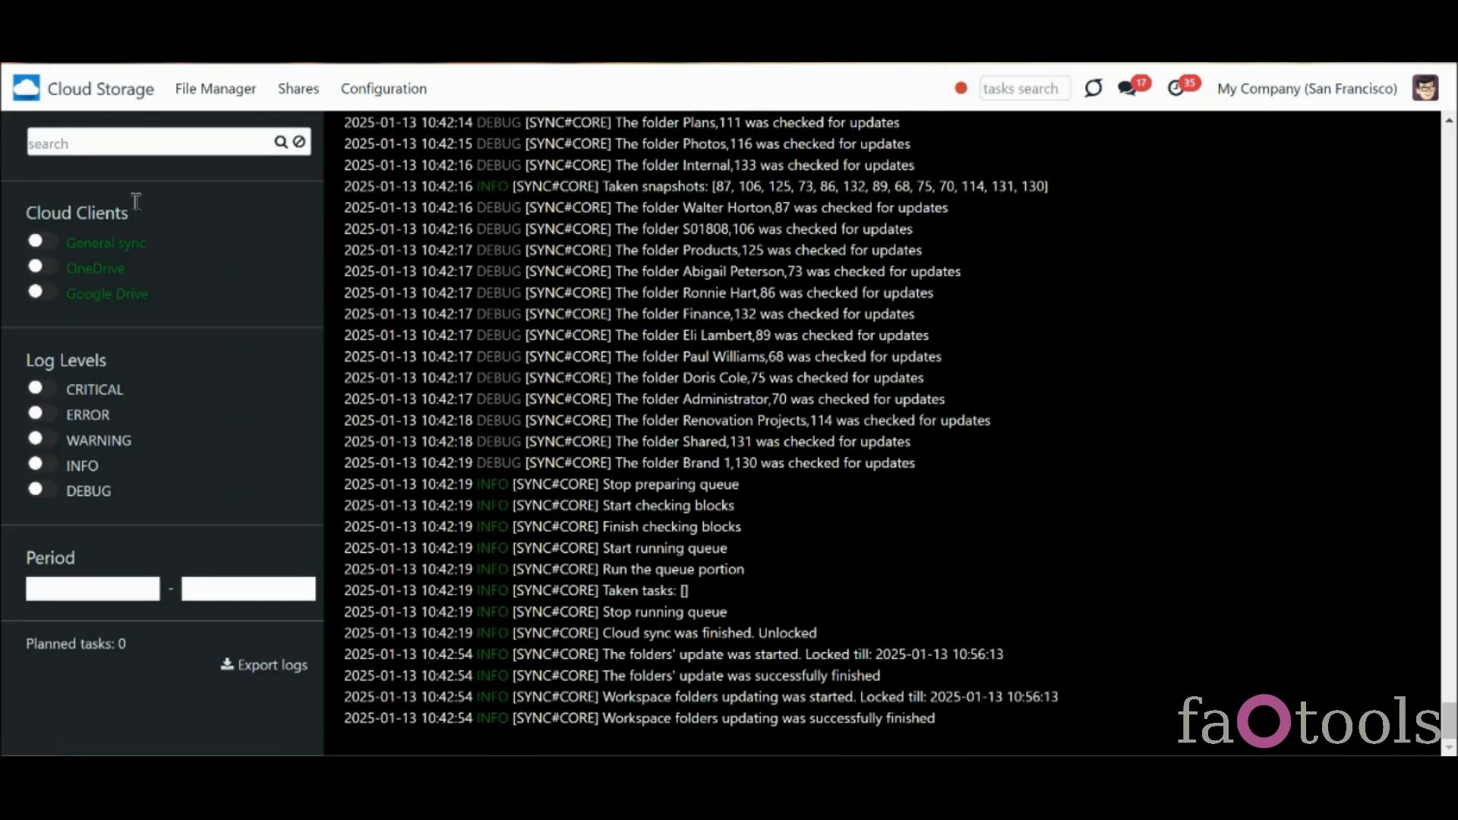
click(53, 272)
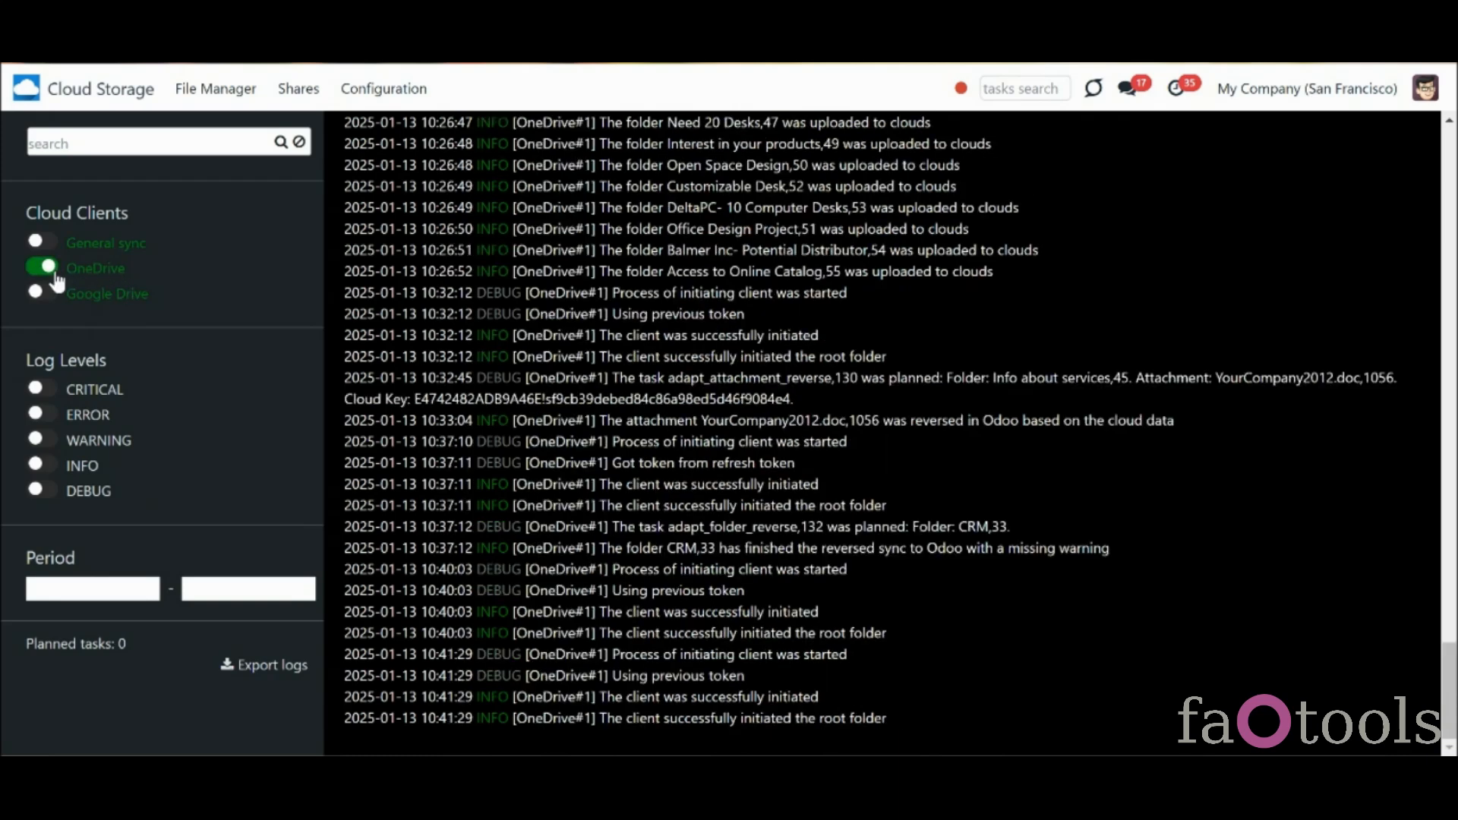
click(44, 294)
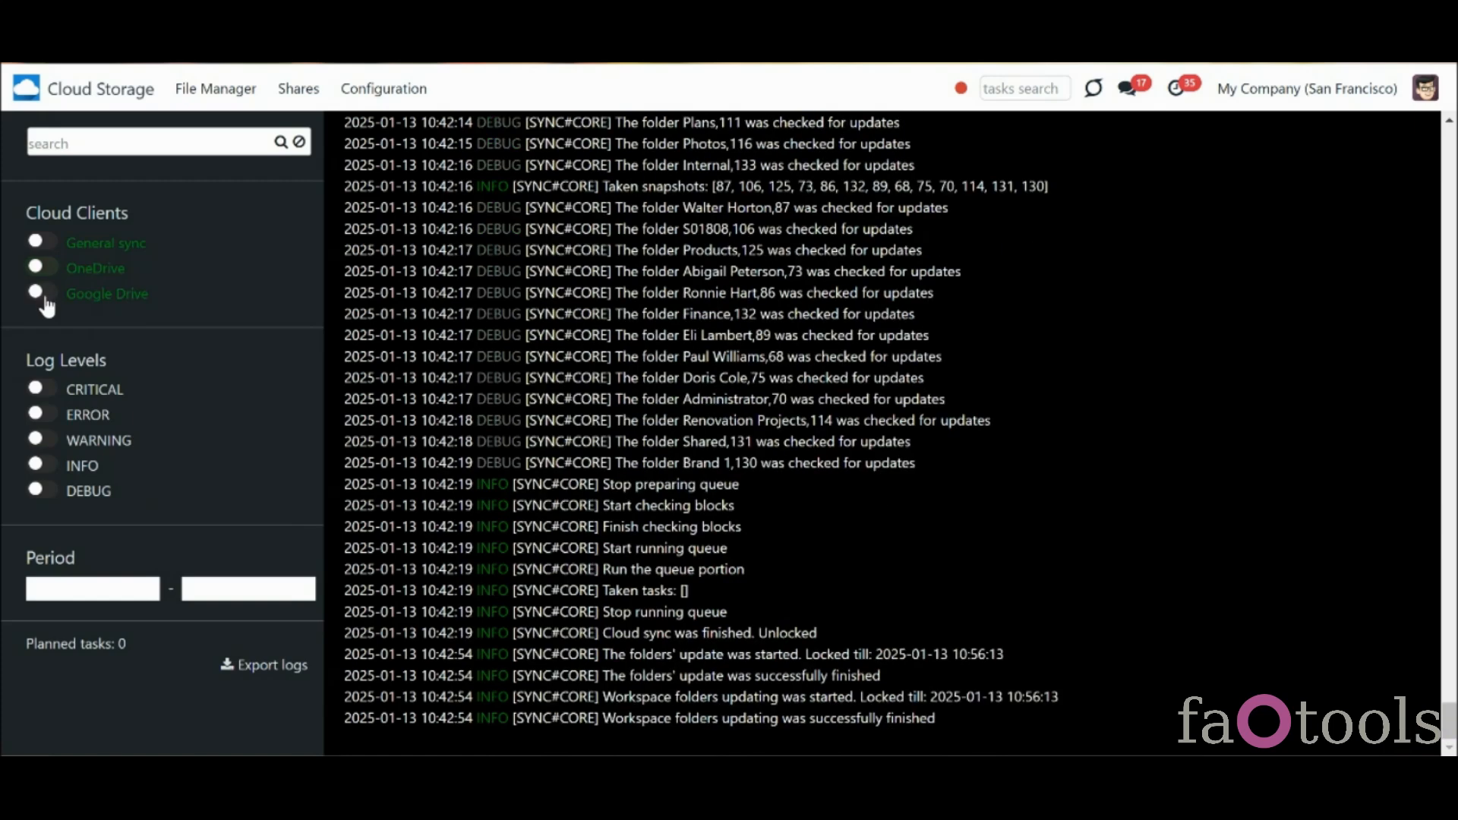
click(45, 296)
click(83, 137)
text(google)
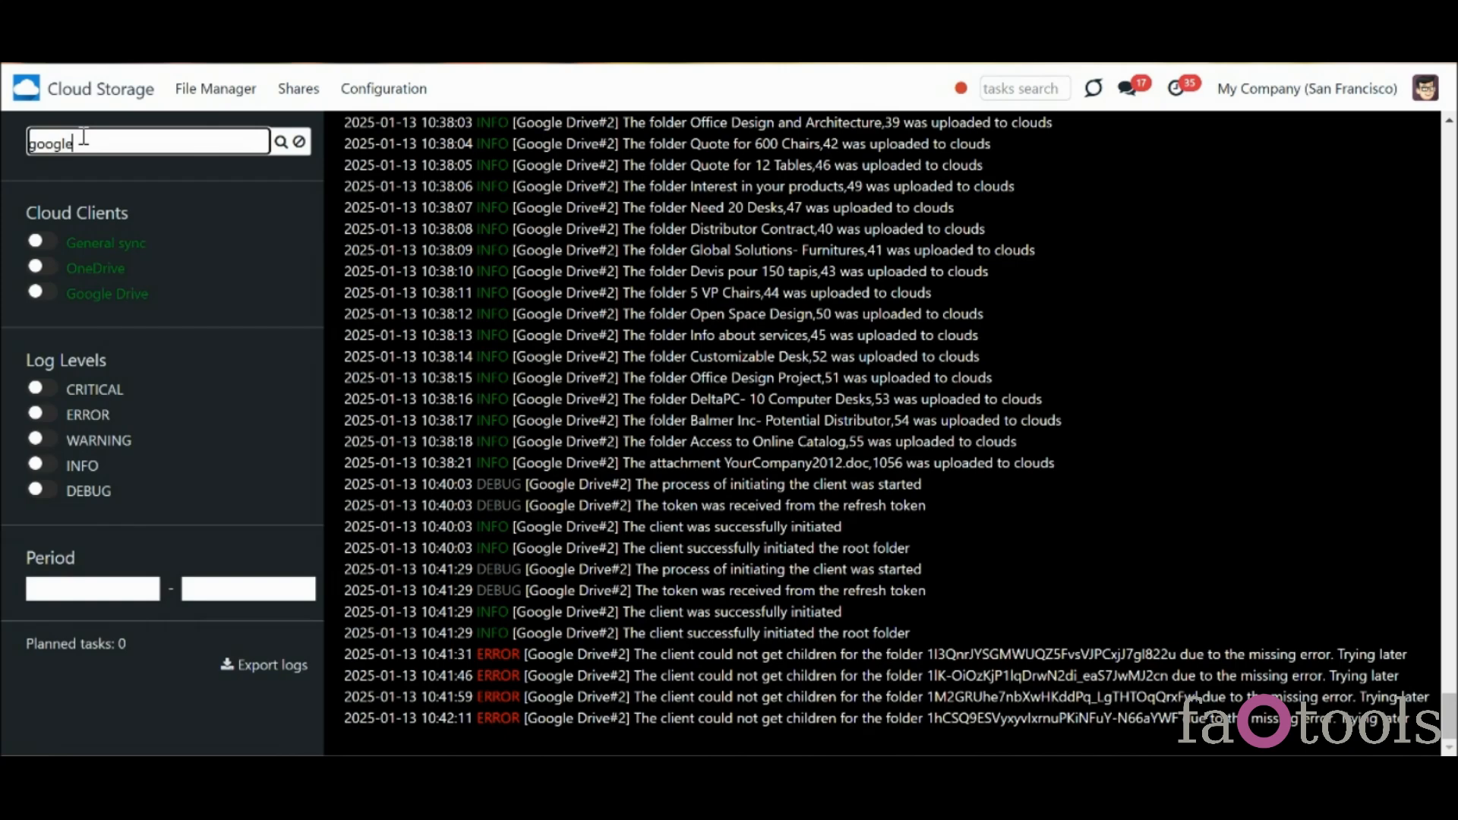
click(298, 141)
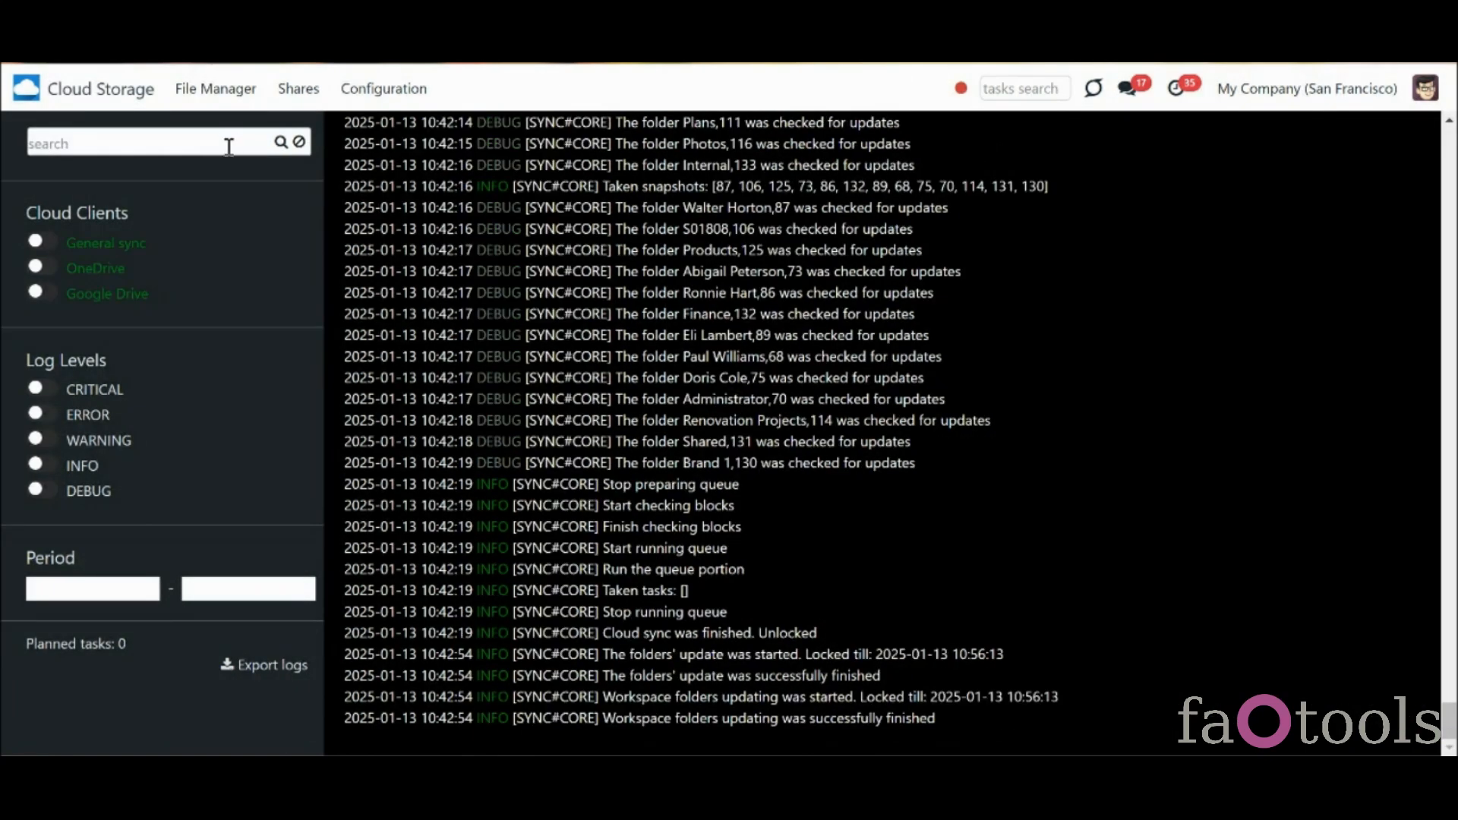
click(229, 147)
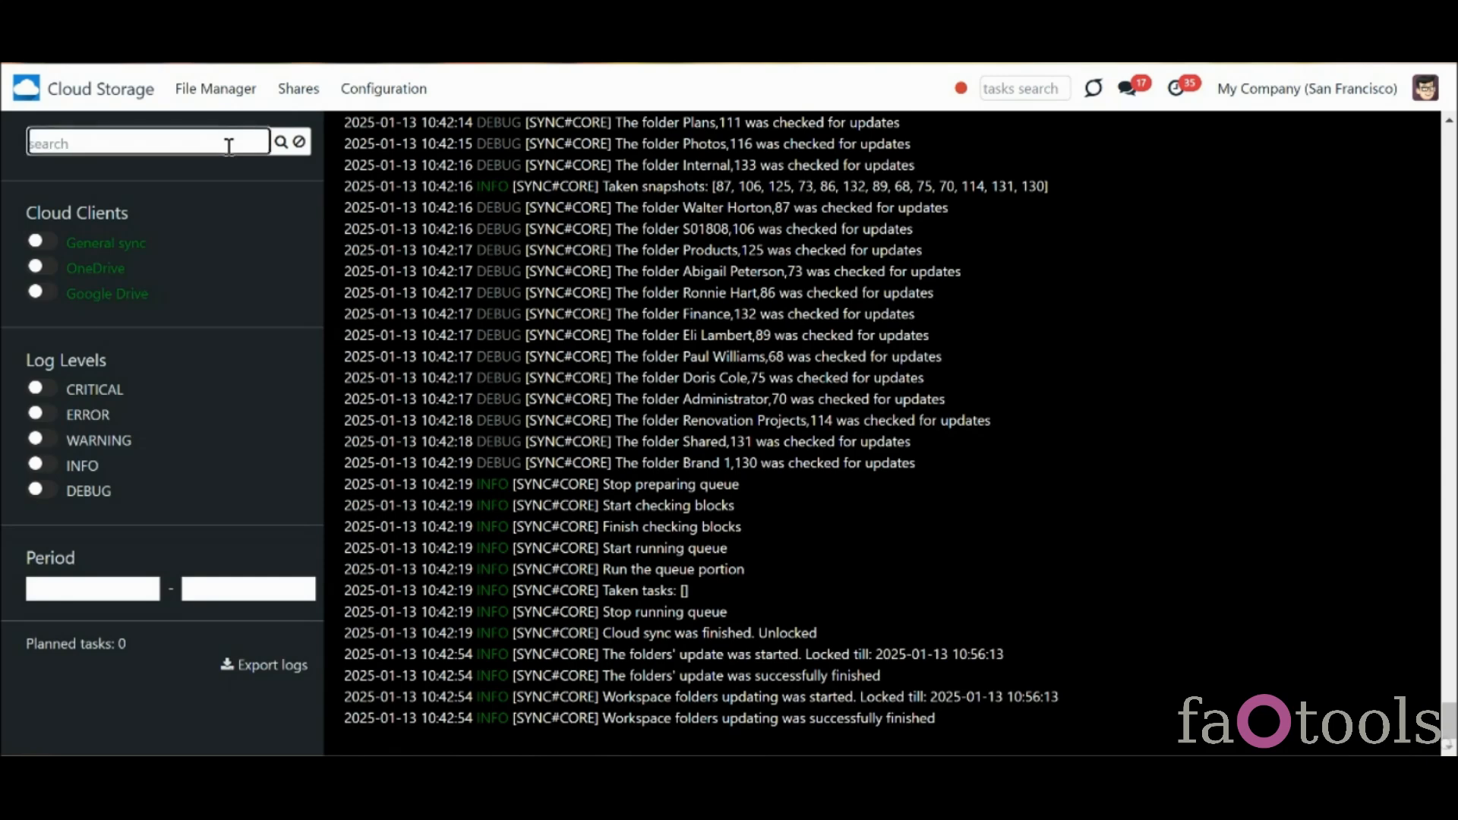
text(2025-01-13)
key(Return)
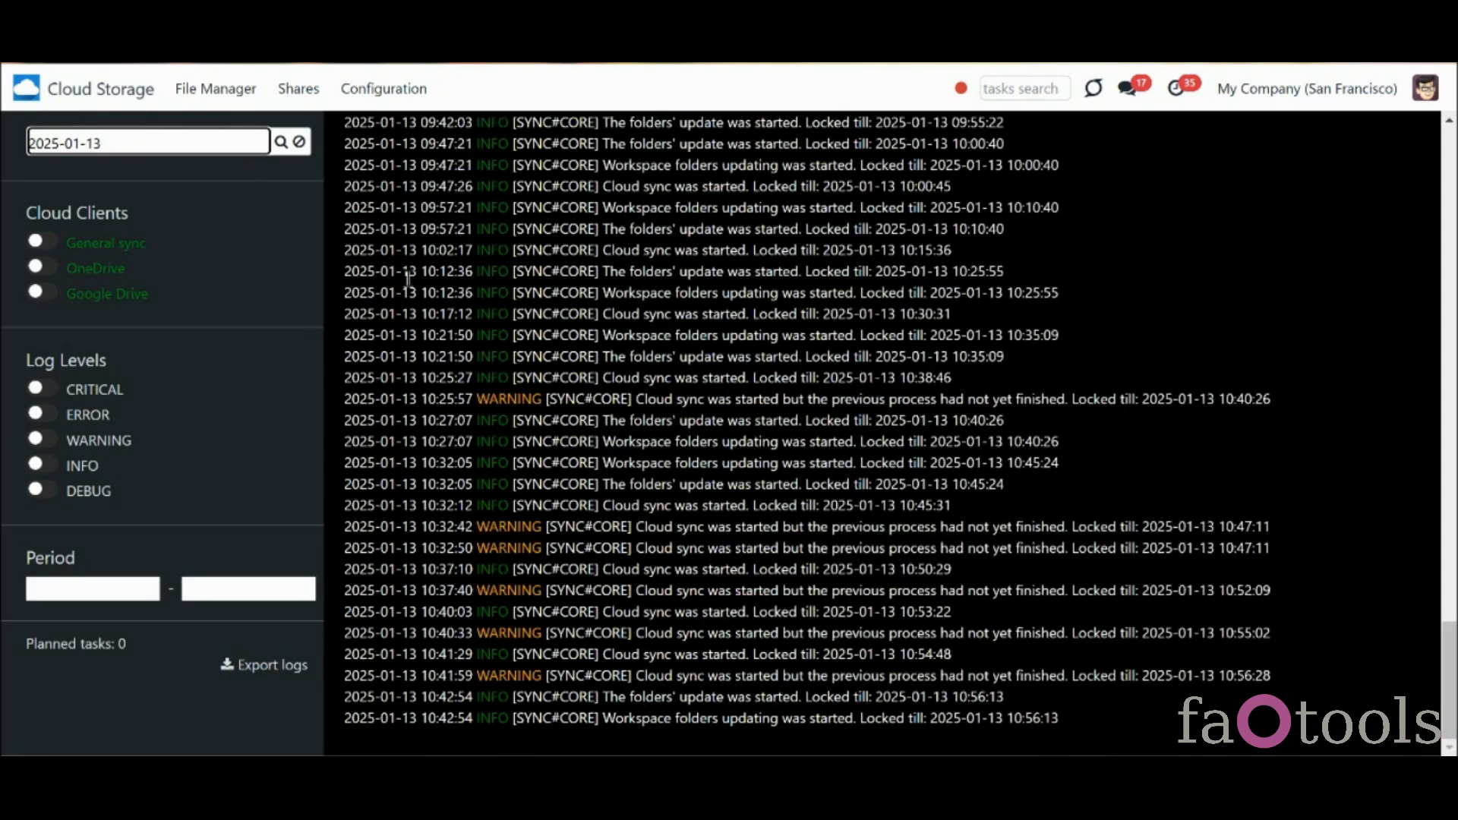
click(298, 142)
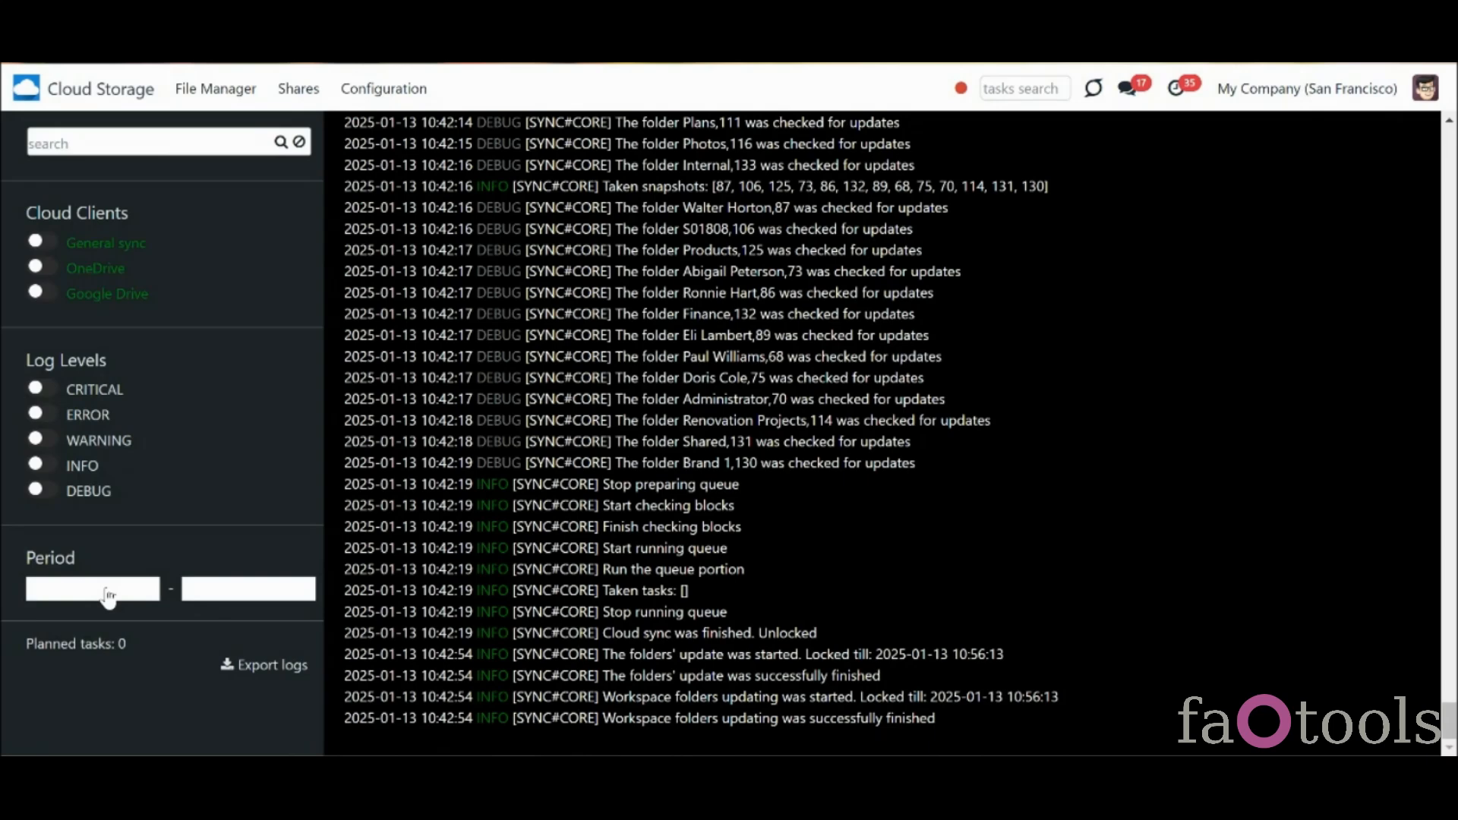
Set the sync log Period to 01/12/2025 15:00 through 01/13/2025 16:00
click(109, 597)
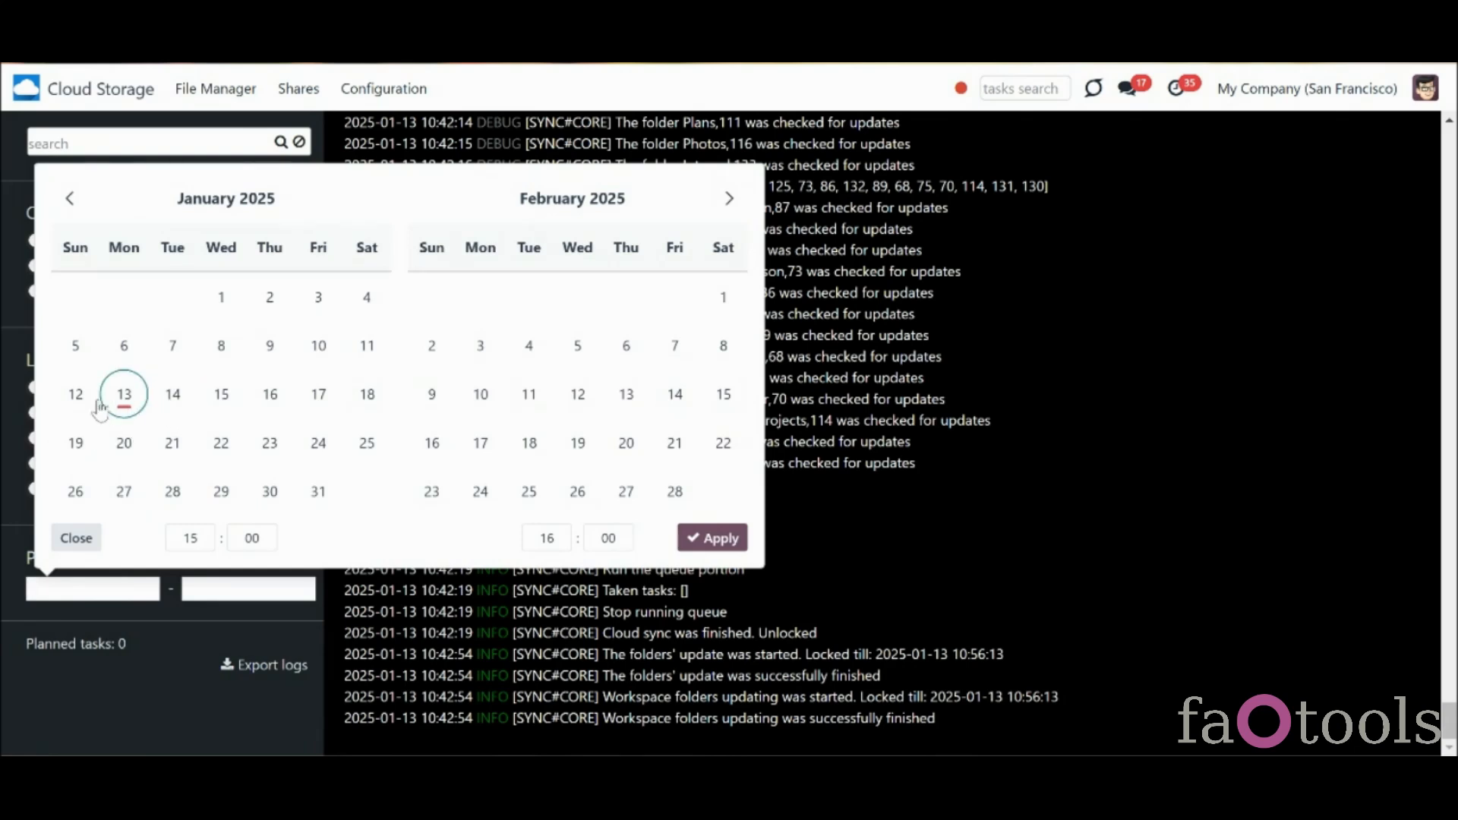
click(77, 398)
click(125, 398)
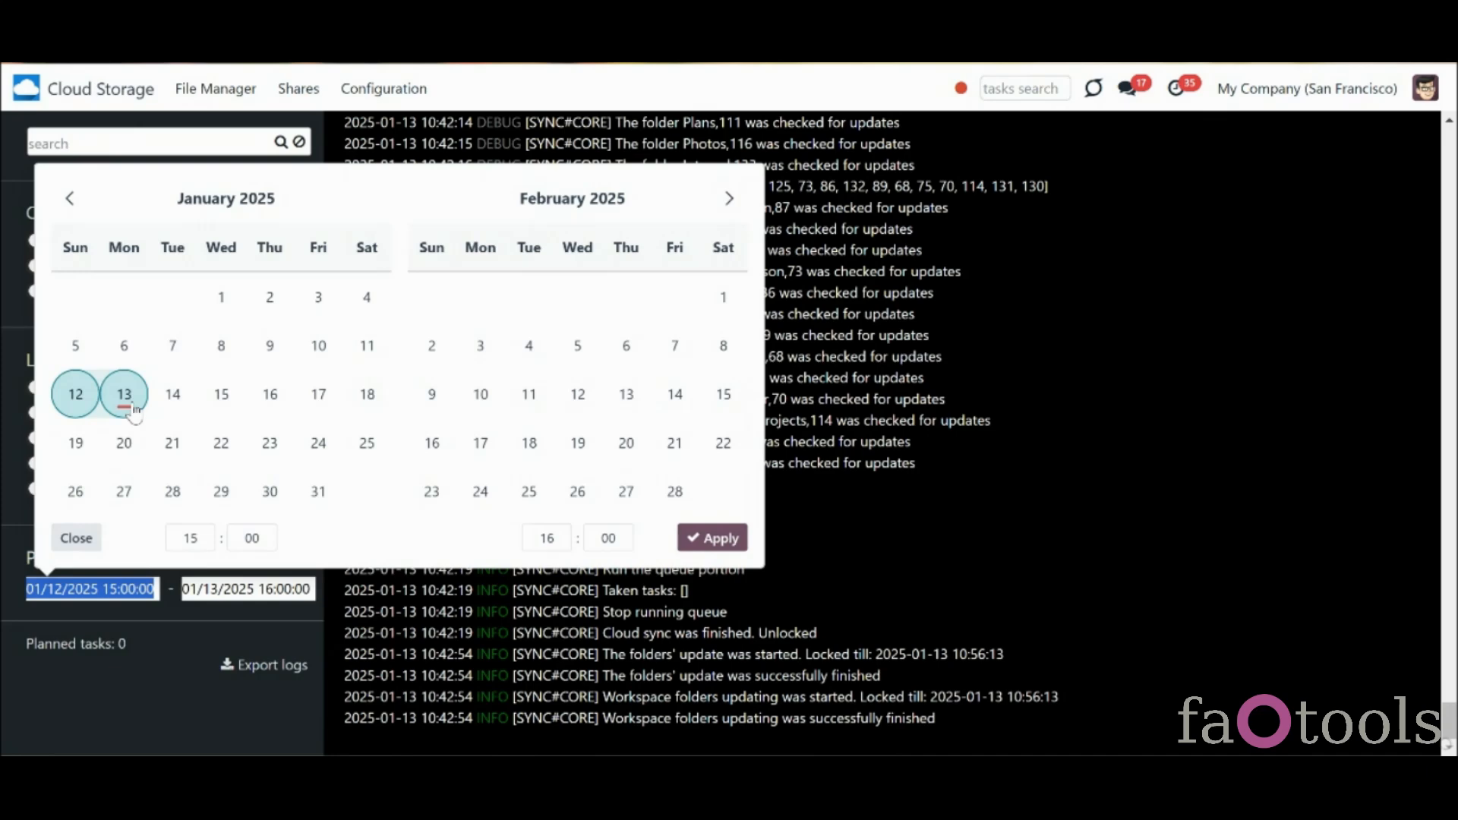
click(716, 542)
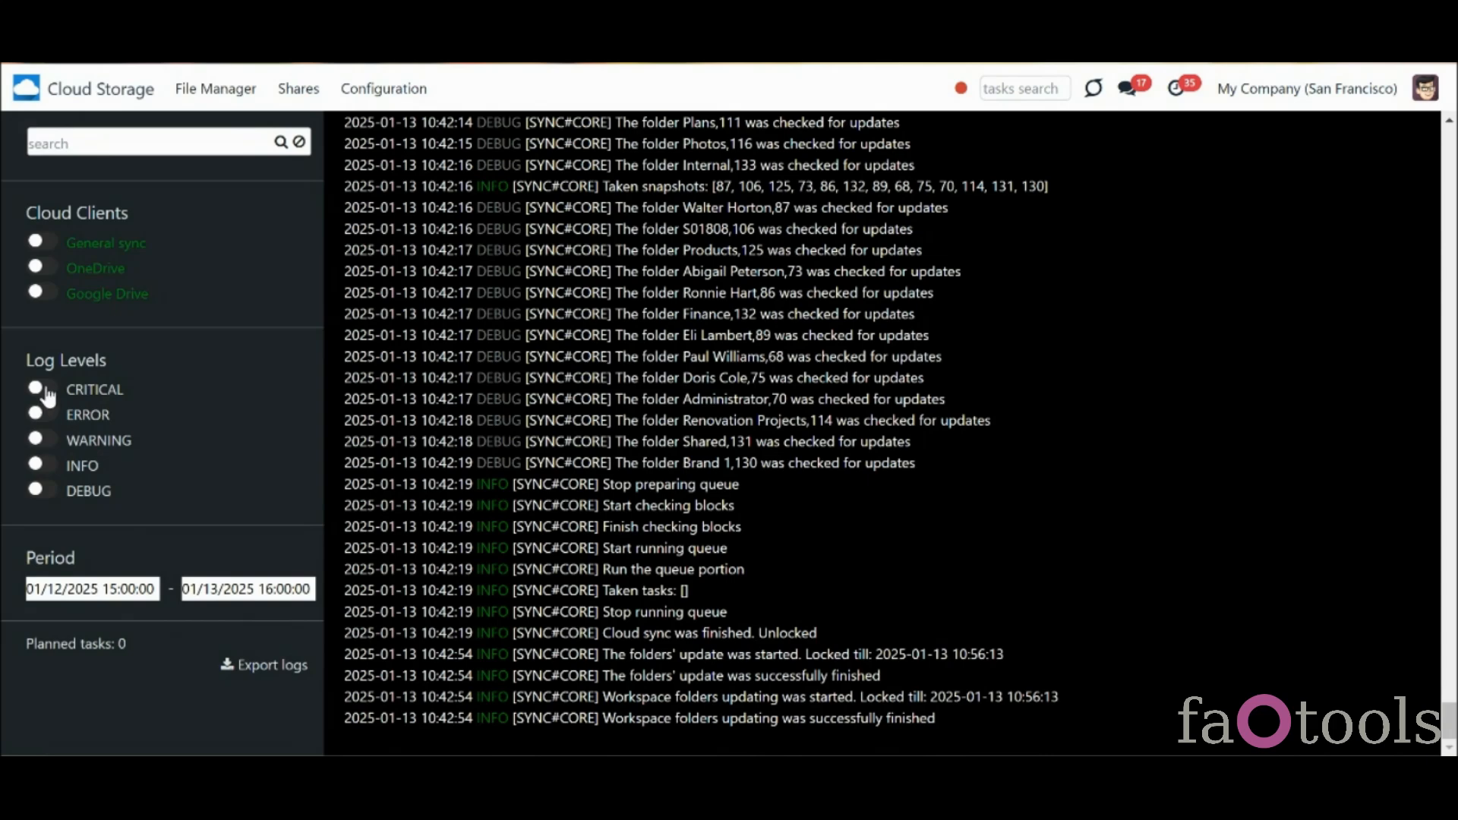
Export the WARNING and ERROR log entries to a file and view it
click(38, 439)
click(47, 415)
click(266, 668)
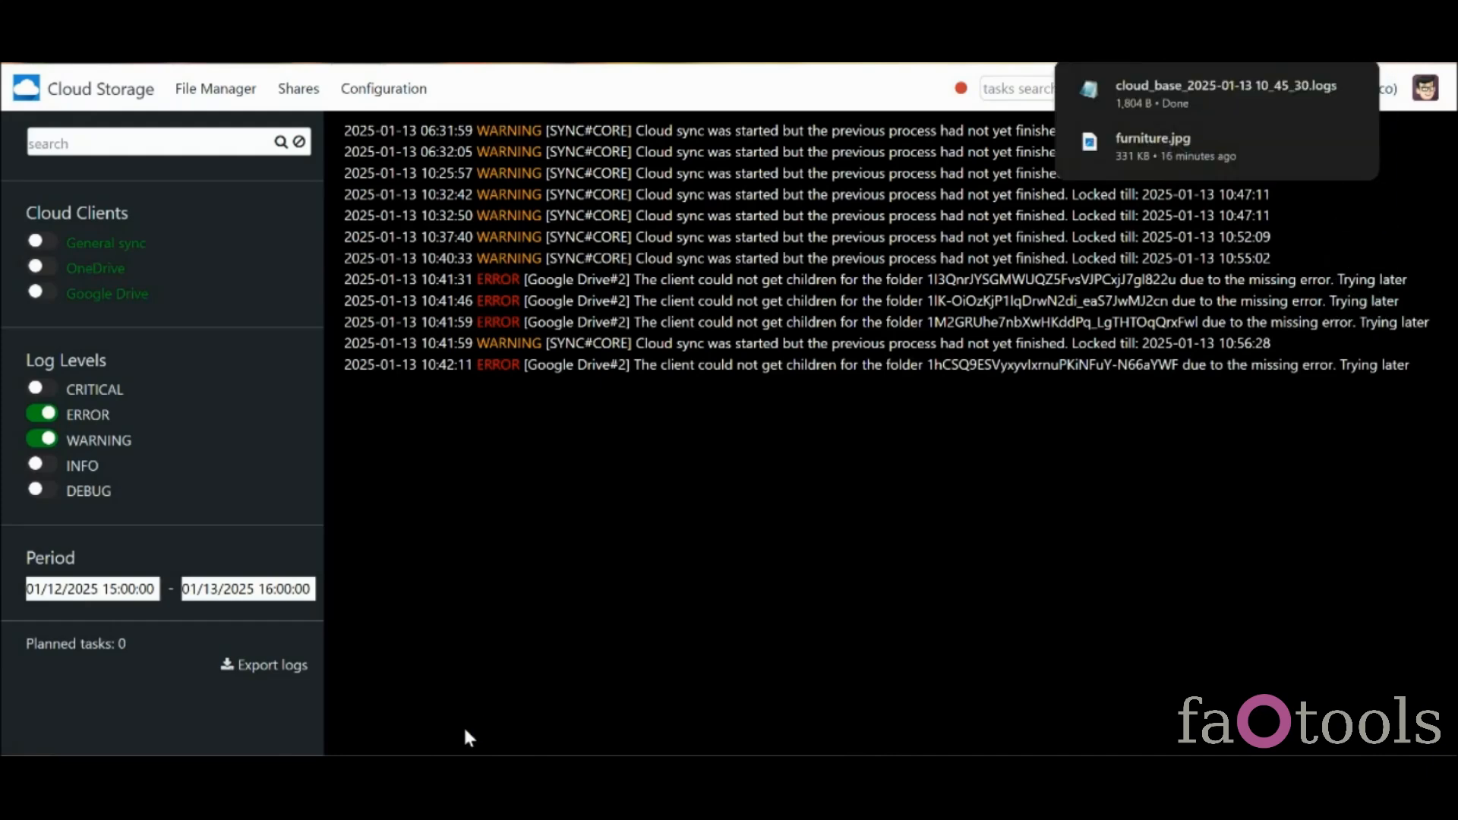
click(1141, 85)
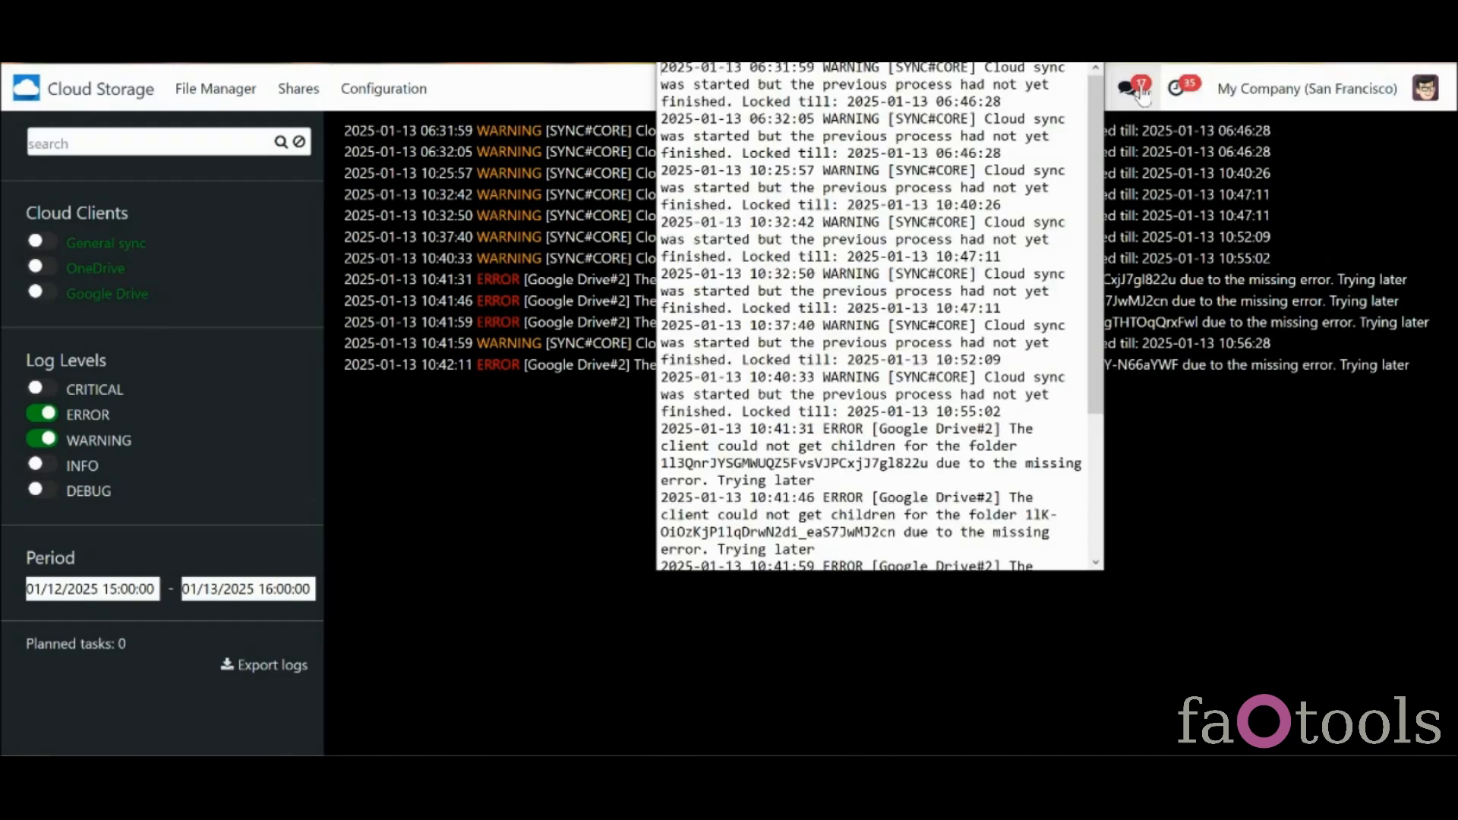
click(1107, 256)
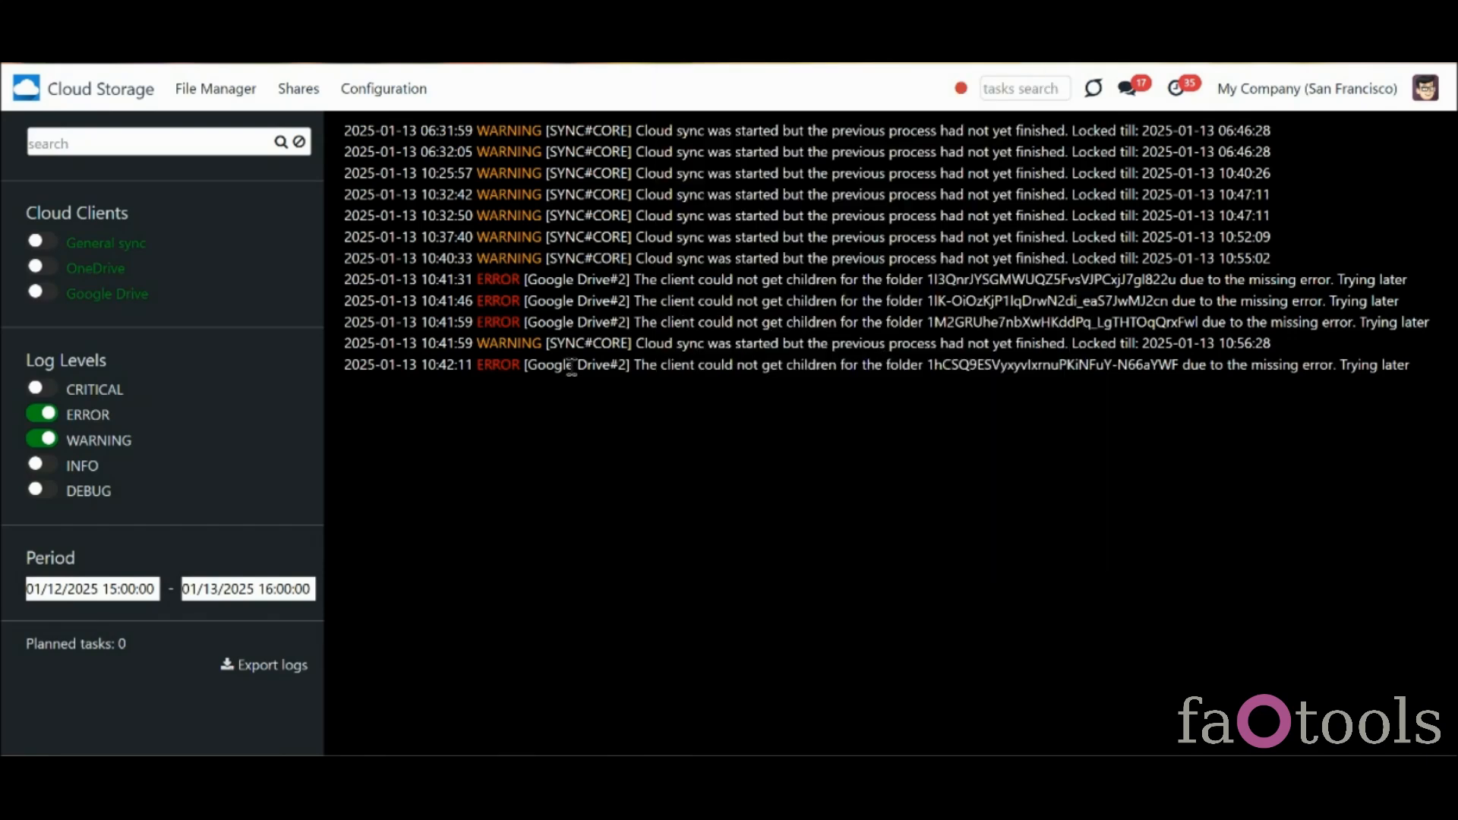
Turn off the ERROR and WARNING level filters on the sync log
click(42, 414)
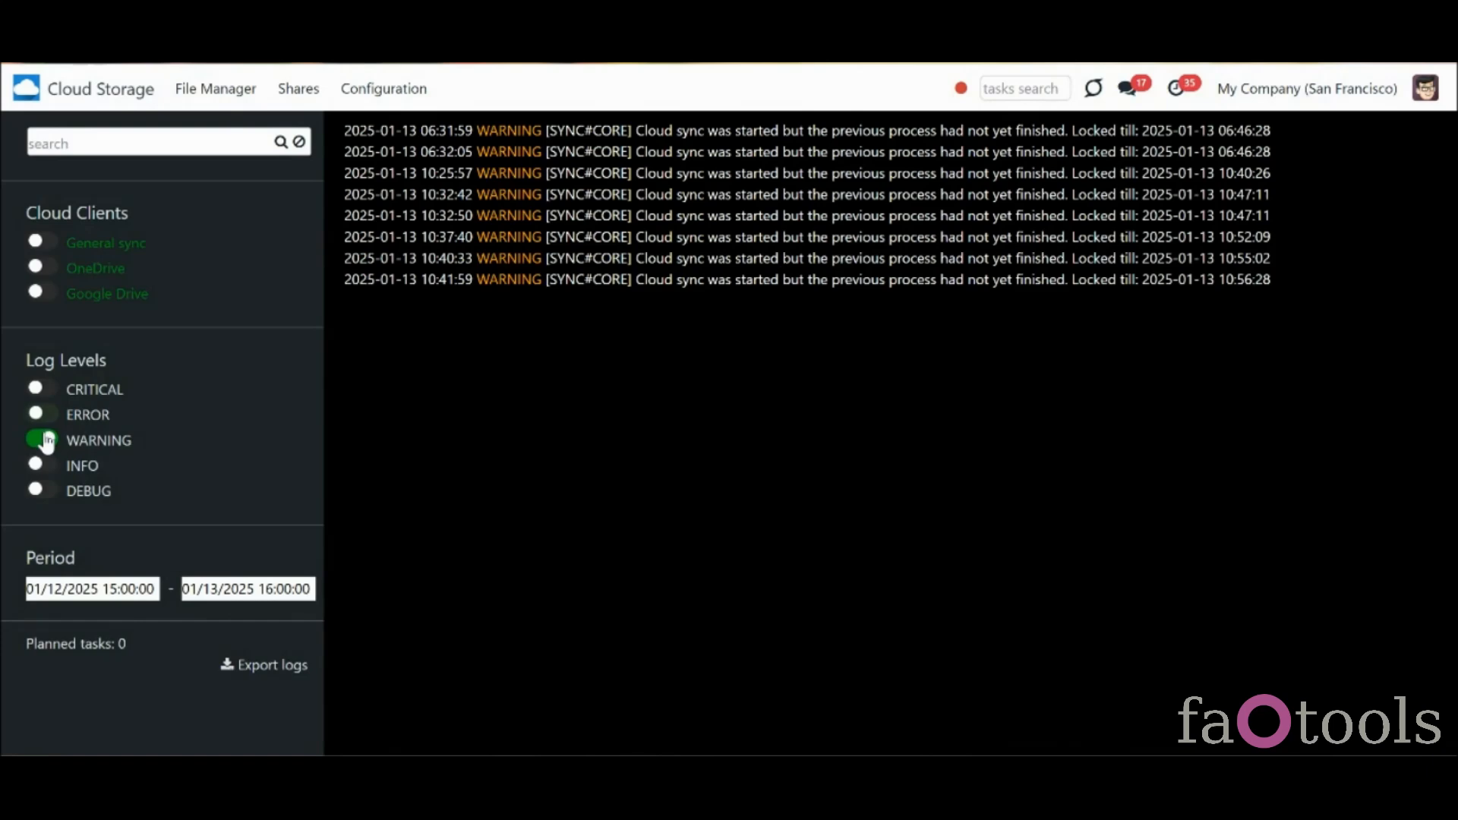
click(42, 439)
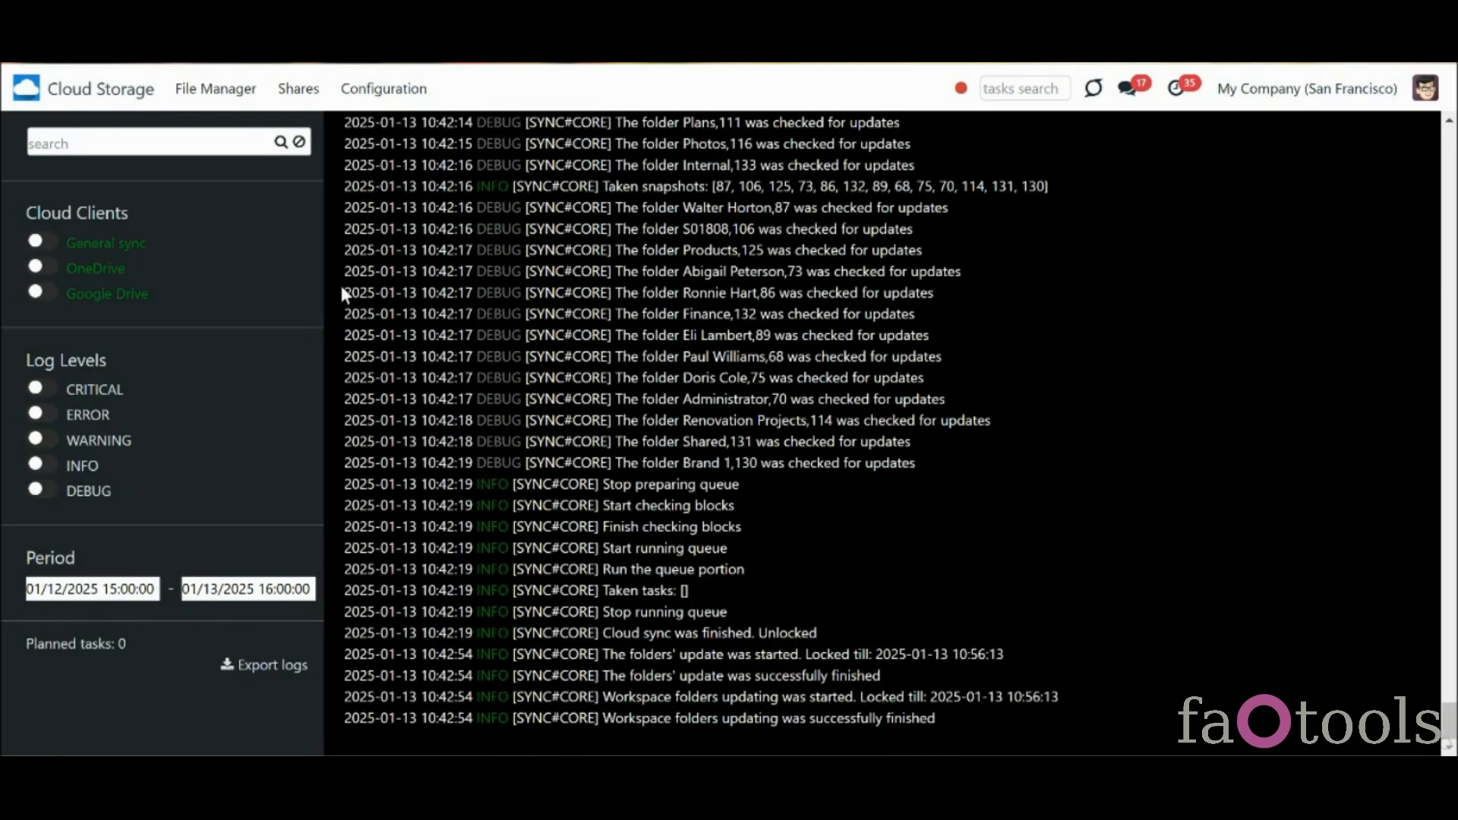
click(379, 101)
Set Logs storage period (days) to 5 in Cloud Storage settings and save
click(389, 238)
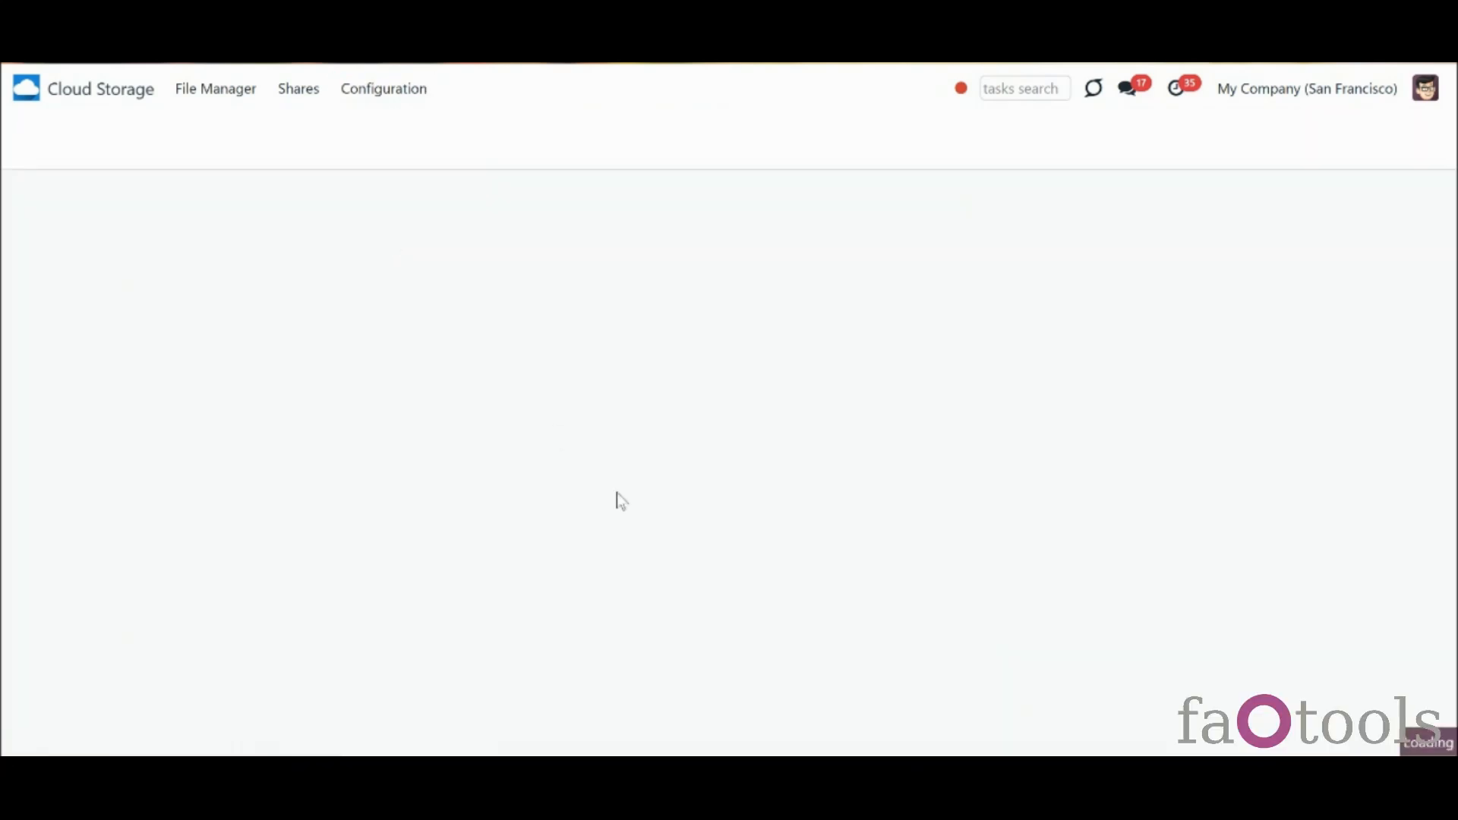
scroll(835, 455, down, 6)
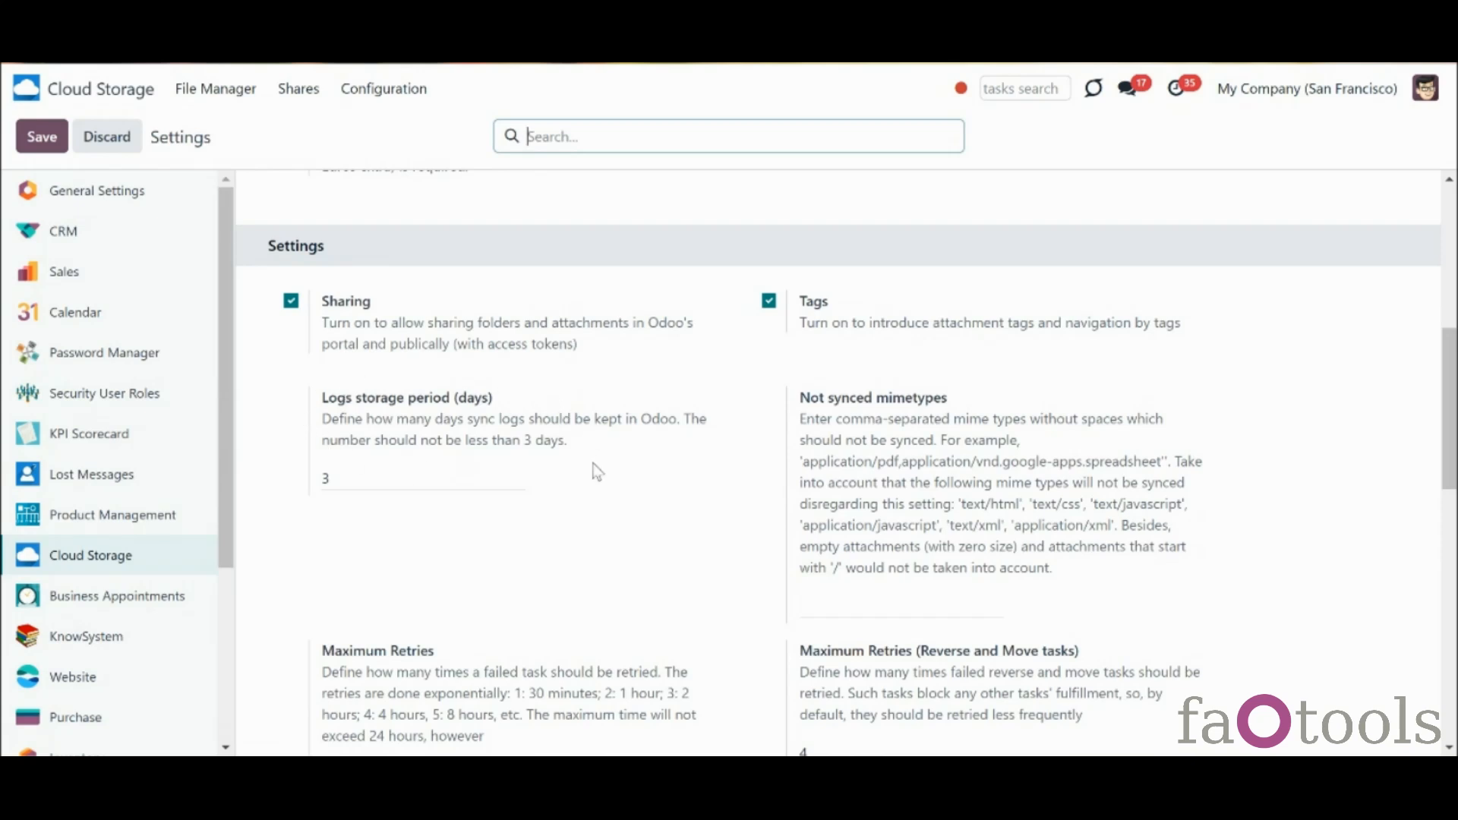
click(398, 482)
text(5)
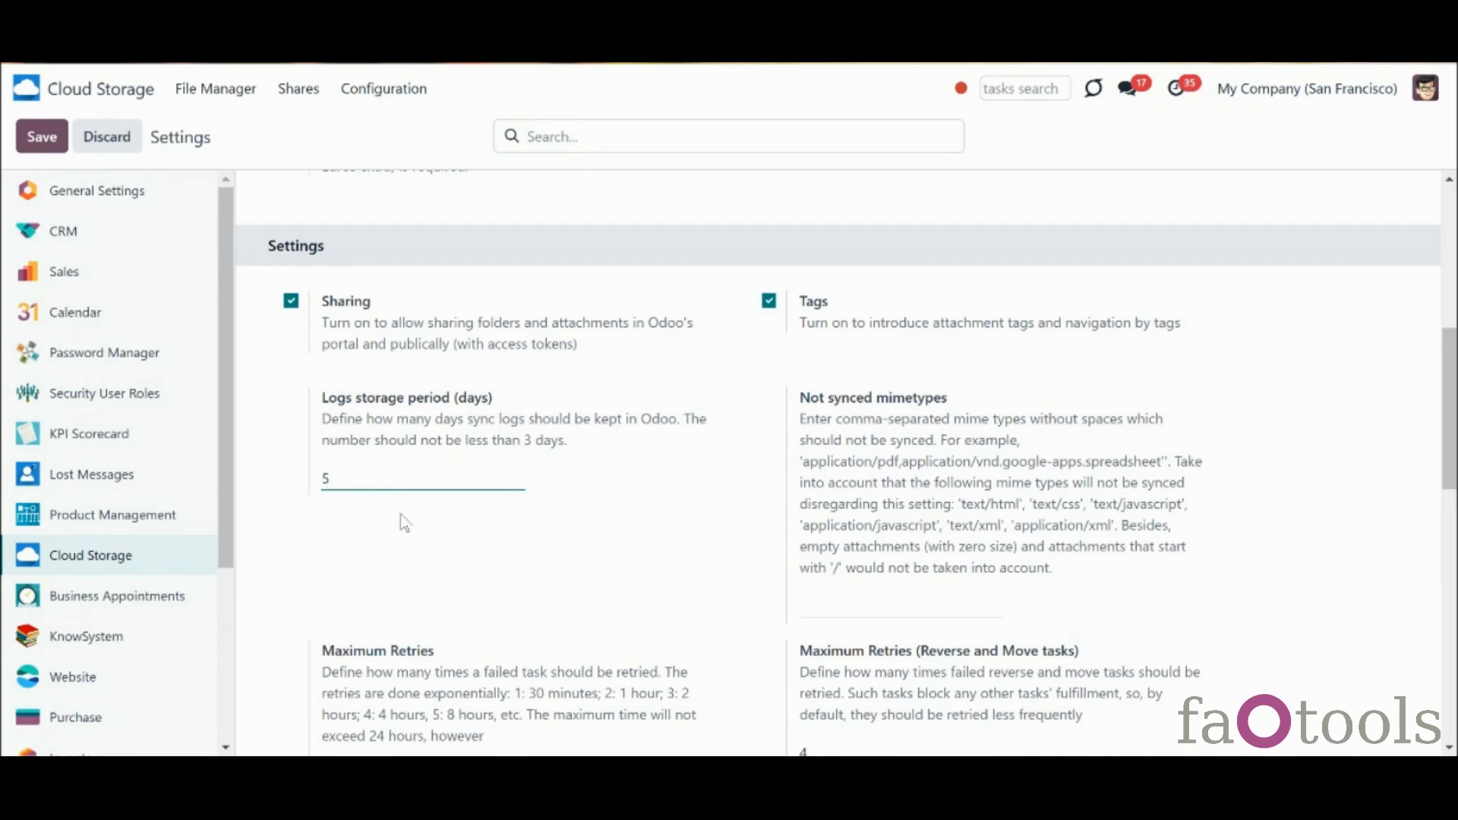
click(43, 139)
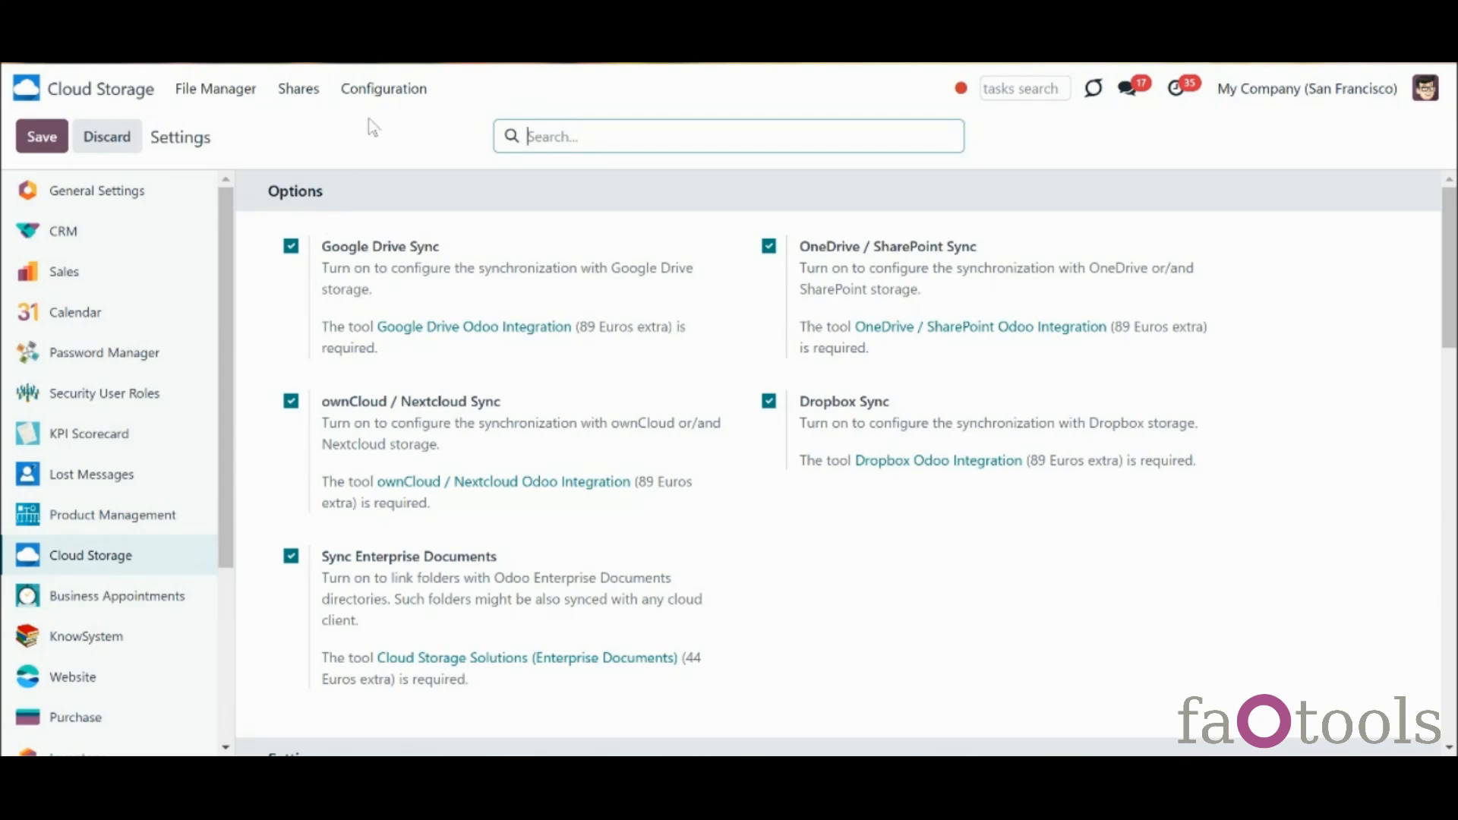
Open the OneDrive record from Cloud Clients and review its followers list
click(380, 88)
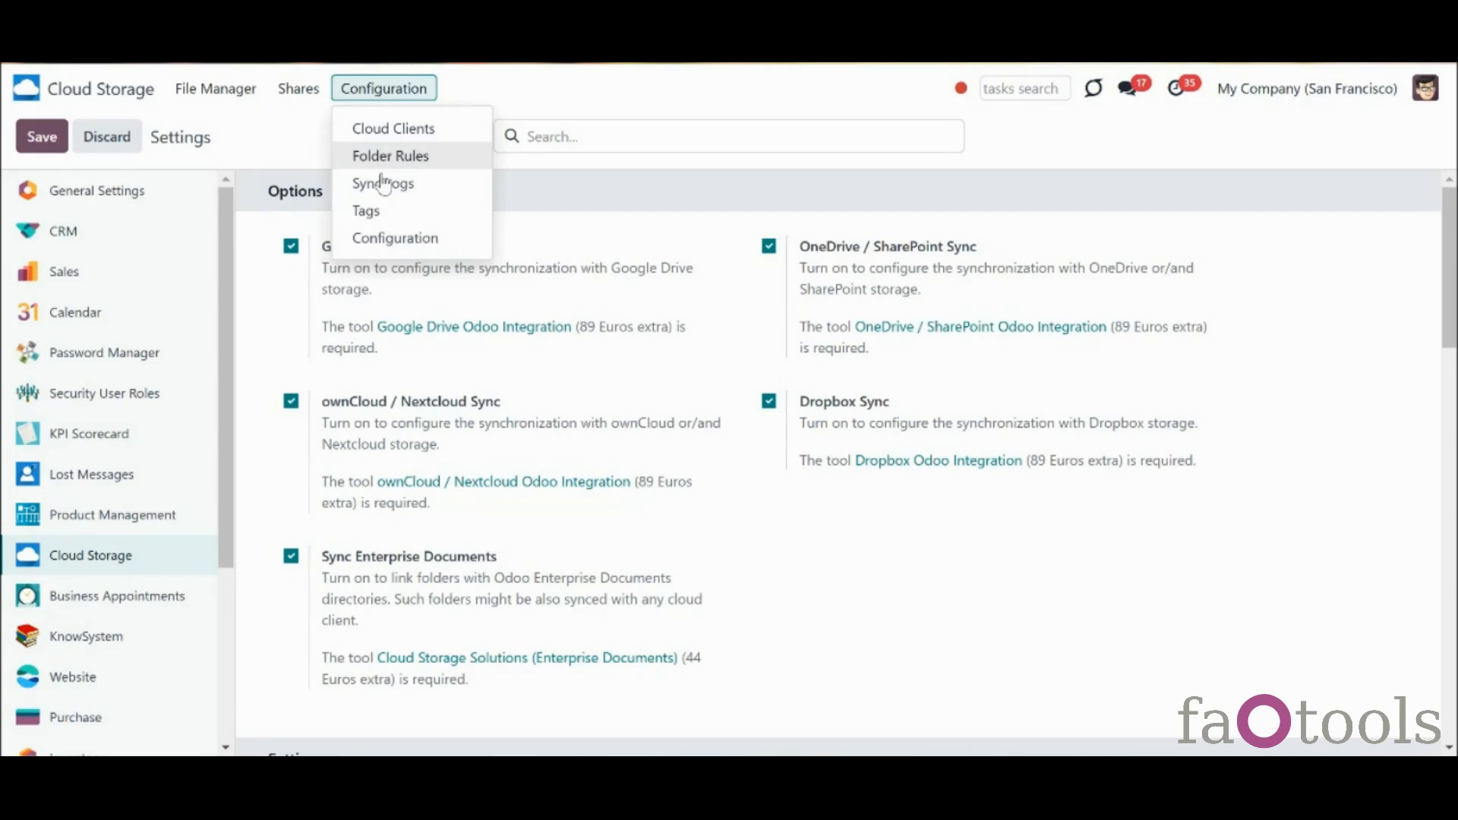
click(384, 129)
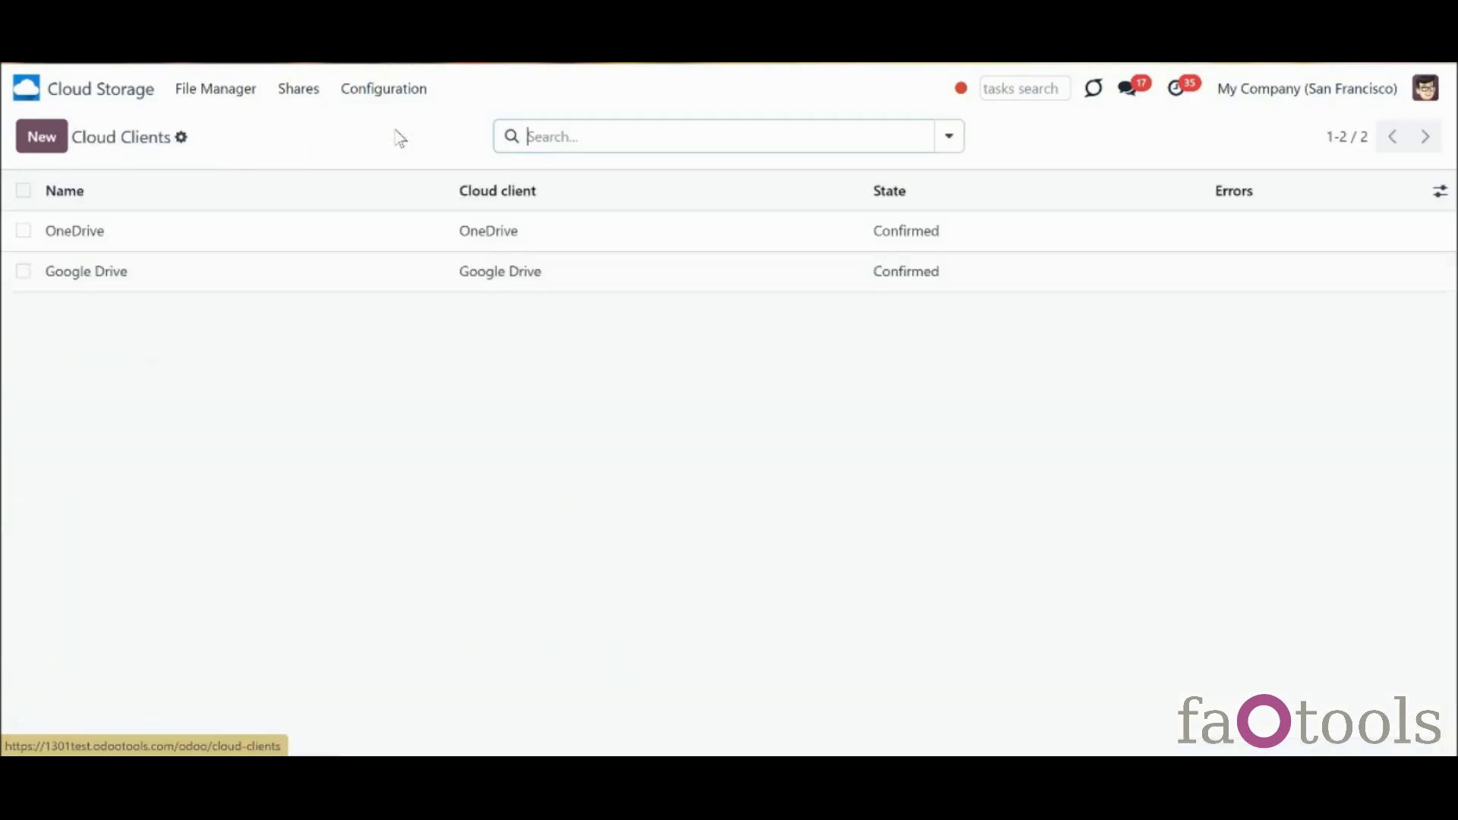
click(329, 250)
scroll(1325, 373, down, 1)
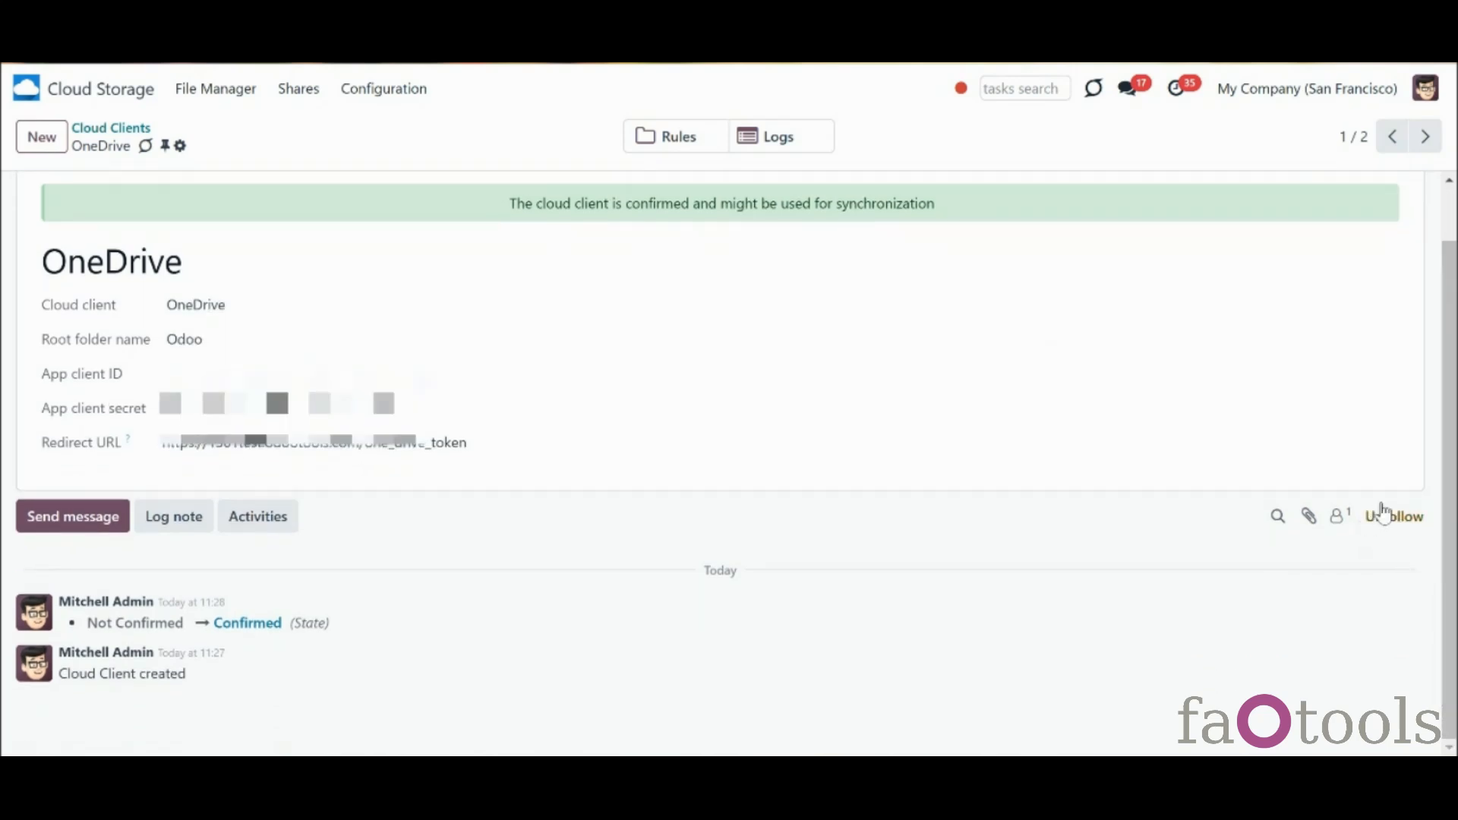
click(1338, 519)
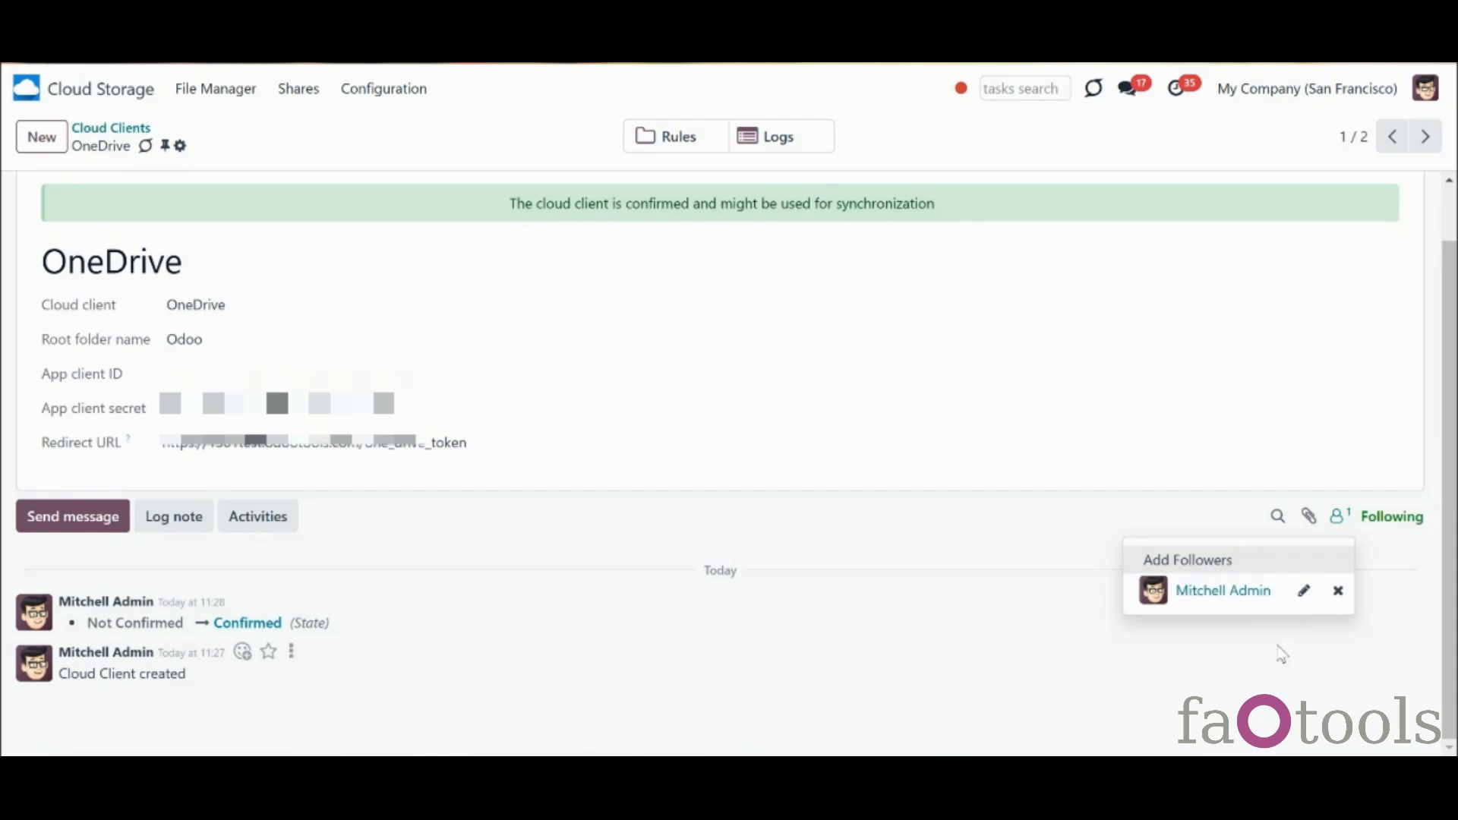
click(1071, 579)
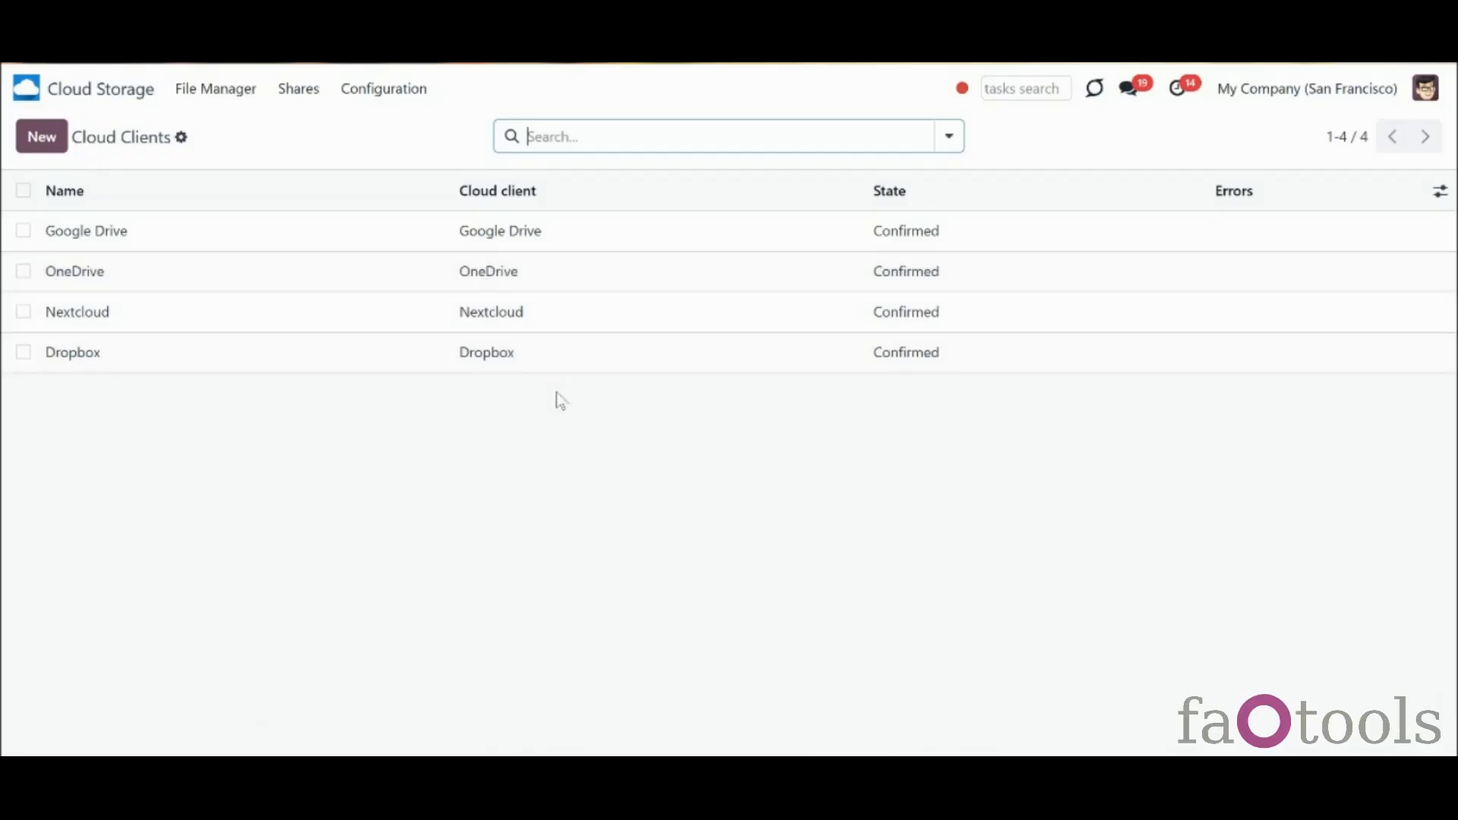
Reconnect the Google Drive cloud client and approve its access on Google's consent screens
click(460, 232)
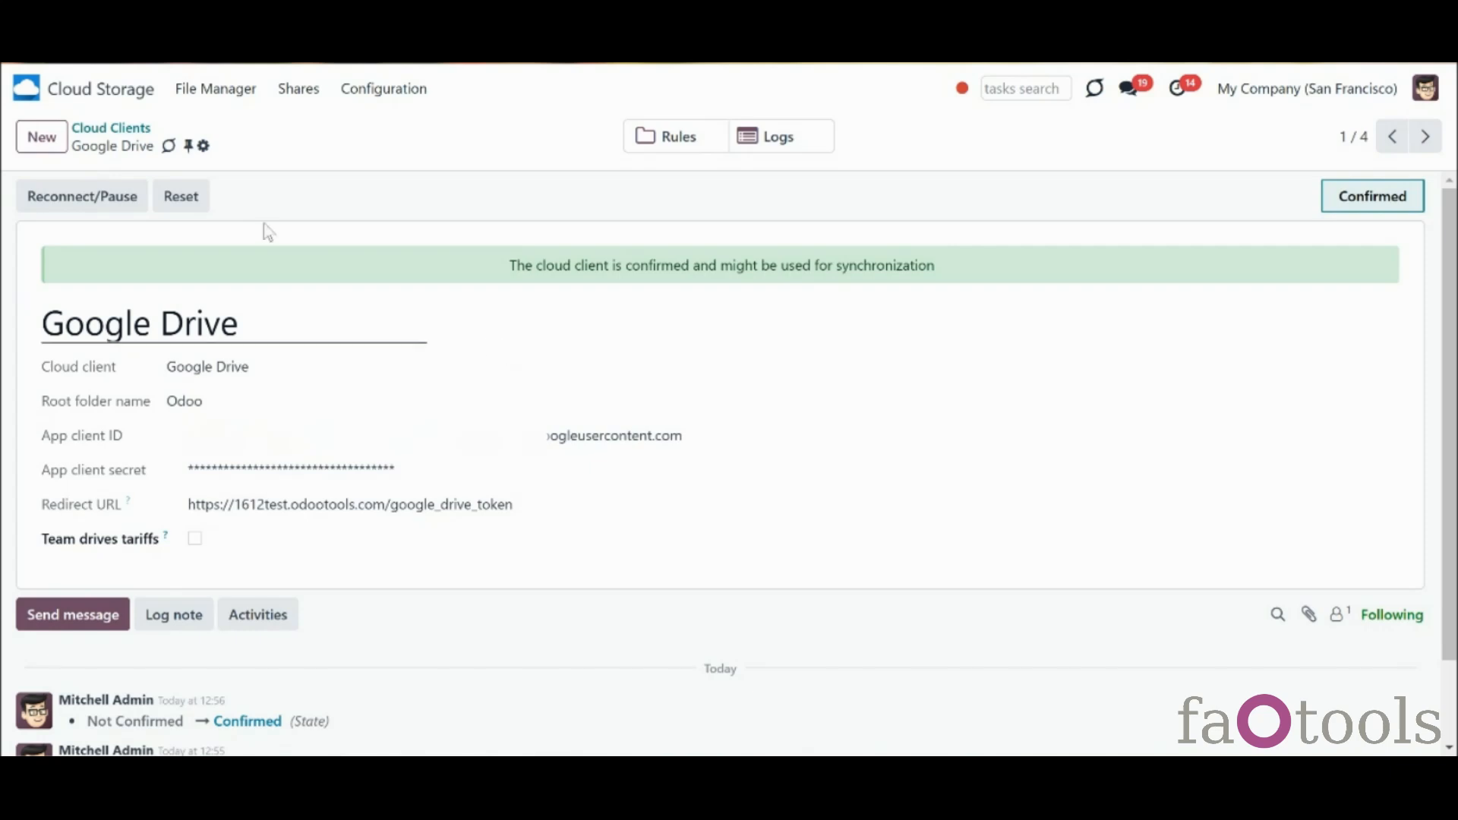
click(129, 197)
click(435, 476)
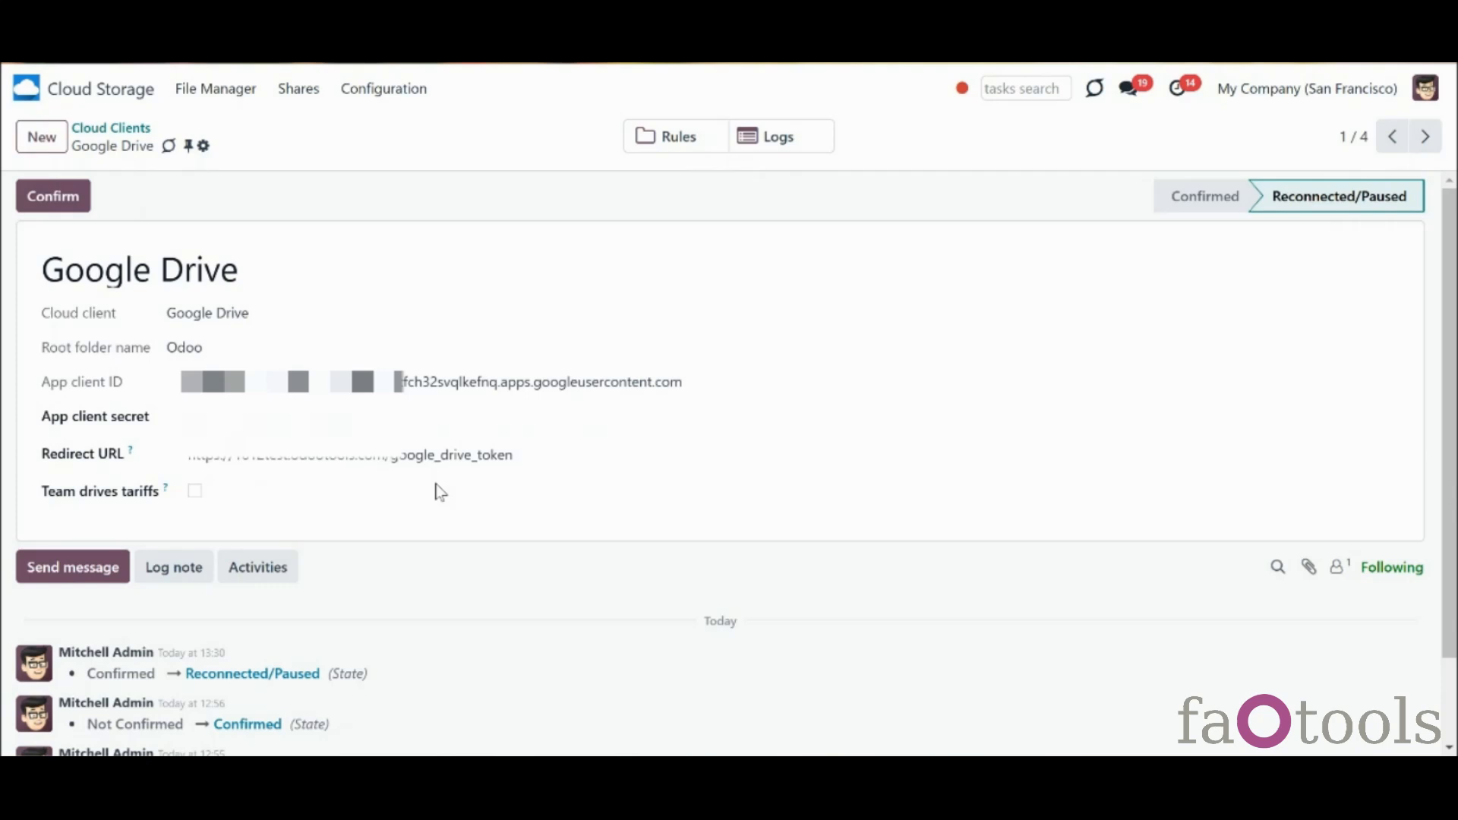
click(62, 198)
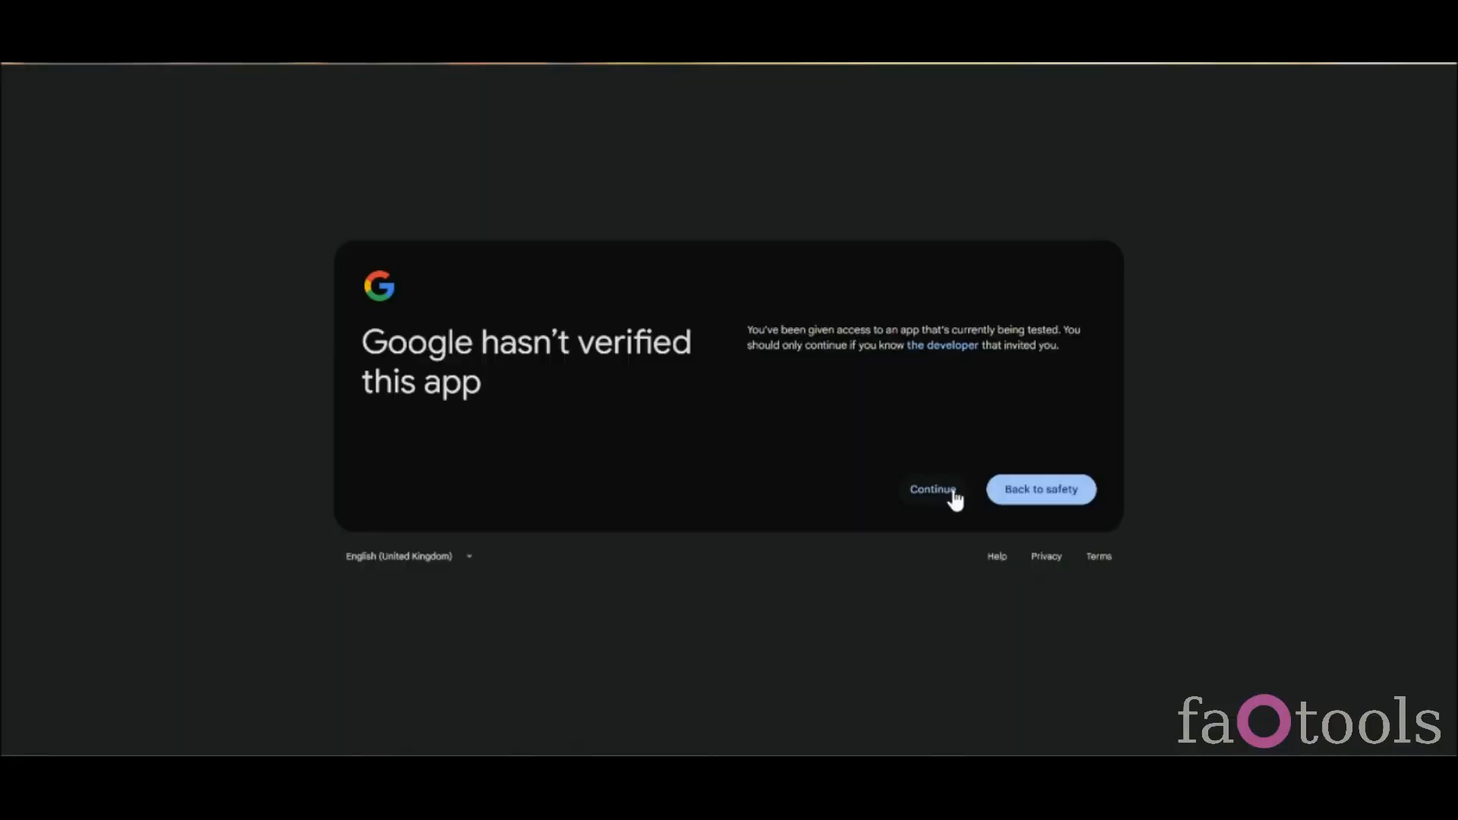
click(953, 491)
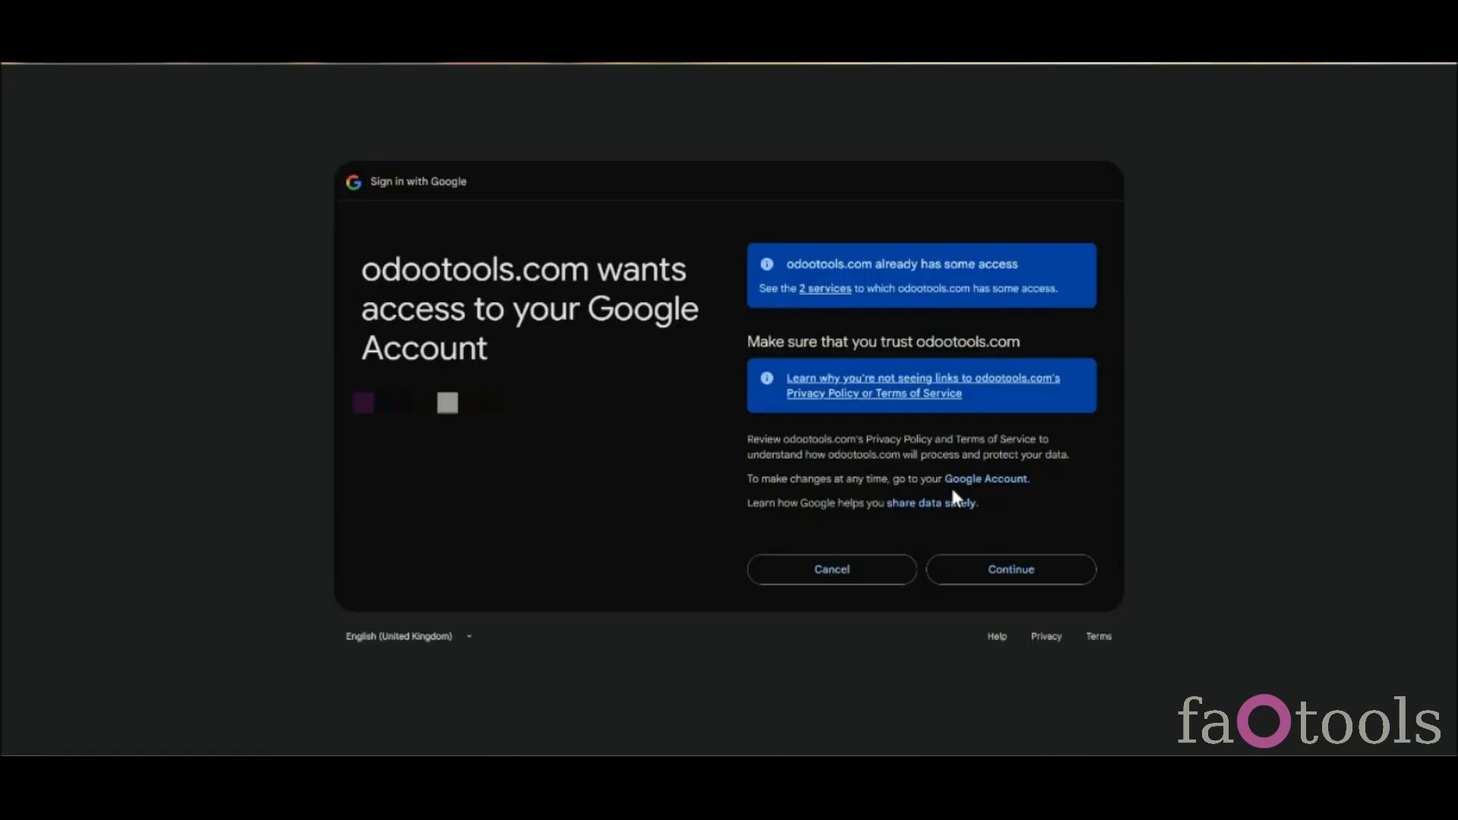
click(988, 571)
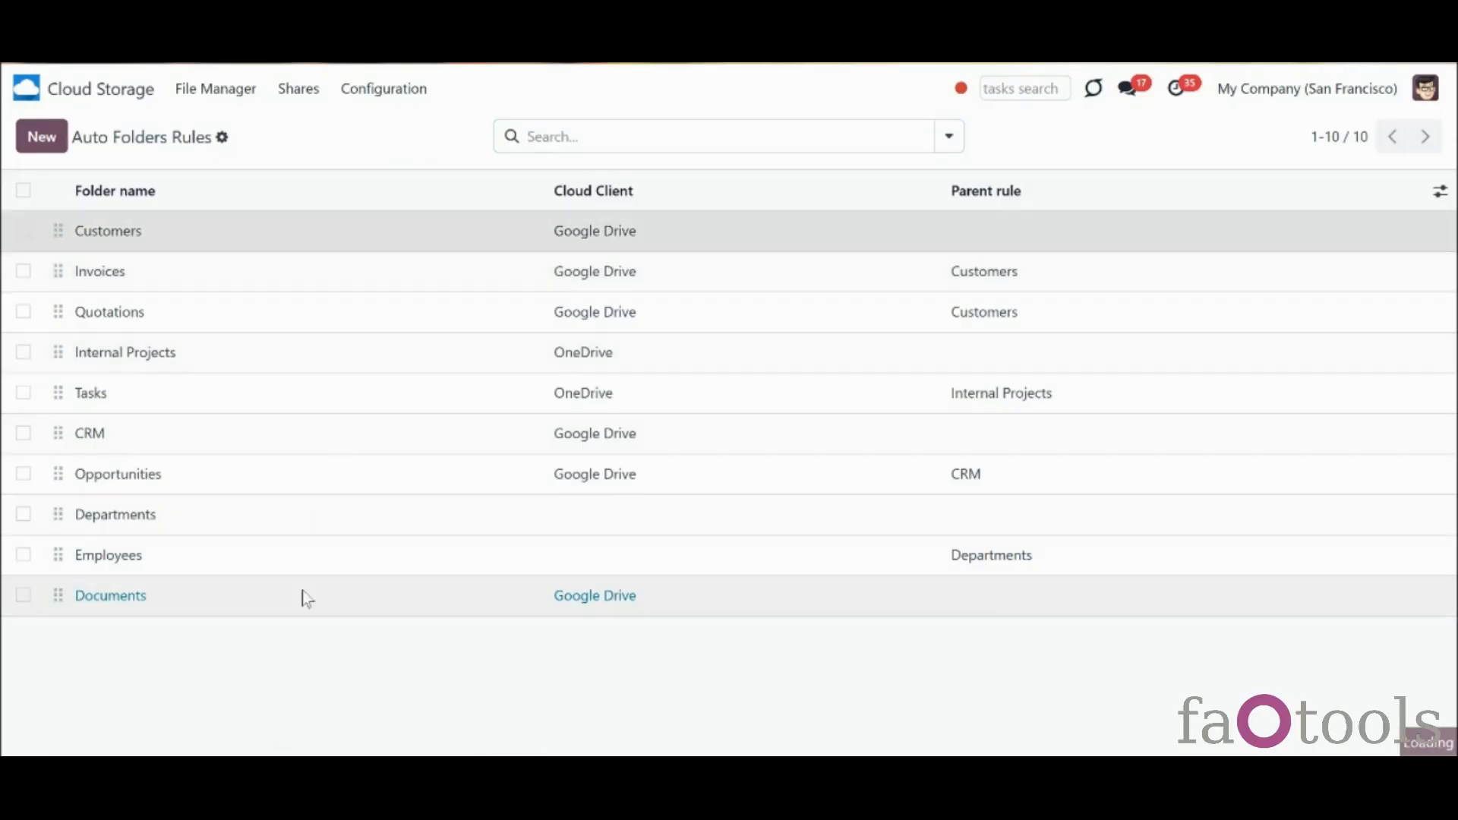
Switch the Customers folder rule's cloud client from Google Drive to OneDrive and save
click(234, 356)
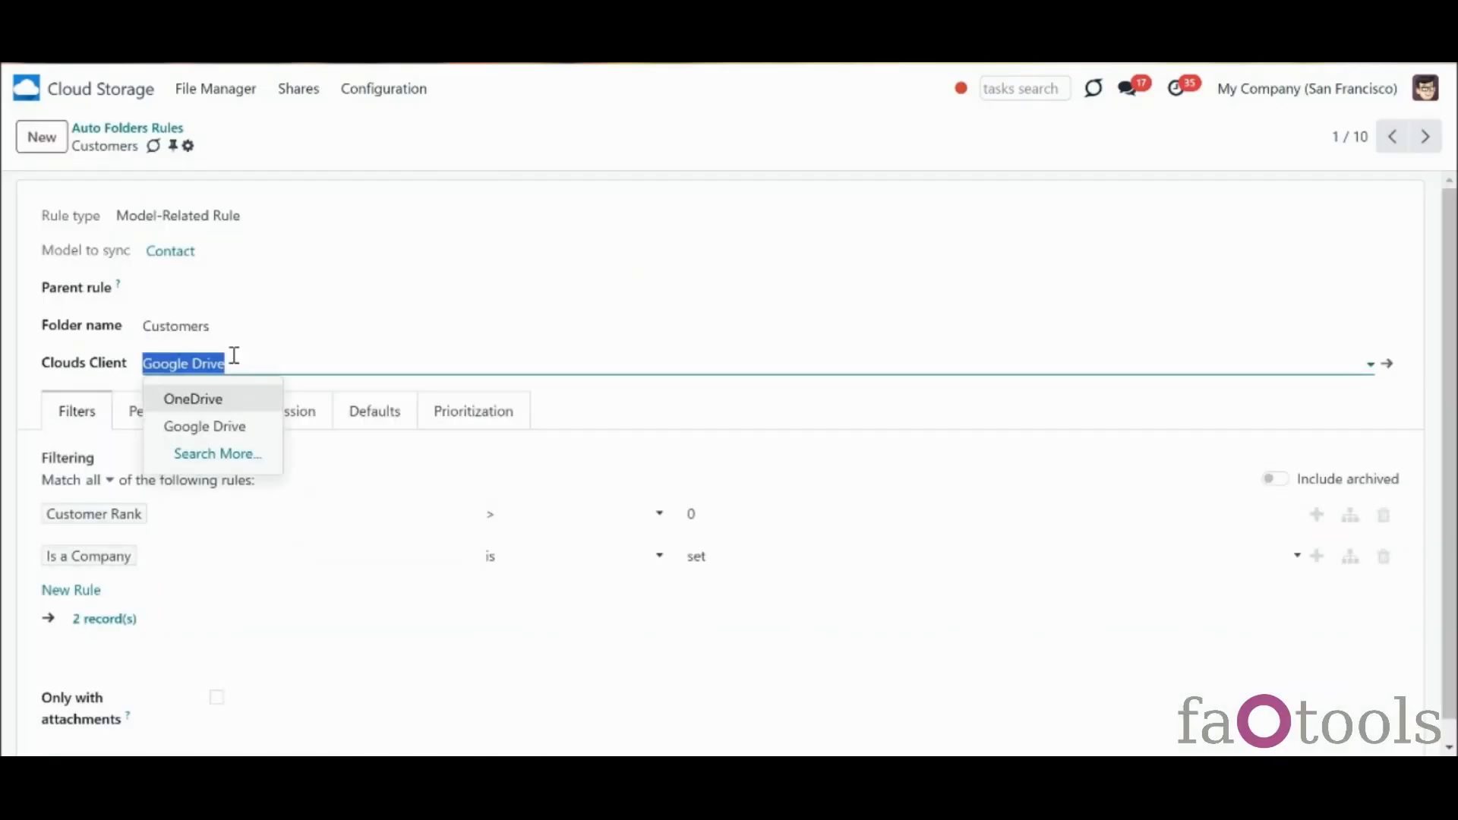
click(237, 406)
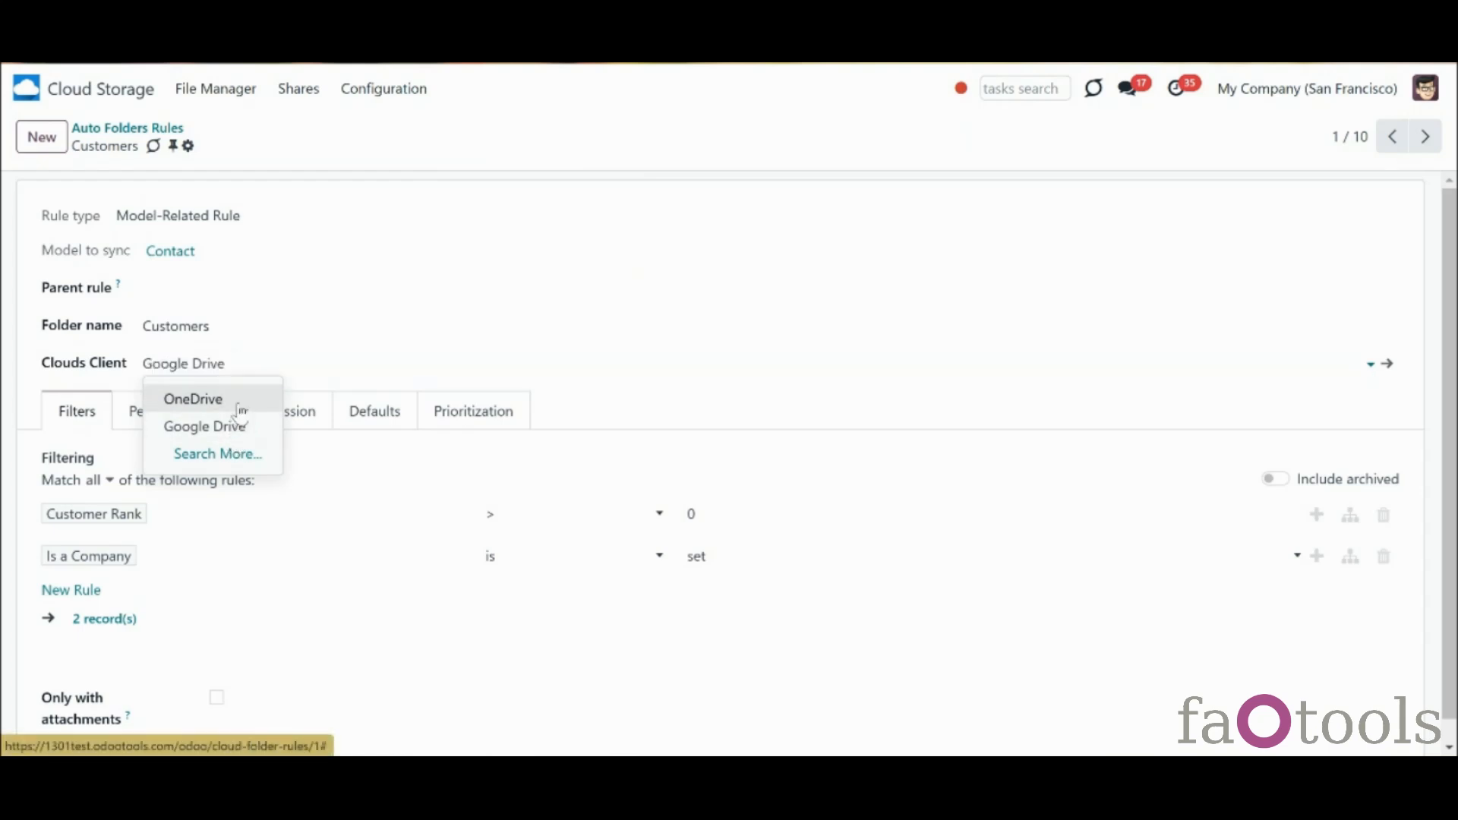
click(225, 148)
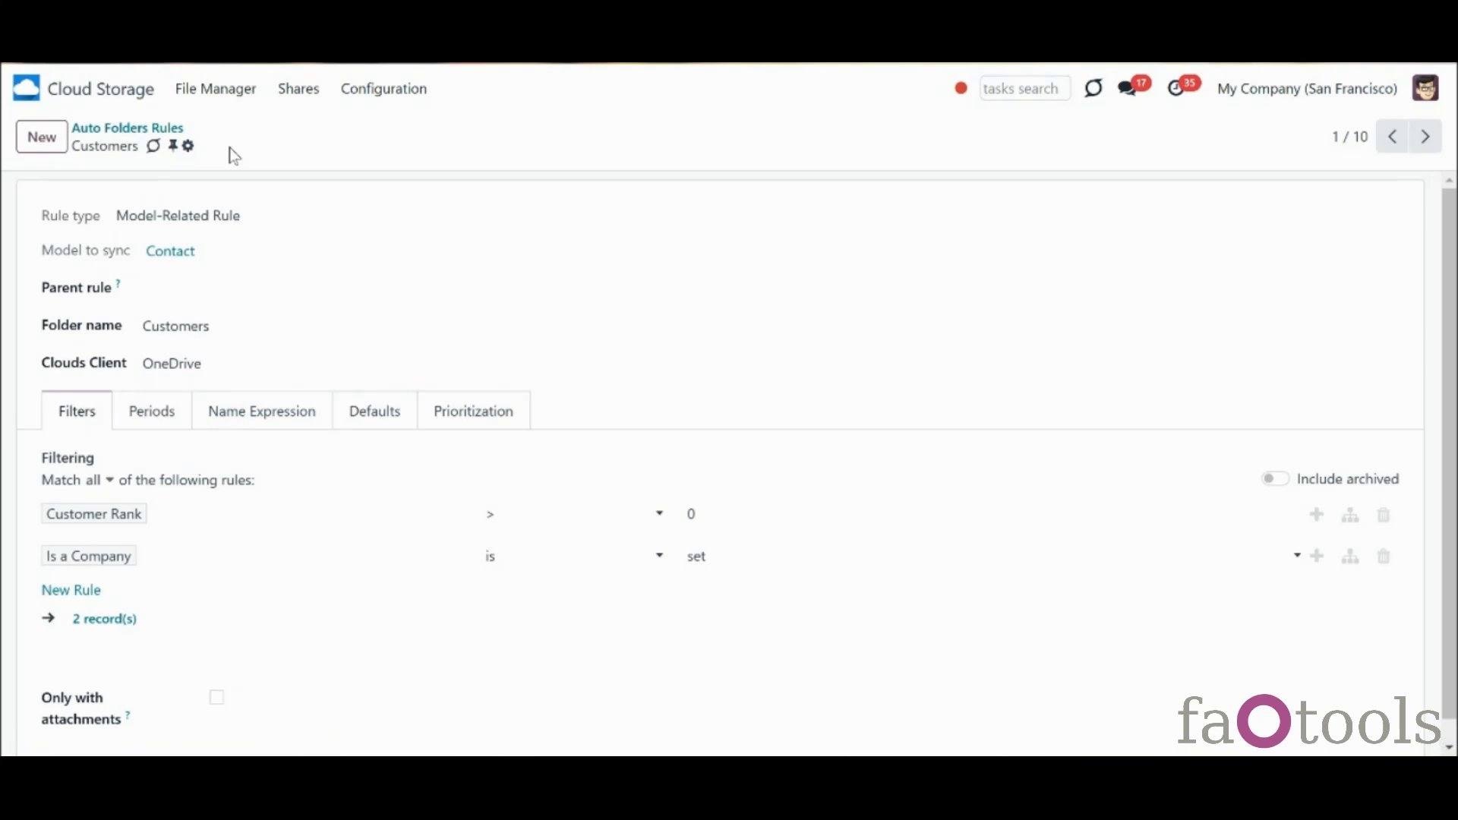
click(380, 90)
click(382, 129)
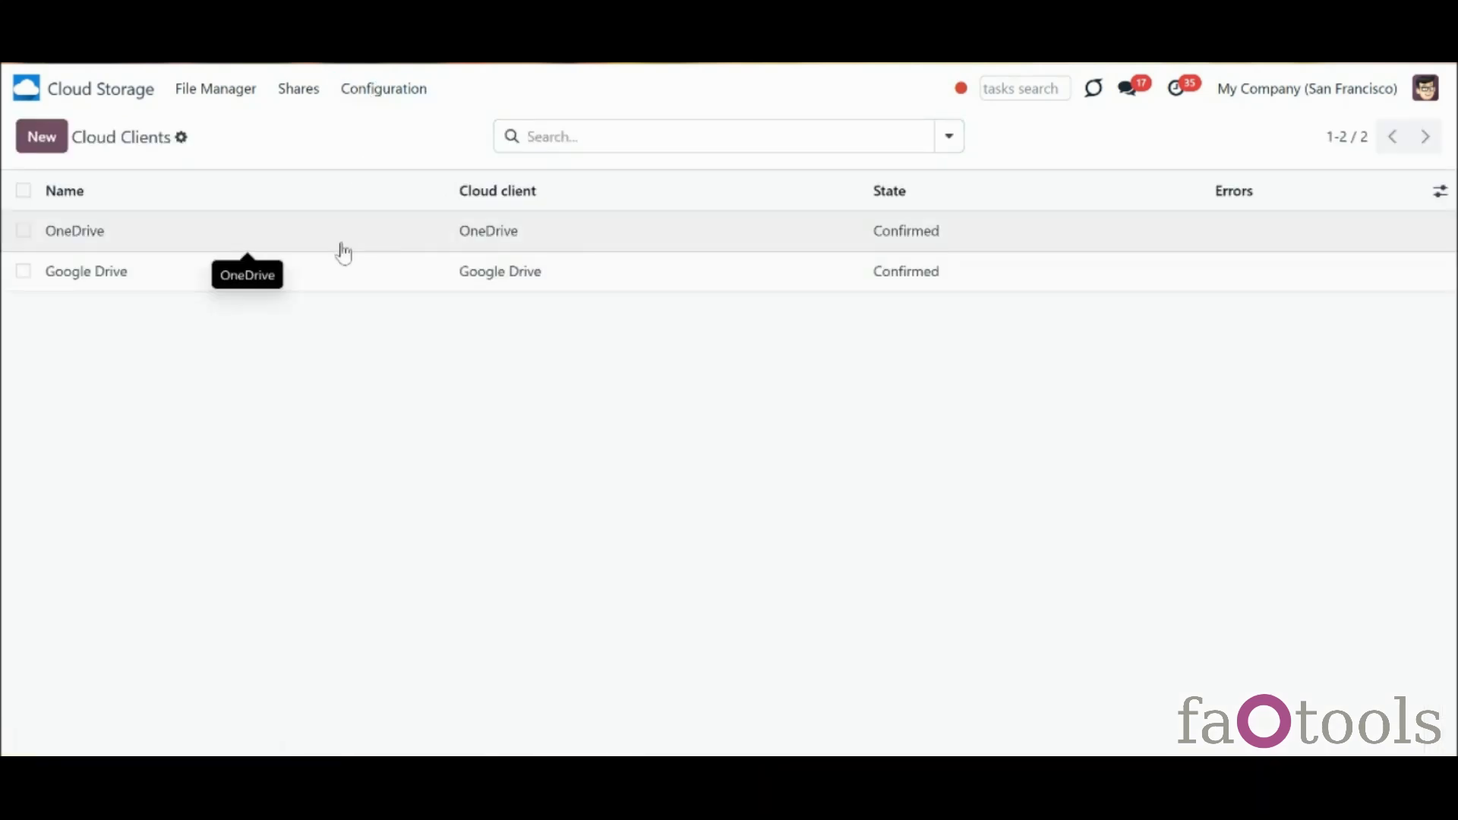
Filter the sync logs by 'reverse', then open the Maximum Retries (Reverse and Move tasks) setting
click(343, 253)
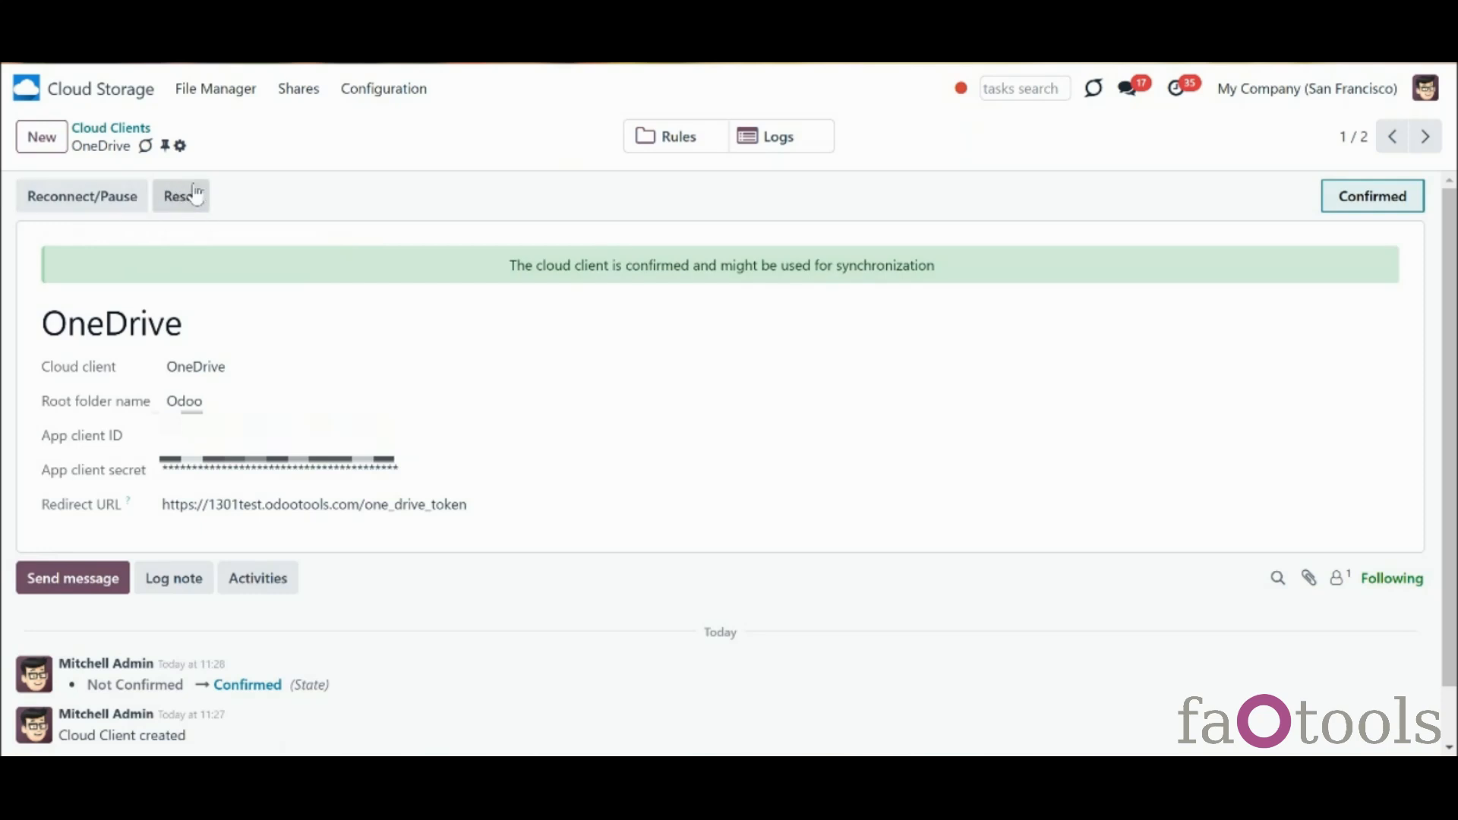
click(389, 89)
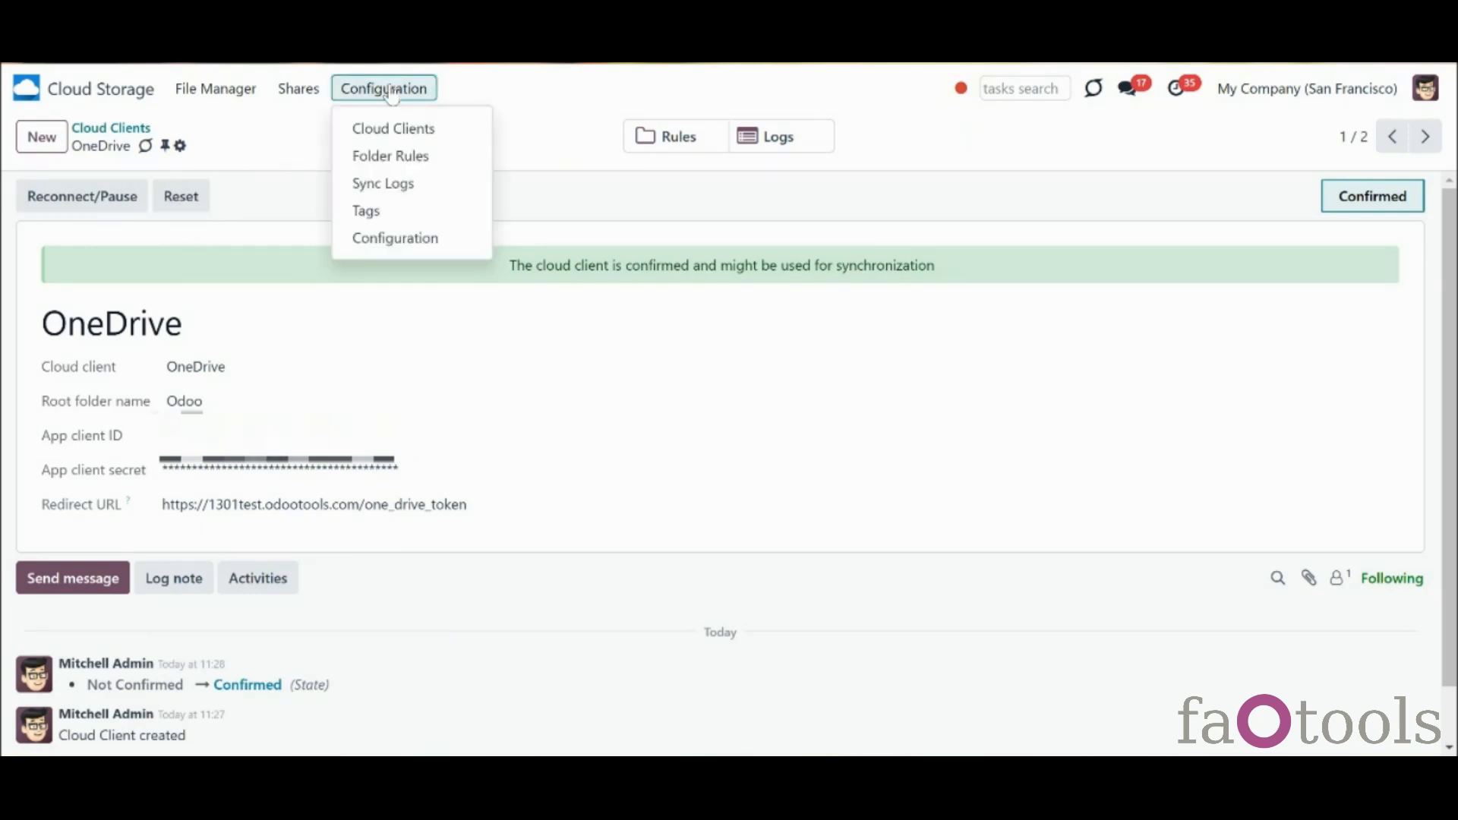
click(424, 197)
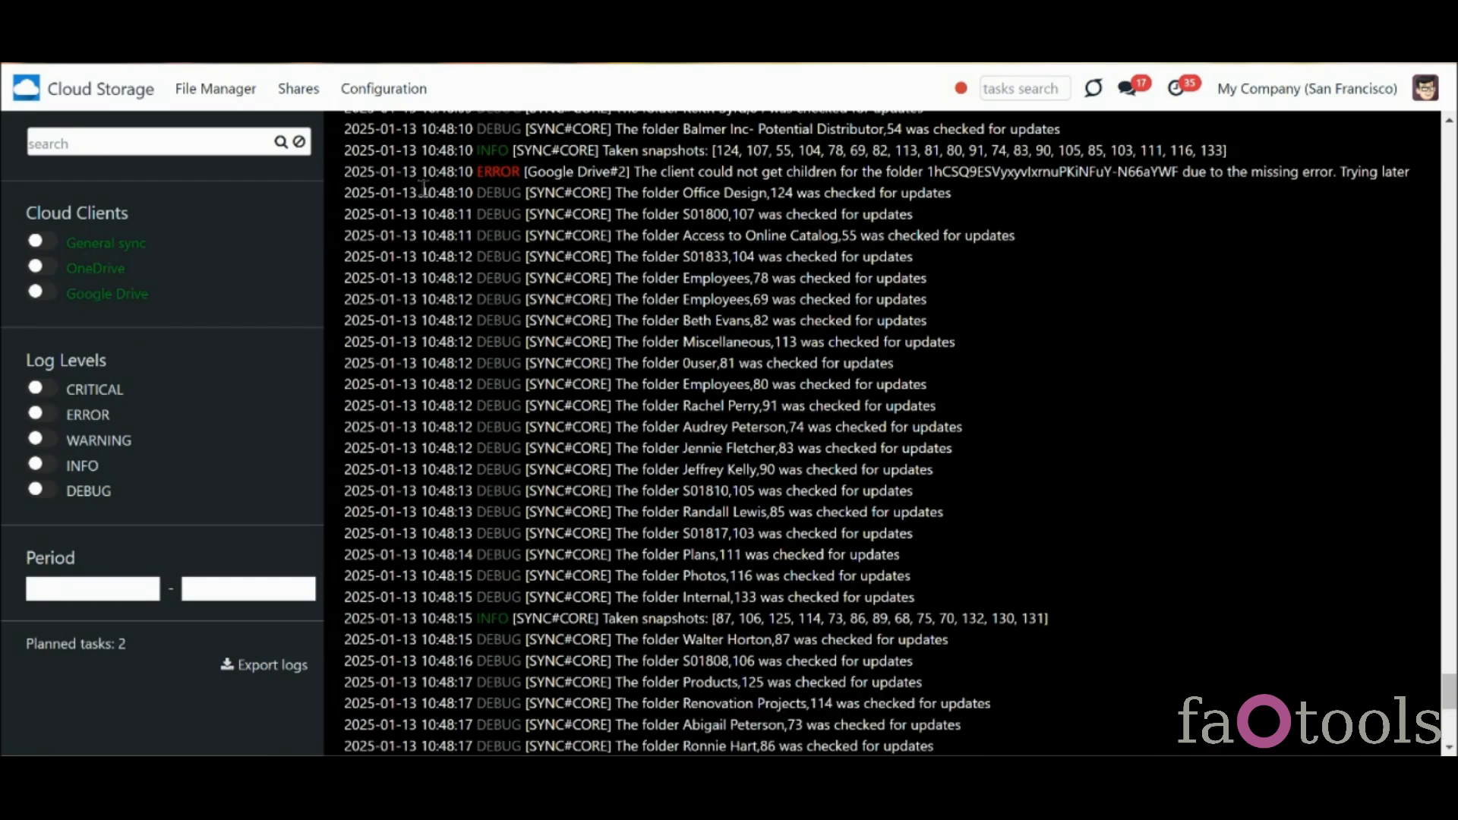
click(131, 146)
text(reverse)
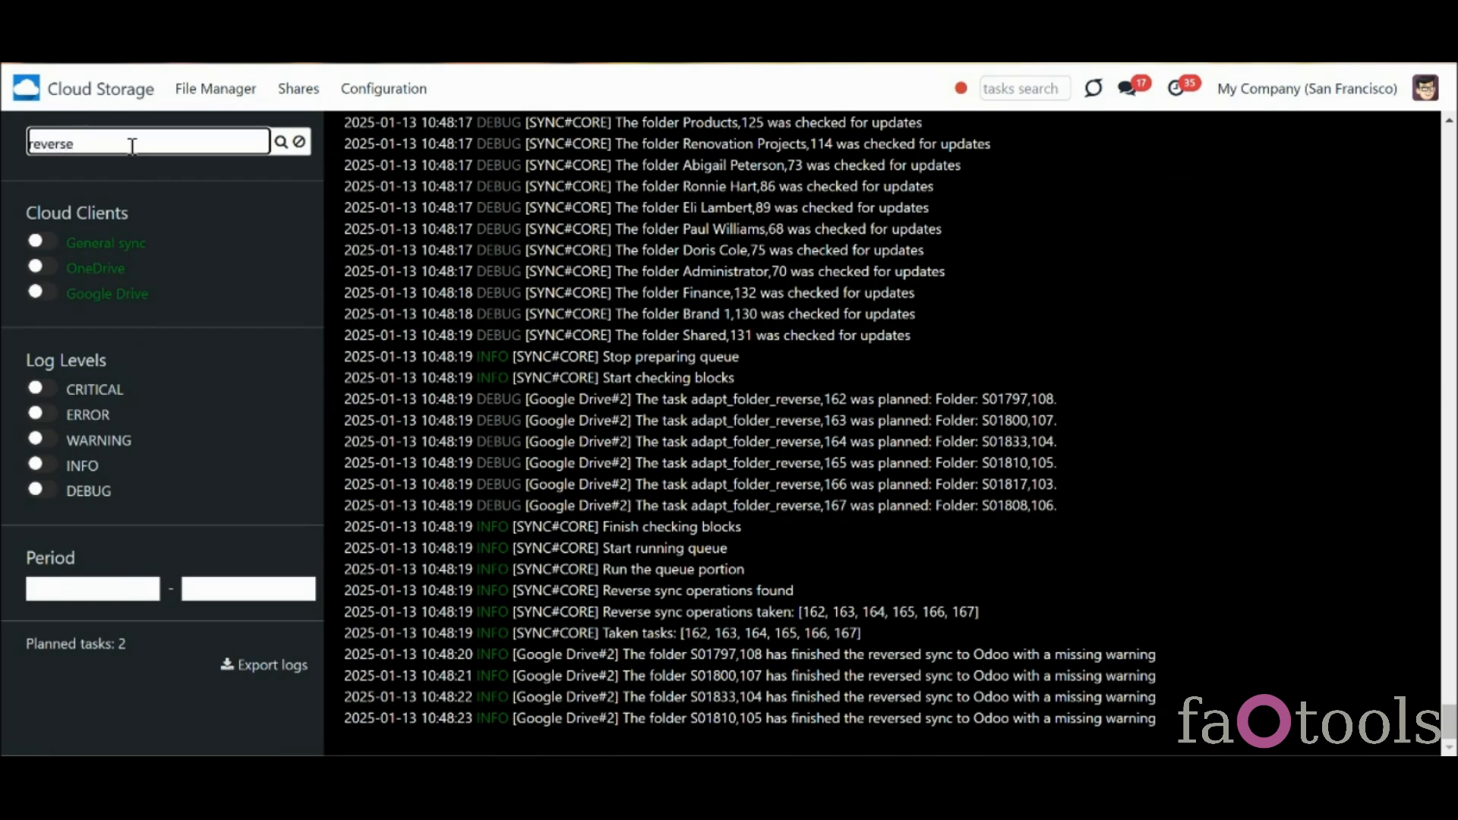
key(Return)
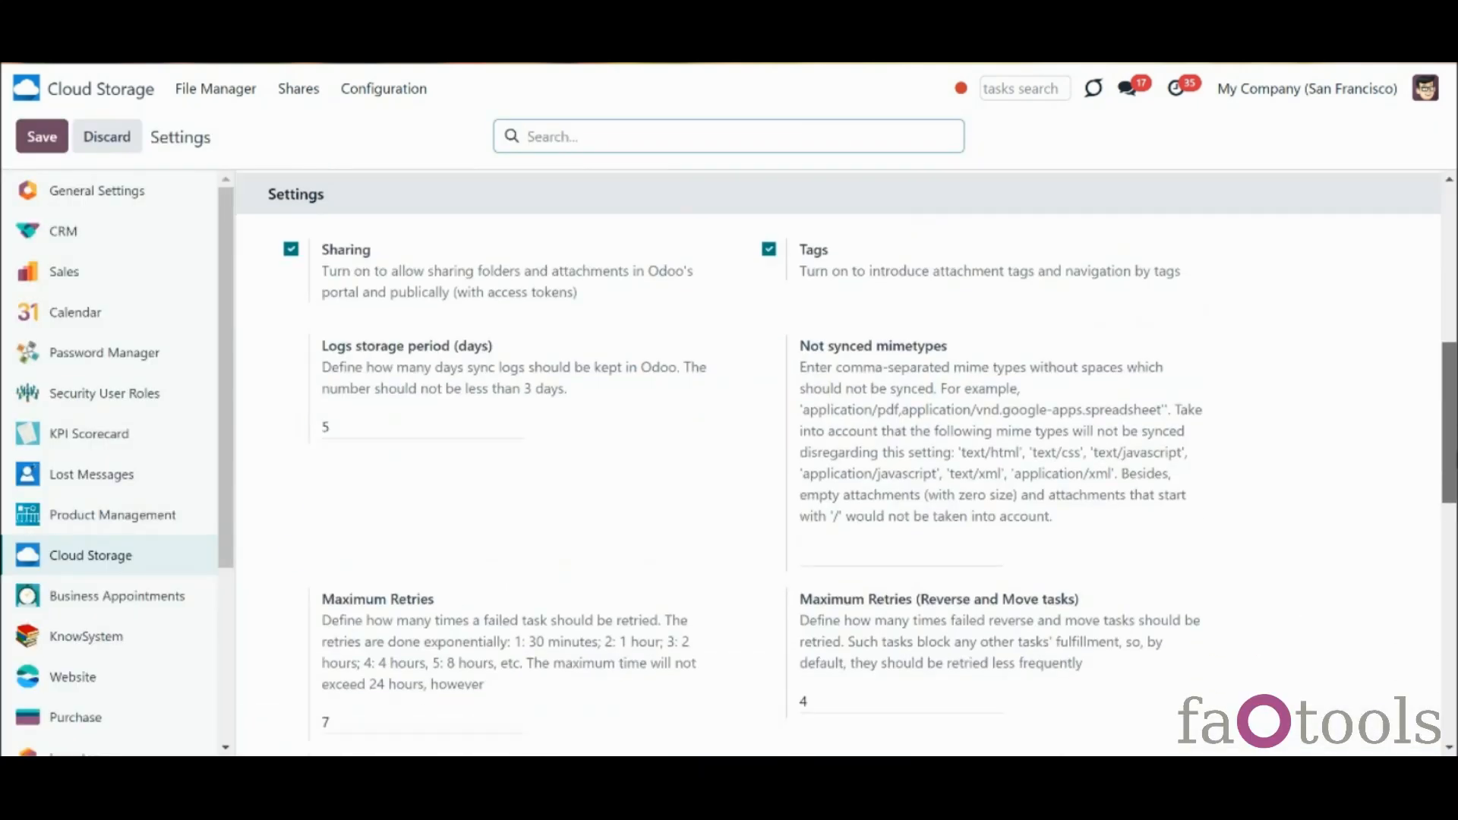
drag(1454, 454, 1453, 518)
click(891, 468)
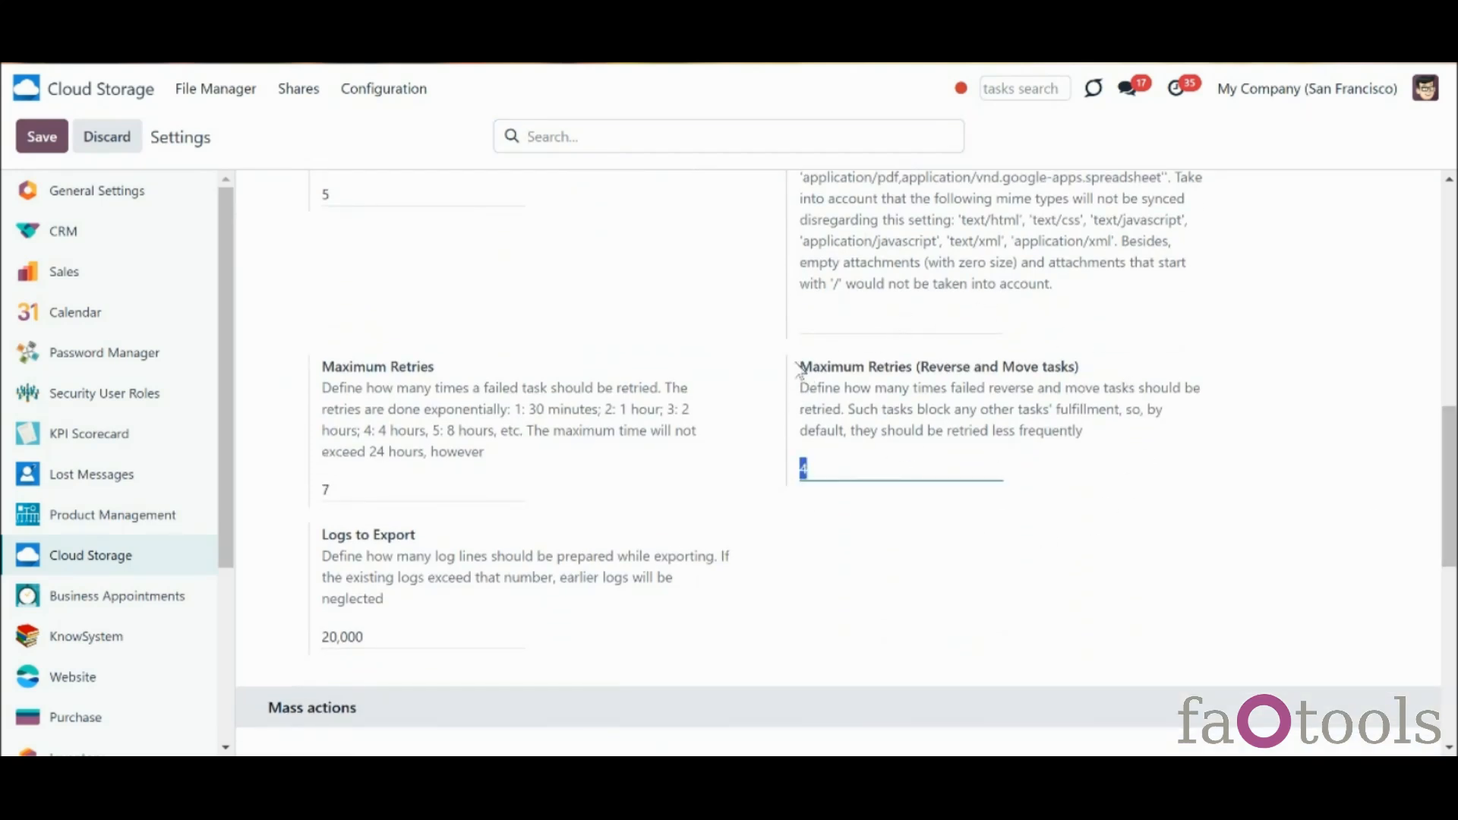
Leave the reverse retry limit at 4 and reset the Nextcloud cloud client
click(867, 539)
click(363, 100)
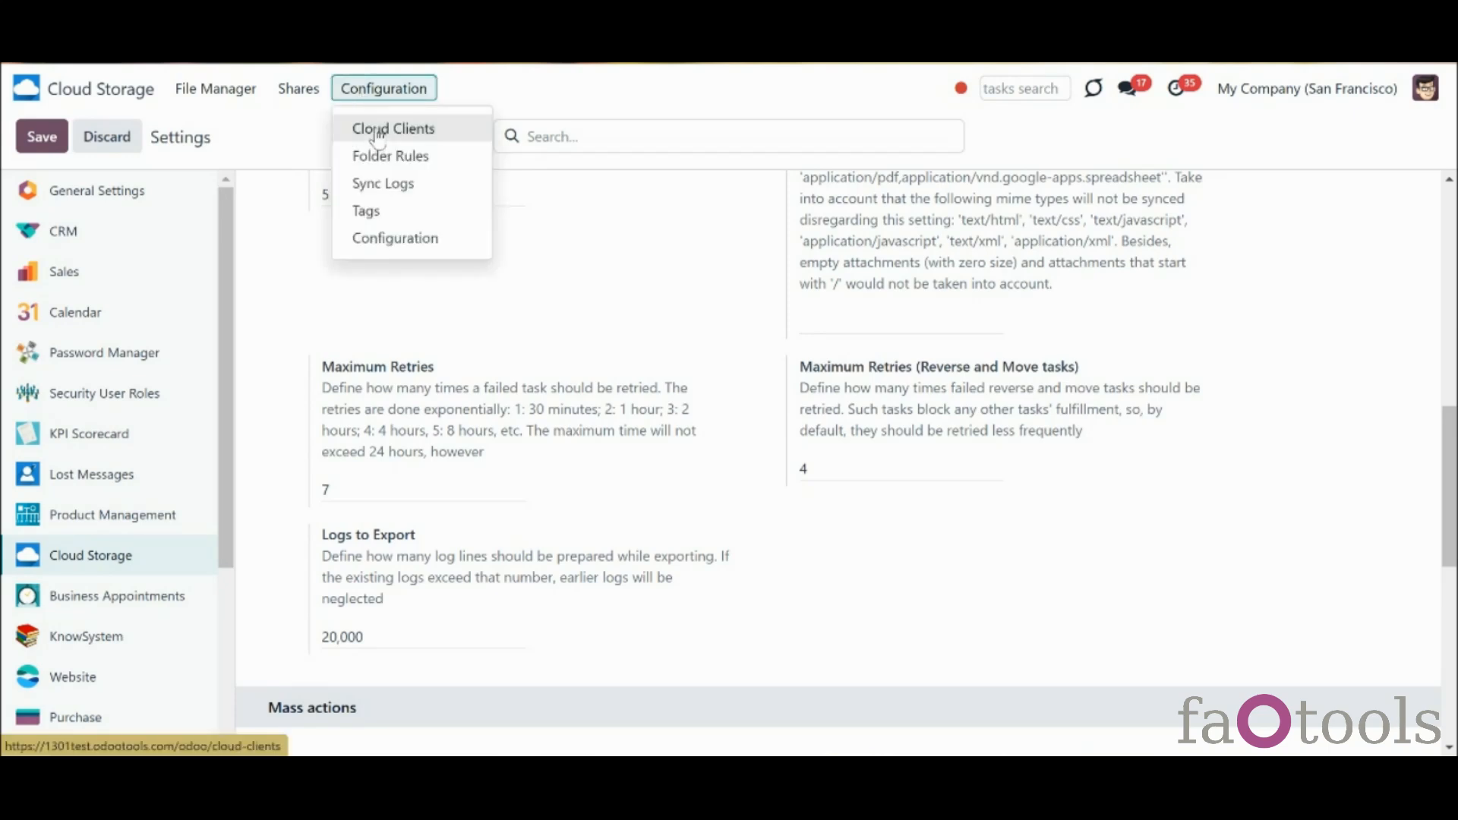
click(377, 129)
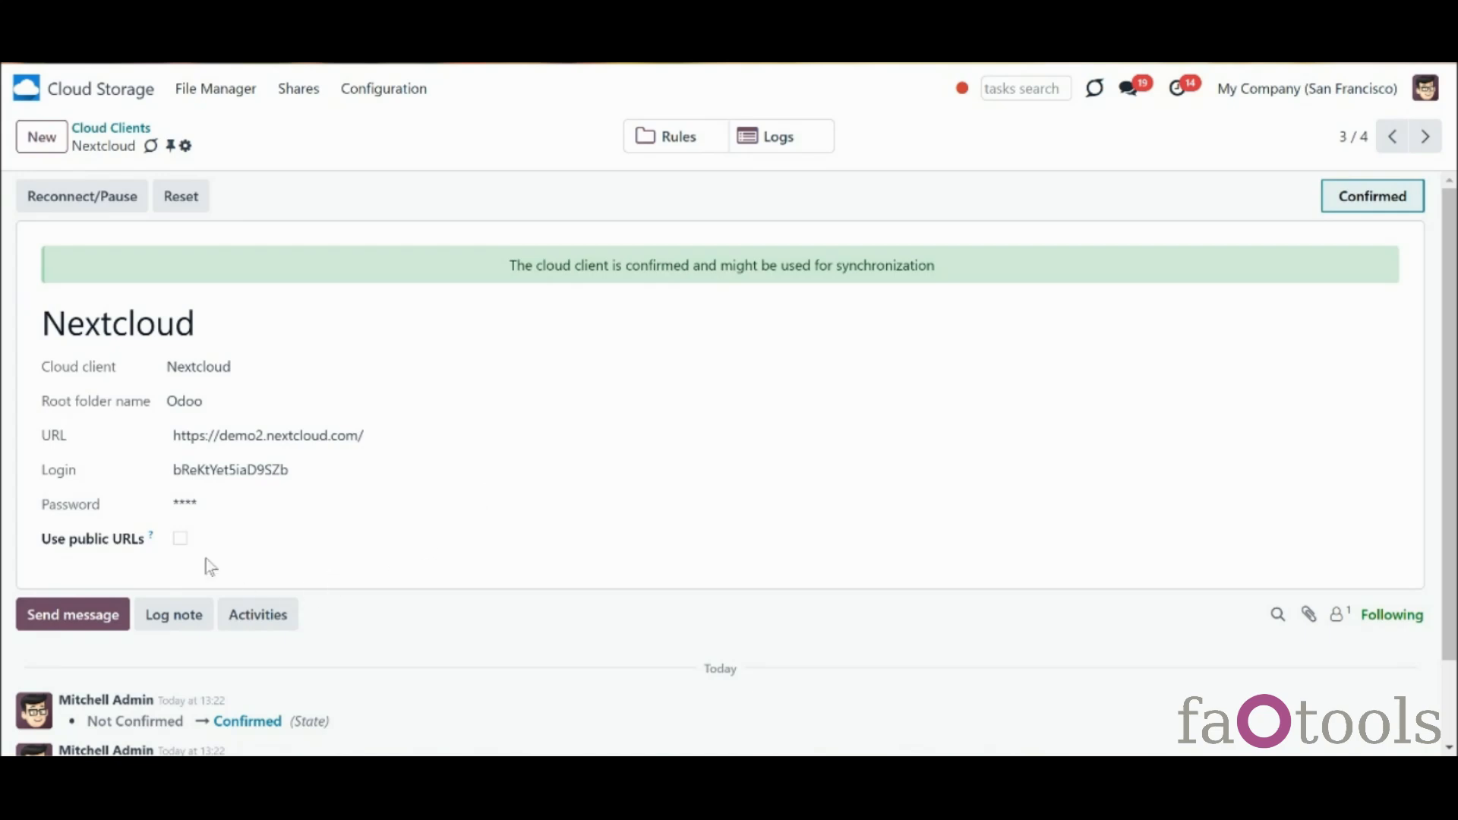
click(181, 199)
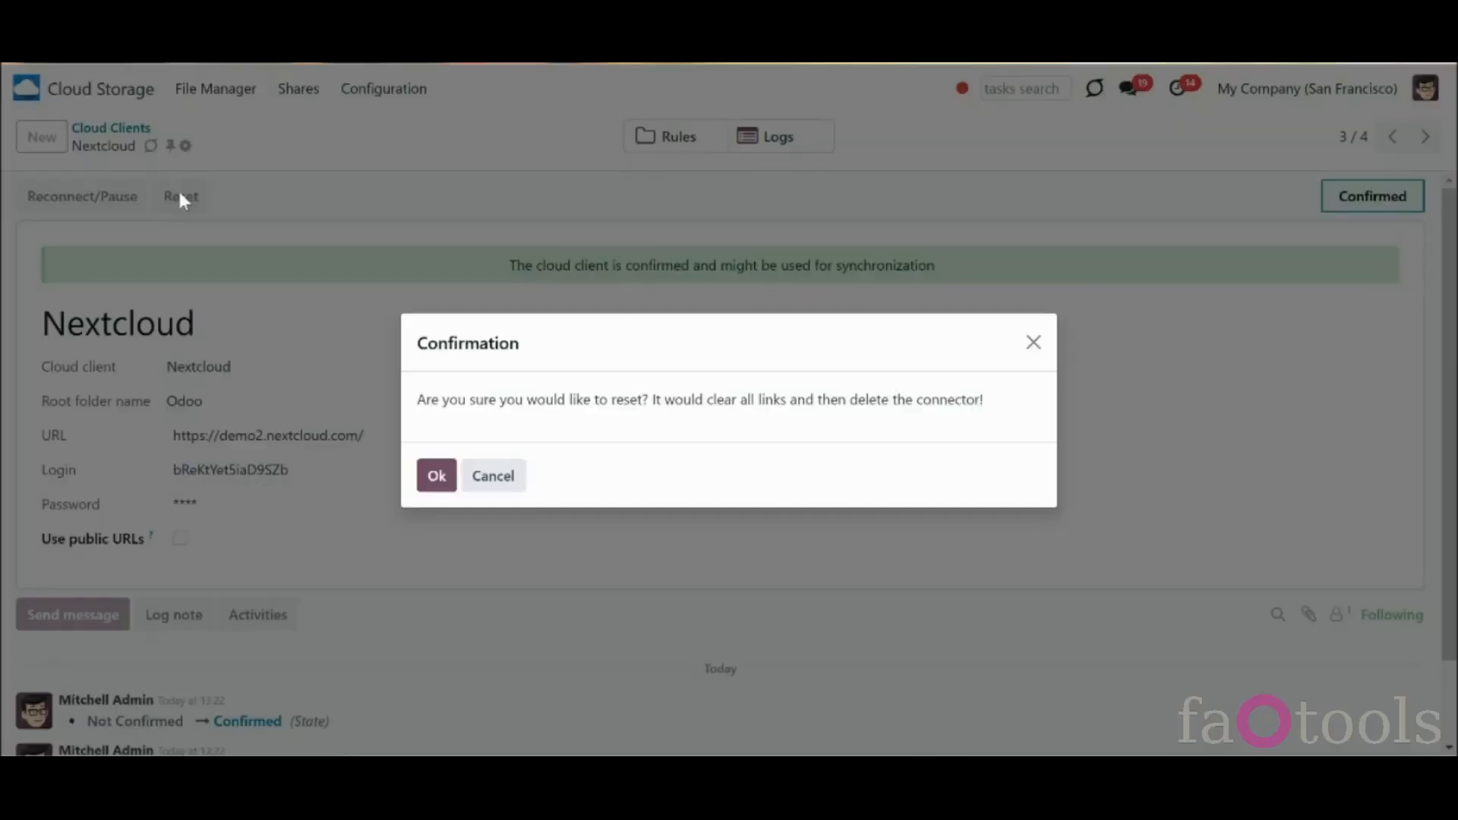
click(435, 477)
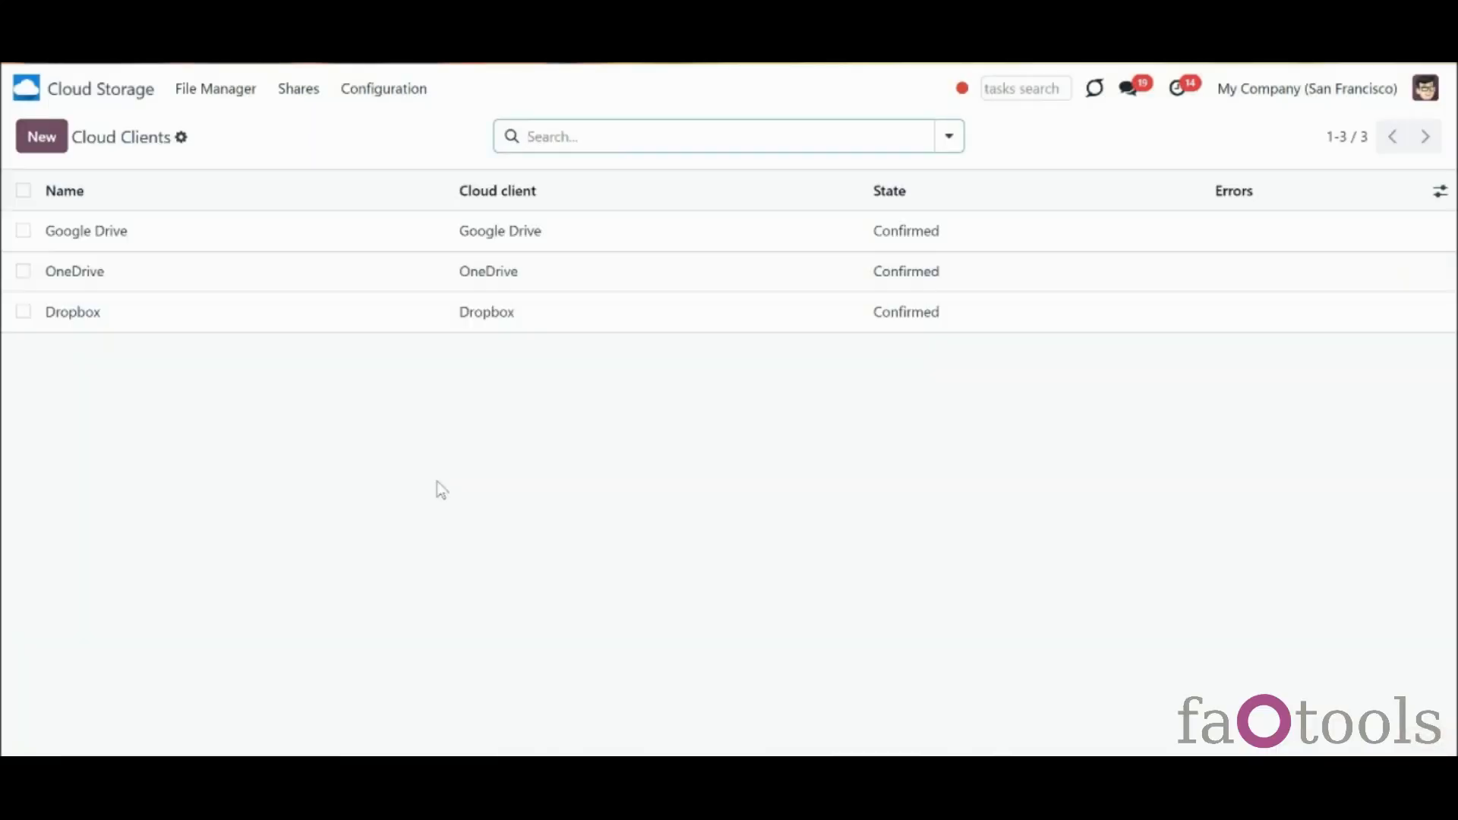
Filter cloud clients to Reversed (Archived) and open the archived Nextcloud client
click(948, 137)
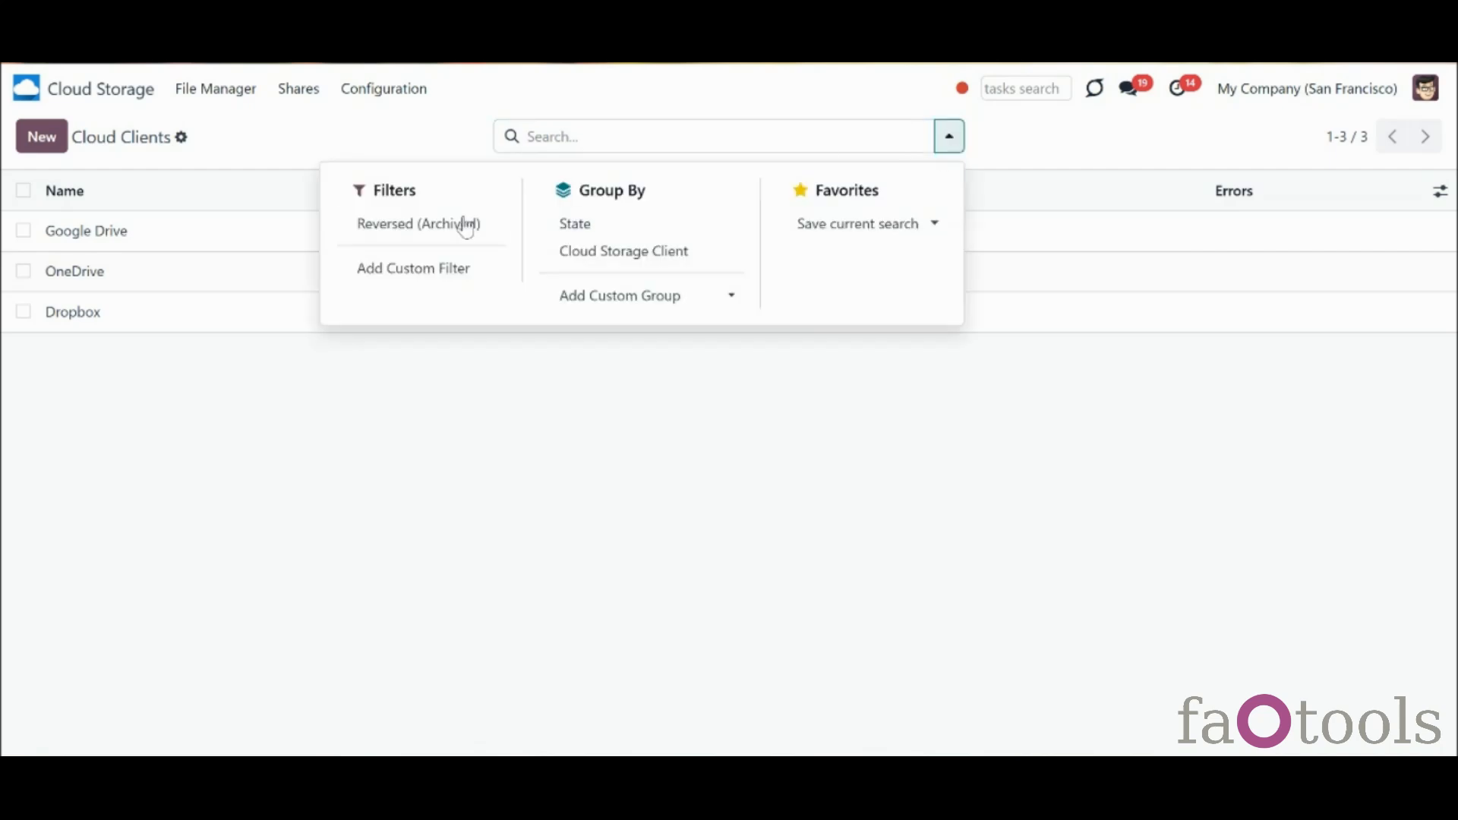
click(438, 230)
click(220, 334)
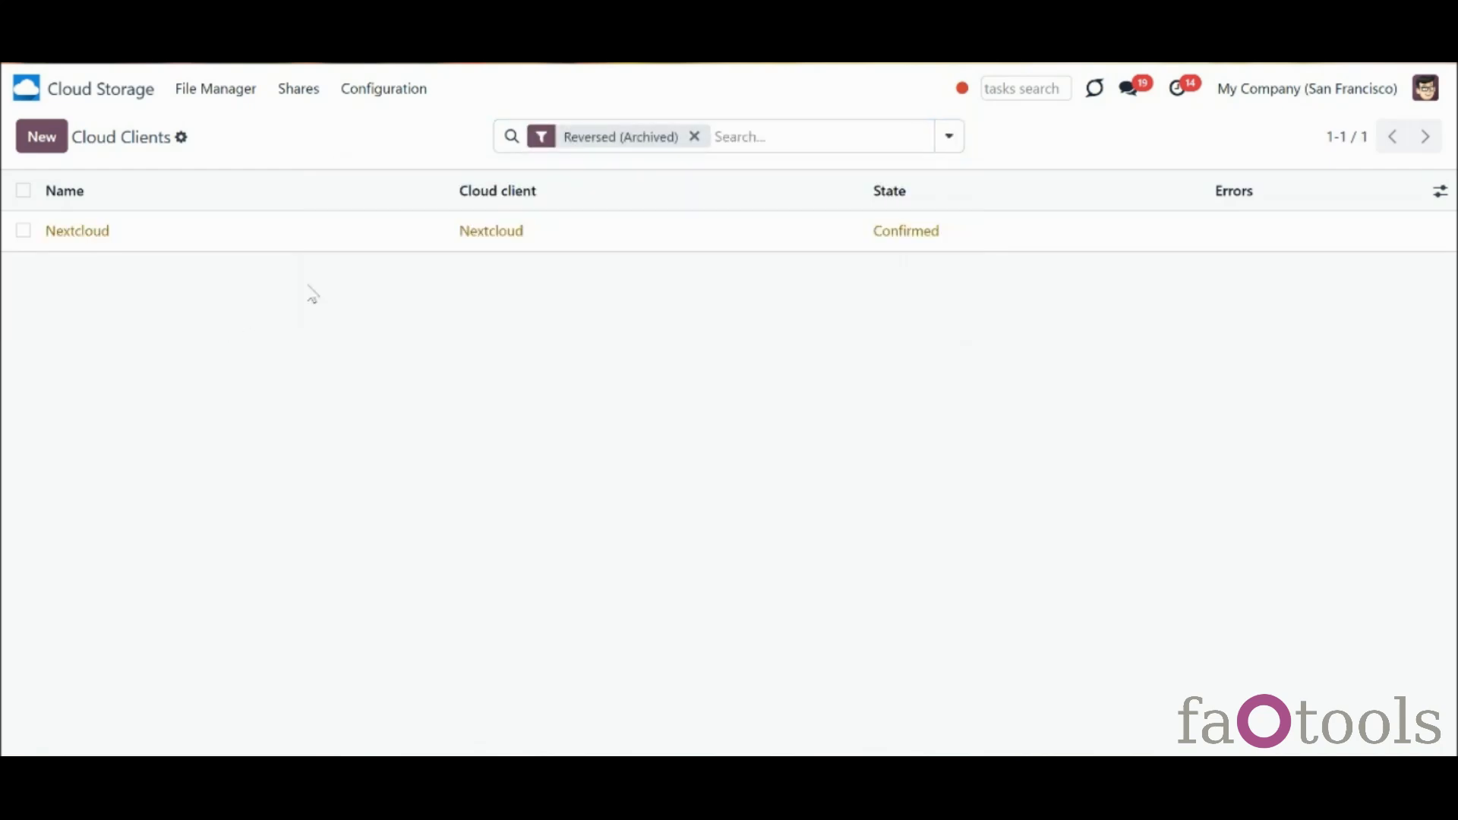
click(430, 241)
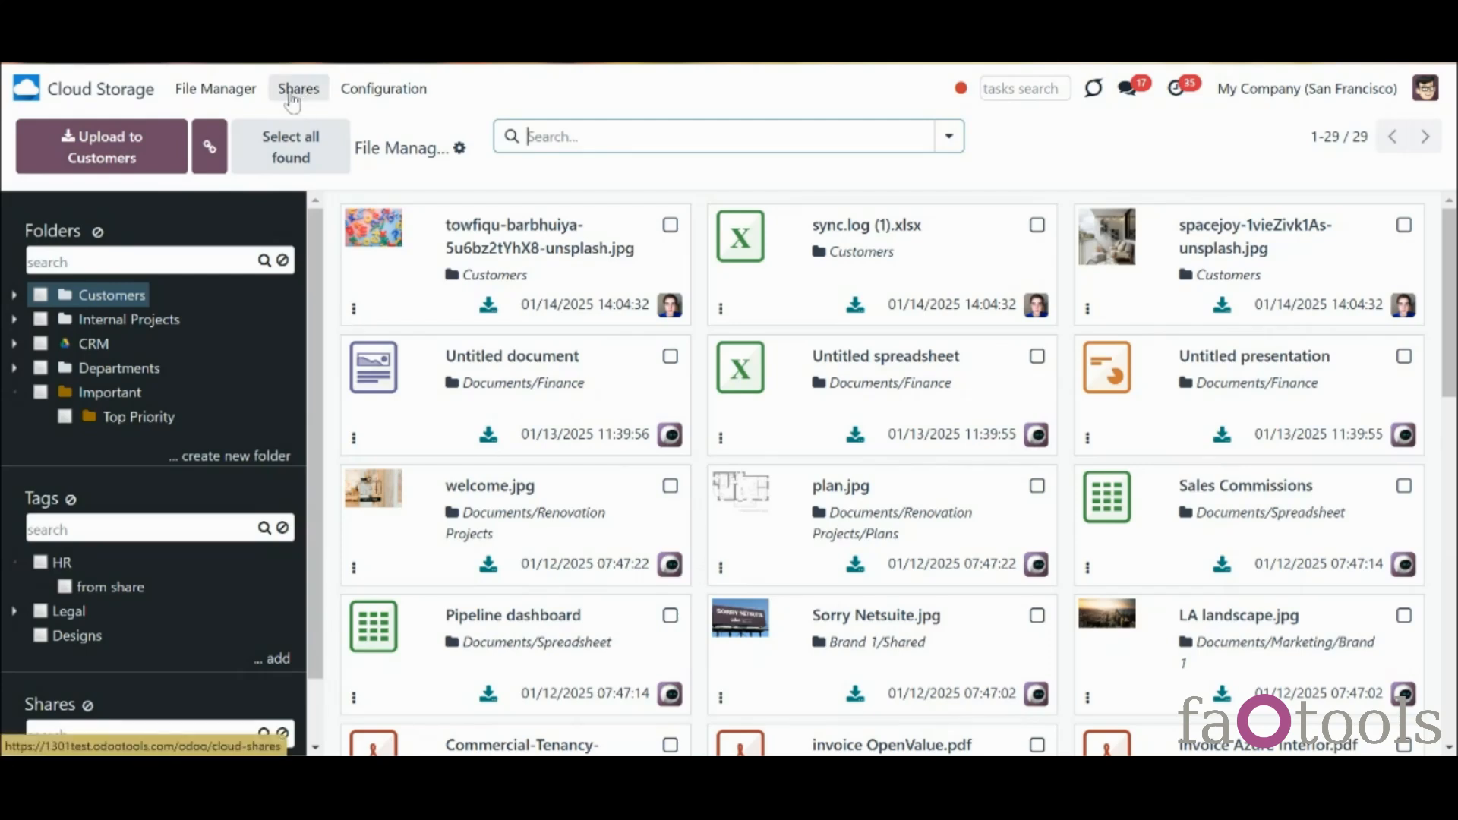
Inspect the Azure share's settings, leaving Active Till empty, and return to the Shares list
scroll(312, 327, down, 2)
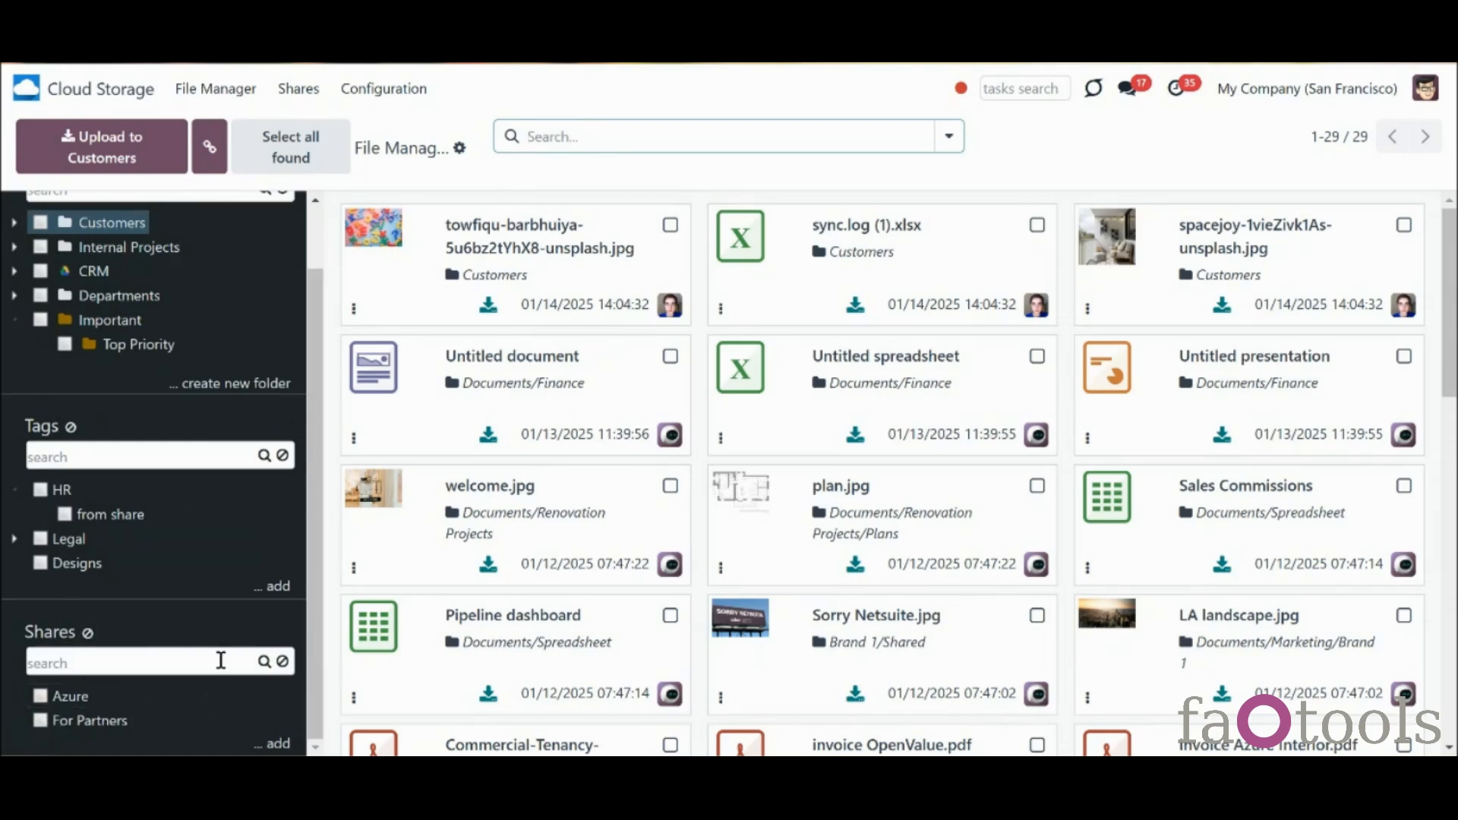
scroll(309, 448, up, 2)
scroll(312, 493, down, 2)
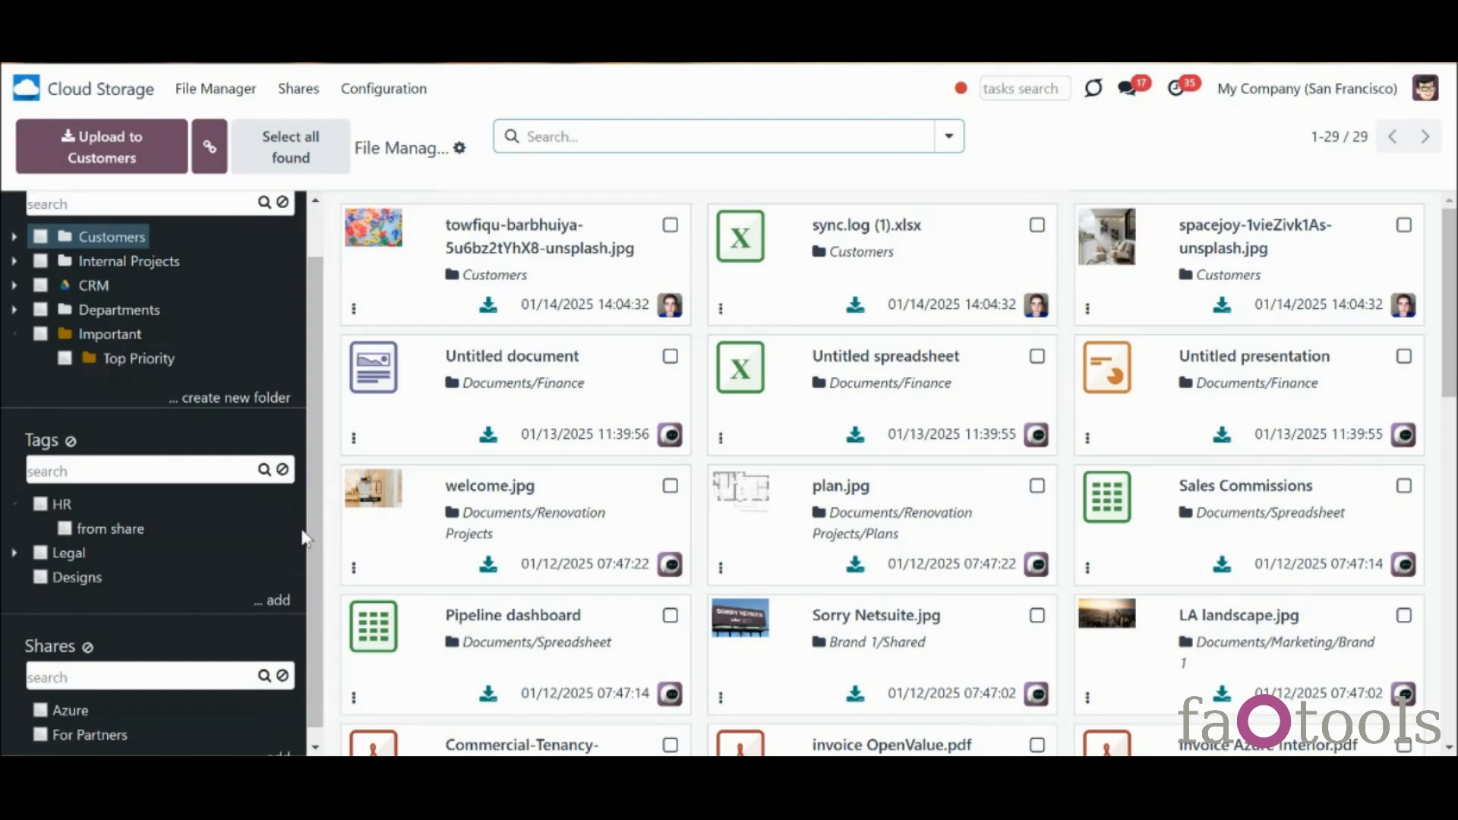
right_click(64, 712)
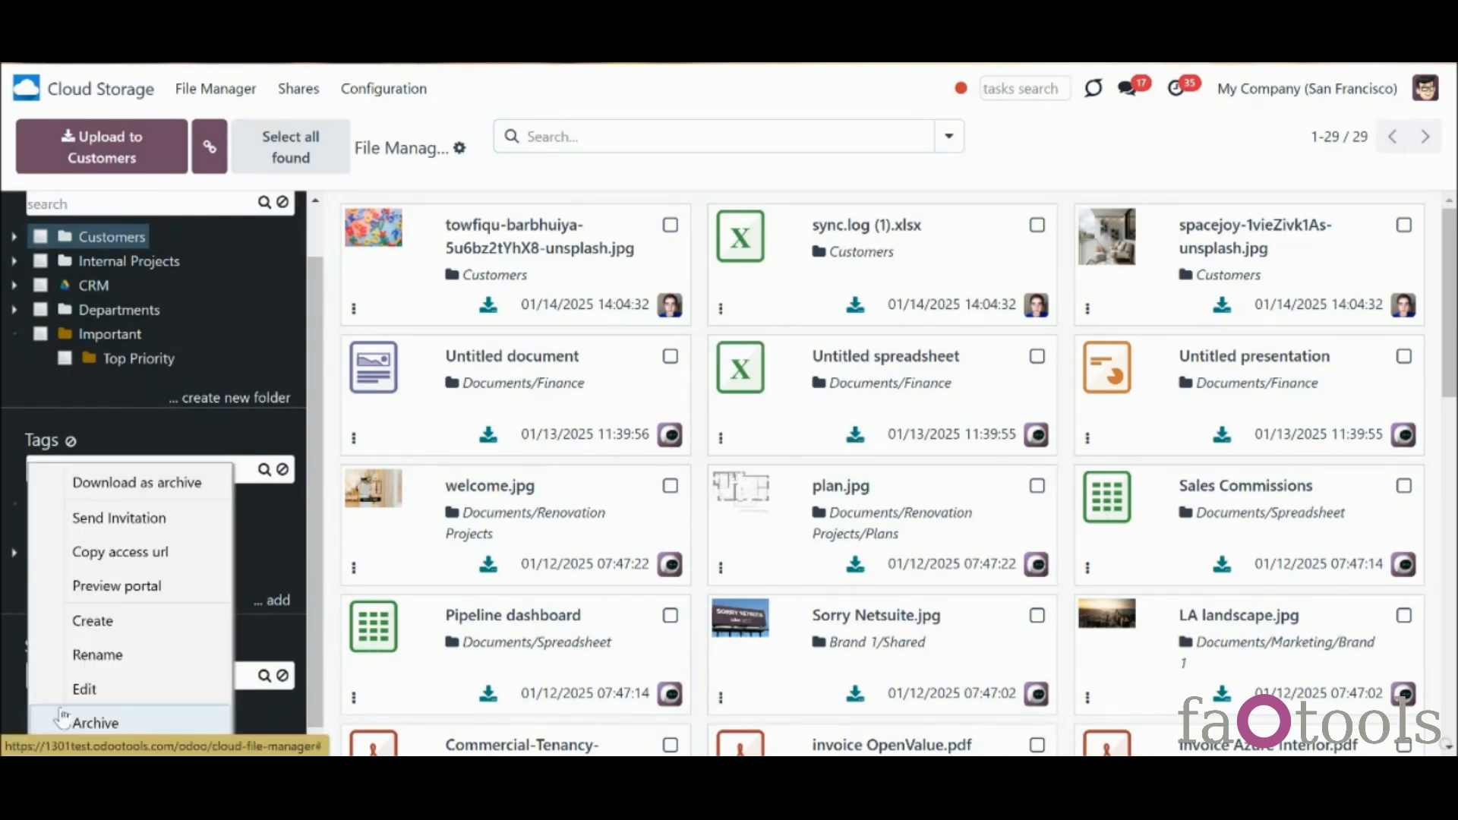
click(196, 551)
click(268, 393)
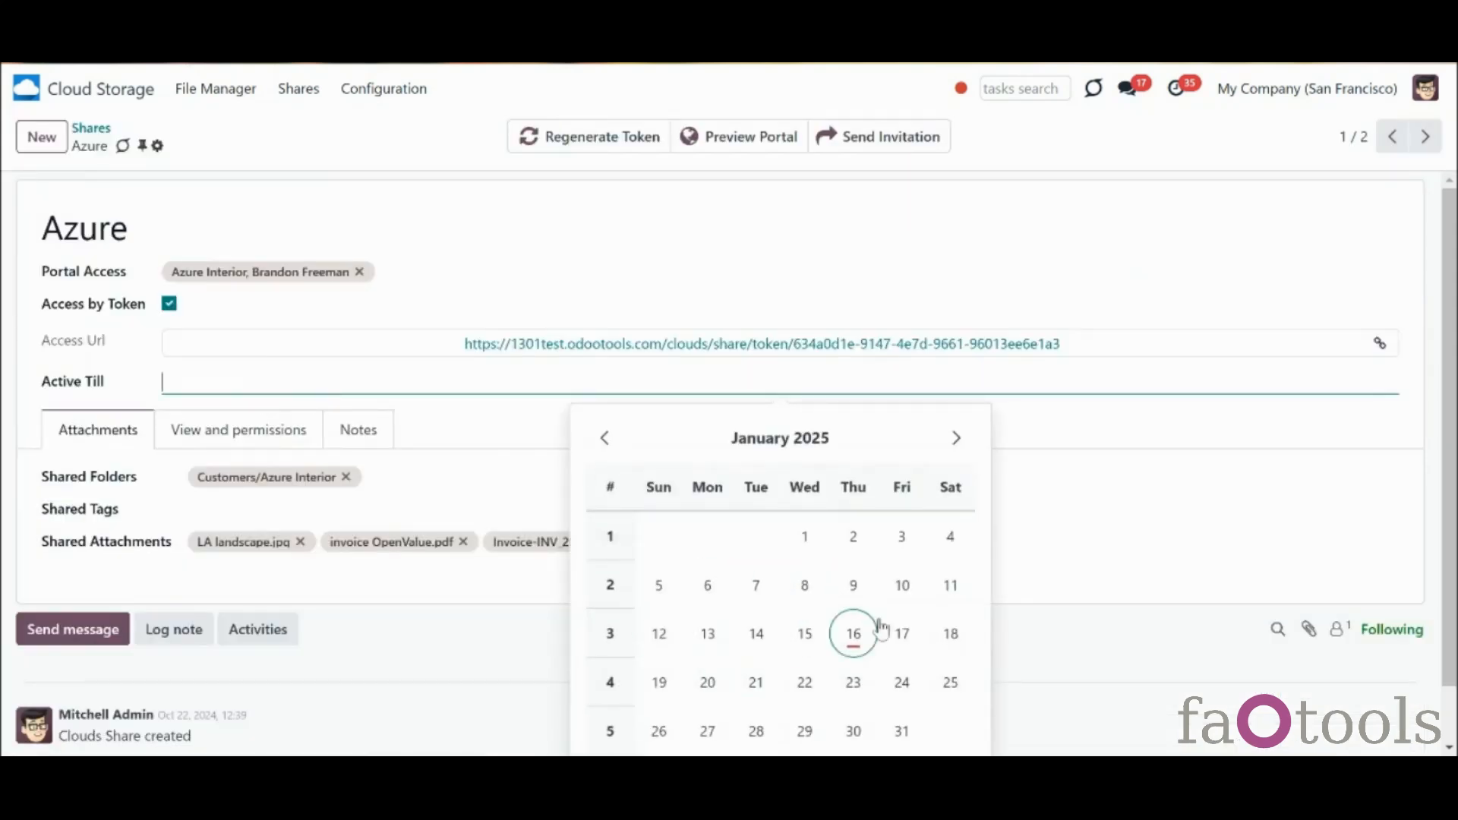
click(497, 645)
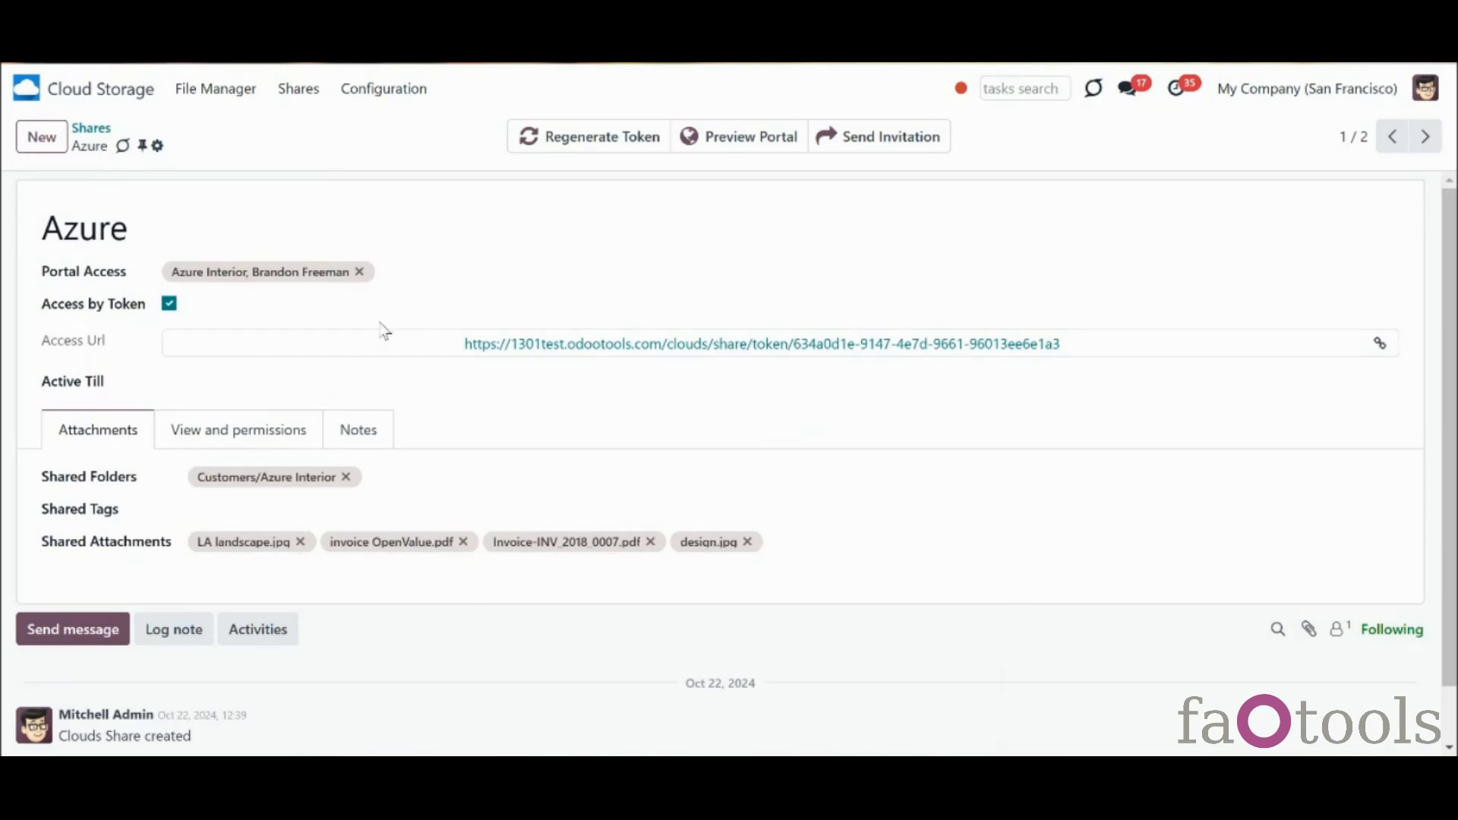
click(91, 128)
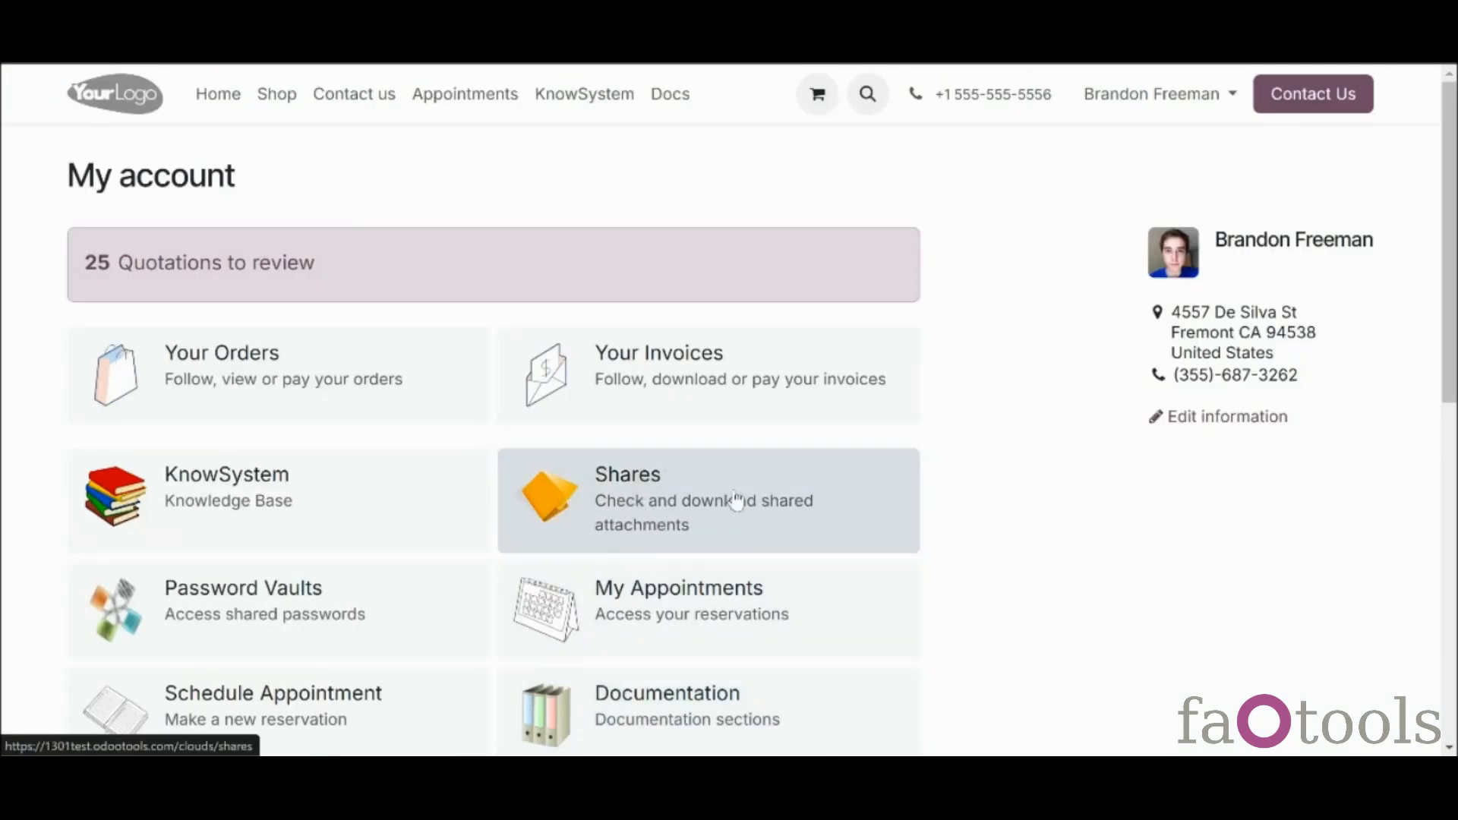
In the portal, open For Partners and check the Customers folder actions, search types and sorting
click(750, 540)
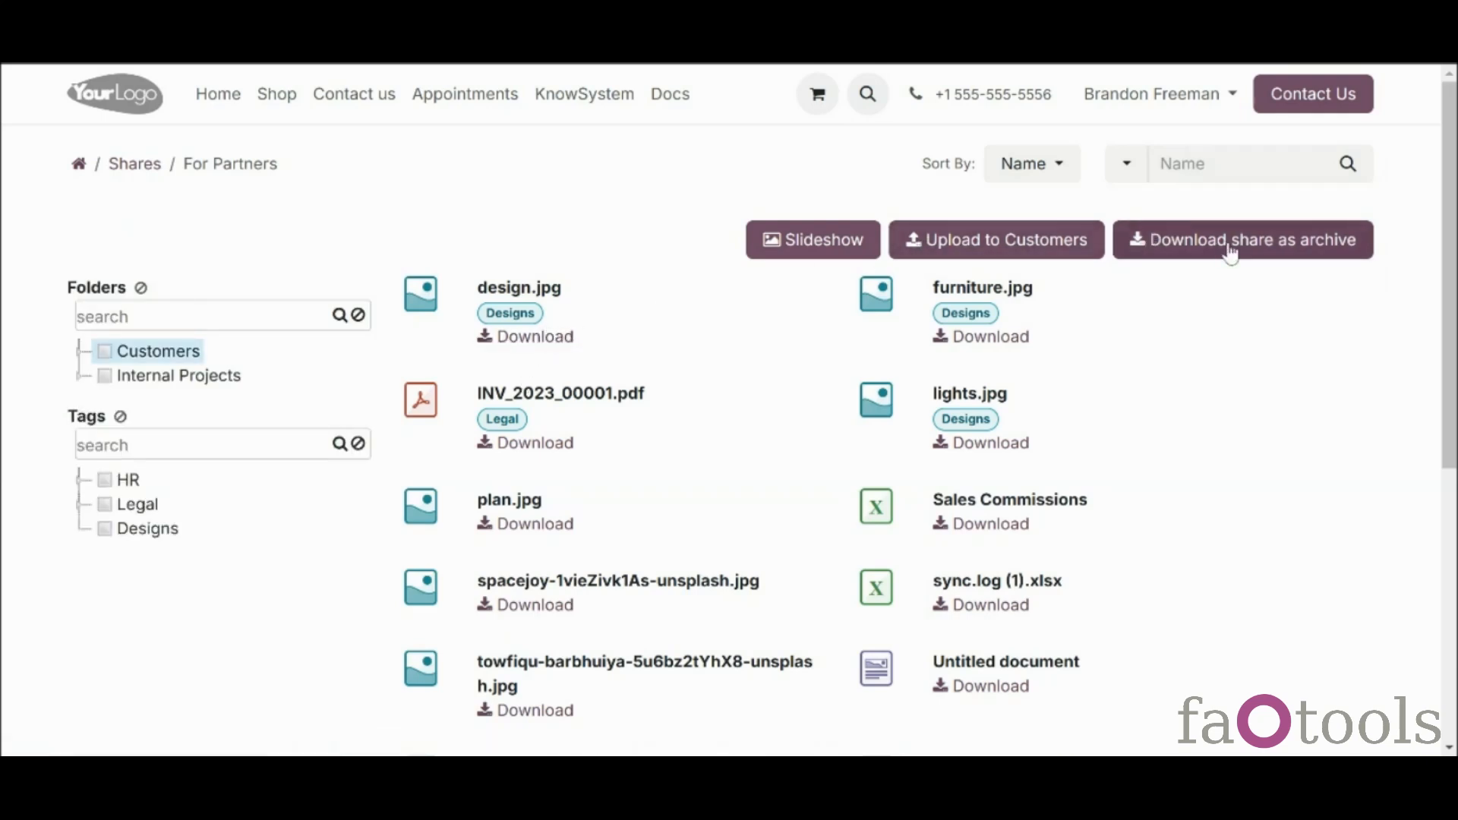
right_click(166, 363)
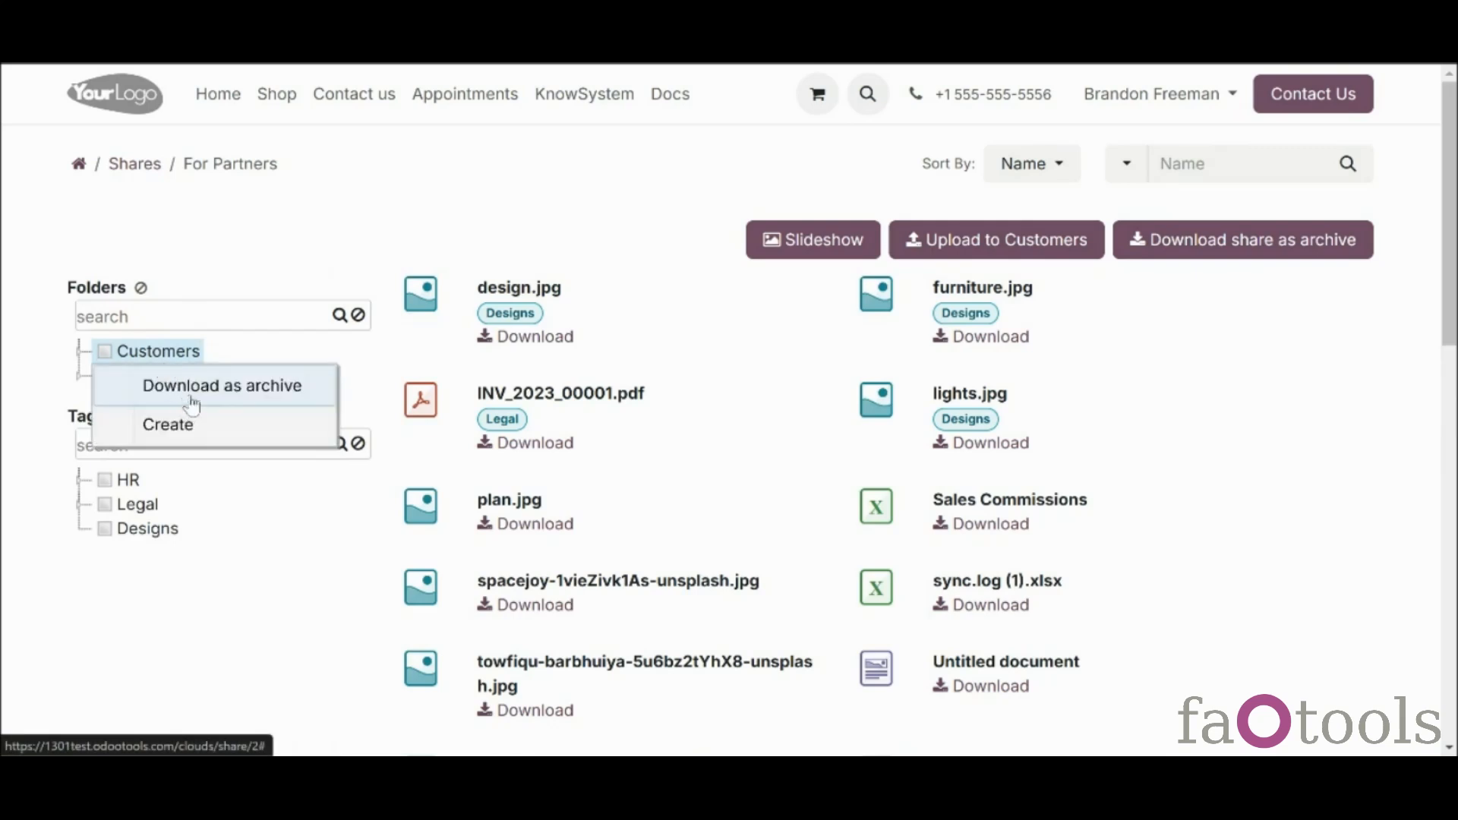
click(729, 423)
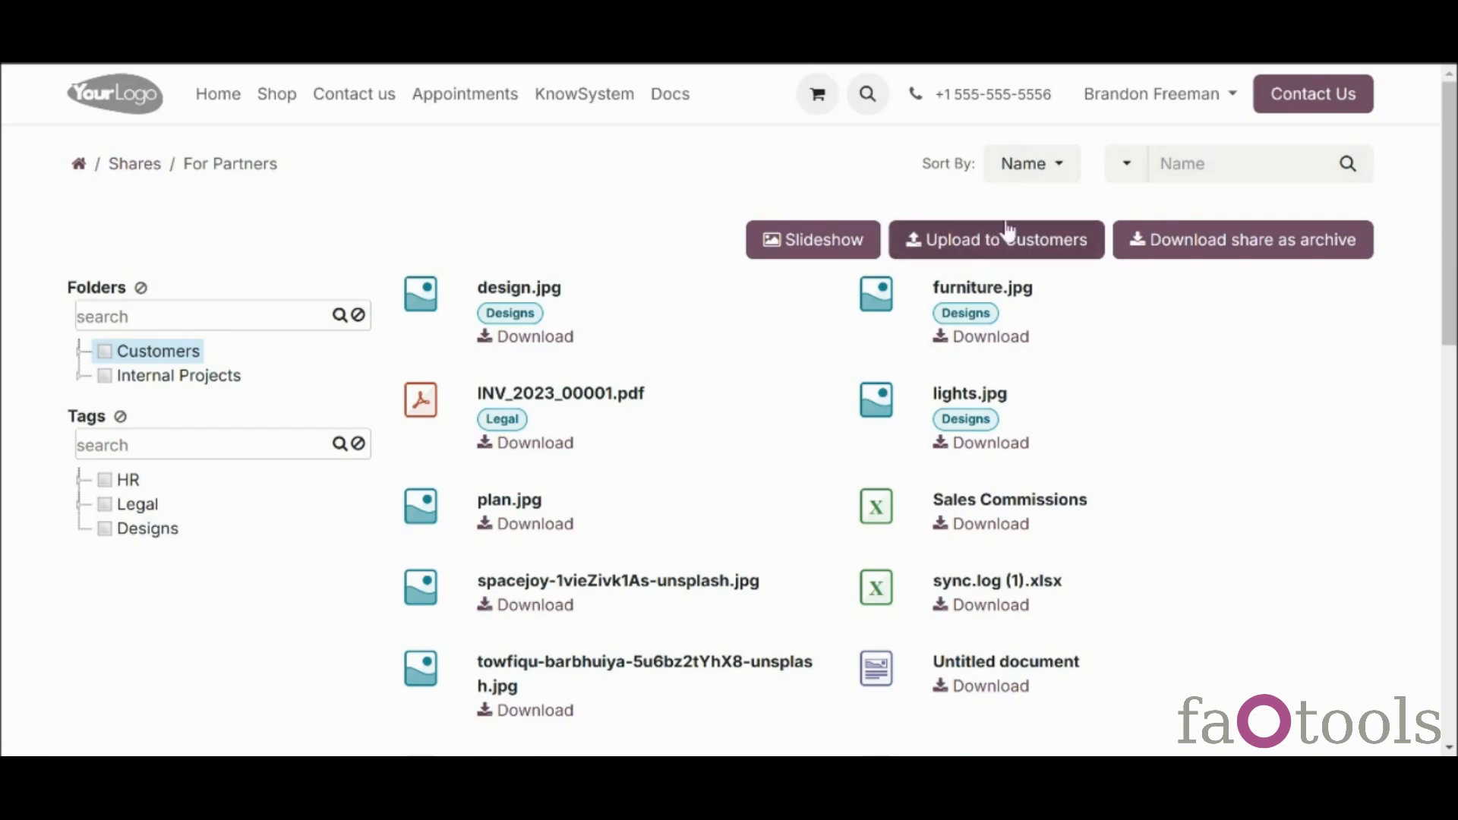
click(1130, 173)
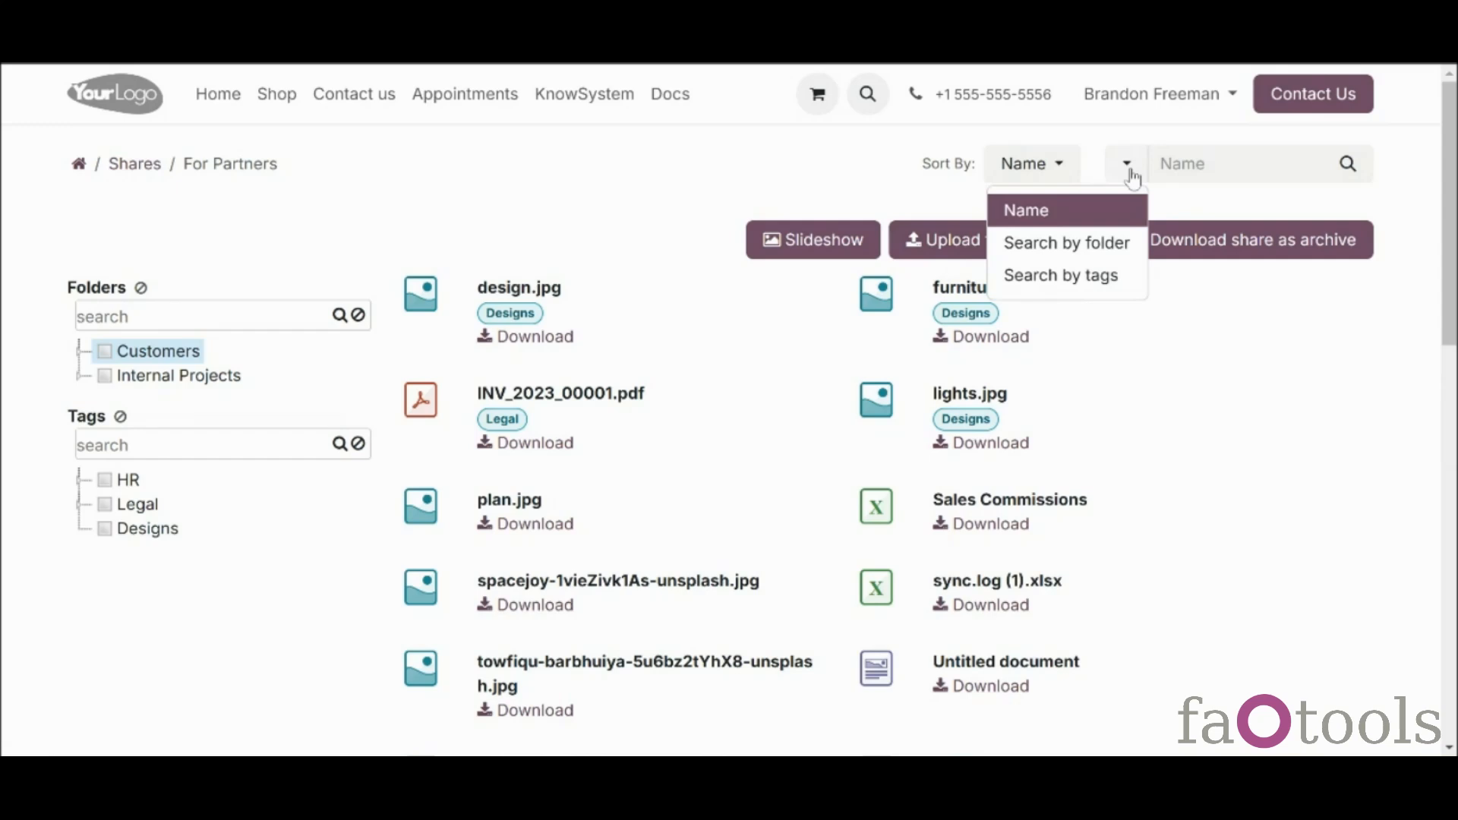
click(1130, 173)
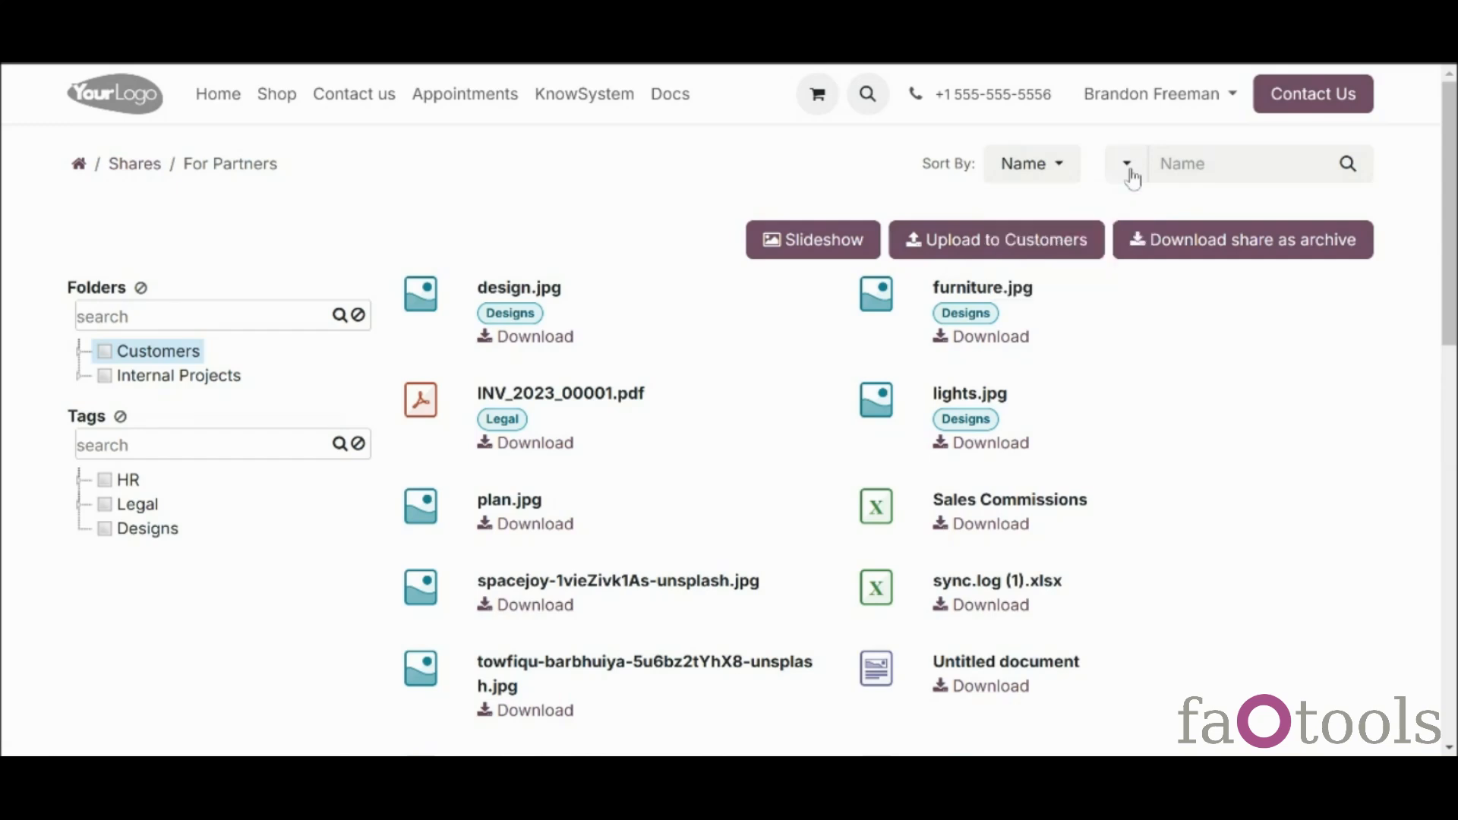
click(1054, 158)
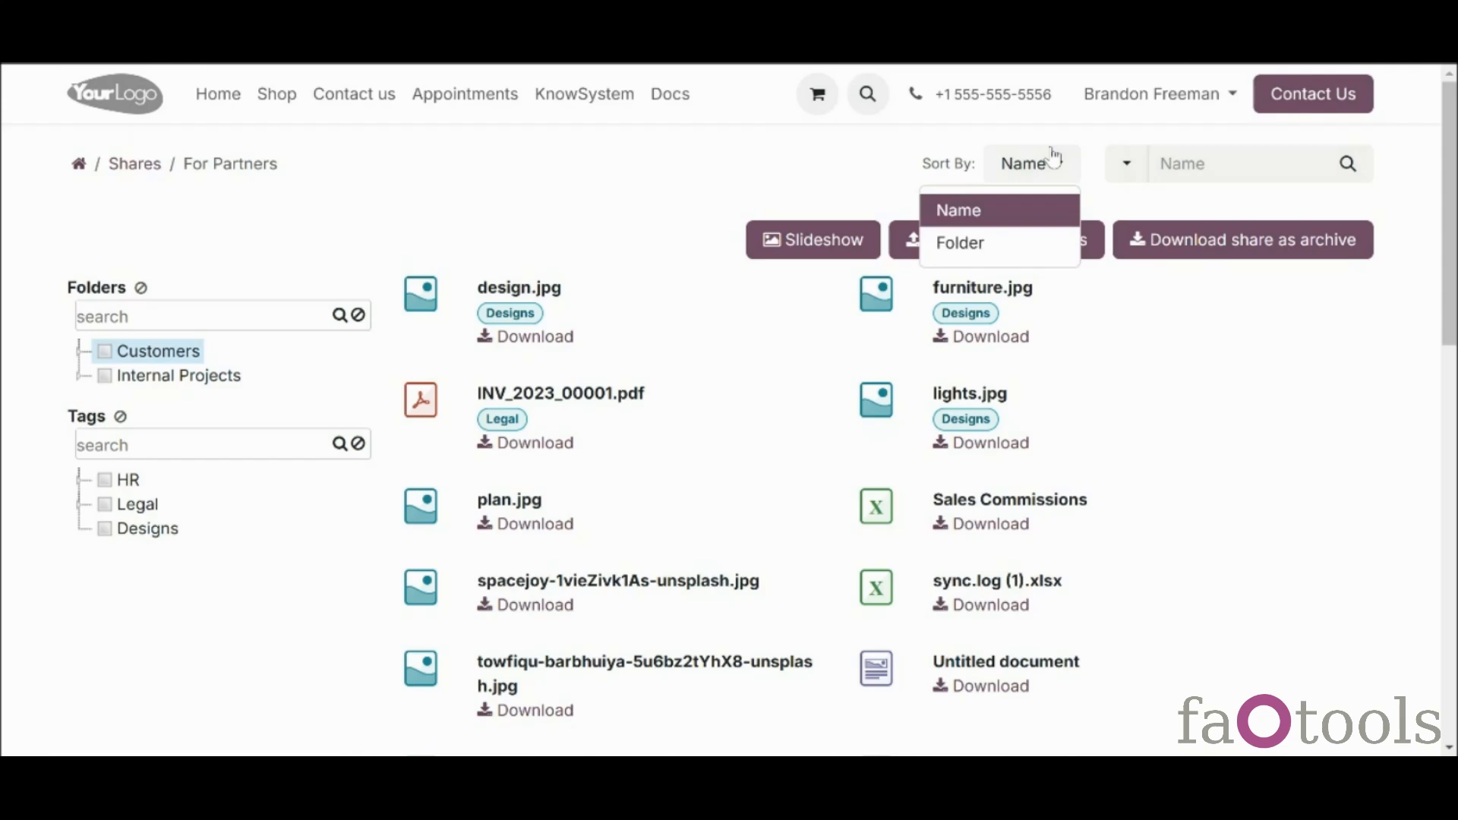
click(1054, 158)
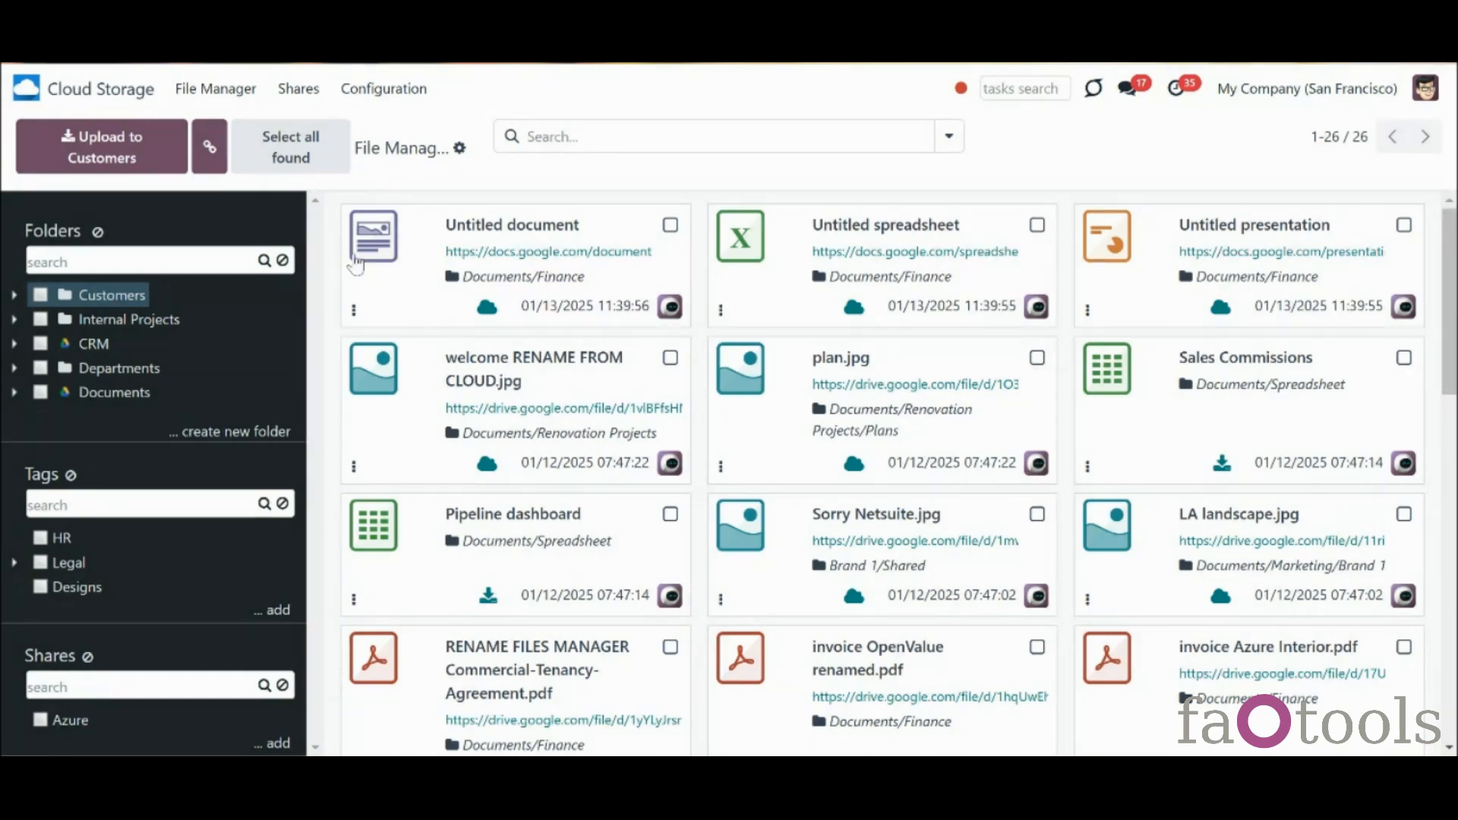
In Cloud Storage settings, add Share to the File Manager mass actions and save
click(394, 89)
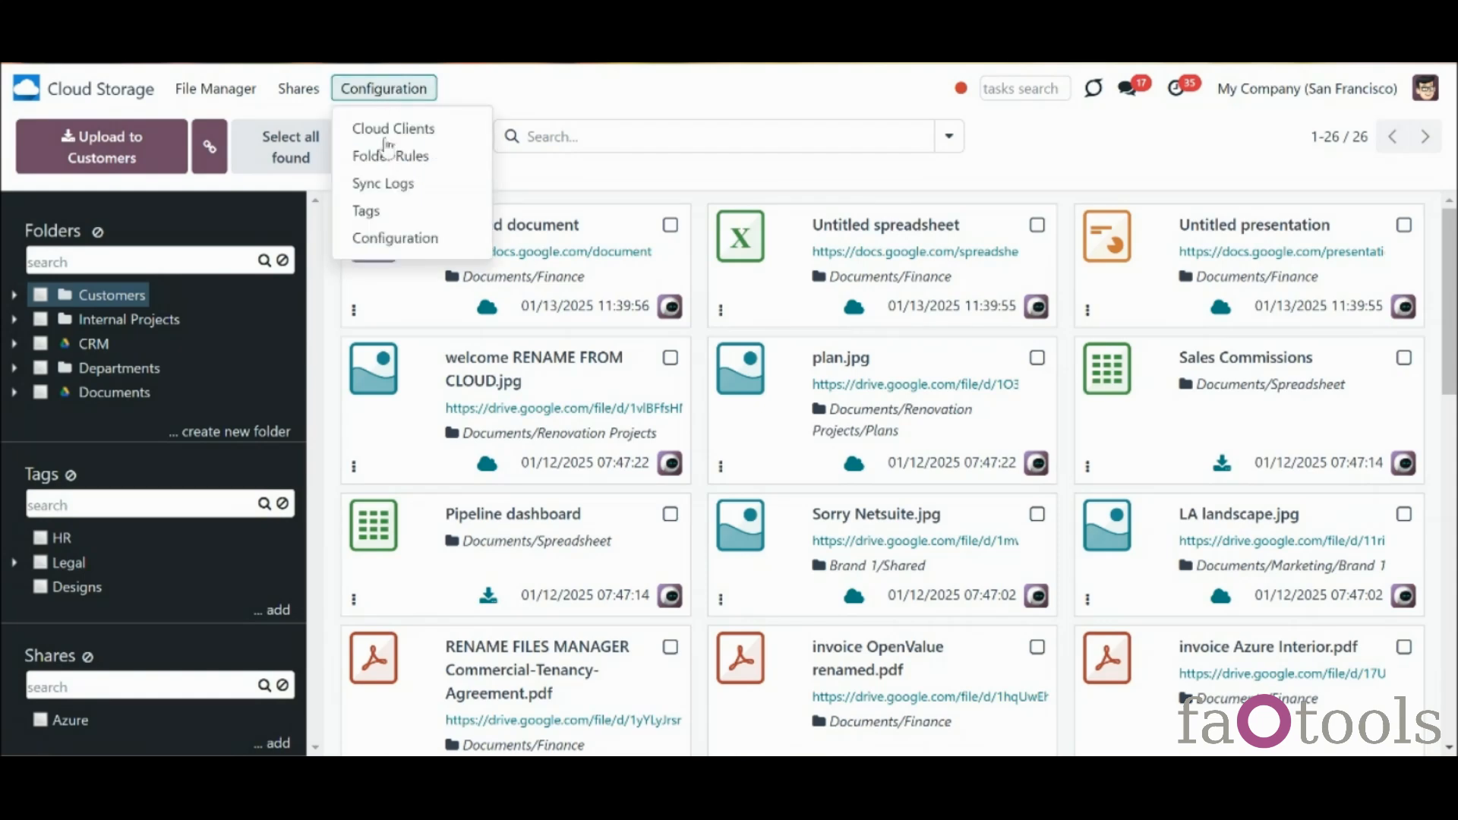
click(395, 238)
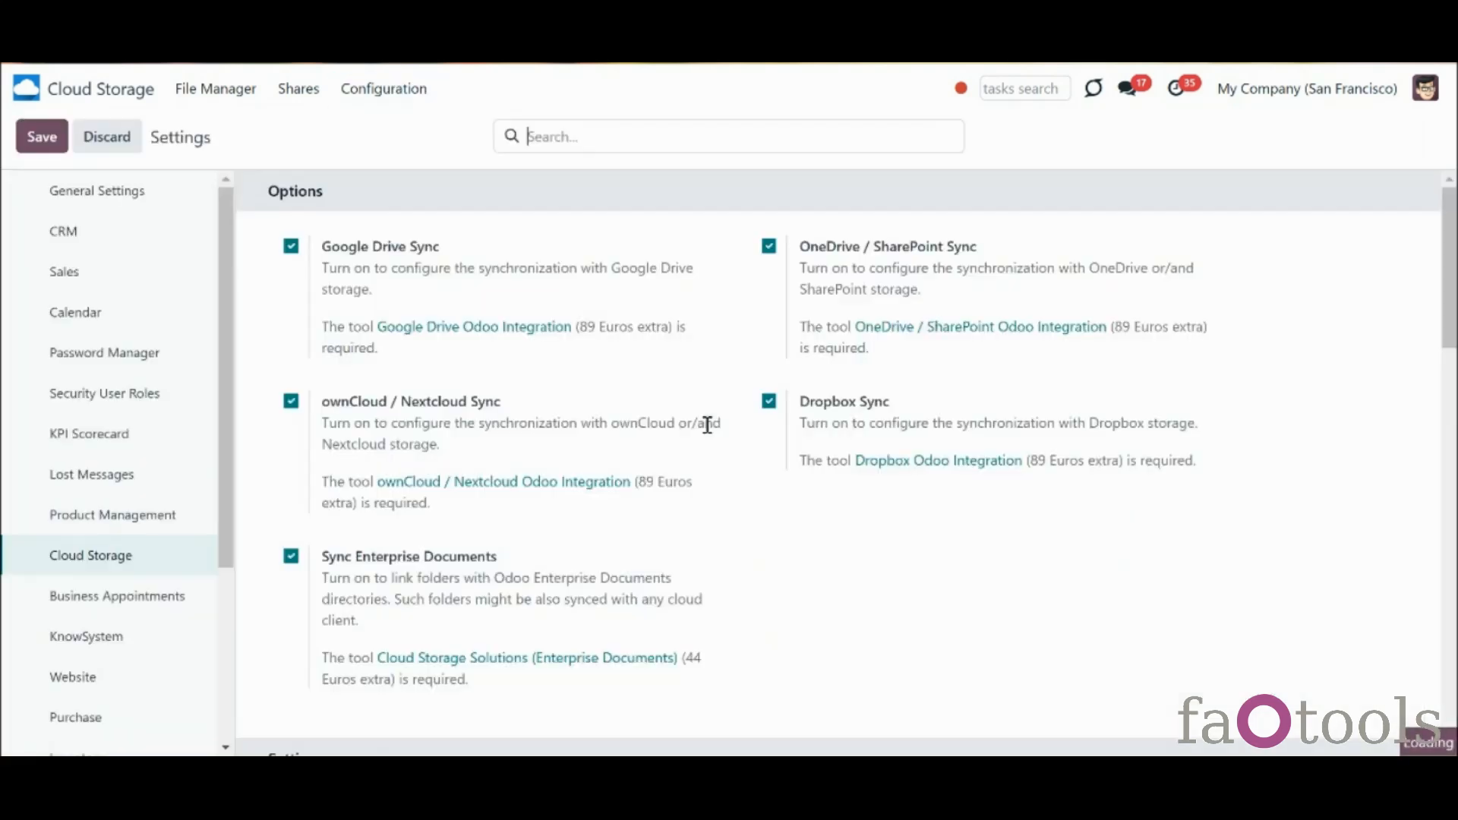
scroll(1370, 414, down, 3)
scroll(1370, 414, down, 4)
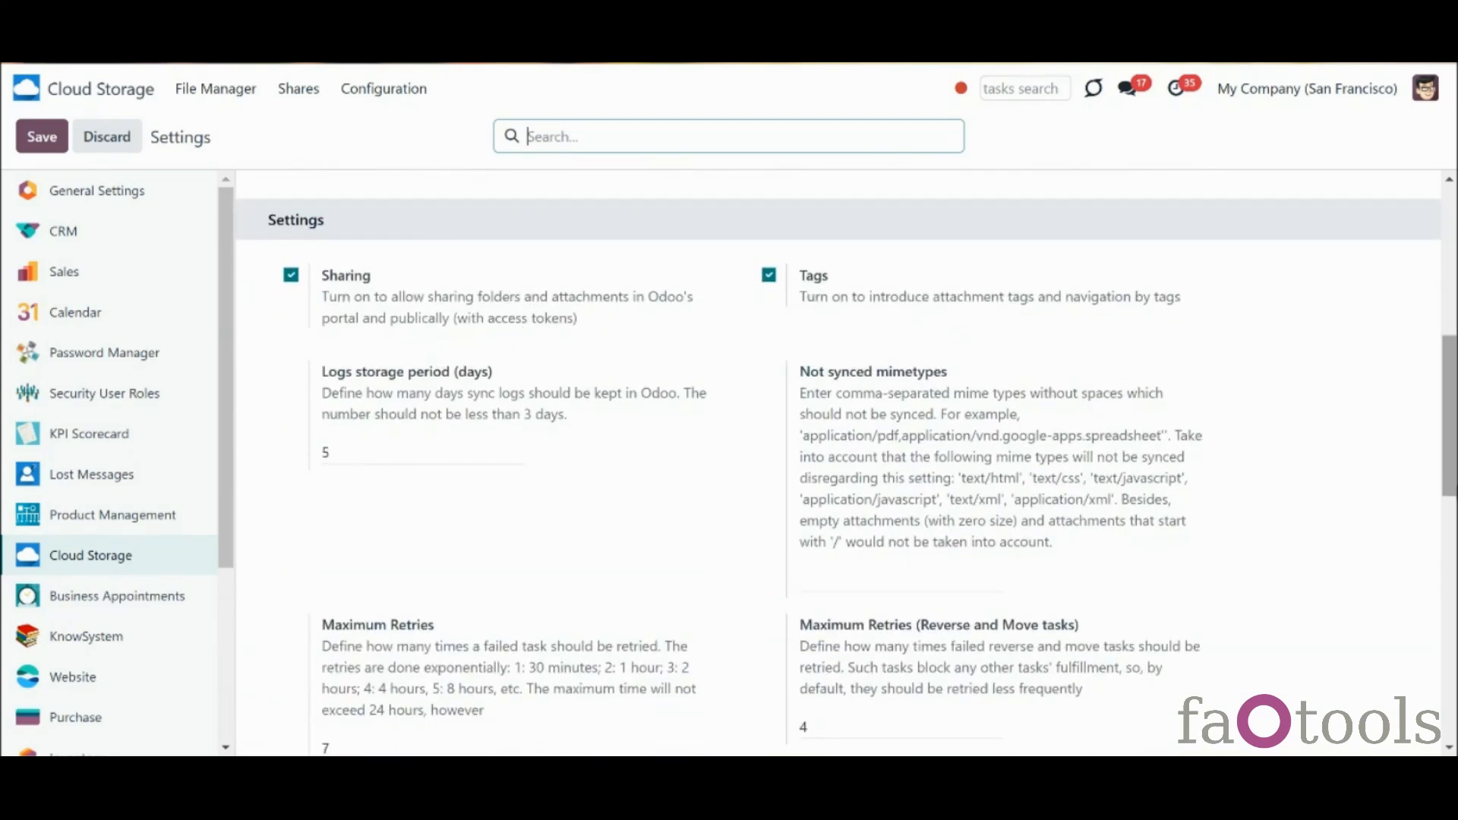
scroll(1449, 456, down, 8)
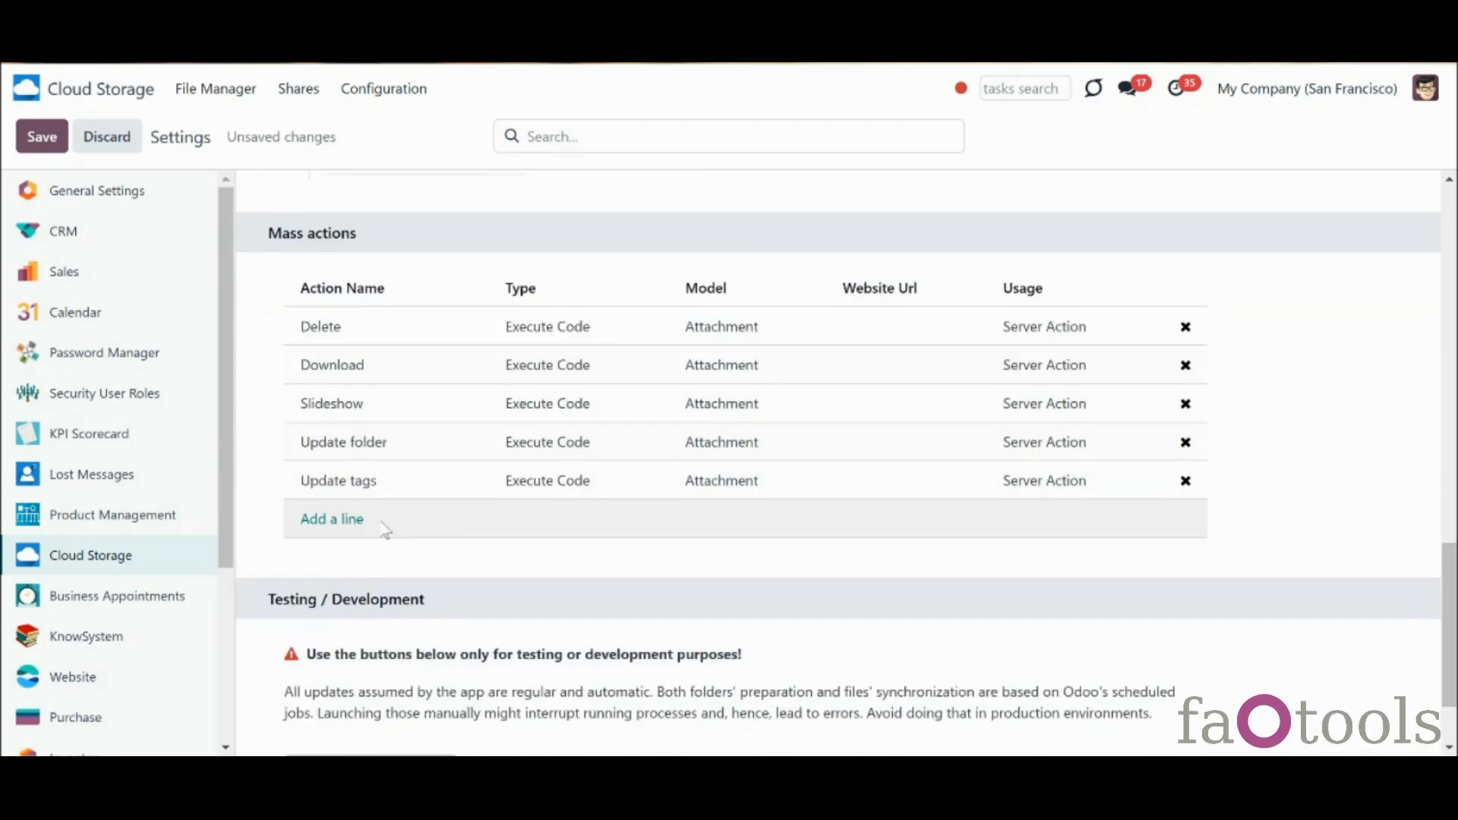
click(332, 518)
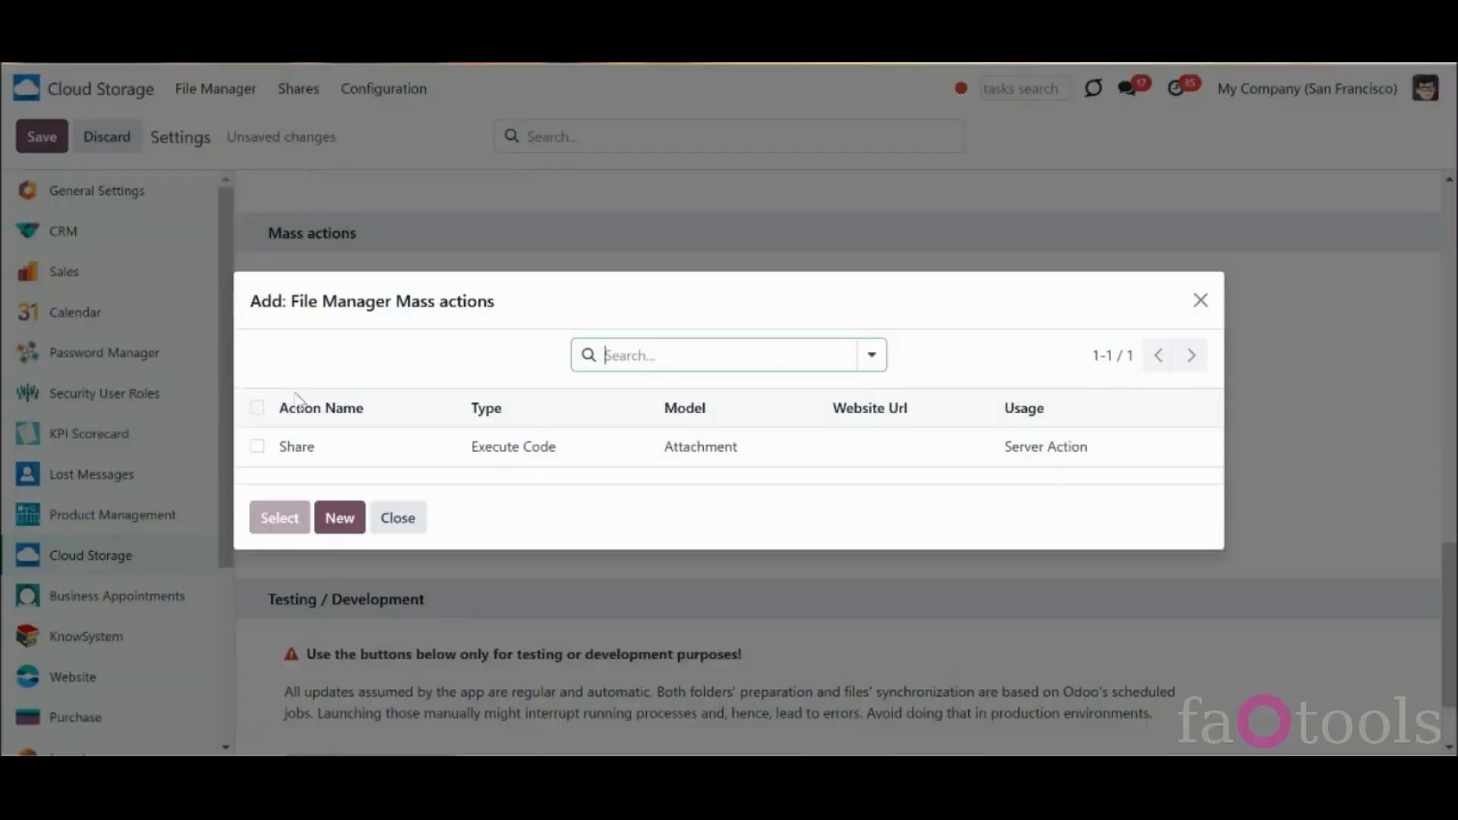
click(256, 446)
click(289, 518)
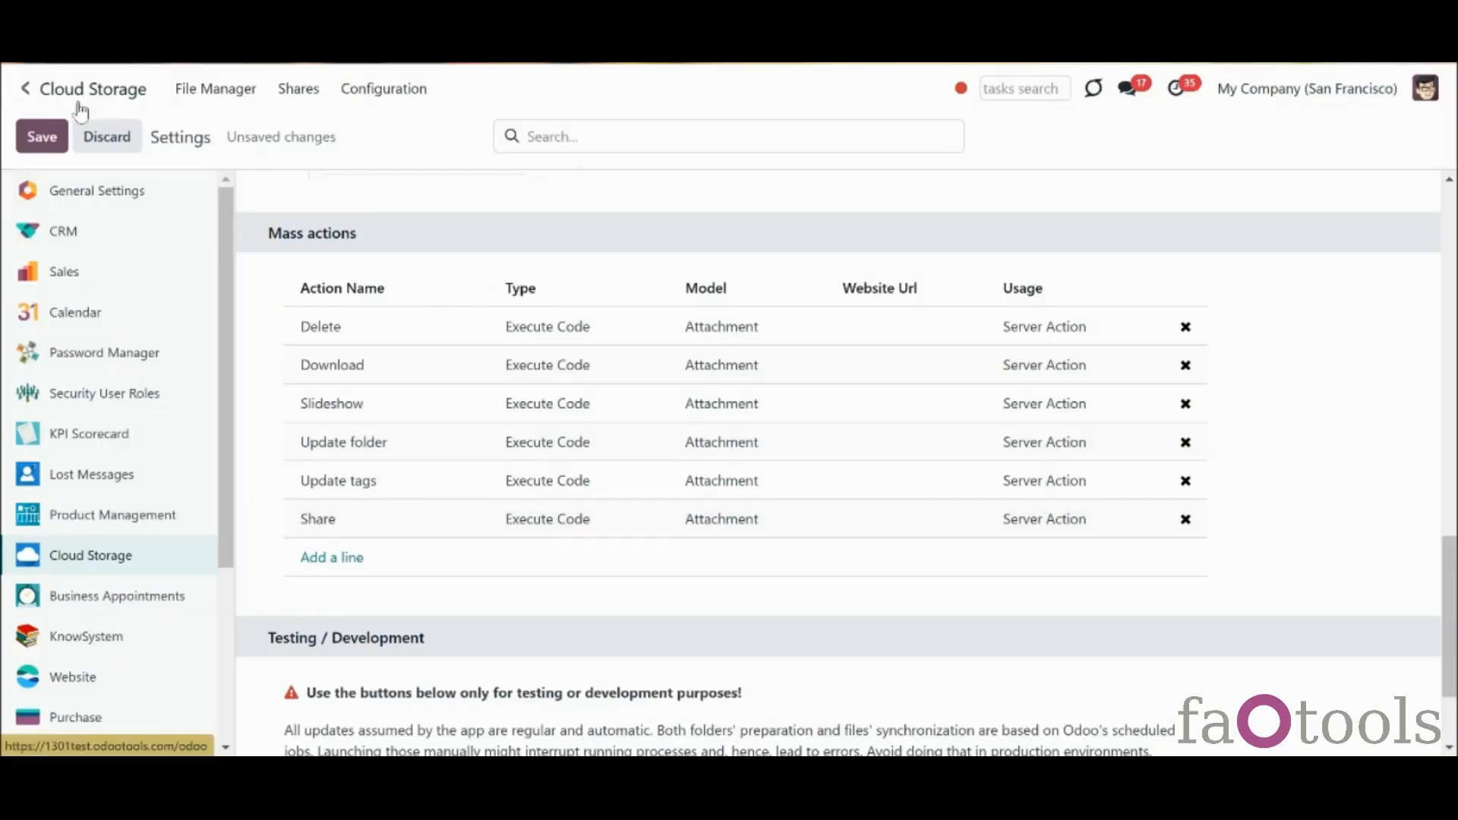
click(43, 139)
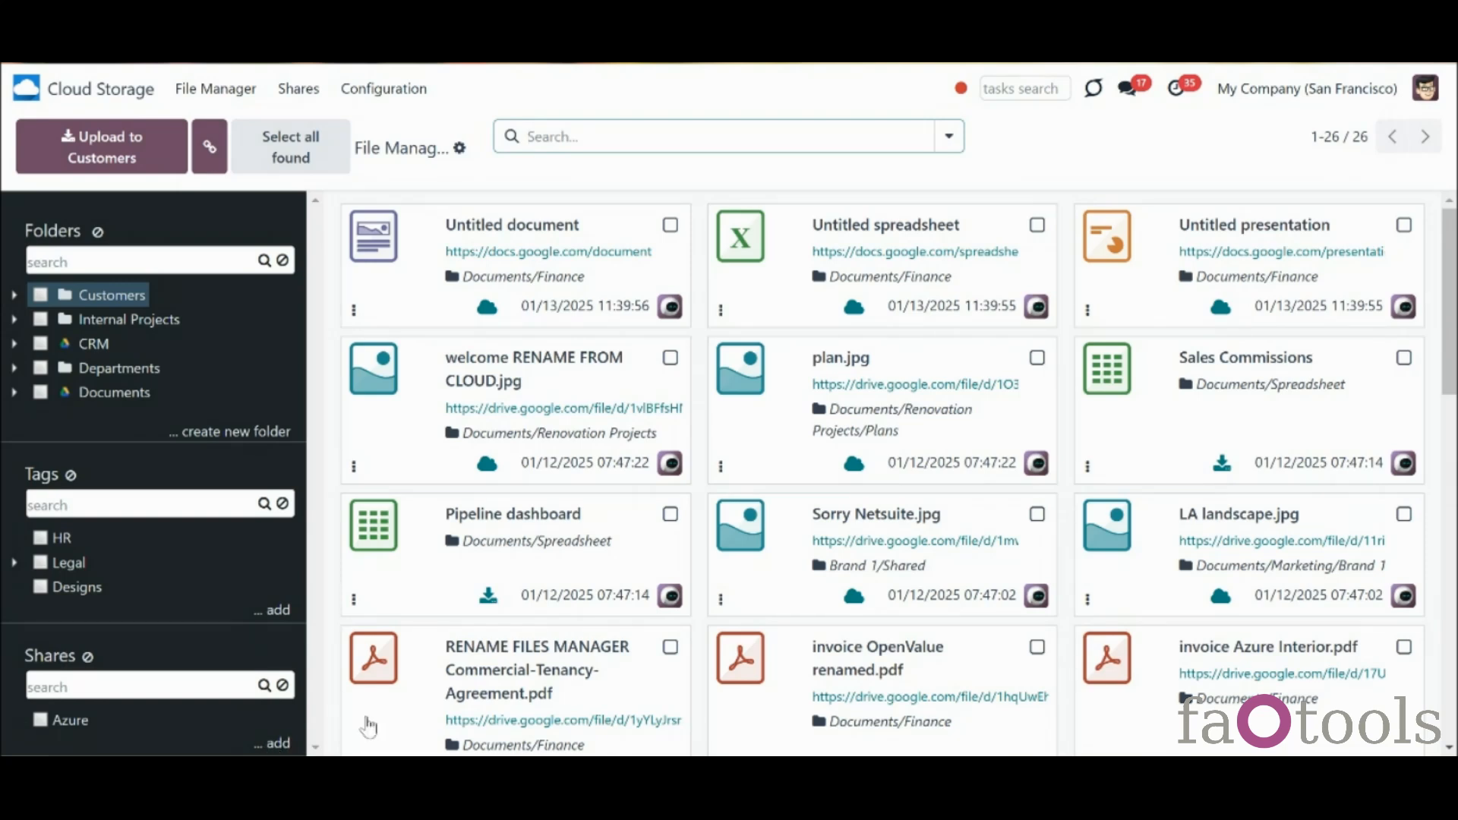
click(669, 225)
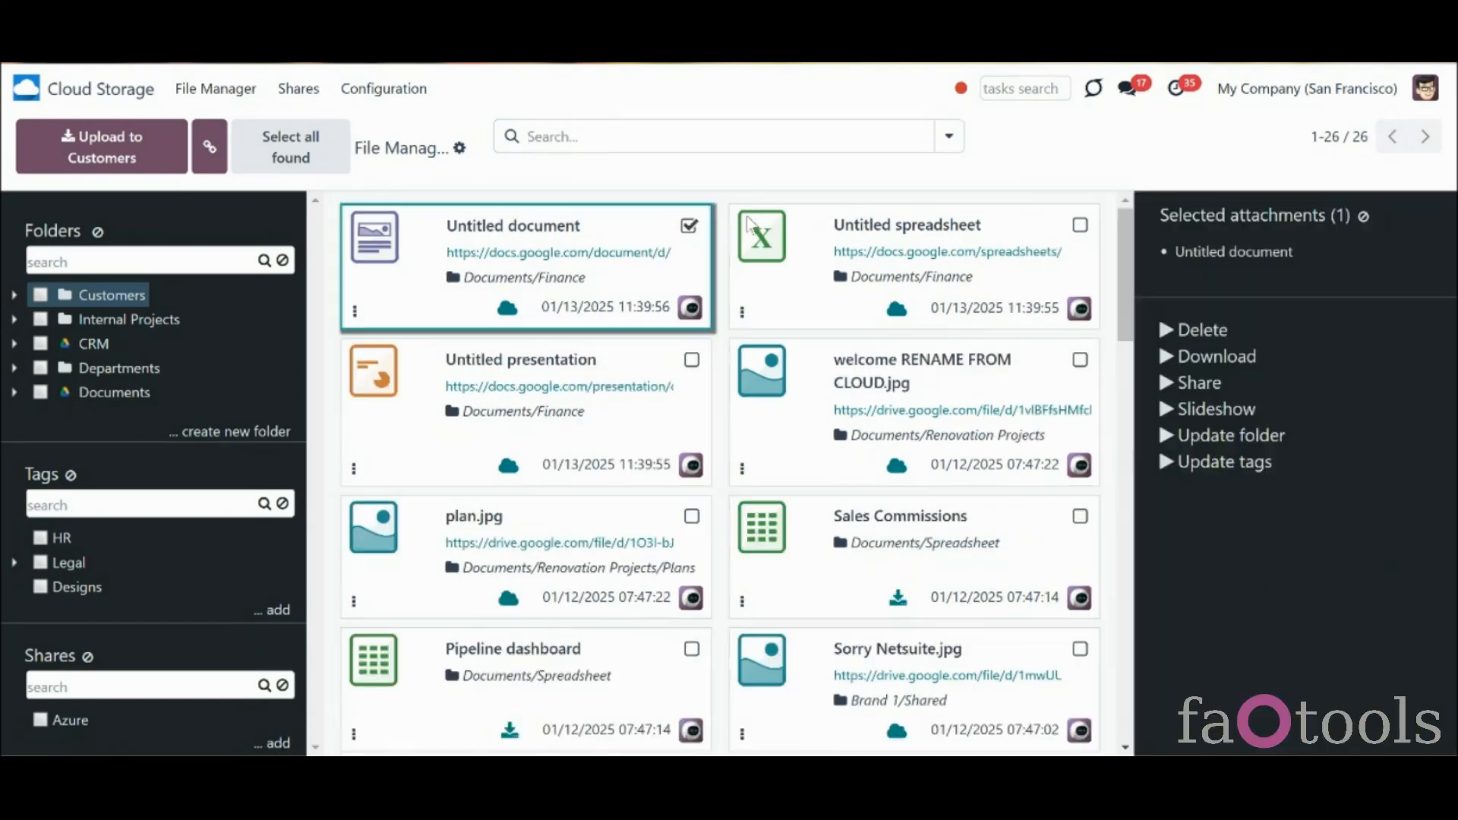
click(1079, 226)
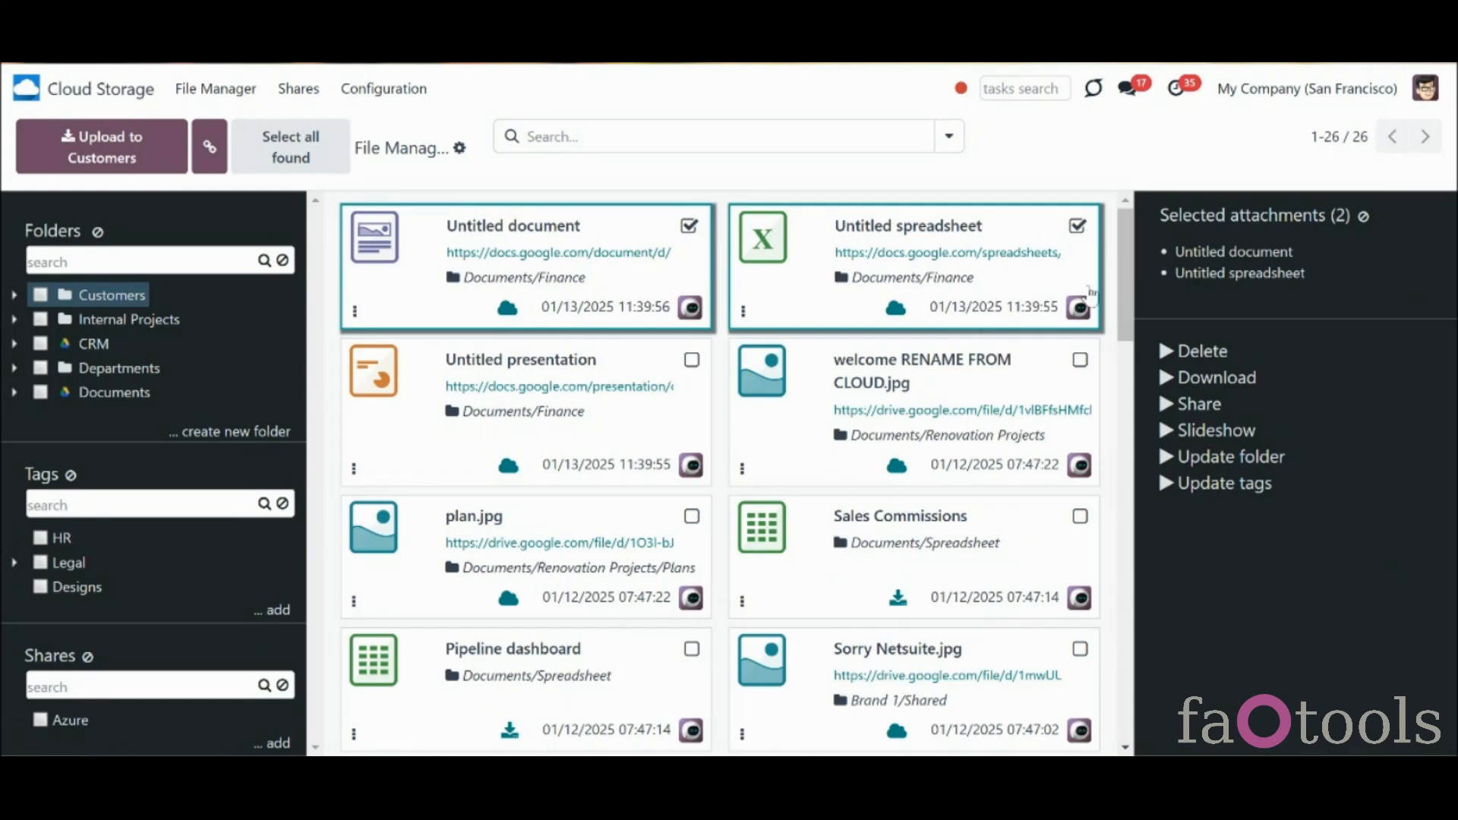
click(1079, 362)
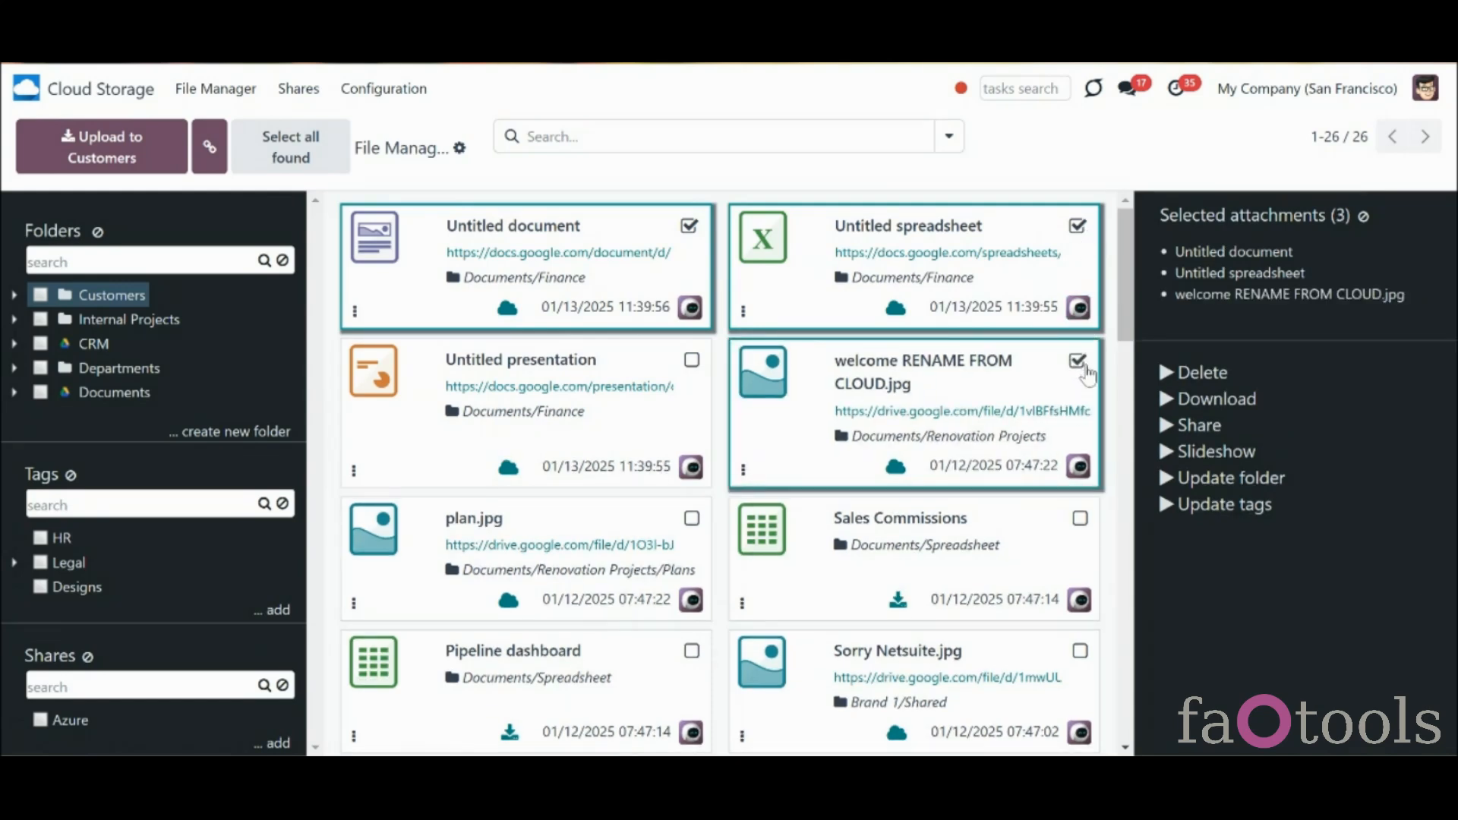
click(1198, 425)
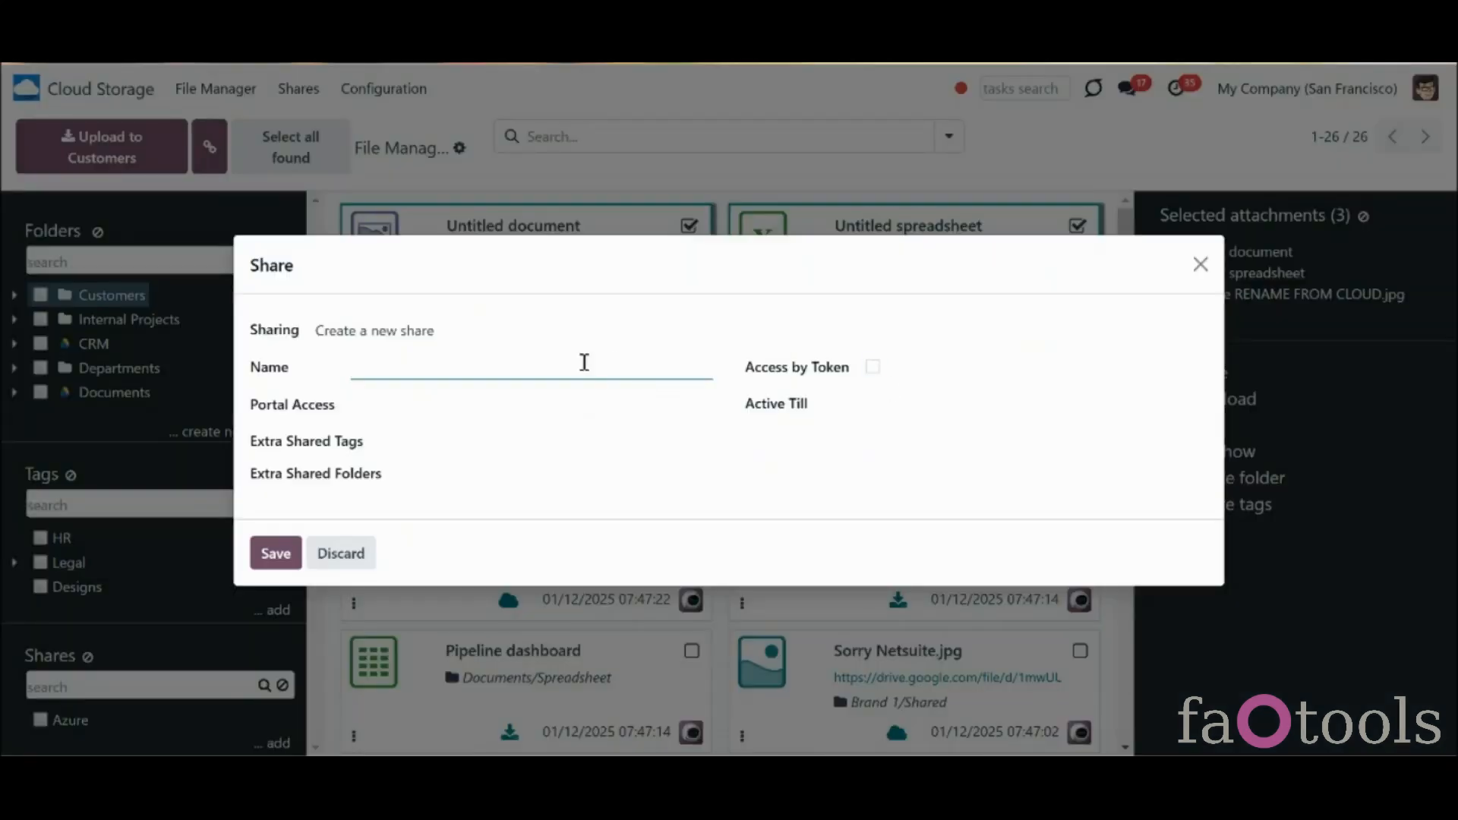
click(562, 334)
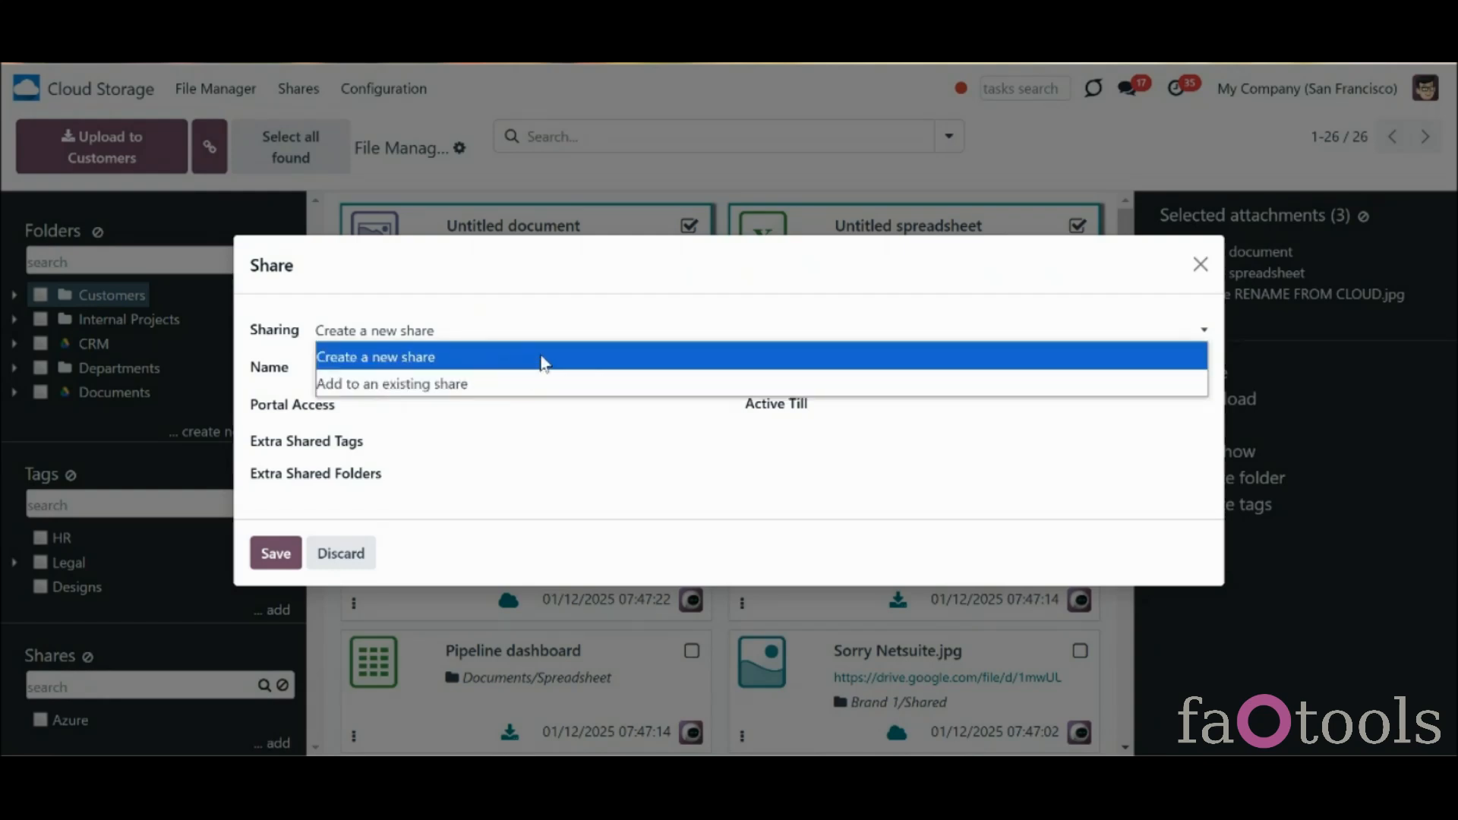
click(1200, 265)
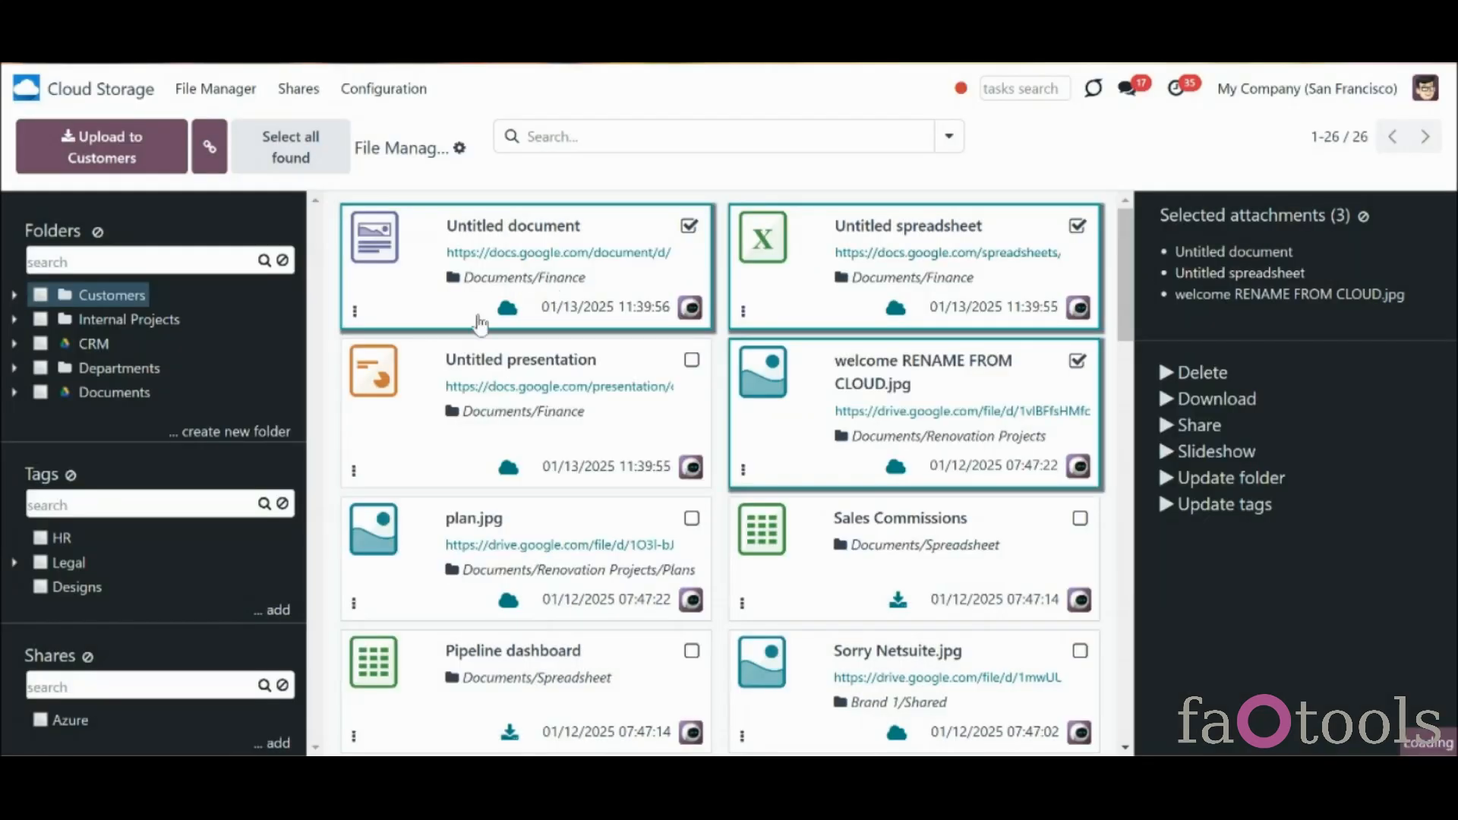
click(1363, 217)
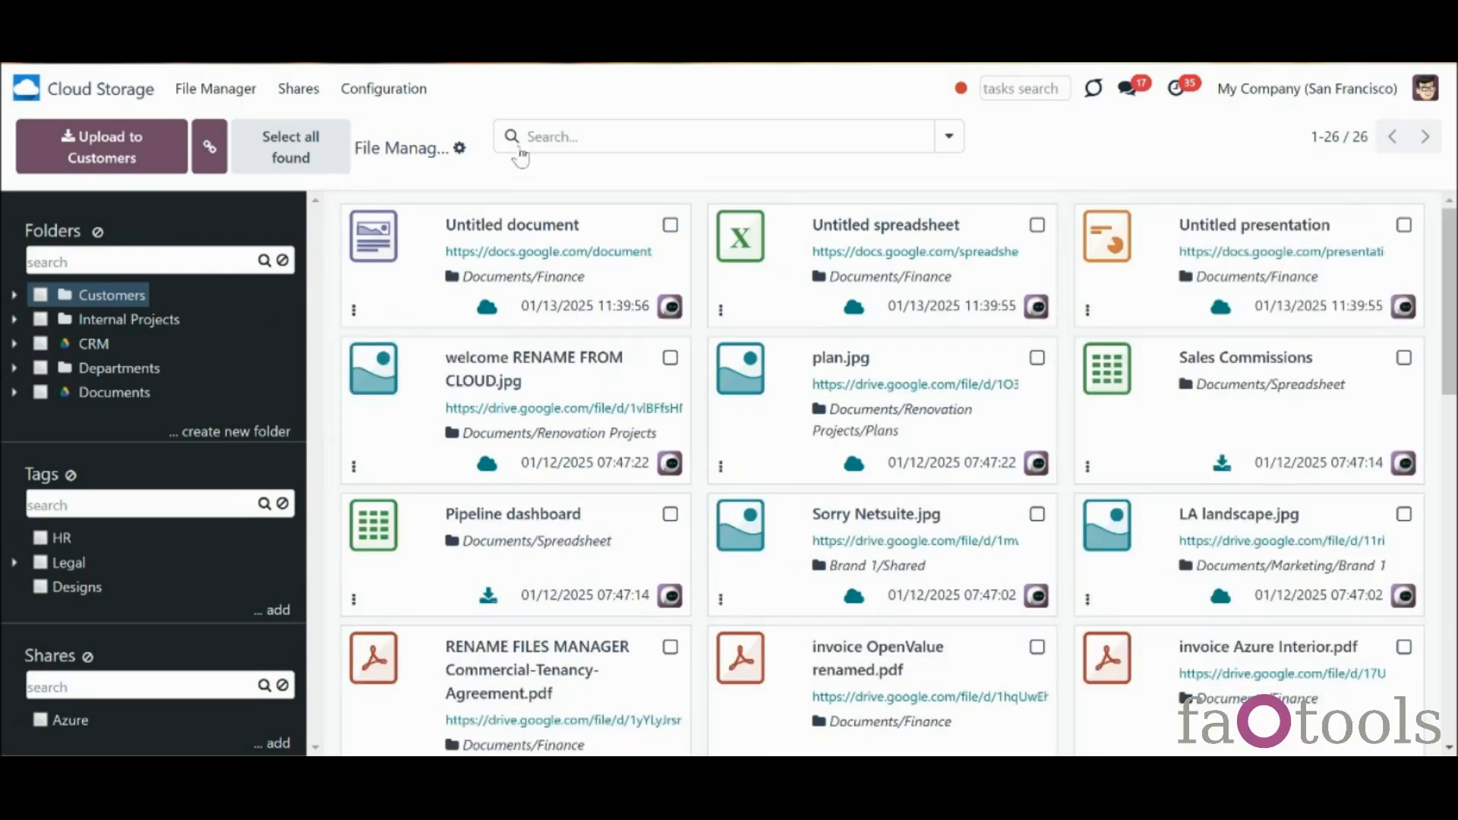
click(312, 97)
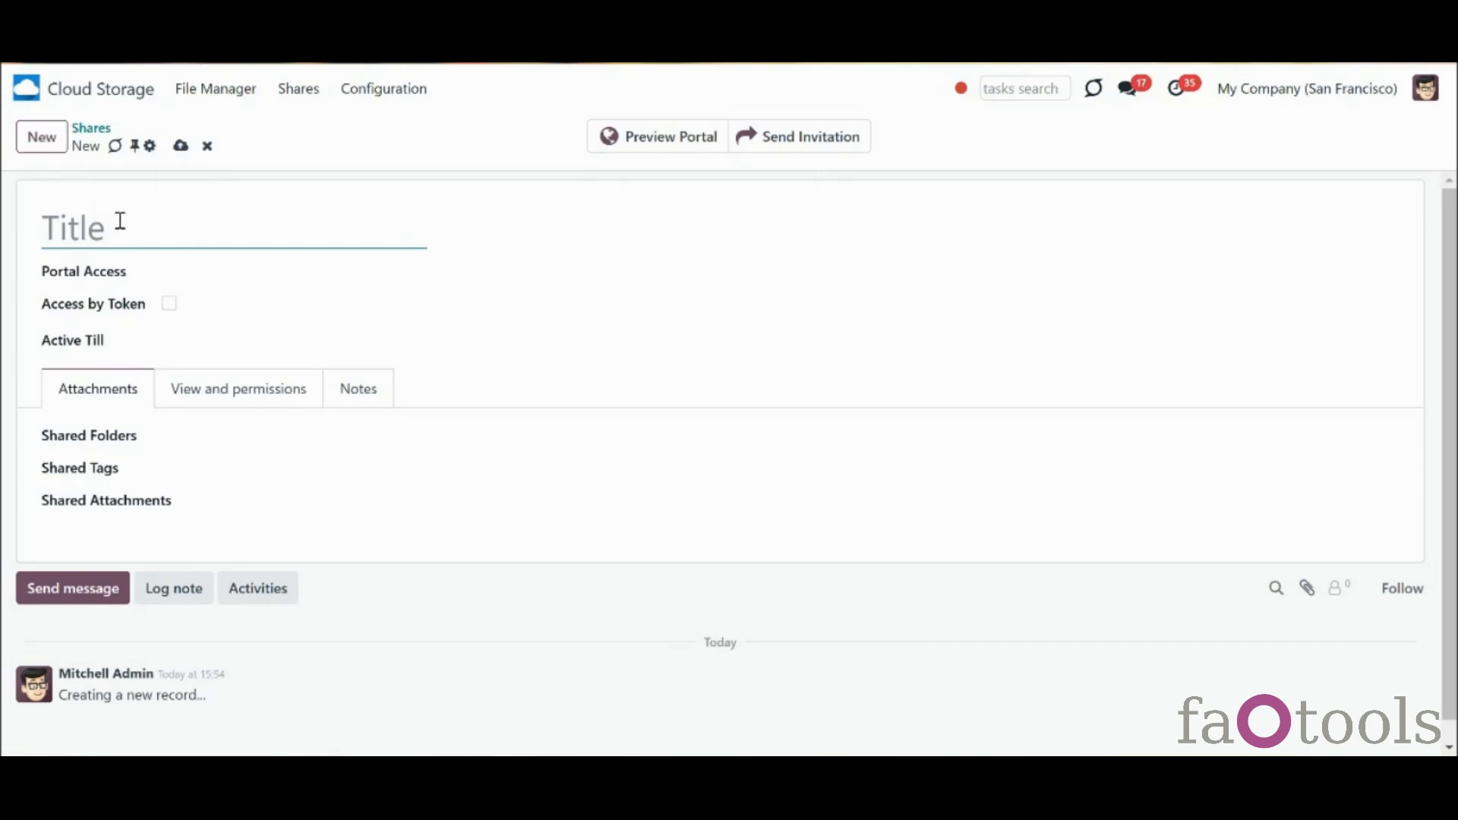
Title the share 'For Partners' and grant portal access to four contacts, three from Azure Interior
text(For Partners)
click(194, 271)
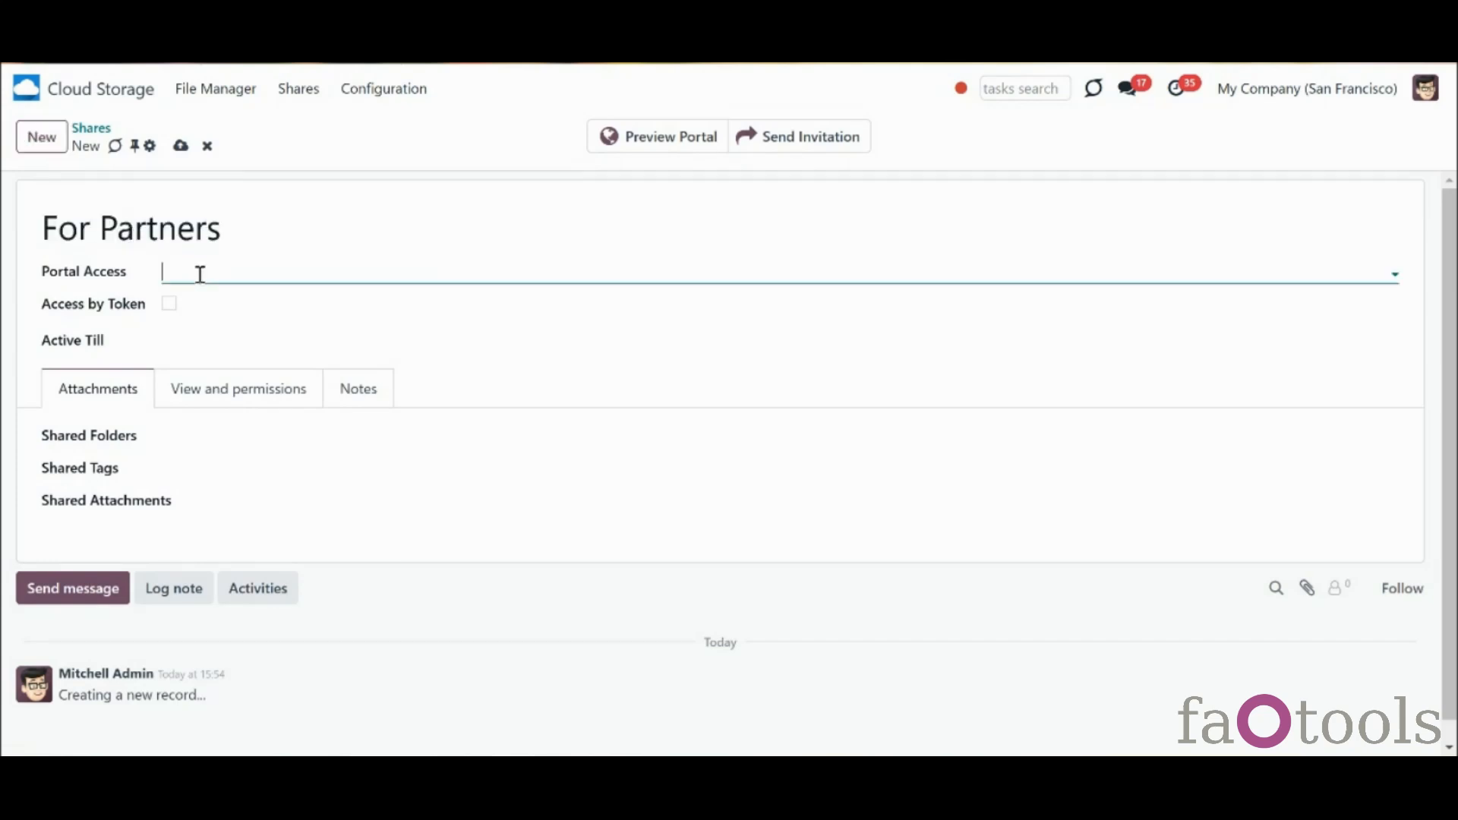
click(228, 303)
click(380, 267)
click(458, 414)
click(573, 267)
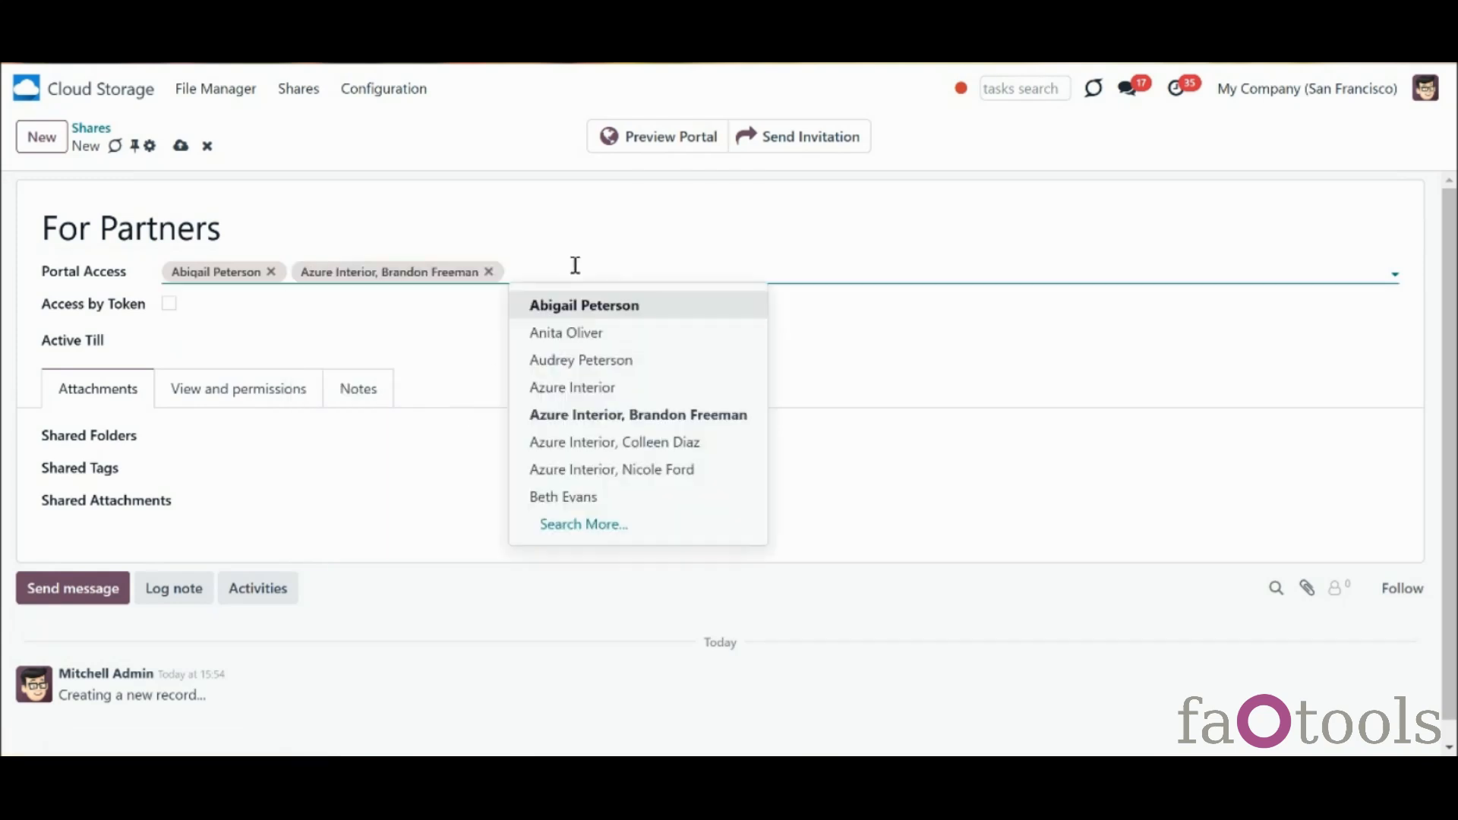
click(661, 439)
click(713, 270)
click(814, 467)
Add the Deco Addict and Gemini Furniture contacts to portal access
click(905, 270)
text(dec)
click(977, 330)
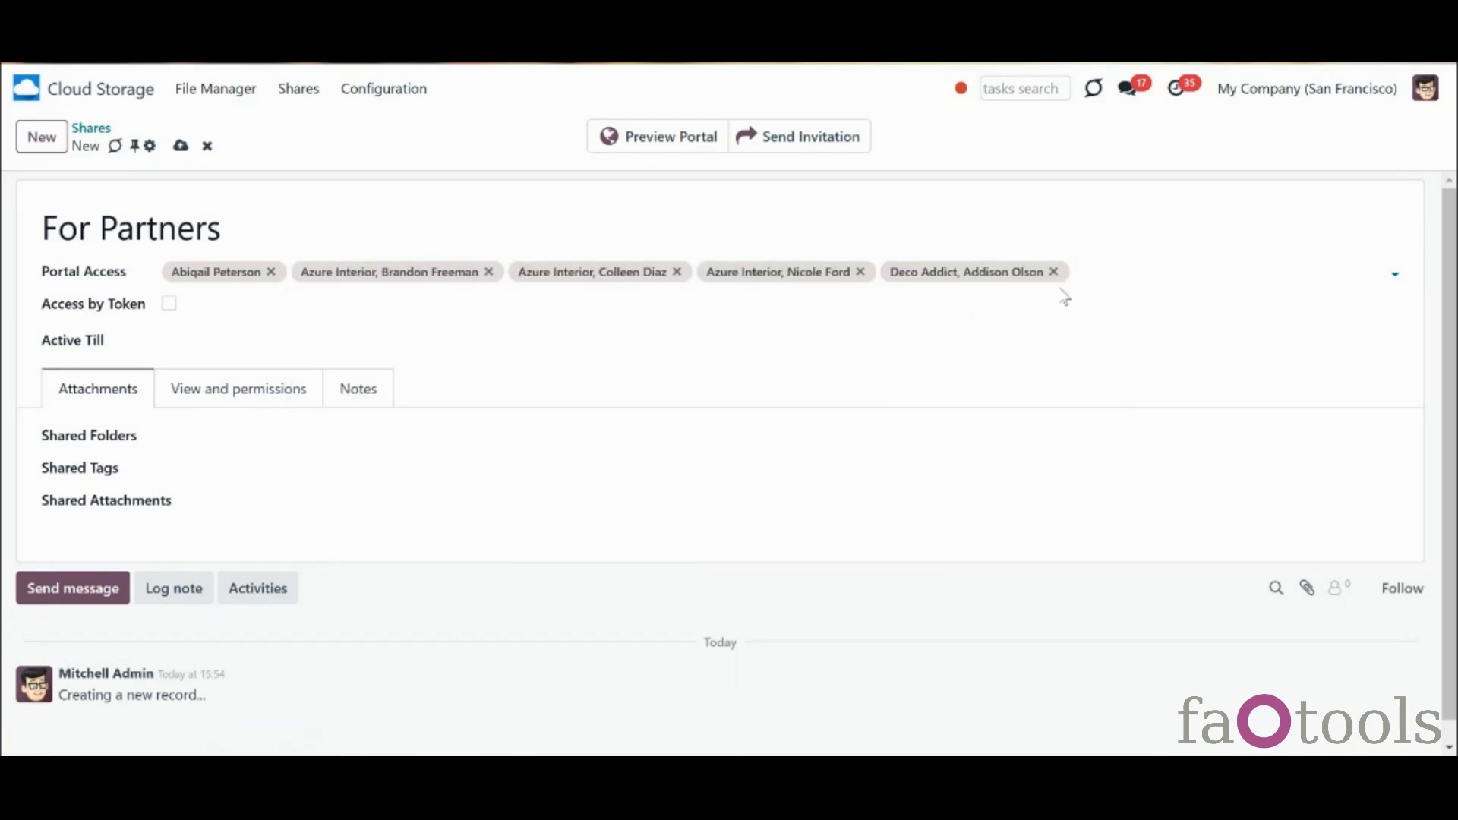
click(1092, 277)
text(b)
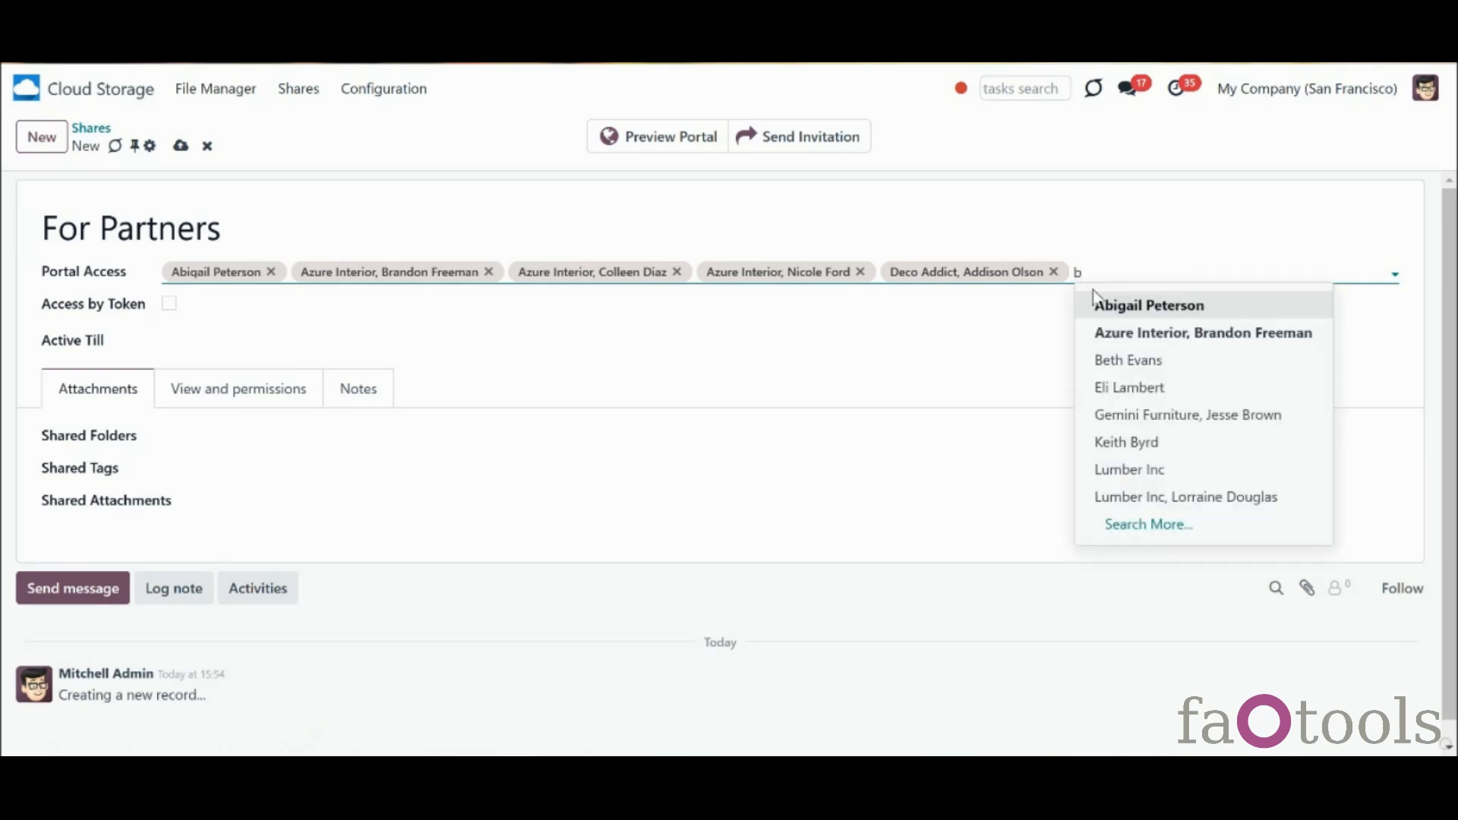
click(1186, 415)
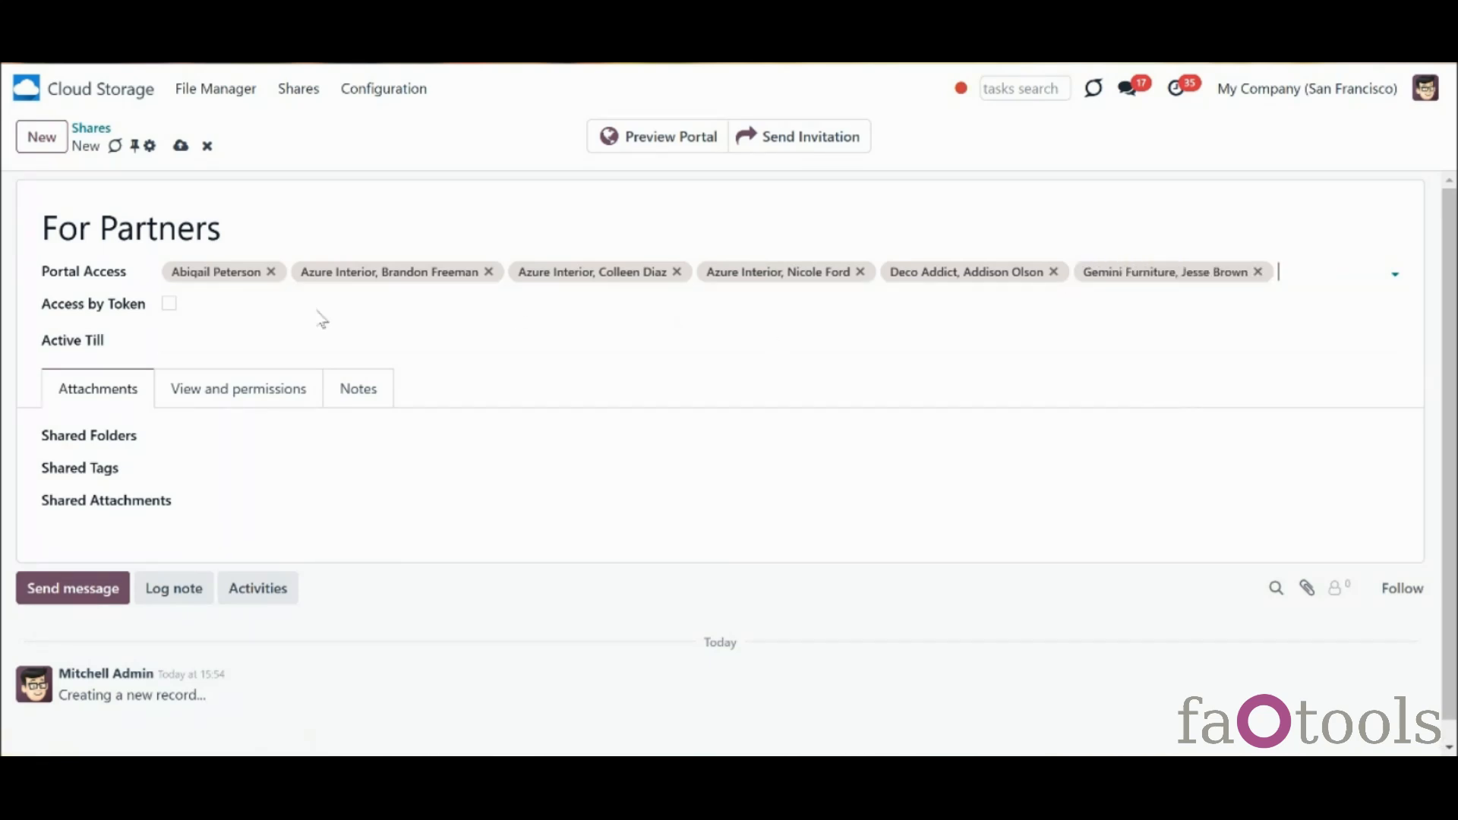
Enable access by token and copy the share's access URL
click(169, 304)
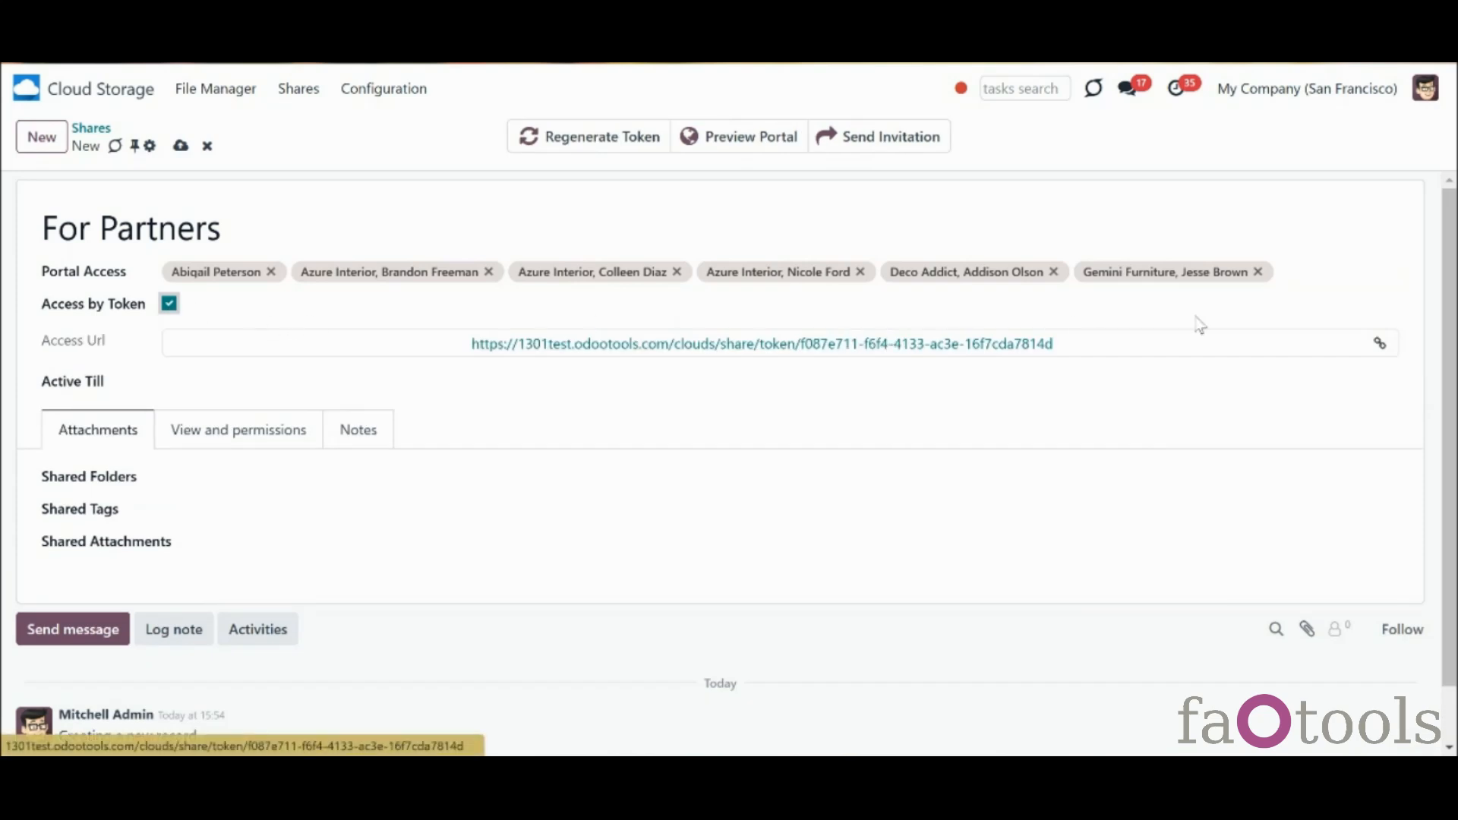
click(1377, 343)
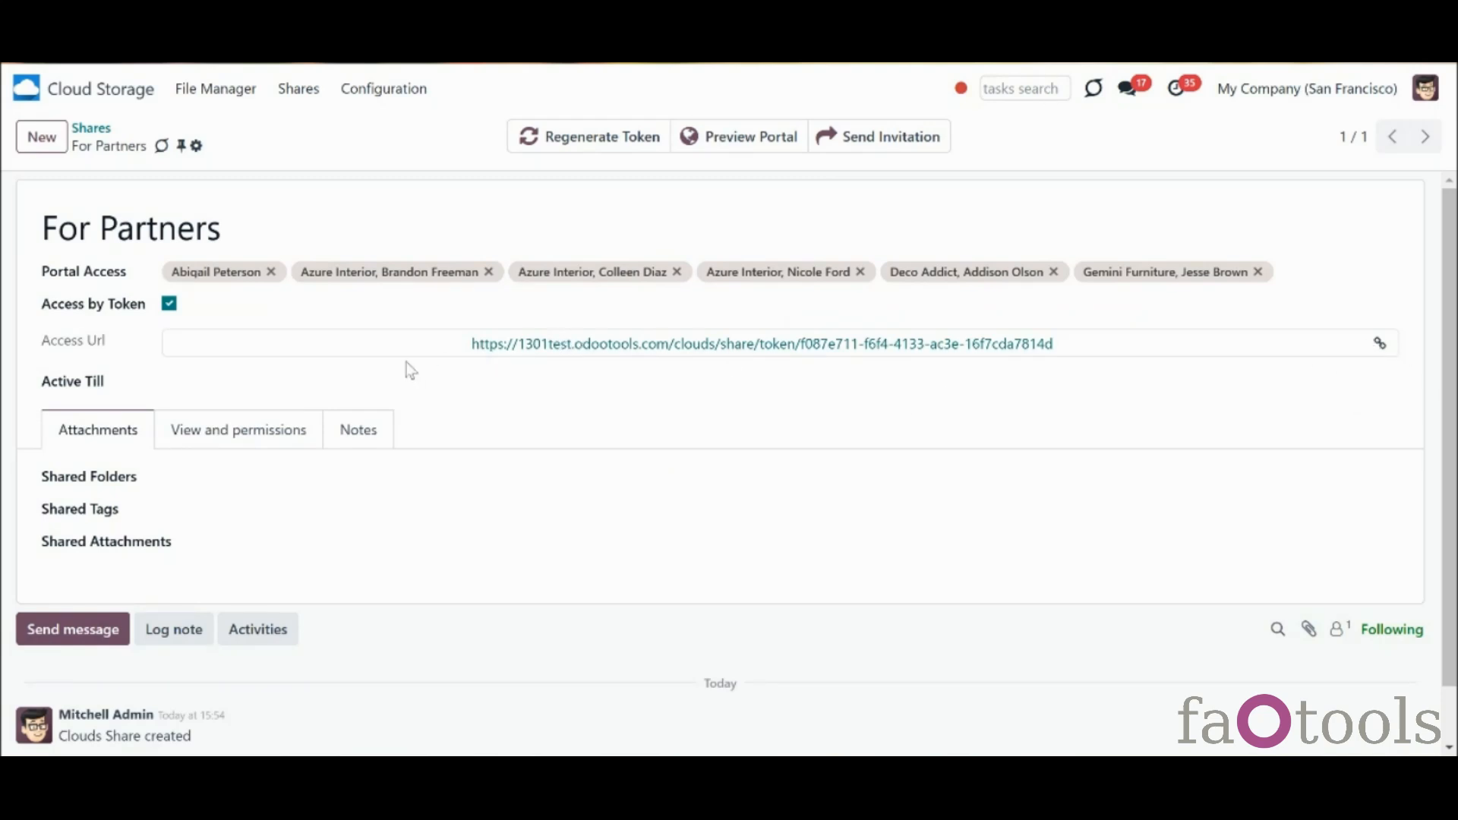
click(331, 389)
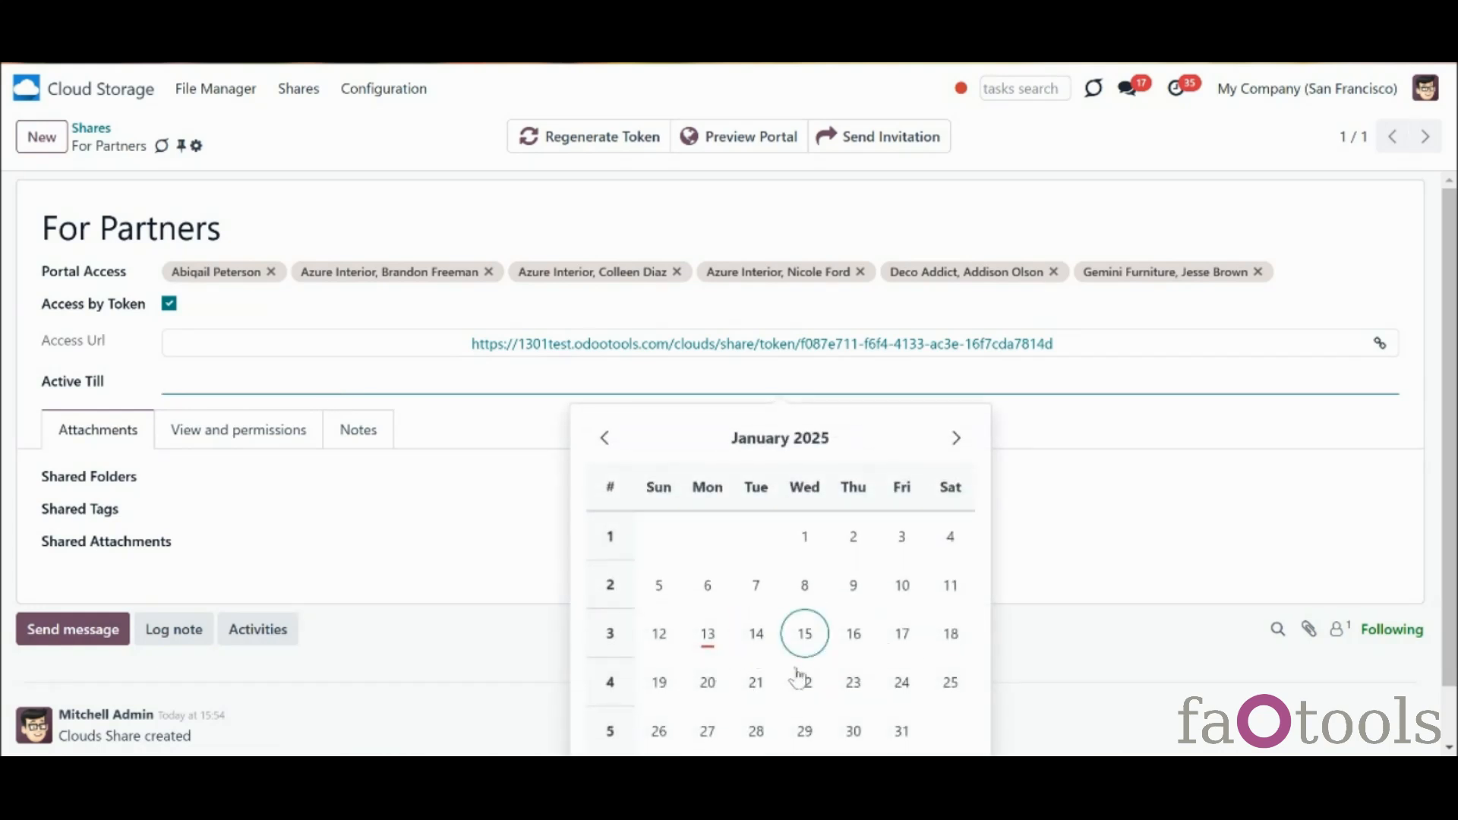
Set Active Till to 01/31/2025 and share the Customers and Internal Projects folders
click(901, 730)
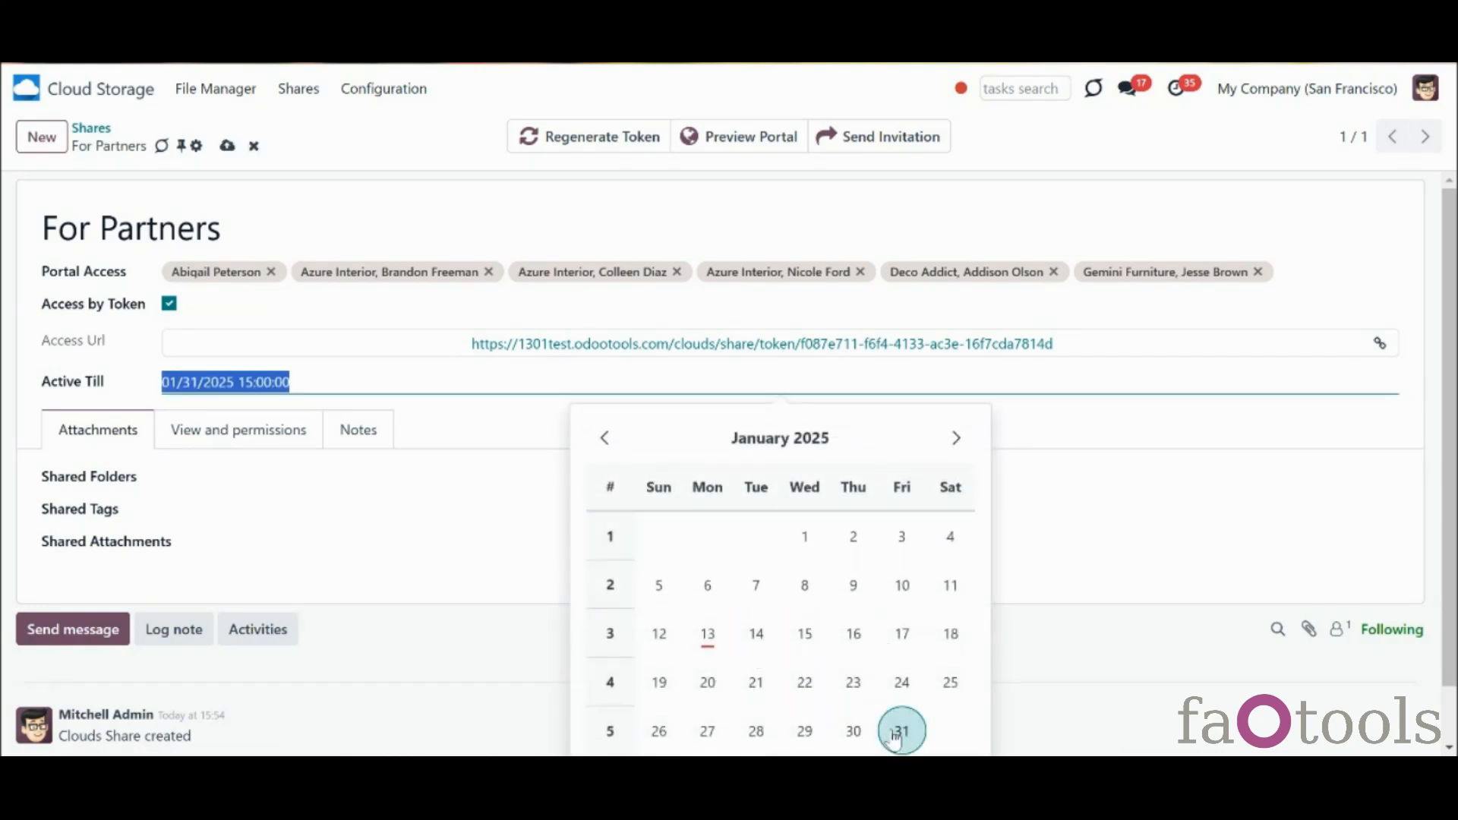
click(372, 516)
click(133, 476)
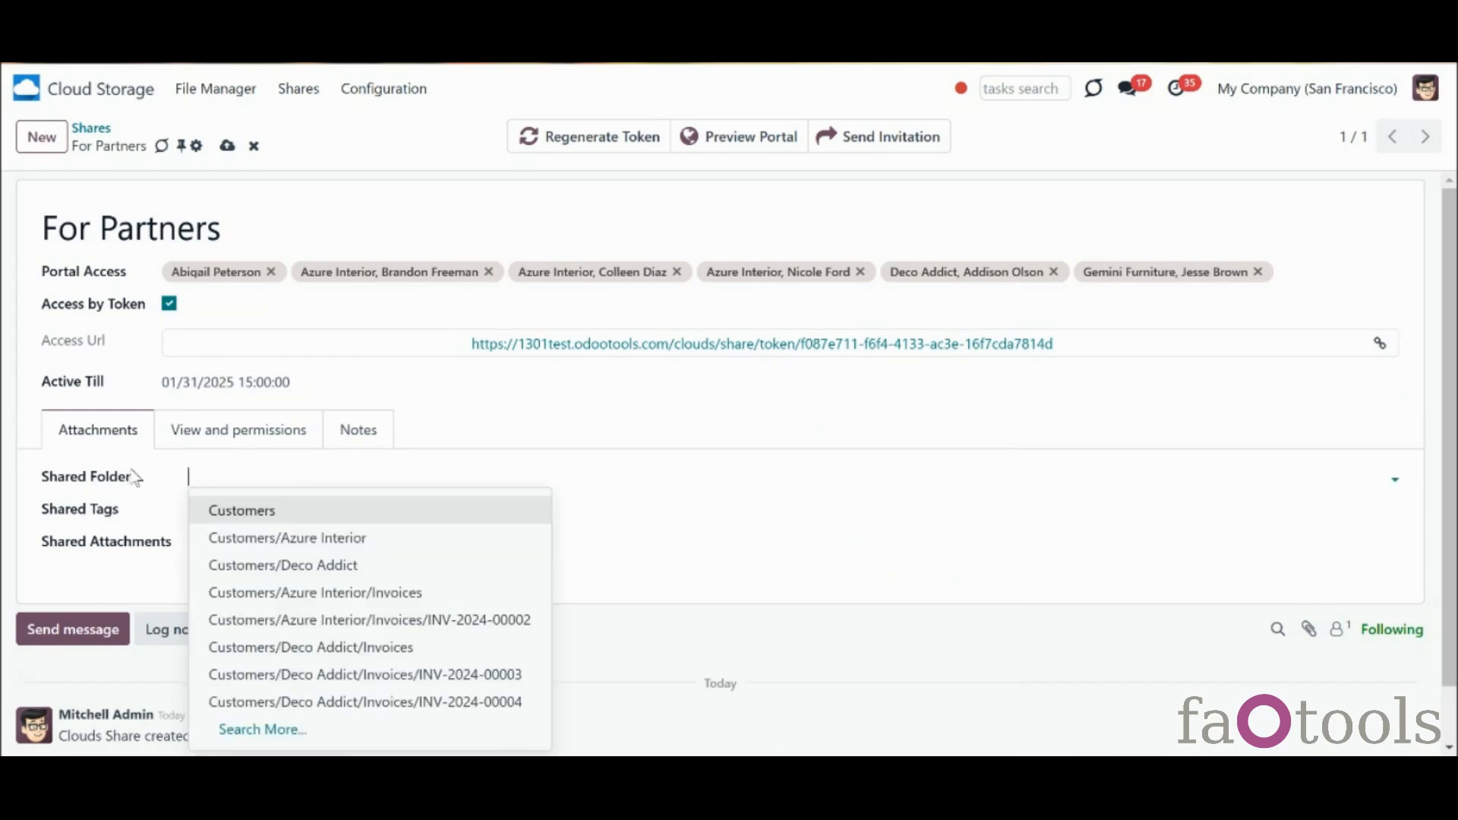
click(140, 471)
click(299, 481)
click(312, 511)
click(371, 482)
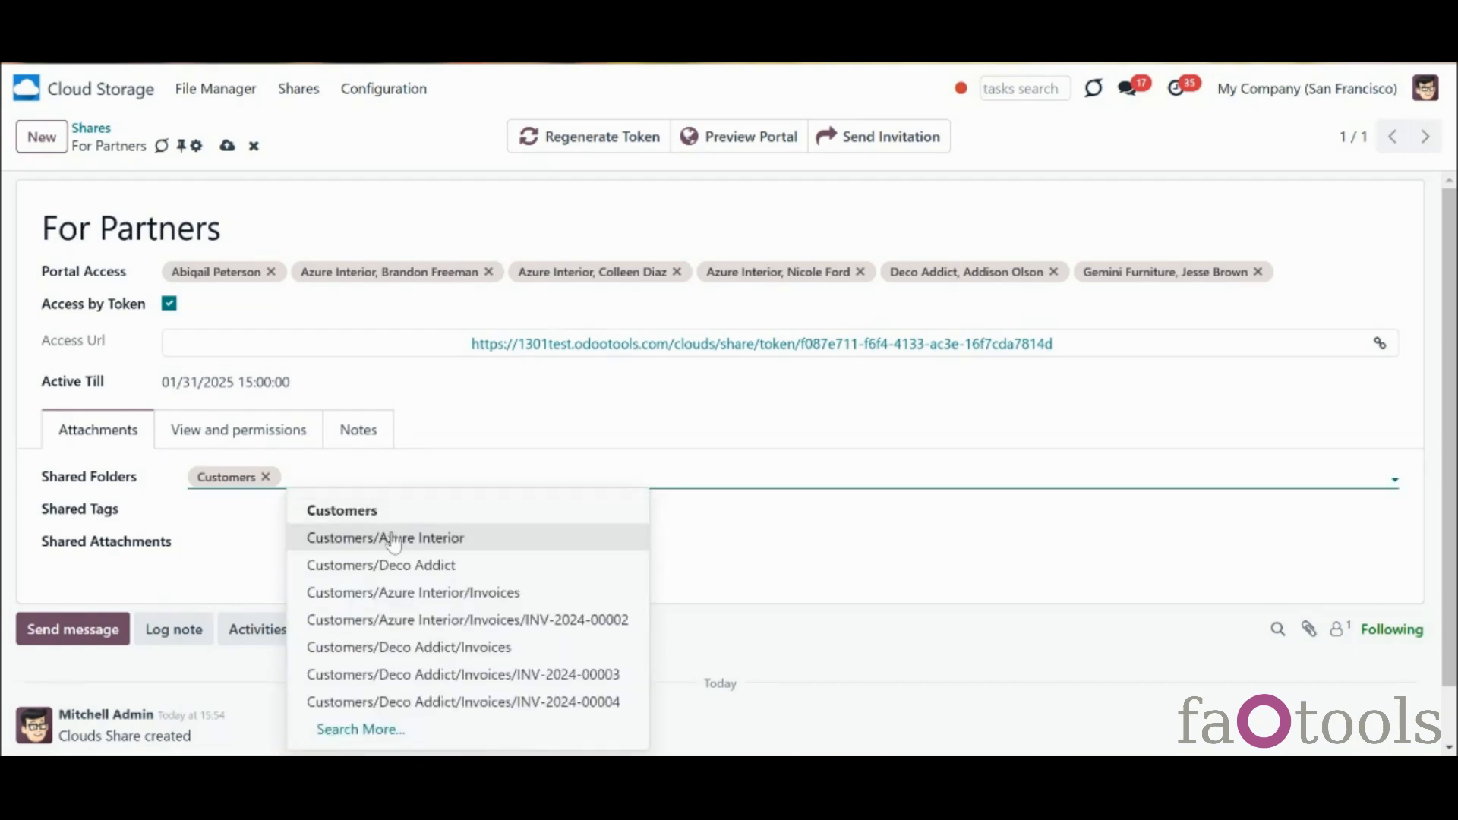
text(pr)
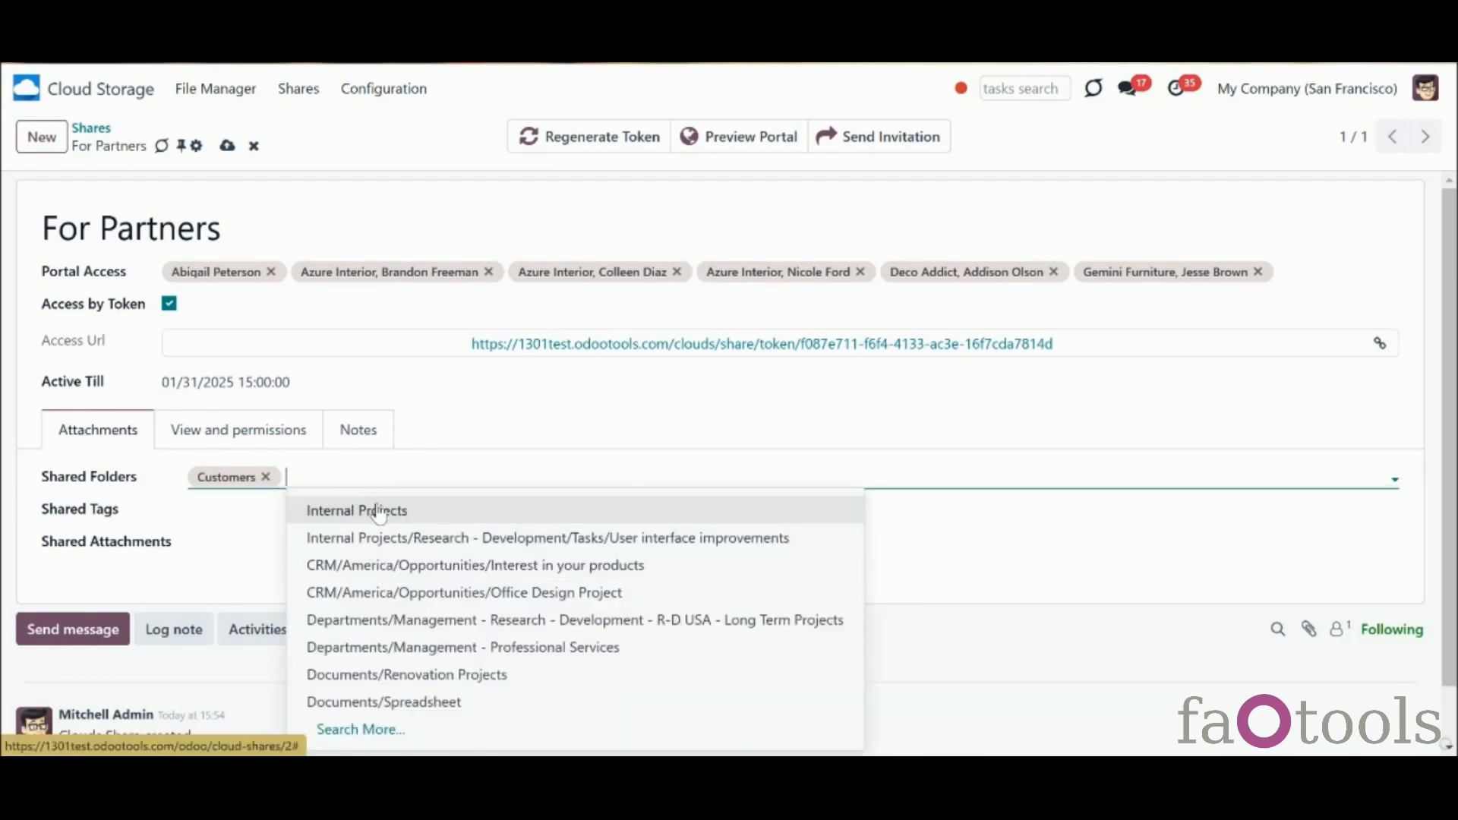
click(374, 511)
Share the HR and Legal / Contracts tags and the Untitled document attachment
click(362, 511)
click(302, 556)
click(363, 518)
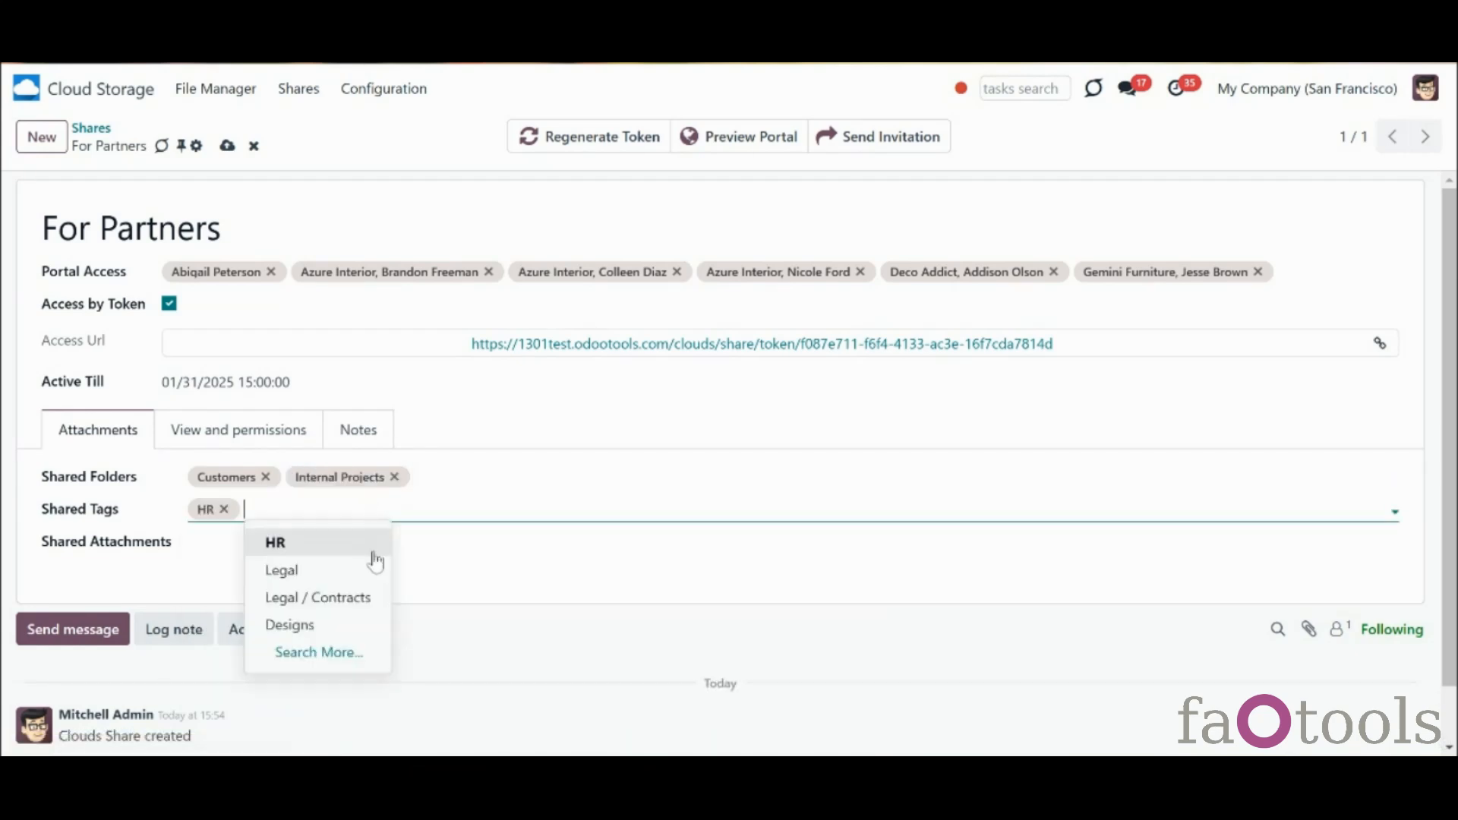
click(353, 547)
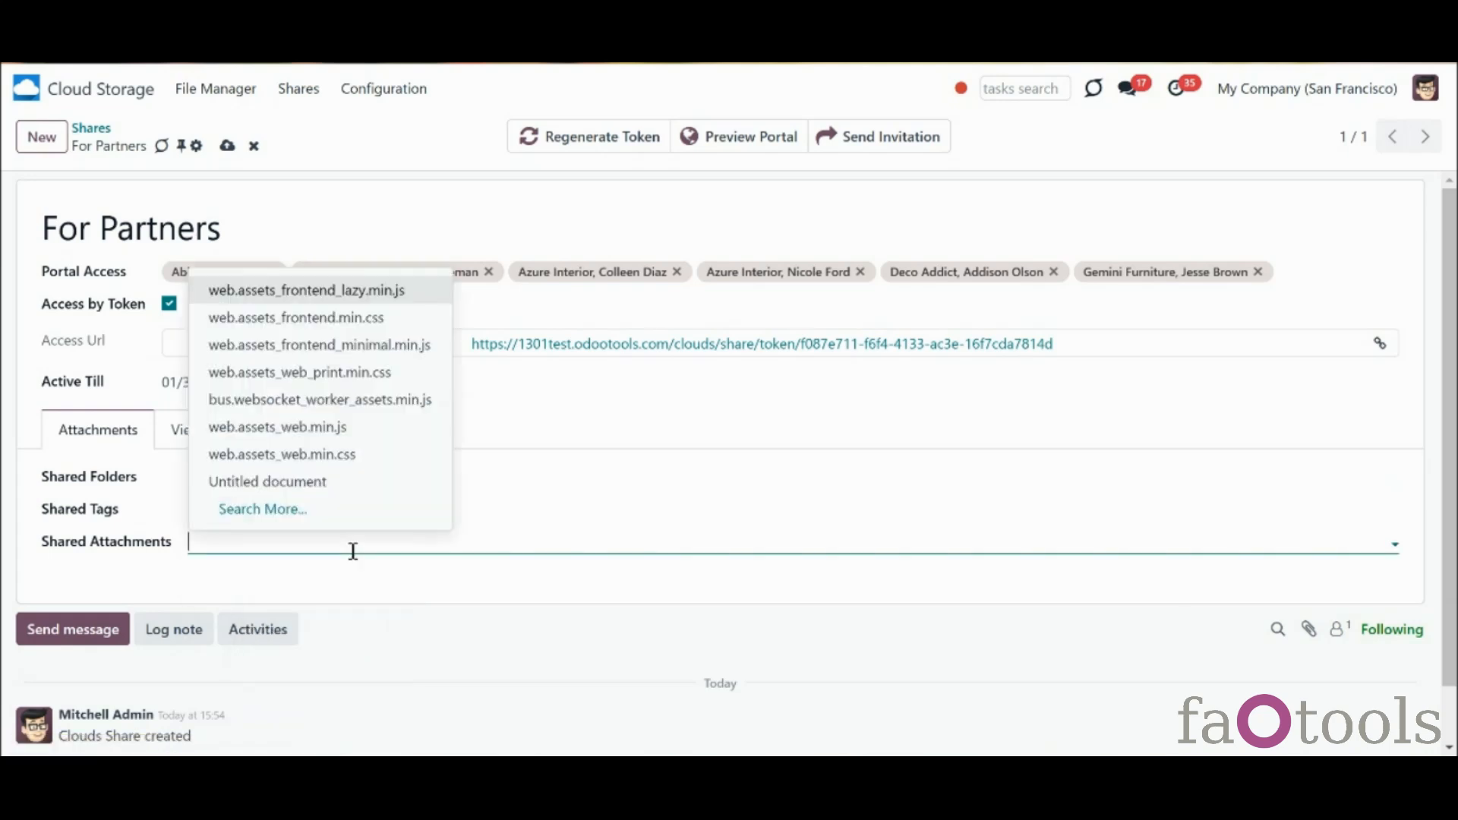
click(338, 485)
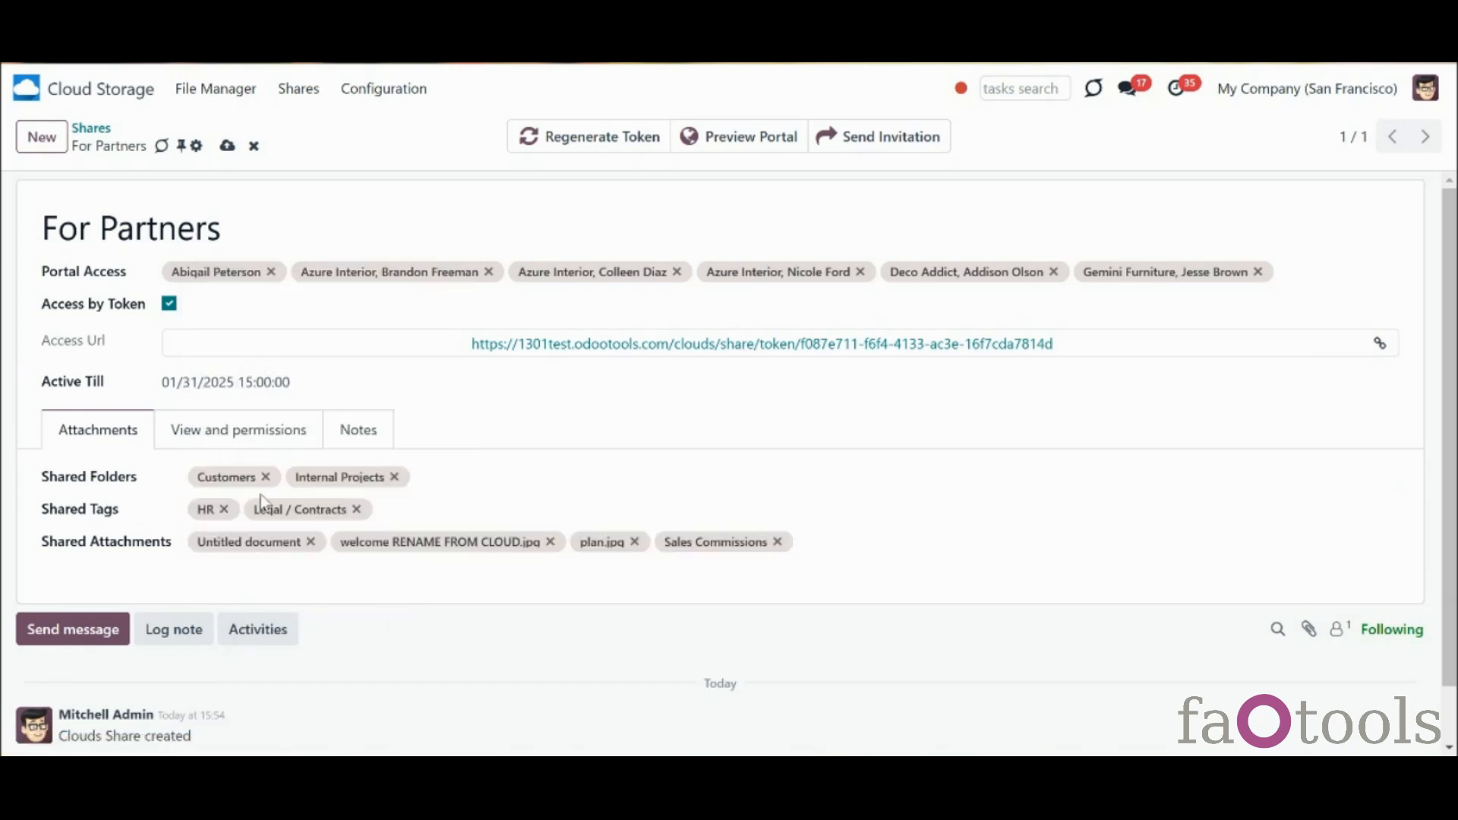
click(246, 440)
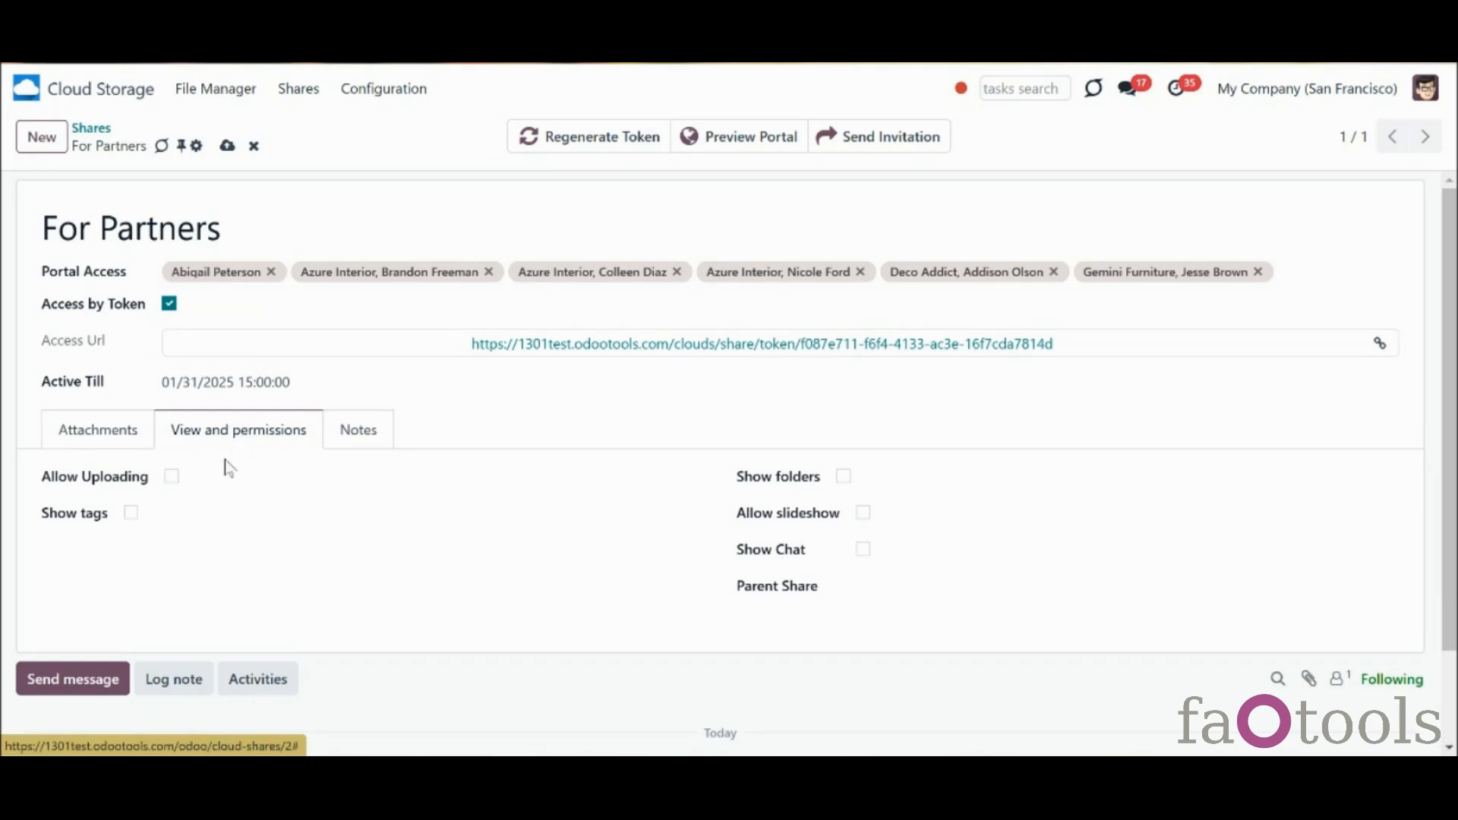
Allow portal uploads into Customers, show tags and folders, and let users add and search tags
click(171, 476)
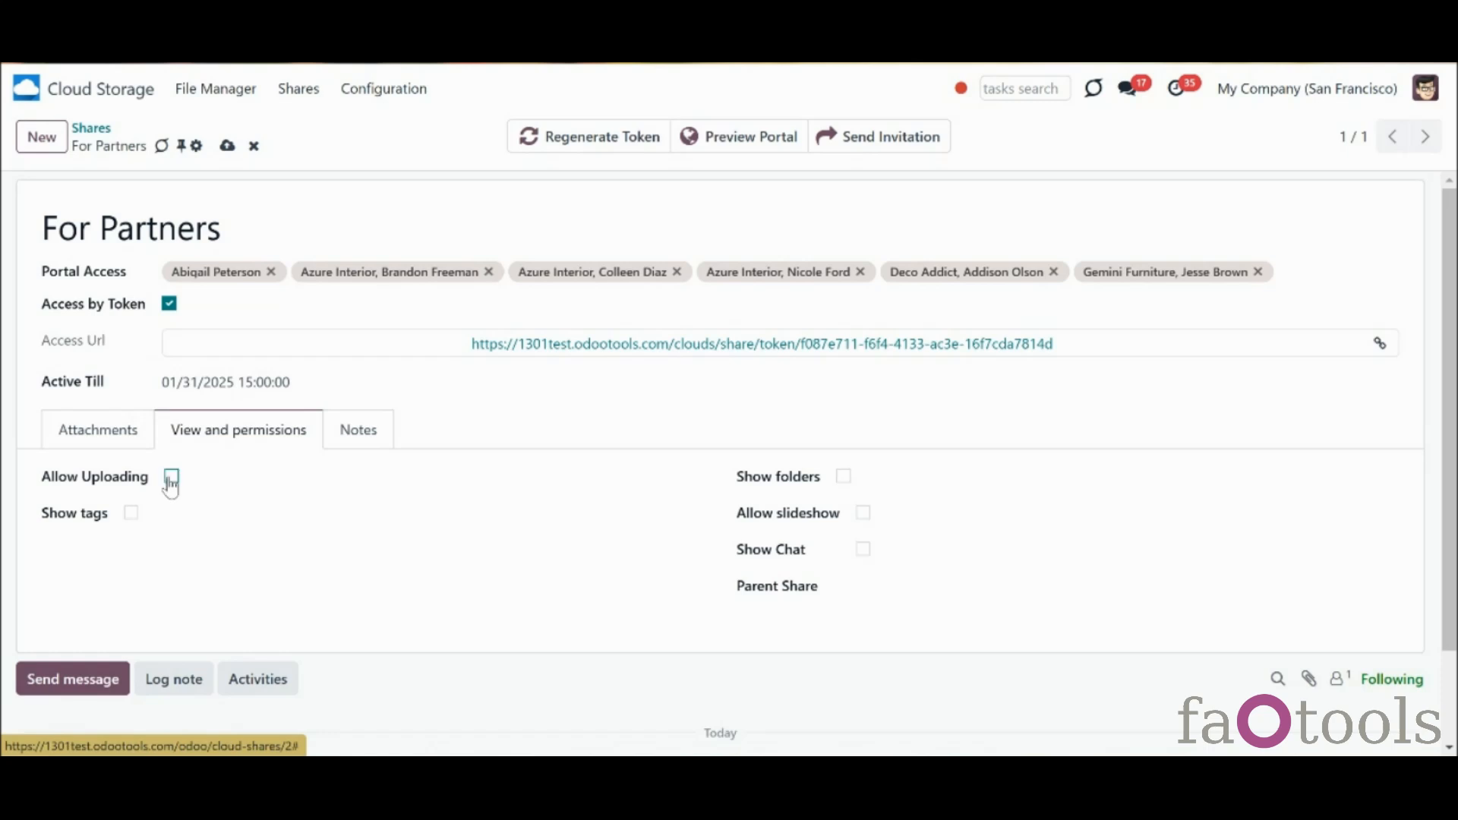
click(262, 509)
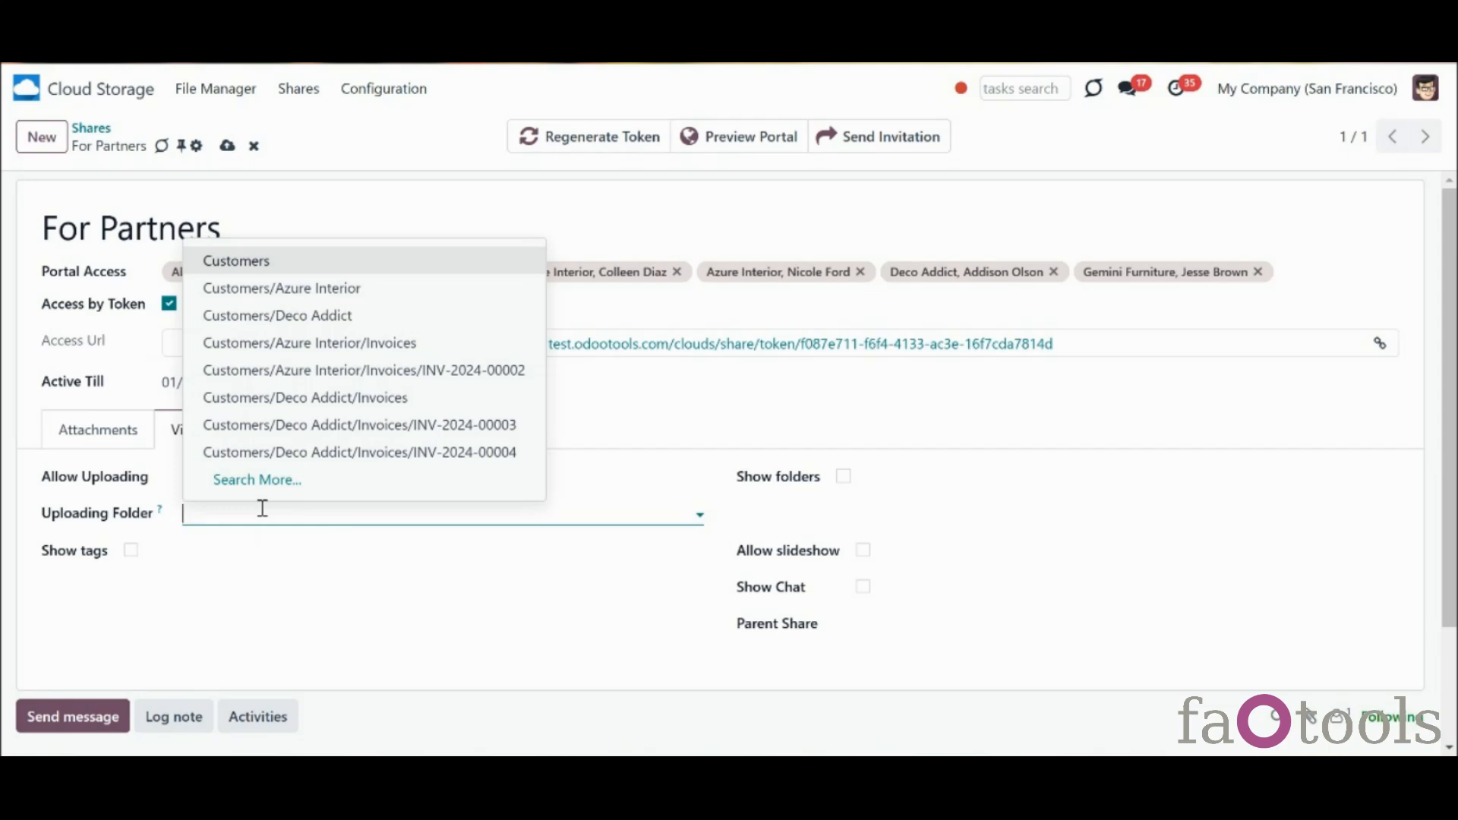
click(263, 260)
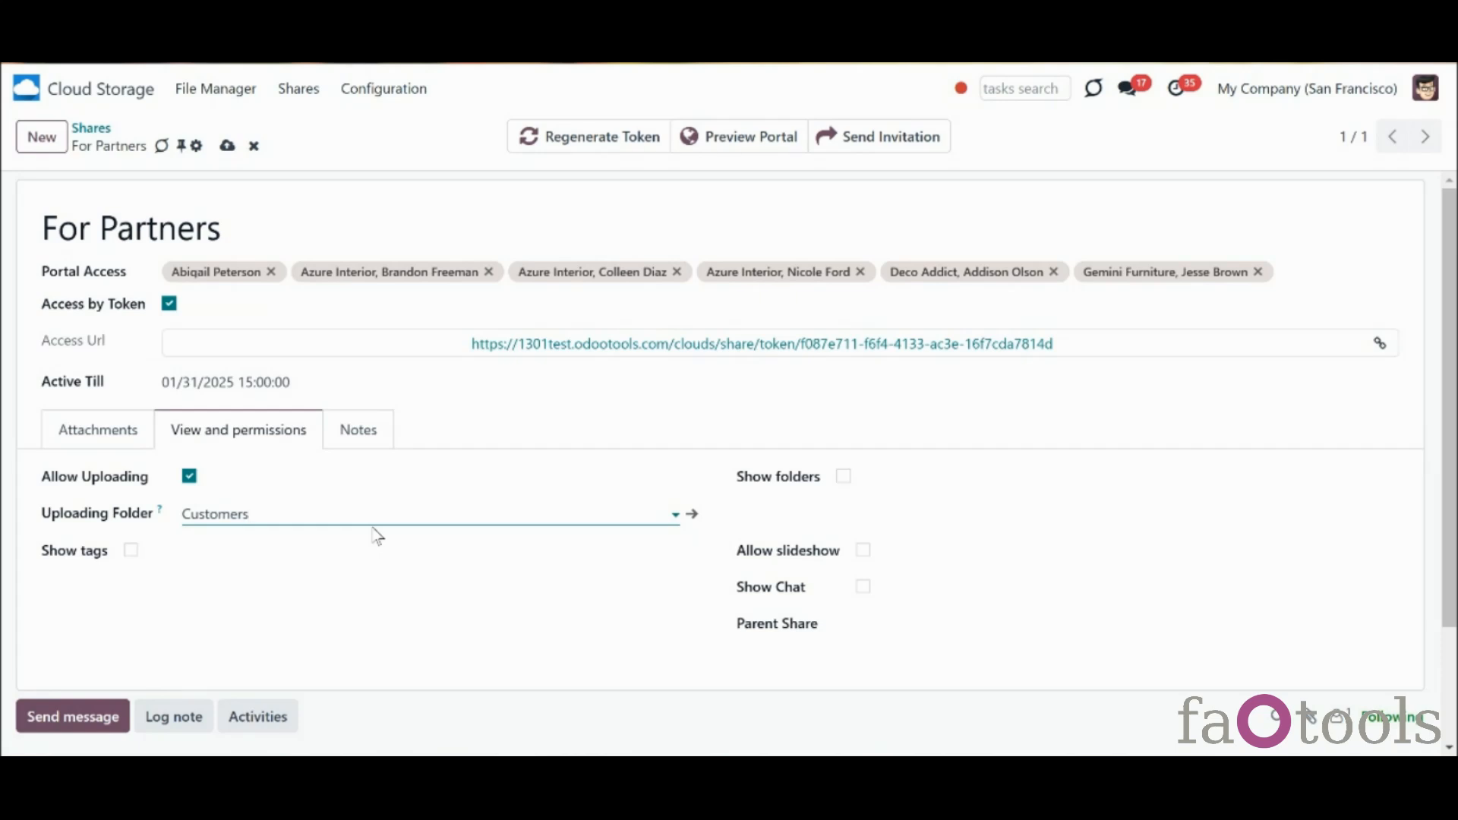
click(132, 552)
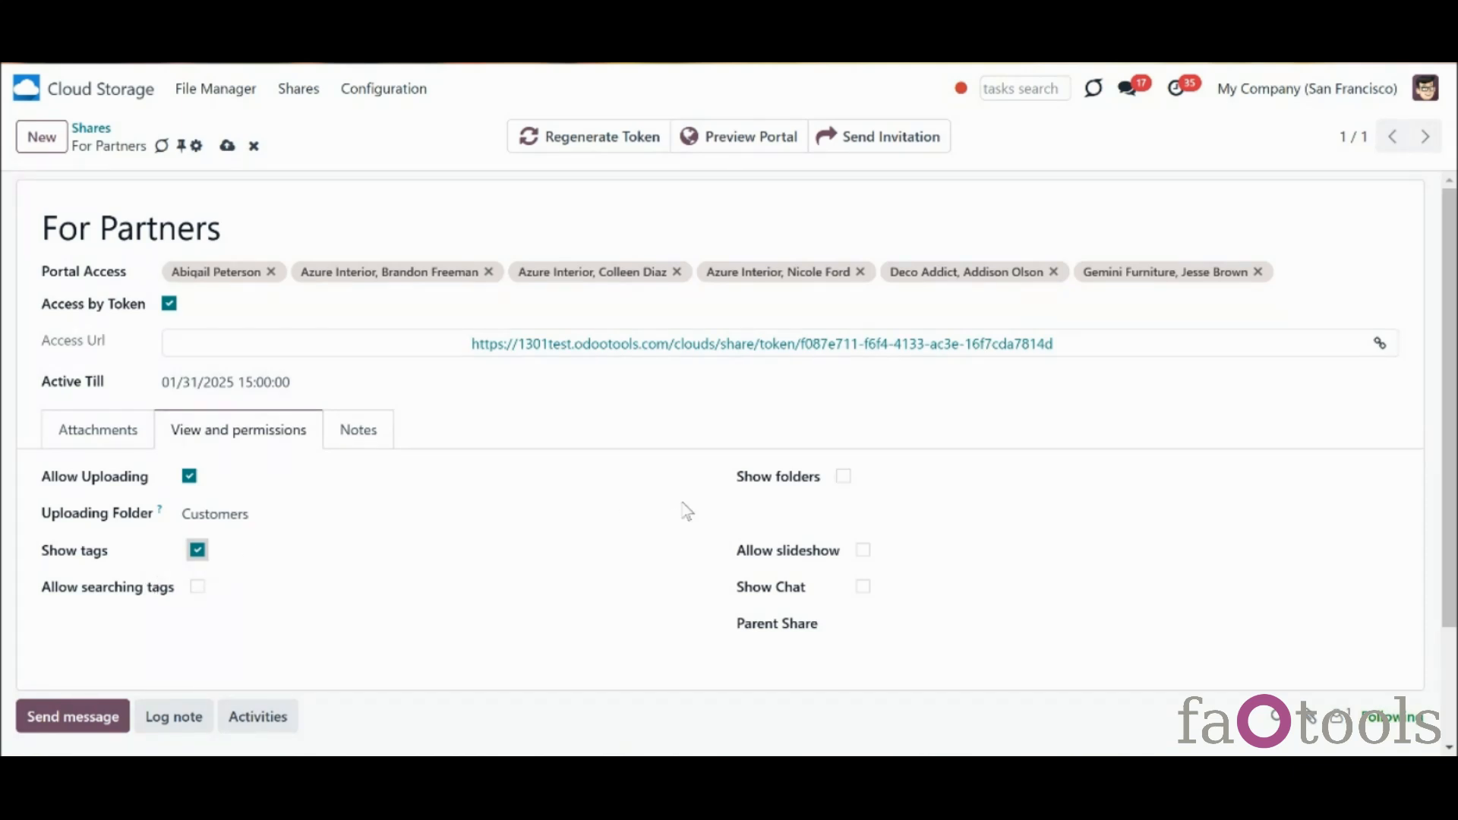
click(844, 478)
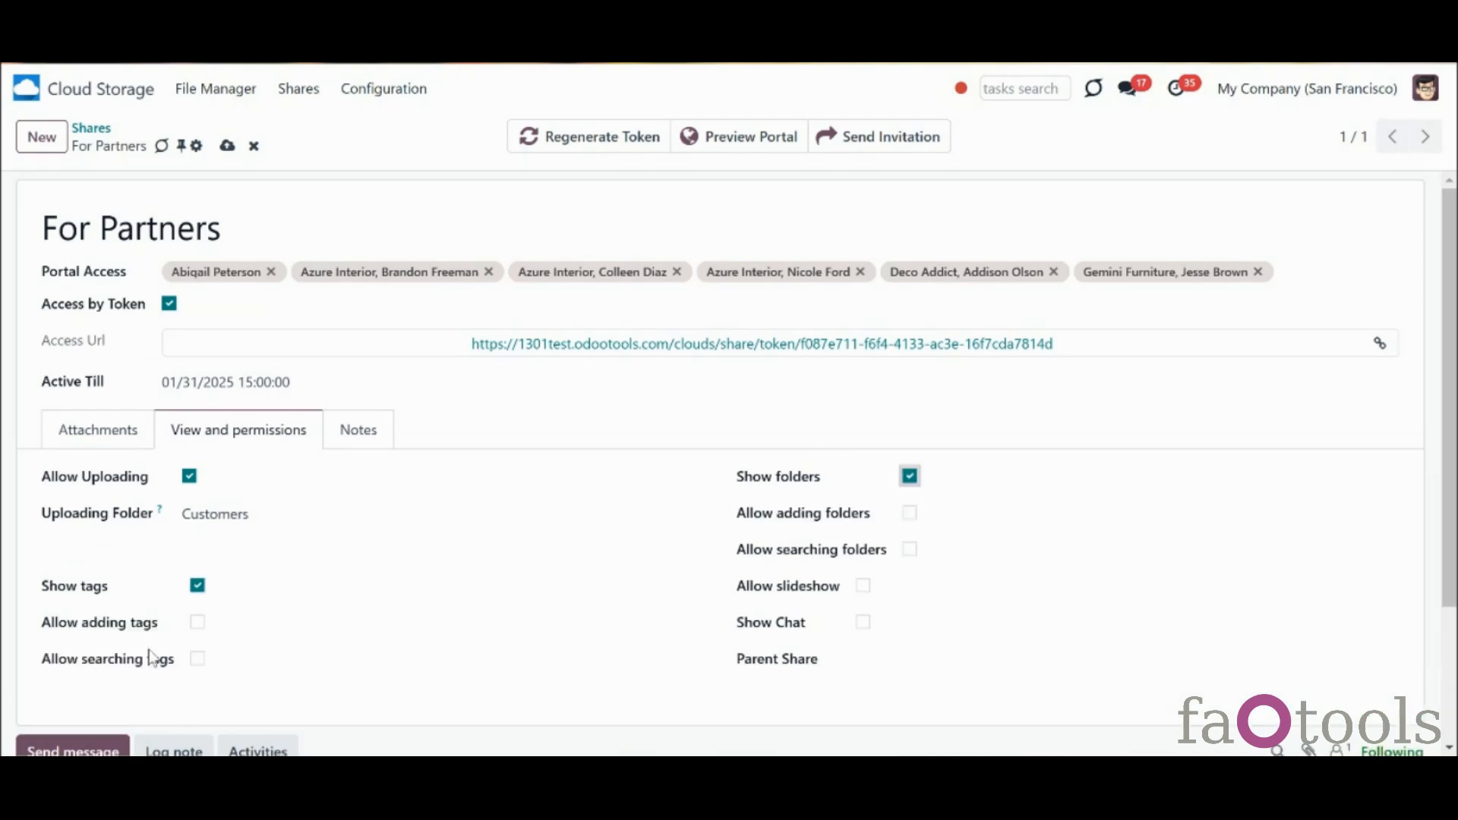
click(198, 623)
click(197, 660)
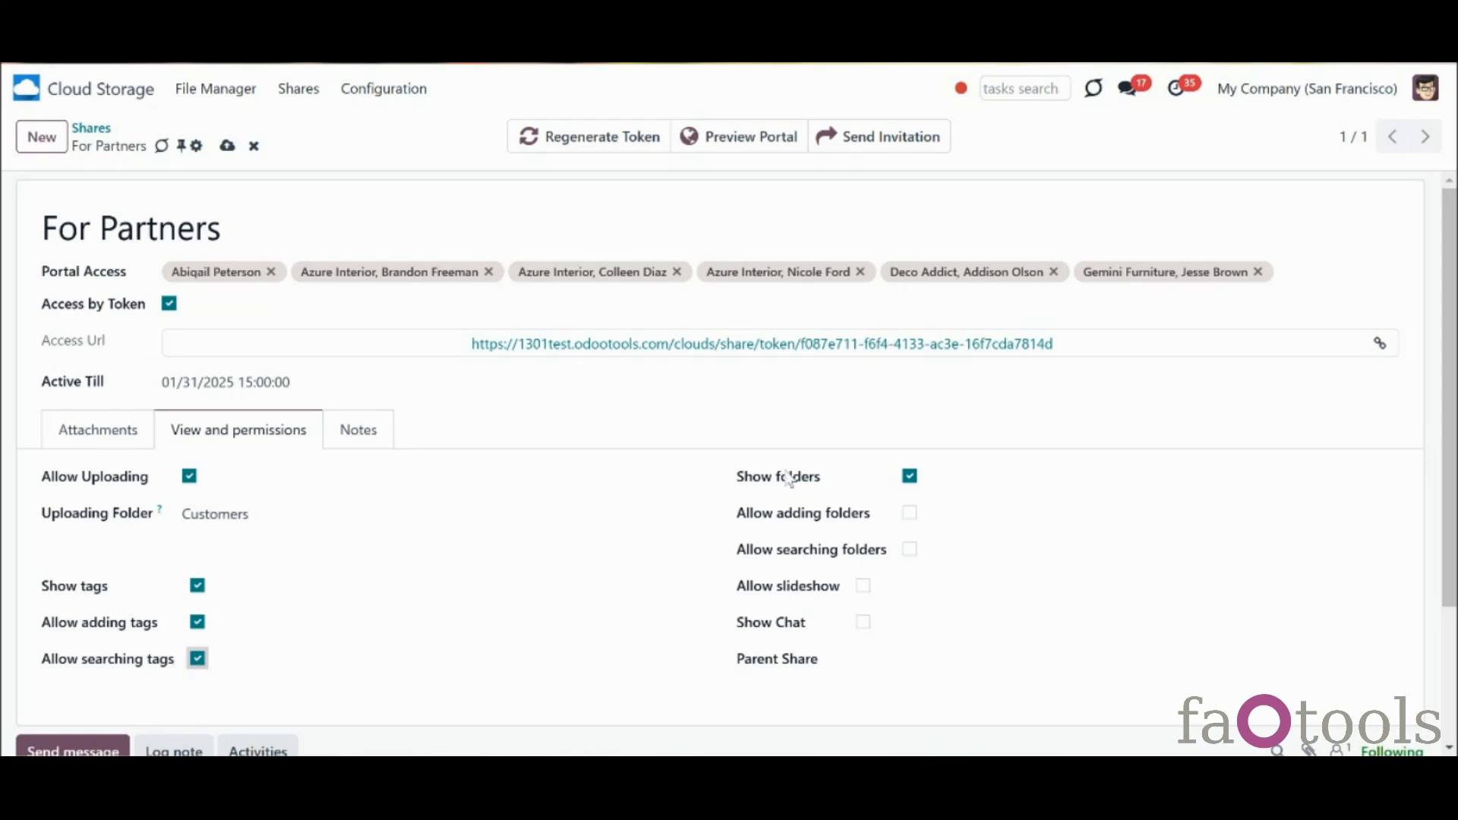
Let share users add and search folders, view slideshows and use chat
click(911, 514)
click(910, 550)
click(864, 585)
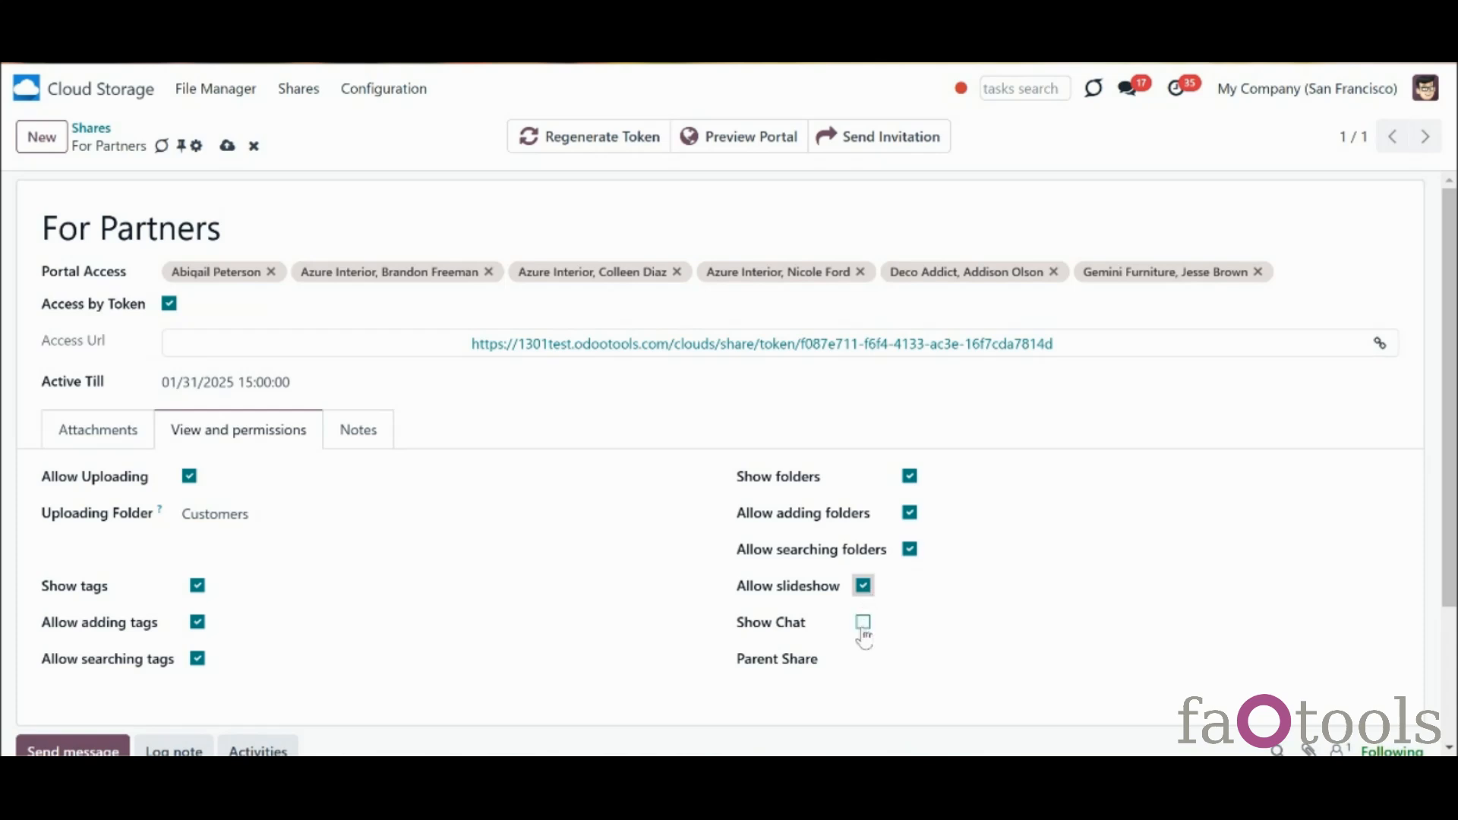
click(863, 623)
click(877, 665)
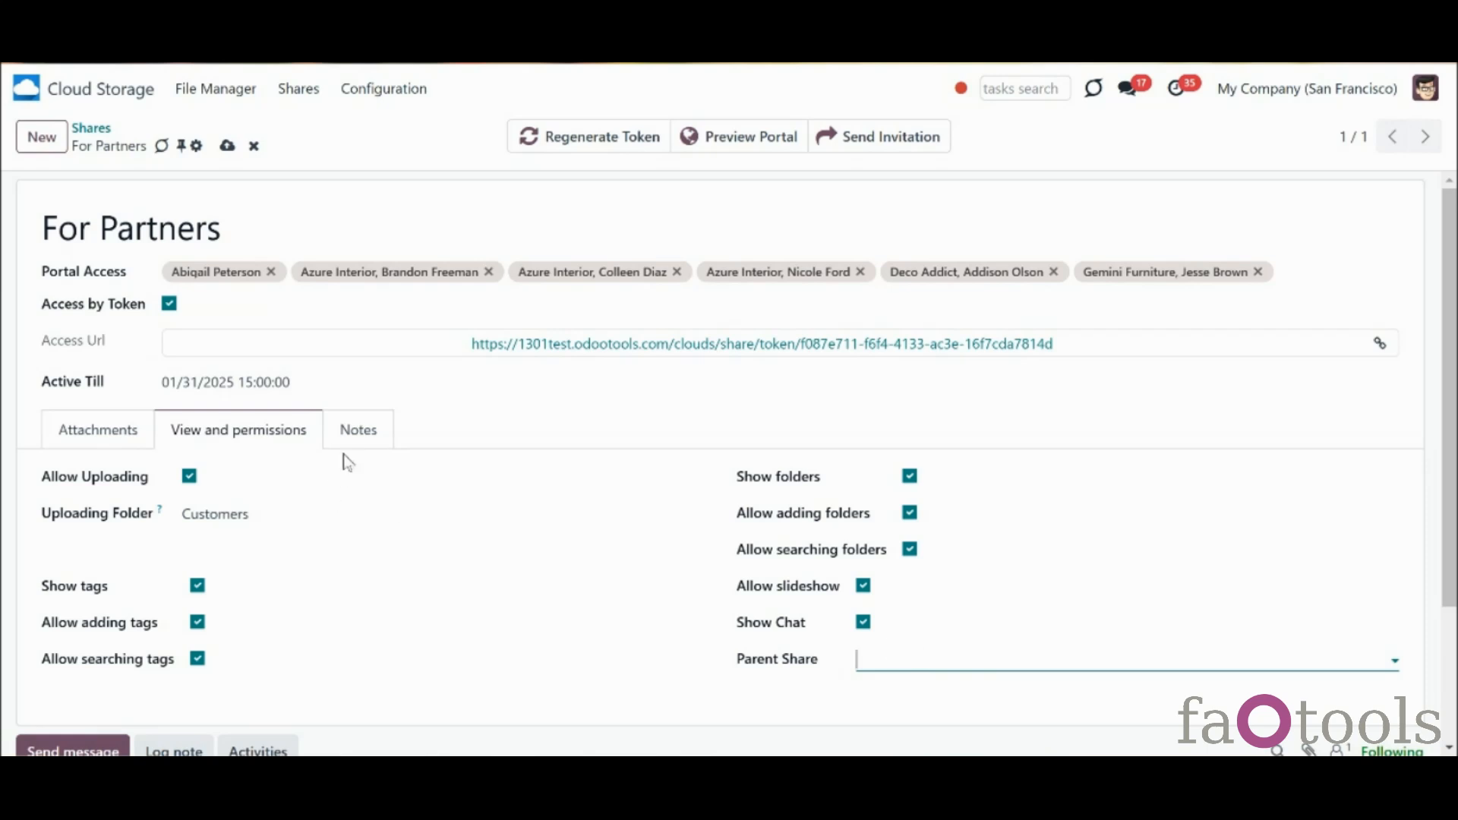
click(355, 438)
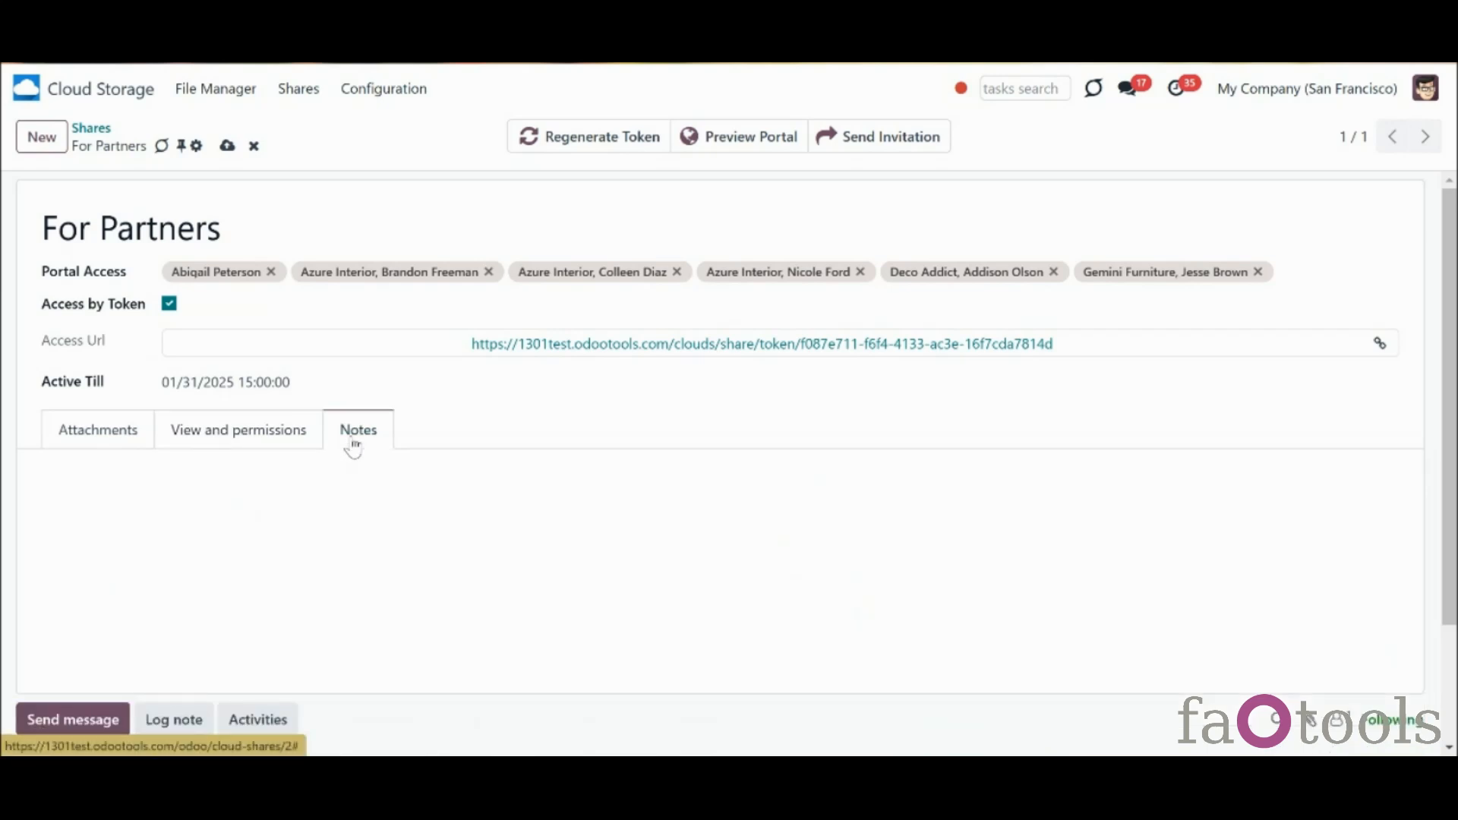
Give the For Partners share the note 'A share for our partners' and save it
click(286, 495)
text(A share for our partners)
click(227, 148)
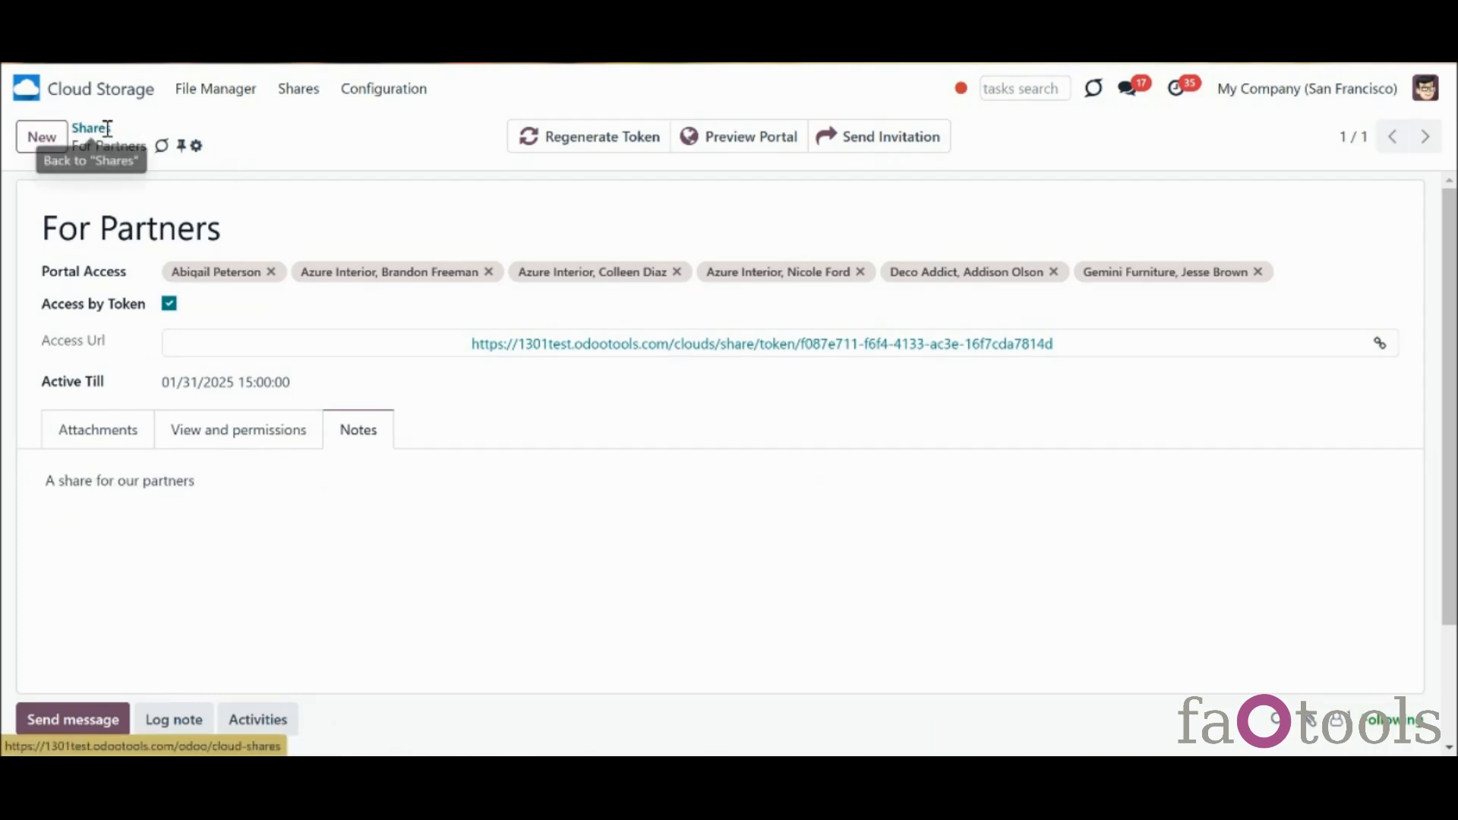
In the File Manager, search shares for 'for', filter files by For Partners, then clear the filter
click(210, 95)
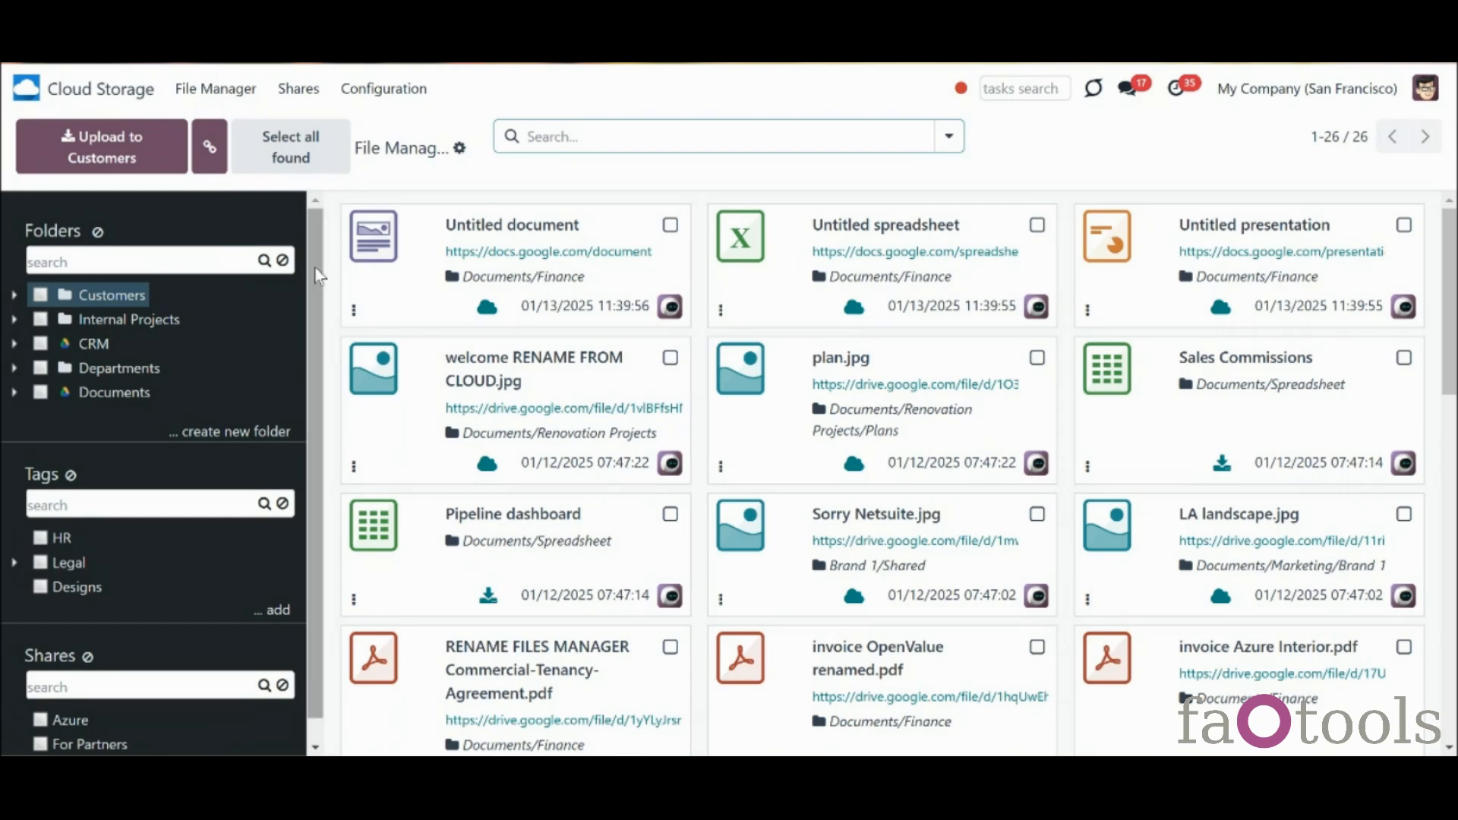
scroll(310, 304, down, 1)
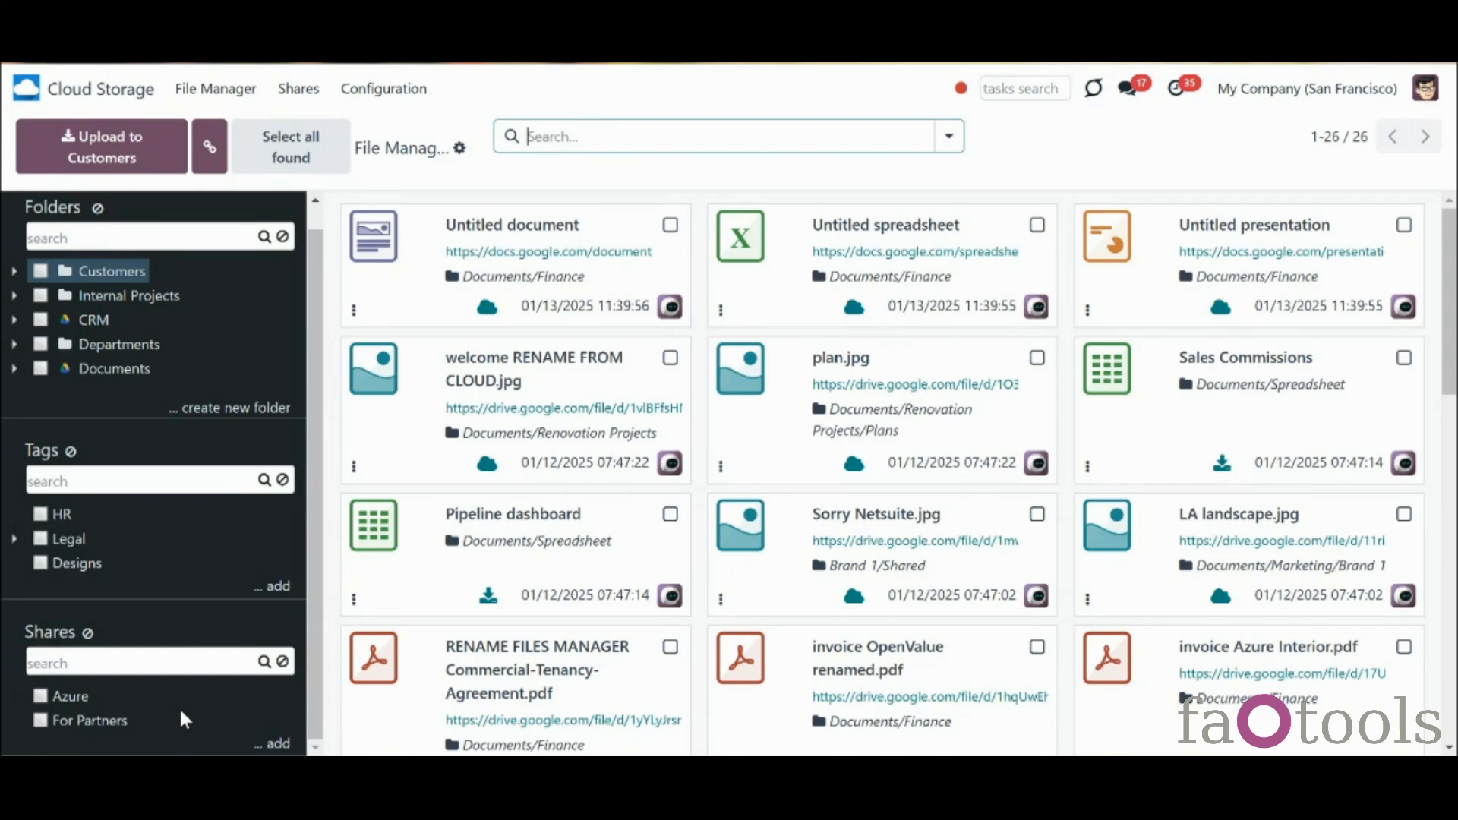
click(161, 664)
text(for)
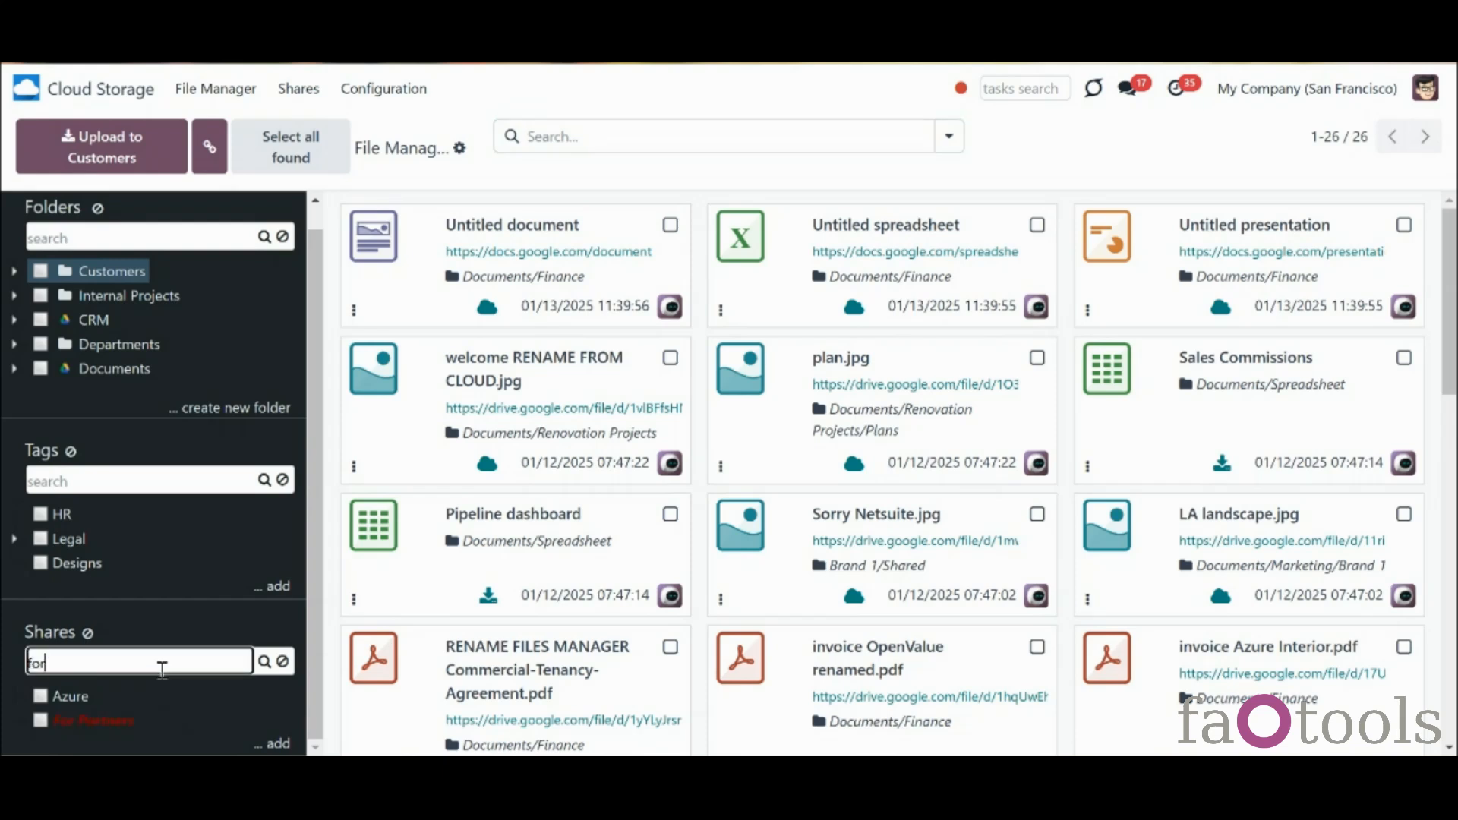
click(282, 660)
click(41, 719)
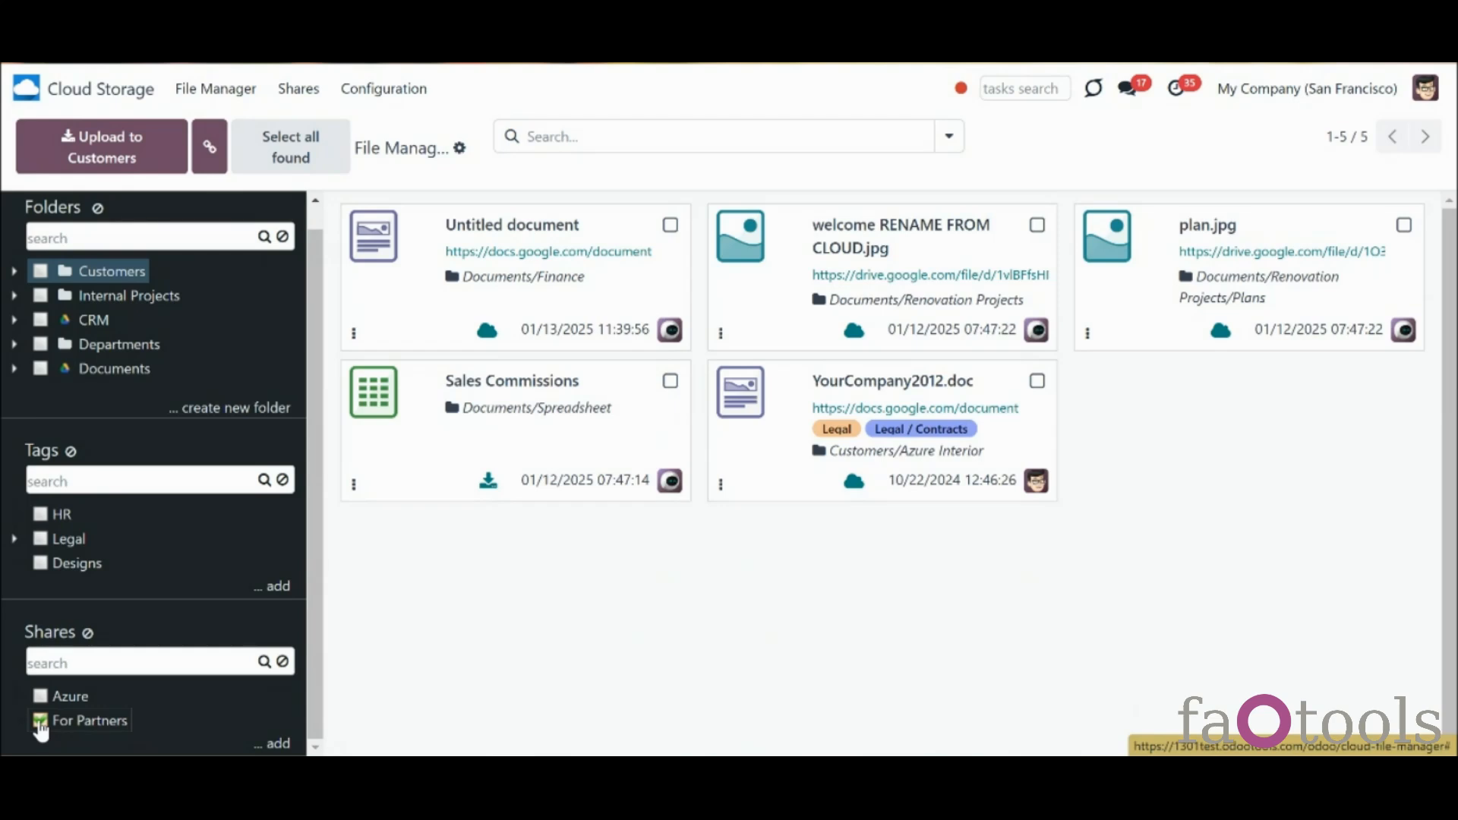
click(40, 721)
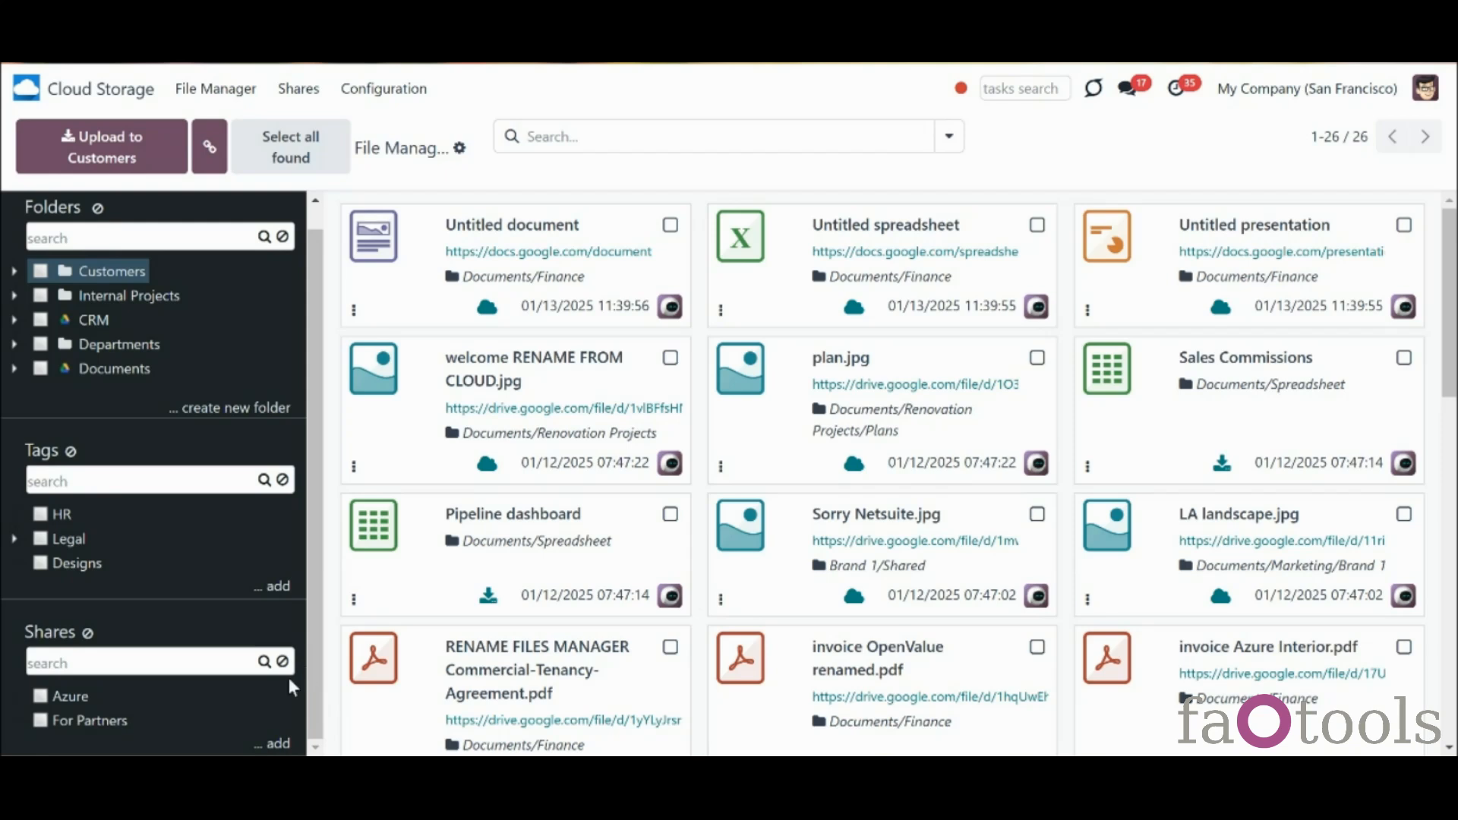
Add a new share named 'New'
click(278, 741)
text(New node)
key(Return)
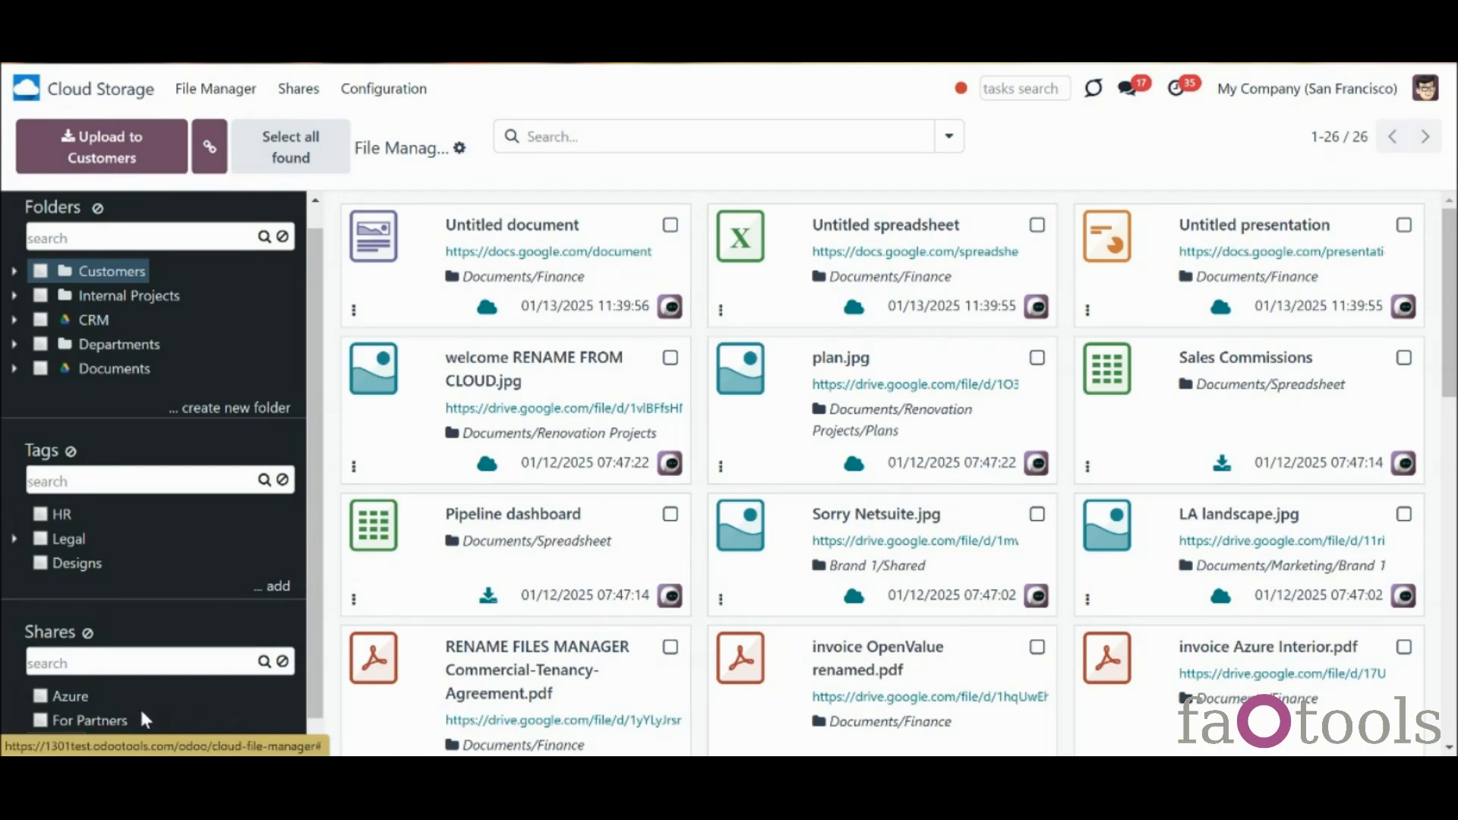
right_click(88, 713)
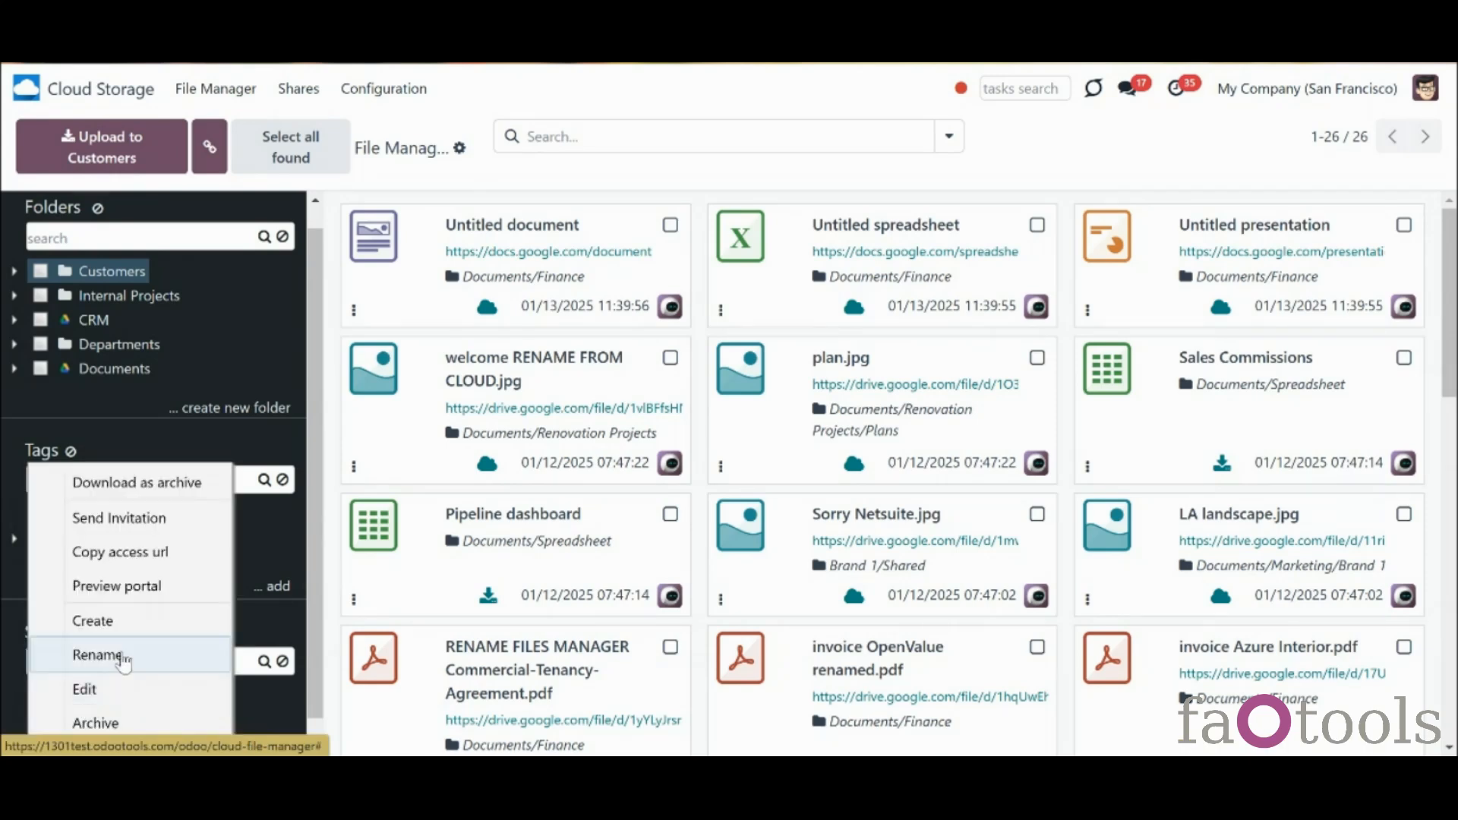
click(220, 518)
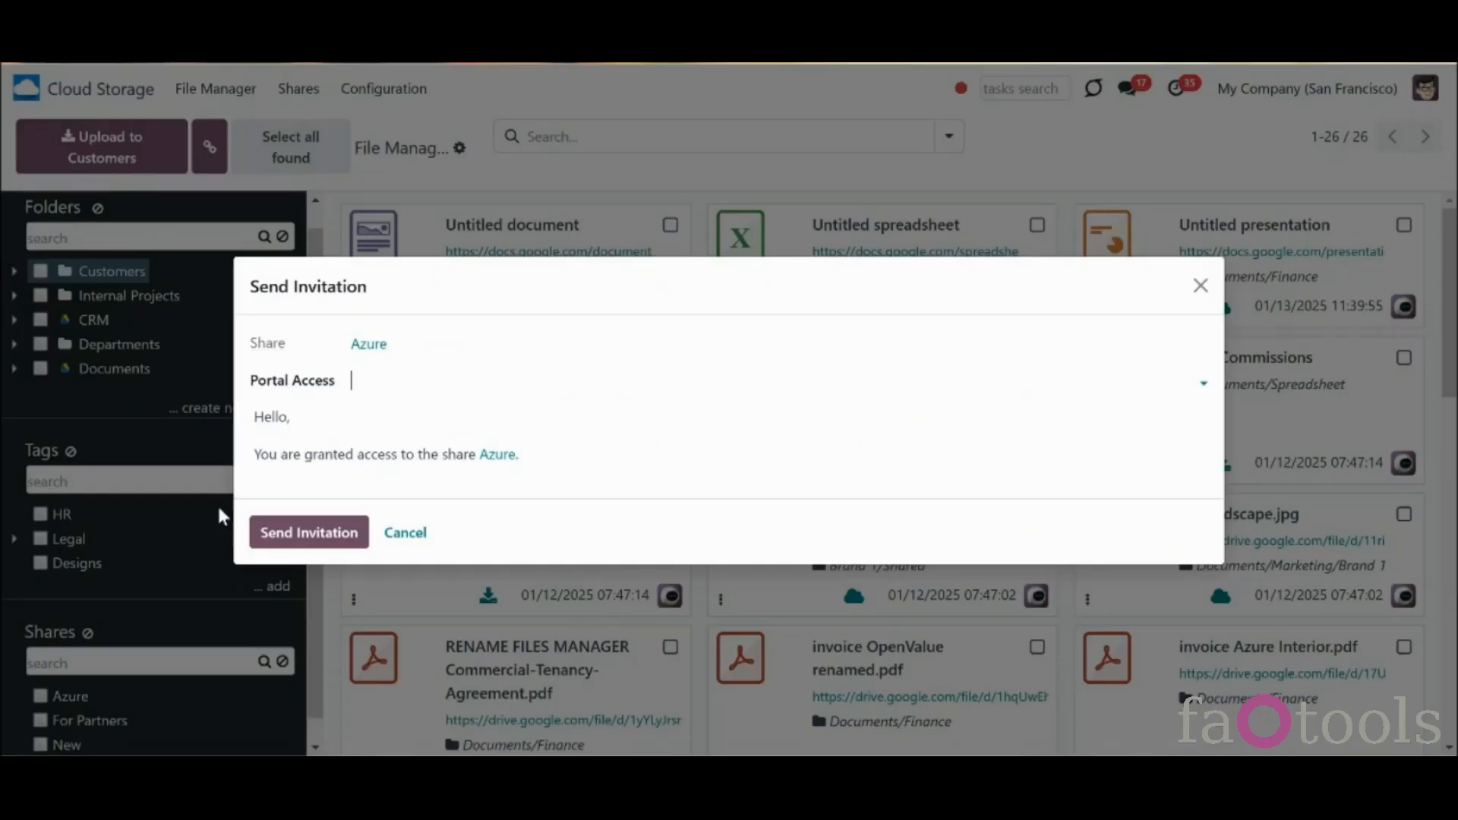
click(423, 379)
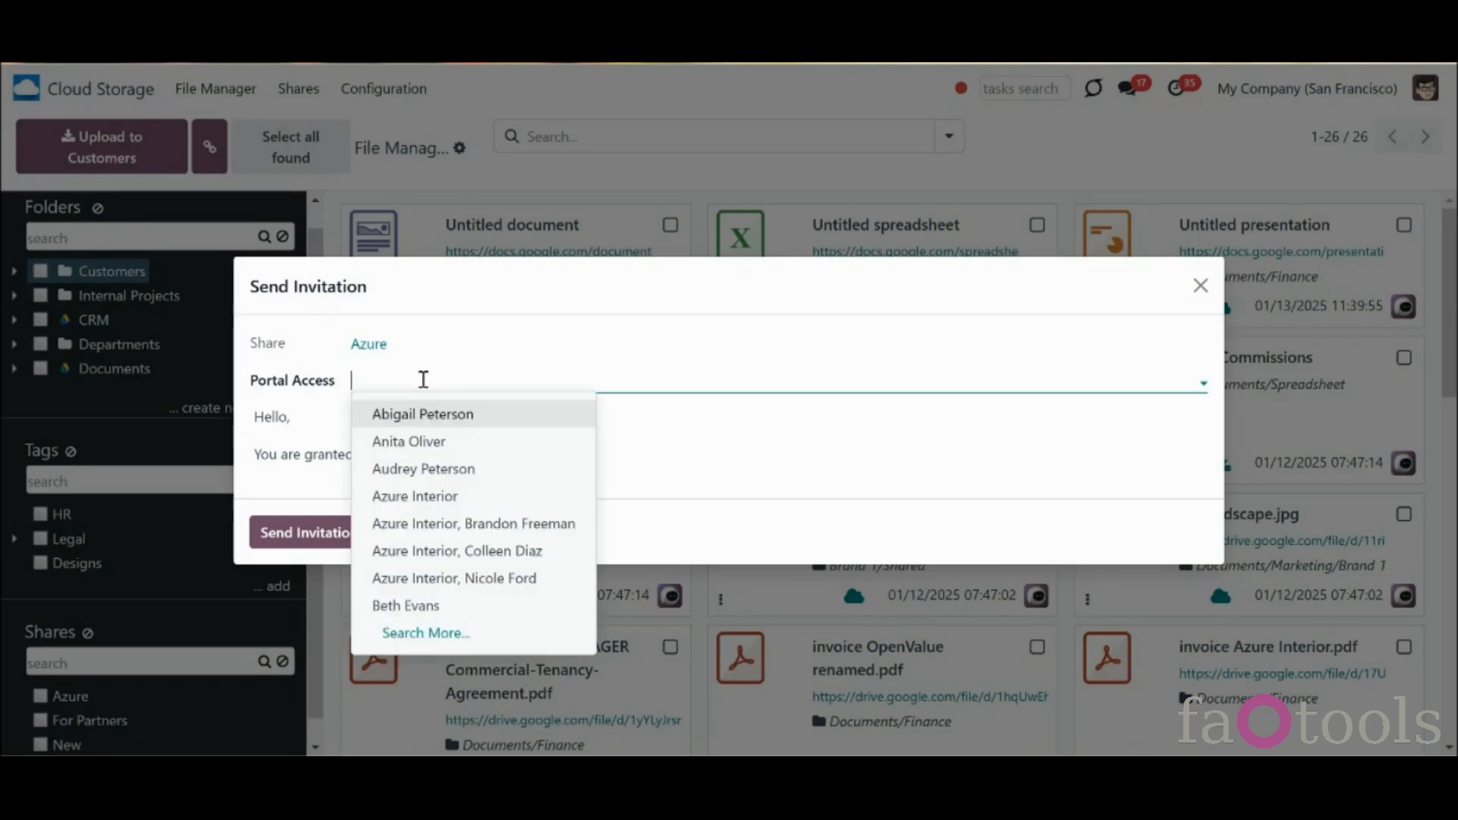
click(320, 429)
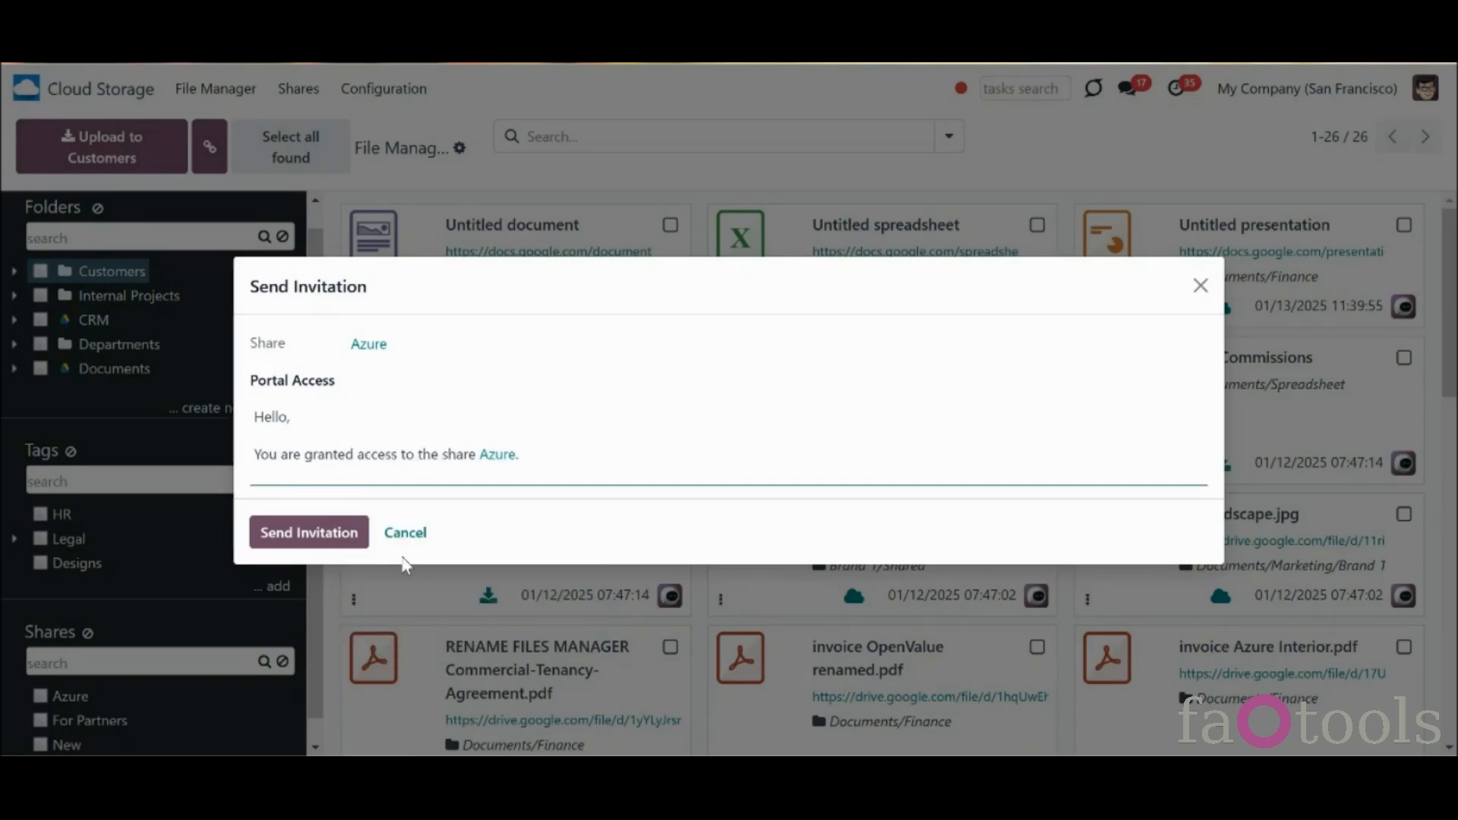
click(403, 532)
right_click(93, 696)
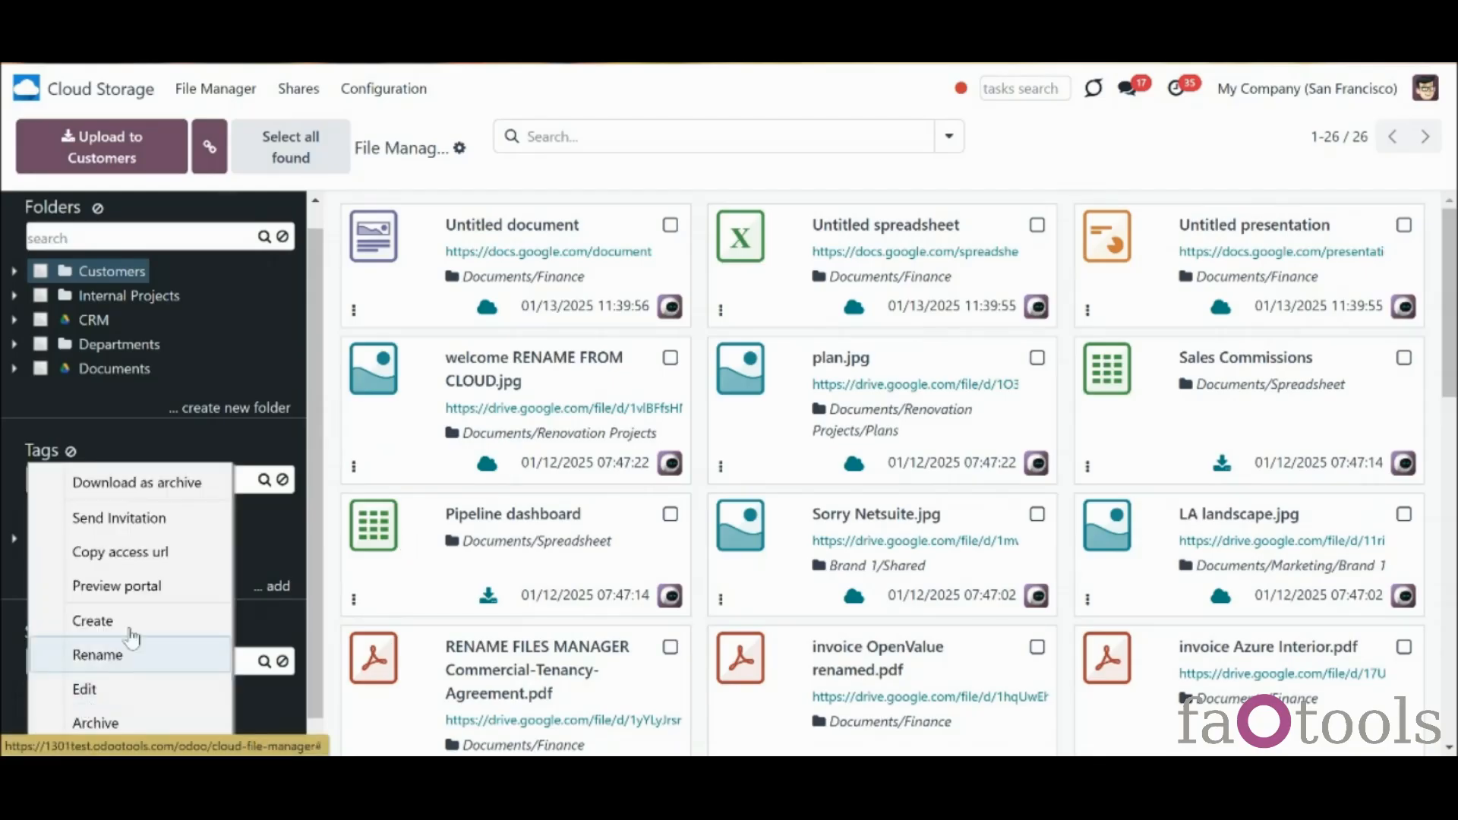
click(189, 588)
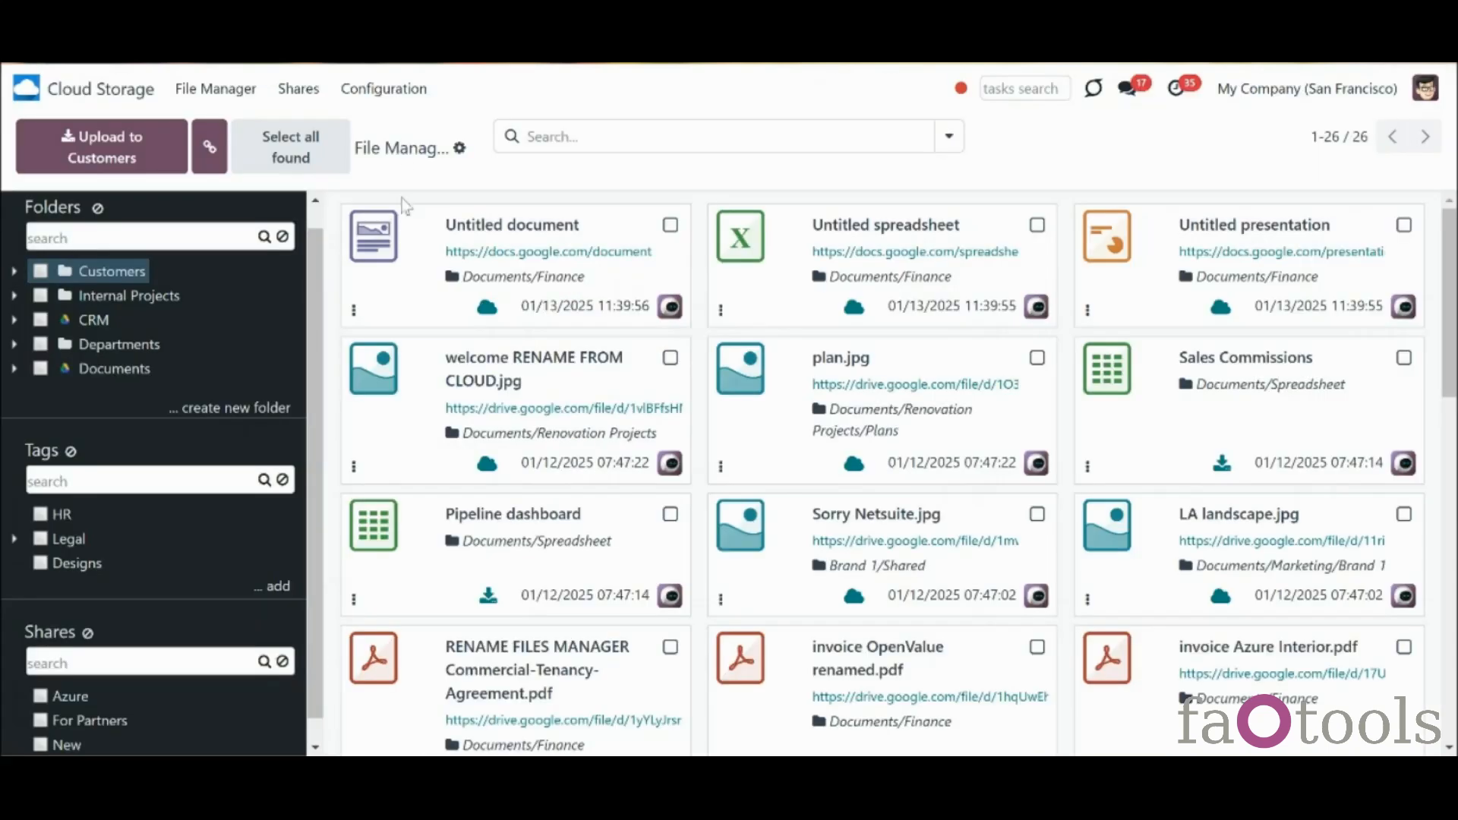
right_click(65, 710)
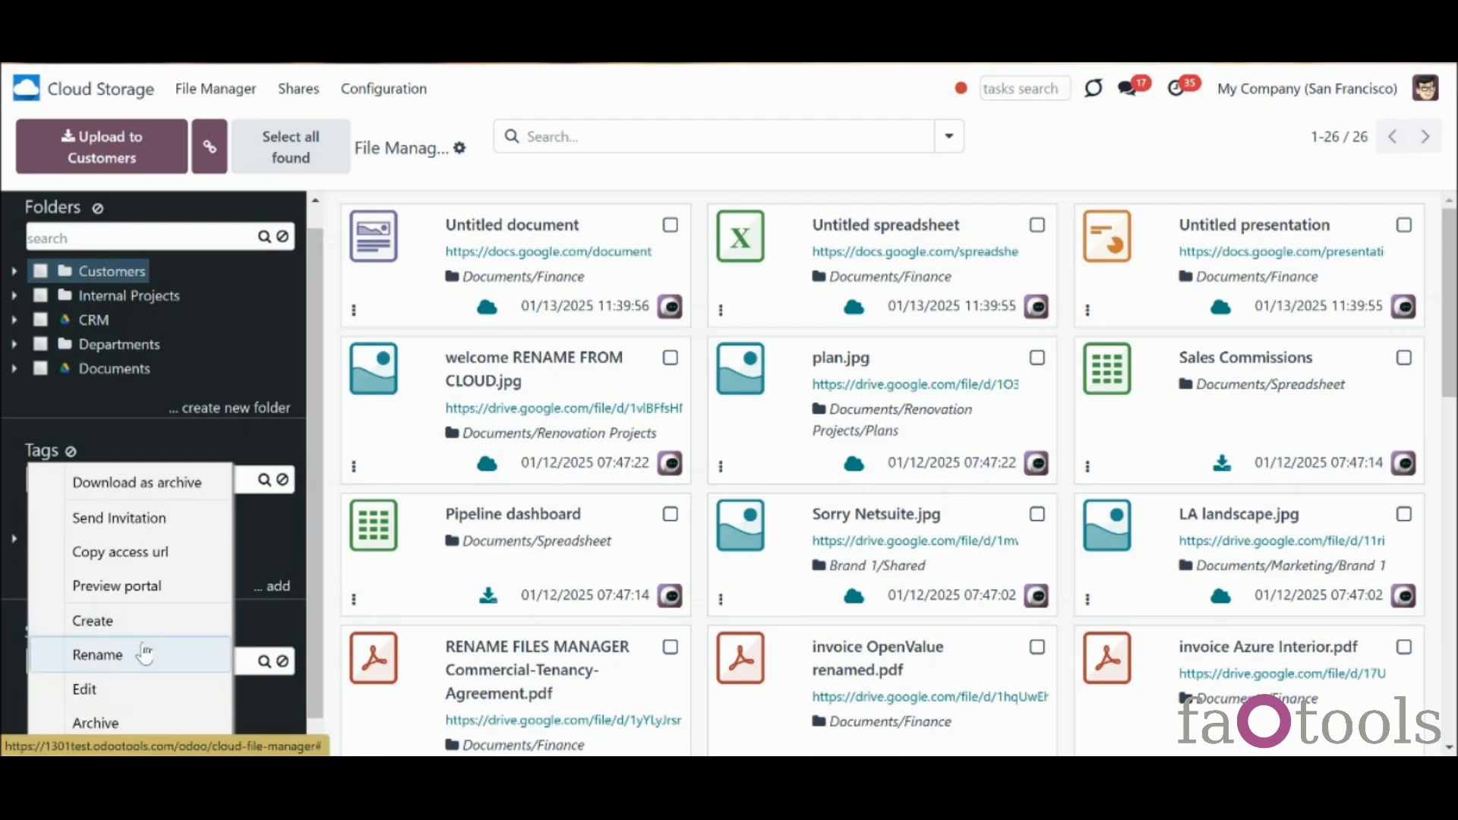
Review the Azure share's settings and permissions without saving, then archive the New share
click(145, 693)
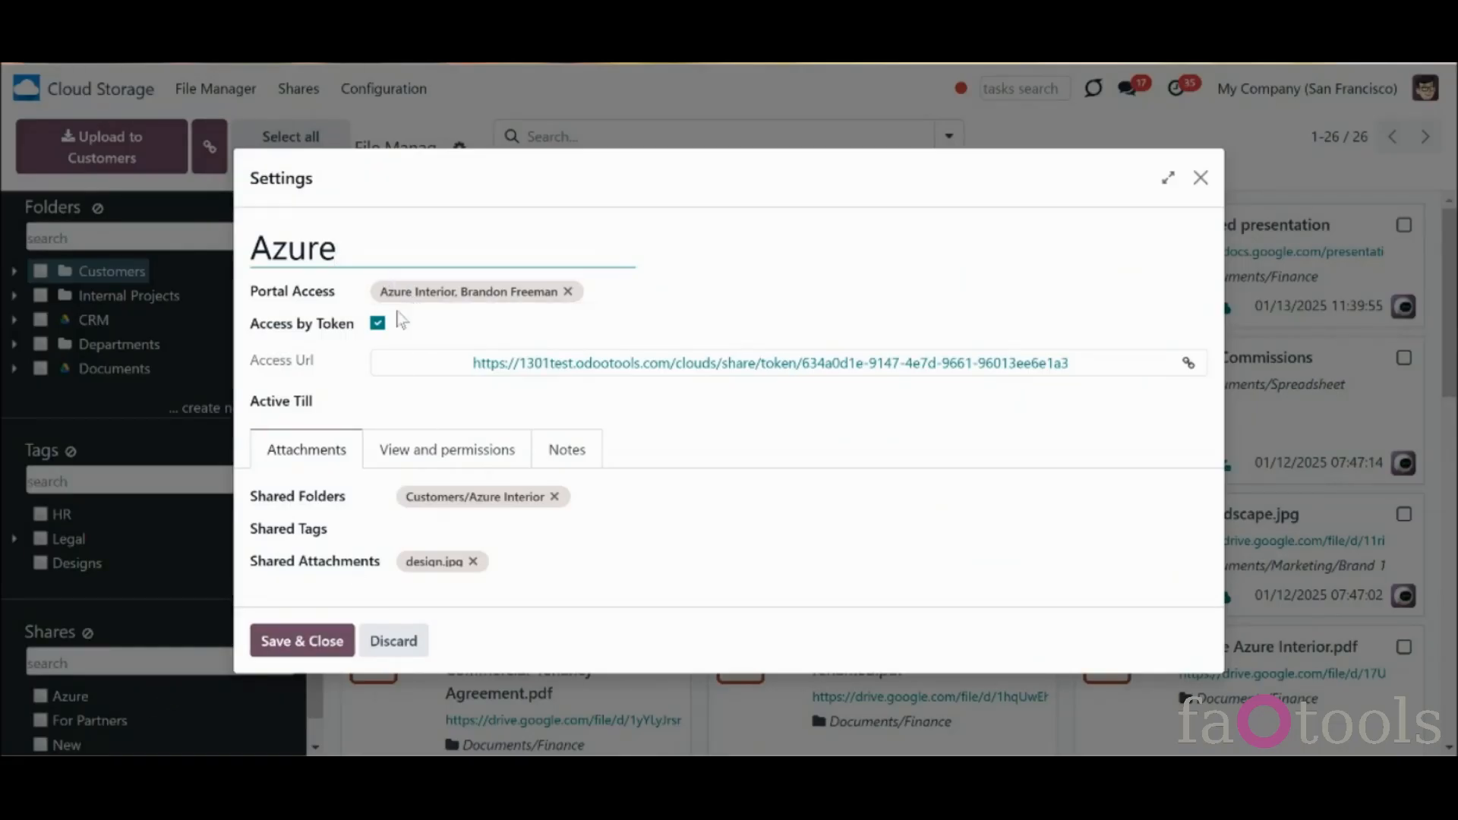
click(406, 452)
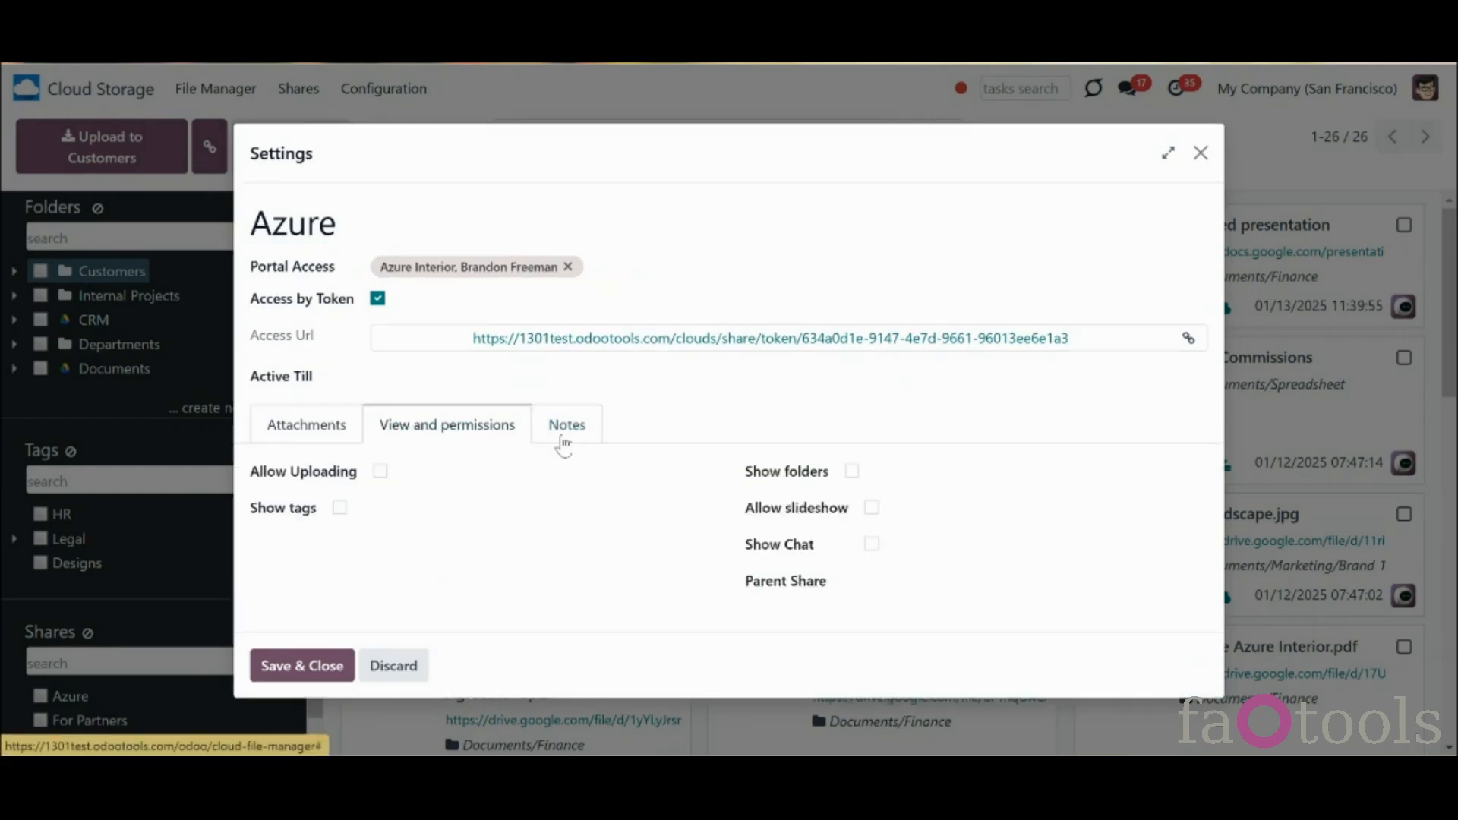
click(341, 433)
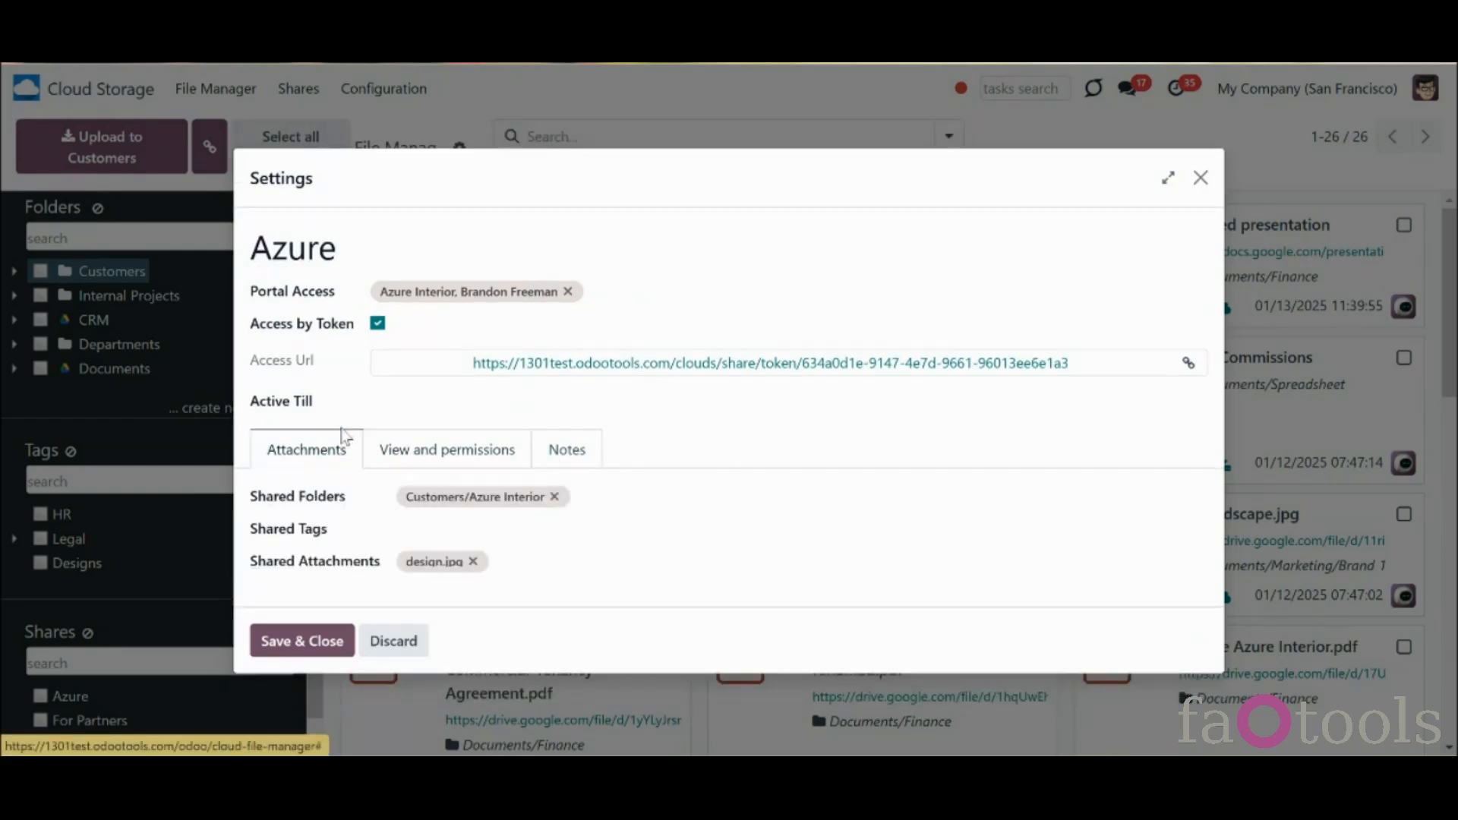
click(395, 642)
right_click(61, 744)
click(76, 720)
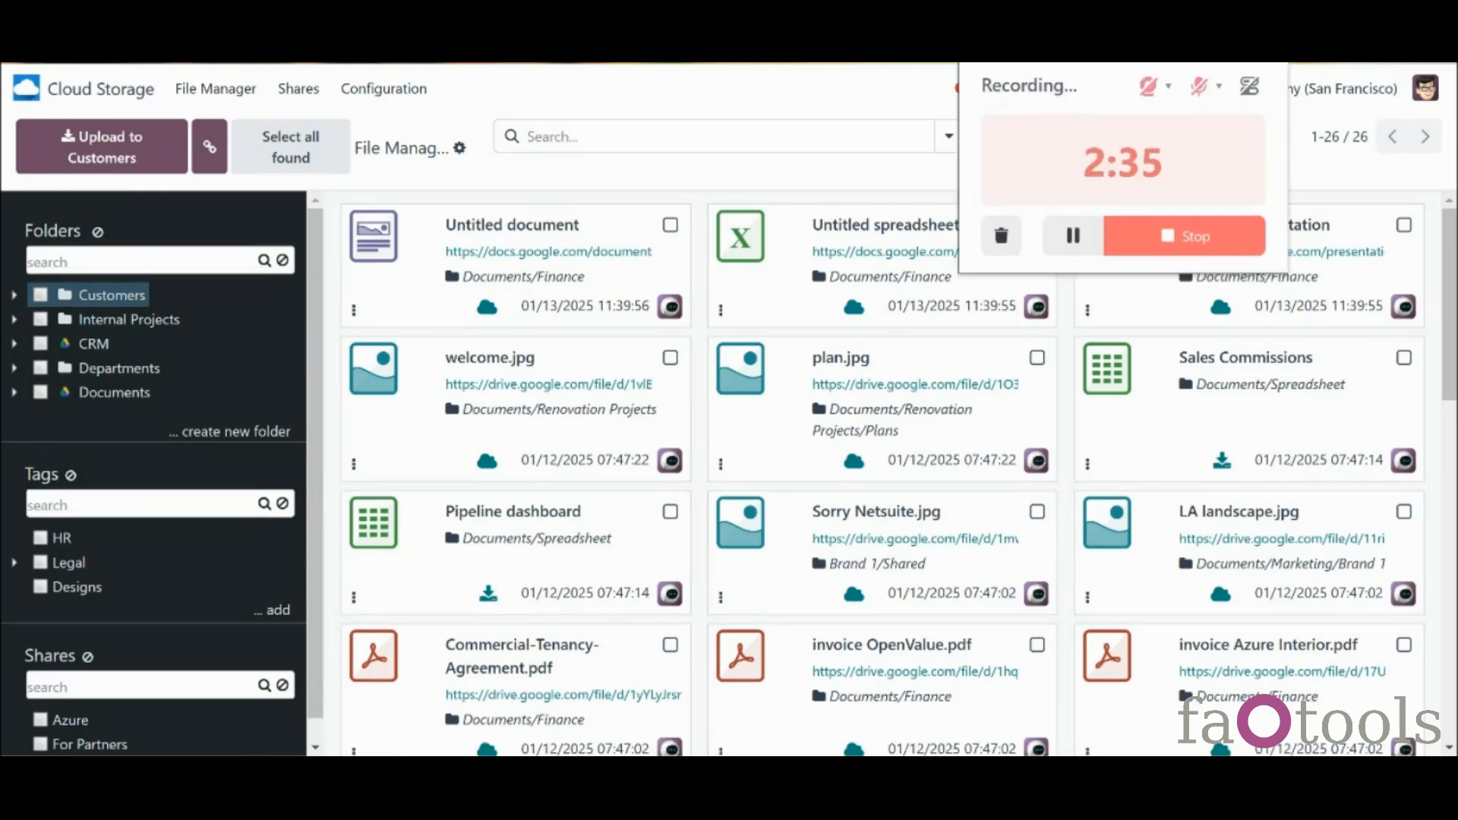
Select Untitled document, plan.jpg, Sales Commissions and welcome.jpg and share them
click(670, 225)
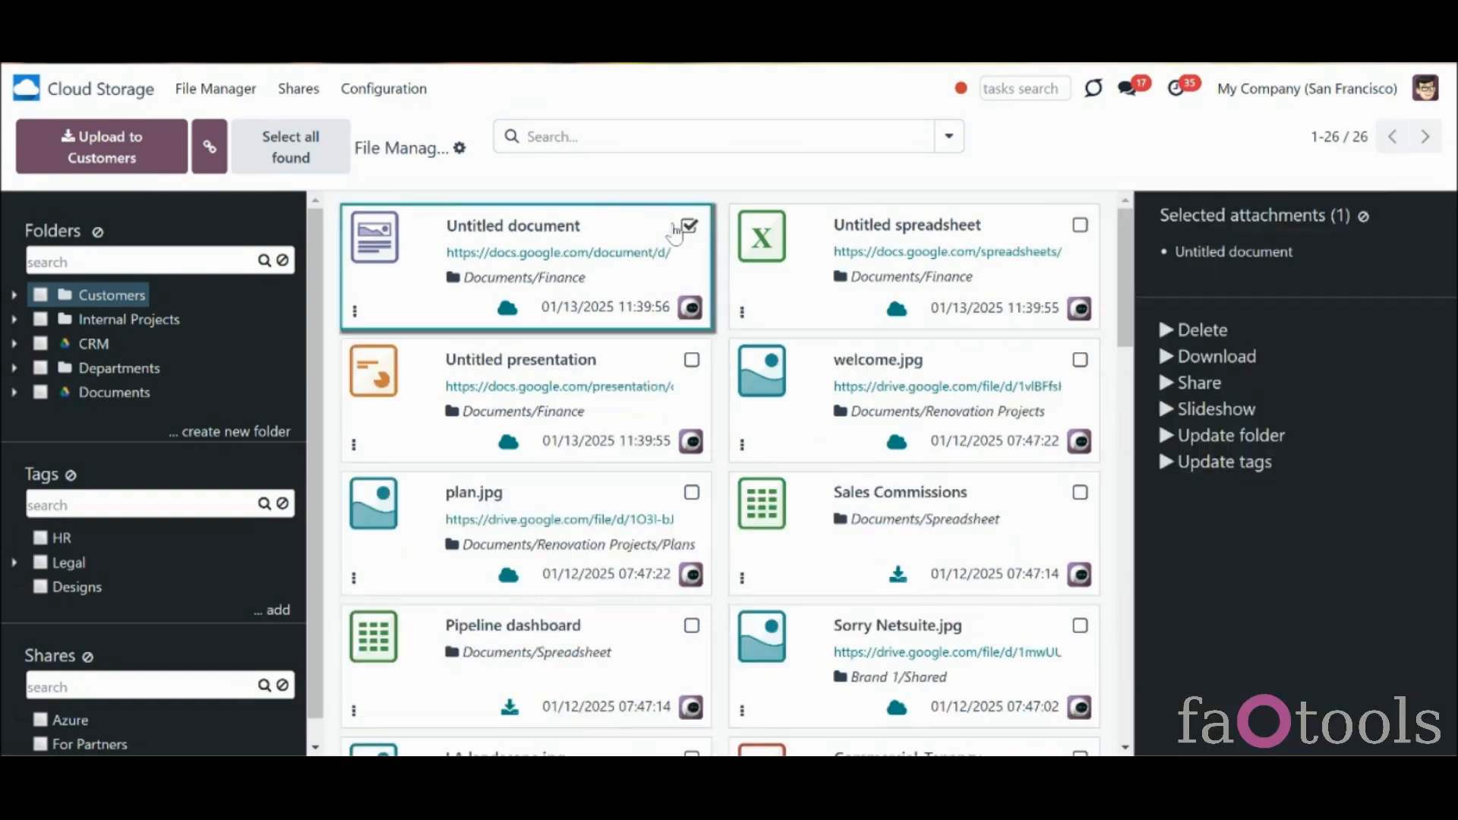
click(690, 492)
click(1079, 492)
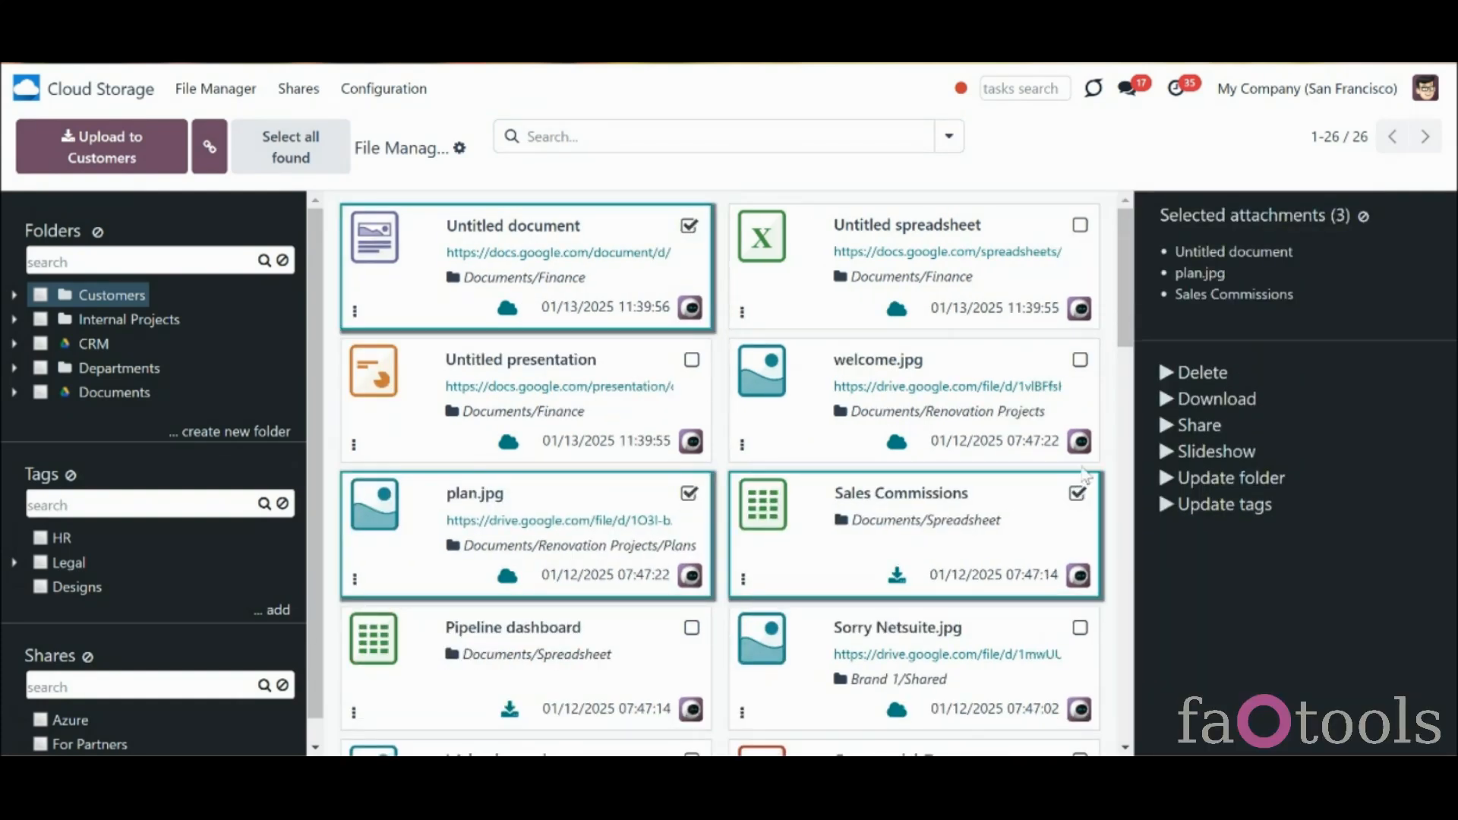
click(1079, 360)
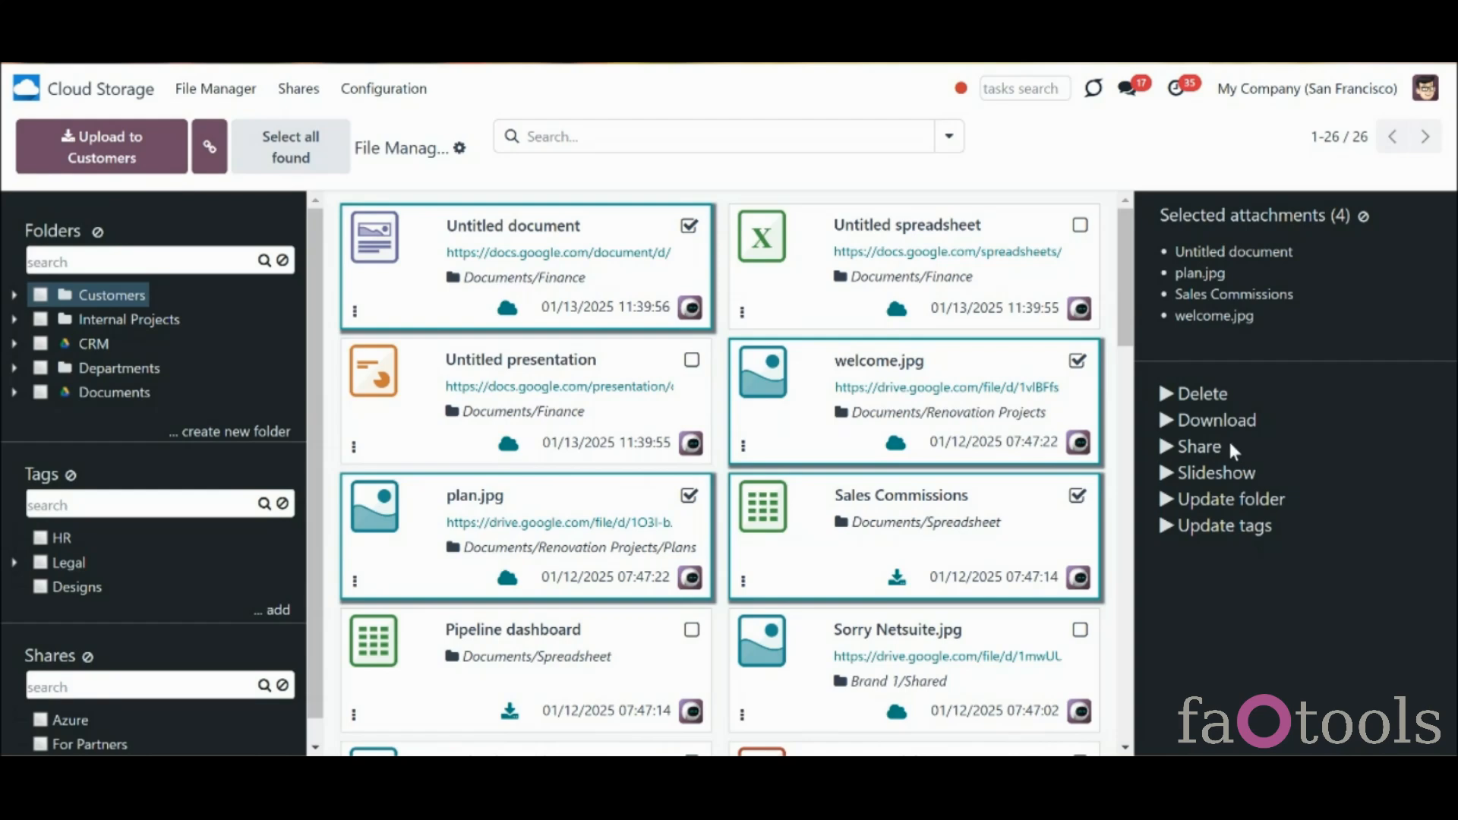
click(1199, 447)
Review the share dialog's options: sharing mode, portal contacts, extra folders, tags and expiry date
click(461, 330)
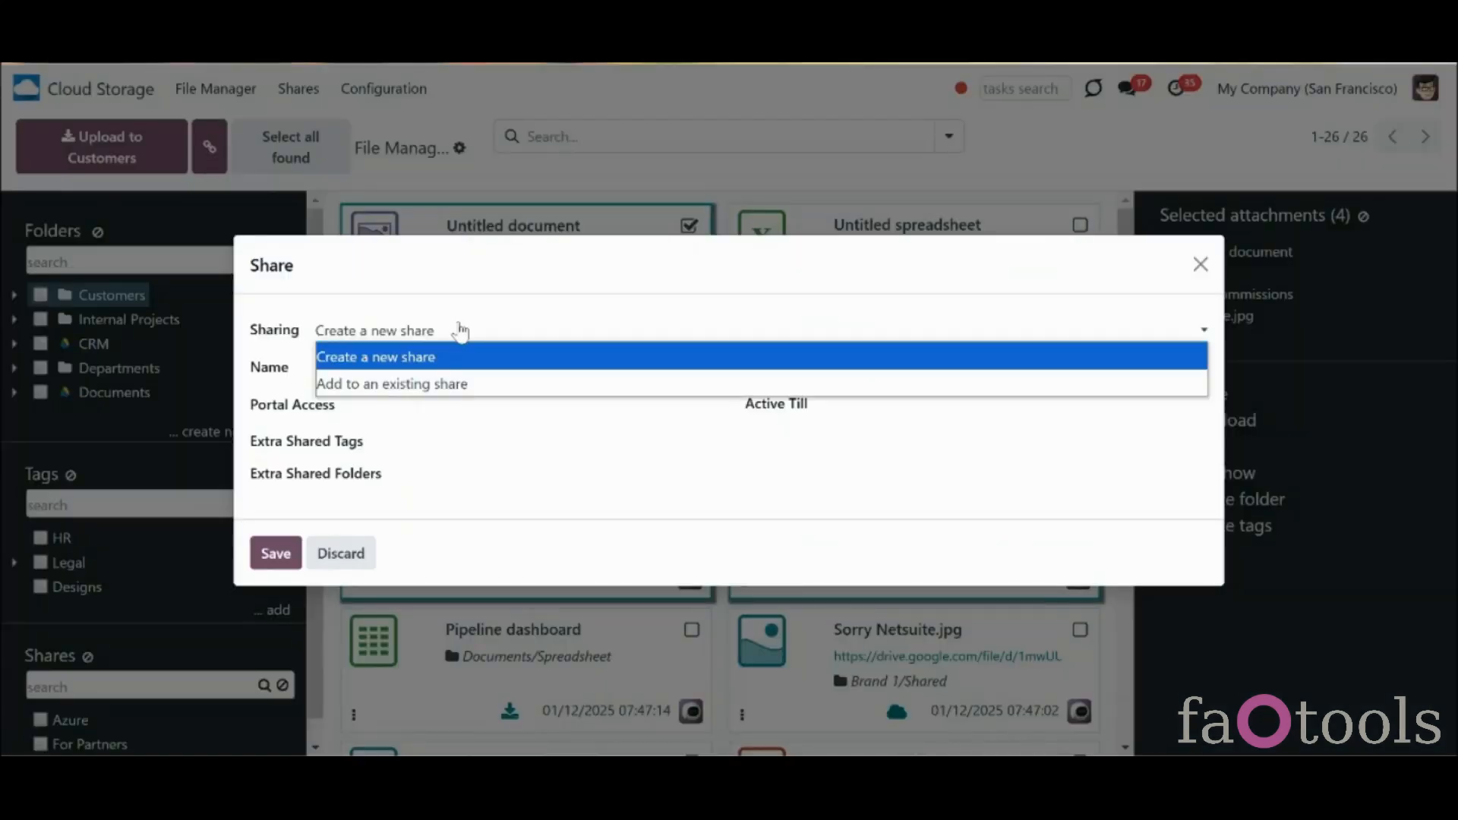
click(477, 385)
click(471, 343)
click(468, 368)
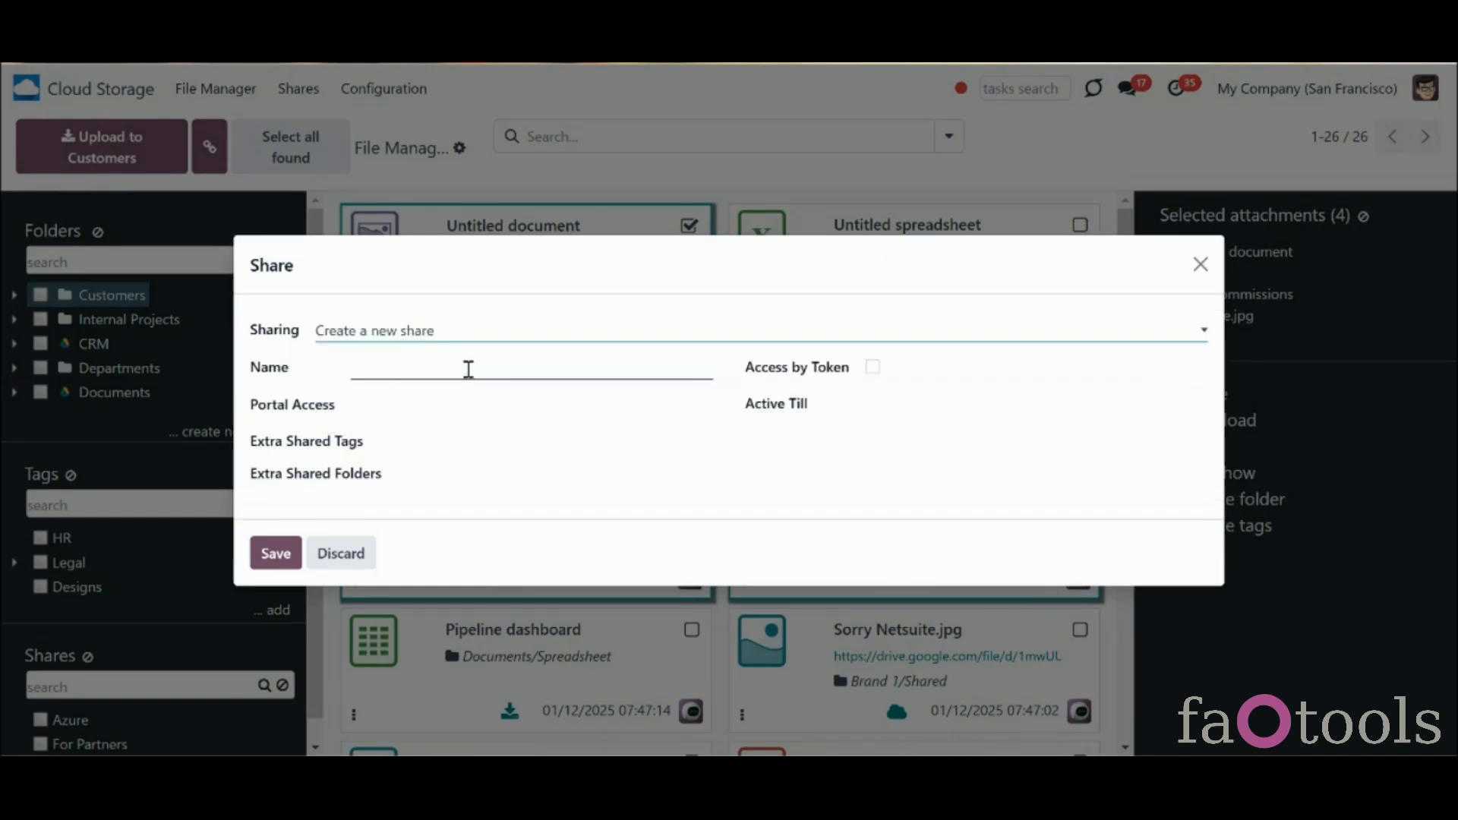
click(469, 369)
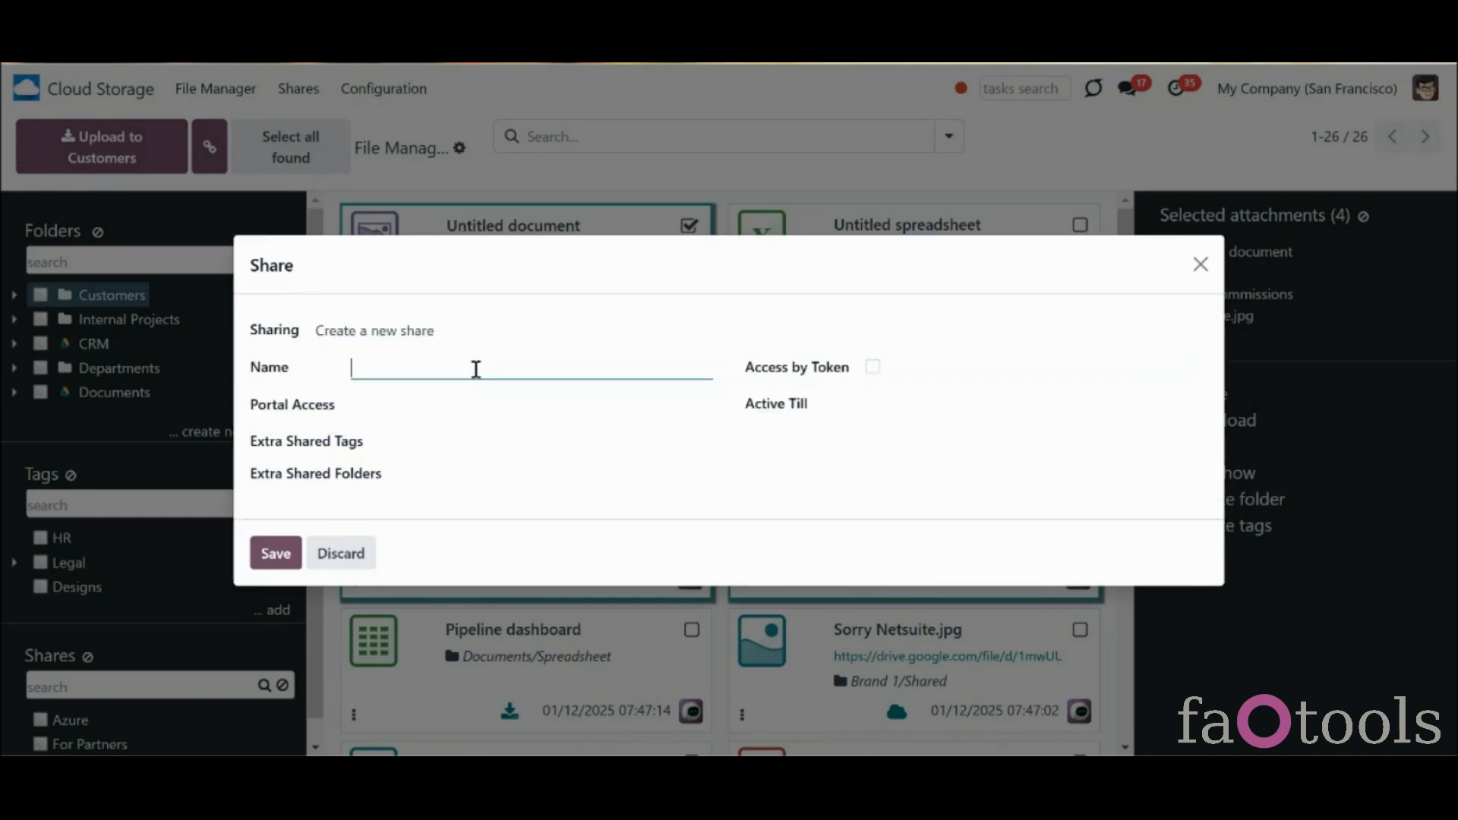
click(517, 410)
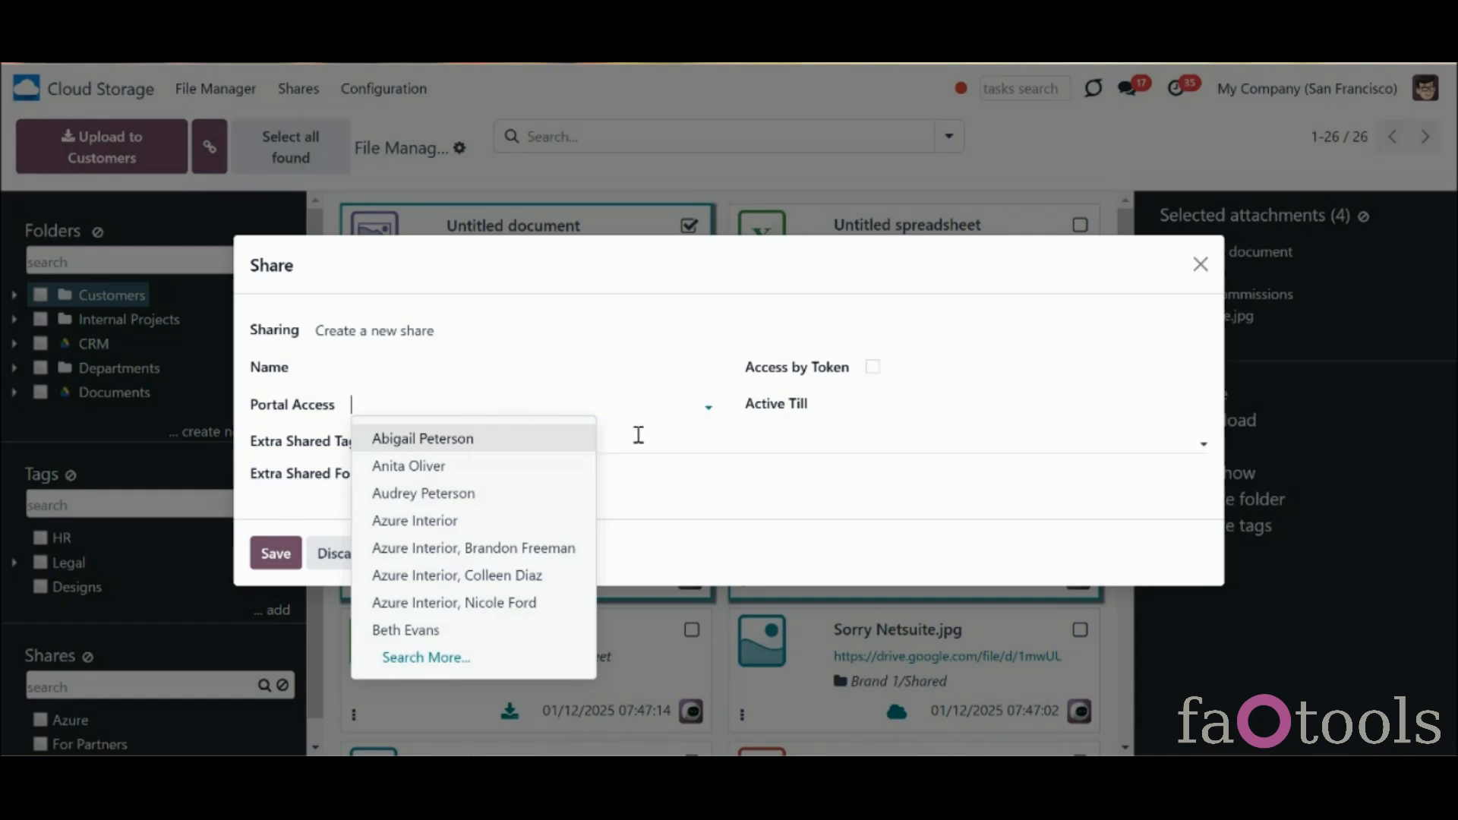
click(681, 467)
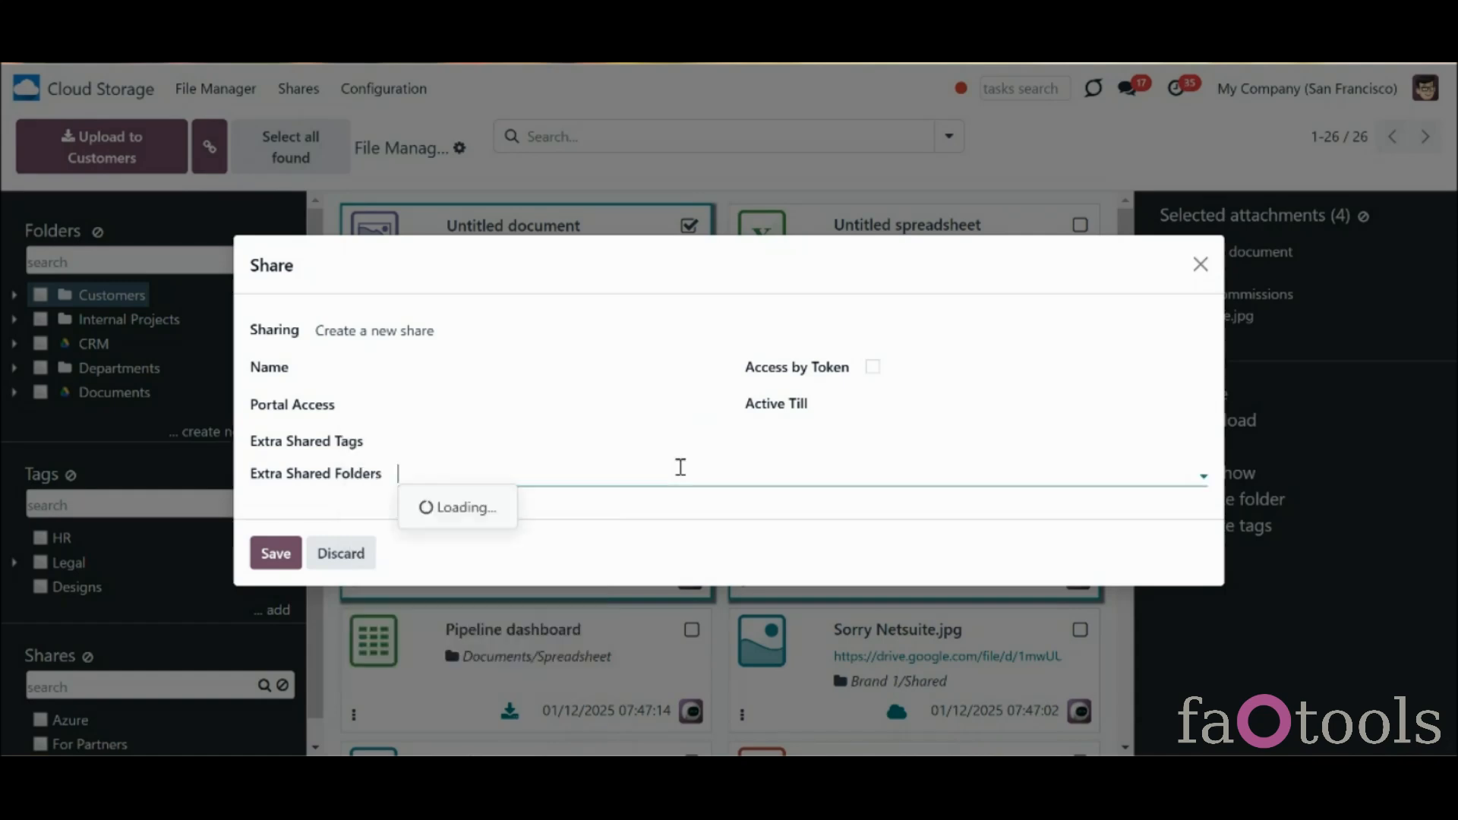
click(678, 443)
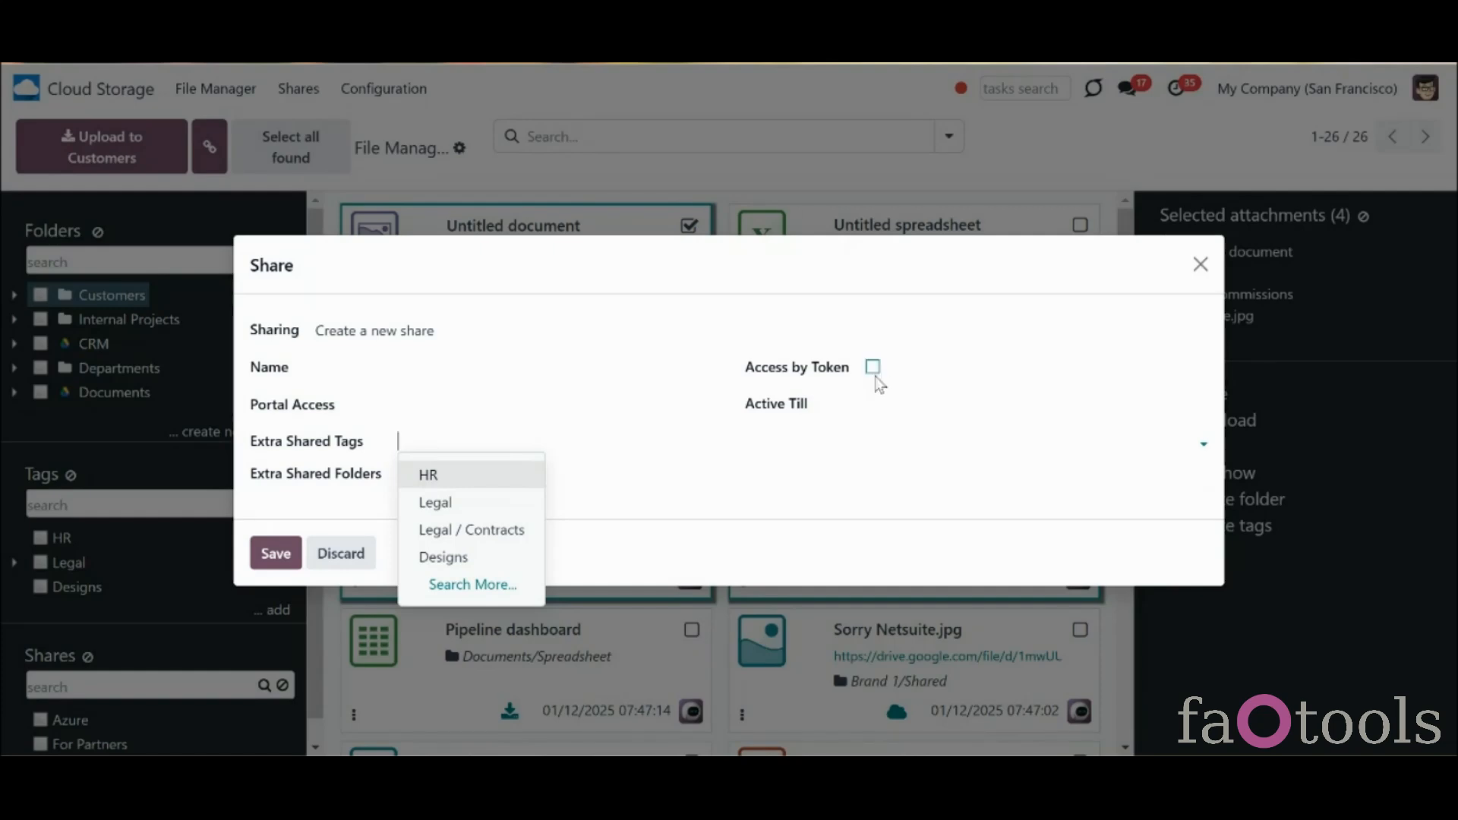
click(860, 404)
click(875, 415)
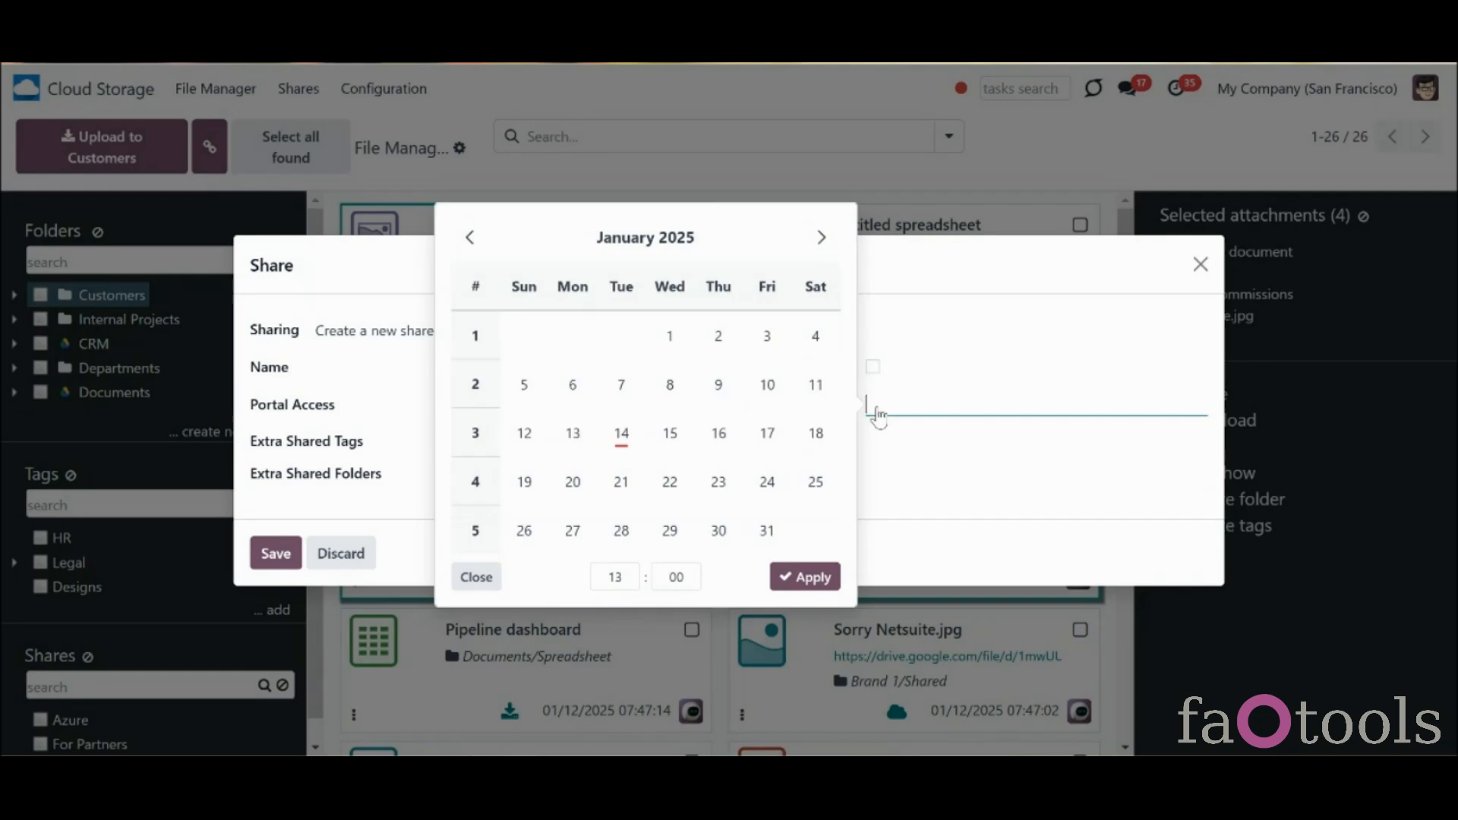
Add the four files to the existing For Partners share with HR as an extra tag
click(382, 344)
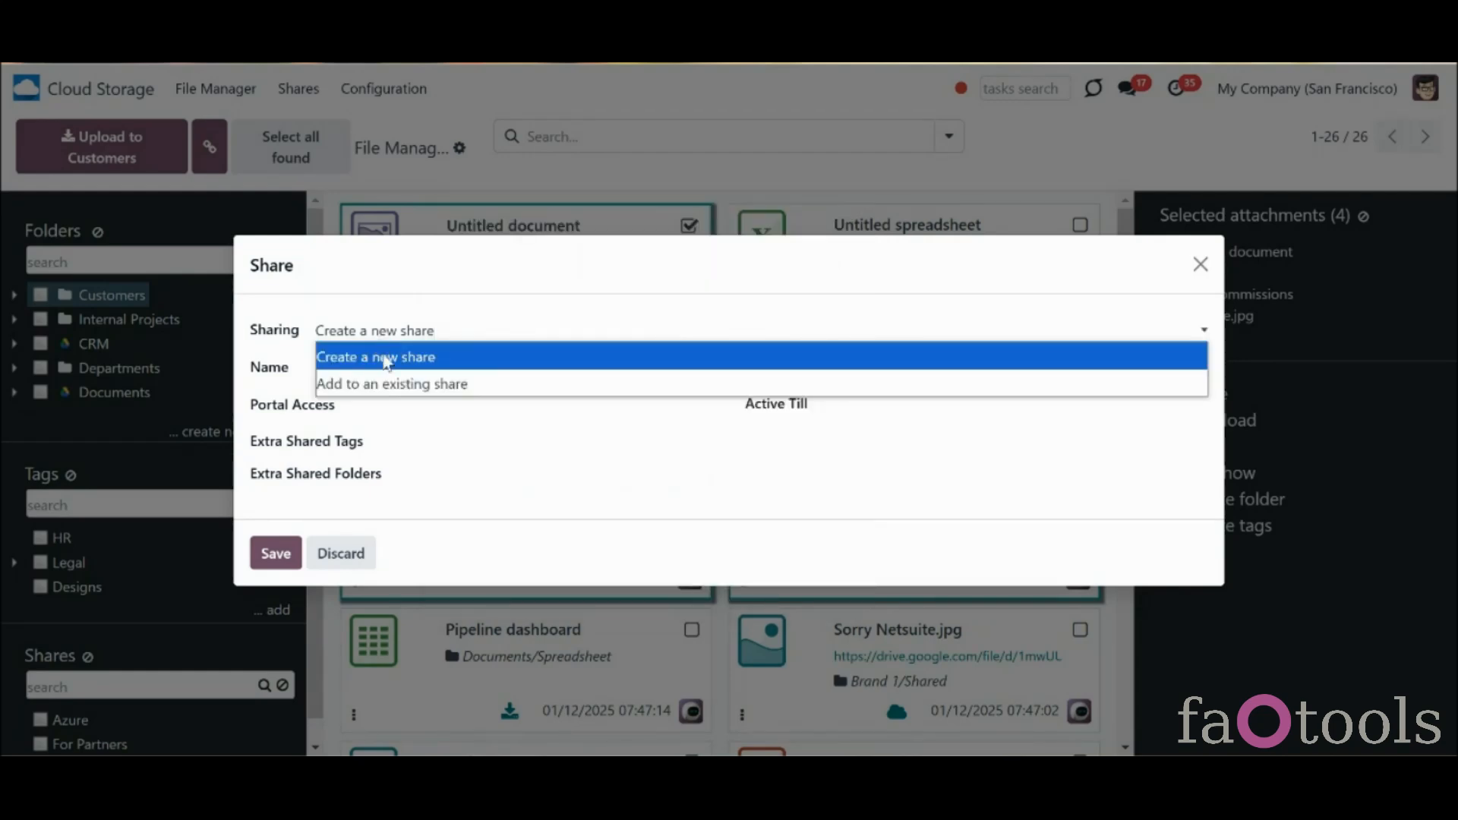
click(405, 384)
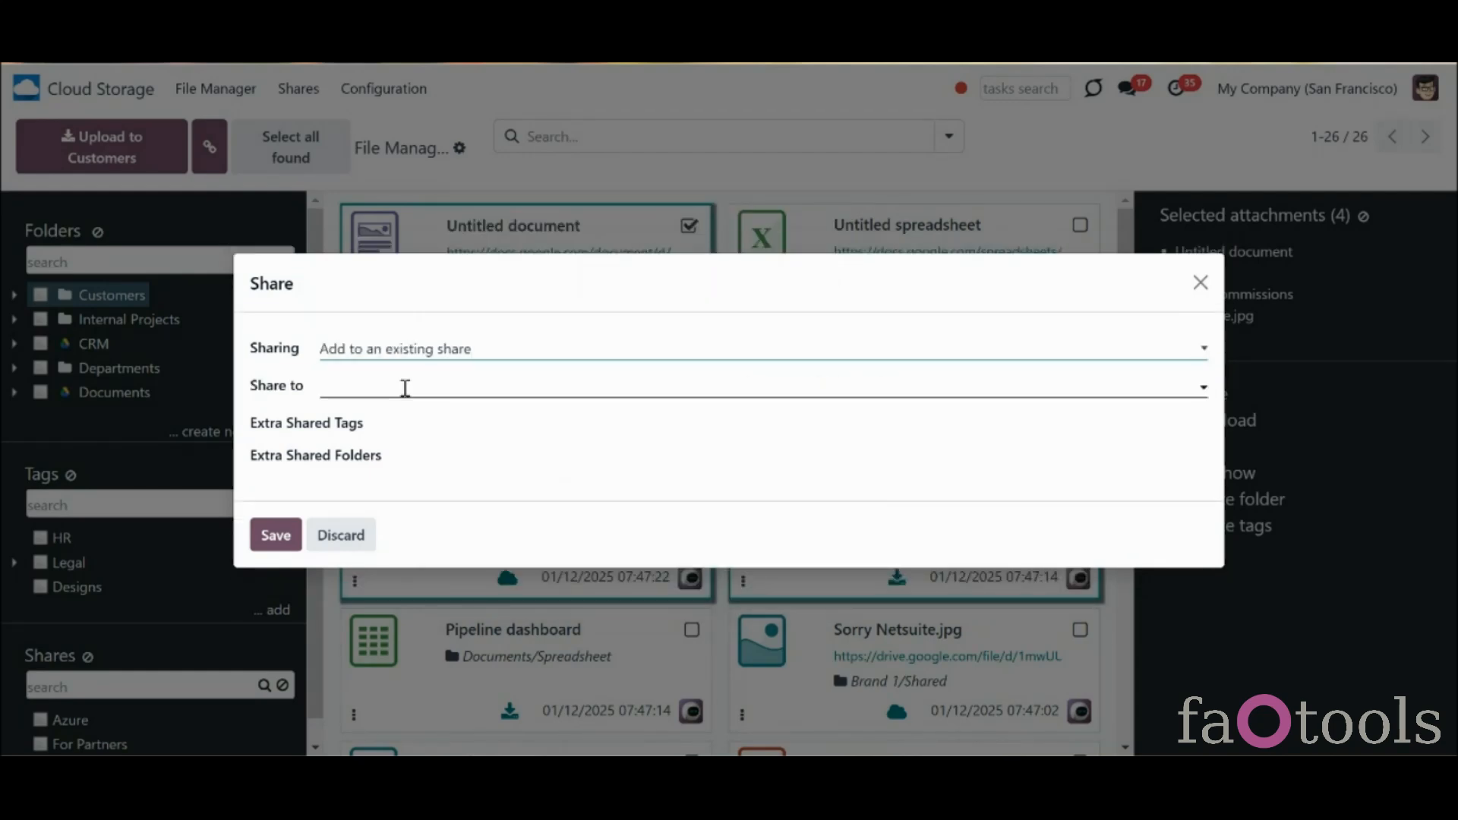
click(405, 388)
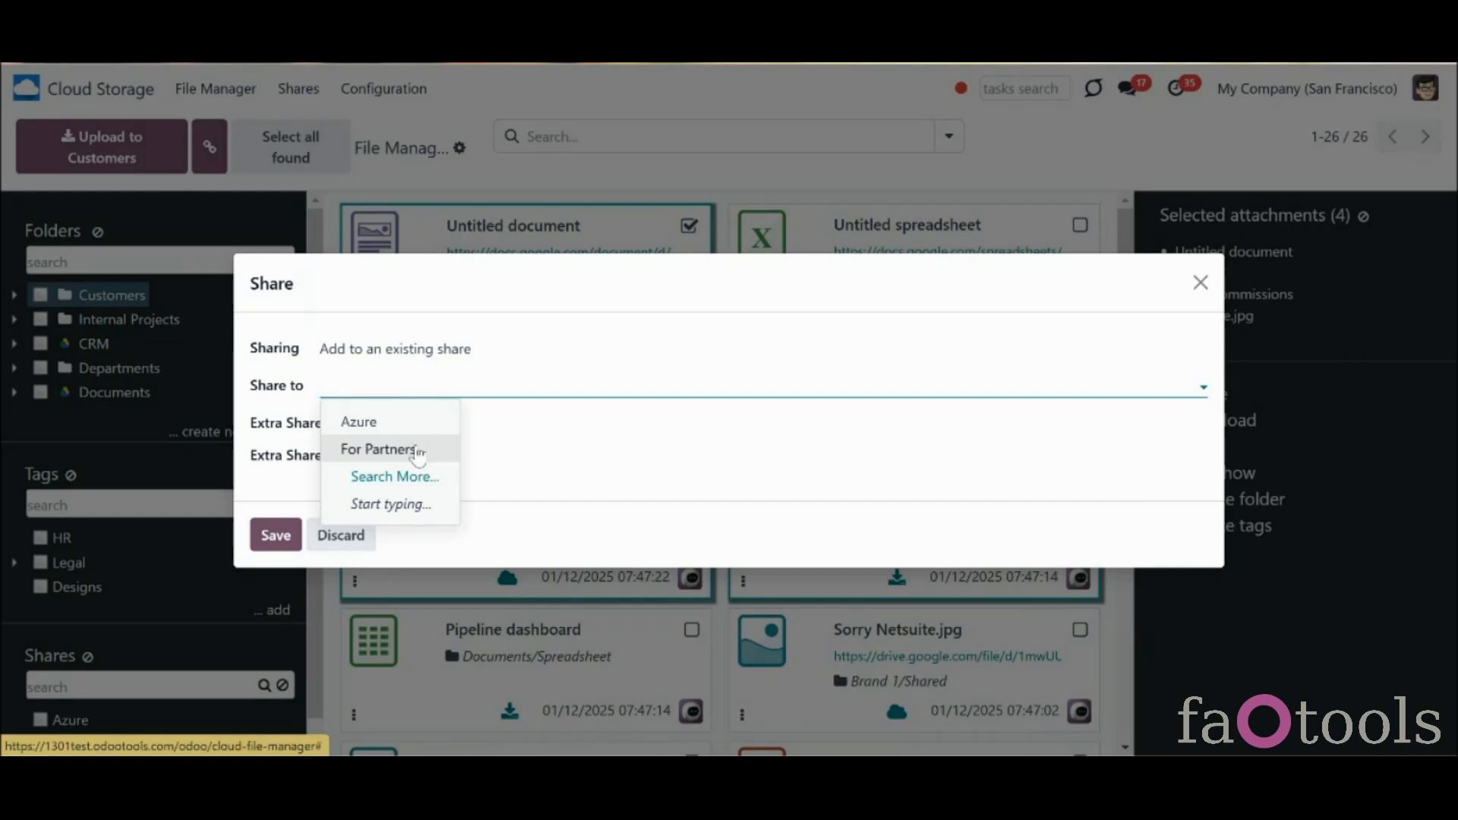
click(418, 451)
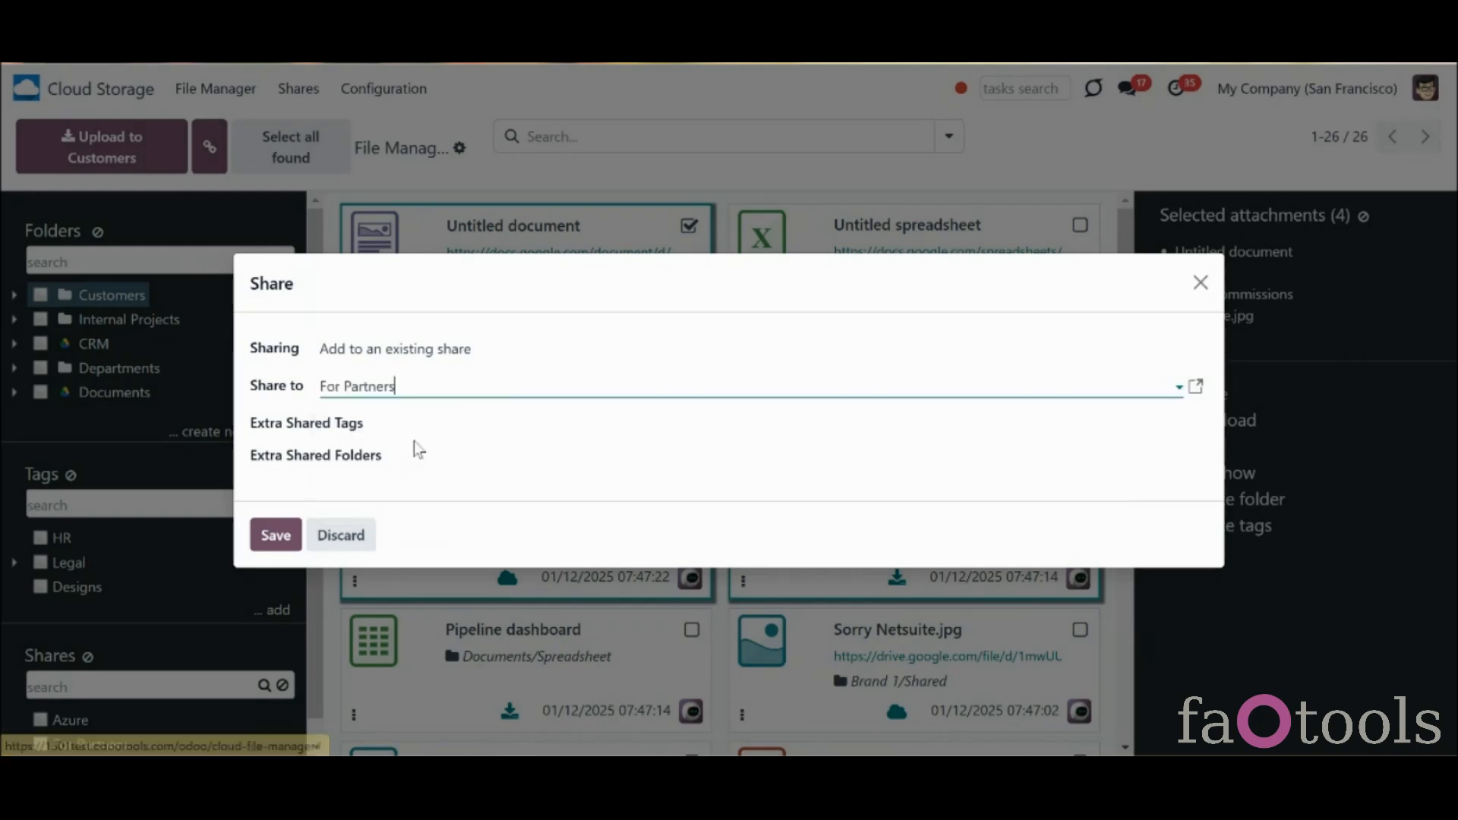
click(413, 425)
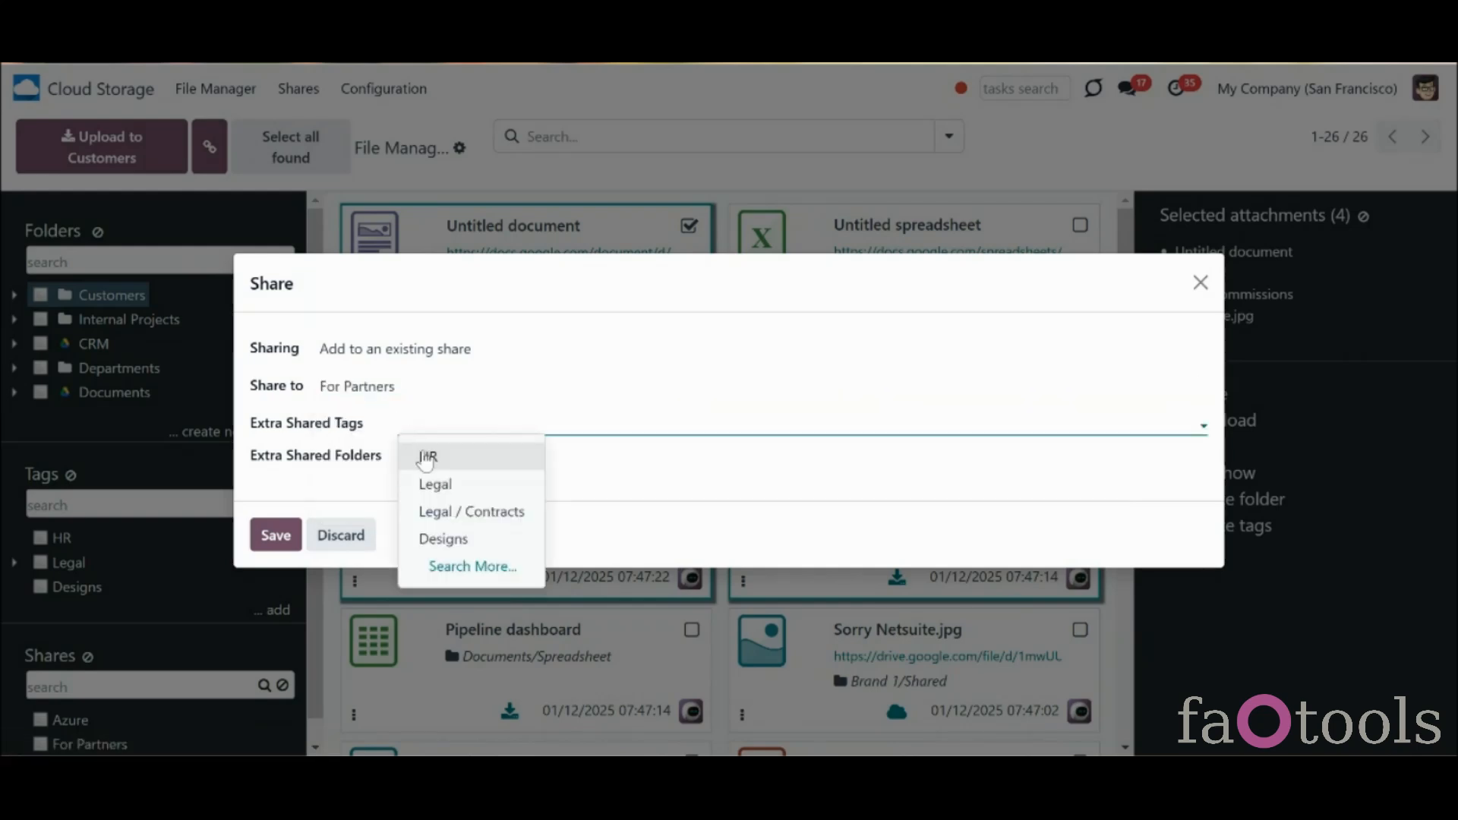
click(423, 454)
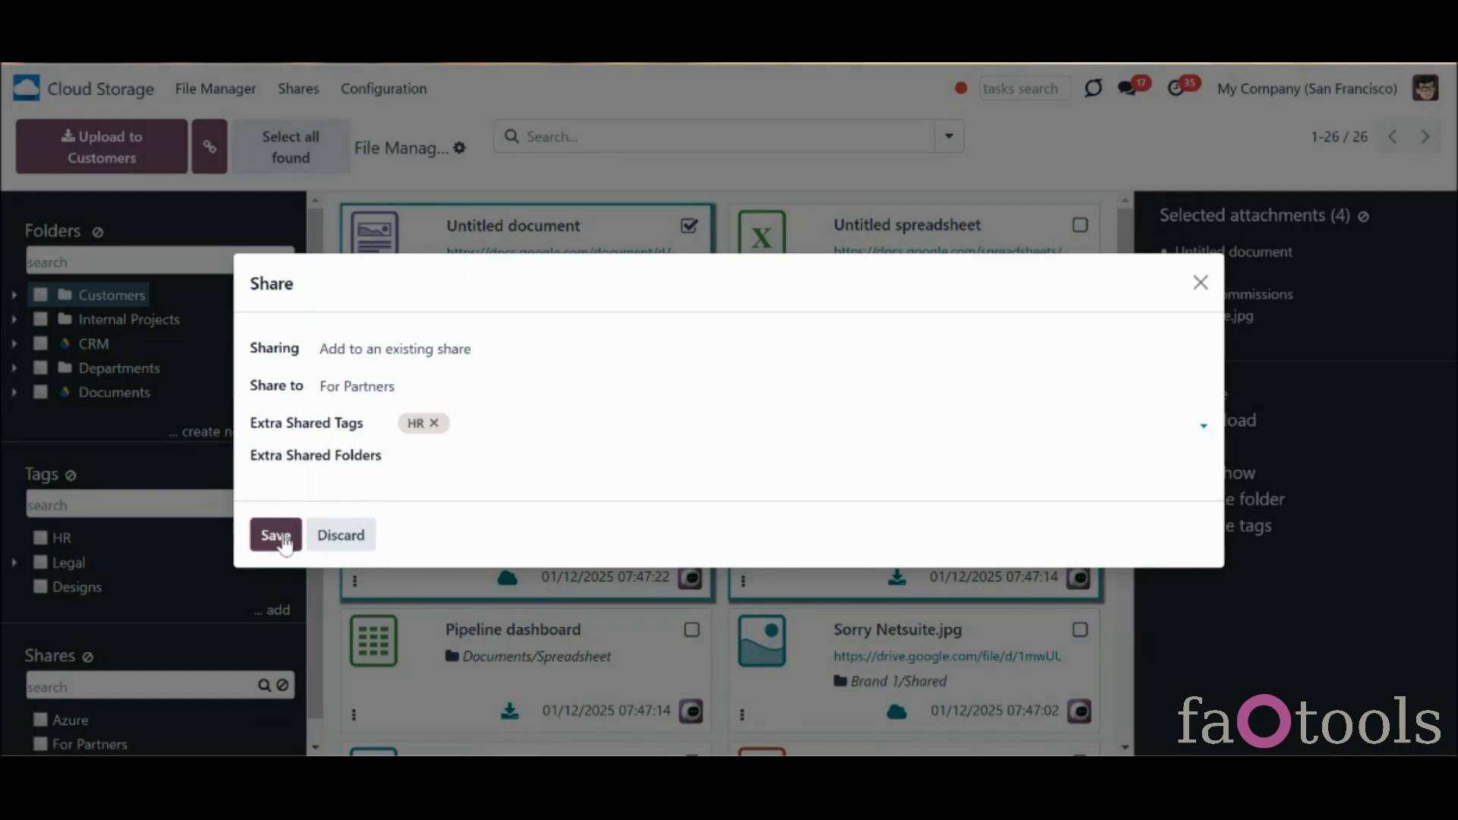
click(279, 536)
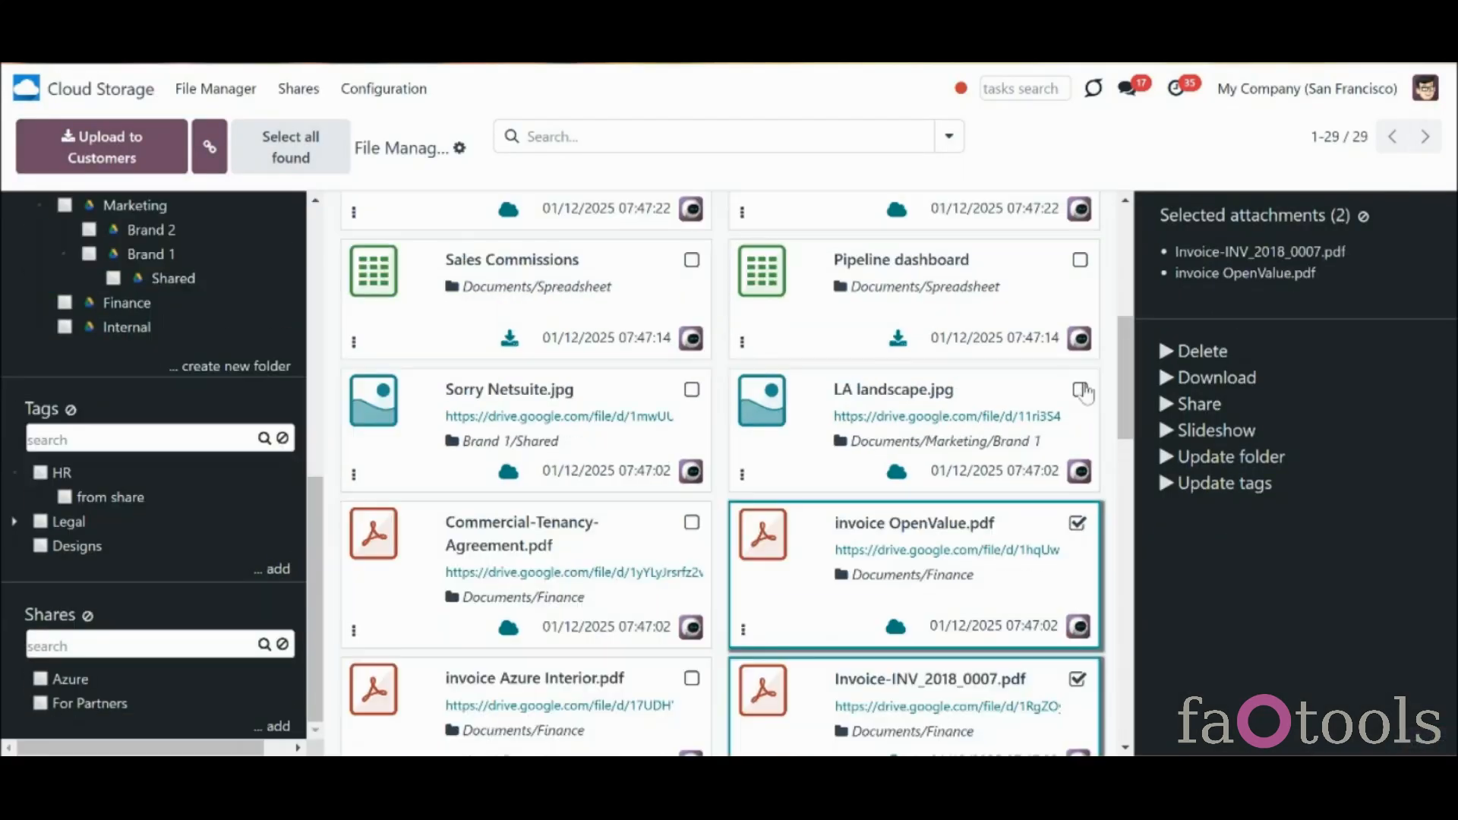
Move three chosen files, including LA landscape.jpg, into the Azure share and show its files
click(752, 456)
drag(747, 551, 72, 686)
click(72, 686)
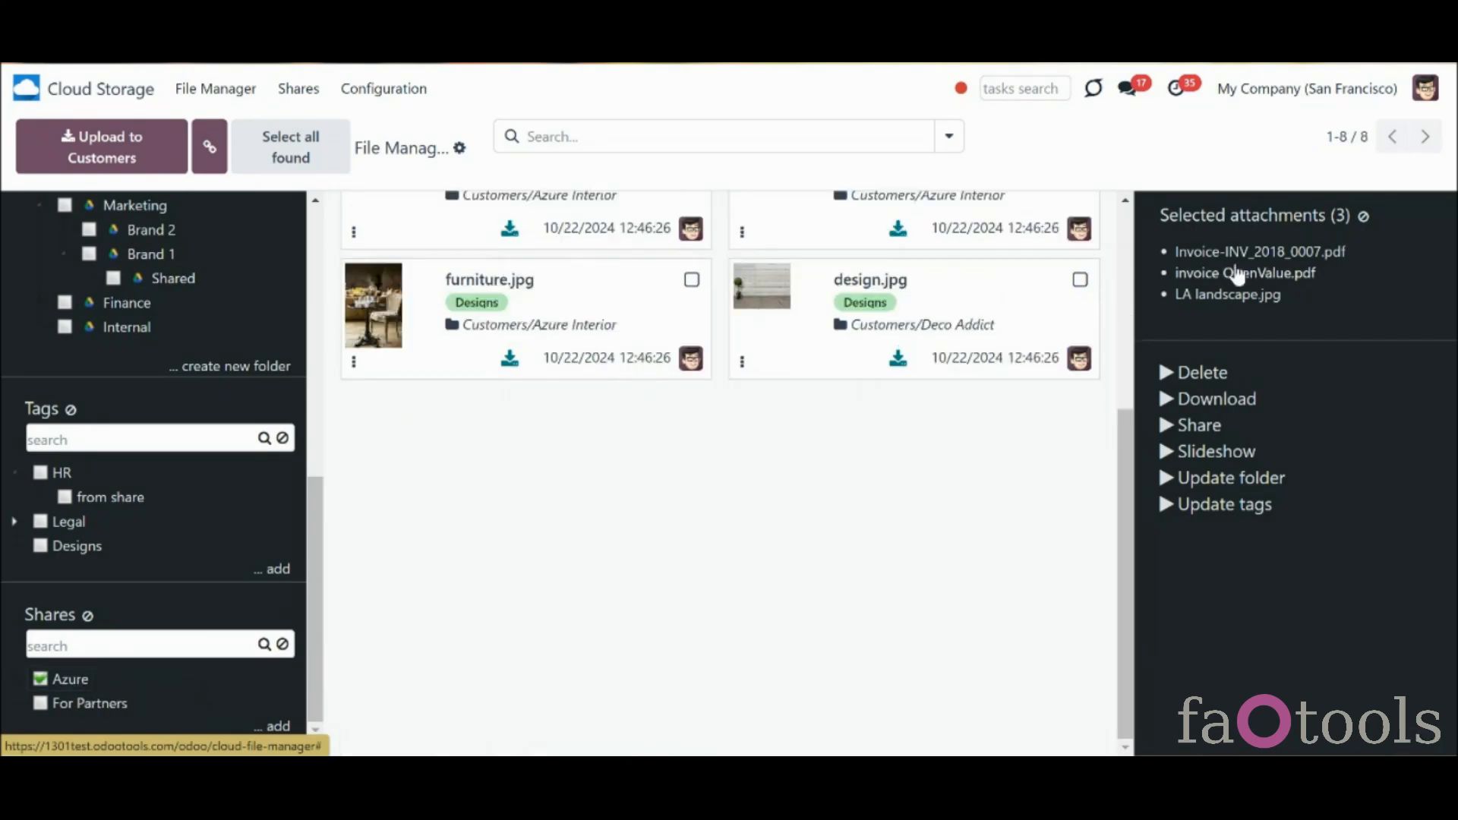
Open the portal's Shares list, view the Azure share, then return to the shares list
scroll(516, 337, up, 5)
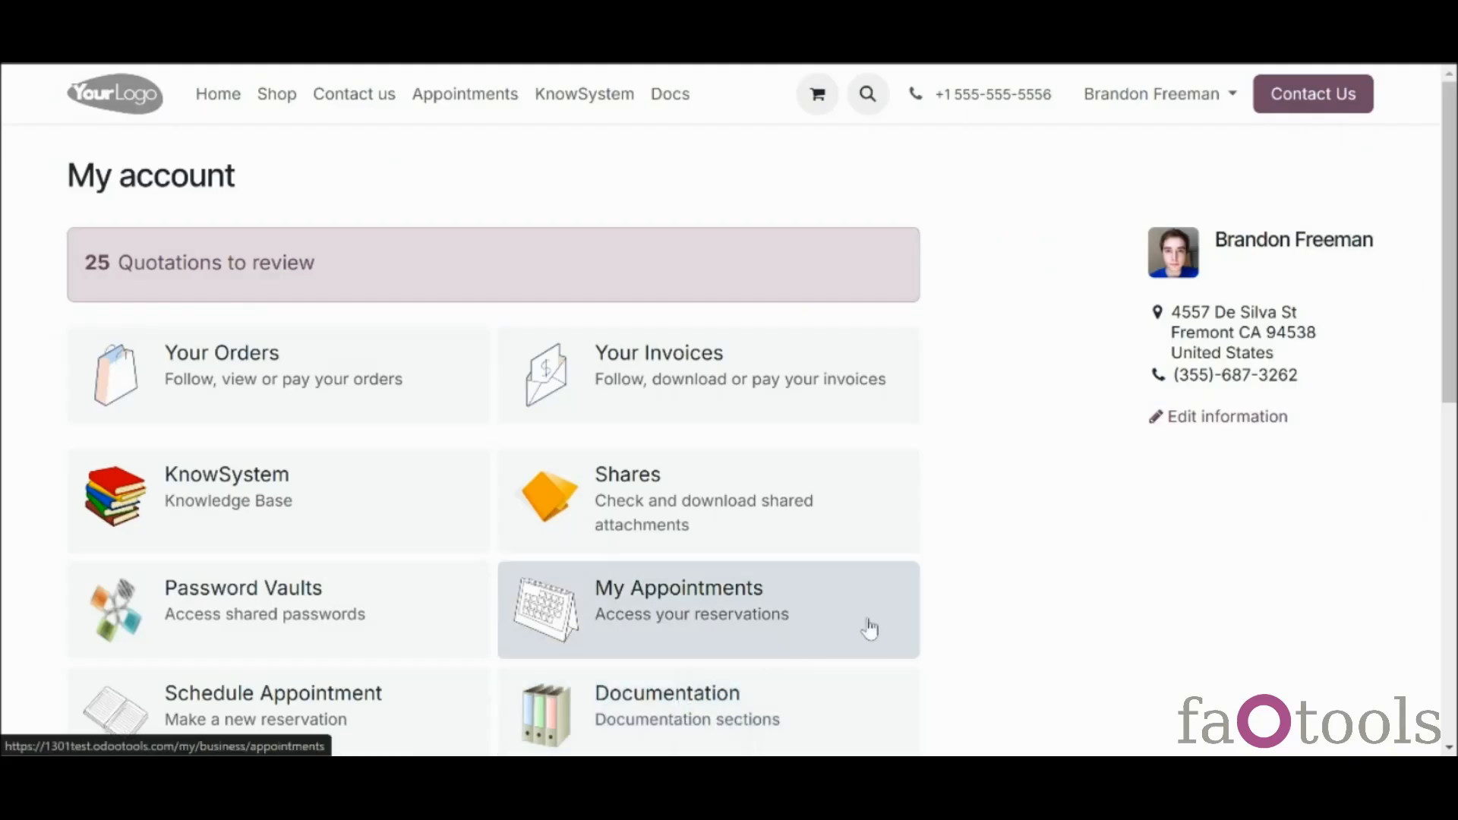
scroll(1365, 384, down, 1)
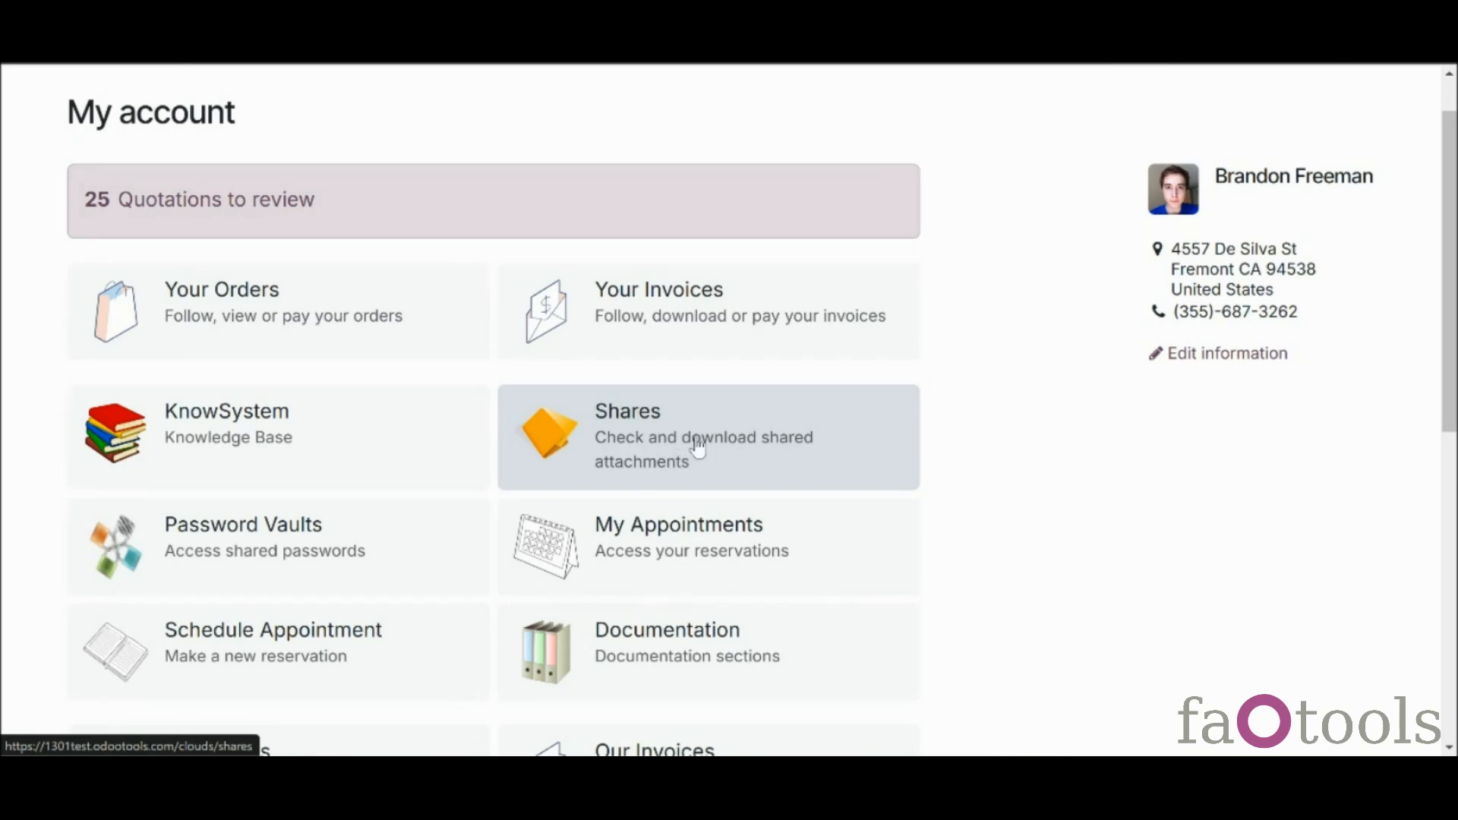
click(763, 472)
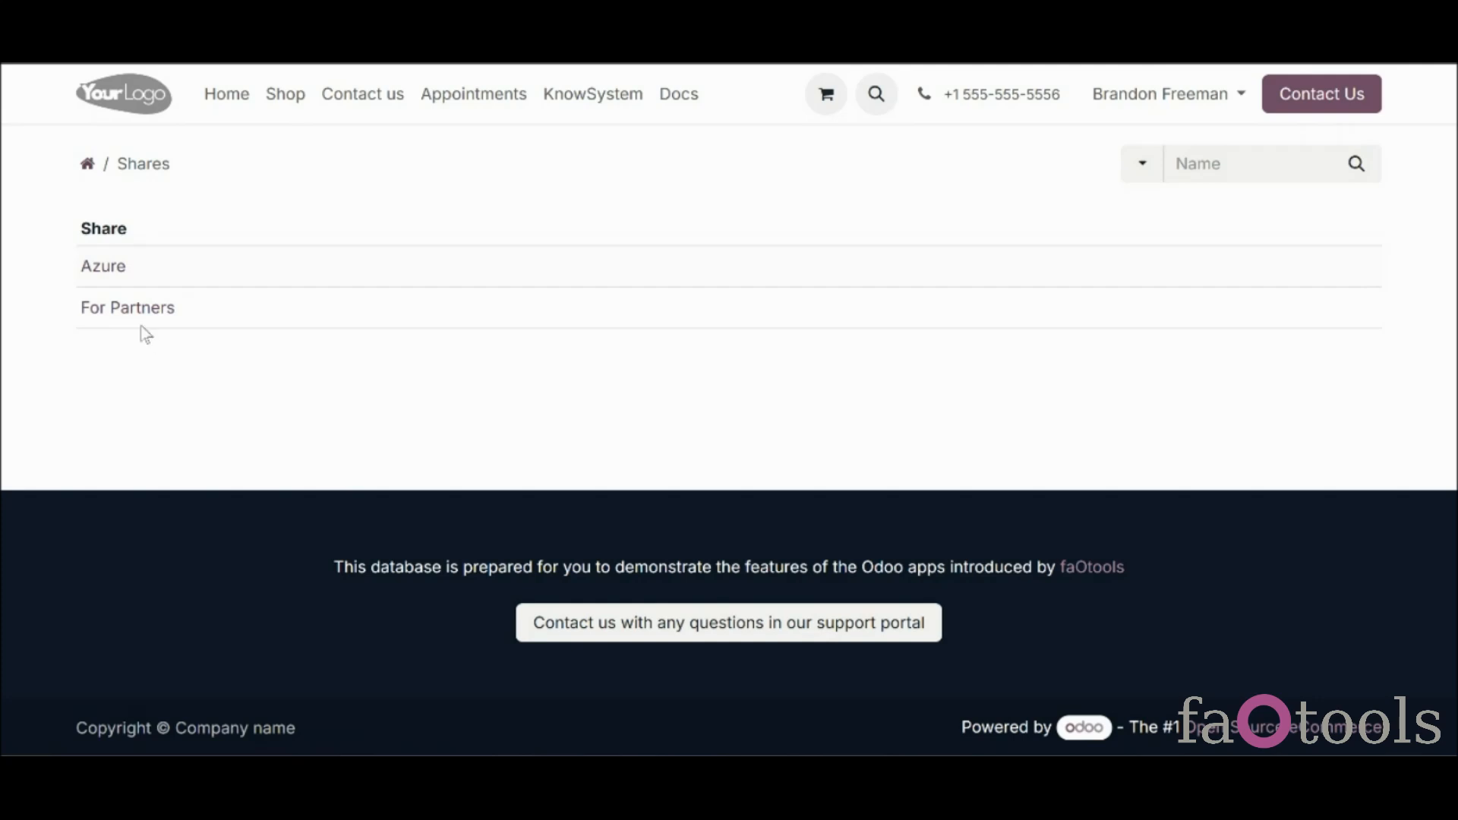
click(106, 269)
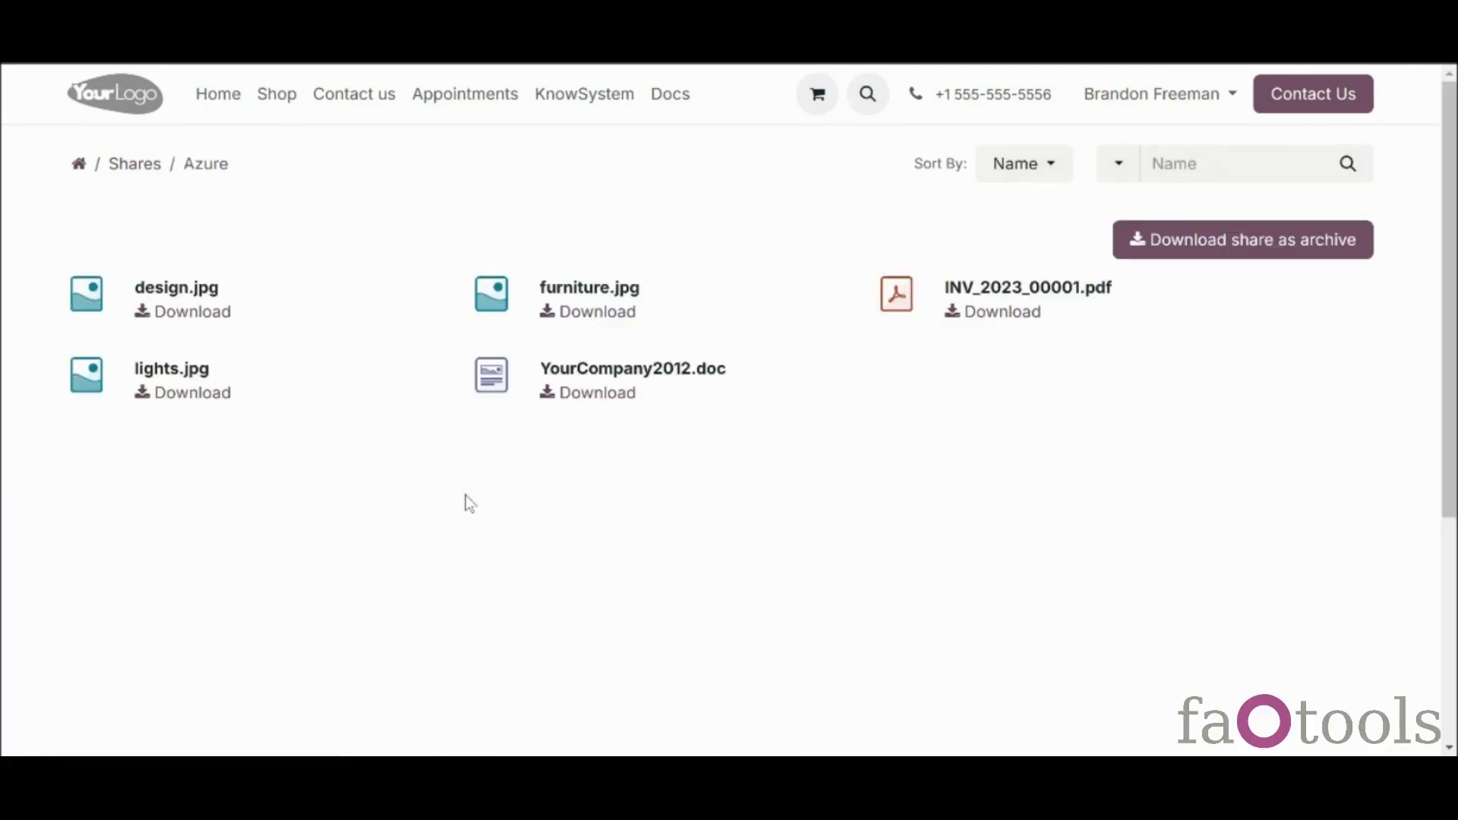
click(133, 167)
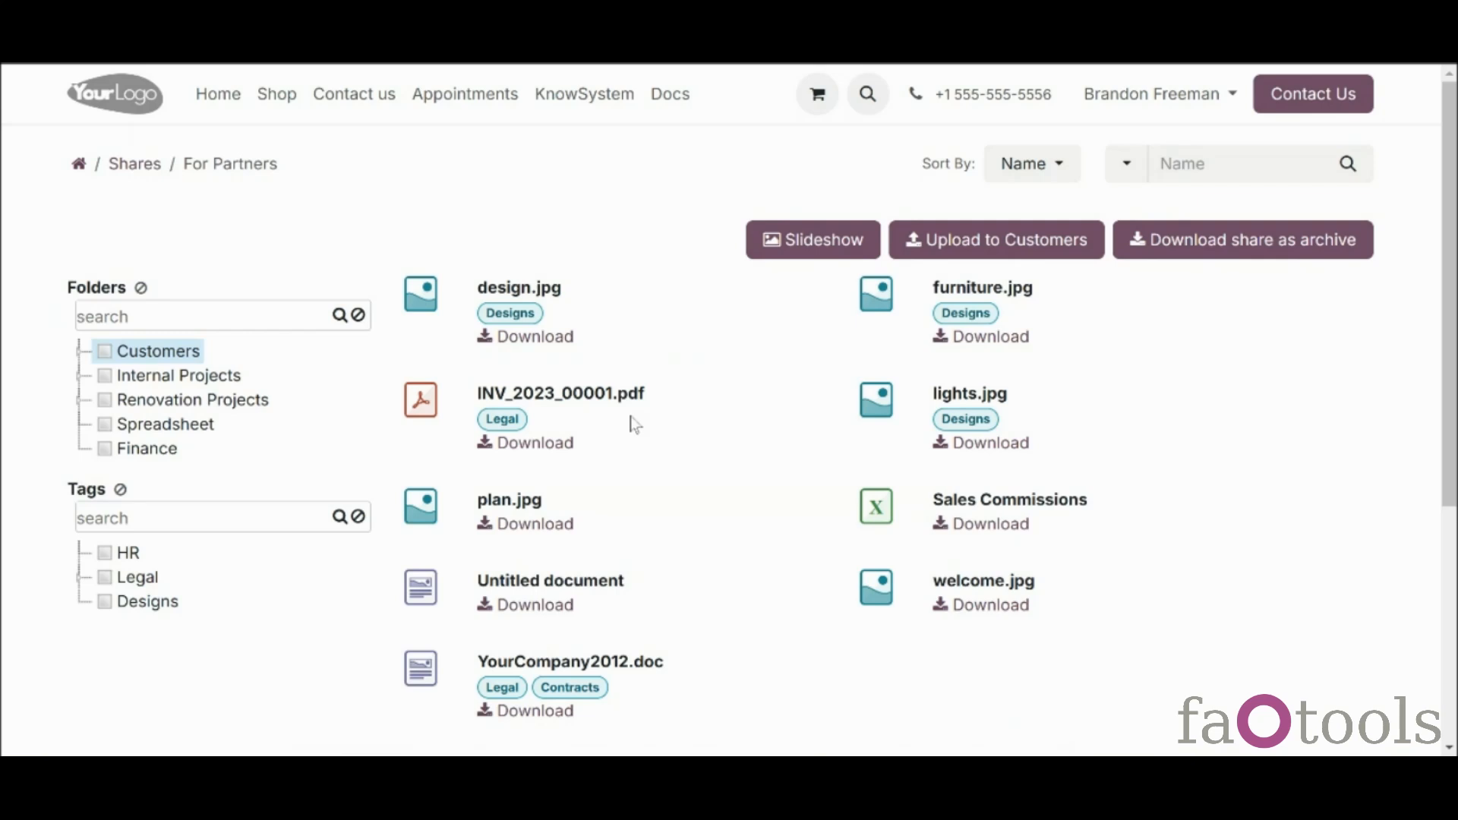
drag(1452, 403, 1454, 435)
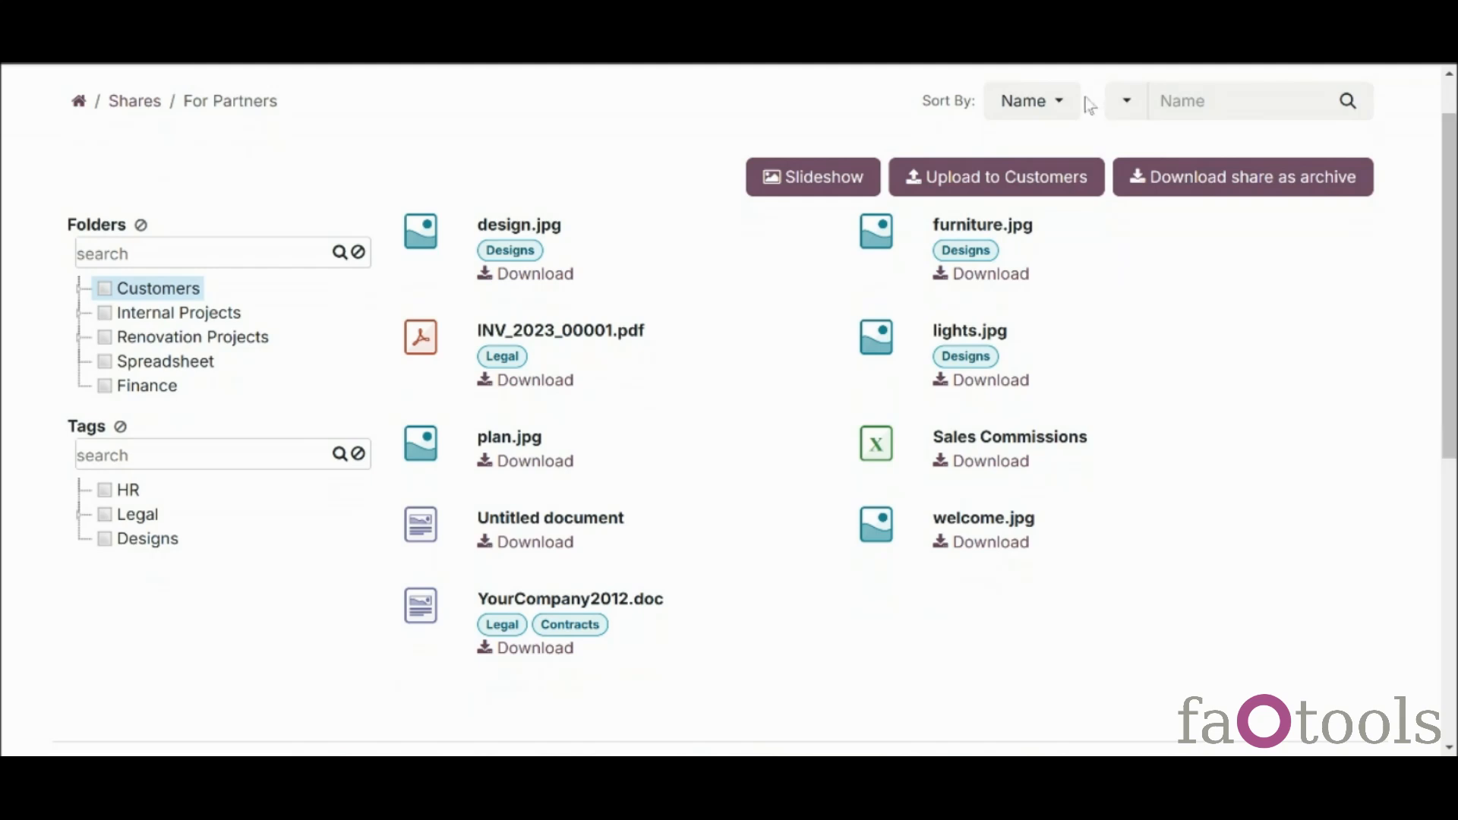
click(1052, 114)
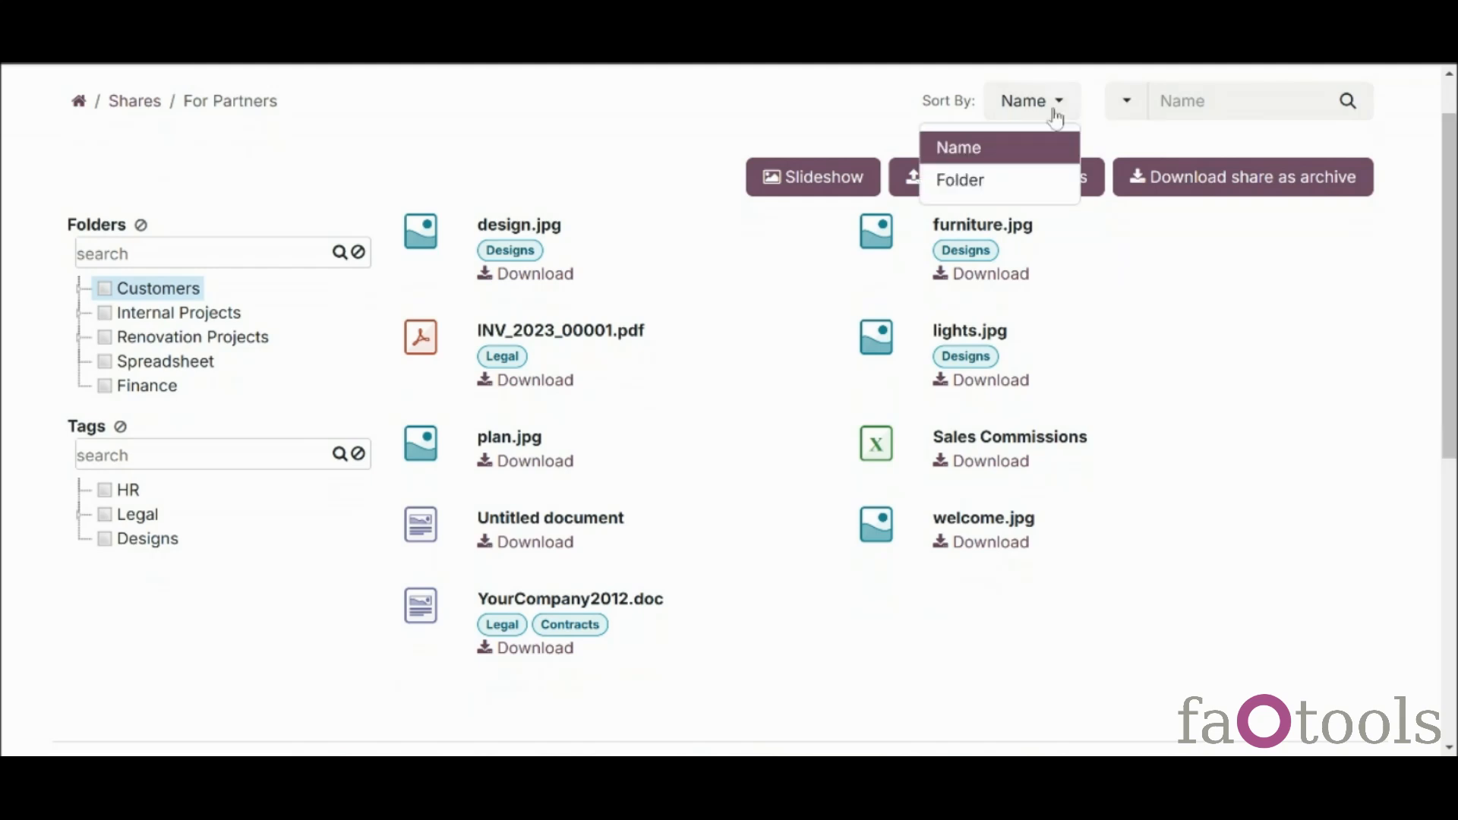
click(1031, 184)
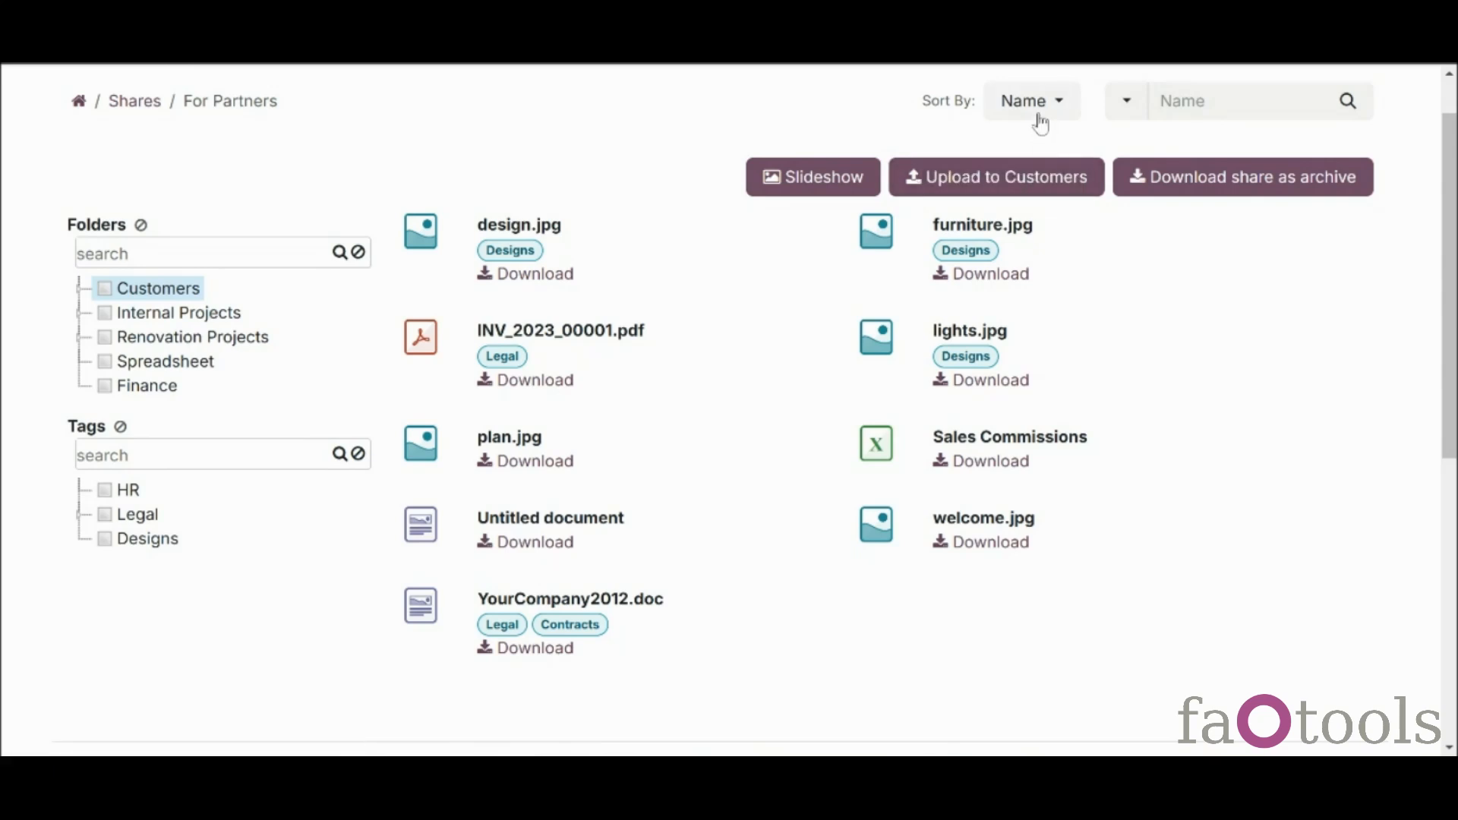
click(1041, 155)
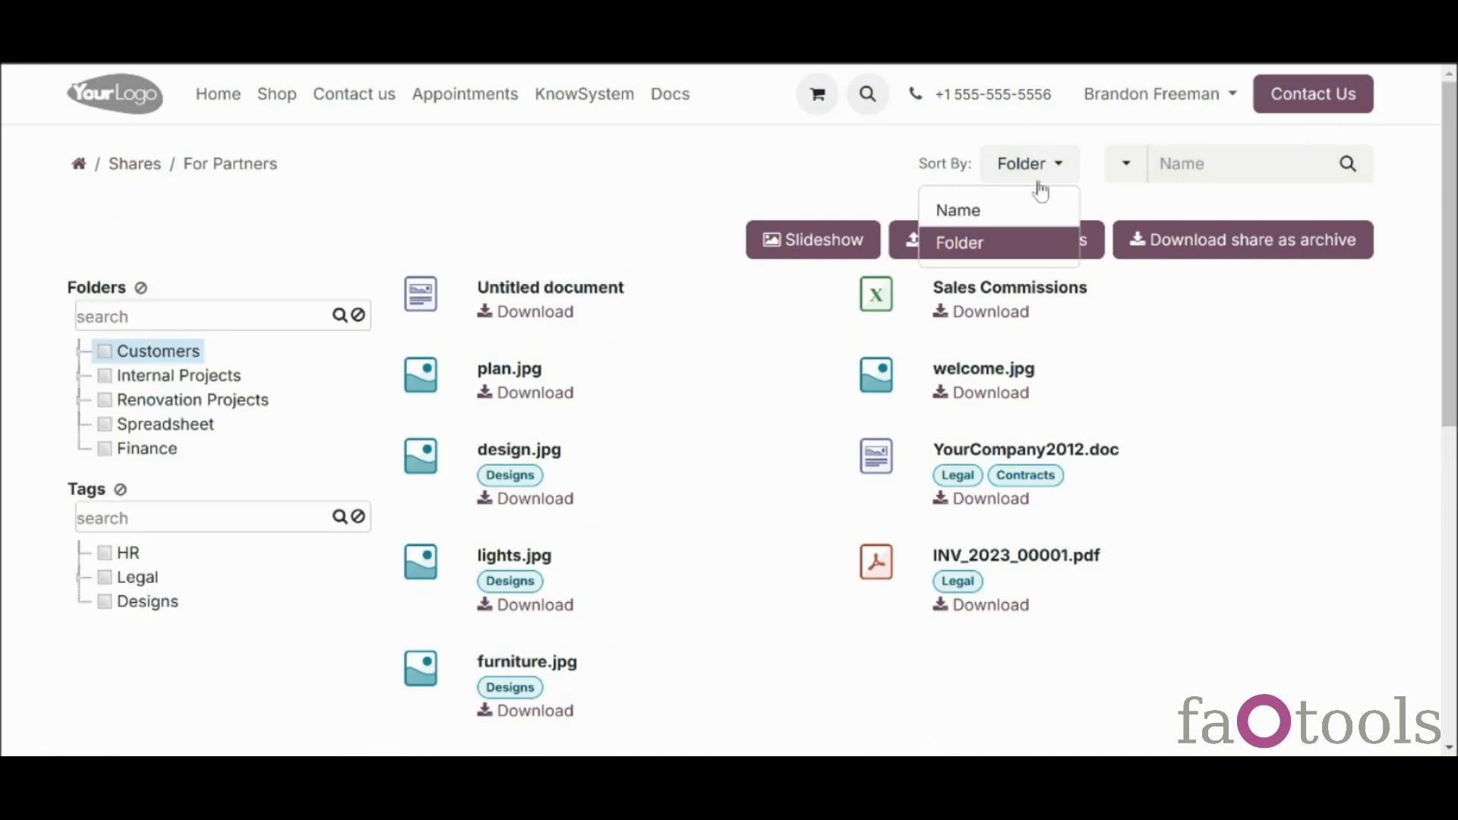
click(1044, 214)
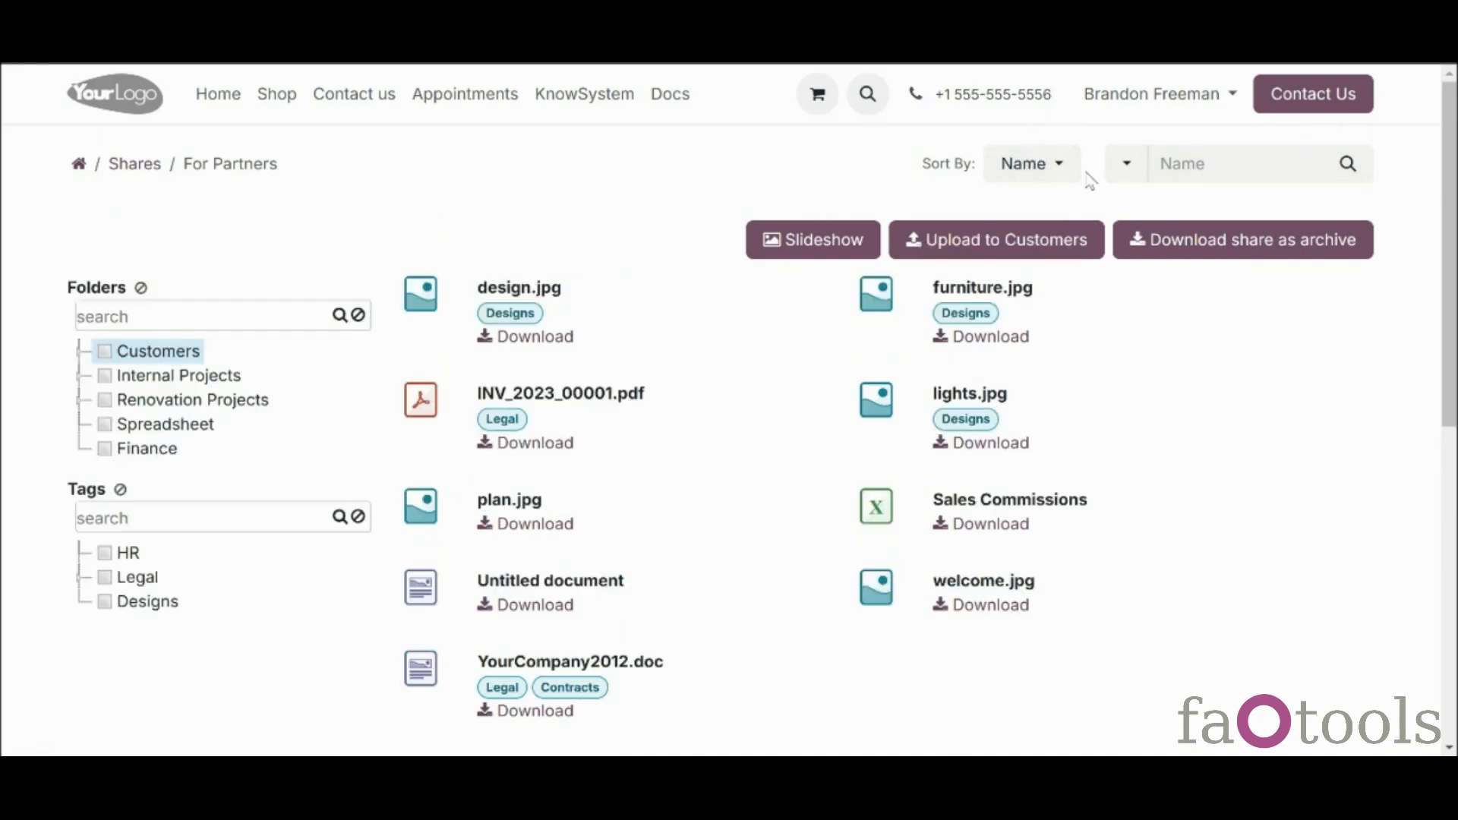
click(1126, 168)
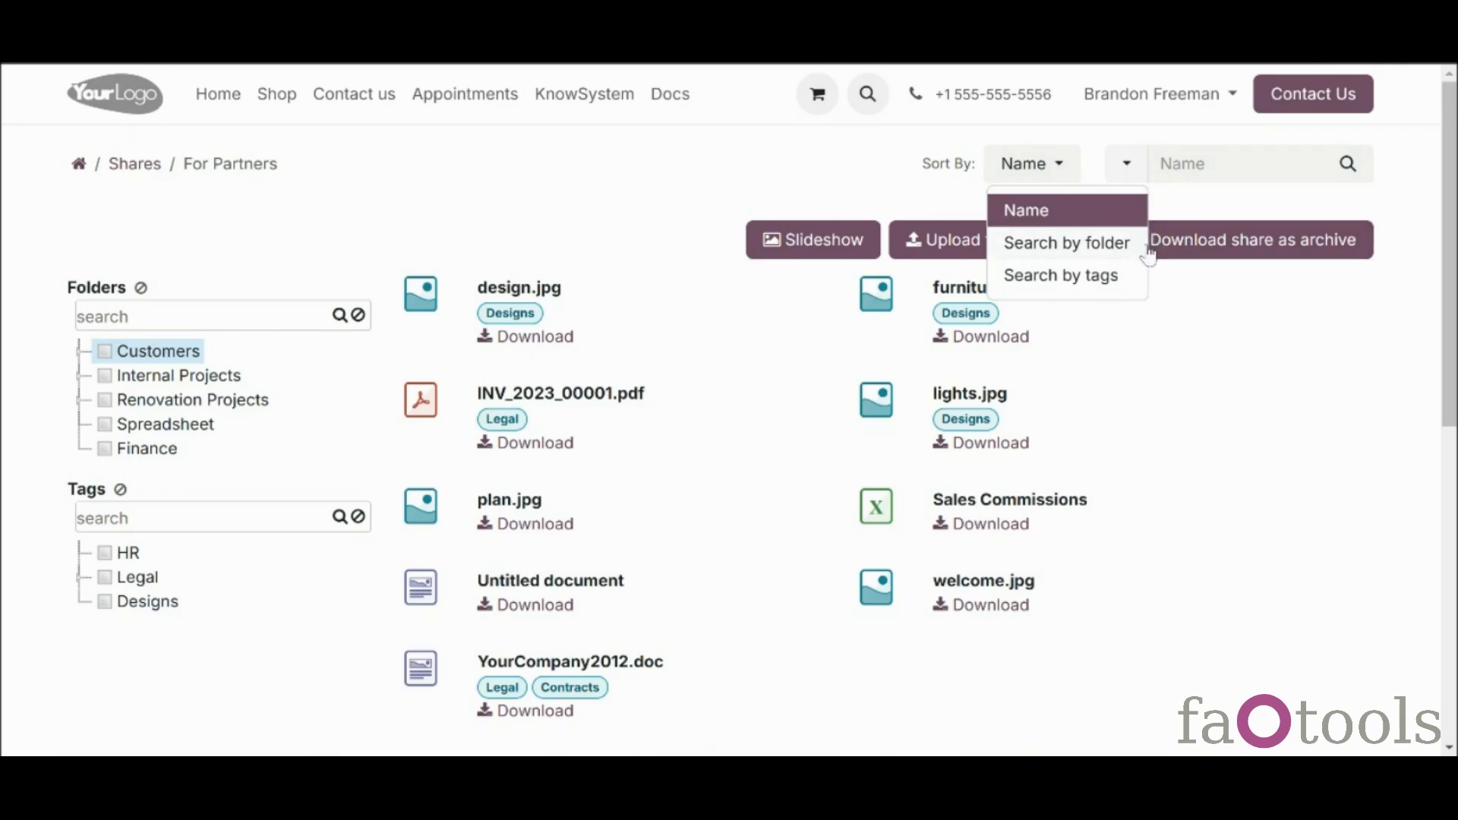
click(1105, 257)
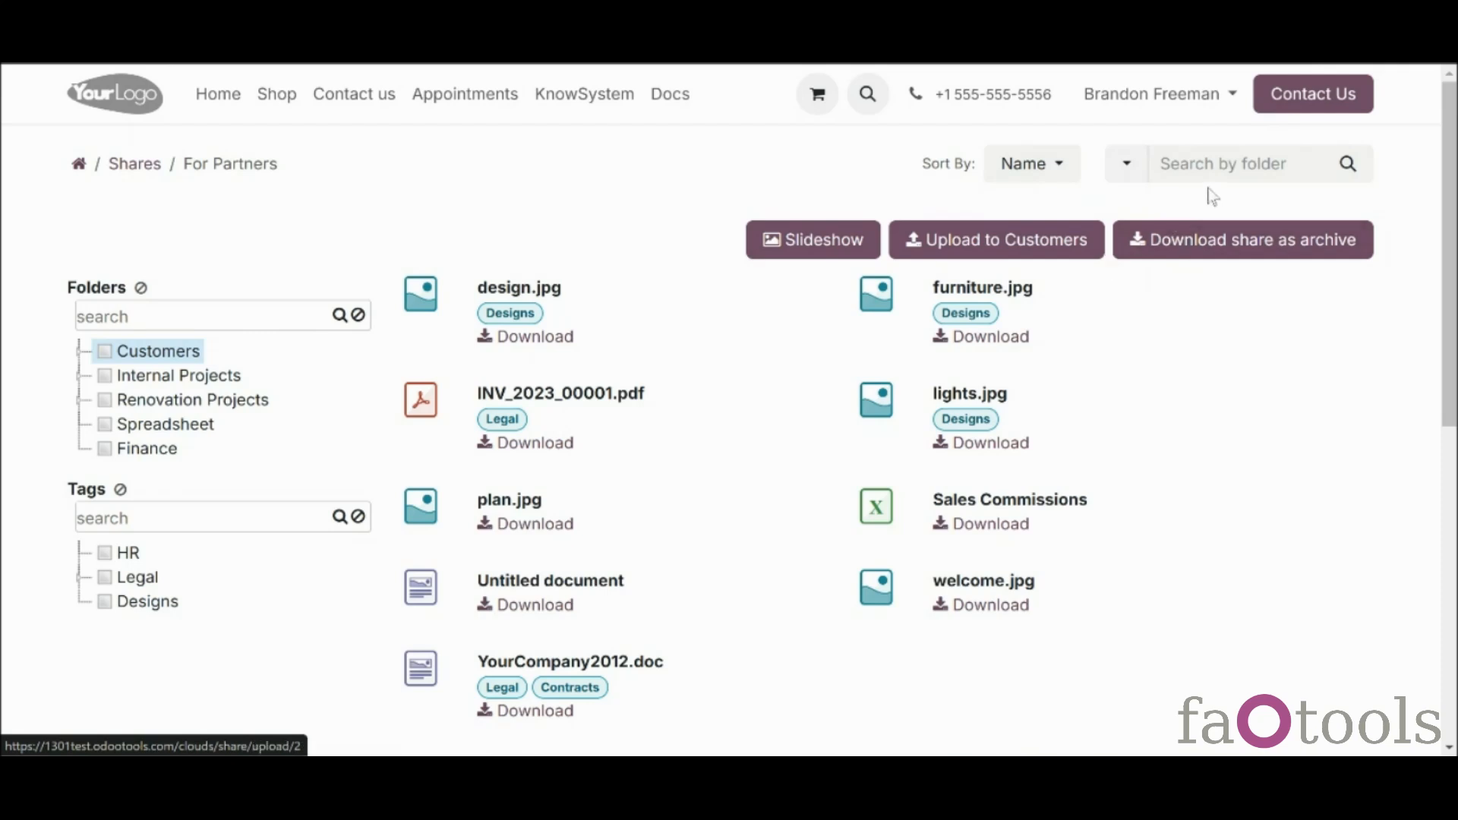
click(1227, 170)
text(azure)
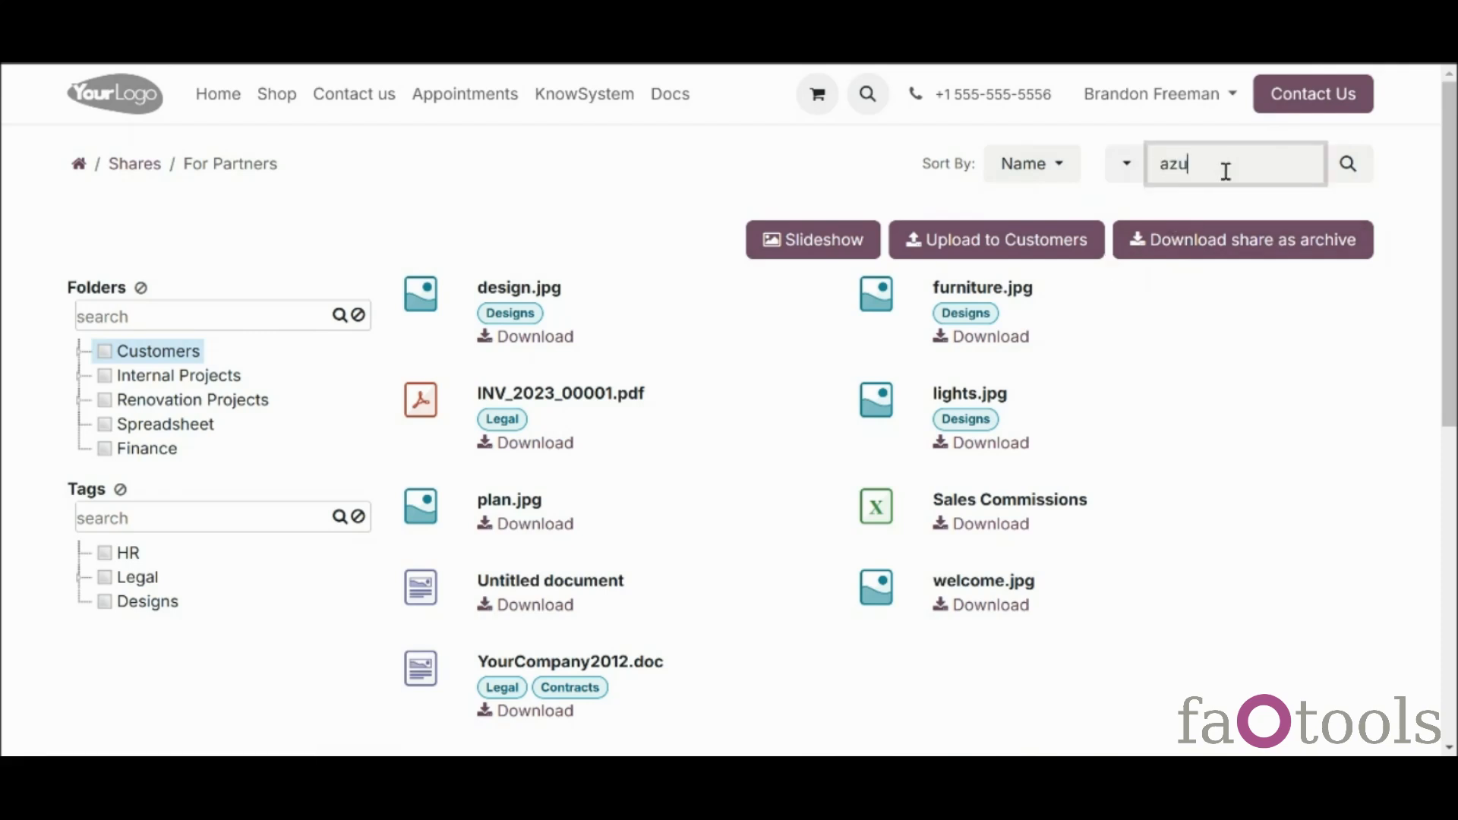
key(Return)
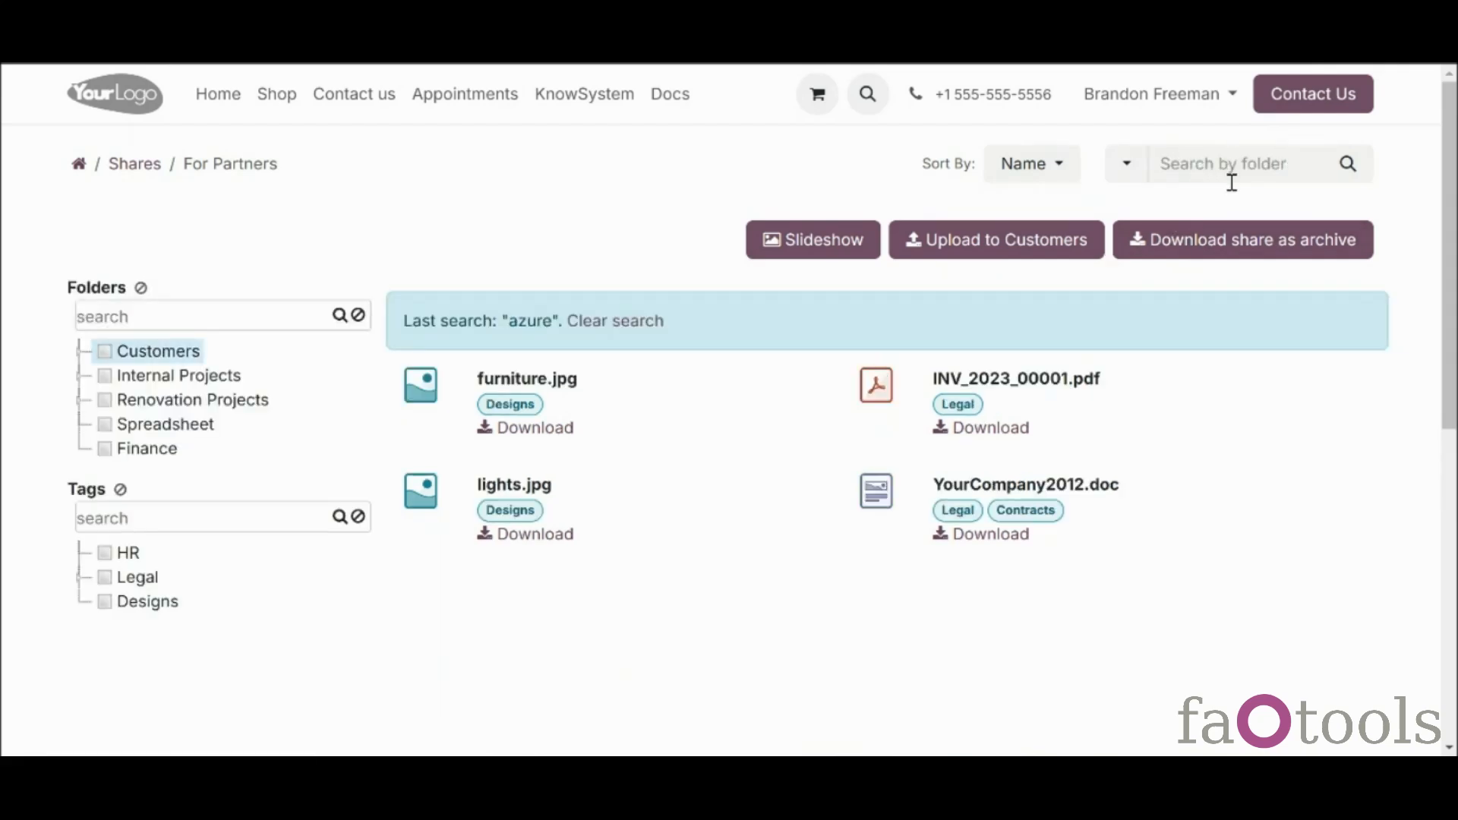
click(641, 323)
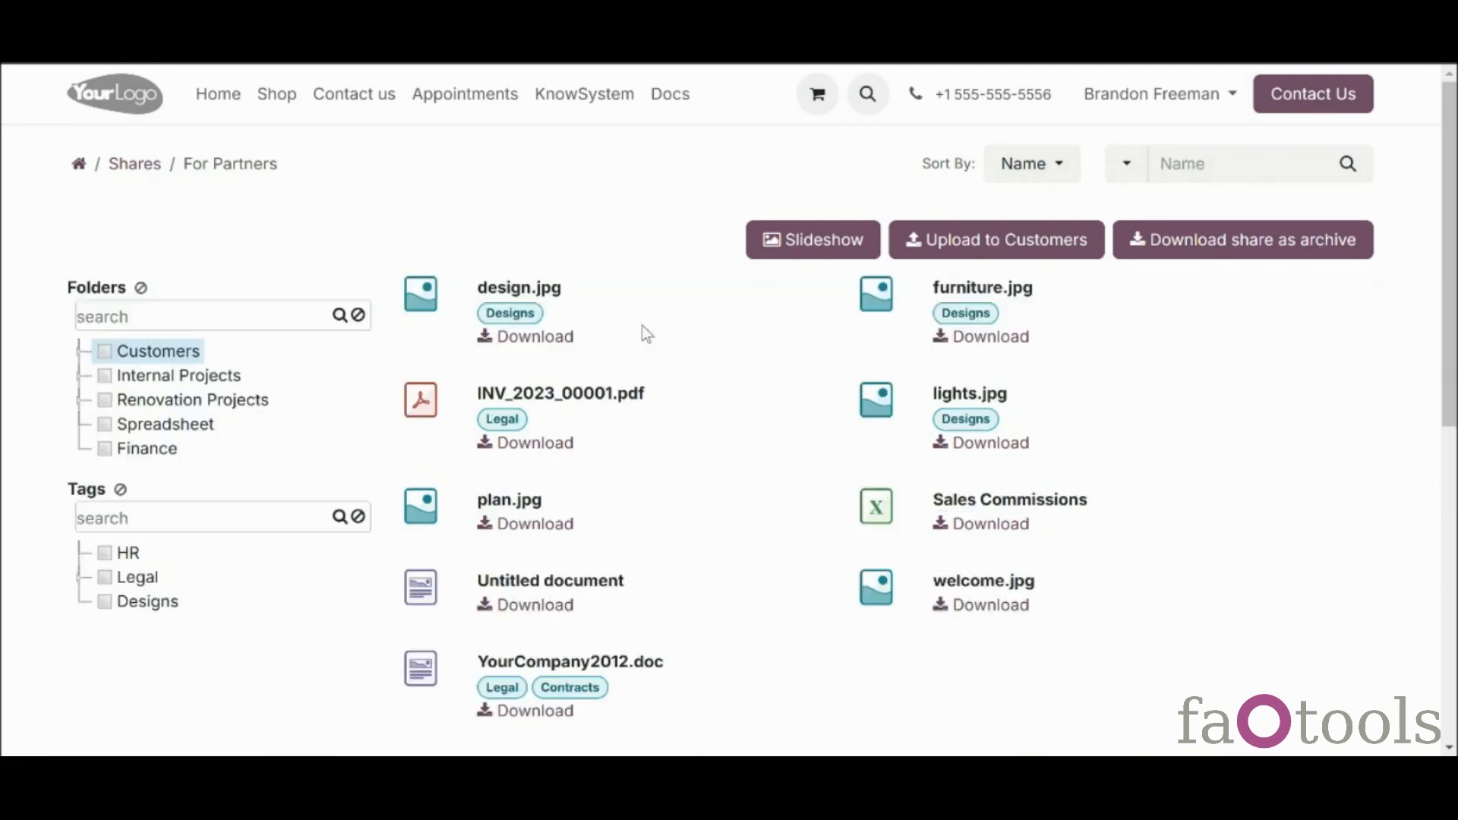
click(995, 337)
right_click(131, 363)
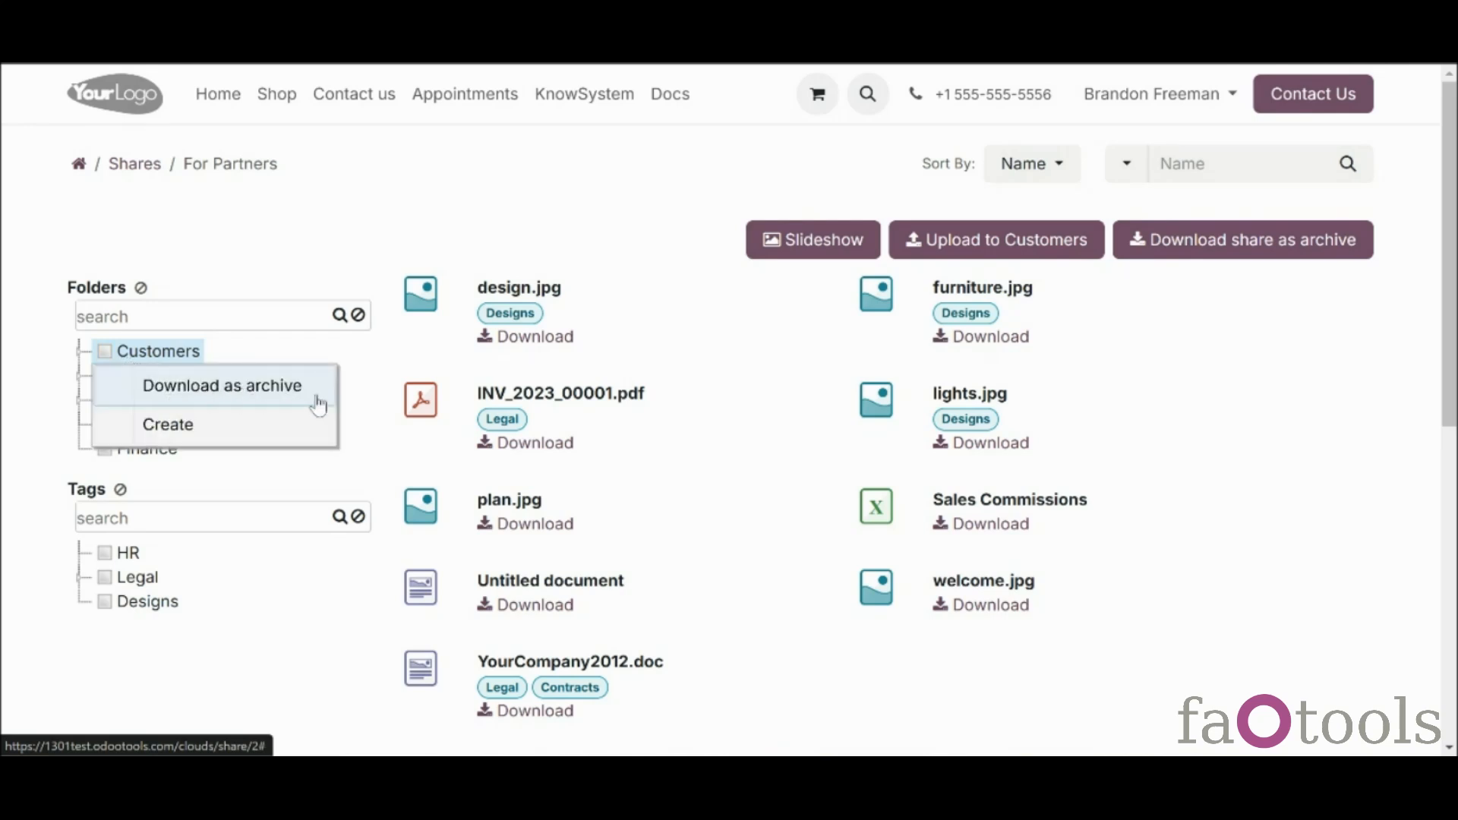
click(671, 486)
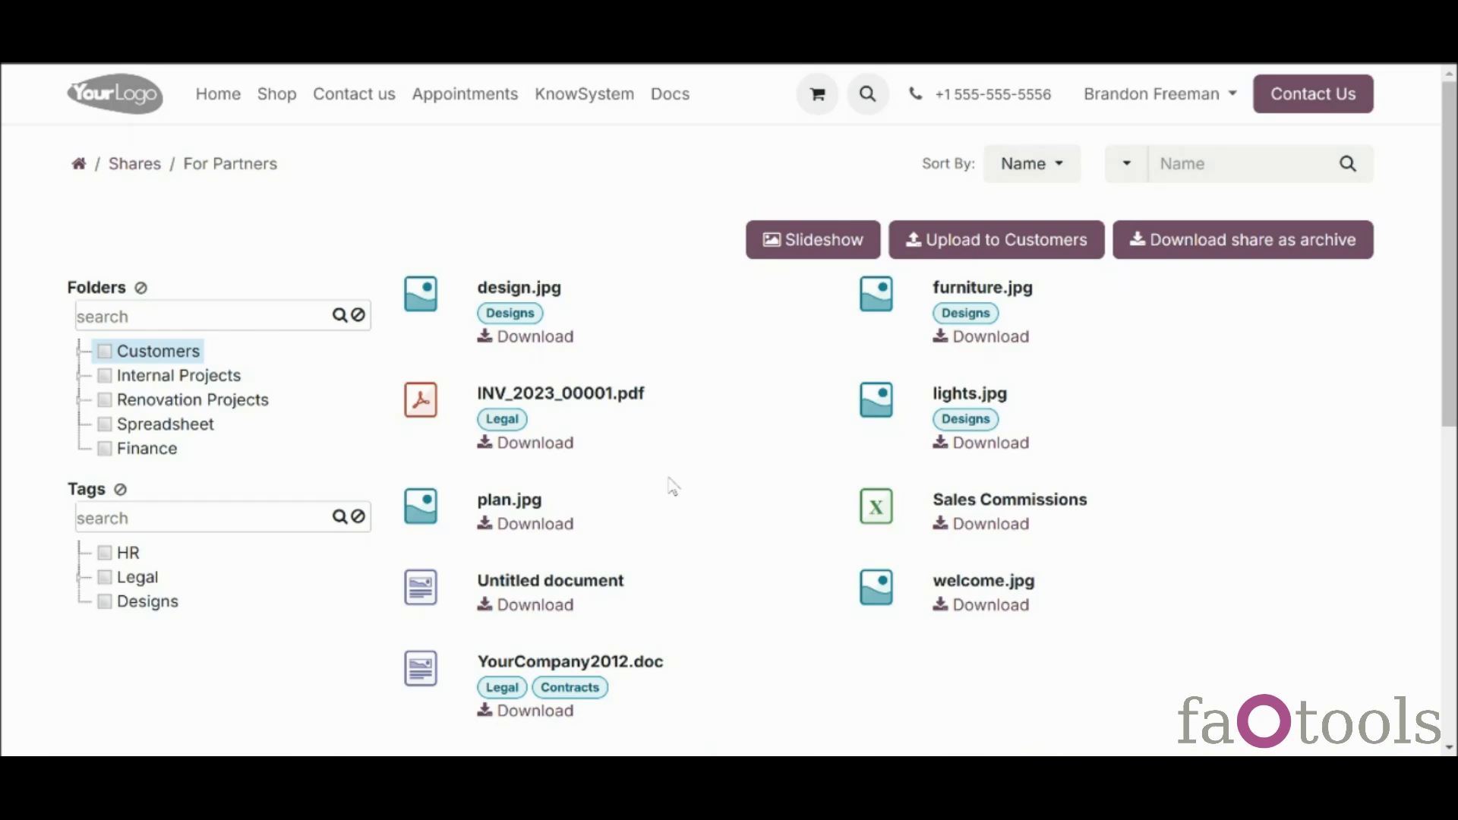
click(80, 351)
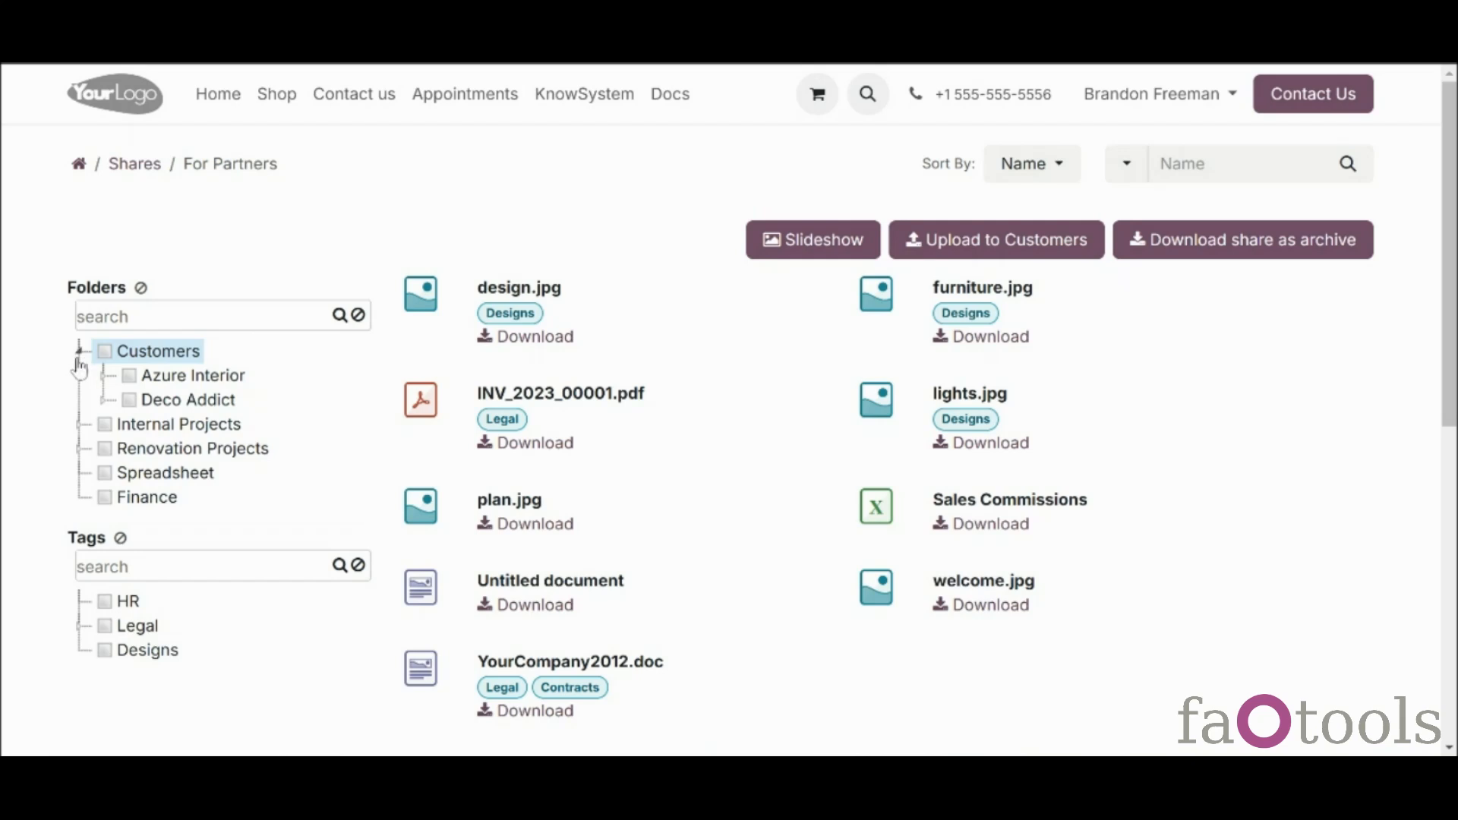
click(104, 376)
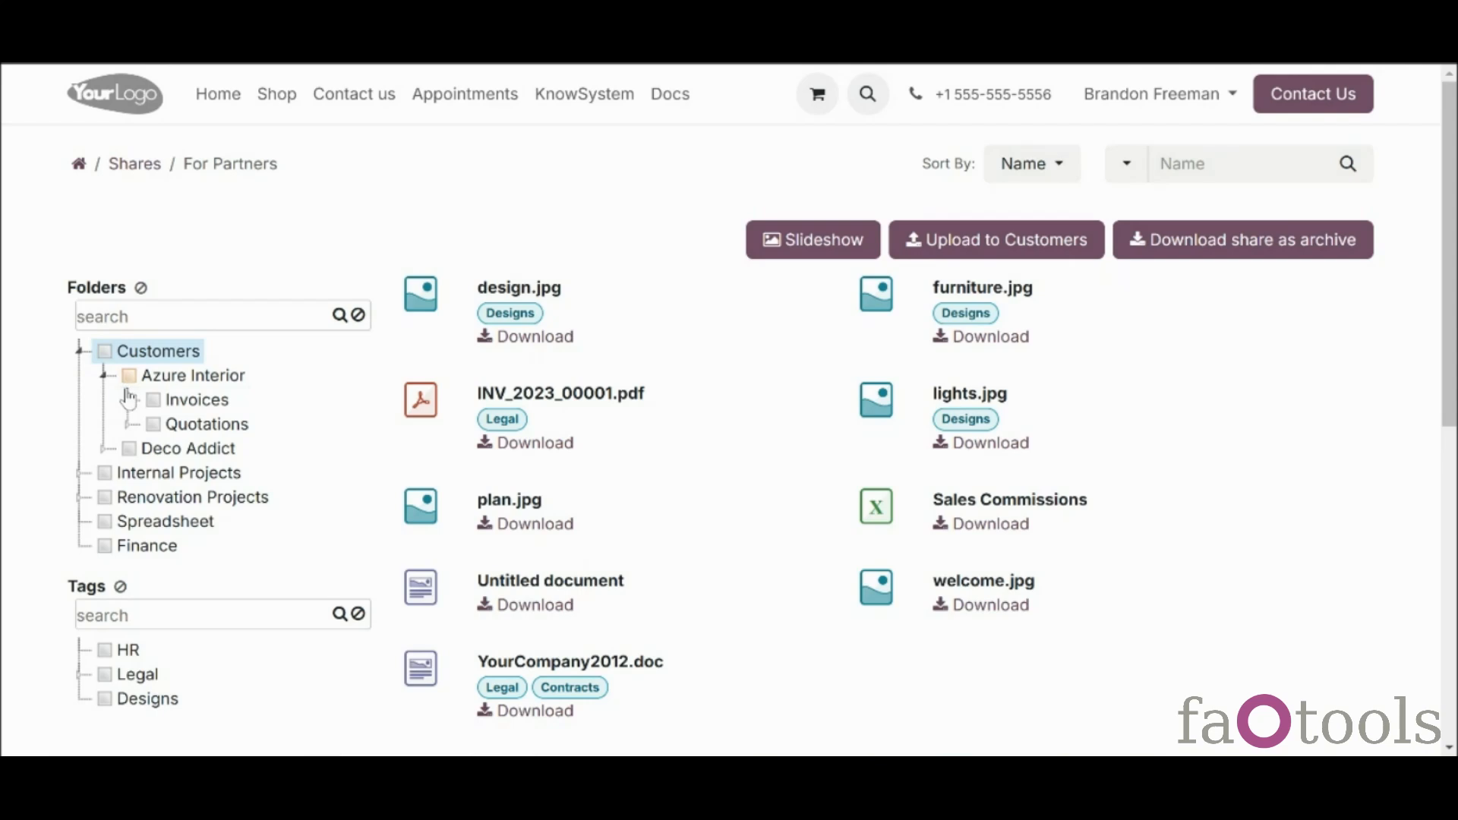
click(128, 400)
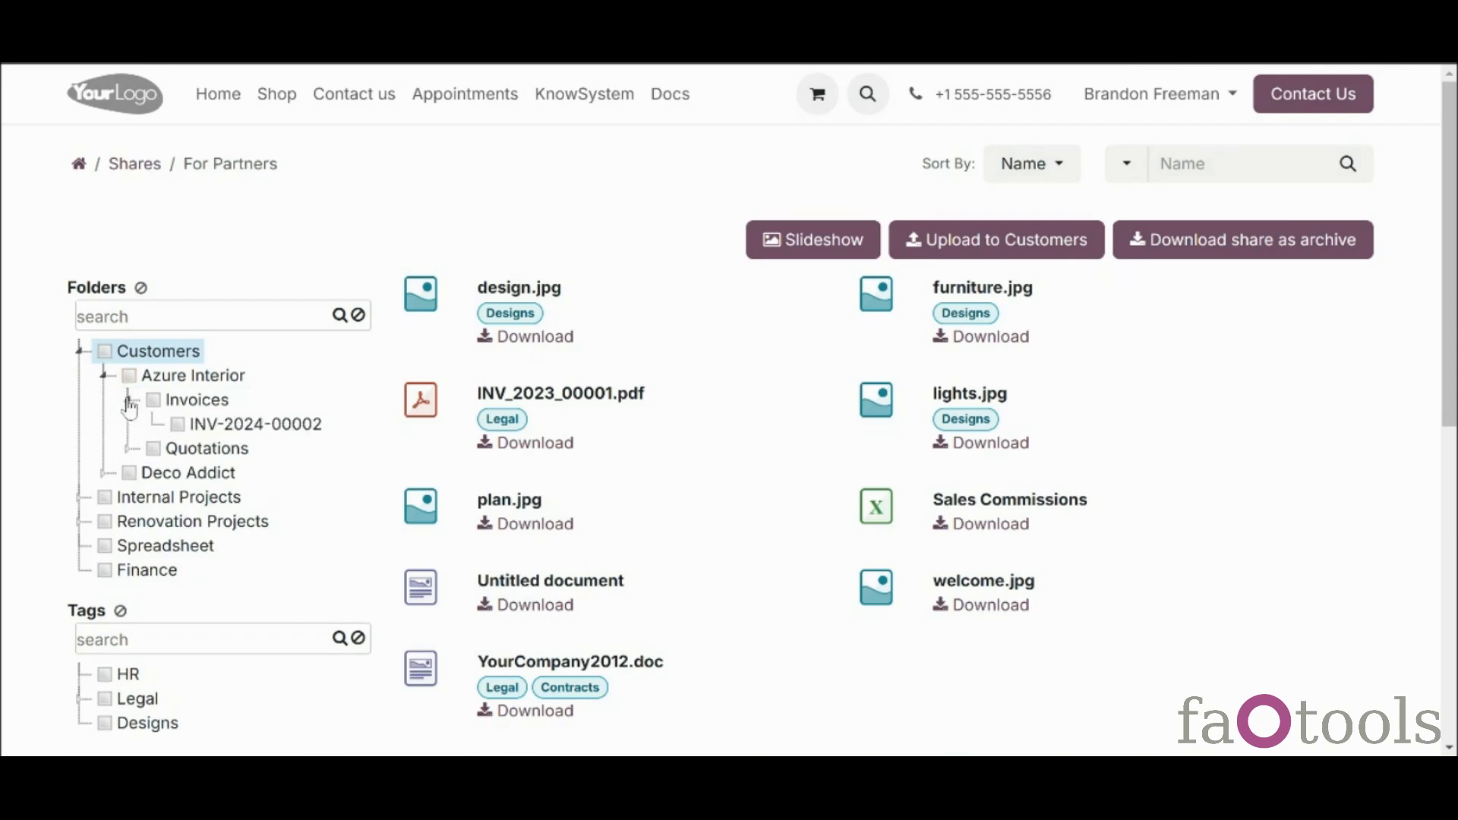
click(133, 456)
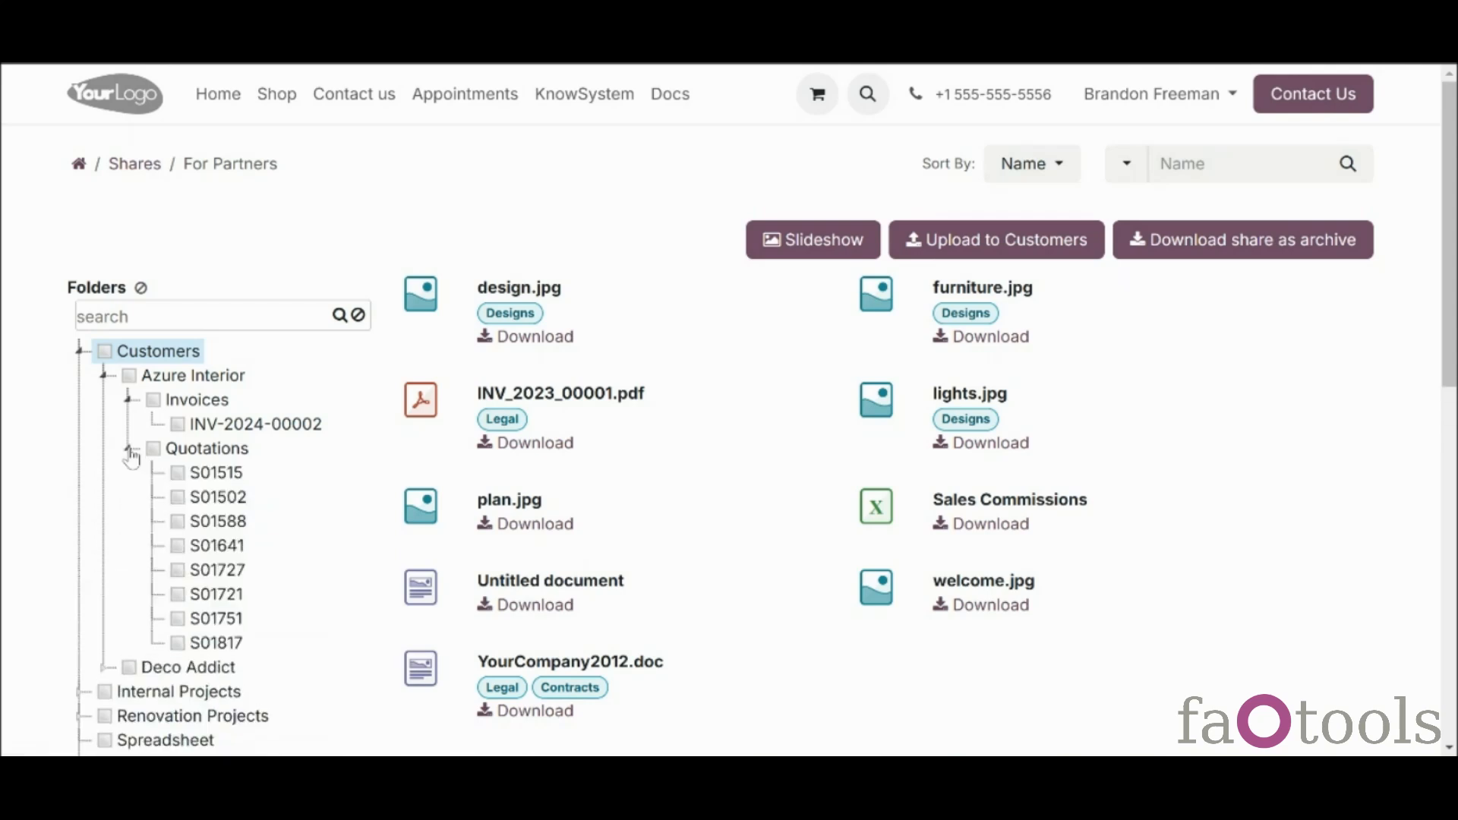
click(133, 456)
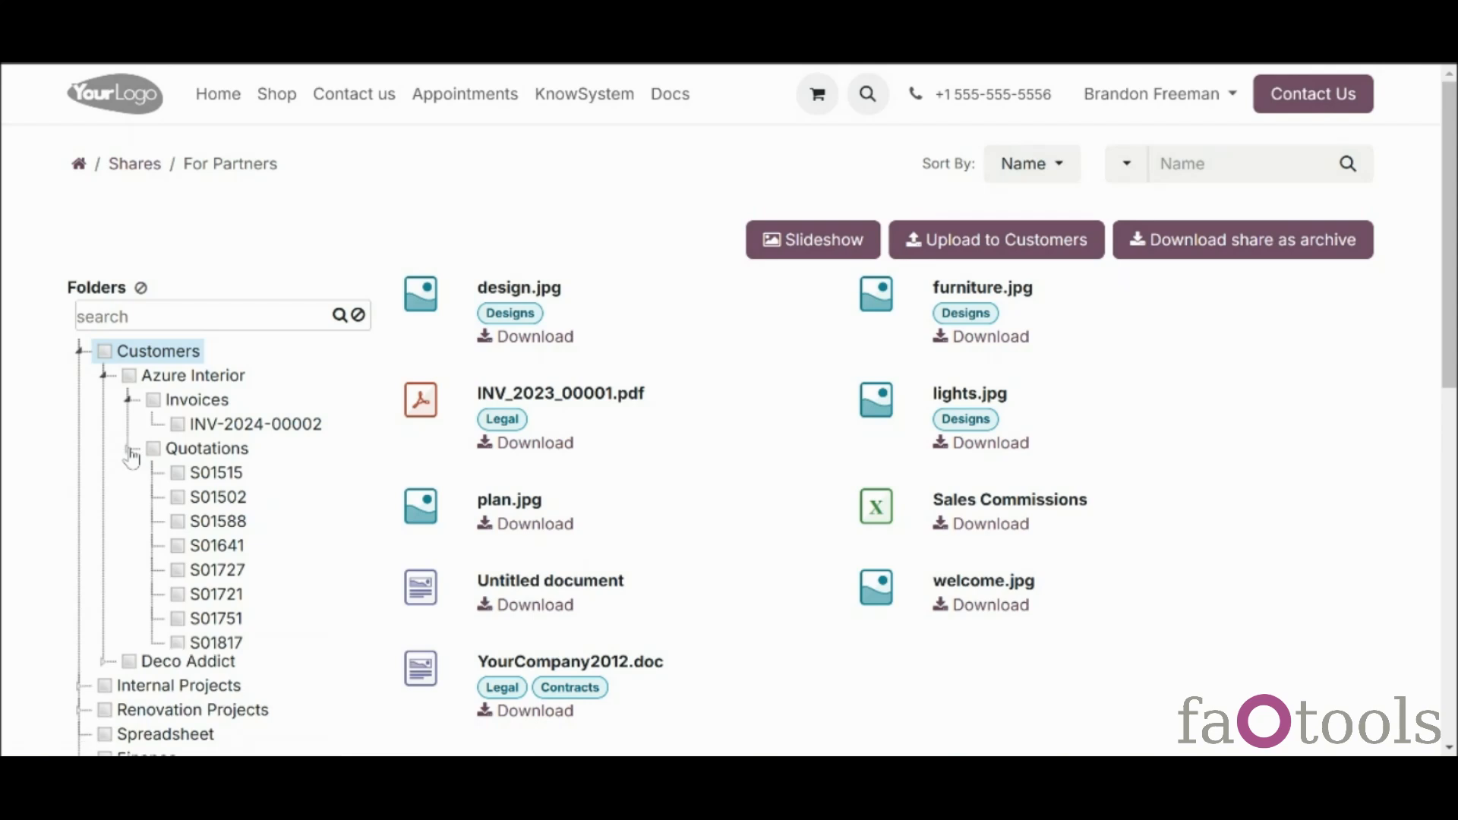
click(84, 360)
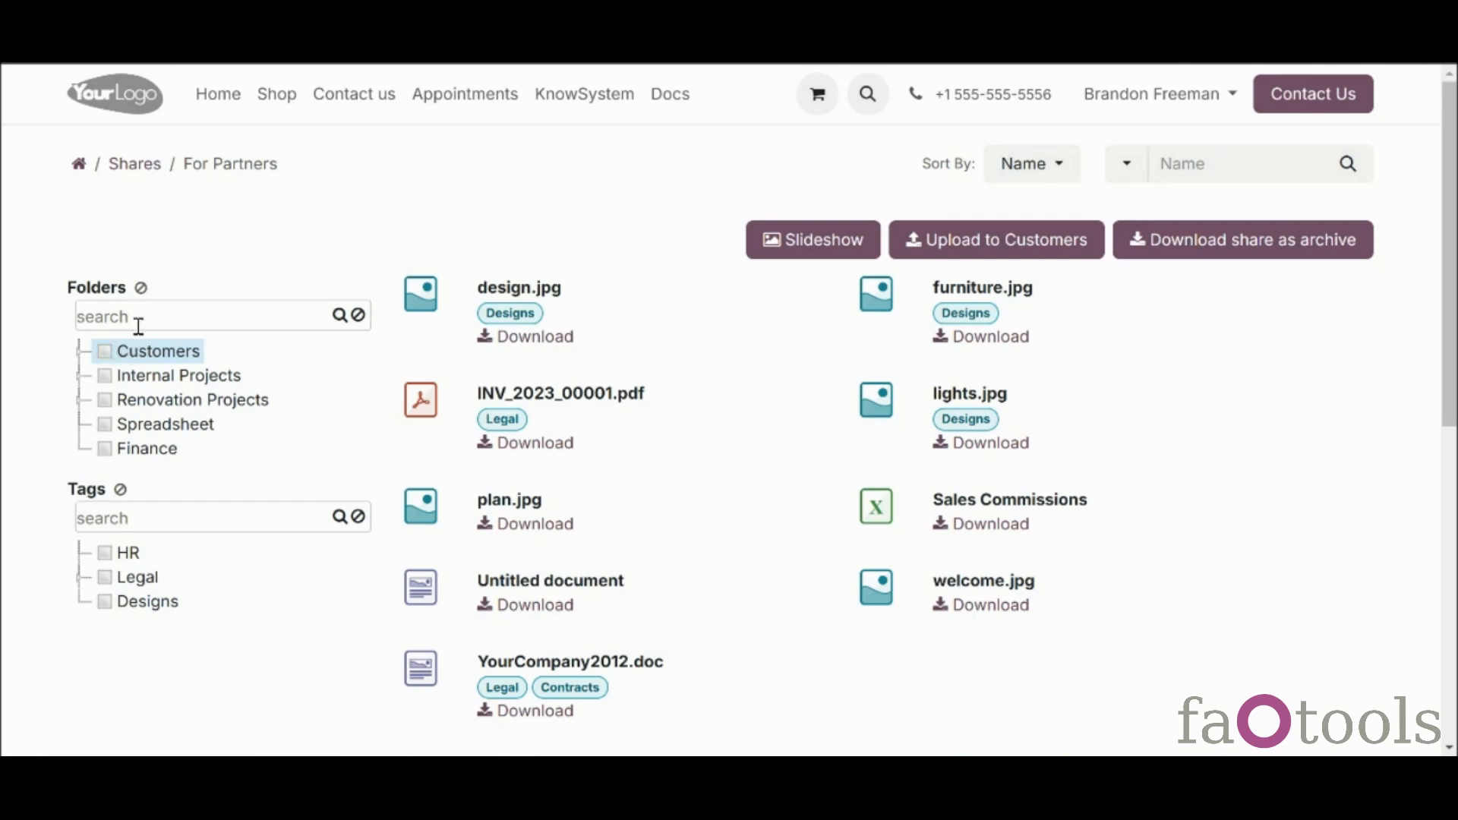
Filter the tags by 'hr' and the folders by 'internal', then clear both searches
click(211, 523)
text(hr)
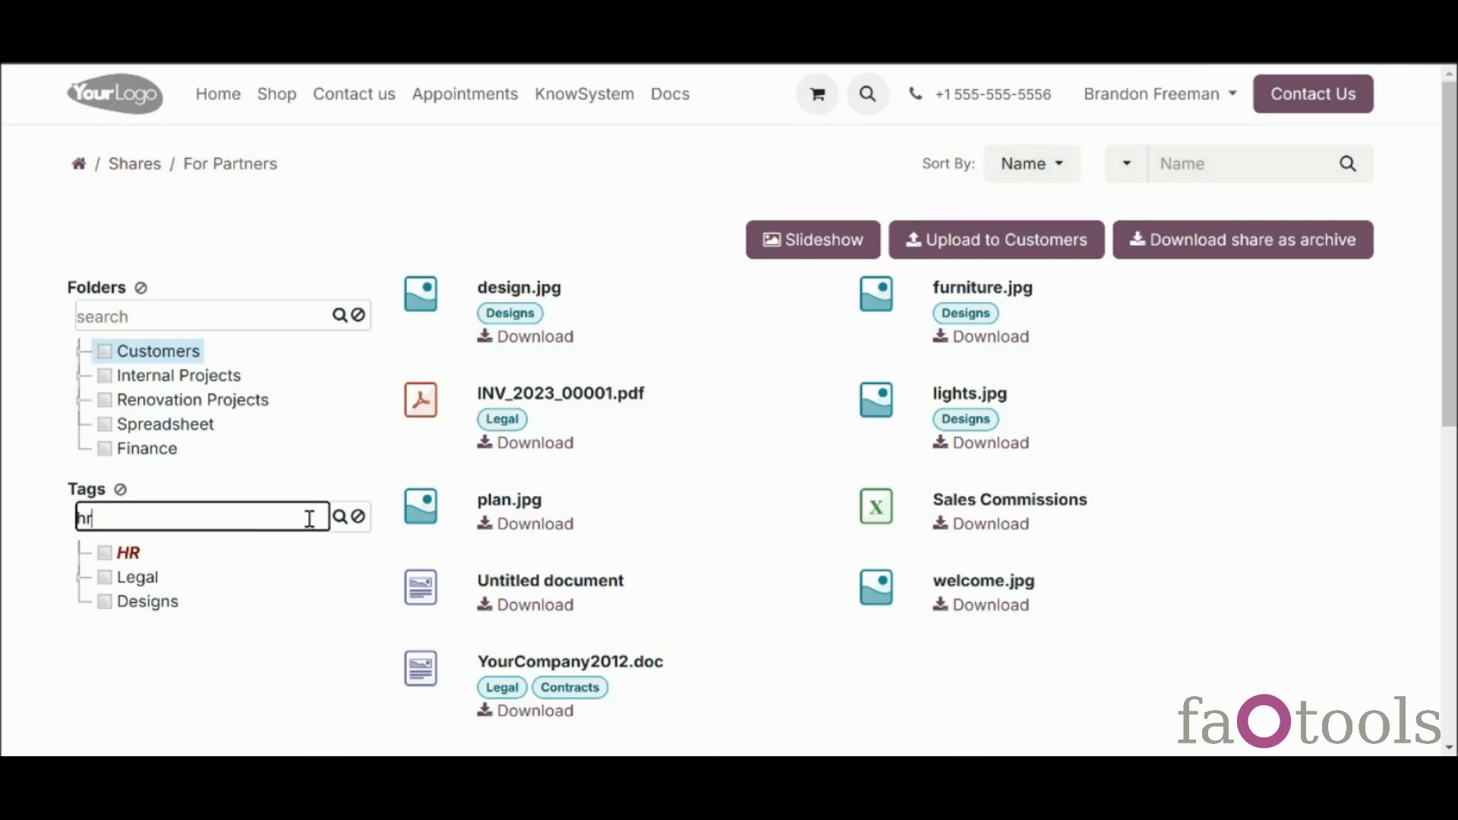
click(358, 517)
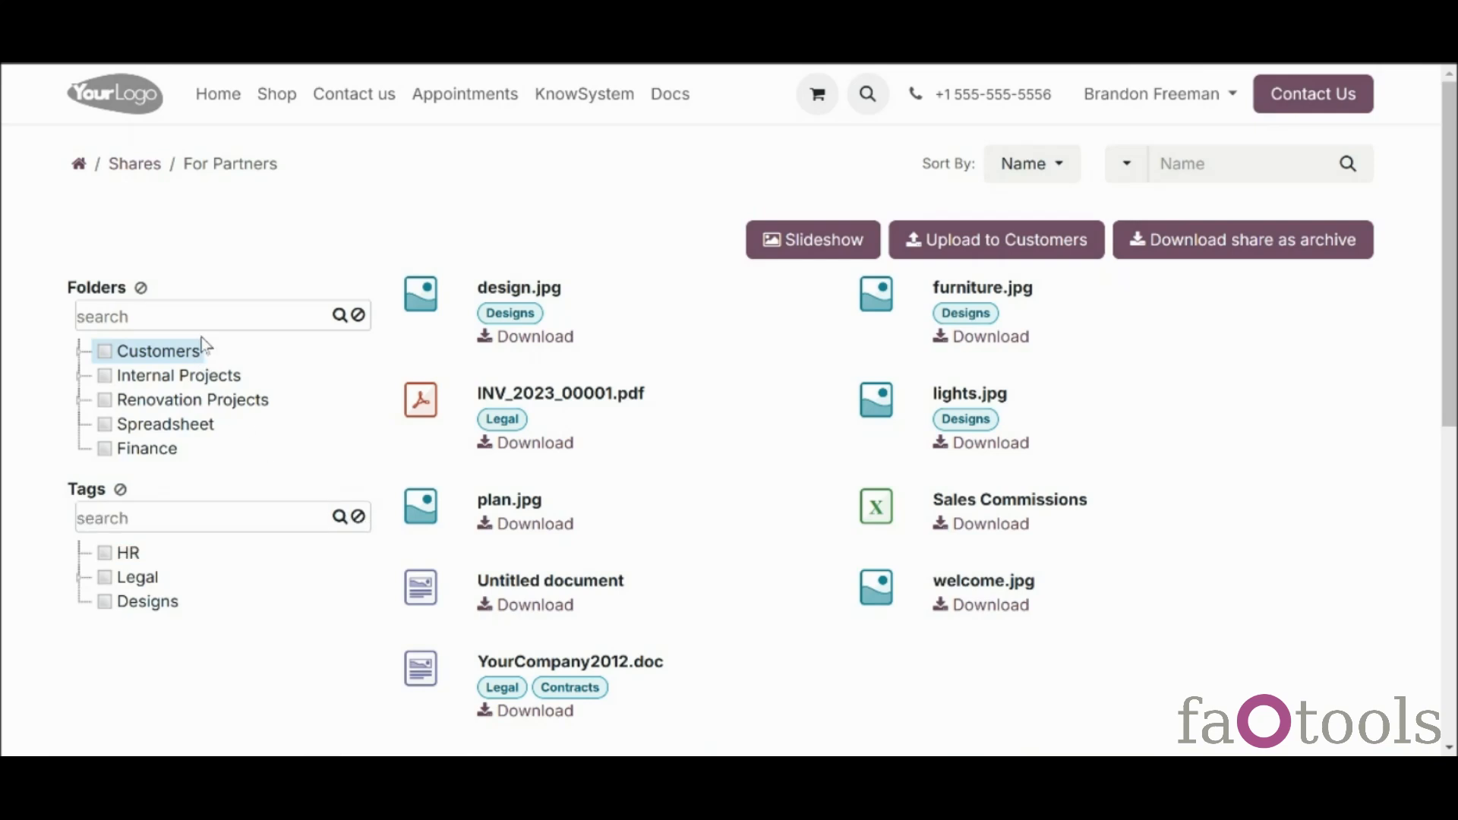
click(201, 318)
text(internal)
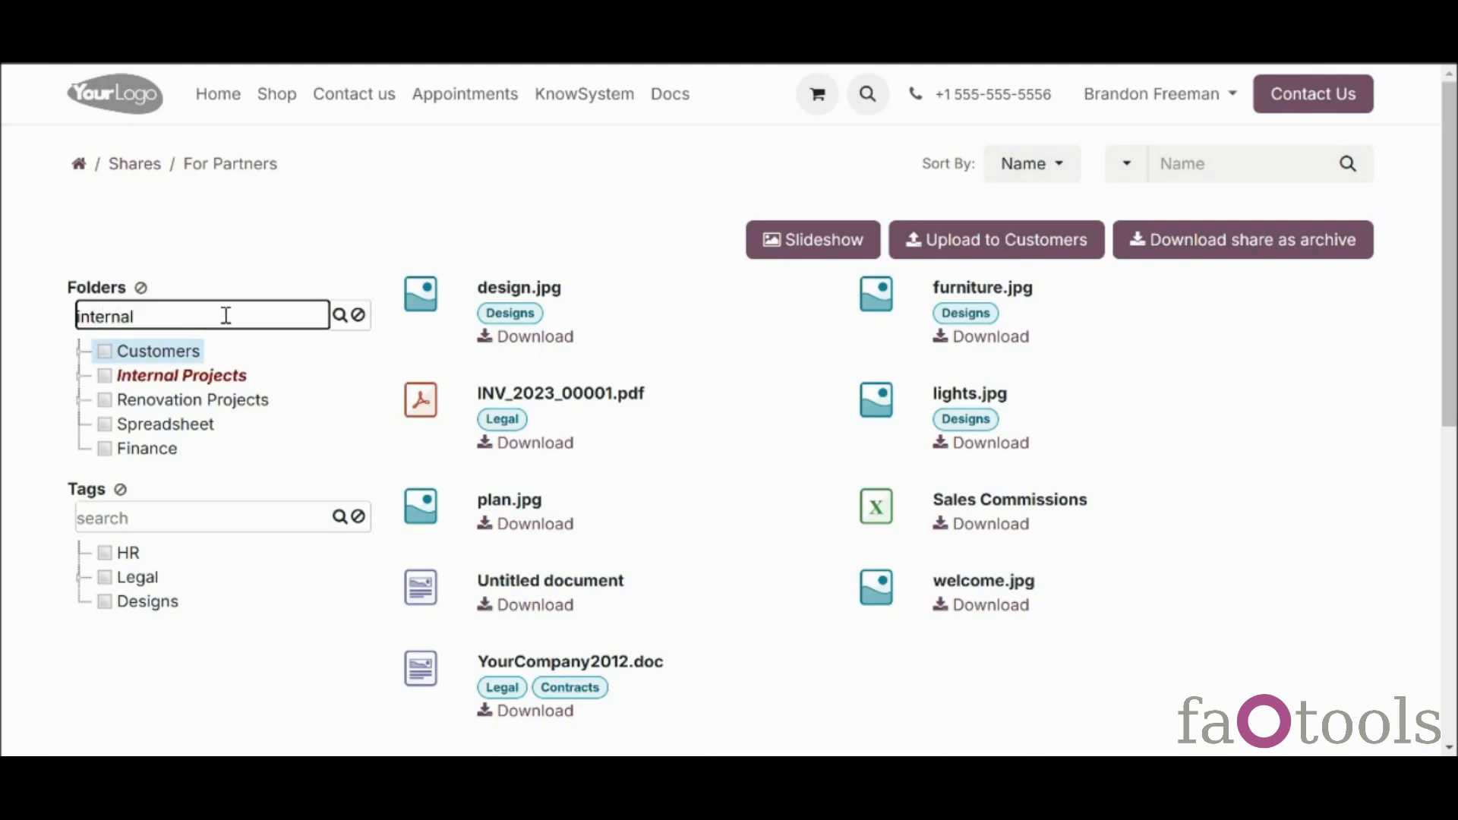
click(358, 315)
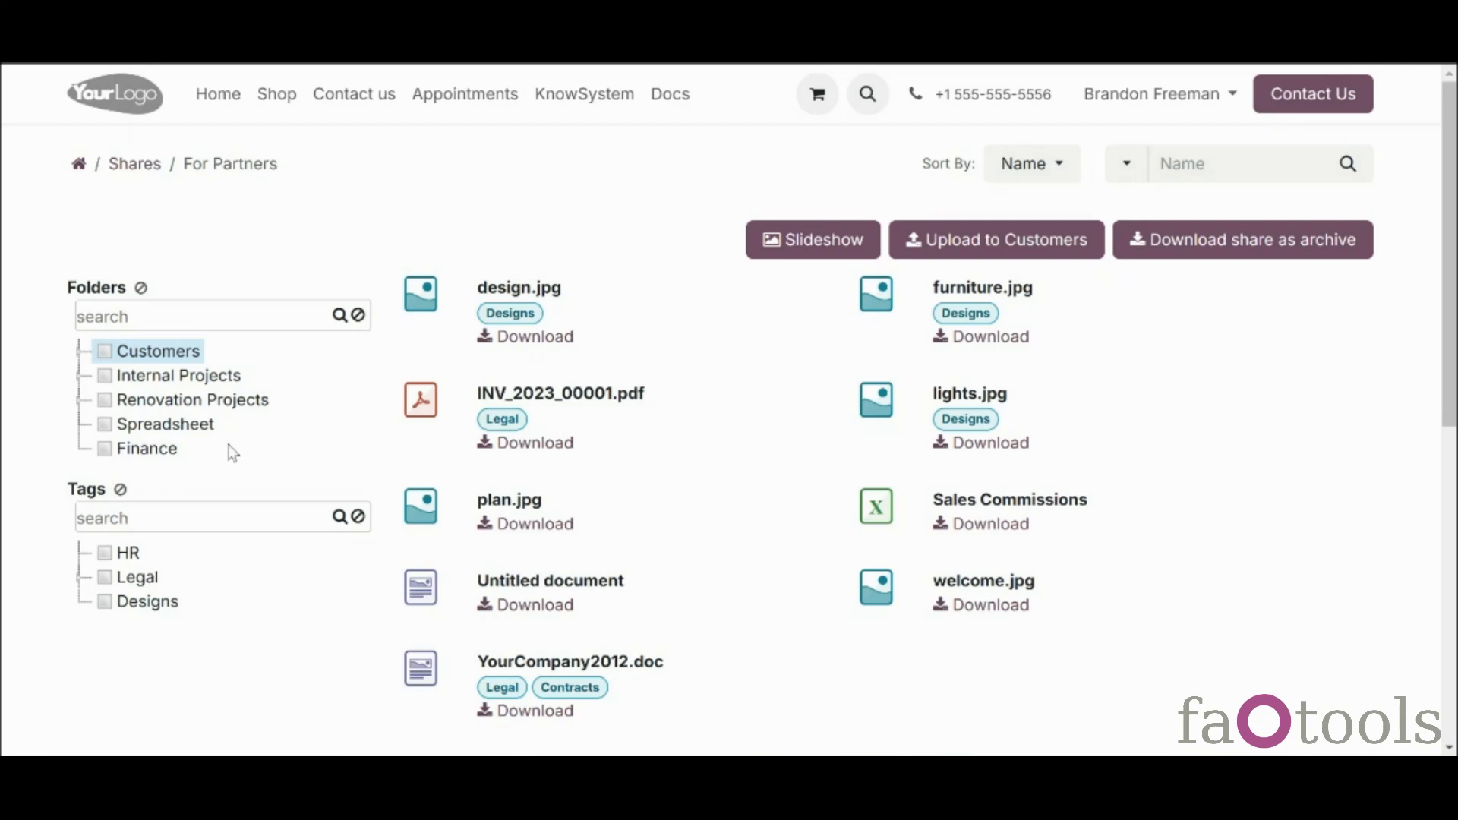
Create a child tag 'from share' under the HR tag
right_click(120, 558)
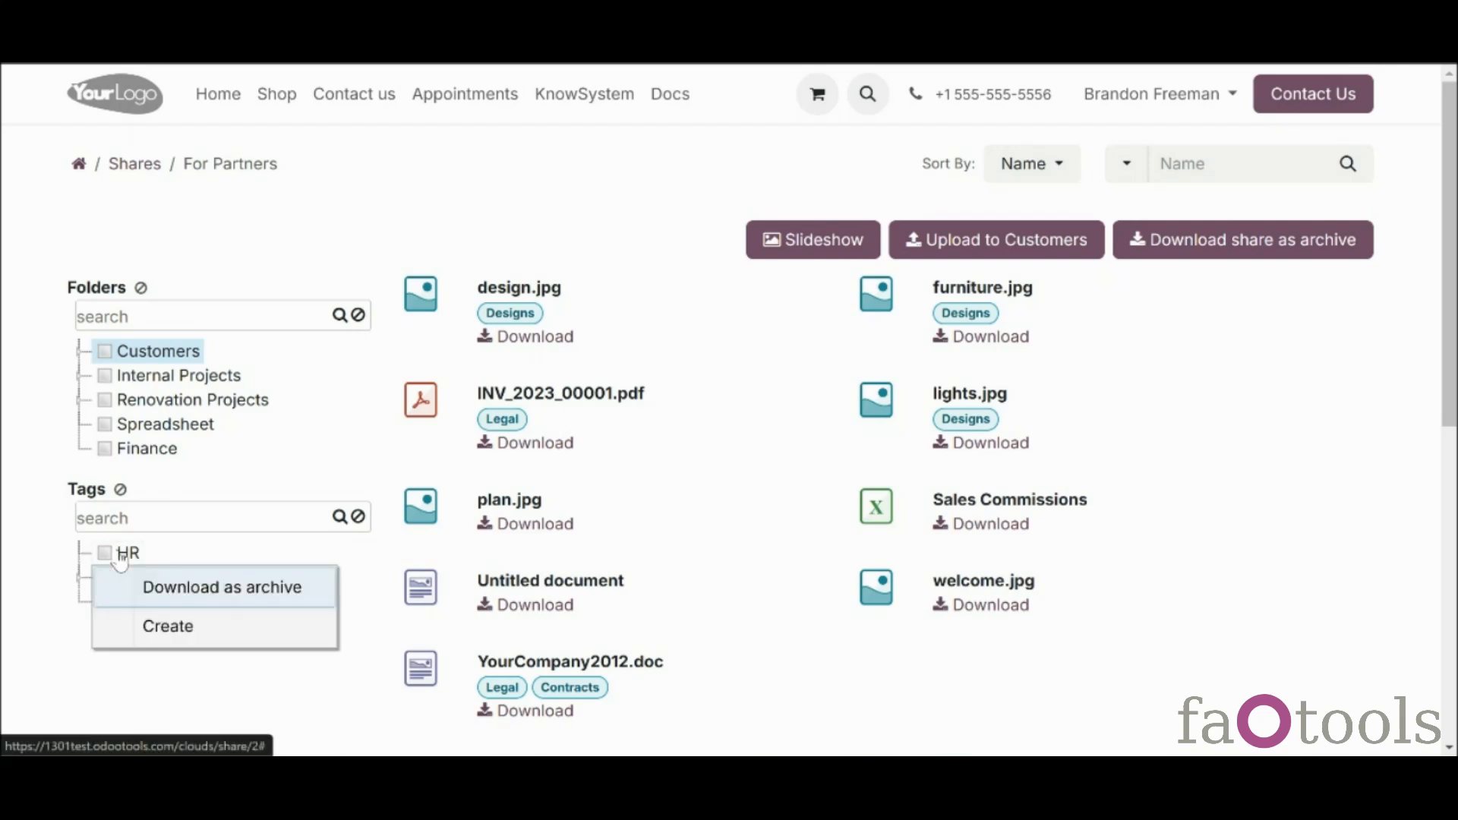
click(171, 638)
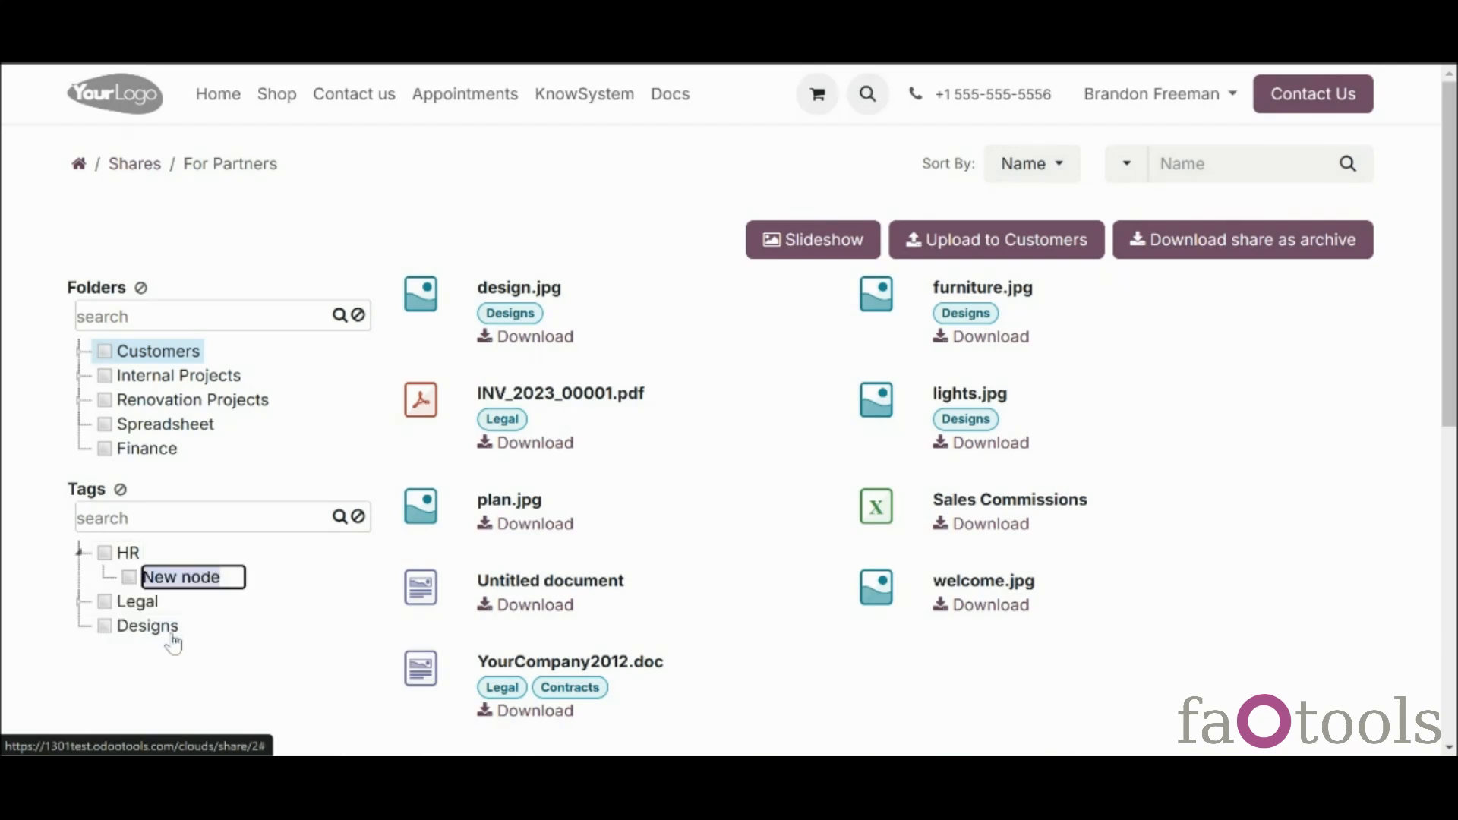
key(BackSpace)
text(from share)
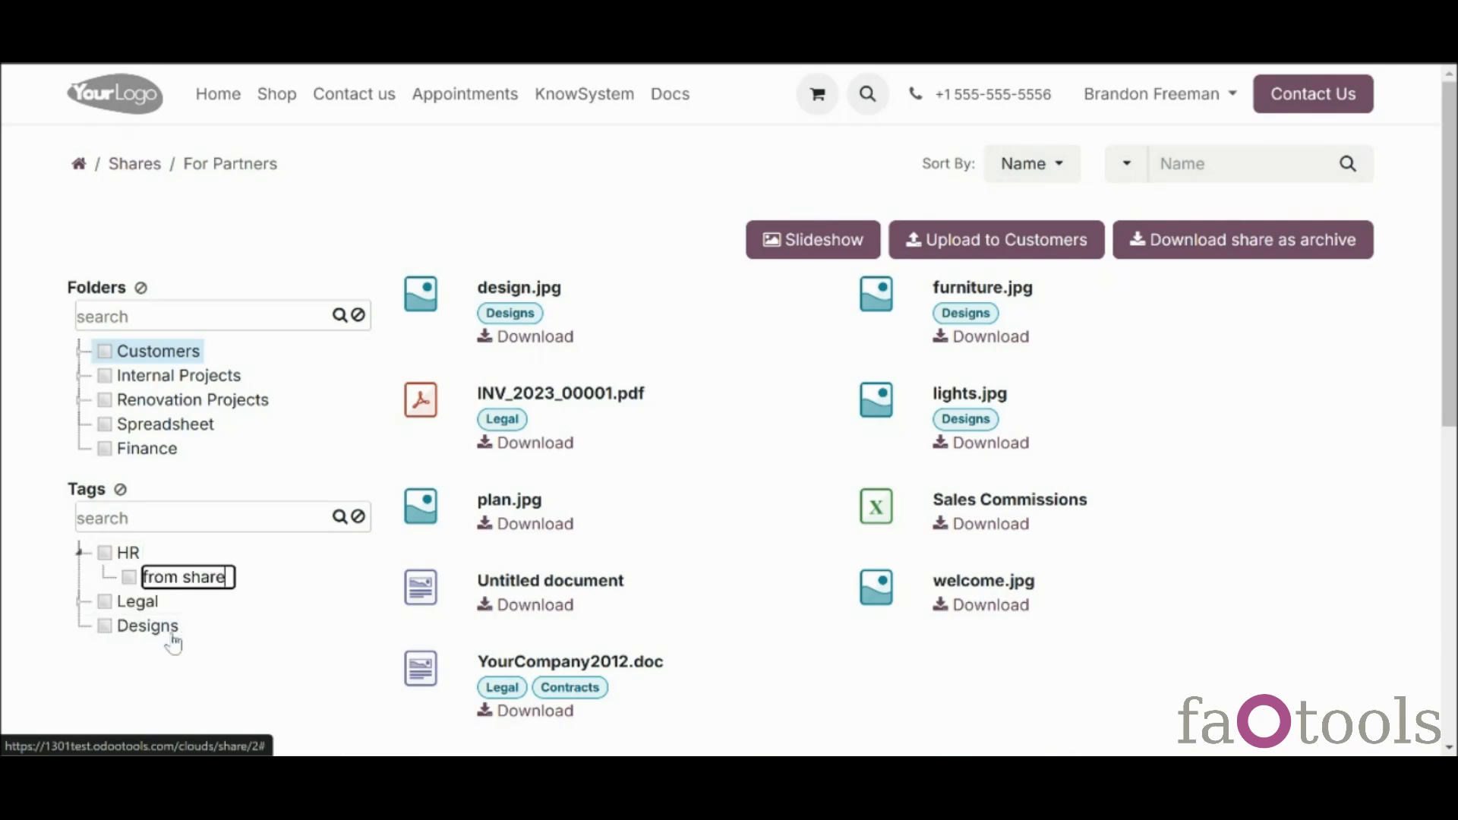
key(Return)
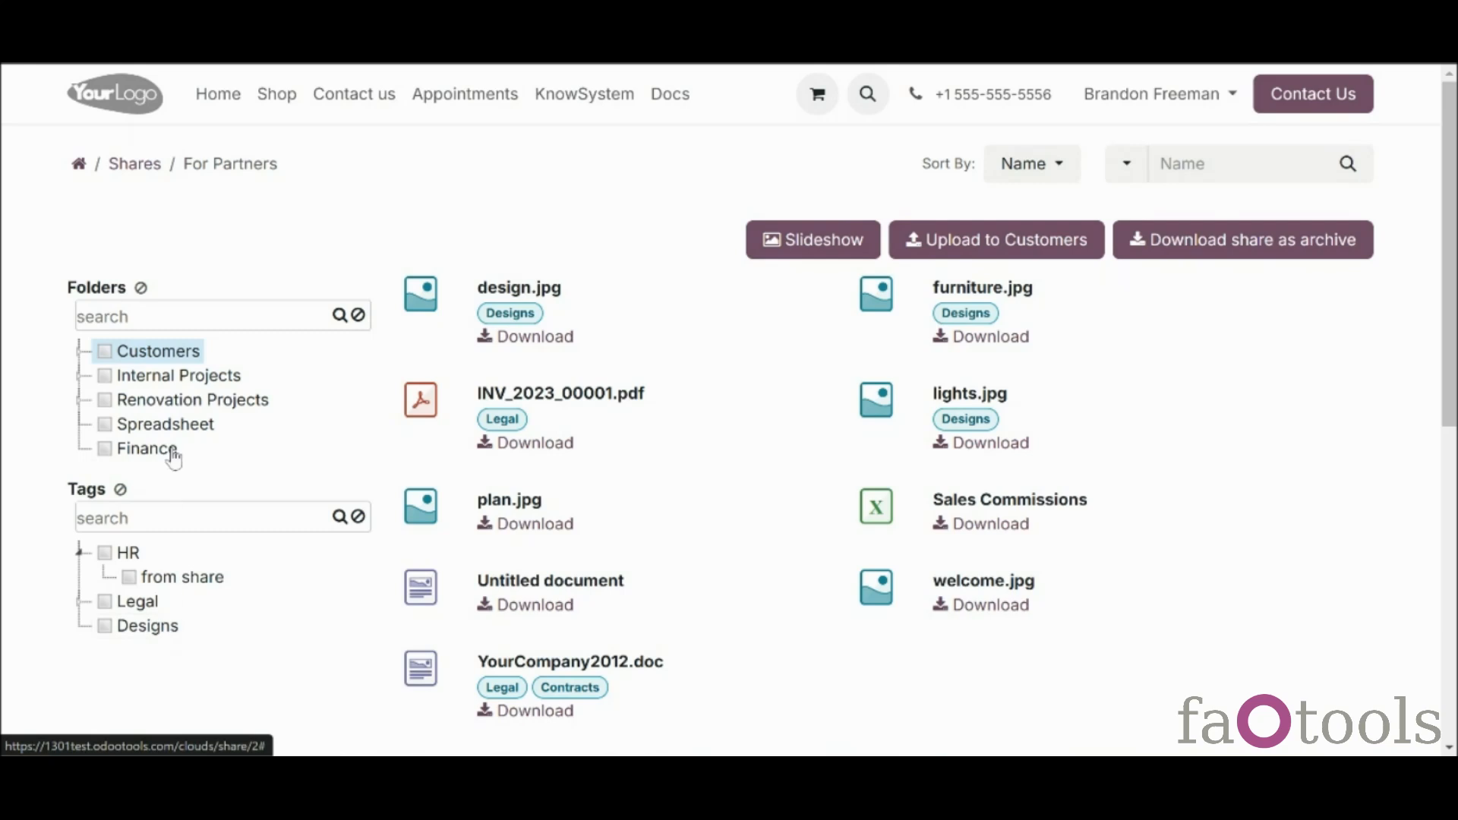
Create a subfolder 'from share' under the Customers folder
right_click(155, 354)
click(185, 424)
key(BackSpace)
text(from share)
key(Return)
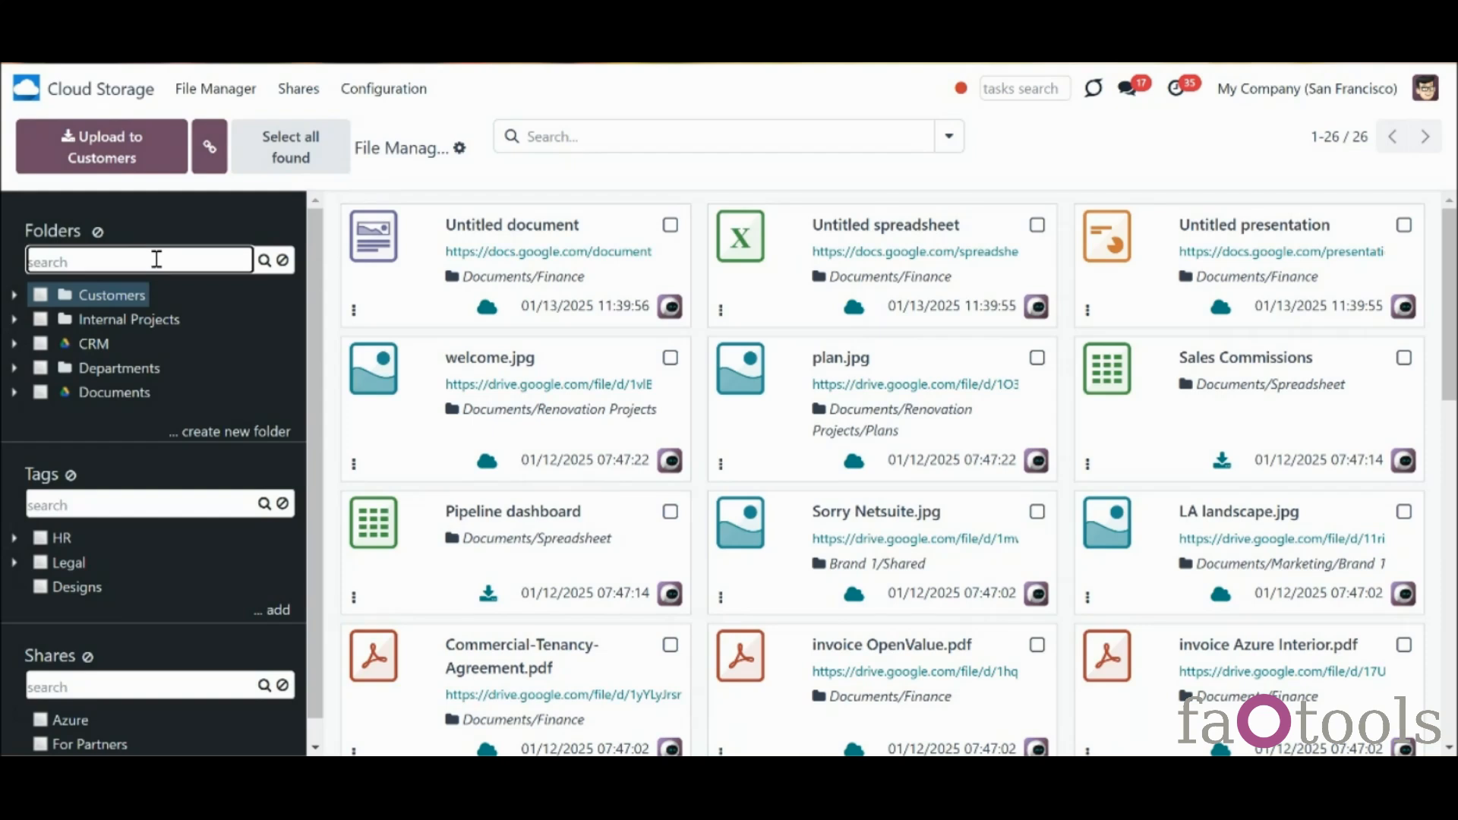
Search the backend folders and tags for 'share' to verify the new items
text(share)
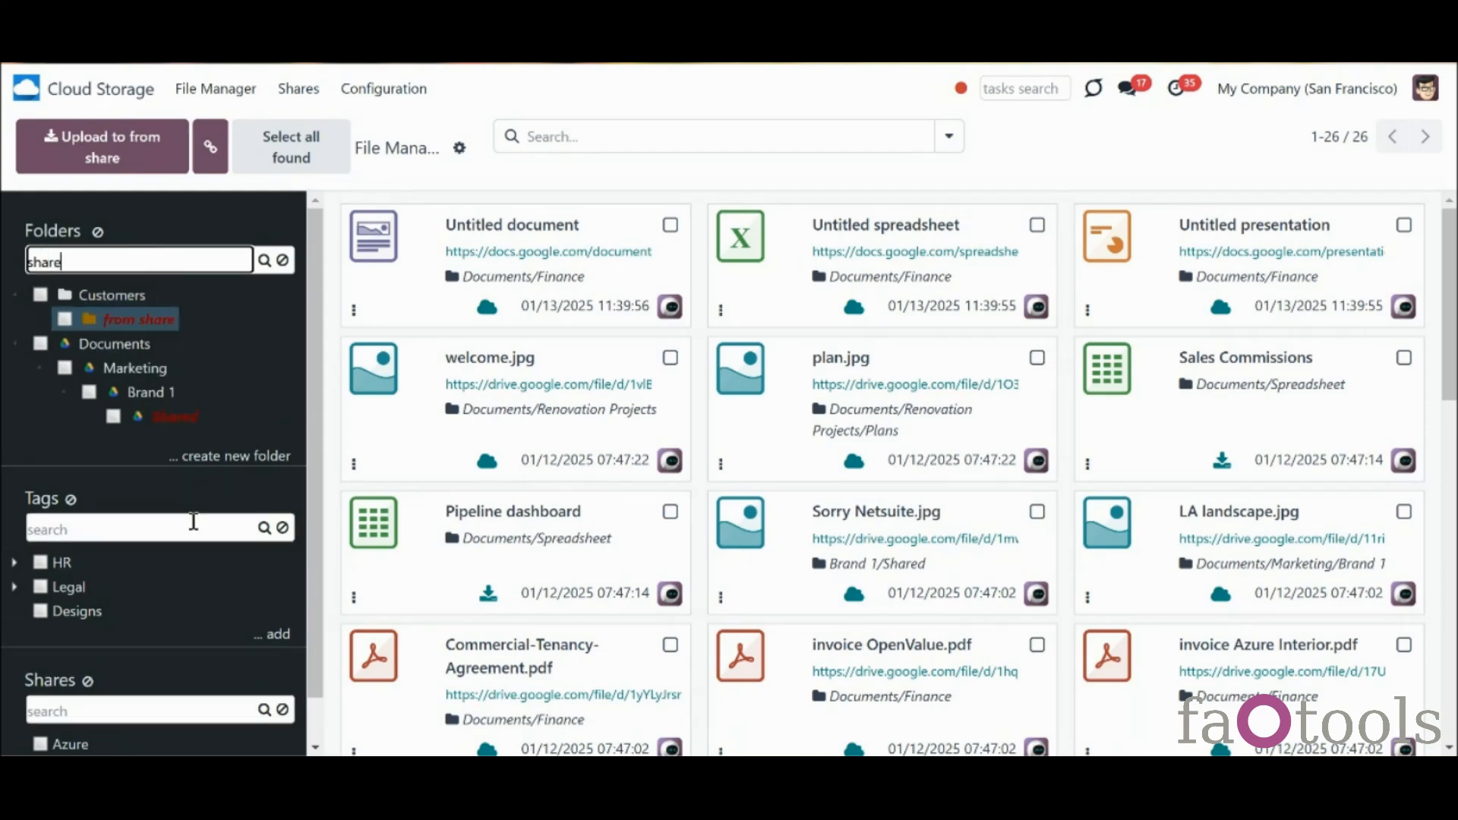
click(193, 524)
text(share)
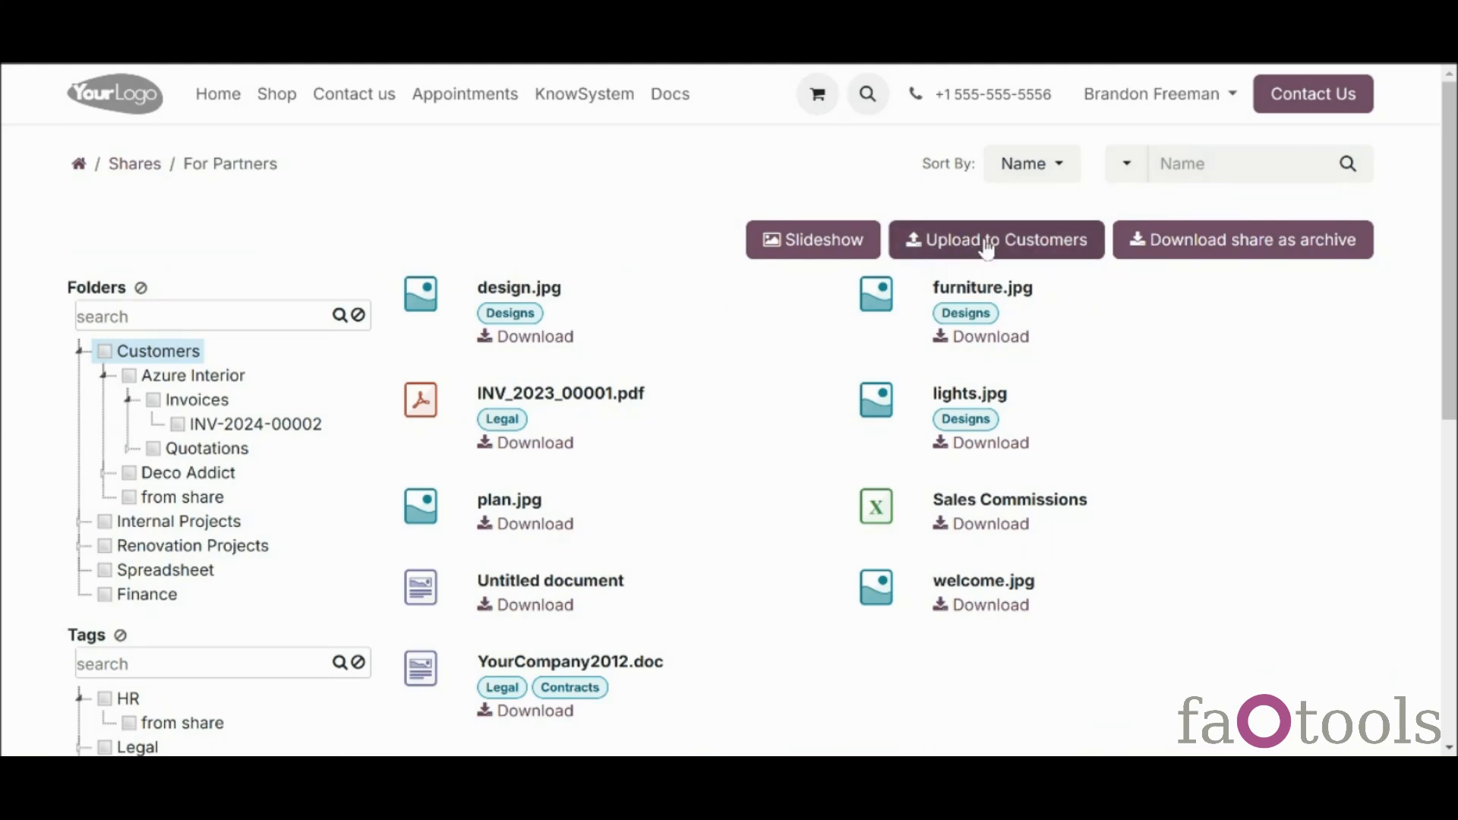
Filter portal files by Azure Interior and 'from share' folders, then clear the folder filter
click(216, 380)
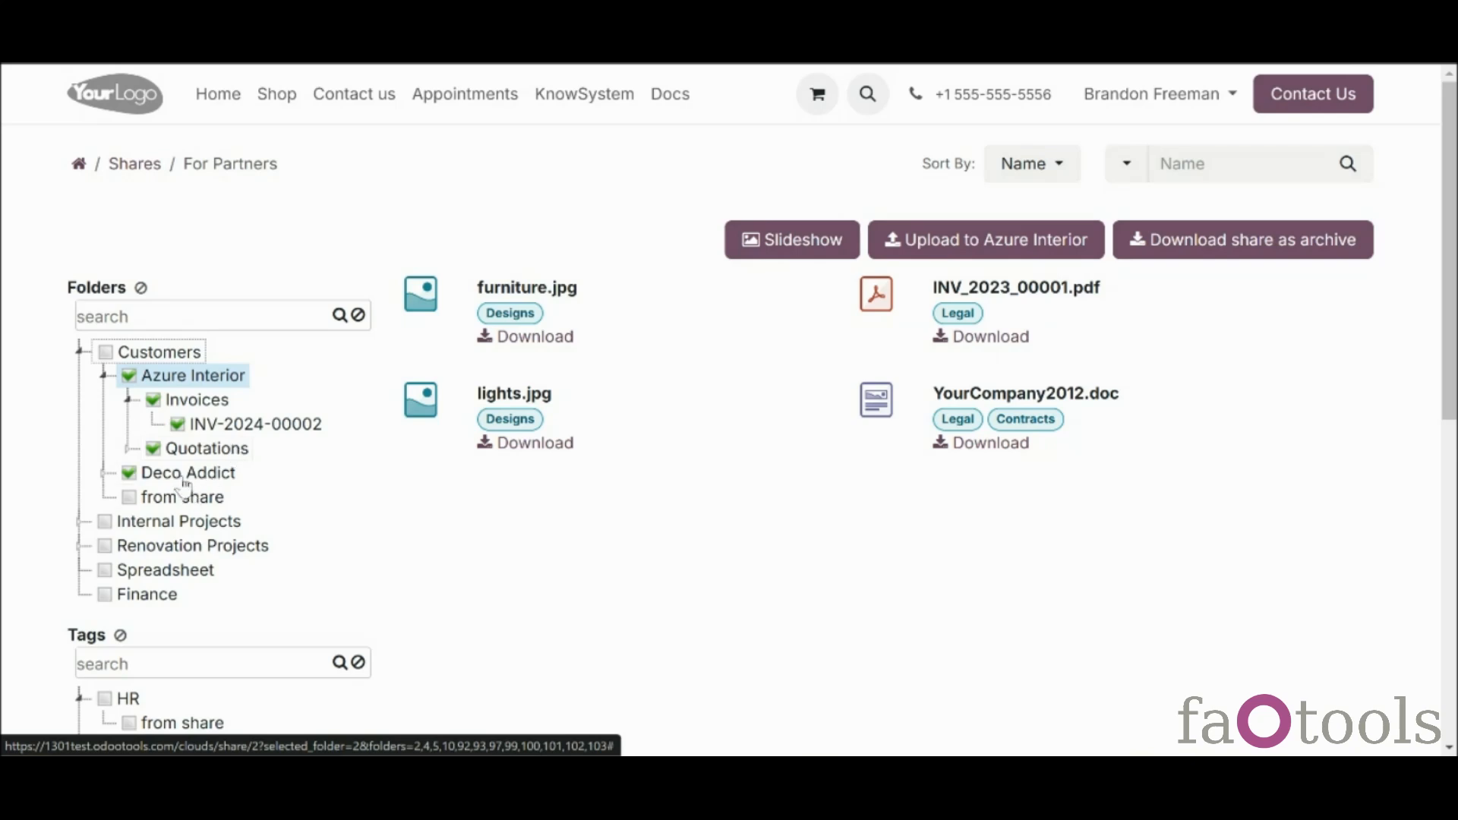
click(173, 500)
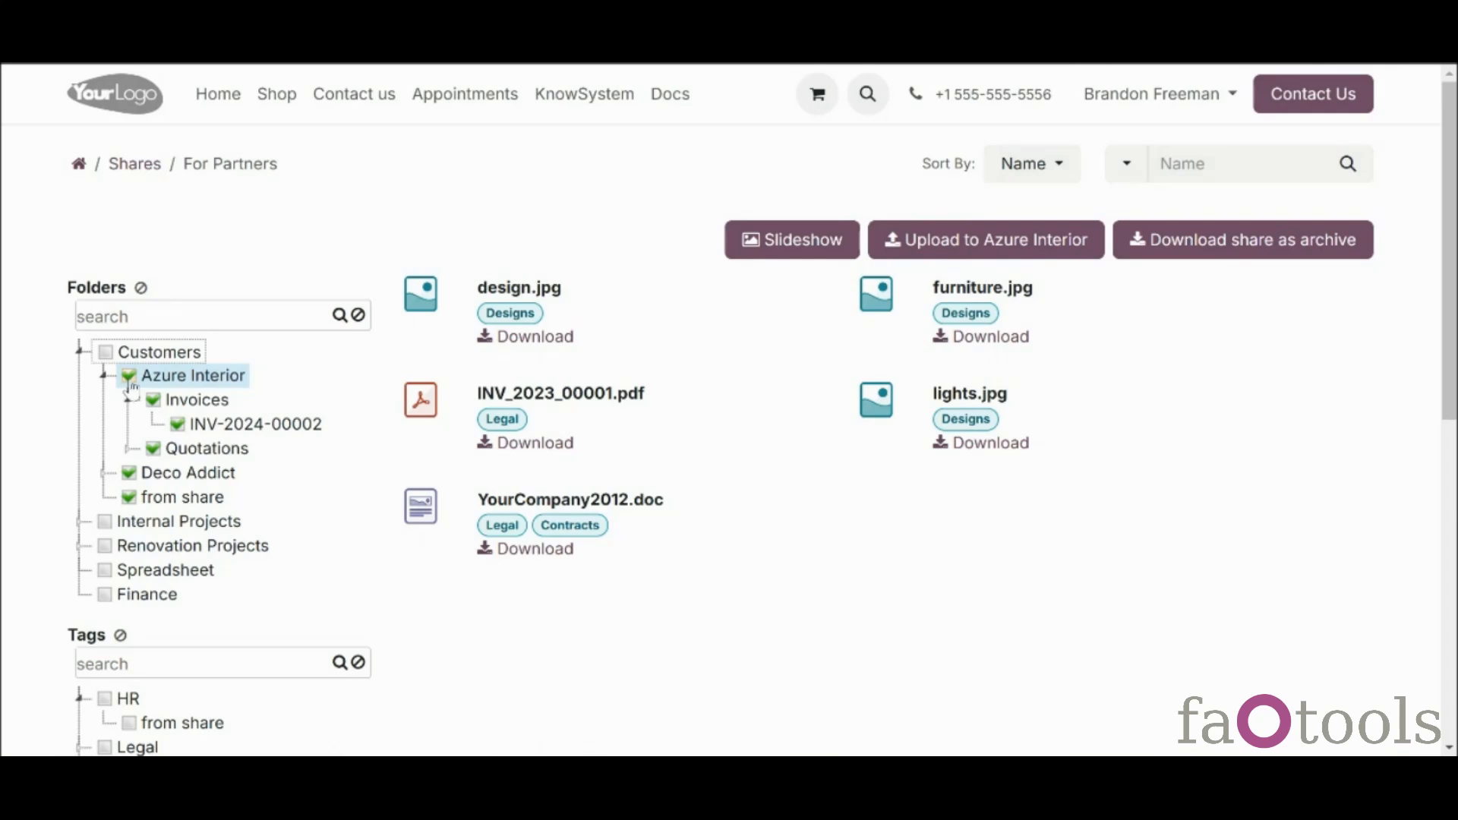
click(129, 376)
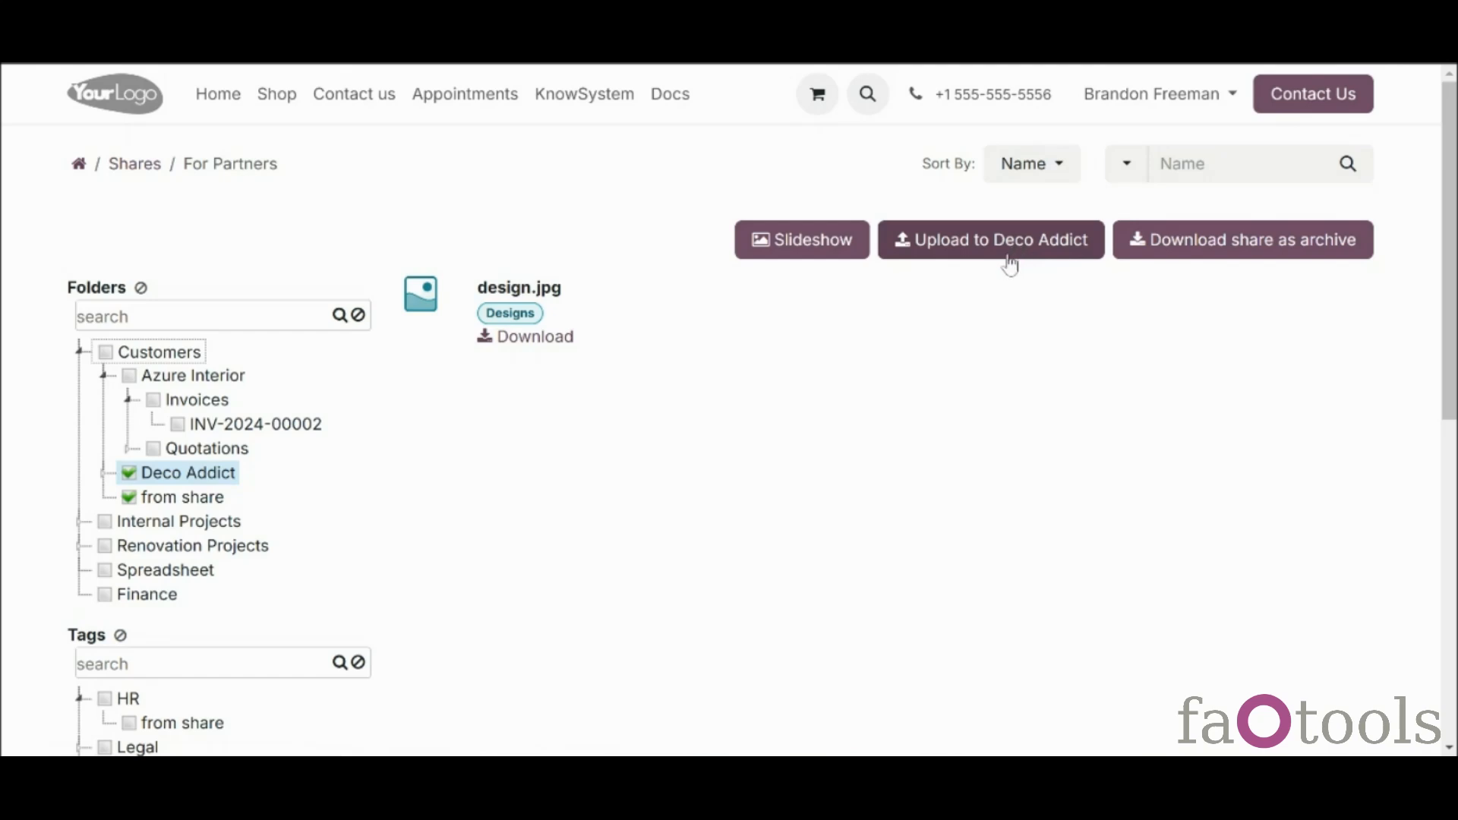
click(141, 287)
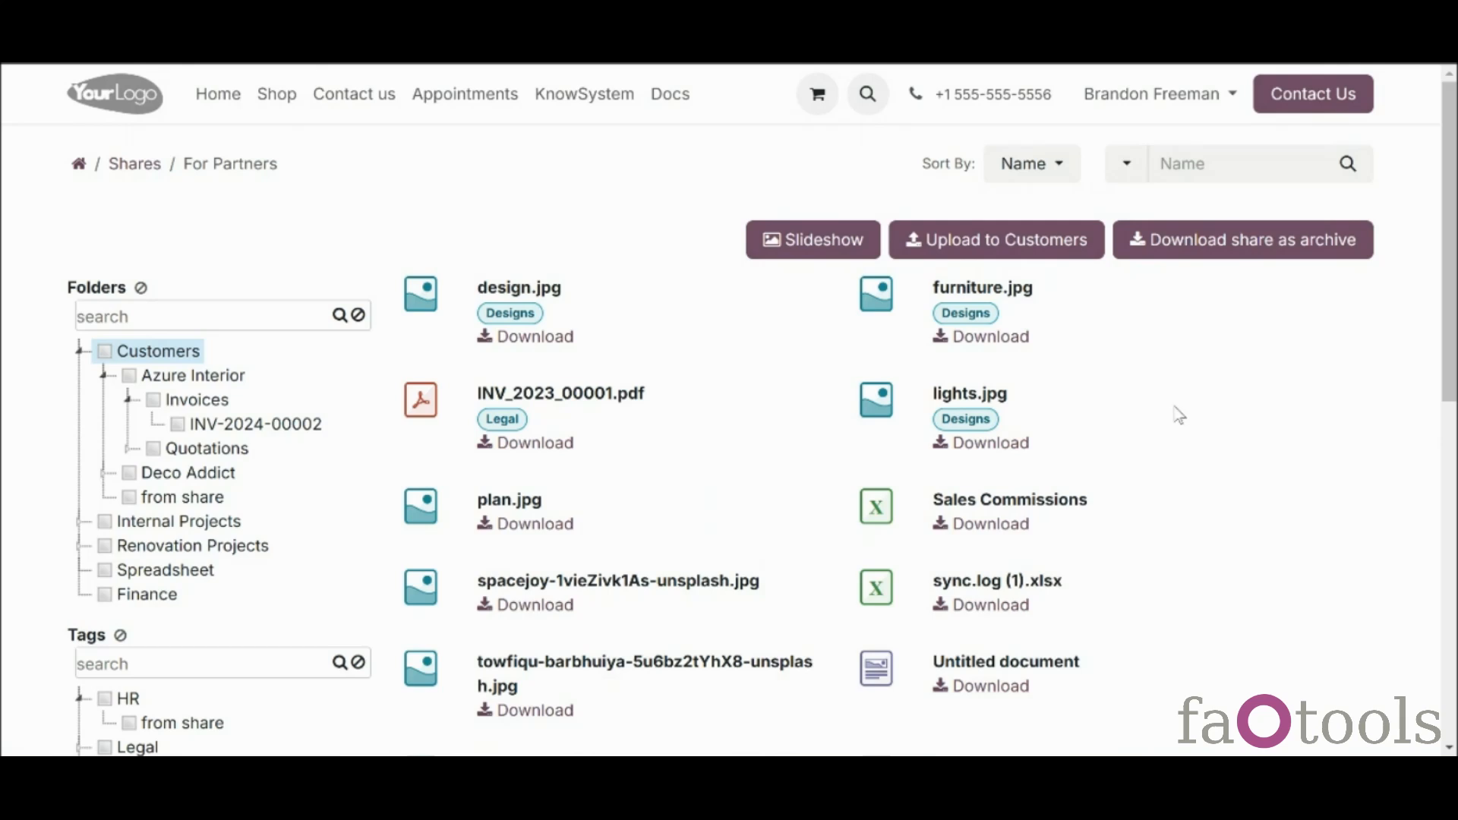
scroll(1450, 319, down, 2)
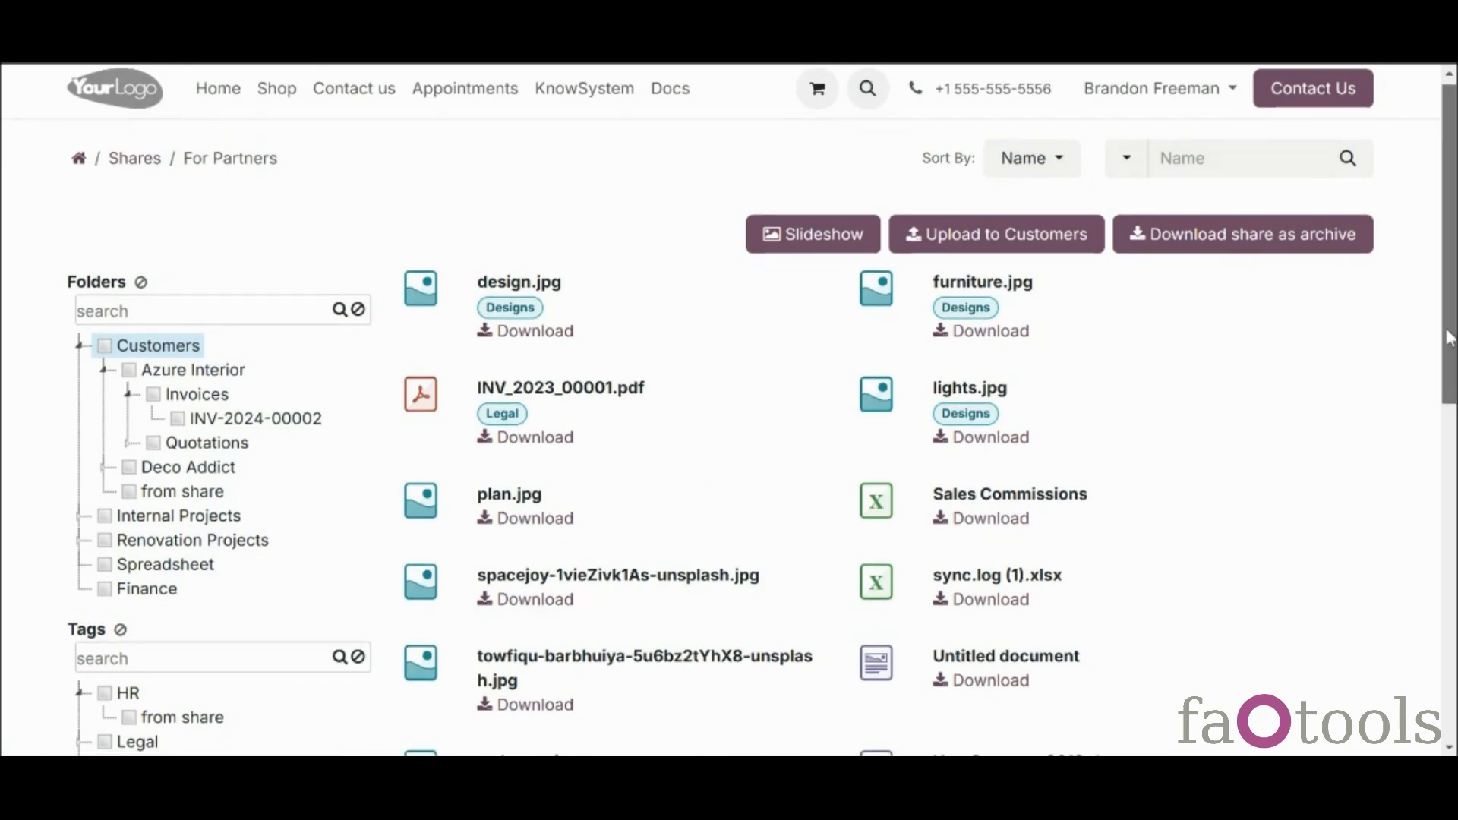
scroll(1350, 728, down, 2)
scroll(1351, 730, up, 1)
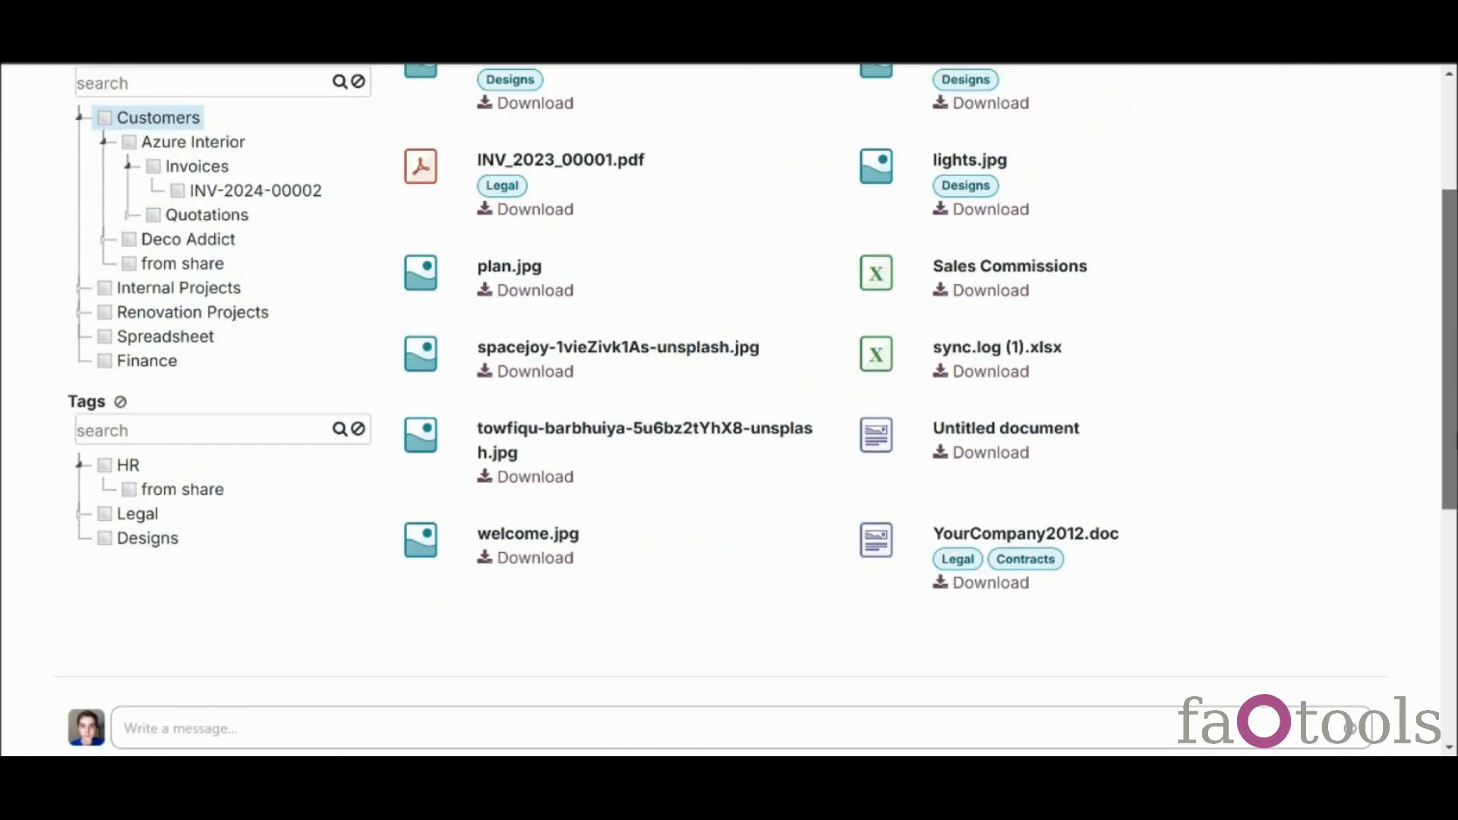
scroll(1450, 330, up, 5)
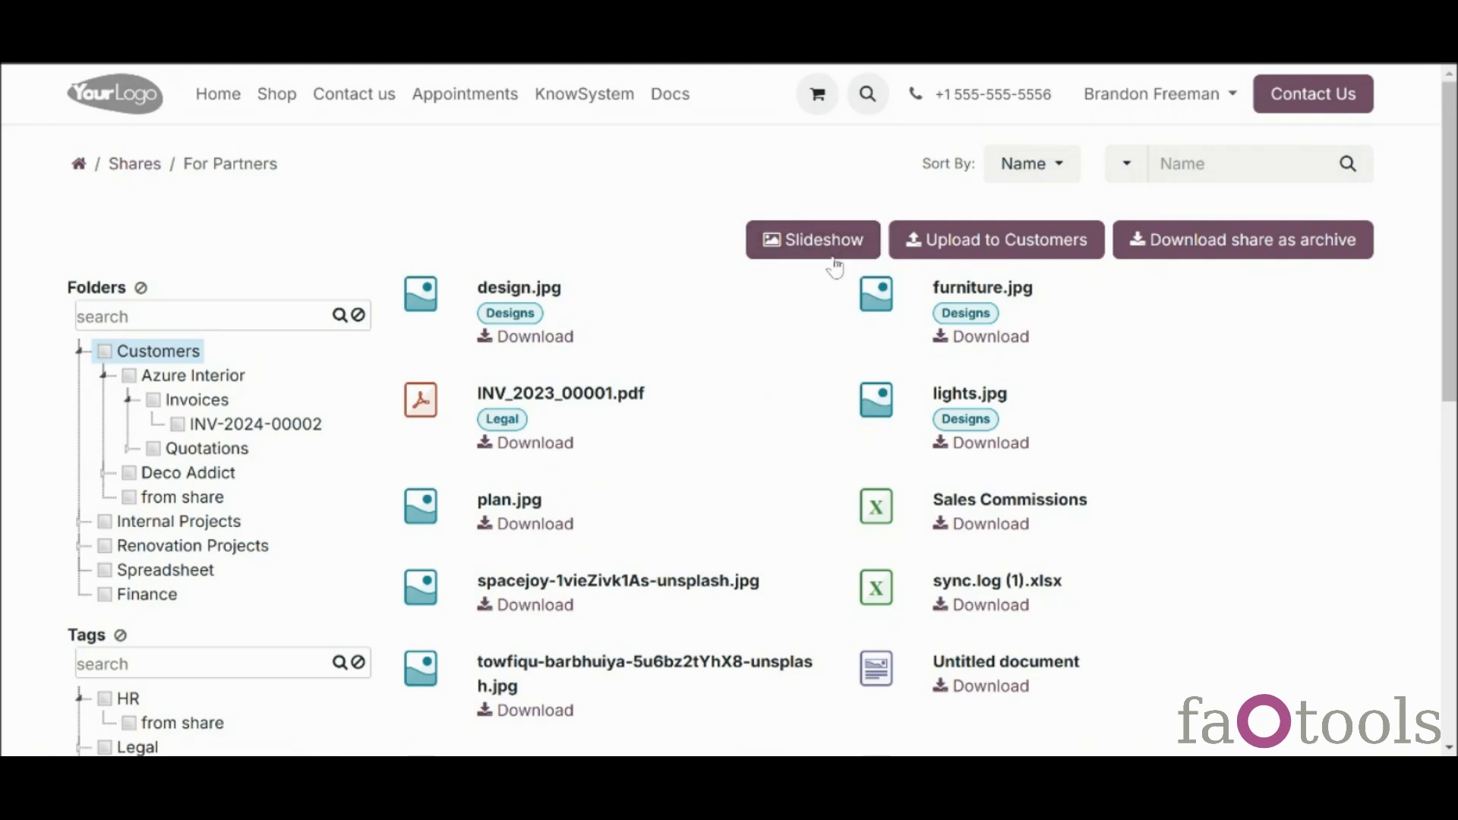
click(833, 241)
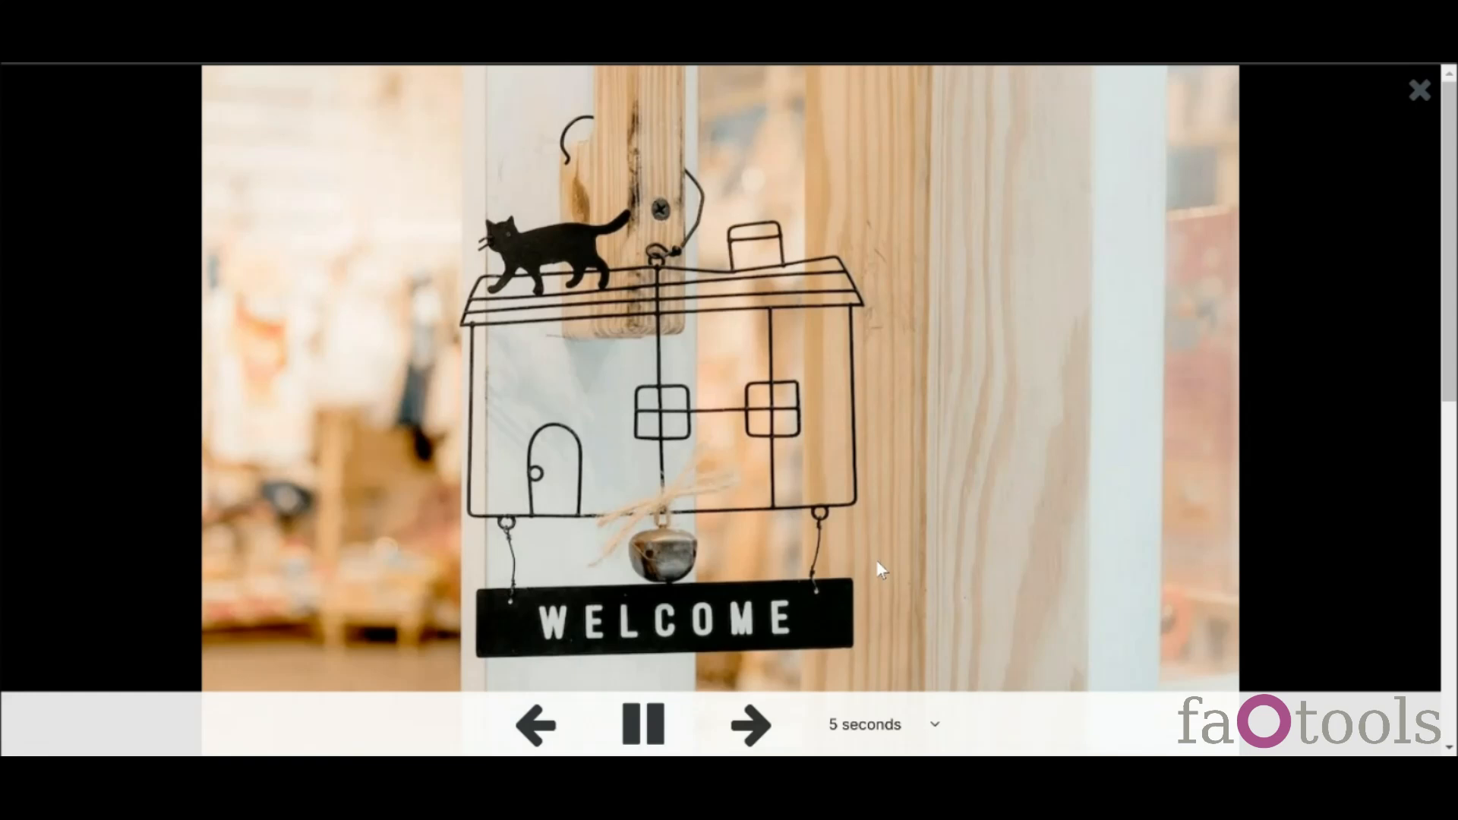
click(894, 741)
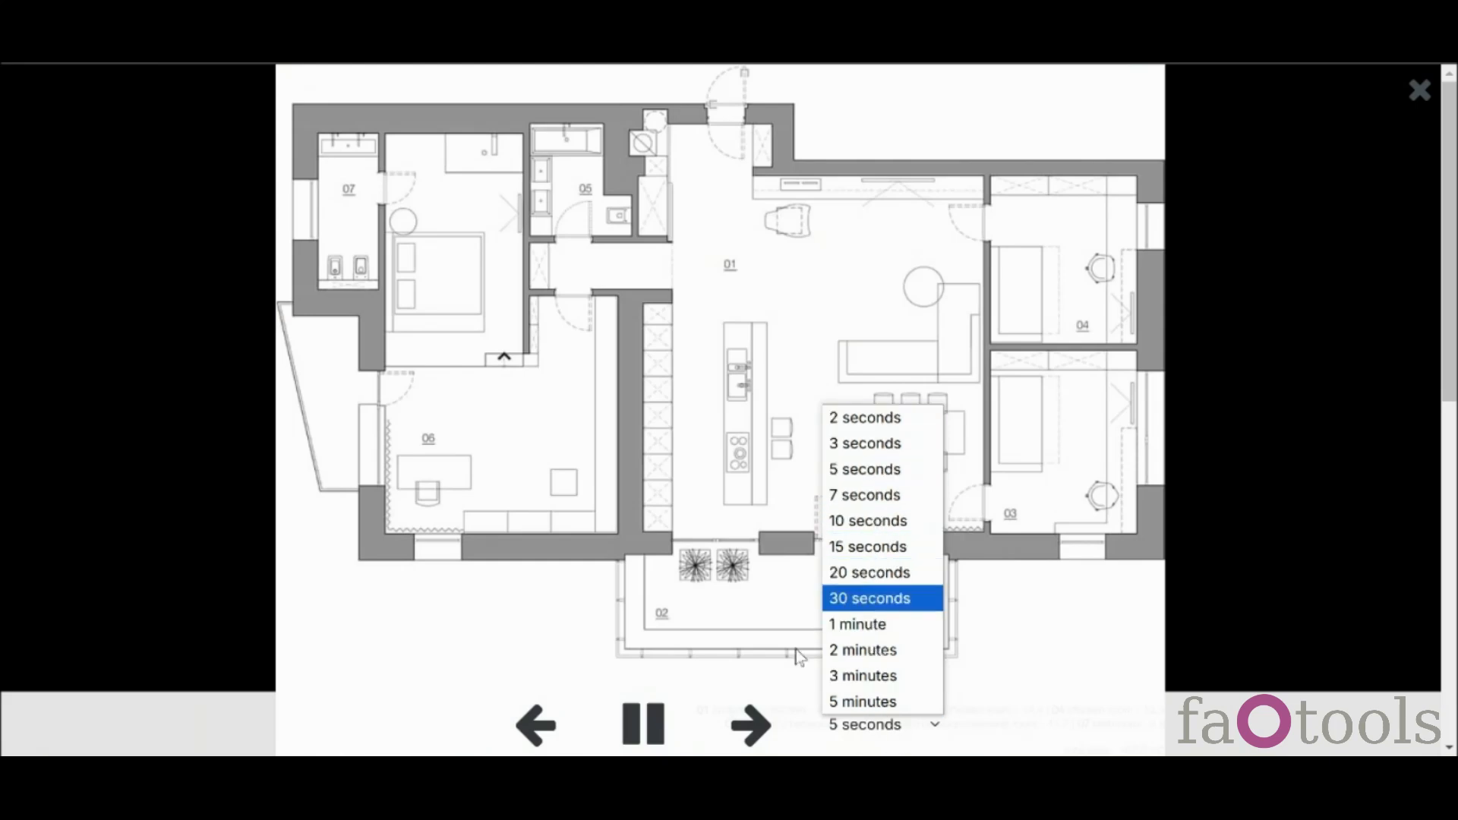
click(752, 727)
click(752, 727)
click(541, 728)
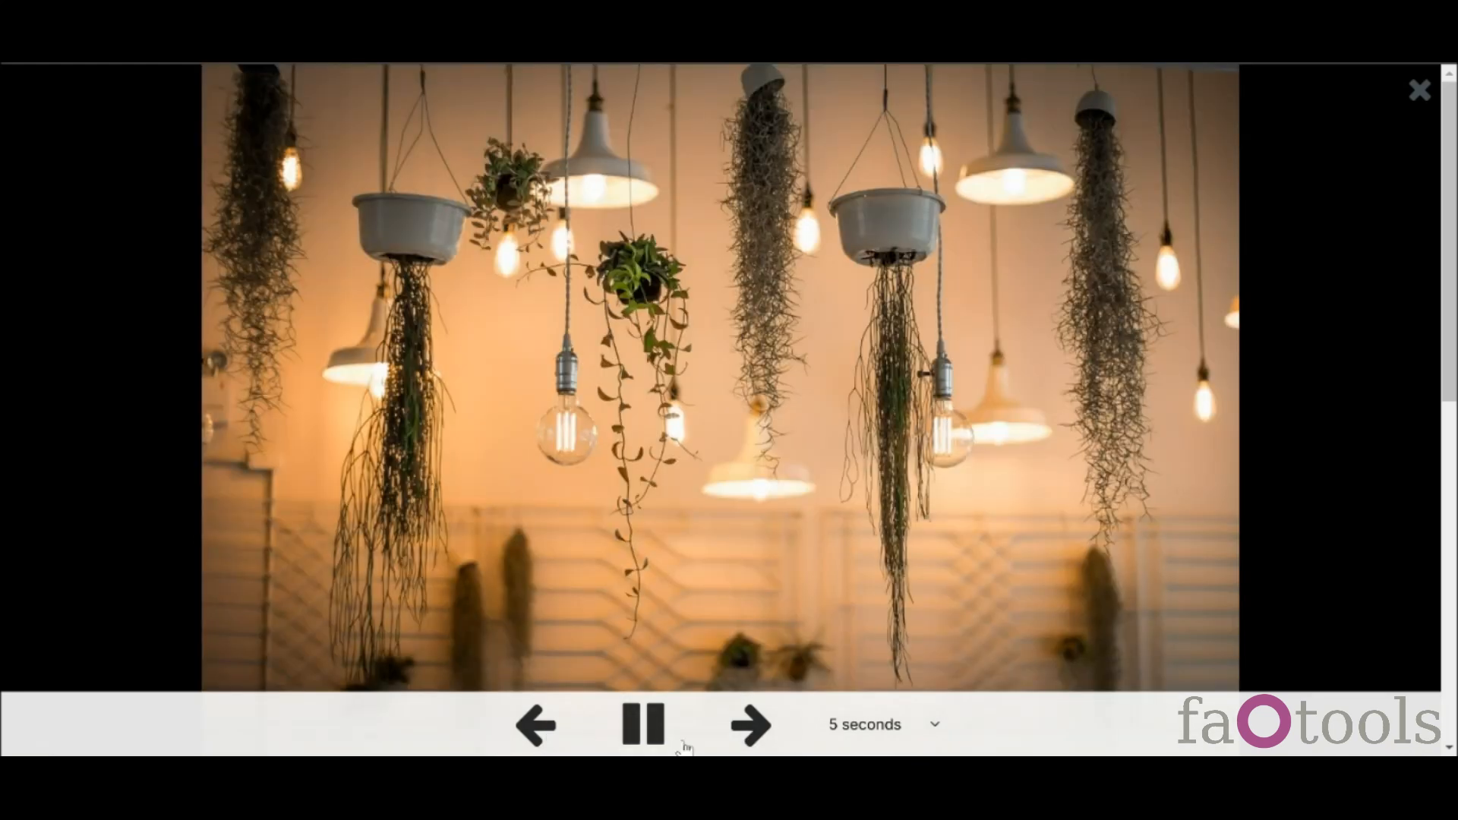
click(643, 725)
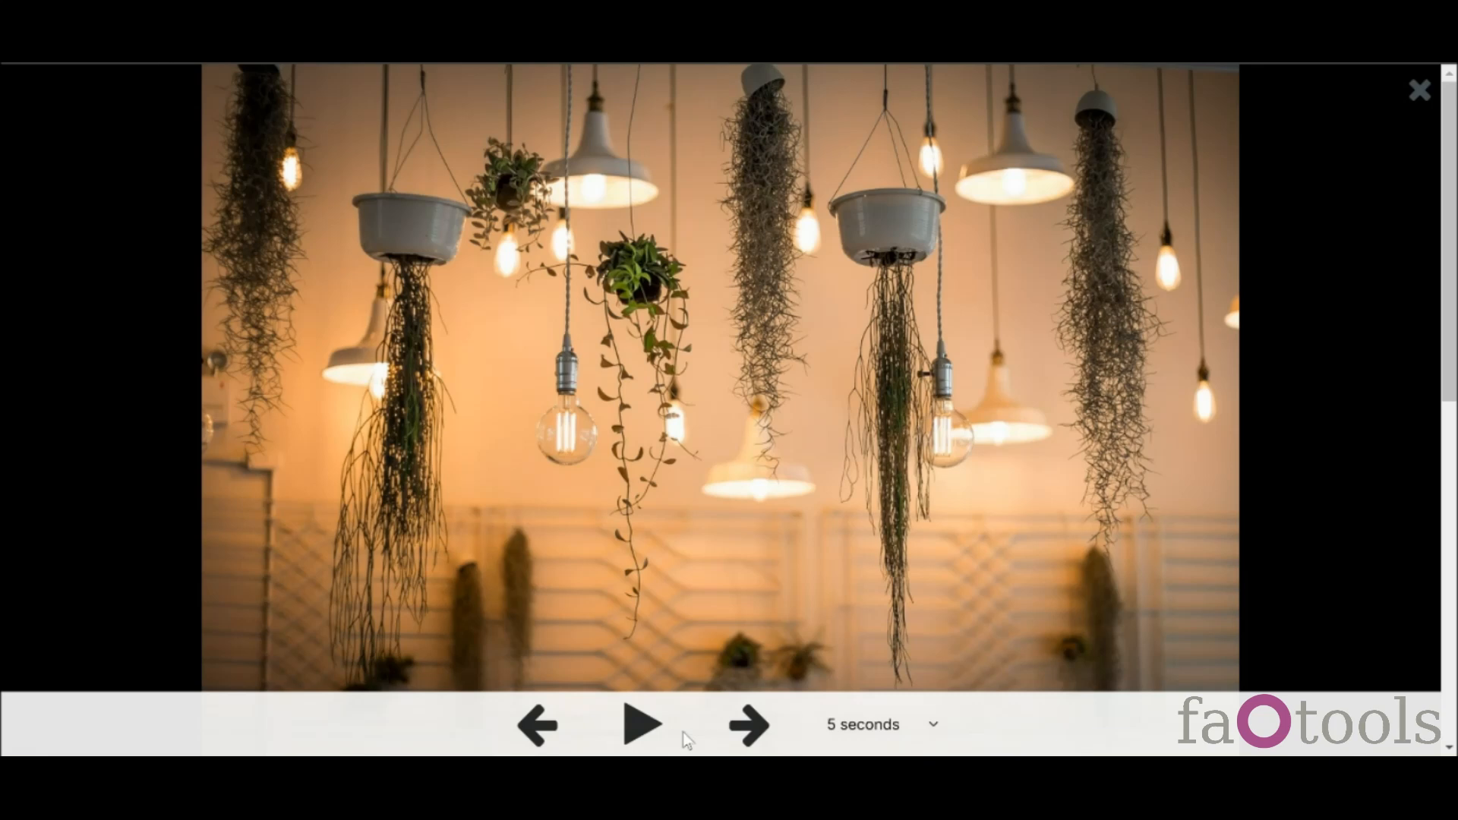
click(633, 737)
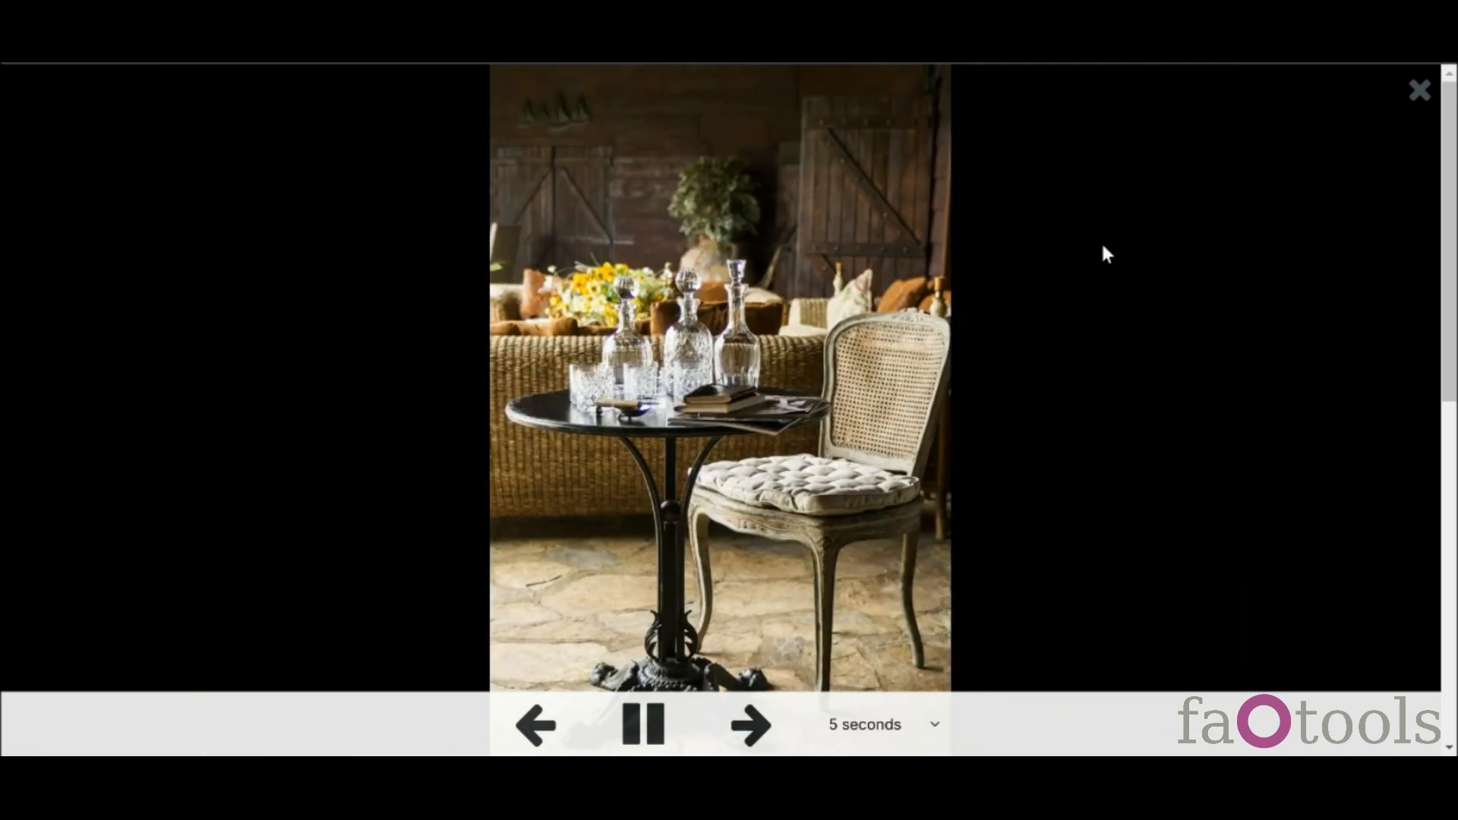
click(1420, 92)
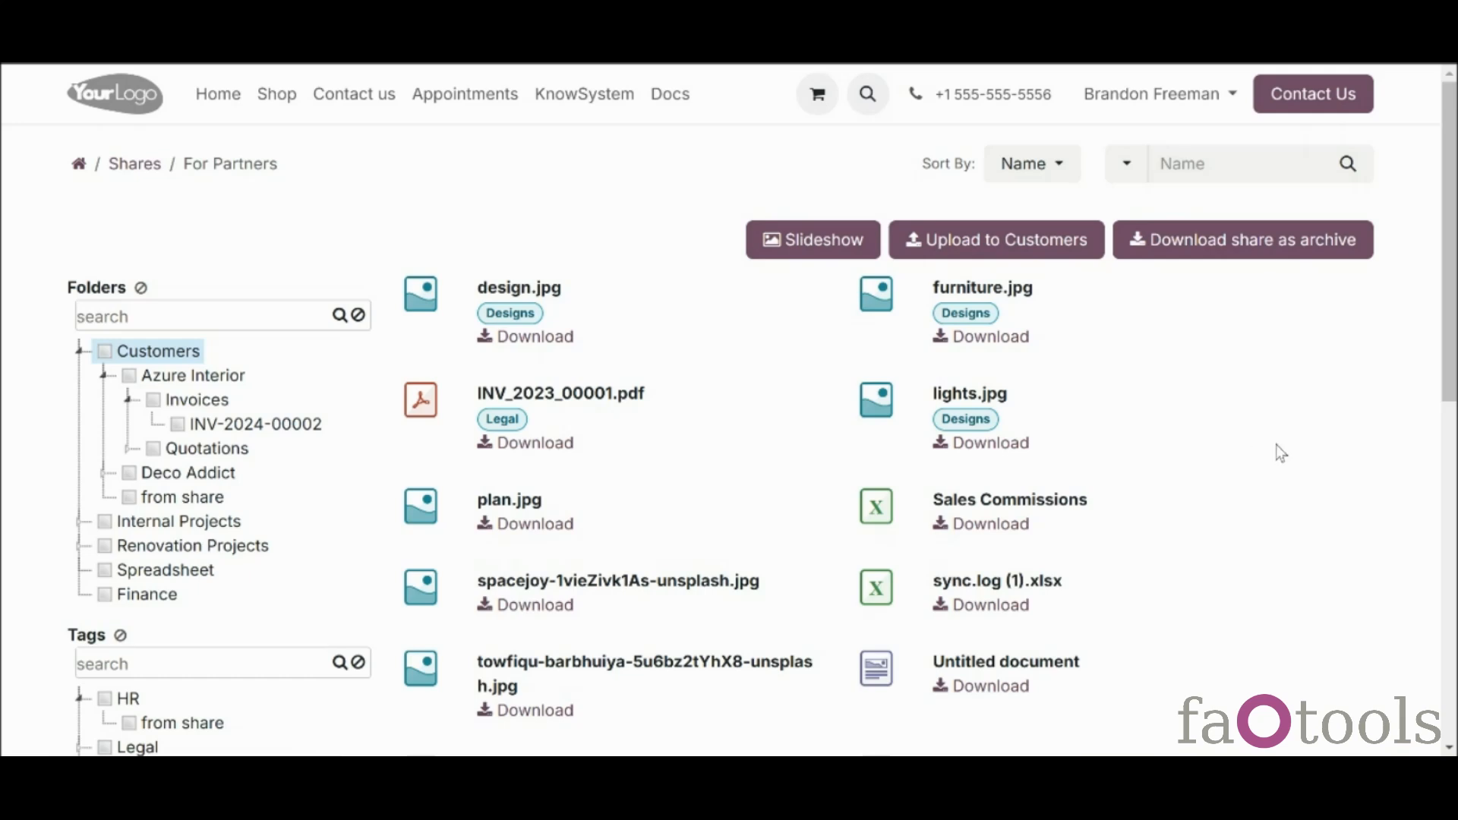
Post 'Thank you for sharing!' with an attached screenshot in the share's chatter
drag(1449, 370, 1455, 579)
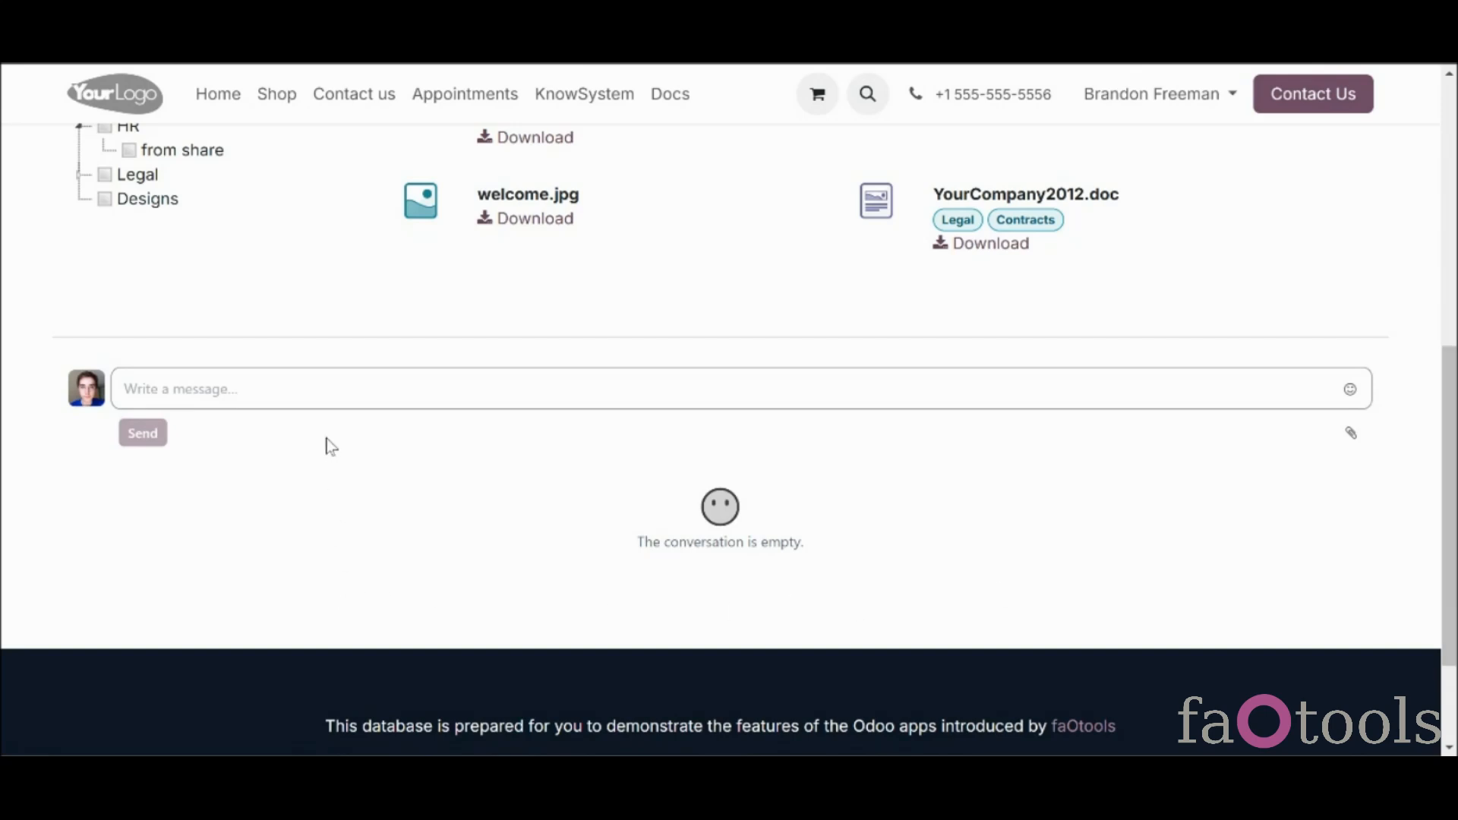
text(Thank you for sharing!)
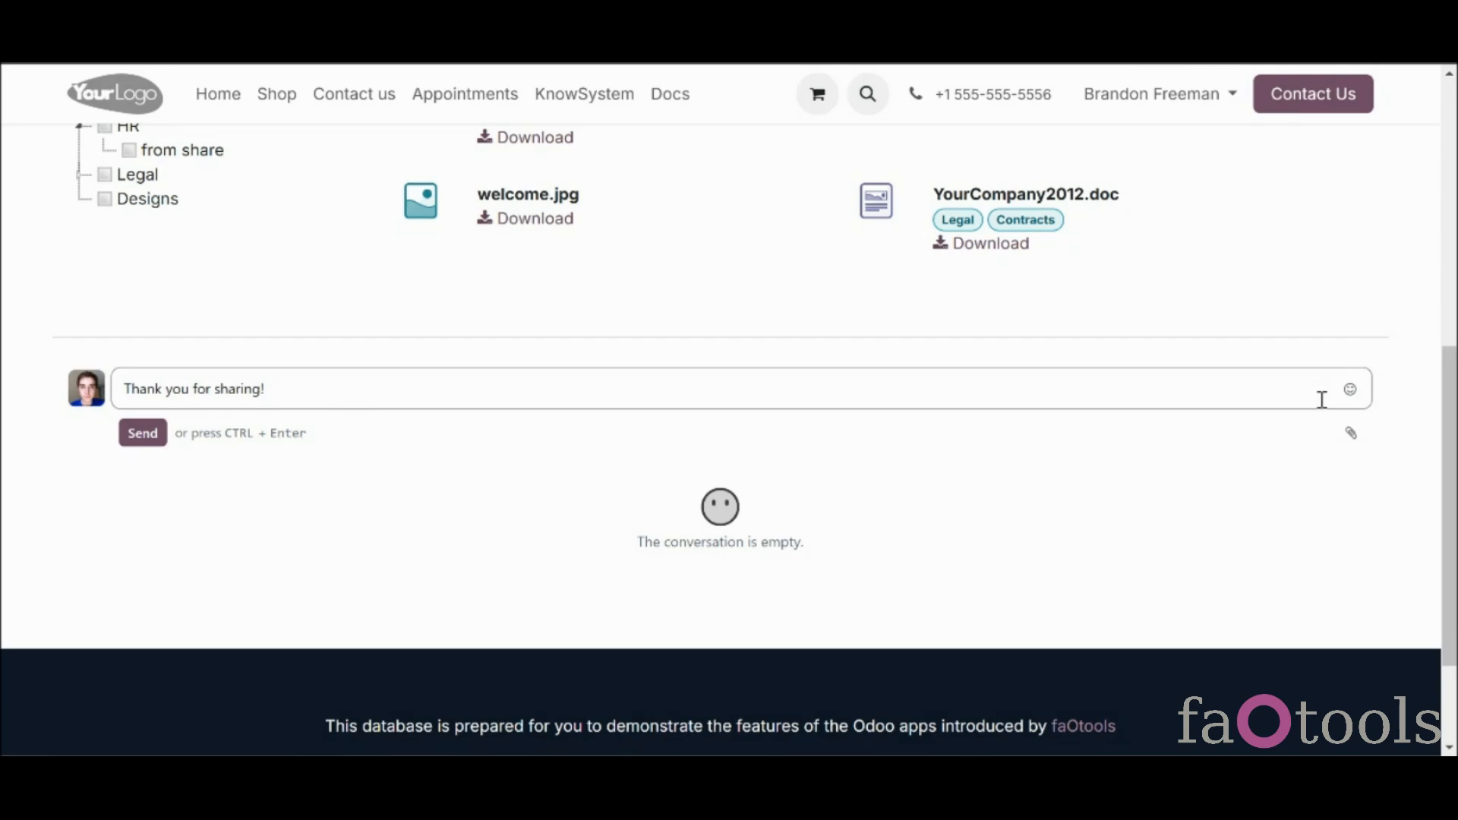
click(1351, 433)
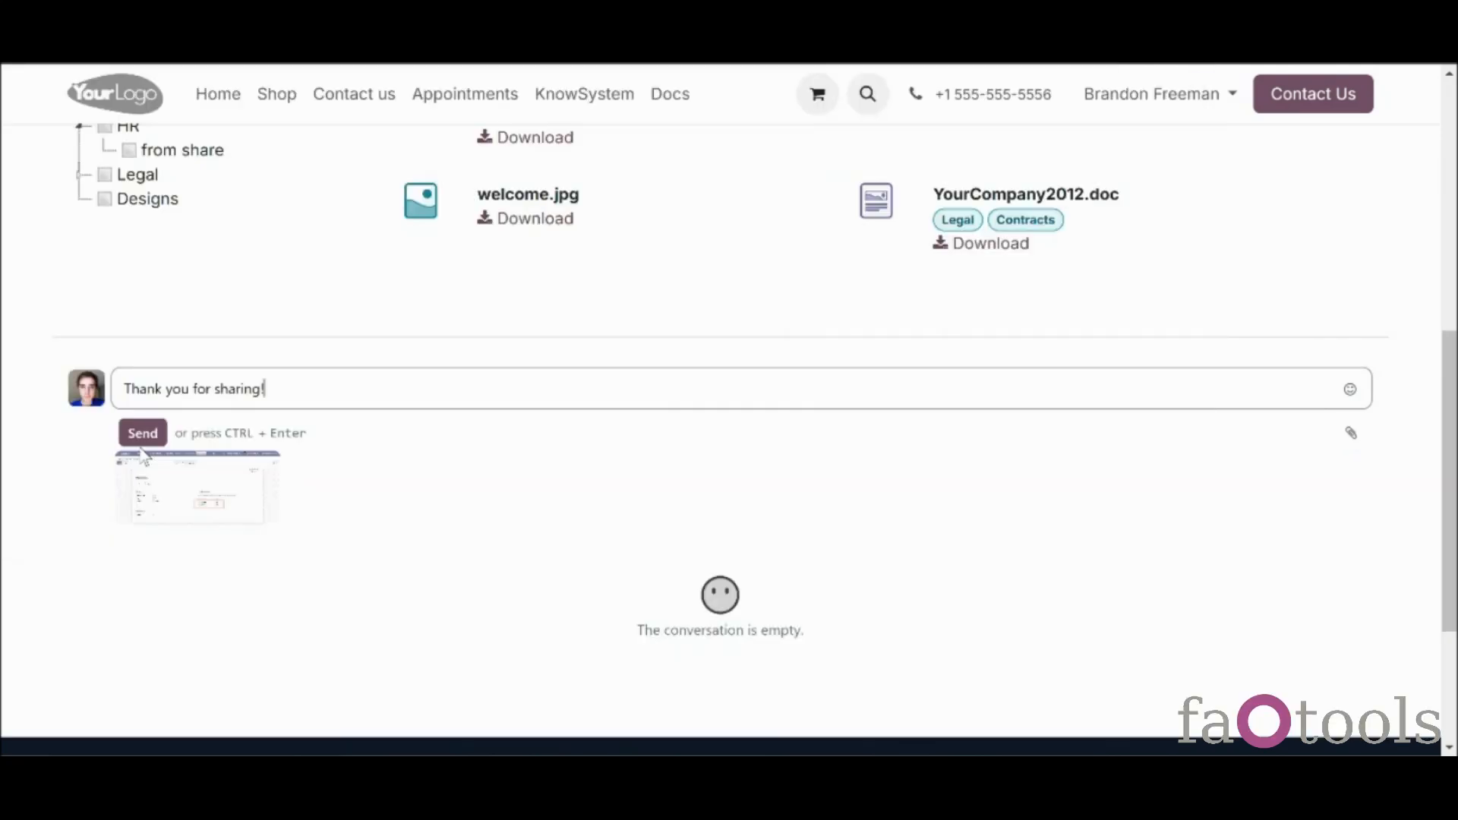
click(143, 432)
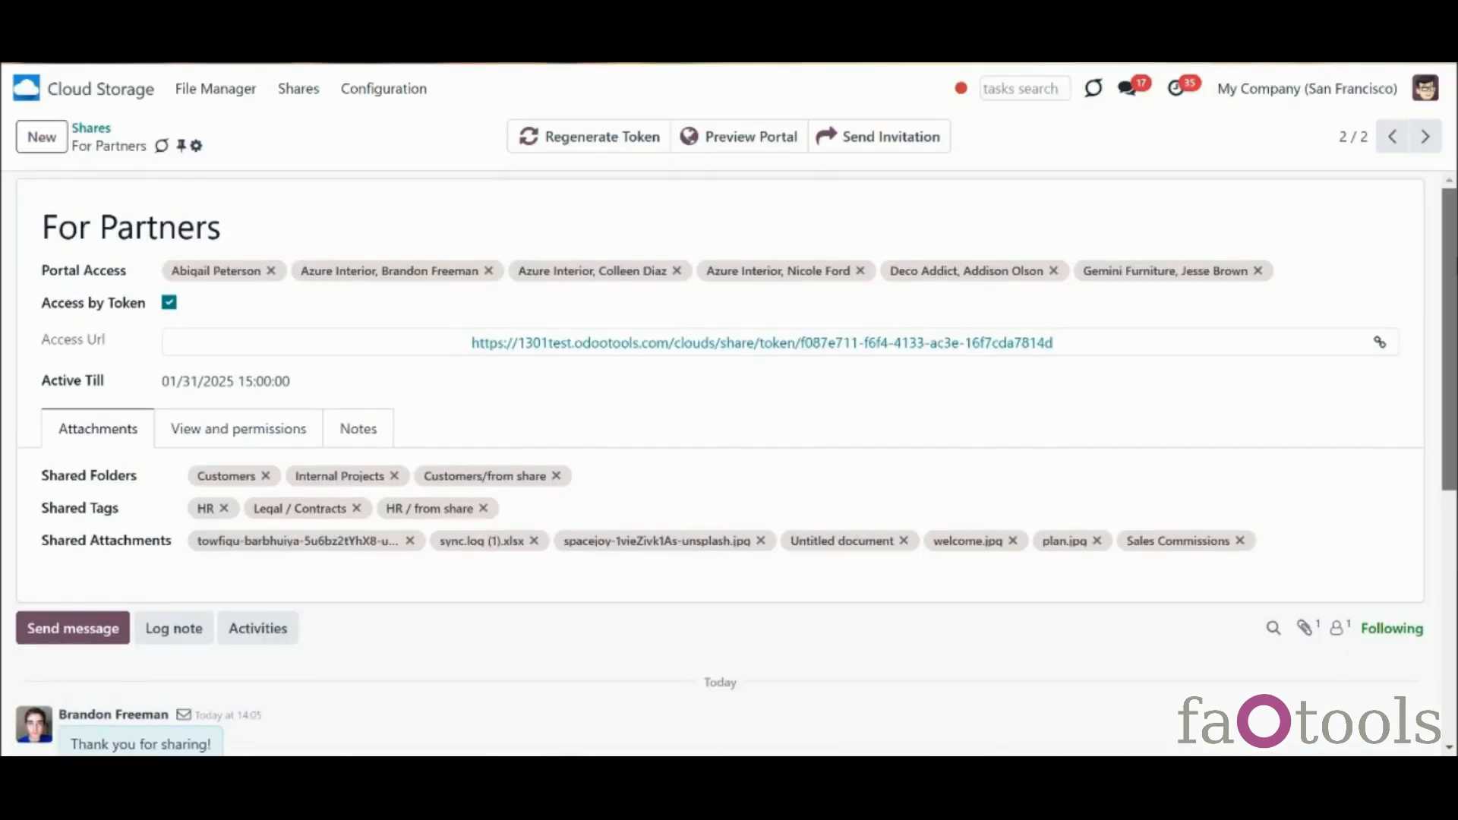
scroll(720, 463, down, 5)
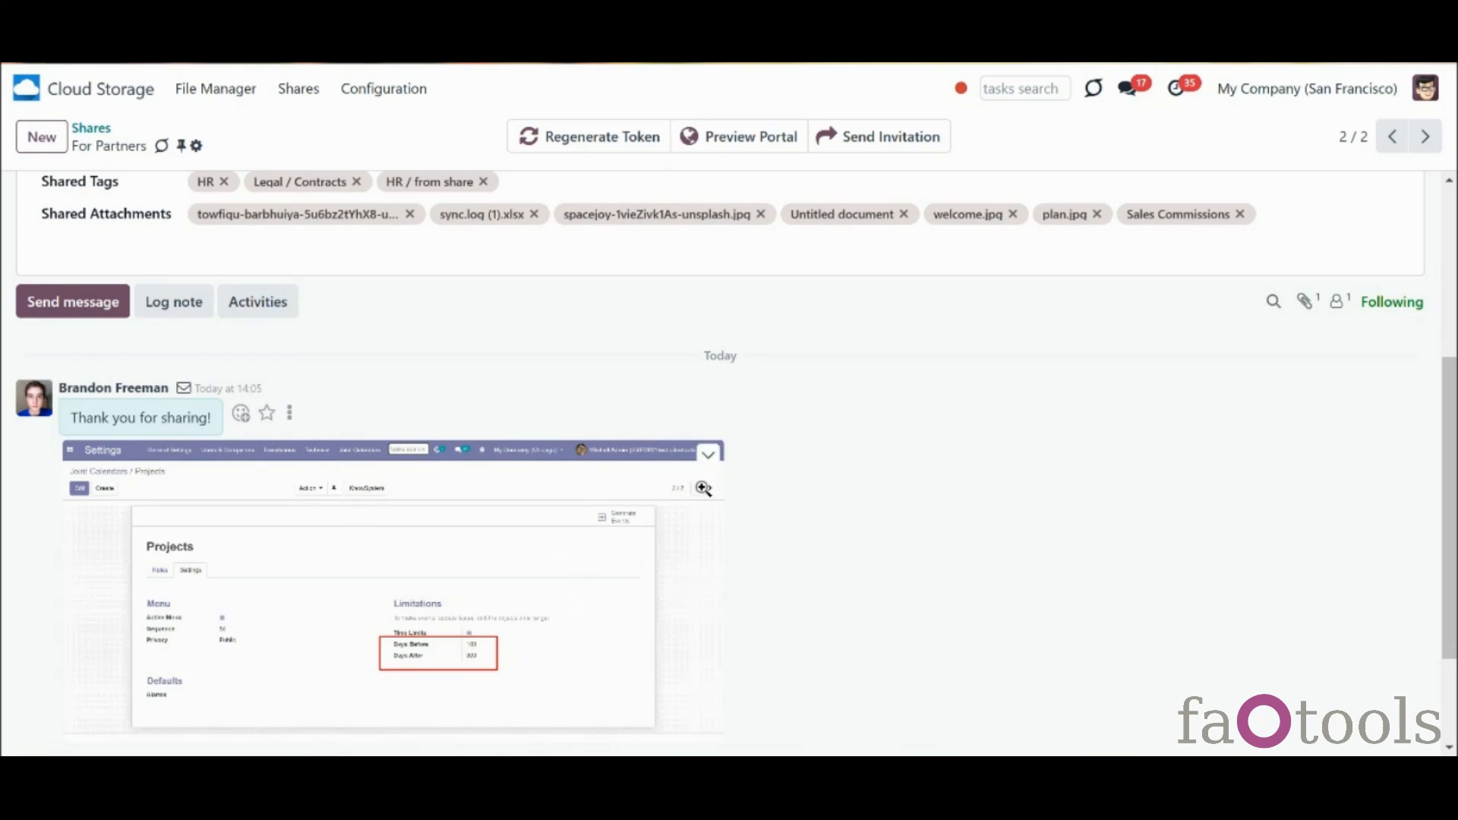
Check the follower's subscription settings on the share and cancel without changes
click(1341, 305)
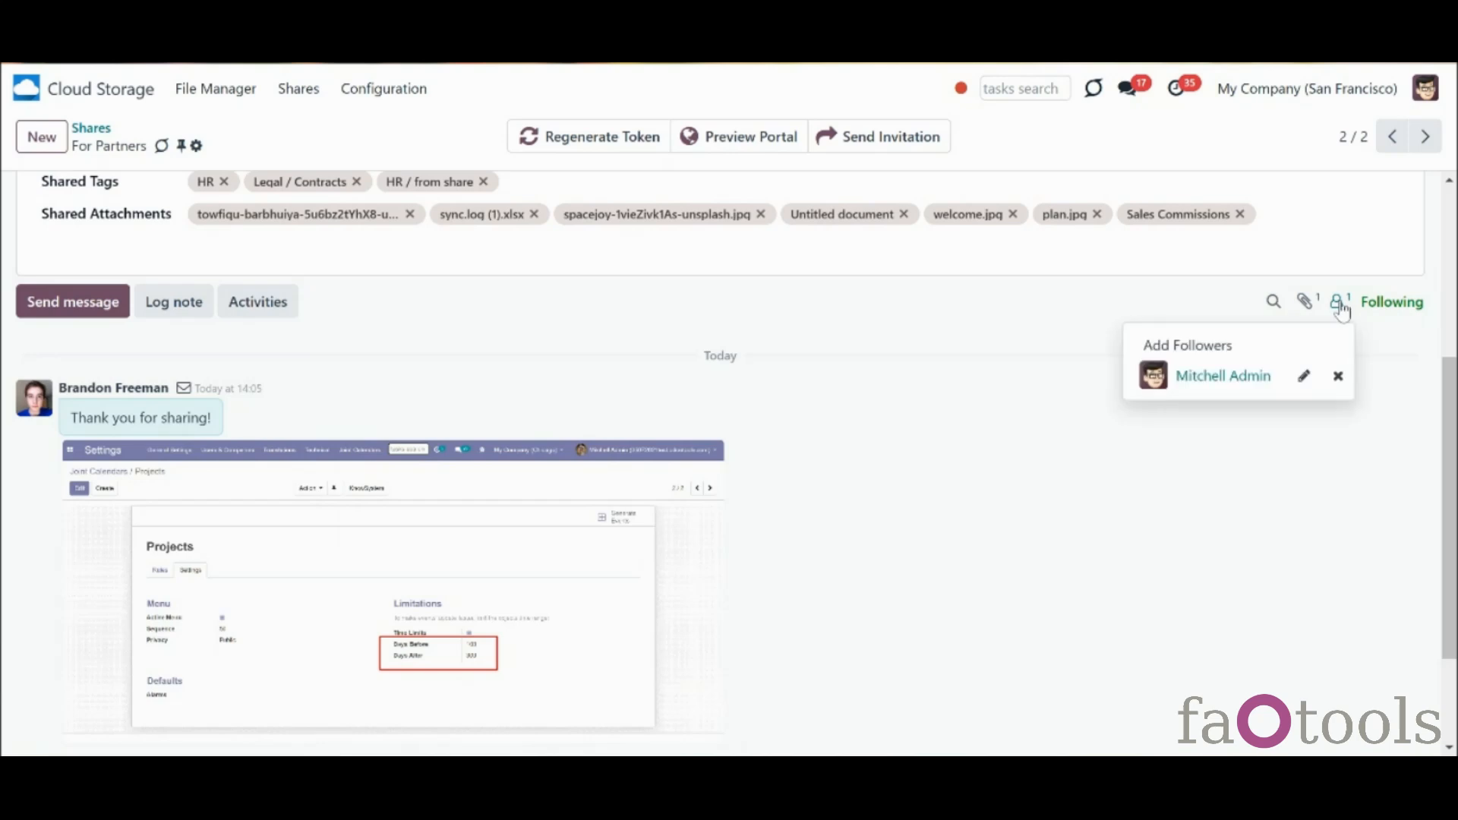
click(1303, 377)
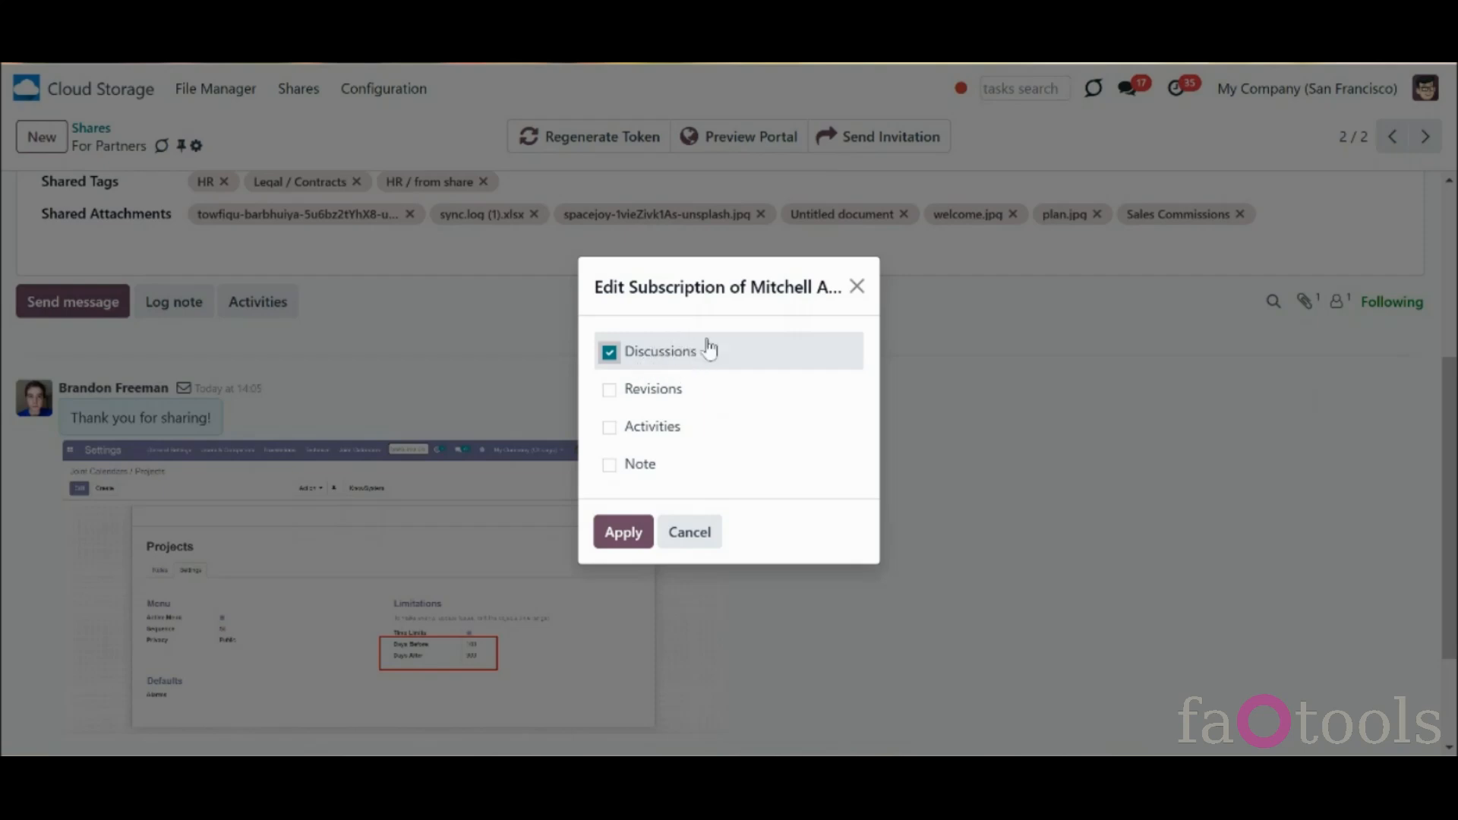
click(690, 532)
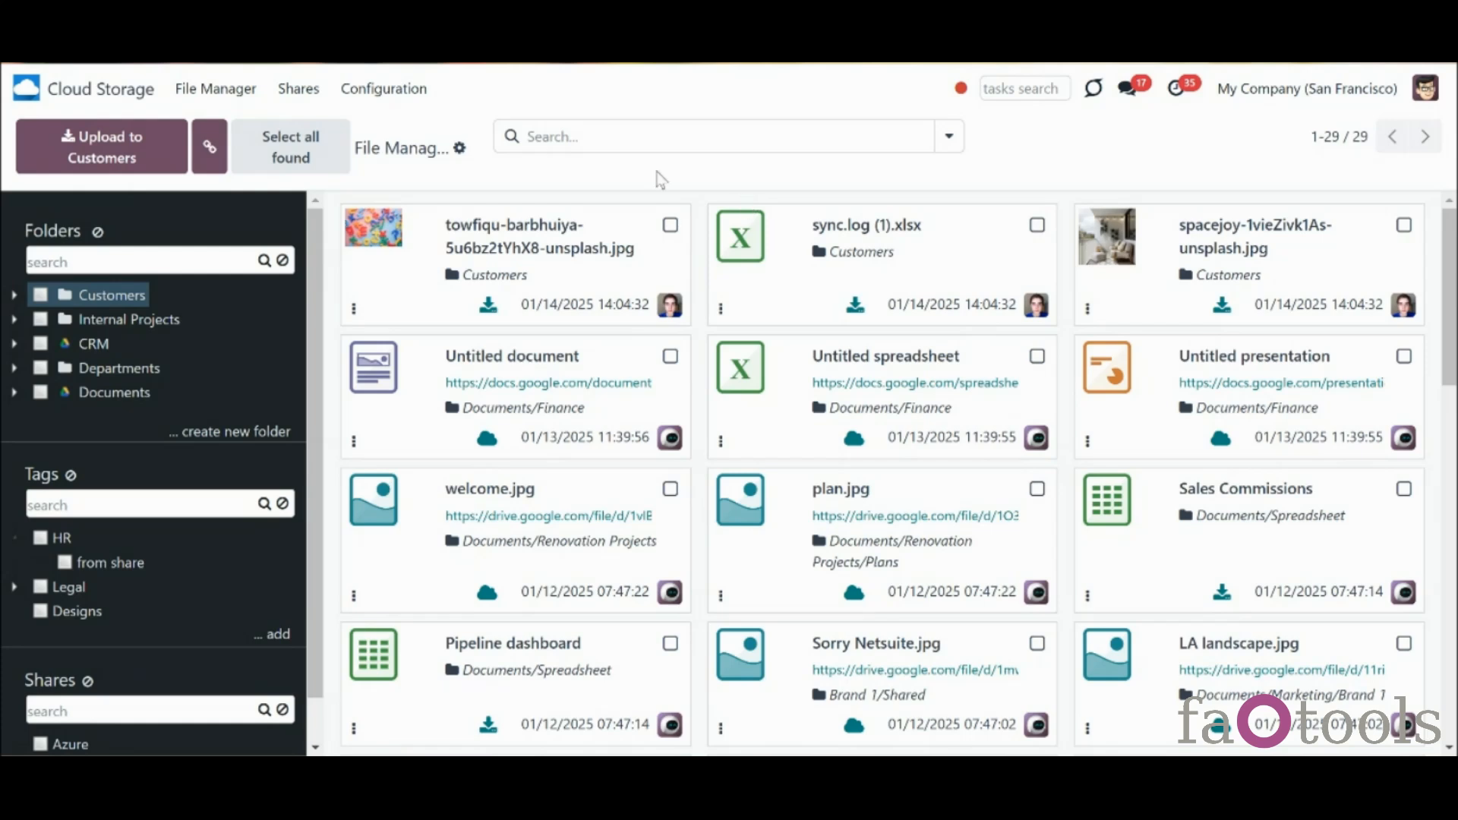
Look at the Configuration menu, then return to the Odoo home screen
click(394, 89)
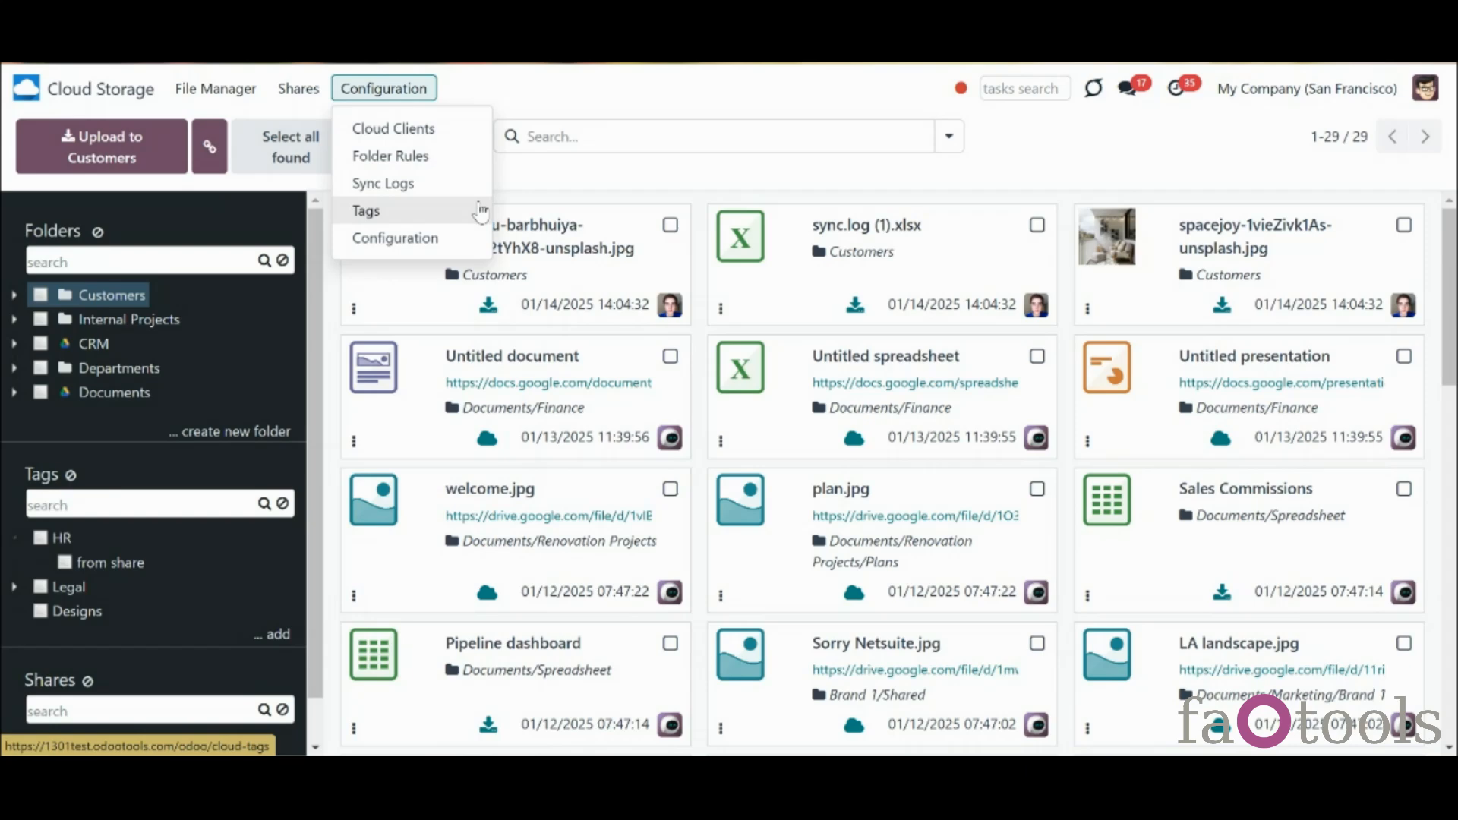
click(120, 91)
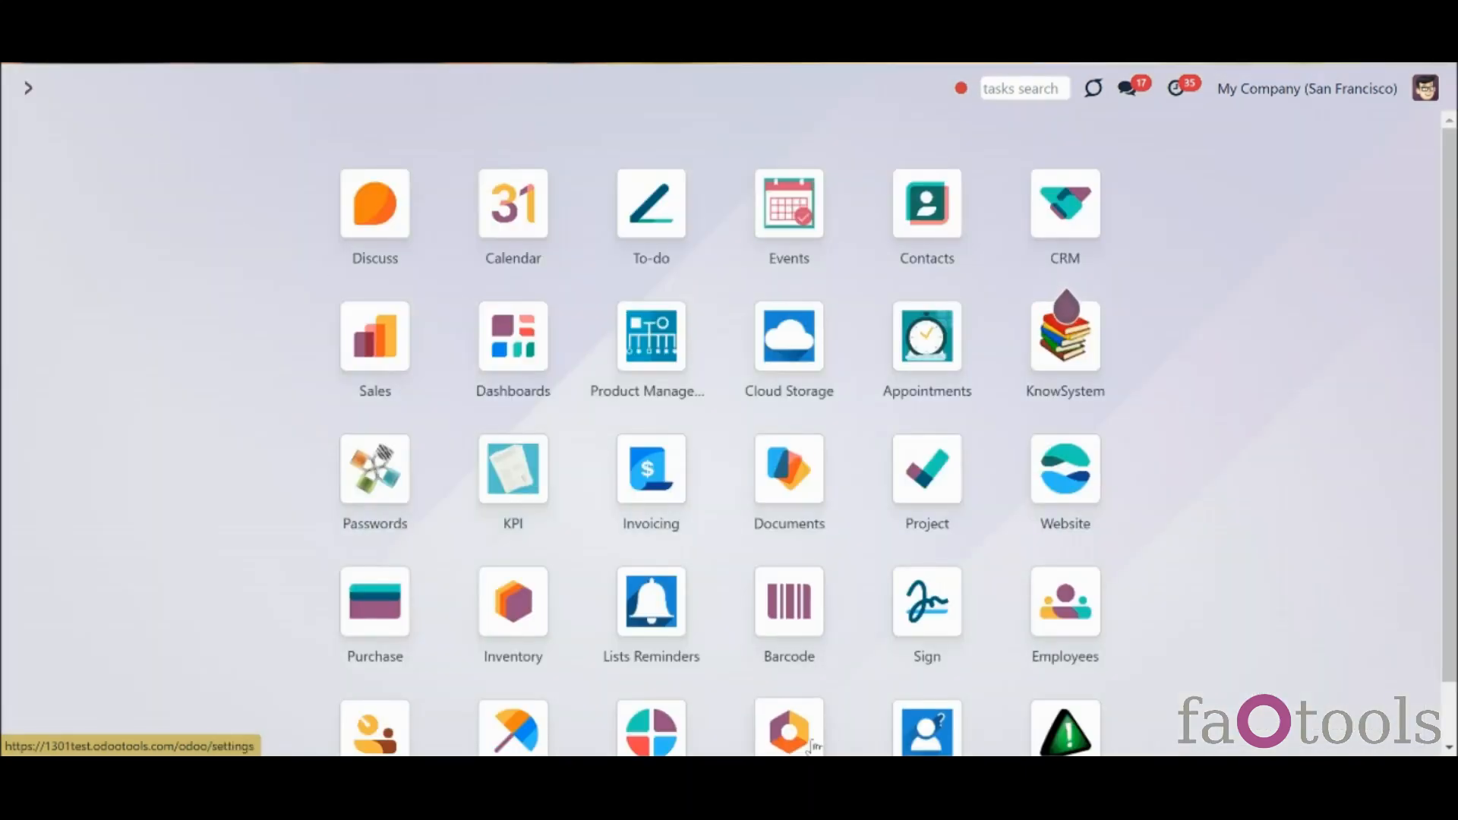
In Settings > Users, set the second internal user's Cloud Storage right to 'File manager access' and save
click(790, 728)
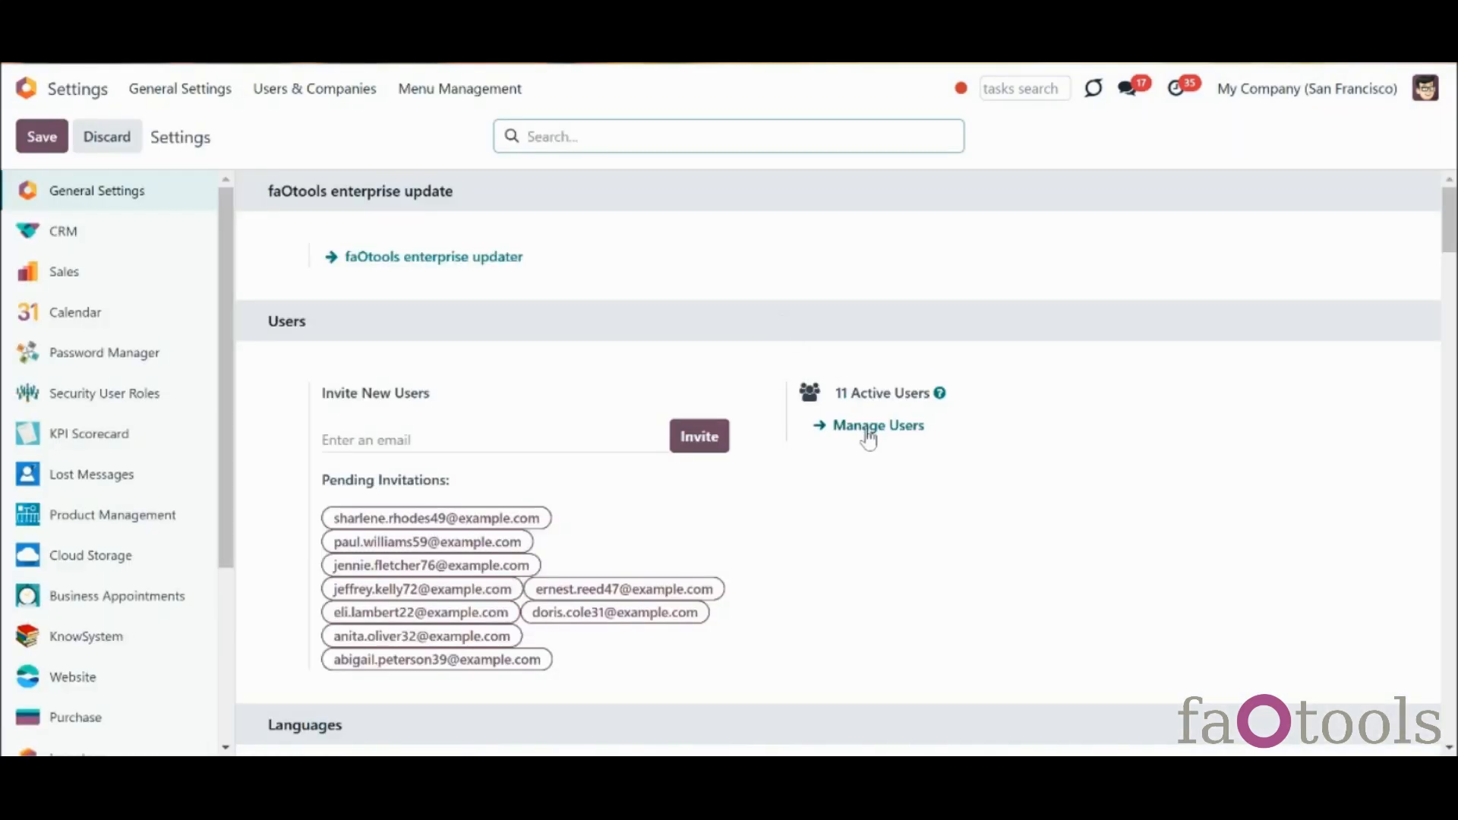
click(868, 428)
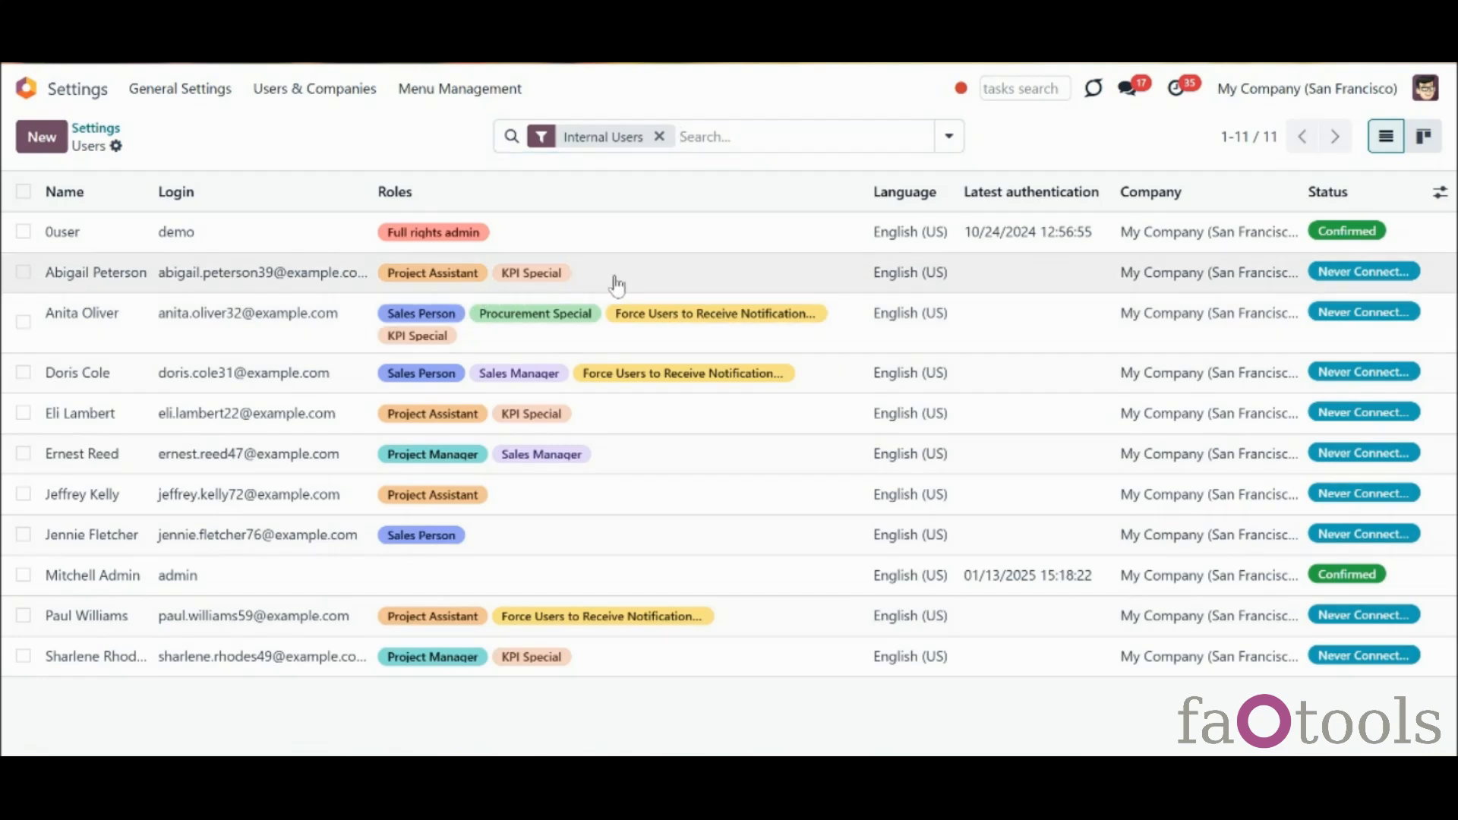
click(616, 275)
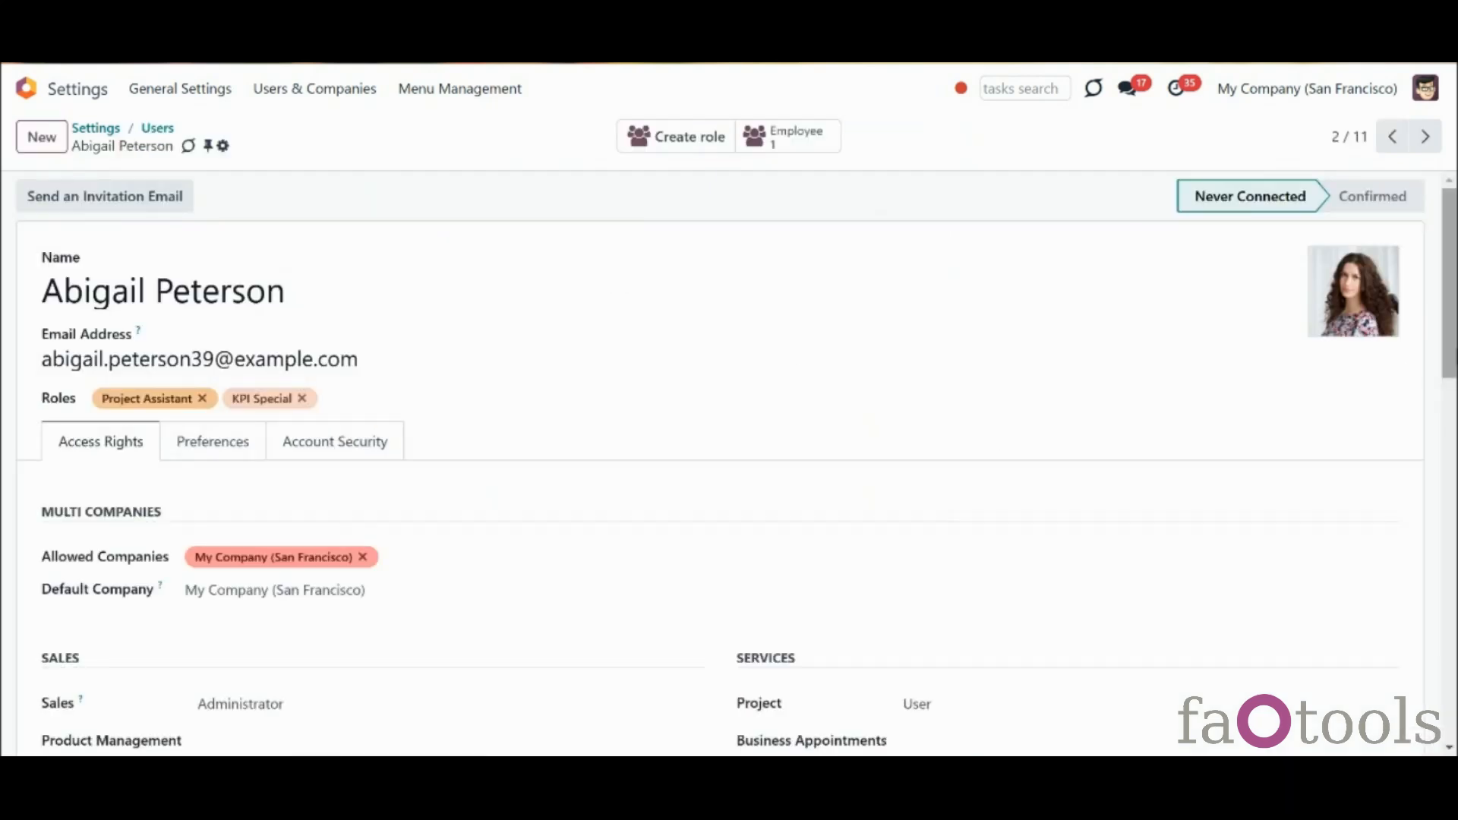
scroll(729, 456, down, 8)
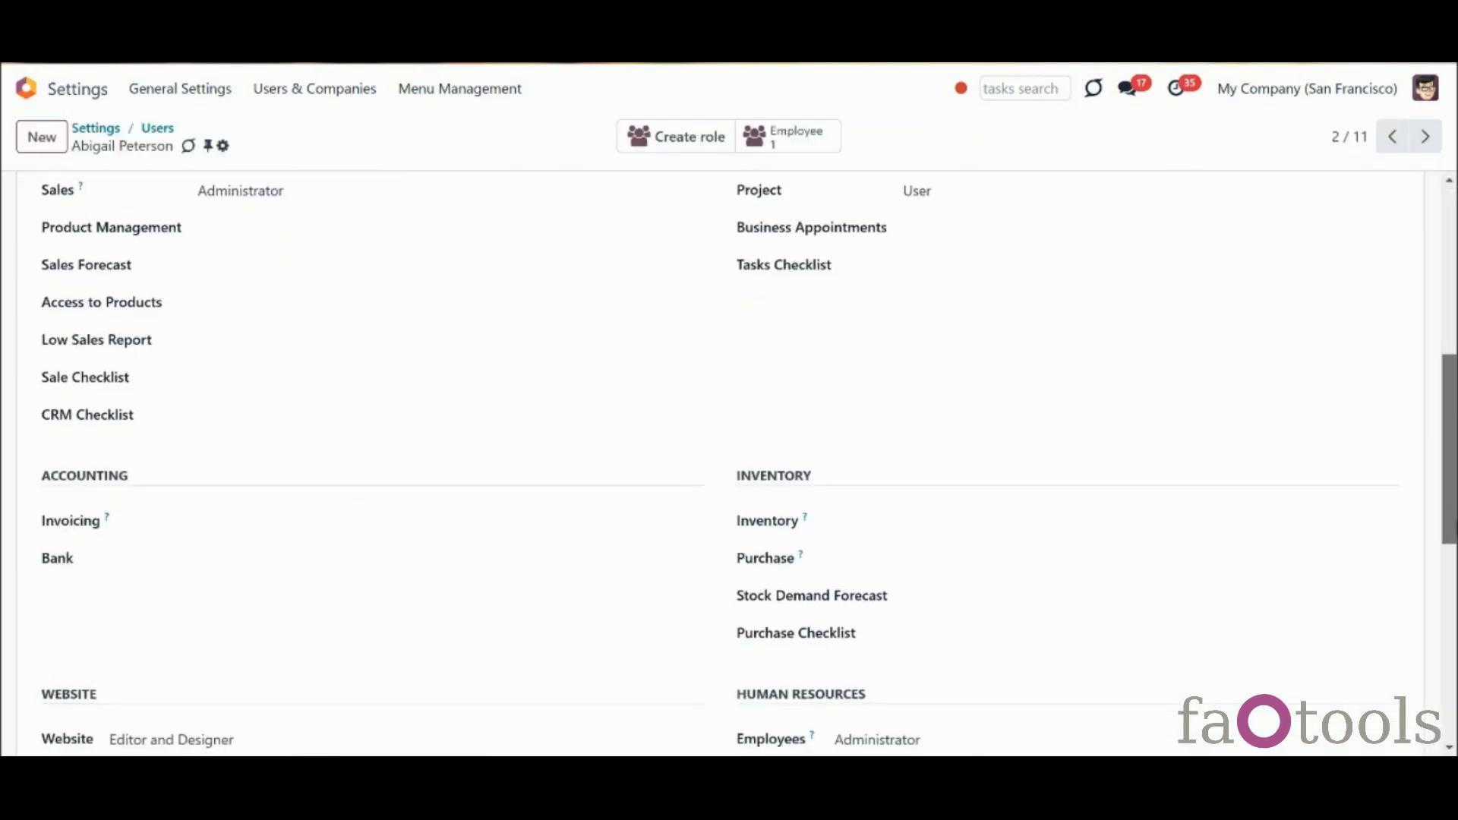
scroll(620, 524, down, 4)
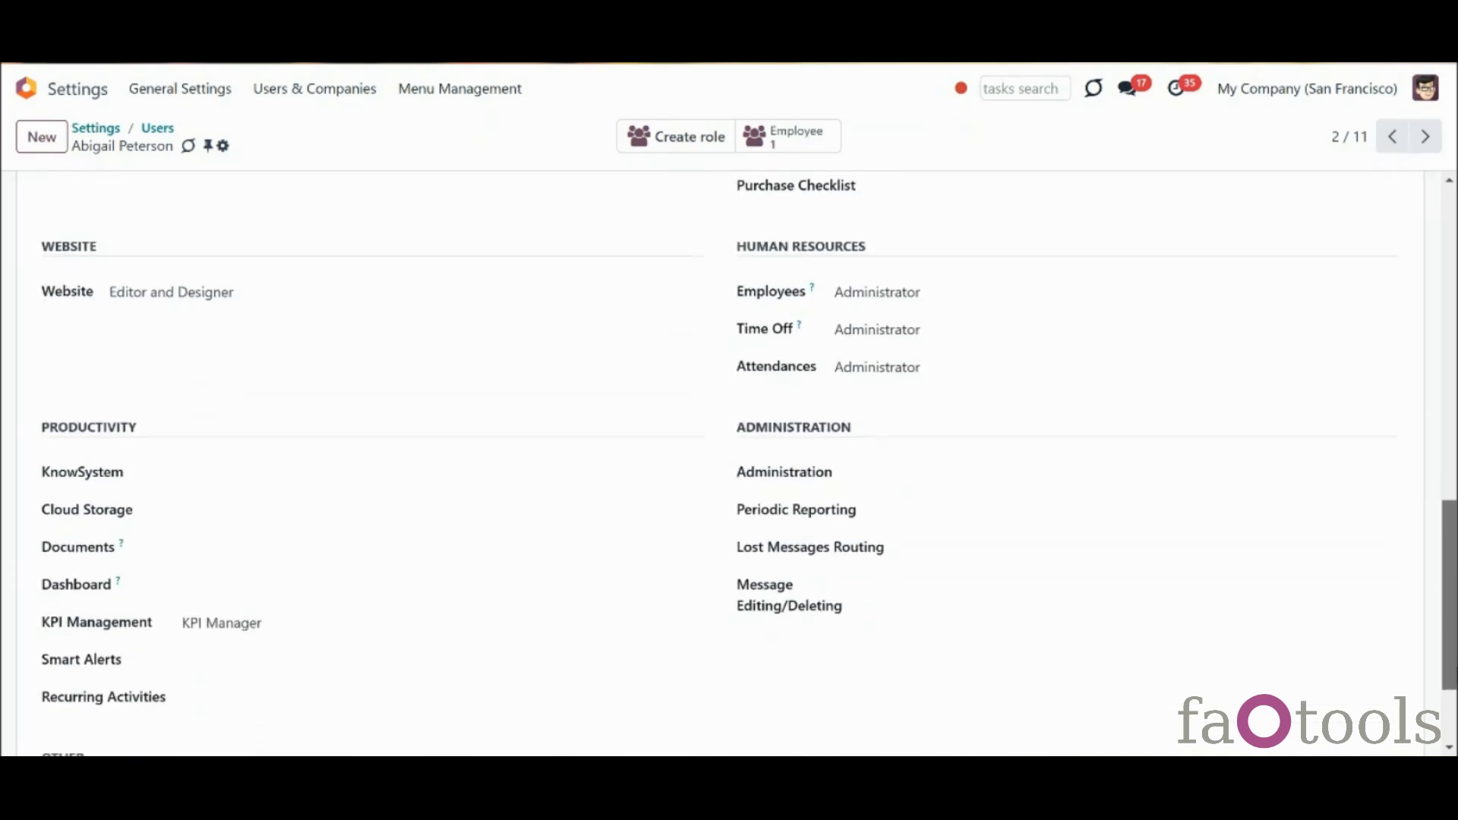
click(371, 483)
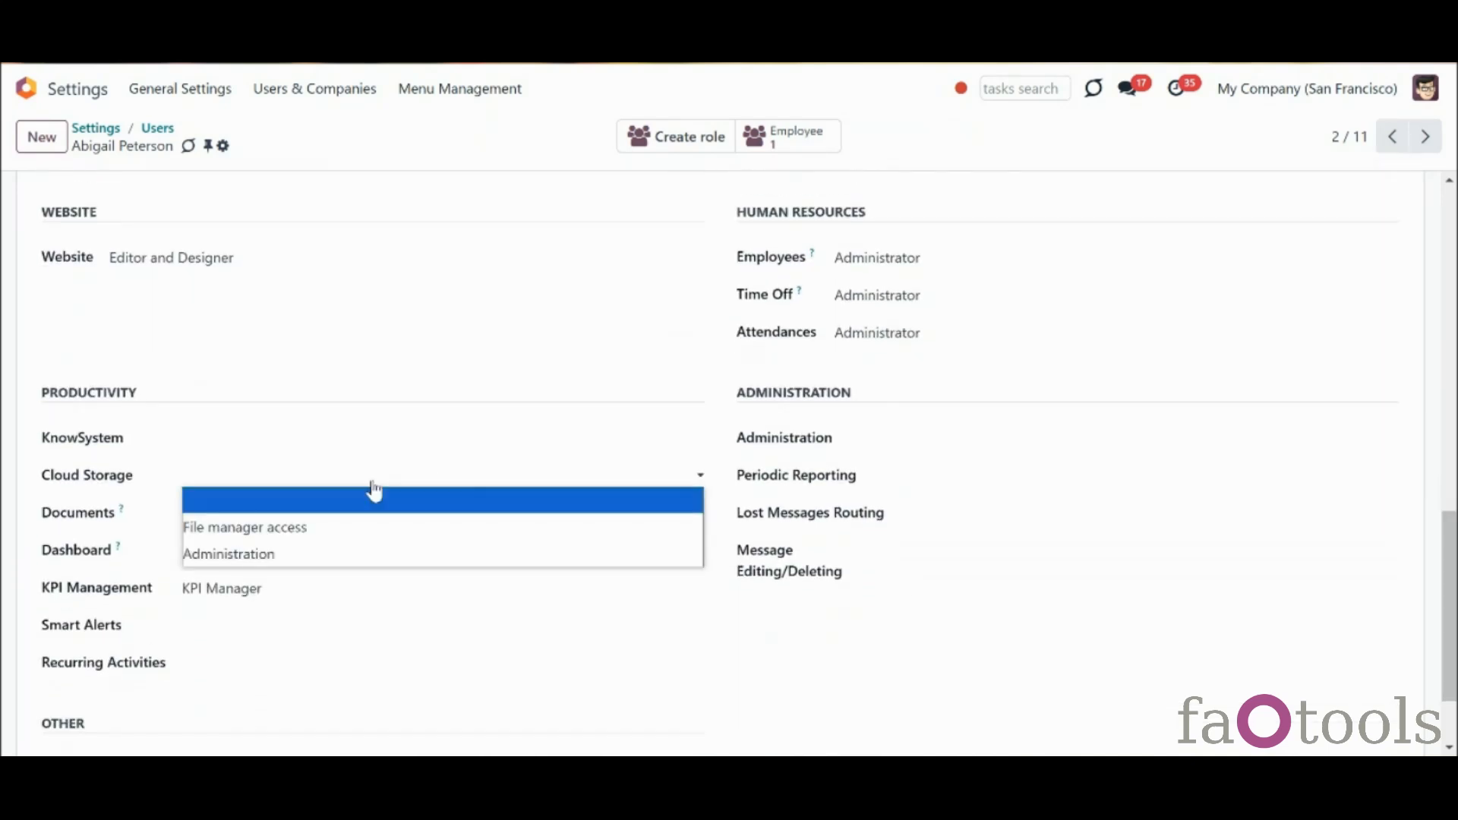
click(414, 535)
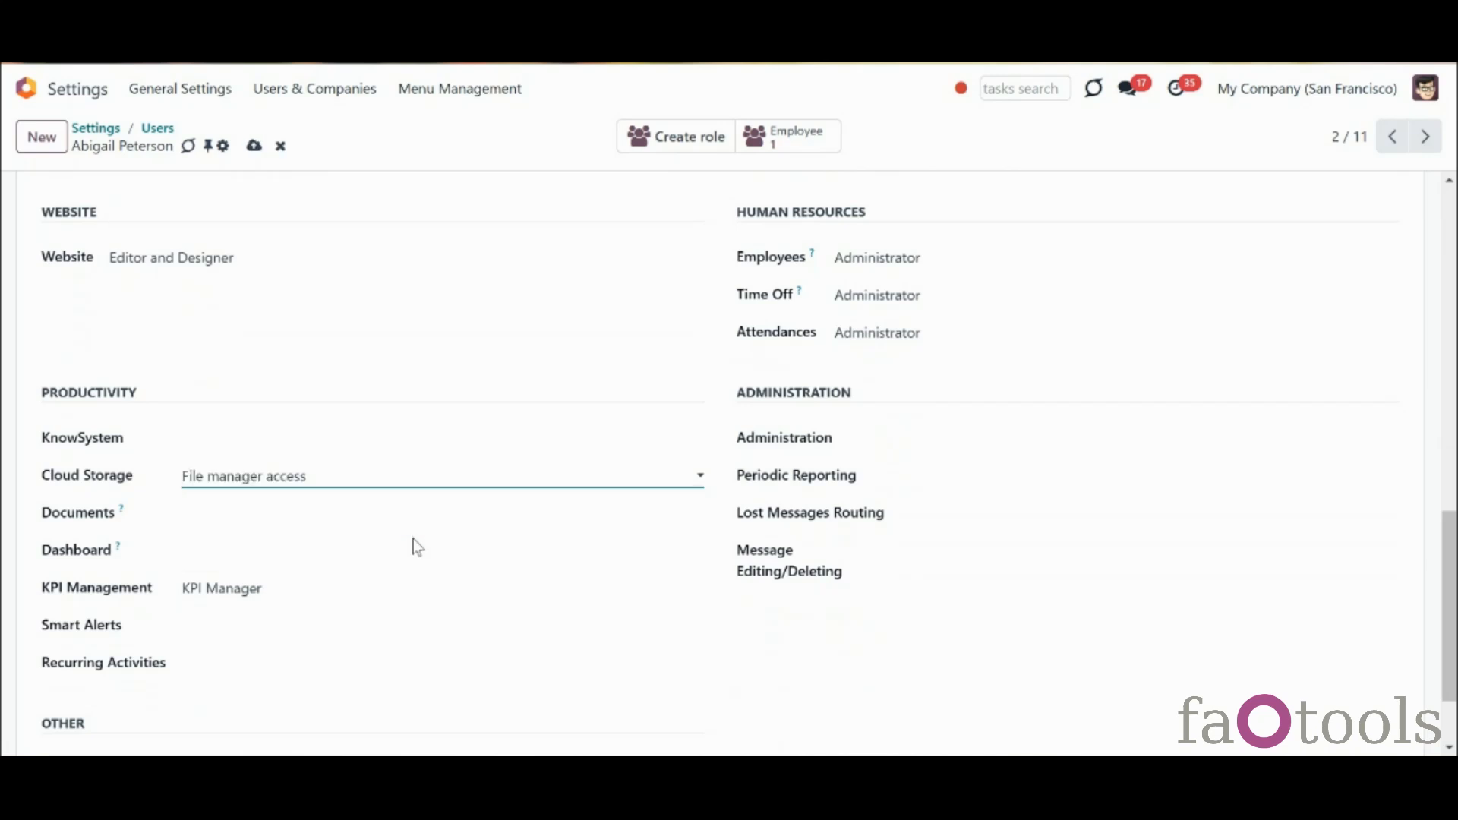
click(252, 147)
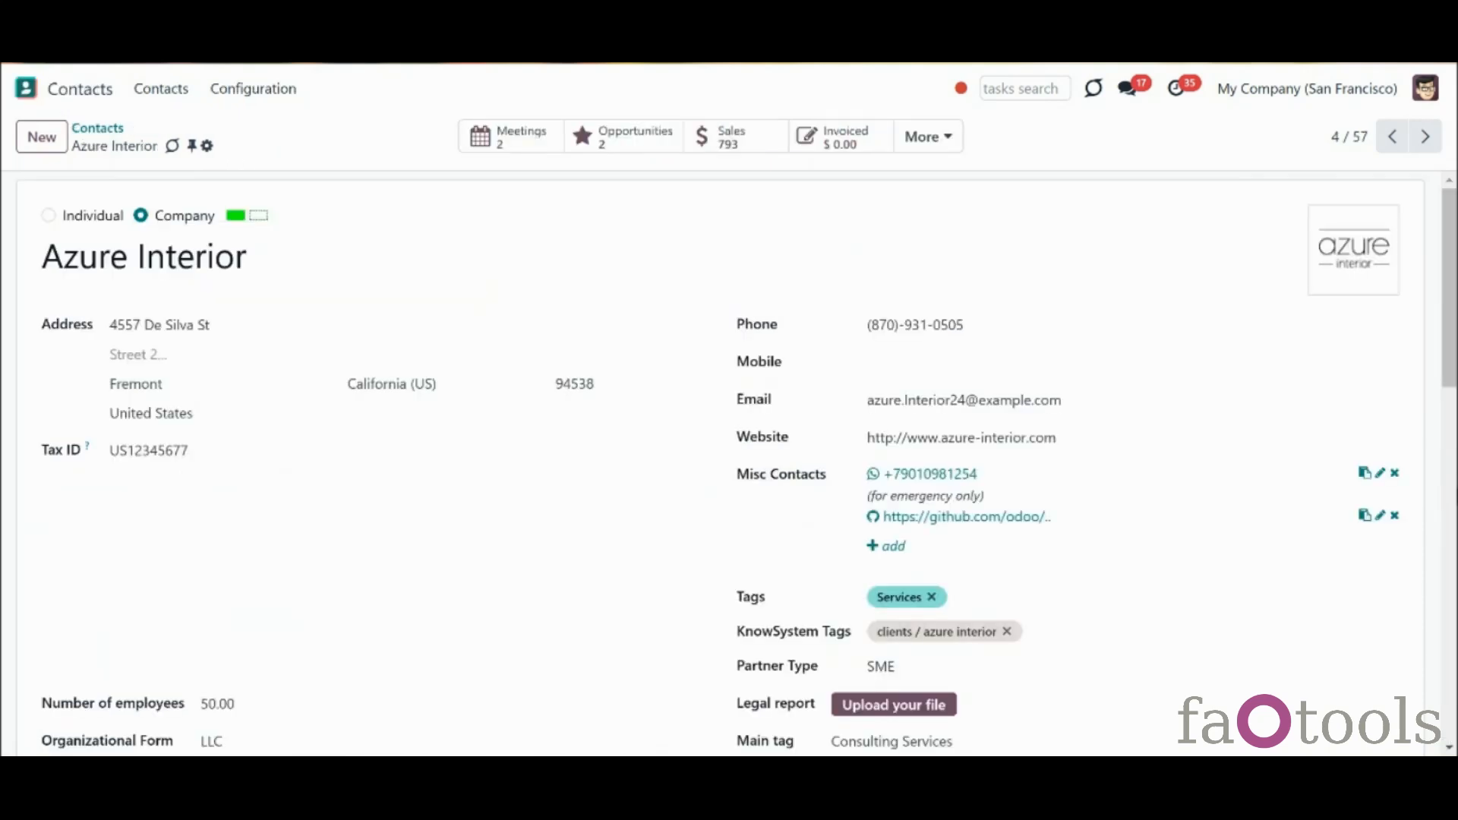
Show Azure Interior's Files tree, expanding Azure Interior, Invoices and Quotations down to INV-2024-00002 and eight quotation subfolders
scroll(729, 455, down, 5)
scroll(1382, 494, down, 4)
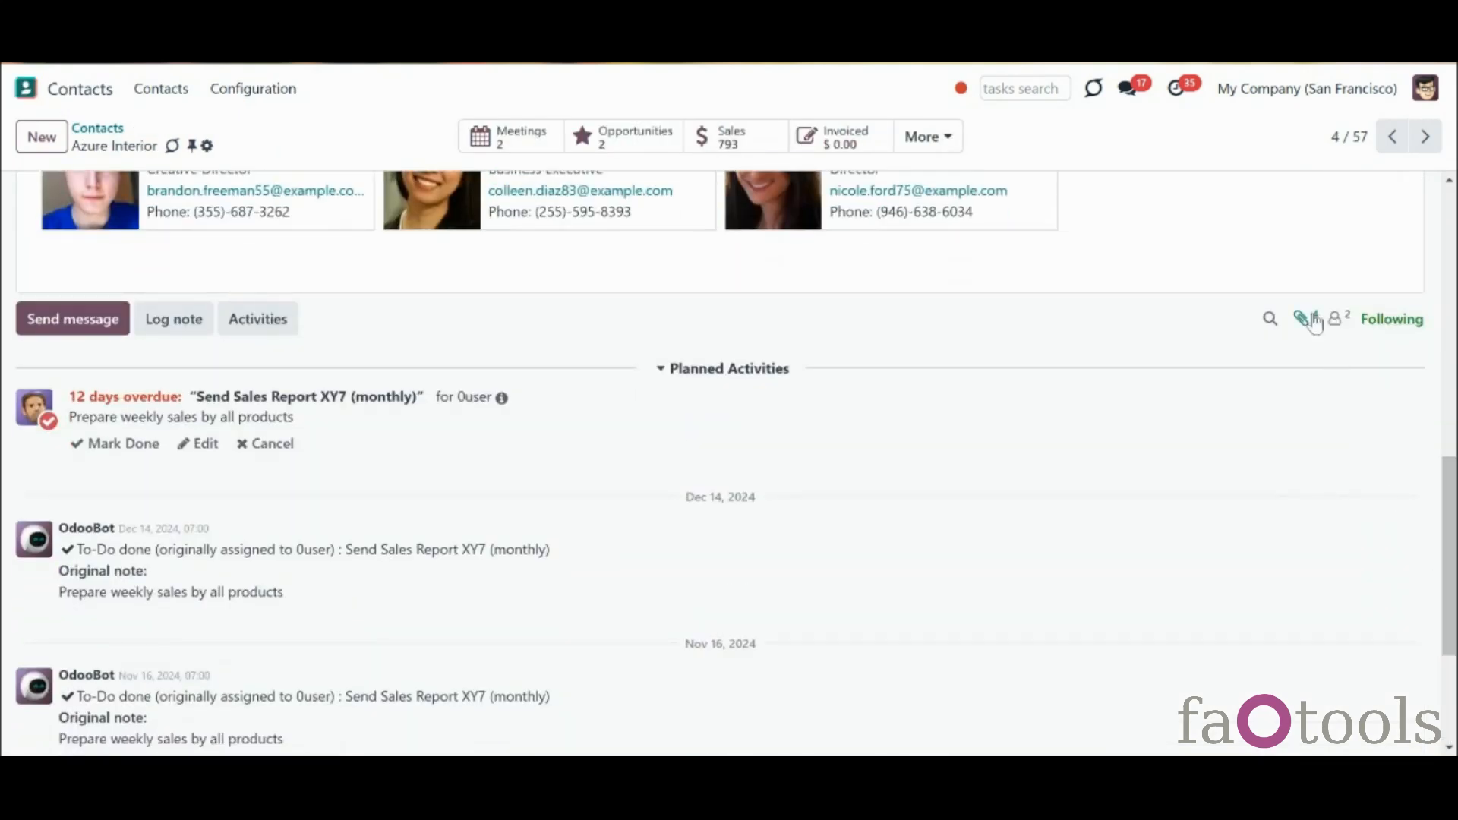
click(1306, 318)
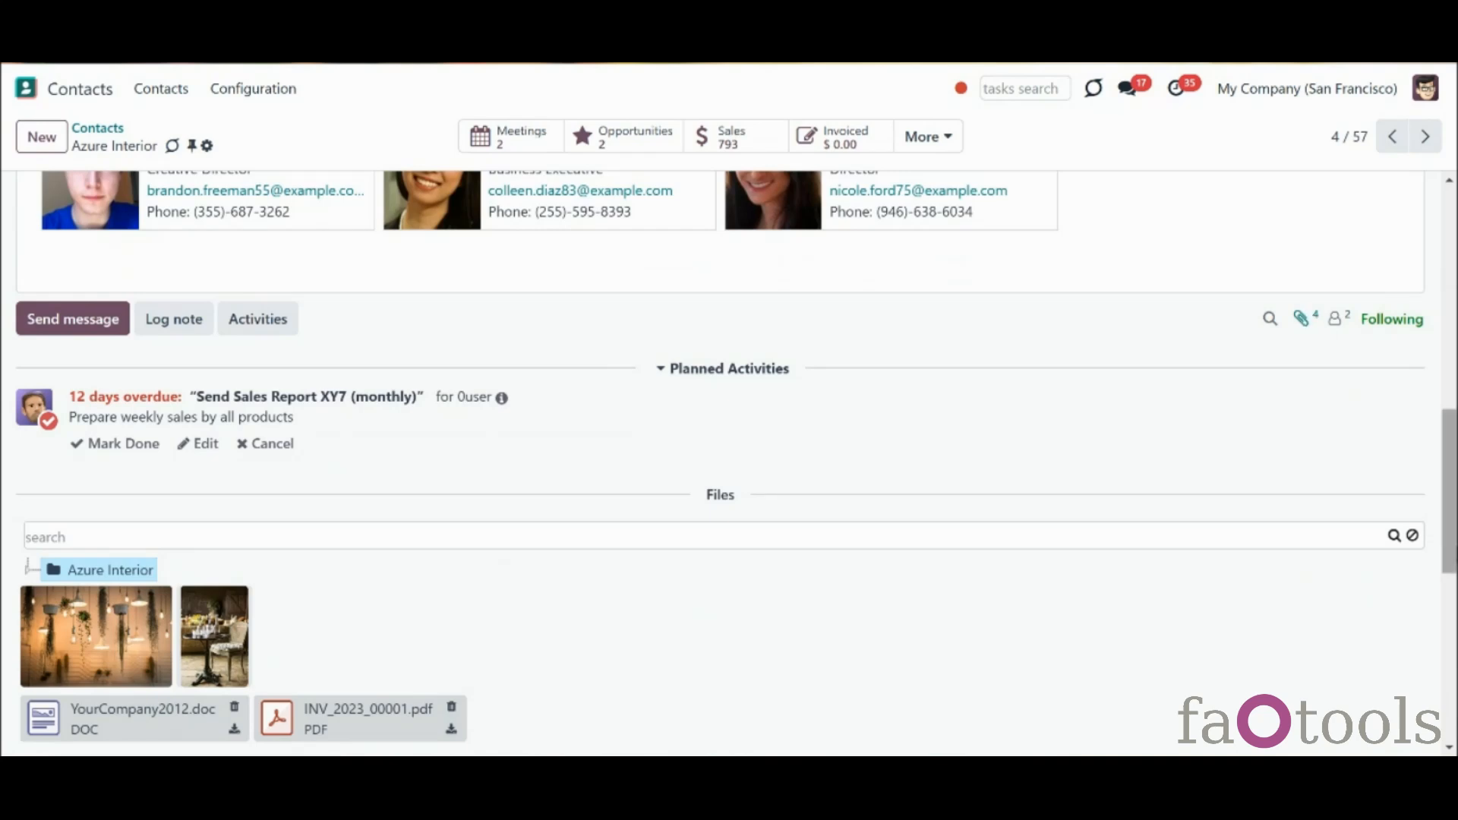
scroll(352, 344, down, 3)
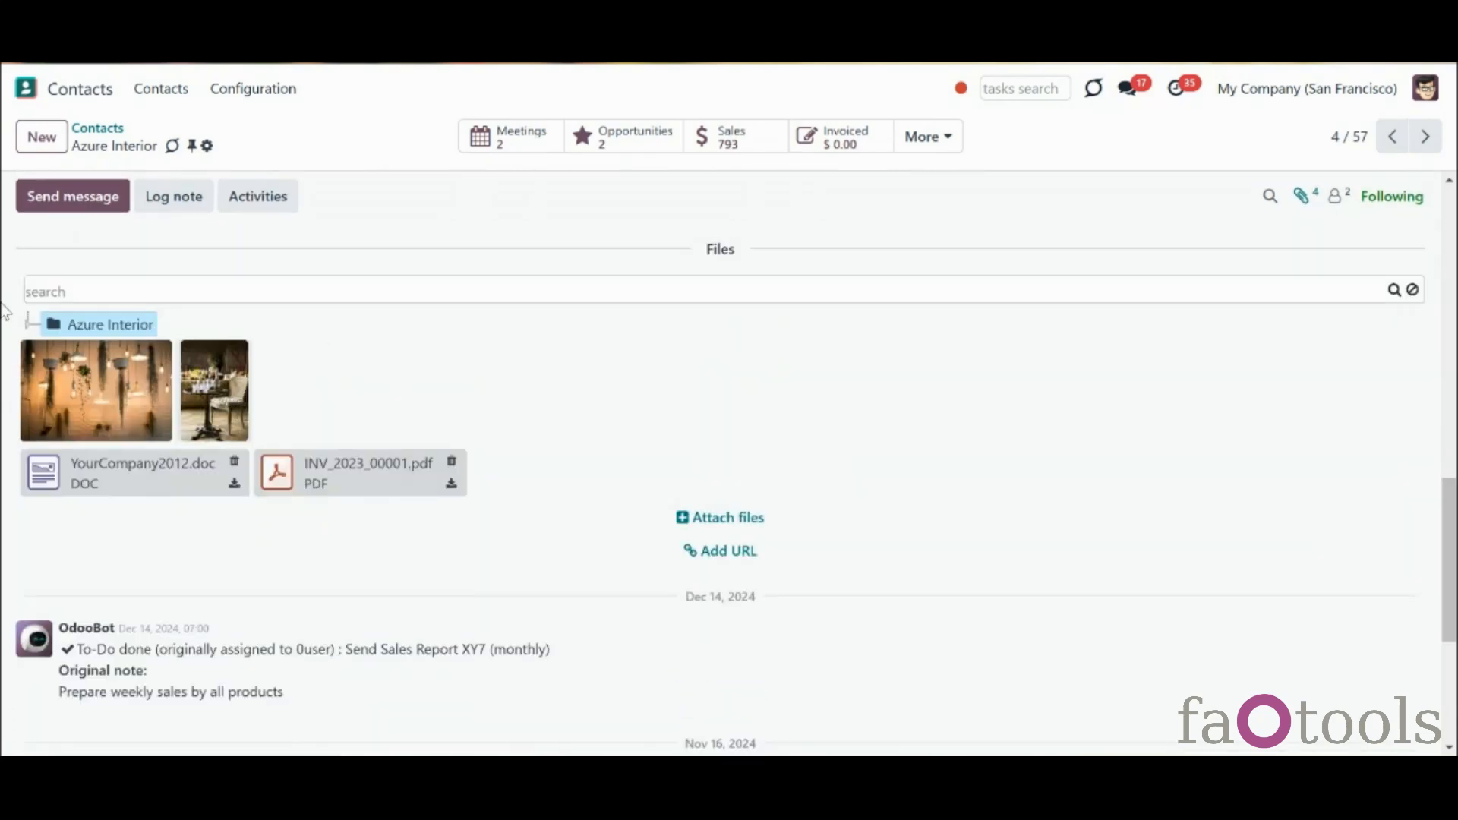
click(29, 323)
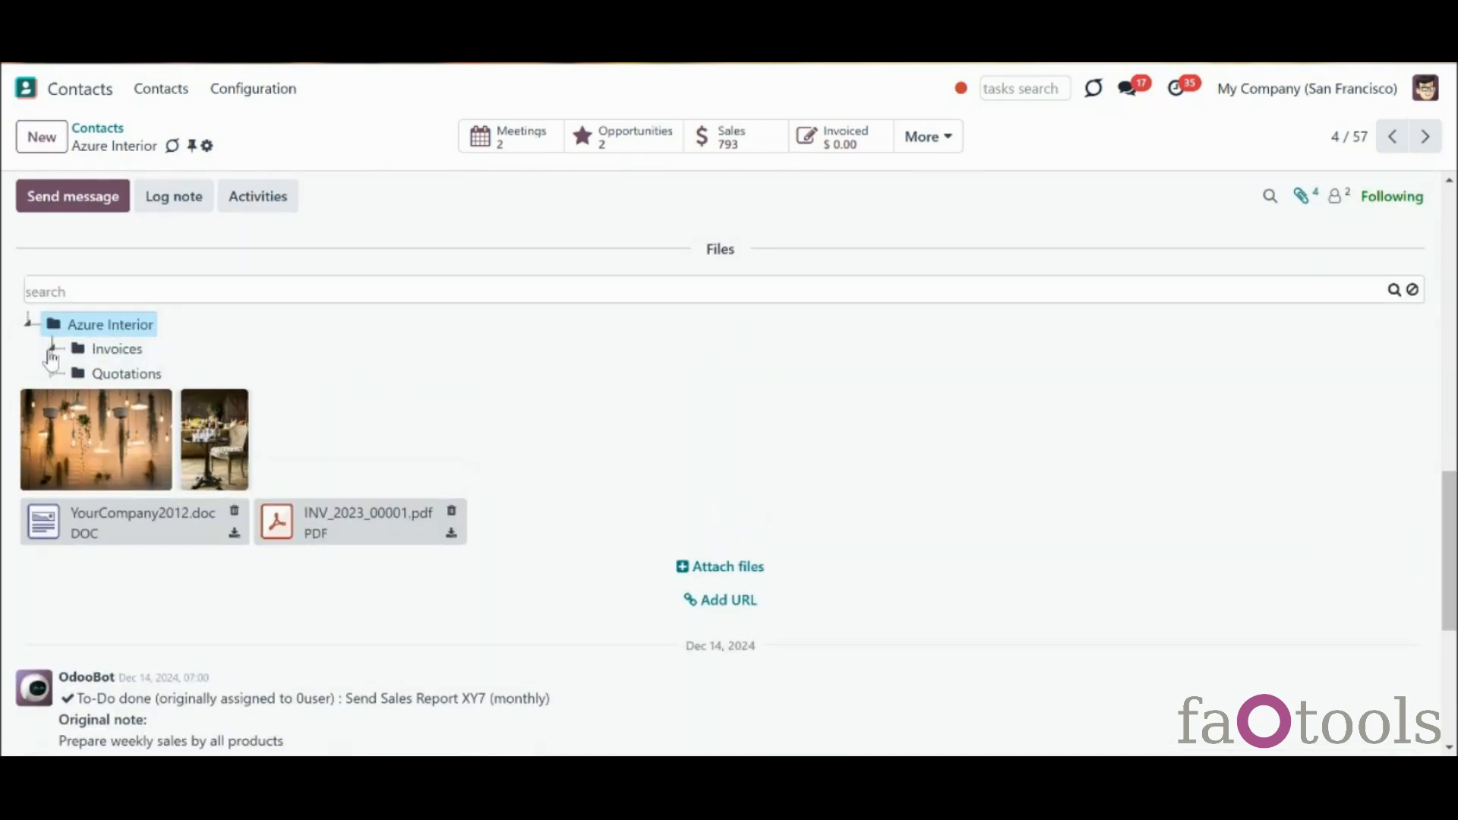
click(51, 348)
click(52, 396)
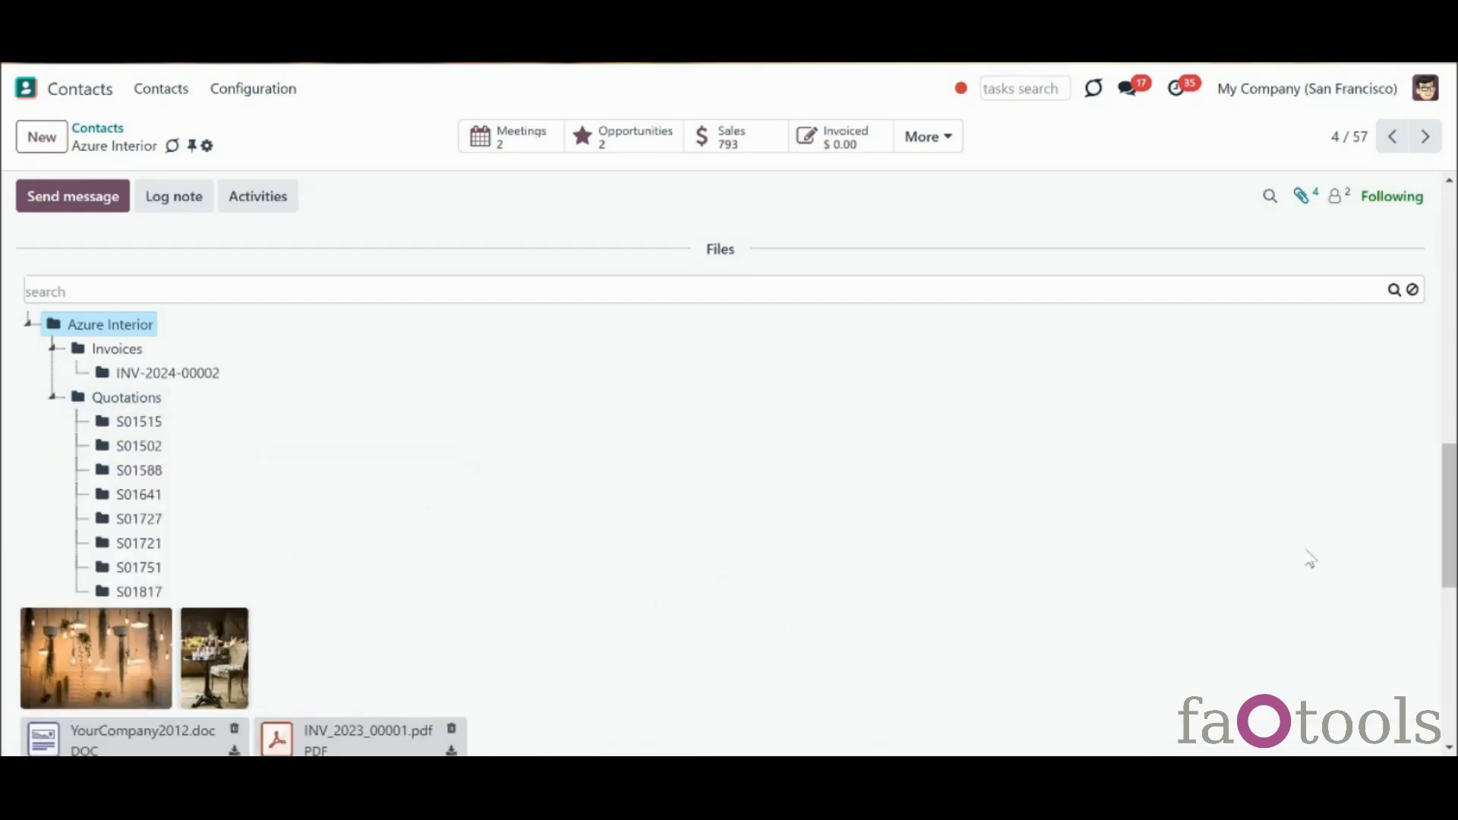
scroll(1449, 516, down, 2)
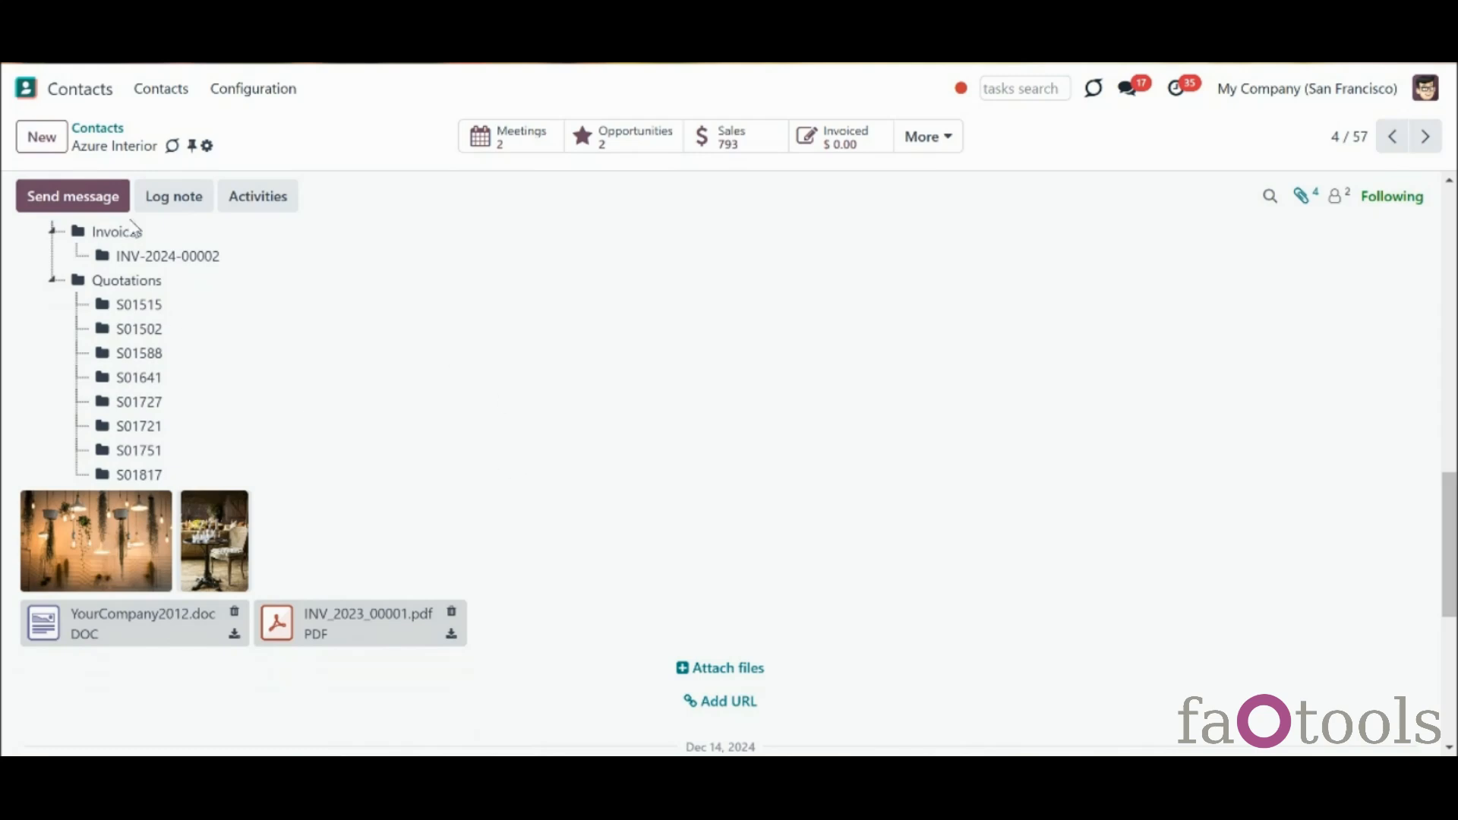
Open Cloud Storage and expand Customers plus Azure Interior's and Deco Addict's Quotations folders
click(45, 95)
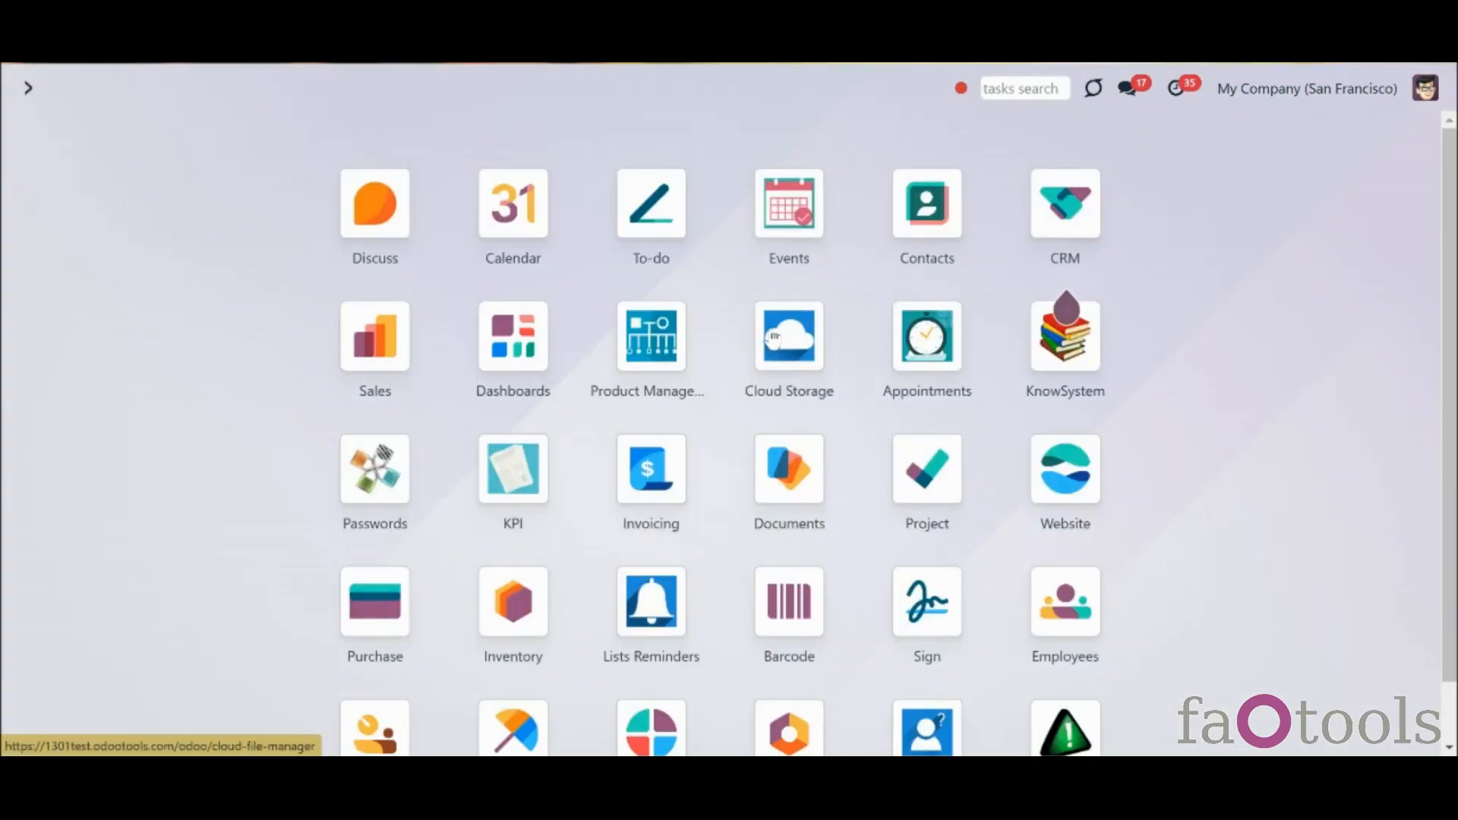
click(790, 335)
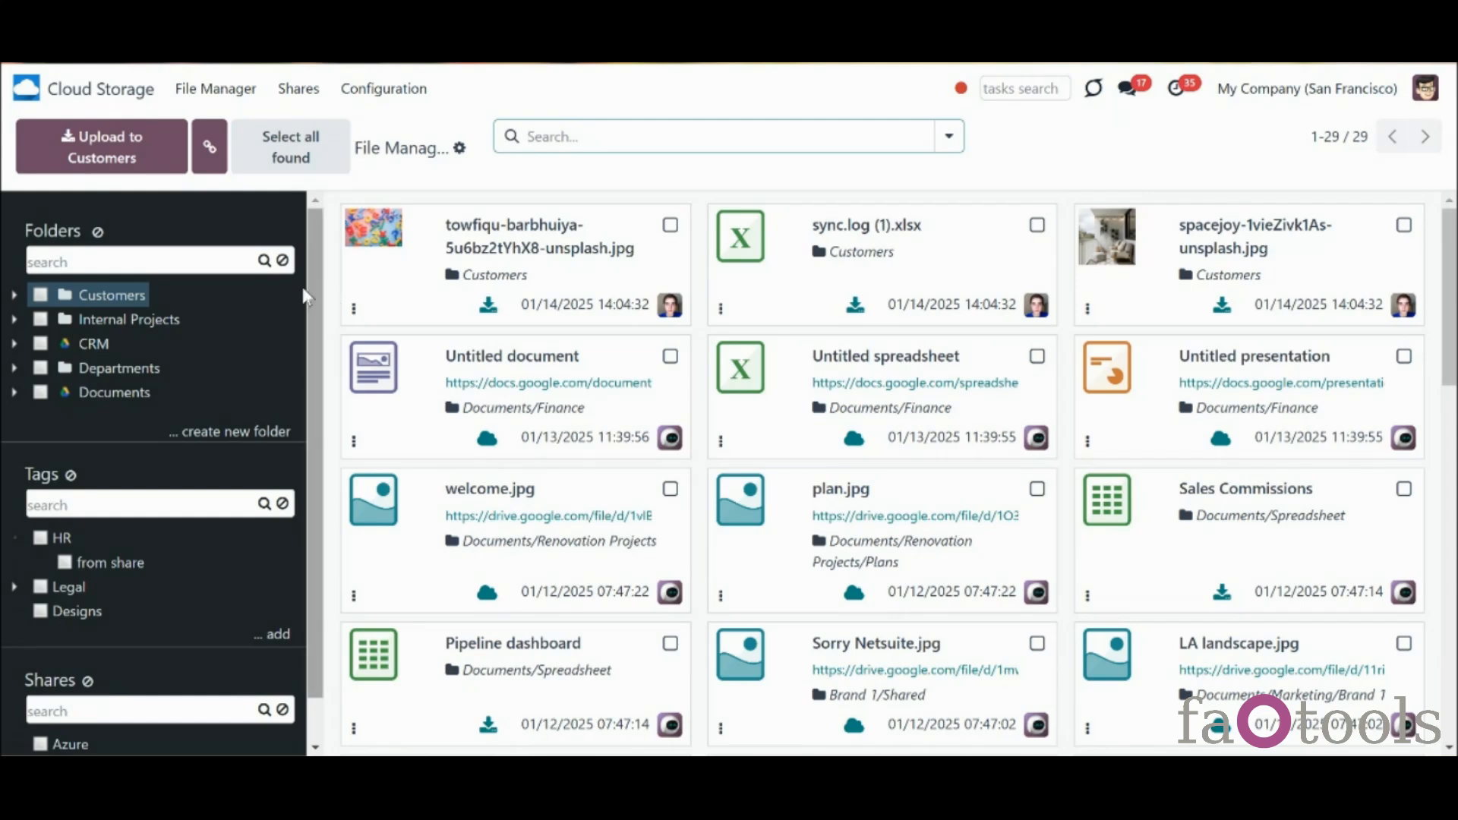
click(14, 296)
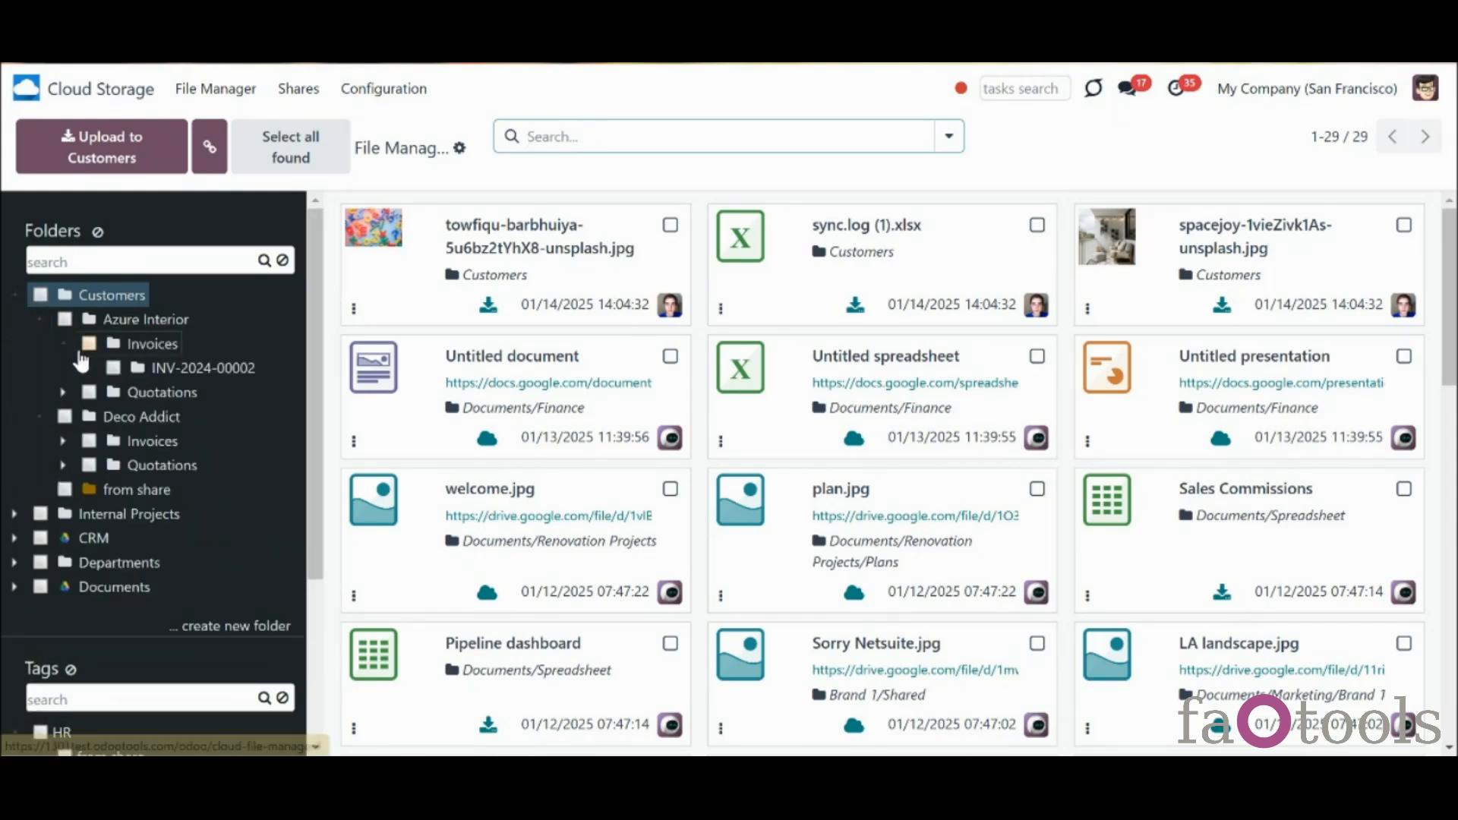
click(63, 393)
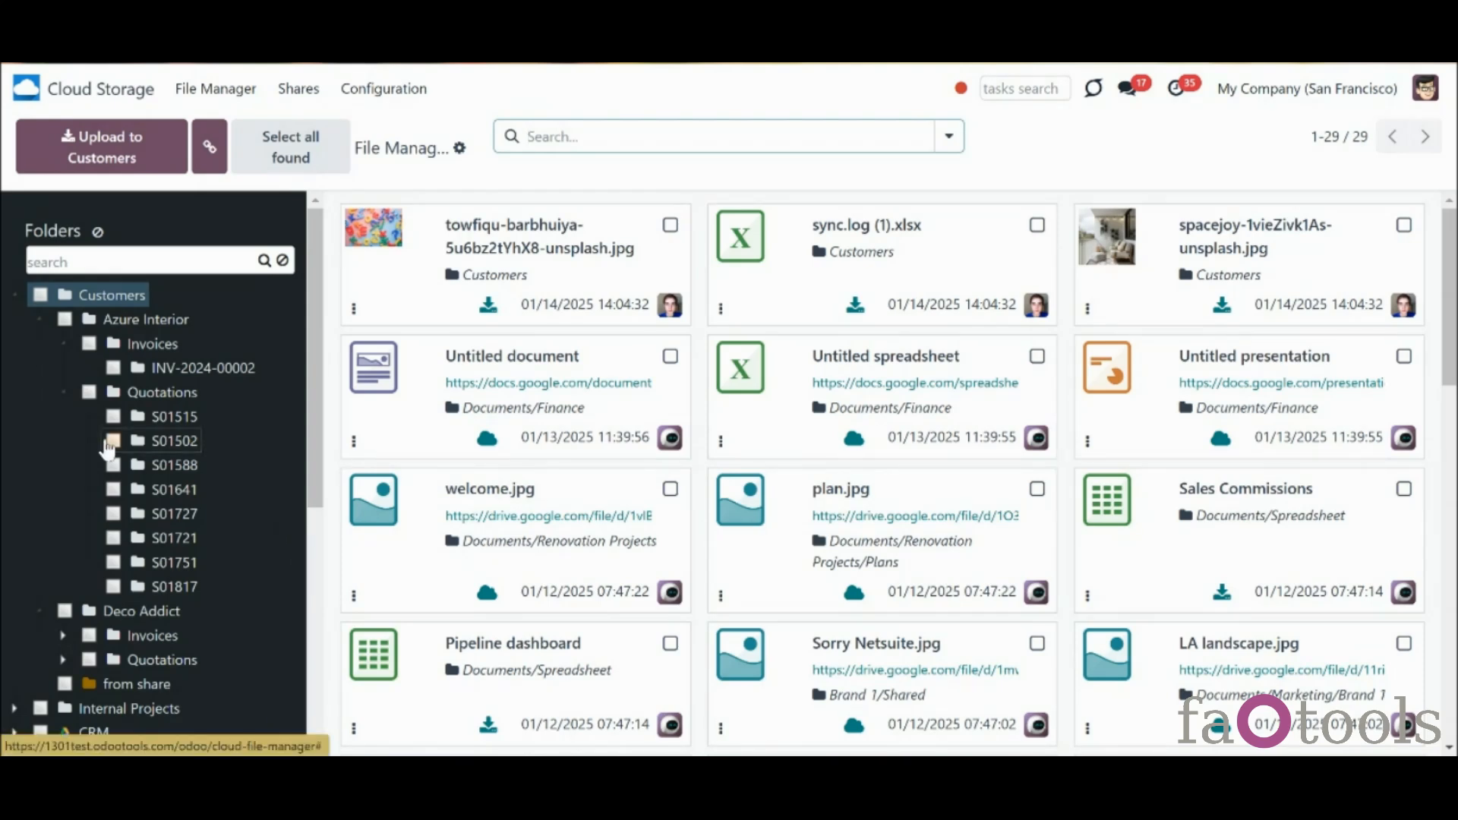
click(63, 659)
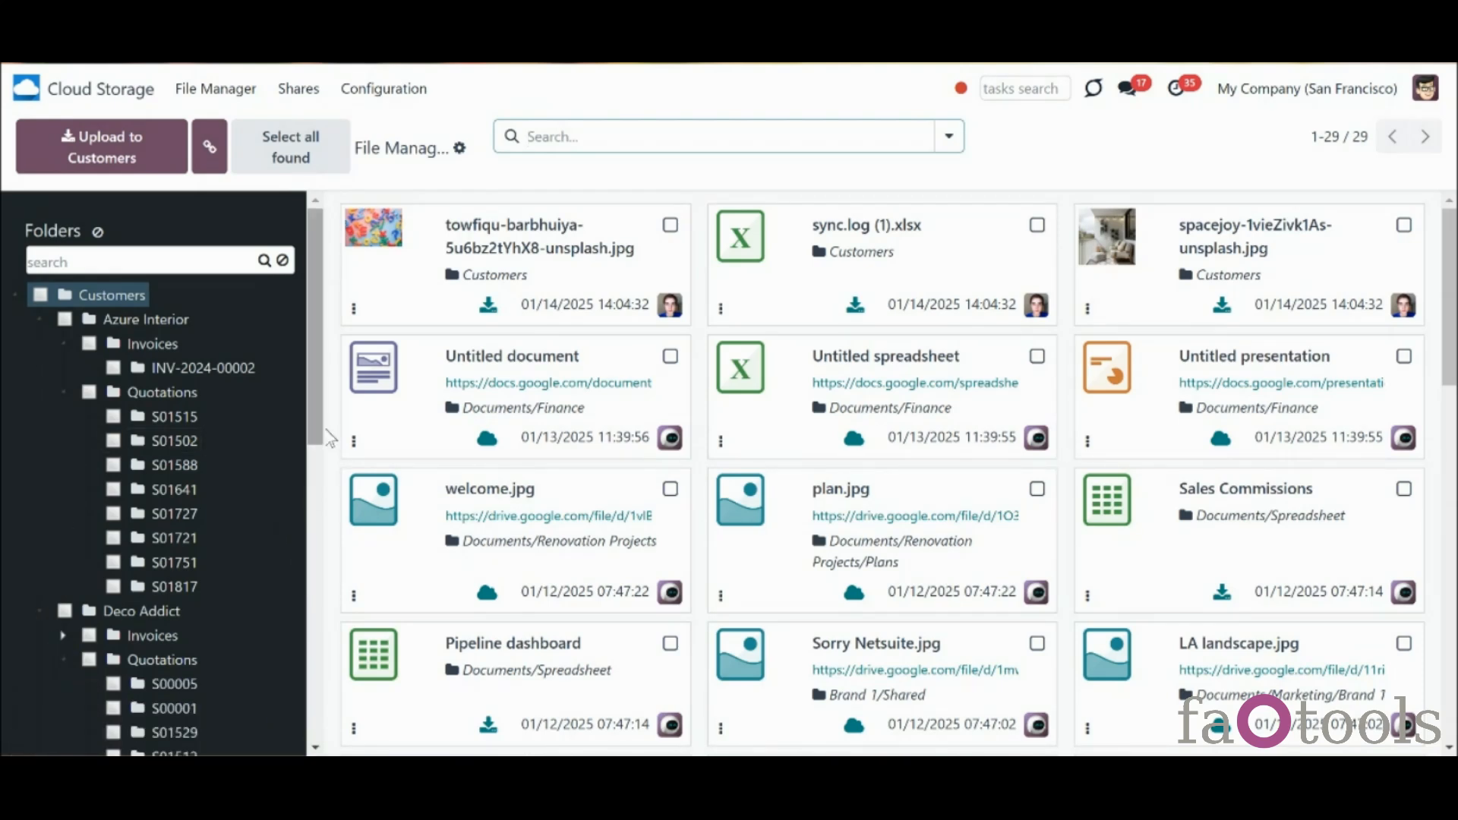
drag(319, 426, 344, 467)
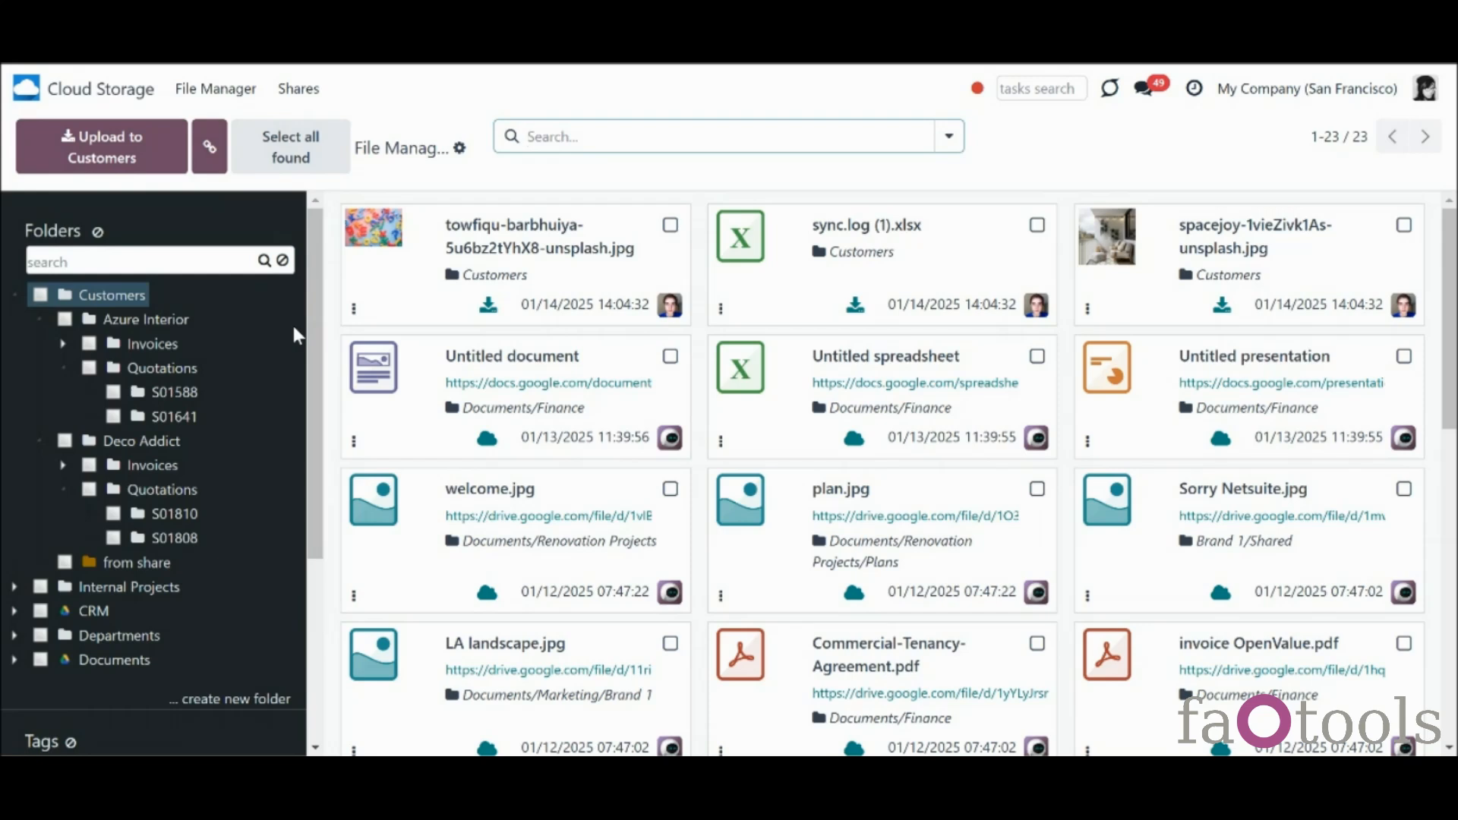
click(1428, 95)
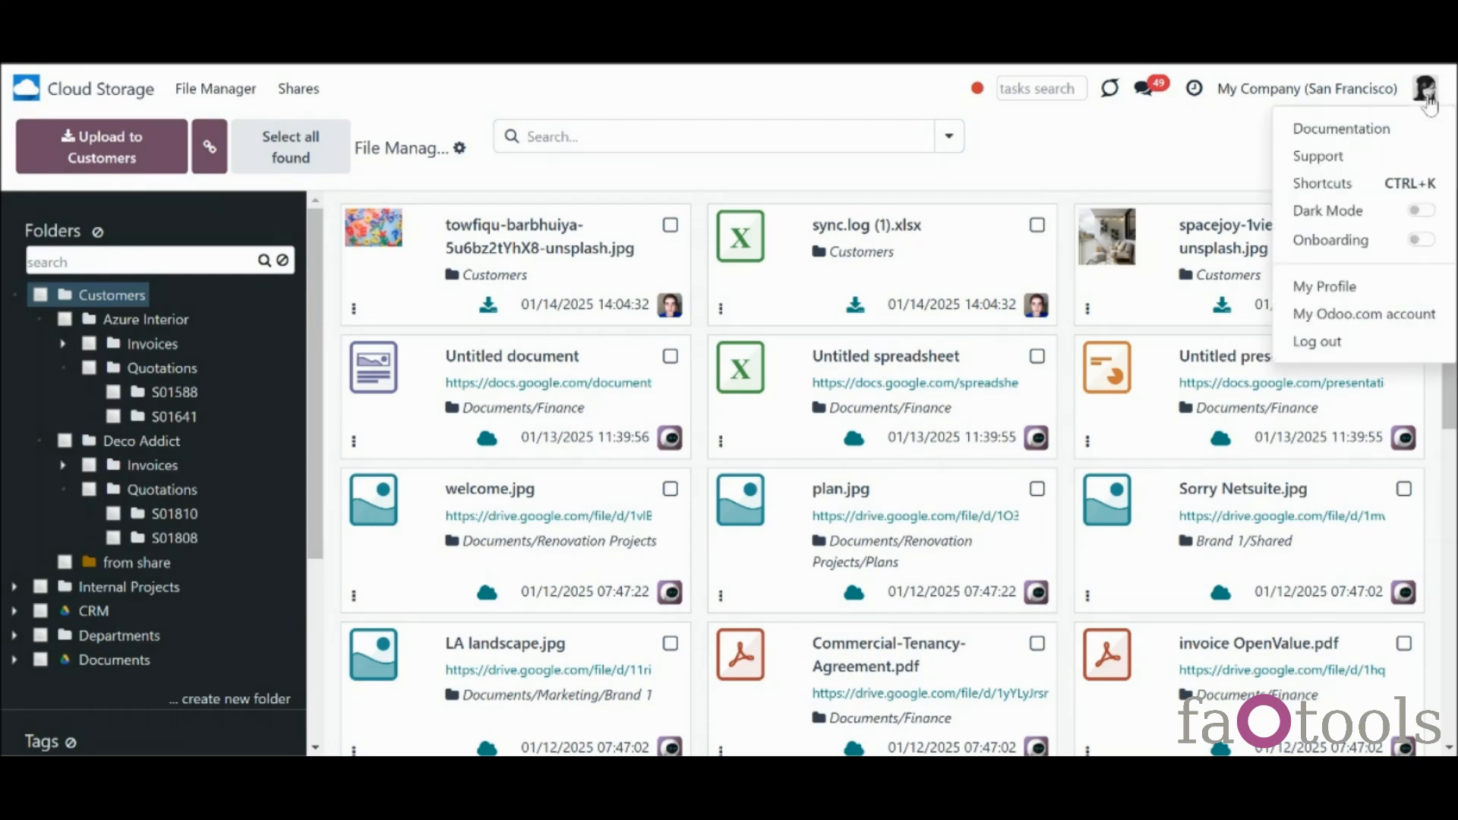
click(1430, 98)
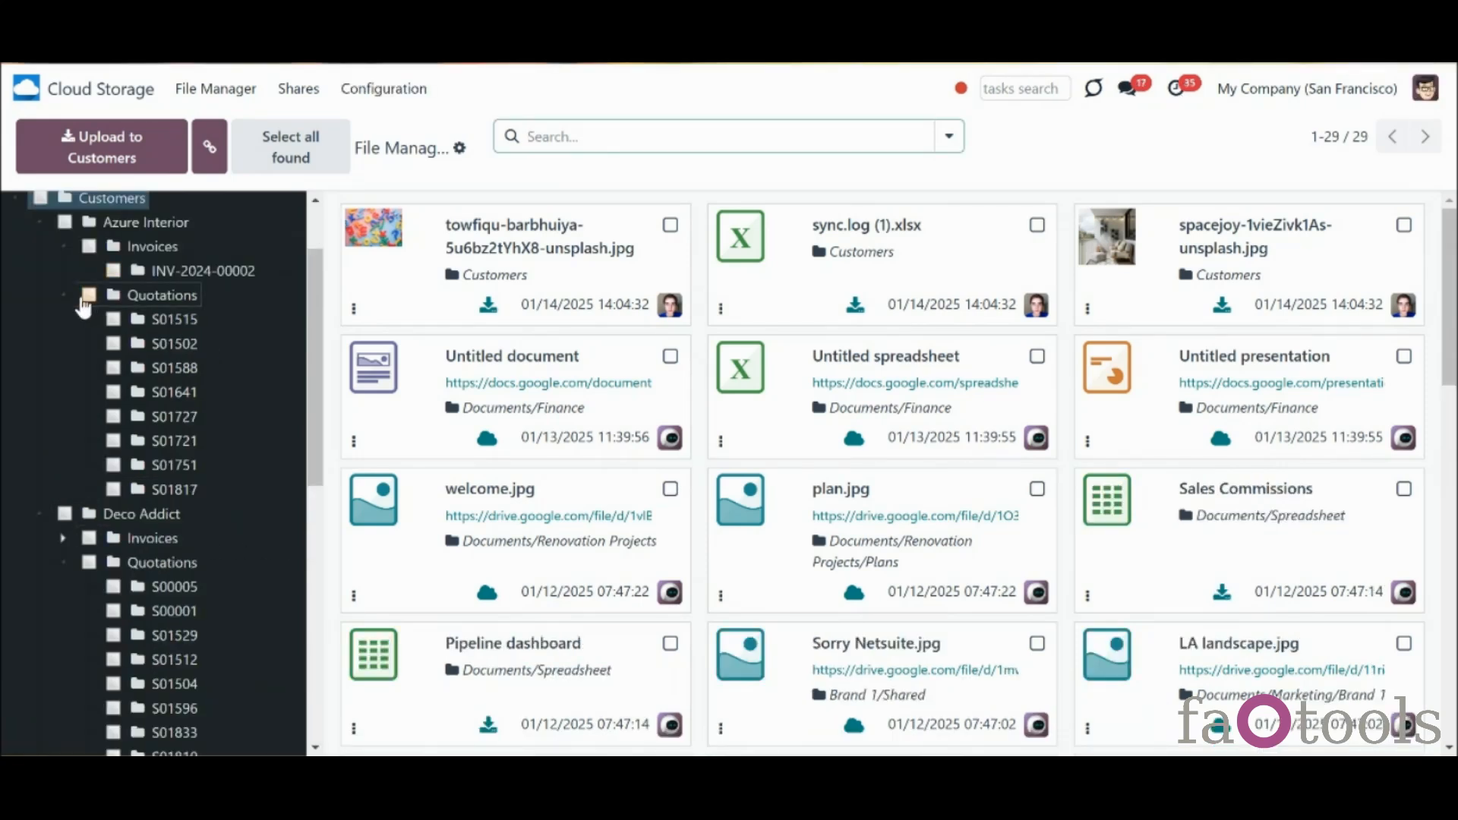
Collapse both Quotations folders and Customers, then re-expand Customers and only Azure Interior's Quotations (S01515–S01817)
click(64, 295)
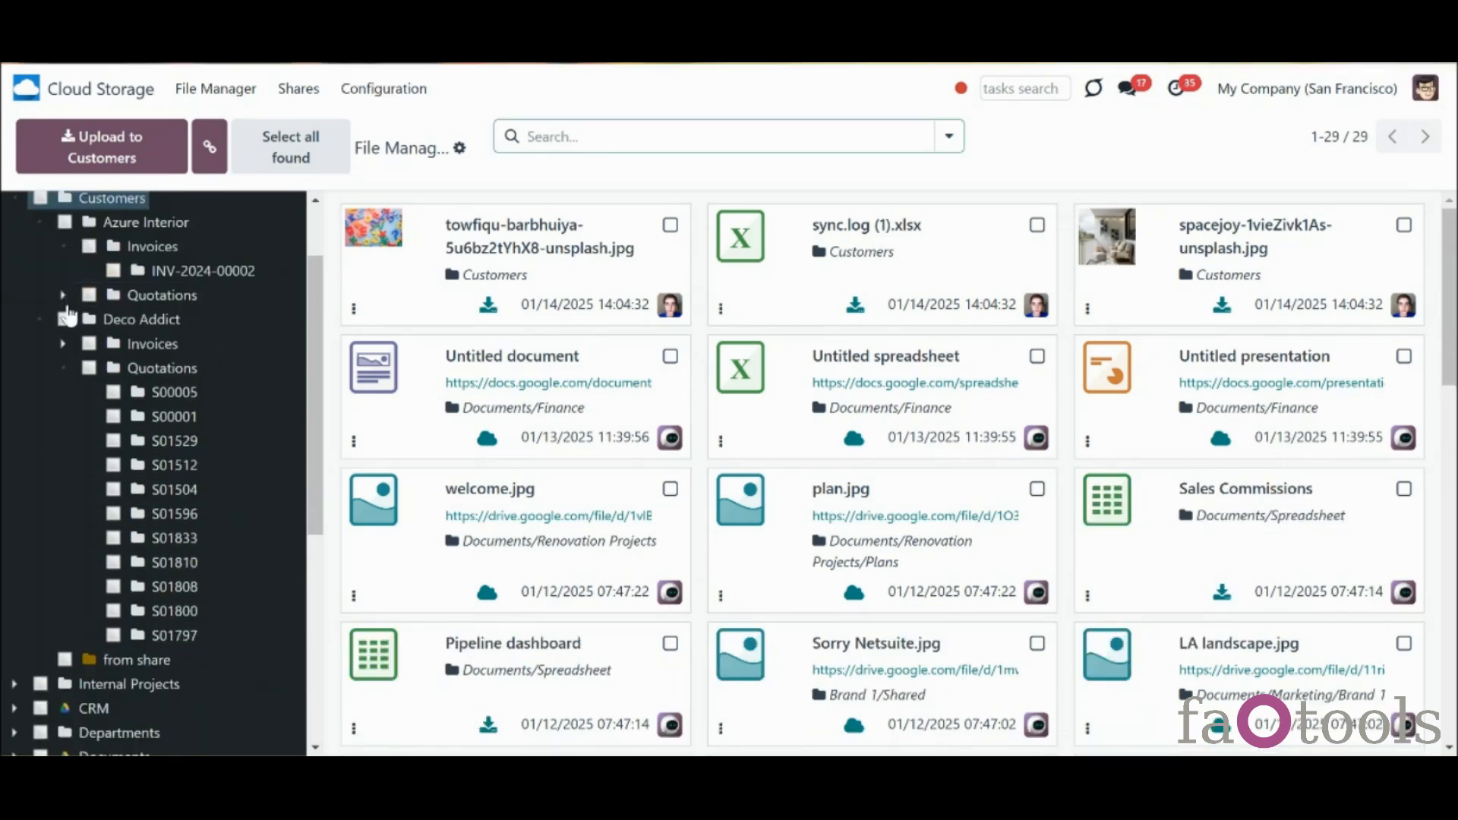
click(63, 368)
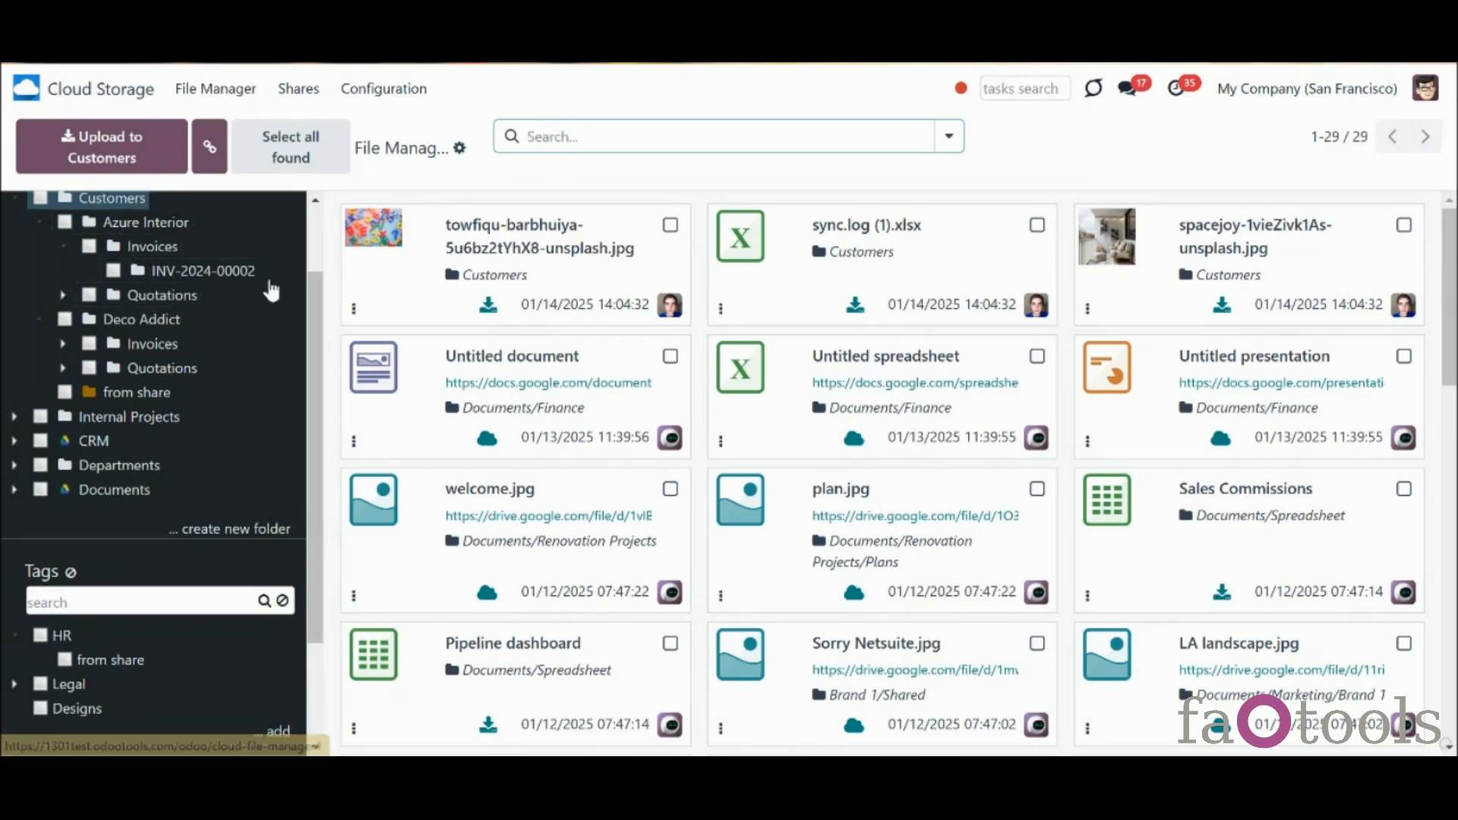
drag(317, 297, 319, 247)
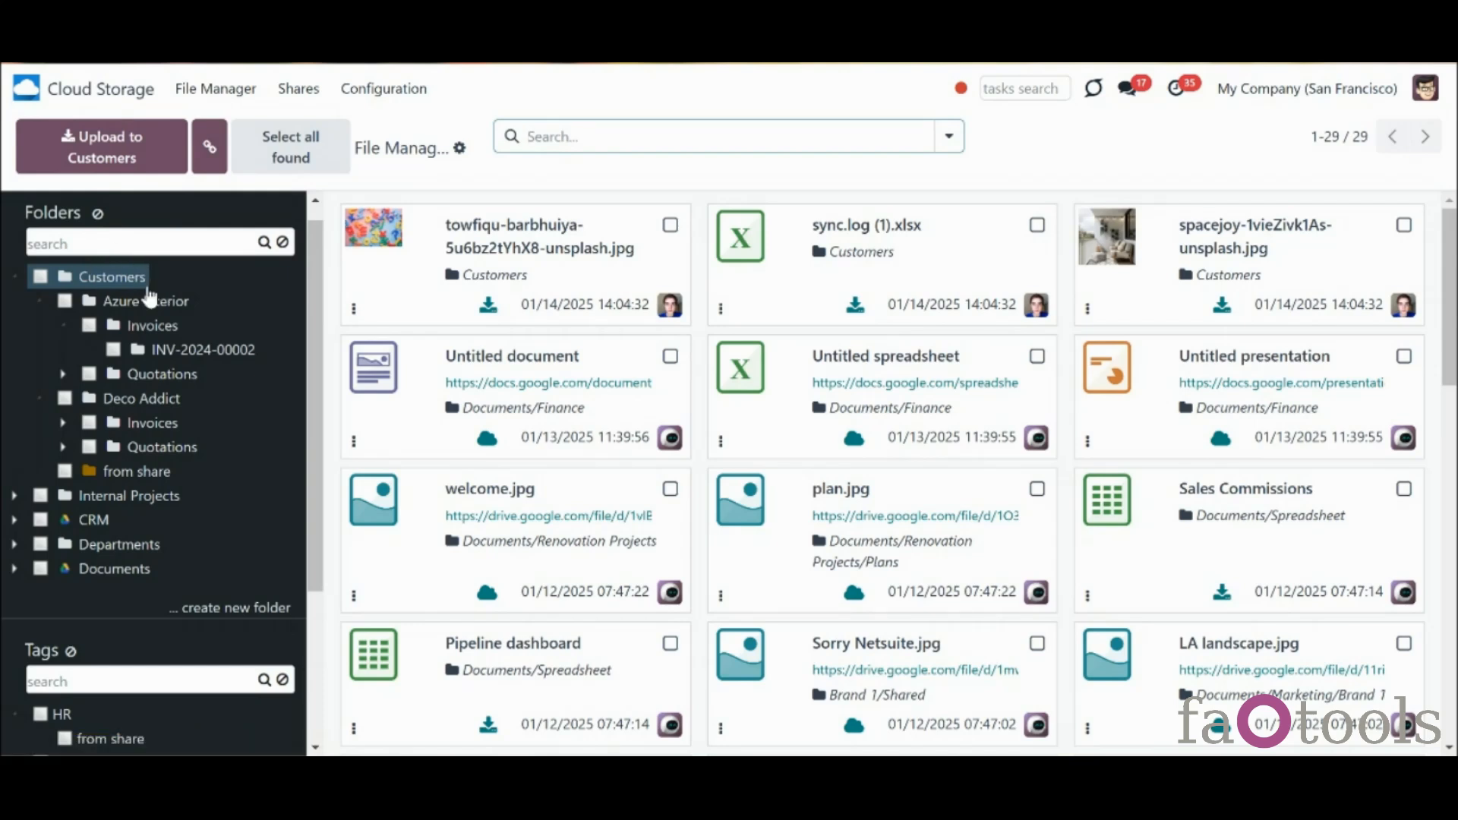
click(15, 278)
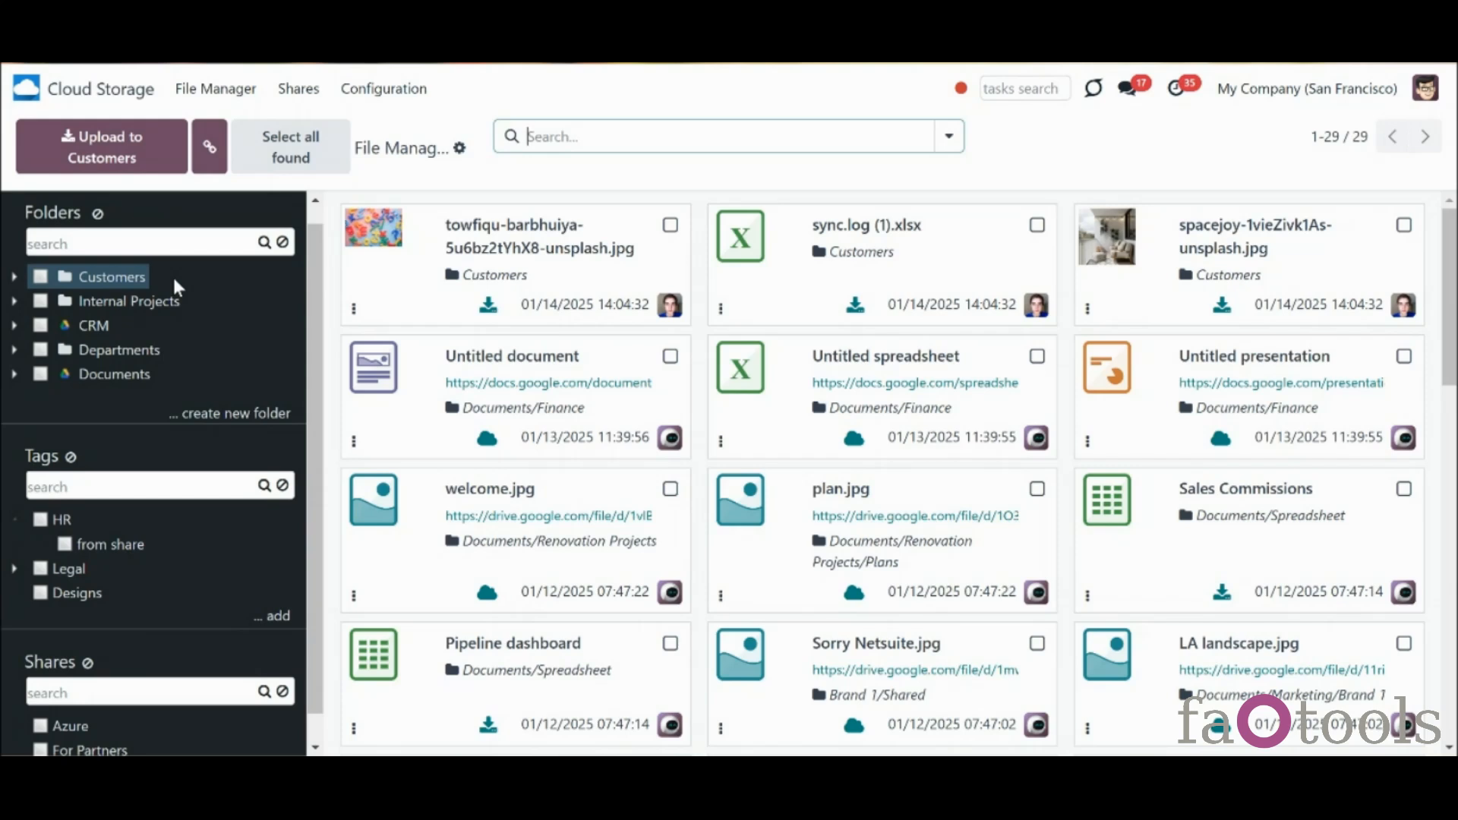
click(15, 277)
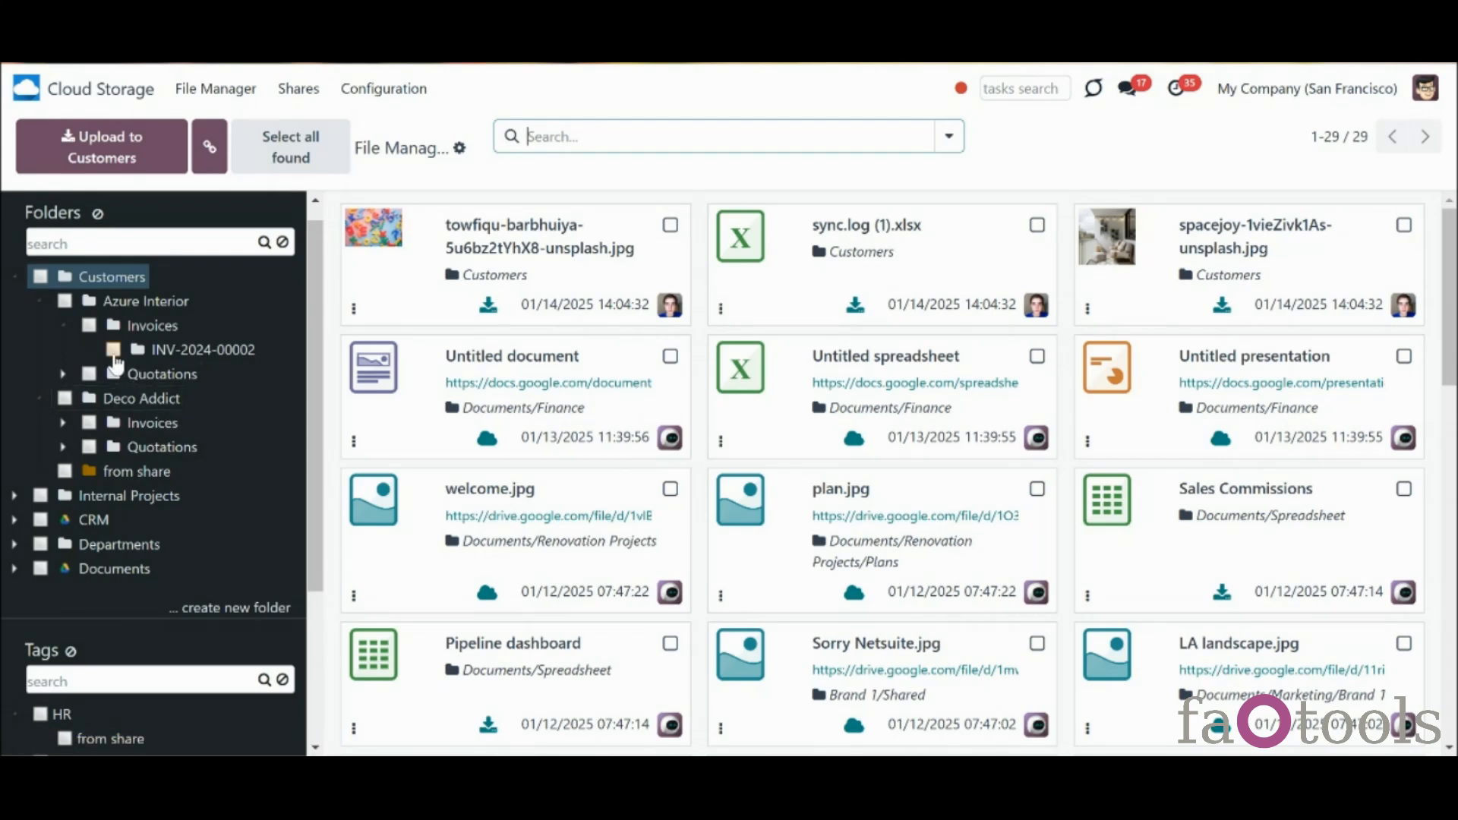
click(62, 373)
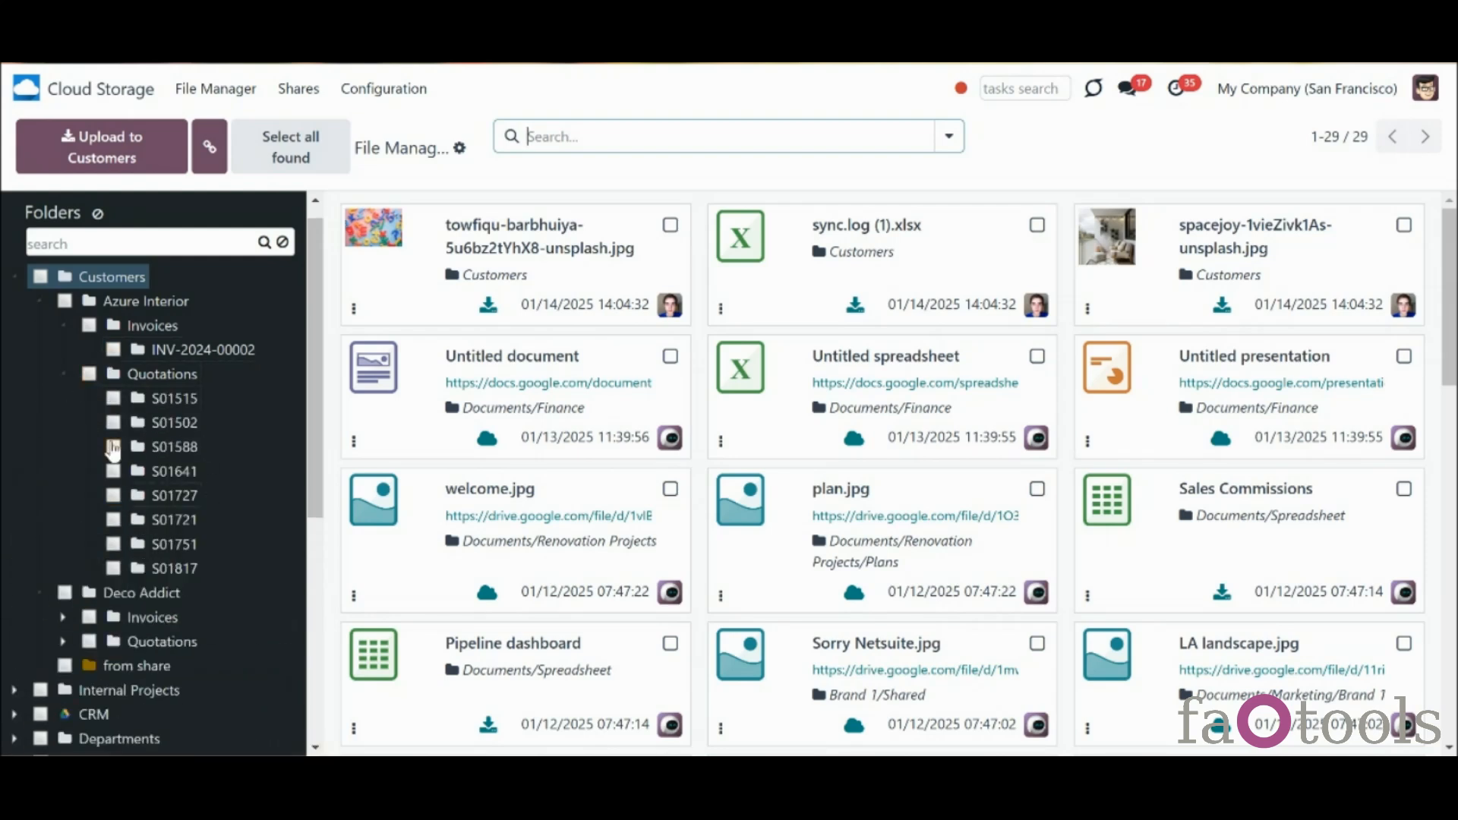
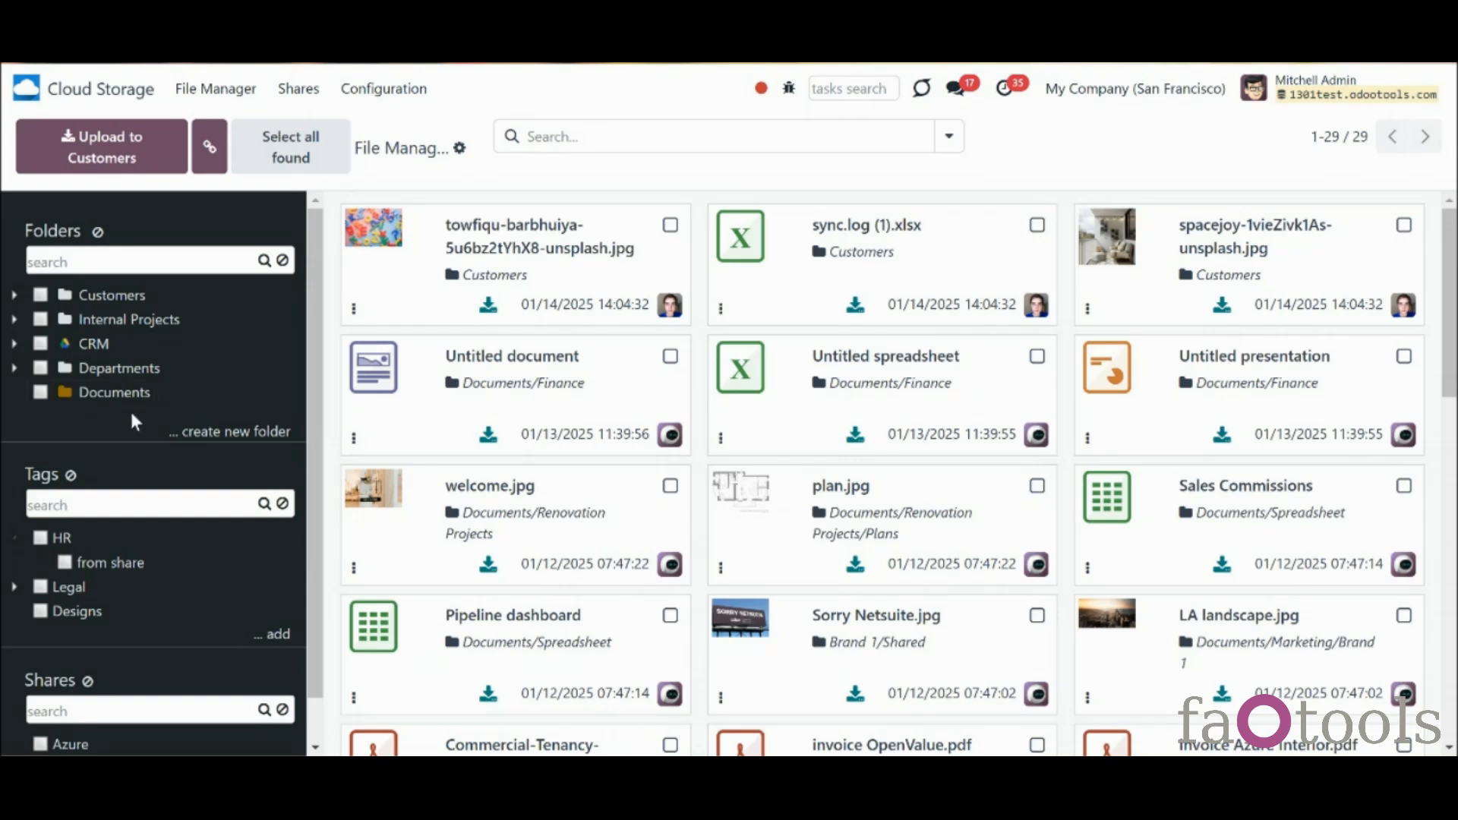
Move the root Documents folder directly under Customers after first dropping it into quotation S01515
click(15, 295)
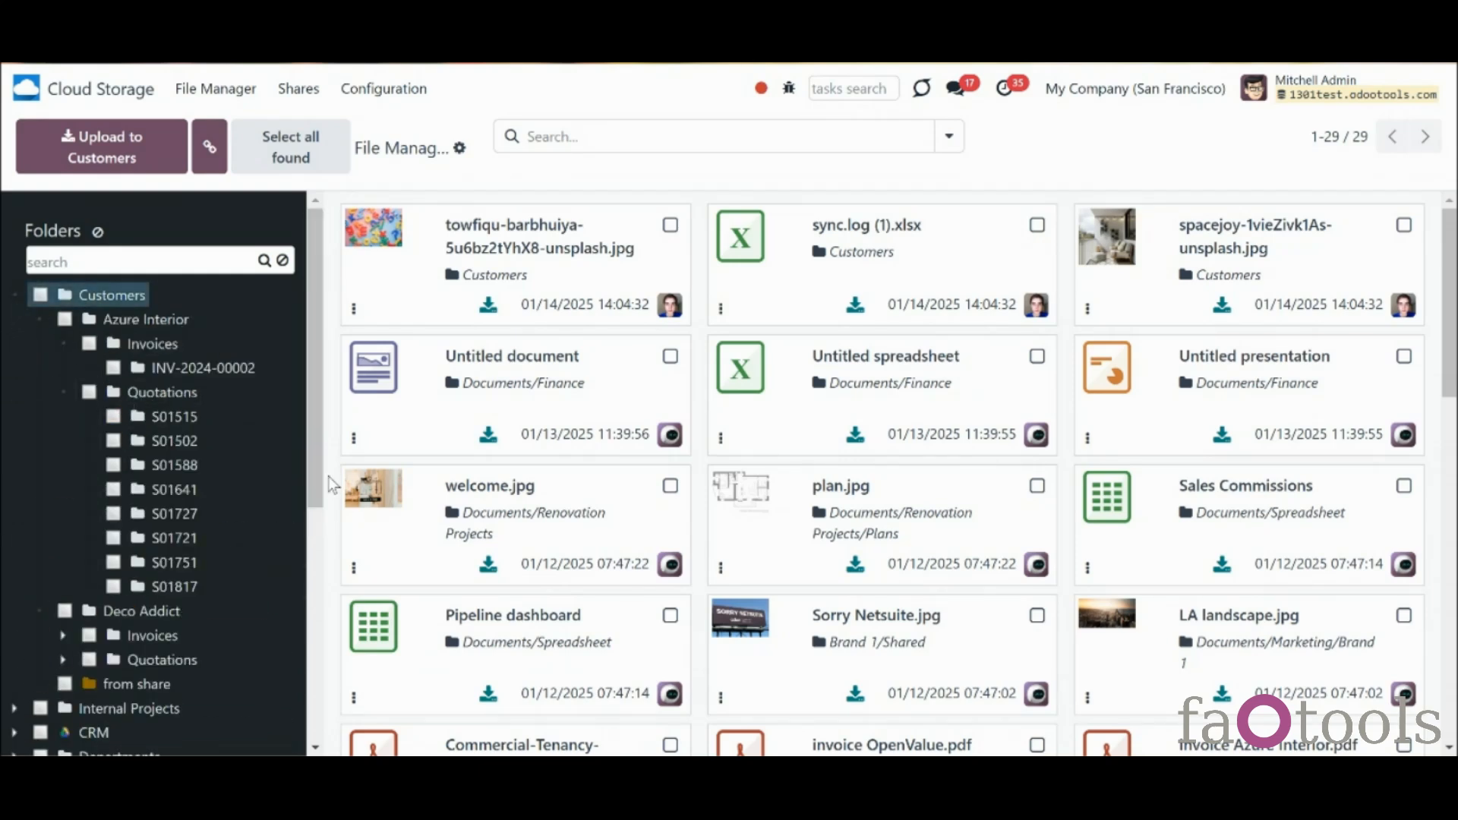
scroll(318, 498, down, 1)
scroll(319, 498, down, 3)
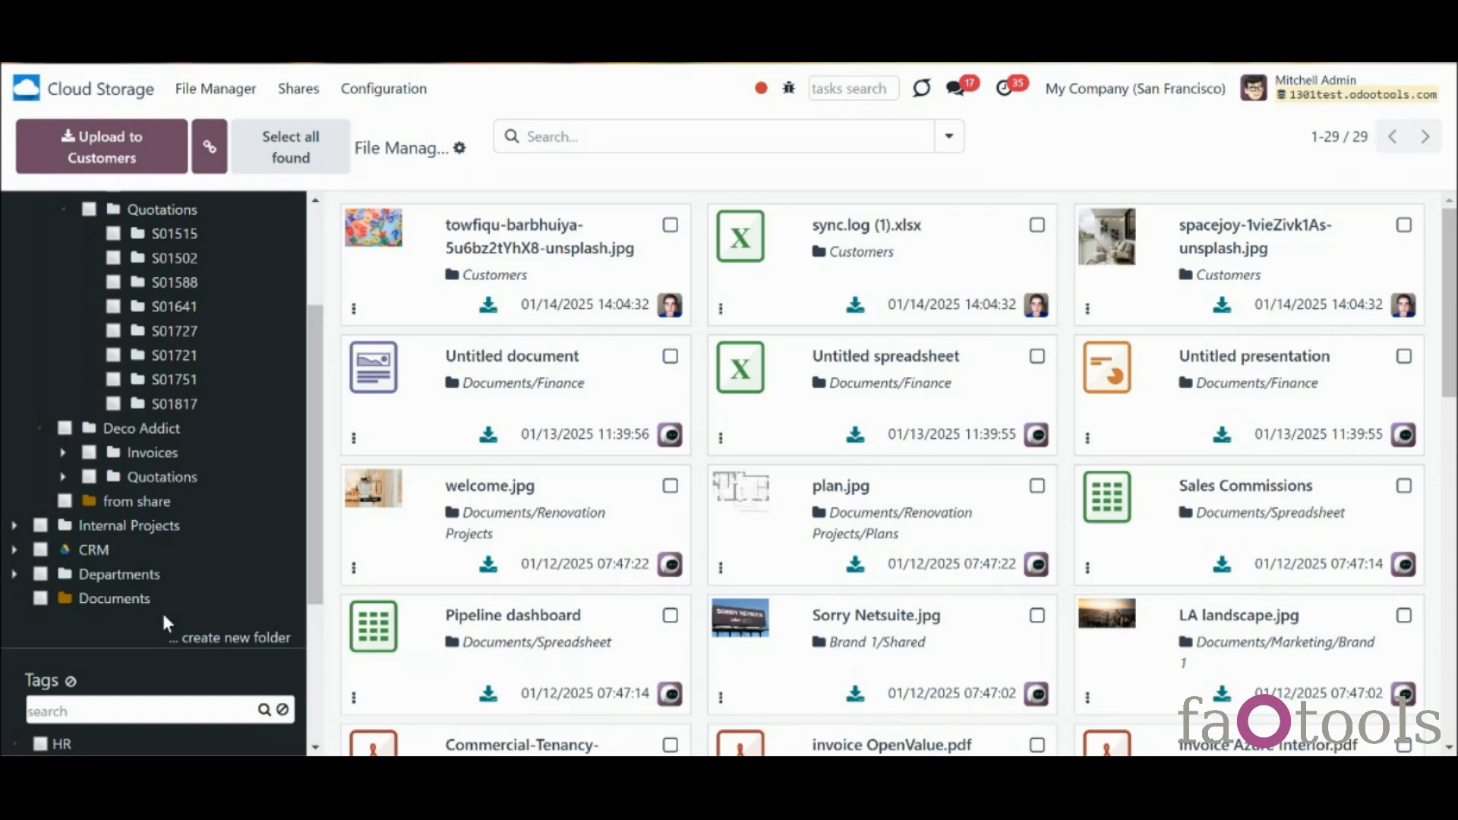
drag(125, 608, 133, 241)
click(86, 234)
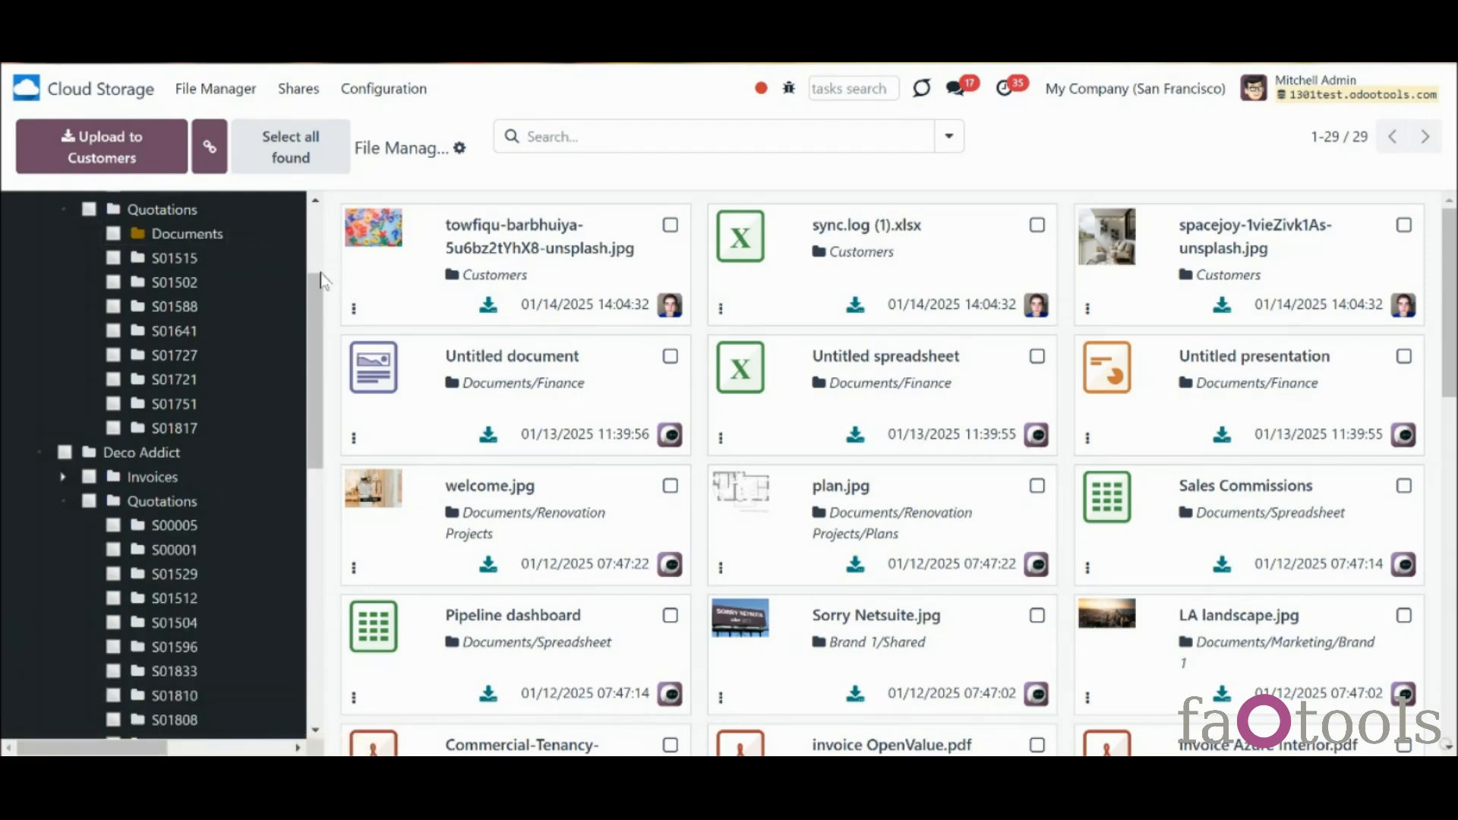
drag(317, 274, 313, 203)
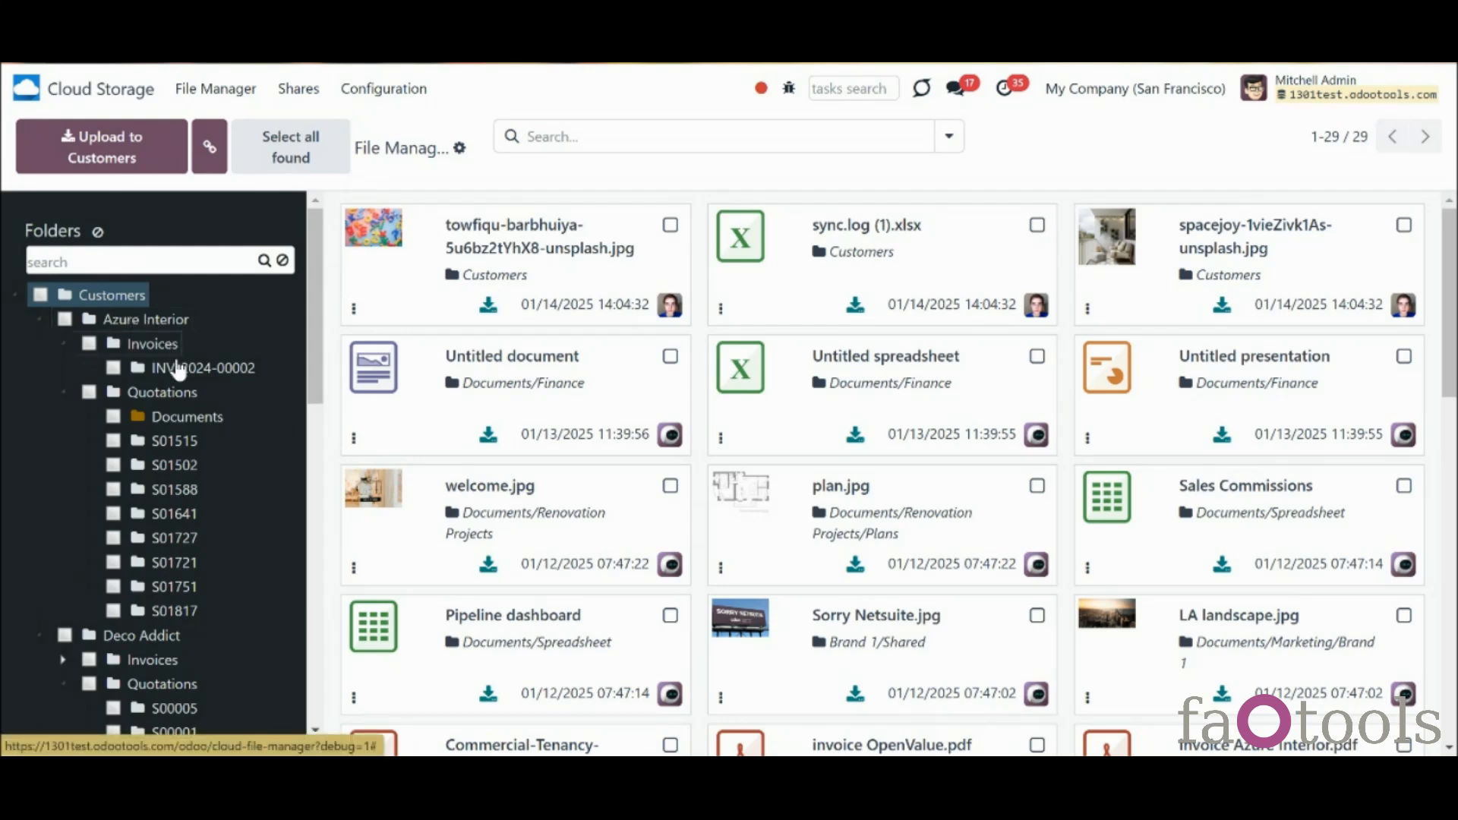
drag(190, 416, 76, 304)
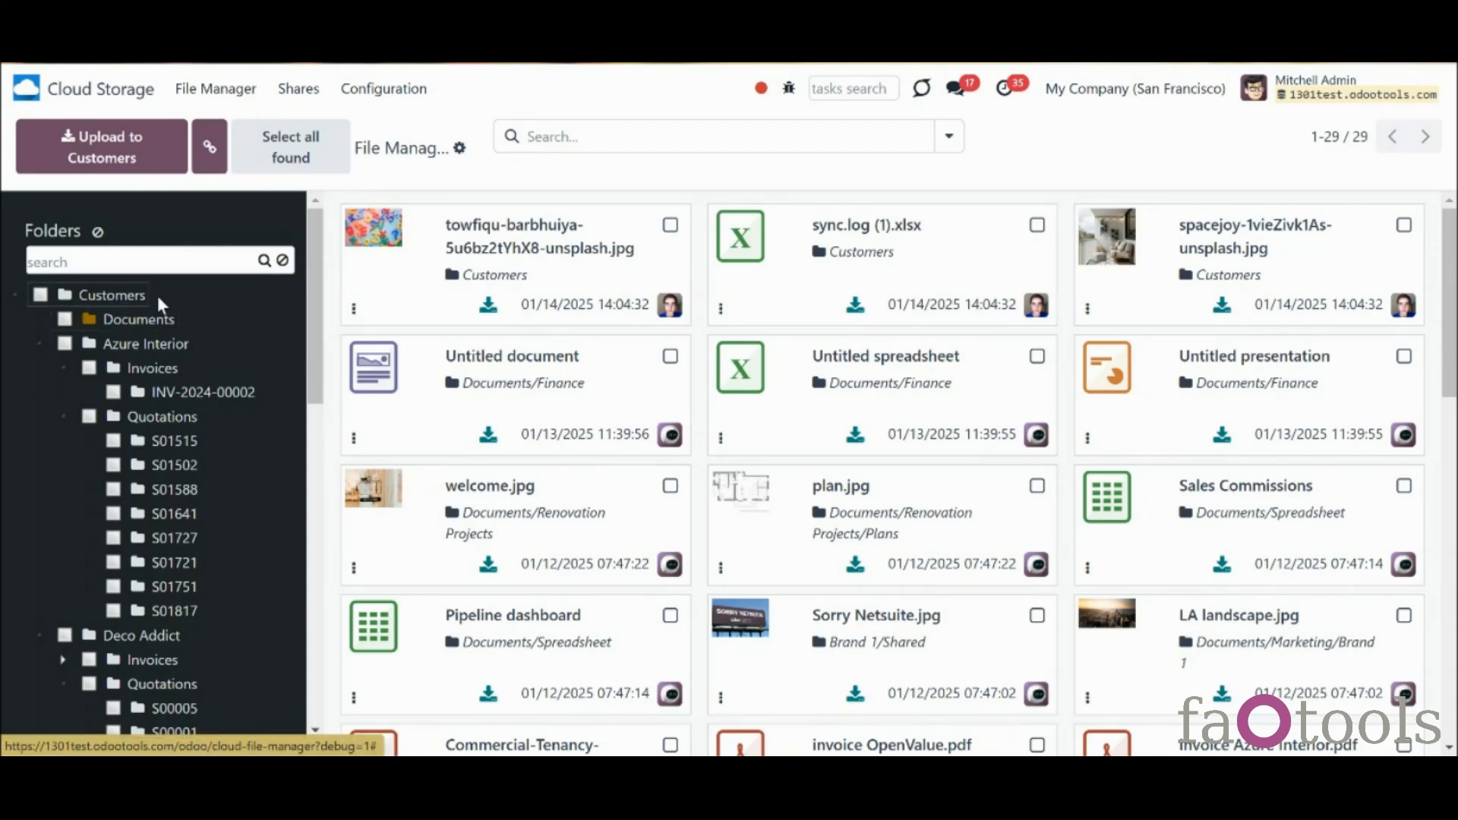
Create an Important subfolder in Documents, with a Top Priority subfolder inside it
click(38, 343)
click(38, 368)
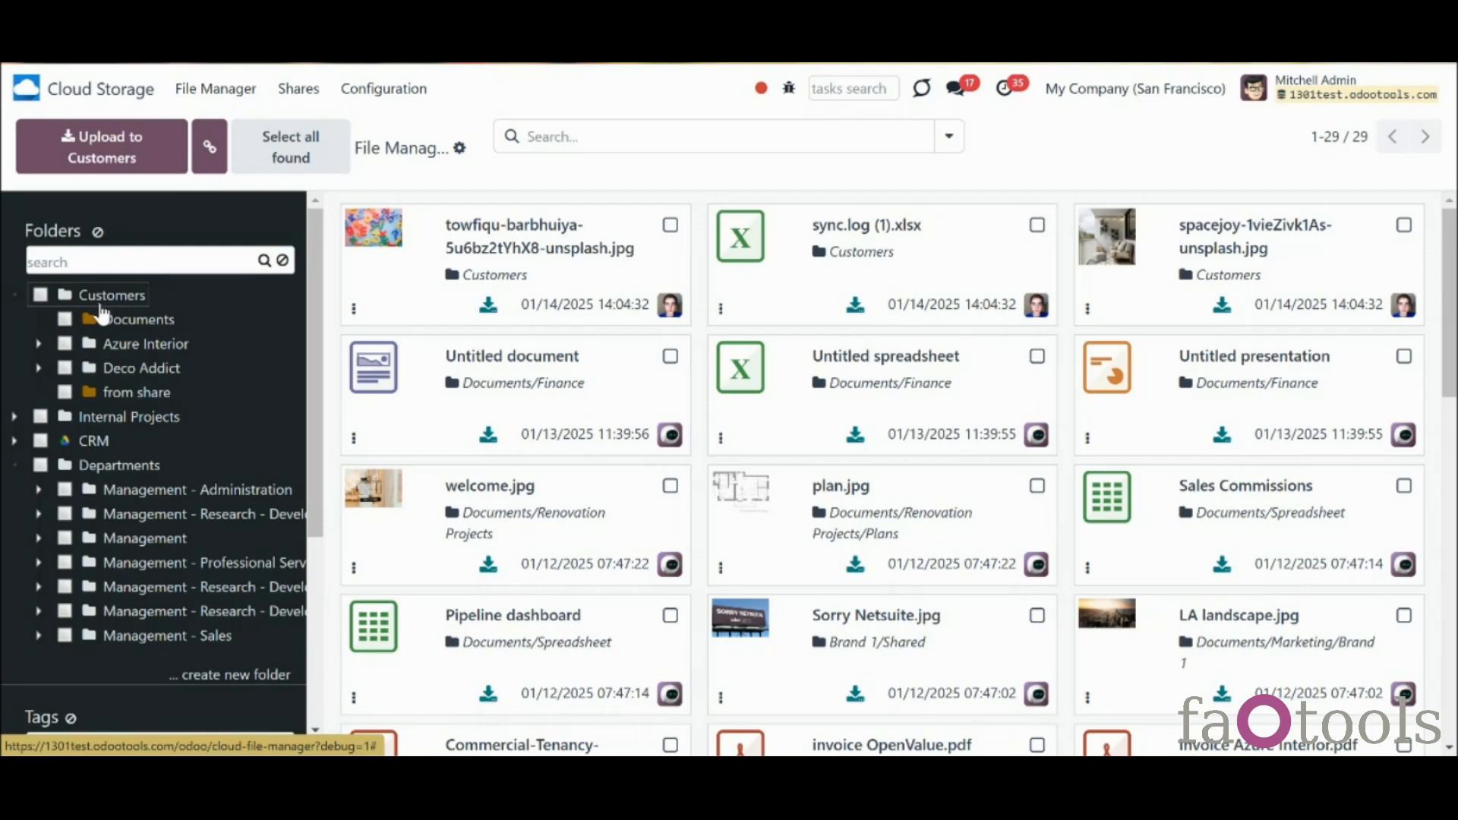
right_click(106, 319)
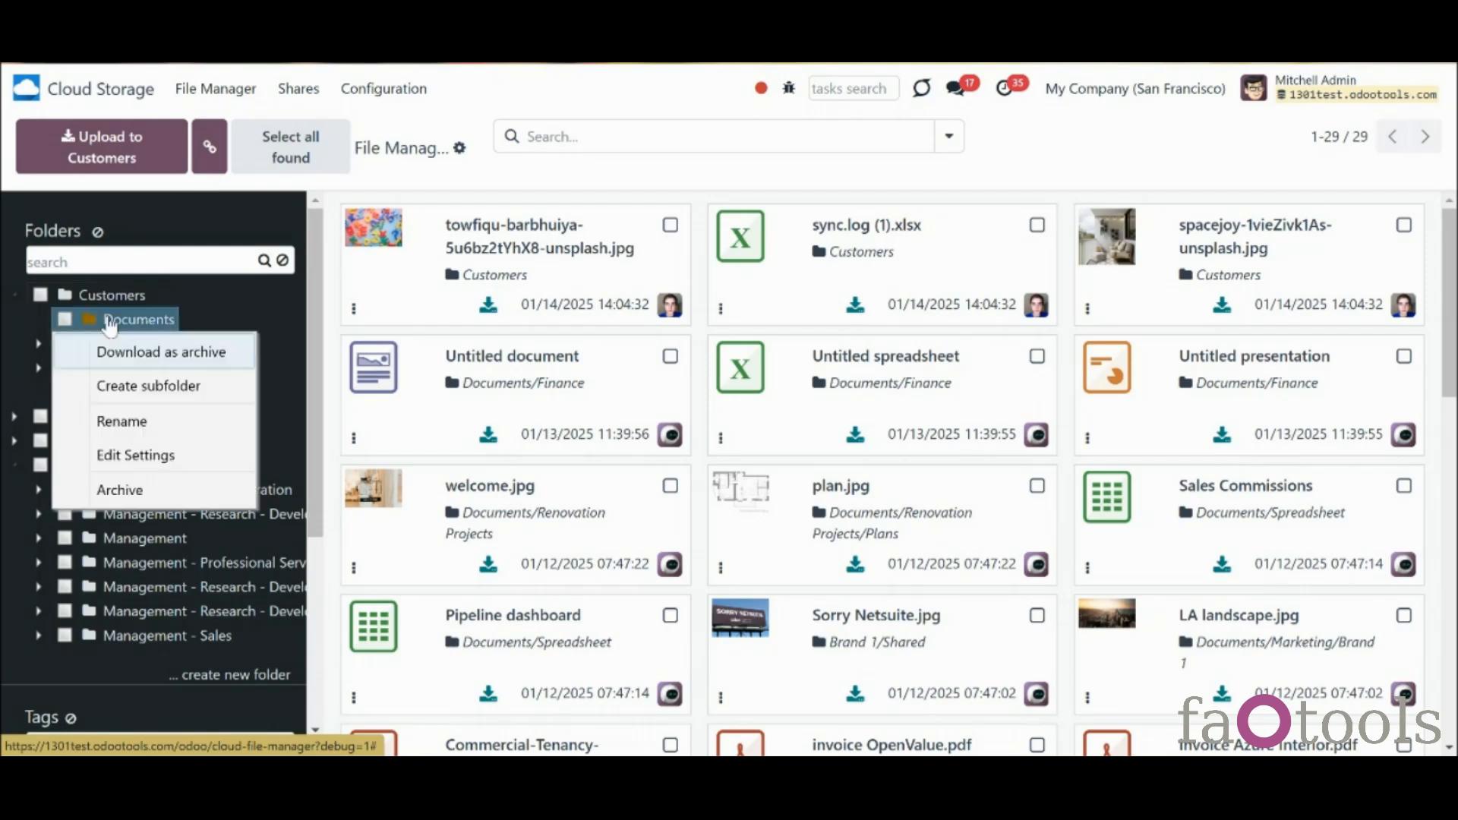
click(144, 391)
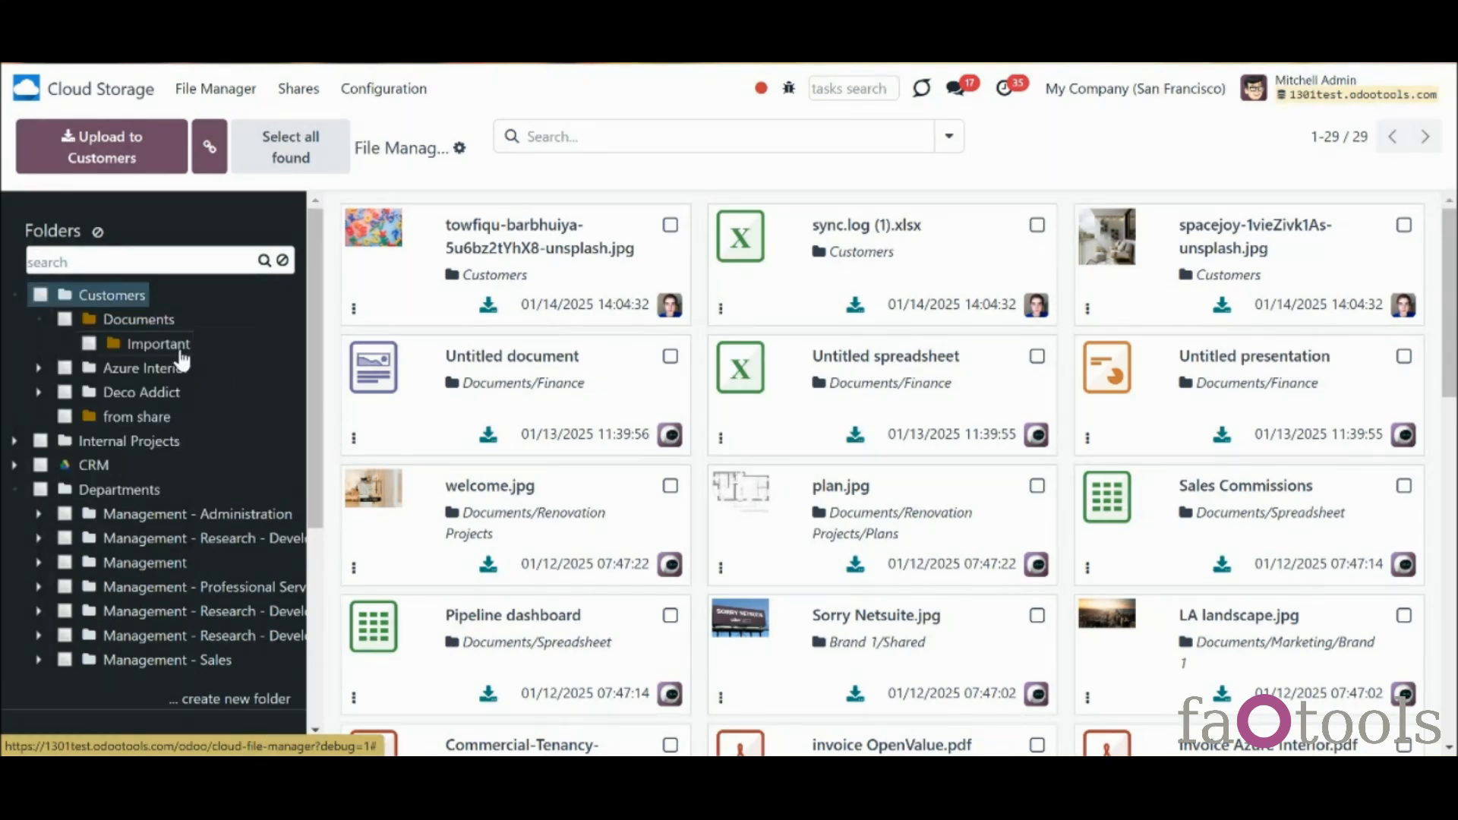
right_click(179, 349)
click(210, 411)
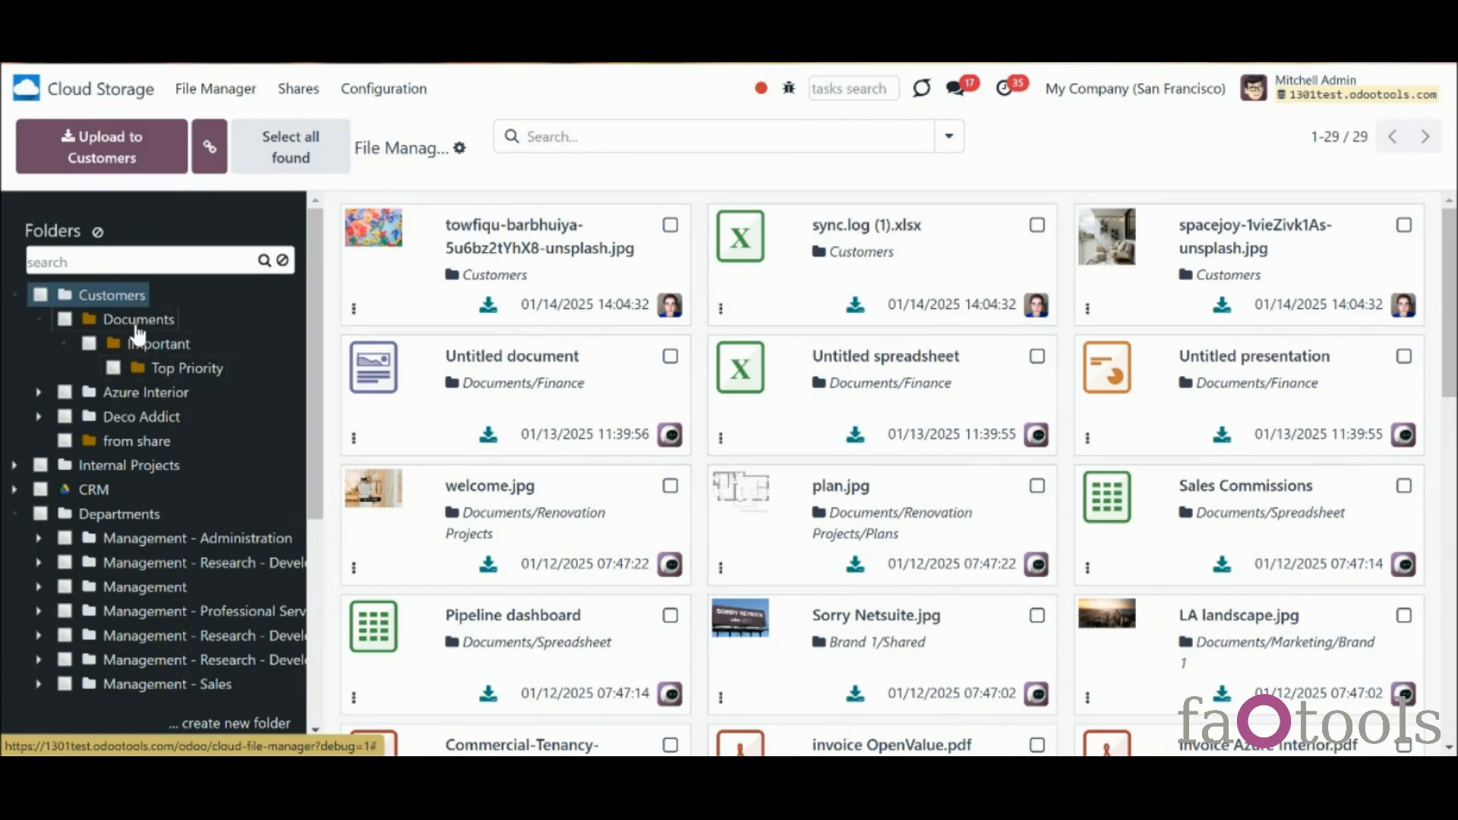
Move Documents into Azure Interior, next to collapsed Invoices and Quotations
drag(136, 332, 81, 405)
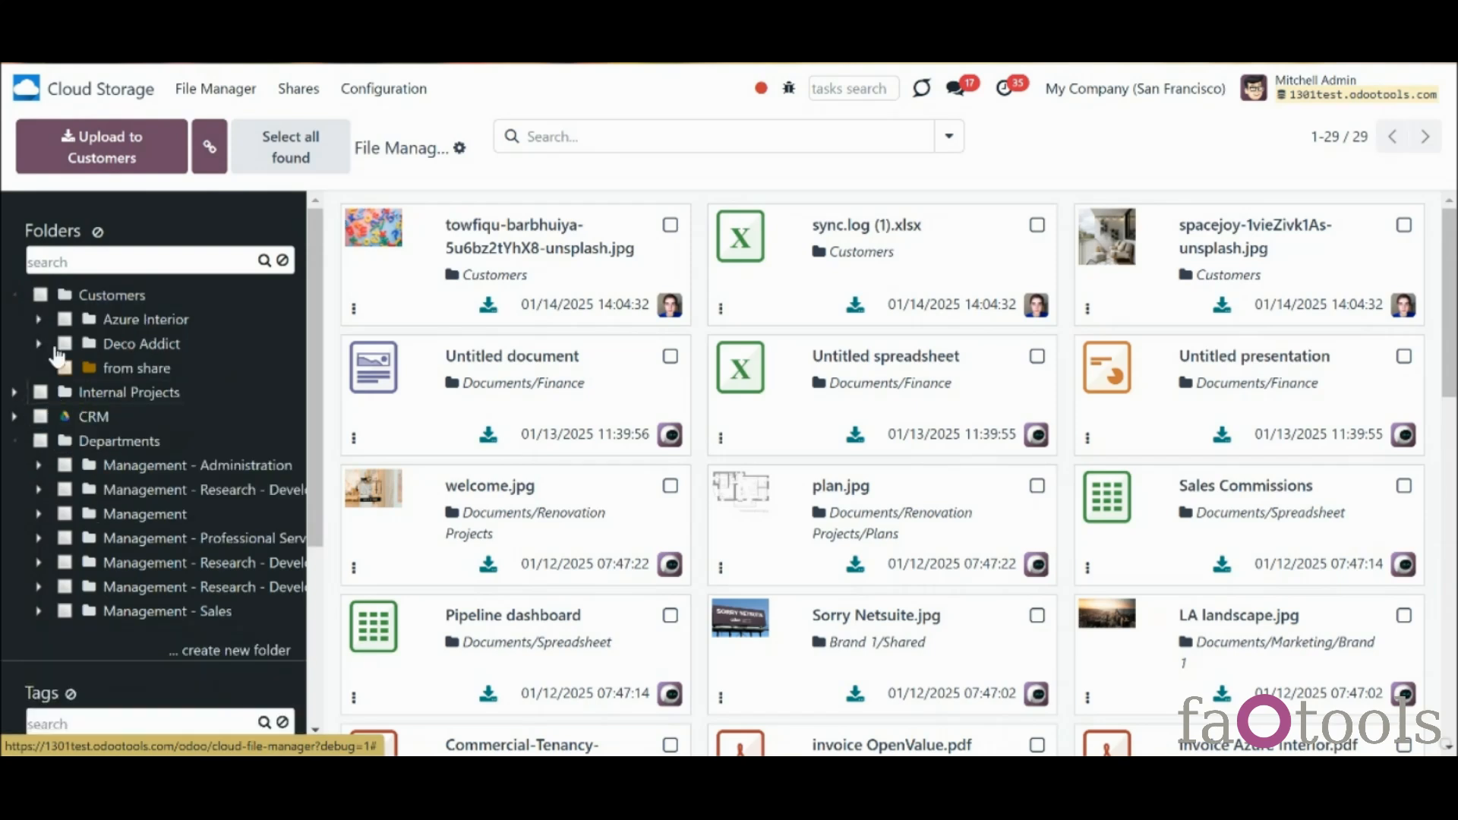
click(38, 319)
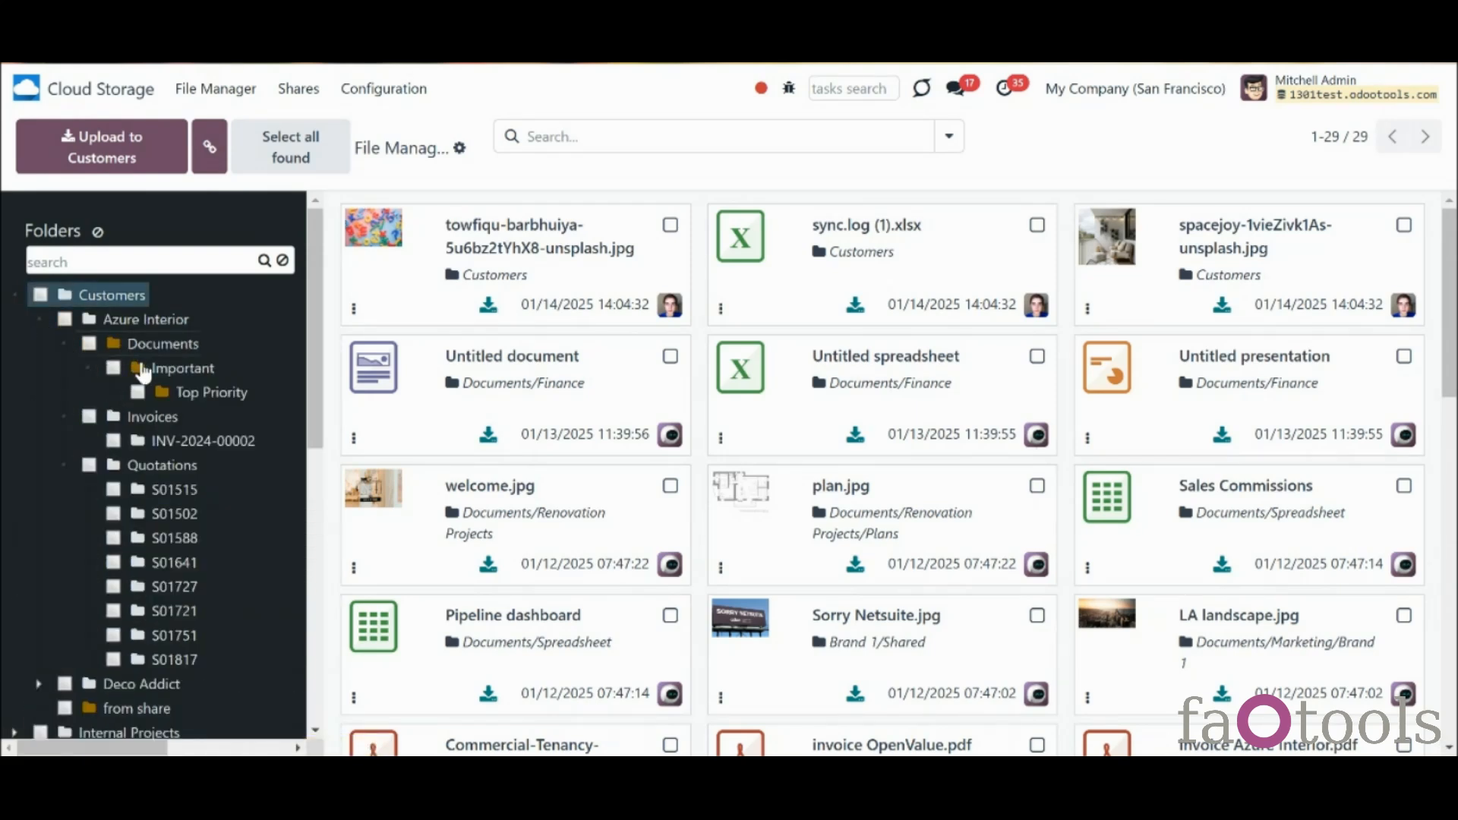
click(63, 416)
click(63, 442)
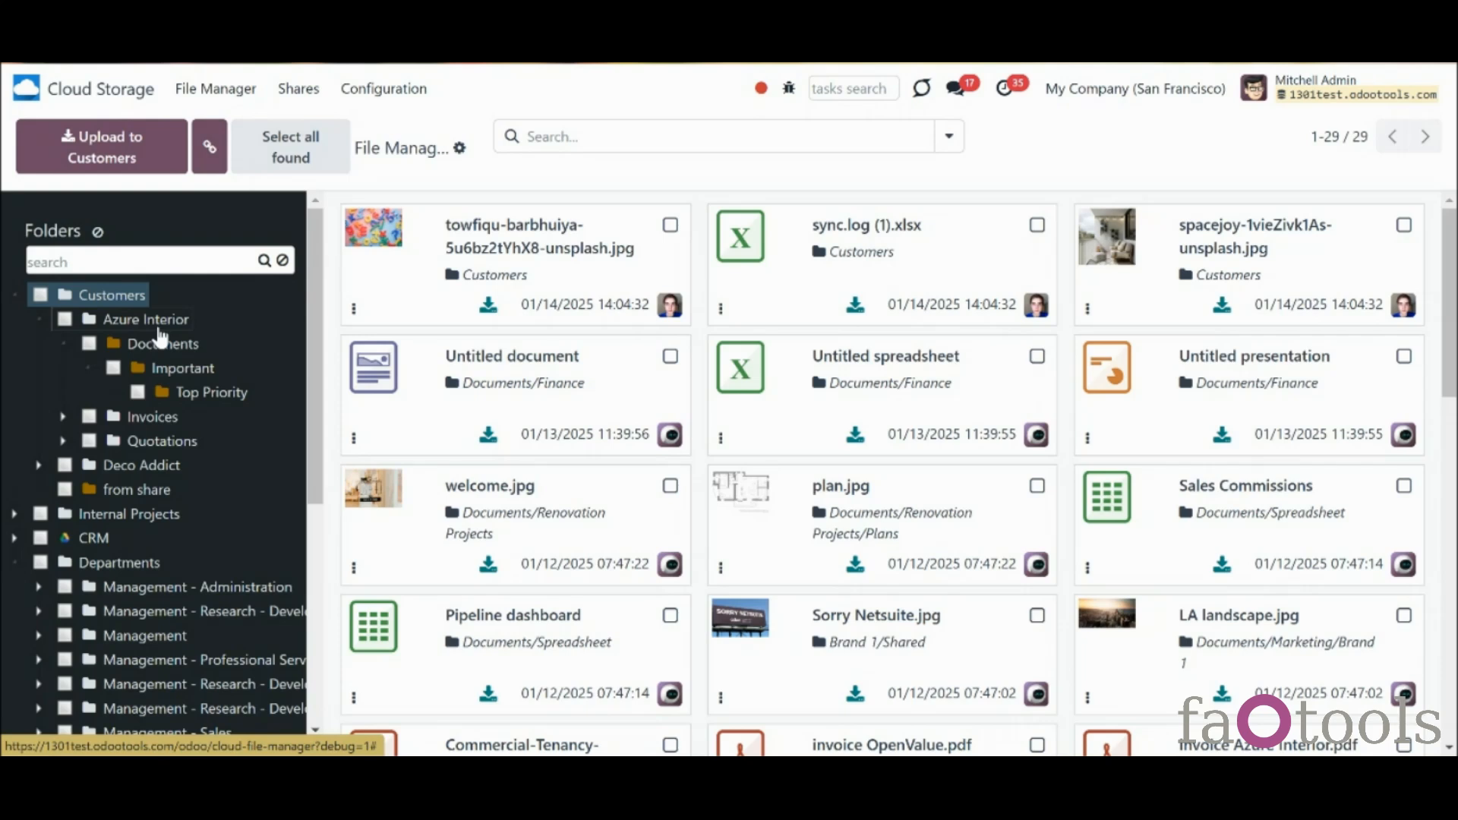
right_click(160, 334)
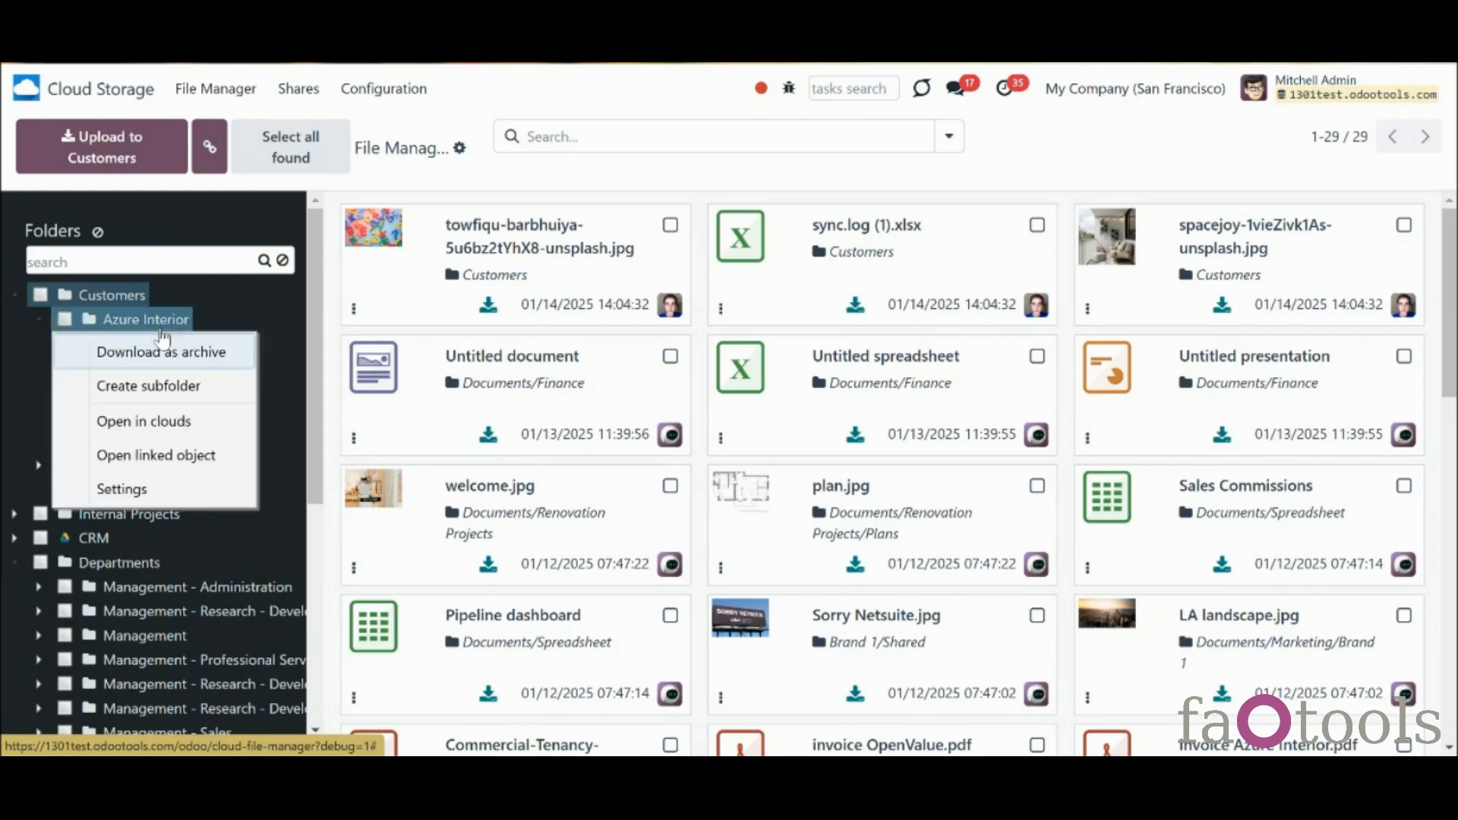
click(214, 454)
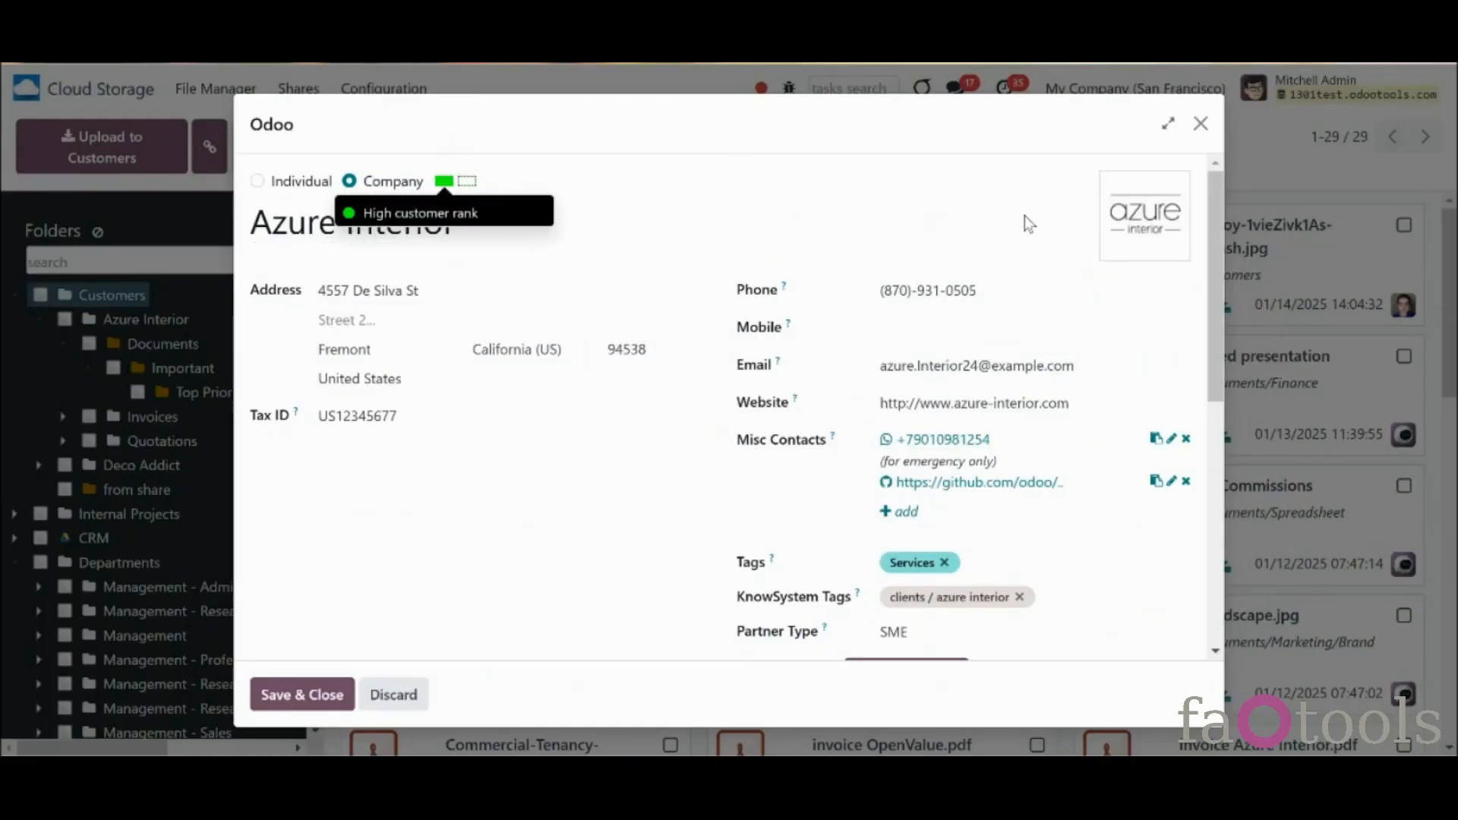
click(1201, 123)
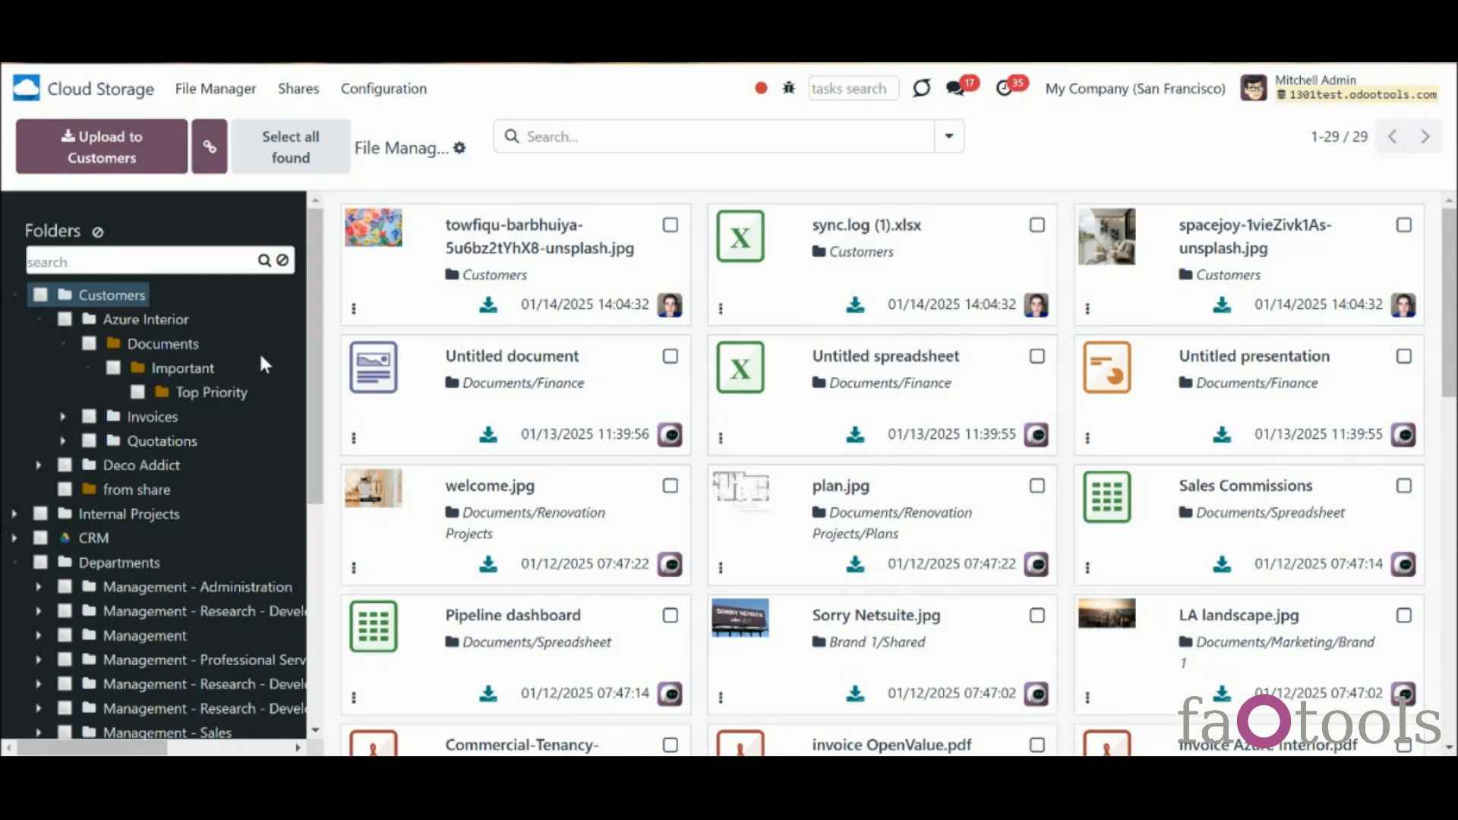
In Documents' Extra security settings, add admin and two other users, then remove one
right_click(181, 349)
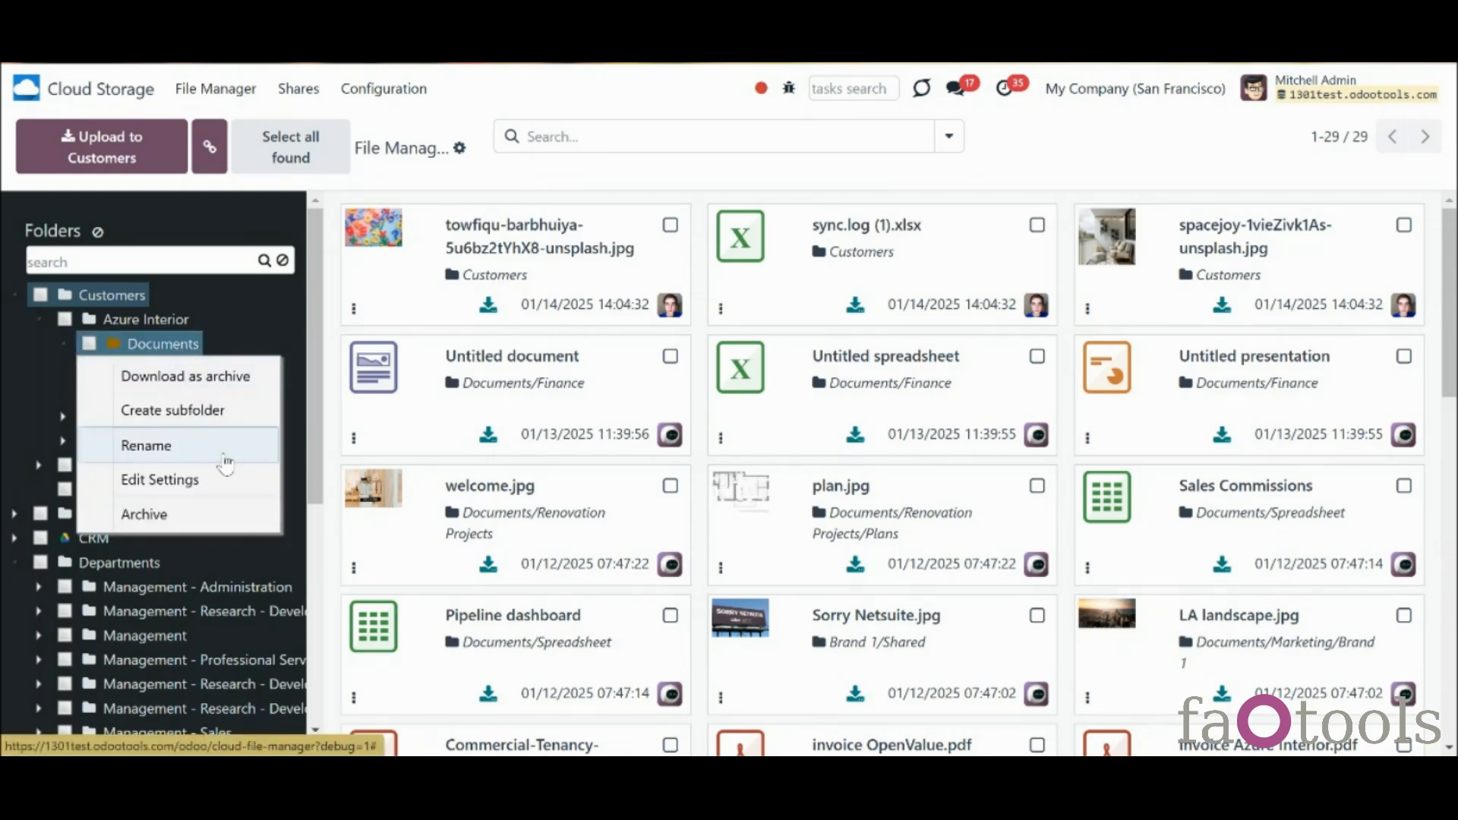
click(230, 477)
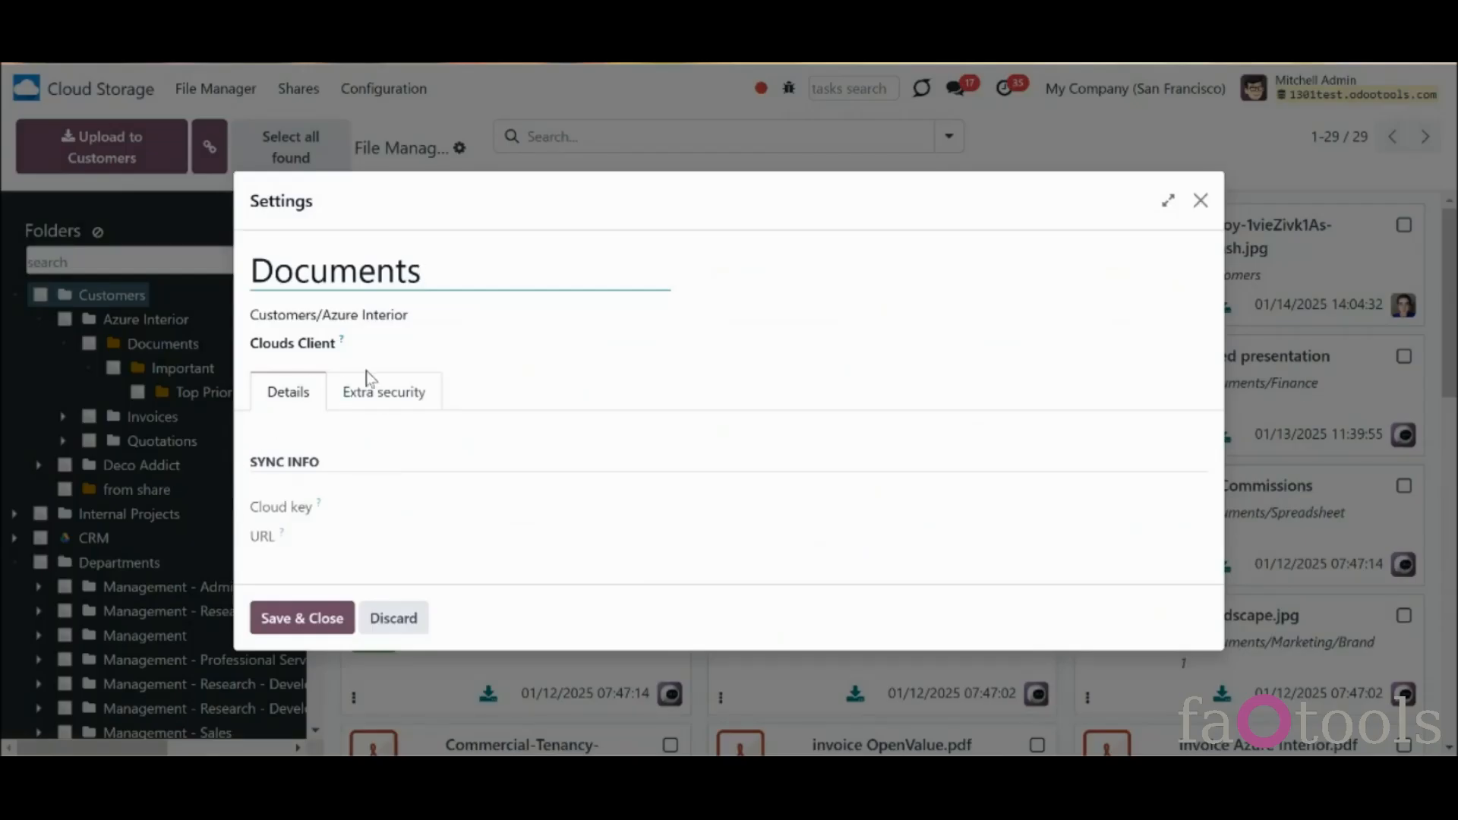
click(395, 410)
click(435, 370)
click(482, 395)
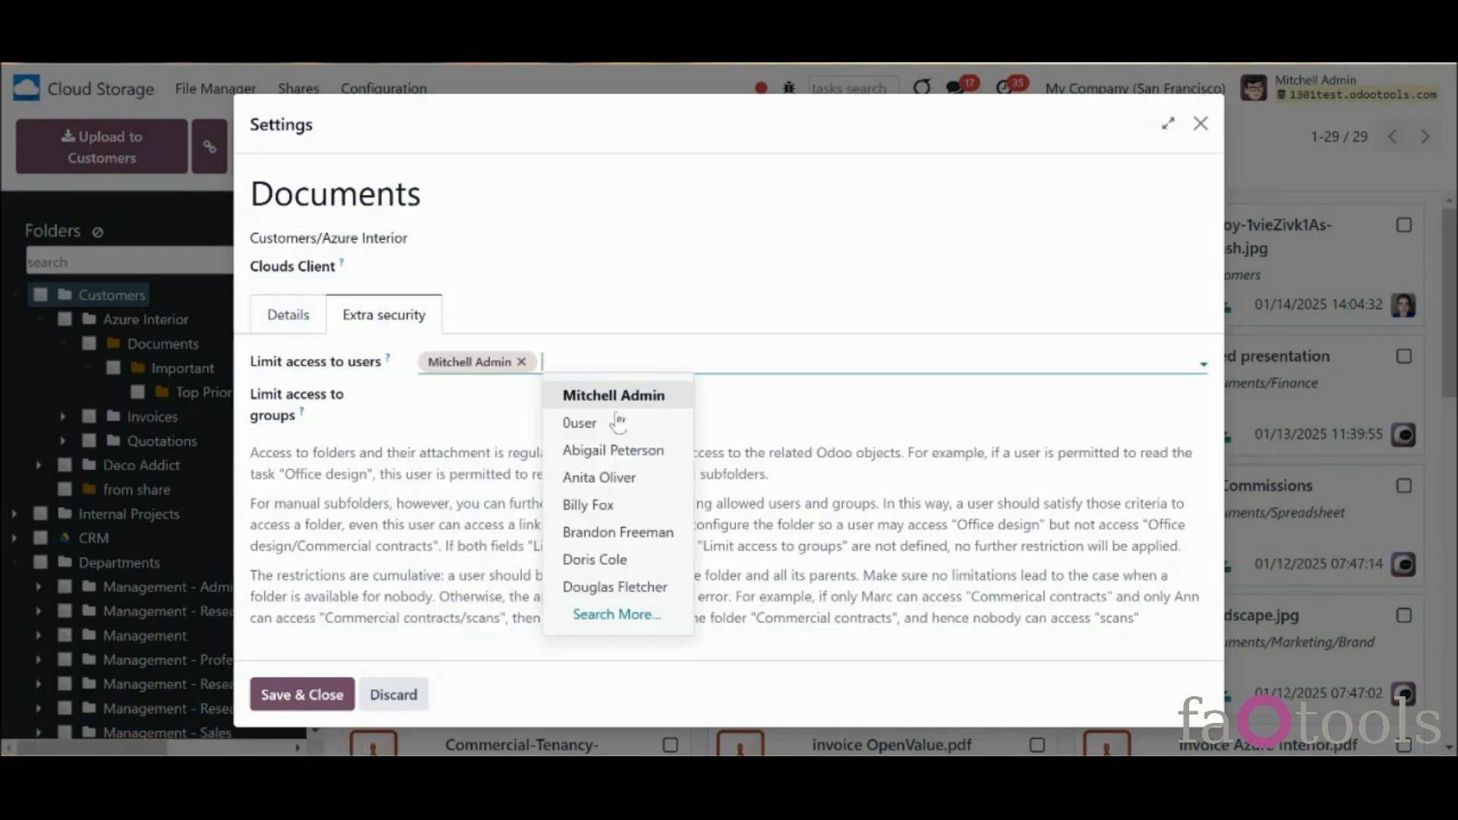
click(650, 476)
click(736, 364)
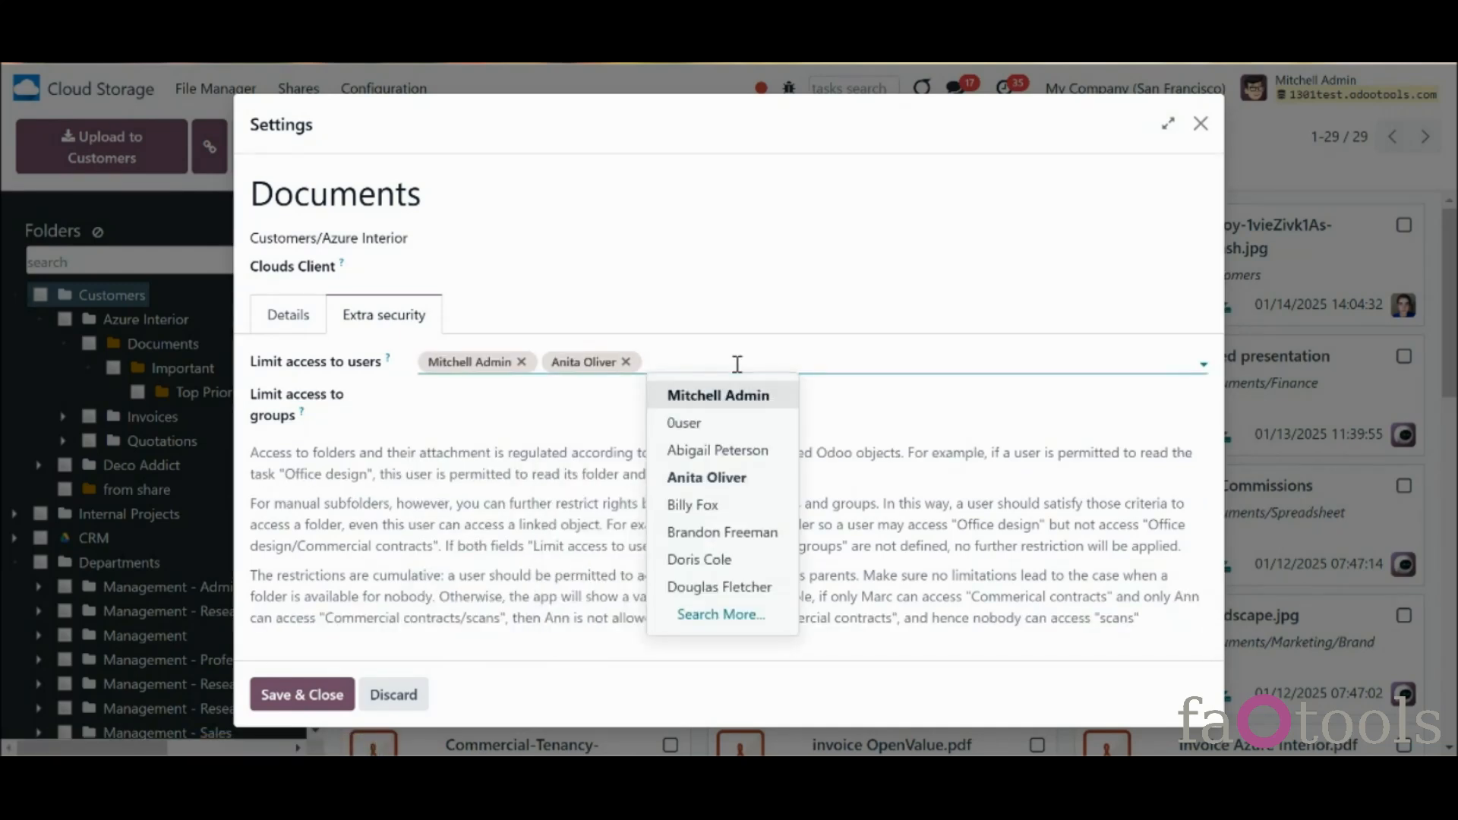
click(735, 558)
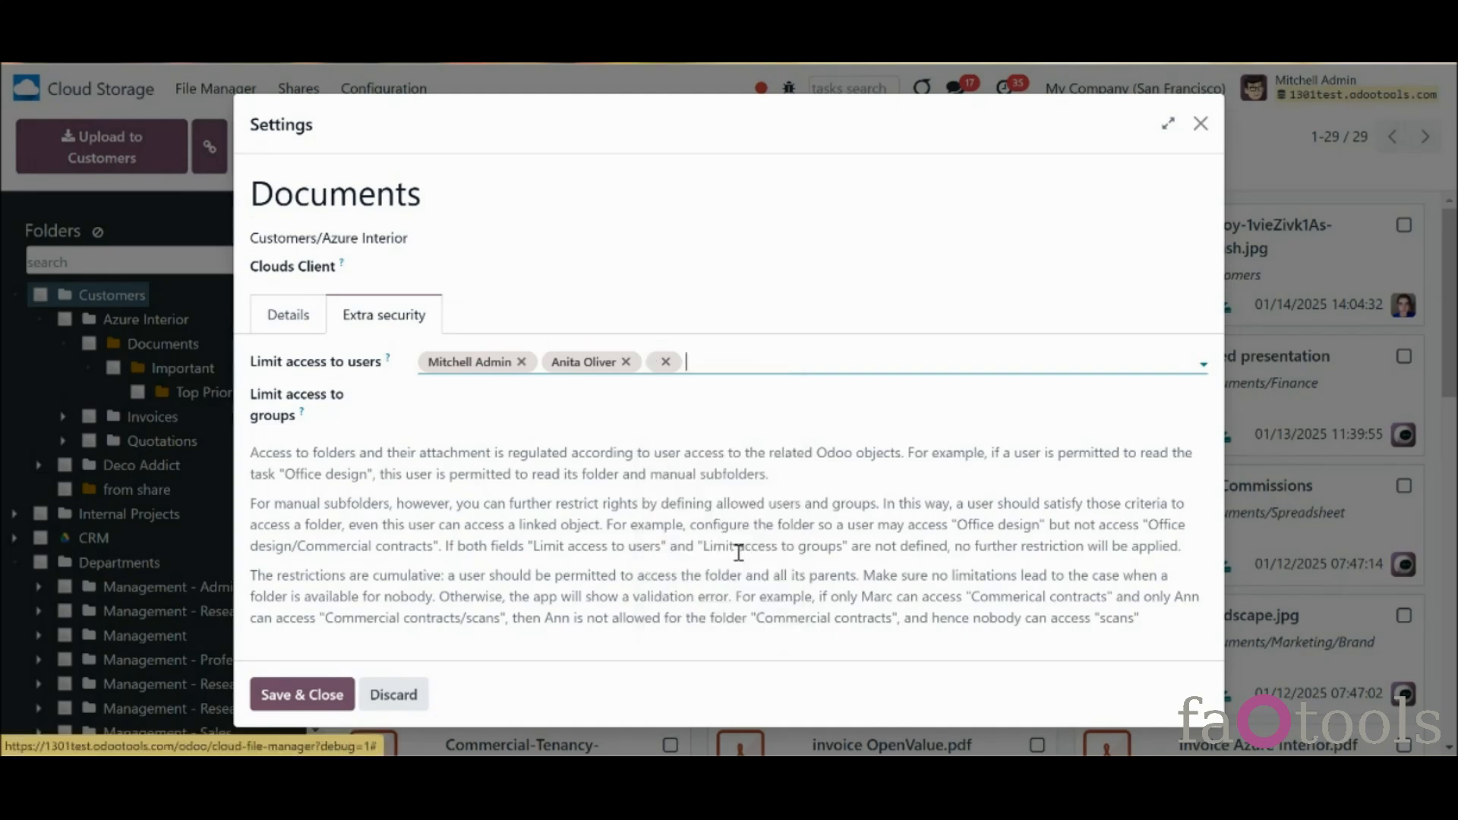
click(625, 363)
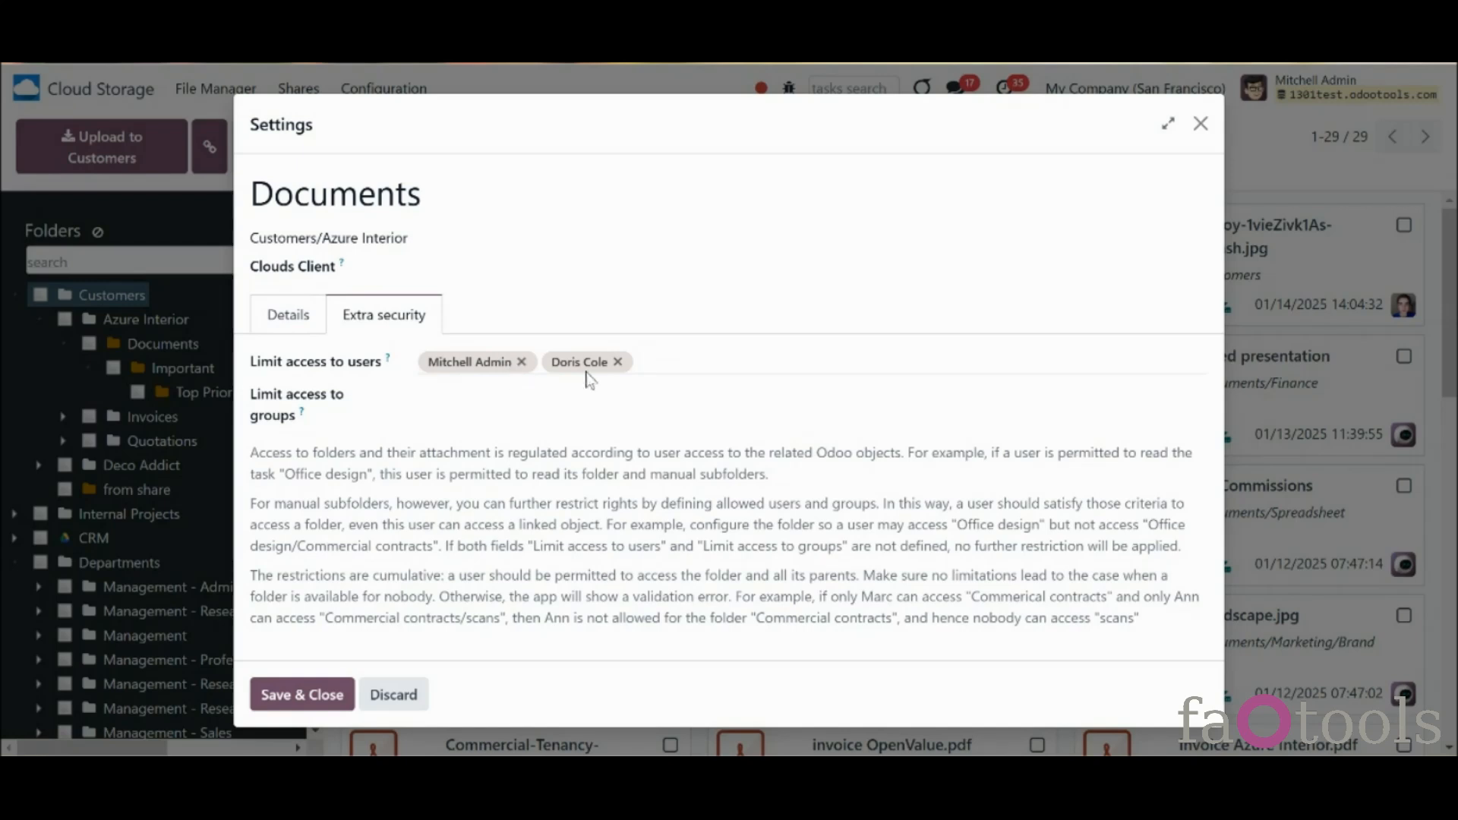
Limit the folder's access to the Sales / Administrator and Project / Administrator groups
click(576, 398)
text(sa)
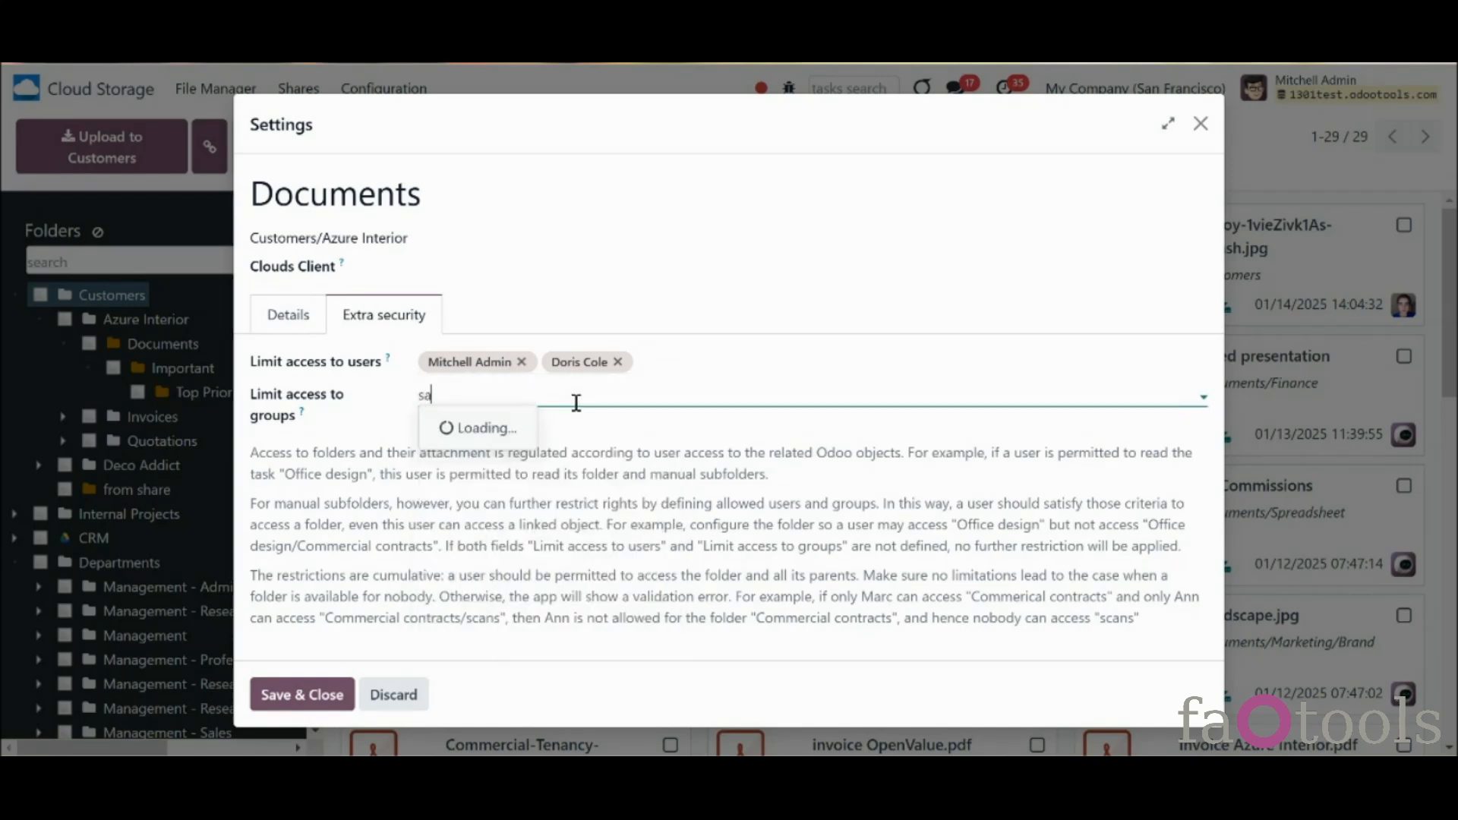
text(le)
key(Return)
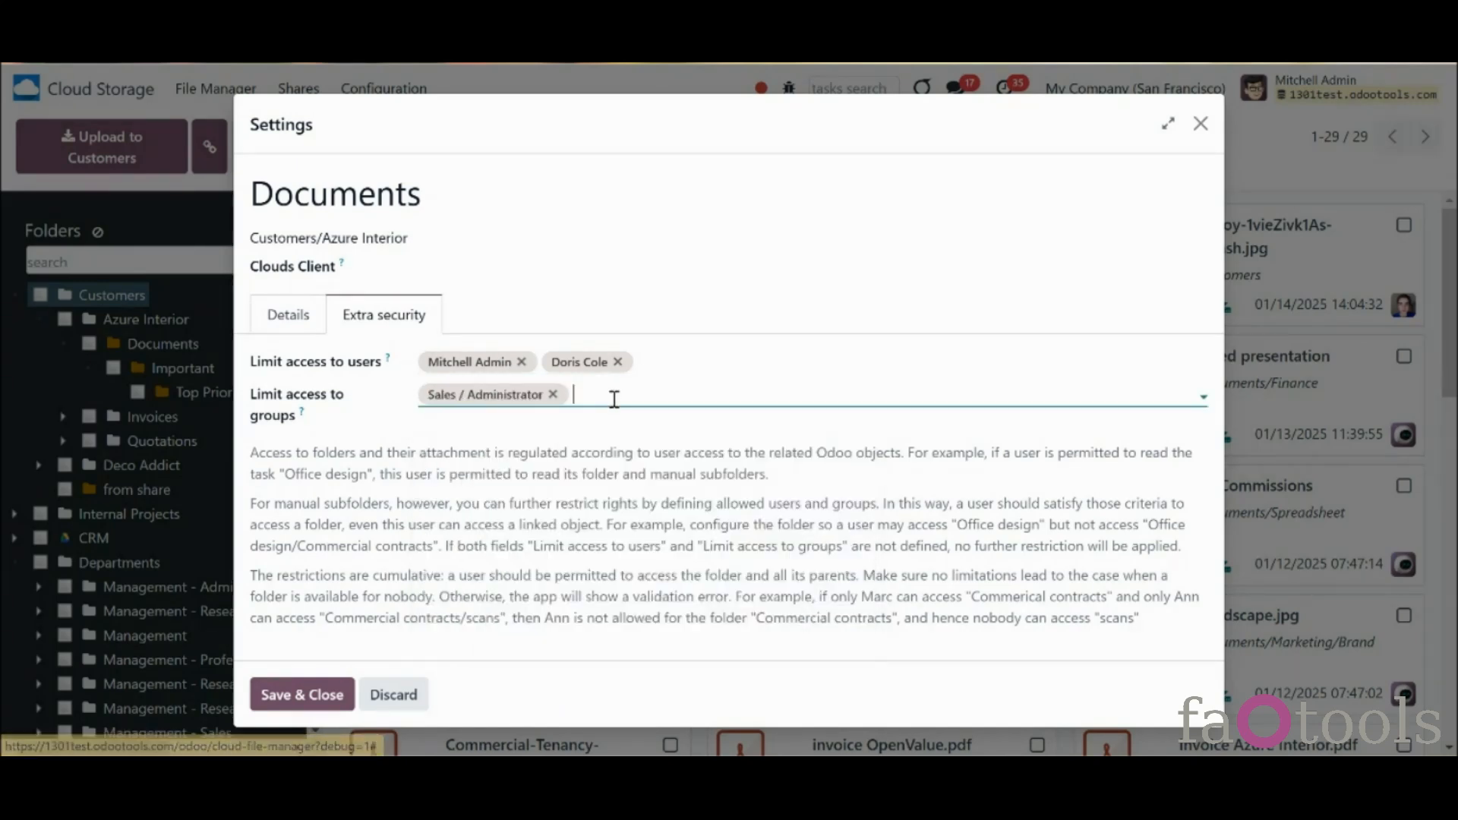
text(proj)
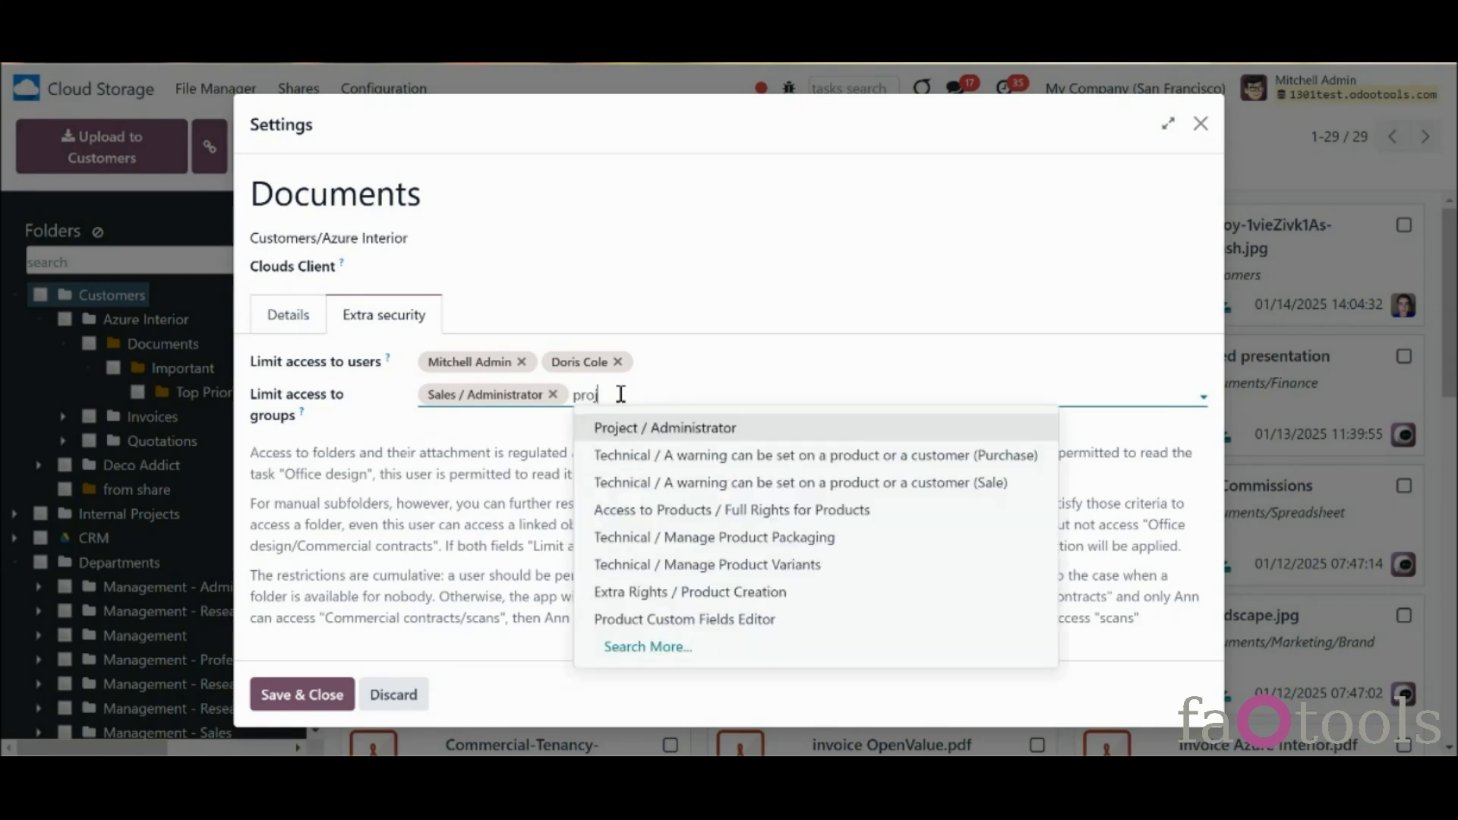
click(631, 429)
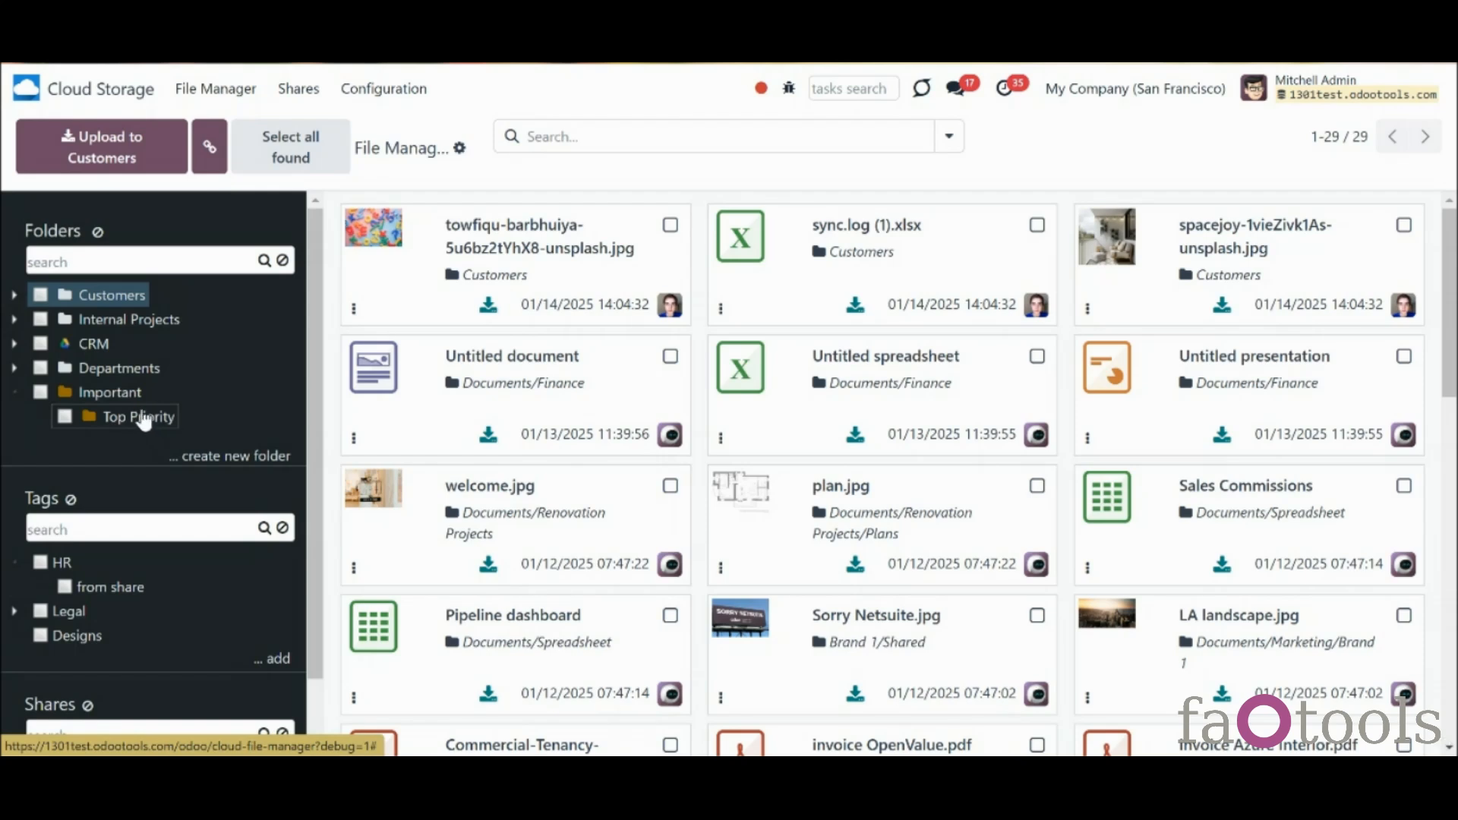
right_click(113, 394)
click(176, 526)
click(431, 383)
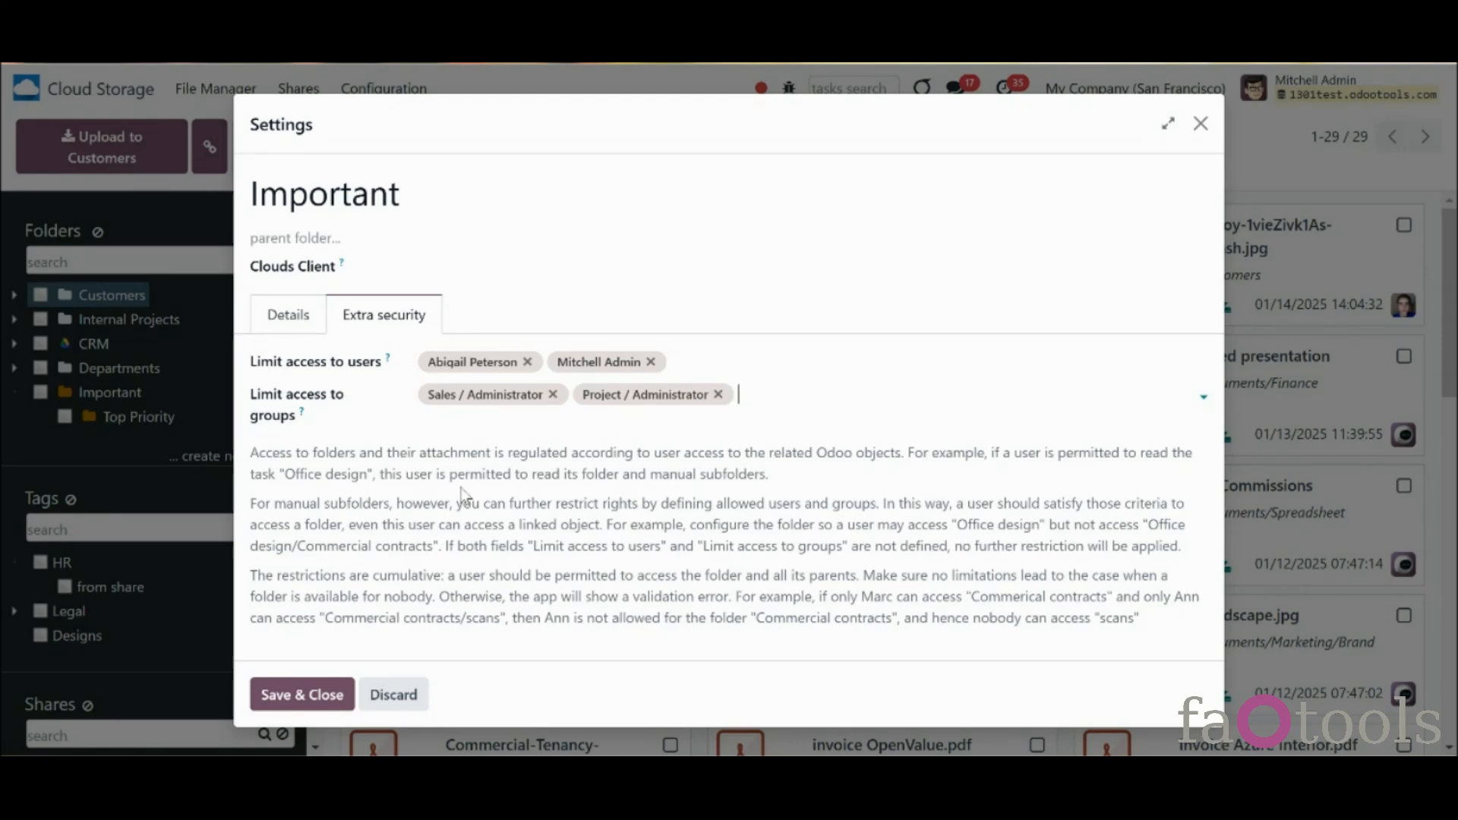
click(283, 701)
right_click(139, 417)
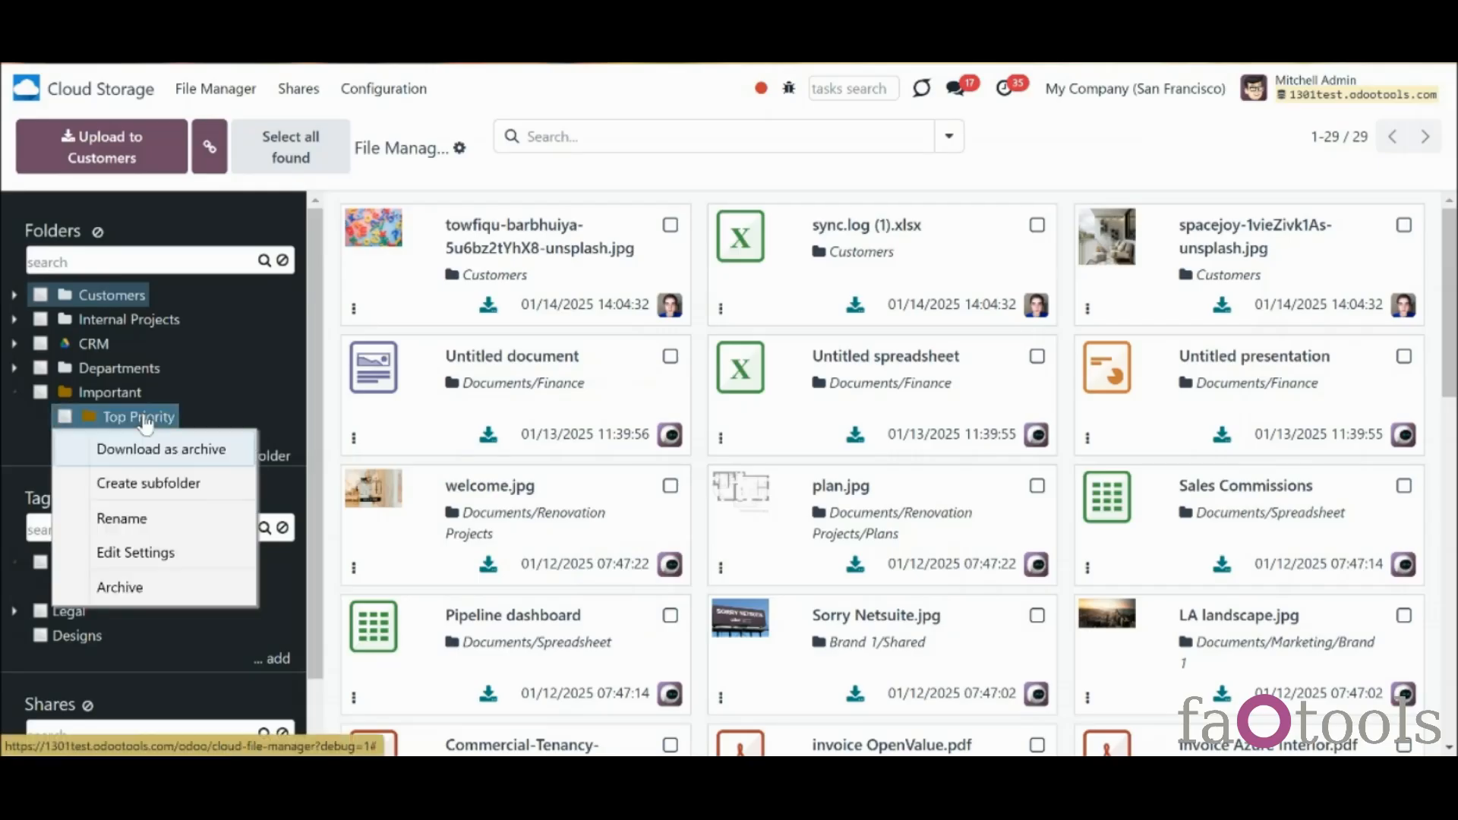
click(220, 552)
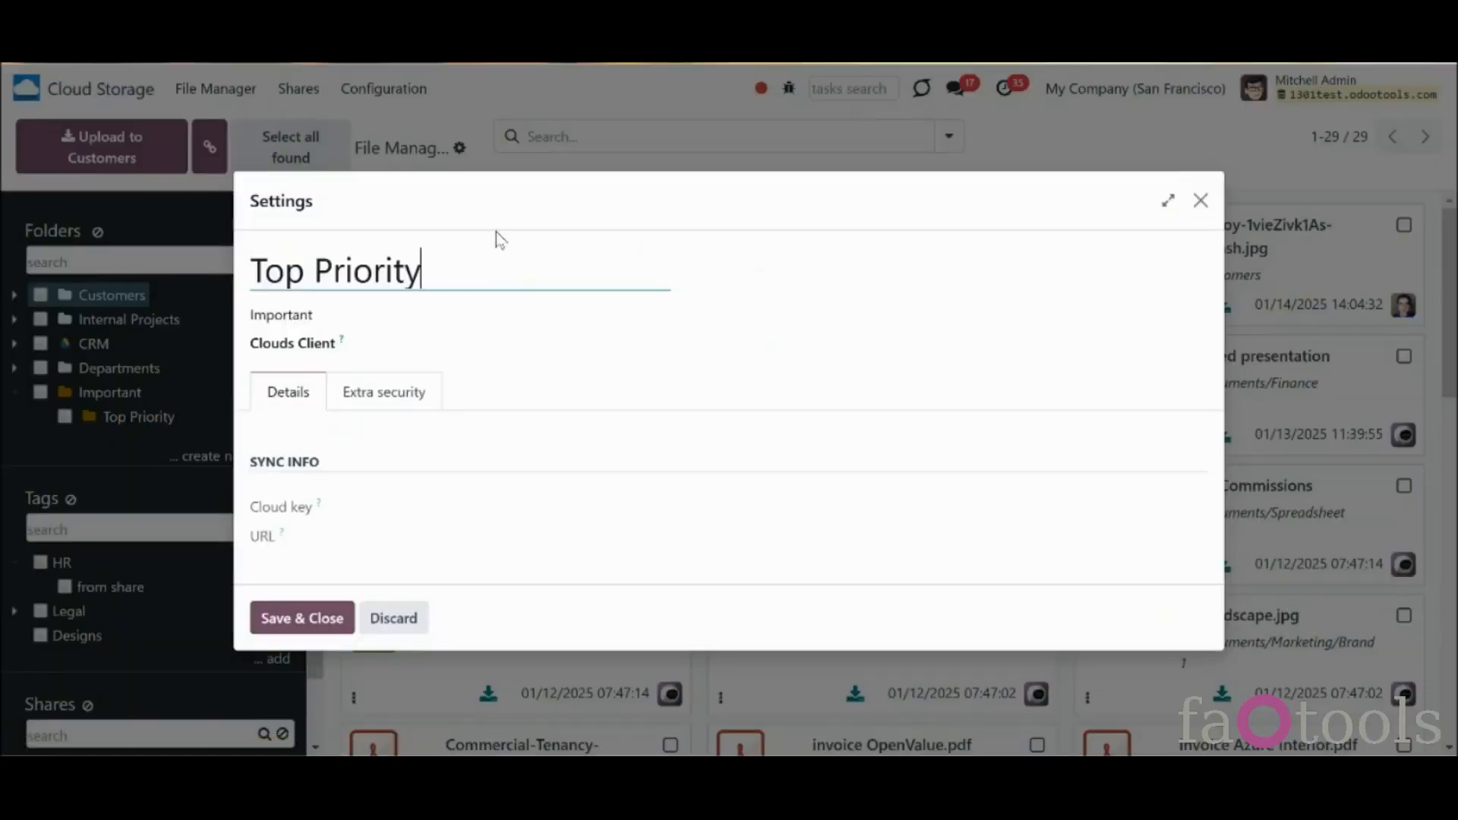
click(410, 389)
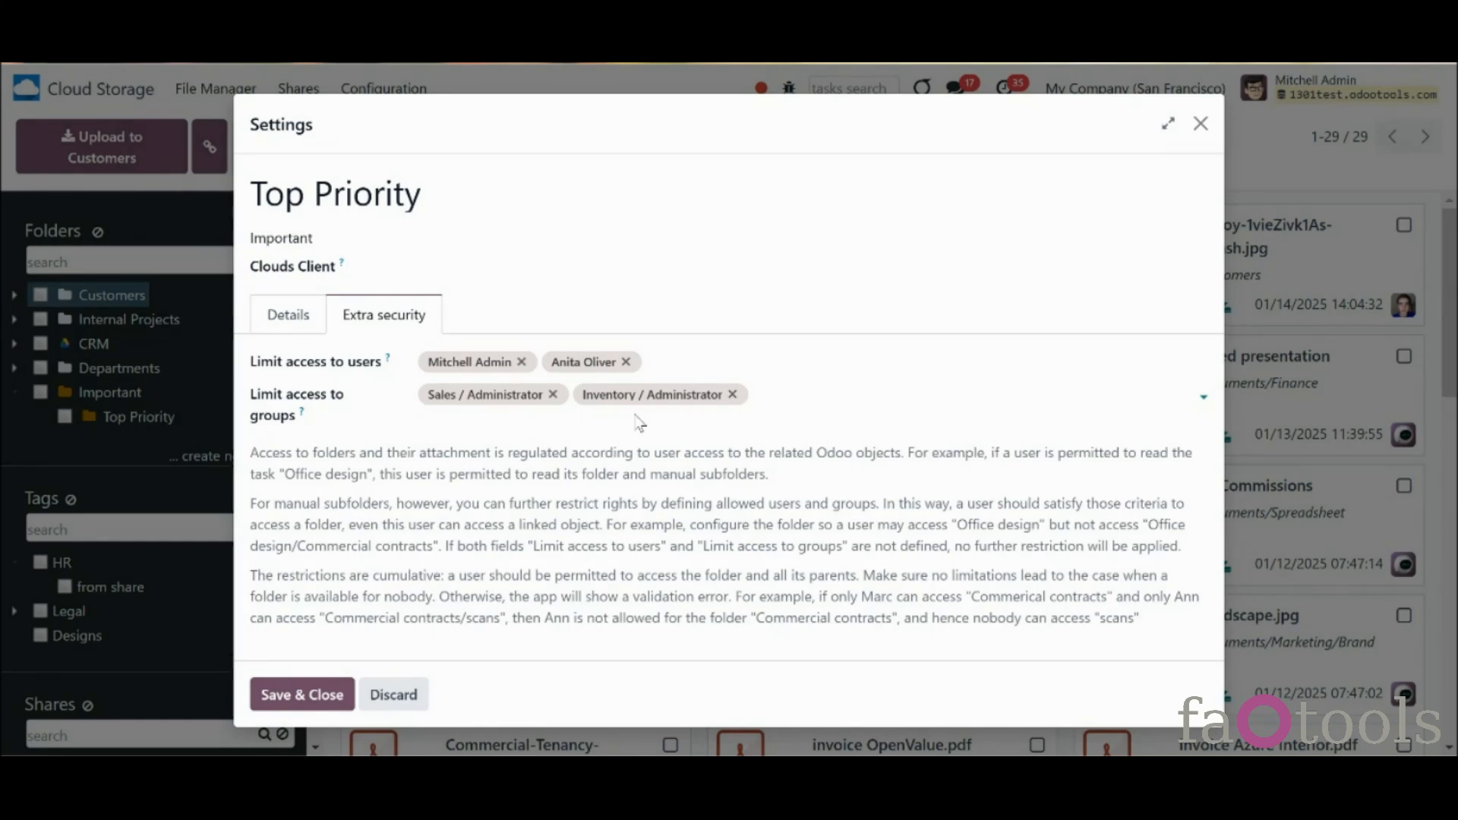
click(323, 703)
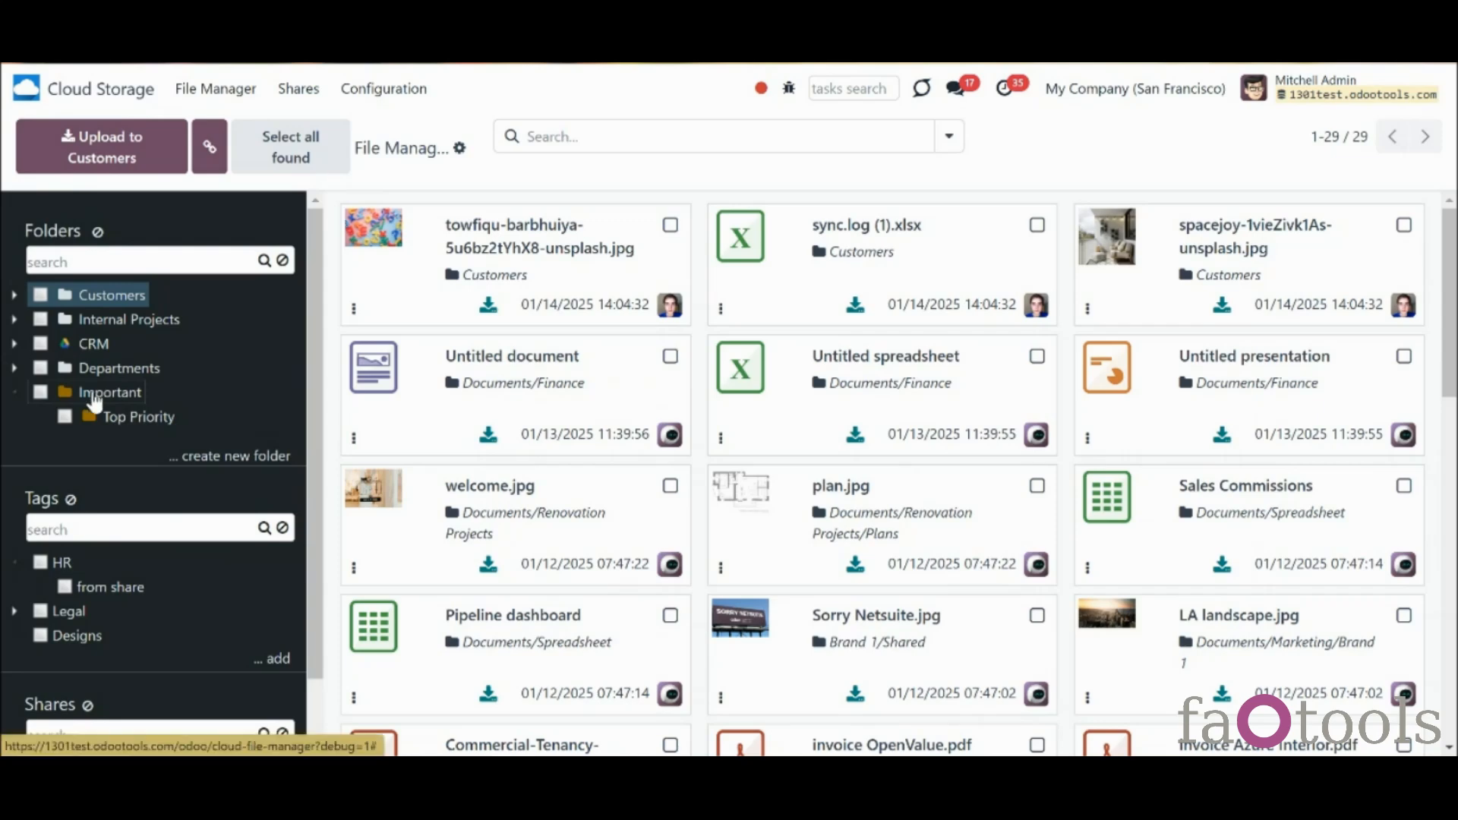
right_click(96, 394)
click(153, 528)
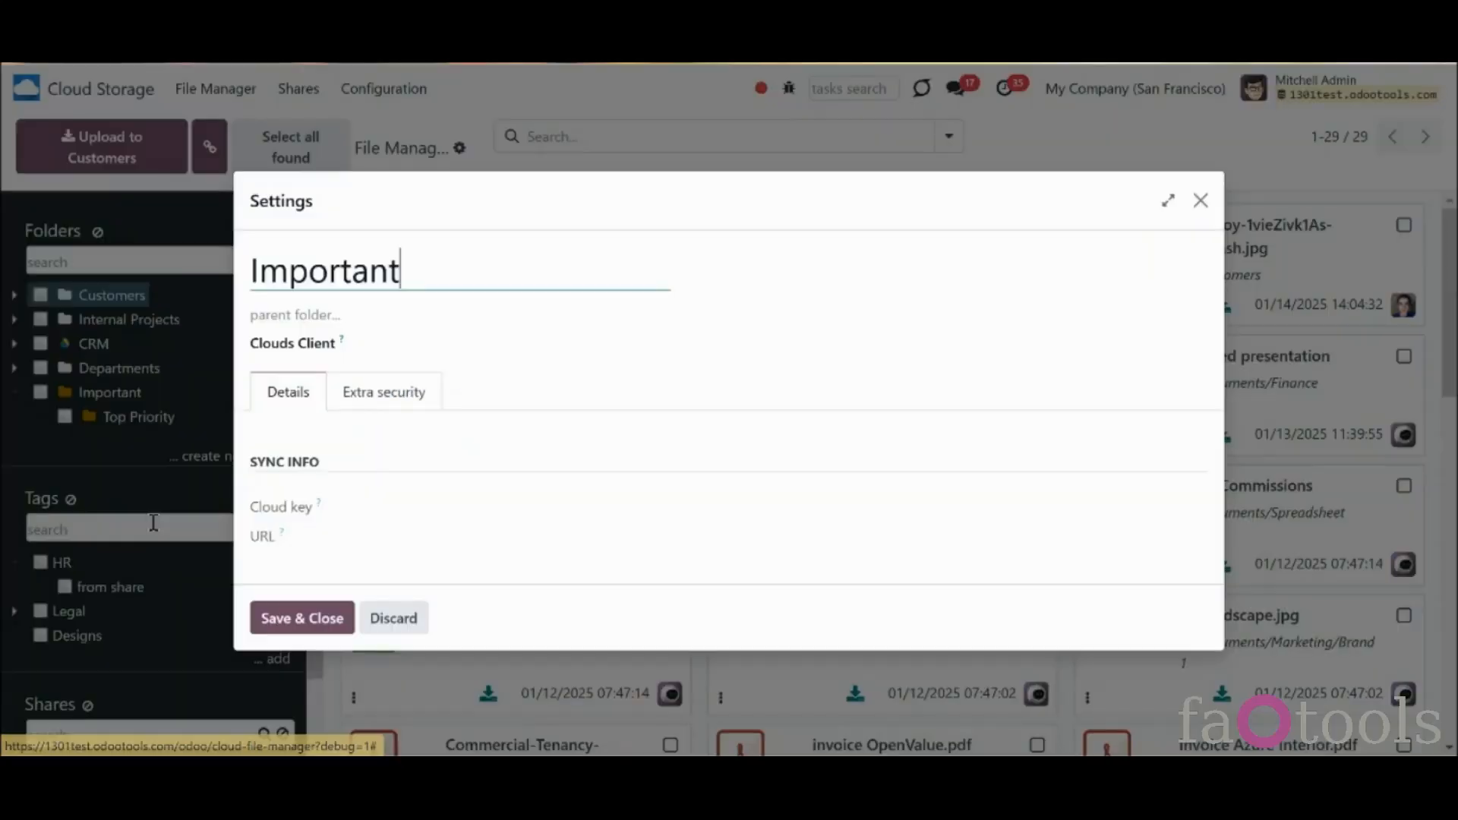
click(402, 396)
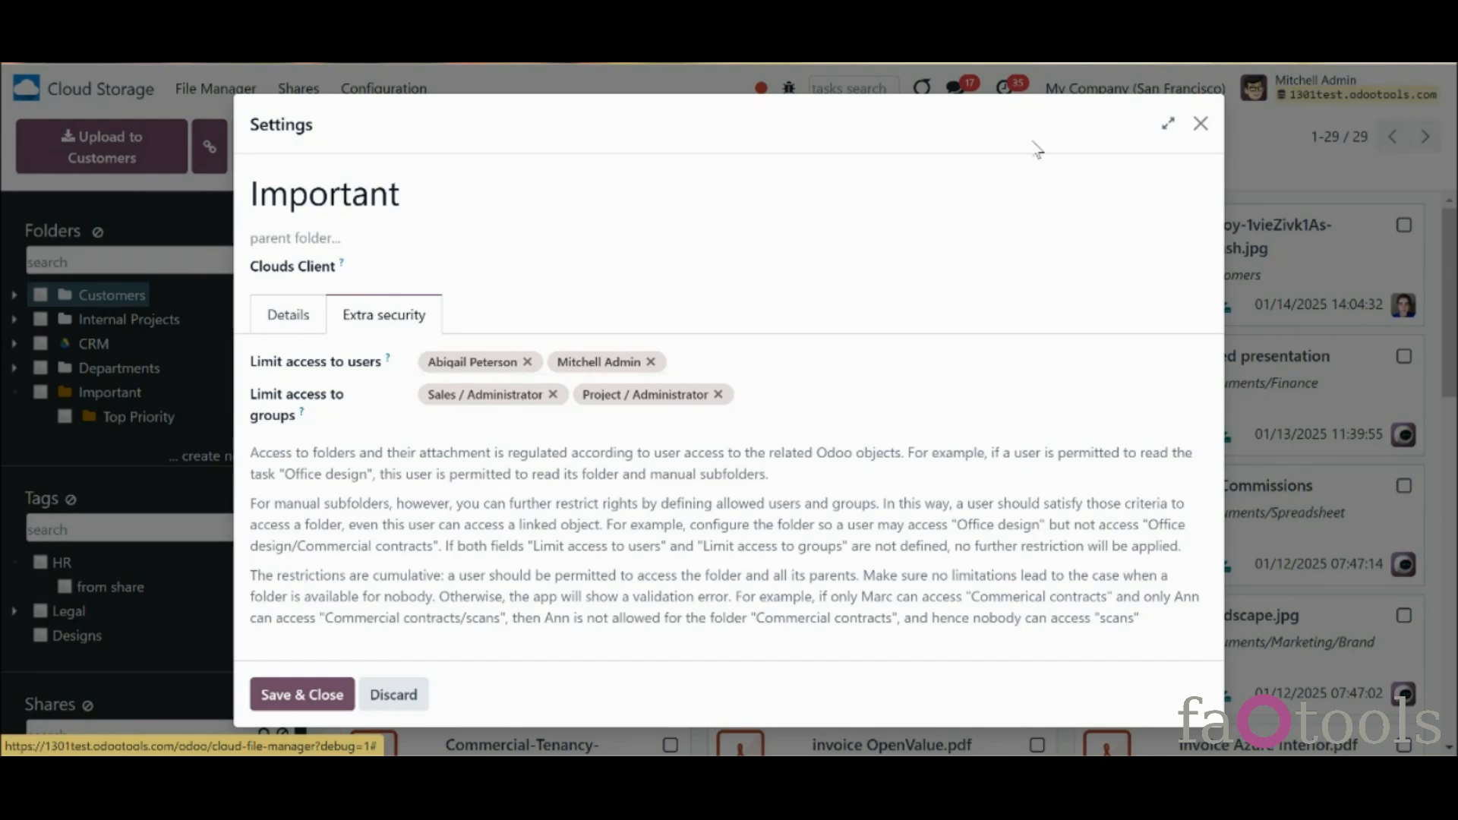
click(1201, 125)
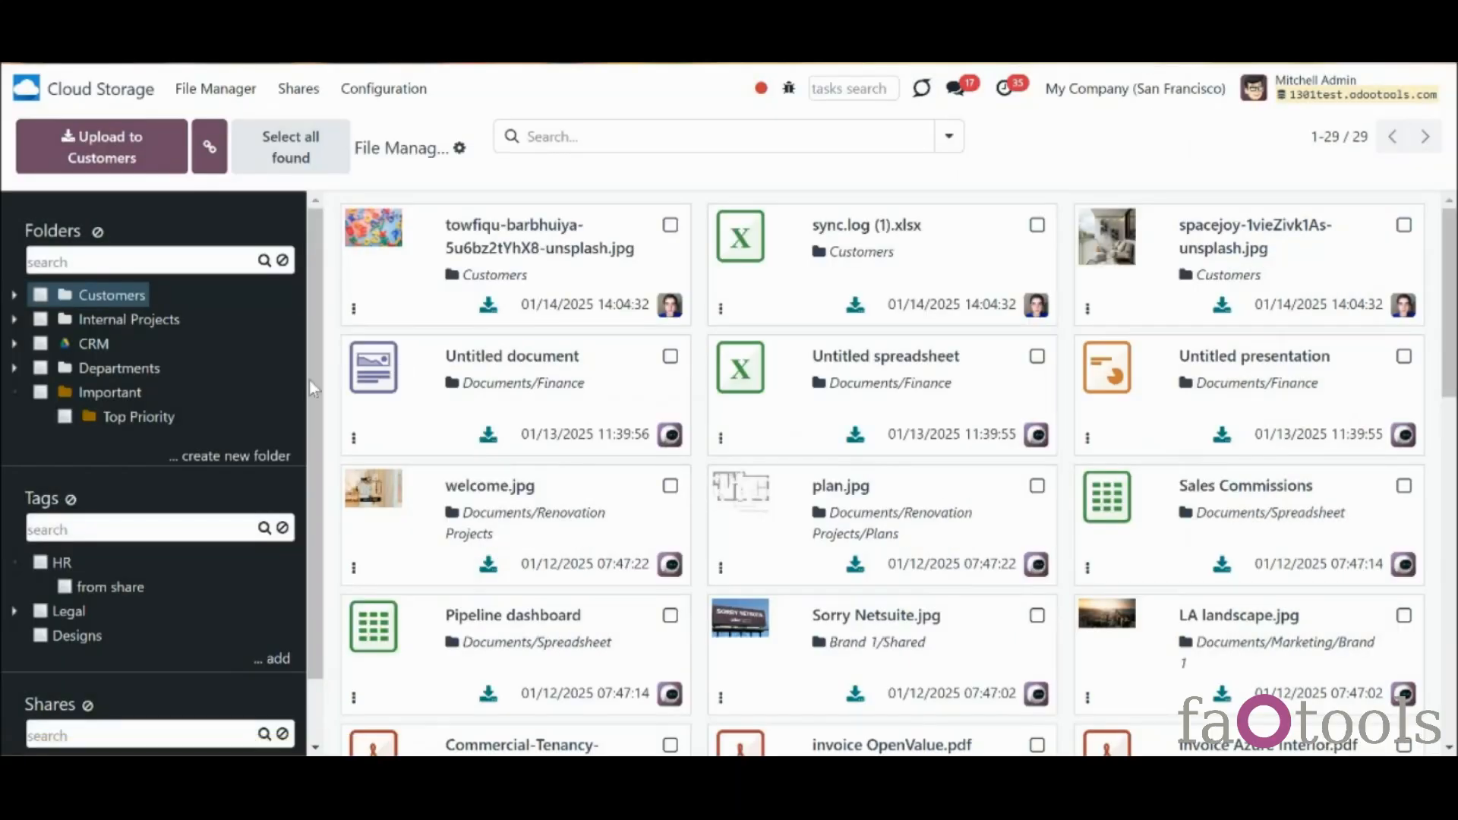
right_click(161, 420)
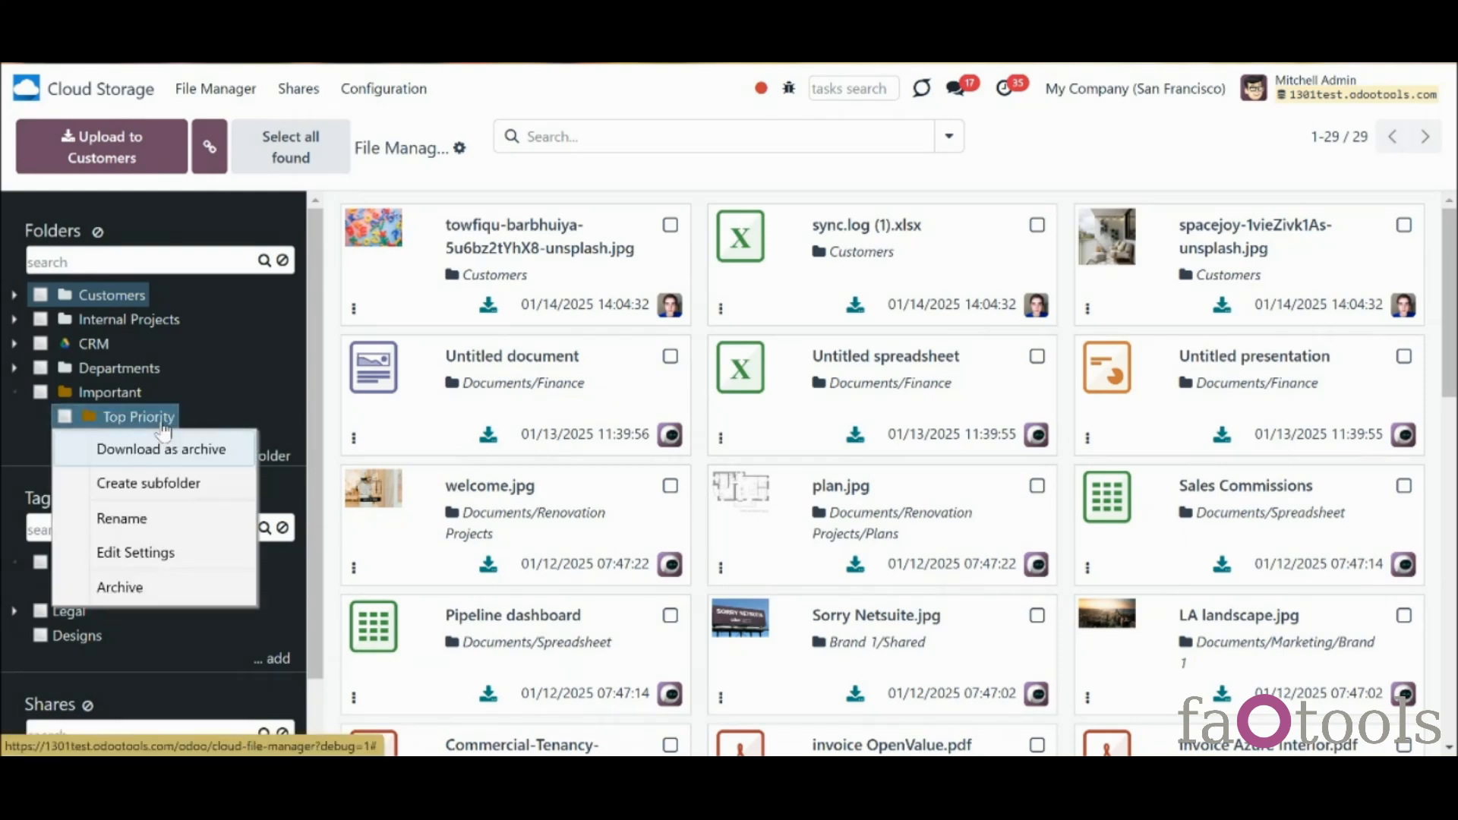
click(168, 562)
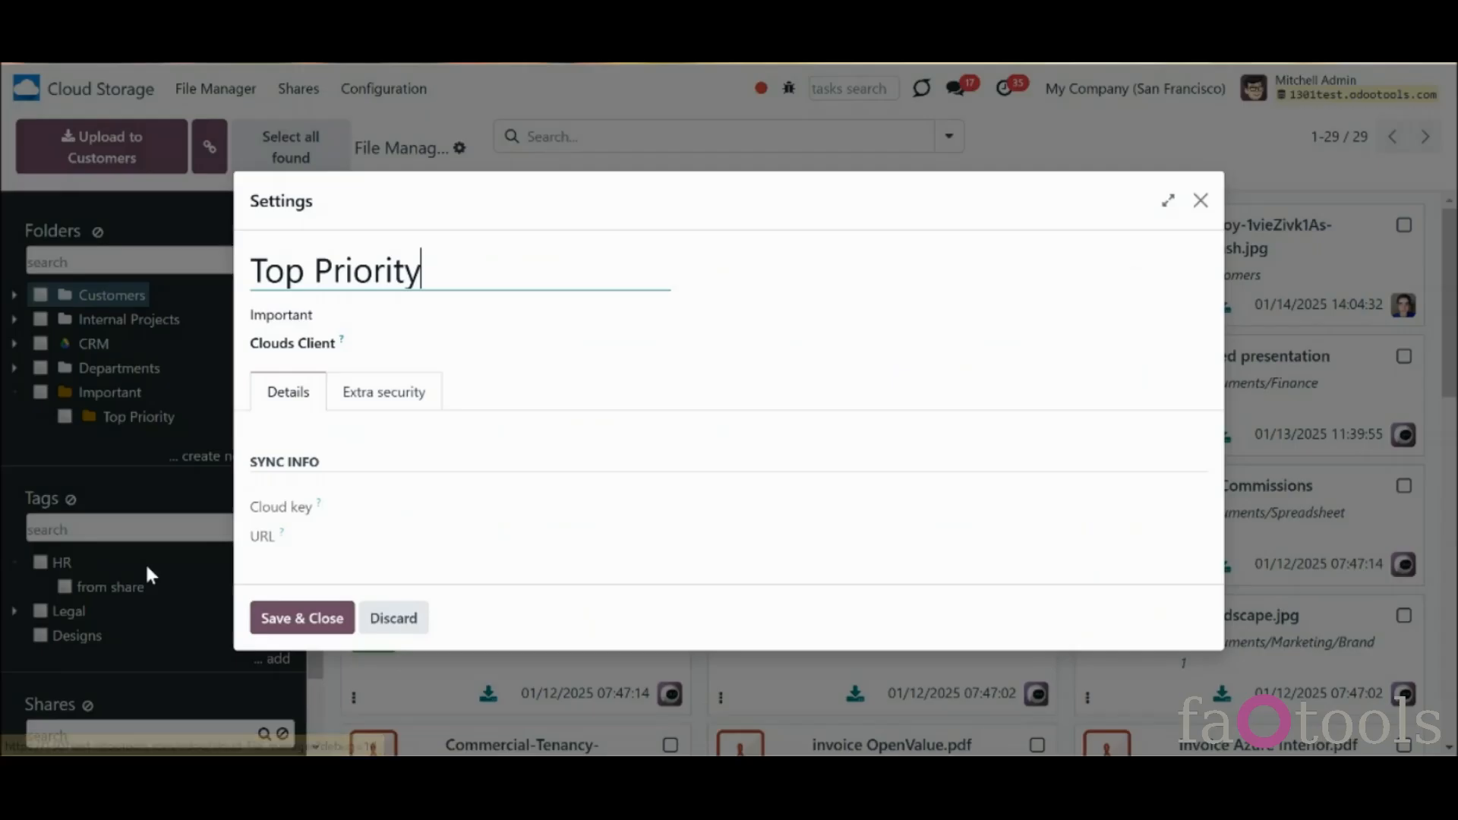
click(362, 407)
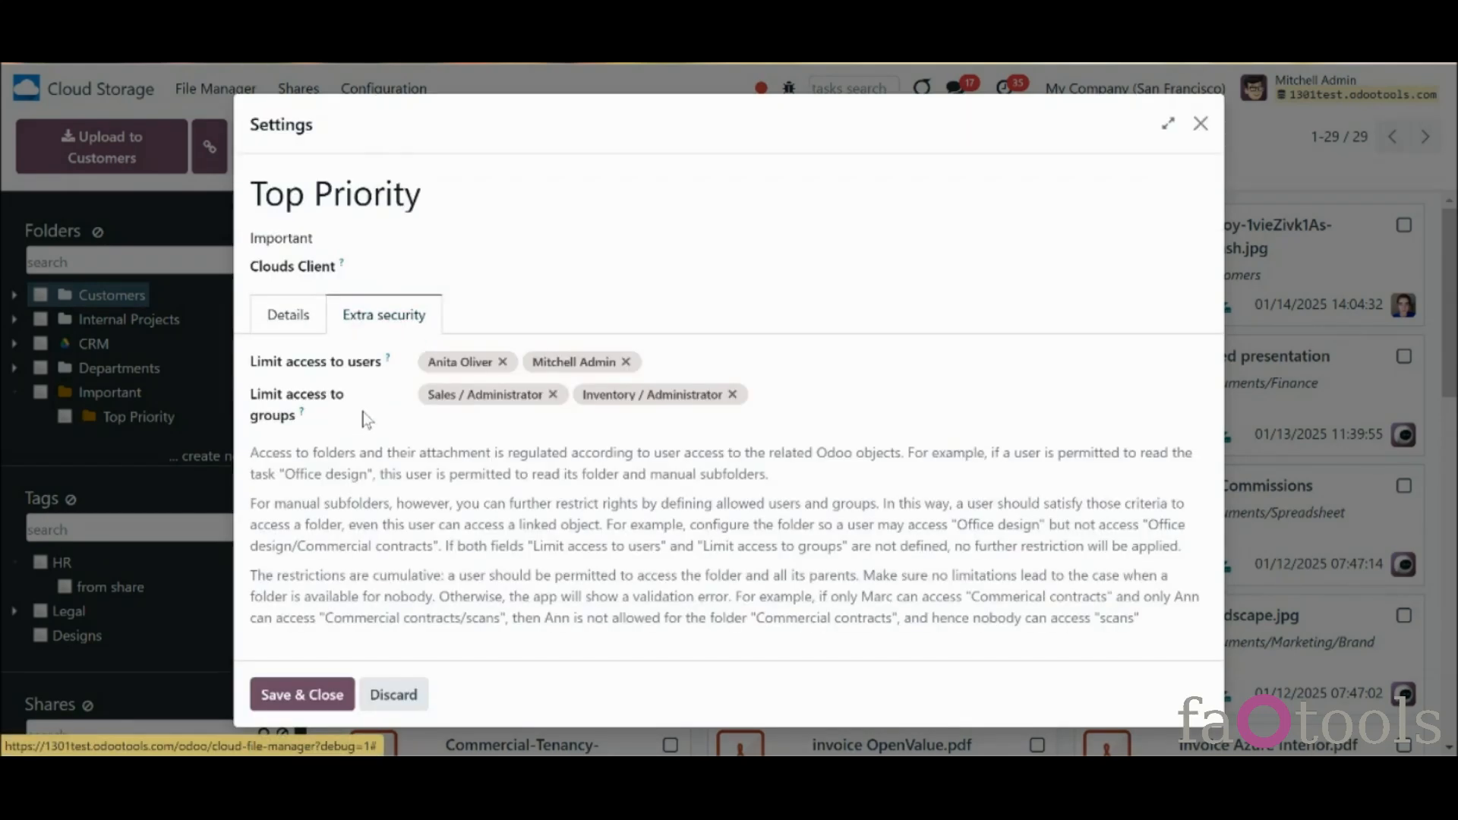
click(694, 361)
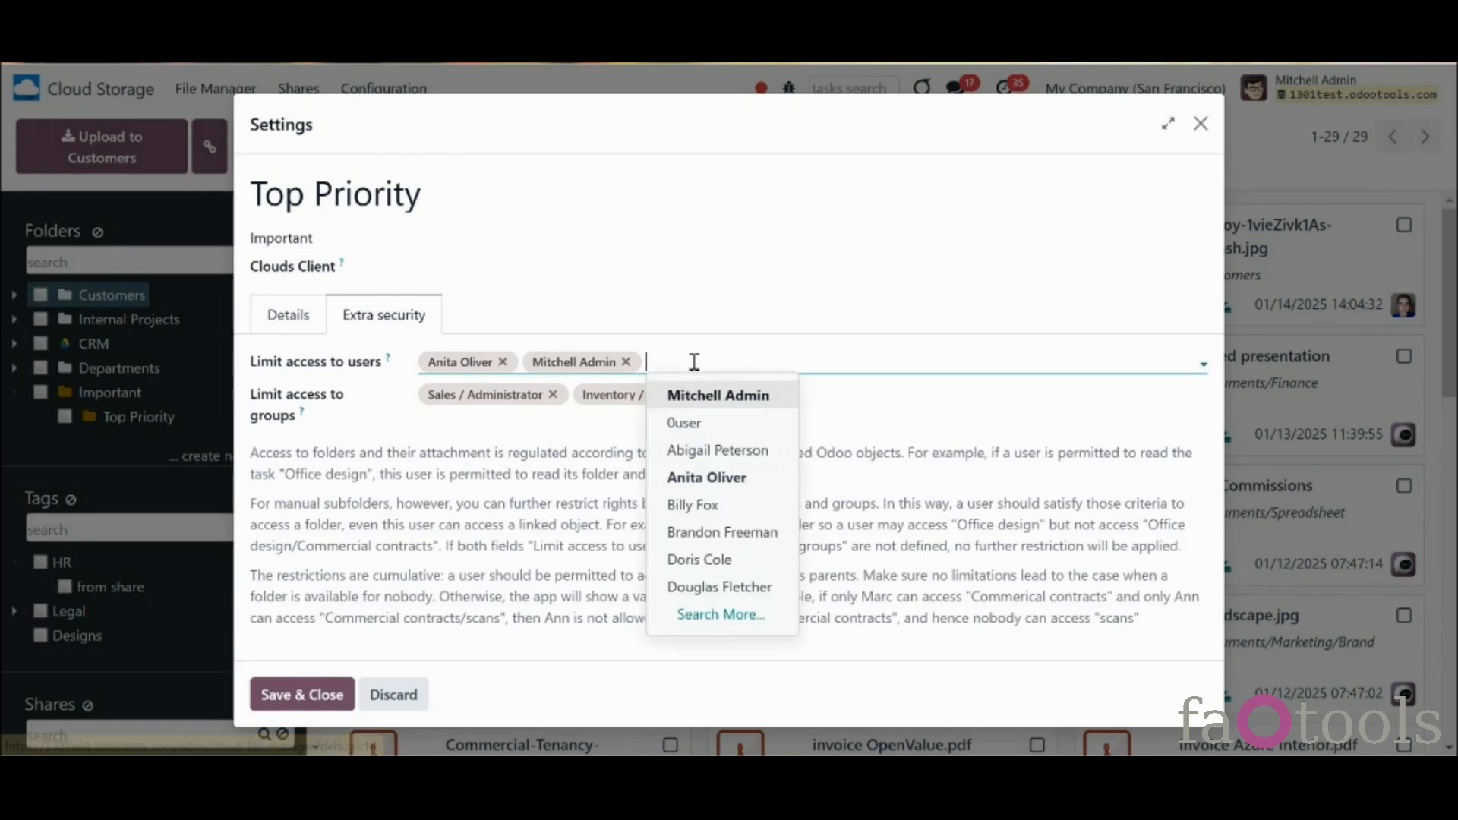
click(851, 393)
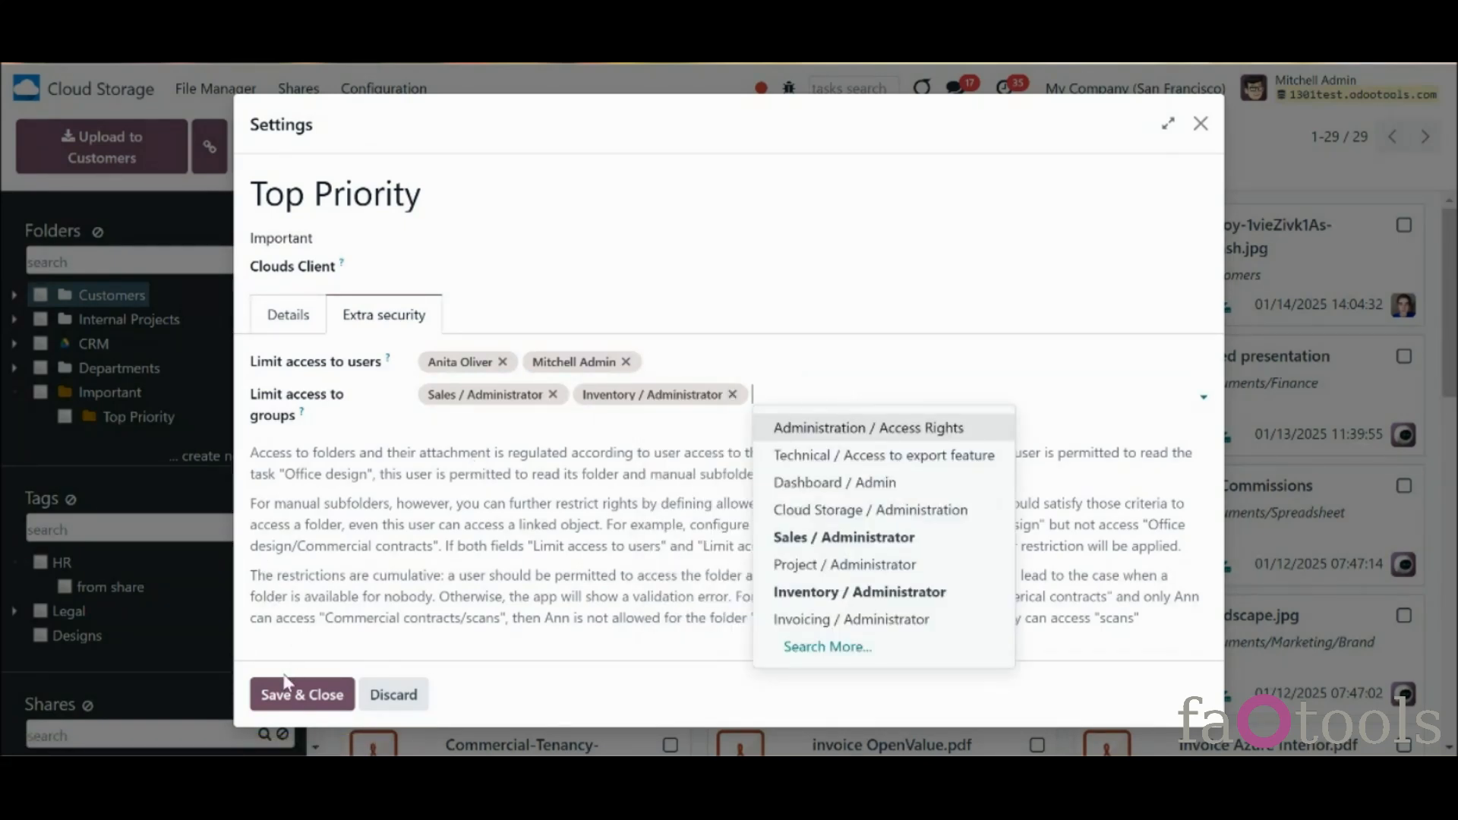
click(293, 704)
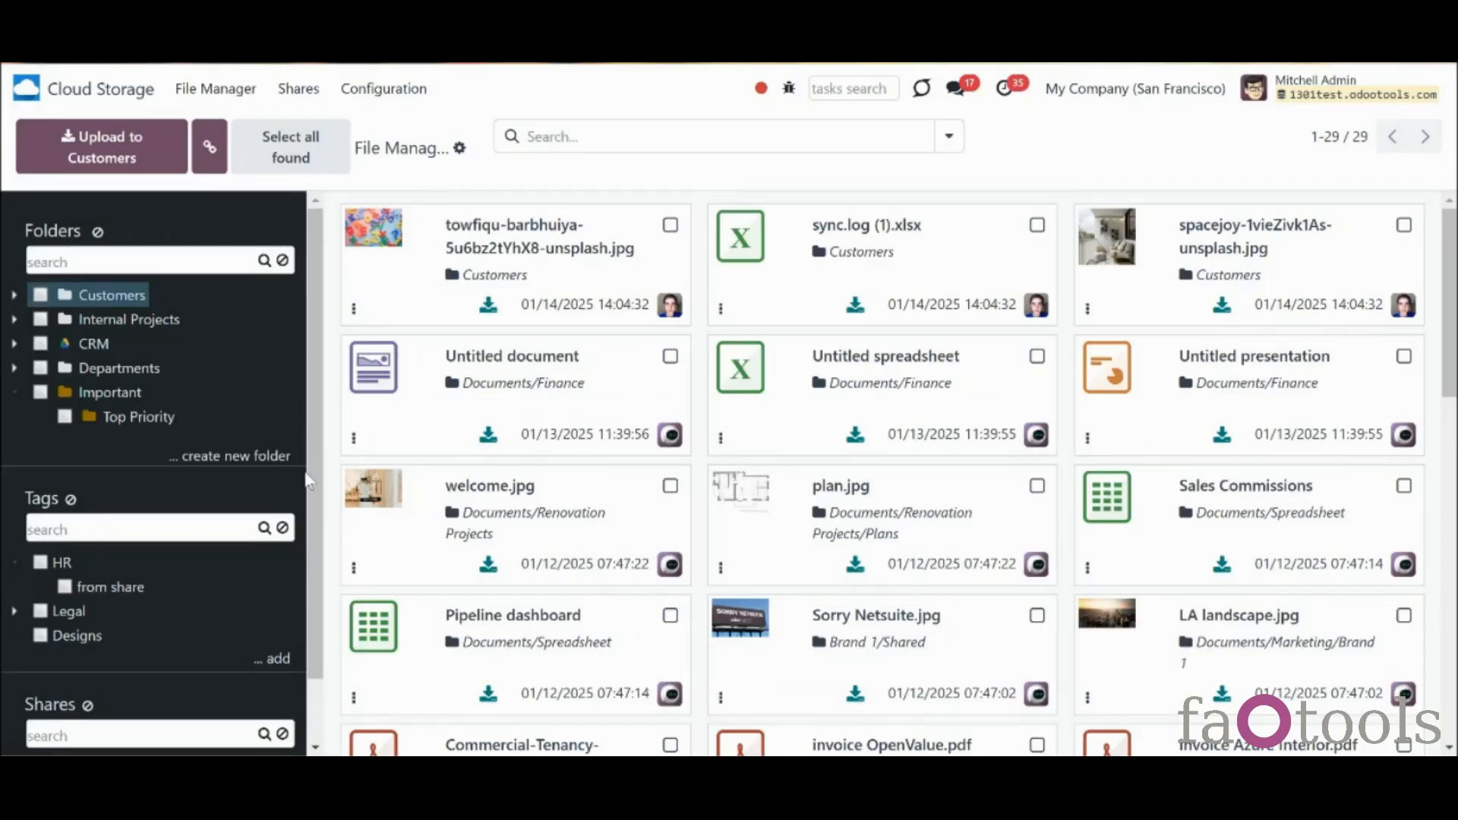